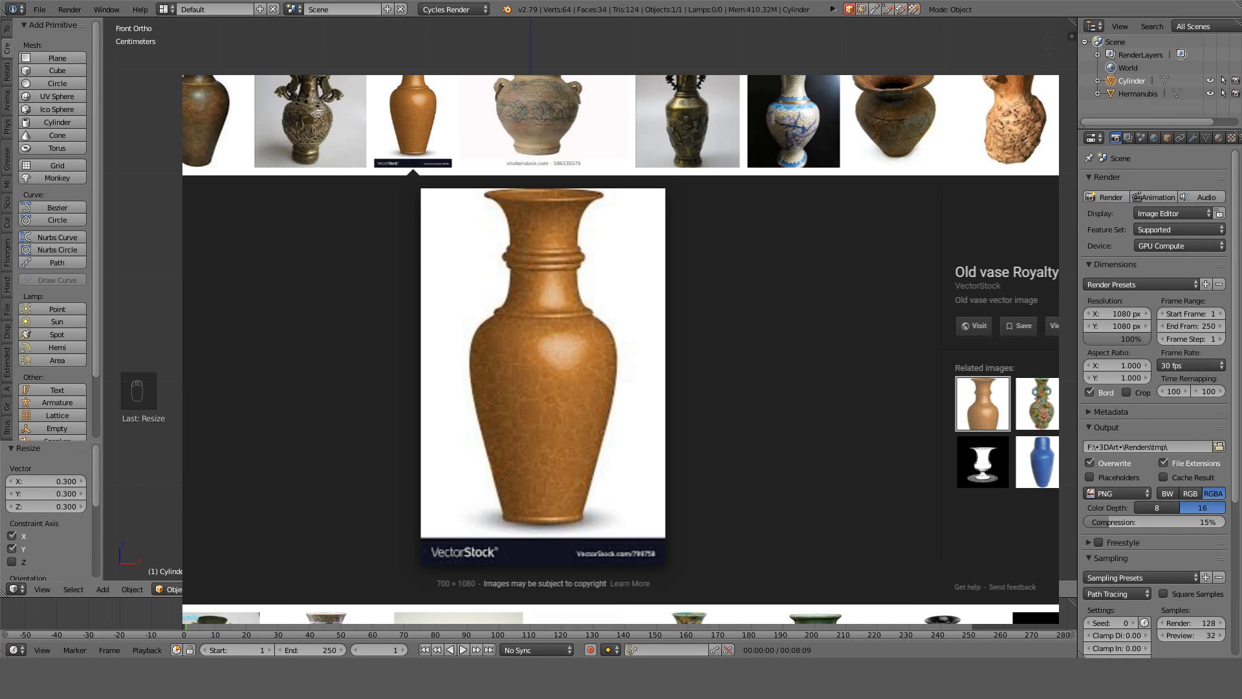
Cut an edge loop around the cylinder near its base and scale it to 0.6.
{"action": "middle_click_drag", "start_coordinate": [744, 352], "coordinate": [763, 343]}
{"action": "key", "text": "t"}
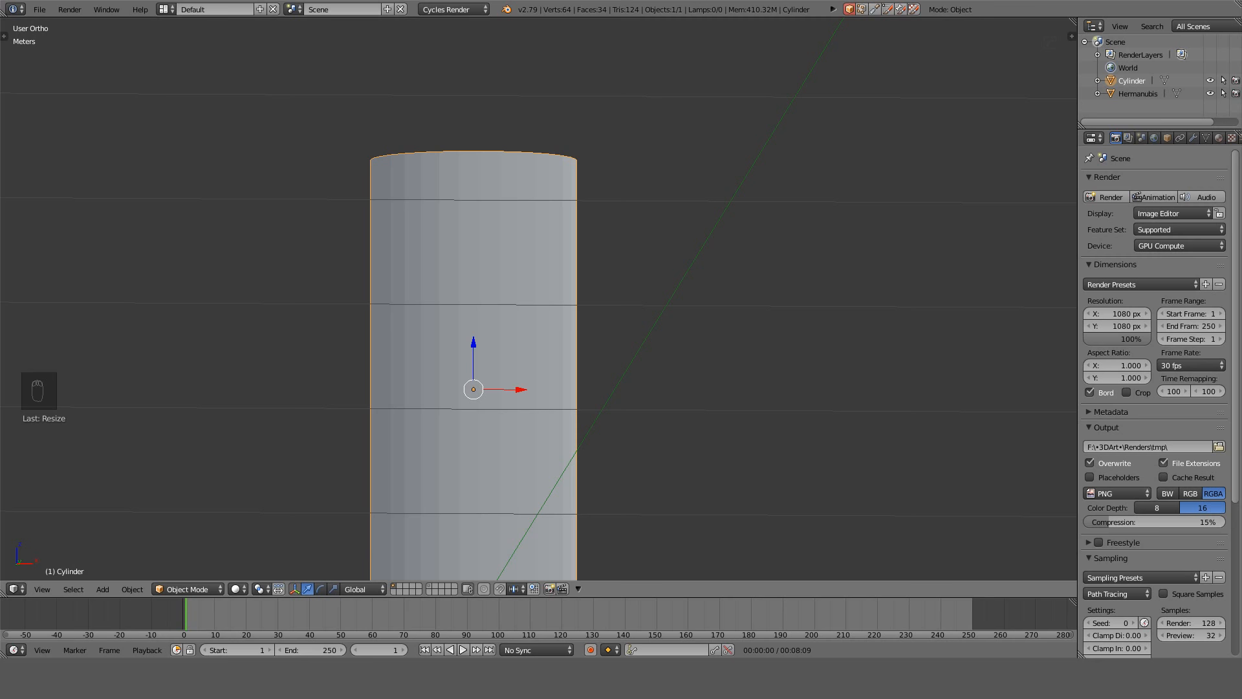
{"action": "key", "text": "KP_1"}
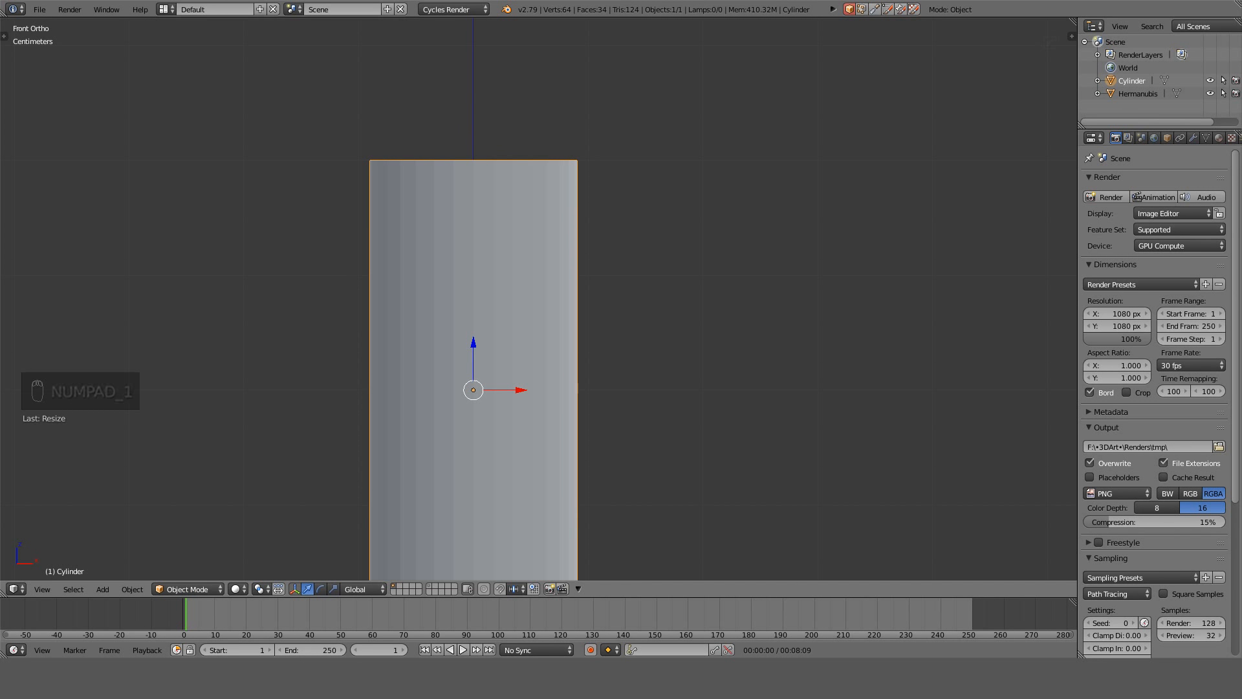
{"action": "key", "text": "KP_1"}
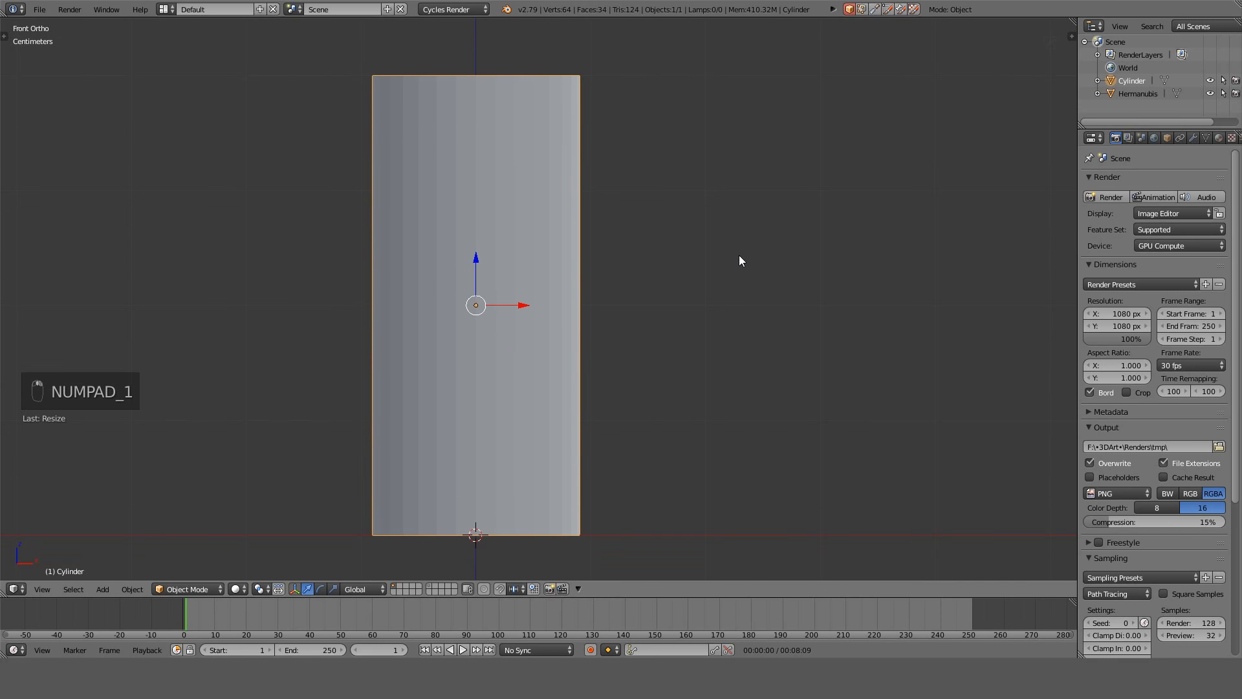
{"action": "key", "text": "Tab"}
{"action": "key", "text": "a"}
{"action": "key", "text": "a"}
{"action": "key", "text": "ctrl+r"}
{"action": "left_click", "coordinate": [451, 323]}
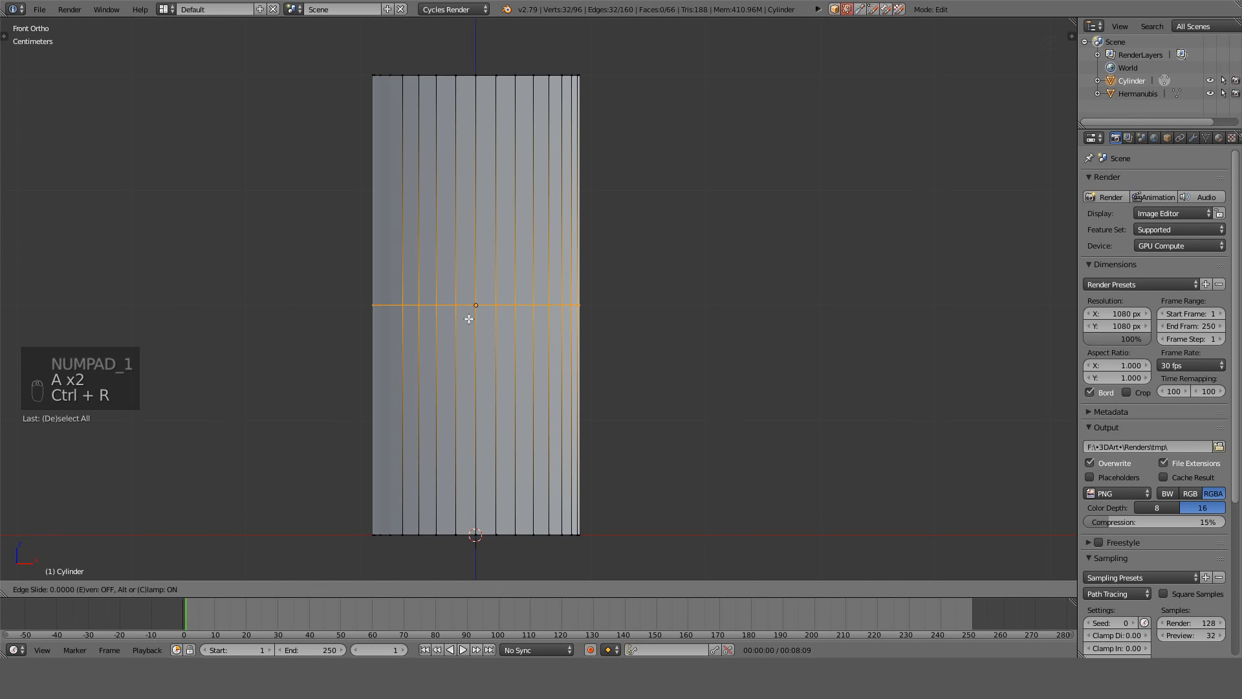
{"action": "left_click", "coordinate": [460, 494]}
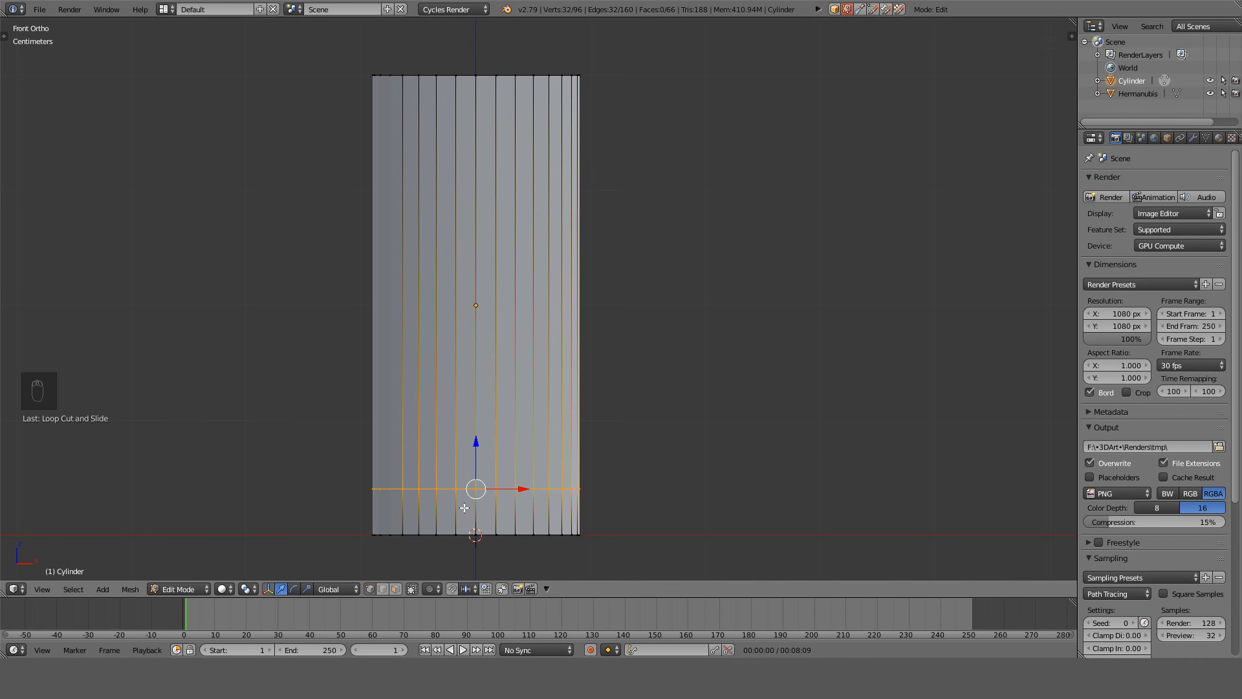
{"action": "key", "text": "s"}
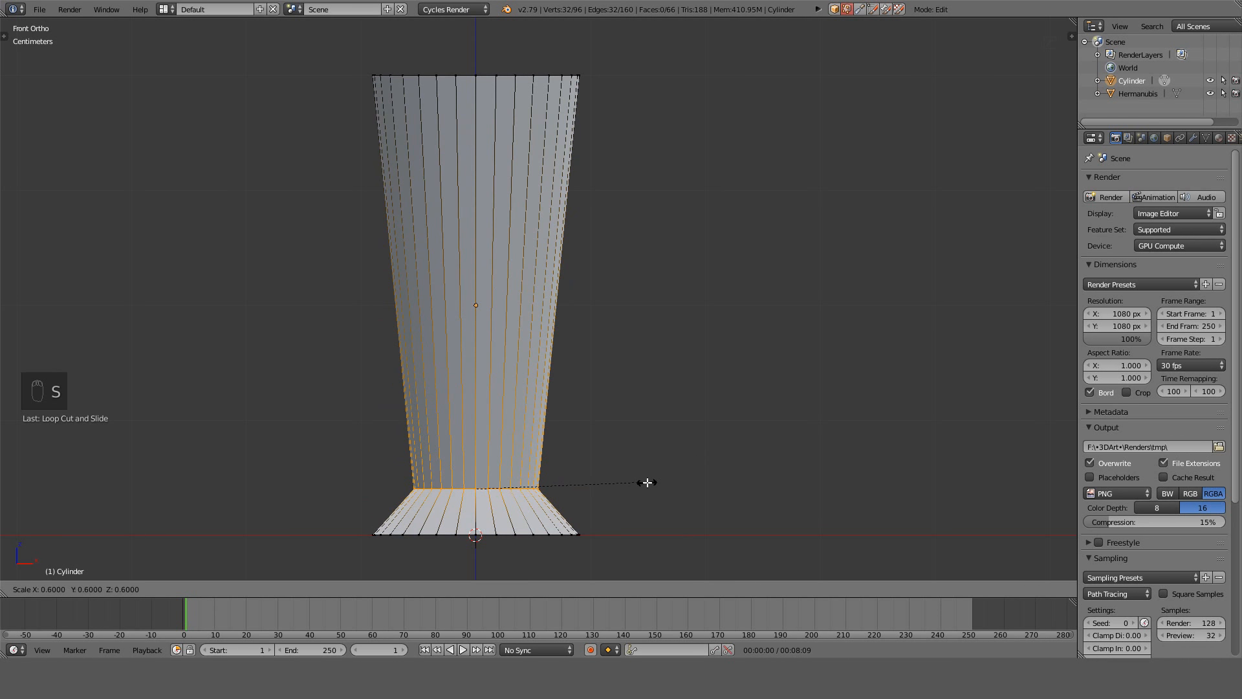
{"action": "left_click", "coordinate": [647, 482]}
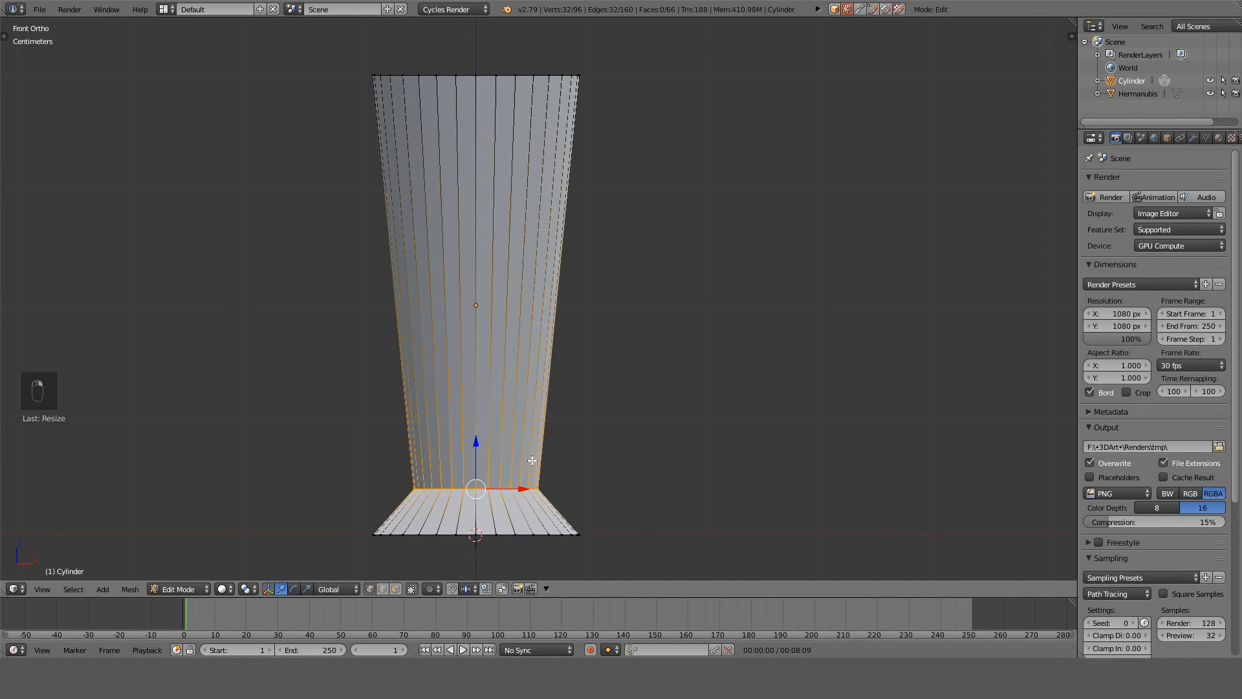
{"action": "right_click", "coordinate": [540, 485]}
{"action": "right_click", "coordinate": [506, 491], "text": "alt"}
{"action": "right_click", "coordinate": [506, 490], "text": "alt"}
{"action": "key", "text": "g"}
{"action": "key", "text": "z"}
{"action": "right_click", "coordinate": [549, 479]}
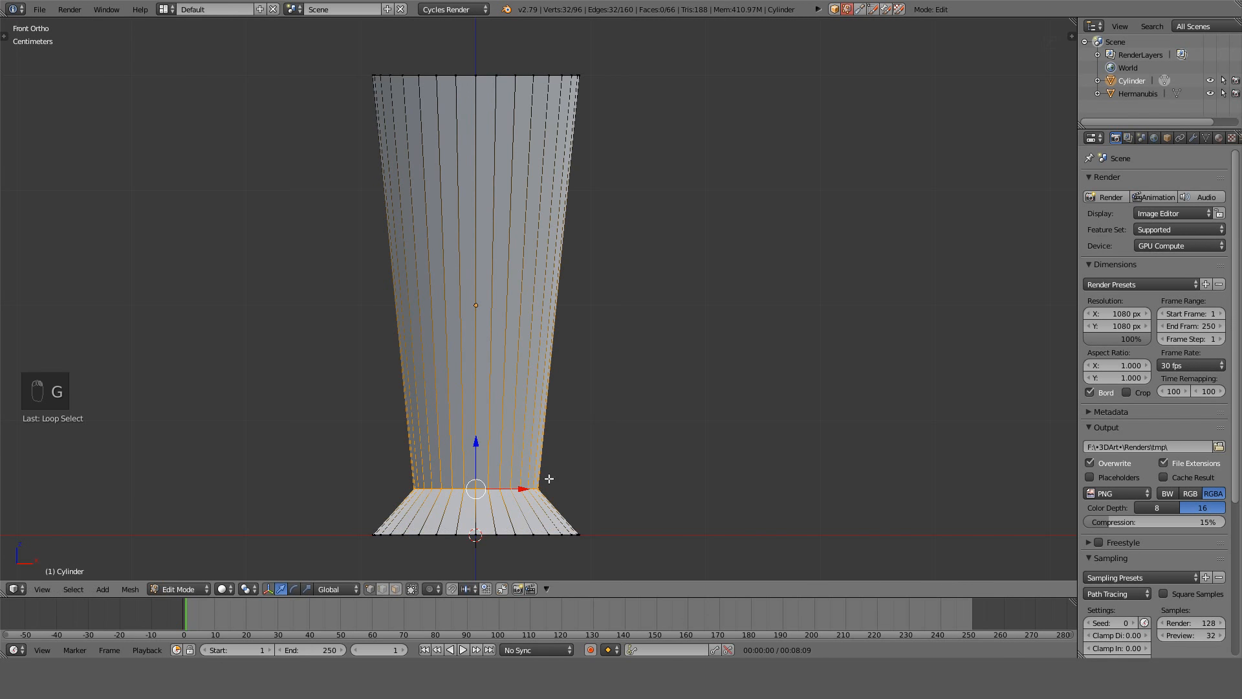
Scale the cylinder's bottom edge loop to 0.5.
{"action": "right_click", "coordinate": [486, 533], "text": "alt"}
{"action": "key", "text": "s"}
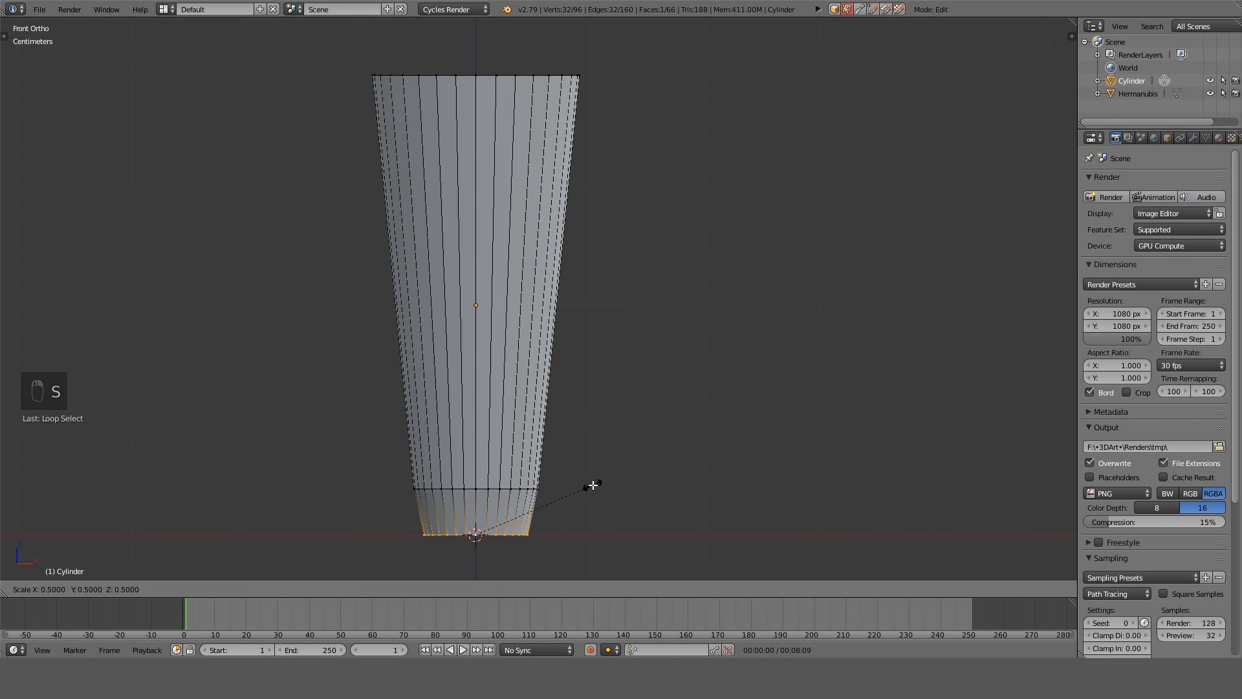
{"action": "left_click", "coordinate": [593, 485]}
{"action": "key", "text": "a"}
Cut an edge loop across the tall upper section, slid toward the base by a factor of 0.4.
{"action": "key", "text": "ctrl+r"}
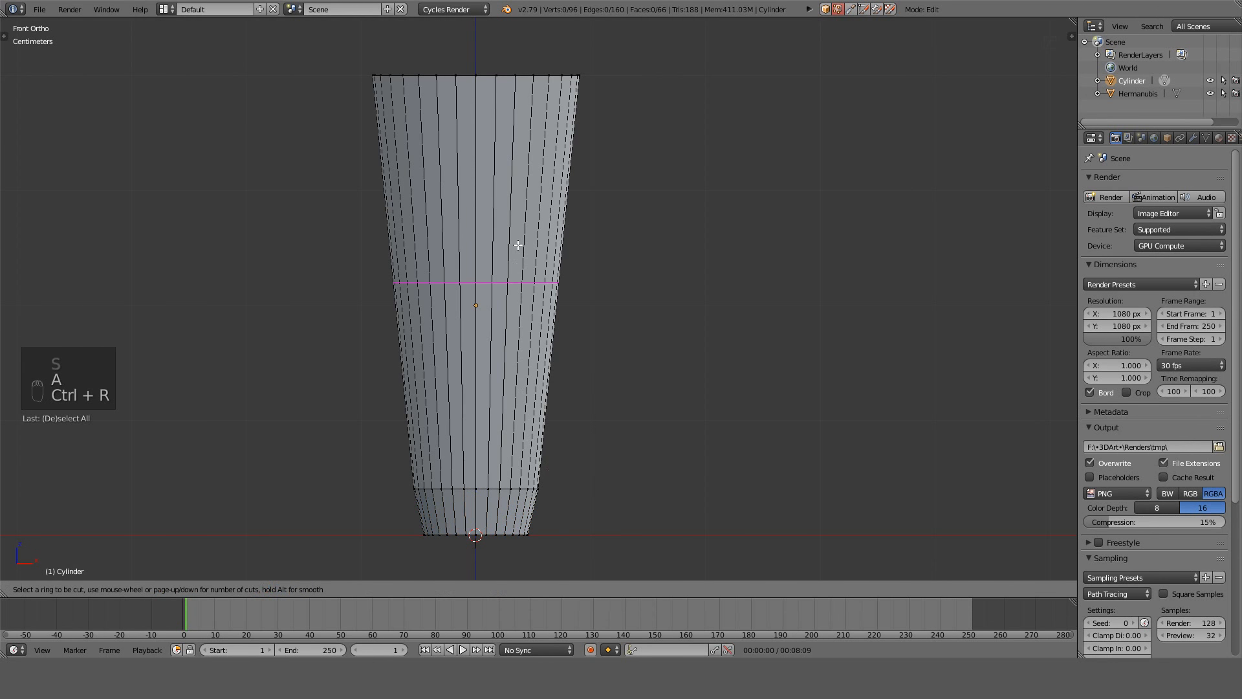
{"action": "left_click", "coordinate": [517, 349]}
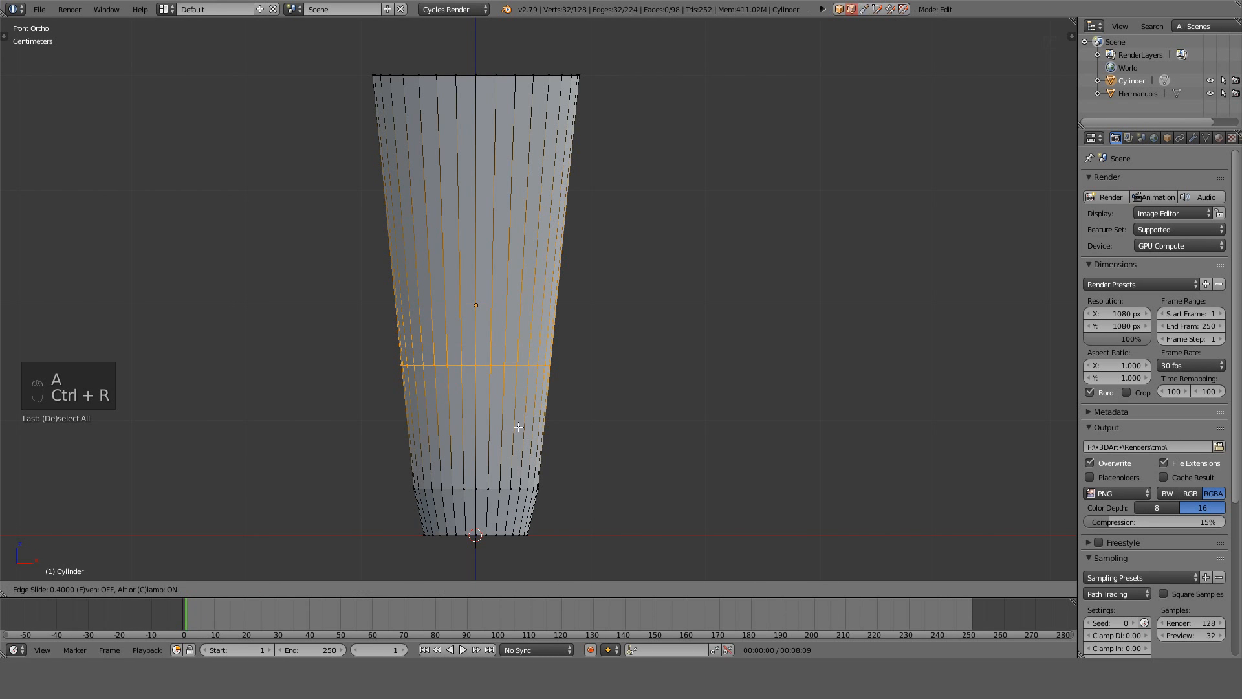
{"action": "left_click", "coordinate": [521, 432]}
Try to widen the new middle edge loop.
{"action": "key", "text": "s"}
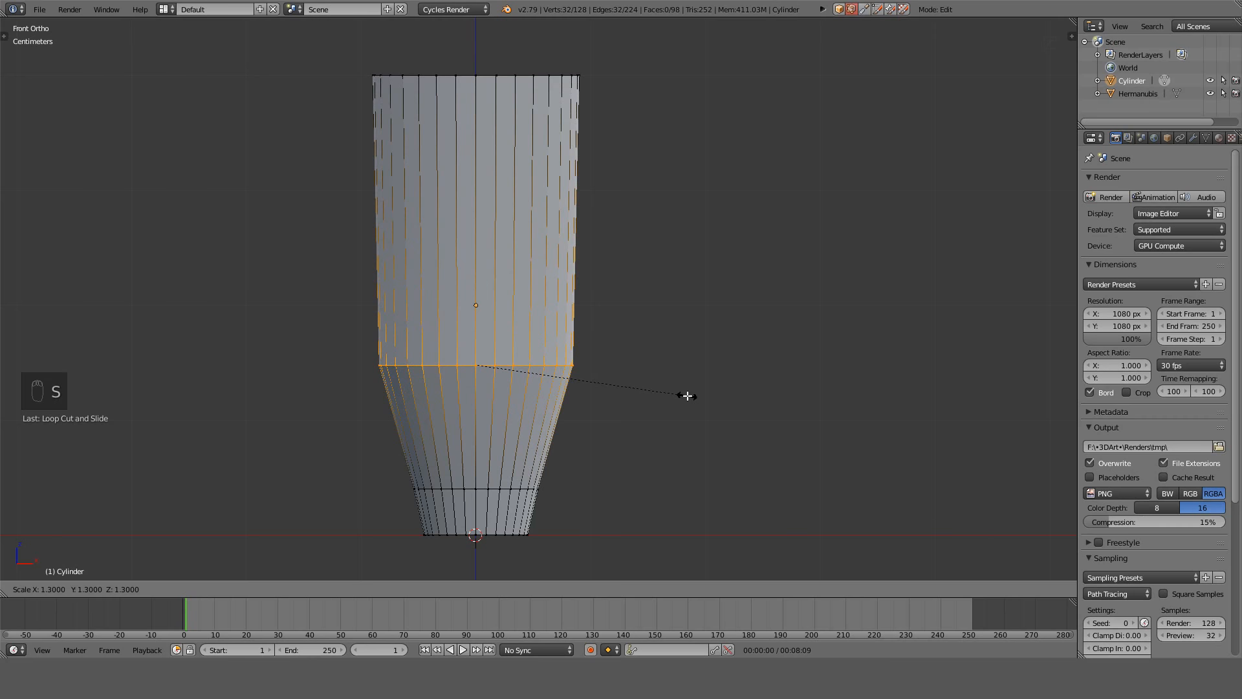
{"action": "left_click", "coordinate": [702, 393]}
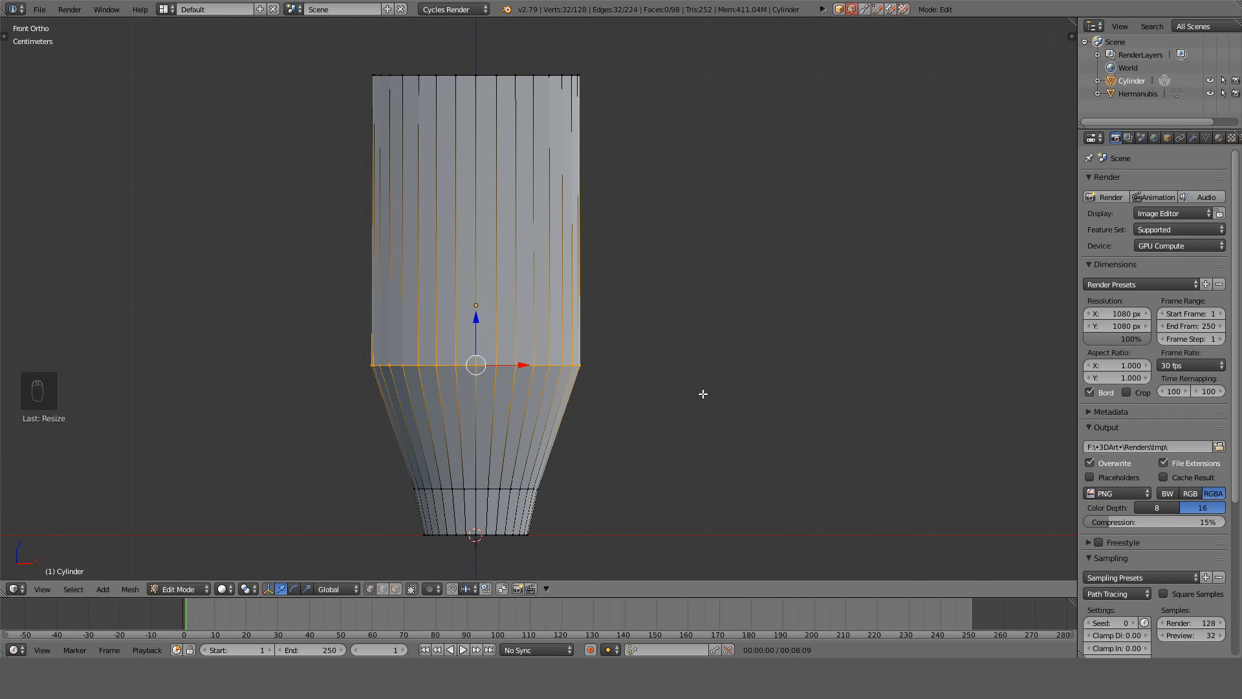
{"action": "key", "text": "ctrl+z"}
Extrude the cylinder's top edge loop in place without offsetting it.
{"action": "right_click", "coordinate": [508, 75], "text": "alt"}
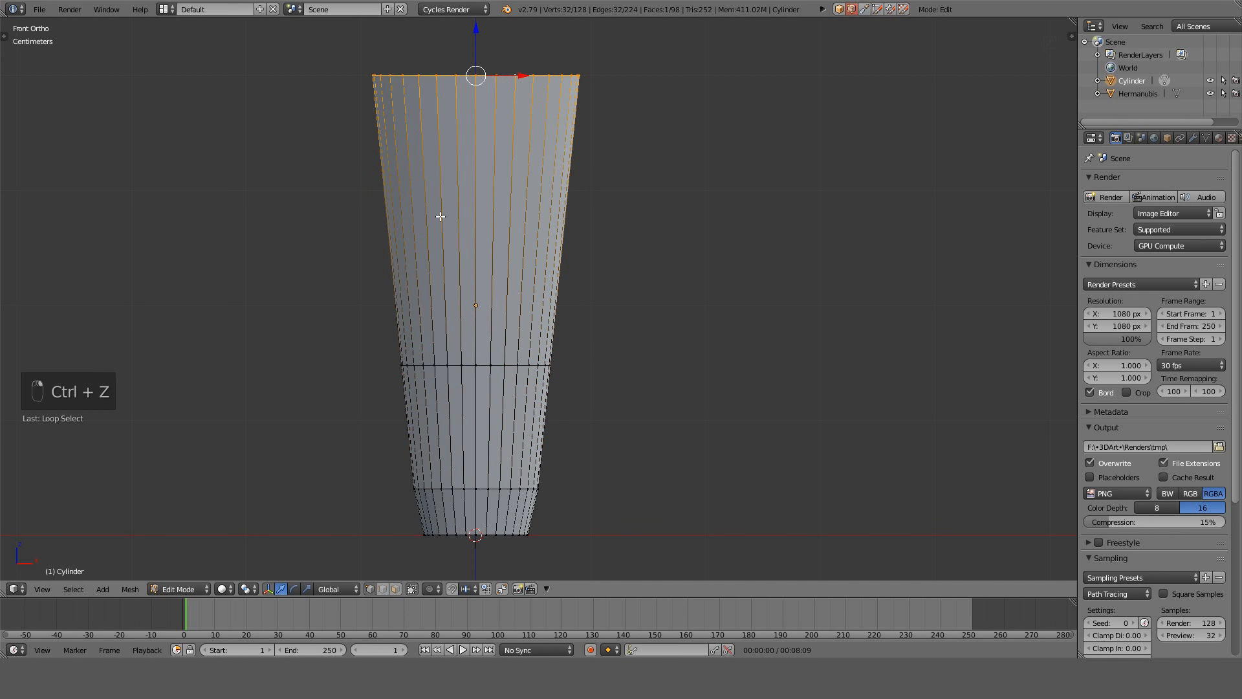
{"action": "key", "text": "ctrl+r"}
{"action": "right_click", "coordinate": [461, 137]}
{"action": "scroll", "coordinate": [469, 128], "scroll_direction": "down", "scroll_amount": 3}
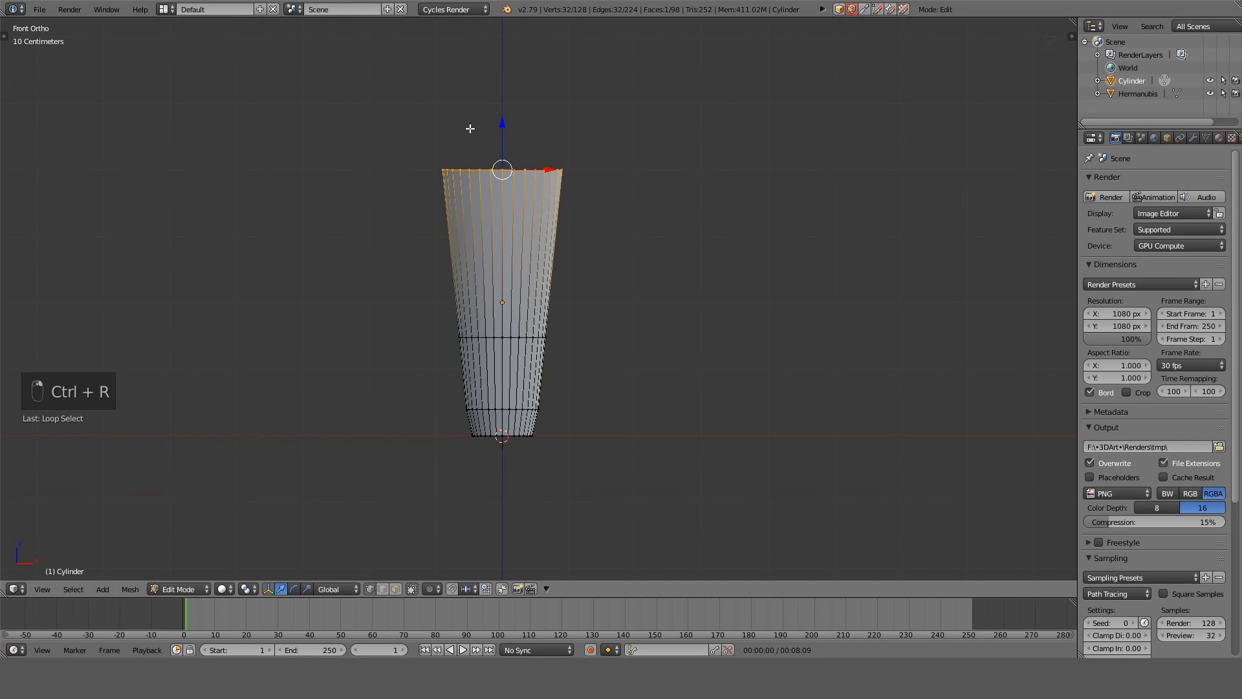
{"action": "key", "text": "e"}
{"action": "right_click", "coordinate": [541, 194]}
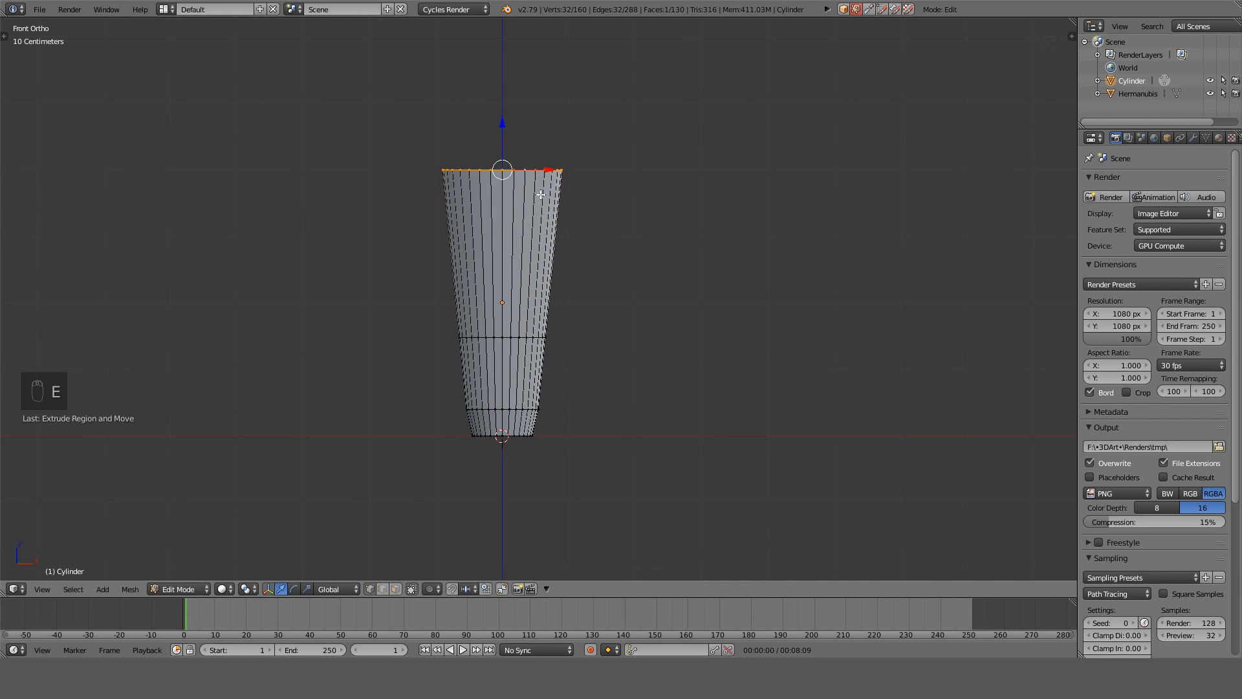
{"action": "right_click", "coordinate": [490, 172], "text": "alt"}
{"action": "right_click", "coordinate": [493, 170], "text": "alt"}
{"action": "key", "text": "g"}
{"action": "key", "text": "z"}
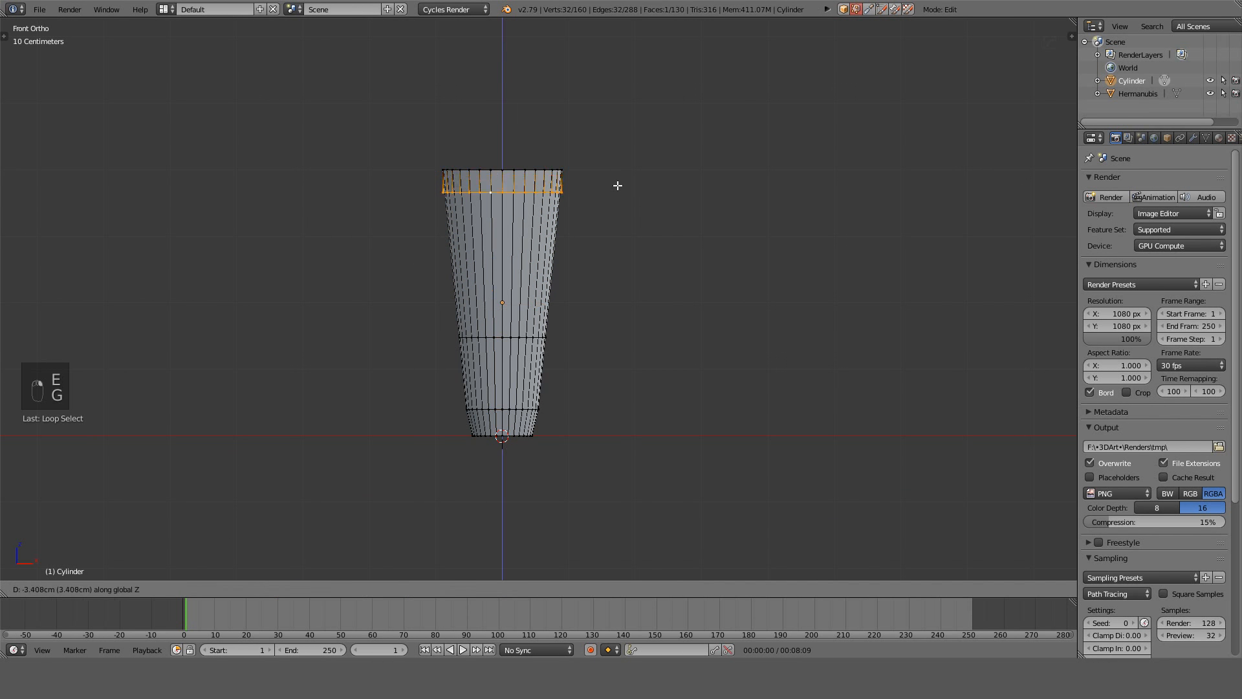
{"action": "right_click", "coordinate": [618, 201]}
Move the outer edge loop coinciding with the top rim down 16 cm along Z.
{"action": "key", "text": "z"}
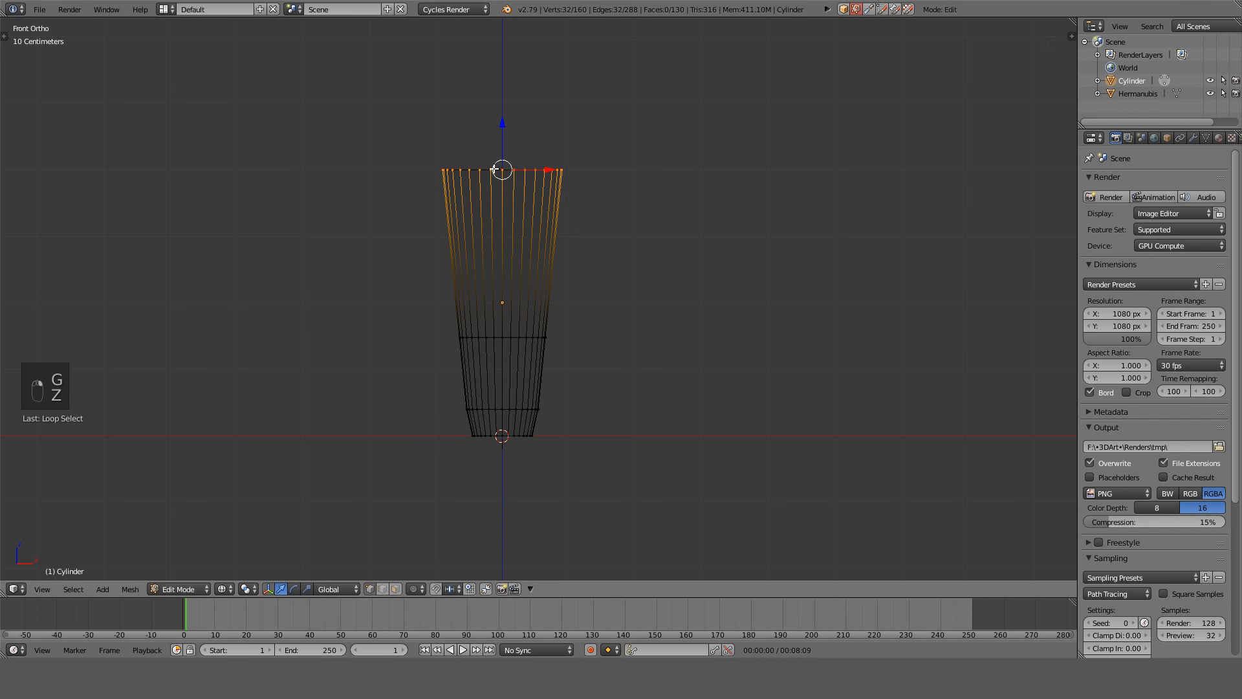
{"action": "key", "text": "z"}
{"action": "key", "text": "g"}
{"action": "key", "text": "z"}
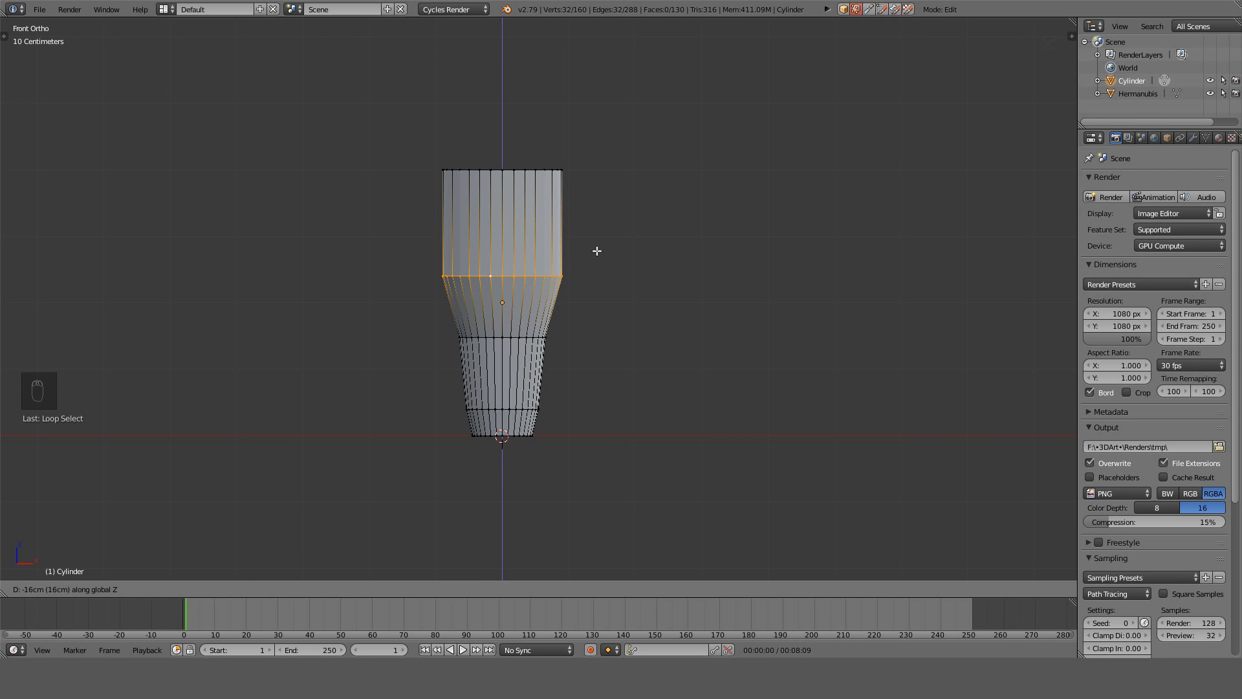
{"action": "left_click", "coordinate": [596, 246]}
{"action": "key", "text": "a"}
Scale the middle edge loop of the body outward by 1.5.
{"action": "right_click", "coordinate": [507, 336], "text": "alt"}
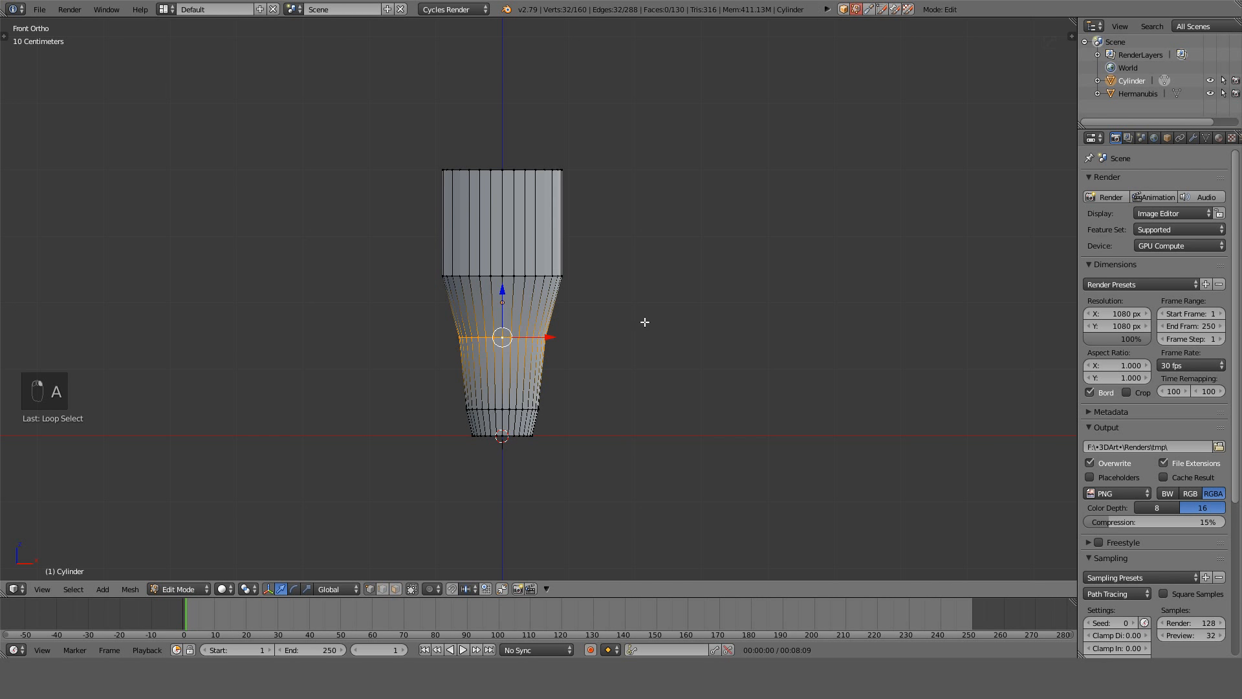
{"action": "key", "text": "s"}
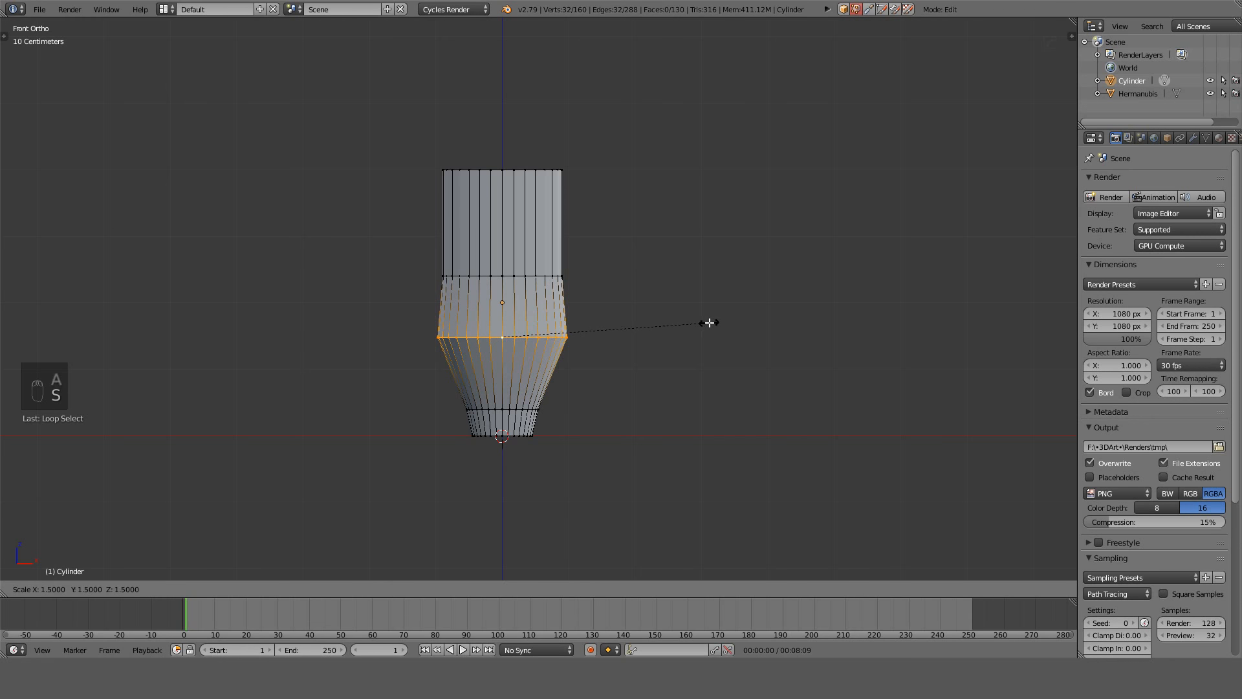
{"action": "left_click", "coordinate": [714, 322]}
{"action": "key", "text": "a"}
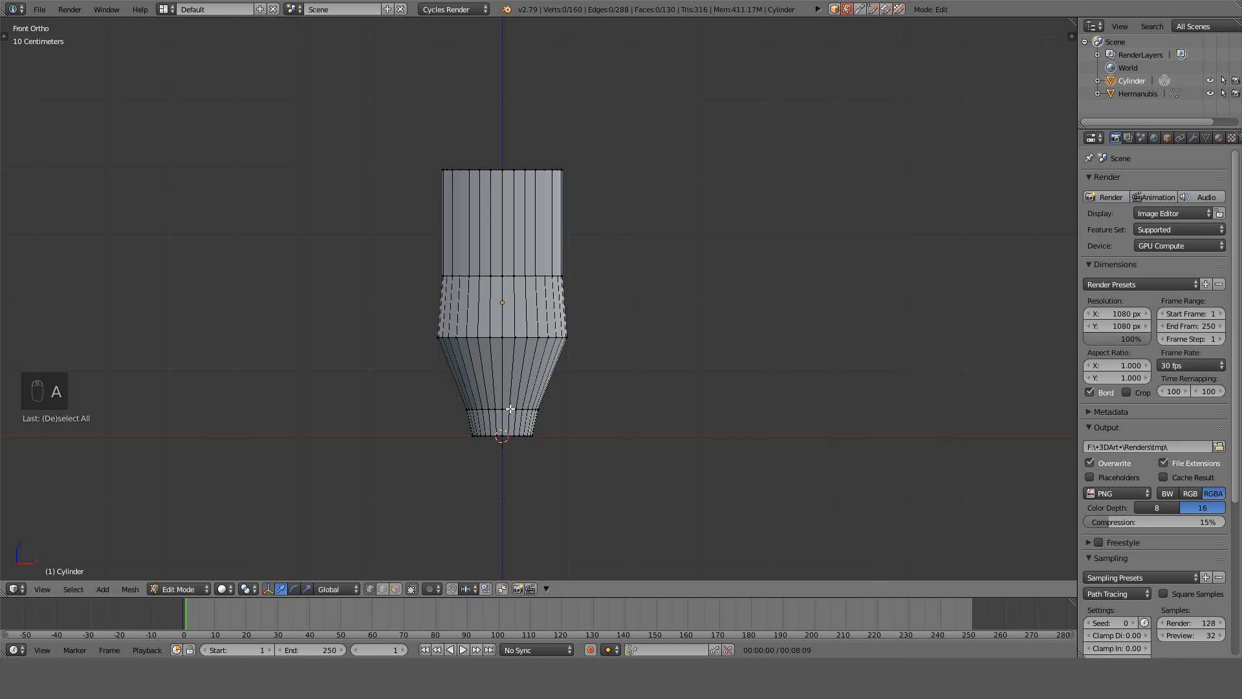
Lower the edge loop near the base to just above the bottom edge and narrow it to the base's width.
{"action": "right_click", "coordinate": [510, 409], "text": "alt"}
{"action": "scroll", "coordinate": [627, 386], "scroll_direction": "up", "scroll_amount": 4}
{"action": "key", "text": "g"}
{"action": "key", "text": "z"}
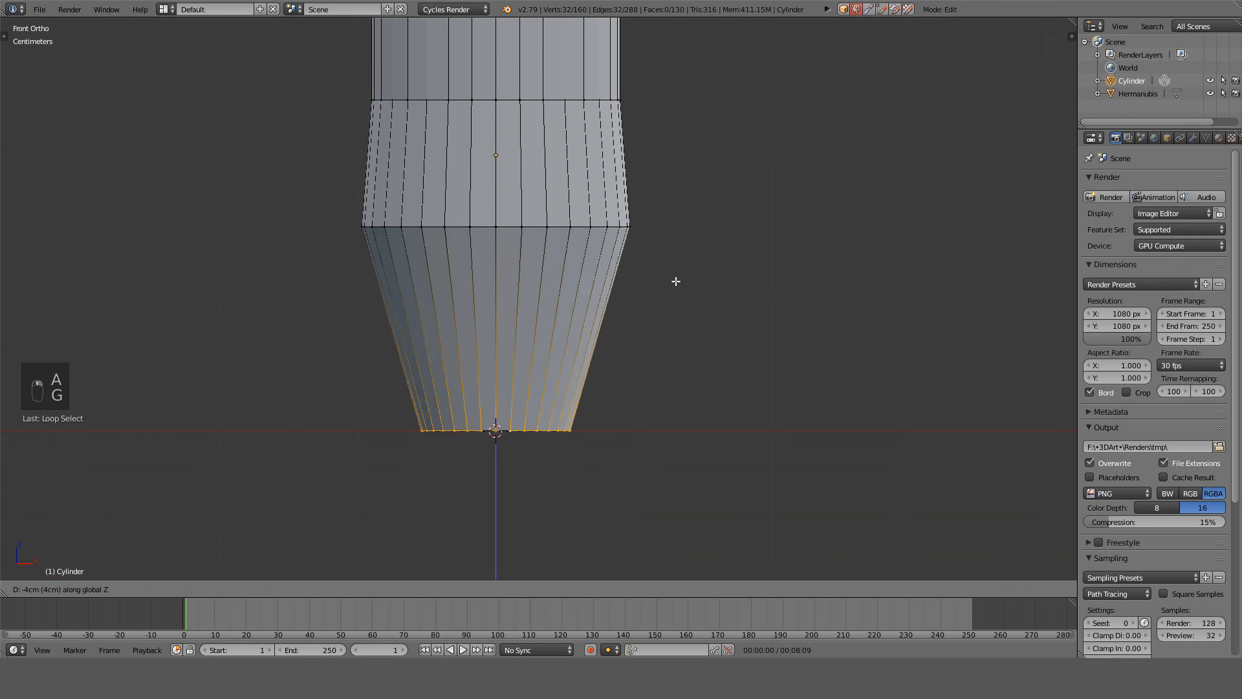
{"action": "left_click", "coordinate": [684, 272]}
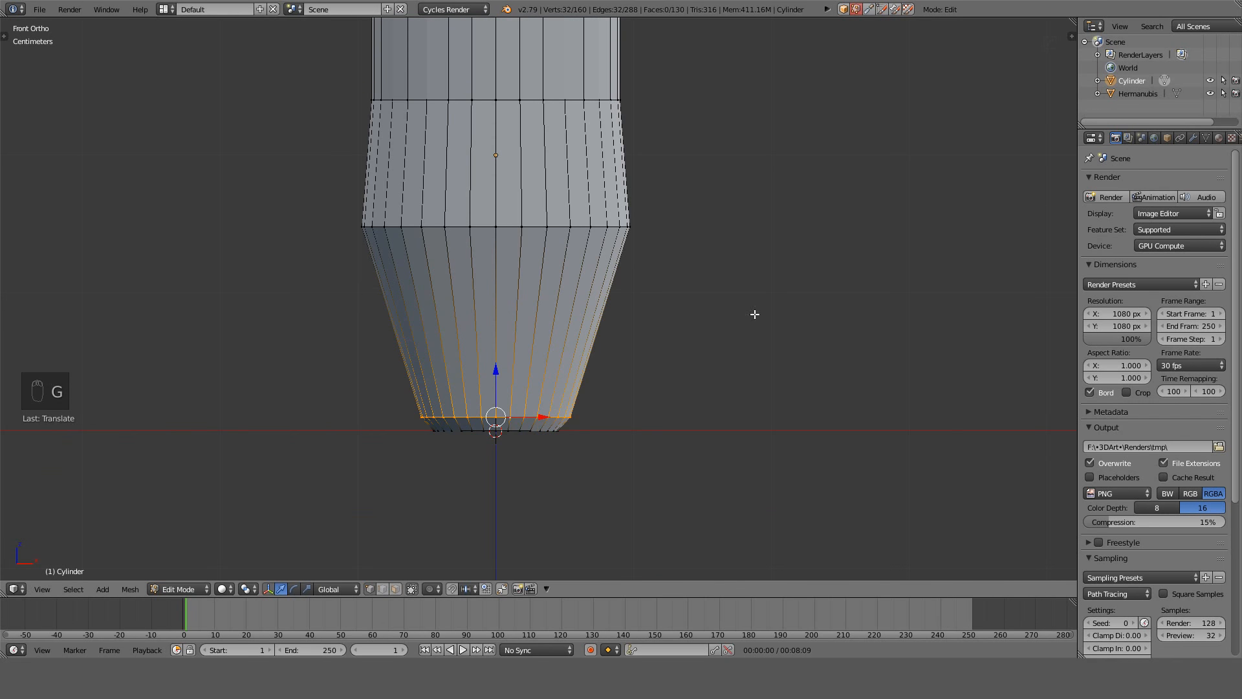
{"action": "key", "text": "s"}
{"action": "left_click", "coordinate": [708, 352]}
{"action": "key", "text": "a"}
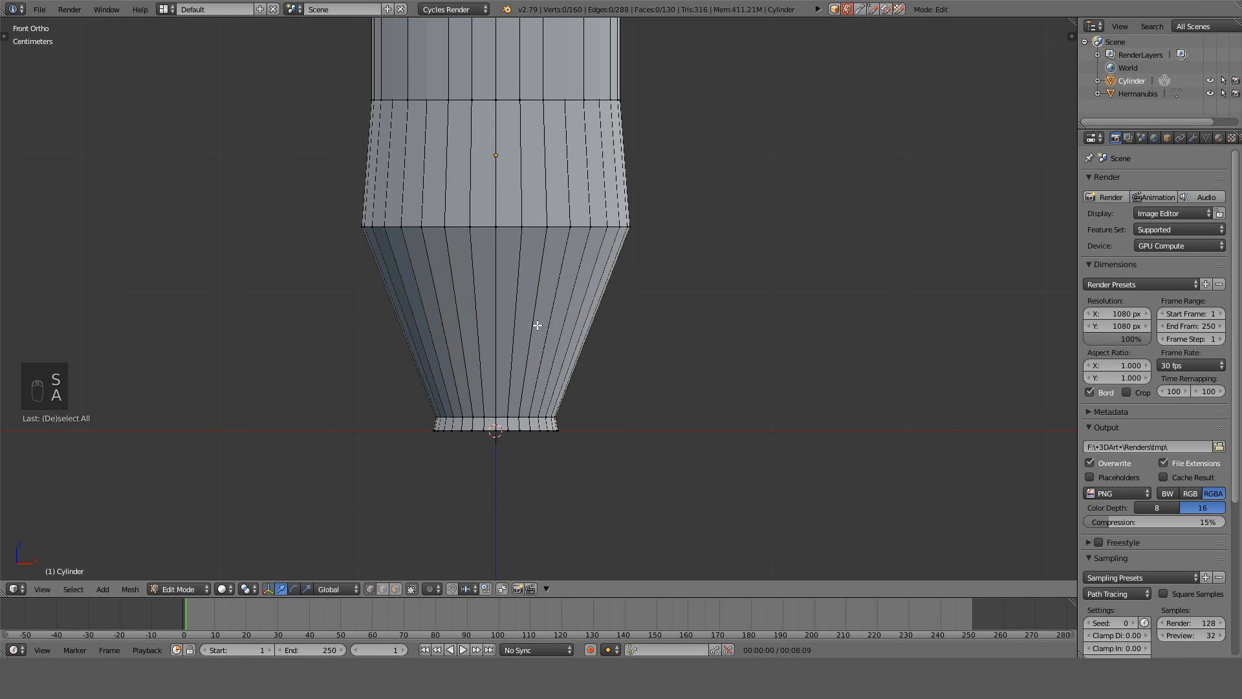
Cut a centred edge loop in the tapered lower body and widen it slightly to round the profile.
{"action": "key", "text": "ctrl+r"}
{"action": "left_click", "coordinate": [536, 340]}
{"action": "right_click", "coordinate": [546, 339]}
{"action": "key", "text": "s"}
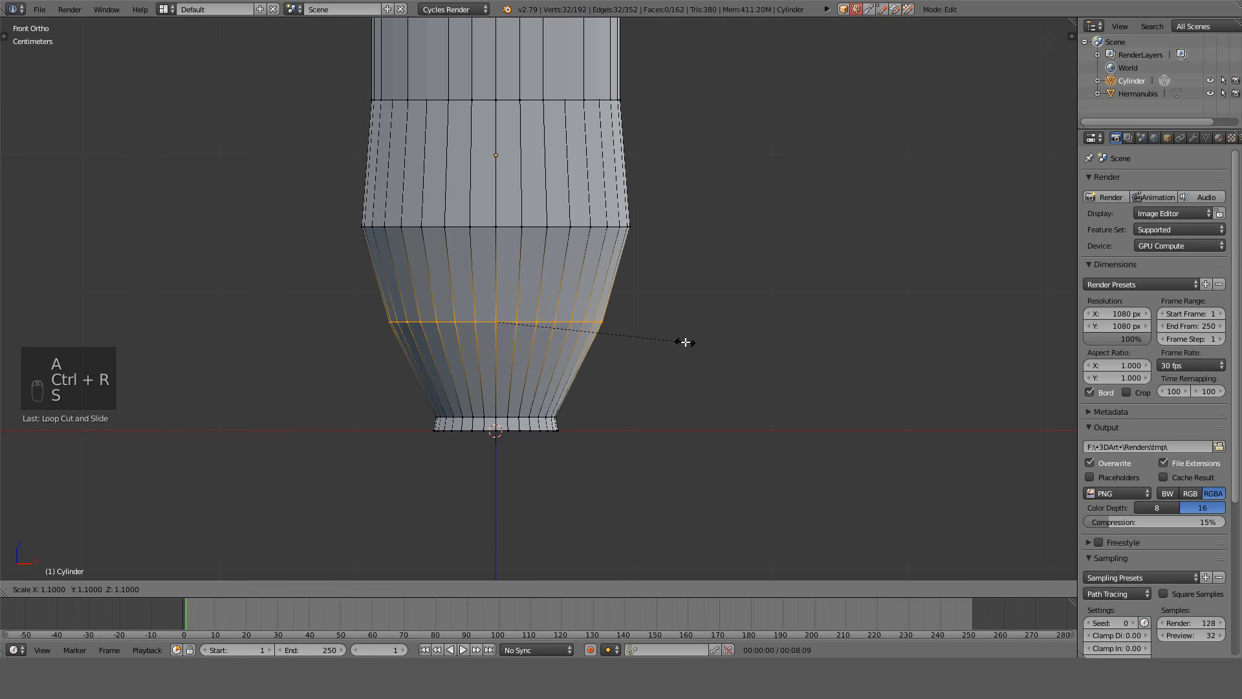
{"action": "left_click", "coordinate": [687, 342]}
{"action": "key", "text": "a"}
Cut a slightly widened edge loop between the rounded lower body and the foot, and lower it 1 cm along Z.
{"action": "key", "text": "ctrl+r"}
{"action": "left_click", "coordinate": [599, 388]}
{"action": "right_click", "coordinate": [599, 388]}
{"action": "key", "text": "s"}
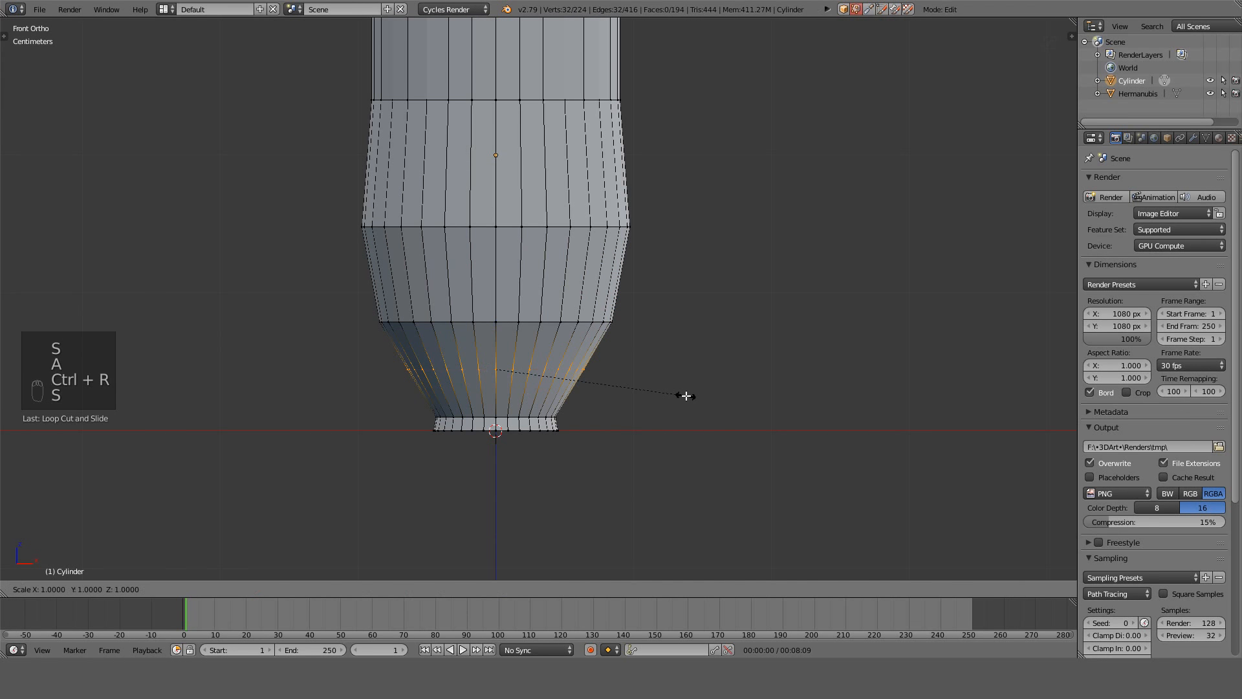
{"action": "left_click", "coordinate": [698, 394]}
{"action": "key", "text": "g"}
{"action": "middle_click", "coordinate": [700, 397]}
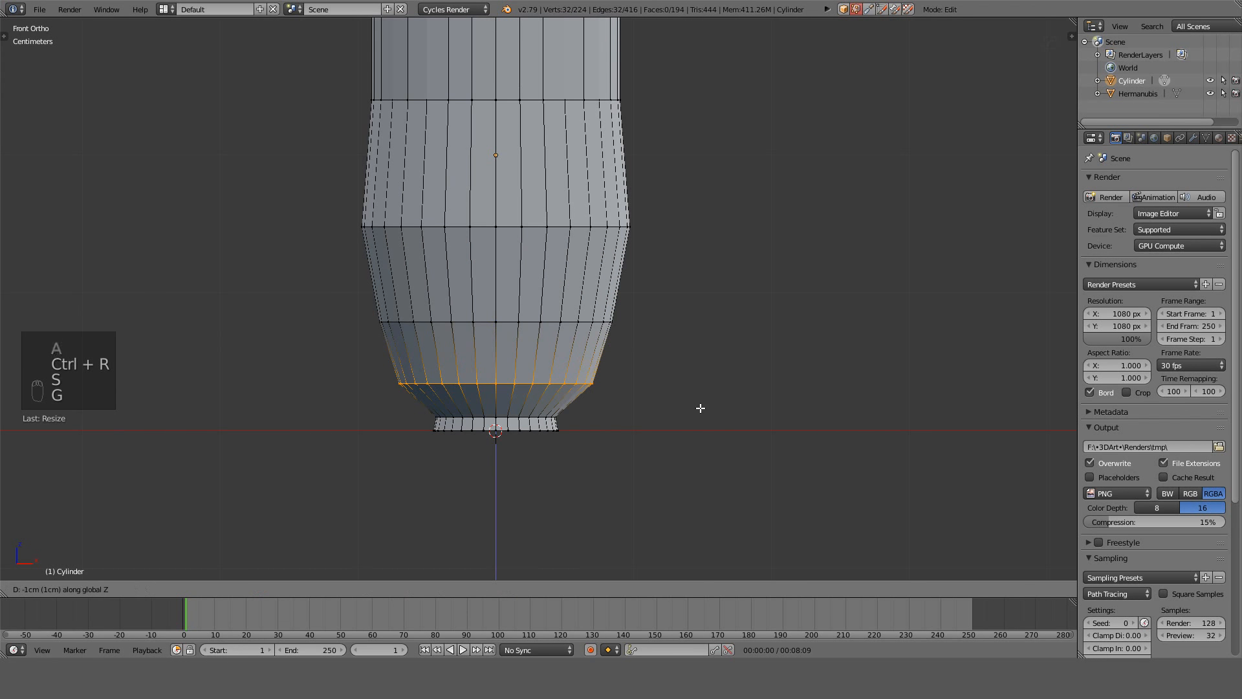
{"action": "left_click", "coordinate": [700, 394]}
Examine the whole roughed-out vase profile in Object Mode.
{"action": "middle_click_drag", "start_coordinate": [689, 264], "coordinate": [671, 439], "text": "shift"}
{"action": "scroll", "coordinate": [648, 349], "scroll_direction": "down", "scroll_amount": 2}
{"action": "key", "text": "Tab"}
{"action": "scroll", "coordinate": [645, 347], "scroll_direction": "down", "scroll_amount": 2}
{"action": "key", "text": "Tab"}
{"action": "key", "text": "Tab"}
{"action": "scroll", "coordinate": [638, 332], "scroll_direction": "up", "scroll_amount": 1}
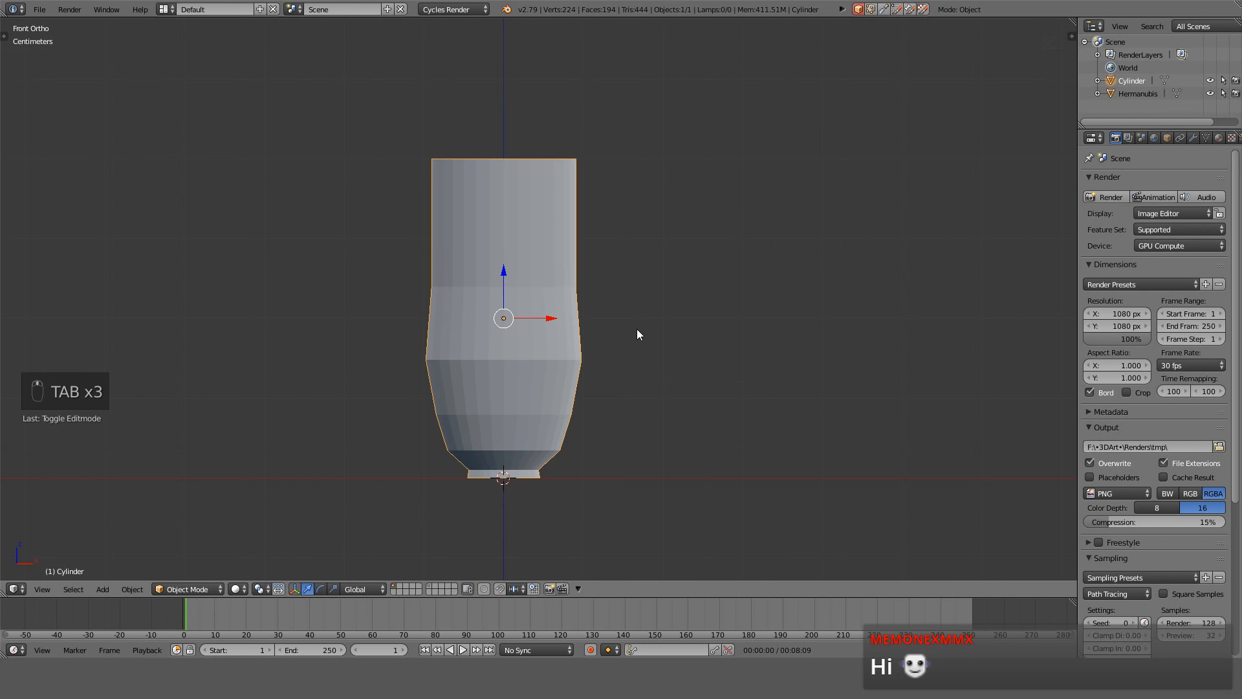
Apply smooth shading to all faces of the vase mesh.
{"action": "key", "text": "Tab"}
{"action": "key", "text": "a"}
{"action": "key", "text": "a"}
{"action": "key", "text": "a"}
{"action": "key", "text": "a"}
{"action": "key", "text": "a"}
{"action": "key", "text": "a"}
{"action": "key", "text": "a"}
{"action": "key", "text": "ctrl+f"}
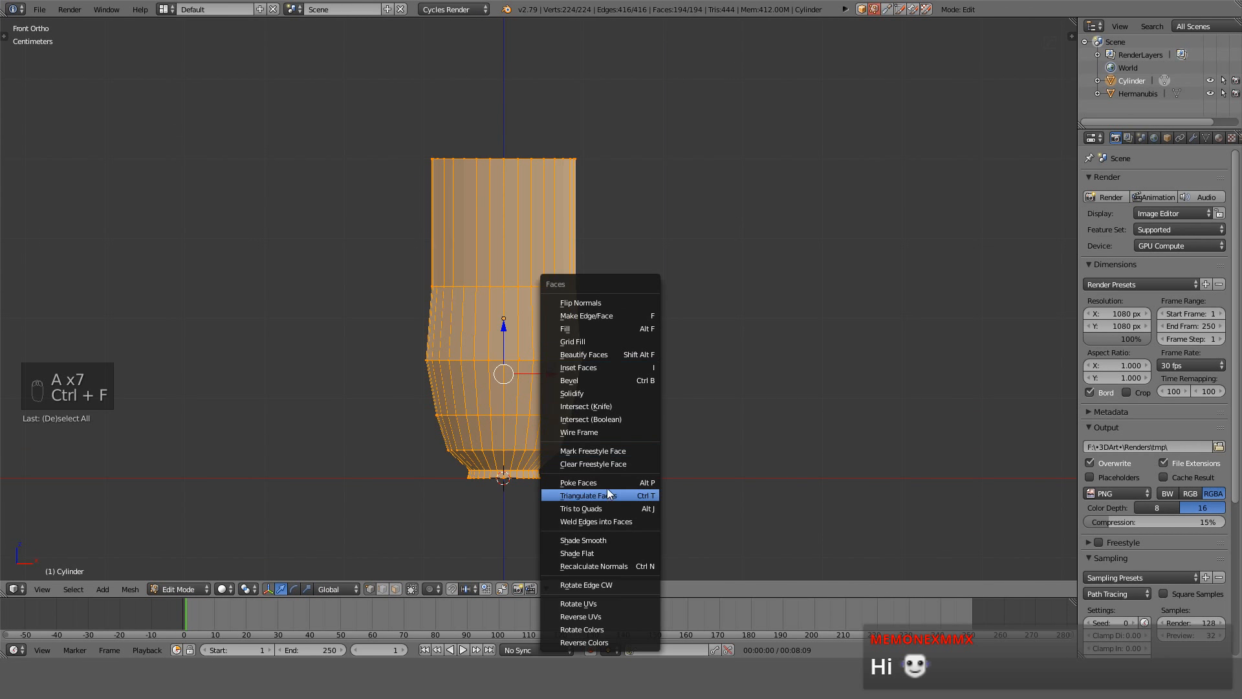
{"action": "left_click", "coordinate": [610, 540]}
{"action": "key", "text": "Tab"}
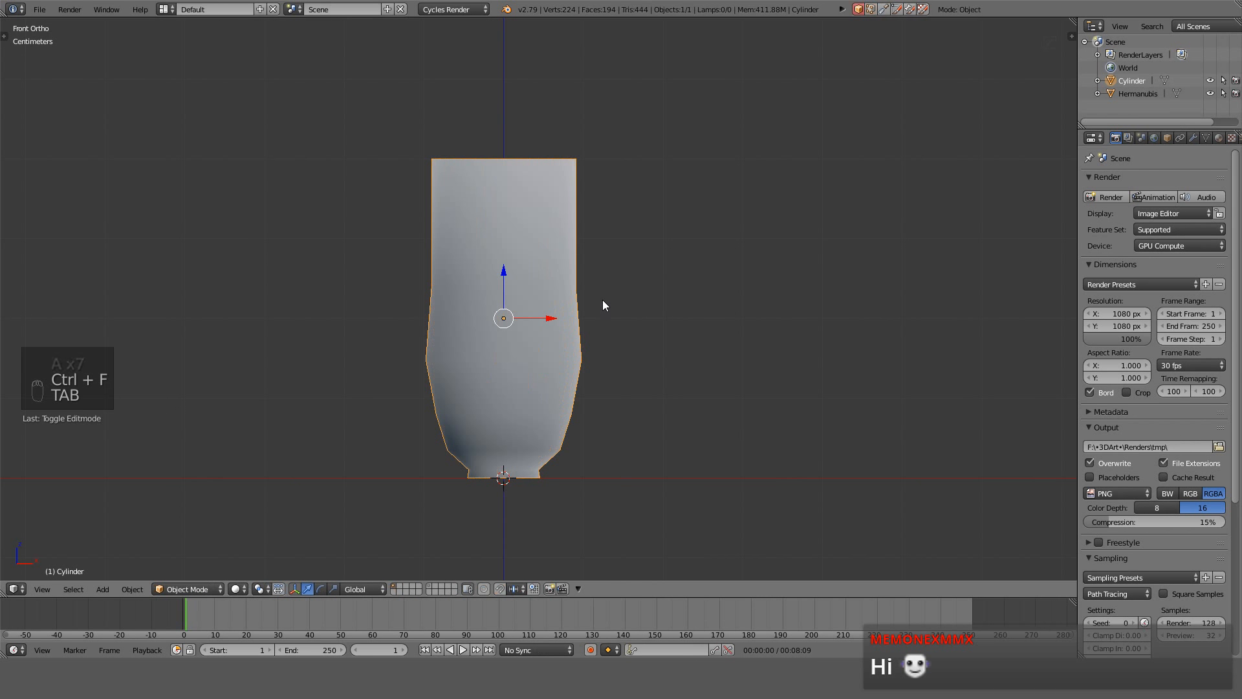
Sharpen the vase's hard edges with the Hard Ops Ssharpen operation and inspect the shading from below.
{"action": "mouse_move", "coordinate": [601, 305]}
{"action": "middle_mouse_down"}
{"action": "mouse_move", "coordinate": [650, 372]}
{"action": "mouse_move", "coordinate": [754, 298]}
{"action": "mouse_move", "coordinate": [692, 342]}
{"action": "mouse_move", "coordinate": [729, 244]}
{"action": "mouse_move", "coordinate": [724, 188]}
{"action": "middle_mouse_up"}
{"action": "key", "text": "q"}
{"action": "left_click", "coordinate": [693, 341]}
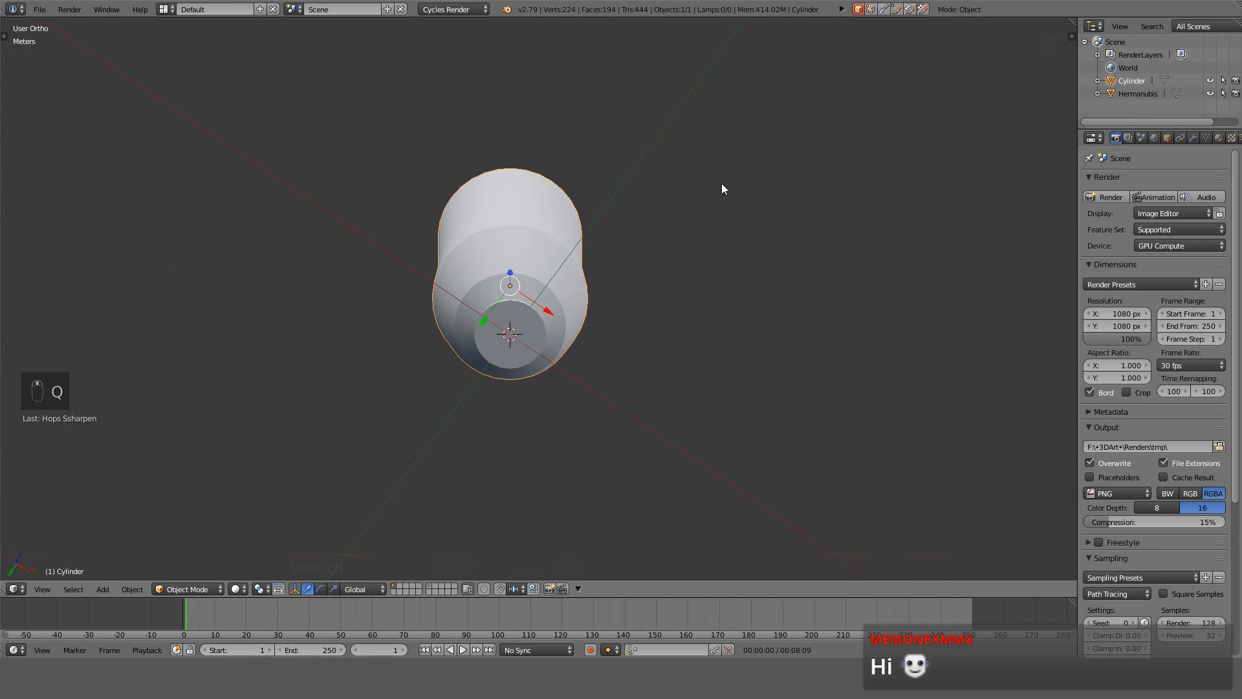
{"action": "scroll", "coordinate": [560, 318], "scroll_direction": "up", "scroll_amount": 5}
{"action": "middle_click_drag", "start_coordinate": [560, 318], "coordinate": [595, 190]}
Clear the sharp marking from the widest body loop and the loop just above the foot with Hard Ops Set Sharpen.
{"action": "key", "text": "KP_1"}
{"action": "scroll", "coordinate": [665, 370], "scroll_direction": "down", "scroll_amount": 4}
{"action": "middle_click_drag", "start_coordinate": [665, 370], "coordinate": [682, 367], "text": "shift"}
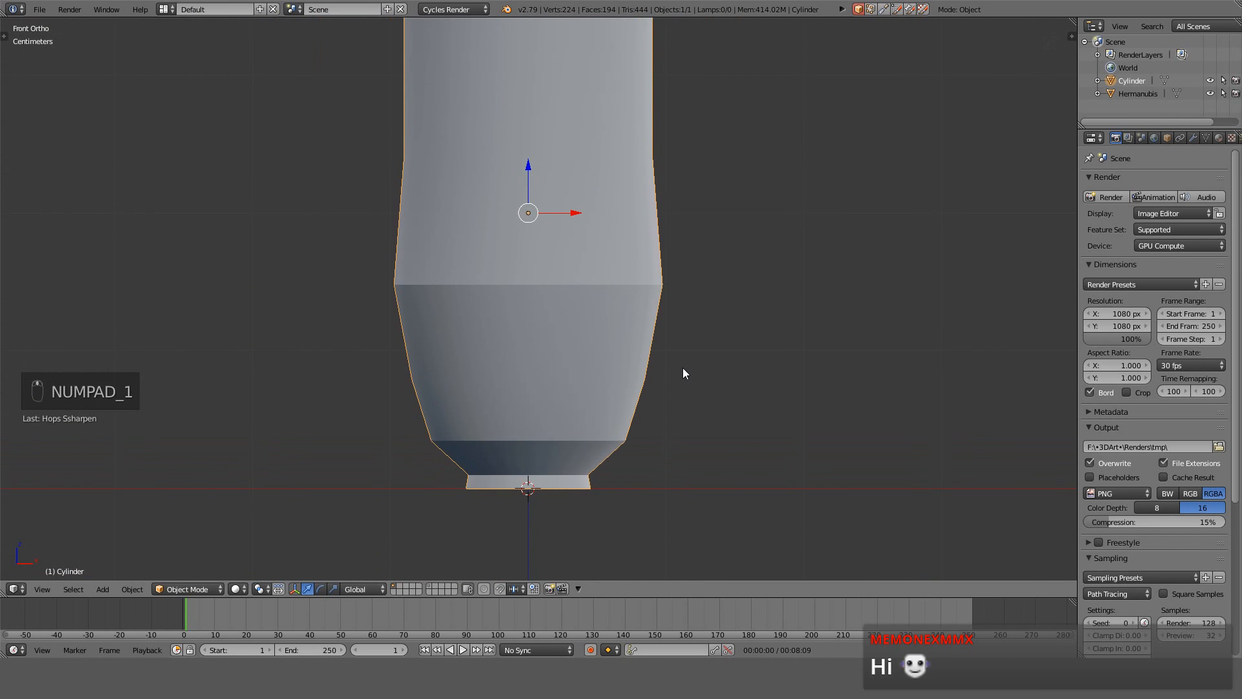
{"action": "key", "text": "Tab"}
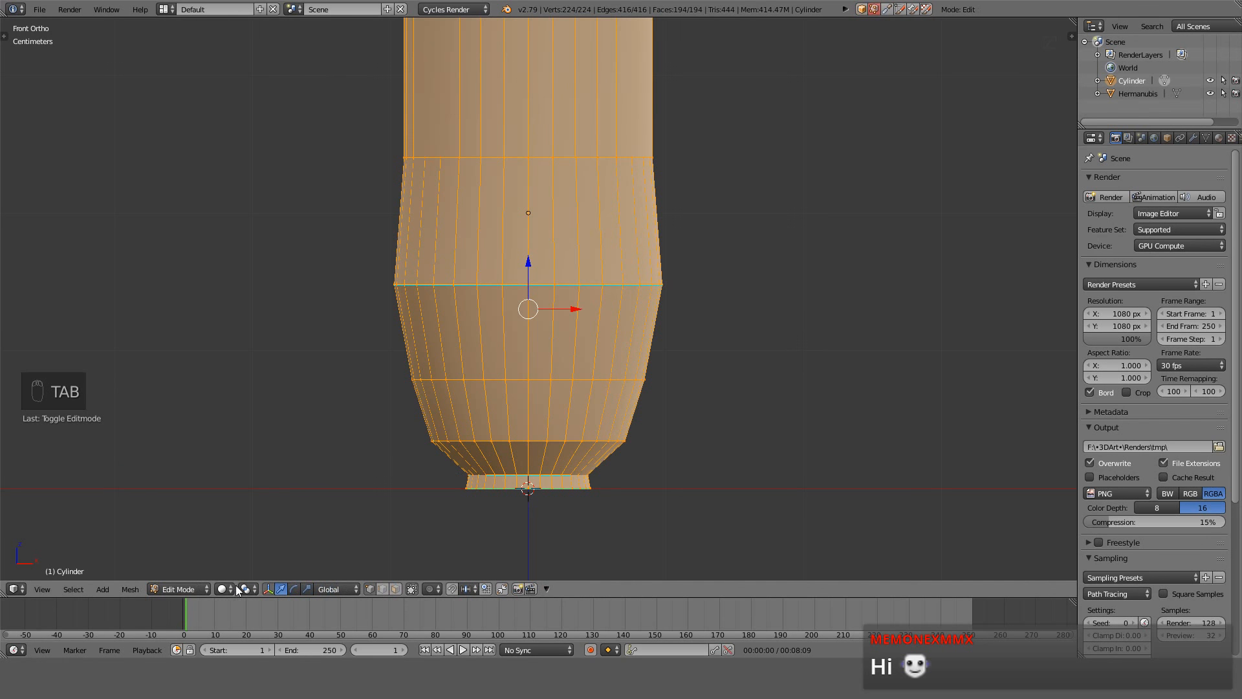
{"action": "key", "text": "a"}
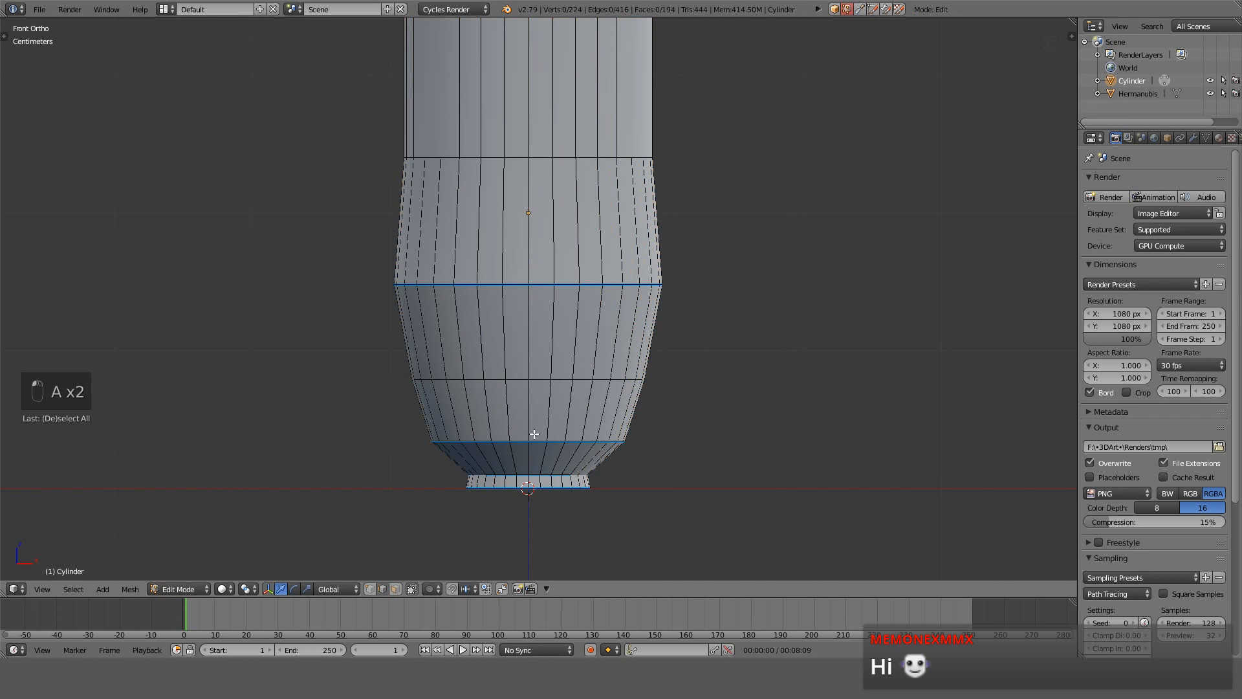
{"action": "right_click", "coordinate": [534, 444], "text": "alt"}
{"action": "key", "text": "q"}
{"action": "left_click", "coordinate": [534, 445]}
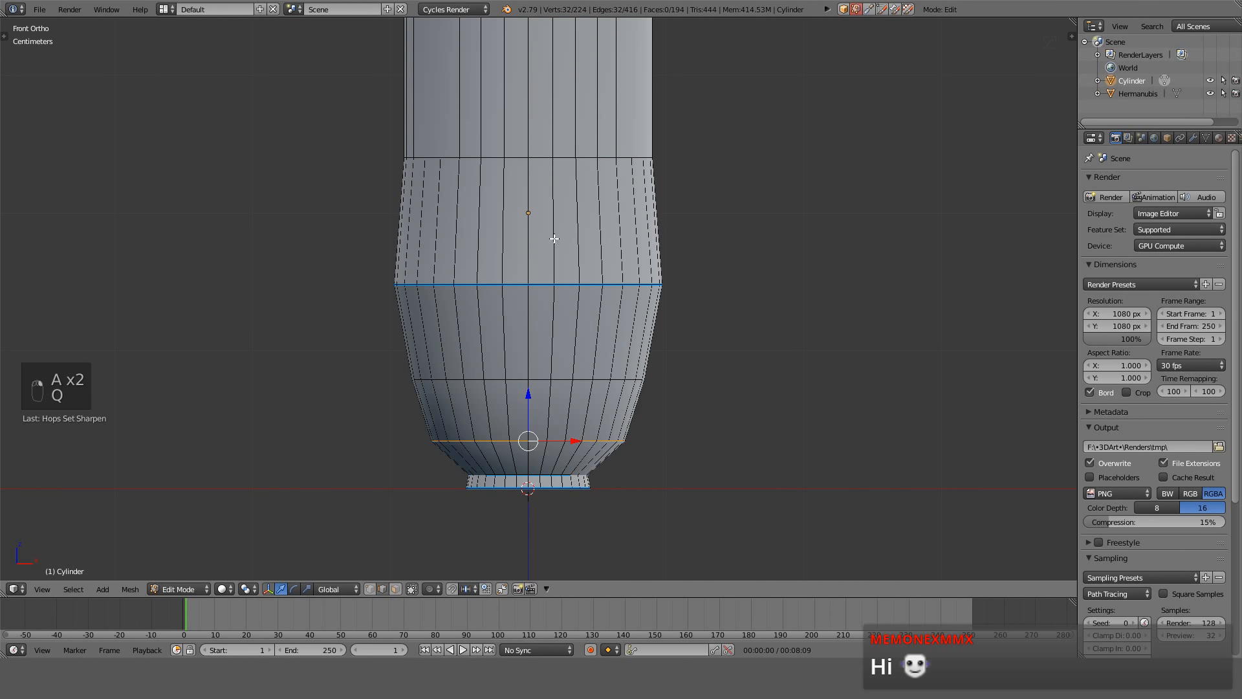
{"action": "key", "text": "q"}
{"action": "left_click", "coordinate": [535, 283]}
{"action": "key", "text": "Tab"}
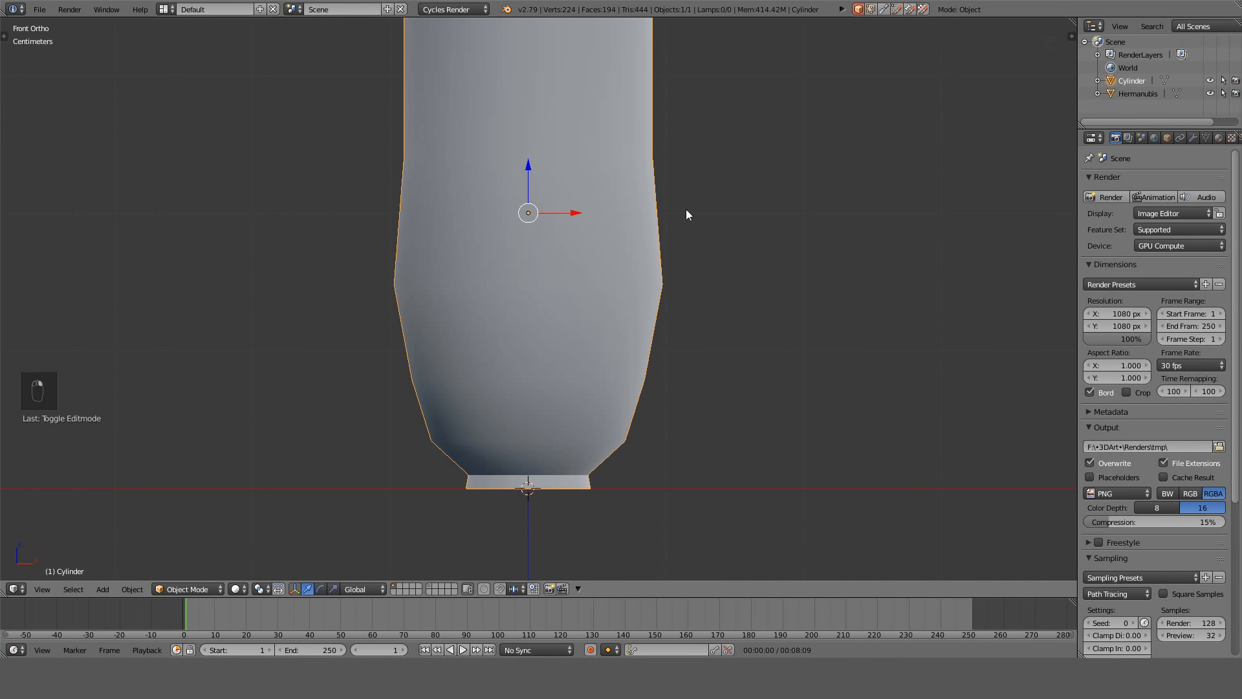
Scale the vase's top rim loop down to roughly 40 percent of its width.
{"action": "middle_click_drag", "start_coordinate": [610, 132], "coordinate": [603, 277], "text": "shift"}
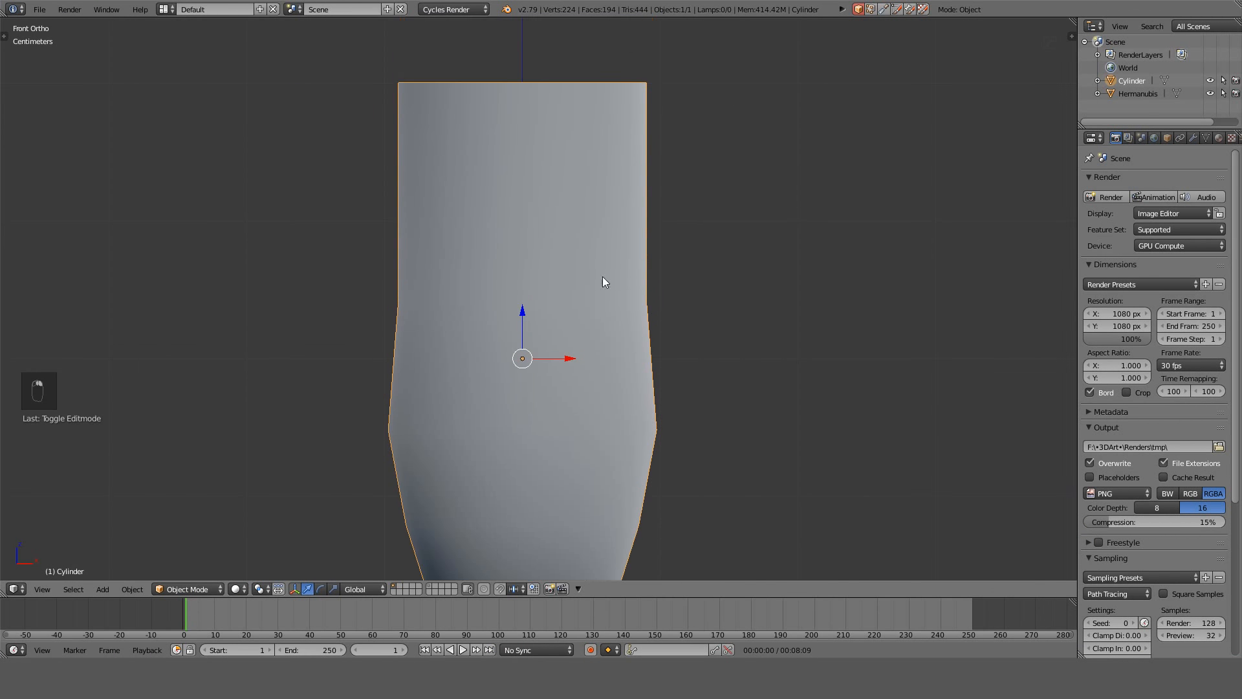
{"action": "key", "text": "Tab"}
{"action": "key", "text": "a"}
{"action": "right_click", "coordinate": [580, 84], "text": "alt"}
{"action": "key", "text": "s"}
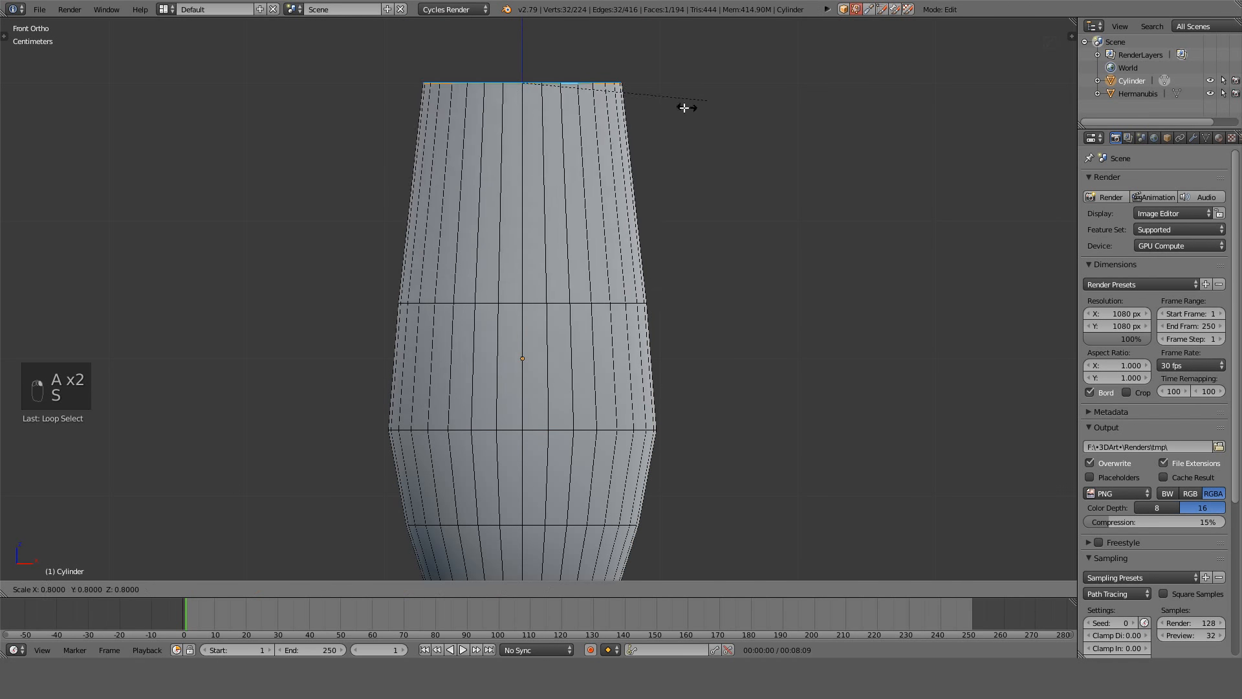
{"action": "left_click", "coordinate": [607, 119]}
Select the widest body loop and the two loops below it, and raise them about 5 cm along Z.
{"action": "middle_click_drag", "start_coordinate": [639, 401], "coordinate": [639, 243], "text": "shift"}
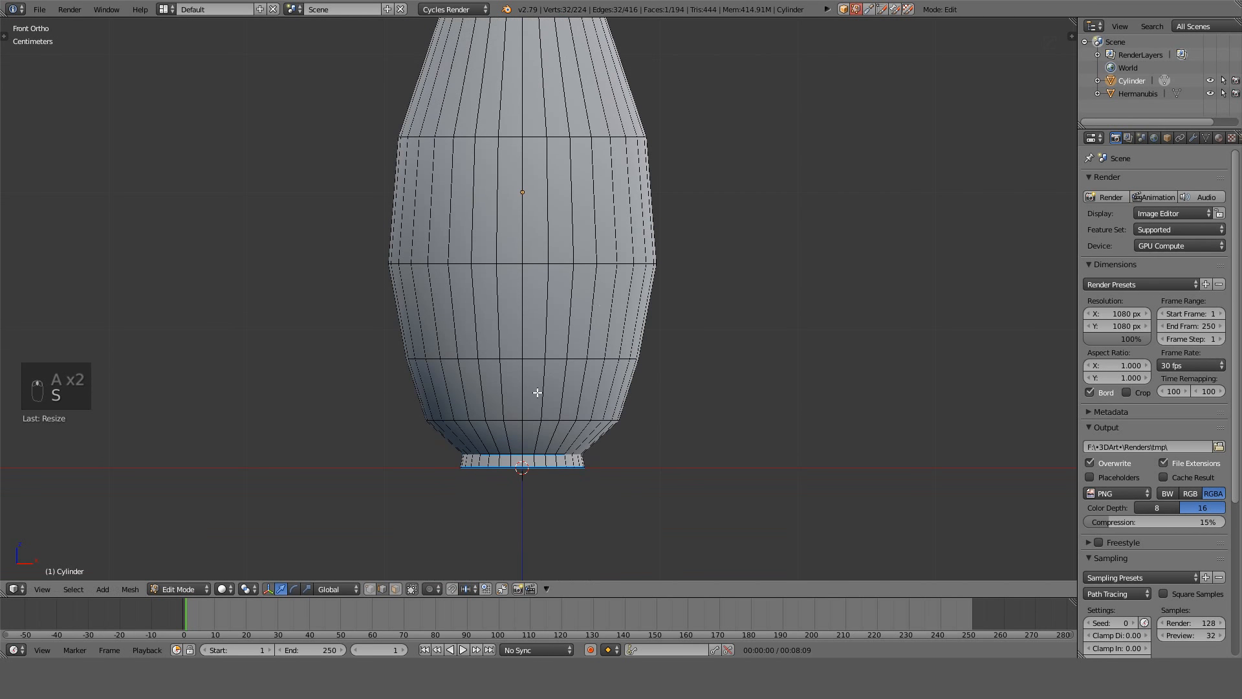
{"action": "right_click", "coordinate": [538, 418], "text": "alt"}
{"action": "right_click", "coordinate": [539, 359], "text": "alt+shift"}
{"action": "right_click", "coordinate": [542, 264], "text": "alt+shift"}
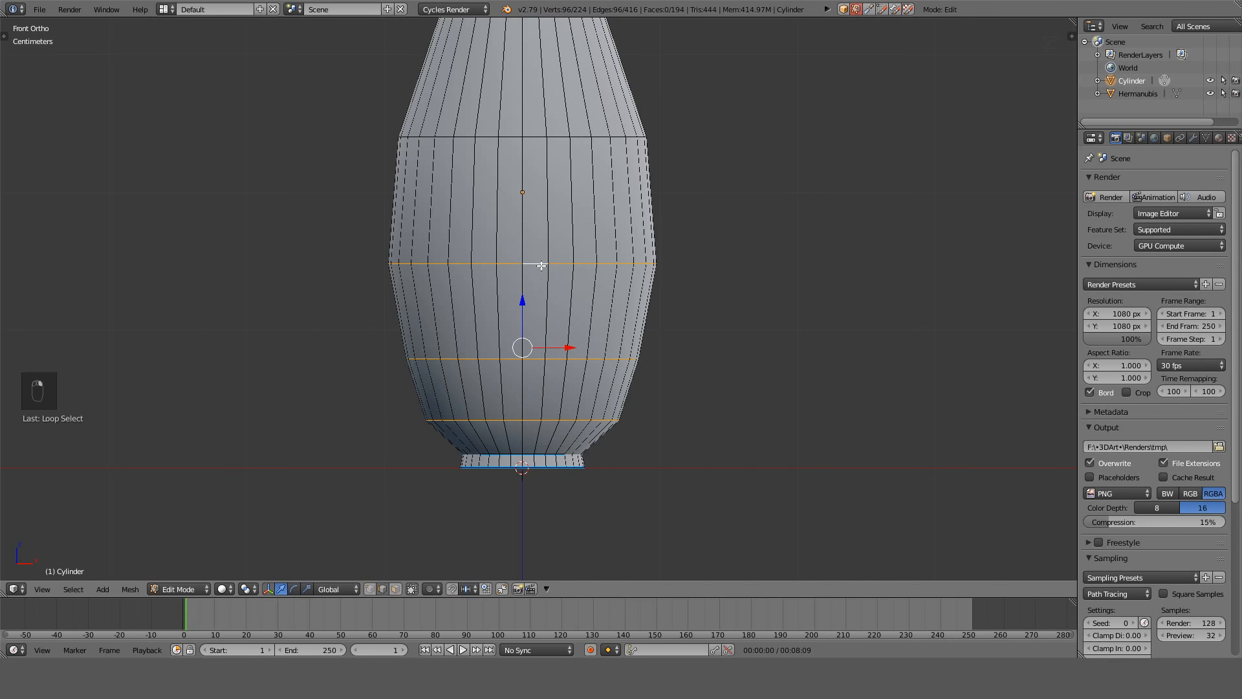
{"action": "key", "text": "g"}
{"action": "key", "text": "z"}
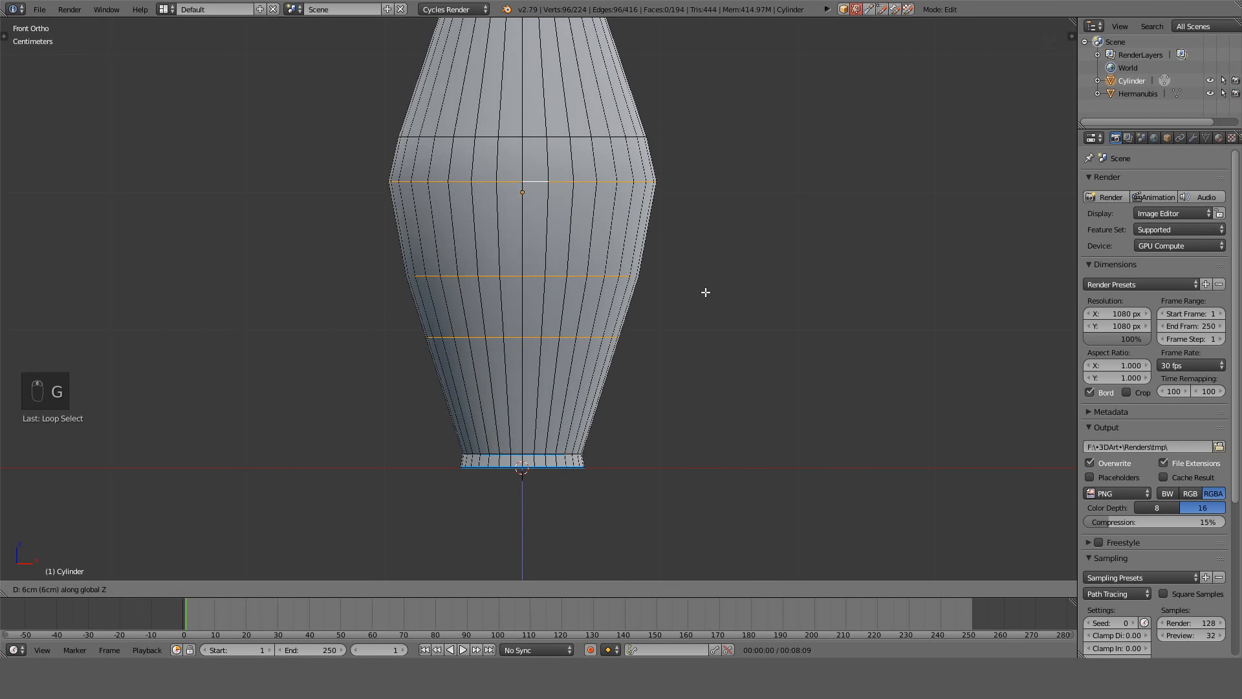
{"action": "left_click", "coordinate": [703, 305]}
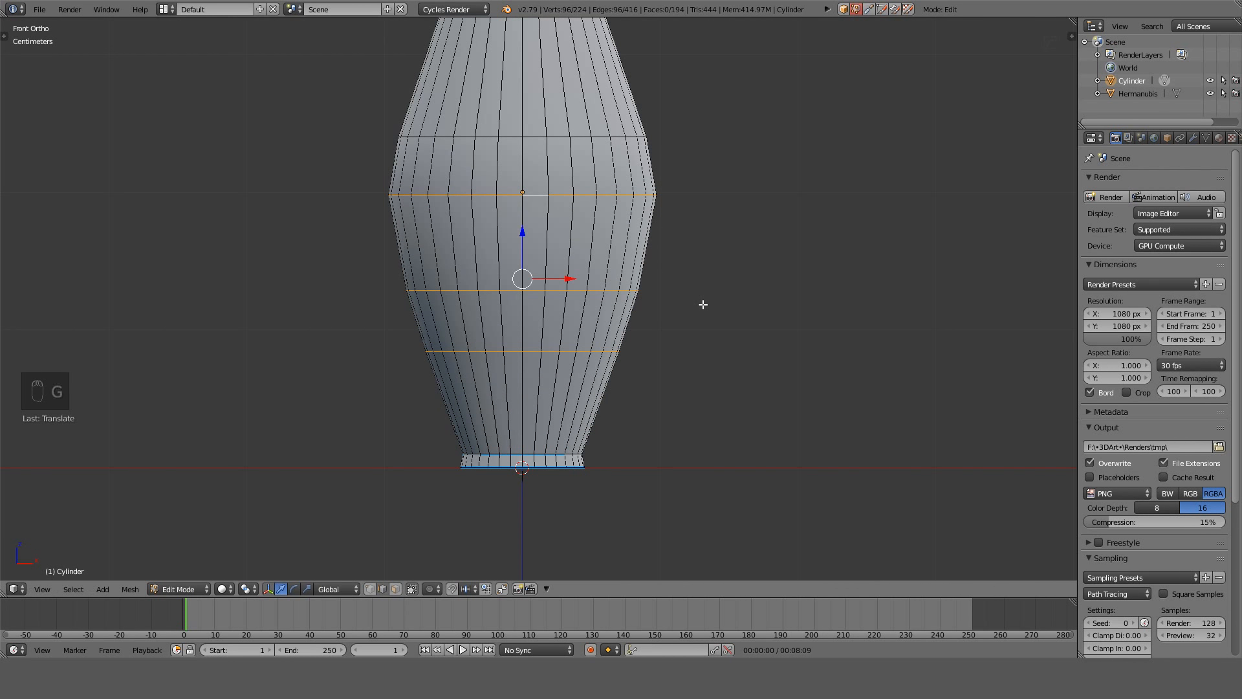
Scale the lowest body loop above the foot down to about 0.9.
{"action": "middle_click_drag", "start_coordinate": [703, 305], "coordinate": [698, 425], "text": "shift"}
{"action": "middle_click_drag", "start_coordinate": [621, 438], "coordinate": [640, 284], "text": "shift"}
{"action": "key", "text": "a"}
{"action": "right_click", "coordinate": [549, 319], "text": "alt"}
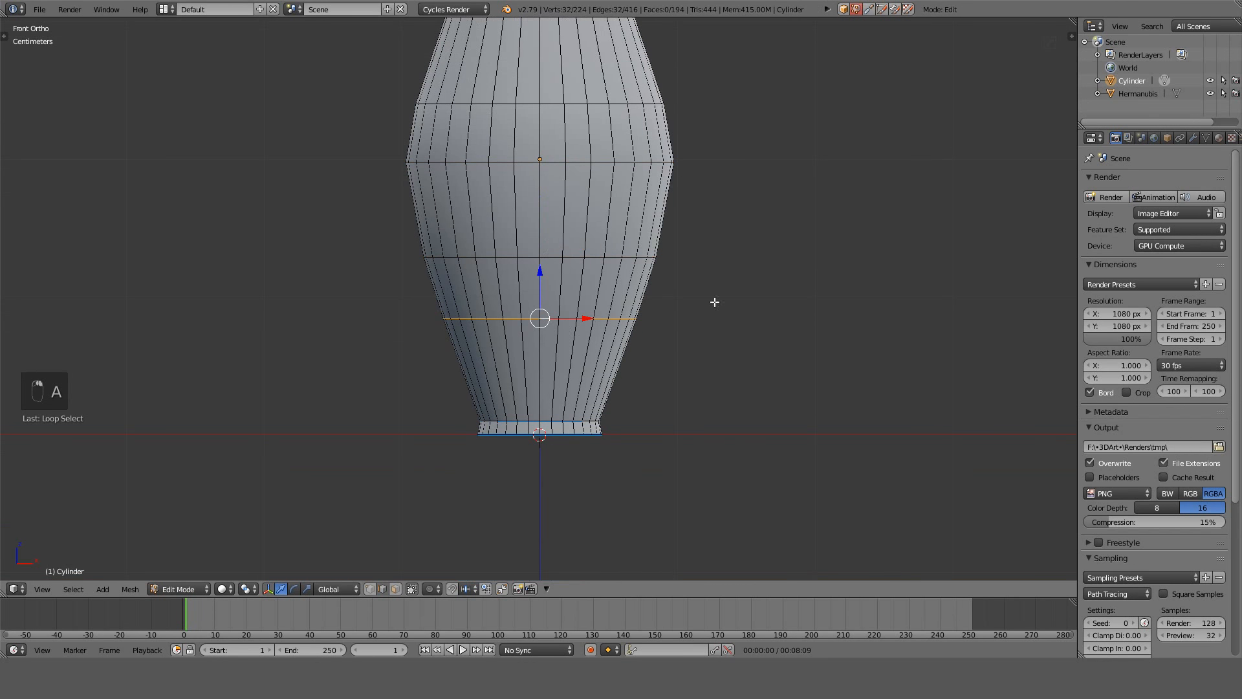
{"action": "key", "text": "s"}
{"action": "left_click", "coordinate": [728, 303]}
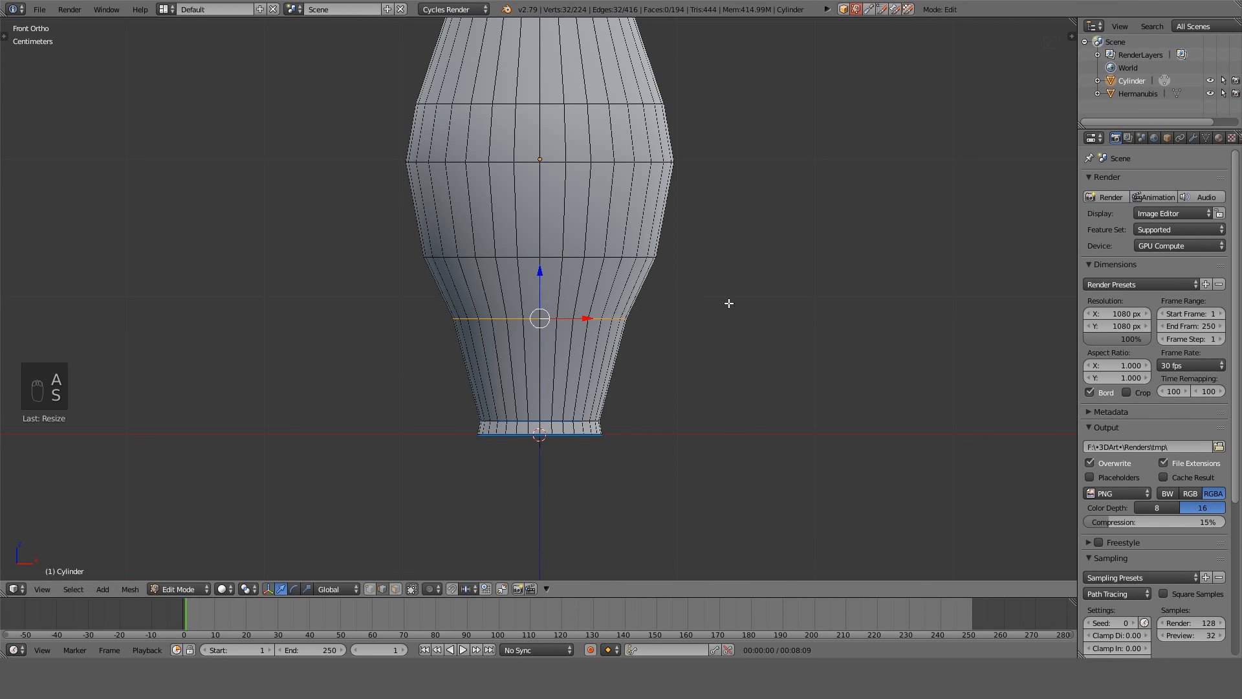
Dissolve the edge loop between the widest body loop and the lowest body loop.
{"action": "middle_click_drag", "start_coordinate": [726, 299], "coordinate": [712, 411], "text": "shift"}
{"action": "right_click", "coordinate": [619, 361], "text": "alt"}
{"action": "key", "text": "s"}
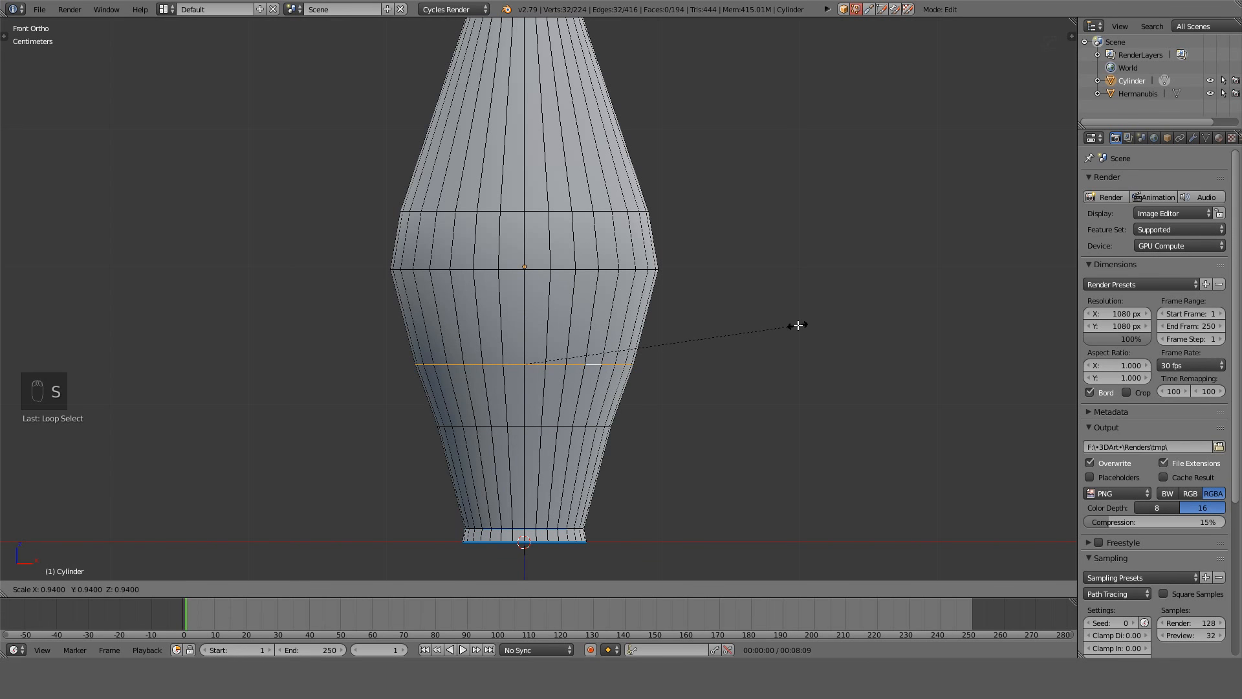
{"action": "left_click", "coordinate": [816, 324]}
{"action": "key", "text": "ctrl+x"}
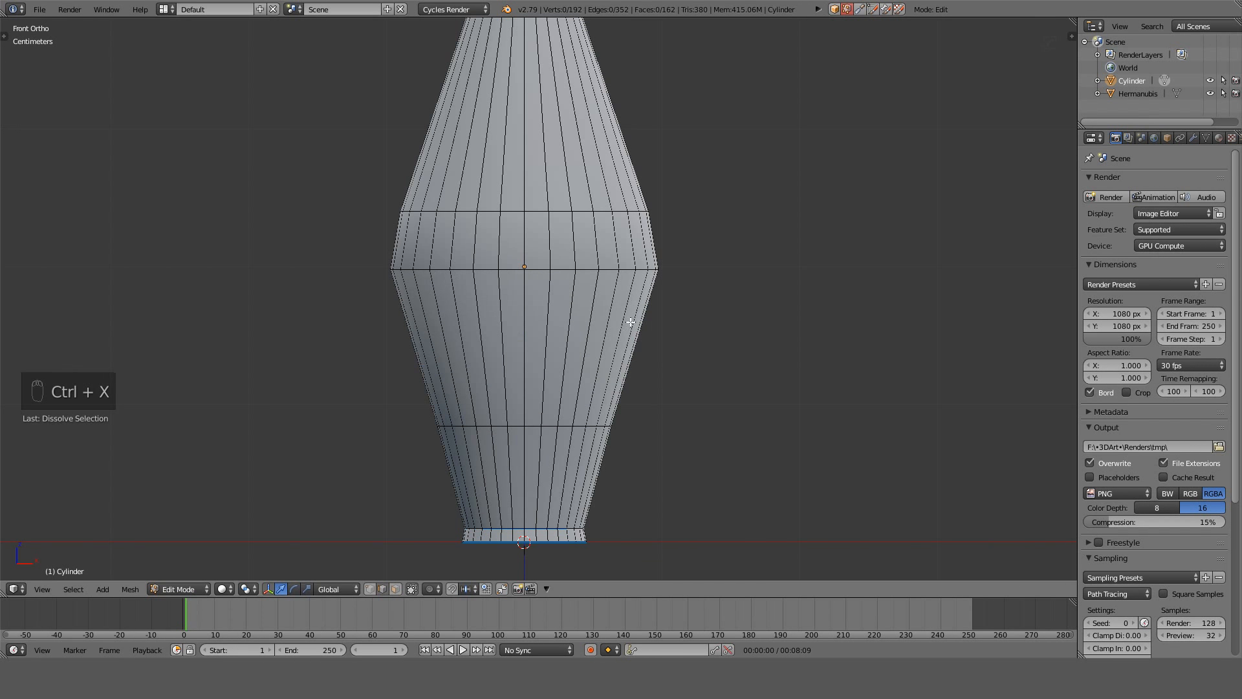
Lower the widest body loop 1 cm along Z and scale it down to about 0.9.
{"action": "right_click", "coordinate": [604, 270], "text": "alt"}
{"action": "key", "text": "g"}
{"action": "key", "text": "z"}
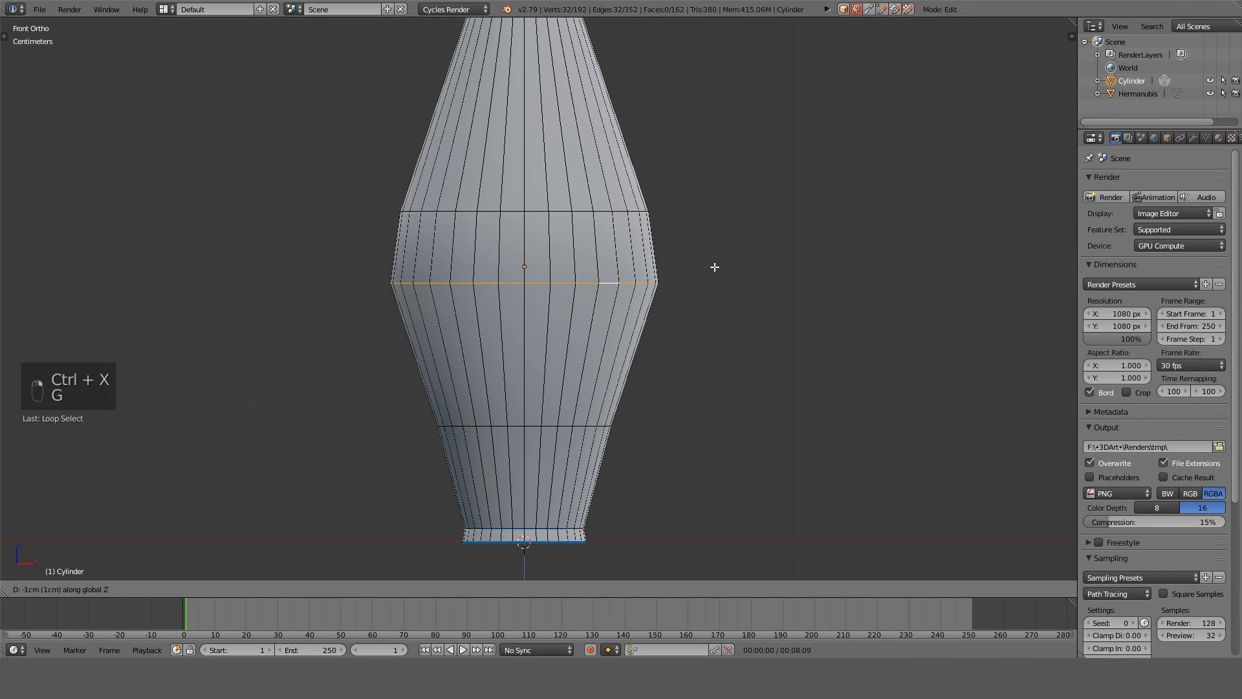
{"action": "left_click", "coordinate": [716, 272]}
{"action": "key", "text": "s"}
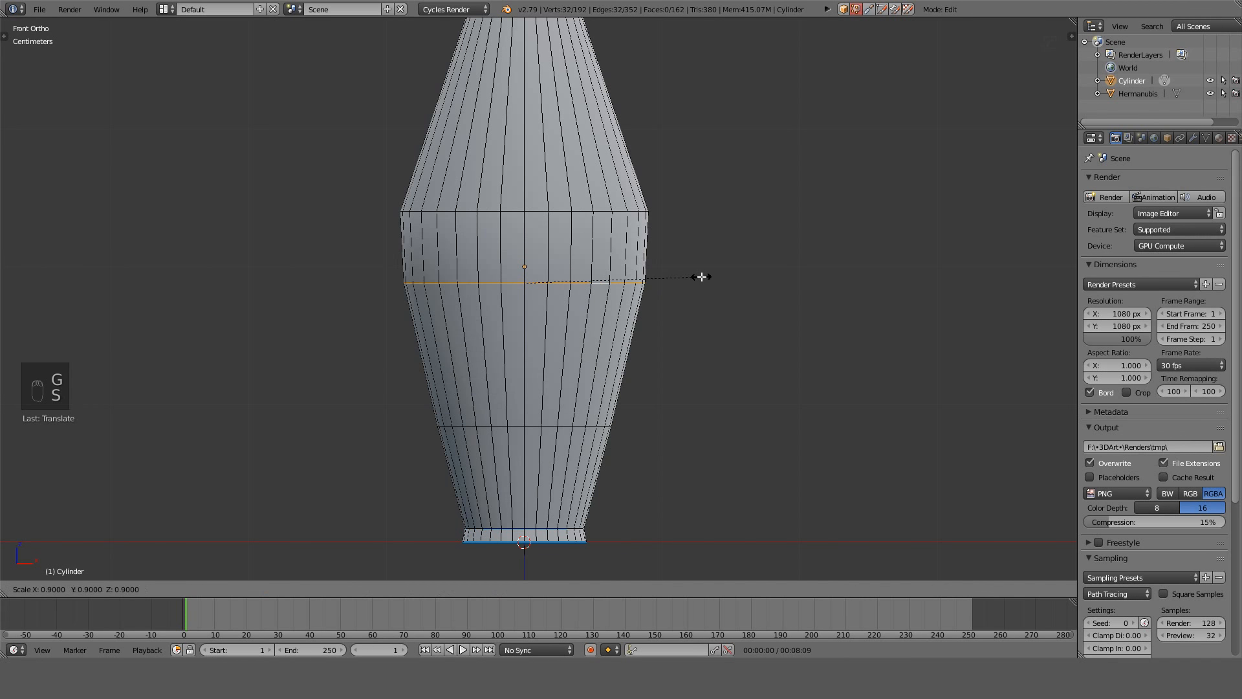
{"action": "left_click", "coordinate": [712, 277]}
{"action": "key", "text": "Tab"}
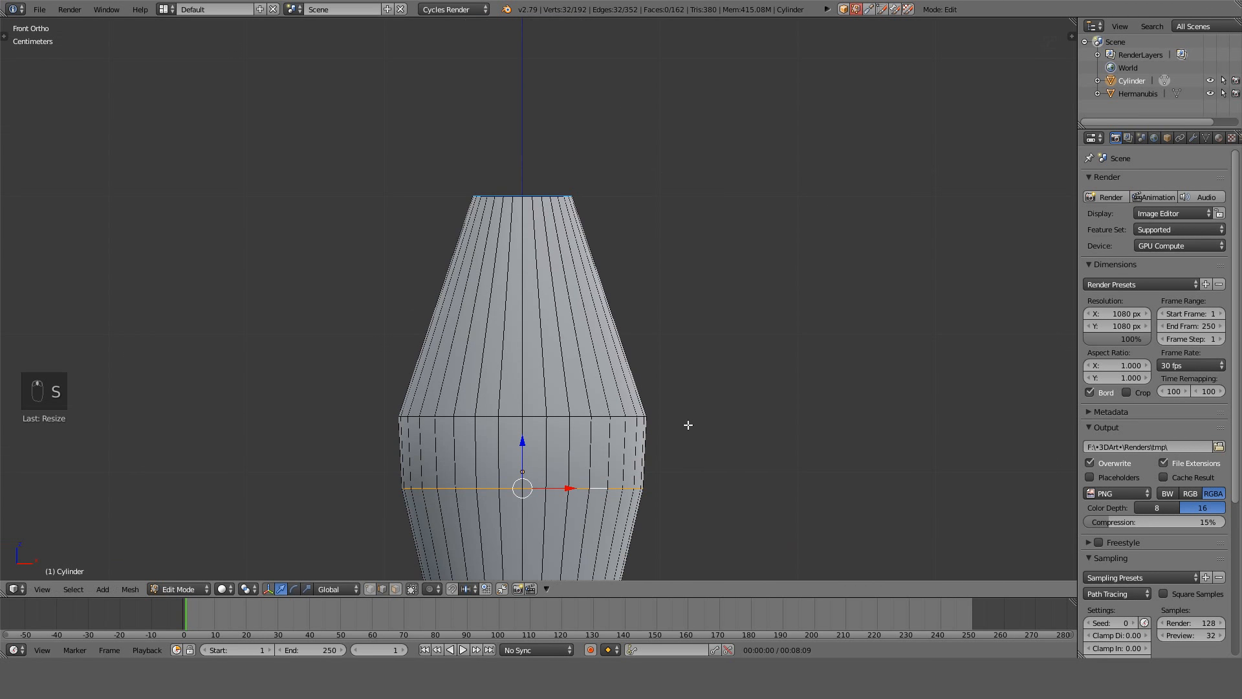
Cut a centred edge loop across the tapered upper section and lower it 6 cm along Z to form the shoulder.
{"action": "key", "text": "Tab"}
{"action": "key", "text": "a"}
{"action": "key", "text": "a"}
{"action": "key", "text": "a"}
{"action": "key", "text": "ctrl+r"}
{"action": "left_click", "coordinate": [562, 307]}
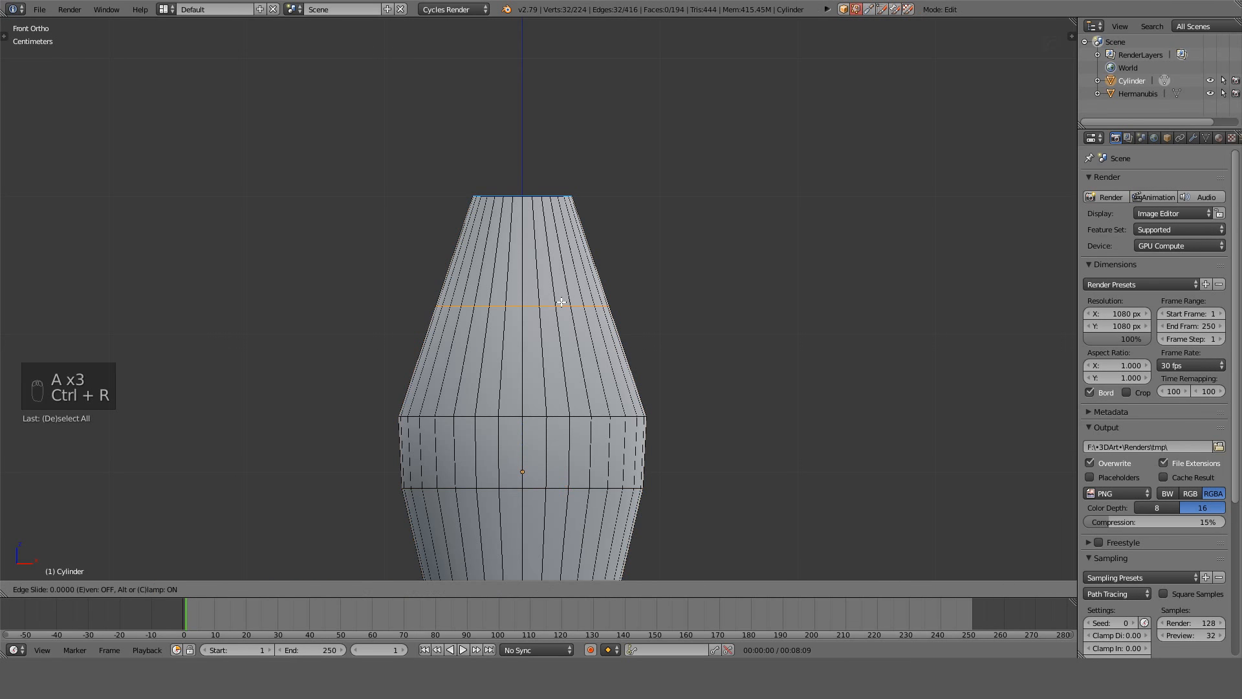
{"action": "right_click", "coordinate": [665, 284]}
{"action": "key", "text": "g"}
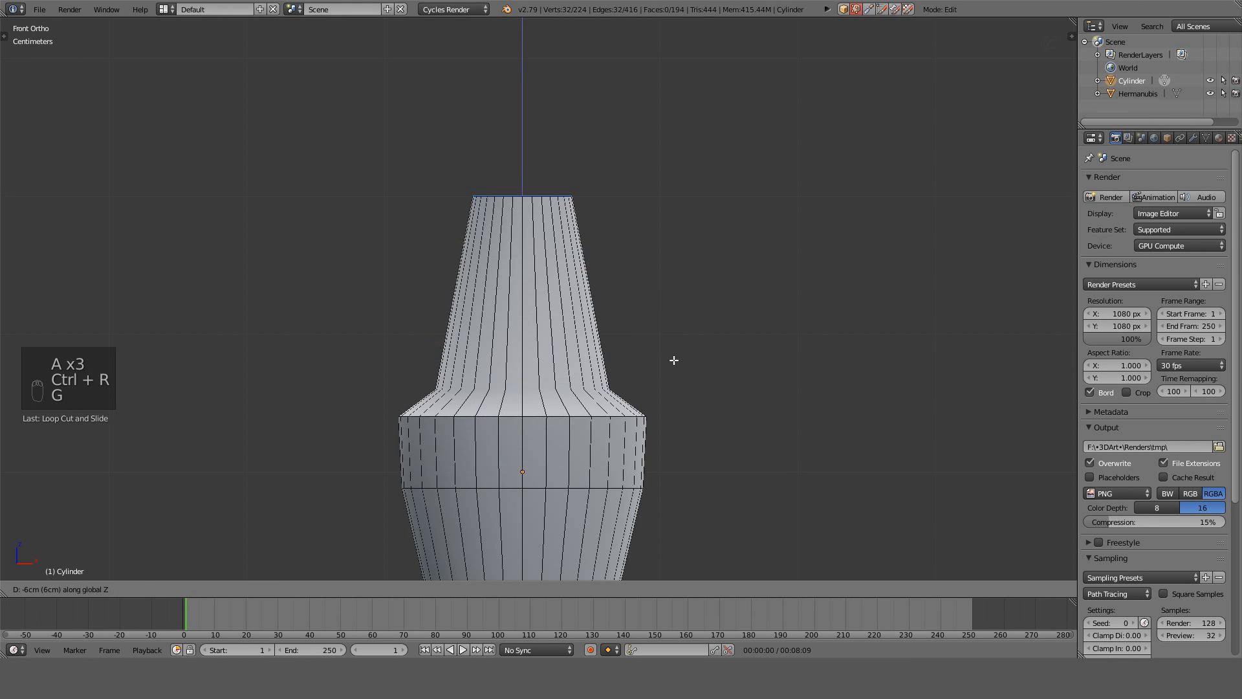
{"action": "left_click", "coordinate": [674, 359]}
Cut a centred edge loop across the sloped shoulder and scale it up slightly to round the shoulder.
{"action": "key", "text": "a"}
{"action": "key", "text": "ctrl+r"}
{"action": "left_click", "coordinate": [642, 387]}
{"action": "right_click", "coordinate": [641, 386]}
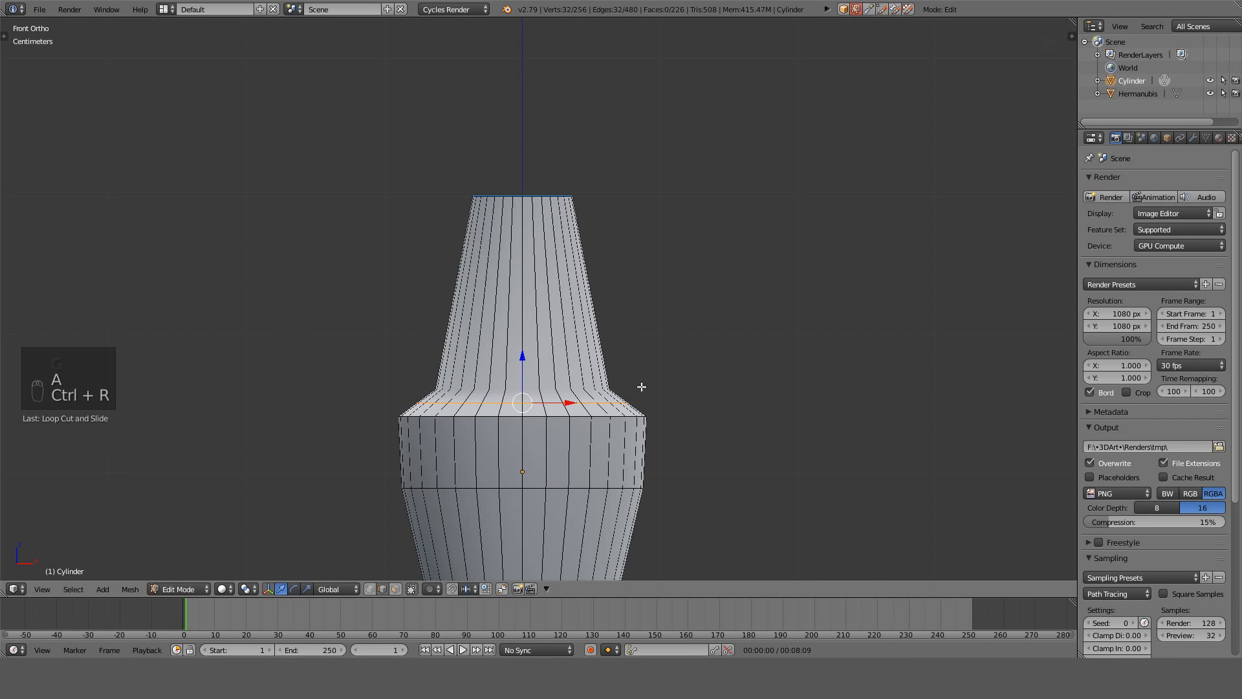
{"action": "key", "text": "s"}
{"action": "left_click", "coordinate": [678, 381]}
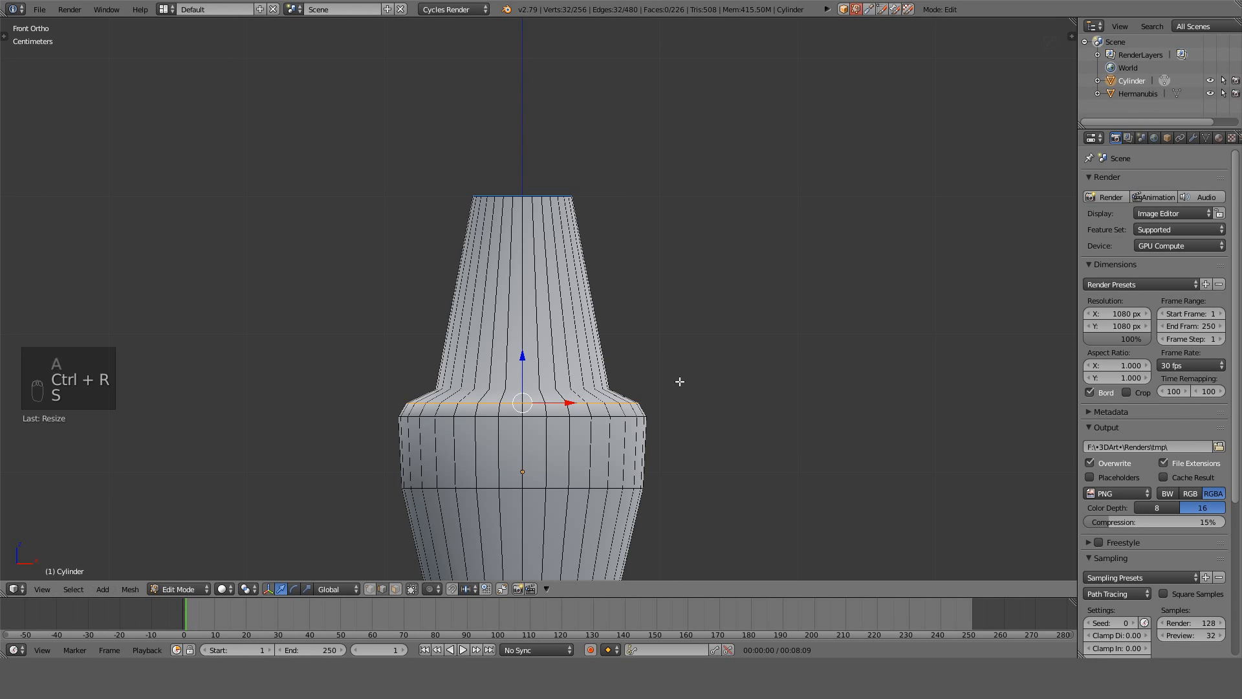
Raise the new shoulder loop slightly along Z.
{"action": "key", "text": "Tab"}
{"action": "mouse_move", "coordinate": [634, 370]}
{"action": "middle_mouse_down"}
{"action": "mouse_move", "coordinate": [608, 419]}
{"action": "mouse_move", "coordinate": [649, 371]}
{"action": "middle_mouse_up"}
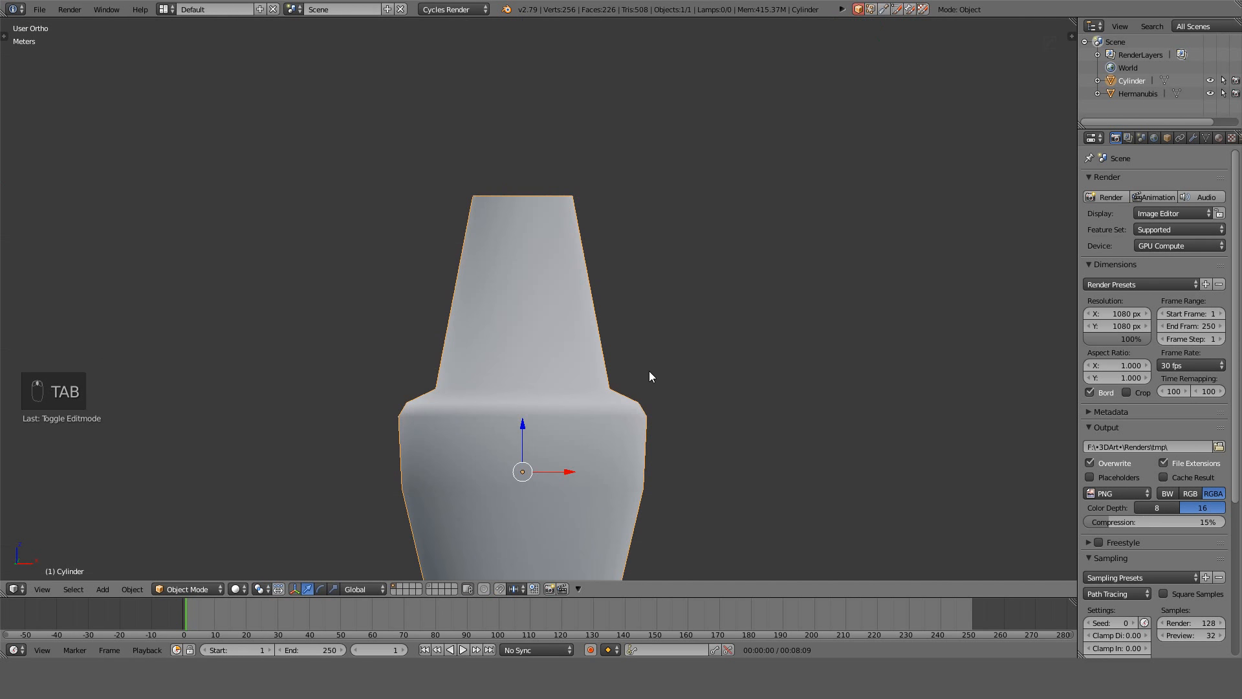
{"action": "key", "text": "KP_1"}
{"action": "key", "text": "Tab"}
{"action": "key", "text": "g"}
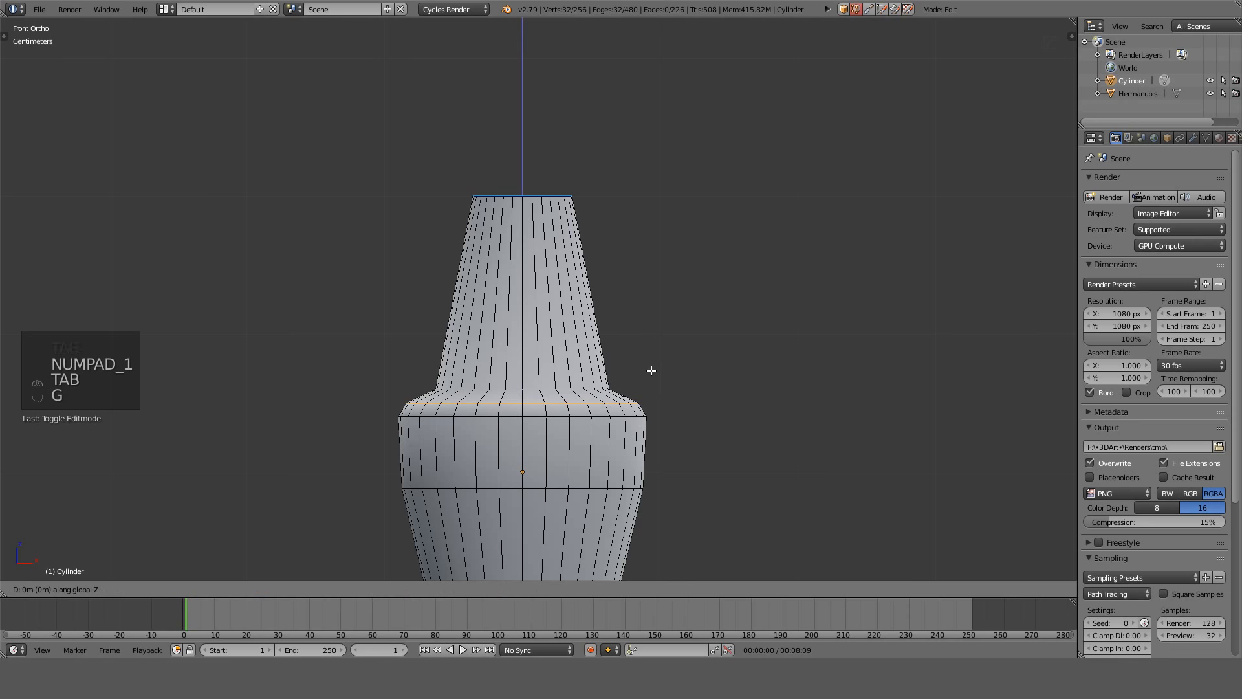
{"action": "left_click", "coordinate": [647, 410]}
{"action": "key", "text": "Tab"}
{"action": "key", "text": "Tab"}
Raise the loop at the neck's base slightly along Z and scale it down to about 0.9.
{"action": "key", "text": "a"}
{"action": "key", "text": "a"}
{"action": "key", "text": "a"}
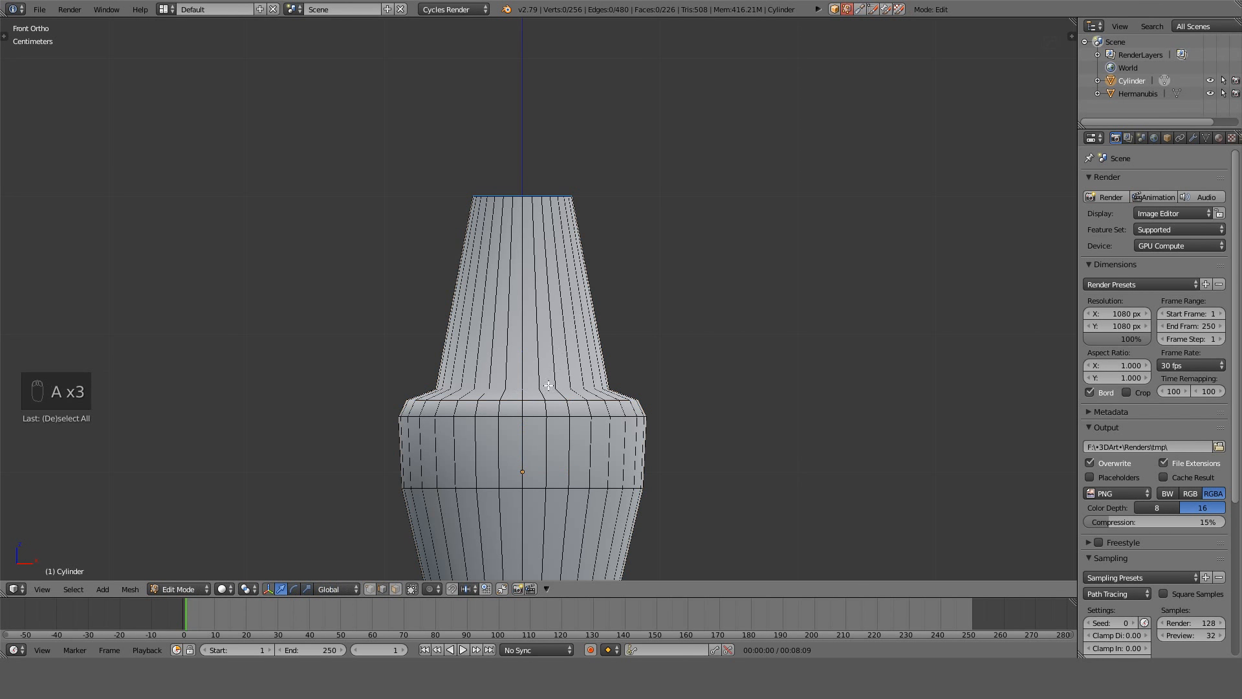
{"action": "key", "text": "z"}
{"action": "right_click", "coordinate": [549, 390], "text": "alt"}
{"action": "key", "text": "z"}
{"action": "key", "text": "g"}
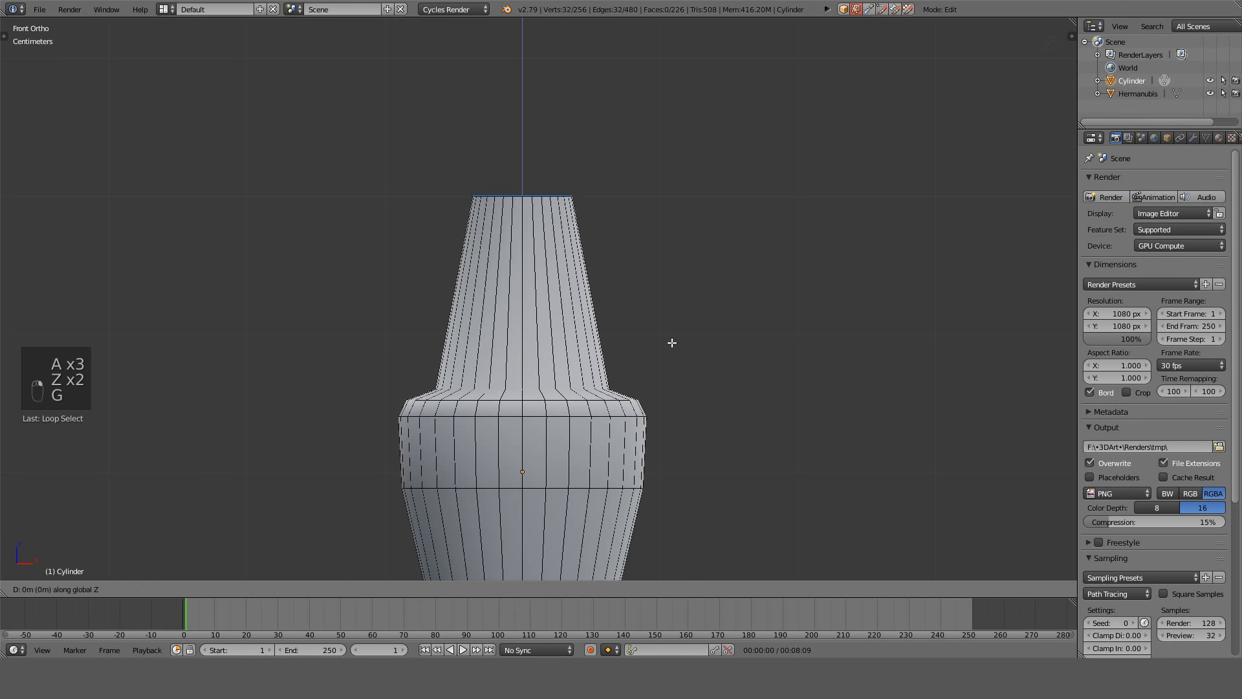
{"action": "left_click", "coordinate": [671, 328]}
{"action": "key", "text": "s"}
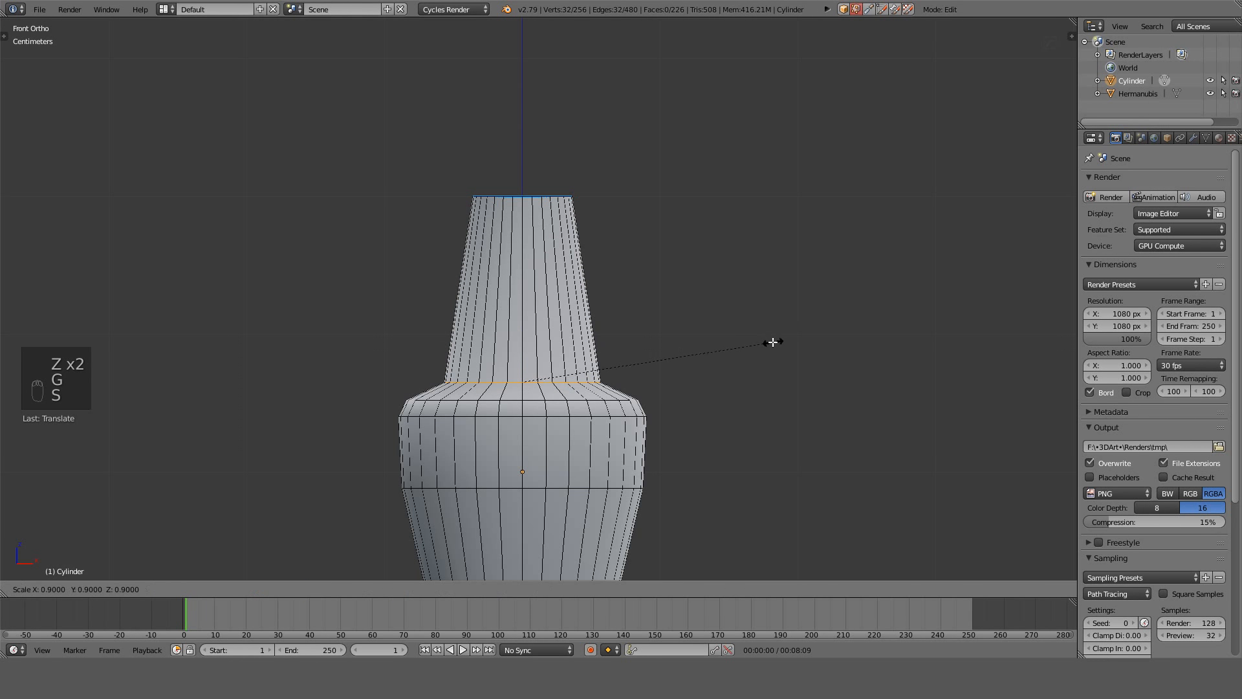
{"action": "left_click", "coordinate": [766, 344]}
{"action": "key", "text": "a"}
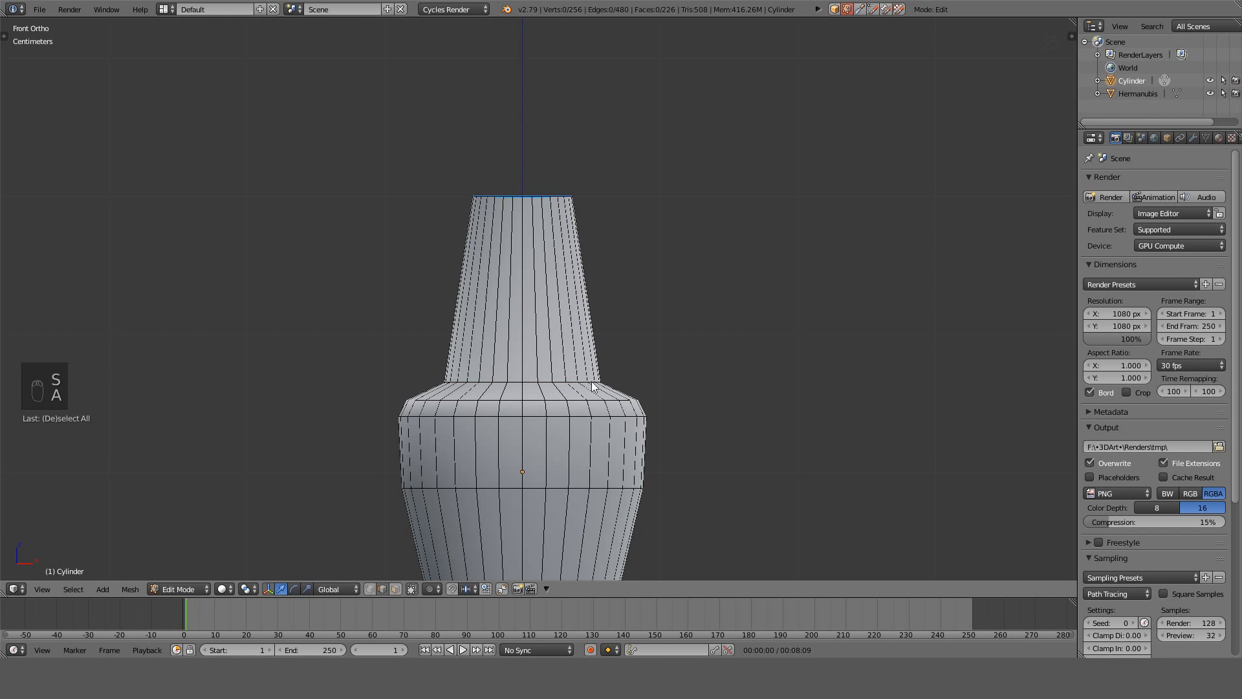
{"action": "key", "text": "Tab"}
{"action": "key", "text": "Tab"}
{"action": "key", "text": "Tab"}
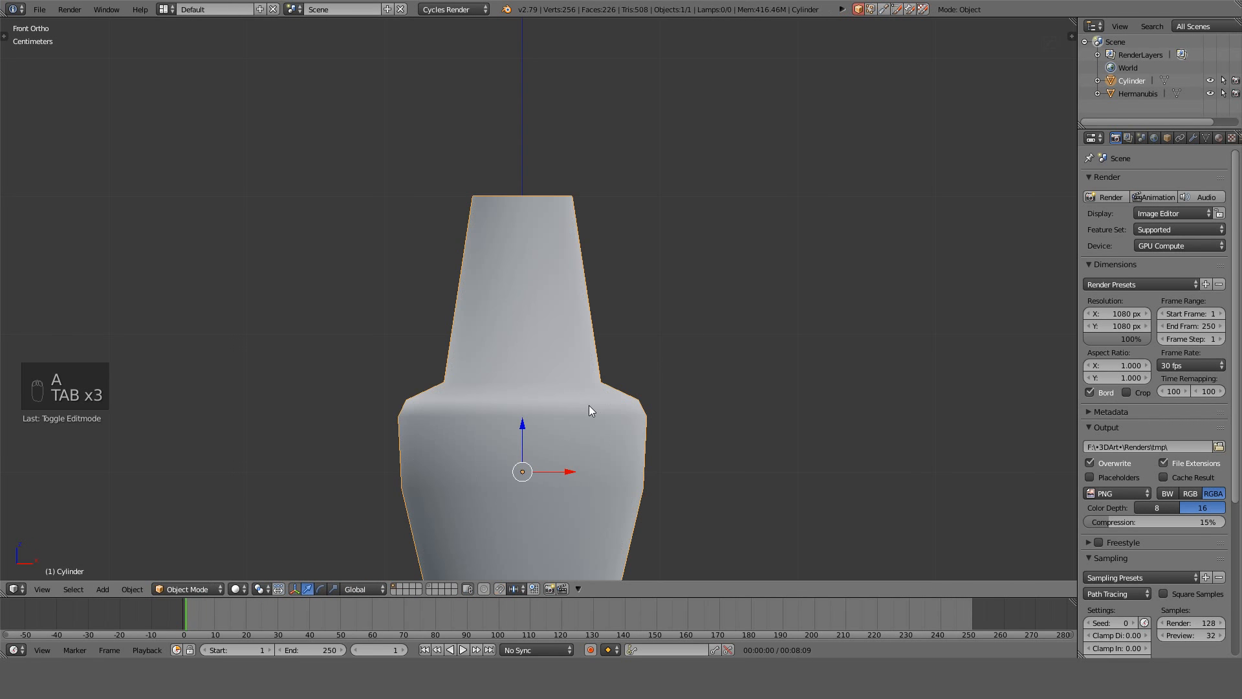
Cut a centred edge loop around the neck and lower it 6 cm along Z, close to the shoulder.
{"action": "key", "text": "Tab"}
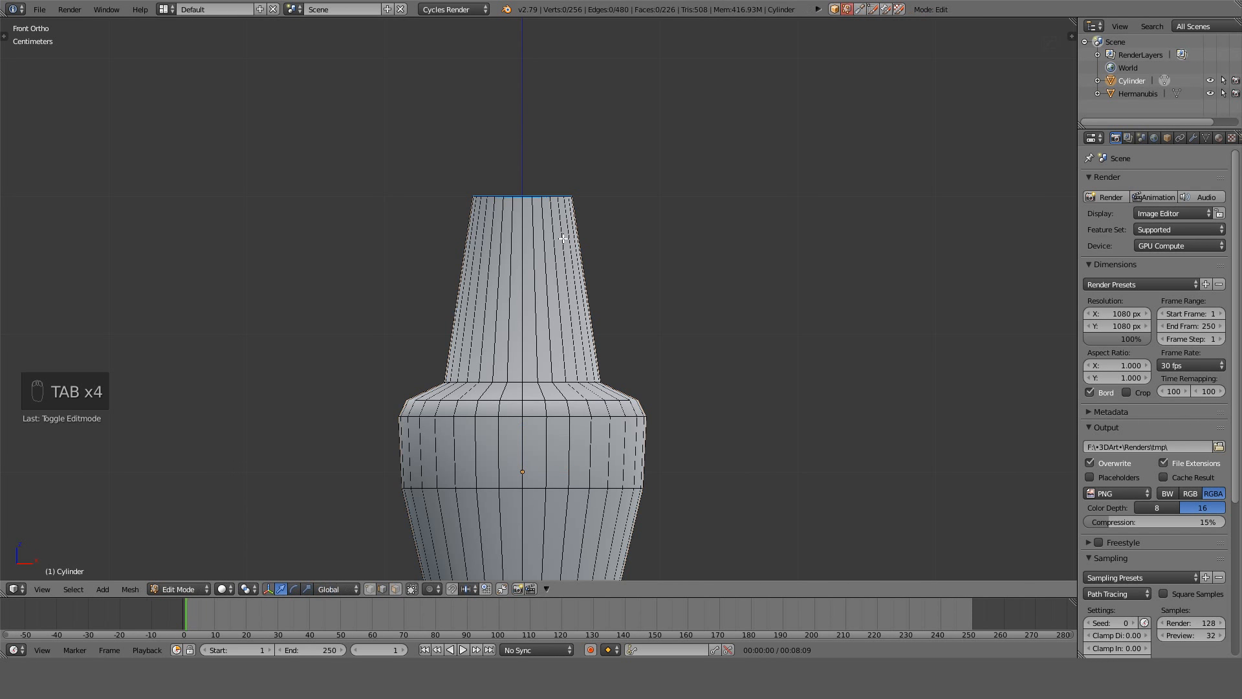
{"action": "key", "text": "a"}
{"action": "key", "text": "a"}
{"action": "key", "text": "a"}
{"action": "key", "text": "a"}
{"action": "key", "text": "a"}
{"action": "key", "text": "a"}
{"action": "key", "text": "ctrl+r"}
{"action": "left_click", "coordinate": [538, 302]}
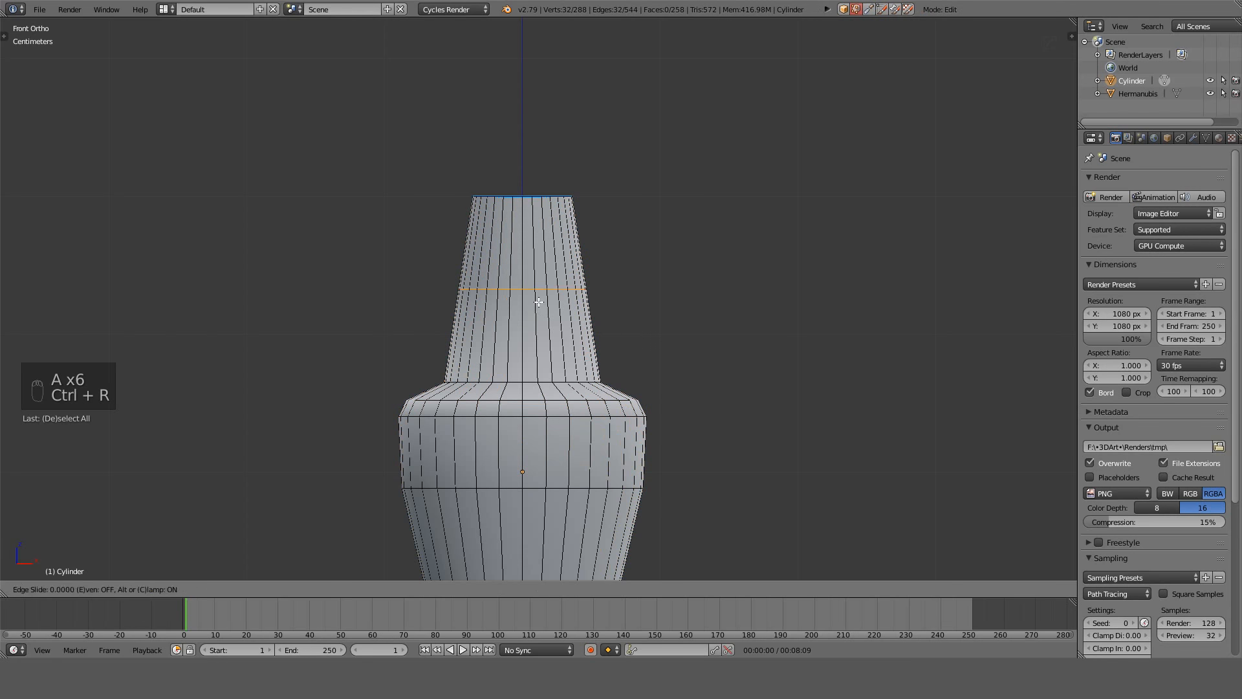
{"action": "right_click", "coordinate": [538, 300]}
{"action": "key", "text": "g"}
{"action": "key", "text": "z"}
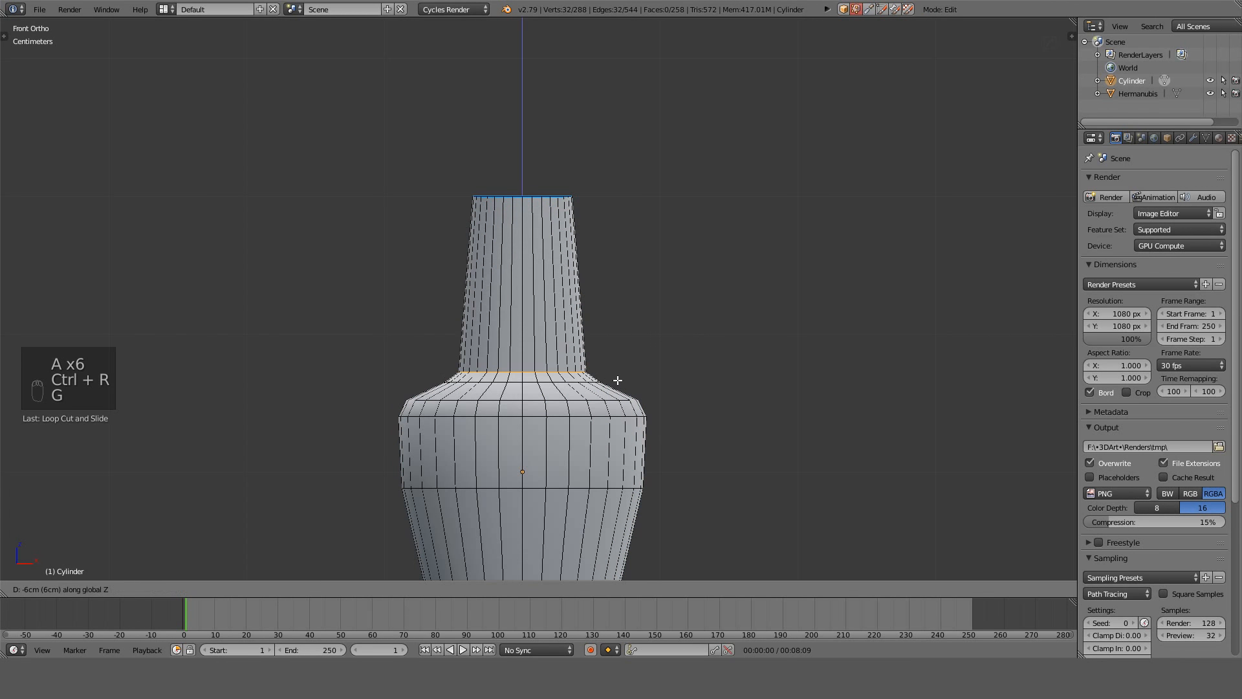
{"action": "left_click", "coordinate": [618, 380]}
Try scaling the neck's lower loop down to 0.6 and inspect the neck and shoulder in Object Mode.
{"action": "key", "text": "s"}
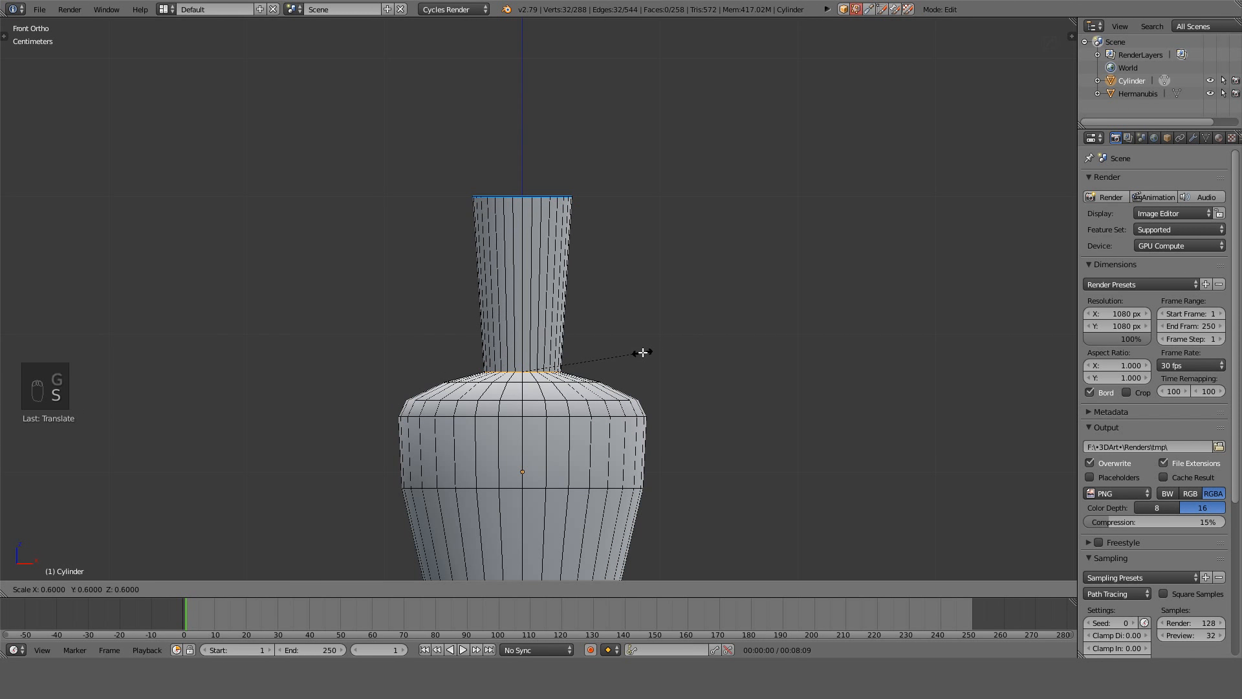
{"action": "right_click", "coordinate": [643, 352]}
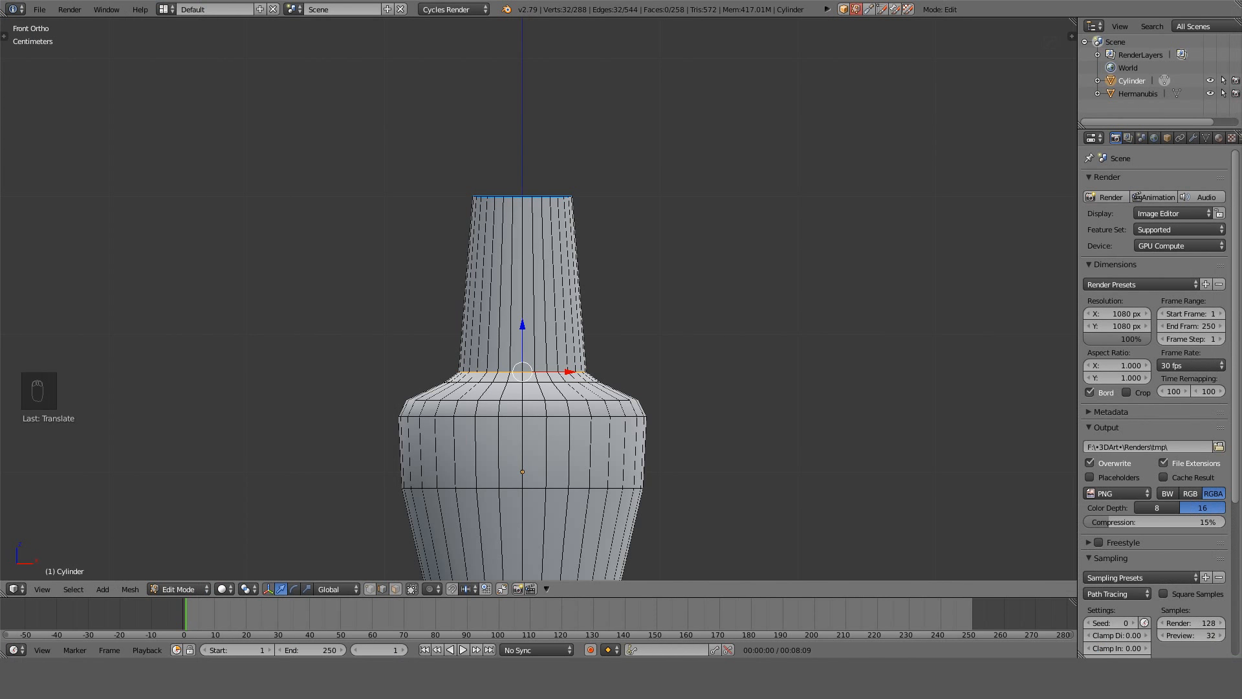
{"action": "right_click", "coordinate": [583, 294]}
{"action": "key", "text": "Tab"}
{"action": "middle_click_drag", "start_coordinate": [678, 352], "coordinate": [658, 373]}
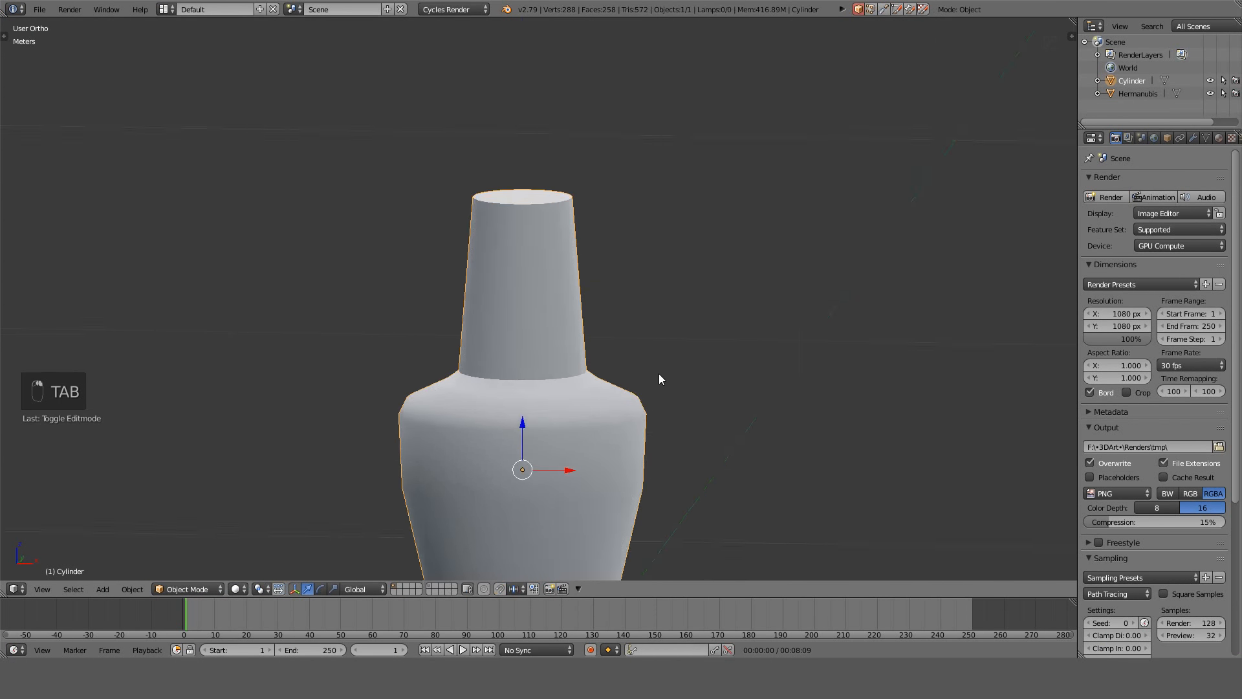
Select the neck faces plus the narrow ring at the neck's base and separate them into their own object.
{"action": "key", "text": "Tab"}
{"action": "key", "text": "KP_1"}
{"action": "key", "text": "a"}
{"action": "key", "text": "a"}
{"action": "right_click", "coordinate": [530, 386], "text": "alt"}
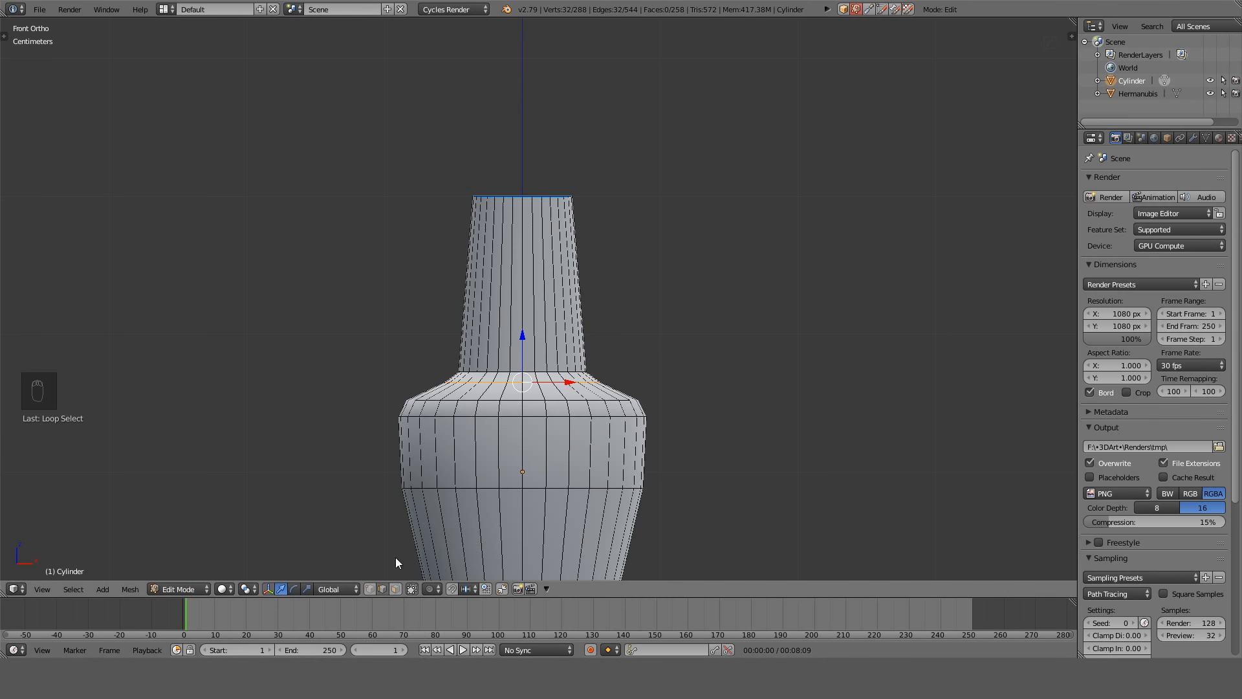
{"action": "left_click", "coordinate": [399, 590]}
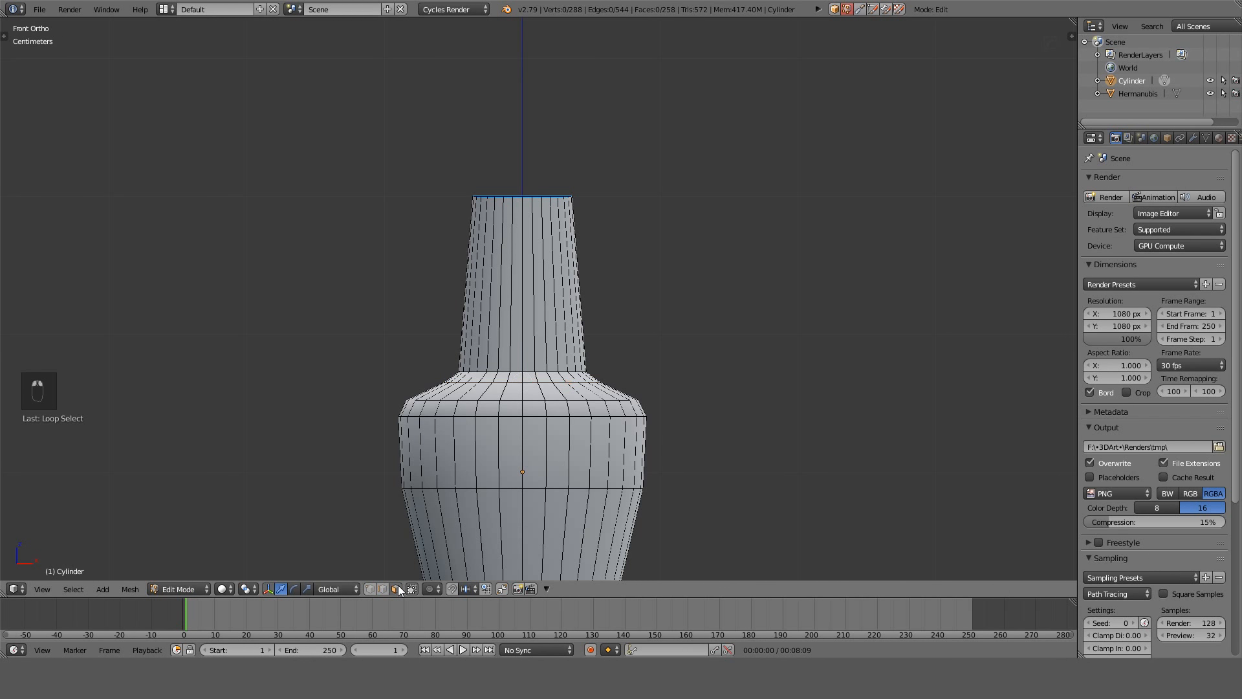
{"action": "left_click", "coordinate": [562, 317], "text": "alt"}
{"action": "key", "text": "ctrl+KP_Add"}
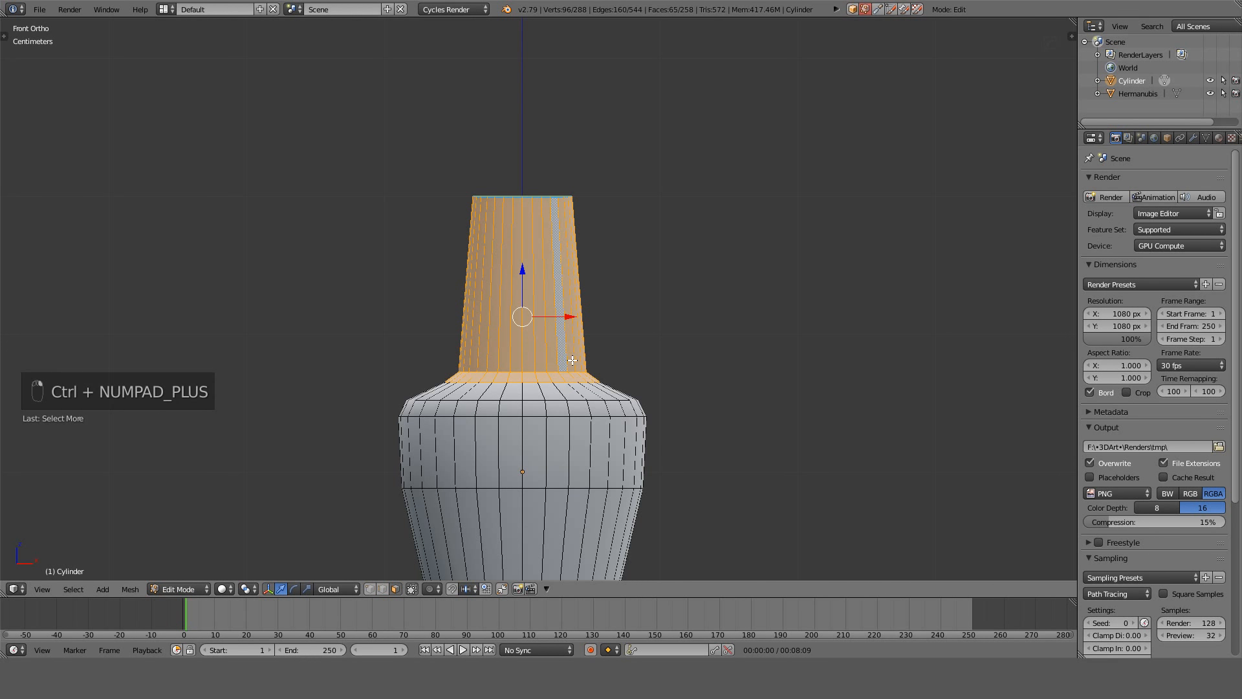
{"action": "key", "text": "p"}
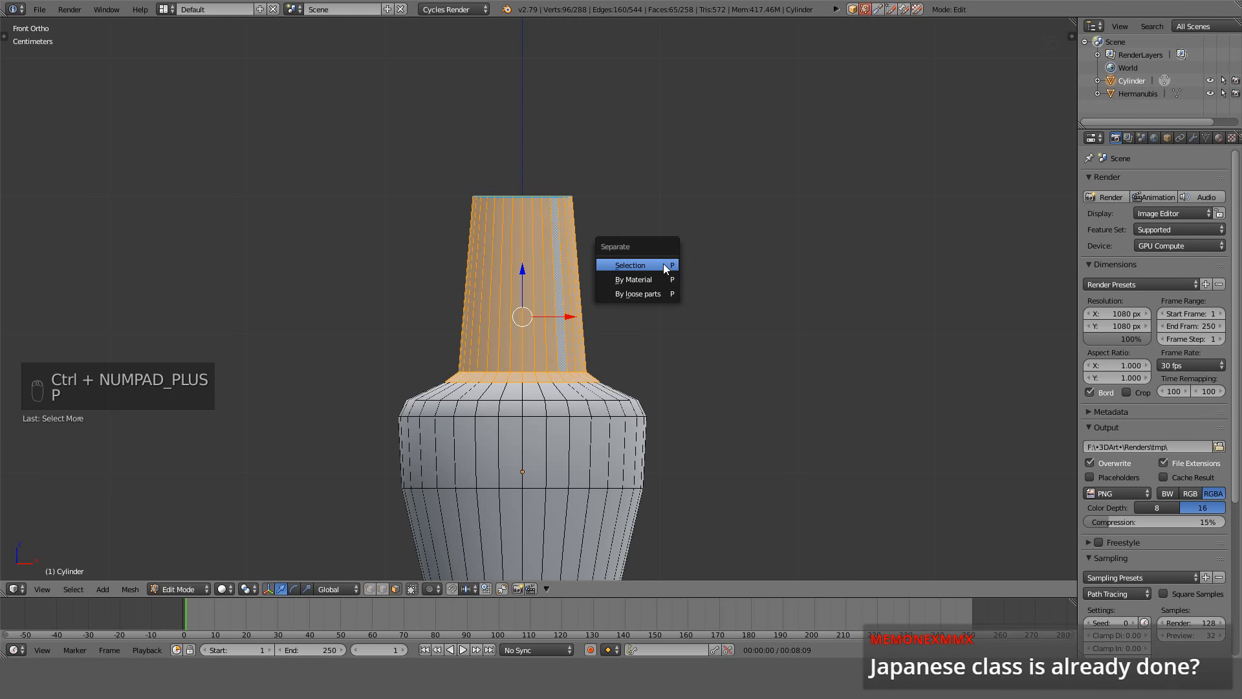
{"action": "left_click", "coordinate": [646, 264]}
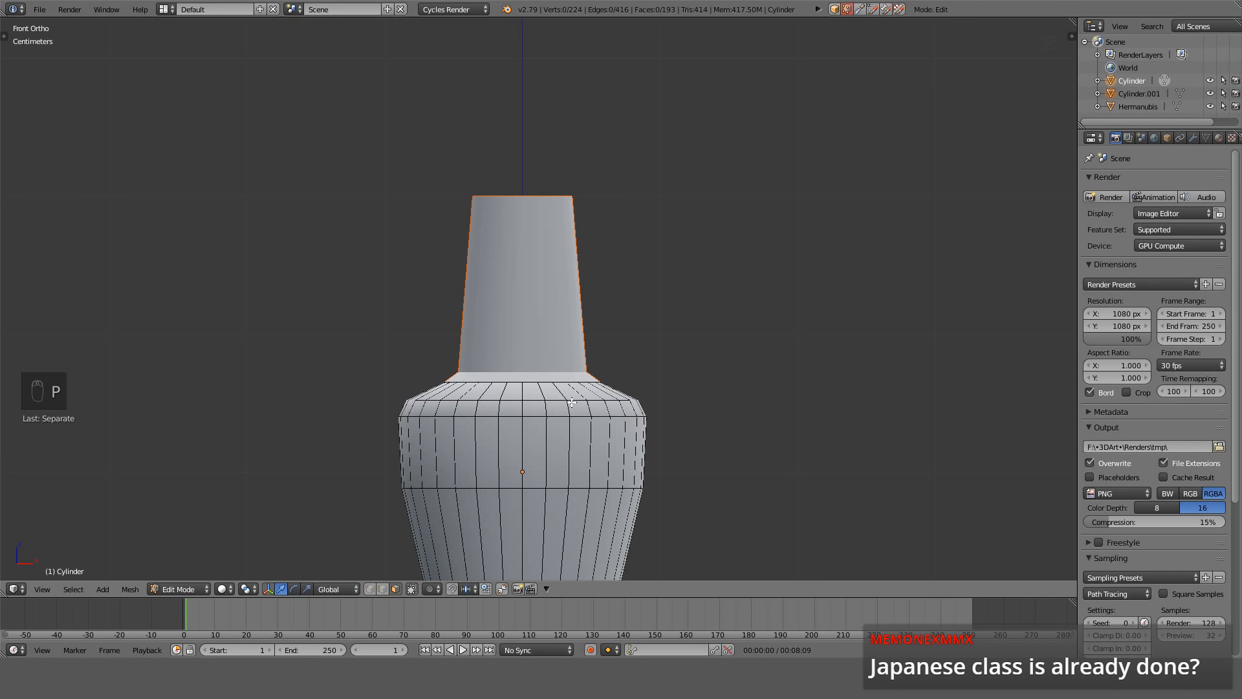
{"action": "key", "text": "Tab"}
{"action": "key", "text": "Tab"}
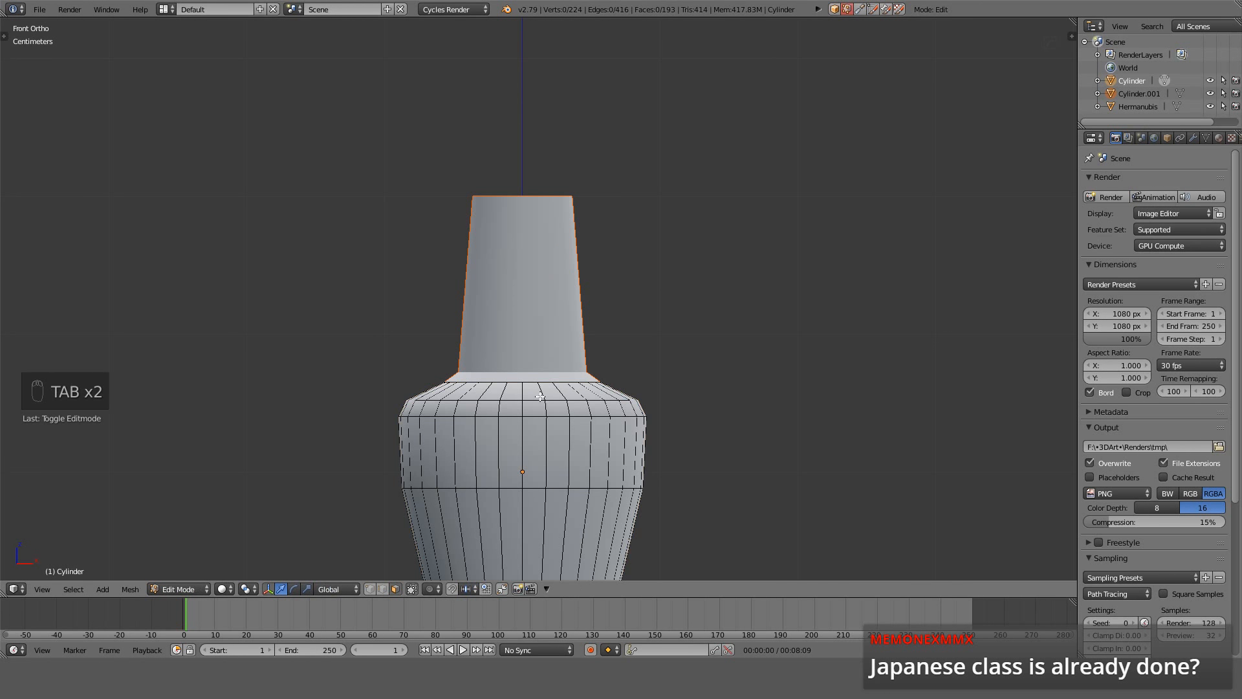
Raise the upper shoulder loop, just below the separated neck ring, slightly along Z.
{"action": "key", "text": "KP_1"}
{"action": "key", "text": "KP_1"}
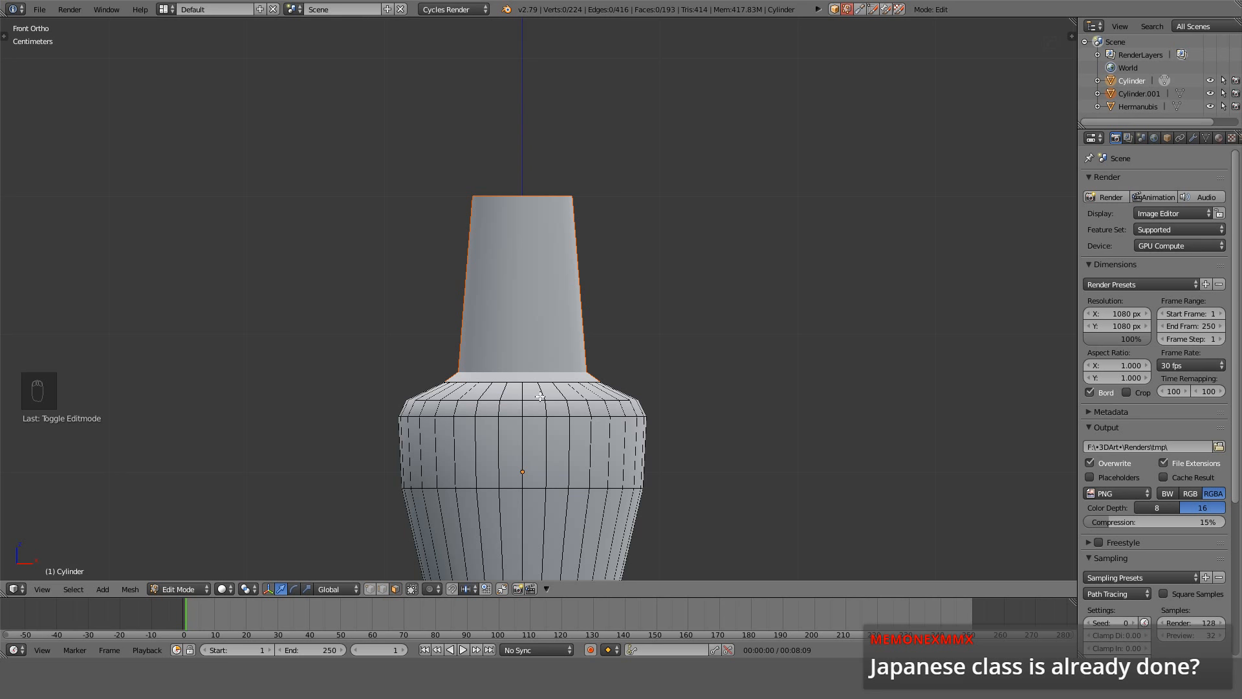
{"action": "key", "text": "KP_1"}
{"action": "key", "text": "KP_1"}
{"action": "key", "text": "shift+c"}
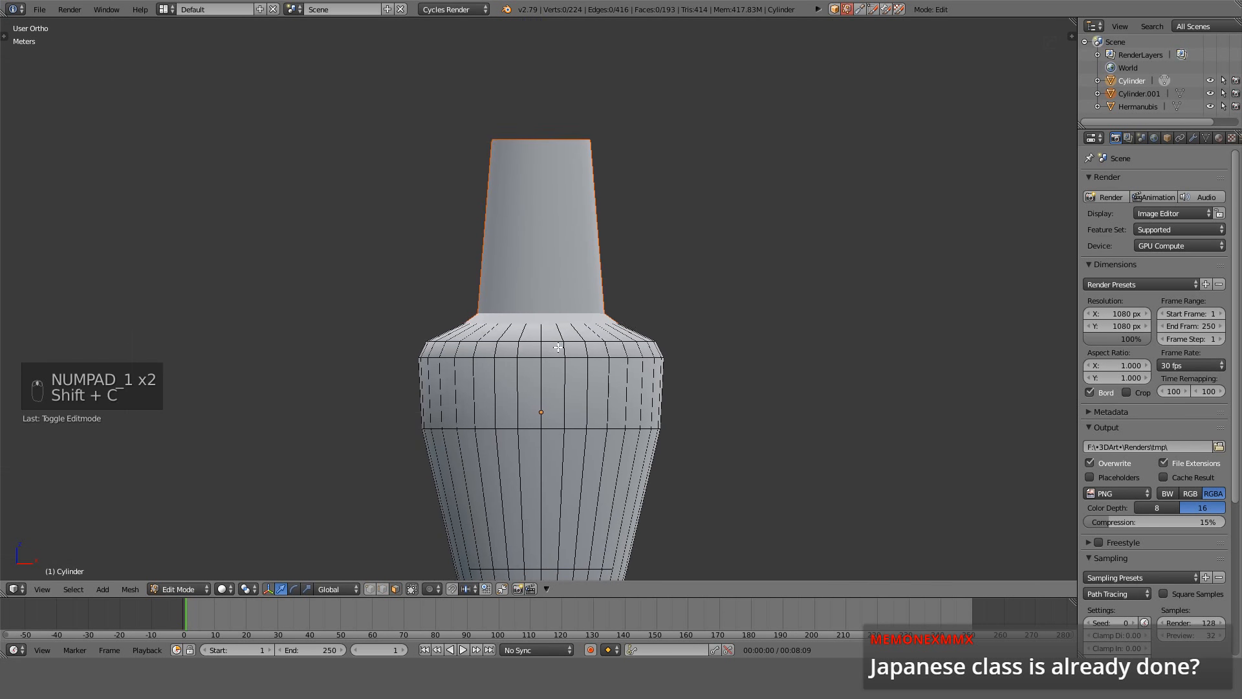
{"action": "scroll", "coordinate": [557, 347], "scroll_direction": "up", "scroll_amount": 6}
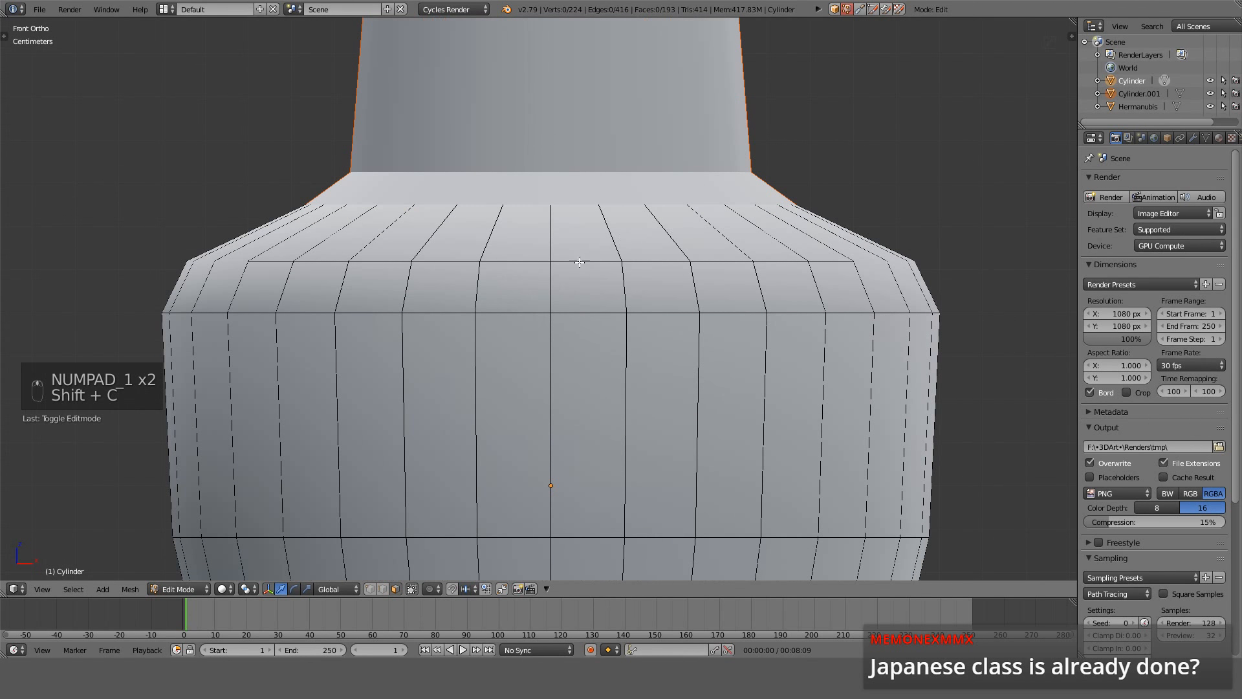
{"action": "key", "text": "a"}
{"action": "key", "text": "a"}
{"action": "key", "text": "a"}
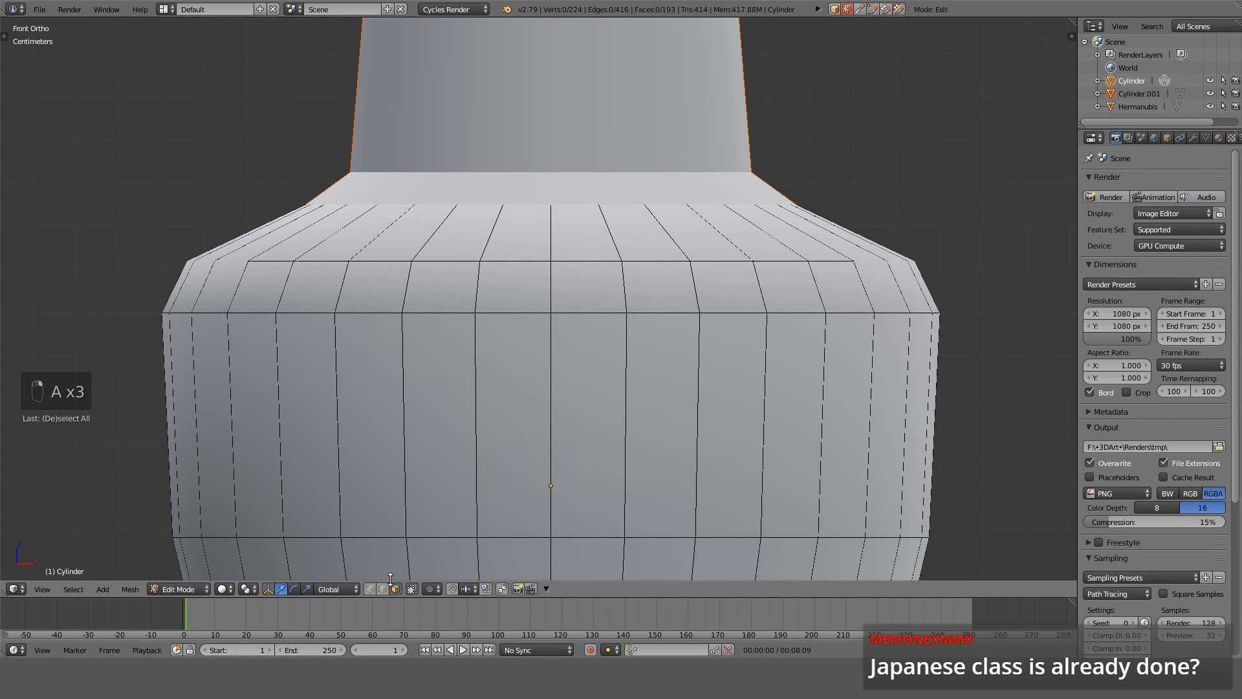
{"action": "key", "text": "a"}
{"action": "key", "text": "a"}
{"action": "right_click", "coordinate": [577, 260], "text": "alt"}
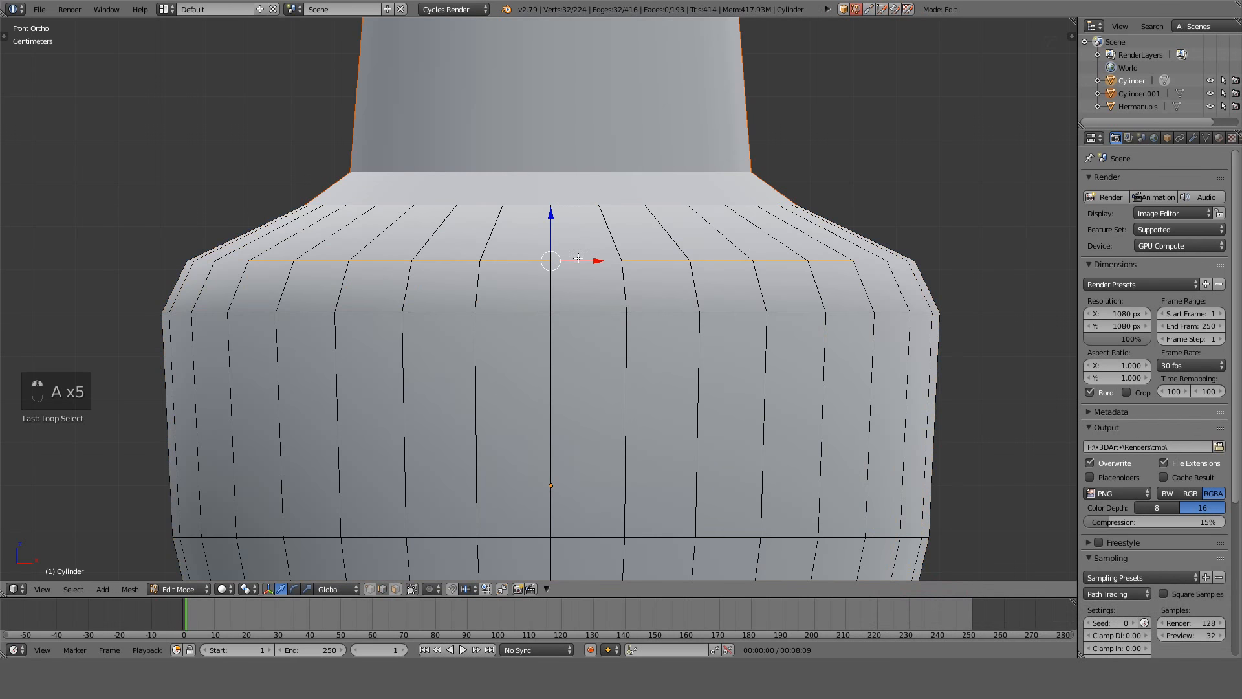
{"action": "key", "text": "g"}
{"action": "key", "text": "z"}
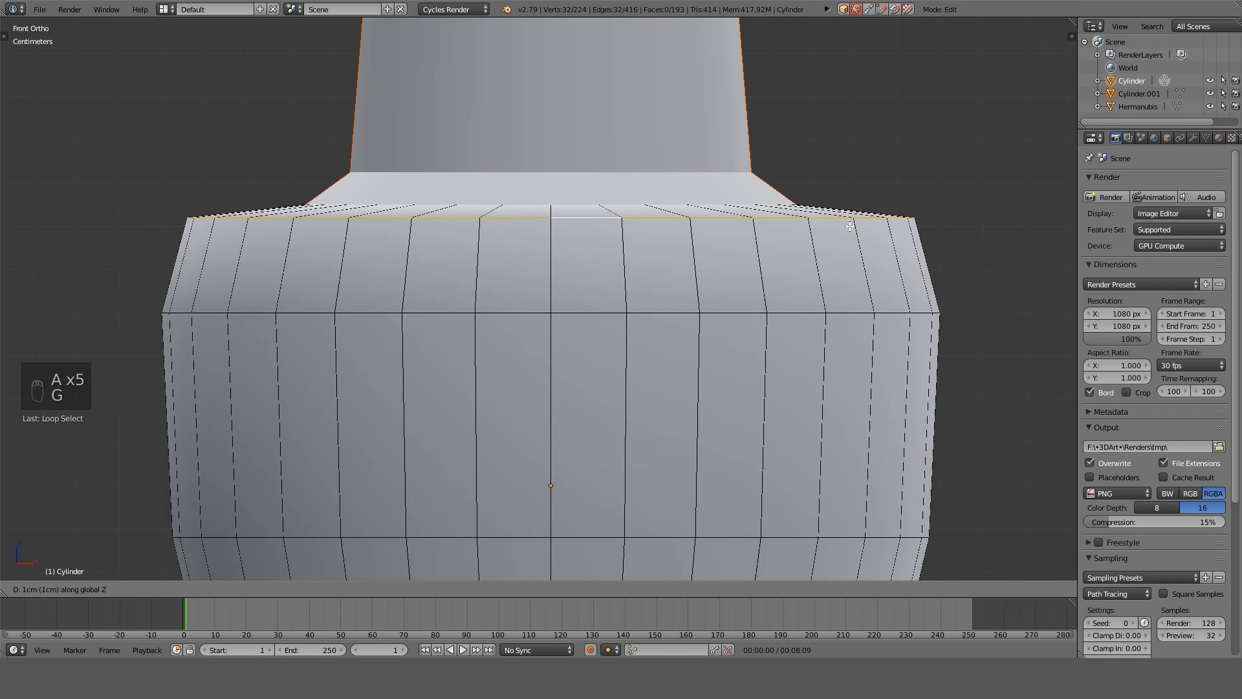
{"action": "left_click", "coordinate": [848, 333]}
Scale the raised shoulder loop down to 0.9 and check the vase in Object Mode.
{"action": "key", "text": "s"}
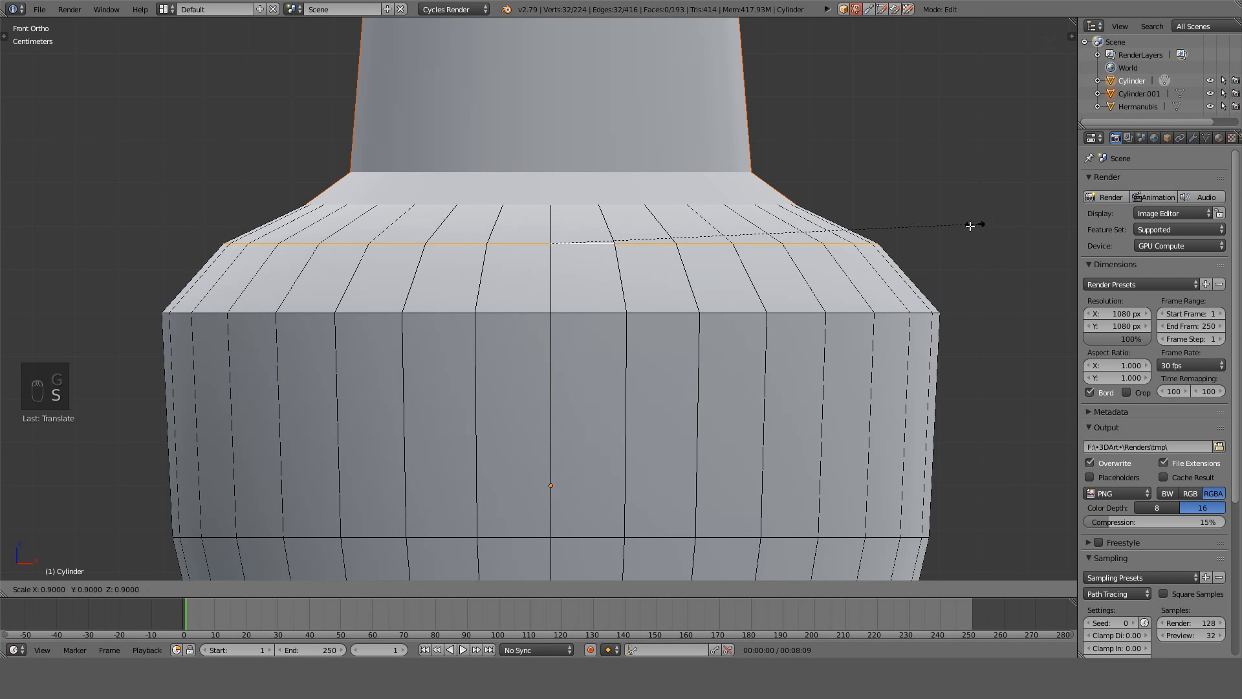
{"action": "left_click", "coordinate": [975, 227]}
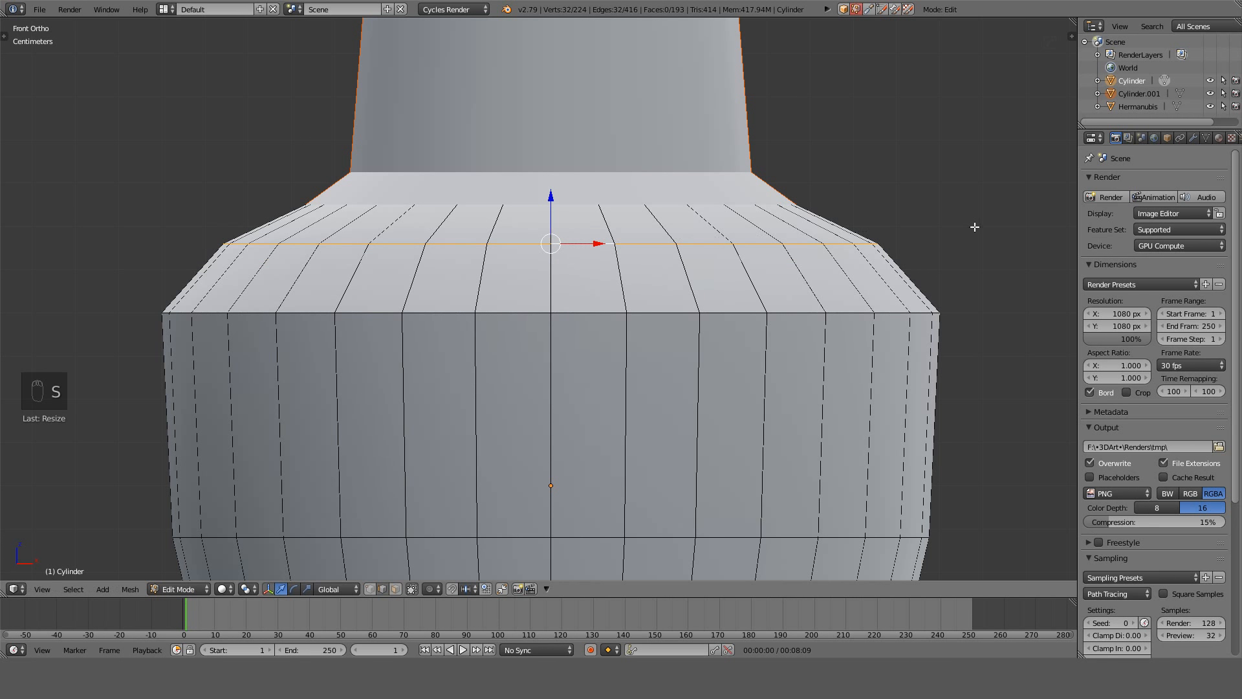
{"action": "key", "text": "Tab"}
{"action": "scroll", "coordinate": [738, 370], "scroll_direction": "down", "scroll_amount": 3}
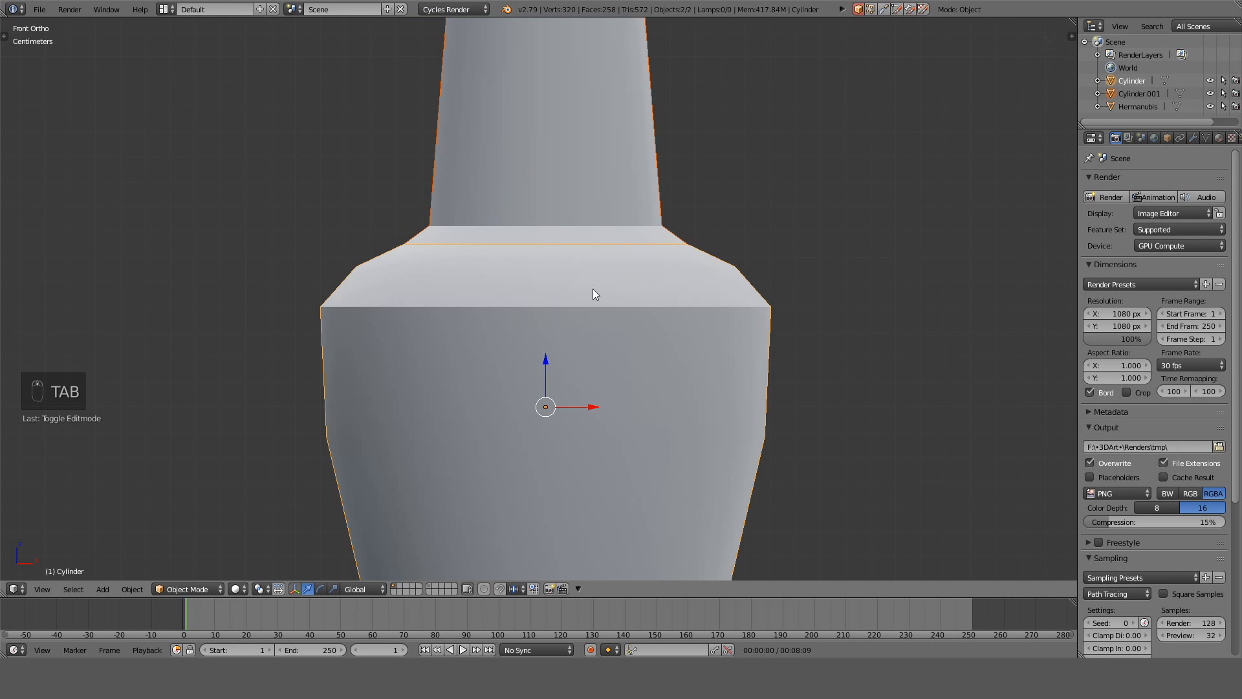
Bevel the edge loop at the shoulder's widest corner with a single segment.
{"action": "key", "text": "Tab"}
{"action": "key", "text": "a"}
{"action": "key", "text": "a"}
{"action": "key", "text": "a"}
{"action": "right_click", "coordinate": [734, 299], "text": "alt"}
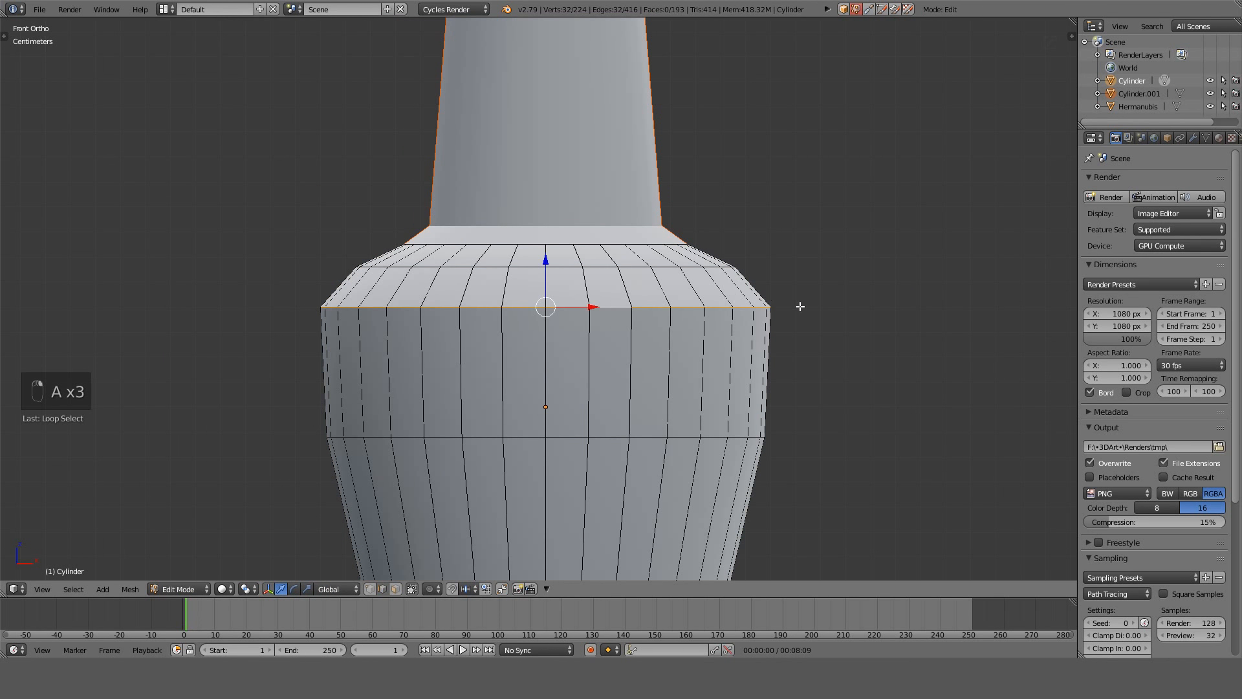
{"action": "key", "text": "ctrl+b"}
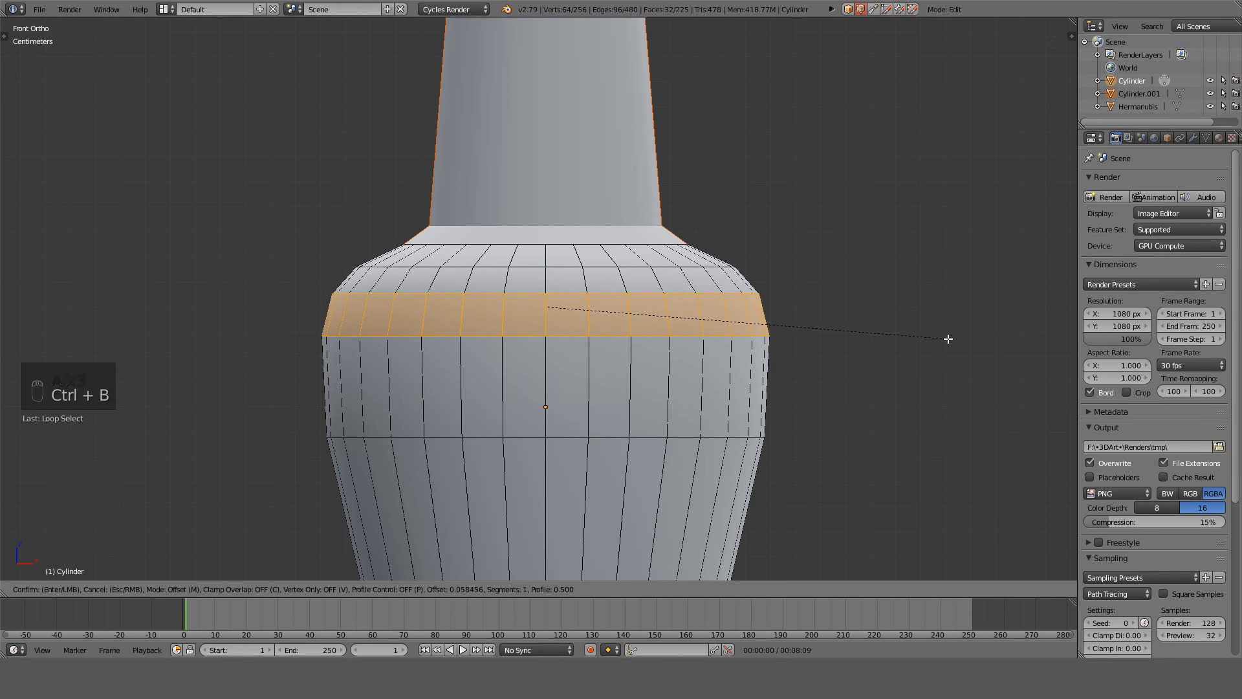
{"action": "type", "text": "0.1"}
{"action": "key", "text": "BackSpace"}
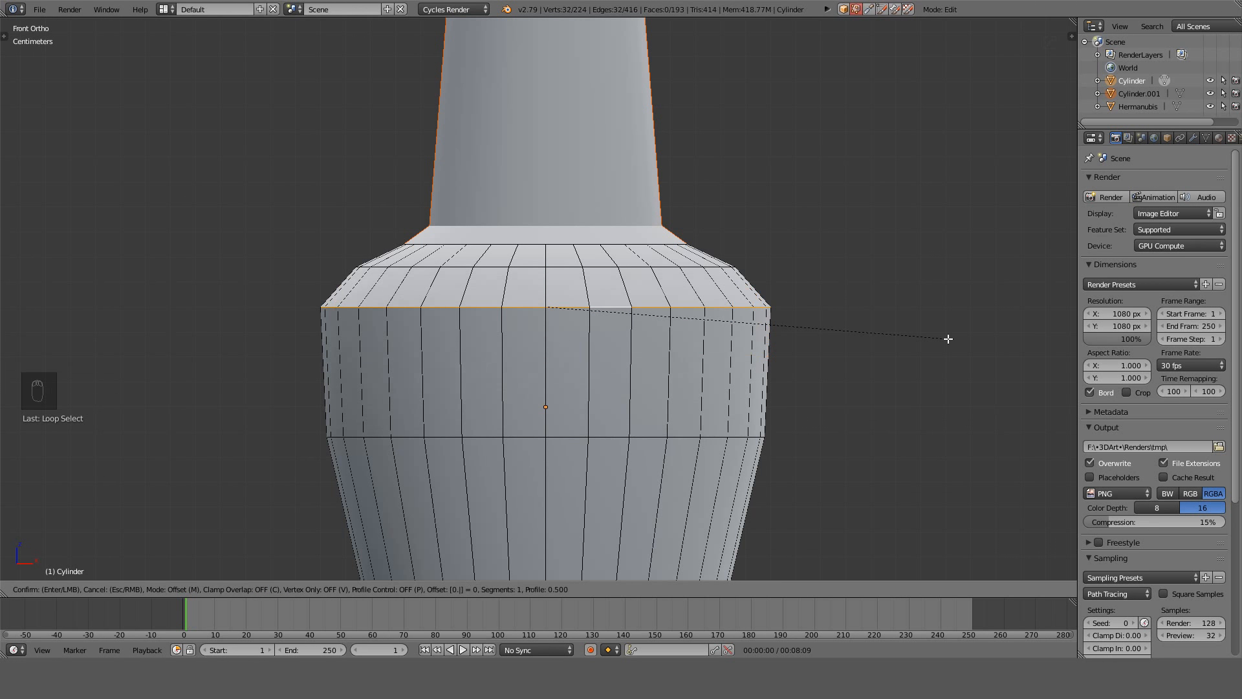
{"action": "type", "text": "1"}
{"action": "key", "text": "Return"}
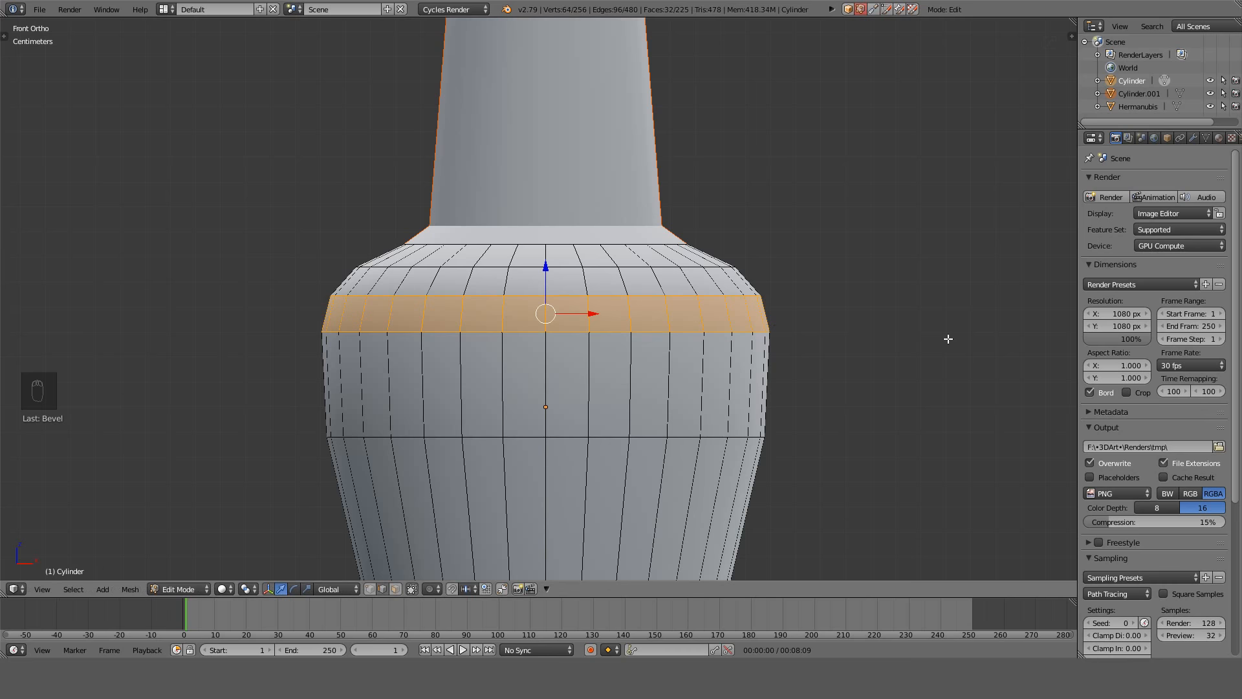
Examine the beveled shoulder and the overall vase silhouette in Object Mode and in wireframe detail from several views.
{"action": "key", "text": "Tab"}
{"action": "key", "text": "KP_1"}
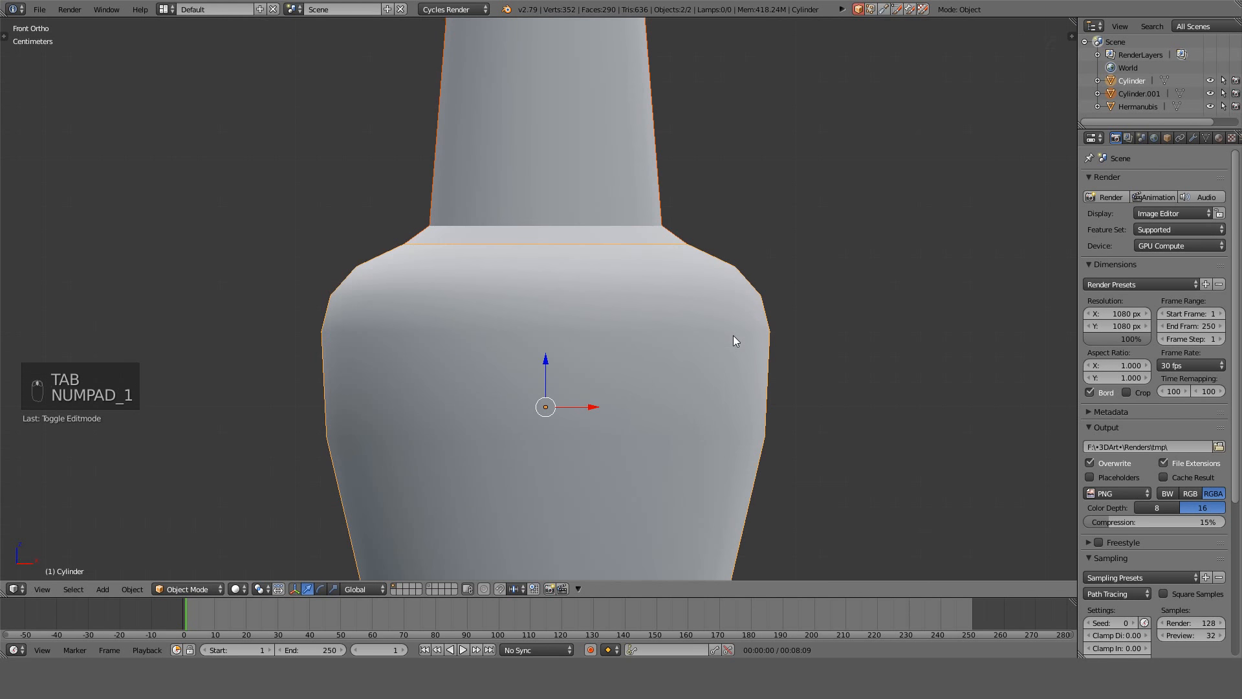
{"action": "middle_click_drag", "start_coordinate": [574, 336], "coordinate": [732, 278]}
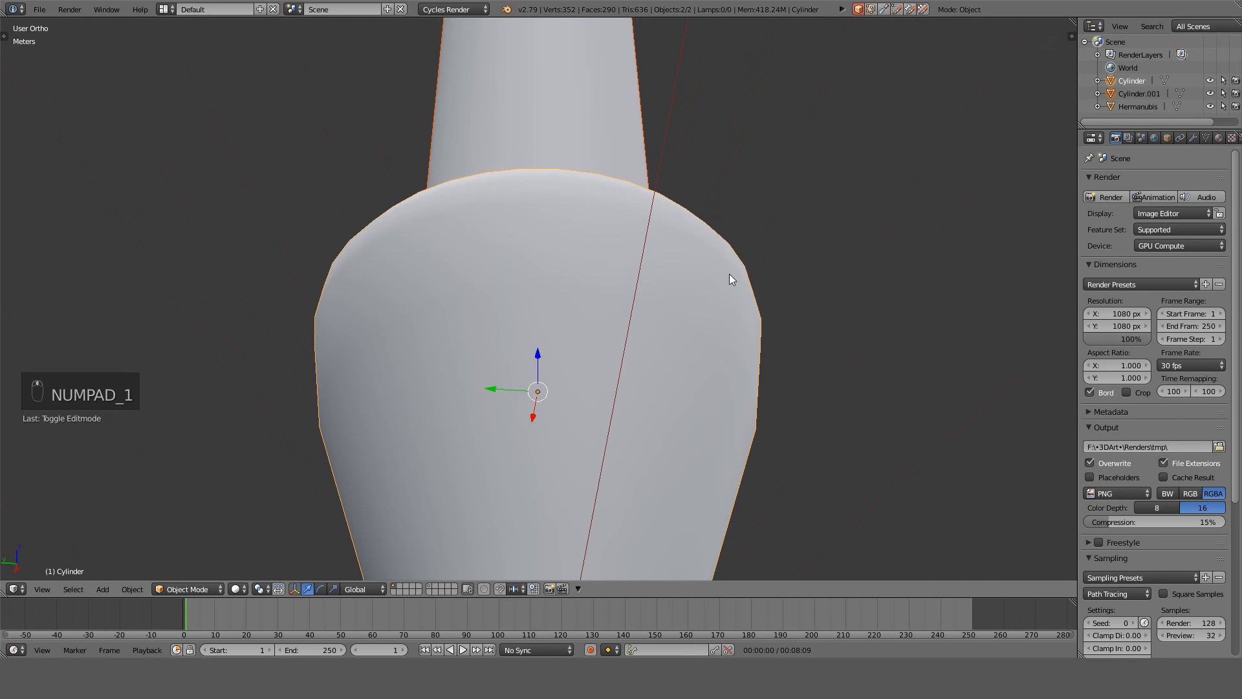
{"action": "key", "text": "KP_1"}
{"action": "key", "text": "Tab"}
{"action": "key", "text": "a"}
{"action": "key", "text": "a"}
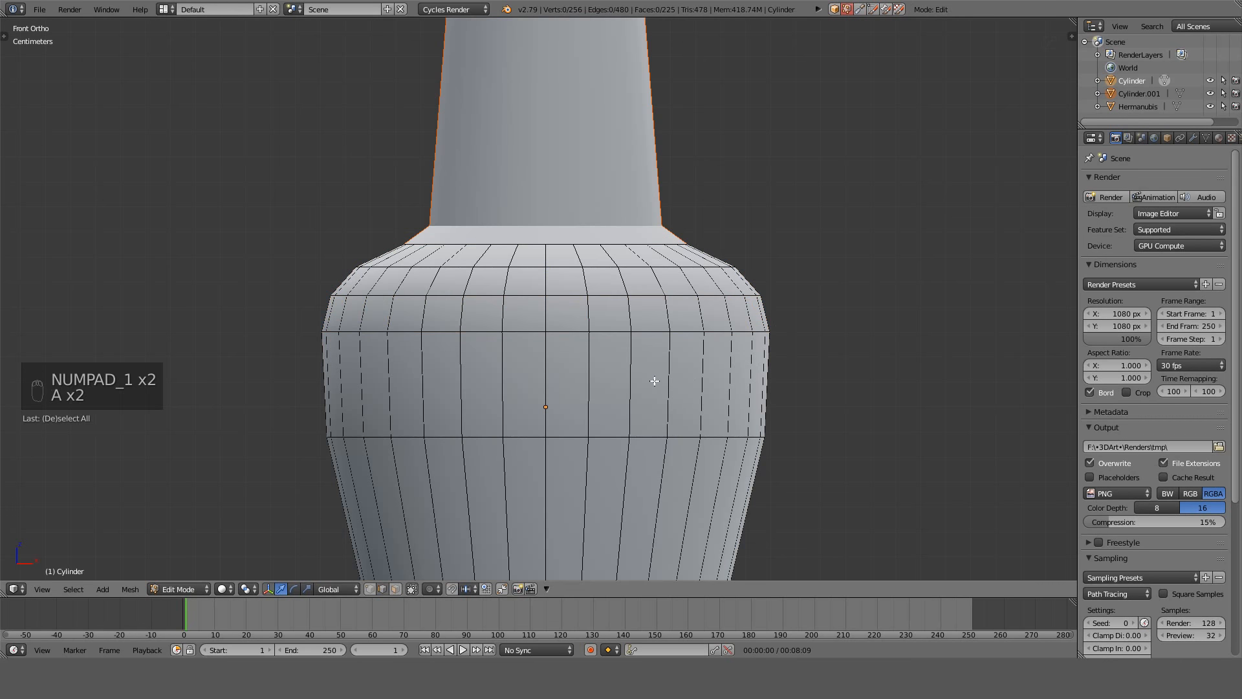
{"action": "scroll", "coordinate": [654, 380], "scroll_direction": "up", "scroll_amount": 4}
{"action": "scroll", "coordinate": [737, 252], "scroll_direction": "down", "scroll_amount": 4}
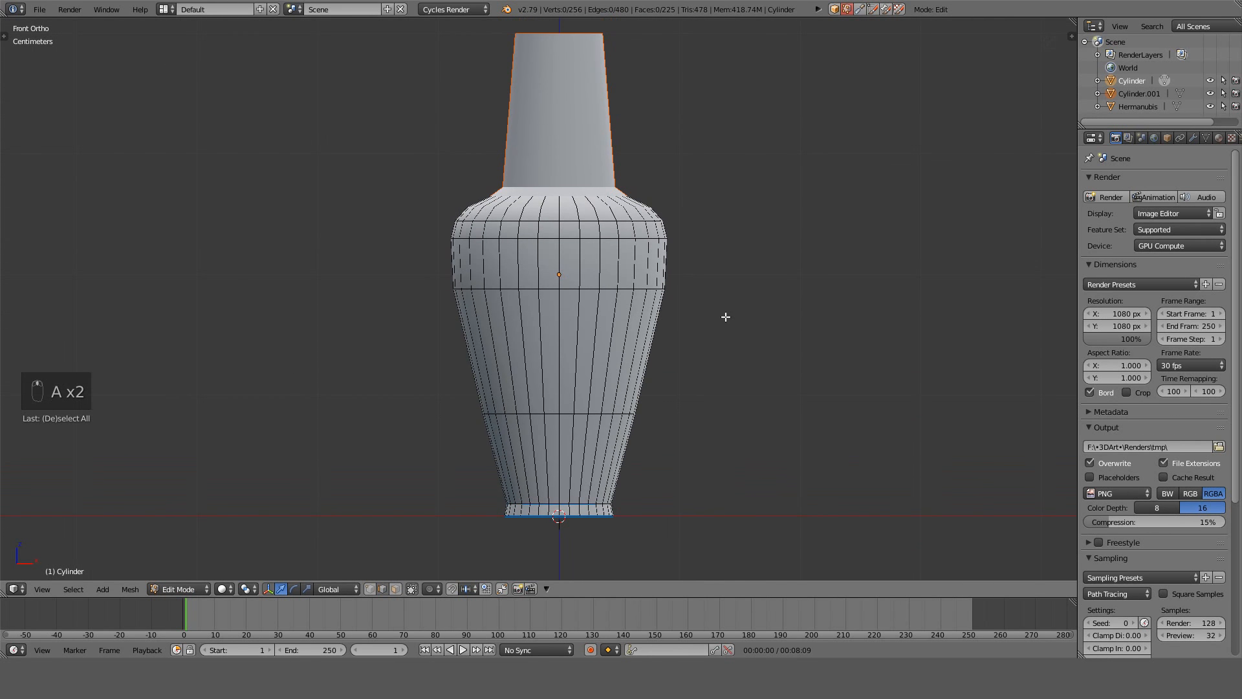
{"action": "middle_click_drag", "start_coordinate": [724, 324], "coordinate": [712, 436], "text": "shift"}
{"action": "scroll", "coordinate": [685, 283], "scroll_direction": "up", "scroll_amount": 6}
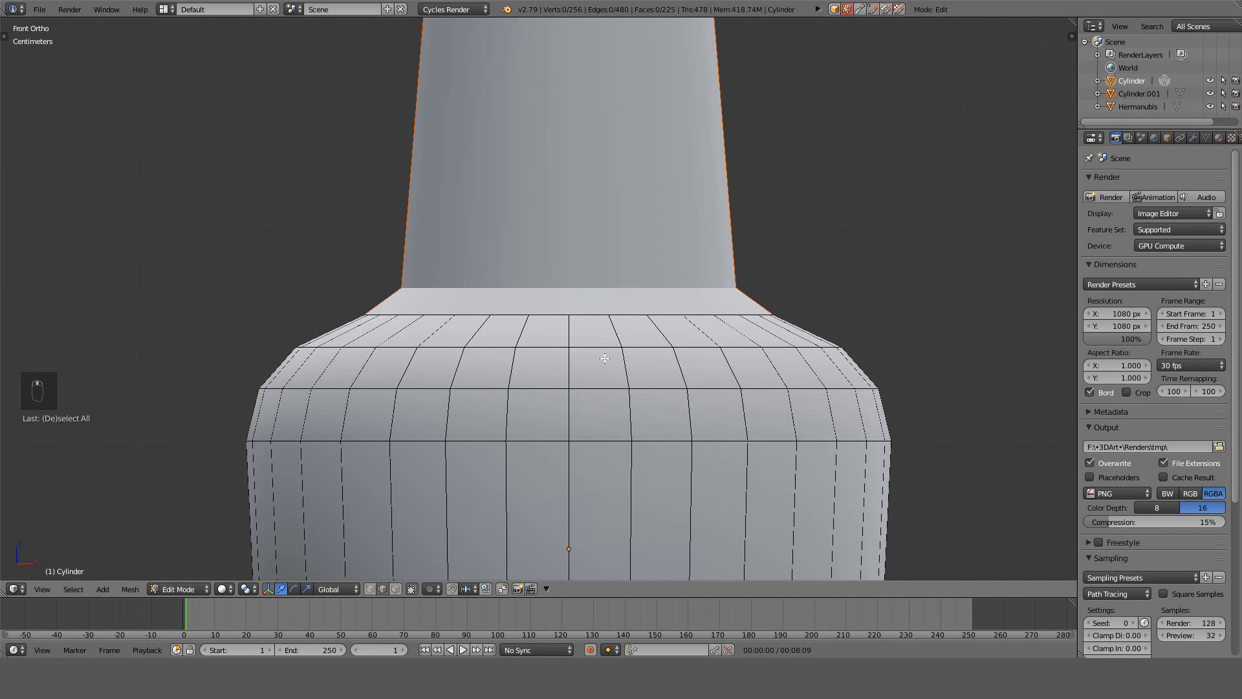
{"action": "middle_click_drag", "start_coordinate": [604, 355], "coordinate": [619, 269]}
{"action": "key", "text": "KP_1"}
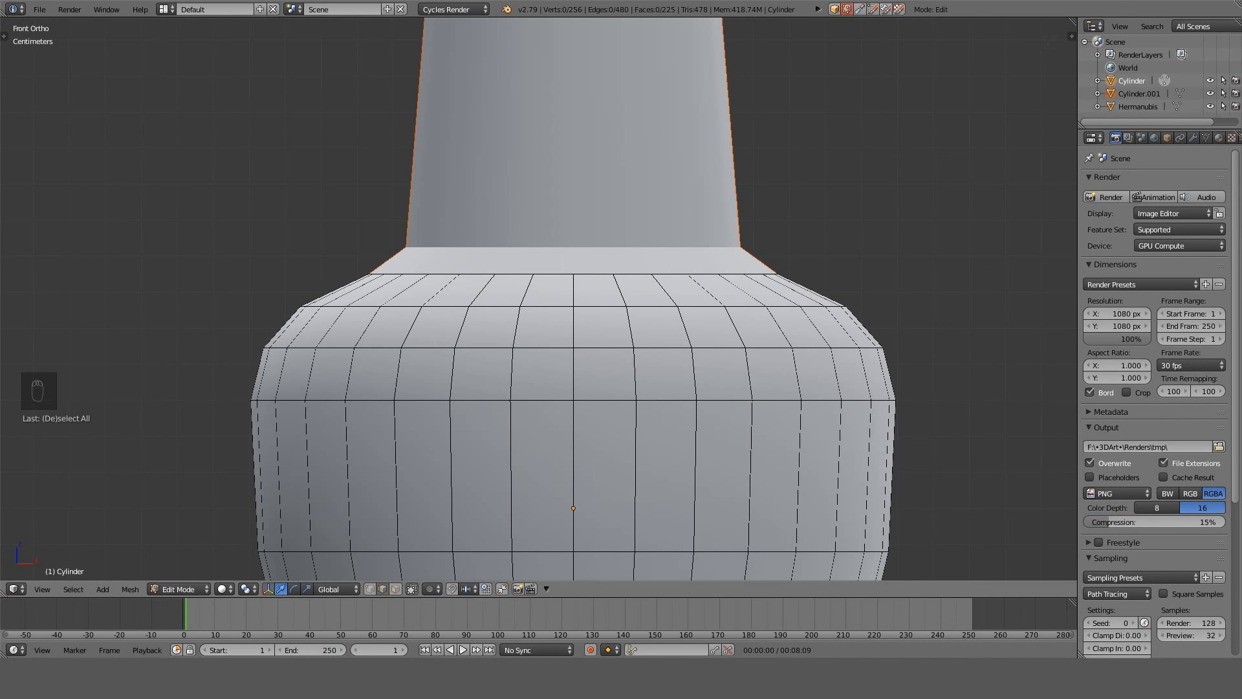
{"action": "right_click", "coordinate": [840, 270]}
{"action": "scroll", "coordinate": [840, 271], "scroll_direction": "down", "scroll_amount": 8}
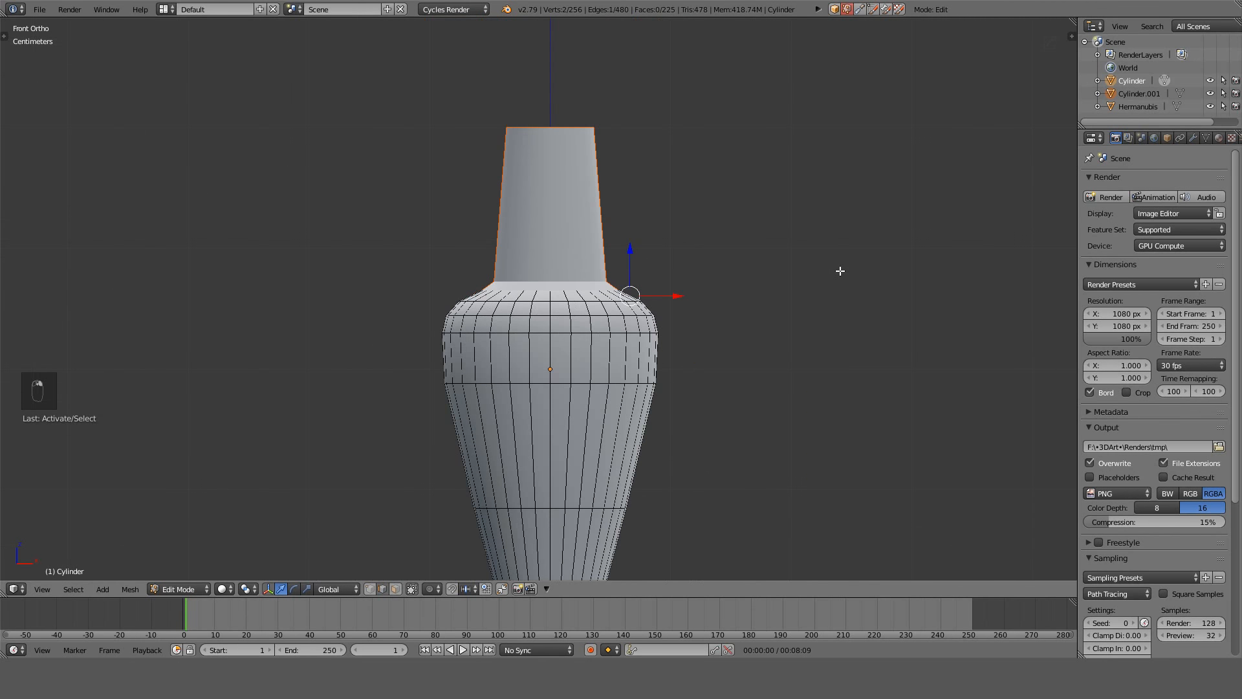
{"action": "key", "text": "Tab"}
{"action": "scroll", "coordinate": [732, 293], "scroll_direction": "up", "scroll_amount": 4}
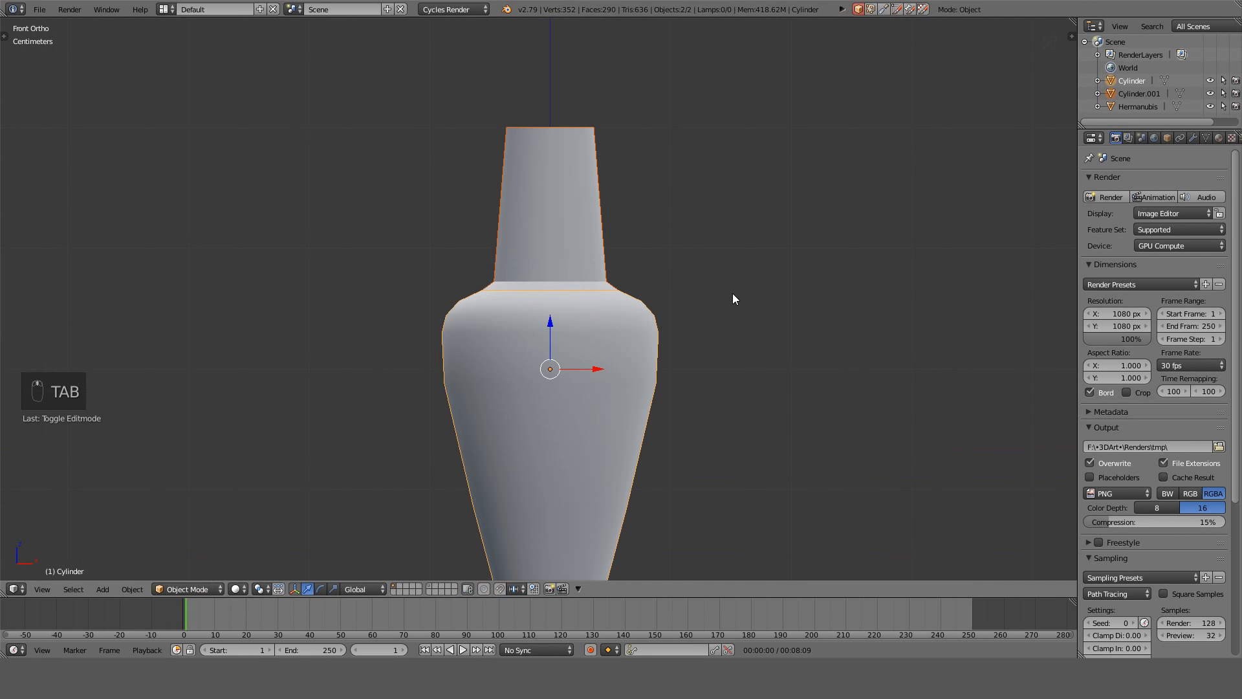
{"action": "key", "text": "KP_8"}
{"action": "middle_click_drag", "start_coordinate": [732, 294], "coordinate": [716, 225], "text": "shift"}
{"action": "key", "text": "KP_1"}
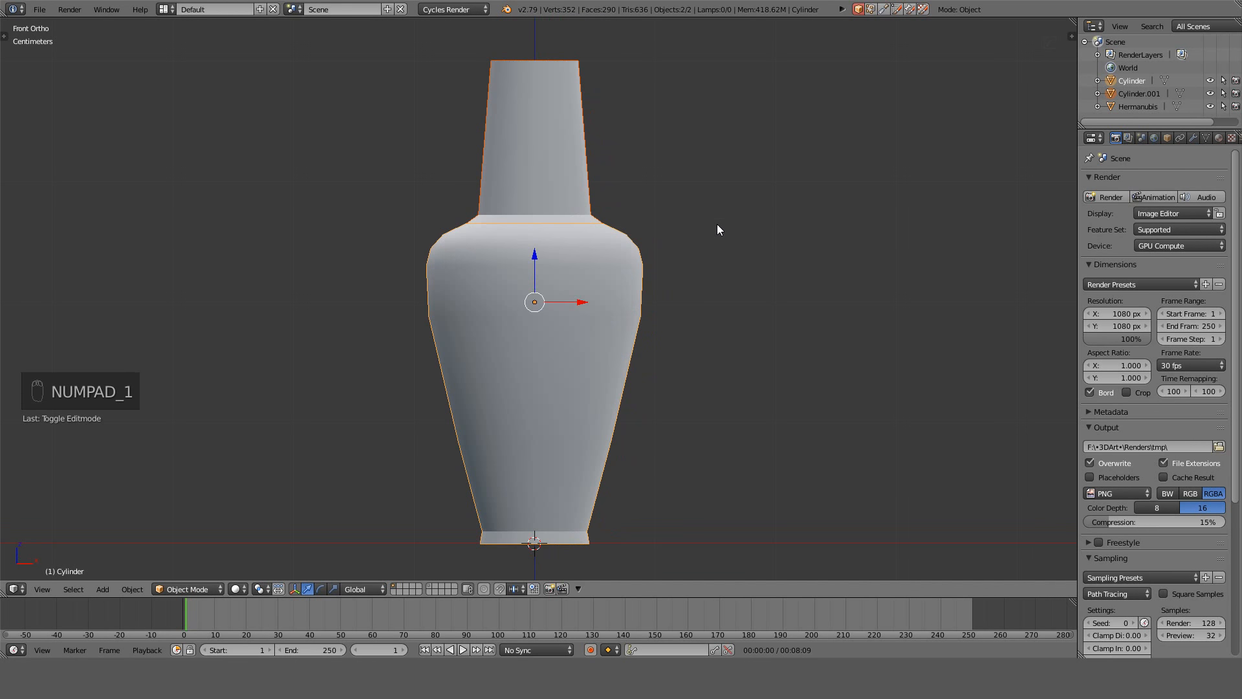
{"action": "scroll", "coordinate": [716, 223], "scroll_direction": "up", "scroll_amount": 4}
{"action": "key", "text": "Tab"}
{"action": "left_click", "coordinate": [554, 335], "text": "alt"}
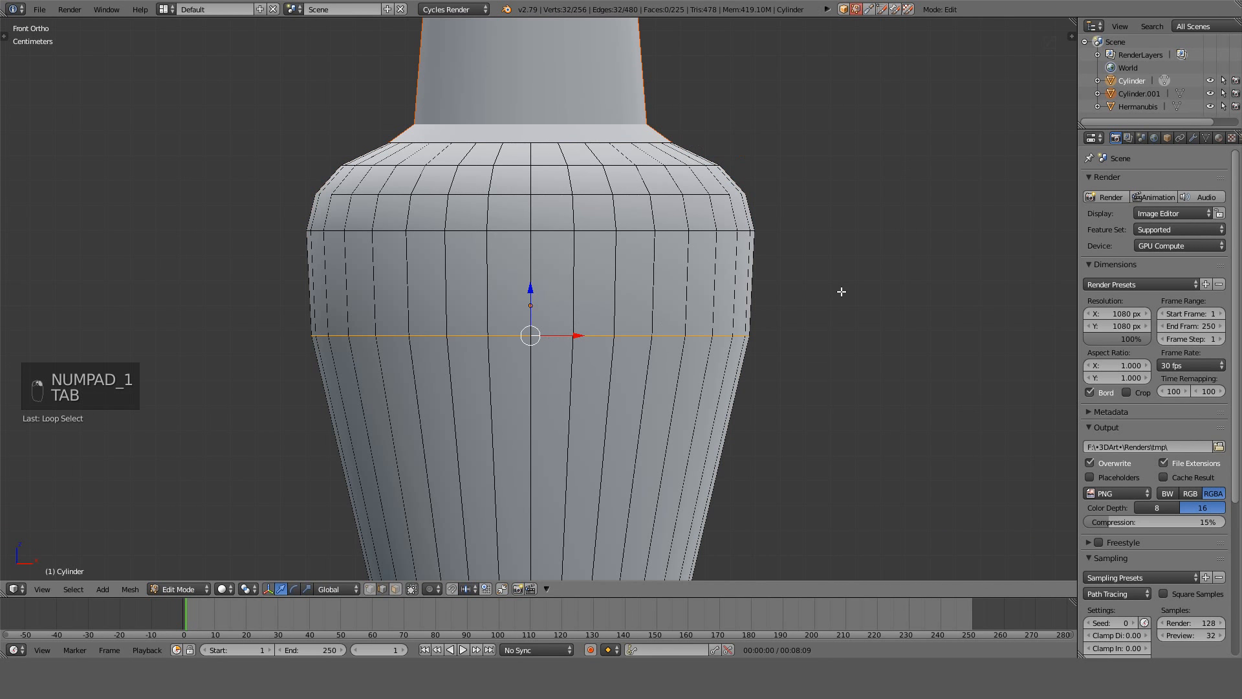
{"action": "key", "text": "g"}
{"action": "right_click", "coordinate": [833, 313]}
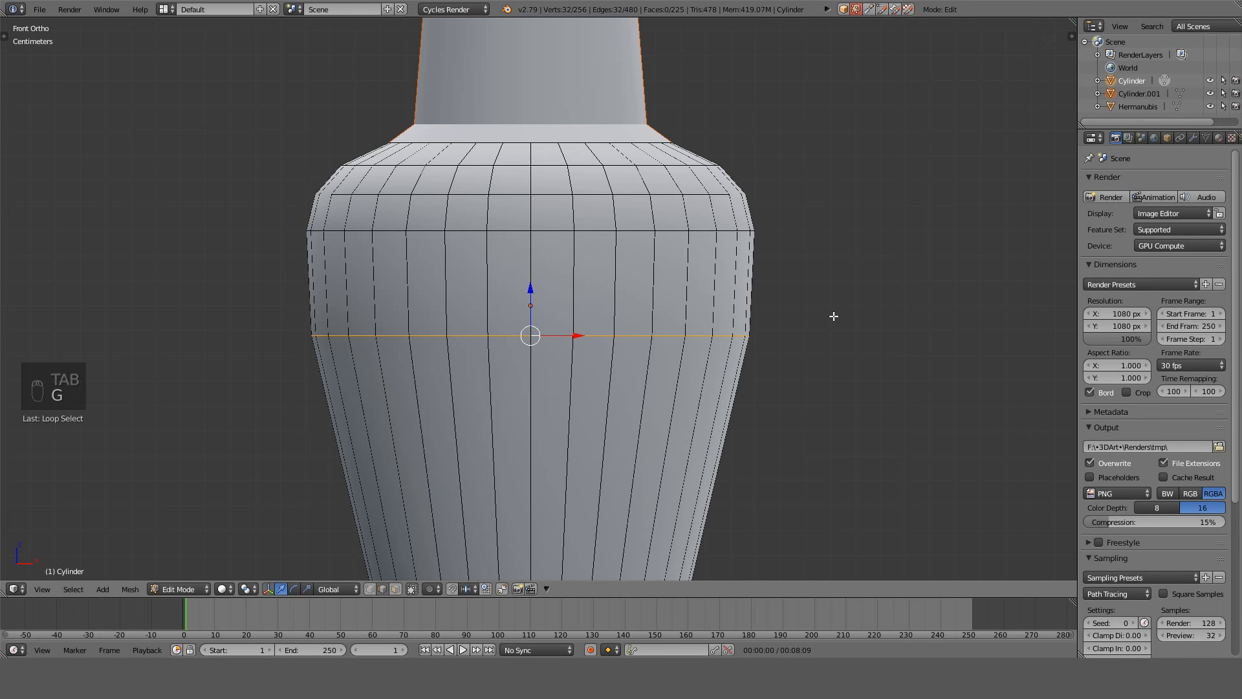
{"action": "key", "text": "s"}
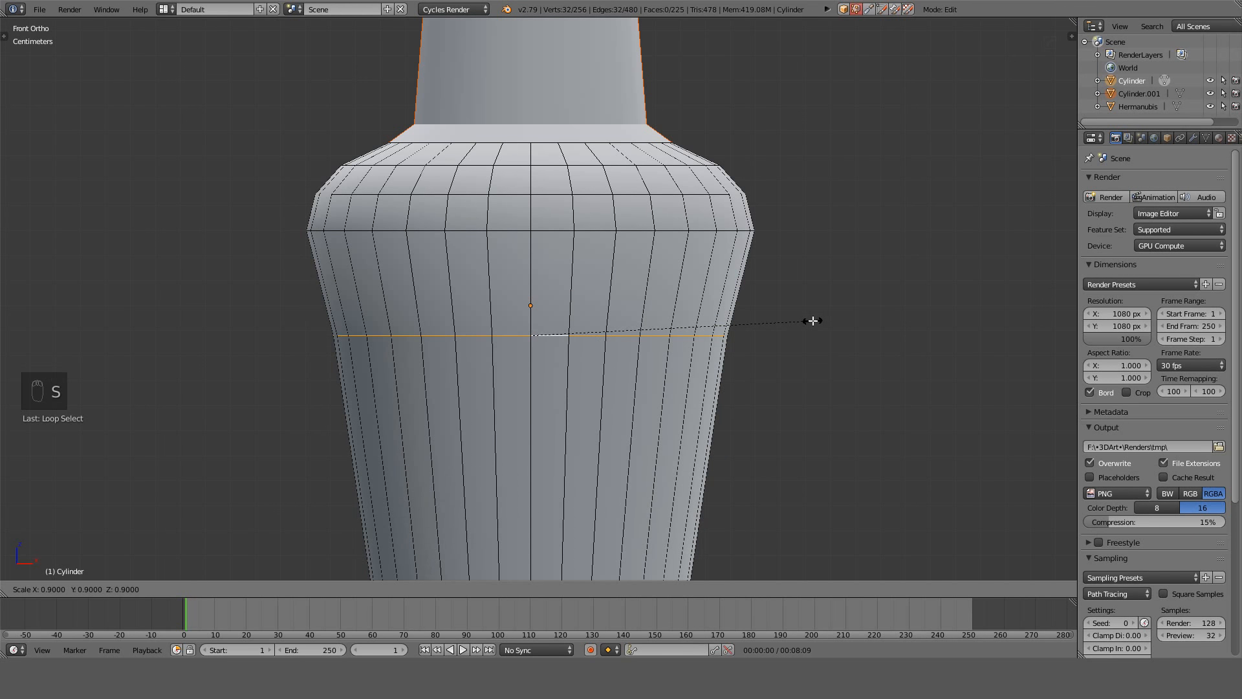
{"action": "right_click", "coordinate": [835, 320]}
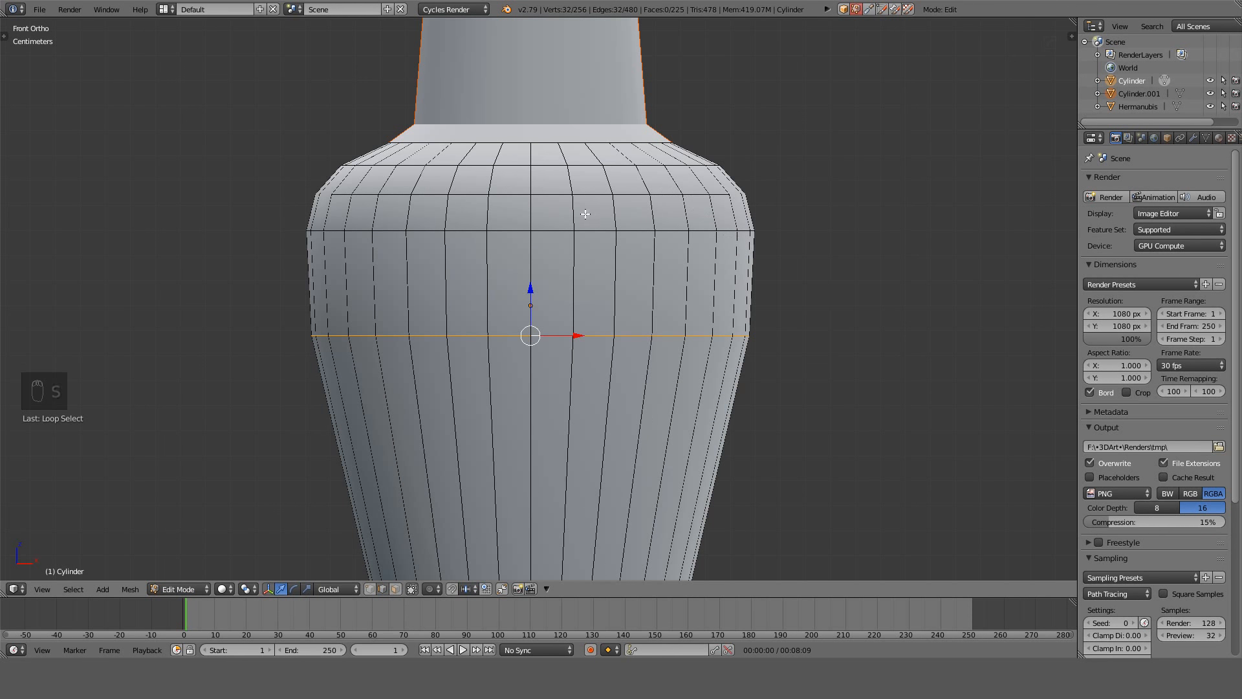
Lower the bottom loop of the shoulder bevel about 1 cm along Z and check the silhouette in Object Mode.
{"action": "left_click", "coordinate": [598, 231], "text": "alt"}
{"action": "key", "text": "g"}
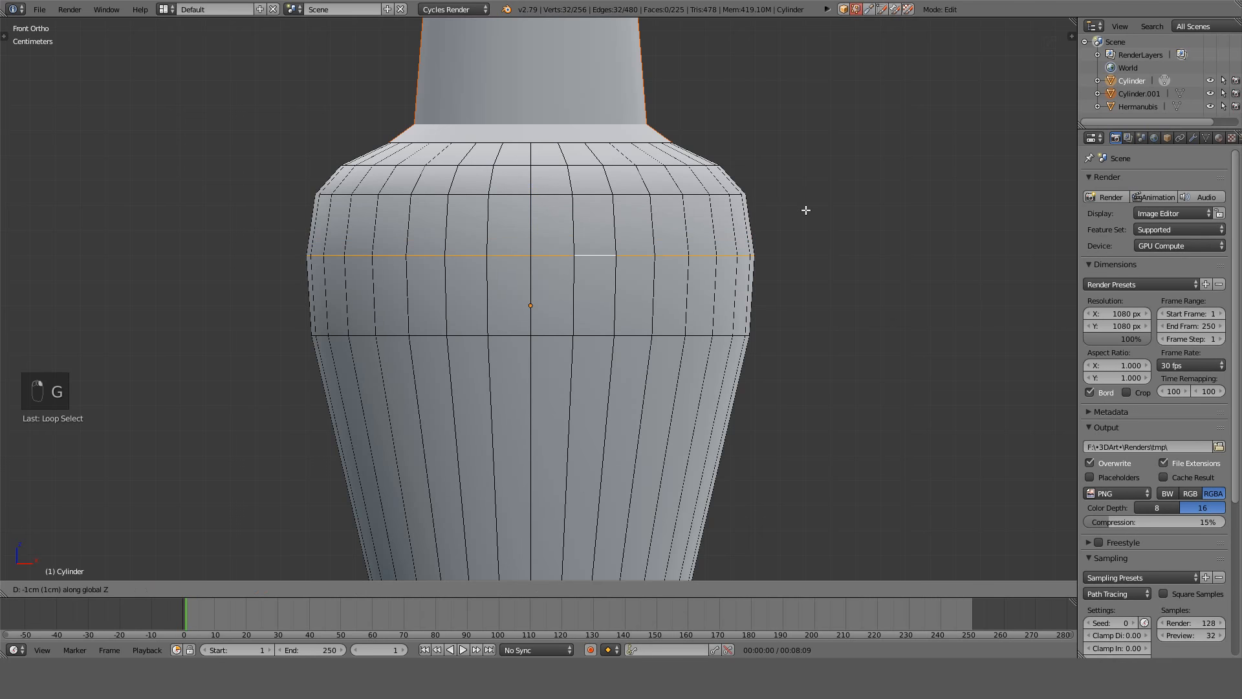
{"action": "right_click", "coordinate": [805, 208]}
{"action": "key", "text": "Tab"}
{"action": "scroll", "coordinate": [805, 209], "scroll_direction": "down", "scroll_amount": 5}
{"action": "scroll", "coordinate": [803, 215], "scroll_direction": "up", "scroll_amount": 6}
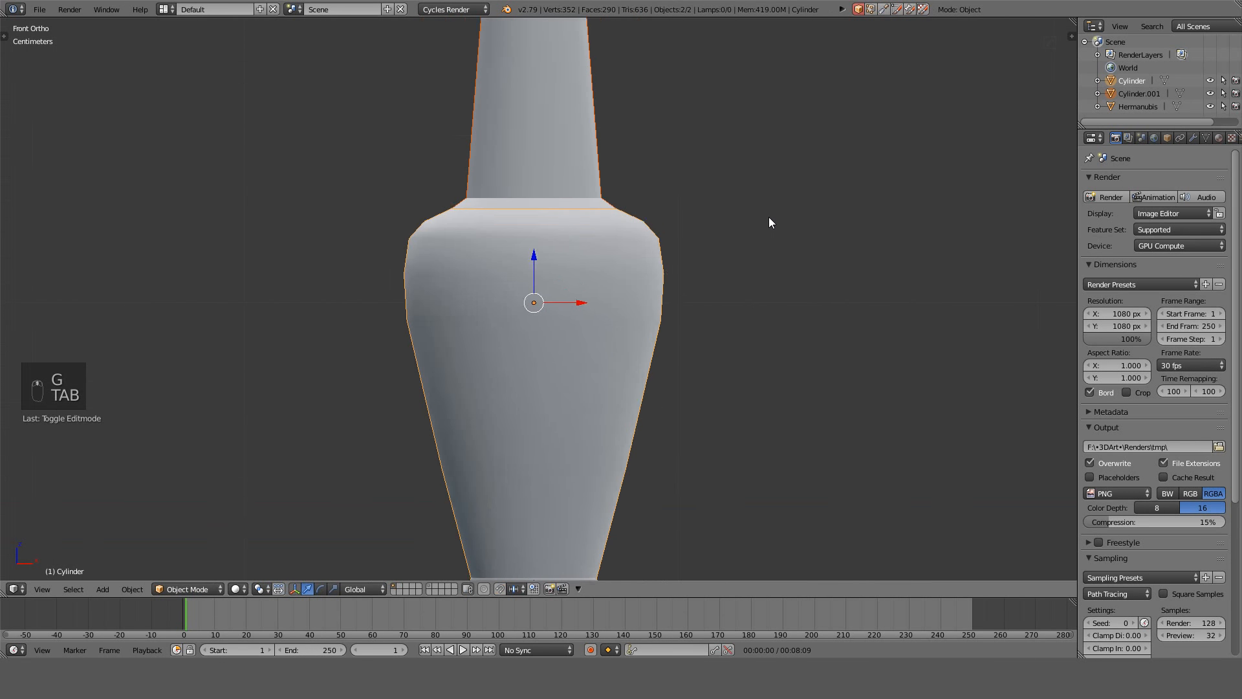
{"action": "key", "text": "Tab"}
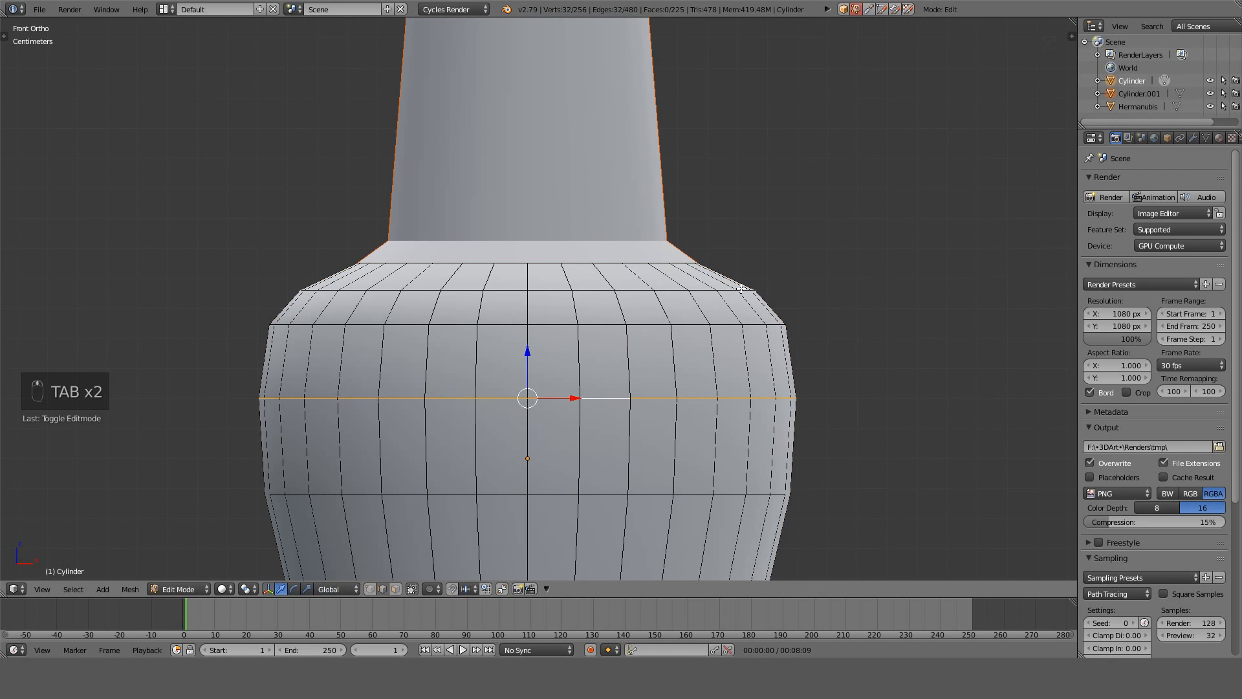
Try dissolving the body's widest edge loop and the shoulder loop above it, undoing each removal.
{"action": "key", "text": "ctrl+x"}
{"action": "key", "text": "ctrl+z"}
{"action": "key", "text": "a"}
{"action": "key", "text": "ctrl+c"}
{"action": "key", "text": "ctrl+c"}
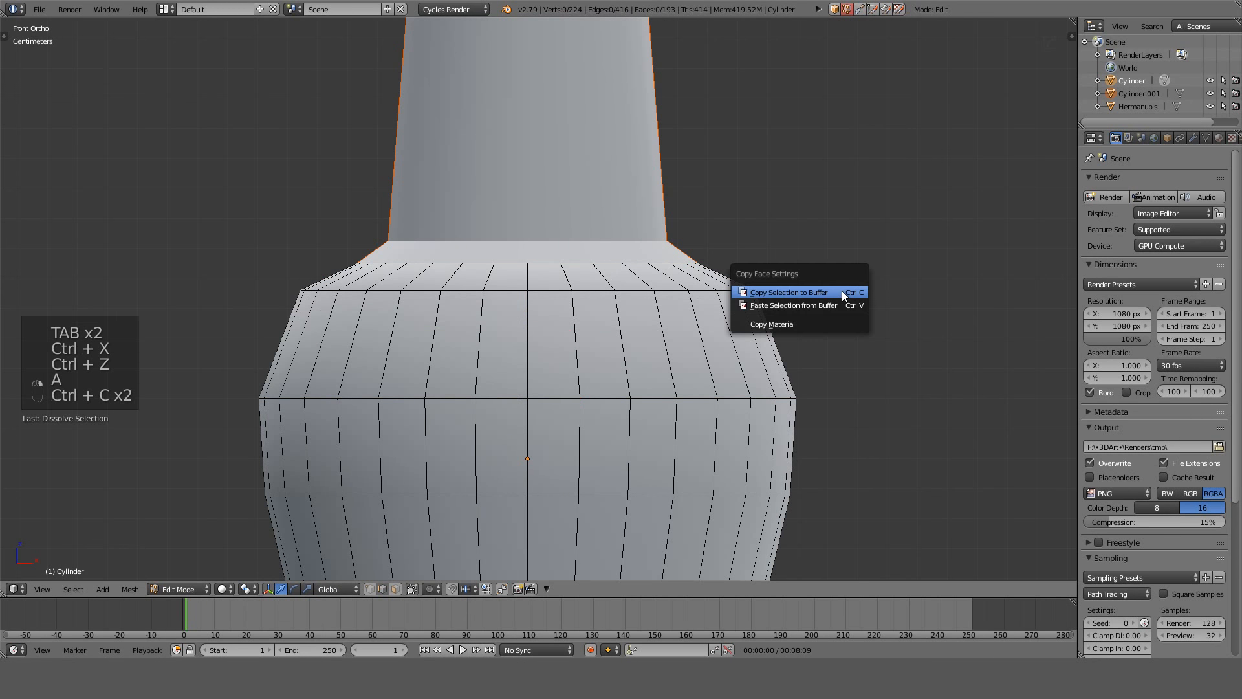
{"action": "key", "text": "ctrl+z"}
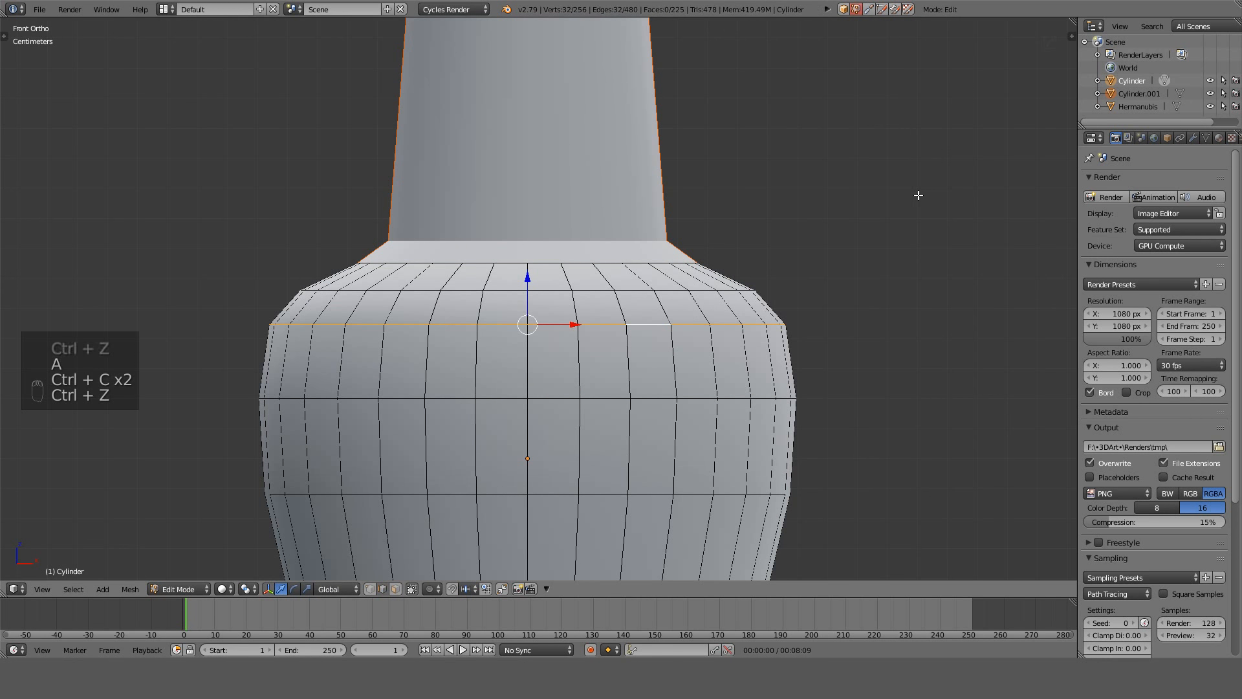
Try dissolving the lower shoulder bevel loop, check the silhouette in Object Mode, and undo the removal.
{"action": "key", "text": "ctrl+x"}
{"action": "key", "text": "Tab"}
{"action": "scroll", "coordinate": [895, 197], "scroll_direction": "down", "scroll_amount": 4}
{"action": "middle_click_drag", "start_coordinate": [790, 246], "coordinate": [847, 266]}
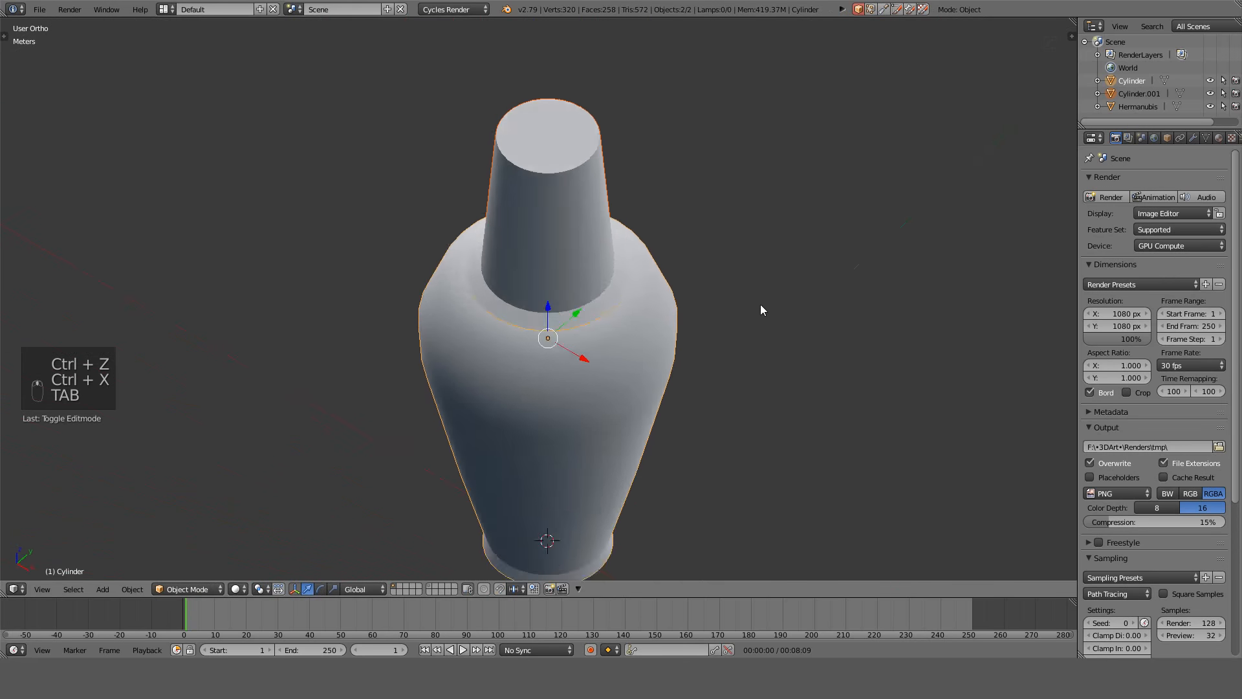
{"action": "key", "text": "Tab"}
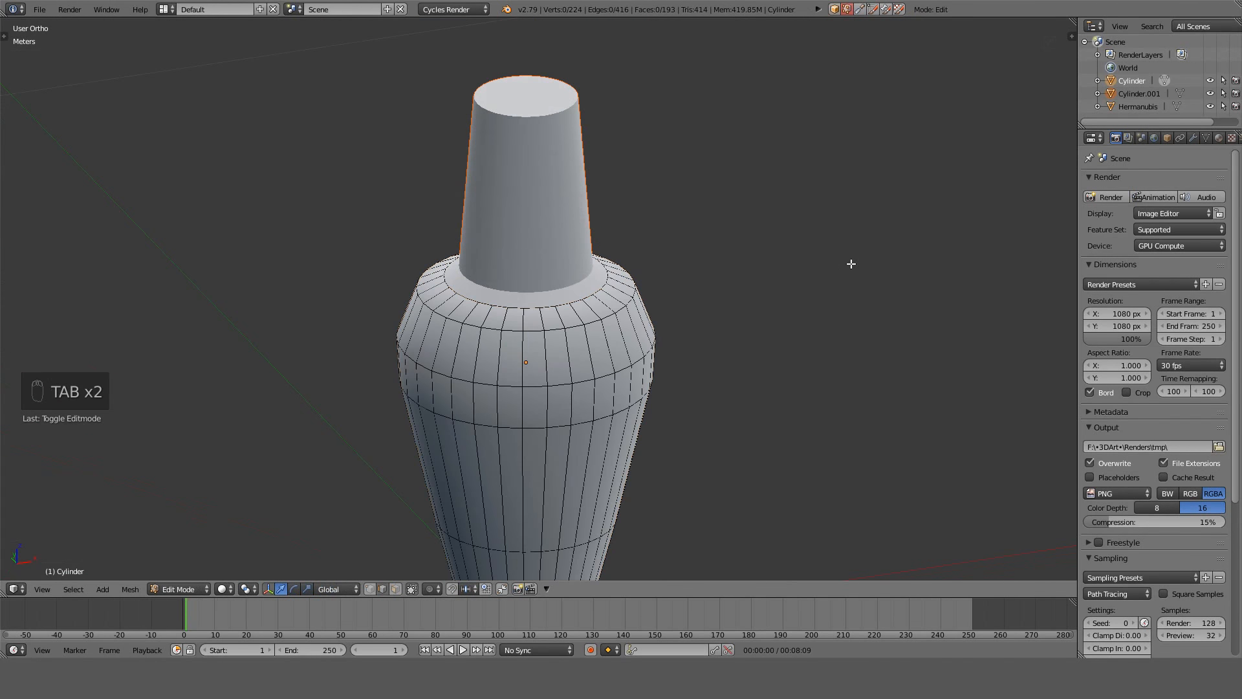
{"action": "key", "text": "ctrl+z"}
{"action": "key", "text": "ctrl+z"}
{"action": "left_click", "coordinate": [558, 326], "text": "alt"}
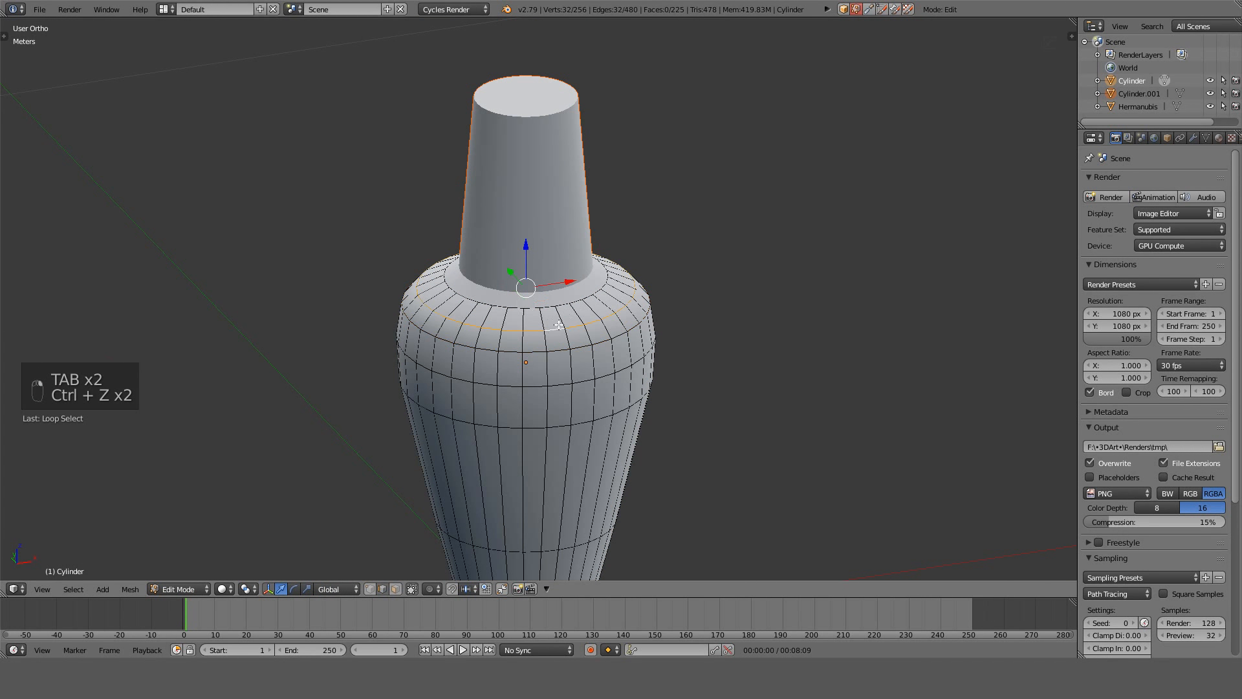
{"action": "key", "text": "KP_1"}
{"action": "scroll", "coordinate": [796, 196], "scroll_direction": "up", "scroll_amount": 4}
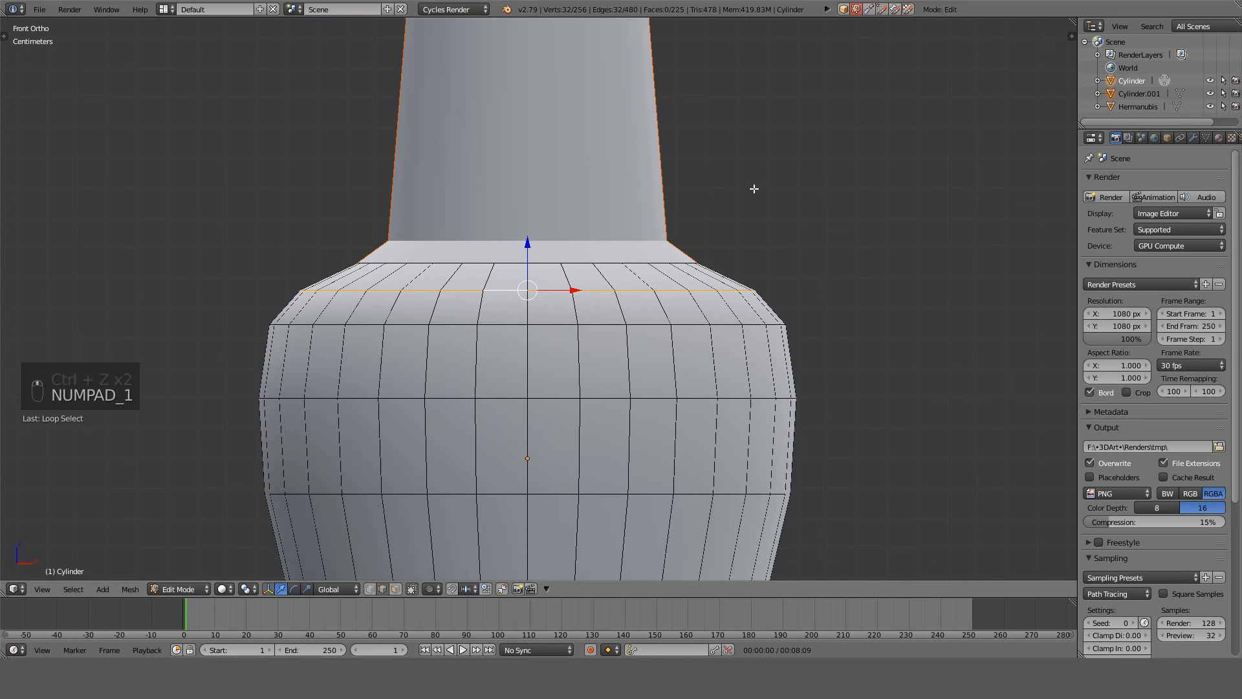
Leave the body mesh and open the separate neck object in Edit Mode from the front view.
{"action": "key", "text": "Tab"}
{"action": "middle_click_drag", "start_coordinate": [646, 188], "coordinate": [665, 293]}
{"action": "right_click", "coordinate": [664, 293]}
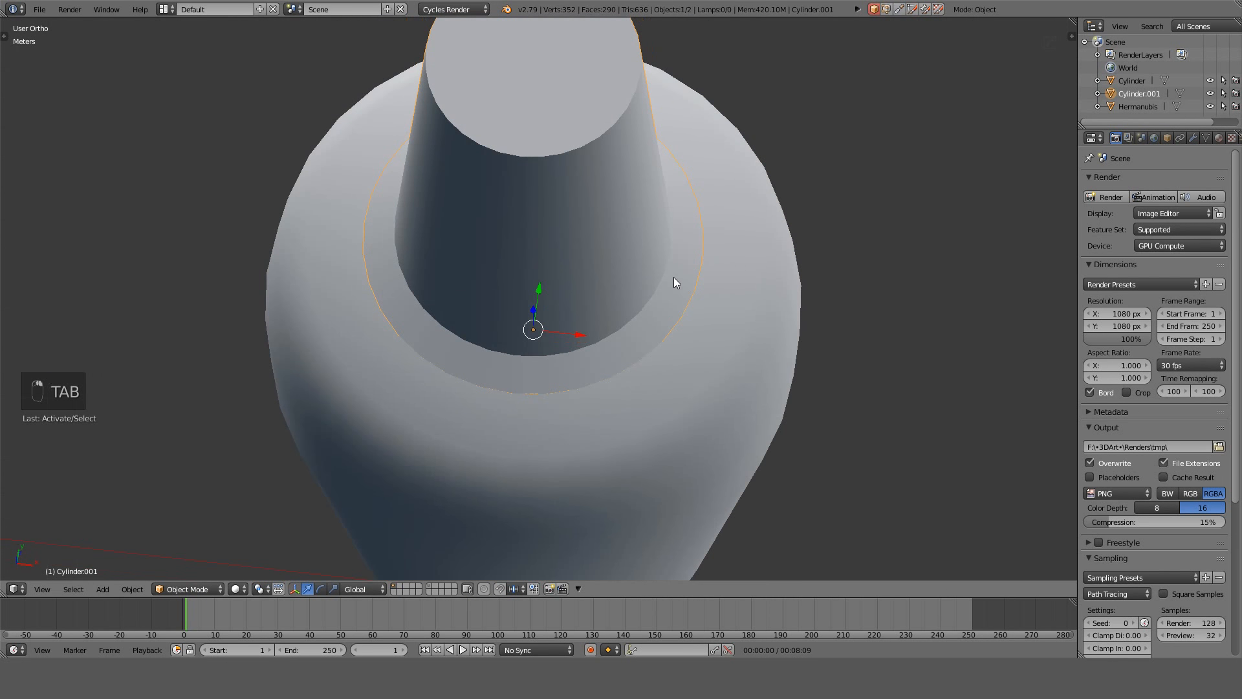
{"action": "key", "text": "KP_1"}
{"action": "key", "text": "Tab"}
{"action": "scroll", "coordinate": [717, 237], "scroll_direction": "up", "scroll_amount": 4}
{"action": "middle_click_drag", "start_coordinate": [718, 237], "coordinate": [719, 417], "text": "shift"}
{"action": "scroll", "coordinate": [749, 256], "scroll_direction": "down", "scroll_amount": 5}
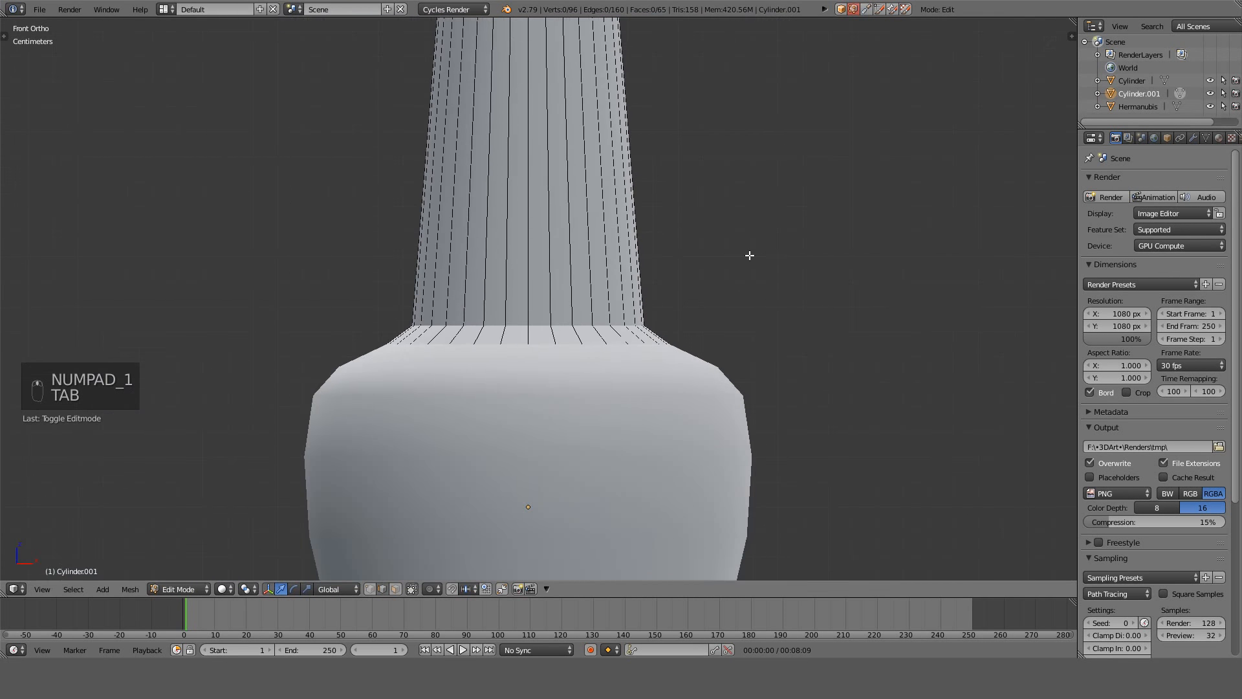
{"action": "middle_click_drag", "start_coordinate": [749, 255], "coordinate": [724, 388]}
{"action": "key", "text": "KP_1"}
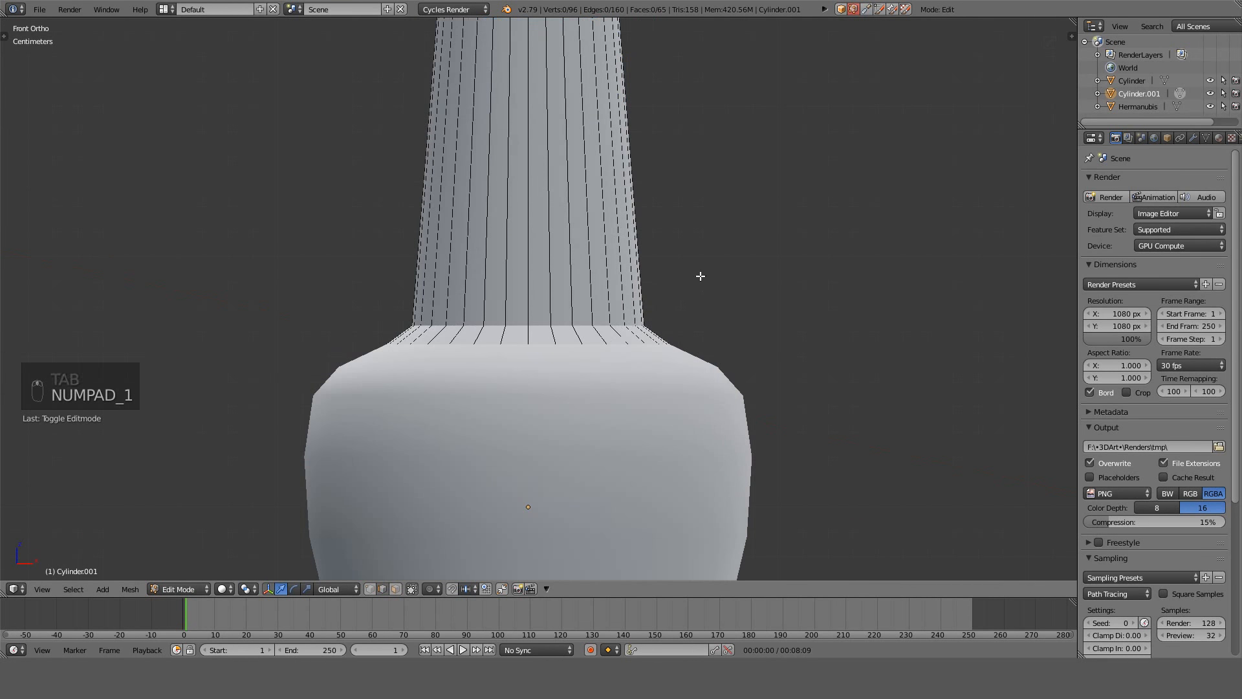
Scale up the neck's top edge loop until the rim is about as wide as the neck's lowest edge.
{"action": "middle_click_drag", "start_coordinate": [700, 276], "coordinate": [707, 380], "text": "shift"}
{"action": "key", "text": "a"}
{"action": "key", "text": "a"}
{"action": "key", "text": "a"}
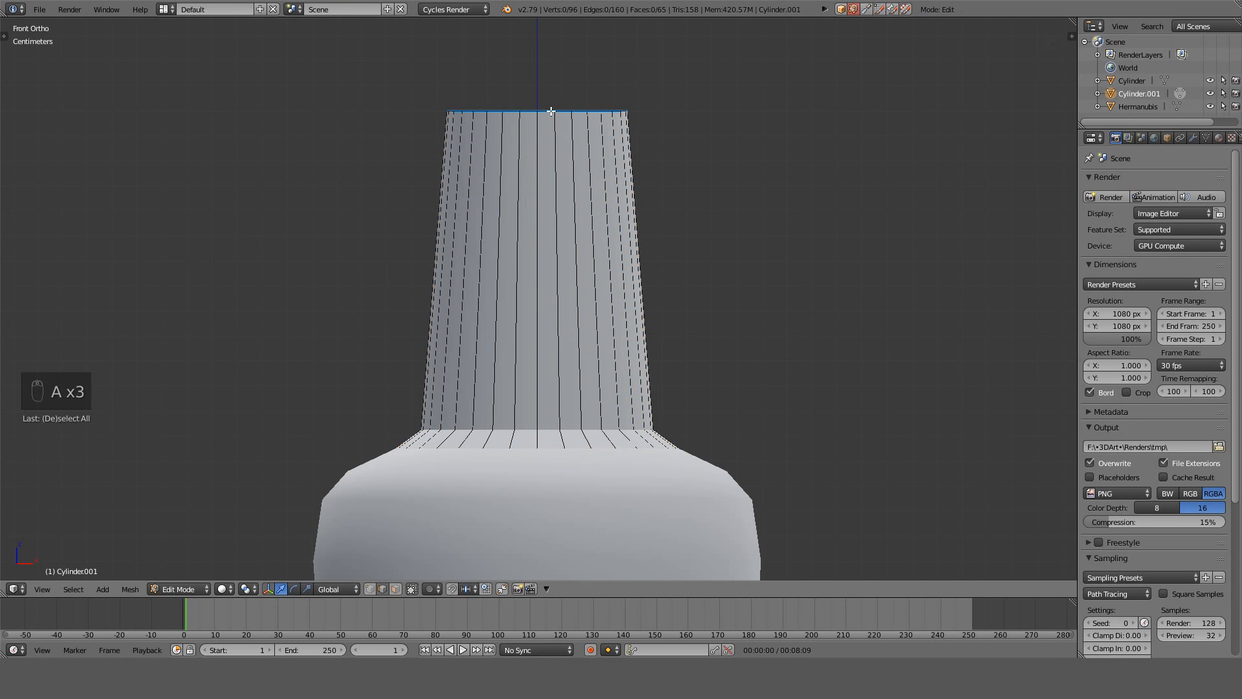
{"action": "left_click", "coordinate": [550, 111], "text": "alt"}
{"action": "key", "text": "s"}
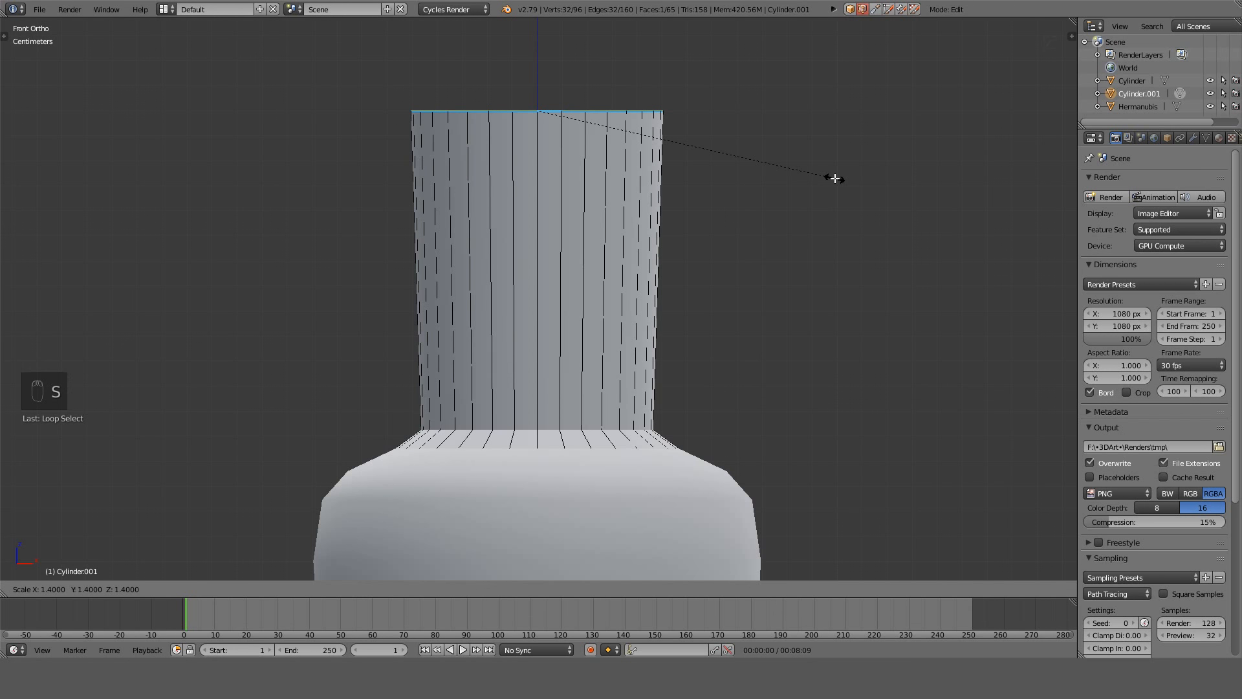
{"action": "left_click", "coordinate": [869, 185]}
Try a centered loop cut across the tall section of the neck and undo it.
{"action": "key", "text": "a"}
{"action": "key", "text": "ctrl+r"}
{"action": "left_click", "coordinate": [588, 218]}
{"action": "right_click", "coordinate": [588, 220]}
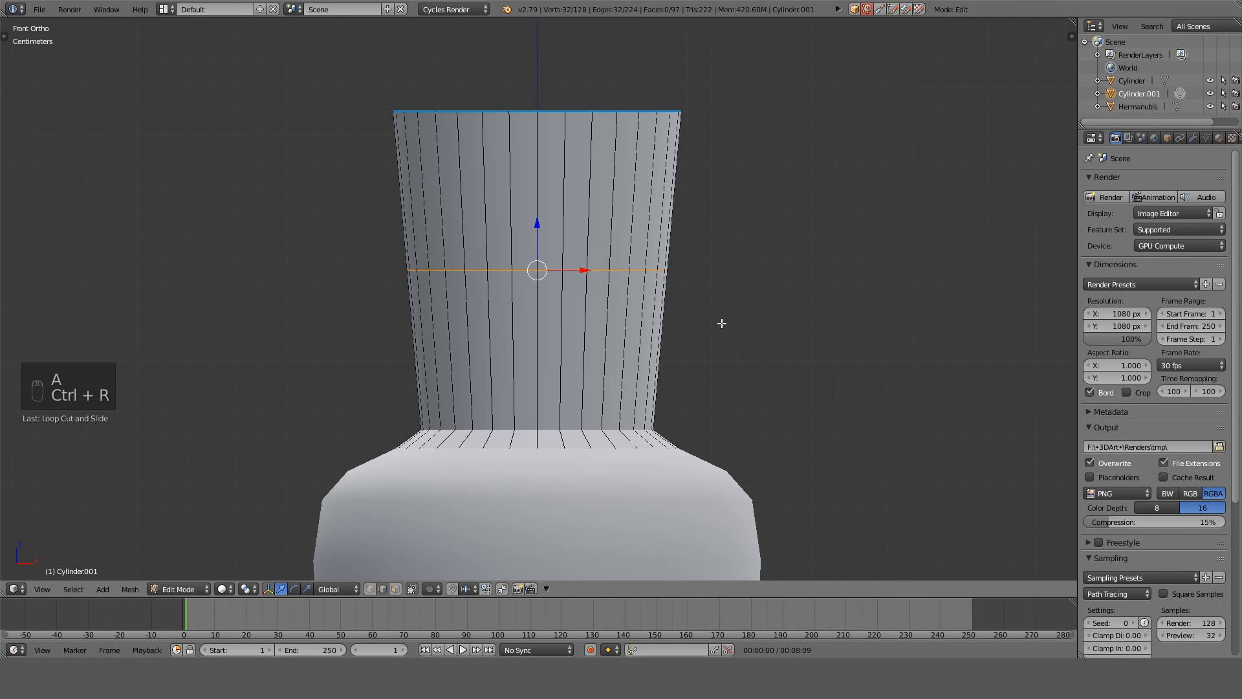
{"action": "key", "text": "a"}
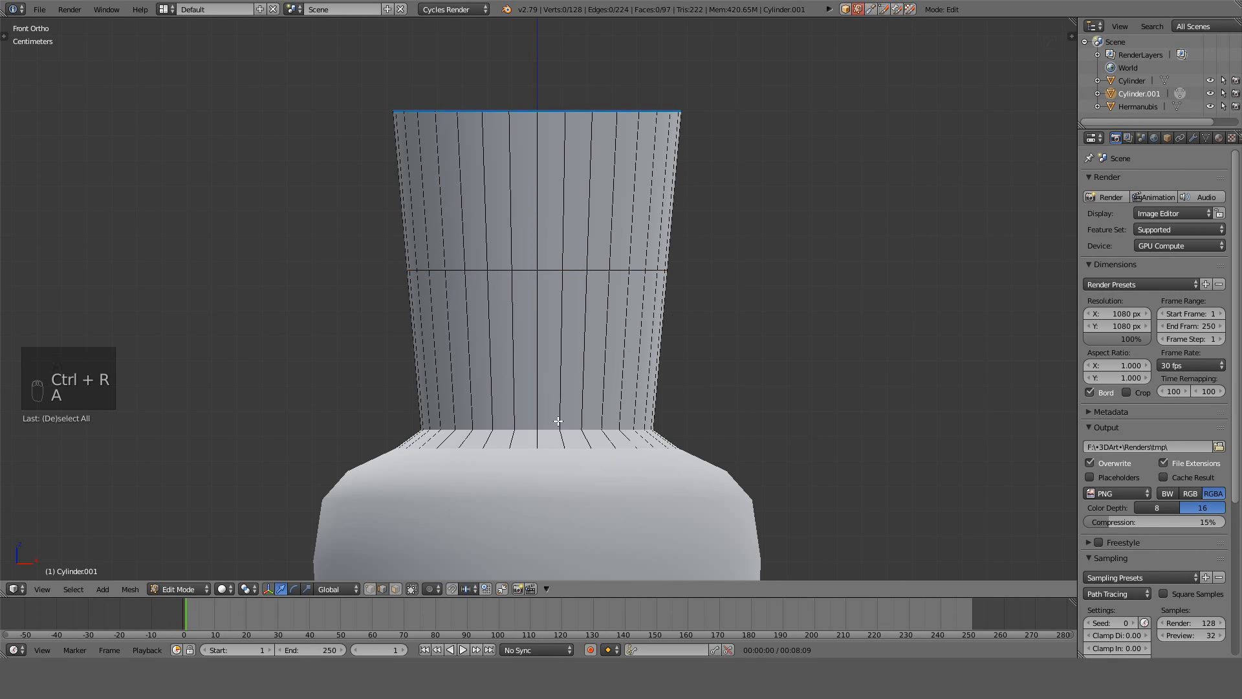
{"action": "key", "text": "ctrl+z"}
{"action": "key", "text": "ctrl+z"}
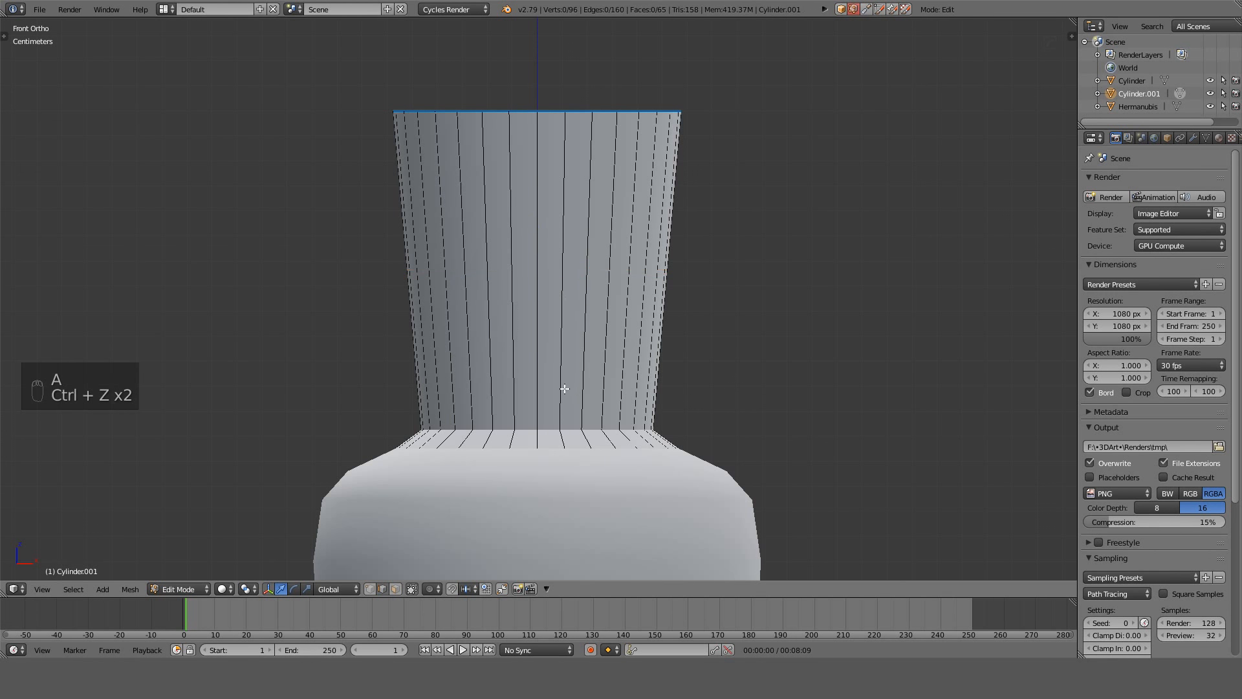
Raise the crease loop at the neck's base along Z to slightly below mid-neck.
{"action": "right_click", "coordinate": [554, 423], "text": "alt"}
{"action": "key", "text": "z"}
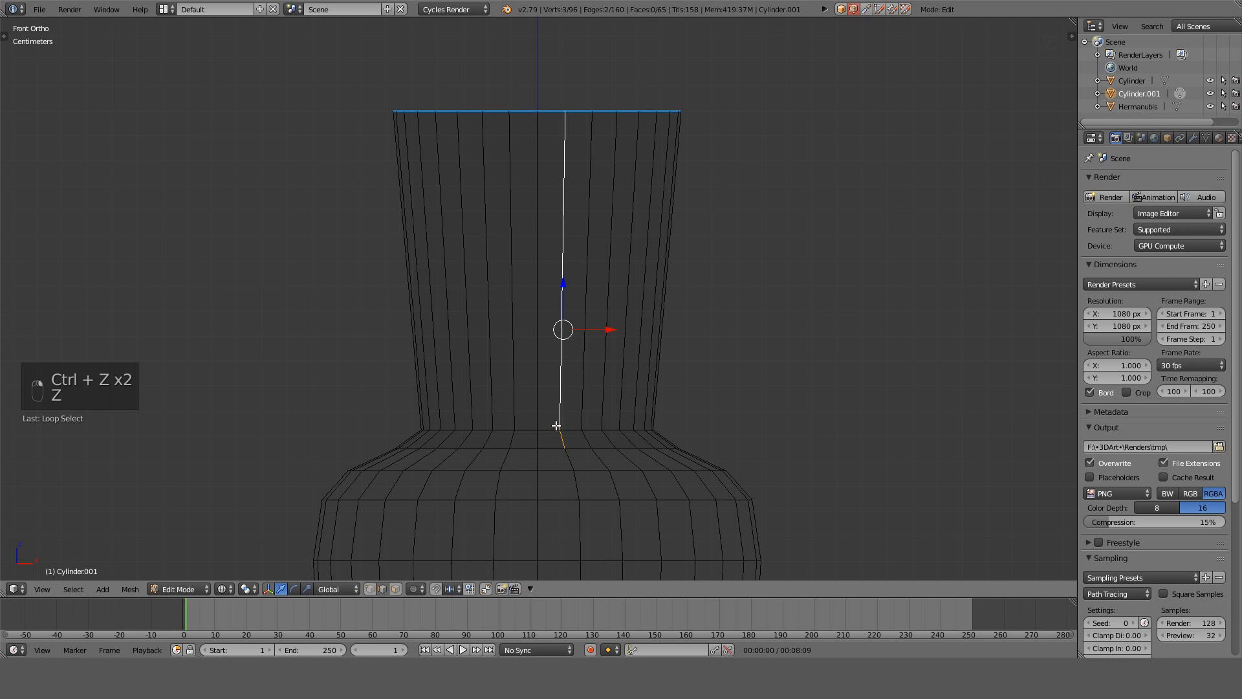
{"action": "key", "text": "z"}
{"action": "key", "text": "g"}
{"action": "key", "text": "z"}
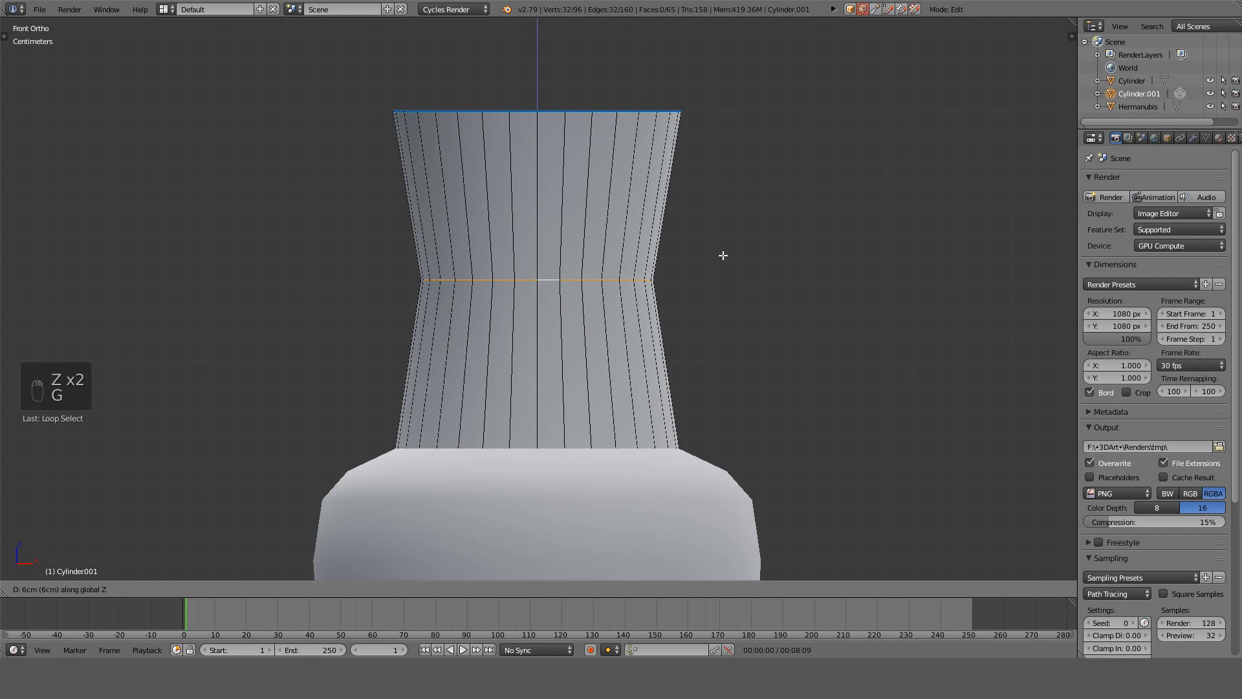
{"action": "right_click", "coordinate": [723, 278]}
{"action": "key", "text": "a"}
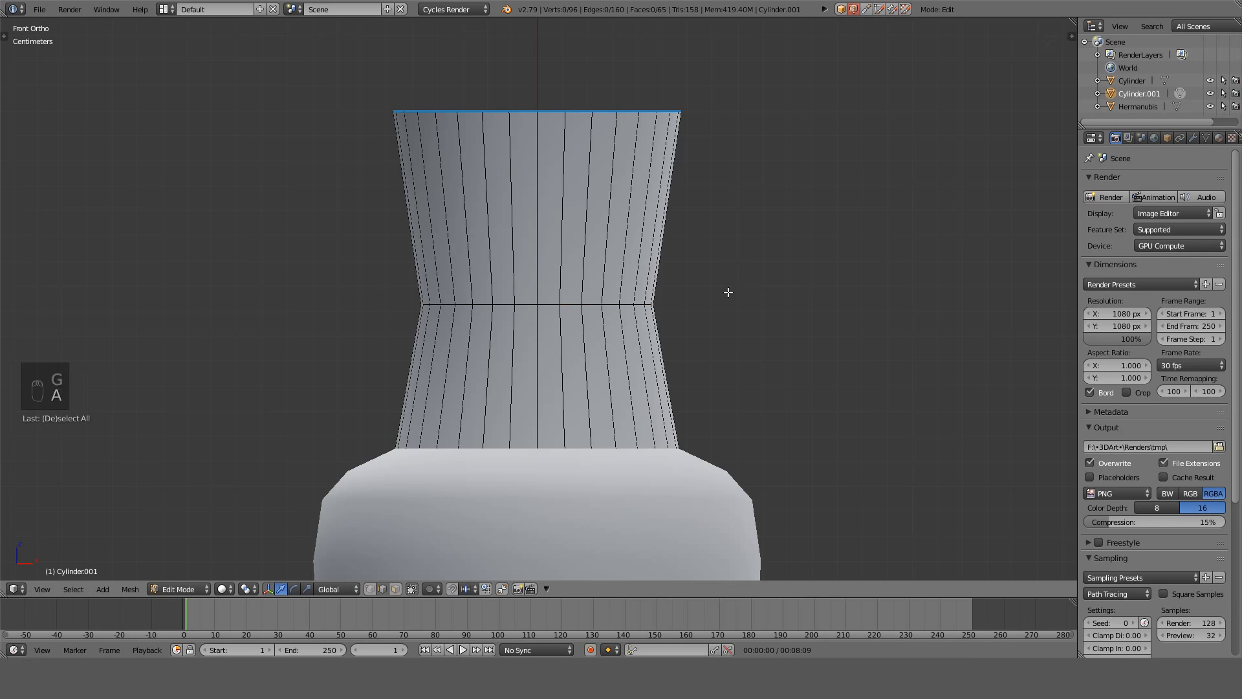
{"action": "right_click", "coordinate": [603, 309], "text": "alt"}
{"action": "key", "text": "s"}
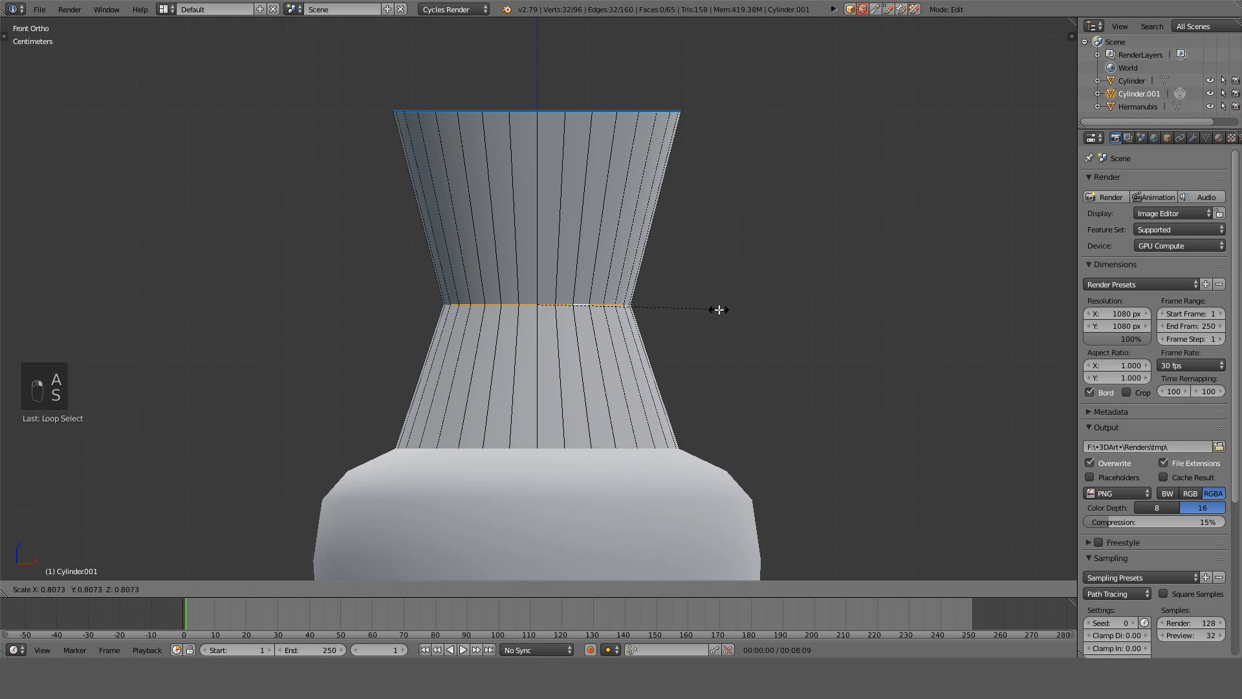
{"action": "right_click", "coordinate": [704, 311]}
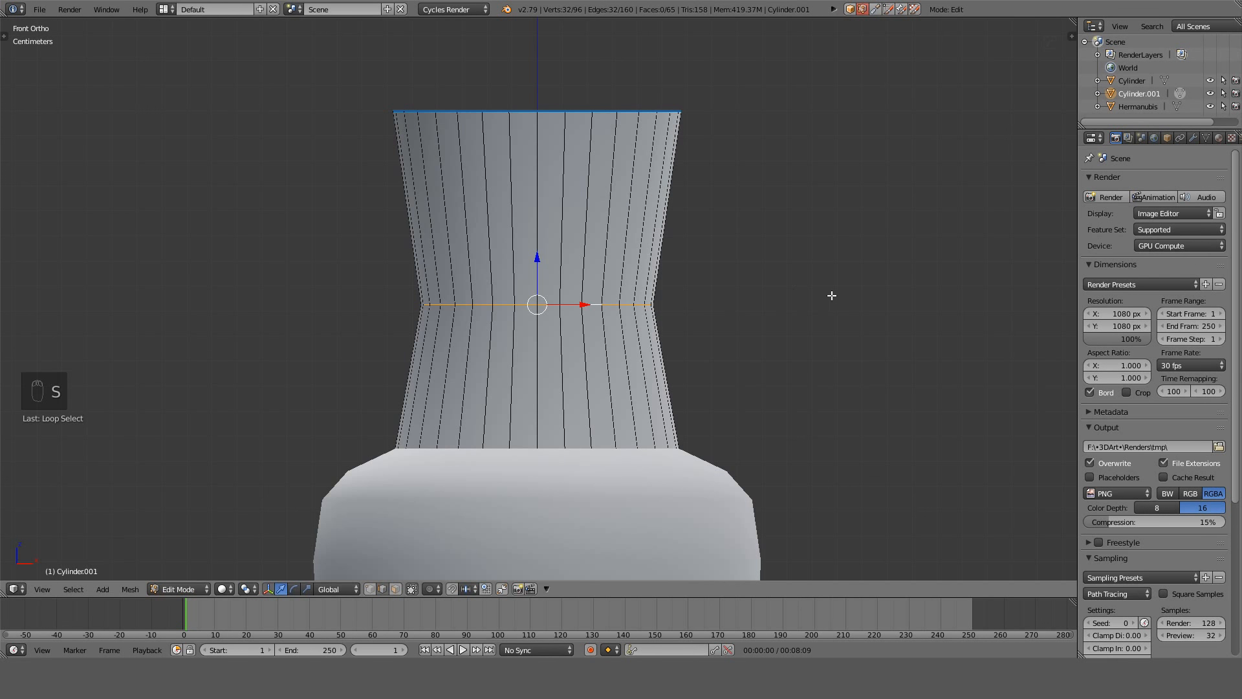
Bevel the raised neck loop with 2 segments and an offset of 0.02.
{"action": "key", "text": "a"}
{"action": "right_click", "coordinate": [613, 305], "text": "alt"}
{"action": "key", "text": "ctrl+b"}
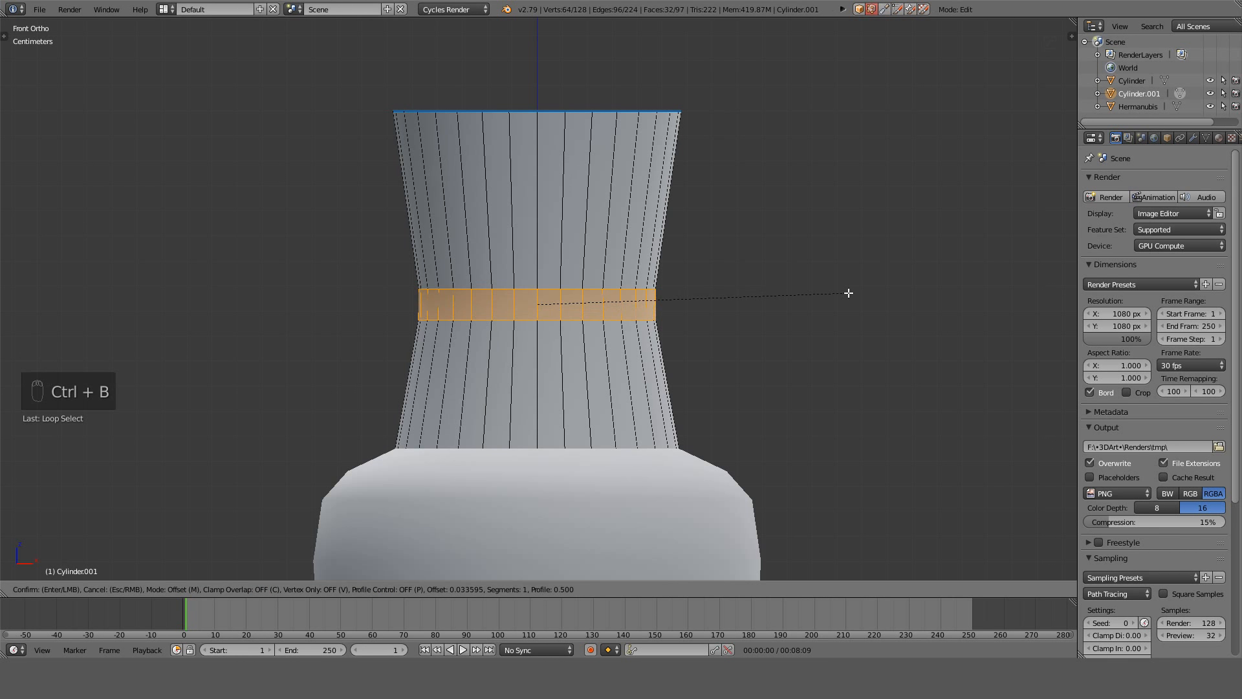
{"action": "scroll", "coordinate": [849, 293], "scroll_direction": "up", "scroll_amount": 1}
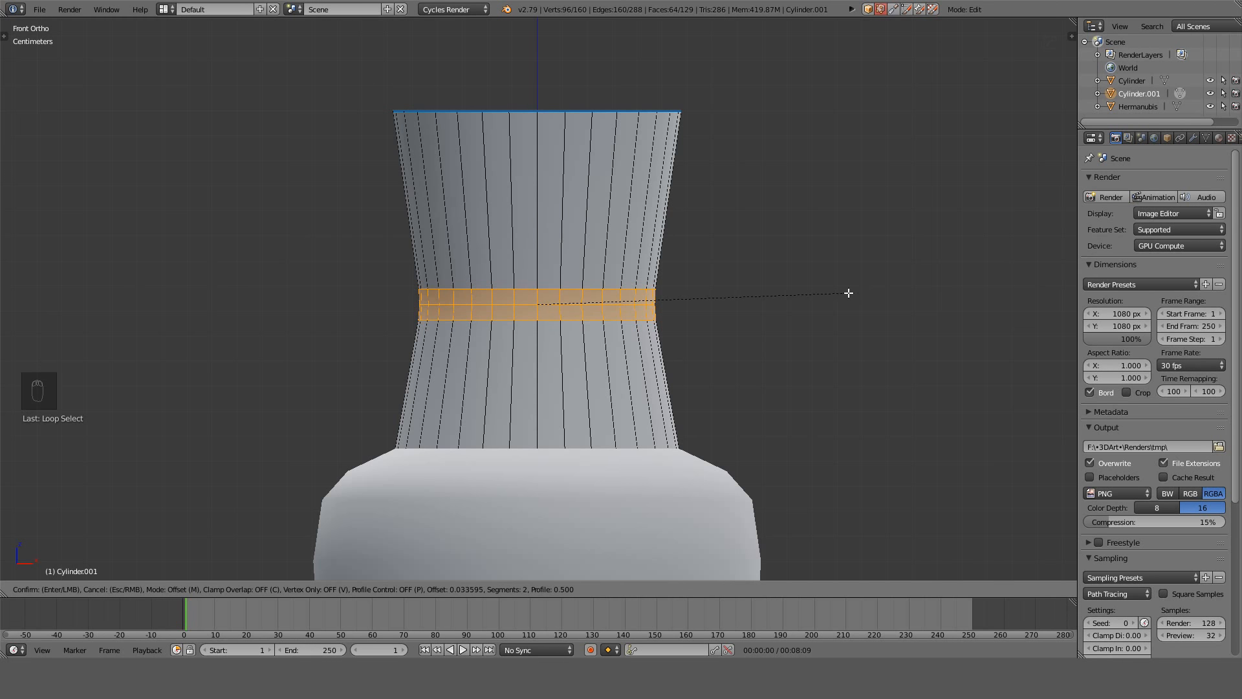
{"action": "type", "text": "0.1"}
{"action": "key", "text": "BackSpace"}
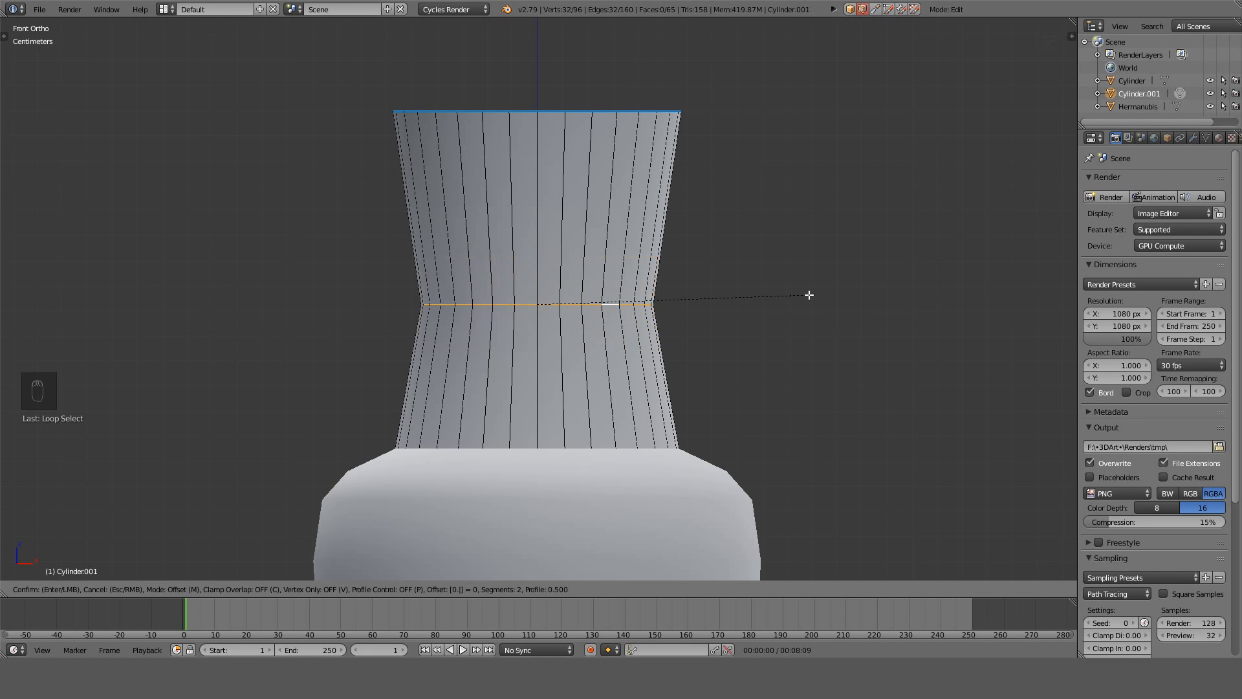
{"action": "type", "text": "01"}
{"action": "key", "text": "BackSpace"}
{"action": "type", "text": "2"}
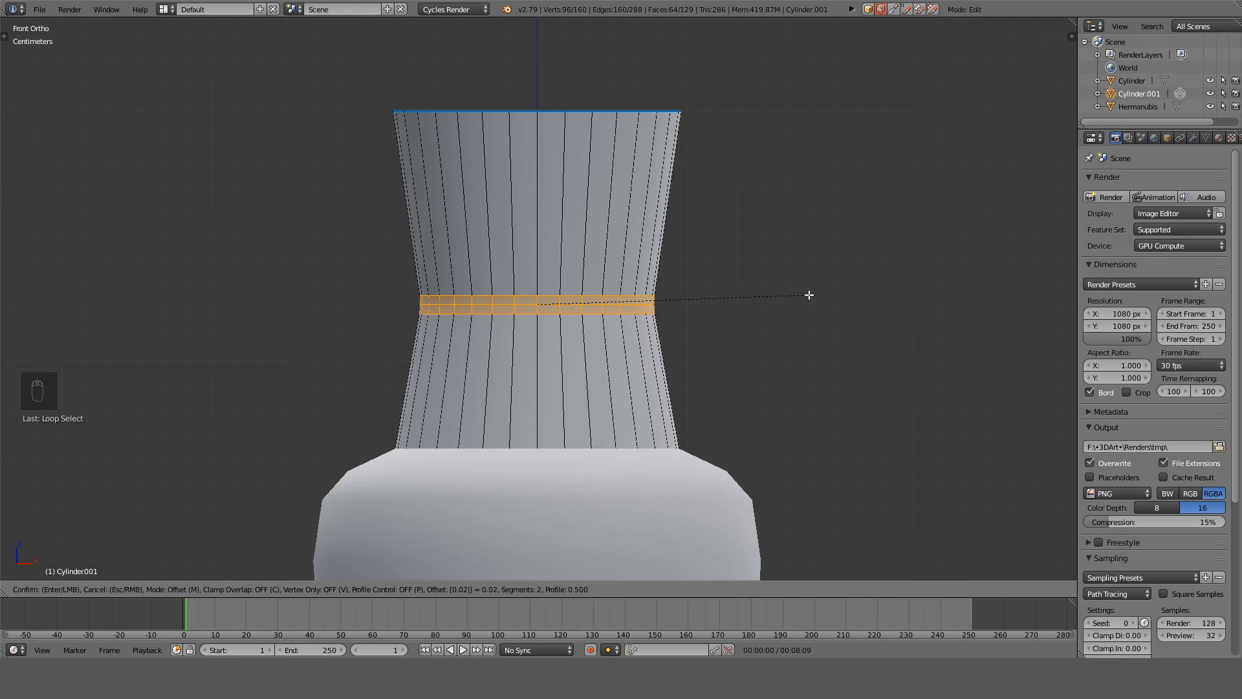
{"action": "key", "text": "Return"}
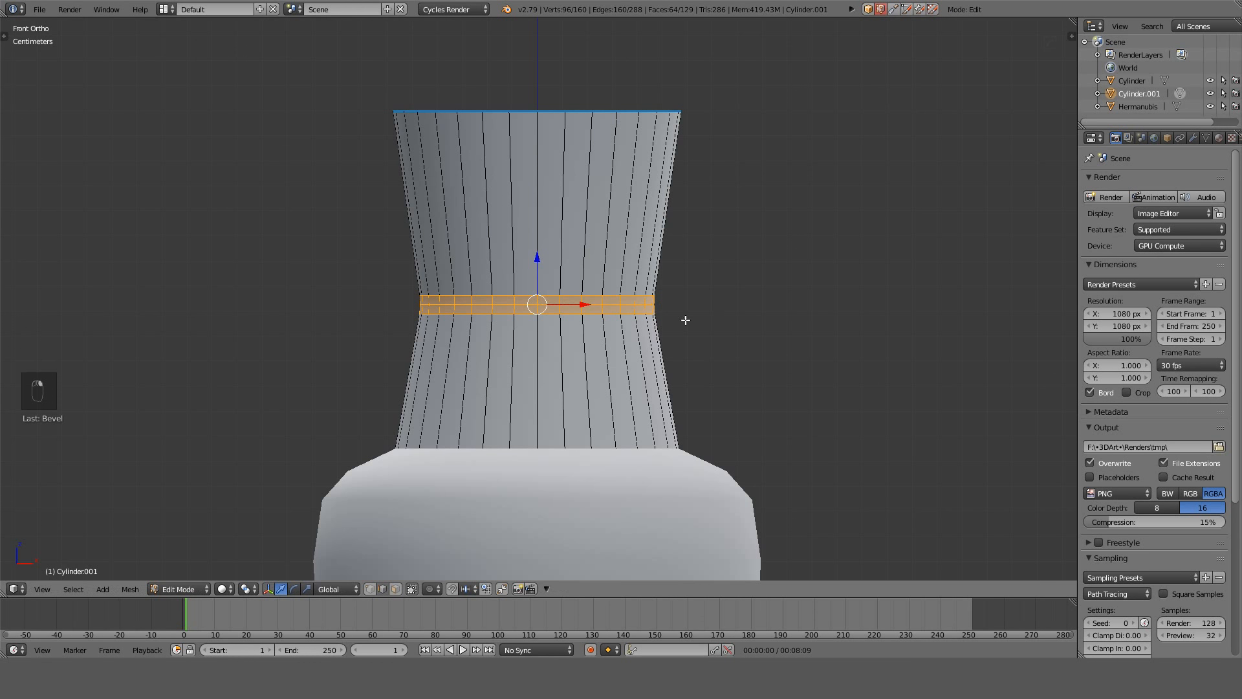
Scale the bevel's middle loop outward into a thin protruding ring and check it in Object Mode.
{"action": "key", "text": "a"}
{"action": "right_click", "coordinate": [599, 304], "text": "alt"}
{"action": "key", "text": "s"}
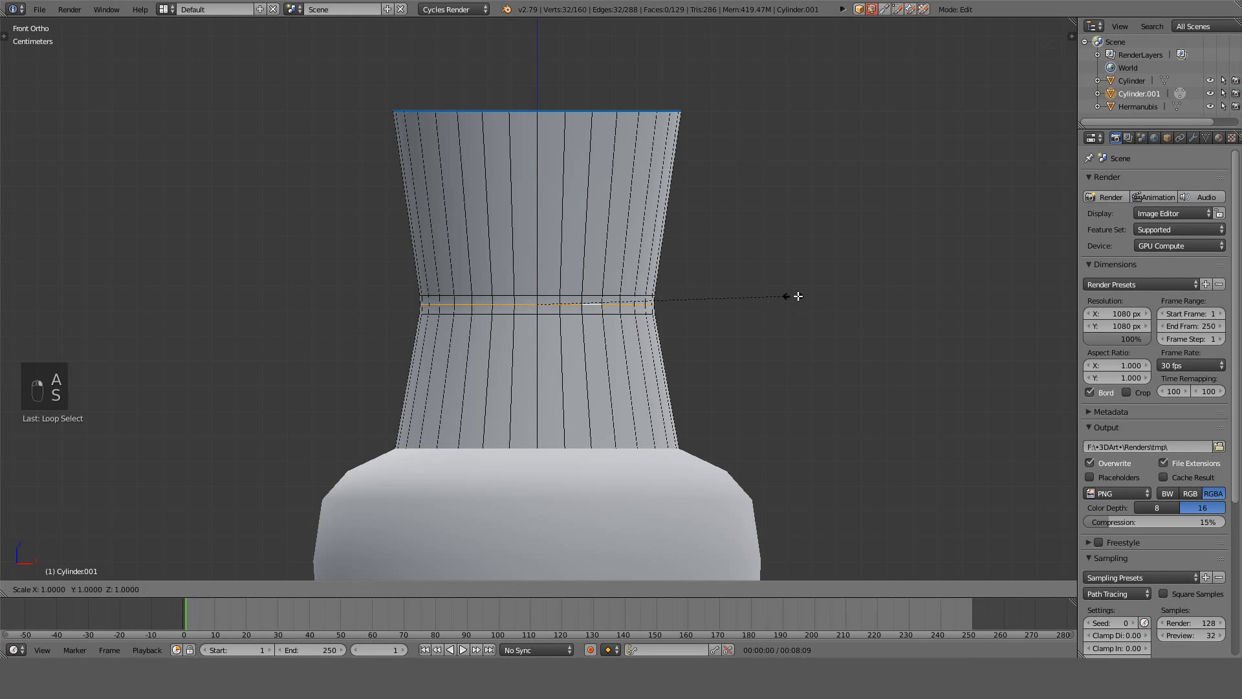
{"action": "left_click", "coordinate": [806, 297]}
{"action": "key", "text": "Tab"}
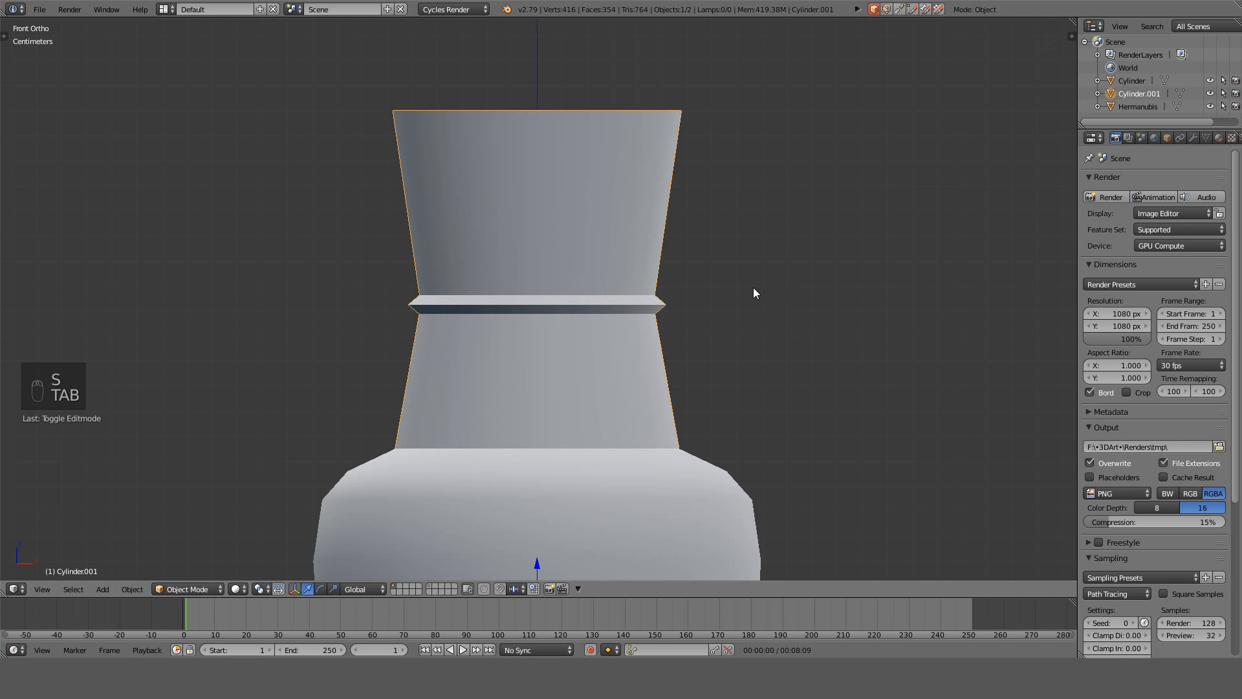
Add a centered loop cut between the rim and the ring, and scale it inward to about the width beside the ring.
{"action": "key", "text": "Tab"}
{"action": "key", "text": "a"}
{"action": "key", "text": "a"}
{"action": "key", "text": "a"}
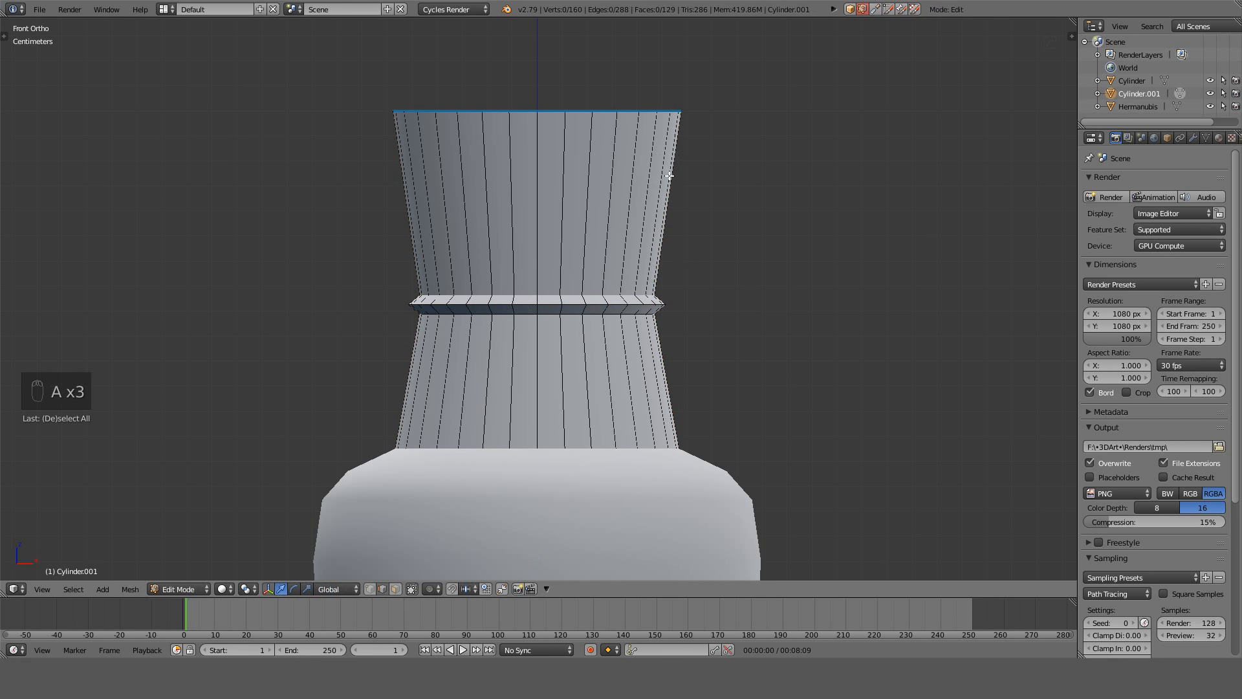
{"action": "key", "text": "ctrl+r"}
{"action": "left_click", "coordinate": [650, 202]}
{"action": "right_click", "coordinate": [650, 202]}
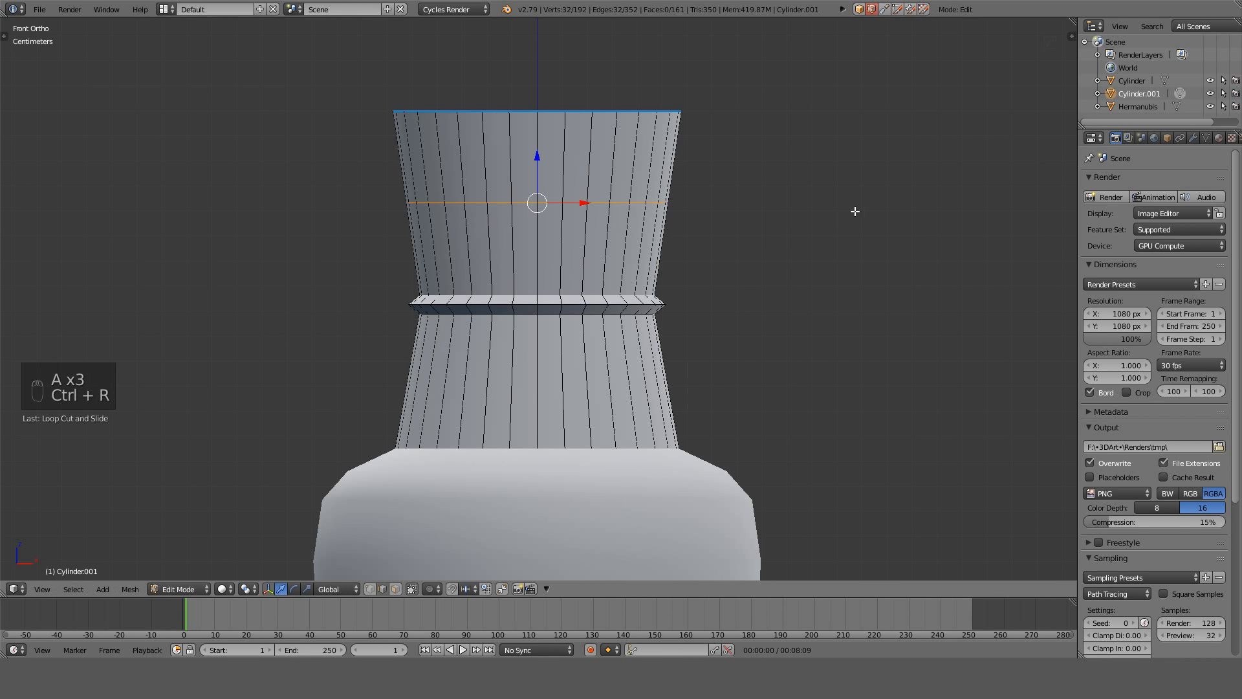
{"action": "key", "text": "s"}
{"action": "left_click", "coordinate": [816, 211]}
{"action": "key", "text": "a"}
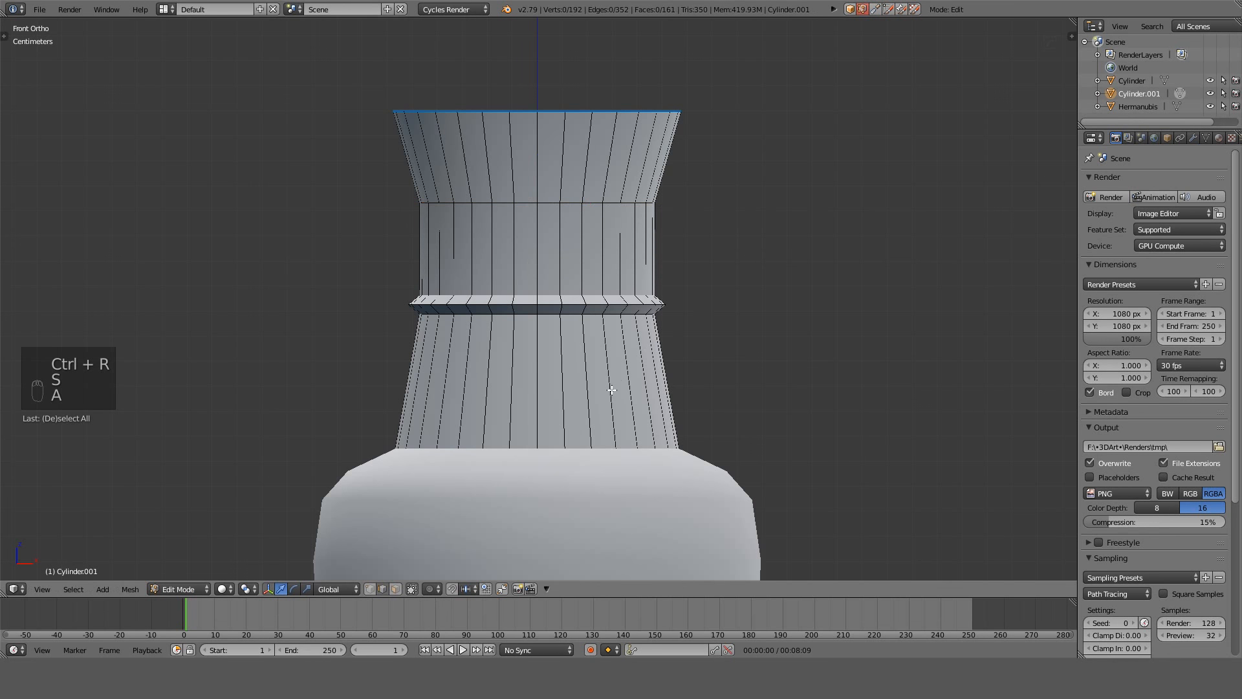
Add a centered loop cut between the ring and the neck's base, and scale it inward to form a waist.
{"action": "key", "text": "ctrl+r"}
{"action": "left_click", "coordinate": [611, 390]}
{"action": "right_click", "coordinate": [614, 390]}
{"action": "key", "text": "s"}
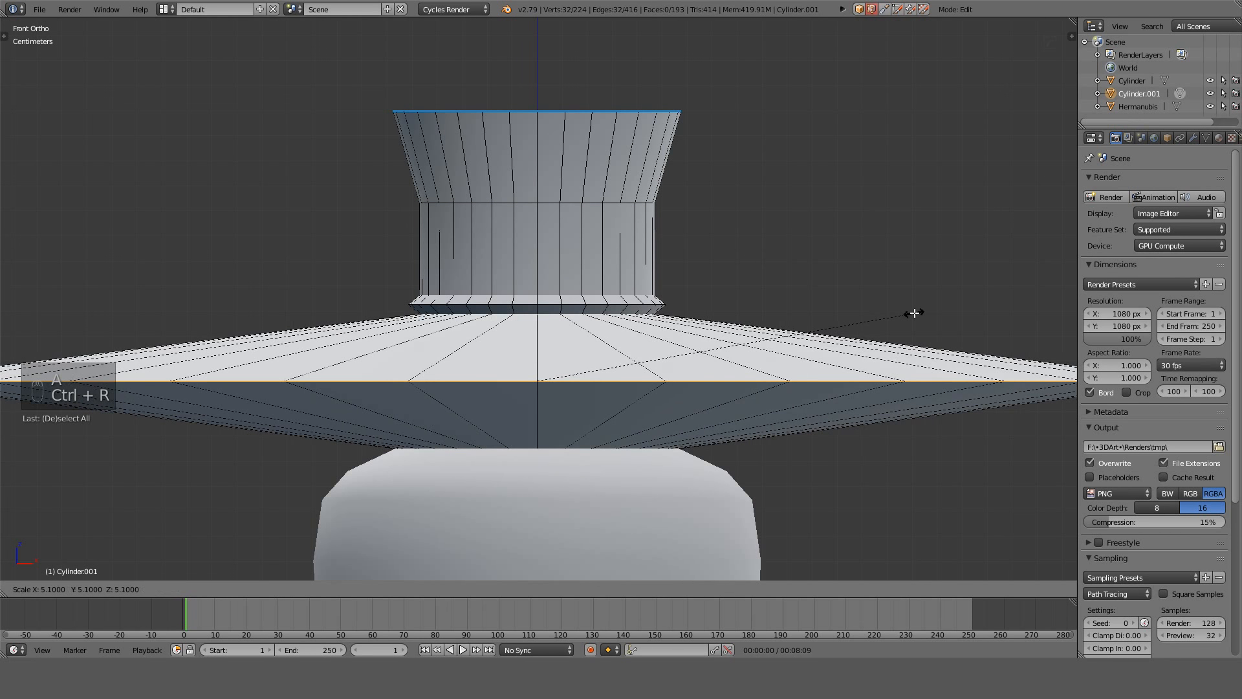
{"action": "right_click", "coordinate": [917, 311]}
{"action": "key", "text": "s"}
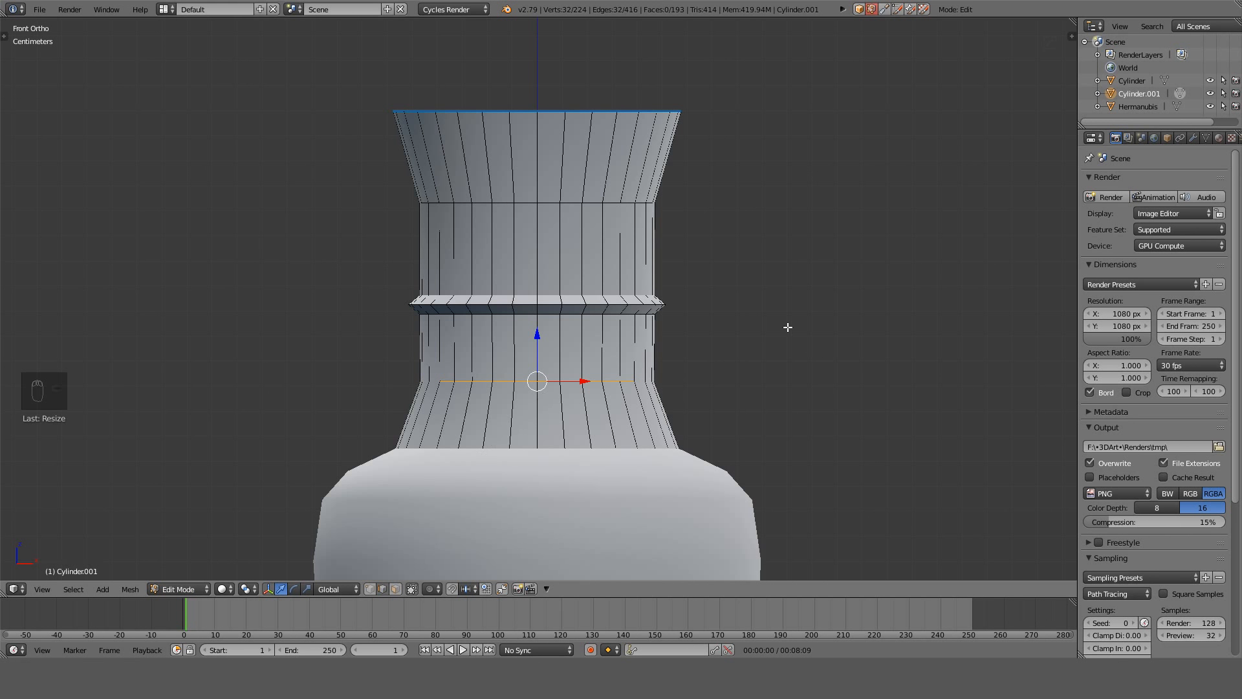
{"action": "key", "text": "s"}
{"action": "left_click", "coordinate": [763, 332]}
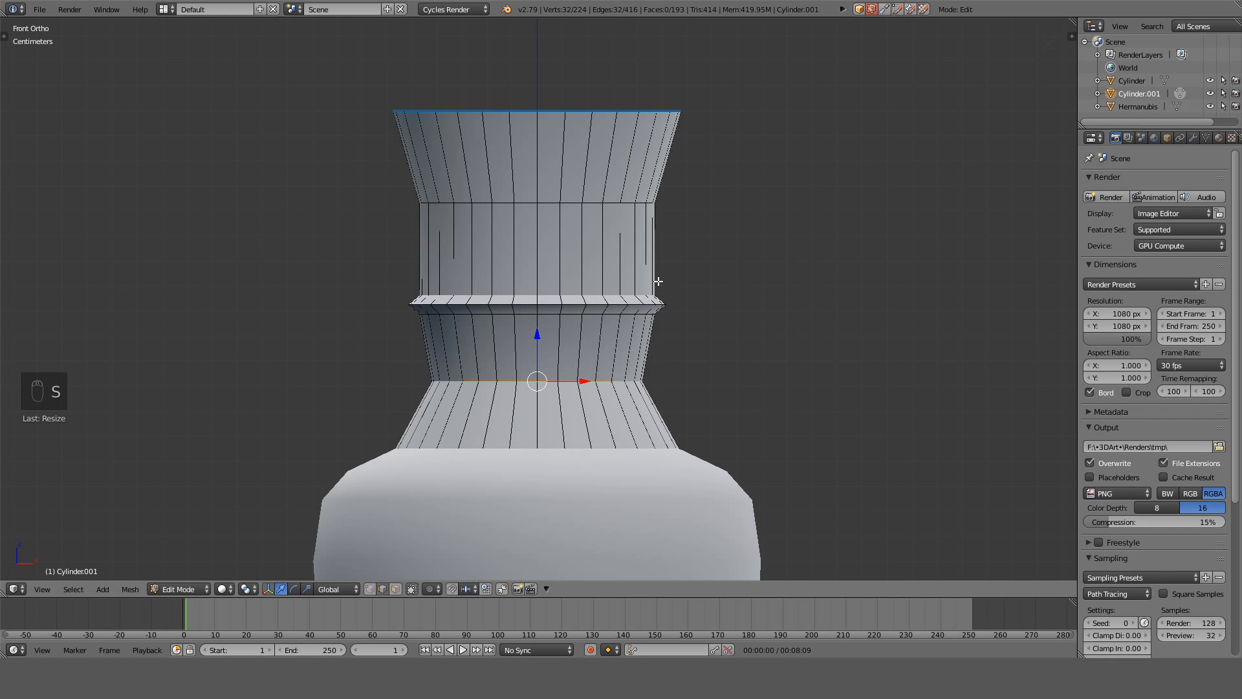
Scale the loop above the ring inward to match the width of the lower waist loop.
{"action": "key", "text": "a"}
{"action": "right_click", "coordinate": [624, 203], "text": "alt"}
{"action": "key", "text": "s"}
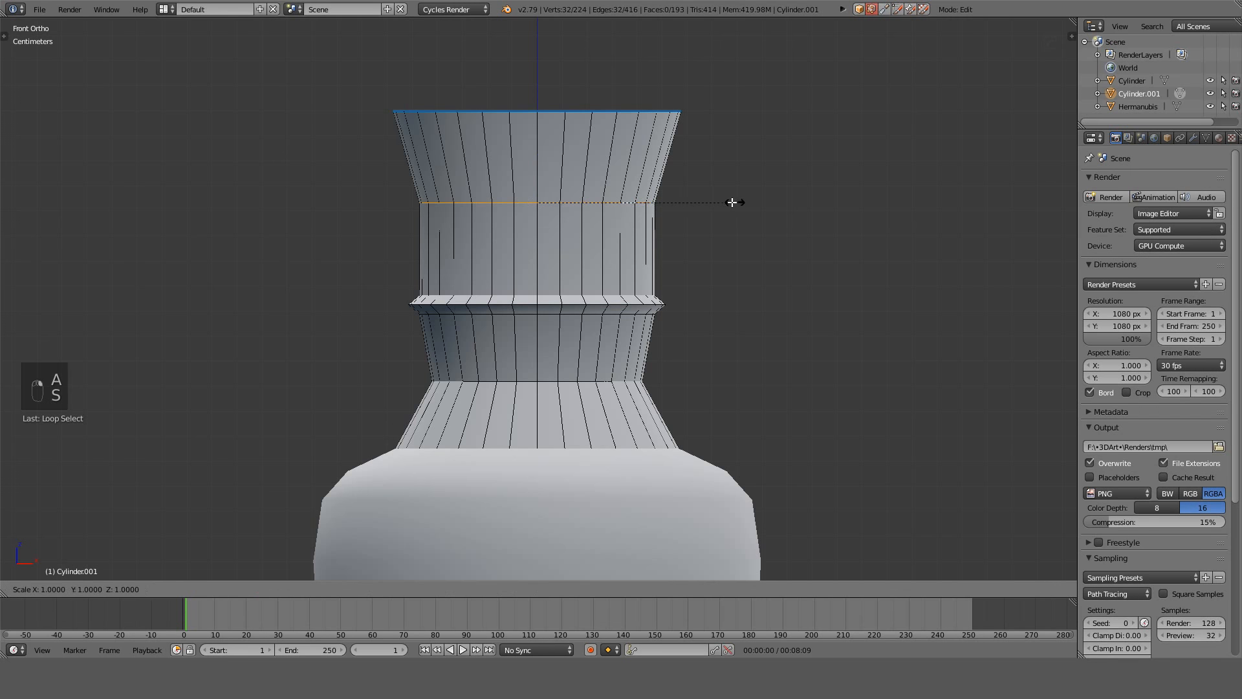
{"action": "left_click", "coordinate": [720, 200]}
{"action": "key", "text": "a"}
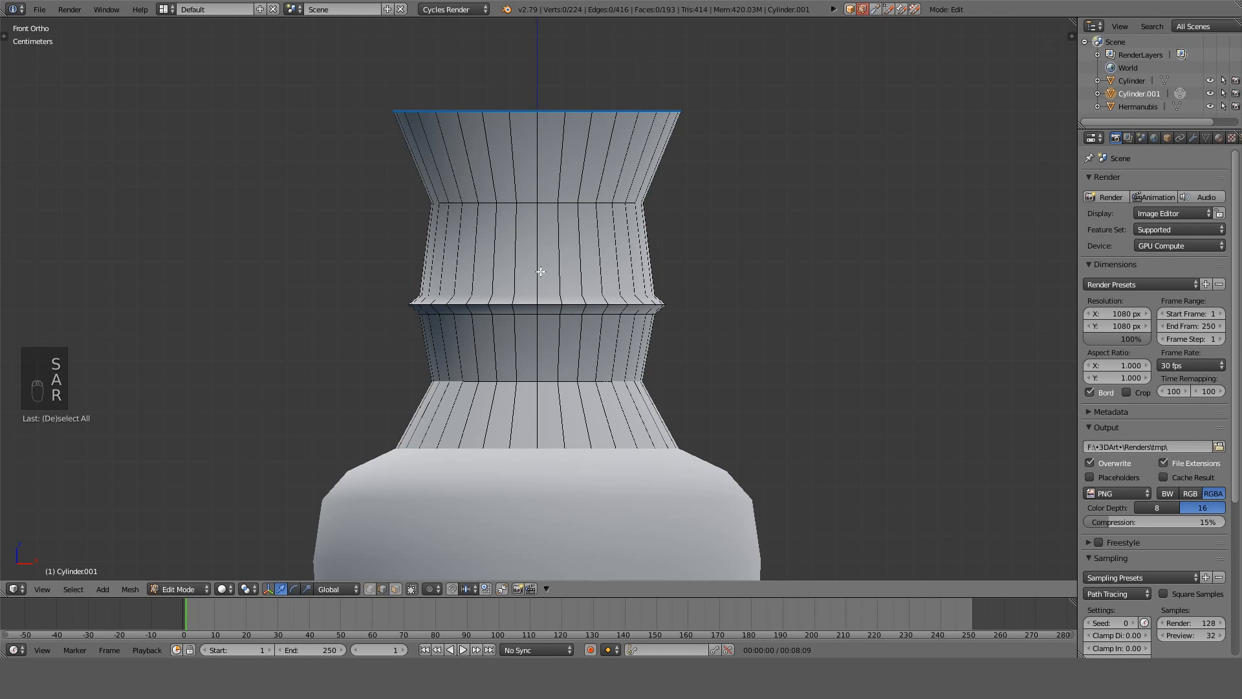
Add centered loop cuts above and below the neck's ring, and scale both loops to 0.9 in X and Y.
{"action": "key", "text": "ctrl+r"}
{"action": "left_click", "coordinate": [596, 251]}
{"action": "right_click", "coordinate": [596, 251]}
{"action": "key", "text": "ctrl+r"}
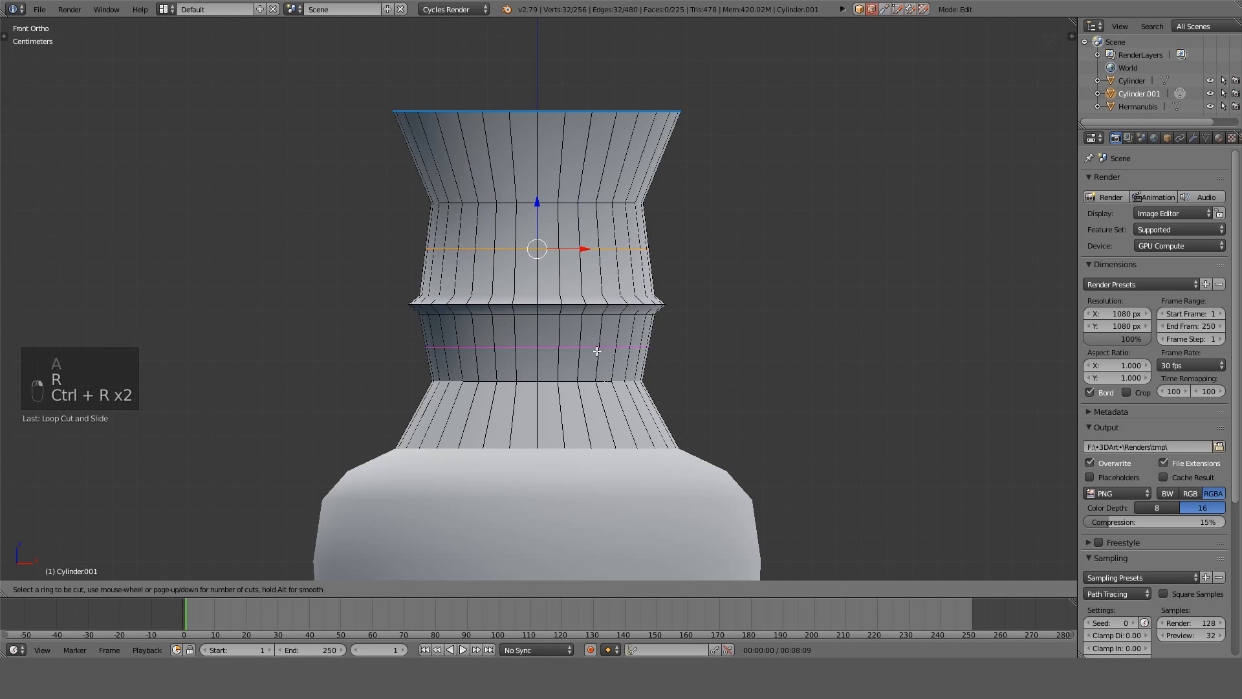
{"action": "left_click", "coordinate": [595, 350]}
{"action": "right_click", "coordinate": [596, 349]}
{"action": "right_click", "coordinate": [592, 250], "text": "alt+shift"}
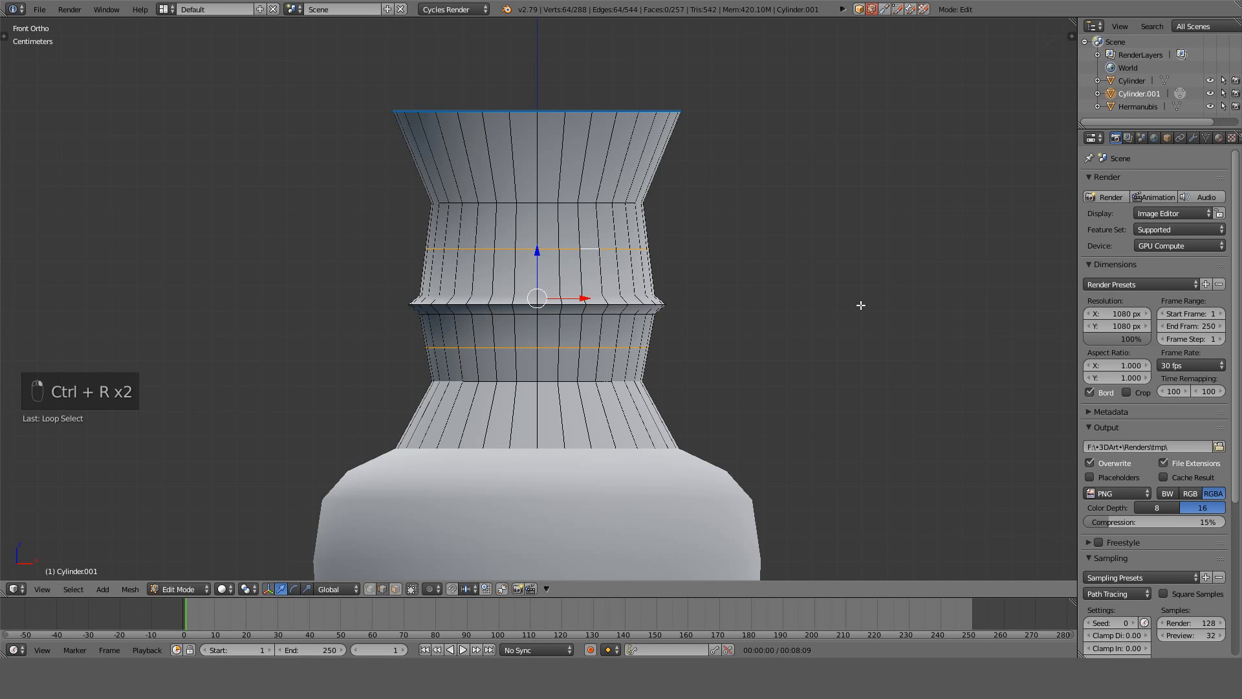
{"action": "key", "text": "s"}
{"action": "key", "text": "shift+z"}
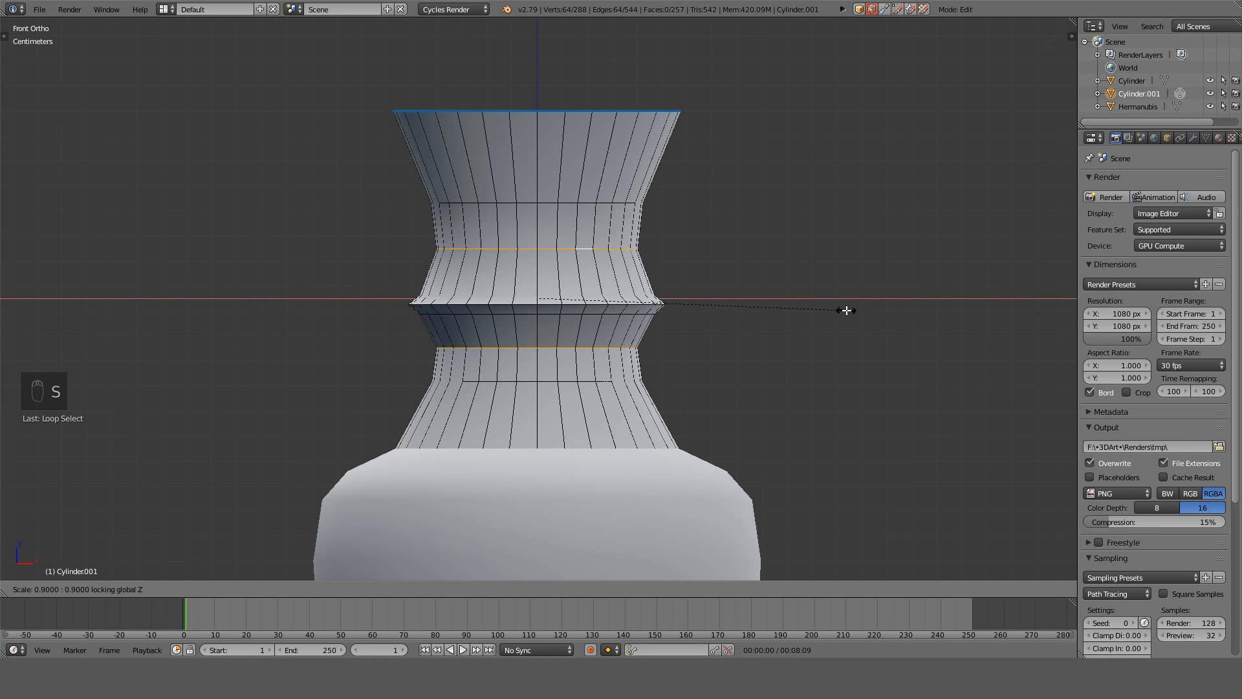
{"action": "left_click", "coordinate": [846, 311]}
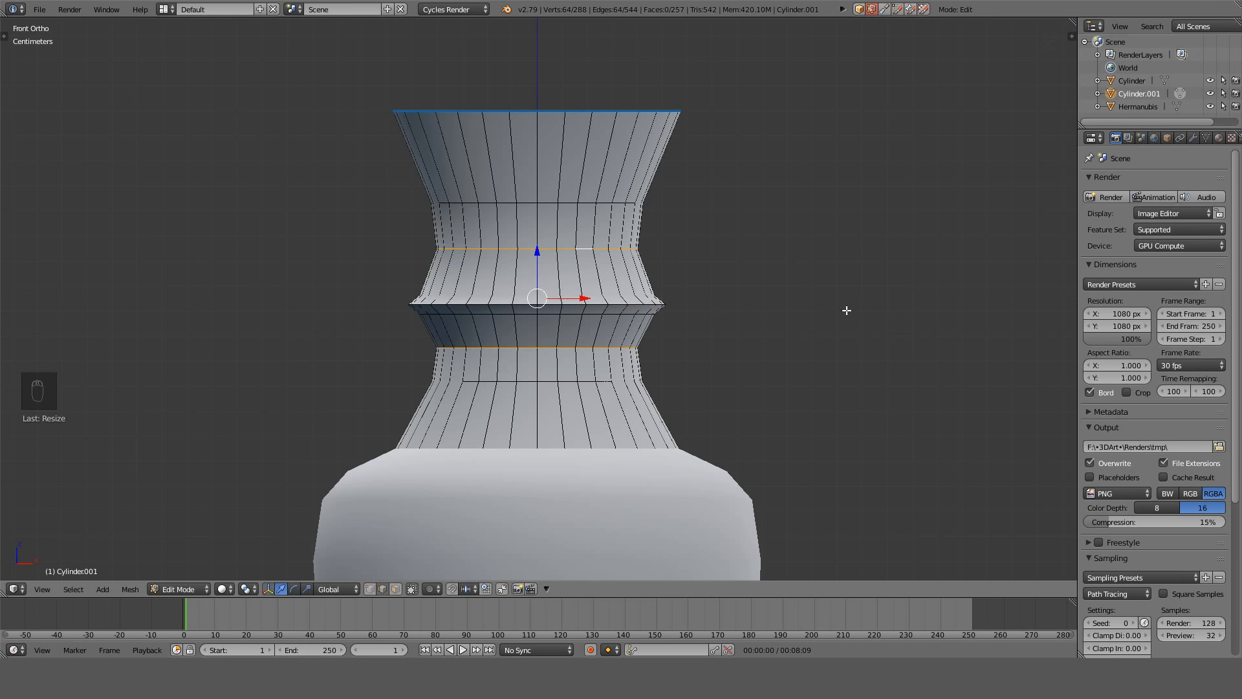
Add centered loop cuts near the neck's base and below the rim, and scale both loops to 0.9 in X and Y.
{"action": "key", "text": "a"}
{"action": "key", "text": "ctrl+r"}
{"action": "left_click", "coordinate": [596, 401]}
{"action": "right_click", "coordinate": [596, 401]}
{"action": "key", "text": "ctrl+r"}
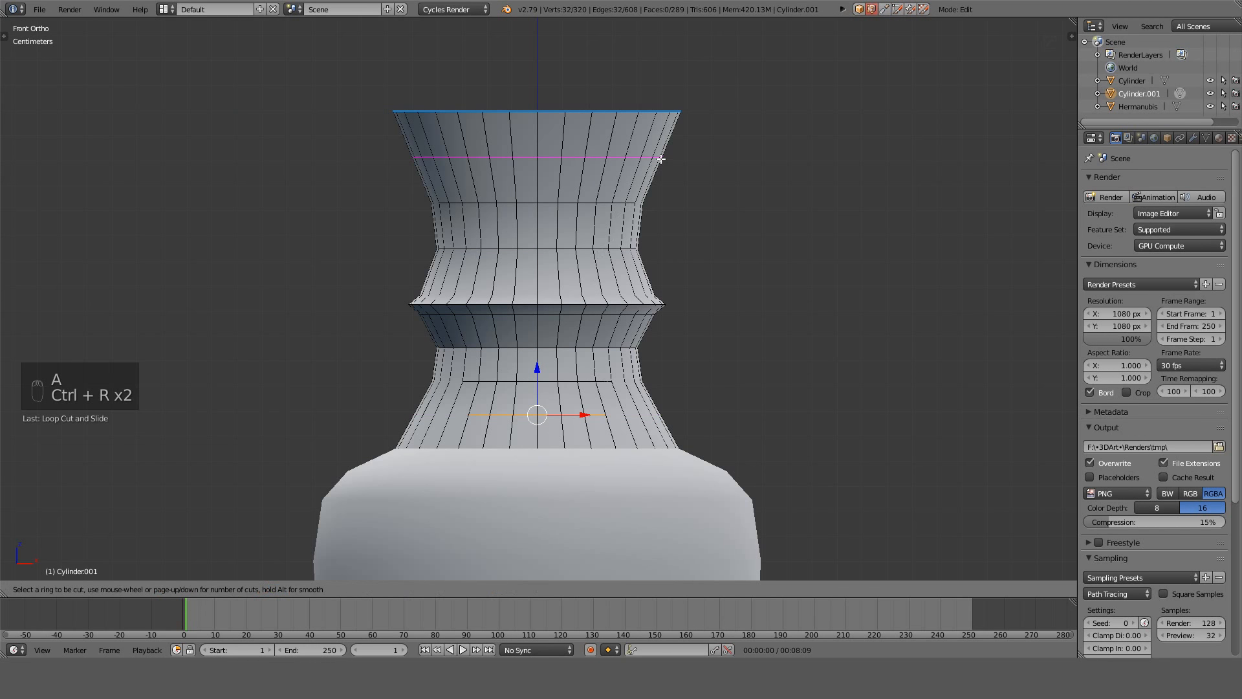
{"action": "left_click", "coordinate": [630, 202]}
{"action": "right_click", "coordinate": [630, 202]}
{"action": "right_click", "coordinate": [573, 422], "text": "alt+shift"}
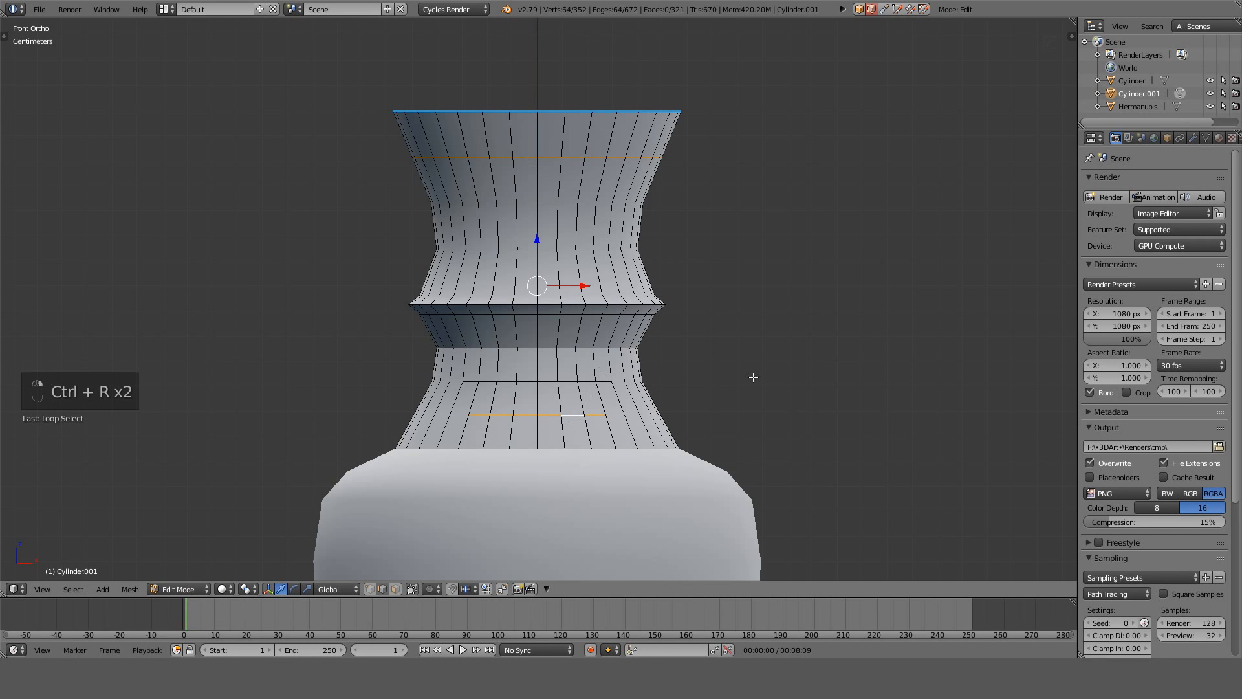
{"action": "key", "text": "s"}
{"action": "key", "text": "shift+z"}
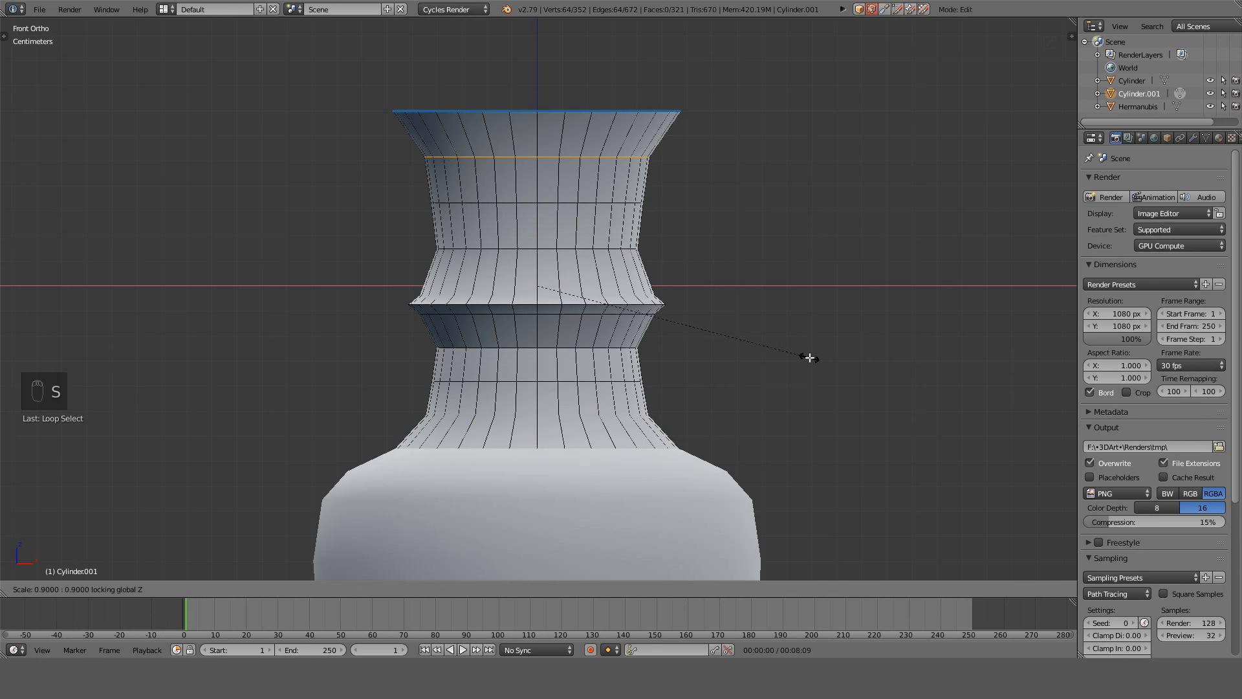
{"action": "left_click", "coordinate": [809, 357]}
Inspect the neck's profile in Object Mode from the front and from above, and return to editing the mesh.
{"action": "key", "text": "Tab"}
{"action": "mouse_move", "coordinate": [804, 352]}
{"action": "middle_mouse_down"}
{"action": "mouse_move", "coordinate": [734, 372]}
{"action": "mouse_move", "coordinate": [693, 418]}
{"action": "mouse_move", "coordinate": [799, 328]}
{"action": "middle_mouse_up"}
{"action": "scroll", "coordinate": [801, 317], "scroll_direction": "down", "scroll_amount": 5}
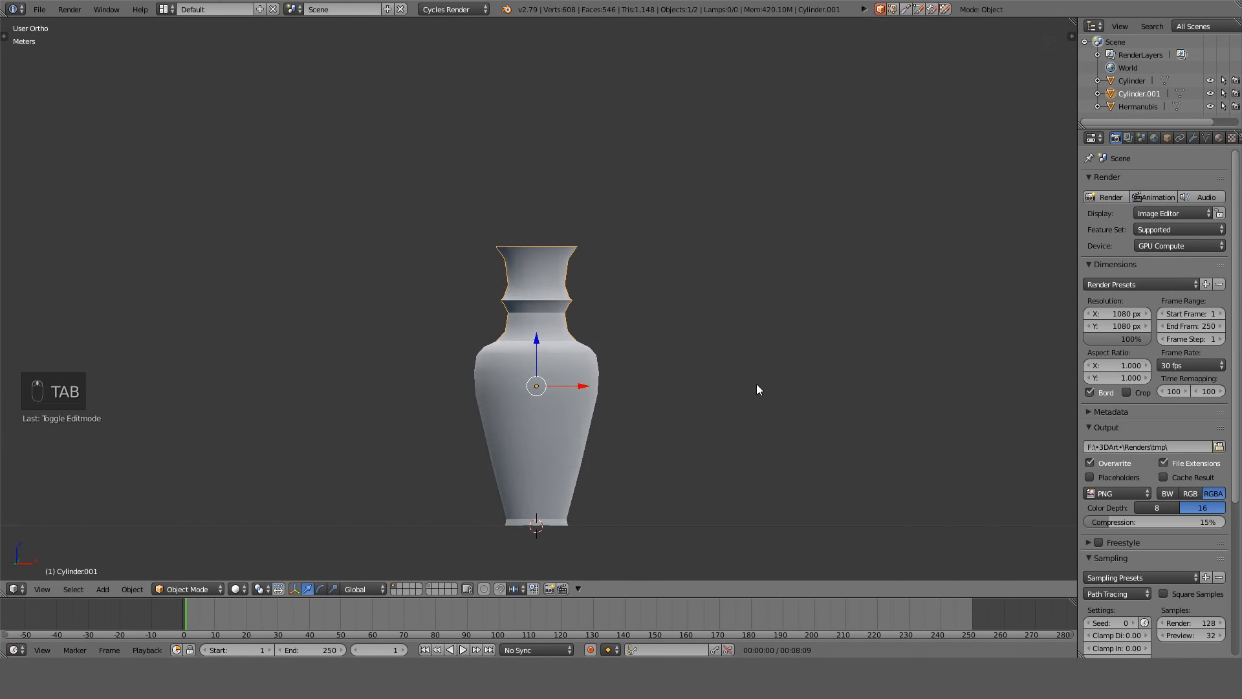
{"action": "key", "text": "KP_1"}
{"action": "middle_click_drag", "start_coordinate": [757, 388], "coordinate": [662, 321]}
{"action": "scroll", "coordinate": [663, 360], "scroll_direction": "up", "scroll_amount": 3}
{"action": "scroll", "coordinate": [663, 355], "scroll_direction": "up", "scroll_amount": 3}
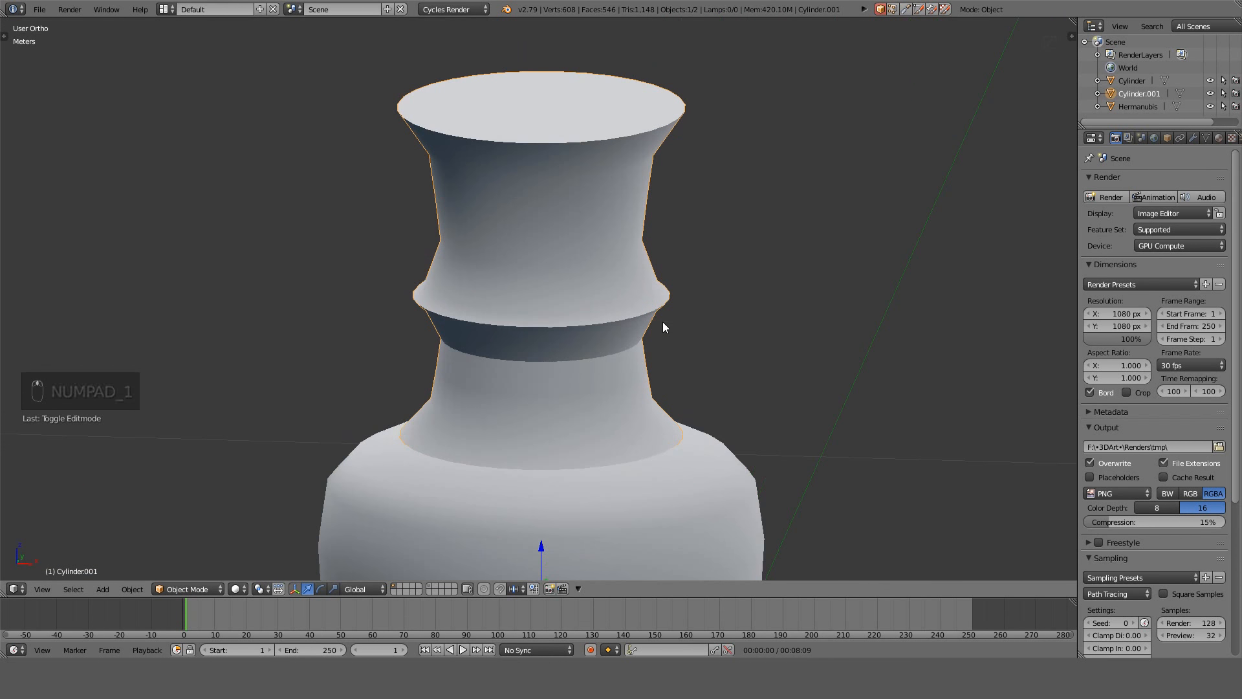
{"action": "key", "text": "KP_1"}
{"action": "key", "text": "Tab"}
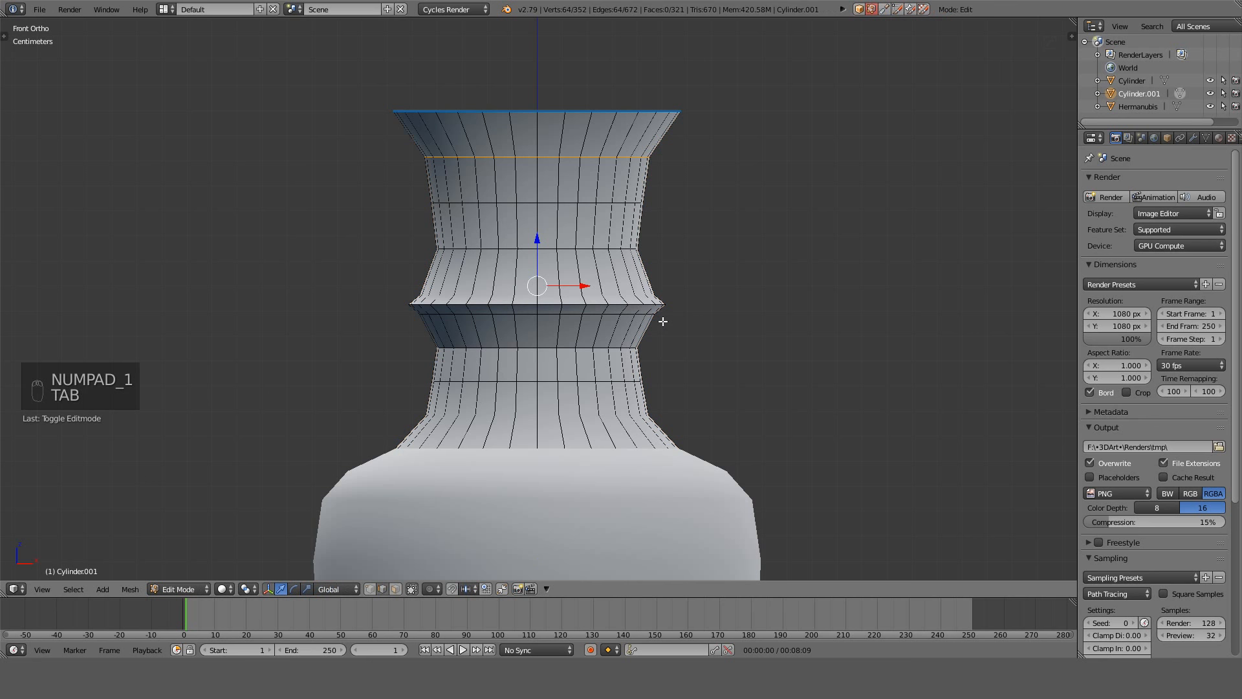
Scale the ring's loop inward in X and Y with smooth proportional editing at a size of about 0.07, and check the neck in Object Mode.
{"action": "key", "text": "a"}
{"action": "key", "text": "a"}
{"action": "right_click", "coordinate": [611, 305], "text": "alt"}
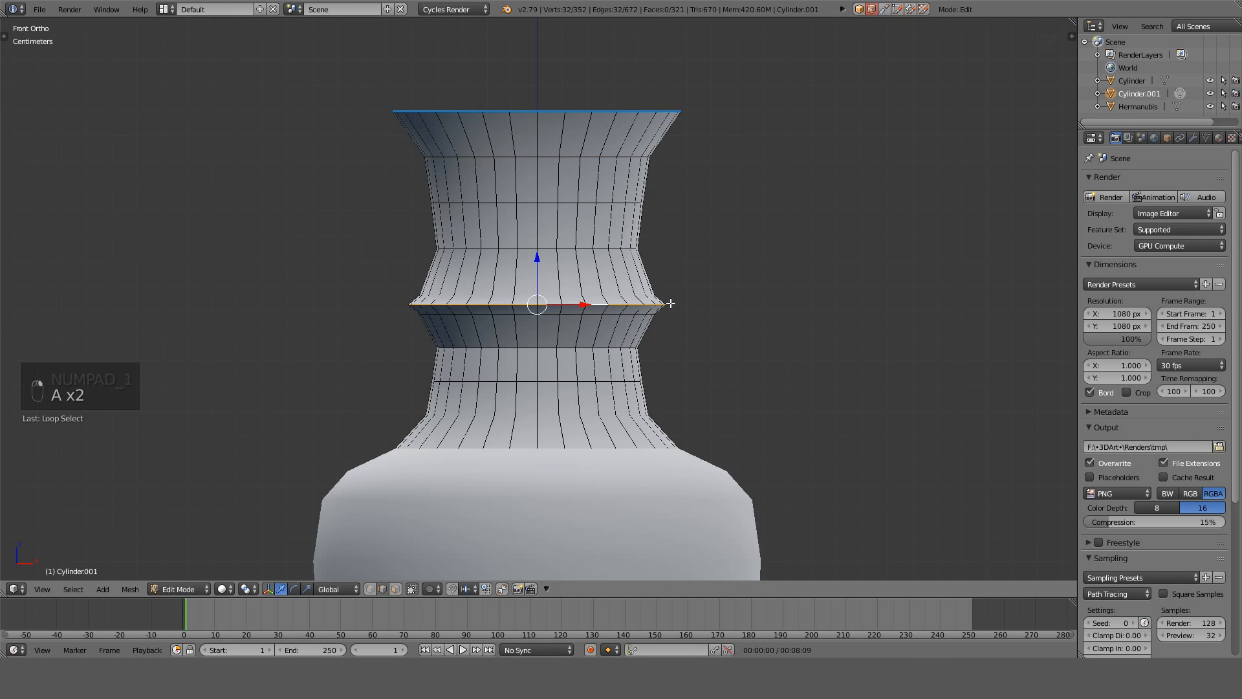
{"action": "key", "text": "alt+o"}
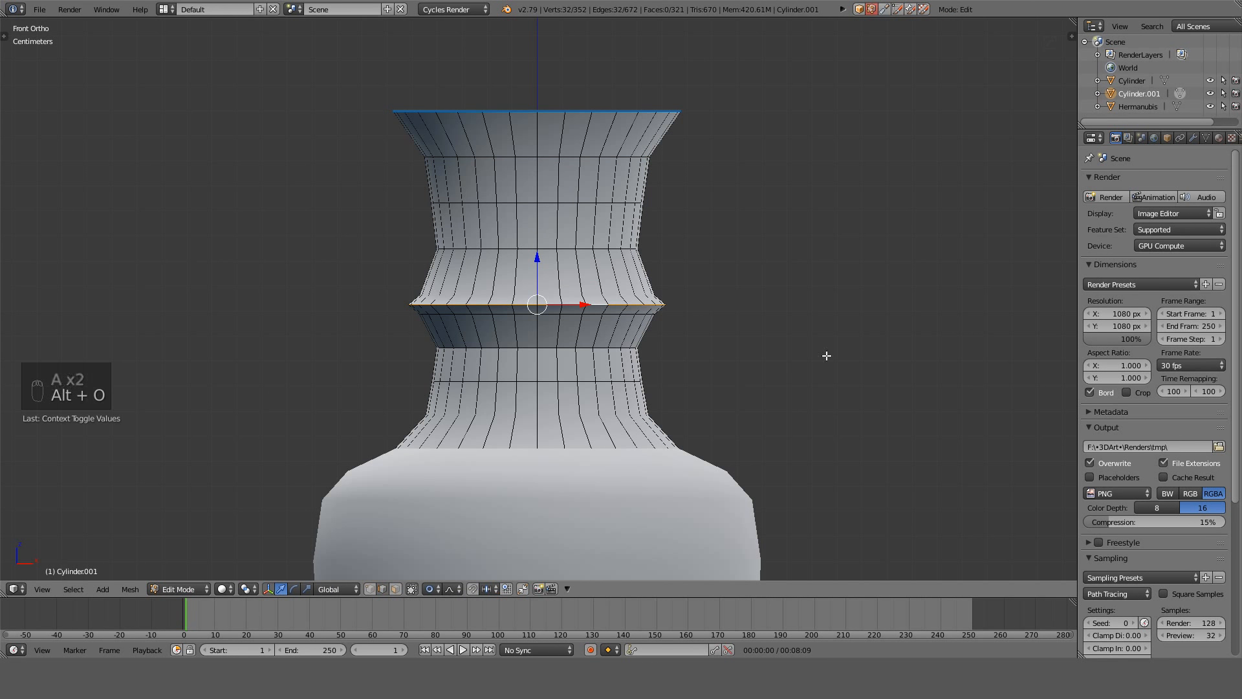
{"action": "key", "text": "s"}
{"action": "key", "text": "s"}
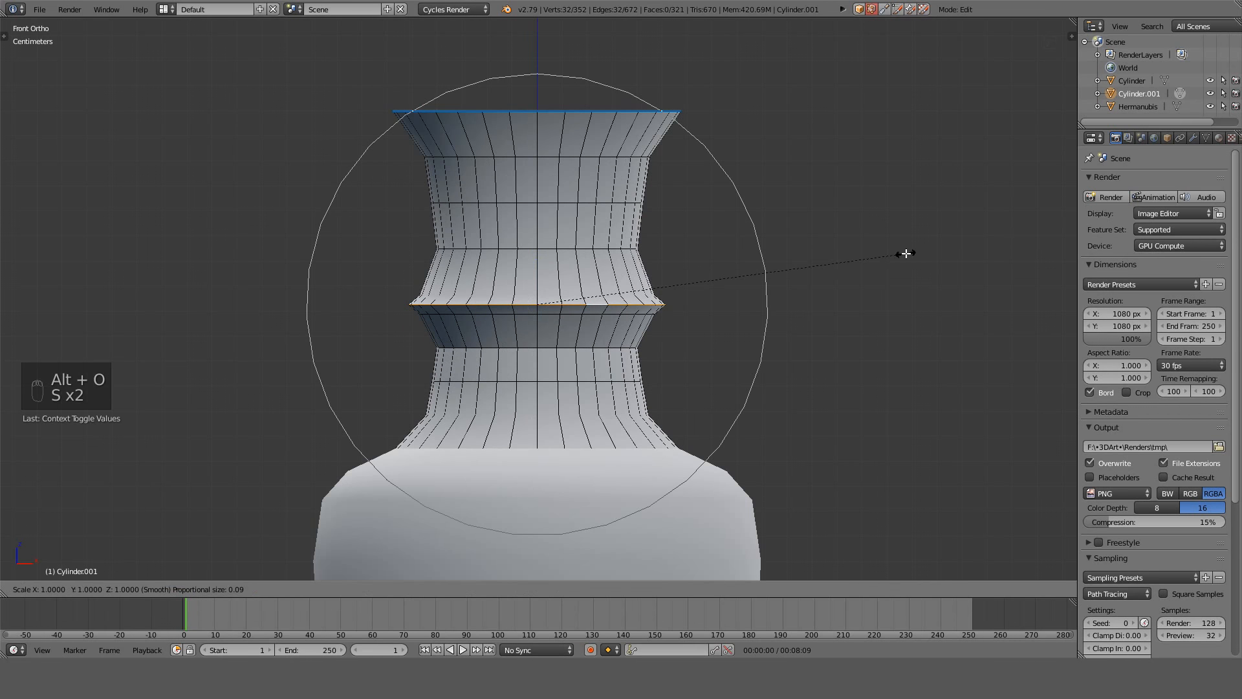
{"action": "key", "text": "shift+z"}
{"action": "scroll", "coordinate": [834, 266], "scroll_direction": "up", "scroll_amount": 3}
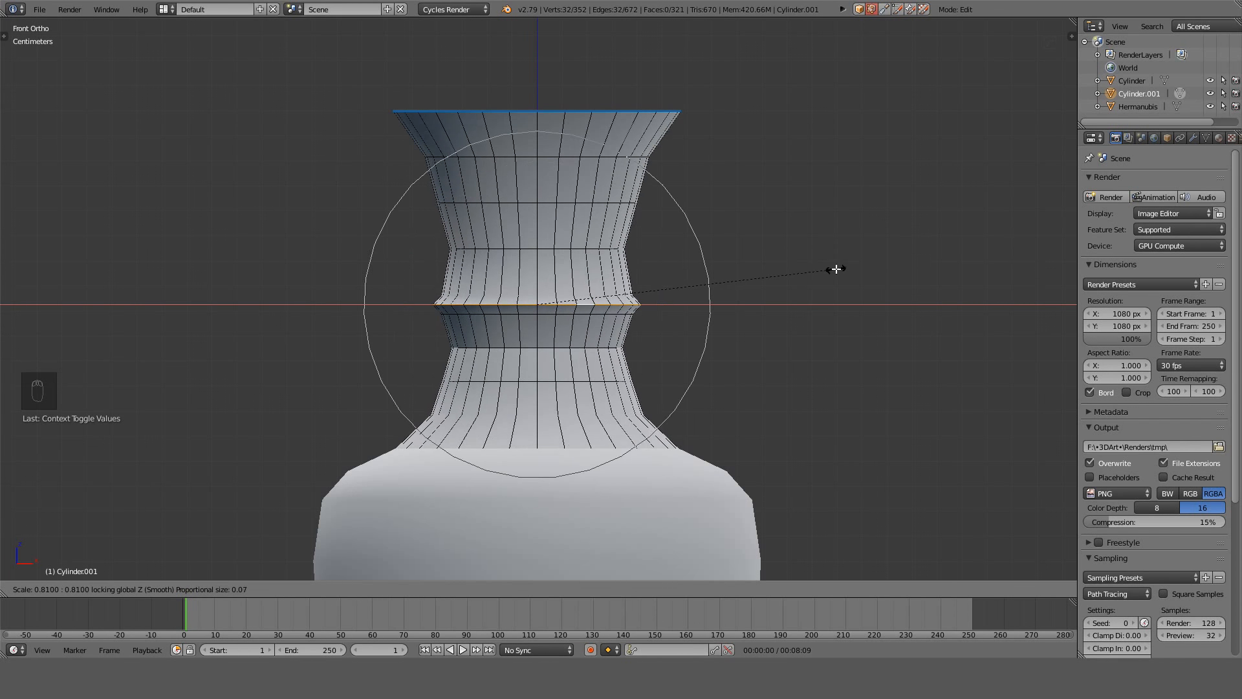
{"action": "scroll", "coordinate": [834, 269], "scroll_direction": "down", "scroll_amount": 1}
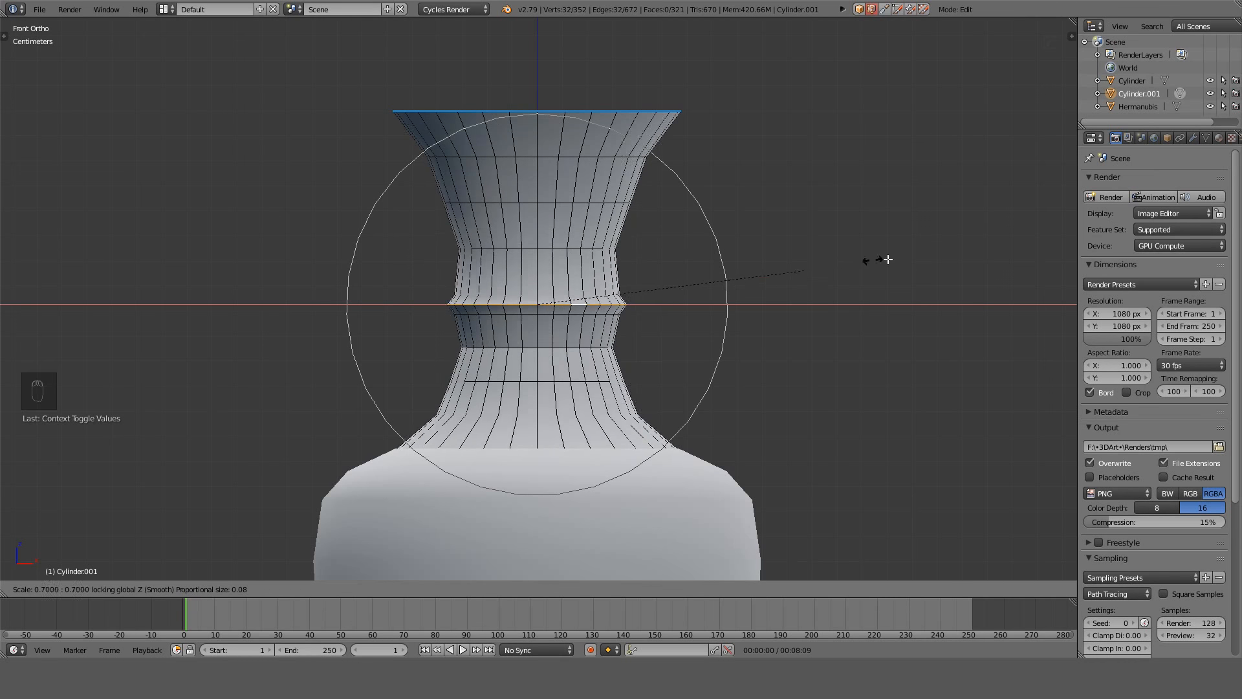
{"action": "scroll", "coordinate": [808, 252], "scroll_direction": "up", "scroll_amount": 1}
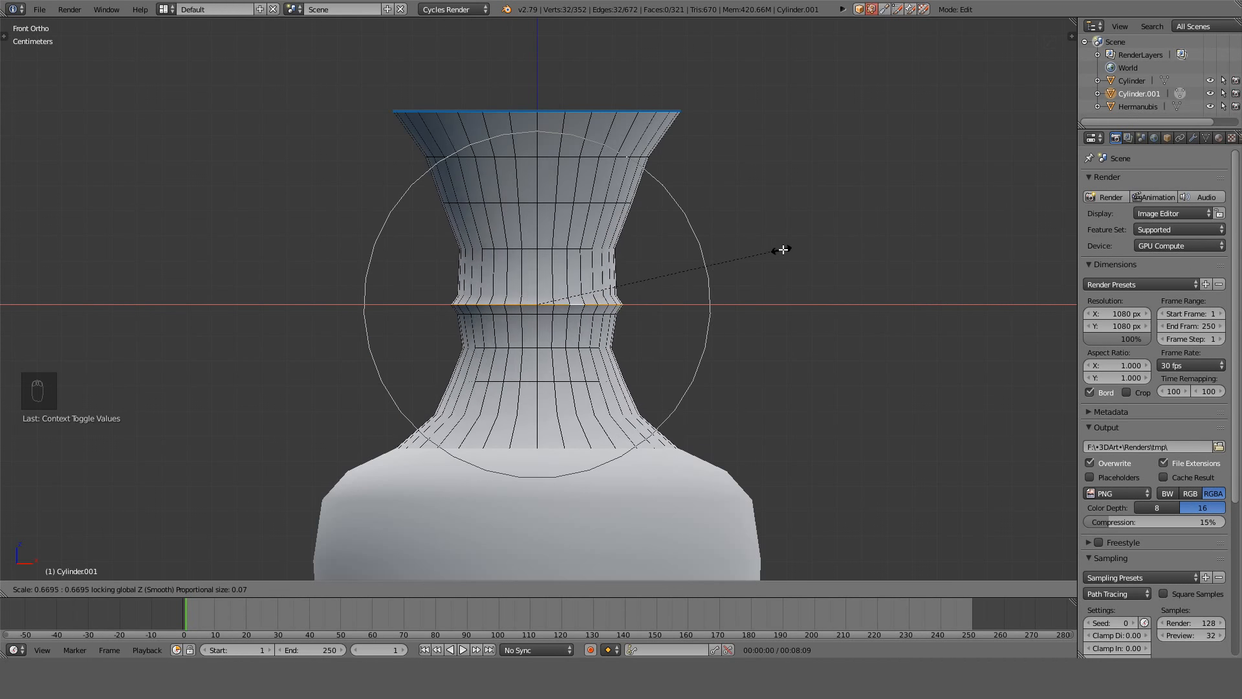
{"action": "left_click", "coordinate": [755, 285]}
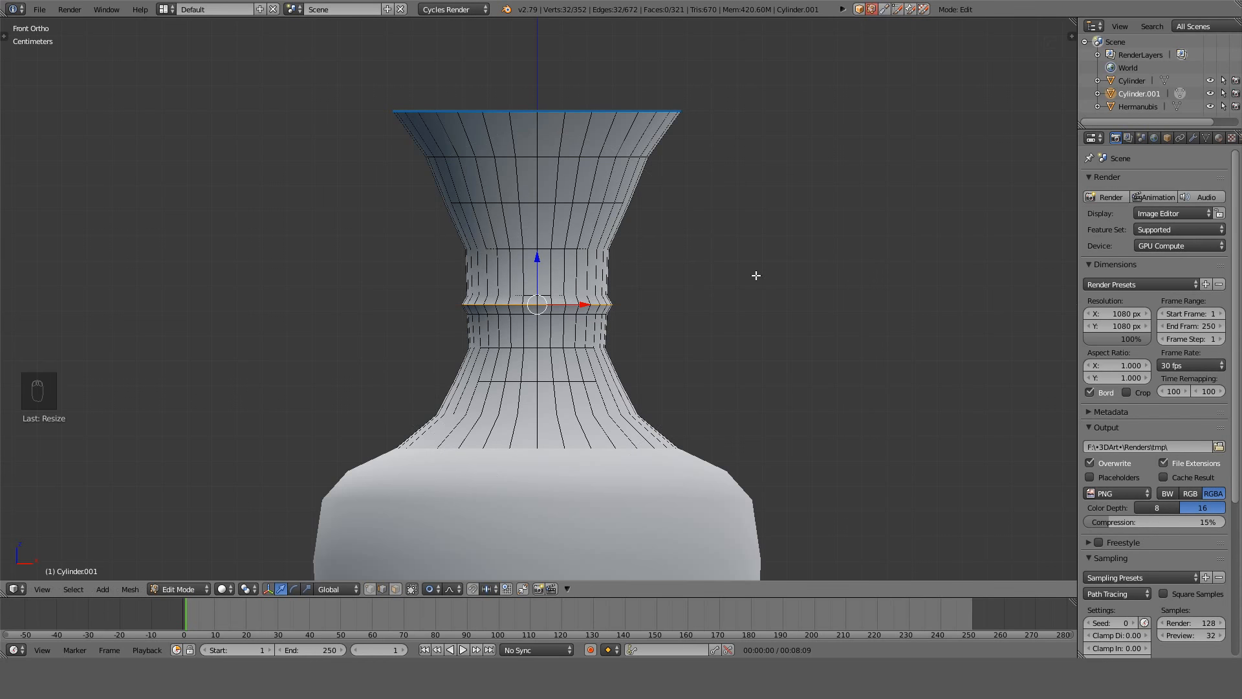
{"action": "middle_click_drag", "start_coordinate": [662, 291], "coordinate": [737, 322]}
{"action": "key", "text": "Tab"}
{"action": "key", "text": "KP_1"}
{"action": "key", "text": "Tab"}
{"action": "scroll", "coordinate": [735, 316], "scroll_direction": "down", "scroll_amount": 4}
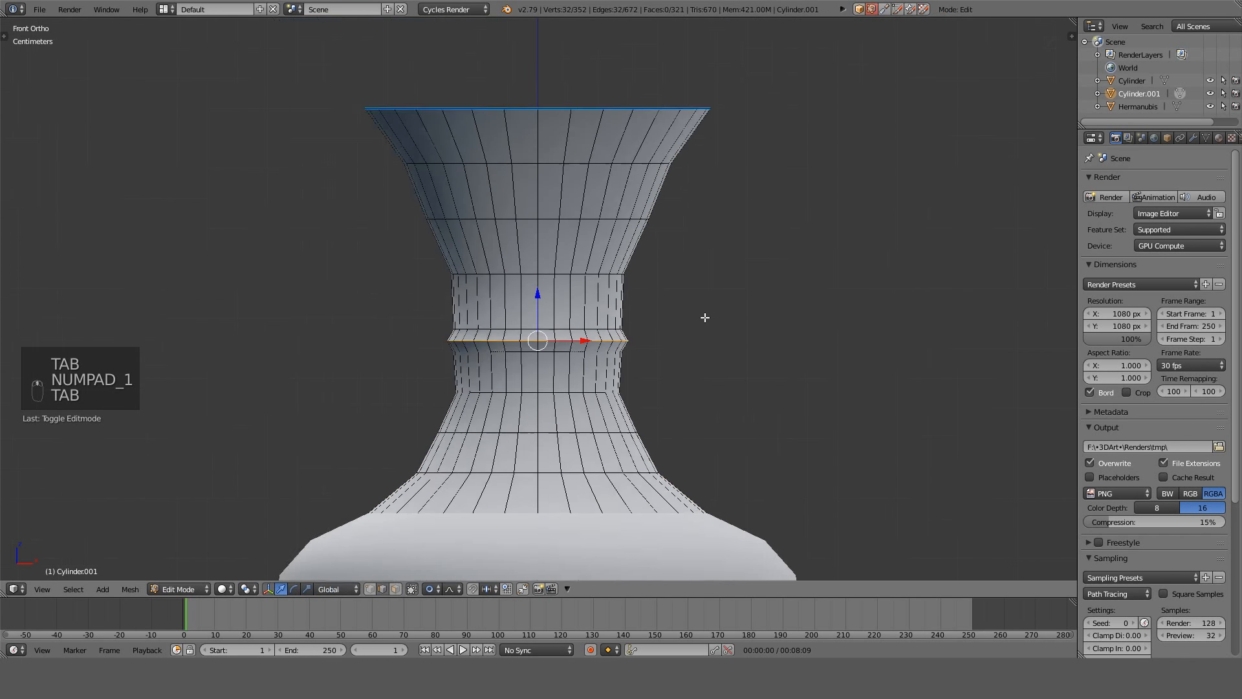
{"action": "scroll", "coordinate": [704, 317], "scroll_direction": "up", "scroll_amount": 2}
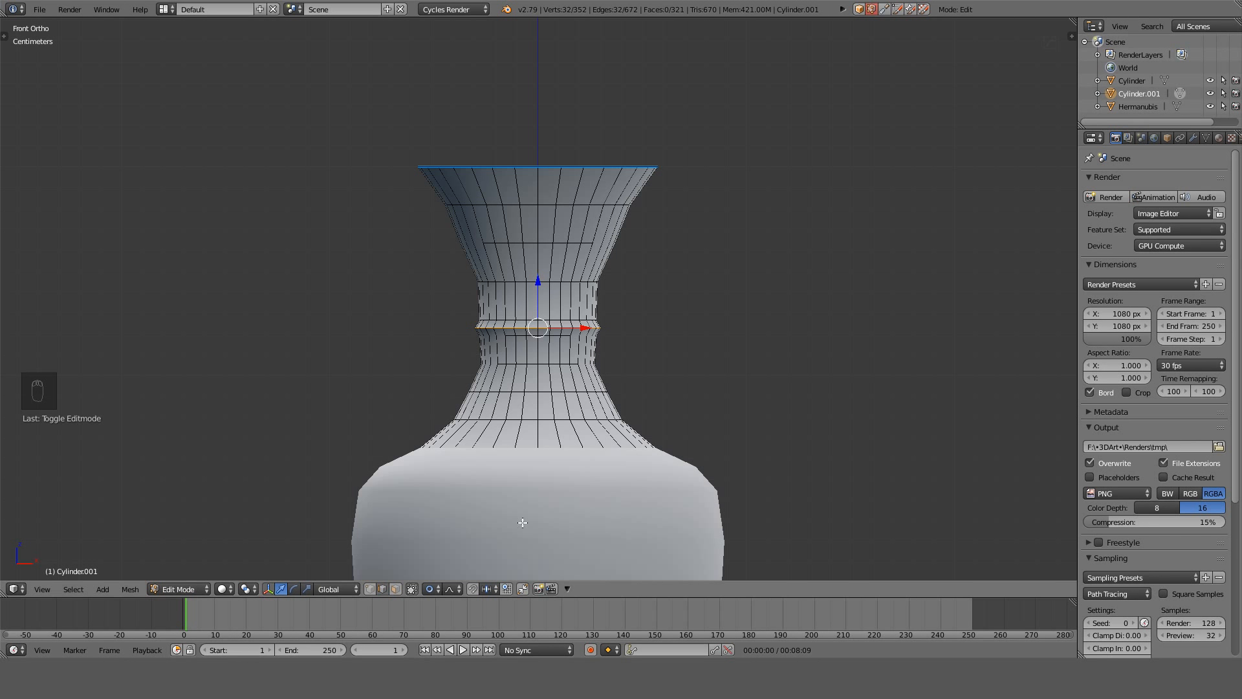
Turn off proportional editing and try selecting the two edge loops below the rim in wireframe display.
{"action": "key", "text": "alt+o"}
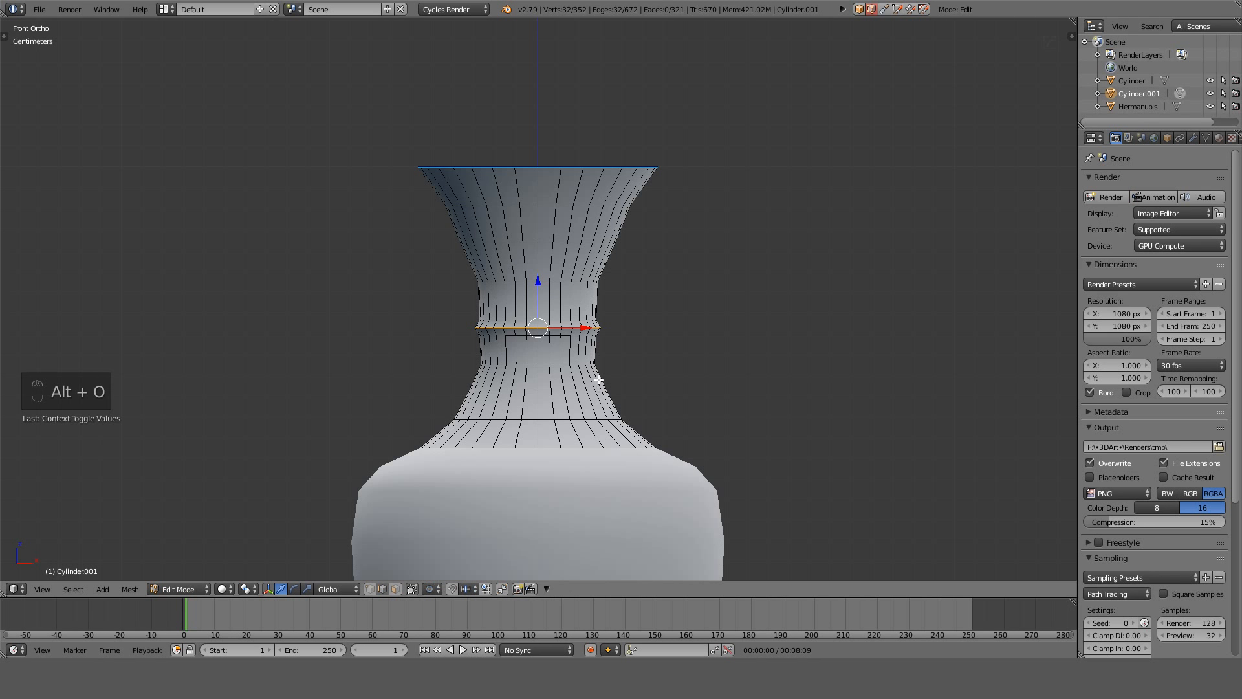
{"action": "key", "text": "z"}
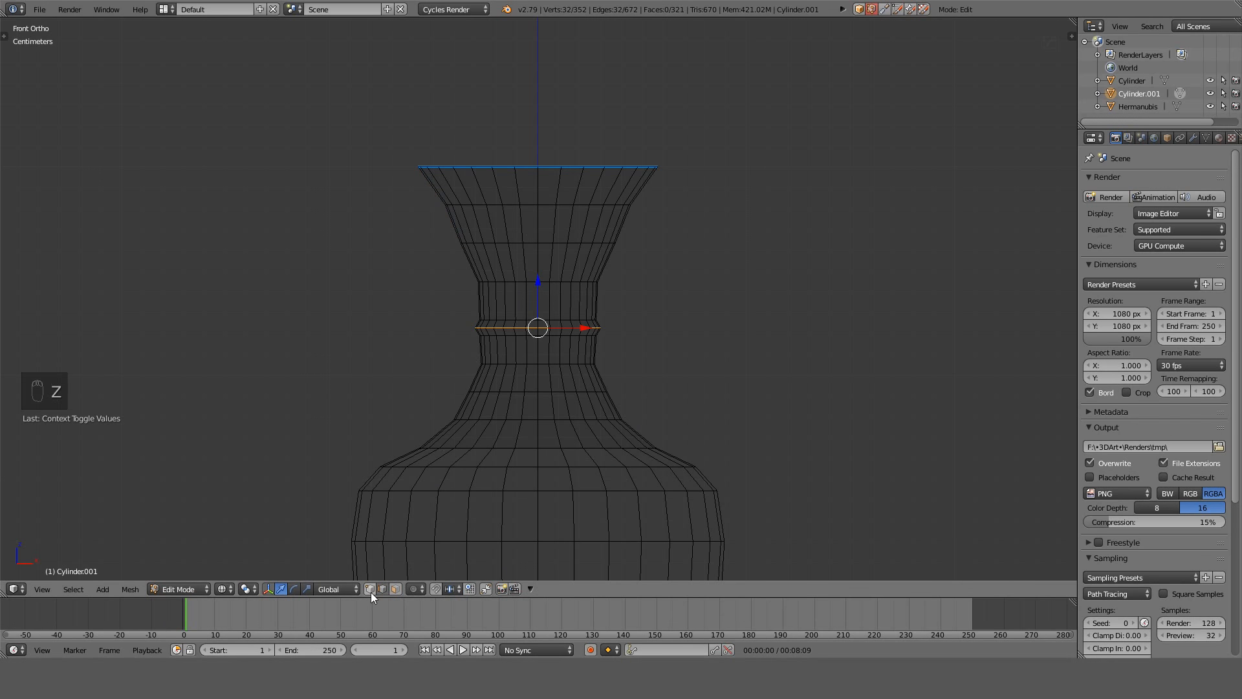
{"action": "key", "text": "a"}
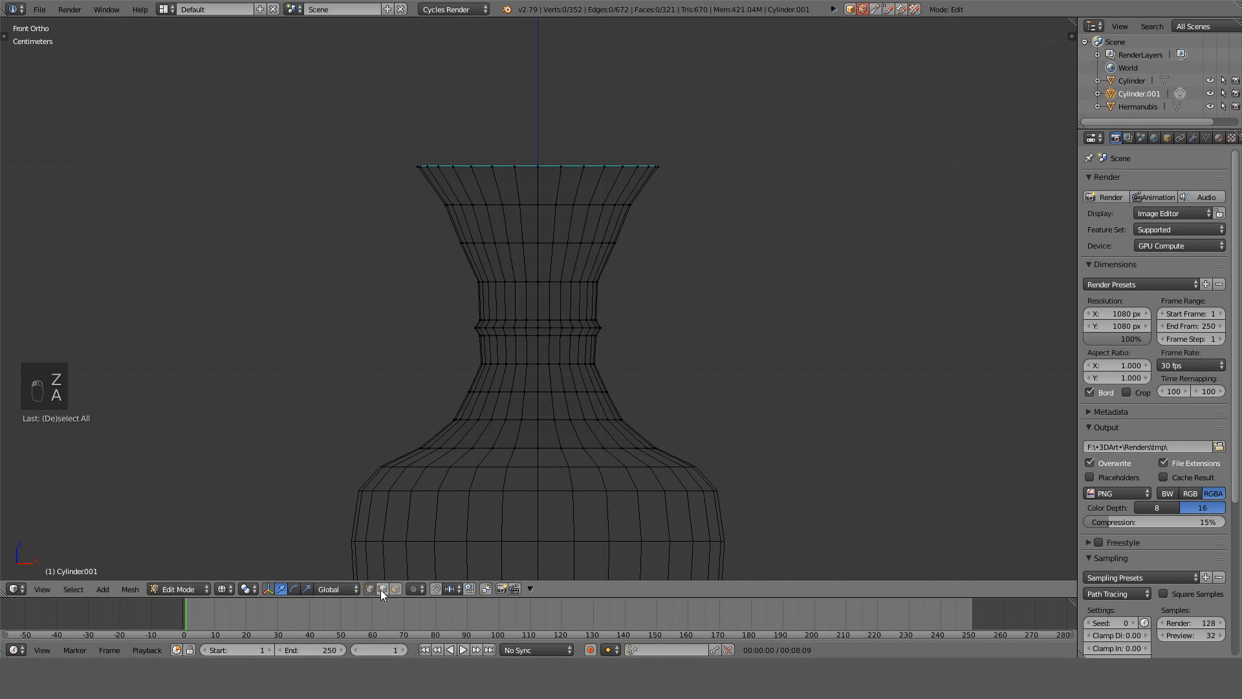
{"action": "left_click", "coordinate": [549, 211], "text": "alt"}
{"action": "left_click", "coordinate": [547, 251], "text": "alt+shift"}
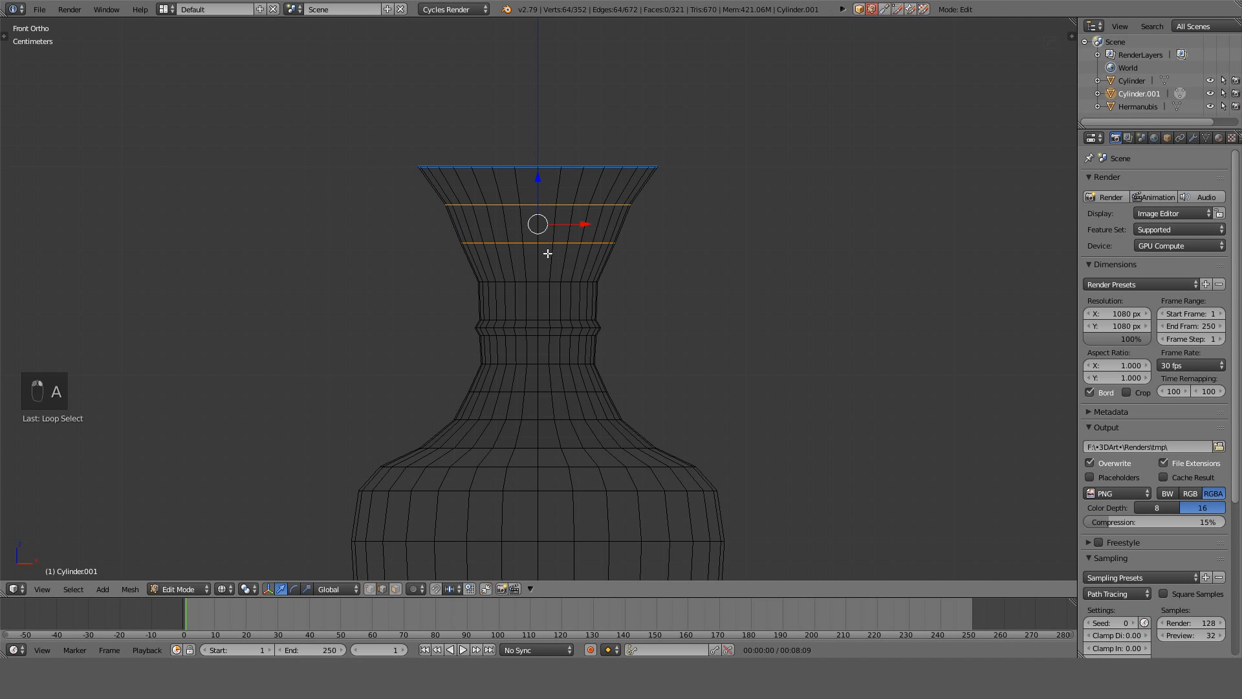
{"action": "key", "text": "a"}
{"action": "key", "text": "z"}
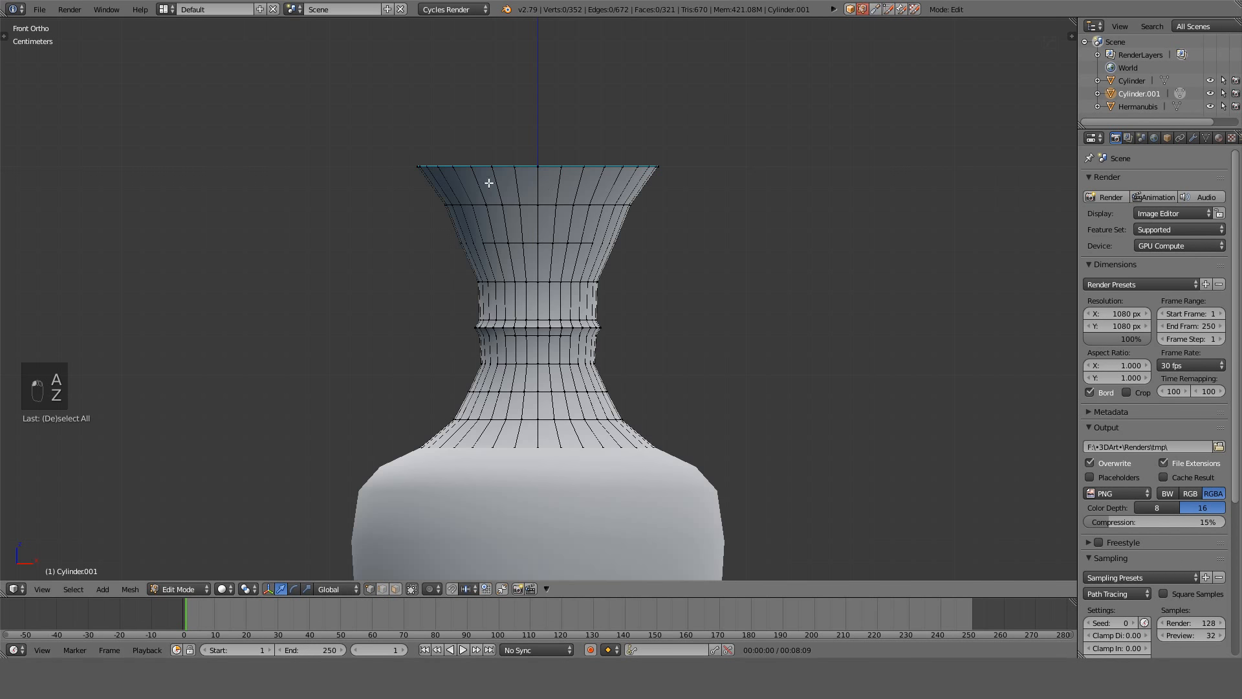
Select all neck vertices below the rim in wireframe display and delete them, keeping only the rim's circular face.
{"action": "key", "text": "z"}
{"action": "key", "text": "b"}
{"action": "left_click_drag", "start_coordinate": [428, 197], "coordinate": [794, 622]}
{"action": "key", "text": "c"}
{"action": "left_click_drag", "start_coordinate": [401, 453], "coordinate": [430, 447]}
{"action": "right_click", "coordinate": [430, 446]}
{"action": "key", "text": "Delete"}
{"action": "left_click", "coordinate": [516, 407]}
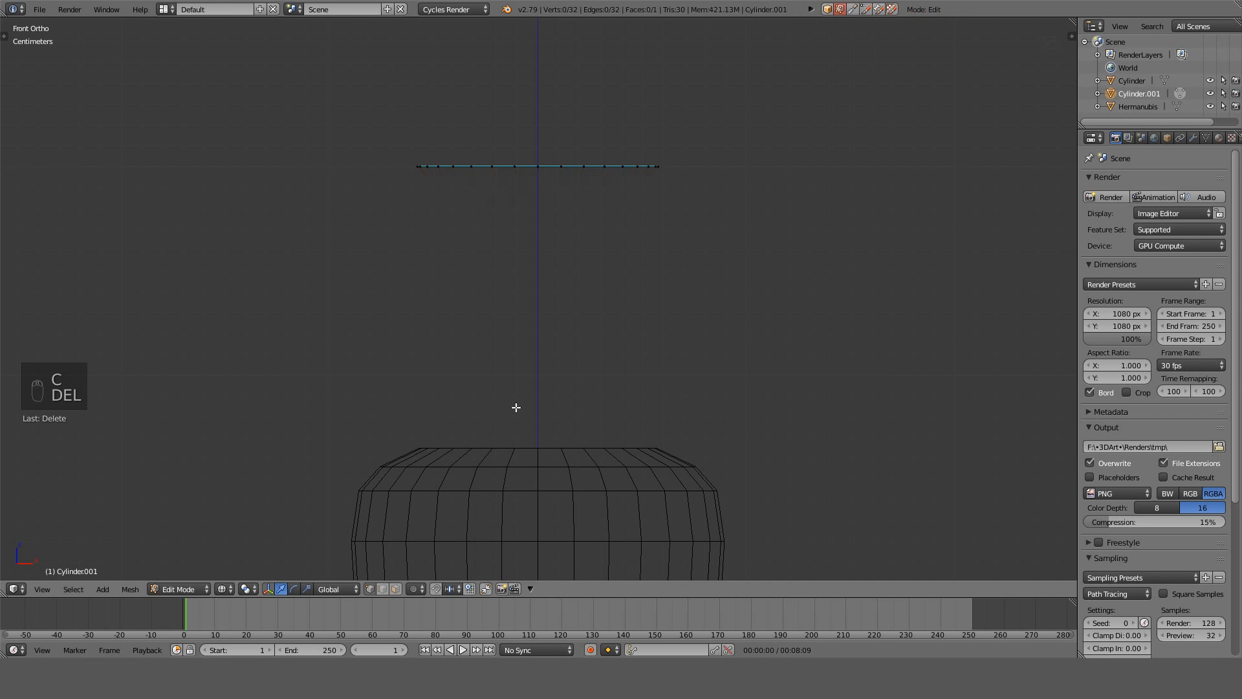
Extrude the rim loop straight down about 14 cm into the body's shoulder to form a plain cylindrical neck.
{"action": "right_click", "coordinate": [547, 165], "text": "alt"}
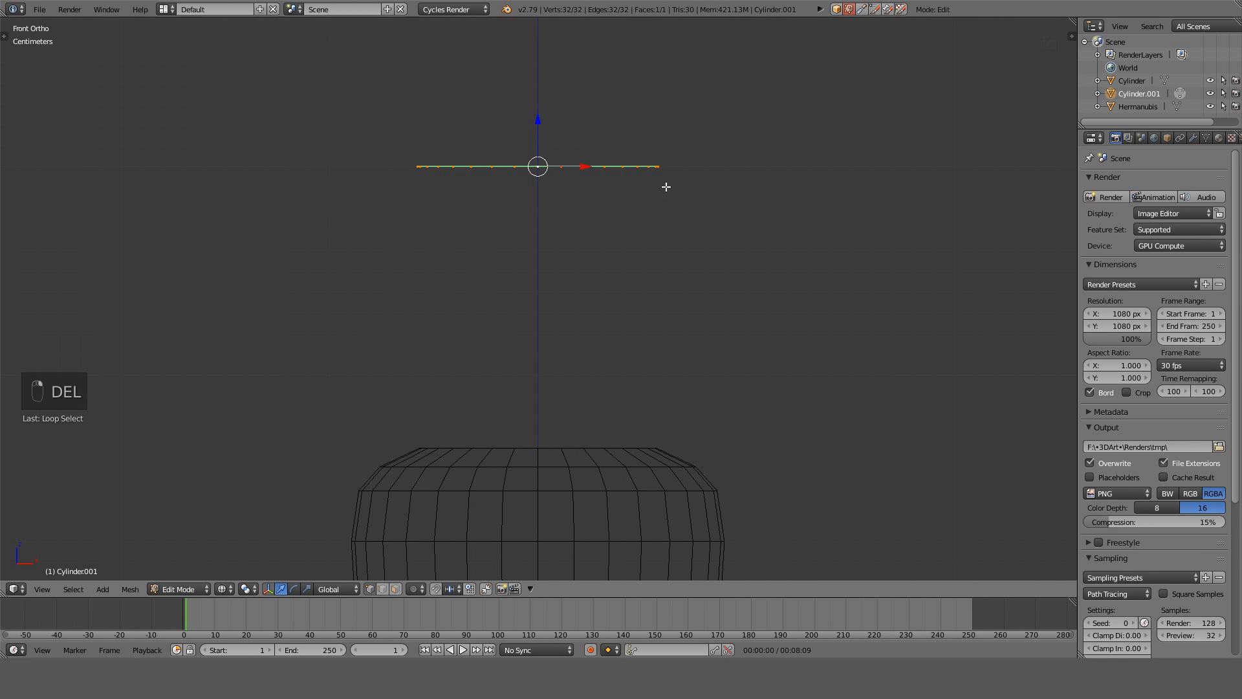
{"action": "key", "text": "g"}
{"action": "right_click", "coordinate": [670, 160]}
{"action": "key", "text": "e"}
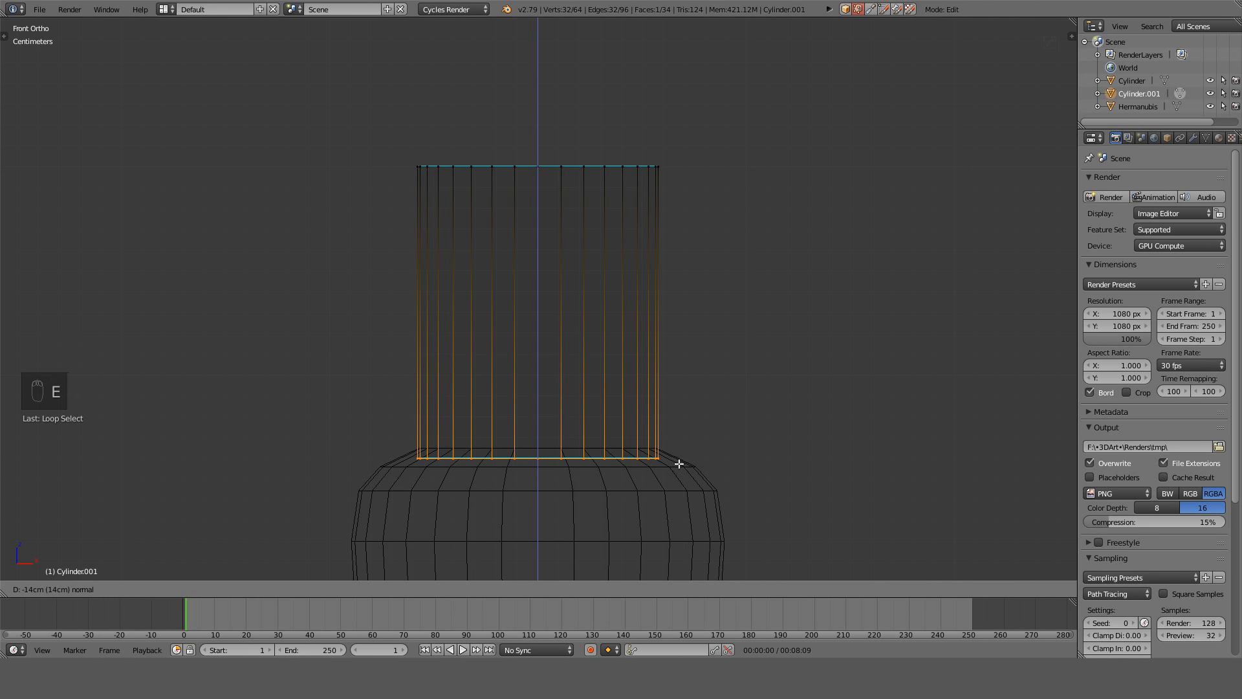
{"action": "left_click", "coordinate": [678, 461]}
{"action": "key", "text": "z"}
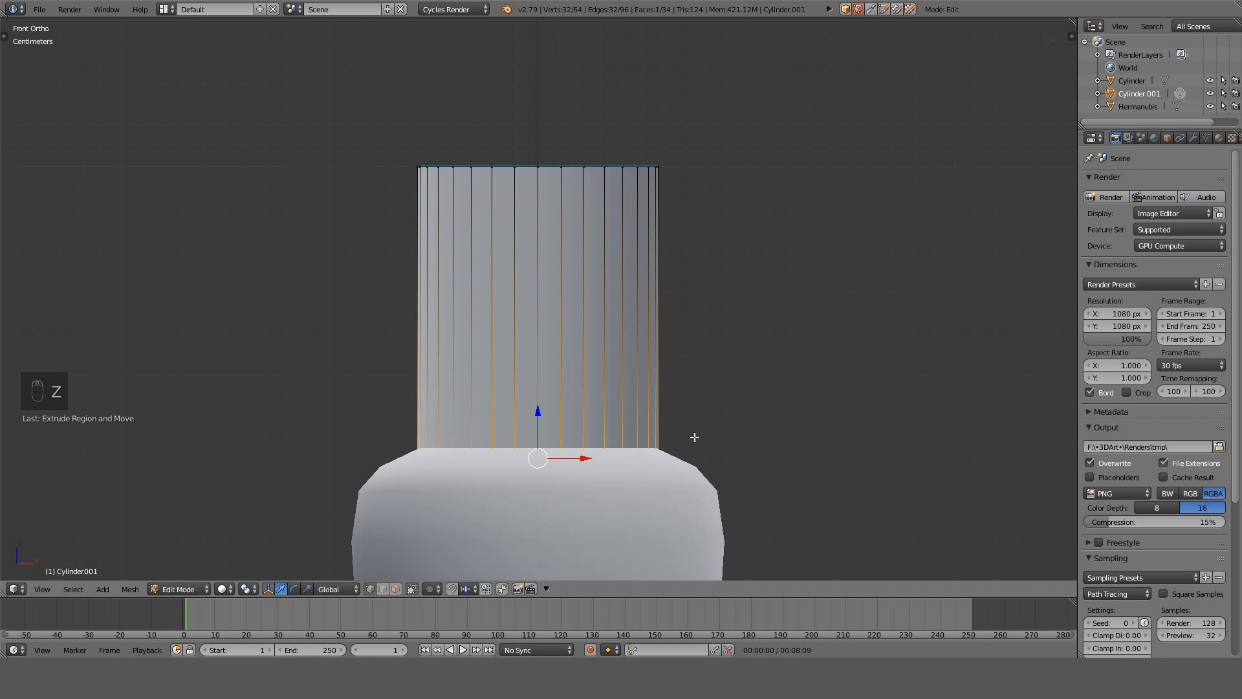
Recalculate the normals of the whole neck mesh to be consistent, and check its shading in Object Mode.
{"action": "key", "text": "Tab"}
{"action": "key", "text": "Tab"}
{"action": "key", "text": "a"}
{"action": "key", "text": "a"}
{"action": "key", "text": "a"}
{"action": "key", "text": "a"}
{"action": "key", "text": "ctrl+n"}
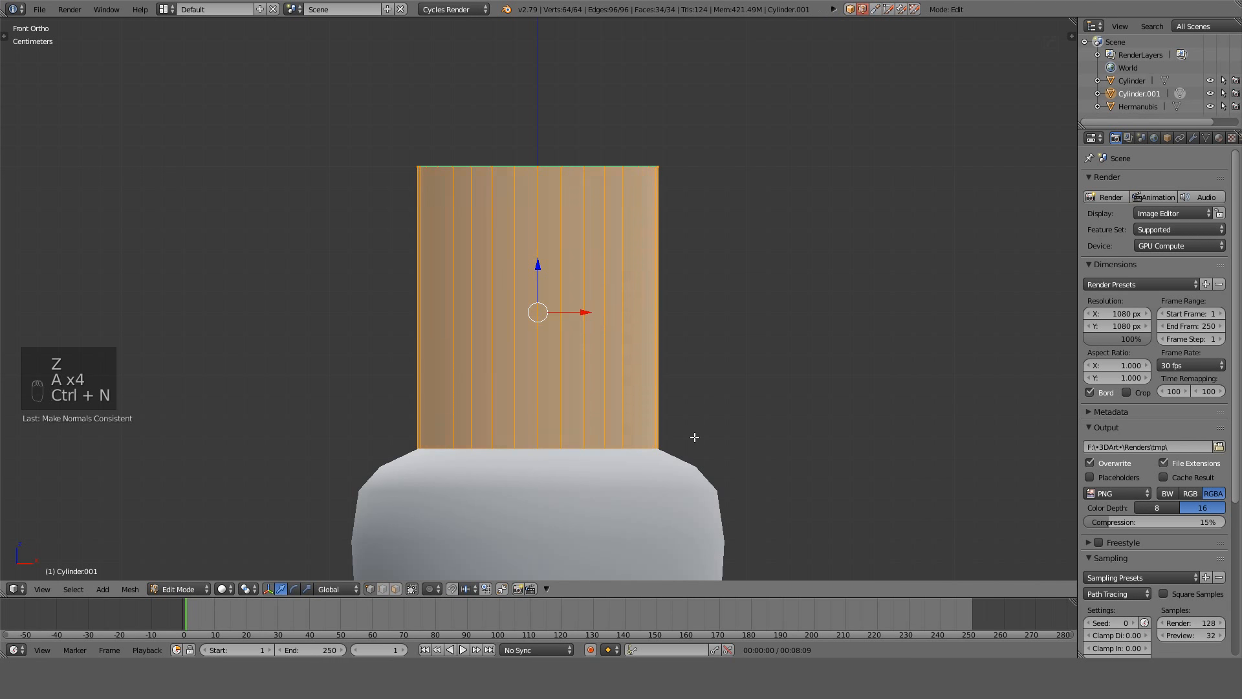
{"action": "key", "text": "Tab"}
{"action": "middle_click_drag", "start_coordinate": [726, 235], "coordinate": [660, 263]}
{"action": "key", "text": "KP_1"}
Add a centered loop cut around the middle of the cylindrical neck in wireframe display.
{"action": "key", "text": "z"}
{"action": "key", "text": "Tab"}
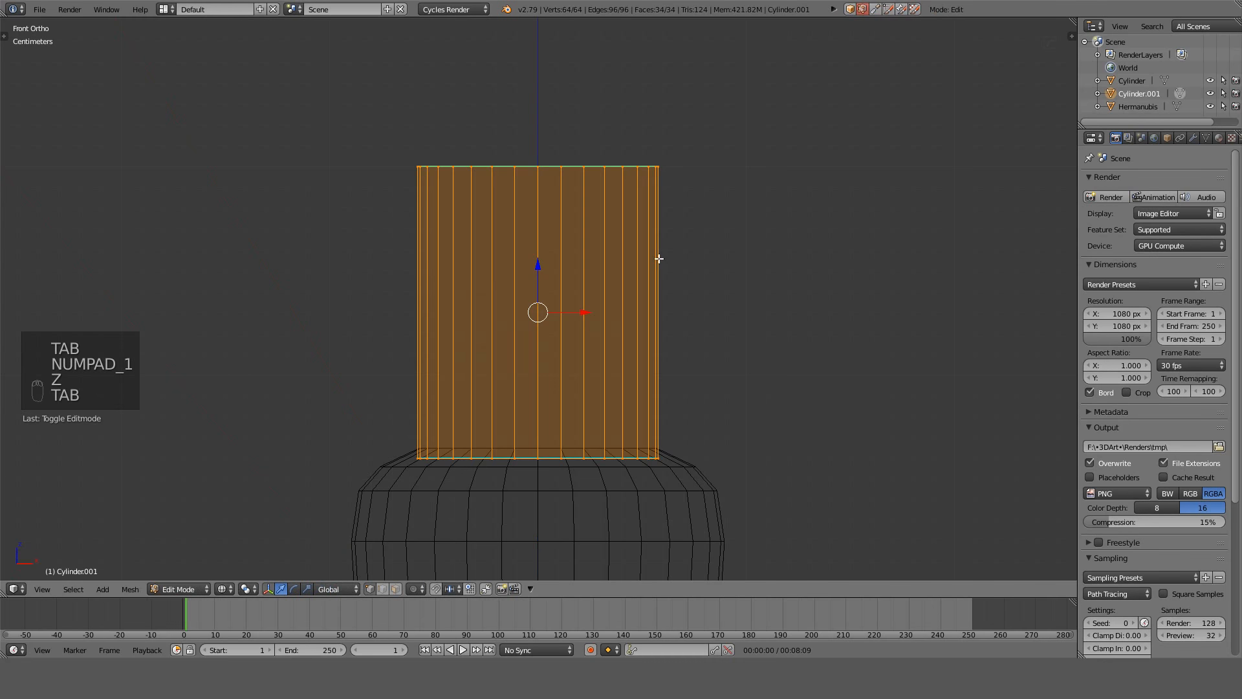
{"action": "key", "text": "a"}
{"action": "key", "text": "a"}
{"action": "key", "text": "ctrl+r"}
{"action": "left_click", "coordinate": [627, 295]}
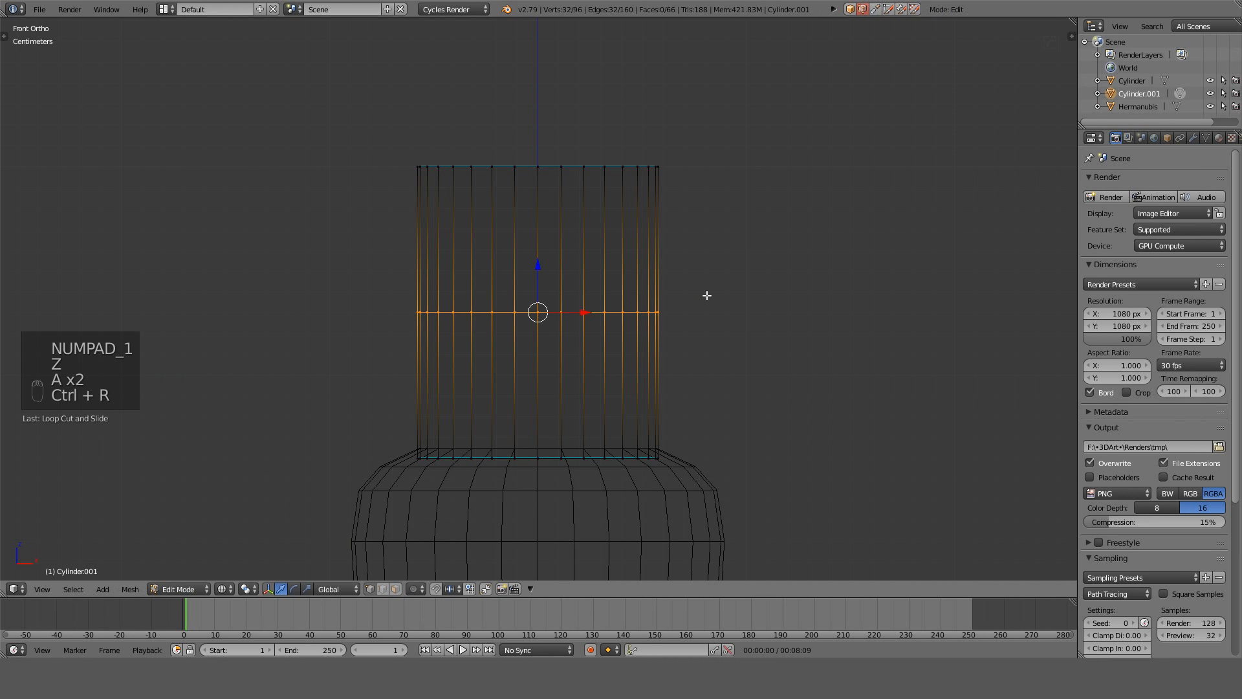
Bevel the neck's middle loop with an offset of 0.02 and two segments.
{"action": "key", "text": "ctrl+b"}
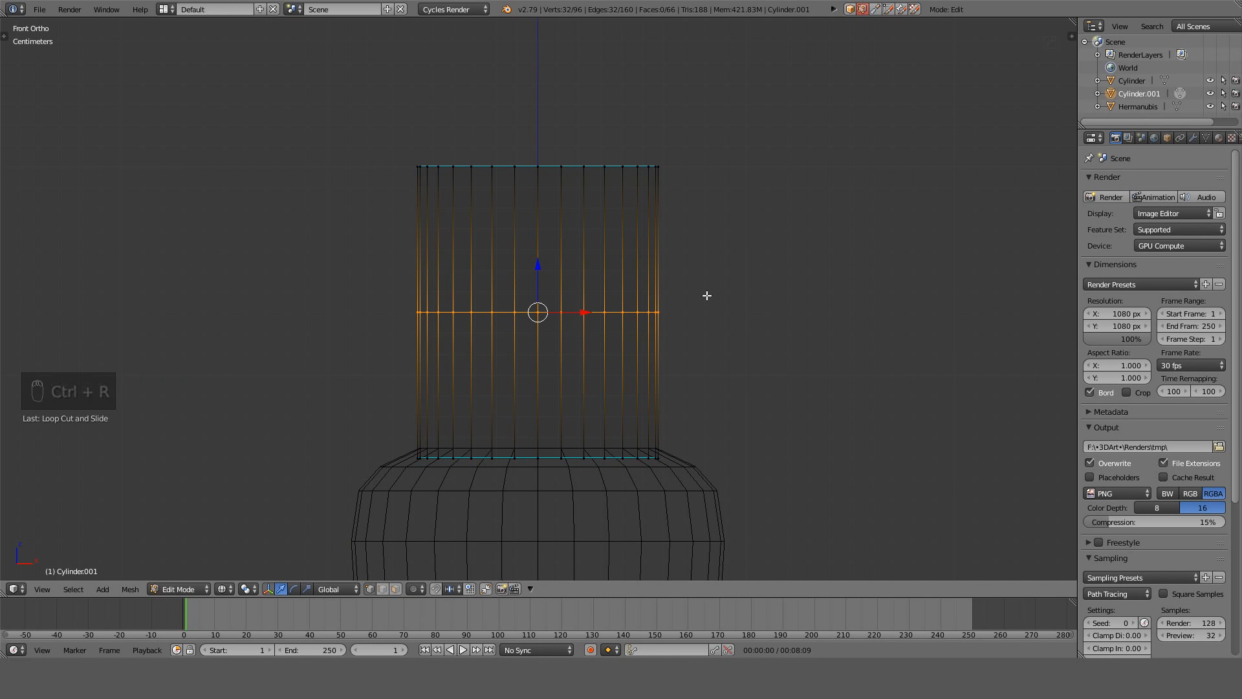
{"action": "type", "text": "0.2"}
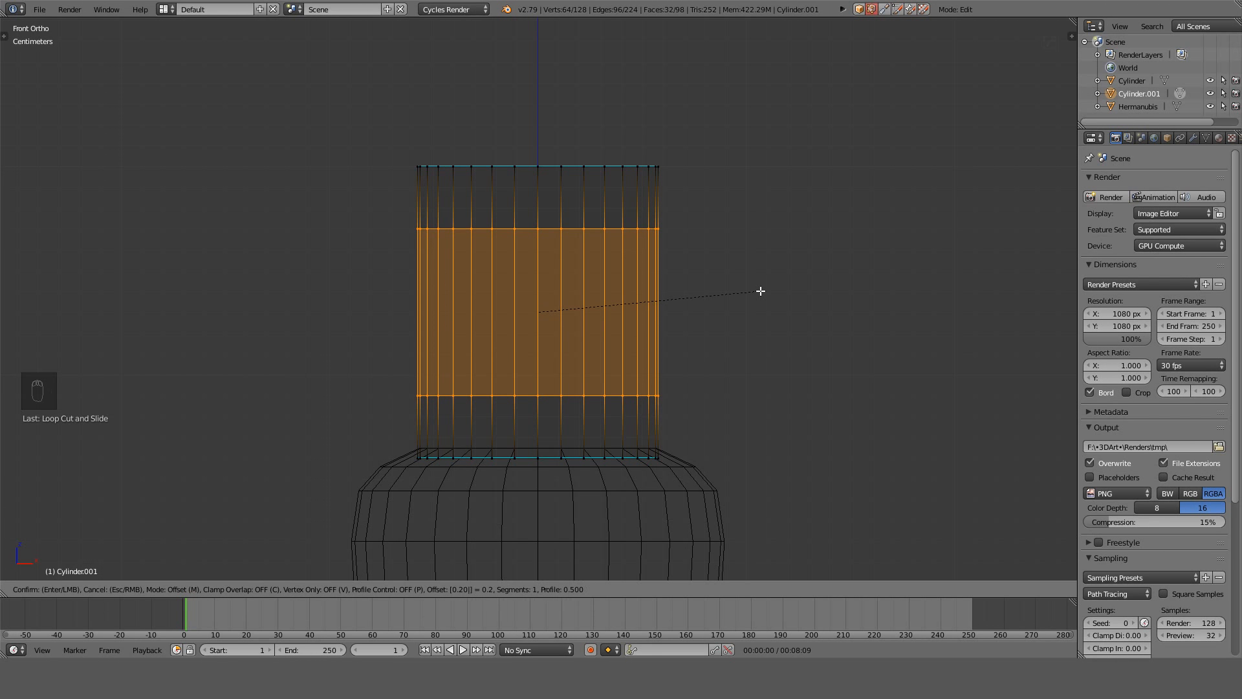
{"action": "key", "text": "BackSpace"}
{"action": "type", "text": "02"}
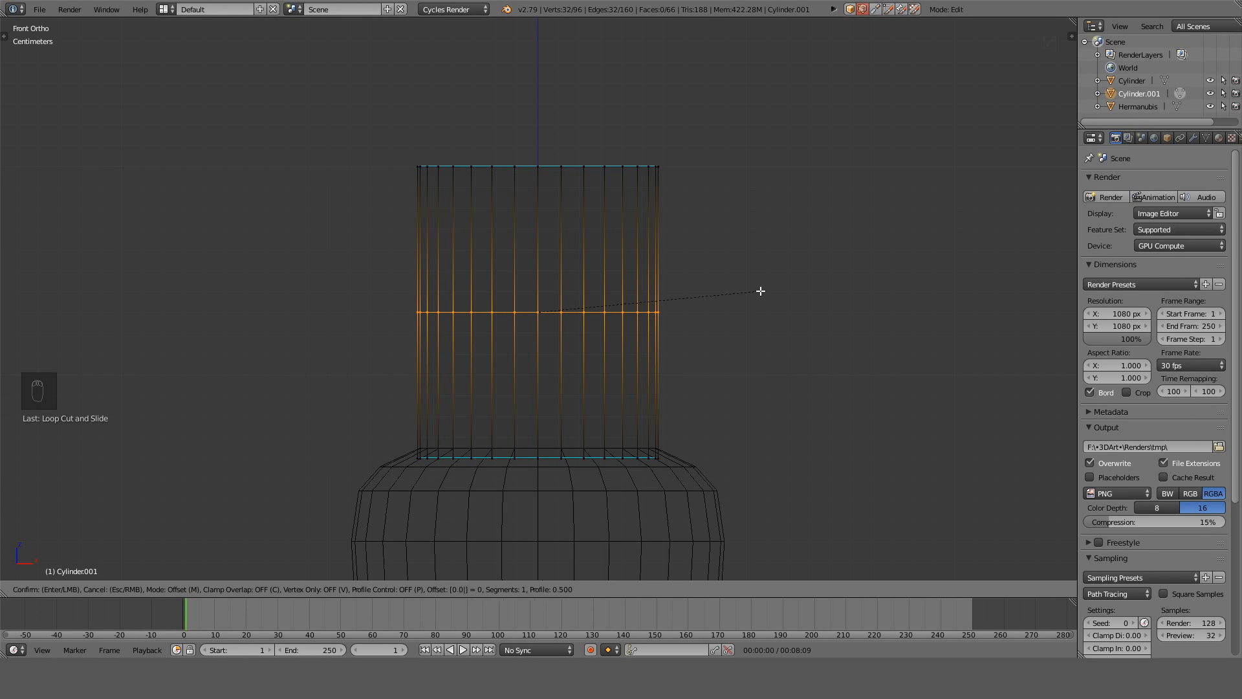
{"action": "key", "text": "Return"}
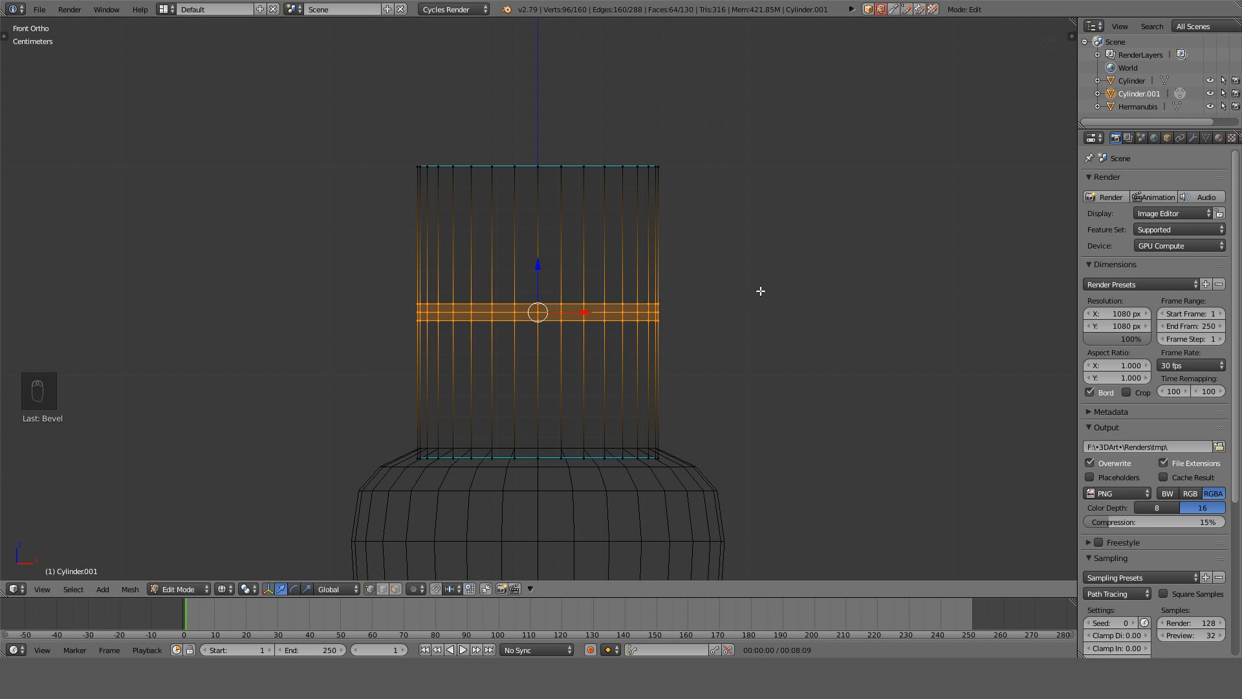
Add two evenly spaced loop cuts below the neck's bevelled middle band and two more above it.
{"action": "scroll", "coordinate": [737, 314], "scroll_direction": "up", "scroll_amount": 1}
{"action": "key", "text": "z"}
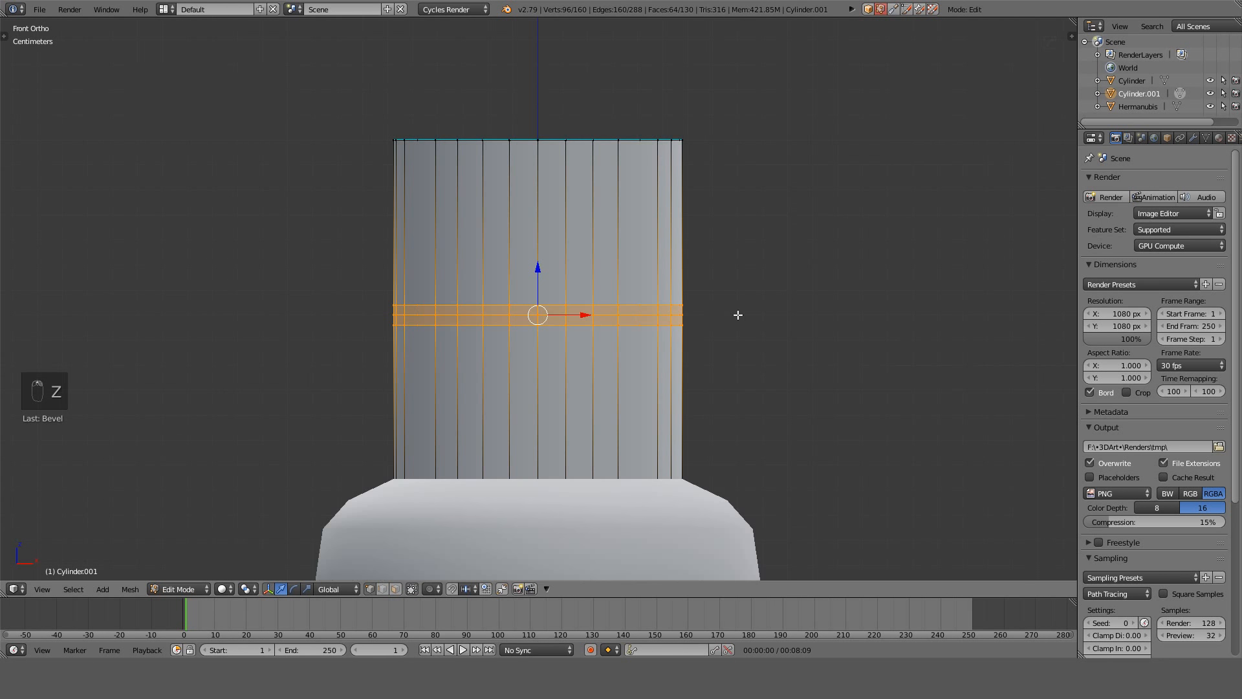
{"action": "key", "text": "a"}
{"action": "key", "text": "z"}
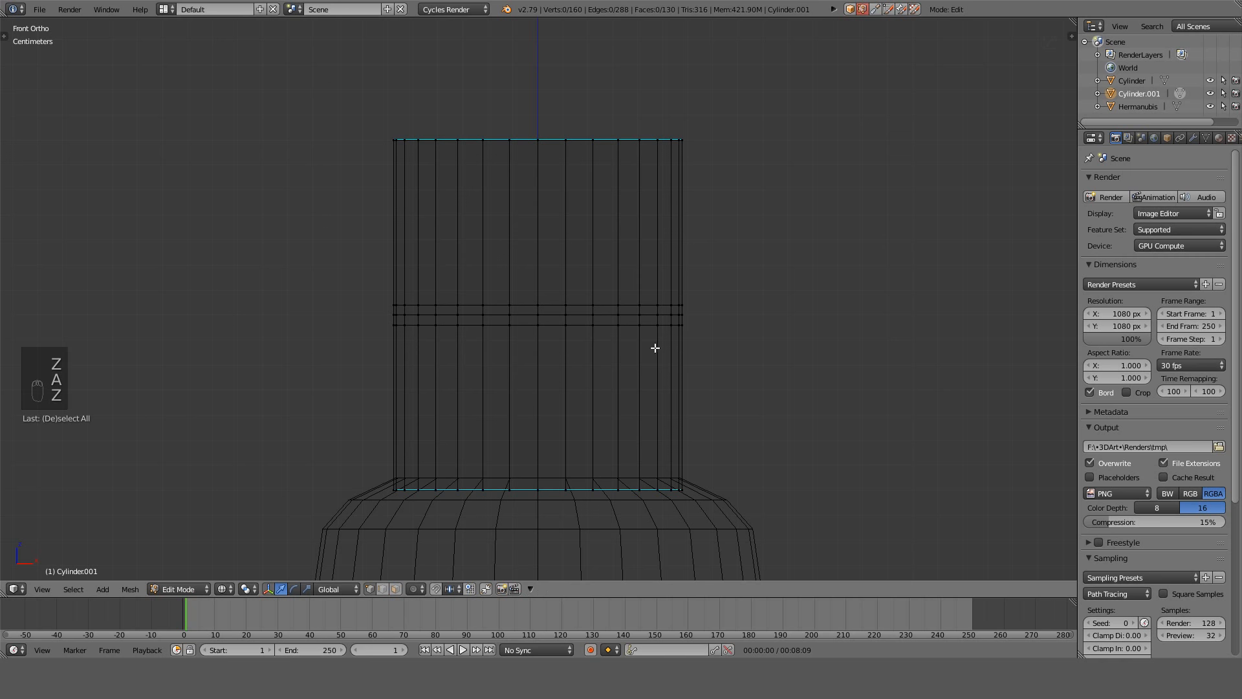
{"action": "key", "text": "ctrl+r"}
{"action": "scroll", "coordinate": [657, 387], "scroll_direction": "up", "scroll_amount": 1}
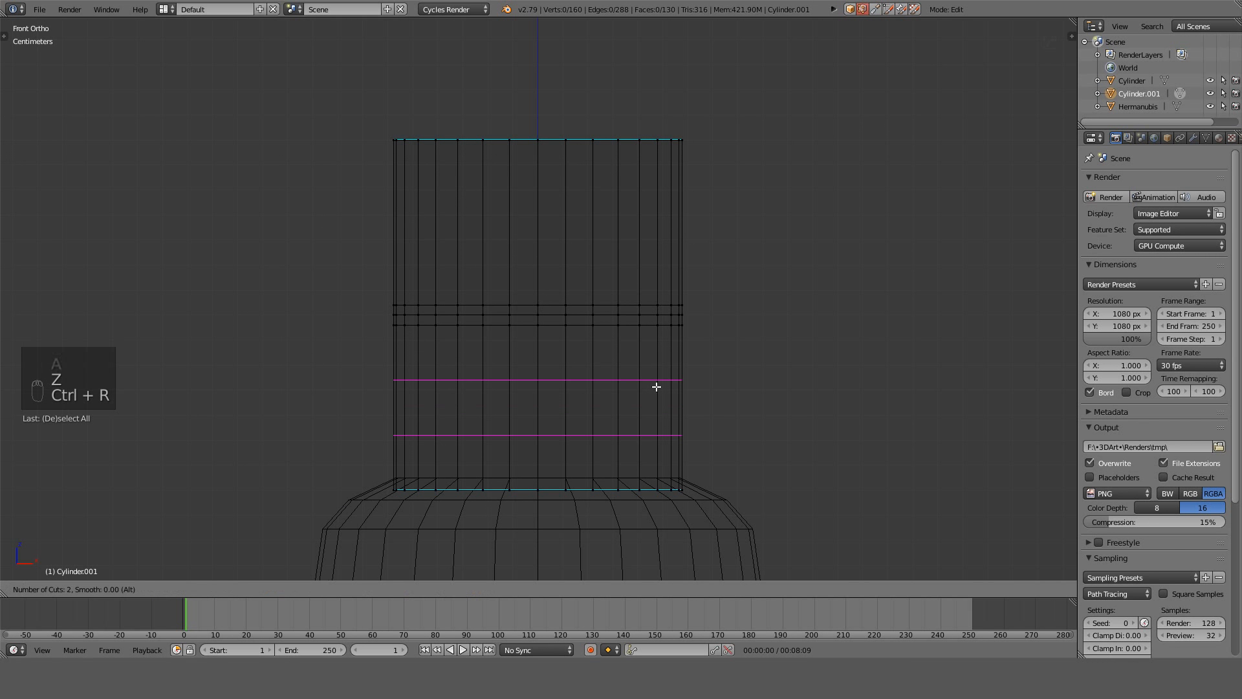
{"action": "left_click", "coordinate": [657, 388]}
{"action": "right_click", "coordinate": [670, 307]}
{"action": "key", "text": "ctrl+r"}
{"action": "scroll", "coordinate": [679, 222], "scroll_direction": "up", "scroll_amount": 1}
{"action": "left_click", "coordinate": [679, 221]}
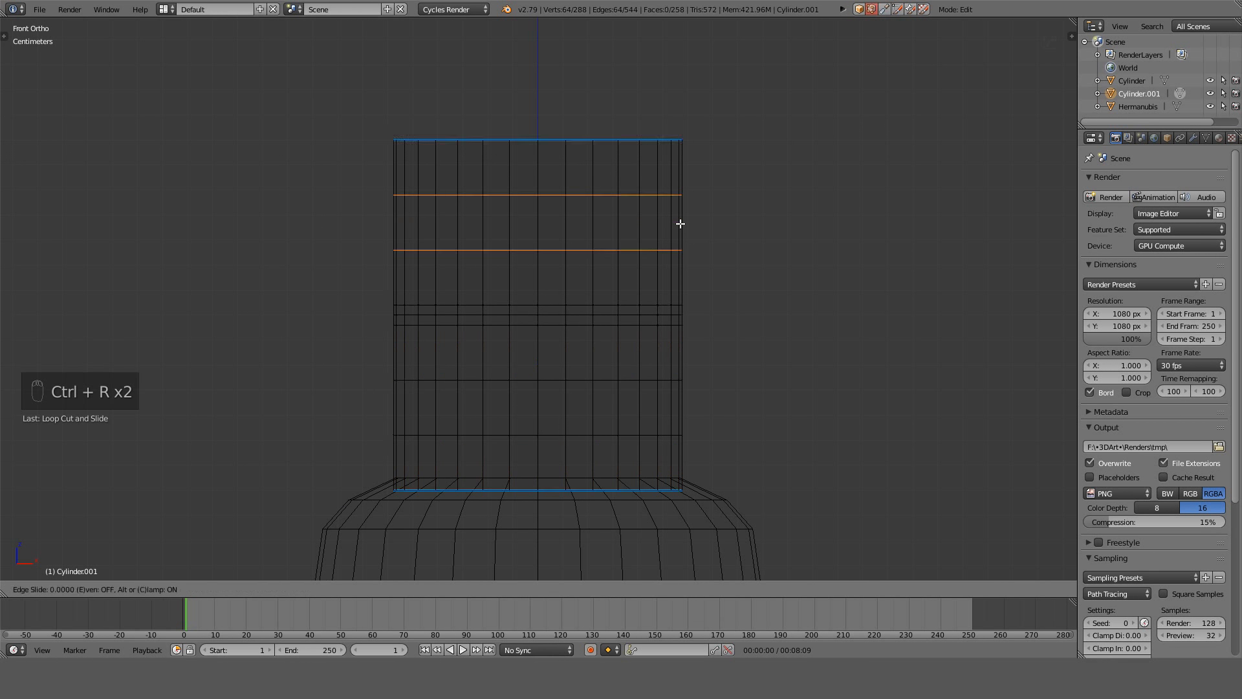
{"action": "right_click", "coordinate": [650, 299]}
Select the neck's central edge loop and enable proportional editing.
{"action": "key", "text": "a"}
{"action": "right_click", "coordinate": [632, 314], "text": "alt"}
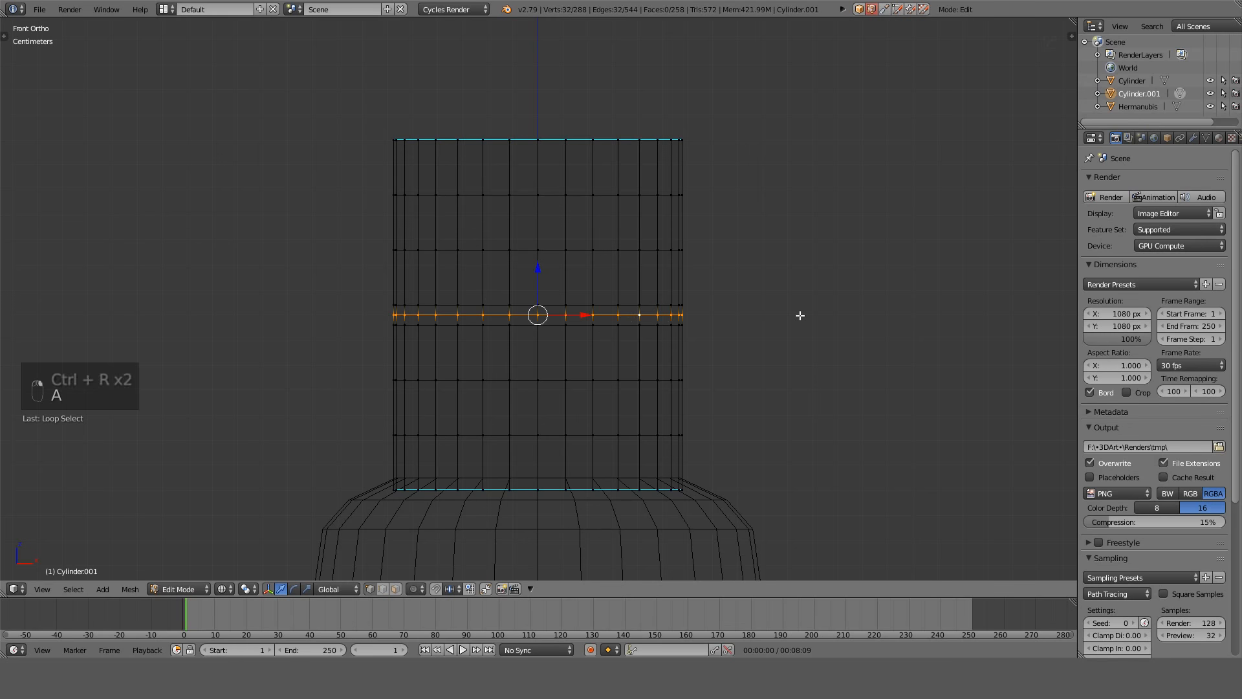
{"action": "key", "text": "alt+o"}
Try scaling the central loop inward to about half size with Smooth and Sharp proportional falloff.
{"action": "key", "text": "s"}
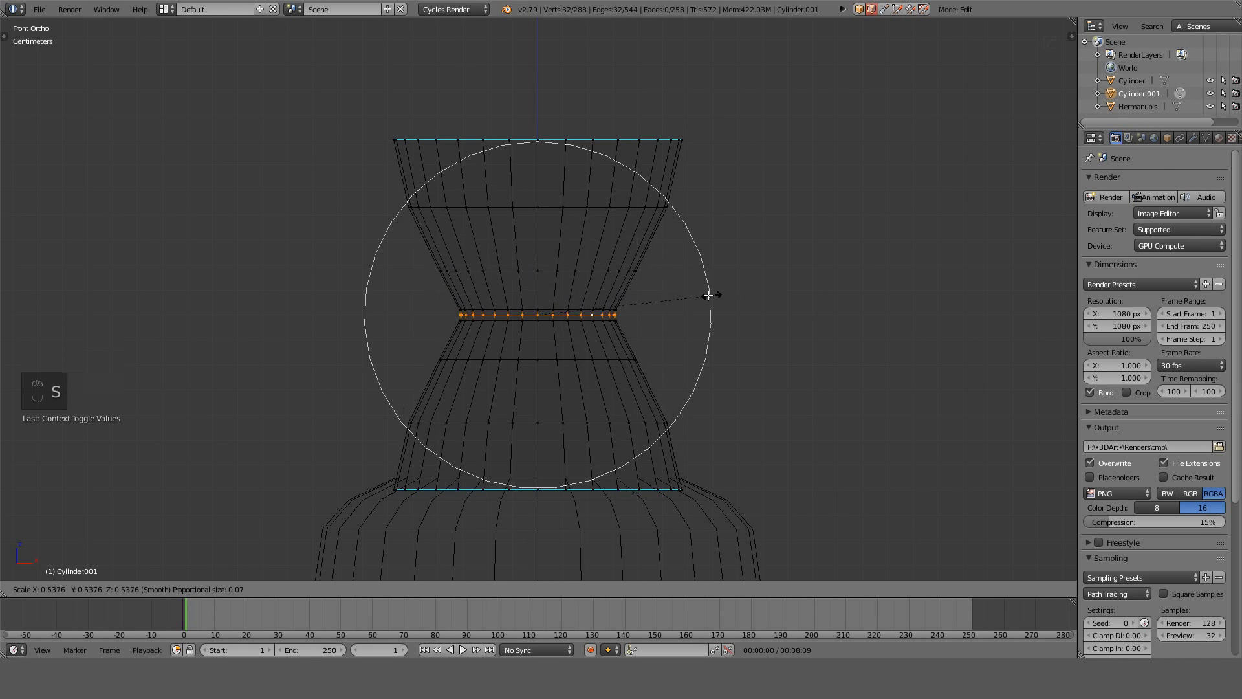
{"action": "right_click", "coordinate": [676, 300]}
{"action": "left_click", "coordinate": [433, 588]}
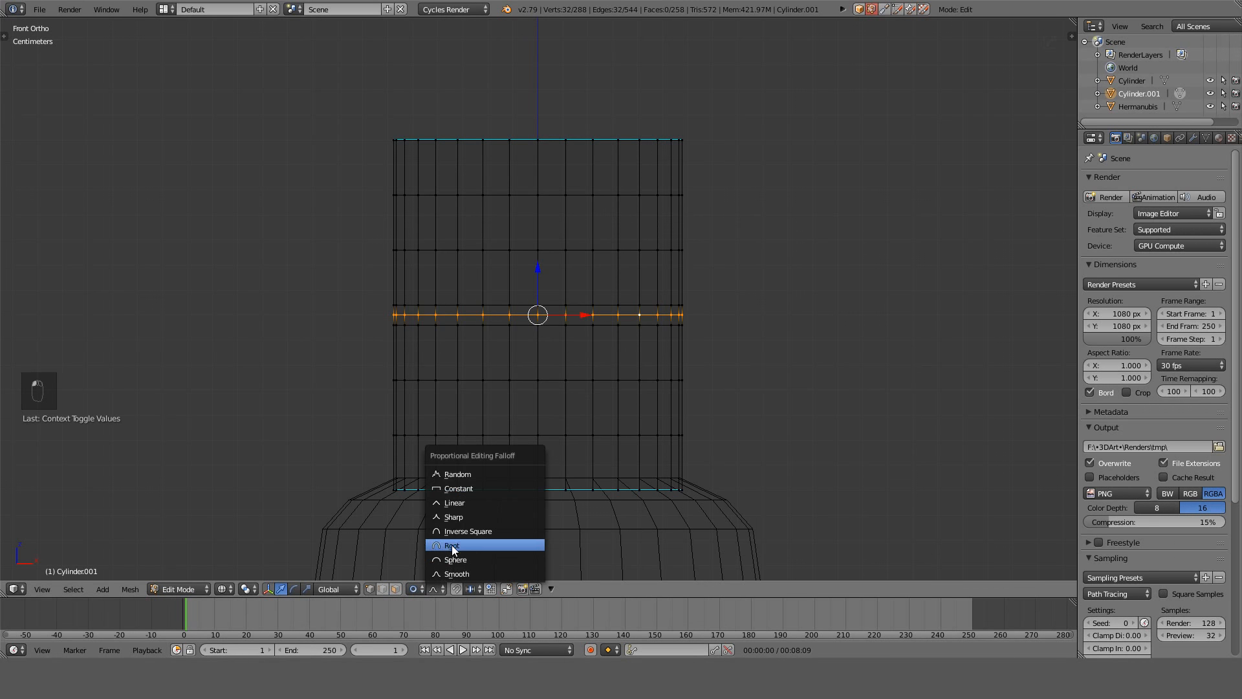
{"action": "left_click", "coordinate": [451, 545]}
{"action": "key", "text": "s"}
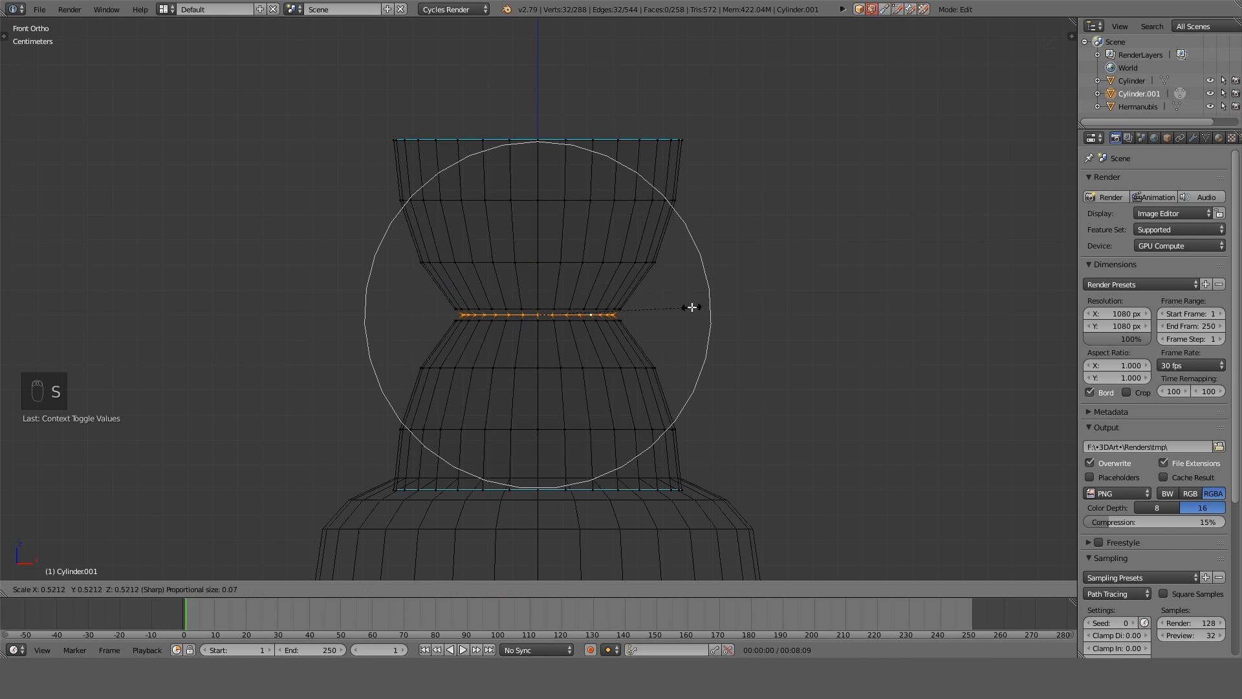
{"action": "scroll", "coordinate": [690, 305], "scroll_direction": "down", "scroll_amount": 3}
{"action": "right_click", "coordinate": [689, 309]}
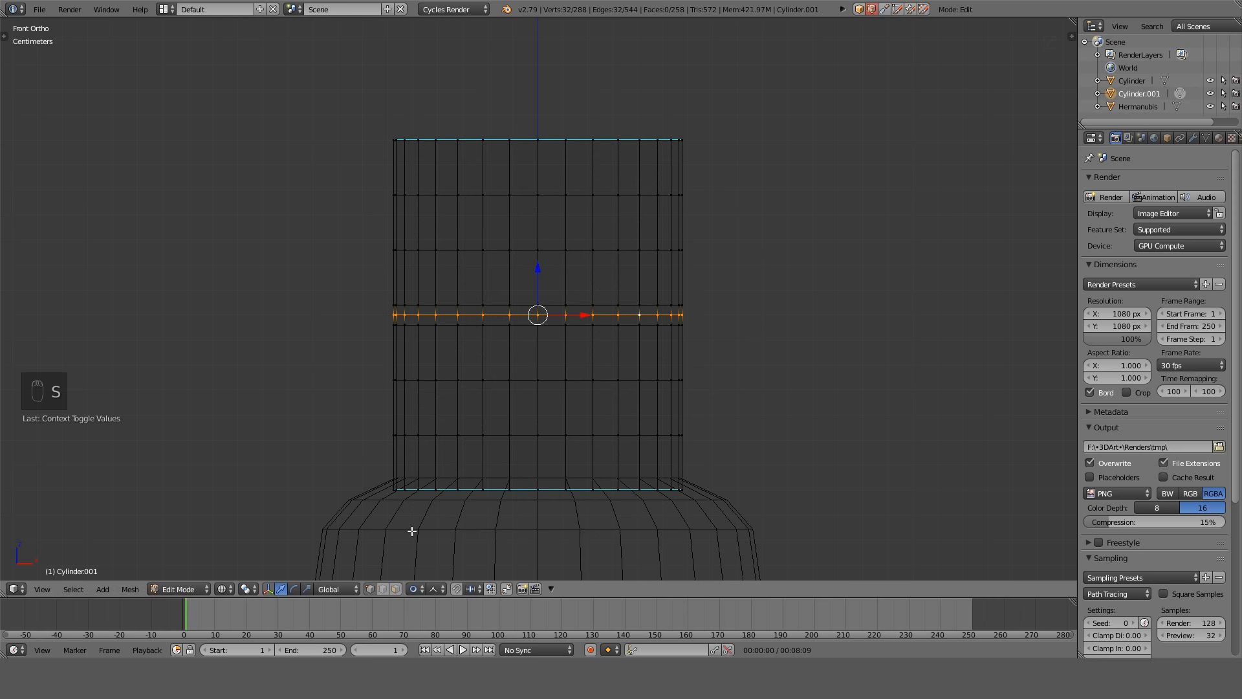
Try scaling the central loop inward with Inverse Square falloff and a smaller influence radius.
{"action": "left_click", "coordinate": [433, 589]}
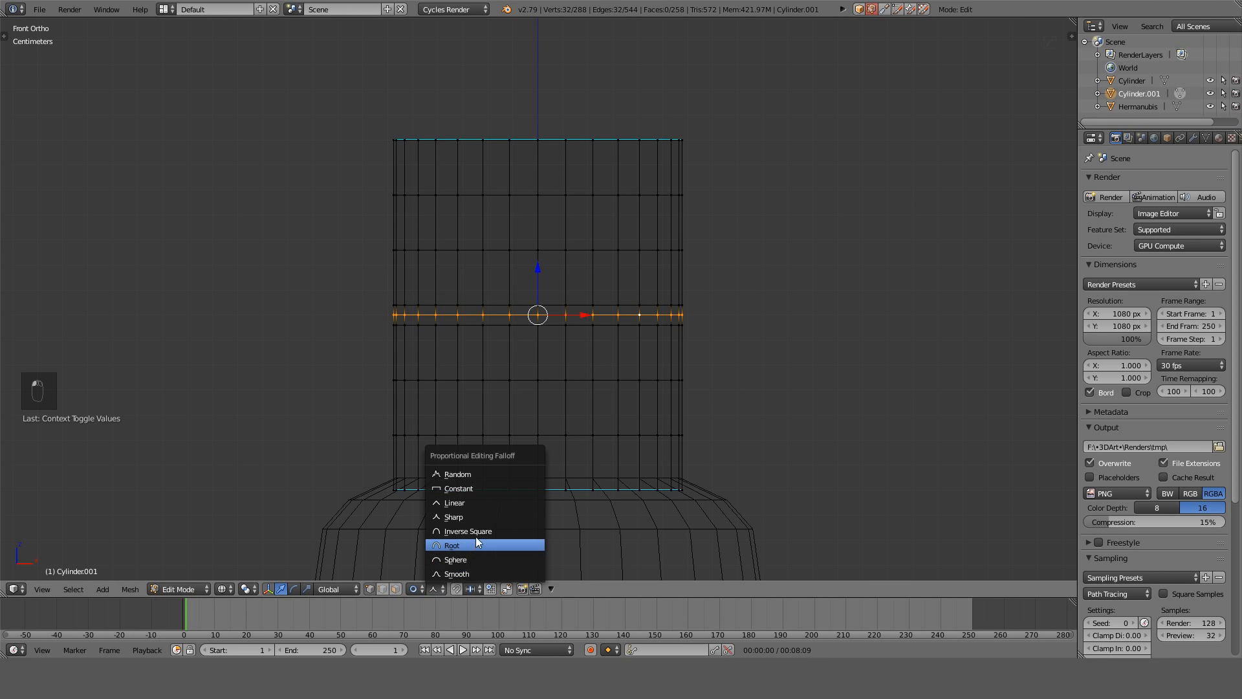
{"action": "left_click", "coordinate": [475, 531]}
{"action": "key", "text": "s"}
{"action": "scroll", "coordinate": [667, 298], "scroll_direction": "up", "scroll_amount": 3}
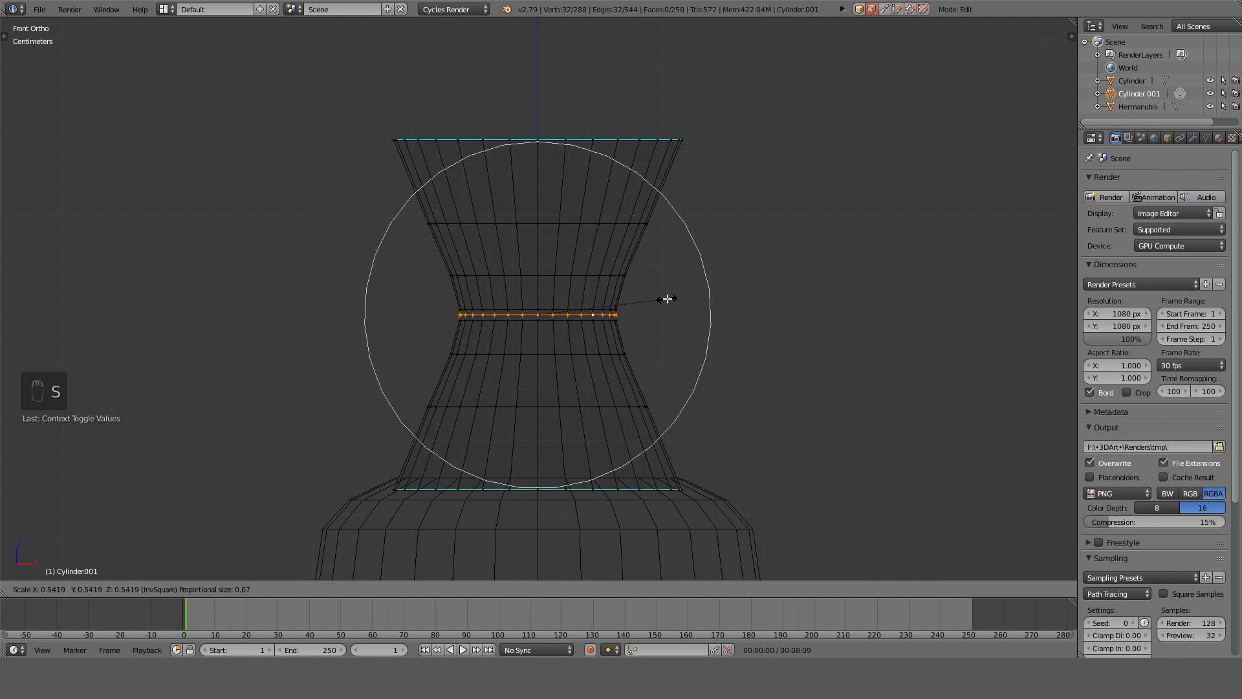
{"action": "scroll", "coordinate": [666, 297], "scroll_direction": "up", "scroll_amount": 3}
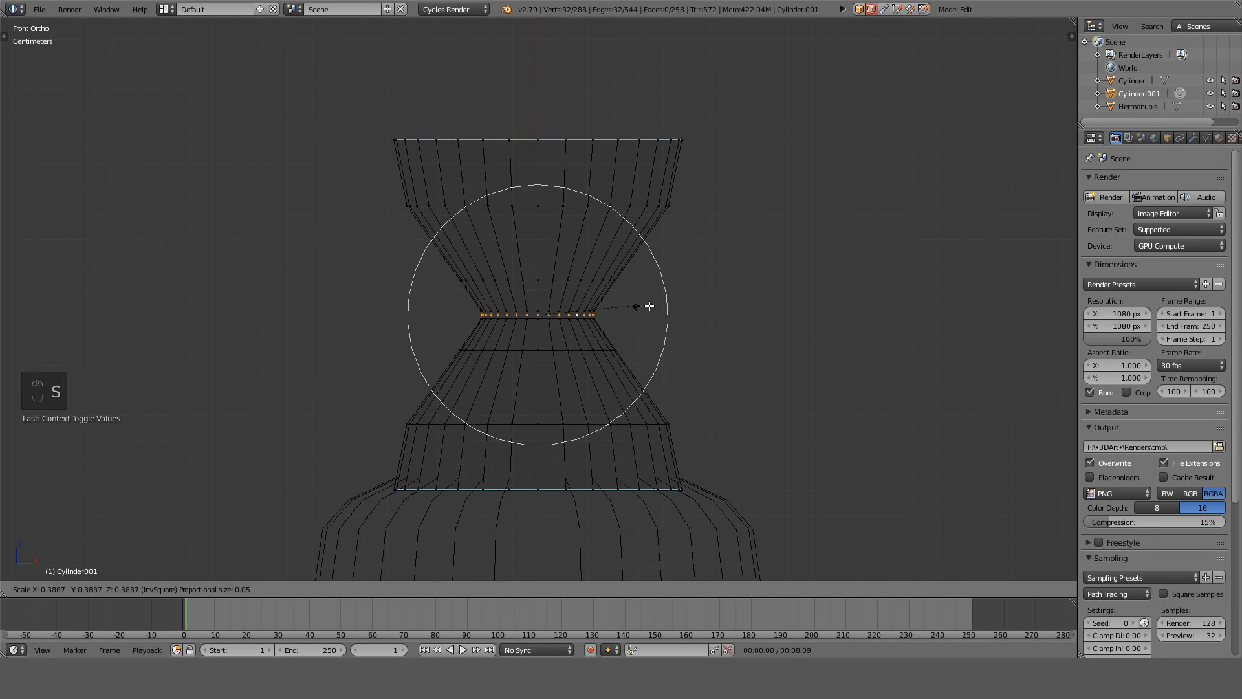
{"action": "right_click", "coordinate": [518, 447]}
Narrow the neck with Sphere falloff at proportional size 0.06, scaling the central loop to 0.4 with the Z axis locked.
{"action": "left_click", "coordinate": [443, 588]}
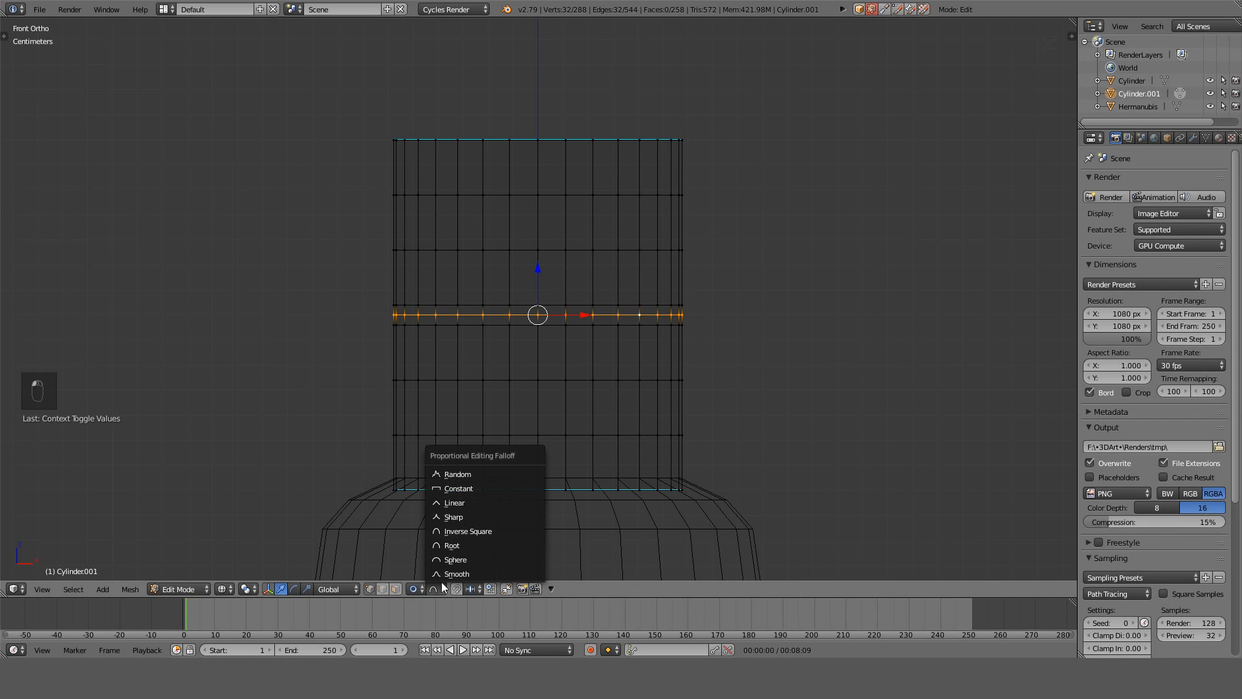
{"action": "left_click", "coordinate": [468, 557]}
{"action": "key", "text": "s"}
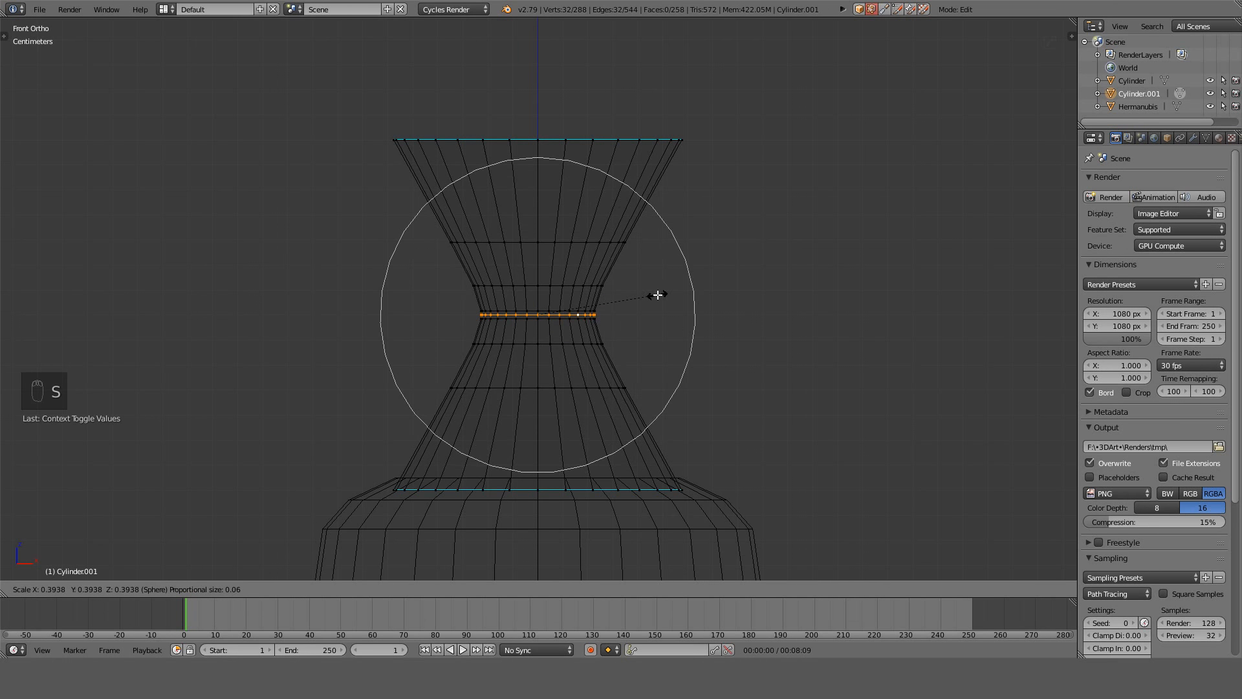
{"action": "scroll", "coordinate": [705, 297], "scroll_direction": "down", "scroll_amount": 2}
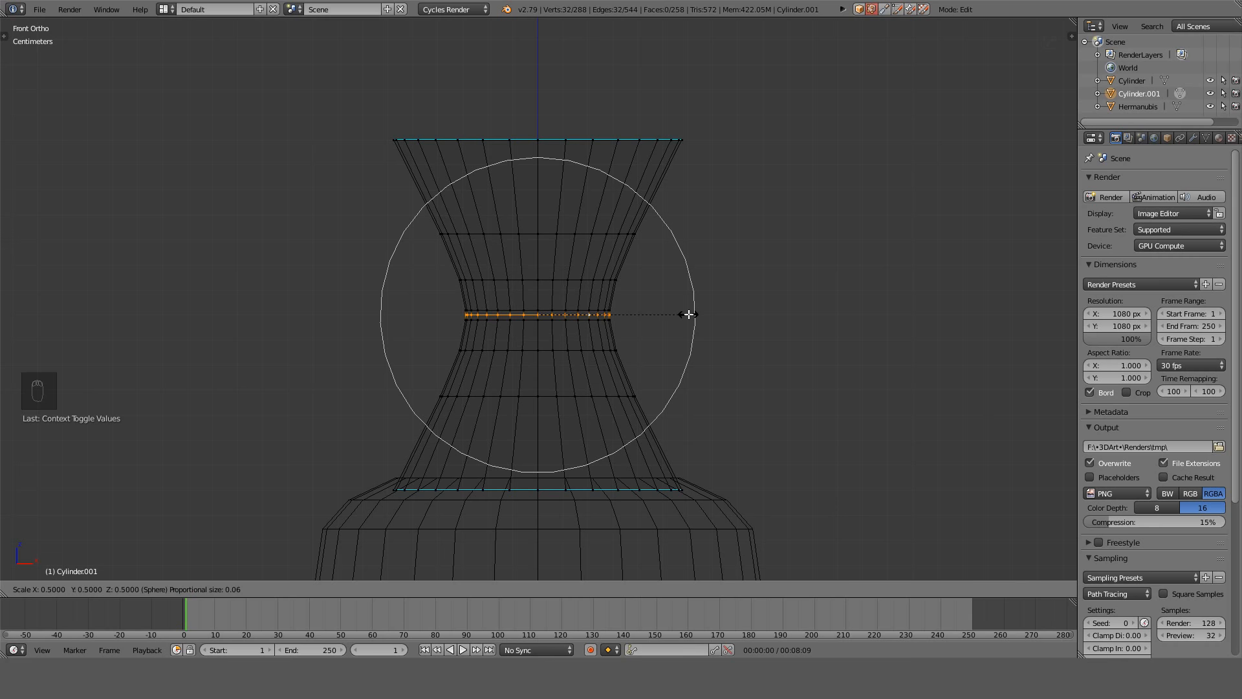
{"action": "key", "text": "Escape"}
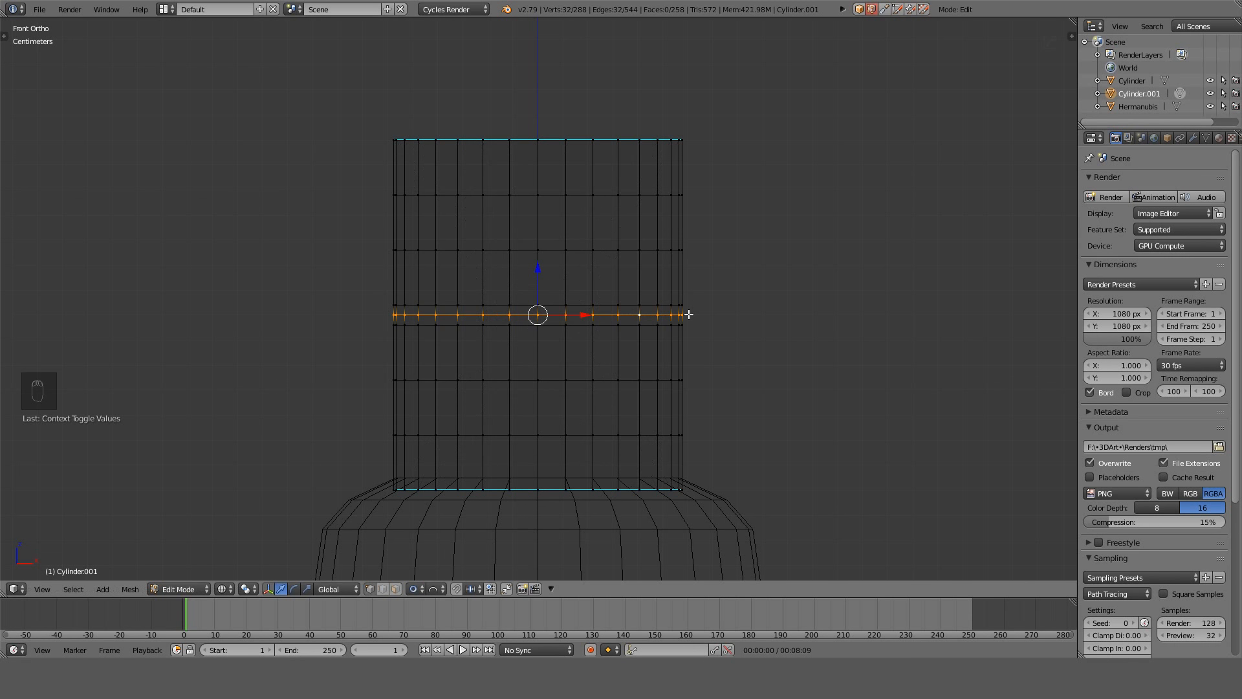
{"action": "key", "text": "s"}
{"action": "key", "text": "shift+z"}
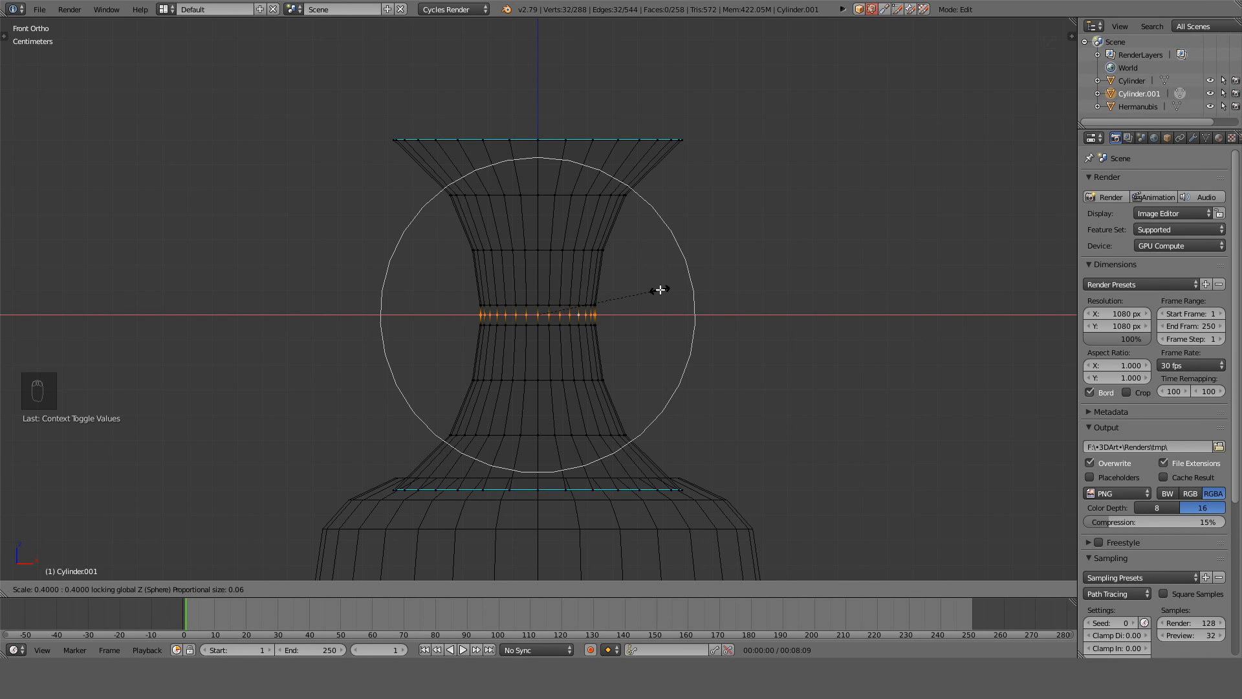
{"action": "left_click", "coordinate": [660, 289]}
Disable proportional editing and scale the central loop outward to form a sharp ring, checking the shaded neck in Object Mode.
{"action": "key", "text": "alt+o"}
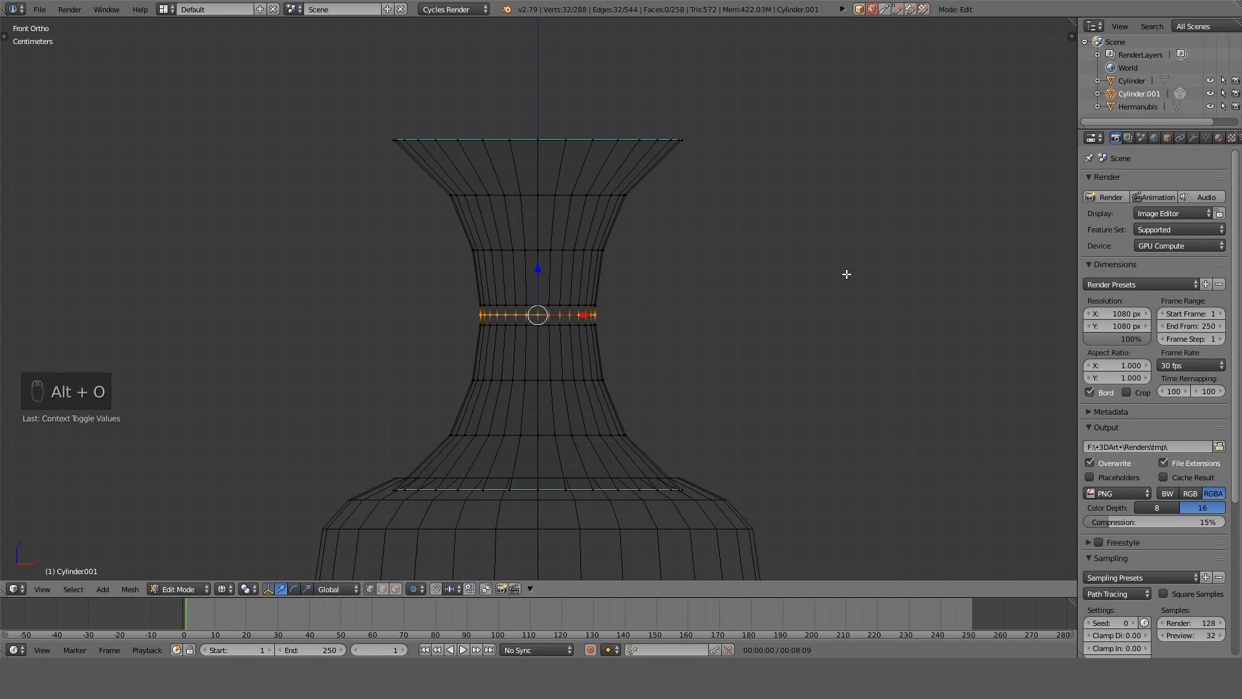
{"action": "key", "text": "s"}
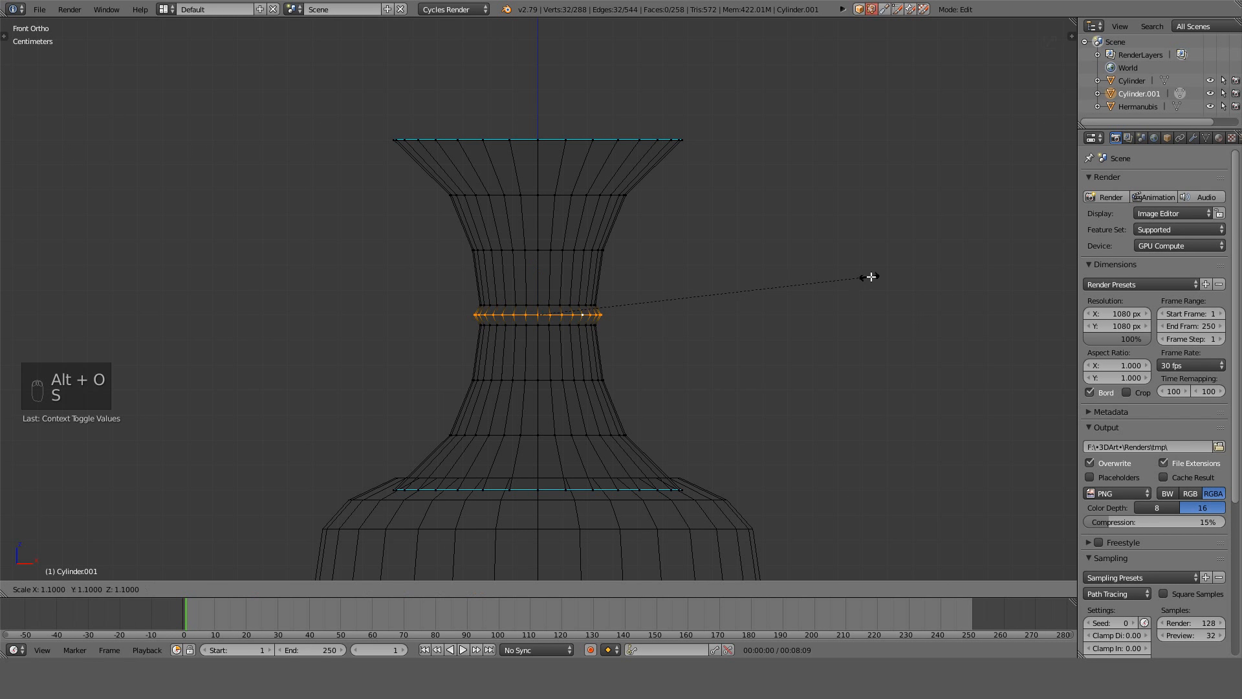
{"action": "left_click", "coordinate": [913, 277]}
{"action": "key", "text": "z"}
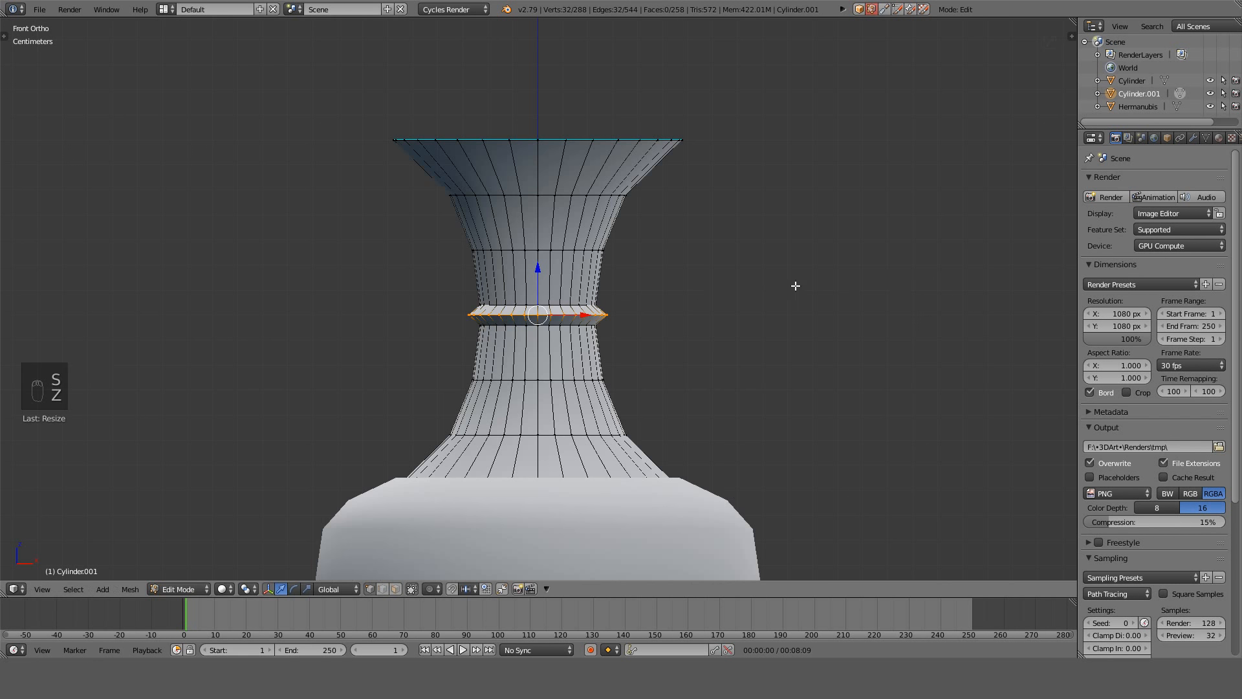
{"action": "key", "text": "Tab"}
{"action": "mouse_move", "coordinate": [795, 285]}
{"action": "middle_mouse_down"}
{"action": "mouse_move", "coordinate": [732, 315]}
{"action": "mouse_move", "coordinate": [693, 364]}
{"action": "mouse_move", "coordinate": [832, 285]}
{"action": "mouse_move", "coordinate": [755, 295]}
{"action": "middle_mouse_up"}
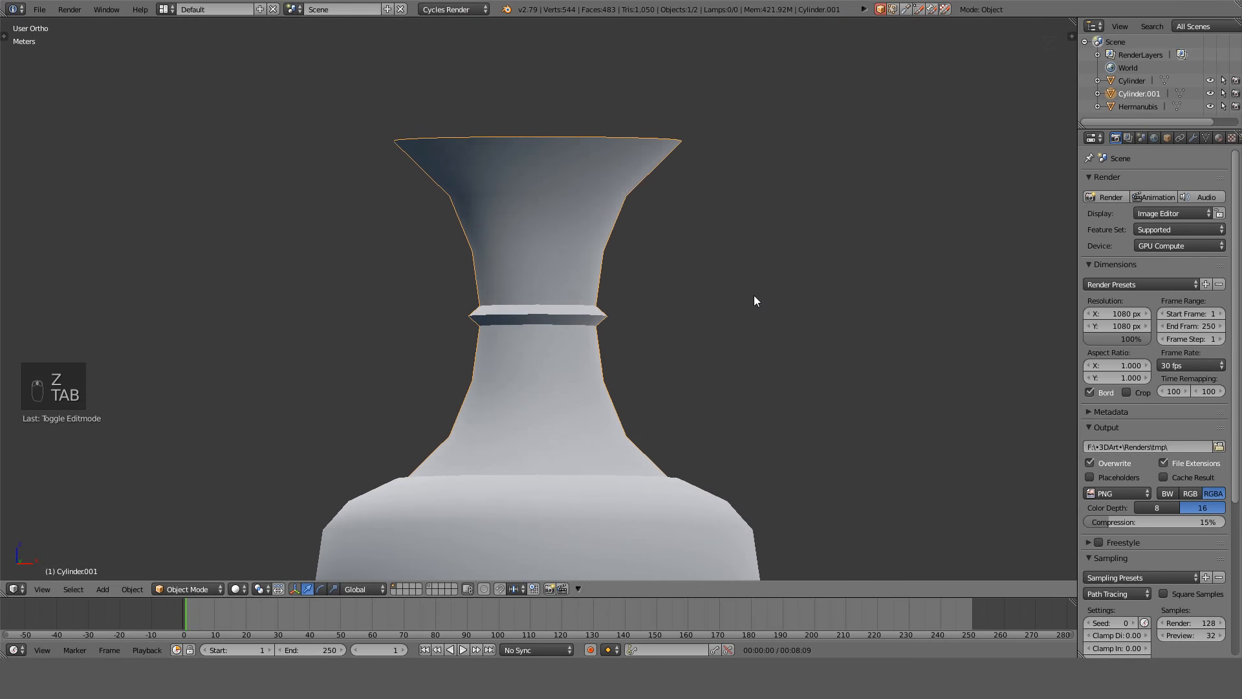
Raise the whole neck object about 4 mm along Z to rest on the body's shoulder opening.
{"action": "key", "text": "KP_1"}
{"action": "key", "text": "Tab"}
{"action": "key", "text": "z"}
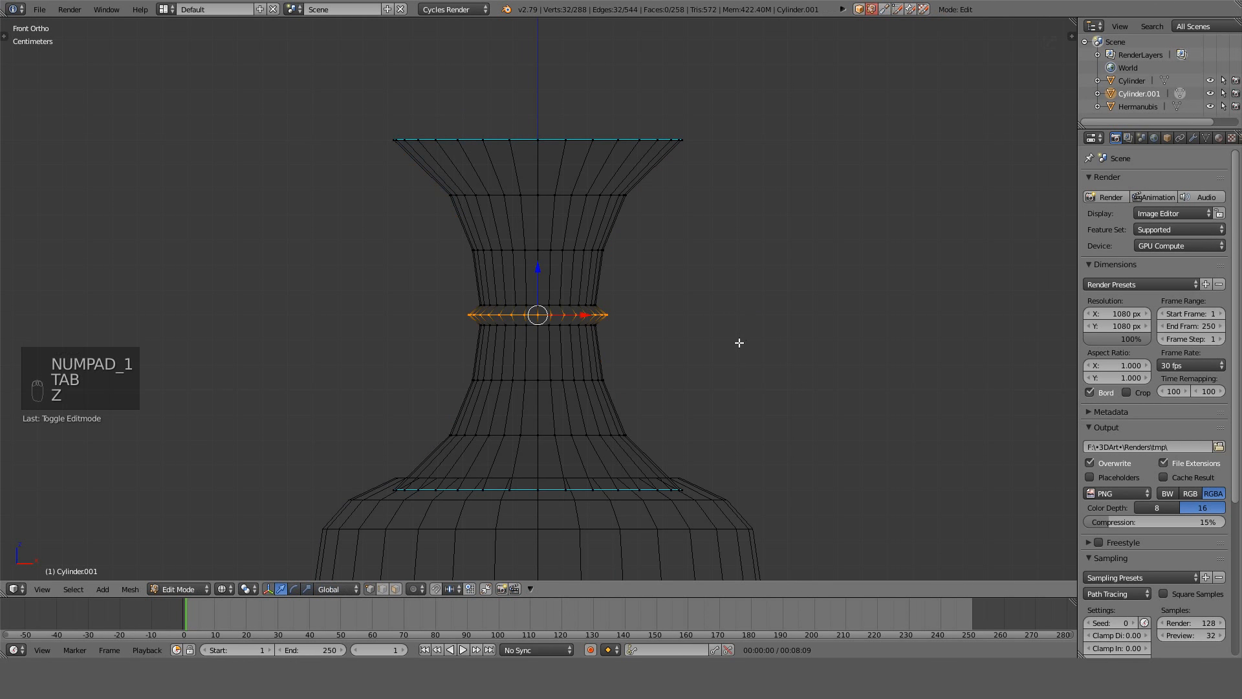
{"action": "key", "text": "Tab"}
{"action": "key", "text": "g"}
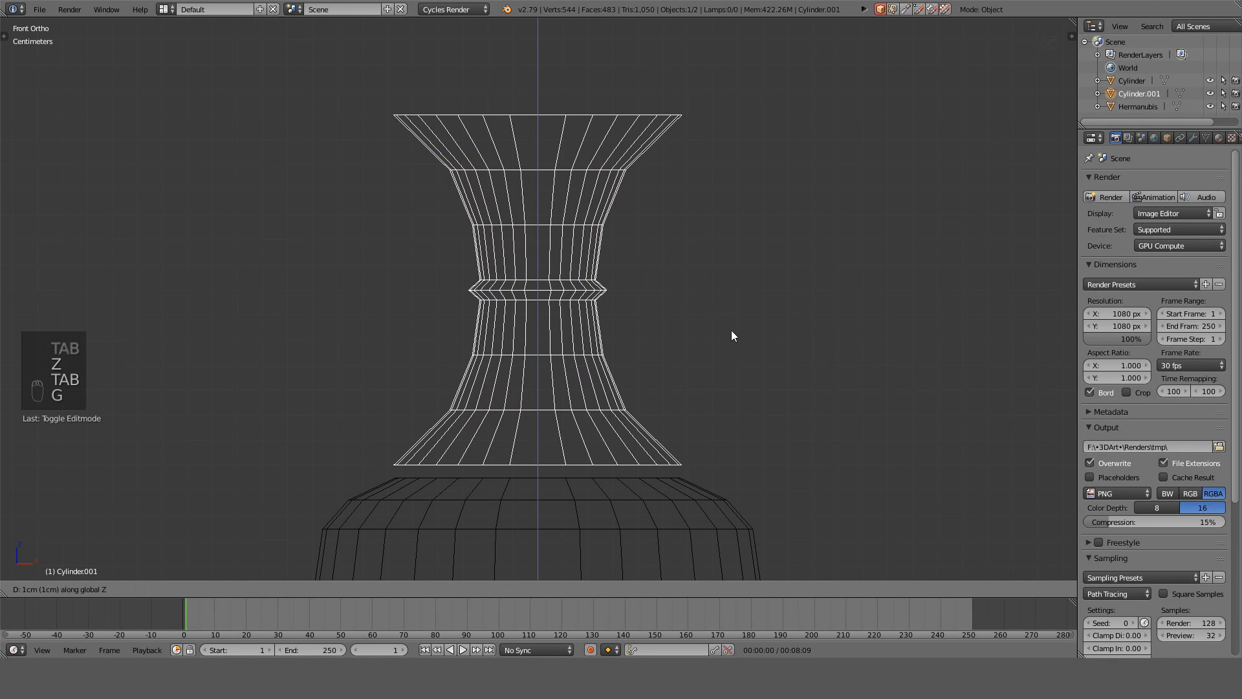
{"action": "key", "text": "z"}
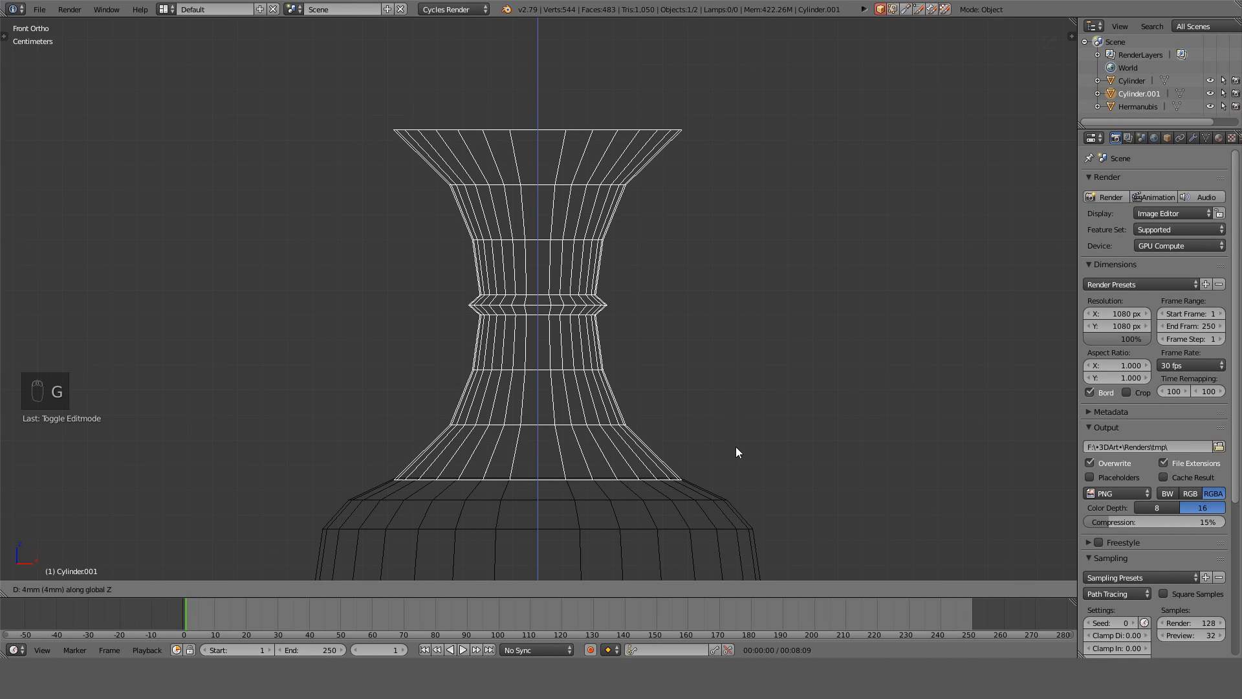
{"action": "left_click", "coordinate": [735, 447]}
{"action": "key", "text": "z"}
{"action": "mouse_move", "coordinate": [717, 415]}
{"action": "middle_mouse_down"}
{"action": "mouse_move", "coordinate": [669, 445]}
{"action": "mouse_move", "coordinate": [586, 440]}
{"action": "middle_mouse_up"}
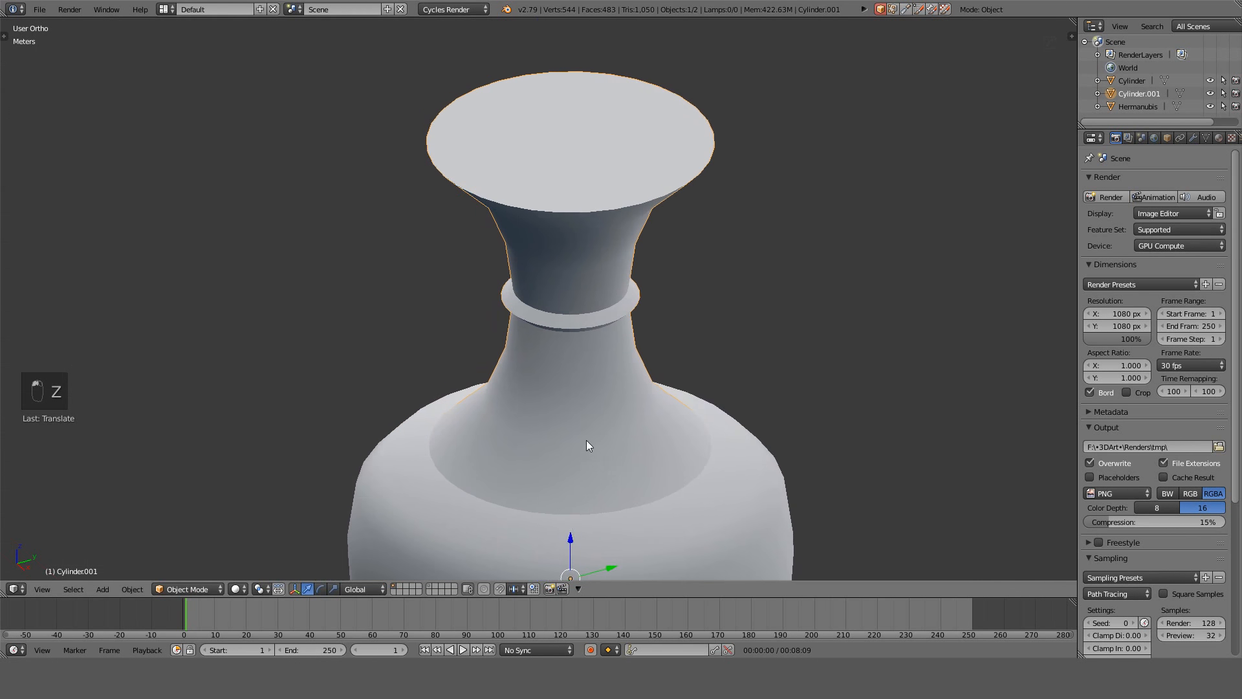
Examine the whole vase's silhouette from the front and the underside of its base.
{"action": "scroll", "coordinate": [611, 416], "scroll_direction": "down", "scroll_amount": 6}
{"action": "key", "text": "a"}
{"action": "key", "text": "KP_1"}
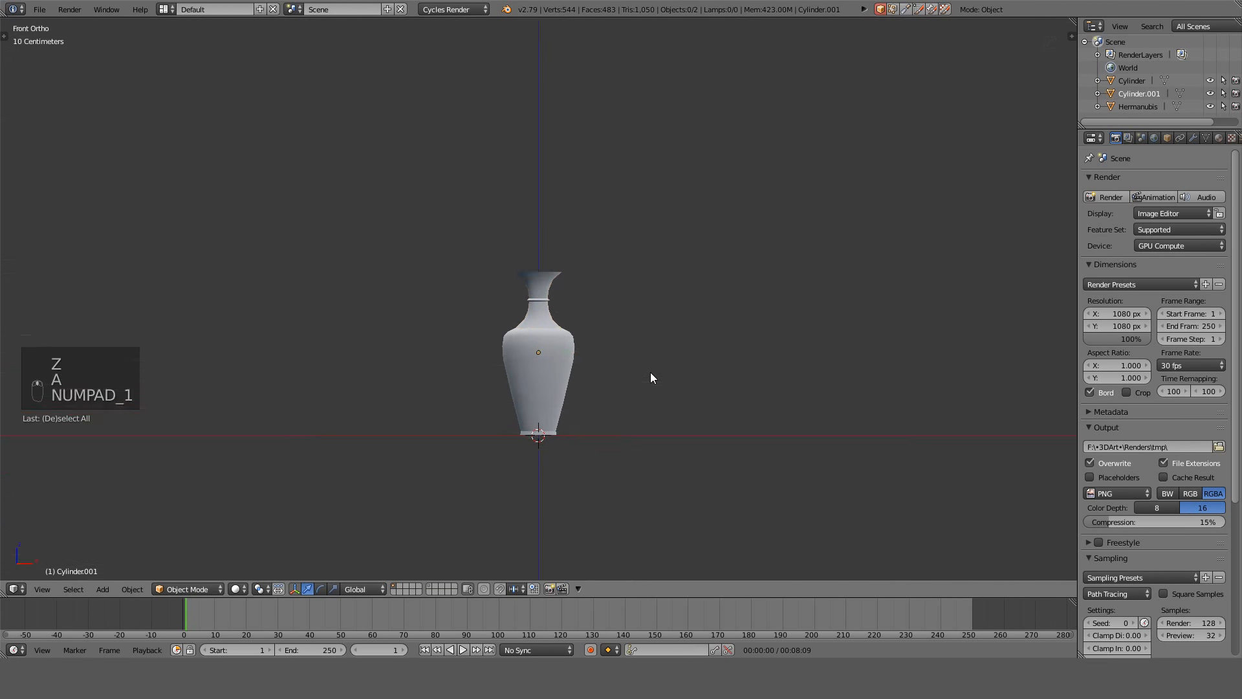
{"action": "scroll", "coordinate": [497, 359], "scroll_direction": "up", "scroll_amount": 2}
{"action": "scroll", "coordinate": [494, 359], "scroll_direction": "down", "scroll_amount": 2}
{"action": "scroll", "coordinate": [566, 346], "scroll_direction": "up", "scroll_amount": 2}
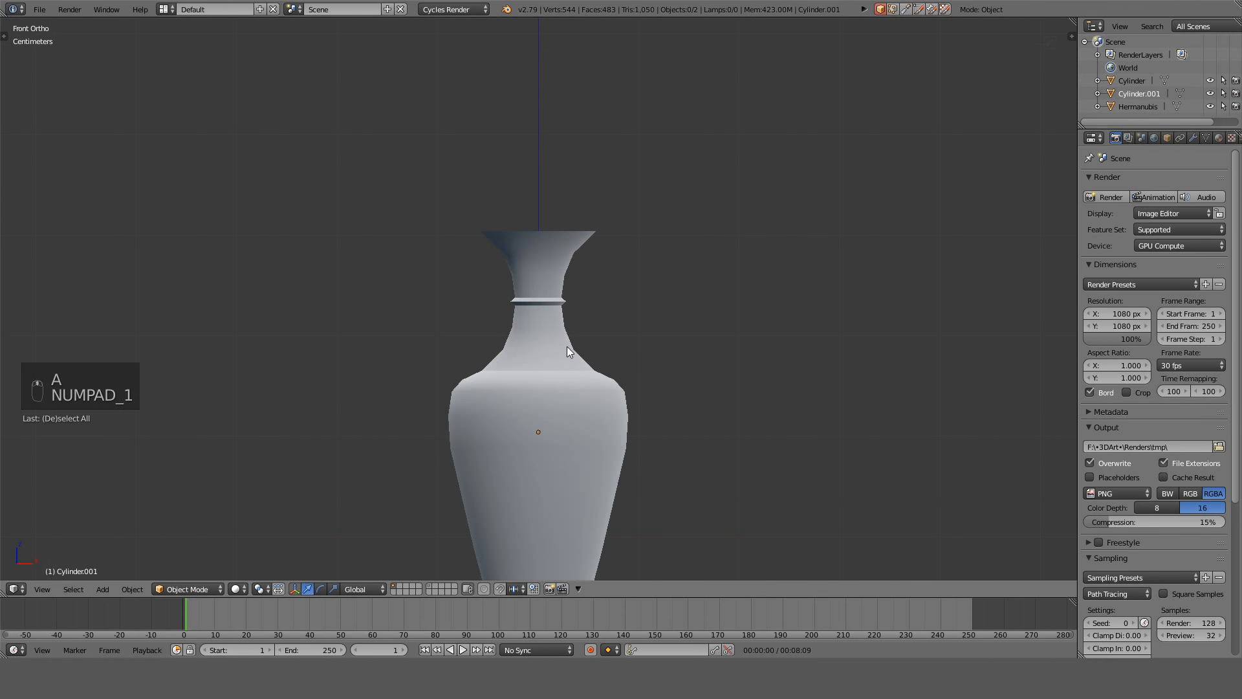
{"action": "scroll", "coordinate": [485, 303], "scroll_direction": "up", "scroll_amount": 1}
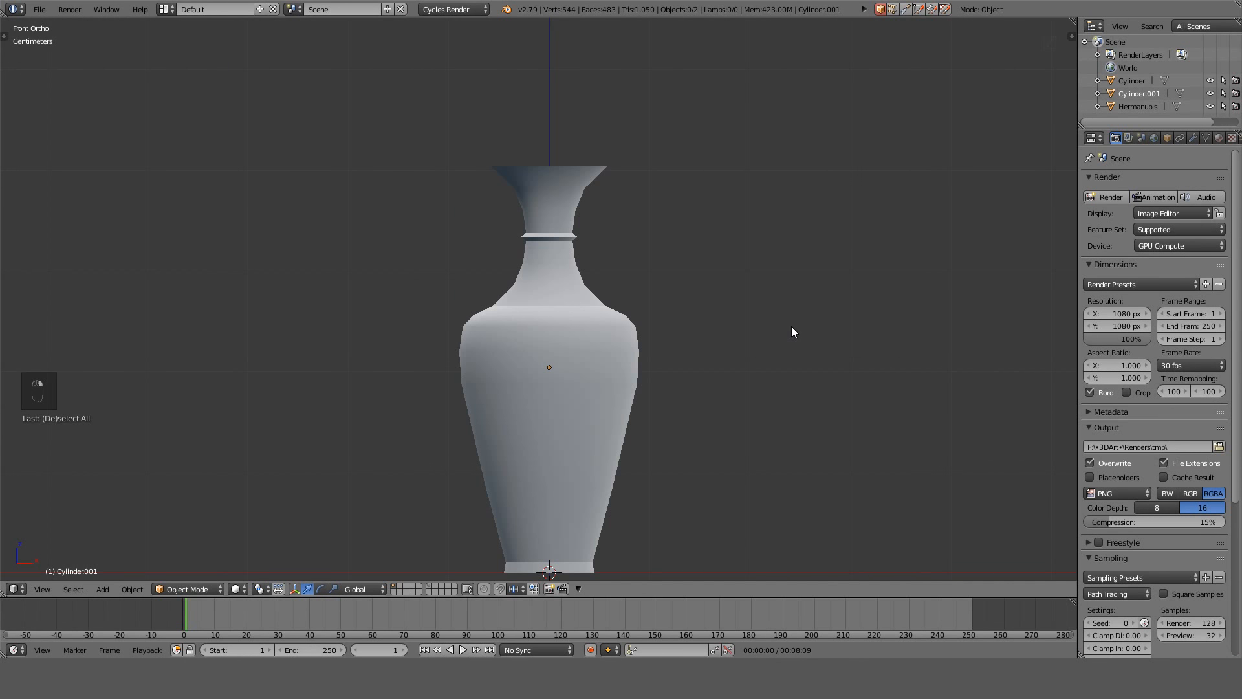
{"action": "key", "text": "KP_1"}
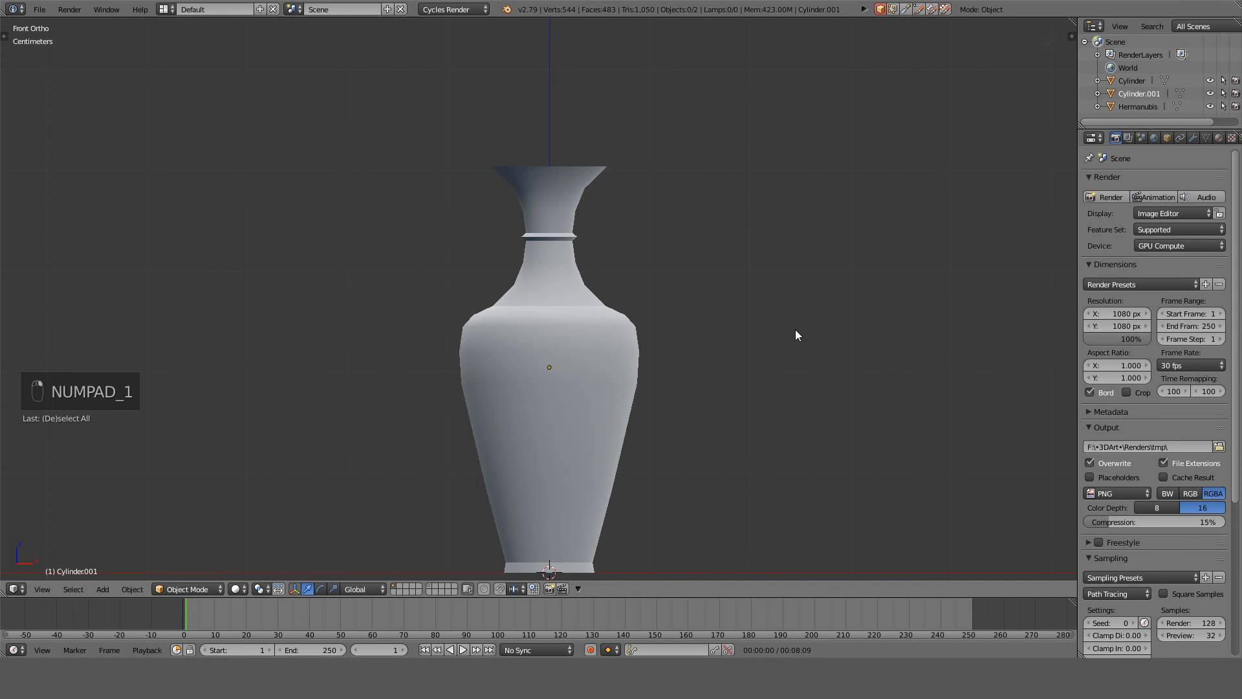
{"action": "middle_click_drag", "start_coordinate": [794, 328], "coordinate": [794, 181], "text": "shift"}
{"action": "scroll", "coordinate": [739, 259], "scroll_direction": "up", "scroll_amount": 3}
{"action": "key", "text": "Tab"}
{"action": "middle_click_drag", "start_coordinate": [652, 347], "coordinate": [650, 282]}
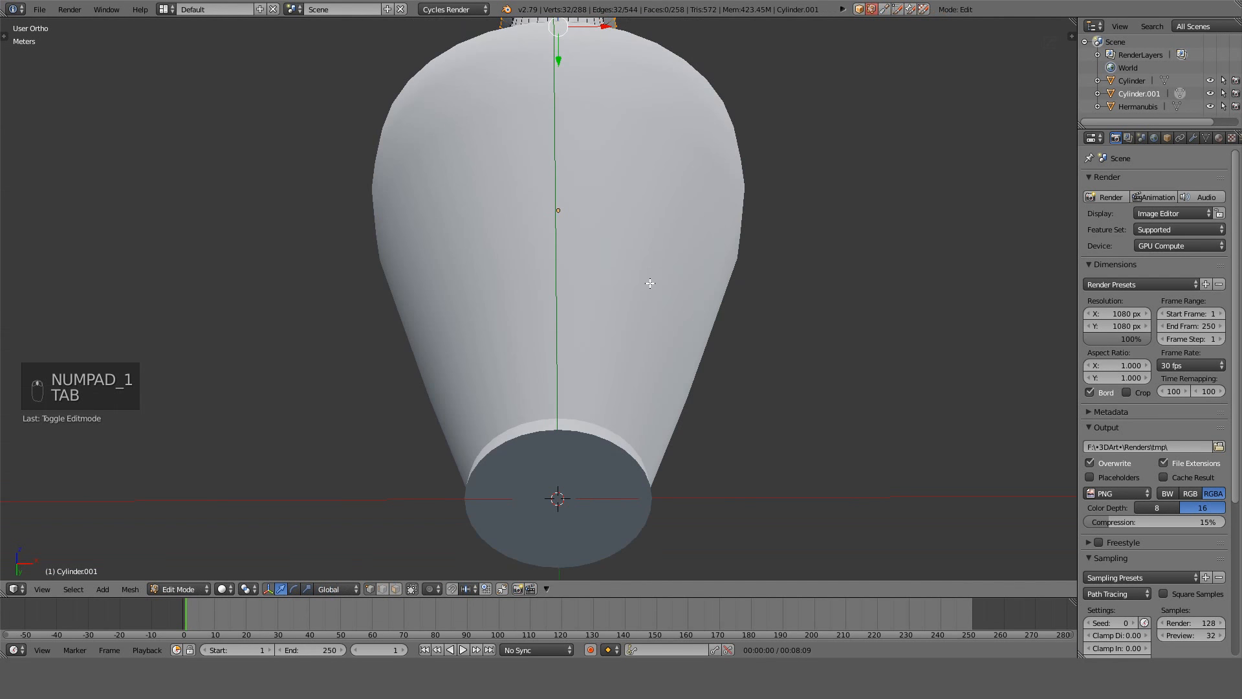
Move the upper edge loop of the vase body's foot about 7 mm down along Z to make the foot thinner.
{"action": "key", "text": "Tab"}
{"action": "right_click", "coordinate": [650, 289]}
{"action": "key", "text": "KP_1"}
{"action": "key", "text": "Tab"}
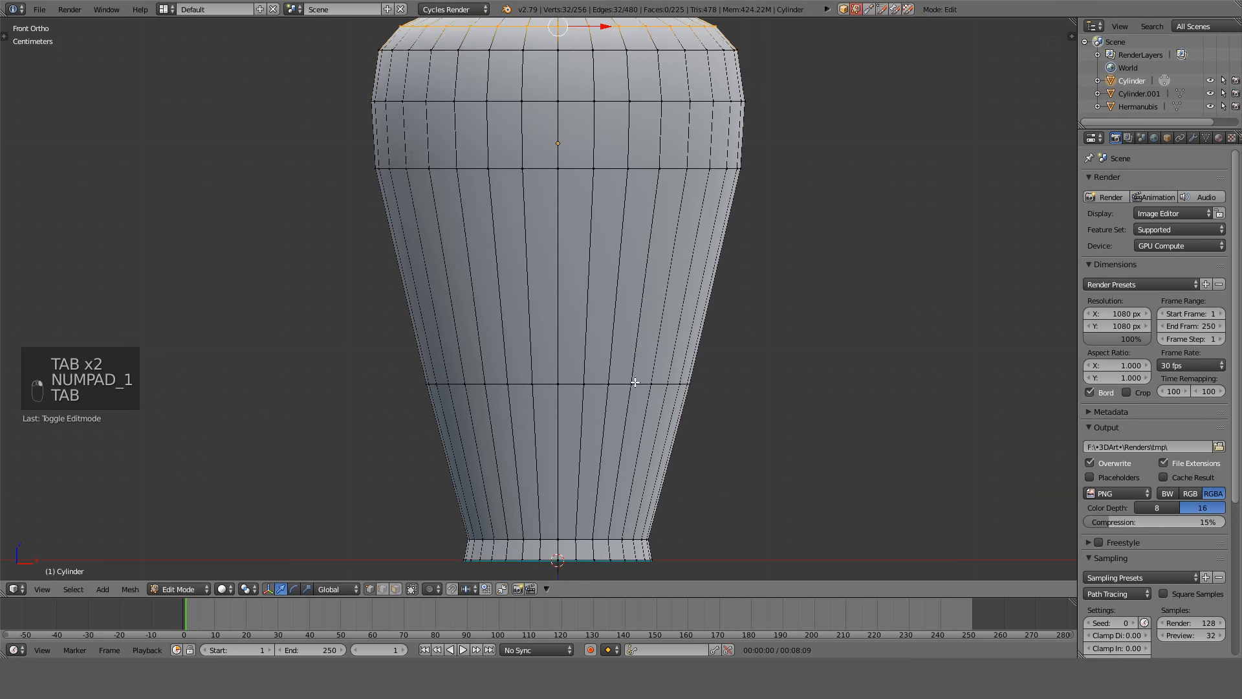
{"action": "middle_click_drag", "start_coordinate": [585, 511], "coordinate": [584, 406], "text": "shift"}
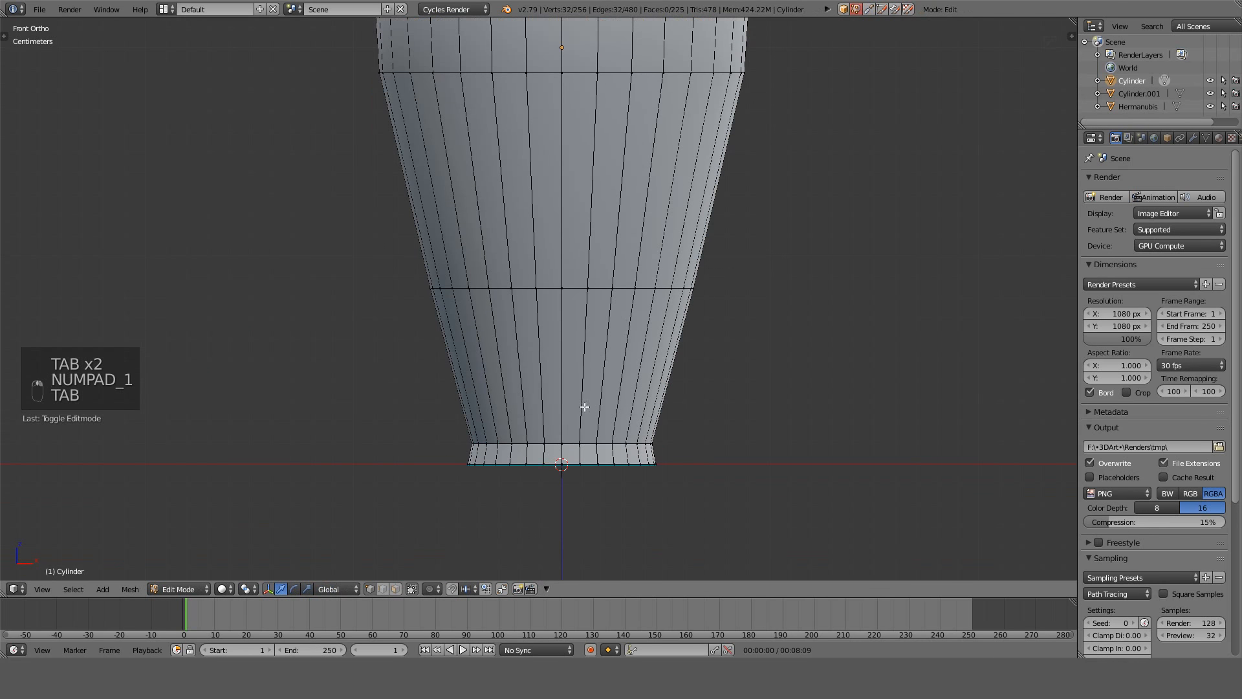
{"action": "left_click", "coordinate": [529, 445], "text": "alt"}
{"action": "key", "text": "g"}
{"action": "key", "text": "z"}
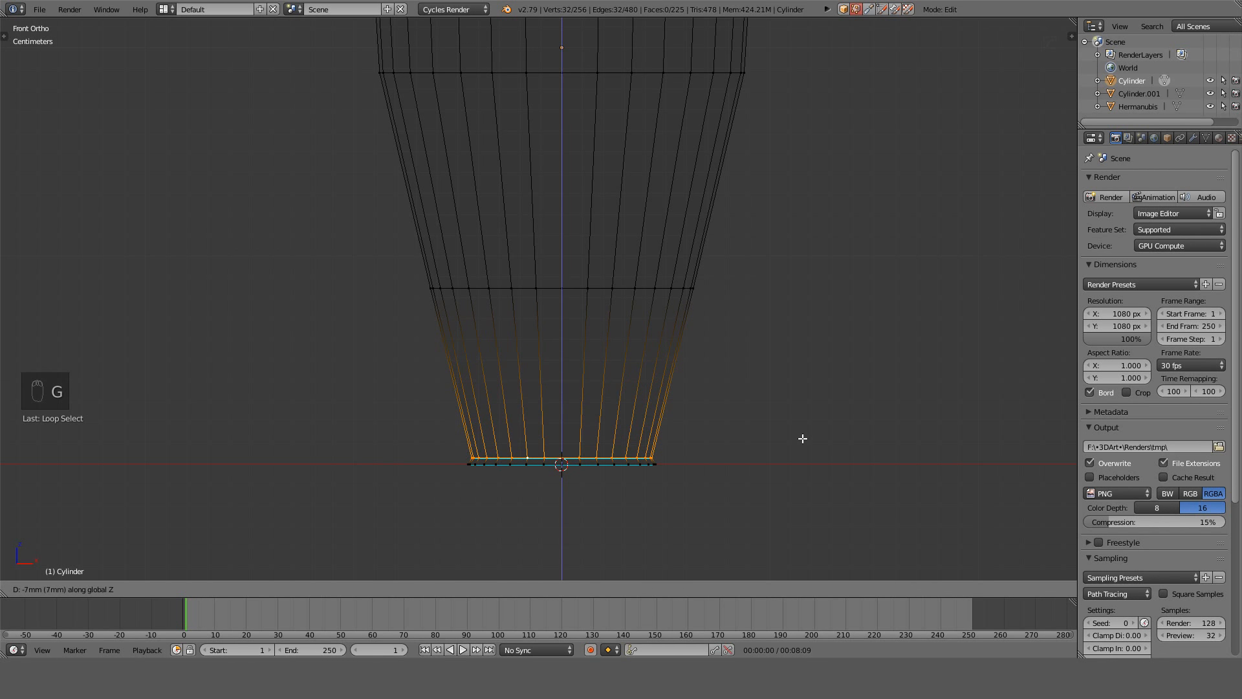
{"action": "left_click", "coordinate": [801, 437]}
{"action": "key", "text": "Tab"}
{"action": "key", "text": "z"}
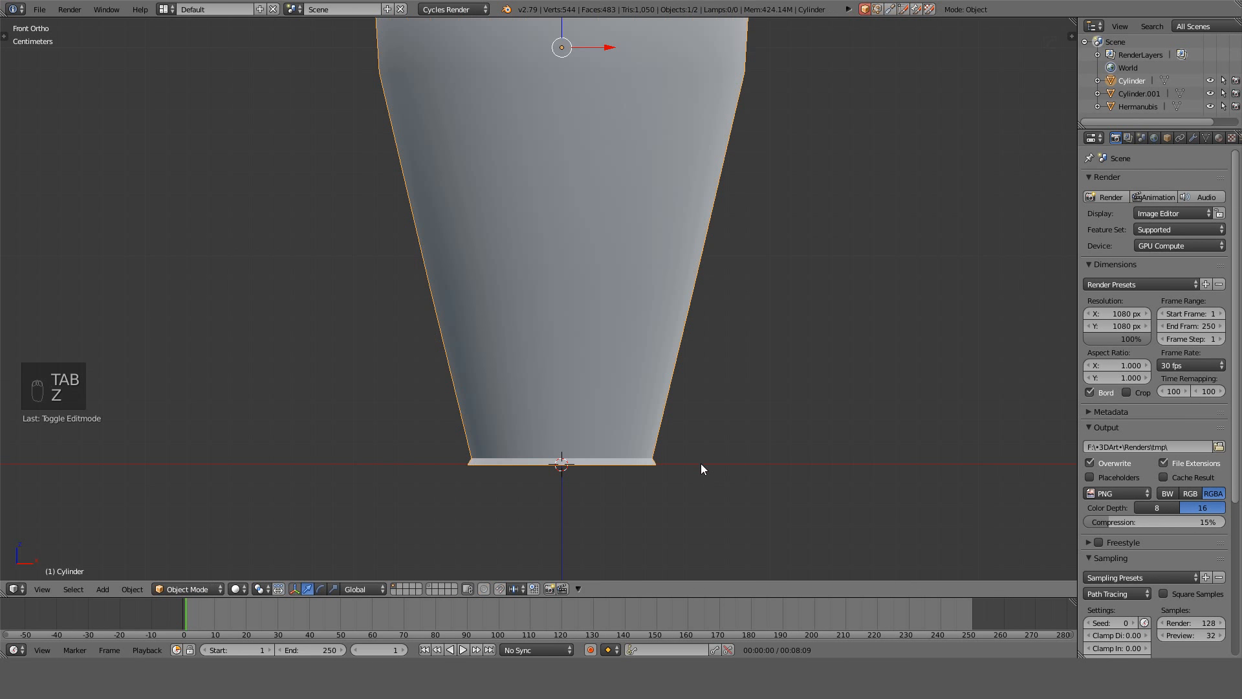
Enable proportional editing on the neck object and scale its ring loop outward with Z locked to widen the middle of the neck.
{"action": "mouse_move", "coordinate": [740, 439]}
{"action": "middle_mouse_down", "text": "shift"}
{"action": "mouse_move", "coordinate": [681, 289]}
{"action": "mouse_move", "coordinate": [693, 530]}
{"action": "middle_mouse_up", "text": "shift"}
{"action": "right_click", "coordinate": [541, 296]}
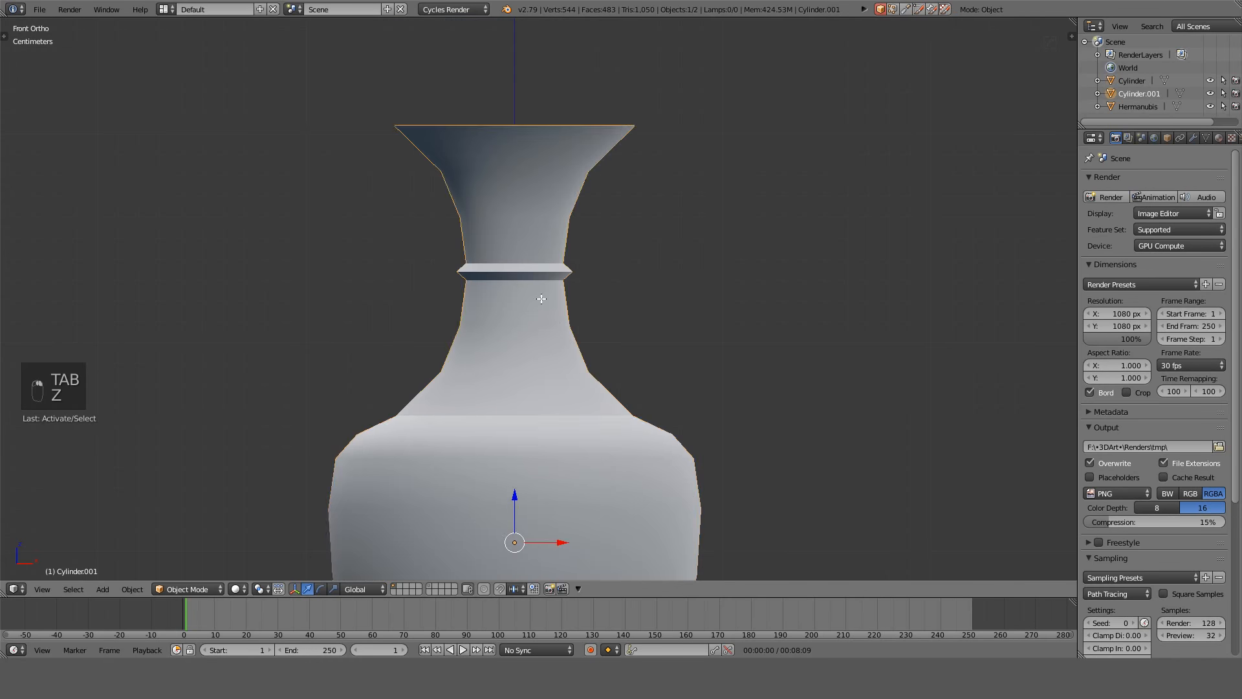
{"action": "key", "text": "Tab"}
{"action": "scroll", "coordinate": [539, 277], "scroll_direction": "up", "scroll_amount": 3}
{"action": "key", "text": "alt+o"}
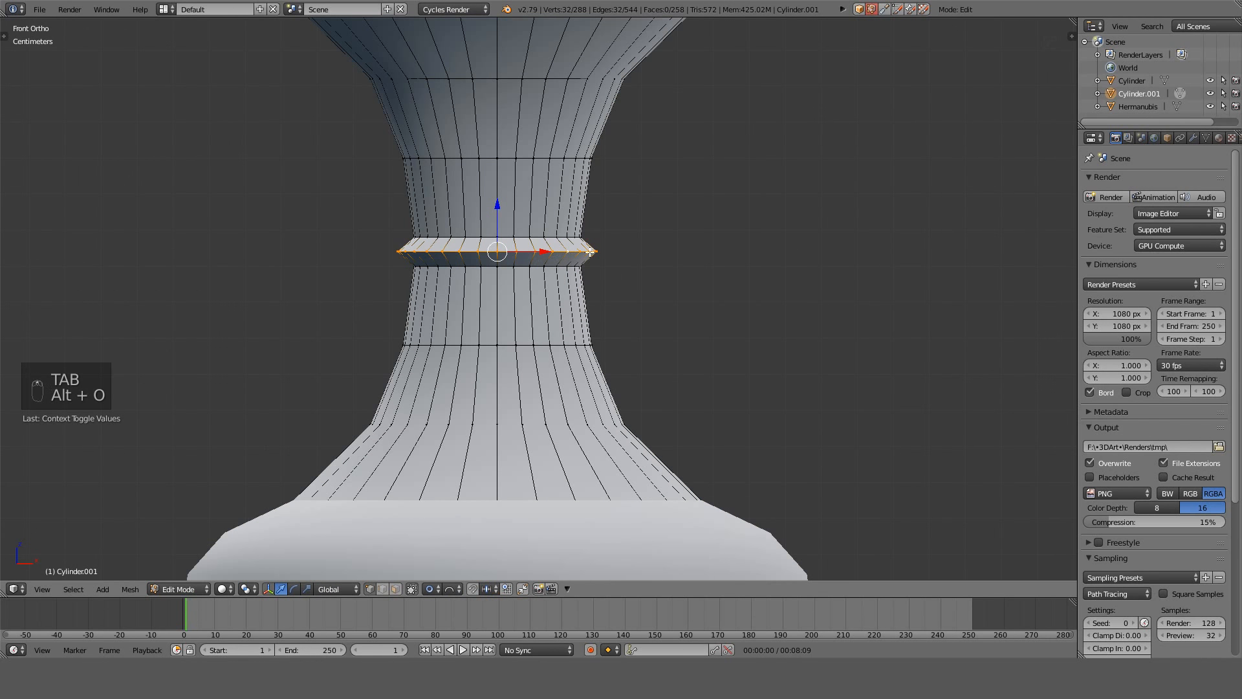
{"action": "scroll", "coordinate": [779, 200], "scroll_direction": "down", "scroll_amount": 3}
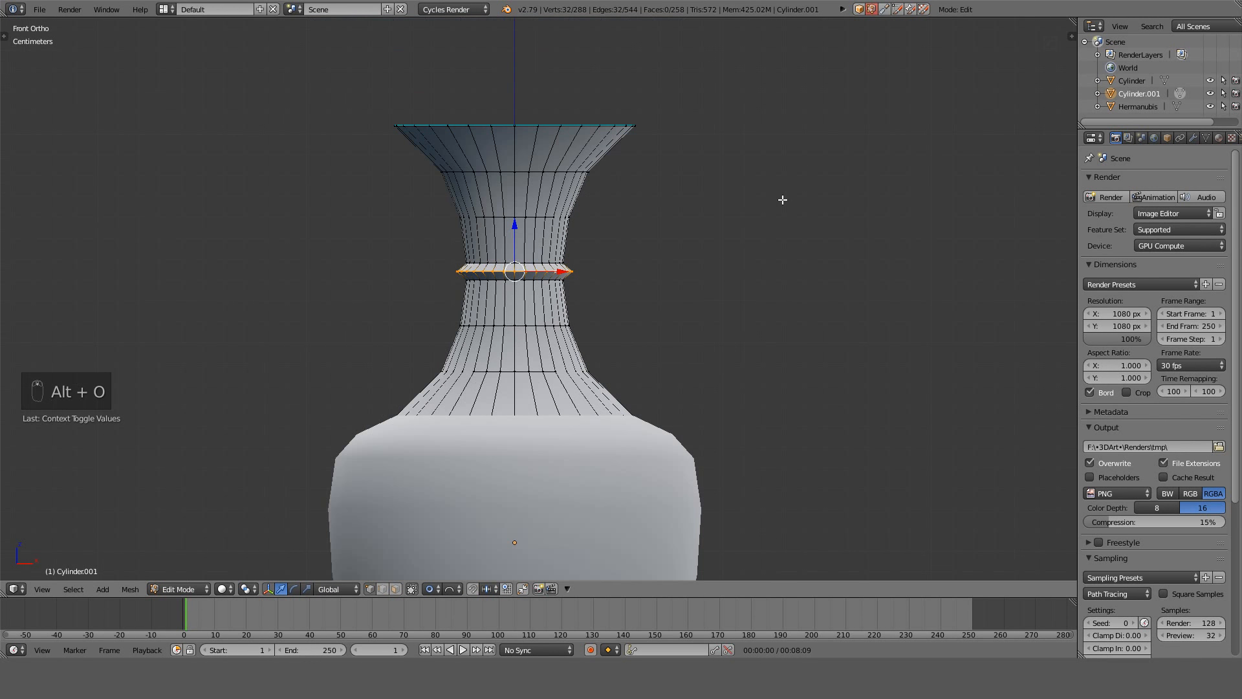
{"action": "key", "text": "s"}
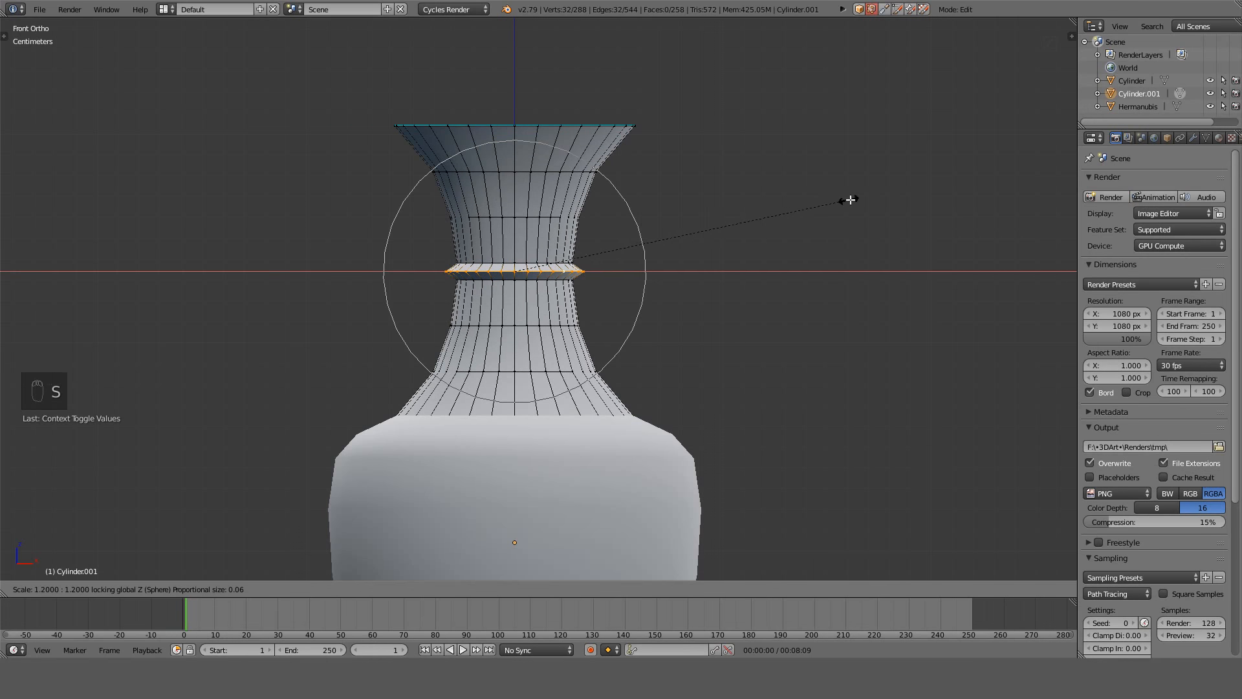
{"action": "left_click", "coordinate": [879, 200]}
{"action": "key", "text": "Tab"}
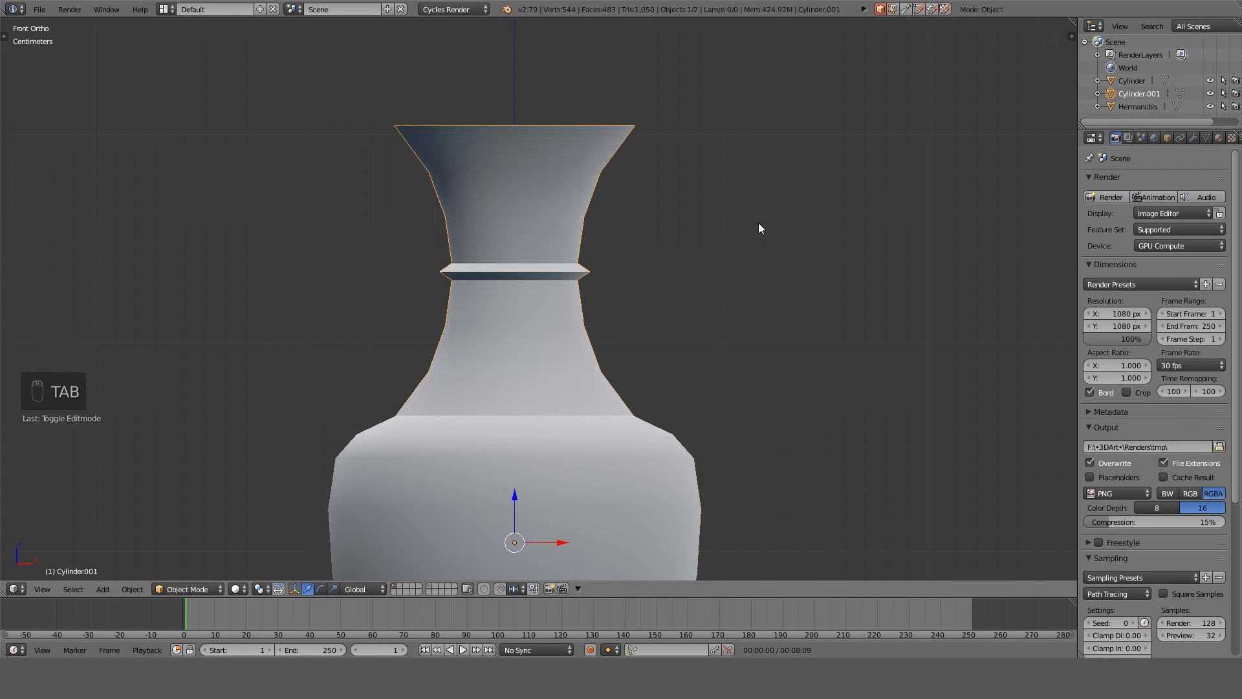
Disable proportional editing and delete the cap face at the lower end of the neck object.
{"action": "middle_click_drag", "start_coordinate": [758, 222], "coordinate": [639, 334]}
{"action": "key", "text": "KP_1"}
{"action": "scroll", "coordinate": [766, 223], "scroll_direction": "up", "scroll_amount": 4}
{"action": "scroll", "coordinate": [737, 222], "scroll_direction": "down", "scroll_amount": 2}
{"action": "key", "text": "Tab"}
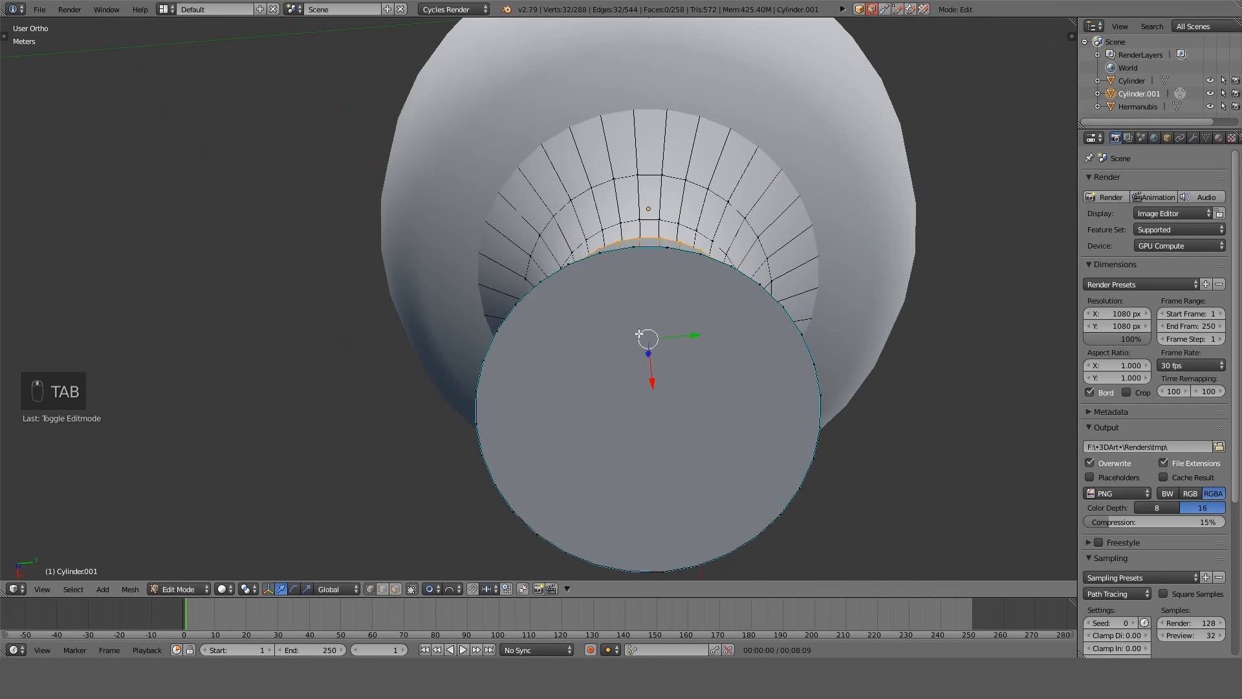
{"action": "key", "text": "KP_1"}
{"action": "key", "text": "z"}
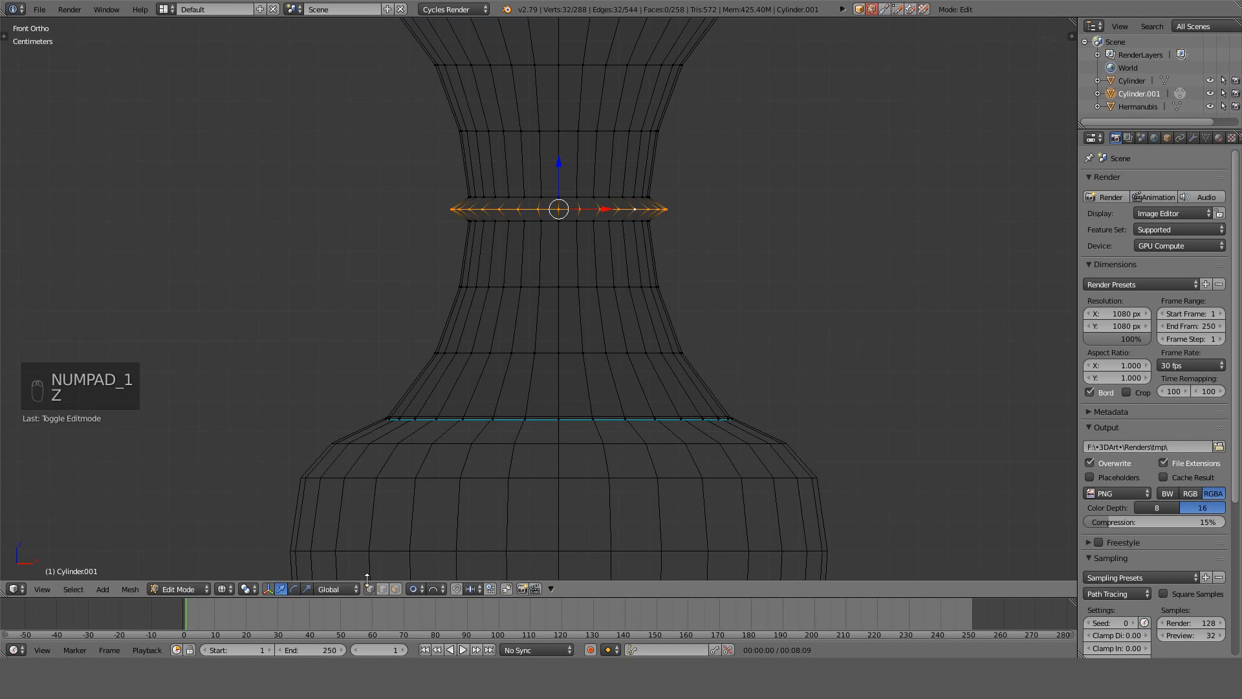
{"action": "key", "text": "a"}
{"action": "right_click", "coordinate": [510, 420], "text": "alt"}
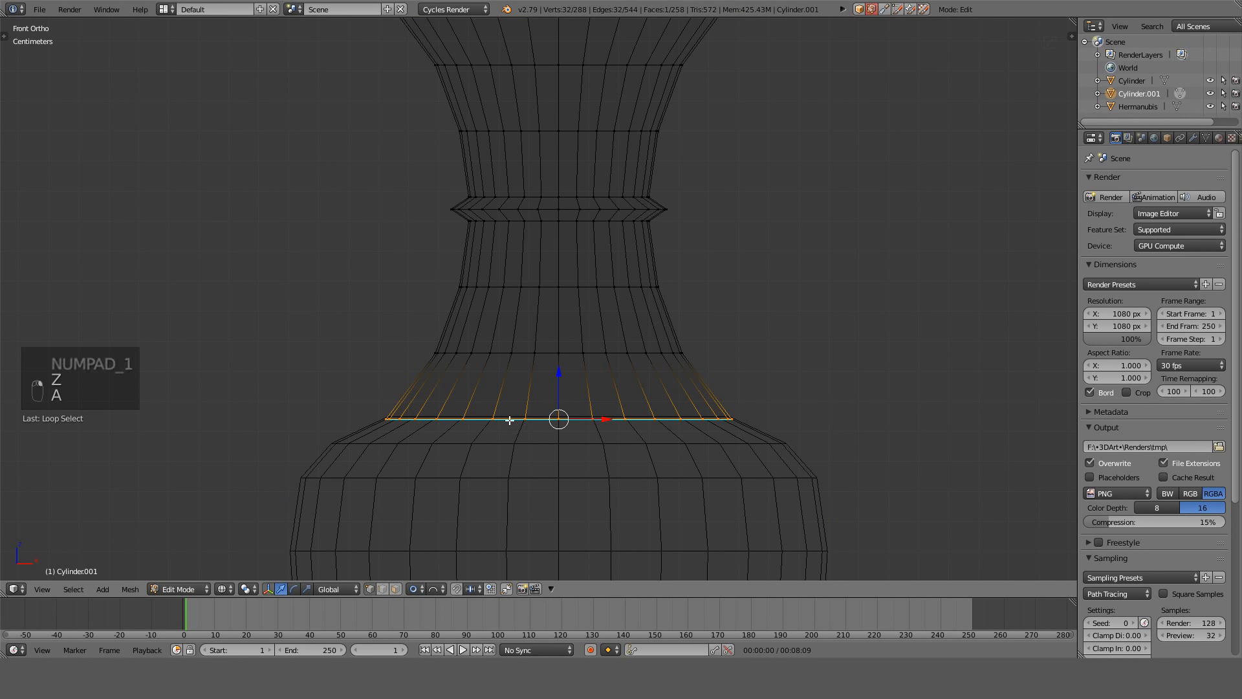
{"action": "key", "text": "alt+o"}
{"action": "middle_click_drag", "start_coordinate": [507, 430], "coordinate": [366, 558]}
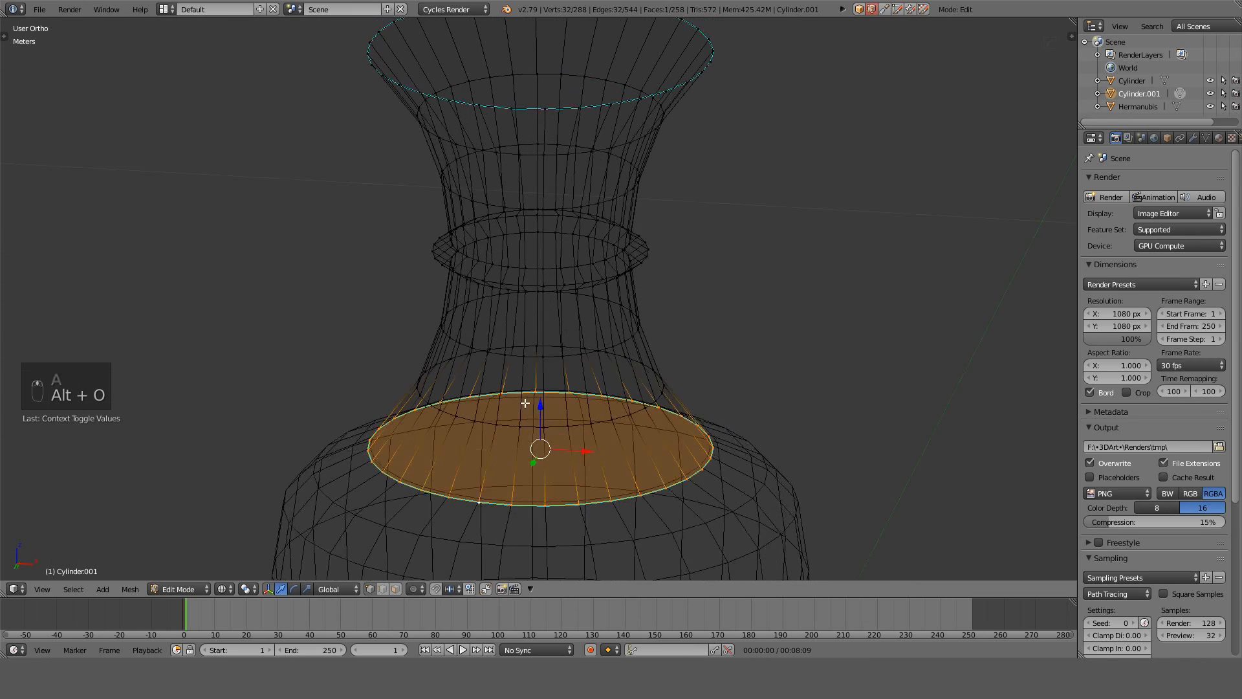
{"action": "middle_click_drag", "start_coordinate": [615, 433], "coordinate": [590, 452]}
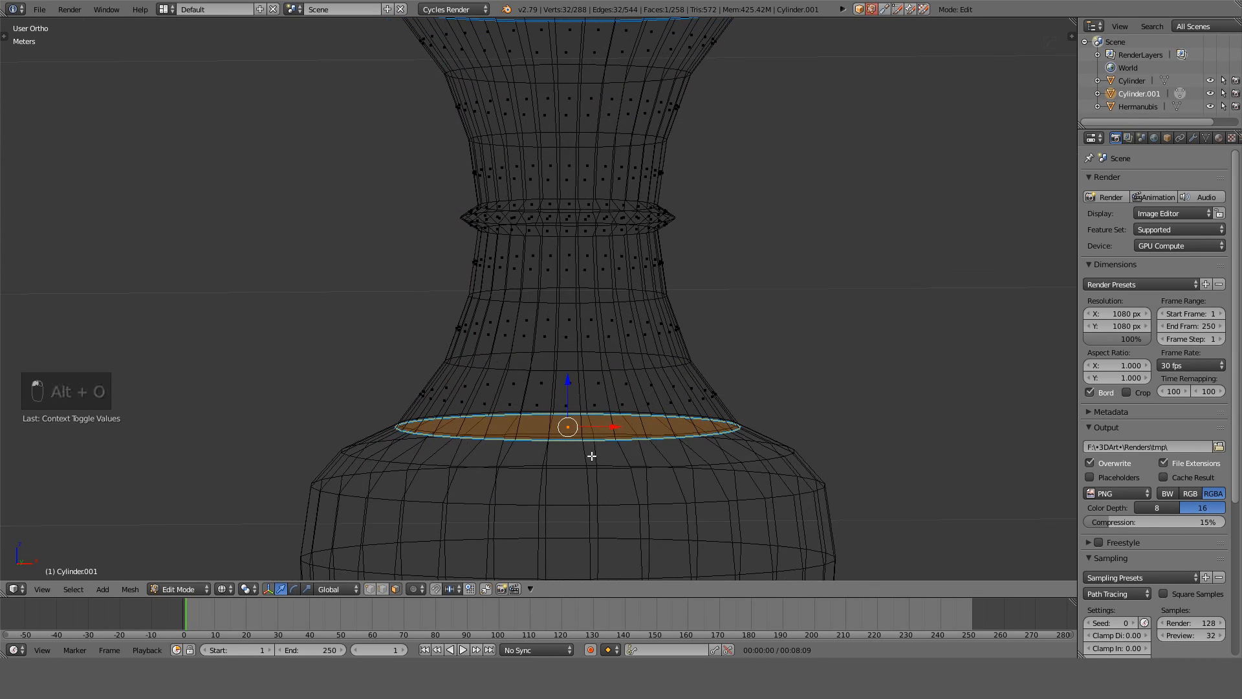
{"action": "key", "text": "Delete"}
{"action": "left_click", "coordinate": [546, 485]}
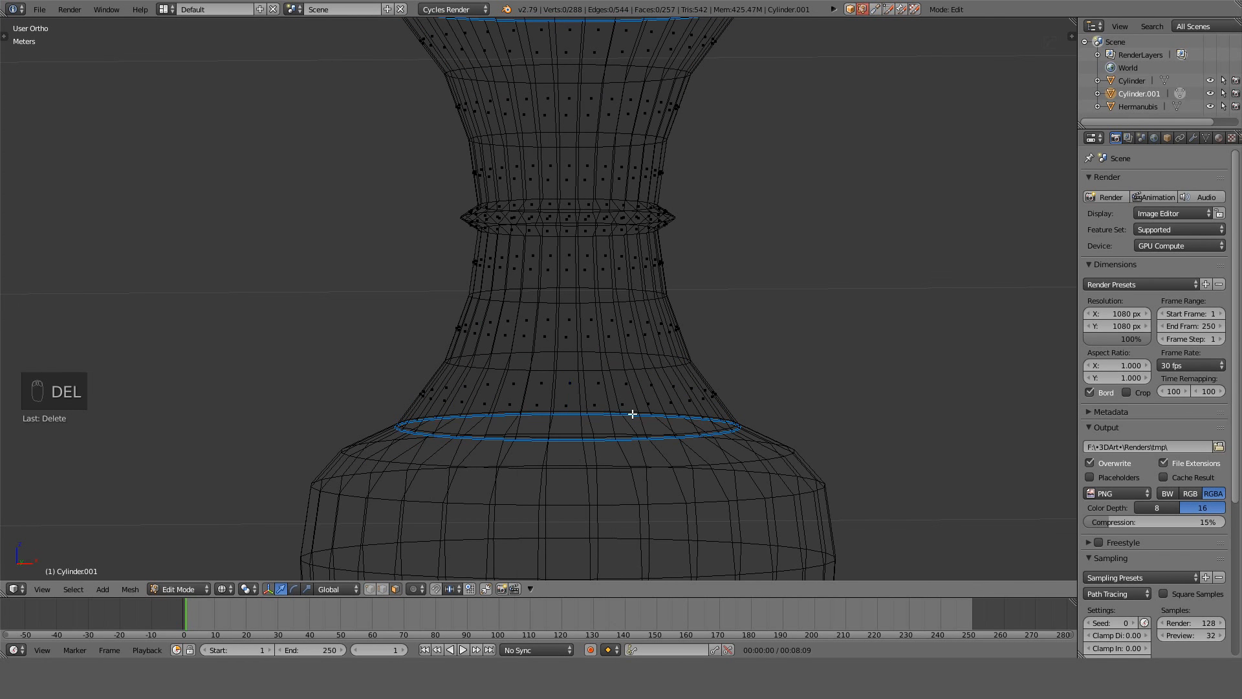
Inset the neck's top cap face with a thickness of 0.01 to form the rim.
{"action": "key", "text": "z"}
{"action": "mouse_move", "coordinate": [707, 227]}
{"action": "middle_mouse_down"}
{"action": "mouse_move", "coordinate": [650, 275]}
{"action": "mouse_move", "coordinate": [606, 263]}
{"action": "middle_mouse_up"}
{"action": "right_click", "coordinate": [594, 158]}
{"action": "key", "text": "KP_7"}
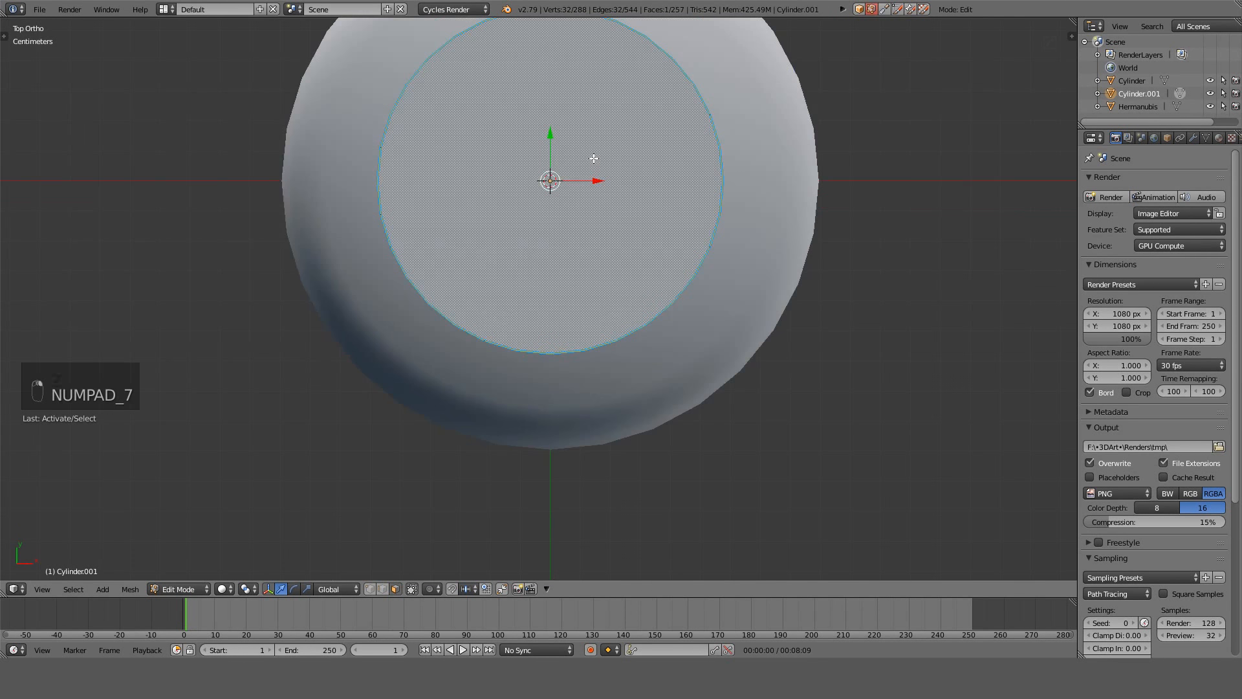
{"action": "key", "text": "i"}
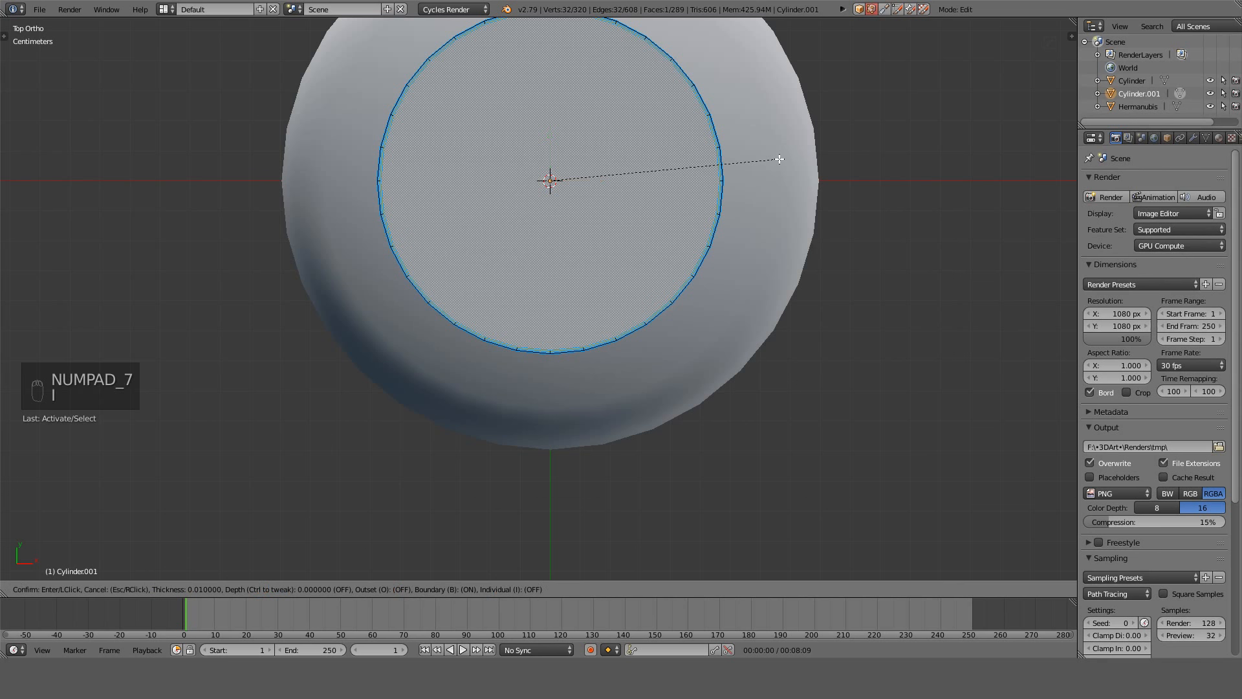
{"action": "left_click", "coordinate": [779, 159]}
Extrude the inset face down through the neck to its base level and scale it inward.
{"action": "key", "text": "KP_1"}
{"action": "key", "text": "z"}
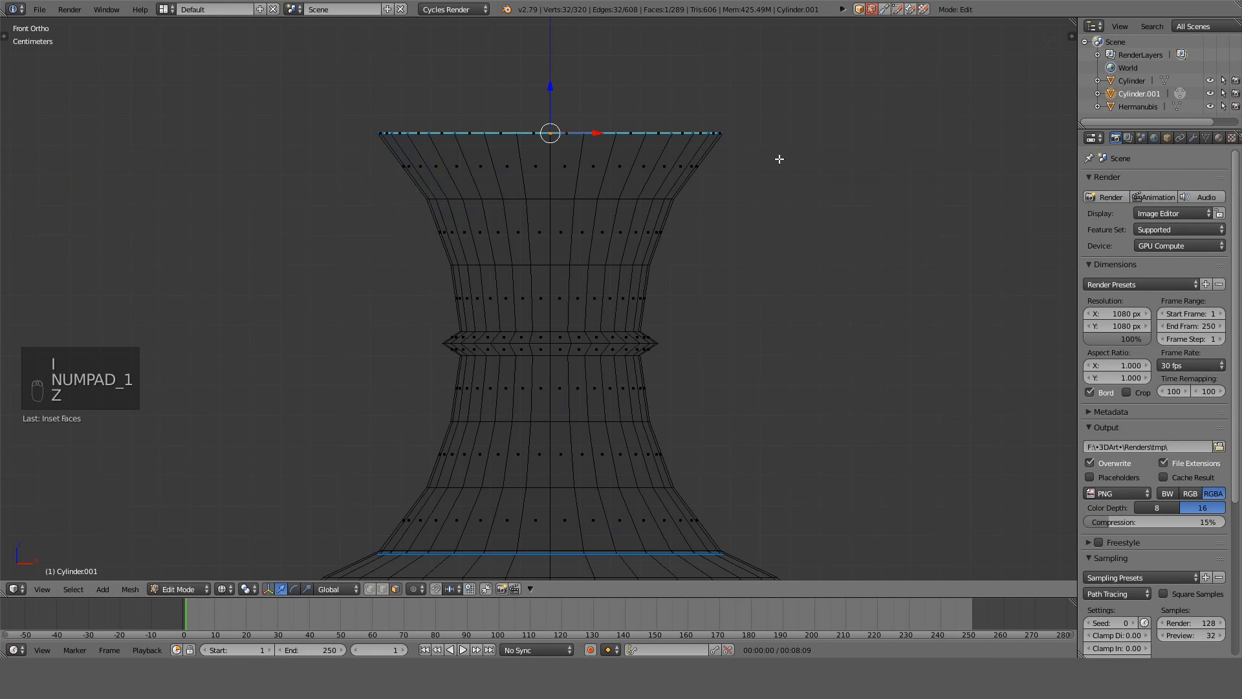
{"action": "middle_click_drag", "start_coordinate": [731, 258], "coordinate": [735, 155], "text": "shift"}
{"action": "key", "text": "e"}
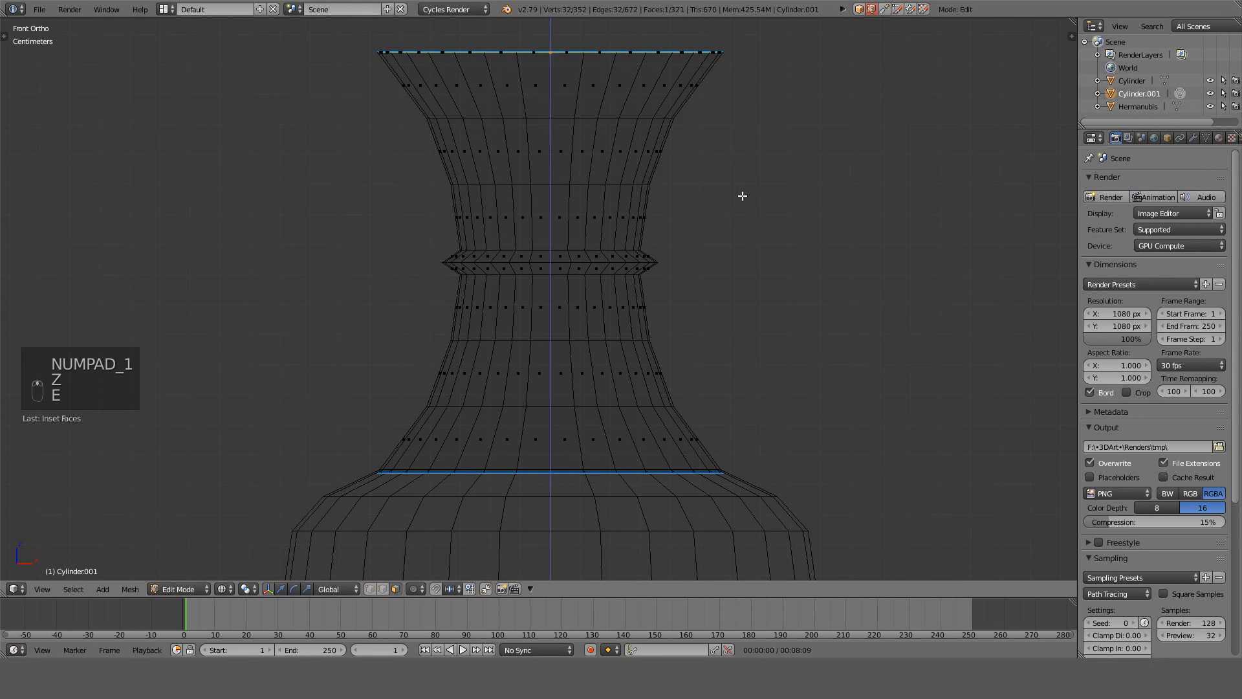
{"action": "left_click", "coordinate": [710, 552]}
{"action": "key", "text": "s"}
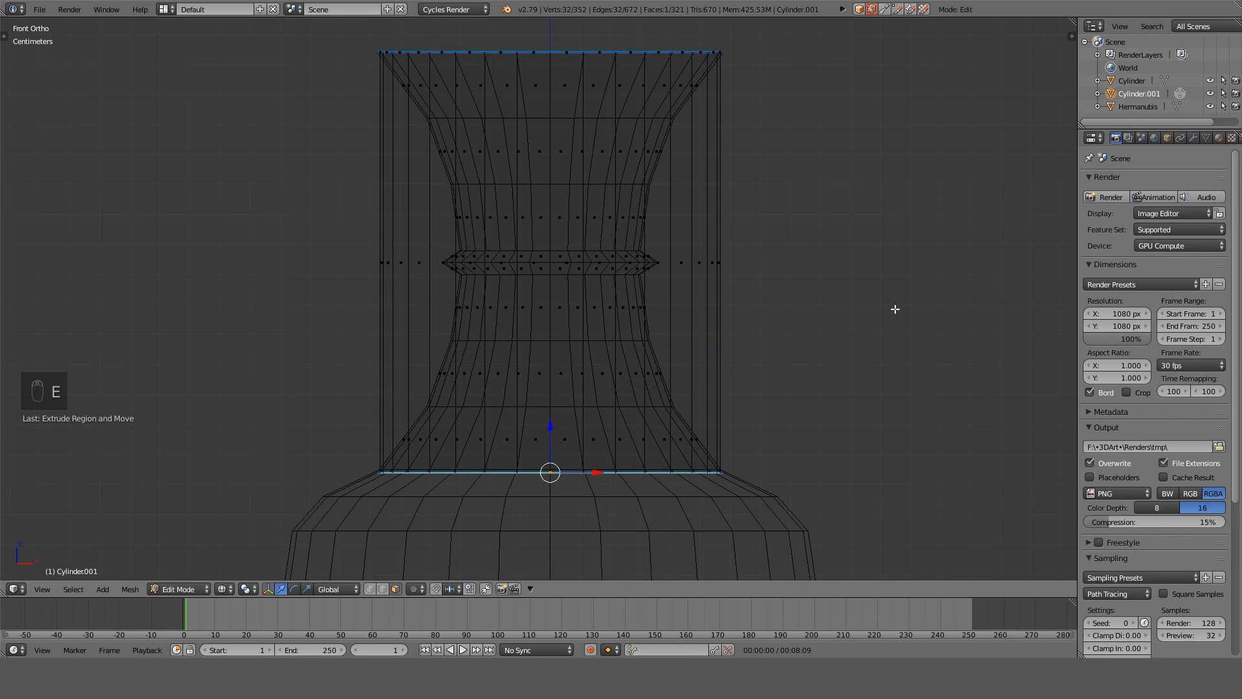
{"action": "left_click", "coordinate": [569, 352]}
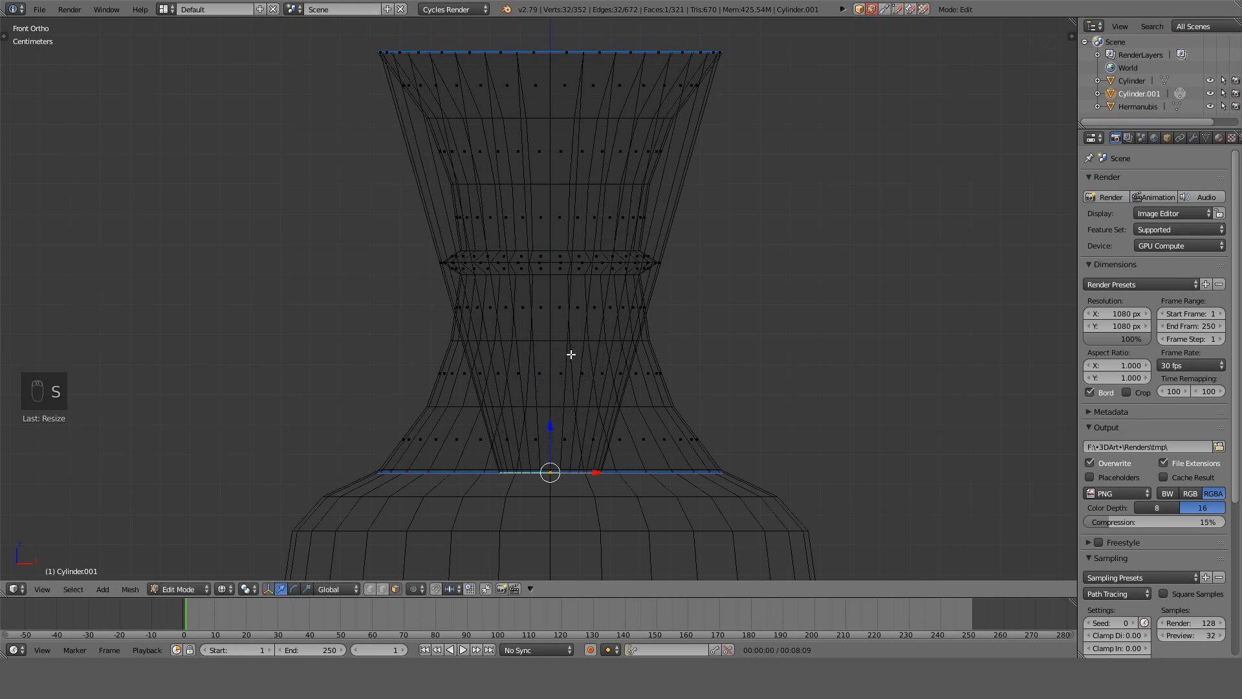
Raise the extruded inner face along local Z to just above the neck's ring and inspect the funnel opening.
{"action": "key", "text": "g"}
{"action": "key", "text": "z"}
{"action": "key", "text": "z"}
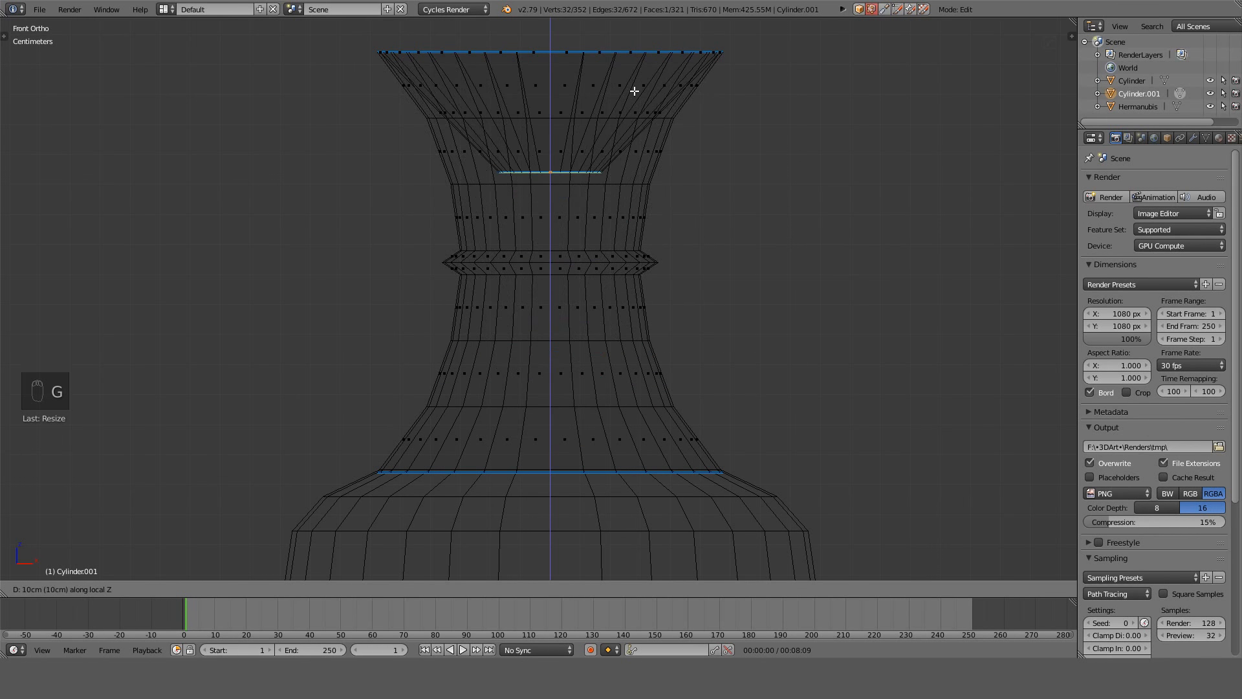
{"action": "left_click", "coordinate": [634, 114]}
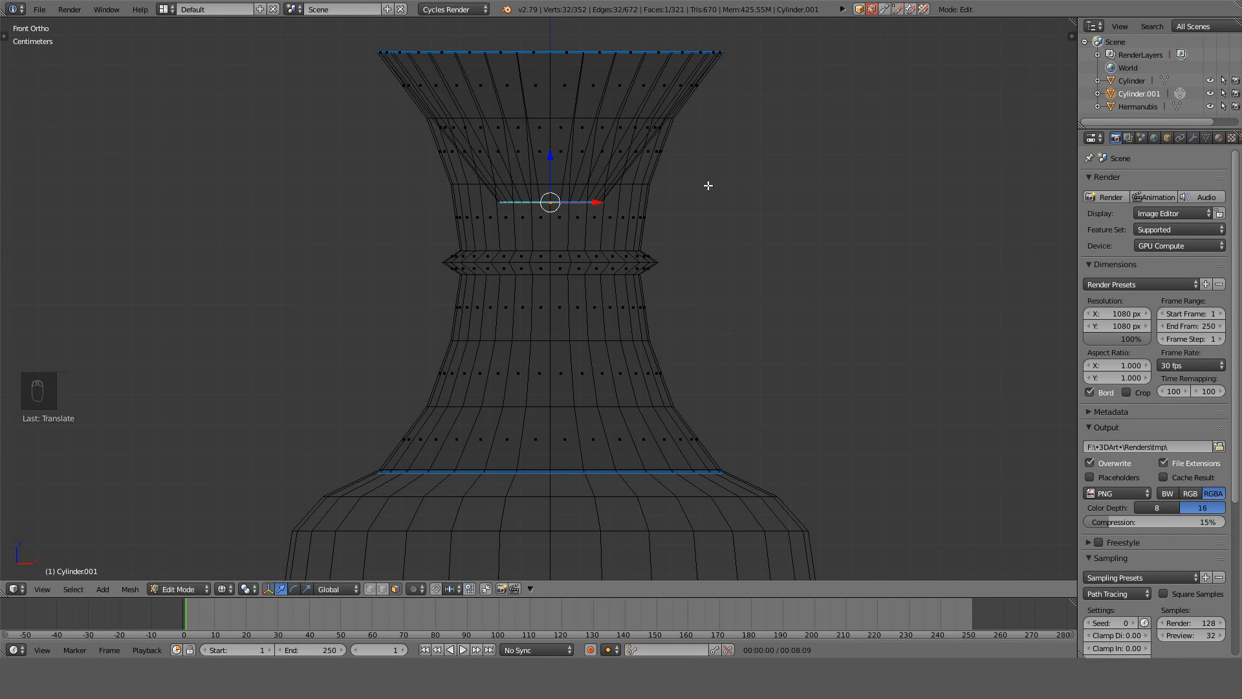
{"action": "key", "text": "z"}
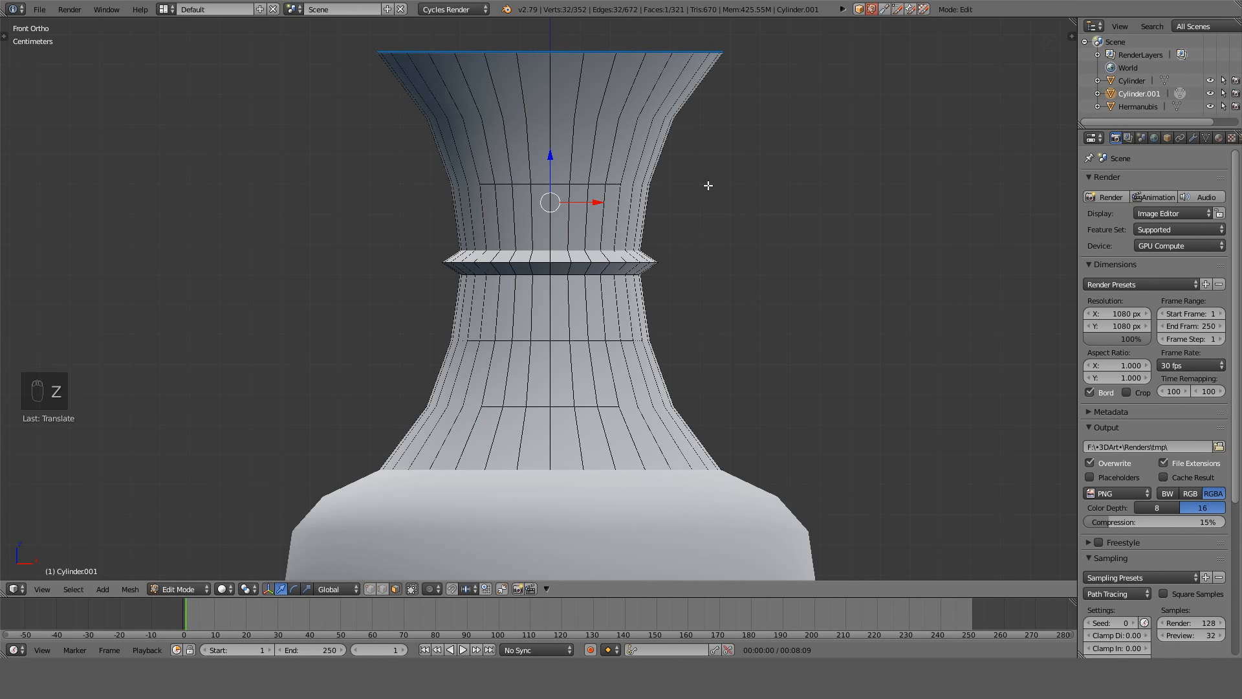
{"action": "middle_click_drag", "start_coordinate": [708, 187], "coordinate": [719, 325]}
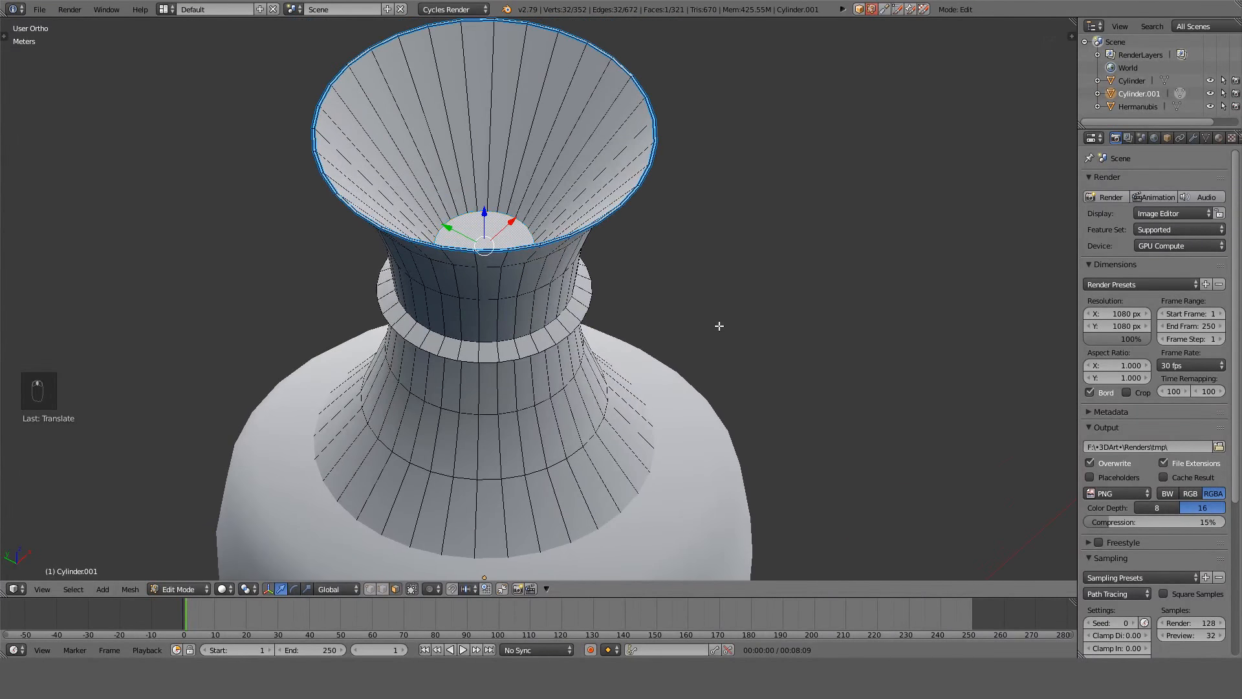
Raise the inner face another 2 cm along Z and scale it outward to follow the neck's flared wall.
{"action": "key", "text": "KP_1"}
{"action": "key", "text": "z"}
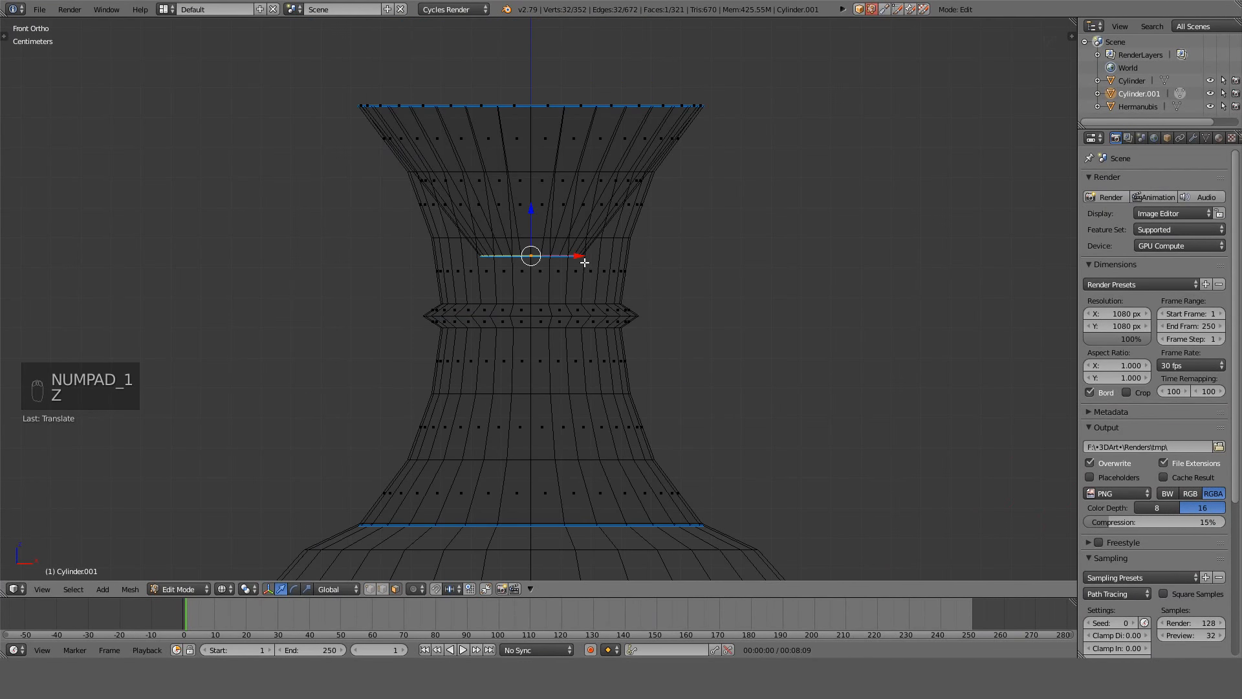
{"action": "key", "text": "g"}
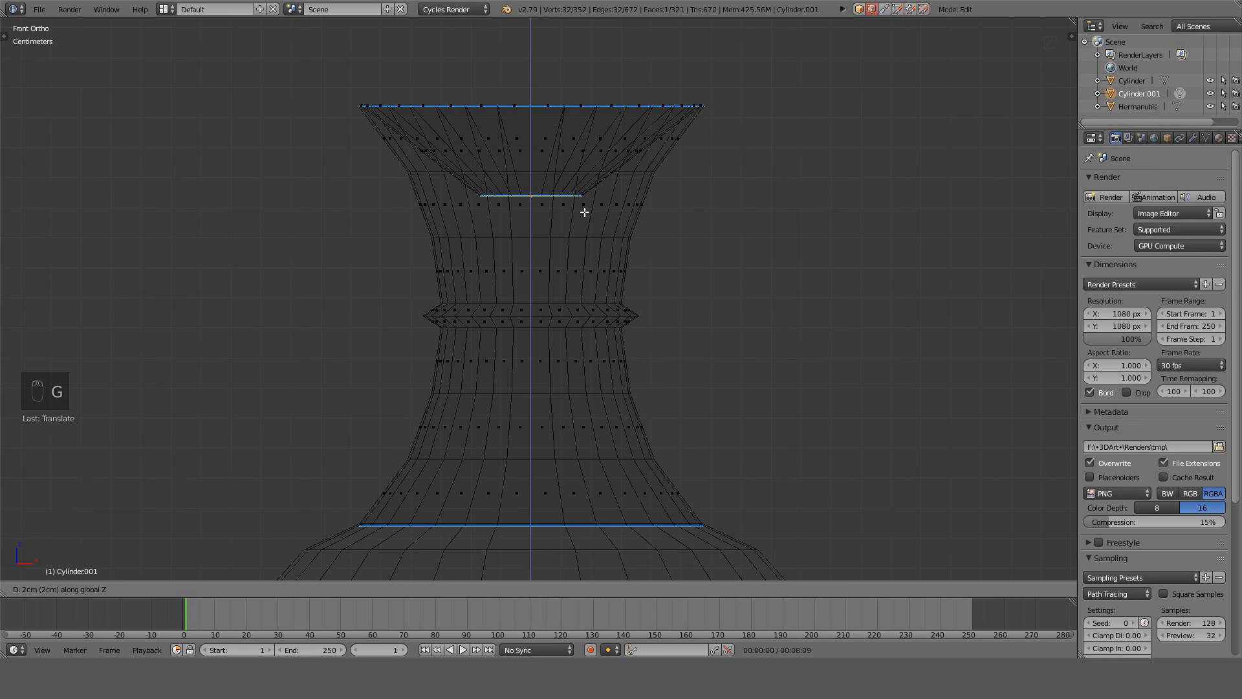
{"action": "left_click", "coordinate": [584, 212]}
{"action": "key", "text": "s"}
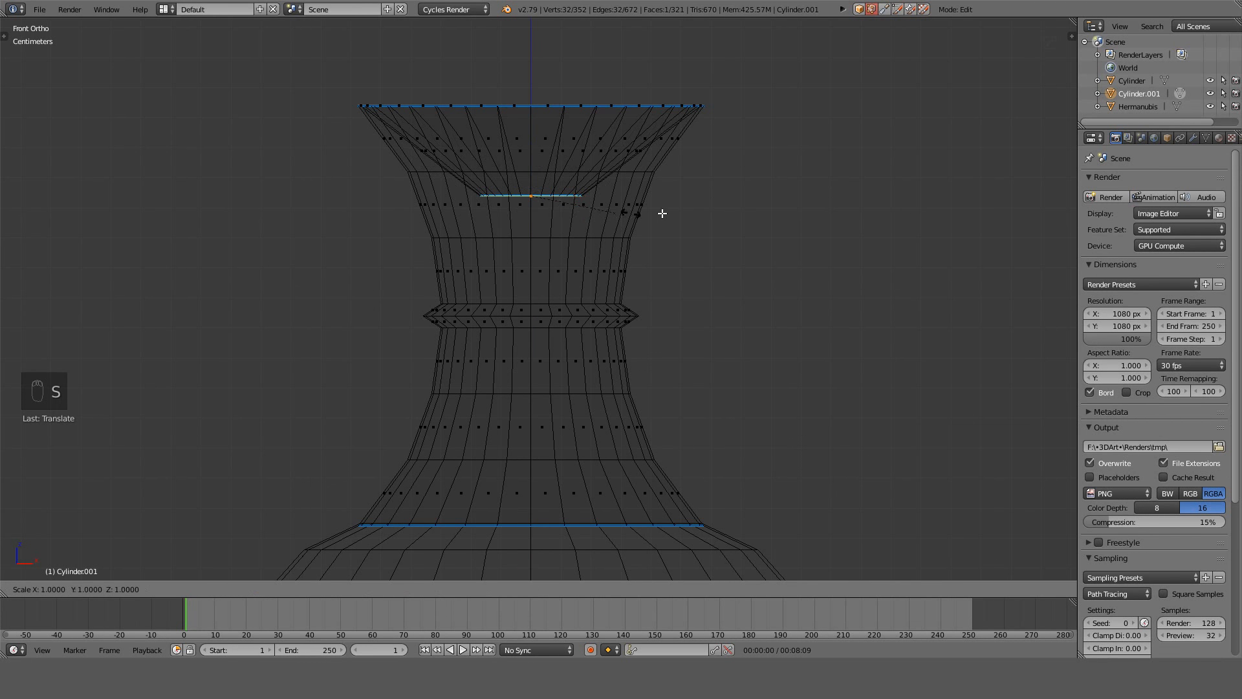
{"action": "left_click", "coordinate": [688, 216]}
Extrude the inner face down to the height of the neck's ring and scale it to fit just inside the wall.
{"action": "middle_click_drag", "start_coordinate": [641, 269], "coordinate": [658, 230], "text": "shift"}
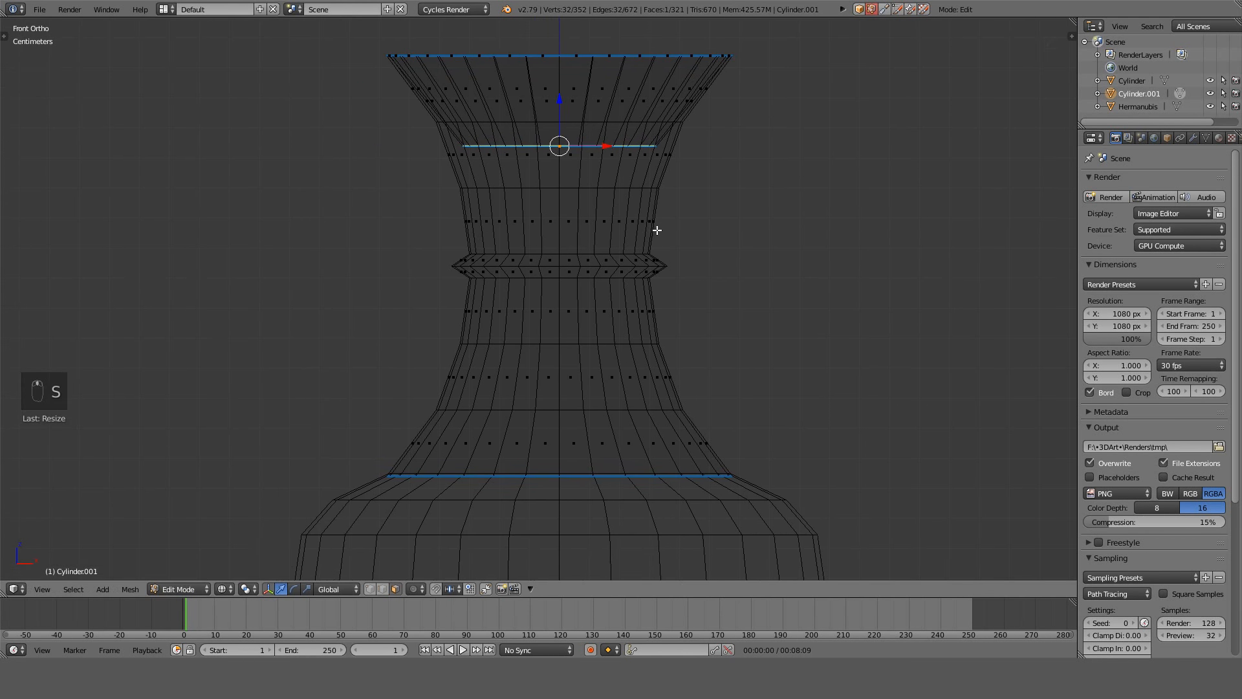
{"action": "key", "text": "e"}
{"action": "left_click", "coordinate": [685, 365]}
{"action": "key", "text": "s"}
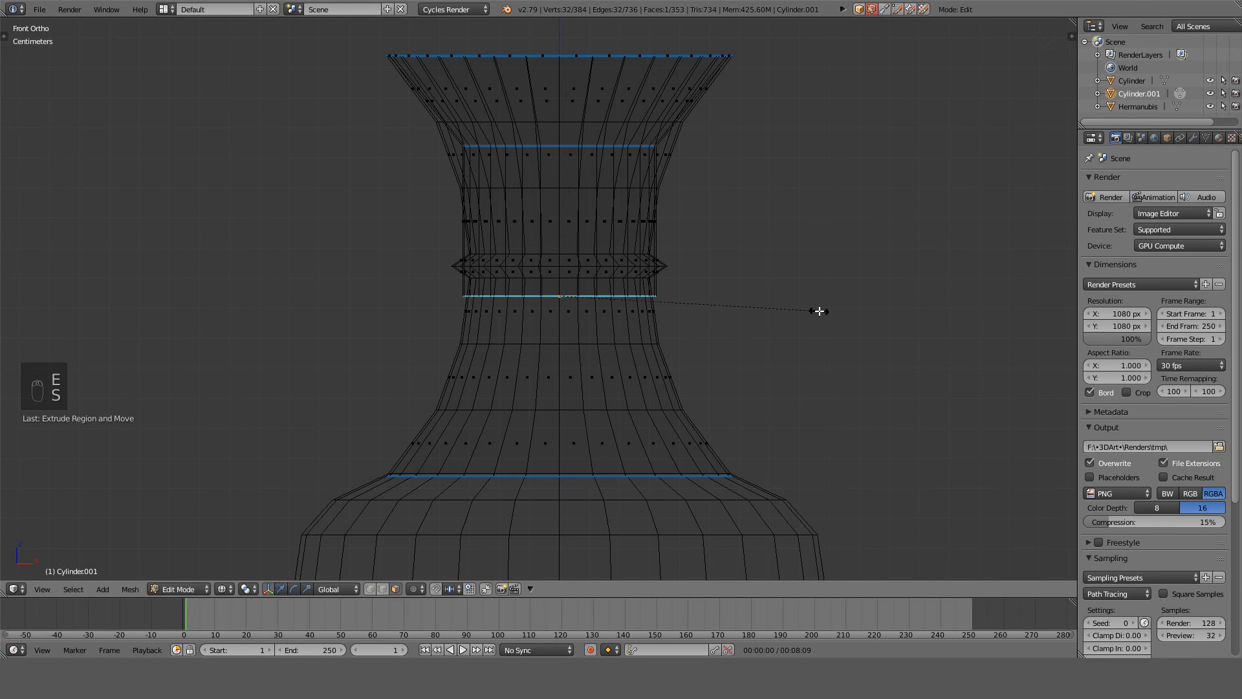
{"action": "left_click", "coordinate": [759, 319]}
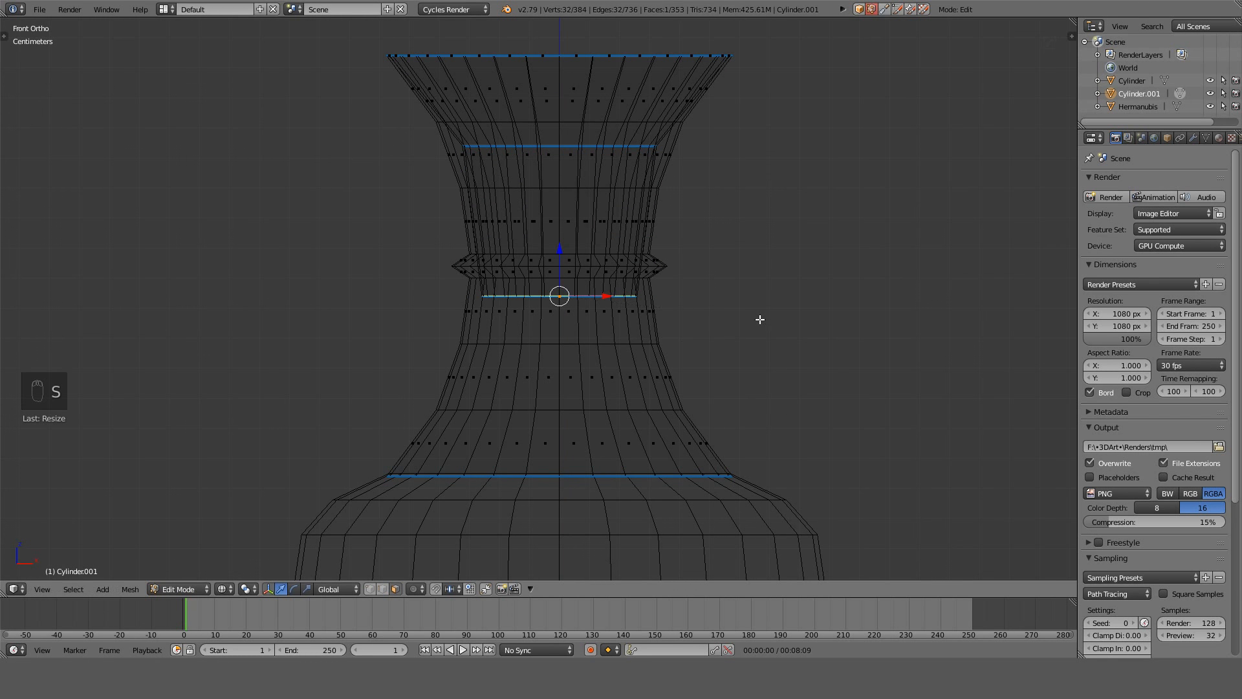
{"action": "key", "text": "g"}
{"action": "key", "text": "z"}
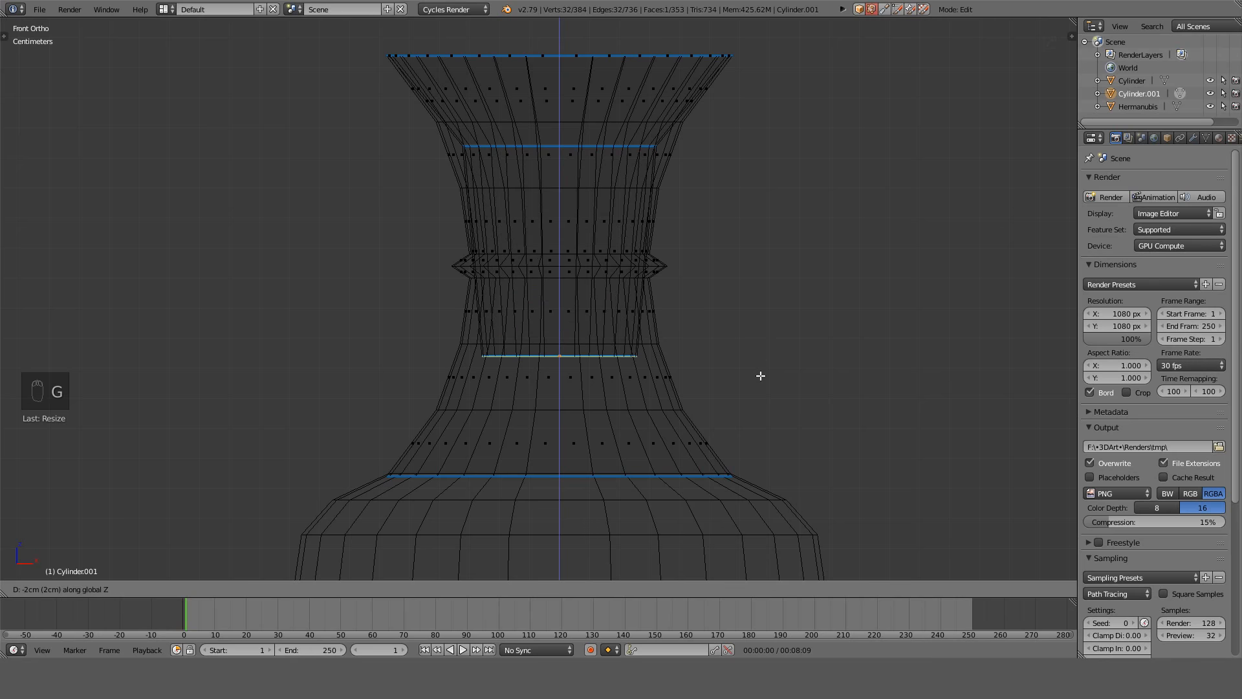
{"action": "left_click", "coordinate": [770, 300]}
{"action": "key", "text": "s"}
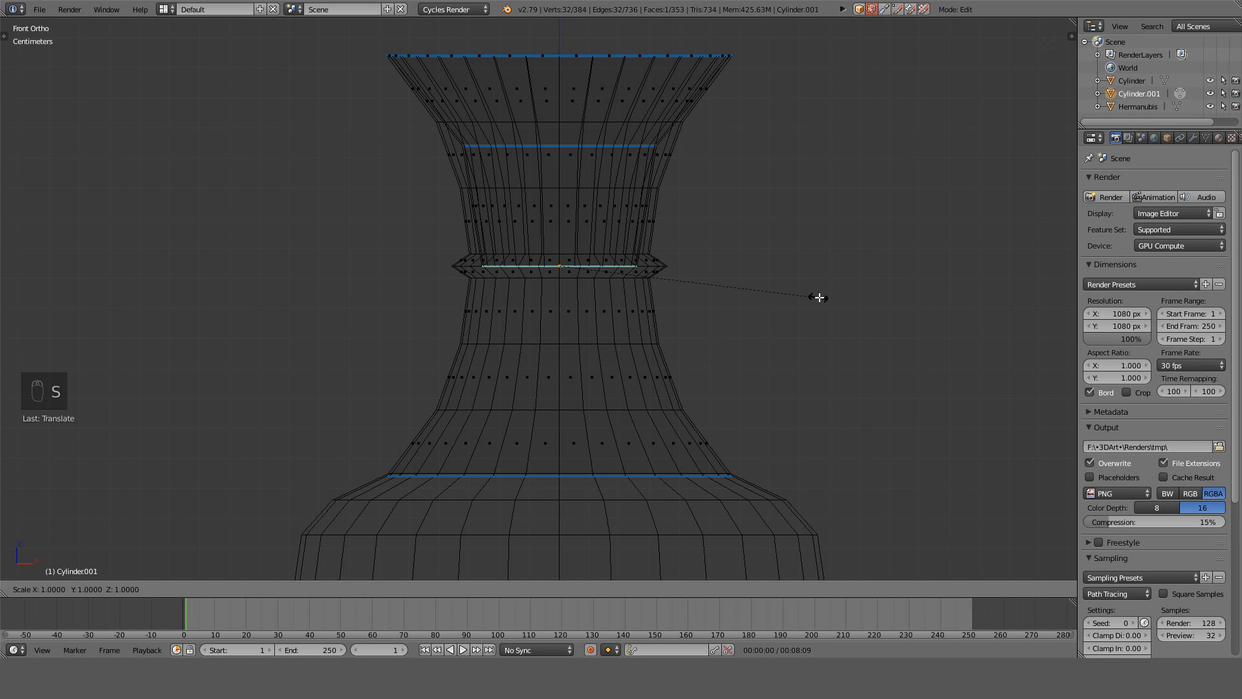
{"action": "left_click", "coordinate": [832, 297]}
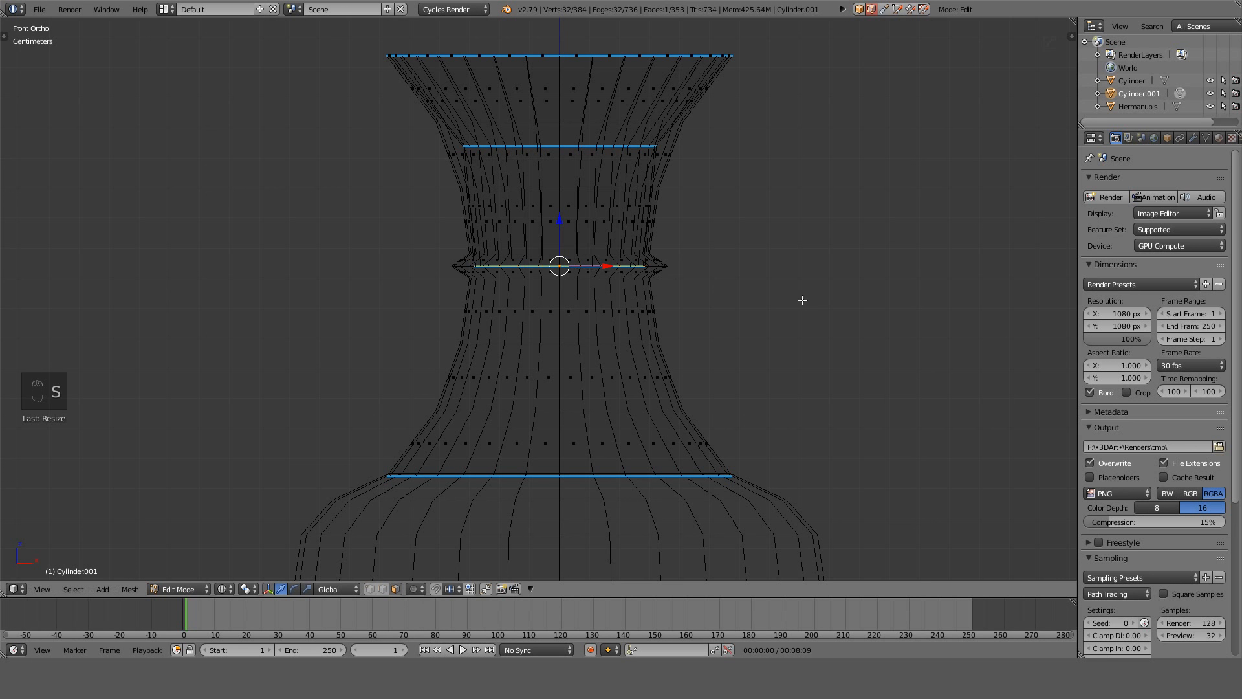
Extrude the inner face down toward the neck's flared base and scale it outward by about 1.2.
{"action": "middle_click_drag", "start_coordinate": [804, 297], "coordinate": [781, 218], "text": "shift"}
{"action": "key", "text": "e"}
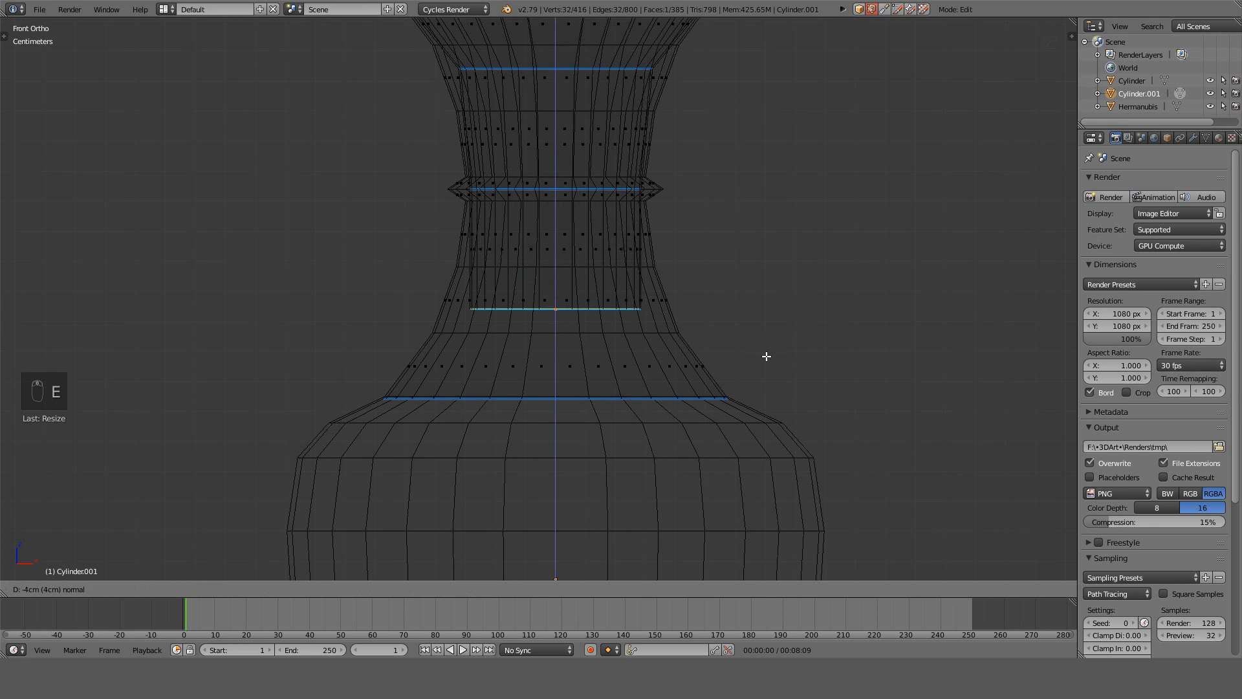
{"action": "left_click", "coordinate": [767, 367]}
{"action": "key", "text": "s"}
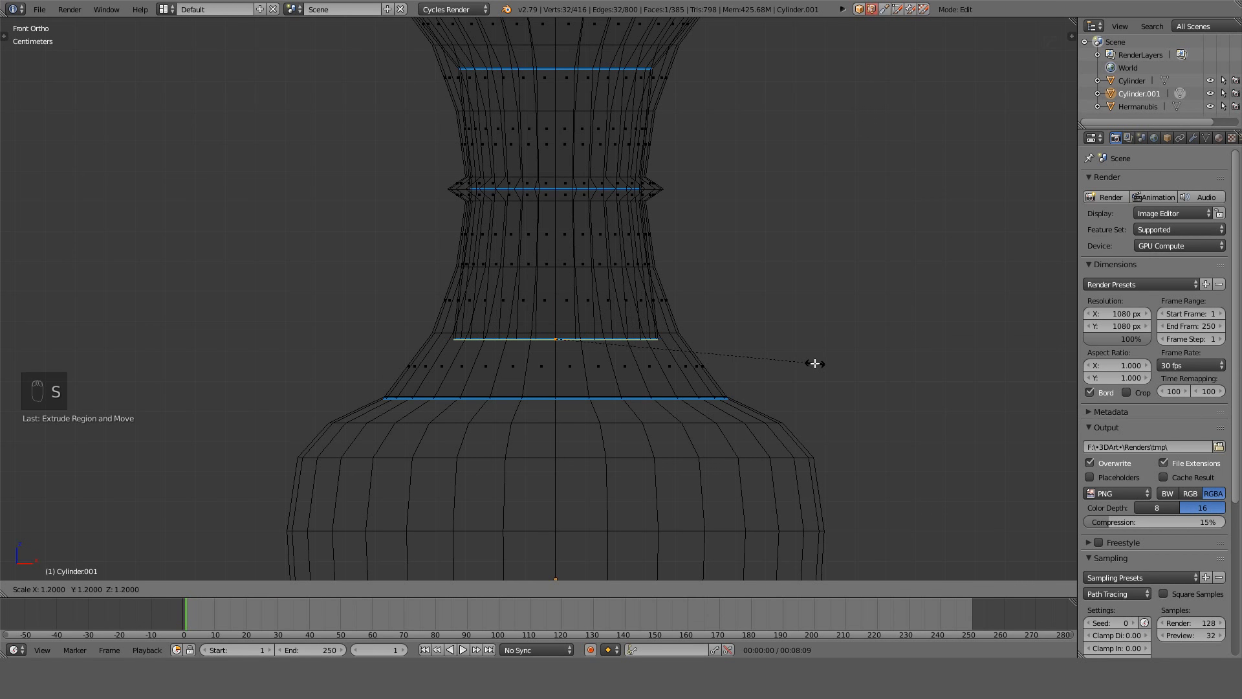
{"action": "left_click", "coordinate": [808, 361]}
Extrude the inner face down into the vase body and scale it outward to nearly the body's width.
{"action": "middle_click_drag", "start_coordinate": [801, 358], "coordinate": [786, 275], "text": "shift"}
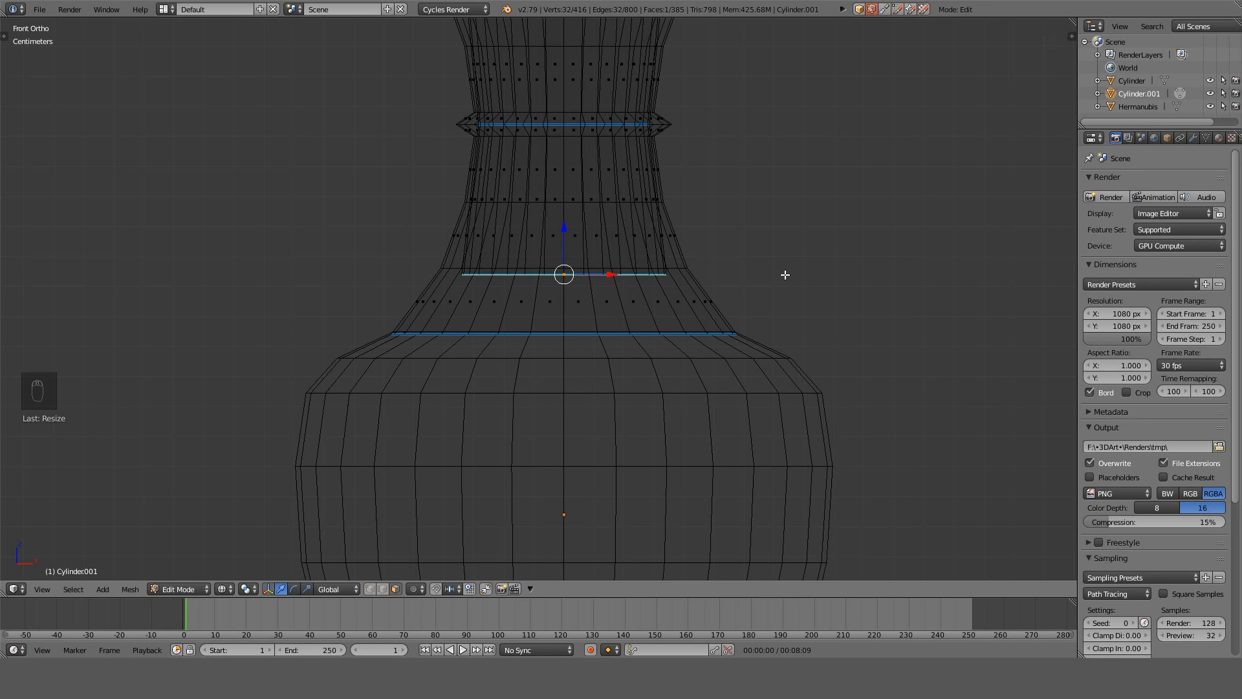
{"action": "middle_click_drag", "start_coordinate": [785, 275], "coordinate": [779, 315], "text": "shift"}
{"action": "key", "text": "e"}
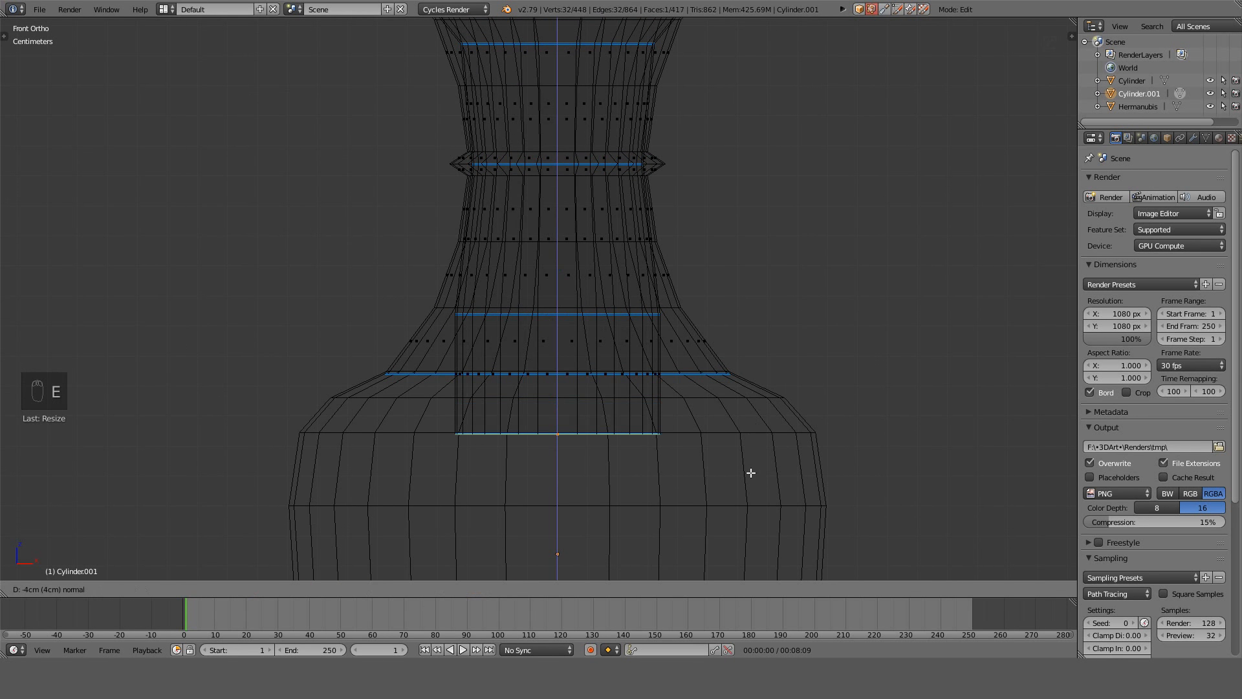
{"action": "left_click", "coordinate": [749, 474]}
{"action": "scroll", "coordinate": [769, 259], "scroll_direction": "down", "scroll_amount": 5}
{"action": "key", "text": "s"}
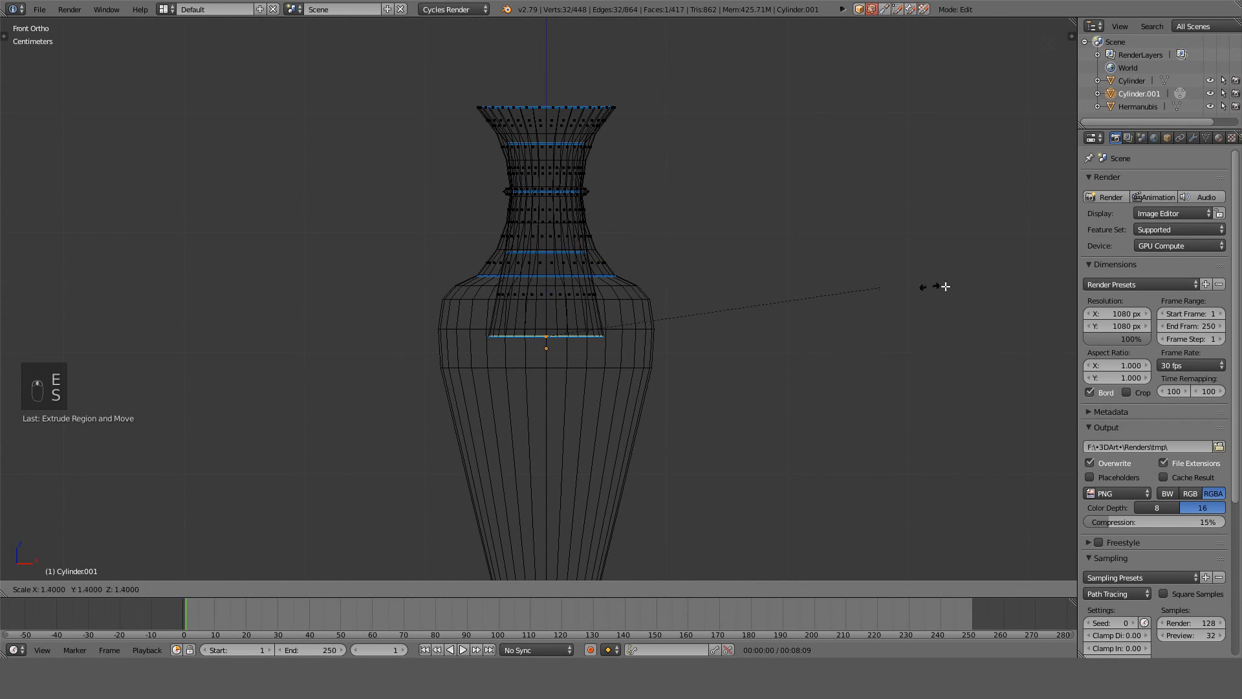
{"action": "left_click", "coordinate": [85, 286]}
Raise the widened inner face along Z so it sits within the vase body's shoulder.
{"action": "key", "text": "g"}
{"action": "key", "text": "z"}
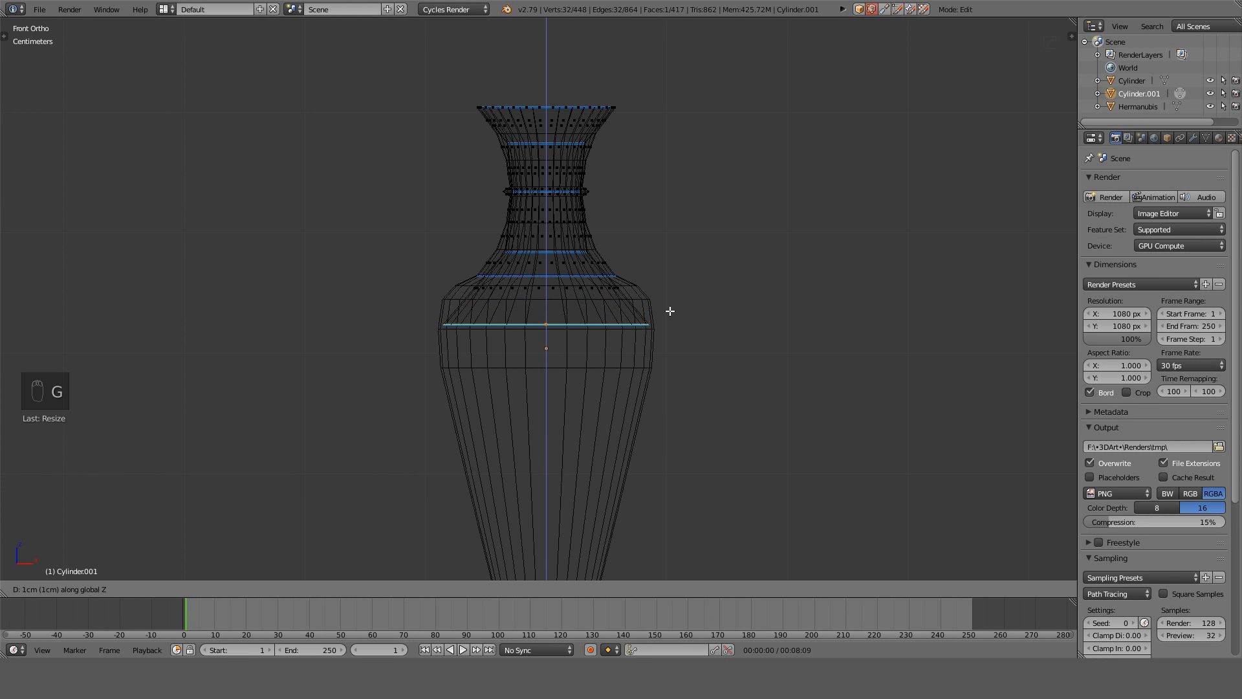
{"action": "left_click", "coordinate": [668, 297]}
{"action": "key", "text": "z"}
{"action": "middle_click_drag", "start_coordinate": [668, 298], "coordinate": [653, 388]}
Return to Object Mode and apply the Hard Ops (S) Sharpen operation to the neck object.
{"action": "key", "text": "Tab"}
{"action": "middle_click_drag", "start_coordinate": [658, 313], "coordinate": [611, 282]}
{"action": "key", "text": "q"}
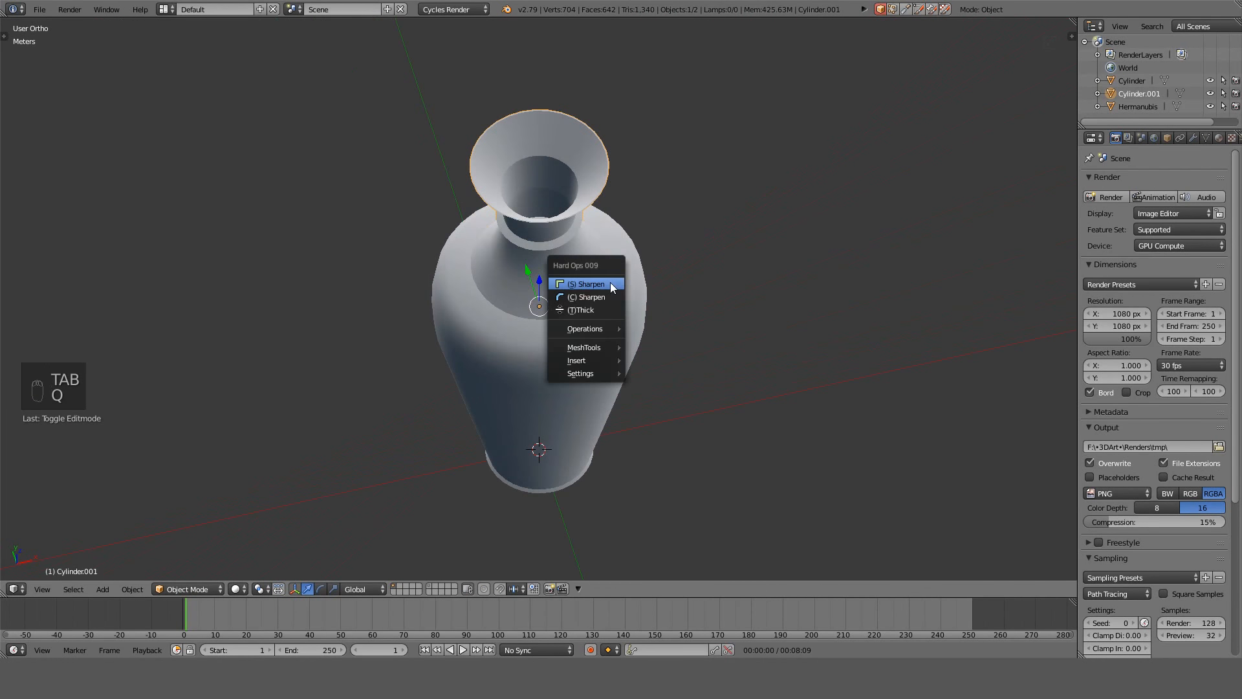
{"action": "left_click", "coordinate": [610, 282]}
Examine the neck's silhouette and flared opening from the front and above, in solid and wireframe display.
{"action": "key", "text": "KP_1"}
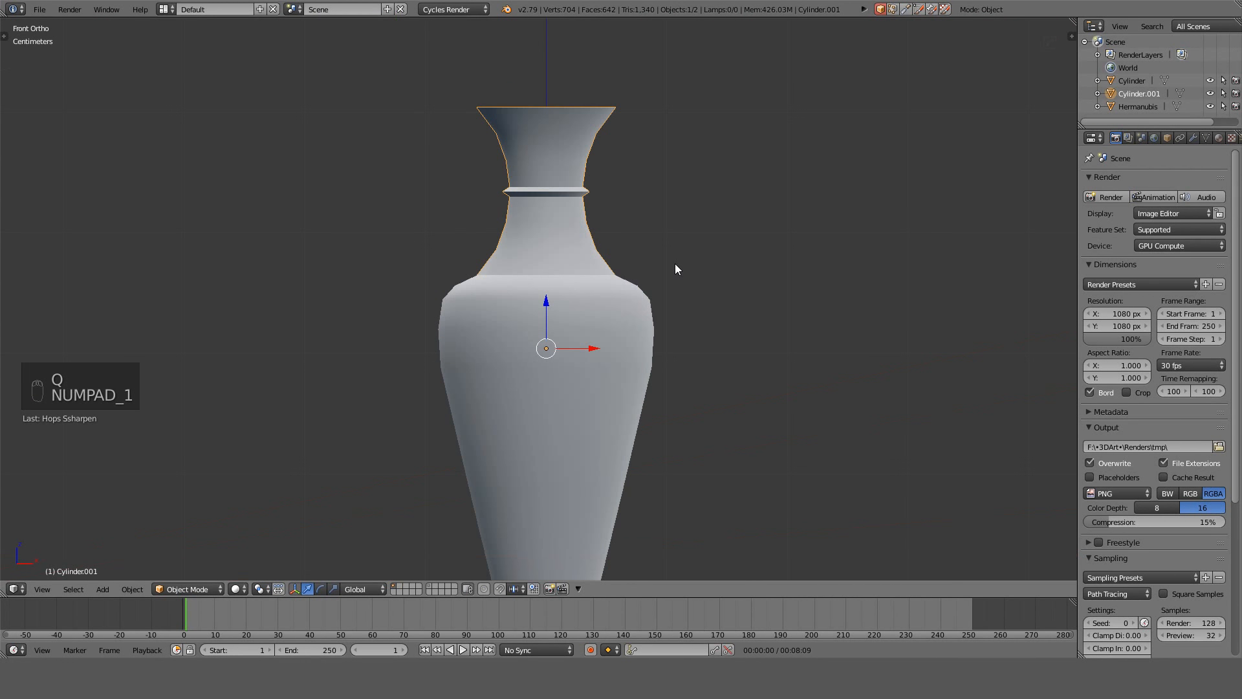
{"action": "scroll", "coordinate": [674, 263], "scroll_direction": "up", "scroll_amount": 3}
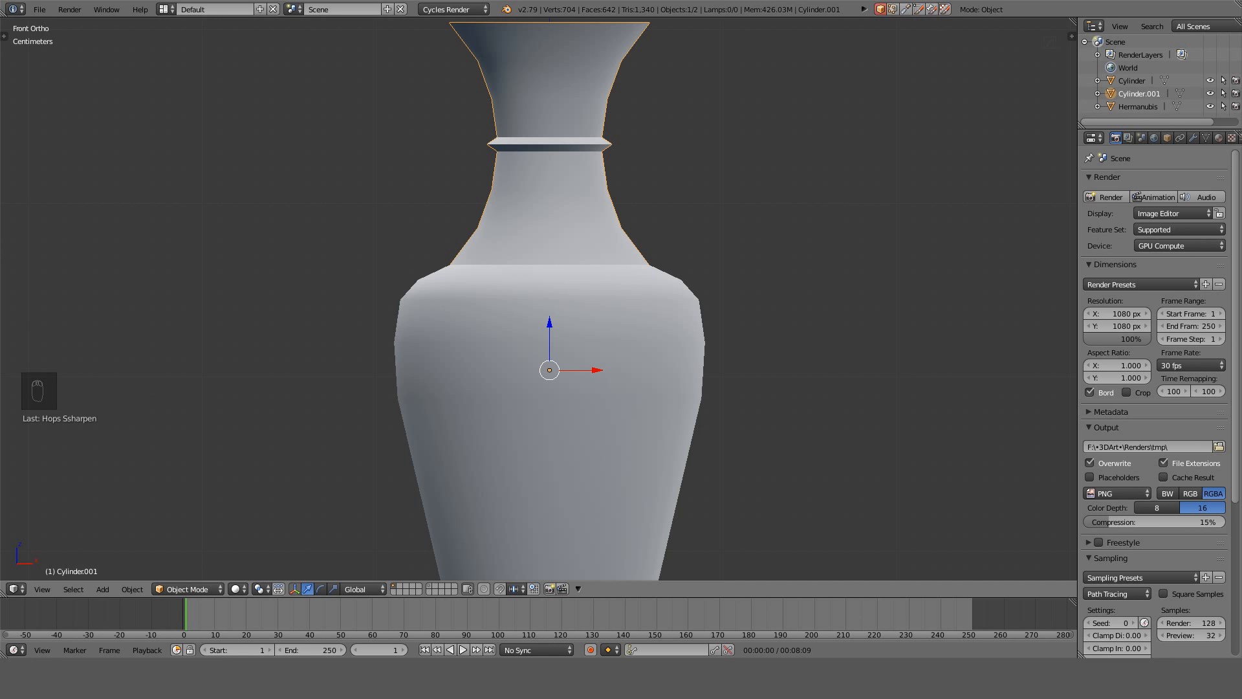
{"action": "middle_click_drag", "start_coordinate": [653, 311], "coordinate": [351, 363]}
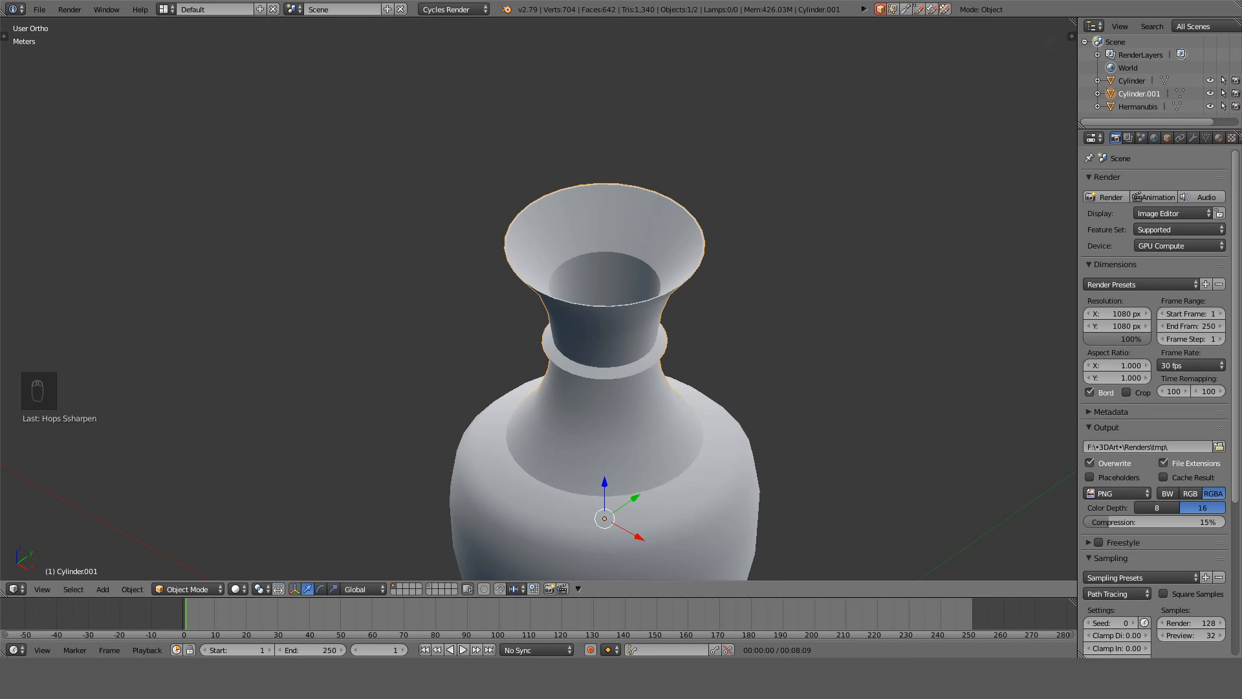
{"action": "middle_click_drag", "start_coordinate": [868, 292], "coordinate": [710, 220]}
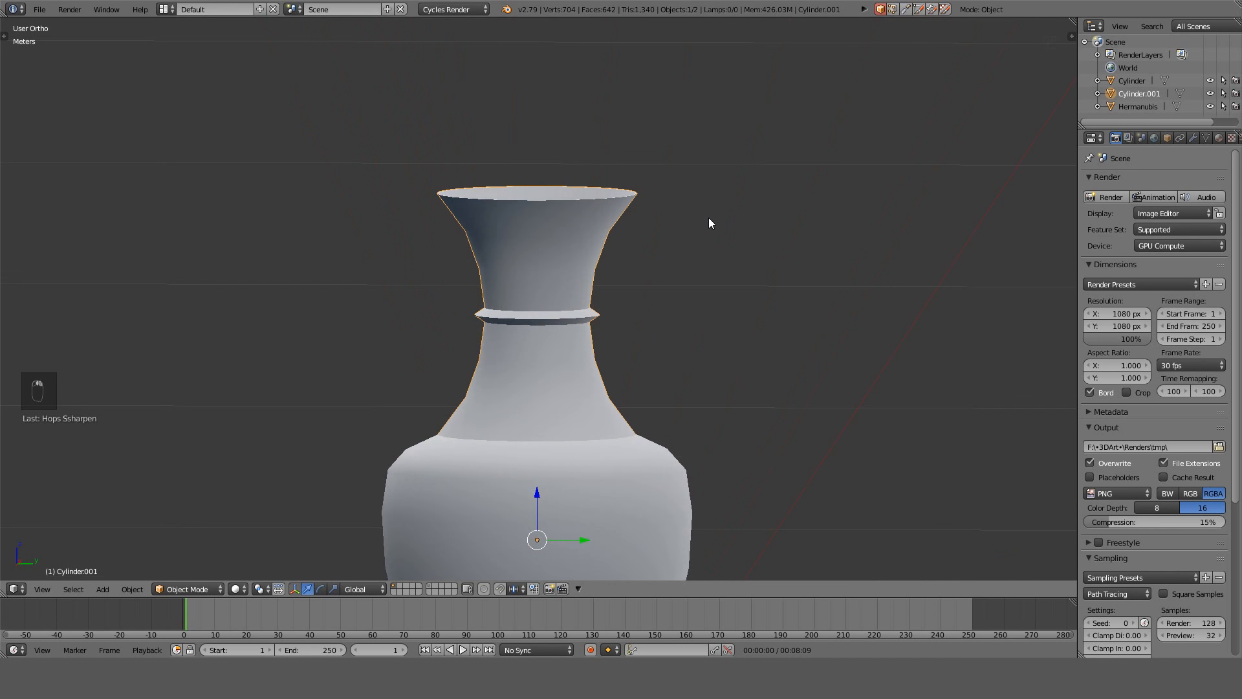
{"action": "key", "text": "KP_1"}
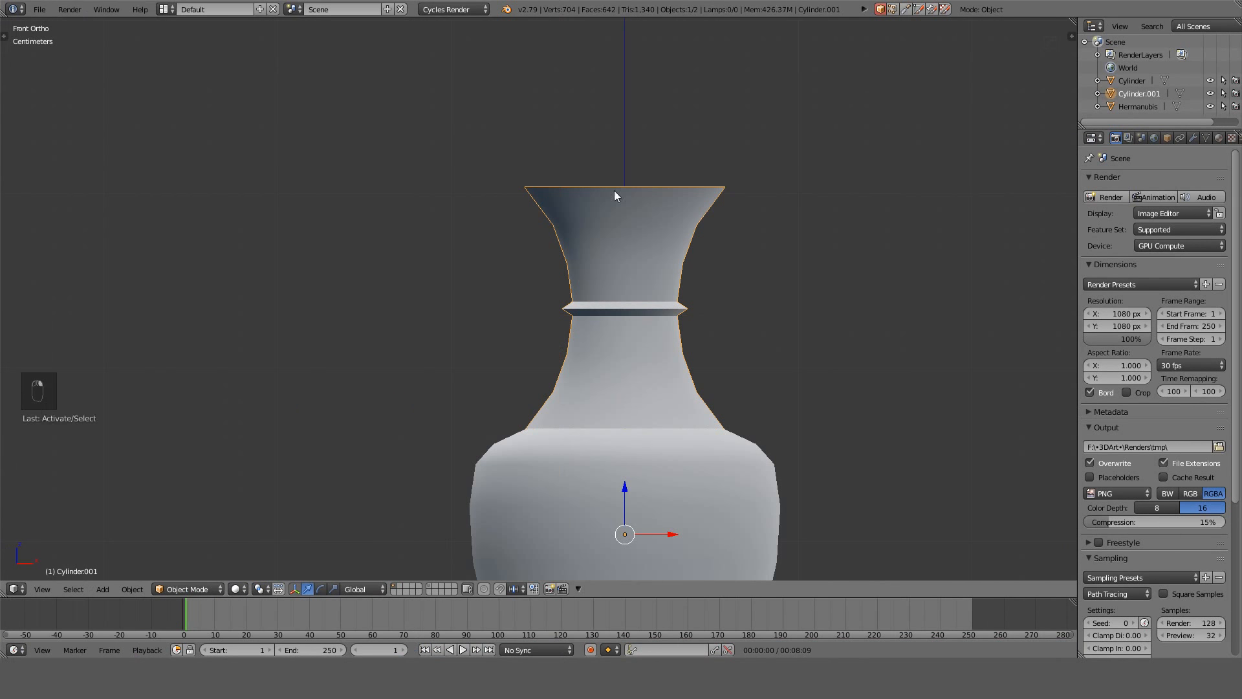
{"action": "key", "text": "KP_1"}
{"action": "key", "text": "Tab"}
{"action": "scroll", "coordinate": [614, 191], "scroll_direction": "up", "scroll_amount": 5}
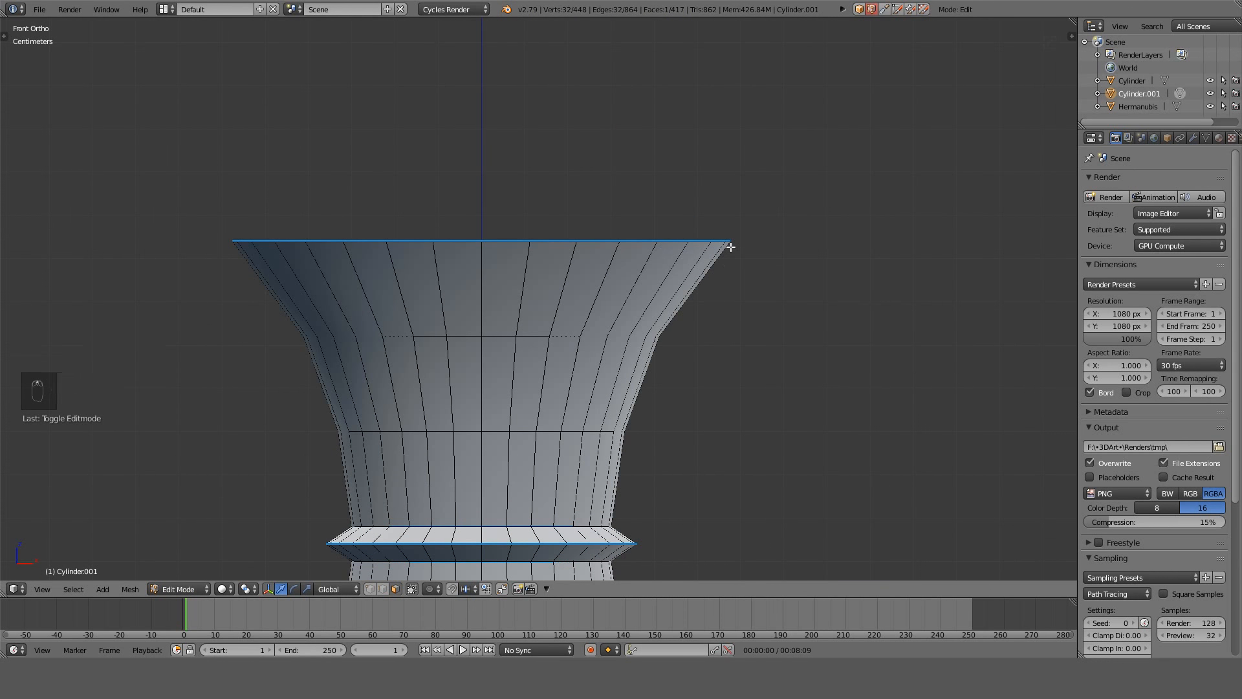
{"action": "key", "text": "z"}
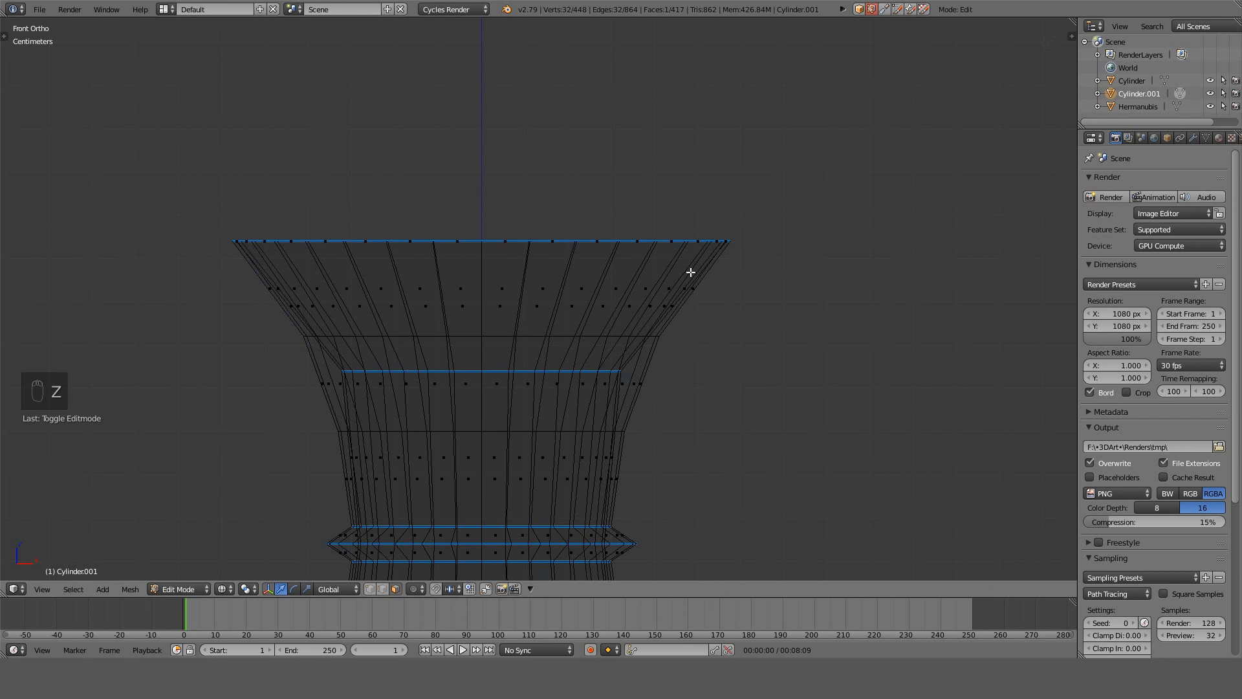
{"action": "key", "text": "z"}
{"action": "mouse_move", "coordinate": [690, 272]}
{"action": "middle_mouse_down"}
{"action": "mouse_move", "coordinate": [710, 296]}
{"action": "mouse_move", "coordinate": [644, 305]}
{"action": "mouse_move", "coordinate": [743, 435]}
{"action": "mouse_move", "coordinate": [482, 526]}
{"action": "mouse_move", "coordinate": [585, 369]}
{"action": "mouse_move", "coordinate": [672, 358]}
{"action": "mouse_move", "coordinate": [418, 539]}
{"action": "middle_mouse_up"}
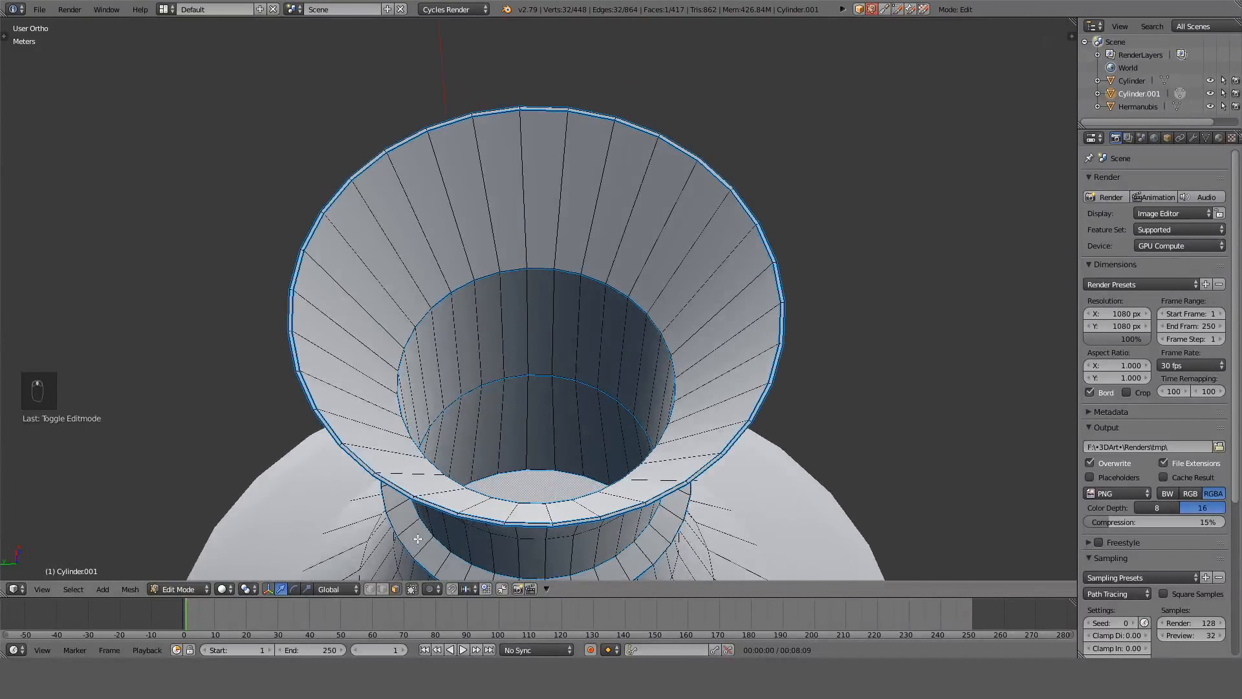
Clear the sharp marks from the three inner-wall edge loops: below the funnel, at the ring's height and near the flared base.
{"action": "left_click", "coordinate": [488, 277], "text": "alt"}
{"action": "left_click", "coordinate": [543, 377], "text": "alt+shift"}
{"action": "middle_click_drag", "start_coordinate": [548, 396], "coordinate": [564, 324]}
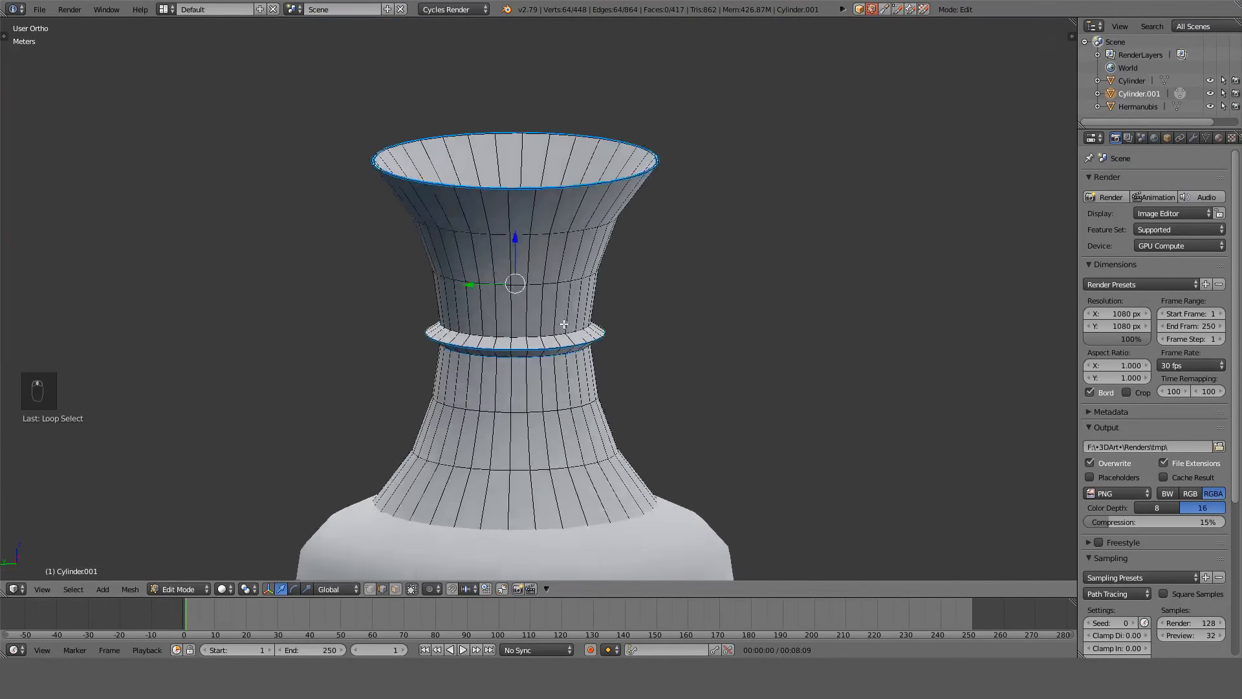
{"action": "key", "text": "z"}
{"action": "scroll", "coordinate": [593, 343], "scroll_direction": "up", "scroll_amount": 6}
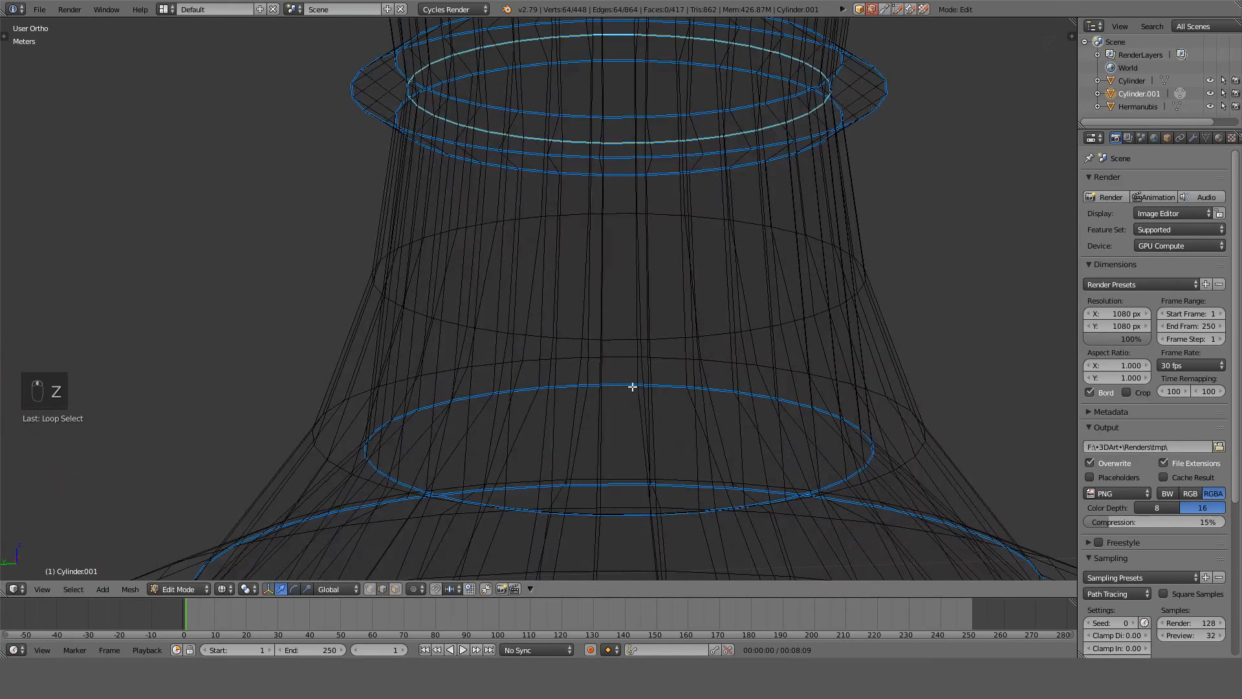
{"action": "left_click", "coordinate": [624, 385], "text": "alt+shift"}
{"action": "key", "text": "q"}
{"action": "left_click", "coordinate": [625, 386]}
{"action": "scroll", "coordinate": [646, 347], "scroll_direction": "down", "scroll_amount": 5}
{"action": "key", "text": "Tab"}
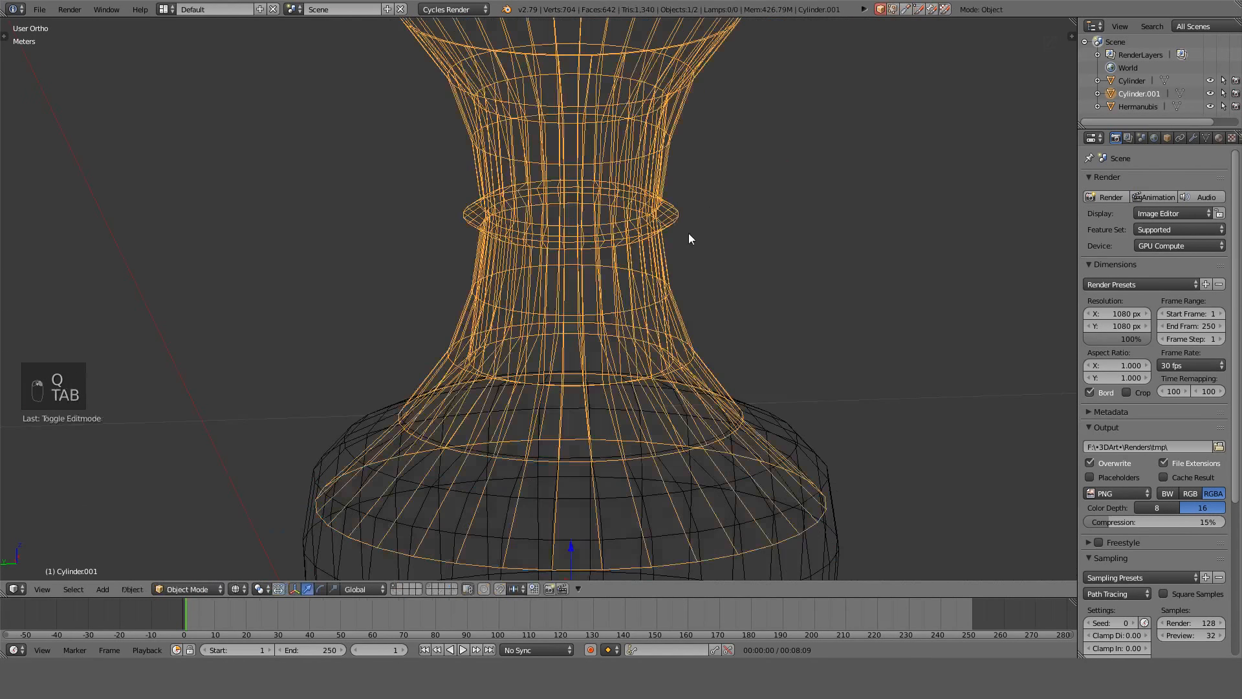
Deselect the inner loops and check the shading inside the neck from above in Object Mode.
{"action": "key", "text": "z"}
{"action": "scroll", "coordinate": [686, 236], "scroll_direction": "down", "scroll_amount": 4}
{"action": "key", "text": "Tab"}
{"action": "key", "text": "z"}
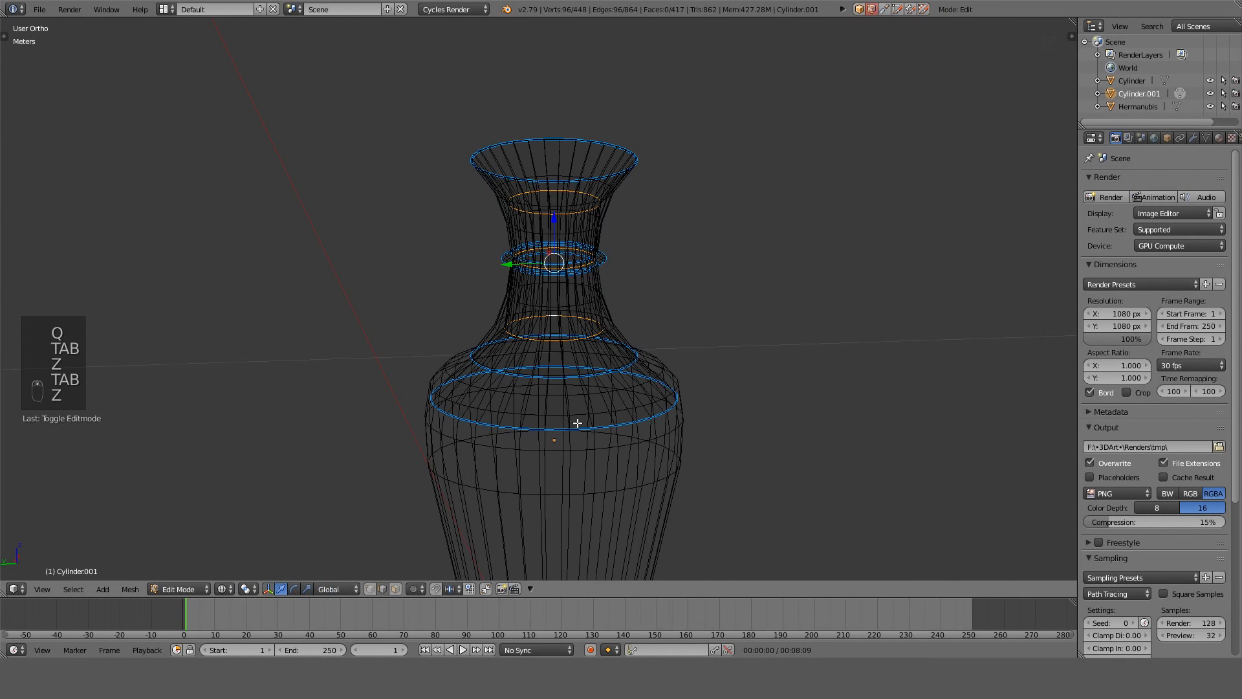
{"action": "key", "text": "a"}
{"action": "key", "text": "z"}
{"action": "key", "text": "Tab"}
{"action": "middle_click_drag", "start_coordinate": [569, 216], "coordinate": [518, 283]}
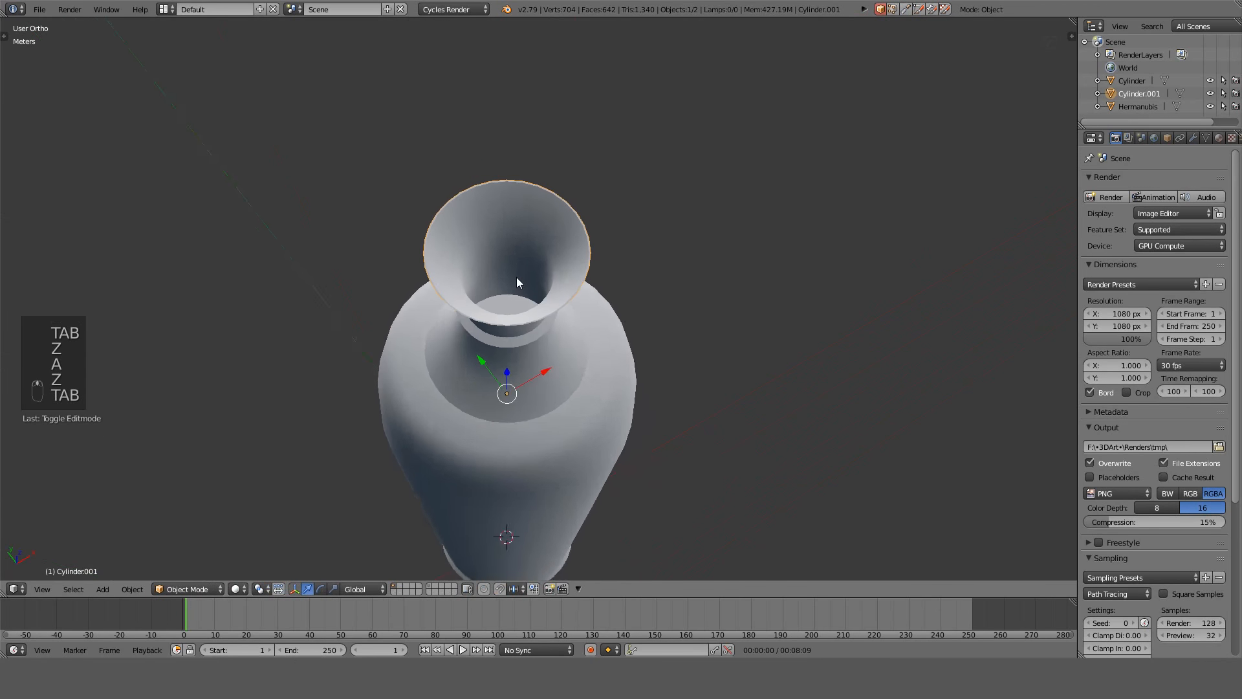
Scale the inner edge loop of the neck's top rim inward to thicken the rim.
{"action": "scroll", "coordinate": [518, 283], "scroll_direction": "up", "scroll_amount": 6}
{"action": "key", "text": "Tab"}
{"action": "right_click", "coordinate": [747, 275], "text": "alt"}
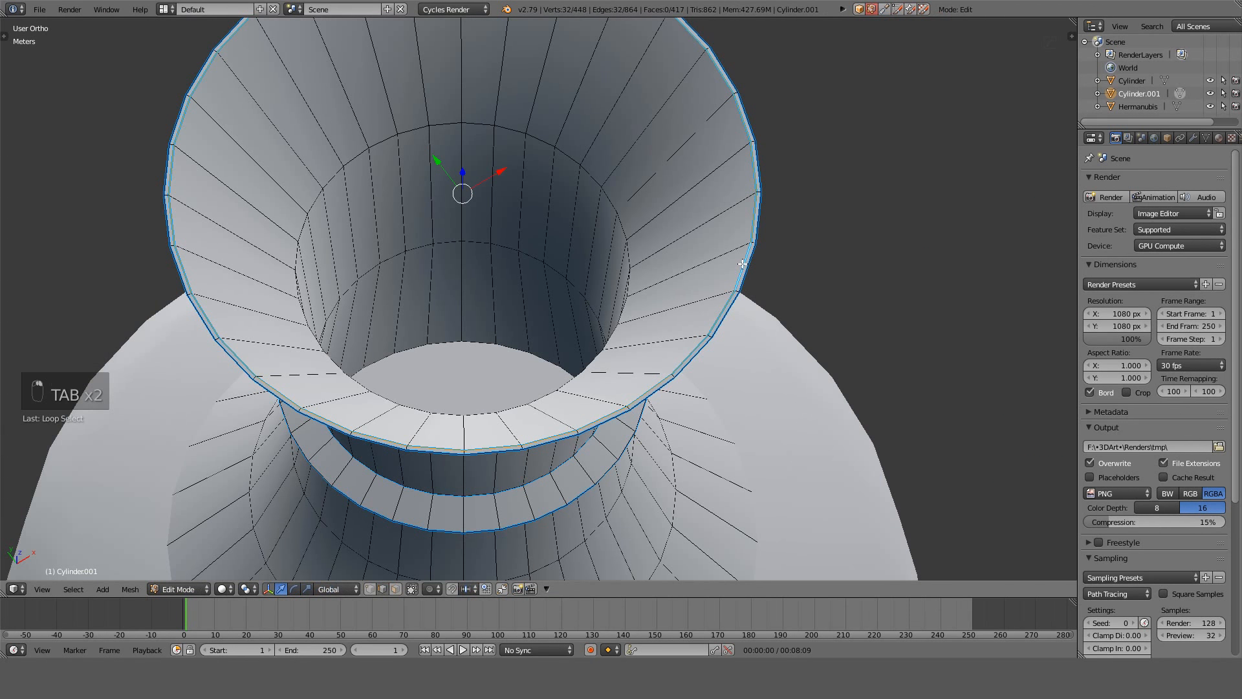
{"action": "key", "text": "s"}
{"action": "key", "text": "shift+z"}
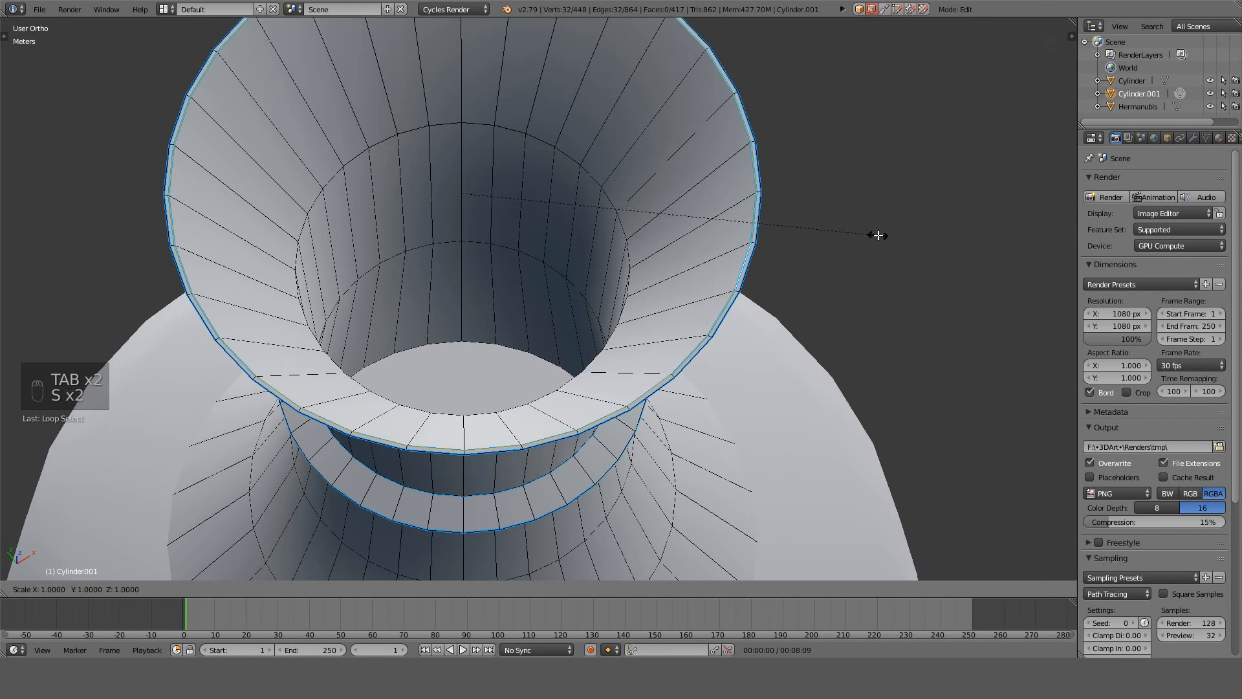
{"action": "left_click", "coordinate": [818, 238]}
{"action": "mouse_move", "coordinate": [820, 268]}
{"action": "middle_mouse_down"}
{"action": "mouse_move", "coordinate": [823, 244]}
{"action": "mouse_move", "coordinate": [816, 253]}
{"action": "middle_mouse_up"}
{"action": "key", "text": "Tab"}
Scale the rim's inner edge loop slightly outward with Z locked to thin the rim a little.
{"action": "middle_click_drag", "start_coordinate": [467, 99], "coordinate": [647, 223], "text": "shift"}
{"action": "scroll", "coordinate": [502, 287], "scroll_direction": "down", "scroll_amount": 4}
{"action": "middle_click_drag", "start_coordinate": [666, 239], "coordinate": [698, 364]}
{"action": "key", "text": "Tab"}
{"action": "scroll", "coordinate": [784, 256], "scroll_direction": "up", "scroll_amount": 2}
{"action": "middle_click_drag", "start_coordinate": [873, 158], "coordinate": [773, 216]}
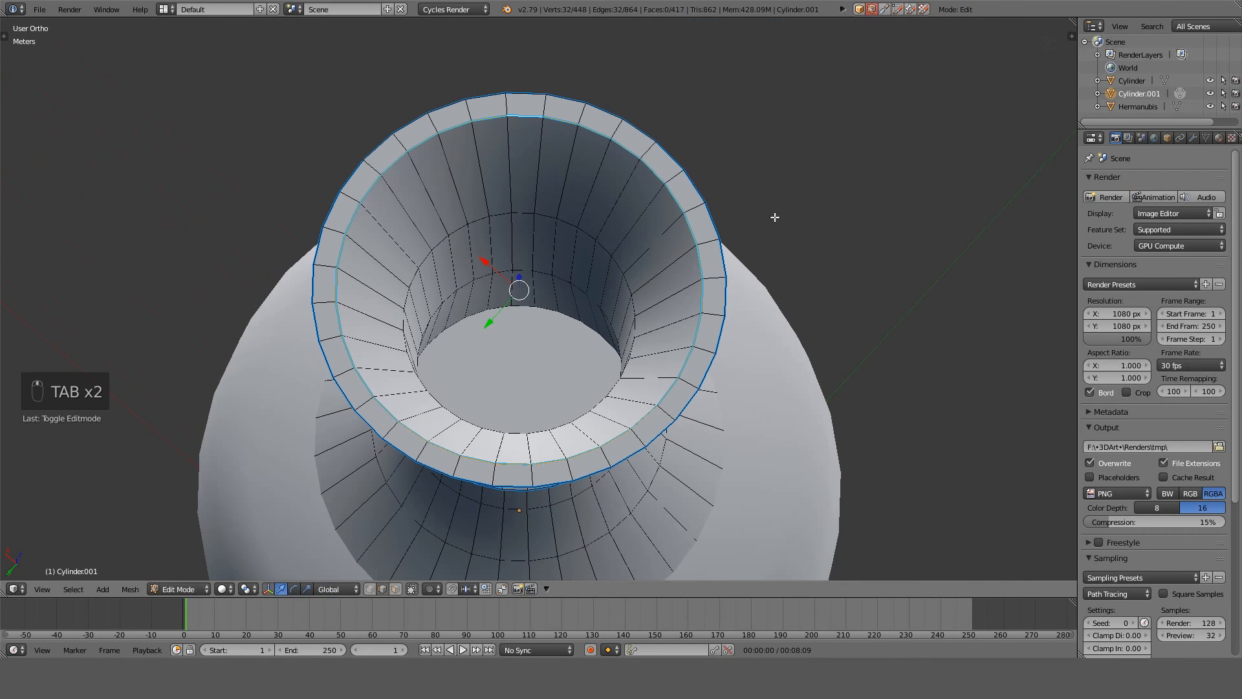
{"action": "key", "text": "s"}
{"action": "key", "text": "shift+z"}
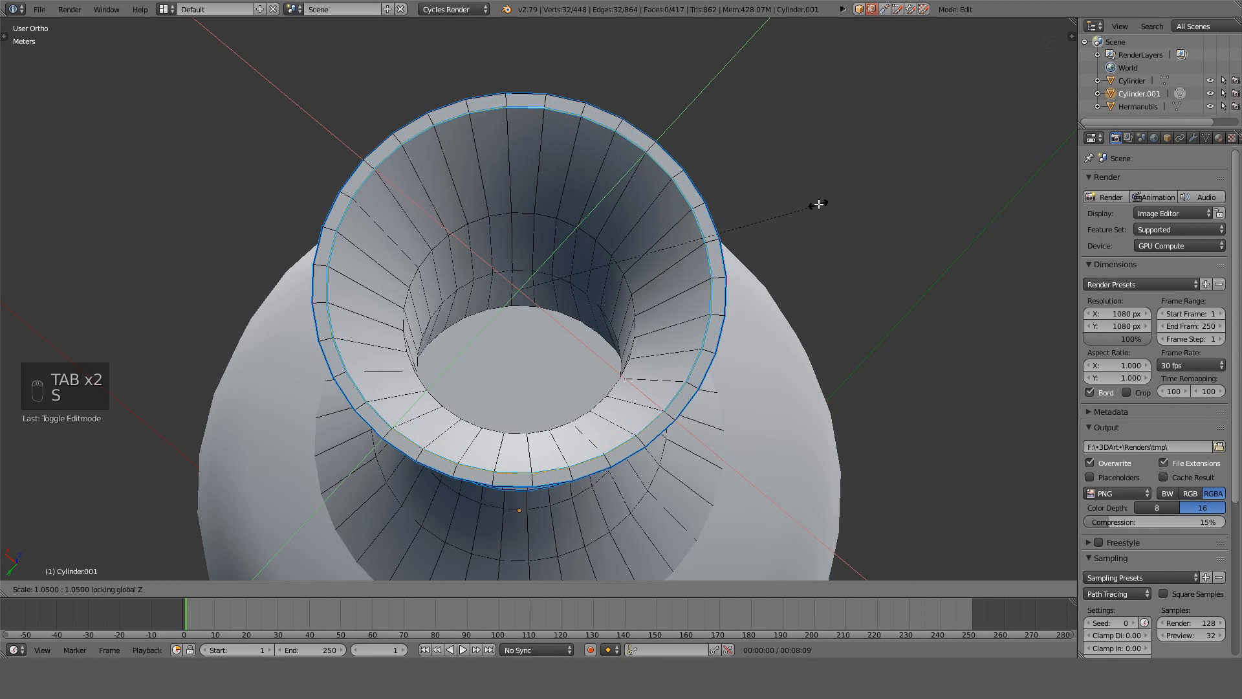
{"action": "right_click", "coordinate": [840, 201]}
{"action": "key", "text": "s"}
{"action": "key", "text": "shift+z"}
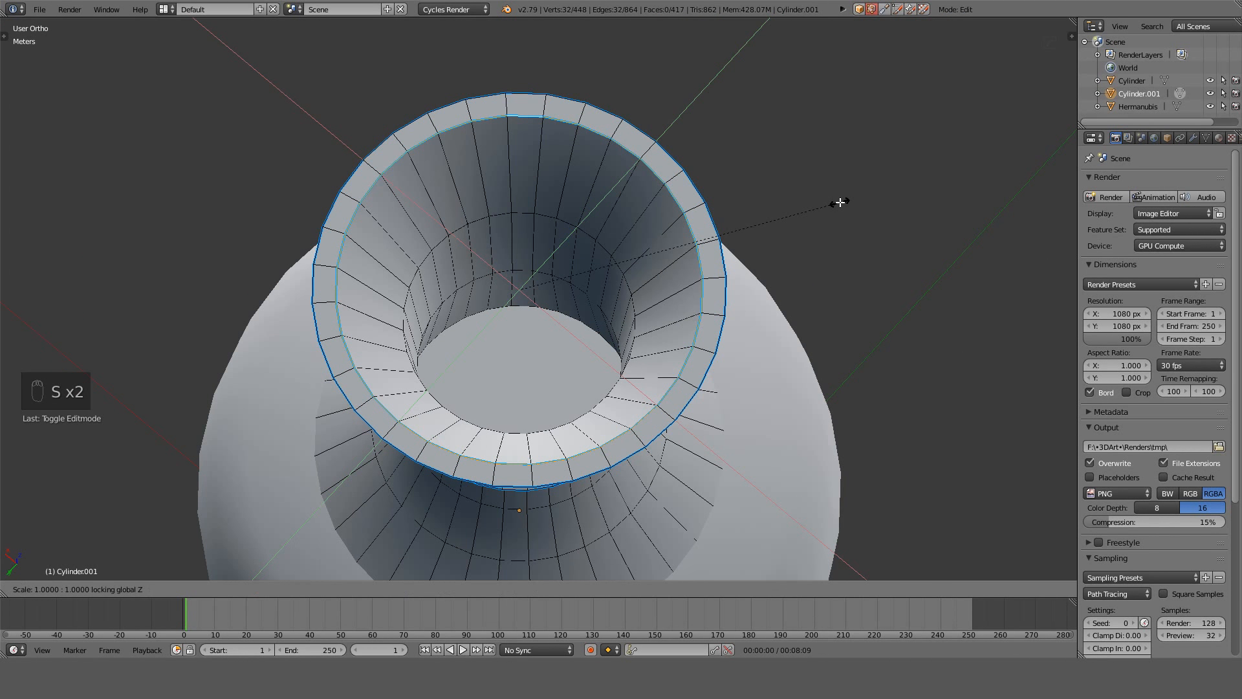
{"action": "right_click", "coordinate": [835, 214]}
{"action": "key", "text": "Tab"}
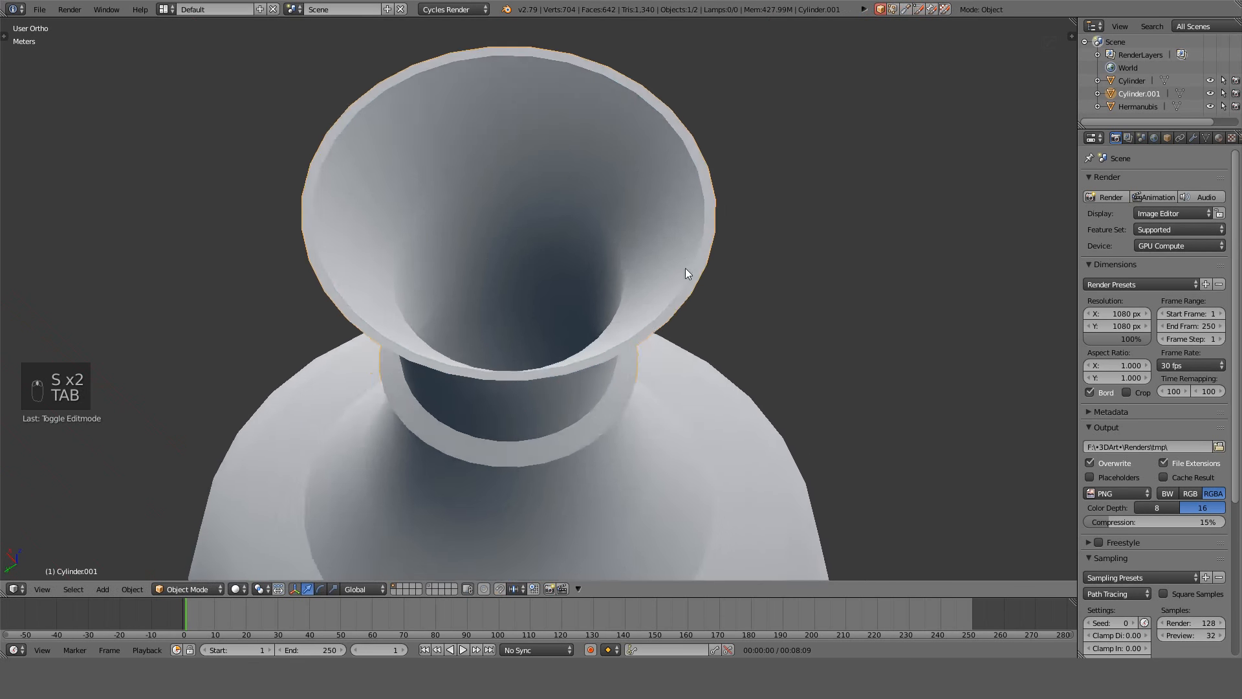
Raise the outer edge loop at the neck's flared base 1 mm along Z in front wireframe view.
{"action": "middle_click_drag", "start_coordinate": [685, 267], "coordinate": [681, 204]}
{"action": "scroll", "coordinate": [681, 190], "scroll_direction": "down", "scroll_amount": 6}
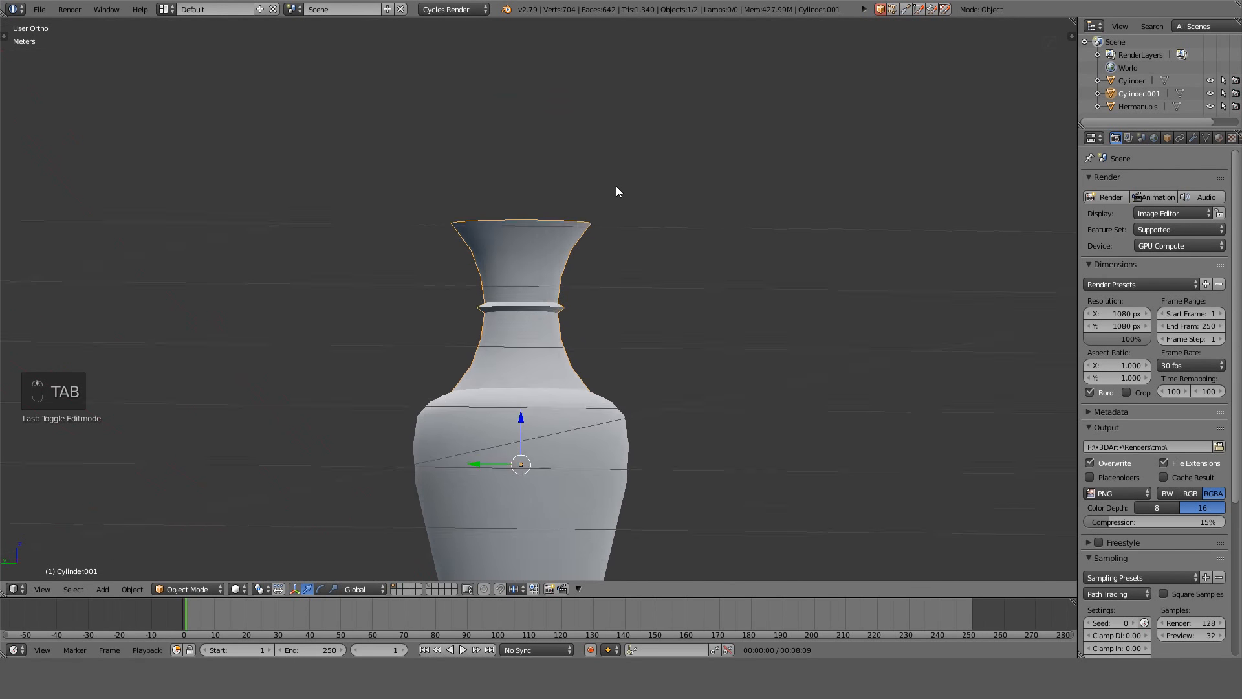
{"action": "key", "text": "KP_1"}
{"action": "scroll", "coordinate": [621, 352], "scroll_direction": "up", "scroll_amount": 4}
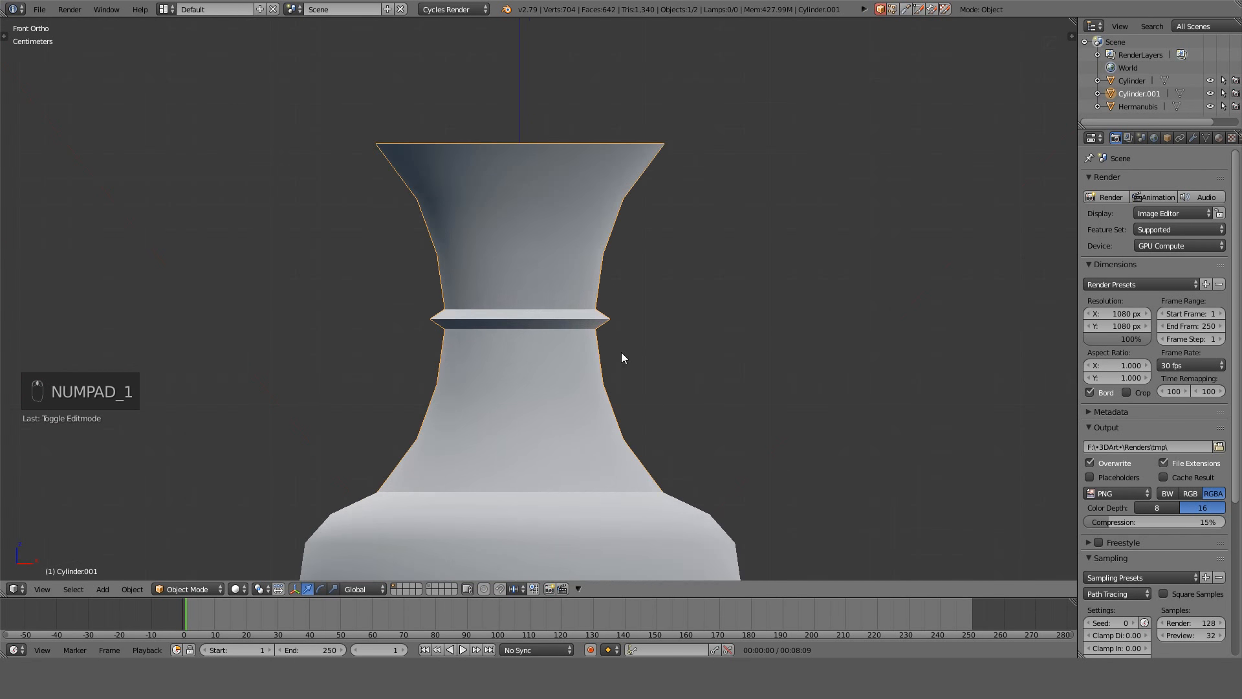
{"action": "middle_click_drag", "start_coordinate": [621, 352], "coordinate": [639, 204], "text": "shift"}
{"action": "scroll", "coordinate": [639, 205], "scroll_direction": "up", "scroll_amount": 2}
{"action": "key", "text": "z"}
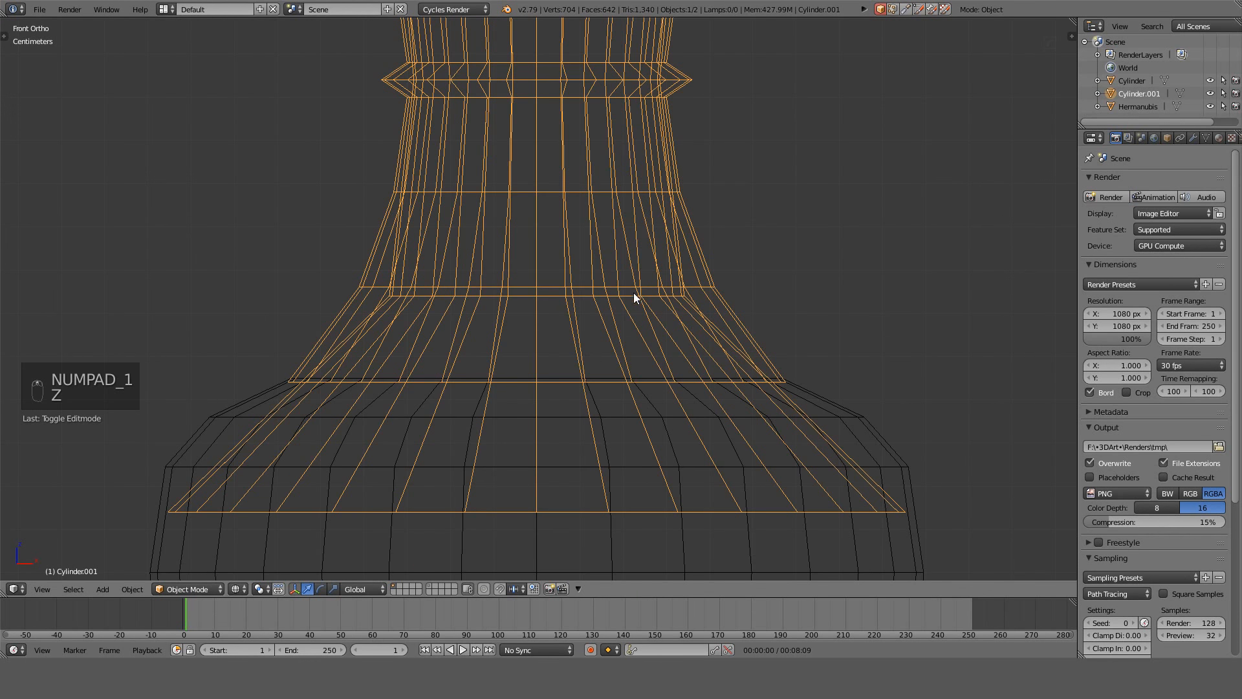
{"action": "key", "text": "Tab"}
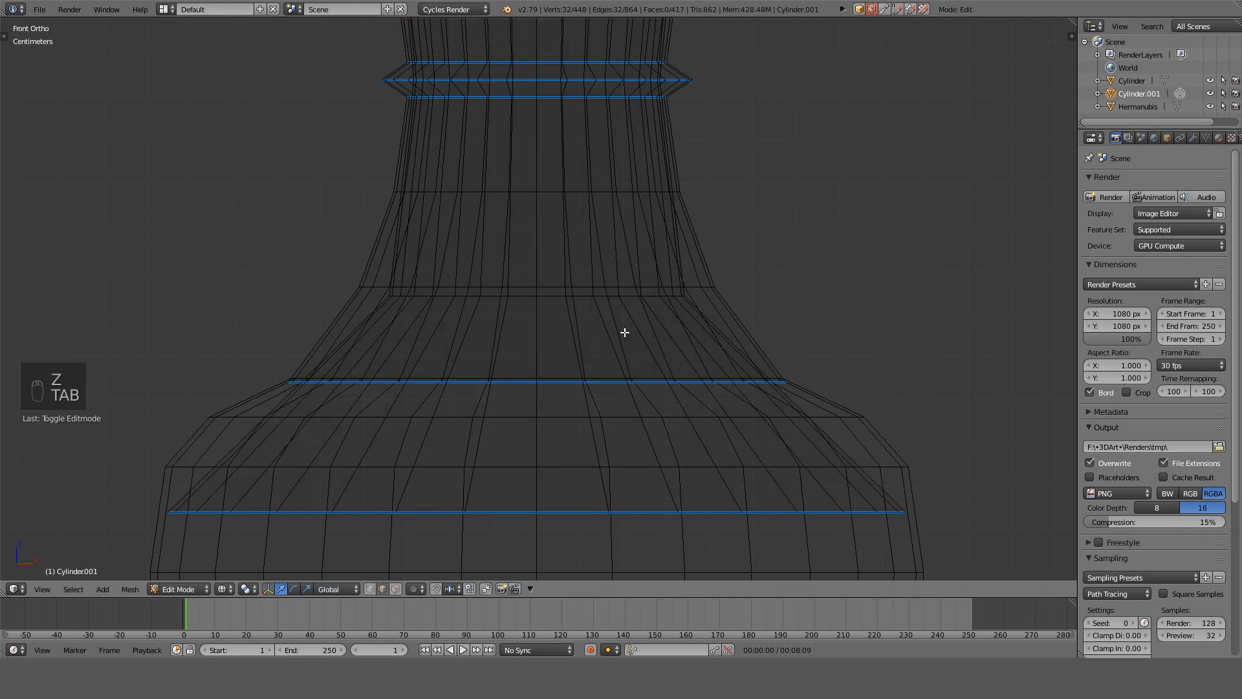
{"action": "right_click", "coordinate": [653, 383], "text": "alt"}
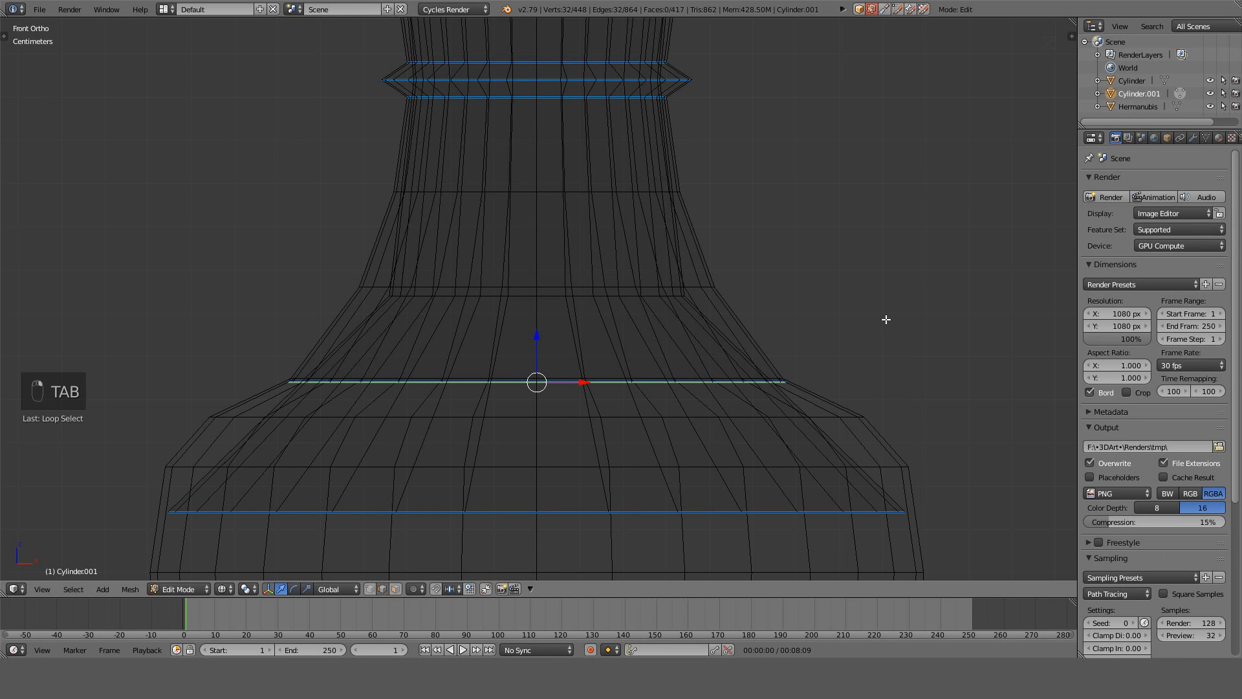
{"action": "key", "text": "g"}
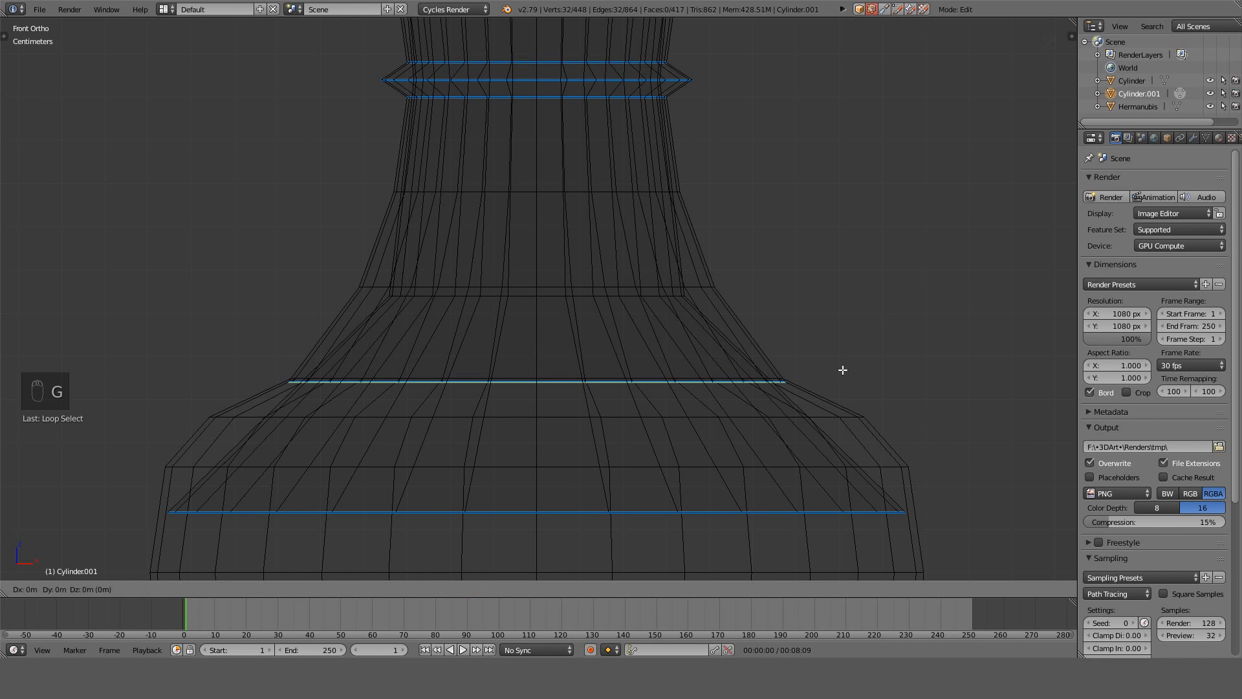
{"action": "key", "text": "z"}
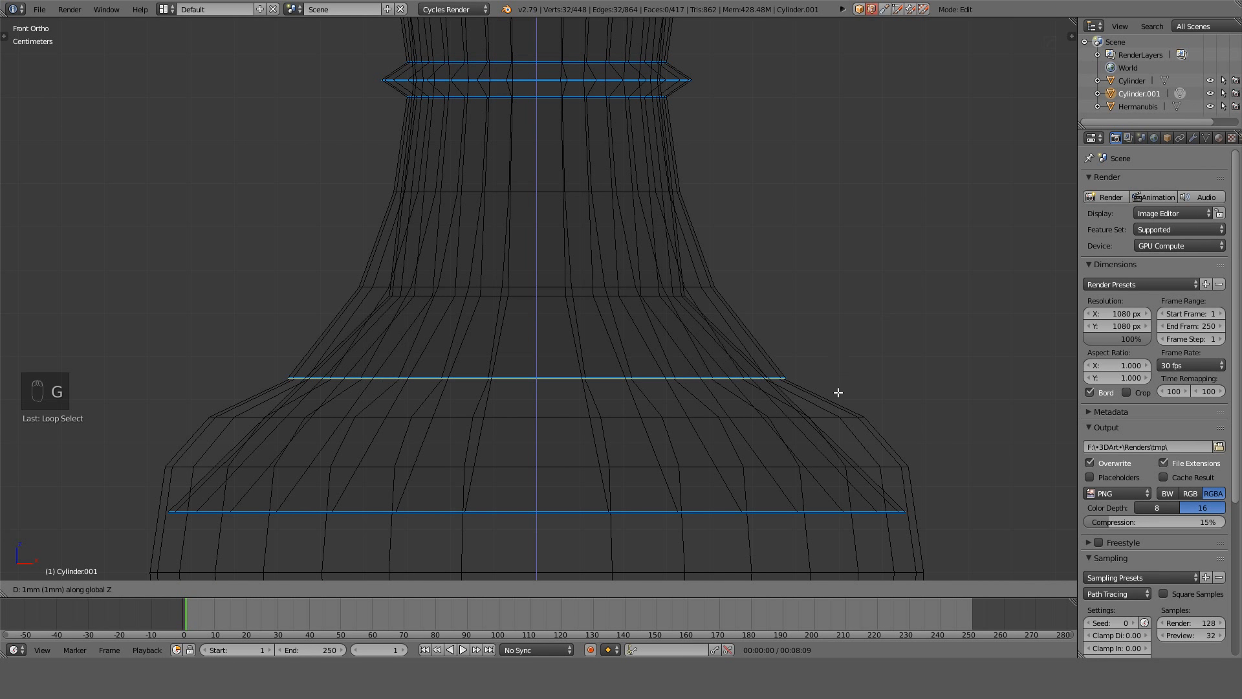
{"action": "left_click", "coordinate": [837, 390]}
Scale the flared base loop slightly outward and adjust its height along Z to meet the body's shoulder.
{"action": "key", "text": "s"}
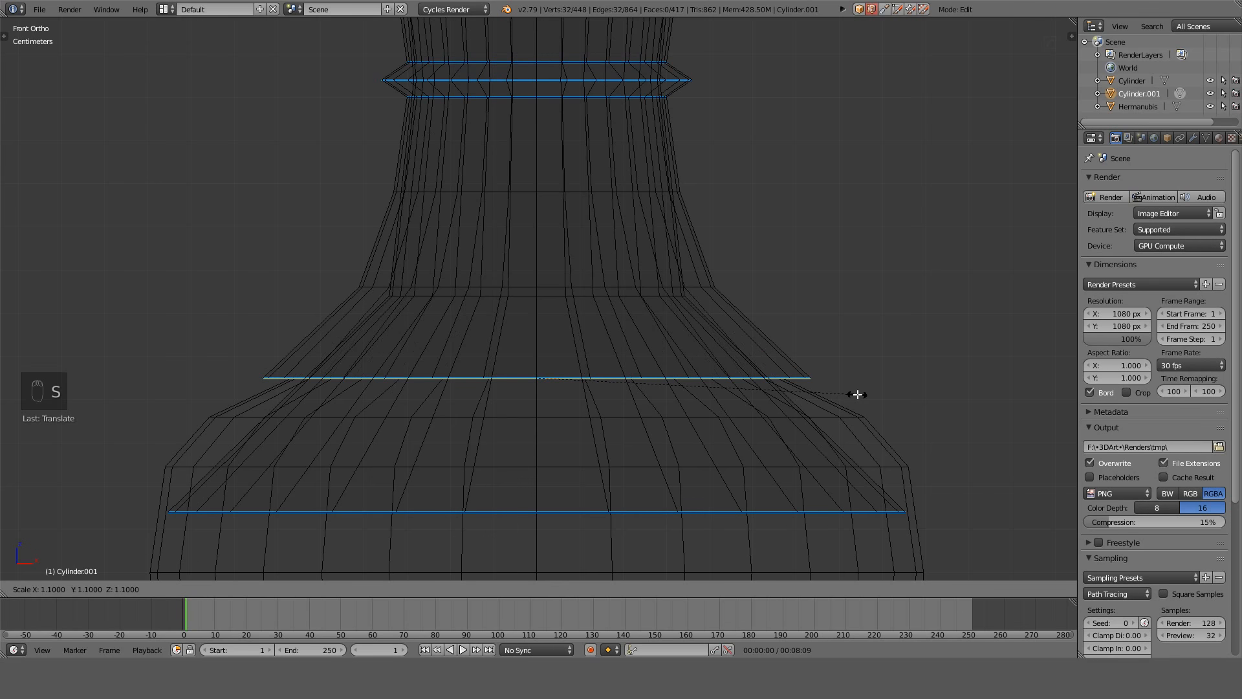
{"action": "left_click", "coordinate": [850, 393]}
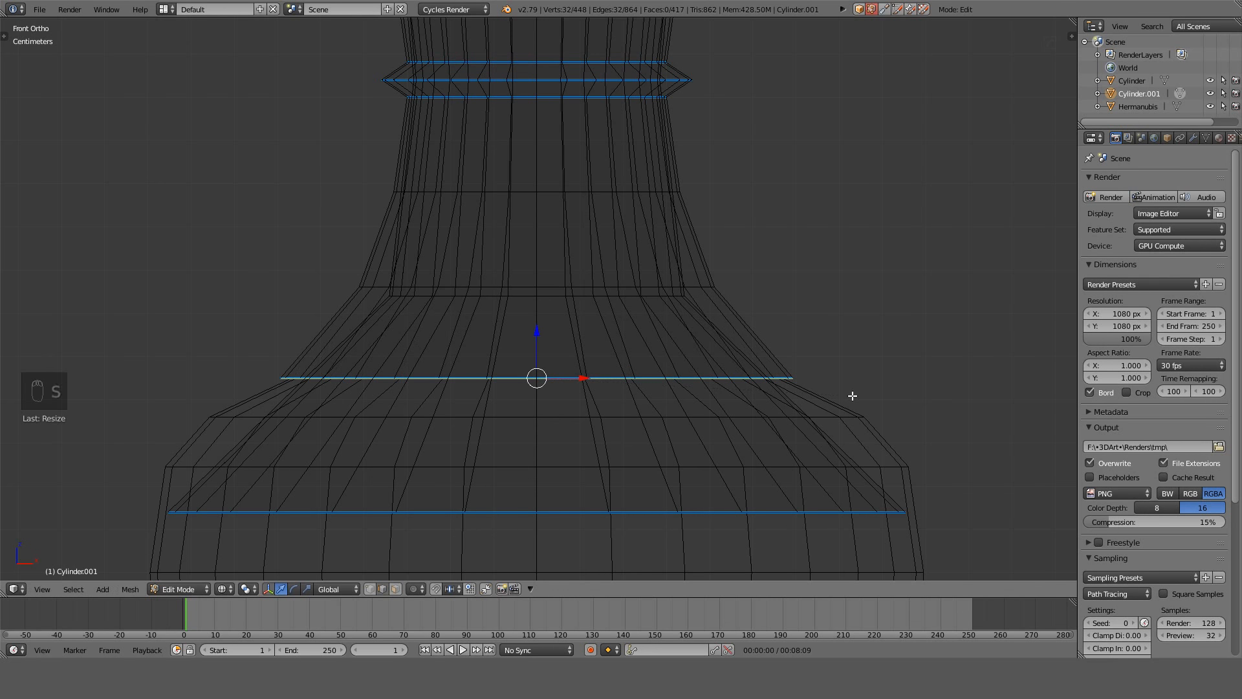
{"action": "key", "text": "g"}
{"action": "key", "text": "z"}
{"action": "left_click", "coordinate": [852, 409]}
Join the neck object and the vase body into a single object and check it from above.
{"action": "key", "text": "z"}
{"action": "mouse_move", "coordinate": [852, 408]}
{"action": "middle_mouse_down"}
{"action": "mouse_move", "coordinate": [817, 436]}
{"action": "mouse_move", "coordinate": [793, 393]}
{"action": "mouse_move", "coordinate": [837, 375]}
{"action": "mouse_move", "coordinate": [890, 401]}
{"action": "mouse_move", "coordinate": [881, 468]}
{"action": "mouse_move", "coordinate": [577, 313]}
{"action": "mouse_move", "coordinate": [657, 285]}
{"action": "mouse_move", "coordinate": [583, 403]}
{"action": "middle_mouse_up"}
{"action": "key", "text": "Tab"}
{"action": "scroll", "coordinate": [727, 398], "scroll_direction": "down", "scroll_amount": 5}
{"action": "key", "text": "z"}
{"action": "key", "text": "z"}
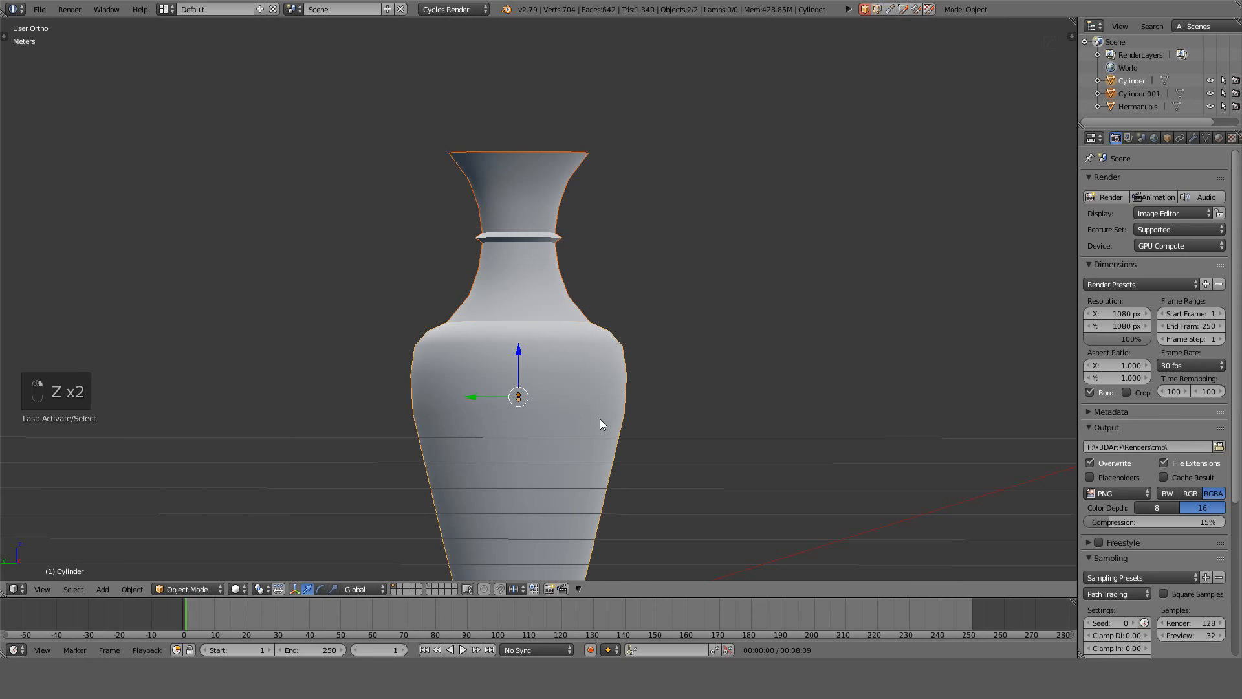
{"action": "key", "text": "ctrl+j"}
{"action": "key", "text": "z"}
{"action": "key", "text": "z"}
{"action": "key", "text": "Tab"}
{"action": "middle_click_drag", "start_coordinate": [621, 335], "coordinate": [453, 340]}
{"action": "key", "text": "Tab"}
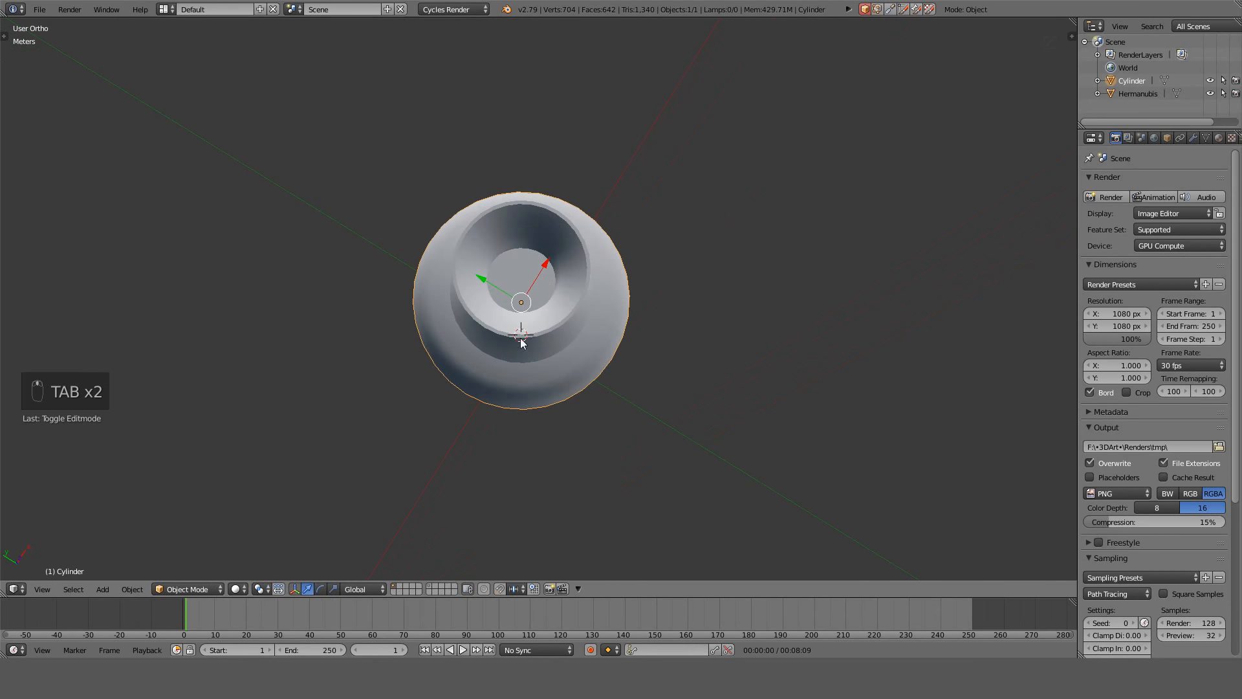
Inspect the joined neck and body of the vase from above in wireframe and solid shading.
{"action": "scroll", "coordinate": [646, 287], "scroll_direction": "up", "scroll_amount": 8}
{"action": "middle_click_drag", "start_coordinate": [564, 159], "coordinate": [526, 228]}
{"action": "key", "text": "z"}
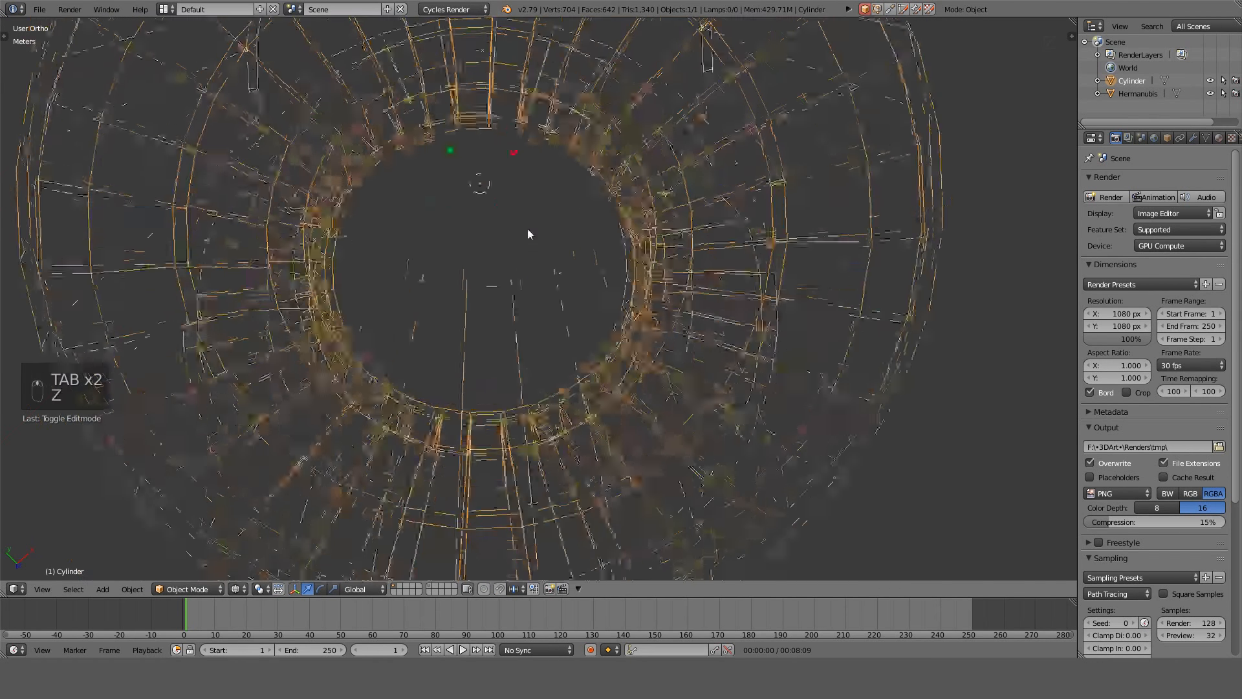
{"action": "scroll", "coordinate": [527, 218], "scroll_direction": "down", "scroll_amount": 8}
{"action": "key", "text": "z"}
{"action": "middle_click_drag", "start_coordinate": [603, 267], "coordinate": [571, 429]}
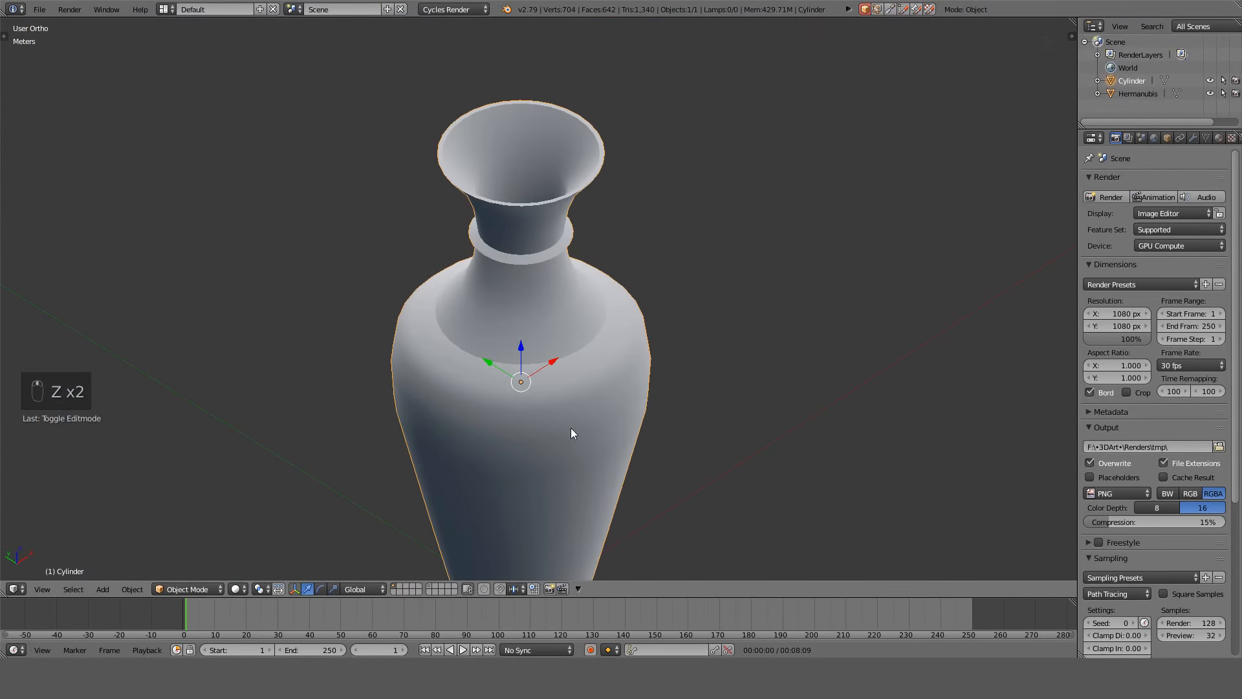
Select the hidden cap face across the body's shoulder beneath the neck in wireframe edit mode.
{"action": "key", "text": "Tab"}
{"action": "key", "text": "z"}
{"action": "key", "text": "a"}
{"action": "scroll", "coordinate": [572, 384], "scroll_direction": "up", "scroll_amount": 5}
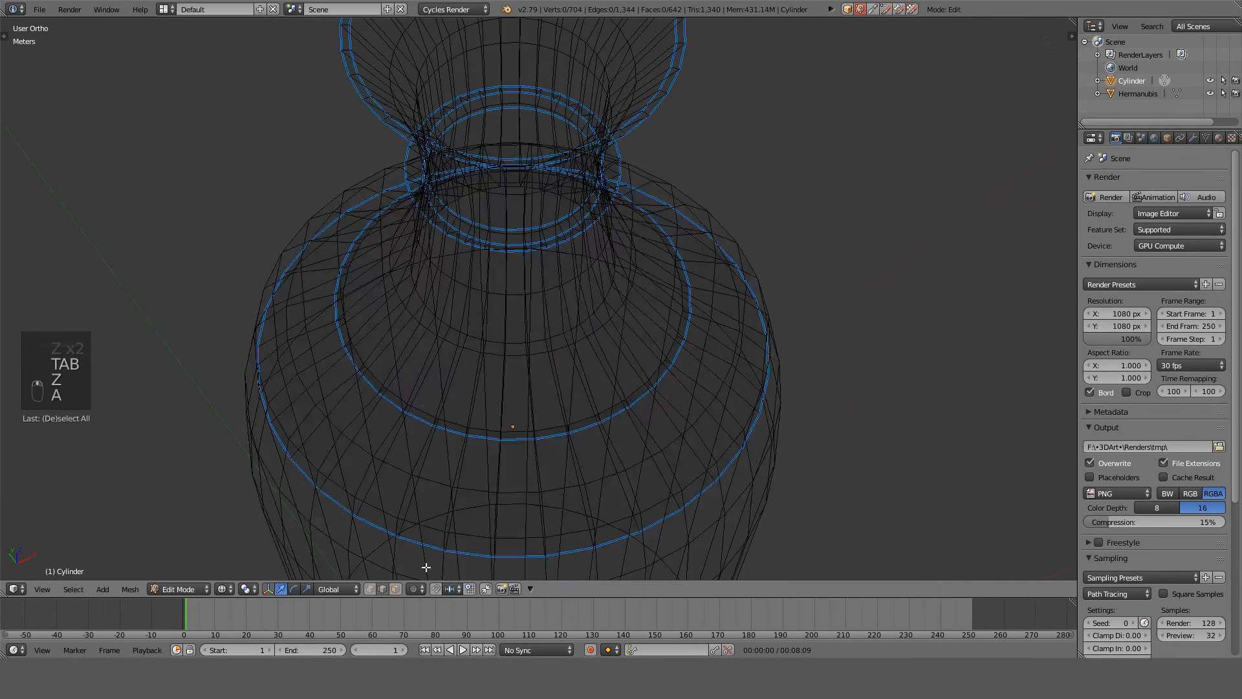
{"action": "left_click", "coordinate": [517, 366]}
{"action": "scroll", "coordinate": [518, 366], "scroll_direction": "down", "scroll_amount": 5}
{"action": "middle_click_drag", "start_coordinate": [518, 366], "coordinate": [538, 493]}
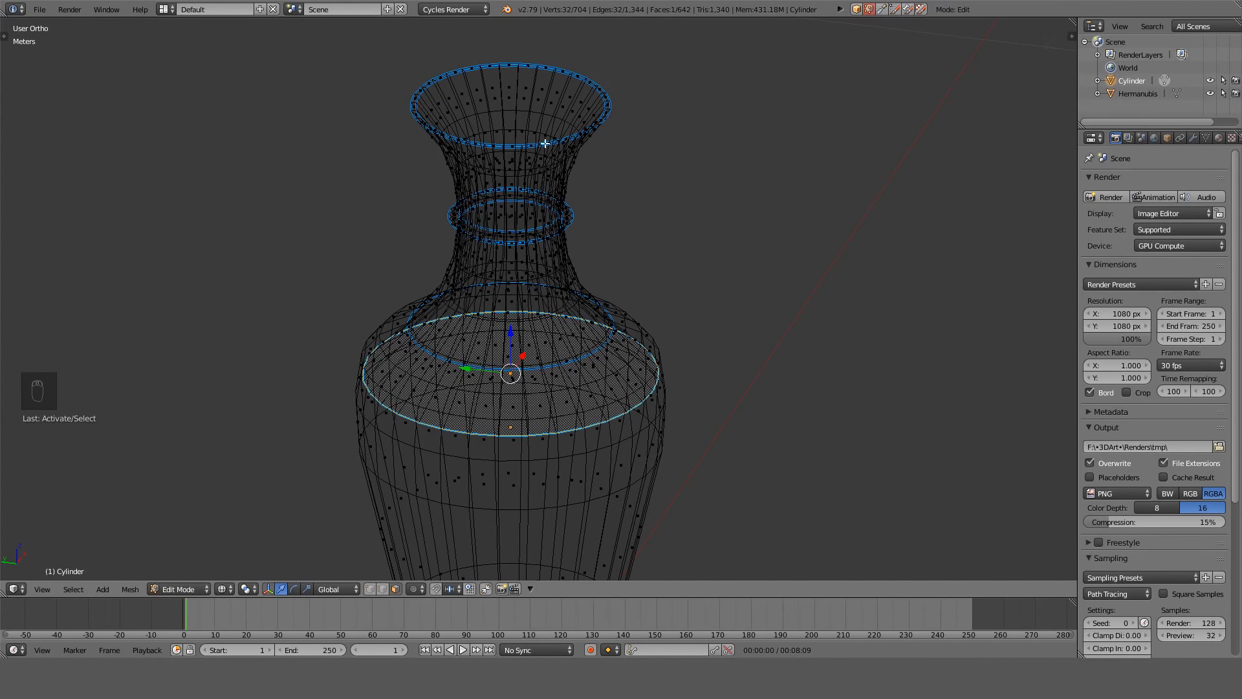
Examine where the neck's flared base meets the body's shoulder, in both wireframe and solid shading.
{"action": "middle_click_drag", "start_coordinate": [545, 143], "coordinate": [499, 278]}
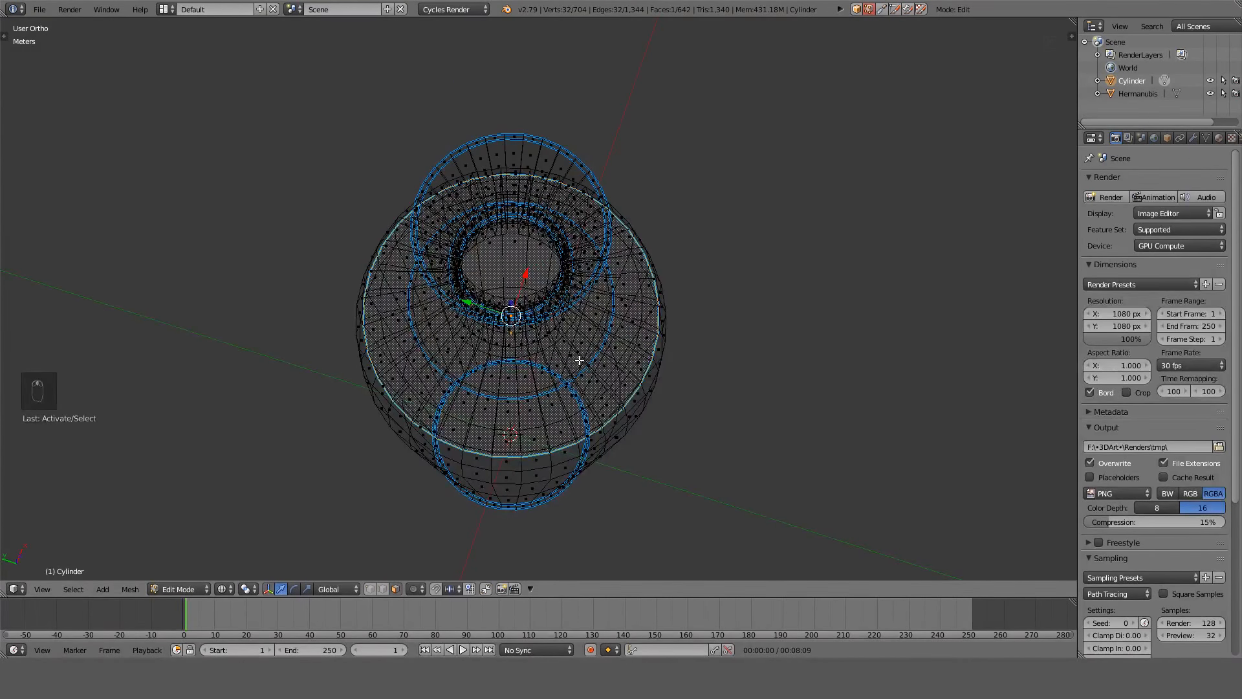
{"action": "key", "text": "z"}
{"action": "mouse_move", "coordinate": [579, 360]}
{"action": "middle_mouse_down"}
{"action": "mouse_move", "coordinate": [577, 304]}
{"action": "mouse_move", "coordinate": [586, 350]}
{"action": "mouse_move", "coordinate": [600, 291]}
{"action": "middle_mouse_up"}
{"action": "key", "text": "z"}
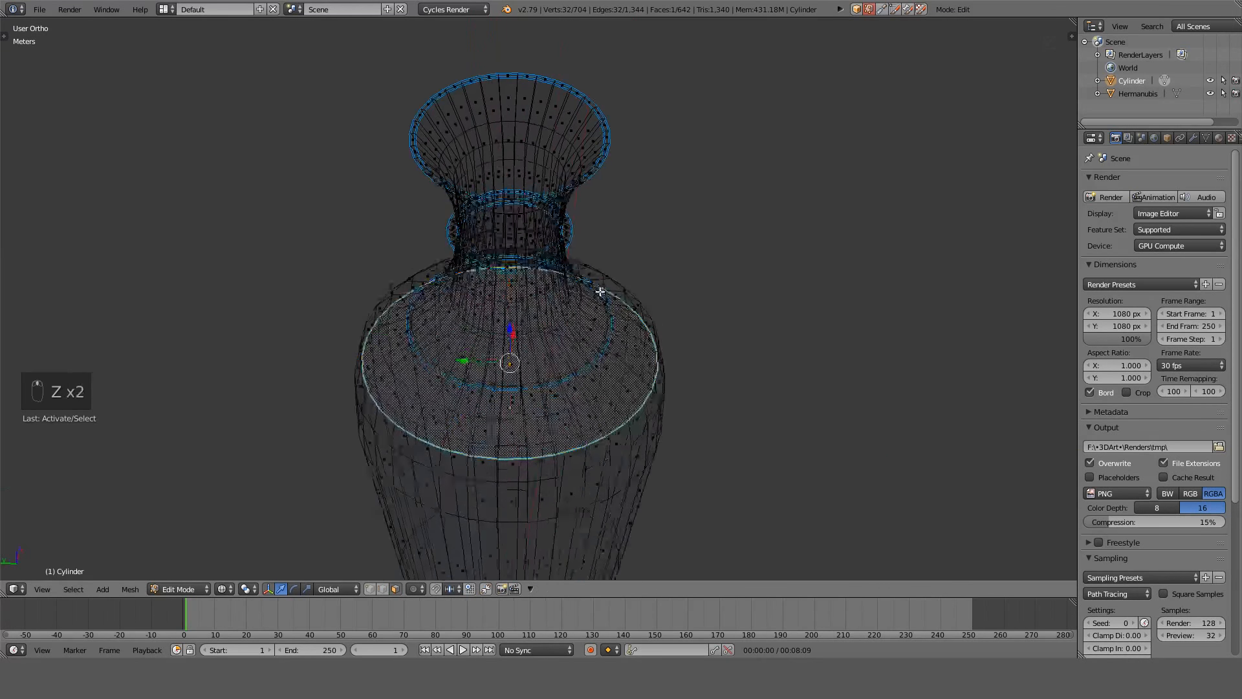
{"action": "key", "text": "z"}
{"action": "key", "text": "KP_1"}
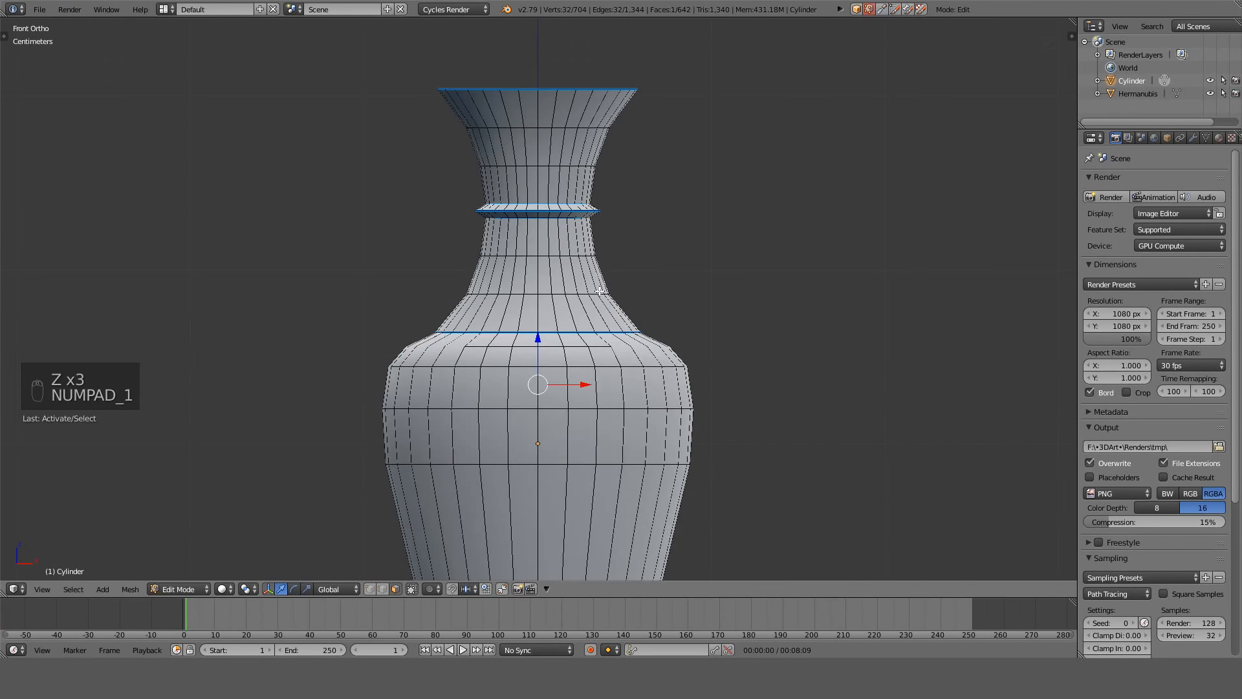
{"action": "key", "text": "Tab"}
{"action": "middle_click_drag", "start_coordinate": [599, 290], "coordinate": [621, 343]}
{"action": "key", "text": "Tab"}
{"action": "scroll", "coordinate": [624, 349], "scroll_direction": "up", "scroll_amount": 4}
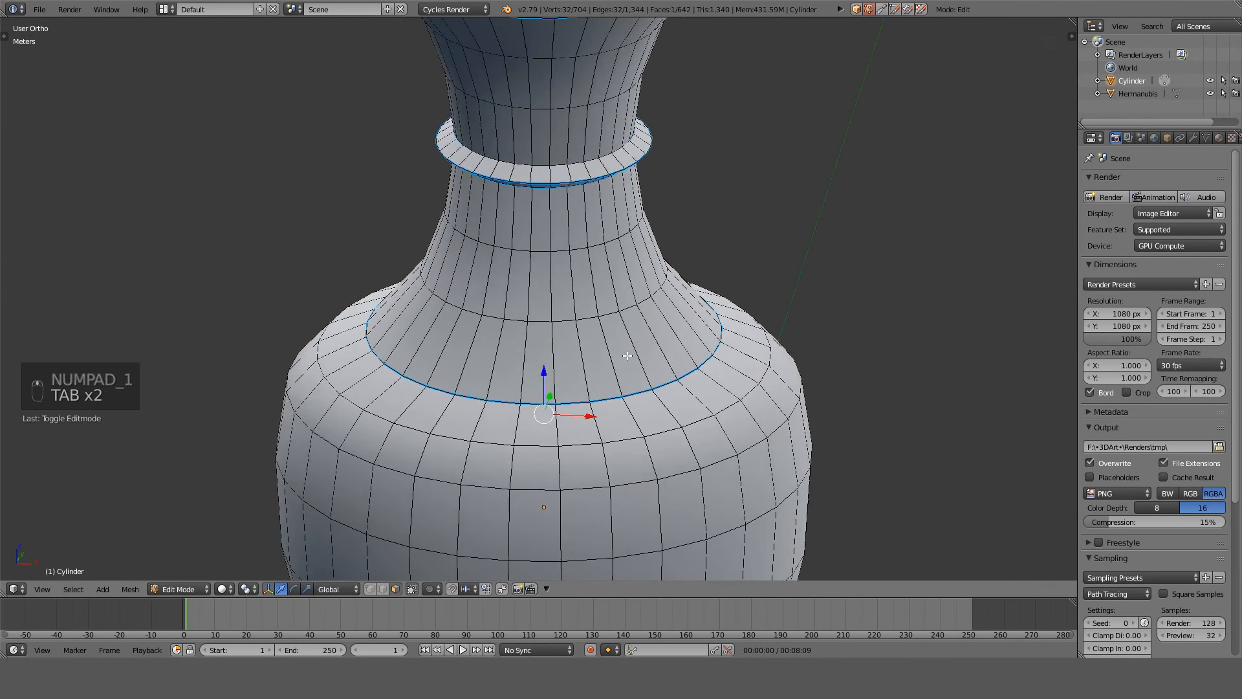
{"action": "scroll", "coordinate": [627, 355], "scroll_direction": "down", "scroll_amount": 7}
{"action": "key", "text": "Tab"}
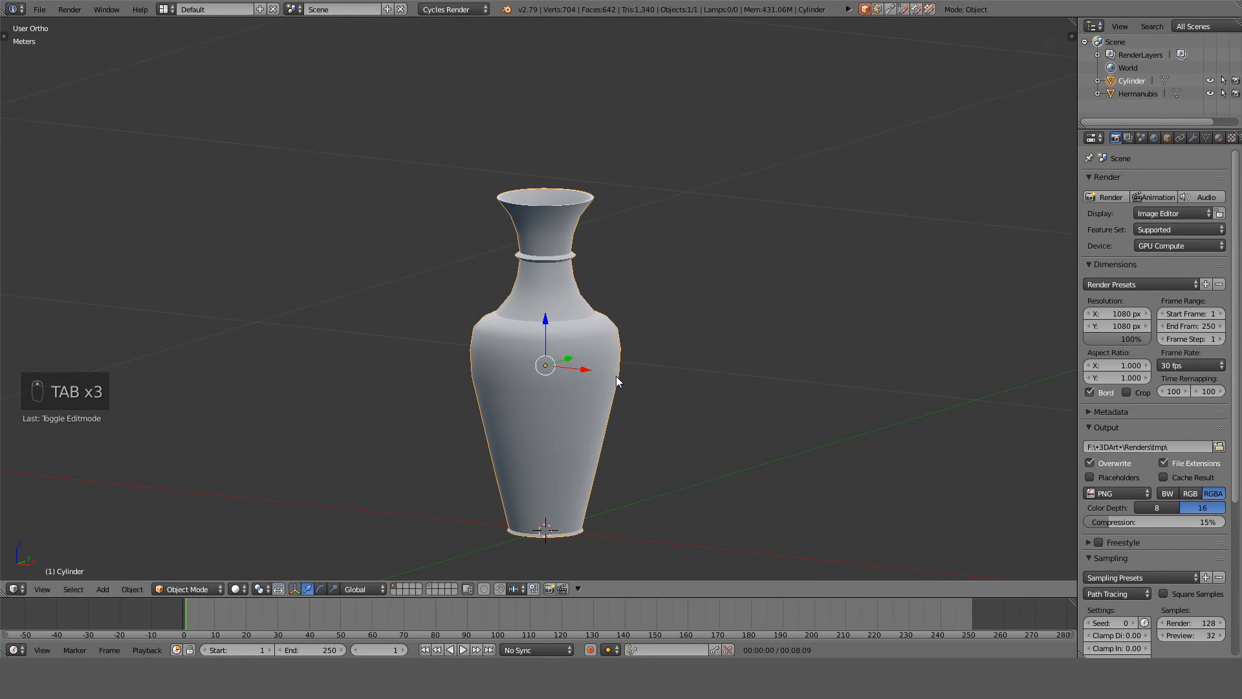
Save the scene as CatacombsAssets.blend in the Environment folder of 3DModels.
{"action": "left_click", "coordinate": [40, 9]}
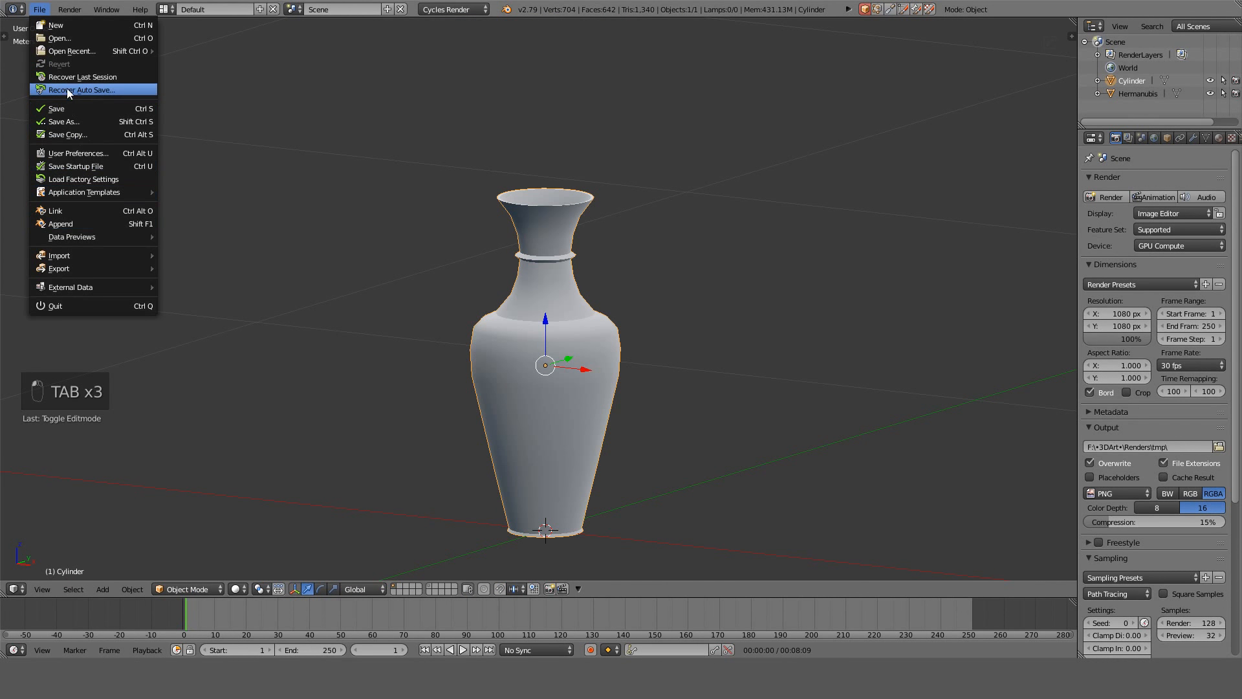
{"action": "left_click", "coordinate": [64, 122]}
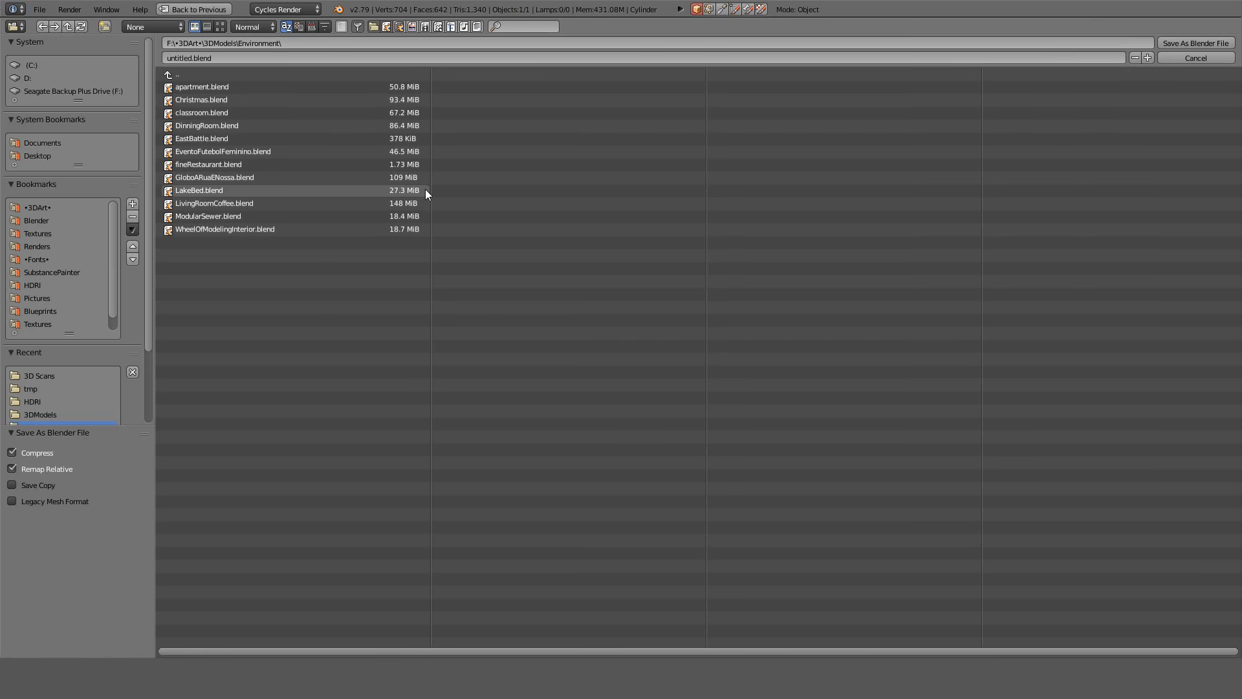
{"action": "left_click", "coordinate": [178, 75]}
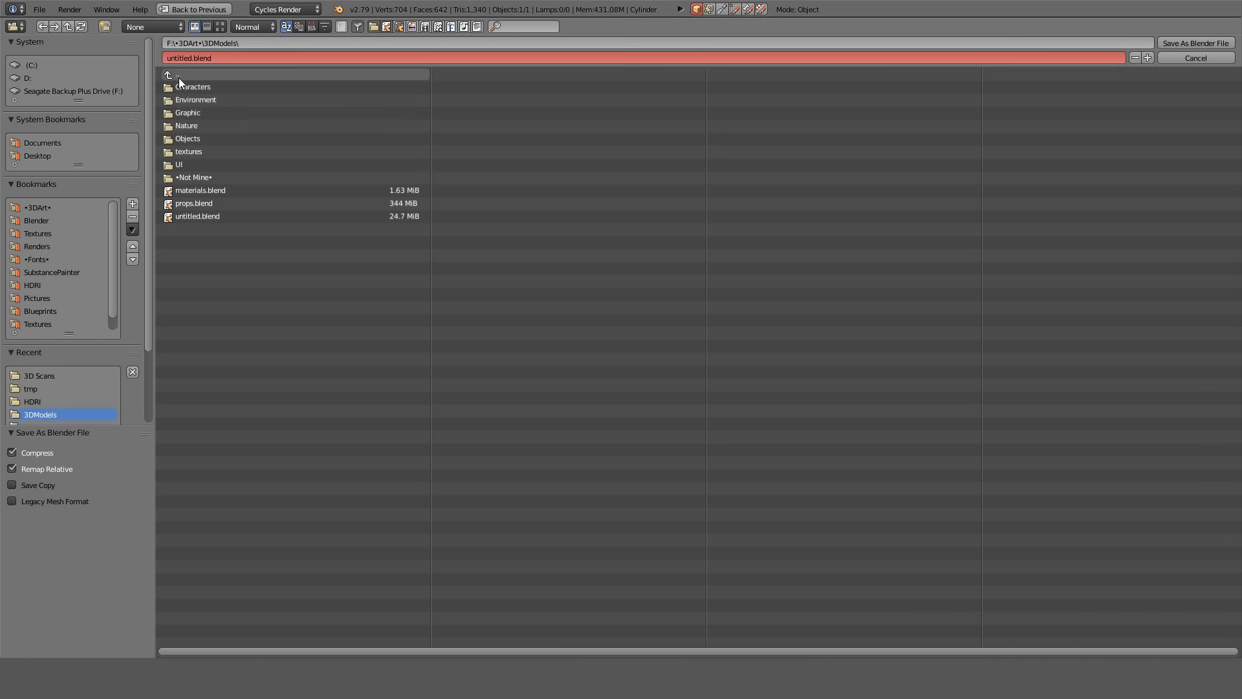
{"action": "left_click", "coordinate": [200, 138]}
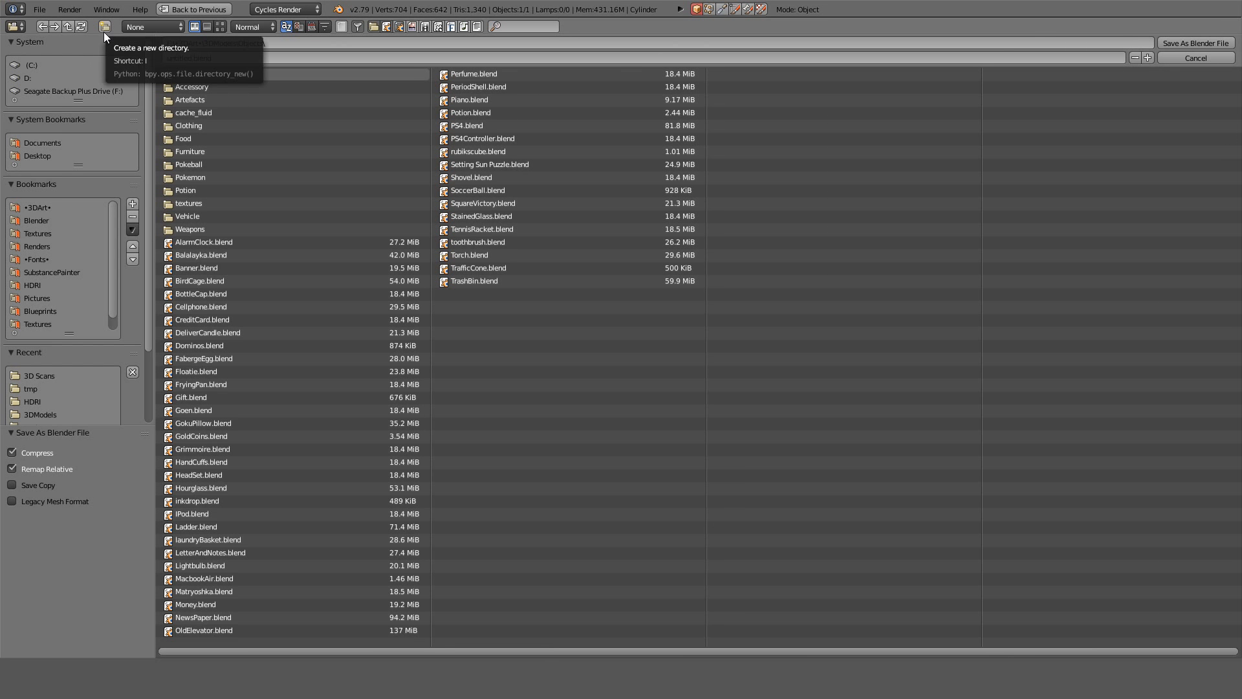
{"action": "left_click", "coordinate": [246, 75]}
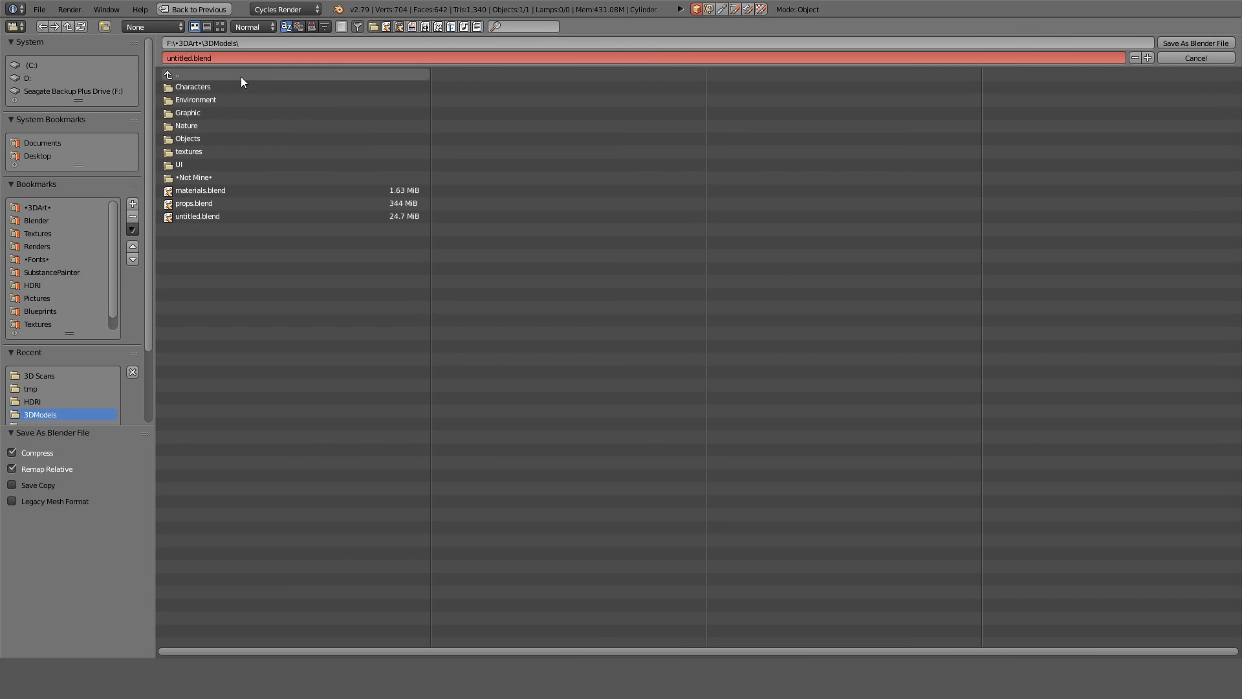
{"action": "left_click", "coordinate": [211, 98]}
{"action": "left_click", "coordinate": [214, 58]}
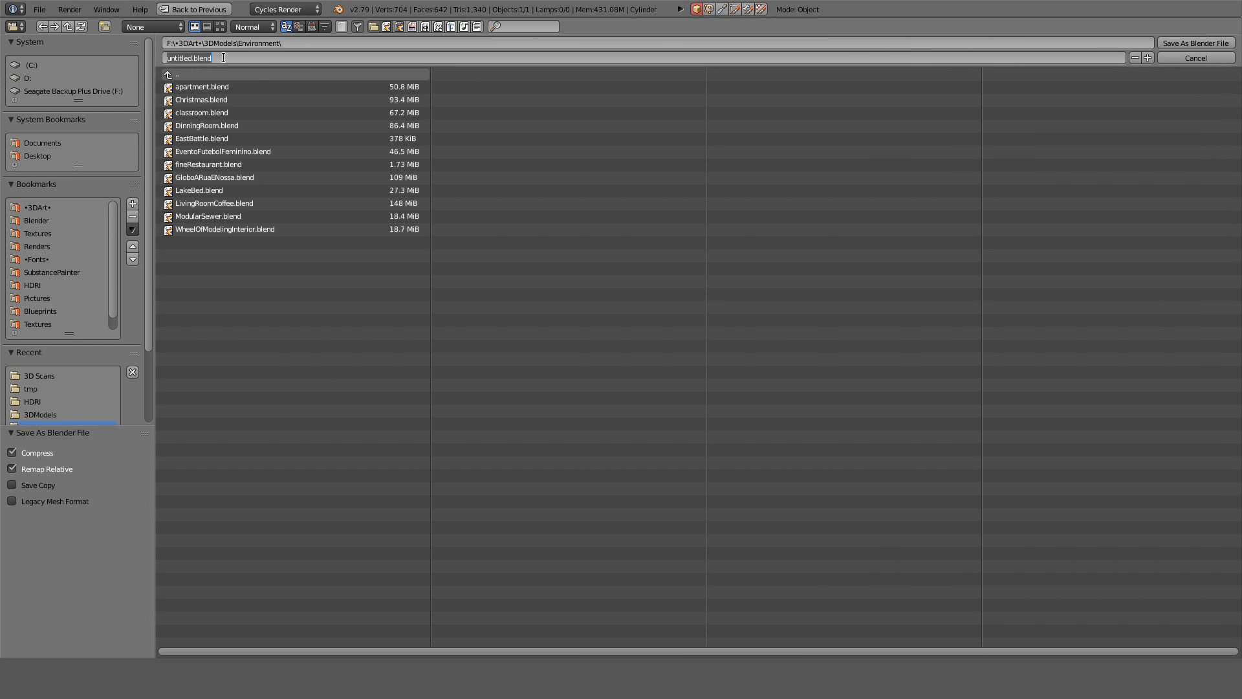
{"action": "type", "text": "combsAssets"}
{"action": "left_click", "coordinate": [1212, 44]}
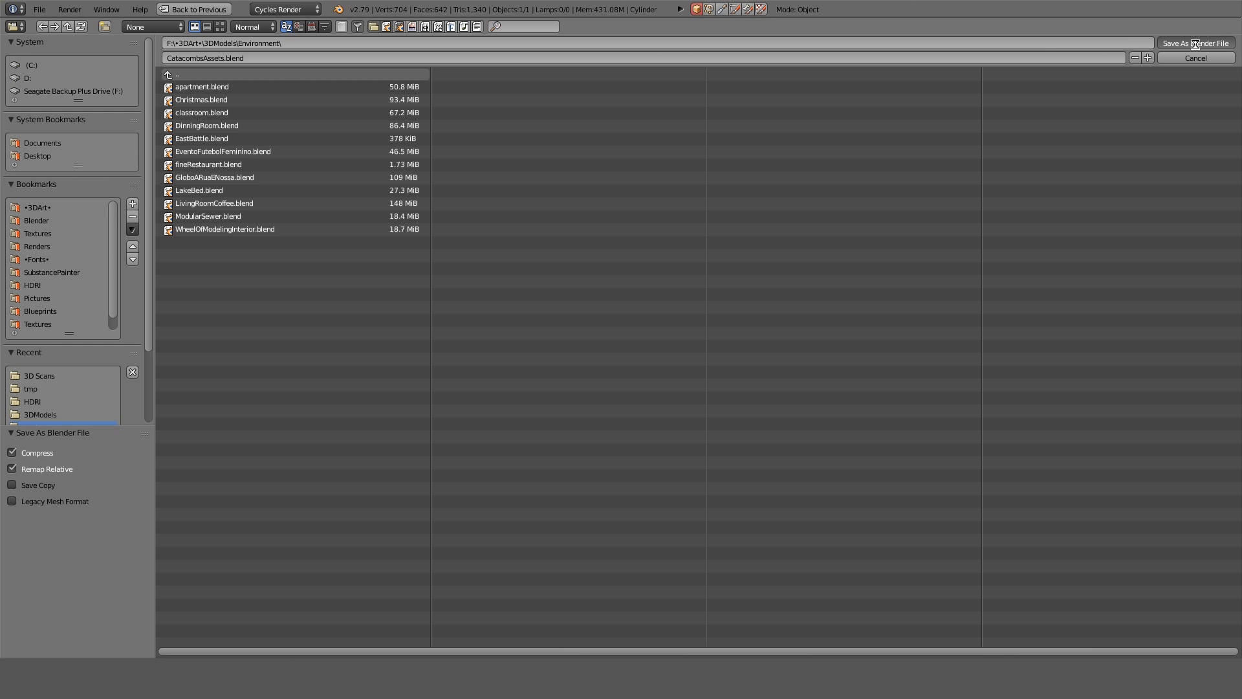
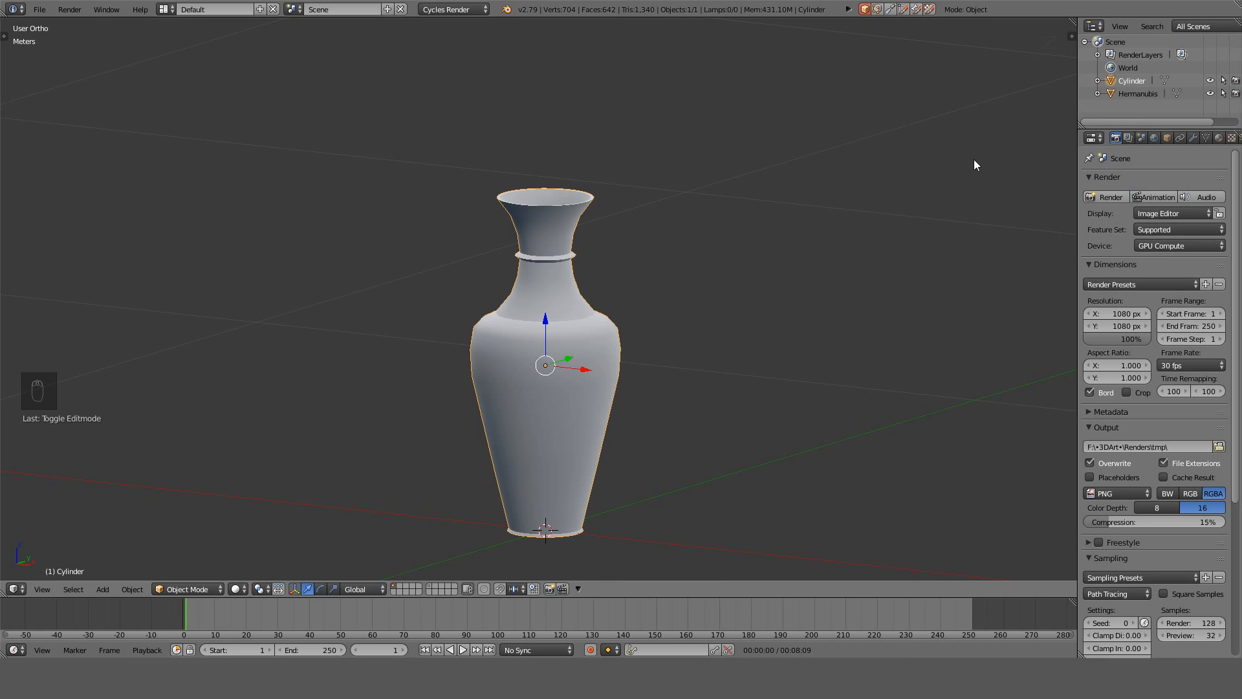
Examine the mesh density of the whole vase in front view with all geometry selected.
{"action": "middle_click_drag", "start_coordinate": [720, 256], "coordinate": [771, 266]}
{"action": "key", "text": "KP_1"}
{"action": "scroll", "coordinate": [771, 267], "scroll_direction": "up", "scroll_amount": 3}
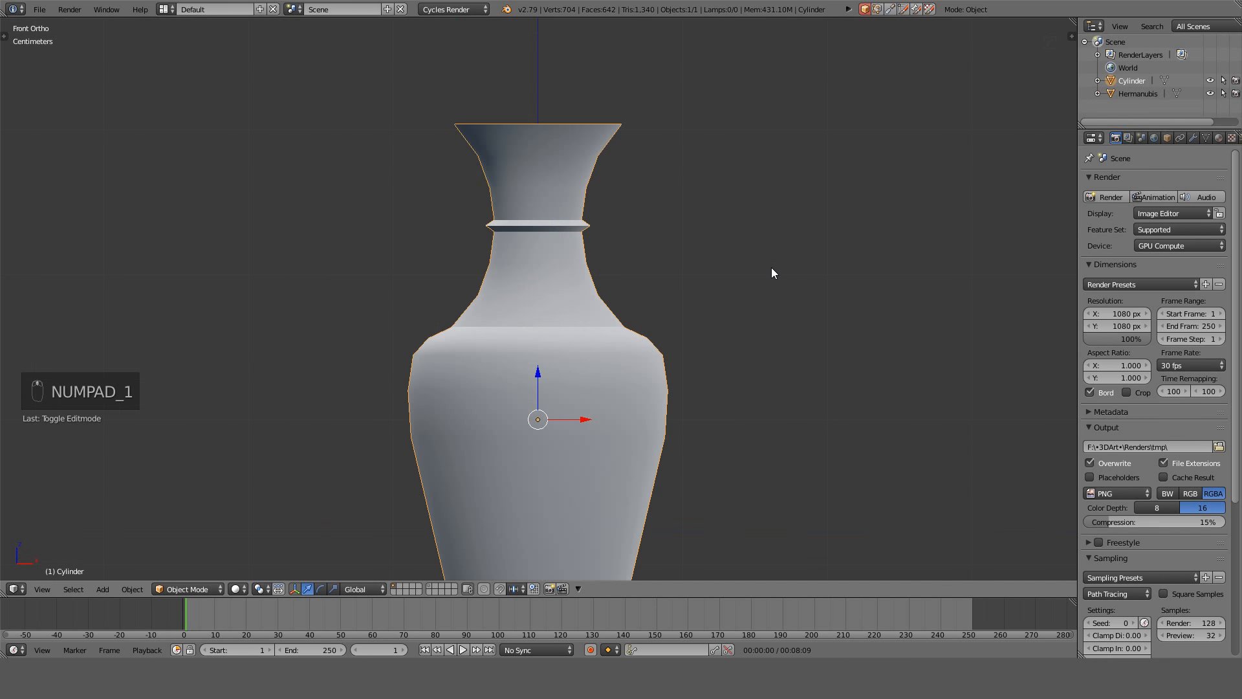
{"action": "scroll", "coordinate": [646, 334], "scroll_direction": "up", "scroll_amount": 2}
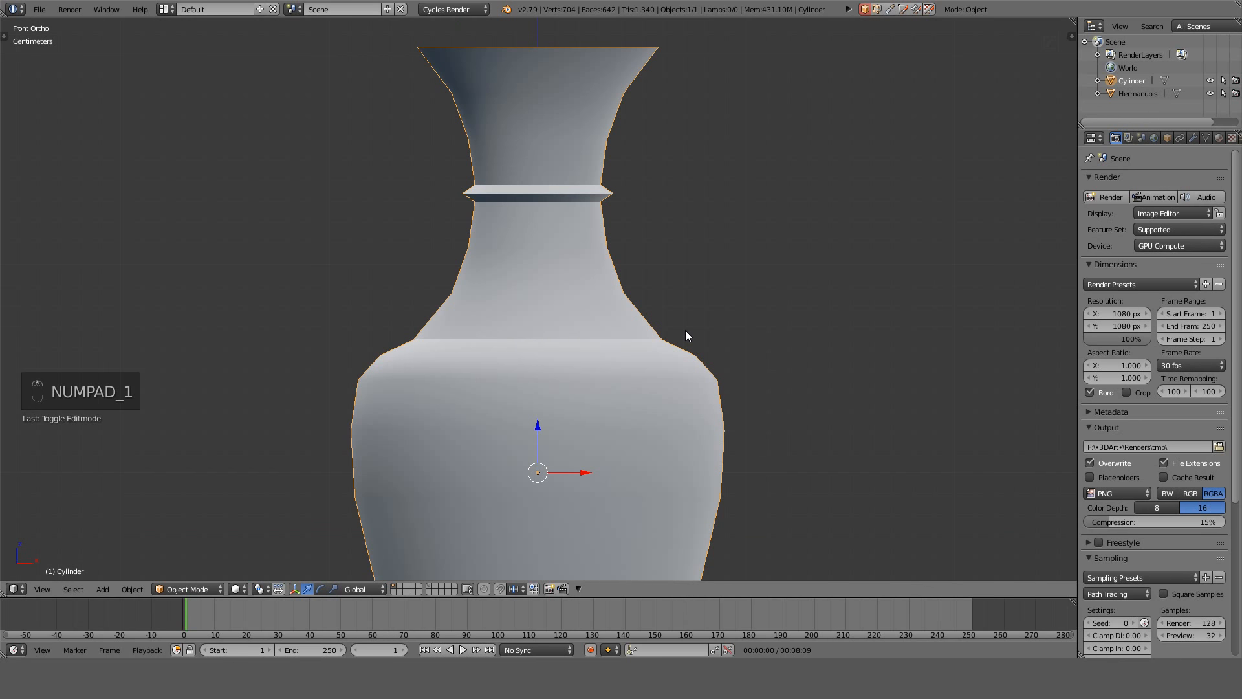
{"action": "key", "text": "Tab"}
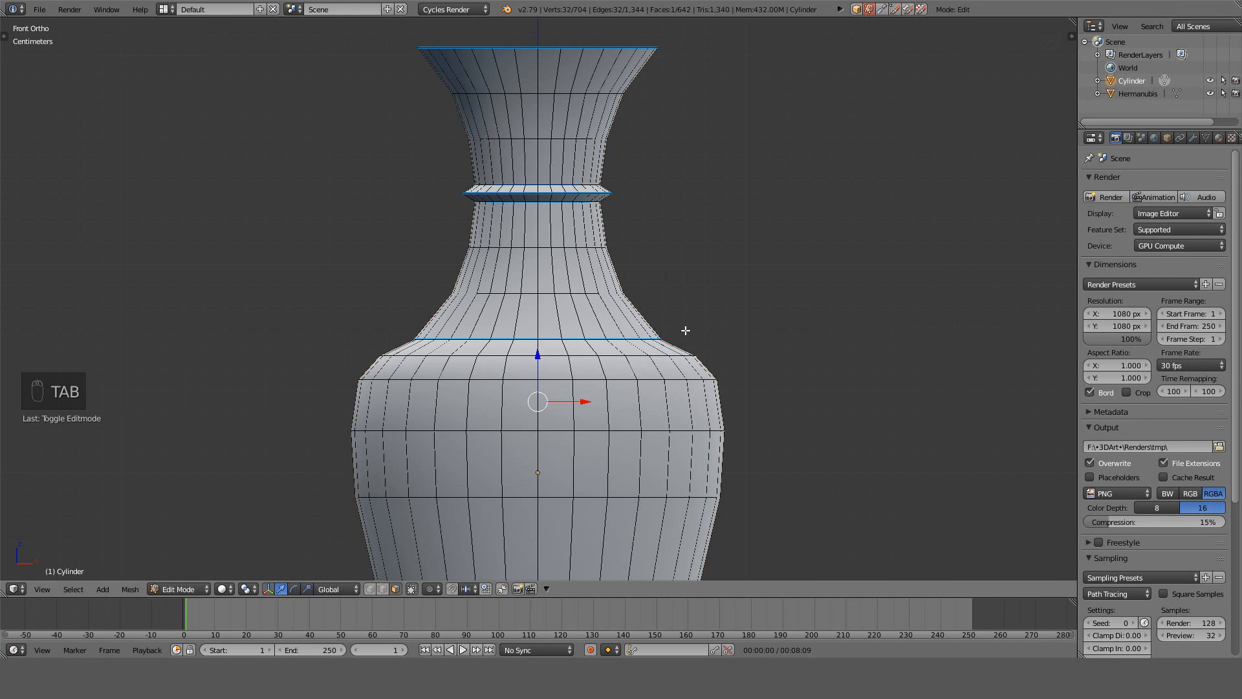
{"action": "middle_click_drag", "start_coordinate": [762, 332], "coordinate": [790, 282]}
{"action": "key", "text": "KP_1"}
{"action": "scroll", "coordinate": [792, 283], "scroll_direction": "down", "scroll_amount": 2}
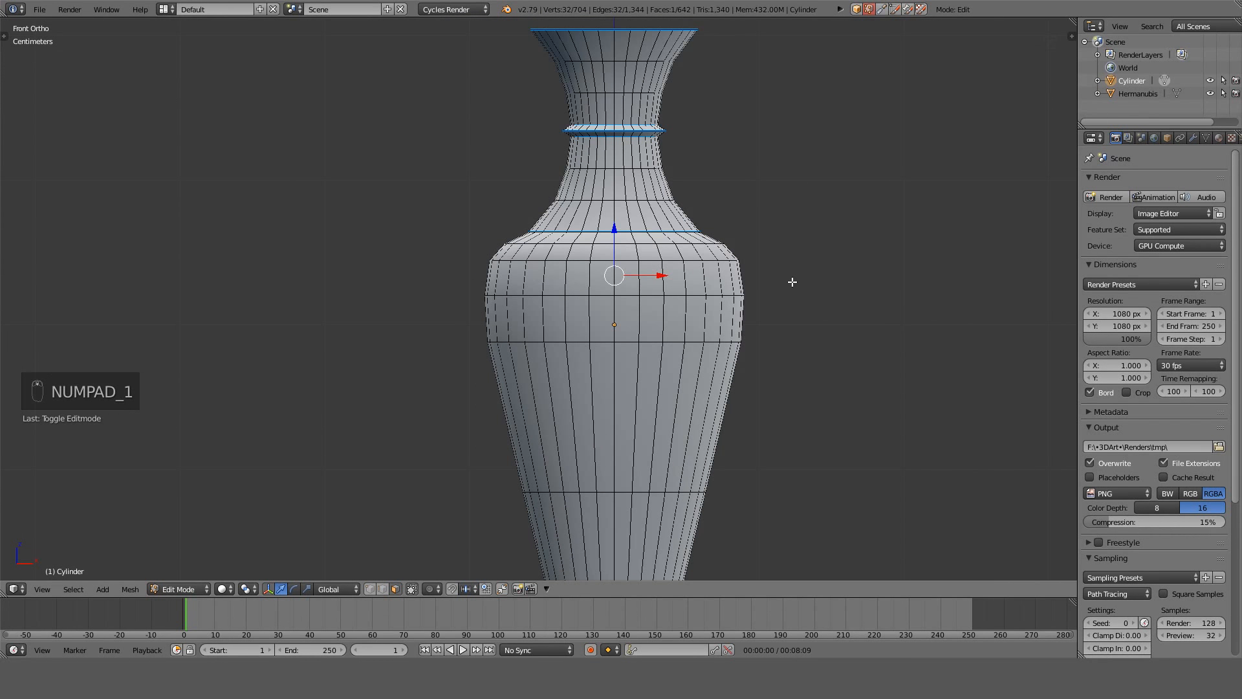
{"action": "key", "text": "a"}
{"action": "key", "text": "a"}
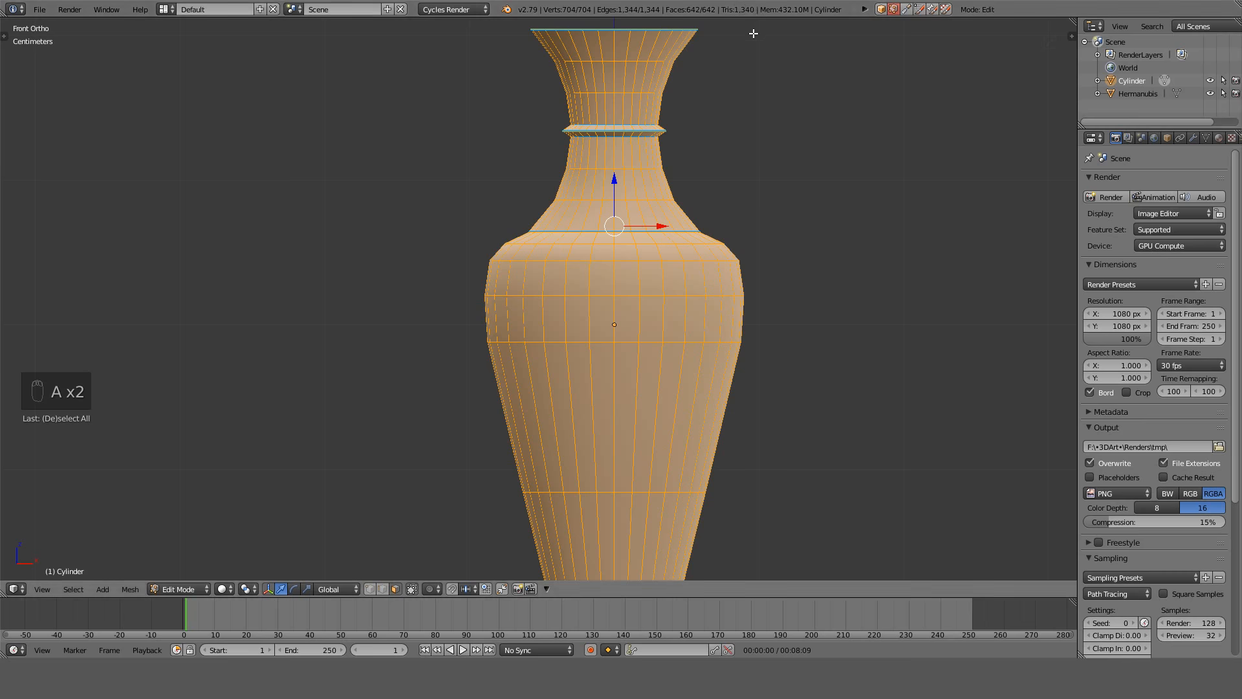
{"action": "scroll", "coordinate": [742, 29], "scroll_direction": "down", "scroll_amount": 3}
{"action": "scroll", "coordinate": [740, 28], "scroll_direction": "up", "scroll_amount": 3}
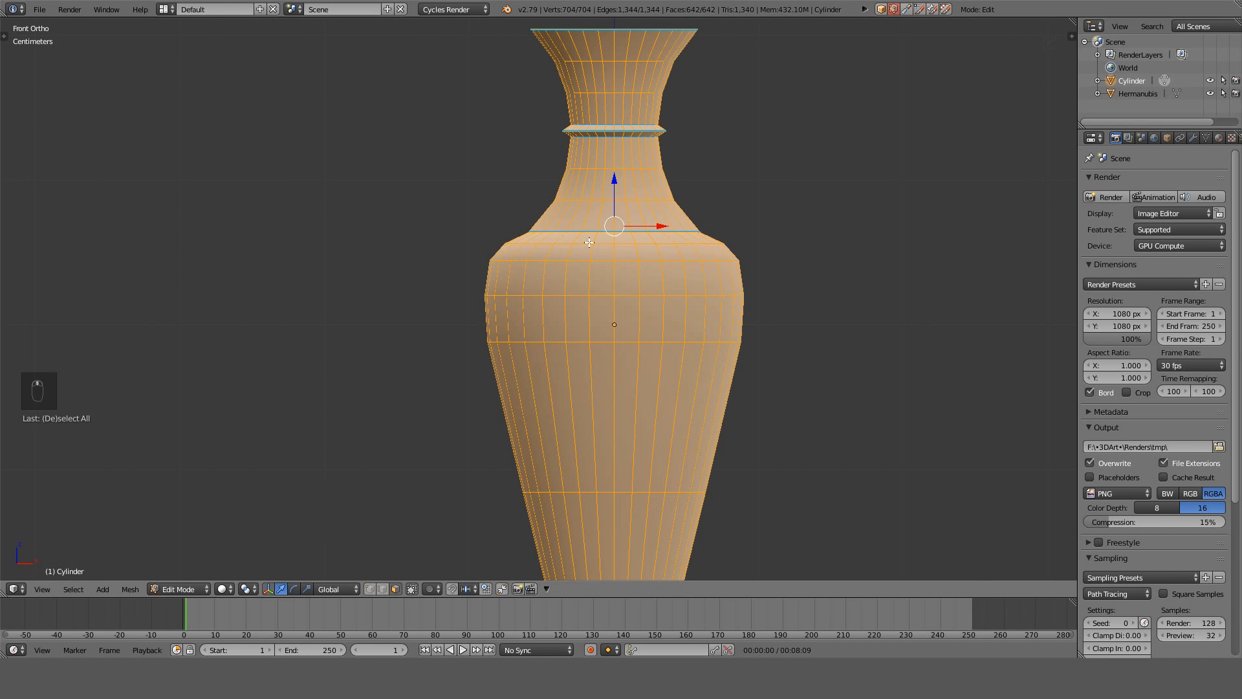
{"action": "key", "text": "KP_1"}
{"action": "middle_click_drag", "start_coordinate": [641, 341], "coordinate": [642, 288], "text": "shift"}
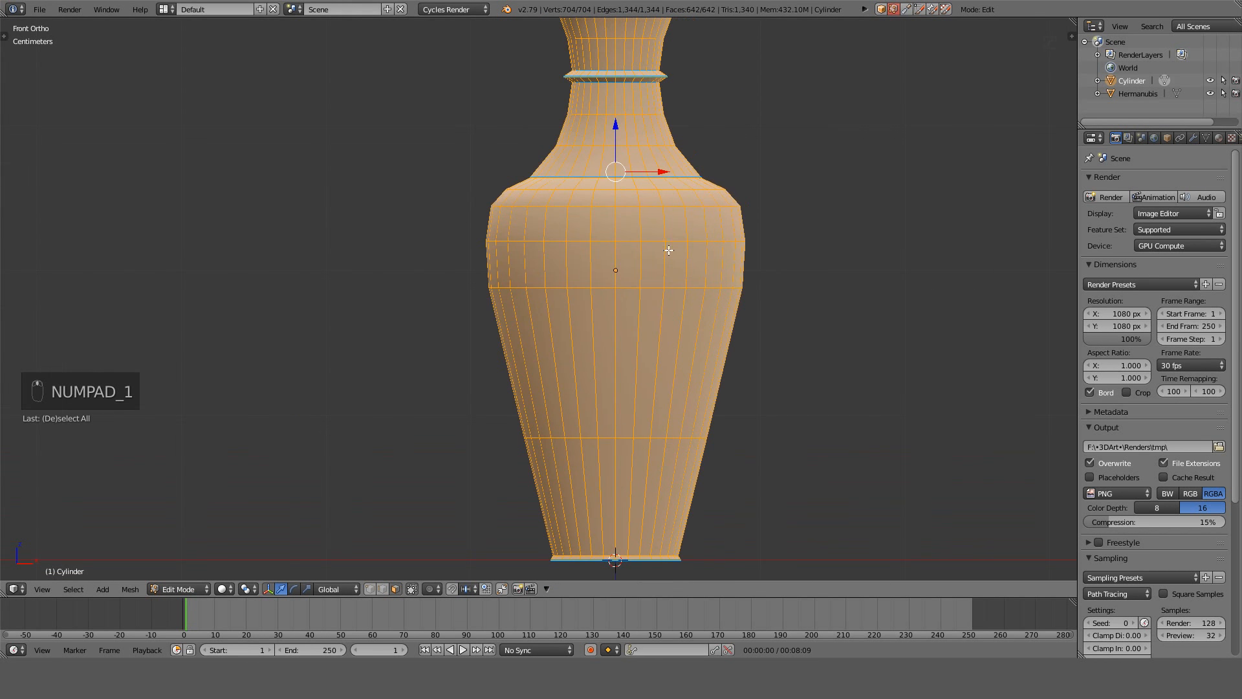
Dissolve every second vertical edge loop of the vase body, selected through an edge ring, Checker Deselect and Edge Loops.
{"action": "key", "text": "Tab"}
{"action": "key", "text": "Tab"}
{"action": "key", "text": "a"}
{"action": "key", "text": "a"}
{"action": "key", "text": "a"}
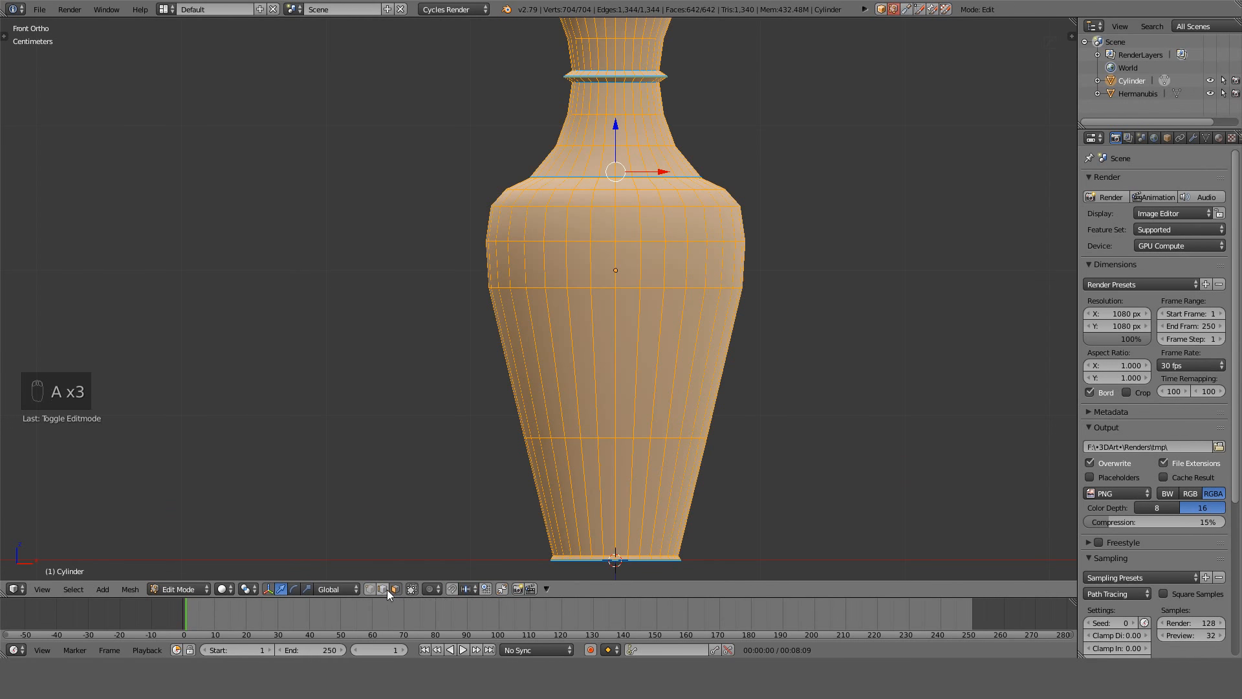
{"action": "key", "text": "a"}
{"action": "right_click", "coordinate": [616, 485], "text": "ctrl+alt"}
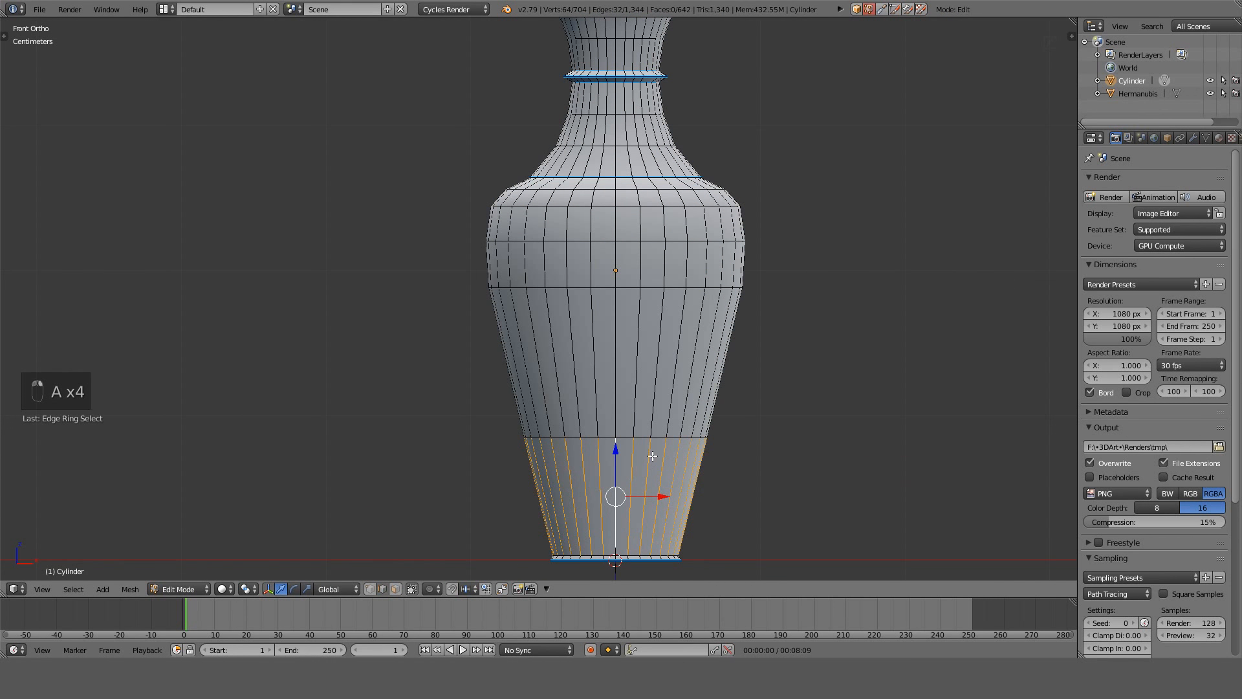
{"action": "left_click", "coordinate": [73, 590]}
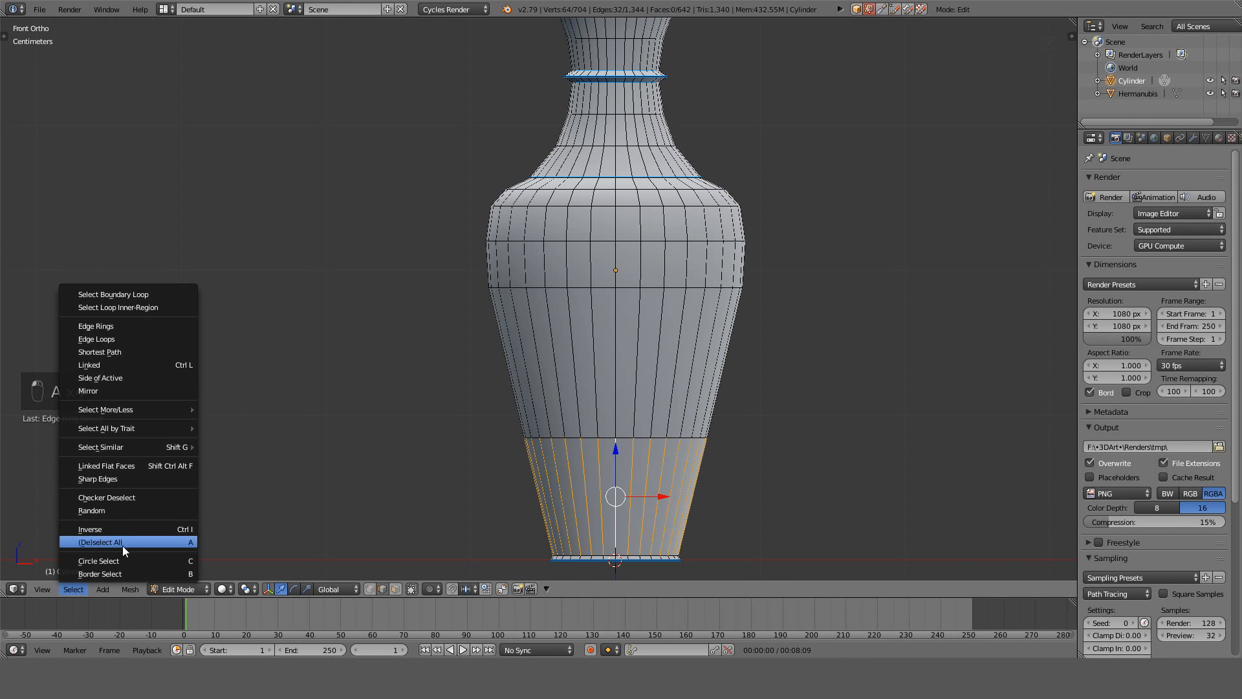
{"action": "left_click", "coordinate": [130, 497]}
{"action": "left_click", "coordinate": [79, 590]}
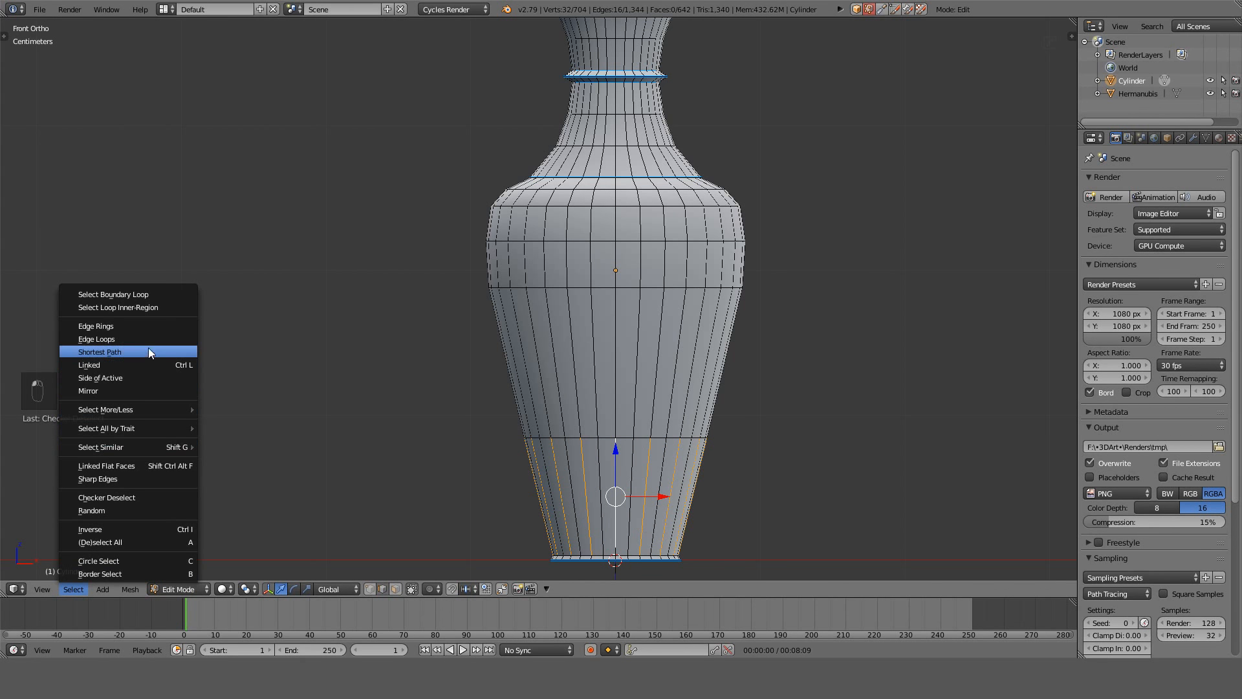
{"action": "left_click", "coordinate": [113, 339]}
{"action": "middle_click_drag", "start_coordinate": [576, 165], "coordinate": [570, 233], "text": "shift"}
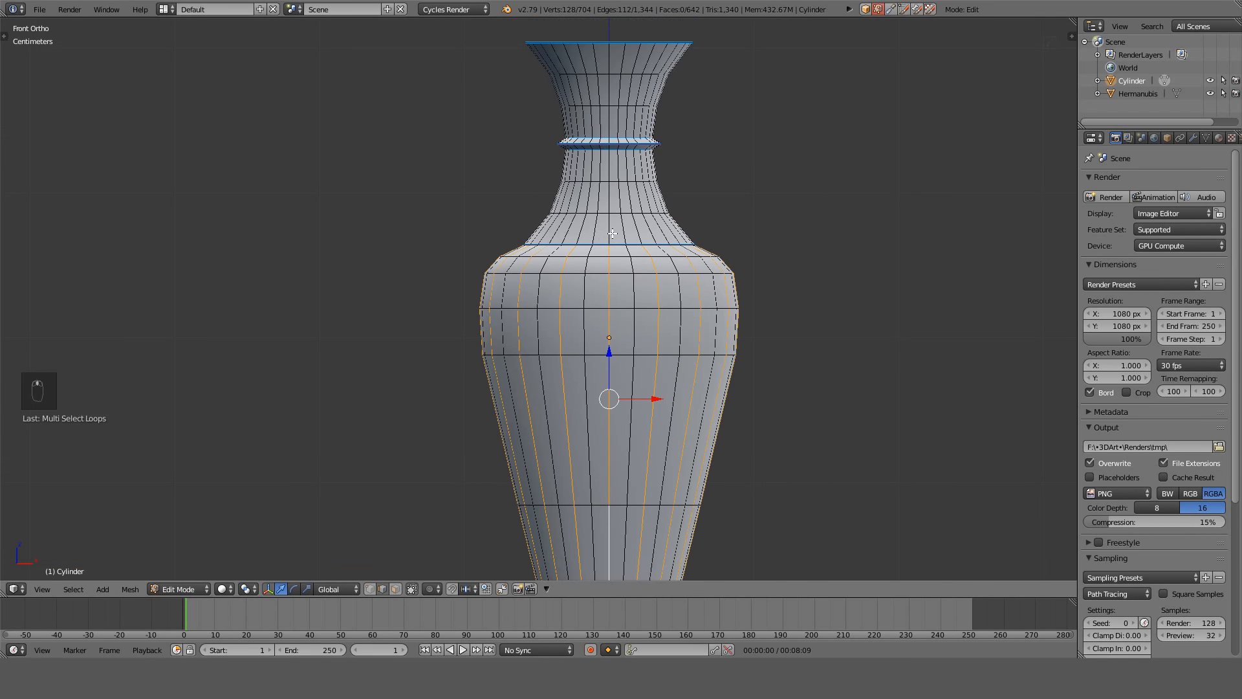
{"action": "key", "text": "ctrl+x"}
Dissolve every second vertical edge loop of the neck, using an edge ring, Checker Deselect and Edge Loops.
{"action": "right_click", "coordinate": [609, 229], "text": "ctrl+alt"}
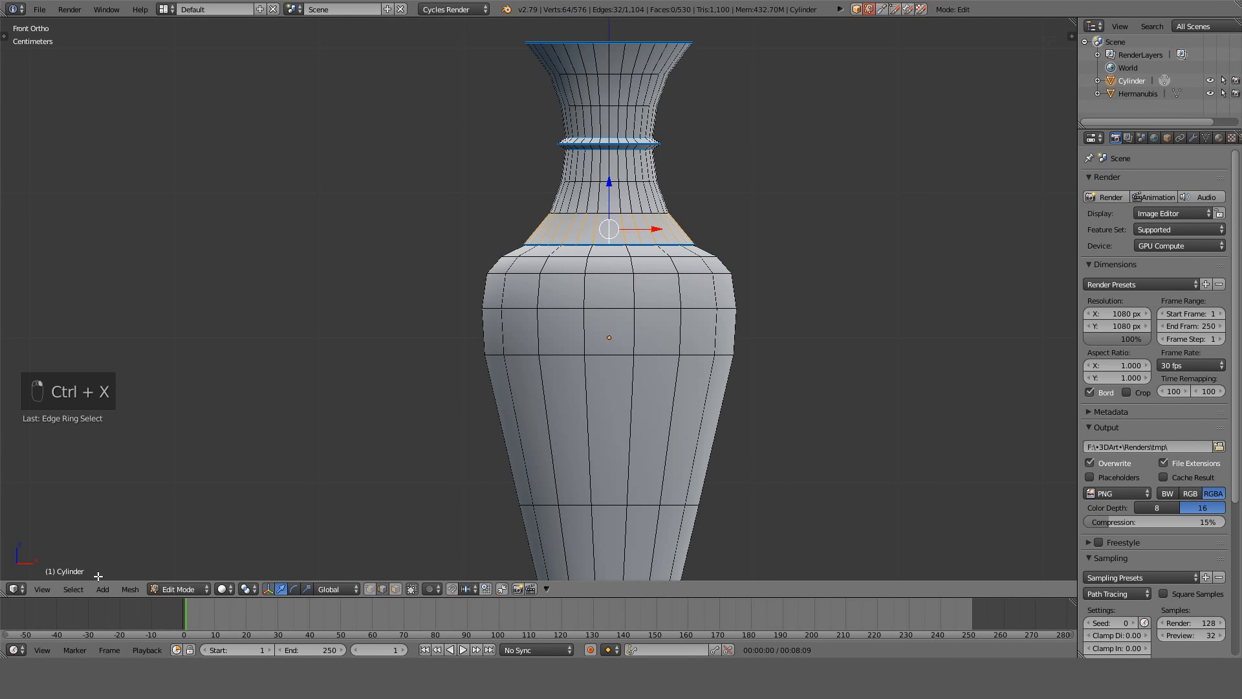
{"action": "left_click", "coordinate": [77, 589]}
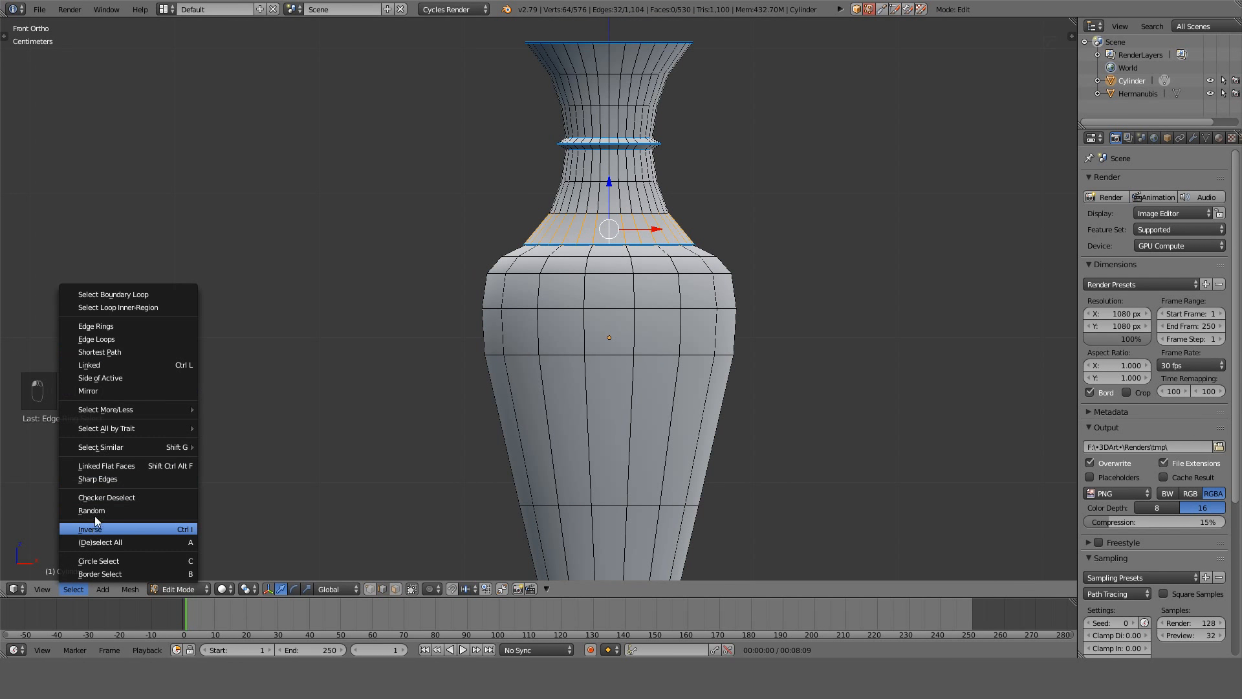
{"action": "left_click", "coordinate": [103, 498]}
{"action": "left_click", "coordinate": [84, 589]}
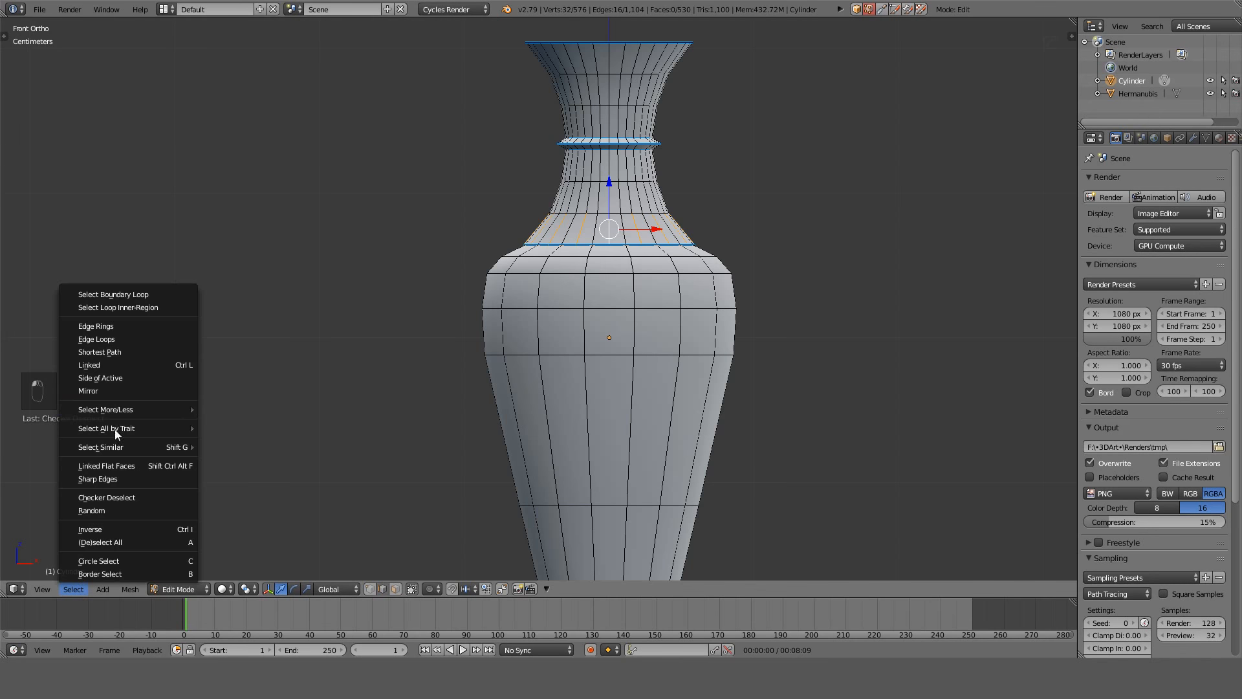
{"action": "left_click", "coordinate": [125, 344]}
{"action": "key", "text": "ctrl+x"}
Review the reduced vase topology in wireframe and solid shading with the whole mesh selected.
{"action": "key", "text": "z"}
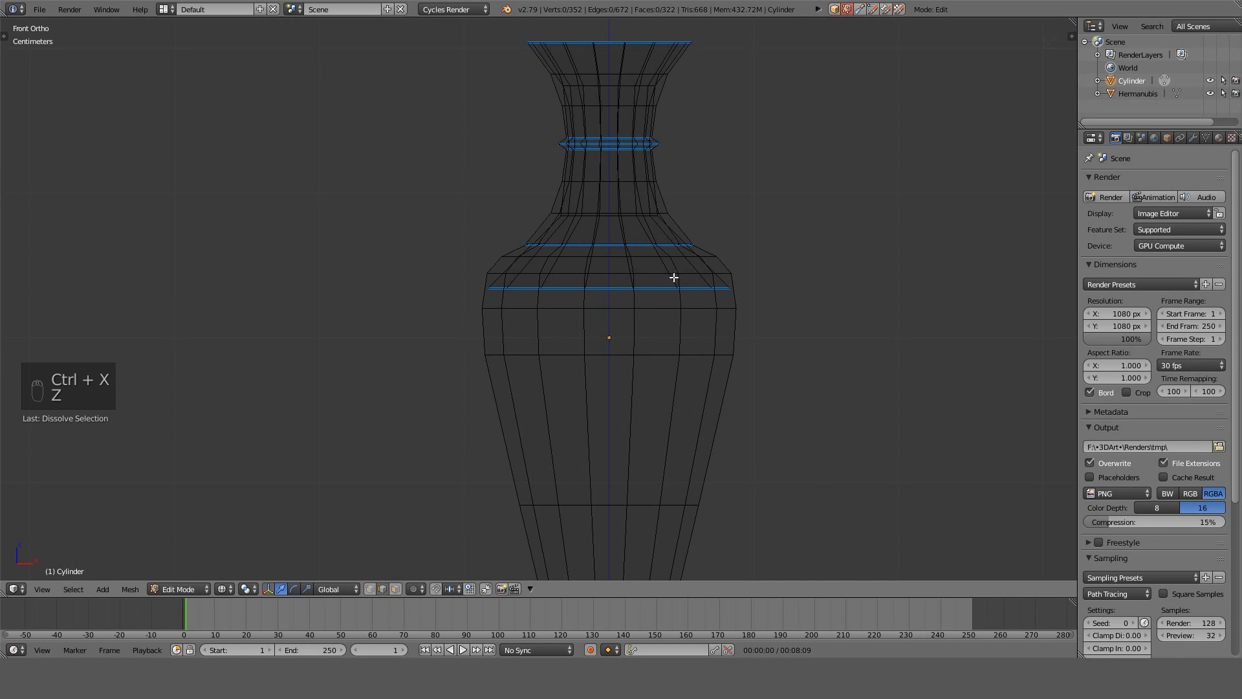
{"action": "key", "text": "z"}
{"action": "key", "text": "Tab"}
{"action": "middle_click_drag", "start_coordinate": [630, 291], "coordinate": [605, 386]}
{"action": "key", "text": "Tab"}
{"action": "key", "text": "a"}
{"action": "key", "text": "a"}
{"action": "key", "text": "a"}
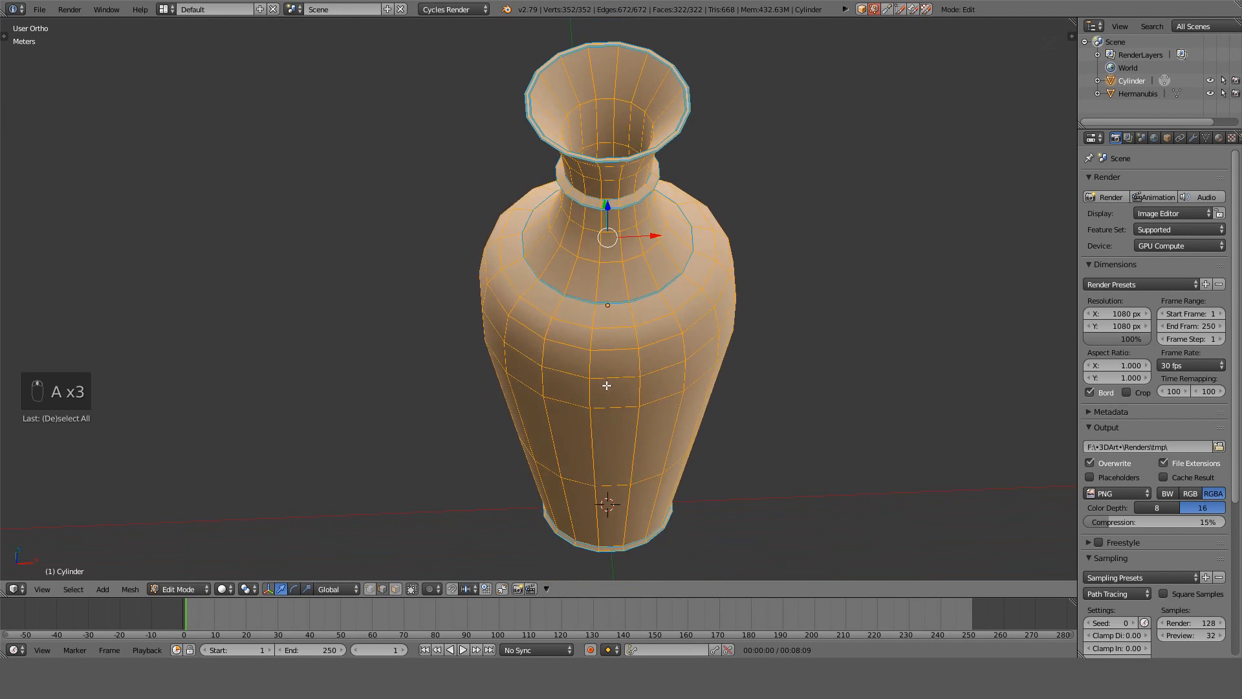
{"action": "scroll", "coordinate": [599, 338], "scroll_direction": "up", "scroll_amount": 3}
{"action": "middle_click_drag", "start_coordinate": [624, 327], "coordinate": [811, 289]}
{"action": "scroll", "coordinate": [641, 327], "scroll_direction": "down", "scroll_amount": 4}
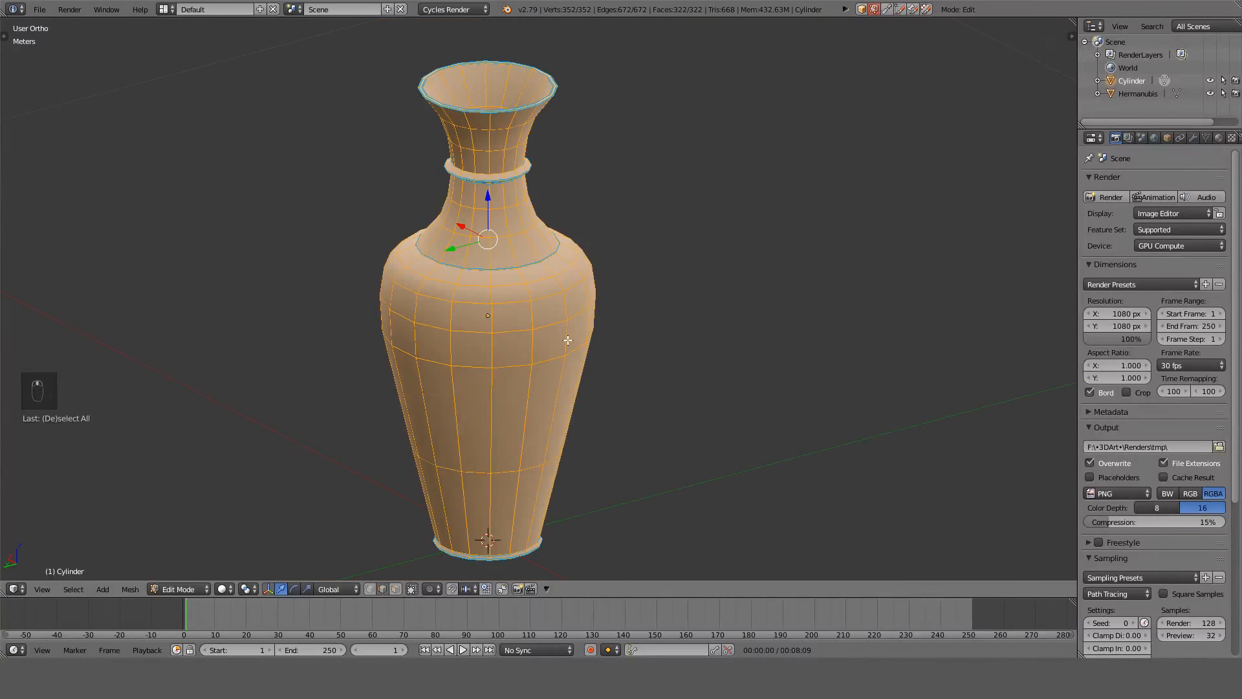
Examine the vase neck and its ring in front view, comparing solid and wireframe shading.
{"action": "middle_click_drag", "start_coordinate": [508, 357], "coordinate": [689, 386]}
{"action": "key", "text": "a"}
{"action": "key", "text": "Tab"}
{"action": "key", "text": "KP_1"}
{"action": "scroll", "coordinate": [692, 389], "scroll_direction": "up", "scroll_amount": 6}
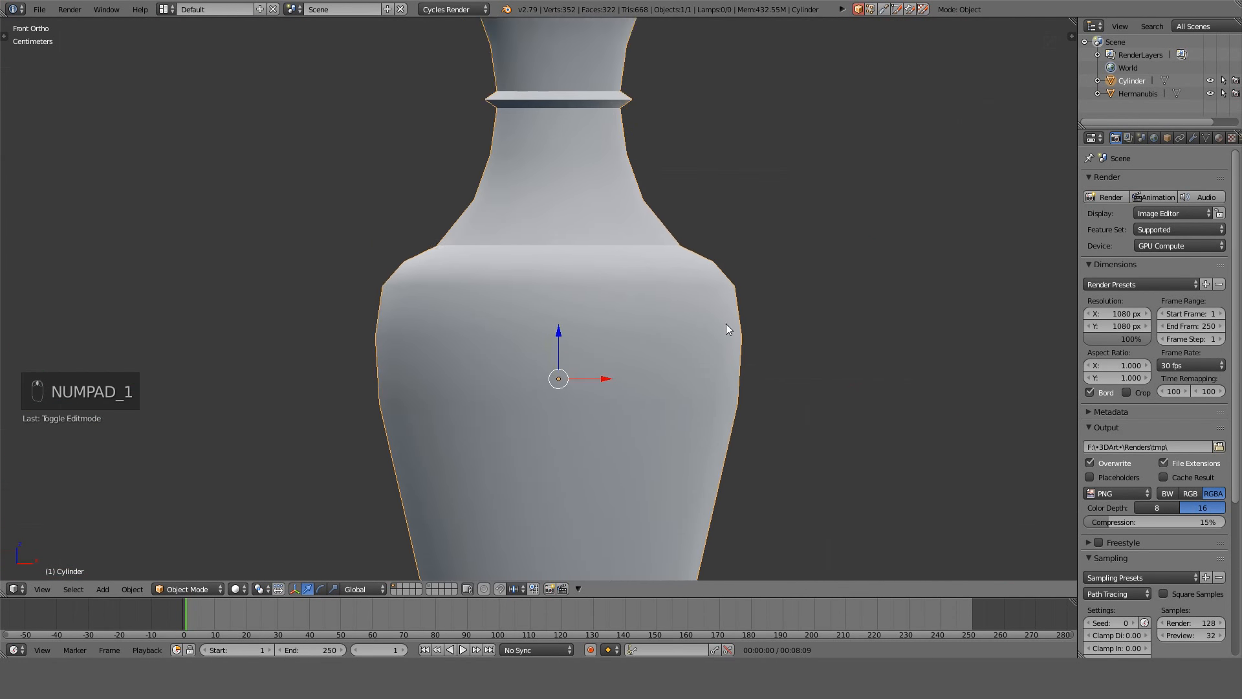
{"action": "scroll", "coordinate": [753, 238], "scroll_direction": "up", "scroll_amount": 2}
{"action": "key", "text": "Tab"}
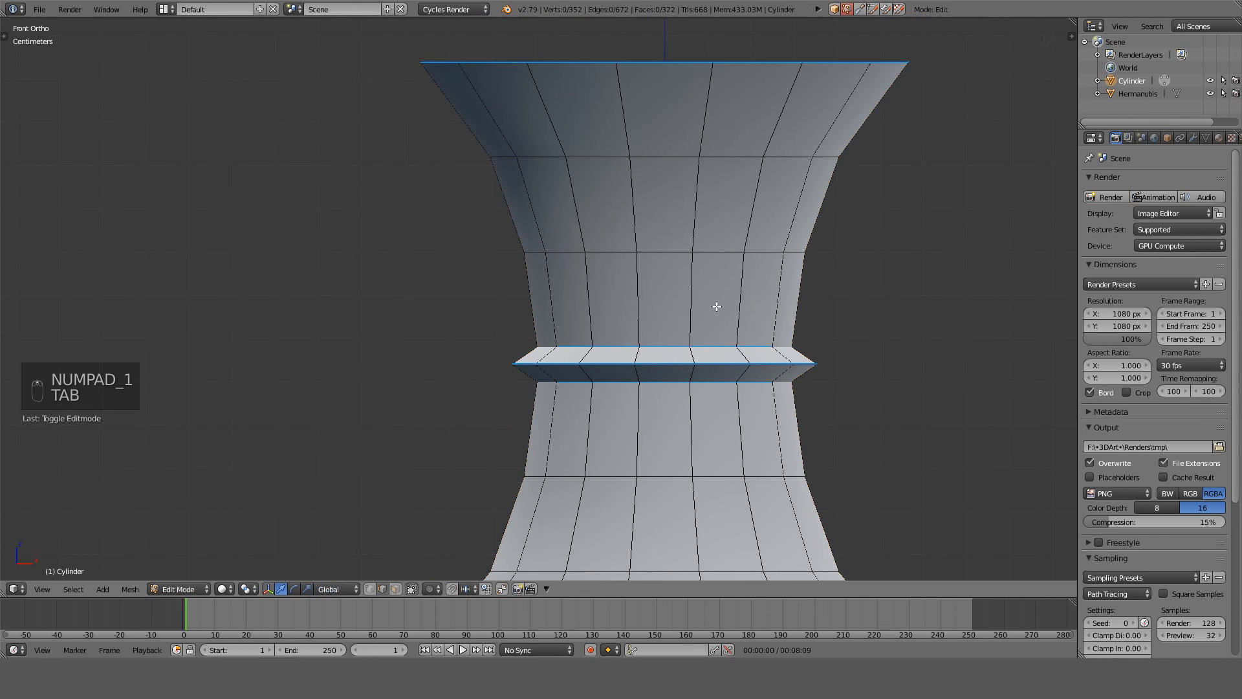
{"action": "key", "text": "z"}
{"action": "key", "text": "z"}
{"action": "middle_click_drag", "start_coordinate": [777, 414], "coordinate": [708, 308]}
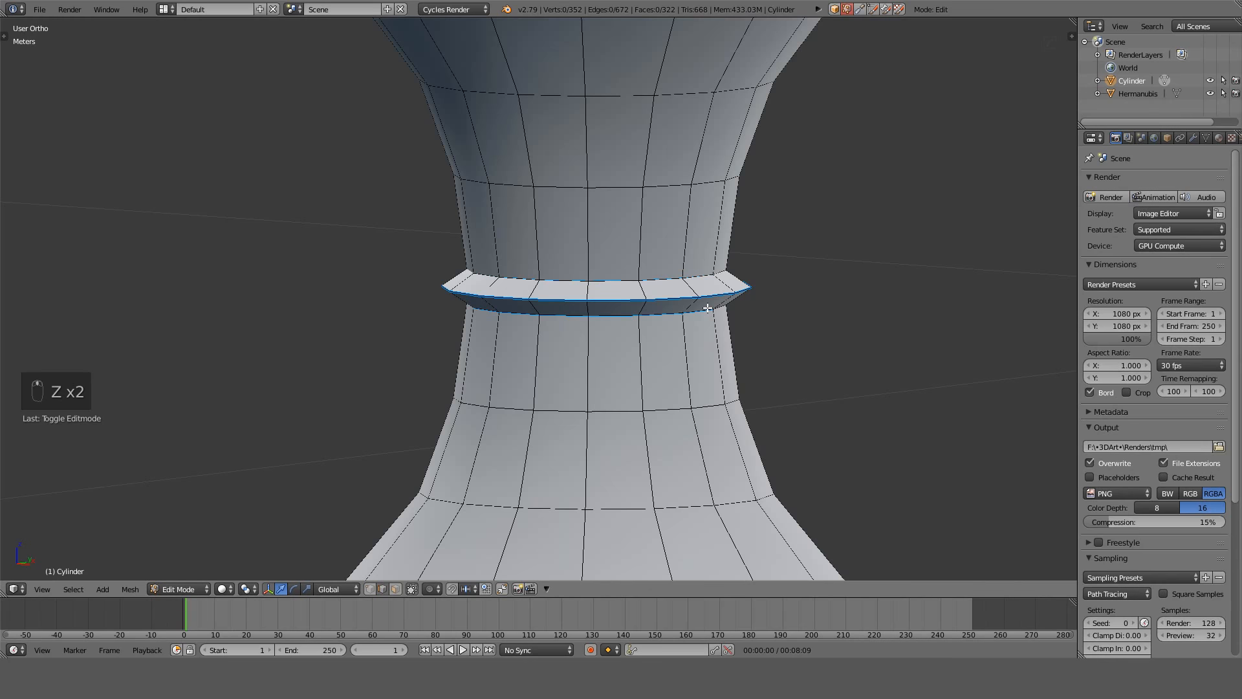
{"action": "key", "text": "KP_1"}
{"action": "key", "text": "z"}
{"action": "middle_click_drag", "start_coordinate": [807, 287], "coordinate": [599, 280], "text": "shift"}
{"action": "key", "text": "z"}
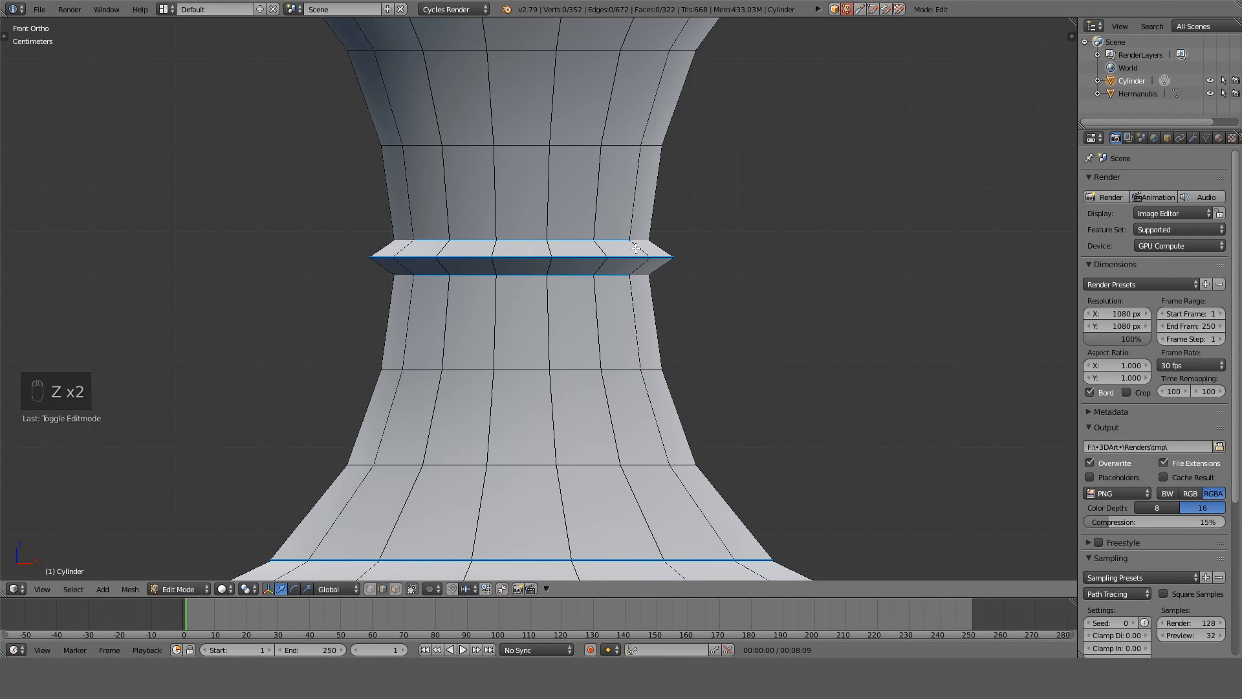
Bevel the edge loops directly above and below the neck ring with an offset of 0.01 and two segments.
{"action": "left_click", "coordinate": [387, 592]}
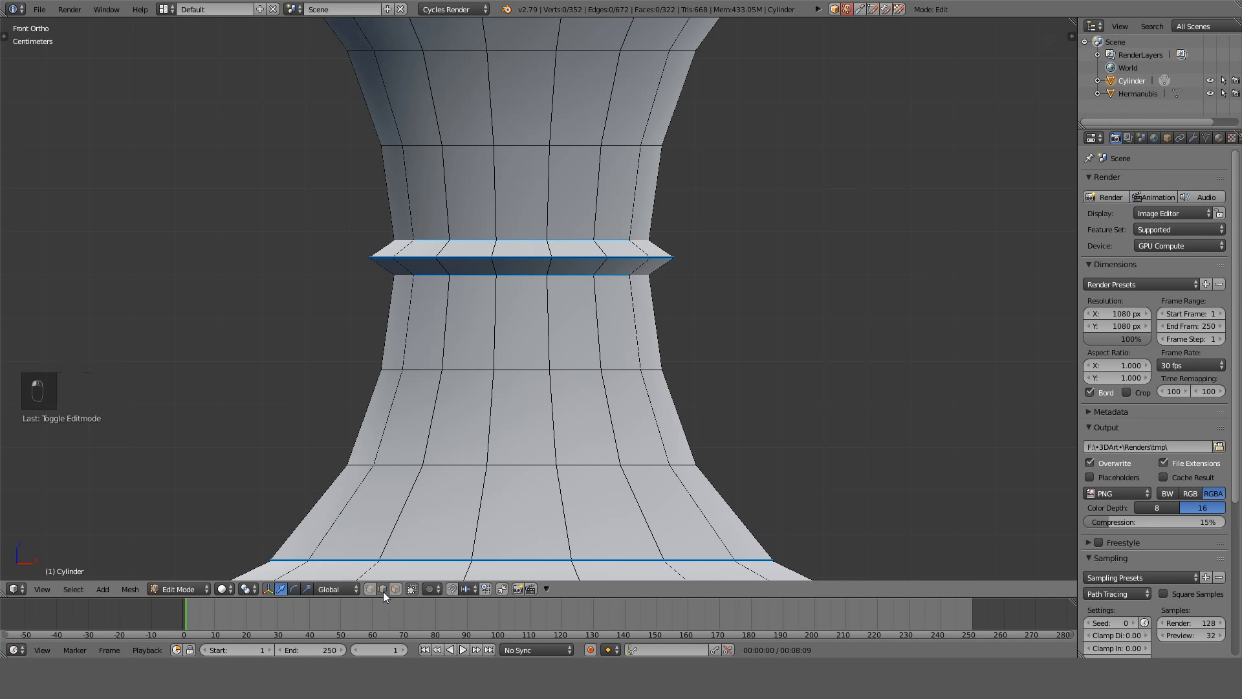
{"action": "left_click", "coordinate": [580, 256], "text": "alt"}
{"action": "key", "text": "z"}
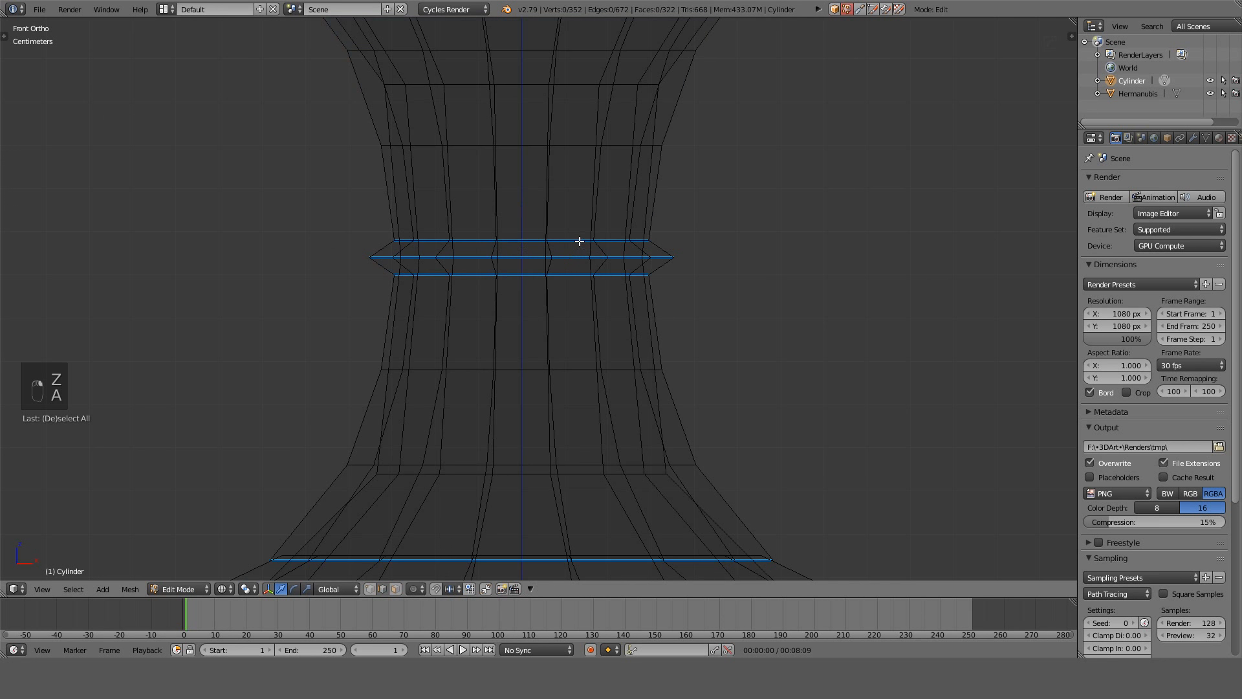
{"action": "left_click", "coordinate": [577, 239], "text": "alt"}
{"action": "left_click", "coordinate": [579, 276], "text": "alt+shift"}
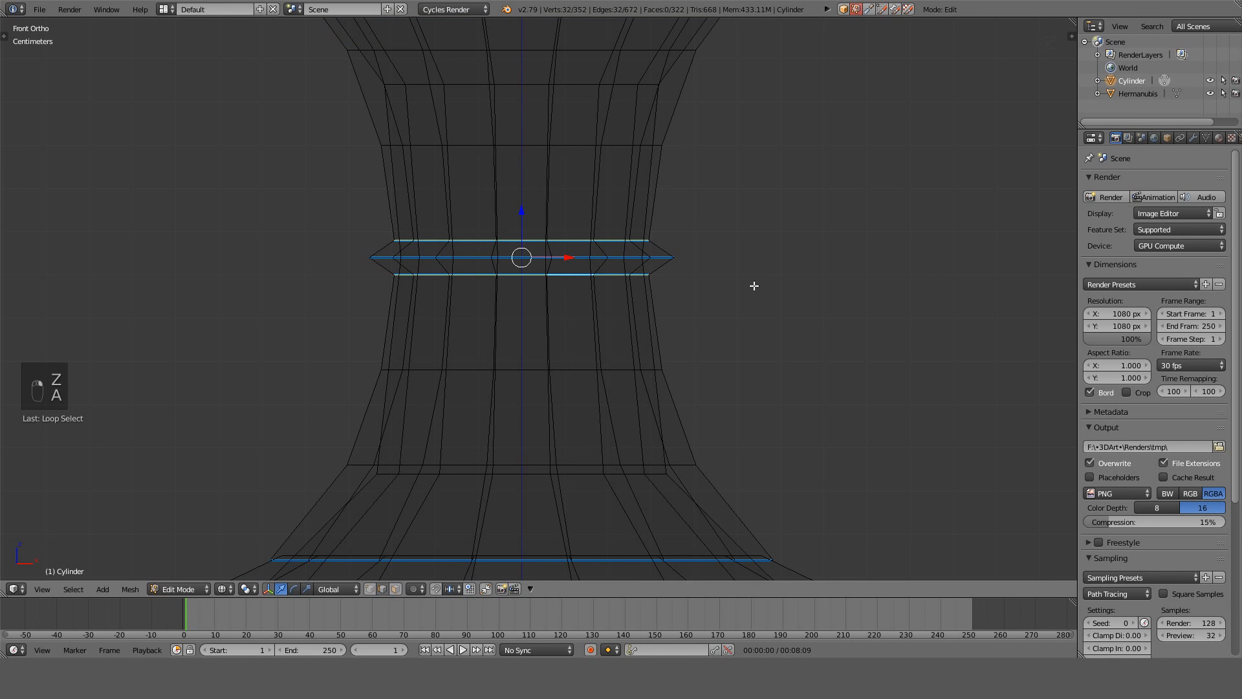
{"action": "key", "text": "ctrl+b"}
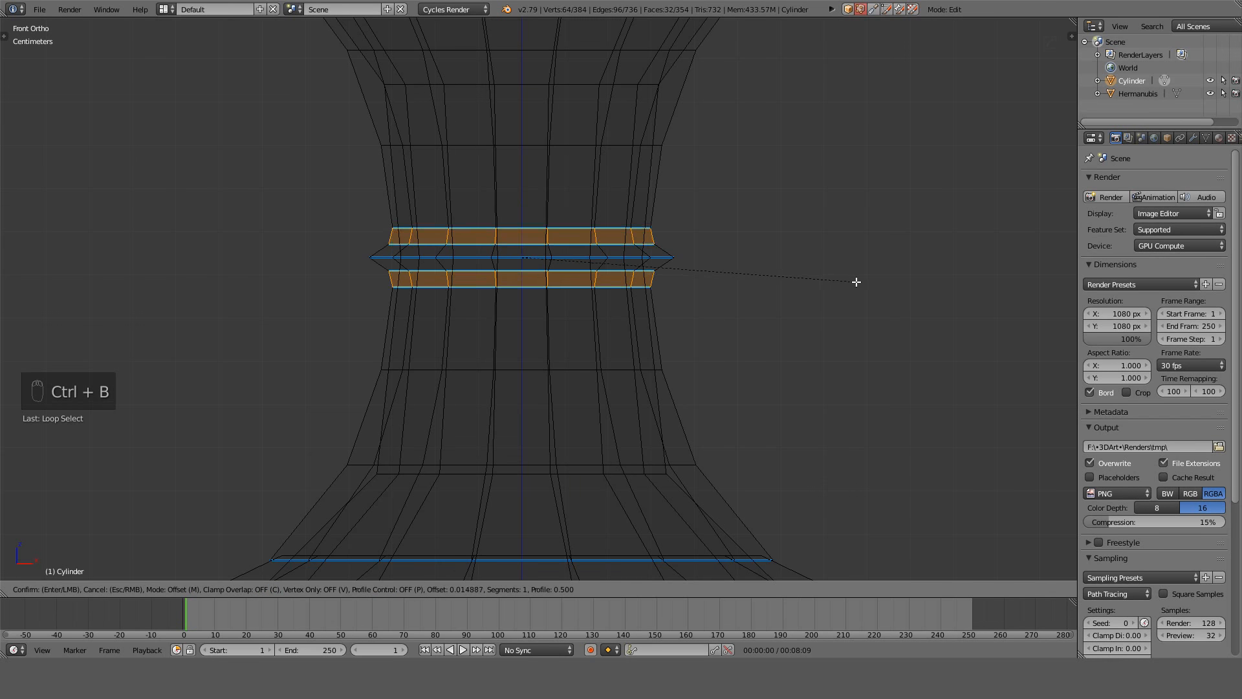
{"action": "key", "text": "Escape"}
{"action": "key", "text": "z"}
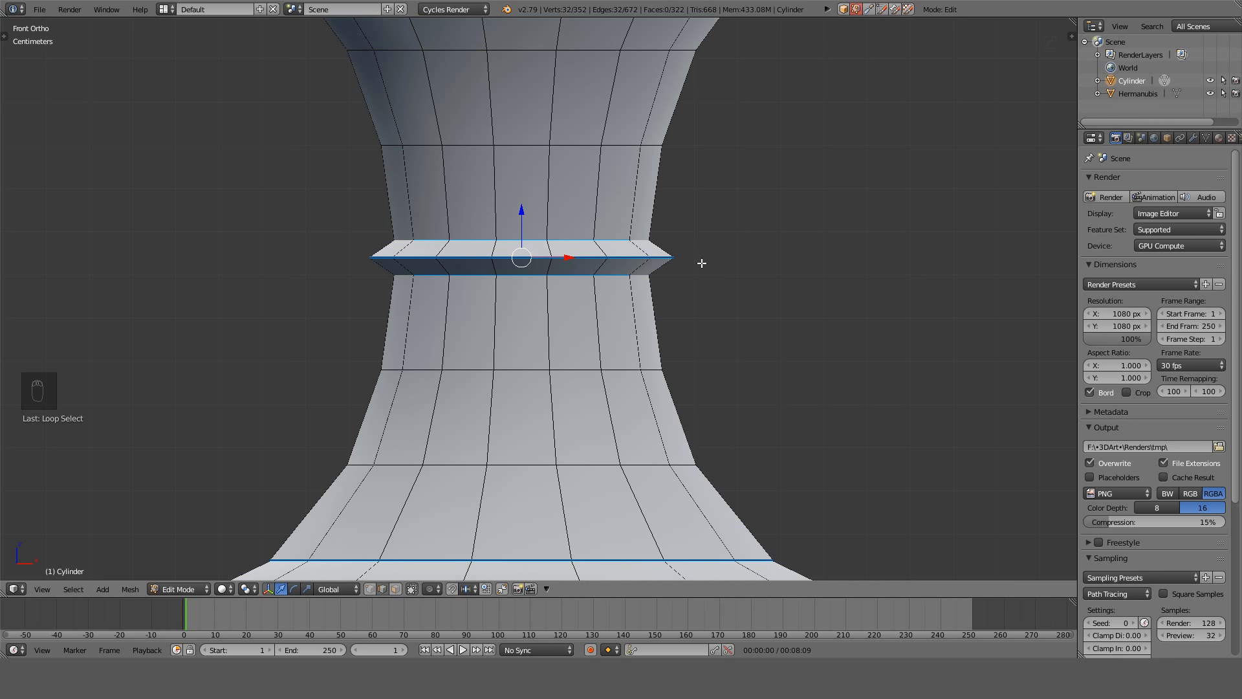
{"action": "key", "text": "z"}
{"action": "key", "text": "z"}
{"action": "key", "text": "ctrl+b"}
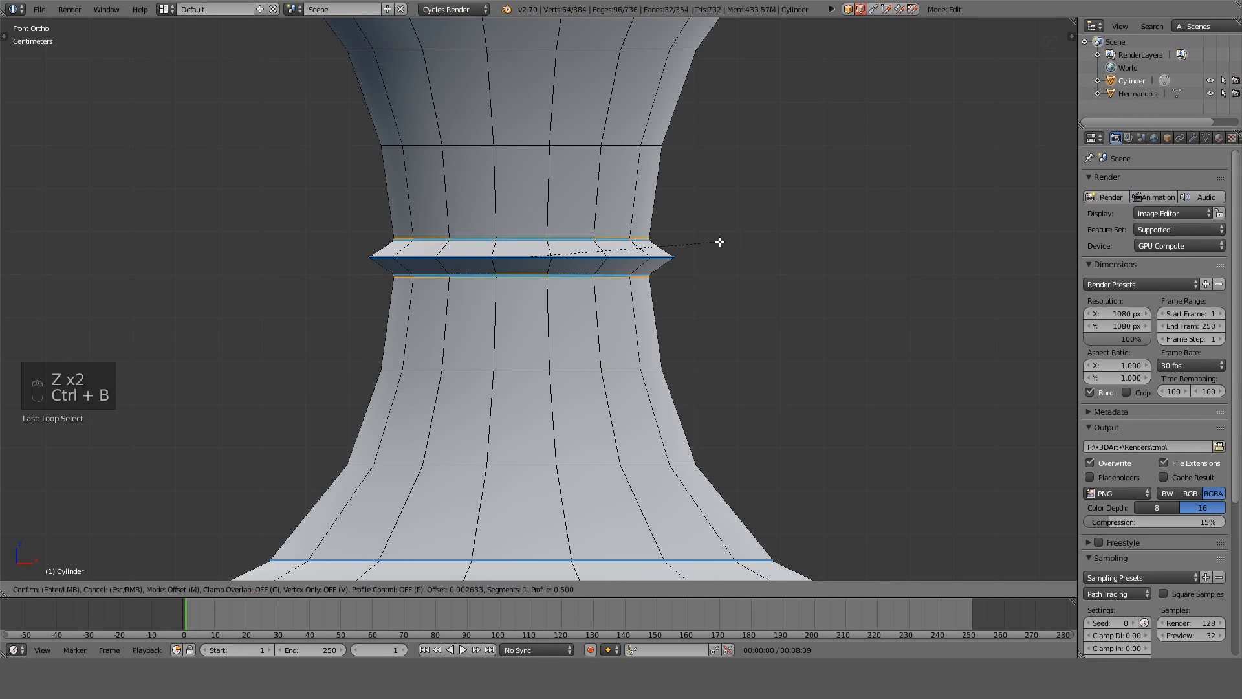
{"action": "type", "text": "0.01"}
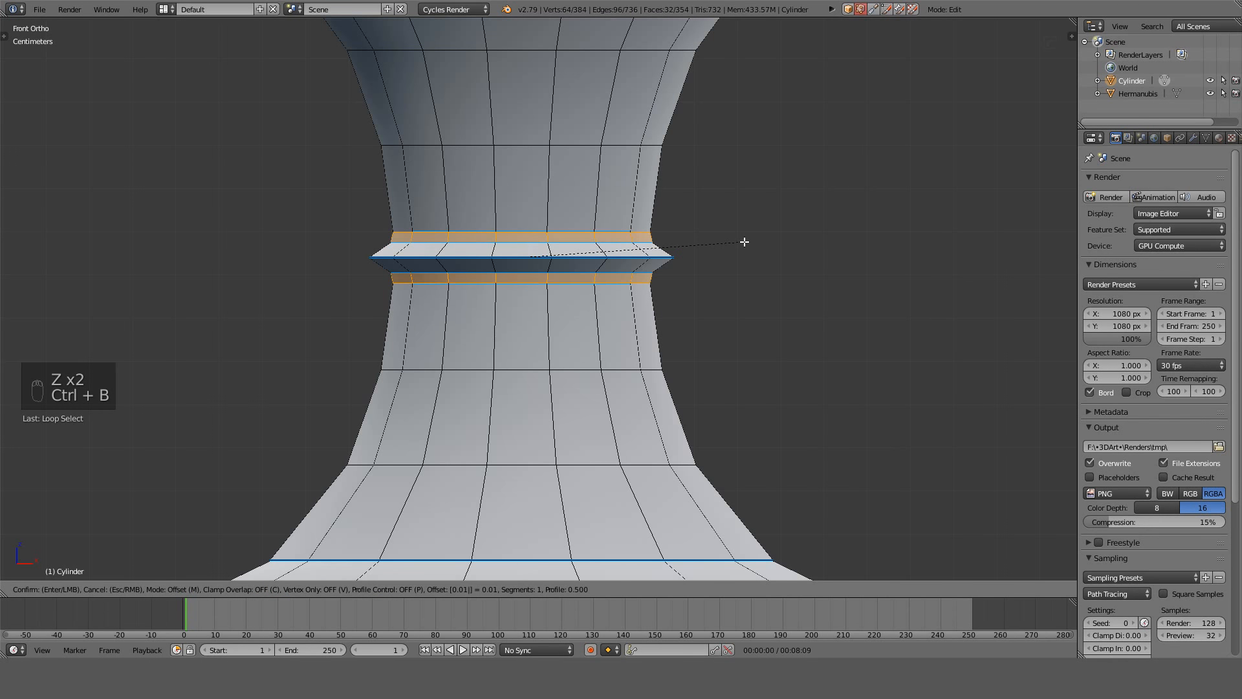
{"action": "left_click", "coordinate": [744, 241]}
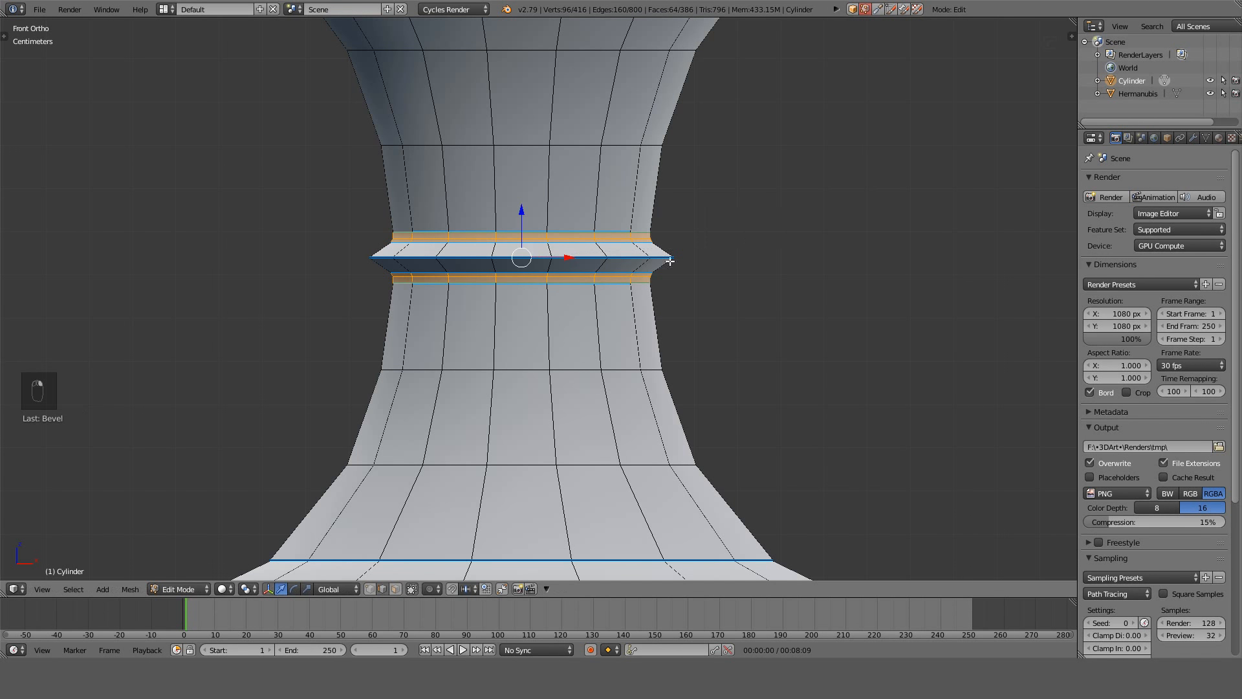
Scale the middle edge loops of both bevels outward by 1.1 in X and Y, keeping Z locked.
{"action": "key", "text": "a"}
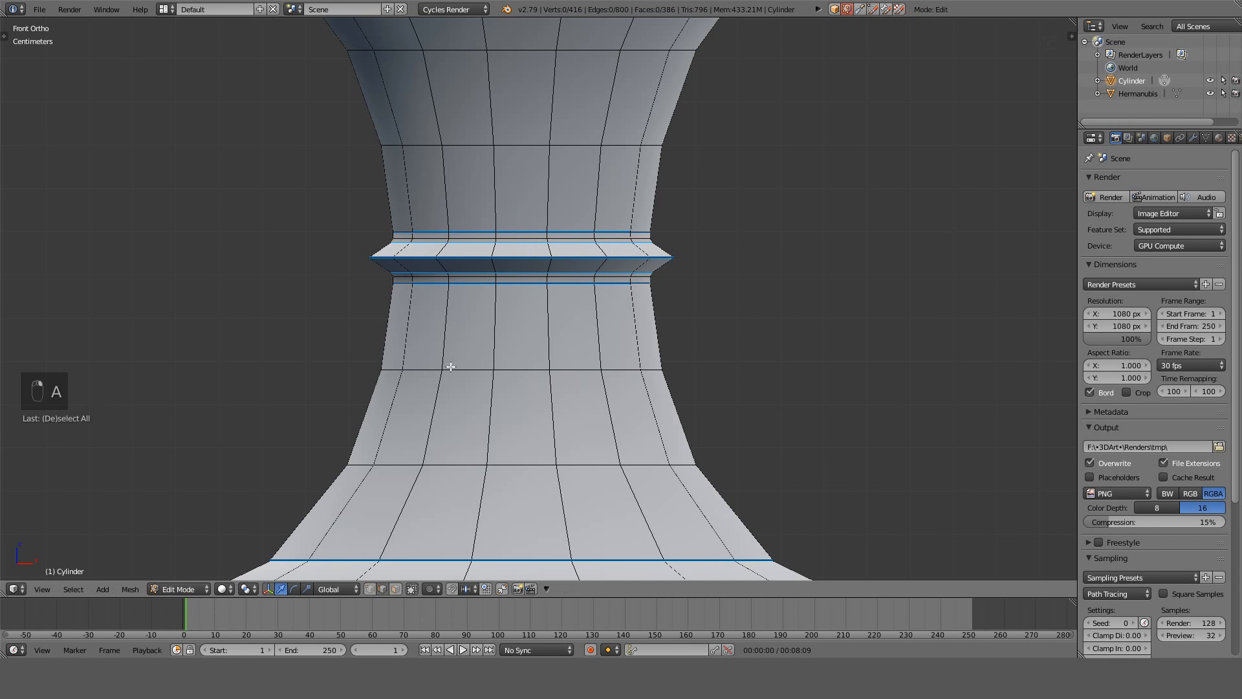
{"action": "left_click", "coordinate": [519, 277], "text": "alt"}
{"action": "left_click", "coordinate": [534, 239], "text": "alt+shift"}
{"action": "key", "text": "s"}
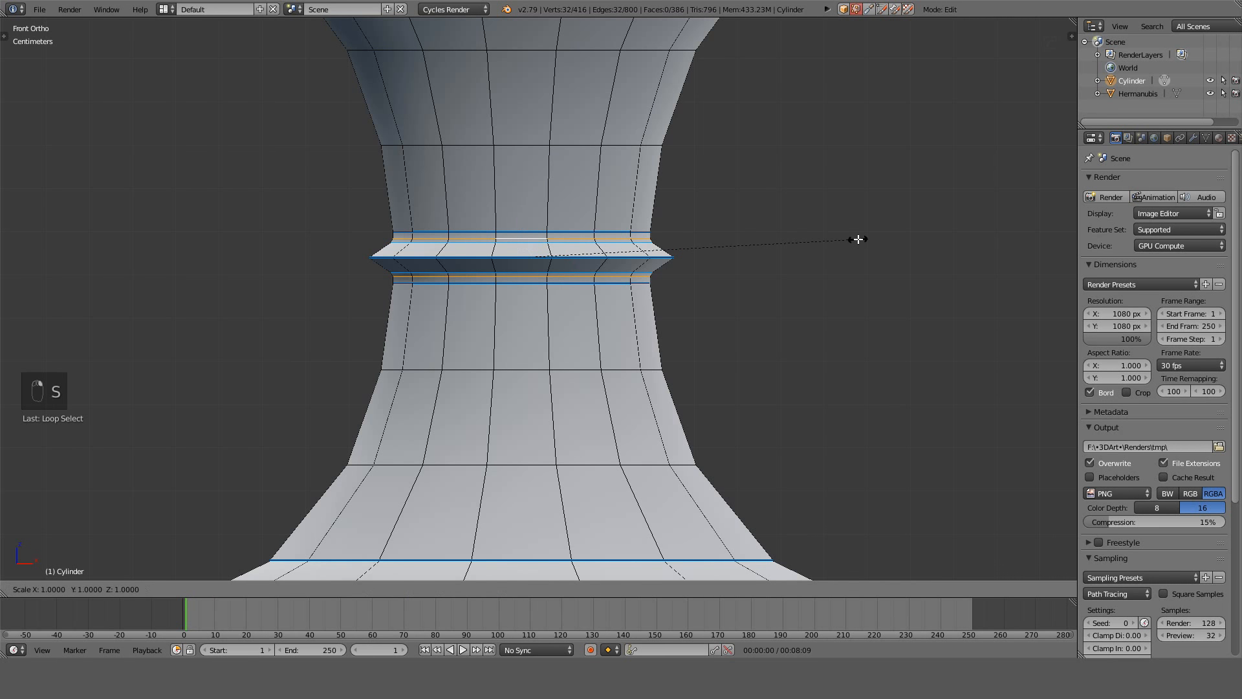
{"action": "key", "text": "shift+z"}
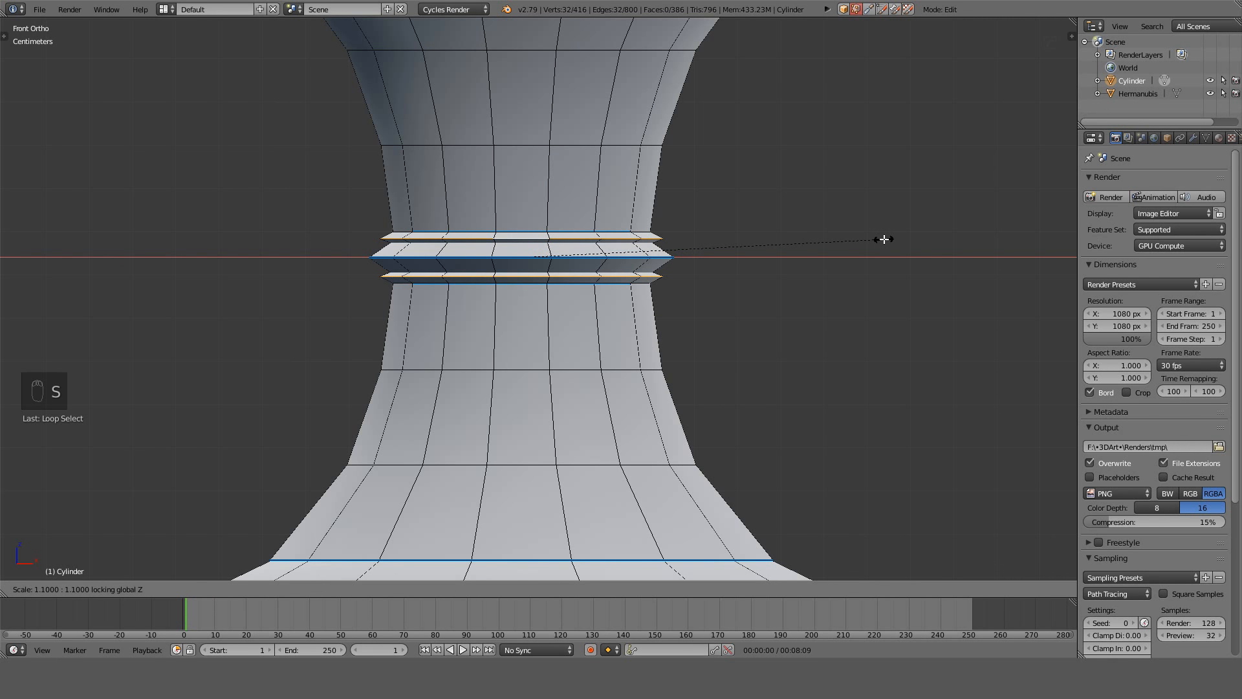
{"action": "left_click", "coordinate": [884, 239]}
{"action": "key", "text": "Tab"}
{"action": "scroll", "coordinate": [640, 264], "scroll_direction": "down", "scroll_amount": 3}
{"action": "middle_click_drag", "start_coordinate": [640, 263], "coordinate": [717, 282]}
{"action": "key", "text": "KP_1"}
Grow the selection over the whole neck moulding and scale it by 1.4 along Z.
{"action": "key", "text": "Tab"}
{"action": "scroll", "coordinate": [639, 245], "scroll_direction": "up", "scroll_amount": 5}
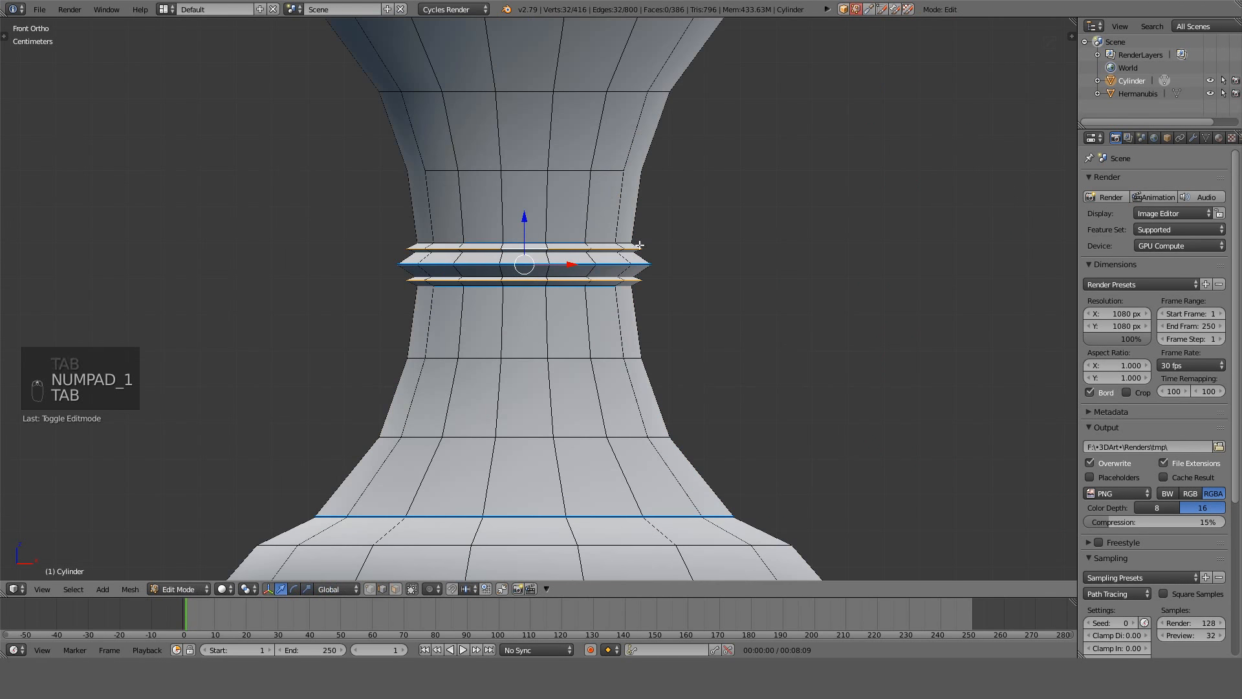
{"action": "key", "text": "z"}
{"action": "key", "text": "z"}
{"action": "key", "text": "ctrl+KP_Add"}
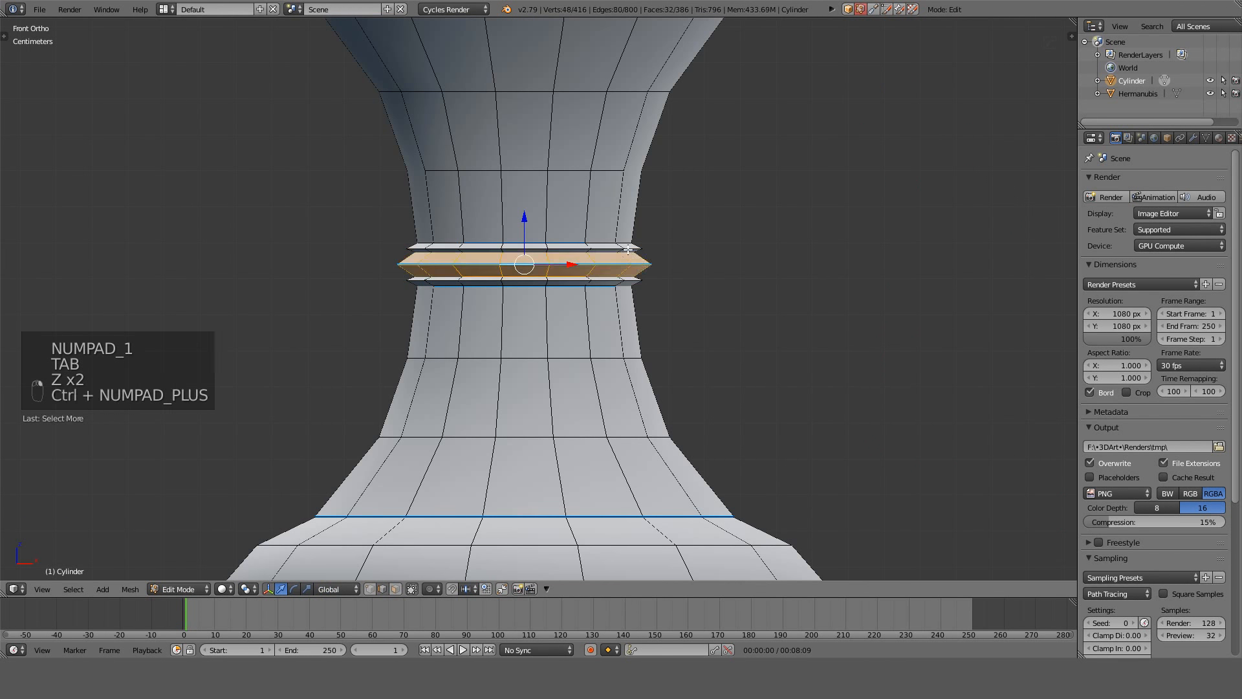
{"action": "key", "text": "ctrl+KP_Add"}
{"action": "key", "text": "ctrl+KP_Add"}
{"action": "key", "text": "ctrl+KP_Add"}
{"action": "key", "text": "s"}
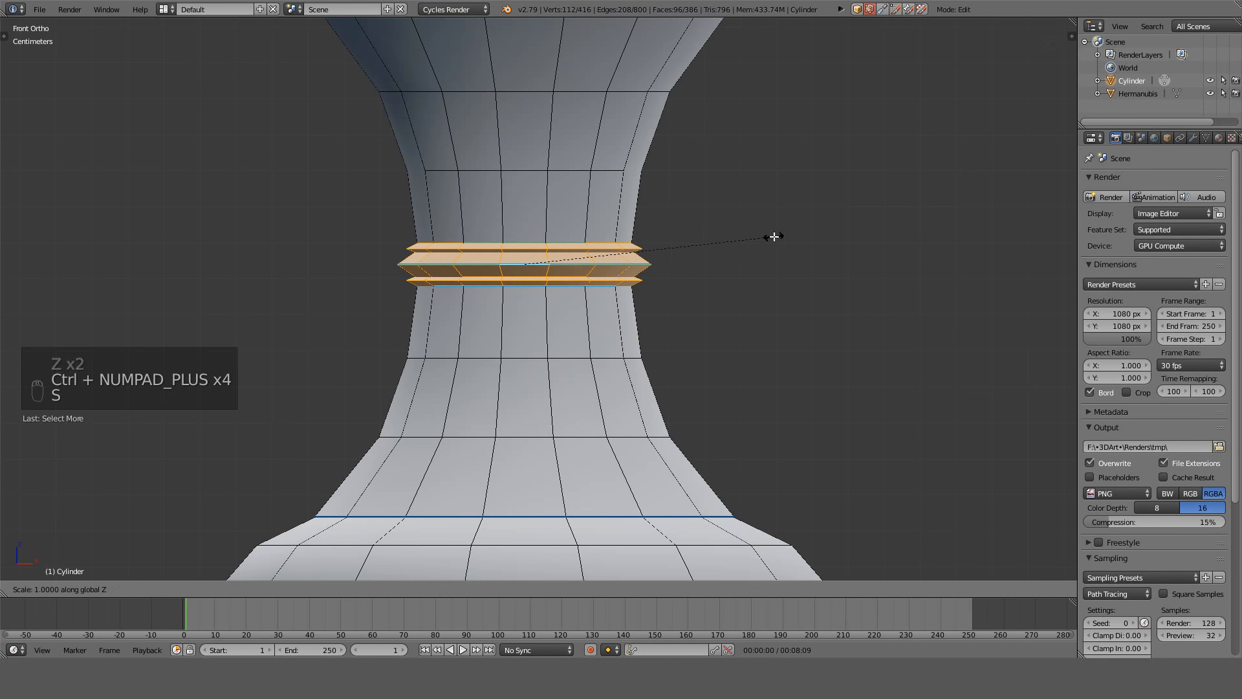
{"action": "key", "text": "z"}
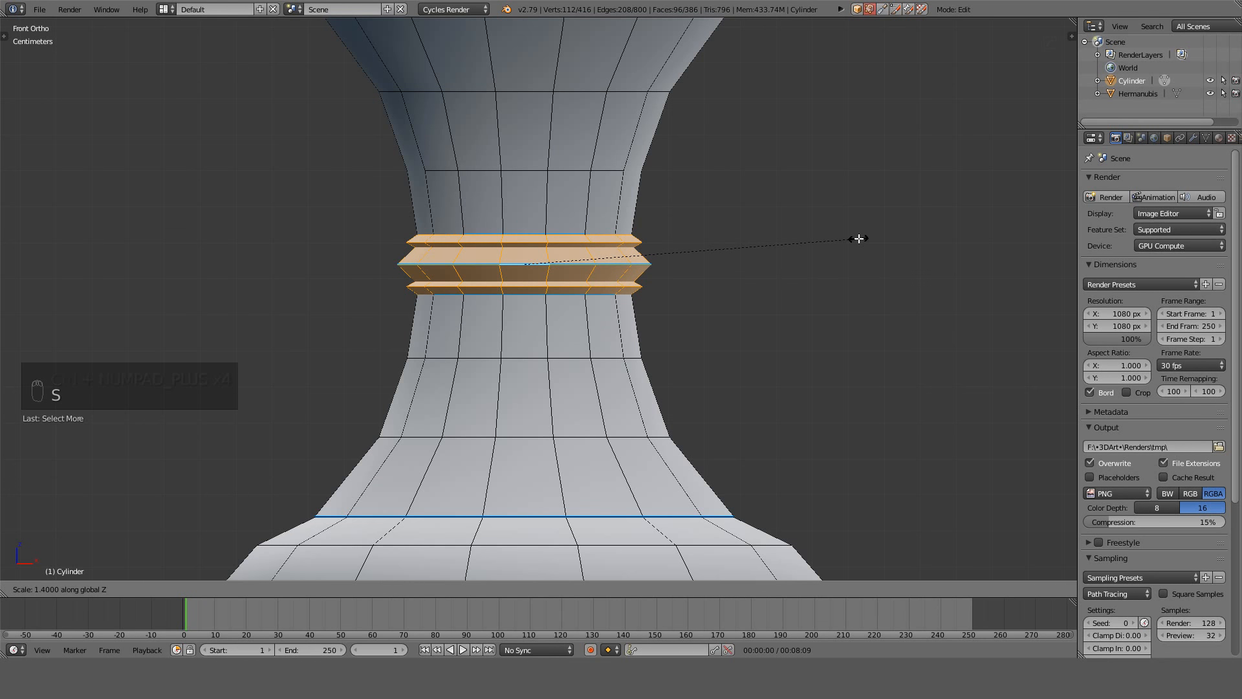
{"action": "left_click", "coordinate": [857, 237]}
Examine the three-ridged neck moulding in Object Mode, from a distance and close up.
{"action": "key", "text": "z"}
{"action": "key", "text": "z"}
{"action": "key", "text": "Tab"}
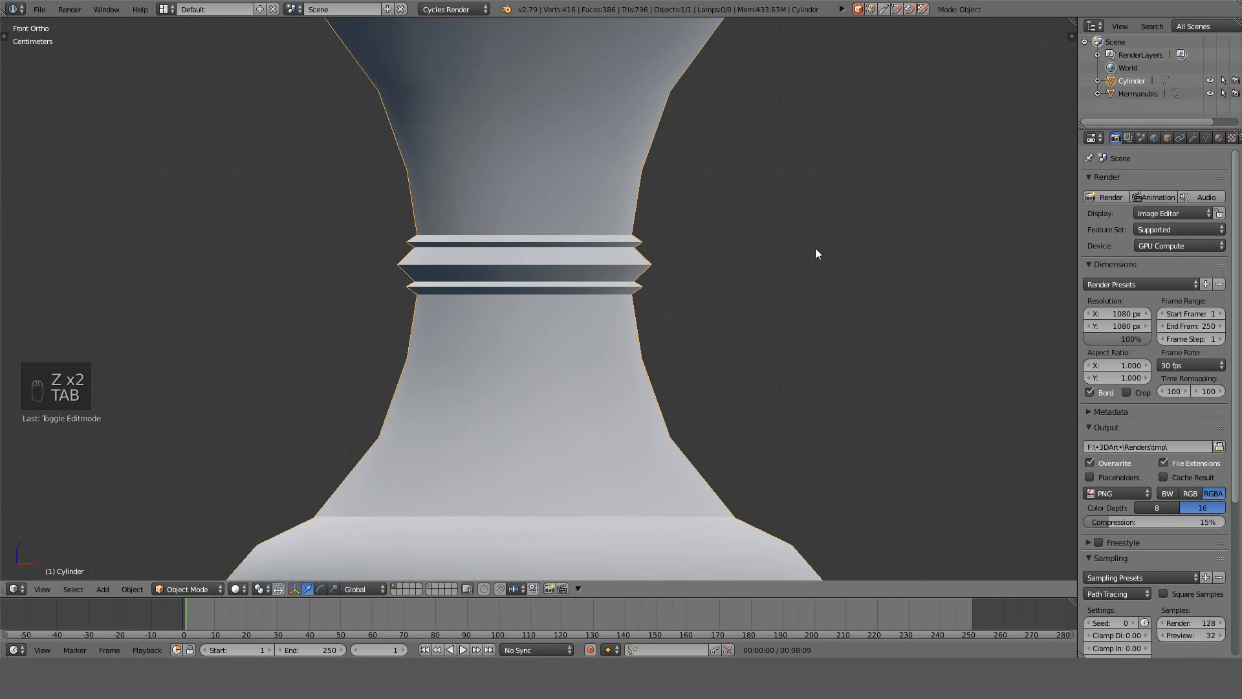
{"action": "mouse_move", "coordinate": [815, 247]}
{"action": "middle_mouse_down"}
{"action": "mouse_move", "coordinate": [676, 255]}
{"action": "mouse_move", "coordinate": [614, 224]}
{"action": "mouse_move", "coordinate": [652, 322]}
{"action": "mouse_move", "coordinate": [690, 343]}
{"action": "mouse_move", "coordinate": [657, 261]}
{"action": "mouse_move", "coordinate": [718, 230]}
{"action": "mouse_move", "coordinate": [812, 282]}
{"action": "mouse_move", "coordinate": [694, 298]}
{"action": "mouse_move", "coordinate": [724, 297]}
{"action": "mouse_move", "coordinate": [800, 251]}
{"action": "middle_mouse_up"}
{"action": "scroll", "coordinate": [615, 223], "scroll_direction": "down", "scroll_amount": 8}
{"action": "scroll", "coordinate": [690, 343], "scroll_direction": "down", "scroll_amount": 4}
{"action": "key", "text": "KP_1"}
{"action": "scroll", "coordinate": [760, 285], "scroll_direction": "up", "scroll_amount": 6}
{"action": "scroll", "coordinate": [759, 281], "scroll_direction": "up", "scroll_amount": 9}
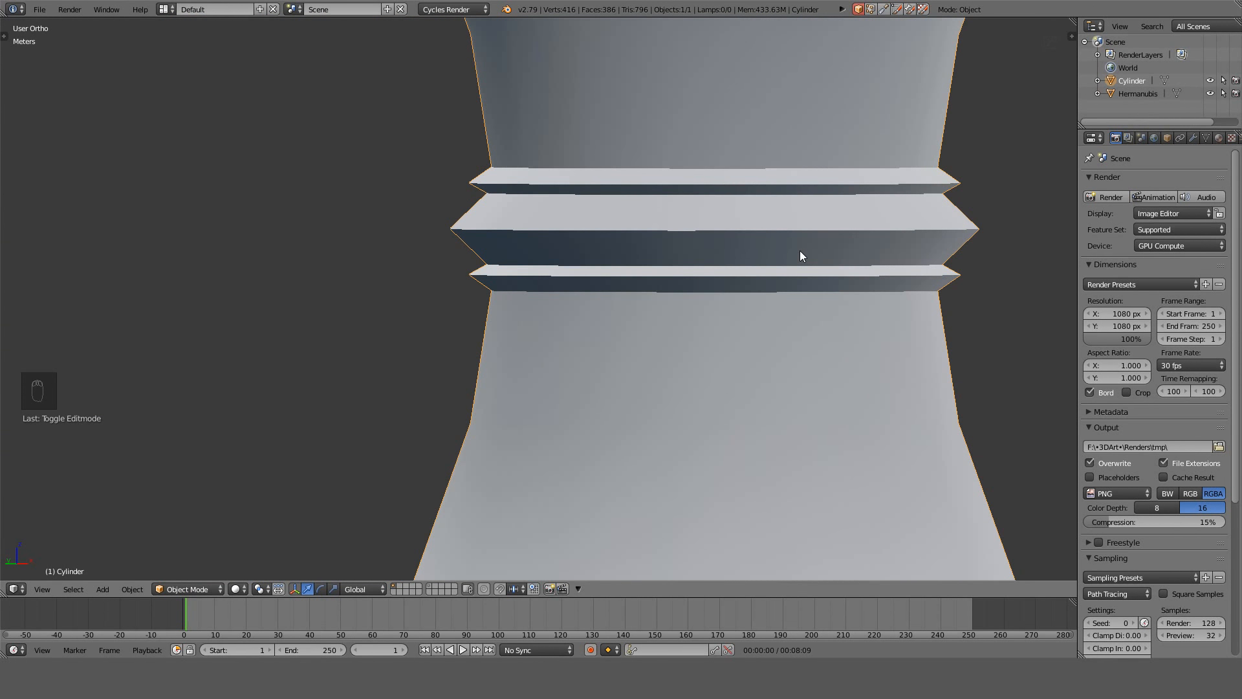
{"action": "key", "text": "KP_1"}
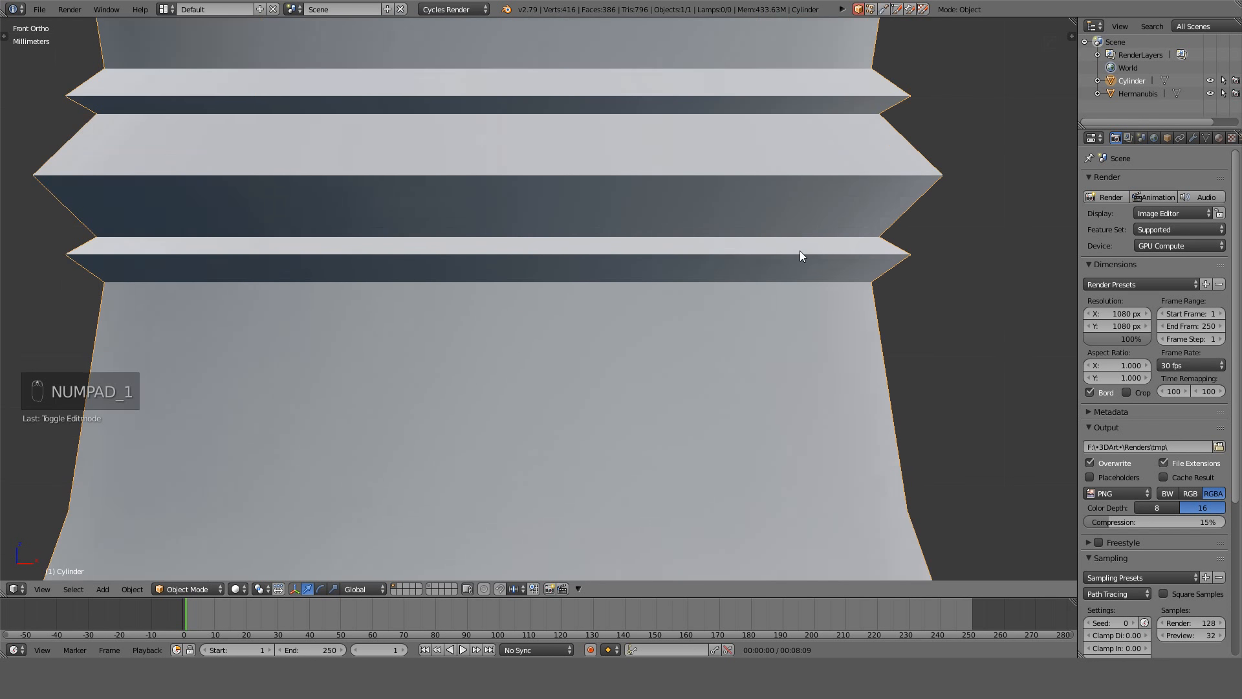
Undo the scaling and bevelling of the neck moulding.
{"action": "key", "text": "Tab"}
{"action": "key", "text": "ctrl+z"}
{"action": "key", "text": "ctrl+z"}
{"action": "key", "text": "ctrl+z"}
{"action": "key", "text": "ctrl+z"}
{"action": "key", "text": "ctrl+z"}
{"action": "key", "text": "ctrl+z"}
{"action": "key", "text": "ctrl+z"}
{"action": "key", "text": "ctrl+z"}
{"action": "key", "text": "ctrl+z"}
{"action": "key", "text": "ctrl+z"}
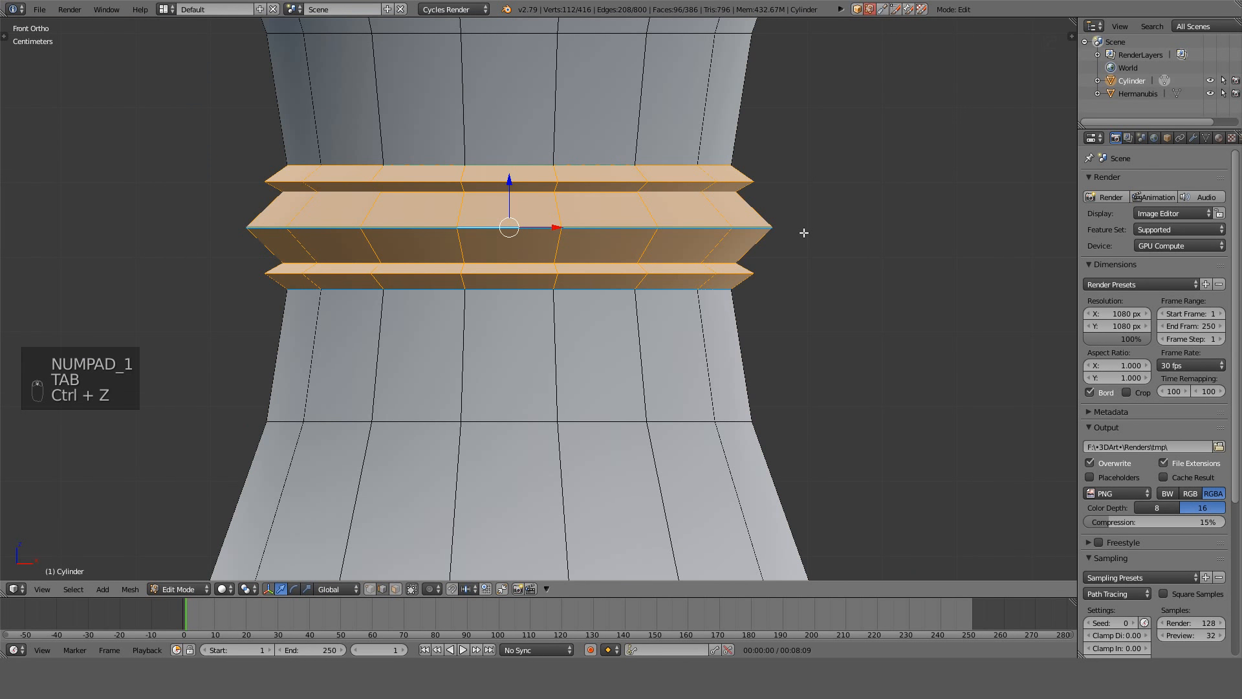
{"action": "key", "text": "ctrl+z"}
{"action": "key", "text": "ctrl+z"}
{"action": "key", "text": "ctrl+z"}
{"action": "key", "text": "ctrl+z"}
{"action": "key", "text": "ctrl+z"}
{"action": "key", "text": "ctrl+z"}
{"action": "key", "text": "ctrl+z"}
{"action": "key", "text": "ctrl+z"}
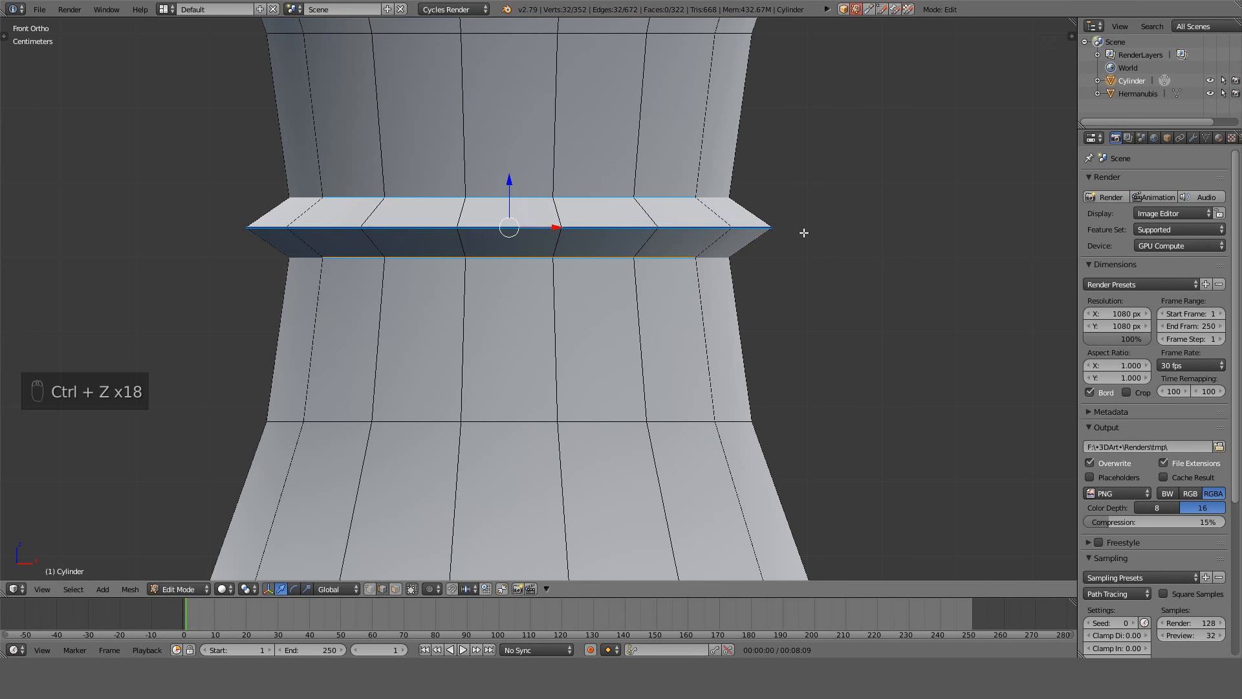
Review the overall vase shape in Object Mode from several angles.
{"action": "key", "text": "Tab"}
{"action": "scroll", "coordinate": [803, 232], "scroll_direction": "down", "scroll_amount": 6}
{"action": "middle_click_drag", "start_coordinate": [666, 336], "coordinate": [597, 455]}
{"action": "scroll", "coordinate": [649, 385], "scroll_direction": "up", "scroll_amount": 6}
{"action": "middle_click_drag", "start_coordinate": [638, 386], "coordinate": [468, 244]}
{"action": "scroll", "coordinate": [582, 278], "scroll_direction": "down", "scroll_amount": 3}
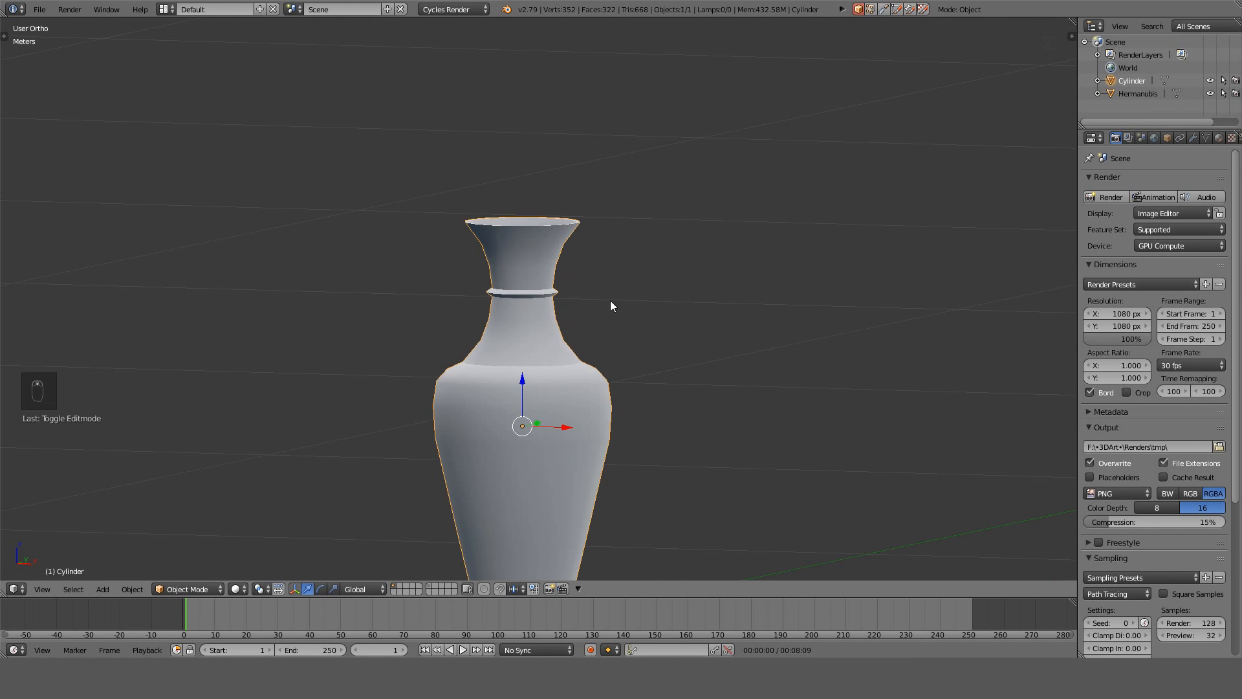
{"action": "key", "text": "KP_1"}
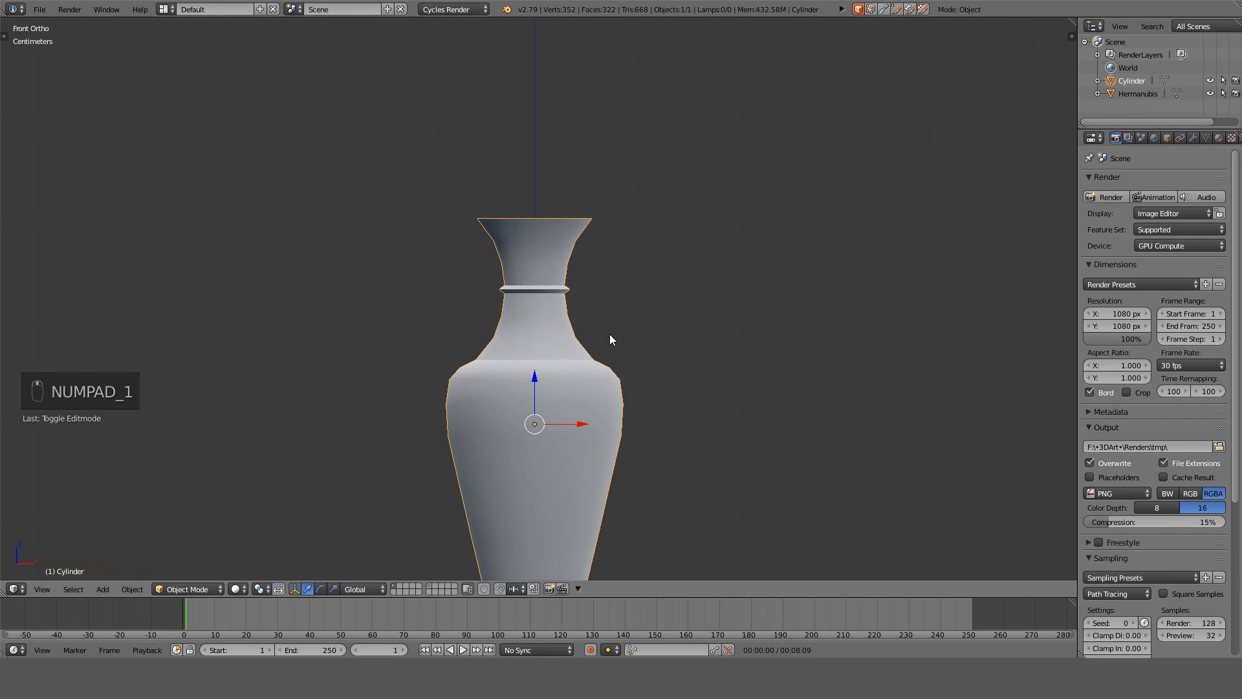
{"action": "middle_click_drag", "start_coordinate": [609, 333], "coordinate": [581, 335]}
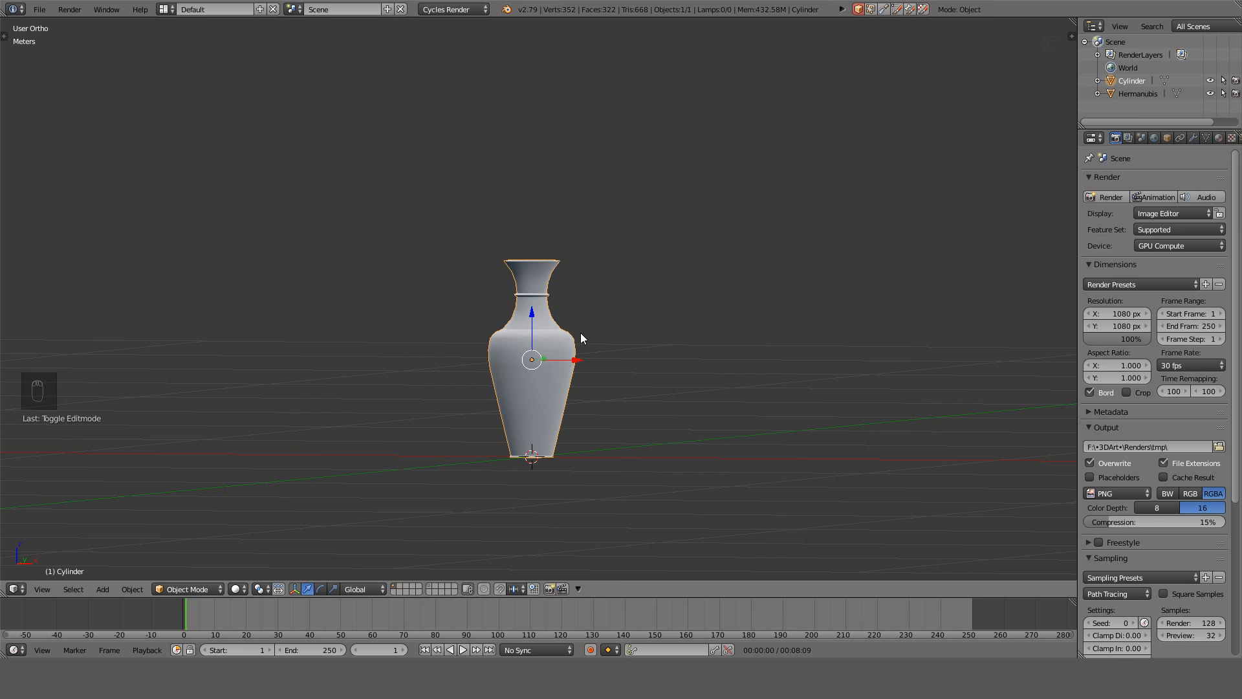
{"action": "middle_click_drag", "start_coordinate": [581, 333], "coordinate": [580, 363]}
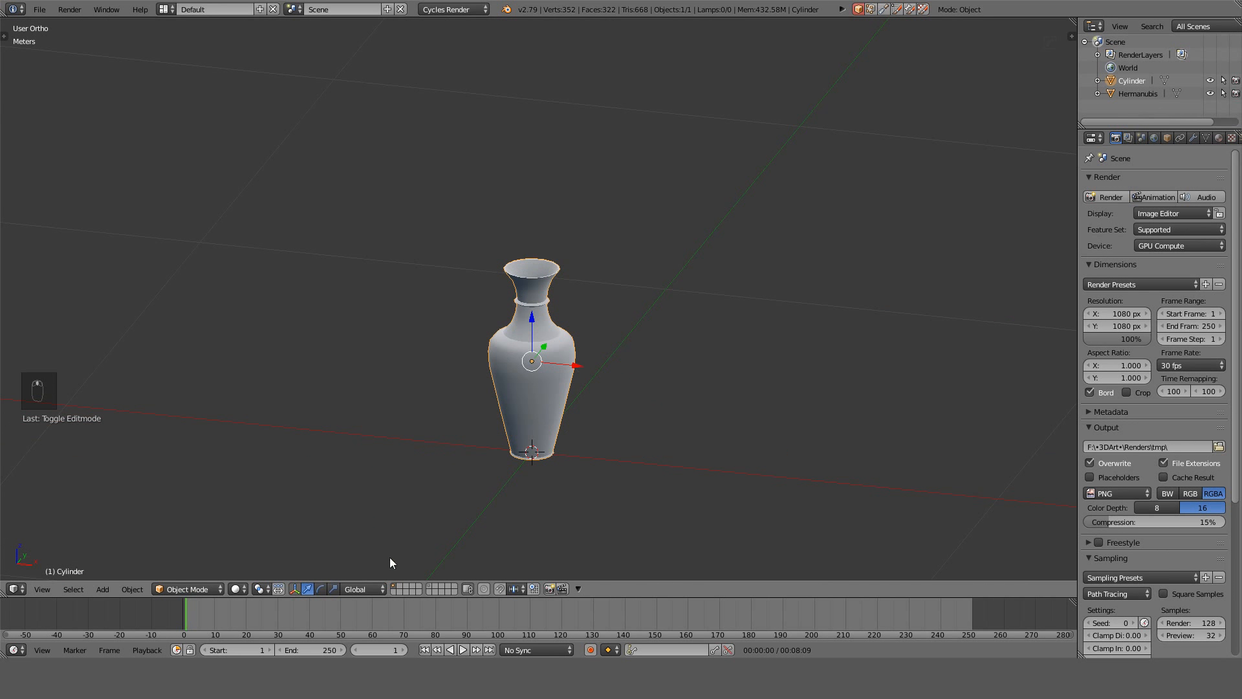
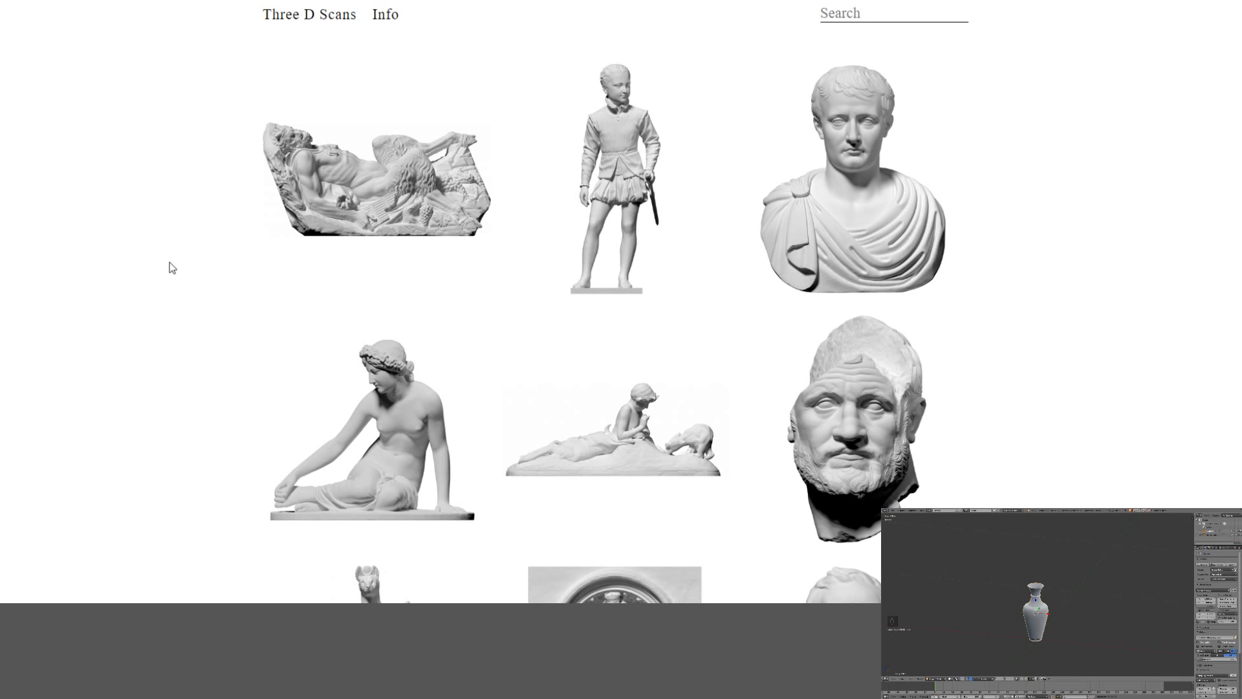
Browse the sculpture scans on the Three D Scans website.
{"action": "scroll", "coordinate": [600, 324], "scroll_direction": "down", "scroll_amount": 2}
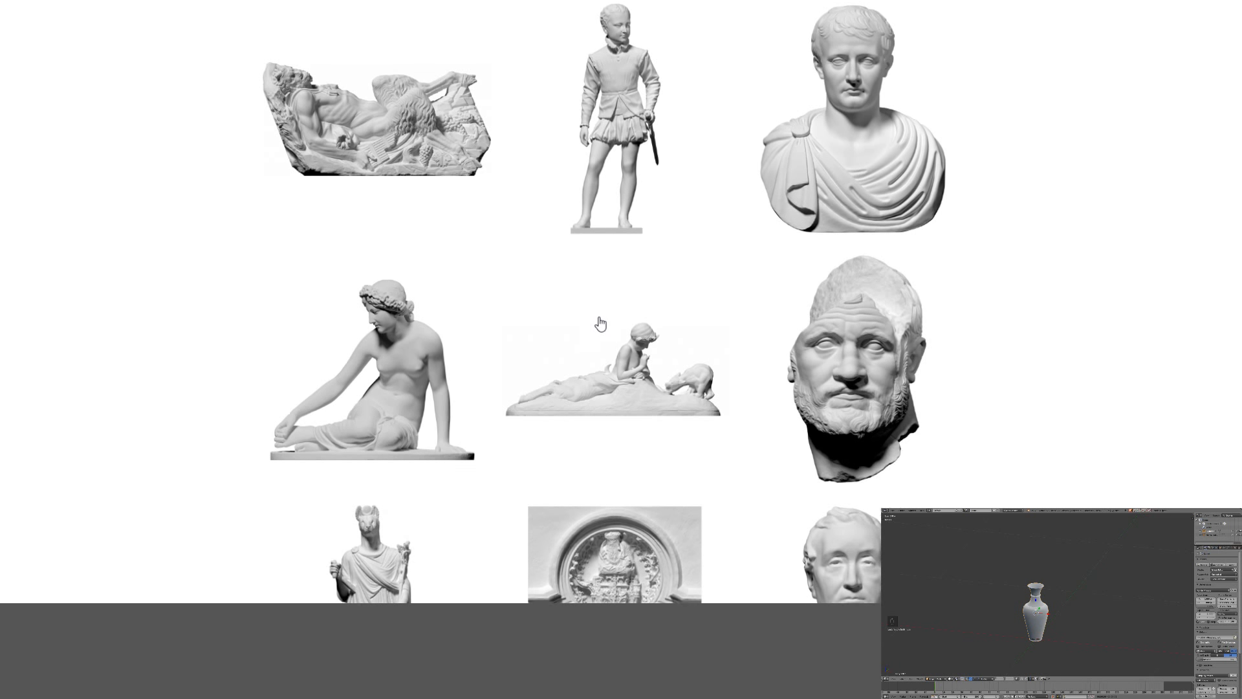
{"action": "scroll", "coordinate": [300, 313], "scroll_direction": "down", "scroll_amount": 7}
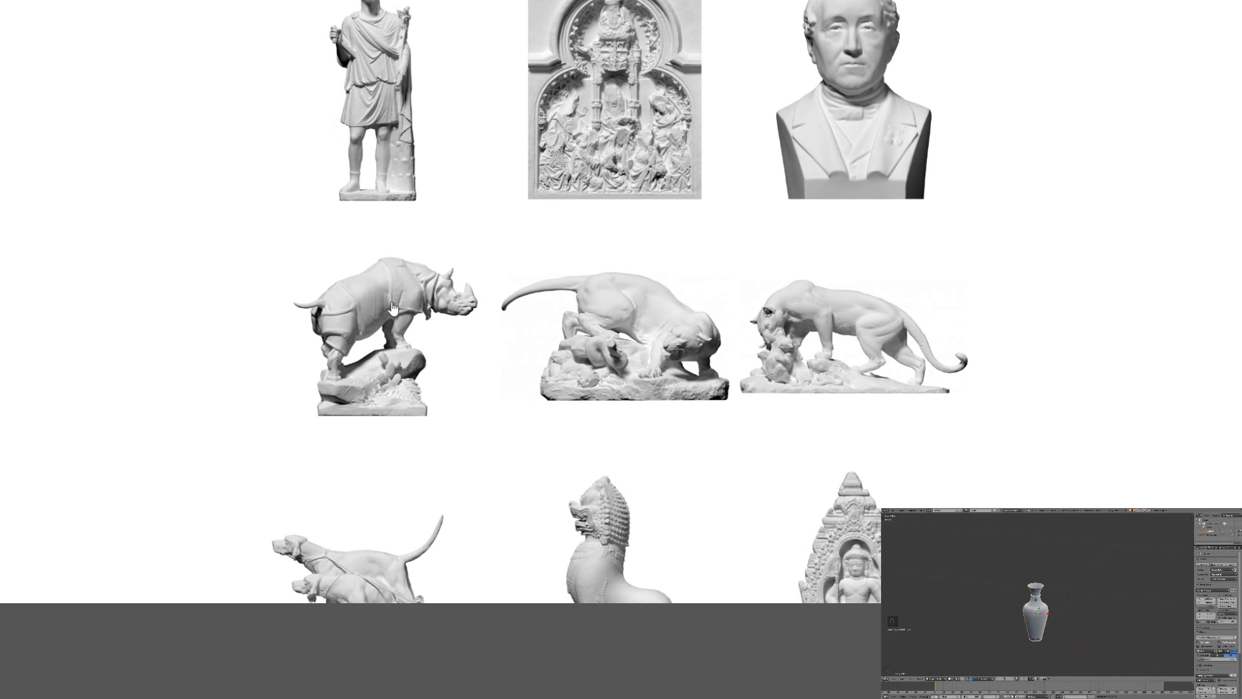
{"action": "scroll", "coordinate": [392, 309], "scroll_direction": "down", "scroll_amount": 4}
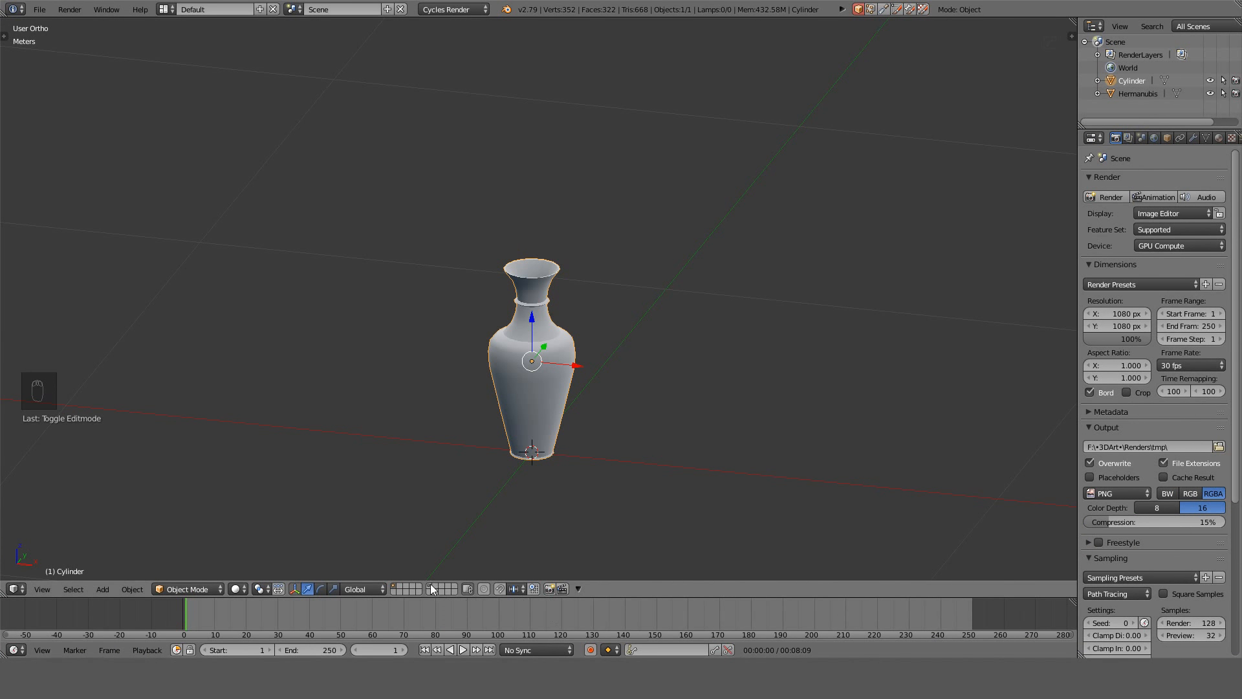
Switch back to Blender, show the layer holding the Hermanubis statue and select the statue.
{"action": "left_click", "coordinate": [432, 588]}
{"action": "scroll", "coordinate": [579, 343], "scroll_direction": "down", "scroll_amount": 10}
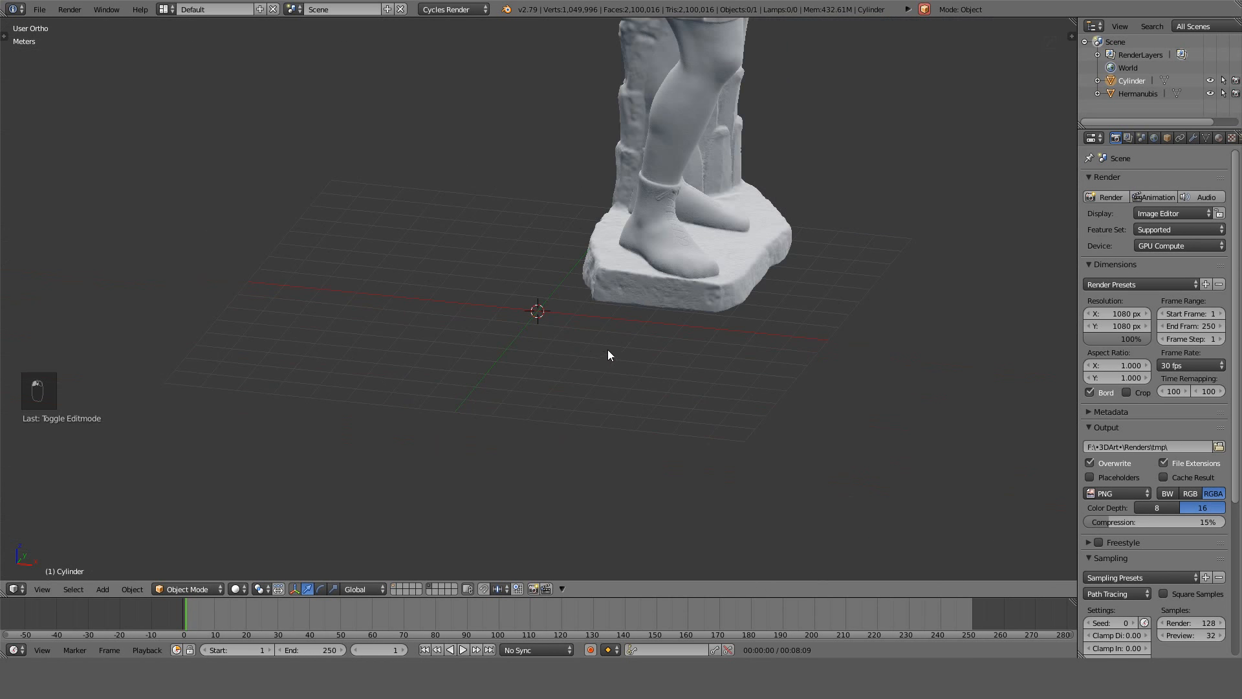
{"action": "scroll", "coordinate": [608, 351], "scroll_direction": "down", "scroll_amount": 4}
{"action": "middle_click_drag", "start_coordinate": [786, 288], "coordinate": [545, 282]}
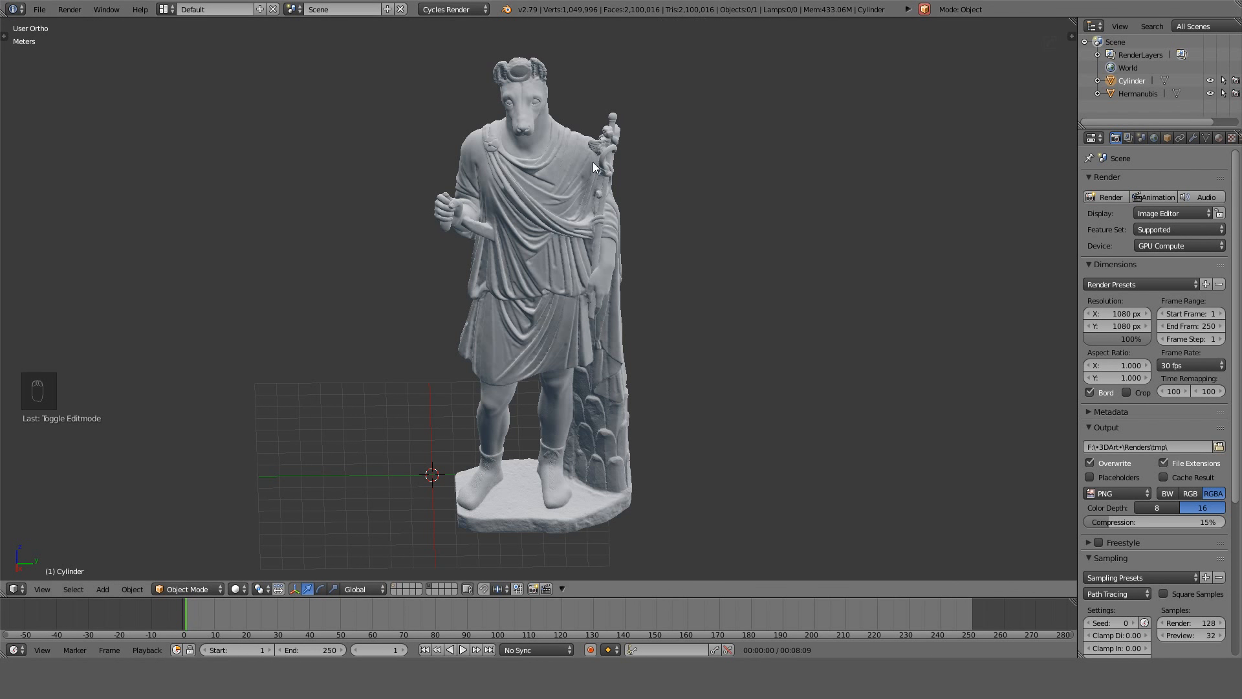
{"action": "right_click", "coordinate": [537, 241]}
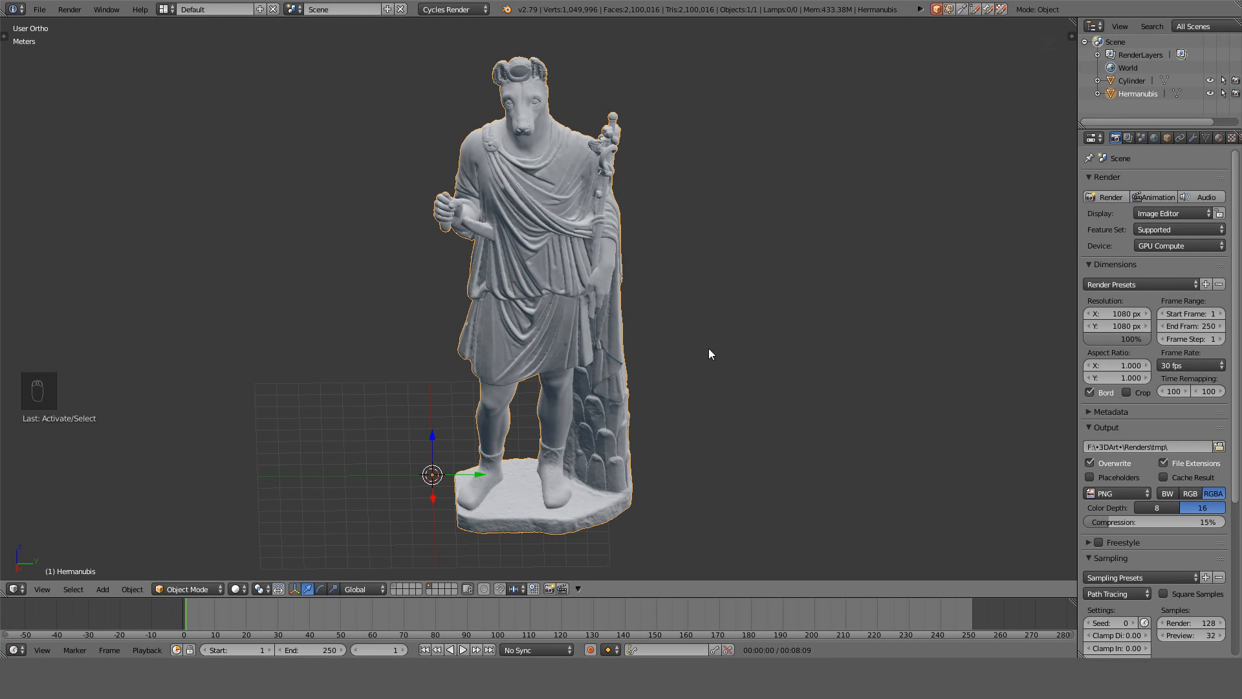
Scale the Hermanubis statue by 0.1, recentre the 3D cursor and check the statue in front and right views.
{"action": "type", "text": "s0.1"}
{"action": "key", "text": "Return"}
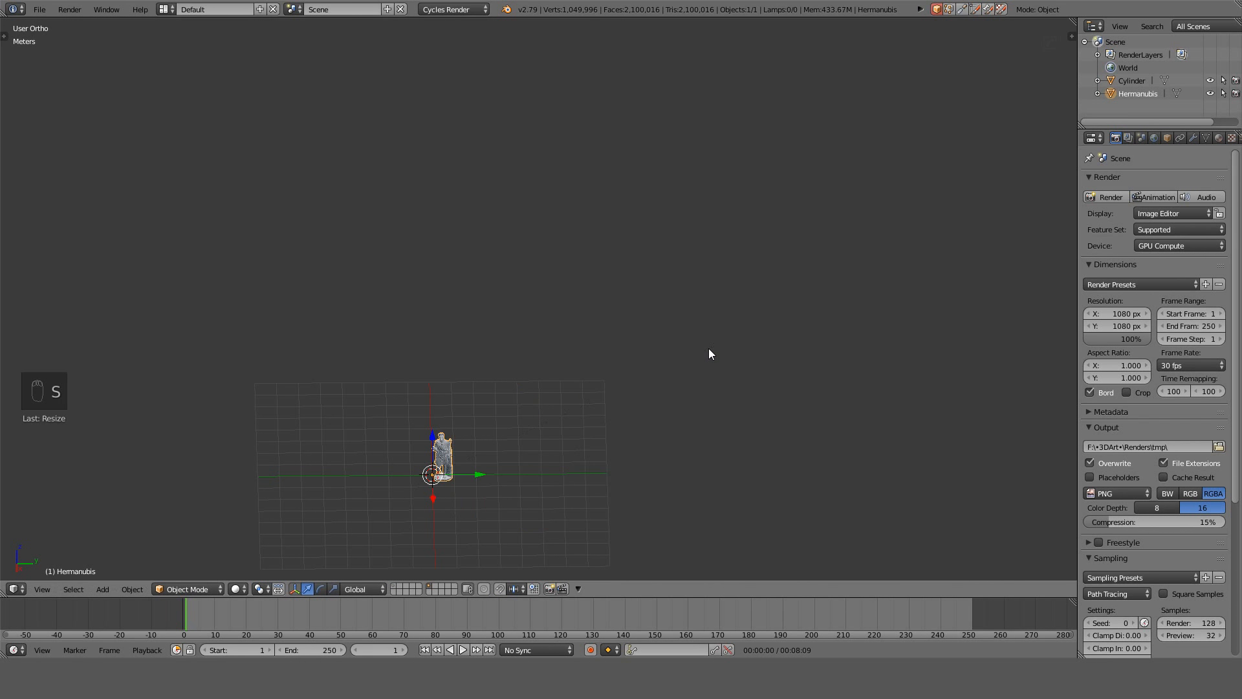
{"action": "key", "text": "shift+c"}
{"action": "key", "text": "KP_1"}
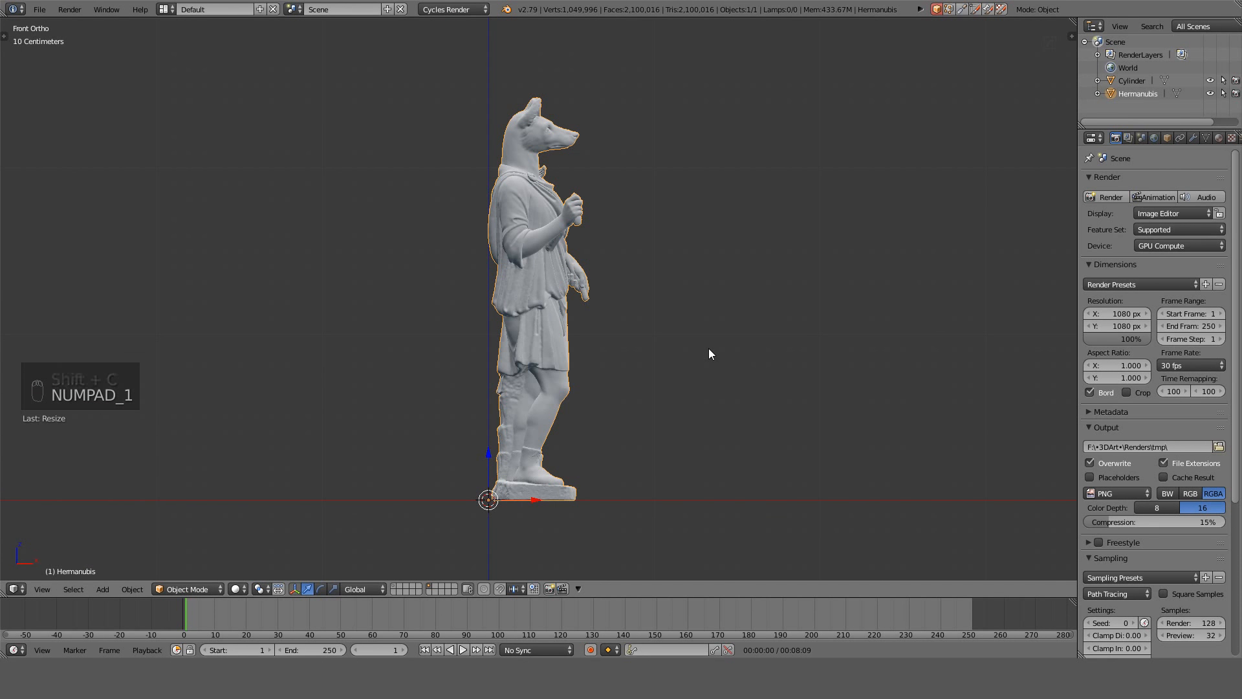
{"action": "key", "text": "KP_3"}
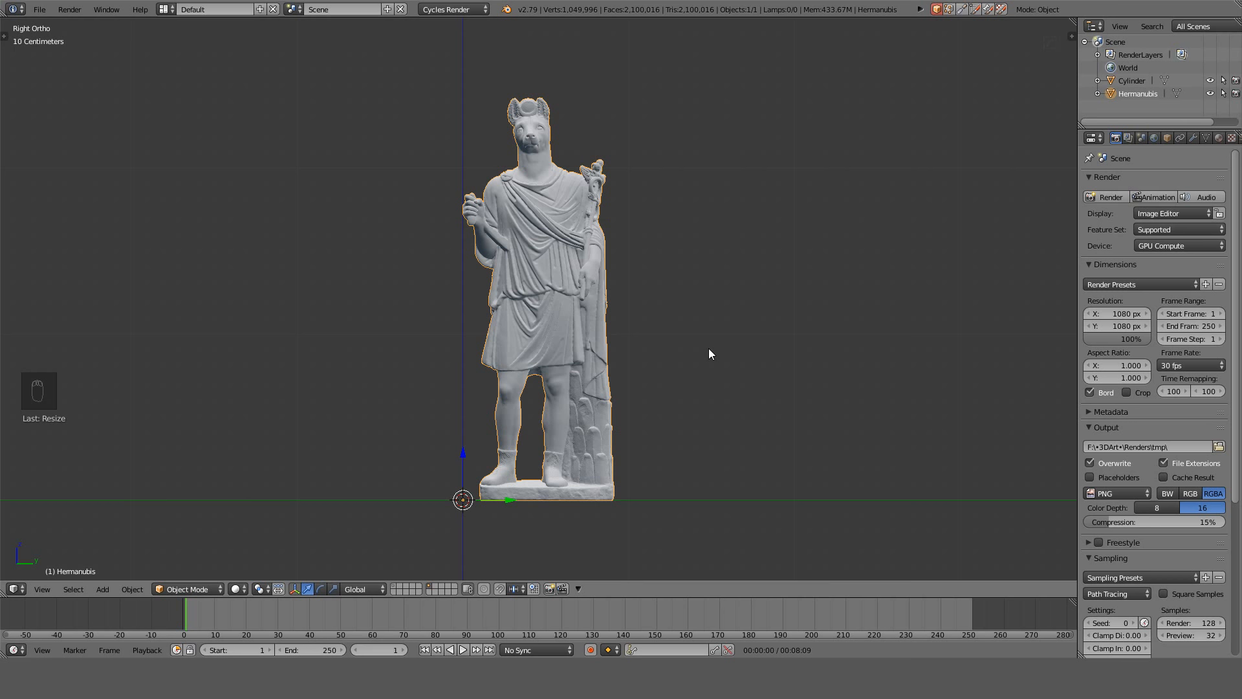
Examine the statue's head, neck, staff top and shoulder drapery up close from the front, sides and back.
{"action": "scroll", "coordinate": [708, 348], "scroll_direction": "up", "scroll_amount": 3}
{"action": "middle_click_drag", "start_coordinate": [674, 271], "coordinate": [667, 356], "text": "shift"}
{"action": "middle_click_drag", "start_coordinate": [624, 251], "coordinate": [778, 325]}
{"action": "scroll", "coordinate": [778, 325], "scroll_direction": "up", "scroll_amount": 5}
{"action": "middle_click_drag", "start_coordinate": [700, 172], "coordinate": [607, 340], "text": "shift"}
{"action": "scroll", "coordinate": [581, 274], "scroll_direction": "up", "scroll_amount": 3}
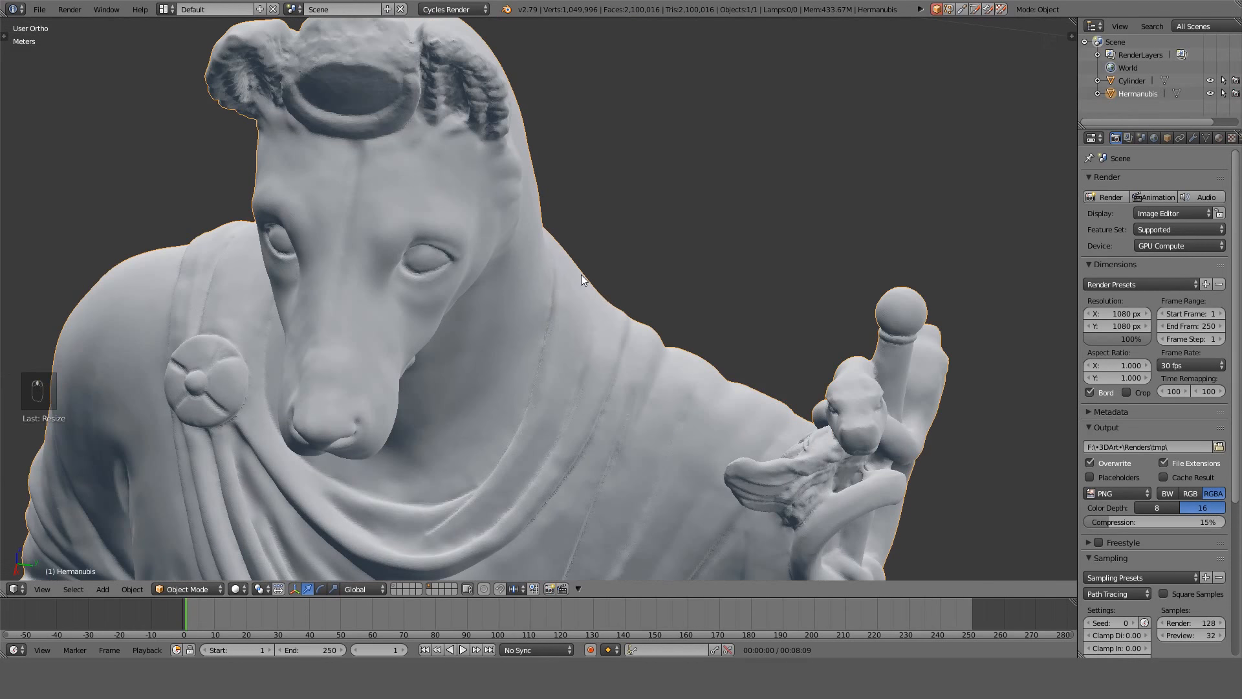
{"action": "middle_click_drag", "start_coordinate": [634, 263], "coordinate": [862, 275]}
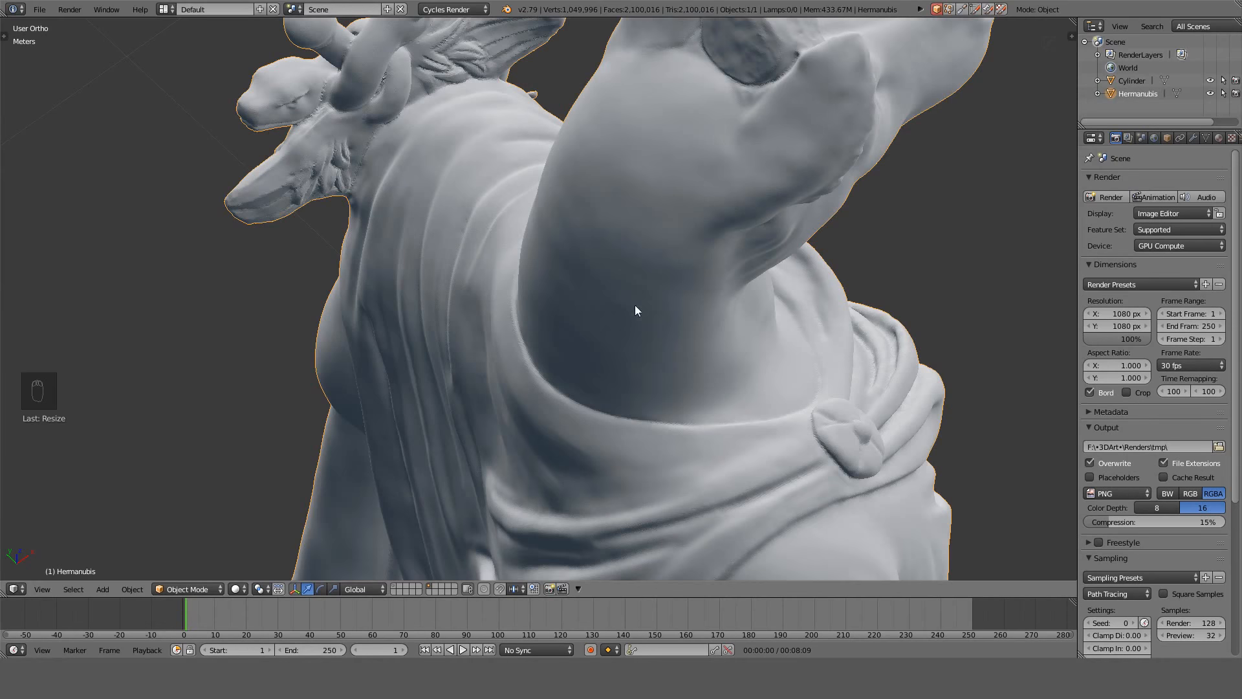
{"action": "middle_click_drag", "start_coordinate": [635, 309], "coordinate": [793, 289]}
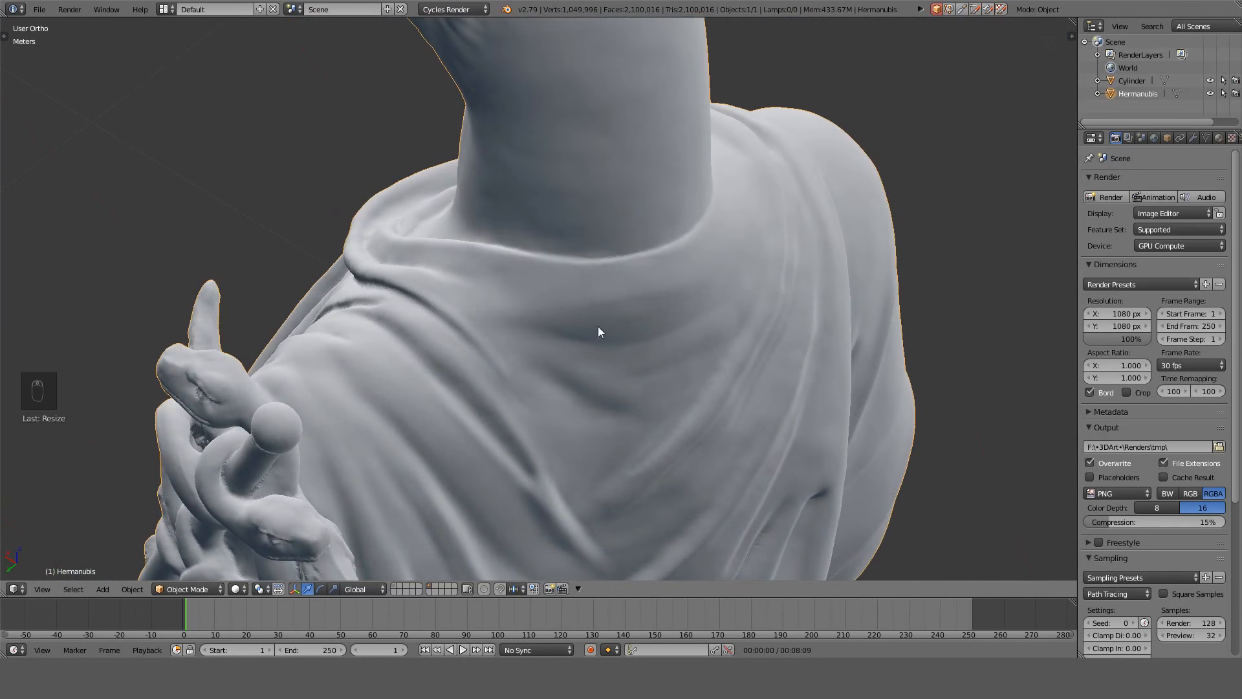
{"action": "scroll", "coordinate": [596, 327], "scroll_direction": "down", "scroll_amount": 1}
{"action": "middle_click_drag", "start_coordinate": [485, 353], "coordinate": [580, 321]}
{"action": "scroll", "coordinate": [580, 320], "scroll_direction": "down", "scroll_amount": 4}
{"action": "middle_click_drag", "start_coordinate": [580, 369], "coordinate": [623, 351]}
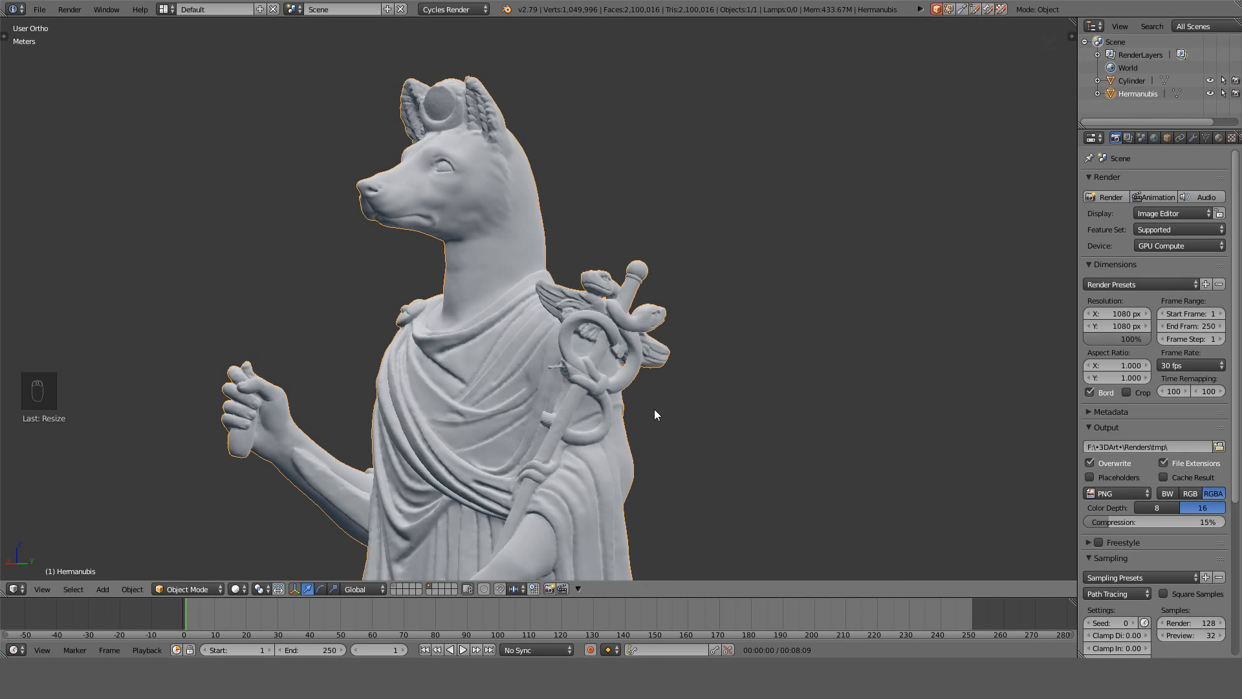
Examine the statue's raised arm, hands and robe folds from above and below, then its front and side profiles.
{"action": "middle_click_drag", "start_coordinate": [655, 381], "coordinate": [593, 492]}
{"action": "scroll", "coordinate": [529, 297], "scroll_direction": "down", "scroll_amount": 4}
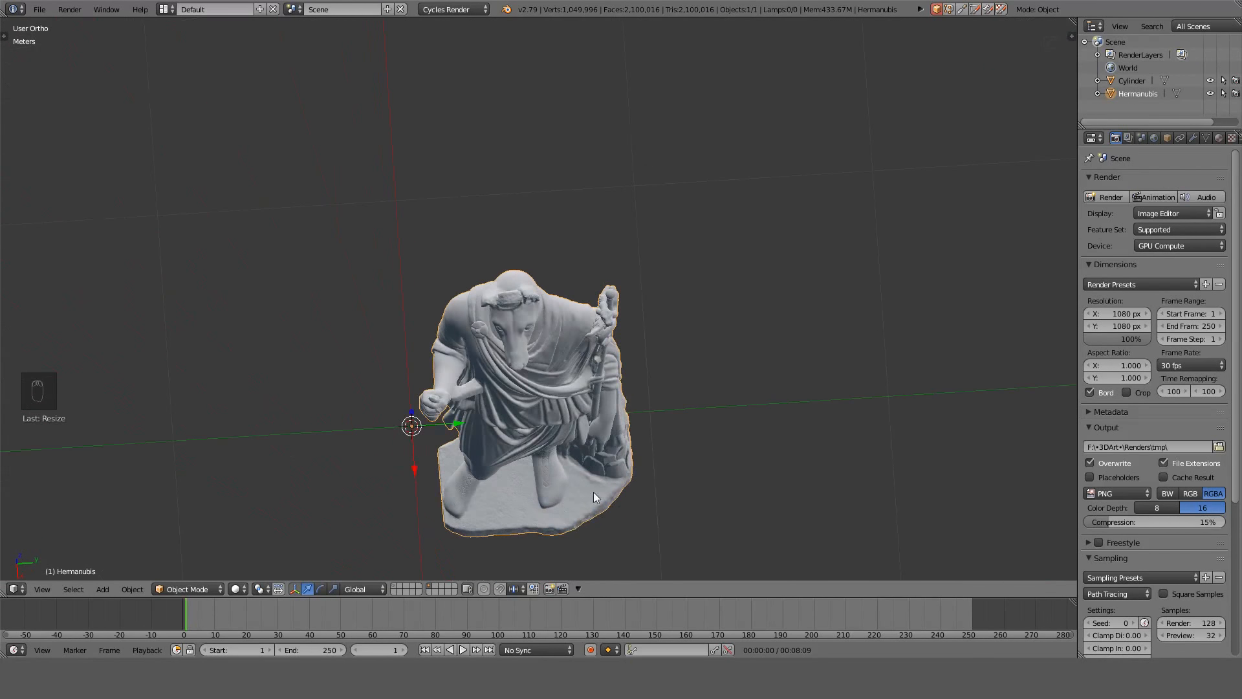
{"action": "scroll", "coordinate": [494, 464], "scroll_direction": "up", "scroll_amount": 3}
{"action": "middle_click_drag", "start_coordinate": [494, 465], "coordinate": [638, 323]}
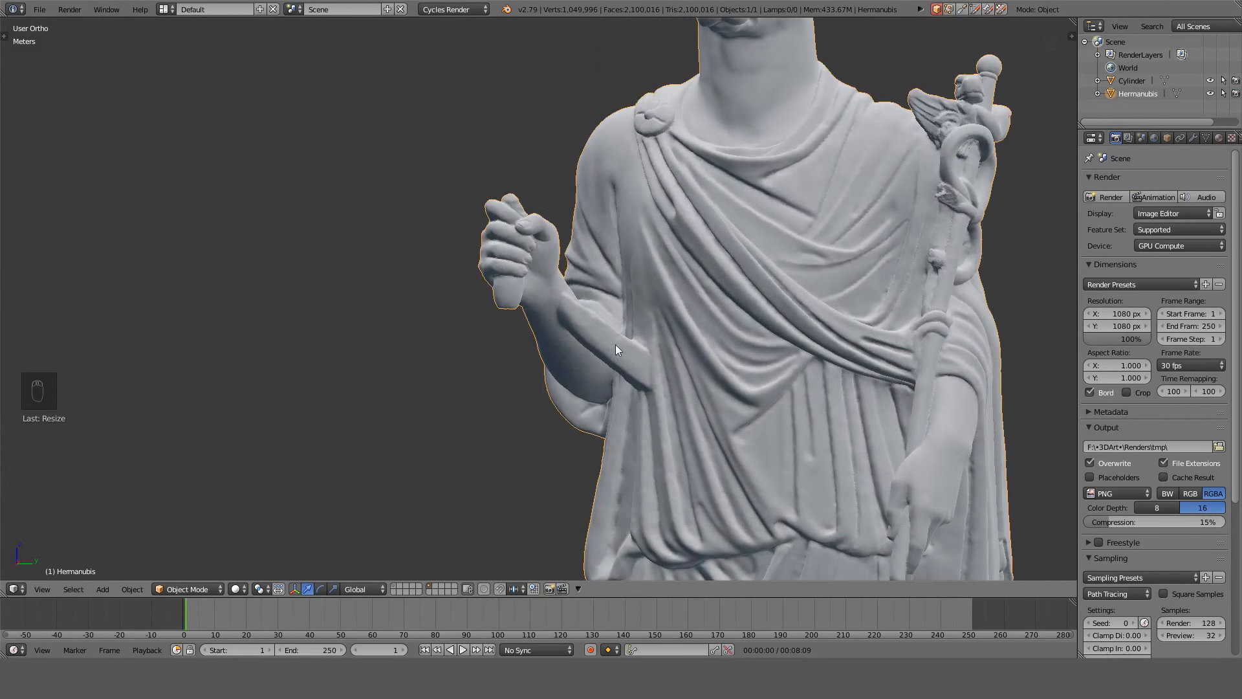
{"action": "middle_click_drag", "start_coordinate": [608, 381], "coordinate": [586, 239]}
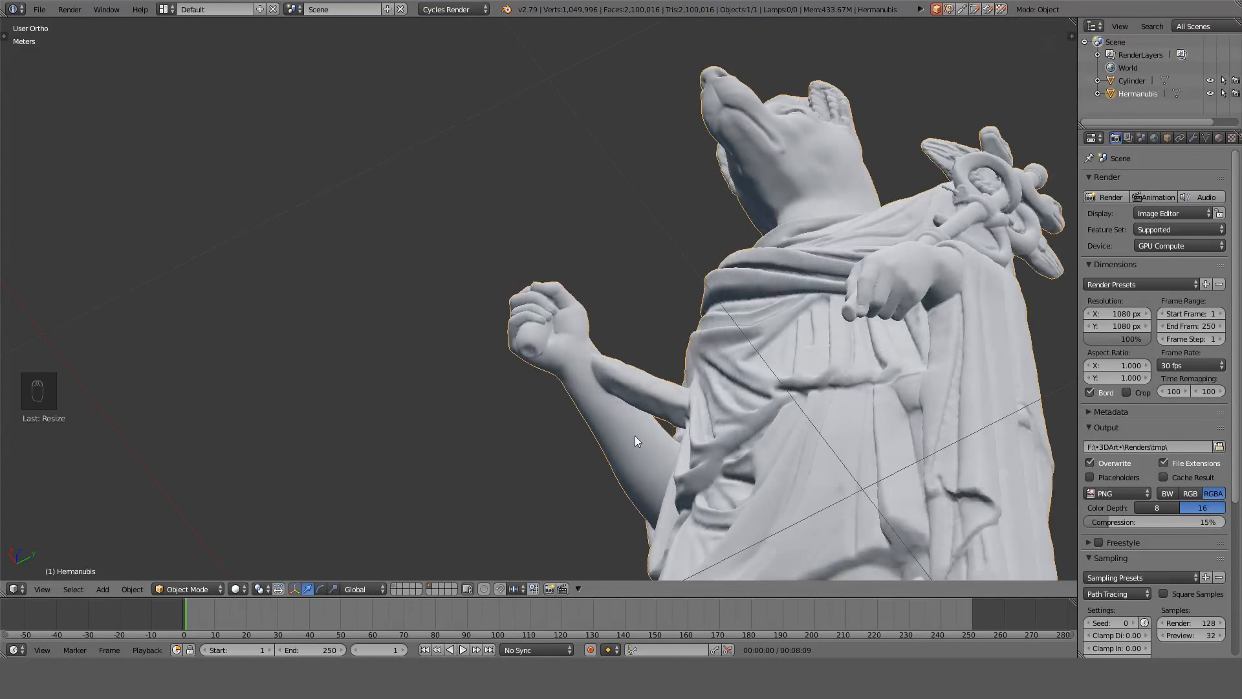
{"action": "middle_click_drag", "start_coordinate": [636, 440], "coordinate": [535, 343]}
{"action": "middle_click_drag", "start_coordinate": [580, 294], "coordinate": [776, 280]}
{"action": "scroll", "coordinate": [770, 288], "scroll_direction": "down", "scroll_amount": 4}
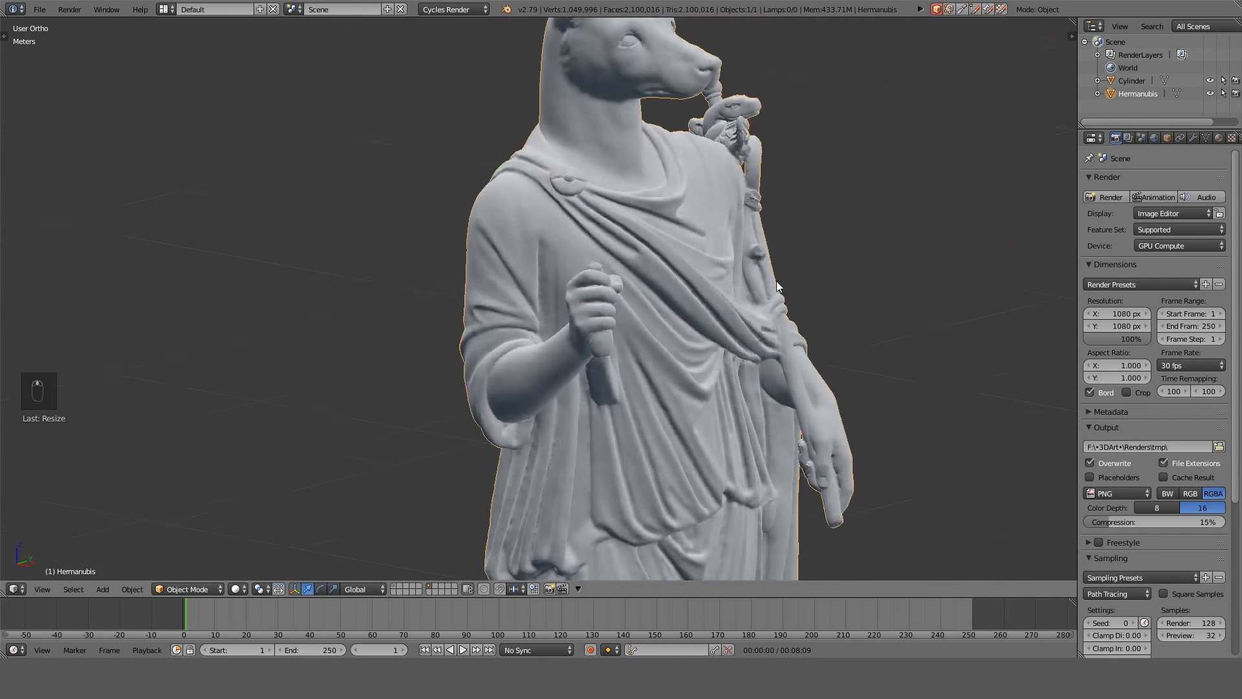
{"action": "scroll", "coordinate": [776, 279], "scroll_direction": "down", "scroll_amount": 3}
{"action": "key", "text": "KP_1"}
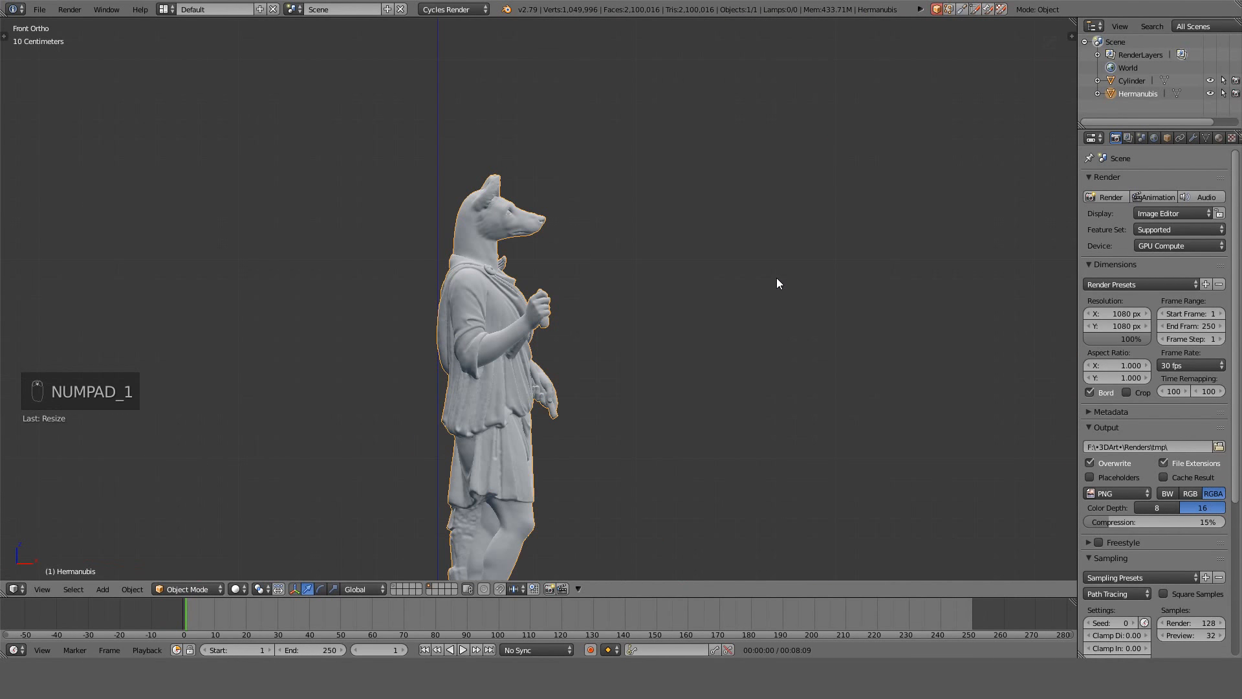
{"action": "key", "text": "KP_3"}
{"action": "scroll", "coordinate": [776, 280], "scroll_direction": "up", "scroll_amount": 5}
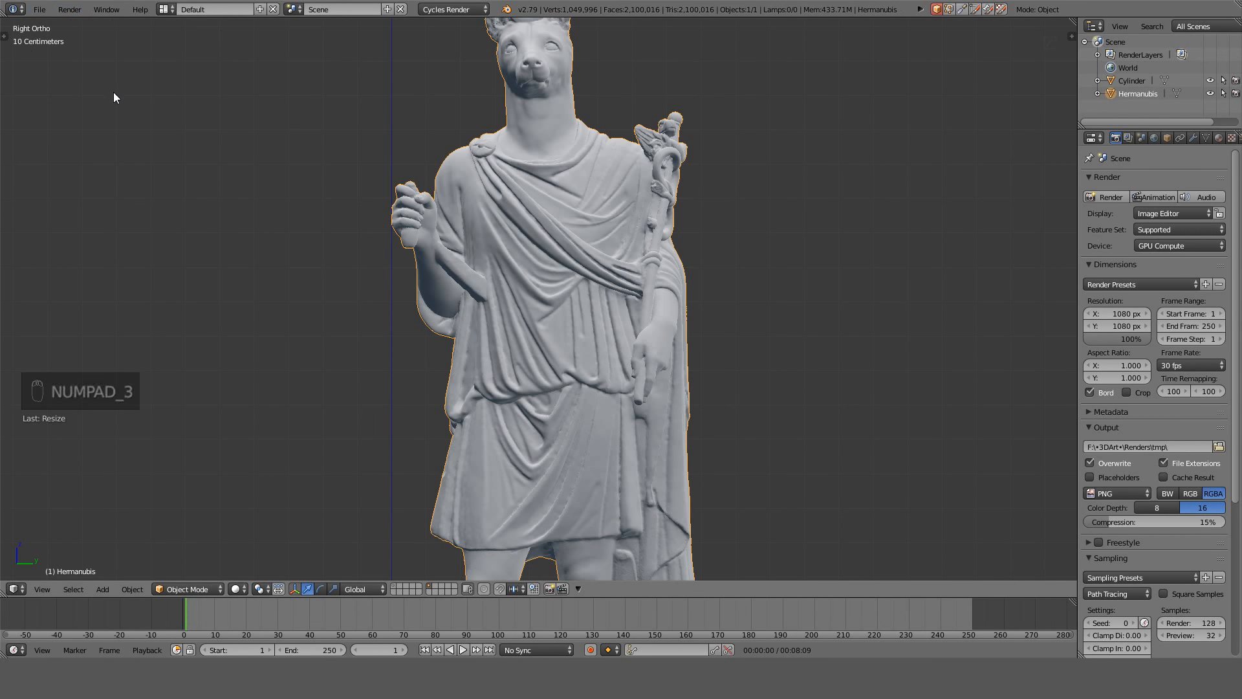
Show the tool shelf with its primitive and add-on tools and deselect the statue.
{"action": "key", "text": "t"}
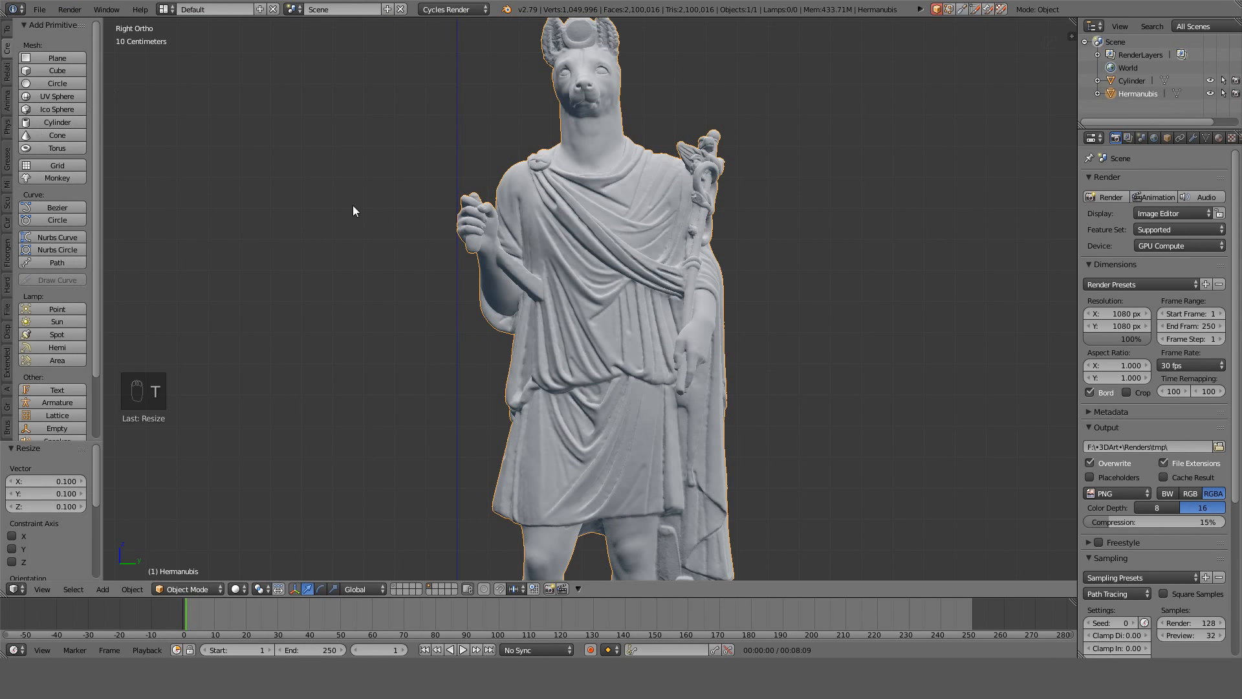
{"action": "key", "text": "a"}
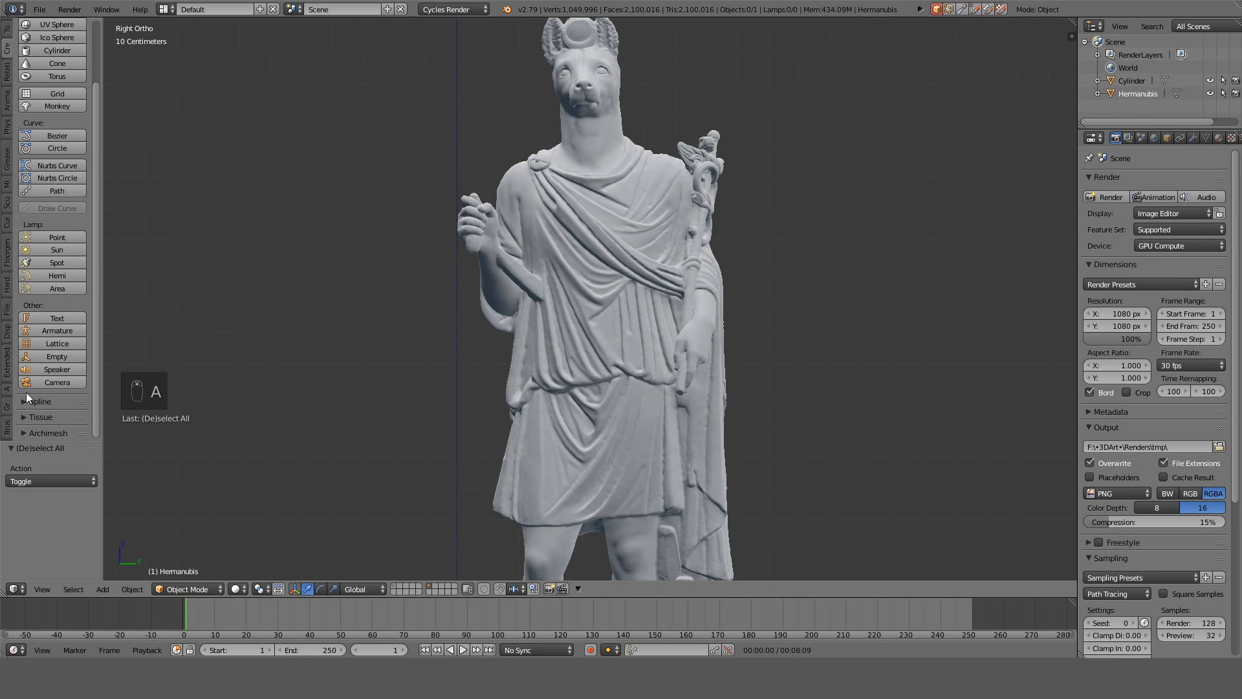
Look through the installed tool and add-on categories, including the object creation, sculpting, relations, animation and rigid body tools.
{"action": "left_click", "coordinate": [7, 428]}
{"action": "left_click", "coordinate": [7, 407]}
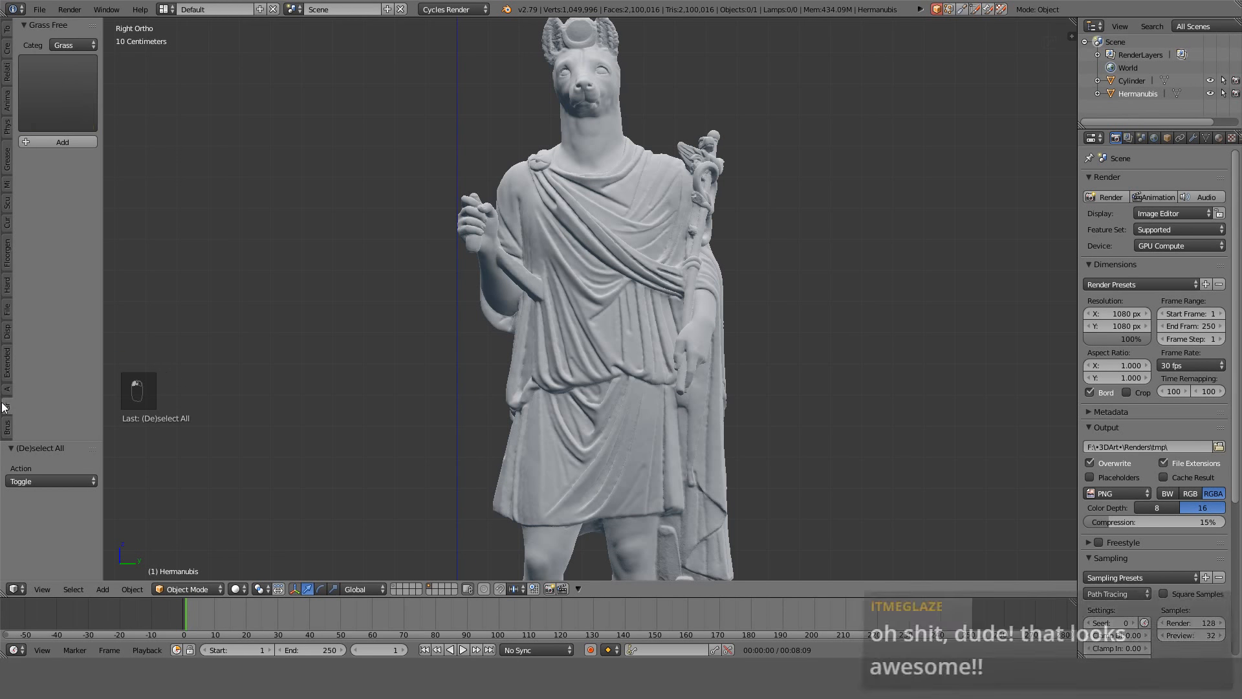
{"action": "left_click", "coordinate": [5, 391]}
{"action": "left_click", "coordinate": [8, 376]}
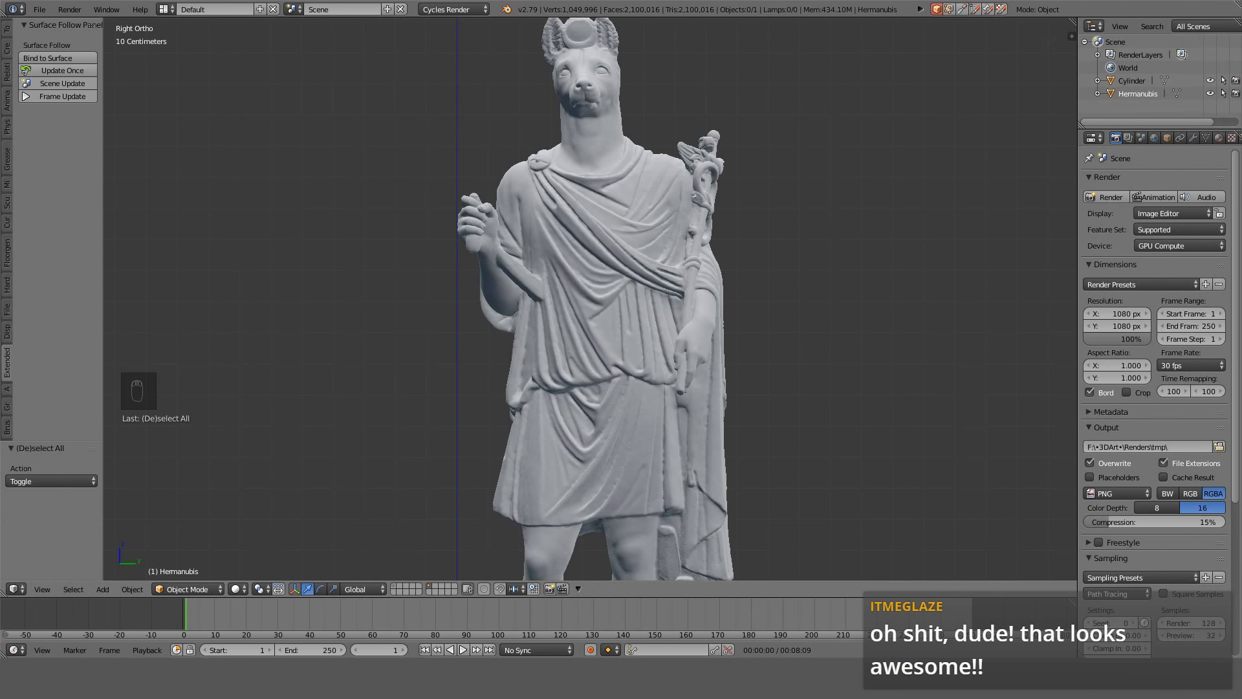
{"action": "left_click", "coordinate": [7, 331]}
{"action": "left_click", "coordinate": [8, 311]}
{"action": "left_click", "coordinate": [8, 291]}
{"action": "left_click", "coordinate": [8, 271]}
{"action": "left_click", "coordinate": [7, 223]}
{"action": "left_click", "coordinate": [8, 201]}
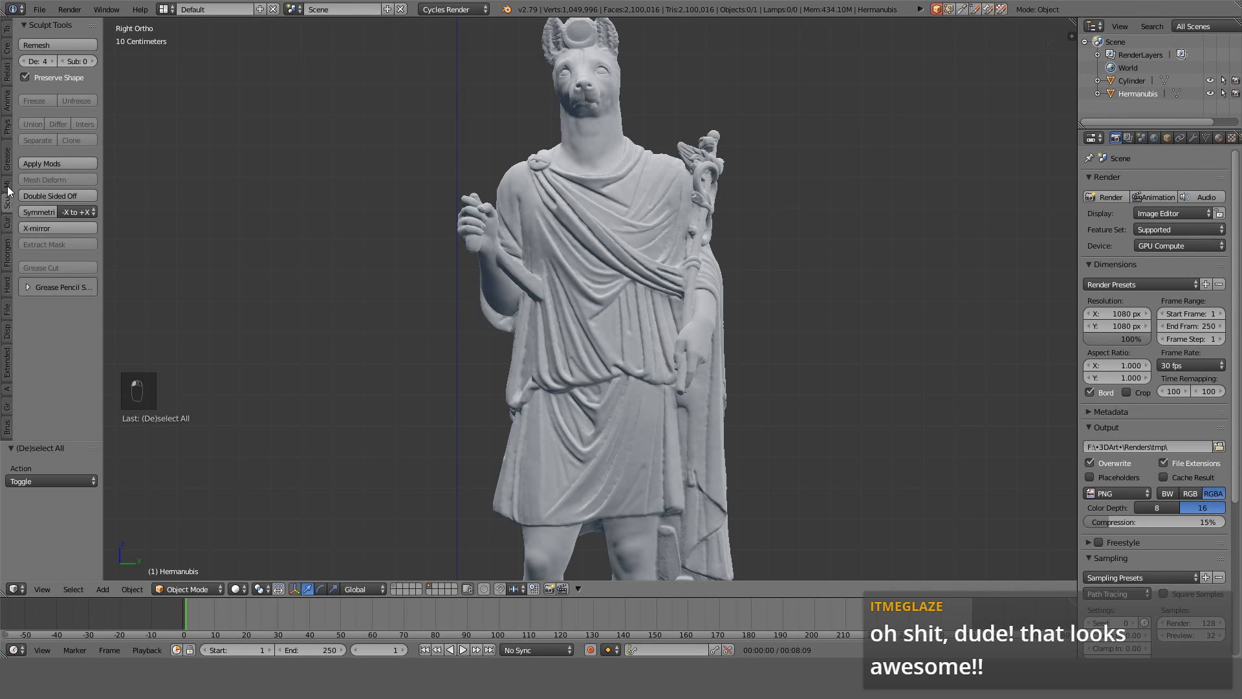
{"action": "left_click", "coordinate": [8, 188]}
{"action": "left_click", "coordinate": [8, 168]}
{"action": "left_click", "coordinate": [7, 140]}
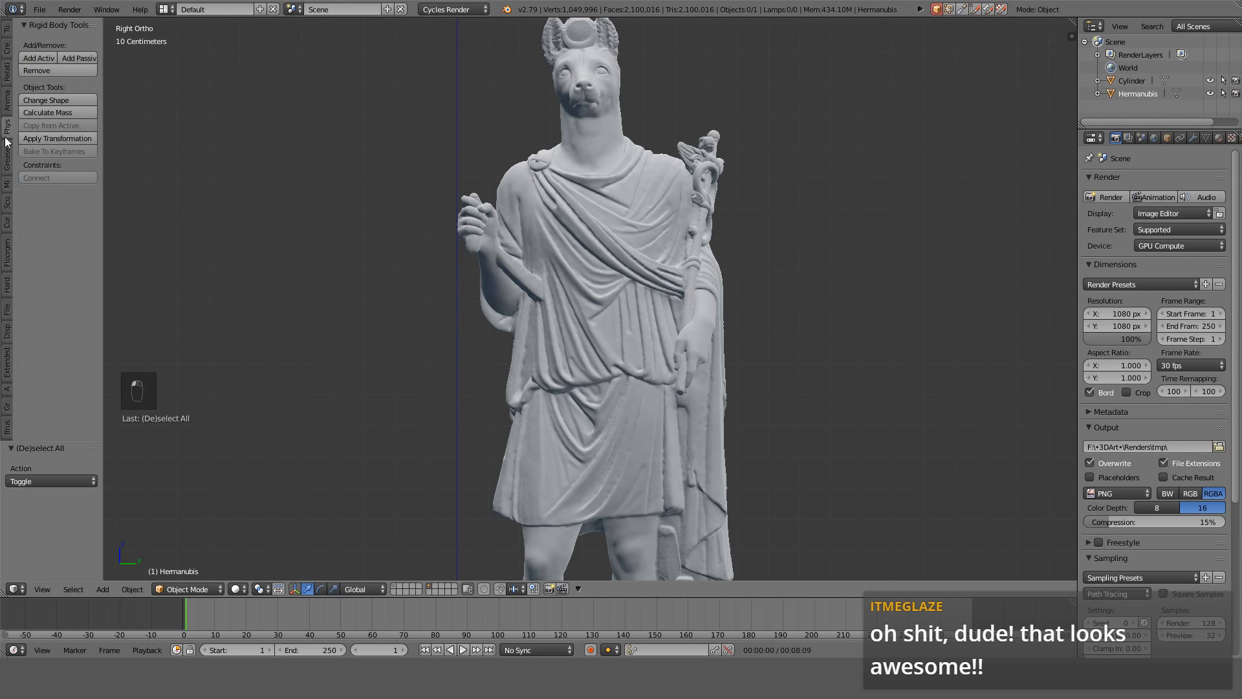
{"action": "left_click", "coordinate": [8, 104]}
{"action": "left_click", "coordinate": [8, 81]}
{"action": "left_click", "coordinate": [8, 38]}
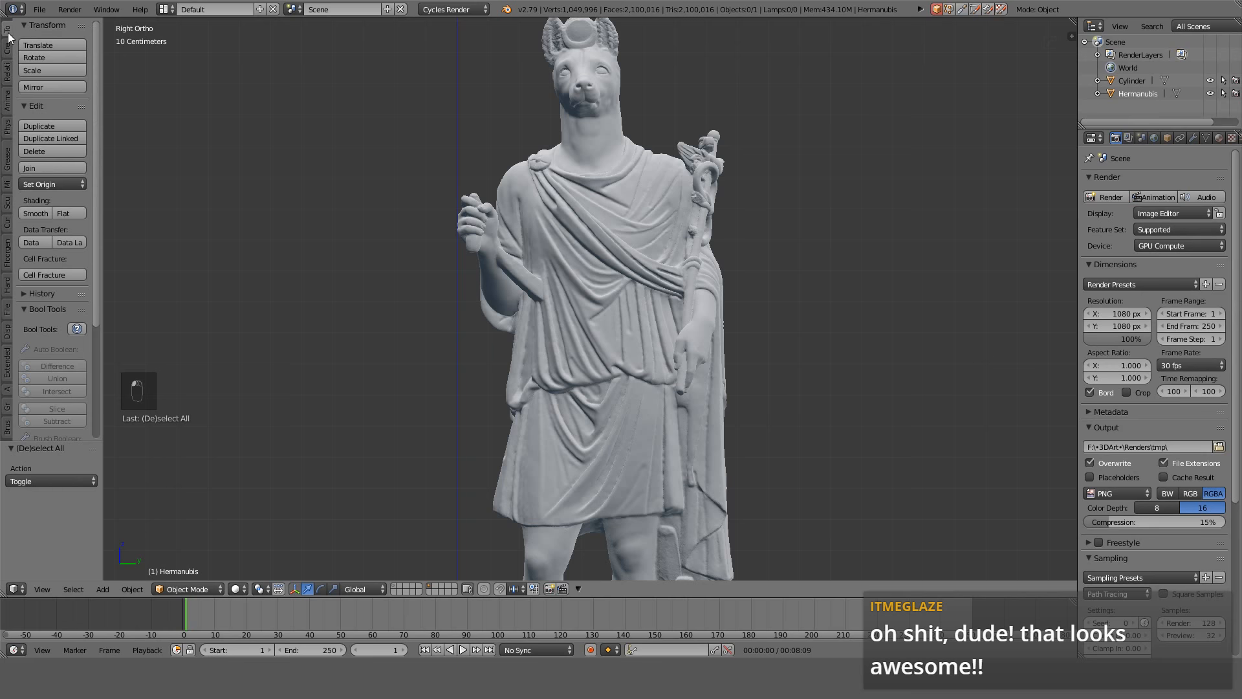
{"action": "scroll", "coordinate": [56, 193], "scroll_direction": "down", "scroll_amount": 6}
{"action": "left_click", "coordinate": [7, 48]}
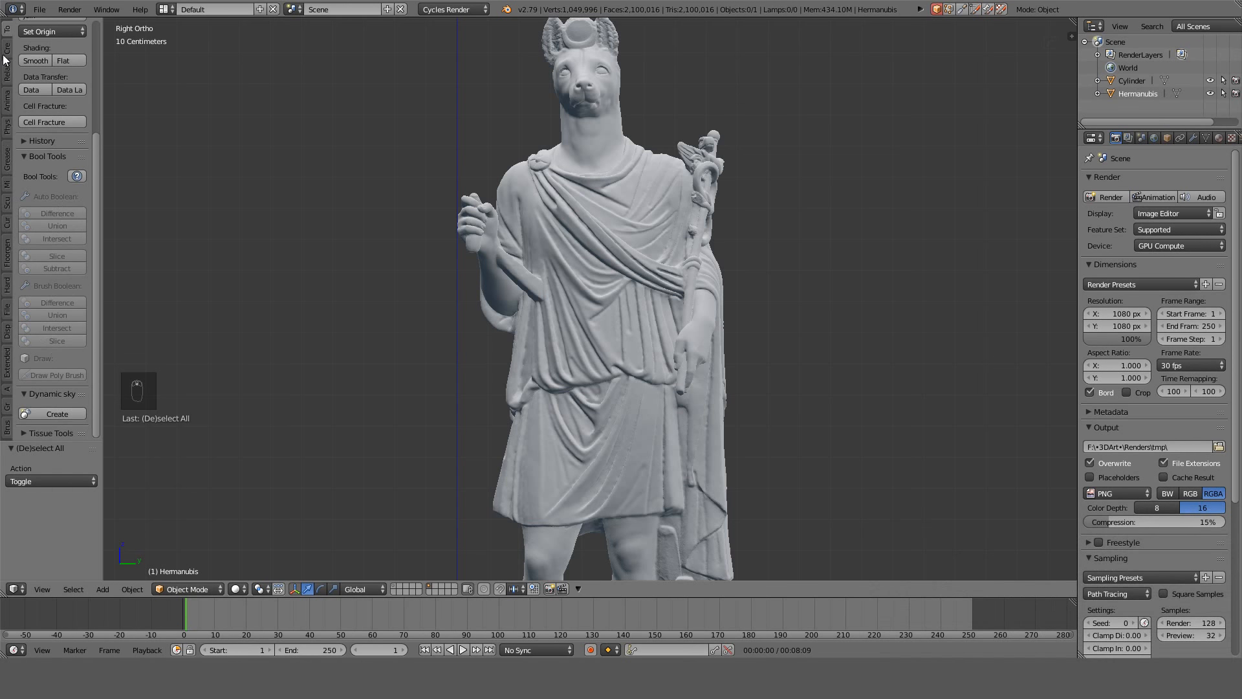
{"action": "scroll", "coordinate": [83, 200], "scroll_direction": "down", "scroll_amount": 5}
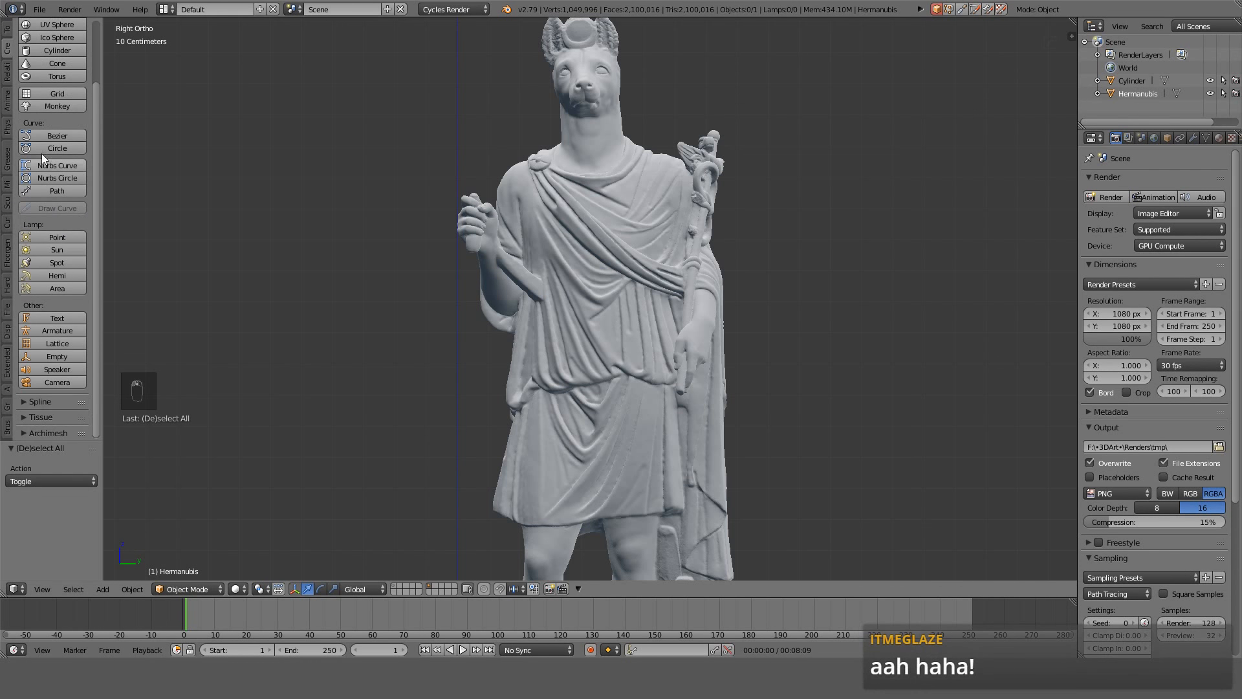
{"action": "left_click", "coordinate": [8, 81]}
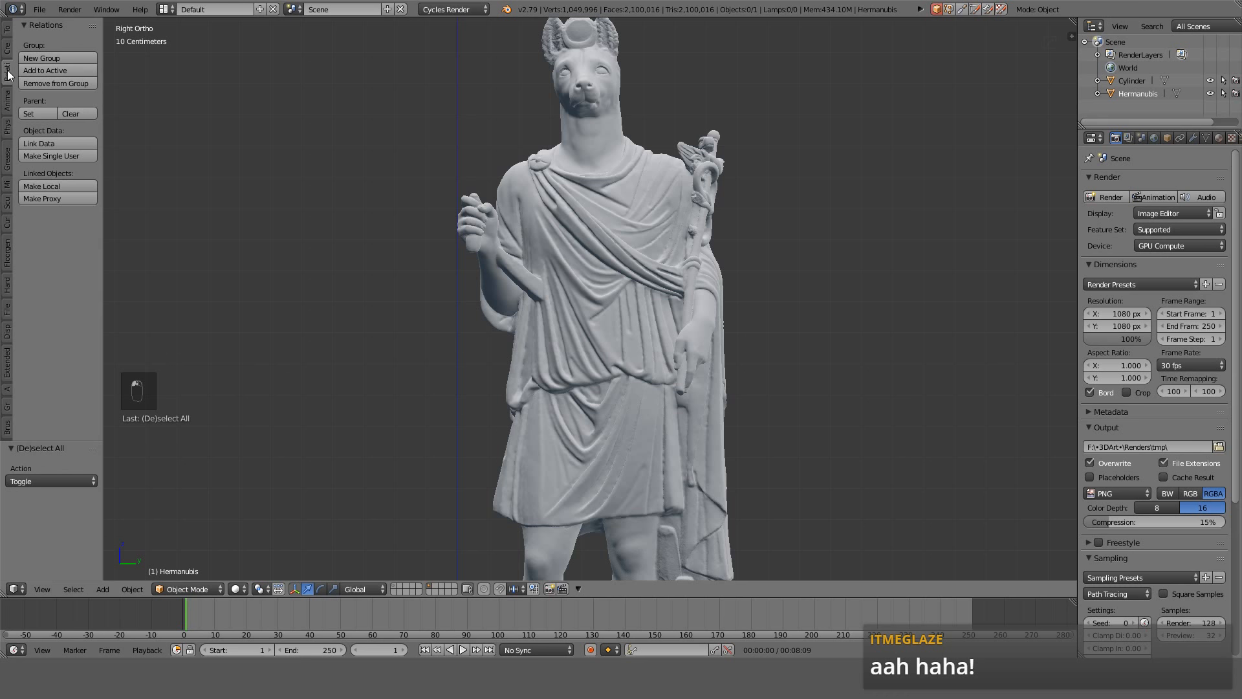
{"action": "left_click", "coordinate": [8, 102]}
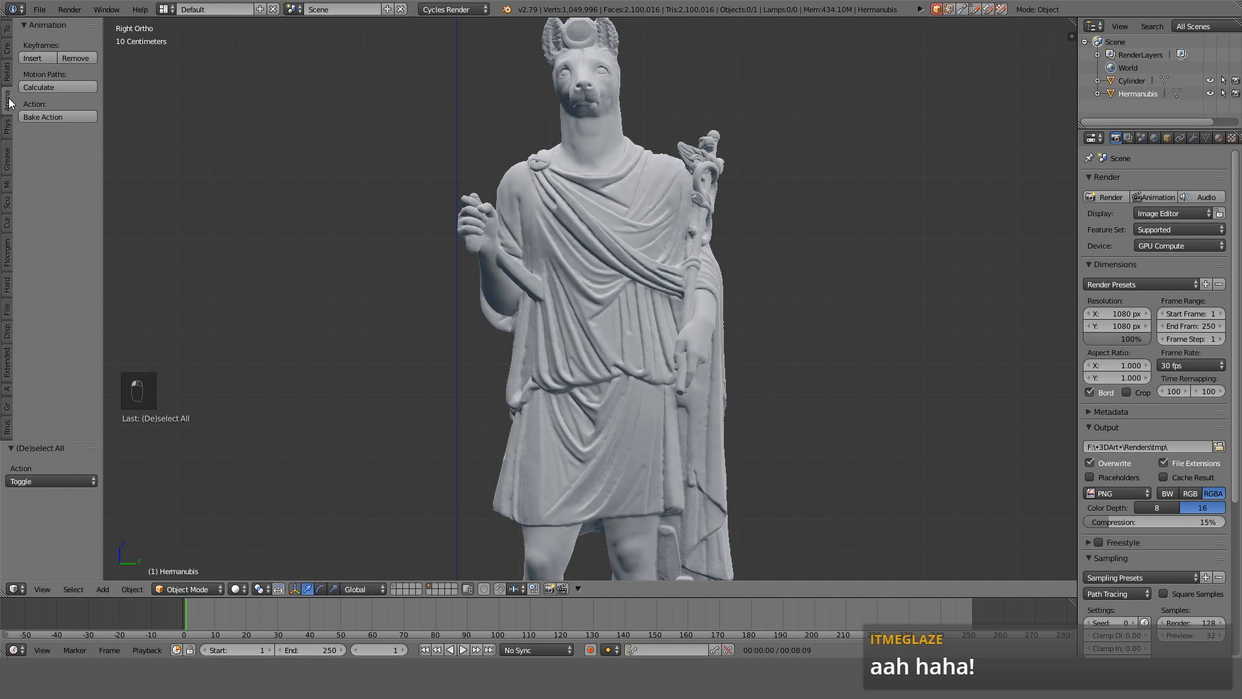
{"action": "left_click", "coordinate": [7, 131]}
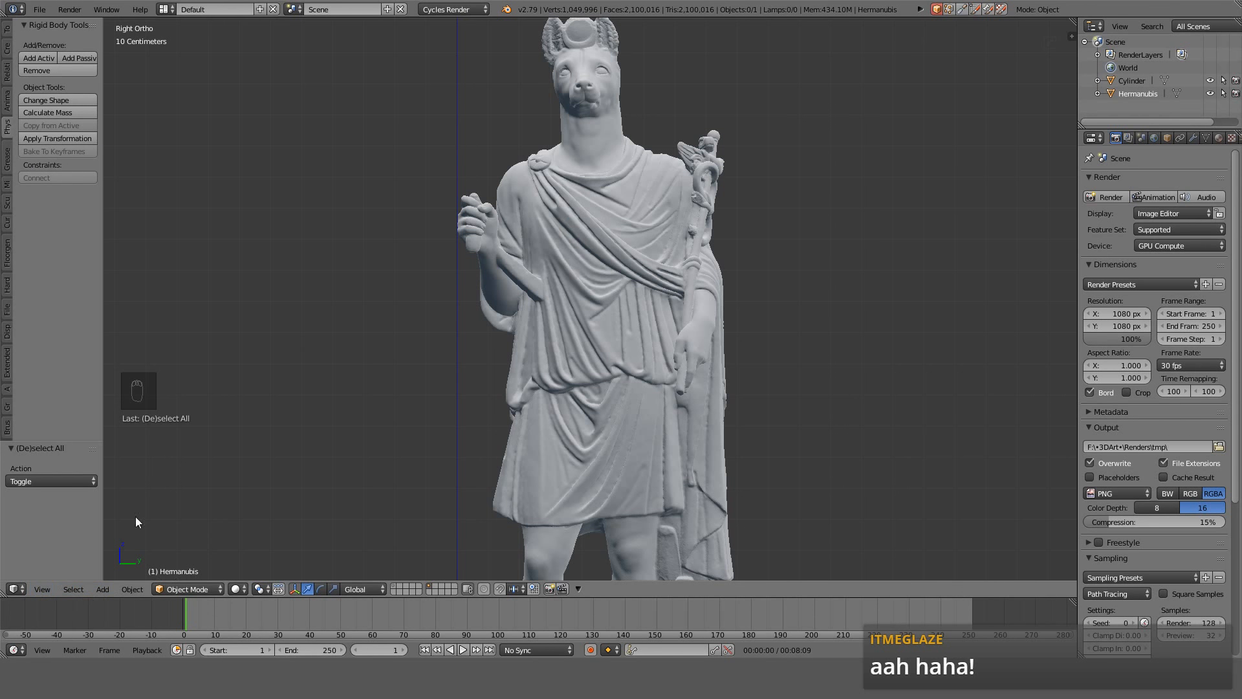
Select the Hermanubis statue with its full figure in view.
{"action": "scroll", "coordinate": [529, 306], "scroll_direction": "down", "scroll_amount": 4}
{"action": "scroll", "coordinate": [529, 308], "scroll_direction": "up", "scroll_amount": 1}
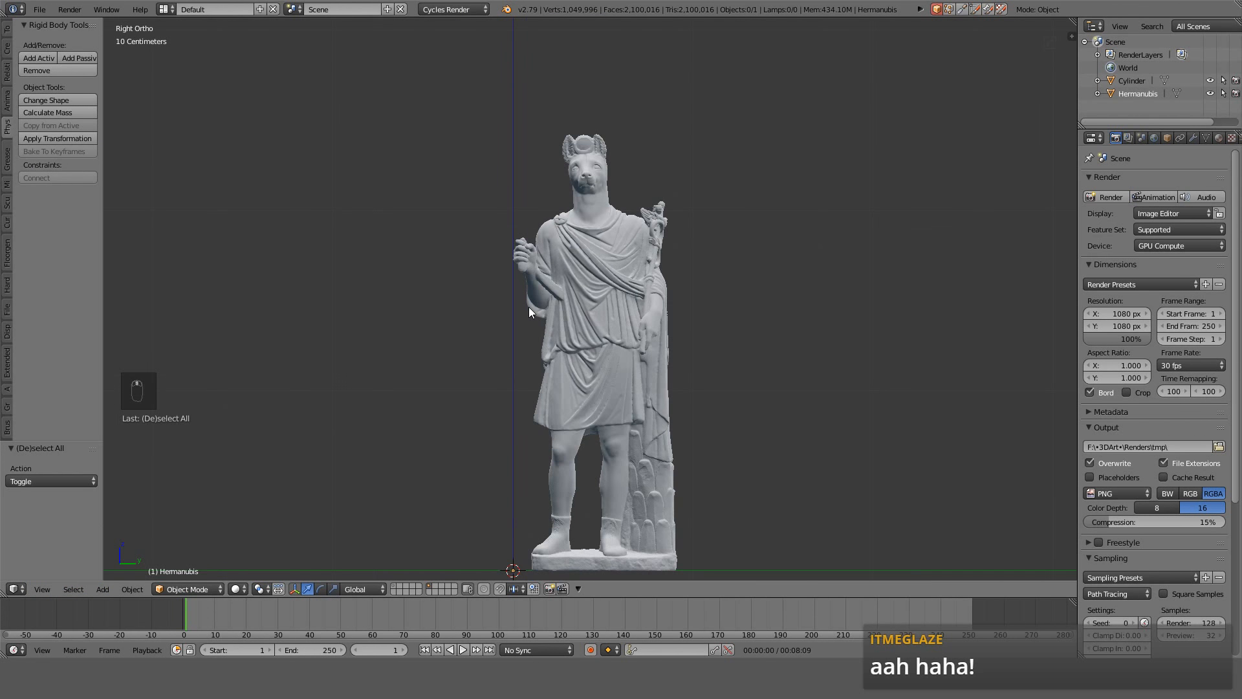
{"action": "right_click", "coordinate": [571, 271]}
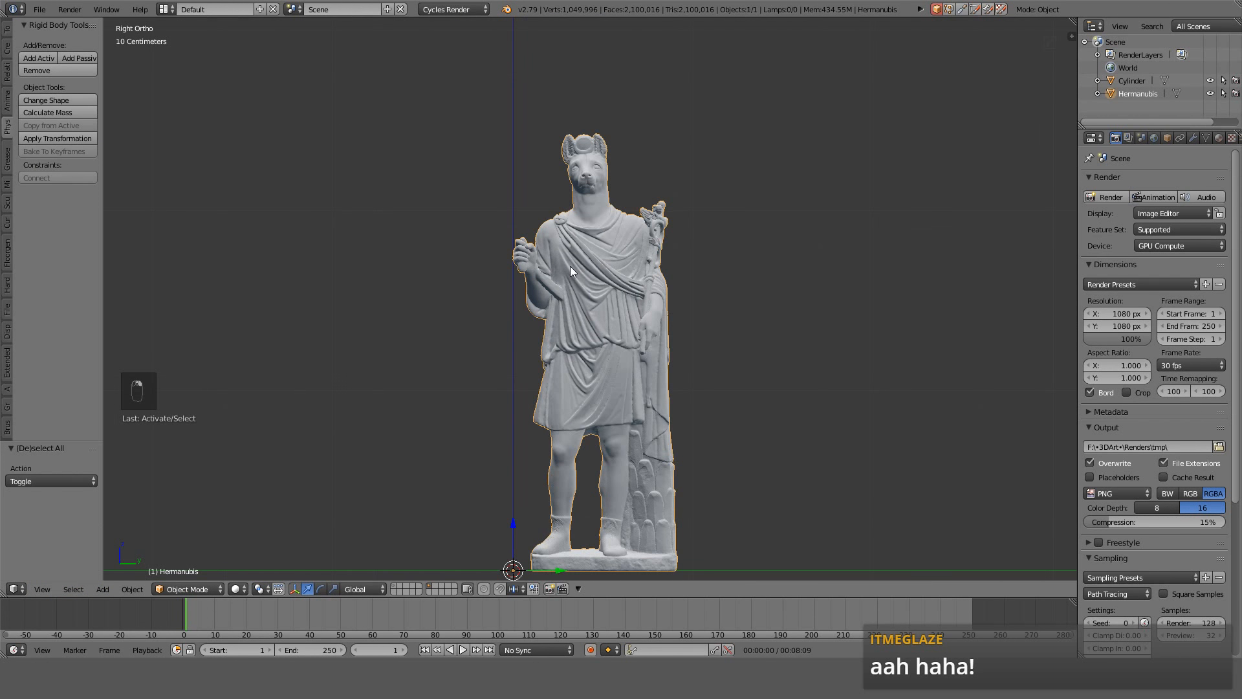
Check which tools are available for the selected statue, including Bool Tools, the Hard Ops mesh tools and Grease Pencil.
{"action": "left_click", "coordinate": [8, 49]}
{"action": "scroll", "coordinate": [50, 117], "scroll_direction": "down", "scroll_amount": 3}
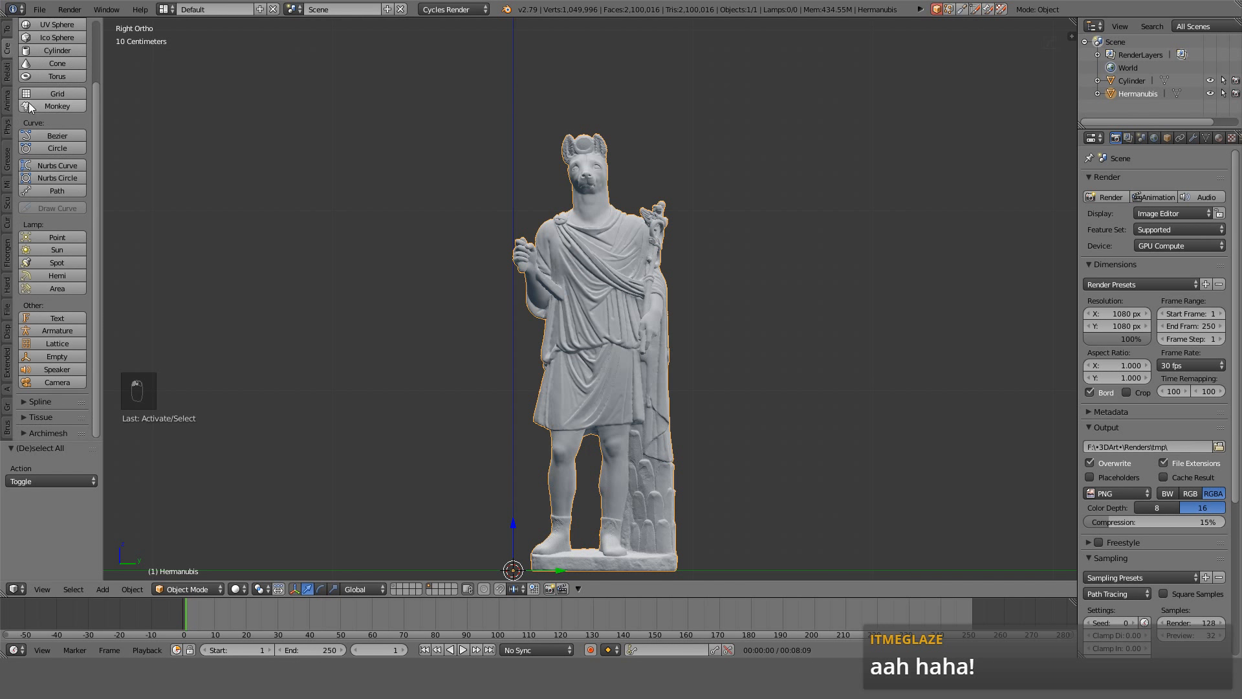
{"action": "left_click", "coordinate": [9, 31]}
{"action": "scroll", "coordinate": [68, 177], "scroll_direction": "down", "scroll_amount": 6}
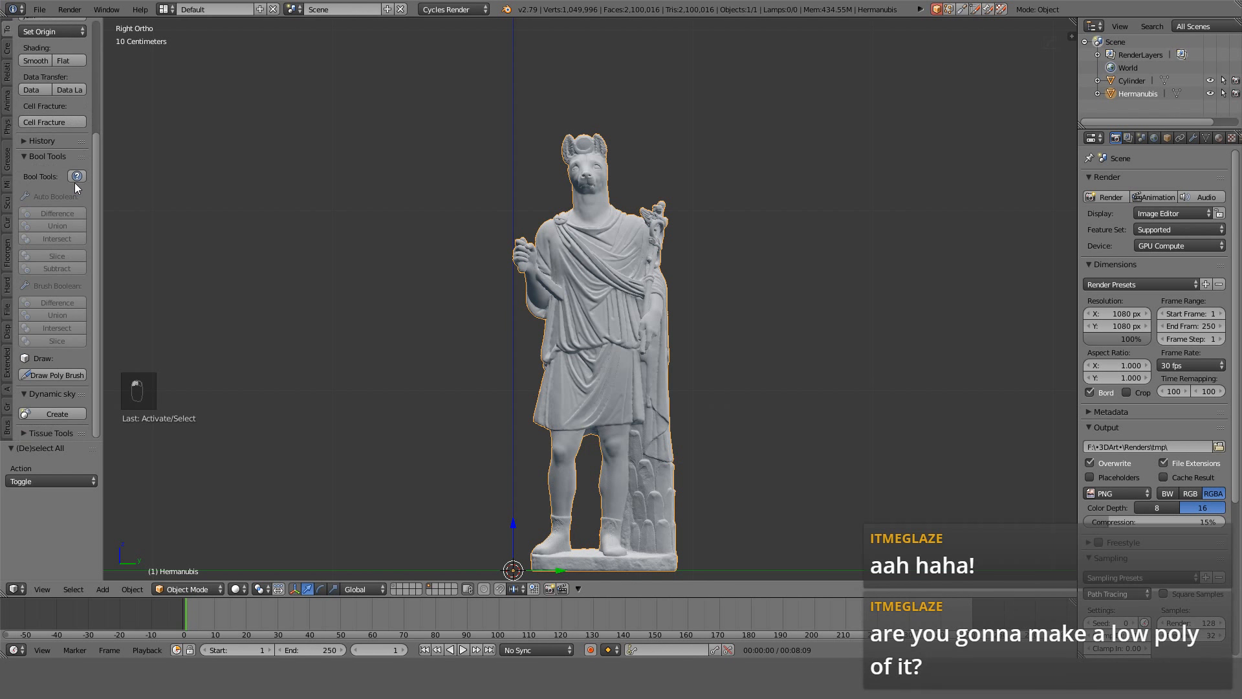
{"action": "scroll", "coordinate": [41, 427], "scroll_direction": "up", "scroll_amount": 6}
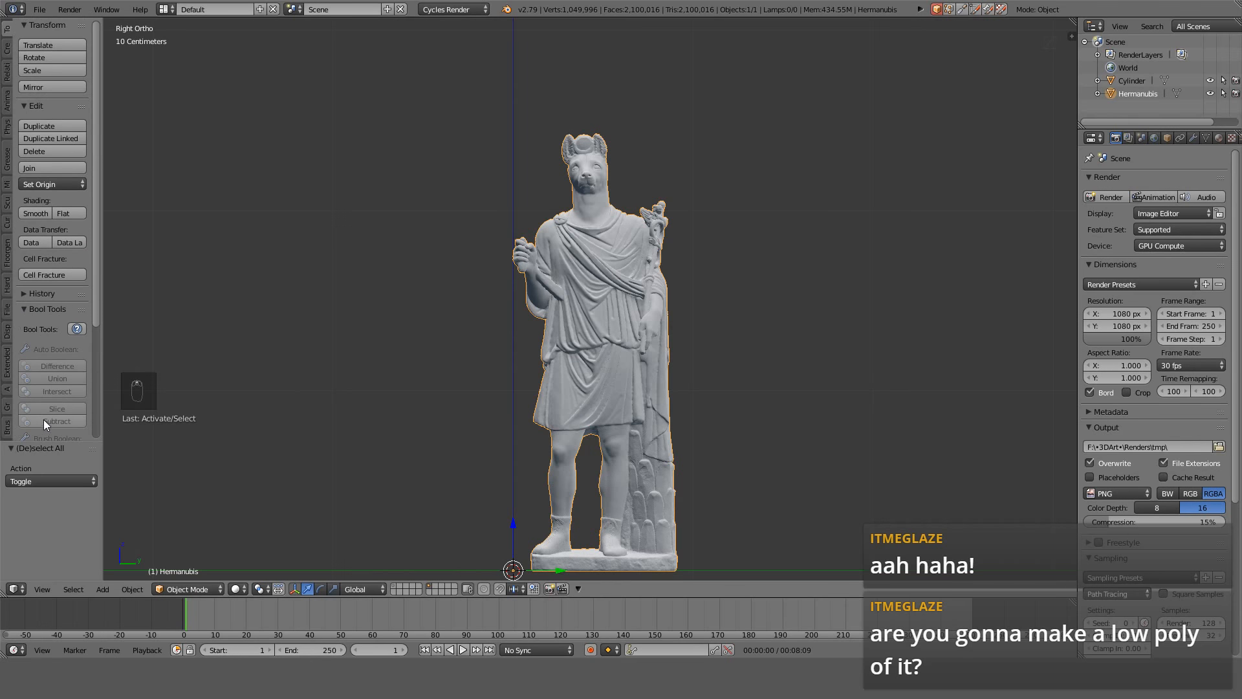
{"action": "left_click", "coordinate": [7, 427]}
{"action": "scroll", "coordinate": [4, 429], "scroll_direction": "down", "scroll_amount": 9}
{"action": "scroll", "coordinate": [4, 429], "scroll_direction": "up", "scroll_amount": 1}
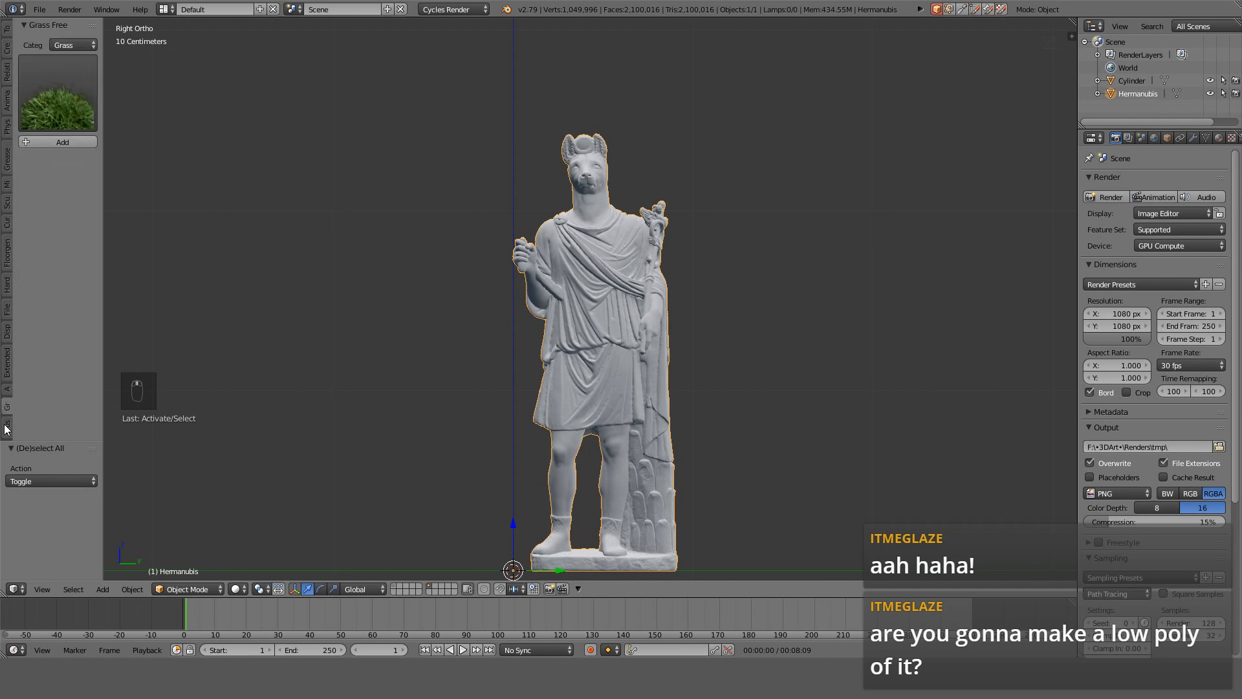
{"action": "scroll", "coordinate": [4, 429], "scroll_direction": "down", "scroll_amount": 1}
{"action": "scroll", "coordinate": [6, 428], "scroll_direction": "up", "scroll_amount": 4}
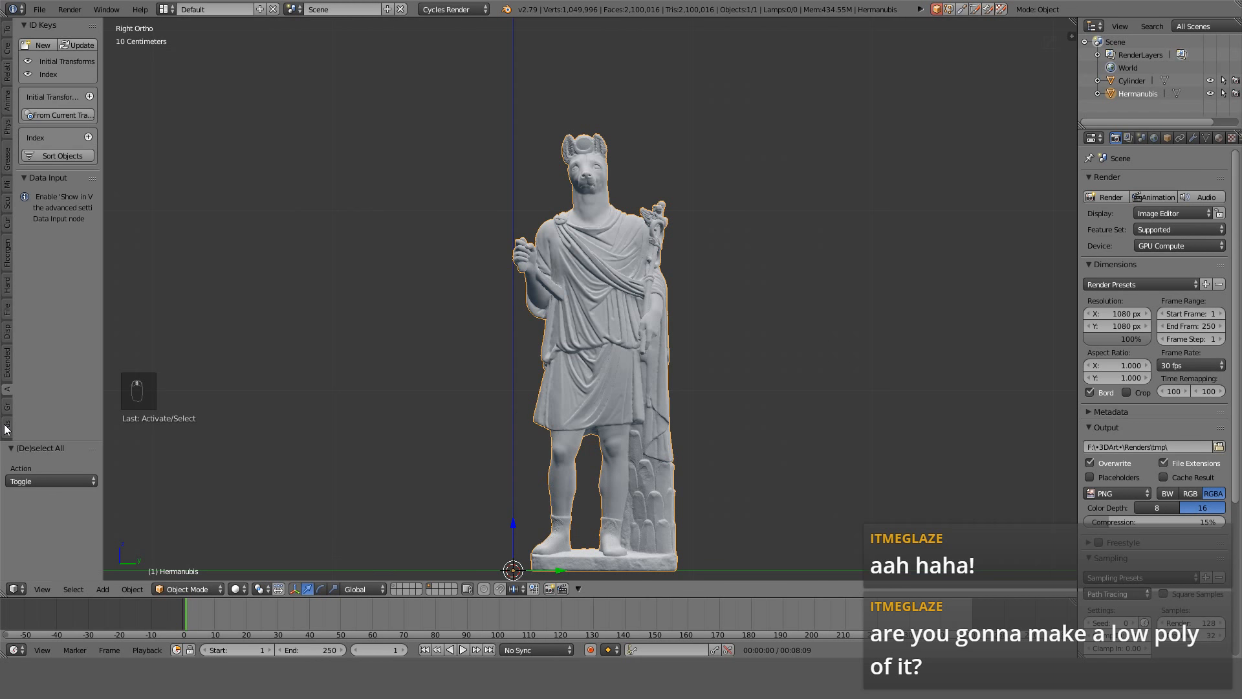
{"action": "scroll", "coordinate": [5, 429], "scroll_direction": "up", "scroll_amount": 2}
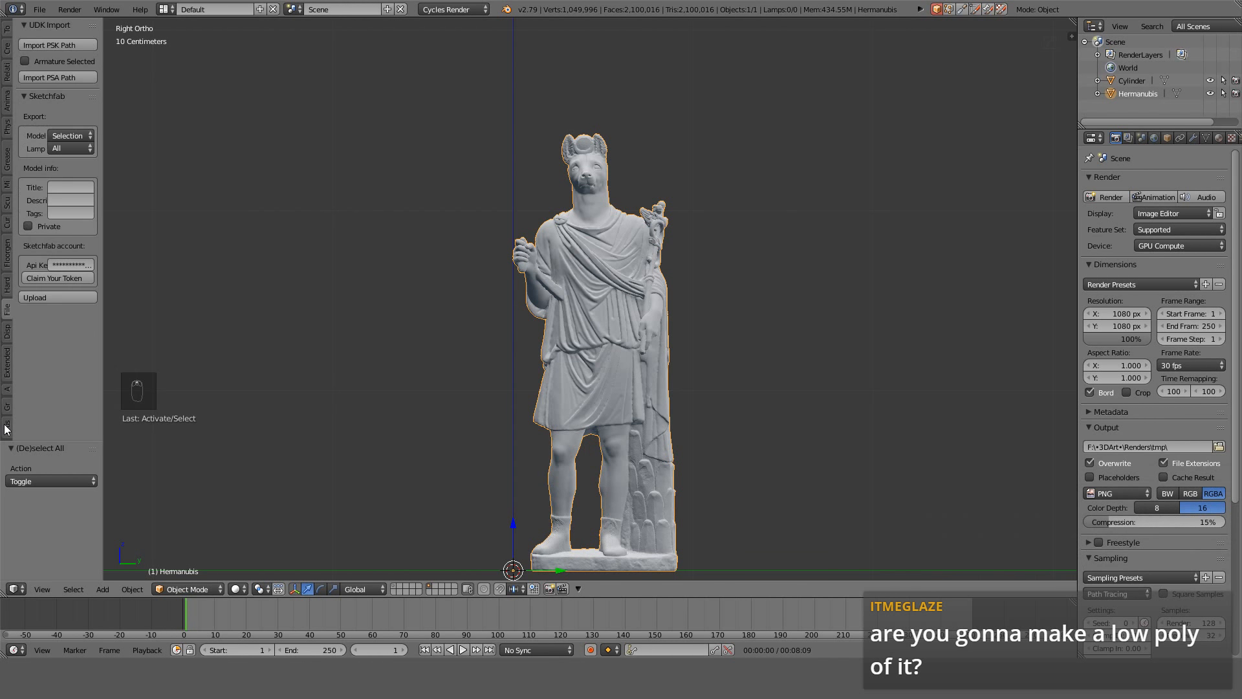
{"action": "scroll", "coordinate": [5, 429], "scroll_direction": "up", "scroll_amount": 1}
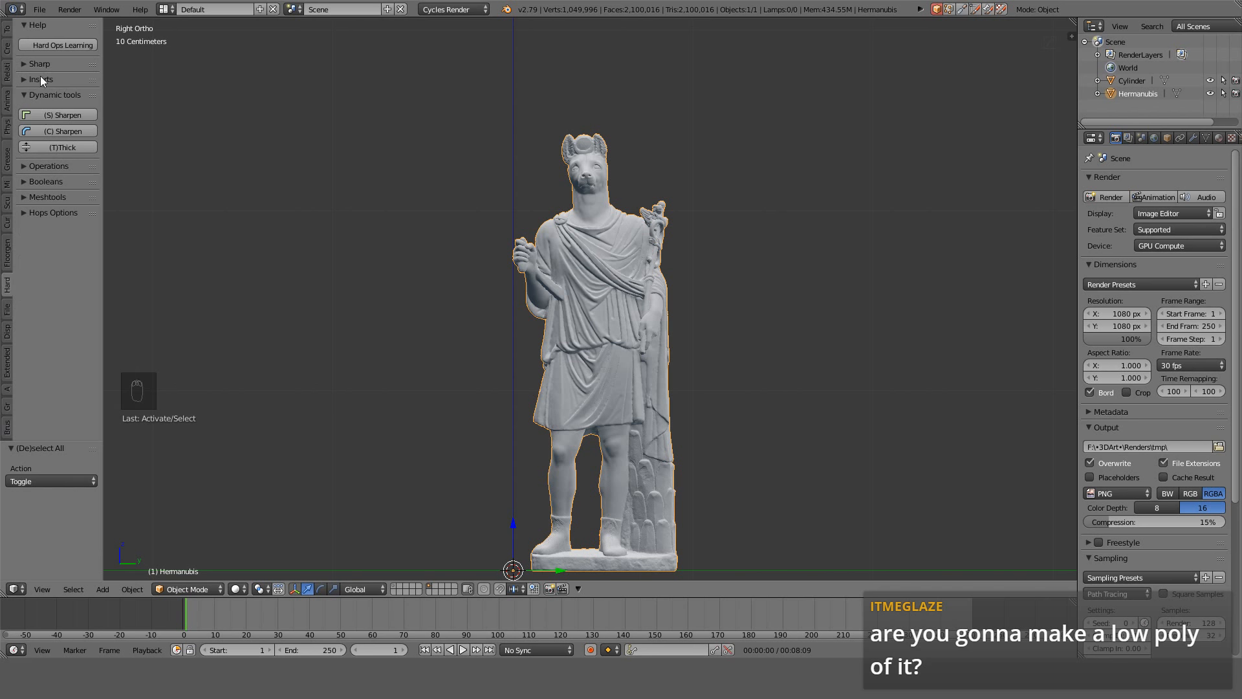
{"action": "left_click", "coordinate": [26, 197]}
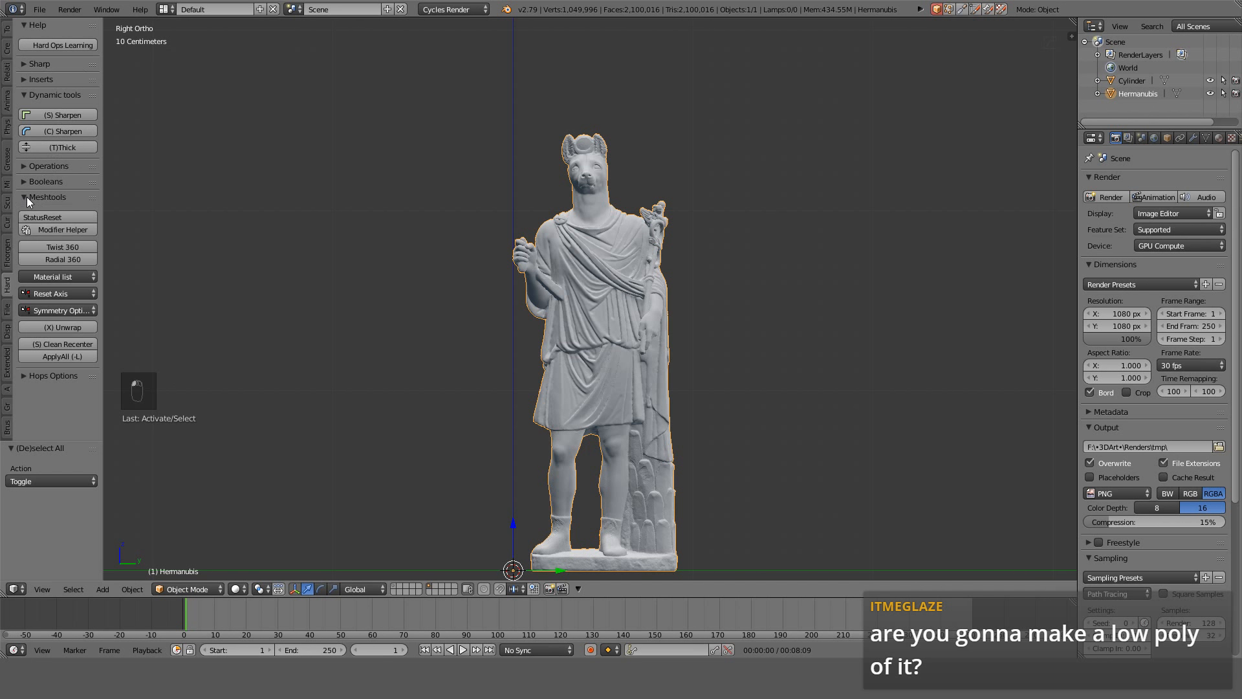
{"action": "left_click", "coordinate": [26, 197]}
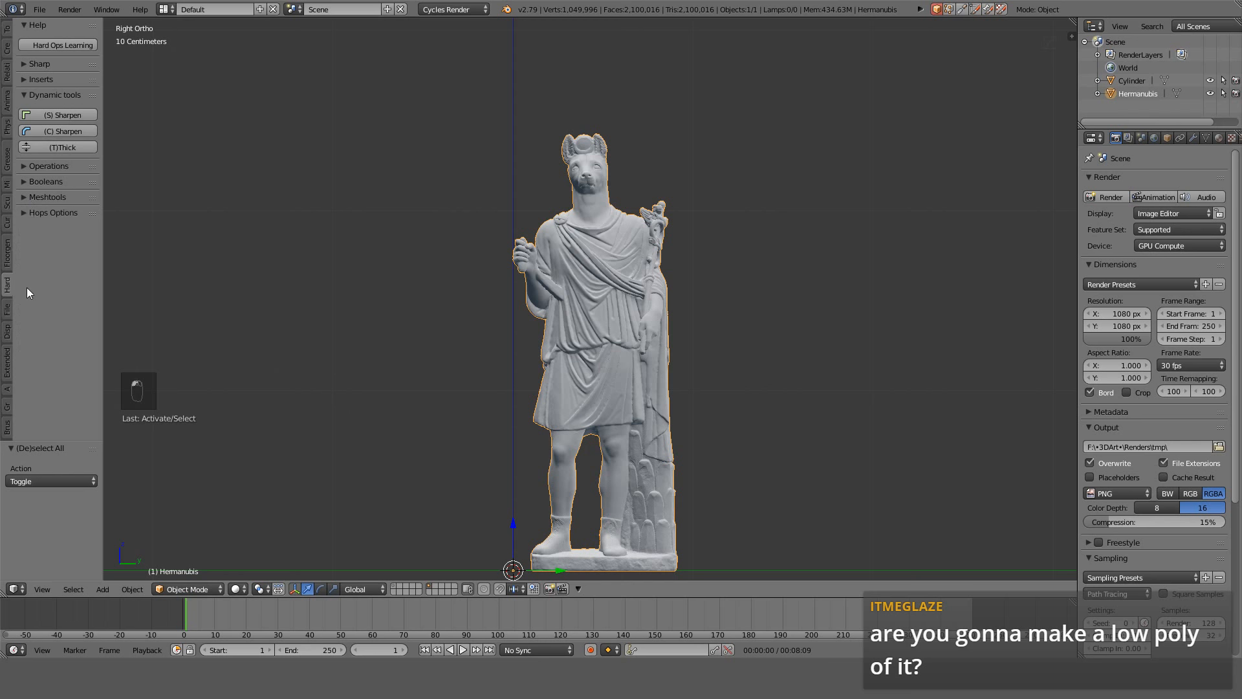
{"action": "scroll", "coordinate": [4, 296], "scroll_direction": "up", "scroll_amount": 1}
{"action": "scroll", "coordinate": [5, 296], "scroll_direction": "up", "scroll_amount": 1}
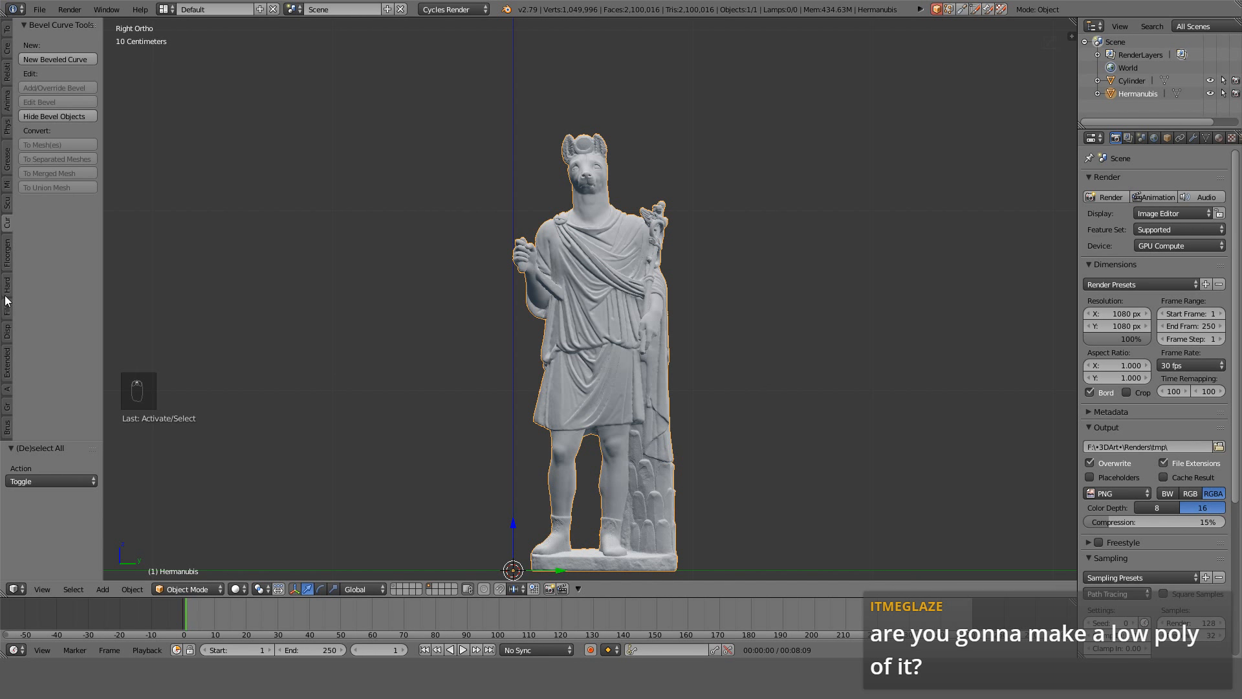
{"action": "scroll", "coordinate": [4, 300], "scroll_direction": "up", "scroll_amount": 1}
{"action": "scroll", "coordinate": [4, 300], "scroll_direction": "up", "scroll_amount": 1}
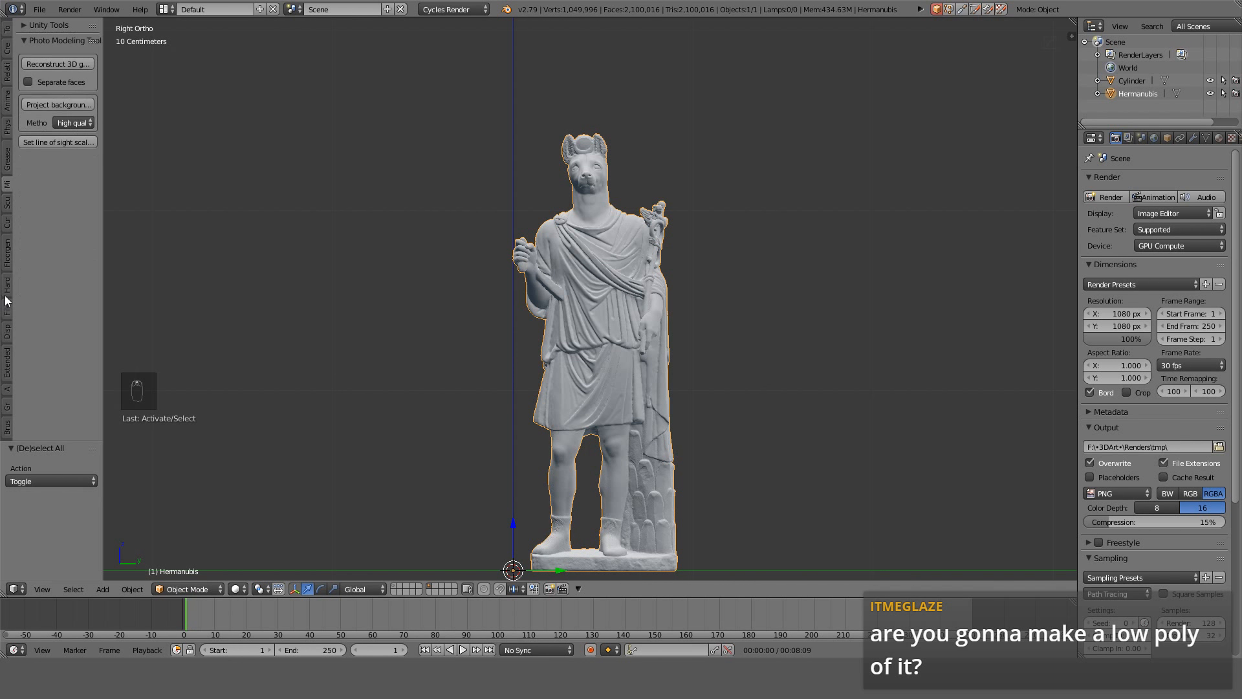
{"action": "scroll", "coordinate": [4, 299], "scroll_direction": "up", "scroll_amount": 1}
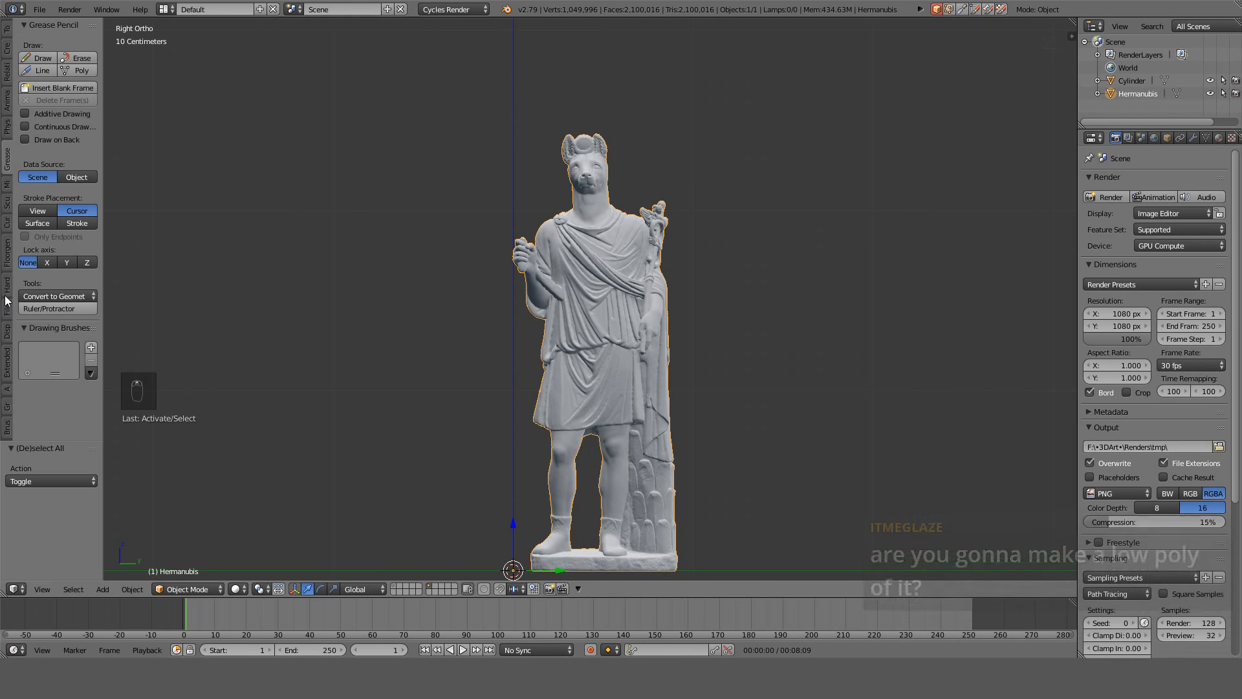
{"action": "scroll", "coordinate": [4, 299], "scroll_direction": "up", "scroll_amount": 1}
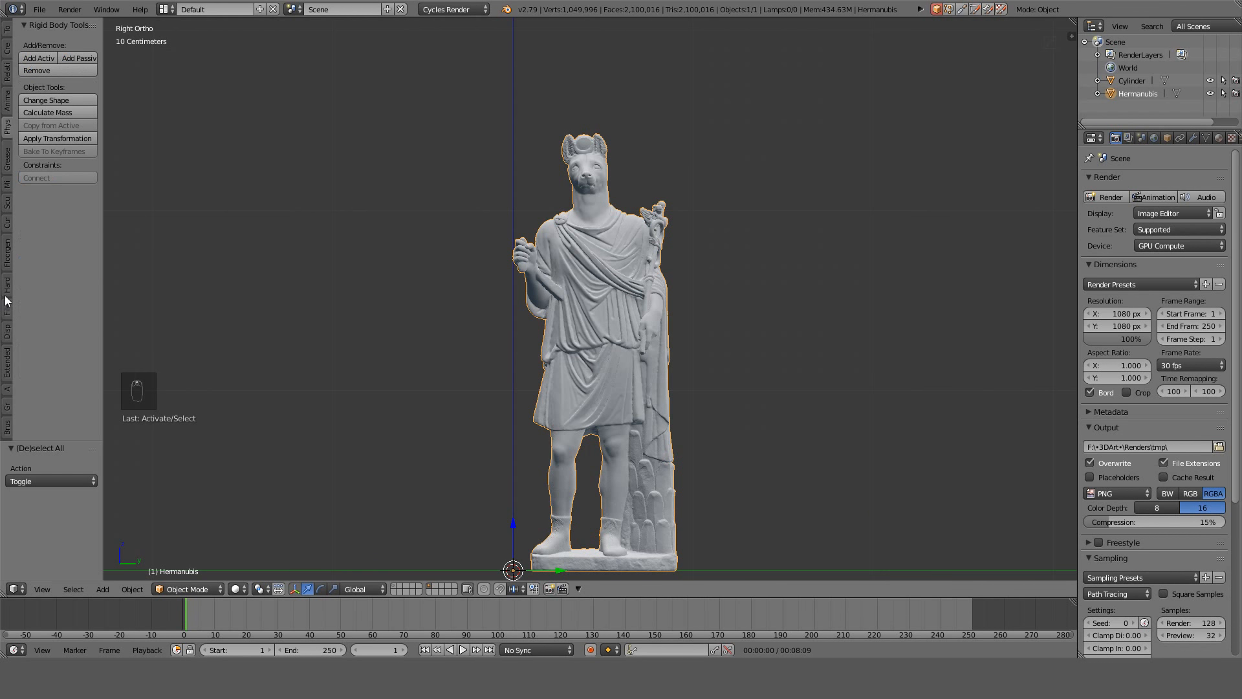
{"action": "scroll", "coordinate": [5, 299], "scroll_direction": "up", "scroll_amount": 1}
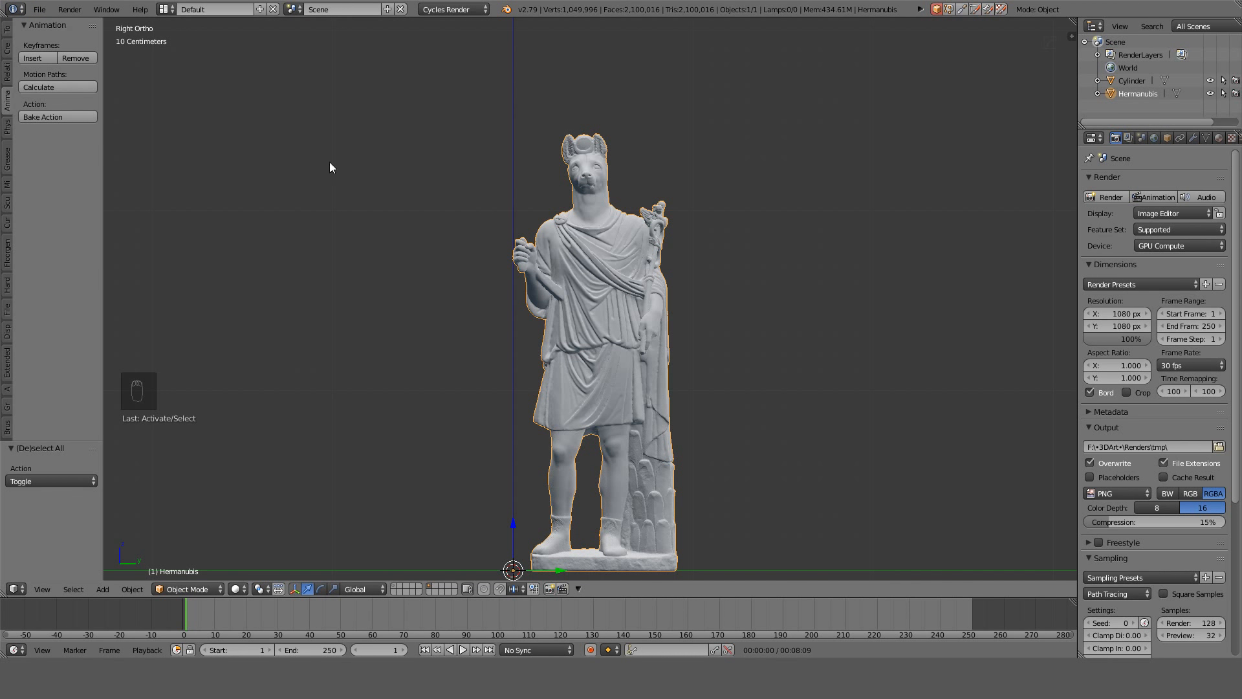
Try setting the Hermanubis statue's origin to its geometry, and undo the origin change.
{"action": "middle_click_drag", "start_coordinate": [401, 175], "coordinate": [416, 227]}
{"action": "scroll", "coordinate": [416, 227], "scroll_direction": "up", "scroll_amount": 4}
{"action": "key", "text": "KP_1"}
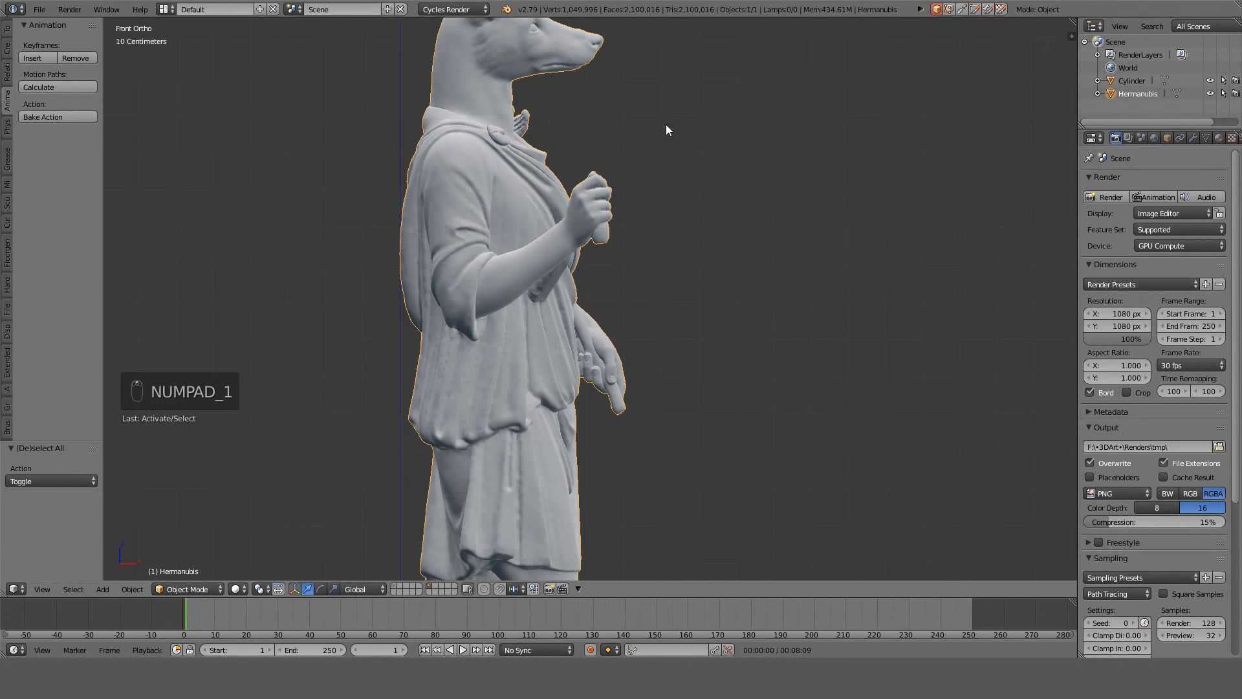
{"action": "key", "text": "KP_3"}
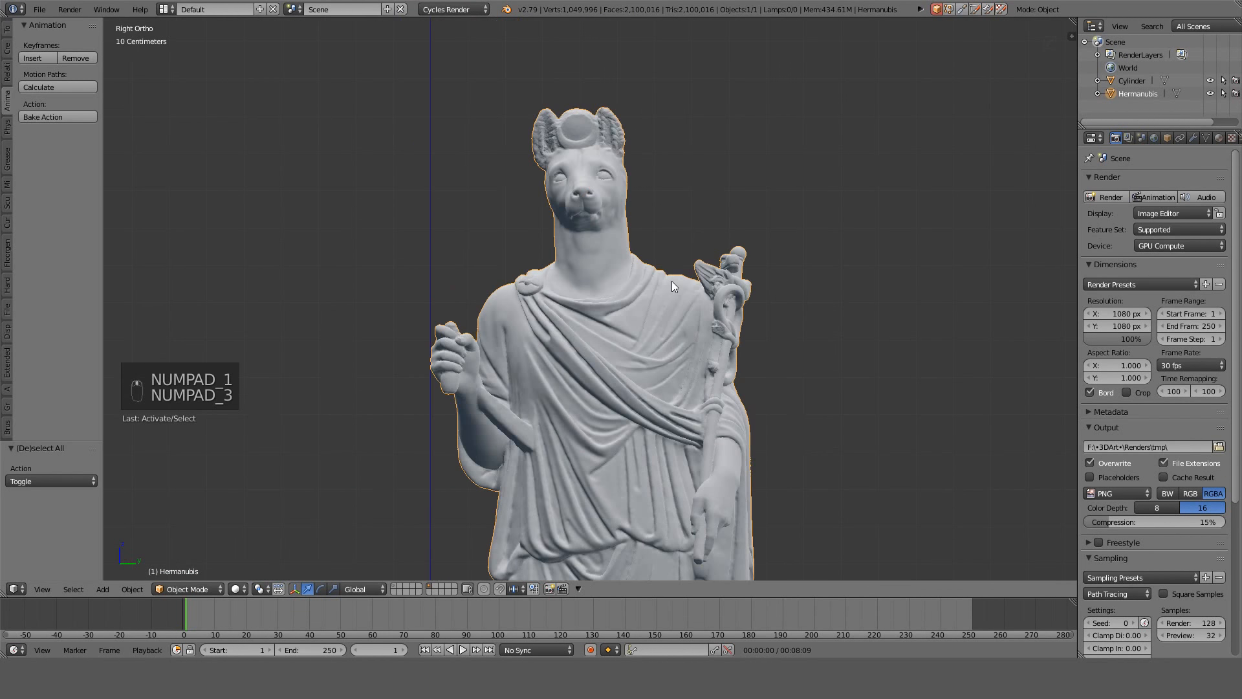
{"action": "scroll", "coordinate": [572, 230], "scroll_direction": "down", "scroll_amount": 4}
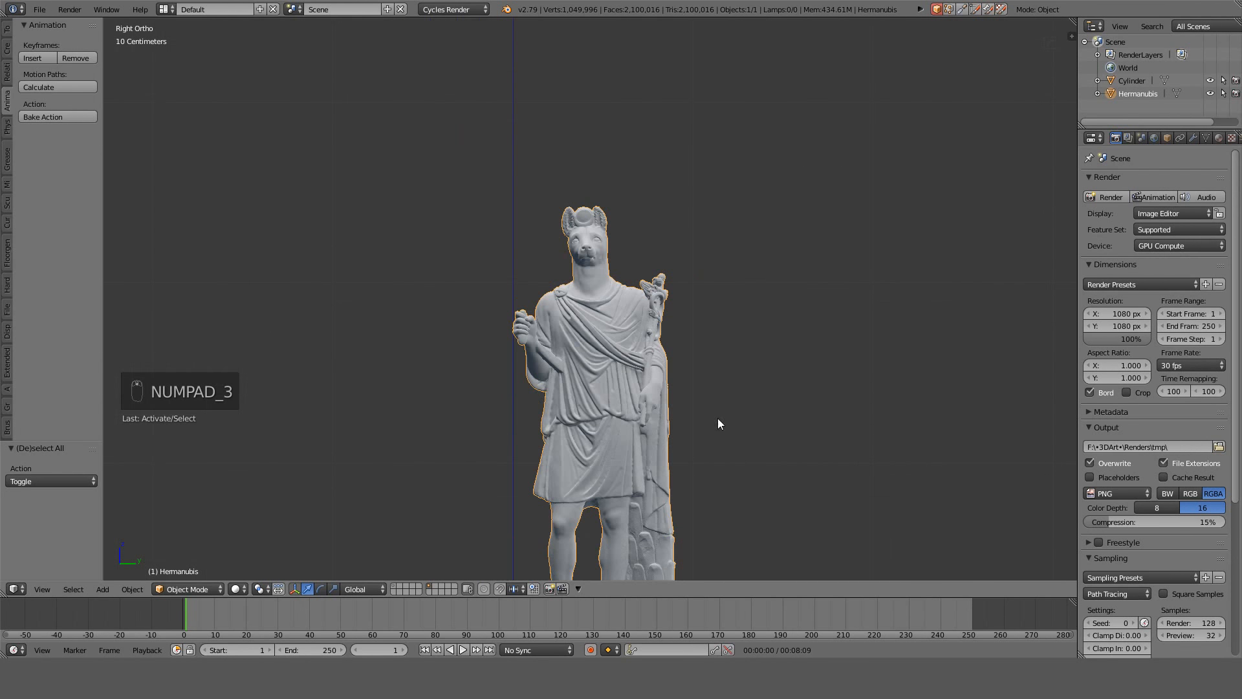
{"action": "middle_click_drag", "start_coordinate": [717, 418], "coordinate": [807, 259], "text": "shift"}
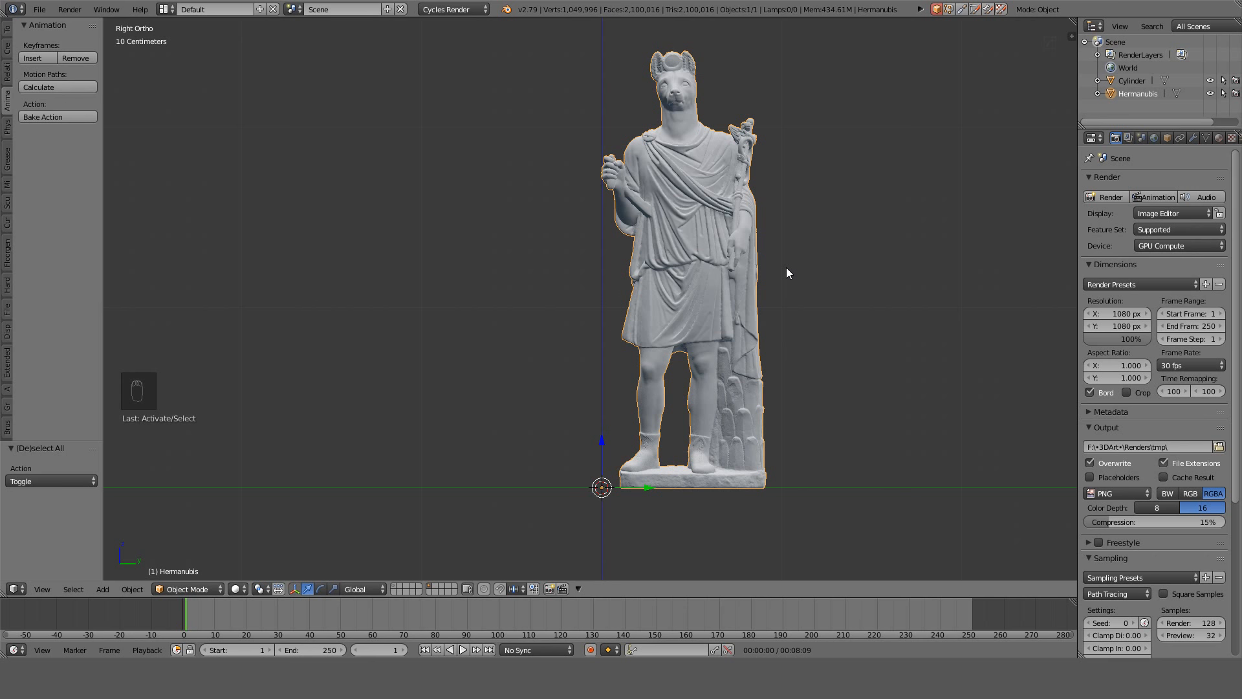
{"action": "key", "text": "ctrl+alt+shift+c"}
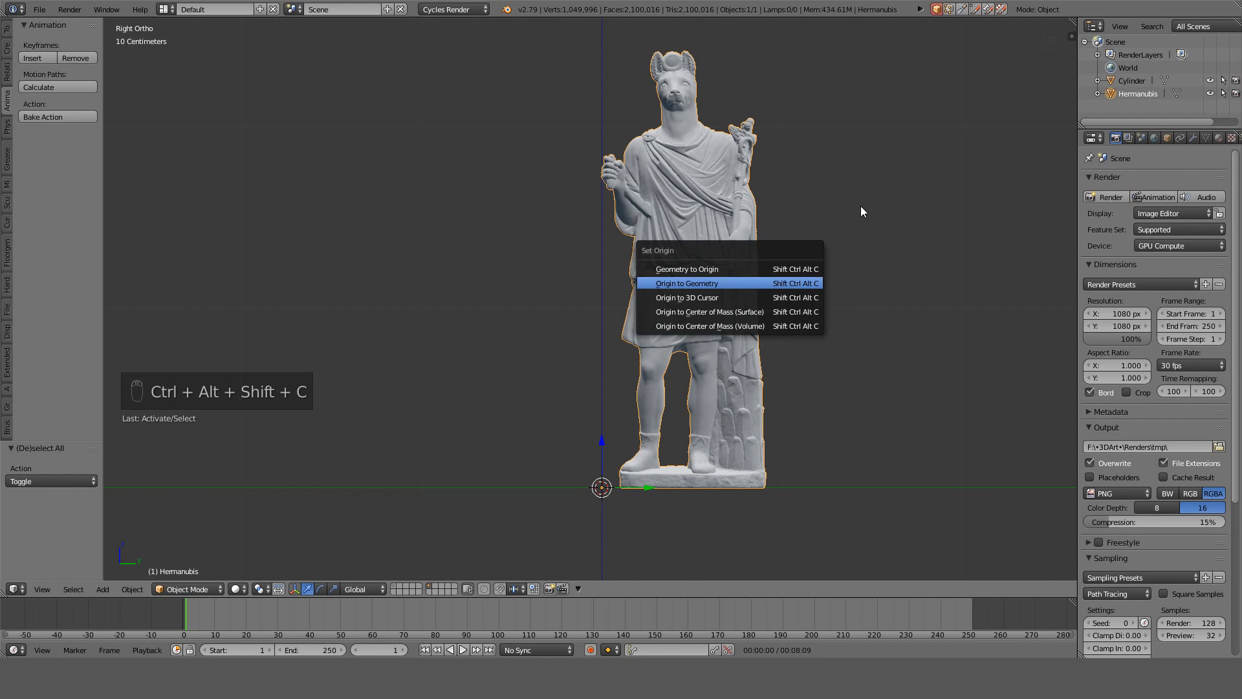
{"action": "key", "text": "Return"}
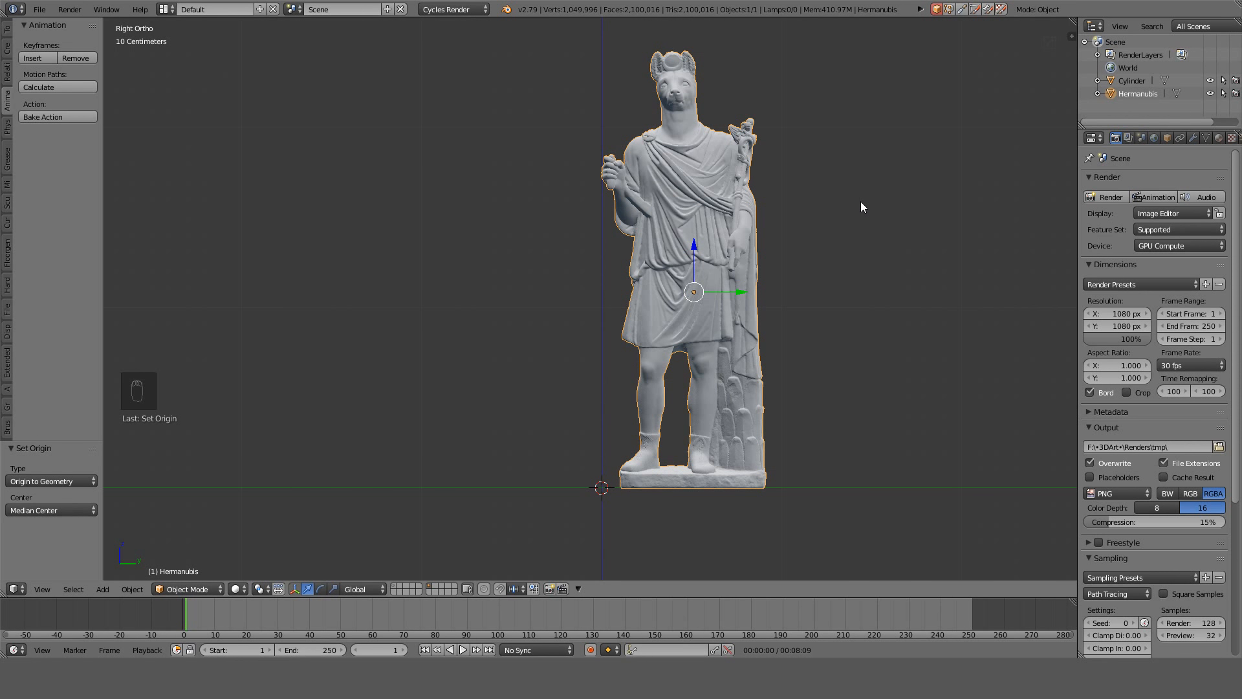
{"action": "key", "text": "ctrl+z"}
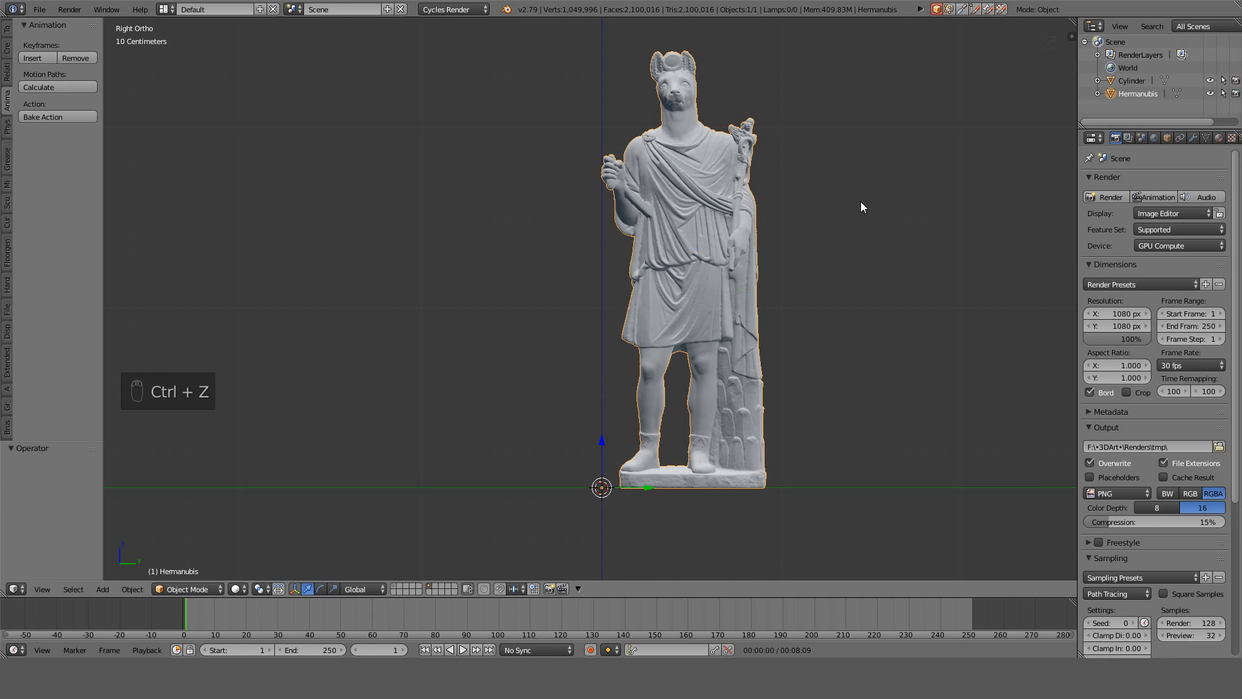
Move the Hermanubis statue -50 cm along Y so its base sits over the scene origin, and deselect it.
{"action": "scroll", "coordinate": [861, 204], "scroll_direction": "up", "scroll_amount": 1}
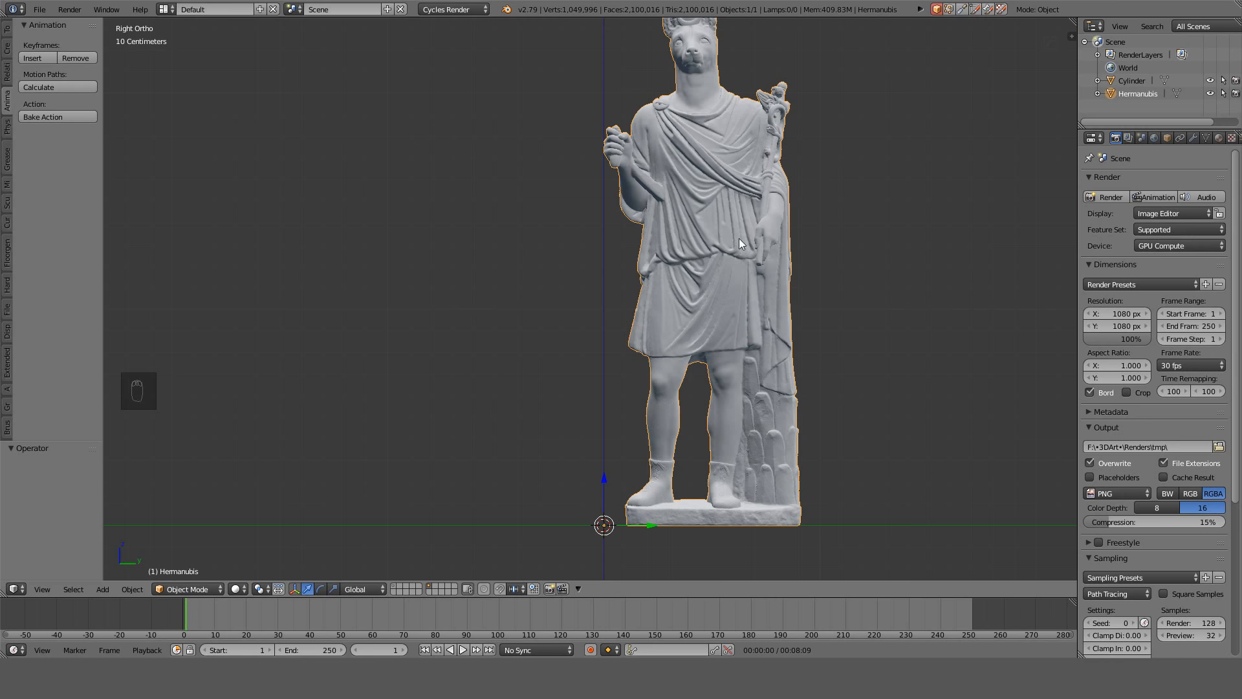
{"action": "middle_click_drag", "start_coordinate": [819, 207], "coordinate": [829, 245], "text": "shift"}
{"action": "key", "text": "g"}
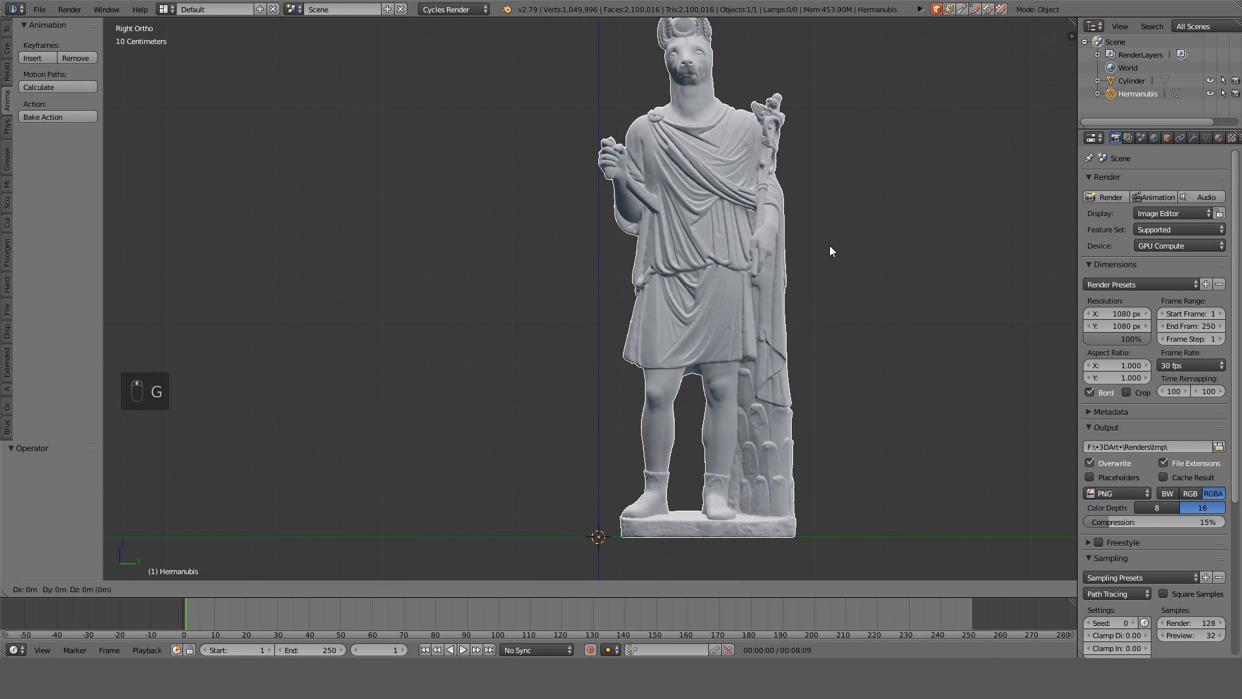
{"action": "left_click", "coordinate": [726, 265]}
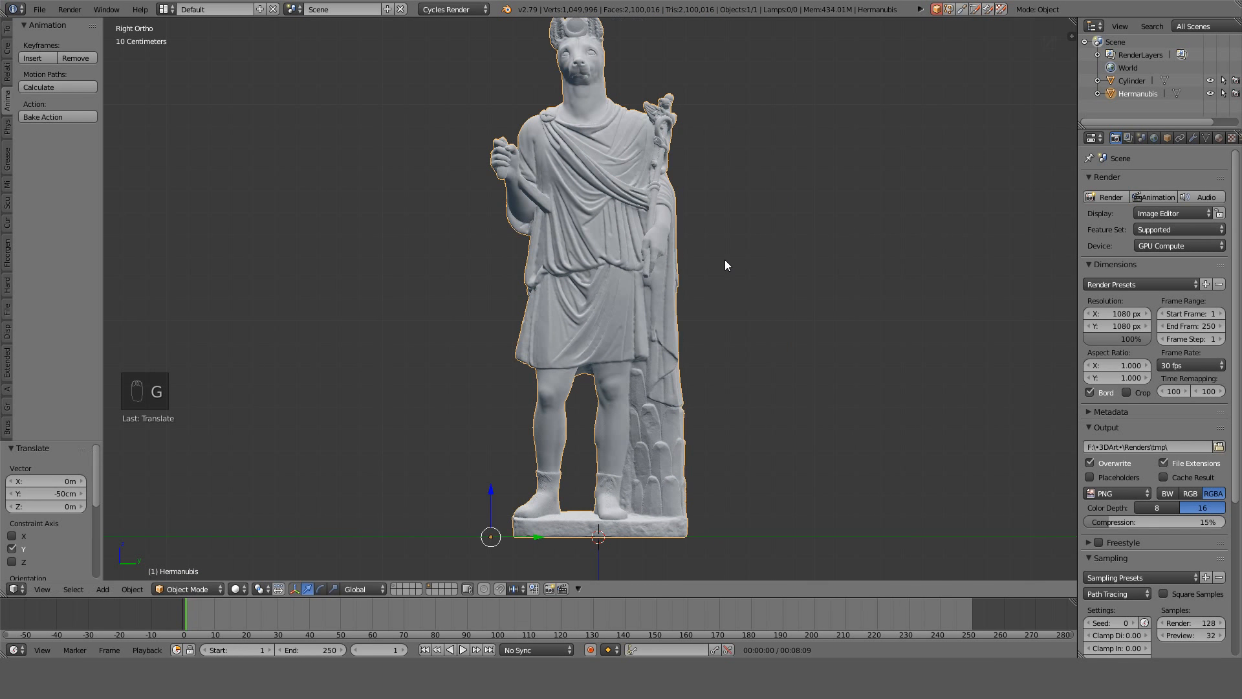
{"action": "middle_click_drag", "start_coordinate": [725, 264], "coordinate": [748, 282], "text": "shift"}
{"action": "key", "text": "a"}
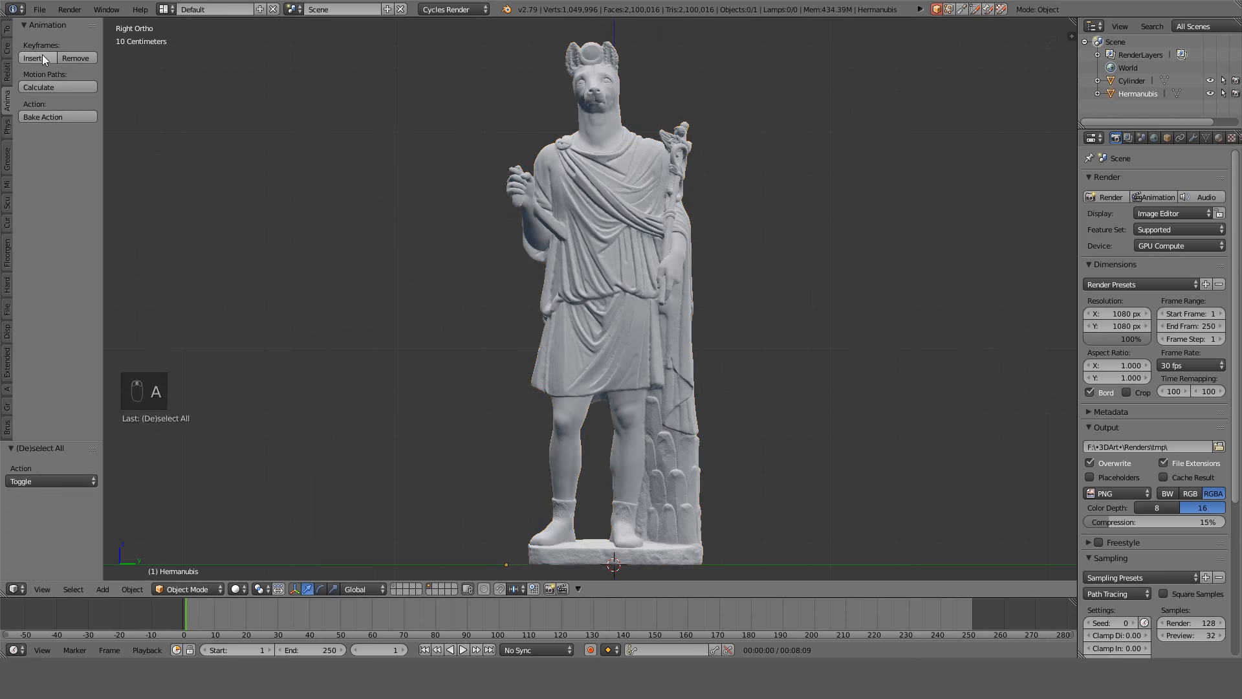
Add a mesh cylinder at the scene origin and flatten it to a factor of 0.2 along Z.
{"action": "left_click", "coordinate": [6, 50]}
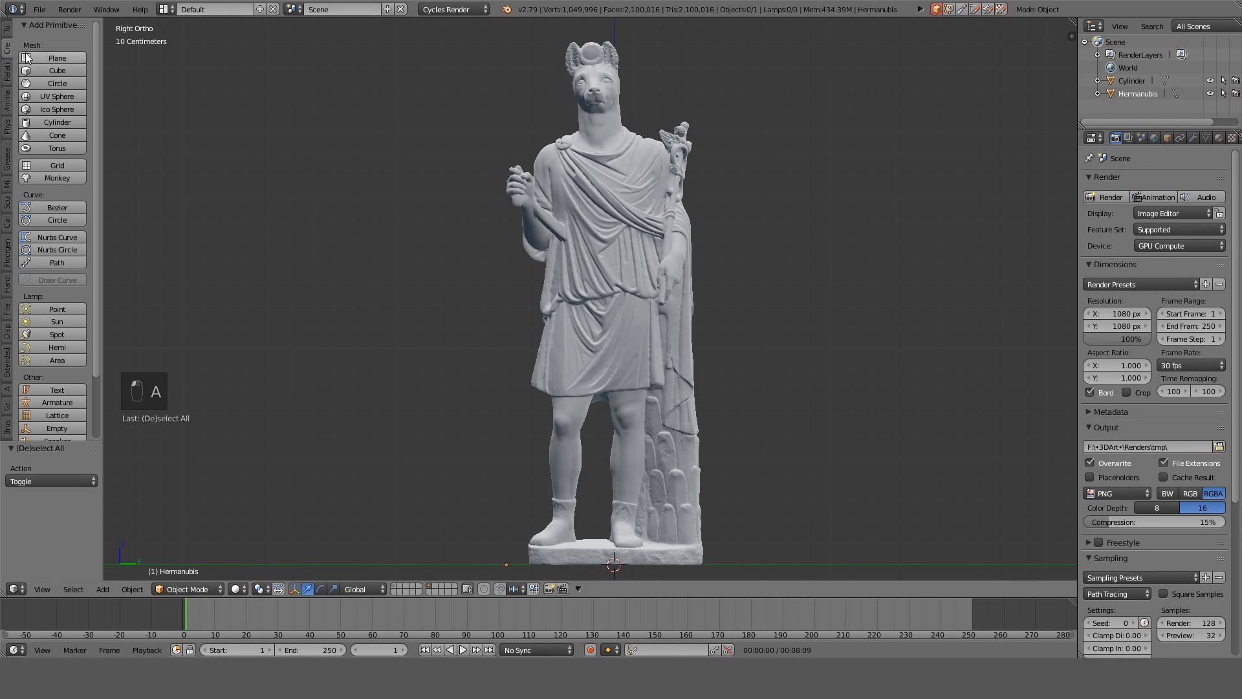
{"action": "left_click", "coordinate": [49, 123]}
{"action": "scroll", "coordinate": [578, 318], "scroll_direction": "down", "scroll_amount": 3}
{"action": "key", "text": "s"}
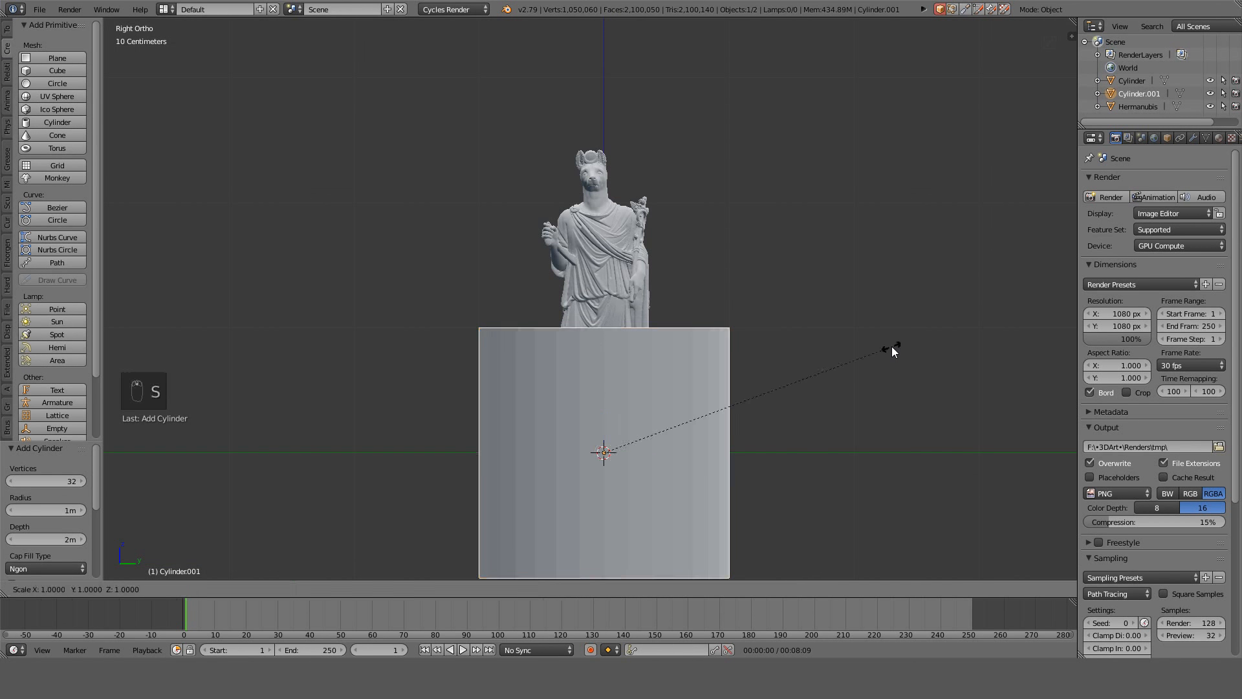
{"action": "key", "text": "z"}
{"action": "left_click", "coordinate": [673, 457]}
Scale the flattened cylinder uniformly by 0.3 and raise it 2.1 m along Z to the statue's neck.
{"action": "key", "text": "s"}
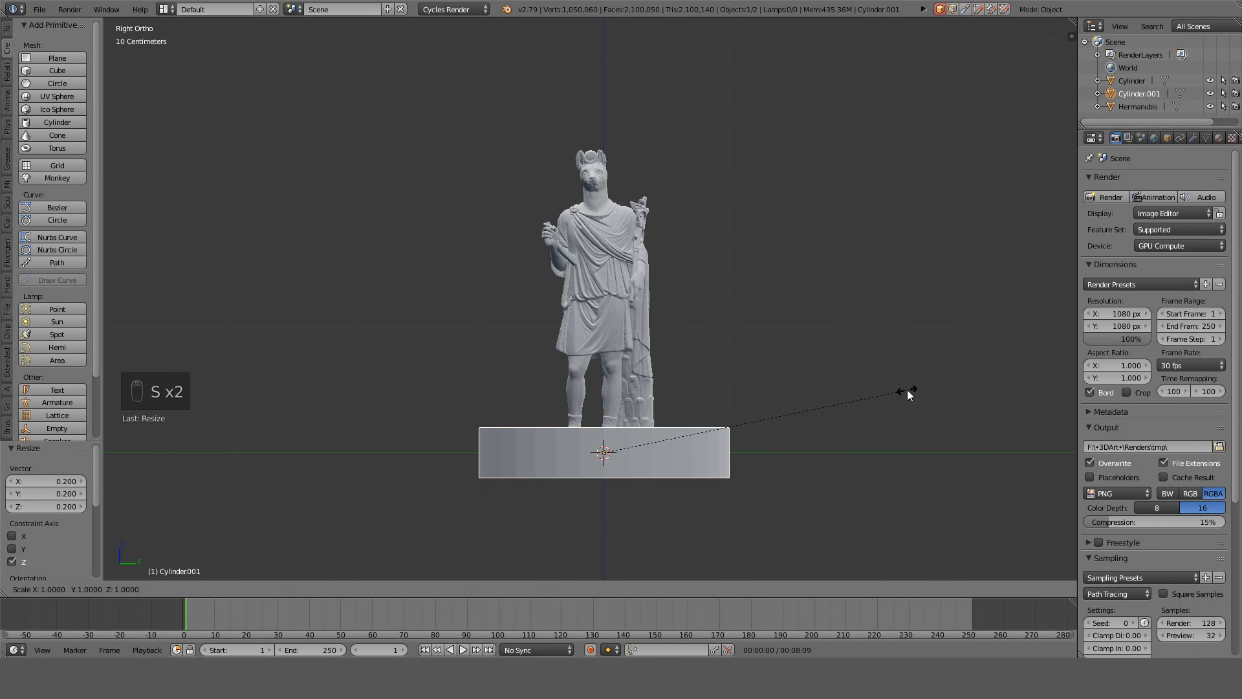
{"action": "left_click", "coordinate": [685, 448]}
{"action": "key", "text": "KP_1"}
{"action": "key", "text": "z"}
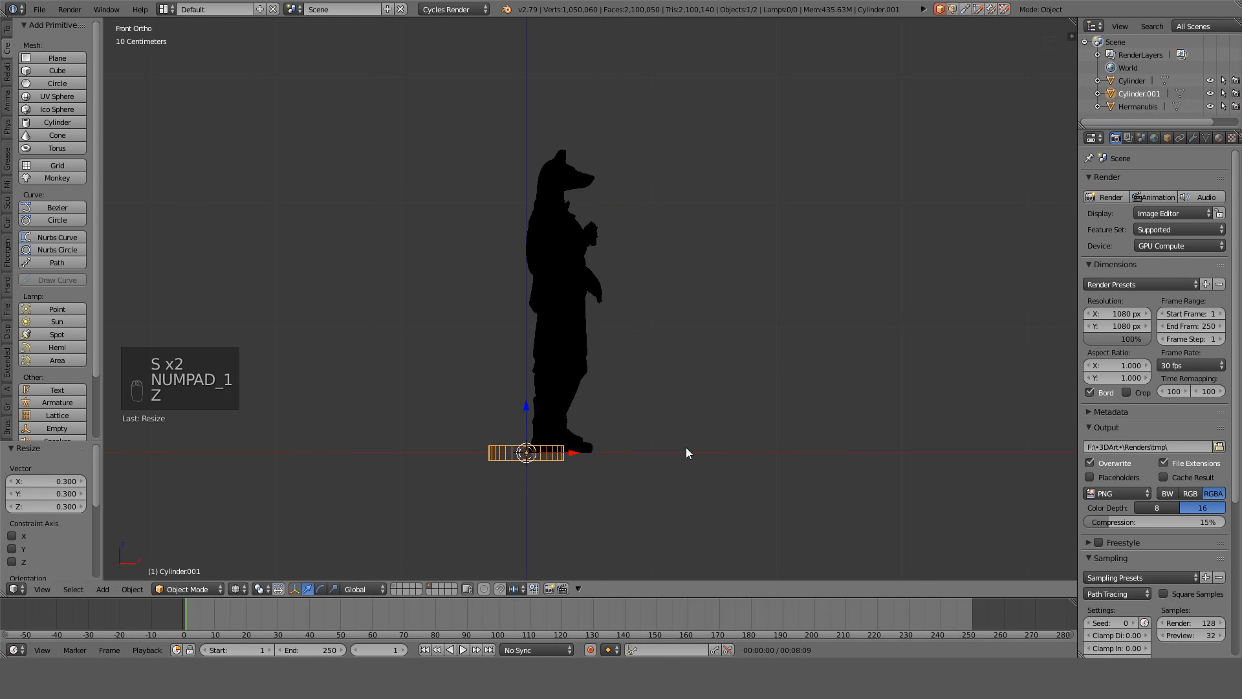
{"action": "key", "text": "KP_3"}
{"action": "key", "text": "g"}
{"action": "key", "text": "z"}
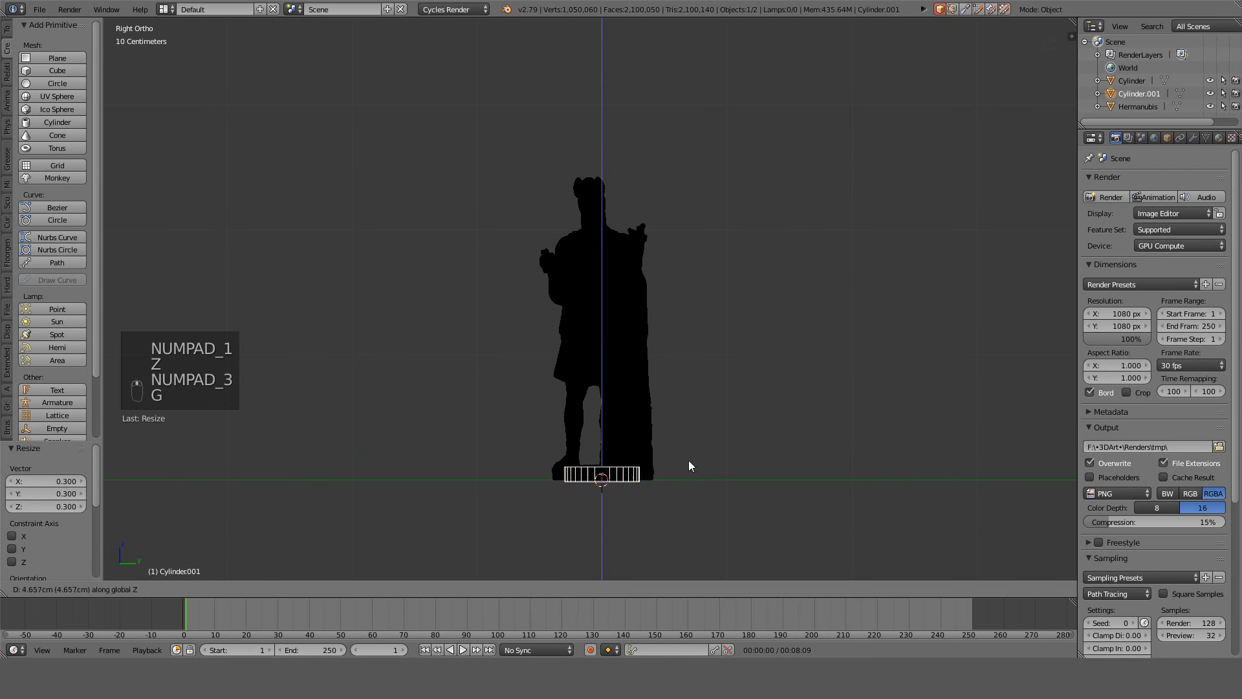
{"action": "left_click", "coordinate": [688, 208]}
Move the cylinder 20 cm along X so it lines up with the statue's neck.
{"action": "key", "text": "KP_3"}
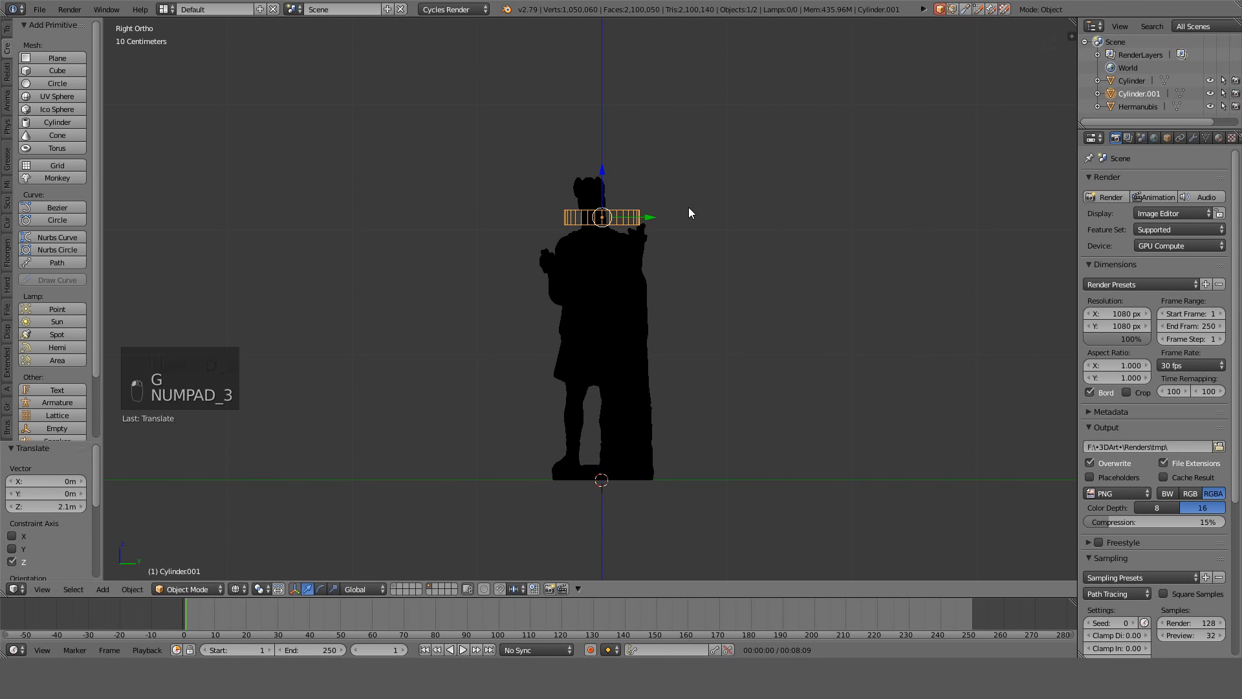
{"action": "key", "text": "KP_1"}
{"action": "key", "text": "z"}
{"action": "scroll", "coordinate": [618, 163], "scroll_direction": "up", "scroll_amount": 4}
{"action": "scroll", "coordinate": [638, 220], "scroll_direction": "up", "scroll_amount": 4}
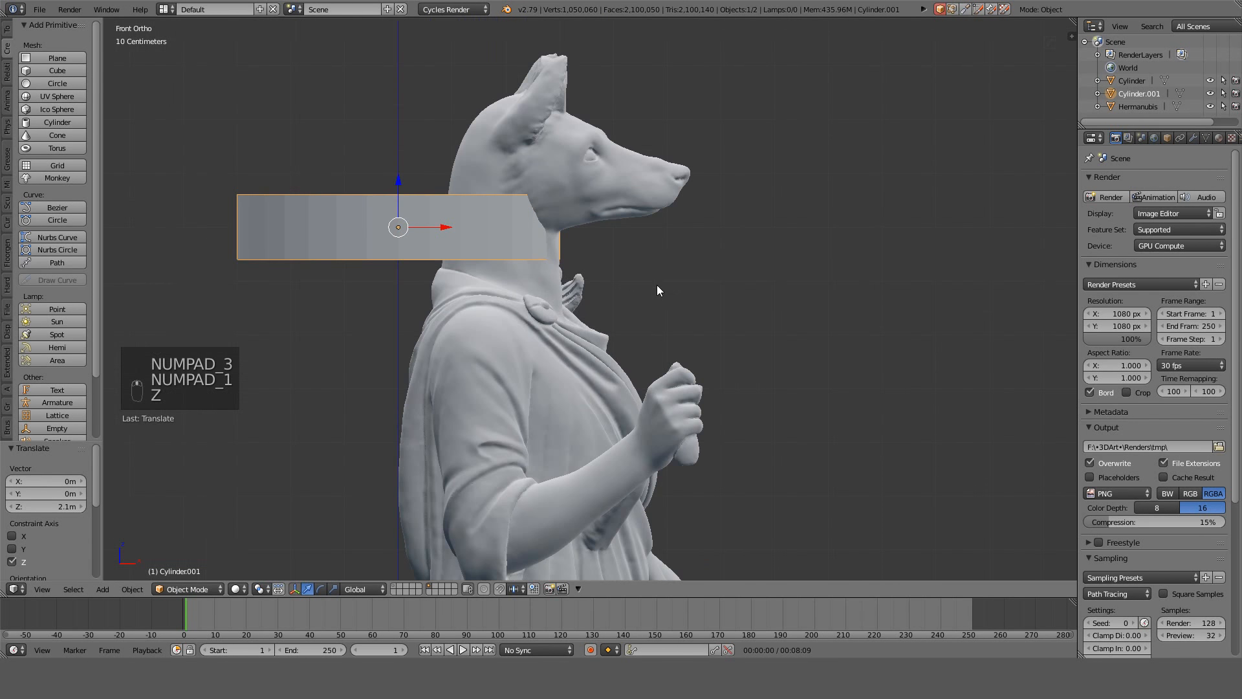
{"action": "key", "text": "g"}
{"action": "key", "text": "x"}
{"action": "left_click", "coordinate": [740, 275]}
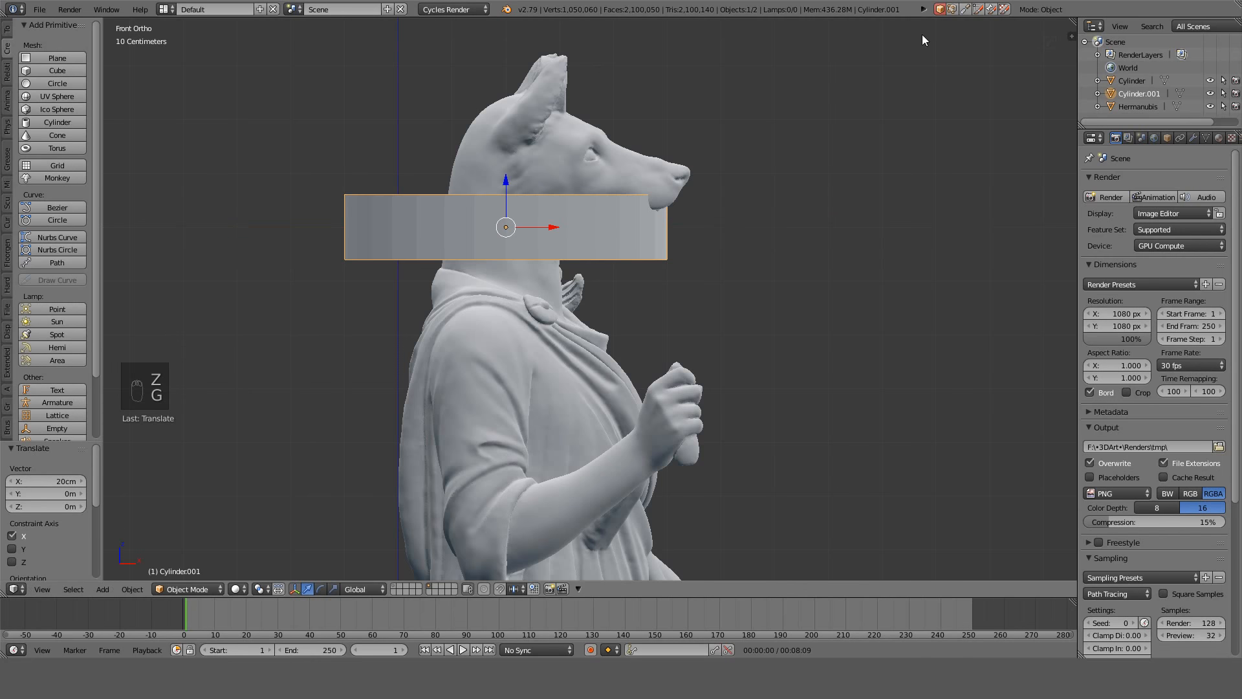
Scale the cylinder uniformly by 0.4 to roughly the neck's width and lower it 4 cm along Z.
{"action": "scroll", "coordinate": [734, 227], "scroll_direction": "up", "scroll_amount": 3}
{"action": "middle_click_drag", "start_coordinate": [734, 227], "coordinate": [796, 373], "text": "shift"}
{"action": "key", "text": "s"}
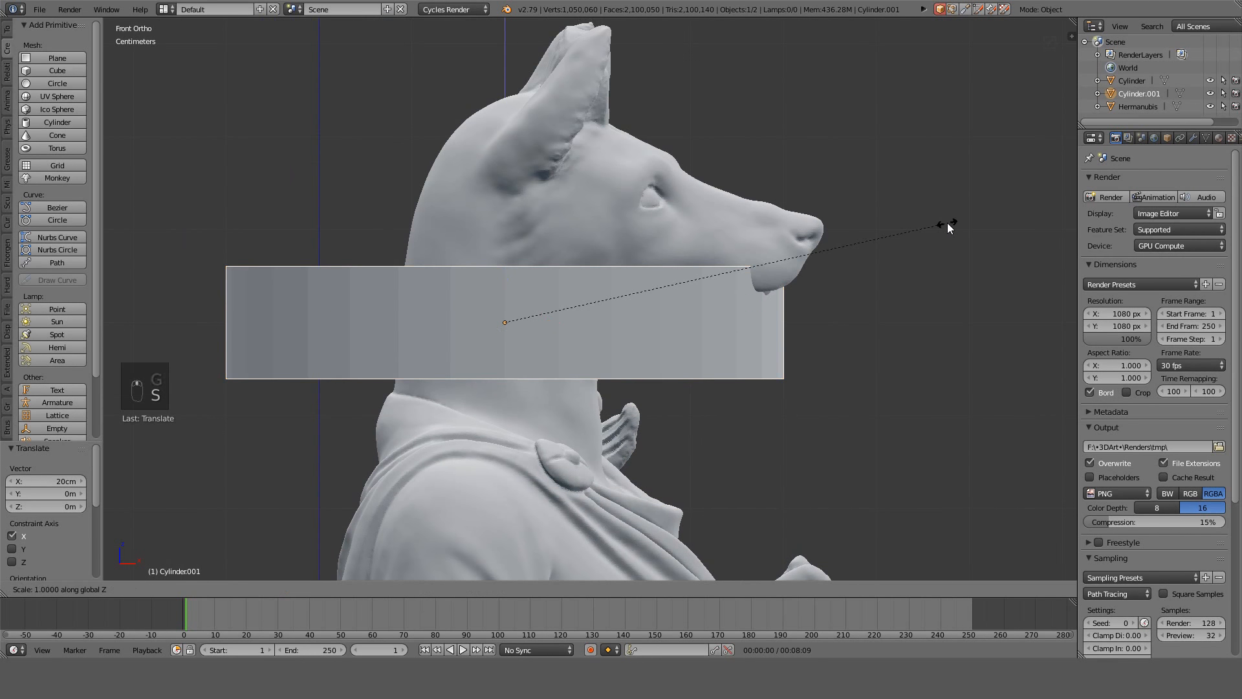
{"action": "key", "text": "s"}
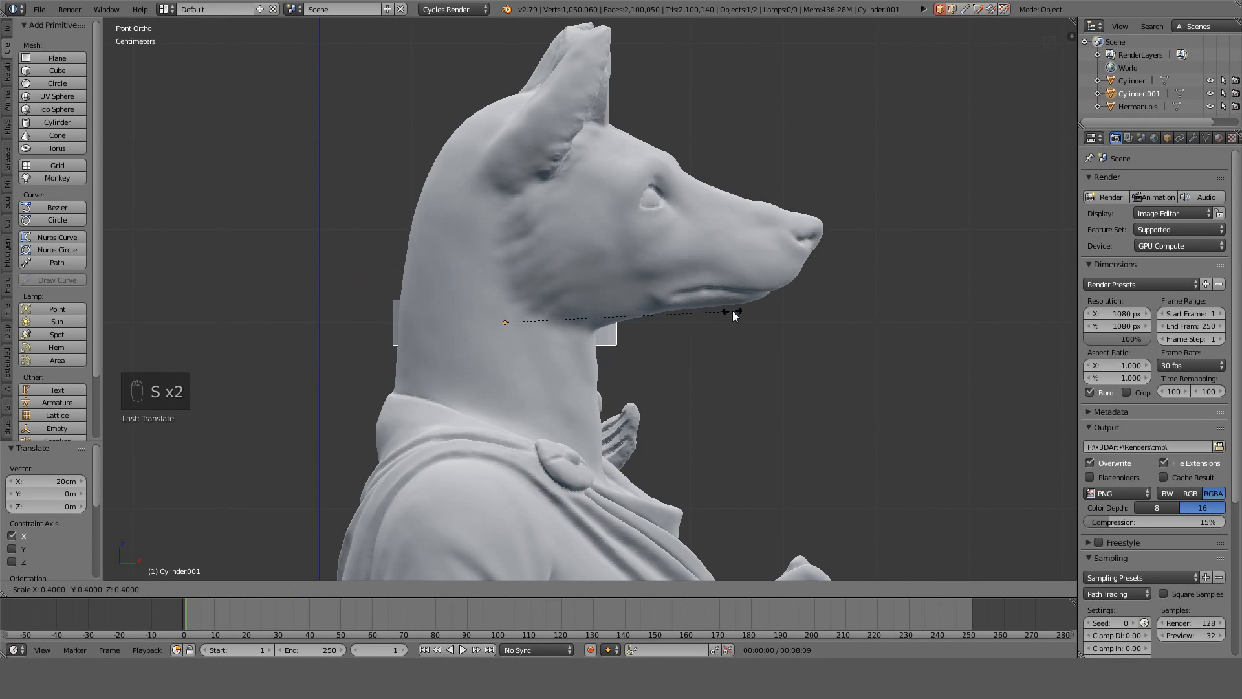
{"action": "left_click", "coordinate": [733, 311]}
{"action": "key", "text": "z"}
{"action": "key", "text": "g"}
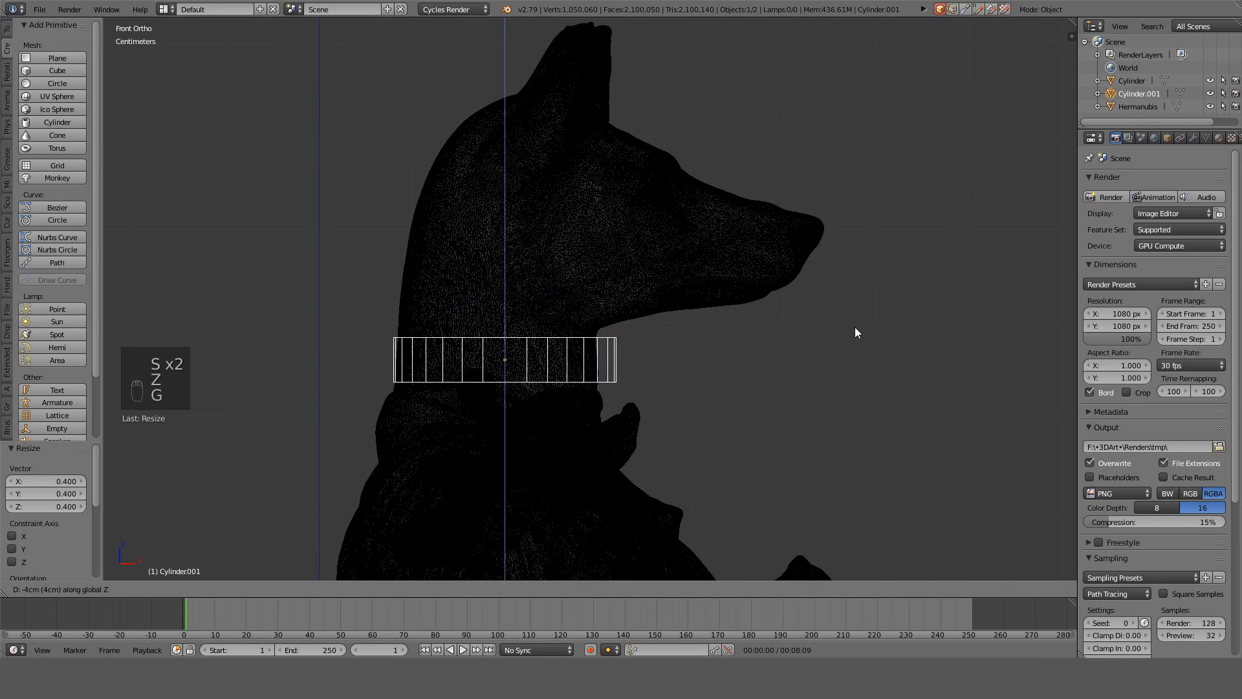
{"action": "left_click", "coordinate": [855, 328]}
Examine how the cylinder sits around the statue's neck from several angles, in wireframe and solid display.
{"action": "middle_click_drag", "start_coordinate": [855, 327], "coordinate": [766, 360]}
{"action": "scroll", "coordinate": [767, 360], "scroll_direction": "down", "scroll_amount": 4}
{"action": "middle_click_drag", "start_coordinate": [766, 360], "coordinate": [689, 371]}
{"action": "scroll", "coordinate": [763, 285], "scroll_direction": "up", "scroll_amount": 5}
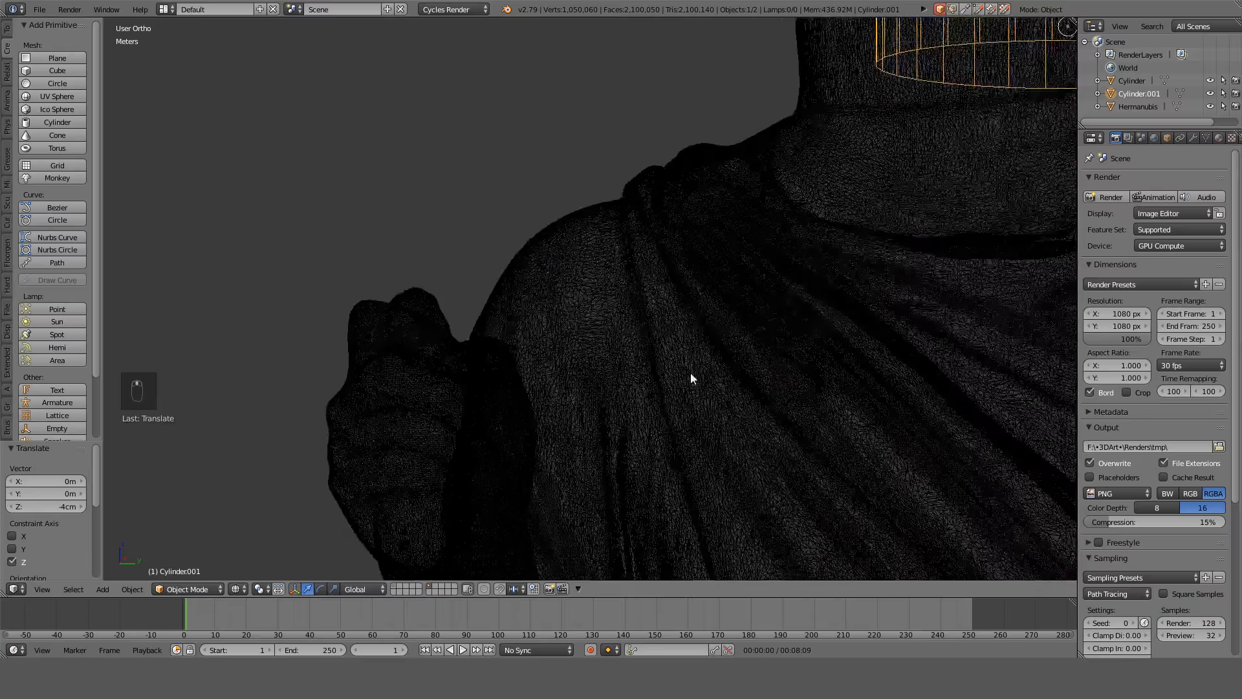
{"action": "scroll", "coordinate": [592, 263], "scroll_direction": "up", "scroll_amount": 10}
{"action": "scroll", "coordinate": [735, 211], "scroll_direction": "down", "scroll_amount": 10}
{"action": "middle_click_drag", "start_coordinate": [734, 211], "coordinate": [768, 304]}
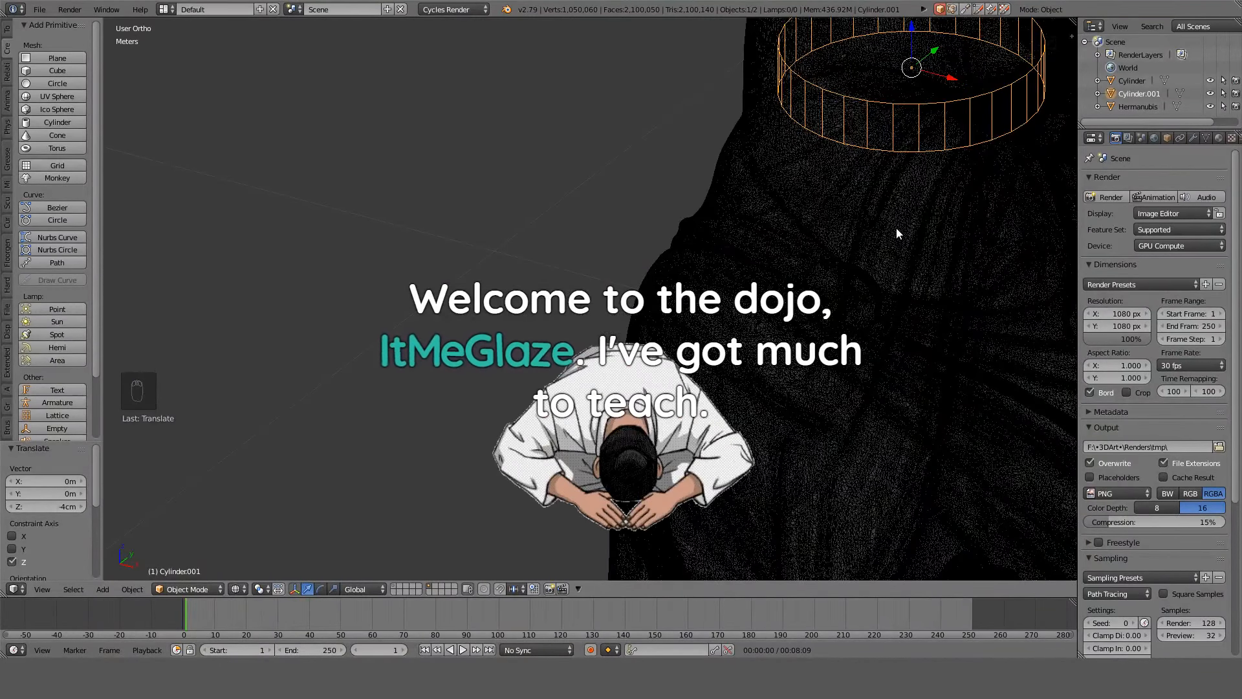
{"action": "key", "text": "KP_1"}
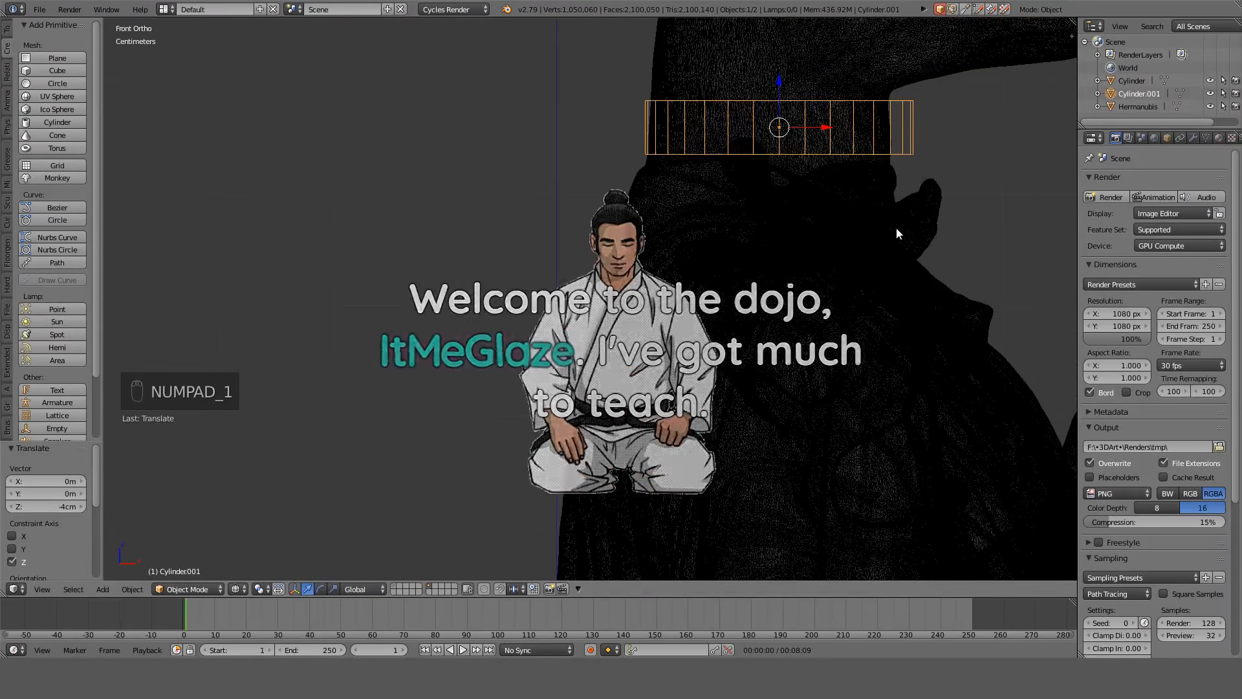
{"action": "mouse_move", "coordinate": [833, 236]}
{"action": "middle_mouse_down", "text": "shift"}
{"action": "mouse_move", "coordinate": [743, 411]}
{"action": "mouse_move", "coordinate": [766, 423]}
{"action": "mouse_move", "coordinate": [761, 437]}
{"action": "mouse_move", "coordinate": [667, 29]}
{"action": "middle_mouse_up", "text": "shift"}
{"action": "scroll", "coordinate": [743, 411], "scroll_direction": "up", "scroll_amount": 3}
{"action": "key", "text": "z"}
{"action": "scroll", "coordinate": [760, 437], "scroll_direction": "down", "scroll_amount": 3}
Move the cylinder -7 cm along Y to centre it on the neck as seen from above.
{"action": "key", "text": "KP_7"}
{"action": "key", "text": "z"}
{"action": "key", "text": "z"}
{"action": "key", "text": "z"}
{"action": "key", "text": "g"}
{"action": "key", "text": "y"}
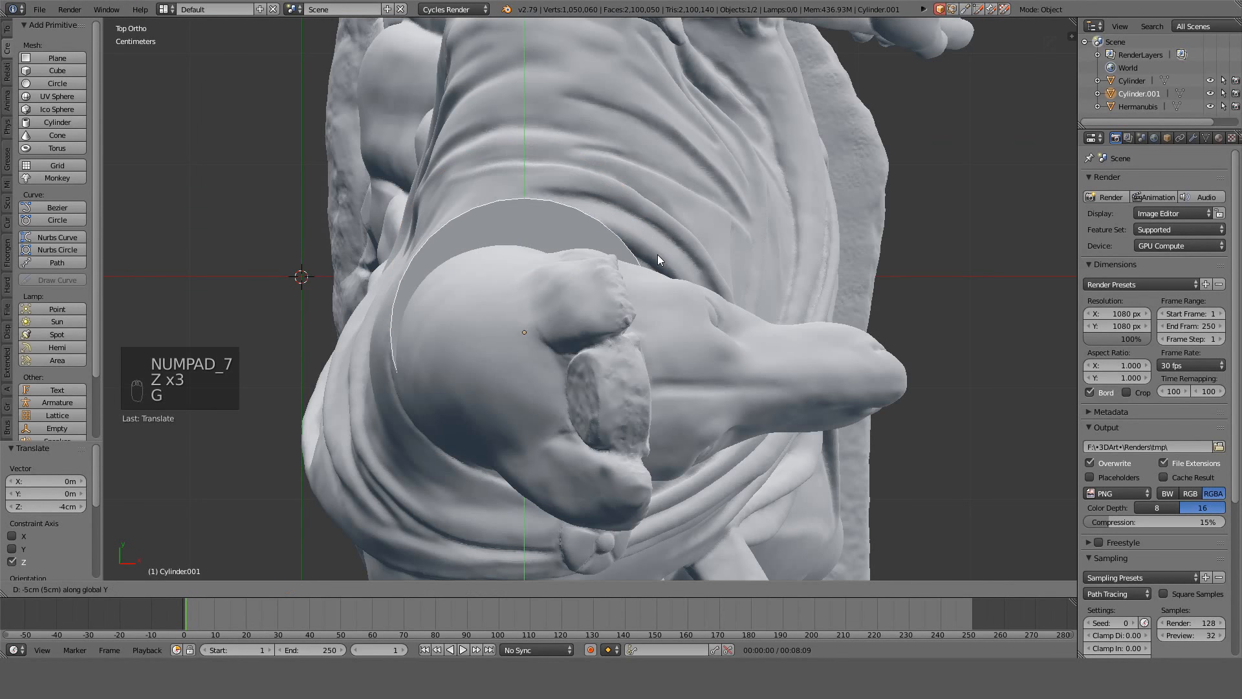
{"action": "left_click", "coordinate": [644, 277]}
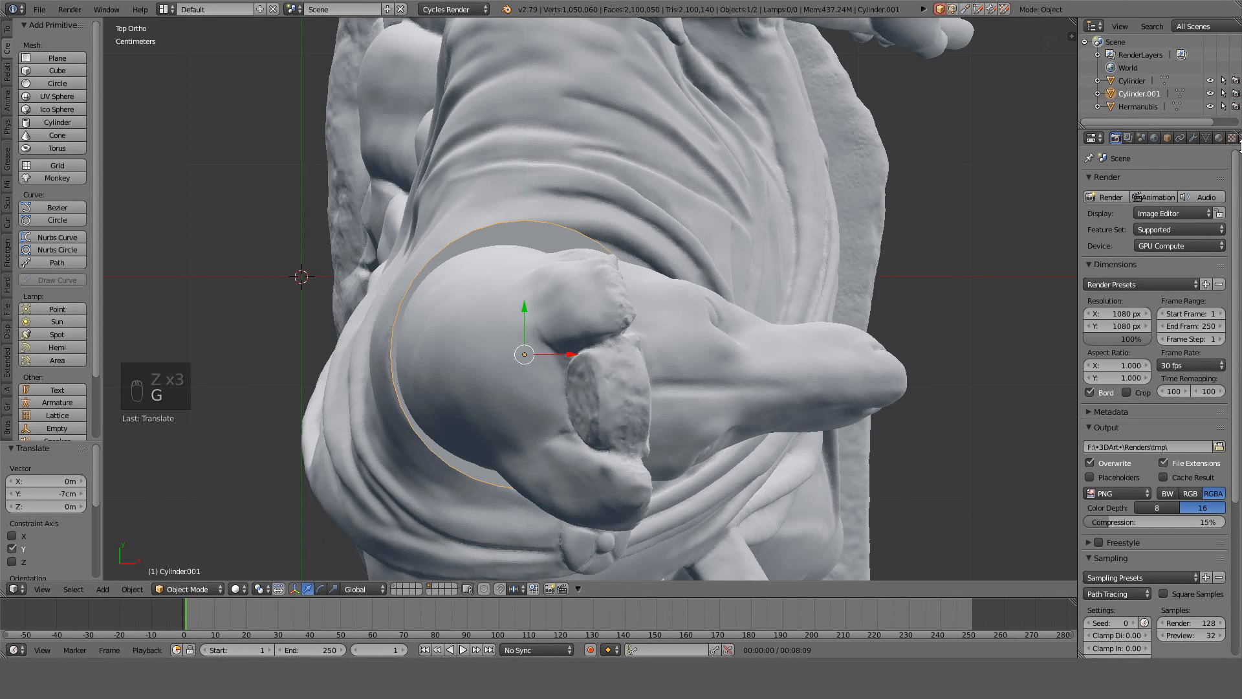
Add a Subdivision Surface modifier to the neck cylinder and set its subdivision type to Simple.
{"action": "left_click", "coordinate": [1193, 137]}
{"action": "left_click", "coordinate": [1139, 182]}
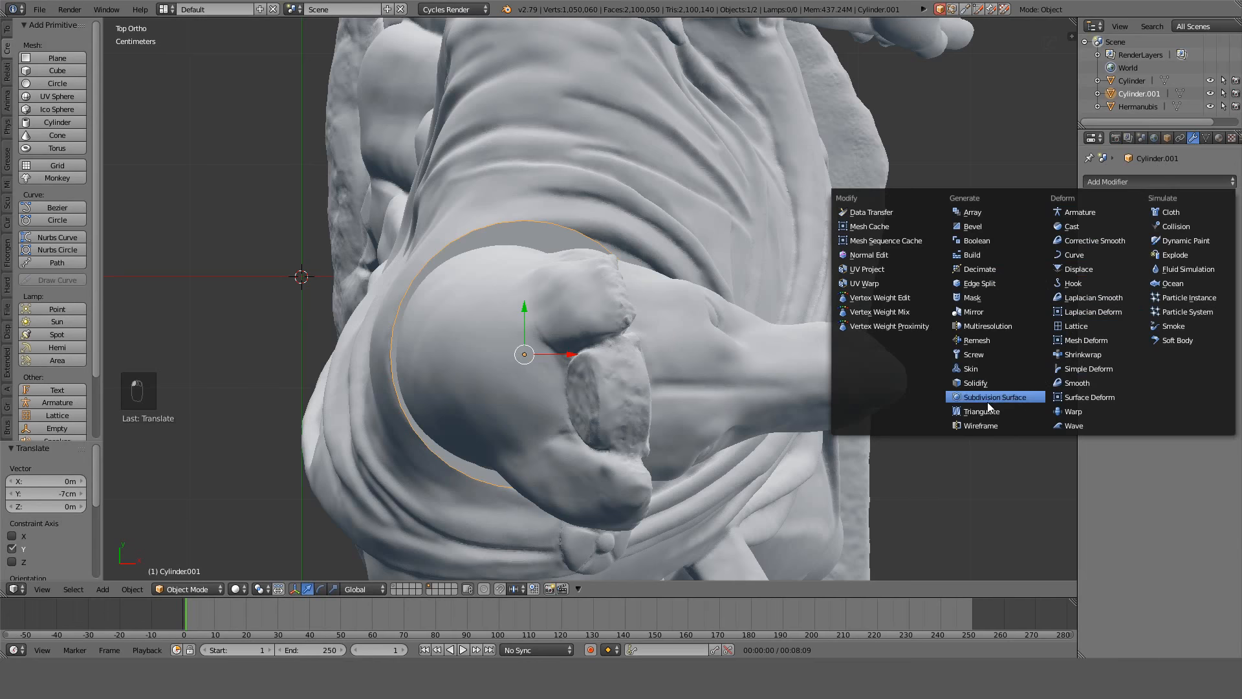
{"action": "left_click", "coordinate": [973, 393]}
{"action": "left_click", "coordinate": [1191, 238]}
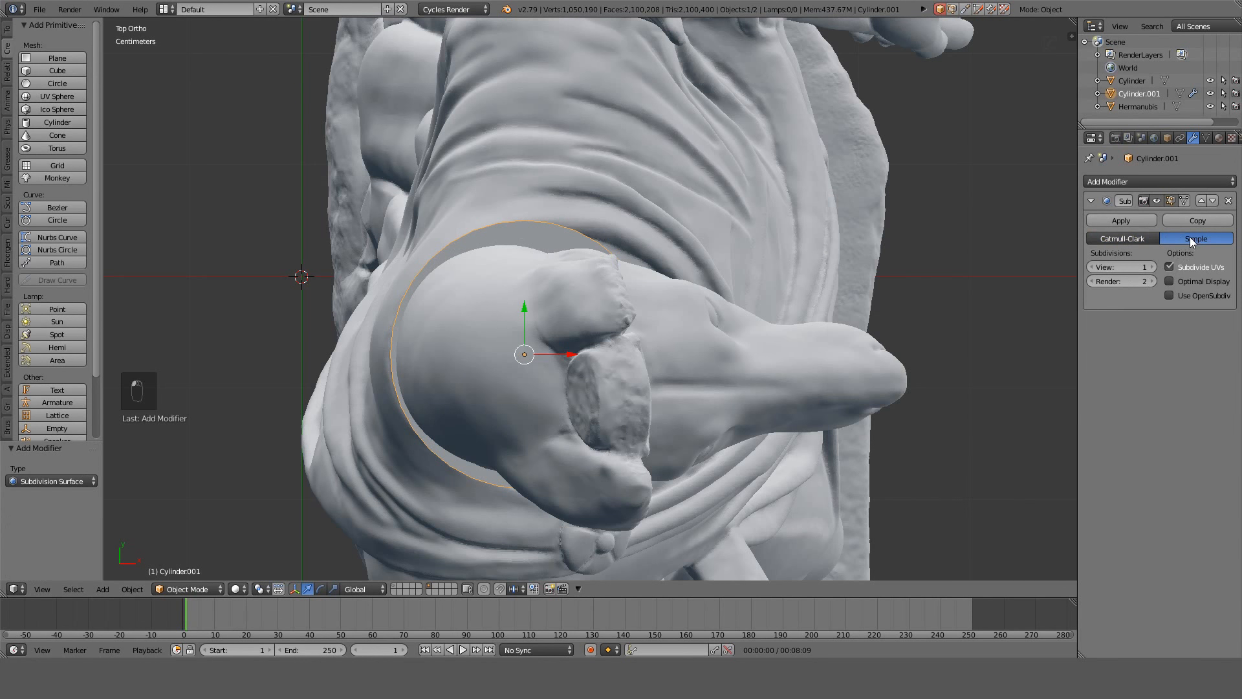
Delete the cylinder's upper and lower cap faces, leaving an open band around the neck.
{"action": "middle_click_drag", "start_coordinate": [746, 285], "coordinate": [655, 440]}
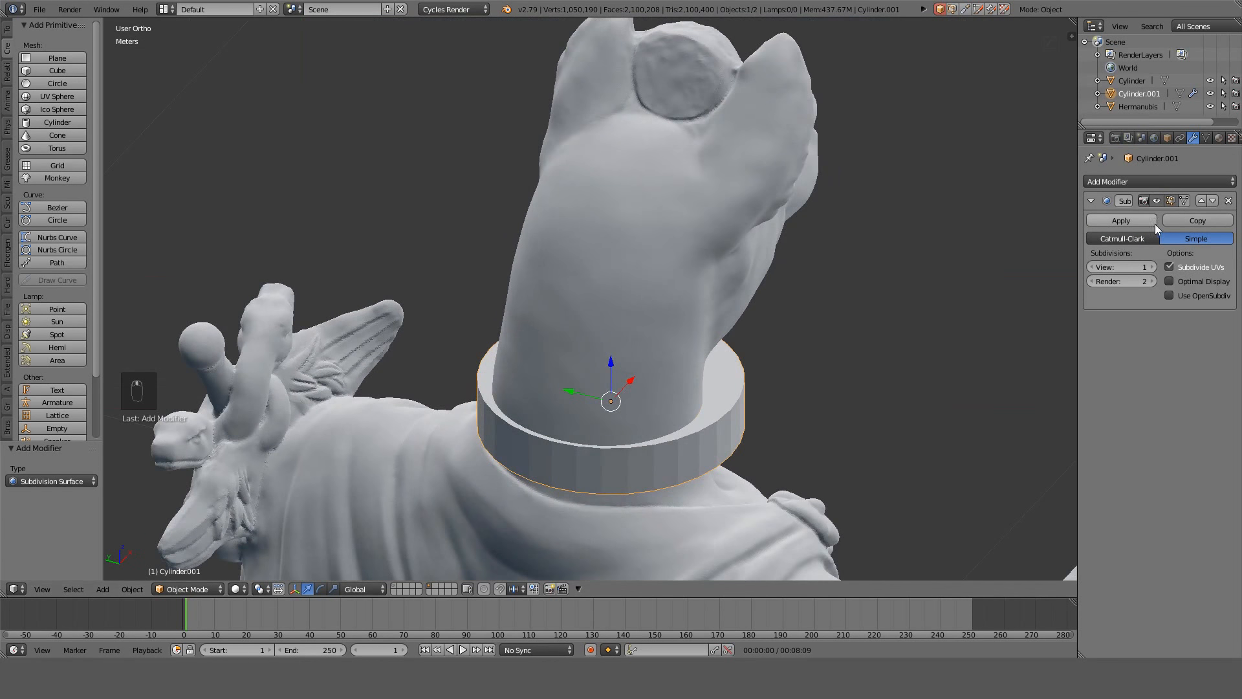
{"action": "key", "text": "Tab"}
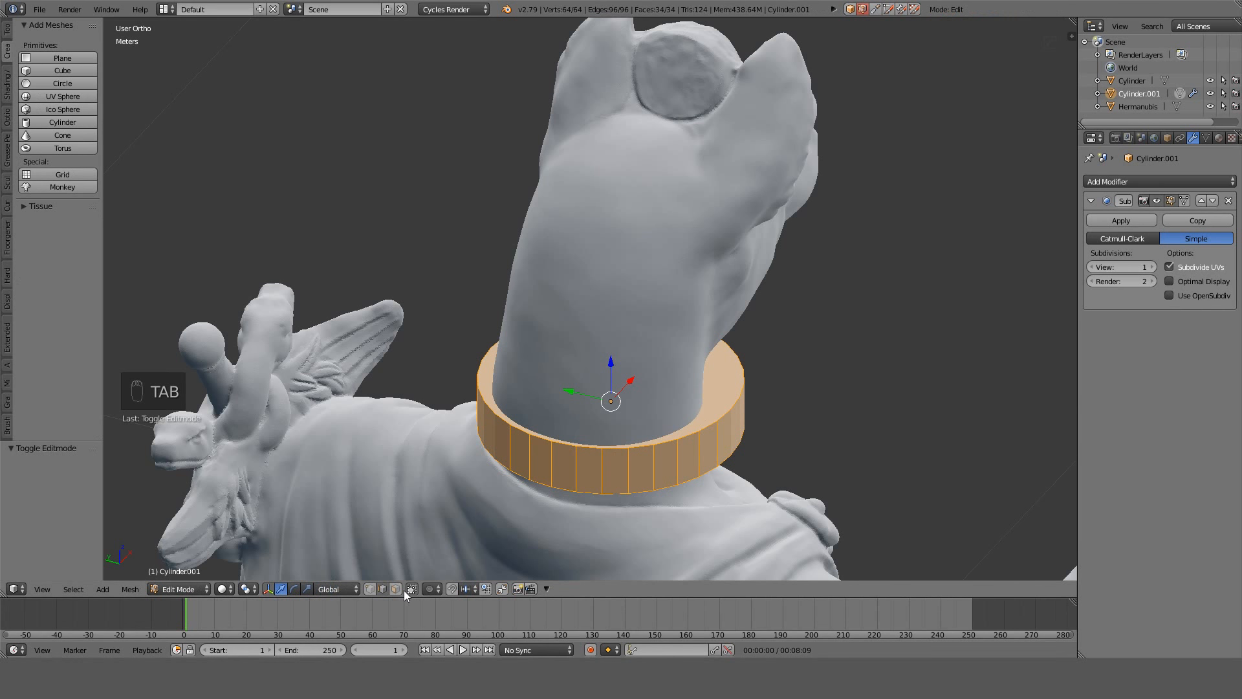
{"action": "left_click", "coordinate": [667, 407]}
{"action": "key", "text": "z"}
{"action": "mouse_move", "coordinate": [701, 368]}
{"action": "middle_mouse_down"}
{"action": "mouse_move", "coordinate": [640, 303]}
{"action": "mouse_move", "coordinate": [598, 314]}
{"action": "mouse_move", "coordinate": [569, 348]}
{"action": "middle_mouse_up"}
{"action": "key", "text": "z"}
{"action": "right_click", "coordinate": [614, 317], "text": "shift"}
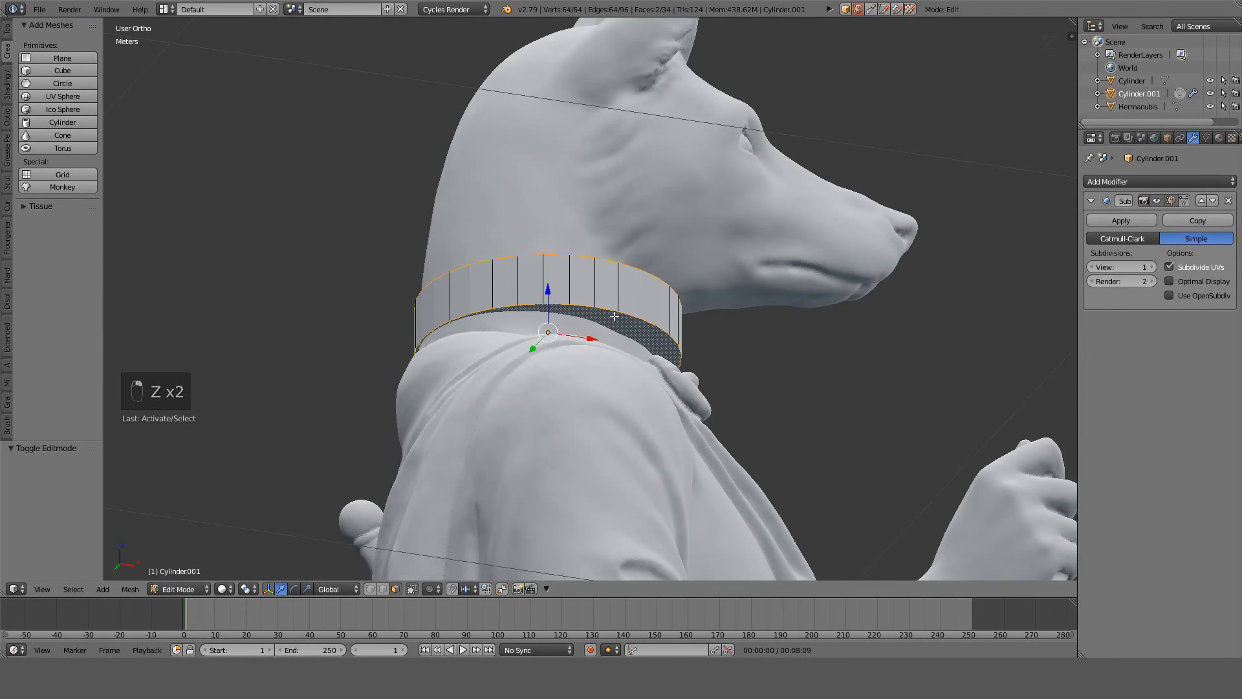
{"action": "key", "text": "Delete"}
{"action": "left_click", "coordinate": [615, 320]}
{"action": "middle_click_drag", "start_coordinate": [745, 319], "coordinate": [796, 352]}
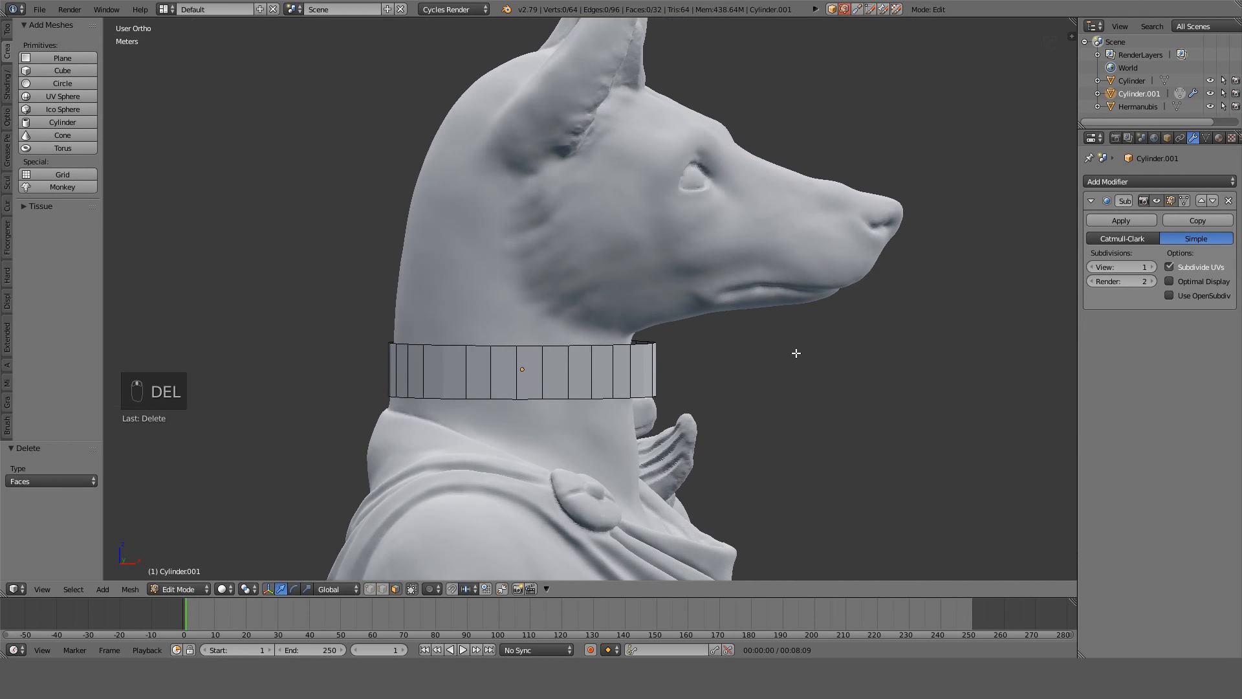
{"action": "key", "text": "Tab"}
Add a Shrinkwrap modifier to the neck band with Hermanubis as its target.
{"action": "left_click", "coordinate": [1163, 181]}
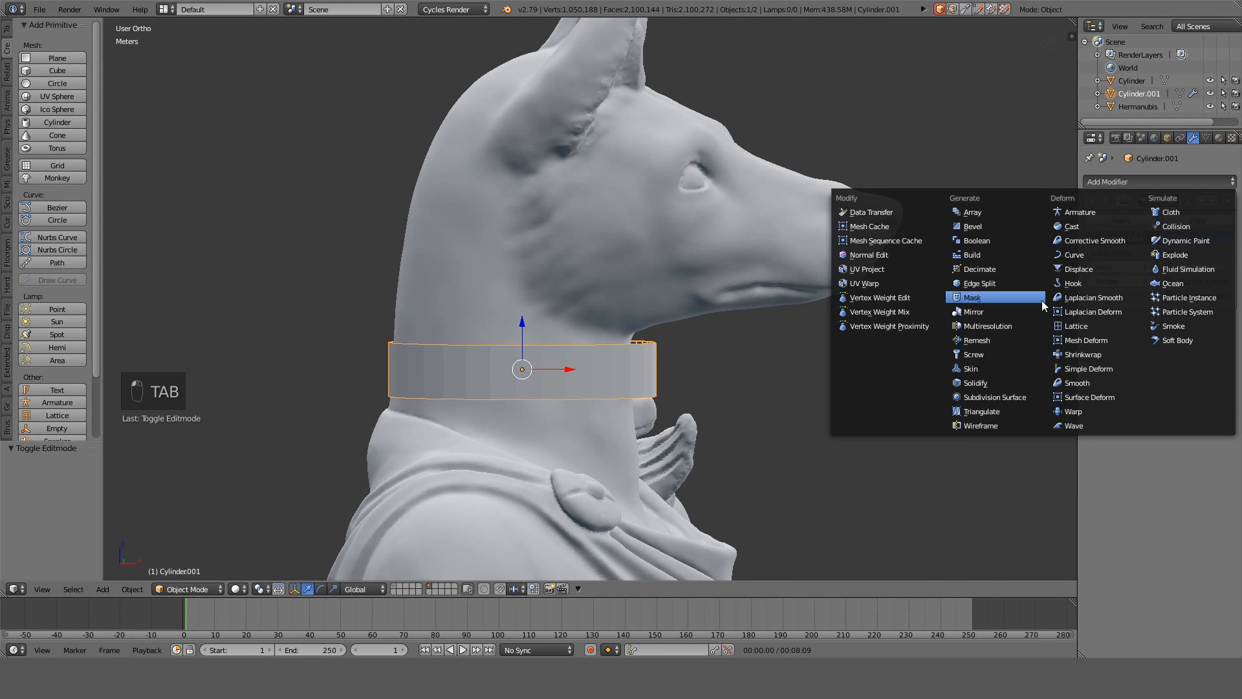
{"action": "left_click", "coordinate": [1087, 355]}
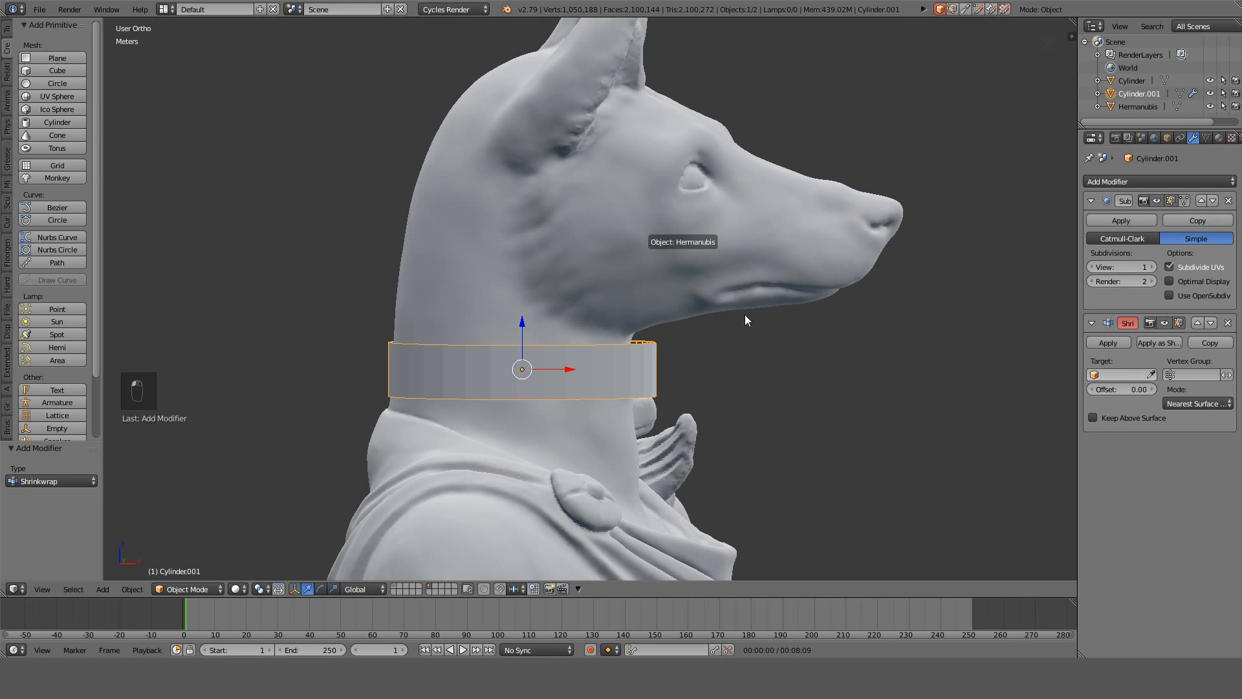
{"action": "left_click", "coordinate": [670, 247]}
{"action": "middle_click_drag", "start_coordinate": [712, 355], "coordinate": [607, 300]}
{"action": "key", "text": "KP_1"}
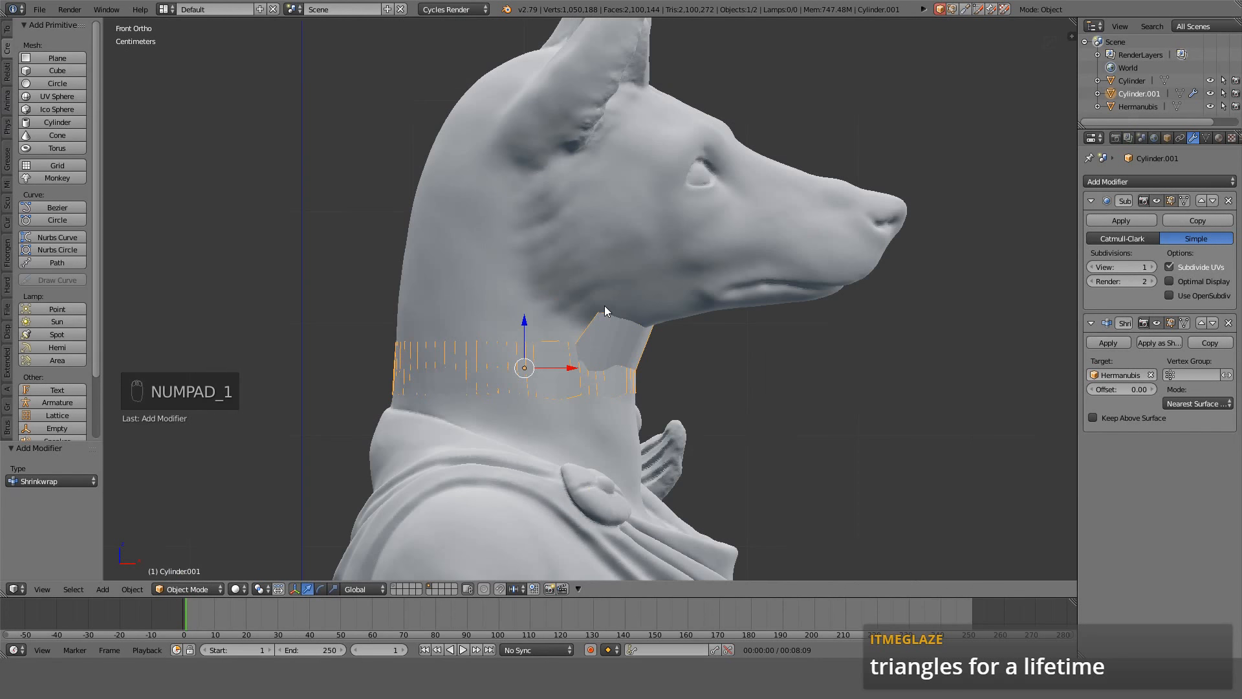
Scale the band's entire mesh by 0.8 in X and Y, keeping its height locked.
{"action": "key", "text": "z"}
{"action": "key", "text": "Tab"}
{"action": "scroll", "coordinate": [750, 345], "scroll_direction": "up", "scroll_amount": 2}
{"action": "key", "text": "a"}
{"action": "key", "text": "a"}
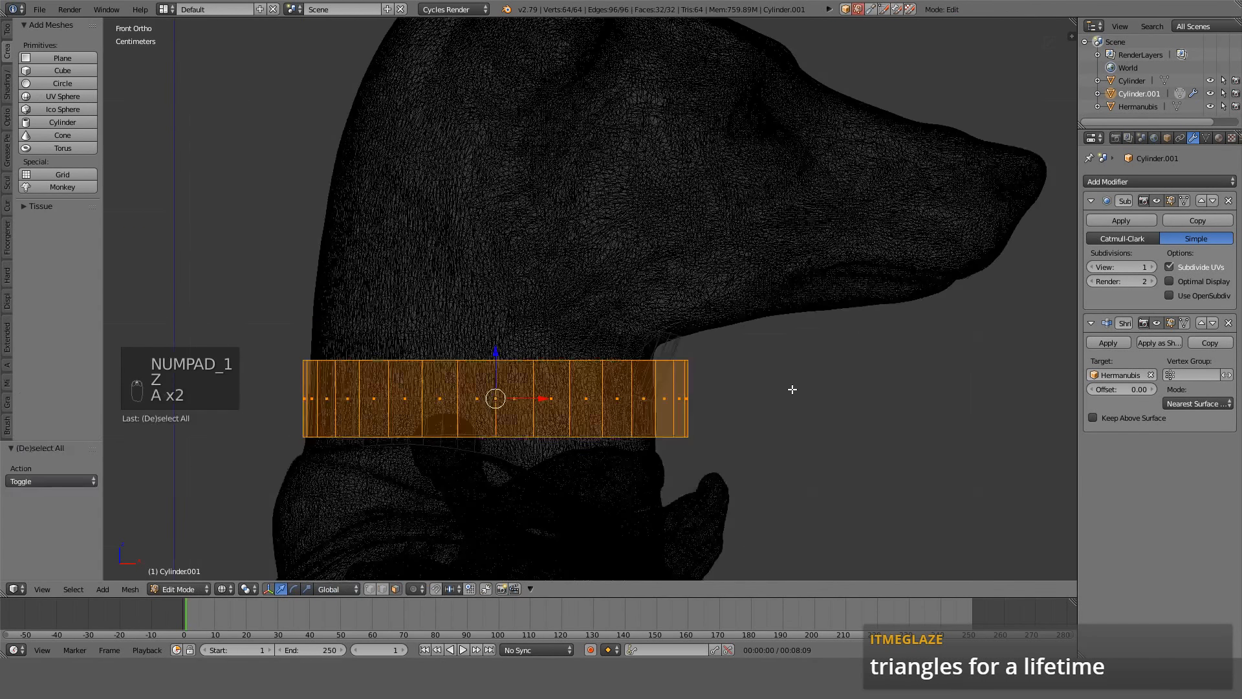
{"action": "key", "text": "s"}
{"action": "key", "text": "shift+z"}
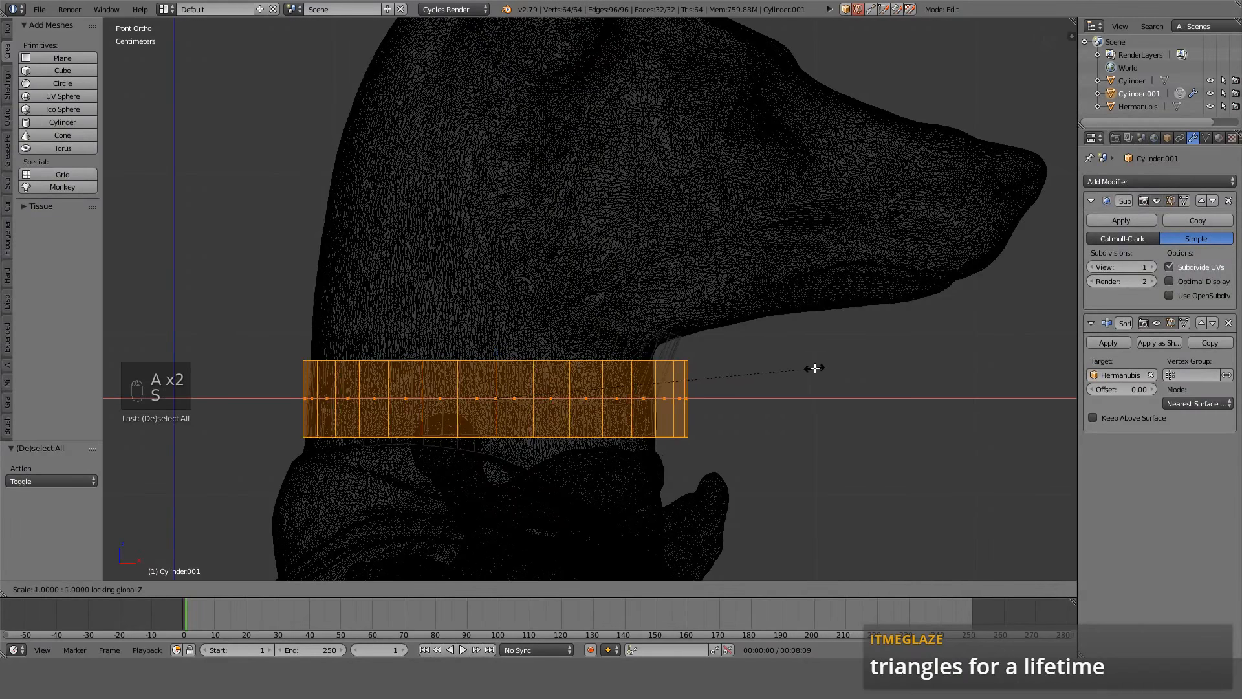
{"action": "left_click", "coordinate": [743, 384]}
Shift the band's mesh -1 cm along X within the neck and check its fit in solid and wireframe display.
{"action": "key", "text": "g"}
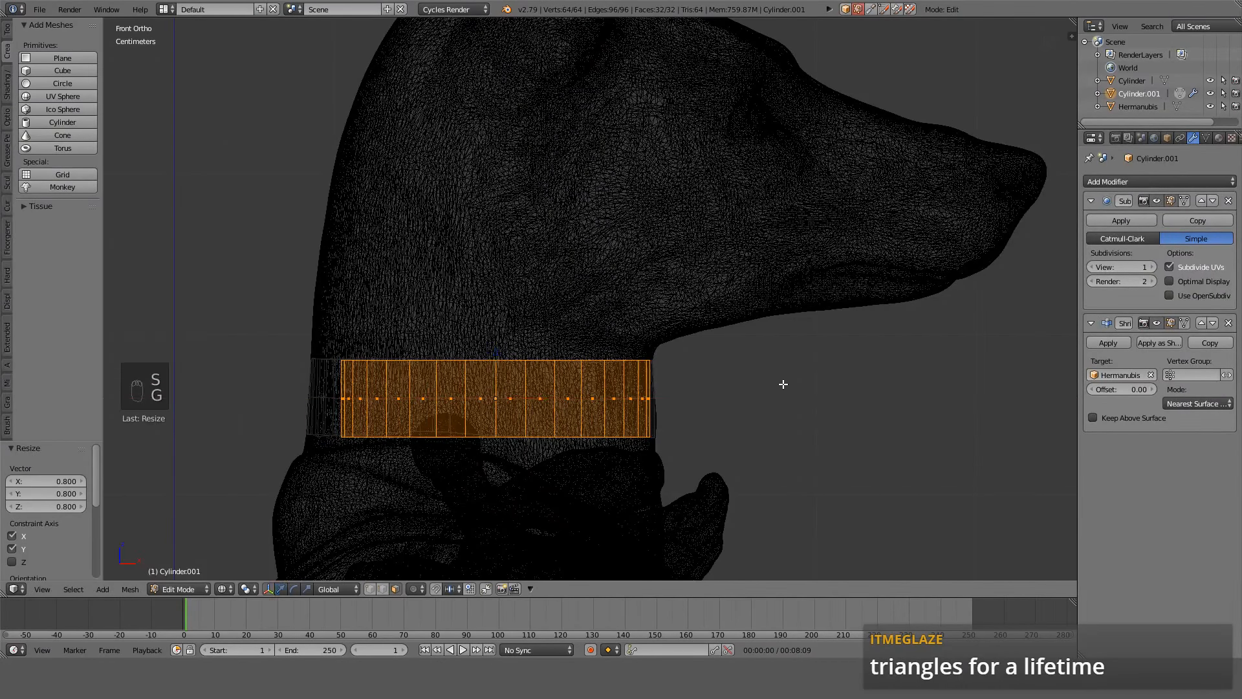
{"action": "key", "text": "x"}
{"action": "left_click", "coordinate": [762, 391]}
{"action": "key", "text": "z"}
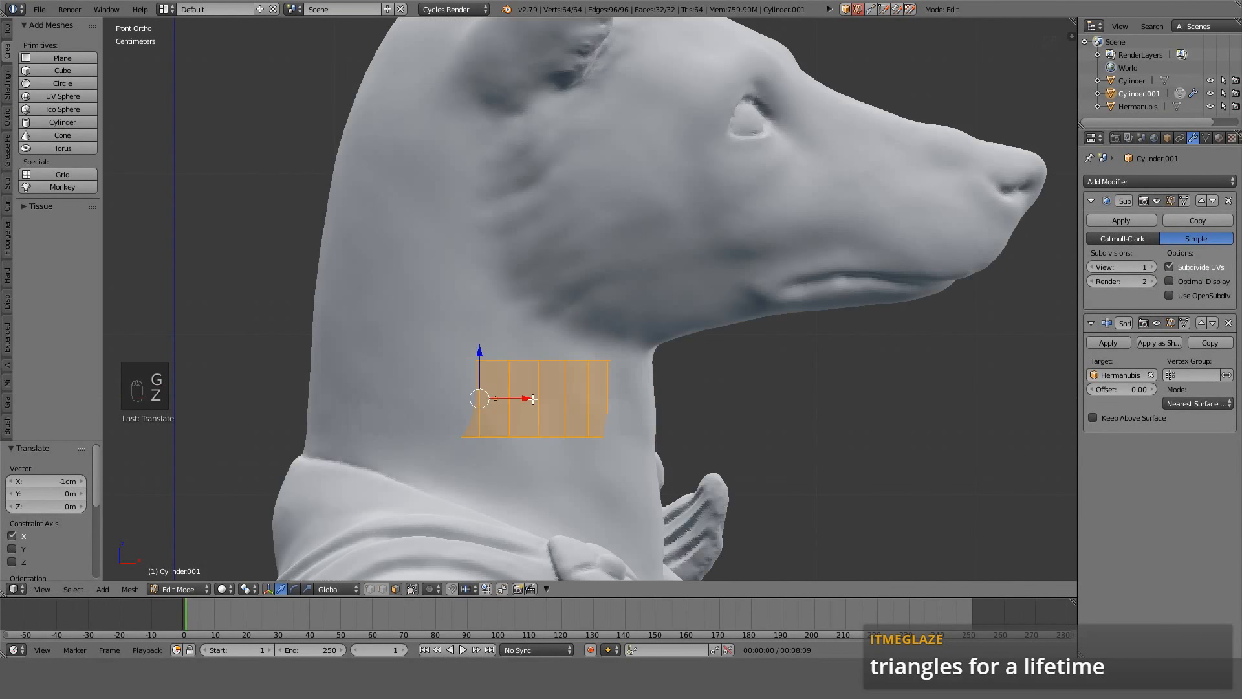
{"action": "mouse_move", "coordinate": [762, 391]}
{"action": "middle_mouse_down"}
{"action": "mouse_move", "coordinate": [797, 462]}
{"action": "mouse_move", "coordinate": [813, 474]}
{"action": "mouse_move", "coordinate": [832, 459]}
{"action": "mouse_move", "coordinate": [809, 410]}
{"action": "mouse_move", "coordinate": [737, 381]}
{"action": "mouse_move", "coordinate": [771, 330]}
{"action": "mouse_move", "coordinate": [743, 327]}
{"action": "mouse_move", "coordinate": [697, 381]}
{"action": "middle_mouse_up"}
{"action": "key", "text": "KP_1"}
{"action": "key", "text": "z"}
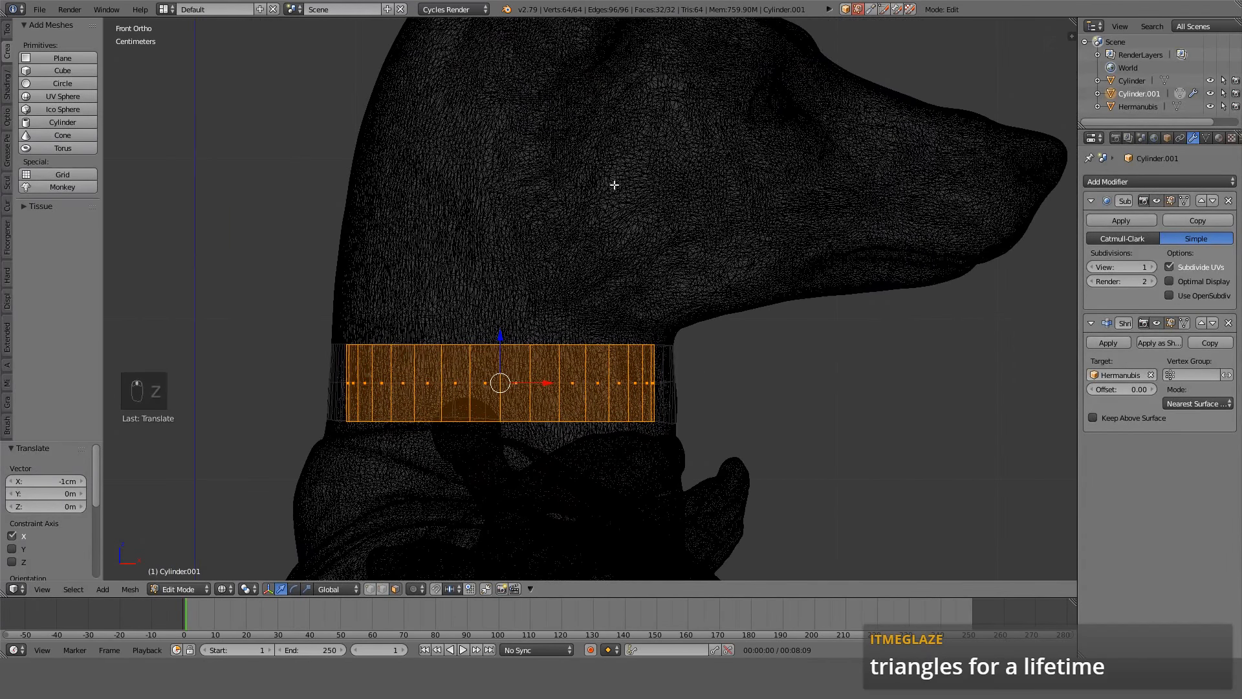
{"action": "middle_click_drag", "start_coordinate": [349, 478], "coordinate": [381, 359], "text": "shift"}
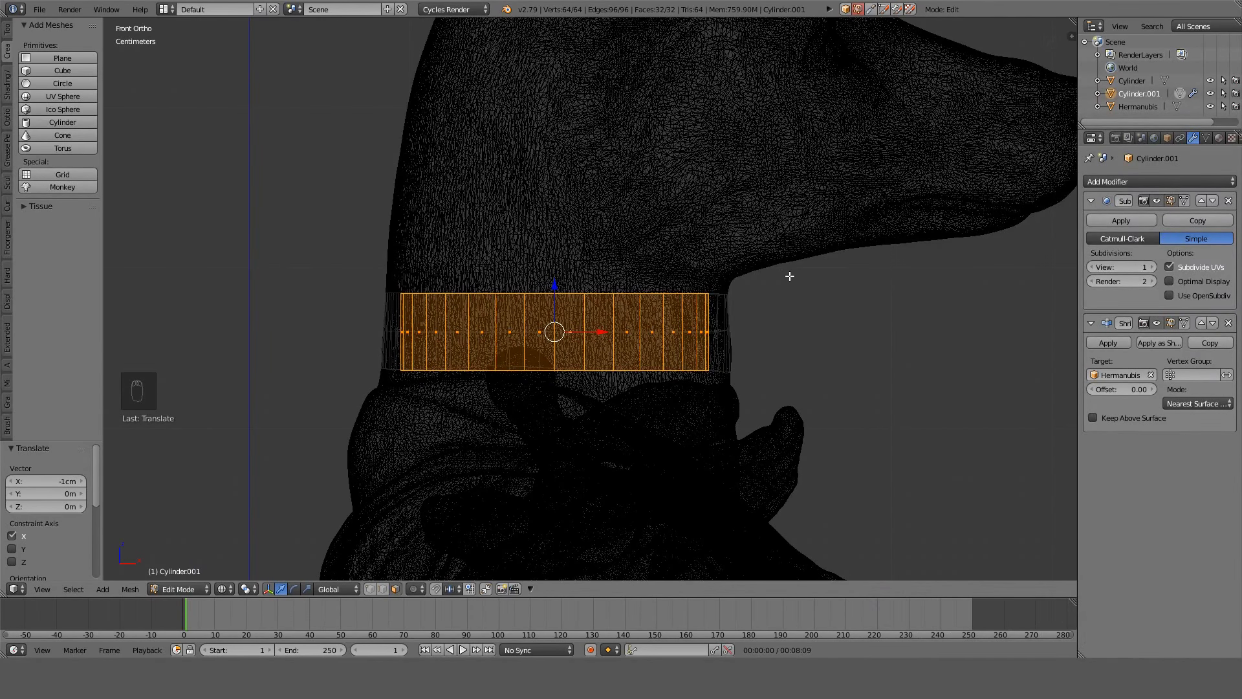
Rotate the neck band's entire mesh 5° in the front view and lower it 1 cm along Z.
{"action": "key", "text": "r"}
{"action": "left_click", "coordinate": [788, 297]}
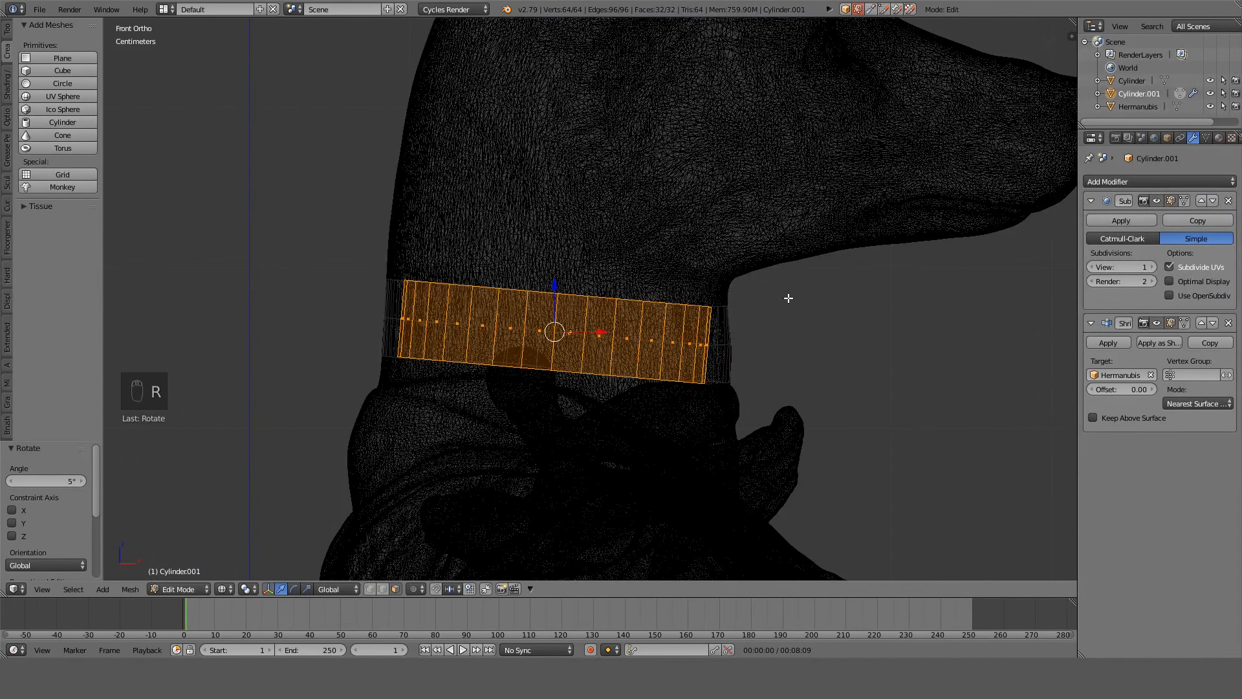
{"action": "key", "text": "g"}
{"action": "key", "text": "z"}
{"action": "left_click", "coordinate": [785, 310]}
{"action": "mouse_move", "coordinate": [784, 310]}
{"action": "middle_mouse_down"}
{"action": "mouse_move", "coordinate": [704, 335]}
{"action": "mouse_move", "coordinate": [773, 328]}
{"action": "middle_mouse_up"}
{"action": "key", "text": "z"}
Extrude the neck band's upper edge loop 3 cm upward along the neck.
{"action": "left_click", "coordinate": [383, 590]}
{"action": "right_click", "coordinate": [597, 342], "text": "alt"}
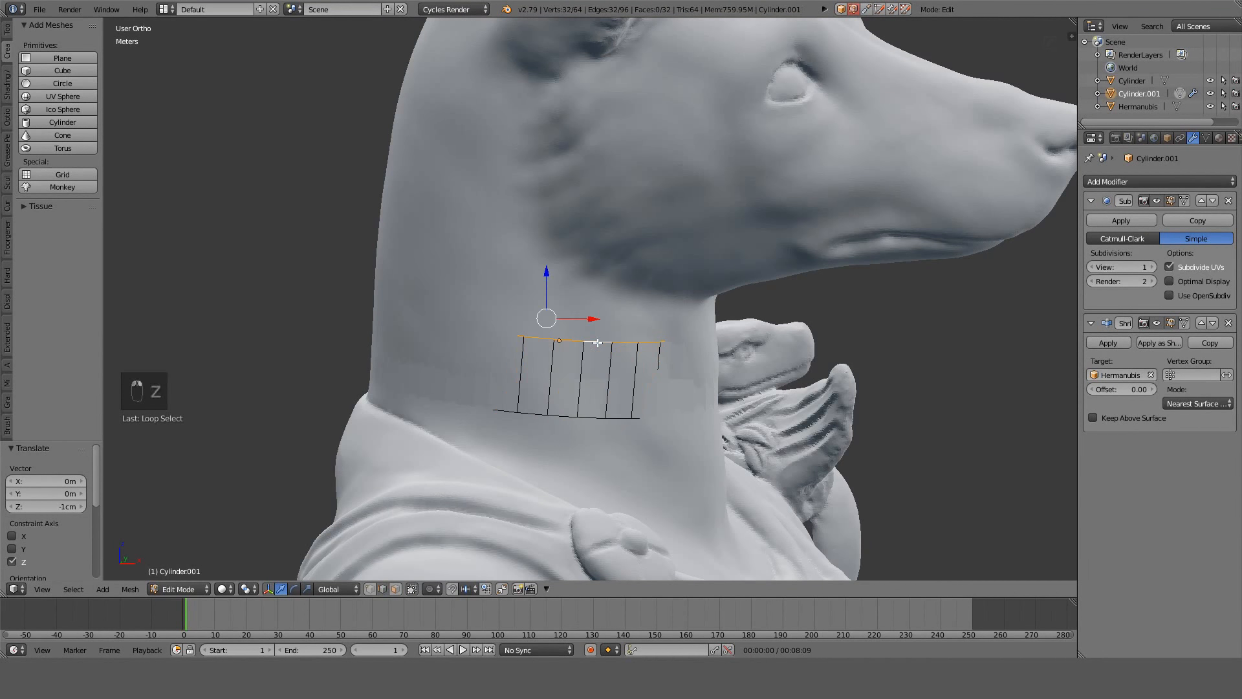
{"action": "key", "text": "KP_1"}
{"action": "key", "text": "z"}
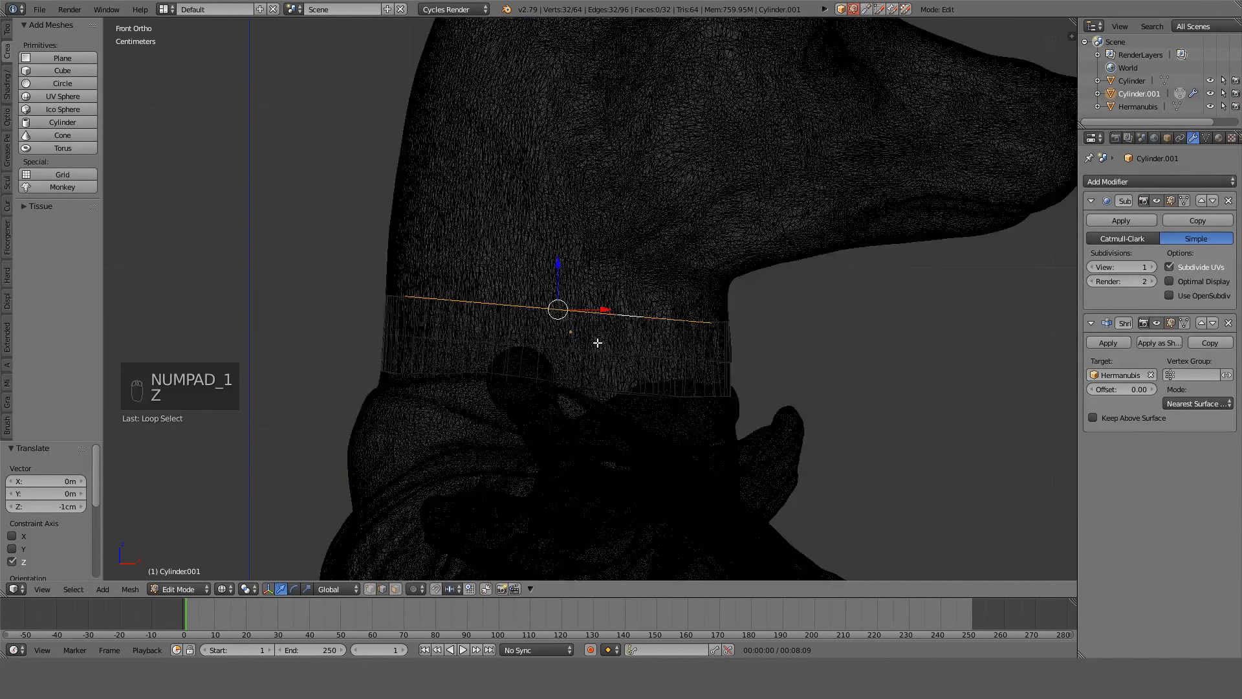
{"action": "key", "text": "z"}
{"action": "key", "text": "z"}
{"action": "key", "text": "e"}
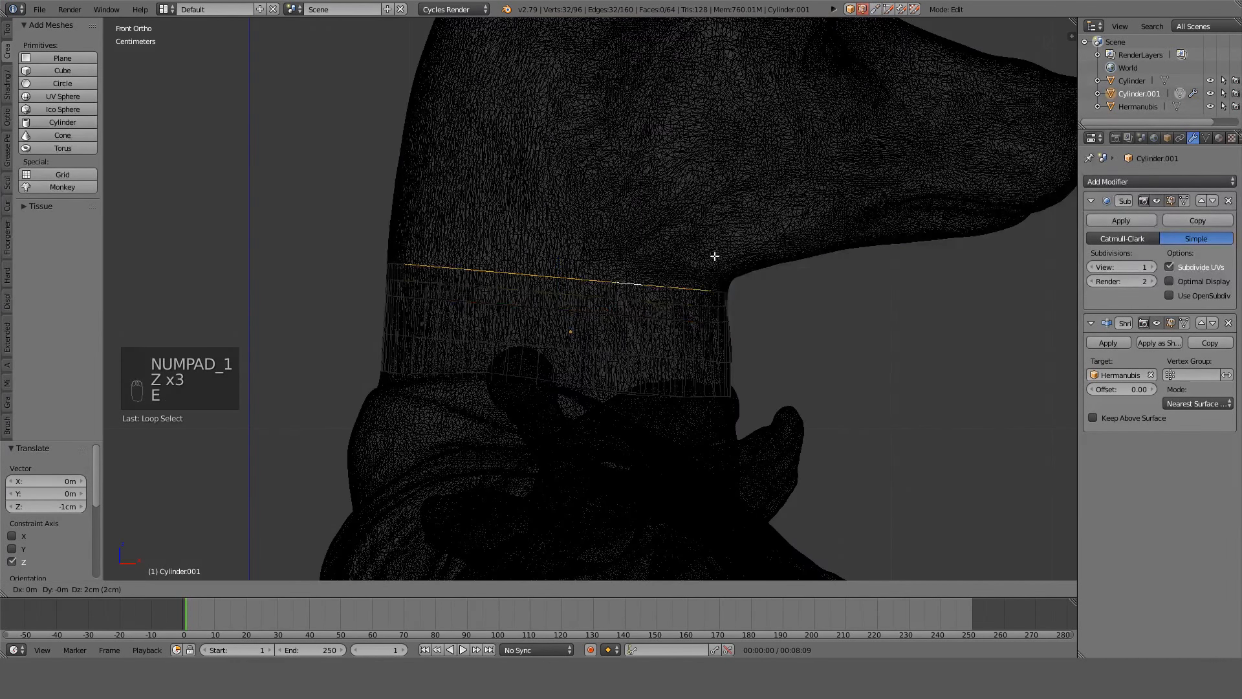
{"action": "left_click", "coordinate": [715, 242]}
Rotate the extruded upper loop 10° in the front view and raise it 1 cm.
{"action": "key", "text": "r"}
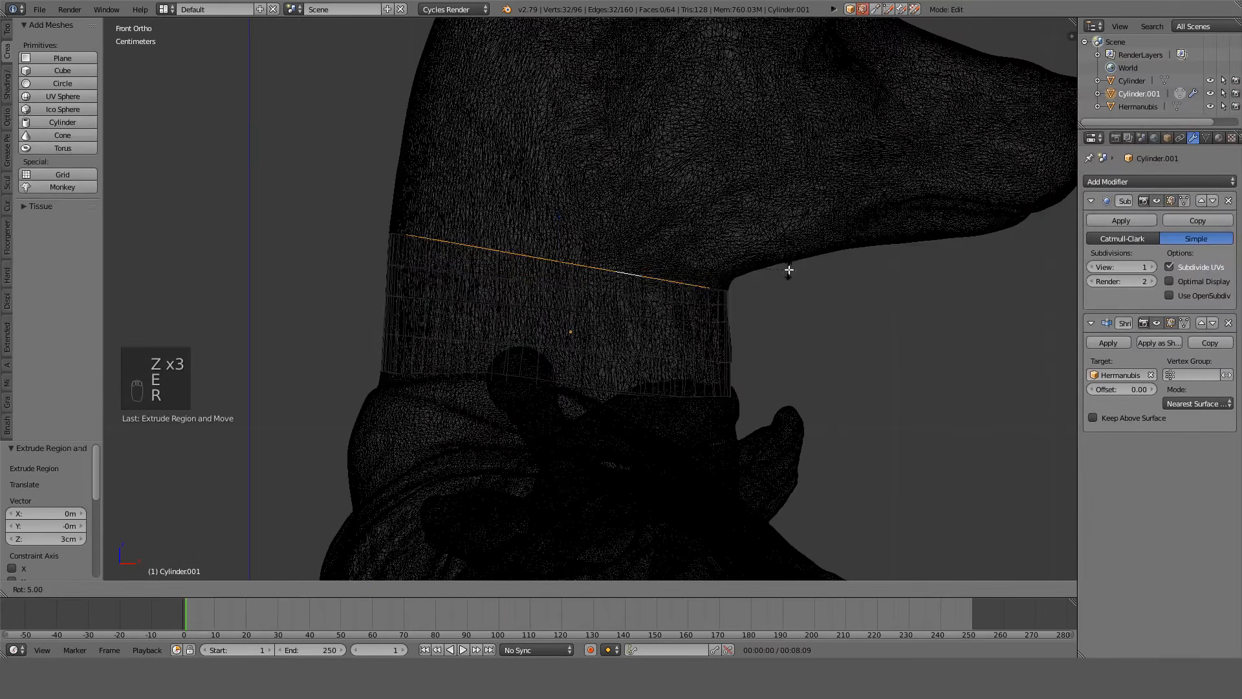
{"action": "left_click", "coordinate": [789, 281]}
{"action": "key", "text": "g"}
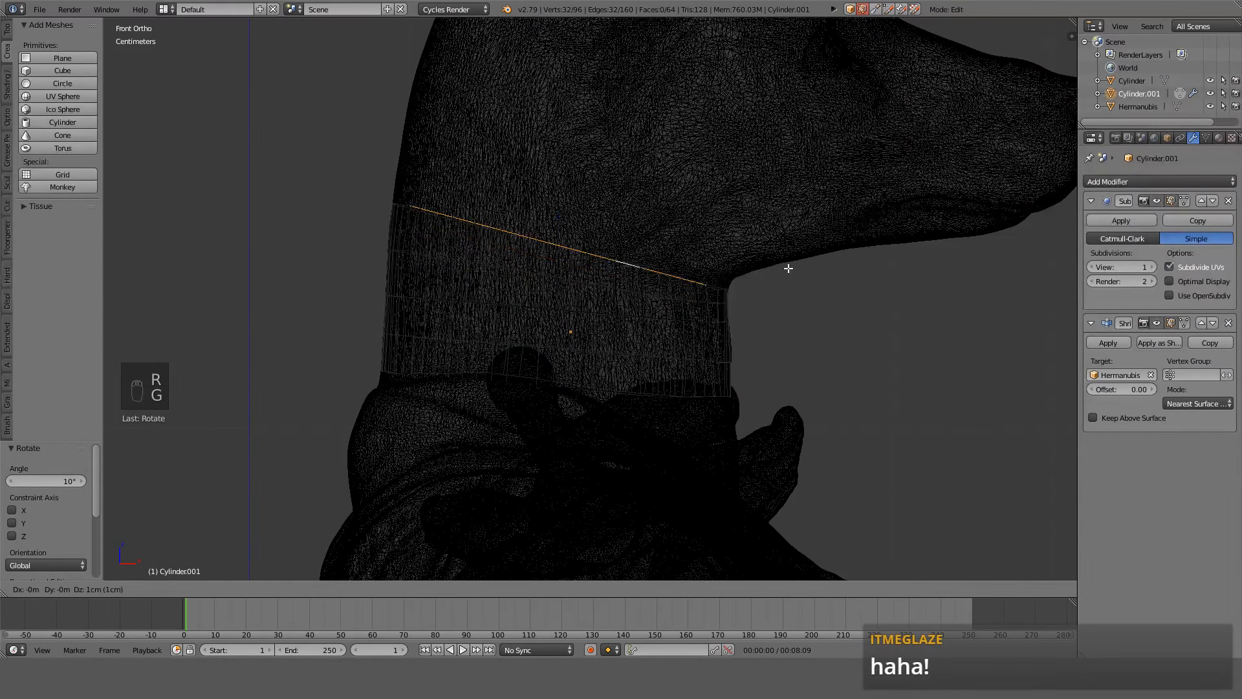
{"action": "left_click", "coordinate": [789, 268]}
Examine the extended band's fit on the neck from several angles in solid and wireframe display.
{"action": "key", "text": "z"}
{"action": "mouse_move", "coordinate": [789, 268]}
{"action": "middle_mouse_down"}
{"action": "mouse_move", "coordinate": [715, 216]}
{"action": "mouse_move", "coordinate": [647, 259]}
{"action": "mouse_move", "coordinate": [498, 289]}
{"action": "middle_mouse_up"}
{"action": "scroll", "coordinate": [496, 290], "scroll_direction": "down", "scroll_amount": 3}
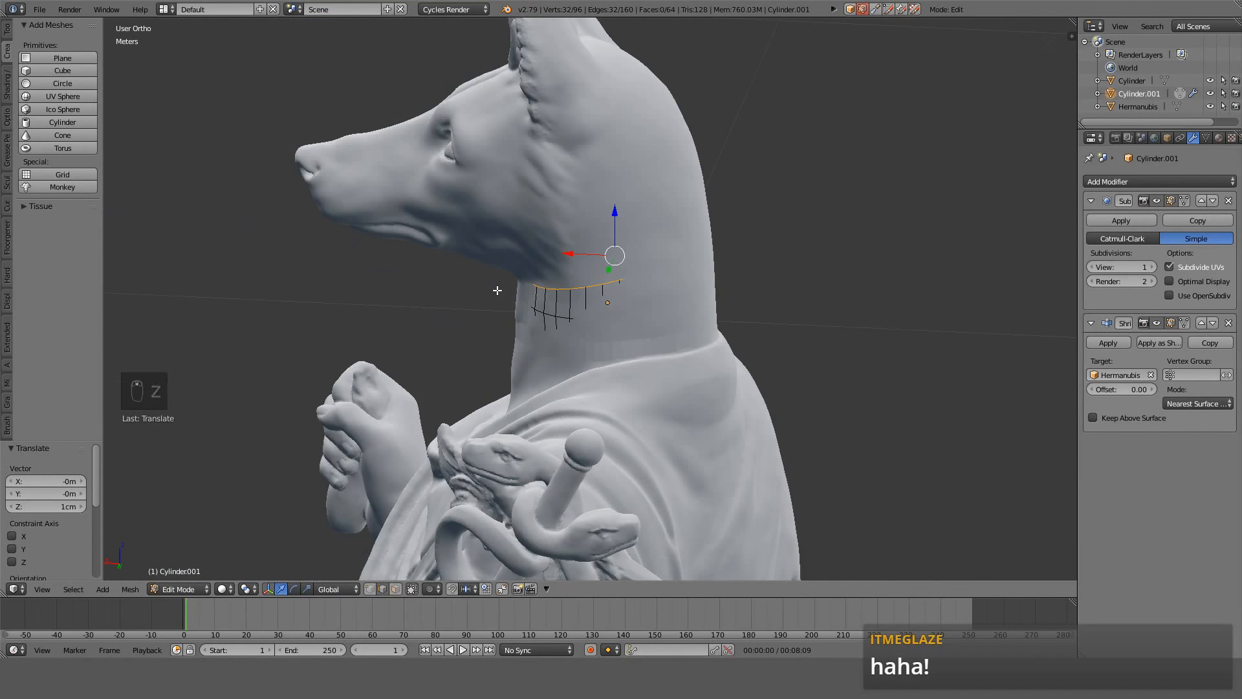
{"action": "key", "text": "KP_3"}
{"action": "key", "text": "KP_1"}
{"action": "key", "text": "z"}
{"action": "scroll", "coordinate": [595, 323], "scroll_direction": "up", "scroll_amount": 2}
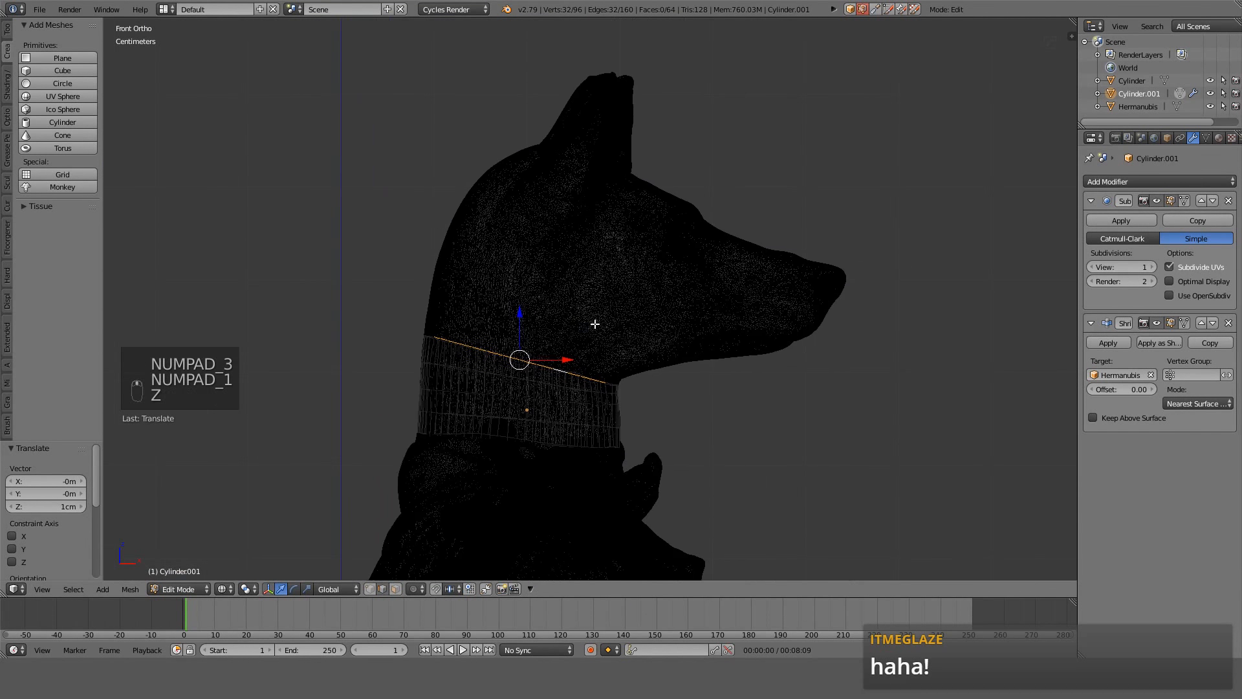
{"action": "key", "text": "z"}
{"action": "mouse_move", "coordinate": [595, 323]}
{"action": "middle_mouse_down"}
{"action": "mouse_move", "coordinate": [784, 391]}
{"action": "mouse_move", "coordinate": [907, 374]}
{"action": "mouse_move", "coordinate": [937, 429]}
{"action": "mouse_move", "coordinate": [966, 335]}
{"action": "mouse_move", "coordinate": [1048, 338]}
{"action": "middle_mouse_up"}
{"action": "key", "text": "KP_1"}
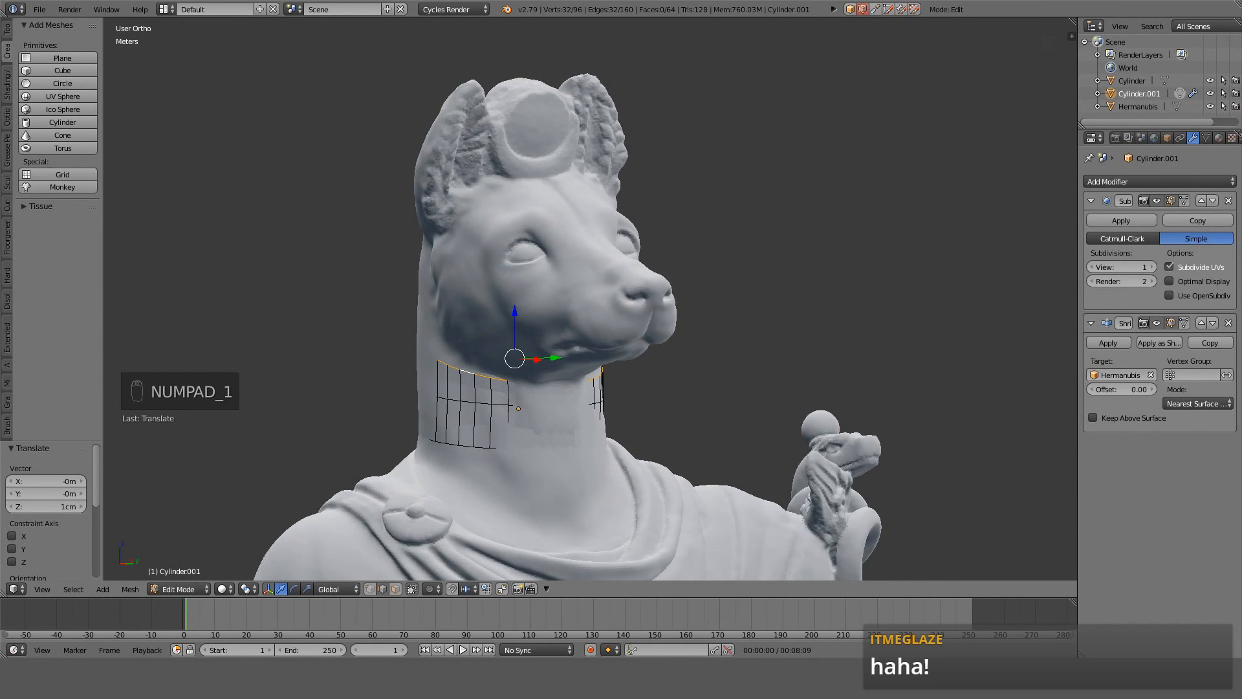
{"action": "key", "text": "KP_1"}
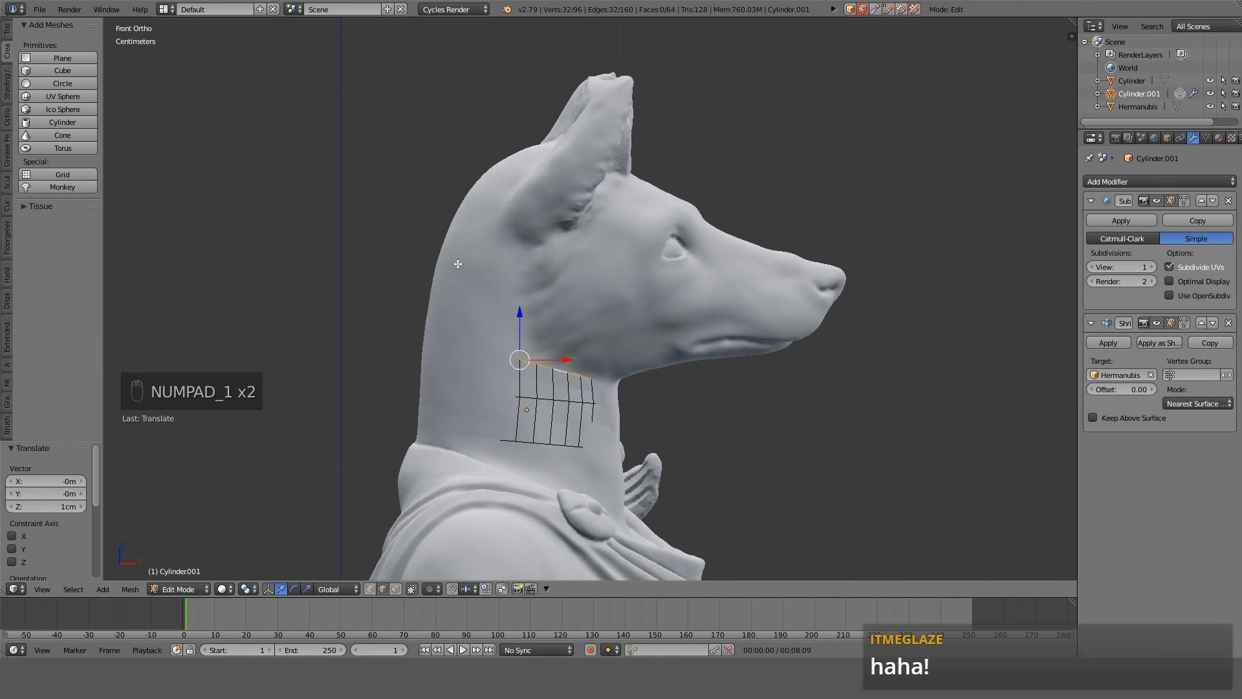
Try to extrude the upper loop 1 cm in X and 4 cm in Z, rotating it about 25° toward the jaw.
{"action": "key", "text": "z"}
{"action": "scroll", "coordinate": [490, 302], "scroll_direction": "up", "scroll_amount": 3}
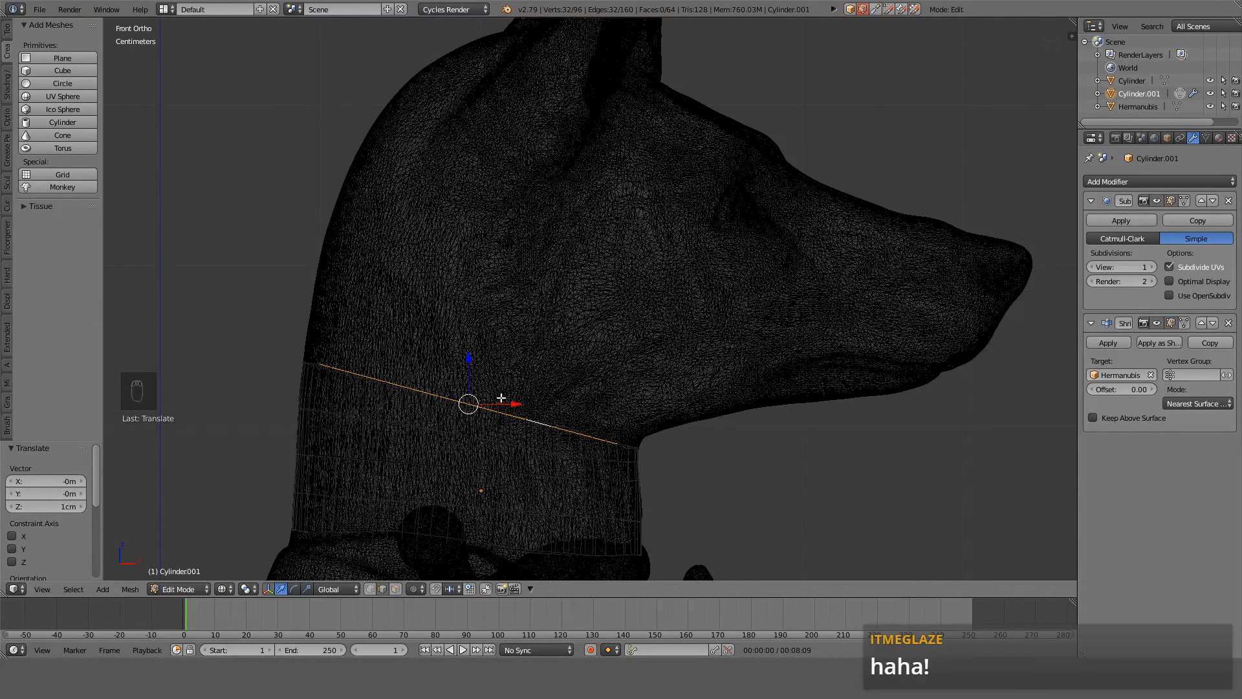
{"action": "key", "text": "e"}
{"action": "left_click", "coordinate": [635, 285]}
{"action": "key", "text": "r"}
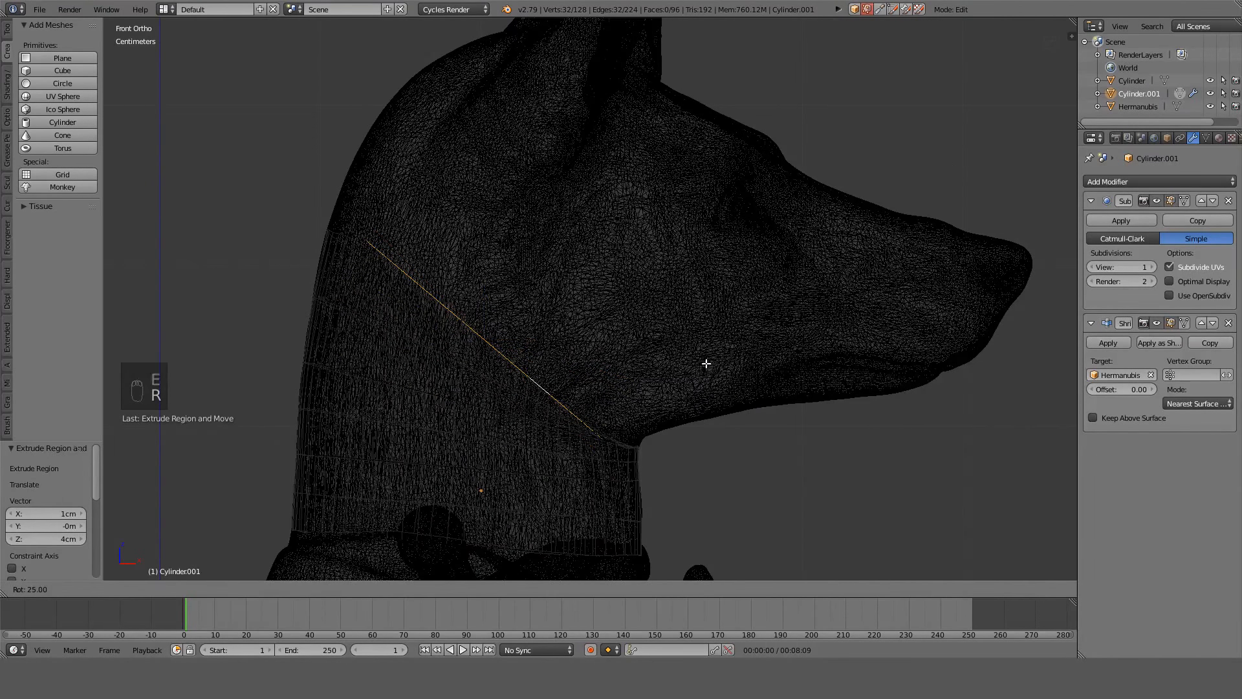
{"action": "left_click", "coordinate": [707, 360]}
Move the tilted loop 1 cm in X and 2 cm in Z, scale it by 1.2, and check it in solid display.
{"action": "key", "text": "g"}
{"action": "left_click", "coordinate": [723, 329]}
{"action": "key", "text": "s"}
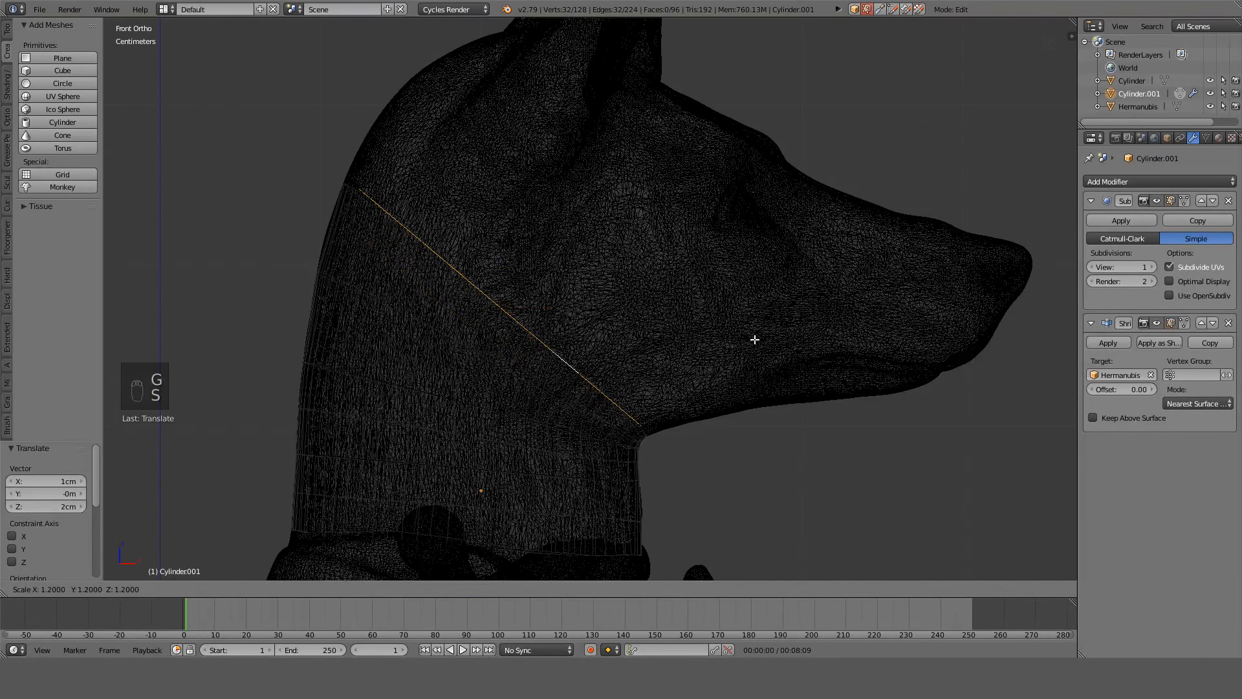
{"action": "left_click", "coordinate": [754, 339]}
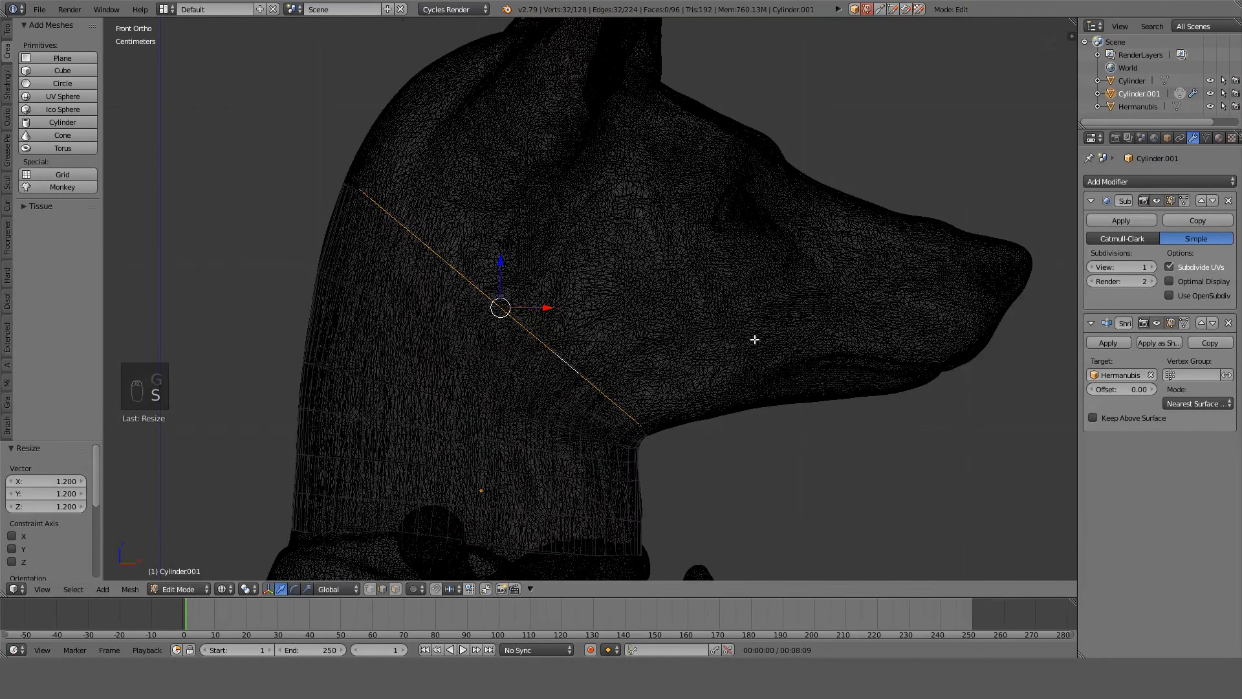
{"action": "mouse_move", "coordinate": [754, 339]}
{"action": "middle_mouse_down"}
{"action": "mouse_move", "coordinate": [665, 352]}
{"action": "mouse_move", "coordinate": [640, 313]}
{"action": "mouse_move", "coordinate": [652, 279]}
{"action": "mouse_move", "coordinate": [704, 286]}
{"action": "mouse_move", "coordinate": [763, 333]}
{"action": "mouse_move", "coordinate": [813, 419]}
{"action": "mouse_move", "coordinate": [718, 362]}
{"action": "mouse_move", "coordinate": [596, 228]}
{"action": "middle_mouse_up"}
{"action": "key", "text": "z"}
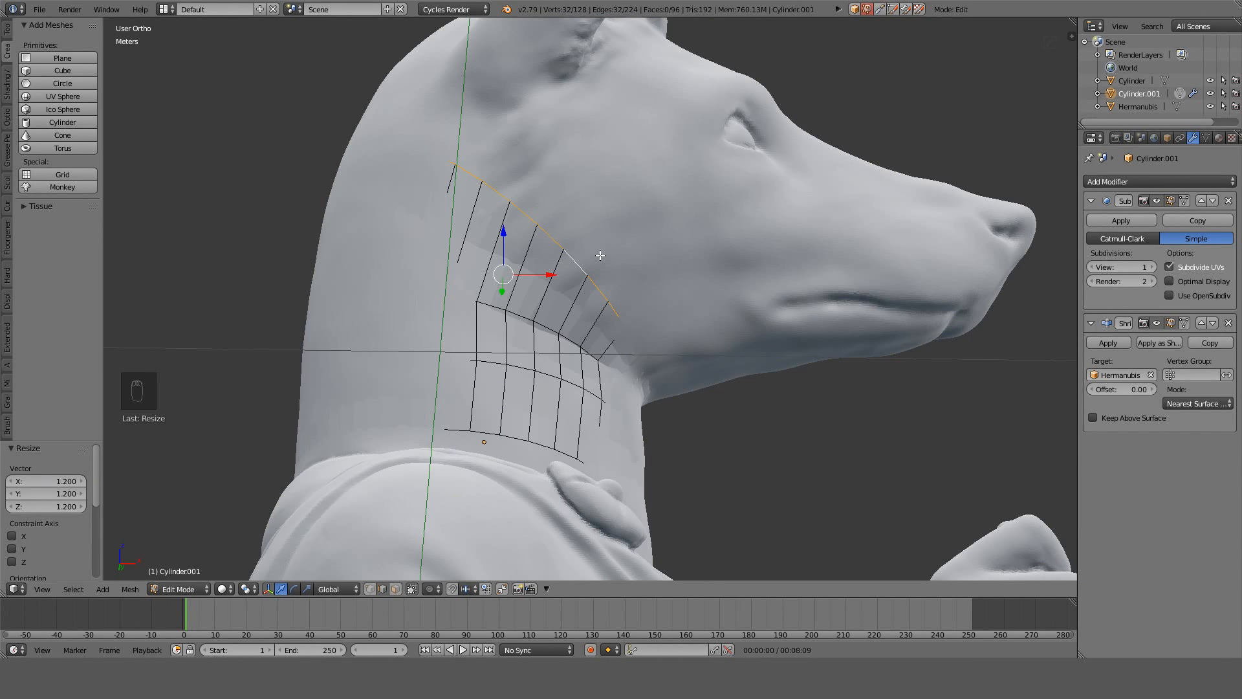
Undo the scale, move, rotation and extrusion of the upper loop.
{"action": "key", "text": "ctrl+z"}
{"action": "key", "text": "ctrl+z"}
{"action": "key", "text": "ctrl+z"}
{"action": "key", "text": "ctrl+z"}
Duplicate the upper edge loop 14 cm in X and 9 cm in Z onto the head, and rotate the copy 75° in the front view.
{"action": "key", "text": "KP_1"}
{"action": "key", "text": "z"}
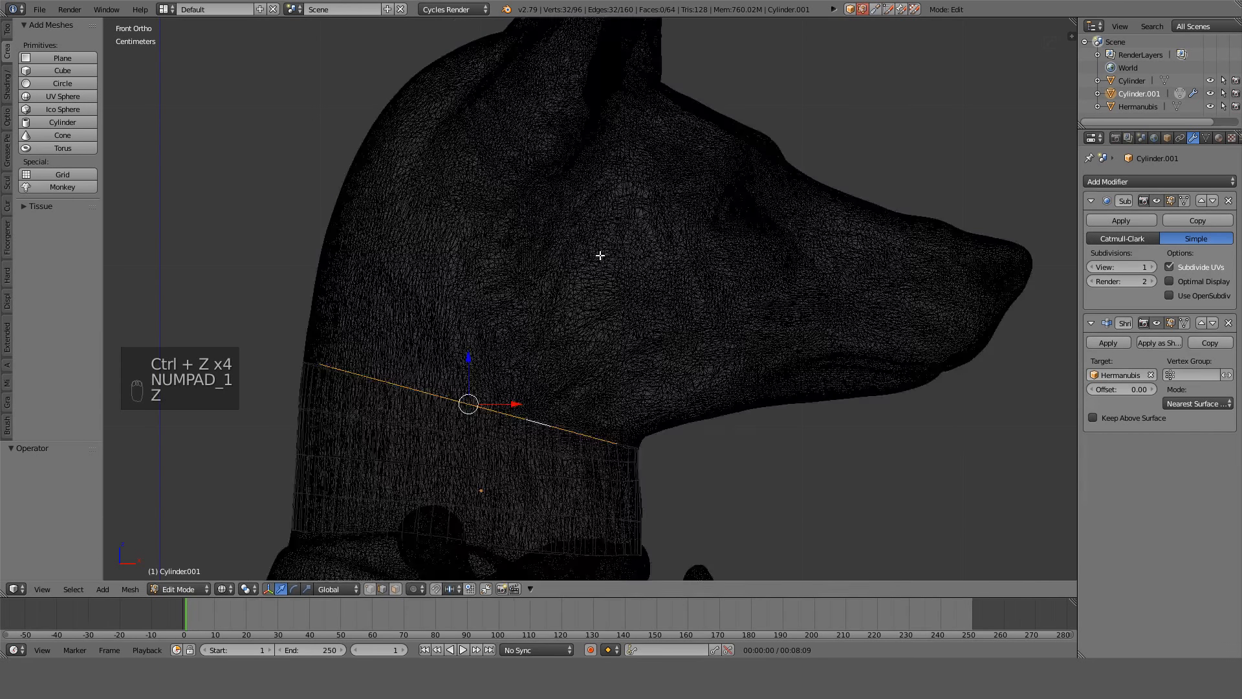
{"action": "key", "text": "shift+d"}
{"action": "left_click", "coordinate": [776, 219]}
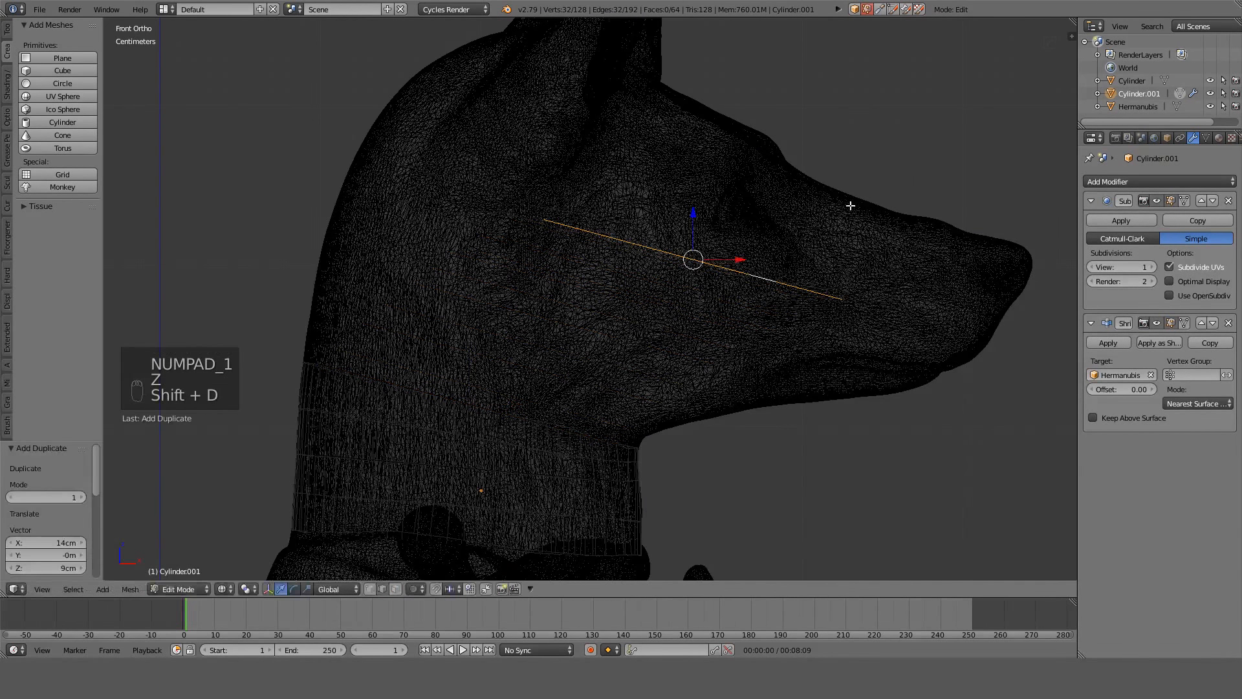
{"action": "key", "text": "r"}
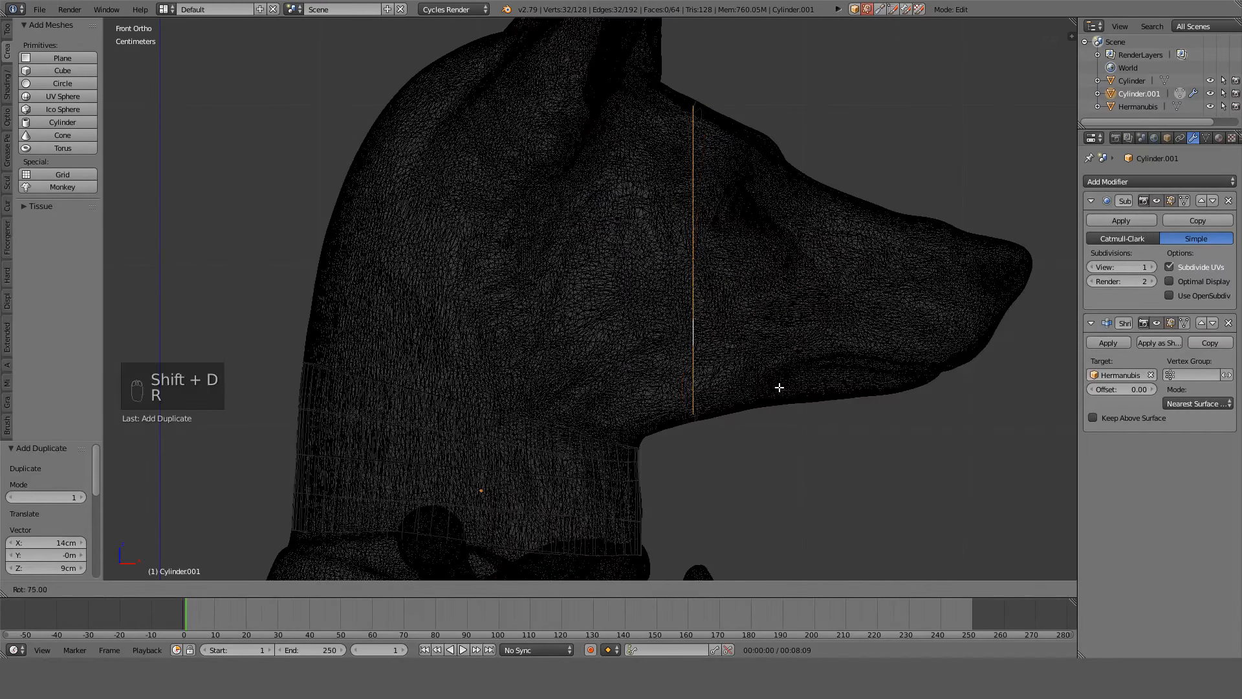
{"action": "left_click", "coordinate": [779, 386]}
Extrude the duplicated loop 6 cm along X toward the snout and scale the new end loop by 0.7.
{"action": "key", "text": "e"}
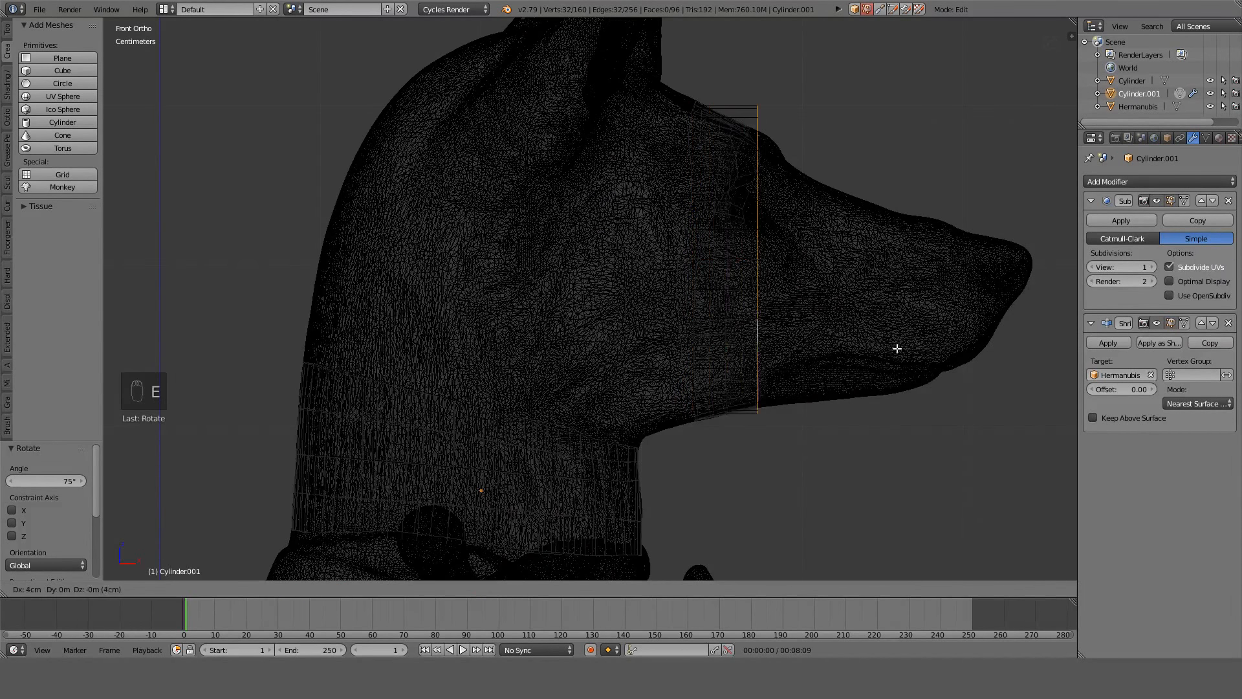
{"action": "left_click", "coordinate": [931, 351]}
{"action": "key", "text": "s"}
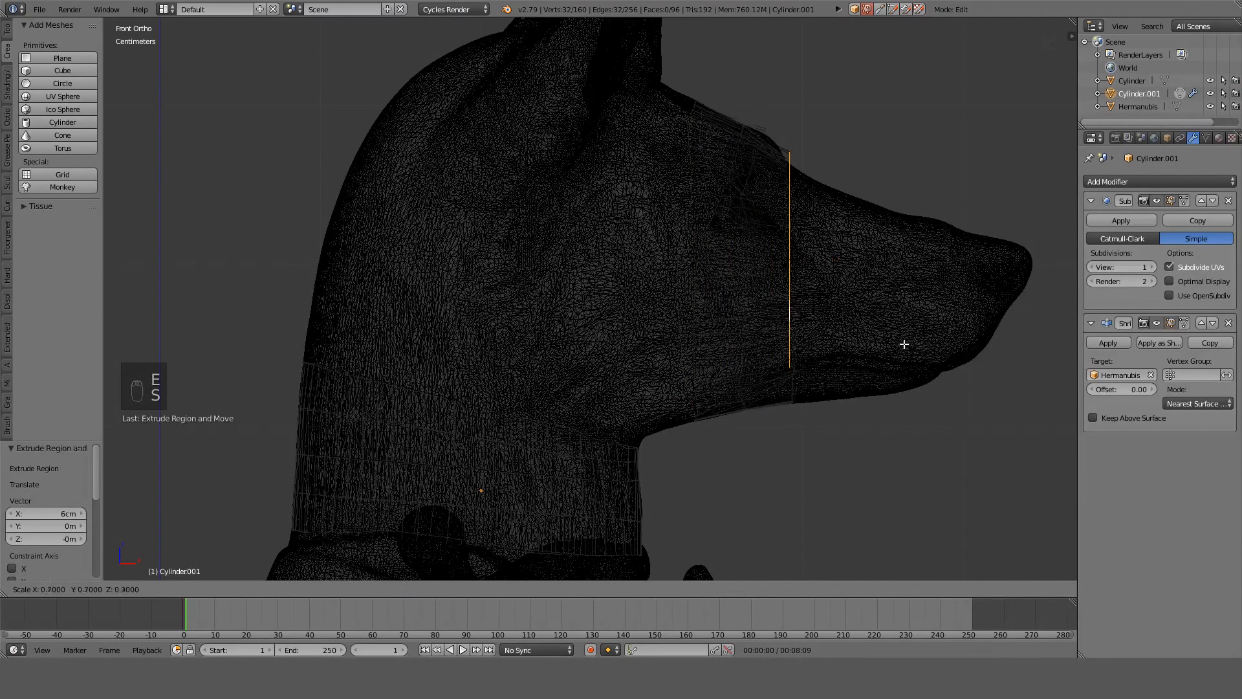
{"action": "left_click", "coordinate": [905, 344]}
Lower the snout band's front loop 1 cm along Z and check its fit in solid and wireframe display.
{"action": "key", "text": "g"}
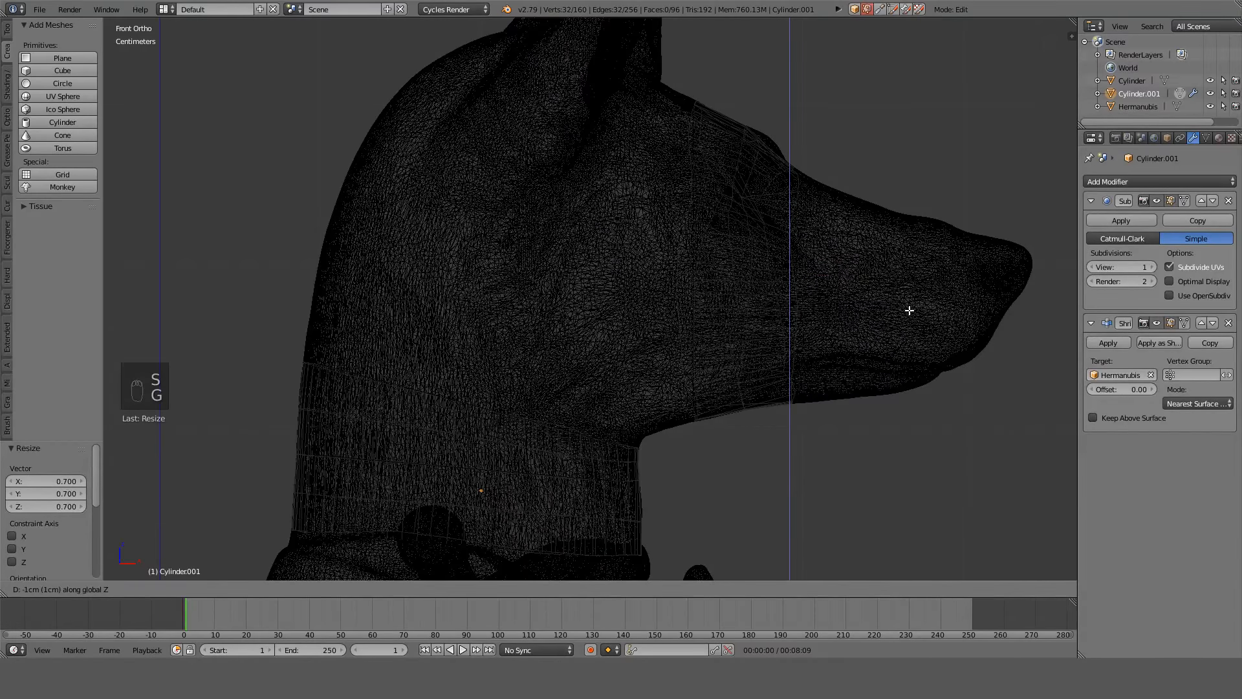
{"action": "left_click", "coordinate": [908, 311]}
{"action": "key", "text": "z"}
{"action": "middle_click_drag", "start_coordinate": [906, 311], "coordinate": [743, 347]}
{"action": "key", "text": "z"}
{"action": "key", "text": "z"}
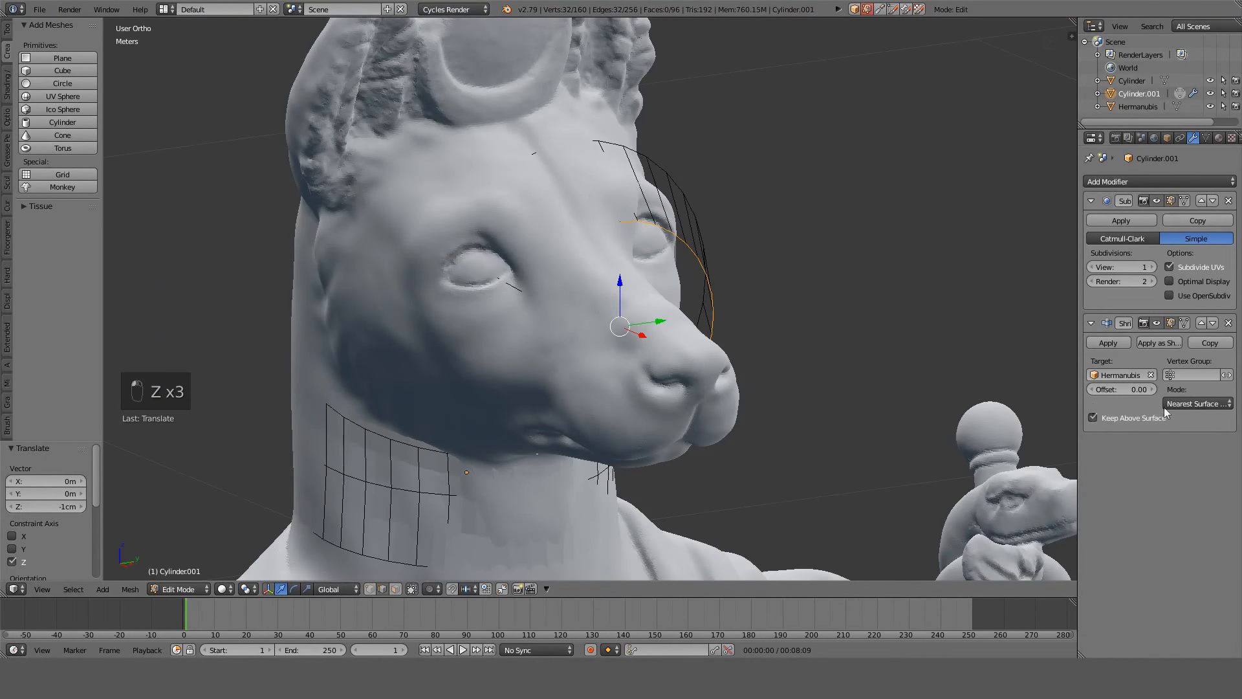
Enable Keep Above Surface in the Shrinkwrap modifier and set its offset to 0.02.
{"action": "left_click", "coordinate": [1152, 390]}
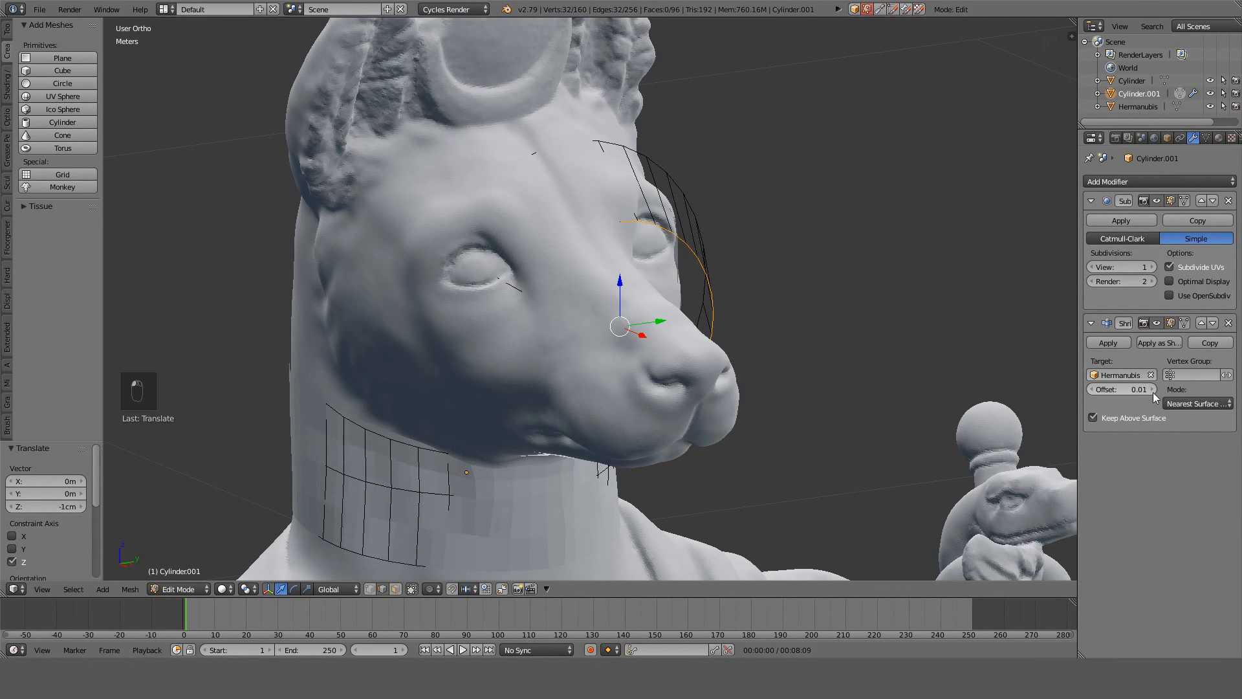
{"action": "left_click", "coordinate": [1152, 390]}
{"action": "left_click", "coordinate": [1152, 390]}
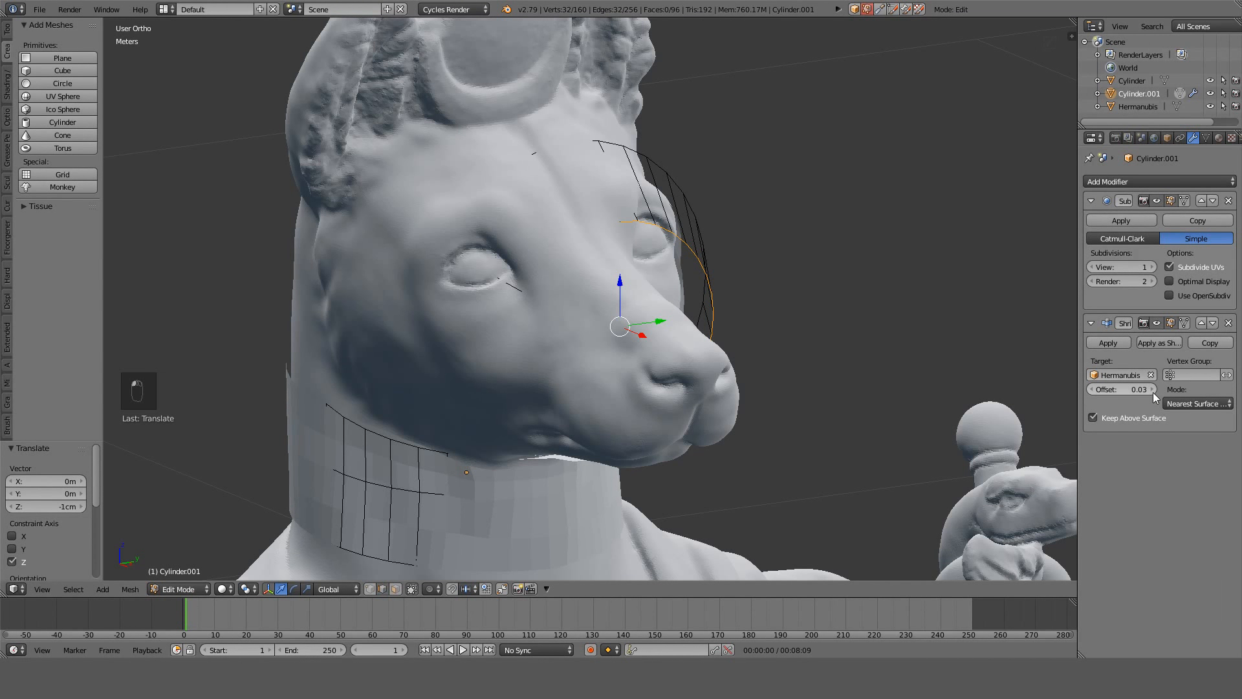
{"action": "left_click", "coordinate": [1090, 390]}
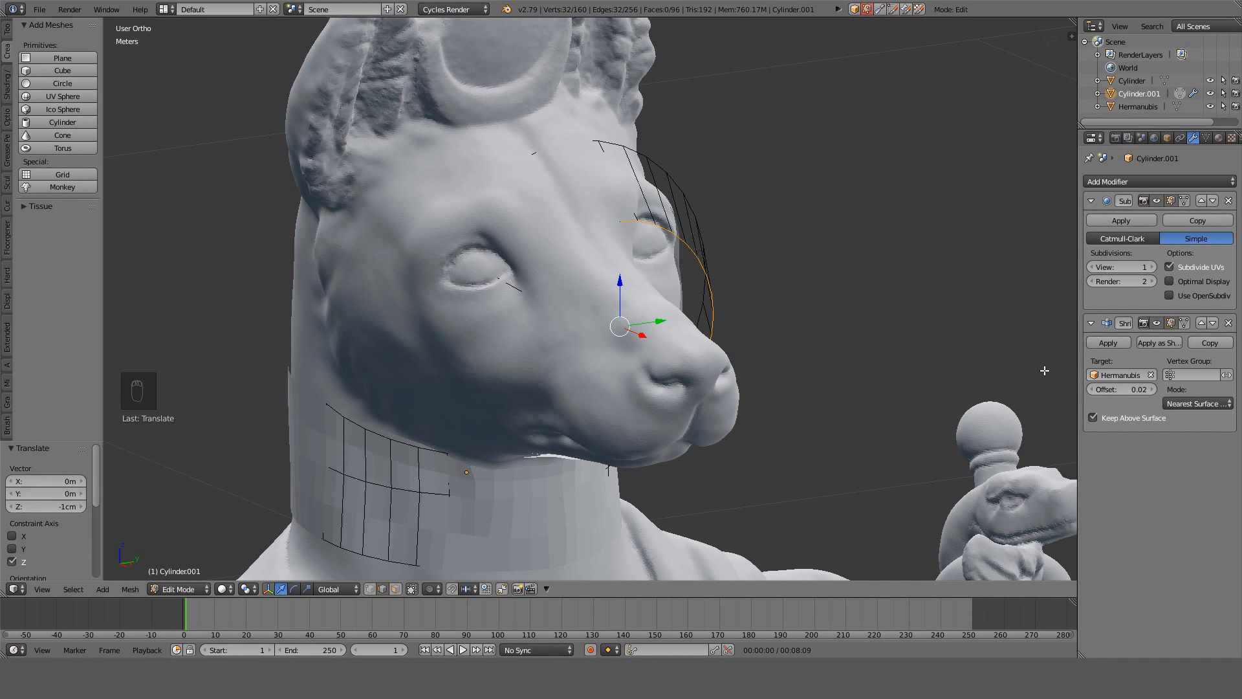
Recalculate the normals of the entire mesh outward and clear the selection in the top view.
{"action": "key", "text": "KP_7"}
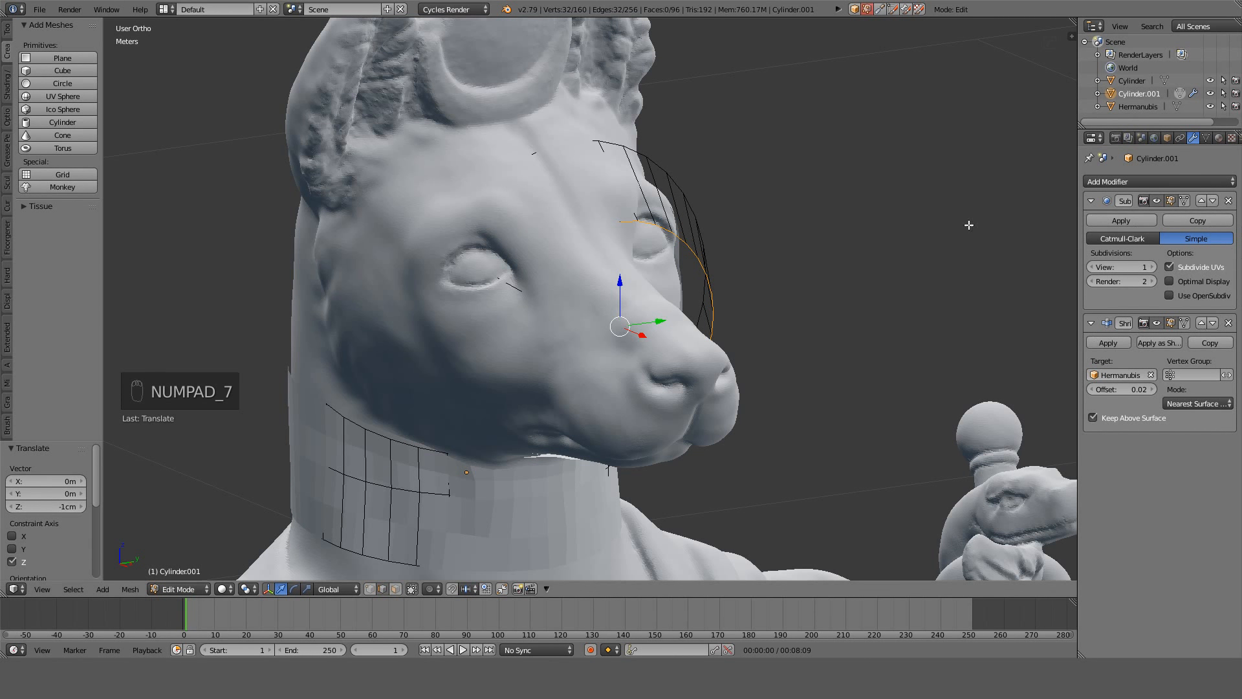
{"action": "key", "text": "KP_7"}
{"action": "key", "text": "z"}
{"action": "key", "text": "z"}
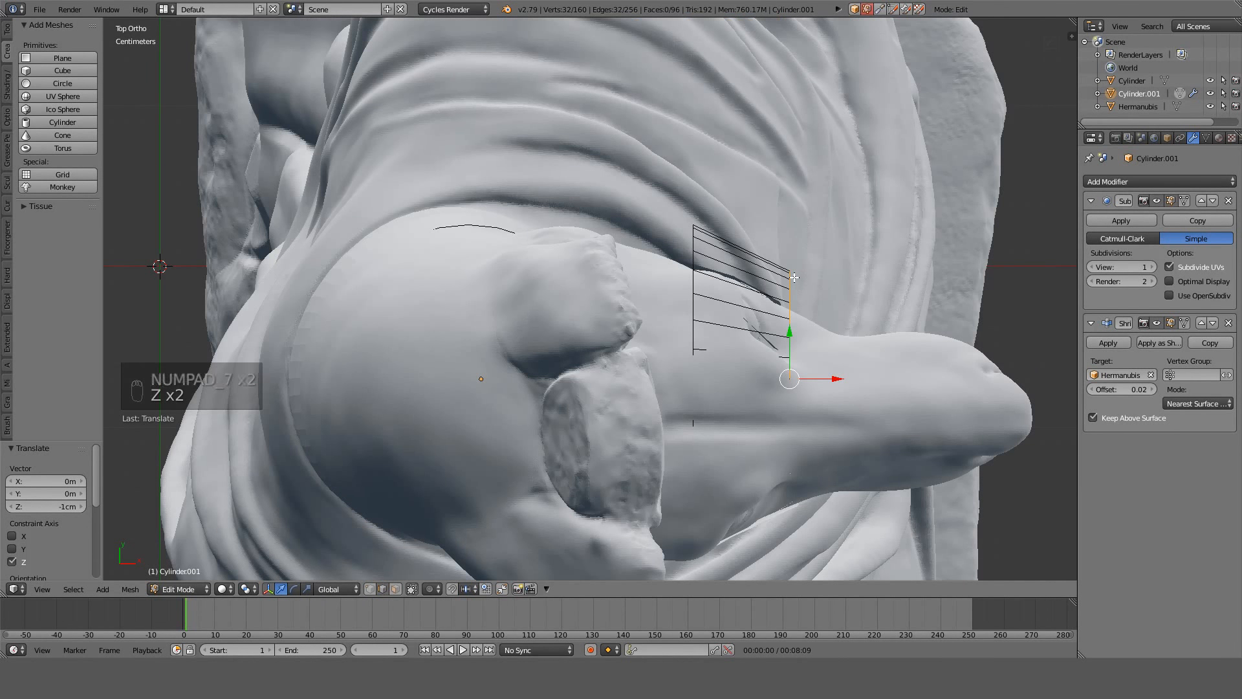
{"action": "key", "text": "k"}
{"action": "key", "text": "a"}
{"action": "key", "text": "a"}
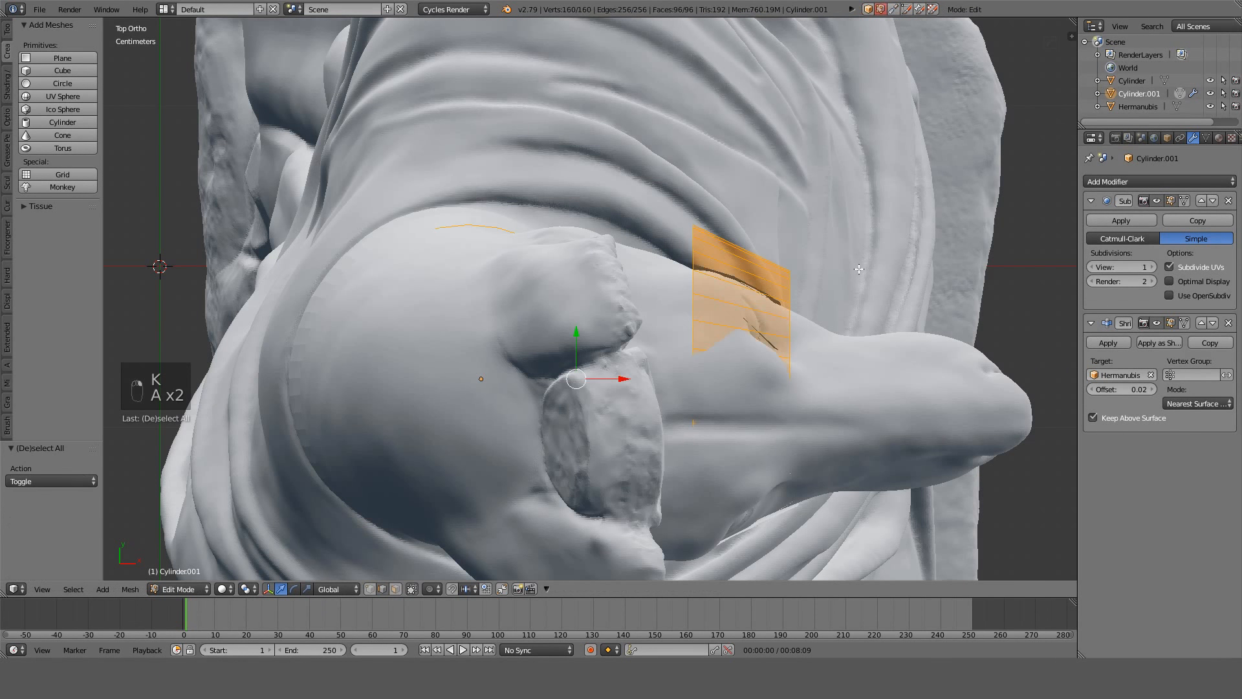
{"action": "key", "text": "ctrl+n"}
{"action": "key", "text": "a"}
{"action": "key", "text": "a"}
{"action": "key", "text": "a"}
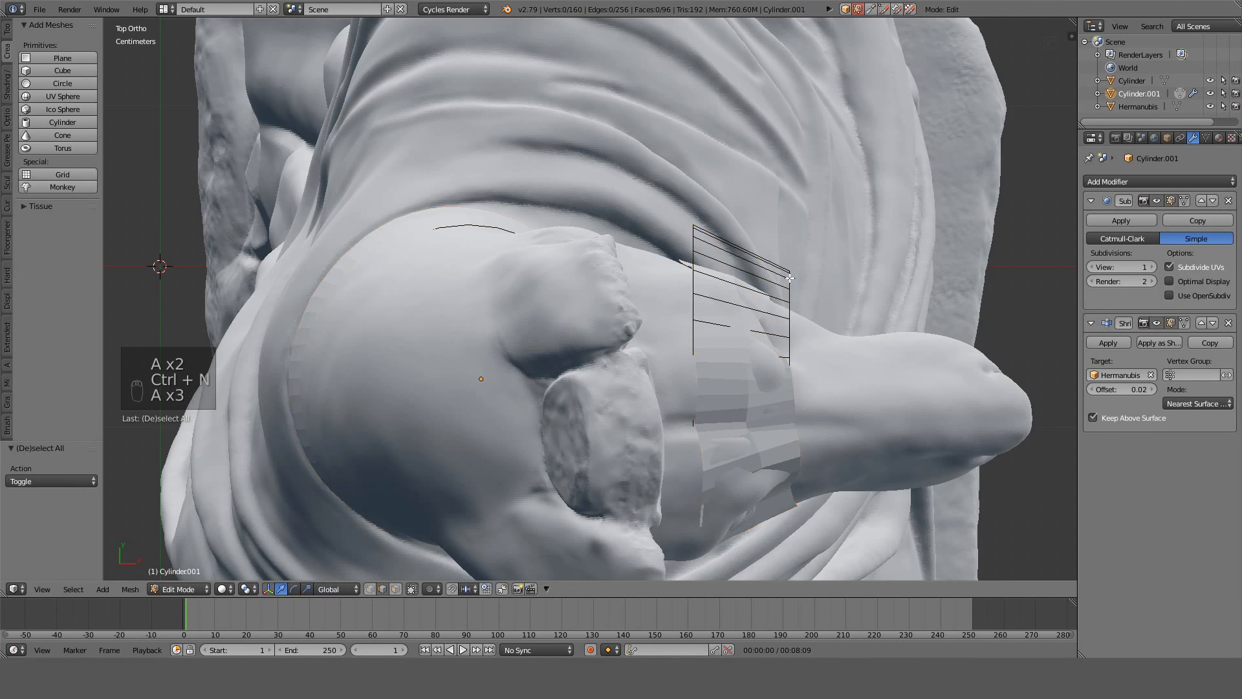
Move the whole snout band -2 cm along Y, scale it by 0.9, and check how it wraps the head.
{"action": "key", "text": "l"}
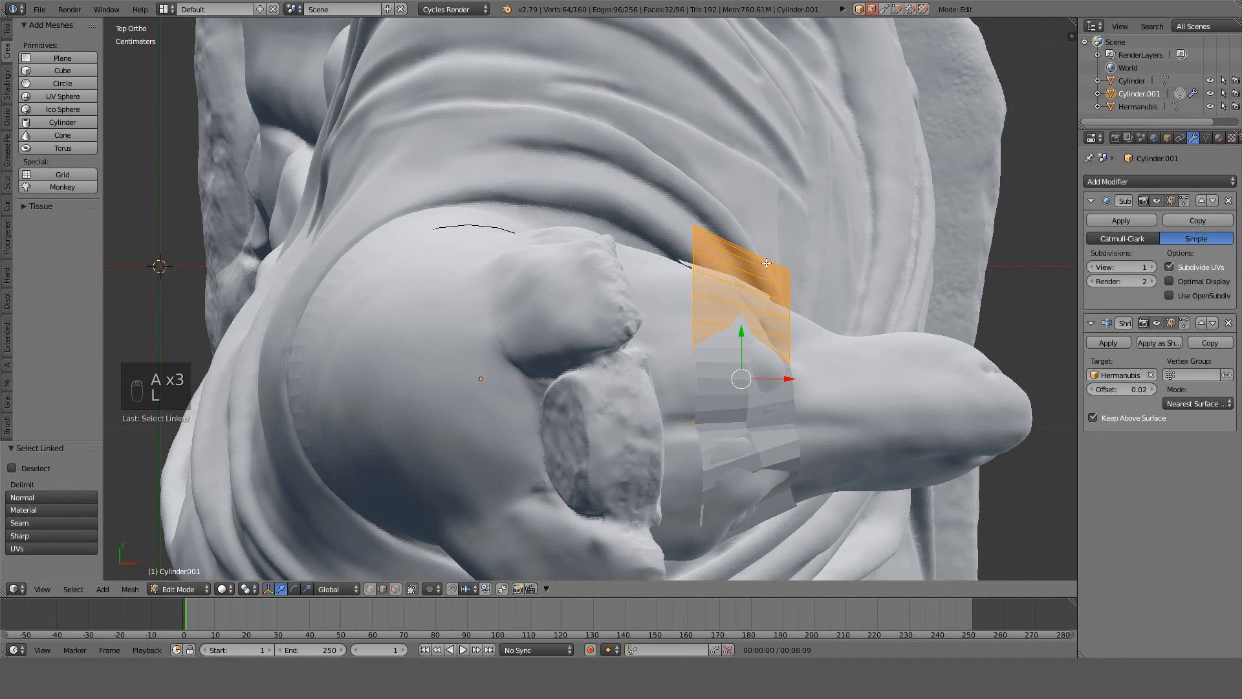
{"action": "key", "text": "g"}
{"action": "key", "text": "y"}
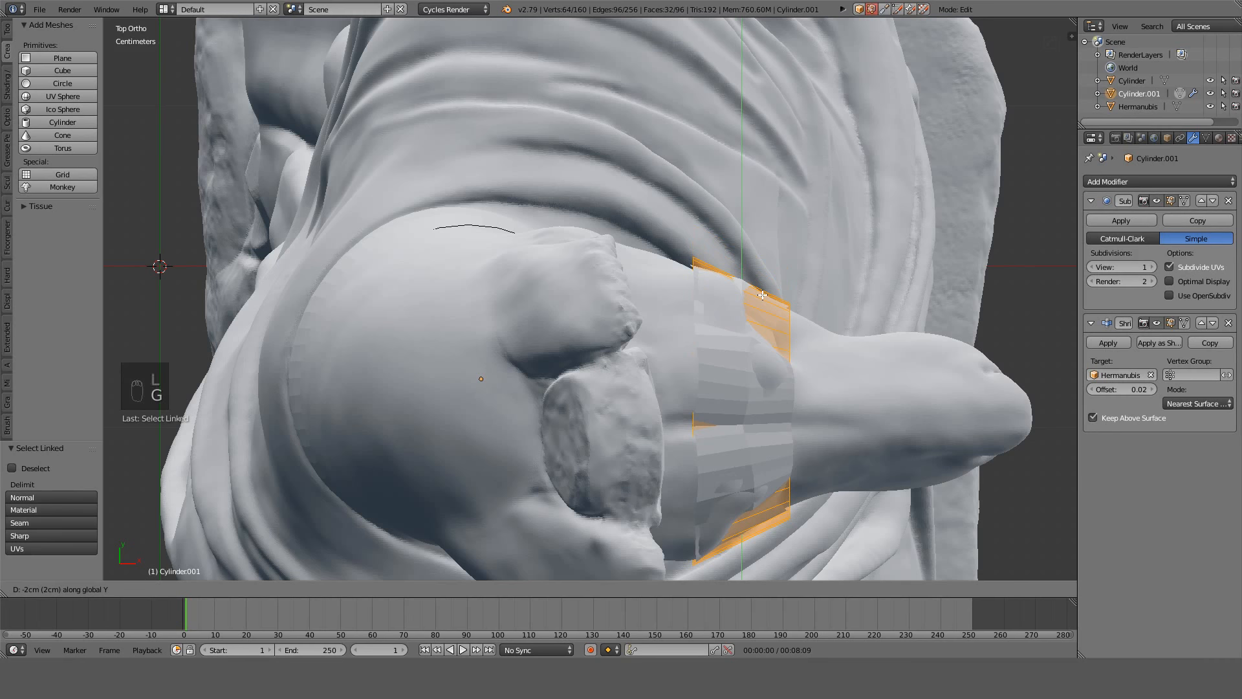
{"action": "left_click", "coordinate": [762, 295]}
{"action": "key", "text": "s"}
{"action": "left_click", "coordinate": [870, 257]}
{"action": "middle_click_drag", "start_coordinate": [870, 257], "coordinate": [757, 164]}
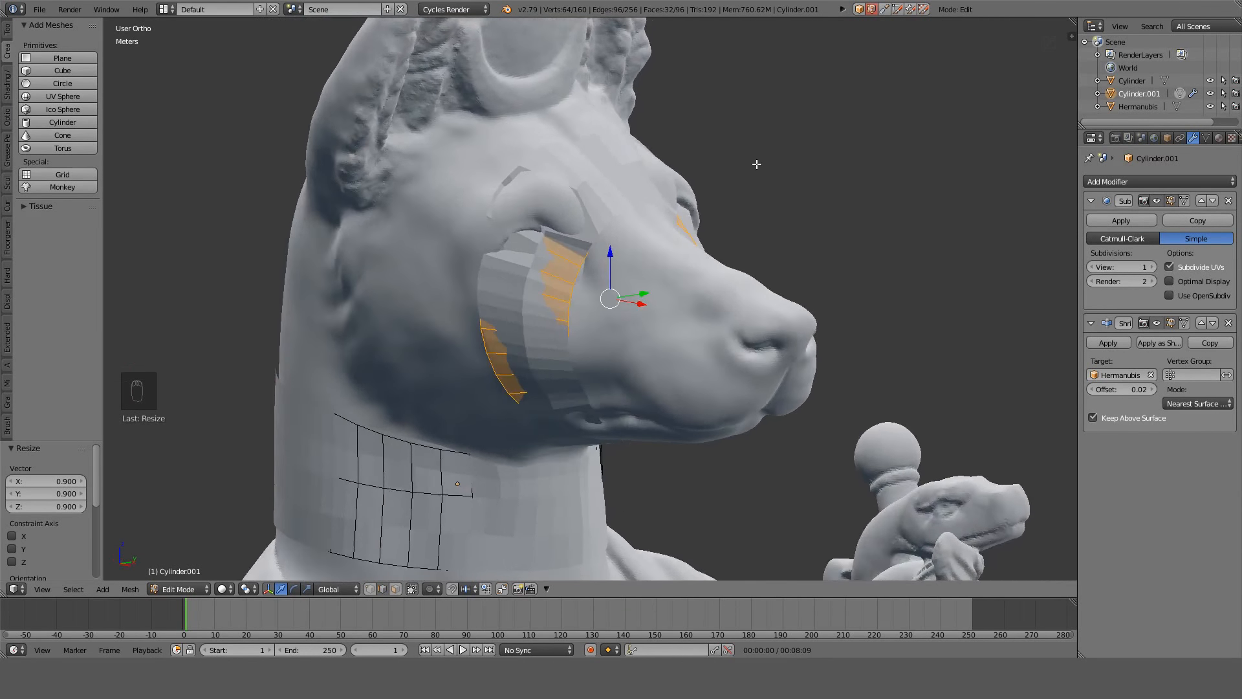
{"action": "scroll", "coordinate": [743, 179], "scroll_direction": "up", "scroll_amount": 3}
{"action": "key", "text": "z"}
{"action": "mouse_move", "coordinate": [561, 166]}
{"action": "middle_mouse_down"}
{"action": "mouse_move", "coordinate": [563, 149]}
{"action": "mouse_move", "coordinate": [614, 141]}
{"action": "mouse_move", "coordinate": [726, 188]}
{"action": "mouse_move", "coordinate": [690, 206]}
{"action": "middle_mouse_up"}
{"action": "key", "text": "z"}
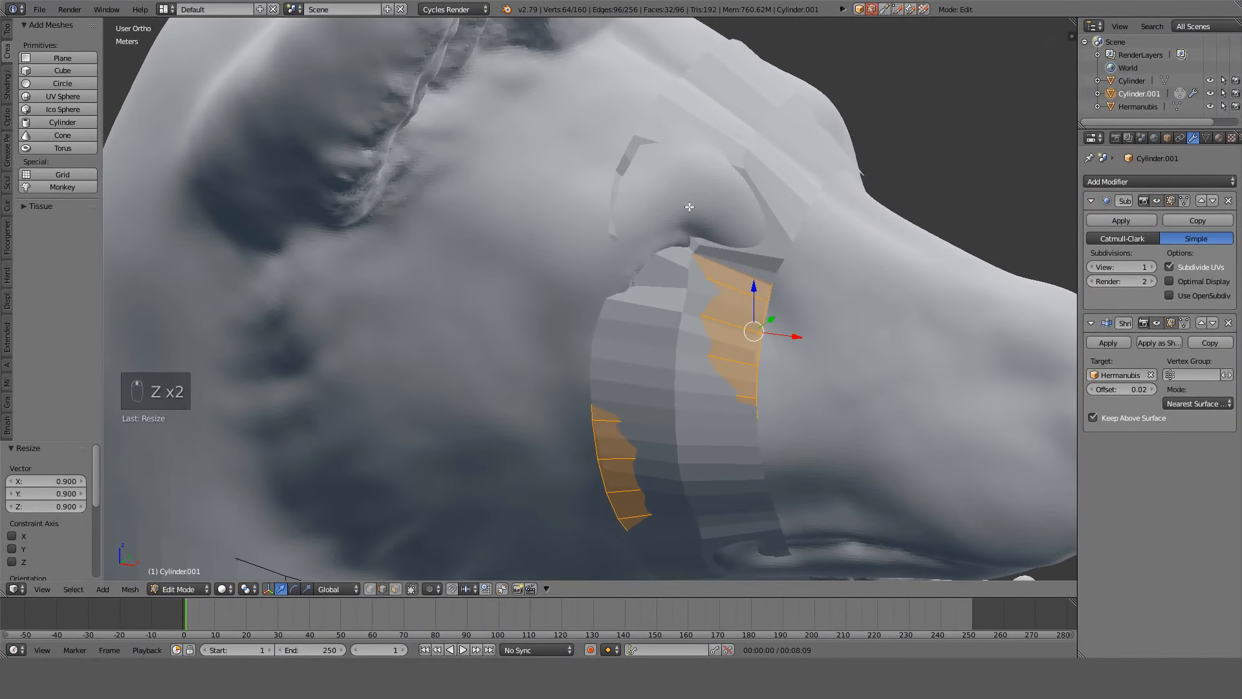
Try to scale and shift the whole snout band along Z in the front wireframe view.
{"action": "key", "text": "KP_1"}
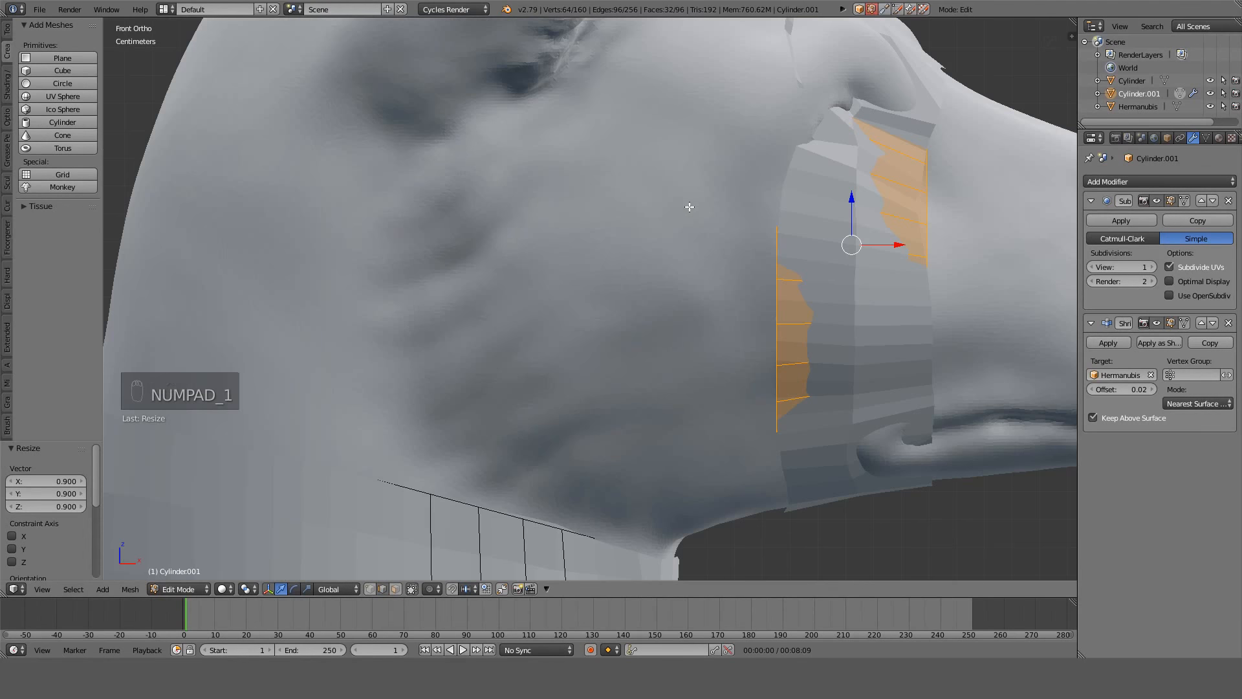
{"action": "middle_click_drag", "start_coordinate": [690, 207], "coordinate": [484, 215], "text": "shift"}
{"action": "key", "text": "z"}
{"action": "key", "text": "z"}
{"action": "right_click", "coordinate": [720, 249], "text": "alt"}
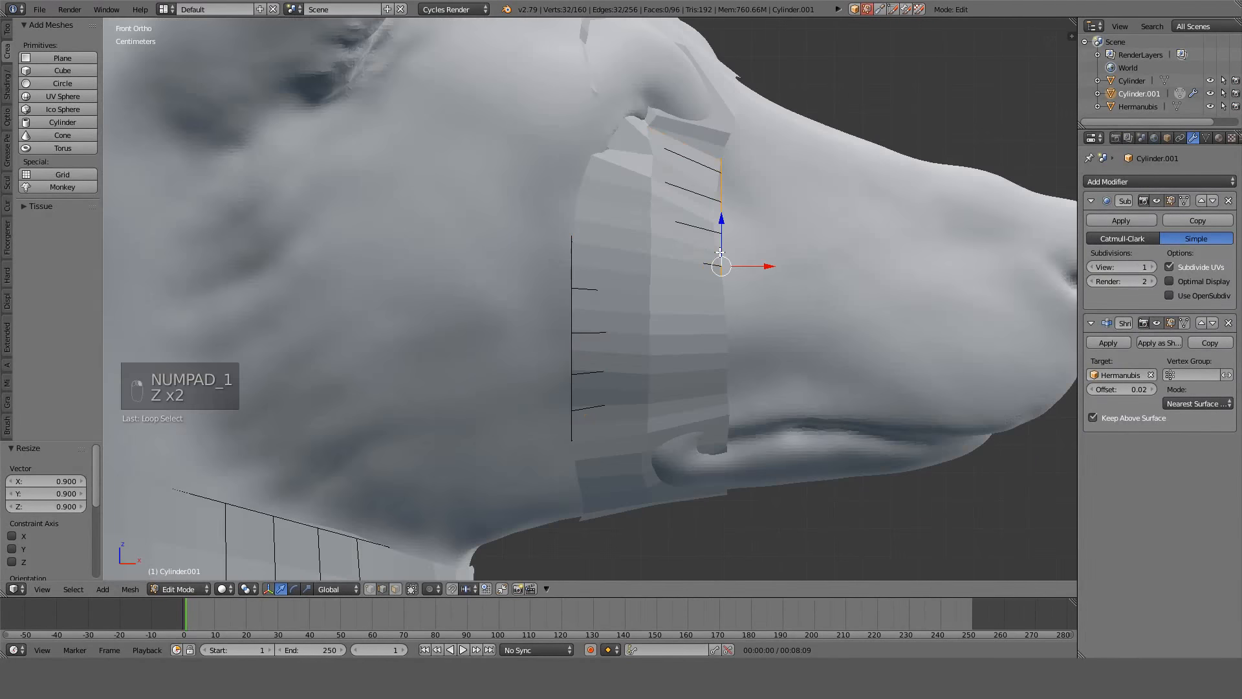
{"action": "key", "text": "z"}
{"action": "key", "text": "l"}
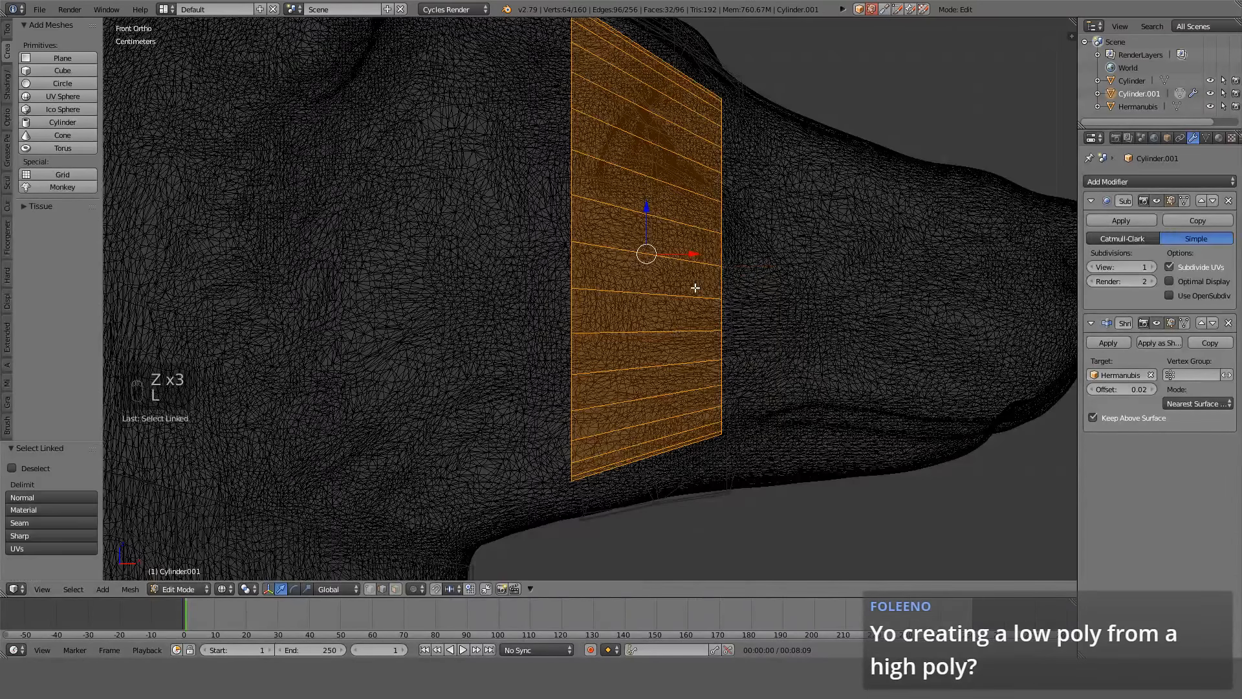
{"action": "key", "text": "s"}
{"action": "key", "text": "z"}
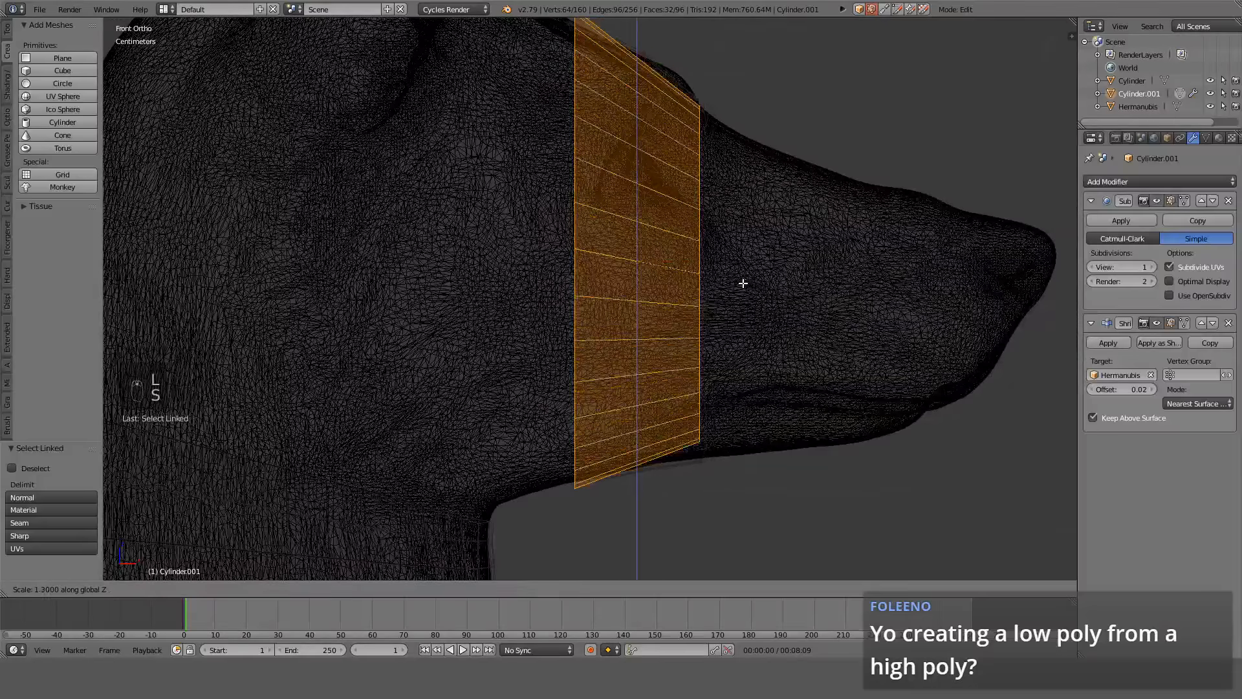
{"action": "left_click", "coordinate": [726, 281]}
{"action": "key", "text": "g"}
{"action": "key", "text": "z"}
{"action": "left_click", "coordinate": [725, 292]}
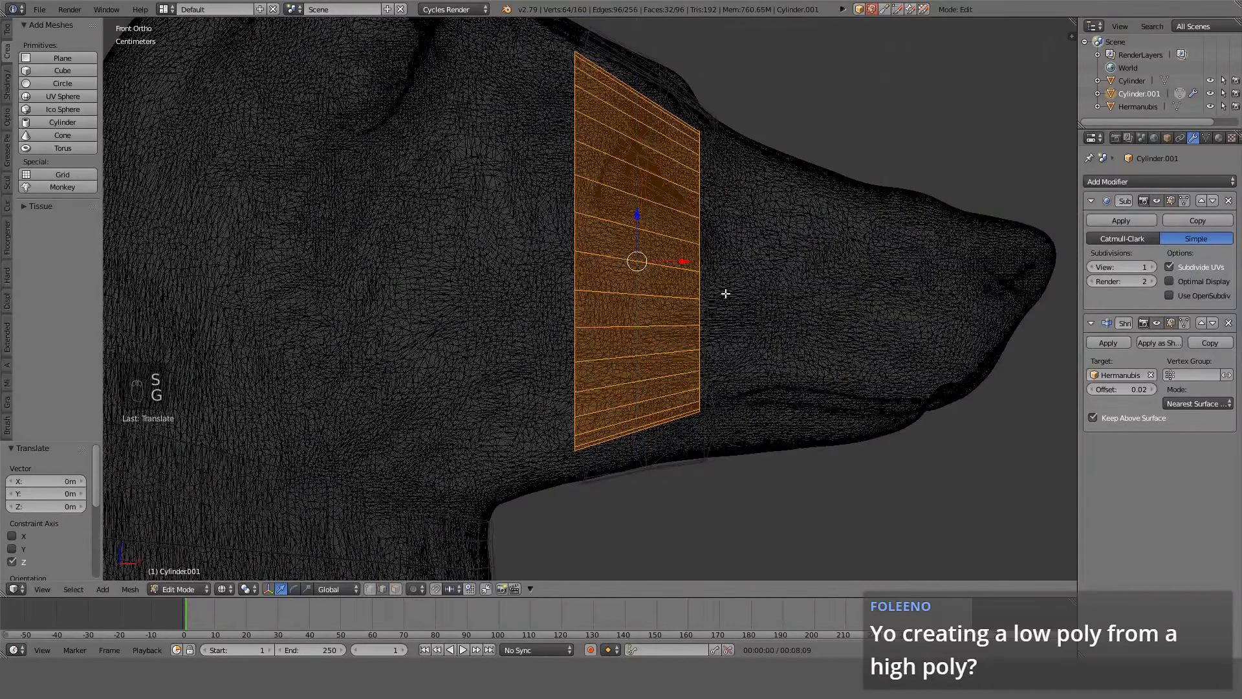
Reselect the whole snout band, move it -3 cm along X, and scale it uniformly by 1.3.
{"action": "key", "text": "z"}
{"action": "key", "text": "z"}
{"action": "key", "text": "a"}
{"action": "key", "text": "a"}
{"action": "key", "text": "a"}
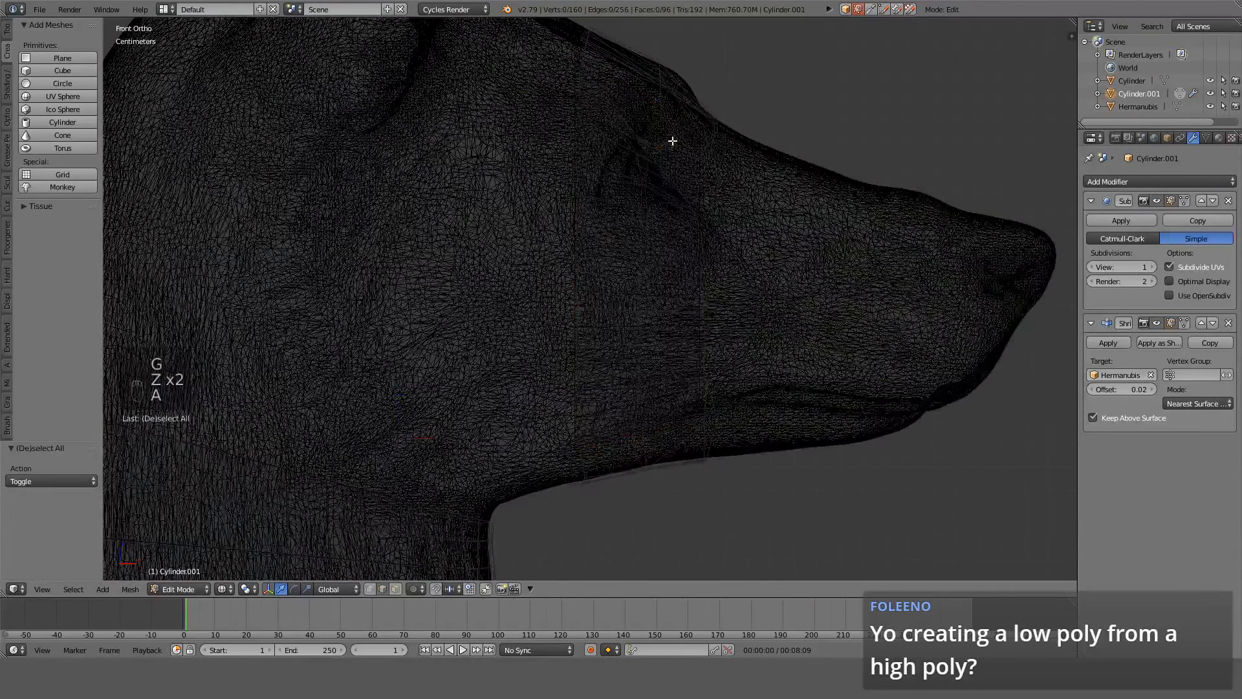
{"action": "key", "text": "l"}
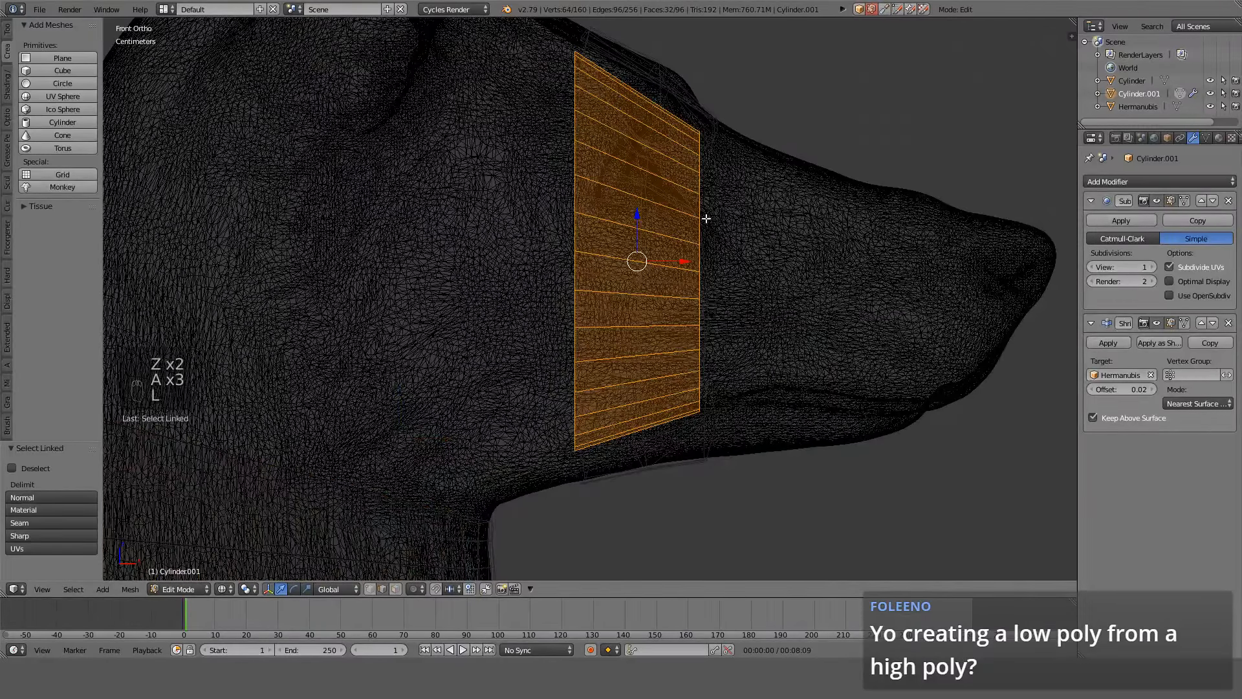
{"action": "key", "text": "g"}
{"action": "key", "text": "x"}
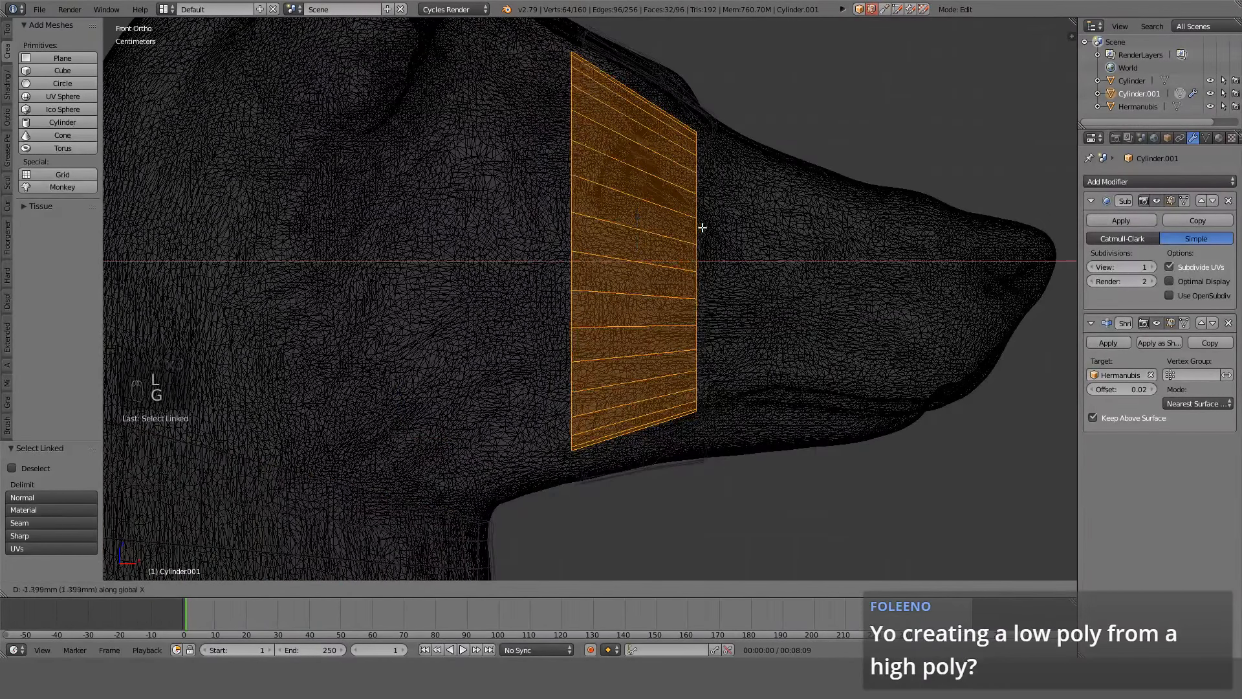
{"action": "left_click", "coordinate": [637, 224]}
{"action": "key", "text": "s"}
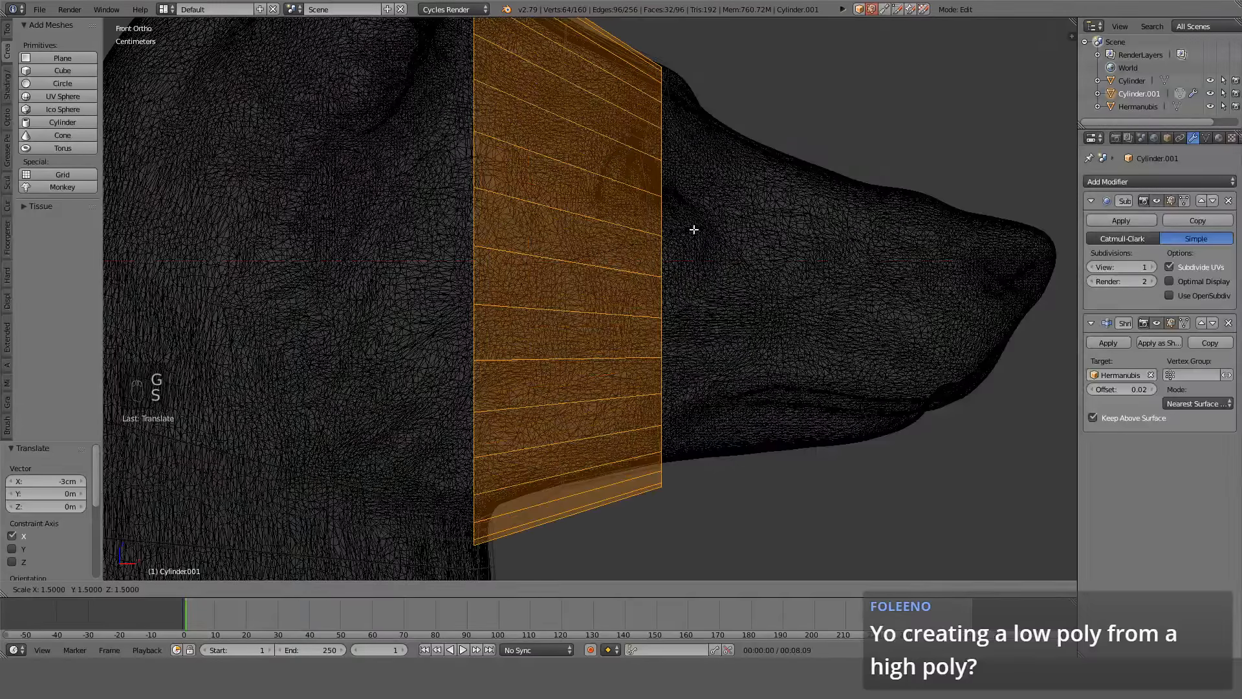
{"action": "left_click", "coordinate": [677, 230]}
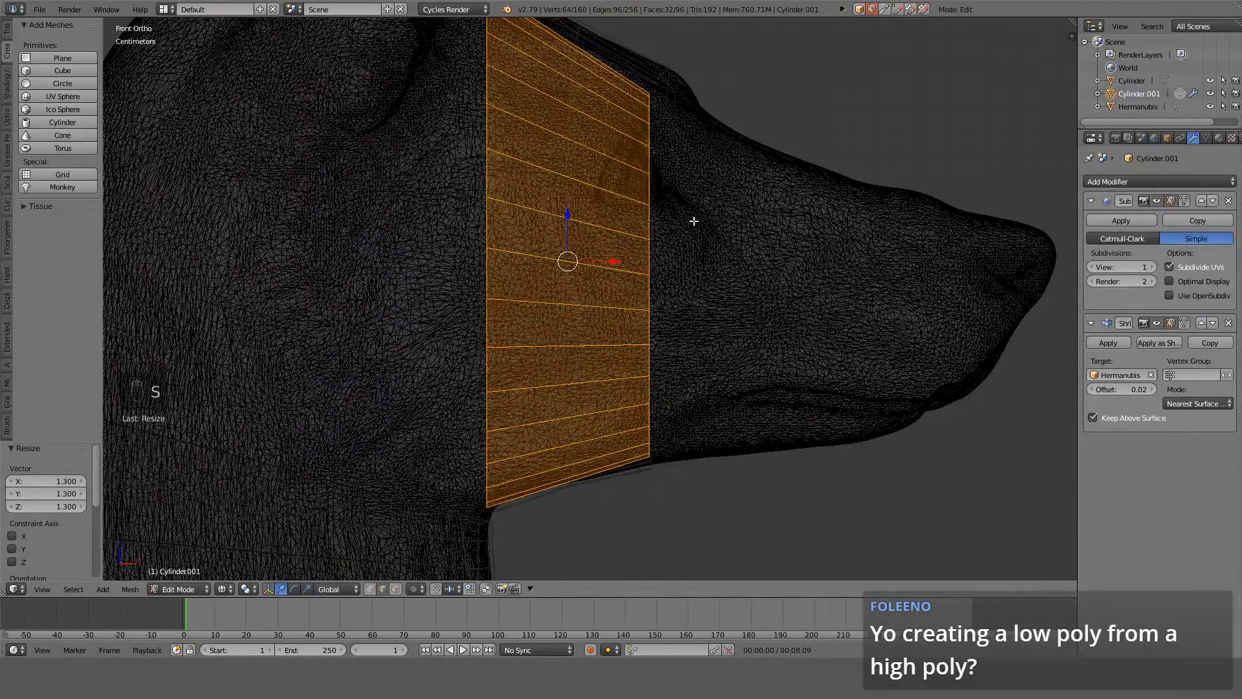
Move the band's front edge loop about -2 cm along X, scale it up, and adjust its height along Z.
{"action": "right_click", "coordinate": [647, 301], "text": "alt"}
{"action": "key", "text": "g"}
{"action": "key", "text": "x"}
{"action": "left_click", "coordinate": [705, 245]}
{"action": "key", "text": "s"}
{"action": "left_click", "coordinate": [721, 242]}
{"action": "key", "text": "g"}
{"action": "key", "text": "z"}
{"action": "left_click", "coordinate": [721, 231]}
Scale the front edge loop by 0.9 and adjust its height by 1 cm and -5 mm along Z.
{"action": "key", "text": "s"}
{"action": "left_click", "coordinate": [760, 202]}
{"action": "key", "text": "g"}
{"action": "key", "text": "z"}
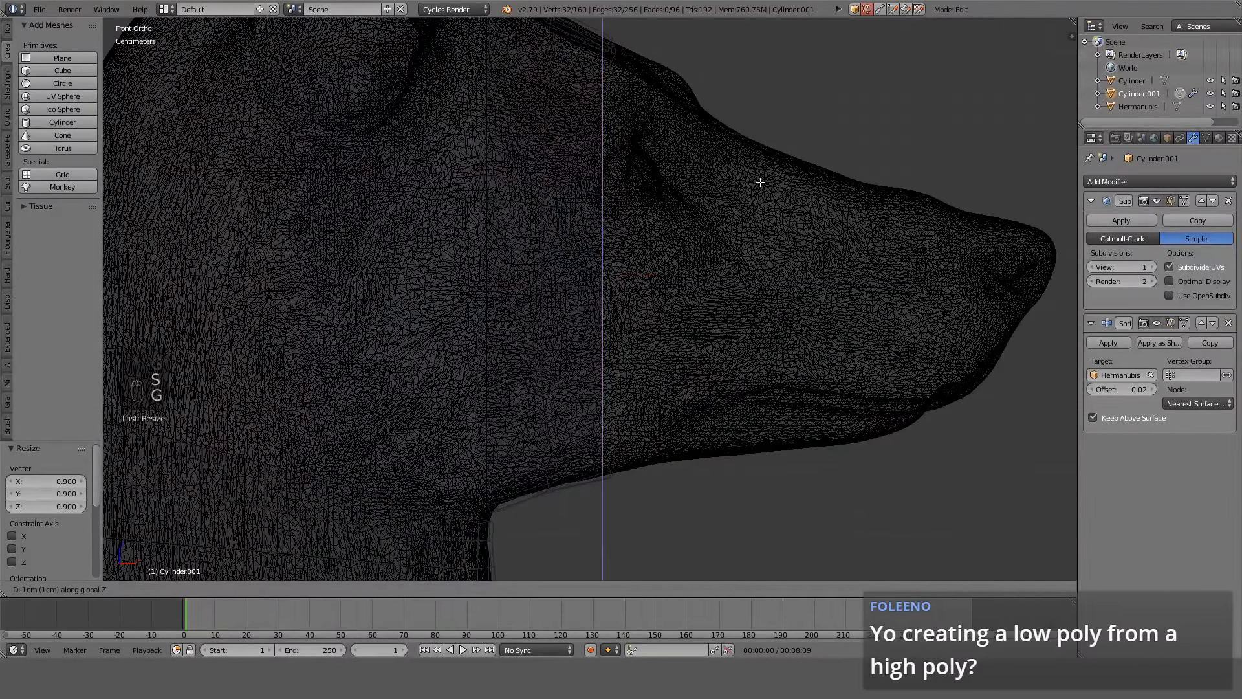
{"action": "left_click", "coordinate": [760, 183]}
{"action": "key", "text": "g"}
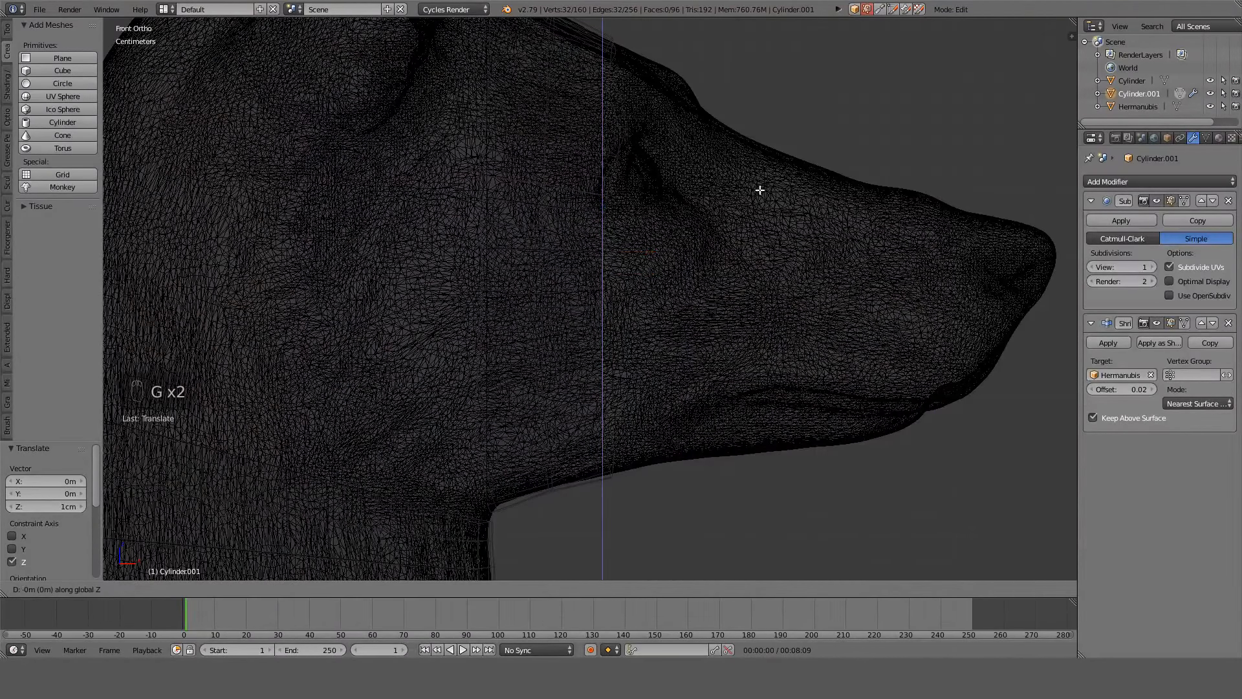
{"action": "left_click", "coordinate": [755, 200]}
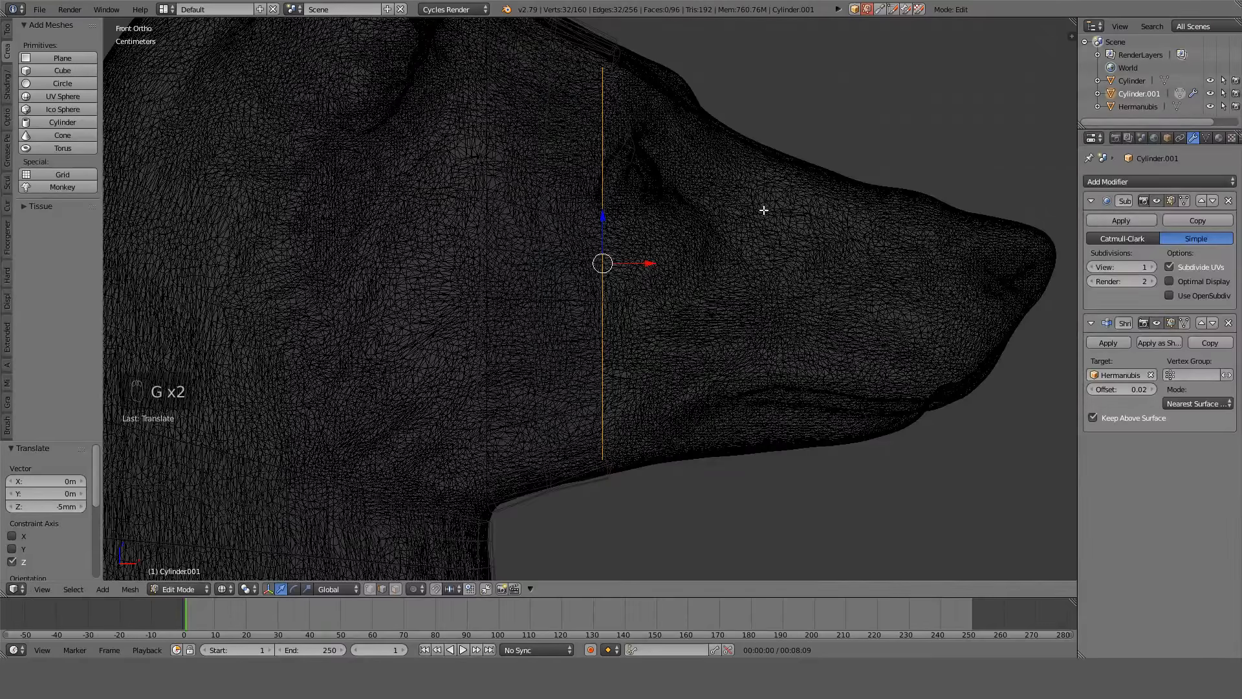
Extrude the front edge loop 2 cm along X and scale the new loop by 0.8.
{"action": "key", "text": "e"}
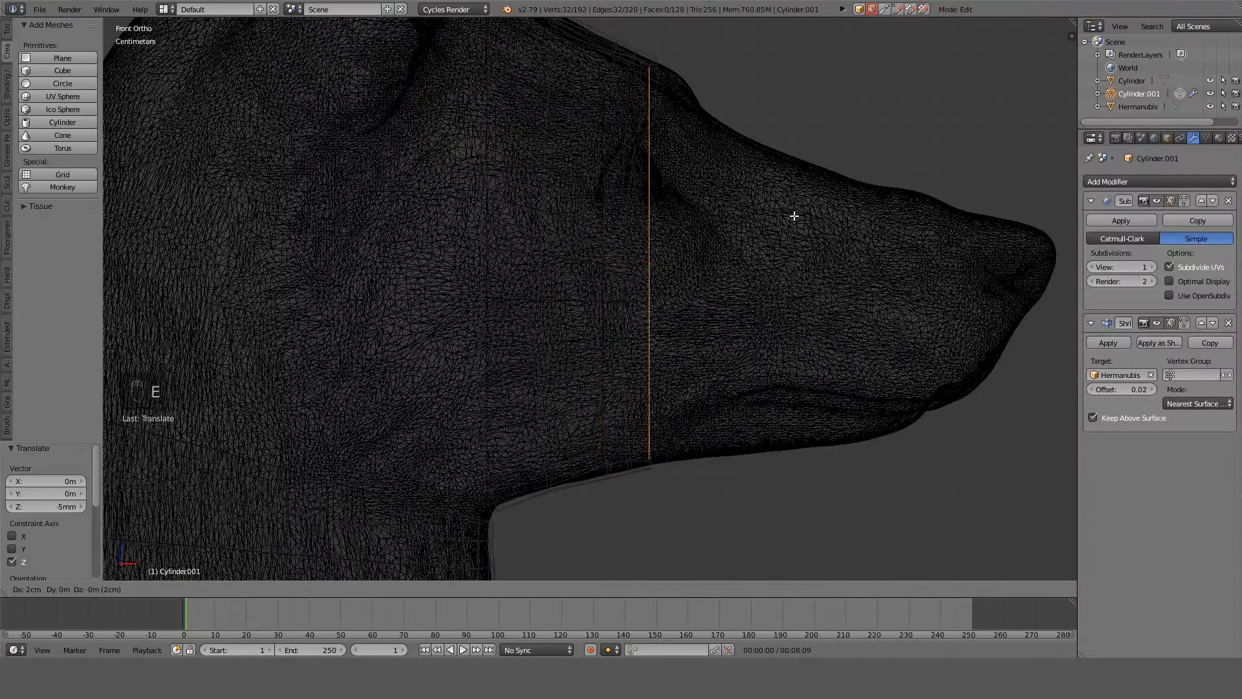
{"action": "left_click", "coordinate": [797, 217]}
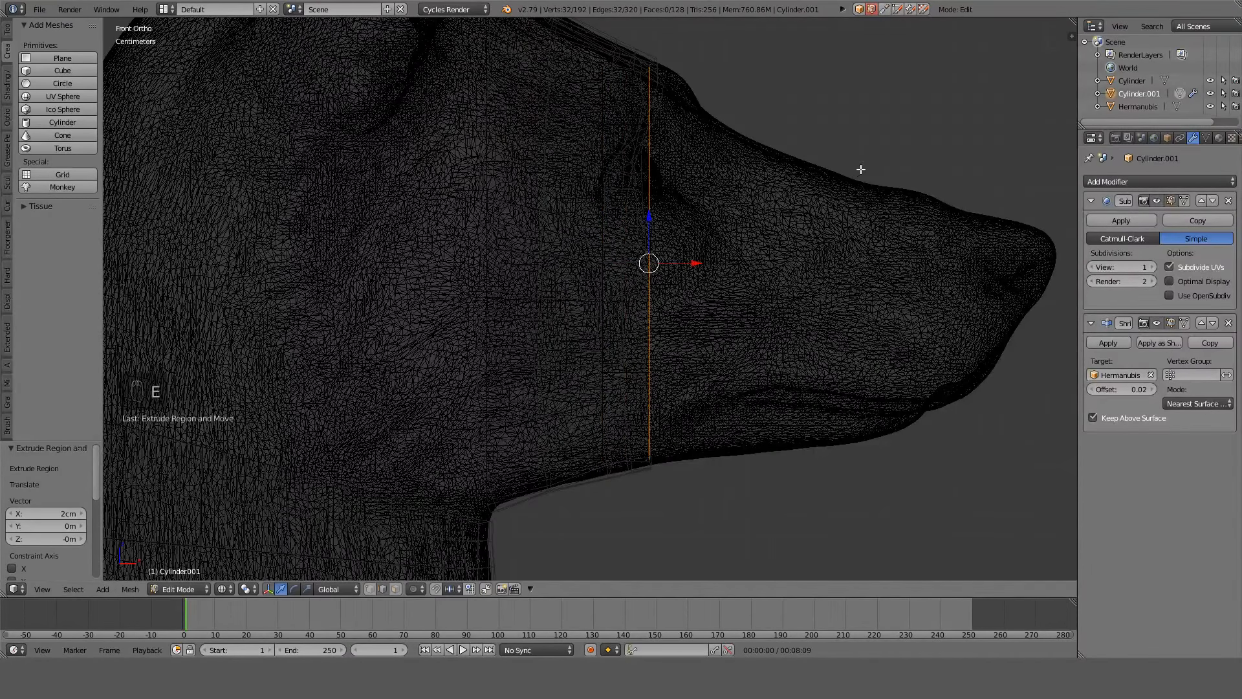
{"action": "key", "text": "s"}
{"action": "left_click", "coordinate": [826, 177]}
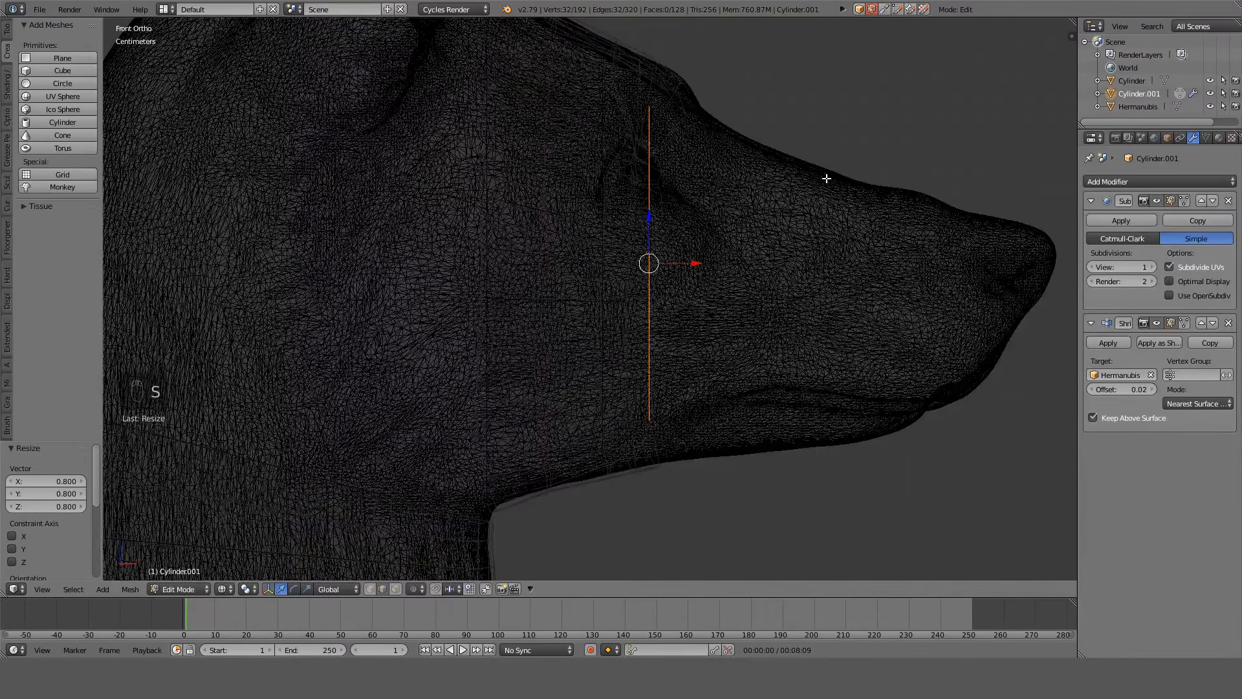
In the top view with solid shading, move the front loop 3 cm along X and scale it by 0.9.
{"action": "key", "text": "z"}
{"action": "key", "text": "KP_7"}
{"action": "key", "text": "z"}
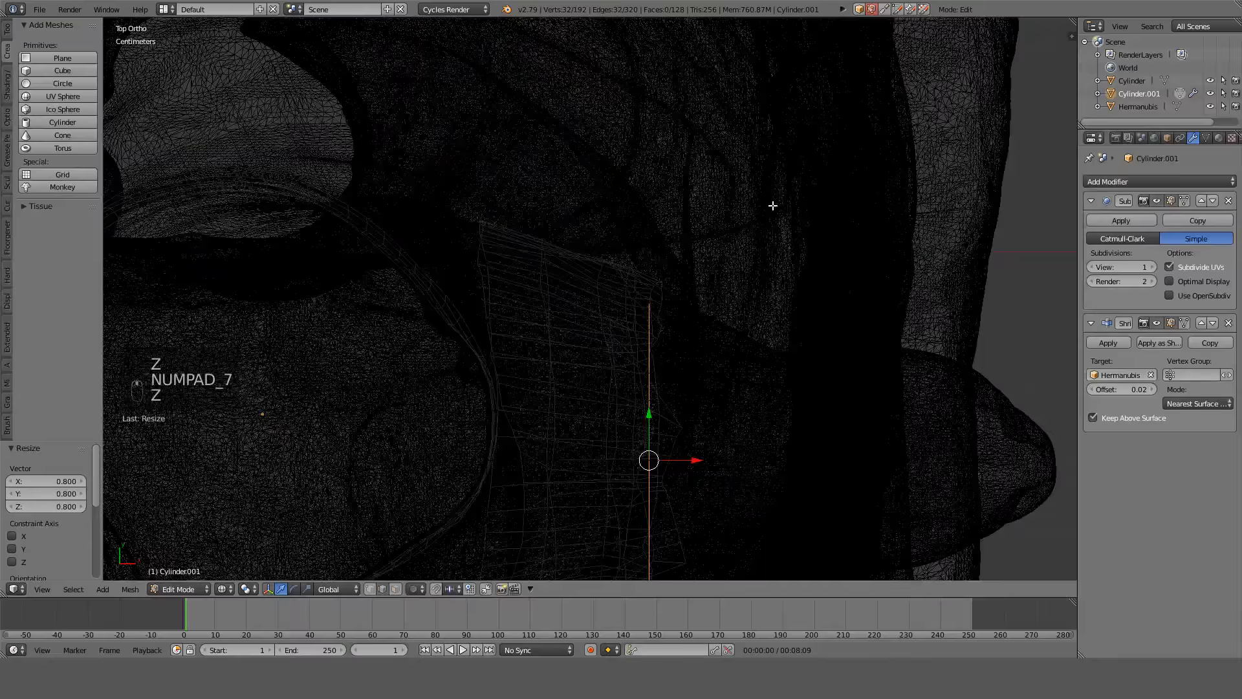
{"action": "key", "text": "z"}
{"action": "key", "text": "g"}
{"action": "key", "text": "x"}
{"action": "left_click", "coordinate": [749, 226]}
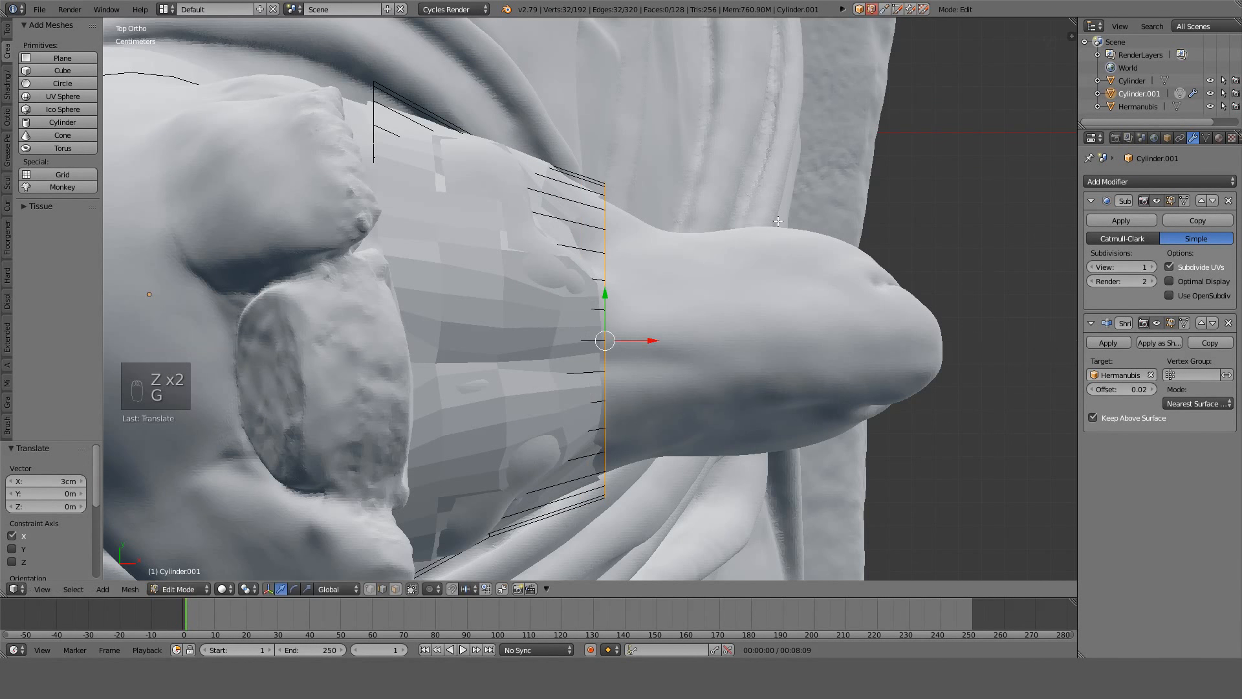
{"action": "key", "text": "s"}
{"action": "left_click", "coordinate": [778, 215]}
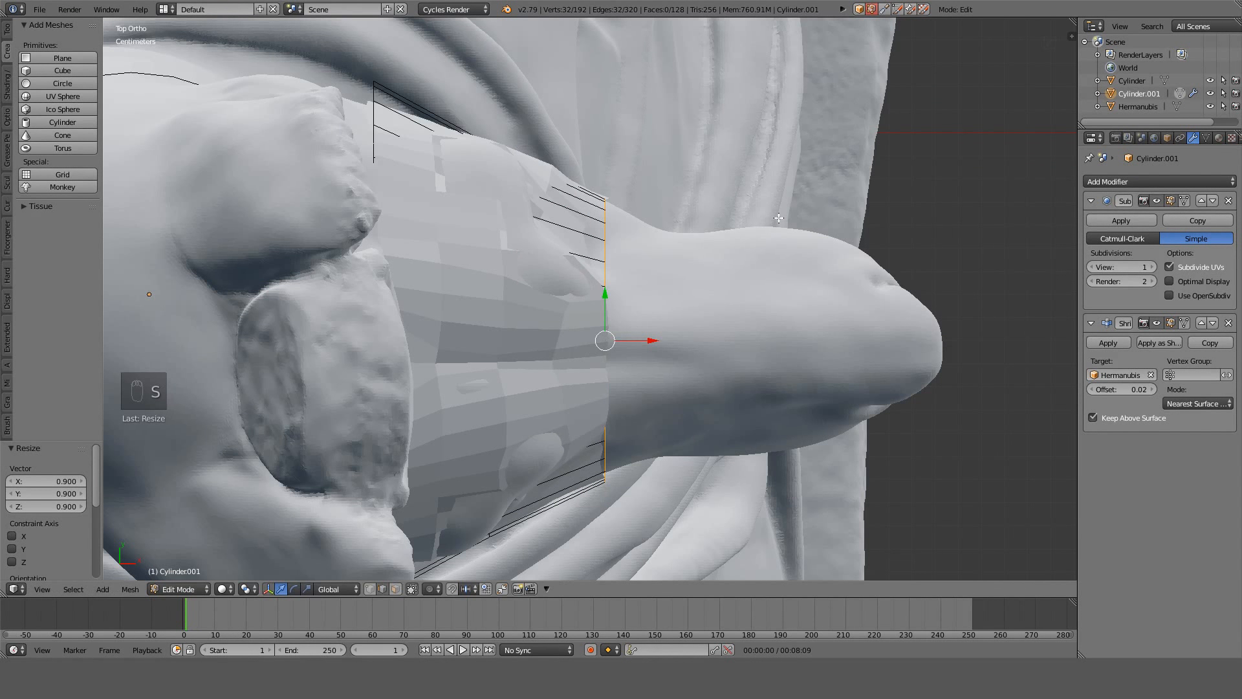
Extrude the front loop 4 cm along X over the snout and scale the new loop by 0.8.
{"action": "key", "text": "e"}
{"action": "left_click", "coordinate": [868, 220]}
{"action": "key", "text": "s"}
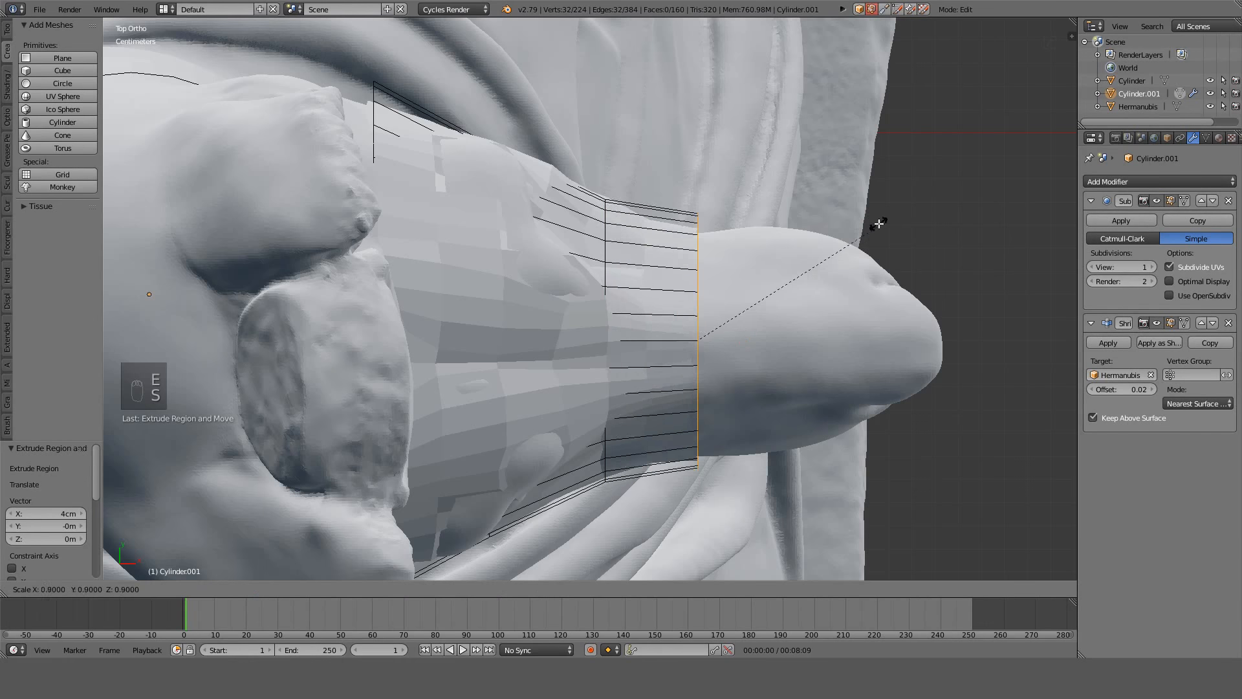
{"action": "left_click", "coordinate": [840, 225]}
Extrude the front loop twice more toward the nose, 4 cm along X each time, and scale the last loop by 0.7.
{"action": "key", "text": "e"}
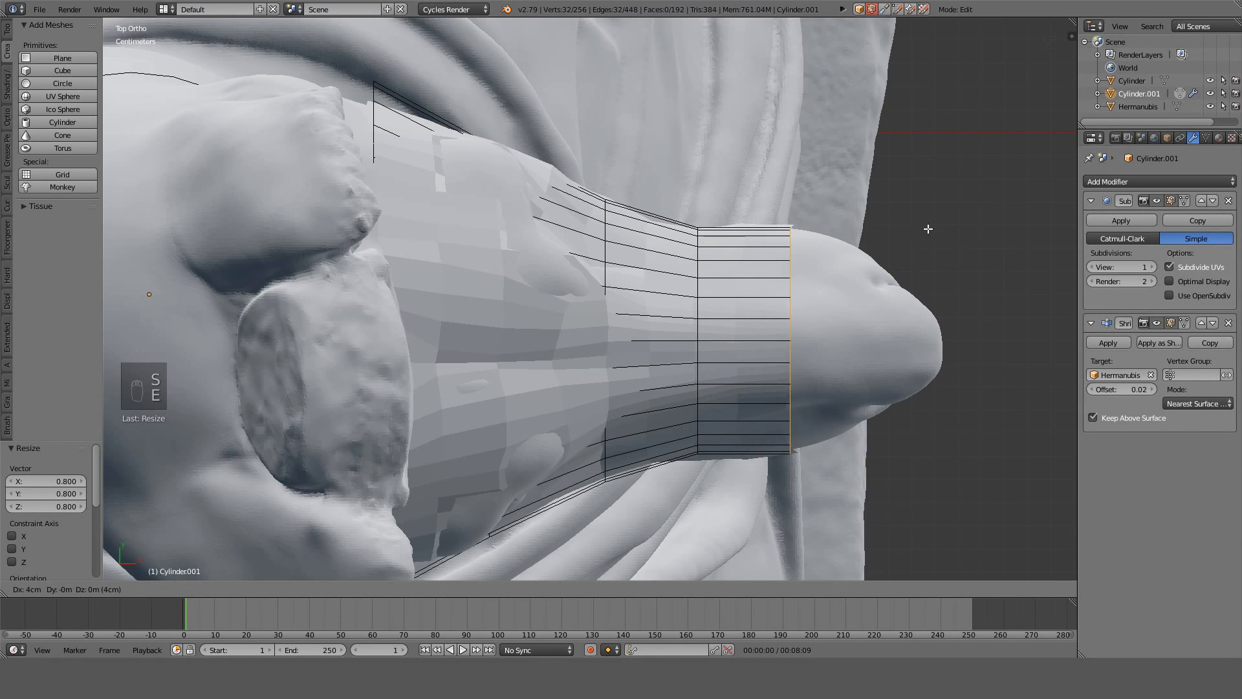
{"action": "left_click", "coordinate": [928, 228]}
{"action": "middle_click_drag", "start_coordinate": [929, 227], "coordinate": [787, 246], "text": "shift"}
{"action": "key", "text": "e"}
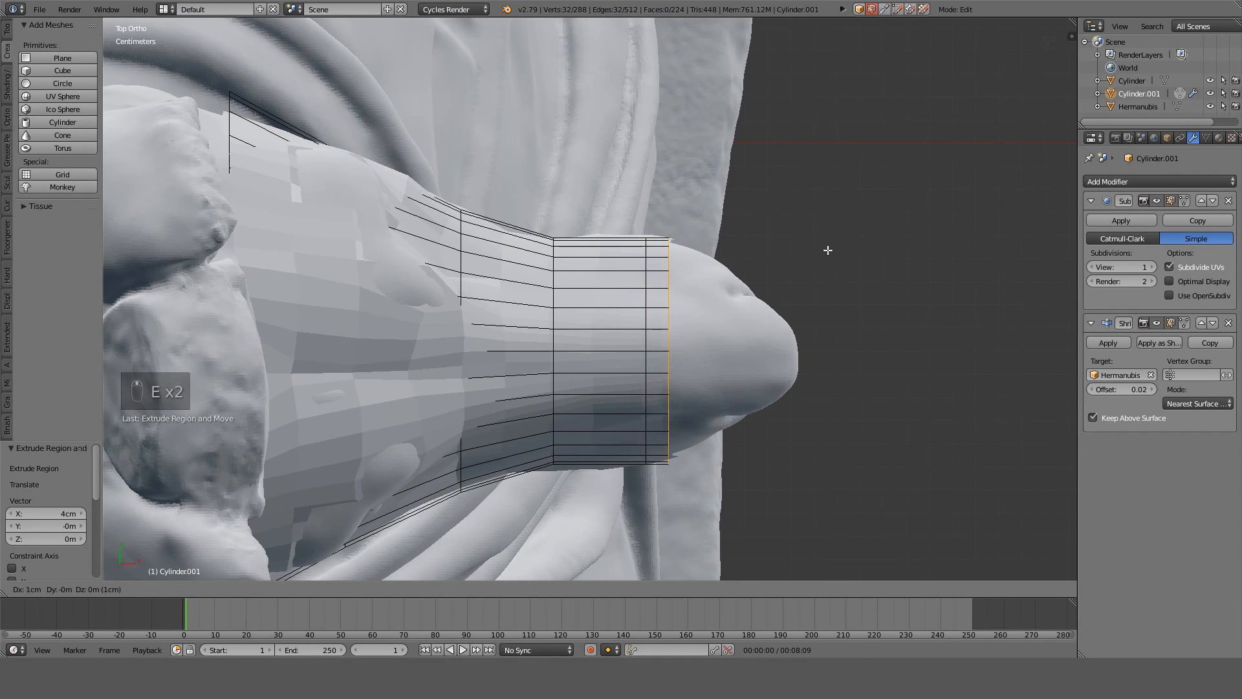
{"action": "left_click", "coordinate": [885, 251]}
{"action": "key", "text": "s"}
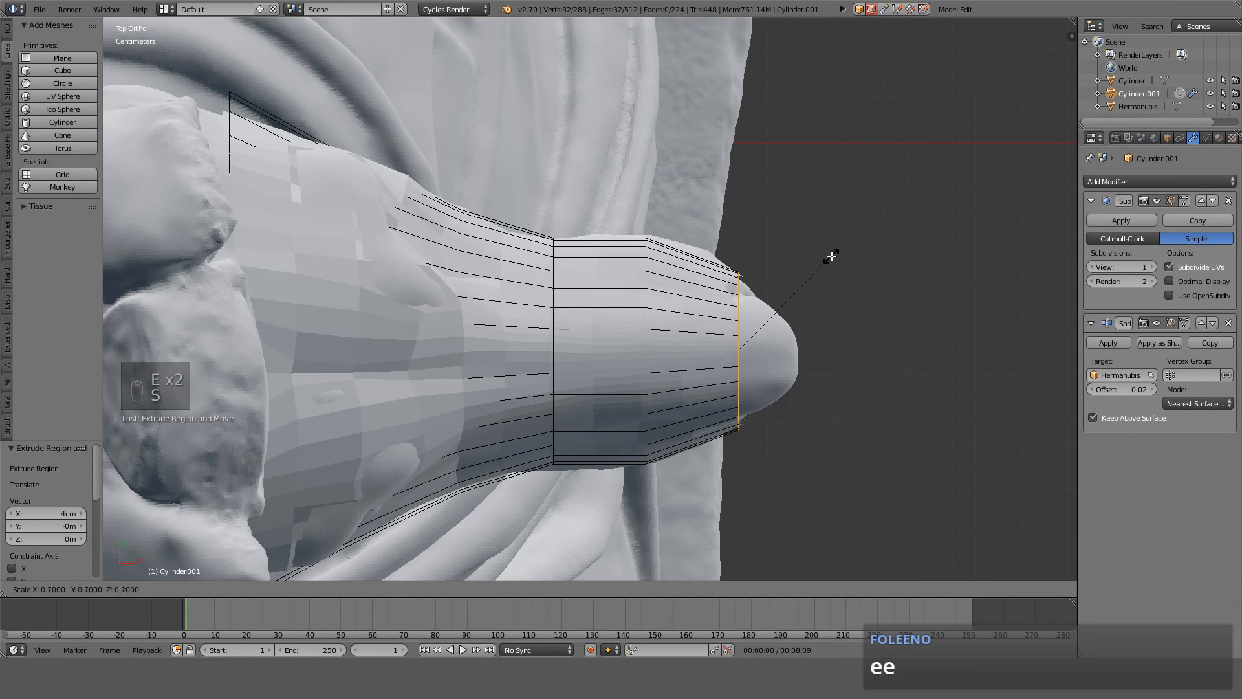
{"action": "left_click", "coordinate": [832, 257]}
Move the loop nearest the nose -1 cm along X and scale it by 1.1.
{"action": "key", "text": "g"}
{"action": "left_click", "coordinate": [804, 258]}
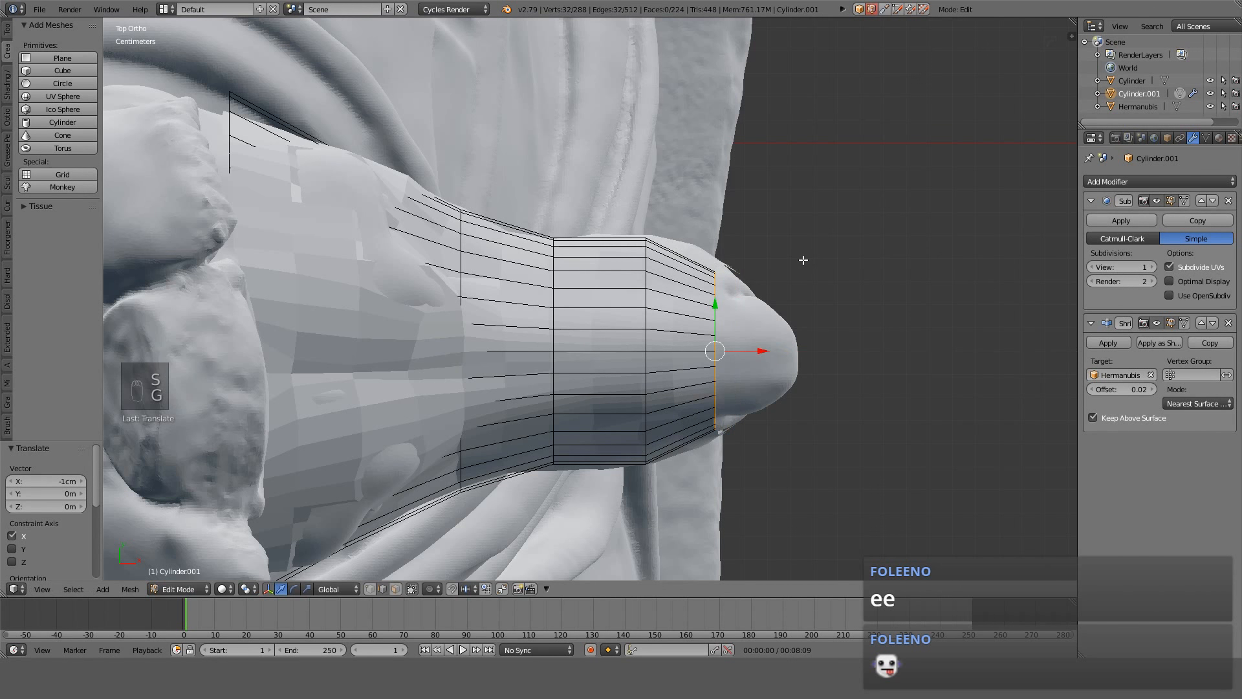
{"action": "key", "text": "s"}
{"action": "left_click", "coordinate": [820, 260]}
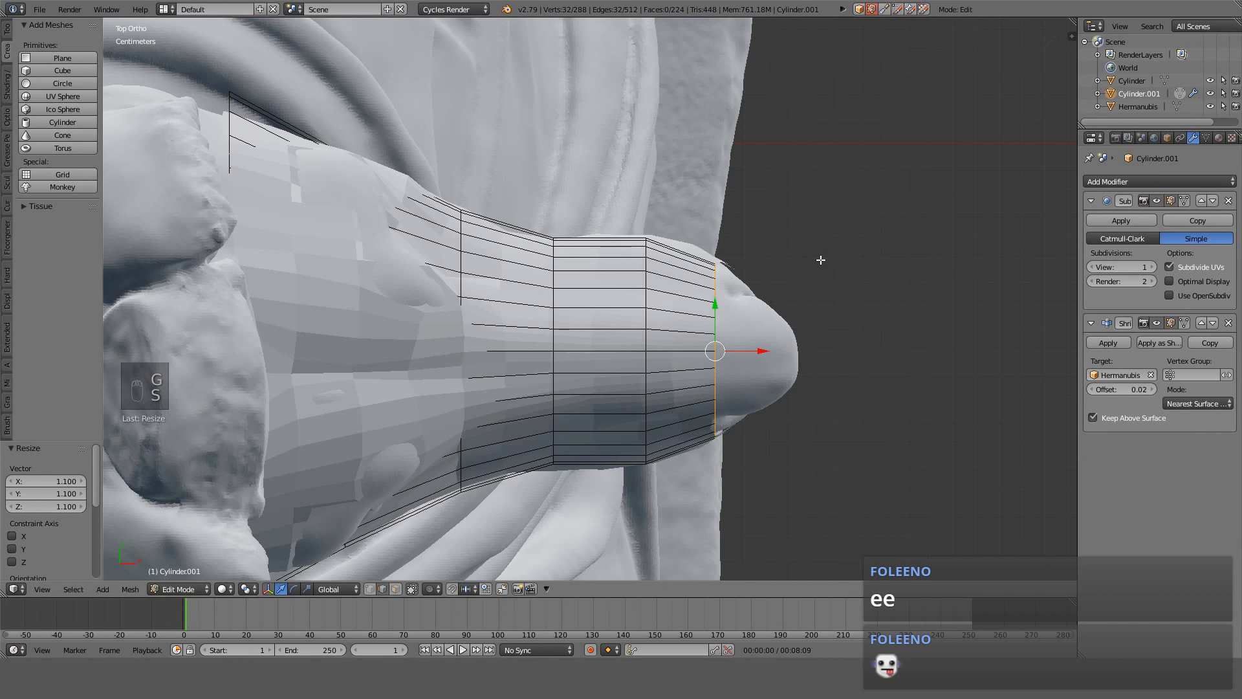
In the front view, select the third edge loop back from the nose and lower it 1 cm along Z.
{"action": "key", "text": "KP_1"}
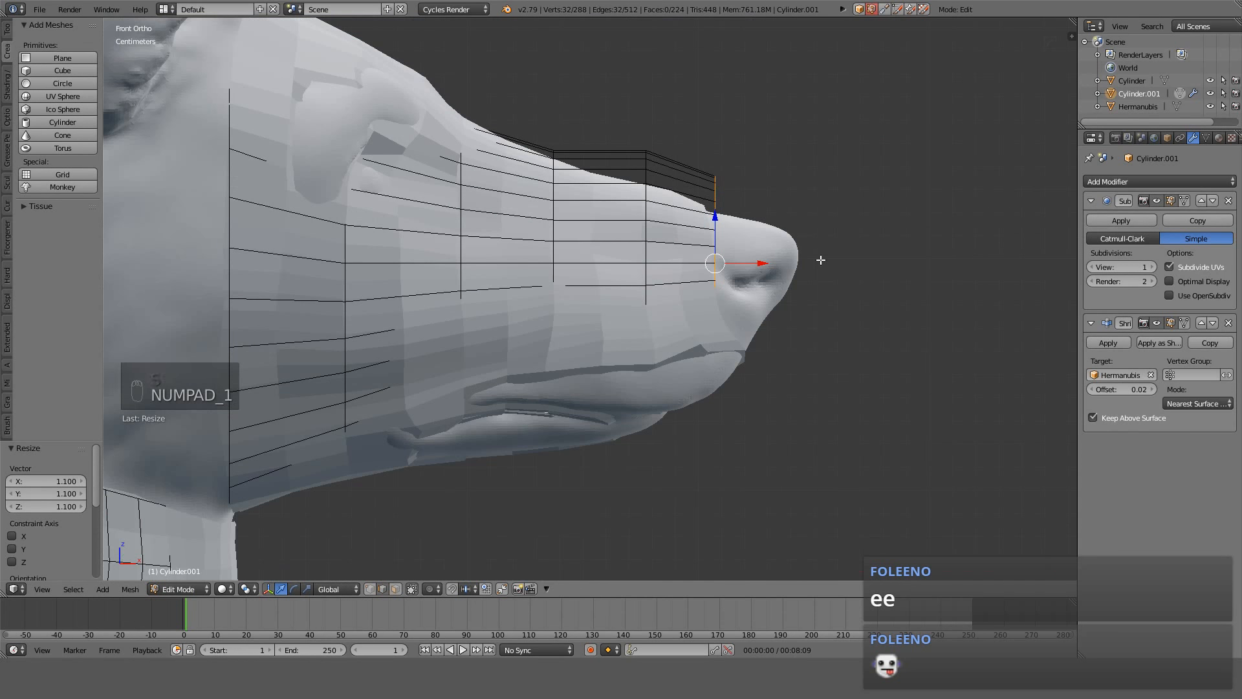
{"action": "key", "text": "z"}
{"action": "key", "text": "z"}
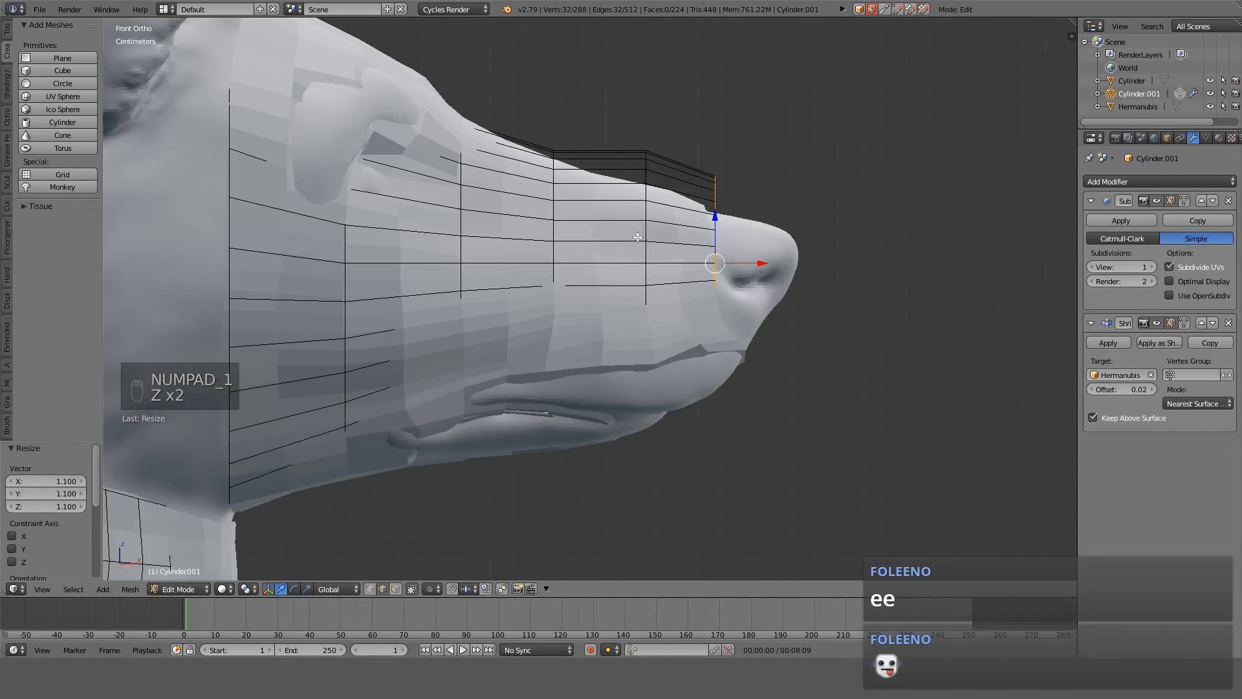
{"action": "left_click", "coordinate": [551, 254], "text": "alt"}
{"action": "key", "text": "z"}
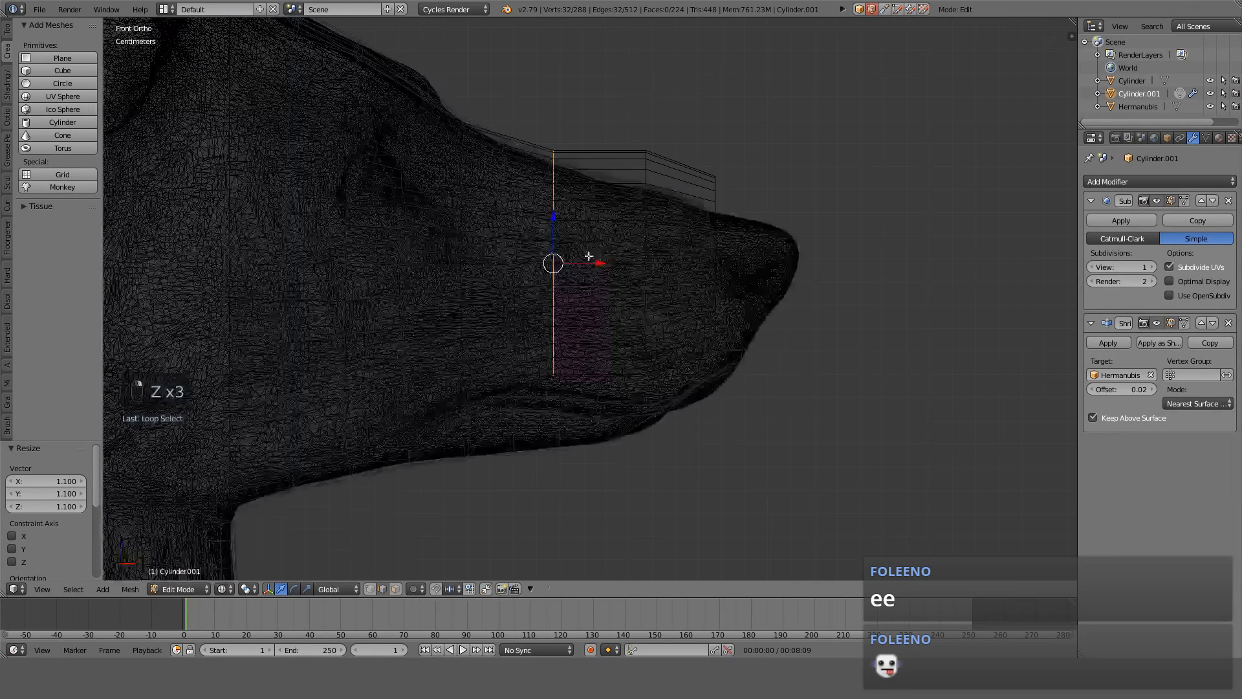
{"action": "key", "text": "g"}
{"action": "key", "text": "z"}
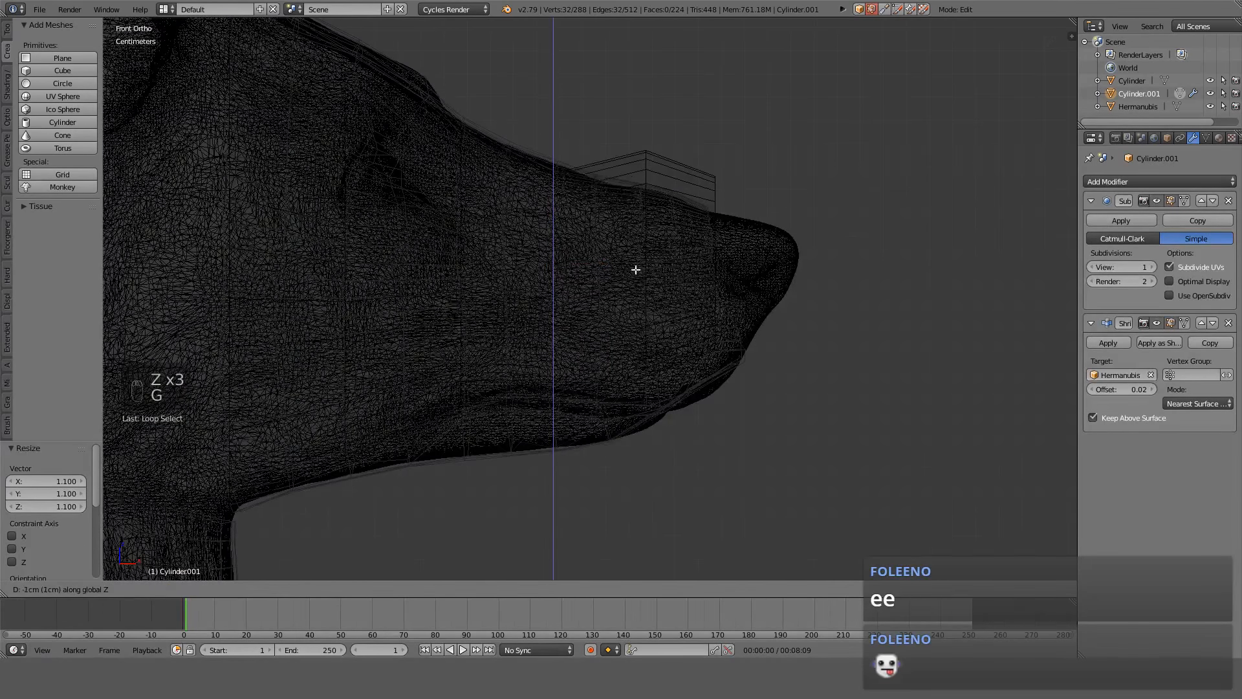
{"action": "left_click", "coordinate": [638, 269]}
Select the fourth edge loop back from the nose, lower it 1 cm along Z, and scale it up.
{"action": "key", "text": "z"}
{"action": "key", "text": "z"}
{"action": "left_click", "coordinate": [465, 350], "text": "alt"}
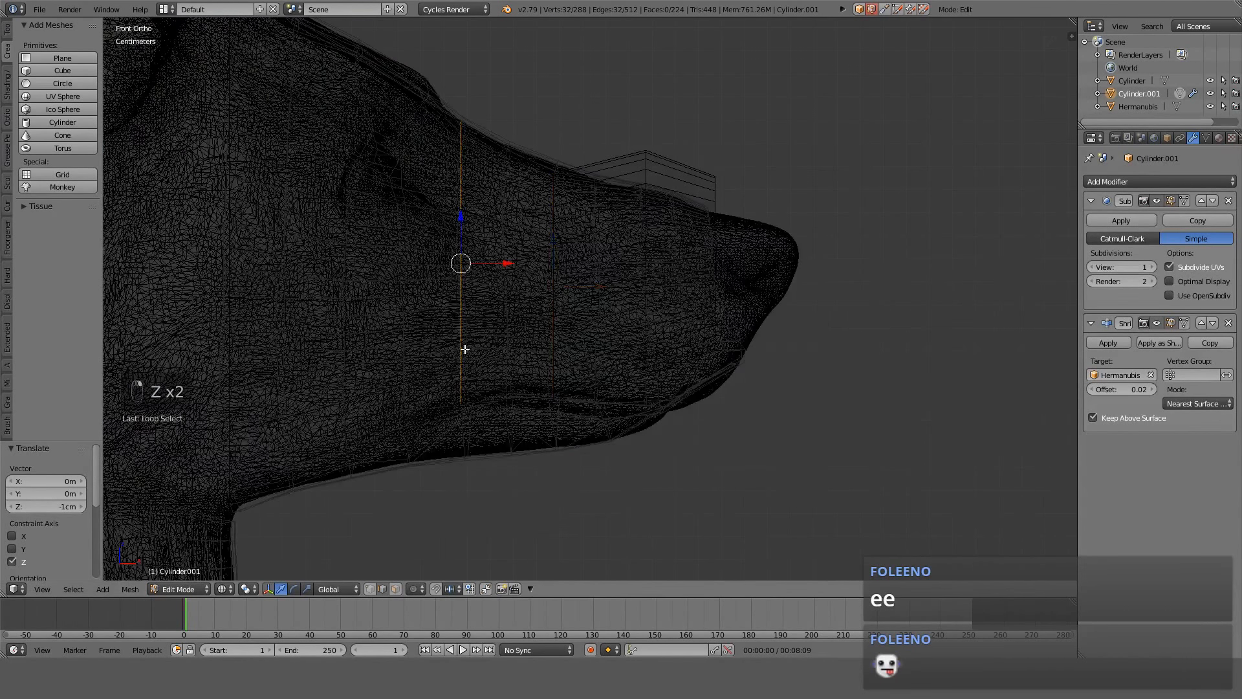
{"action": "key", "text": "g"}
{"action": "key", "text": "s"}
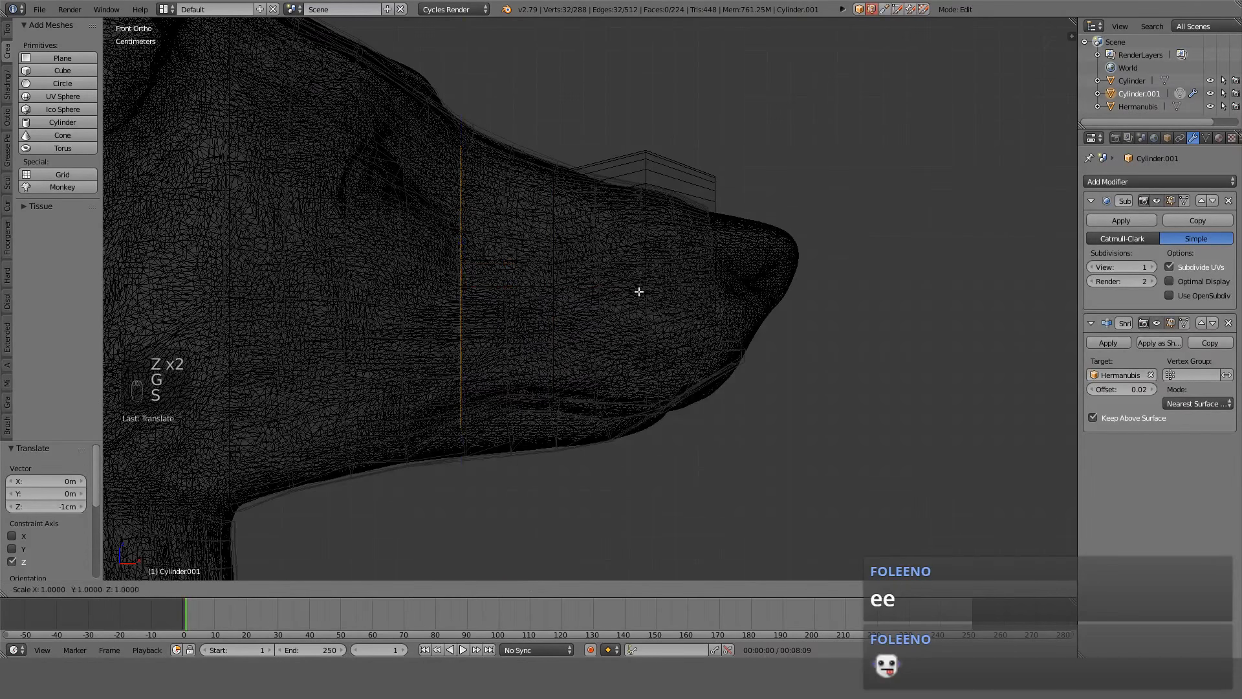
{"action": "left_click", "coordinate": [681, 292]}
{"action": "key", "text": "g"}
{"action": "right_click", "coordinate": [677, 298]}
Enlarge the third edge loop back from the nose along Z, adjust its height, and clear the selection.
{"action": "key", "text": "a"}
{"action": "left_click", "coordinate": [553, 282], "text": "alt"}
{"action": "key", "text": "s"}
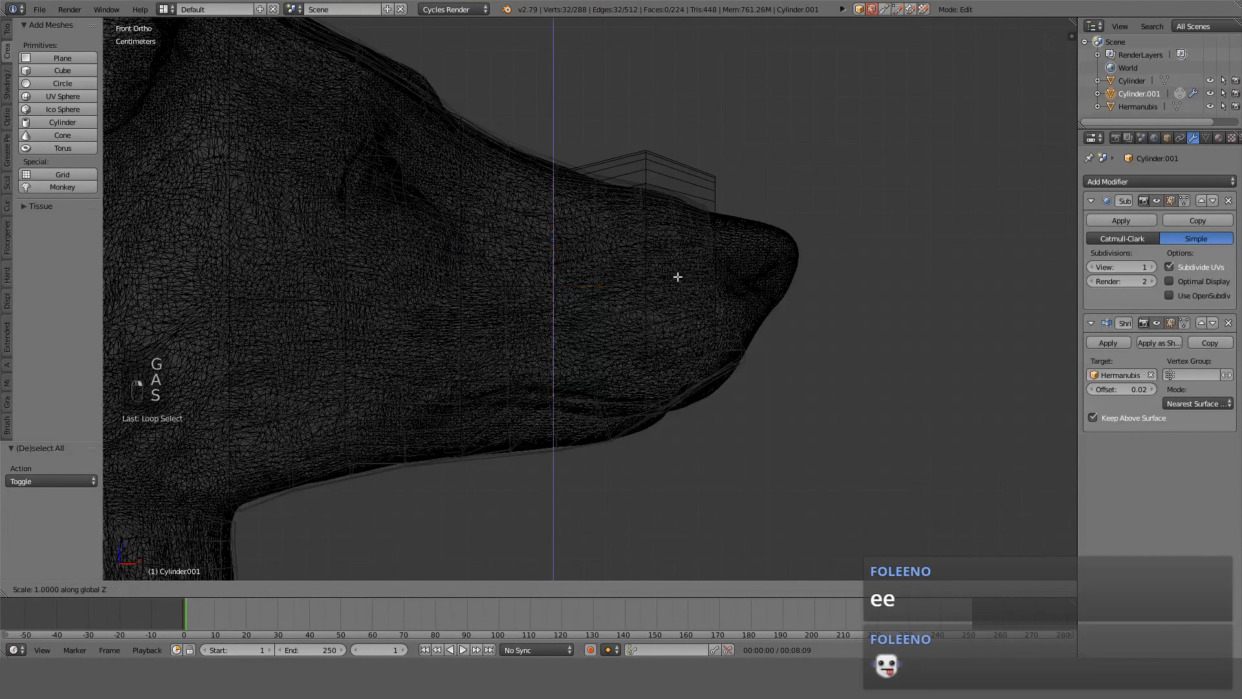
{"action": "left_click", "coordinate": [696, 277]}
{"action": "key", "text": "g"}
{"action": "key", "text": "z"}
{"action": "left_click", "coordinate": [692, 292]}
{"action": "key", "text": "a"}
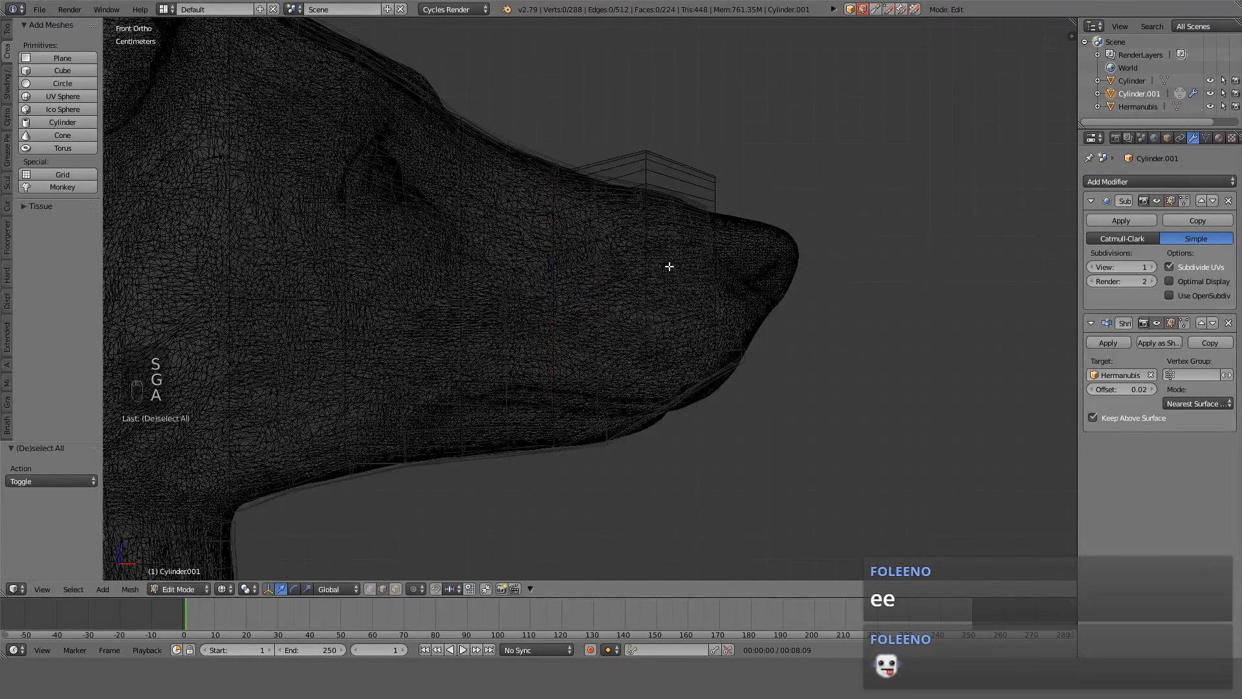
Select the second edge loop back from the nose and lower it 2 cm along Z.
{"action": "left_click", "coordinate": [646, 262], "text": "alt"}
{"action": "key", "text": "g"}
{"action": "key", "text": "z"}
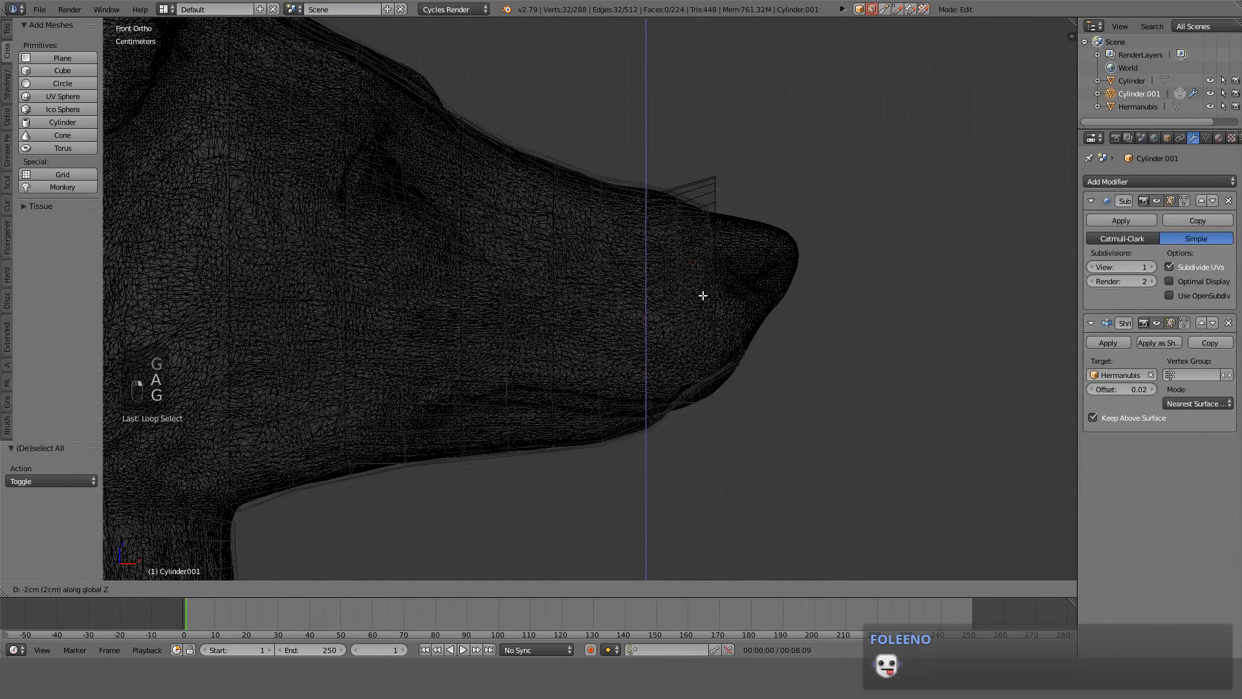
{"action": "left_click", "coordinate": [702, 298]}
Move the snout band's foremost edge loop 1 cm along X and -1 cm along Z, and scale it to 0.8 along Z.
{"action": "left_click", "coordinate": [716, 260], "text": "alt"}
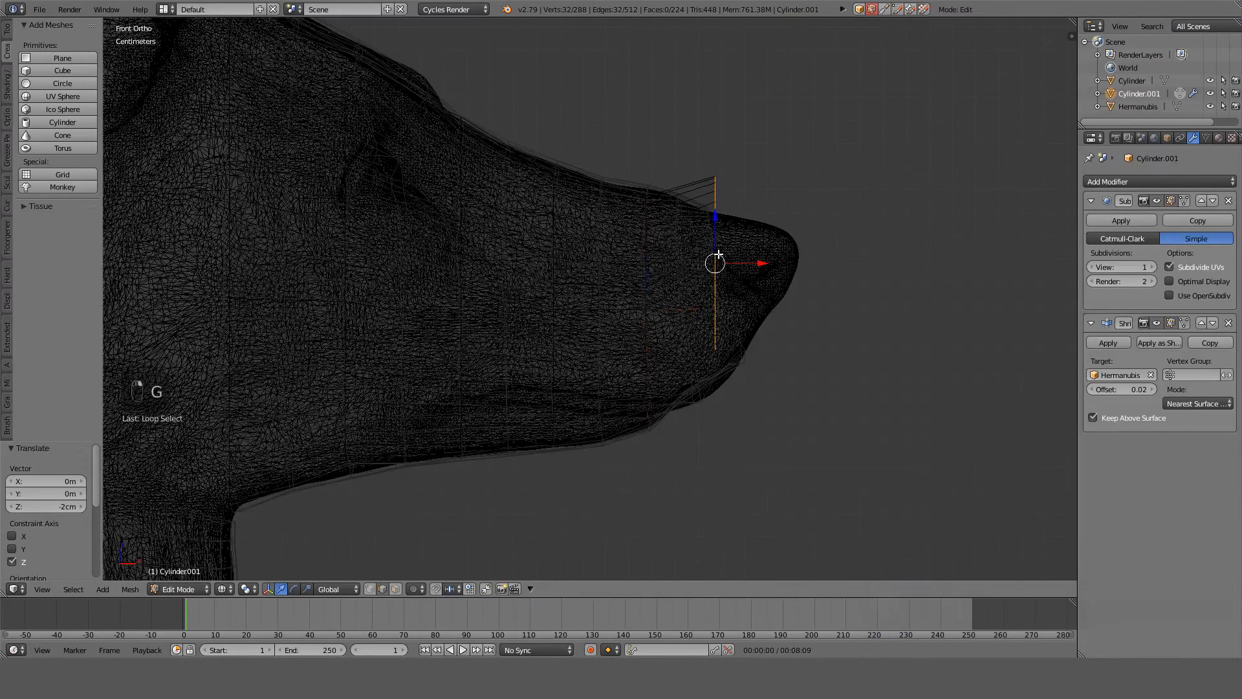
{"action": "key", "text": "g"}
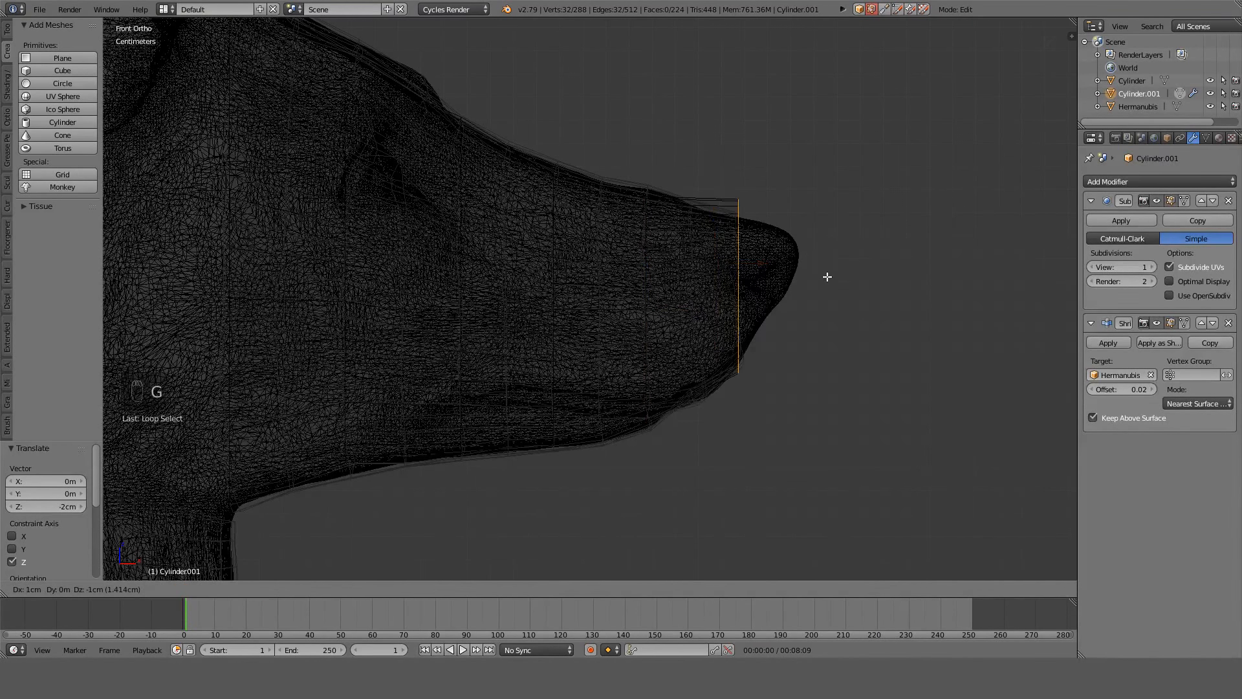
{"action": "left_click", "coordinate": [830, 284]}
{"action": "key", "text": "s"}
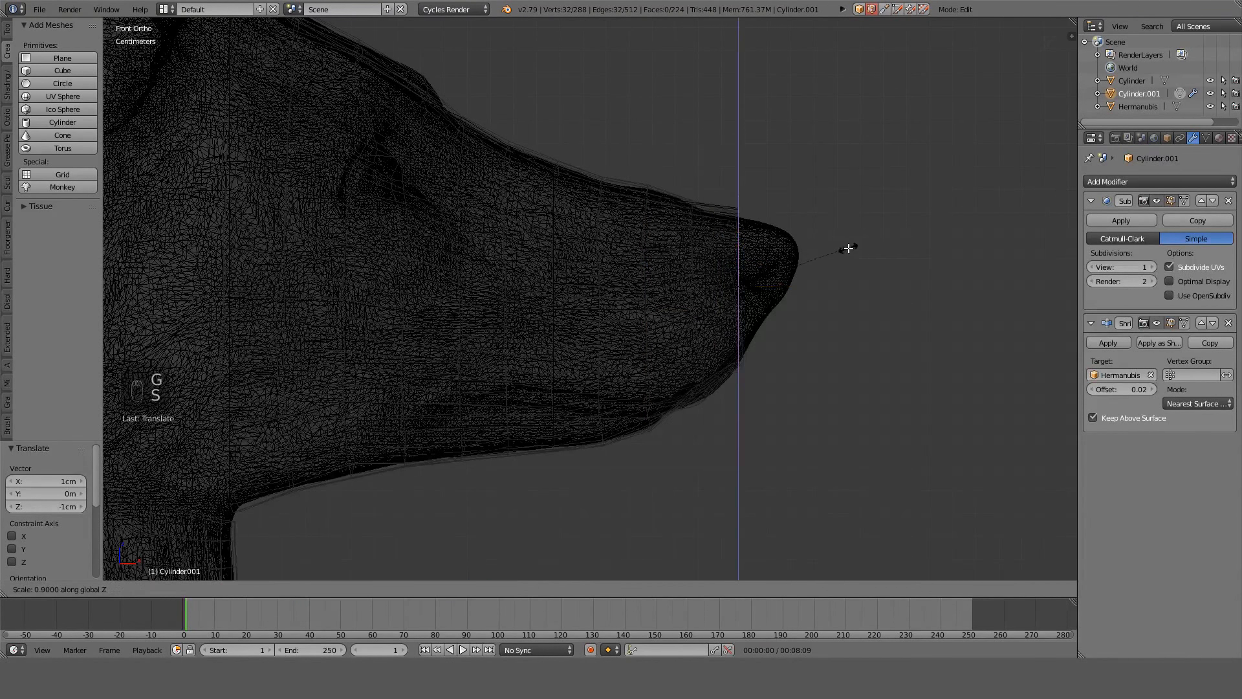
{"action": "left_click", "coordinate": [846, 250]}
{"action": "key", "text": "g"}
{"action": "right_click", "coordinate": [849, 248]}
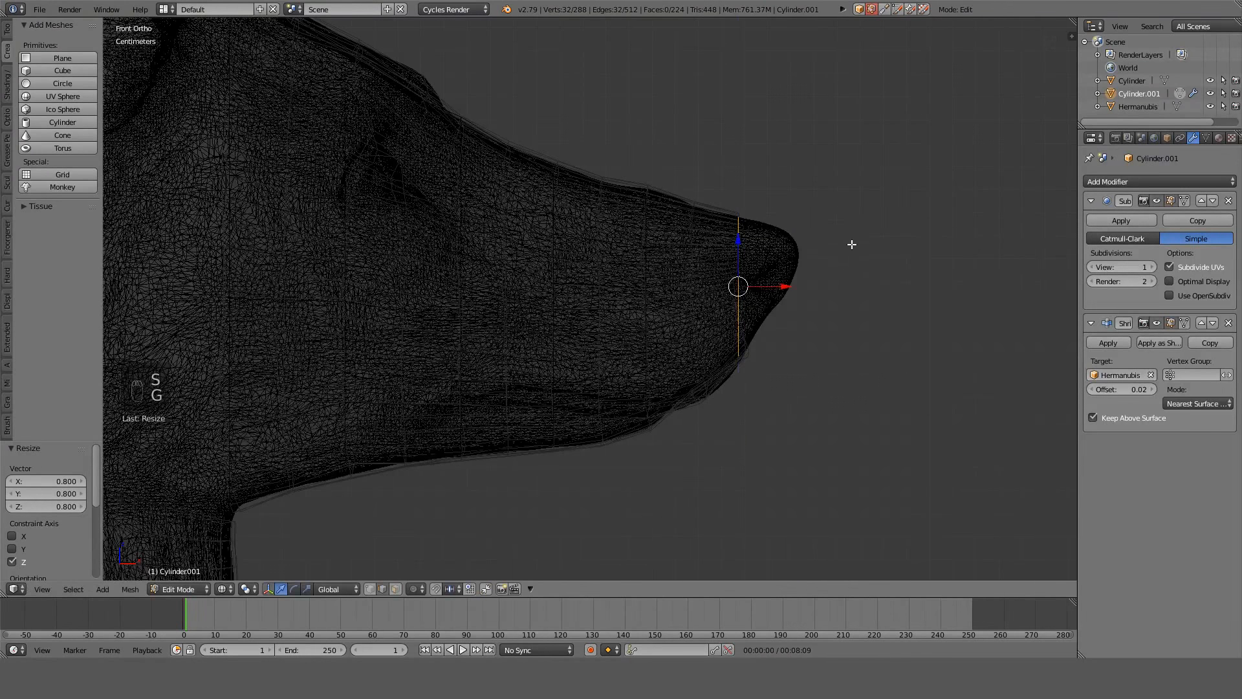
Rotate the foremost edge loop by -10° to follow the slope of the nose.
{"action": "key", "text": "r"}
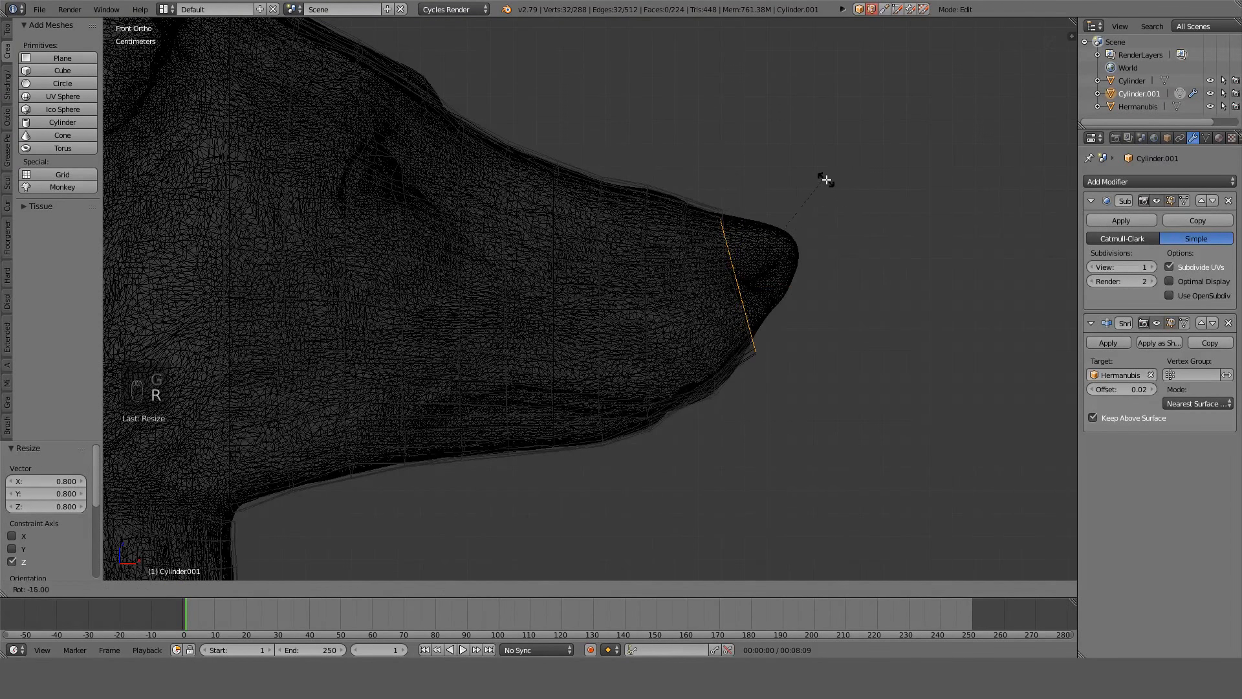
{"action": "right_click", "coordinate": [831, 181]}
{"action": "key", "text": "r"}
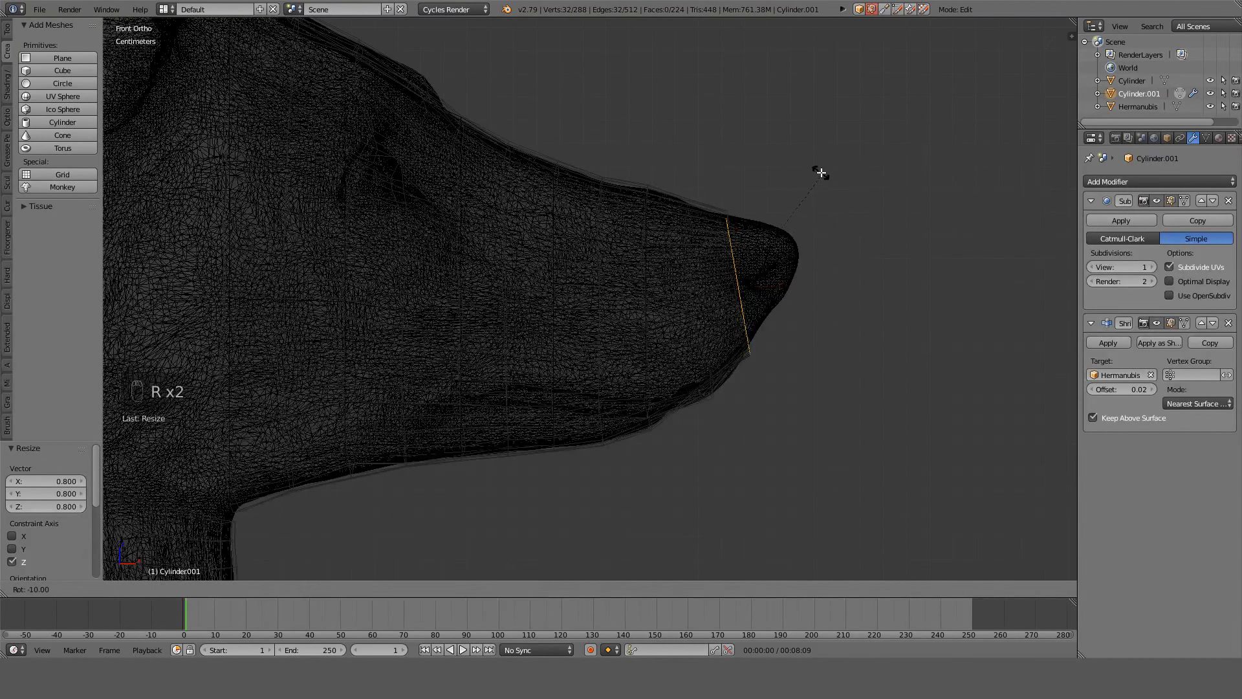
{"action": "left_click", "coordinate": [820, 171]}
Extrude the foremost edge loop 3 cm along X and 1 cm along Z, and scale the new loop down around the nose tip.
{"action": "key", "text": "e"}
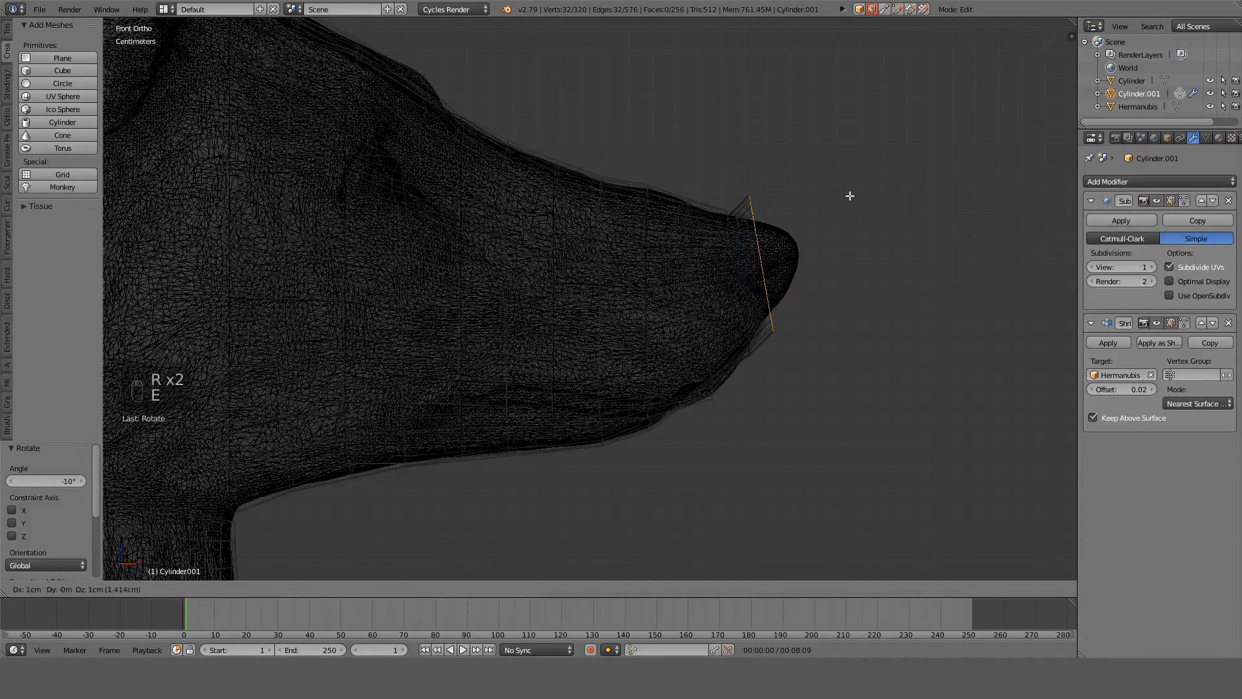
{"action": "left_click", "coordinate": [901, 196]}
{"action": "key", "text": "s"}
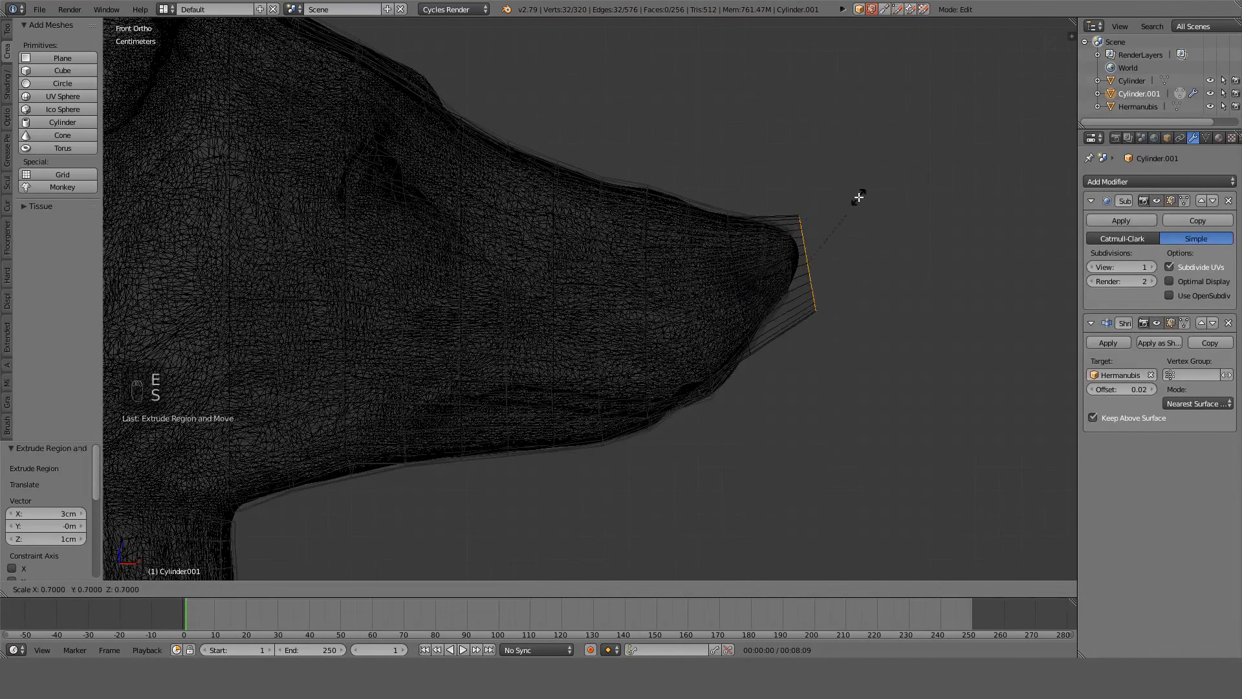
{"action": "left_click", "coordinate": [810, 233]}
Leave mesh editing, return to solid shading, and isolate the snout band briefly before unhiding all objects.
{"action": "key", "text": "Tab"}
{"action": "key", "text": "z"}
{"action": "scroll", "coordinate": [810, 233], "scroll_direction": "down", "scroll_amount": 4}
{"action": "key", "text": "shift+h"}
{"action": "key", "text": "alt+h"}
{"action": "middle_click_drag", "start_coordinate": [811, 233], "coordinate": [622, 305]}
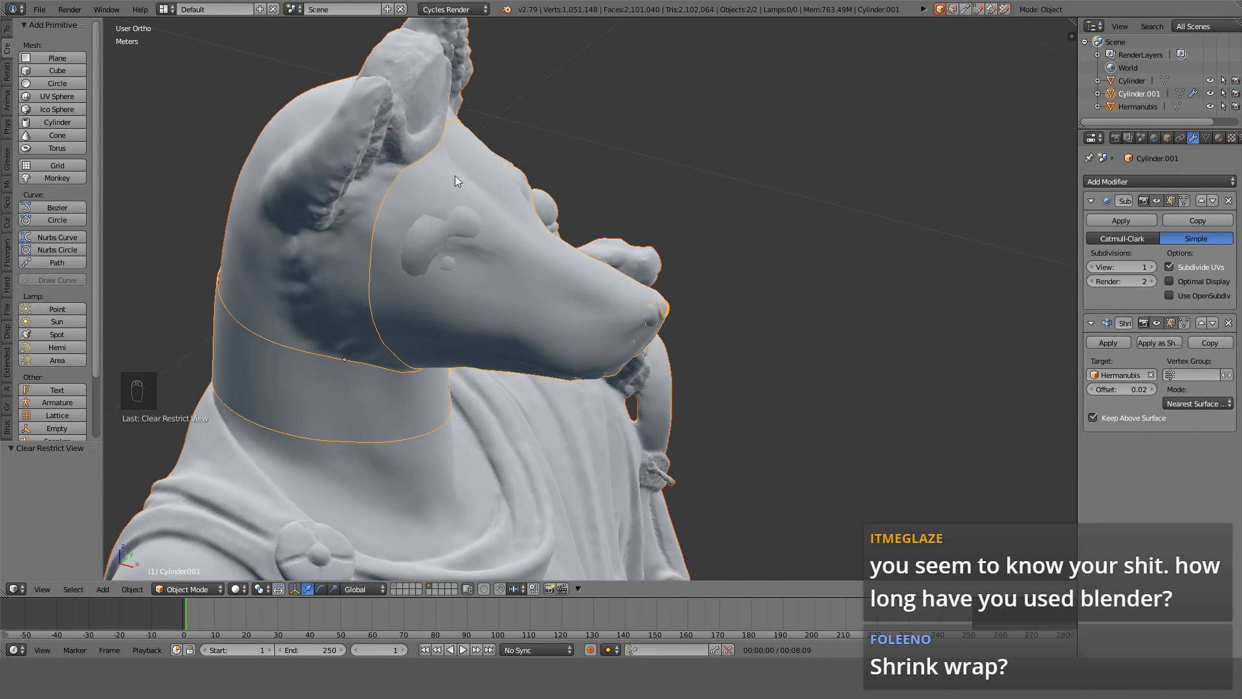
Hide the statue to inspect the two bands in wireframe and solid shading, and unhide it.
{"action": "key", "text": "h"}
{"action": "key", "text": "z"}
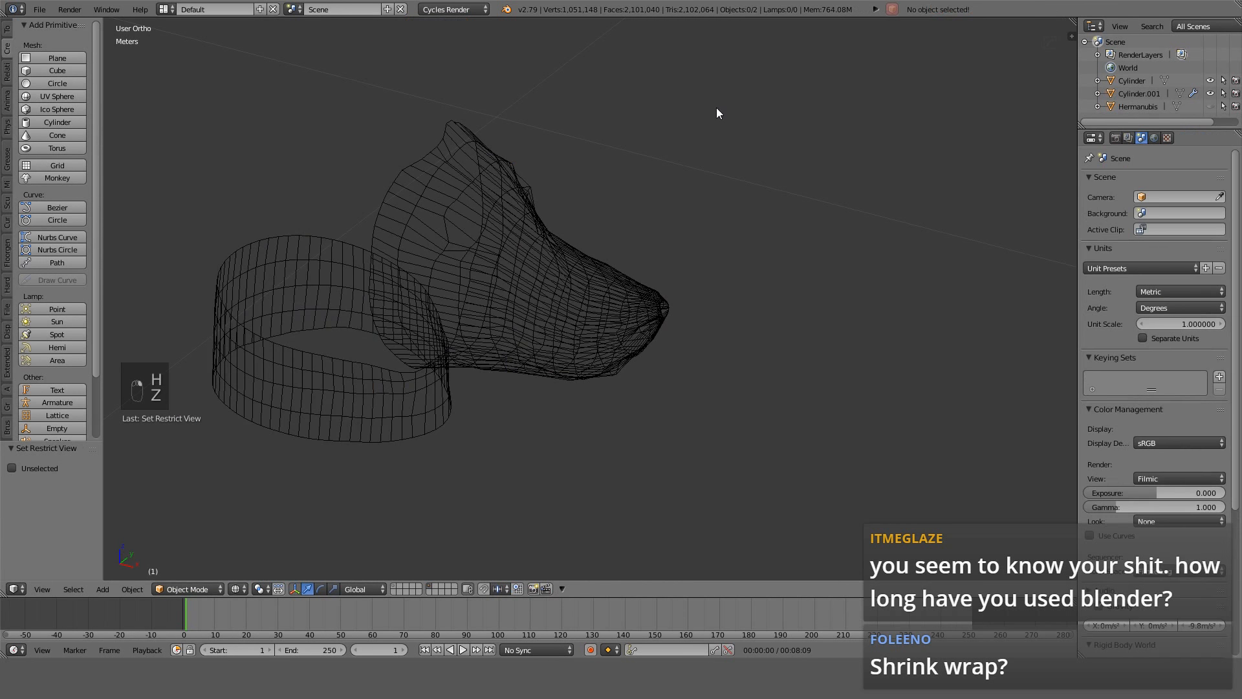
{"action": "key", "text": "z"}
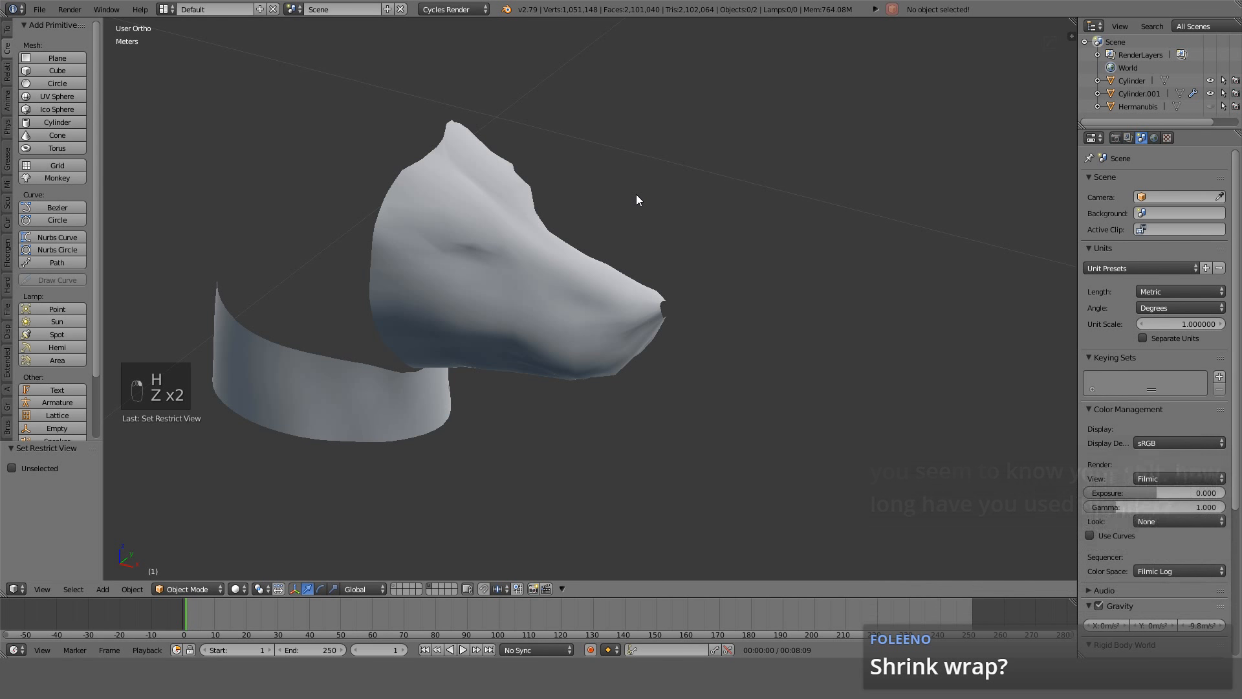
{"action": "key", "text": "alt+h"}
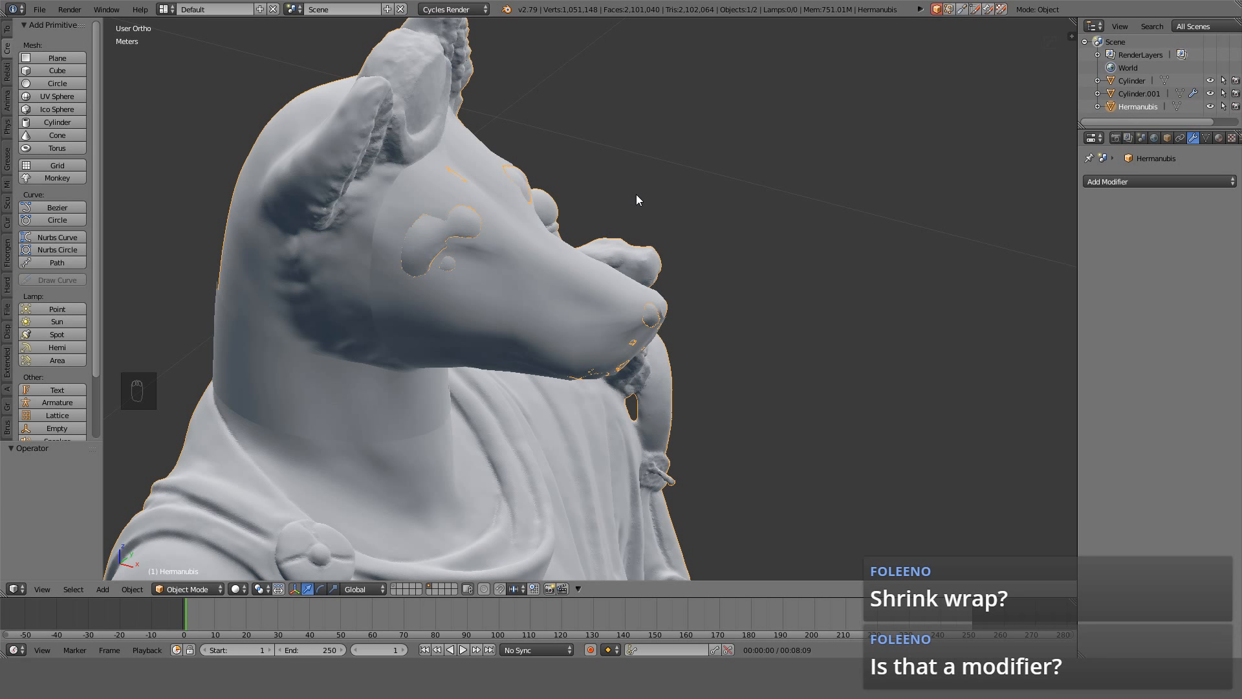
Show the statue from the right side and hide the tool shelf.
{"action": "scroll", "coordinate": [650, 182], "scroll_direction": "down", "scroll_amount": 4}
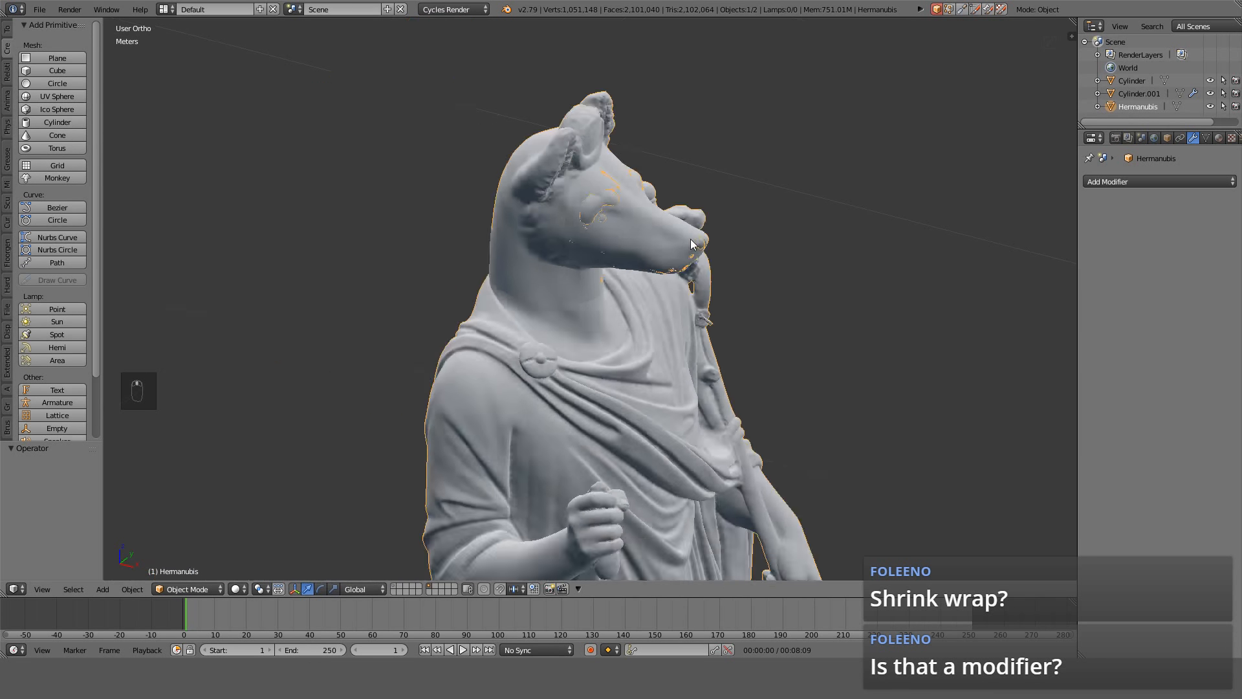
{"action": "key", "text": "KP_1"}
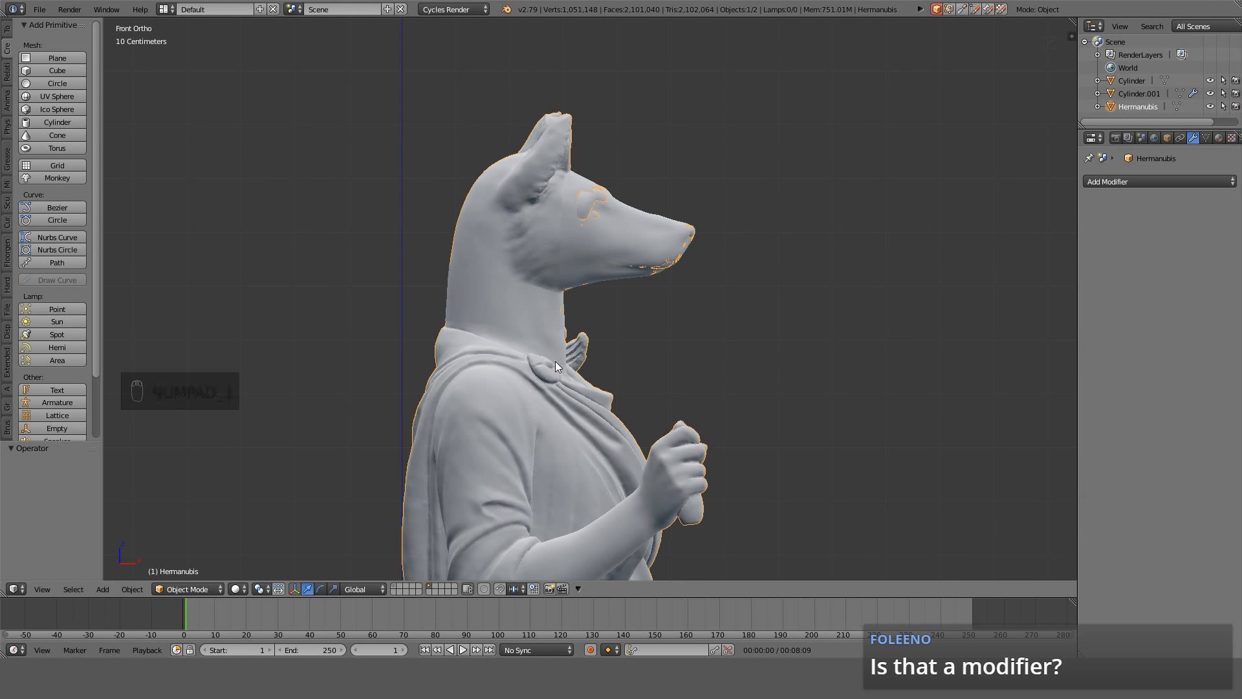
{"action": "key", "text": "KP_3"}
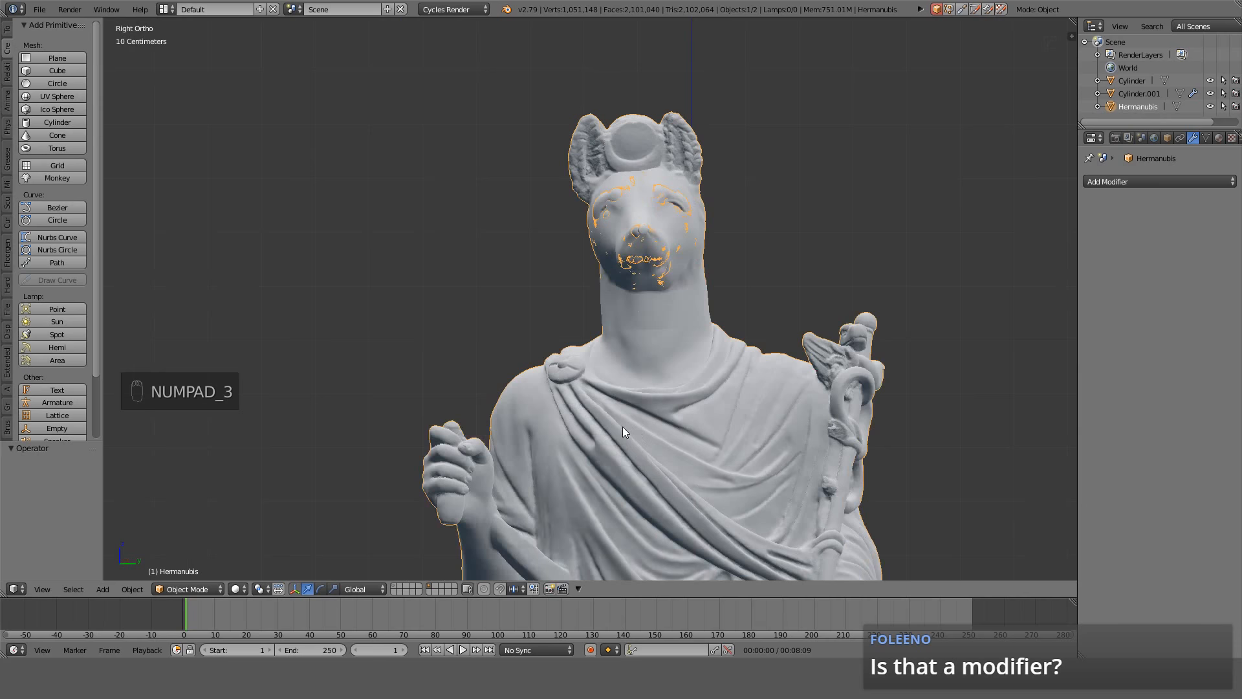
{"action": "key", "text": "t"}
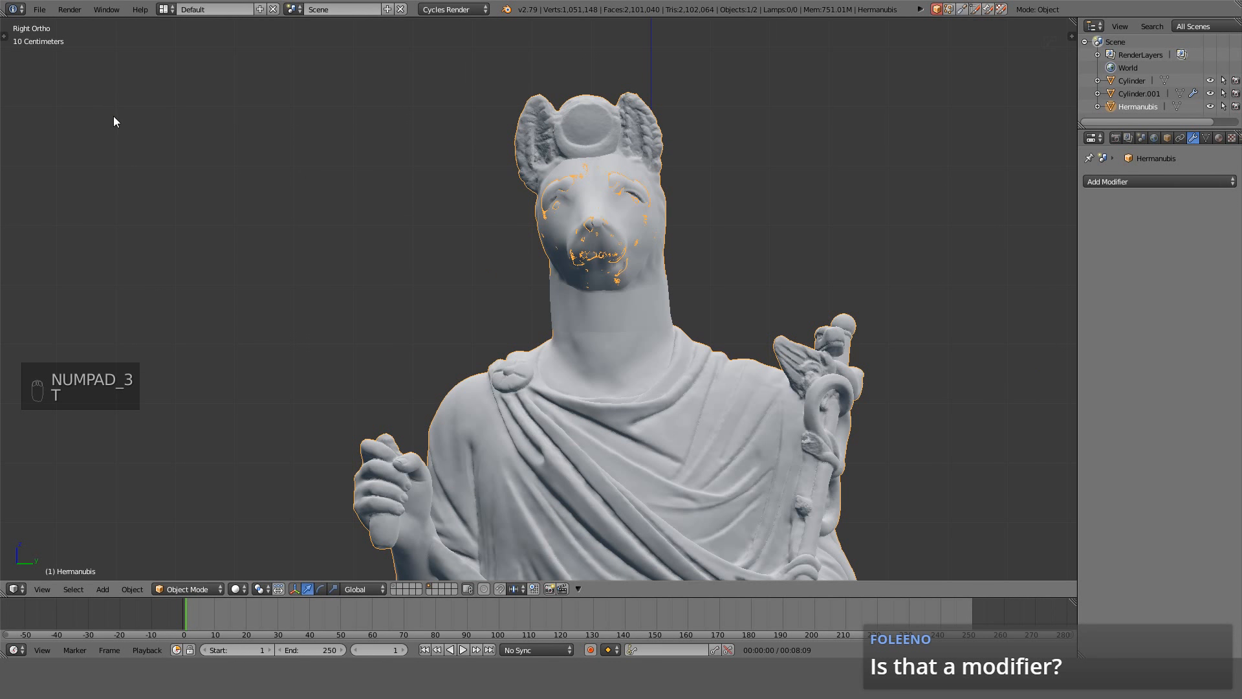
Add a plane and raise it to the height of the statue's neck.
{"action": "scroll", "coordinate": [33, 122], "scroll_direction": "down", "scroll_amount": 2}
{"action": "key", "text": "shift+a"}
{"action": "mouse_move", "coordinate": [322, 166]}
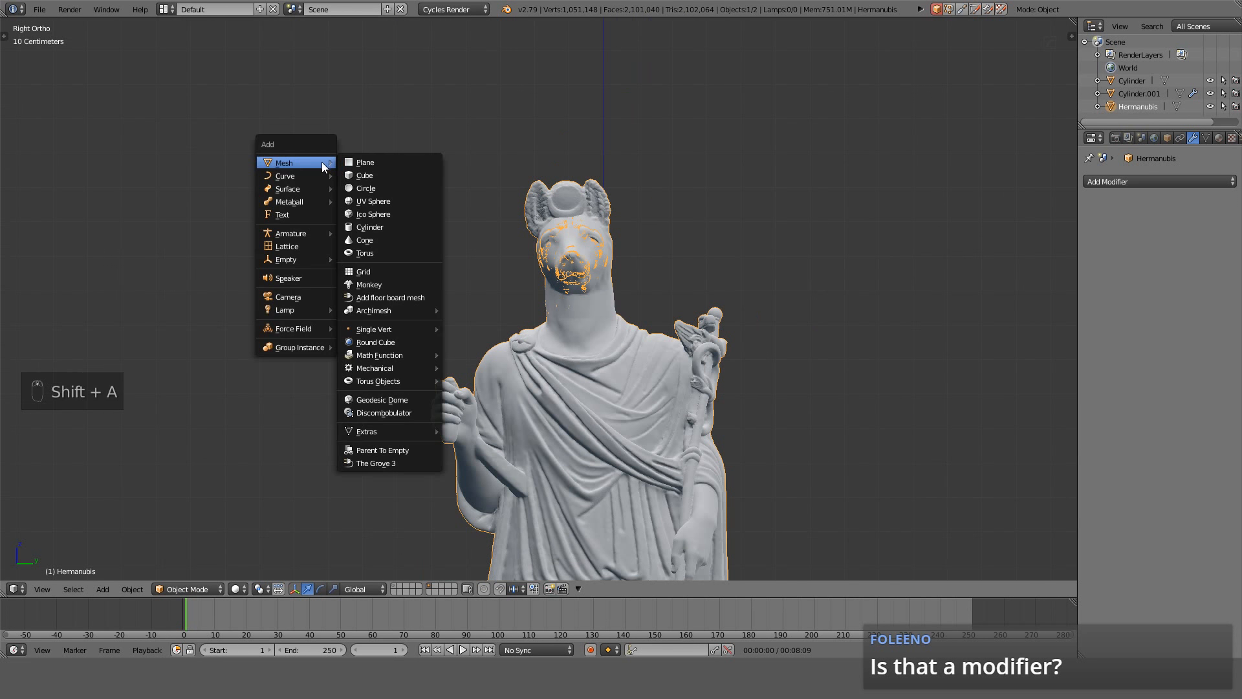
{"action": "left_click", "coordinate": [396, 166]}
{"action": "scroll", "coordinate": [612, 291], "scroll_direction": "down", "scroll_amount": 5}
{"action": "key", "text": "g"}
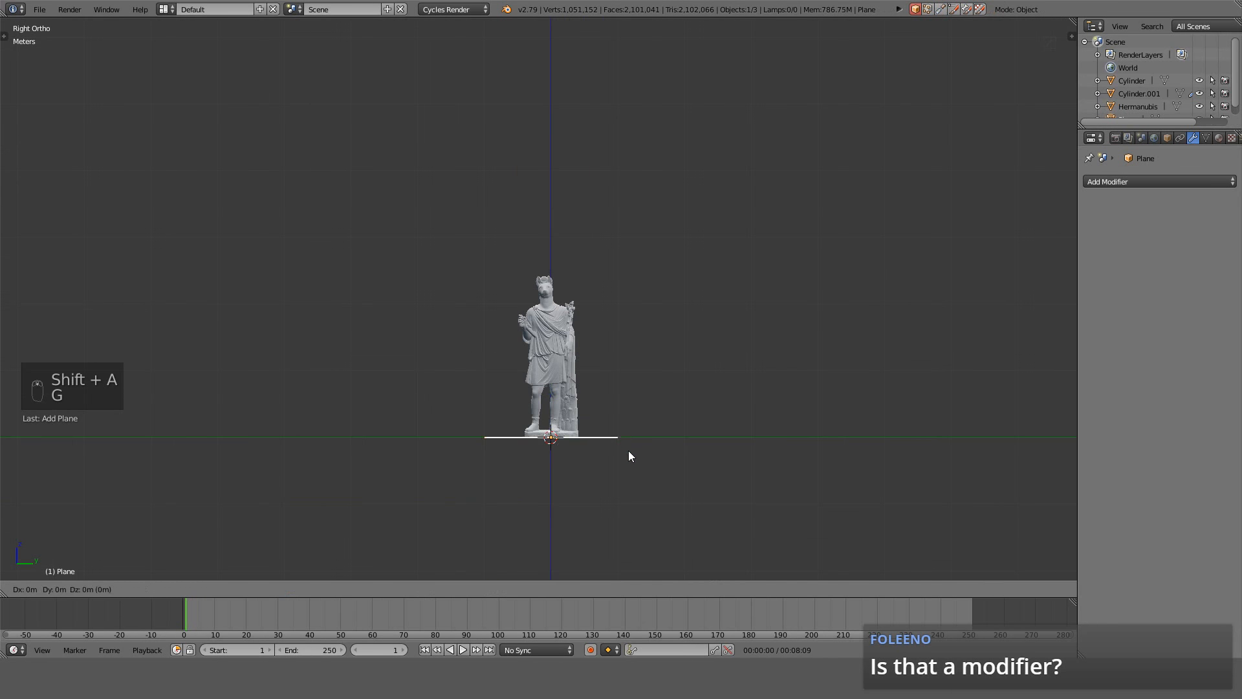
{"action": "left_click", "coordinate": [628, 291]}
Subdivide the whole plane four times and return to object mode.
{"action": "middle_click_drag", "start_coordinate": [627, 291], "coordinate": [652, 267]}
{"action": "scroll", "coordinate": [652, 267], "scroll_direction": "up", "scroll_amount": 3}
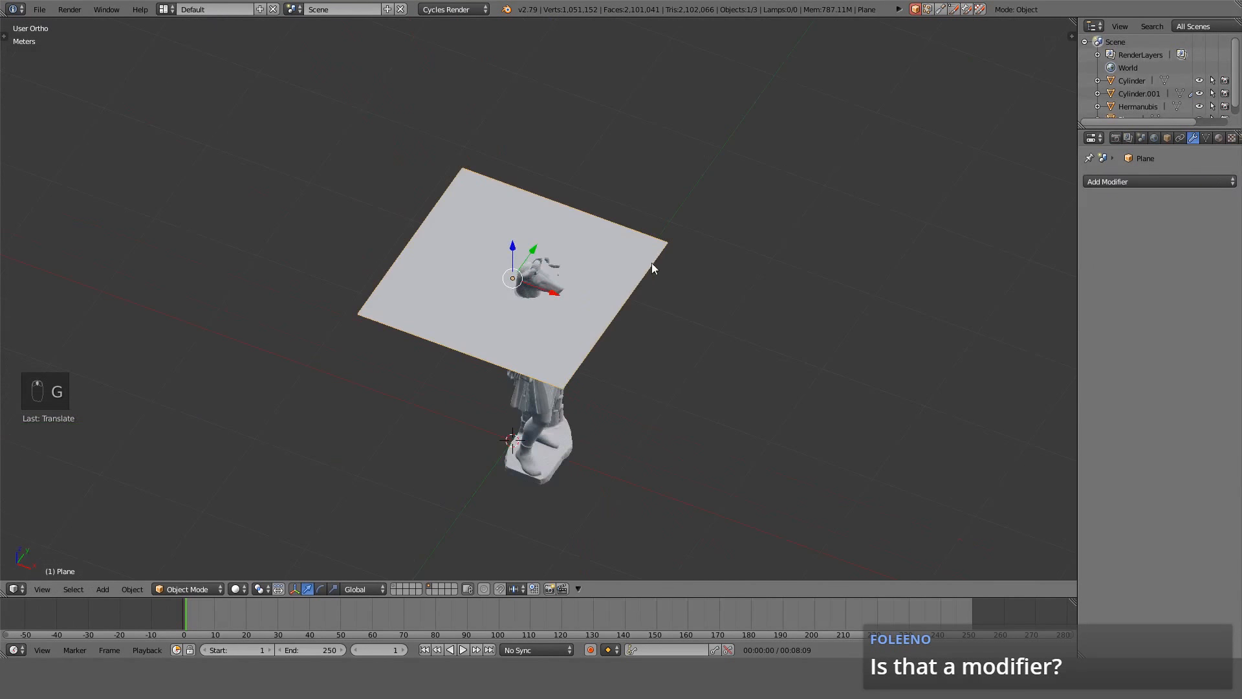
{"action": "scroll", "coordinate": [652, 266], "scroll_direction": "up", "scroll_amount": 3}
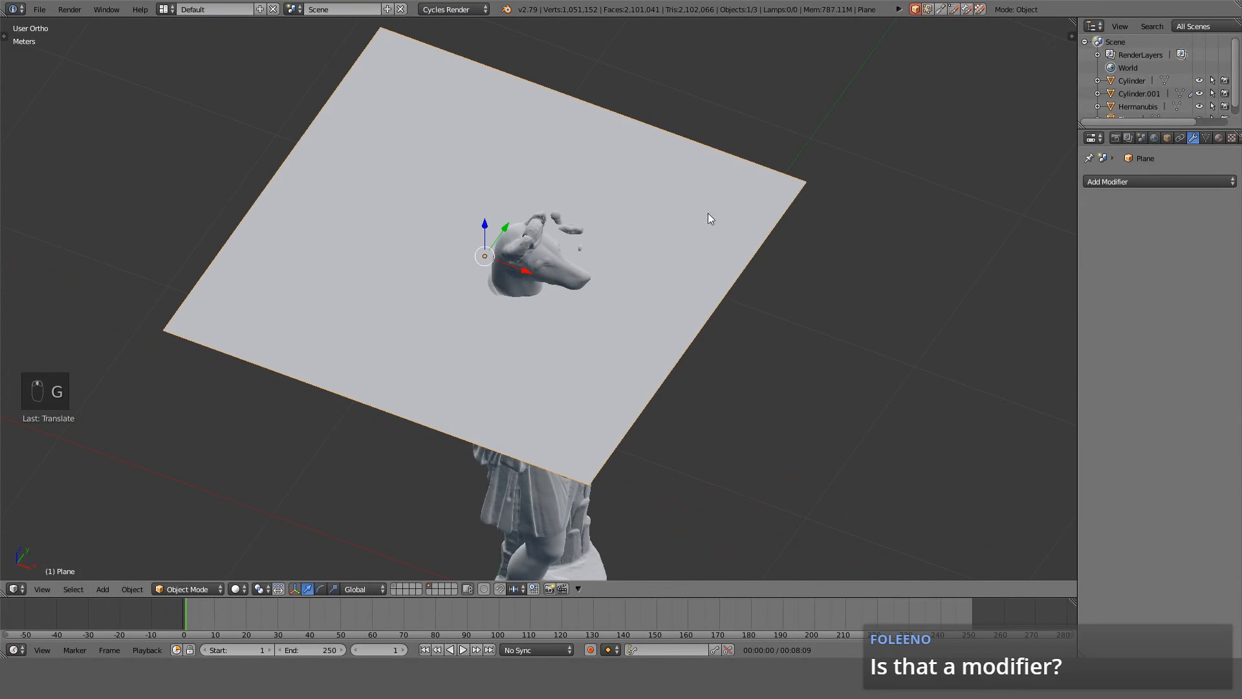
{"action": "key", "text": "Tab"}
{"action": "key", "text": "ctrl+e"}
{"action": "left_click", "coordinate": [821, 273]}
{"action": "key", "text": "ctrl+e"}
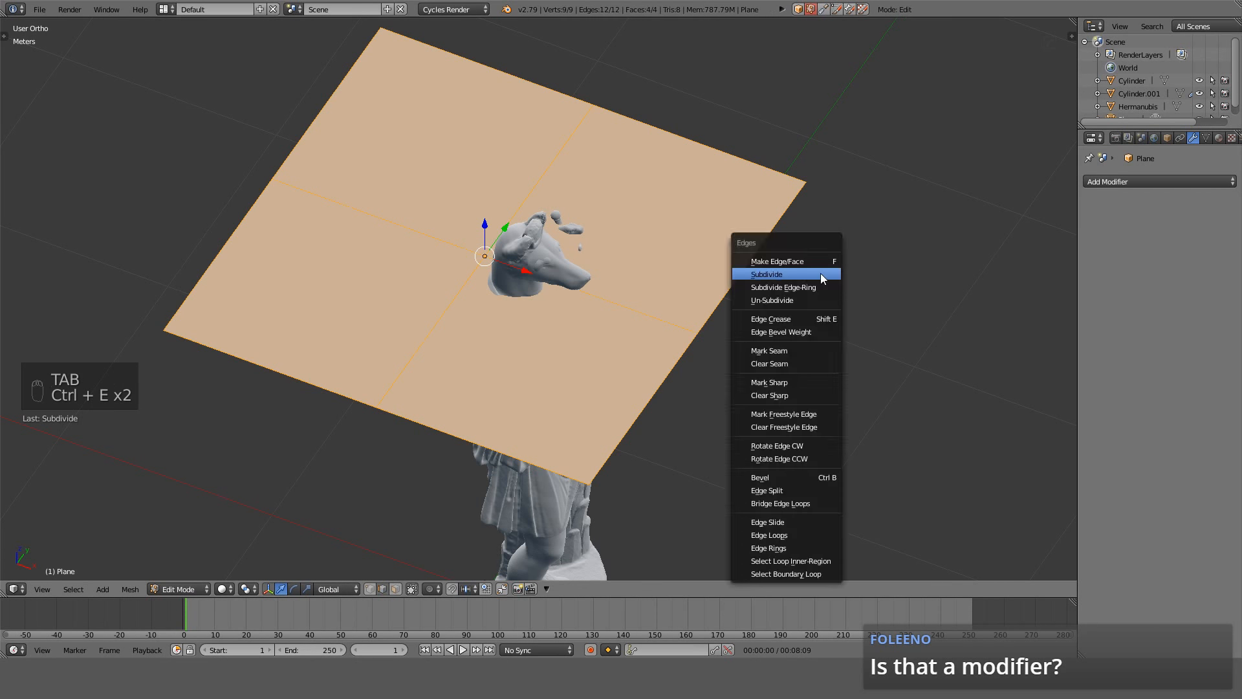
{"action": "left_click", "coordinate": [820, 274]}
{"action": "key", "text": "ctrl+e"}
{"action": "left_click", "coordinate": [820, 273]}
{"action": "key", "text": "ctrl+e"}
{"action": "left_click", "coordinate": [820, 274]}
{"action": "key", "text": "Tab"}
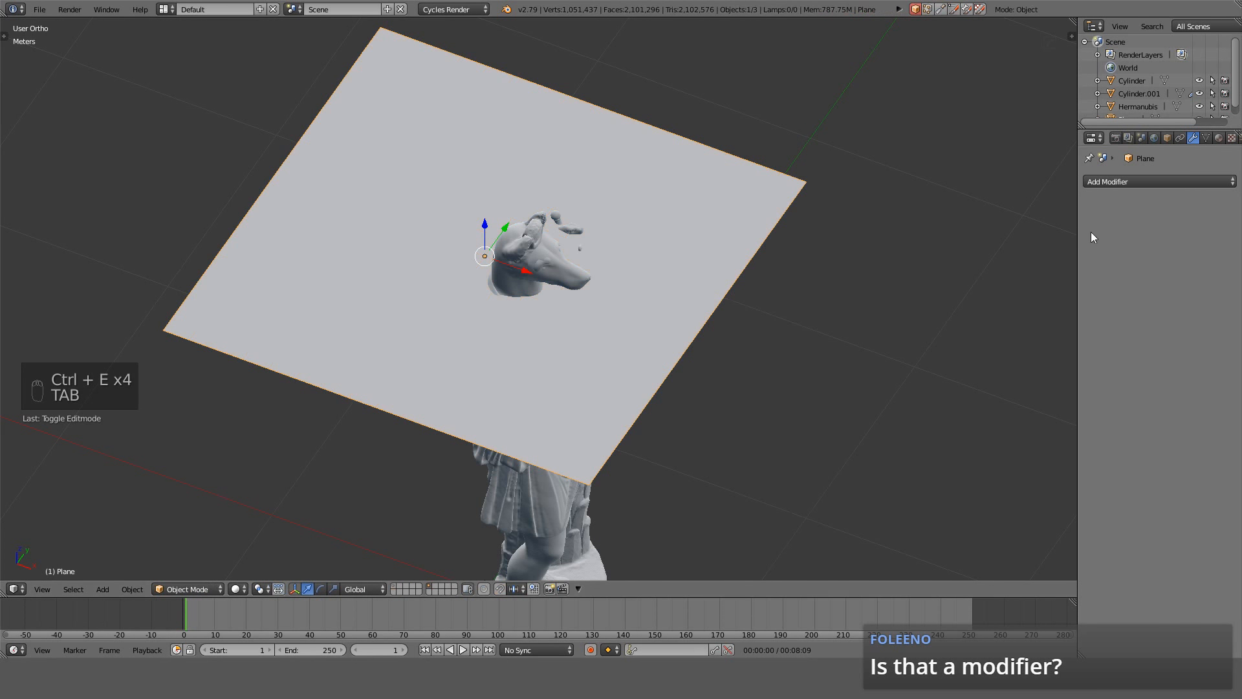
Add a Shrinkwrap modifier to the plane with Hermanubis as its target.
{"action": "left_click", "coordinate": [1181, 184]}
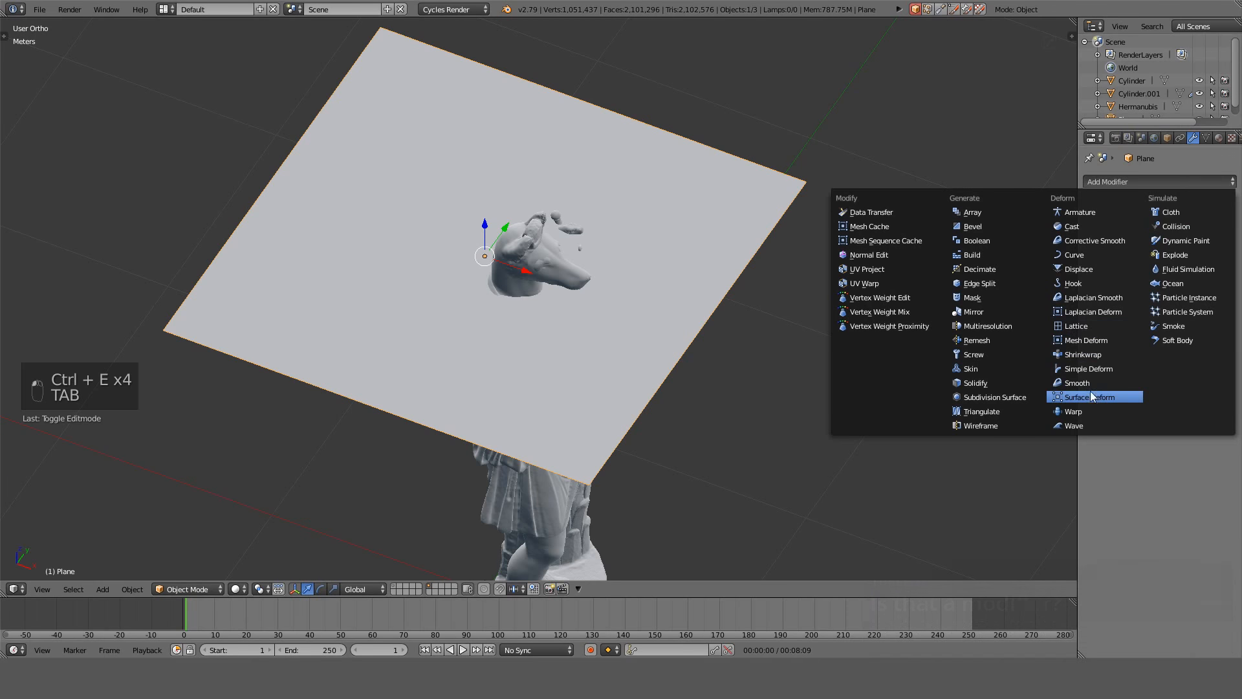
{"action": "left_click", "coordinate": [1088, 356]}
{"action": "left_click", "coordinate": [1151, 252]}
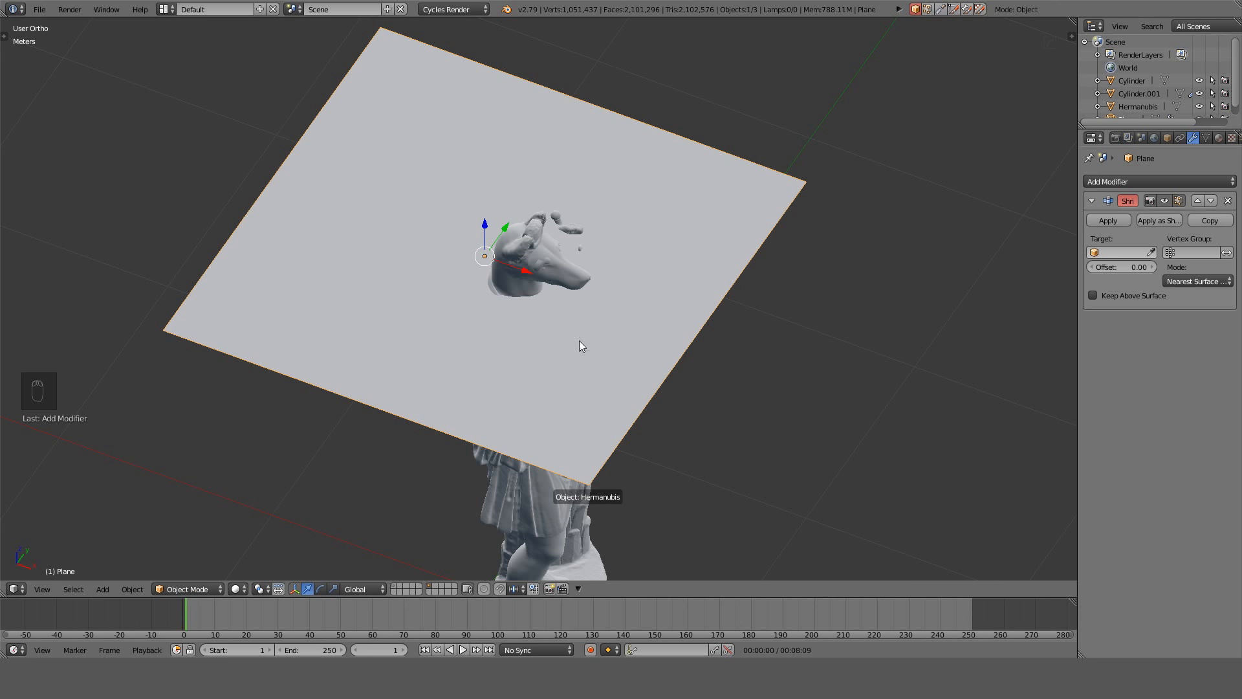
{"action": "left_click", "coordinate": [548, 331]}
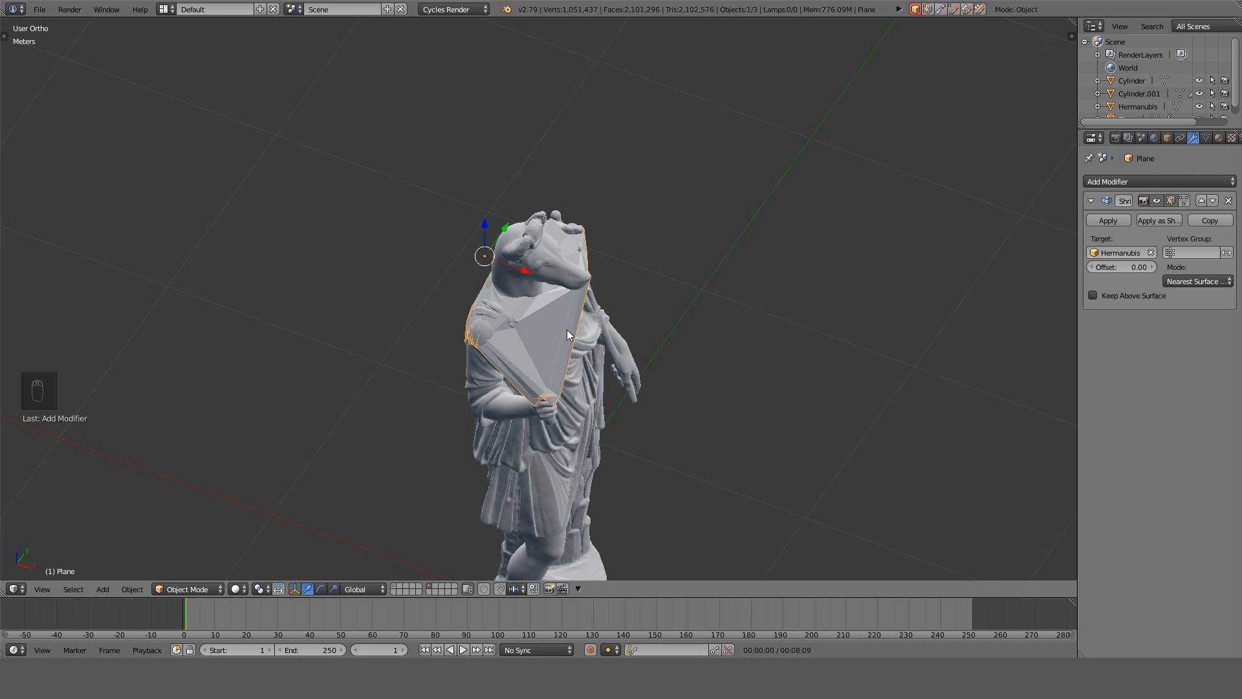
Inspect the shrinkwrapped plane around the statue and delete it.
{"action": "scroll", "coordinate": [567, 329], "scroll_direction": "up", "scroll_amount": 6}
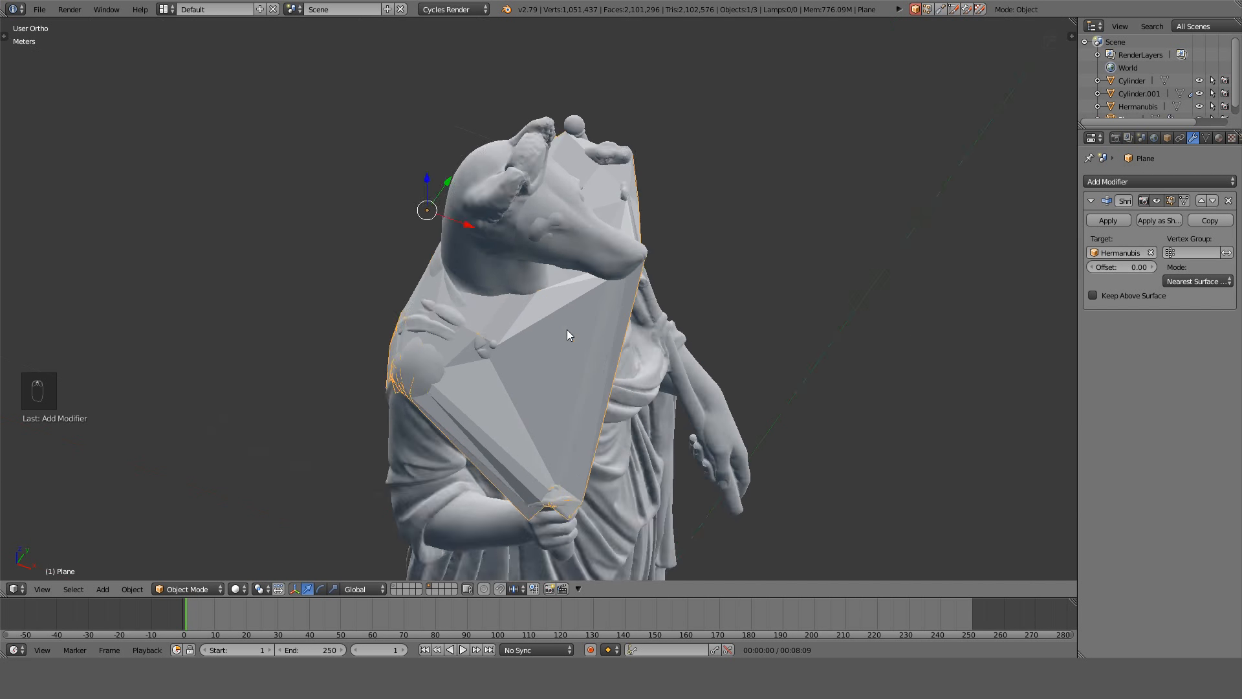
{"action": "middle_click_drag", "start_coordinate": [567, 329], "coordinate": [511, 255]}
{"action": "key", "text": "Delete"}
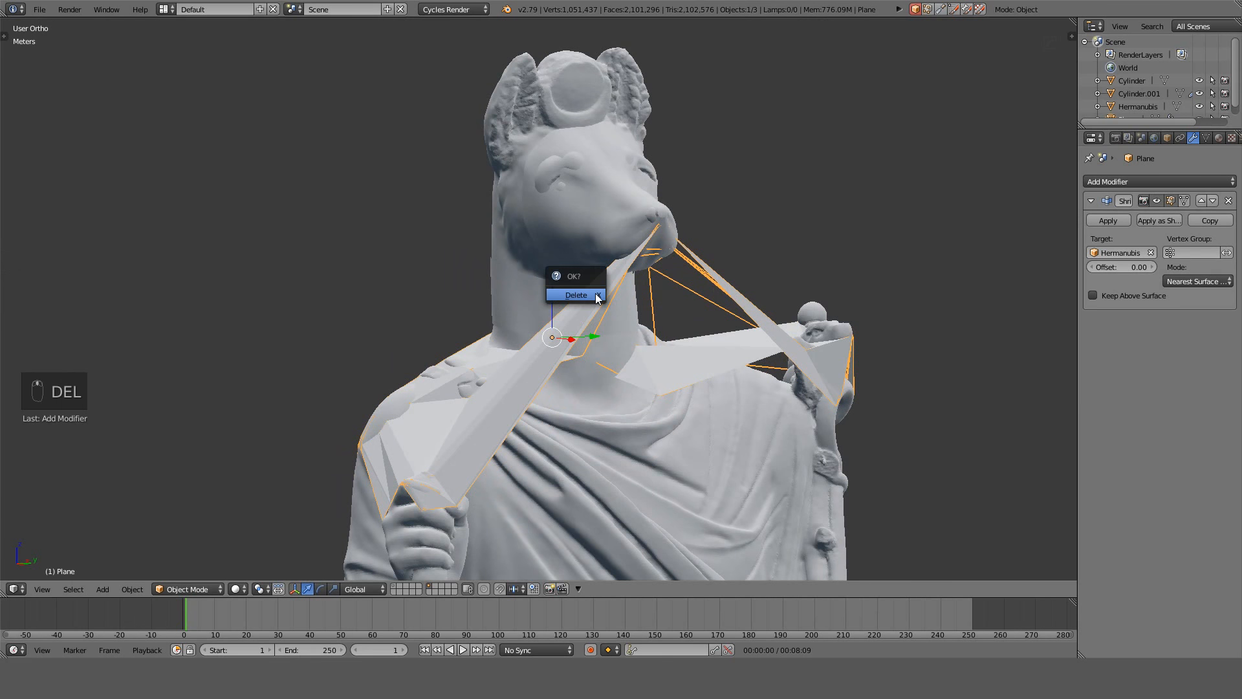
{"action": "left_click", "coordinate": [595, 293]}
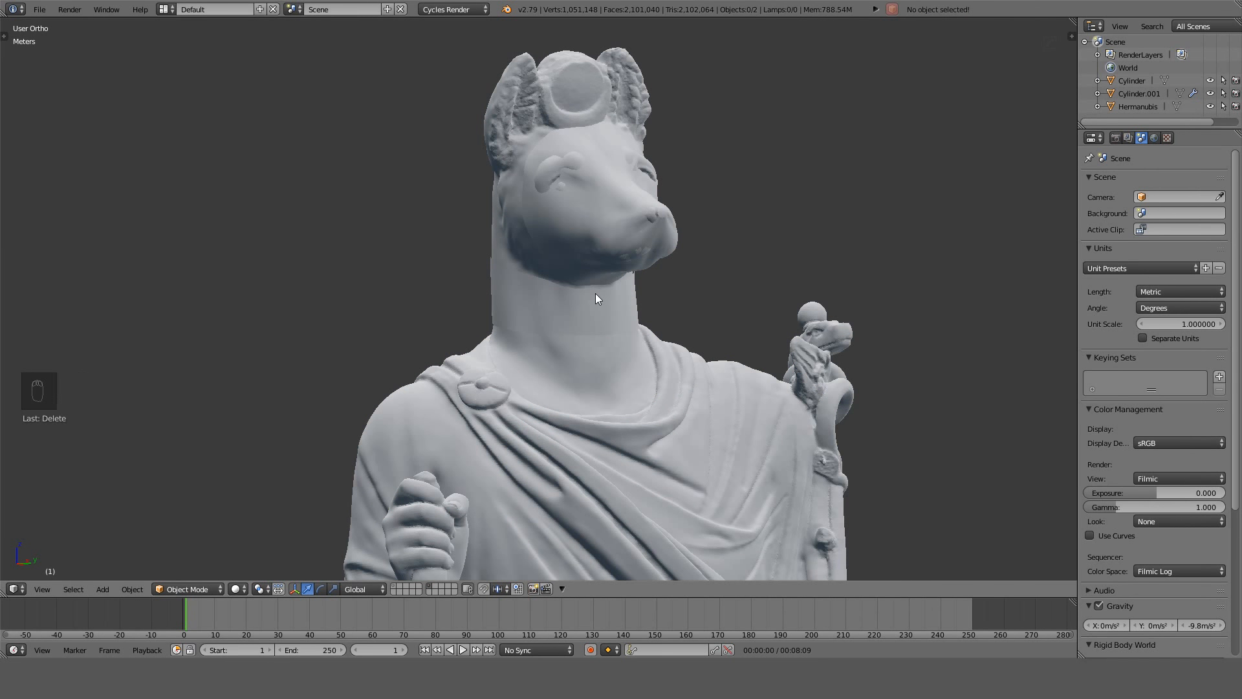
Select the snout band in the front view and open its mesh for editing in wireframe shading.
{"action": "key", "text": "KP_1"}
{"action": "scroll", "coordinate": [595, 293], "scroll_direction": "up", "scroll_amount": 5}
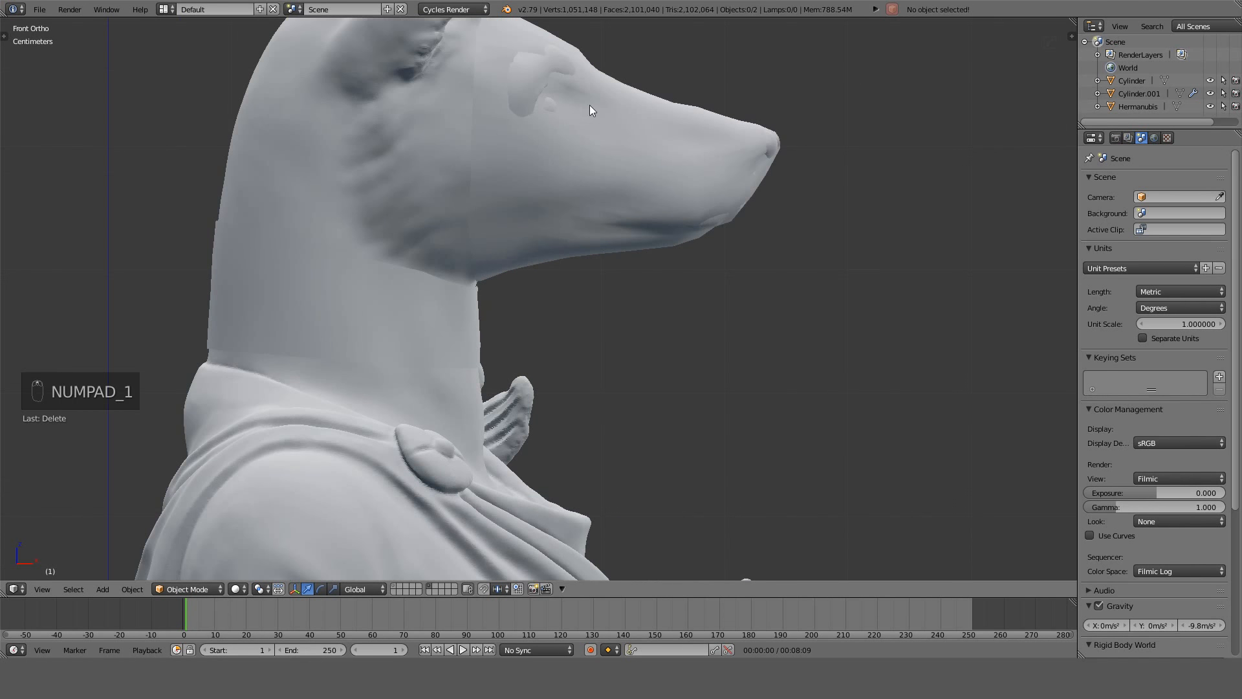
{"action": "middle_click_drag", "start_coordinate": [588, 105], "coordinate": [576, 348], "text": "shift"}
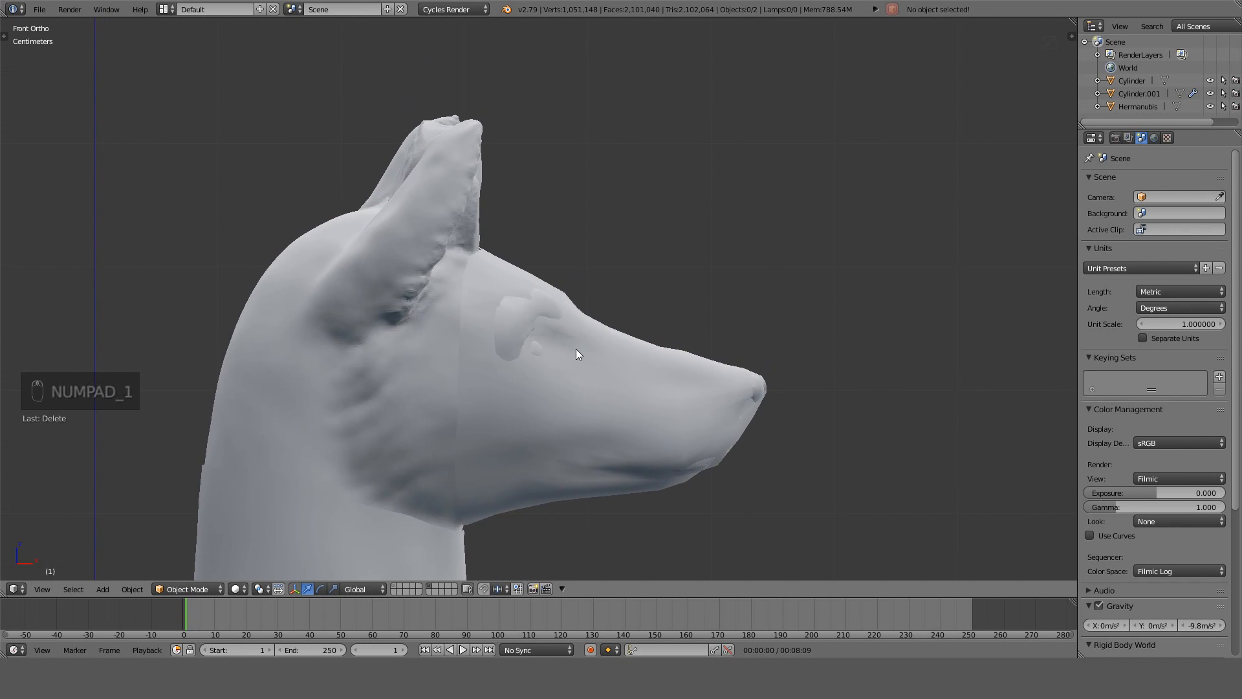
{"action": "key", "text": "KP_1"}
{"action": "right_click", "coordinate": [654, 340]}
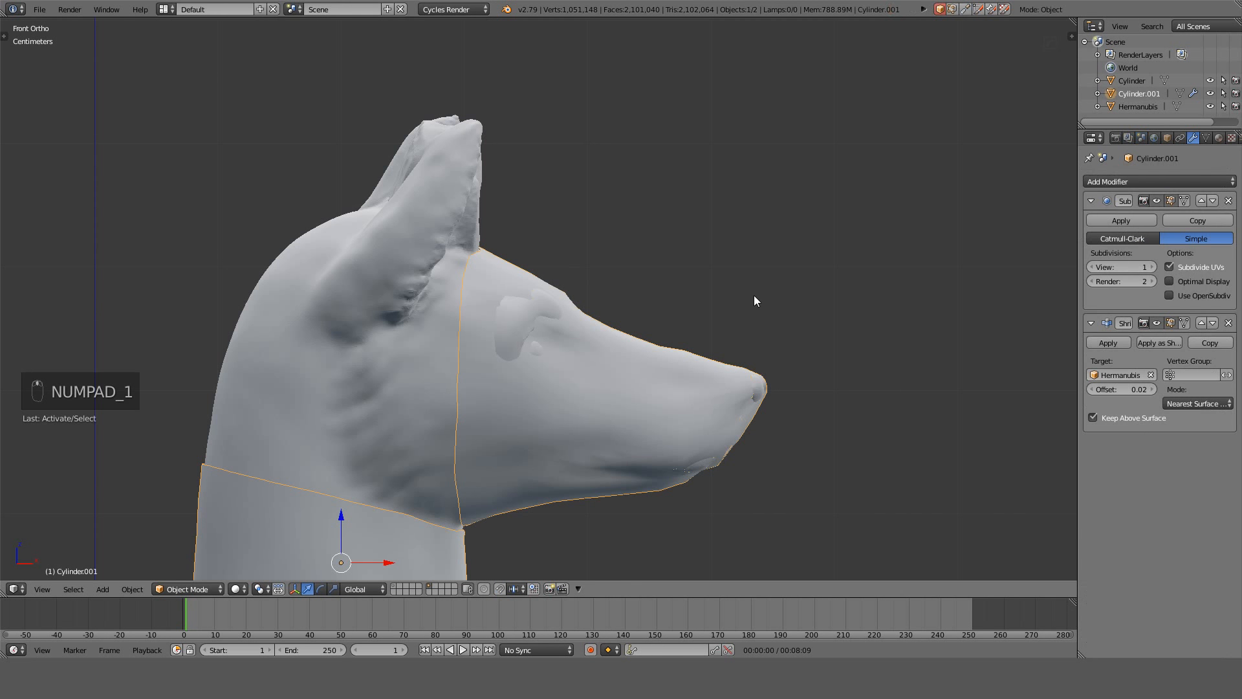
{"action": "middle_click_drag", "start_coordinate": [754, 307], "coordinate": [591, 296], "text": "shift"}
{"action": "key", "text": "KP_1"}
{"action": "key", "text": "Tab"}
{"action": "scroll", "coordinate": [608, 336], "scroll_direction": "up", "scroll_amount": 3}
{"action": "key", "text": "z"}
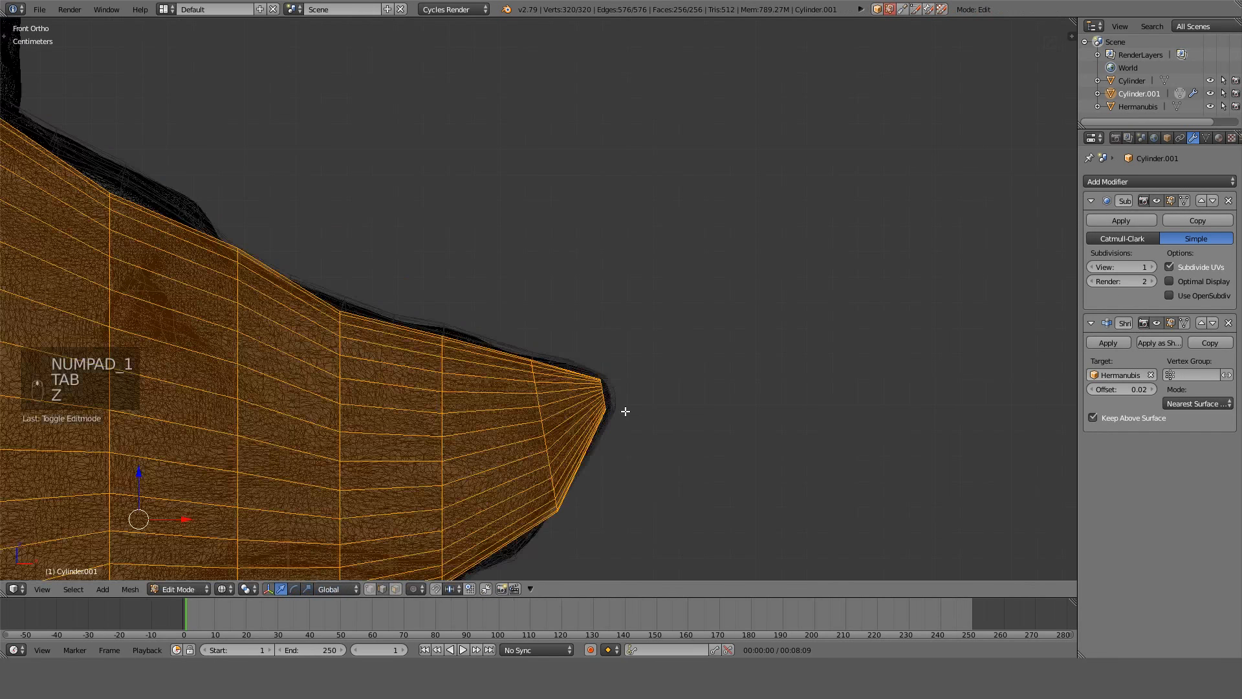
Select the snout band's front edge loop at the nose tip and slide it back along the snout.
{"action": "right_click", "coordinate": [601, 395], "text": "alt"}
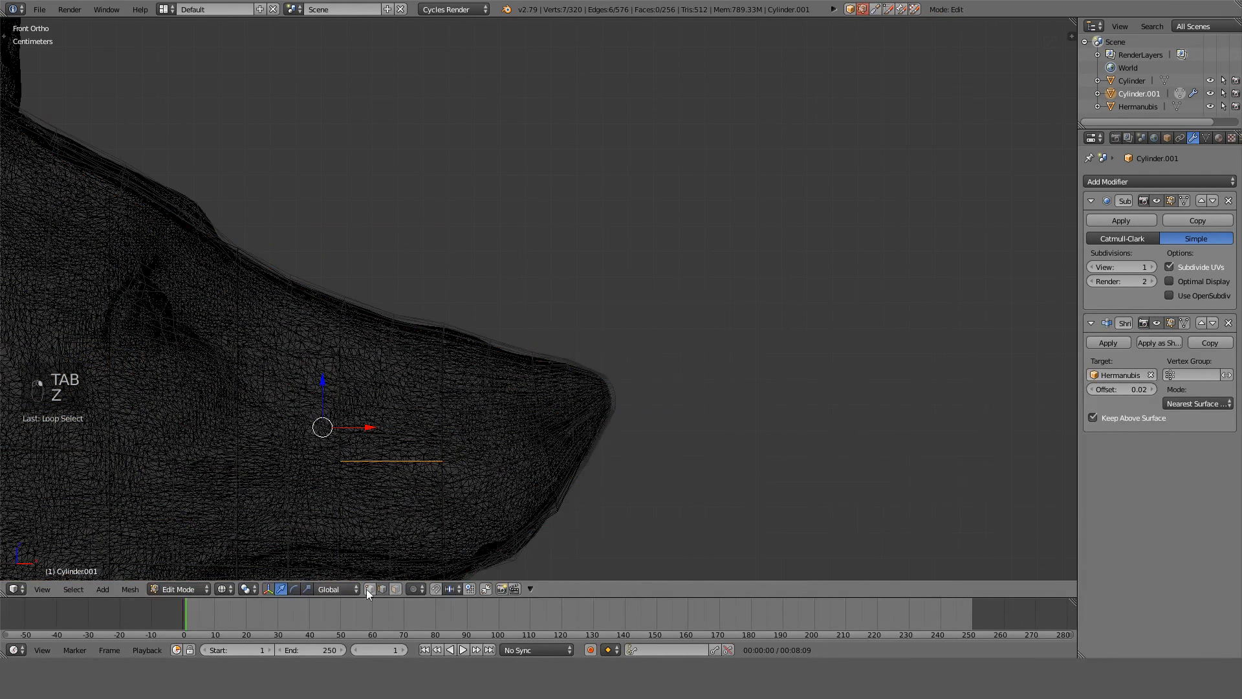
{"action": "key", "text": "a"}
{"action": "key", "text": "c"}
{"action": "left_click_drag", "start_coordinate": [611, 372], "coordinate": [616, 422]}
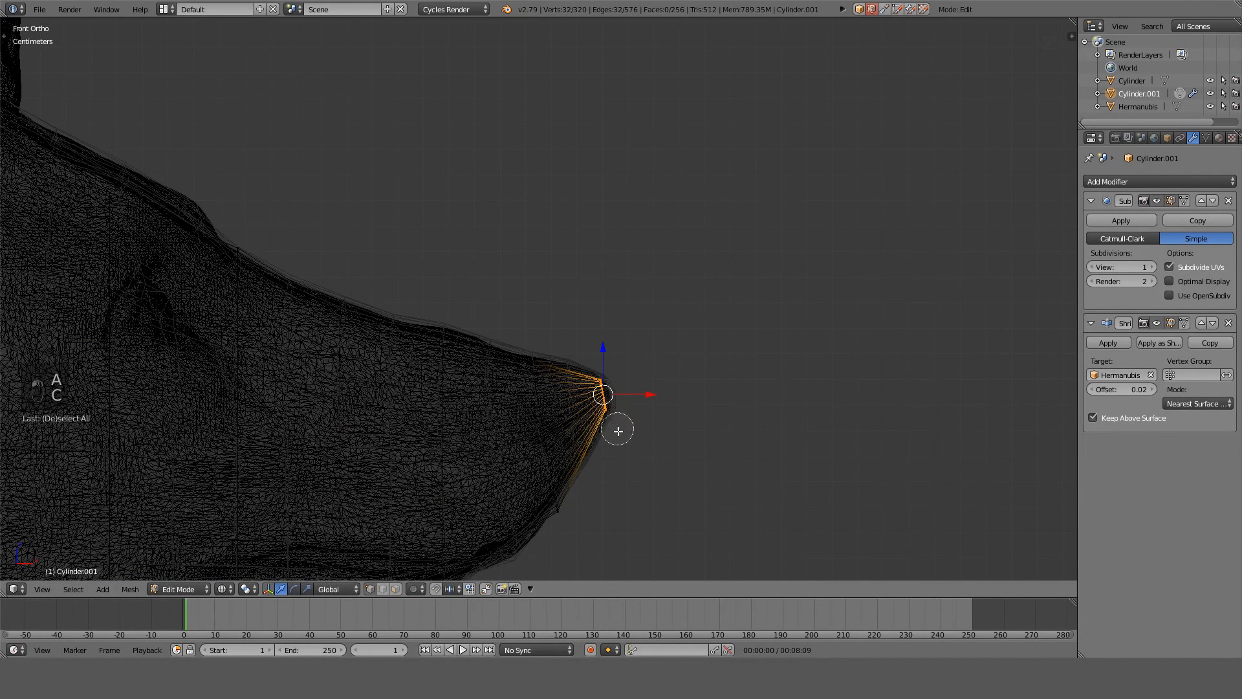
{"action": "key", "text": "g"}
{"action": "key", "text": "g"}
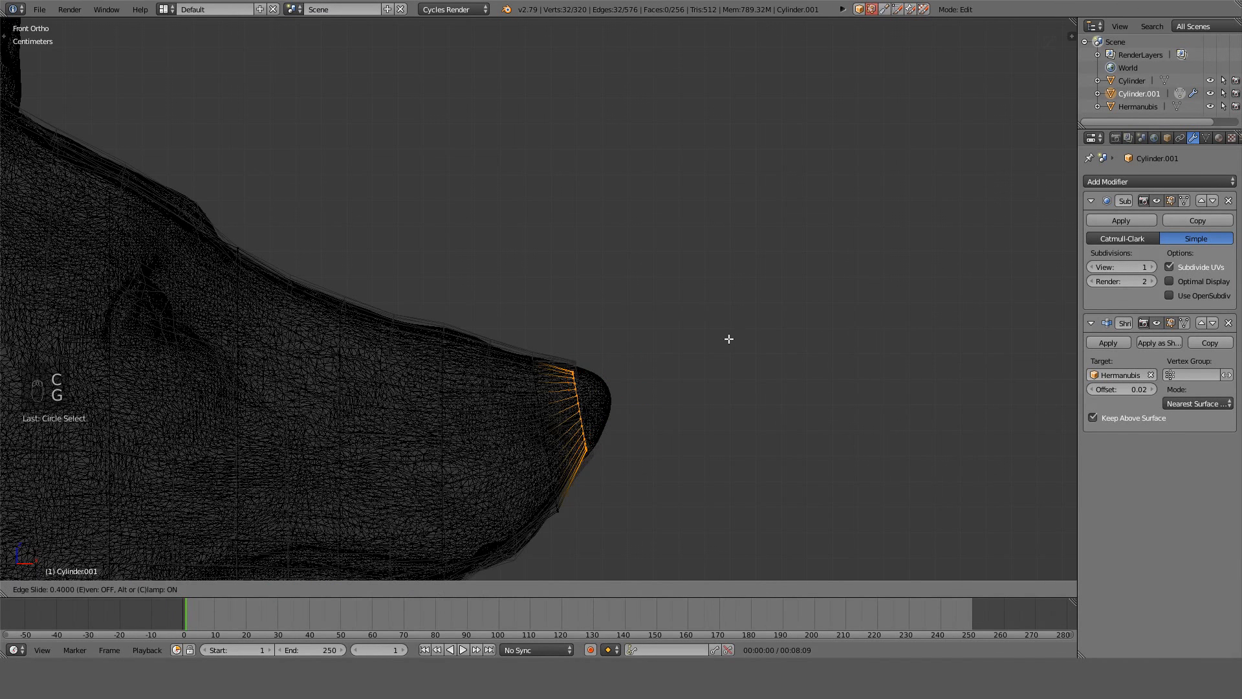
{"action": "left_click", "coordinate": [711, 346]}
{"action": "key", "text": "a"}
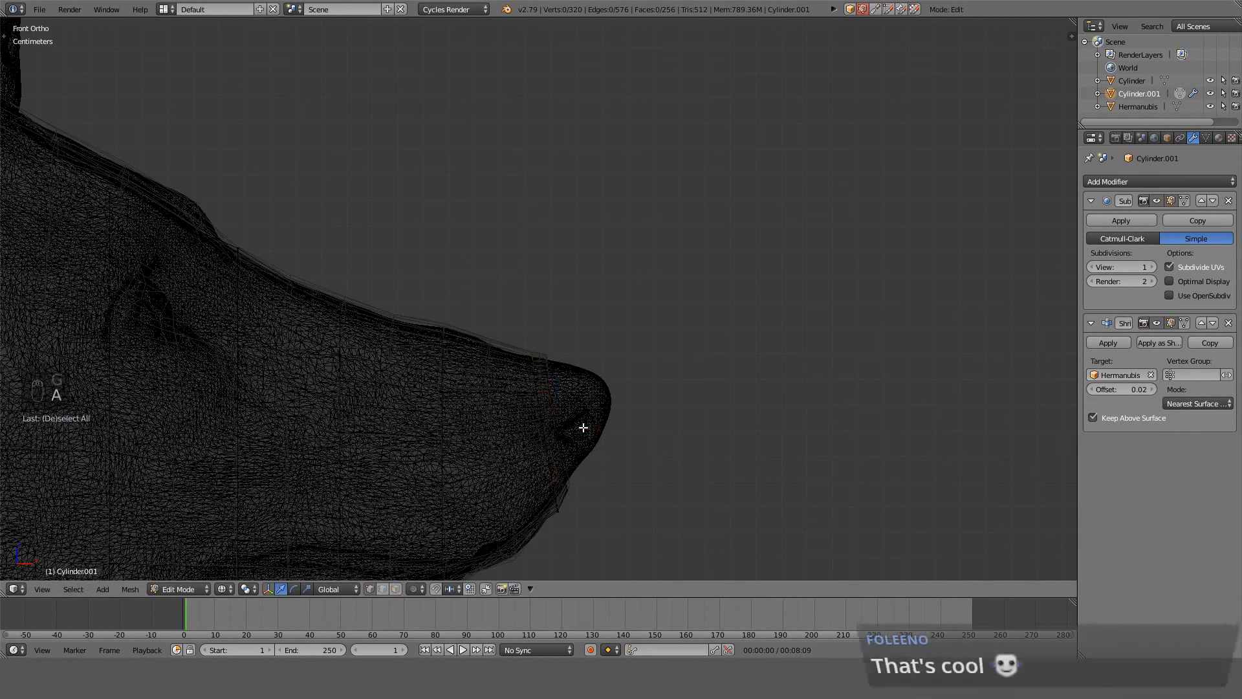
Extrude the snout band's front edge loop forward to the nose tip and scale it down to the nose's size.
{"action": "key", "text": "z"}
{"action": "key", "text": "z"}
{"action": "left_click", "coordinate": [567, 425], "text": "alt"}
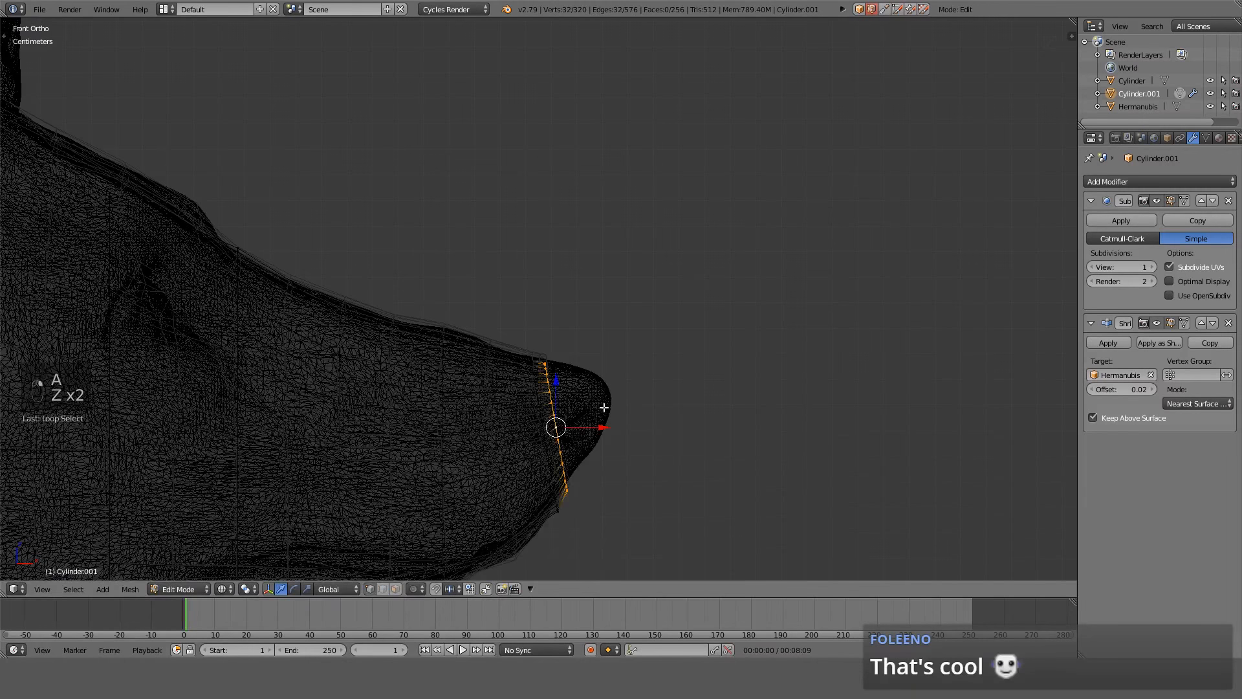
{"action": "key", "text": "e"}
{"action": "left_click", "coordinate": [705, 359]}
{"action": "key", "text": "s"}
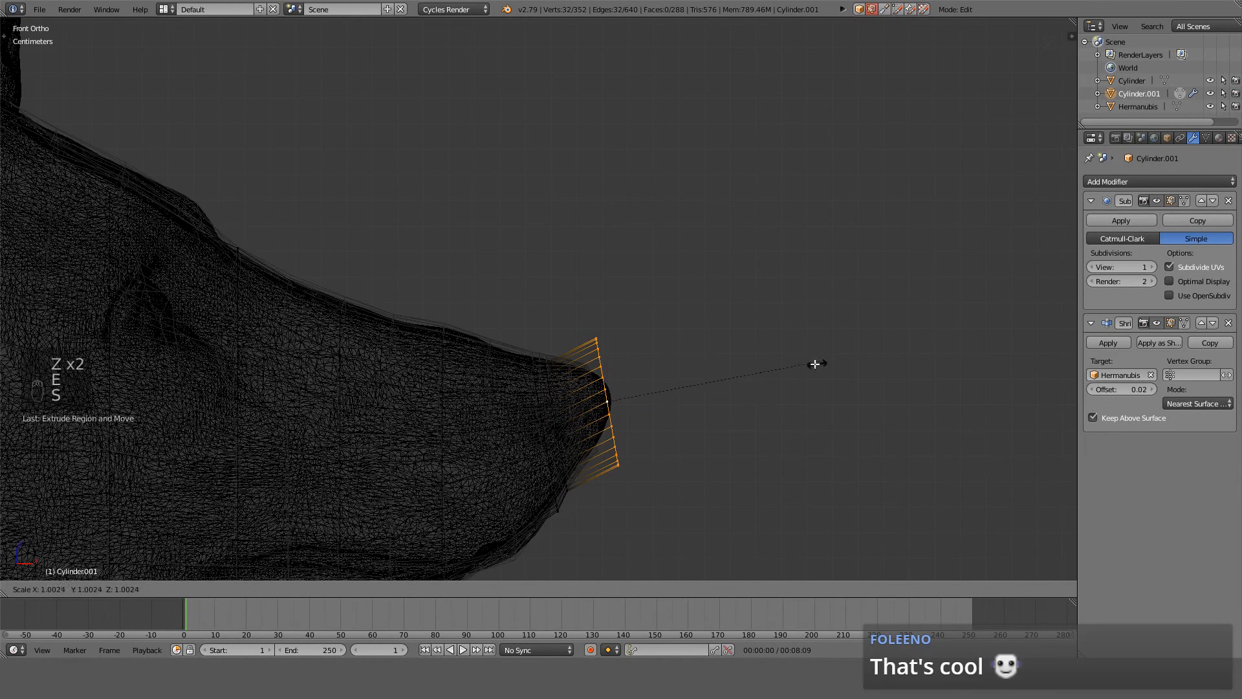
{"action": "left_click", "coordinate": [686, 378]}
Close the snout band's open end at the nose tip with a face and return to the front wireframe view.
{"action": "key", "text": "z"}
{"action": "middle_click_drag", "start_coordinate": [685, 378], "coordinate": [868, 340]}
{"action": "key", "text": "f"}
{"action": "key", "text": "z"}
{"action": "key", "text": "KP_1"}
{"action": "key", "text": "KP_3"}
{"action": "key", "text": "KP_1"}
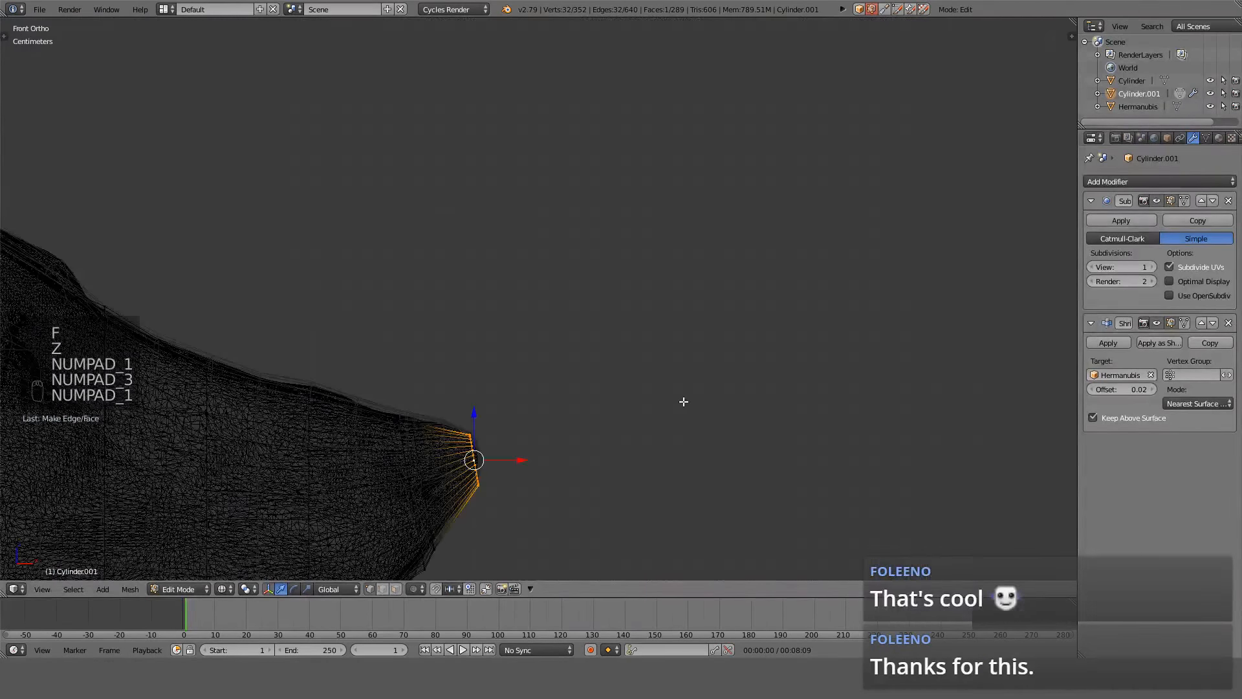
Try to triangulate the end face at the nose tip.
{"action": "middle_click_drag", "start_coordinate": [685, 402], "coordinate": [699, 293], "text": "shift"}
{"action": "scroll", "coordinate": [674, 346], "scroll_direction": "up", "scroll_amount": 5}
{"action": "scroll", "coordinate": [676, 345], "scroll_direction": "up", "scroll_amount": 3}
{"action": "middle_click_drag", "start_coordinate": [444, 452], "coordinate": [945, 207], "text": "shift"}
{"action": "key", "text": "ctrl+t"}
{"action": "key", "text": "ctrl+z"}
Slide the nose-tip edge loop slightly back along the snout in the front view.
{"action": "key", "text": "KP_1"}
{"action": "scroll", "coordinate": [698, 308], "scroll_direction": "up", "scroll_amount": 2}
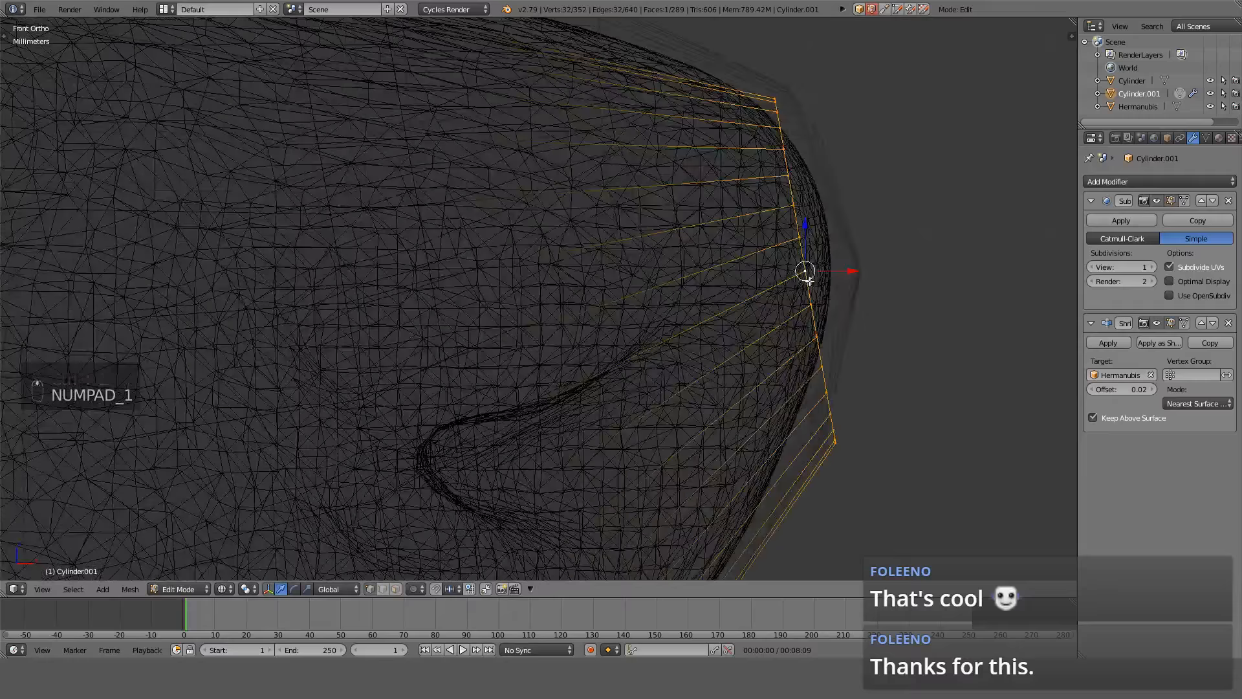
{"action": "scroll", "coordinate": [802, 280], "scroll_direction": "down", "scroll_amount": 3}
{"action": "key", "text": "g"}
{"action": "key", "text": "g"}
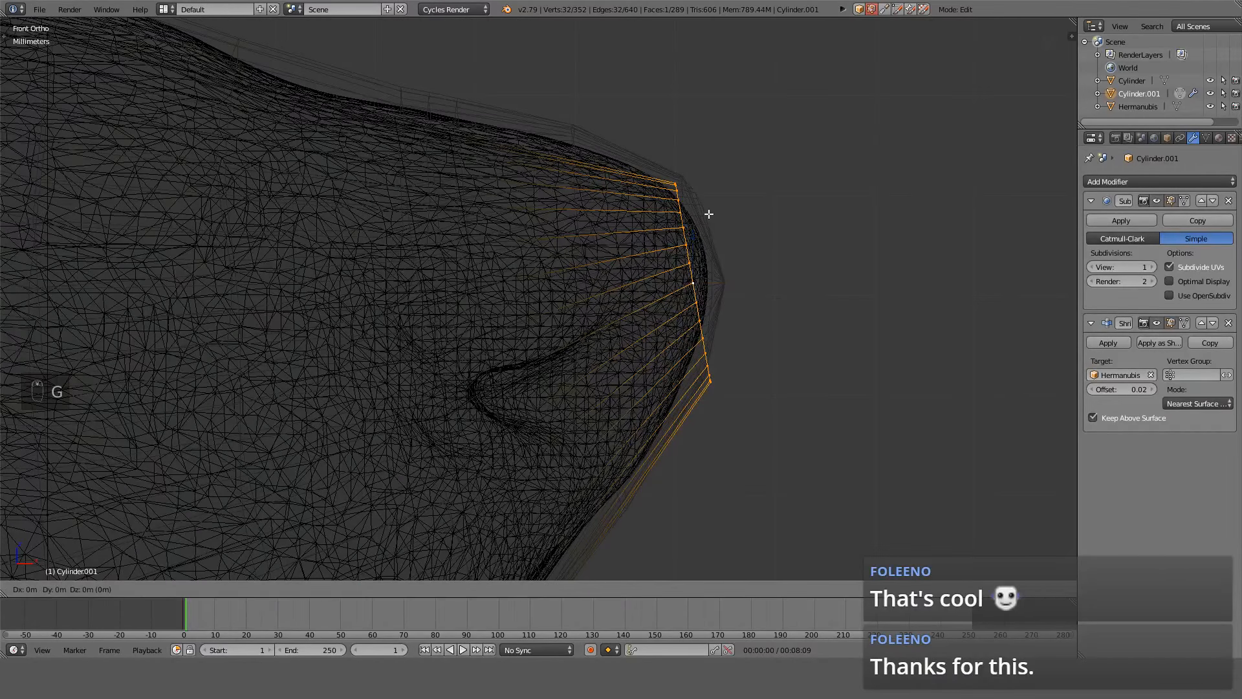
{"action": "left_click", "coordinate": [693, 224]}
Rotate the nose-tip edge loop to follow the nose's slope and move it about 1.4 mm up and back.
{"action": "key", "text": "r"}
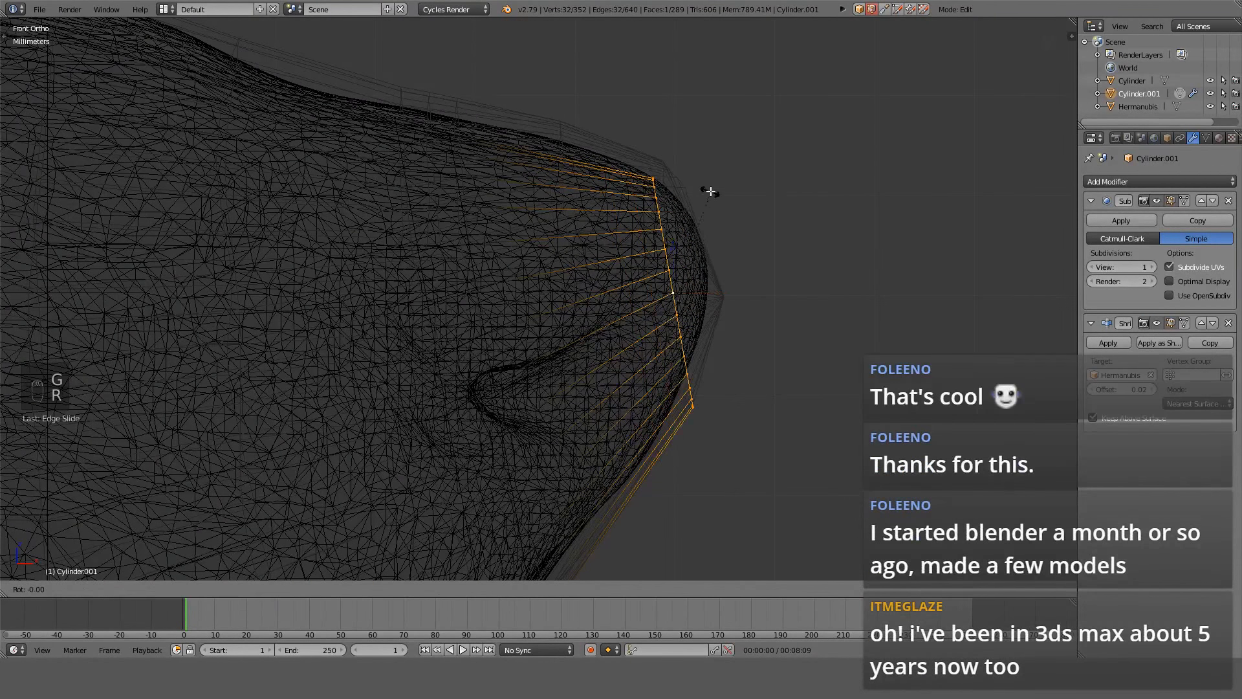
{"action": "left_click", "coordinate": [702, 167]}
{"action": "key", "text": "g"}
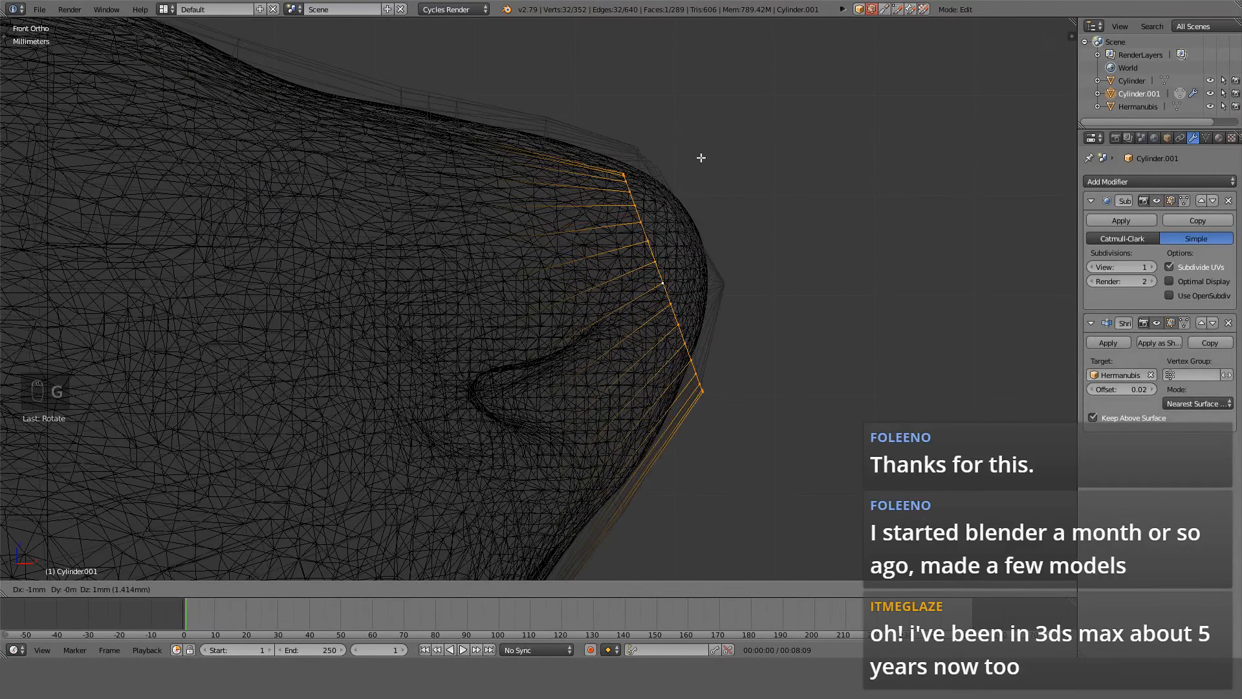
{"action": "left_click", "coordinate": [701, 157]}
Examine in solid shading where the statue's surface pokes through the snout band along the muzzle and around the eyes.
{"action": "middle_click_drag", "start_coordinate": [467, 437], "coordinate": [666, 284], "text": "shift"}
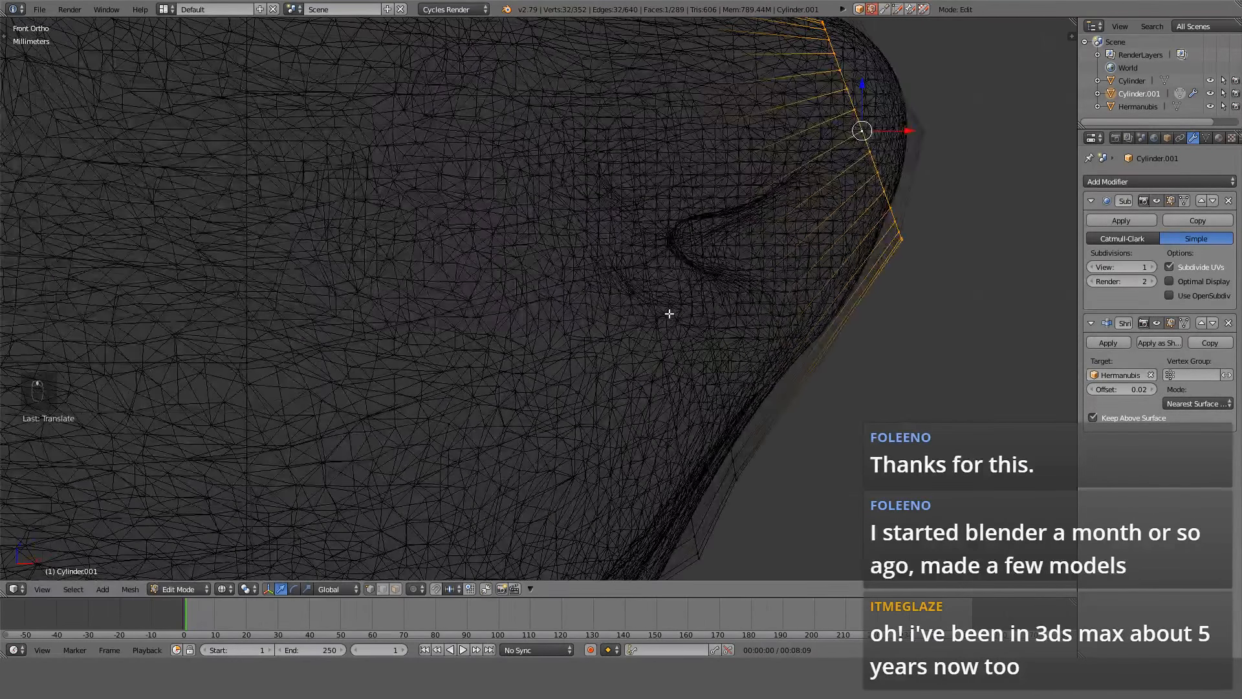
{"action": "scroll", "coordinate": [670, 313], "scroll_direction": "down", "scroll_amount": 3}
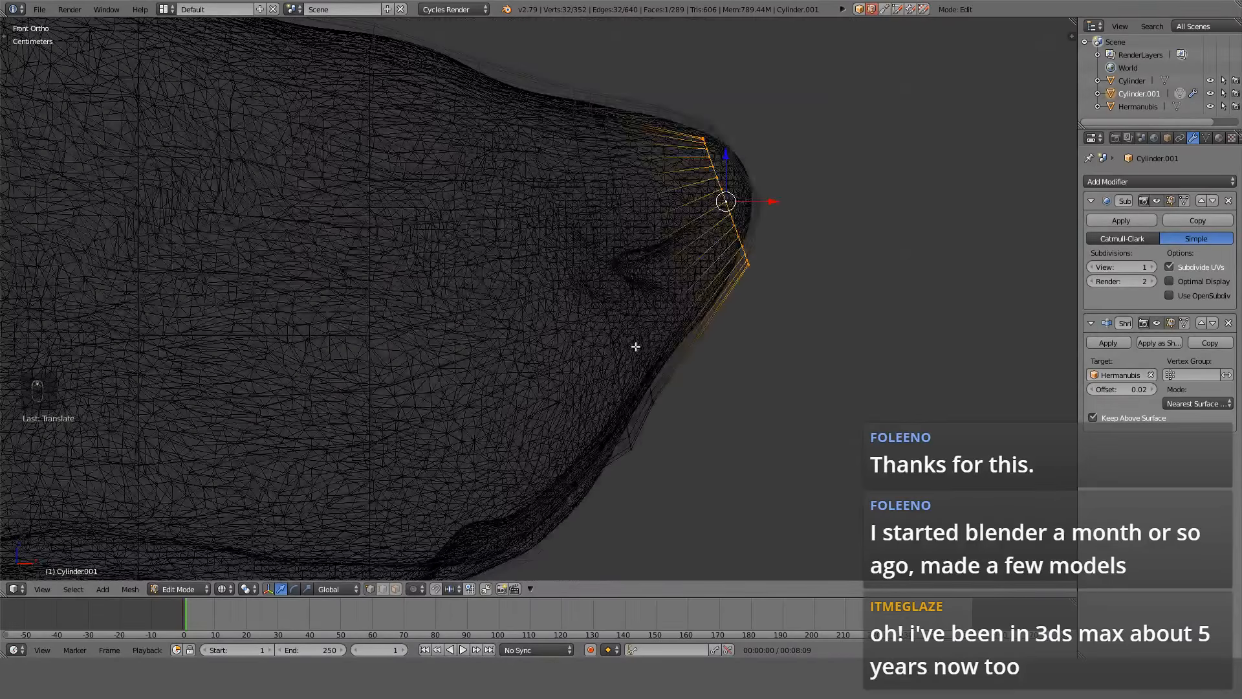
{"action": "mouse_move", "coordinate": [572, 418]}
{"action": "middle_mouse_down", "text": "shift"}
{"action": "mouse_move", "coordinate": [666, 277]}
{"action": "mouse_move", "coordinate": [596, 244]}
{"action": "mouse_move", "coordinate": [676, 259]}
{"action": "middle_mouse_up", "text": "shift"}
{"action": "key", "text": "z"}
{"action": "key", "text": "z"}
{"action": "key", "text": "z"}
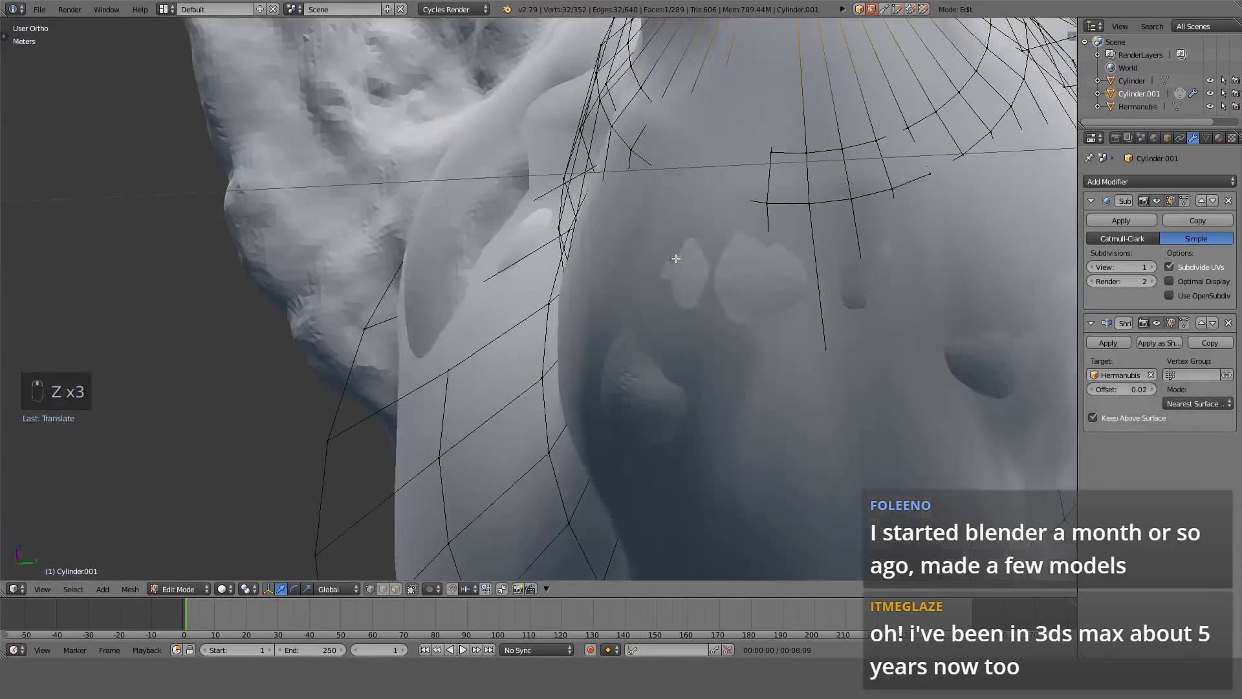
{"action": "scroll", "coordinate": [675, 259], "scroll_direction": "down", "scroll_amount": 3}
{"action": "scroll", "coordinate": [718, 286], "scroll_direction": "up", "scroll_amount": 2}
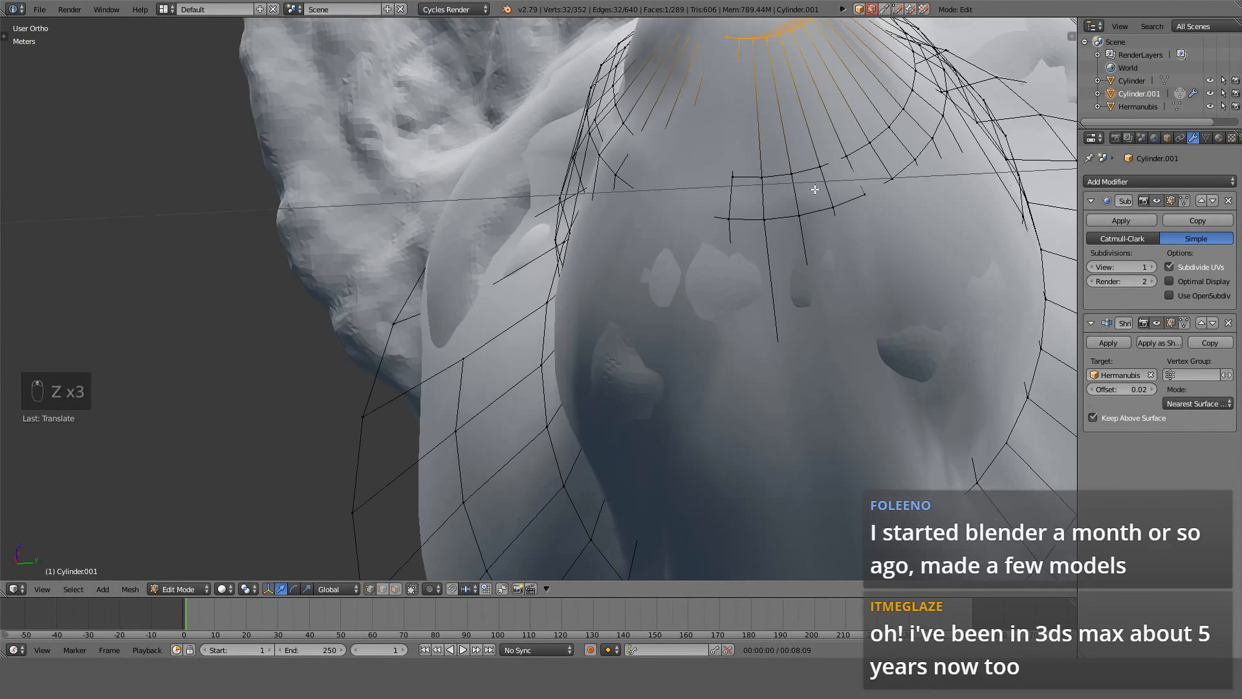
{"action": "middle_click_drag", "start_coordinate": [818, 181], "coordinate": [697, 392], "text": "shift"}
{"action": "scroll", "coordinate": [655, 293], "scroll_direction": "up", "scroll_amount": 3}
{"action": "mouse_move", "coordinate": [713, 178]}
{"action": "middle_mouse_down"}
{"action": "mouse_move", "coordinate": [676, 396]}
{"action": "mouse_move", "coordinate": [703, 174]}
{"action": "mouse_move", "coordinate": [727, 367]}
{"action": "middle_mouse_up"}
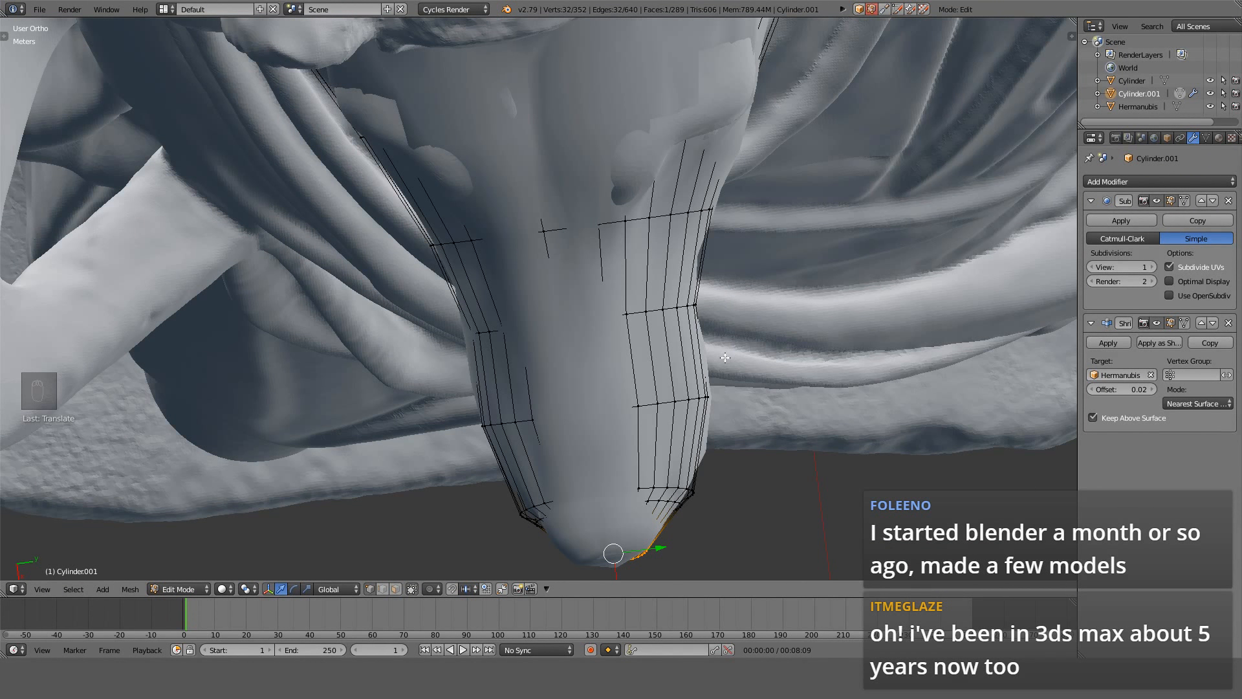
{"action": "middle_click_drag", "start_coordinate": [717, 369], "coordinate": [830, 347]}
{"action": "middle_click_drag", "start_coordinate": [483, 315], "coordinate": [698, 377], "text": "shift"}
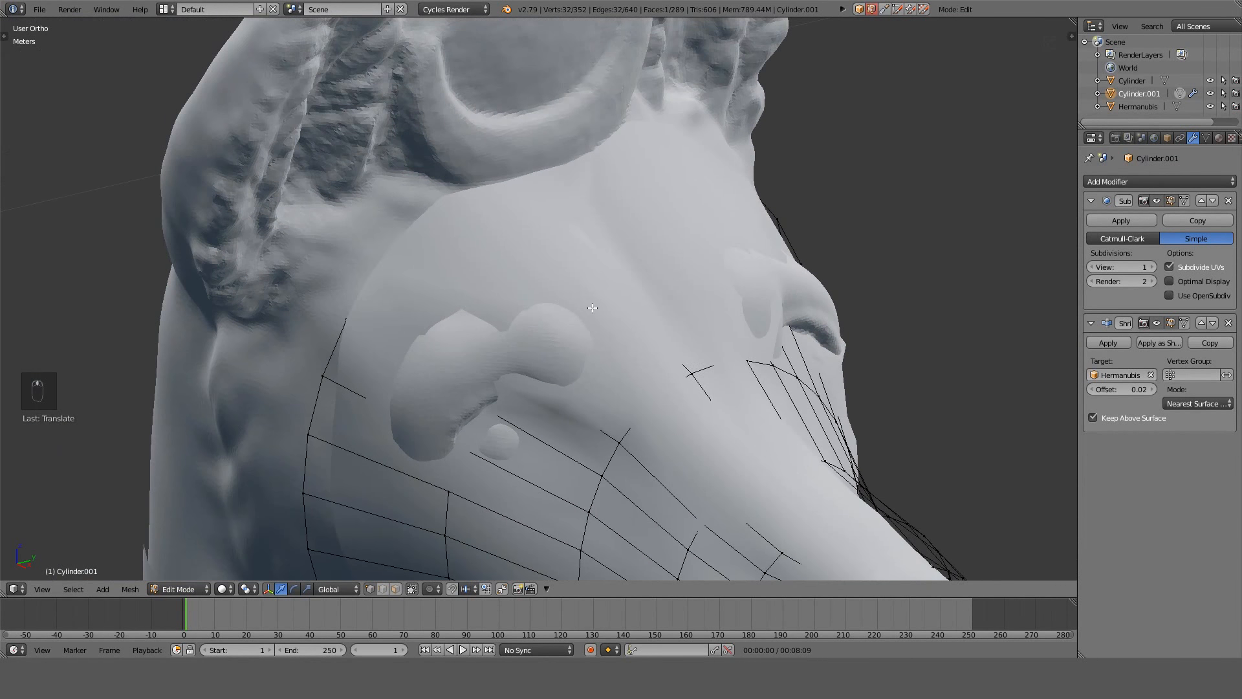
{"action": "middle_click_drag", "start_coordinate": [487, 406], "coordinate": [546, 346]}
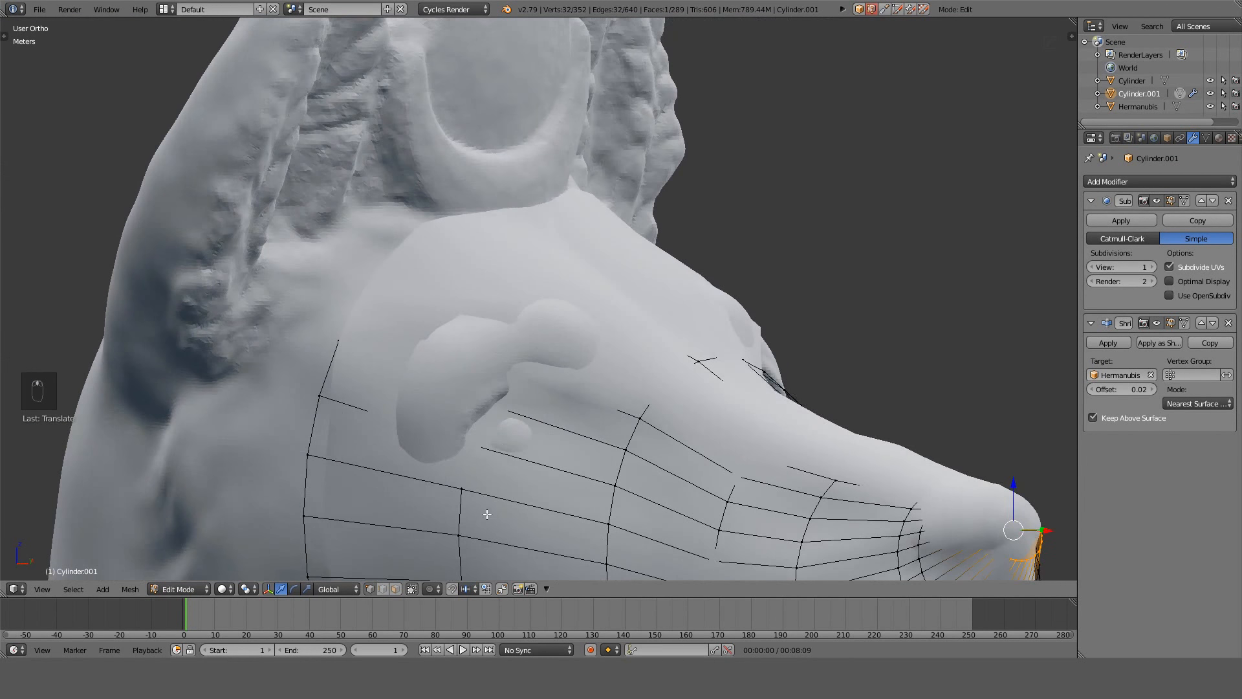
{"action": "middle_click_drag", "start_coordinate": [487, 514], "coordinate": [563, 428], "text": "shift"}
Try to select the matching band vertices beside both eyes, comparing wireframe and solid shading.
{"action": "key", "text": "z"}
{"action": "key", "text": "z"}
{"action": "right_click", "coordinate": [550, 327]}
{"action": "key", "text": "z"}
{"action": "middle_click_drag", "start_coordinate": [550, 327], "coordinate": [802, 363]}
{"action": "scroll", "coordinate": [802, 363], "scroll_direction": "down", "scroll_amount": 4}
{"action": "middle_click_drag", "start_coordinate": [615, 397], "coordinate": [632, 413]}
{"action": "key", "text": "KP_1"}
{"action": "key", "text": "KP_3"}
{"action": "scroll", "coordinate": [679, 352], "scroll_direction": "up", "scroll_amount": 3}
{"action": "key", "text": "z"}
{"action": "middle_click_drag", "start_coordinate": [682, 353], "coordinate": [500, 348], "text": "shift"}
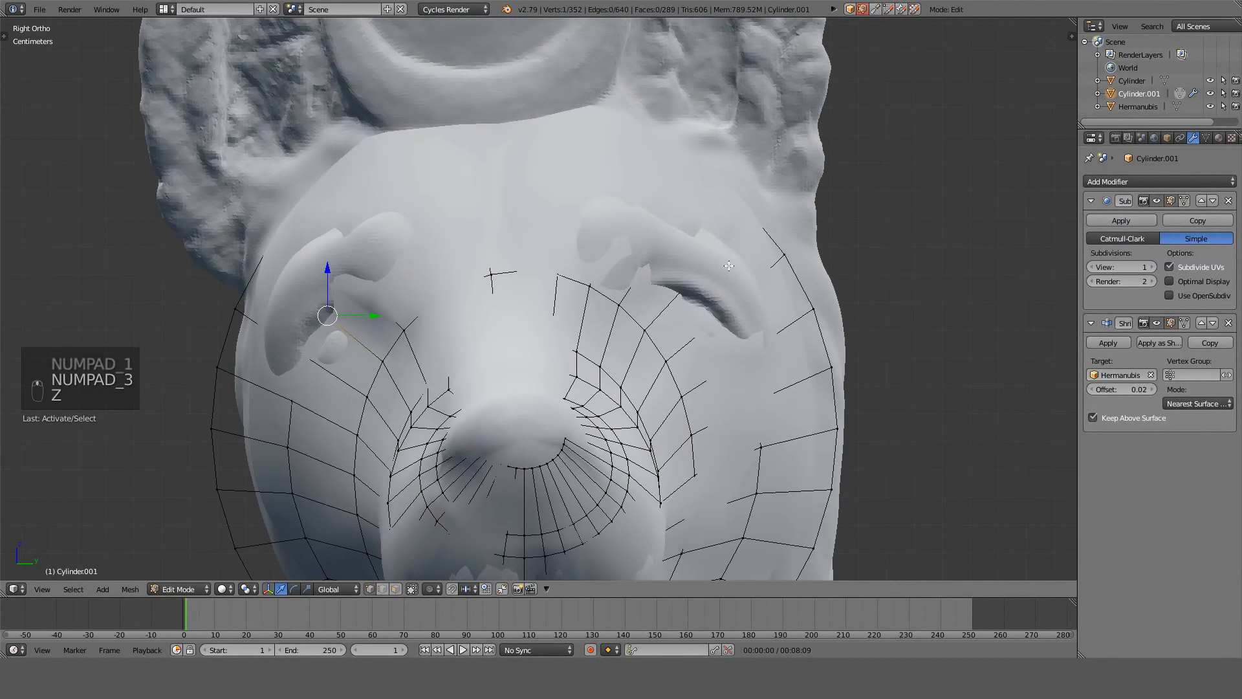
{"action": "key", "text": "z"}
{"action": "right_click", "coordinate": [692, 280], "text": "shift"}
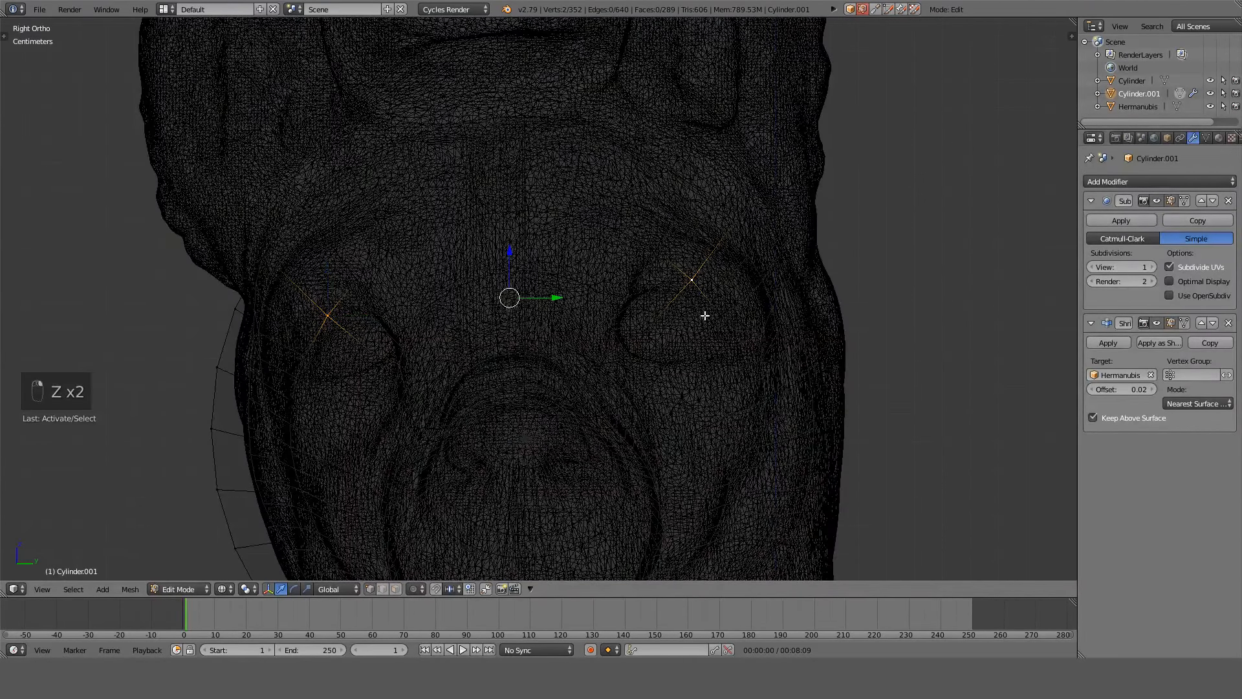
{"action": "key", "text": "z"}
{"action": "mouse_move", "coordinate": [541, 328]}
{"action": "middle_mouse_down"}
{"action": "mouse_move", "coordinate": [376, 370]}
{"action": "mouse_move", "coordinate": [414, 352]}
{"action": "mouse_move", "coordinate": [429, 375]}
{"action": "middle_mouse_up"}
{"action": "key", "text": "z"}
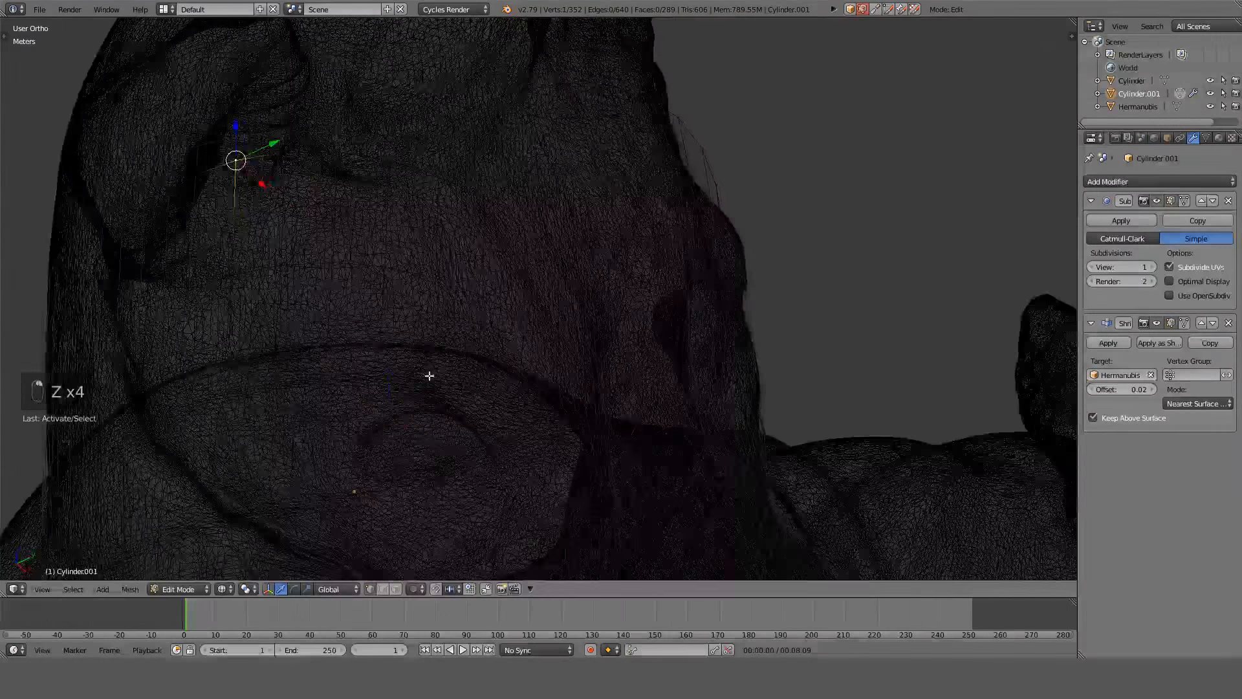
Select the edge loop passing the eyes and reduce the selection to its two symmetric vertices above the eyes.
{"action": "right_click", "coordinate": [393, 403]}
{"action": "middle_click_drag", "start_coordinate": [606, 327], "coordinate": [605, 291]}
{"action": "right_click", "coordinate": [606, 284], "text": "alt"}
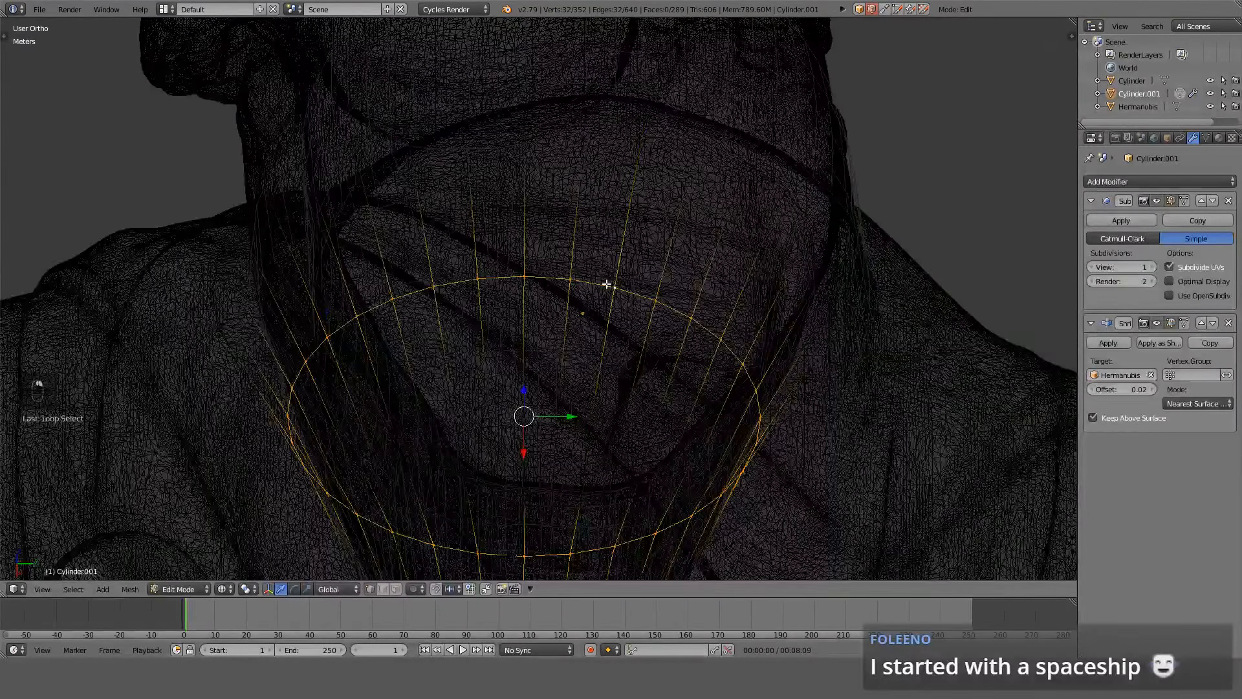
{"action": "key", "text": "KP_1"}
{"action": "key", "text": "KP_3"}
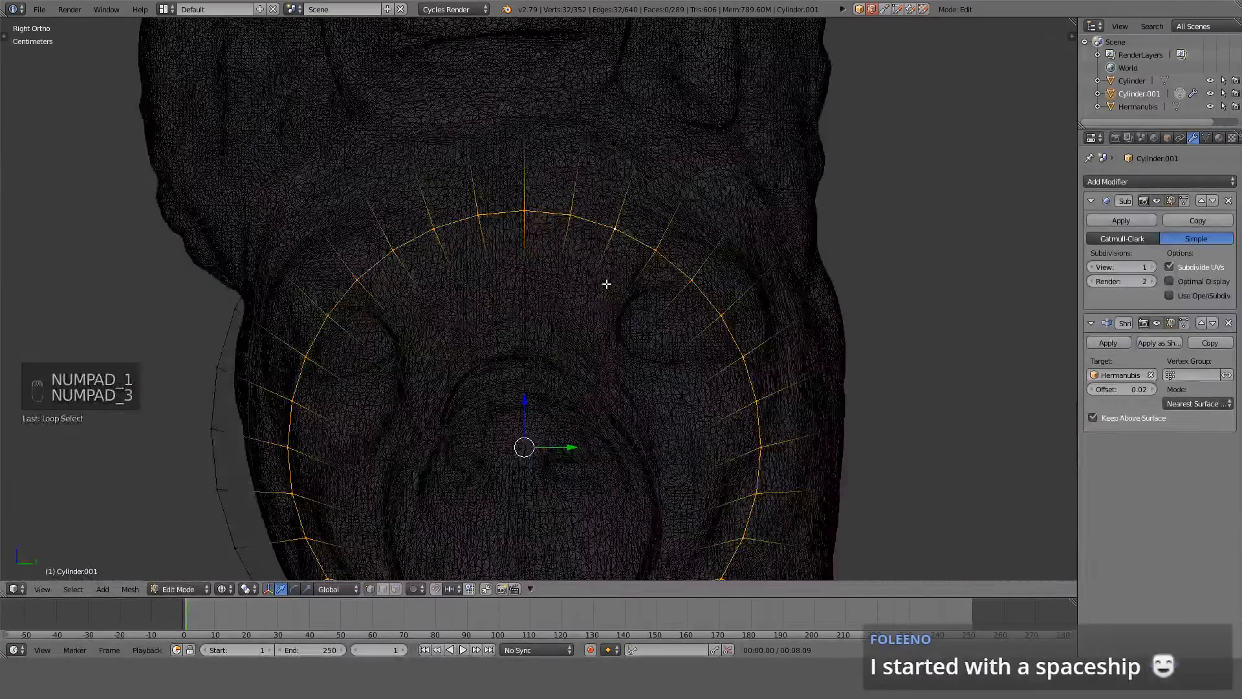
{"action": "key", "text": "b"}
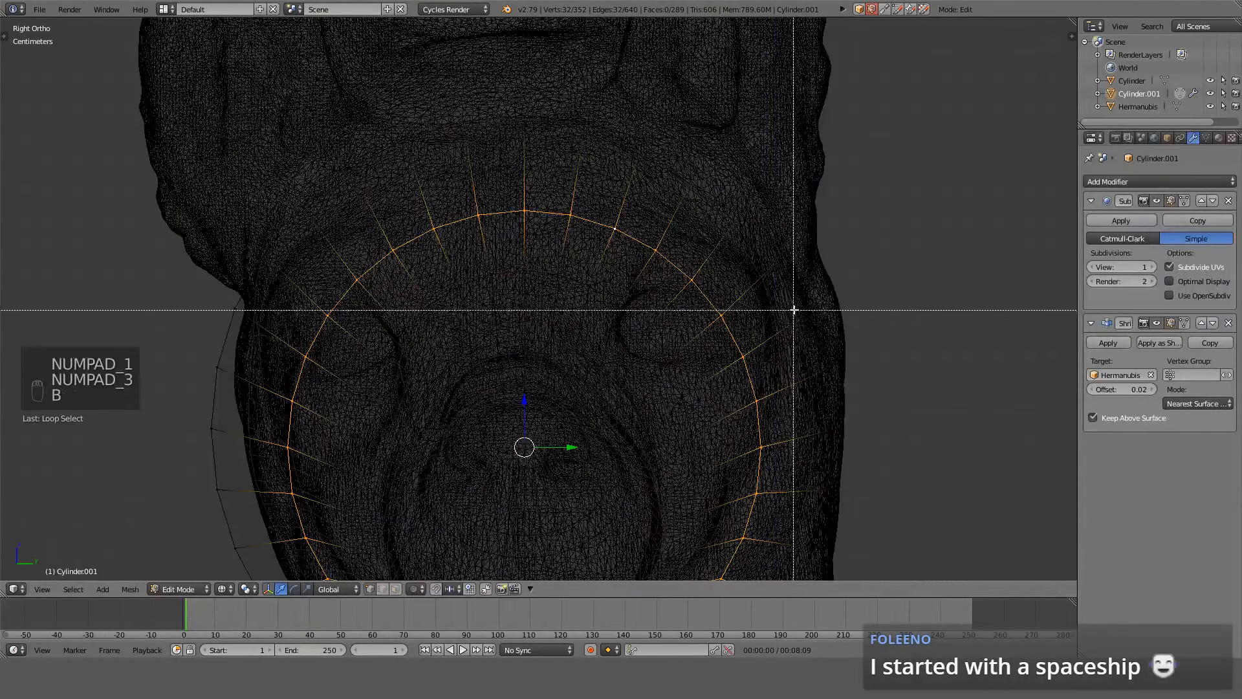
{"action": "middle_click_drag", "start_coordinate": [795, 305], "coordinate": [181, 581]}
{"action": "scroll", "coordinate": [621, 360], "scroll_direction": "down", "scroll_amount": 2}
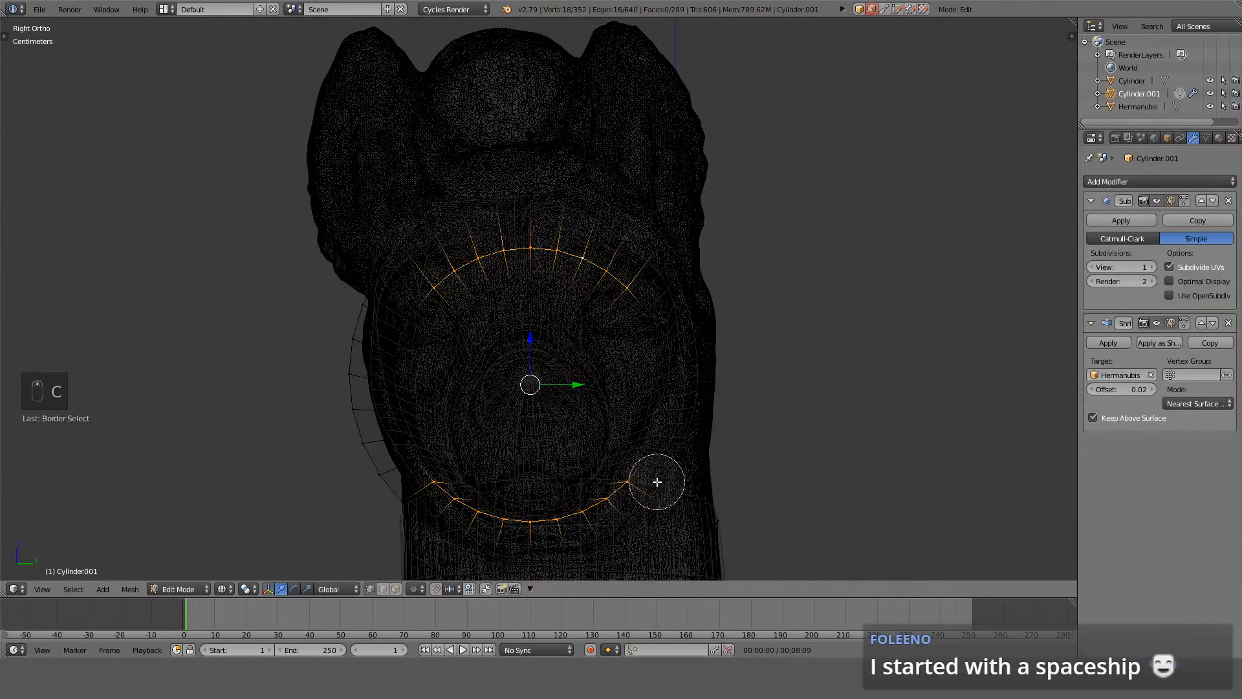
{"action": "mouse_move", "coordinate": [657, 482]}
{"action": "middle_mouse_down"}
{"action": "mouse_move", "coordinate": [466, 502]}
{"action": "mouse_move", "coordinate": [487, 216]}
{"action": "mouse_move", "coordinate": [485, 244]}
{"action": "mouse_move", "coordinate": [580, 242]}
{"action": "middle_mouse_up"}
{"action": "right_click", "coordinate": [580, 241]}
{"action": "scroll", "coordinate": [580, 242], "scroll_direction": "up", "scroll_amount": 6}
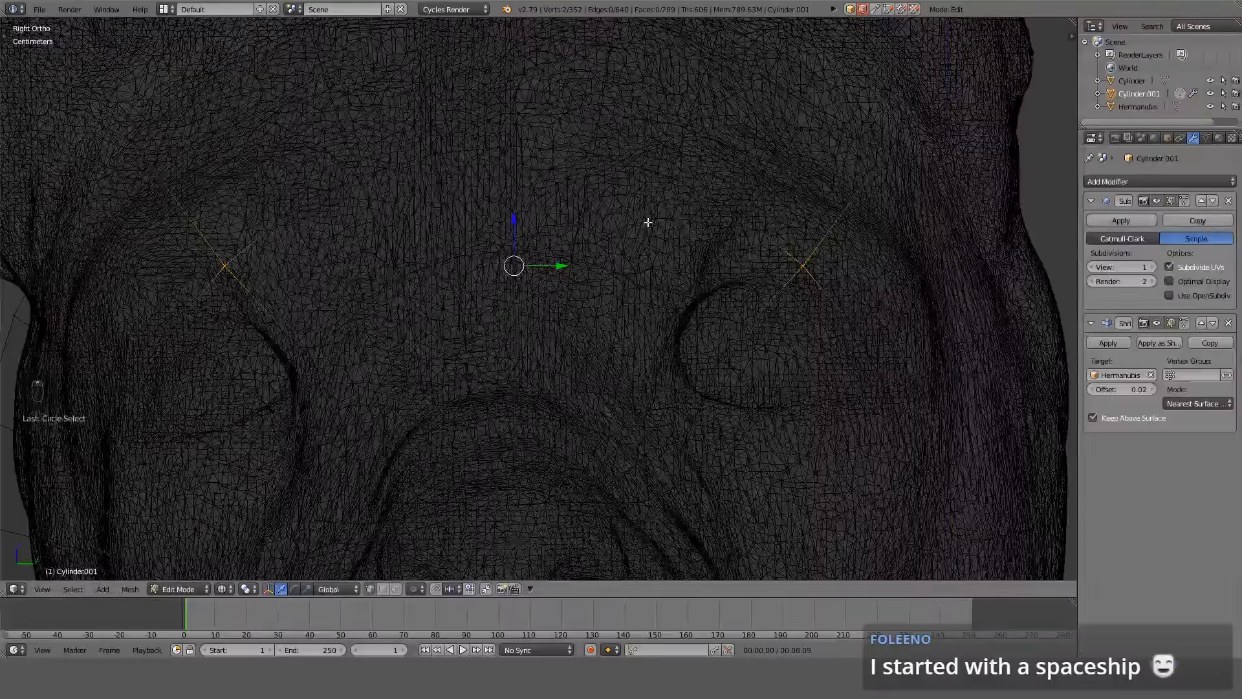
Scale the two vertices above the eyes apart, towards the outer ends of the brows.
{"action": "key", "text": "z"}
{"action": "key", "text": "g"}
{"action": "key", "text": "z"}
{"action": "right_click", "coordinate": [652, 182]}
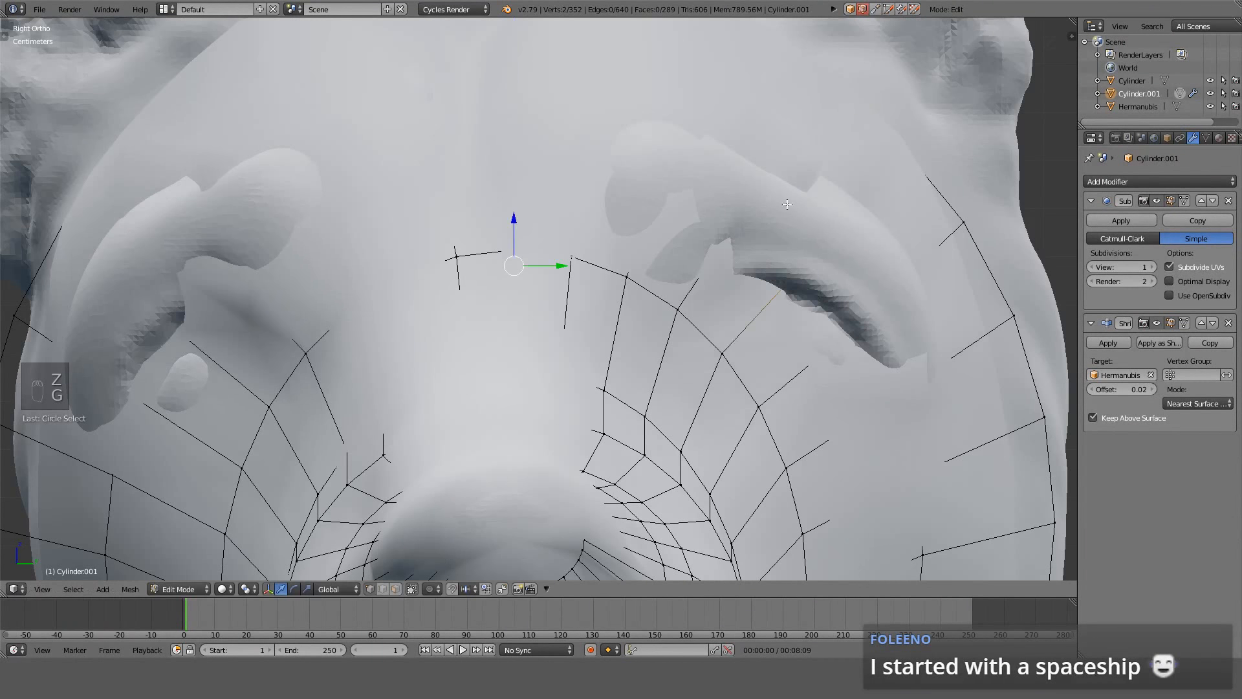
{"action": "key", "text": "s"}
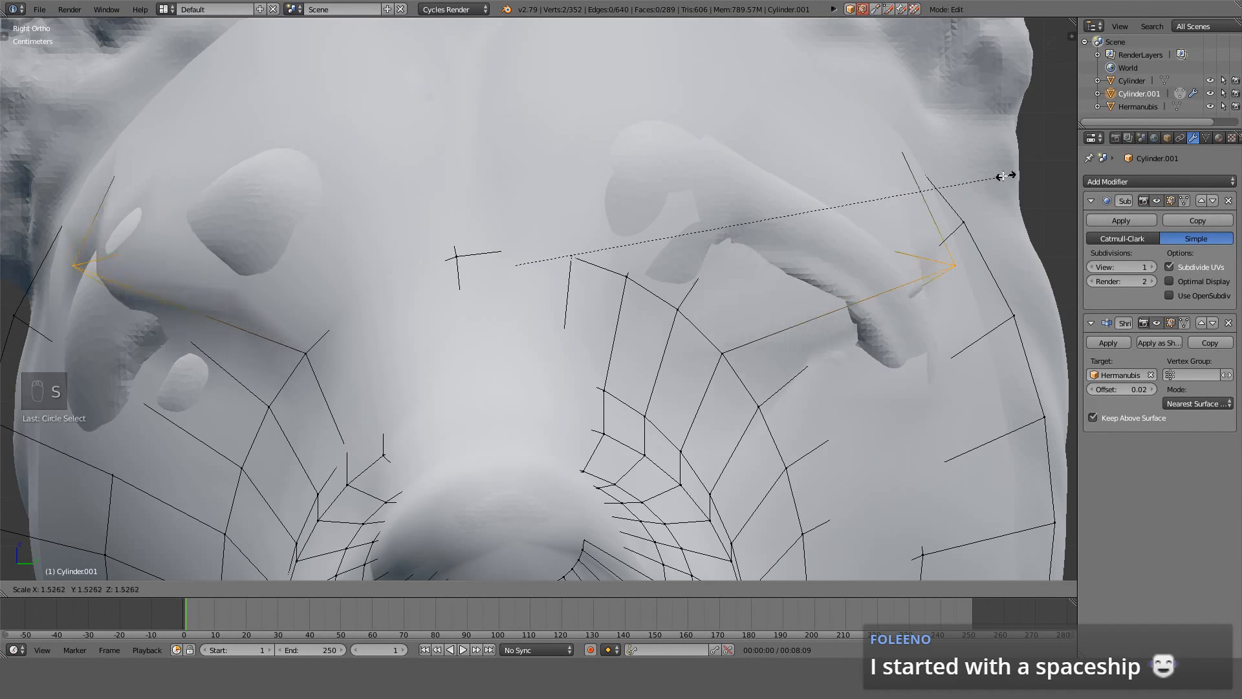
{"action": "left_click", "coordinate": [928, 187]}
Move the two vertices above the eyes along the global Z axis to fit the brows.
{"action": "key", "text": "g"}
{"action": "key", "text": "z"}
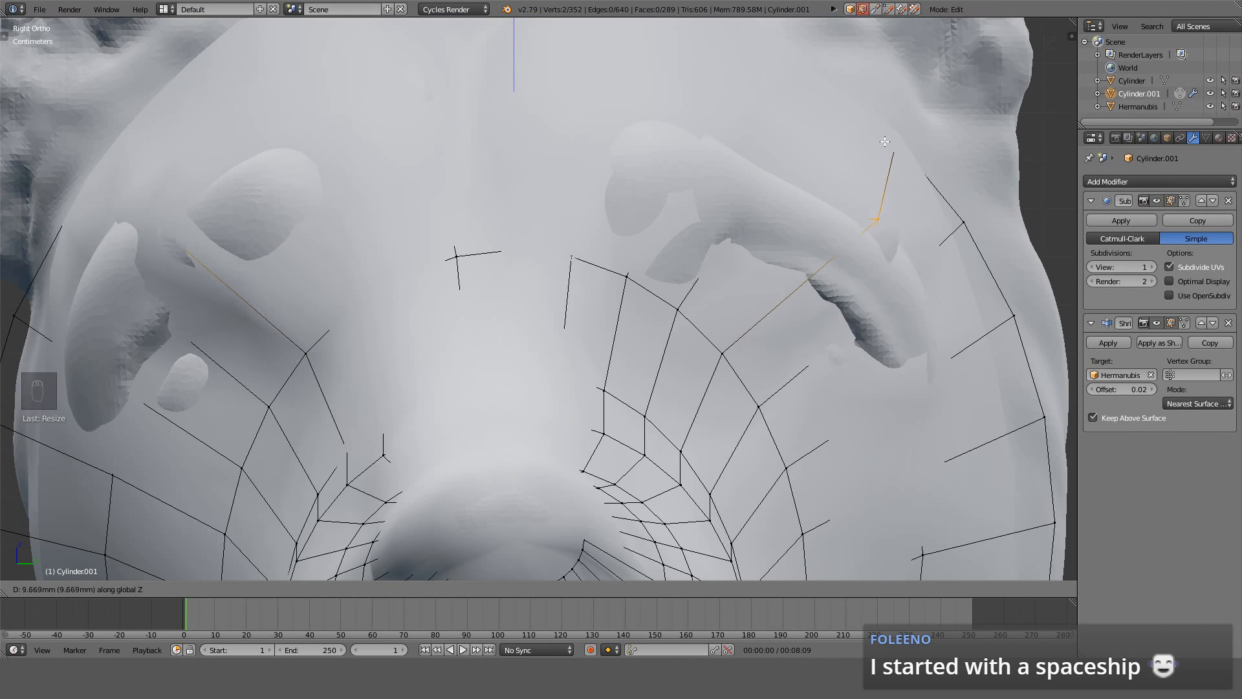
{"action": "right_click", "coordinate": [896, 169]}
{"action": "key", "text": "z"}
{"action": "key", "text": "z"}
{"action": "key", "text": "g"}
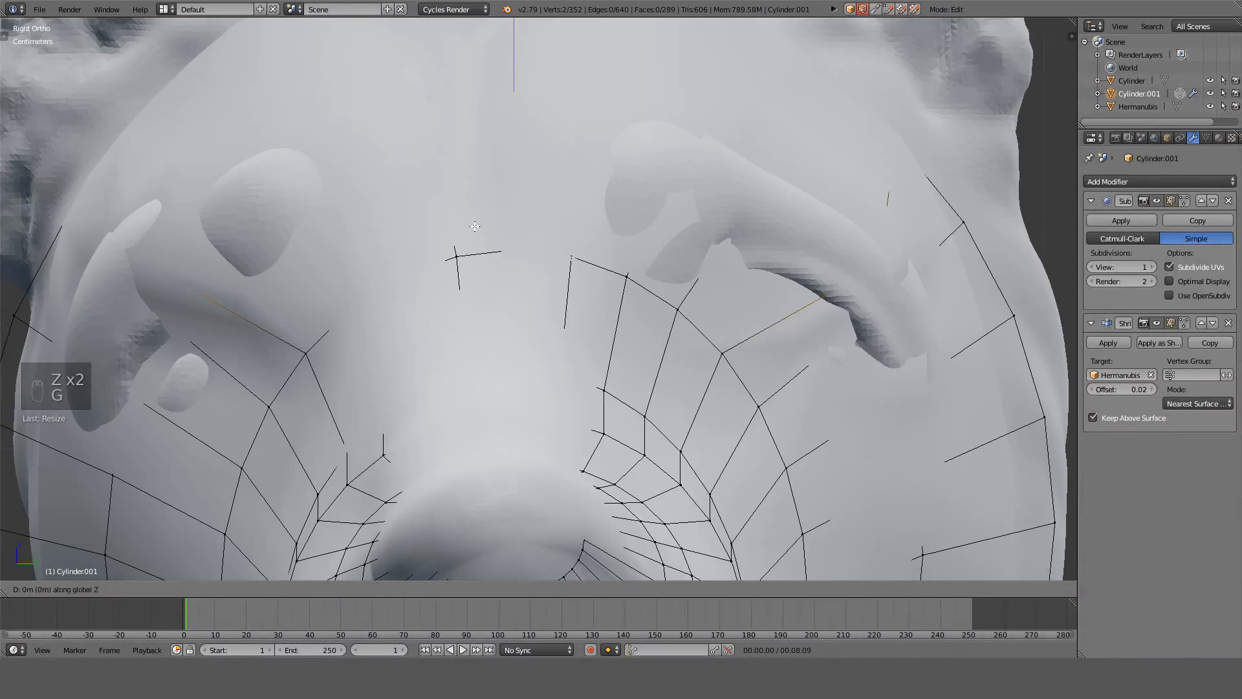
{"action": "left_click", "coordinate": [650, 228]}
Select only the vertex at the outer end of one brow and move it forward along the global X axis.
{"action": "middle_click_drag", "start_coordinate": [651, 228], "coordinate": [720, 321]}
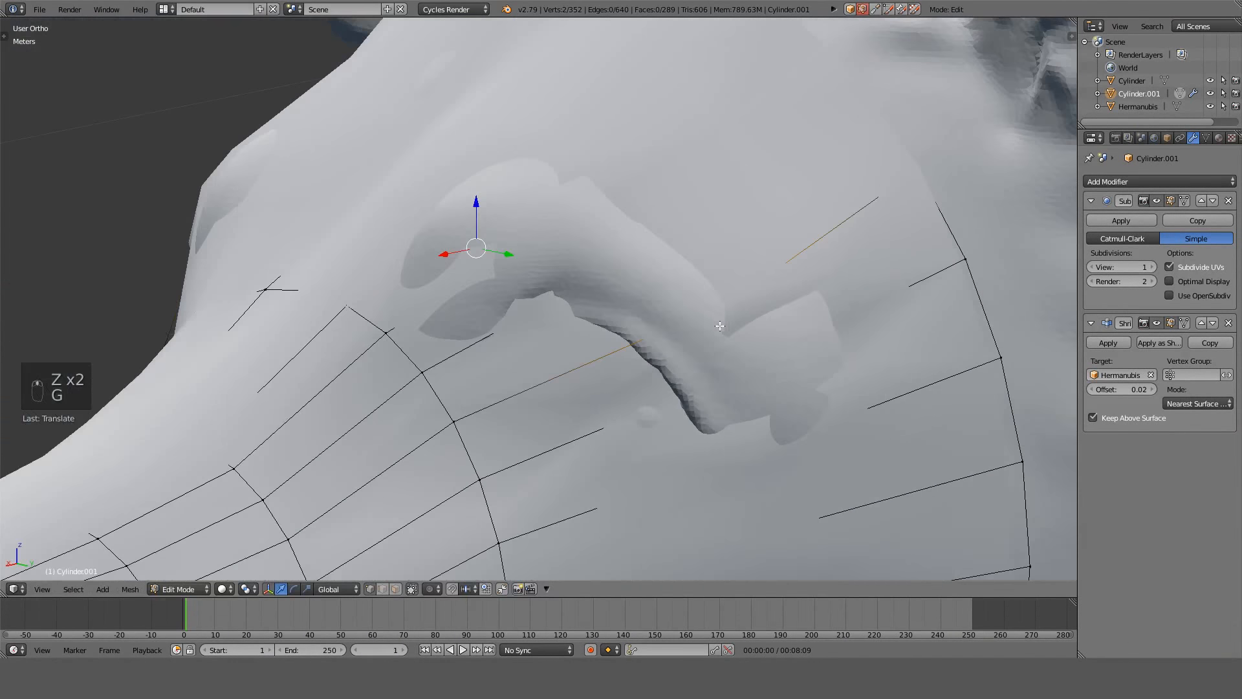
{"action": "key", "text": "z"}
{"action": "right_click", "coordinate": [731, 300]}
{"action": "key", "text": "z"}
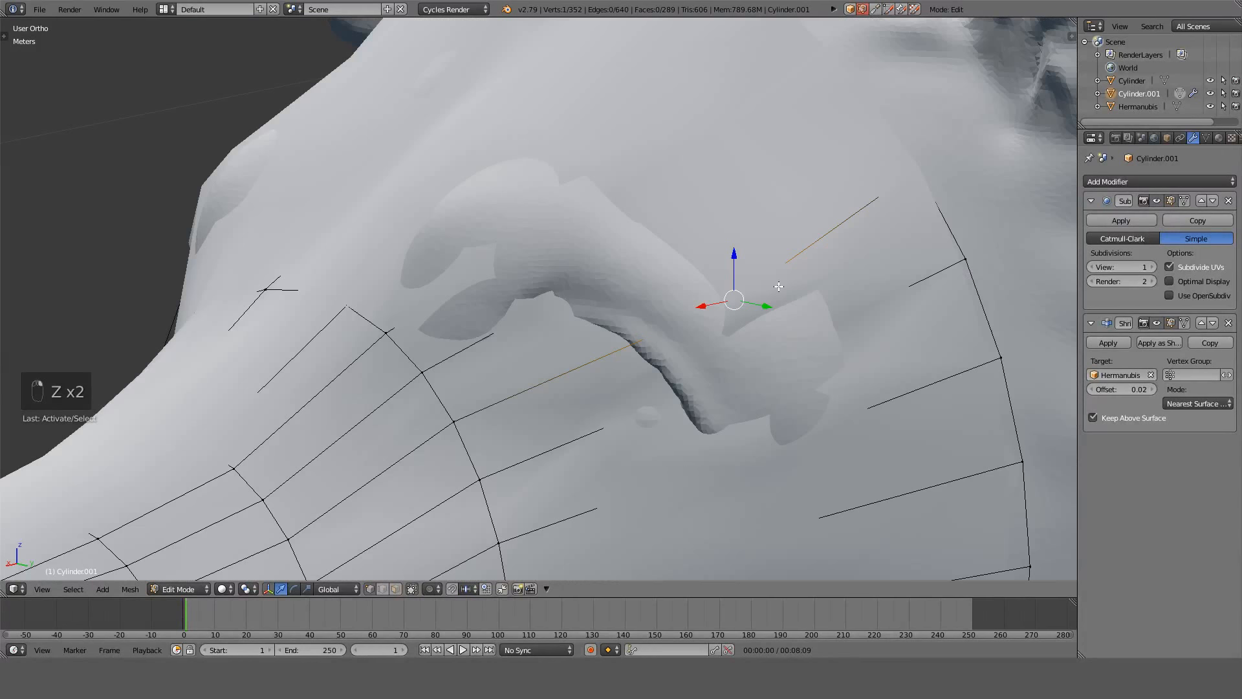
{"action": "key", "text": "g"}
{"action": "key", "text": "x"}
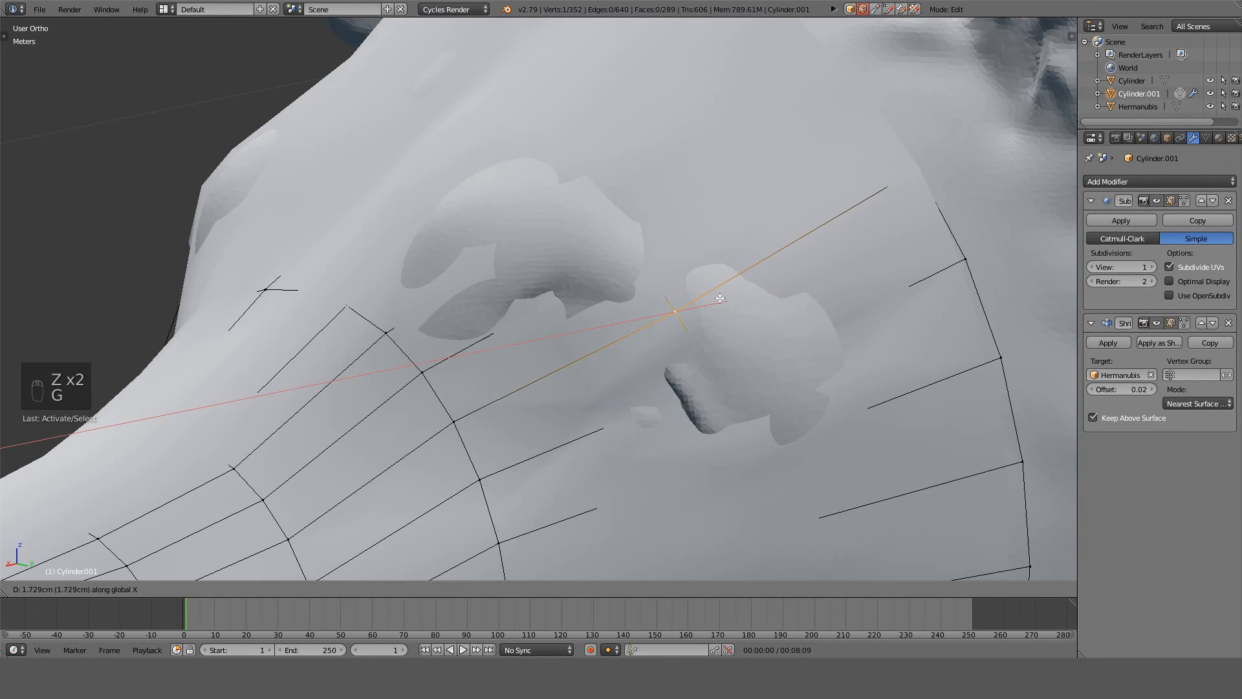
{"action": "left_click", "coordinate": [724, 297]}
Select the four vertices above the two eyes and move them up along the global Z axis in the right view.
{"action": "key", "text": "z"}
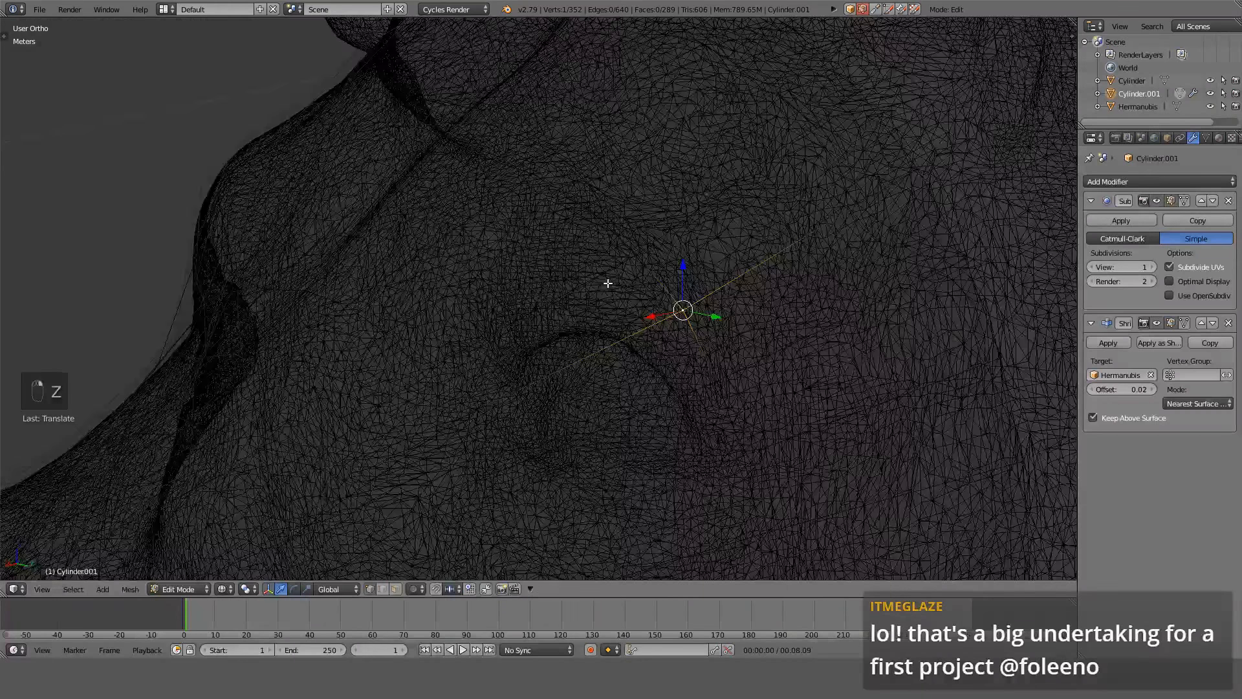
{"action": "middle_click_drag", "start_coordinate": [607, 283], "coordinate": [661, 261]}
{"action": "right_click", "coordinate": [706, 206]}
{"action": "middle_click_drag", "start_coordinate": [652, 184], "coordinate": [549, 296]}
{"action": "right_click", "coordinate": [373, 285], "text": "shift"}
{"action": "middle_click_drag", "start_coordinate": [370, 287], "coordinate": [344, 359]}
{"action": "right_click", "coordinate": [409, 294], "text": "shift"}
{"action": "key", "text": "KP_1"}
{"action": "key", "text": "KP_3"}
{"action": "key", "text": "z"}
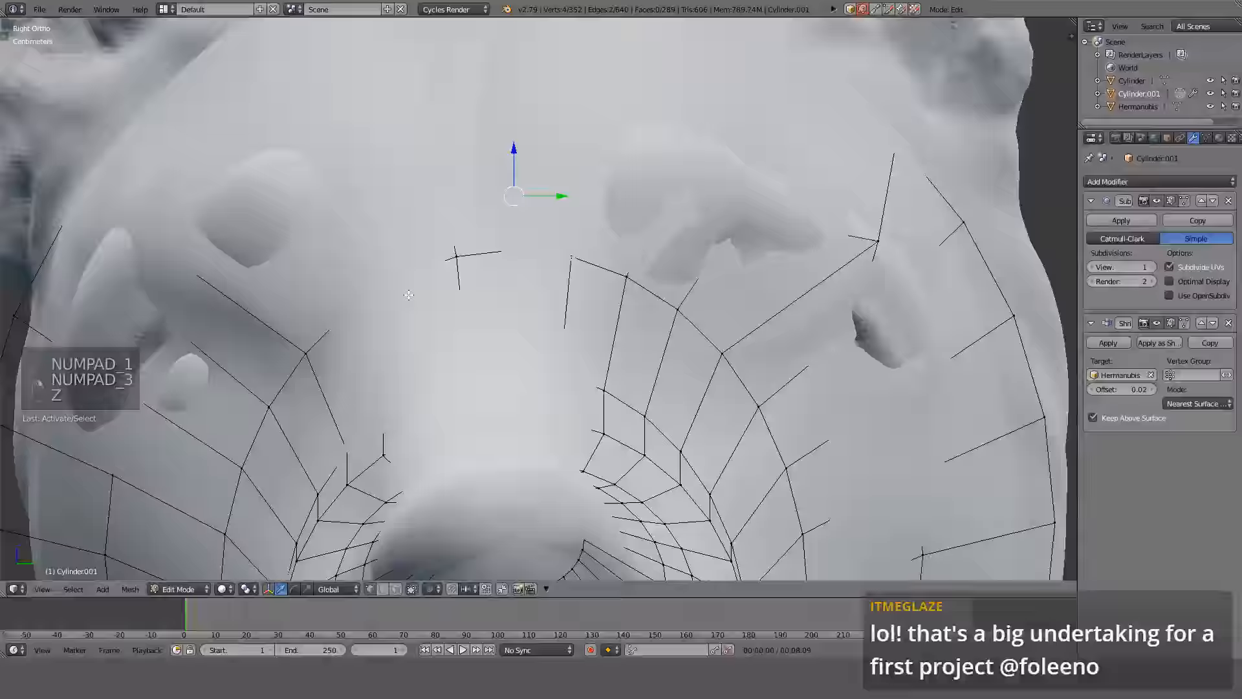
{"action": "key", "text": "g"}
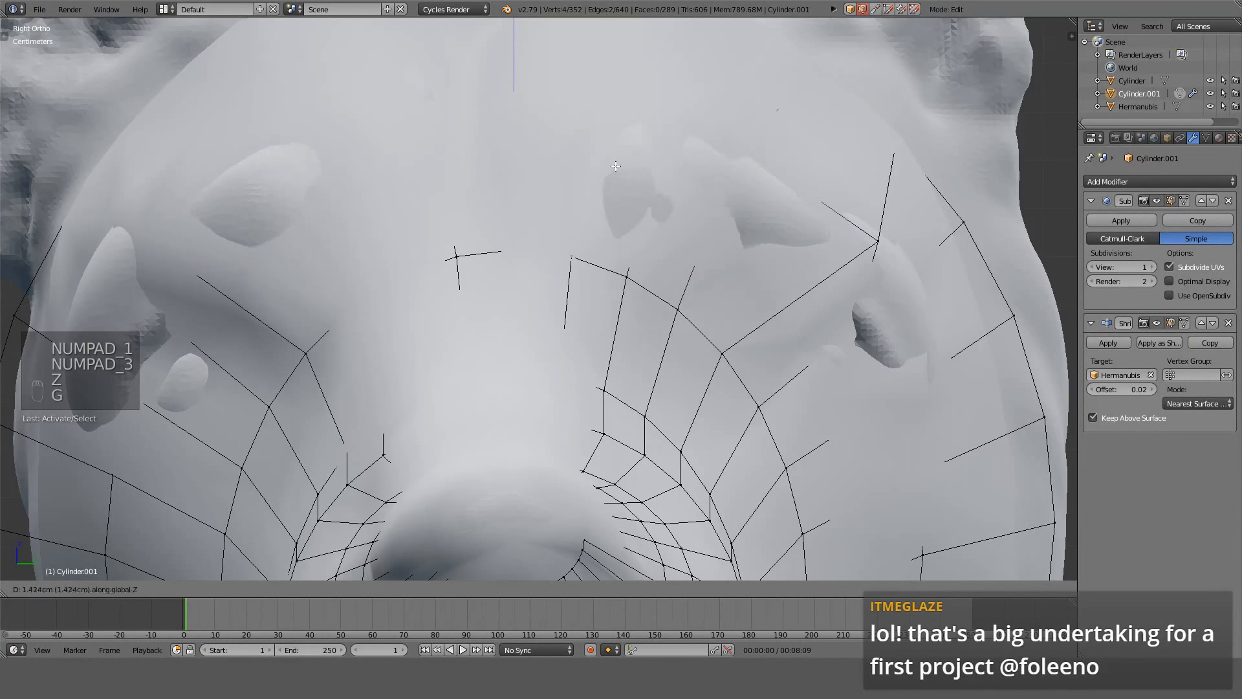
{"action": "left_click", "coordinate": [625, 175]}
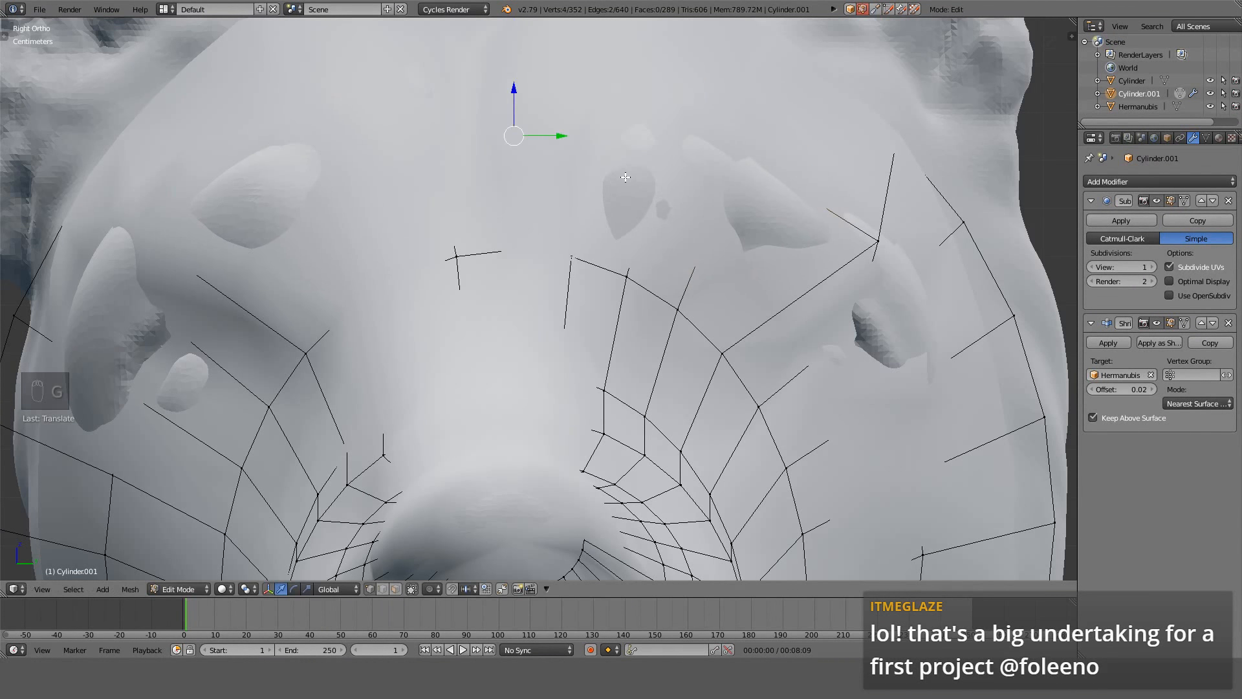
Move the four brow vertices forward along the global X axis.
{"action": "middle_click_drag", "start_coordinate": [625, 176], "coordinate": [754, 233]}
{"action": "key", "text": "g"}
{"action": "key", "text": "x"}
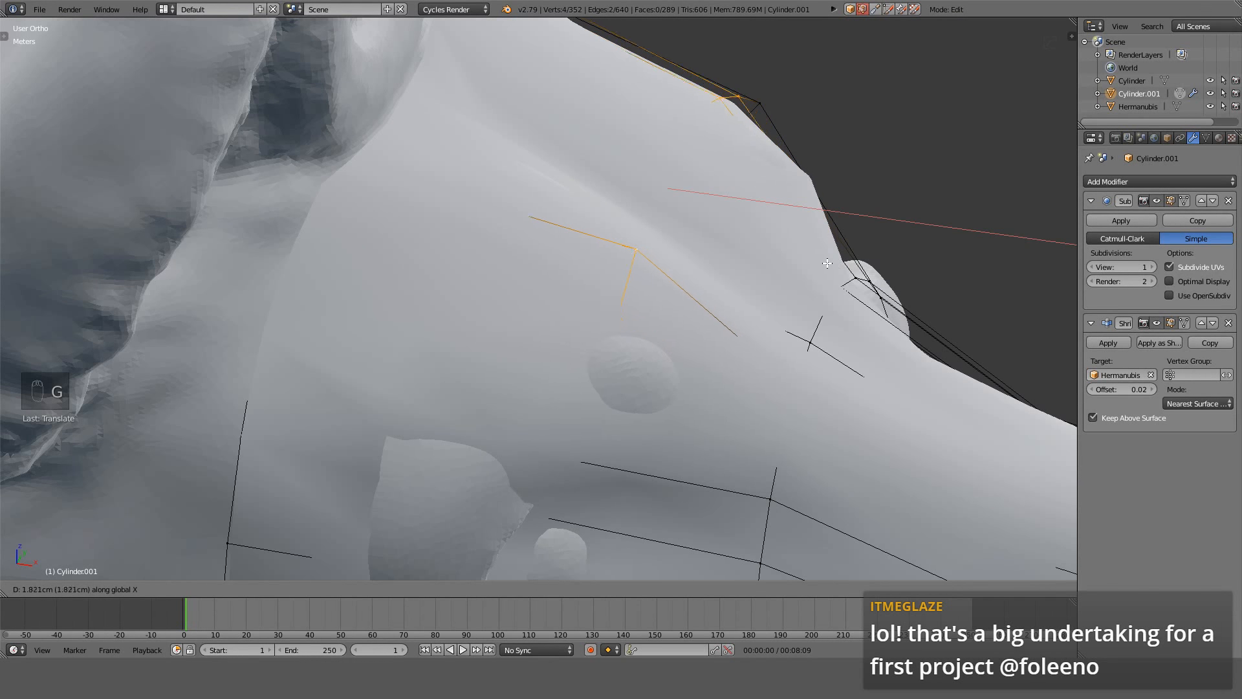
{"action": "left_click", "coordinate": [810, 261]}
Select only the vertex at the outer part of one brow, reposition it freely and shift it outward along the global Y axis.
{"action": "right_click", "coordinate": [612, 308]}
{"action": "key", "text": "z"}
{"action": "key", "text": "z"}
{"action": "key", "text": "g"}
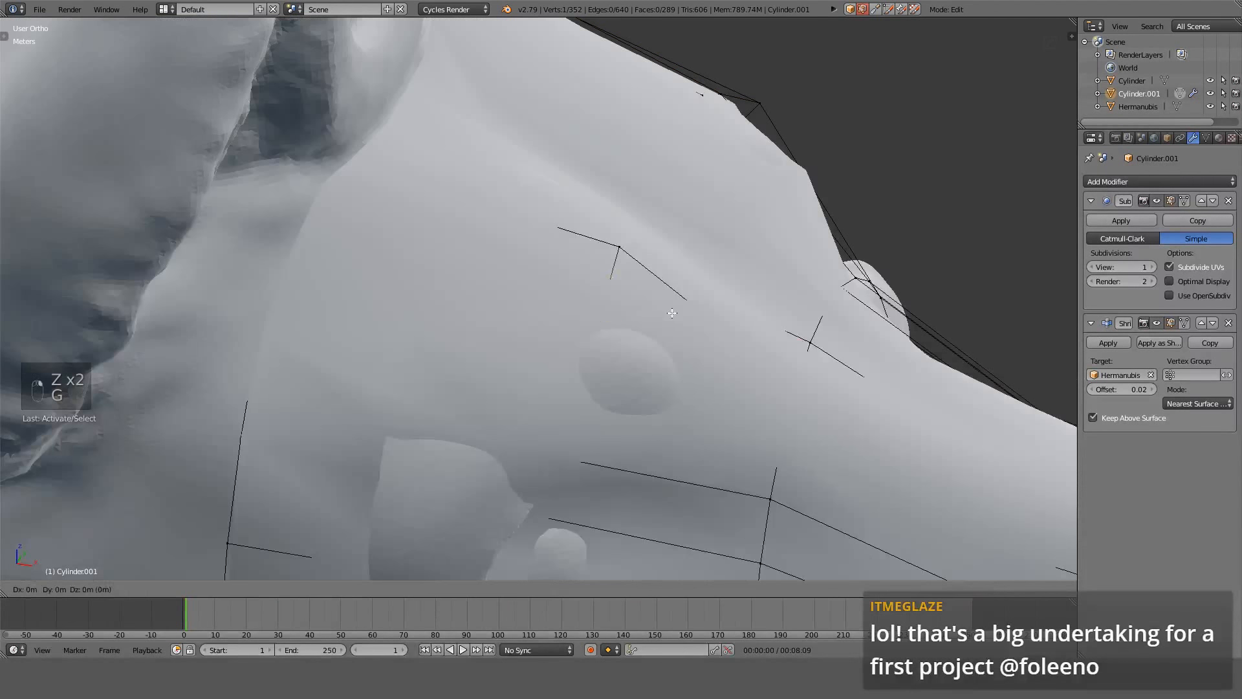
{"action": "left_click", "coordinate": [701, 323]}
{"action": "middle_click_drag", "start_coordinate": [698, 323], "coordinate": [598, 299]}
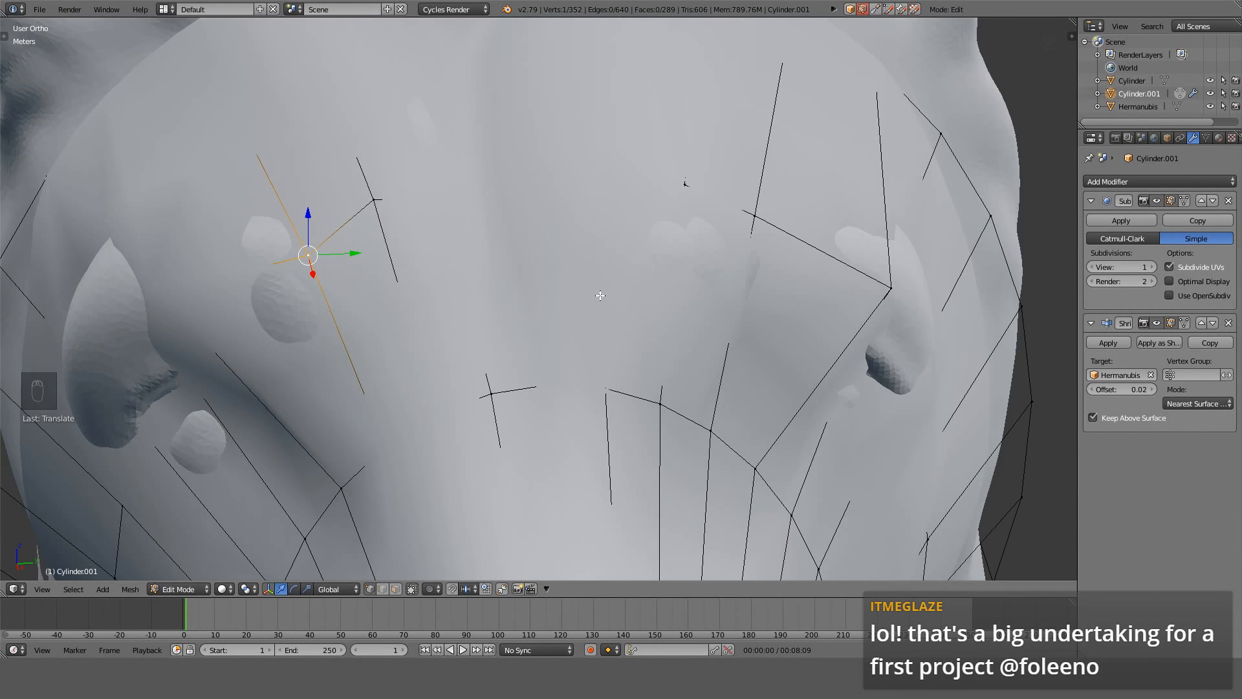
{"action": "key", "text": "g"}
{"action": "key", "text": "y"}
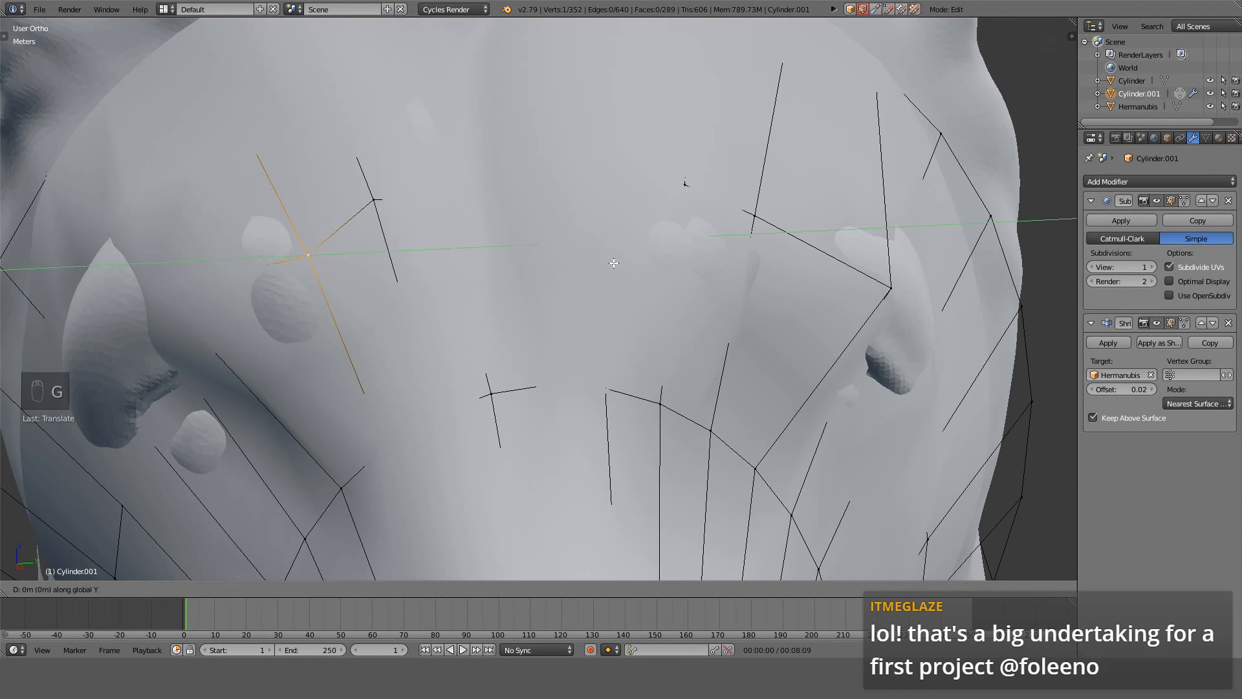
{"action": "left_click", "coordinate": [579, 264]}
Select the vertex above the opposite eye and move it along the global X axis.
{"action": "middle_click_drag", "start_coordinate": [579, 263], "coordinate": [551, 236]}
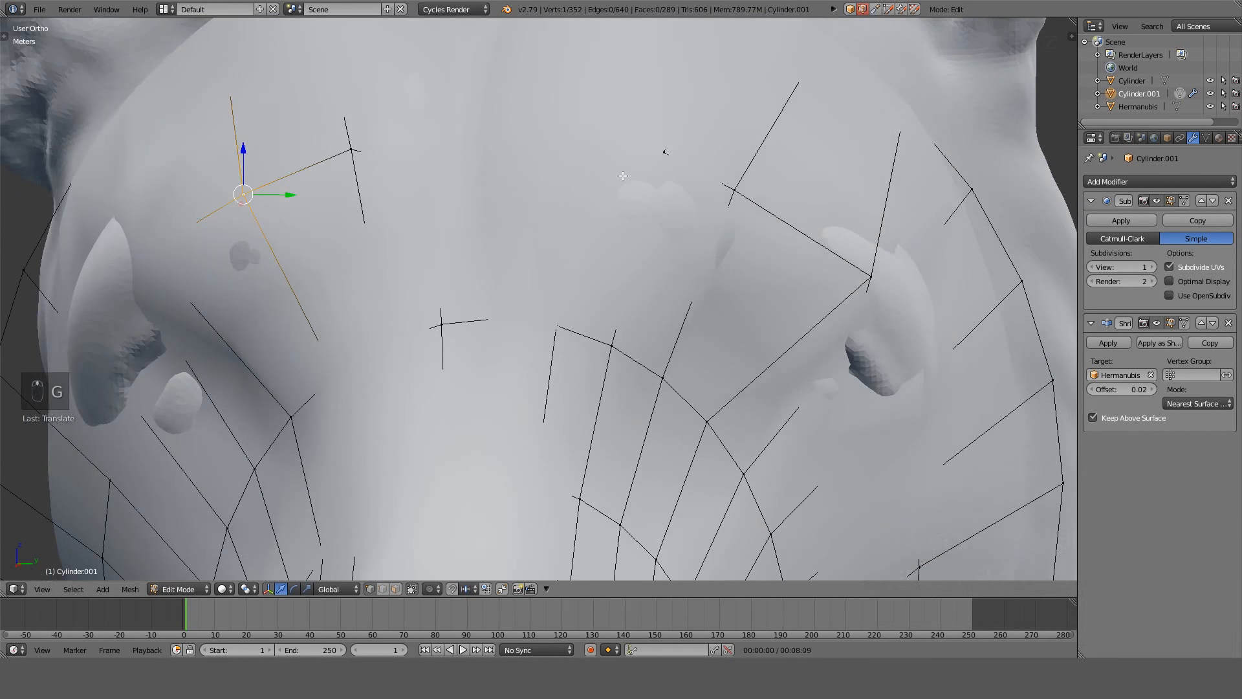
{"action": "right_click", "coordinate": [725, 179]}
{"action": "middle_click_drag", "start_coordinate": [723, 180], "coordinate": [582, 238]}
{"action": "mouse_move", "coordinate": [456, 239]}
{"action": "middle_mouse_down"}
{"action": "mouse_move", "coordinate": [438, 236]}
{"action": "mouse_move", "coordinate": [486, 269]}
{"action": "mouse_move", "coordinate": [469, 288]}
{"action": "mouse_move", "coordinate": [604, 263]}
{"action": "mouse_move", "coordinate": [669, 269]}
{"action": "mouse_move", "coordinate": [695, 247]}
{"action": "middle_mouse_up"}
{"action": "key", "text": "g"}
{"action": "key", "text": "x"}
{"action": "left_click", "coordinate": [446, 269]}
Select the two adjacent vertices beside one eye in wireframe and move them along the global Y axis.
{"action": "key", "text": "z"}
{"action": "key", "text": "z"}
{"action": "mouse_move", "coordinate": [598, 234]}
{"action": "middle_mouse_down"}
{"action": "mouse_move", "coordinate": [544, 171]}
{"action": "mouse_move", "coordinate": [493, 211]}
{"action": "mouse_move", "coordinate": [485, 273]}
{"action": "mouse_move", "coordinate": [513, 200]}
{"action": "mouse_move", "coordinate": [541, 262]}
{"action": "mouse_move", "coordinate": [475, 406]}
{"action": "mouse_move", "coordinate": [403, 312]}
{"action": "mouse_move", "coordinate": [378, 300]}
{"action": "middle_mouse_up"}
{"action": "key", "text": "z"}
{"action": "key", "text": "z"}
{"action": "key", "text": "z"}
{"action": "key", "text": "z"}
{"action": "key", "text": "z"}
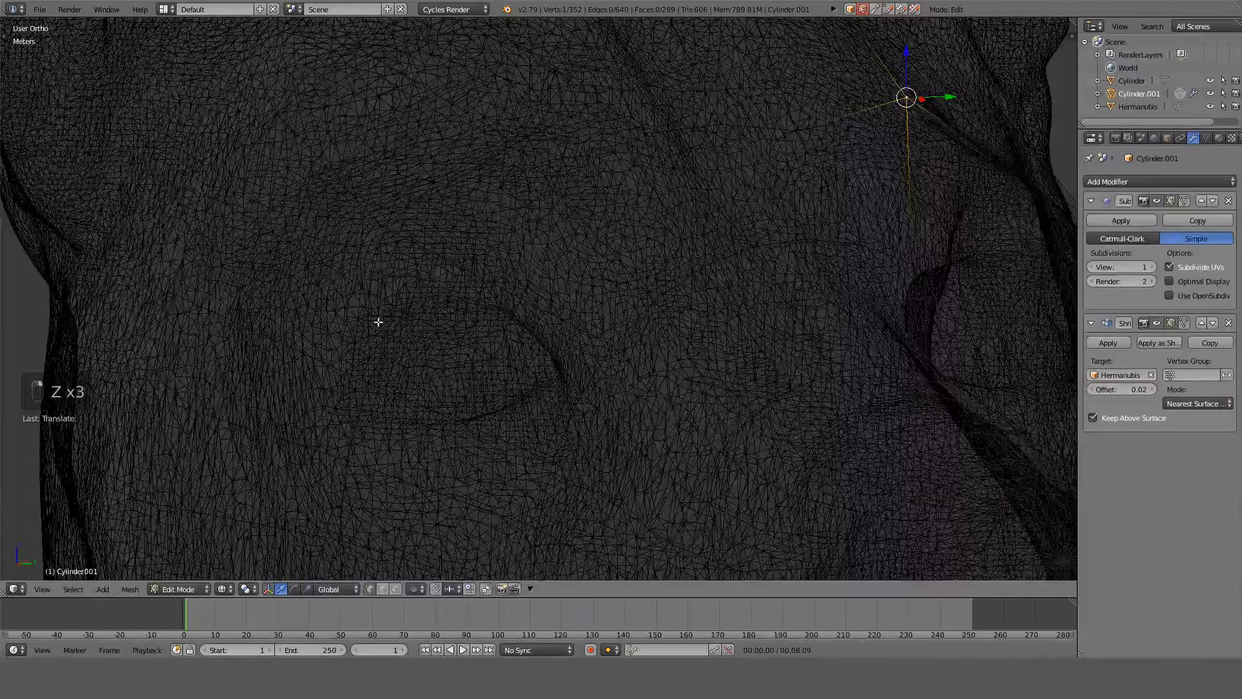
{"action": "right_click_drag", "start_coordinate": [378, 322], "coordinate": [368, 357]}
{"action": "right_click", "coordinate": [366, 363]}
{"action": "right_click", "coordinate": [363, 366], "text": "shift"}
{"action": "middle_click_drag", "start_coordinate": [440, 343], "coordinate": [597, 305]}
{"action": "key", "text": "z"}
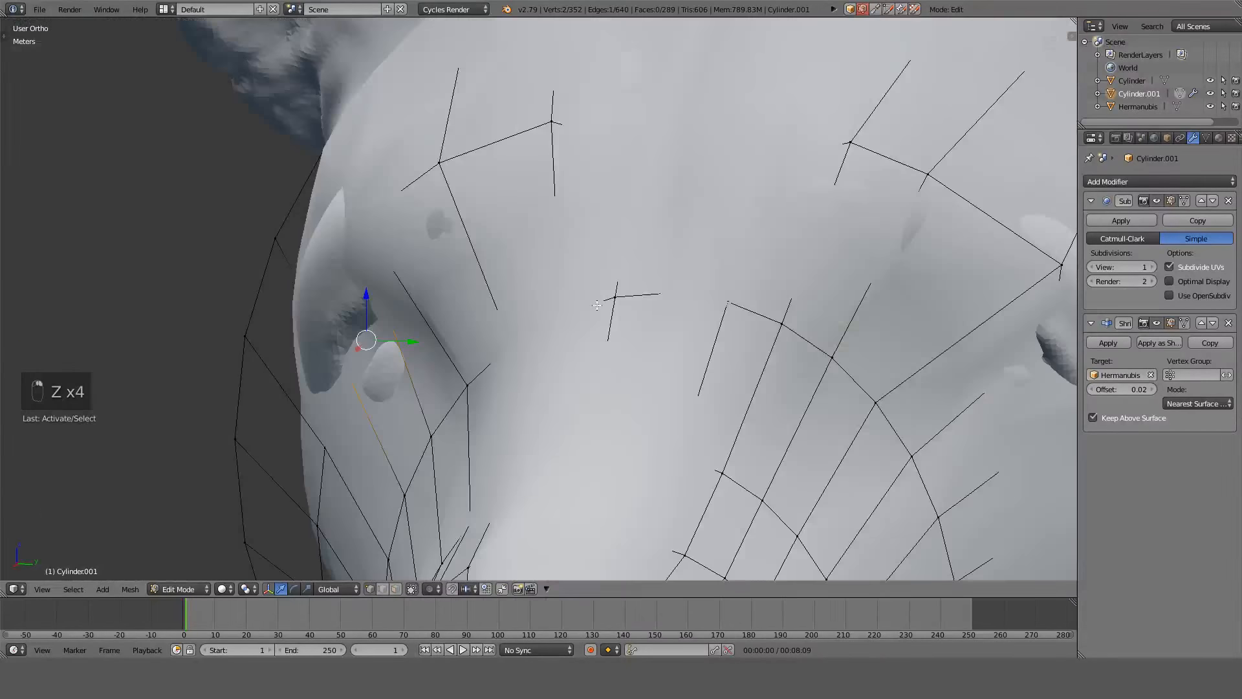
{"action": "key", "text": "g"}
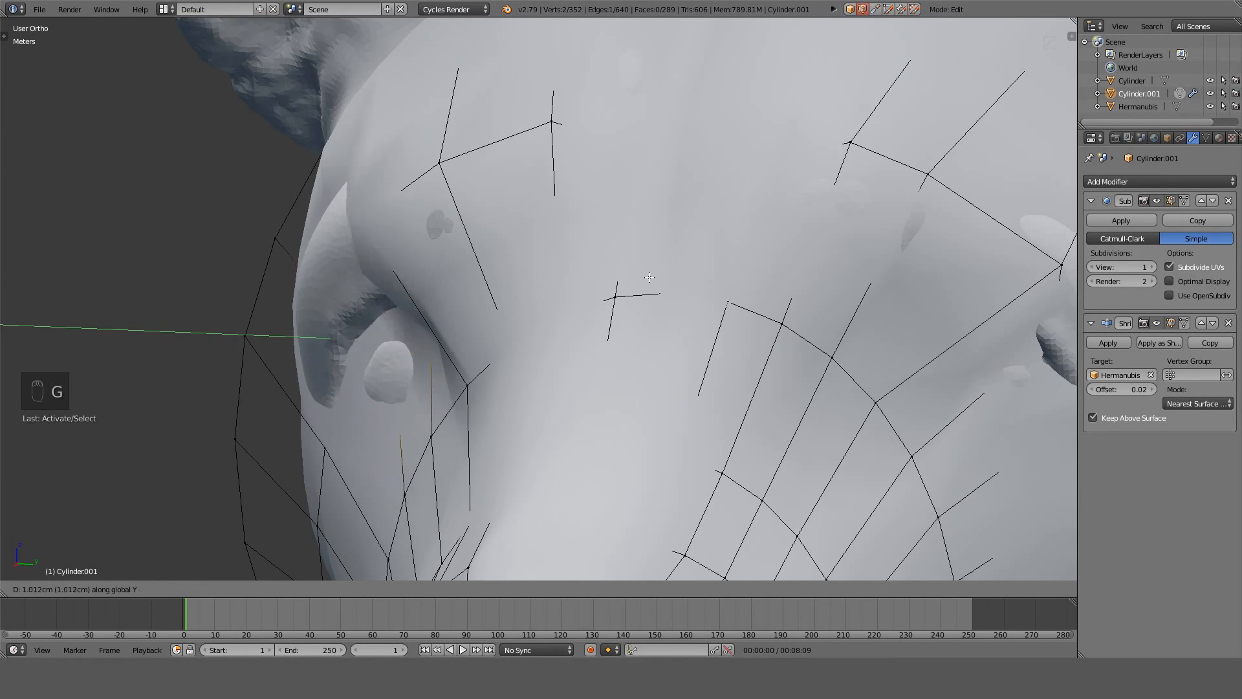
{"action": "left_click", "coordinate": [568, 278]}
Move the two vertices beside the eye about 5 mm backward along the global X axis.
{"action": "middle_click_drag", "start_coordinate": [414, 288], "coordinate": [538, 302]}
{"action": "key", "text": "g"}
{"action": "key", "text": "x"}
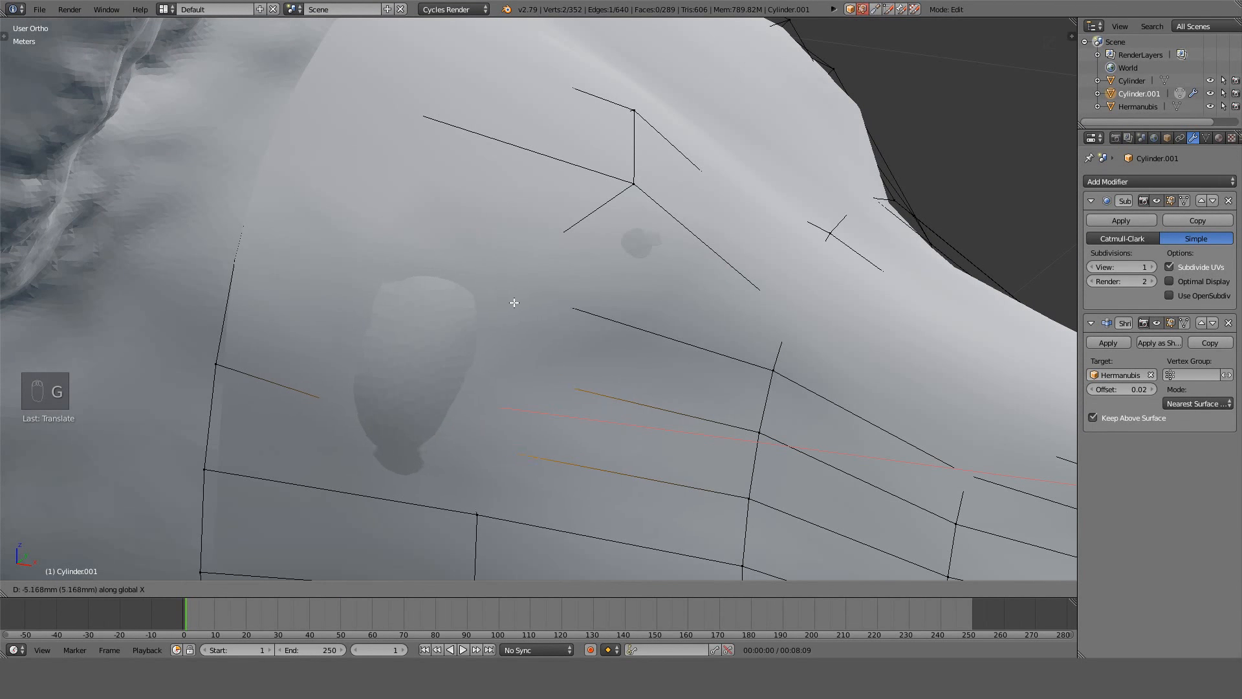
{"action": "left_click", "coordinate": [516, 304]}
Select only the upper of the two vertices beside the eye and vertex-slide it along its edge.
{"action": "right_click", "coordinate": [504, 387]}
{"action": "key", "text": "g"}
{"action": "key", "text": "g"}
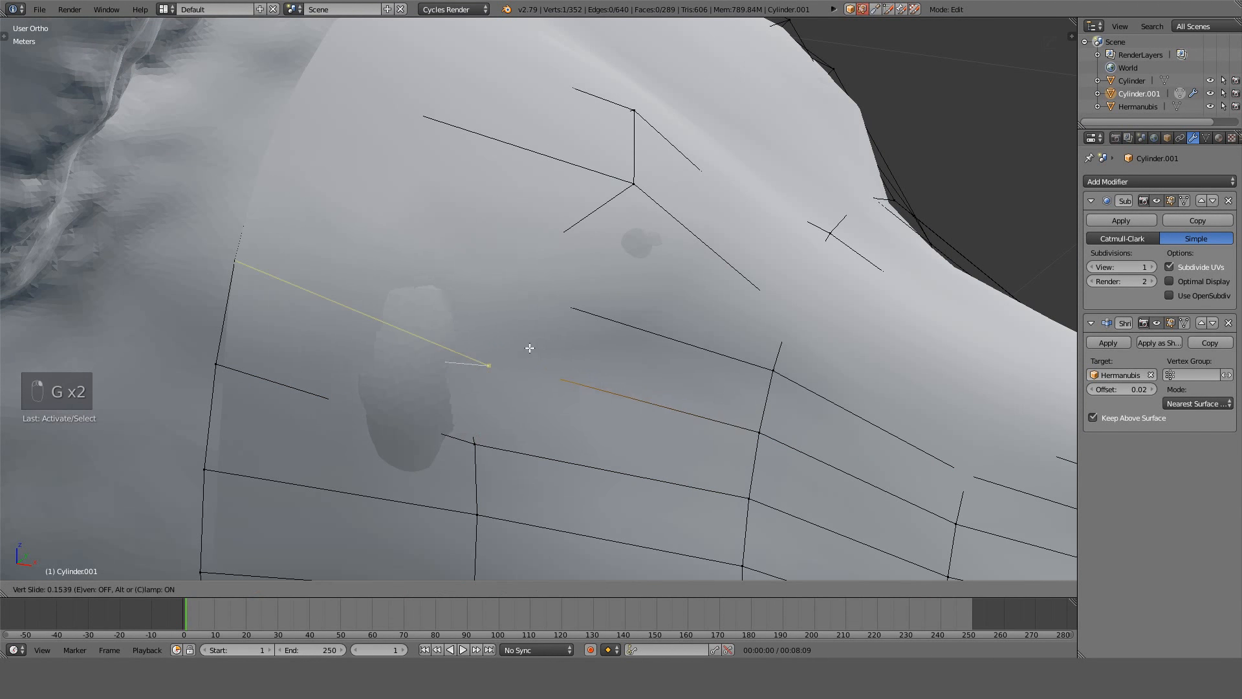
{"action": "left_click", "coordinate": [517, 346]}
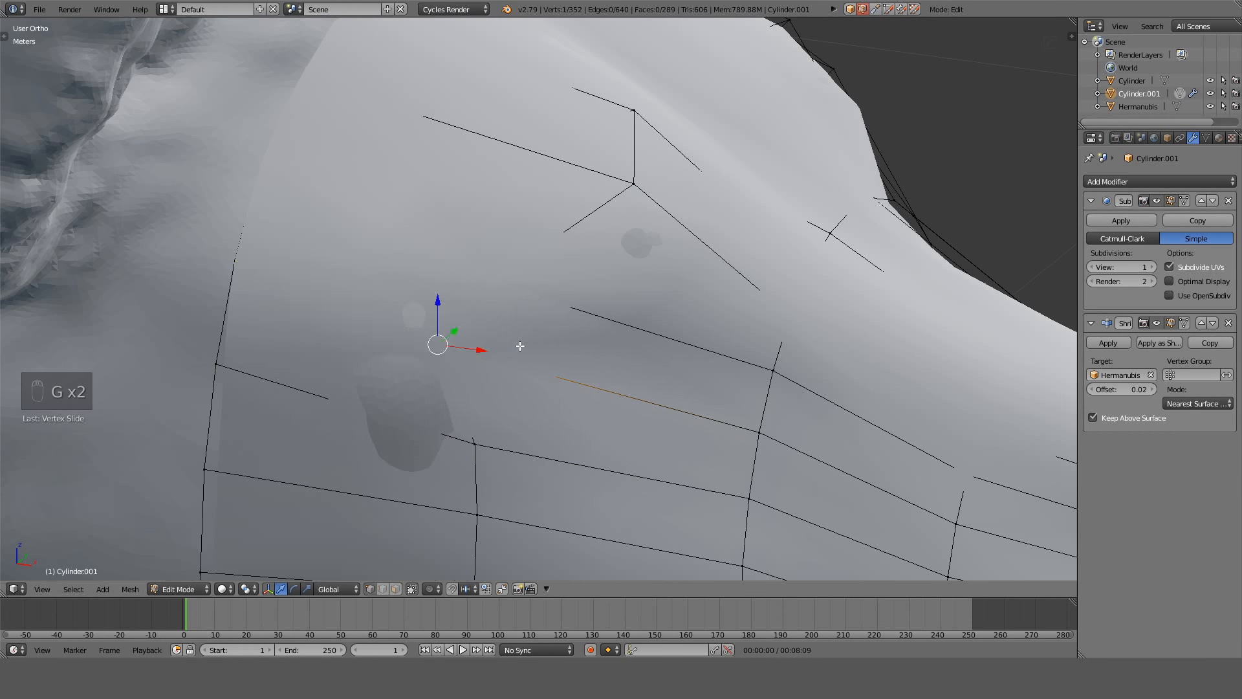
Select the neighbouring vertex below it and vertex-slide it twice along its edges to fit the eye socket.
{"action": "middle_click_drag", "start_coordinate": [513, 347], "coordinate": [508, 287]}
{"action": "right_click", "coordinate": [287, 423]}
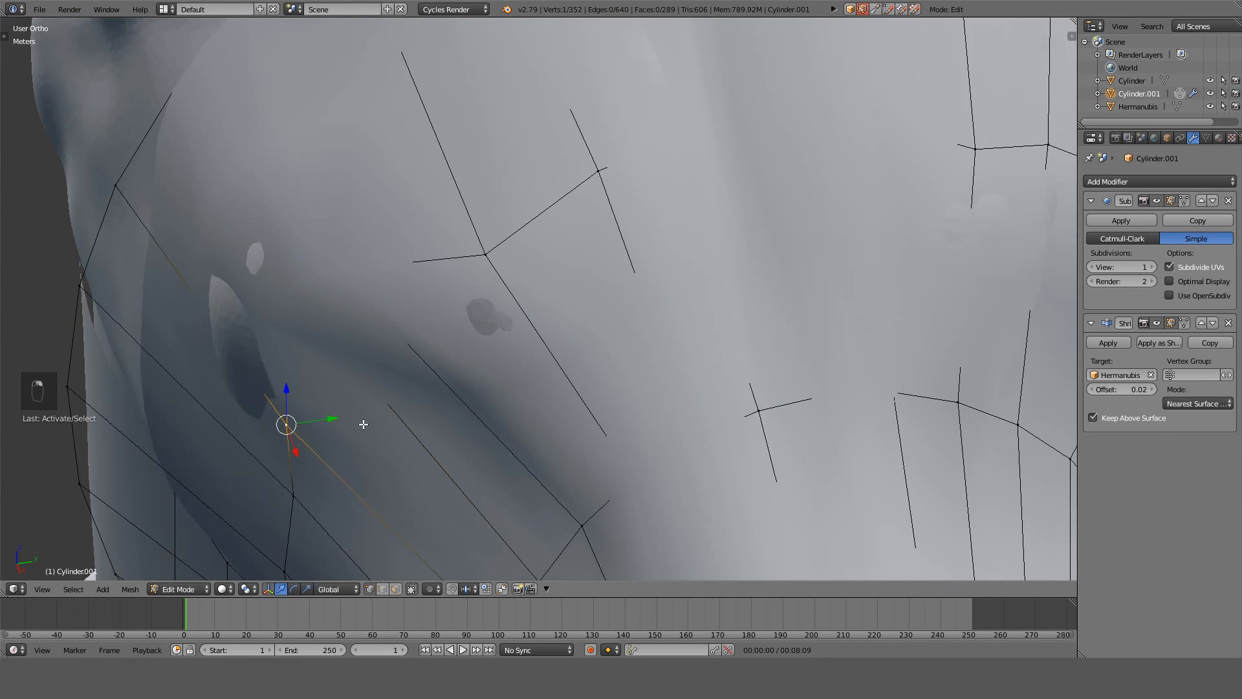
{"action": "key", "text": "g"}
{"action": "key", "text": "g"}
{"action": "left_click", "coordinate": [302, 351]}
{"action": "middle_click_drag", "start_coordinate": [304, 351], "coordinate": [429, 325]}
{"action": "key", "text": "g"}
{"action": "key", "text": "g"}
{"action": "left_click", "coordinate": [452, 331]}
Select the matching vertex beside the opposite eye and move it outward along the global Y axis.
{"action": "middle_click_drag", "start_coordinate": [603, 332], "coordinate": [673, 353]}
{"action": "key", "text": "z"}
{"action": "right_click", "coordinate": [673, 283]}
{"action": "key", "text": "z"}
{"action": "middle_click_drag", "start_coordinate": [673, 283], "coordinate": [710, 380]}
{"action": "key", "text": "g"}
{"action": "key", "text": "y"}
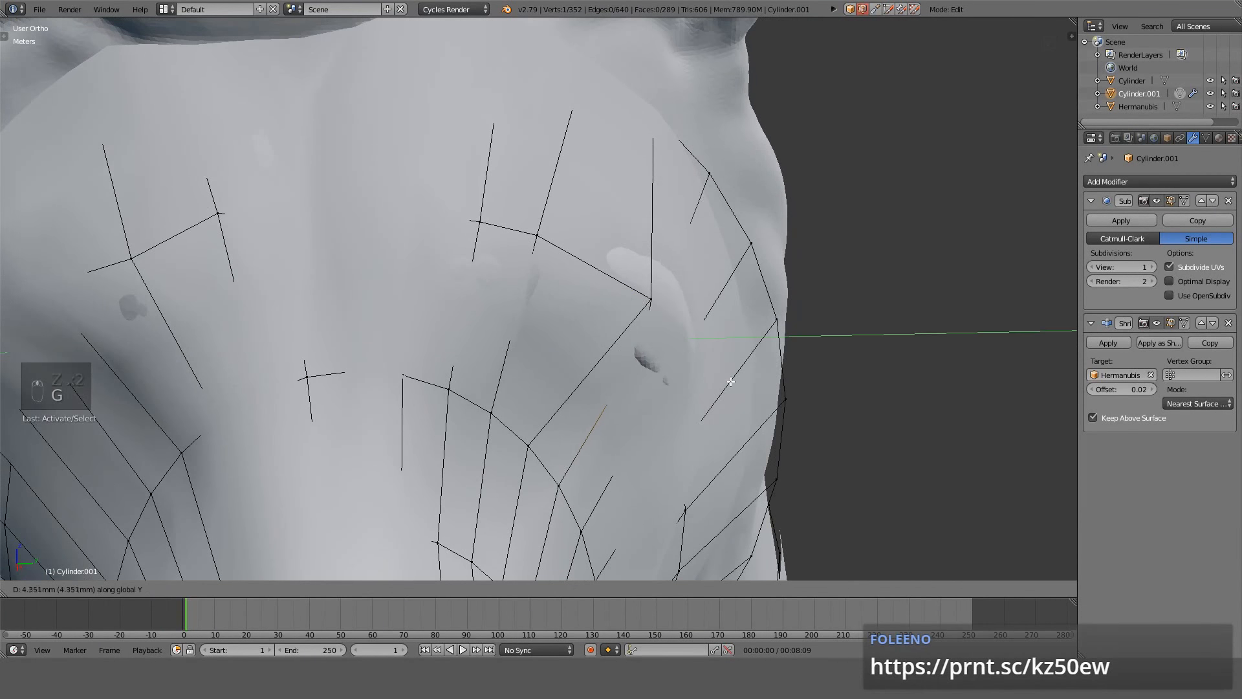
{"action": "left_click", "coordinate": [776, 384]}
Vertex-slide the outer brow vertex and the vertex just below it at the outer corner of the eye along their edges.
{"action": "middle_click_drag", "start_coordinate": [731, 372], "coordinate": [599, 336]}
{"action": "right_click", "coordinate": [462, 252]}
{"action": "key", "text": "g"}
{"action": "key", "text": "g"}
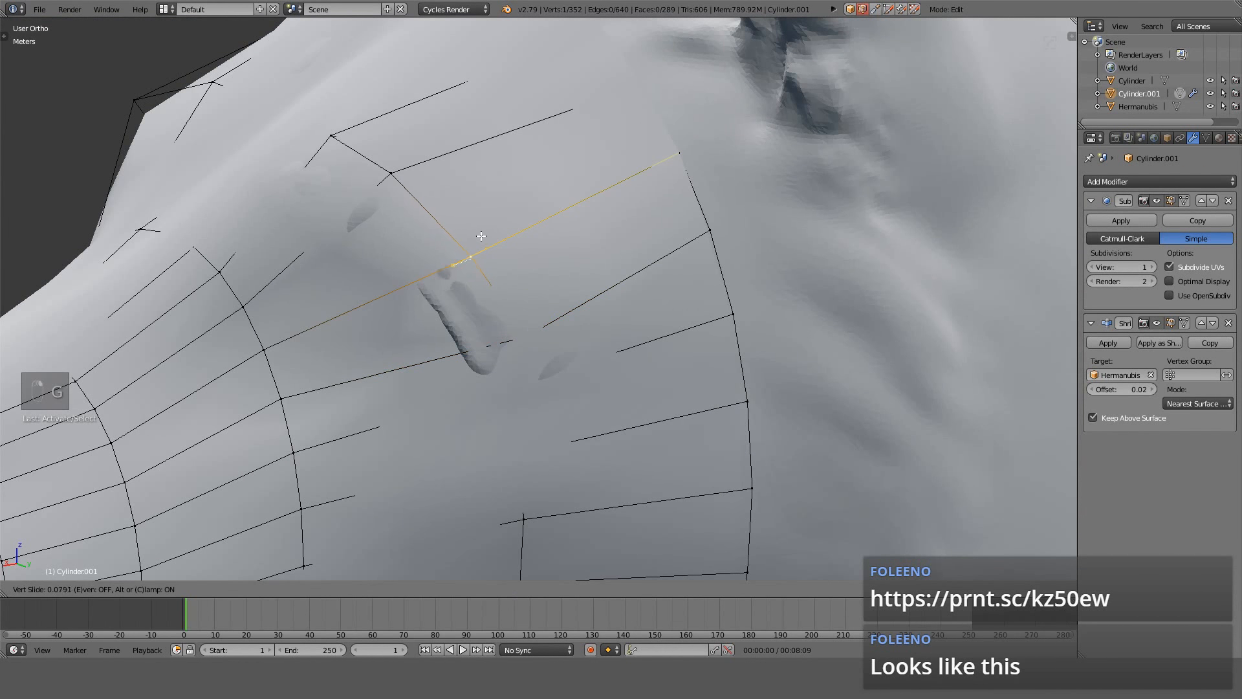
{"action": "left_click", "coordinate": [482, 238]}
{"action": "right_click", "coordinate": [527, 335]}
{"action": "key", "text": "g"}
{"action": "key", "text": "g"}
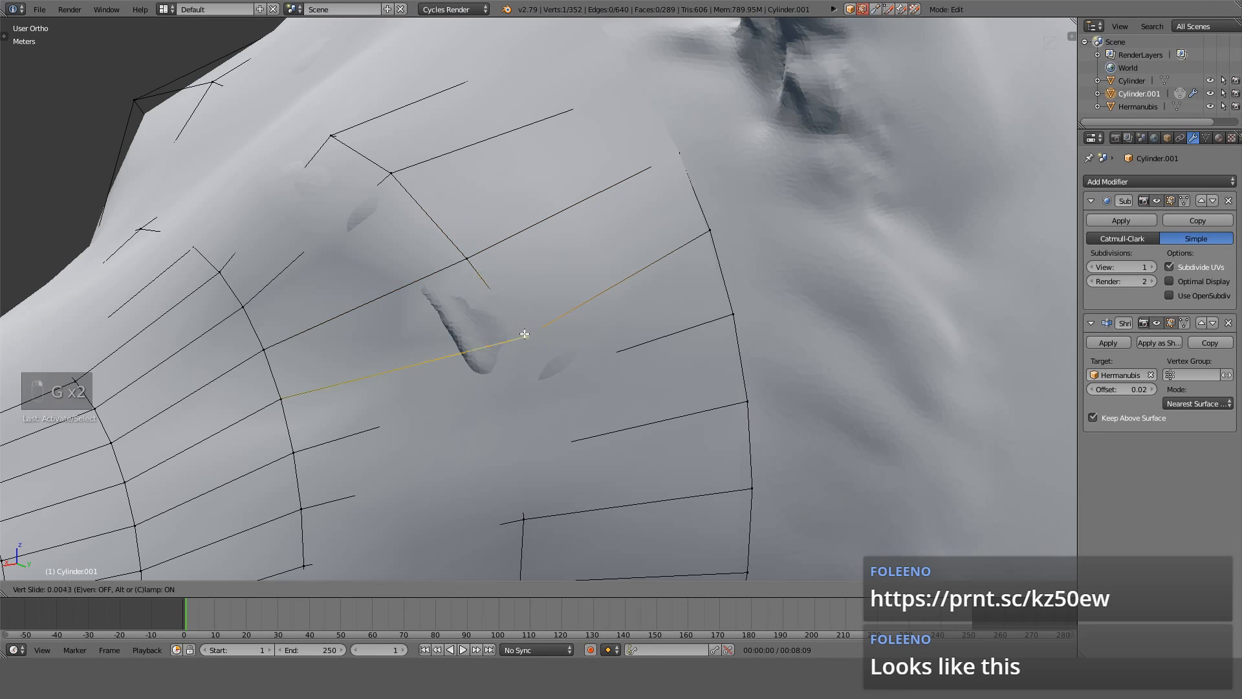
{"action": "left_click", "coordinate": [518, 335]}
{"action": "middle_click_drag", "start_coordinate": [518, 335], "coordinate": [542, 318]}
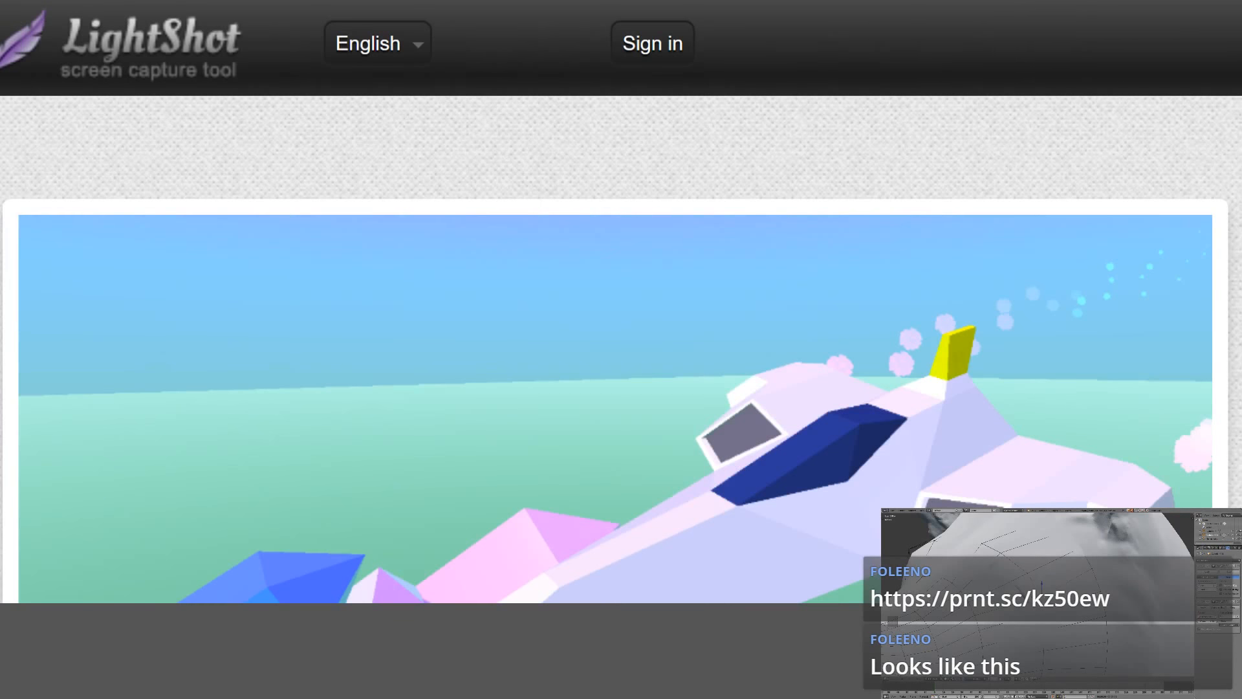
Examine the shared low-poly spaceship screenshot on the LightShot web page.
{"action": "scroll", "coordinate": [621, 291], "scroll_direction": "down", "scroll_amount": 5}
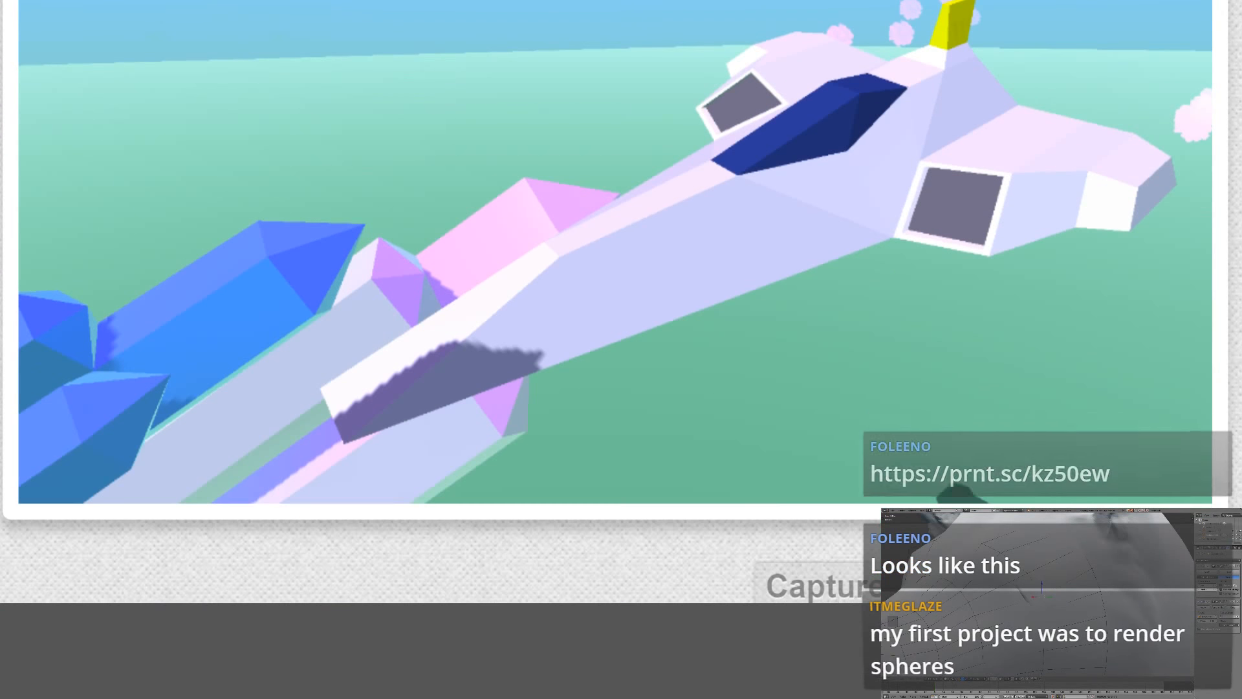
{"action": "scroll", "coordinate": [621, 291], "scroll_direction": "up", "scroll_amount": 2}
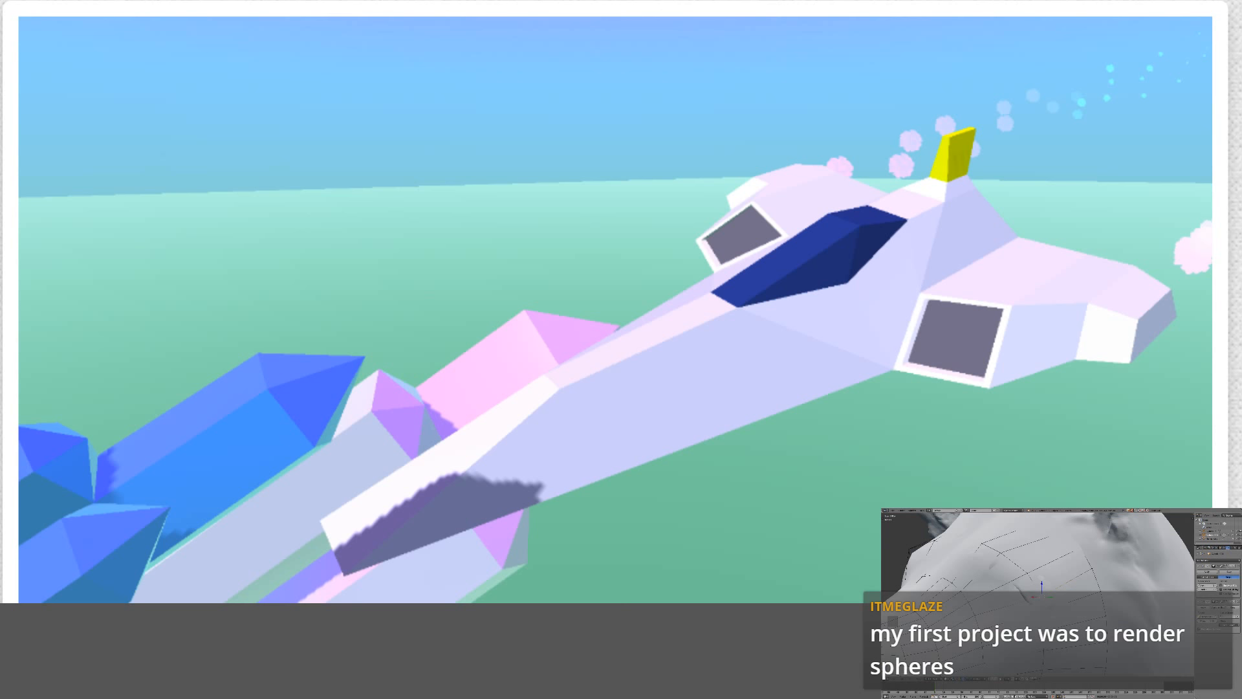
{"action": "scroll", "coordinate": [621, 291], "scroll_direction": "down", "scroll_amount": 2}
{"action": "scroll", "coordinate": [621, 291], "scroll_direction": "up", "scroll_amount": 2}
{"action": "scroll", "coordinate": [621, 291], "scroll_direction": "down", "scroll_amount": 3}
{"action": "scroll", "coordinate": [621, 291], "scroll_direction": "up", "scroll_amount": 1}
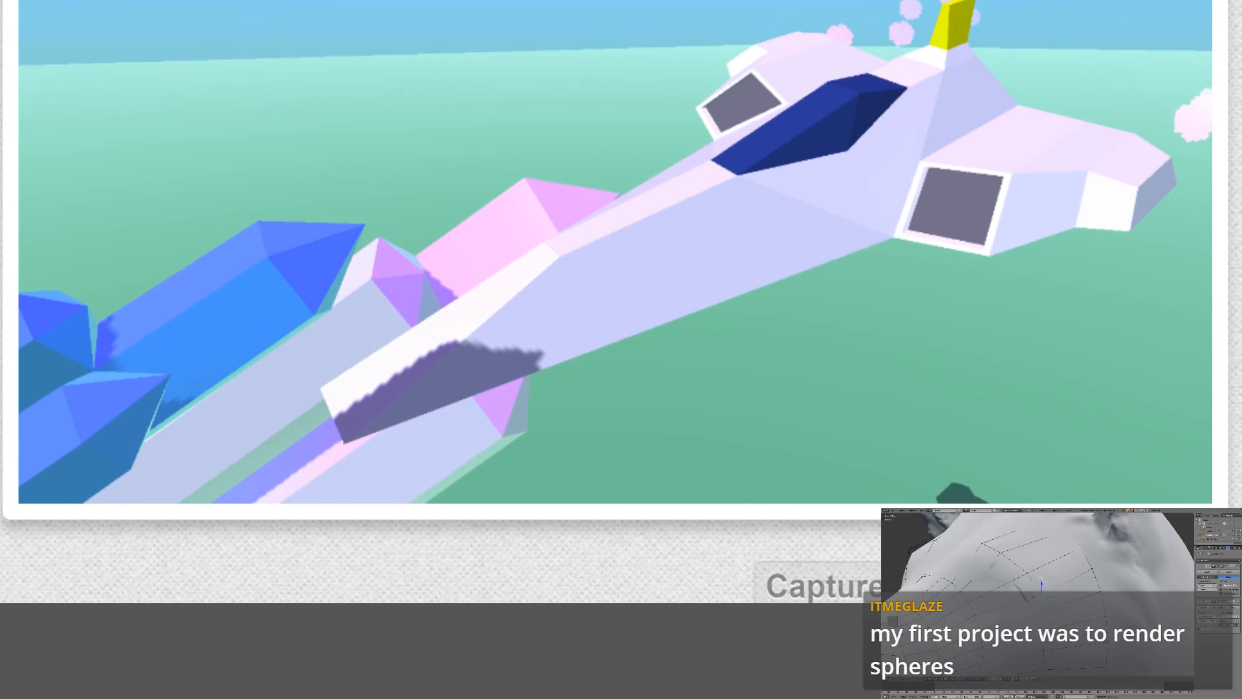
{"action": "scroll", "coordinate": [621, 291], "scroll_direction": "up", "scroll_amount": 1}
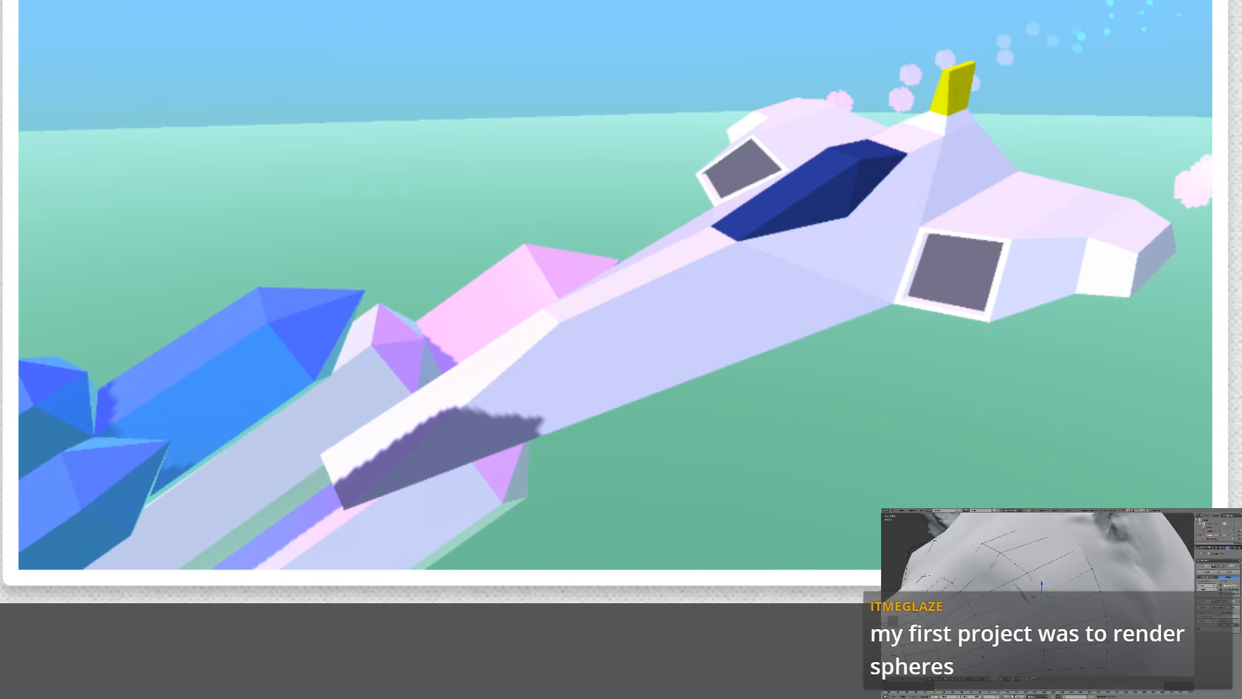
{"action": "scroll", "coordinate": [621, 291], "scroll_direction": "up", "scroll_amount": 1}
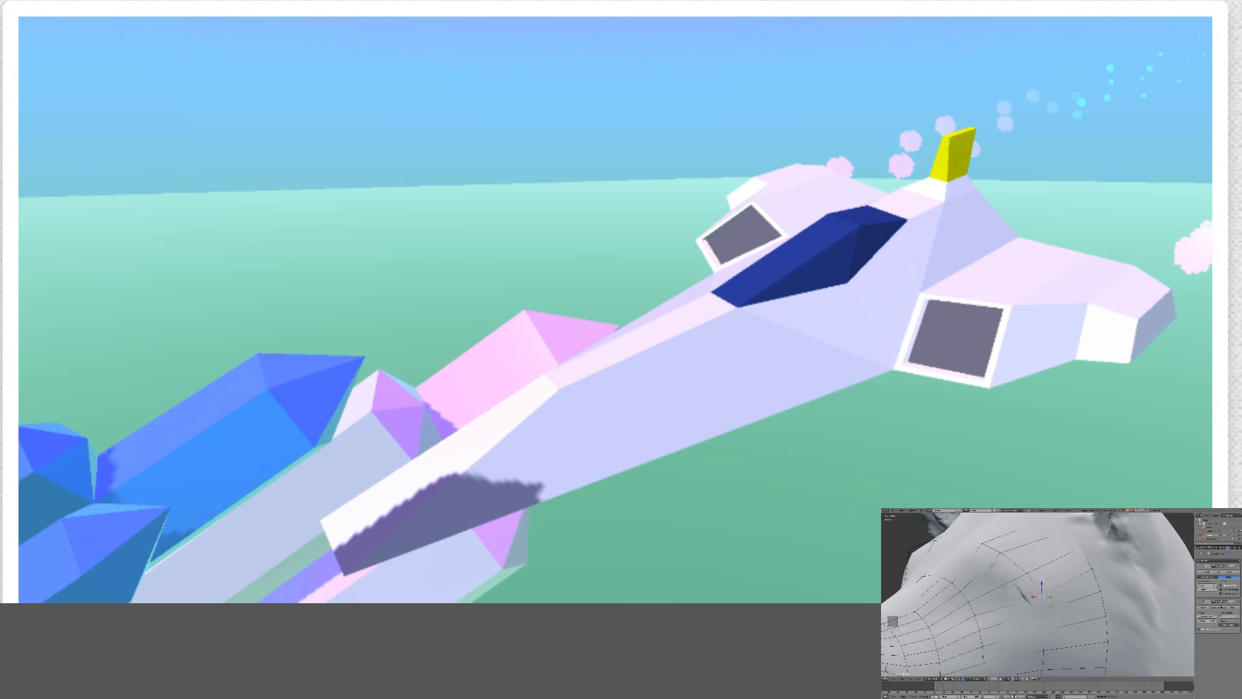
{"action": "scroll", "coordinate": [621, 301], "scroll_direction": "down", "scroll_amount": 2}
{"action": "scroll", "coordinate": [620, 302], "scroll_direction": "up", "scroll_amount": 1}
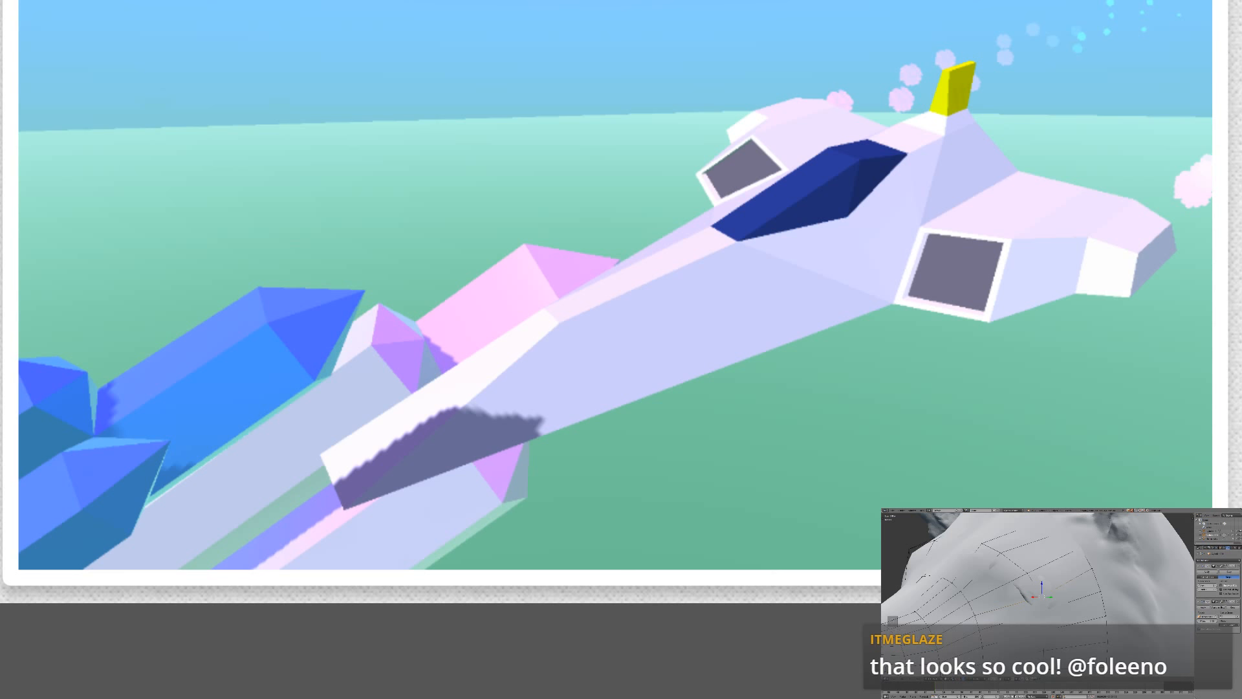
{"action": "scroll", "coordinate": [621, 301], "scroll_direction": "down", "scroll_amount": 1}
{"action": "scroll", "coordinate": [621, 302], "scroll_direction": "up", "scroll_amount": 1}
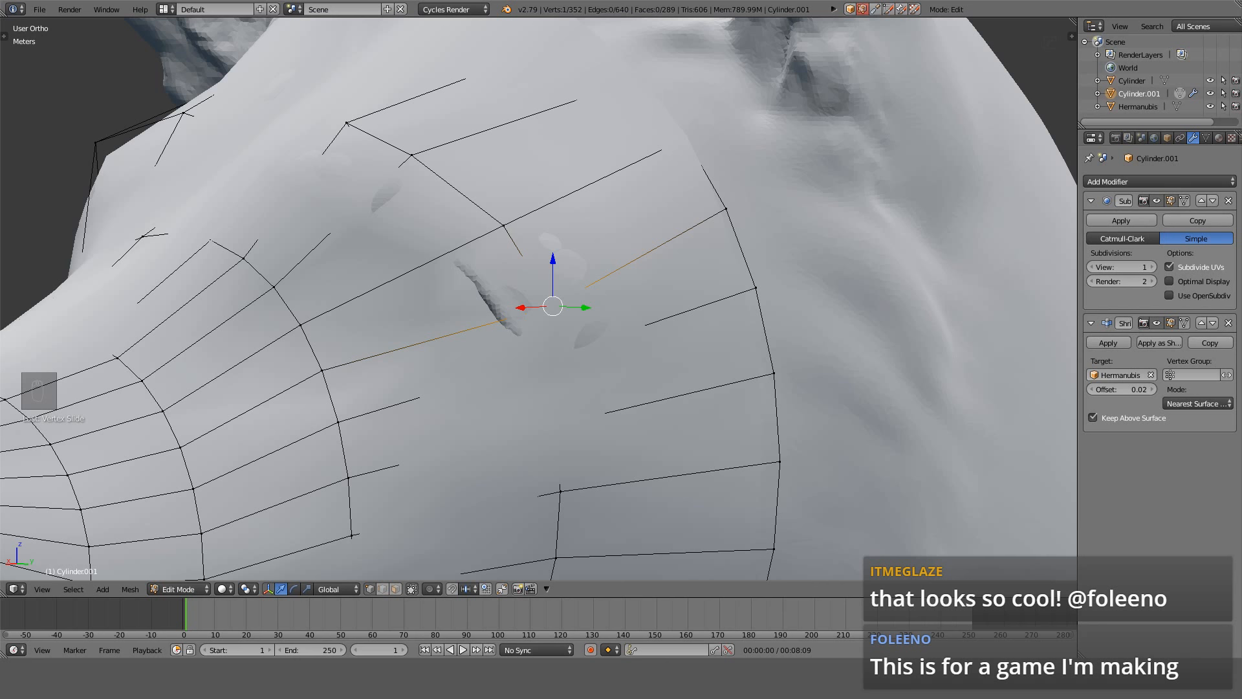
Back in Blender, select three neighbouring vertices of the snout loop in front of the eye and edge-slide them.
{"action": "mouse_move", "coordinate": [617, 305]}
{"action": "middle_mouse_down"}
{"action": "mouse_move", "coordinate": [770, 327]}
{"action": "mouse_move", "coordinate": [713, 414]}
{"action": "mouse_move", "coordinate": [566, 429]}
{"action": "middle_mouse_up"}
{"action": "key", "text": "z"}
{"action": "key", "text": "z"}
{"action": "right_click", "coordinate": [648, 494]}
{"action": "key", "text": "g"}
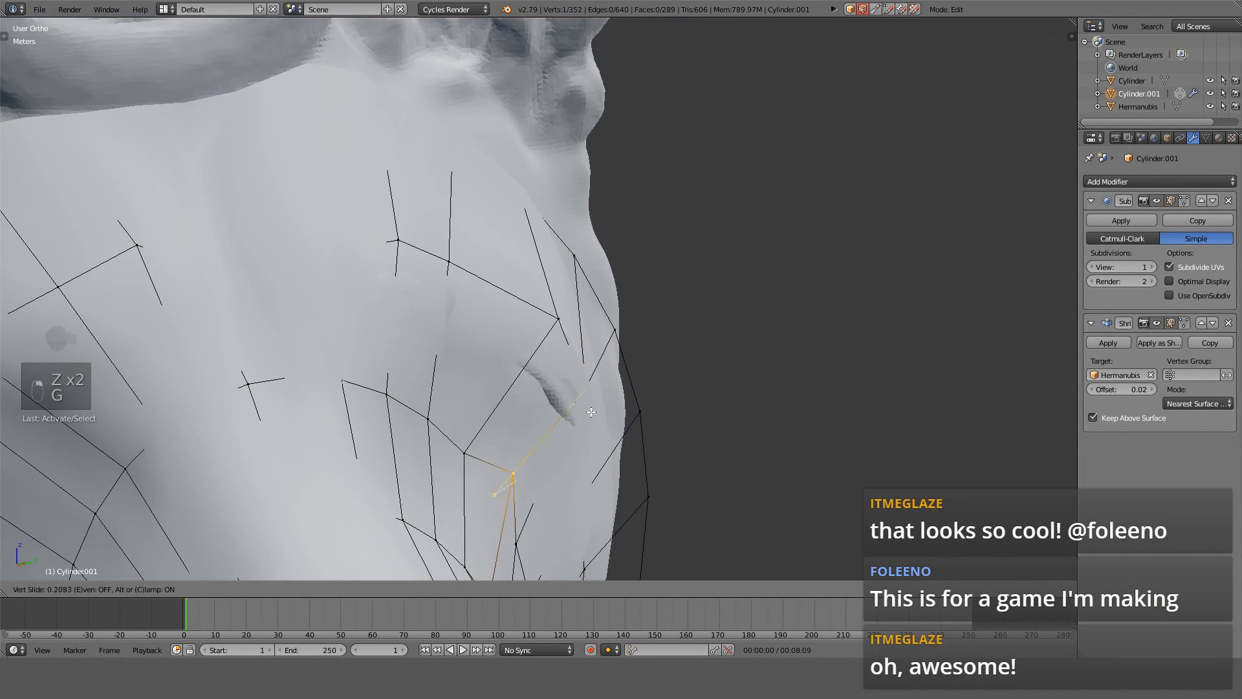
{"action": "right_click", "coordinate": [511, 430]}
{"action": "right_click", "coordinate": [467, 452], "text": "shift"}
{"action": "right_click", "coordinate": [522, 542], "text": "shift"}
{"action": "middle_click_drag", "start_coordinate": [557, 521], "coordinate": [518, 444]}
{"action": "key", "text": "g"}
{"action": "key", "text": "g"}
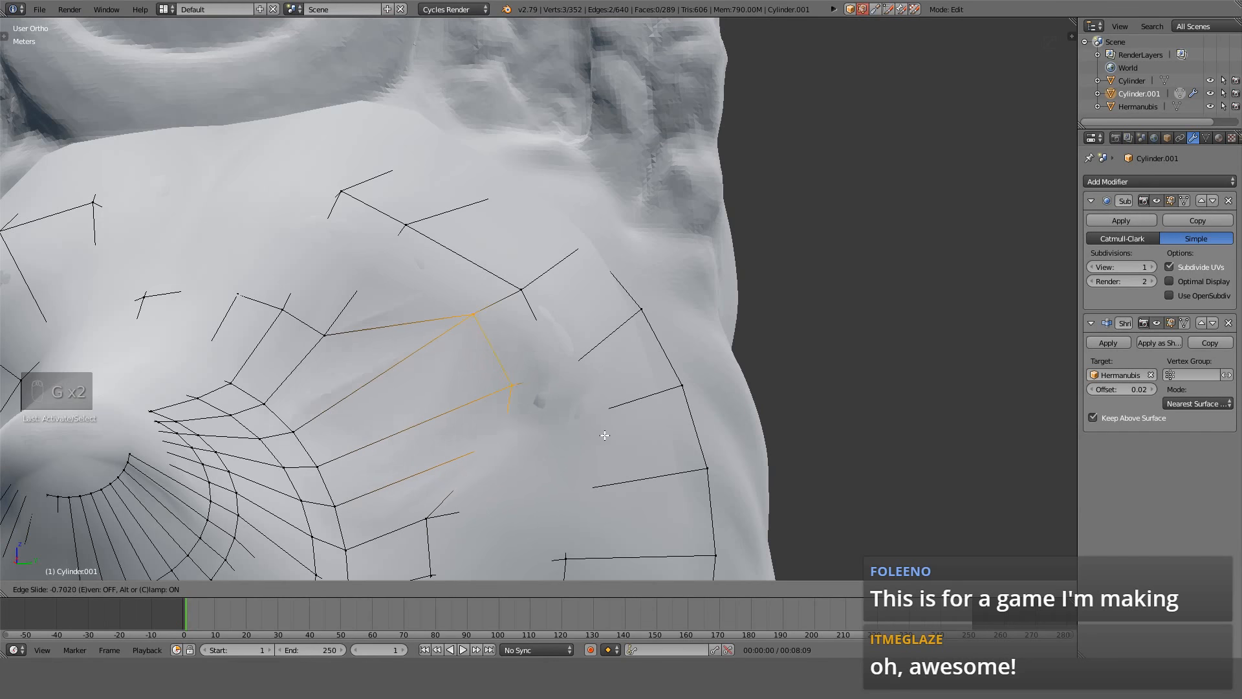
{"action": "left_click", "coordinate": [508, 455]}
Add the next vertex down the cheek to the selection and edge-slide the four vertices to even out their spacing.
{"action": "middle_click_drag", "start_coordinate": [455, 505], "coordinate": [457, 429], "text": "shift"}
{"action": "right_click", "coordinate": [429, 442], "text": "shift"}
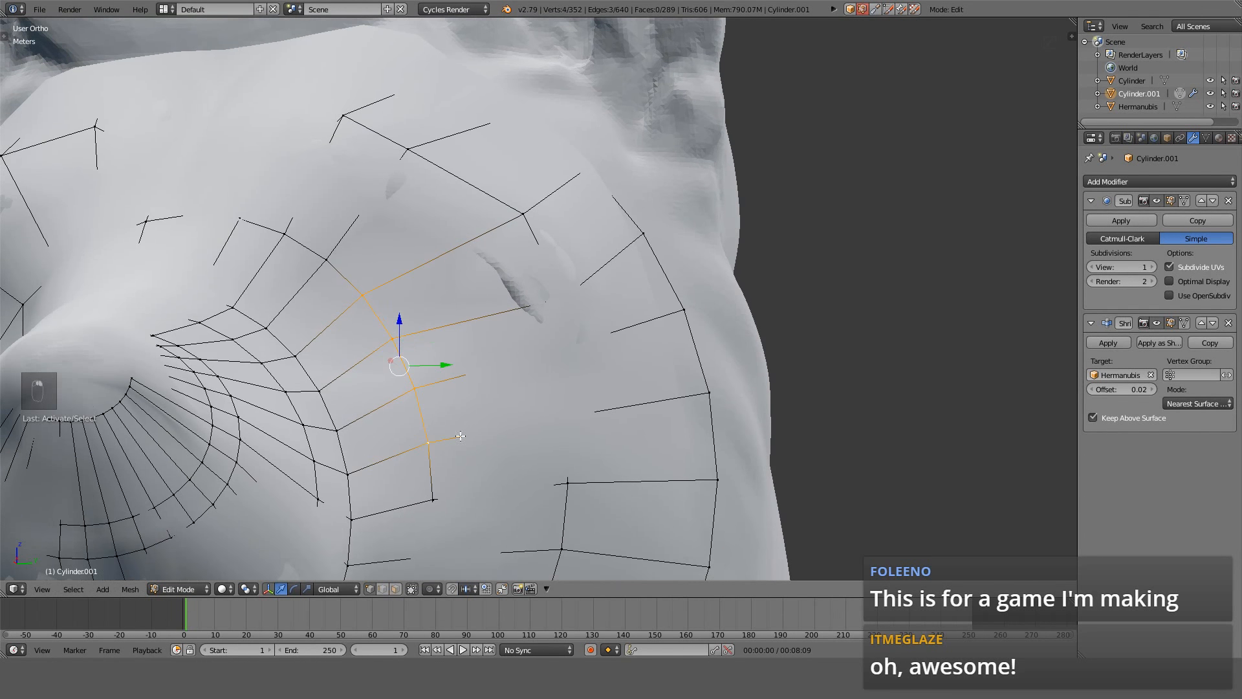
{"action": "key", "text": "g"}
{"action": "key", "text": "g"}
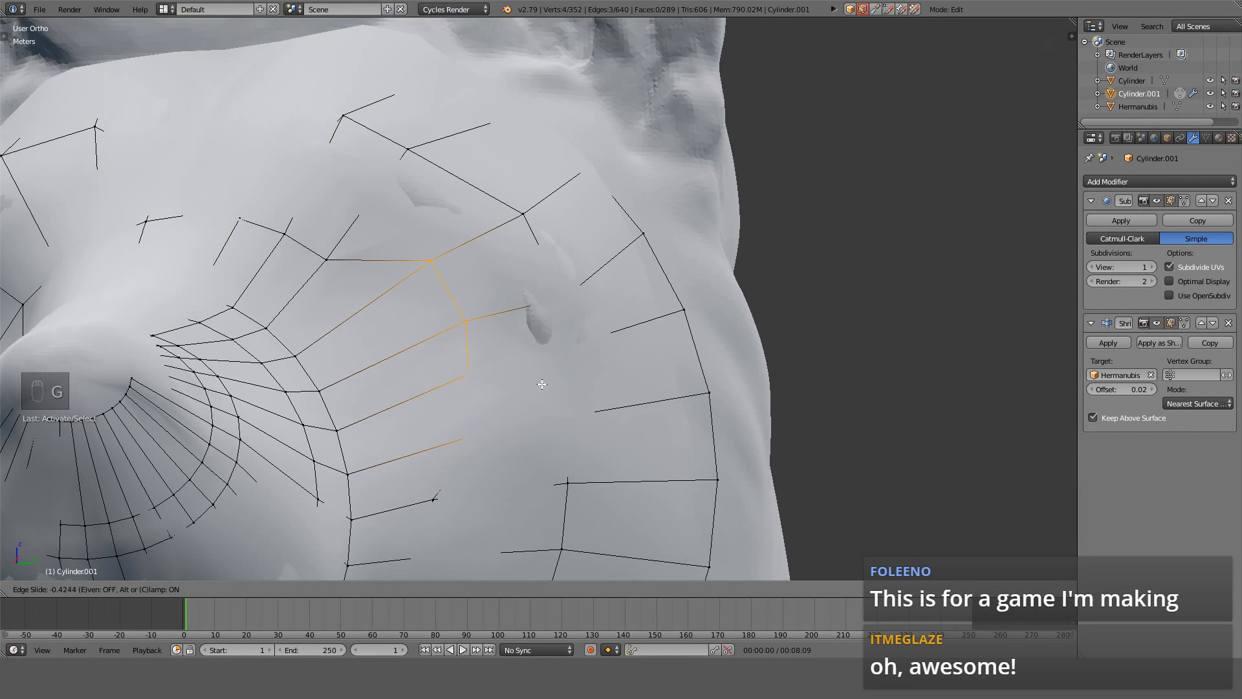
{"action": "left_click", "coordinate": [510, 388]}
{"action": "middle_click_drag", "start_coordinate": [510, 389], "coordinate": [502, 323]}
{"action": "key", "text": "g"}
{"action": "key", "text": "g"}
{"action": "left_click", "coordinate": [530, 347]}
Select the whole edge loop around the snout just behind the nose and scale it.
{"action": "right_click", "coordinate": [526, 377], "text": "alt"}
{"action": "middle_click_drag", "start_coordinate": [687, 410], "coordinate": [627, 271]}
{"action": "key", "text": "s"}
{"action": "left_click", "coordinate": [680, 440]}
{"action": "scroll", "coordinate": [639, 321], "scroll_direction": "up", "scroll_amount": 3}
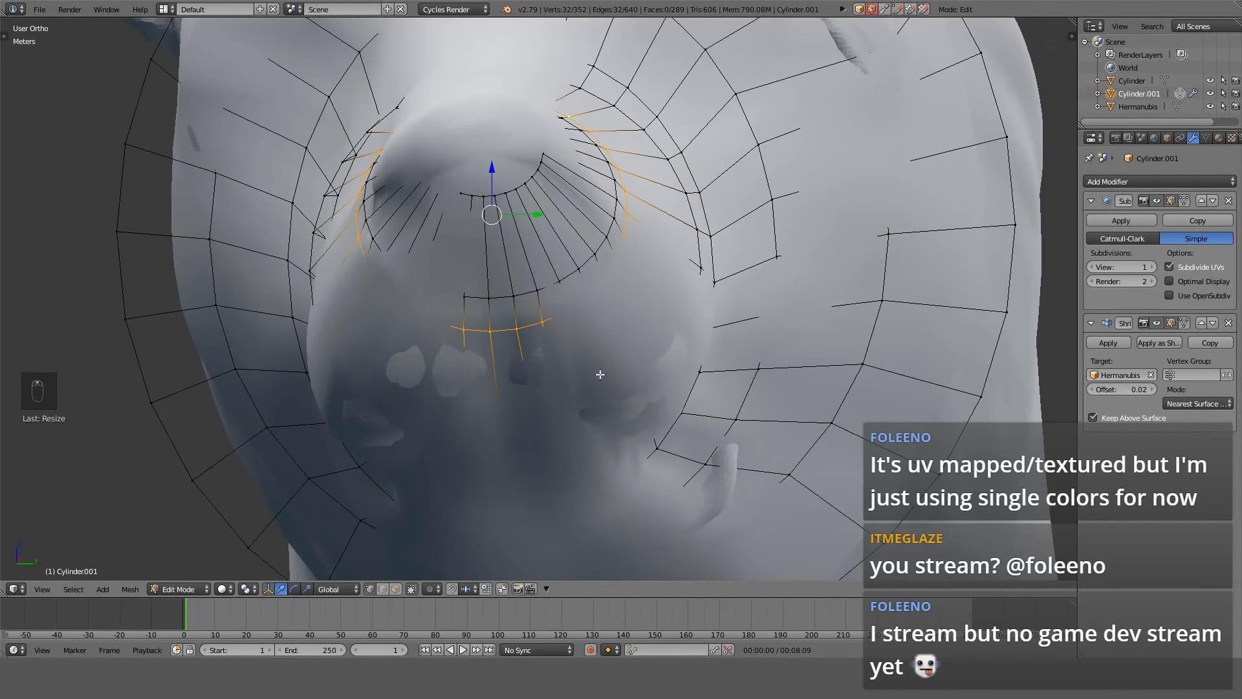
Connect a neck band vertex to a snout band vertex under the jaw with an edge and fill the first faces beside it.
{"action": "scroll", "coordinate": [605, 351], "scroll_direction": "down", "scroll_amount": 4}
{"action": "middle_click_drag", "start_coordinate": [604, 351], "coordinate": [703, 277]}
{"action": "scroll", "coordinate": [599, 399], "scroll_direction": "up", "scroll_amount": 4}
{"action": "key", "text": "z"}
{"action": "mouse_move", "coordinate": [599, 399]}
{"action": "middle_mouse_down"}
{"action": "mouse_move", "coordinate": [585, 250]}
{"action": "mouse_move", "coordinate": [449, 348]}
{"action": "mouse_move", "coordinate": [526, 315]}
{"action": "middle_mouse_up"}
{"action": "right_click", "coordinate": [432, 385]}
{"action": "right_click", "coordinate": [419, 349], "text": "shift"}
{"action": "key", "text": "f"}
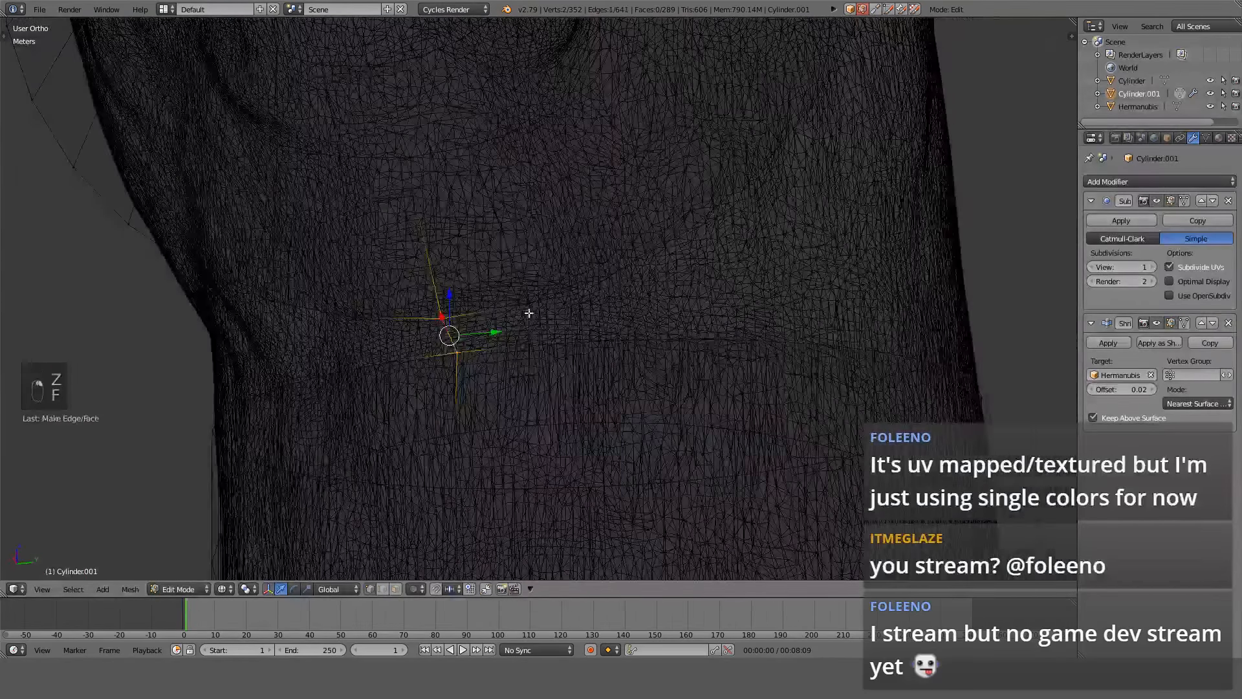
{"action": "key", "text": "f"}
{"action": "key", "text": "f"}
Continue filling faces across the gap under the jaw between the neck and snout bands, and check the result in Object Mode.
{"action": "mouse_move", "coordinate": [645, 307]}
{"action": "middle_mouse_down"}
{"action": "mouse_move", "coordinate": [518, 359]}
{"action": "mouse_move", "coordinate": [635, 337]}
{"action": "mouse_move", "coordinate": [527, 311]}
{"action": "mouse_move", "coordinate": [580, 322]}
{"action": "mouse_move", "coordinate": [615, 383]}
{"action": "mouse_move", "coordinate": [630, 293]}
{"action": "mouse_move", "coordinate": [645, 304]}
{"action": "mouse_move", "coordinate": [645, 319]}
{"action": "mouse_move", "coordinate": [547, 292]}
{"action": "mouse_move", "coordinate": [576, 275]}
{"action": "mouse_move", "coordinate": [696, 387]}
{"action": "mouse_move", "coordinate": [582, 363]}
{"action": "mouse_move", "coordinate": [469, 306]}
{"action": "mouse_move", "coordinate": [529, 366]}
{"action": "mouse_move", "coordinate": [605, 410]}
{"action": "mouse_move", "coordinate": [544, 421]}
{"action": "middle_mouse_up"}
{"action": "key", "text": "f"}
{"action": "key", "text": "f"}
{"action": "key", "text": "f"}
{"action": "key", "text": "f"}
{"action": "key", "text": "f"}
{"action": "key", "text": "f"}
{"action": "key", "text": "f"}
{"action": "key", "text": "f"}
{"action": "scroll", "coordinate": [615, 384], "scroll_direction": "down", "scroll_amount": 2}
{"action": "scroll", "coordinate": [645, 319], "scroll_direction": "down", "scroll_amount": 3}
{"action": "key", "text": "z"}
{"action": "key", "text": "Tab"}
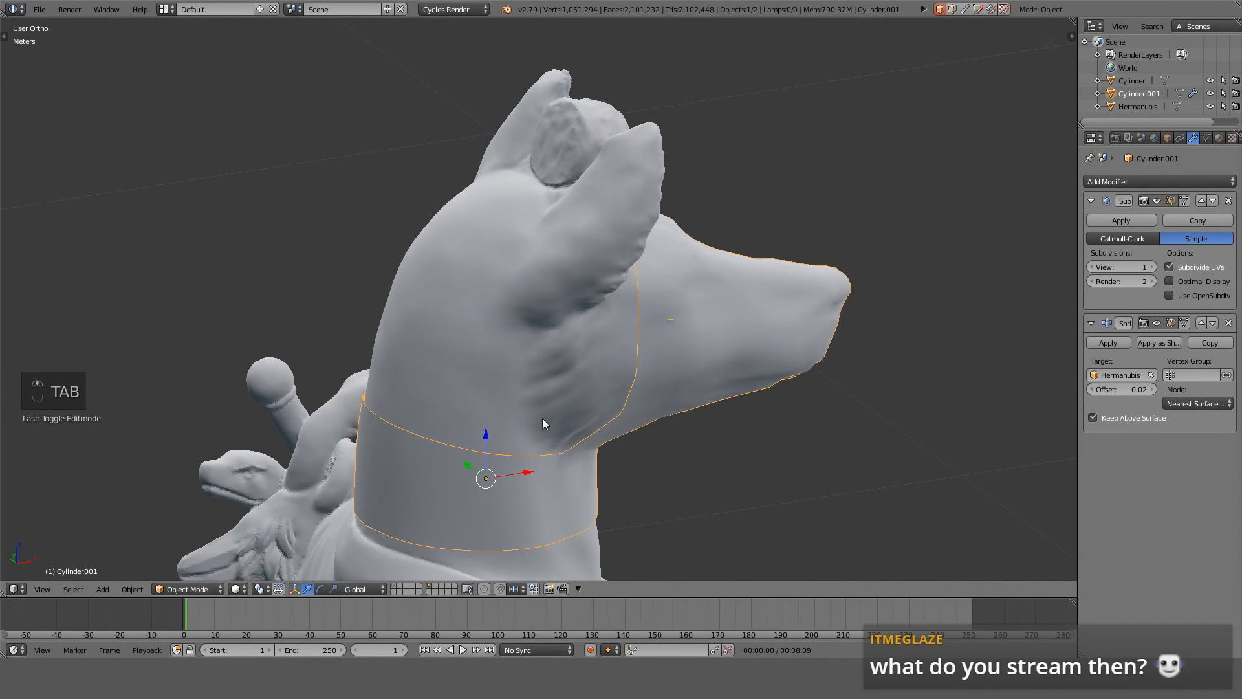
{"action": "key", "text": "Tab"}
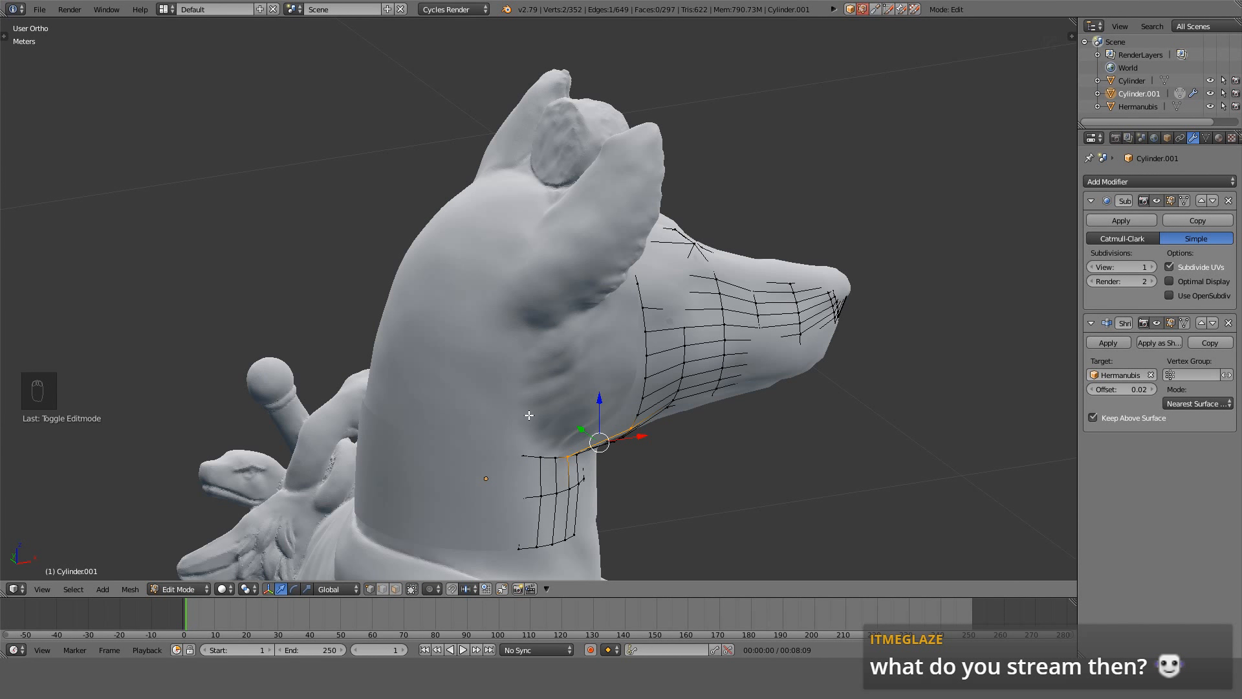
Try to select the neck band's upper edge as a loop in the front view.
{"action": "key", "text": "KP_1"}
{"action": "key", "text": "z"}
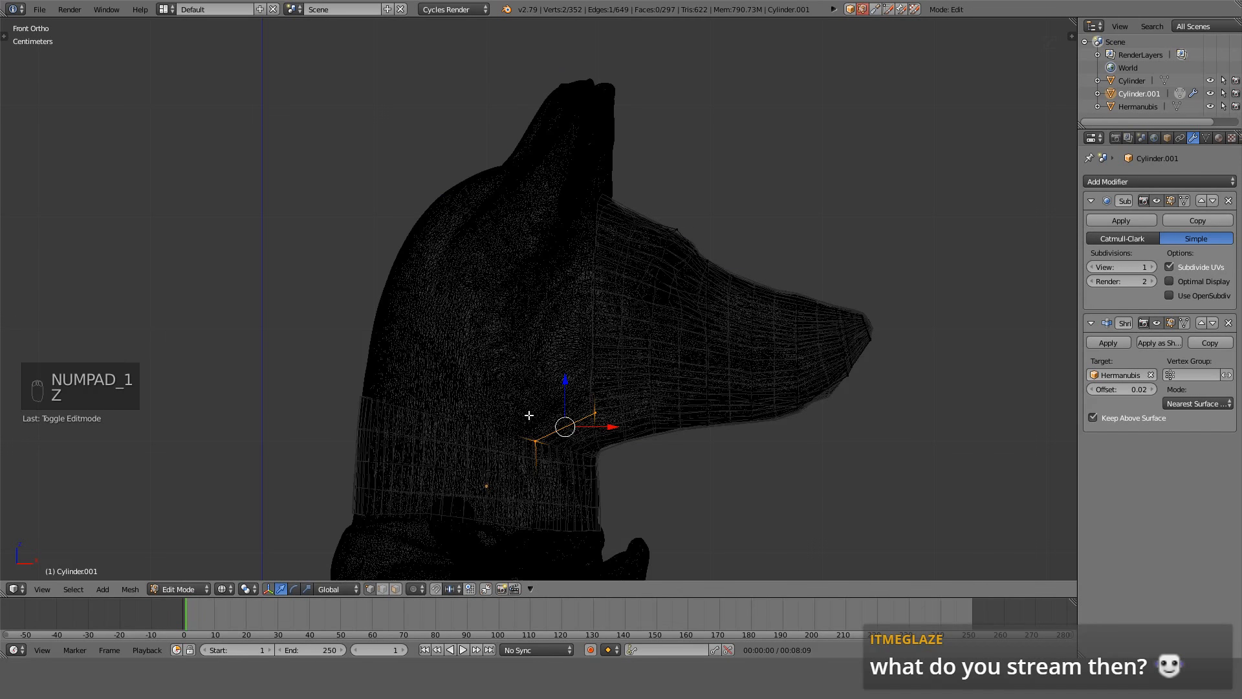
{"action": "middle_click_drag", "start_coordinate": [641, 483], "coordinate": [631, 429], "text": "shift"}
{"action": "key", "text": "a"}
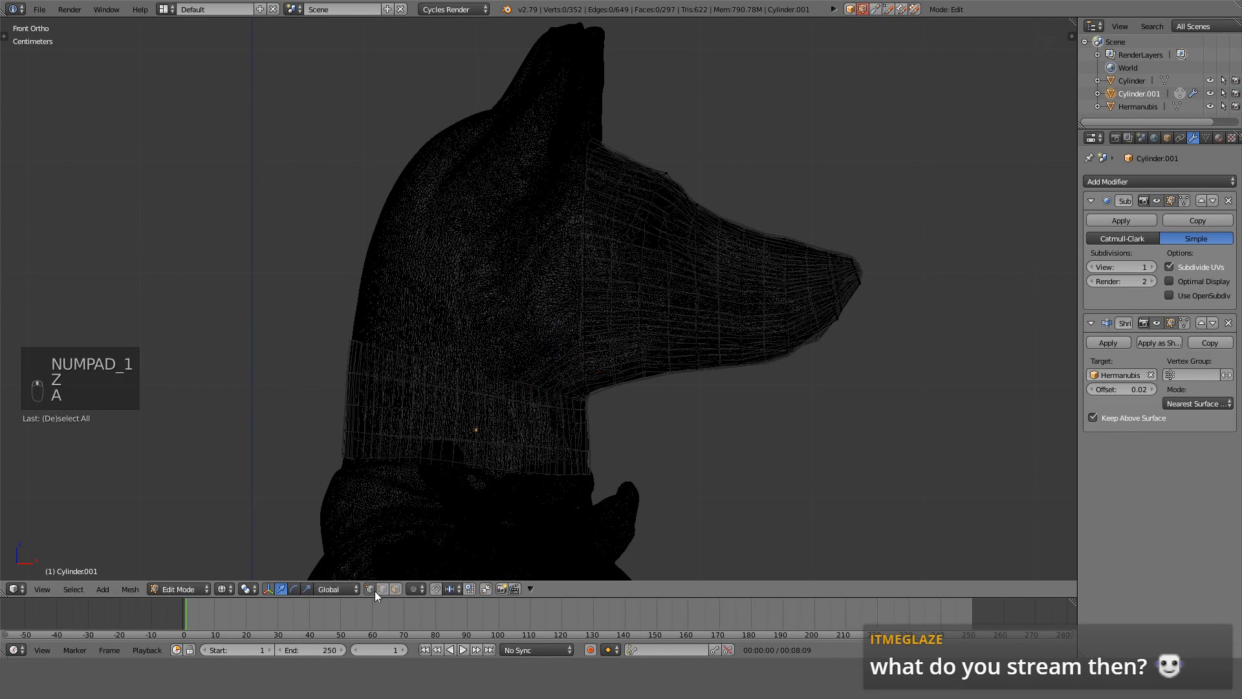
{"action": "right_click", "coordinate": [459, 368], "text": "alt"}
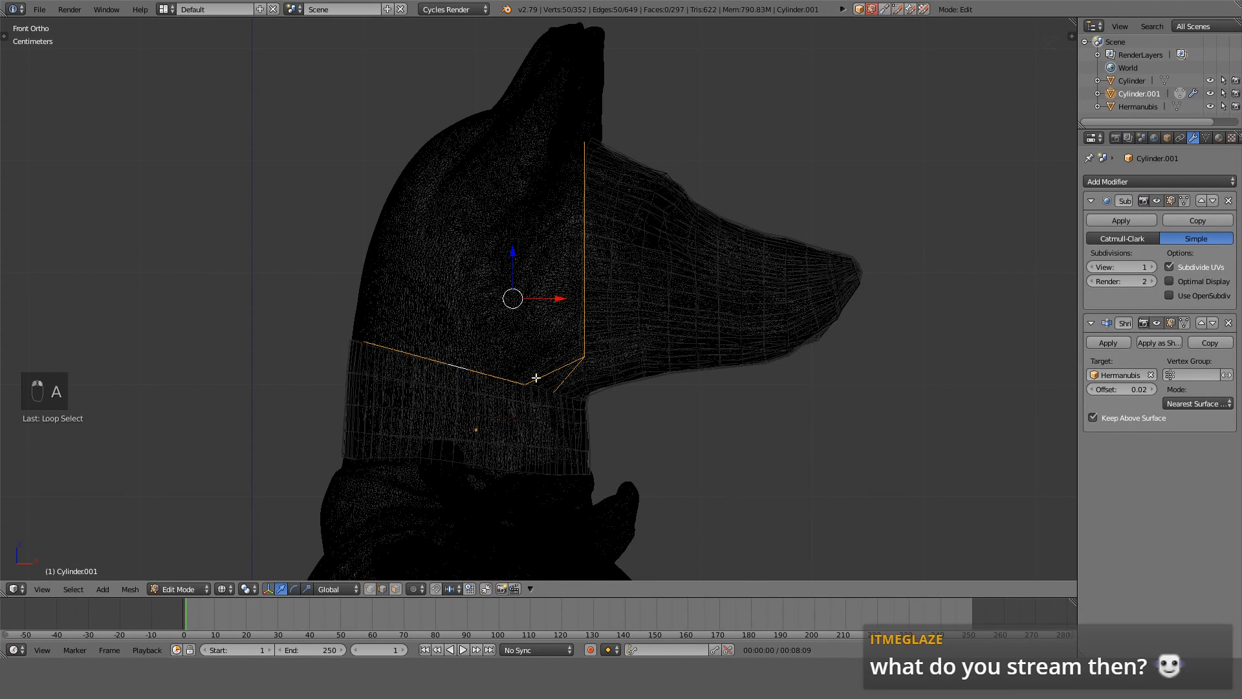
{"action": "middle_click_drag", "start_coordinate": [596, 386], "coordinate": [581, 364]}
{"action": "key", "text": "KP_1"}
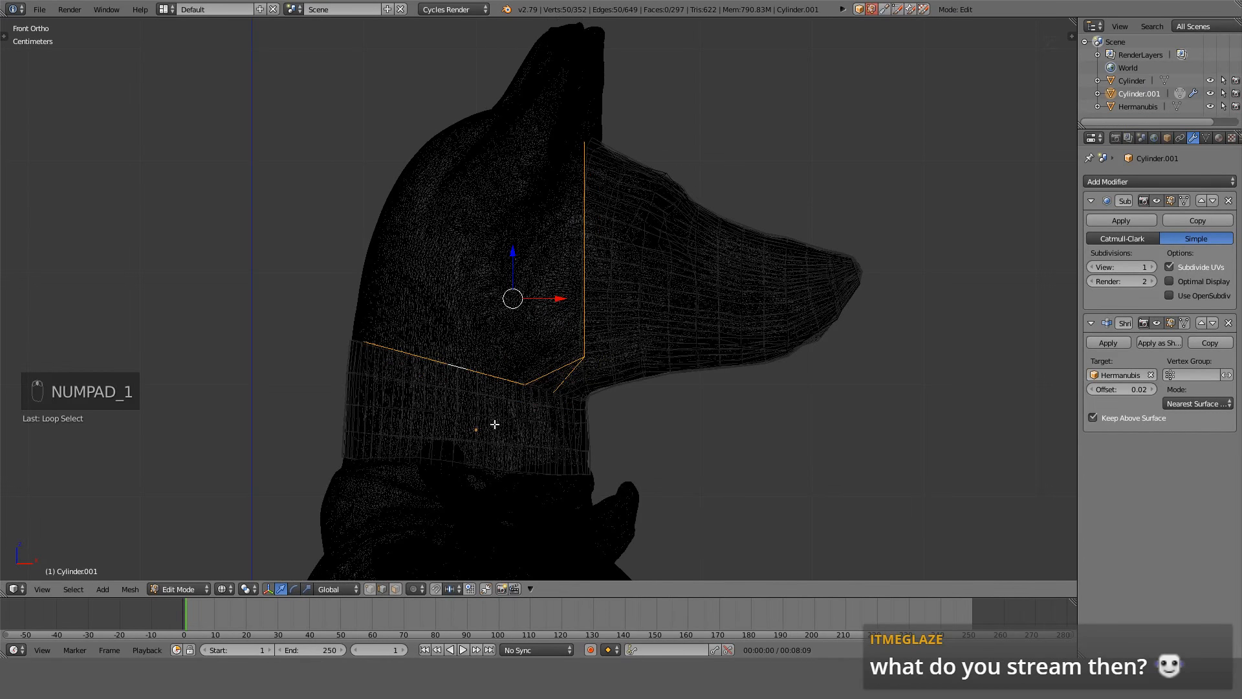
{"action": "left_click", "coordinate": [369, 588]}
{"action": "key", "text": "z"}
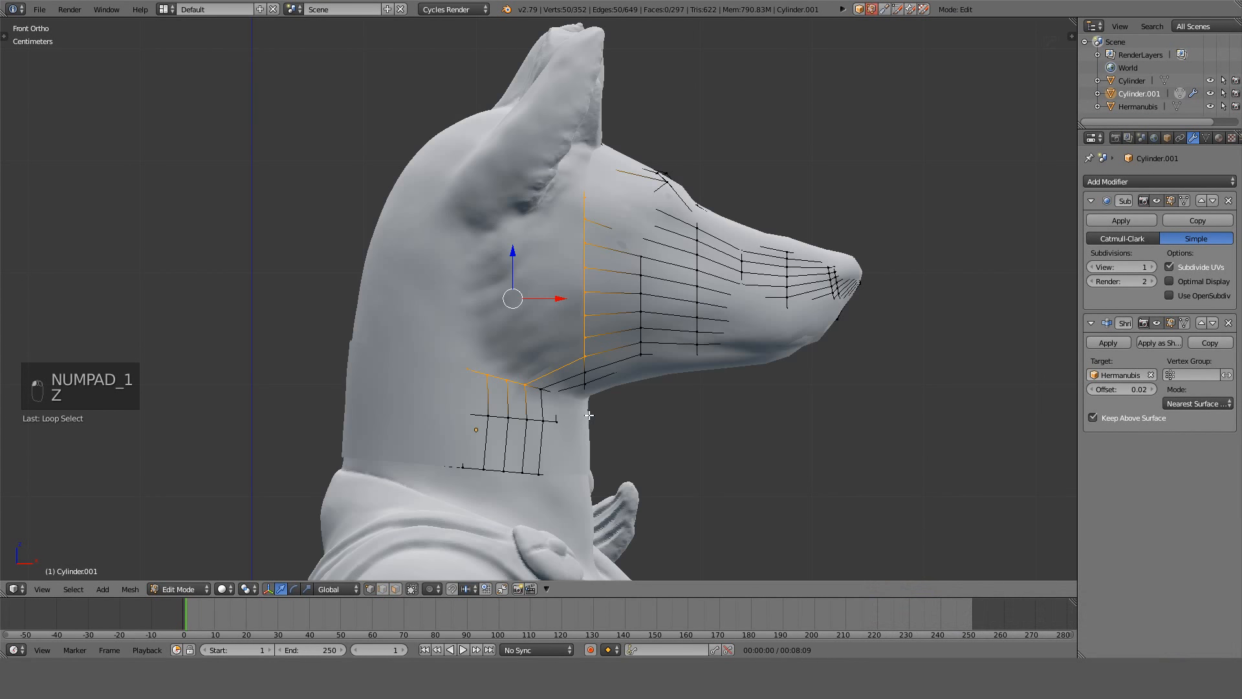
Circle-select the neck band's top row of vertices in the front wireframe view, leaving out those at the front under the jaw.
{"action": "key", "text": "z"}
{"action": "key", "text": "a"}
{"action": "key", "text": "c"}
{"action": "mouse_move", "coordinate": [377, 349]}
{"action": "left_mouse_down"}
{"action": "mouse_move", "coordinate": [478, 372]}
{"action": "mouse_move", "coordinate": [358, 340]}
{"action": "mouse_move", "coordinate": [562, 392]}
{"action": "left_mouse_up"}
{"action": "right_click", "coordinate": [562, 392]}
{"action": "right_click", "coordinate": [579, 403], "text": "ctrl"}
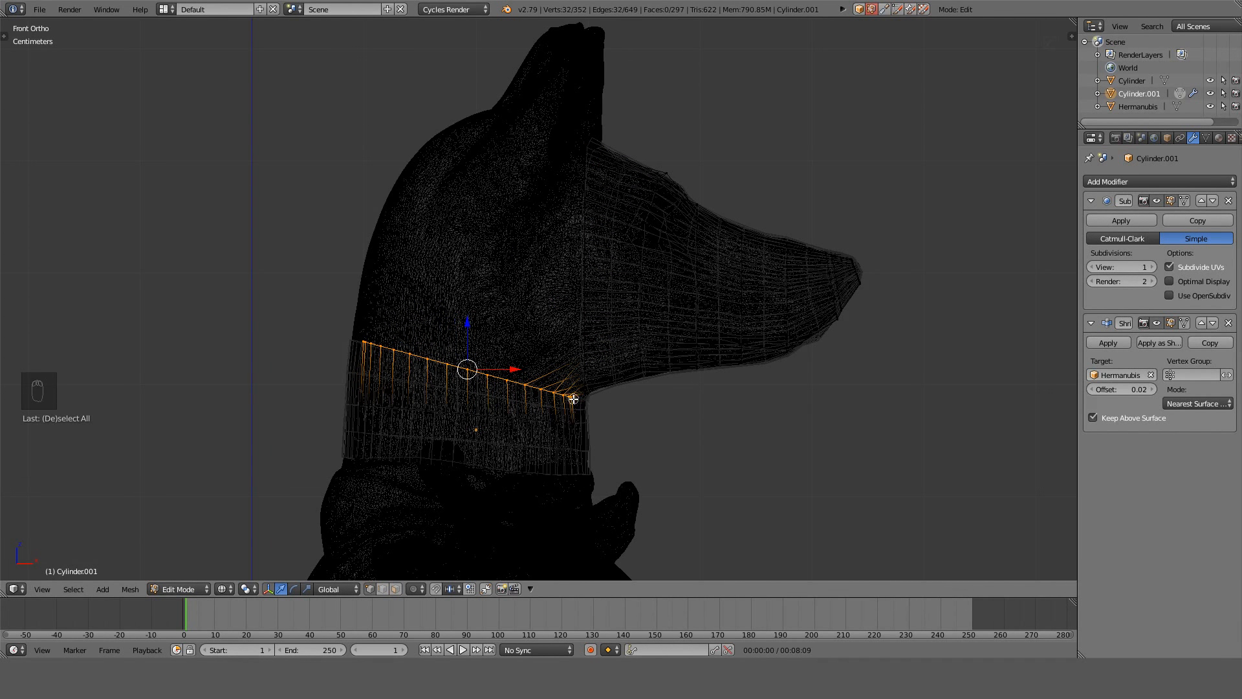
{"action": "middle_click_drag", "start_coordinate": [641, 412], "coordinate": [398, 407]}
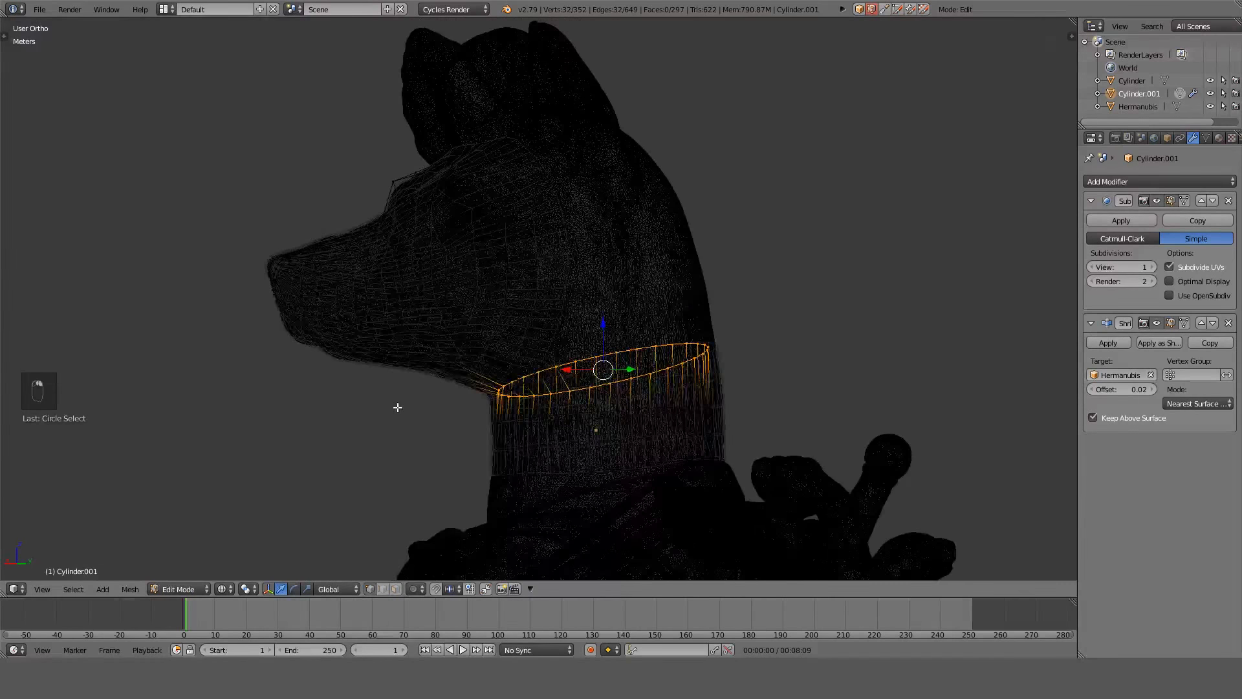
{"action": "key", "text": "KP_1"}
{"action": "key", "text": "c"}
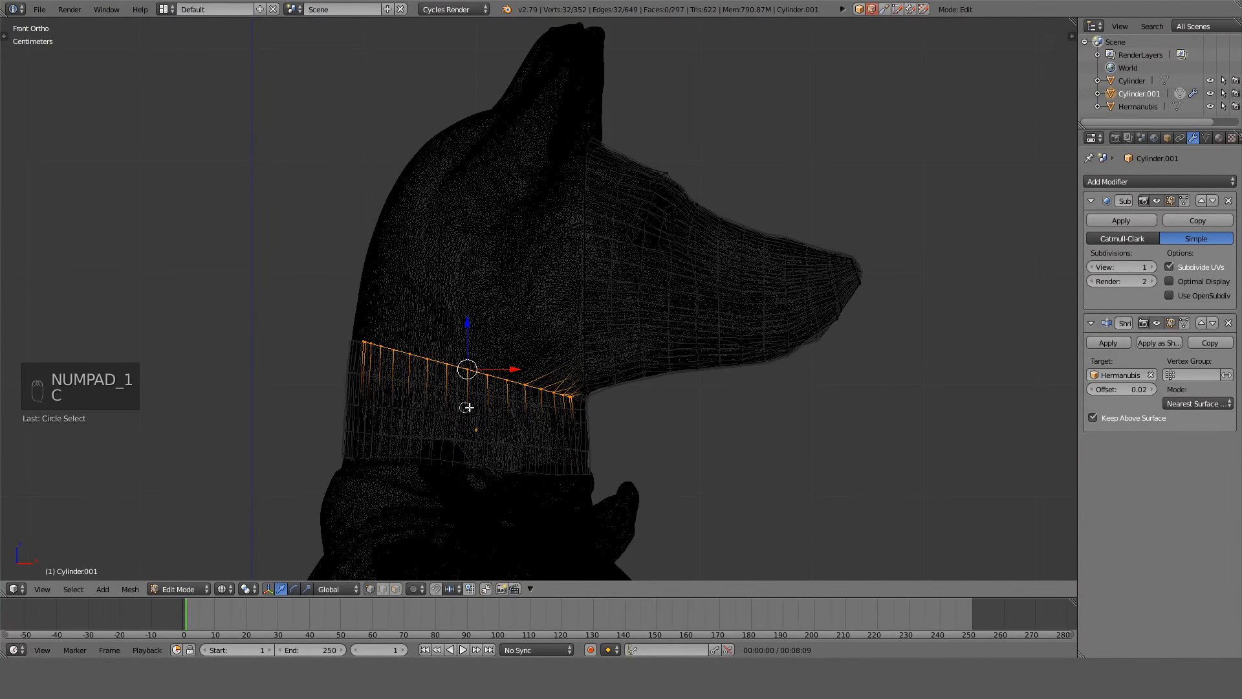
{"action": "middle_click_drag", "start_coordinate": [545, 388], "coordinate": [591, 399]}
{"action": "right_click", "coordinate": [619, 410]}
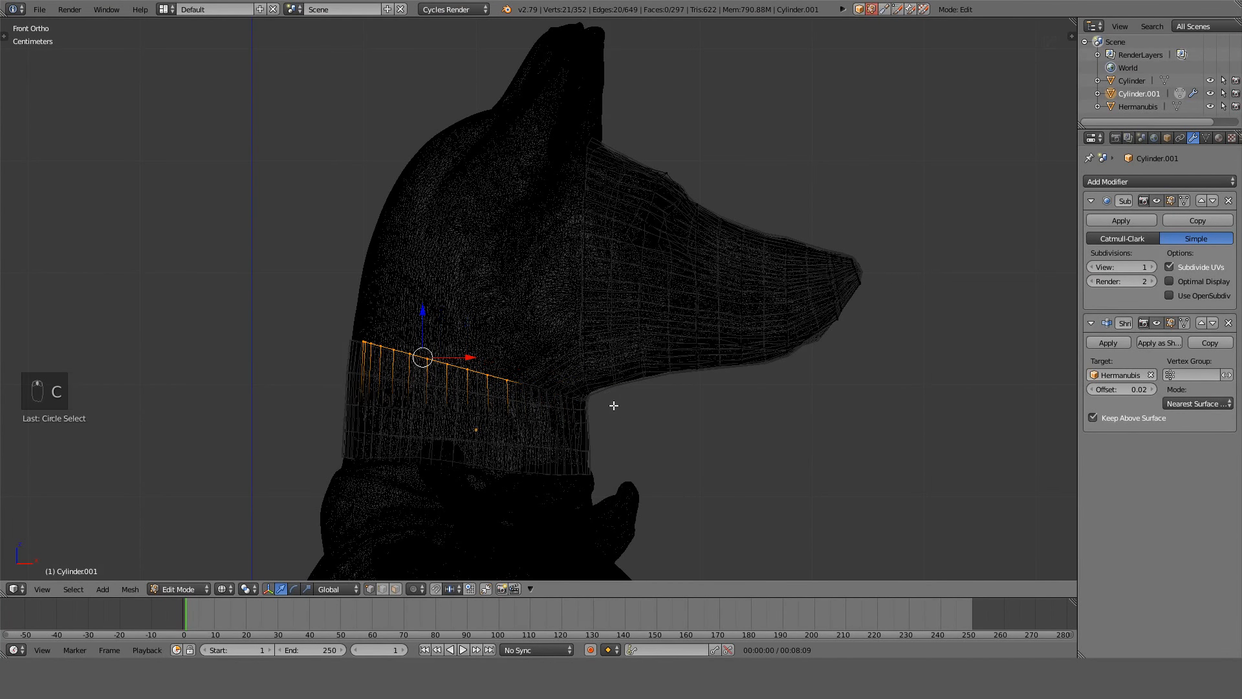
{"action": "middle_click_drag", "start_coordinate": [528, 341], "coordinate": [516, 372], "text": "shift"}
{"action": "key", "text": "shift+d"}
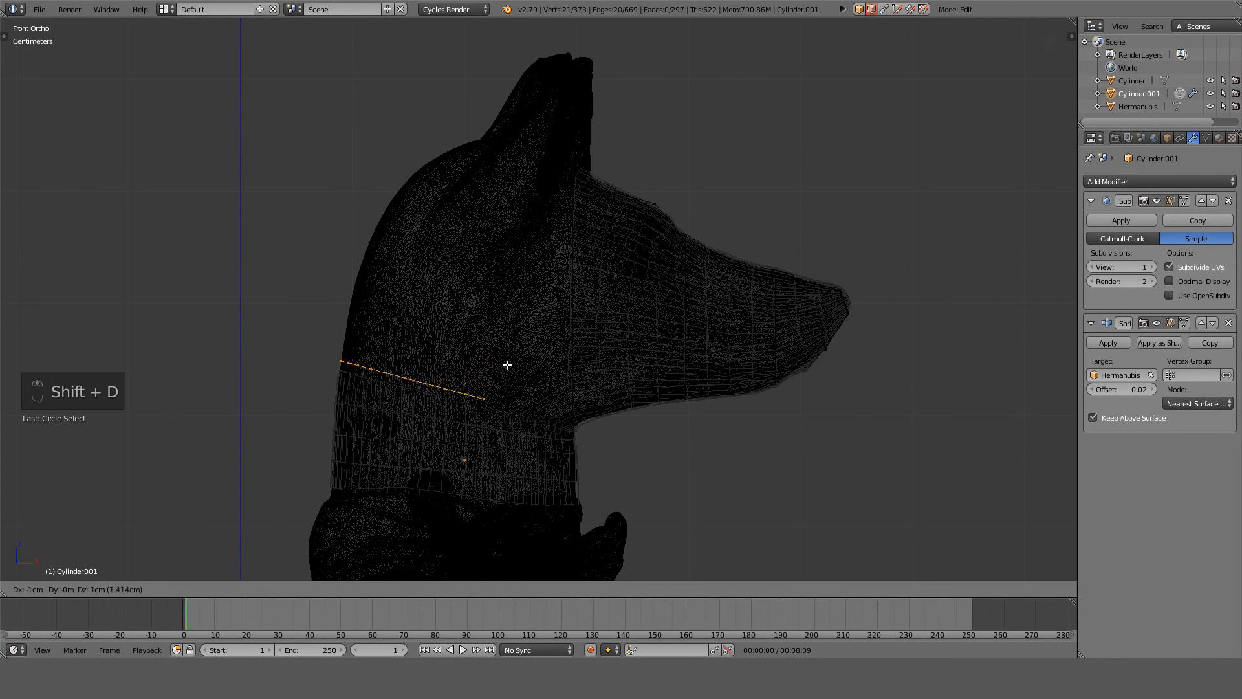
{"action": "right_click", "coordinate": [511, 365]}
{"action": "key", "text": "ctrl+z"}
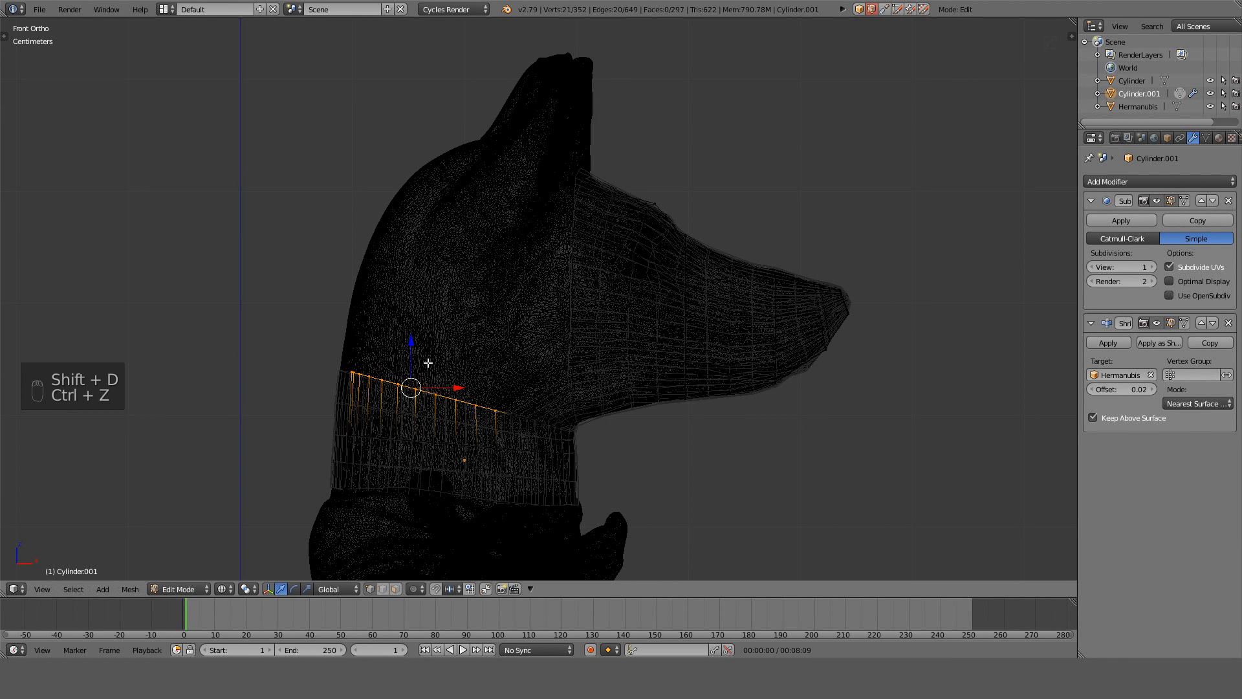
Extrude the selected neck edge up the back of the head twice, tilting and positioning the second new row along the skull.
{"action": "key", "text": "e"}
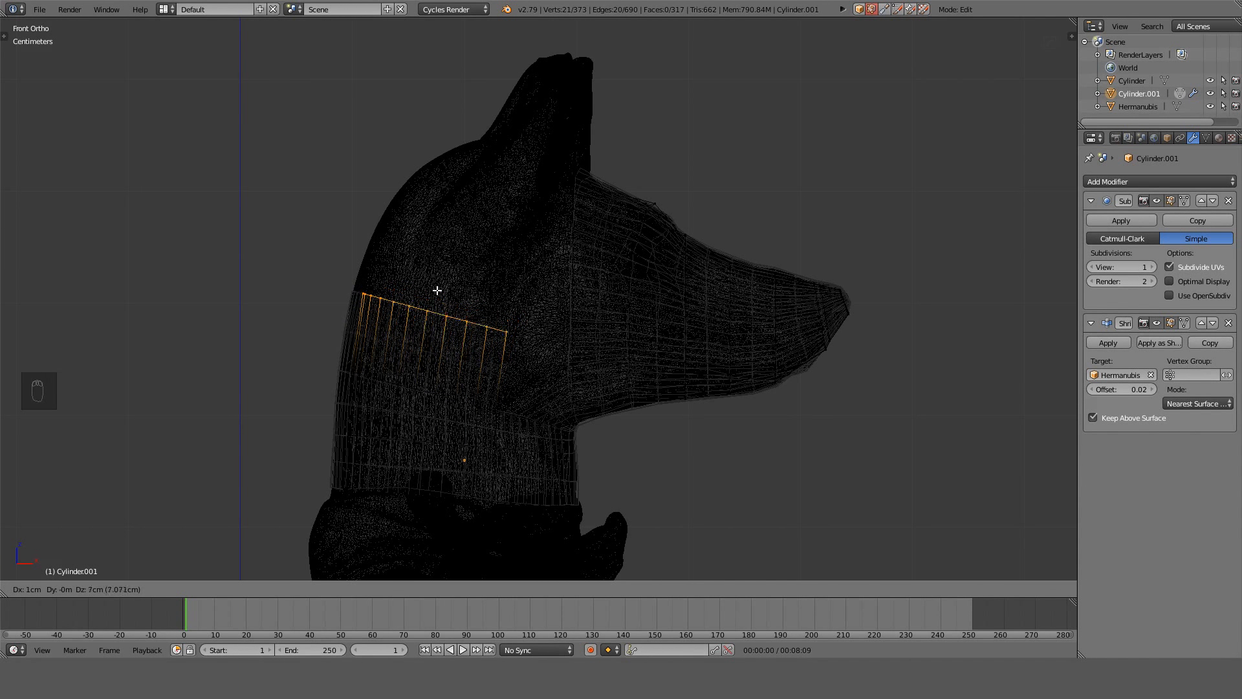
{"action": "left_click", "coordinate": [450, 260]}
{"action": "key", "text": "e"}
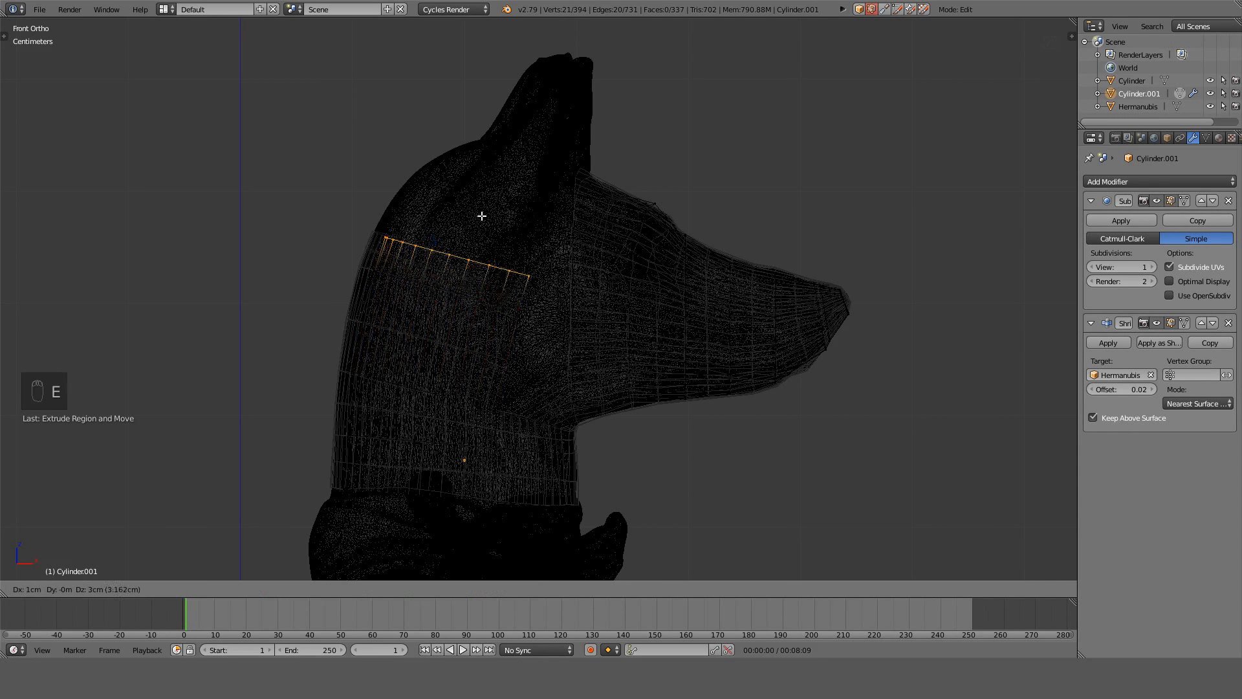
{"action": "left_click", "coordinate": [508, 174]}
{"action": "key", "text": "r"}
{"action": "left_click", "coordinate": [578, 238]}
{"action": "key", "text": "g"}
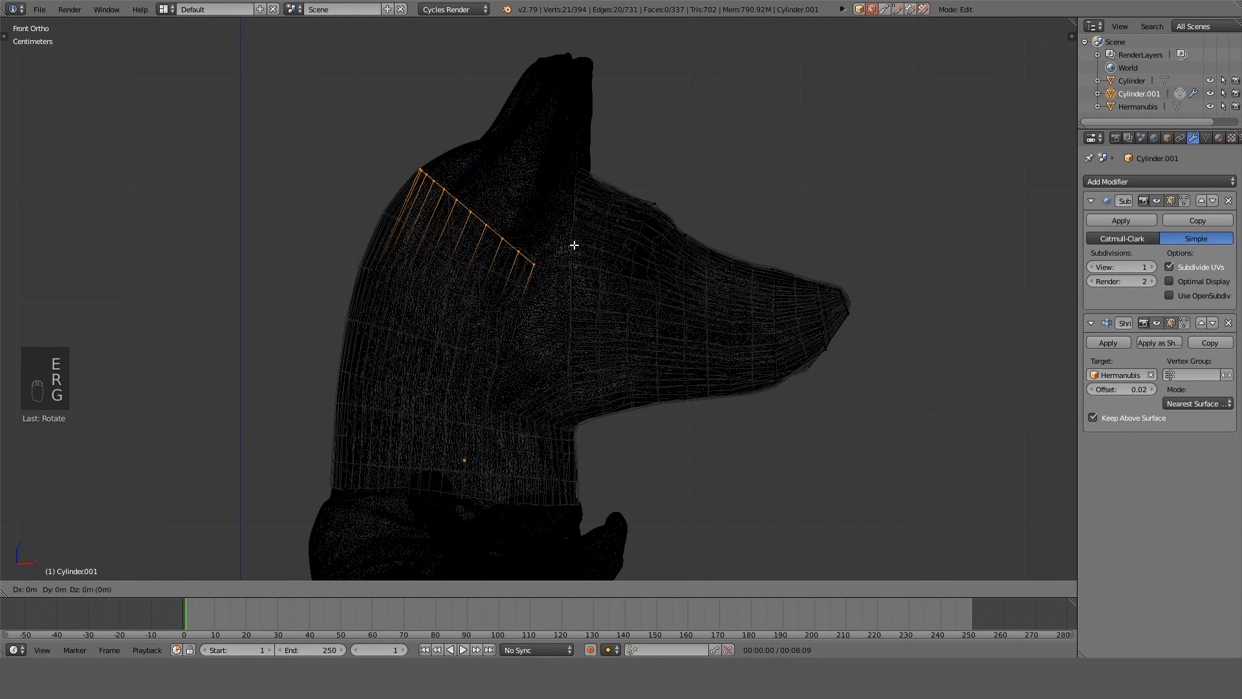
{"action": "left_click", "coordinate": [564, 266]}
{"action": "middle_click_drag", "start_coordinate": [575, 254], "coordinate": [568, 282], "text": "shift"}
{"action": "key", "text": "z"}
{"action": "key", "text": "z"}
{"action": "right_click", "coordinate": [418, 366], "text": "alt"}
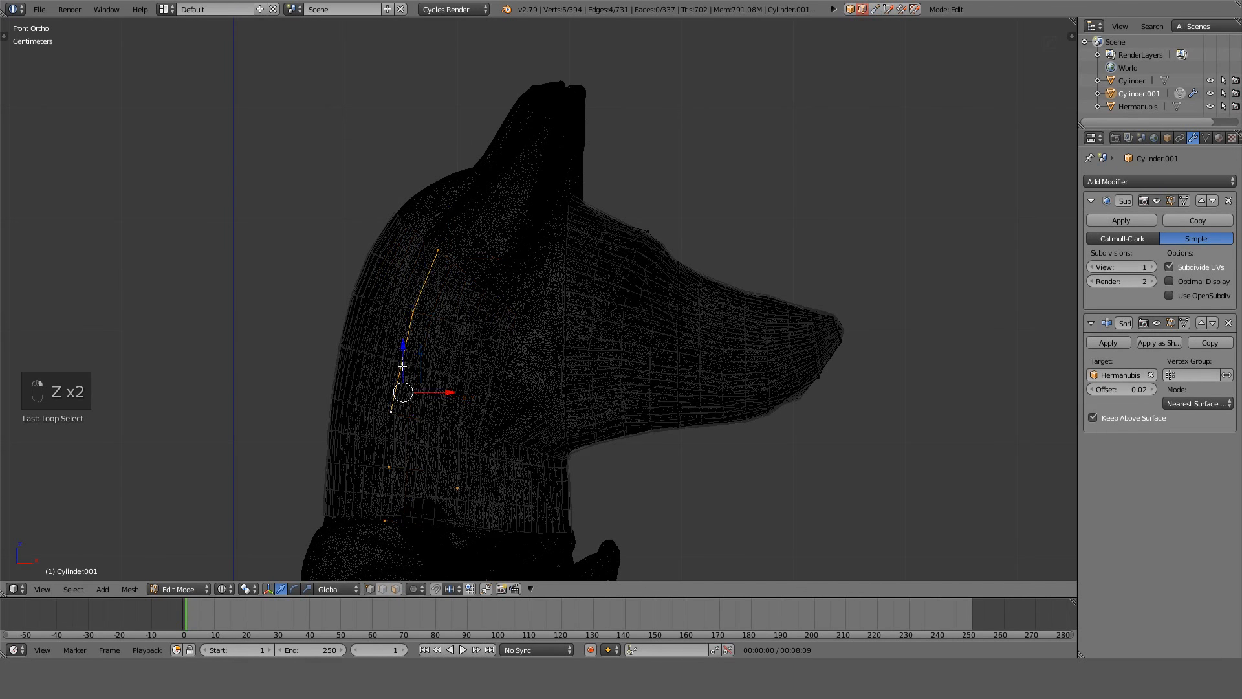
{"action": "middle_click_drag", "start_coordinate": [420, 364], "coordinate": [504, 346]}
{"action": "key", "text": "KP_3"}
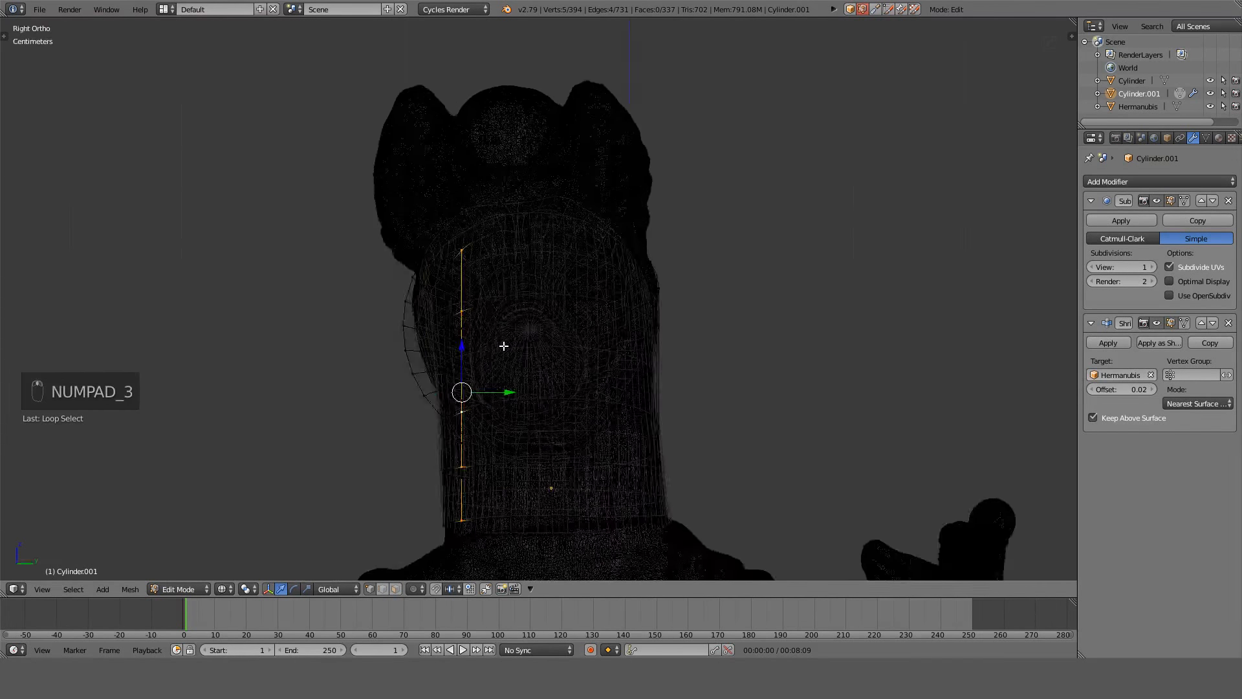
{"action": "key", "text": "KP_1"}
Extrude the topmost head row once more toward the ears, then rotate and move the new row into place just behind them.
{"action": "right_click", "coordinate": [431, 239], "text": "alt"}
{"action": "key", "text": "e"}
{"action": "left_click", "coordinate": [497, 206]}
{"action": "key", "text": "r"}
{"action": "key", "text": "g"}
{"action": "left_click", "coordinate": [588, 239]}
{"action": "key", "text": "r"}
{"action": "left_click", "coordinate": [576, 259]}
{"action": "key", "text": "g"}
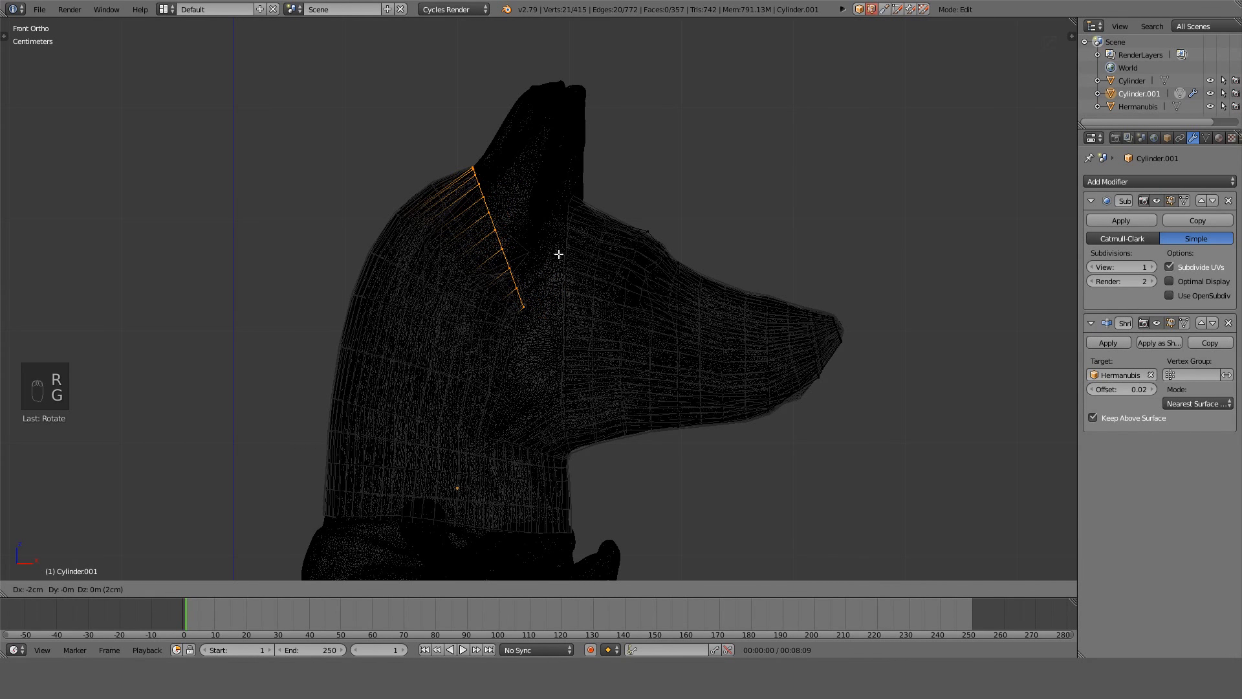
{"action": "left_click", "coordinate": [559, 254]}
Shift the two extruded rows nearest the ears slightly in the negative Y direction, judging their position from above.
{"action": "key", "text": "z"}
{"action": "mouse_move", "coordinate": [559, 254]}
{"action": "middle_mouse_down"}
{"action": "mouse_move", "coordinate": [609, 318]}
{"action": "mouse_move", "coordinate": [729, 361]}
{"action": "mouse_move", "coordinate": [787, 319]}
{"action": "mouse_move", "coordinate": [815, 274]}
{"action": "mouse_move", "coordinate": [780, 272]}
{"action": "mouse_move", "coordinate": [786, 304]}
{"action": "mouse_move", "coordinate": [756, 337]}
{"action": "mouse_move", "coordinate": [656, 346]}
{"action": "mouse_move", "coordinate": [537, 450]}
{"action": "middle_mouse_up"}
{"action": "key", "text": "KP_7"}
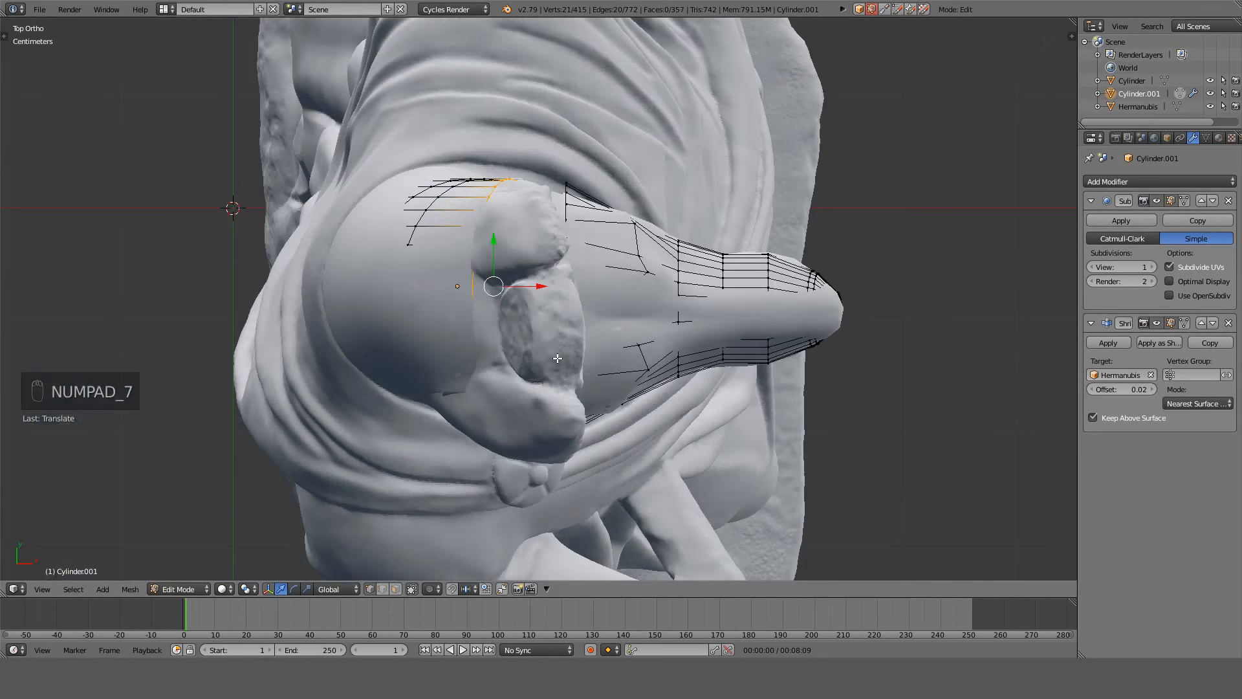
{"action": "key", "text": "z"}
{"action": "key", "text": "z"}
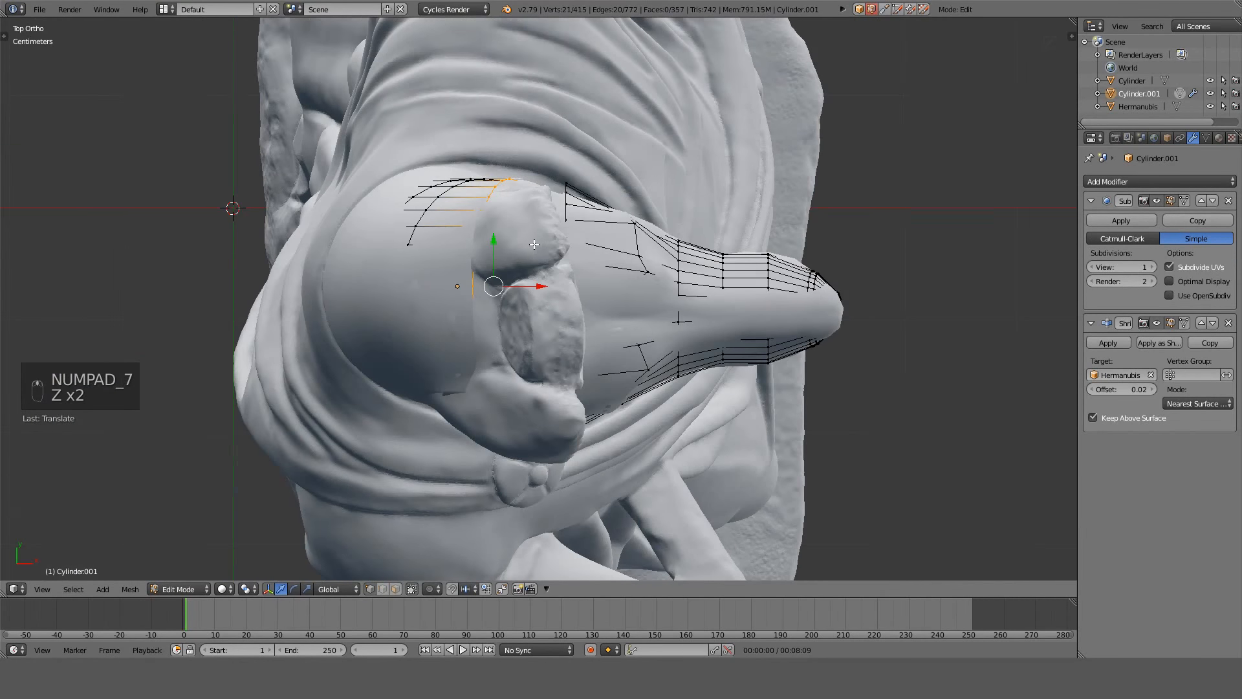
{"action": "middle_click_drag", "start_coordinate": [535, 245], "coordinate": [591, 298]}
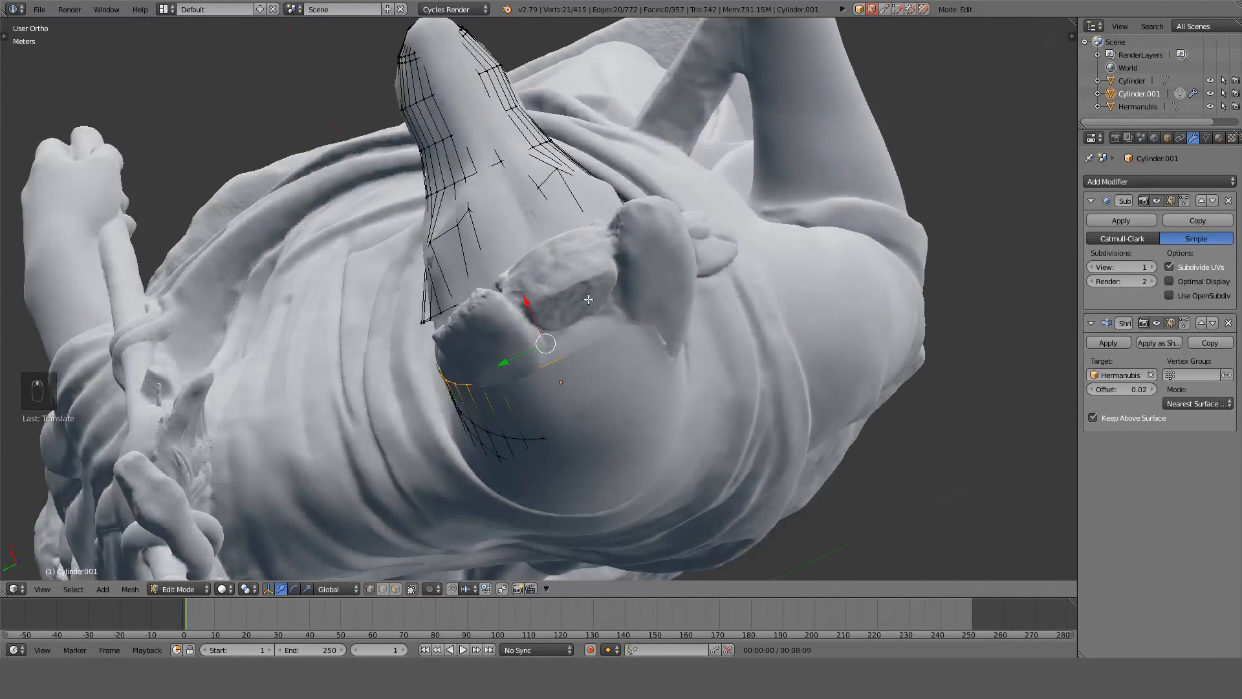
{"action": "key", "text": "KP_7"}
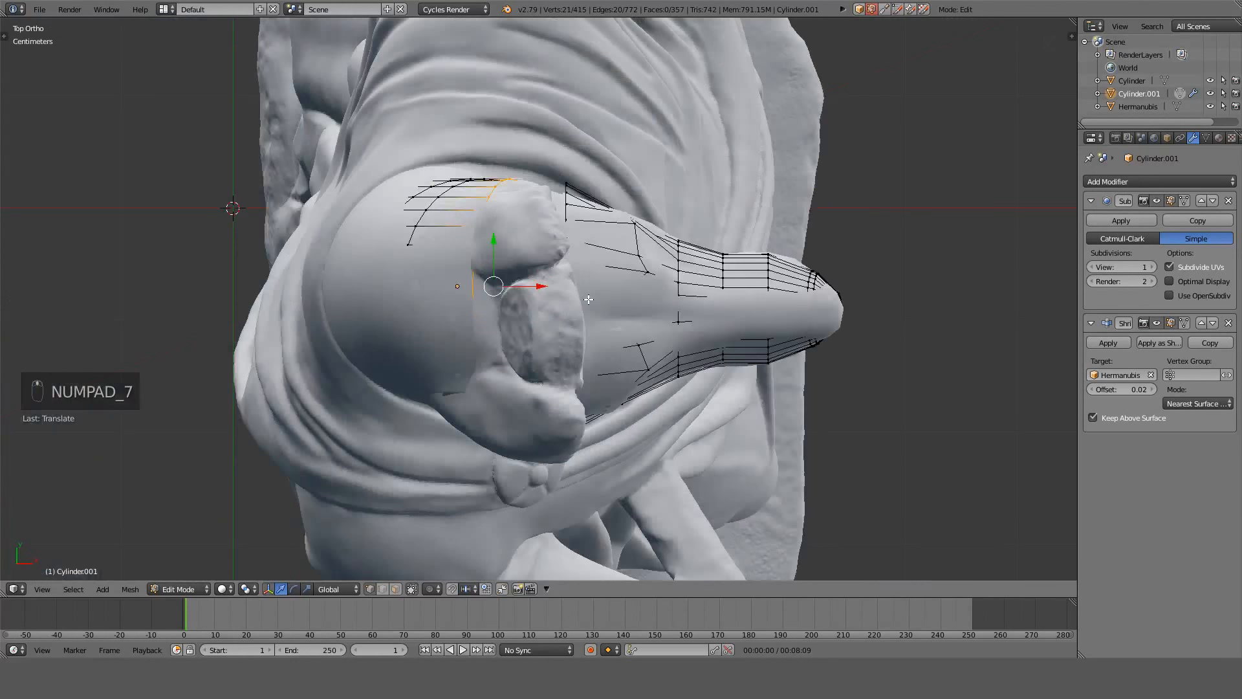
{"action": "right_click", "coordinate": [425, 220], "text": "alt"}
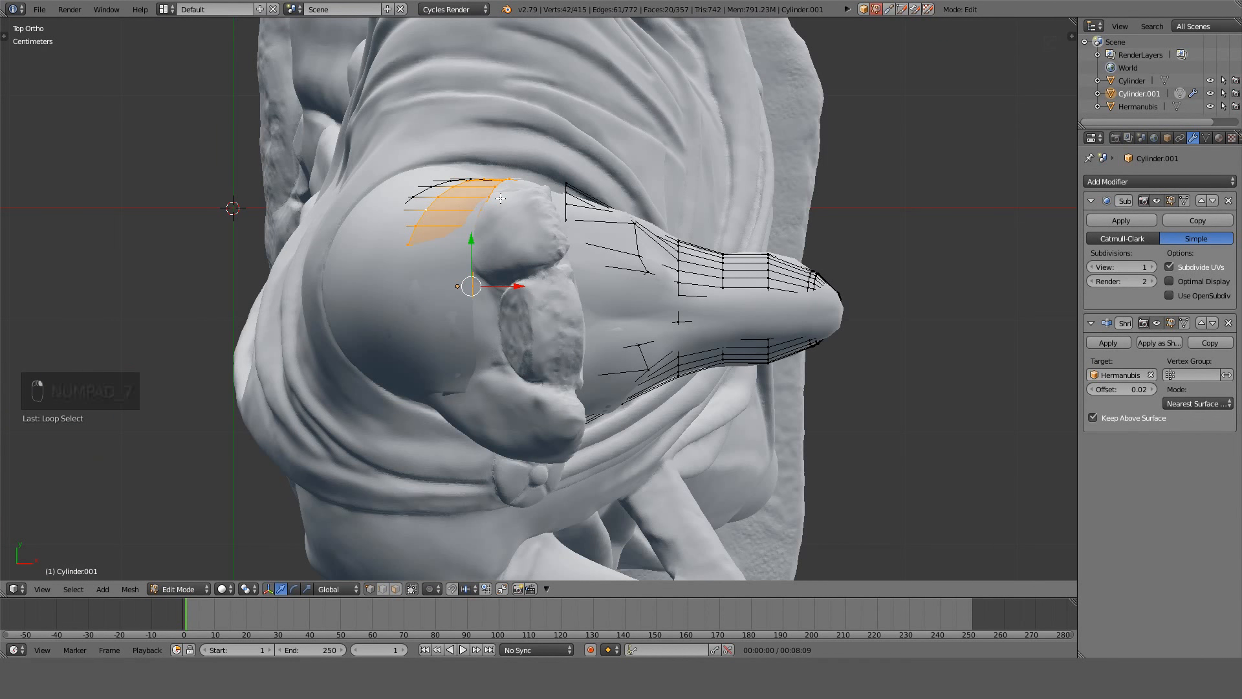
{"action": "right_click", "coordinate": [482, 230], "text": "alt"}
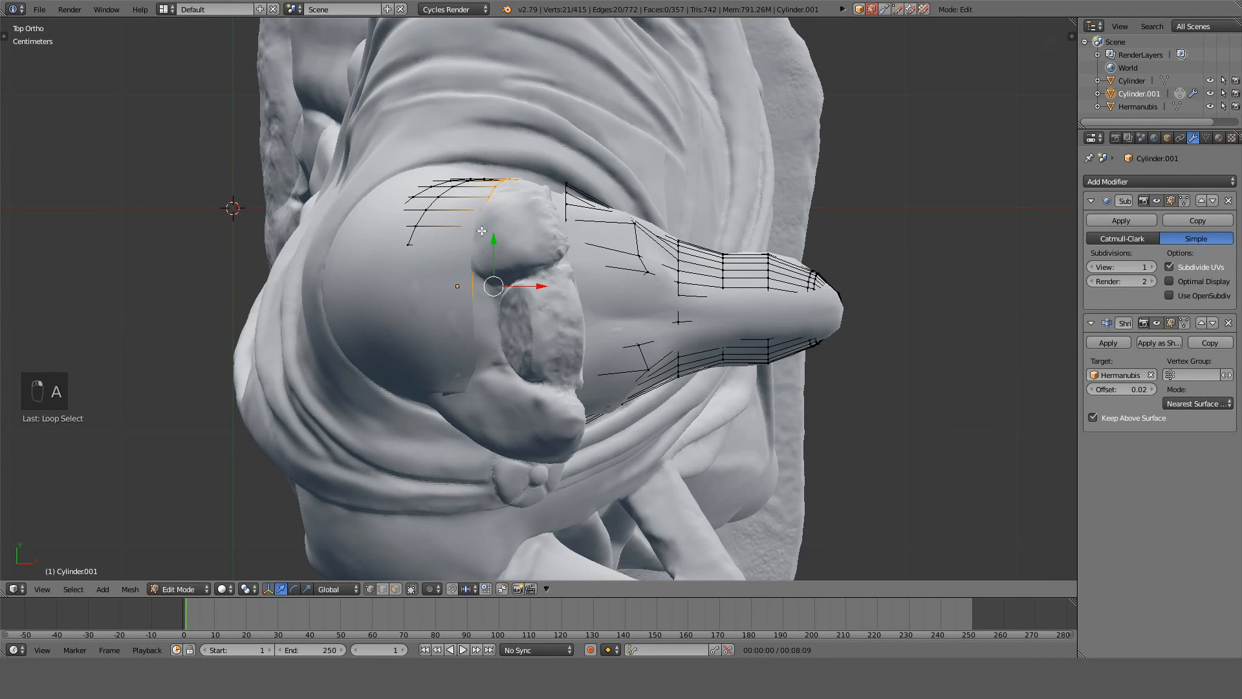
{"action": "key", "text": "g"}
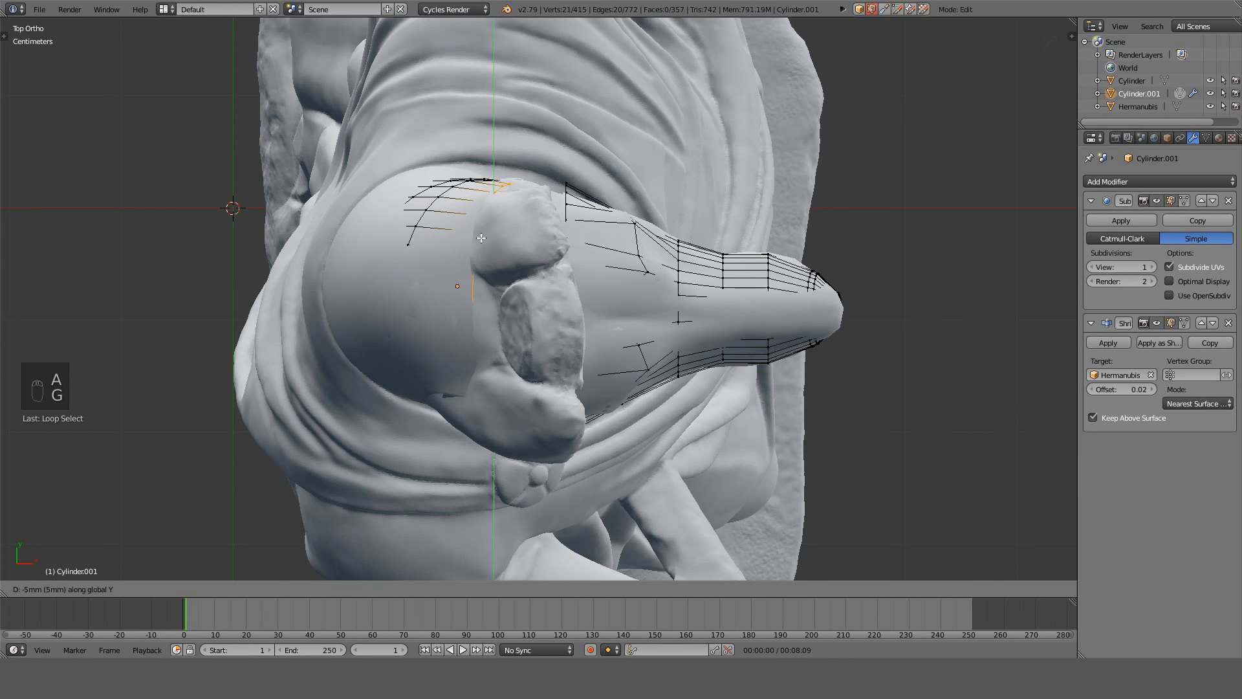
{"action": "right_click", "coordinate": [487, 233]}
{"action": "key", "text": "g"}
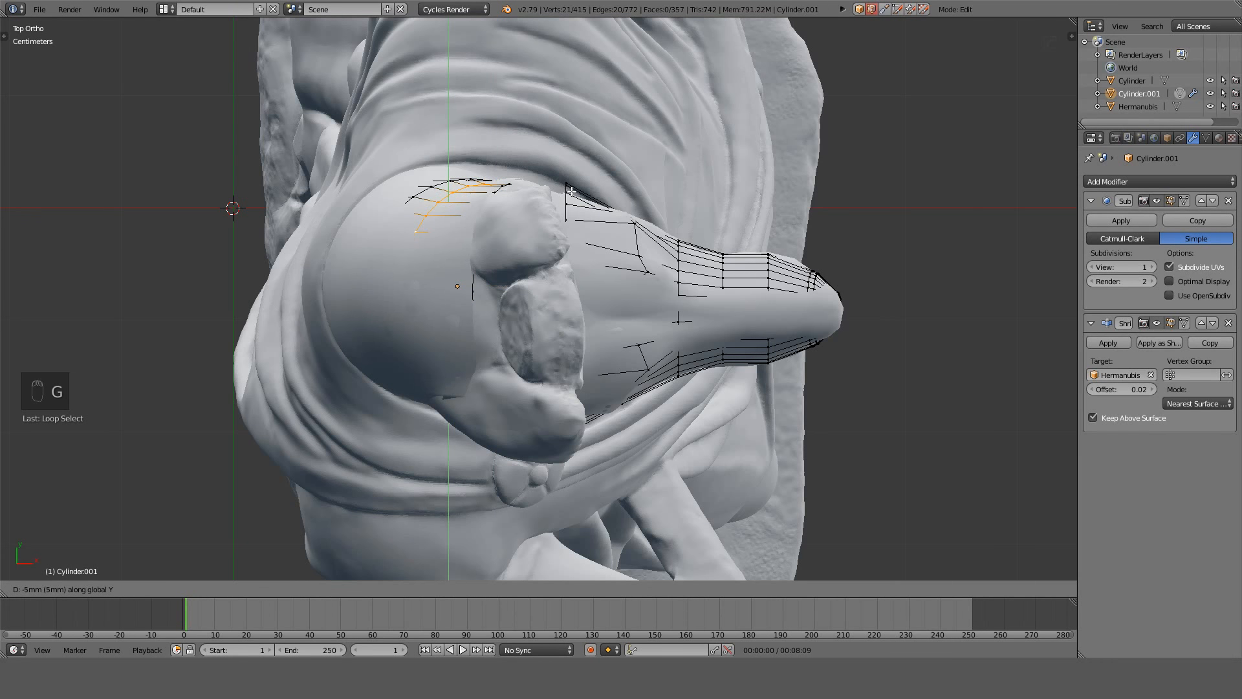
{"action": "left_click", "coordinate": [586, 154]}
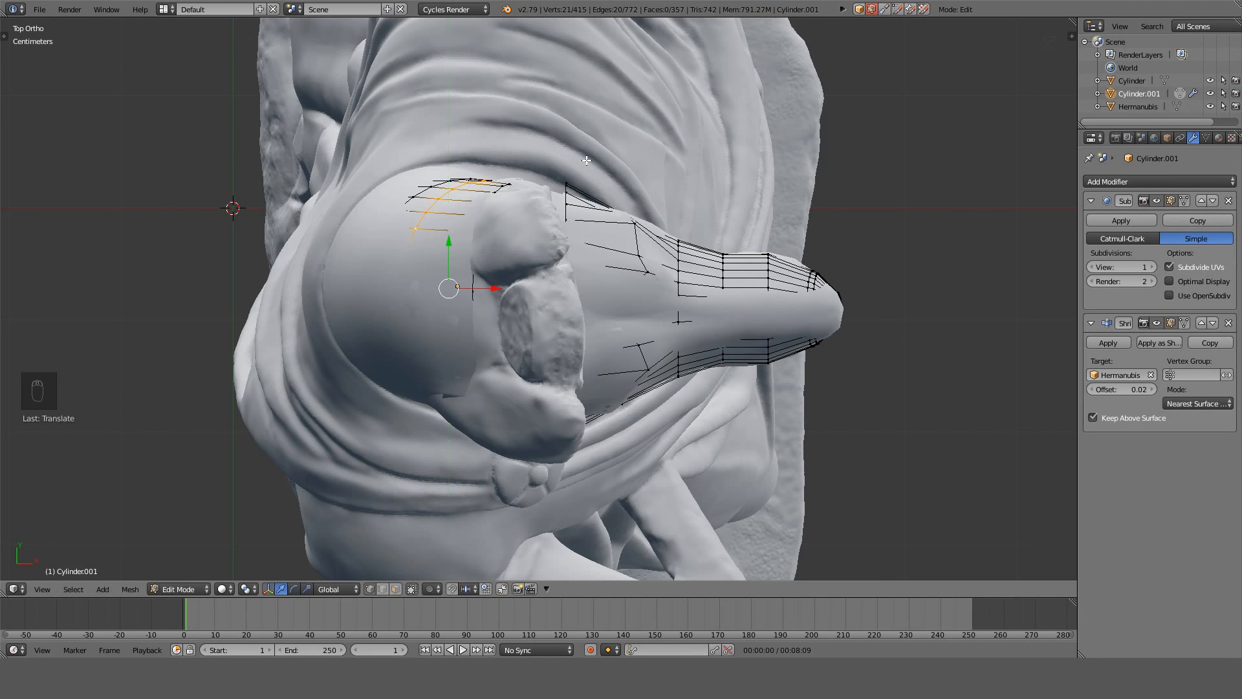
Check the mesh in Object Mode and fill two more faces in the gap between the neck and snout bands.
{"action": "middle_click_drag", "start_coordinate": [587, 153], "coordinate": [517, 65]}
{"action": "key", "text": "Tab"}
{"action": "key", "text": "Tab"}
{"action": "key", "text": "z"}
{"action": "key", "text": "z"}
{"action": "right_click", "coordinate": [522, 414]}
{"action": "key", "text": "f"}
{"action": "mouse_move", "coordinate": [594, 385]}
{"action": "middle_mouse_down"}
{"action": "mouse_move", "coordinate": [562, 363]}
{"action": "mouse_move", "coordinate": [453, 337]}
{"action": "mouse_move", "coordinate": [486, 327]}
{"action": "mouse_move", "coordinate": [477, 363]}
{"action": "mouse_move", "coordinate": [502, 356]}
{"action": "mouse_move", "coordinate": [574, 391]}
{"action": "mouse_move", "coordinate": [613, 451]}
{"action": "mouse_move", "coordinate": [572, 453]}
{"action": "mouse_move", "coordinate": [547, 407]}
{"action": "mouse_move", "coordinate": [497, 386]}
{"action": "mouse_move", "coordinate": [451, 426]}
{"action": "mouse_move", "coordinate": [507, 411]}
{"action": "mouse_move", "coordinate": [618, 428]}
{"action": "middle_mouse_up"}
{"action": "key", "text": "f"}
{"action": "key", "text": "z"}
{"action": "key", "text": "z"}
{"action": "key", "text": "z"}
{"action": "key", "text": "z"}
{"action": "key", "text": "z"}
Try to move the cheek vertices near the gap between the bands along the Y axis.
{"action": "right_click", "coordinate": [589, 367]}
{"action": "key", "text": "z"}
{"action": "mouse_move", "coordinate": [590, 367]}
{"action": "middle_mouse_down"}
{"action": "mouse_move", "coordinate": [652, 361]}
{"action": "mouse_move", "coordinate": [656, 388]}
{"action": "middle_mouse_up"}
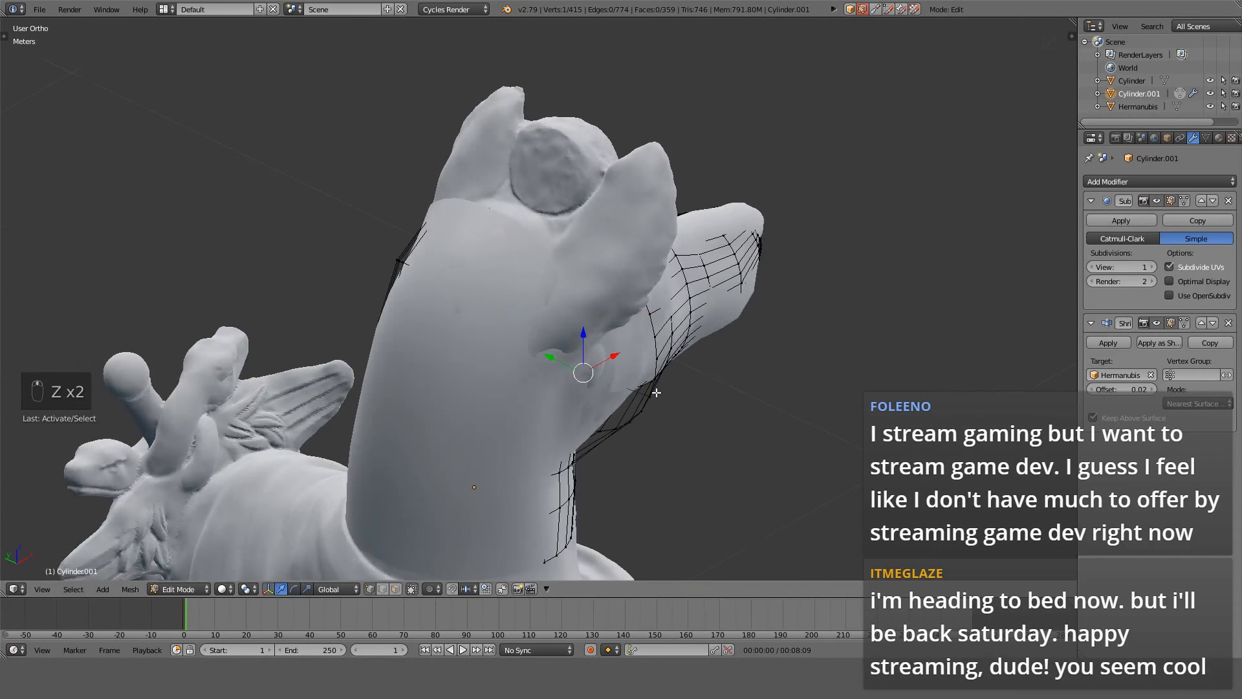
{"action": "key", "text": "g"}
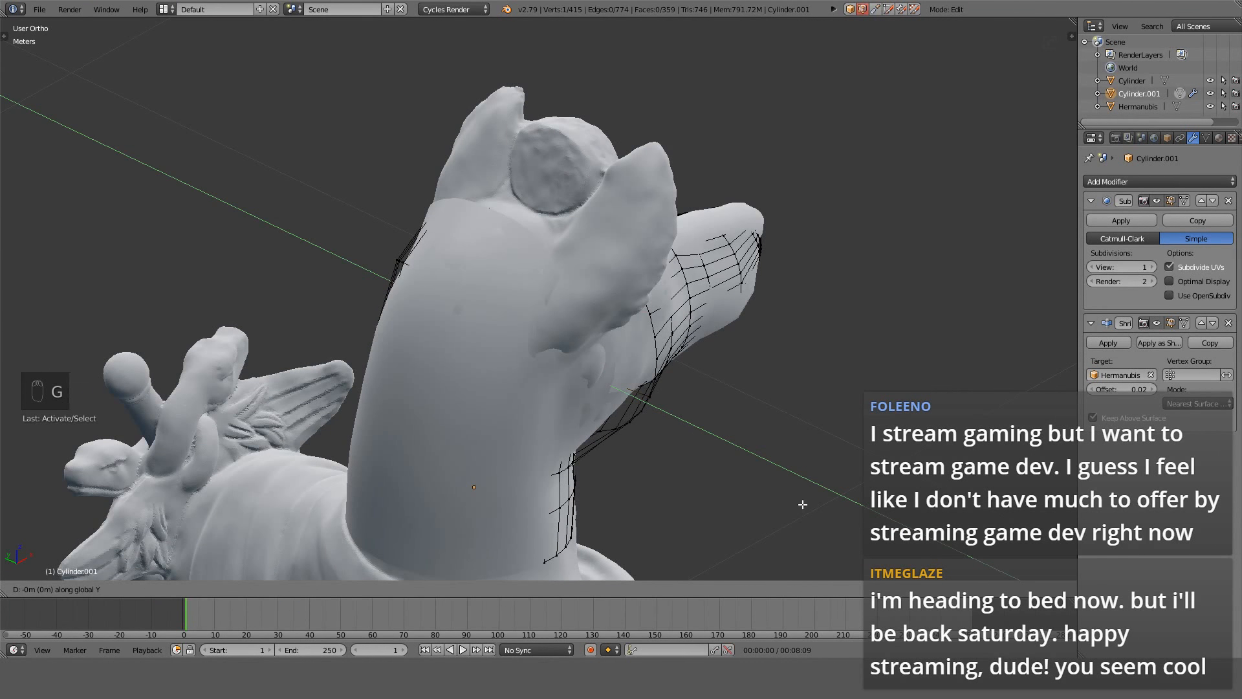
{"action": "right_click", "coordinate": [661, 475]}
{"action": "middle_click_drag", "start_coordinate": [661, 475], "coordinate": [419, 379]}
{"action": "right_click", "coordinate": [420, 378], "text": "shift"}
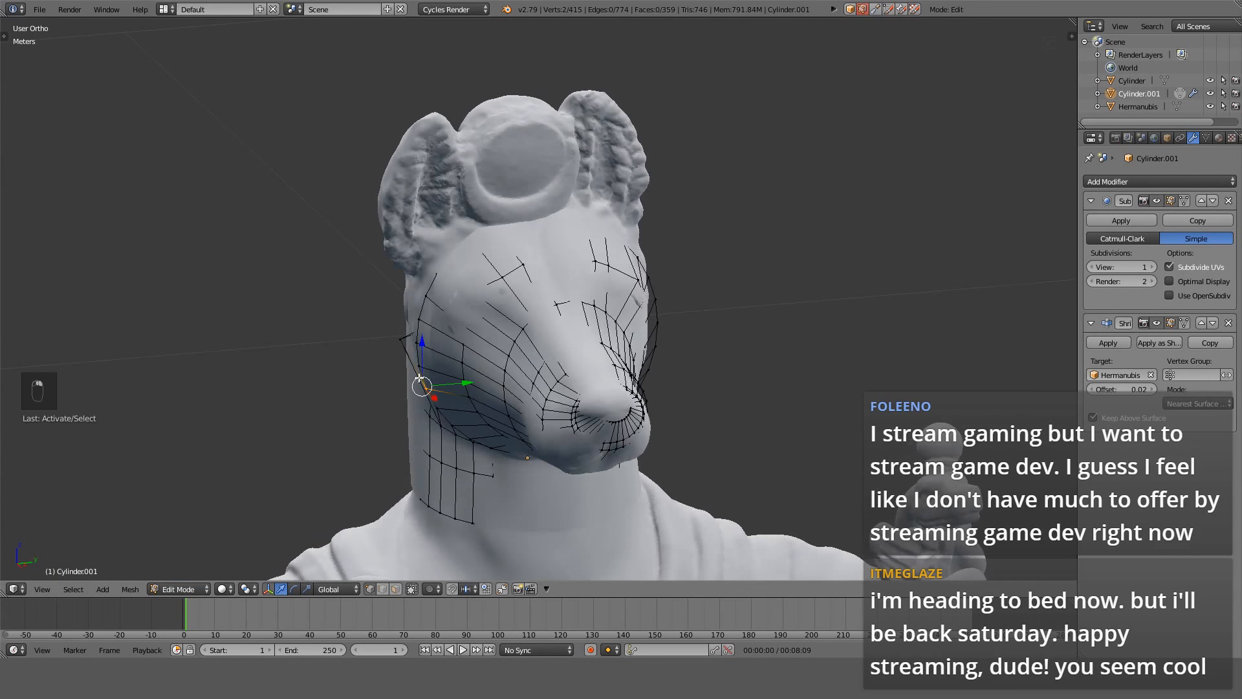
{"action": "key", "text": "g"}
{"action": "key", "text": "y"}
{"action": "right_click", "coordinate": [474, 373]}
Select the cheek vertex at the snout band's rear edge and move it along the Y axis.
{"action": "right_click", "coordinate": [412, 333]}
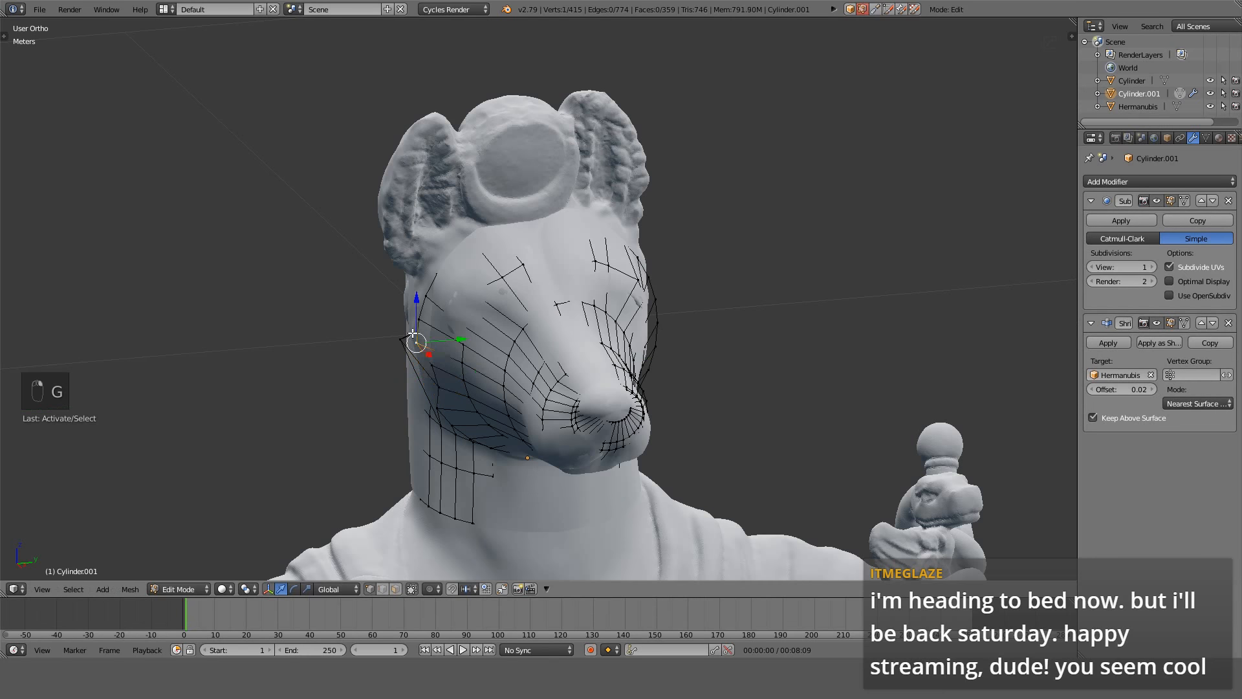
{"action": "key", "text": "g"}
{"action": "key", "text": "g"}
{"action": "left_click", "coordinate": [449, 336]}
{"action": "key", "text": "g"}
{"action": "left_click", "coordinate": [433, 318]}
{"action": "middle_click_drag", "start_coordinate": [410, 343], "coordinate": [631, 366]}
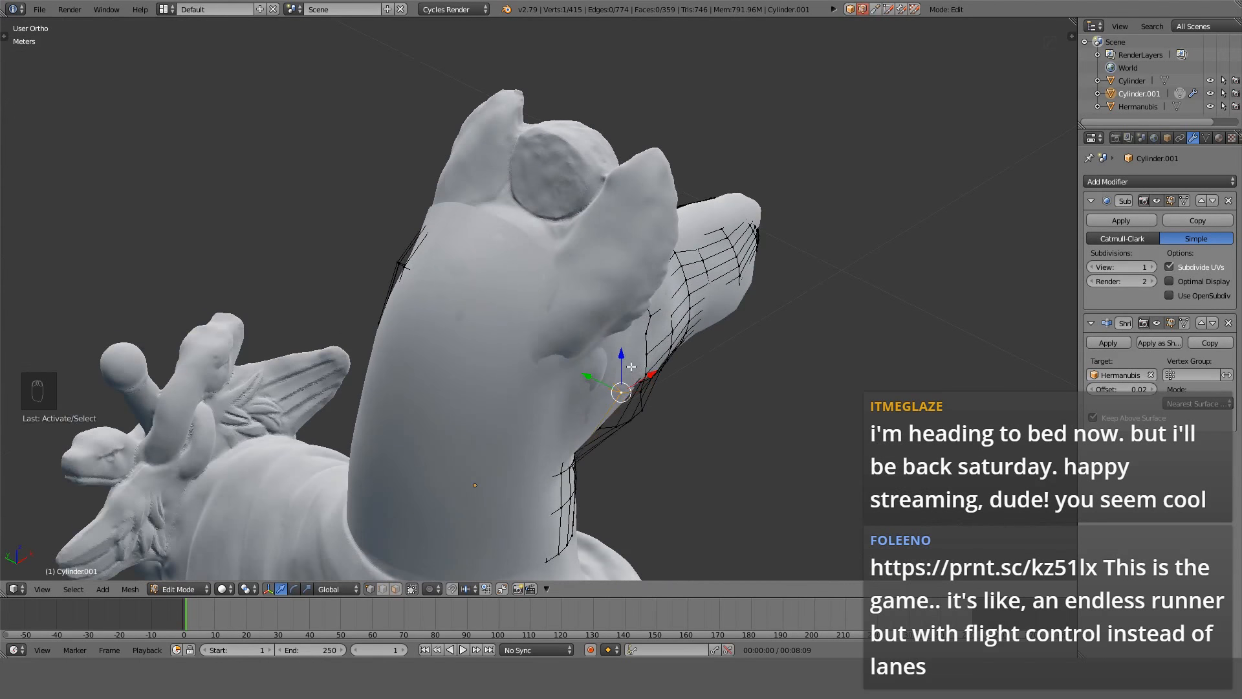
{"action": "key", "text": "y"}
{"action": "left_click", "coordinate": [718, 440]}
Starting from the vertex under the jaw on the opposite side, fill faces between the neck and snout bands up the cheek.
{"action": "middle_click_drag", "start_coordinate": [718, 441], "coordinate": [565, 518]}
{"action": "right_click", "coordinate": [560, 449]}
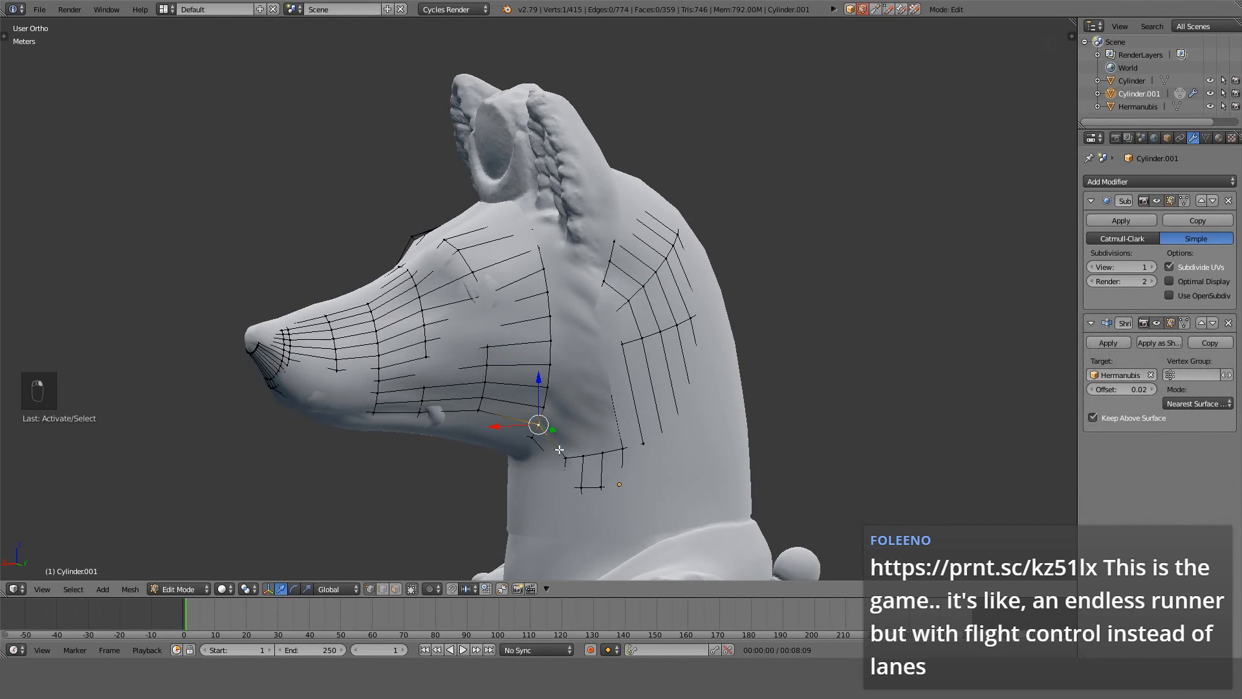
{"action": "key", "text": "f"}
{"action": "key", "text": "f"}
{"action": "key", "text": "f"}
{"action": "key", "text": "f"}
{"action": "key", "text": "f"}
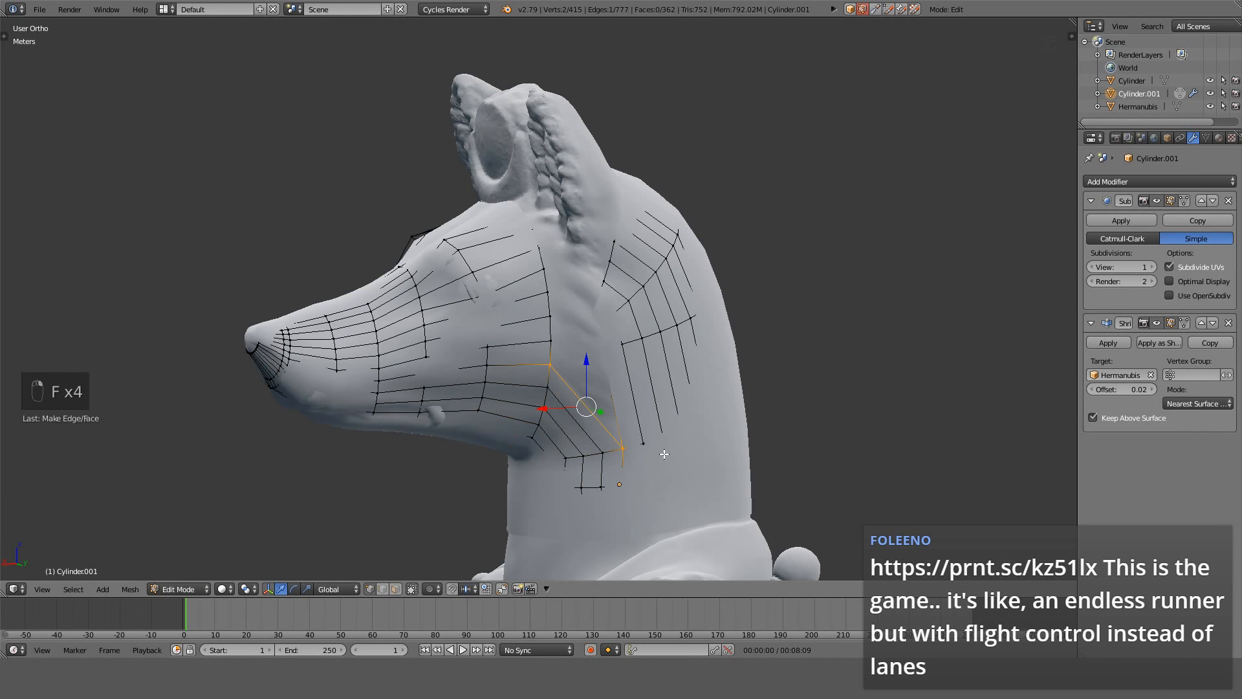
Continue filling faces from the cheek up to ear level between the snout band and the extruded head rows.
{"action": "middle_click_drag", "start_coordinate": [624, 377], "coordinate": [643, 420]}
{"action": "key", "text": "z"}
{"action": "key", "text": "z"}
{"action": "key", "text": "f"}
{"action": "key", "text": "z"}
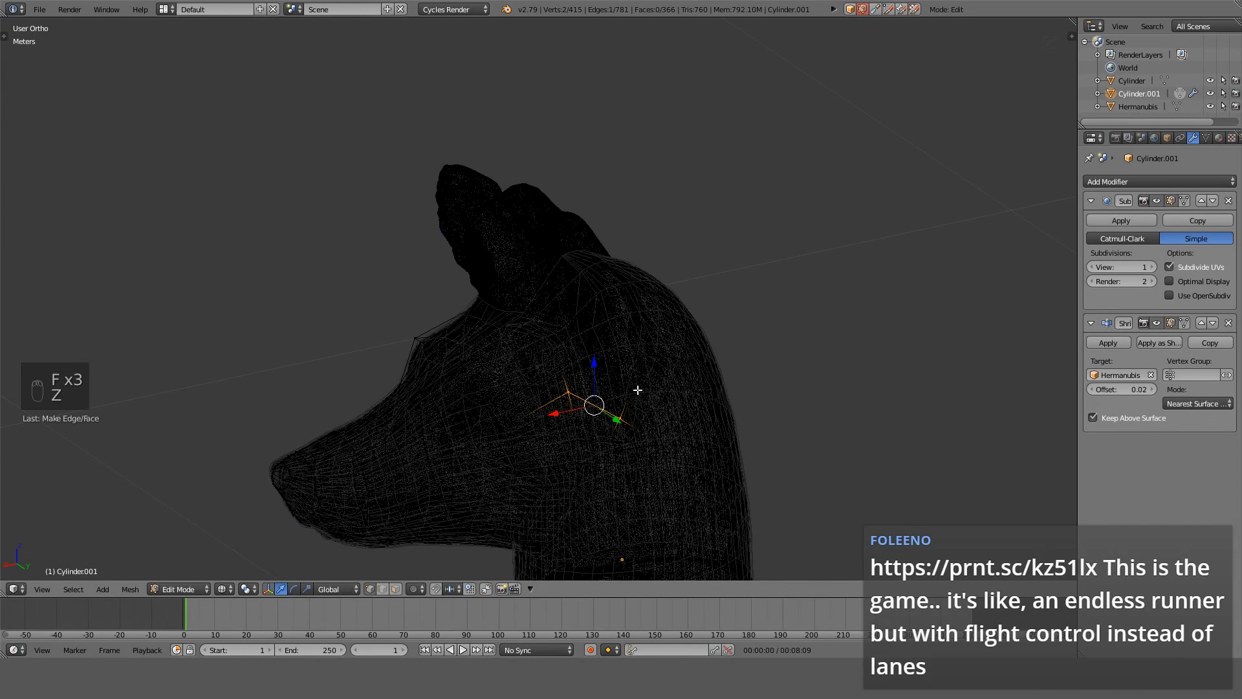
{"action": "key", "text": "f"}
{"action": "key", "text": "z"}
Fill further faces past the ear and across the top of the head between the snout band and the extruded rows.
{"action": "middle_click_drag", "start_coordinate": [637, 392], "coordinate": [637, 416]}
{"action": "key", "text": "f"}
{"action": "key", "text": "f"}
{"action": "key", "text": "f"}
{"action": "middle_click_drag", "start_coordinate": [557, 427], "coordinate": [669, 456]}
{"action": "key", "text": "z"}
{"action": "mouse_move", "coordinate": [644, 337]}
{"action": "middle_mouse_down"}
{"action": "mouse_move", "coordinate": [596, 268]}
{"action": "mouse_move", "coordinate": [611, 287]}
{"action": "middle_mouse_up"}
{"action": "key", "text": "z"}
{"action": "key", "text": "f"}
{"action": "key", "text": "z"}
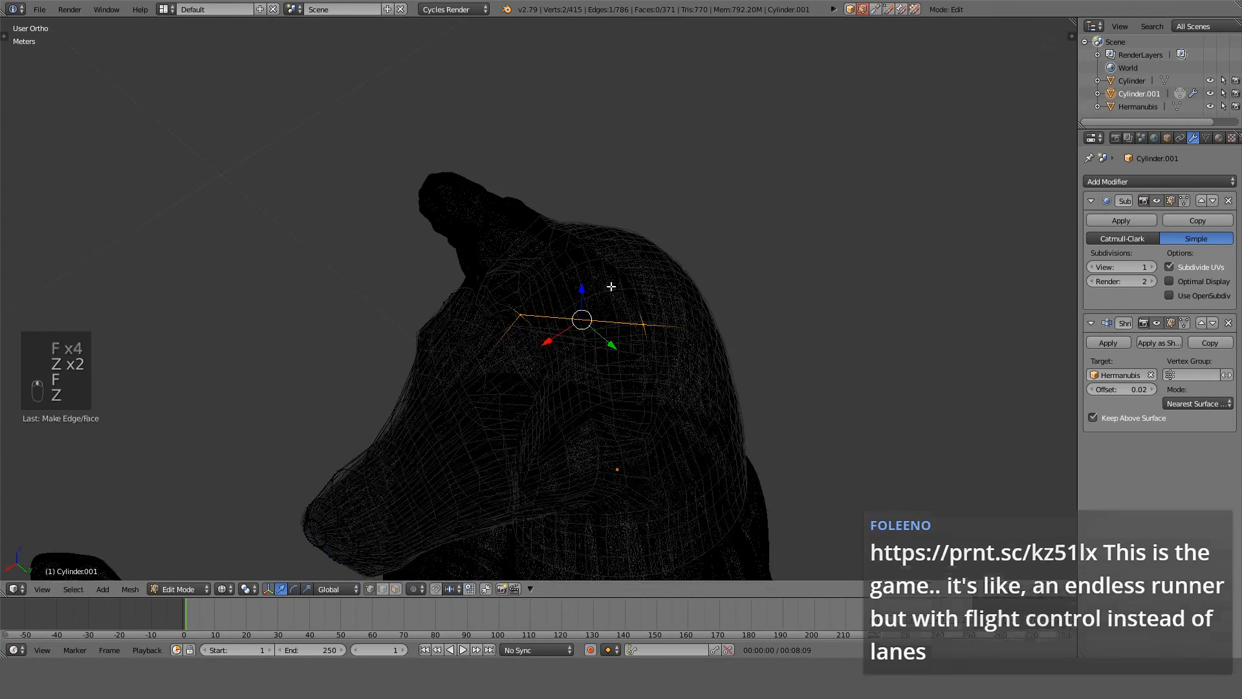
Undo the faces bridging the snout band to the extruded head rows, going back to the gap at the cheek.
{"action": "key", "text": "ctrl+z"}
{"action": "key", "text": "ctrl+z"}
{"action": "key", "text": "ctrl+z"}
{"action": "mouse_move", "coordinate": [628, 322]}
{"action": "middle_mouse_down"}
{"action": "mouse_move", "coordinate": [540, 324]}
{"action": "mouse_move", "coordinate": [617, 380]}
{"action": "mouse_move", "coordinate": [615, 313]}
{"action": "middle_mouse_up"}
{"action": "key", "text": "z"}
{"action": "key", "text": "z"}
{"action": "key", "text": "ctrl+z"}
{"action": "key", "text": "ctrl+z"}
{"action": "key", "text": "ctrl+z"}
{"action": "key", "text": "ctrl+z"}
{"action": "key", "text": "ctrl+z"}
{"action": "key", "text": "ctrl+z"}
{"action": "key", "text": "ctrl+z"}
{"action": "key", "text": "ctrl+z"}
{"action": "key", "text": "z"}
{"action": "middle_click_drag", "start_coordinate": [632, 394], "coordinate": [594, 417]}
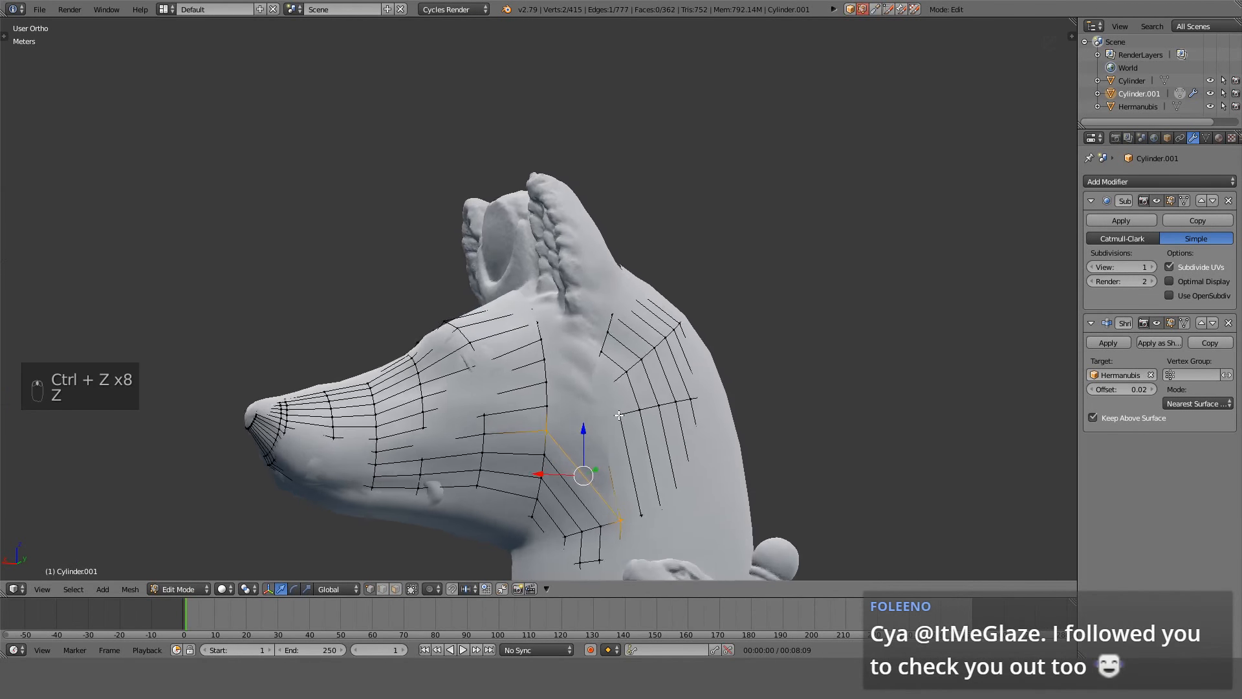
Refill two faces up the cheek behind the snout band, undo the upper one and select the vertex beside the gap.
{"action": "key", "text": "f"}
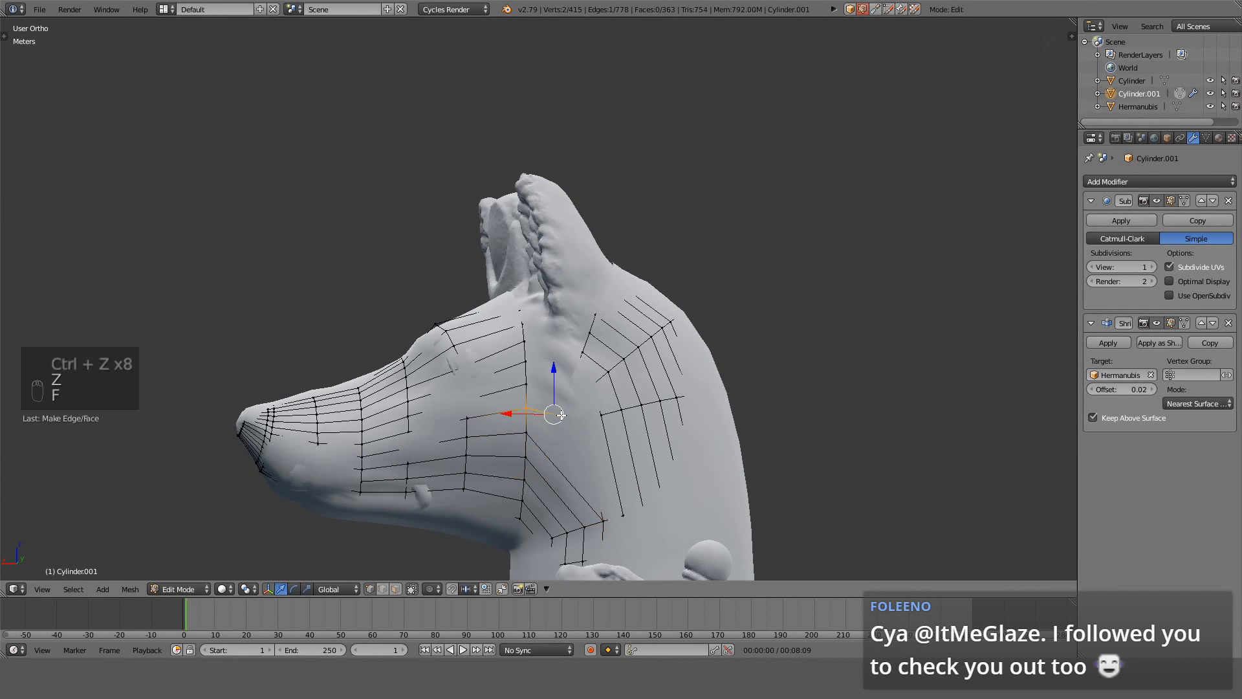
{"action": "key", "text": "f"}
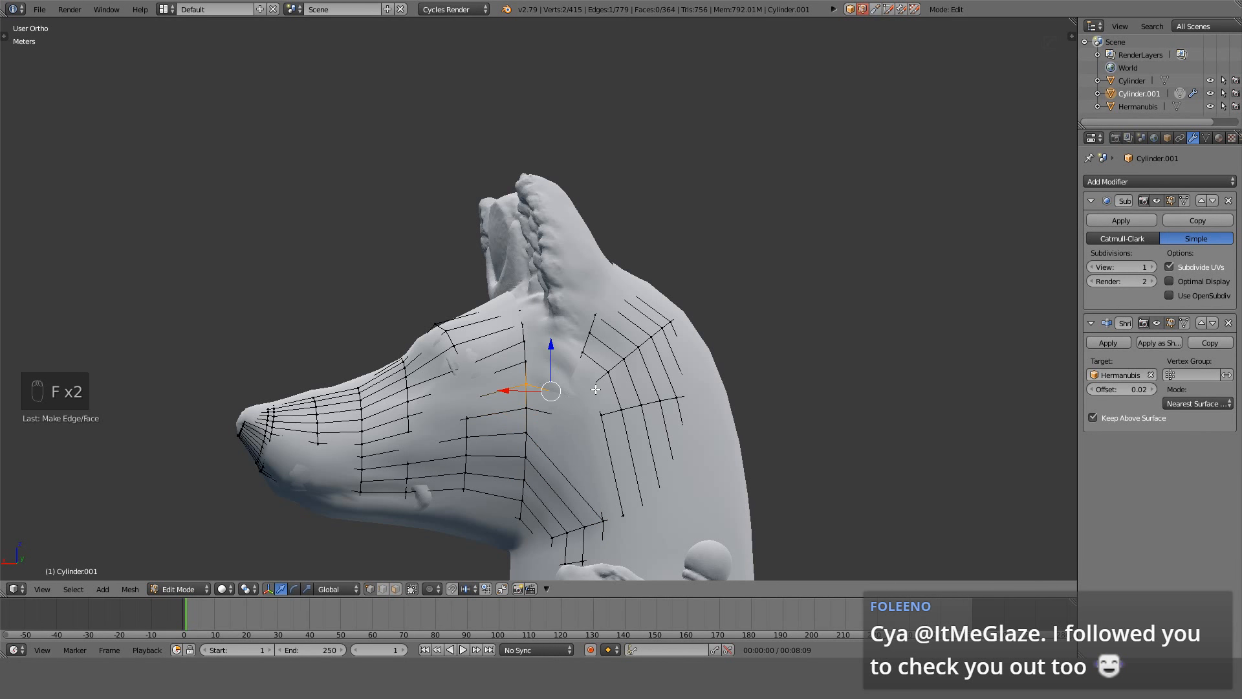
{"action": "key", "text": "ctrl+z"}
{"action": "key", "text": "z"}
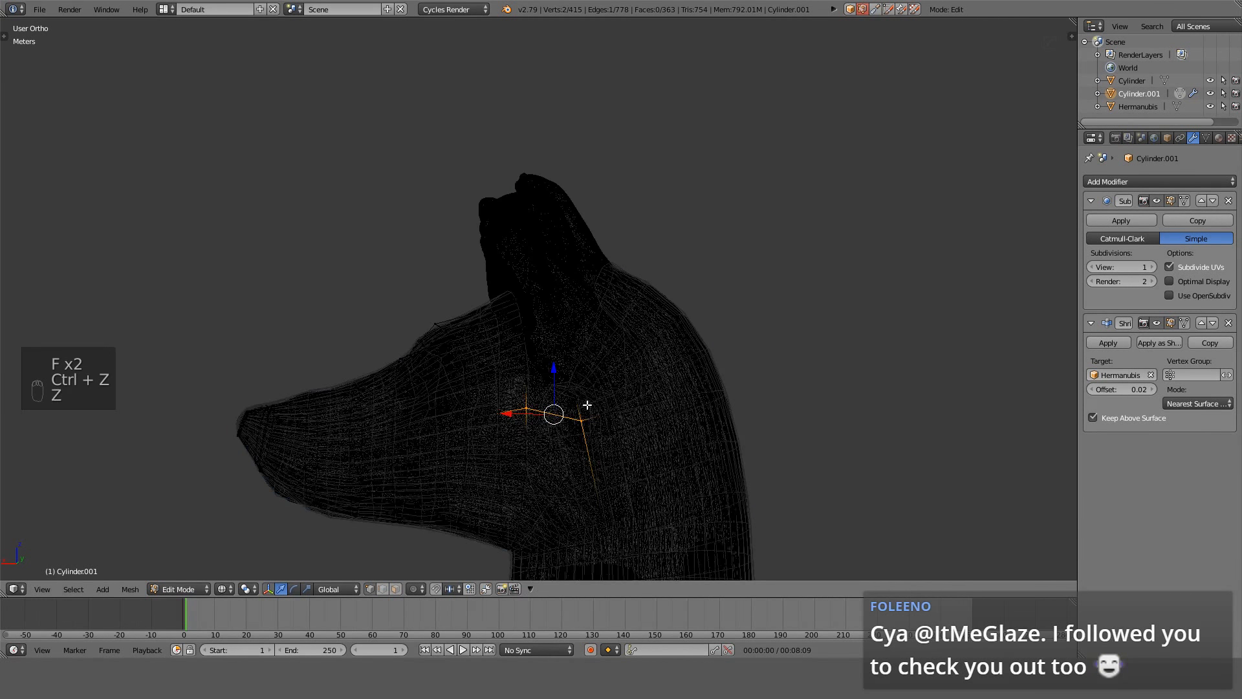
{"action": "right_click", "coordinate": [580, 399]}
{"action": "mouse_move", "coordinate": [579, 400]}
{"action": "middle_mouse_down"}
{"action": "mouse_move", "coordinate": [619, 389]}
{"action": "mouse_move", "coordinate": [598, 415]}
{"action": "middle_mouse_up"}
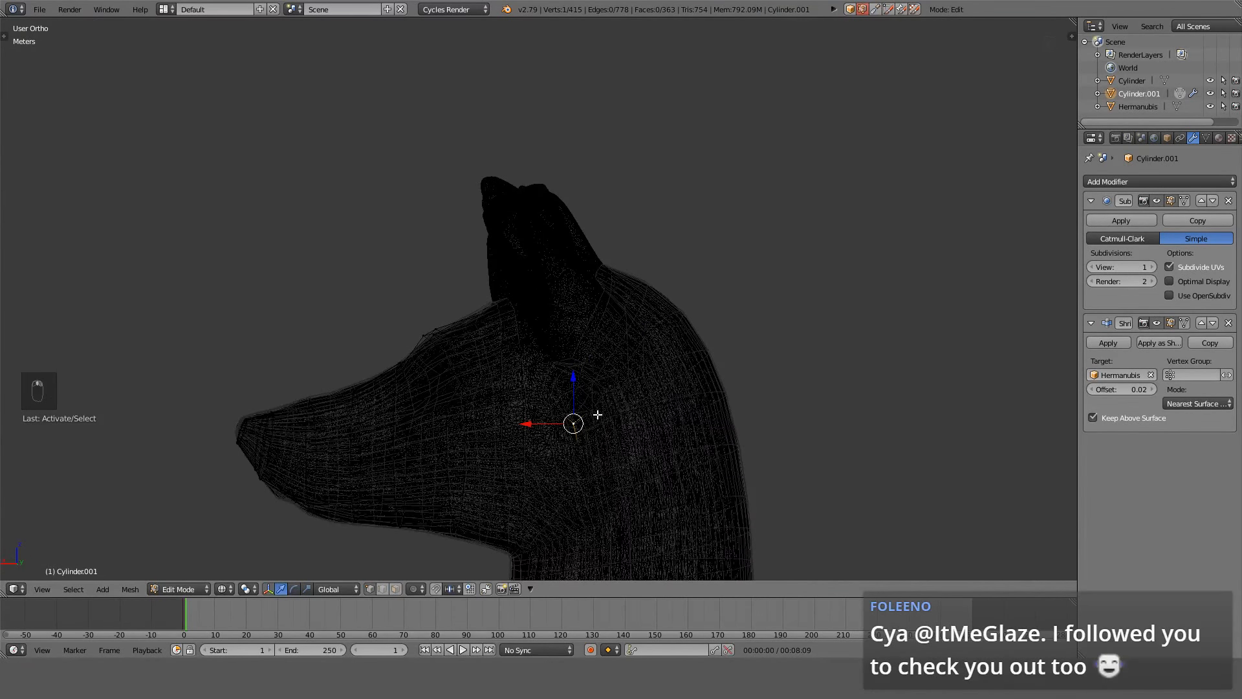
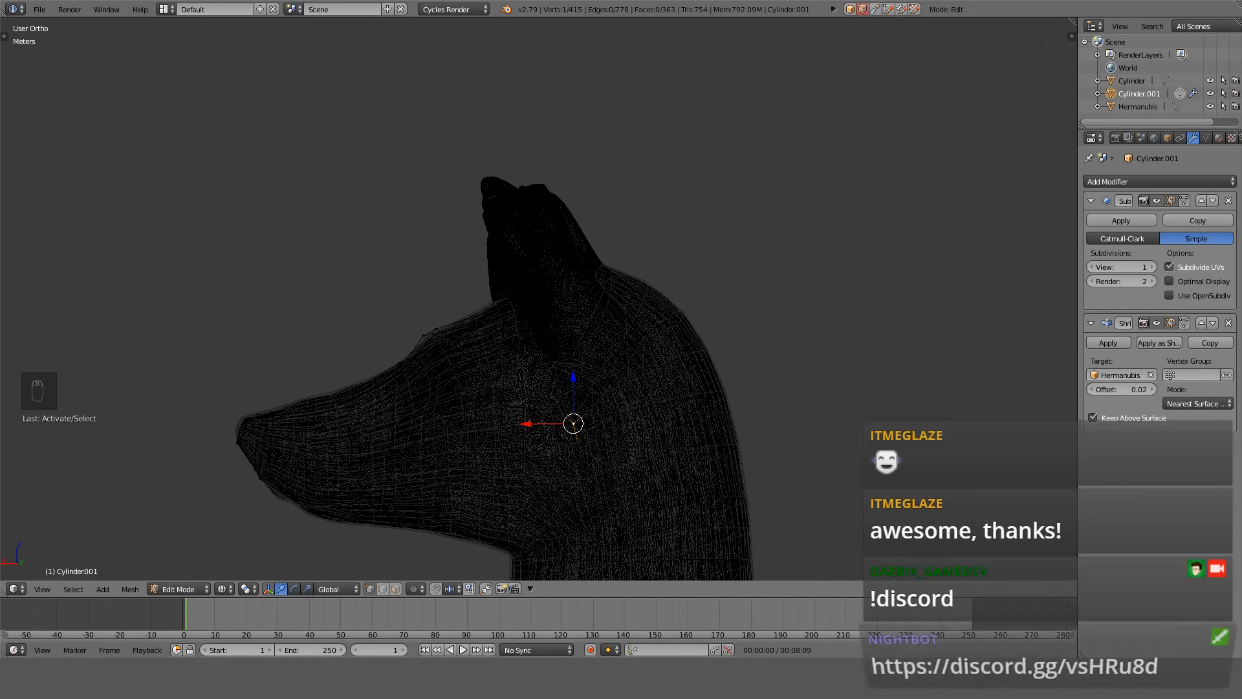
Try to fill the next faces above the cheek from the snout band's rear vertex, and undo them.
{"action": "key", "text": "z"}
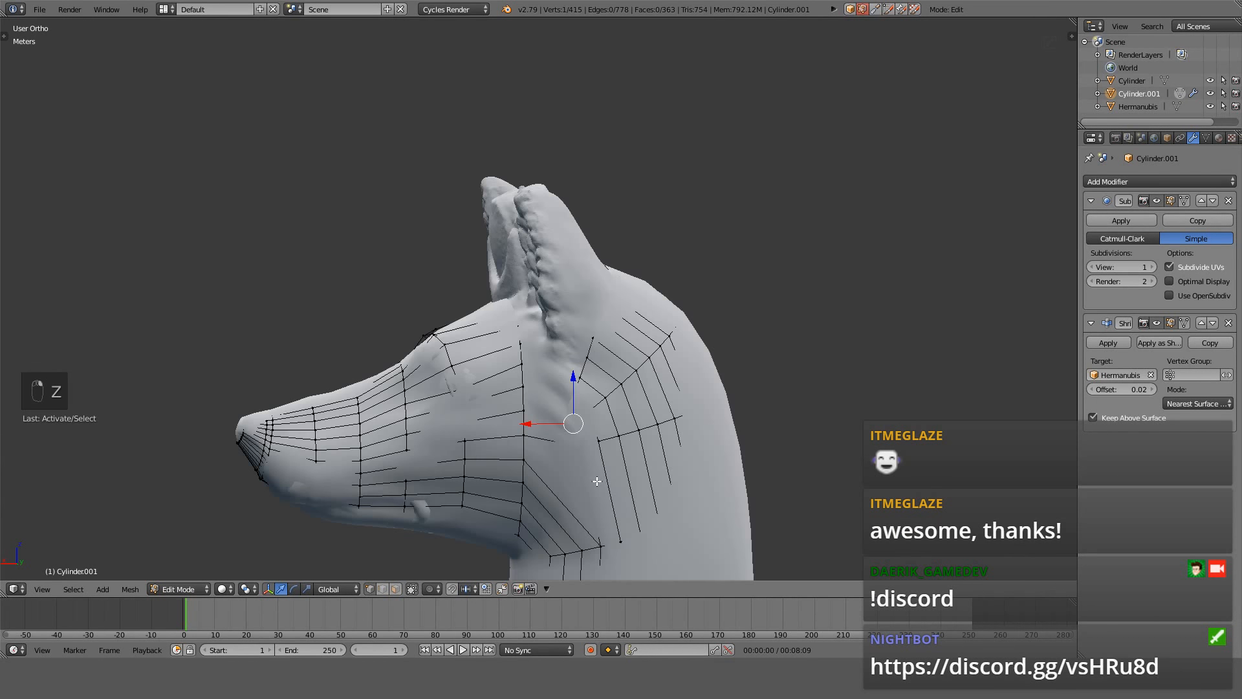
{"action": "mouse_move", "coordinate": [575, 412]}
{"action": "middle_mouse_down"}
{"action": "mouse_move", "coordinate": [698, 384]}
{"action": "mouse_move", "coordinate": [595, 349]}
{"action": "mouse_move", "coordinate": [511, 360]}
{"action": "mouse_move", "coordinate": [578, 330]}
{"action": "mouse_move", "coordinate": [435, 344]}
{"action": "middle_mouse_up"}
{"action": "key", "text": "KP_3"}
{"action": "key", "text": "KP_1"}
{"action": "scroll", "coordinate": [590, 343], "scroll_direction": "up", "scroll_amount": 5}
{"action": "key", "text": "z"}
{"action": "key", "text": "z"}
{"action": "key", "text": "z"}
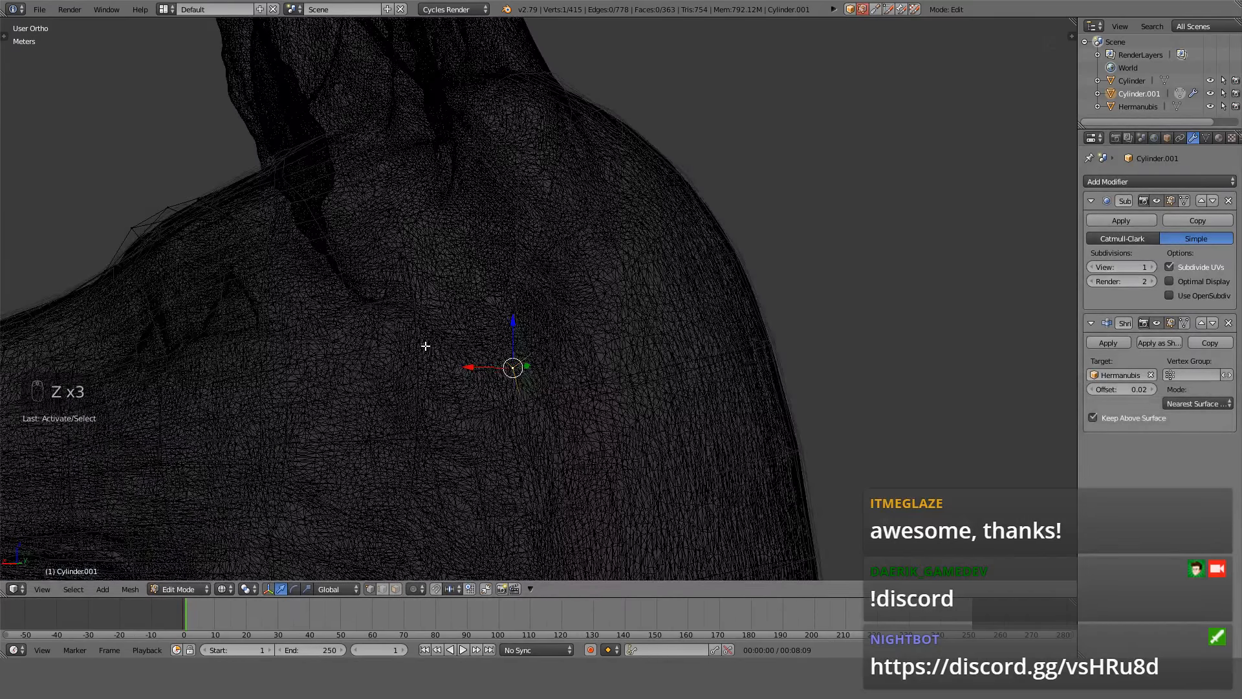
{"action": "right_click", "coordinate": [516, 409]}
{"action": "key", "text": "f"}
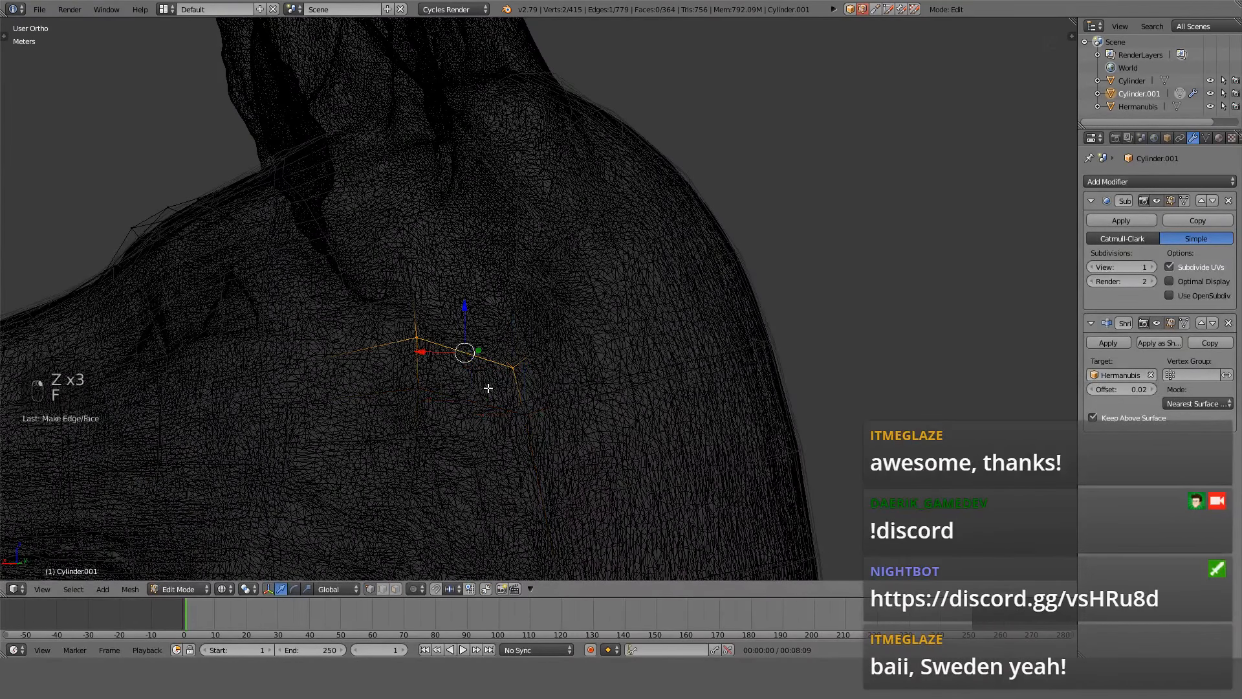
{"action": "key", "text": "f"}
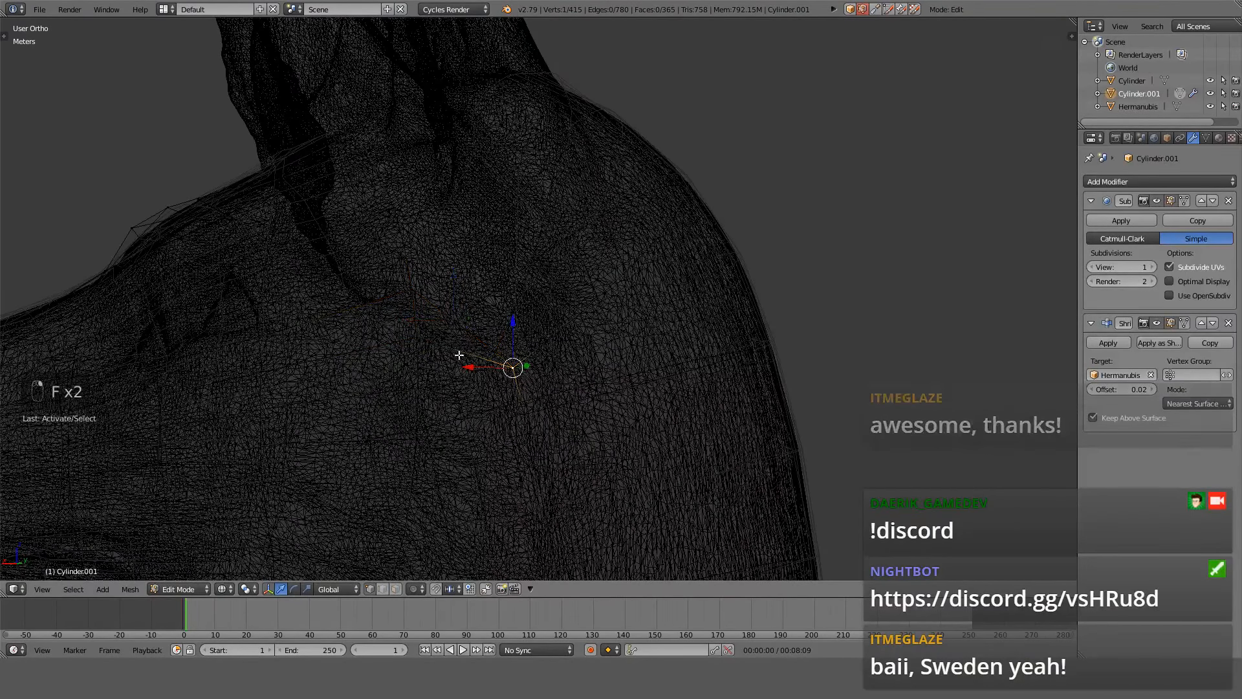
{"action": "key", "text": "ctrl+z"}
{"action": "key", "text": "ctrl+z"}
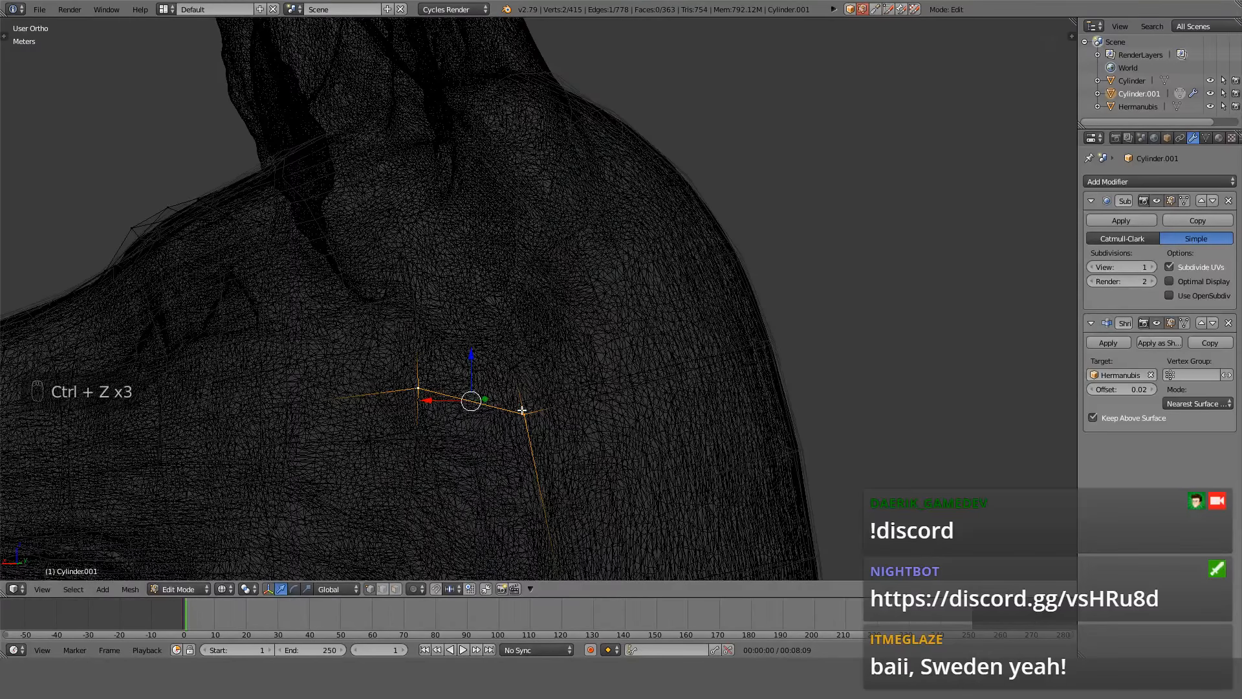
Fill a row of faces from the cheek up past the ear between the snout band and the extruded head rows.
{"action": "key", "text": "f"}
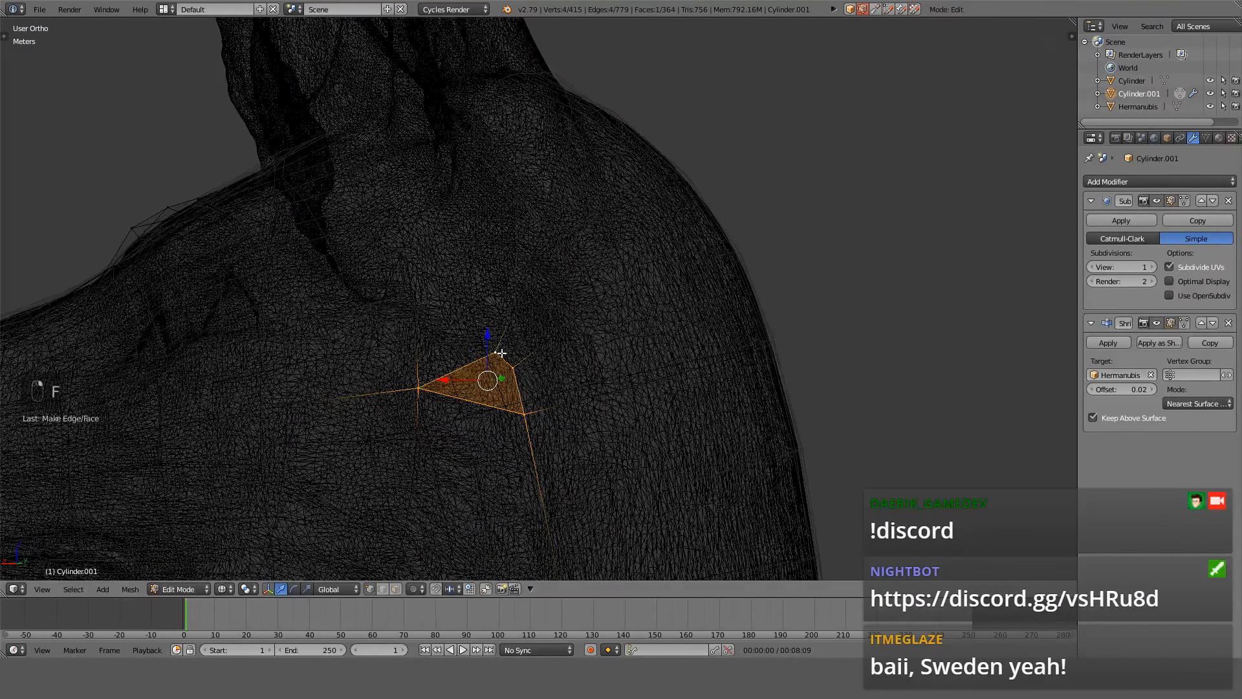
{"action": "right_click", "coordinate": [498, 353]}
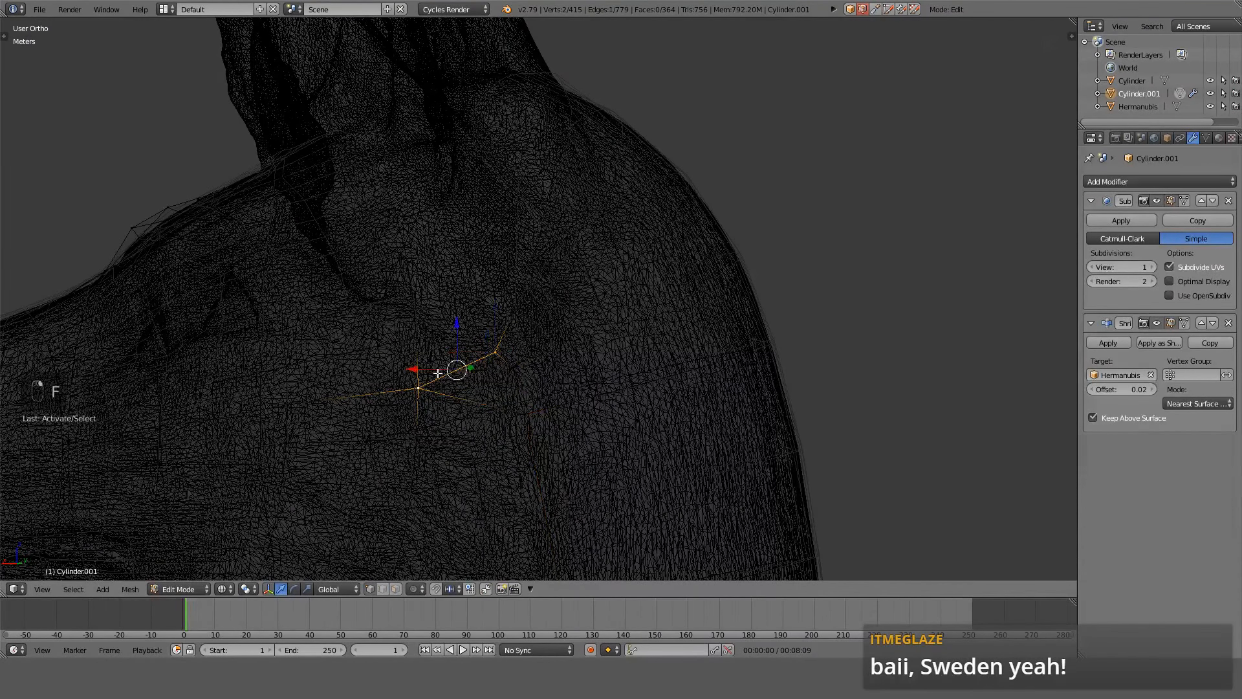
{"action": "middle_click_drag", "start_coordinate": [460, 365], "coordinate": [549, 398]}
{"action": "key", "text": "f"}
{"action": "key", "text": "f"}
{"action": "key", "text": "f"}
{"action": "key", "text": "f"}
{"action": "key", "text": "f"}
{"action": "key", "text": "f"}
{"action": "key", "text": "f"}
{"action": "key", "text": "f"}
{"action": "key", "text": "f"}
{"action": "key", "text": "f"}
{"action": "key", "text": "f"}
Examine the filled strip around the ears and undo the last two face fills.
{"action": "mouse_move", "coordinate": [424, 369]}
{"action": "middle_mouse_down"}
{"action": "mouse_move", "coordinate": [546, 379]}
{"action": "mouse_move", "coordinate": [507, 446]}
{"action": "mouse_move", "coordinate": [546, 368]}
{"action": "mouse_move", "coordinate": [640, 401]}
{"action": "mouse_move", "coordinate": [667, 392]}
{"action": "mouse_move", "coordinate": [693, 452]}
{"action": "mouse_move", "coordinate": [632, 382]}
{"action": "mouse_move", "coordinate": [614, 463]}
{"action": "mouse_move", "coordinate": [615, 429]}
{"action": "mouse_move", "coordinate": [576, 405]}
{"action": "middle_mouse_up"}
{"action": "key", "text": "z"}
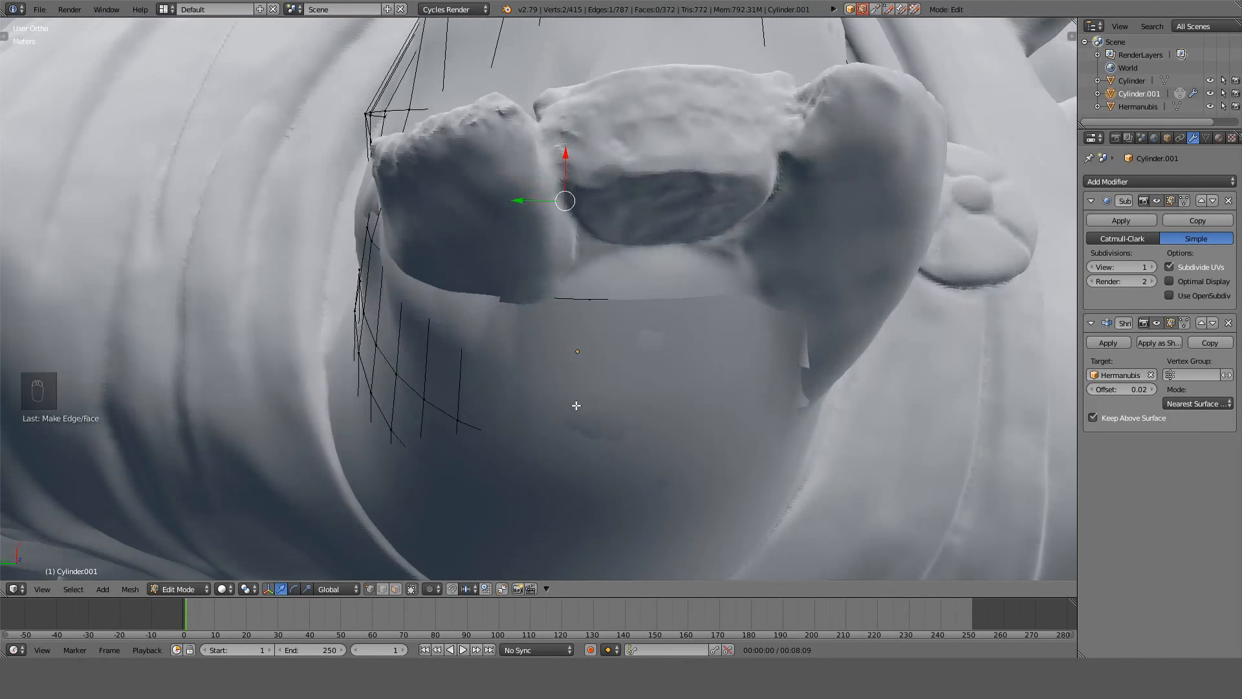
{"action": "key", "text": "z"}
{"action": "key", "text": "KP_1"}
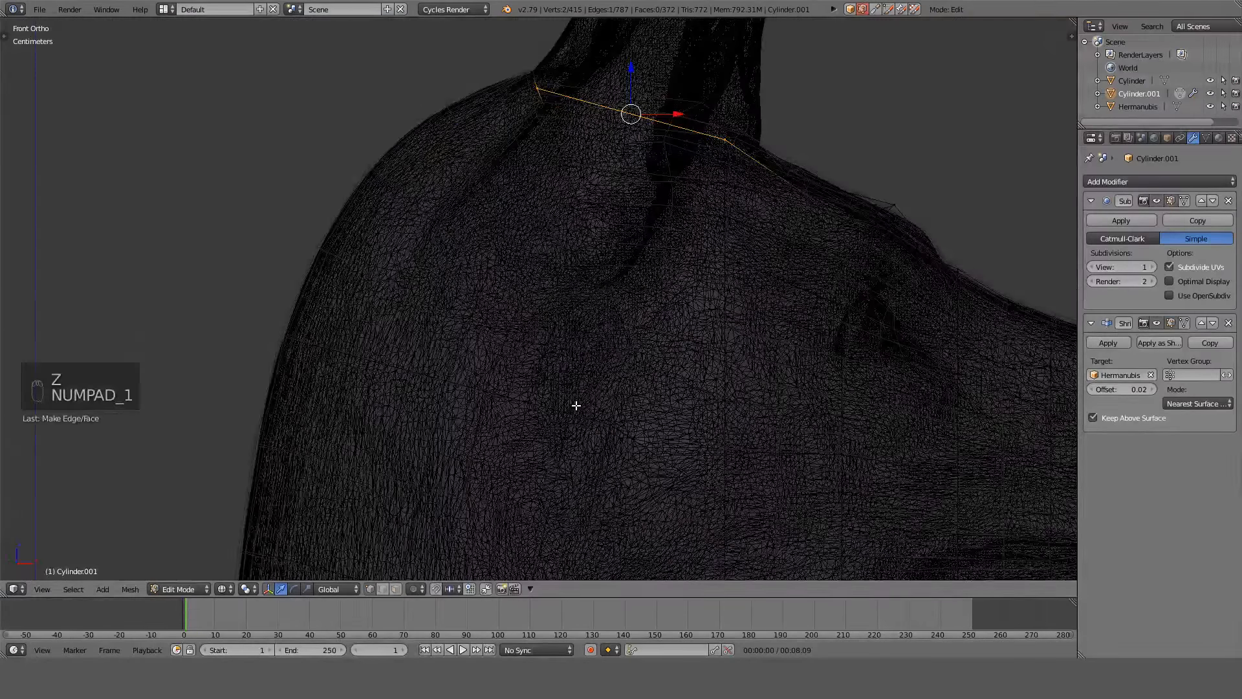
{"action": "middle_click_drag", "start_coordinate": [575, 405], "coordinate": [592, 364]}
{"action": "key", "text": "z"}
{"action": "key", "text": "z"}
{"action": "middle_click_drag", "start_coordinate": [547, 452], "coordinate": [569, 382]}
{"action": "key", "text": "ctrl+z"}
{"action": "key", "text": "z"}
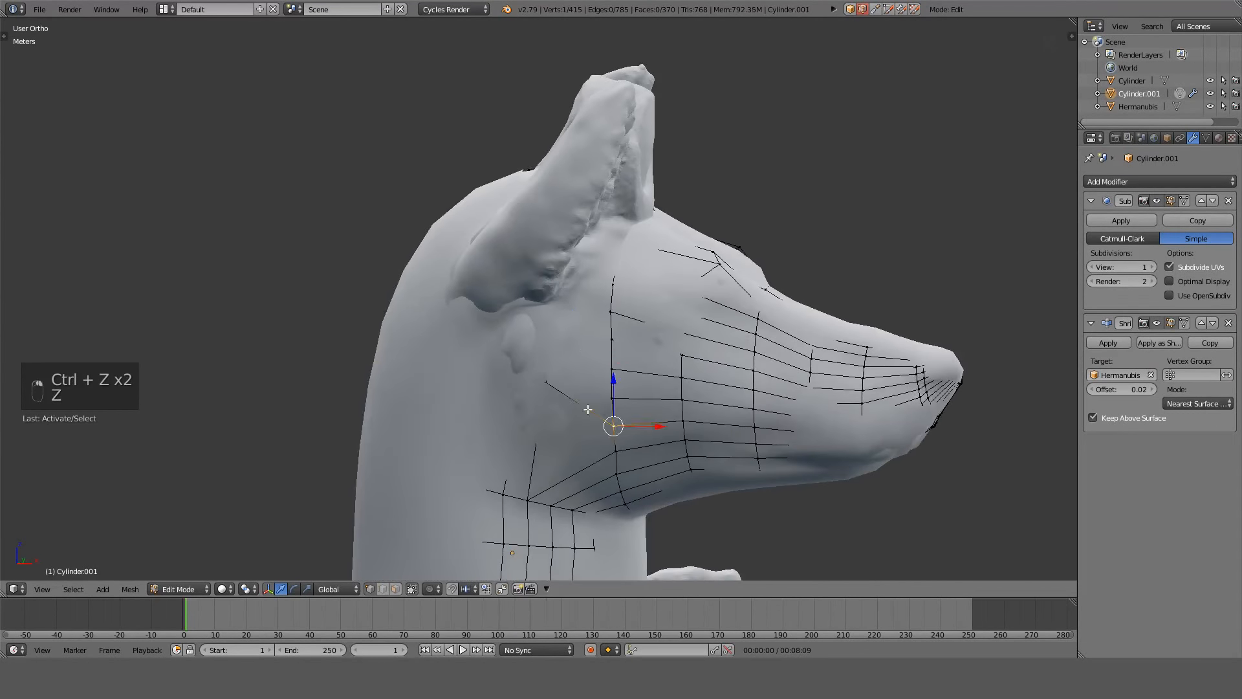
Continue filling faces over the top of the head between the snout band and the extruded rows.
{"action": "key", "text": "f"}
{"action": "key", "text": "z"}
{"action": "key", "text": "f"}
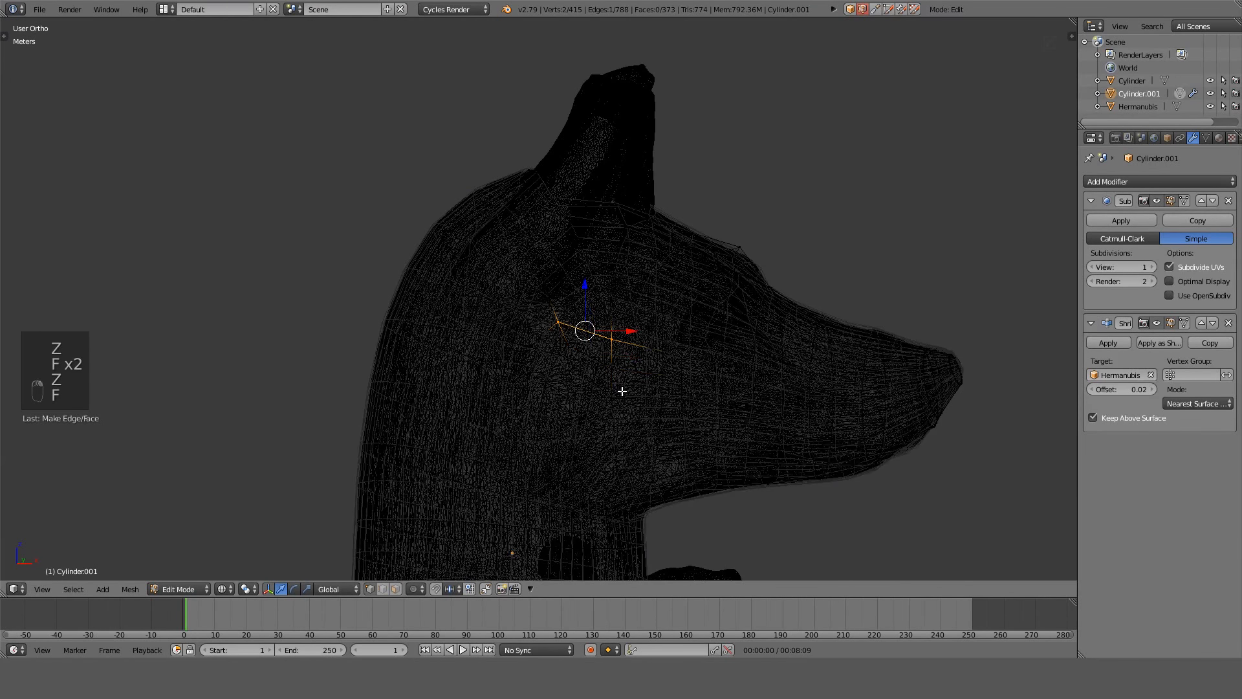
{"action": "key", "text": "f"}
{"action": "middle_click_drag", "start_coordinate": [622, 391], "coordinate": [569, 477]}
{"action": "key", "text": "f"}
{"action": "key", "text": "f"}
{"action": "key", "text": "f"}
{"action": "key", "text": "f"}
{"action": "key", "text": "f"}
{"action": "key", "text": "f"}
{"action": "key", "text": "f"}
{"action": "key", "text": "f"}
{"action": "key", "text": "z"}
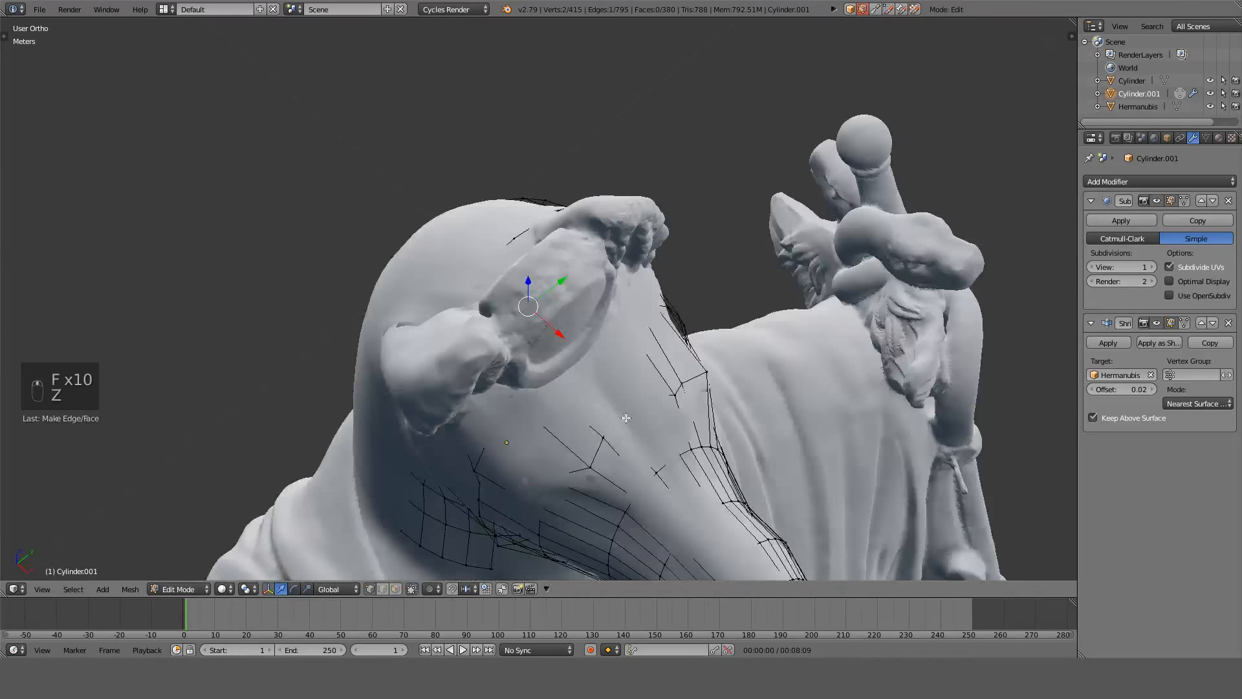
Fill the remaining faces behind the other ear to extend the strip across the head.
{"action": "middle_click_drag", "start_coordinate": [624, 418], "coordinate": [562, 452]}
{"action": "key", "text": "f"}
{"action": "key", "text": "z"}
{"action": "key", "text": "f"}
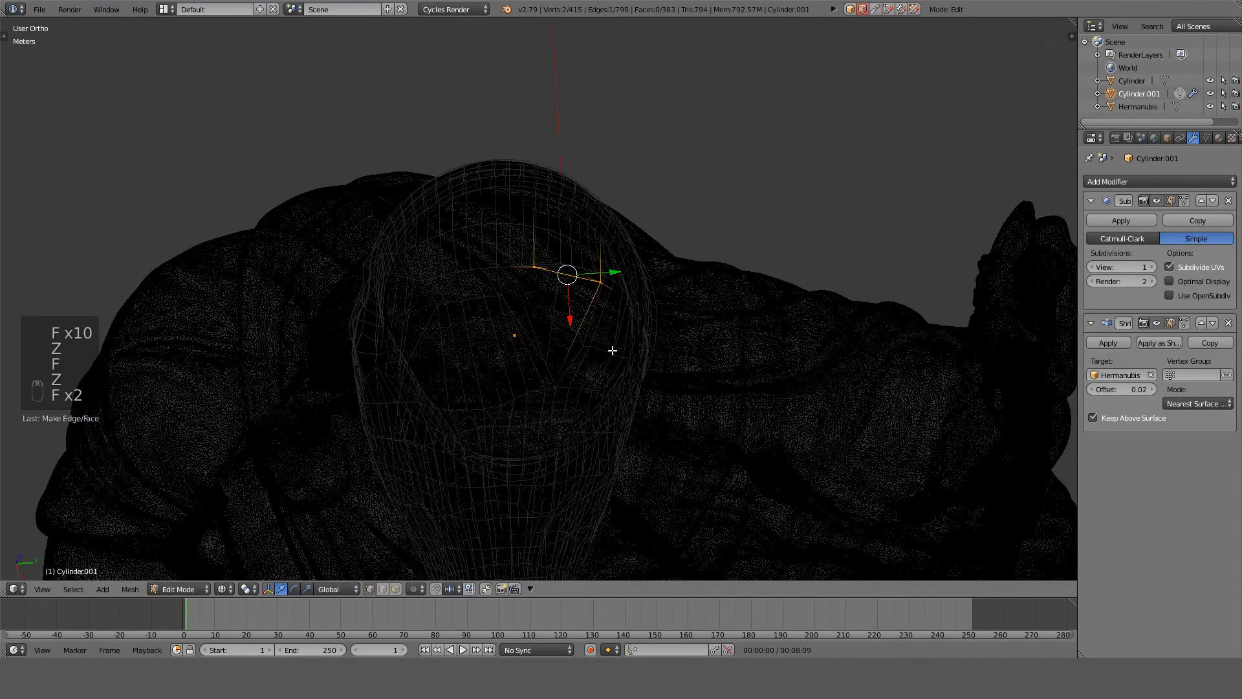
{"action": "middle_click_drag", "start_coordinate": [517, 420], "coordinate": [536, 311]}
{"action": "key", "text": "z"}
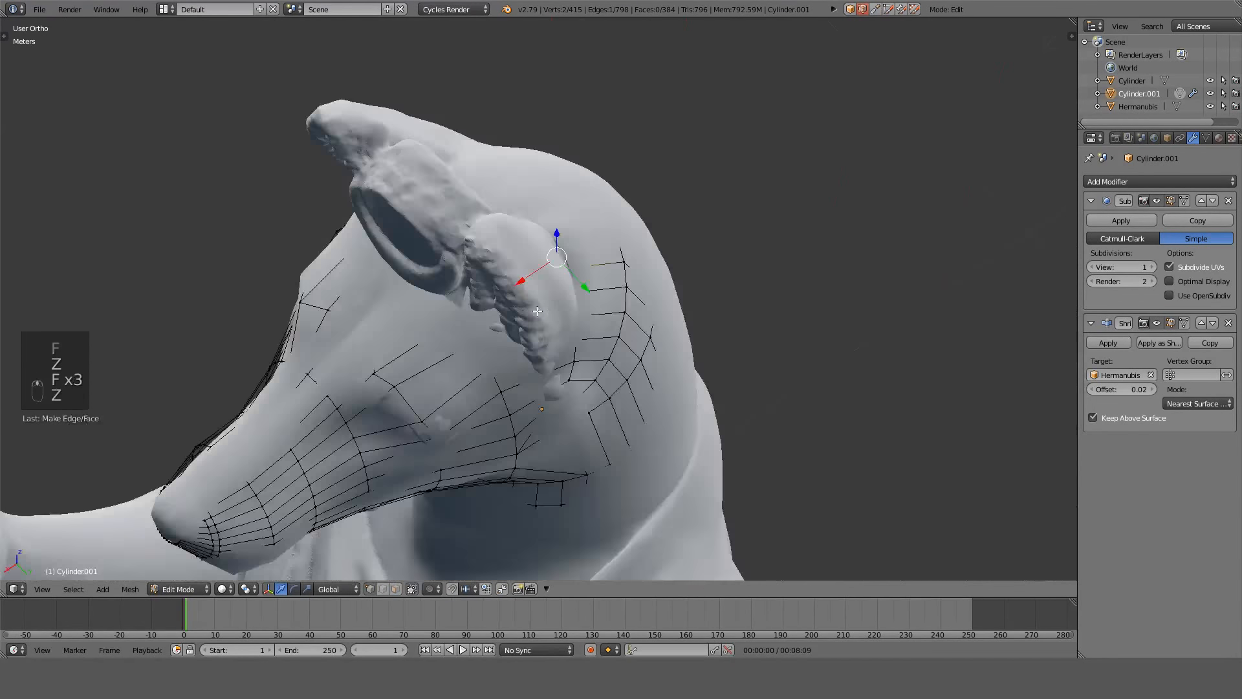
Undo the whole strip of faces filled across the head, back to the first cheek face.
{"action": "key", "text": "z"}
{"action": "key", "text": "ctrl+z"}
{"action": "key", "text": "ctrl+z"}
{"action": "key", "text": "ctrl+z"}
{"action": "key", "text": "ctrl+z"}
{"action": "key", "text": "ctrl+z"}
{"action": "key", "text": "ctrl+z"}
{"action": "key", "text": "ctrl+z"}
{"action": "key", "text": "ctrl+z"}
{"action": "key", "text": "ctrl+z"}
{"action": "key", "text": "ctrl+z"}
{"action": "key", "text": "ctrl+z"}
{"action": "key", "text": "ctrl+z"}
{"action": "key", "text": "ctrl+z"}
{"action": "key", "text": "ctrl+z"}
{"action": "key", "text": "ctrl+z"}
{"action": "key", "text": "ctrl+z"}
{"action": "key", "text": "ctrl+z"}
{"action": "key", "text": "ctrl+z"}
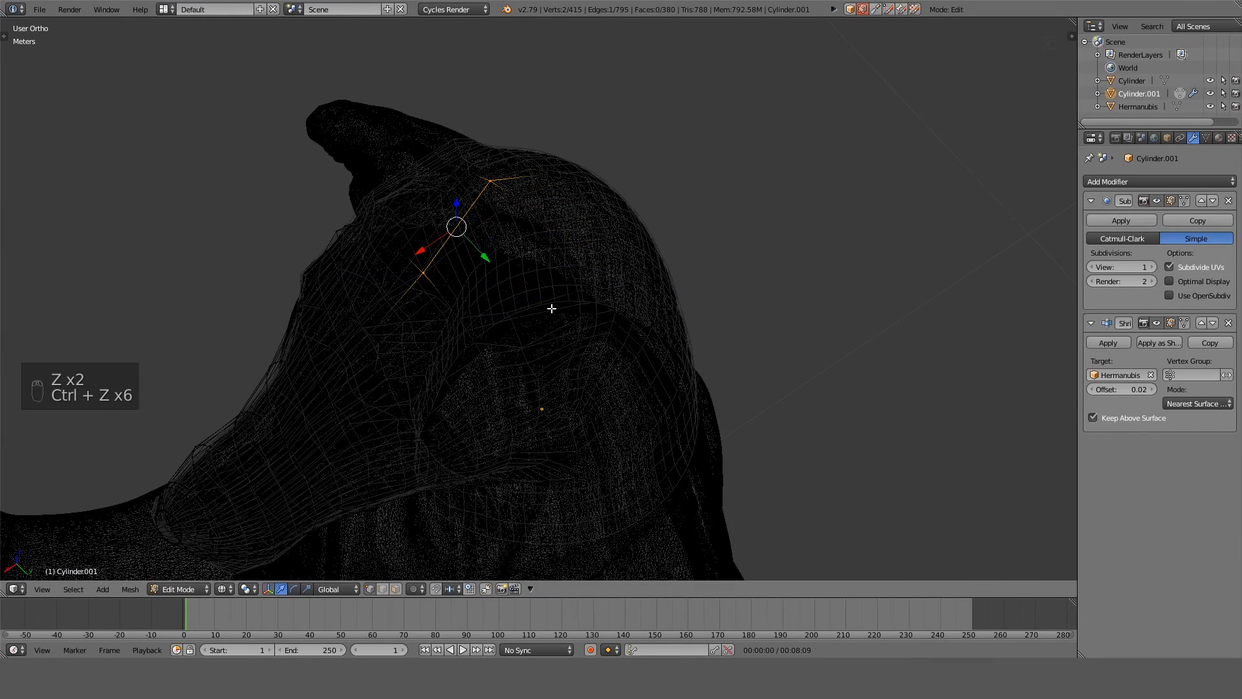
{"action": "middle_click_drag", "start_coordinate": [551, 309], "coordinate": [531, 239]}
{"action": "key", "text": "ctrl+z"}
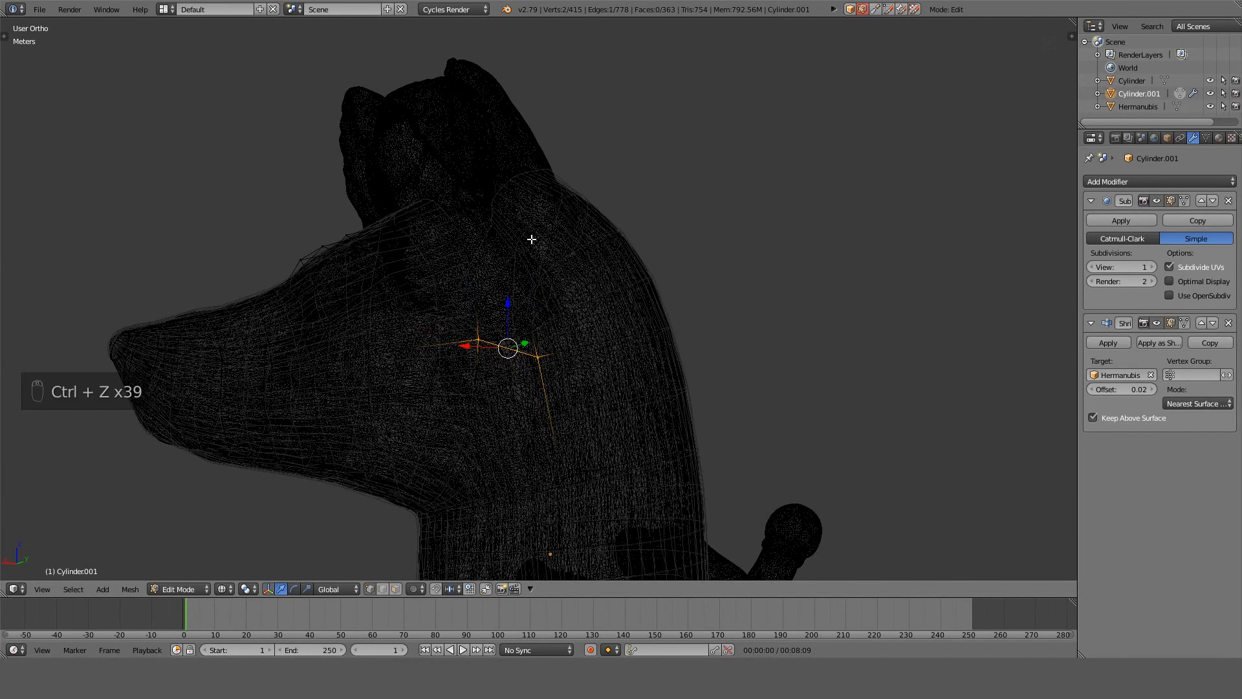
Step back to before the first cheek face, inspect the gap from the front and fill that face again.
{"action": "key", "text": "ctrl+shift+z"}
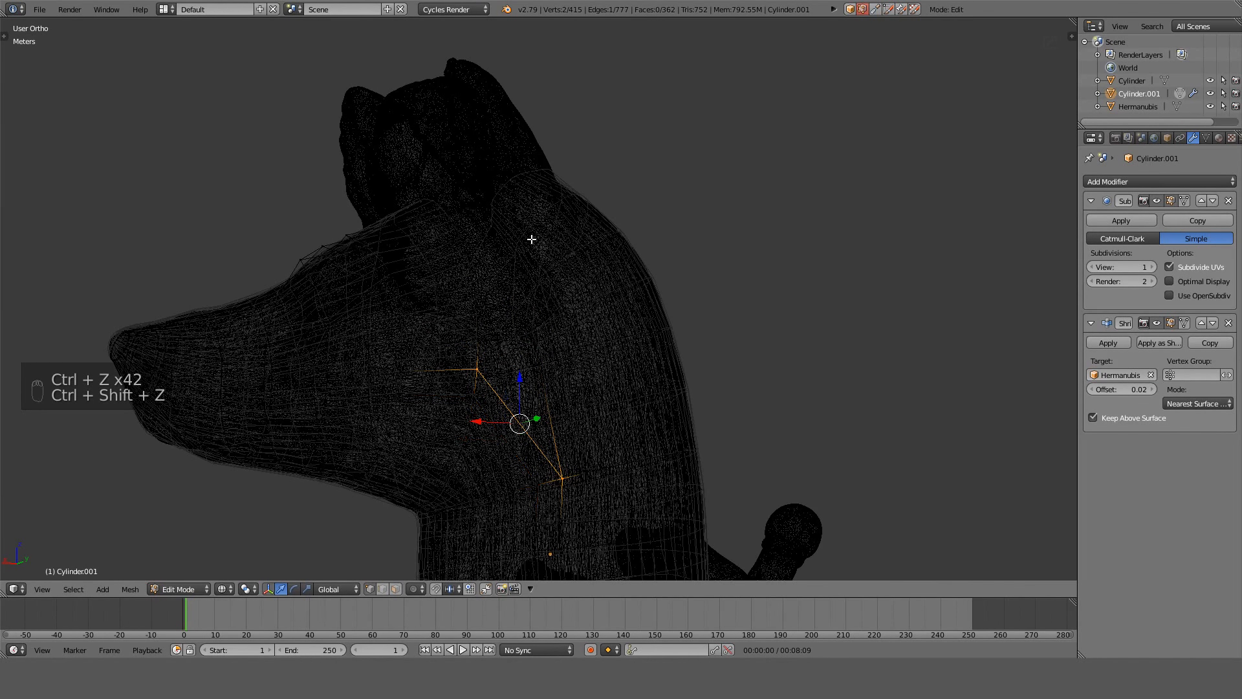
{"action": "key", "text": "z"}
{"action": "middle_click_drag", "start_coordinate": [556, 236], "coordinate": [622, 275]}
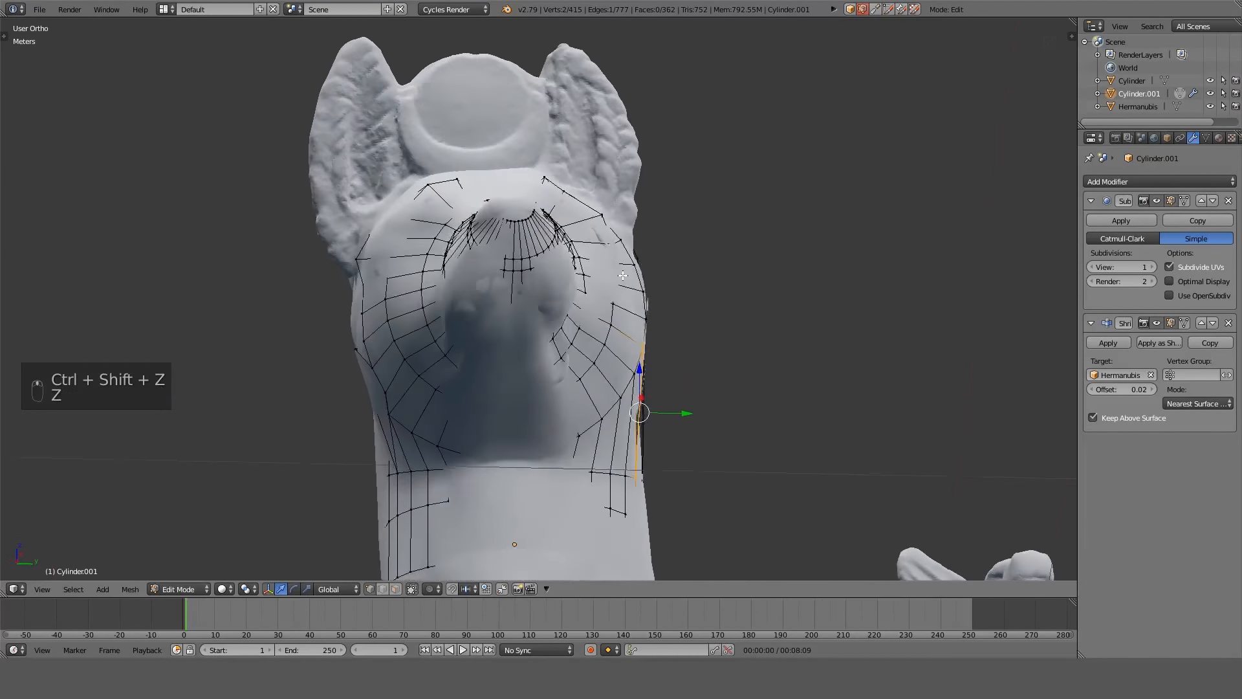
{"action": "key", "text": "KP_3"}
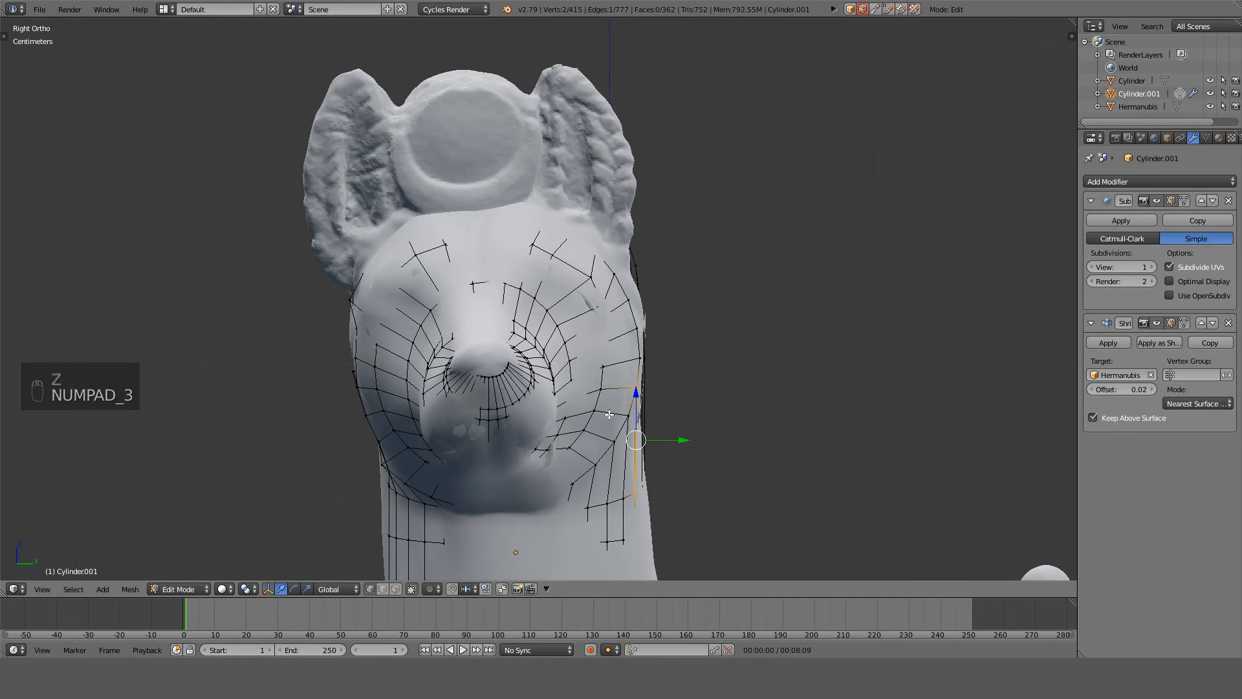
{"action": "middle_click_drag", "start_coordinate": [608, 414], "coordinate": [573, 359]}
{"action": "key", "text": "f"}
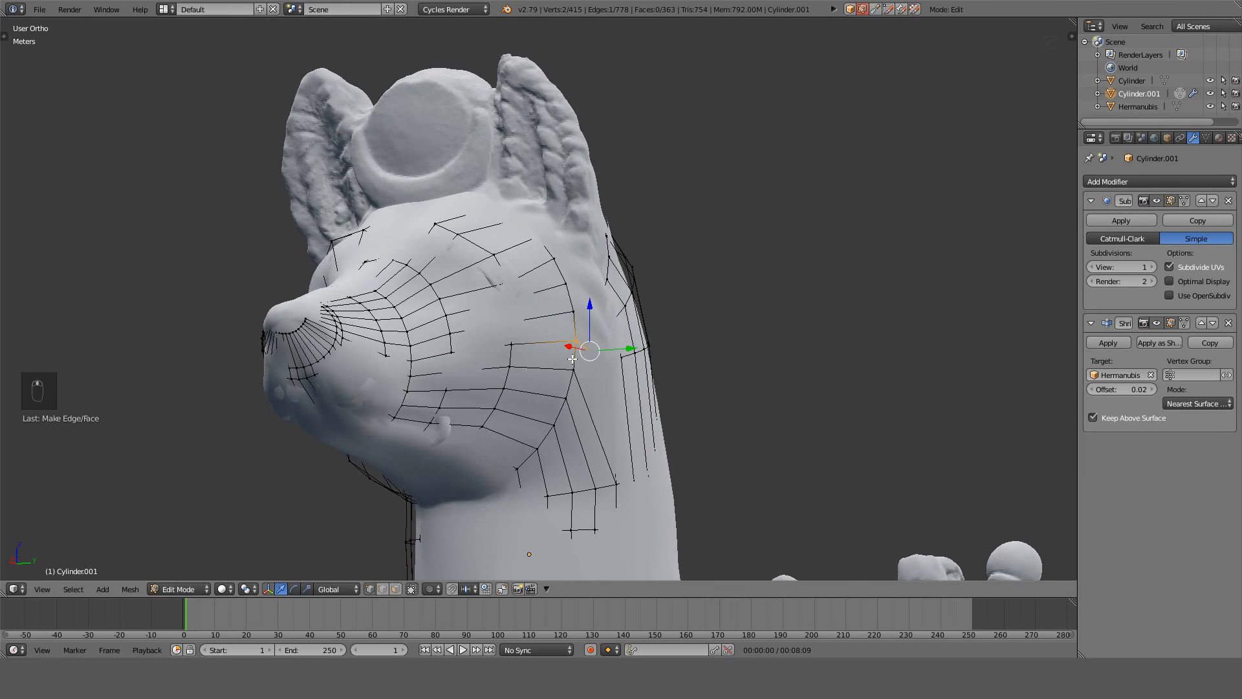
Undo all faces filled between the neck and snout bands along with the last row extruded over the skull.
{"action": "key", "text": "KP_3"}
{"action": "middle_click_drag", "start_coordinate": [604, 373], "coordinate": [427, 419]}
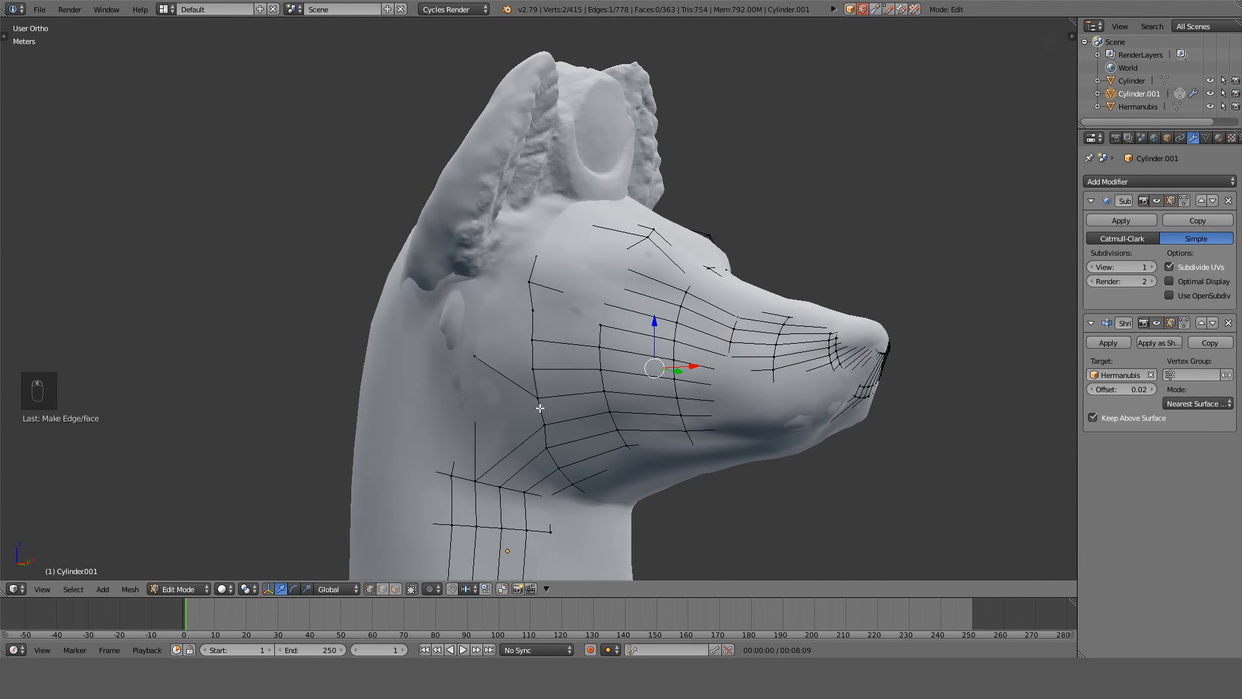
{"action": "mouse_move", "coordinate": [552, 425]}
{"action": "middle_mouse_down"}
{"action": "mouse_move", "coordinate": [585, 417]}
{"action": "mouse_move", "coordinate": [530, 437]}
{"action": "mouse_move", "coordinate": [344, 449]}
{"action": "mouse_move", "coordinate": [565, 444]}
{"action": "mouse_move", "coordinate": [533, 463]}
{"action": "middle_mouse_up"}
{"action": "key", "text": "z"}
{"action": "key", "text": "z"}
{"action": "key", "text": "z"}
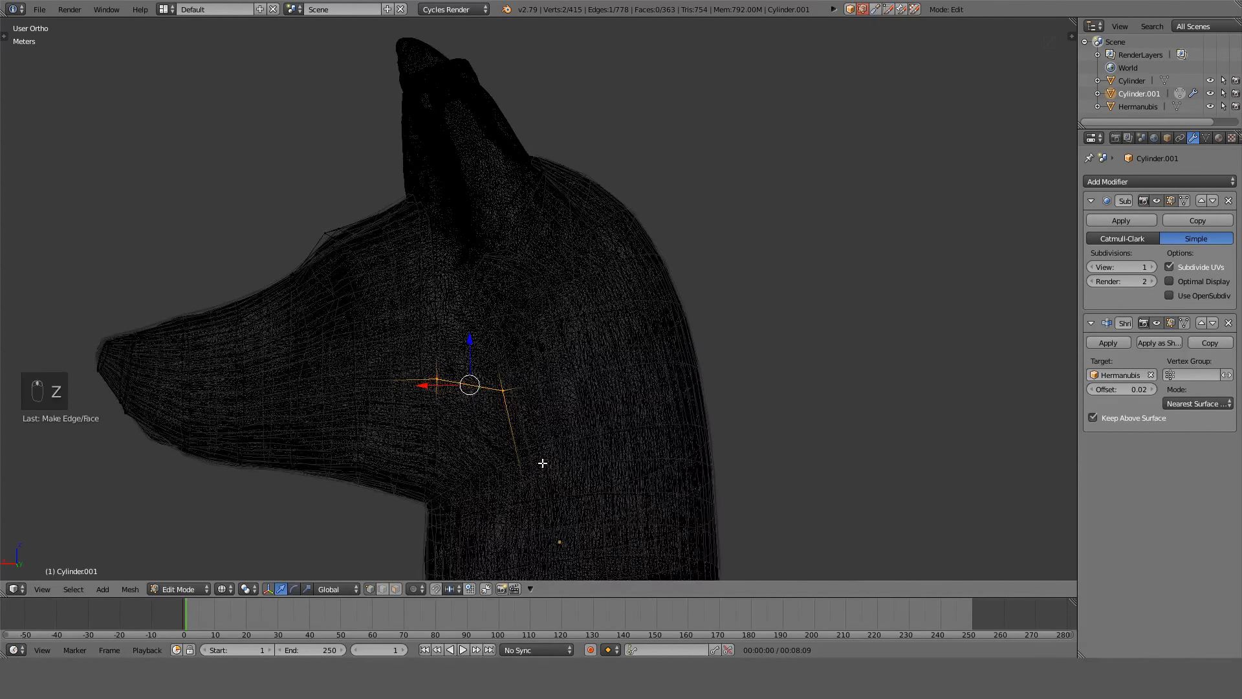
{"action": "key", "text": "ctrl+z"}
{"action": "key", "text": "ctrl+z"}
{"action": "key", "text": "ctrl+z"}
{"action": "key", "text": "ctrl+z"}
{"action": "key", "text": "ctrl+z"}
{"action": "key", "text": "ctrl+z"}
{"action": "key", "text": "ctrl+z"}
{"action": "key", "text": "ctrl+z"}
{"action": "key", "text": "ctrl+z"}
{"action": "key", "text": "ctrl+z"}
{"action": "key", "text": "ctrl+z"}
{"action": "key", "text": "ctrl+z"}
{"action": "key", "text": "ctrl+z"}
{"action": "key", "text": "ctrl+z"}
{"action": "key", "text": "ctrl+z"}
{"action": "key", "text": "ctrl+z"}
{"action": "key", "text": "ctrl+z"}
{"action": "key", "text": "ctrl+z"}
{"action": "key", "text": "ctrl+z"}
{"action": "key", "text": "ctrl+z"}
{"action": "key", "text": "ctrl+z"}
{"action": "key", "text": "ctrl+z"}
{"action": "key", "text": "ctrl+z"}
{"action": "key", "text": "ctrl+z"}
{"action": "key", "text": "ctrl+z"}
{"action": "key", "text": "ctrl+z"}
{"action": "key", "text": "ctrl+z"}
{"action": "key", "text": "ctrl+z"}
{"action": "key", "text": "ctrl+z"}
{"action": "key", "text": "ctrl+z"}
{"action": "key", "text": "ctrl+z"}
{"action": "key", "text": "ctrl+z"}
{"action": "key", "text": "ctrl+z"}
{"action": "key", "text": "ctrl+z"}
{"action": "key", "text": "ctrl+z"}
{"action": "key", "text": "ctrl+z"}
{"action": "key", "text": "ctrl+z"}
{"action": "key", "text": "ctrl+z"}
{"action": "key", "text": "ctrl+z"}
{"action": "key", "text": "ctrl+z"}
{"action": "key", "text": "KP_3"}
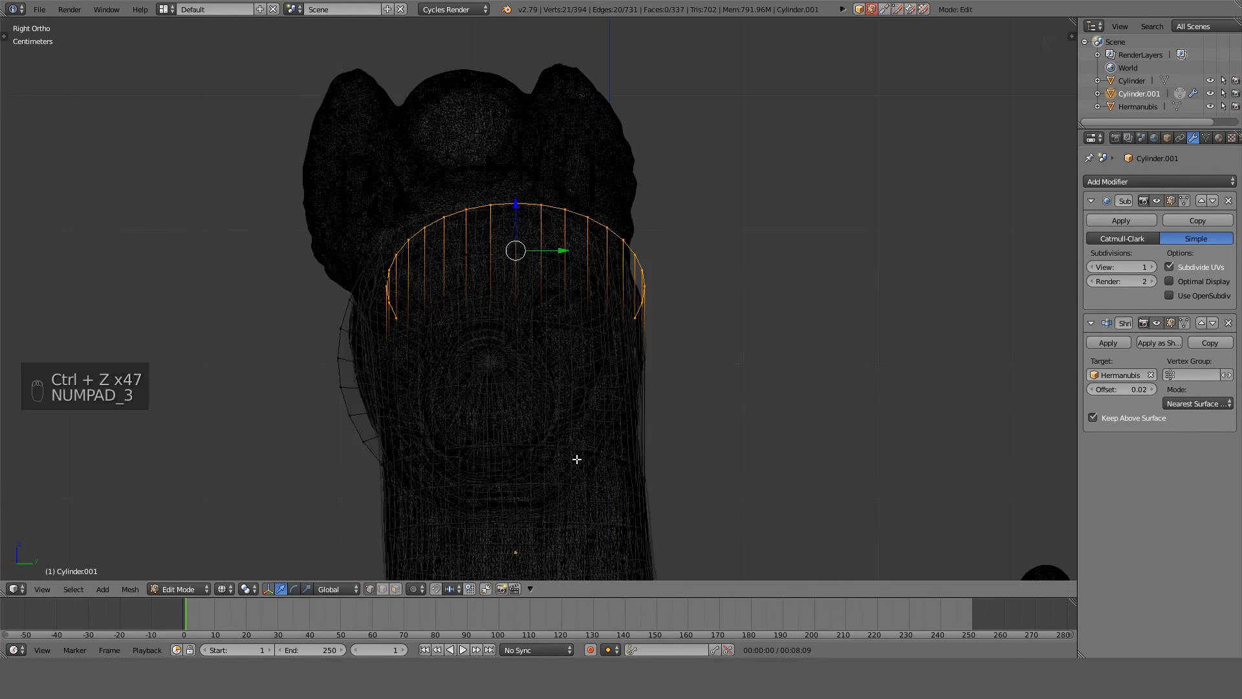
Undo two more extruded skull rows, going back to the slanted edge row at the top of the neck band.
{"action": "key", "text": "KP_1"}
{"action": "key", "text": "ctrl+z"}
{"action": "key", "text": "ctrl+z"}
{"action": "key", "text": "ctrl+z"}
{"action": "key", "text": "ctrl+z"}
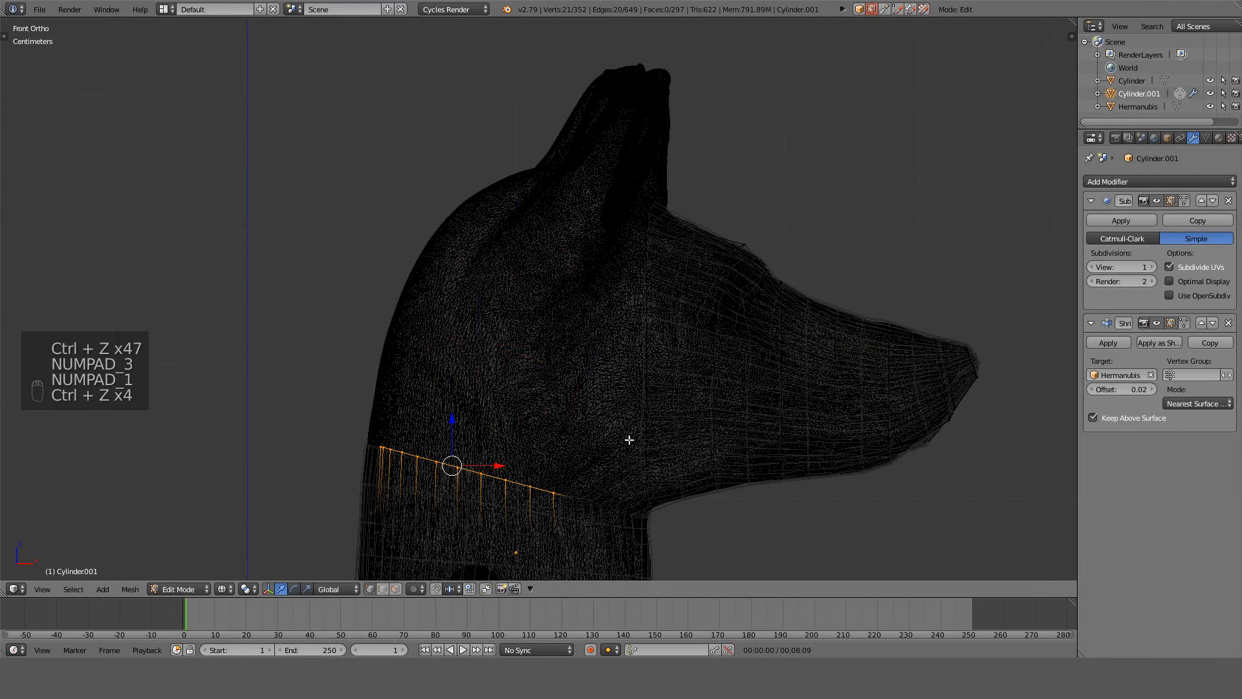
{"action": "scroll", "coordinate": [591, 469], "scroll_direction": "up", "scroll_amount": 2}
{"action": "middle_click_drag", "start_coordinate": [591, 468], "coordinate": [499, 244], "text": "shift"}
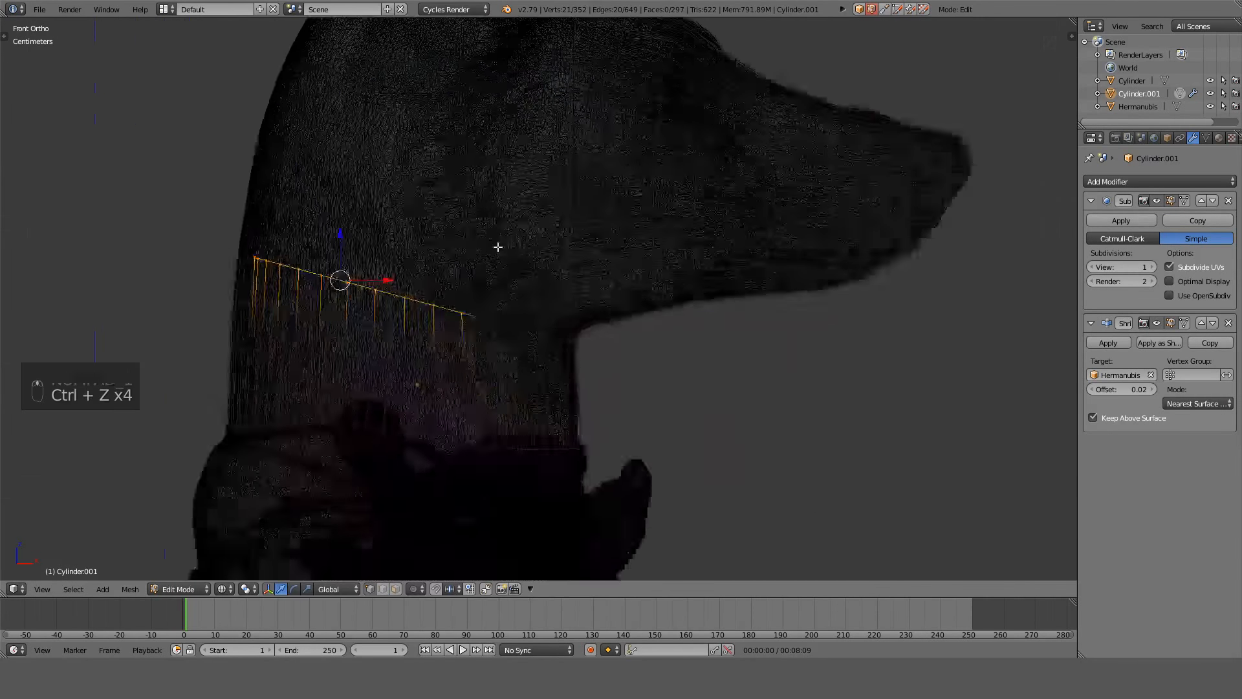
Fill two faces bridging the neck band's slanted top edge to the snout band on the cheek seen from behind.
{"action": "key", "text": "z"}
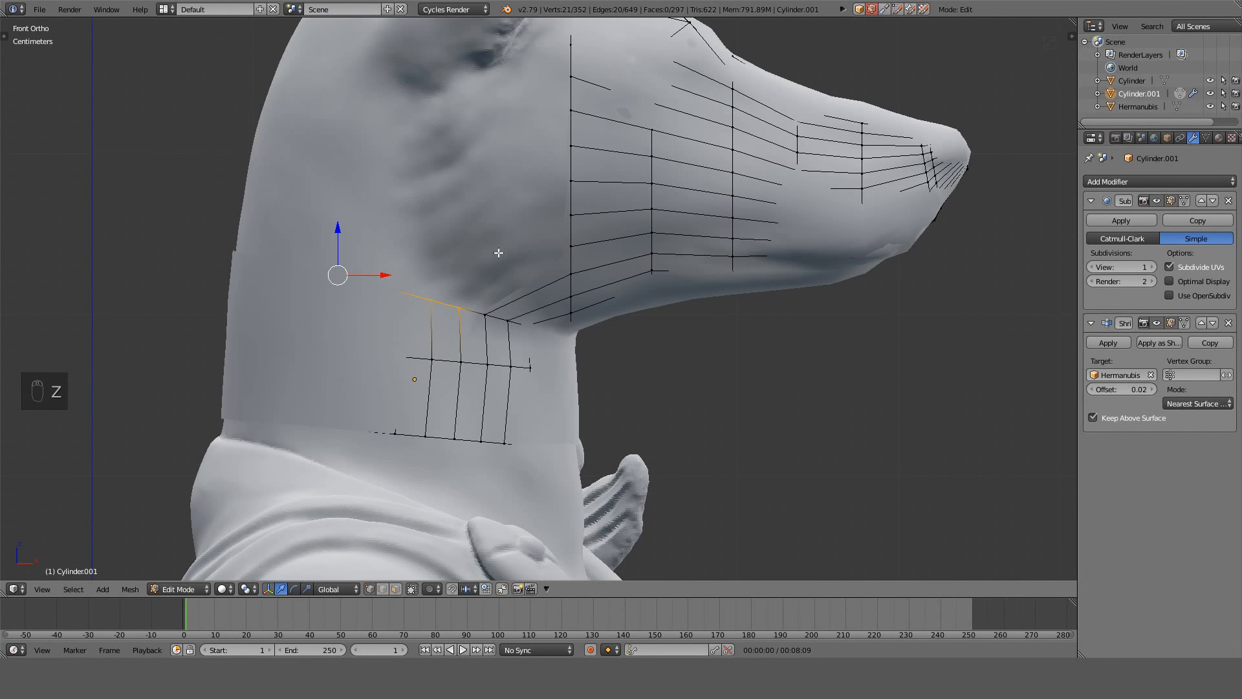
{"action": "key", "text": "ctrl+KP_1"}
{"action": "key", "text": "z"}
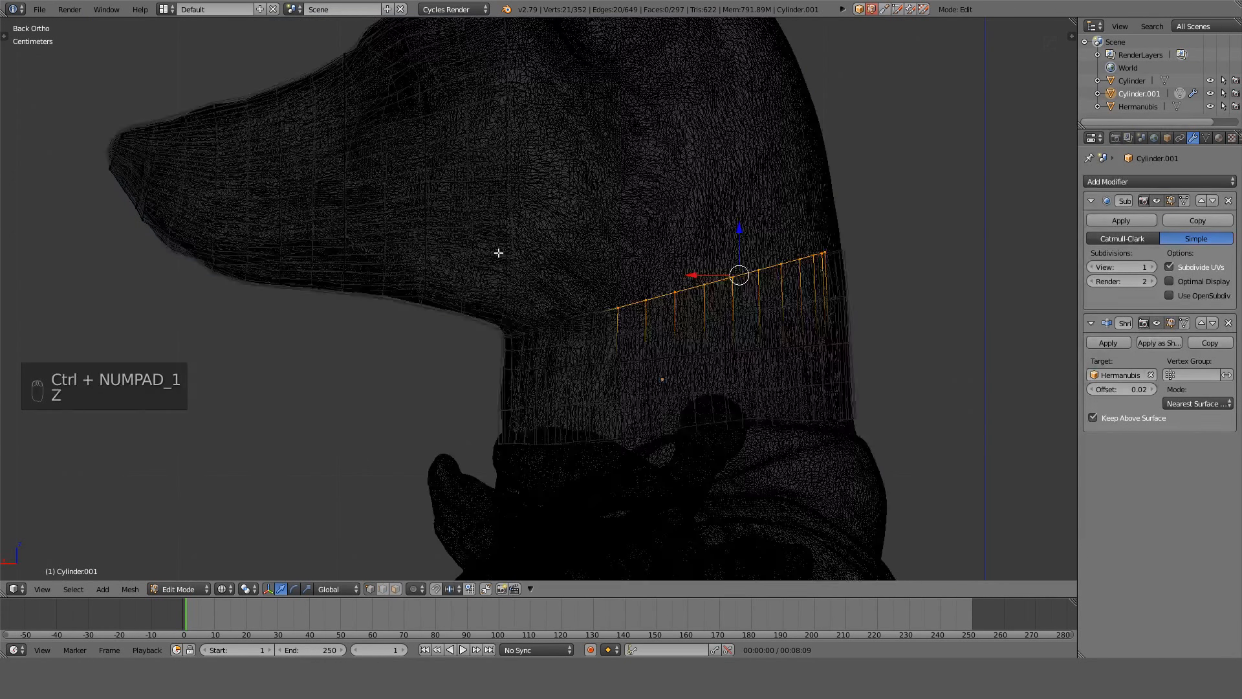
{"action": "key", "text": "z"}
{"action": "middle_click_drag", "start_coordinate": [546, 261], "coordinate": [596, 248]}
{"action": "right_click", "coordinate": [542, 260]}
{"action": "key", "text": "f"}
{"action": "key", "text": "f"}
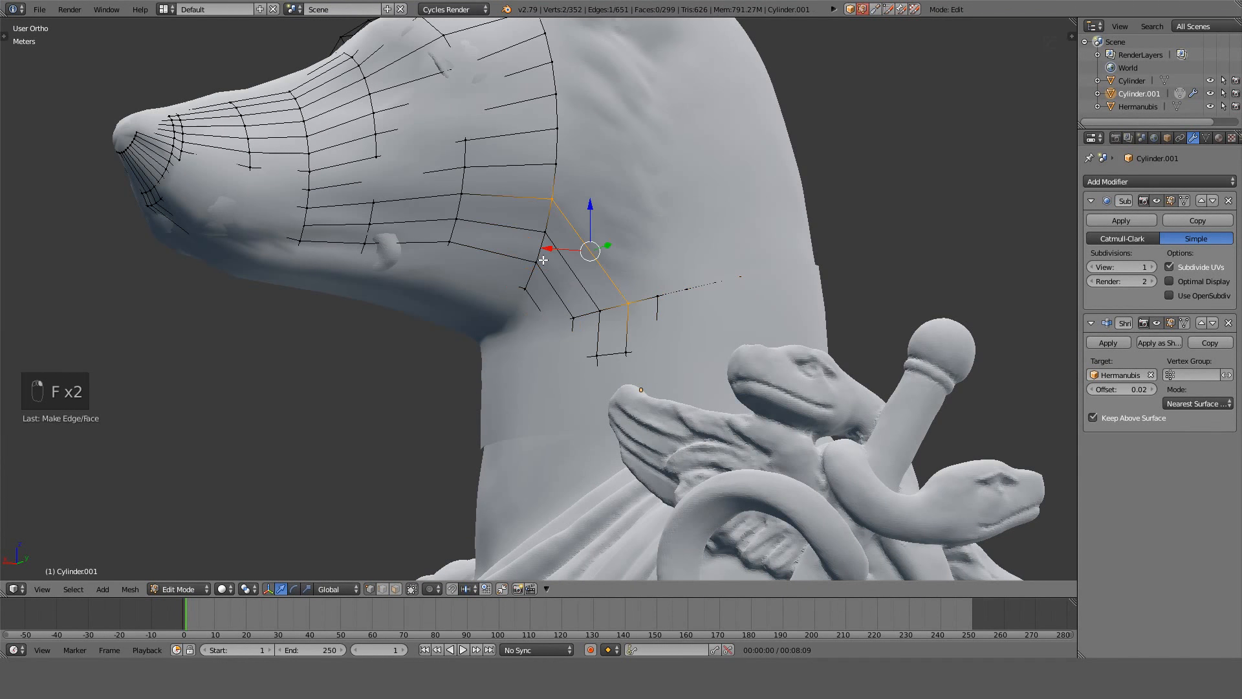
{"action": "middle_click_drag", "start_coordinate": [634, 275], "coordinate": [650, 301]}
{"action": "key", "text": "z"}
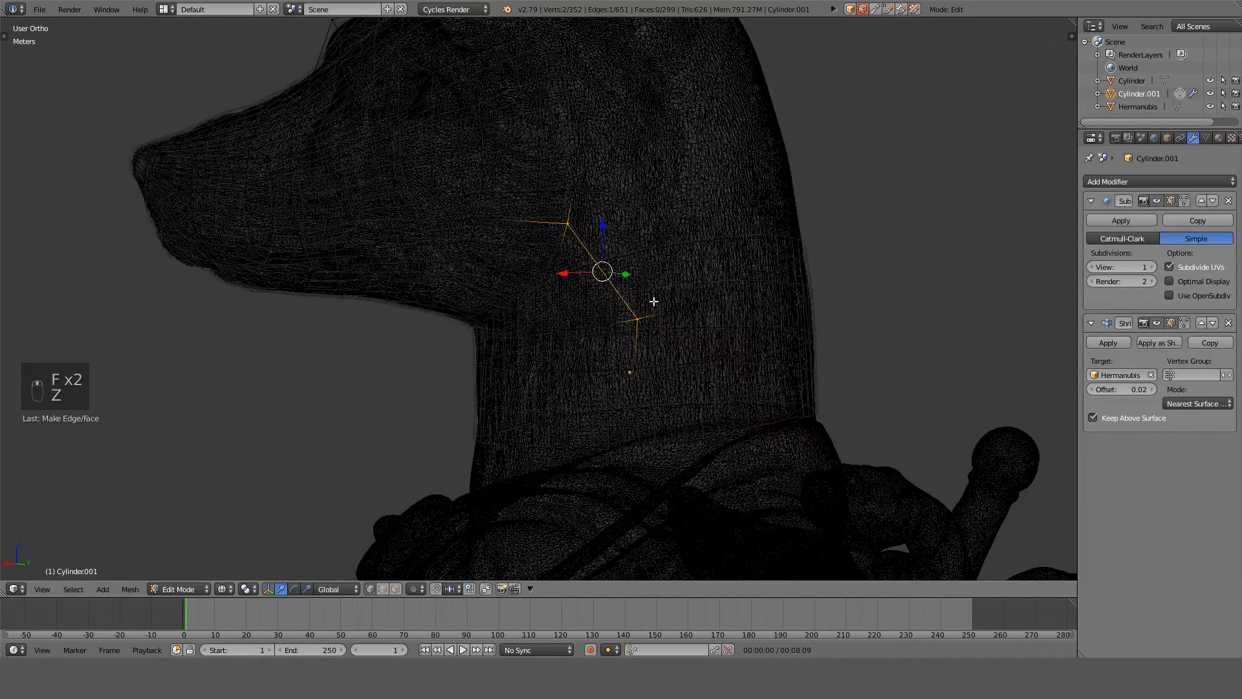
{"action": "key", "text": "KP_1"}
{"action": "key", "text": "z"}
{"action": "key", "text": "z"}
{"action": "key", "text": "a"}
{"action": "key", "text": "c"}
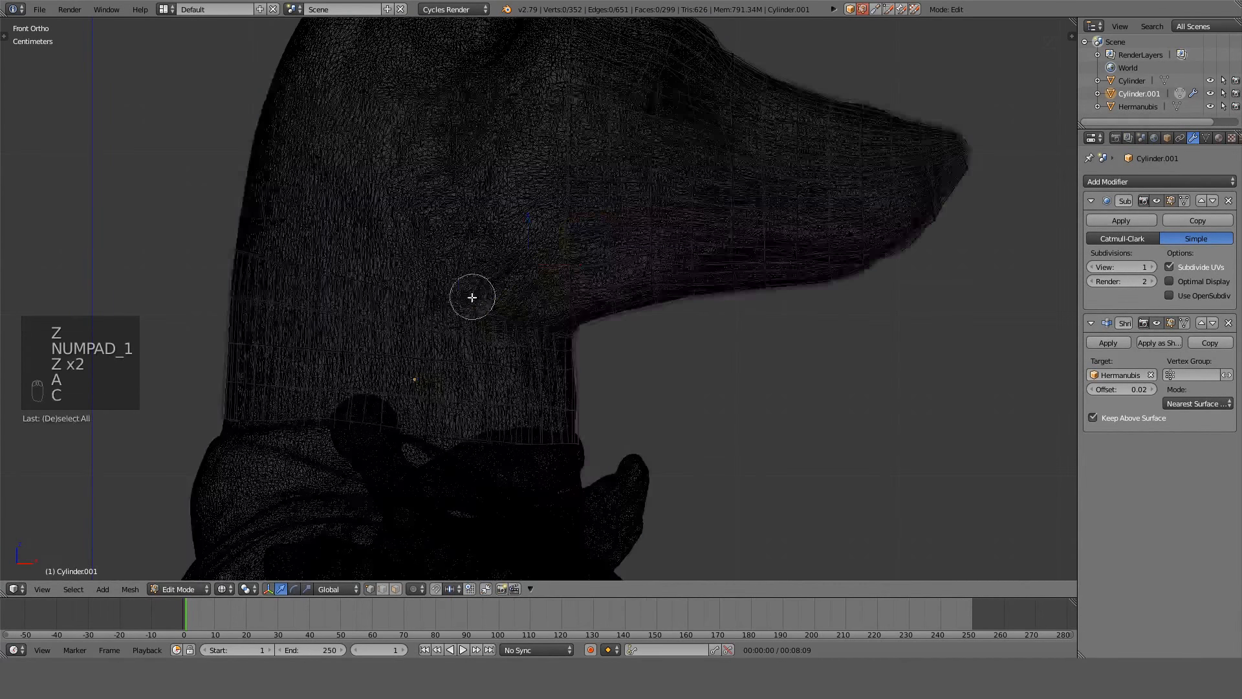
{"action": "left_click_drag", "start_coordinate": [397, 289], "coordinate": [192, 241]}
{"action": "right_click", "coordinate": [192, 241]}
{"action": "key", "text": "z"}
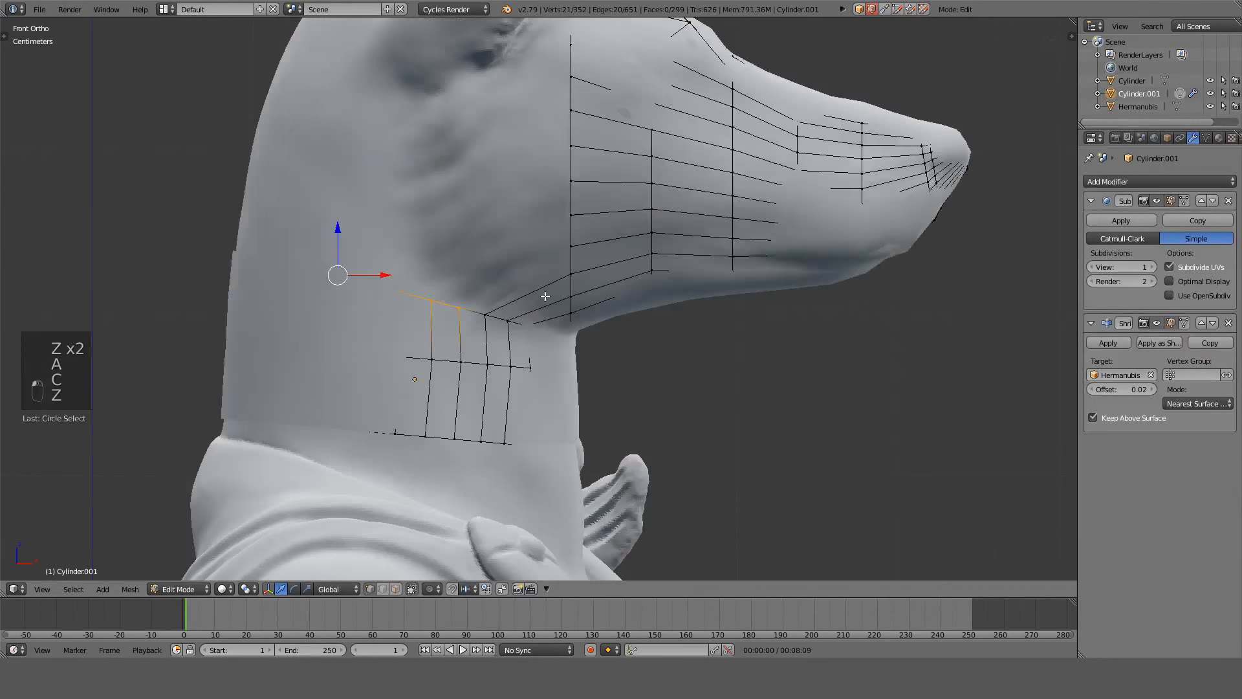
{"action": "mouse_move", "coordinate": [545, 296]}
{"action": "middle_mouse_down"}
{"action": "mouse_move", "coordinate": [272, 275]}
{"action": "mouse_move", "coordinate": [289, 293]}
{"action": "mouse_move", "coordinate": [347, 280]}
{"action": "mouse_move", "coordinate": [451, 299]}
{"action": "mouse_move", "coordinate": [555, 288]}
{"action": "middle_mouse_up"}
{"action": "key", "text": "KP_1"}
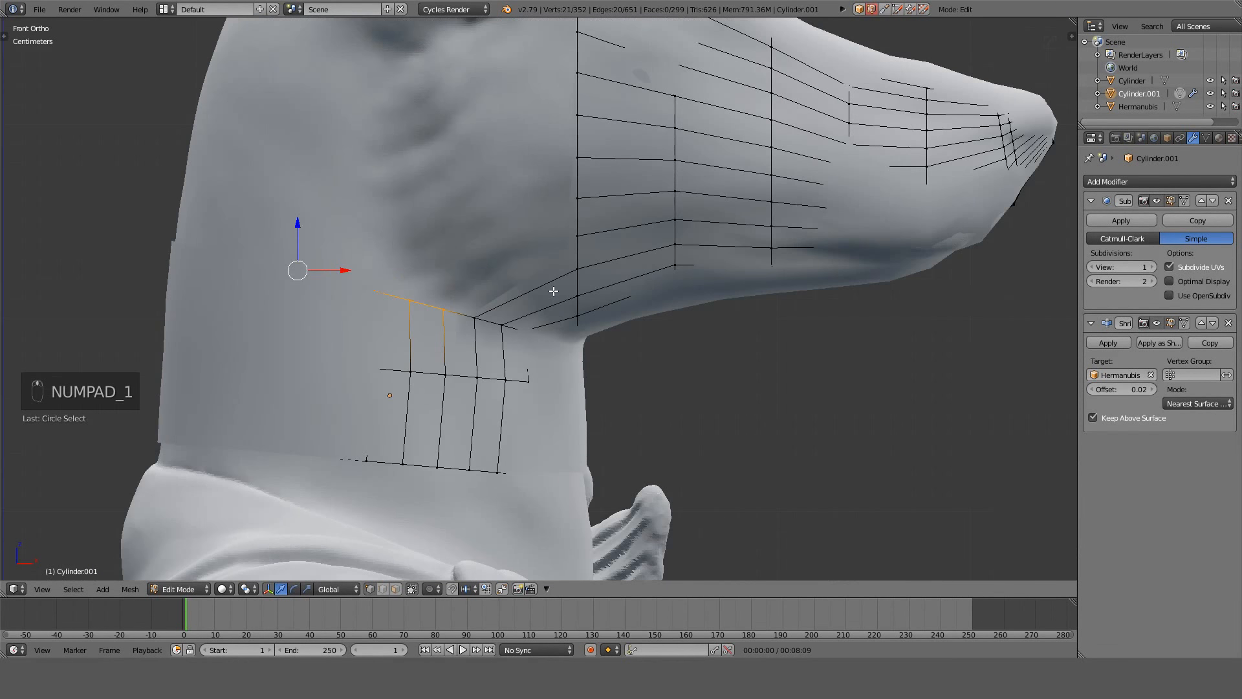
{"action": "key", "text": "z"}
{"action": "key", "text": "z"}
{"action": "scroll", "coordinate": [575, 300], "scroll_direction": "down", "scroll_amount": 5}
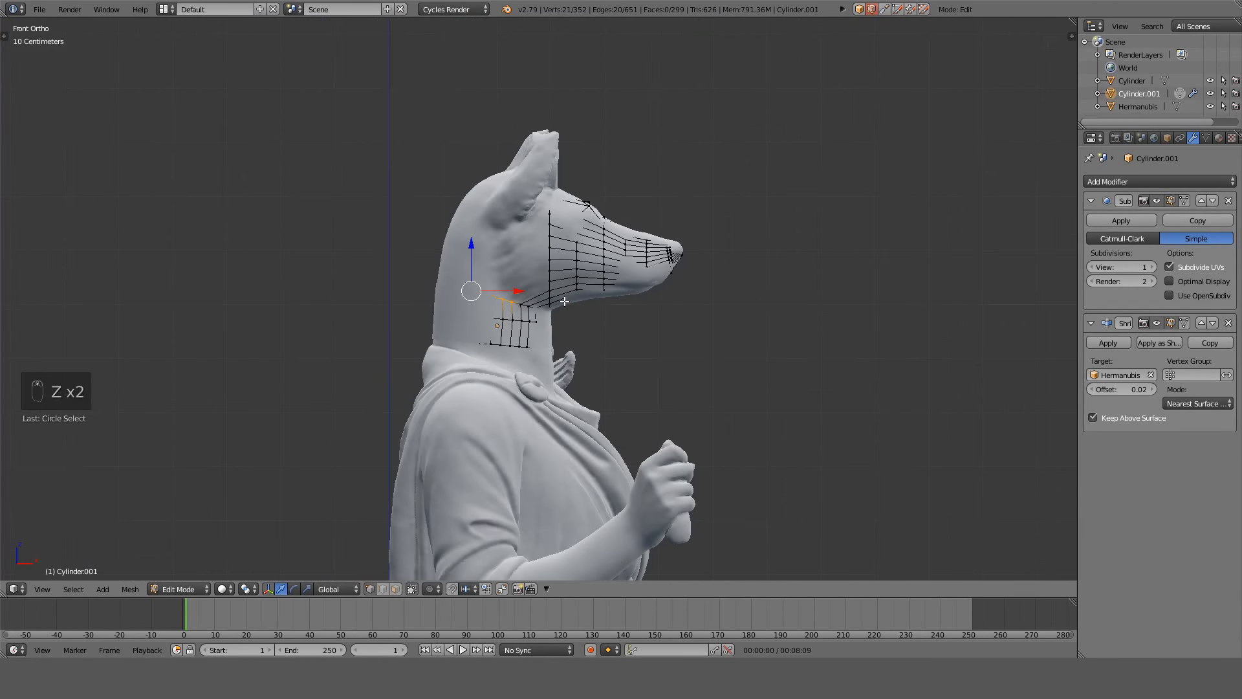
{"action": "scroll", "coordinate": [564, 300], "scroll_direction": "up", "scroll_amount": 2}
{"action": "middle_click_drag", "start_coordinate": [563, 299], "coordinate": [421, 271]}
{"action": "key", "text": "a"}
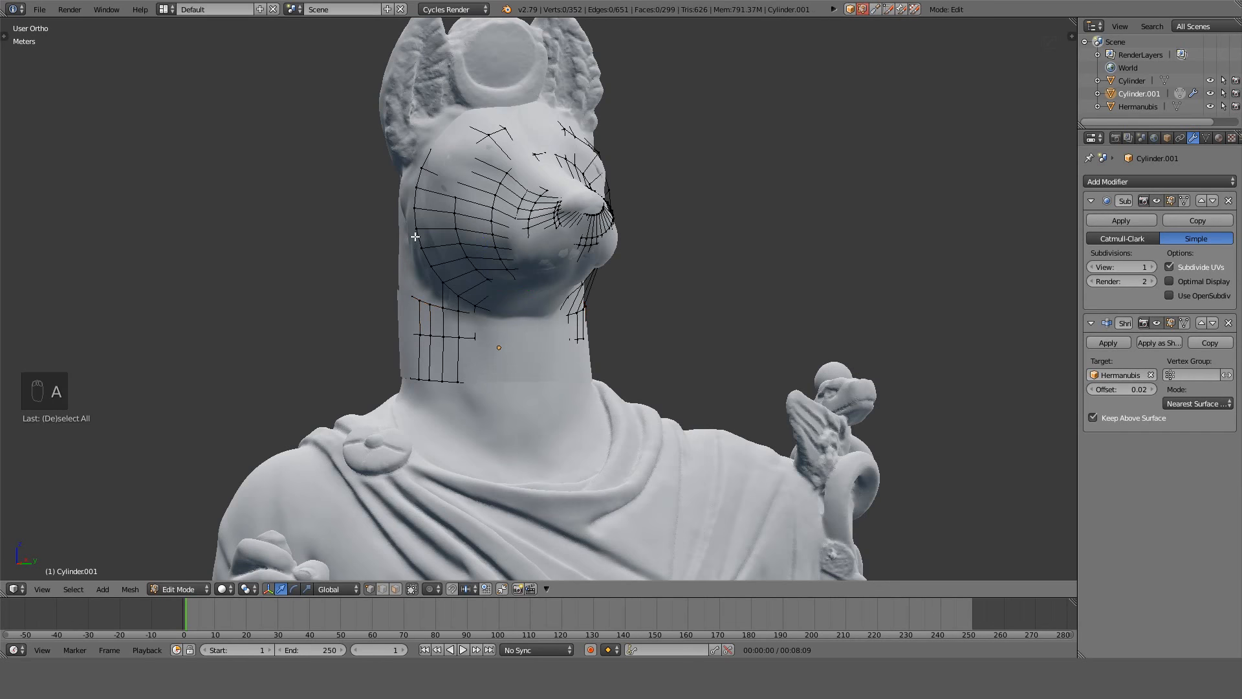
Select the snout band's rear boundary loop and examine how it joins the neck band's top edge across the cheek.
{"action": "key", "text": "a"}
{"action": "key", "text": "KP_1"}
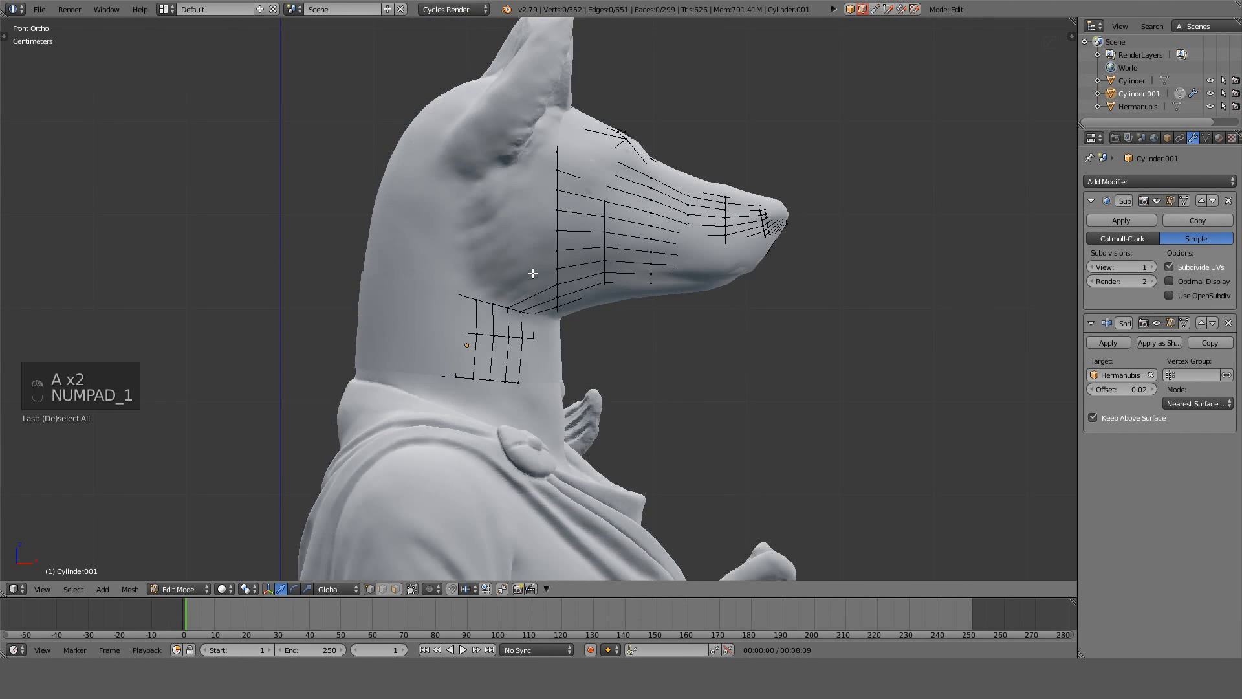
{"action": "key", "text": "KP_3"}
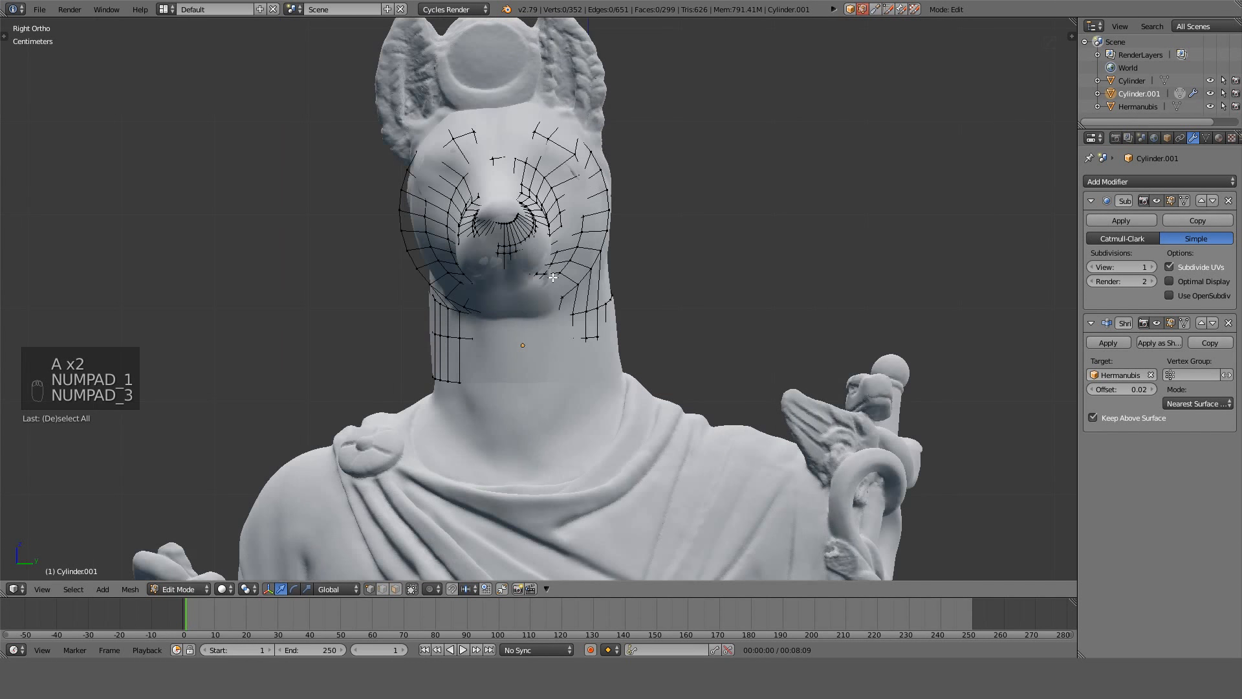
{"action": "right_click", "coordinate": [604, 159], "text": "alt"}
{"action": "middle_click_drag", "start_coordinate": [606, 137], "coordinate": [667, 256], "text": "shift"}
{"action": "scroll", "coordinate": [610, 252], "scroll_direction": "up", "scroll_amount": 4}
{"action": "middle_click_drag", "start_coordinate": [667, 257], "coordinate": [673, 351], "text": "shift"}
{"action": "scroll", "coordinate": [674, 352], "scroll_direction": "down", "scroll_amount": 3}
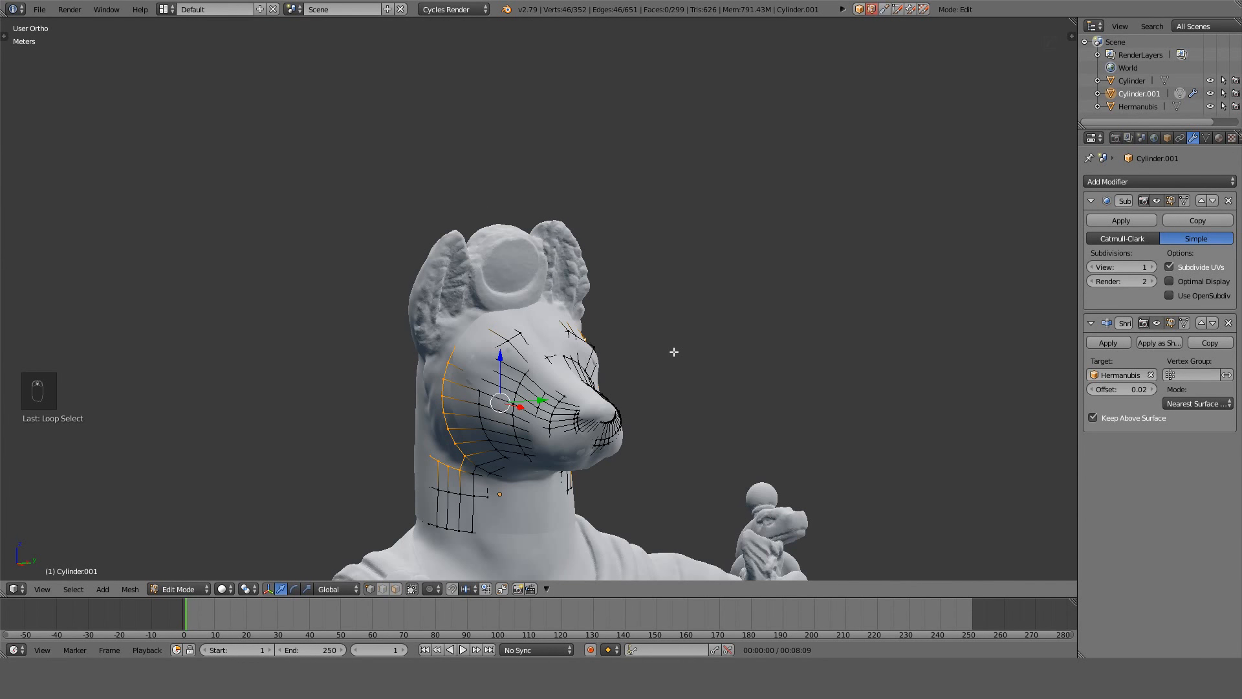
{"action": "scroll", "coordinate": [674, 352], "scroll_direction": "up", "scroll_amount": 1}
{"action": "scroll", "coordinate": [654, 356], "scroll_direction": "down", "scroll_amount": 8, "text": "shift"}
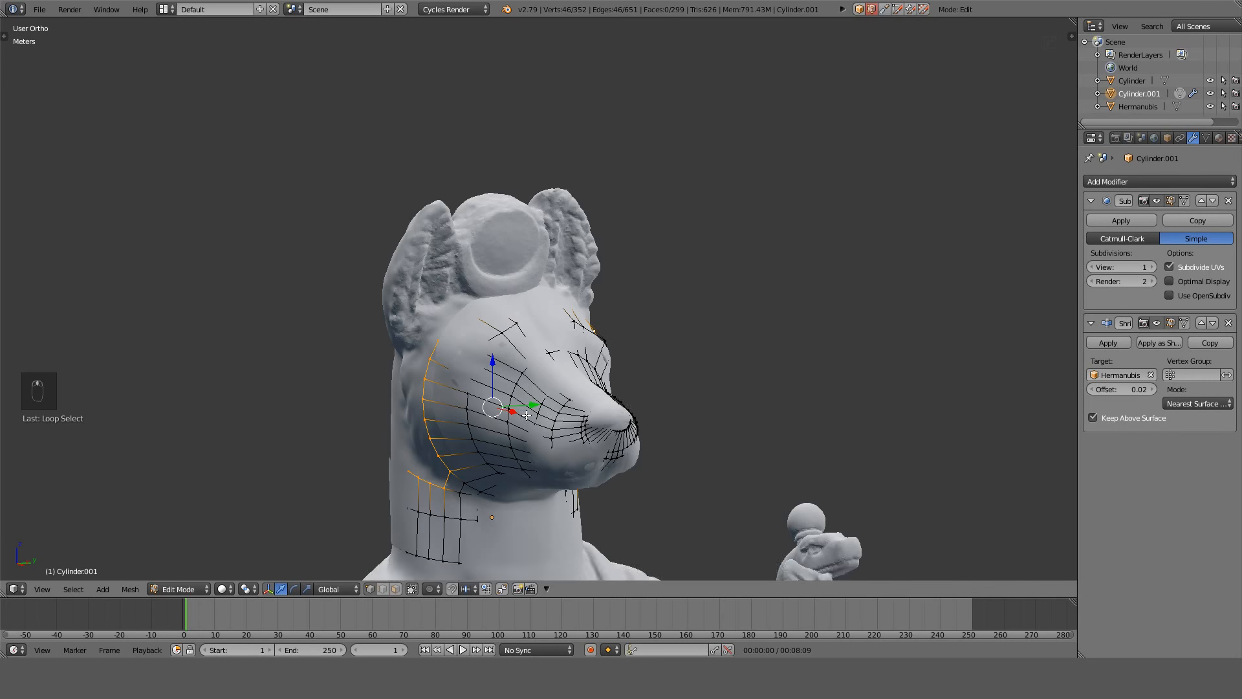
Delete the loop of faces bridging the neck band and the snout band under the jaw.
{"action": "key", "text": "z"}
{"action": "key", "text": "z"}
{"action": "key", "text": "z"}
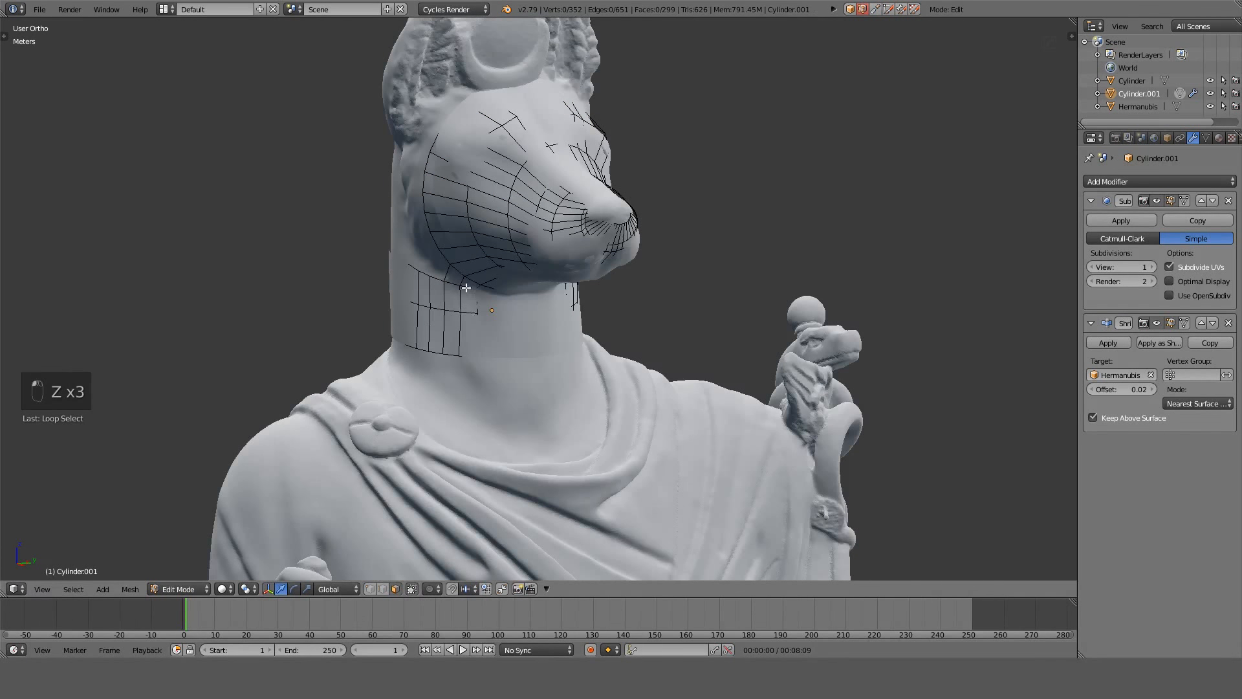
{"action": "right_click", "coordinate": [470, 280], "text": "alt"}
{"action": "key", "text": "Delete"}
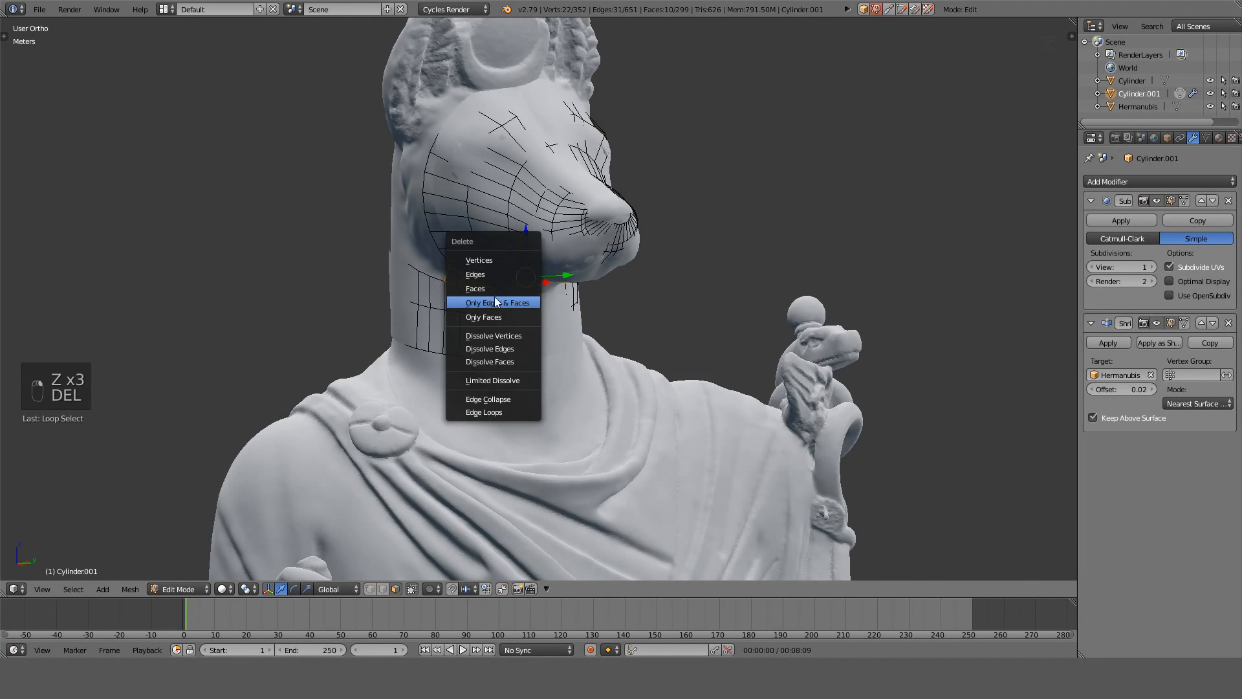
{"action": "left_click", "coordinate": [496, 295]}
Apply the Subdivision Surface and Shrinkwrap modifiers to the neck and snout mesh and return to editing its geometry.
{"action": "key", "text": "Tab"}
{"action": "left_click", "coordinate": [1112, 216]}
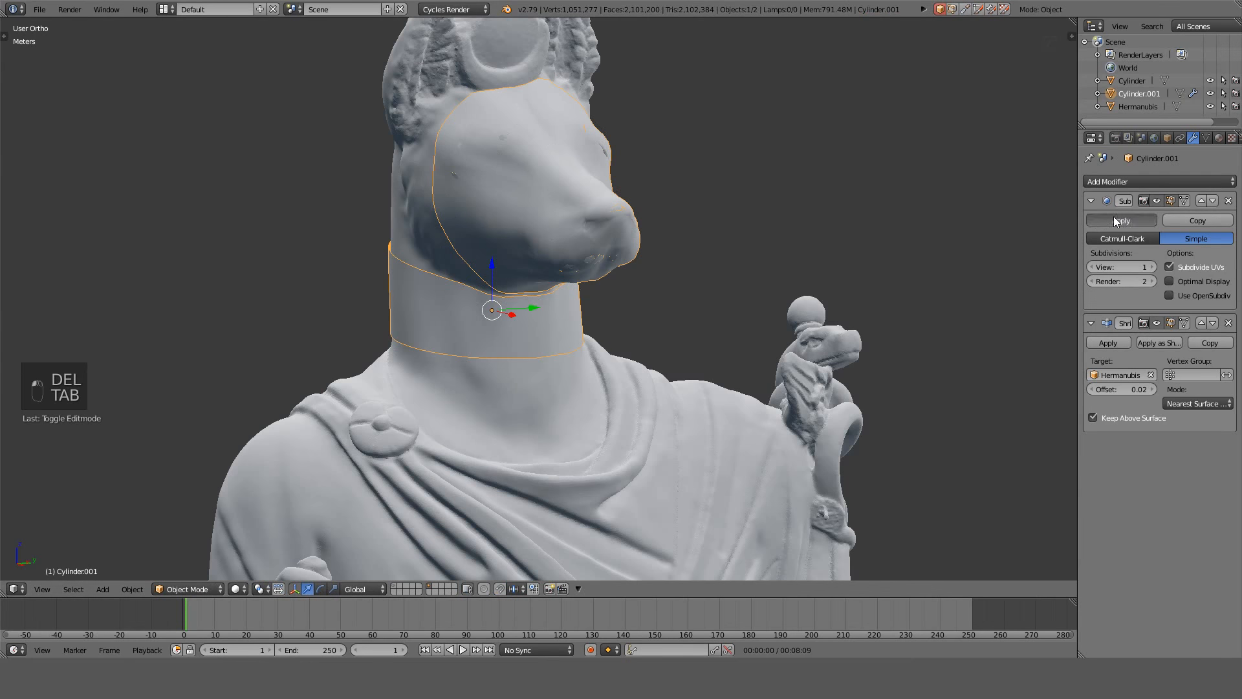
{"action": "left_click", "coordinate": [1113, 216]}
{"action": "key", "text": "Tab"}
{"action": "middle_click_drag", "start_coordinate": [653, 217], "coordinate": [701, 197]}
{"action": "scroll", "coordinate": [644, 262], "scroll_direction": "up", "scroll_amount": 3}
{"action": "middle_click_drag", "start_coordinate": [701, 197], "coordinate": [735, 285], "text": "shift"}
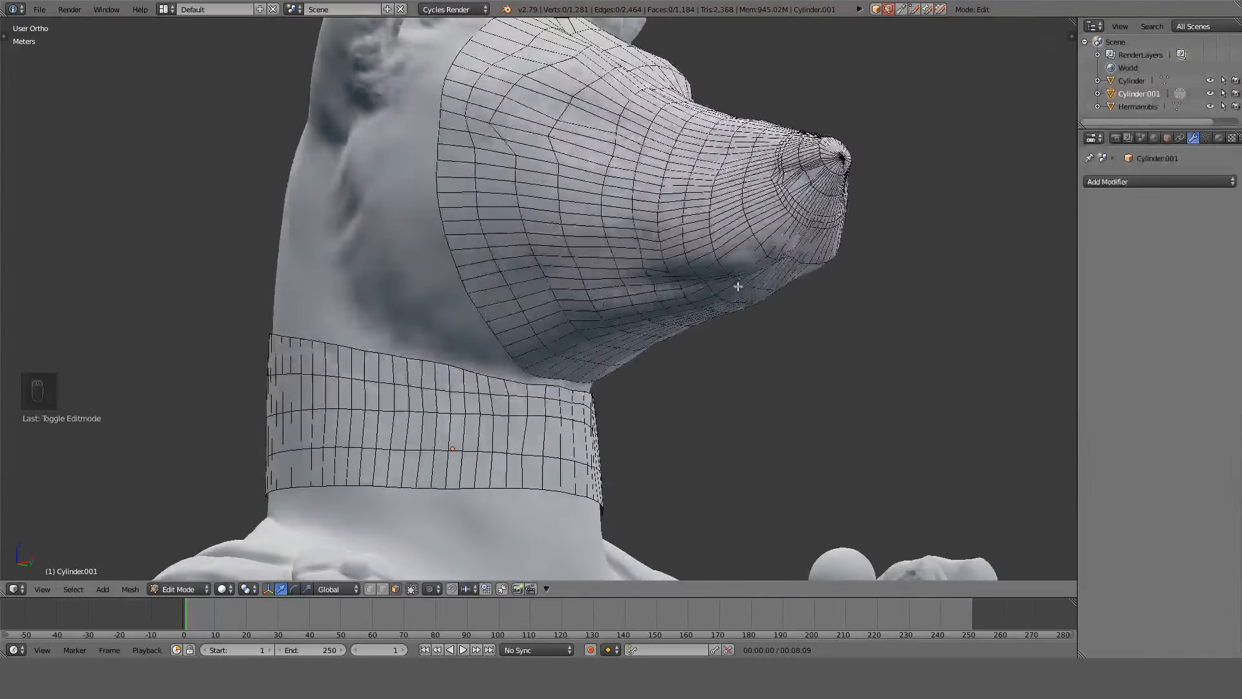
Add a new Shrinkwrap modifier targeting Hermanubis, keeping the mesh above the surface with an offset of 0.01.
{"action": "key", "text": "Tab"}
{"action": "left_click", "coordinate": [1119, 183]}
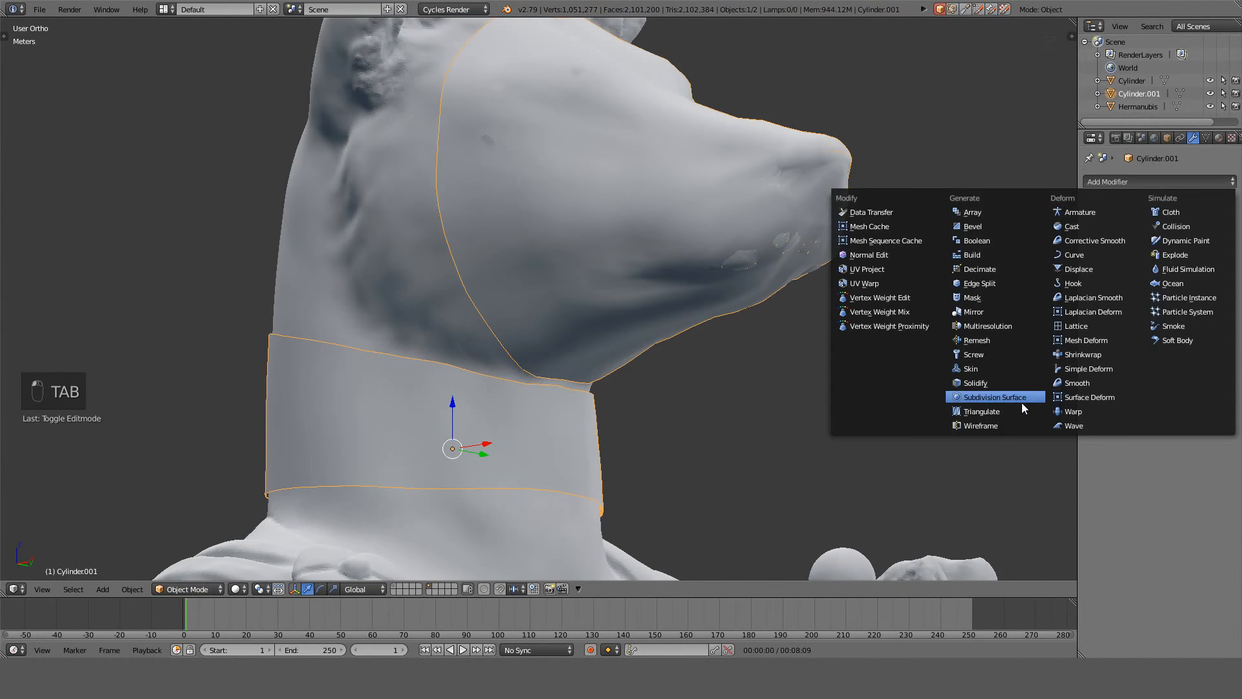
{"action": "left_click", "coordinate": [1100, 361]}
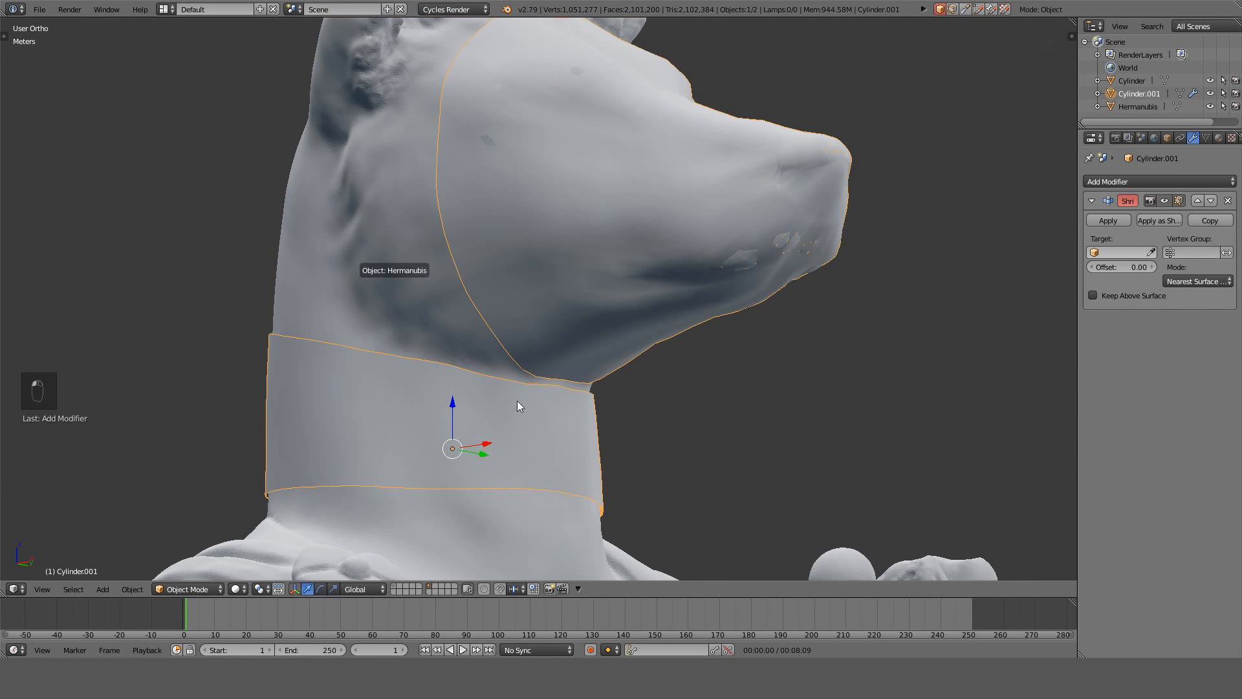
{"action": "left_click", "coordinate": [685, 204]}
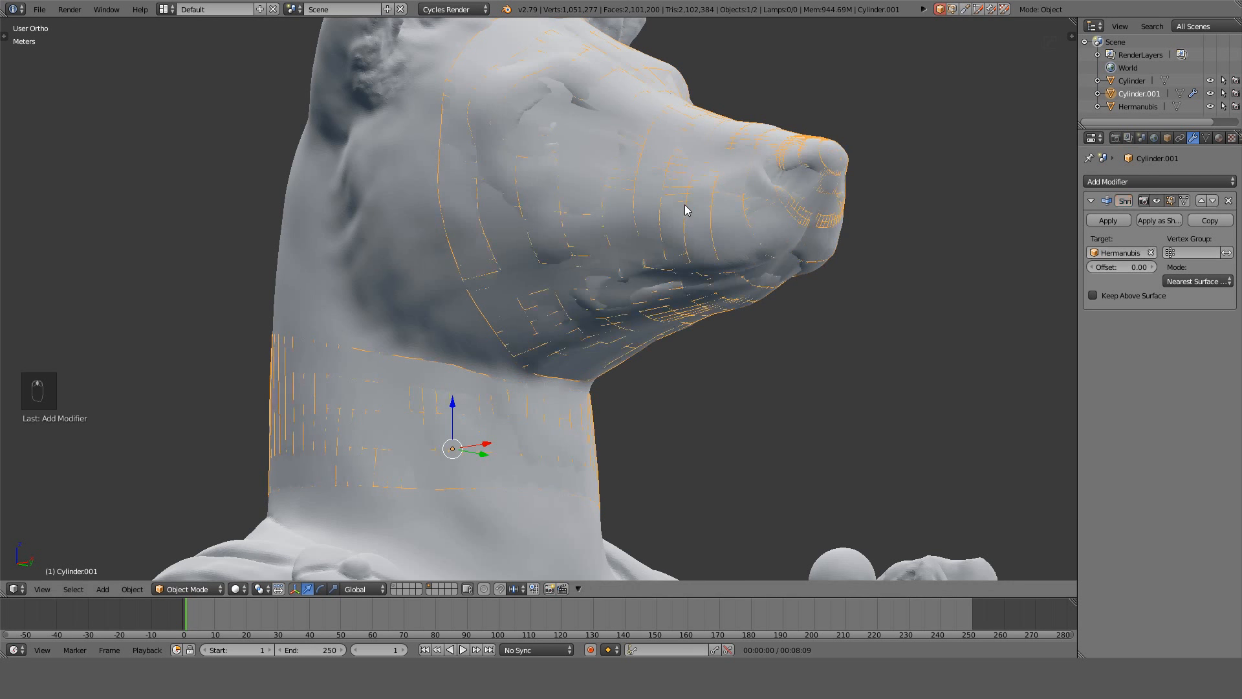
{"action": "left_click", "coordinate": [1116, 300]}
{"action": "left_click", "coordinate": [1151, 267]}
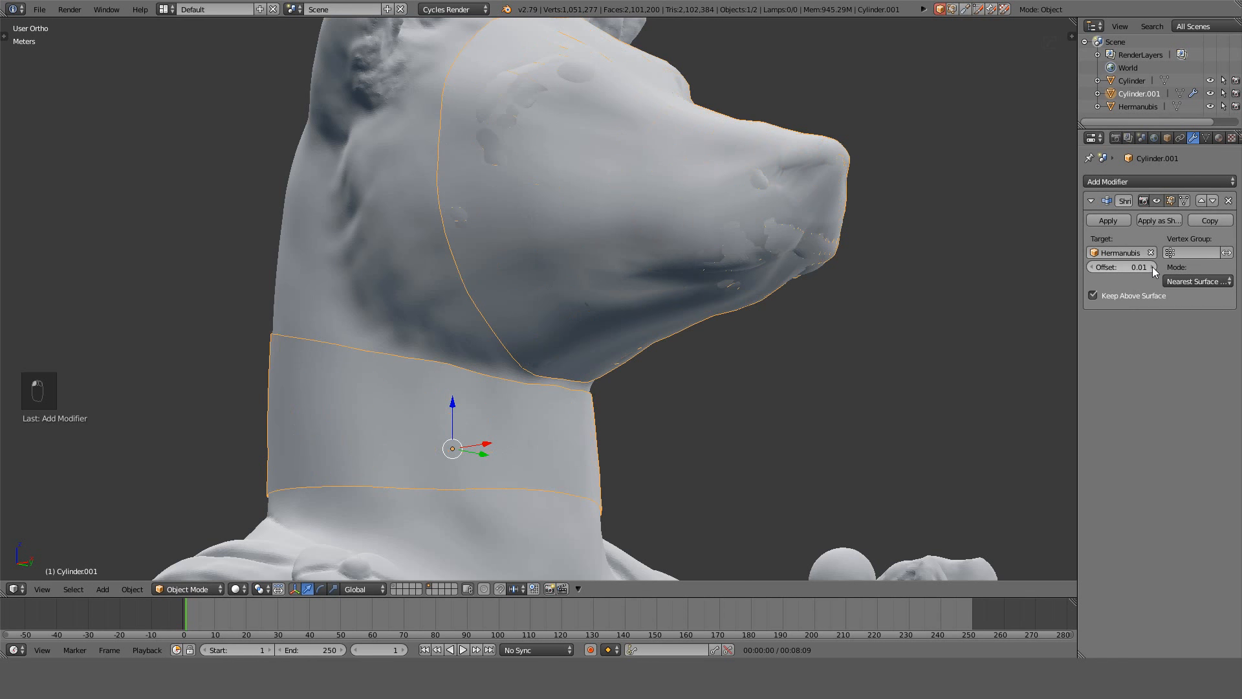
Switch to editing the mesh and slide the vertex on the muzzle side of the statue's left eye along its edge.
{"action": "middle_click_drag", "start_coordinate": [791, 220], "coordinate": [527, 360]}
{"action": "key", "text": "Tab"}
{"action": "scroll", "coordinate": [462, 466], "scroll_direction": "up", "scroll_amount": 3}
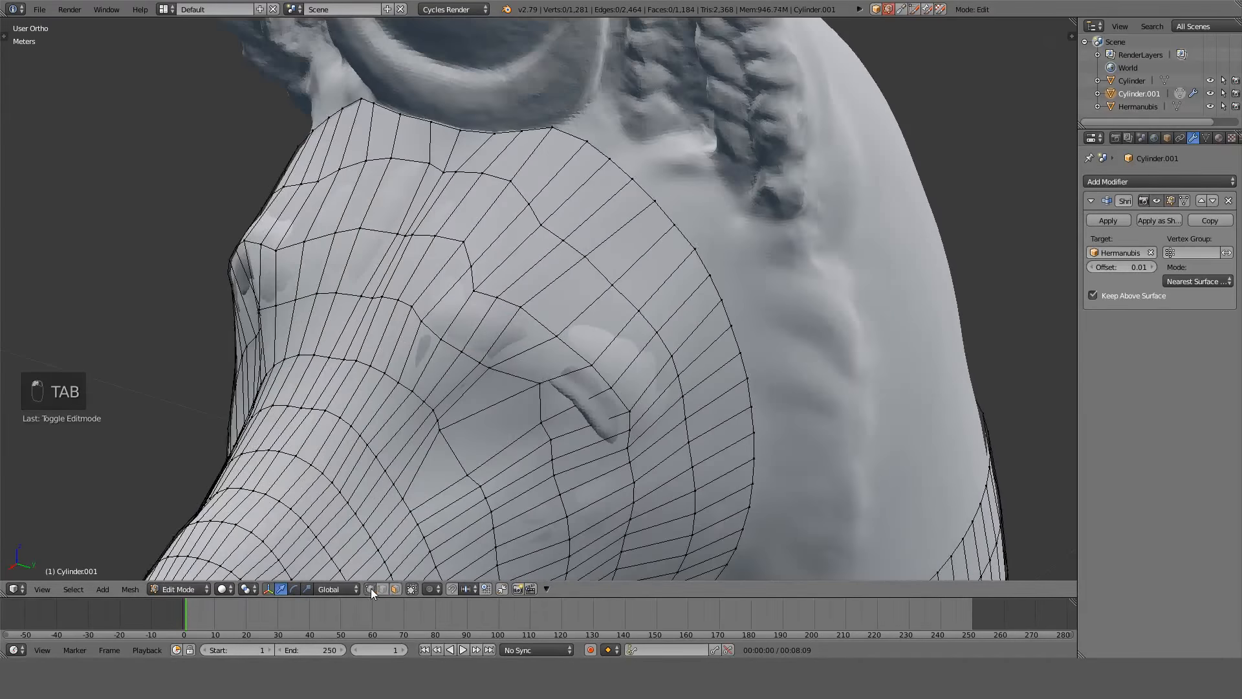
{"action": "right_click", "coordinate": [442, 434]}
{"action": "key", "text": "g"}
{"action": "key", "text": "g"}
{"action": "left_click", "coordinate": [459, 460]}
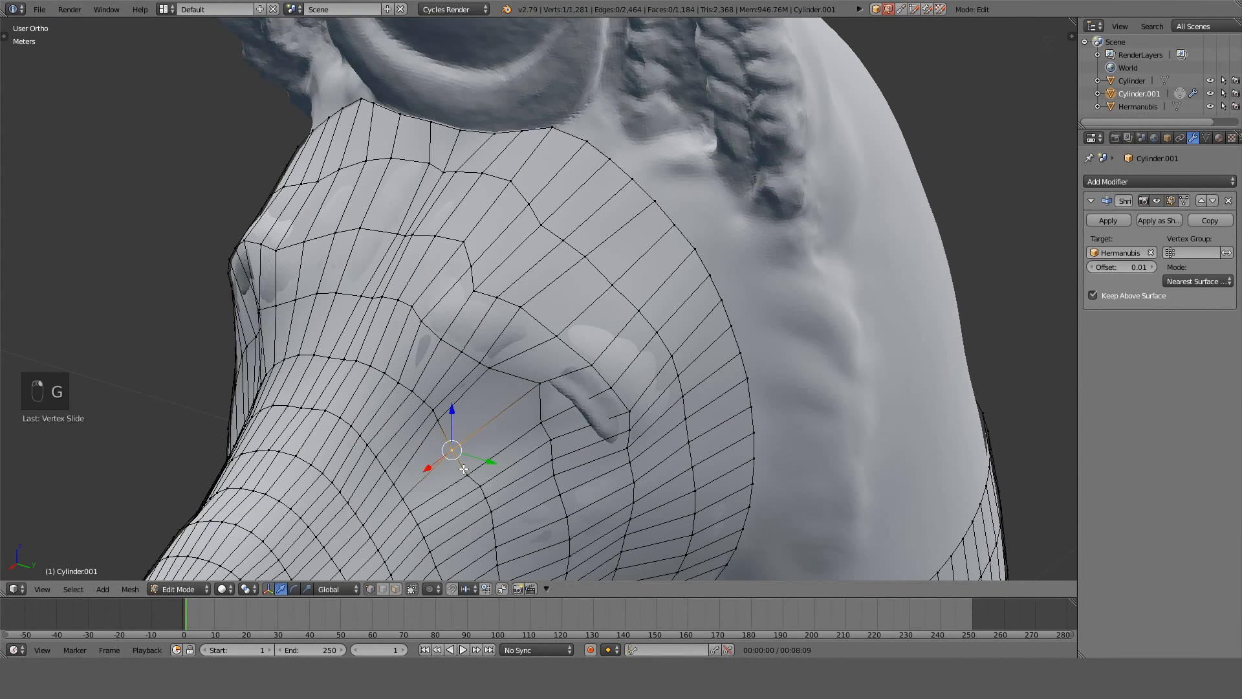
Slide the vertex at the inner end of the statue's left upper eyelid along its edge toward the eye.
{"action": "middle_click_drag", "start_coordinate": [459, 460], "coordinate": [649, 279]}
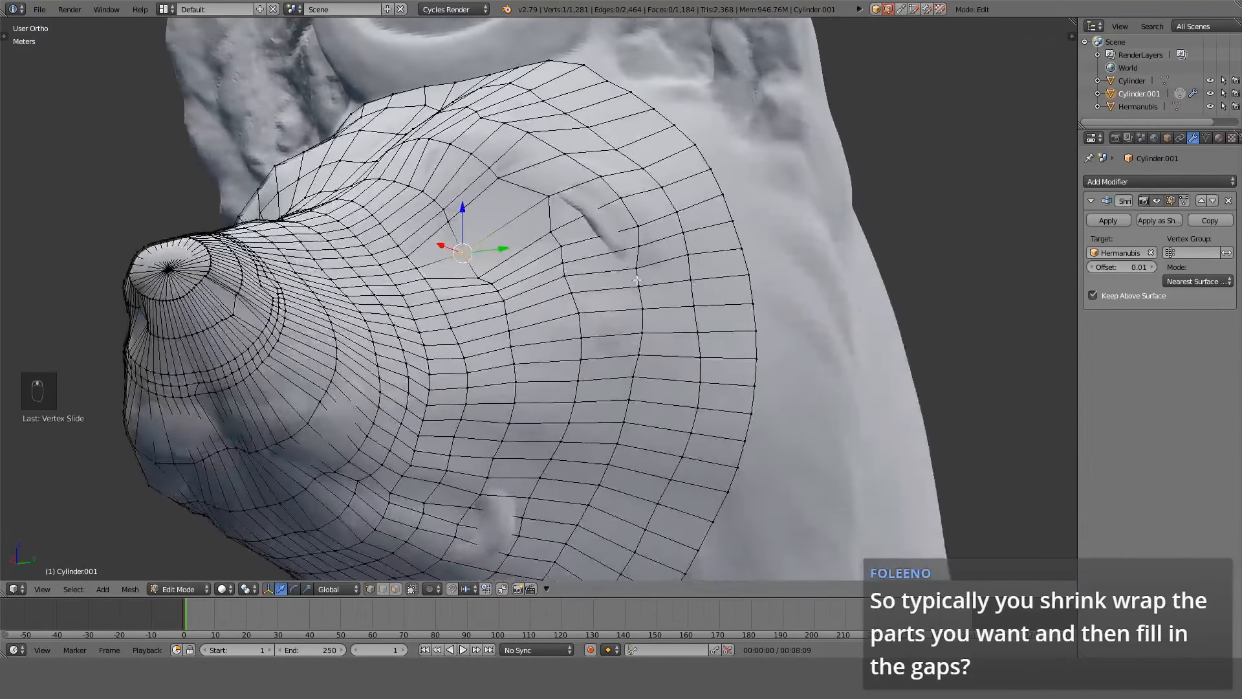
{"action": "left_click", "coordinate": [633, 201]}
{"action": "left_click", "coordinate": [625, 201], "text": "shift"}
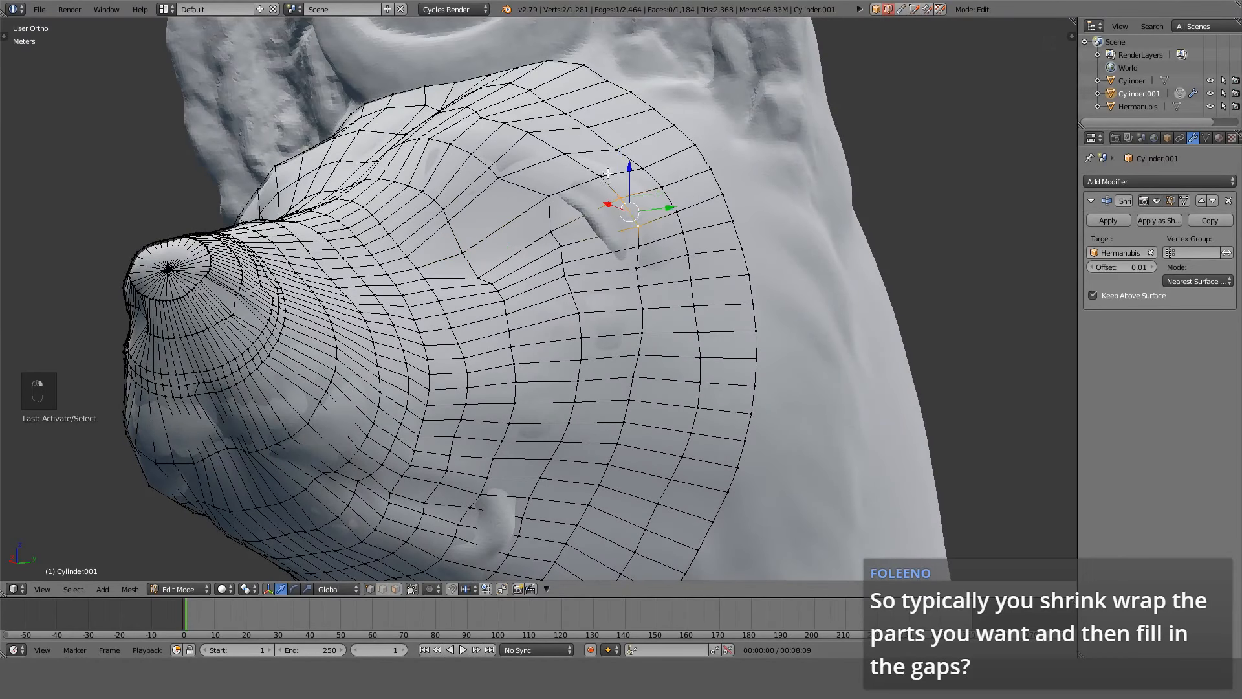
{"action": "left_click", "coordinate": [646, 184], "text": "shift"}
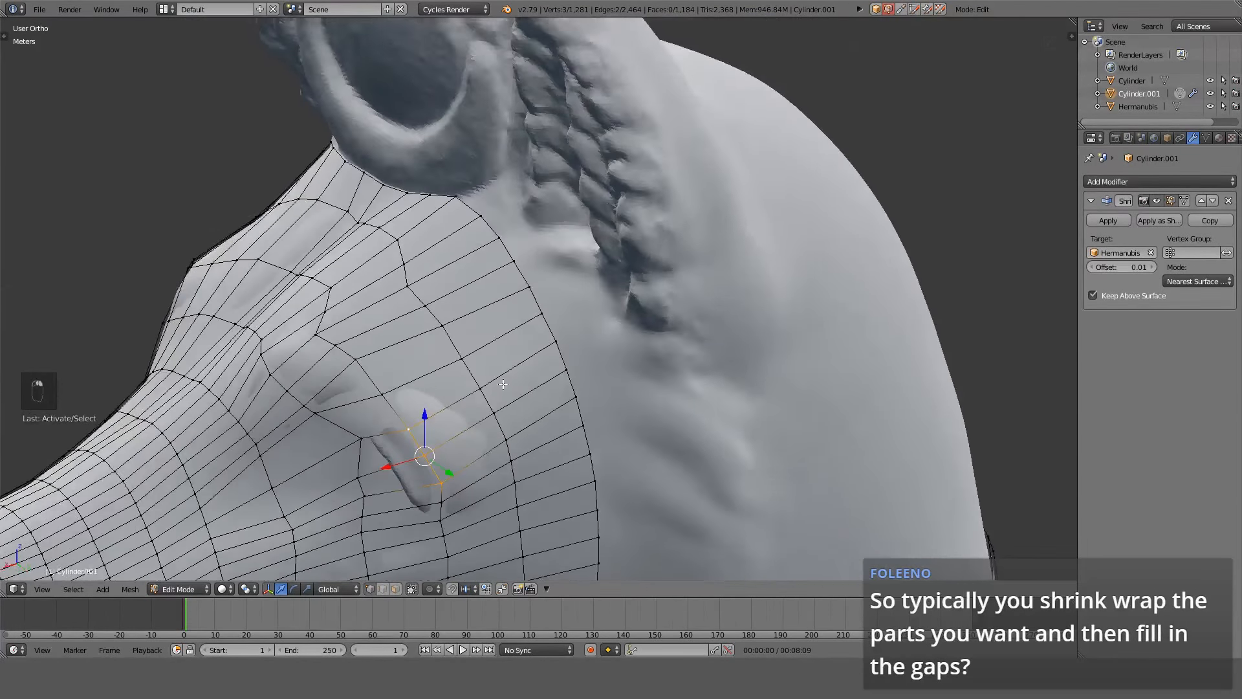
{"action": "middle_click_drag", "start_coordinate": [414, 362], "coordinate": [388, 330]}
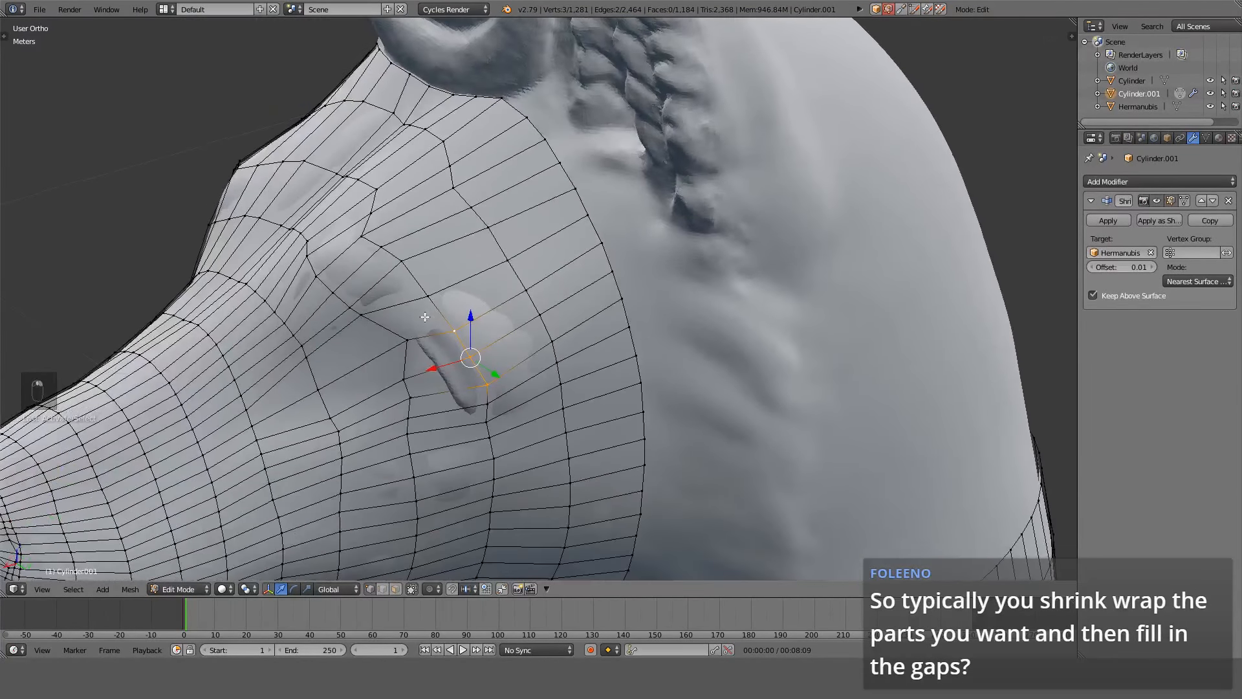
{"action": "left_click", "coordinate": [360, 313]}
{"action": "key", "text": "g"}
{"action": "key", "text": "g"}
{"action": "left_click", "coordinate": [385, 322]}
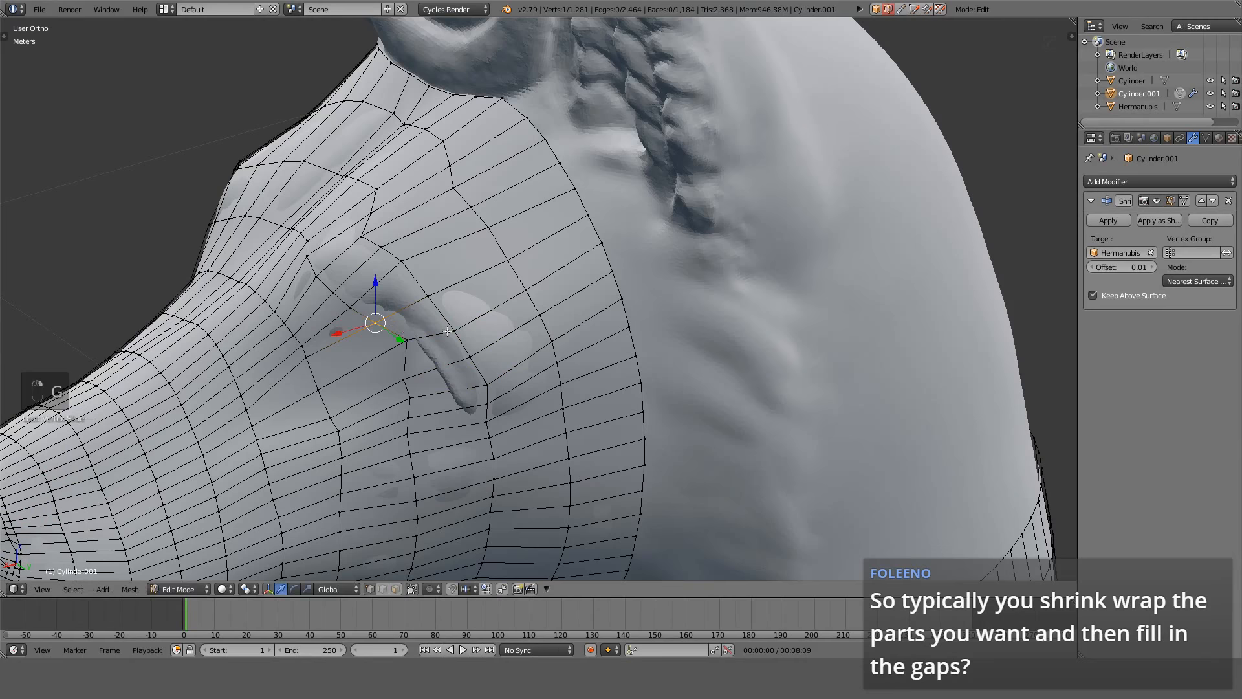
Examine the denser mesh from the front, comparing how it wraps the eyes, nose and mouth on both sides.
{"action": "middle_click_drag", "start_coordinate": [553, 324], "coordinate": [616, 274], "text": "shift"}
{"action": "scroll", "coordinate": [492, 304], "scroll_direction": "down", "scroll_amount": 3}
{"action": "middle_click_drag", "start_coordinate": [360, 328], "coordinate": [595, 323]}
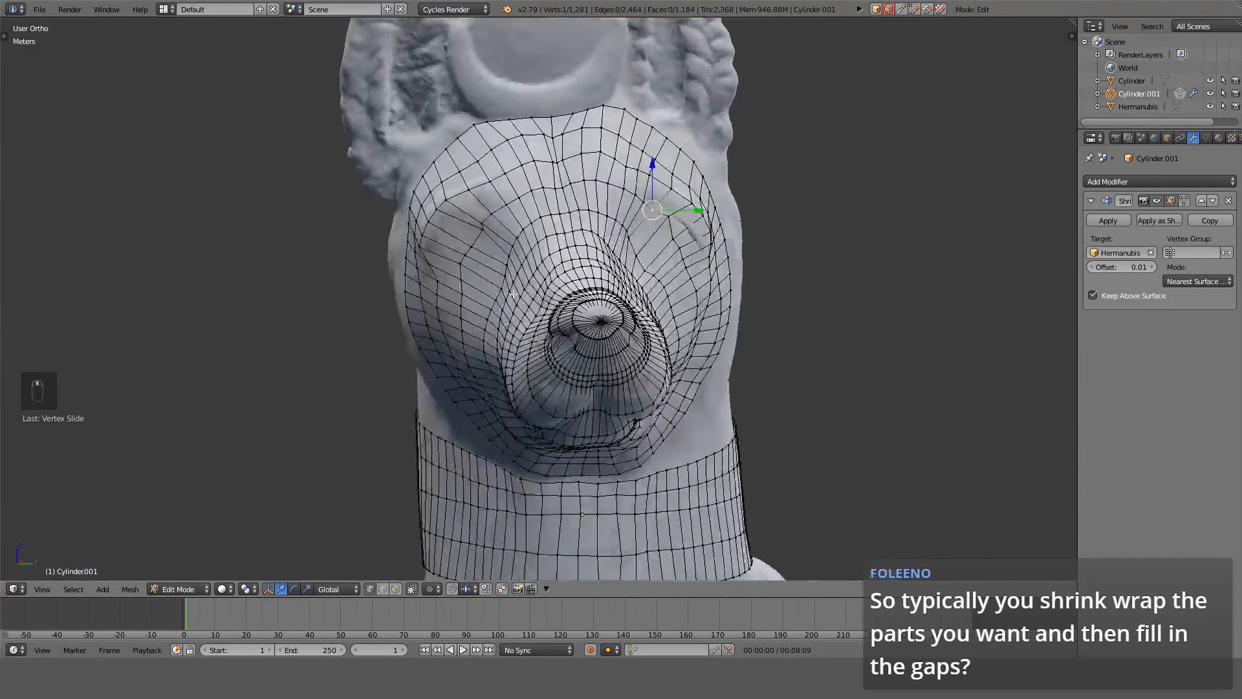
{"action": "scroll", "coordinate": [608, 317], "scroll_direction": "up", "scroll_amount": 5}
{"action": "scroll", "coordinate": [626, 301], "scroll_direction": "up", "scroll_amount": 2}
{"action": "scroll", "coordinate": [626, 301], "scroll_direction": "down", "scroll_amount": 4}
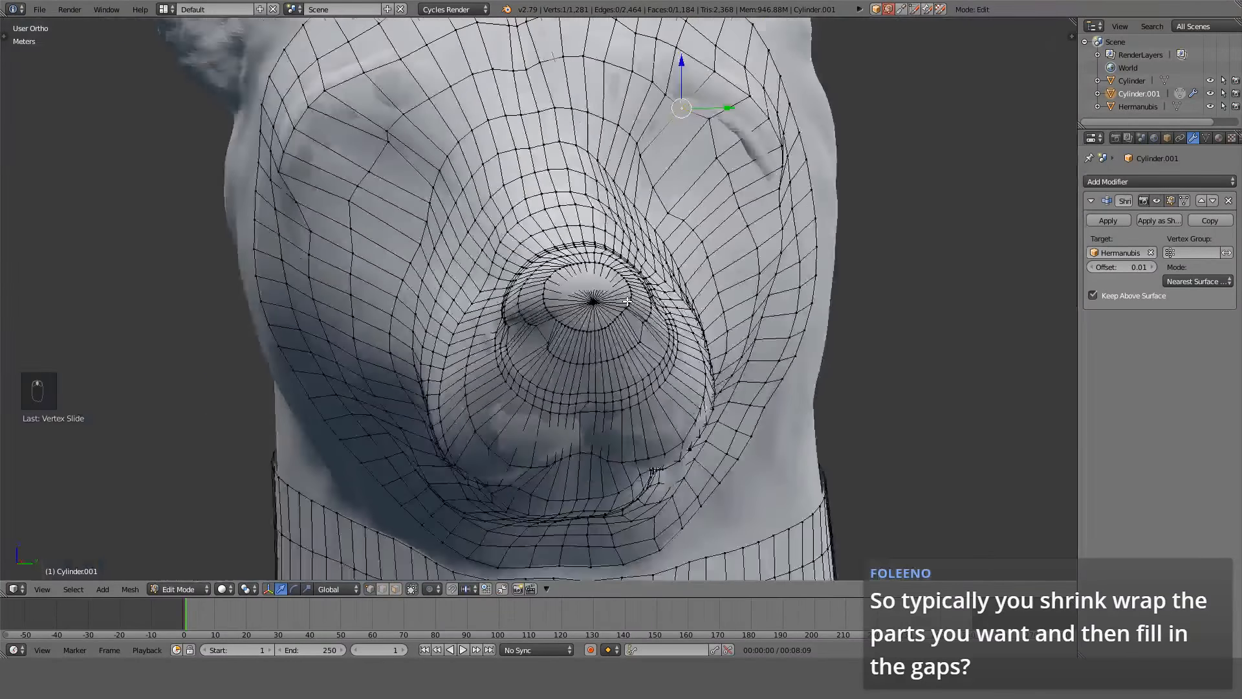
{"action": "key", "text": "KP_1"}
{"action": "key", "text": "KP_3"}
{"action": "scroll", "coordinate": [626, 301], "scroll_direction": "down", "scroll_amount": 5}
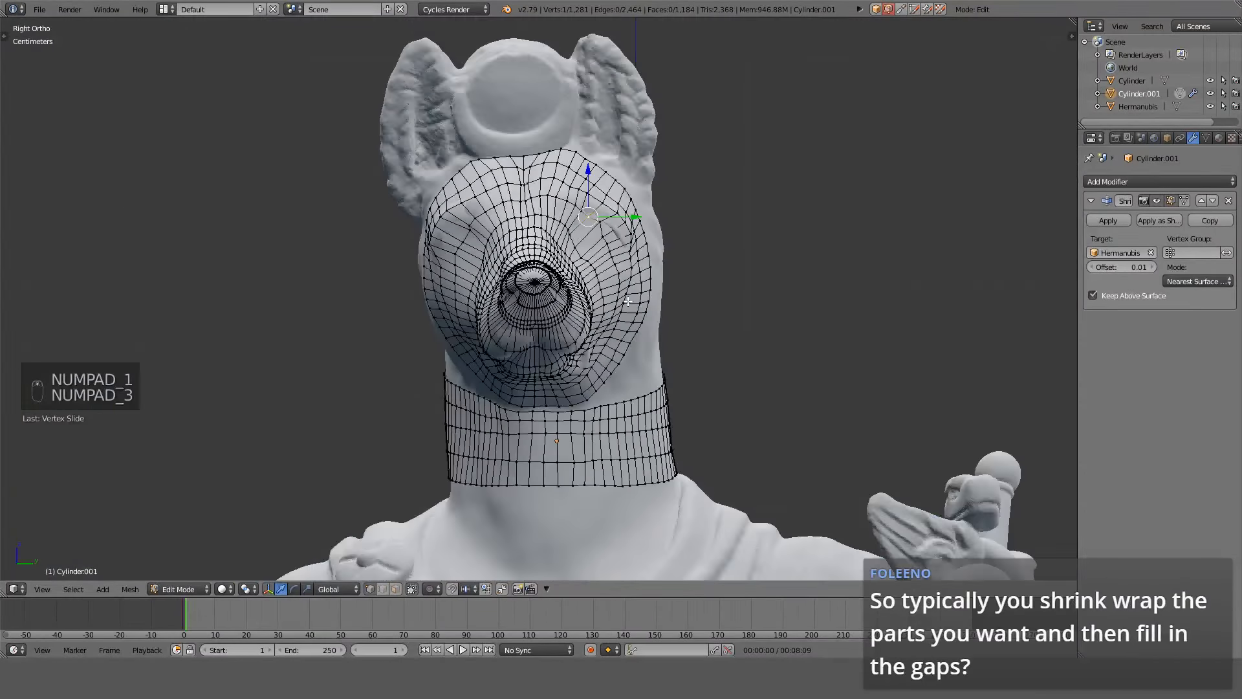
{"action": "scroll", "coordinate": [581, 300], "scroll_direction": "up", "scroll_amount": 3}
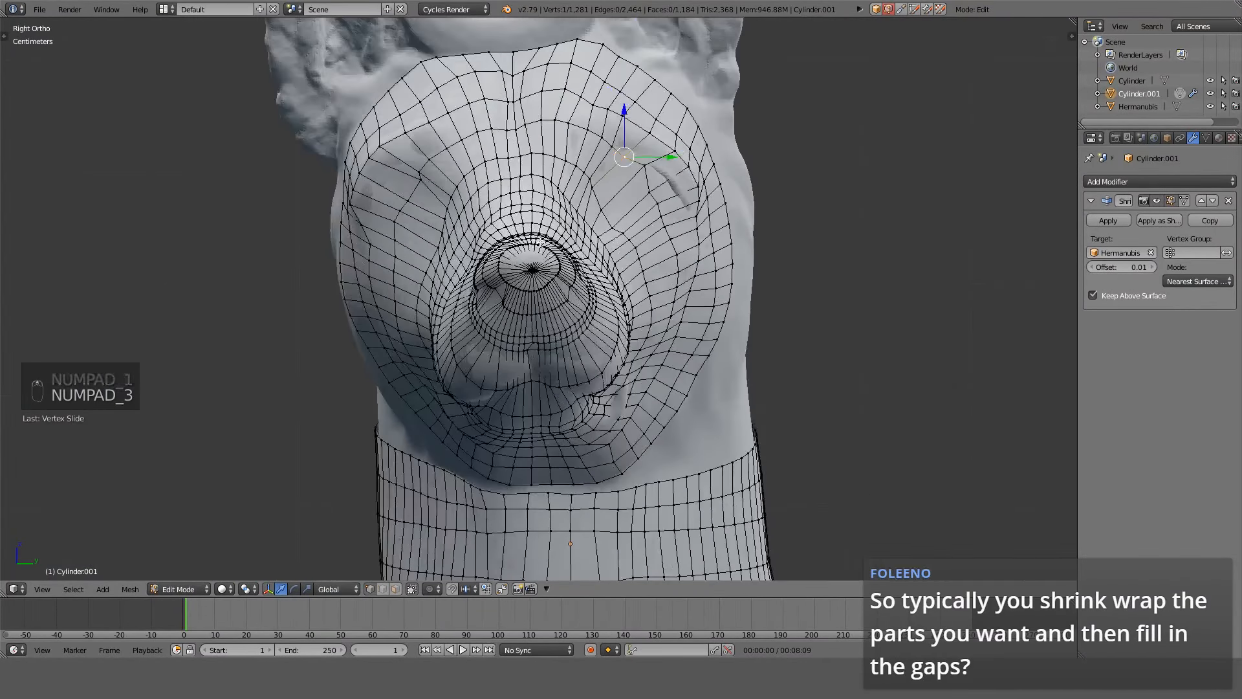
Clear the selection and select the central edge loops running down the forehead and from below the nose to the chin.
{"action": "key", "text": "a"}
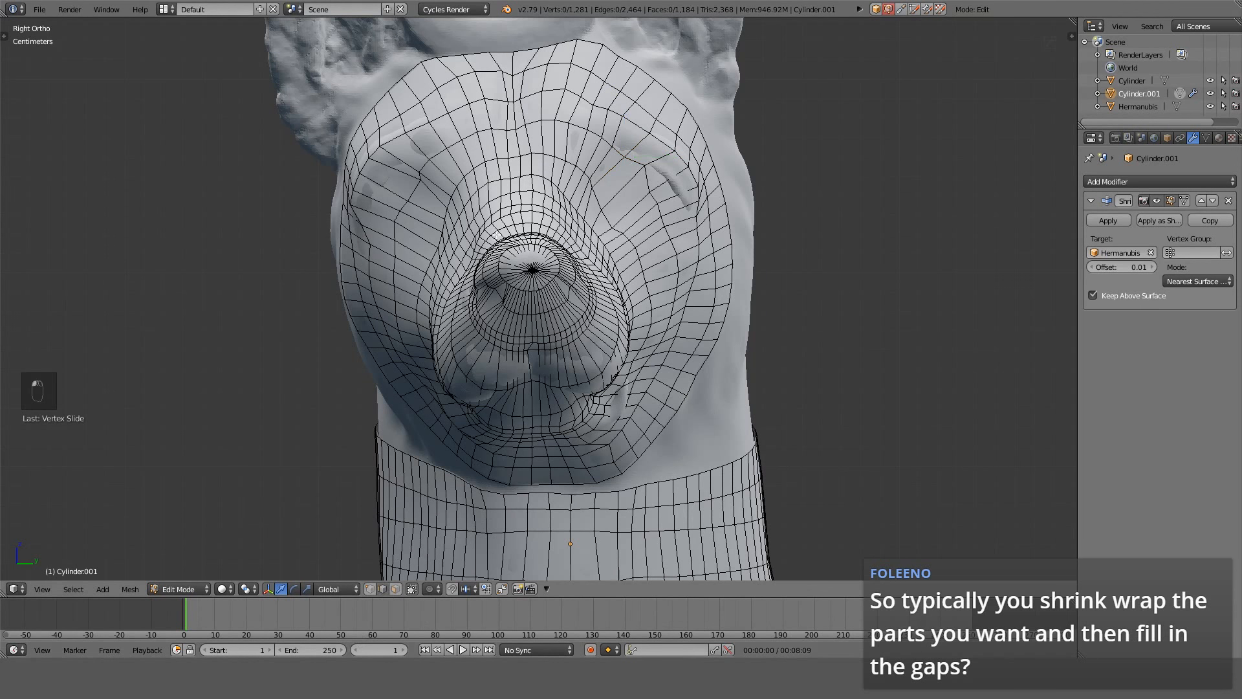
{"action": "right_click", "coordinate": [514, 91], "text": "alt"}
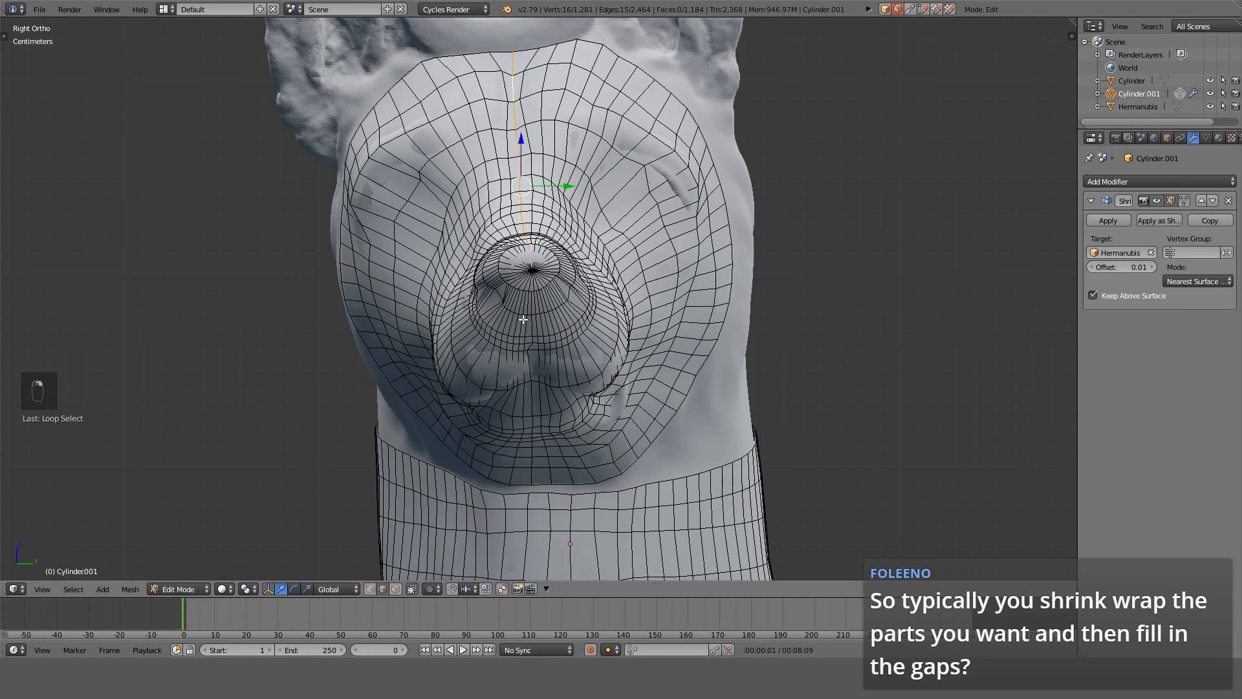
{"action": "scroll", "coordinate": [522, 318], "scroll_direction": "up", "scroll_amount": 7}
{"action": "scroll", "coordinate": [524, 238], "scroll_direction": "down", "scroll_amount": 6}
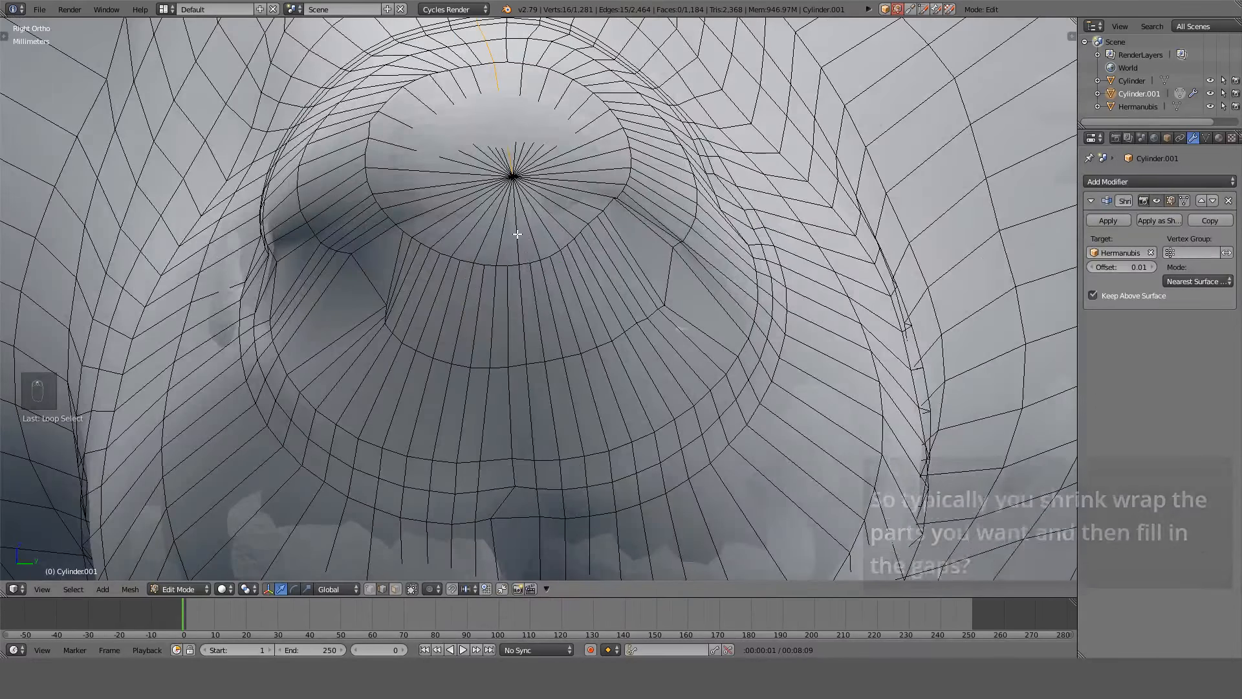
{"action": "right_click", "coordinate": [540, 358], "text": "alt+shift"}
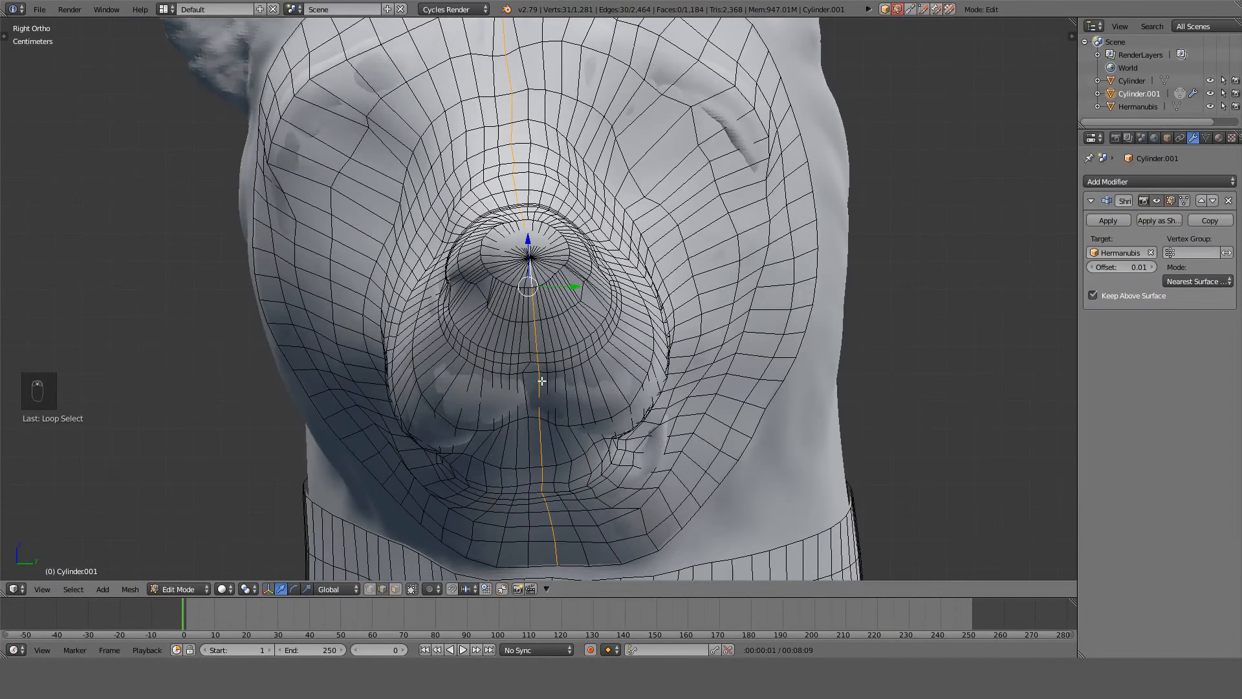
{"action": "key", "text": "ctrl+z"}
{"action": "right_click", "coordinate": [529, 335], "text": "alt+shift"}
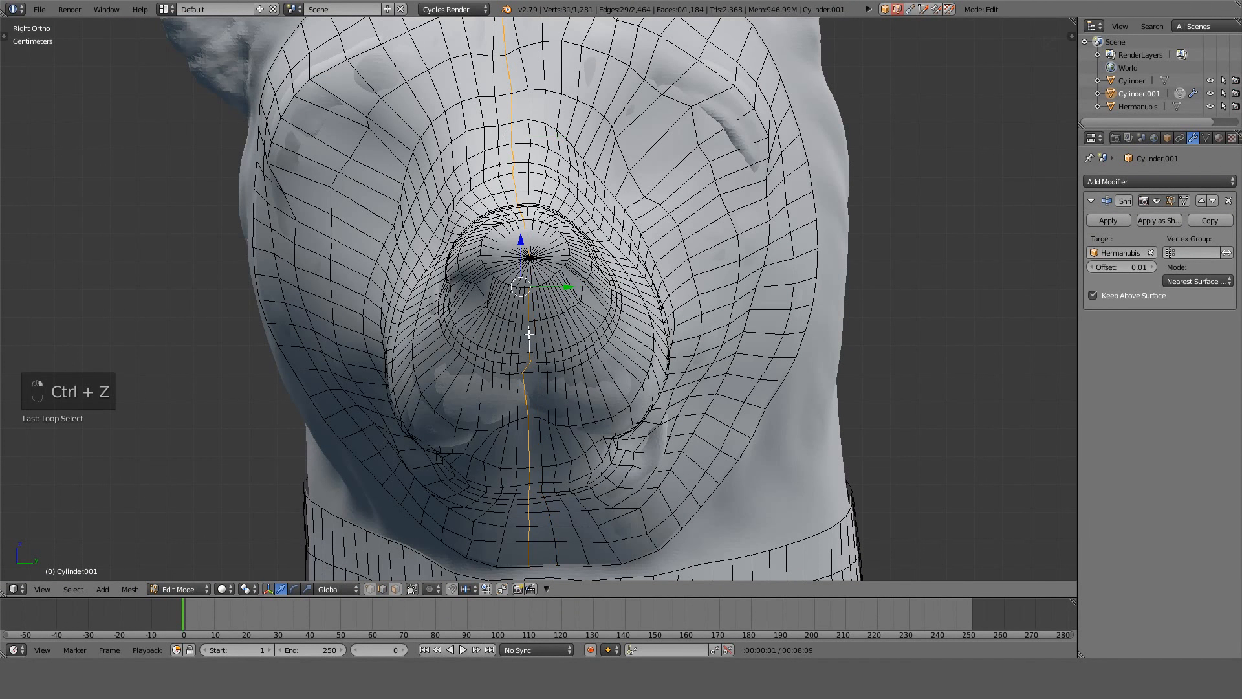
Add the edge joining the nose tip's centre pole to the ring below it to the midline selection.
{"action": "scroll", "coordinate": [529, 334], "scroll_direction": "down", "scroll_amount": 3}
{"action": "scroll", "coordinate": [521, 272], "scroll_direction": "up", "scroll_amount": 8}
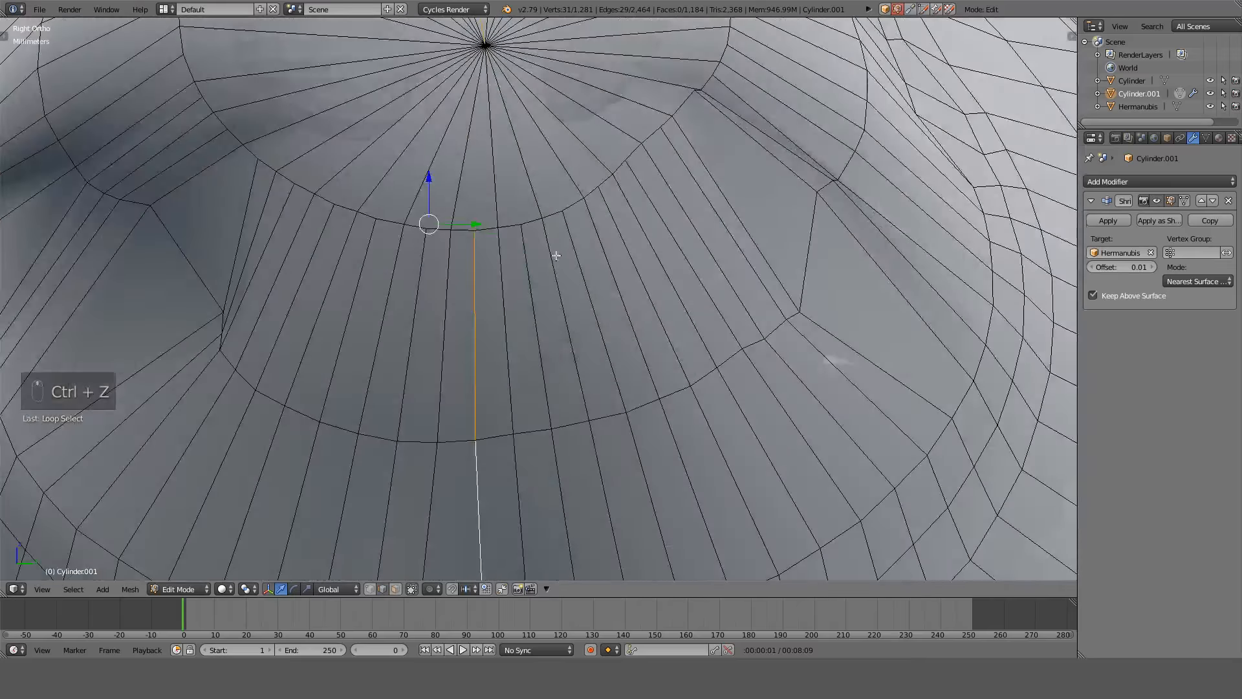
{"action": "right_click", "coordinate": [489, 194], "text": "shift"}
{"action": "scroll", "coordinate": [525, 199], "scroll_direction": "down", "scroll_amount": 8}
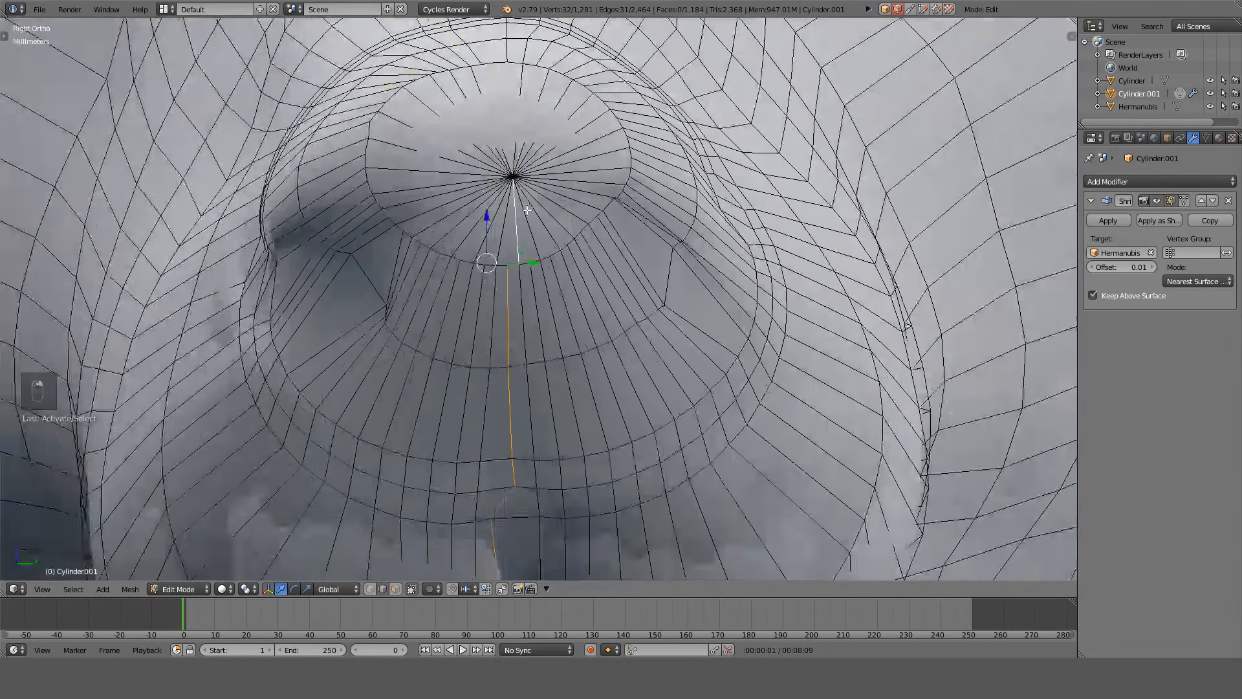
{"action": "scroll", "coordinate": [530, 243], "scroll_direction": "down", "scroll_amount": 3}
{"action": "scroll", "coordinate": [534, 262], "scroll_direction": "down", "scroll_amount": 3}
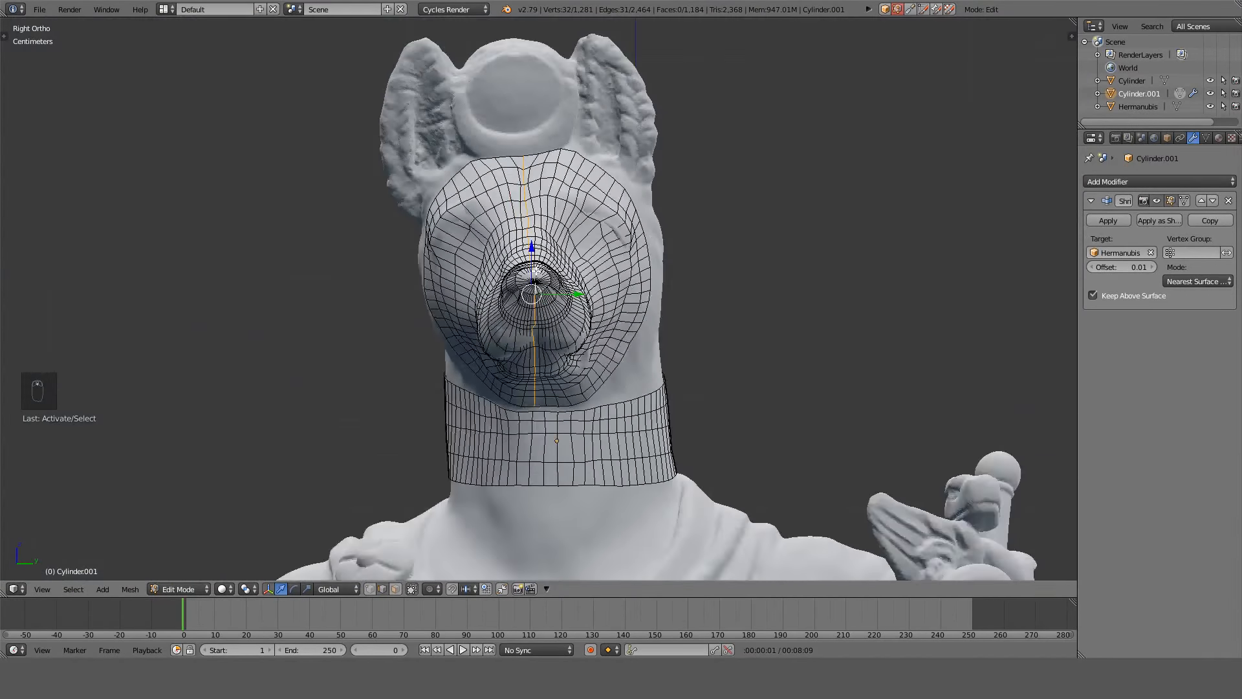
Extend the selection with the vertical edge loop at the front middle of the neck band.
{"action": "scroll", "coordinate": [531, 397], "scroll_direction": "up", "scroll_amount": 5}
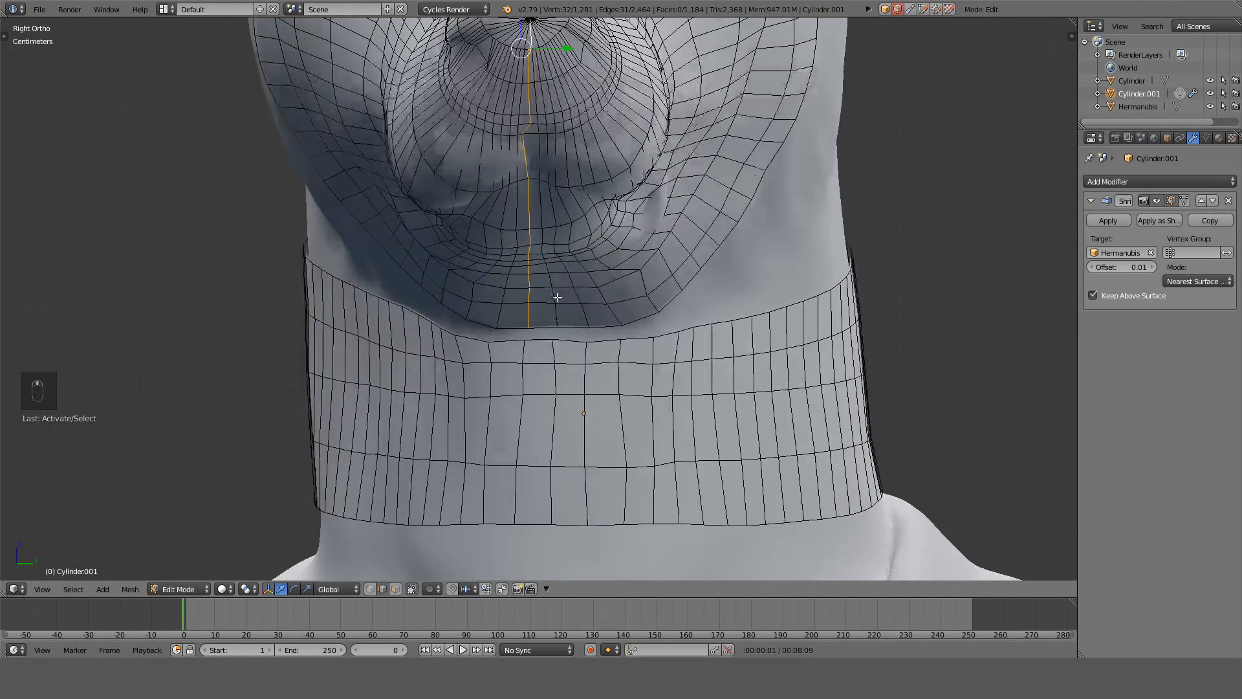
{"action": "right_click", "coordinate": [550, 438], "text": "alt+shift"}
{"action": "key", "text": "KP_1"}
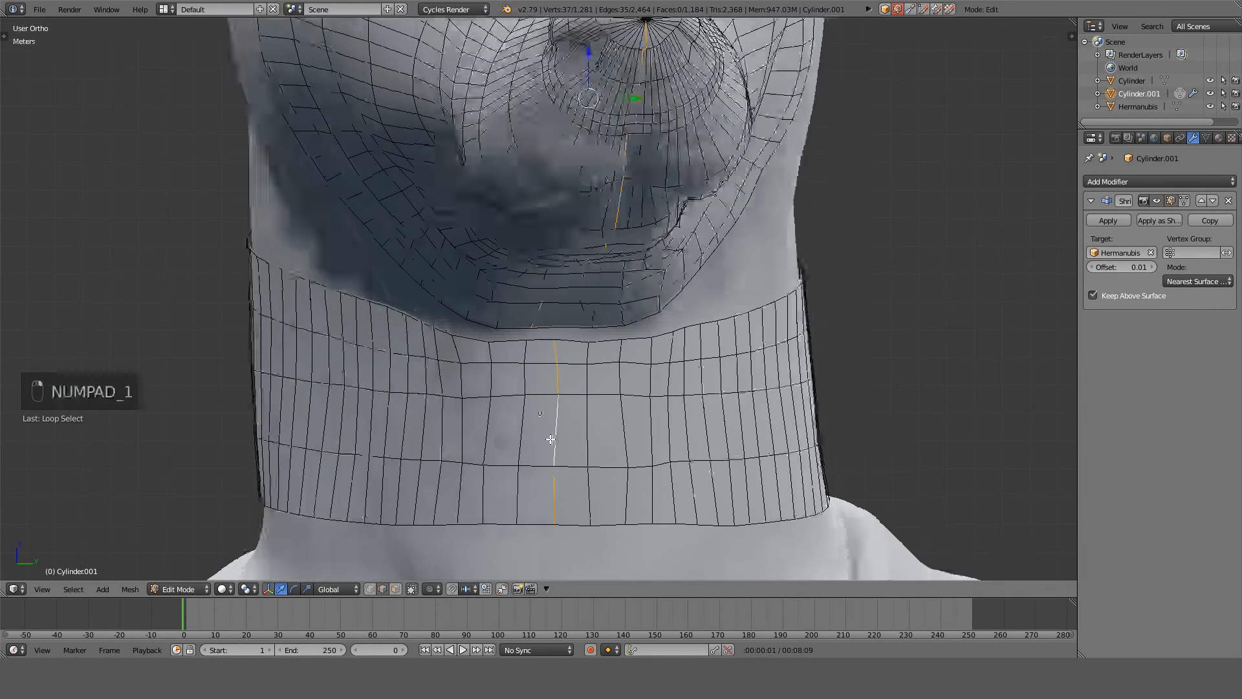
{"action": "key", "text": "KP_3"}
{"action": "scroll", "coordinate": [535, 454], "scroll_direction": "down", "scroll_amount": 3}
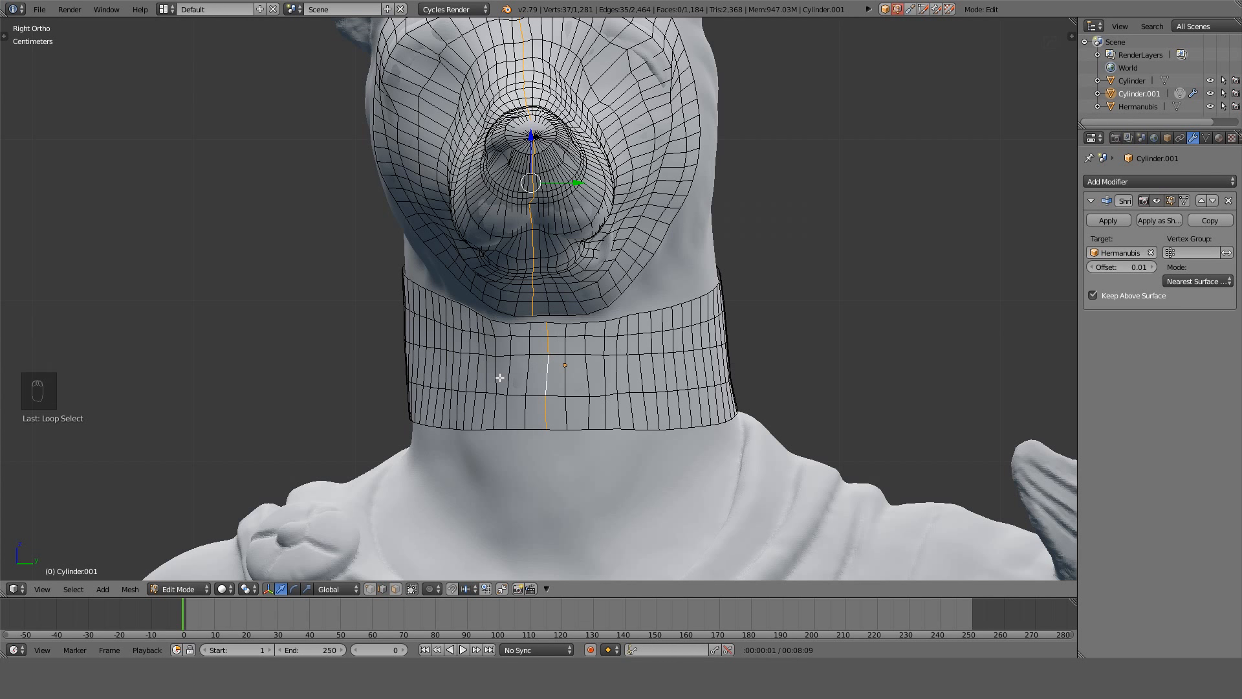
Switch to vertex selection and wireframe display, and Circle Select the neck band's vertices on the statue's right side of the midline.
{"action": "scroll", "coordinate": [585, 417], "scroll_direction": "up", "scroll_amount": 2}
{"action": "left_click", "coordinate": [369, 589]}
{"action": "key", "text": "KP_3"}
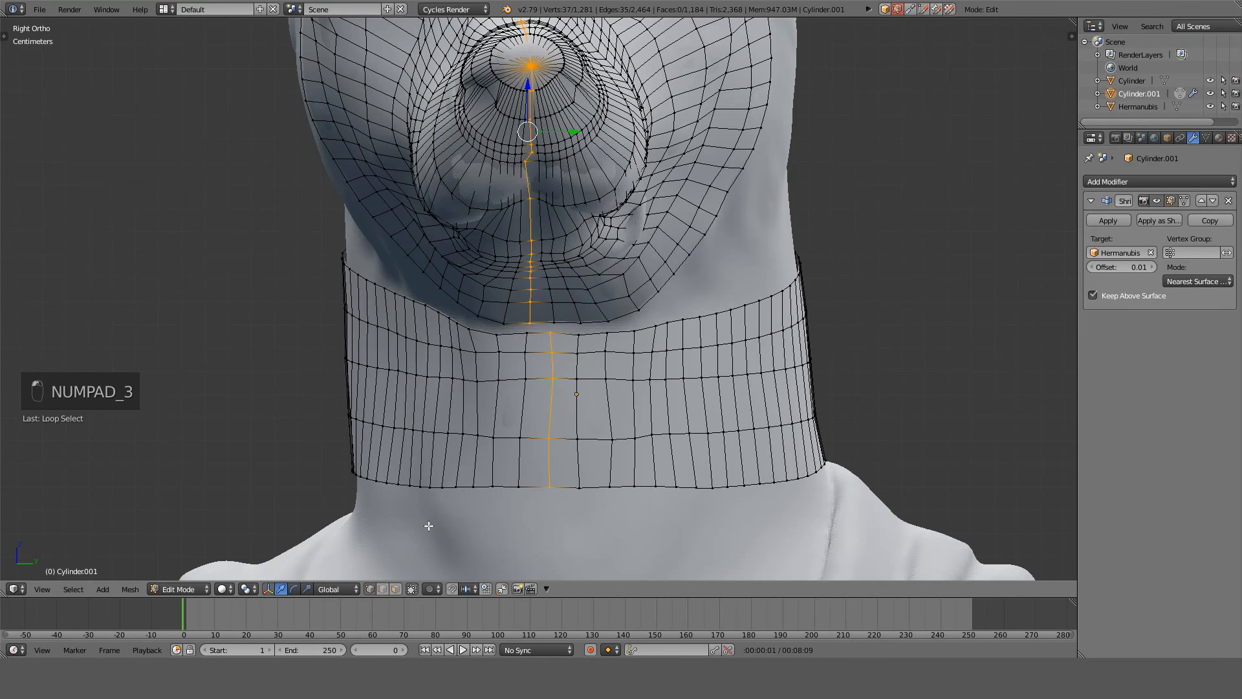
{"action": "scroll", "coordinate": [428, 526], "scroll_direction": "down", "scroll_amount": 4}
{"action": "scroll", "coordinate": [537, 356], "scroll_direction": "up", "scroll_amount": 2}
{"action": "key", "text": "z"}
{"action": "key", "text": "z"}
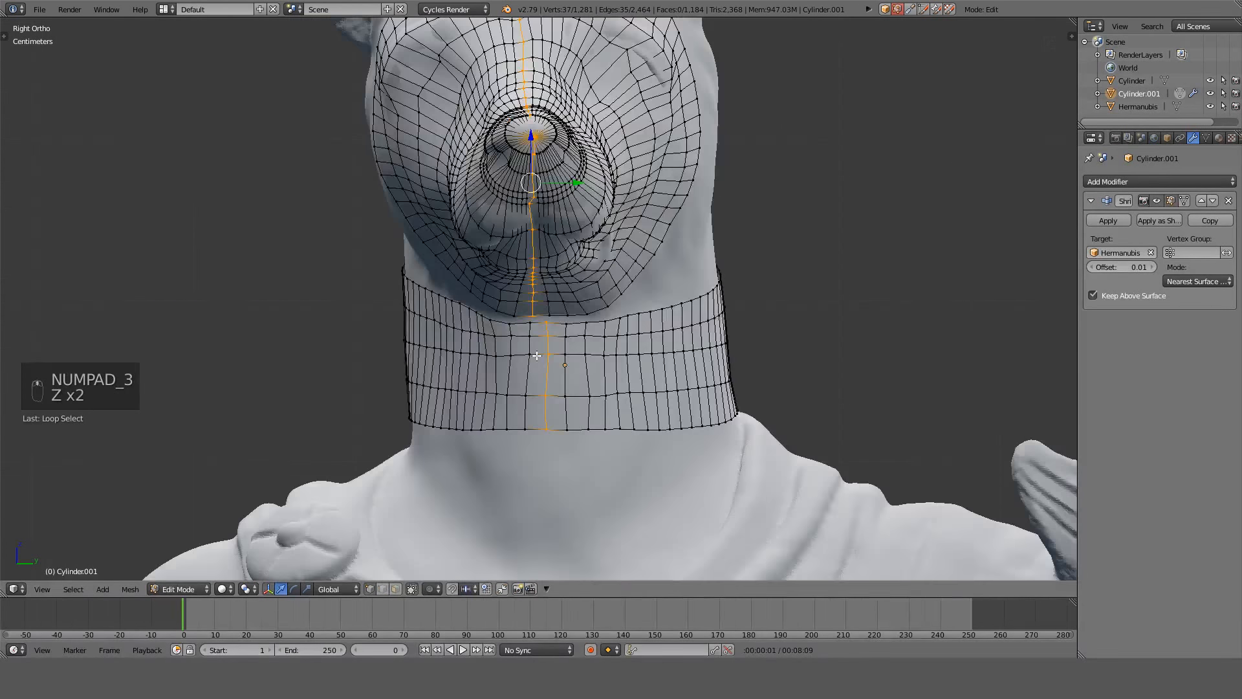
{"action": "key", "text": "z"}
{"action": "key", "text": "c"}
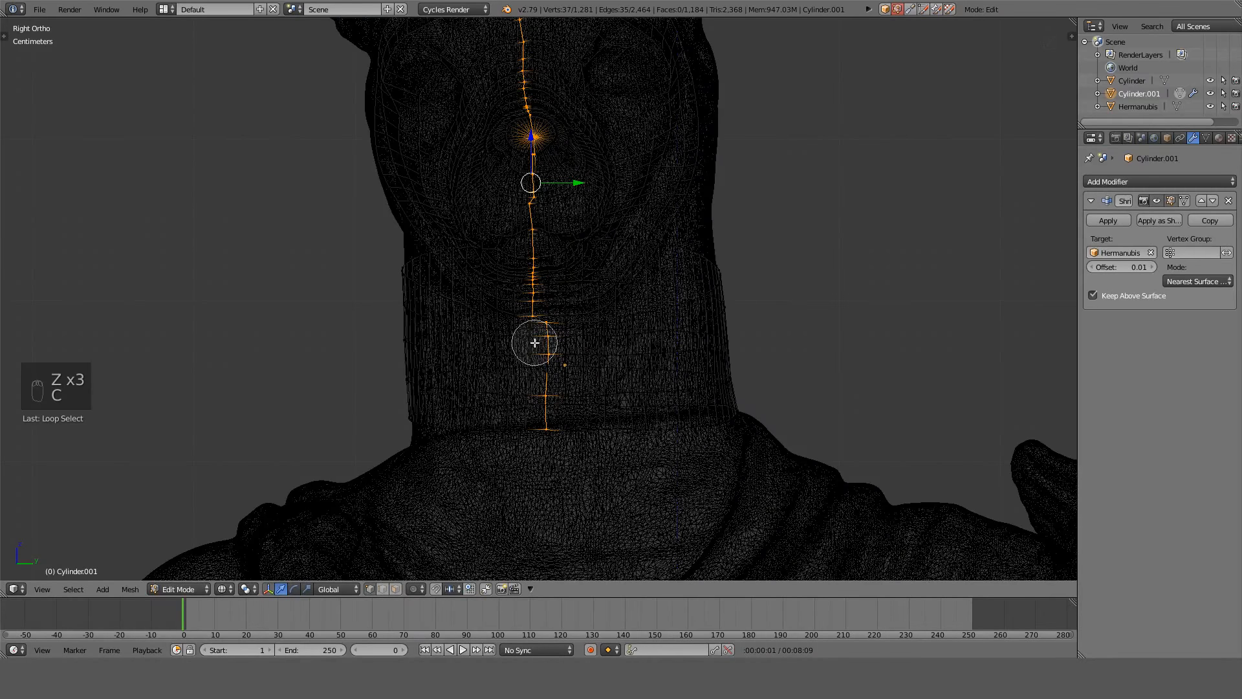
{"action": "mouse_move", "coordinate": [535, 339]}
{"action": "left_mouse_down"}
{"action": "mouse_move", "coordinate": [530, 438]}
{"action": "mouse_move", "coordinate": [504, 341]}
{"action": "mouse_move", "coordinate": [455, 326]}
{"action": "mouse_move", "coordinate": [388, 269]}
{"action": "mouse_move", "coordinate": [434, 318]}
{"action": "mouse_move", "coordinate": [411, 362]}
{"action": "mouse_move", "coordinate": [407, 446]}
{"action": "mouse_move", "coordinate": [388, 401]}
{"action": "mouse_move", "coordinate": [460, 407]}
{"action": "left_mouse_up"}
{"action": "middle_click_drag", "start_coordinate": [460, 407], "coordinate": [480, 387]}
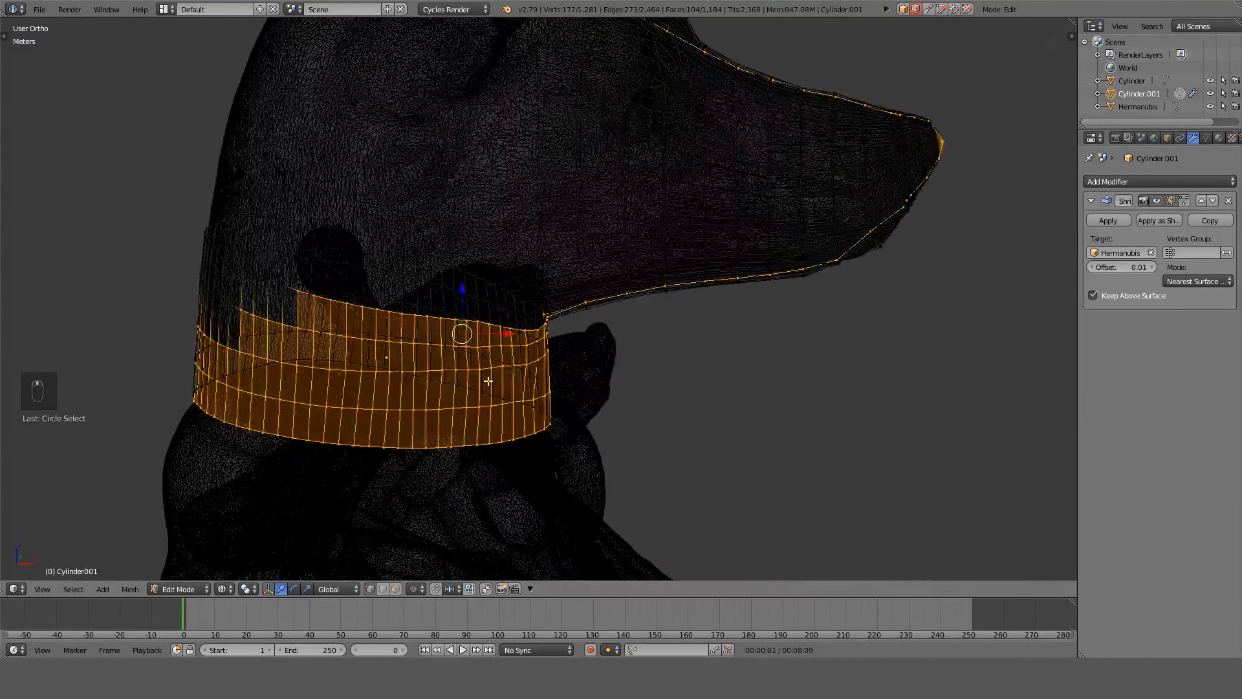
{"action": "key", "text": "KP_1"}
{"action": "key", "text": "c"}
{"action": "scroll", "coordinate": [300, 293], "scroll_direction": "down", "scroll_amount": 9}
{"action": "mouse_move", "coordinate": [299, 293]}
{"action": "left_mouse_down"}
{"action": "mouse_move", "coordinate": [241, 294]}
{"action": "mouse_move", "coordinate": [301, 299]}
{"action": "left_mouse_up"}
{"action": "right_click", "coordinate": [301, 299]}
{"action": "scroll", "coordinate": [385, 344], "scroll_direction": "down", "scroll_amount": 4}
{"action": "middle_click_drag", "start_coordinate": [414, 387], "coordinate": [432, 433]}
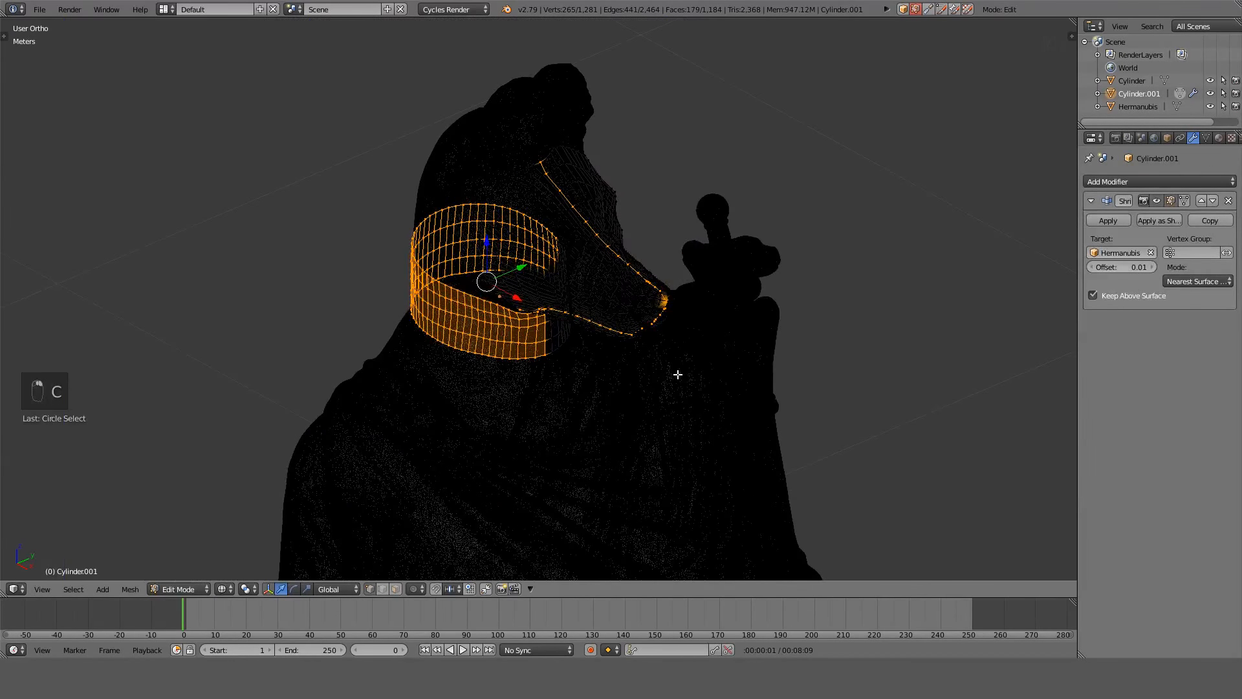
{"action": "key", "text": "ctrl+z"}
View the statue from behind in solid shading and Circle Select the remaining neck band vertices on its right half.
{"action": "key", "text": "KP_1"}
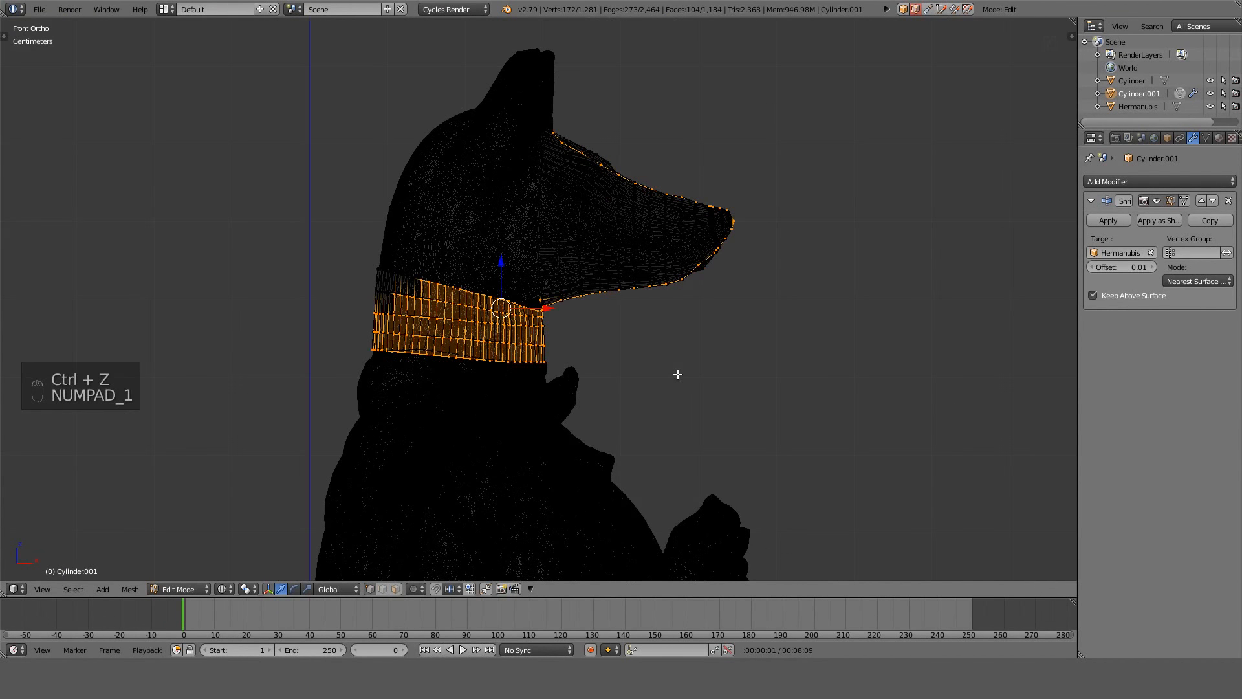
{"action": "key", "text": "KP_3"}
{"action": "key", "text": "z"}
{"action": "key", "text": "ctrl+KP_3"}
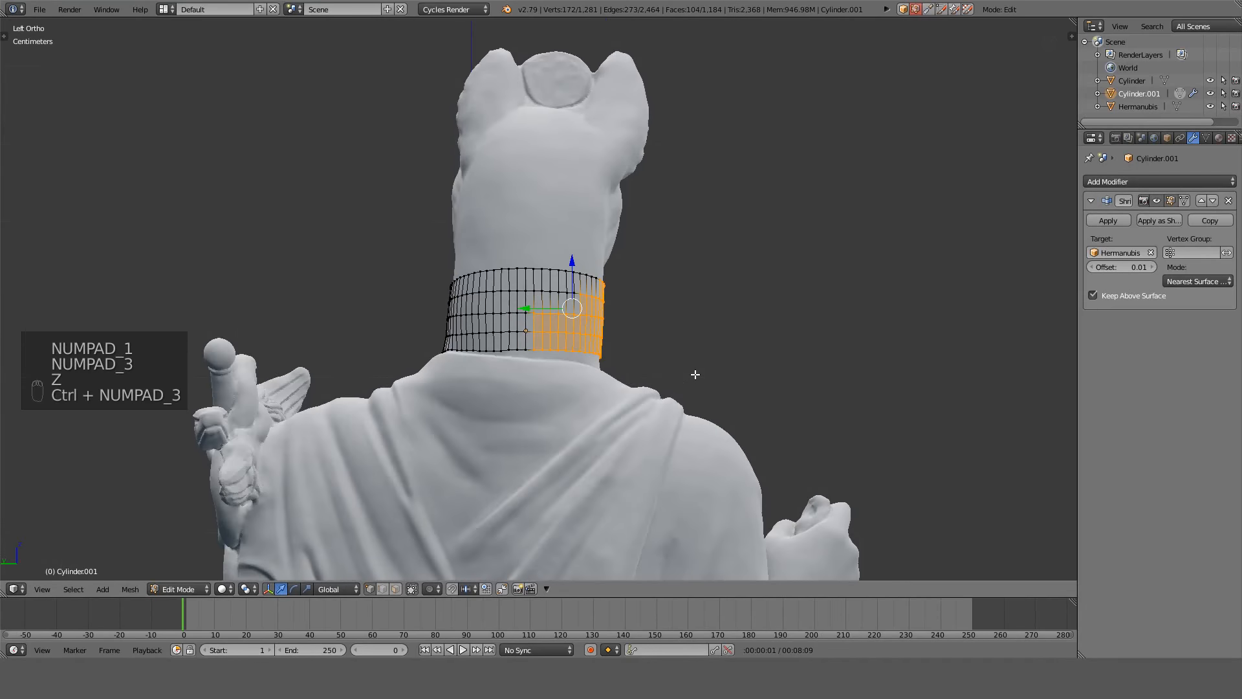
{"action": "key", "text": "c"}
{"action": "scroll", "coordinate": [640, 330], "scroll_direction": "up", "scroll_amount": 5}
{"action": "left_click", "coordinate": [610, 305]}
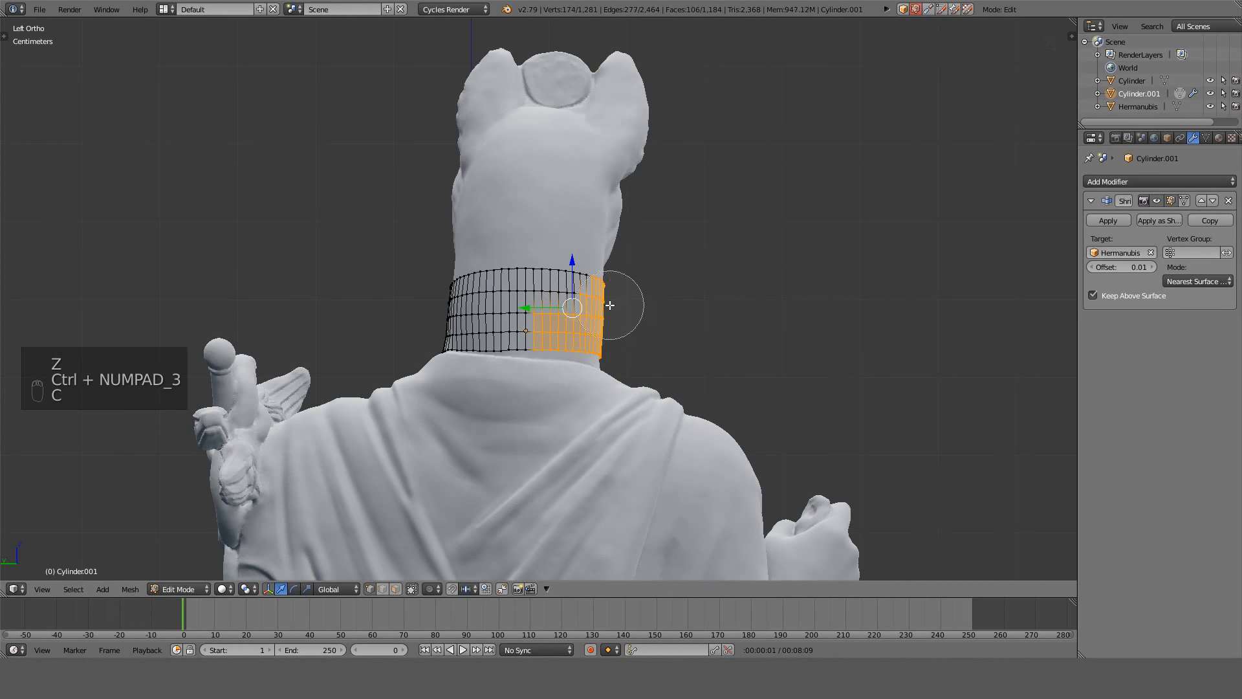
{"action": "left_click_drag", "start_coordinate": [610, 305], "coordinate": [567, 286]}
{"action": "right_click", "coordinate": [570, 286]}
{"action": "mouse_move", "coordinate": [573, 288]}
{"action": "middle_mouse_down"}
{"action": "mouse_move", "coordinate": [477, 295]}
{"action": "mouse_move", "coordinate": [430, 331]}
{"action": "middle_mouse_up"}
{"action": "scroll", "coordinate": [429, 332], "scroll_direction": "up", "scroll_amount": 4}
{"action": "key", "text": "KP_3"}
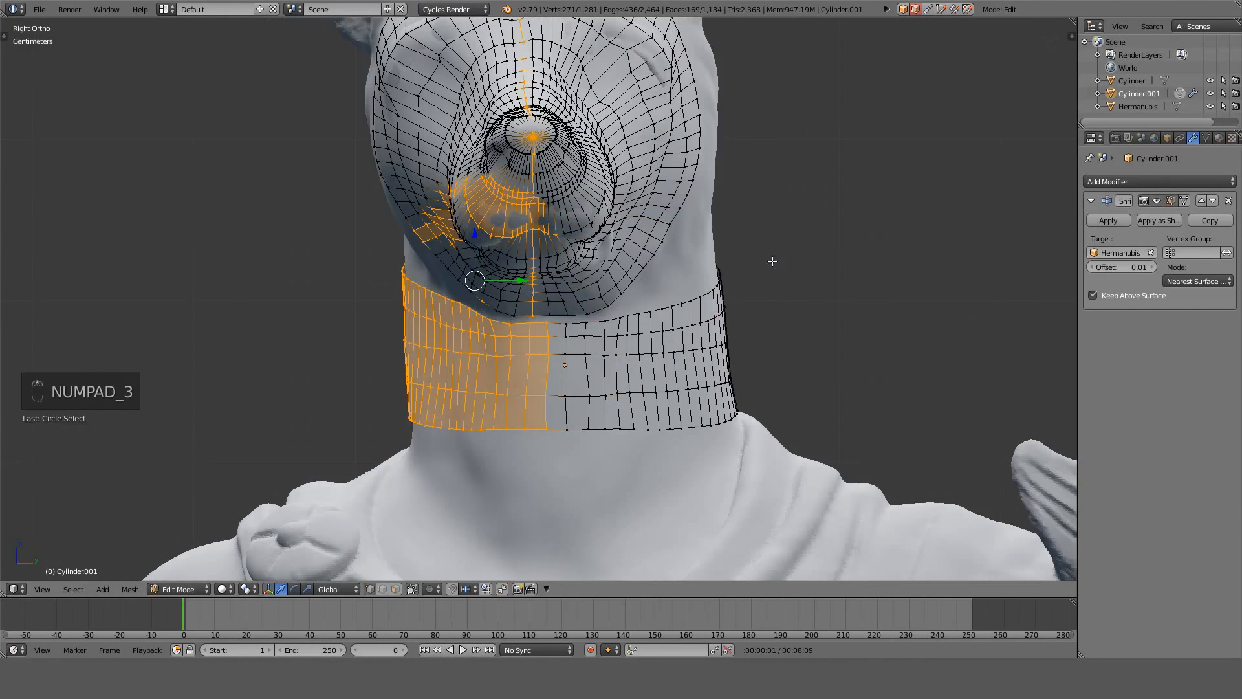
Remove the stray vertices beside the muzzle's midline, on the statue's left side, from the selection.
{"action": "scroll", "coordinate": [682, 210], "scroll_direction": "up", "scroll_amount": 3}
{"action": "key", "text": "c"}
{"action": "middle_click_drag", "start_coordinate": [558, 133], "coordinate": [569, 188]}
{"action": "right_click", "coordinate": [569, 194]}
{"action": "scroll", "coordinate": [542, 238], "scroll_direction": "down", "scroll_amount": 3}
{"action": "middle_click_drag", "start_coordinate": [528, 95], "coordinate": [529, 307], "text": "shift"}
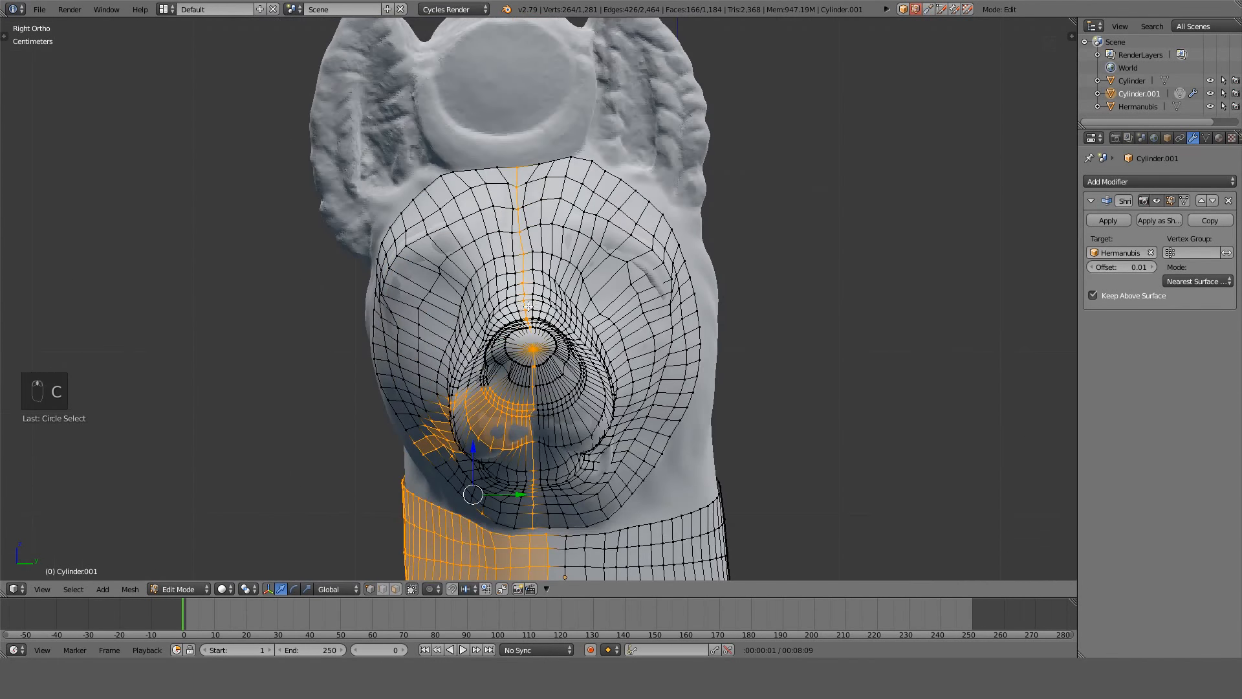
In wireframe display, Circle Select all face and muzzle vertices on the statue's right half up to the midline.
{"action": "key", "text": "z"}
{"action": "key", "text": "c"}
{"action": "mouse_move", "coordinate": [485, 177]}
{"action": "left_mouse_down"}
{"action": "mouse_move", "coordinate": [429, 208]}
{"action": "mouse_move", "coordinate": [404, 365]}
{"action": "mouse_move", "coordinate": [404, 415]}
{"action": "mouse_move", "coordinate": [471, 453]}
{"action": "left_mouse_up"}
{"action": "right_click", "coordinate": [472, 451]}
{"action": "middle_click_drag", "start_coordinate": [504, 438], "coordinate": [516, 364], "text": "shift"}
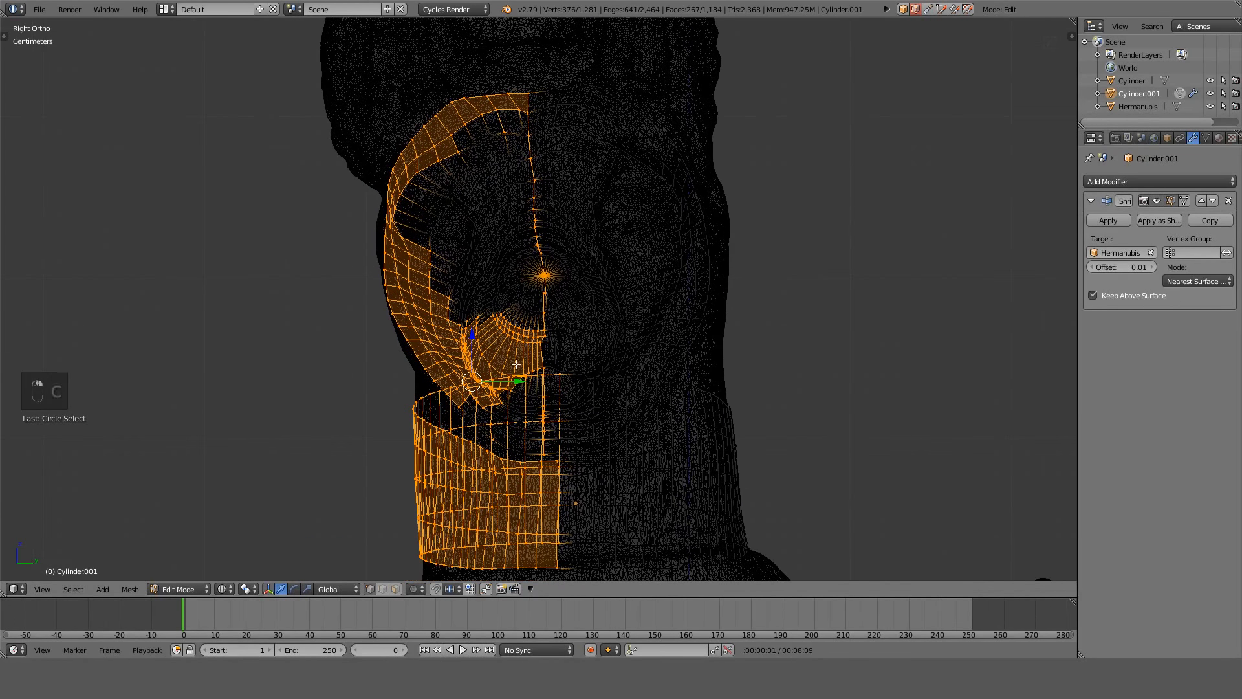
{"action": "key", "text": "c"}
{"action": "mouse_move", "coordinate": [516, 364]}
{"action": "left_mouse_down"}
{"action": "mouse_move", "coordinate": [482, 414]}
{"action": "mouse_move", "coordinate": [498, 398]}
{"action": "mouse_move", "coordinate": [518, 414]}
{"action": "mouse_move", "coordinate": [511, 430]}
{"action": "mouse_move", "coordinate": [504, 291]}
{"action": "mouse_move", "coordinate": [459, 357]}
{"action": "mouse_move", "coordinate": [424, 207]}
{"action": "mouse_move", "coordinate": [511, 116]}
{"action": "left_mouse_up"}
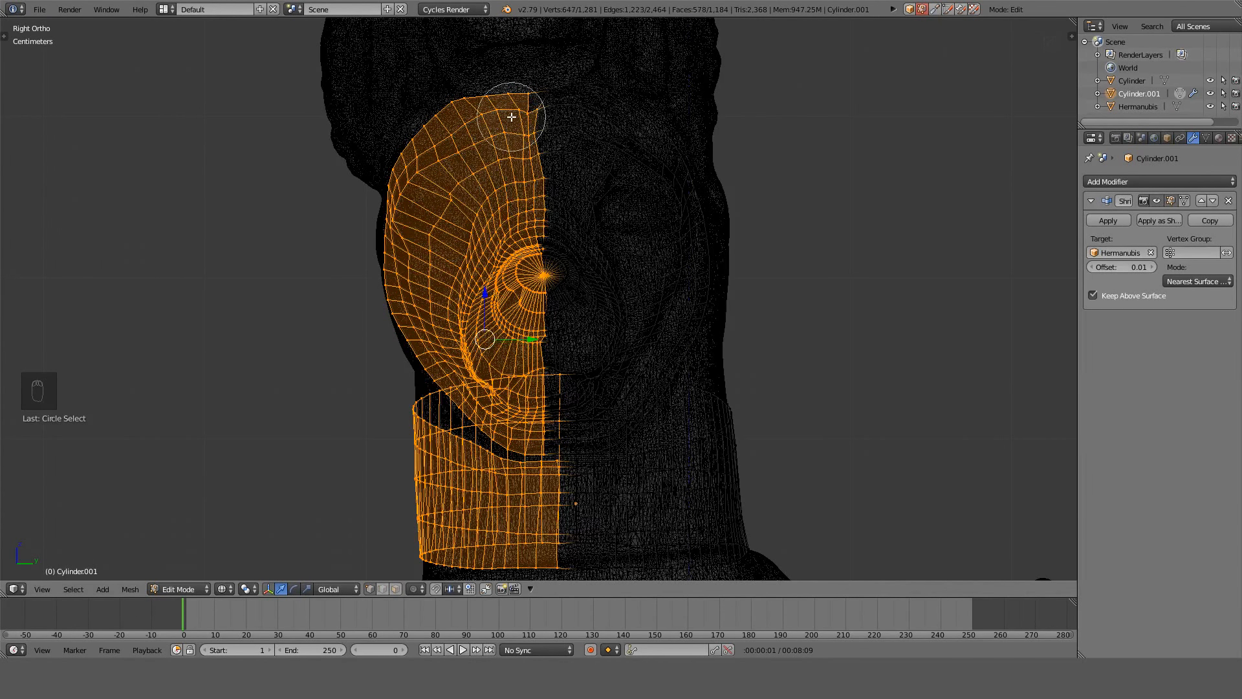
Deselect the stray vertices past the midline on the face and neck, and view the selected half in profile.
{"action": "mouse_move", "coordinate": [566, 116]}
{"action": "middle_mouse_down"}
{"action": "mouse_move", "coordinate": [578, 229]}
{"action": "mouse_move", "coordinate": [644, 139]}
{"action": "mouse_move", "coordinate": [608, 297]}
{"action": "mouse_move", "coordinate": [621, 416]}
{"action": "mouse_move", "coordinate": [588, 189]}
{"action": "middle_mouse_up"}
{"action": "right_click", "coordinate": [579, 230]}
{"action": "scroll", "coordinate": [621, 416], "scroll_direction": "up", "scroll_amount": 2}
{"action": "key", "text": "c"}
{"action": "middle_click", "coordinate": [615, 457]}
{"action": "right_click", "coordinate": [615, 458]}
{"action": "scroll", "coordinate": [616, 456], "scroll_direction": "down", "scroll_amount": 4}
{"action": "scroll", "coordinate": [589, 246], "scroll_direction": "up", "scroll_amount": 1}
{"action": "key", "text": "KP_1"}
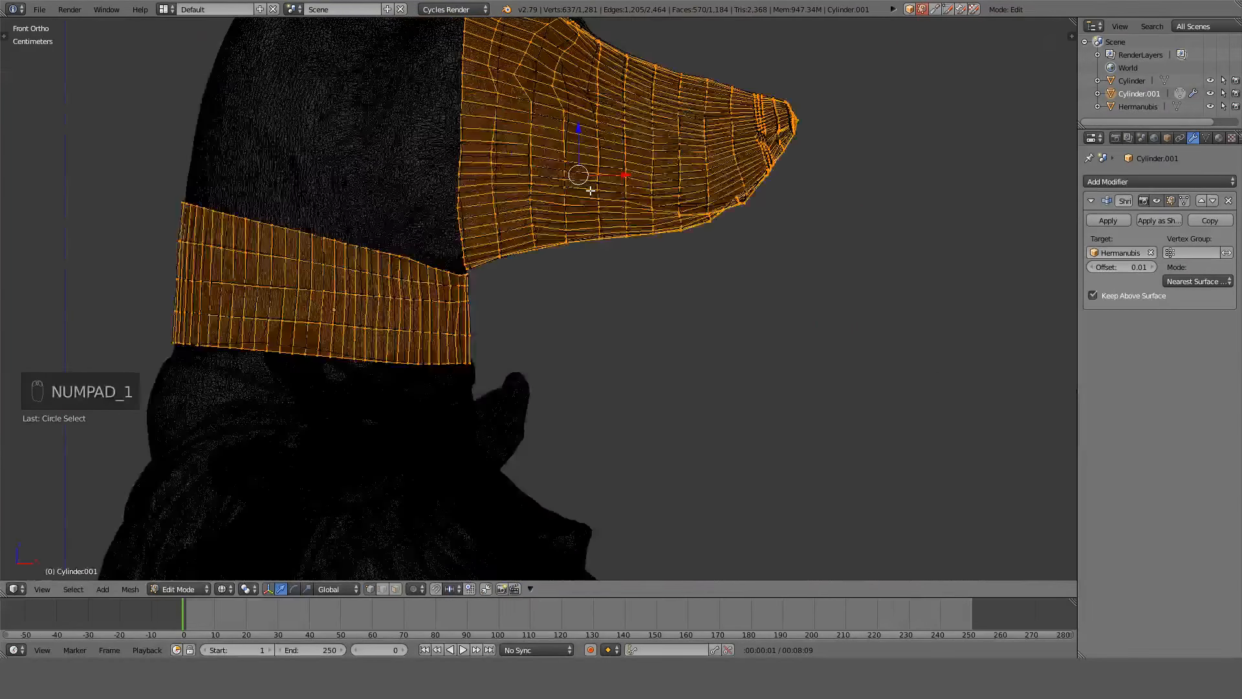
Invert the mesh selection and delete the vertices of the opposite half of the face and neck retopology.
{"action": "key", "text": "KP_3"}
{"action": "key", "text": "z"}
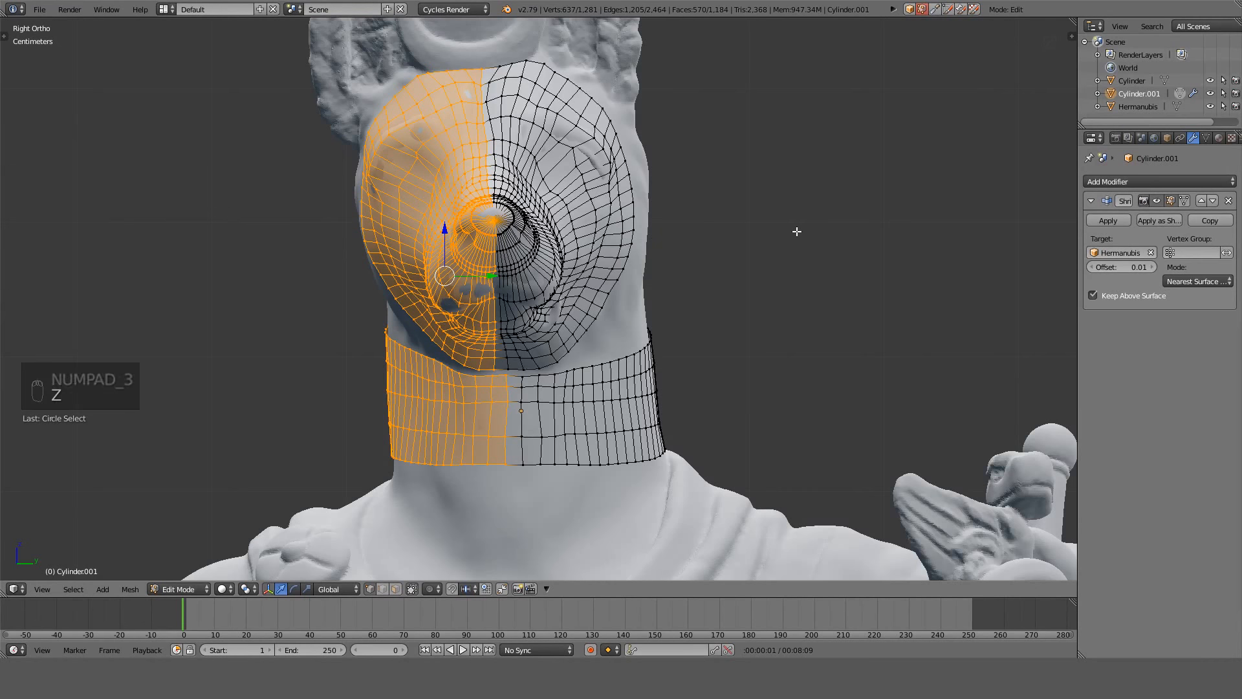
{"action": "scroll", "coordinate": [716, 232], "scroll_direction": "up", "scroll_amount": 4}
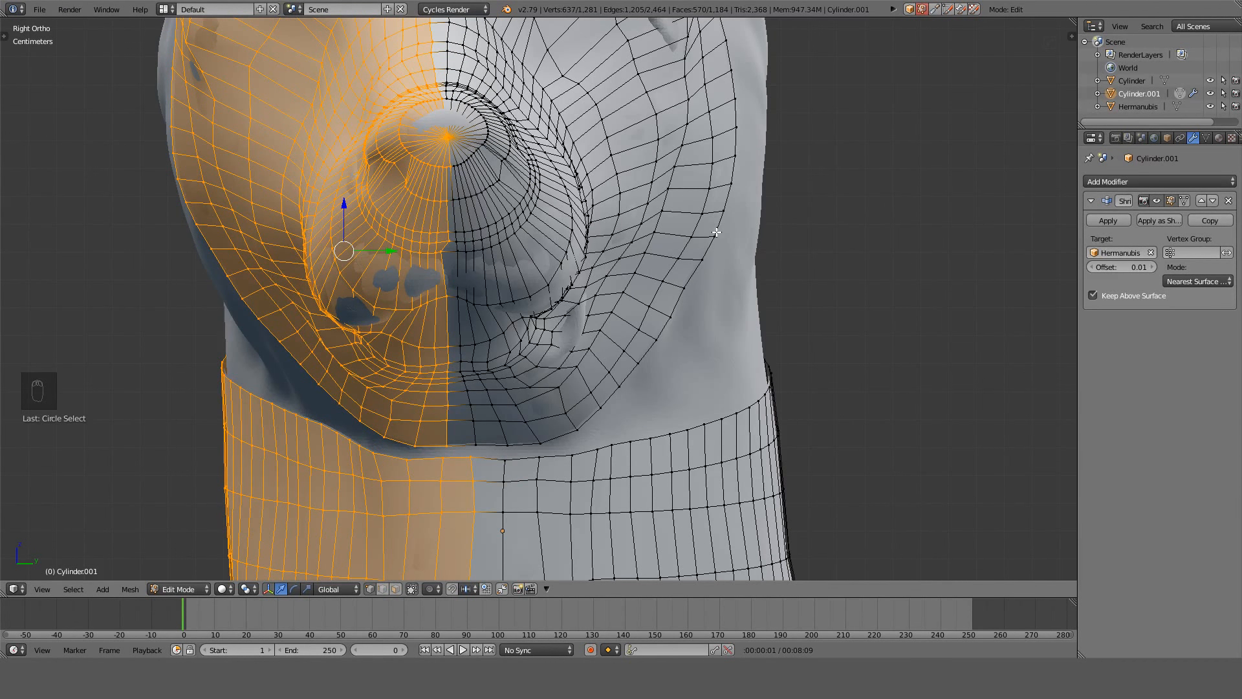
{"action": "key", "text": "ctrl+i"}
{"action": "key", "text": "Delete"}
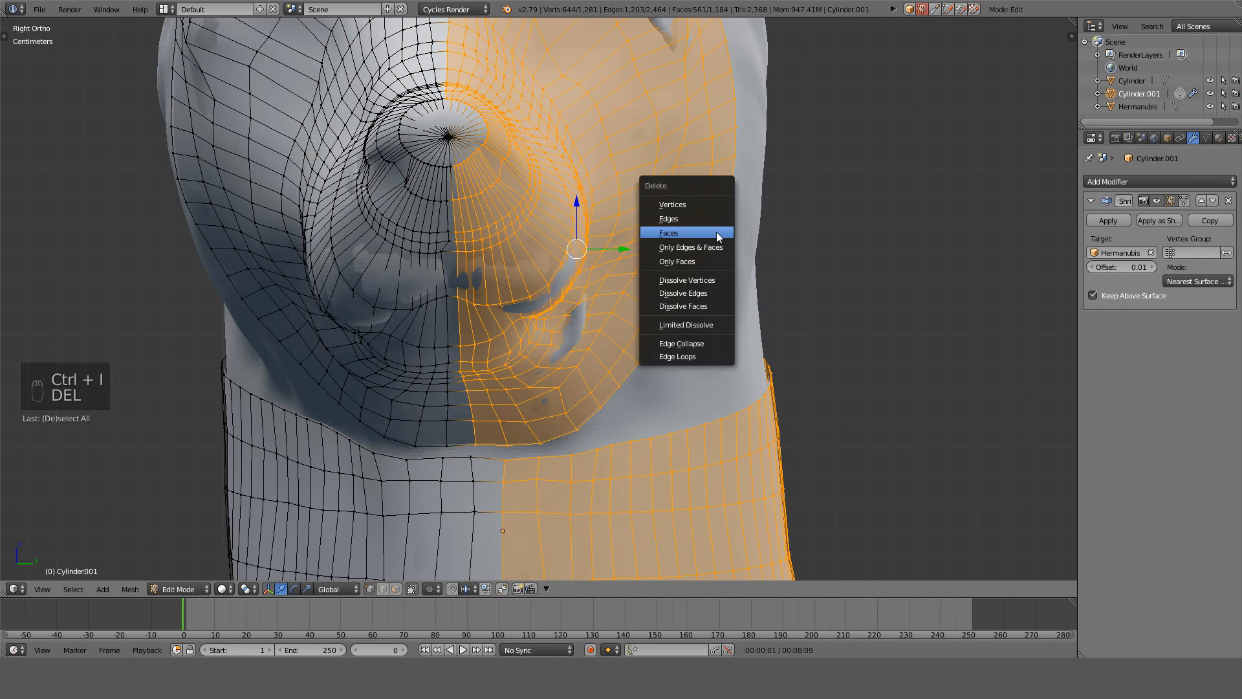
{"action": "left_click", "coordinate": [713, 214]}
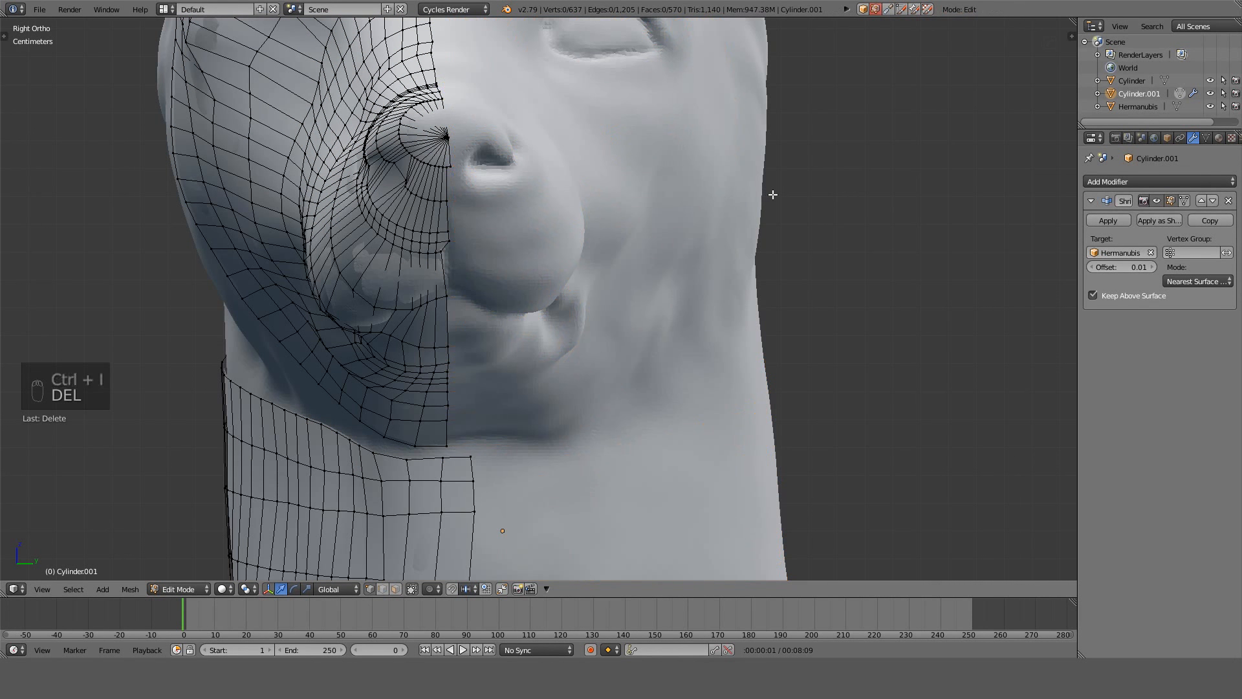
Select the entire remaining half mesh and try to symmetrize it.
{"action": "key", "text": "a"}
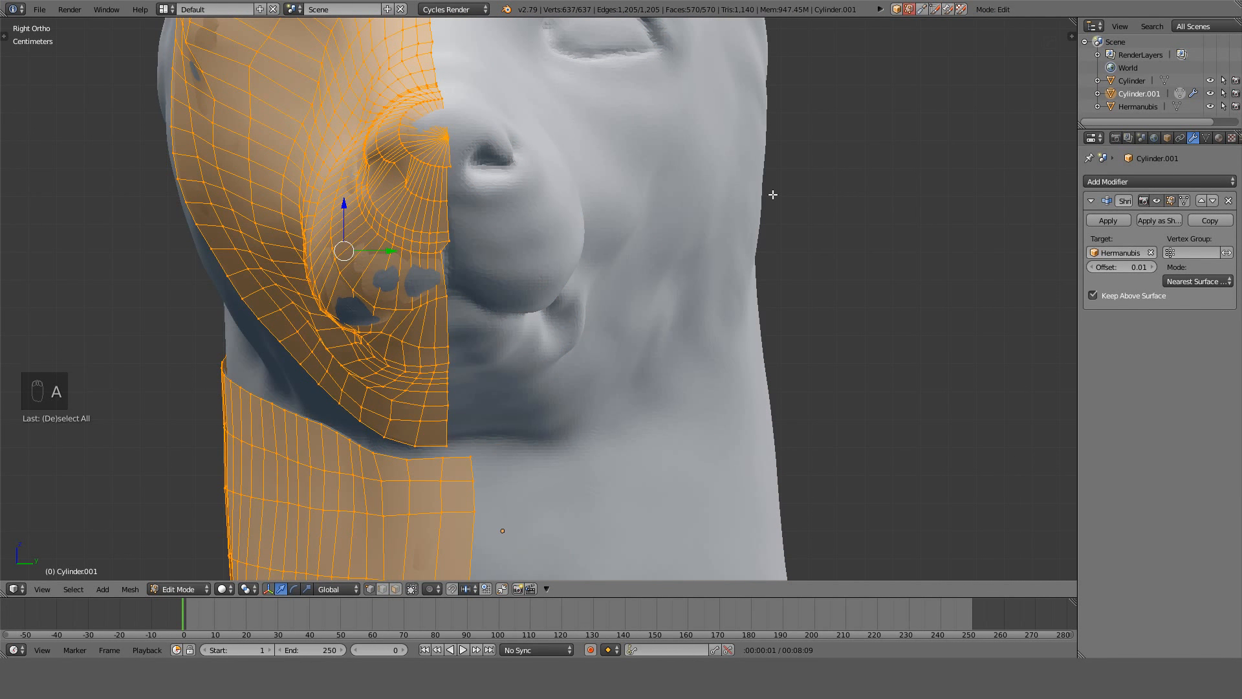
{"action": "key", "text": "w"}
{"action": "key", "text": "w"}
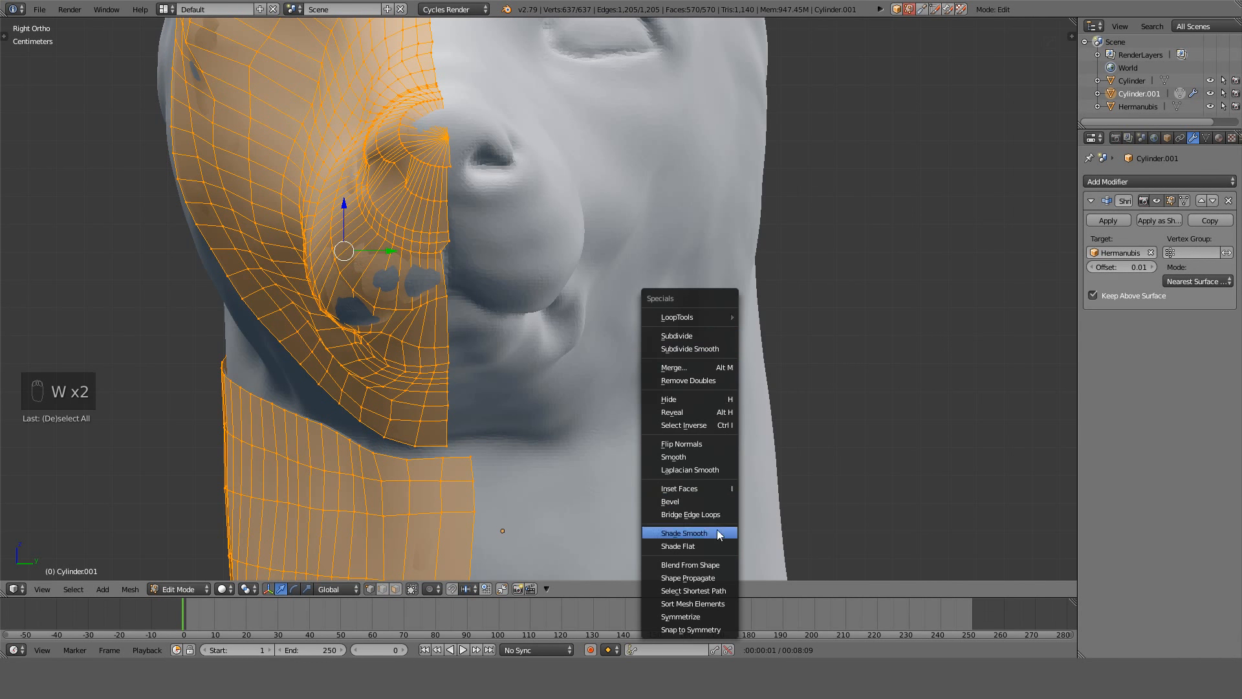
{"action": "left_click", "coordinate": [704, 617]}
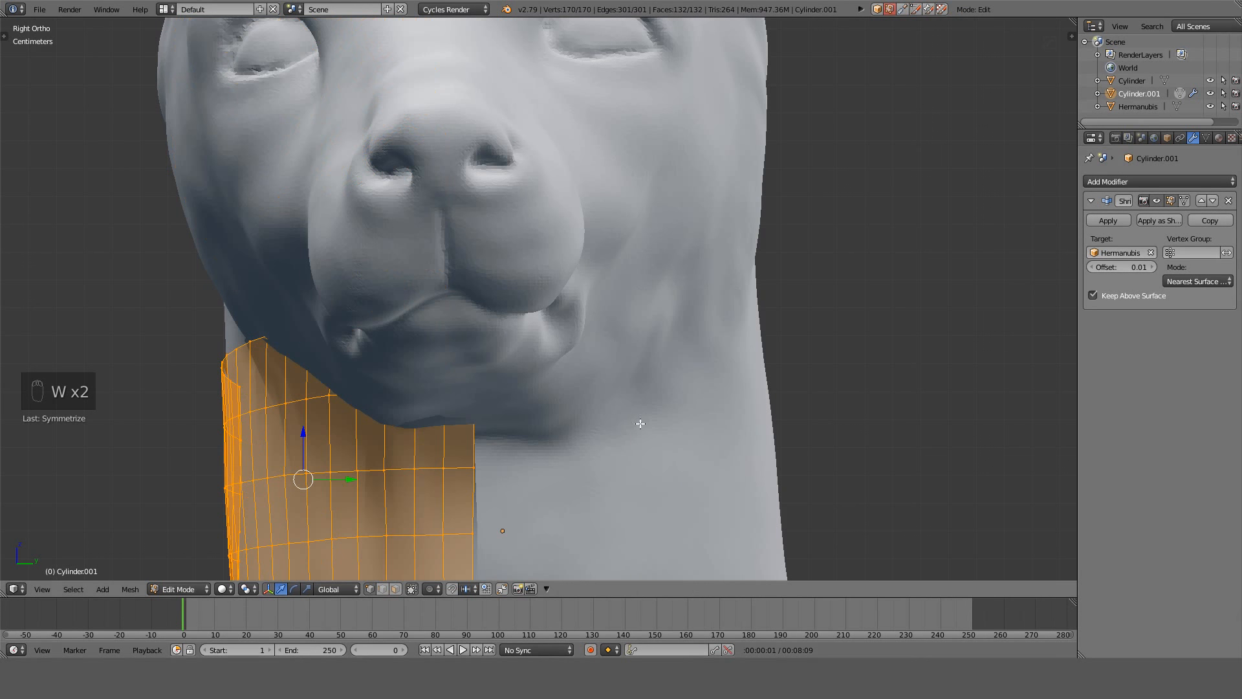
{"action": "key", "text": "z"}
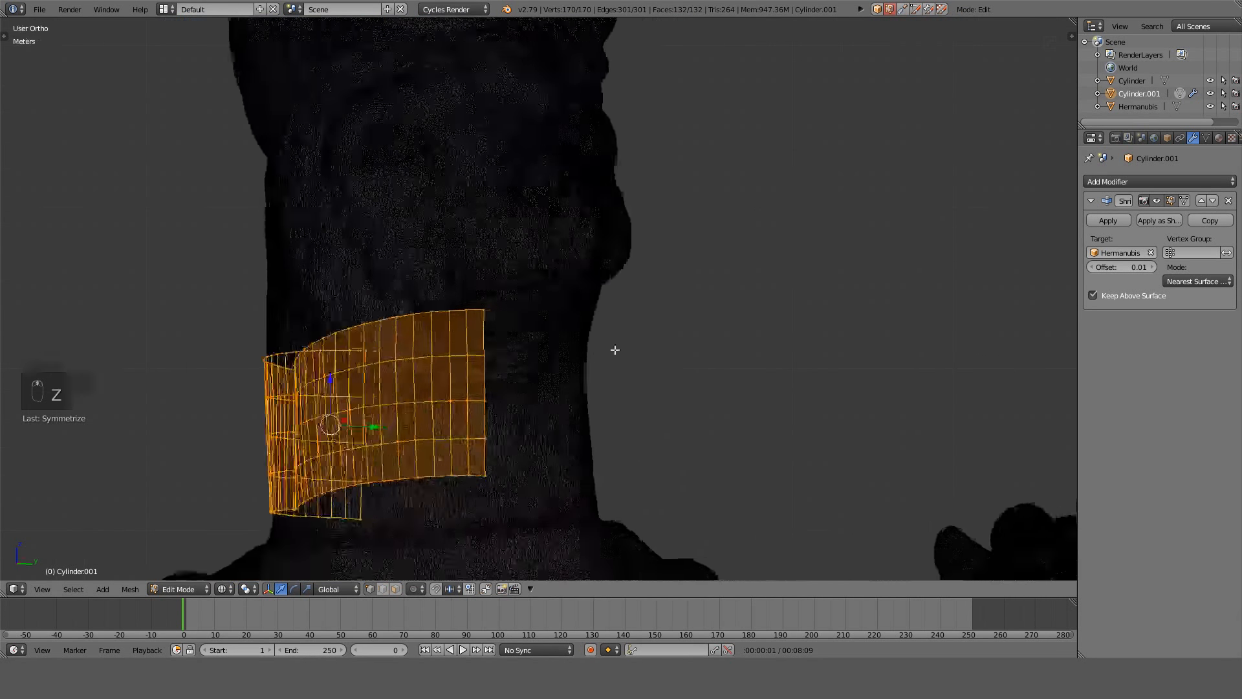
{"action": "middle_click_drag", "start_coordinate": [615, 349], "coordinate": [703, 362]}
{"action": "key", "text": "ctrl+z"}
Try Symmetrize on the half mesh once more, and undo back to the full mesh with its original half selected.
{"action": "key", "text": "KP_1"}
{"action": "key", "text": "w"}
{"action": "left_click", "coordinate": [703, 363]}
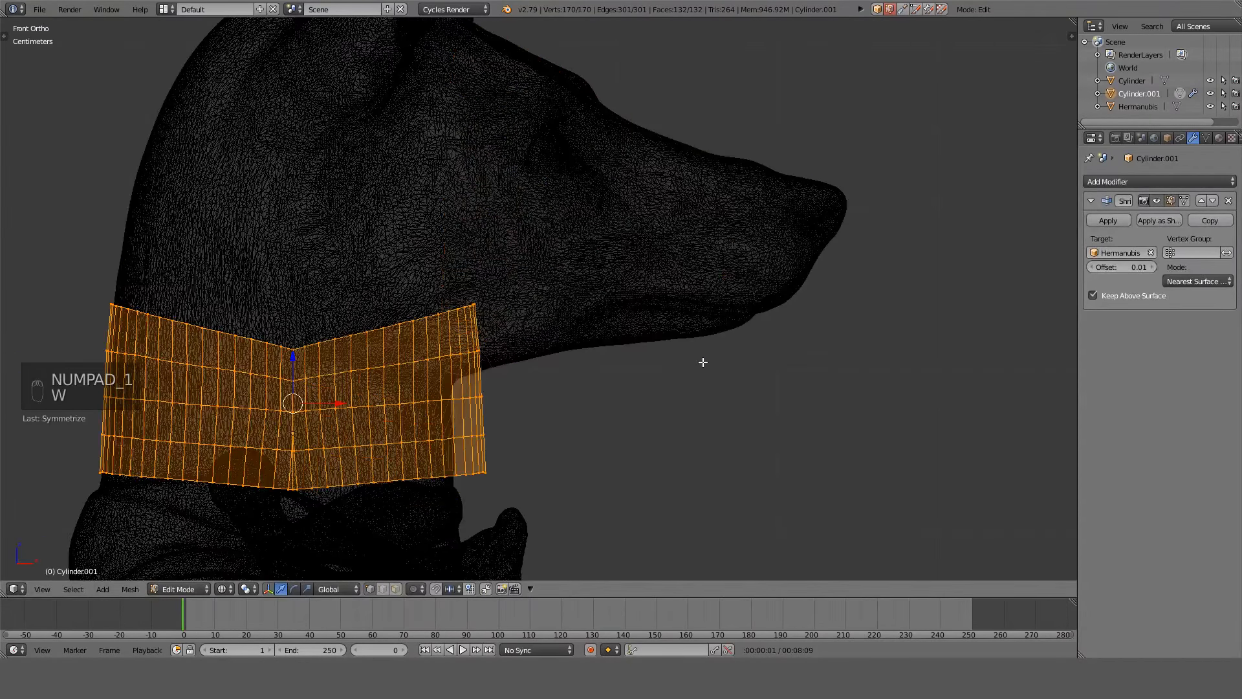
{"action": "middle_click_drag", "start_coordinate": [703, 362], "coordinate": [666, 402]}
{"action": "key", "text": "ctrl+z"}
{"action": "key", "text": "ctrl+z"}
{"action": "key", "text": "ctrl+z"}
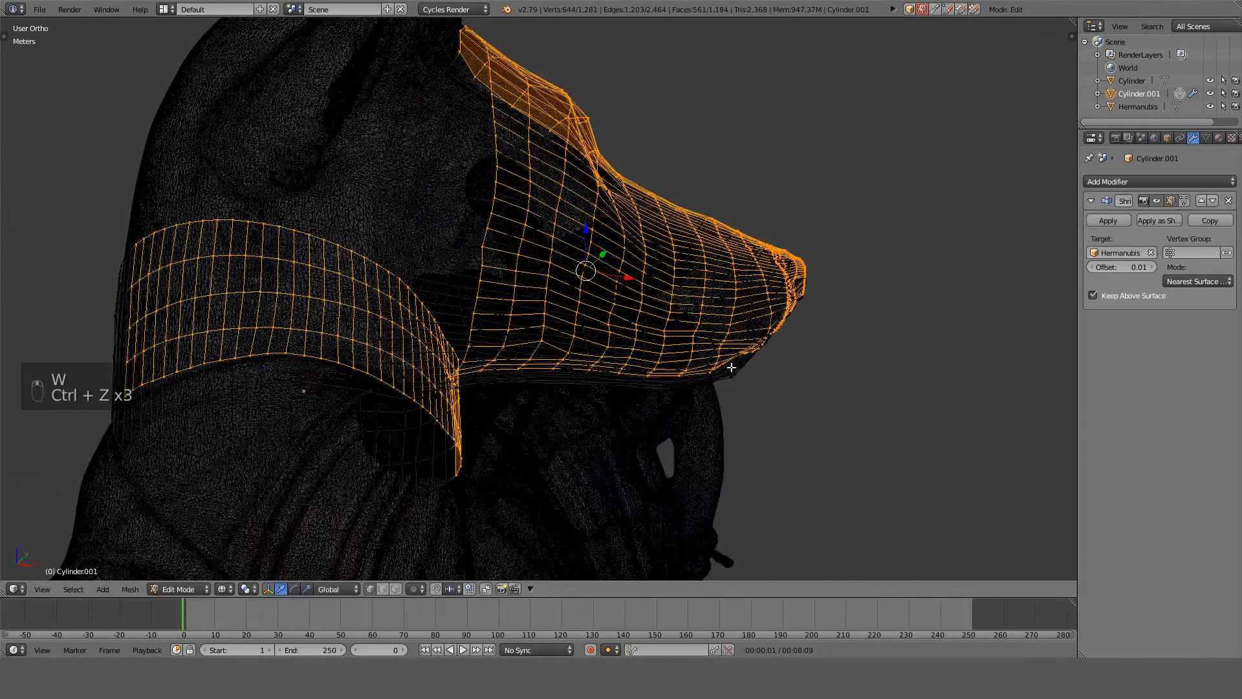
{"action": "middle_click_drag", "start_coordinate": [731, 367], "coordinate": [656, 338]}
{"action": "key", "text": "ctrl+z"}
Try to symmetrize the full mesh with only the originally selected half of the face and neck selected.
{"action": "key", "text": "w"}
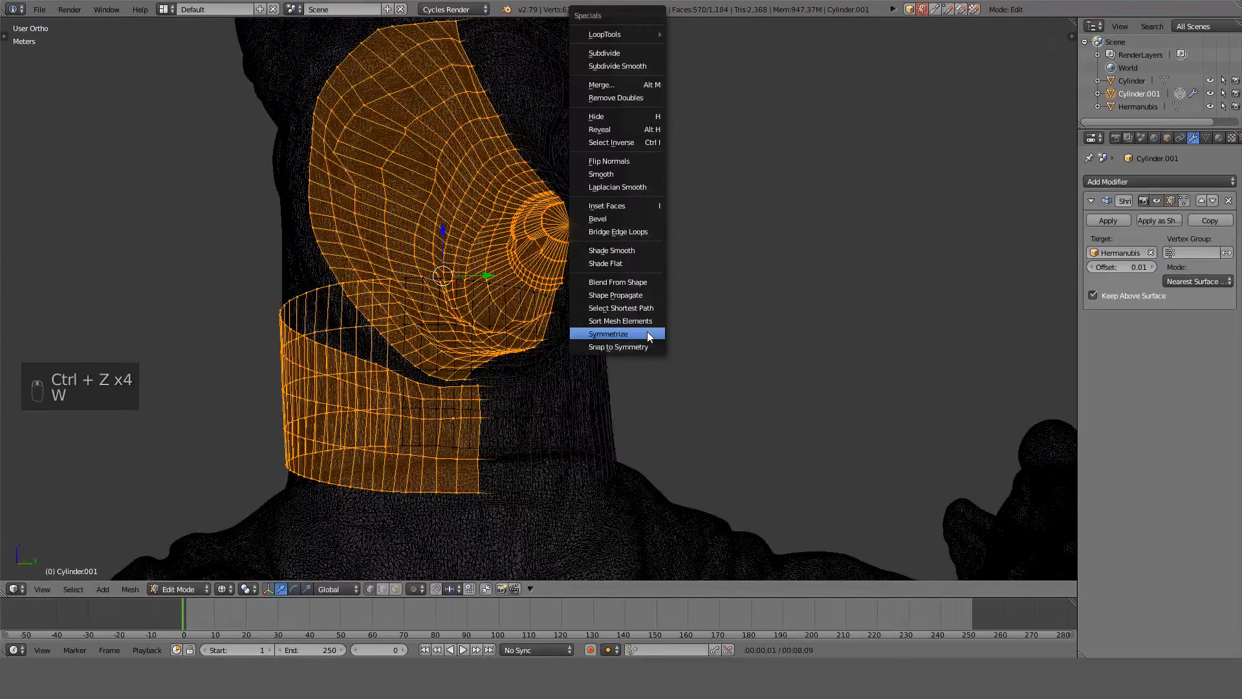
{"action": "left_click", "coordinate": [647, 328]}
{"action": "key", "text": "z"}
{"action": "key", "text": "ctrl+z"}
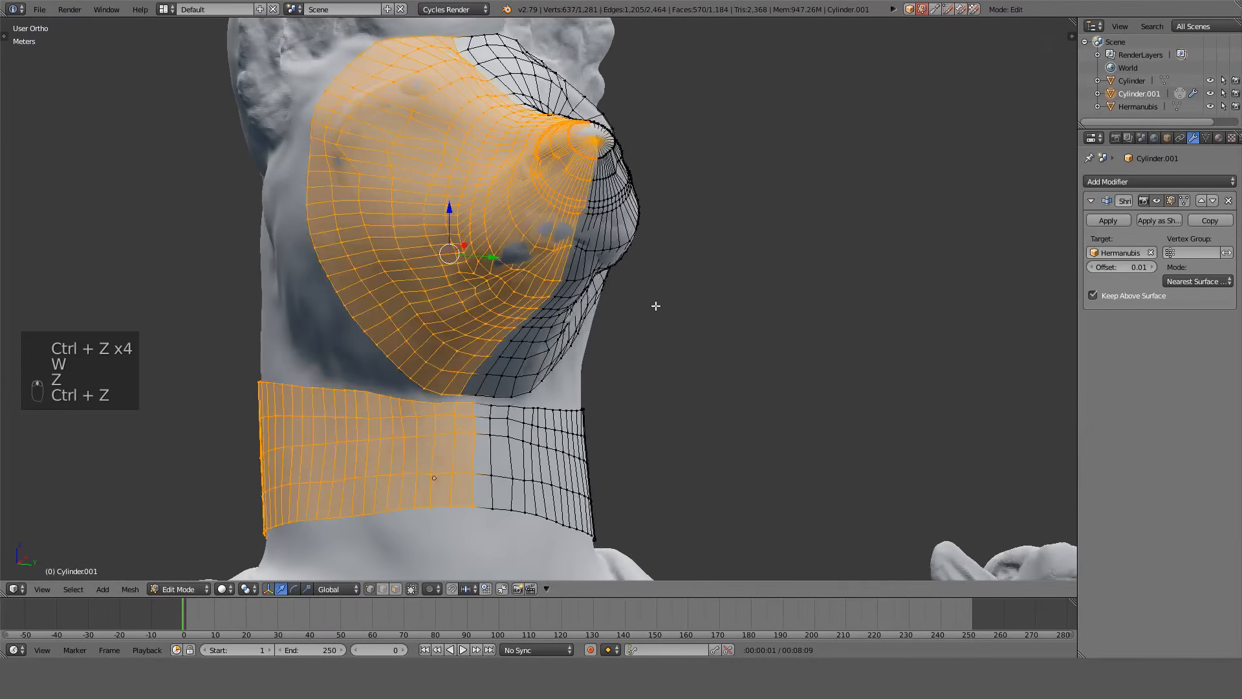
Invert the selection and try to symmetrize from the opposite half of the face and neck mesh.
{"action": "middle_click_drag", "start_coordinate": [658, 306], "coordinate": [640, 311]}
{"action": "key", "text": "ctrl+i"}
{"action": "key", "text": "w"}
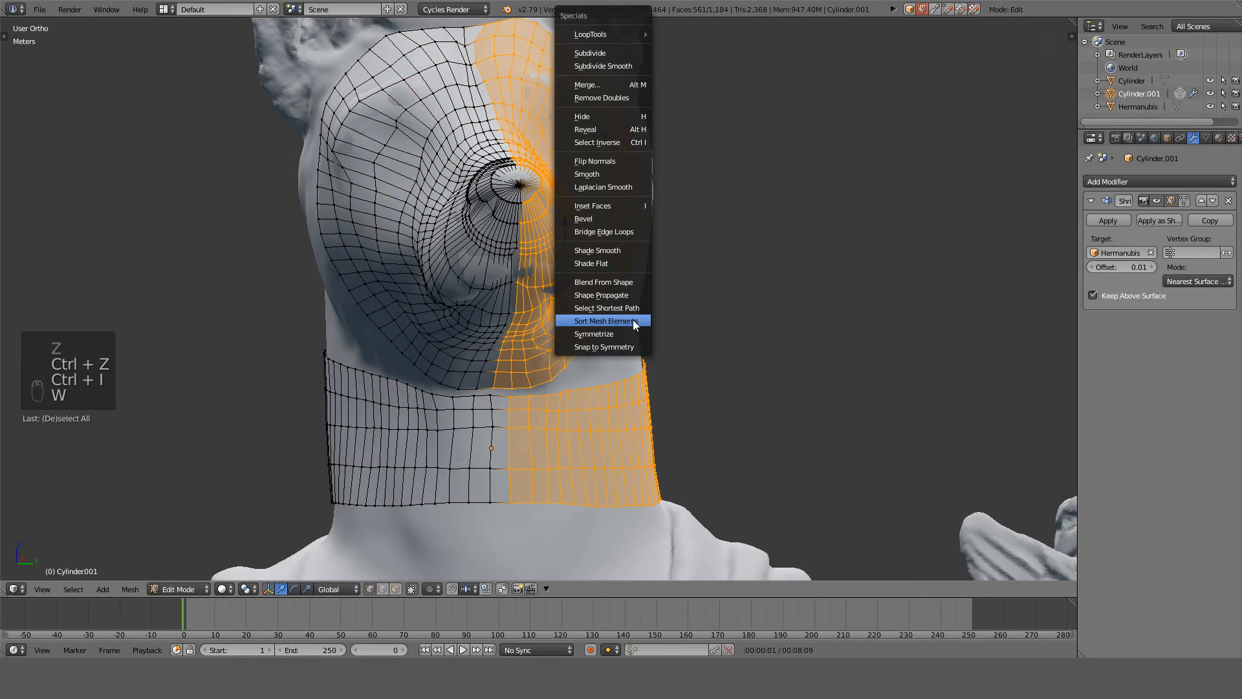
{"action": "left_click", "coordinate": [633, 319]}
{"action": "key", "text": "w"}
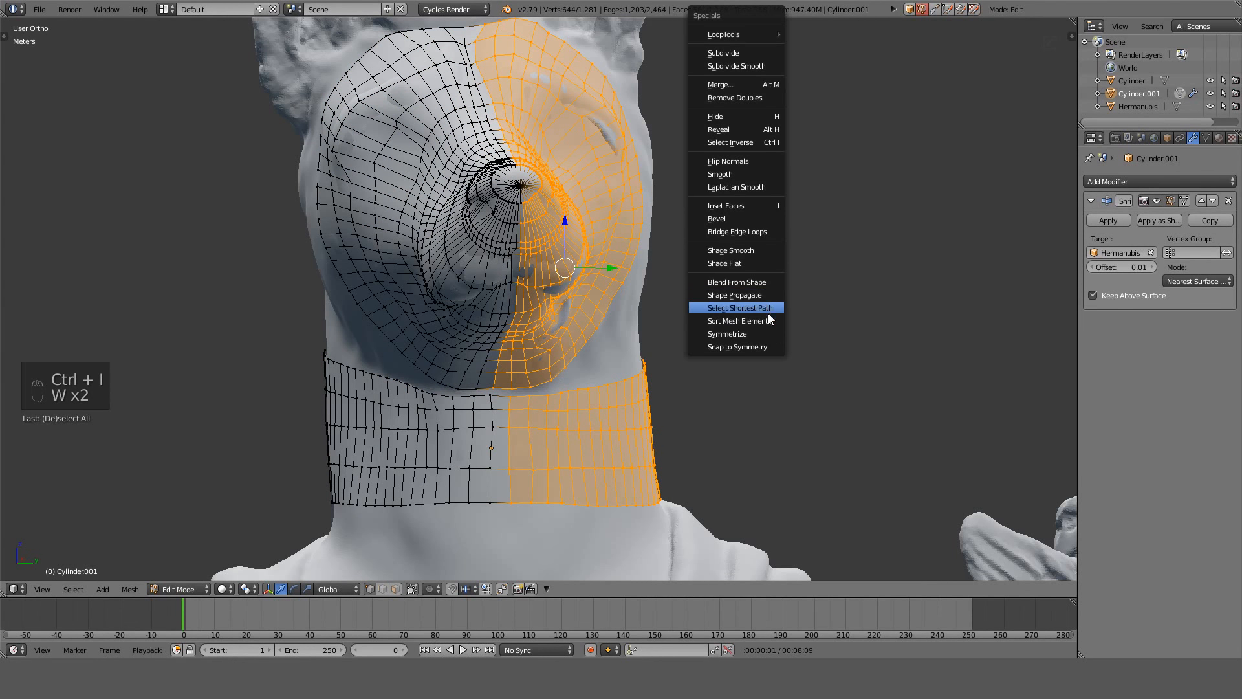
{"action": "left_click", "coordinate": [766, 335]}
{"action": "middle_click_drag", "start_coordinate": [766, 337], "coordinate": [791, 330]}
{"action": "scroll", "coordinate": [590, 397], "scroll_direction": "up", "scroll_amount": 3}
{"action": "scroll", "coordinate": [590, 397], "scroll_direction": "down", "scroll_amount": 3}
{"action": "key", "text": "ctrl+z"}
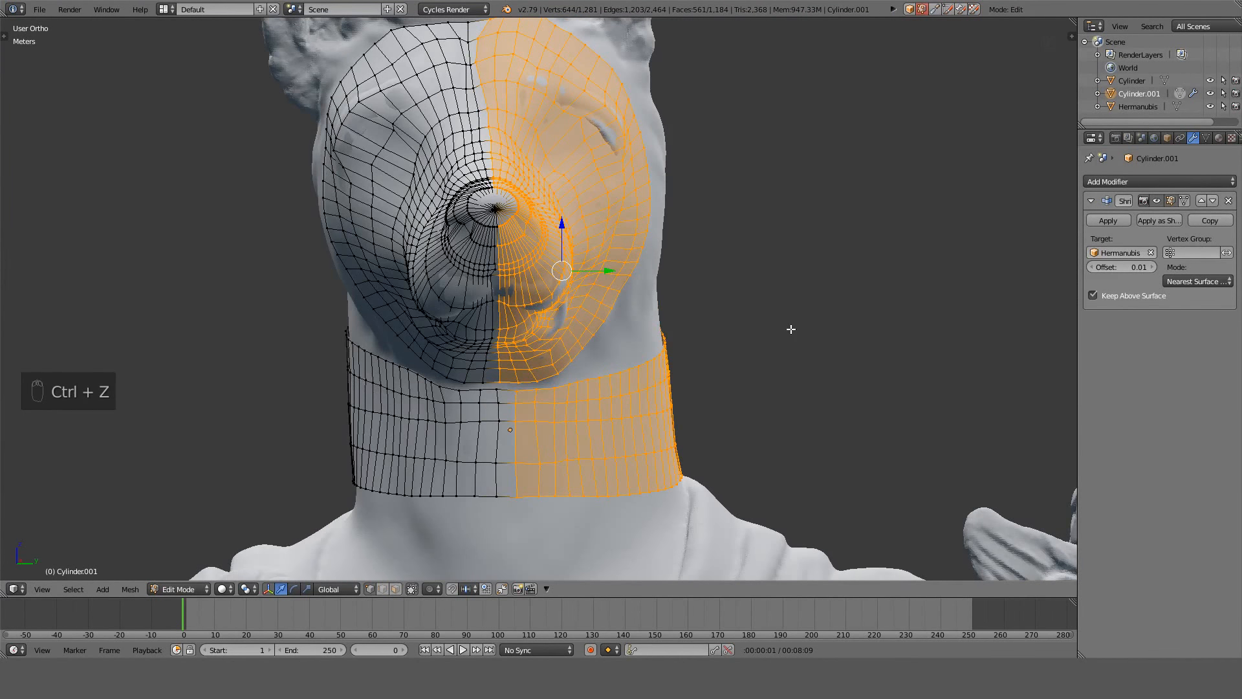
Select all vertices of the face and neck mesh and try to symmetrize the whole mesh.
{"action": "key", "text": "a"}
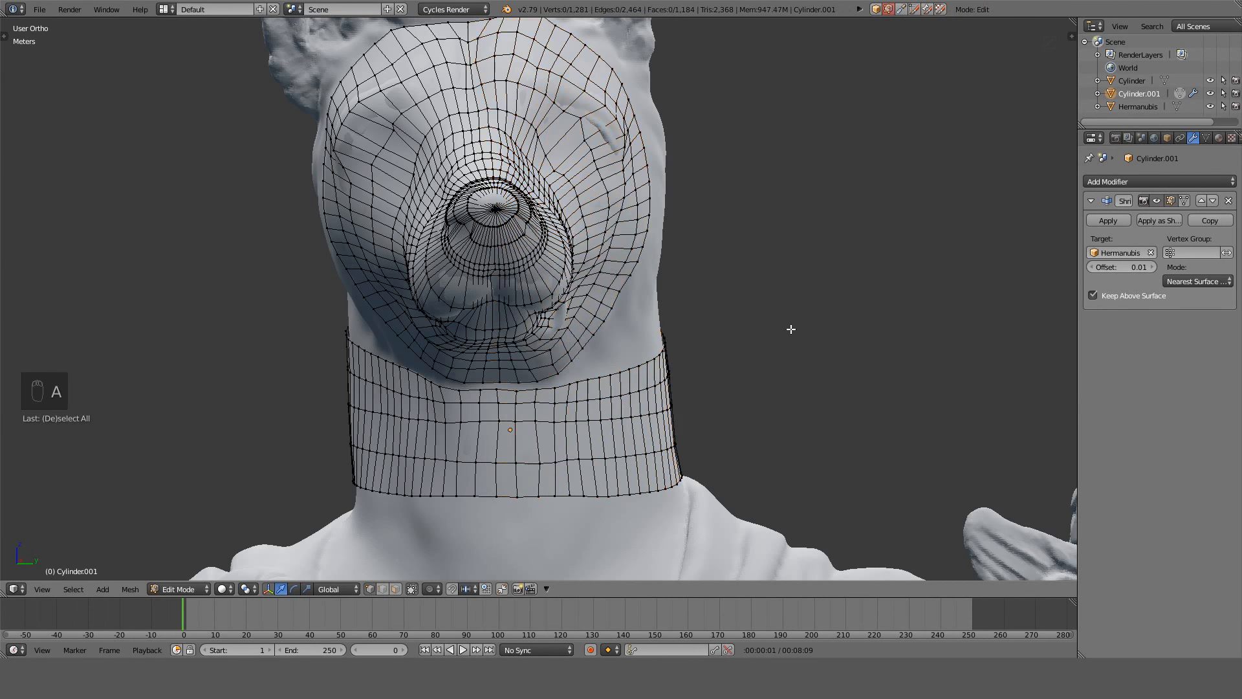
{"action": "key", "text": "a"}
{"action": "key", "text": "a"}
{"action": "key", "text": "w"}
{"action": "left_click", "coordinate": [790, 326]}
{"action": "middle_click_drag", "start_coordinate": [590, 373], "coordinate": [590, 402]}
{"action": "key", "text": "KP_1"}
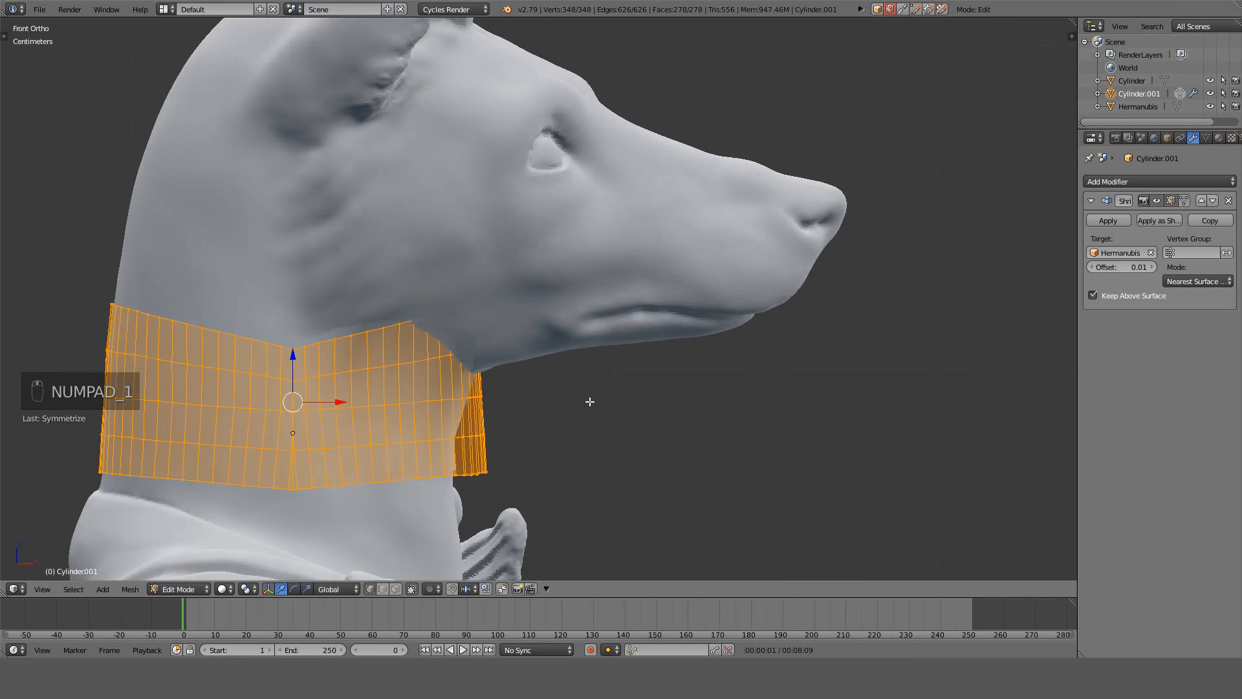
{"action": "key", "text": "ctrl+z"}
In Object Mode, rotate the statue and the retopology mesh together by -90° about global Z, and apply their rotation and scale.
{"action": "scroll", "coordinate": [589, 397], "scroll_direction": "down", "scroll_amount": 3}
{"action": "key", "text": "Tab"}
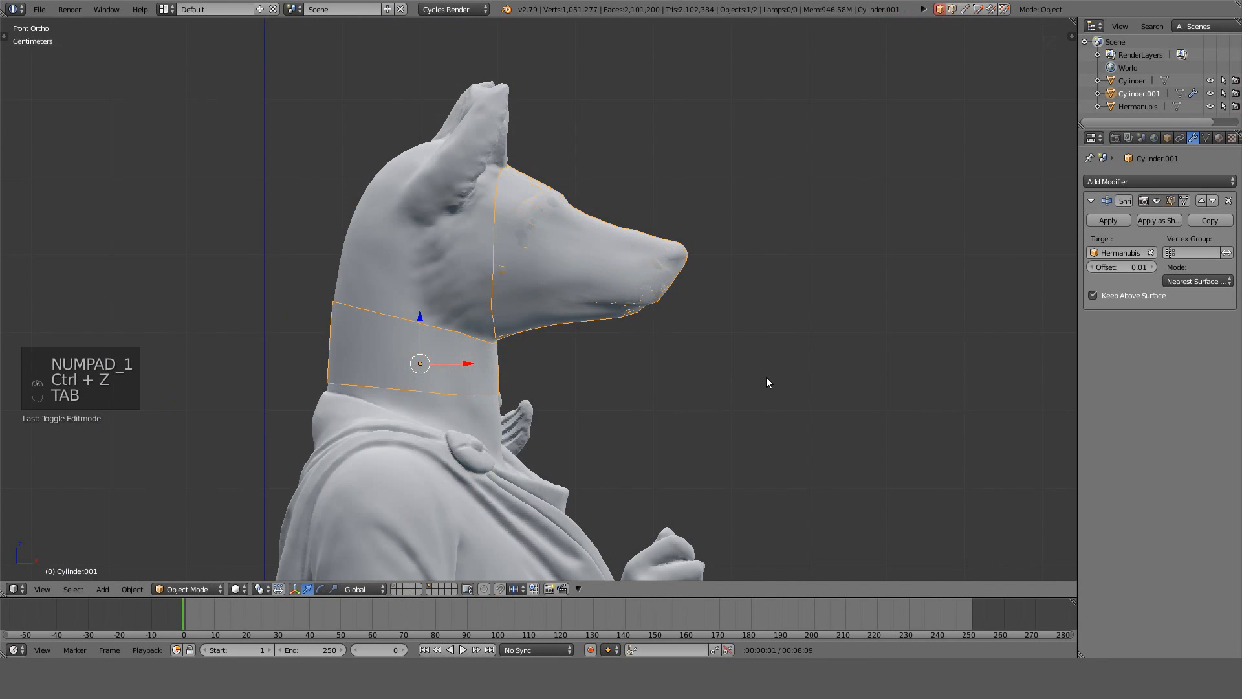
{"action": "key", "text": "a"}
{"action": "key", "text": "a"}
{"action": "key", "text": "a"}
{"action": "key", "text": "a"}
{"action": "key", "text": "r"}
{"action": "key", "text": "z"}
{"action": "key", "text": "9"}
{"action": "key", "text": "0"}
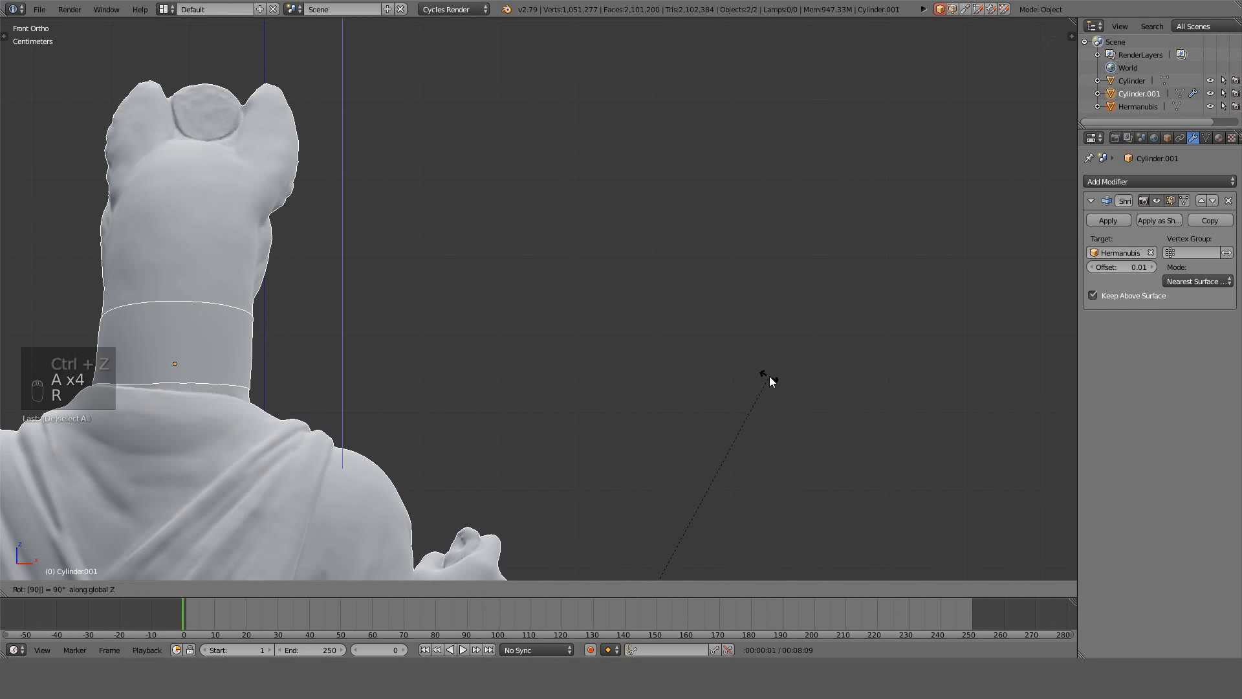
{"action": "key", "text": "minus"}
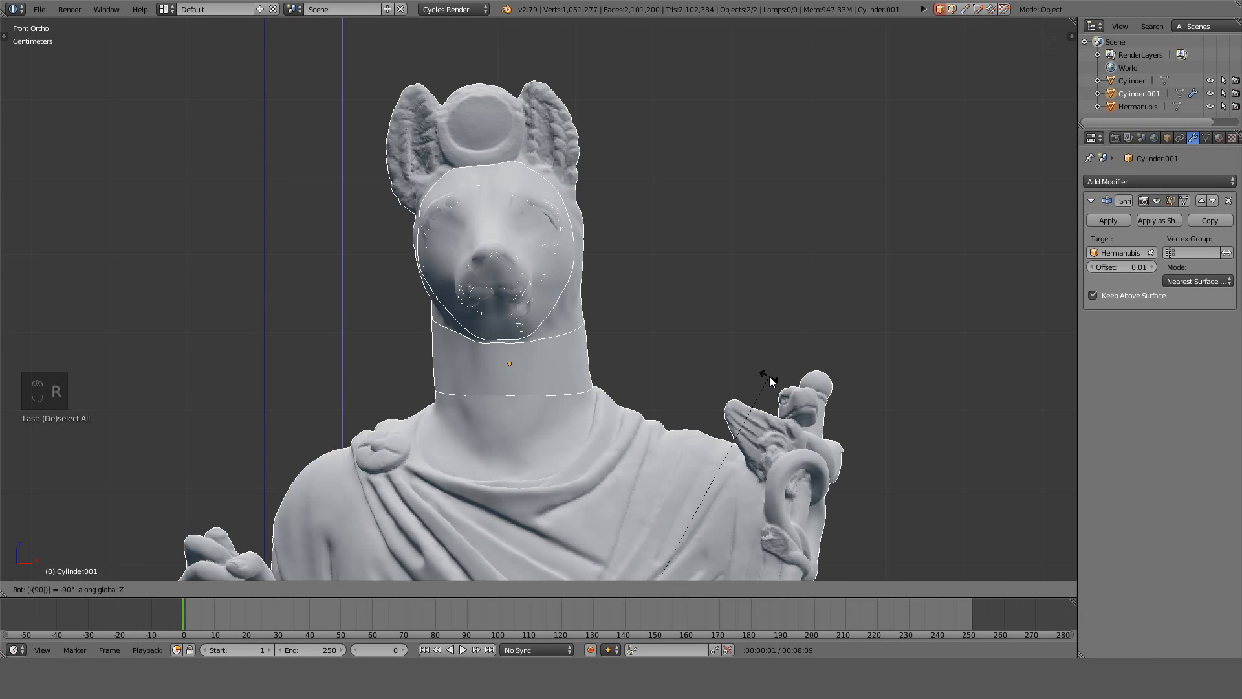
{"action": "key", "text": "Return"}
{"action": "key", "text": "ctrl+a"}
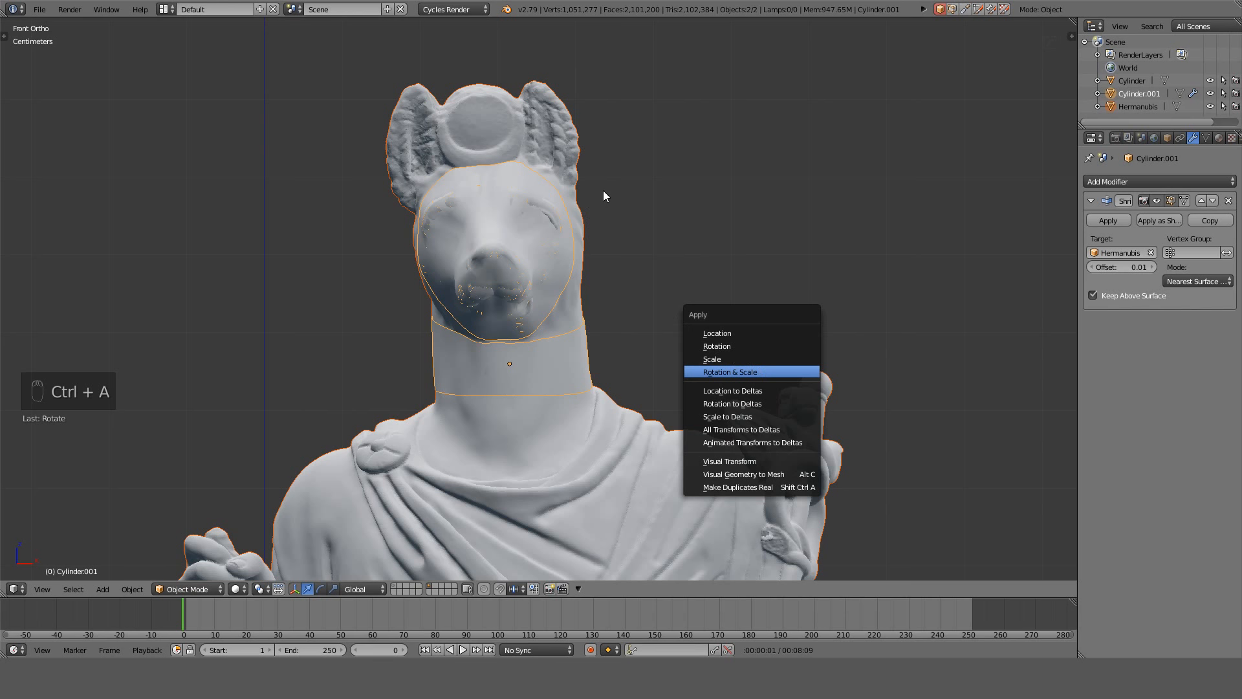
{"action": "key", "text": "Return"}
Set the Shrinkwrap modifier's offset on the retopology mesh to 0.
{"action": "scroll", "coordinate": [592, 284], "scroll_direction": "up", "scroll_amount": 3}
{"action": "mouse_move", "coordinate": [592, 283]}
{"action": "middle_mouse_down"}
{"action": "mouse_move", "coordinate": [650, 303]}
{"action": "mouse_move", "coordinate": [593, 271]}
{"action": "middle_mouse_up"}
{"action": "left_click", "coordinate": [1093, 269]}
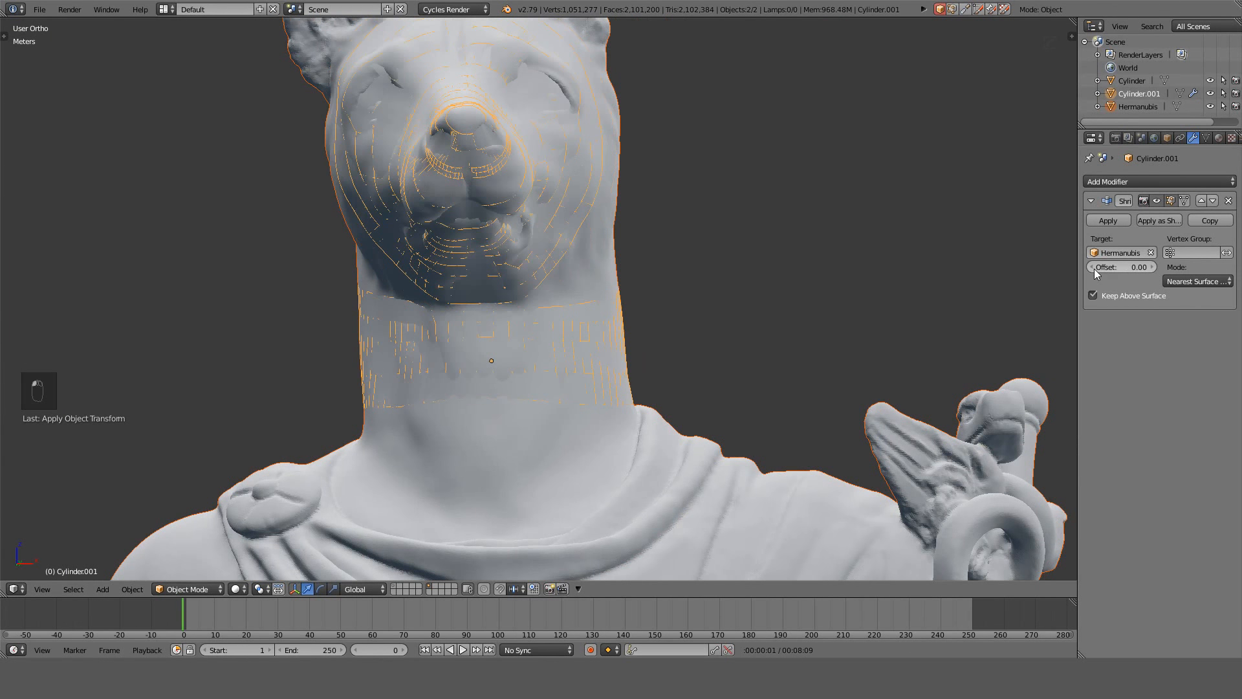
{"action": "type", "text": "0"}
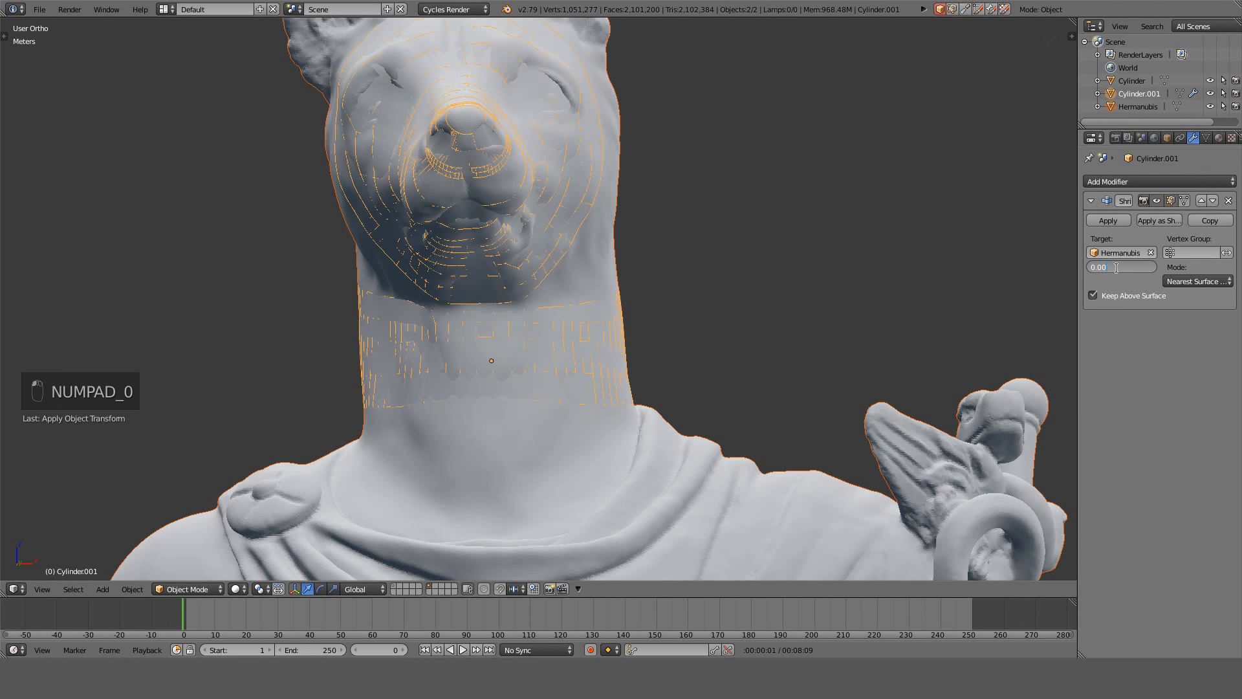
{"action": "key", "text": "Return"}
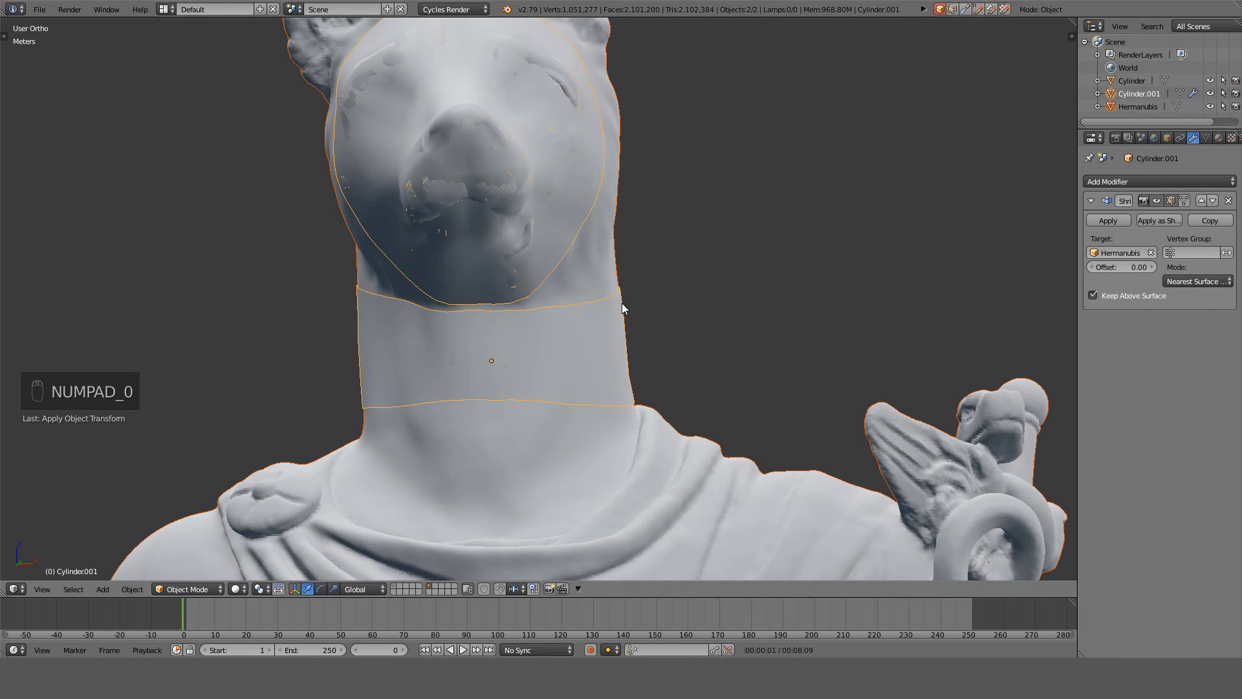
Examine the Hermanubis statue against the retopology mesh in Edit Mode and in wireframe display.
{"action": "right_click", "coordinate": [470, 133]}
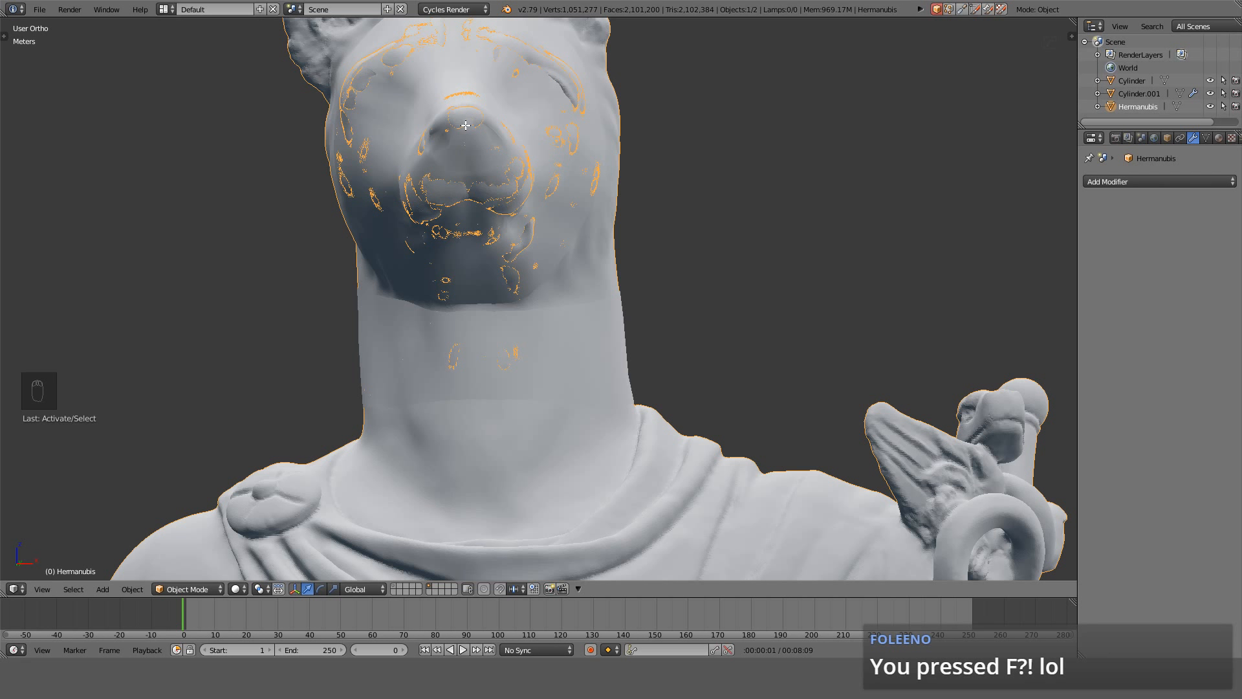
{"action": "key", "text": "Tab"}
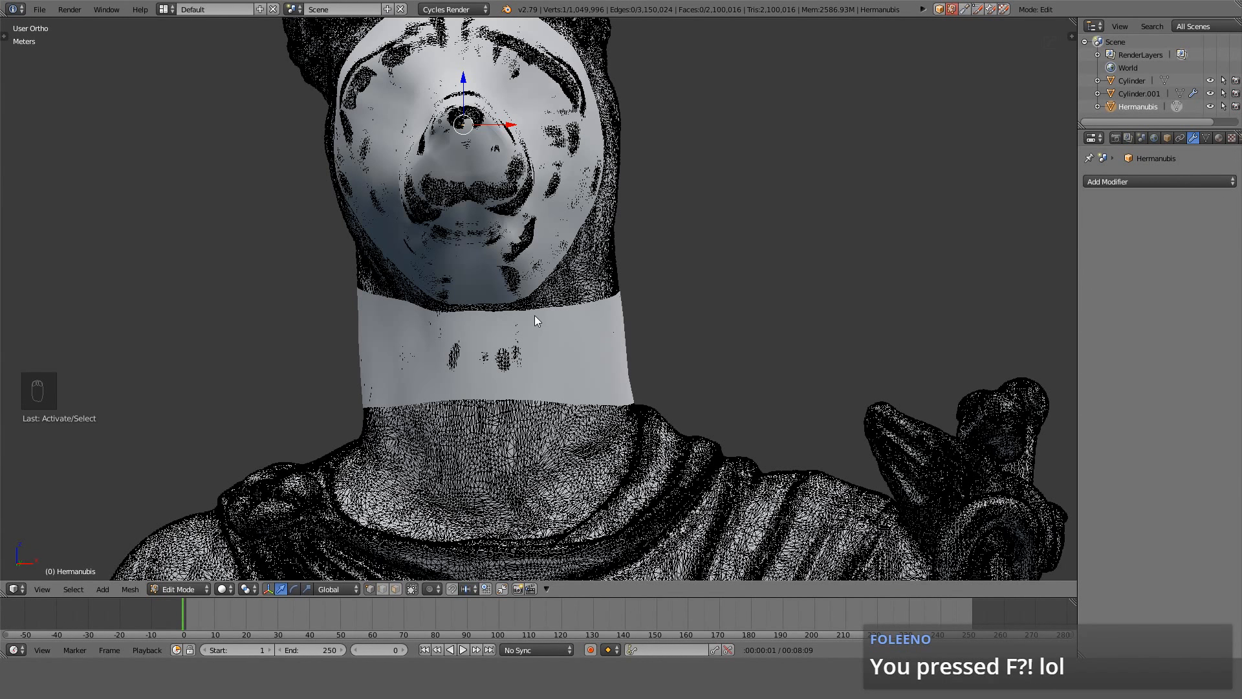
{"action": "key", "text": "Tab"}
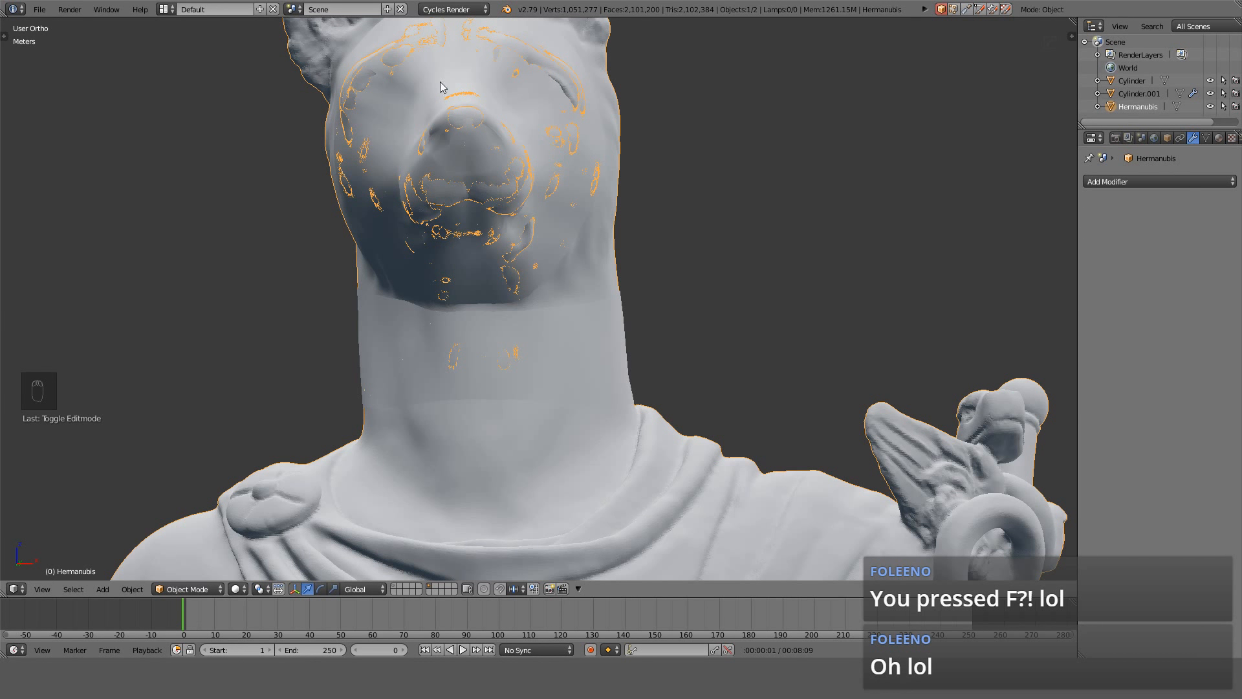
{"action": "right_click", "coordinate": [471, 115]}
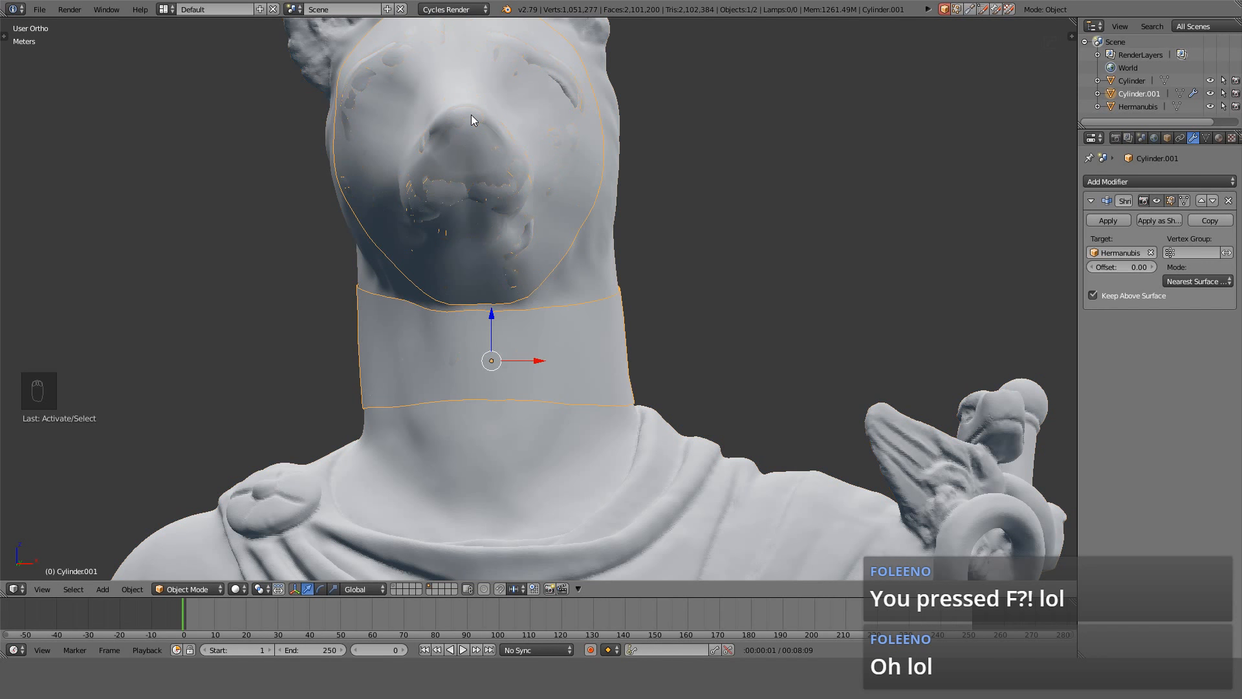
{"action": "key", "text": "z"}
{"action": "right_click", "coordinate": [532, 227]}
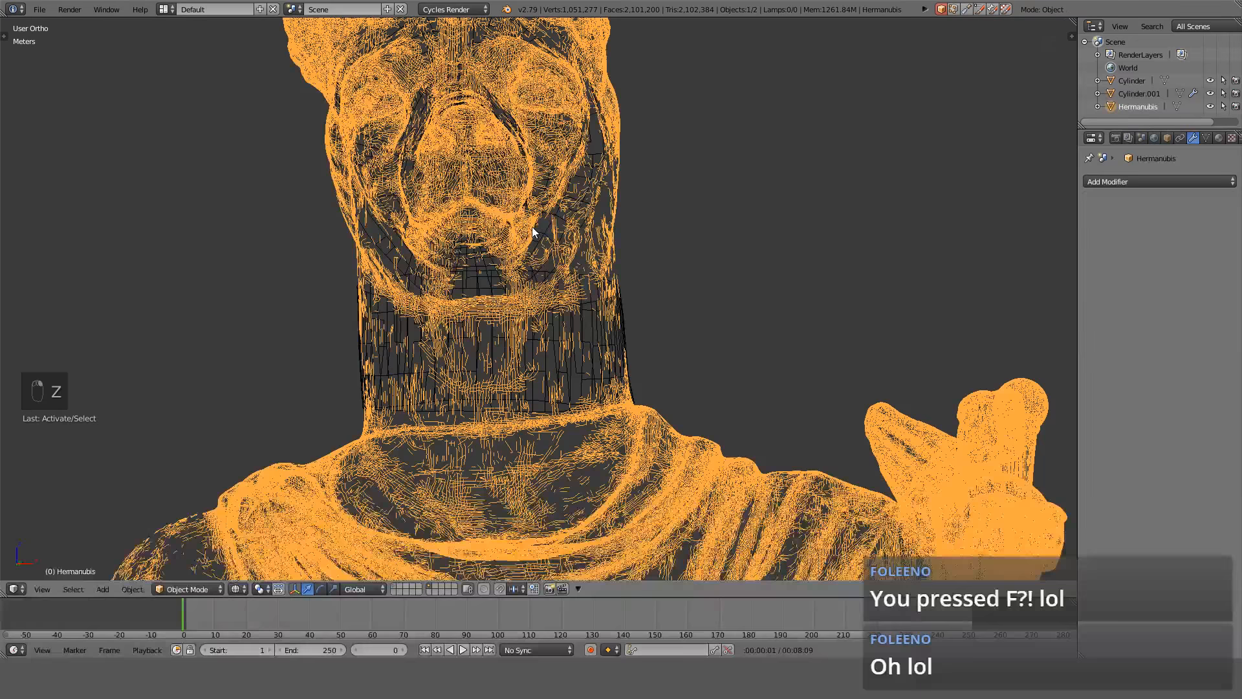
{"action": "right_click", "coordinate": [595, 317]}
{"action": "key", "text": "z"}
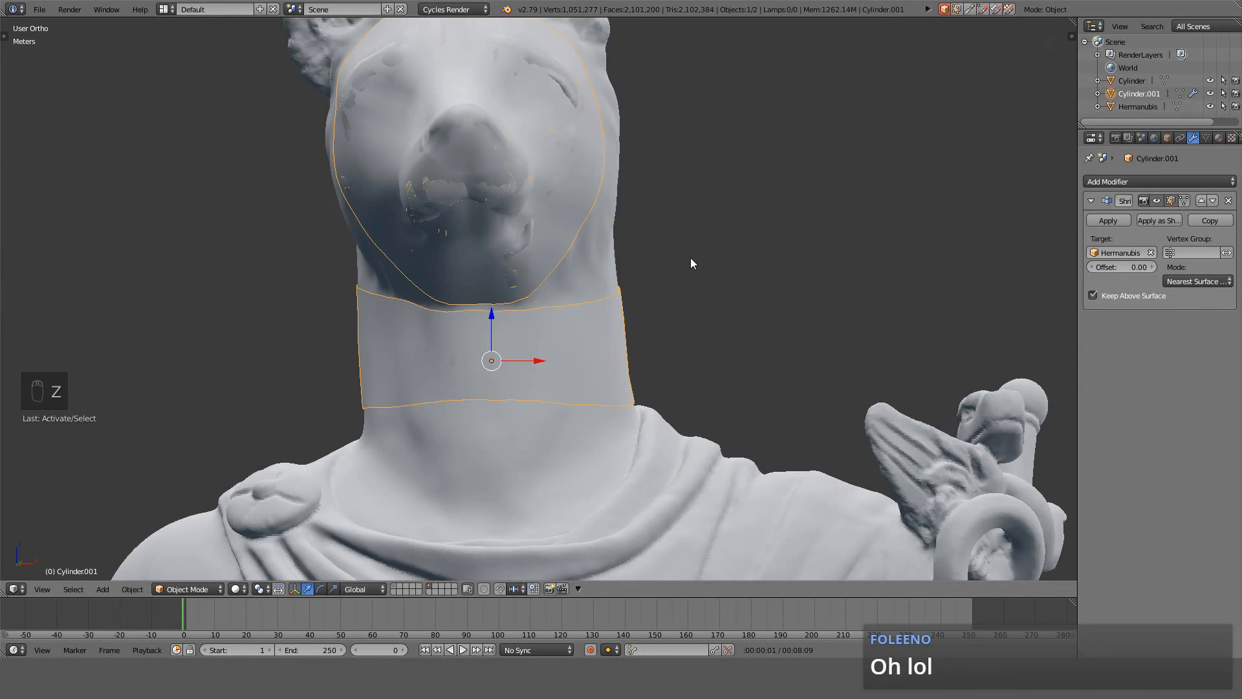
Try to symmetrize the whole rotated face and neck mesh in Edit Mode.
{"action": "key", "text": "Tab"}
{"action": "key", "text": "w"}
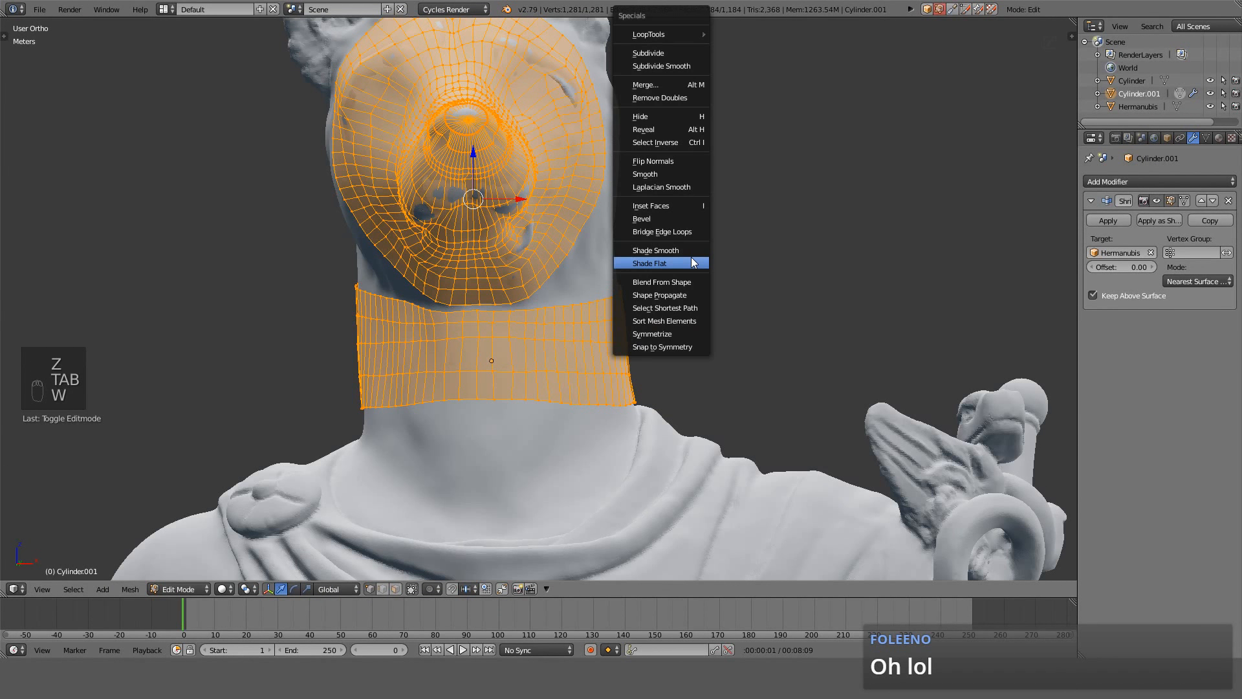
{"action": "left_click", "coordinate": [693, 334]}
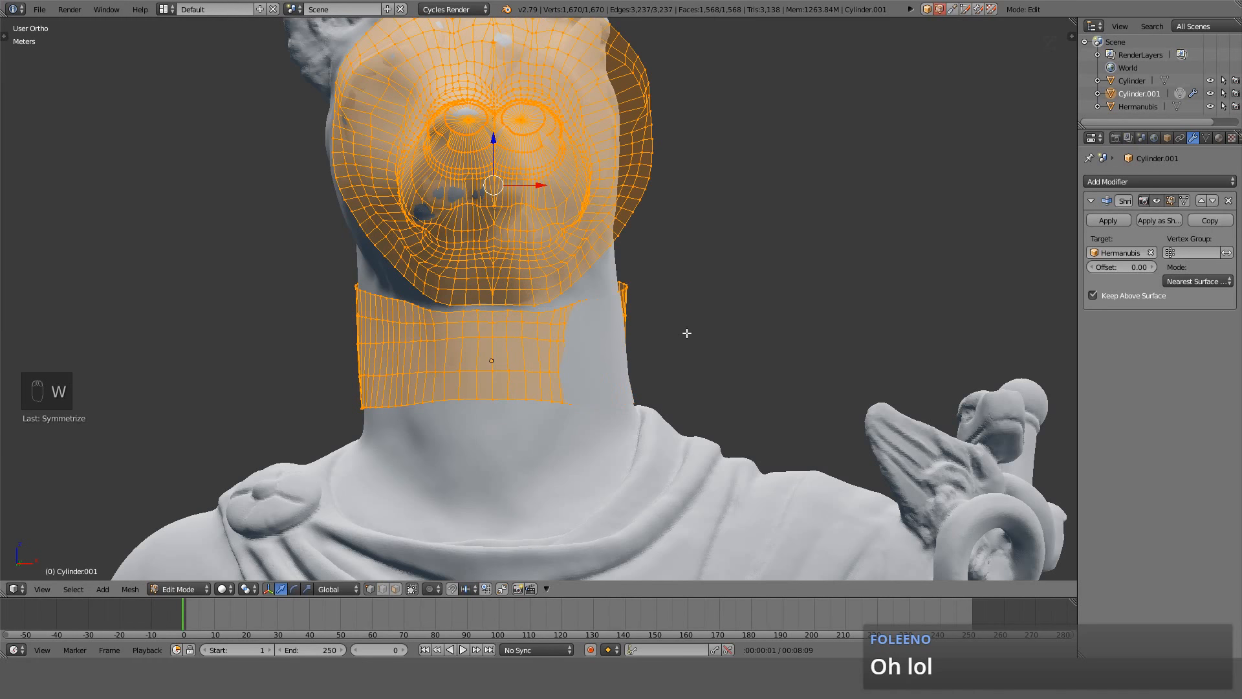
{"action": "middle_click_drag", "start_coordinate": [640, 214], "coordinate": [638, 278], "text": "shift"}
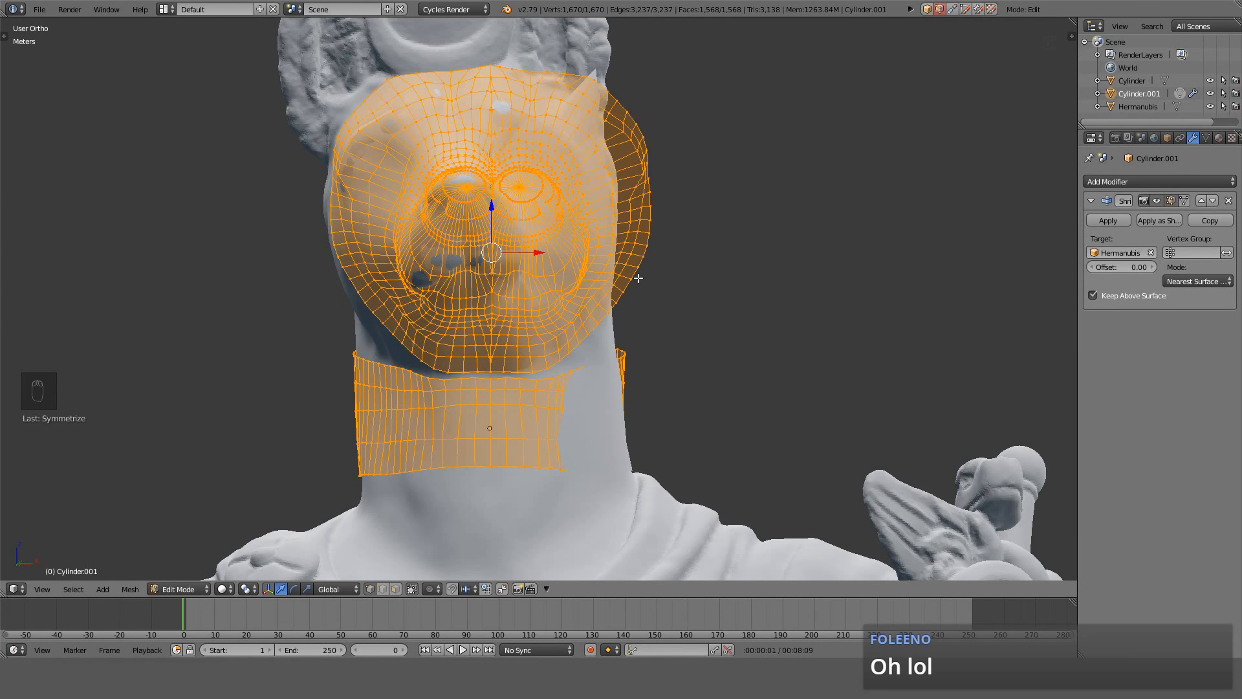
{"action": "key", "text": "KP_1"}
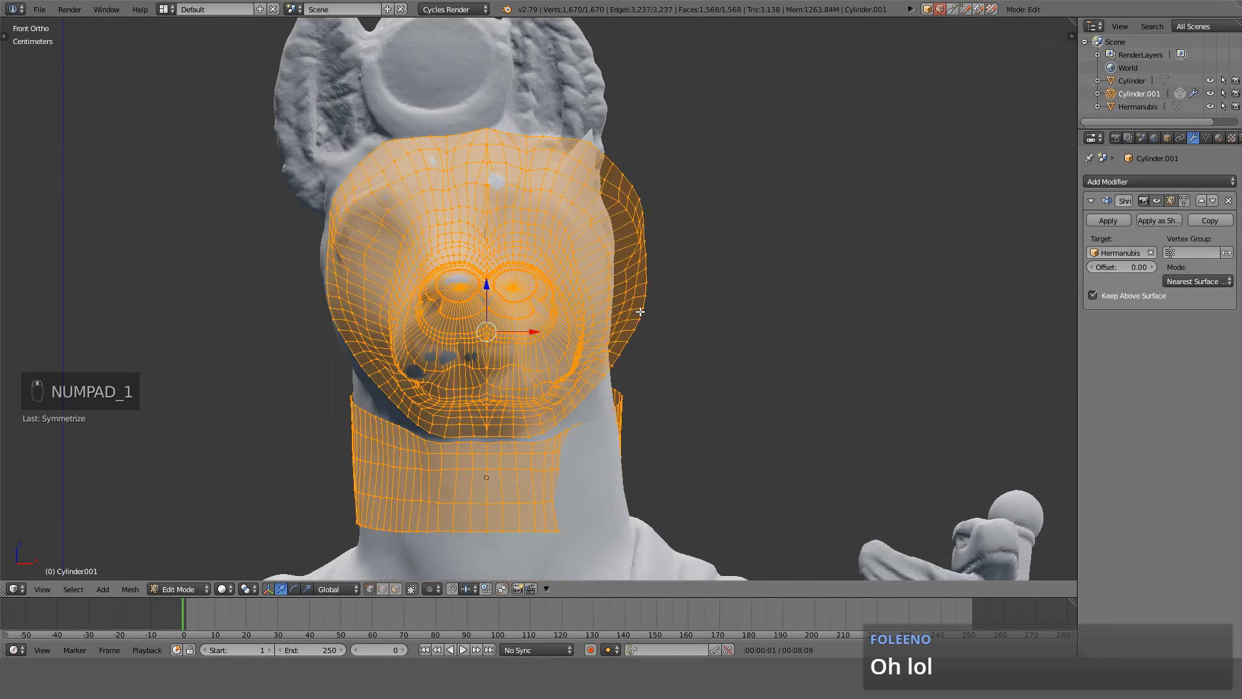
{"action": "key", "text": "ctrl+z"}
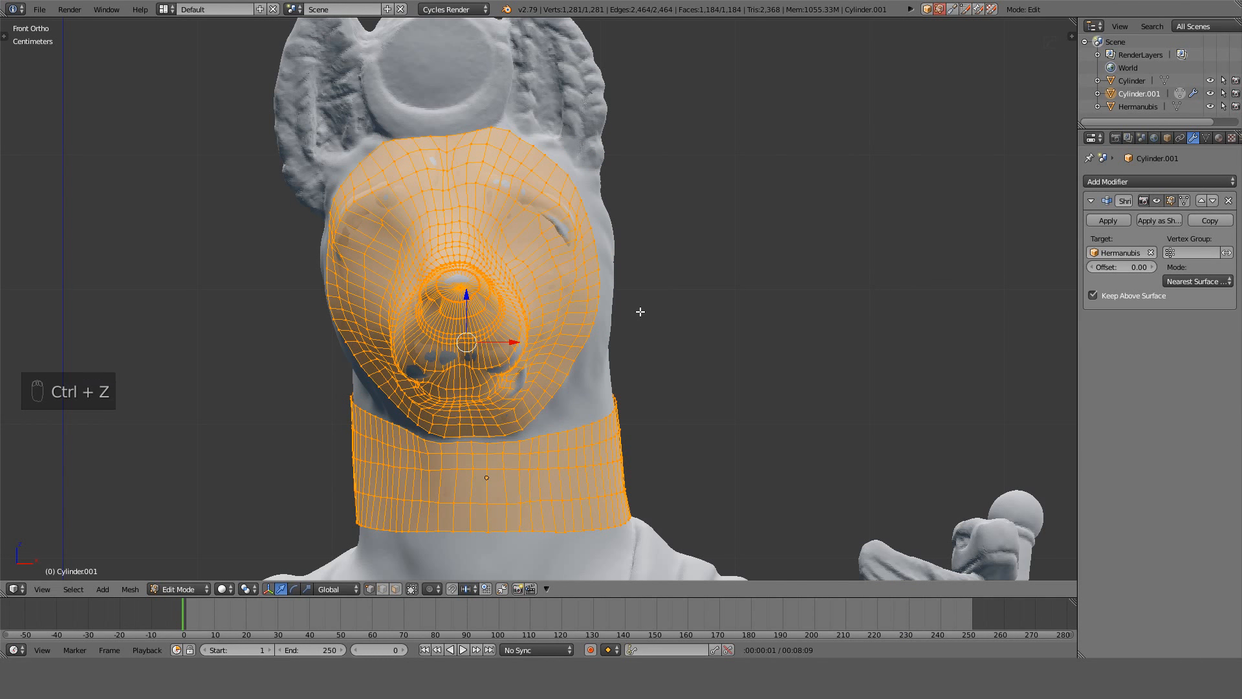
Step back and forward through the last mesh edit, and inspect the gap between the face and neck meshes.
{"action": "key", "text": "ctrl+z"}
{"action": "key", "text": "ctrl+shift+z"}
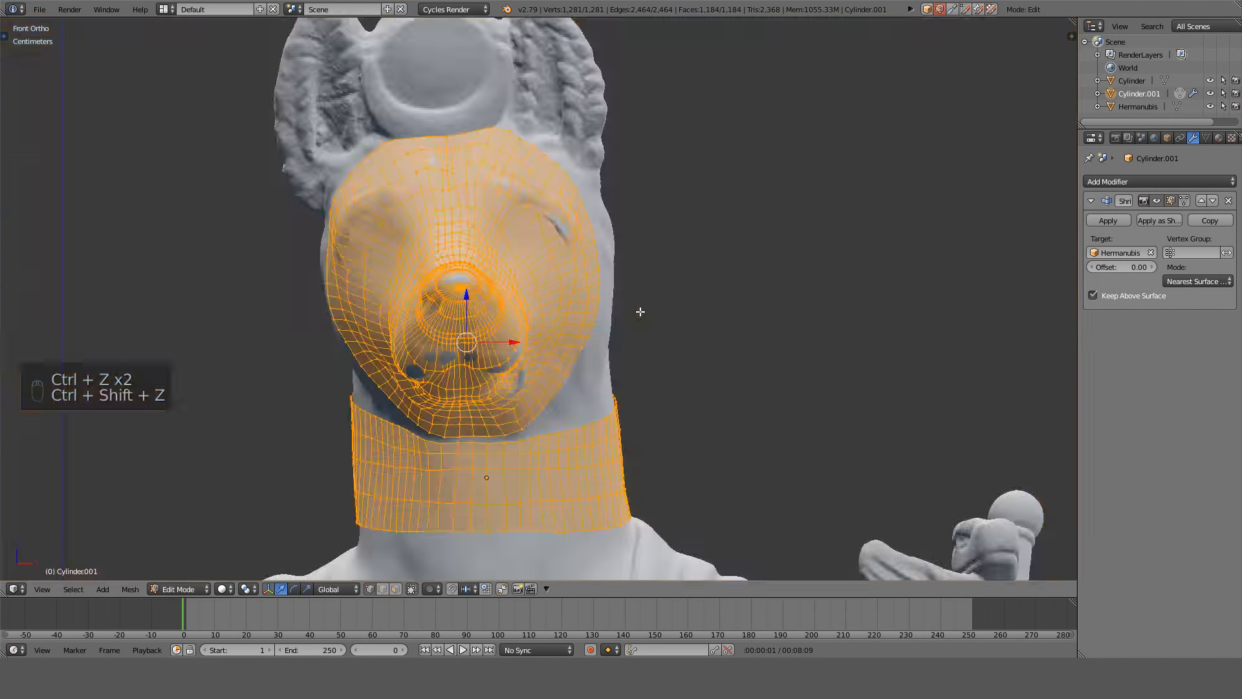
{"action": "middle_click_drag", "start_coordinate": [594, 286], "coordinate": [790, 162]}
{"action": "scroll", "coordinate": [735, 211], "scroll_direction": "down", "scroll_amount": 2}
{"action": "scroll", "coordinate": [647, 258], "scroll_direction": "up", "scroll_amount": 3}
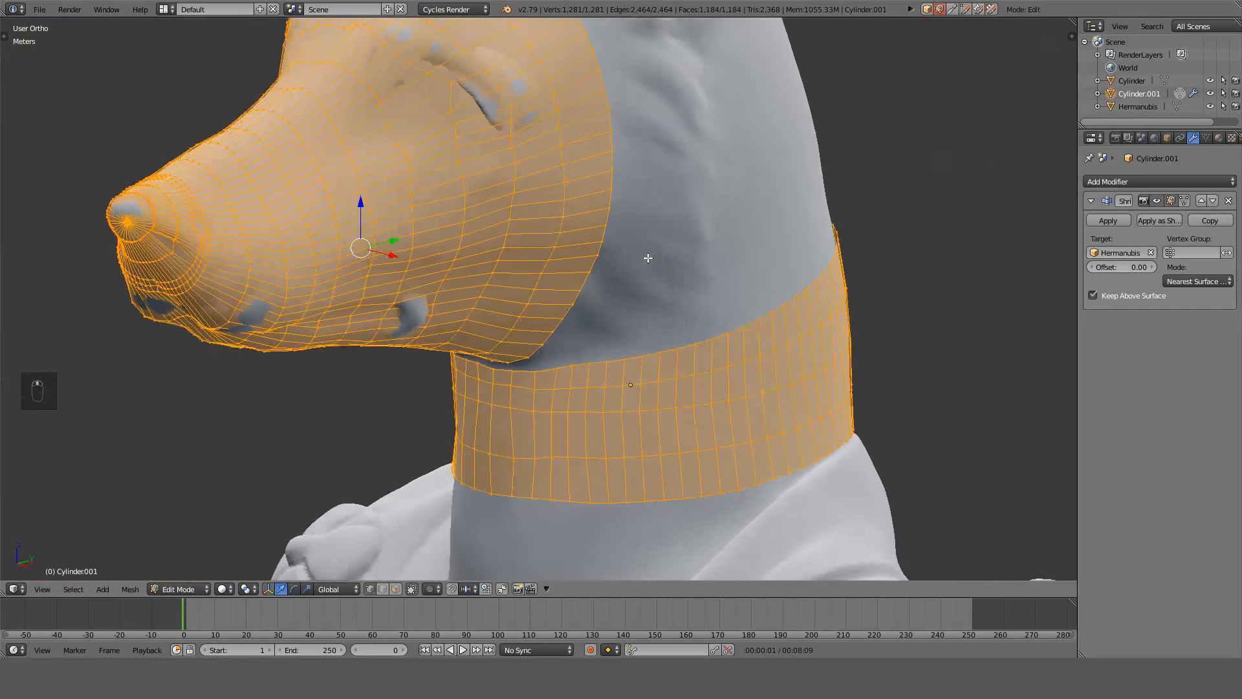
{"action": "middle_click_drag", "start_coordinate": [648, 259], "coordinate": [584, 314]}
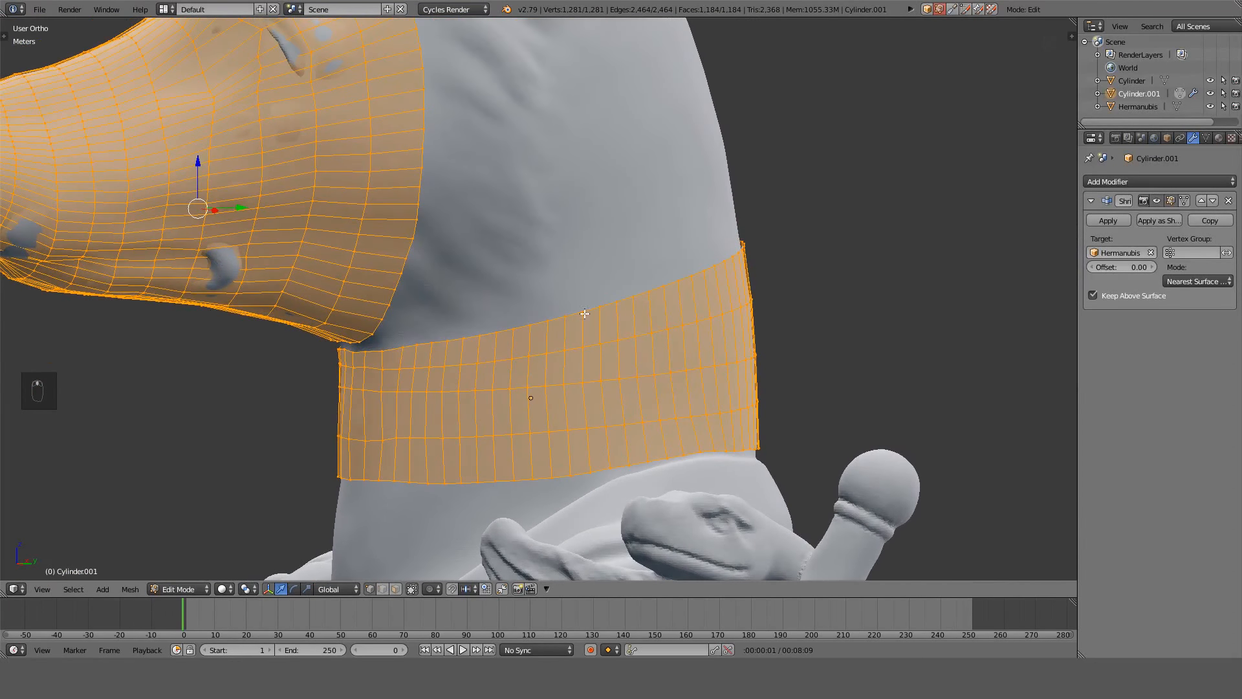
Clear the selection and fill the first faces between the underside of the jaw and the neck's upper edge.
{"action": "key", "text": "a"}
{"action": "scroll", "coordinate": [470, 318], "scroll_direction": "up", "scroll_amount": 4}
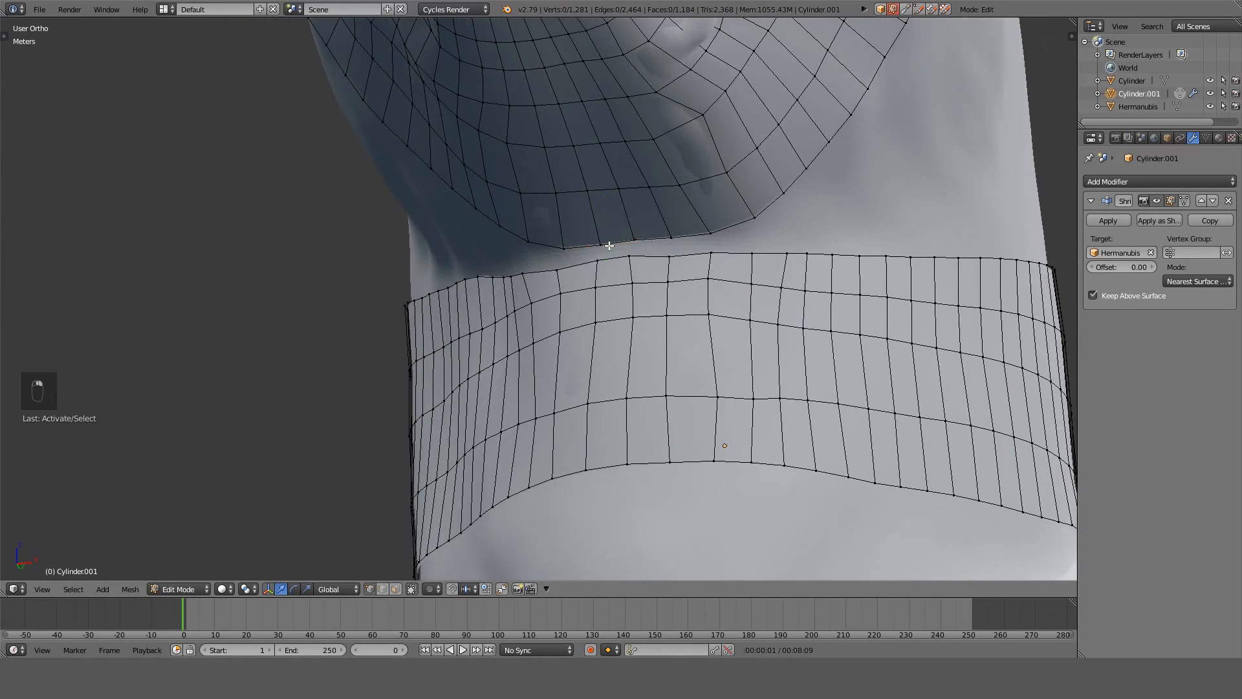
{"action": "key", "text": "f"}
{"action": "middle_click_drag", "start_coordinate": [611, 260], "coordinate": [655, 92]}
{"action": "key", "text": "f"}
{"action": "key", "text": "KP_1"}
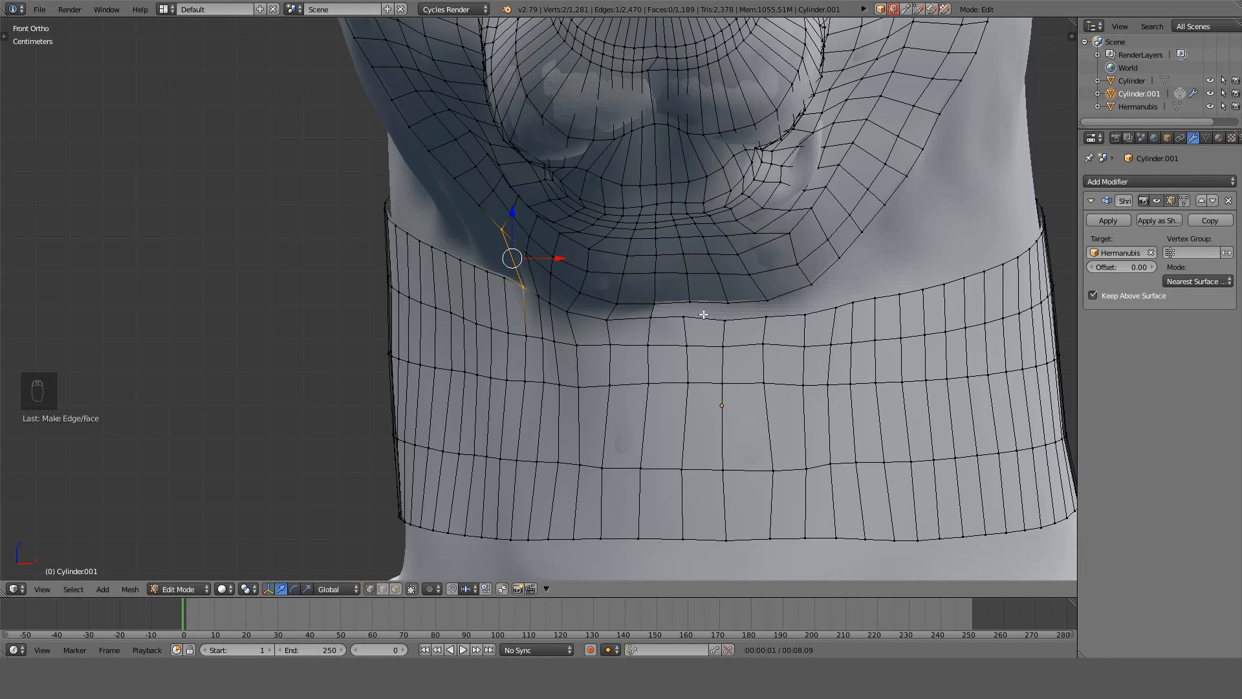
Fill a row of quads from the chin up one side of the face to the neck's upper edge.
{"action": "middle_click_drag", "start_coordinate": [657, 312], "coordinate": [688, 316]}
{"action": "scroll", "coordinate": [611, 317], "scroll_direction": "up", "scroll_amount": 3}
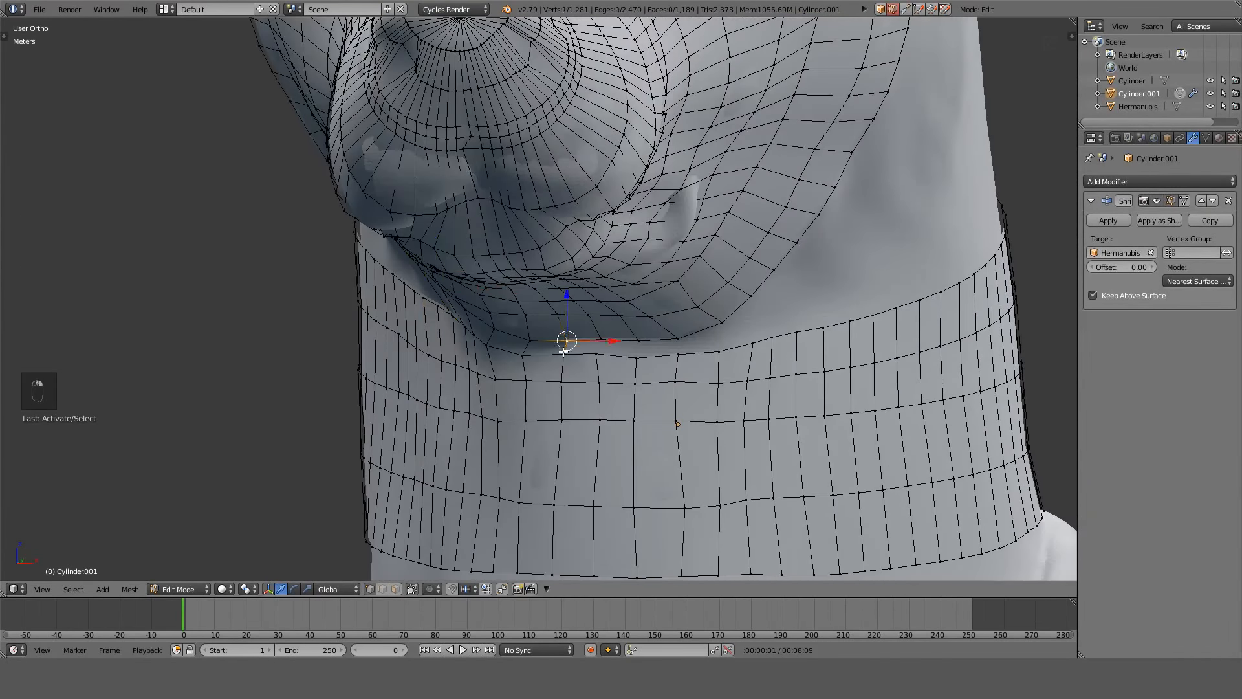
{"action": "key", "text": "f"}
{"action": "key", "text": "f"}
{"action": "key", "text": "f"}
{"action": "key", "text": "f"}
{"action": "key", "text": "f"}
{"action": "key", "text": "f"}
{"action": "key", "text": "f"}
{"action": "key", "text": "f"}
{"action": "key", "text": "f"}
{"action": "key", "text": "f"}
{"action": "key", "text": "f"}
{"action": "key", "text": "f"}
{"action": "key", "text": "f"}
{"action": "key", "text": "f"}
{"action": "key", "text": "f"}
{"action": "key", "text": "f"}
{"action": "key", "text": "f"}
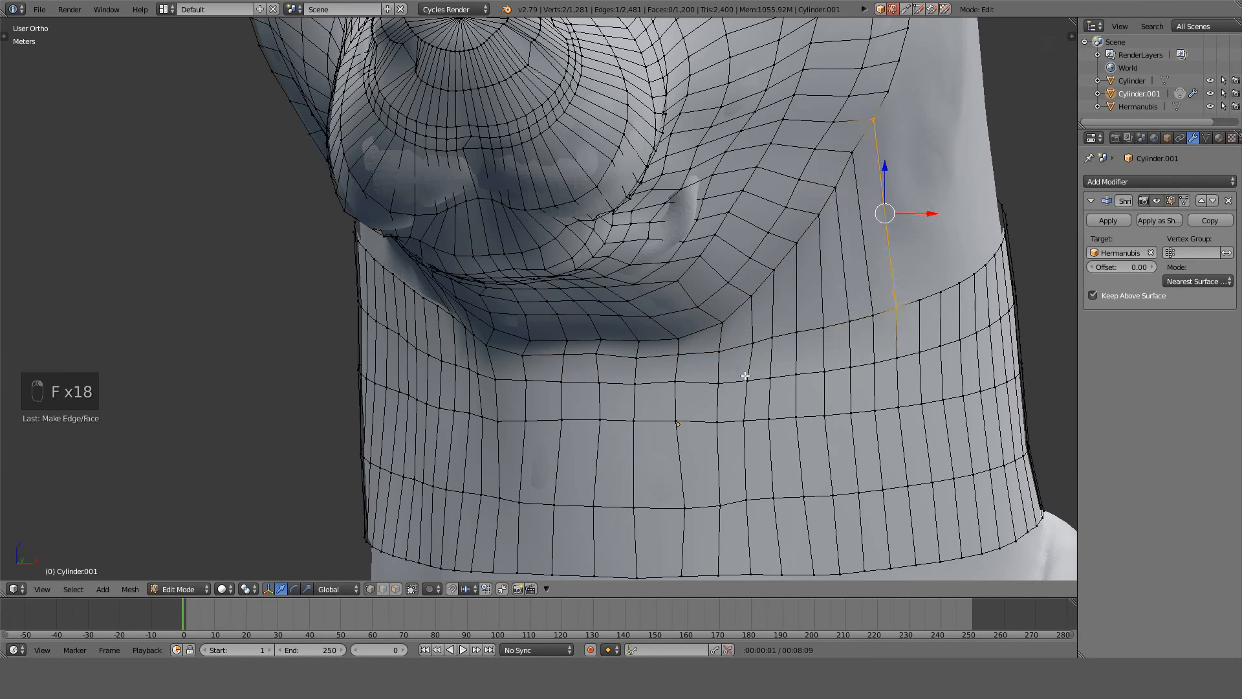
Continue the row of connecting faces between the face's rear edge and the neck towards the opposite side.
{"action": "scroll", "coordinate": [696, 389], "scroll_direction": "up", "scroll_amount": 4}
{"action": "key", "text": "f"}
{"action": "key", "text": "f"}
{"action": "key", "text": "f"}
{"action": "key", "text": "f"}
{"action": "key", "text": "f"}
{"action": "key", "text": "f"}
{"action": "key", "text": "f"}
{"action": "scroll", "coordinate": [696, 390], "scroll_direction": "down", "scroll_amount": 4}
{"action": "middle_click_drag", "start_coordinate": [696, 389], "coordinate": [635, 215]}
{"action": "key", "text": "f"}
{"action": "key", "text": "f"}
{"action": "key", "text": "f"}
{"action": "key", "text": "f"}
{"action": "key", "text": "f"}
{"action": "key", "text": "f"}
{"action": "key", "text": "f"}
{"action": "key", "text": "f"}
{"action": "key", "text": "f"}
{"action": "key", "text": "f"}
{"action": "key", "text": "f"}
{"action": "key", "text": "f"}
{"action": "key", "text": "f"}
{"action": "key", "text": "f"}
Fill the remaining faces on the other side down to the jaw, closing the ring between face and neck.
{"action": "key", "text": "z"}
{"action": "key", "text": "z"}
{"action": "key", "text": "f"}
{"action": "key", "text": "f"}
{"action": "key", "text": "f"}
{"action": "key", "text": "f"}
{"action": "key", "text": "f"}
{"action": "key", "text": "f"}
{"action": "key", "text": "f"}
{"action": "key", "text": "f"}
{"action": "key", "text": "f"}
{"action": "key", "text": "f"}
{"action": "key", "text": "f"}
{"action": "key", "text": "f"}
{"action": "key", "text": "f"}
{"action": "key", "text": "f"}
{"action": "key", "text": "f"}
{"action": "key", "text": "f"}
{"action": "key", "text": "f"}
{"action": "key", "text": "f"}
{"action": "key", "text": "f"}
{"action": "key", "text": "f"}
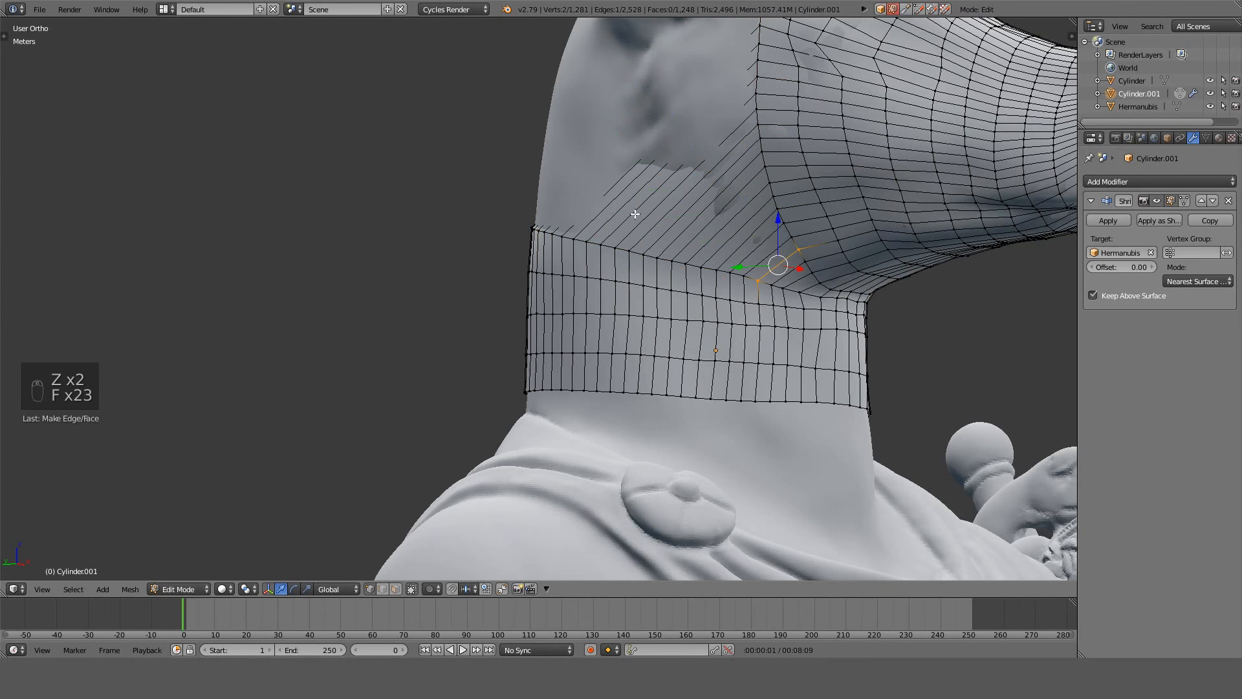
Add one centred loop cut around the new ring of faces joining the face and neck.
{"action": "mouse_move", "coordinate": [766, 201]}
{"action": "middle_mouse_down"}
{"action": "mouse_move", "coordinate": [802, 210]}
{"action": "mouse_move", "coordinate": [682, 300]}
{"action": "middle_mouse_up"}
{"action": "key", "text": "z"}
{"action": "key", "text": "z"}
{"action": "key", "text": "KP_1"}
{"action": "key", "text": "KP_3"}
{"action": "key", "text": "z"}
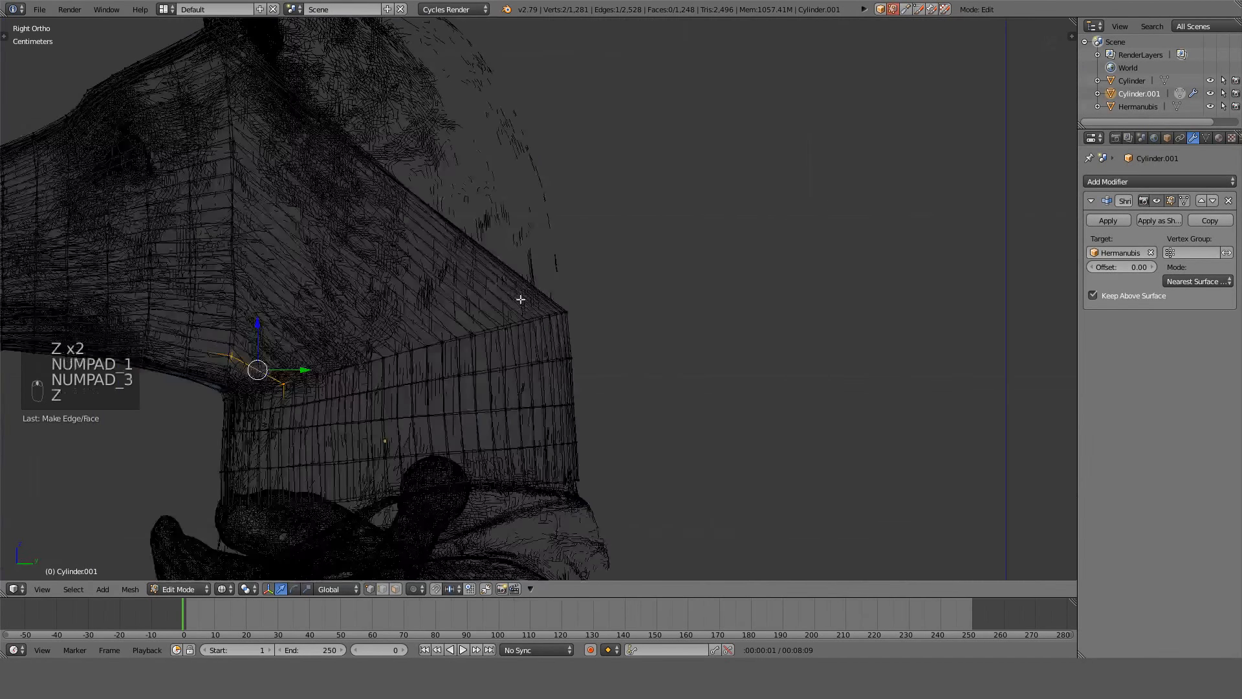
{"action": "key", "text": "ctrl+r"}
{"action": "left_click", "coordinate": [410, 212]}
{"action": "right_click", "coordinate": [410, 212]}
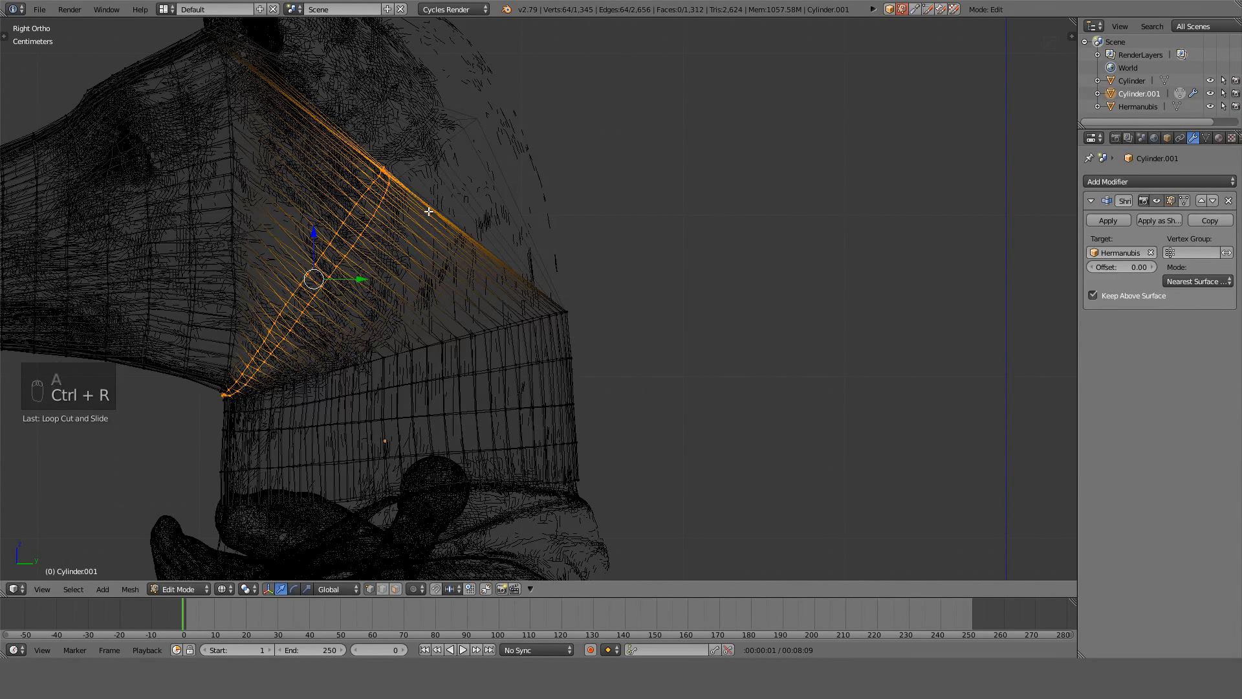
Move the new loop up and back towards the rear of the head and scale it by 1.5.
{"action": "key", "text": "g"}
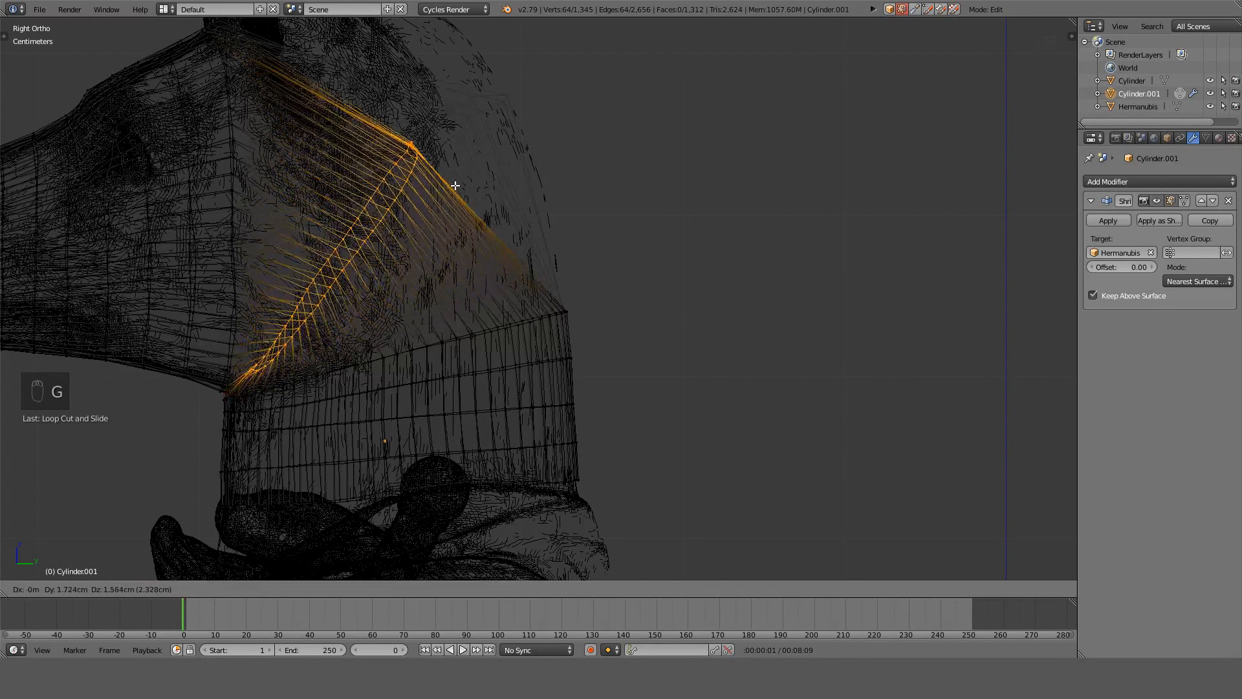
{"action": "left_click", "coordinate": [479, 141]}
{"action": "key", "text": "s"}
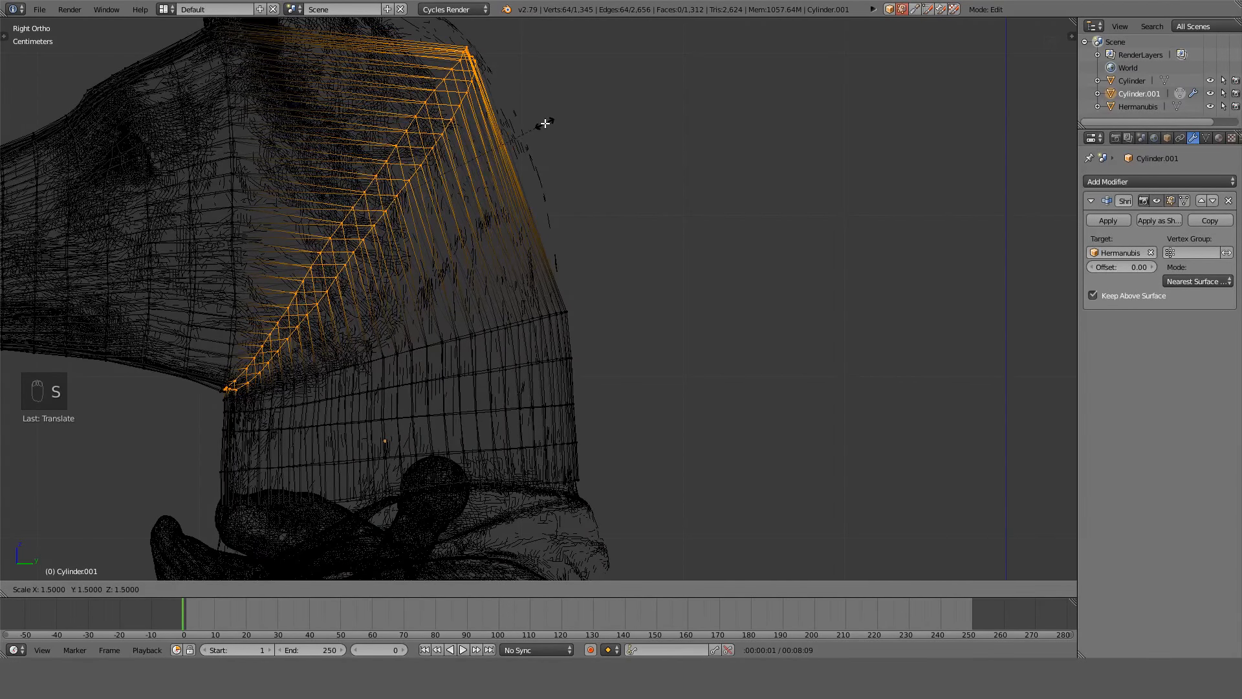
{"action": "left_click", "coordinate": [543, 120]}
Scale the loop along global X to about 0.7 so it follows the width of the statue's head.
{"action": "key", "text": "z"}
{"action": "mouse_move", "coordinate": [543, 125]}
{"action": "middle_mouse_down"}
{"action": "mouse_move", "coordinate": [498, 155]}
{"action": "mouse_move", "coordinate": [557, 172]}
{"action": "mouse_move", "coordinate": [541, 152]}
{"action": "mouse_move", "coordinate": [592, 143]}
{"action": "mouse_move", "coordinate": [638, 207]}
{"action": "middle_mouse_up"}
{"action": "key", "text": "KP_7"}
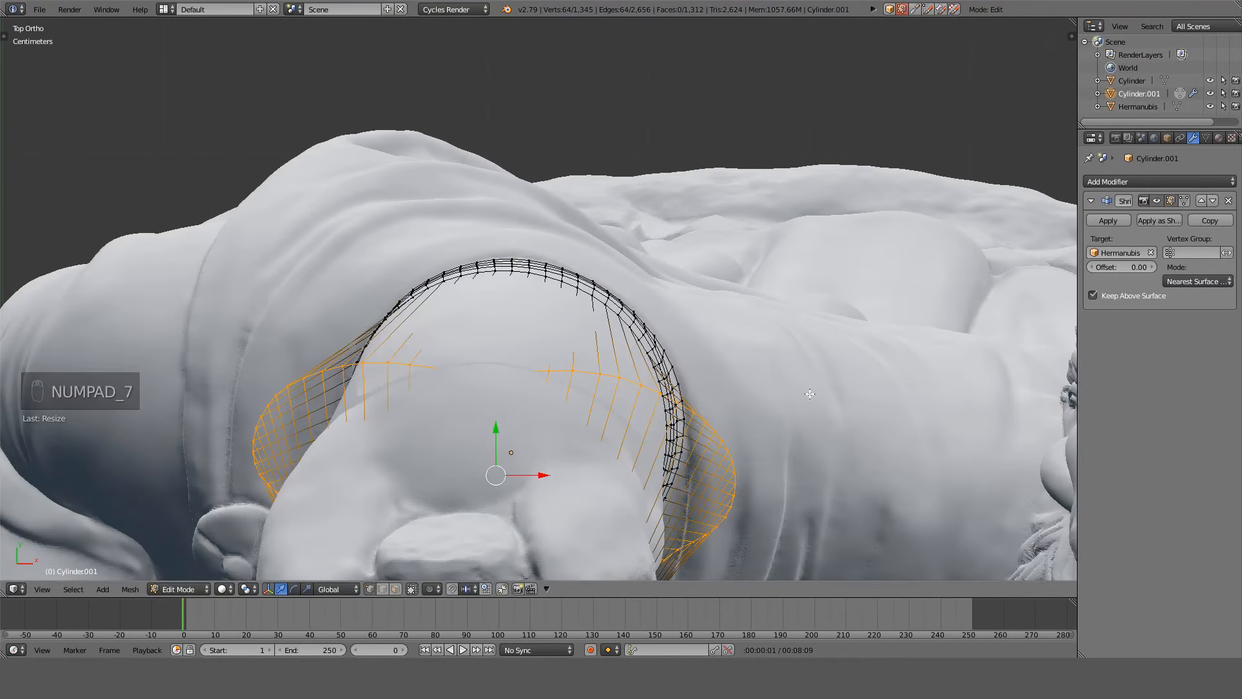
{"action": "key", "text": "s"}
{"action": "key", "text": "x"}
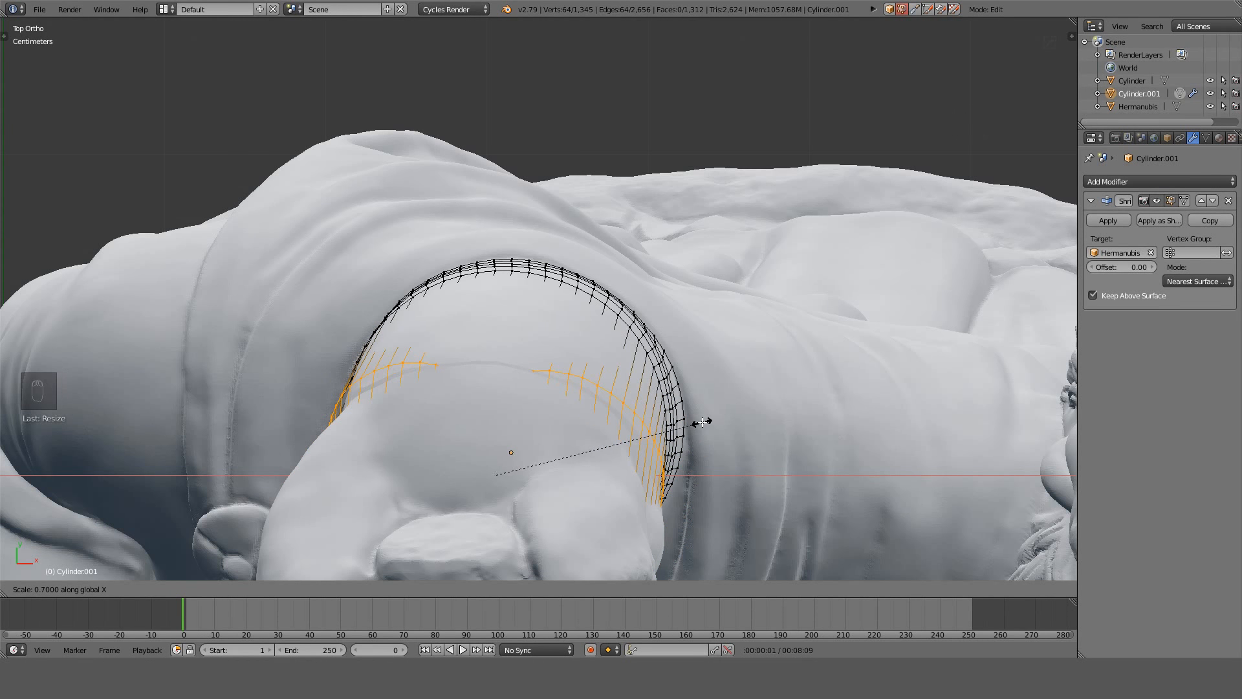
{"action": "left_click", "coordinate": [696, 422]}
Select the loop at the rear border of the face mesh and rotate it 5° in the side view.
{"action": "mouse_move", "coordinate": [610, 405]}
{"action": "middle_mouse_down"}
{"action": "mouse_move", "coordinate": [423, 260]}
{"action": "mouse_move", "coordinate": [417, 223]}
{"action": "mouse_move", "coordinate": [530, 227]}
{"action": "middle_mouse_up"}
{"action": "key", "text": "z"}
{"action": "scroll", "coordinate": [438, 214], "scroll_direction": "down", "scroll_amount": 3}
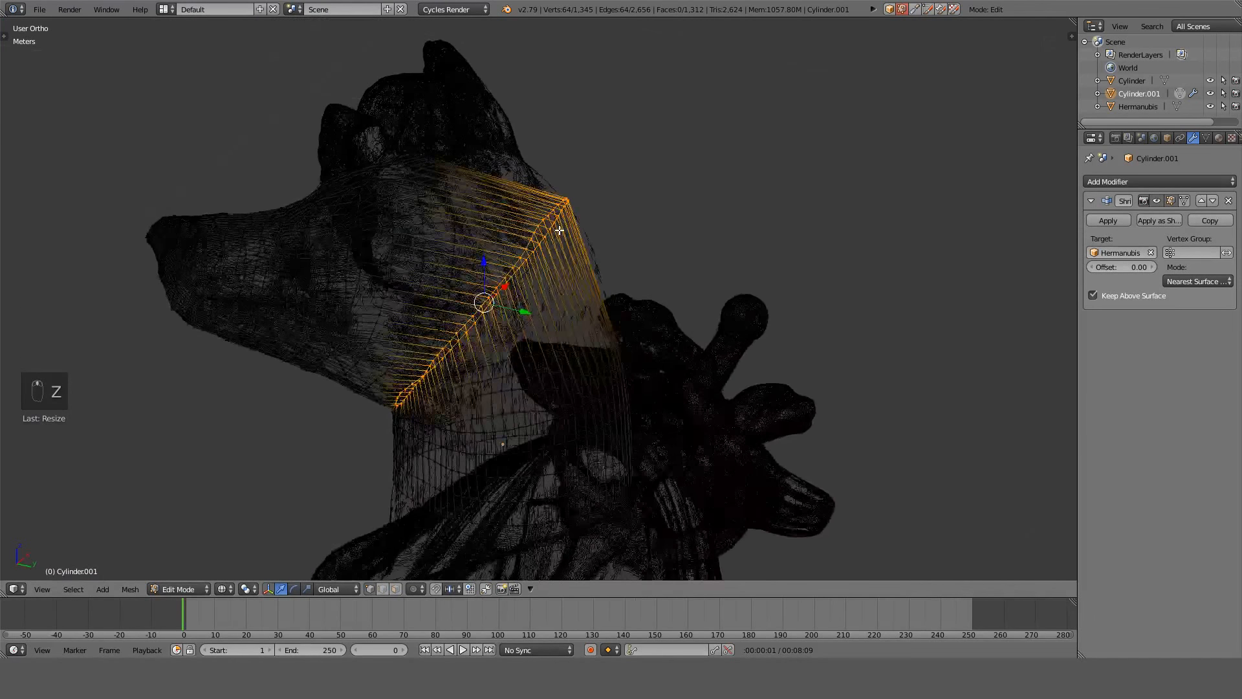
{"action": "scroll", "coordinate": [546, 231], "scroll_direction": "up", "scroll_amount": 3}
{"action": "key", "text": "a"}
{"action": "right_click", "coordinate": [410, 263], "text": "alt"}
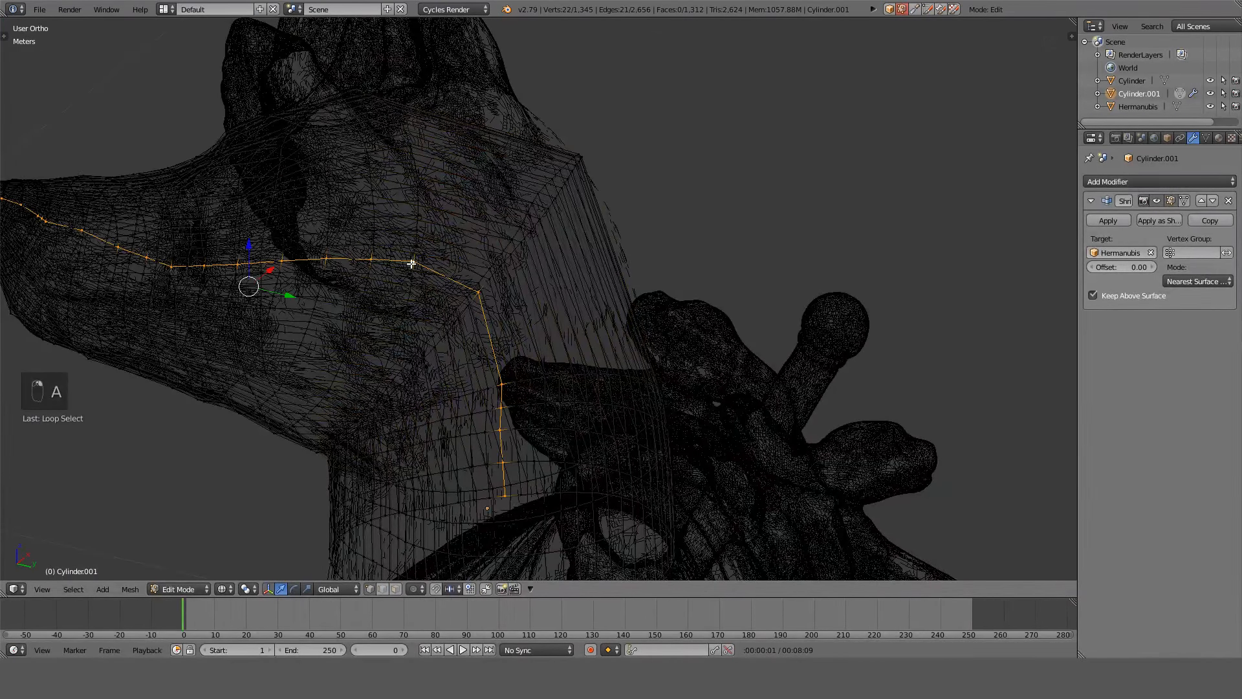
{"action": "right_click", "coordinate": [415, 259], "text": "alt"}
{"action": "key", "text": "KP_3"}
{"action": "key", "text": "KP_Decimal"}
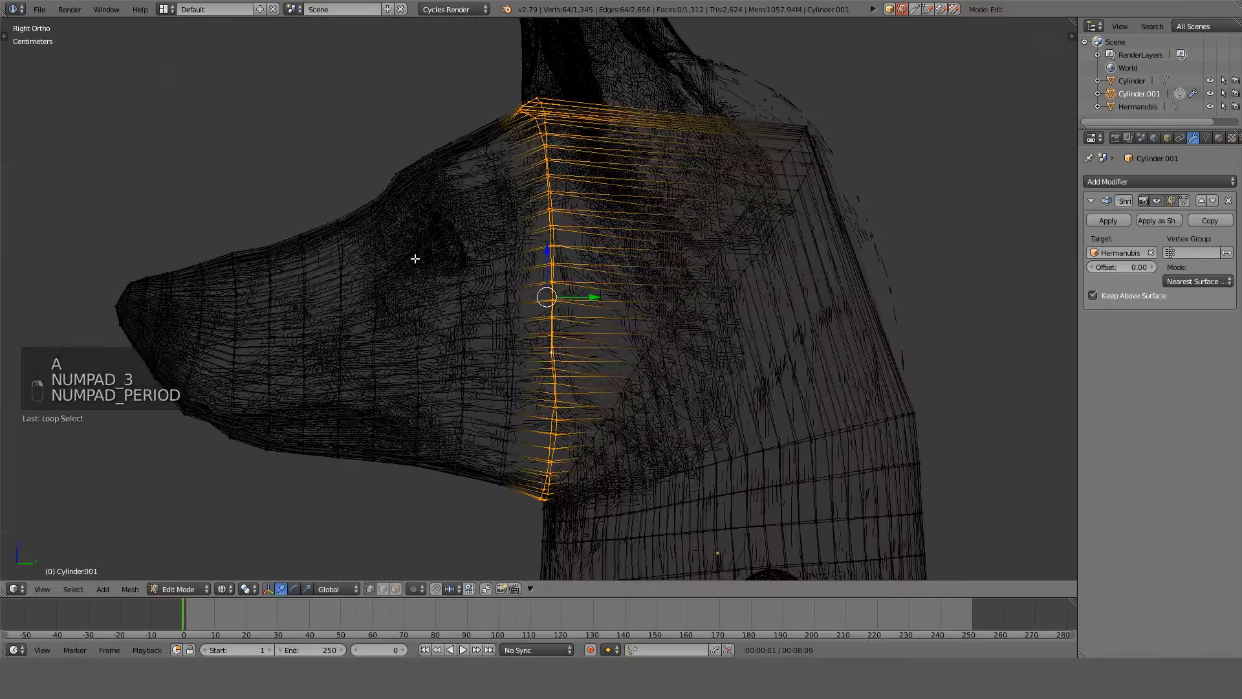
{"action": "key", "text": "r"}
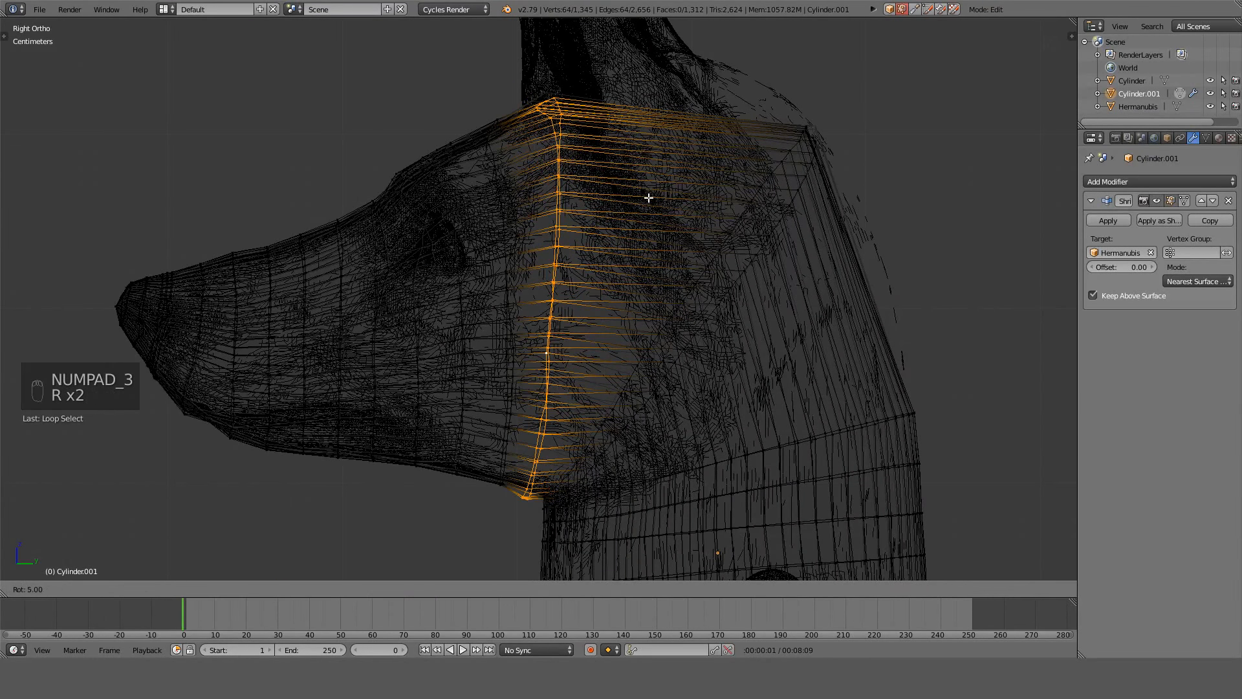
{"action": "left_click", "coordinate": [649, 203]}
Scale the face's rear border loop down slightly along global Z.
{"action": "key", "text": "s"}
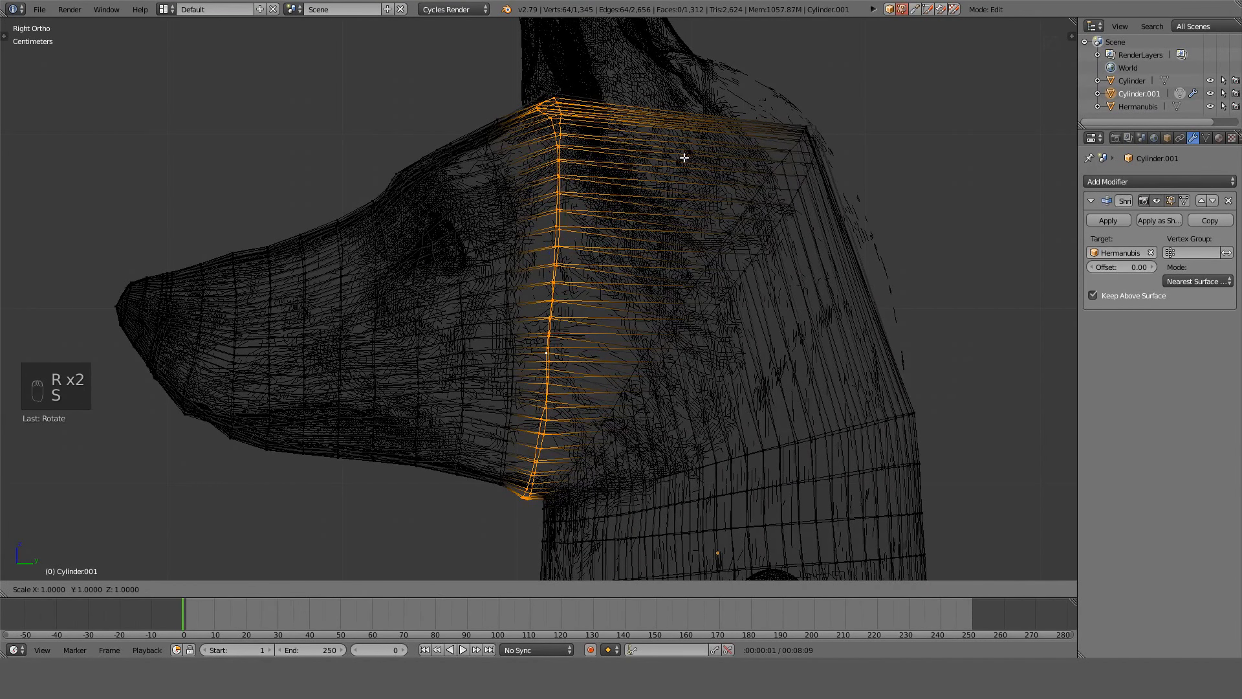
{"action": "right_click", "coordinate": [675, 161]}
{"action": "key", "text": "s"}
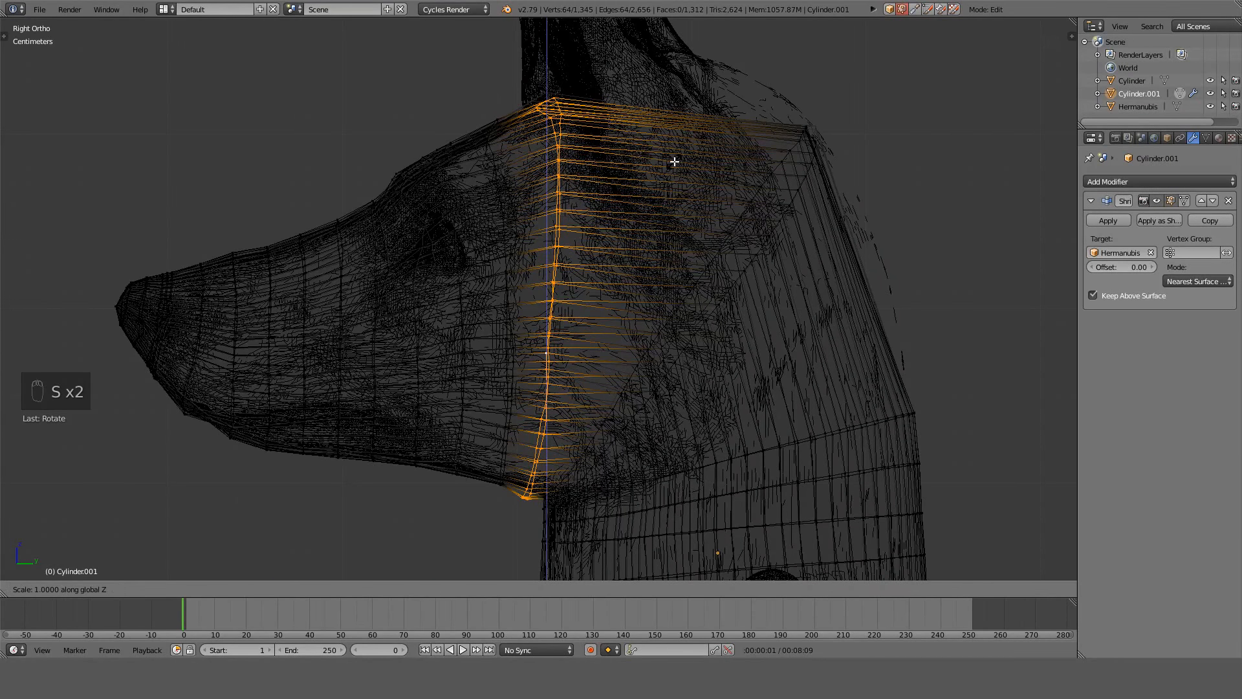
{"action": "left_click", "coordinate": [655, 167]}
{"action": "key", "text": "z"}
{"action": "key", "text": "z"}
Select the middle loop of the connecting ring and move it slightly up and forward towards the muzzle.
{"action": "key", "text": "a"}
{"action": "right_click", "coordinate": [769, 241], "text": "alt"}
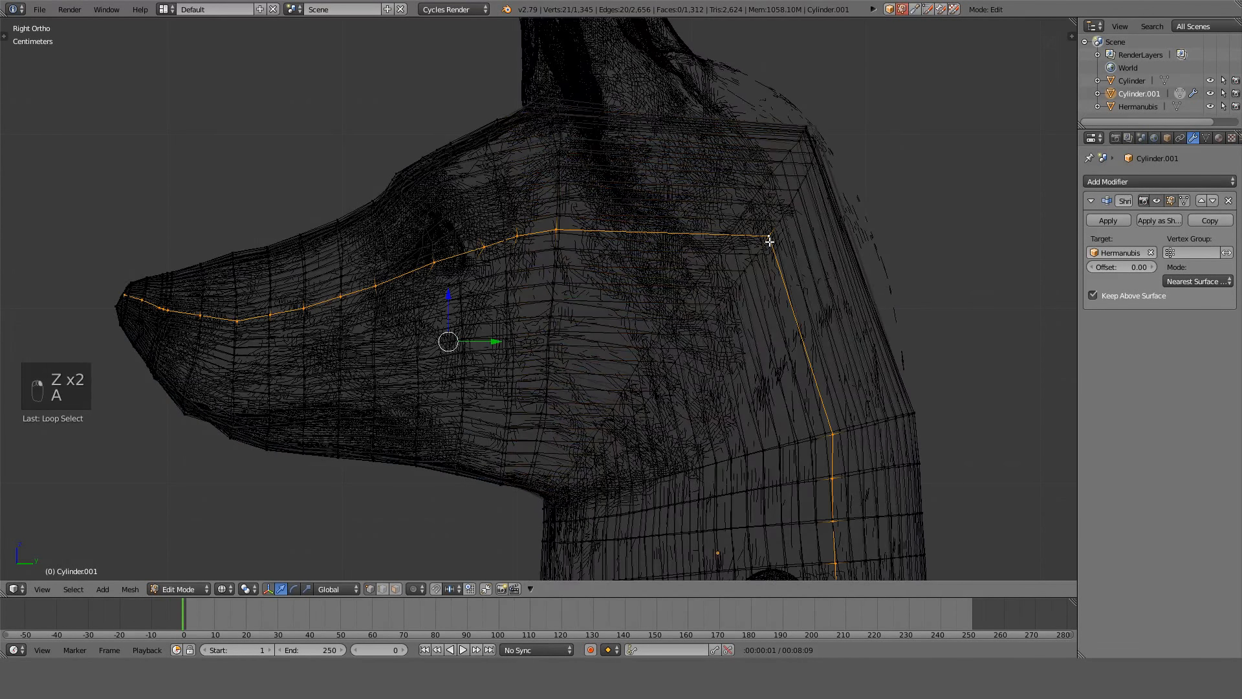
{"action": "right_click", "coordinate": [778, 227], "text": "alt"}
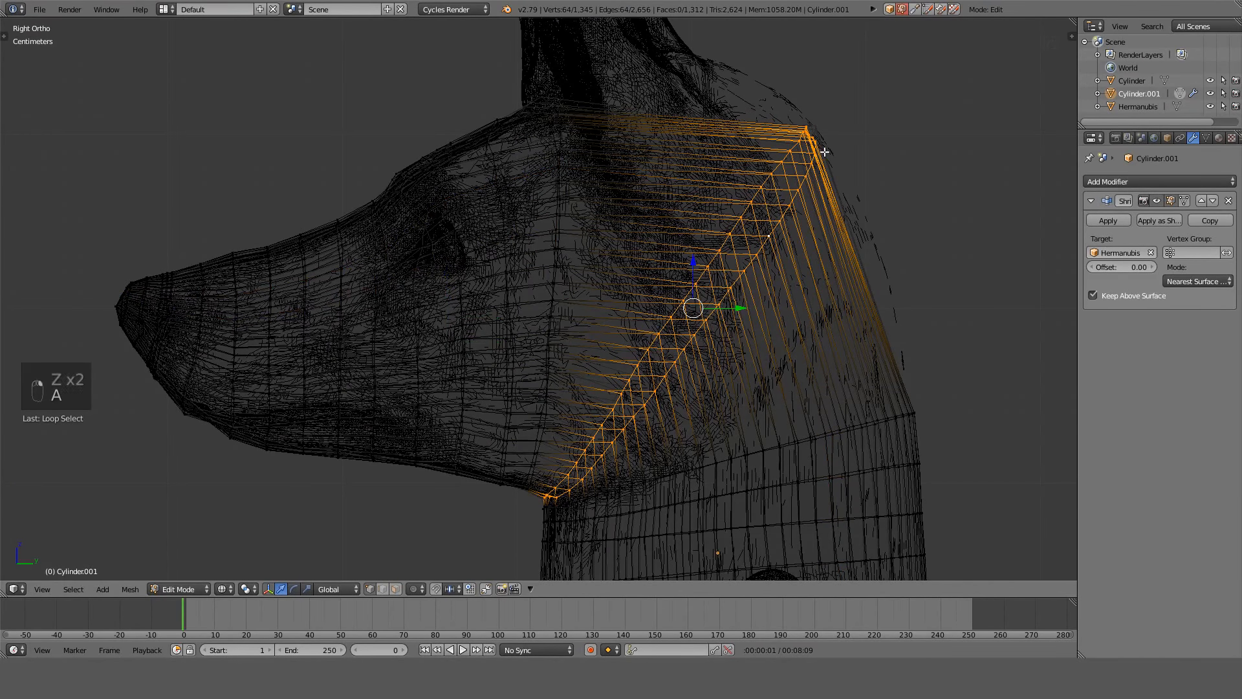
{"action": "key", "text": "g"}
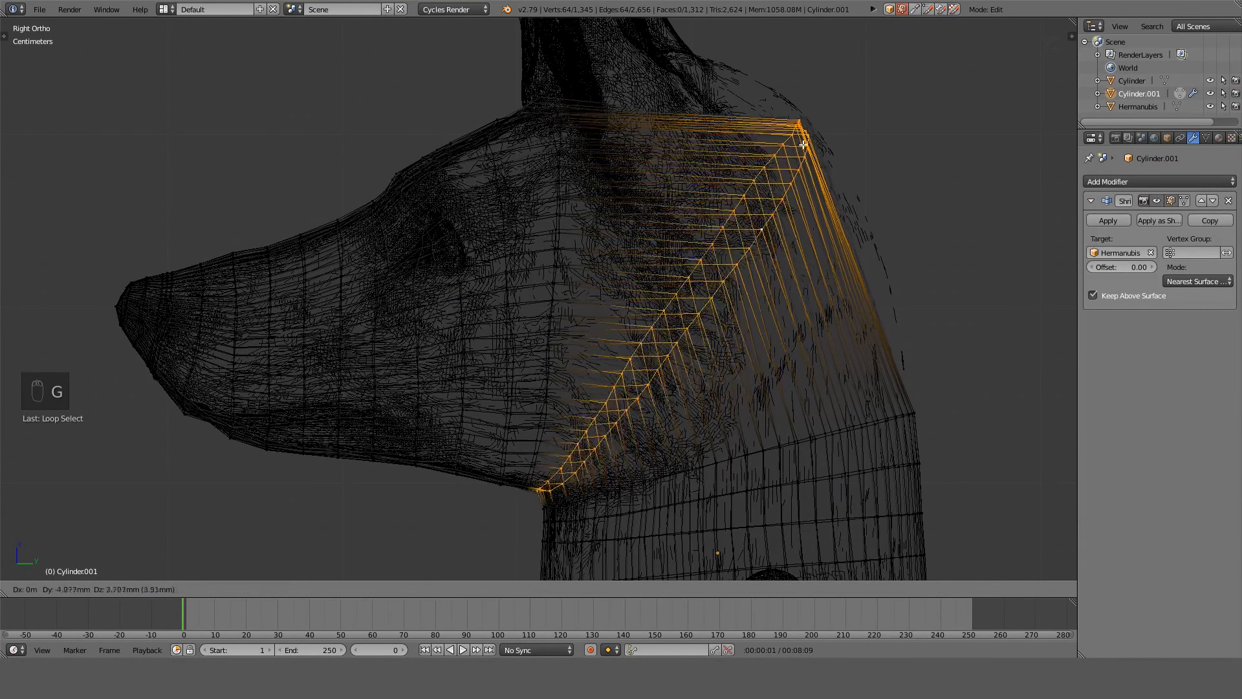
{"action": "left_click", "coordinate": [808, 144]}
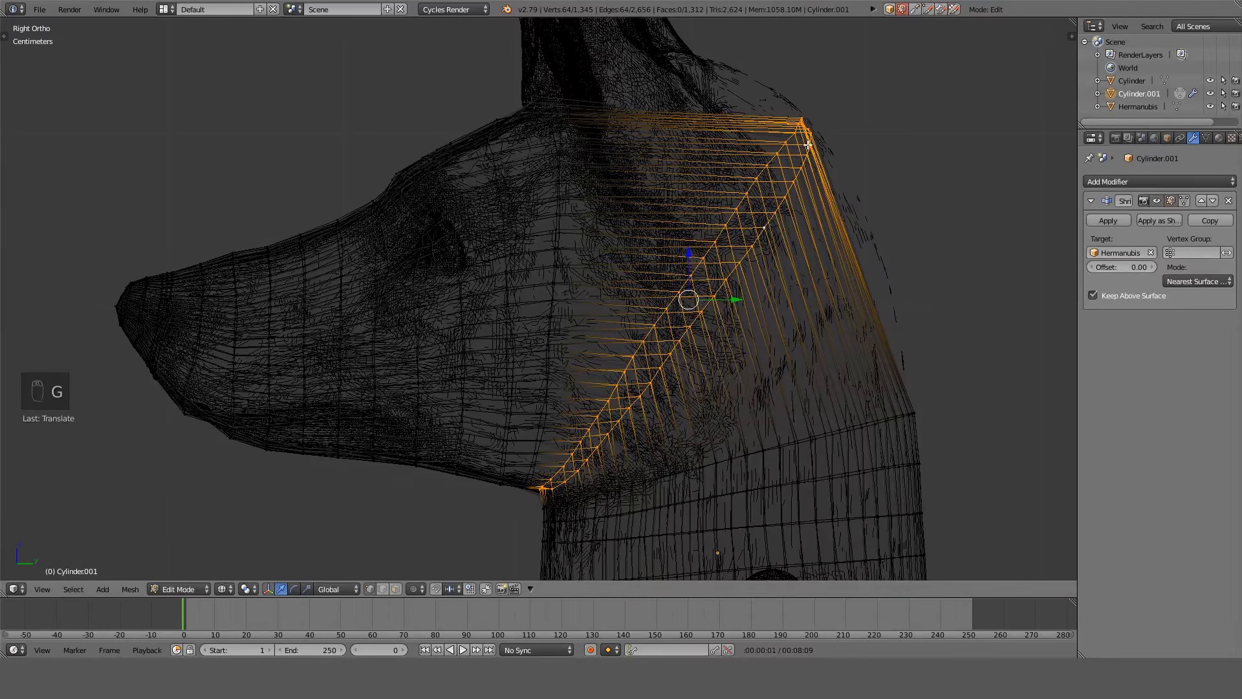
{"action": "key", "text": "ctrl+b"}
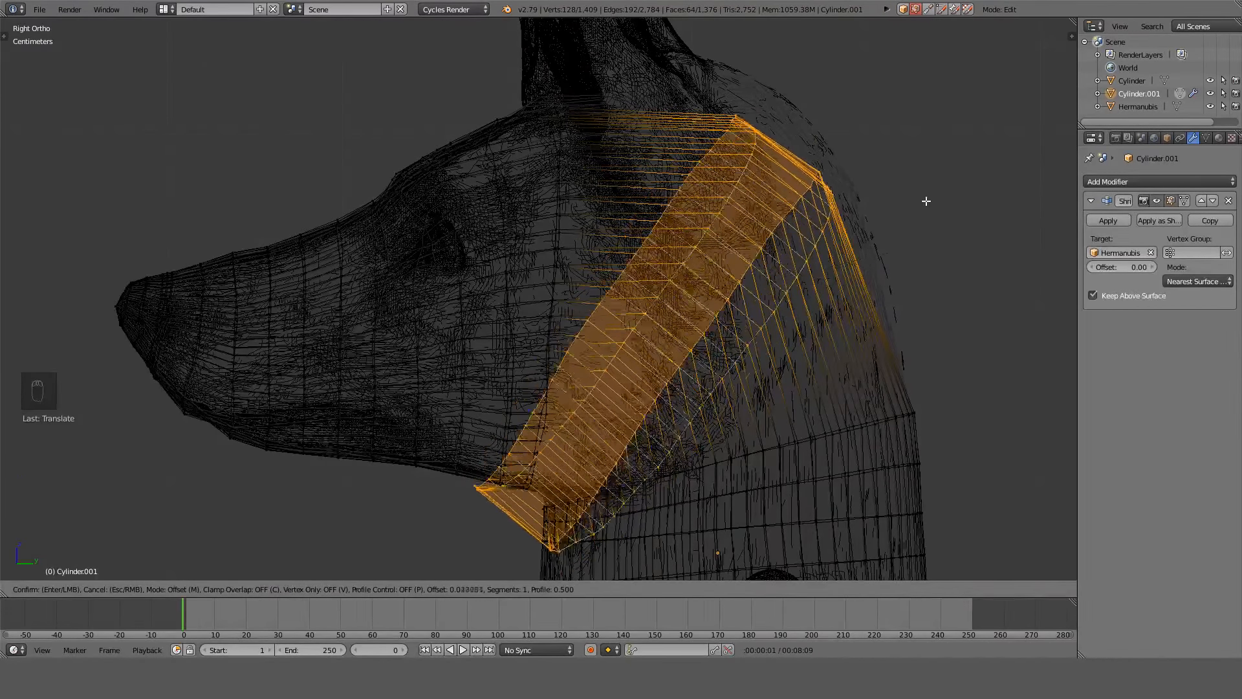
{"action": "right_click", "coordinate": [871, 189]}
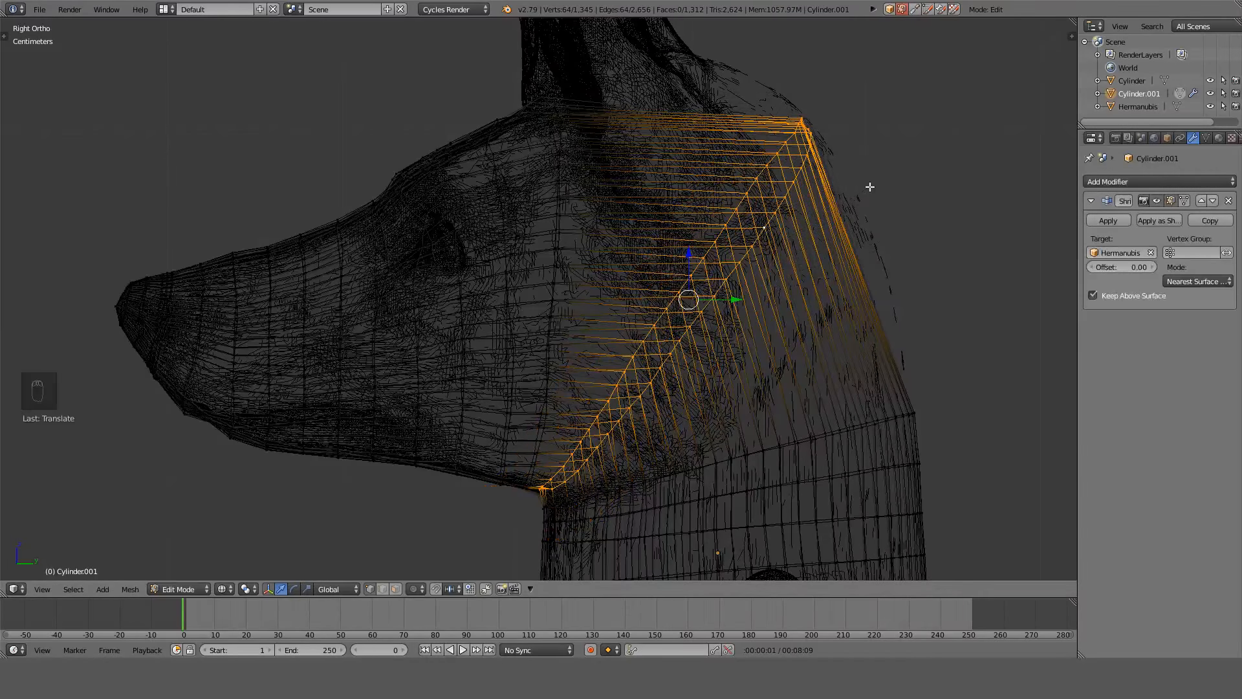
Add a centred loop cut on each side of the middle loop, one towards the neck and one towards the face.
{"action": "key", "text": "a"}
{"action": "key", "text": "ctrl+r"}
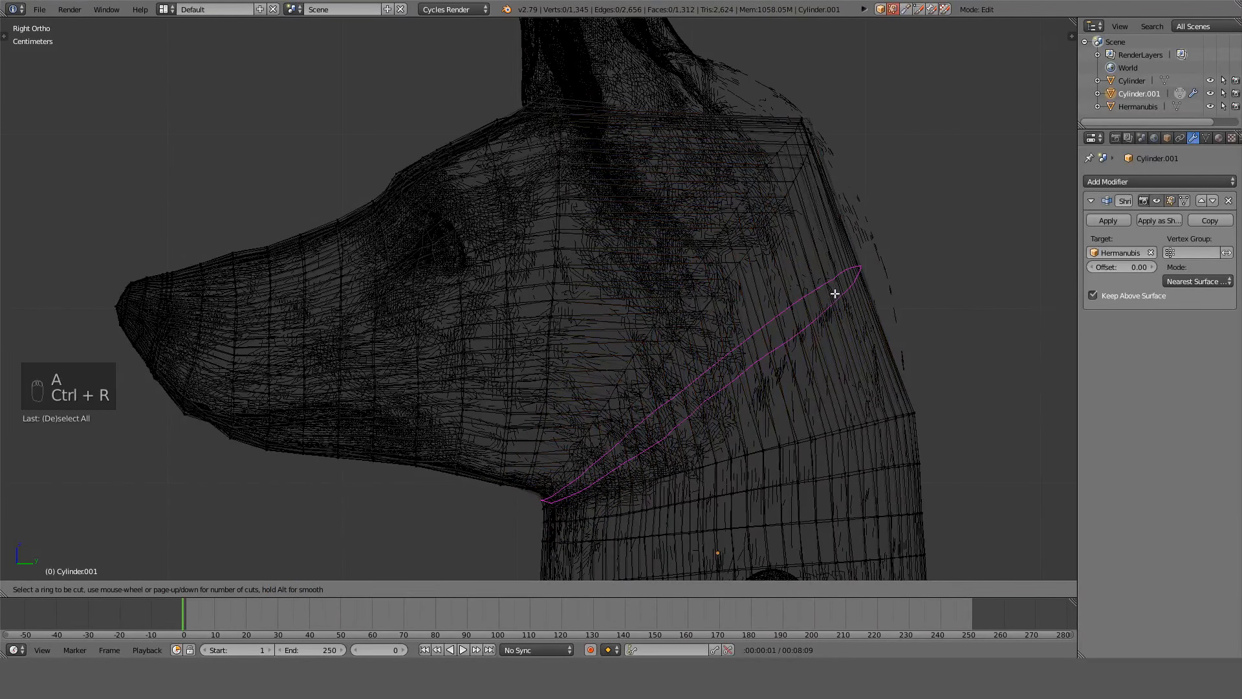
{"action": "left_click", "coordinate": [833, 289]}
{"action": "right_click", "coordinate": [835, 289]}
{"action": "key", "text": "a"}
{"action": "key", "text": "ctrl+r"}
{"action": "left_click", "coordinate": [699, 125]}
{"action": "right_click", "coordinate": [698, 125]}
{"action": "key", "text": "z"}
{"action": "mouse_move", "coordinate": [698, 124]}
{"action": "middle_mouse_down"}
{"action": "mouse_move", "coordinate": [754, 194]}
{"action": "mouse_move", "coordinate": [782, 197]}
{"action": "mouse_move", "coordinate": [787, 164]}
{"action": "mouse_move", "coordinate": [765, 213]}
{"action": "middle_mouse_up"}
{"action": "key", "text": "z"}
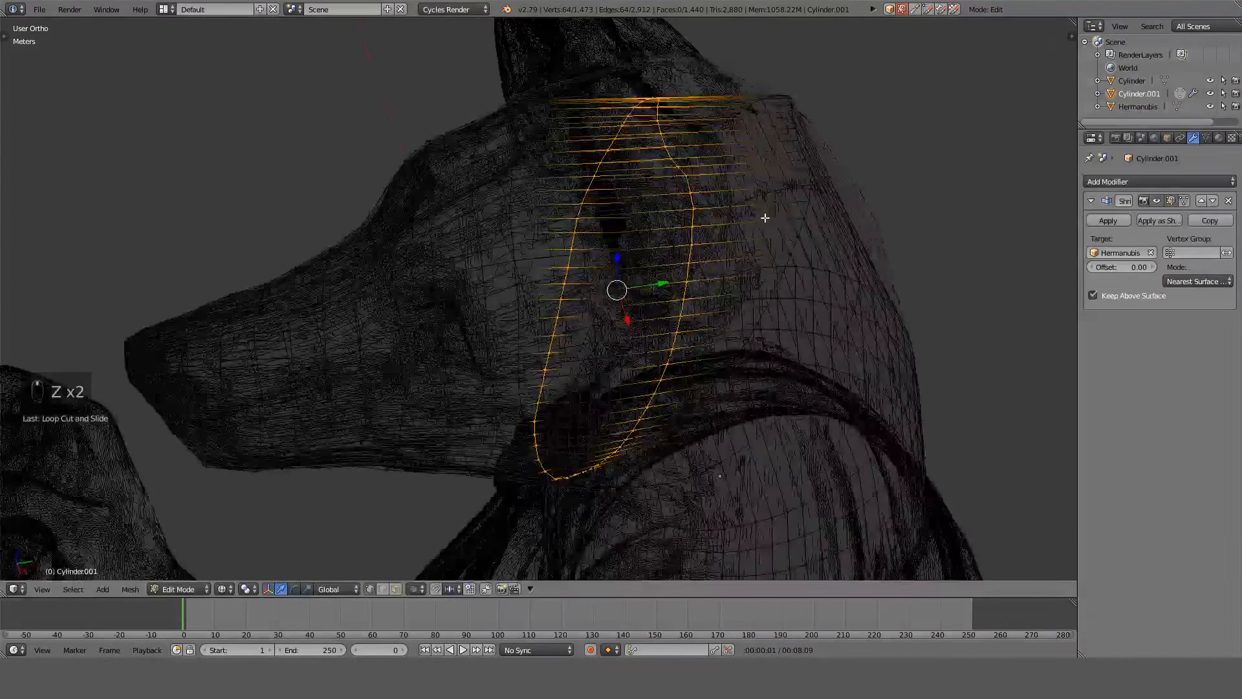
{"action": "key", "text": "KP_1"}
{"action": "key", "text": "KP_3"}
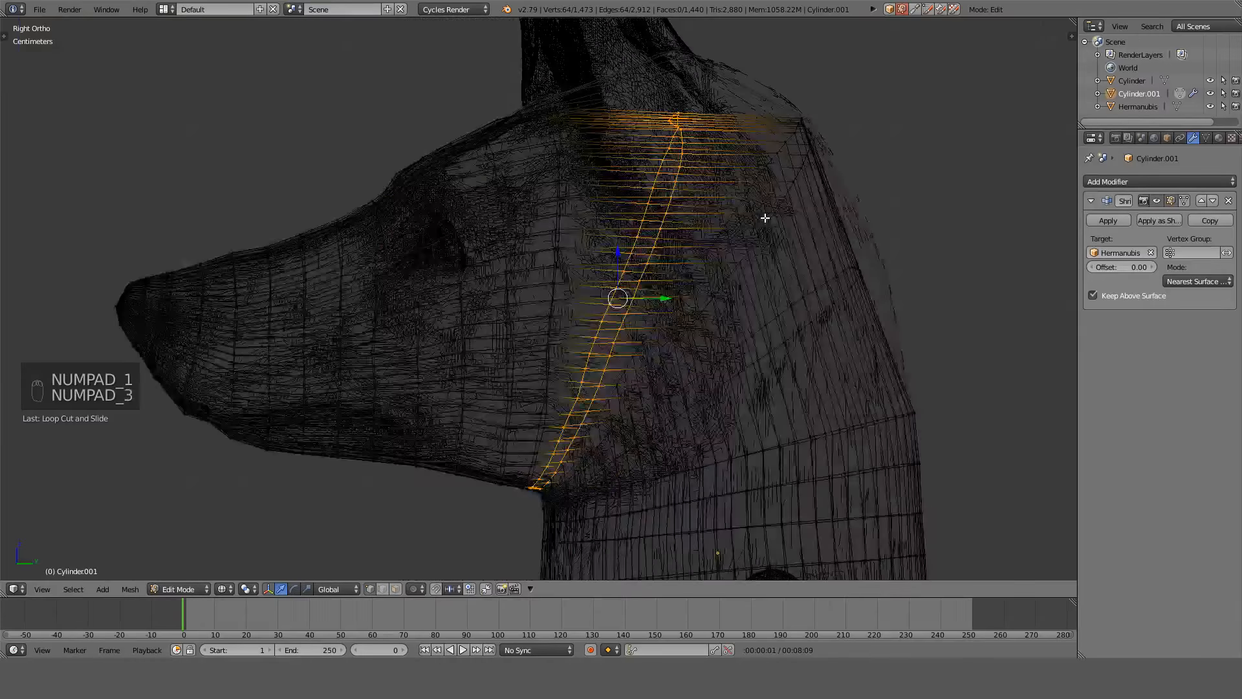
Circle-select the top vertices of the loop behind the face and move them up towards the statue's crown.
{"action": "key", "text": "z"}
{"action": "key", "text": "z"}
{"action": "key", "text": "a"}
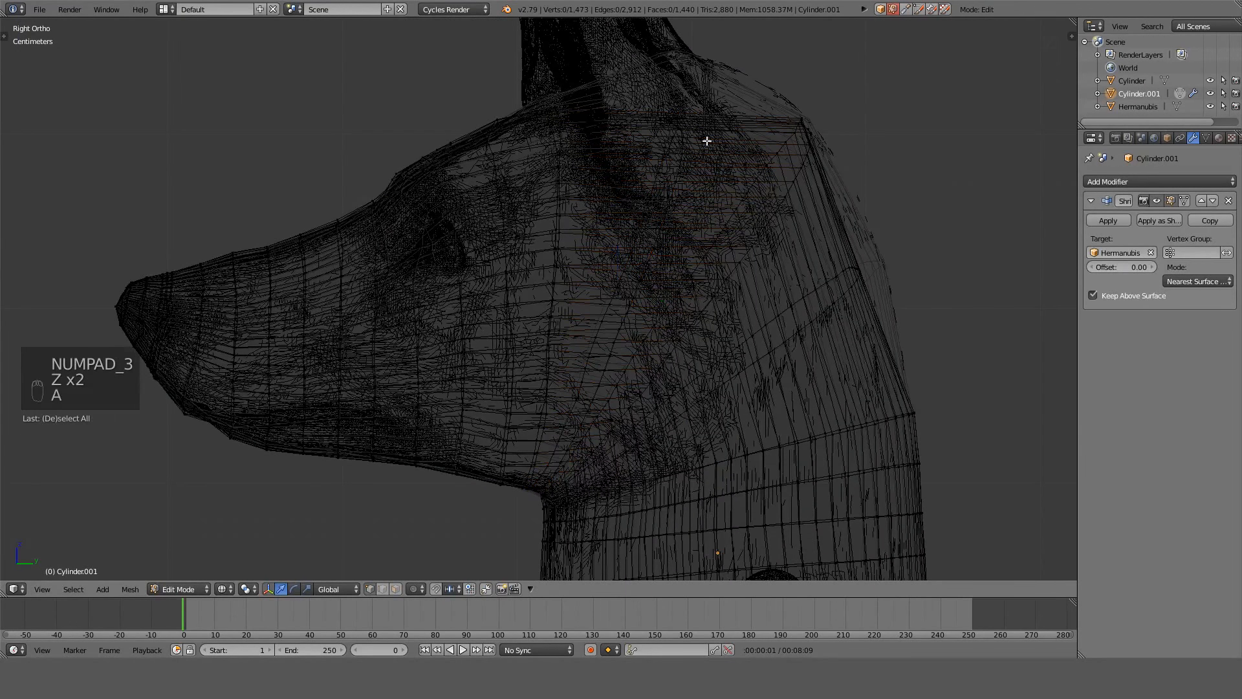
{"action": "key", "text": "c"}
{"action": "left_click", "coordinate": [679, 129]}
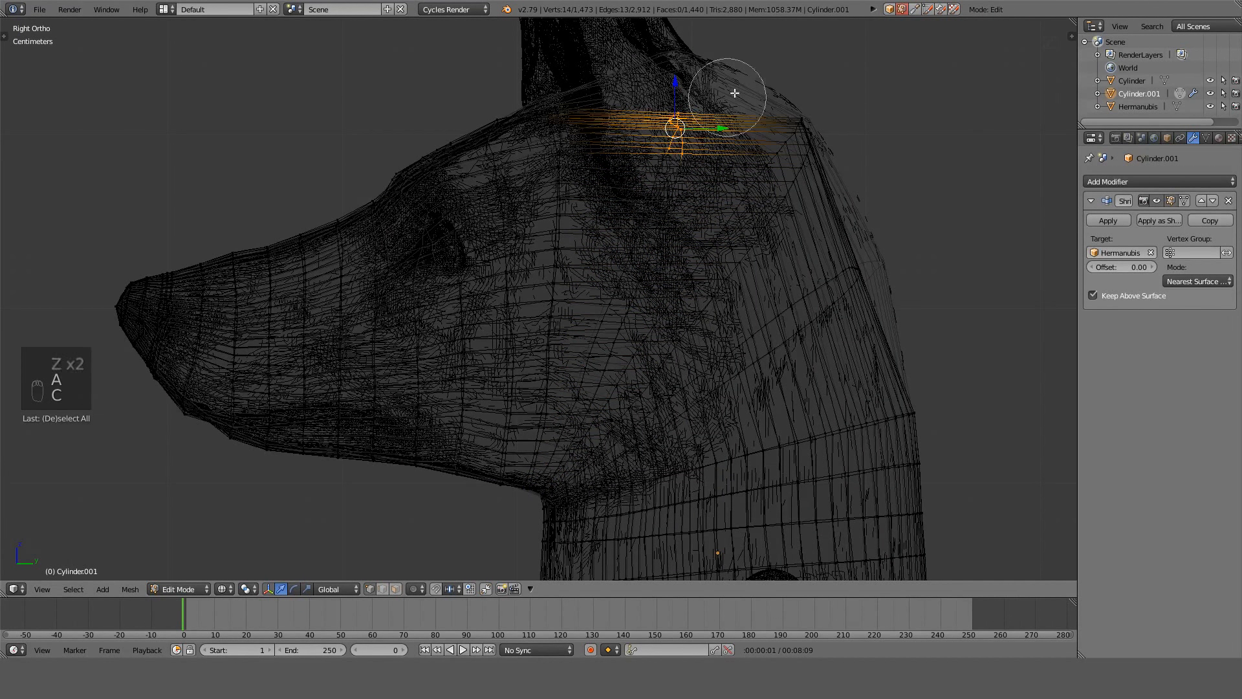
{"action": "key", "text": "g"}
{"action": "middle_click", "coordinate": [759, 65]}
{"action": "left_click", "coordinate": [760, 41]}
{"action": "key", "text": "a"}
{"action": "key", "text": "c"}
{"action": "left_click", "coordinate": [814, 124]}
{"action": "right_click", "coordinate": [810, 133]}
{"action": "key", "text": "a"}
Circle-select the rear vertices of the loop above the neck and move them outward to the back of the head.
{"action": "key", "text": "c"}
{"action": "left_click_drag", "start_coordinate": [882, 252], "coordinate": [875, 272]}
{"action": "right_click", "coordinate": [880, 272]}
{"action": "key", "text": "z"}
{"action": "key", "text": "z"}
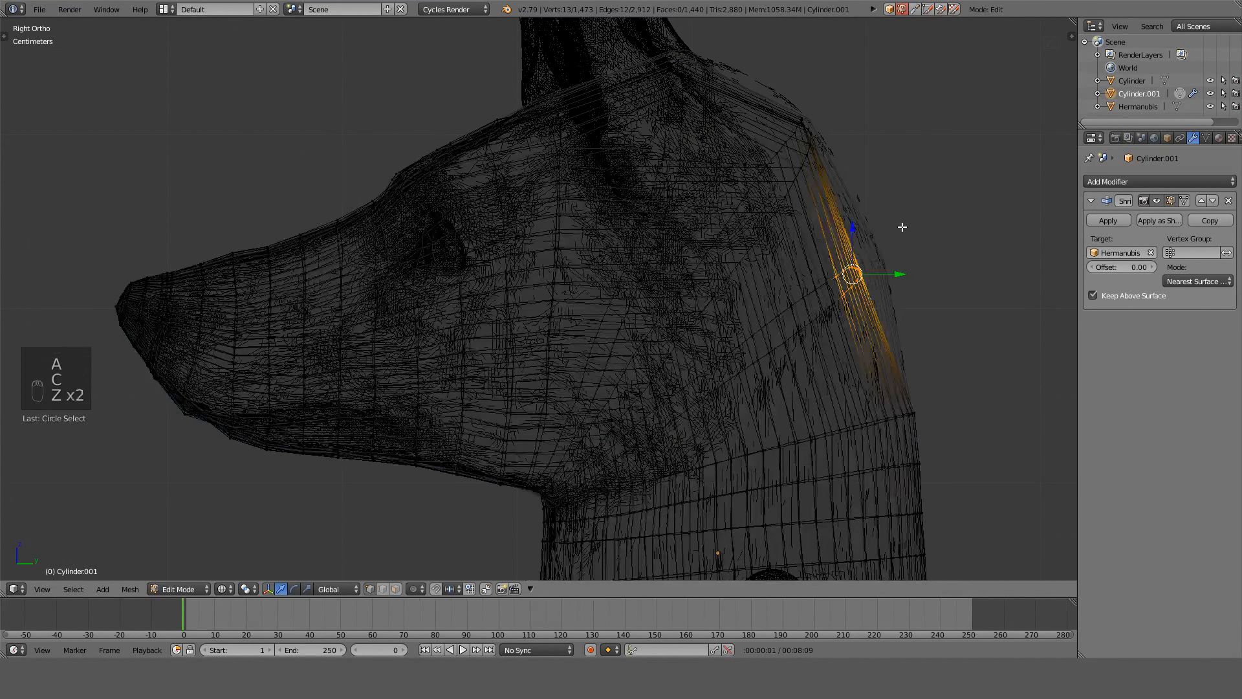
{"action": "key", "text": "g"}
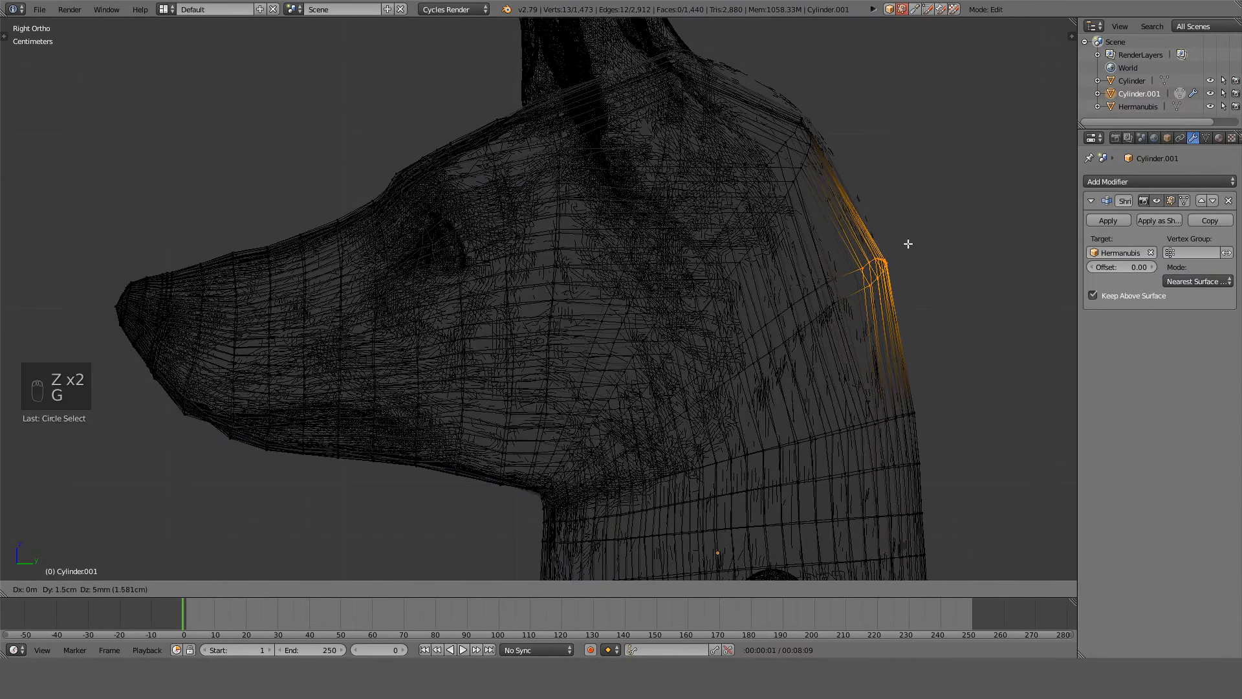
{"action": "left_click", "coordinate": [865, 268]}
{"action": "key", "text": "z"}
{"action": "mouse_move", "coordinate": [885, 231]}
{"action": "middle_mouse_down"}
{"action": "mouse_move", "coordinate": [550, 237]}
{"action": "mouse_move", "coordinate": [511, 215]}
{"action": "middle_mouse_up"}
{"action": "key", "text": "z"}
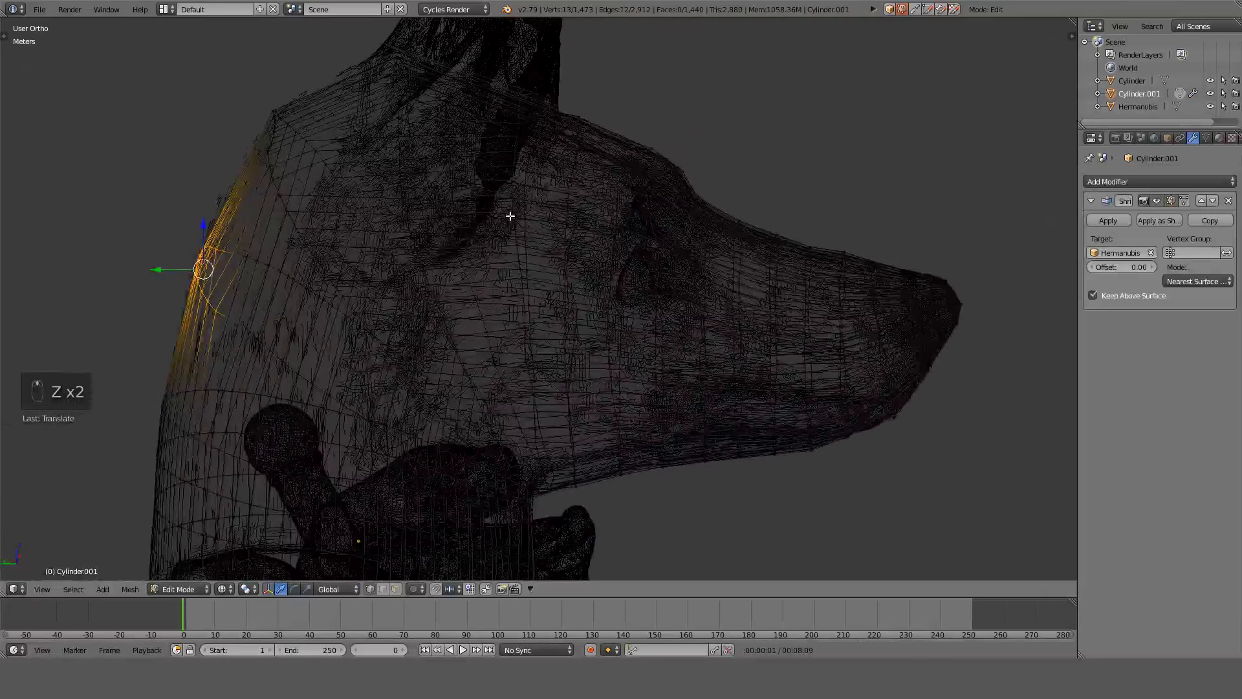
{"action": "key", "text": "KP_3"}
{"action": "key", "text": "z"}
{"action": "key", "text": "z"}
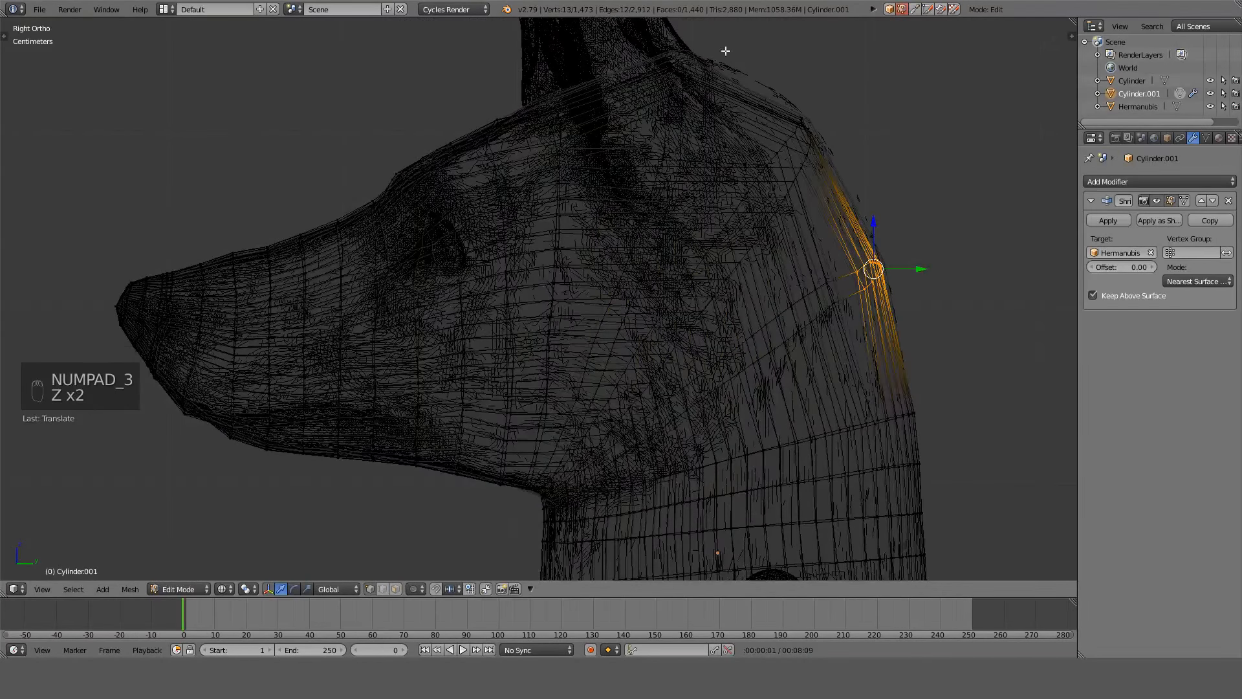
Circle-select the top vertices of the loop behind the ears and move them slightly up along Z onto the crown.
{"action": "key", "text": "a"}
{"action": "key", "text": "c"}
{"action": "left_click", "coordinate": [674, 66]}
{"action": "right_click", "coordinate": [737, 69]}
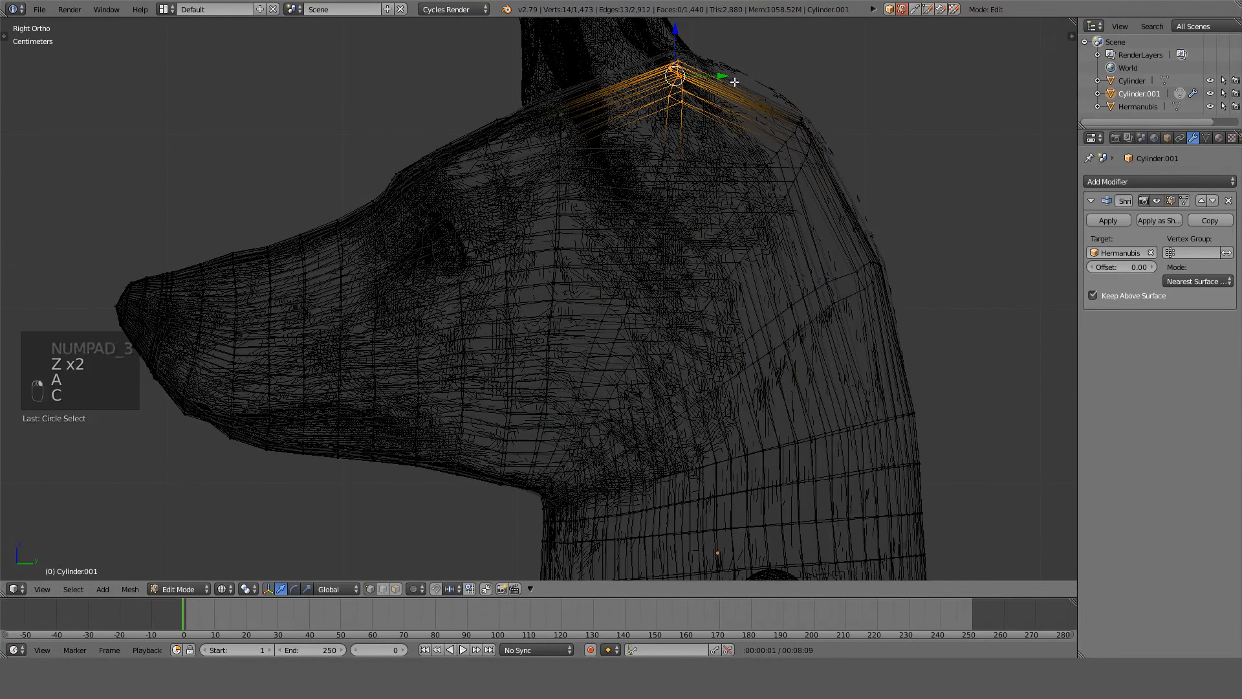
{"action": "key", "text": "g"}
{"action": "key", "text": "z"}
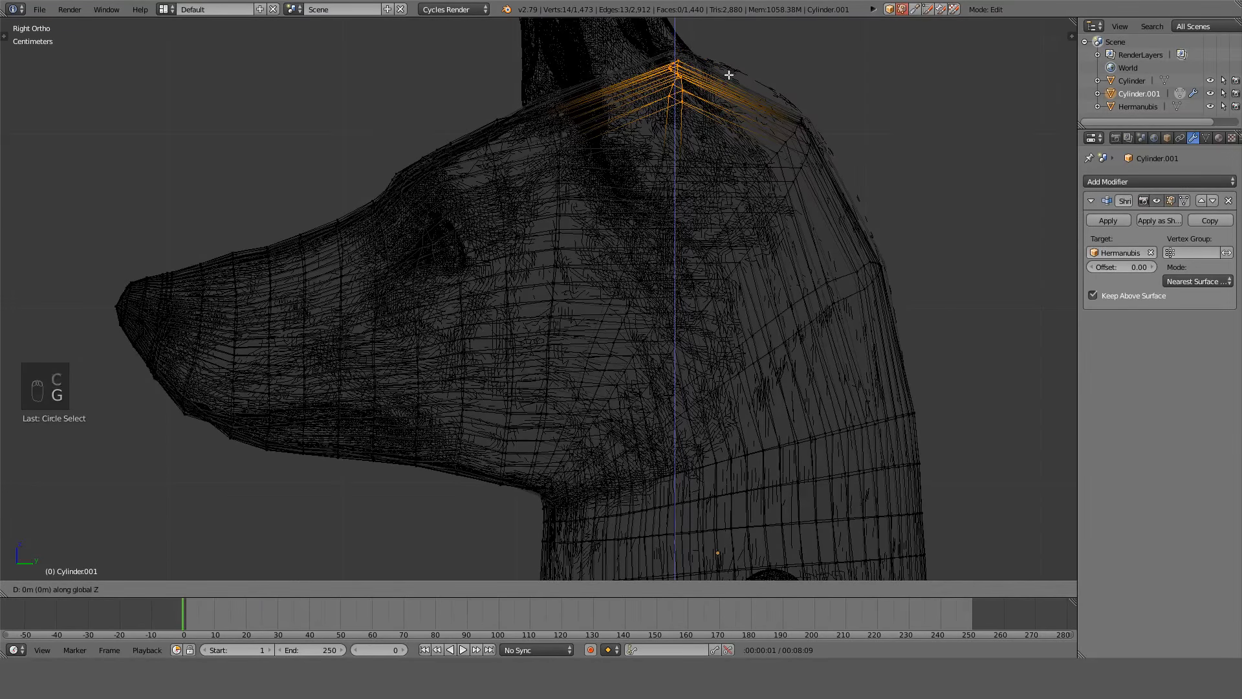
{"action": "left_click", "coordinate": [733, 53]}
{"action": "key", "text": "z"}
{"action": "middle_click_drag", "start_coordinate": [637, 83], "coordinate": [774, 180]}
{"action": "mouse_move", "coordinate": [557, 133]}
{"action": "middle_mouse_down"}
{"action": "mouse_move", "coordinate": [591, 92]}
{"action": "mouse_move", "coordinate": [668, 236]}
{"action": "middle_mouse_up"}
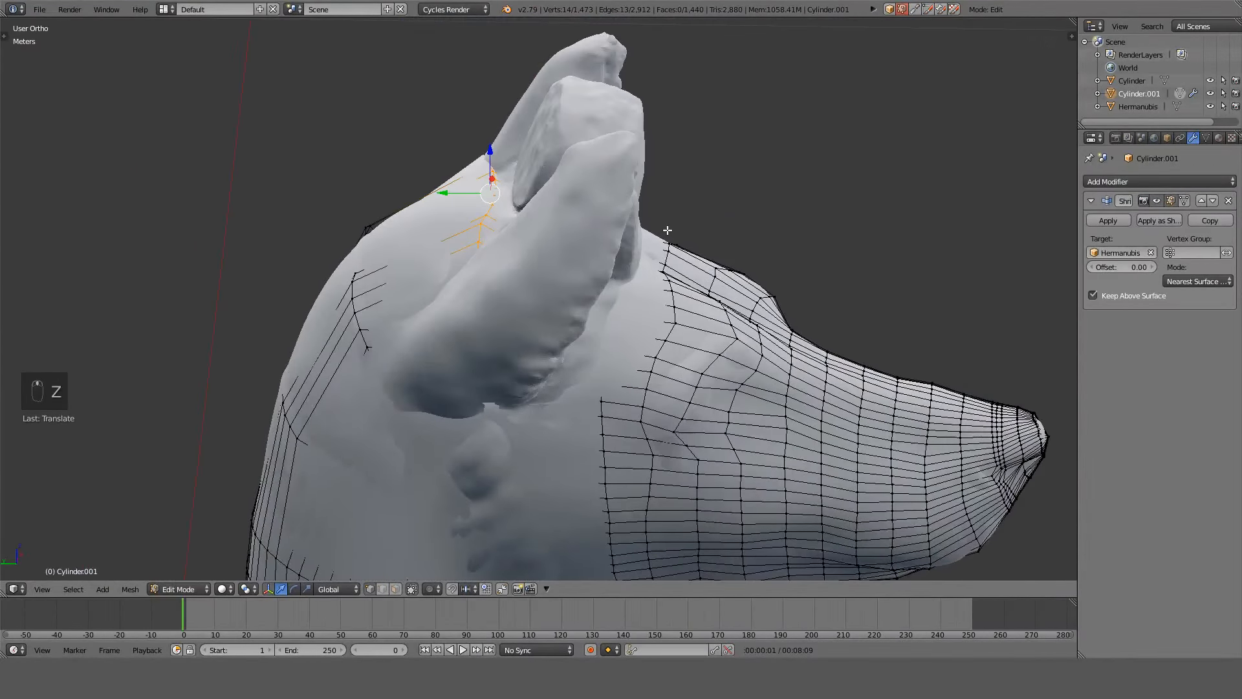
{"action": "middle_click_drag", "start_coordinate": [667, 230], "coordinate": [573, 129]}
{"action": "scroll", "coordinate": [392, 331], "scroll_direction": "down", "scroll_amount": 2}
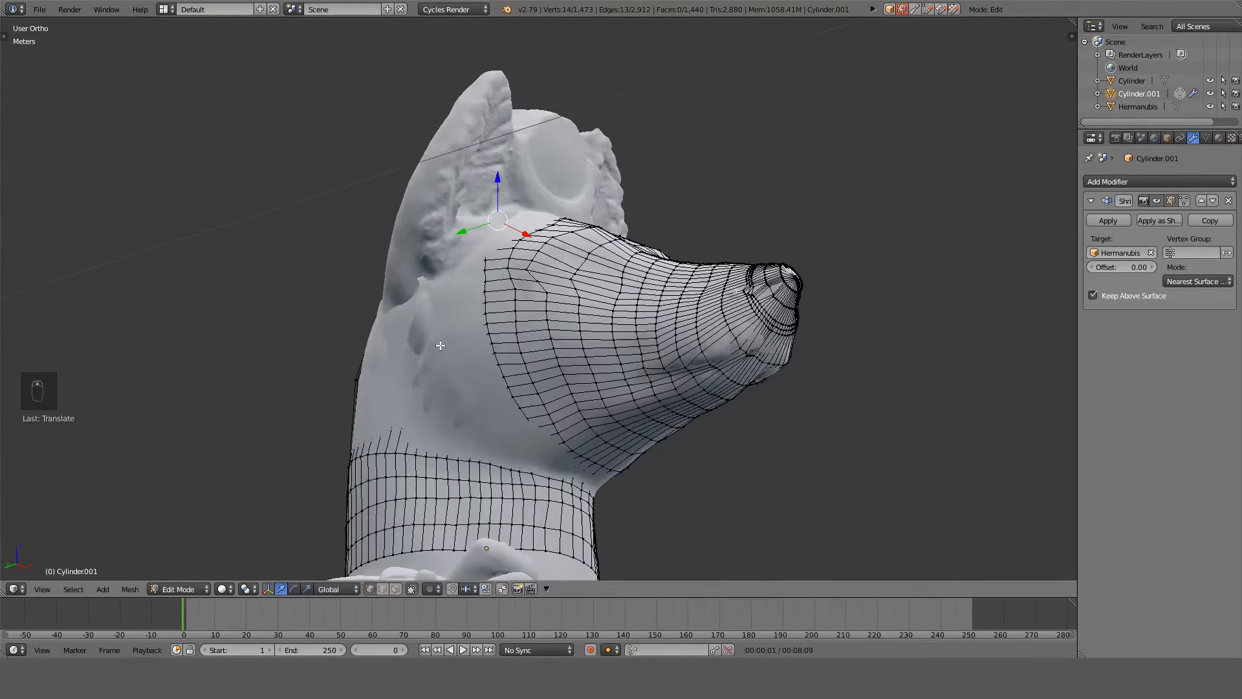
Select the middle edge loop around the back of the head and scale it along X by about 1.14.
{"action": "key", "text": "z"}
{"action": "mouse_move", "coordinate": [440, 344]}
{"action": "middle_mouse_down", "text": "shift"}
{"action": "mouse_move", "coordinate": [586, 302]}
{"action": "mouse_move", "coordinate": [748, 357]}
{"action": "middle_mouse_up", "text": "shift"}
{"action": "scroll", "coordinate": [587, 302], "scroll_direction": "up", "scroll_amount": 1}
{"action": "key", "text": "z"}
{"action": "key", "text": "z"}
{"action": "middle_click_drag", "start_coordinate": [730, 403], "coordinate": [768, 449]}
{"action": "right_click", "coordinate": [685, 388], "text": "alt"}
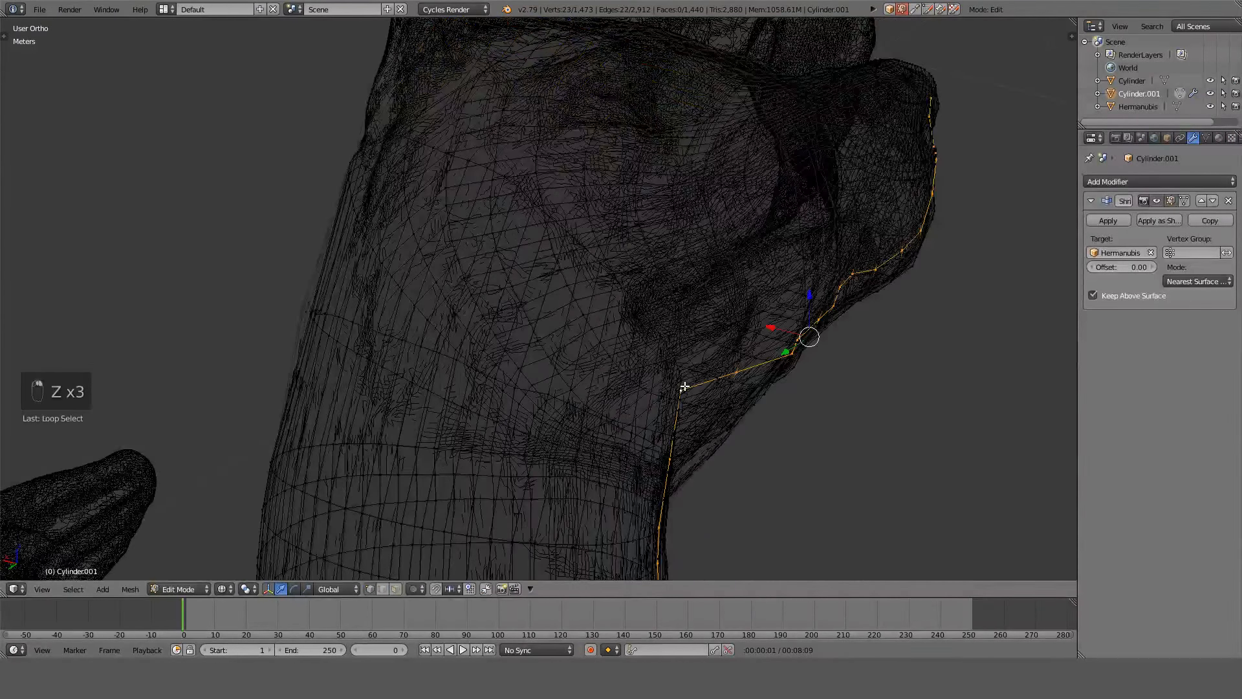
{"action": "right_click", "coordinate": [685, 372], "text": "alt"}
{"action": "mouse_move", "coordinate": [712, 388]}
{"action": "middle_mouse_down"}
{"action": "mouse_move", "coordinate": [771, 420]}
{"action": "mouse_move", "coordinate": [790, 357]}
{"action": "middle_mouse_up"}
{"action": "key", "text": "z"}
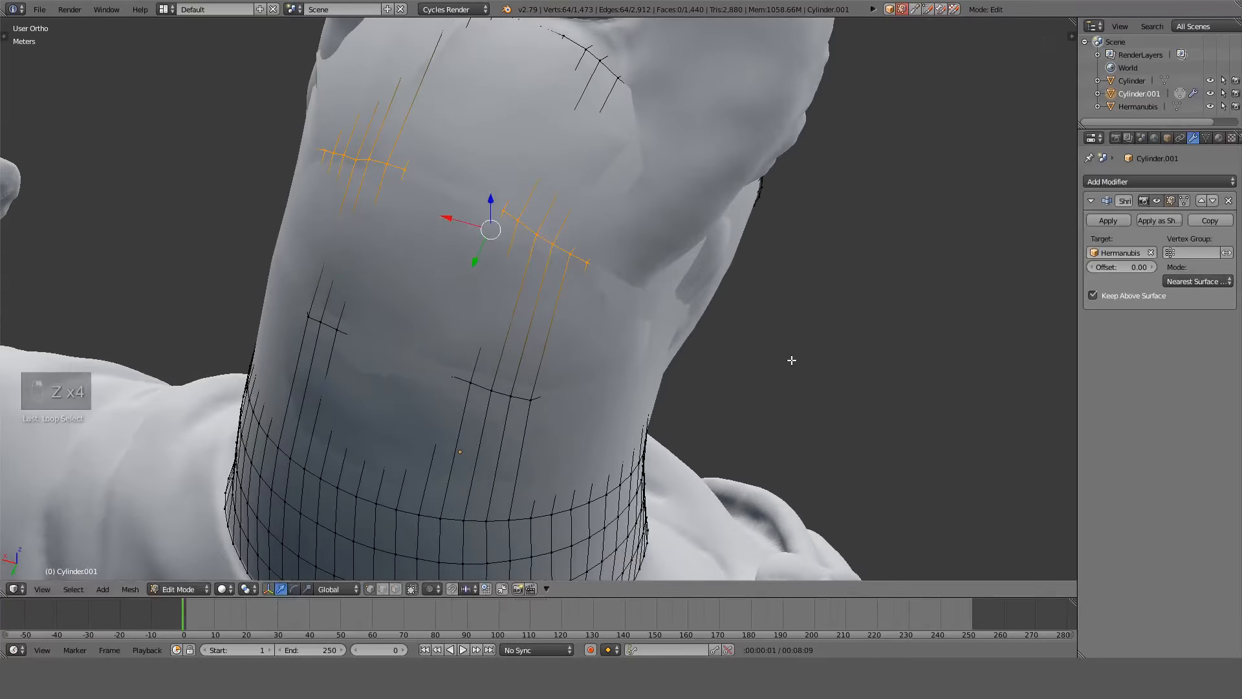
{"action": "key", "text": "s"}
{"action": "key", "text": "x"}
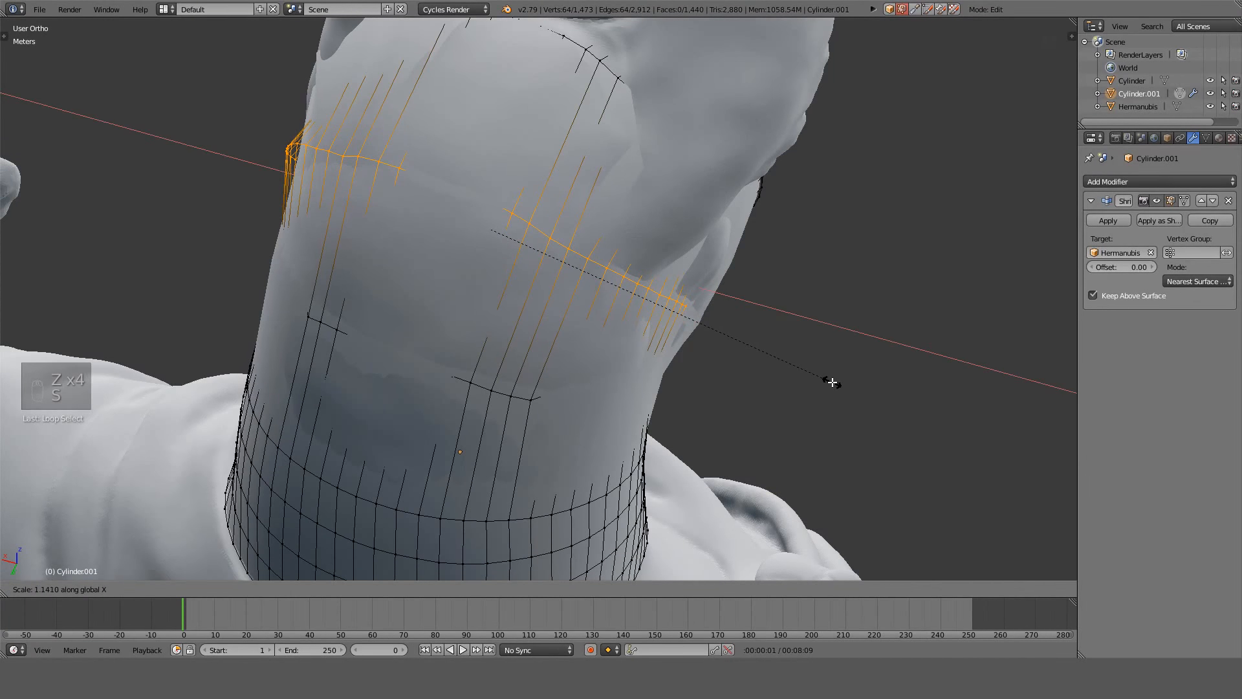
{"action": "left_click", "coordinate": [832, 382]}
Select the edge loop just behind the face and scale it along X by about 1.24.
{"action": "middle_click_drag", "start_coordinate": [833, 382], "coordinate": [705, 354]}
{"action": "key", "text": "z"}
{"action": "key", "text": "z"}
{"action": "right_click", "coordinate": [704, 343], "text": "alt"}
{"action": "key", "text": "z"}
{"action": "key", "text": "z"}
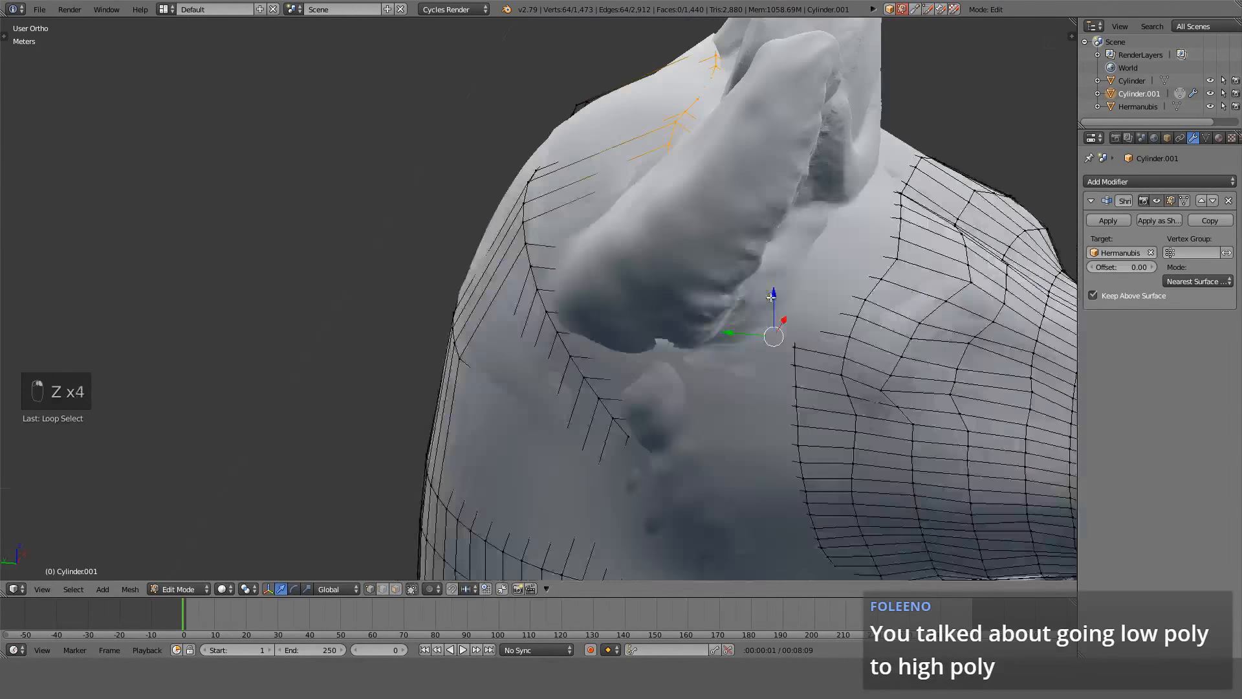
{"action": "key", "text": "s"}
{"action": "key", "text": "x"}
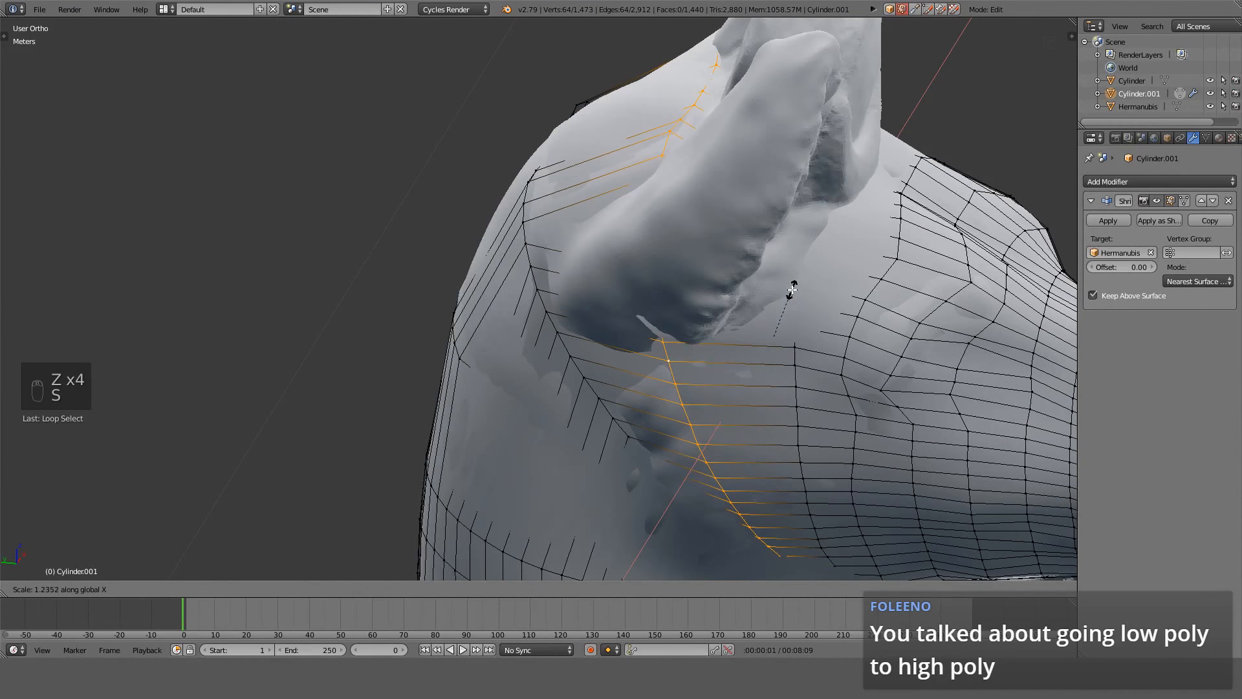
{"action": "left_click", "coordinate": [793, 289]}
Examine in Object Mode how the retopology mesh covers the statue's head, ears and neck from several angles.
{"action": "middle_click_drag", "start_coordinate": [792, 290], "coordinate": [687, 360]}
{"action": "scroll", "coordinate": [740, 300], "scroll_direction": "down", "scroll_amount": 7}
{"action": "scroll", "coordinate": [749, 280], "scroll_direction": "up", "scroll_amount": 3}
{"action": "key", "text": "Tab"}
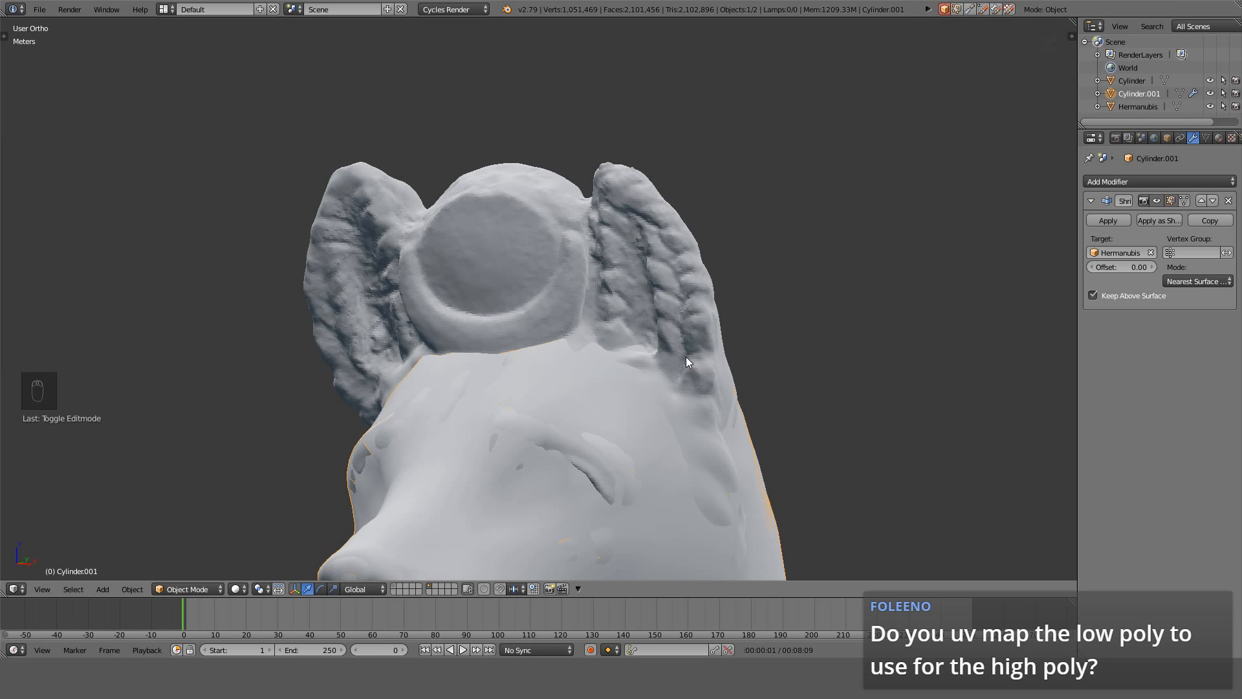
{"action": "middle_click_drag", "start_coordinate": [686, 357], "coordinate": [735, 358]}
{"action": "key", "text": "KP_1"}
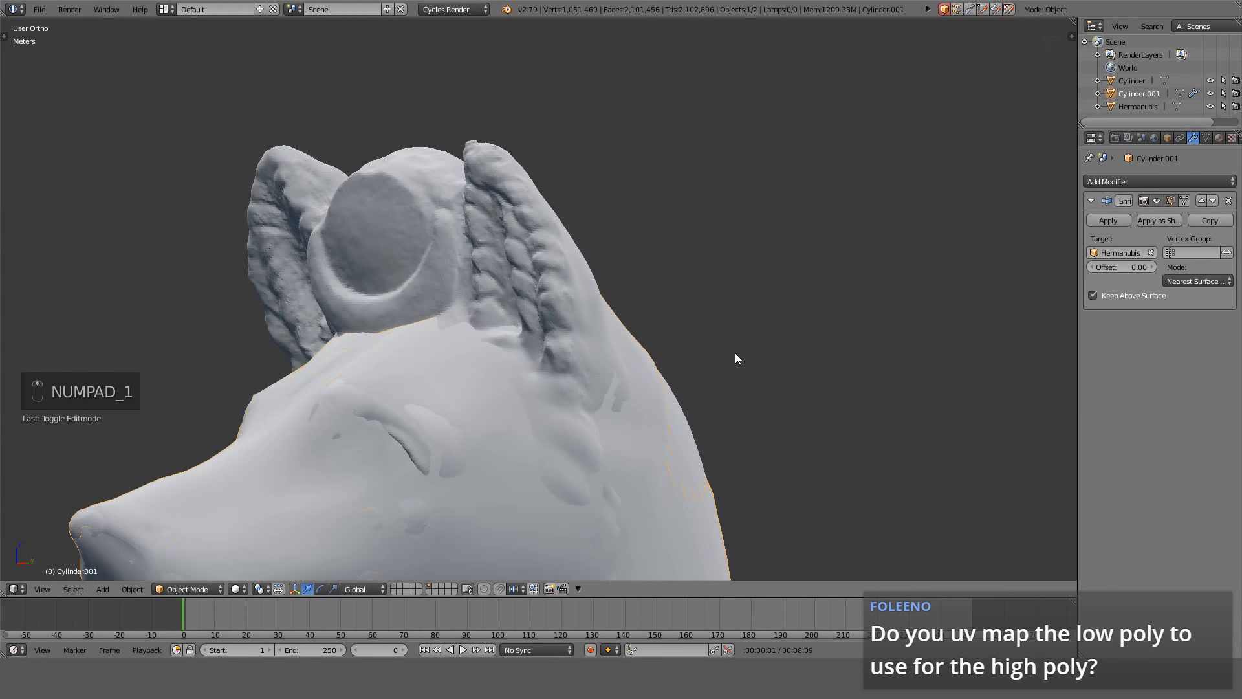
{"action": "scroll", "coordinate": [734, 358], "scroll_direction": "down", "scroll_amount": 5}
{"action": "scroll", "coordinate": [666, 289], "scroll_direction": "up", "scroll_amount": 6}
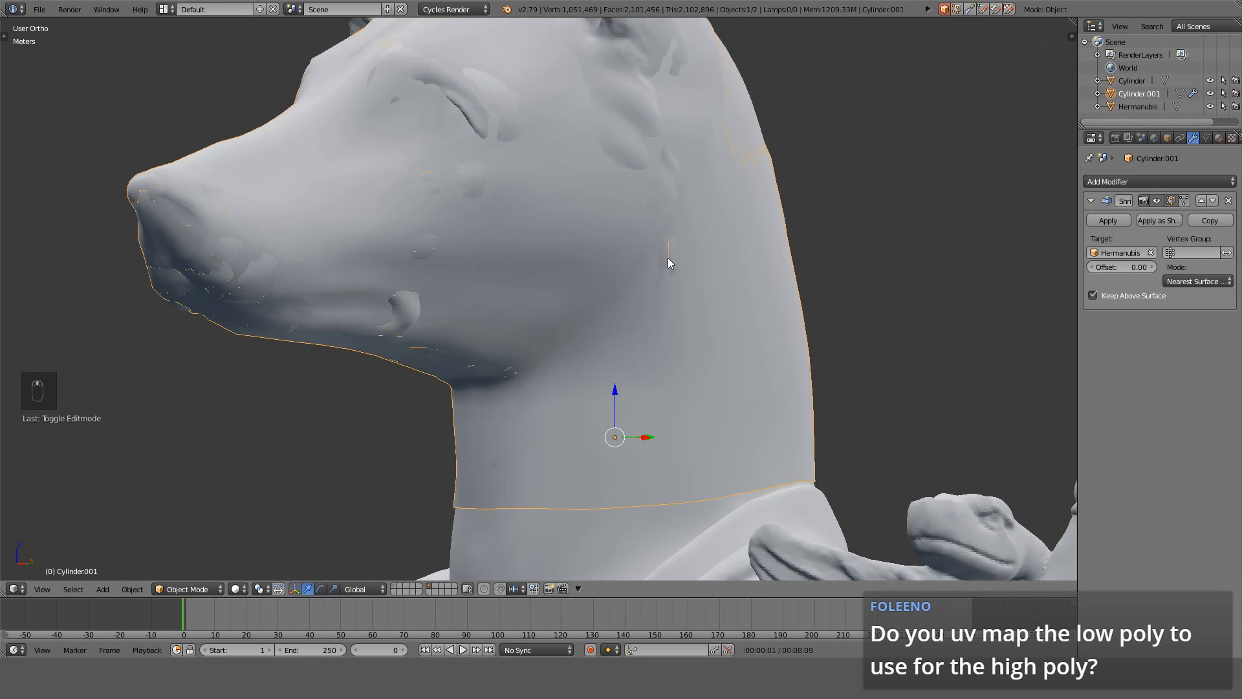
{"action": "key", "text": "KP_3"}
{"action": "scroll", "coordinate": [774, 460], "scroll_direction": "up", "scroll_amount": 6}
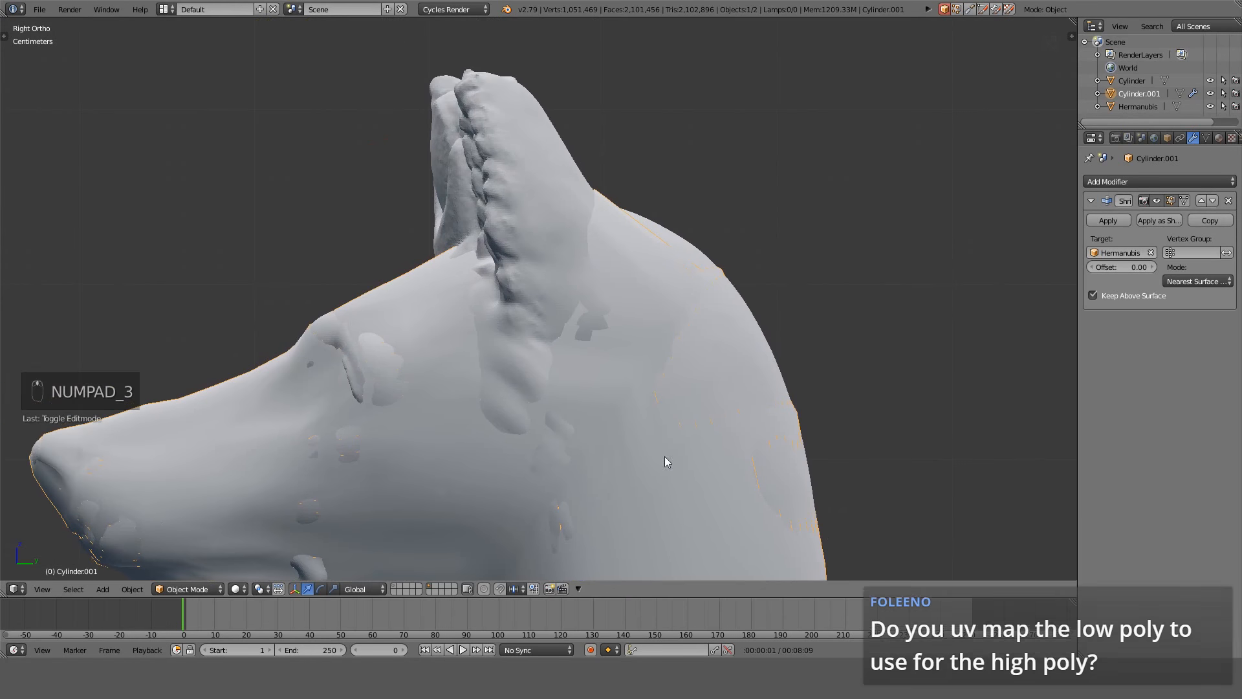
Circle-select the pair of side vertices sunk behind the ear and move them up about 1 cm along Z.
{"action": "key", "text": "Tab"}
{"action": "key", "text": "z"}
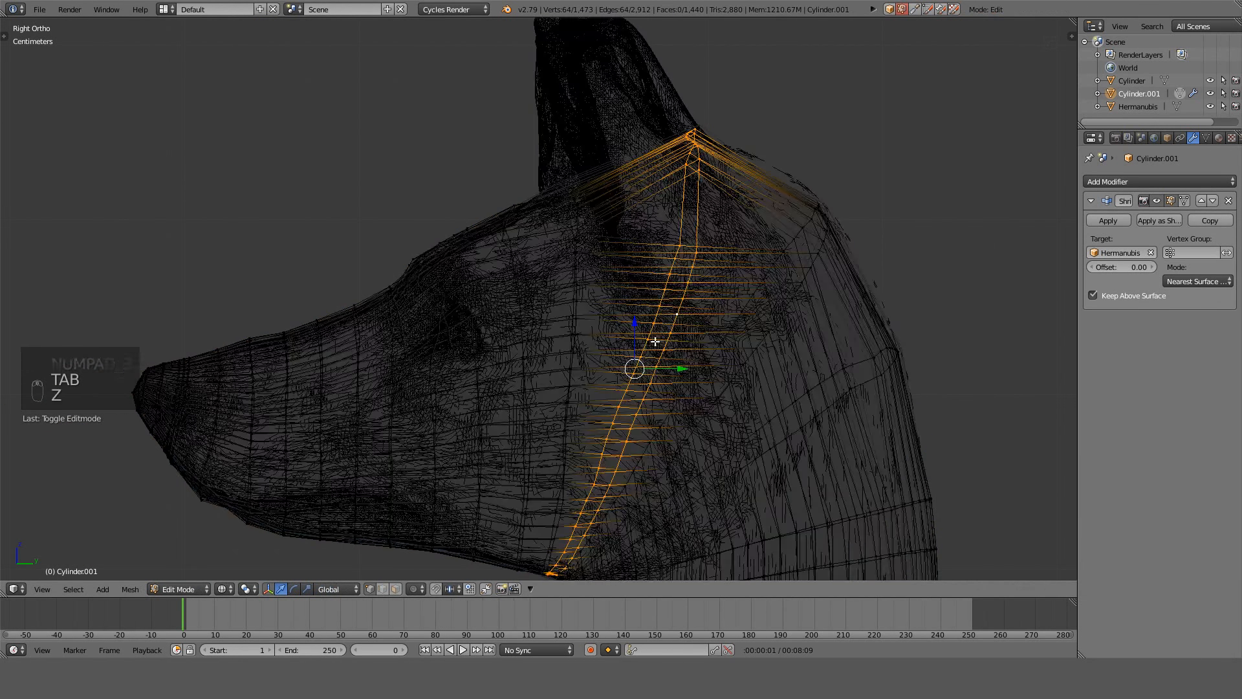
{"action": "key", "text": "z"}
{"action": "key", "text": "z"}
{"action": "middle_click_drag", "start_coordinate": [693, 429], "coordinate": [713, 172], "text": "shift"}
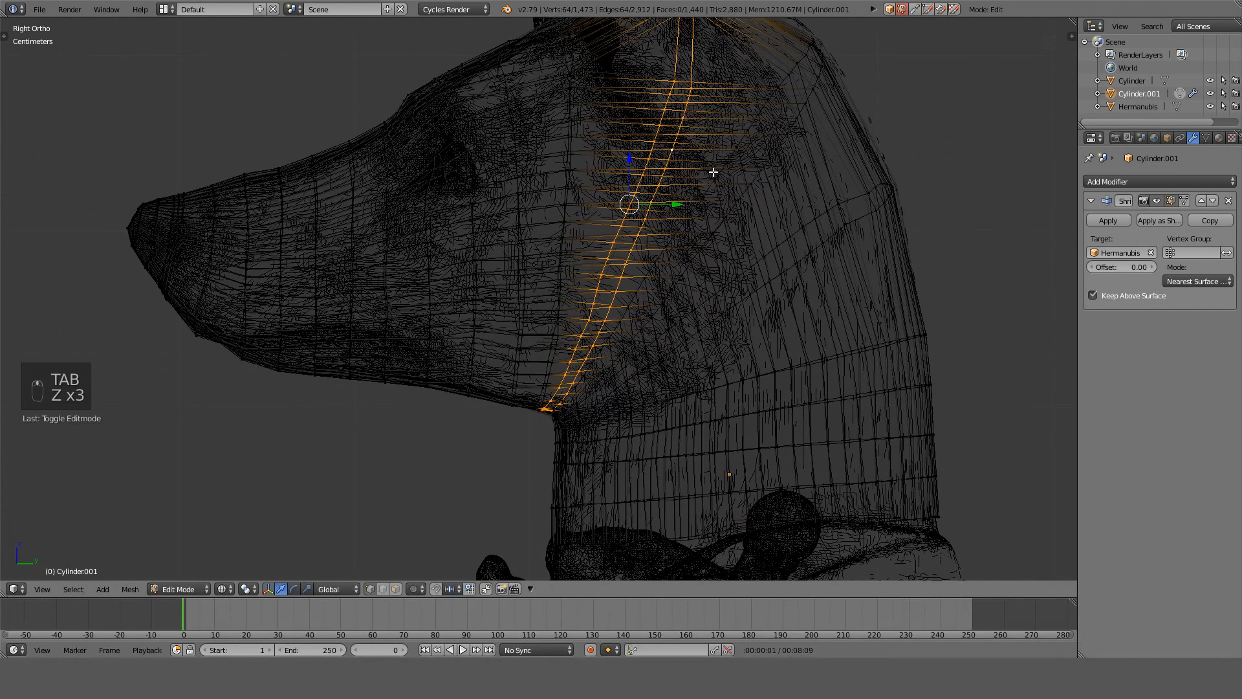
{"action": "scroll", "coordinate": [701, 244], "scroll_direction": "up", "scroll_amount": 3}
{"action": "key", "text": "a"}
{"action": "key", "text": "c"}
{"action": "right_click", "coordinate": [699, 278]}
{"action": "key", "text": "z"}
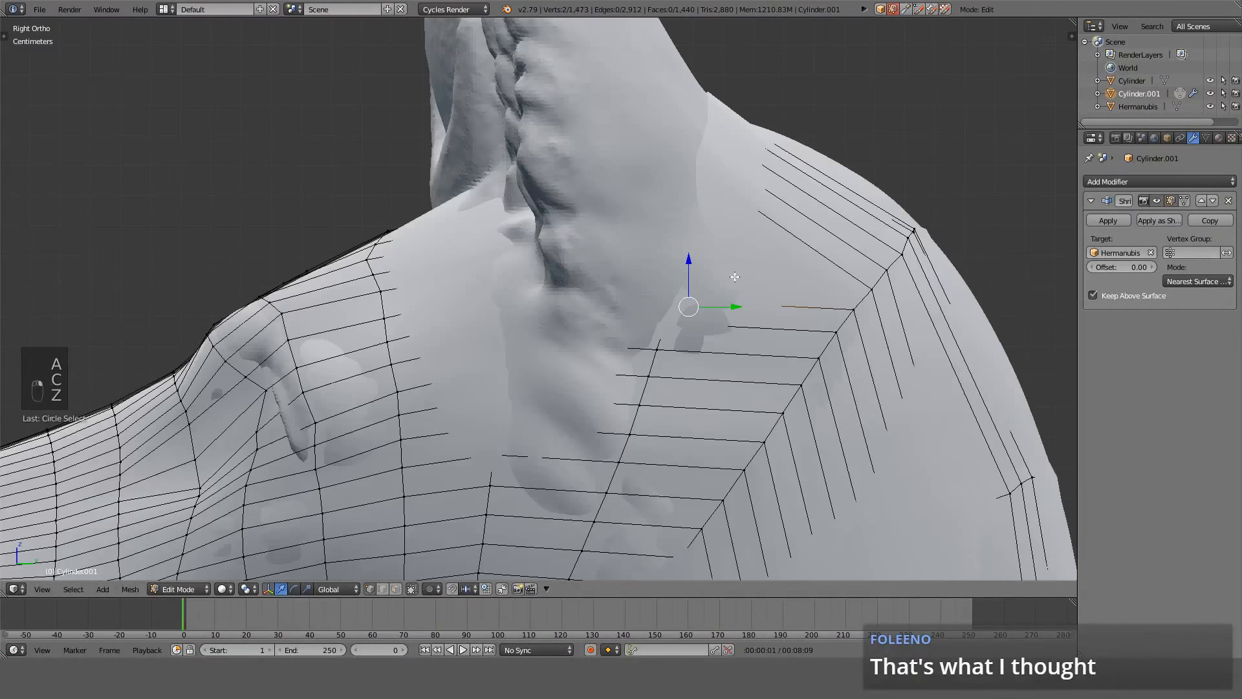
{"action": "key", "text": "z"}
{"action": "key", "text": "g"}
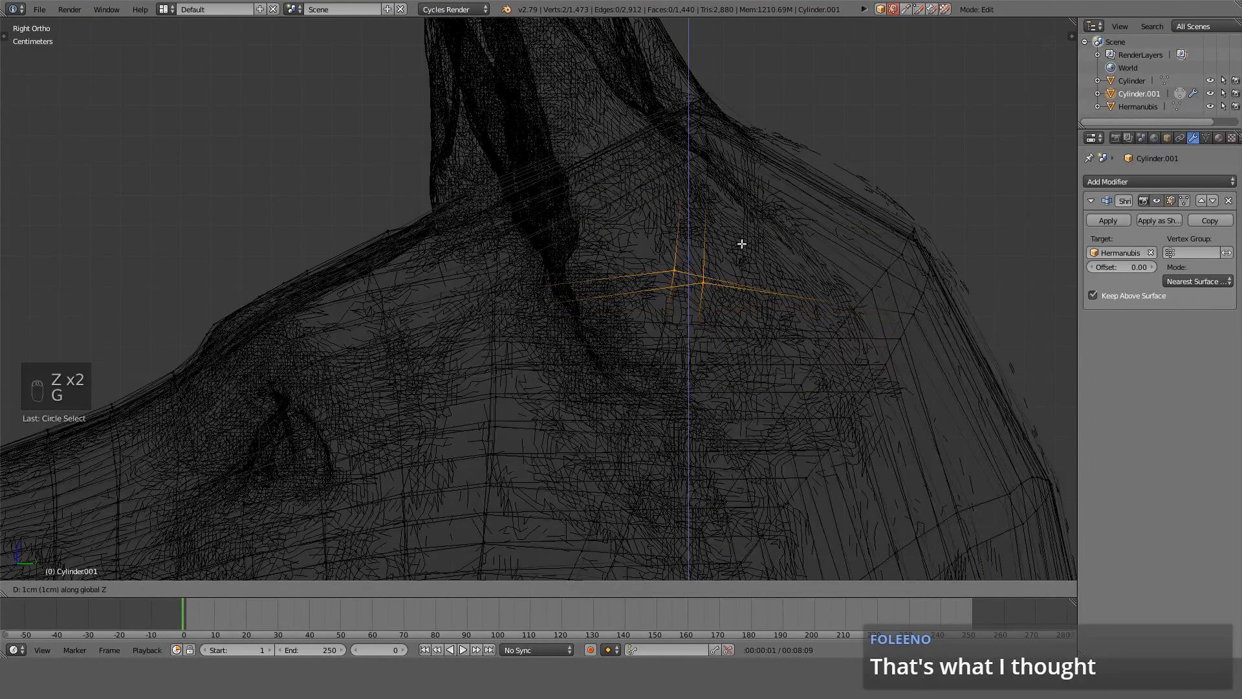
{"action": "left_click", "coordinate": [741, 243]}
{"action": "key", "text": "z"}
Apply the Shrinkwrap modifier to the retopology mesh and return to Edit Mode.
{"action": "key", "text": "Tab"}
{"action": "left_click", "coordinate": [1108, 220]}
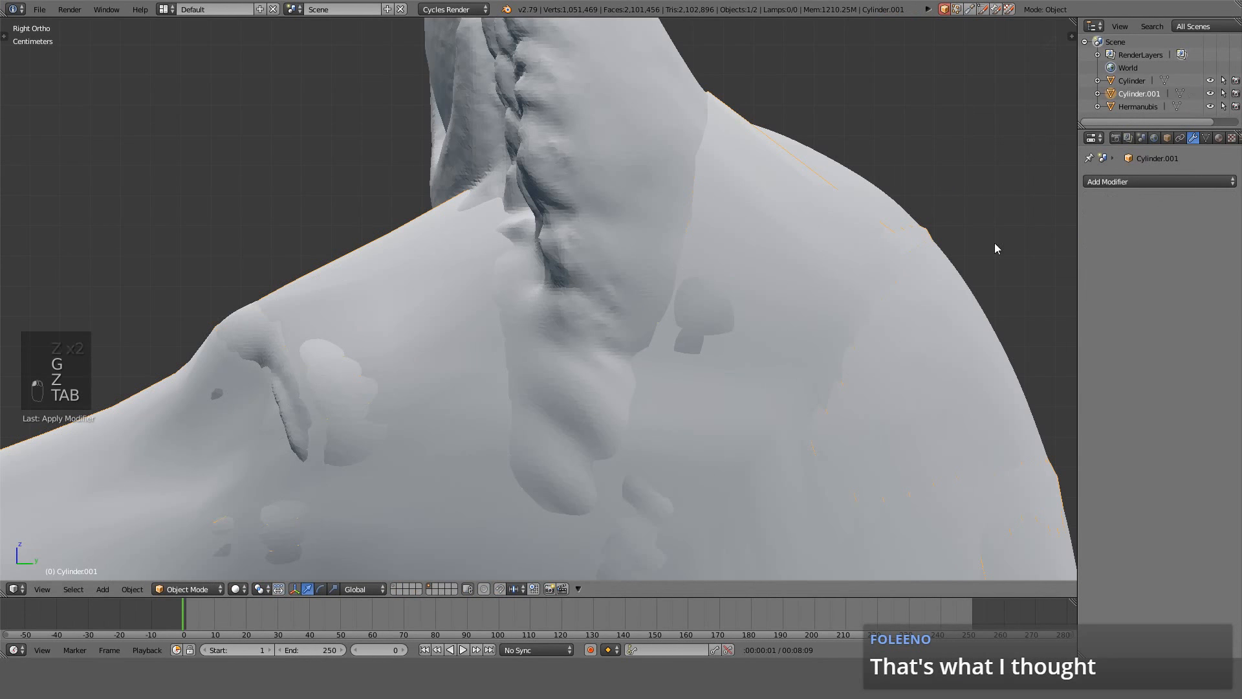
{"action": "scroll", "coordinate": [873, 276], "scroll_direction": "down", "scroll_amount": 4}
{"action": "scroll", "coordinate": [808, 336], "scroll_direction": "down", "scroll_amount": 3}
{"action": "key", "text": "Tab"}
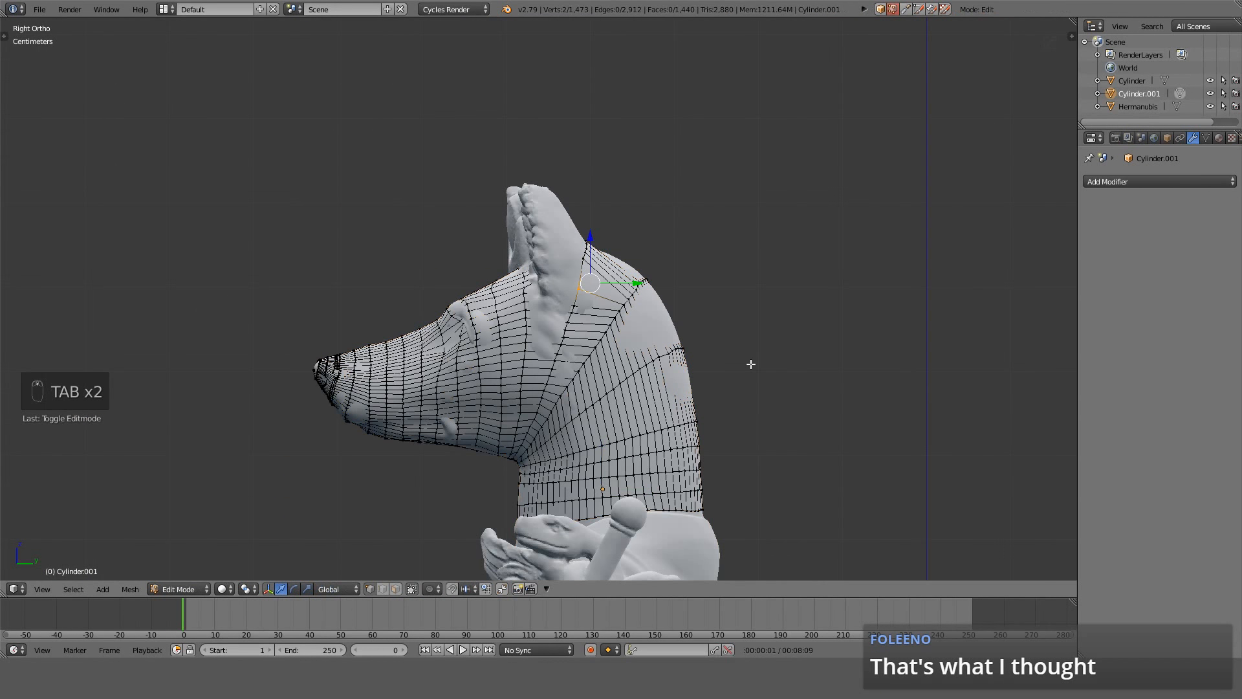
Select the ring of vertical edges at the neck's base, checker-deselect it, extend it to full edge loops and dissolve them.
{"action": "middle_click_drag", "start_coordinate": [743, 367], "coordinate": [778, 456]}
{"action": "scroll", "coordinate": [777, 456], "scroll_direction": "up", "scroll_amount": 1}
{"action": "left_click", "coordinate": [383, 590]}
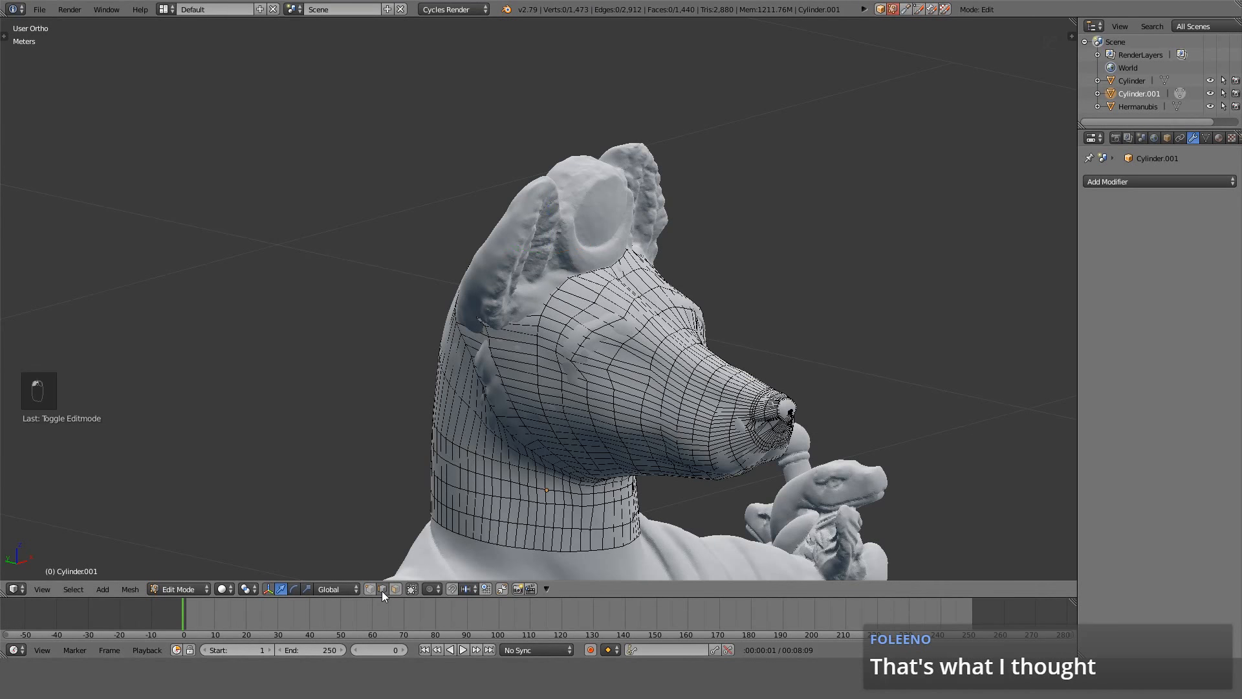
{"action": "middle_click_drag", "start_coordinate": [554, 498], "coordinate": [568, 413], "text": "shift"}
{"action": "scroll", "coordinate": [660, 490], "scroll_direction": "up", "scroll_amount": 4}
{"action": "right_click", "coordinate": [541, 446], "text": "ctrl+alt"}
{"action": "left_click", "coordinate": [73, 588]}
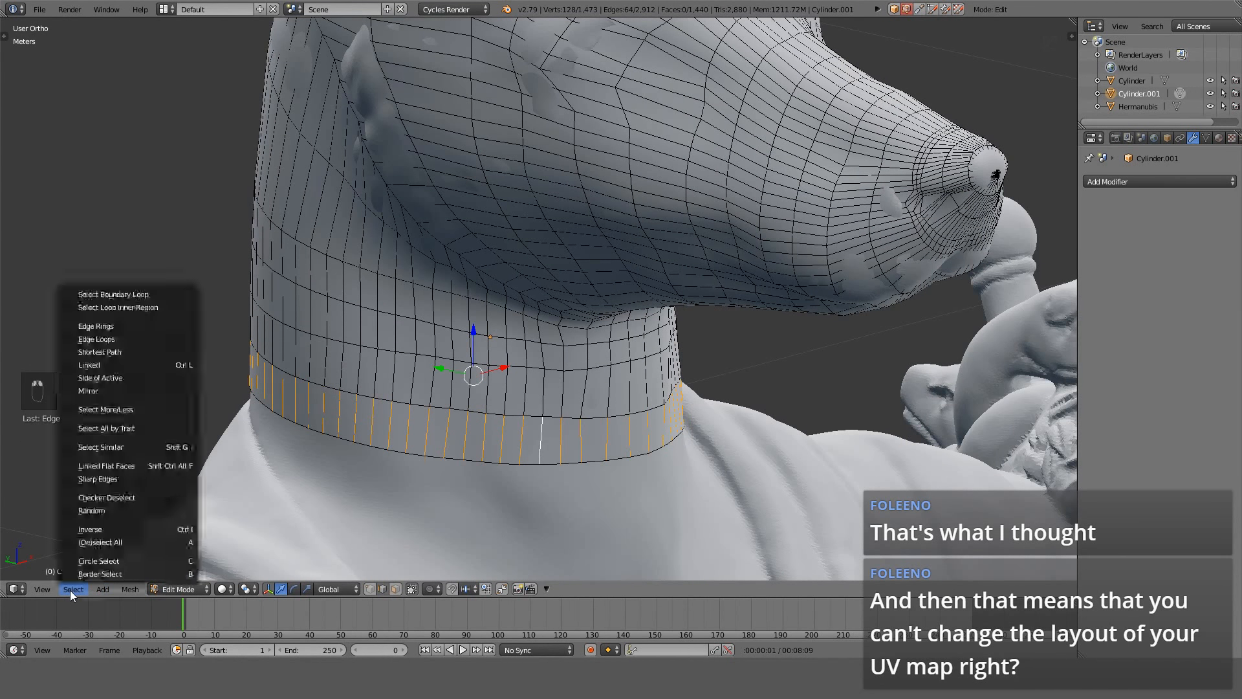
{"action": "left_click", "coordinate": [125, 511]}
{"action": "left_click", "coordinate": [73, 588]}
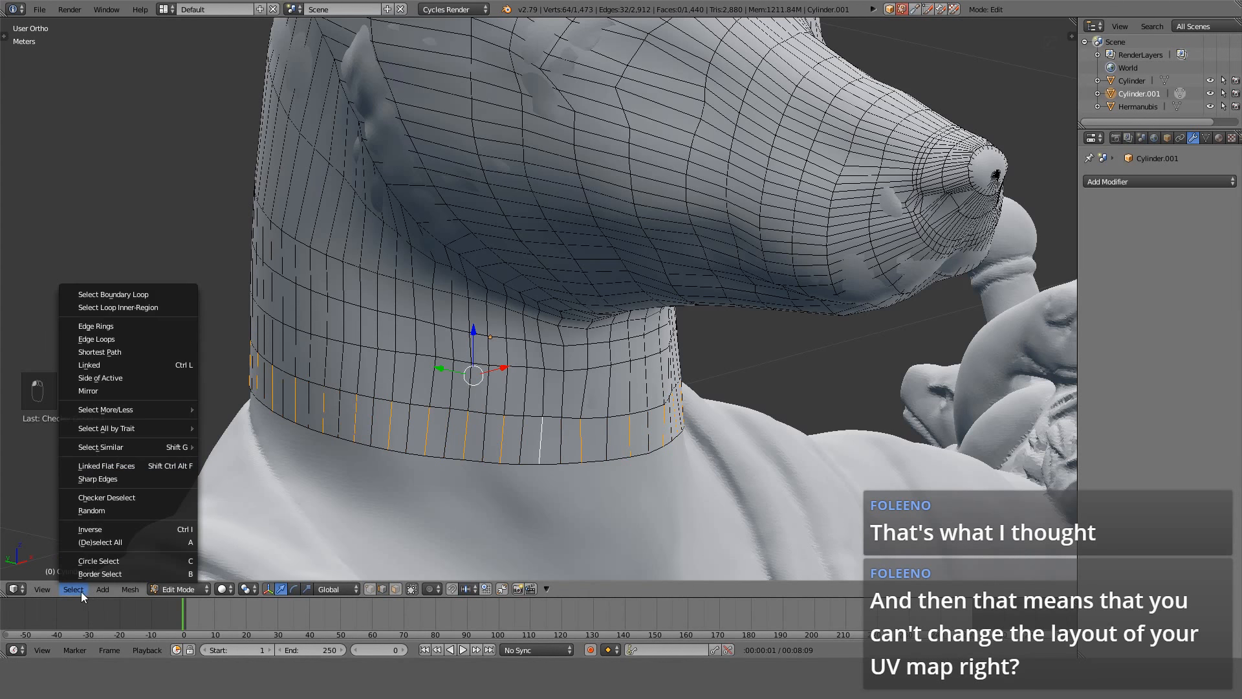
{"action": "left_click", "coordinate": [124, 351]}
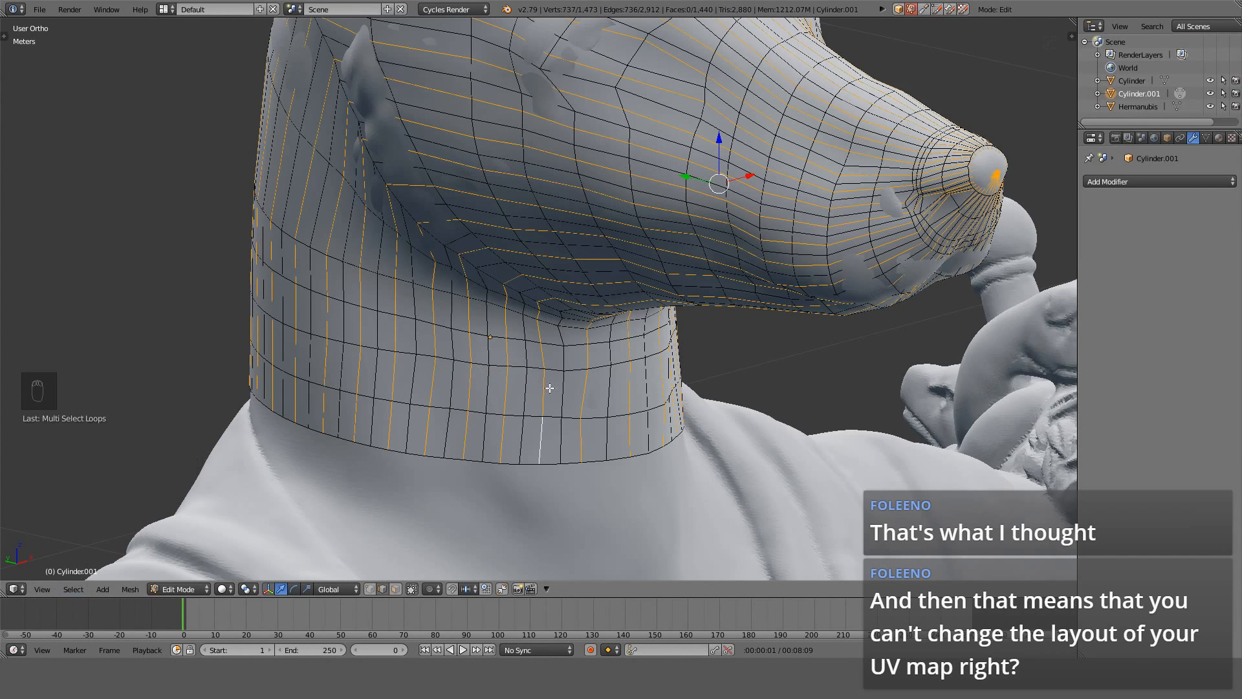
{"action": "key", "text": "ctrl+x"}
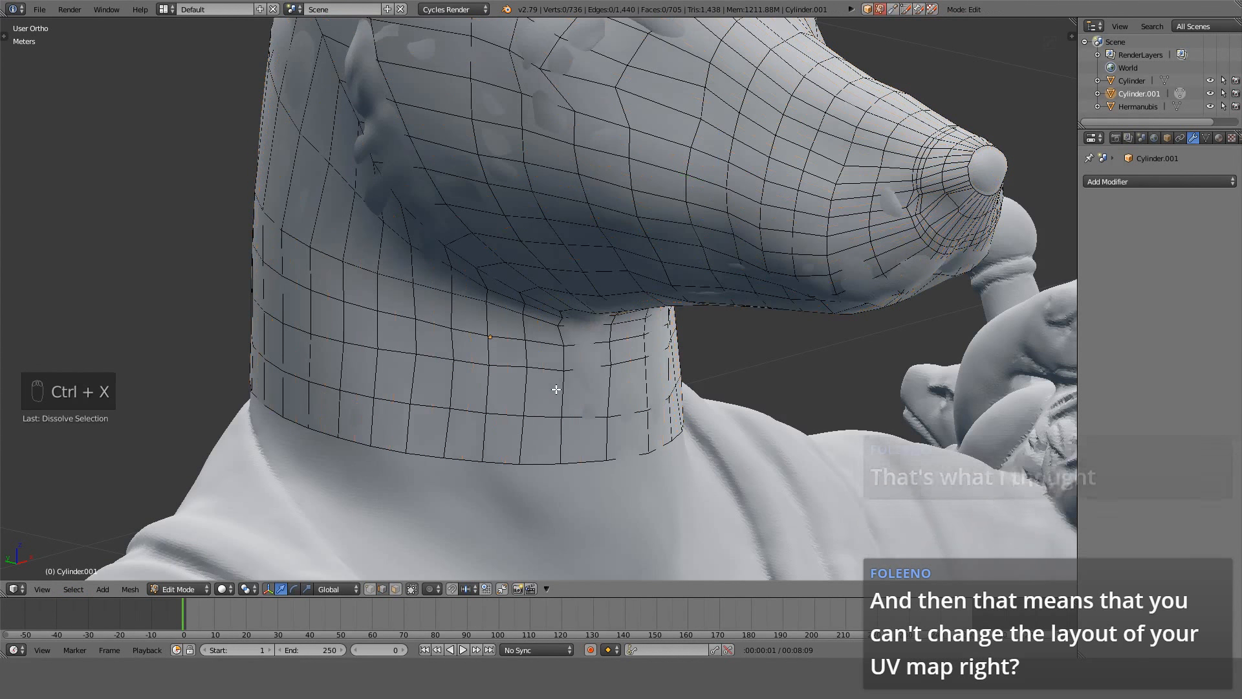
Select a ring of horizontal edges up the neck, checker-deselect it, extend it to full edge loops and dissolve them.
{"action": "middle_click_drag", "start_coordinate": [556, 390], "coordinate": [405, 491], "text": "shift"}
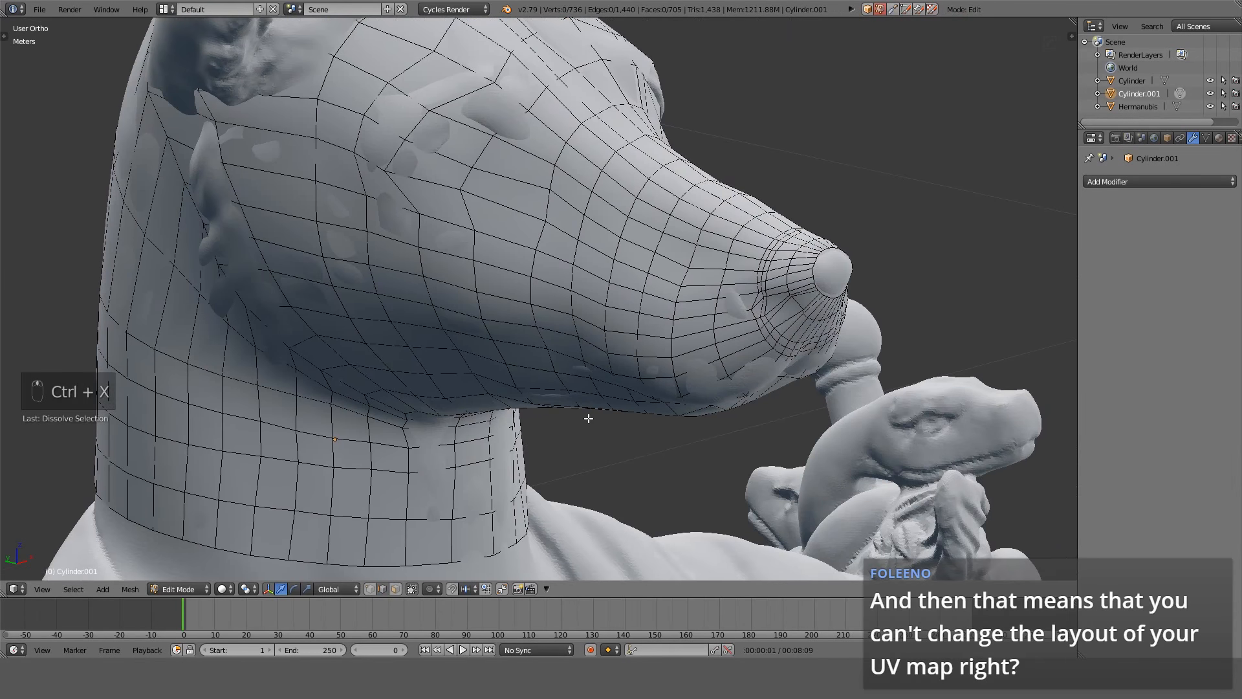
{"action": "scroll", "coordinate": [572, 430], "scroll_direction": "down", "scroll_amount": 1}
{"action": "left_click", "coordinate": [380, 481], "text": "ctrl+alt"}
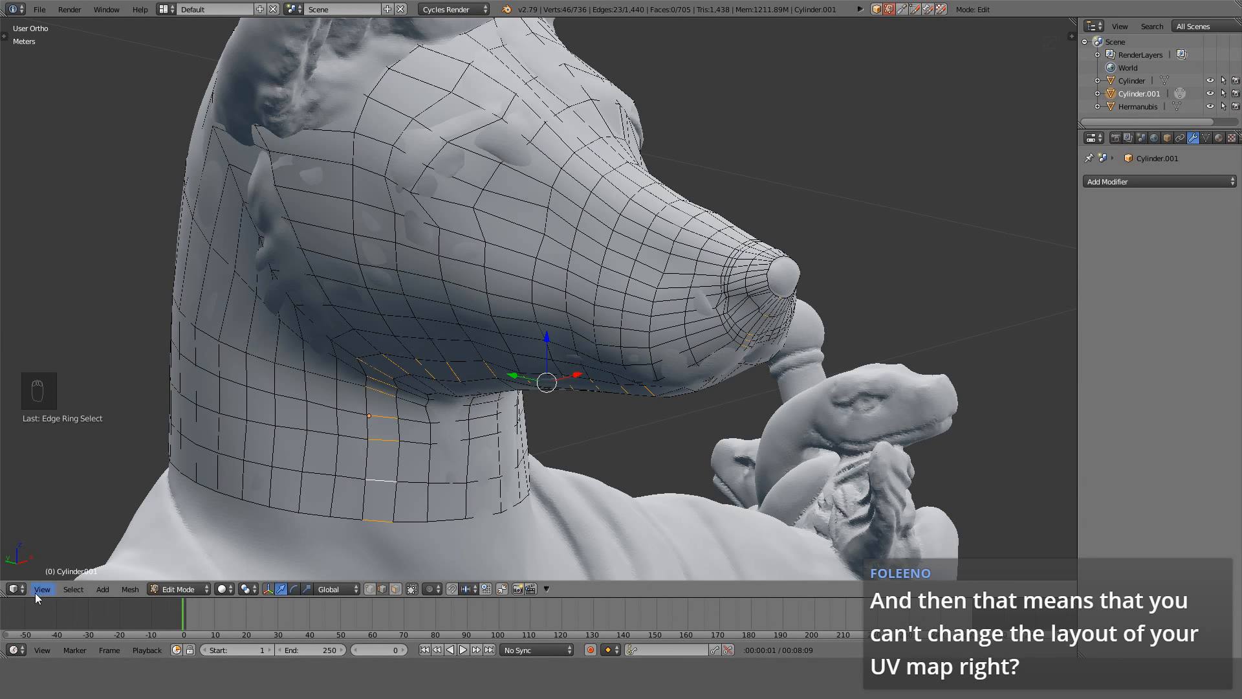
{"action": "left_click", "coordinate": [75, 588]}
{"action": "left_click", "coordinate": [117, 498]}
{"action": "left_click", "coordinate": [72, 592]}
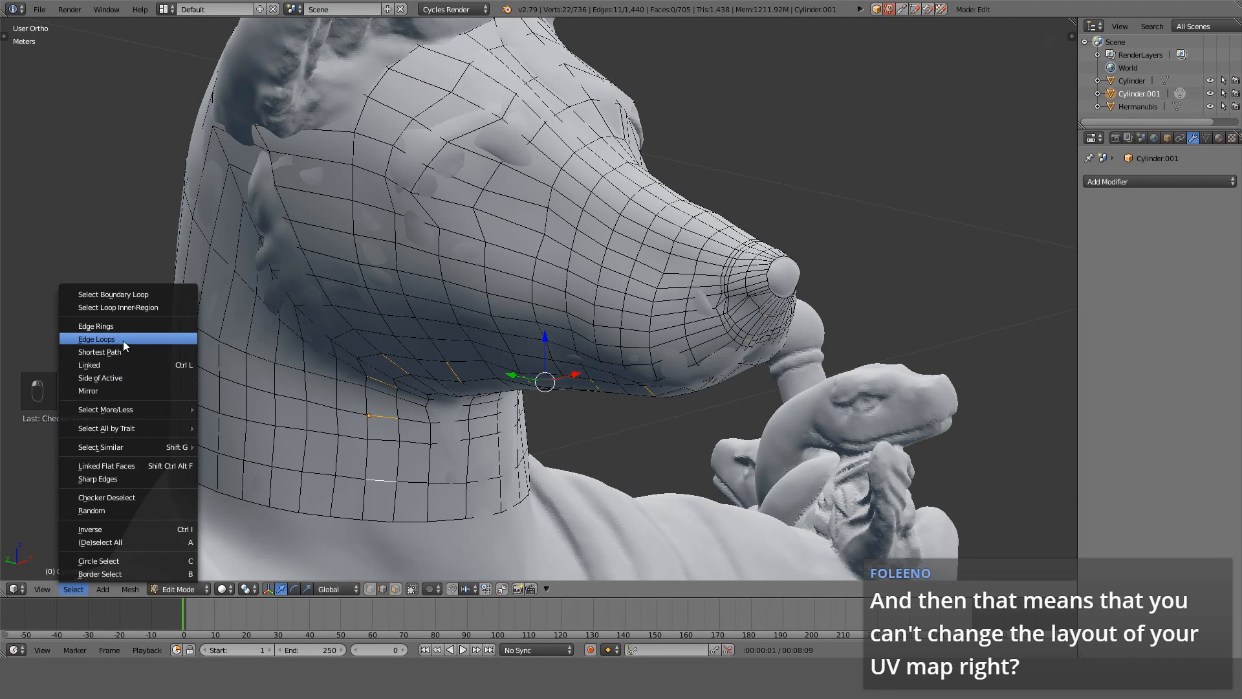
{"action": "left_click", "coordinate": [122, 340]}
{"action": "key", "text": "ctrl+x"}
{"action": "middle_click_drag", "start_coordinate": [442, 384], "coordinate": [674, 400]}
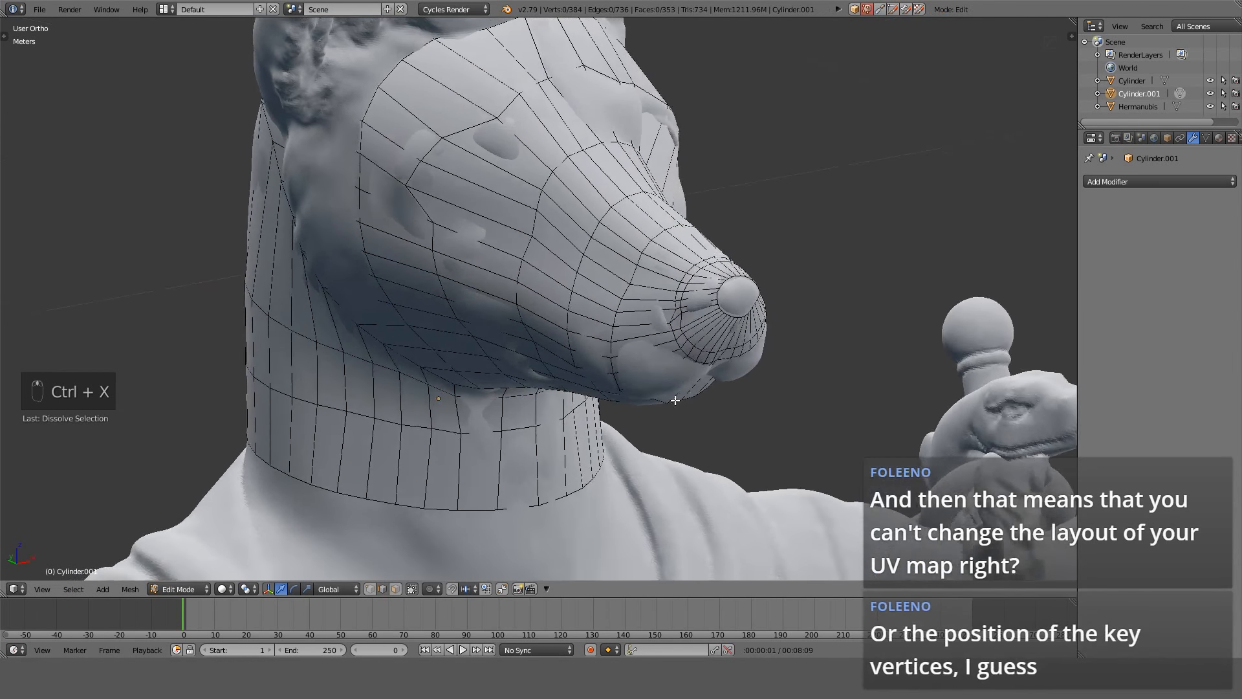
Try to dissolve the edge loop around the muzzle just behind the nose tip.
{"action": "middle_click_drag", "start_coordinate": [742, 341], "coordinate": [511, 396], "text": "shift"}
{"action": "scroll", "coordinate": [511, 395], "scroll_direction": "up", "scroll_amount": 4}
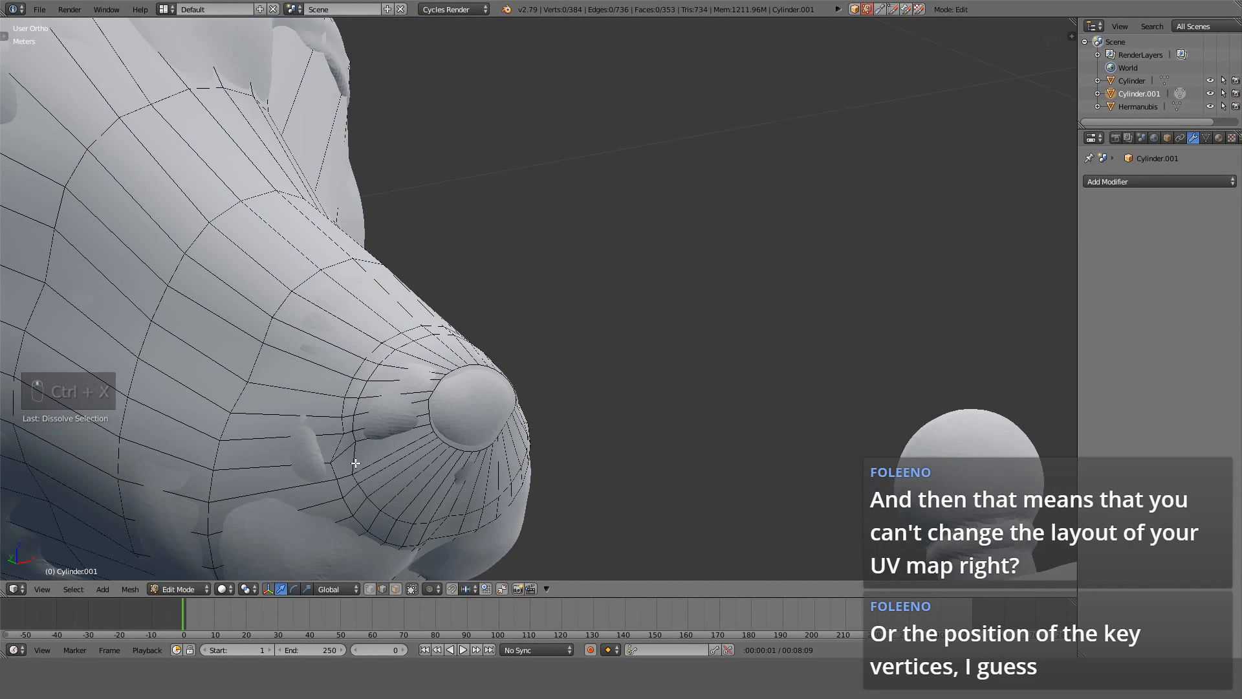
{"action": "right_click", "coordinate": [357, 464], "text": "alt"}
{"action": "key", "text": "ctrl+x"}
{"action": "key", "text": "ctrl+z"}
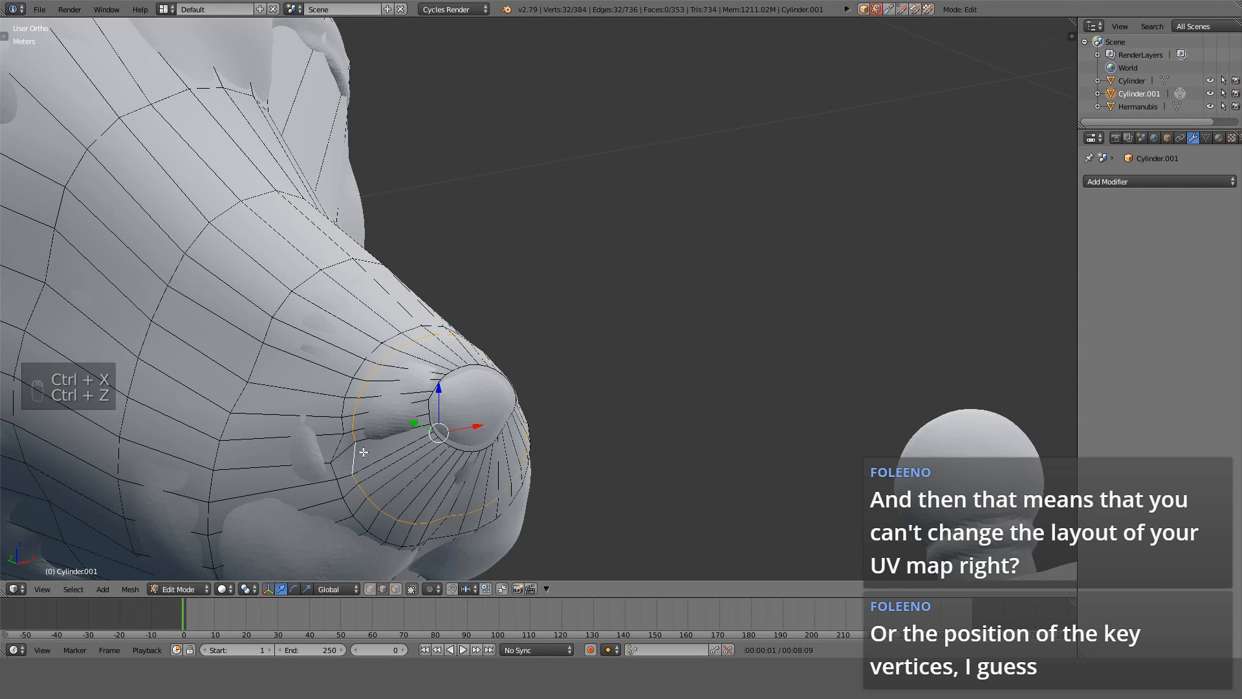
{"action": "key", "text": "a"}
{"action": "key", "text": "ctrl+x"}
{"action": "middle_click_drag", "start_coordinate": [447, 447], "coordinate": [324, 410]}
{"action": "key", "text": "ctrl+z"}
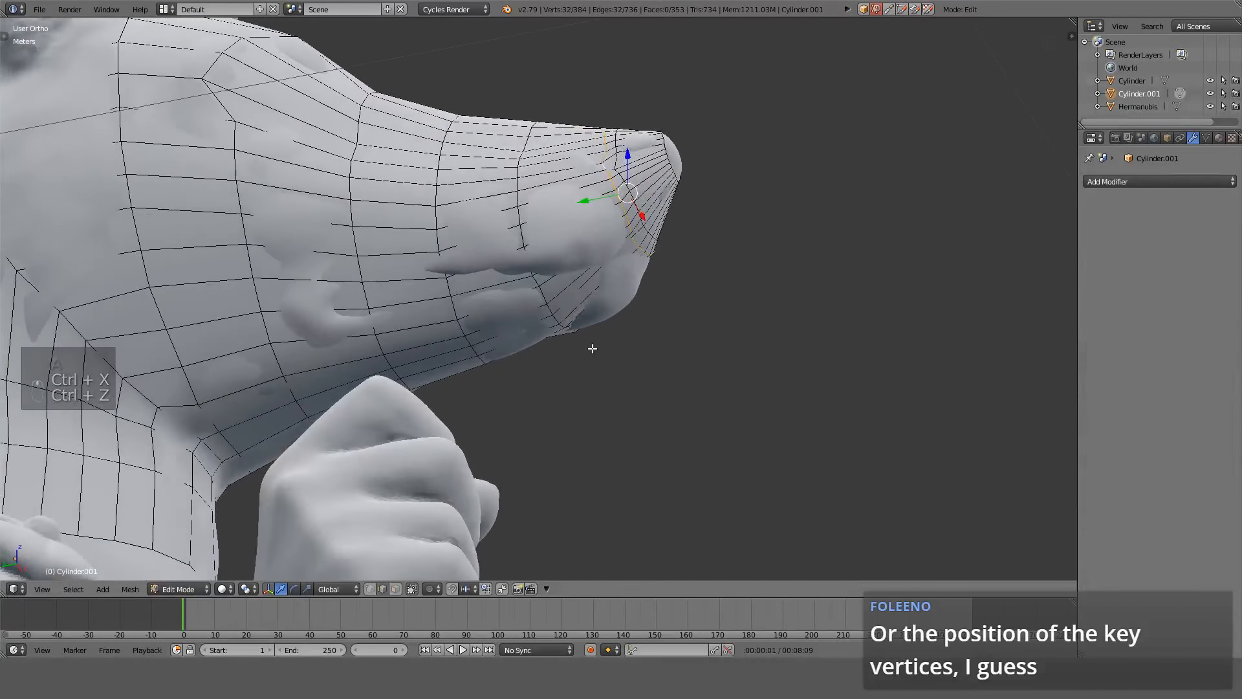
{"action": "key", "text": "ctrl+x"}
{"action": "key", "text": "ctrl+z"}
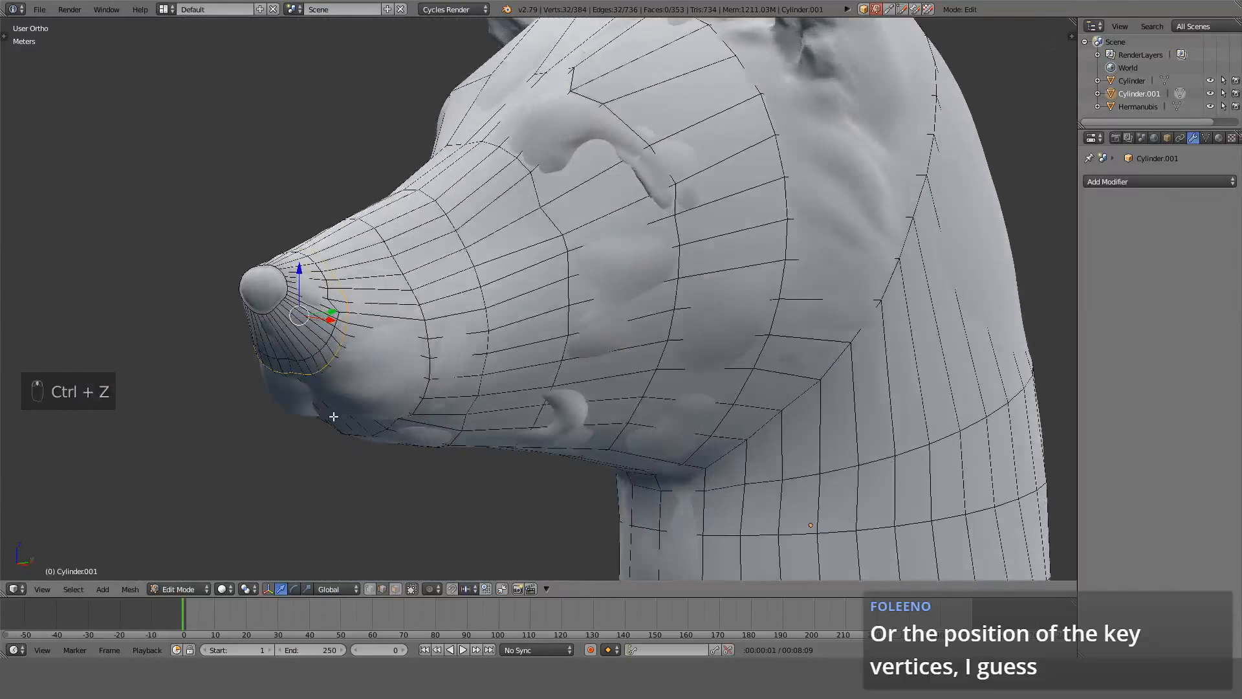
Leave Edit Mode and add a Subdivision Surface modifier set to Simple to the retopology mesh.
{"action": "key", "text": "Tab"}
{"action": "left_click", "coordinate": [1164, 181]}
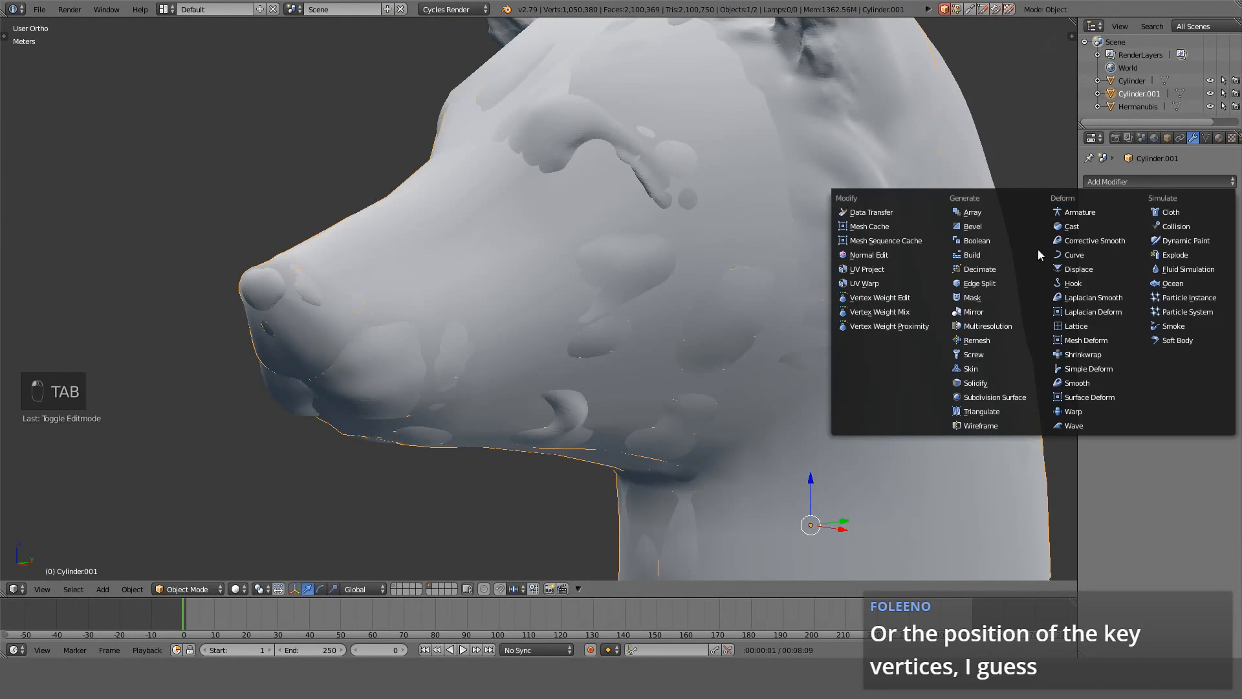
{"action": "left_click", "coordinate": [1002, 397]}
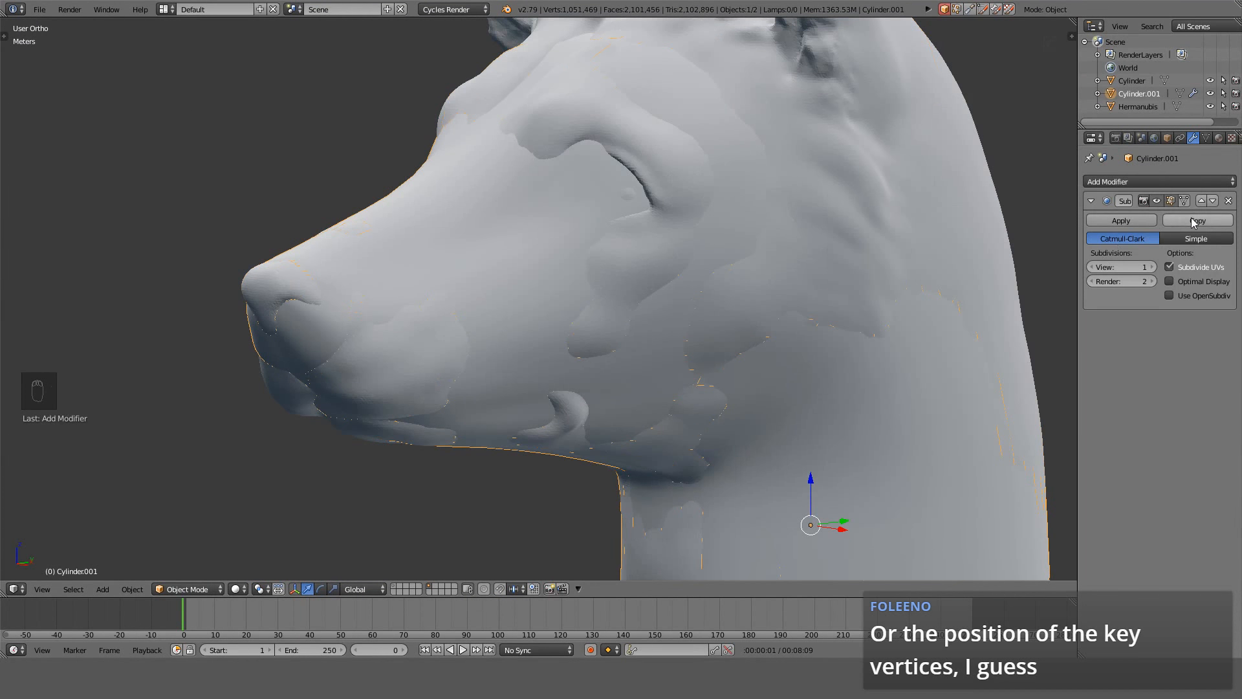
{"action": "left_click", "coordinate": [1195, 238]}
{"action": "left_click", "coordinate": [1158, 182]}
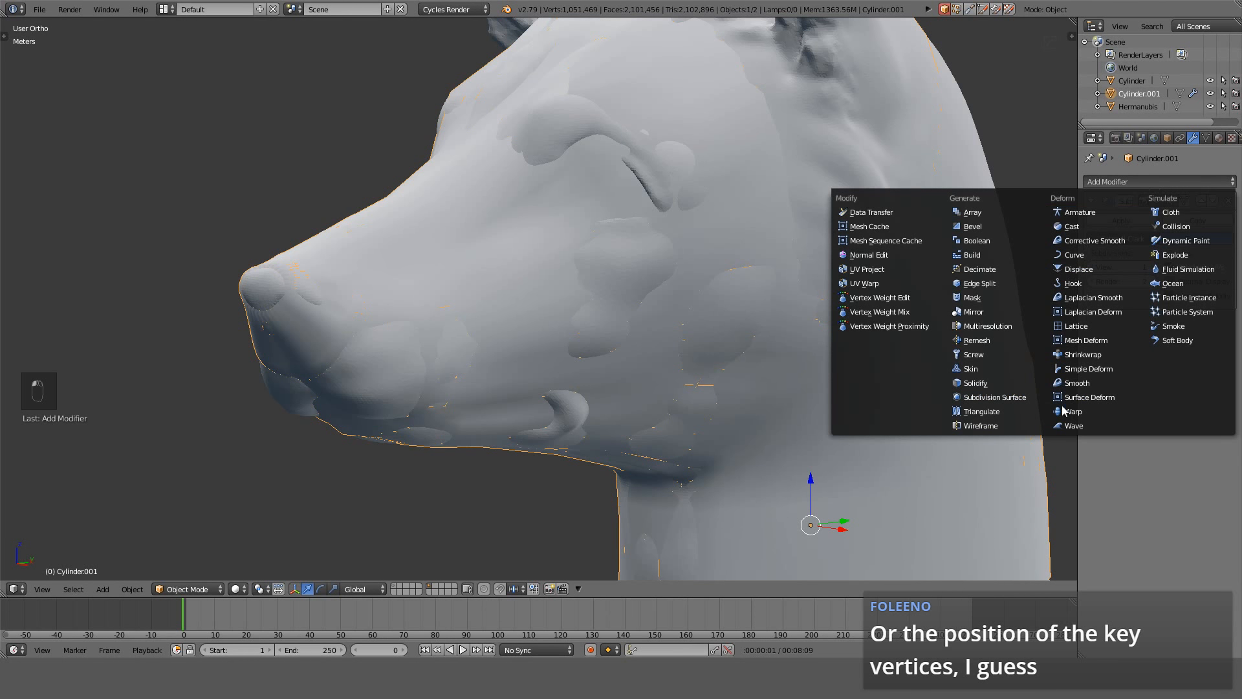
{"action": "left_click", "coordinate": [1099, 368]}
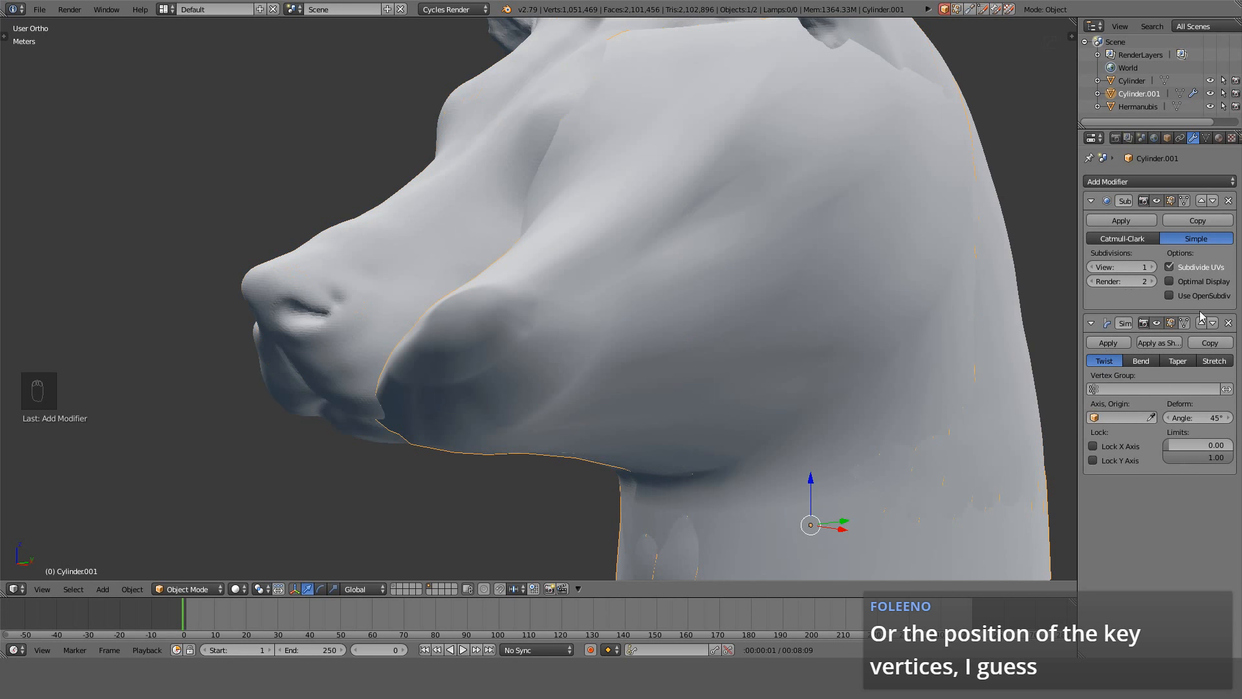
{"action": "left_click", "coordinate": [1226, 329]}
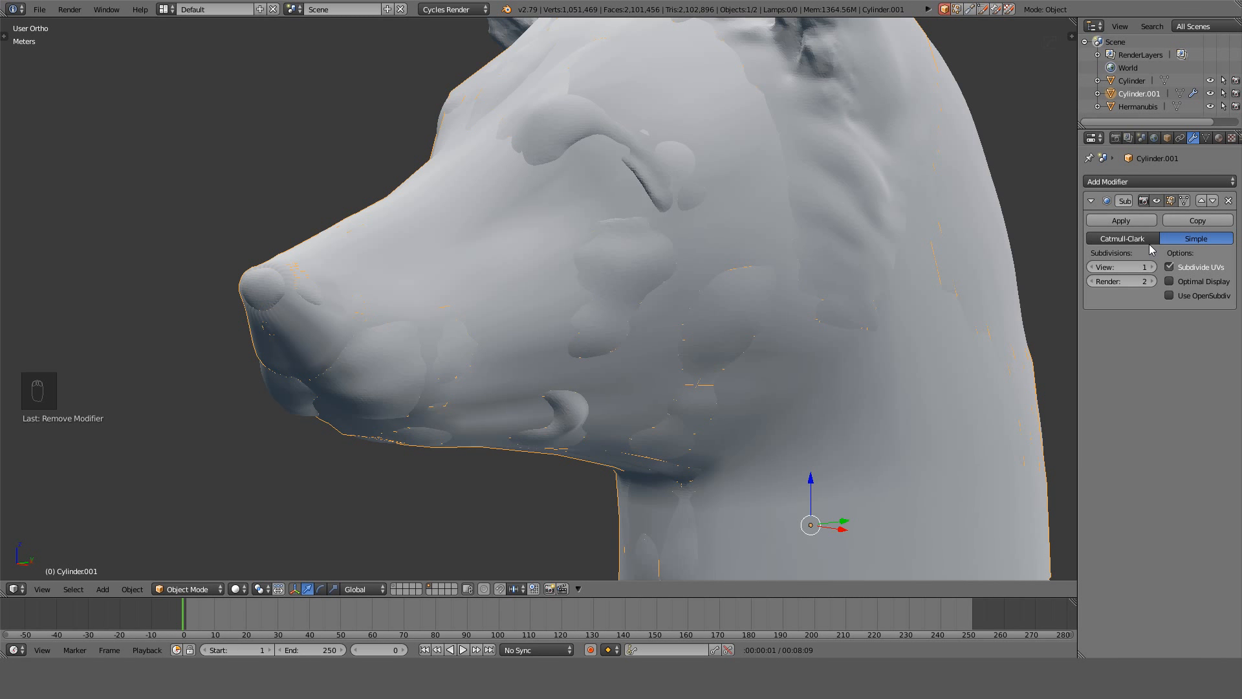
Add a Shrinkwrap modifier targeting Hermanubis below the subdivision, with Keep Above Surface enabled.
{"action": "left_click", "coordinate": [1129, 183]}
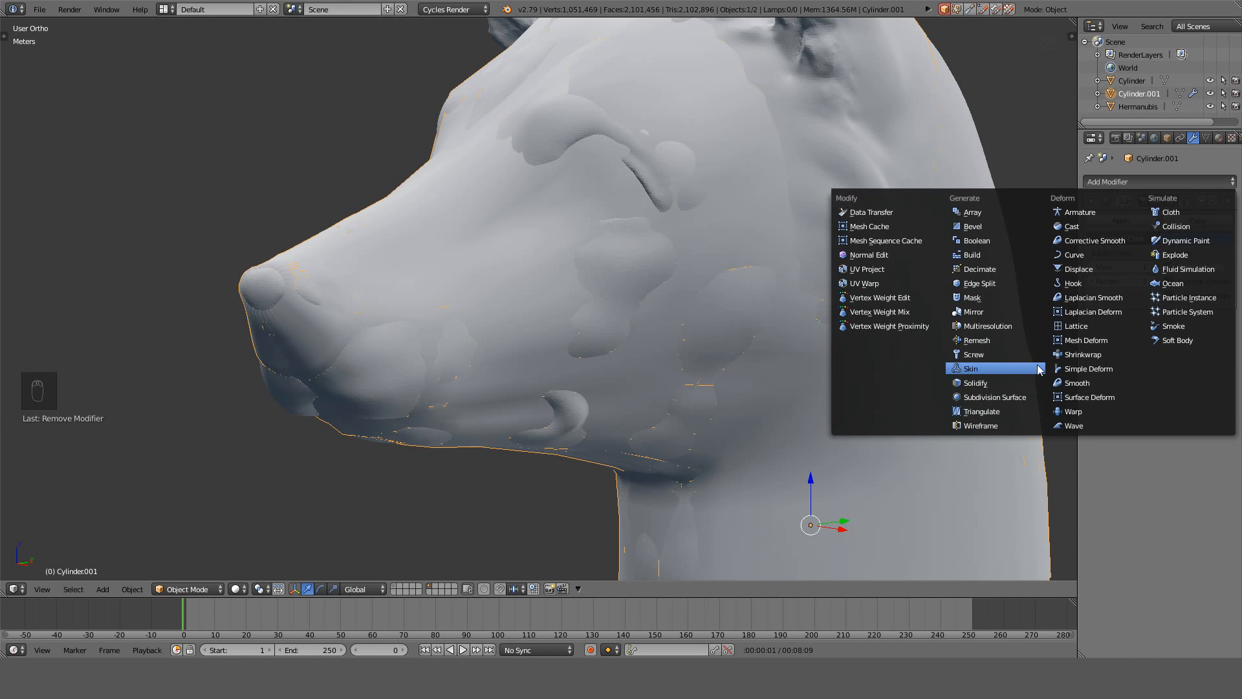
{"action": "left_click", "coordinate": [1081, 355]}
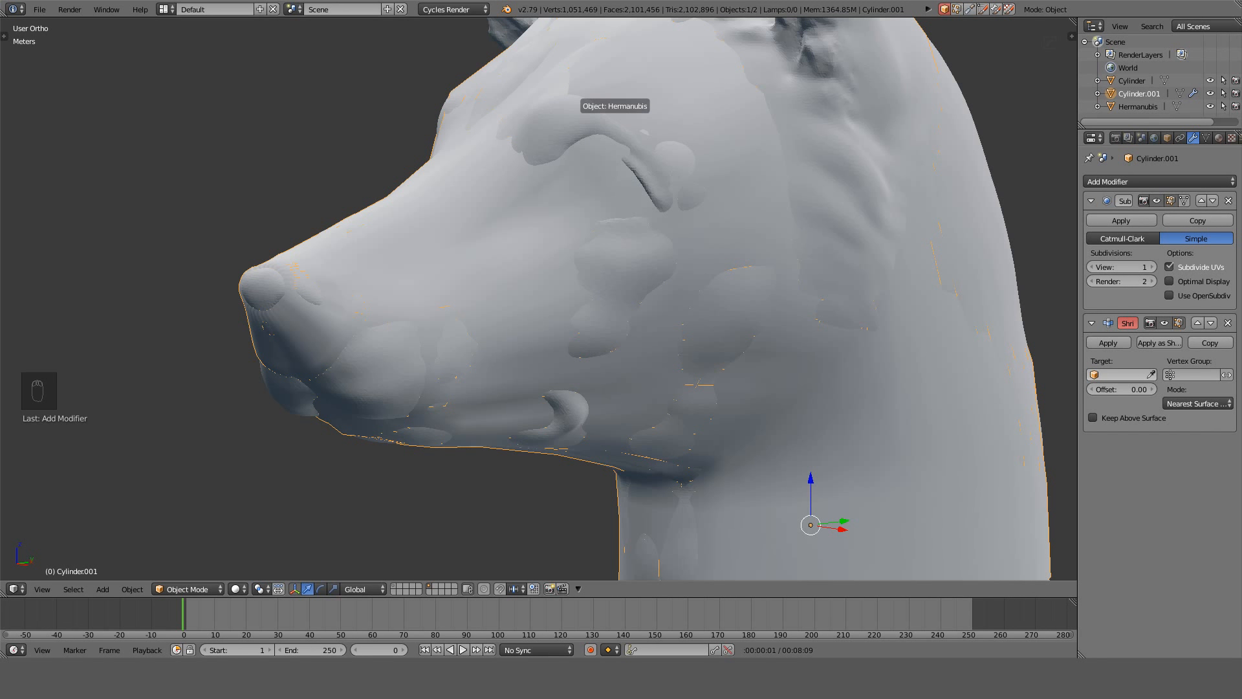
{"action": "left_click", "coordinate": [576, 109]}
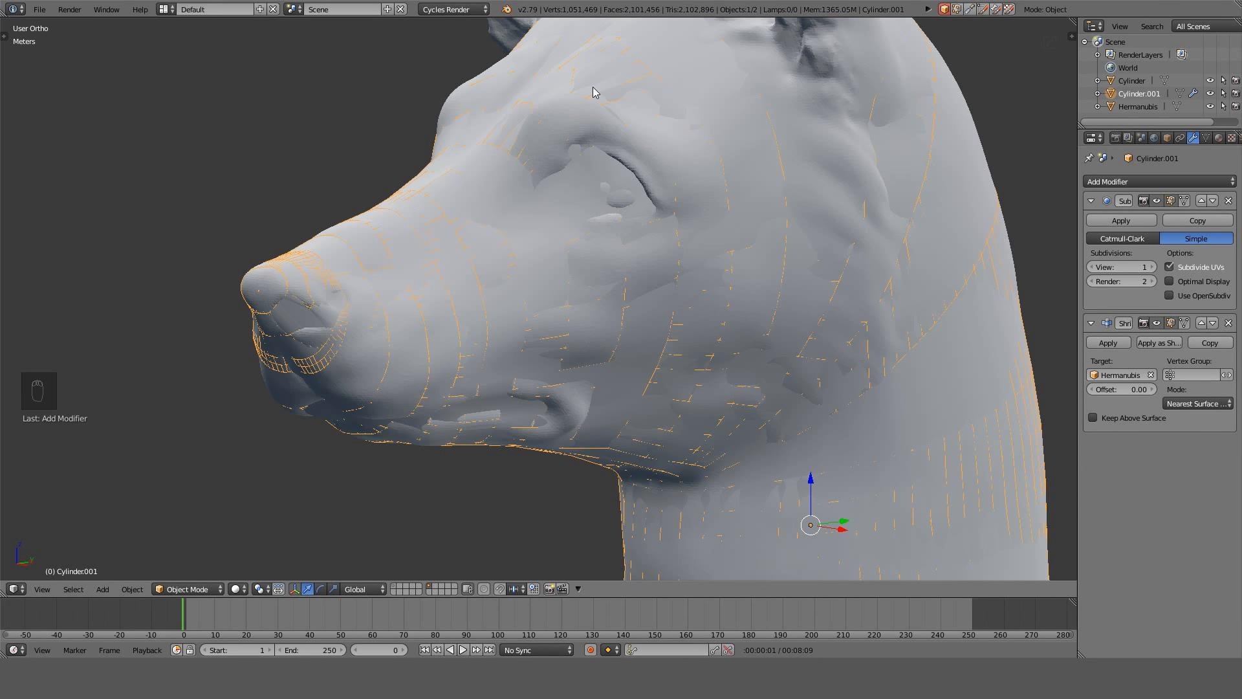
{"action": "left_click", "coordinate": [1094, 418]}
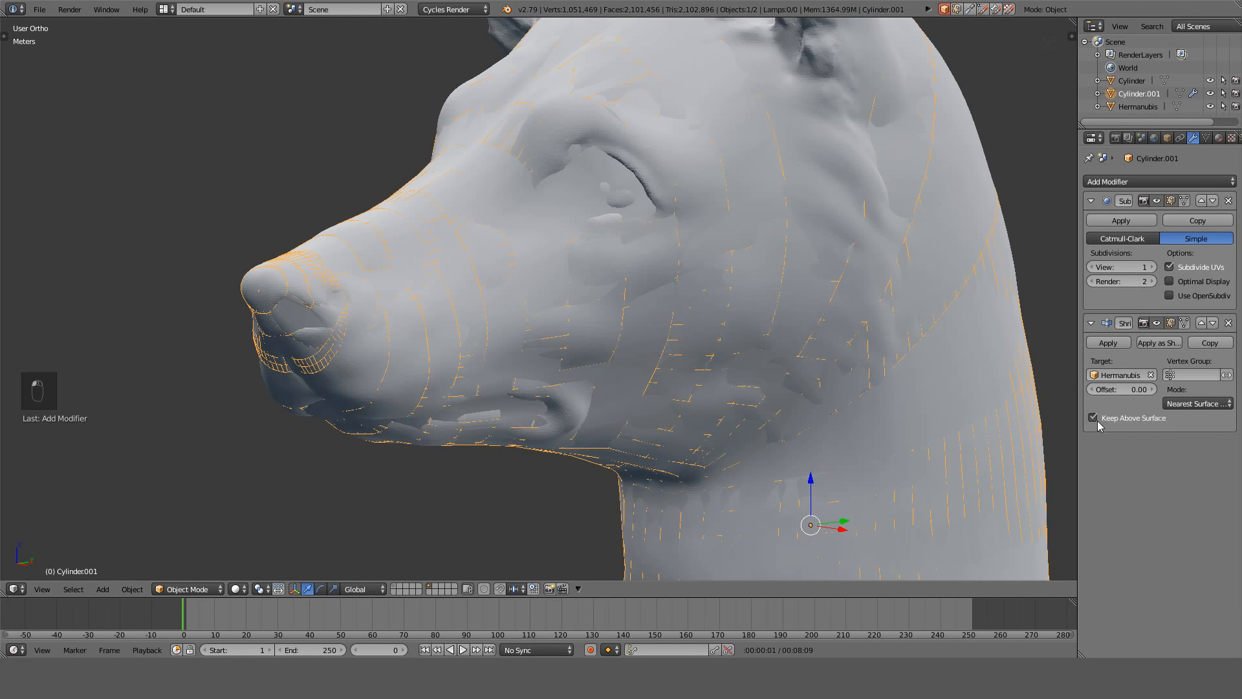
Try a Shrinkwrap offset of 0.01 and reduce it to a tiny value displayed as 0.00.
{"action": "left_click", "coordinate": [1151, 390]}
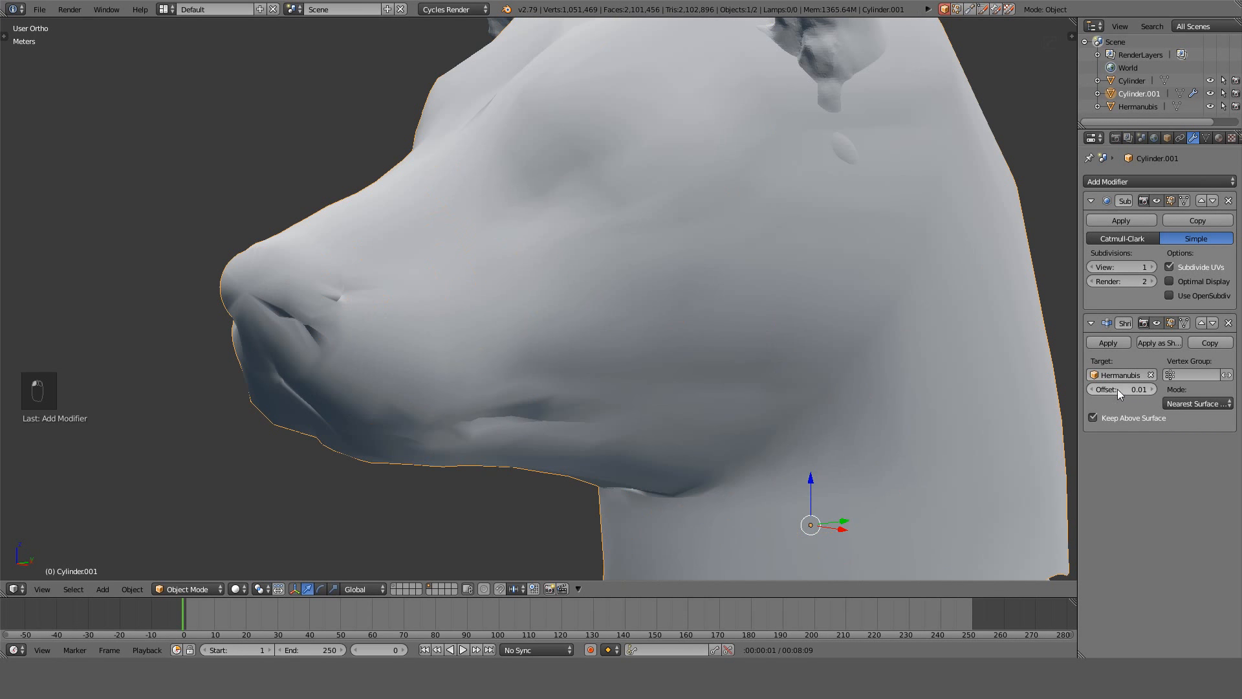
{"action": "left_click", "coordinate": [1095, 390]}
{"action": "left_click", "coordinate": [1123, 391]}
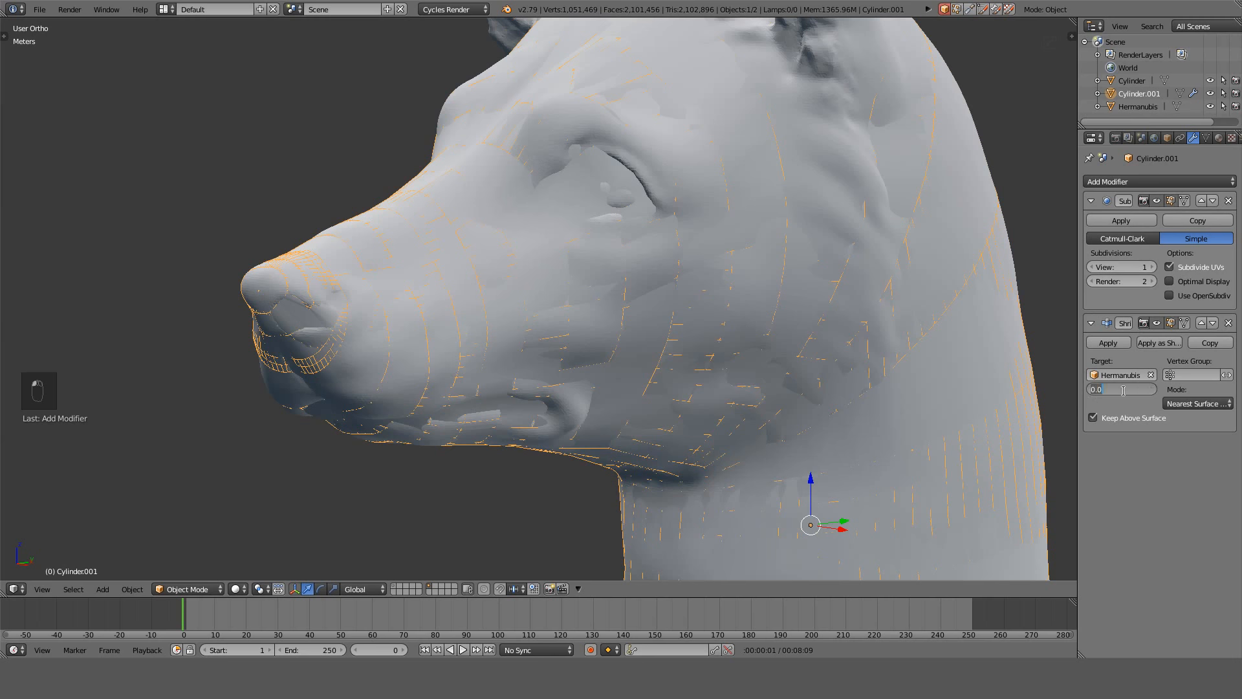
{"action": "type", "text": "0.01"}
{"action": "key", "text": "Return"}
{"action": "left_click", "coordinate": [1123, 391]}
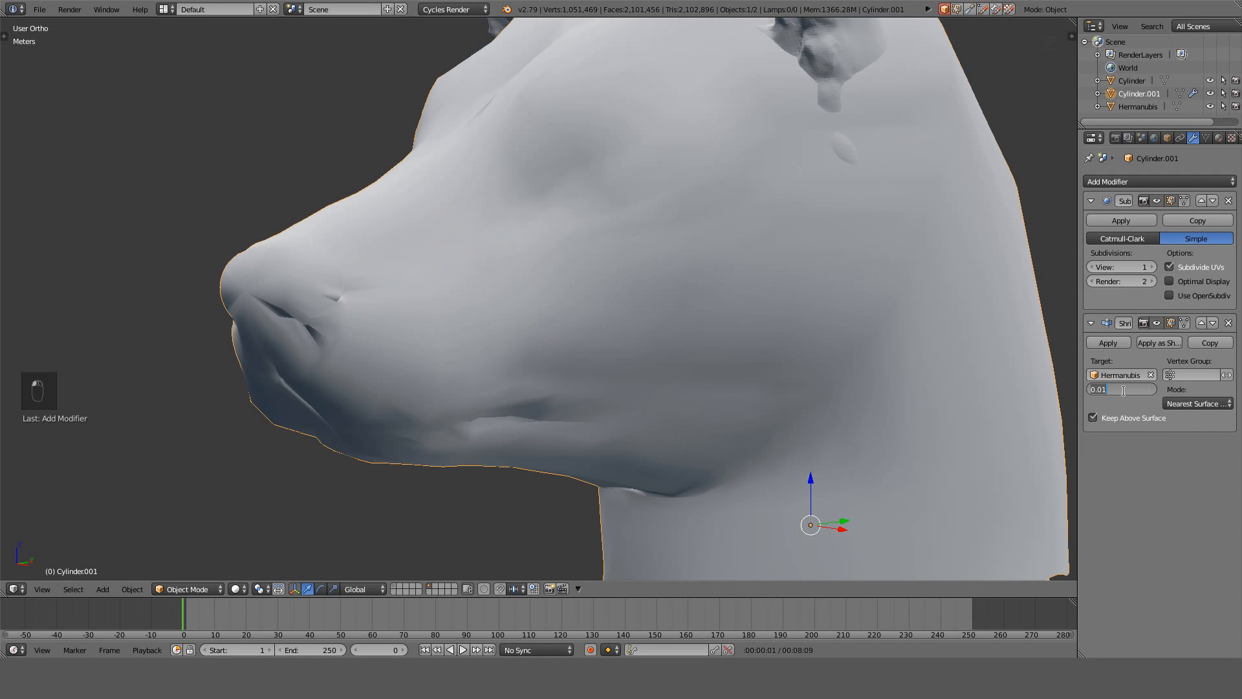
{"action": "type", "text": "0.00"}
{"action": "key", "text": "Return"}
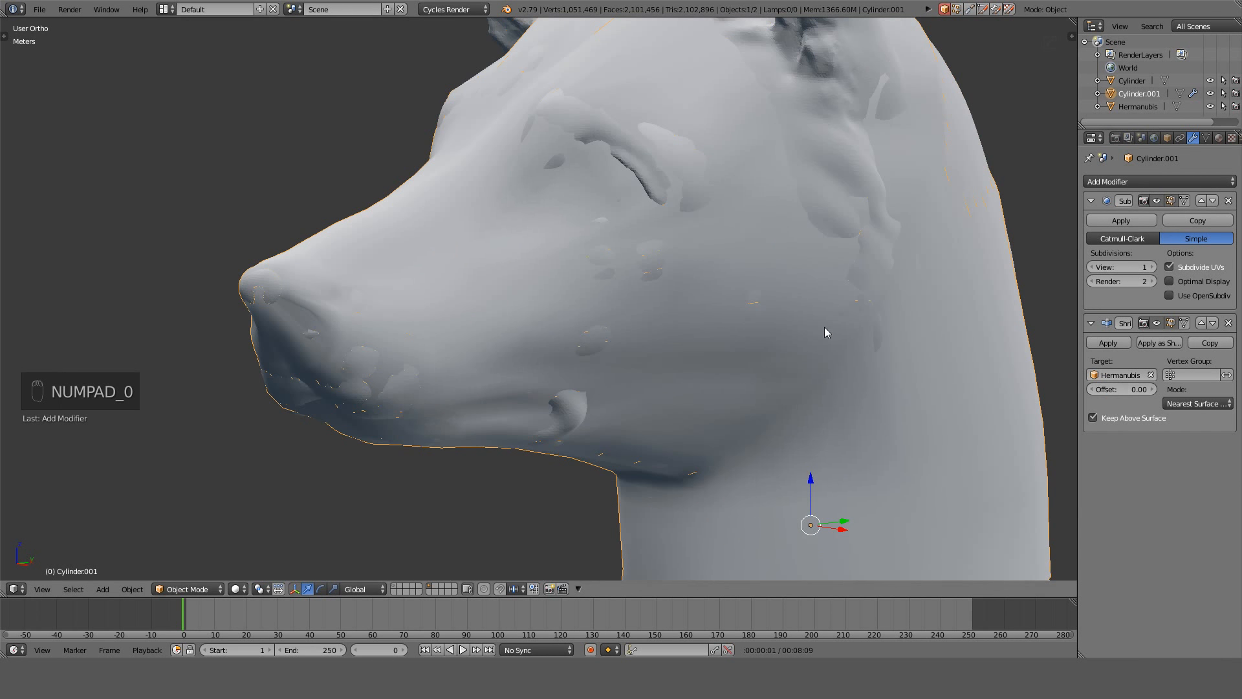
Hide the Hermanubis statue to inspect the shrinkwrapped head mesh on its own, and unhide it again.
{"action": "middle_click_drag", "start_coordinate": [824, 330], "coordinate": [418, 225]}
{"action": "right_click", "coordinate": [162, 55]}
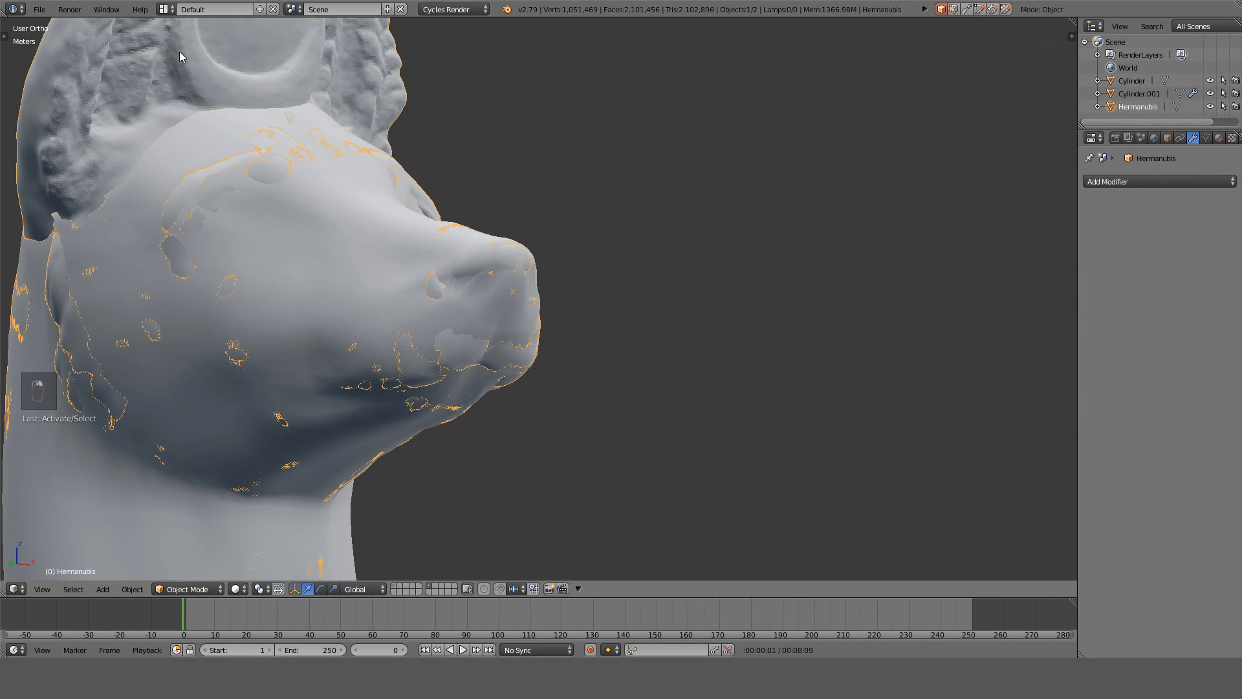
{"action": "key", "text": "h"}
{"action": "middle_click_drag", "start_coordinate": [277, 80], "coordinate": [535, 216]}
{"action": "scroll", "coordinate": [570, 200], "scroll_direction": "down", "scroll_amount": 5}
{"action": "middle_click_drag", "start_coordinate": [671, 133], "coordinate": [560, 193]}
{"action": "scroll", "coordinate": [582, 233], "scroll_direction": "up", "scroll_amount": 3}
{"action": "middle_click_drag", "start_coordinate": [599, 271], "coordinate": [572, 343]}
{"action": "key", "text": "alt+h"}
{"action": "scroll", "coordinate": [583, 327], "scroll_direction": "up", "scroll_amount": 3}
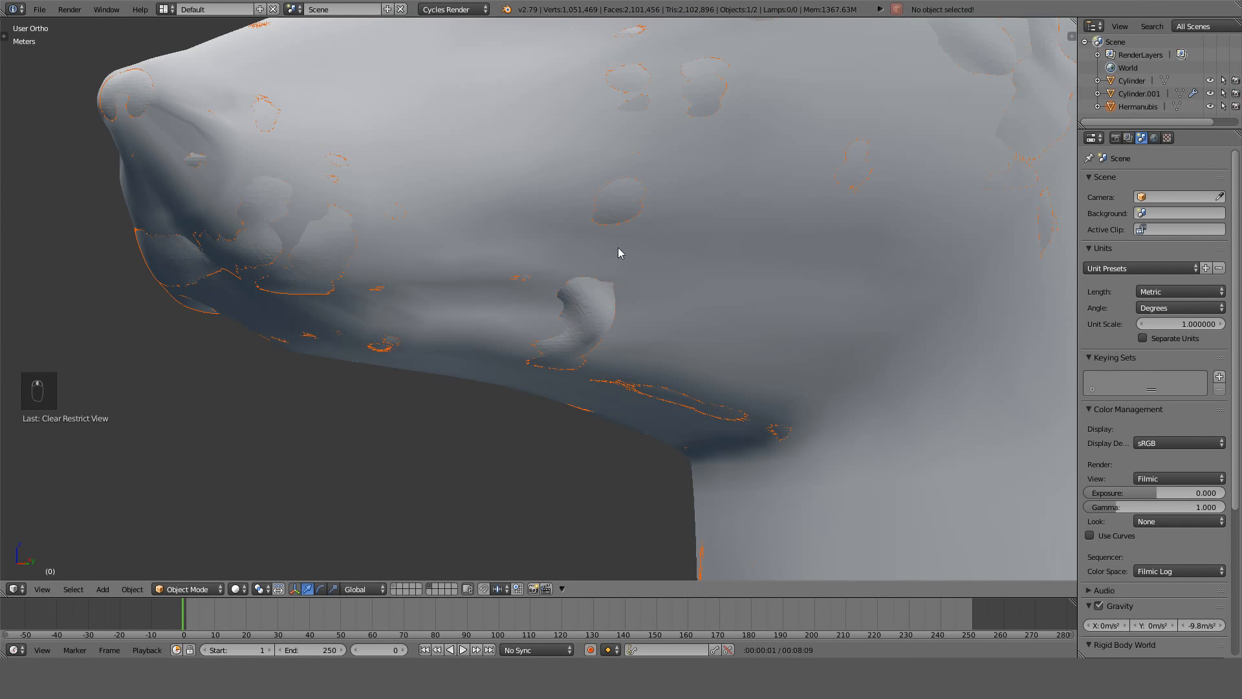
Enter Edit Mode on the retopology mesh and select the two vertices of the short edge at the mouth corner.
{"action": "right_click", "coordinate": [233, 130]}
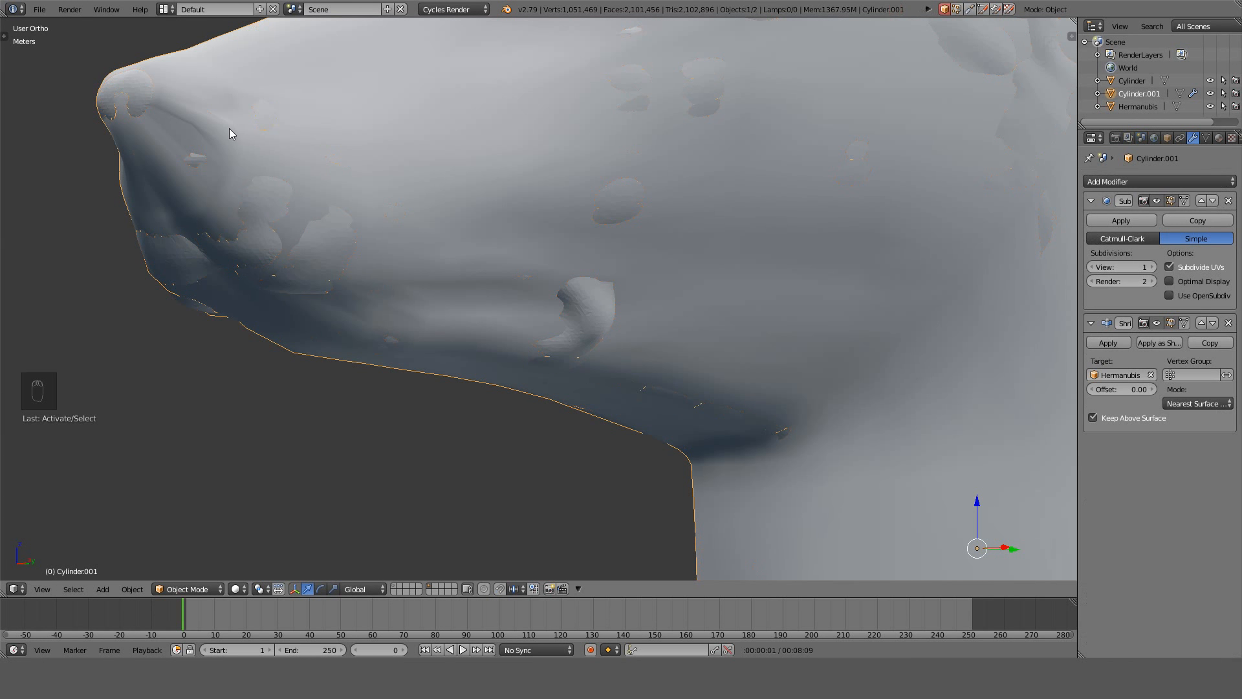
{"action": "key", "text": "Tab"}
{"action": "scroll", "coordinate": [571, 314], "scroll_direction": "down", "scroll_amount": 1}
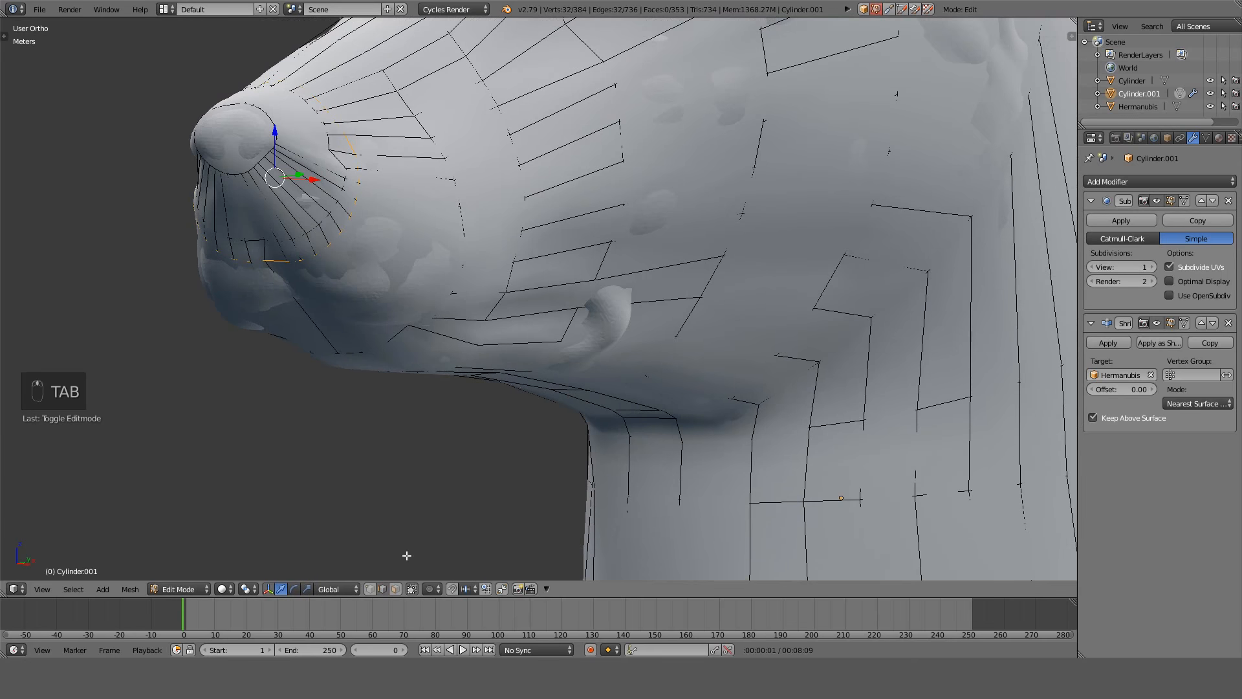
{"action": "right_click", "coordinate": [561, 344]}
{"action": "middle_click_drag", "start_coordinate": [564, 344], "coordinate": [593, 280]}
{"action": "right_click", "coordinate": [551, 292], "text": "shift"}
Try sliding the mouth-corner edge back along the cheek on one side only, and undo it.
{"action": "key", "text": "g"}
{"action": "key", "text": "g"}
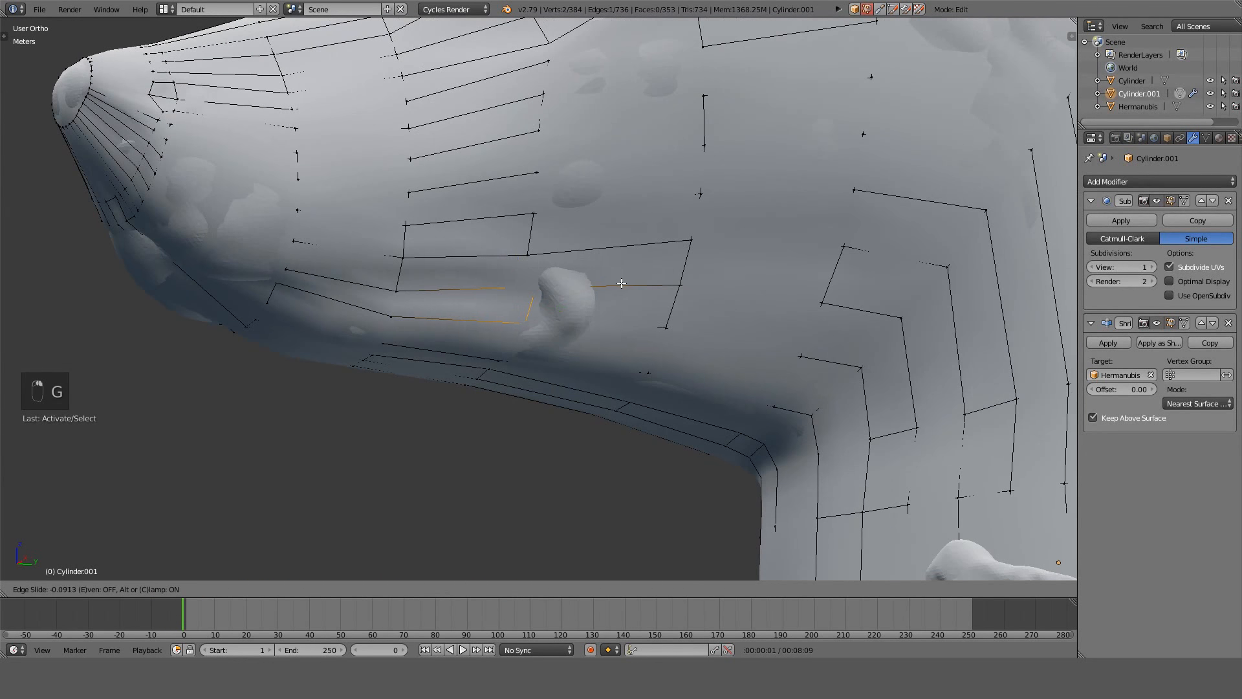
{"action": "left_click", "coordinate": [656, 286]}
{"action": "key", "text": "z"}
{"action": "right_click", "coordinate": [596, 294]}
{"action": "key", "text": "z"}
{"action": "key", "text": "g"}
{"action": "right_click", "coordinate": [599, 292]}
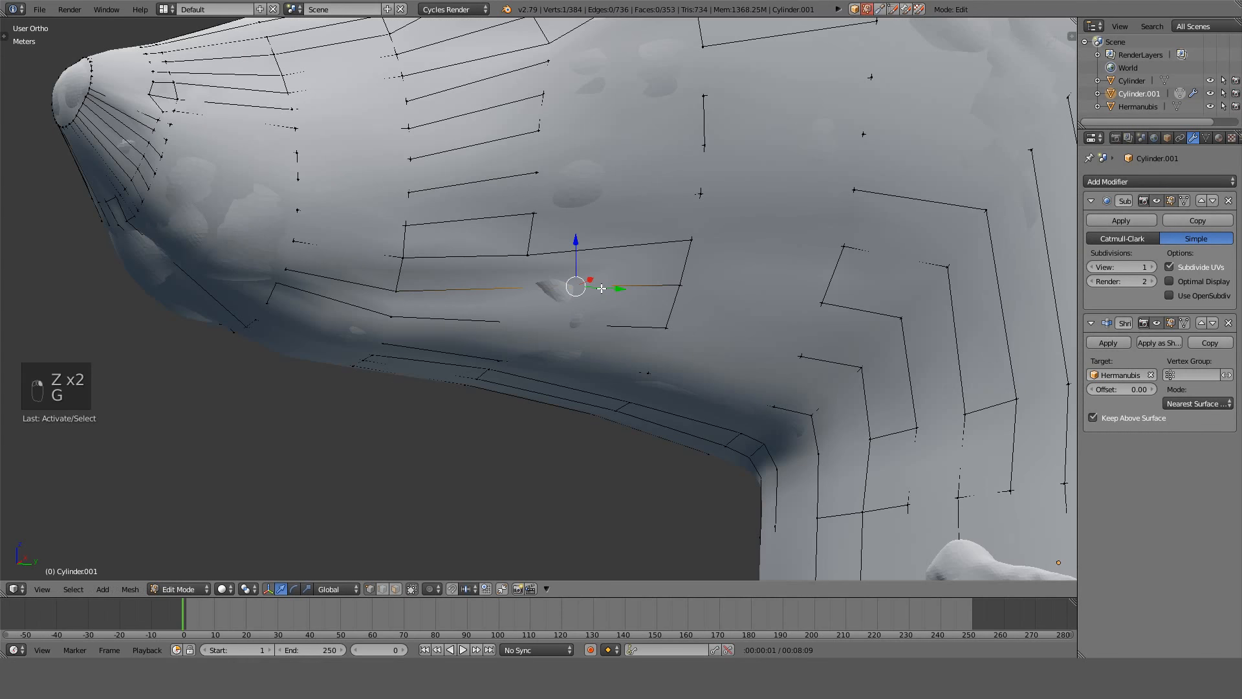
{"action": "key", "text": "ctrl+z"}
{"action": "key", "text": "ctrl+z"}
{"action": "key", "text": "ctrl+z"}
From the right side view, select the mouth-corner edges on both sides of the head and slide them back along the cheeks.
{"action": "key", "text": "KP_3"}
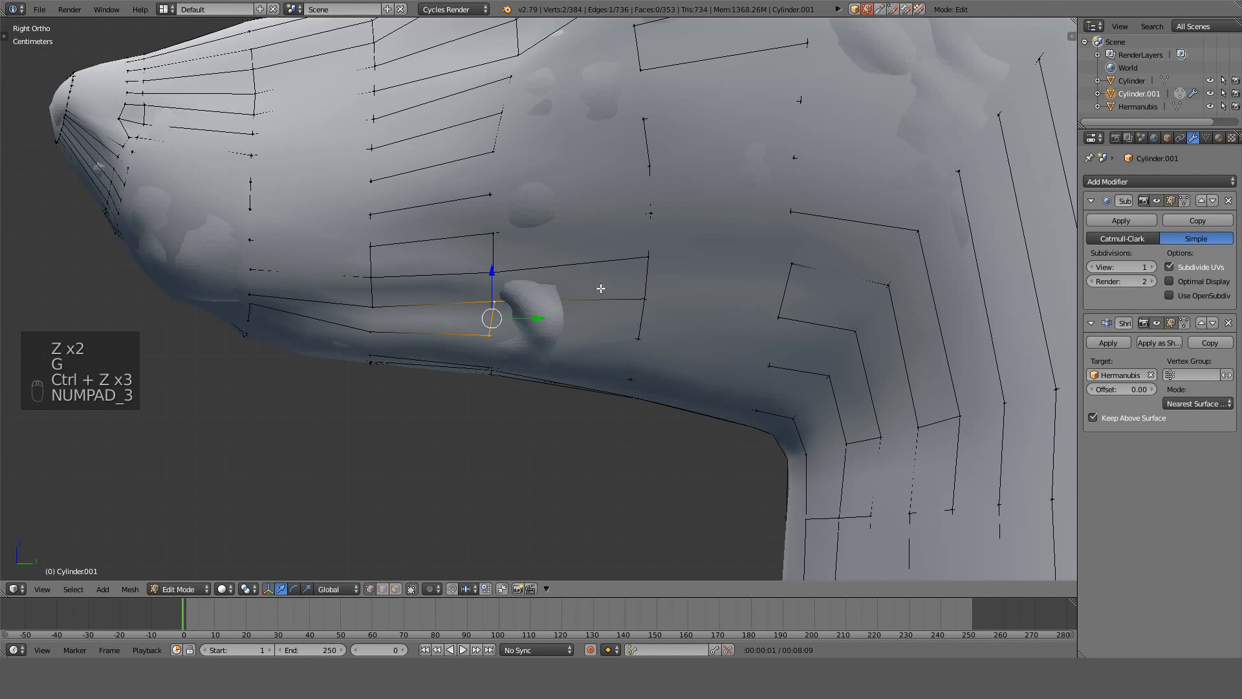
{"action": "key", "text": "z"}
{"action": "key", "text": "c"}
{"action": "left_click", "coordinate": [498, 324]}
{"action": "right_click", "coordinate": [499, 324]}
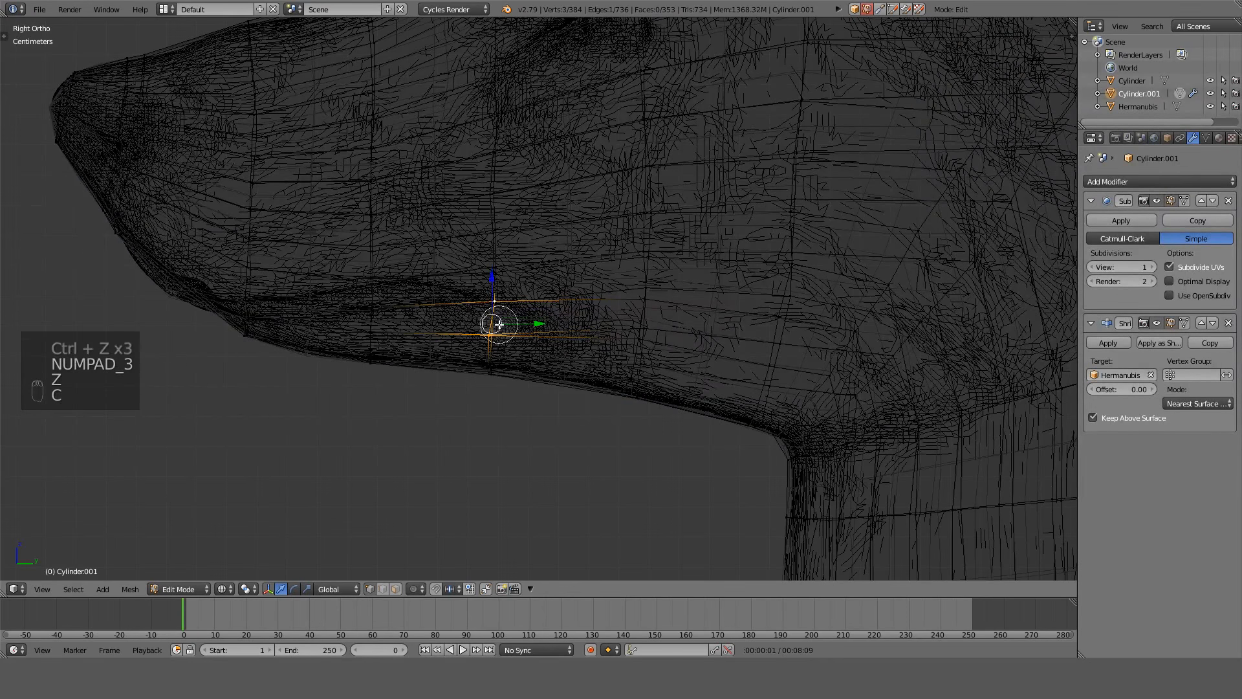
{"action": "key", "text": "z"}
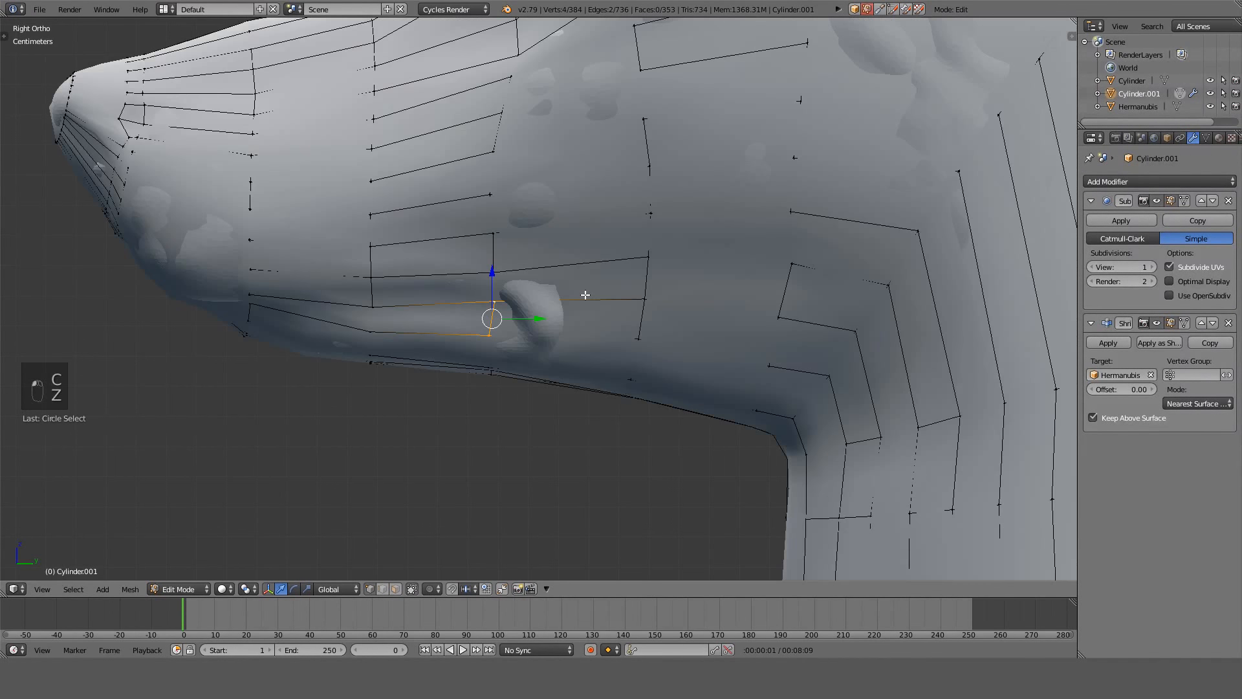
{"action": "key", "text": "g"}
{"action": "key", "text": "g"}
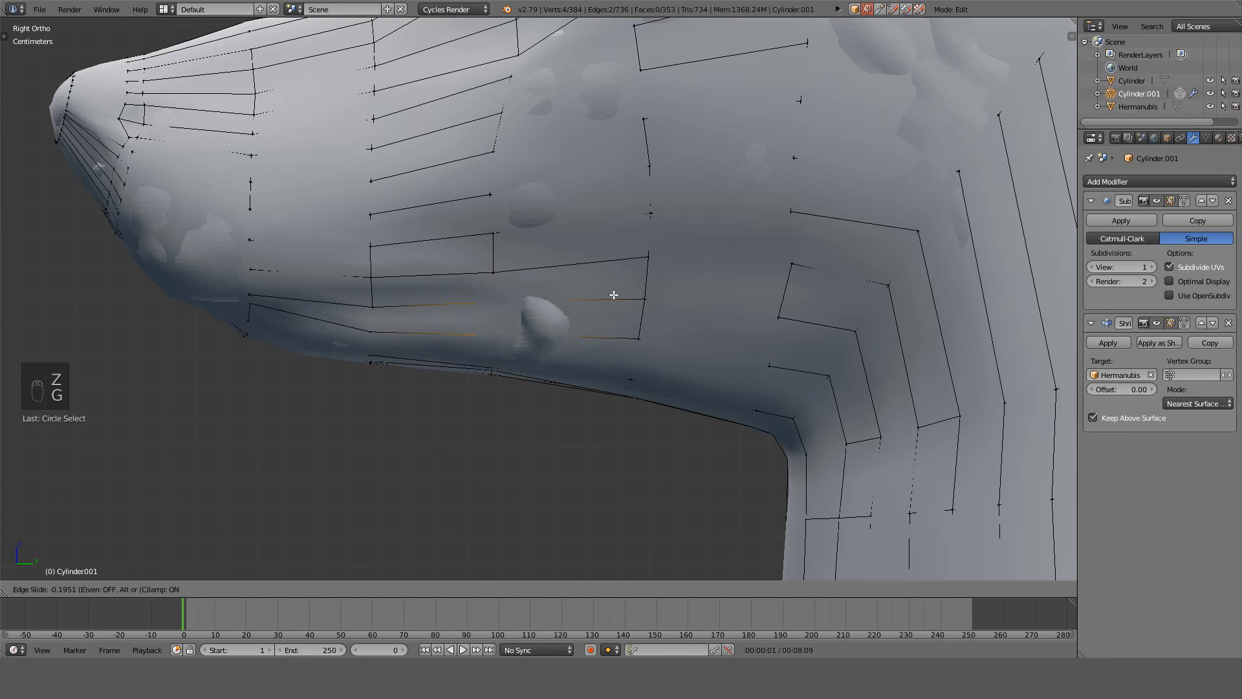
{"action": "left_click", "coordinate": [633, 297]}
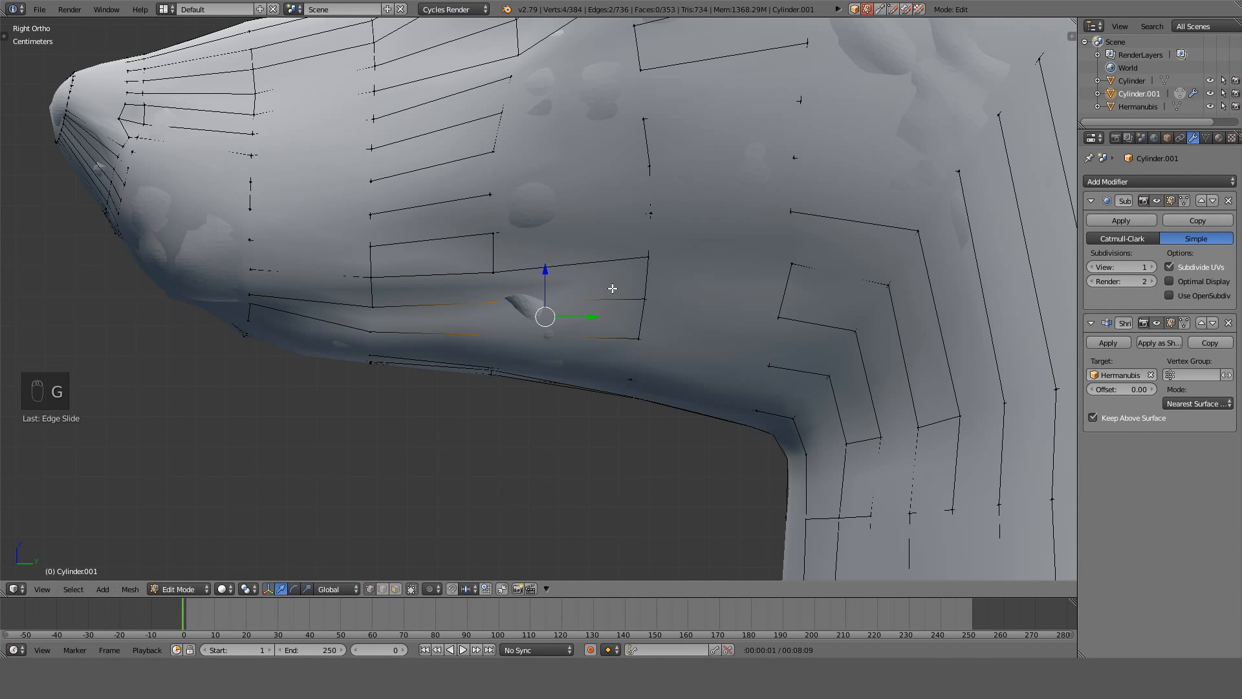
{"action": "key", "text": "r"}
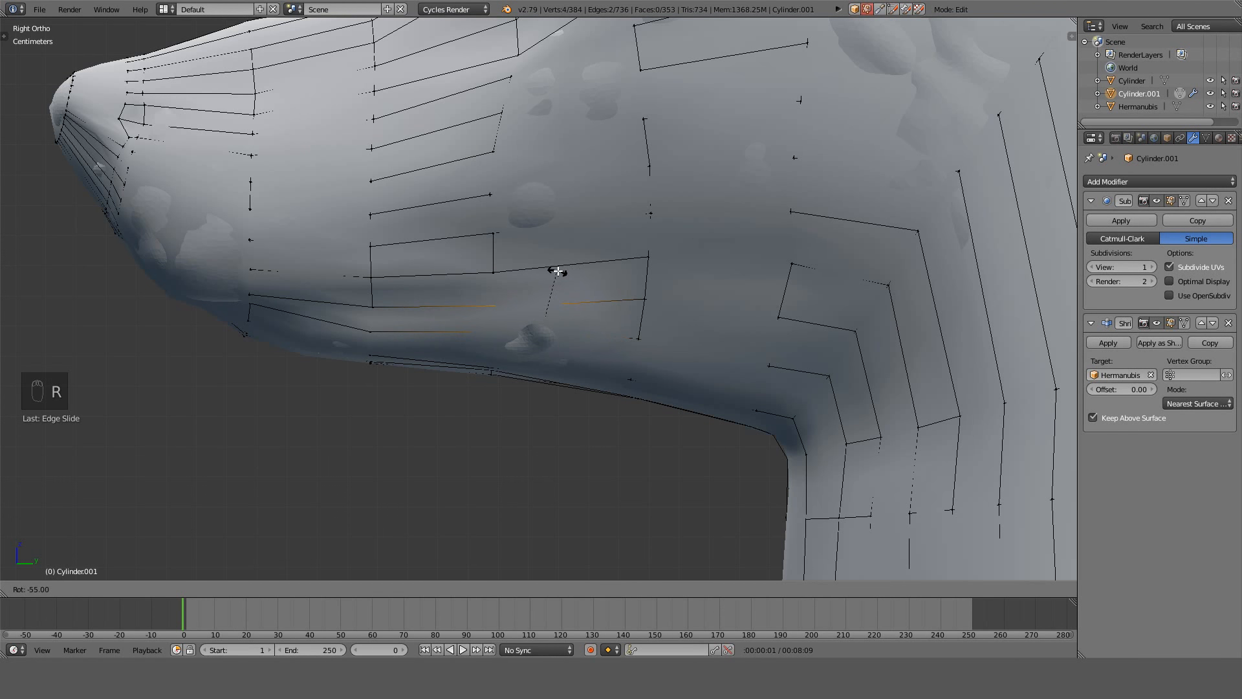
{"action": "right_click", "coordinate": [559, 271]}
Deselect the lower mouth-corner vertices and slide the upper pair slightly forward toward the nose.
{"action": "key", "text": "z"}
{"action": "key", "text": "z"}
{"action": "key", "text": "z"}
{"action": "key", "text": "c"}
{"action": "middle_click", "coordinate": [549, 341]}
{"action": "right_click", "coordinate": [546, 338]}
{"action": "key", "text": "z"}
{"action": "key", "text": "g"}
{"action": "key", "text": "g"}
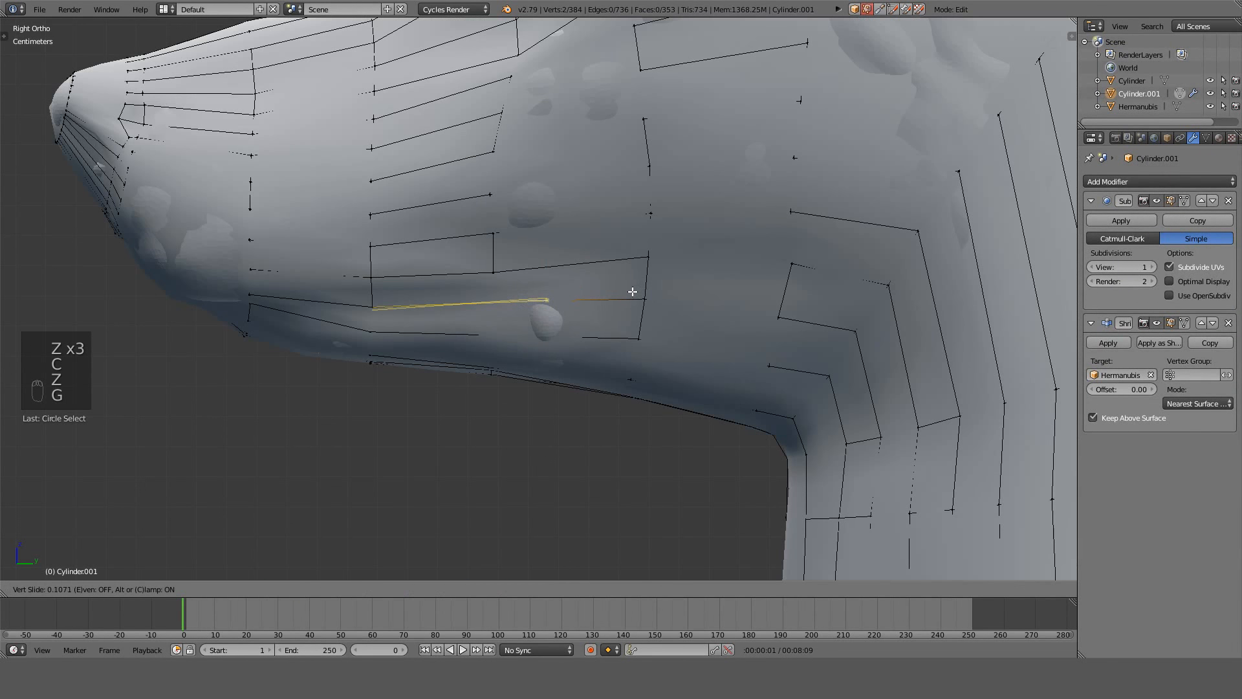
{"action": "left_click", "coordinate": [636, 292]}
Add the lower mouth-corner vertices on both sides back to the selection.
{"action": "key", "text": "z"}
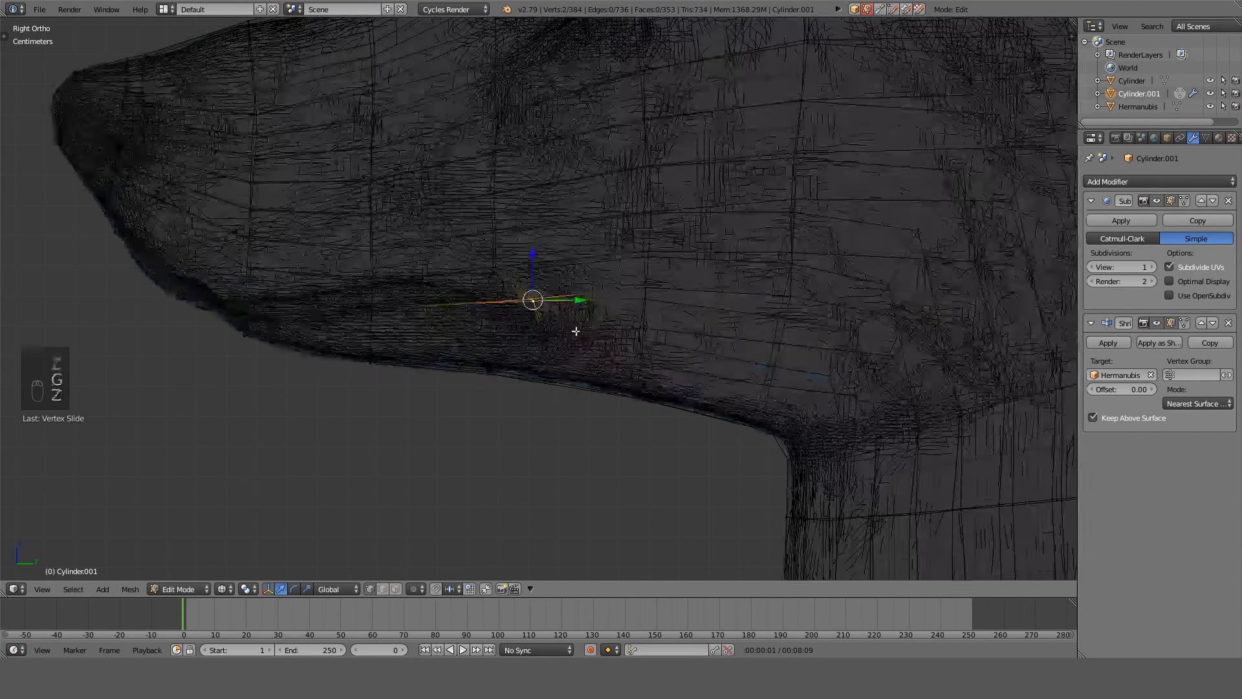
{"action": "middle_click_drag", "start_coordinate": [565, 337], "coordinate": [691, 347]}
{"action": "key", "text": "c"}
{"action": "right_click", "coordinate": [613, 339]}
{"action": "key", "text": "c"}
{"action": "left_click", "coordinate": [615, 339]}
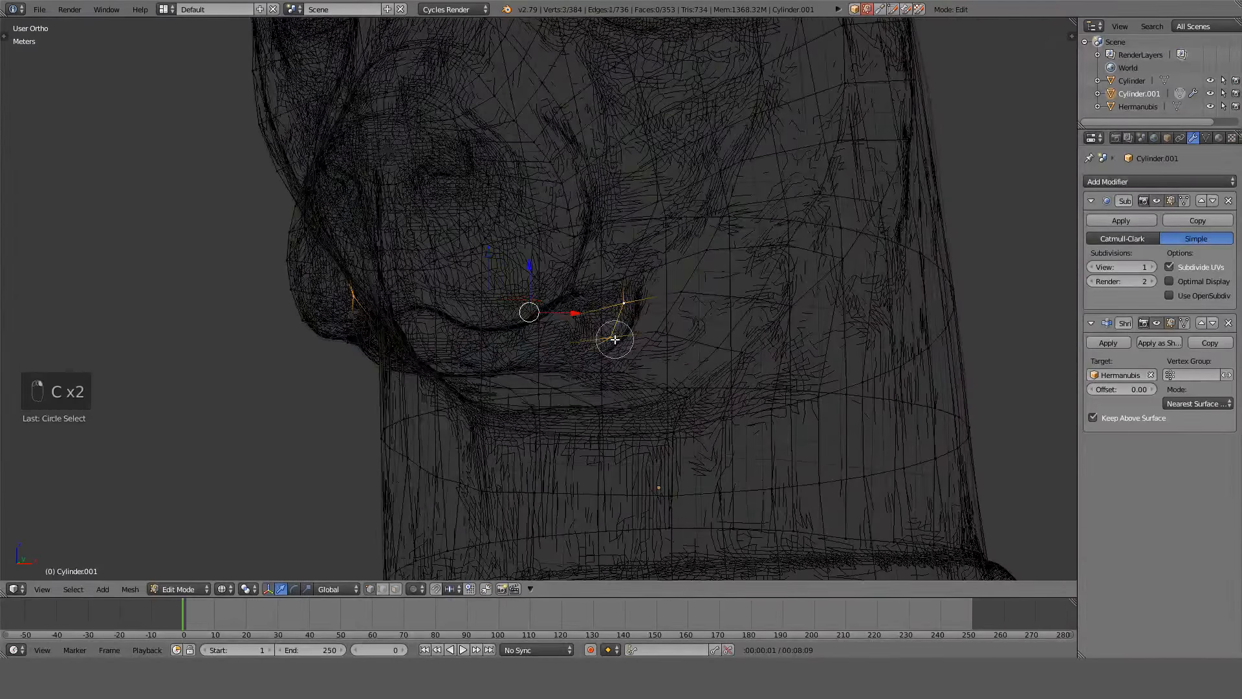
{"action": "key", "text": "KP_3"}
{"action": "key", "text": "c"}
{"action": "left_click", "coordinate": [549, 338]}
{"action": "right_click", "coordinate": [548, 338]}
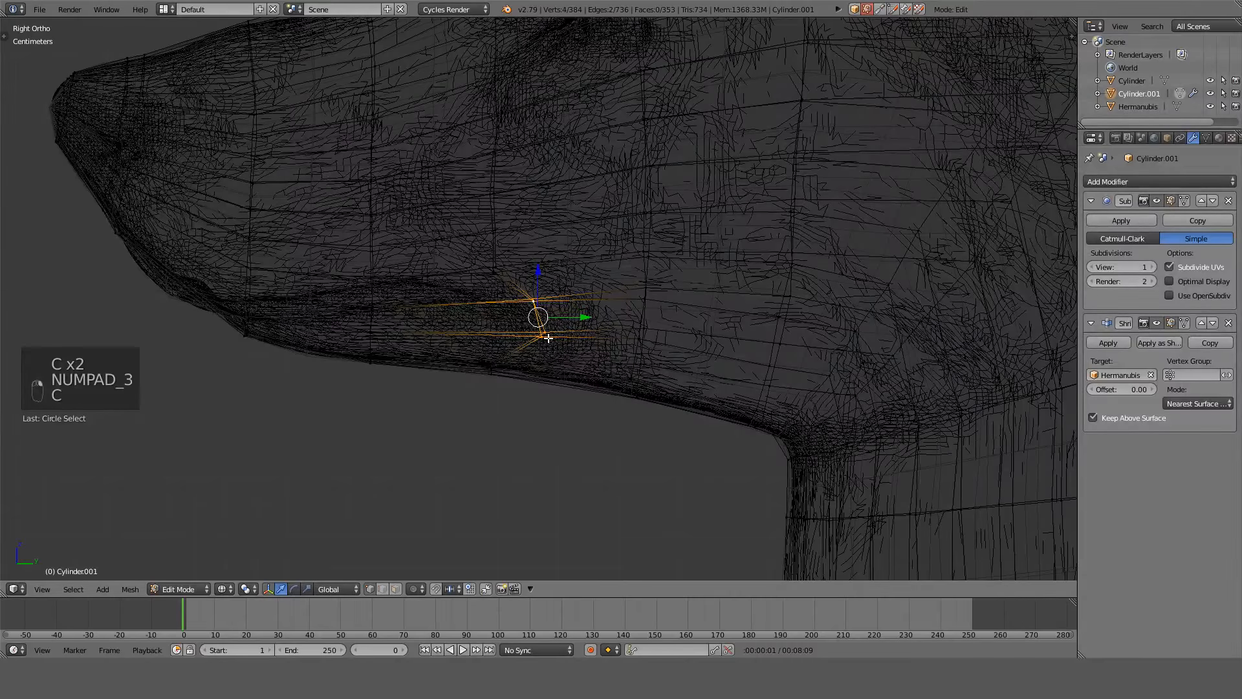
In the front view, scale the two mouth-corner edges slightly outward along the X axis.
{"action": "key", "text": "KP_1"}
{"action": "key", "text": "z"}
{"action": "key", "text": "s"}
{"action": "key", "text": "x"}
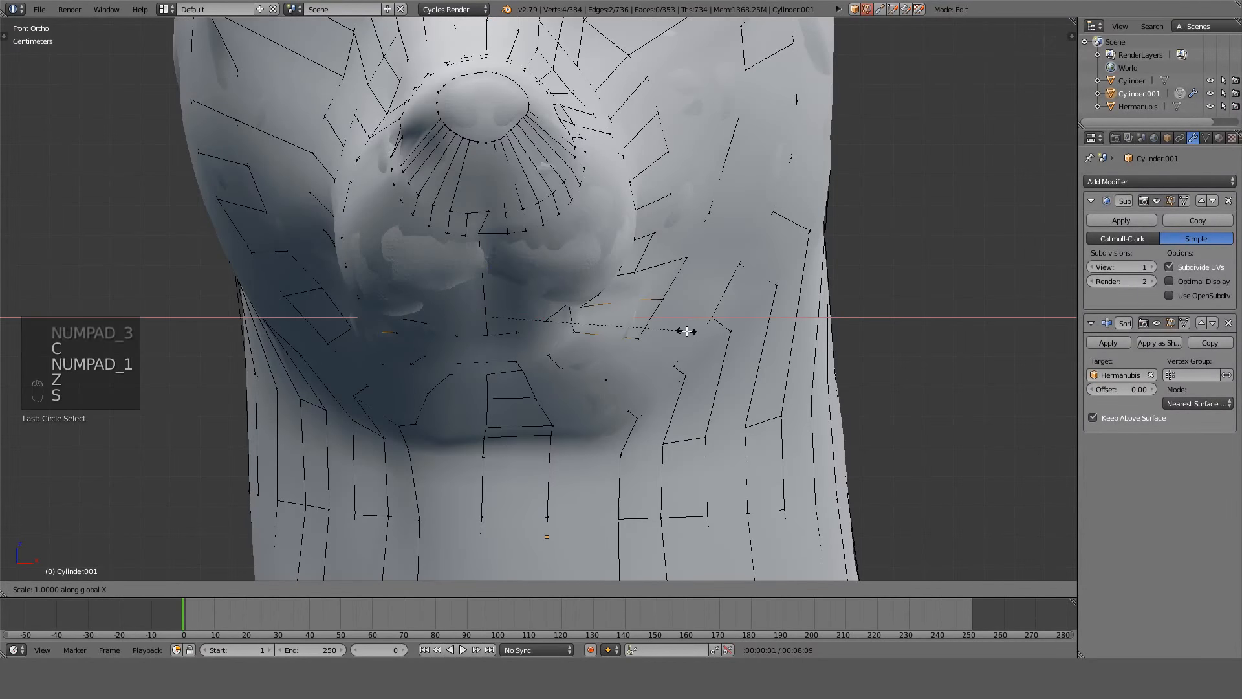
{"action": "right_click", "coordinate": [707, 330]}
{"action": "key", "text": "s"}
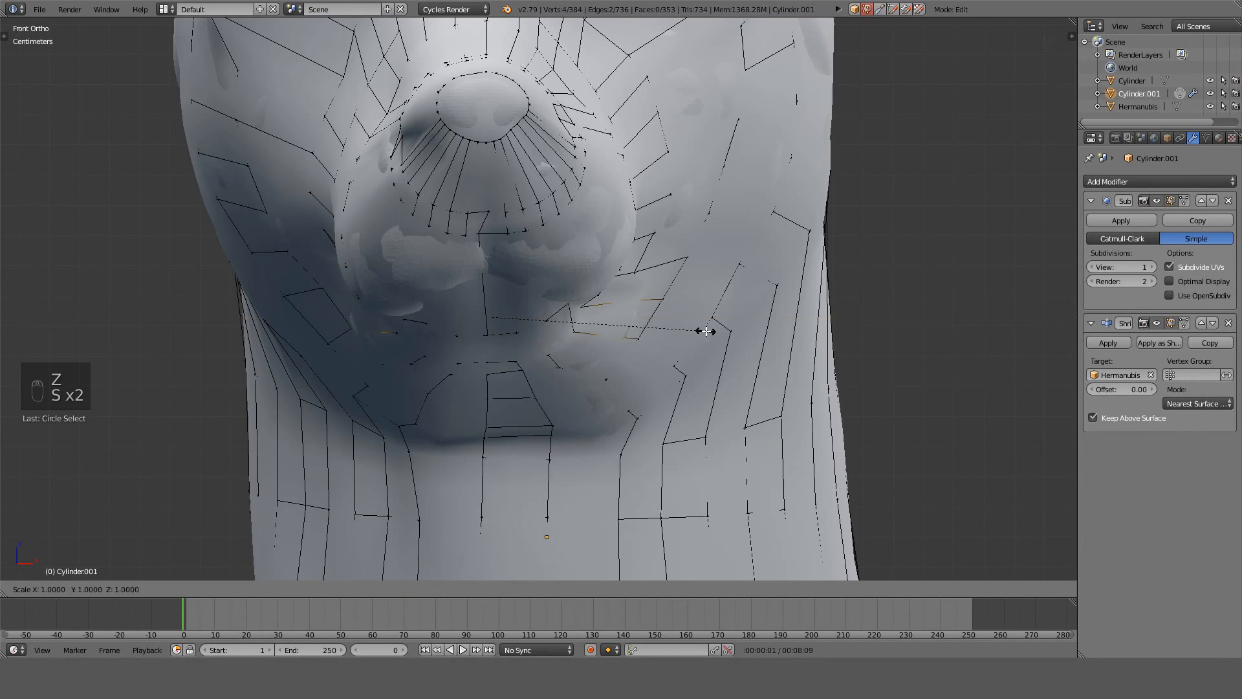
{"action": "key", "text": "x"}
{"action": "left_click", "coordinate": [717, 331]}
Examine the mouth corners, chin and underside of the muzzle for places where the statue pokes through the mesh.
{"action": "middle_click_drag", "start_coordinate": [715, 328], "coordinate": [660, 246]}
{"action": "key", "text": "z"}
{"action": "key", "text": "z"}
{"action": "scroll", "coordinate": [647, 349], "scroll_direction": "down", "scroll_amount": 4}
{"action": "middle_click_drag", "start_coordinate": [649, 356], "coordinate": [668, 386]}
{"action": "scroll", "coordinate": [640, 309], "scroll_direction": "up", "scroll_amount": 4}
{"action": "middle_click_drag", "start_coordinate": [612, 233], "coordinate": [710, 372], "text": "shift"}
{"action": "scroll", "coordinate": [708, 369], "scroll_direction": "up", "scroll_amount": 2}
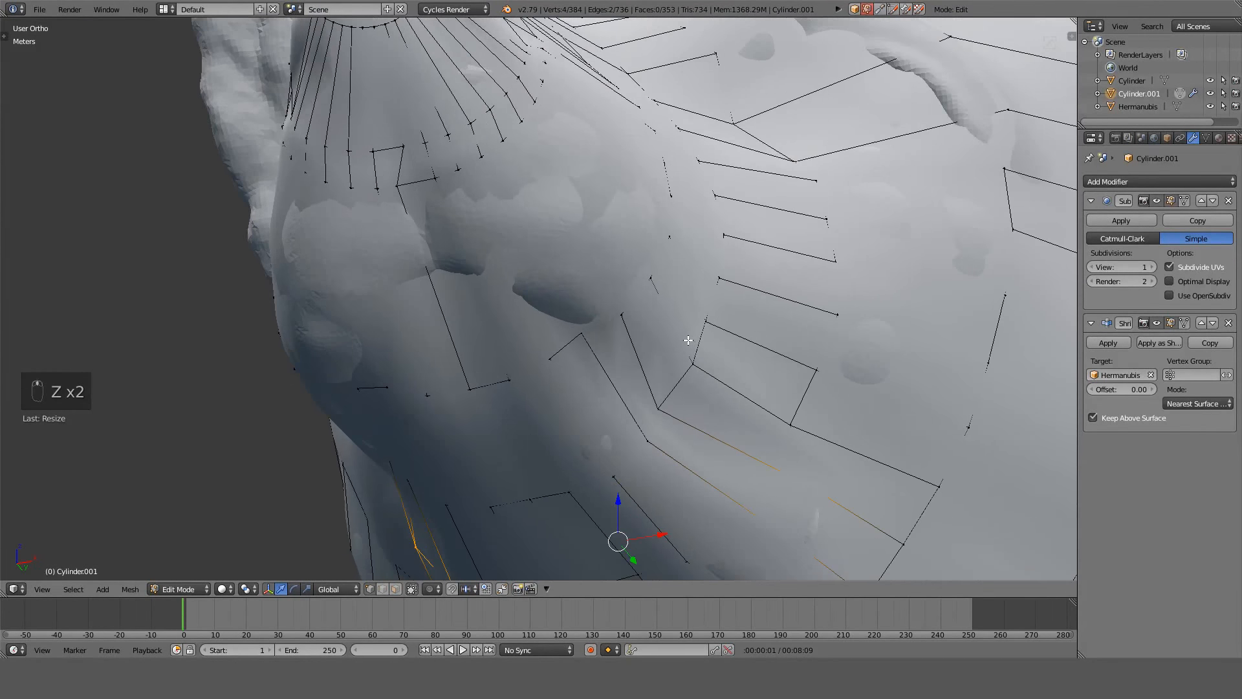
{"action": "middle_click_drag", "start_coordinate": [531, 280], "coordinate": [568, 278]}
{"action": "scroll", "coordinate": [575, 271], "scroll_direction": "up", "scroll_amount": 2}
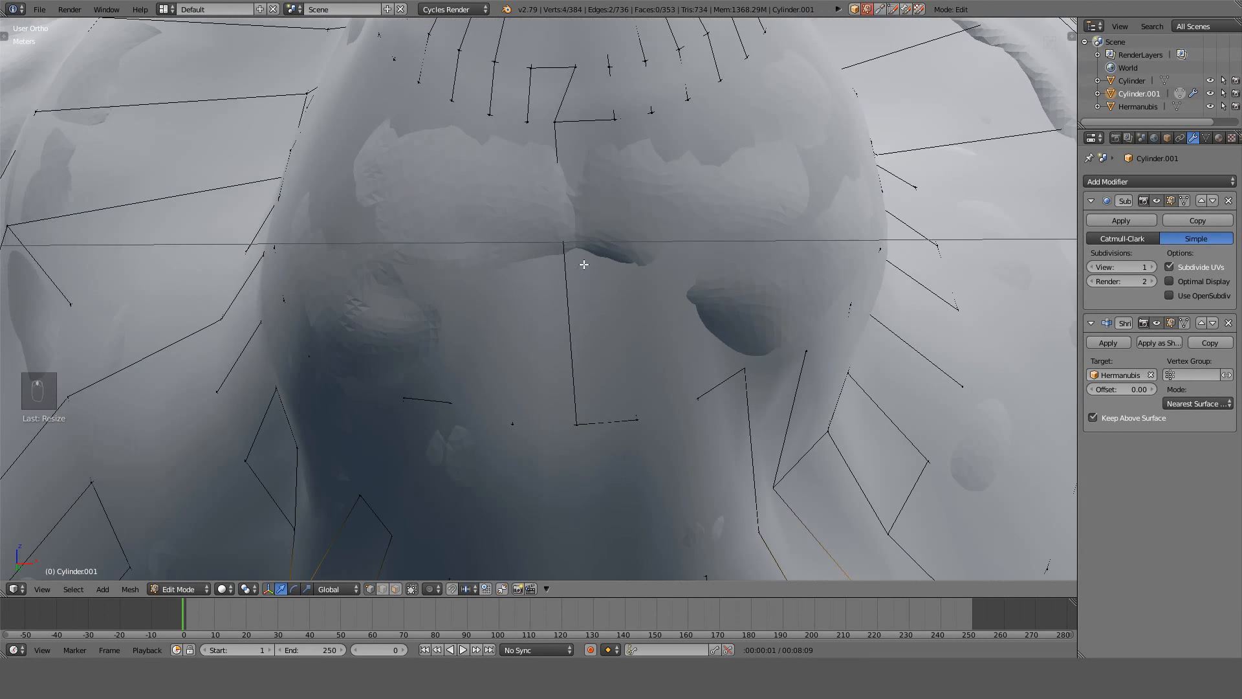
{"action": "middle_click_drag", "start_coordinate": [613, 188], "coordinate": [602, 352], "text": "shift"}
{"action": "scroll", "coordinate": [602, 351], "scroll_direction": "down", "scroll_amount": 4}
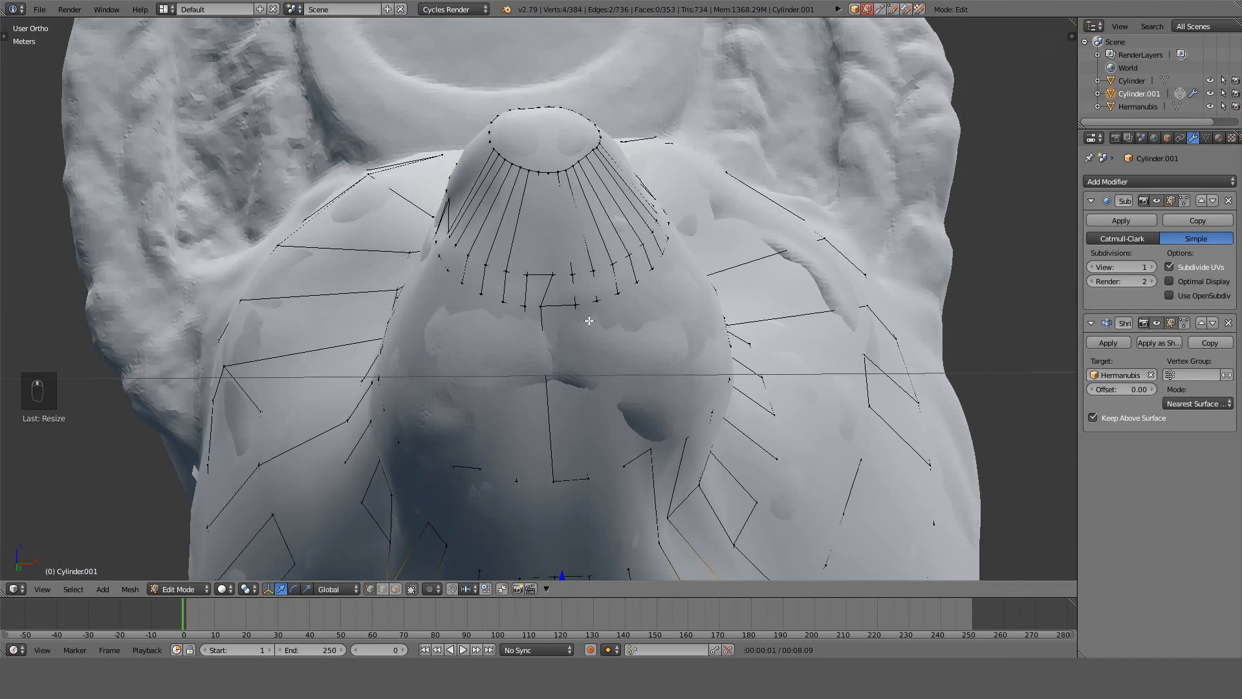
{"action": "key", "text": "KP_1"}
{"action": "scroll", "coordinate": [585, 291], "scroll_direction": "up", "scroll_amount": 5}
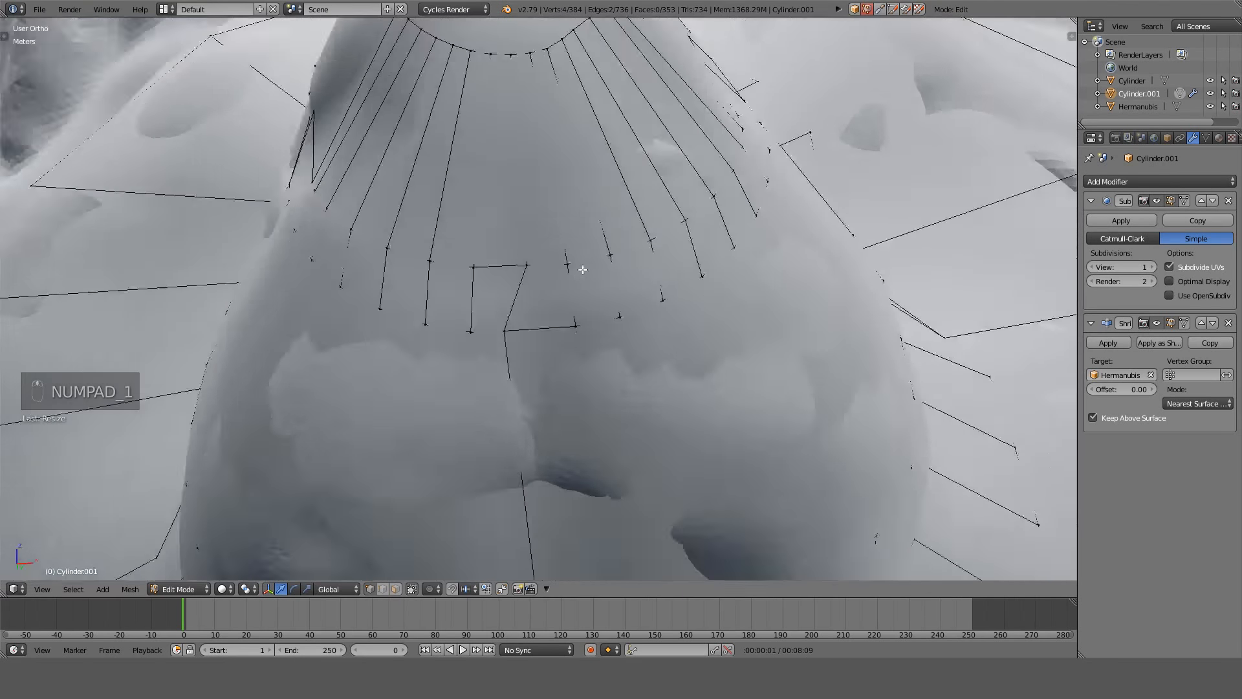
Select the large face capping the tip of the nose and delete only that face.
{"action": "scroll", "coordinate": [582, 269], "scroll_direction": "down", "scroll_amount": 5}
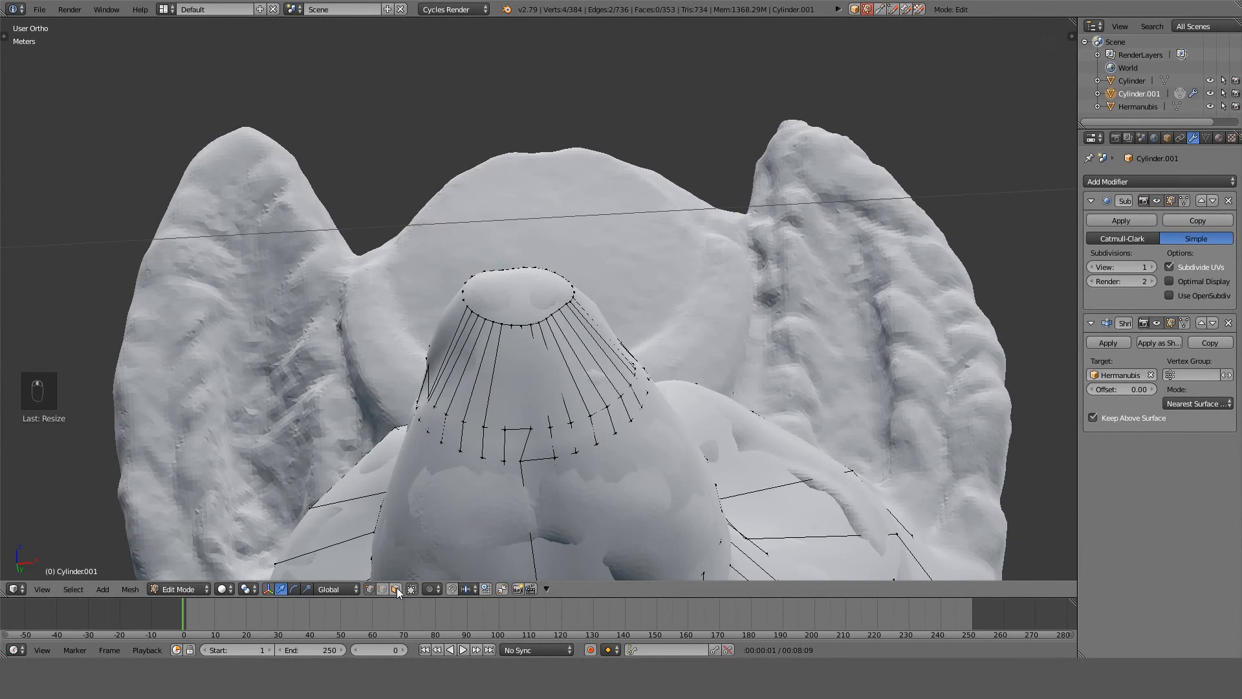
{"action": "left_click", "coordinate": [396, 588]}
{"action": "scroll", "coordinate": [582, 304], "scroll_direction": "up", "scroll_amount": 2}
{"action": "right_click", "coordinate": [595, 306]}
{"action": "key", "text": "z"}
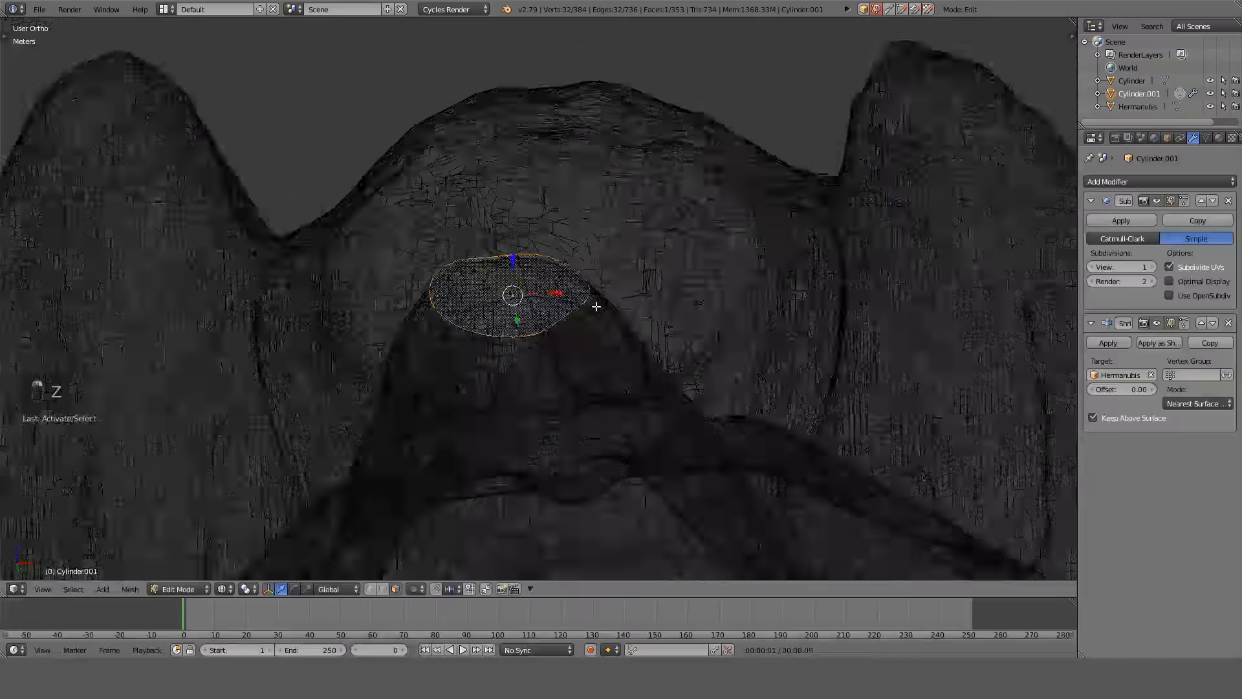
{"action": "key", "text": "Delete"}
{"action": "left_click", "coordinate": [550, 336]}
{"action": "key", "text": "z"}
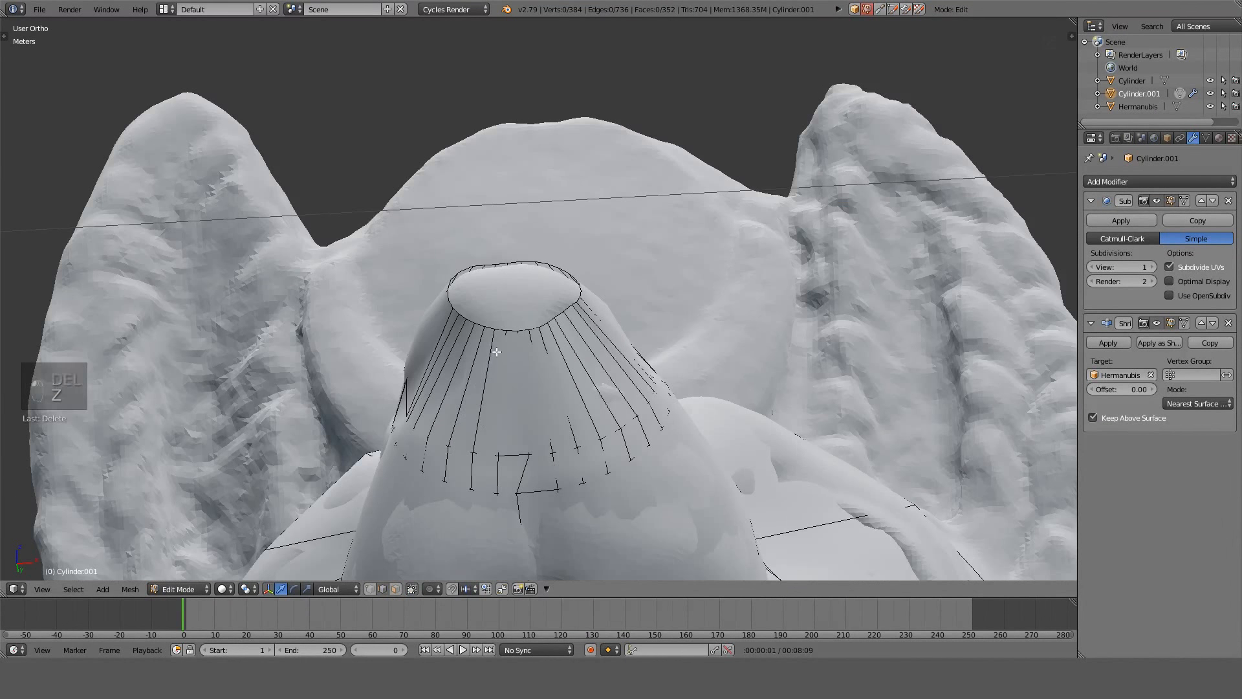
Select the open edge loop around the nose tip and close it with Grid Fill.
{"action": "right_click", "coordinate": [499, 330], "text": "alt"}
{"action": "key", "text": "ctrl+f"}
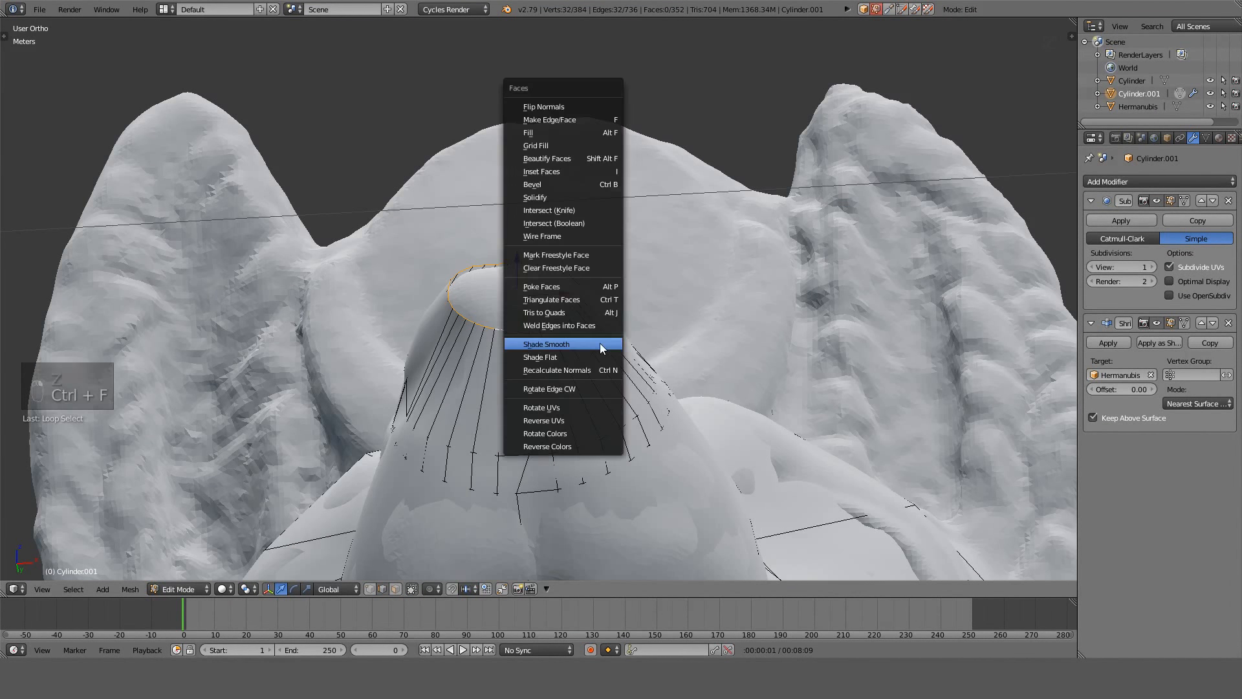
{"action": "left_click", "coordinate": [566, 143]}
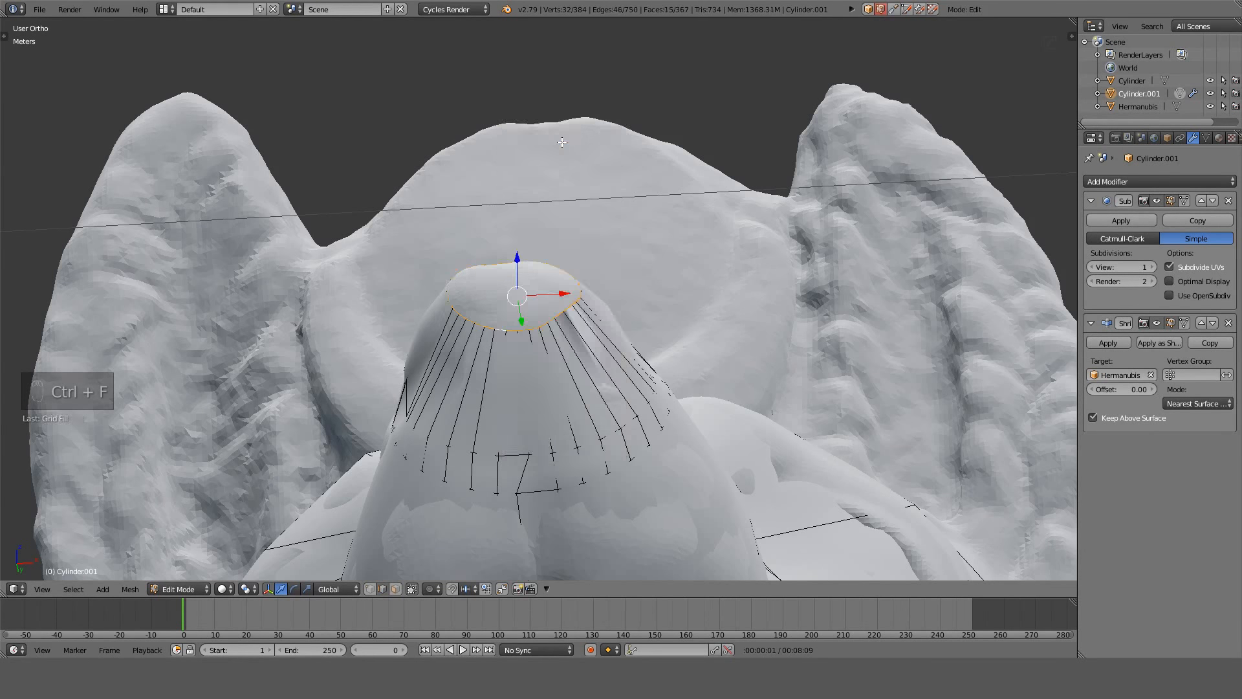
Set the Grid Fill span of the nose cap to 8.
{"action": "key", "text": "z"}
{"action": "middle_click_drag", "start_coordinate": [569, 278], "coordinate": [630, 300]}
{"action": "key", "text": "t"}
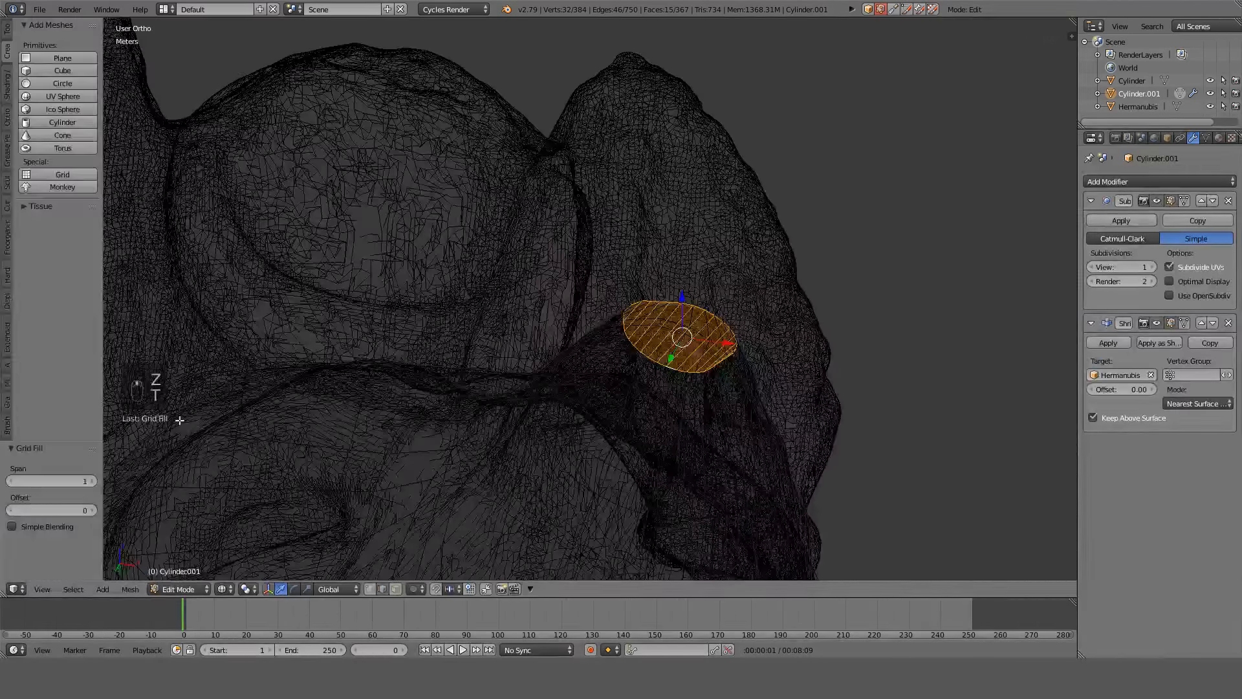
{"action": "left_click", "coordinate": [91, 480]}
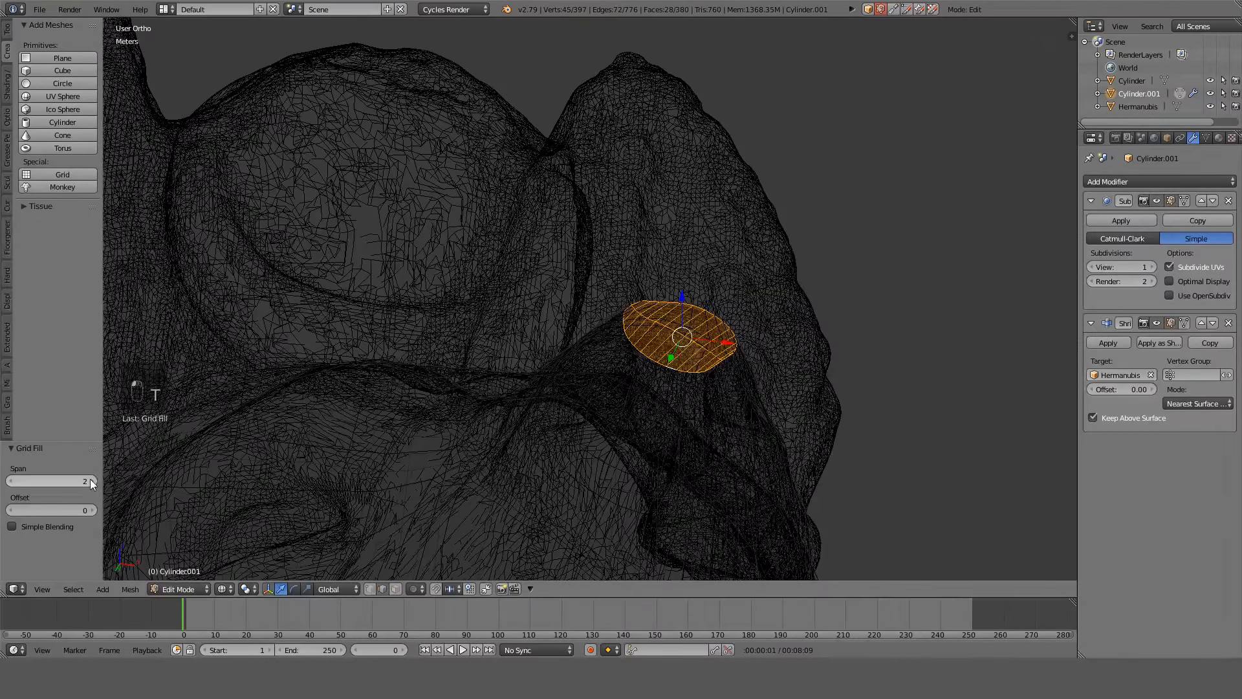
{"action": "left_click", "coordinate": [91, 481]}
{"action": "left_click", "coordinate": [90, 481]}
{"action": "left_click", "coordinate": [91, 480]}
{"action": "left_click", "coordinate": [90, 481]}
{"action": "left_click", "coordinate": [90, 481]}
{"action": "left_click", "coordinate": [91, 481]}
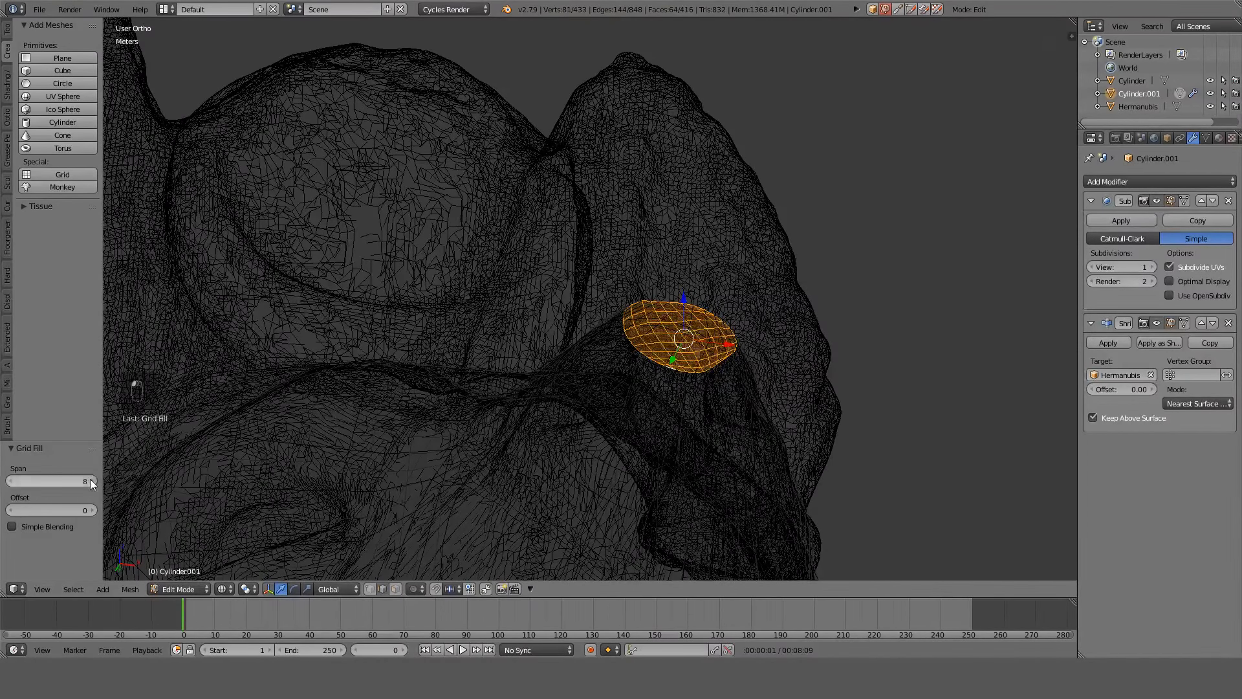
{"action": "left_click", "coordinate": [90, 480]}
{"action": "left_click", "coordinate": [90, 481]}
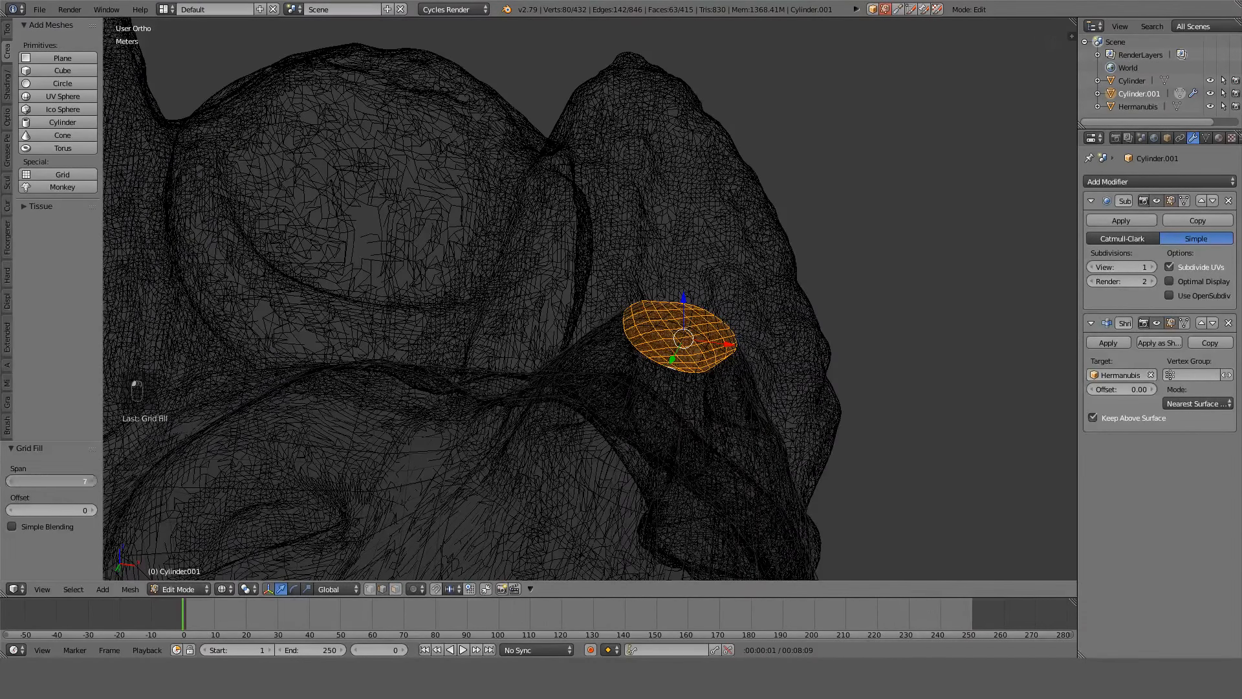
Examine the filled nose tip in shaded and wireframe display, both in and out of Edit Mode.
{"action": "mouse_move", "coordinate": [785, 379]}
{"action": "middle_mouse_down"}
{"action": "mouse_move", "coordinate": [748, 421]}
{"action": "mouse_move", "coordinate": [787, 213]}
{"action": "mouse_move", "coordinate": [794, 275]}
{"action": "mouse_move", "coordinate": [721, 338]}
{"action": "mouse_move", "coordinate": [533, 339]}
{"action": "mouse_move", "coordinate": [388, 368]}
{"action": "mouse_move", "coordinate": [586, 392]}
{"action": "mouse_move", "coordinate": [584, 293]}
{"action": "mouse_move", "coordinate": [665, 319]}
{"action": "mouse_move", "coordinate": [763, 269]}
{"action": "mouse_move", "coordinate": [883, 171]}
{"action": "mouse_move", "coordinate": [644, 320]}
{"action": "middle_mouse_up"}
{"action": "key", "text": "z"}
{"action": "key", "text": "z"}
{"action": "key", "text": "z"}
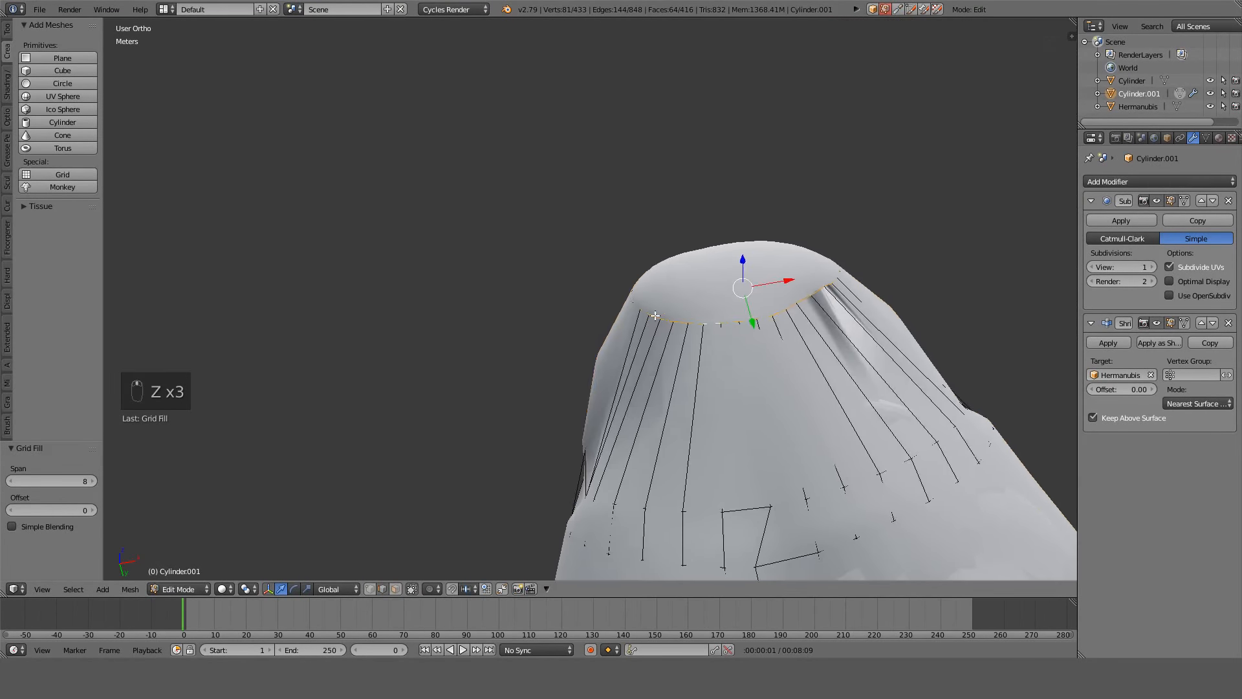
{"action": "key", "text": "Tab"}
{"action": "mouse_move", "coordinate": [744, 347]}
{"action": "middle_mouse_down"}
{"action": "mouse_move", "coordinate": [803, 401]}
{"action": "mouse_move", "coordinate": [786, 460]}
{"action": "mouse_move", "coordinate": [641, 494]}
{"action": "mouse_move", "coordinate": [604, 521]}
{"action": "mouse_move", "coordinate": [741, 323]}
{"action": "mouse_move", "coordinate": [835, 262]}
{"action": "mouse_move", "coordinate": [816, 250]}
{"action": "mouse_move", "coordinate": [830, 219]}
{"action": "mouse_move", "coordinate": [885, 233]}
{"action": "mouse_move", "coordinate": [914, 305]}
{"action": "mouse_move", "coordinate": [746, 246]}
{"action": "mouse_move", "coordinate": [846, 355]}
{"action": "mouse_move", "coordinate": [832, 421]}
{"action": "mouse_move", "coordinate": [728, 337]}
{"action": "mouse_move", "coordinate": [677, 255]}
{"action": "mouse_move", "coordinate": [662, 263]}
{"action": "mouse_move", "coordinate": [735, 300]}
{"action": "mouse_move", "coordinate": [407, 519]}
{"action": "middle_mouse_up"}
{"action": "key", "text": "Tab"}
{"action": "key", "text": "z"}
{"action": "key", "text": "z"}
{"action": "key", "text": "z"}
Move the nose cap's central vertex -5 mm along Y and 1 mm along Z using proportional editing with Smooth falloff.
{"action": "left_click", "coordinate": [368, 592]}
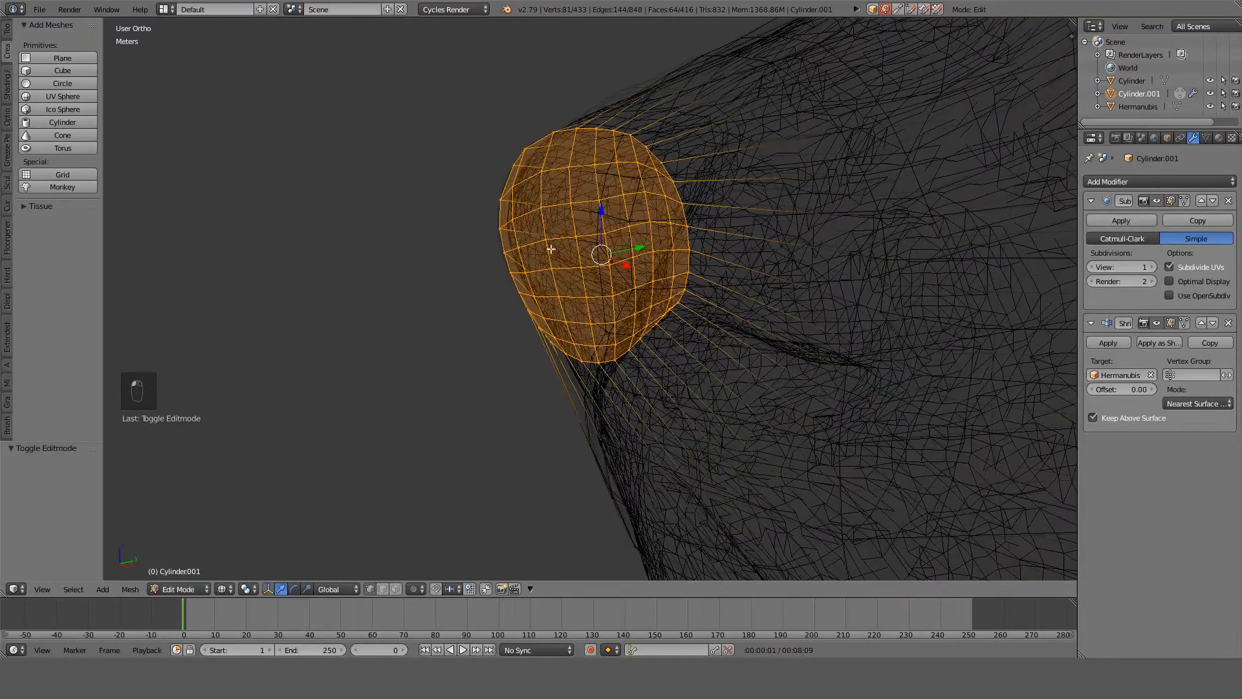
{"action": "right_click", "coordinate": [551, 249]}
{"action": "middle_click_drag", "start_coordinate": [554, 250], "coordinate": [595, 237]}
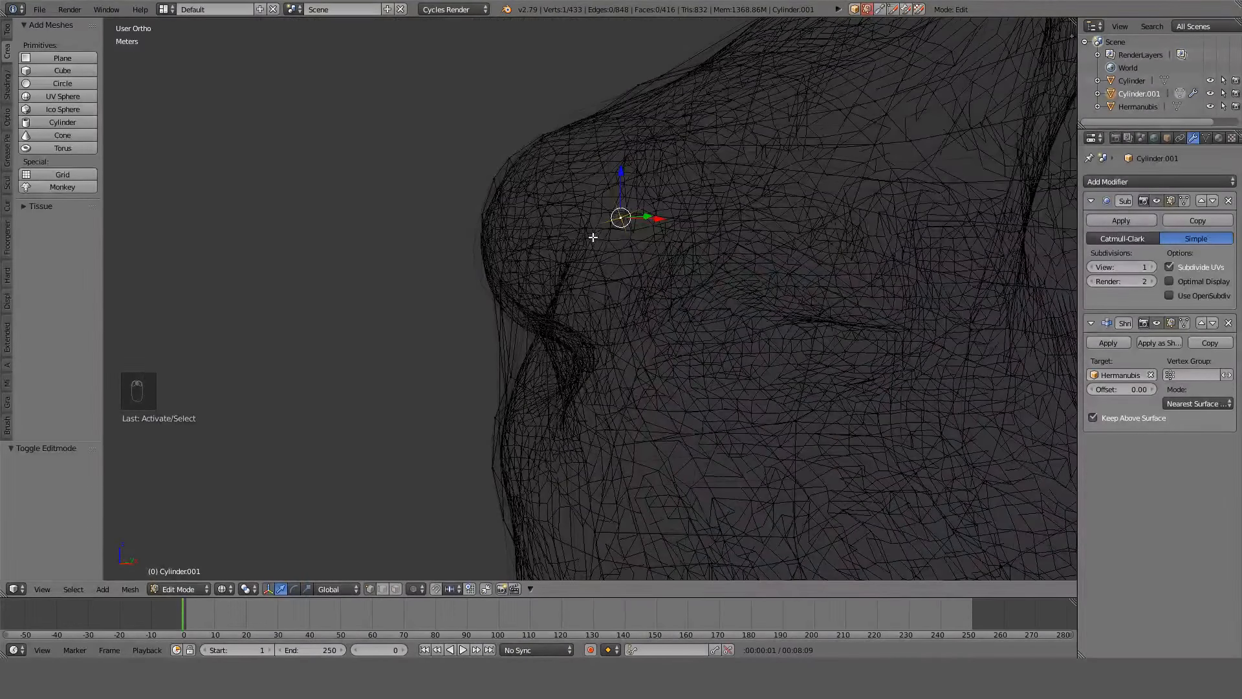
{"action": "key", "text": "KP_3"}
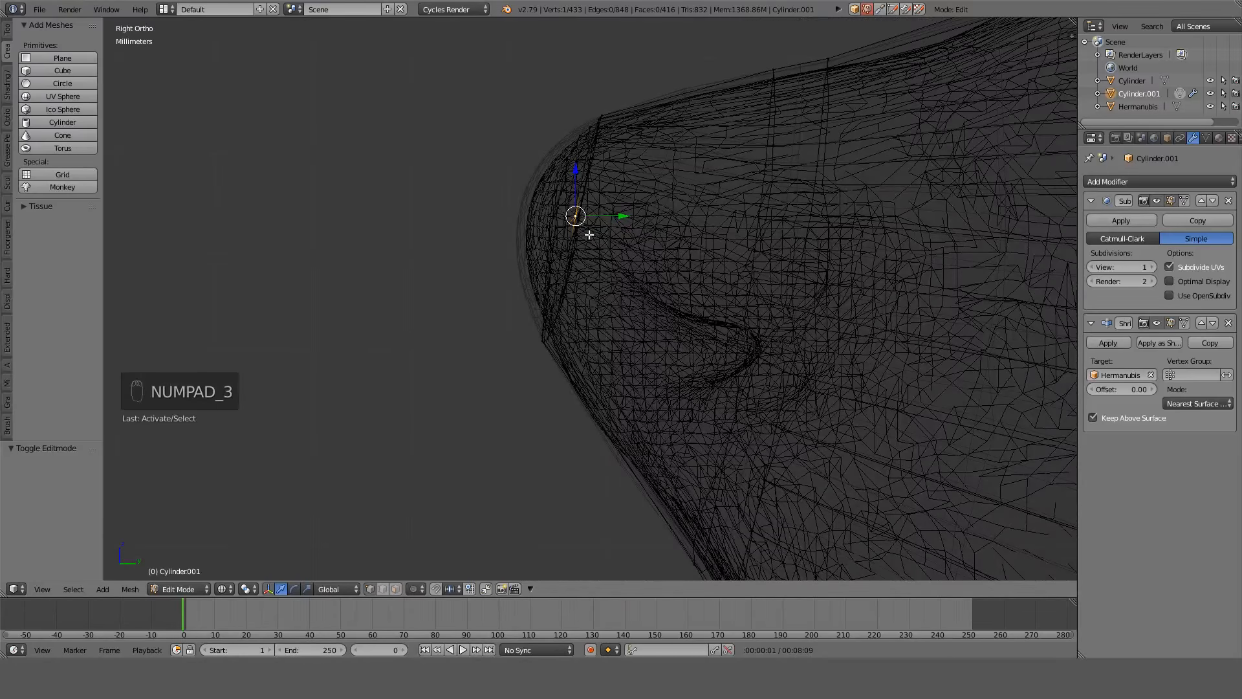
{"action": "left_click", "coordinate": [437, 588]}
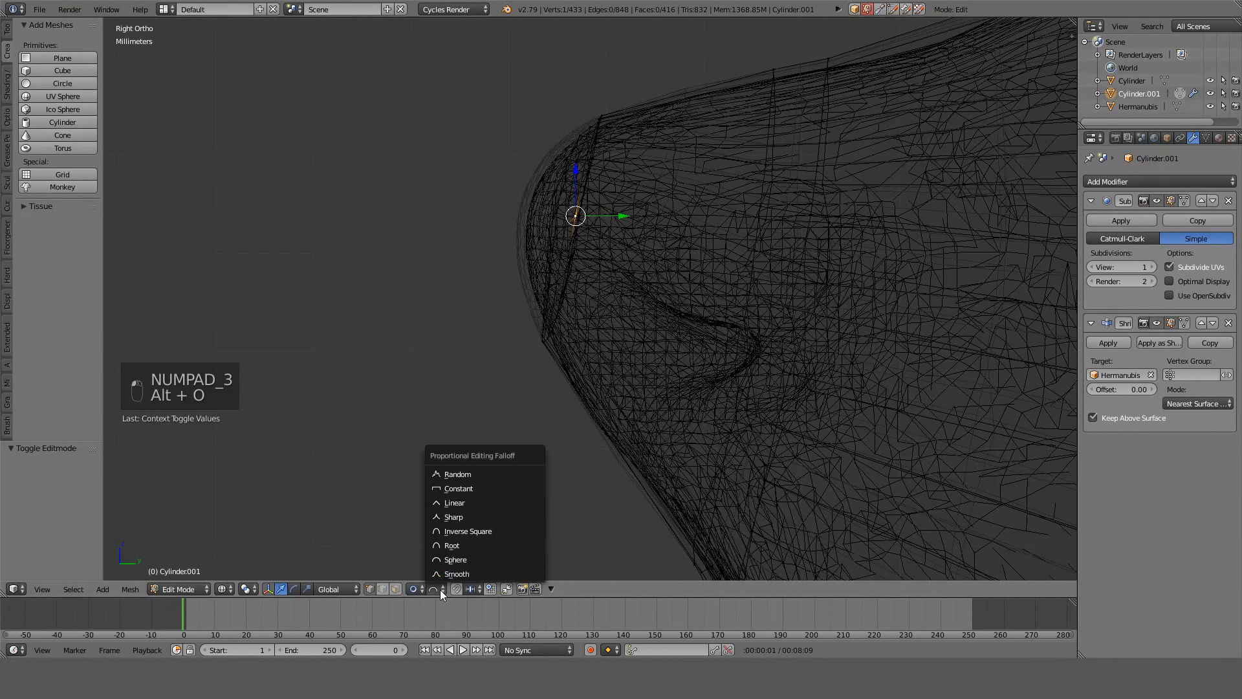
{"action": "left_click", "coordinate": [455, 569]}
{"action": "key", "text": "g"}
{"action": "scroll", "coordinate": [565, 350], "scroll_direction": "up", "scroll_amount": 11}
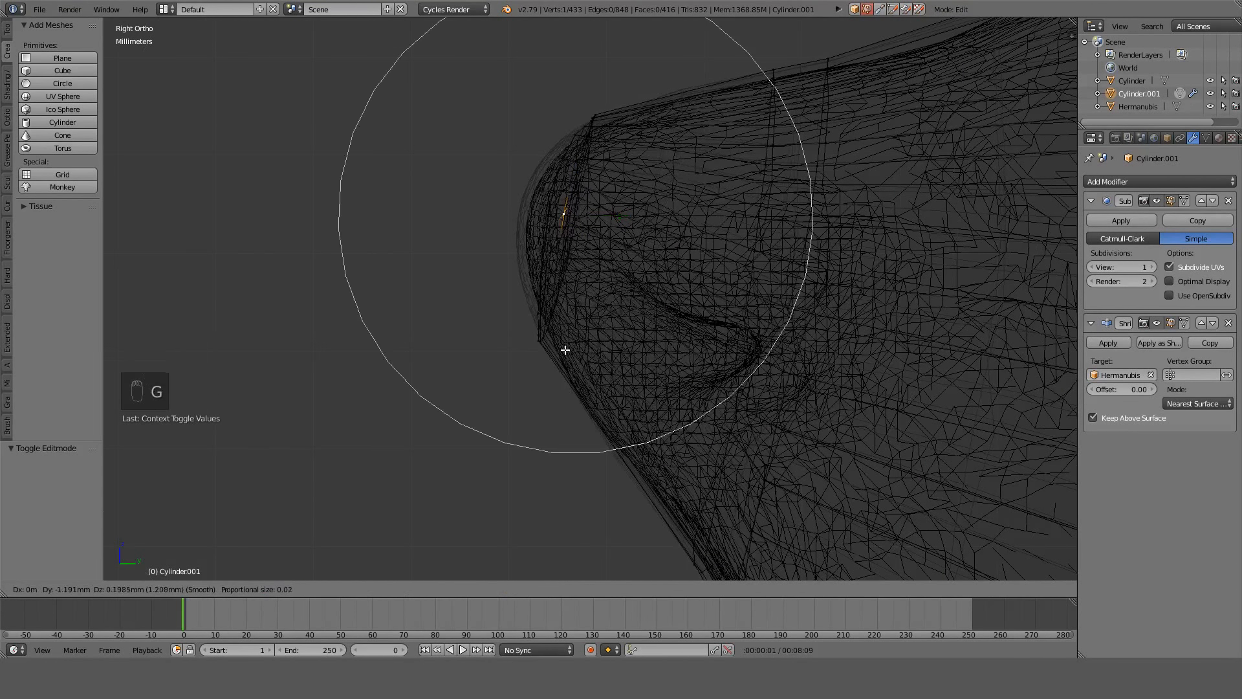
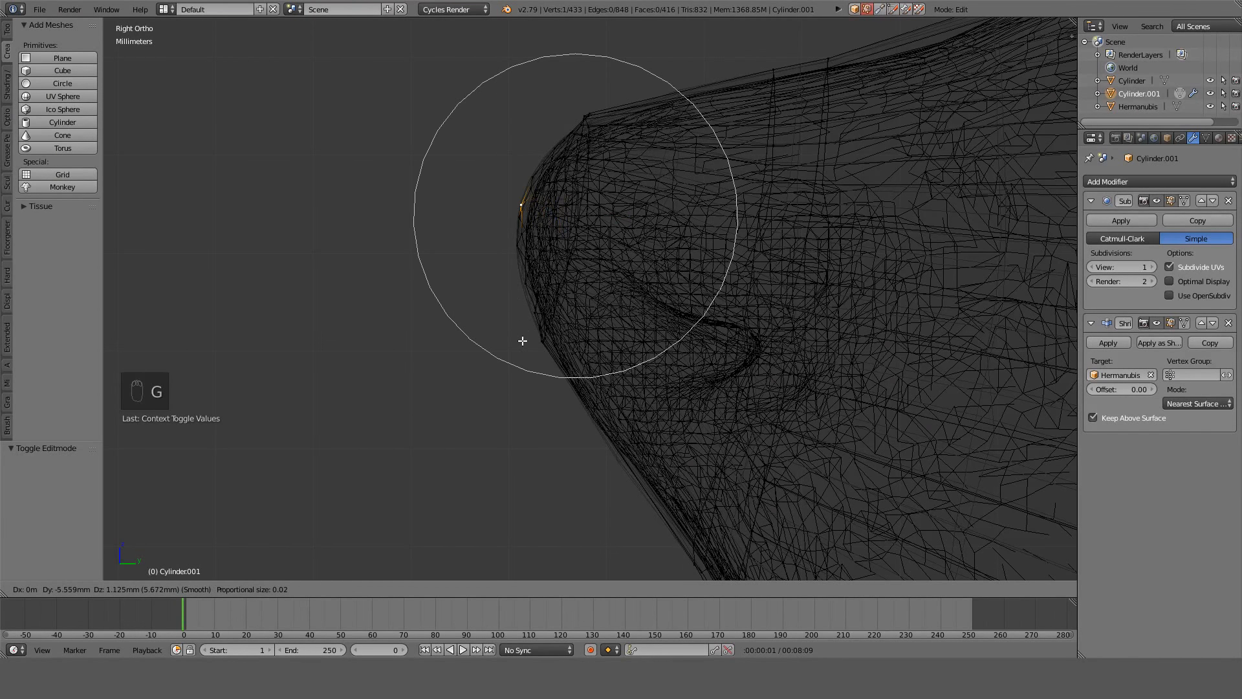
{"action": "scroll", "coordinate": [521, 340], "scroll_direction": "down", "scroll_amount": 1}
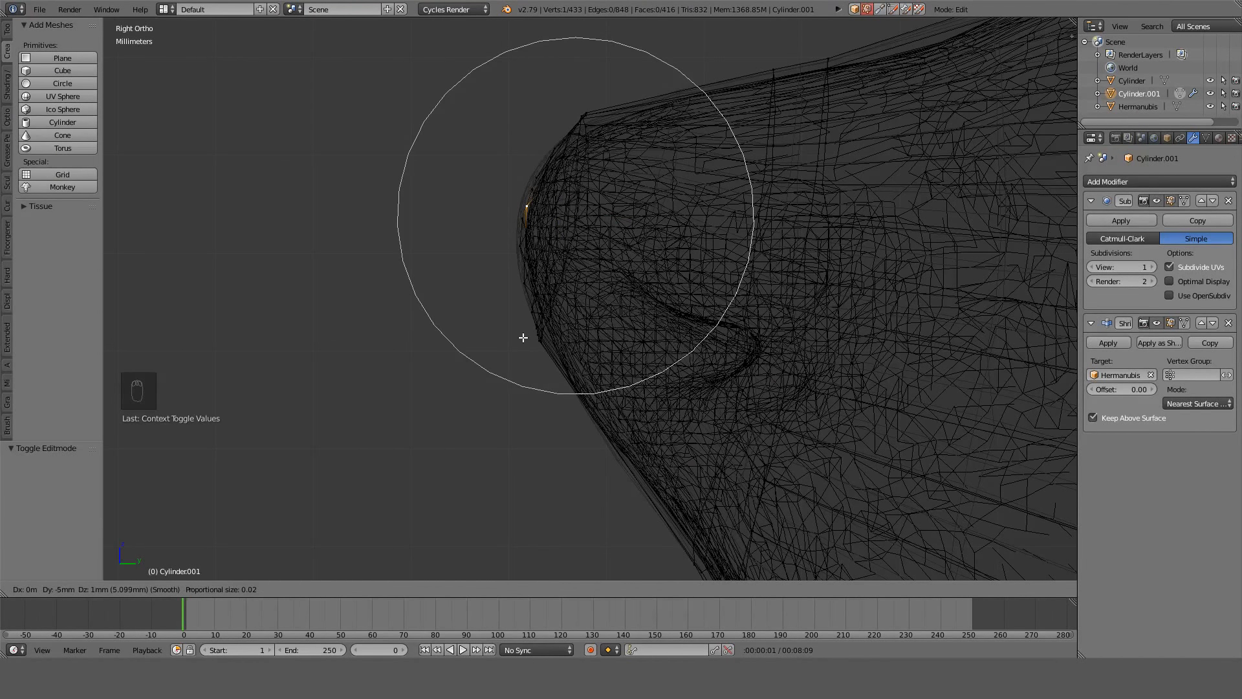
{"action": "left_click", "coordinate": [523, 337]}
Edge-slide the lower rim edges of the nose cap slightly toward the tip, turning proportional editing off.
{"action": "key", "text": "z"}
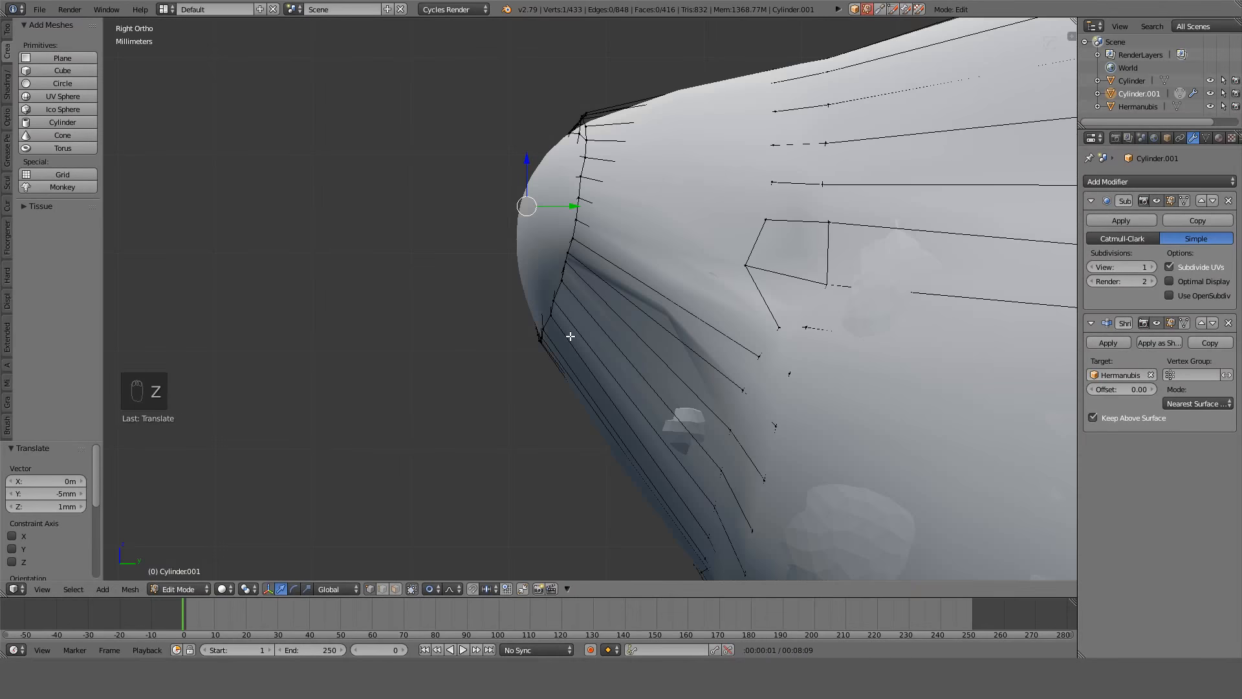
{"action": "mouse_move", "coordinate": [577, 314]}
{"action": "middle_mouse_down"}
{"action": "mouse_move", "coordinate": [673, 333]}
{"action": "mouse_move", "coordinate": [738, 392]}
{"action": "mouse_move", "coordinate": [746, 435]}
{"action": "mouse_move", "coordinate": [656, 268]}
{"action": "mouse_move", "coordinate": [681, 220]}
{"action": "mouse_move", "coordinate": [730, 276]}
{"action": "middle_mouse_up"}
{"action": "key", "text": "z"}
{"action": "key", "text": "z"}
{"action": "key", "text": "g"}
{"action": "key", "text": "g"}
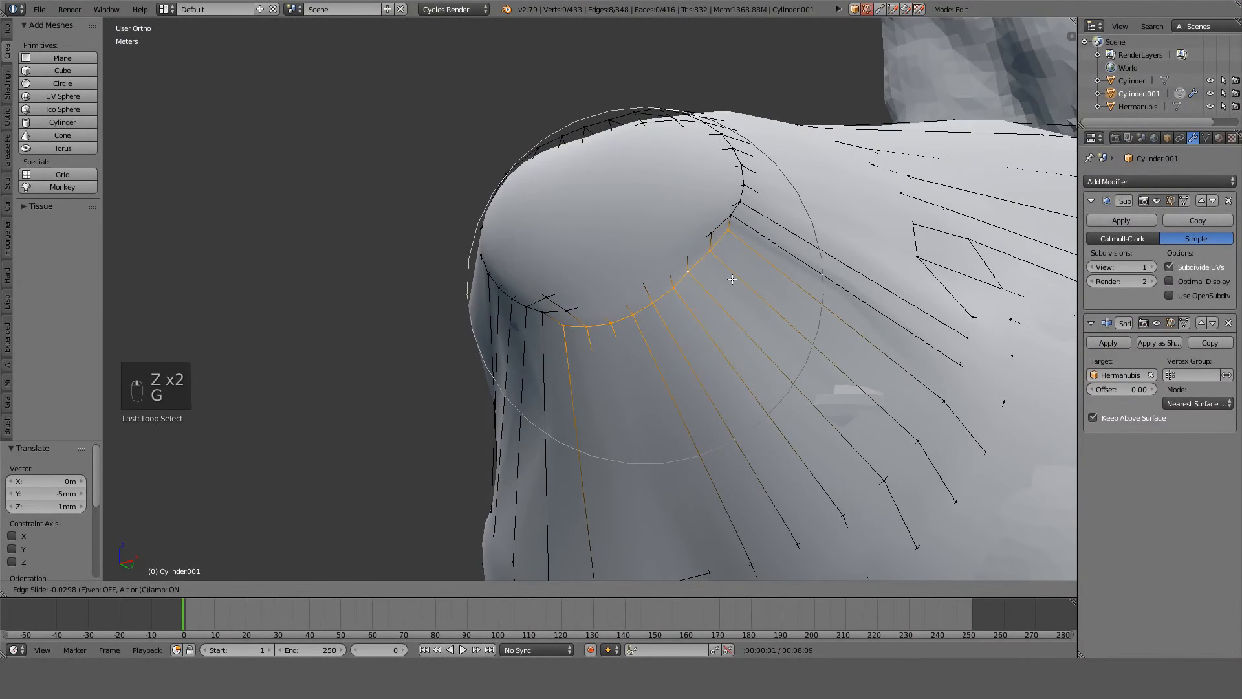
{"action": "left_click", "coordinate": [732, 279]}
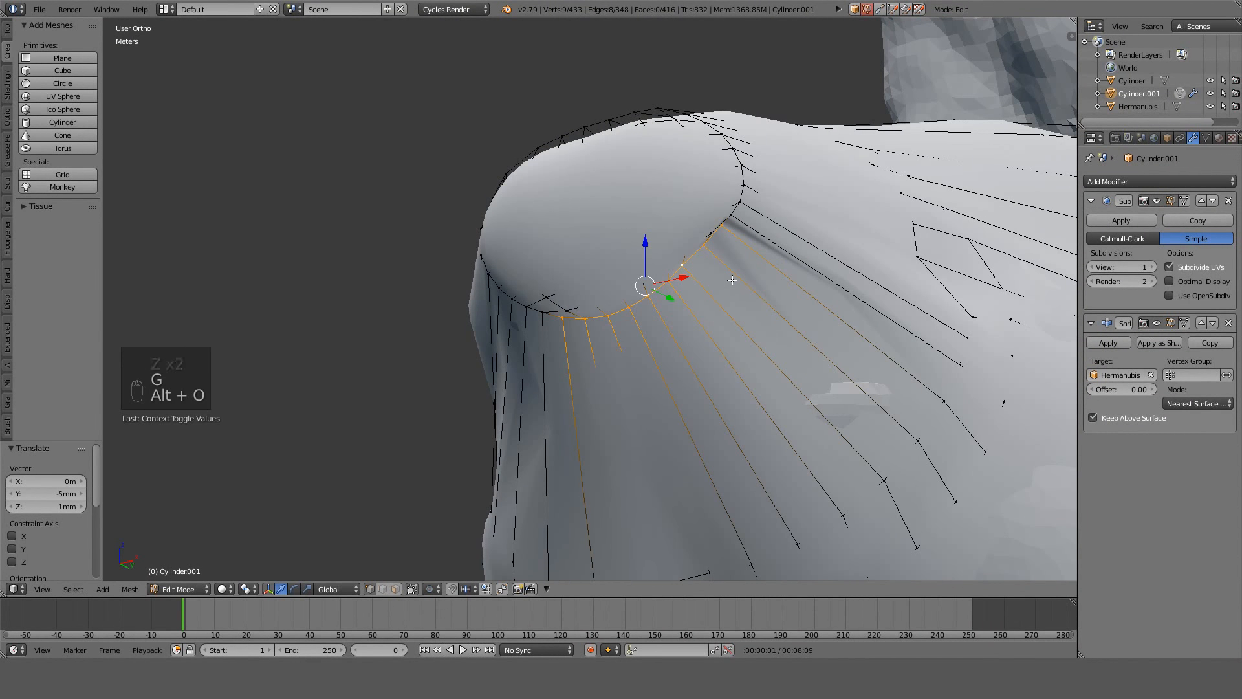
{"action": "key", "text": "g"}
{"action": "key", "text": "g"}
{"action": "left_click", "coordinate": [737, 285]}
In the front view, slide the vertices below the nose along their edges to straighten the muzzle's centre line.
{"action": "mouse_move", "coordinate": [736, 282]}
{"action": "middle_mouse_down"}
{"action": "mouse_move", "coordinate": [867, 227]}
{"action": "mouse_move", "coordinate": [783, 196]}
{"action": "mouse_move", "coordinate": [764, 252]}
{"action": "middle_mouse_up"}
{"action": "mouse_move", "coordinate": [765, 253]}
{"action": "middle_mouse_down", "text": "shift"}
{"action": "mouse_move", "coordinate": [780, 74]}
{"action": "mouse_move", "coordinate": [818, 335]}
{"action": "mouse_move", "coordinate": [759, 364]}
{"action": "mouse_move", "coordinate": [757, 222]}
{"action": "mouse_move", "coordinate": [751, 251]}
{"action": "middle_mouse_up", "text": "shift"}
{"action": "key", "text": "z"}
{"action": "key", "text": "z"}
{"action": "key", "text": "KP_1"}
{"action": "key", "text": "z"}
{"action": "key", "text": "g"}
{"action": "key", "text": "g"}
{"action": "left_click", "coordinate": [770, 226]}
{"action": "key", "text": "z"}
{"action": "right_click", "coordinate": [749, 184]}
{"action": "key", "text": "g"}
{"action": "key", "text": "g"}
{"action": "left_click", "coordinate": [739, 170]}
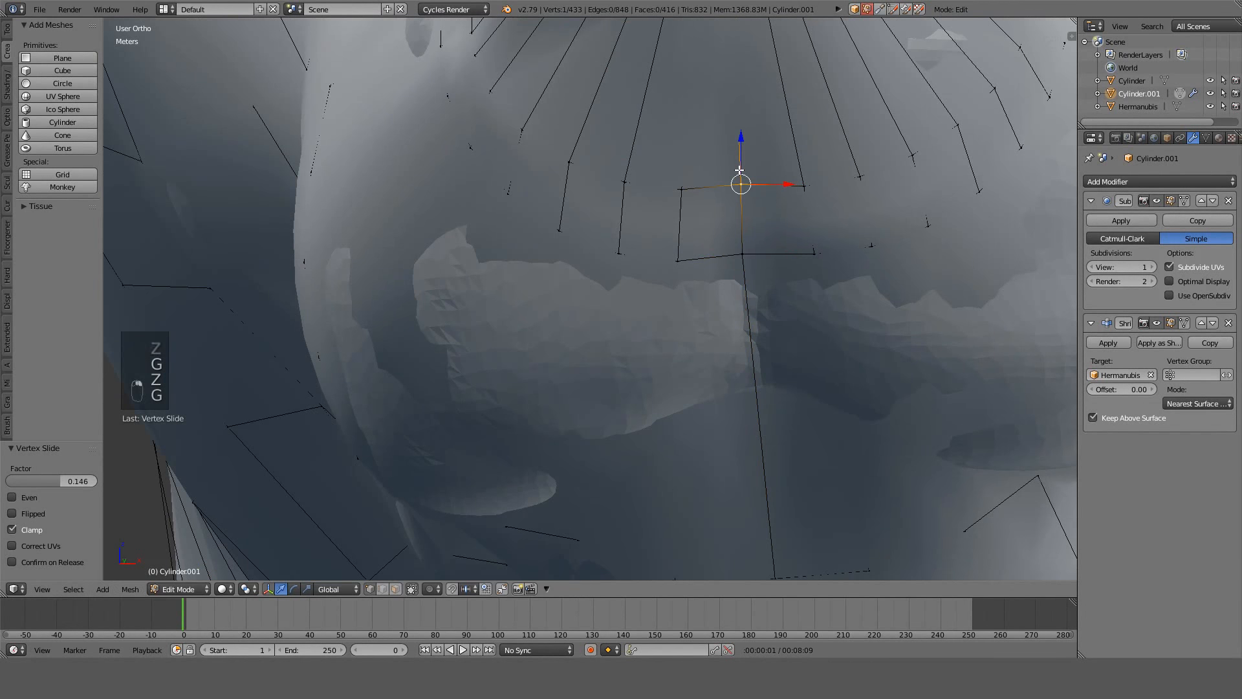
Add one centred edge loop around the muzzle between the rows under the nose and the mouth.
{"action": "middle_click_drag", "start_coordinate": [765, 425], "coordinate": [615, 278], "text": "shift"}
{"action": "key", "text": "z"}
{"action": "scroll", "coordinate": [685, 255], "scroll_direction": "down", "scroll_amount": 3}
{"action": "scroll", "coordinate": [713, 233], "scroll_direction": "up", "scroll_amount": 1}
{"action": "mouse_move", "coordinate": [712, 233]}
{"action": "middle_mouse_down"}
{"action": "mouse_move", "coordinate": [759, 192]}
{"action": "mouse_move", "coordinate": [782, 147]}
{"action": "mouse_move", "coordinate": [695, 259]}
{"action": "middle_mouse_up"}
{"action": "key", "text": "z"}
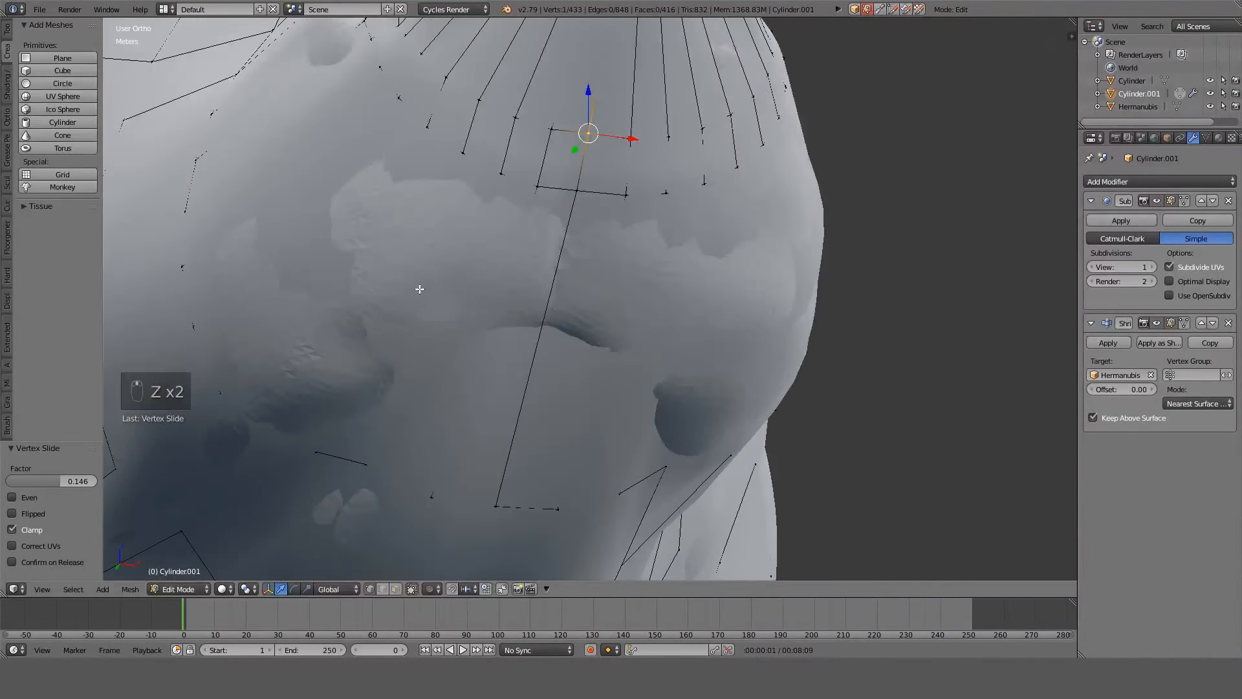
{"action": "key", "text": "ctrl+r"}
{"action": "left_click", "coordinate": [404, 279]}
{"action": "right_click", "coordinate": [404, 280]}
{"action": "key", "text": "z"}
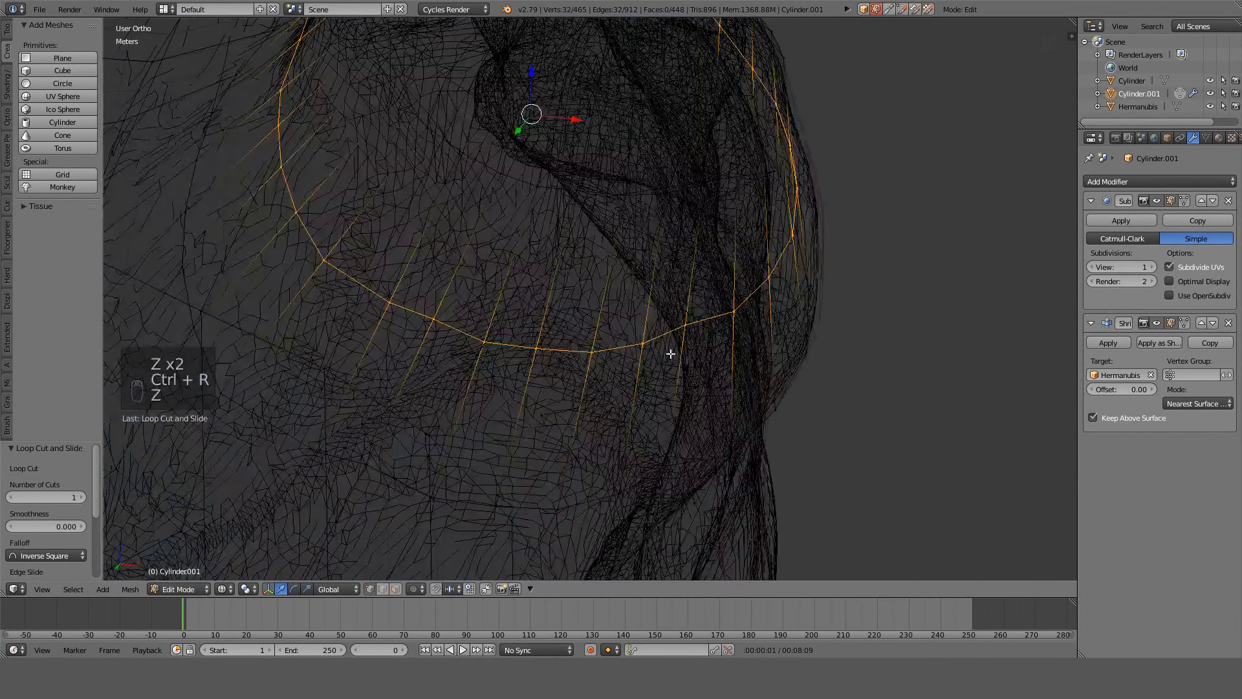
{"action": "key", "text": "z"}
{"action": "right_click", "coordinate": [685, 326]}
{"action": "key", "text": "z"}
{"action": "scroll", "coordinate": [715, 363], "scroll_direction": "up", "scroll_amount": 2}
{"action": "key", "text": "z"}
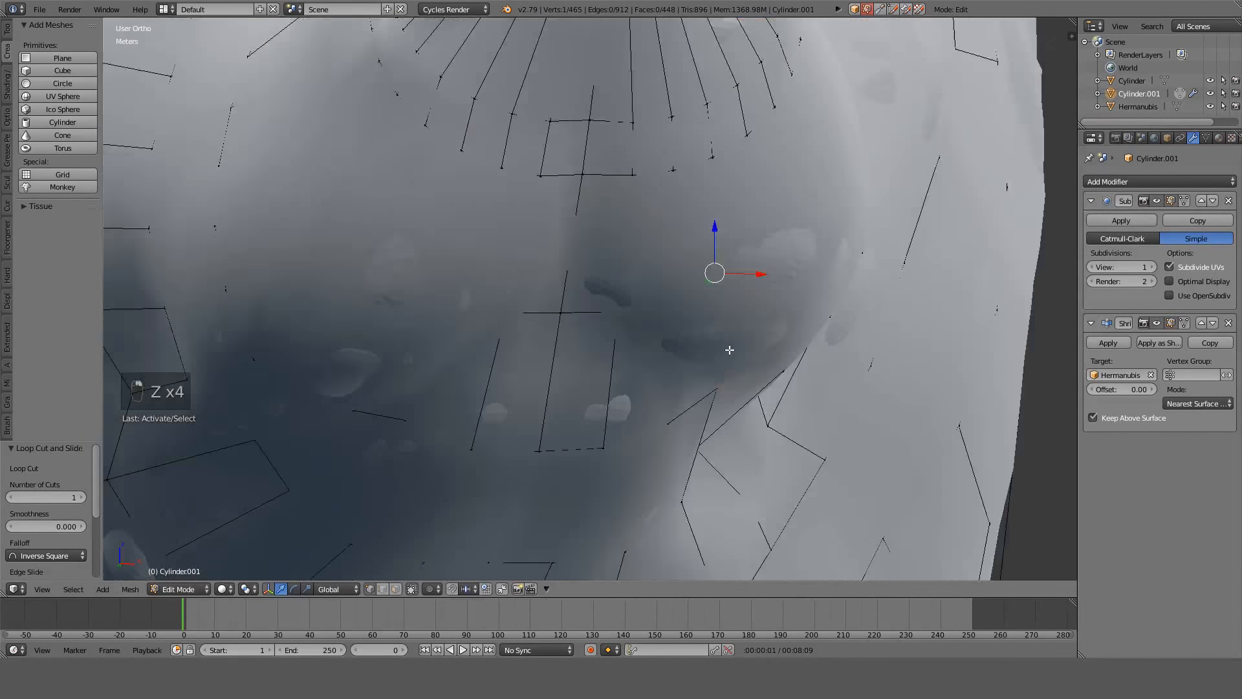
{"action": "key", "text": "KP_1"}
{"action": "key", "text": "z"}
{"action": "key", "text": "z"}
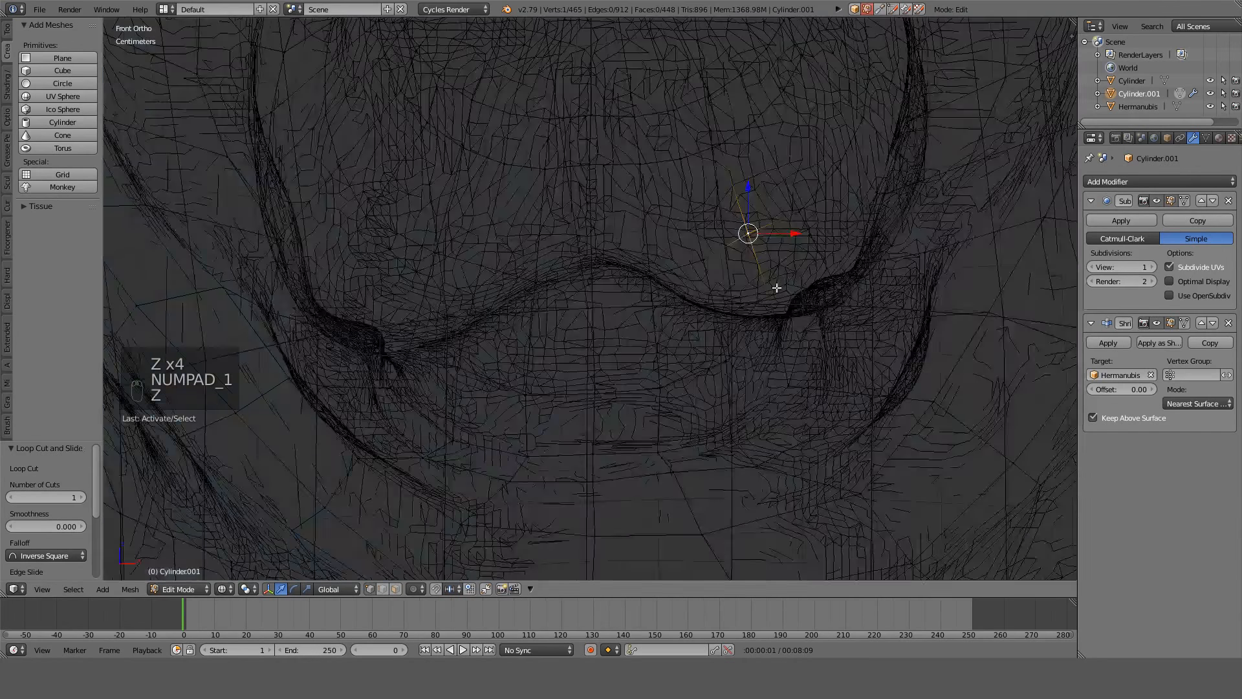
{"action": "key", "text": "z"}
{"action": "key", "text": "KP_3"}
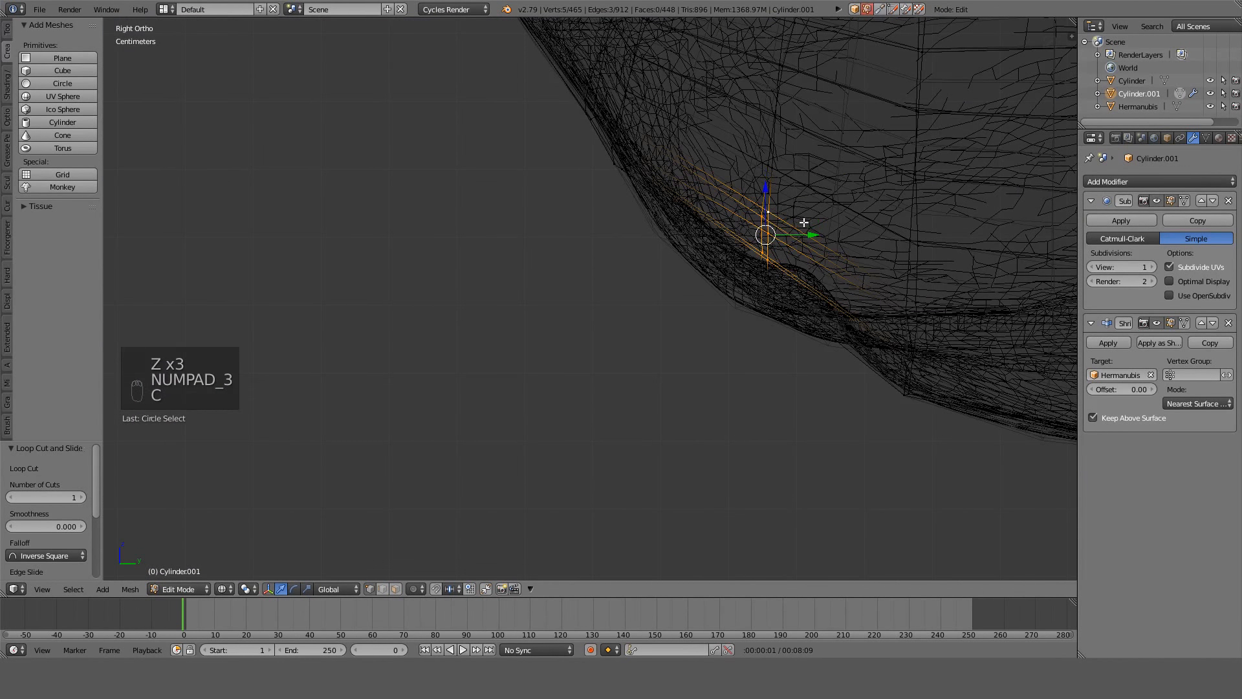
{"action": "key", "text": "a"}
Select two adjacent vertices of the new loop on each side of the lower muzzle.
{"action": "right_click", "coordinate": [763, 205]}
{"action": "middle_click_drag", "start_coordinate": [763, 206], "coordinate": [837, 232]}
{"action": "key", "text": "KP_3"}
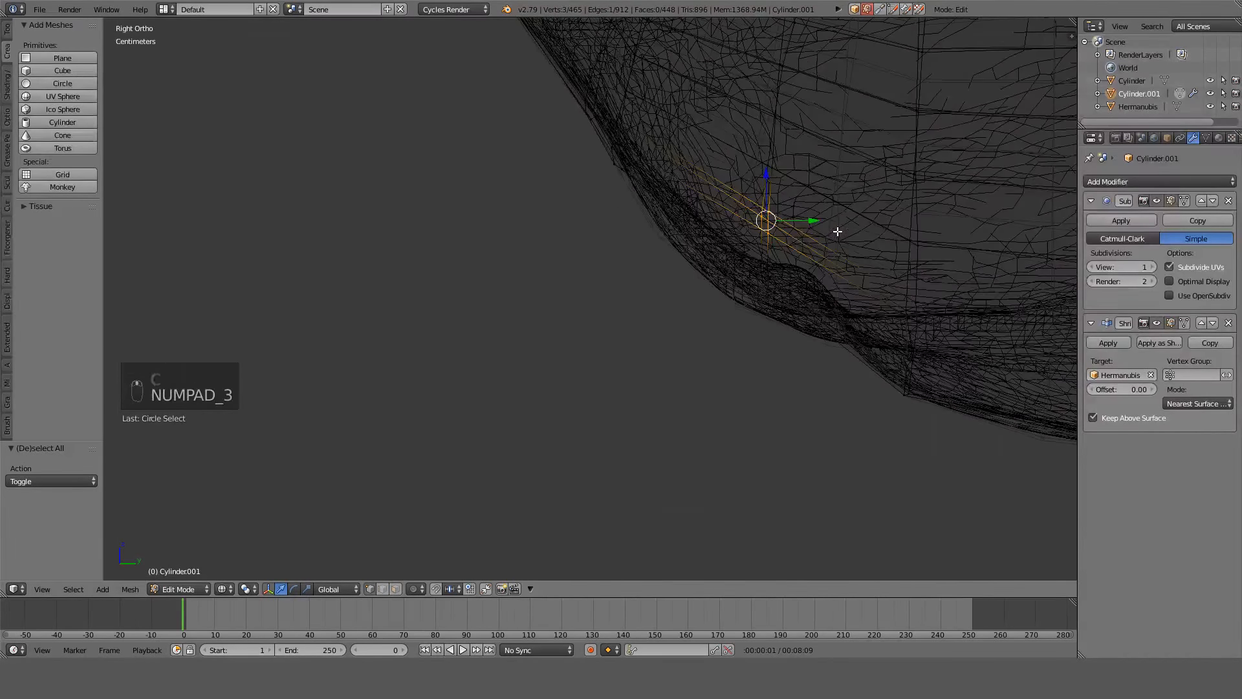
{"action": "key", "text": "z"}
{"action": "key", "text": "z"}
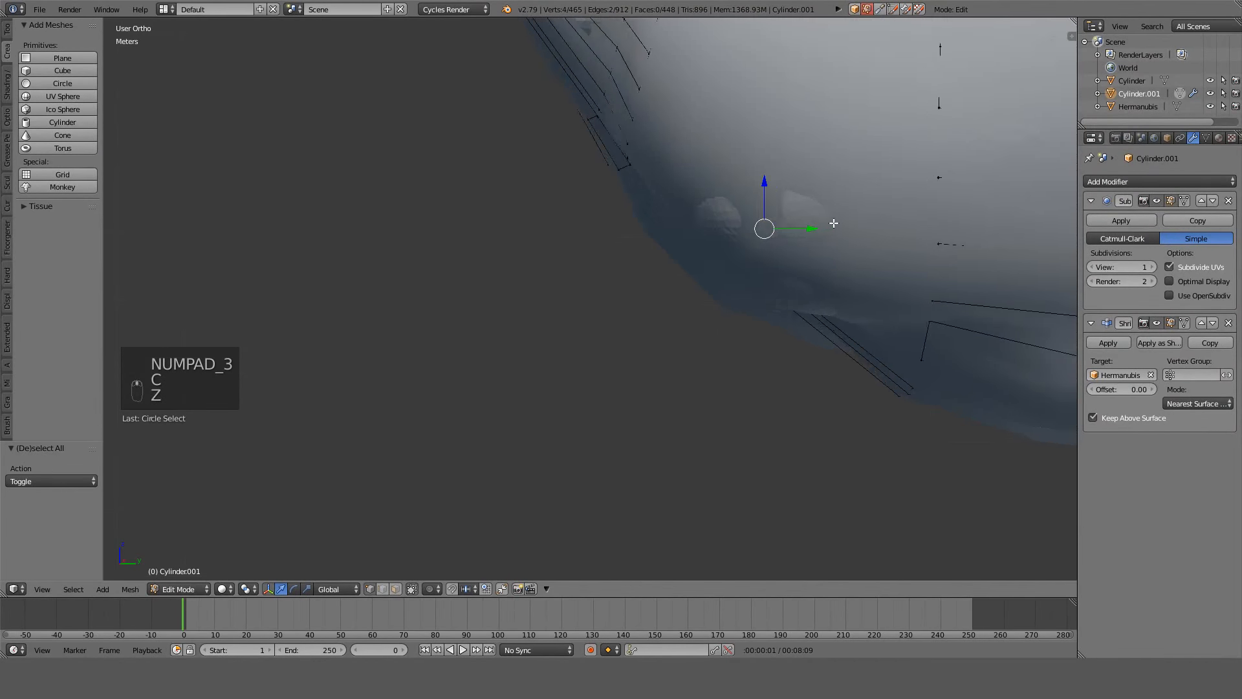
In the right view, move the four selected muzzle vertices -5.91 mm along the Z axis.
{"action": "key", "text": "KP_3"}
{"action": "key", "text": "g"}
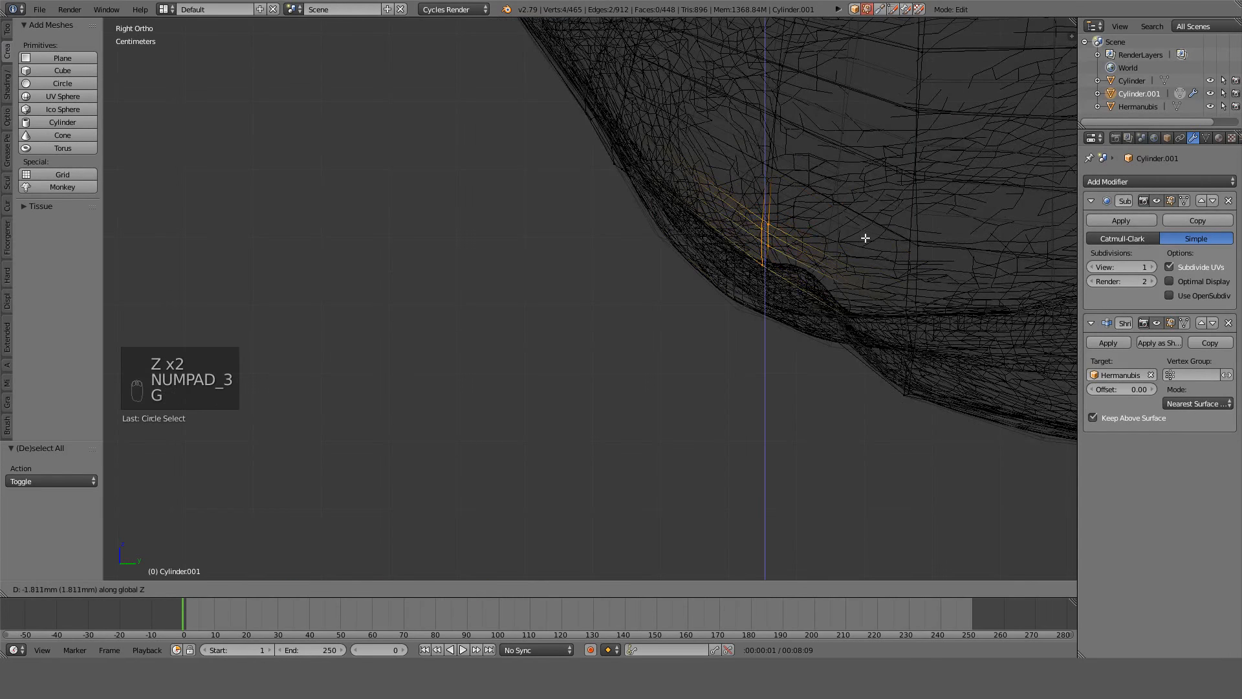
{"action": "left_click", "coordinate": [860, 264]}
{"action": "key", "text": "z"}
{"action": "mouse_move", "coordinate": [843, 258]}
{"action": "middle_mouse_down"}
{"action": "mouse_move", "coordinate": [934, 239]}
{"action": "mouse_move", "coordinate": [959, 258]}
{"action": "mouse_move", "coordinate": [934, 250]}
{"action": "mouse_move", "coordinate": [868, 266]}
{"action": "mouse_move", "coordinate": [949, 240]}
{"action": "mouse_move", "coordinate": [895, 280]}
{"action": "mouse_move", "coordinate": [895, 305]}
{"action": "middle_mouse_up"}
{"action": "key", "text": "g"}
{"action": "right_click", "coordinate": [960, 231]}
{"action": "key", "text": "z"}
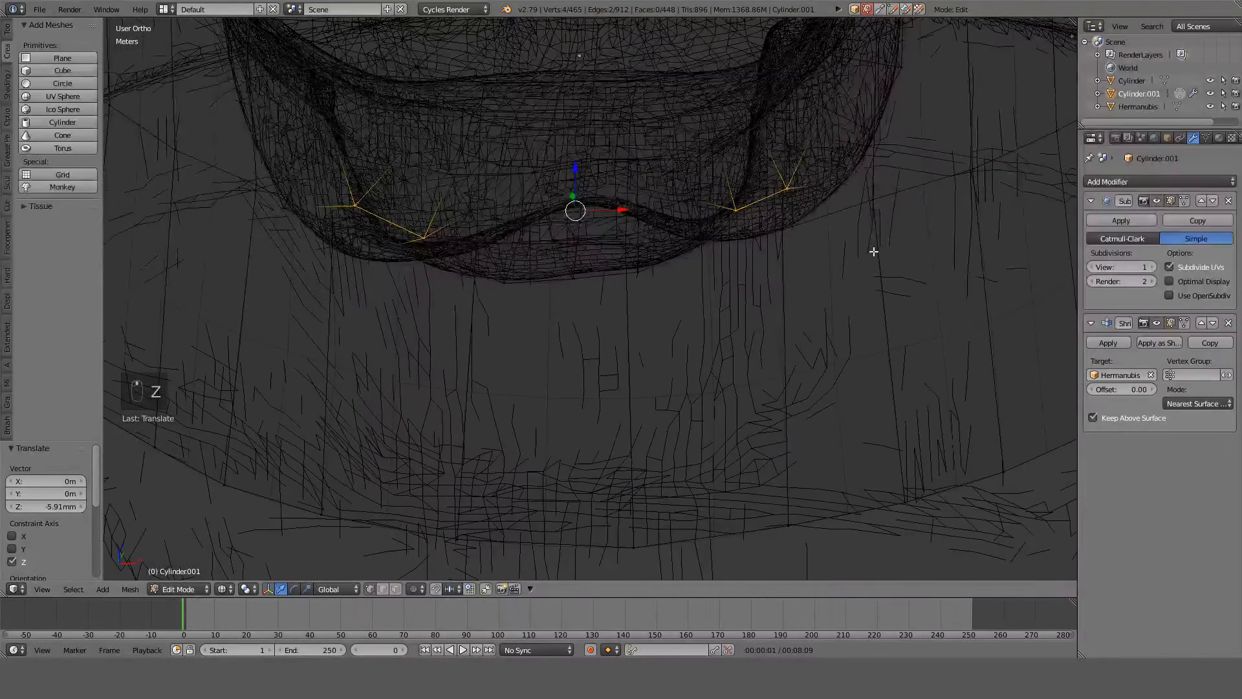
In the front view, lower the four selected muzzle vertices by a further 6.1 mm along Z.
{"action": "key", "text": "KP_1"}
{"action": "key", "text": "g"}
{"action": "key", "text": "z"}
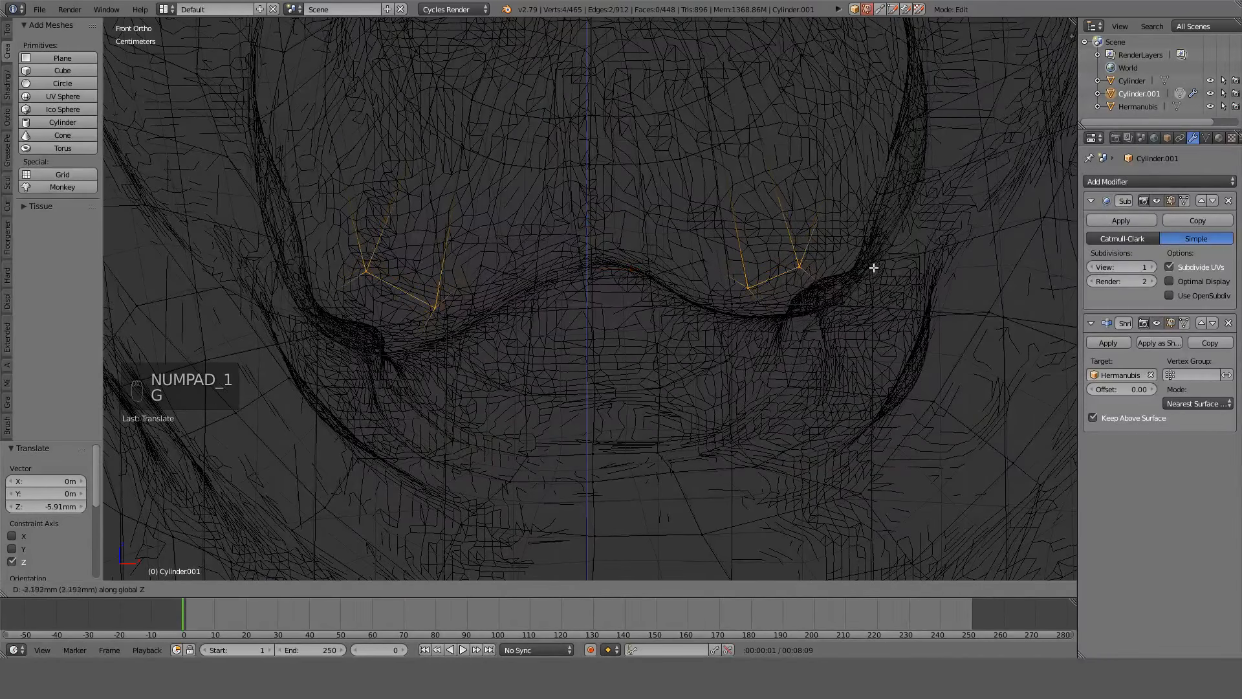
{"action": "left_click", "coordinate": [873, 288]}
{"action": "key", "text": "z"}
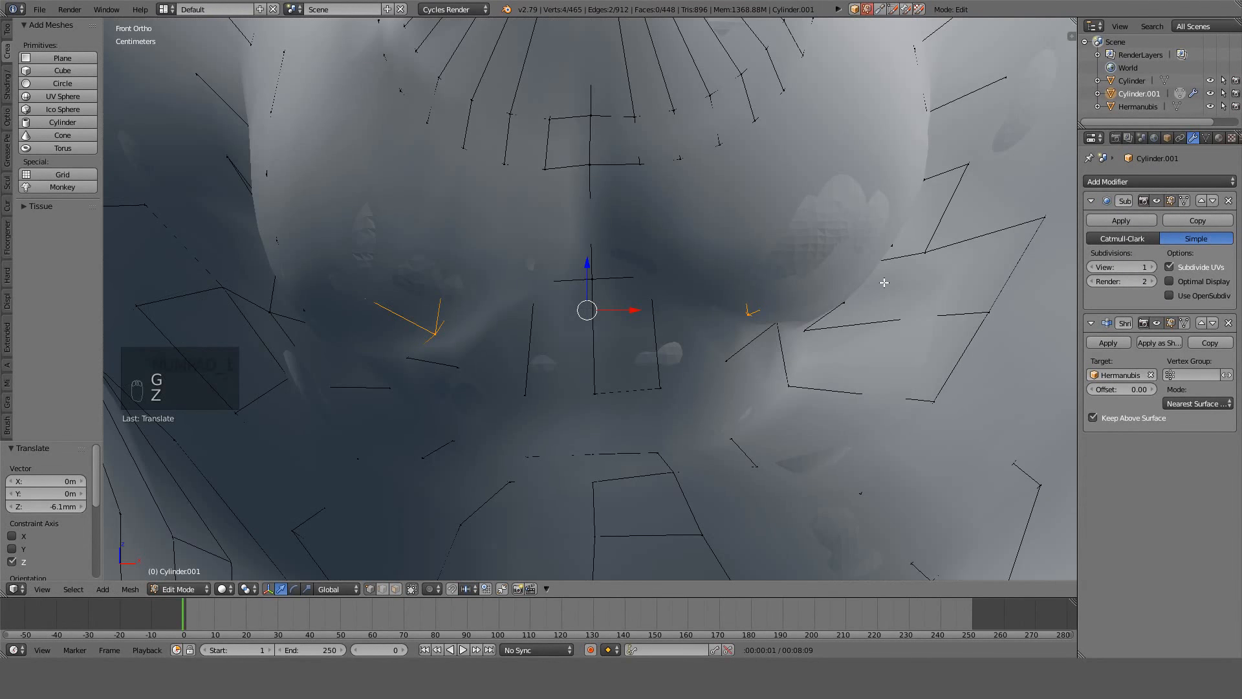
Scale the four muzzle vertices outward along X and raise them 2.95 mm along Z.
{"action": "key", "text": "s"}
{"action": "key", "text": "x"}
{"action": "left_click", "coordinate": [955, 264]}
{"action": "key", "text": "g"}
{"action": "key", "text": "z"}
{"action": "left_click", "coordinate": [955, 244]}
In the front view, move the outer muzzle vertex on the negative X side 2.48 mm along X and 0.667 mm along Z.
{"action": "middle_click_drag", "start_coordinate": [955, 244], "coordinate": [396, 186]}
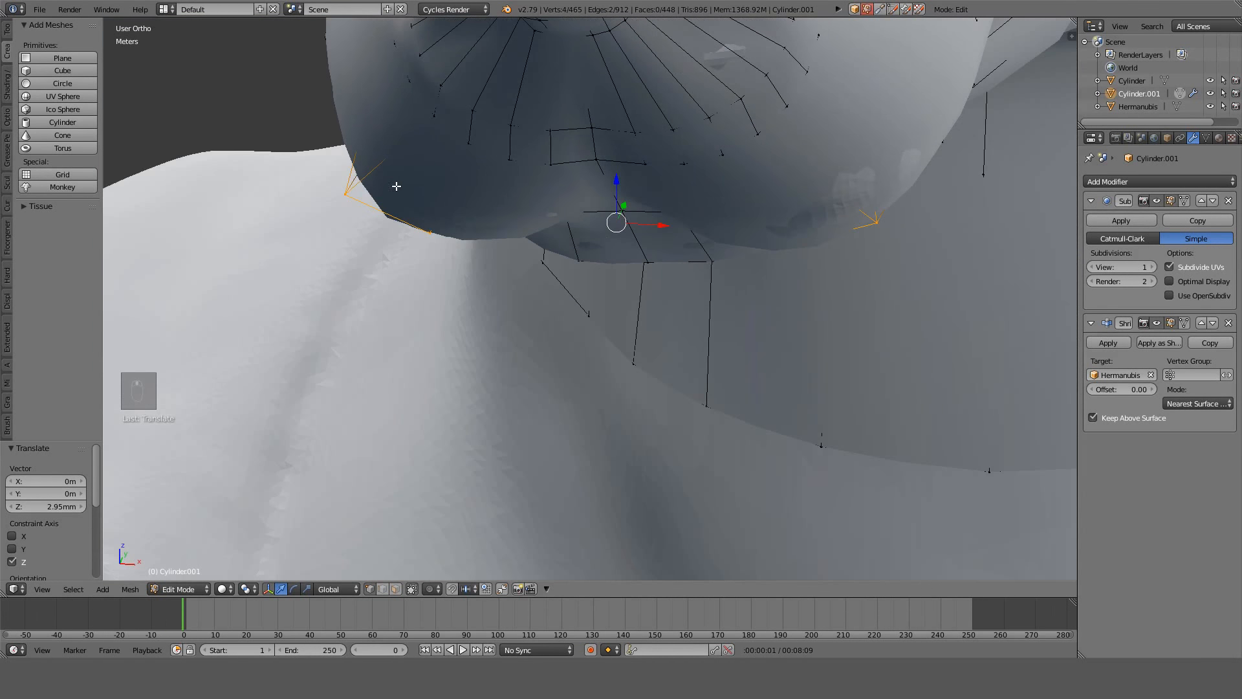
{"action": "key", "text": "KP_1"}
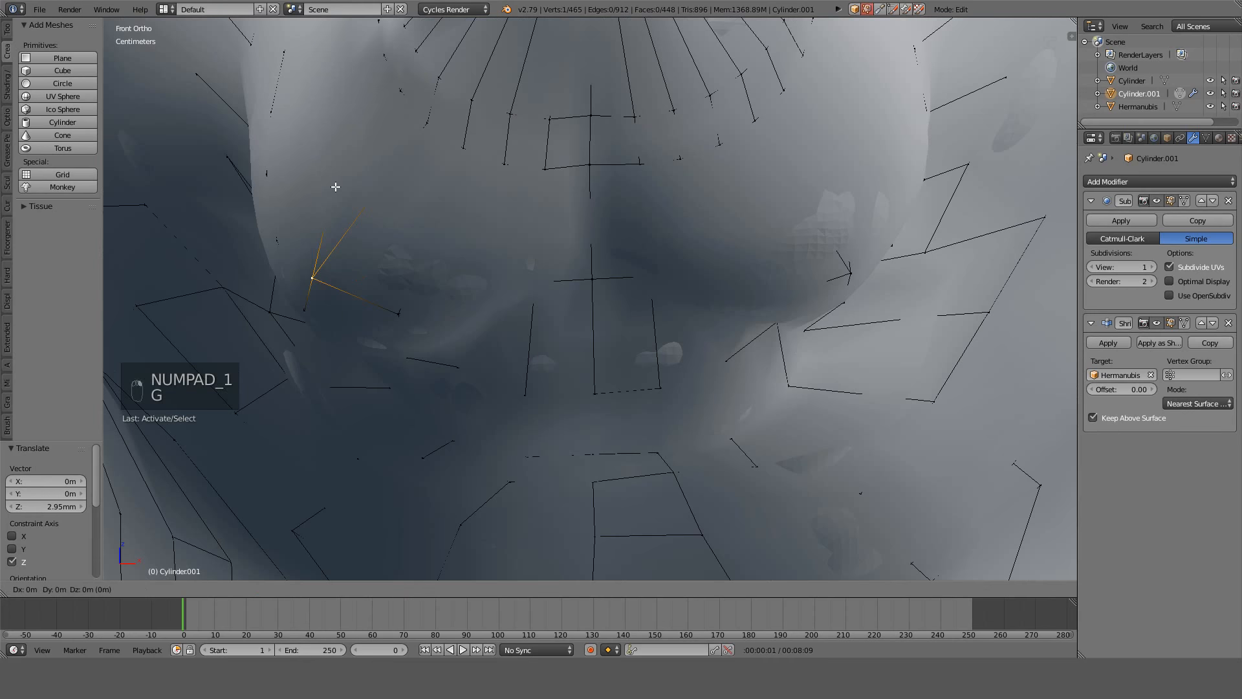
{"action": "left_click", "coordinate": [353, 183]}
In the front view, scale the two opposite muzzle-side vertices outward along X by a factor of 1.151.
{"action": "middle_click_drag", "start_coordinate": [650, 207], "coordinate": [588, 228]}
{"action": "mouse_move", "coordinate": [898, 182]}
{"action": "middle_mouse_down"}
{"action": "mouse_move", "coordinate": [857, 188]}
{"action": "mouse_move", "coordinate": [809, 173]}
{"action": "mouse_move", "coordinate": [862, 166]}
{"action": "mouse_move", "coordinate": [802, 292]}
{"action": "mouse_move", "coordinate": [823, 244]}
{"action": "mouse_move", "coordinate": [841, 329]}
{"action": "middle_mouse_up"}
{"action": "key", "text": "z"}
{"action": "right_click", "coordinate": [761, 304]}
{"action": "middle_click_drag", "start_coordinate": [763, 304], "coordinate": [843, 340]}
{"action": "middle_click_drag", "start_coordinate": [580, 292], "coordinate": [377, 285]}
{"action": "key", "text": "KP_1"}
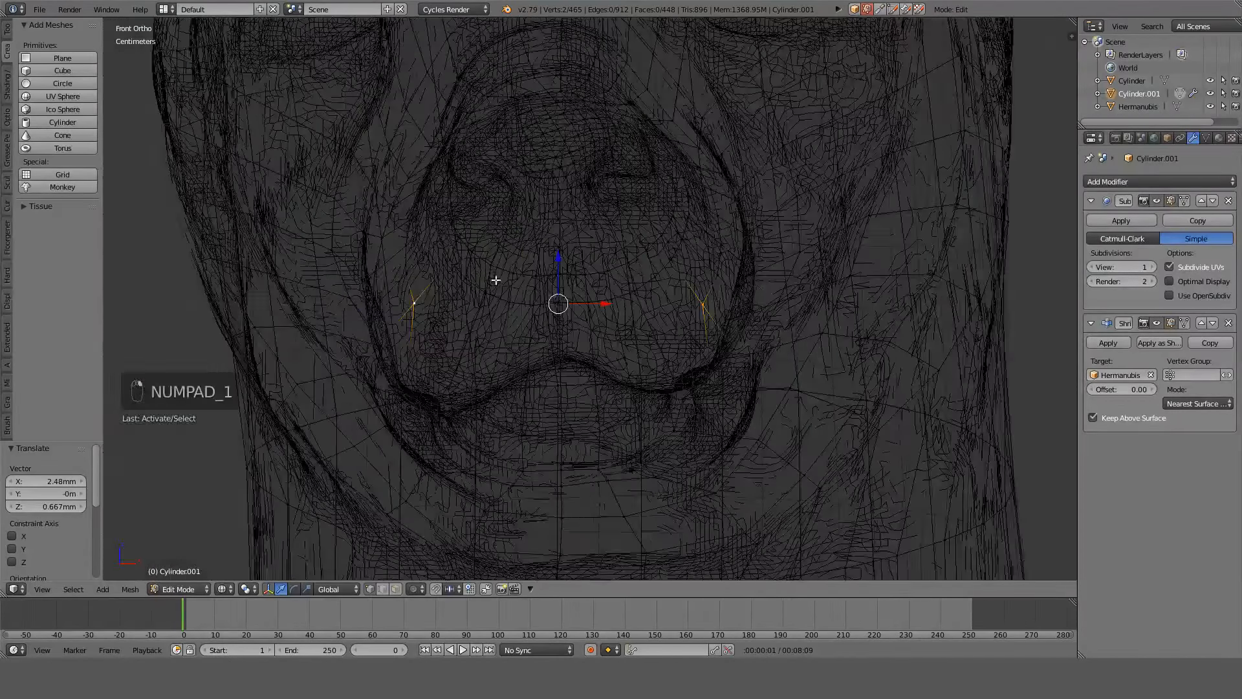
{"action": "key", "text": "s"}
{"action": "left_click", "coordinate": [823, 318]}
{"action": "key", "text": "z"}
{"action": "mouse_move", "coordinate": [824, 318]}
{"action": "middle_mouse_down"}
{"action": "mouse_move", "coordinate": [734, 355]}
{"action": "mouse_move", "coordinate": [770, 371]}
{"action": "mouse_move", "coordinate": [808, 351]}
{"action": "mouse_move", "coordinate": [703, 351]}
{"action": "mouse_move", "coordinate": [738, 341]}
{"action": "middle_mouse_up"}
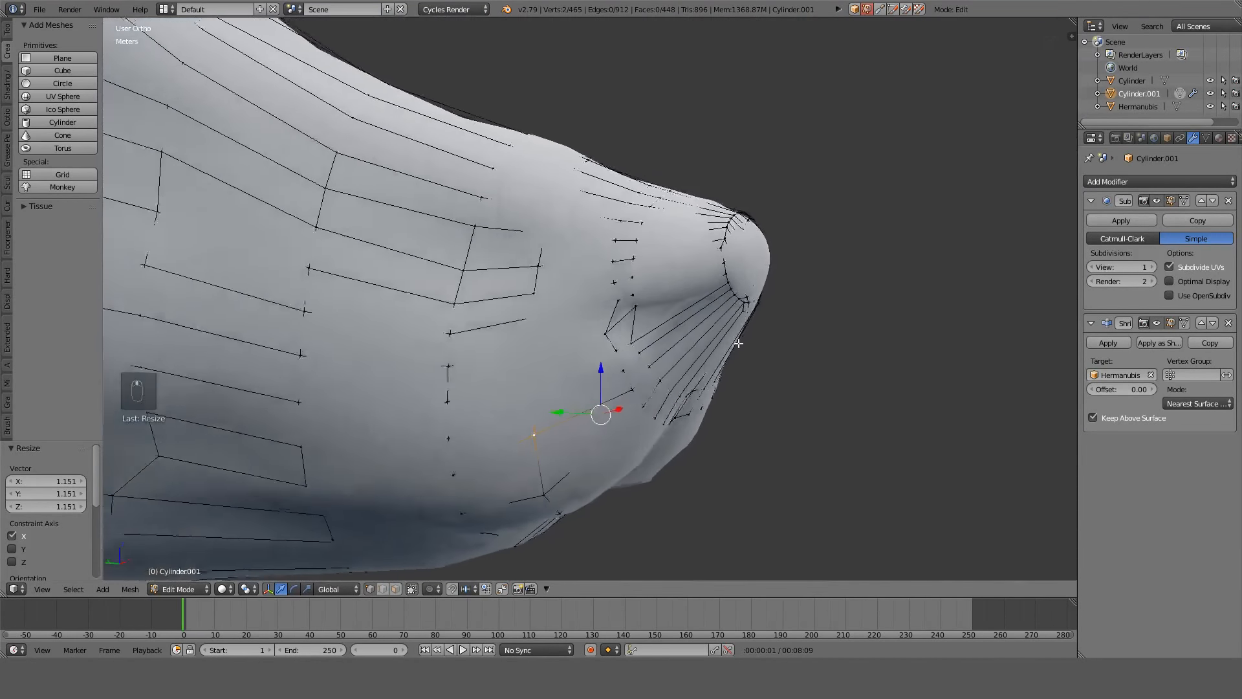
Vertex-slide two neighbouring vertices behind the nostril crease on the muzzle side, the second by a factor of 0.165.
{"action": "scroll", "coordinate": [723, 289], "scroll_direction": "up", "scroll_amount": 7}
{"action": "middle_click_drag", "start_coordinate": [723, 288], "coordinate": [455, 304], "text": "shift"}
{"action": "right_click", "coordinate": [404, 425]}
{"action": "key", "text": "g"}
{"action": "key", "text": "g"}
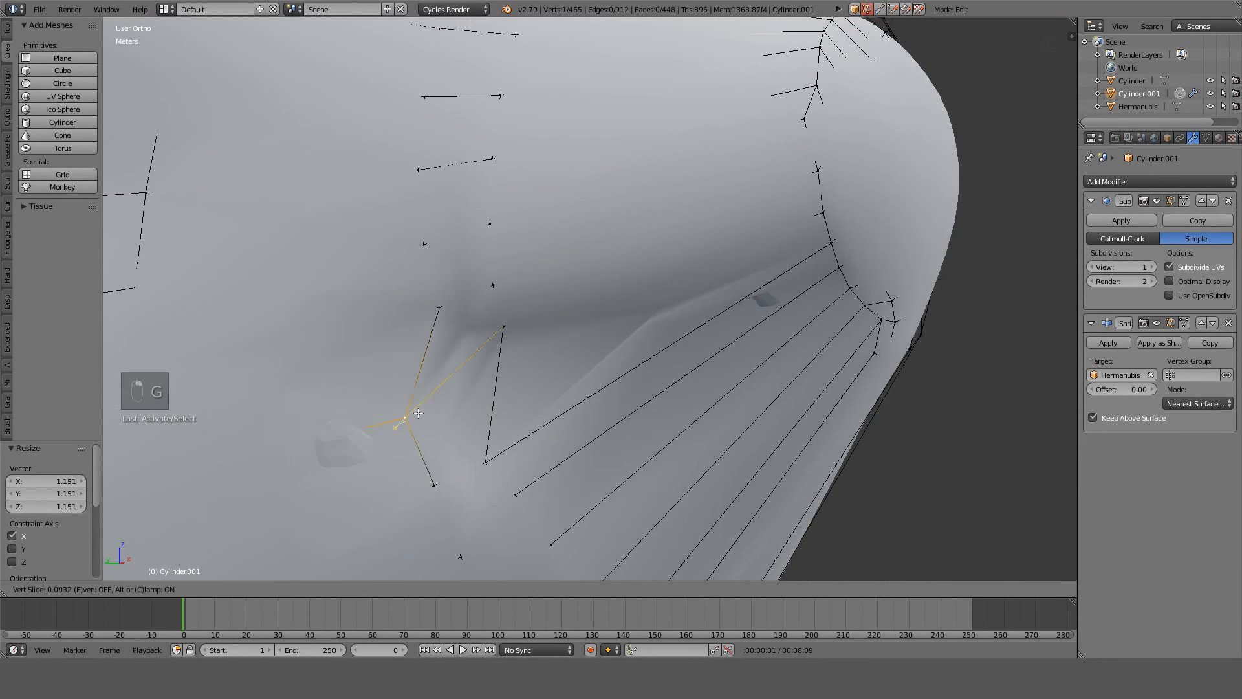
{"action": "left_click", "coordinate": [393, 419]}
{"action": "key", "text": "g"}
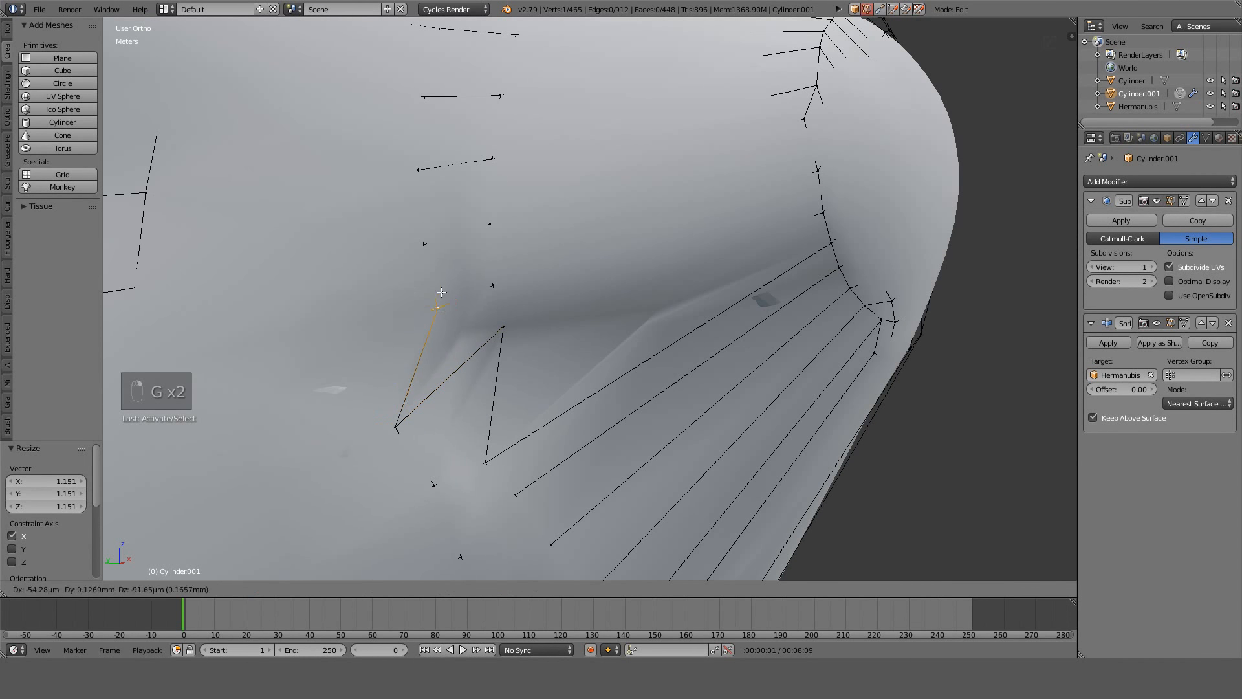
{"action": "left_click", "coordinate": [399, 309]}
Vertex-slide the nostril crease vertex along its edges, first by a factor of 0.472, then by 0.328.
{"action": "right_click", "coordinate": [510, 314]}
{"action": "middle_click_drag", "start_coordinate": [510, 314], "coordinate": [511, 261]}
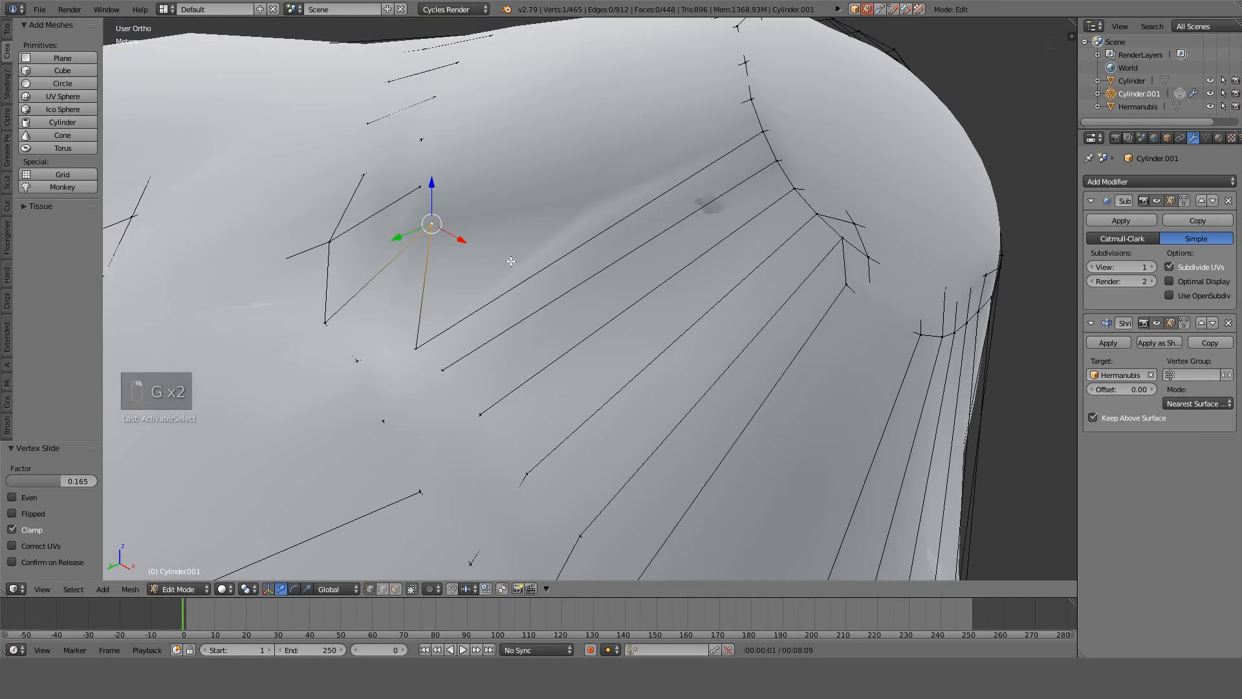
{"action": "key", "text": "g"}
{"action": "key", "text": "g"}
{"action": "left_click", "coordinate": [515, 322]}
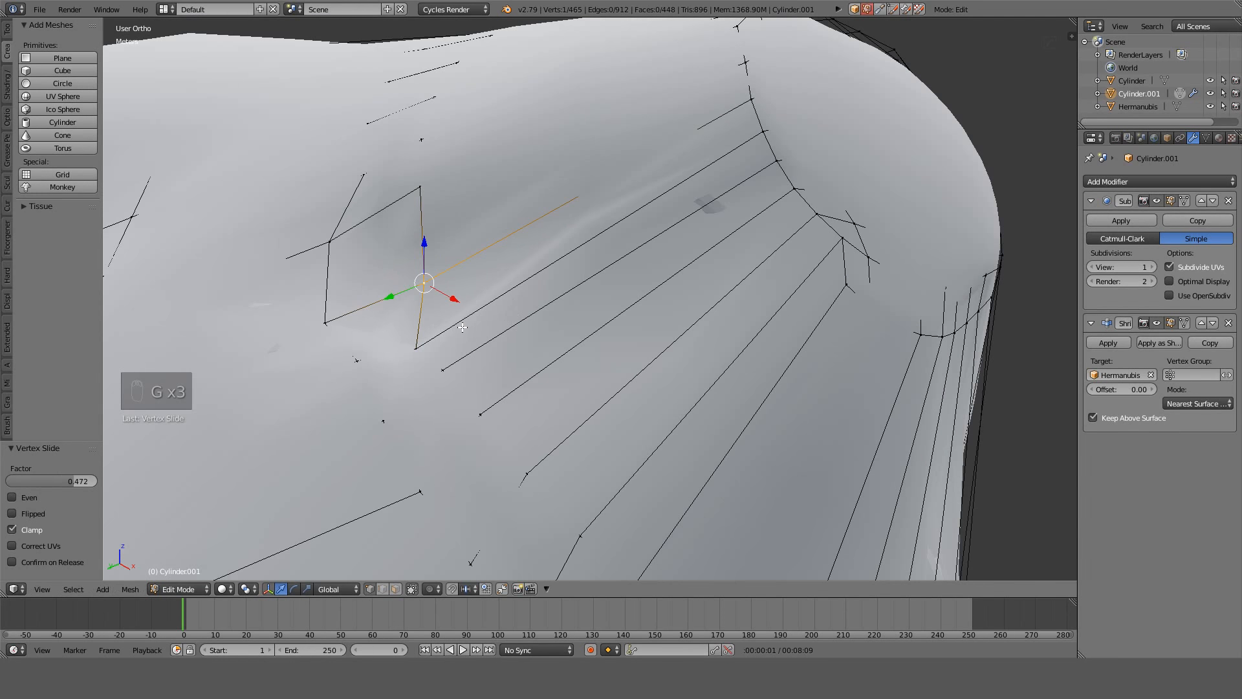
{"action": "left_click", "coordinate": [442, 323]}
Try to dissolve the vertex at the side of the nose rim and connect a vertex path along the muzzle.
{"action": "middle_click_drag", "start_coordinate": [442, 323], "coordinate": [379, 333]}
{"action": "scroll", "coordinate": [641, 246], "scroll_direction": "up", "scroll_amount": 5}
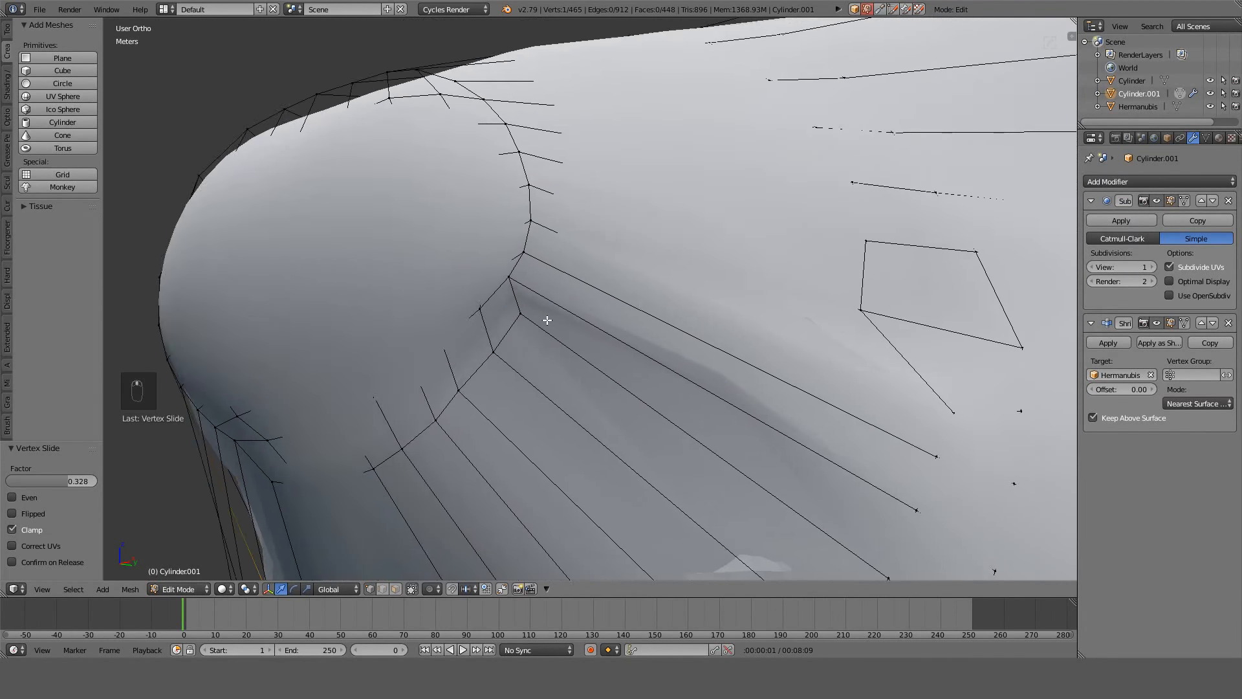
{"action": "scroll", "coordinate": [504, 292], "scroll_direction": "down", "scroll_amount": 3}
{"action": "key", "text": "z"}
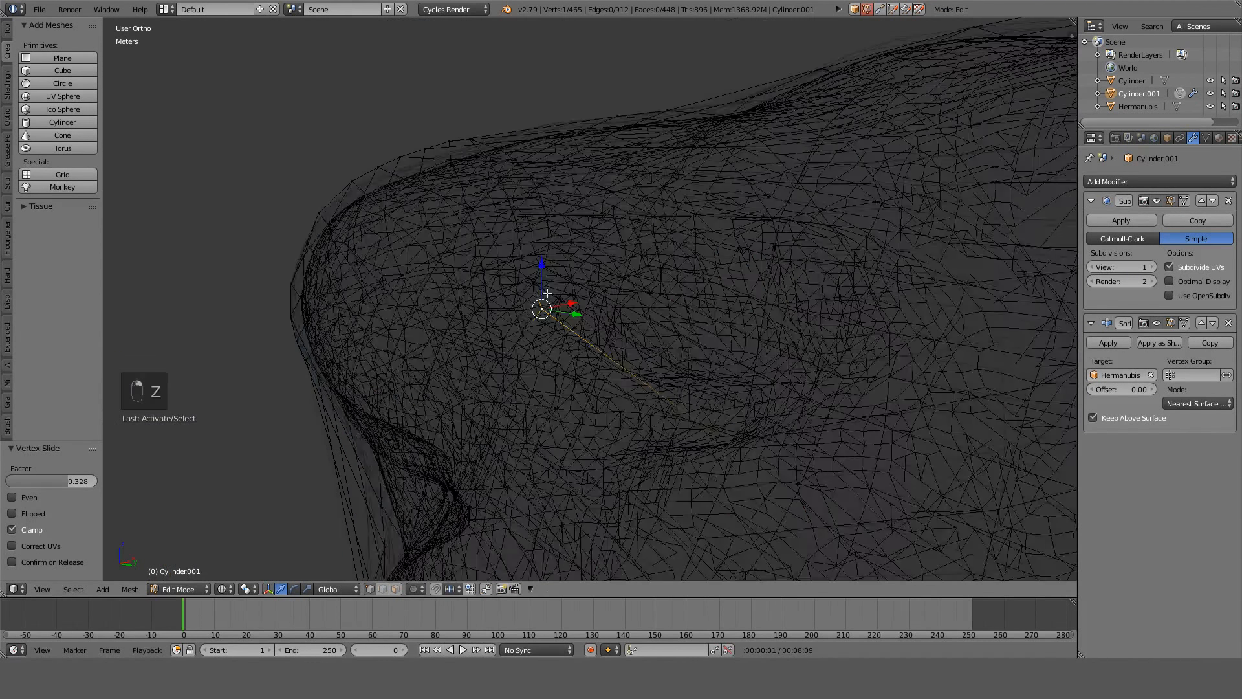
{"action": "middle_click_drag", "start_coordinate": [546, 291], "coordinate": [633, 314]}
{"action": "key", "text": "z"}
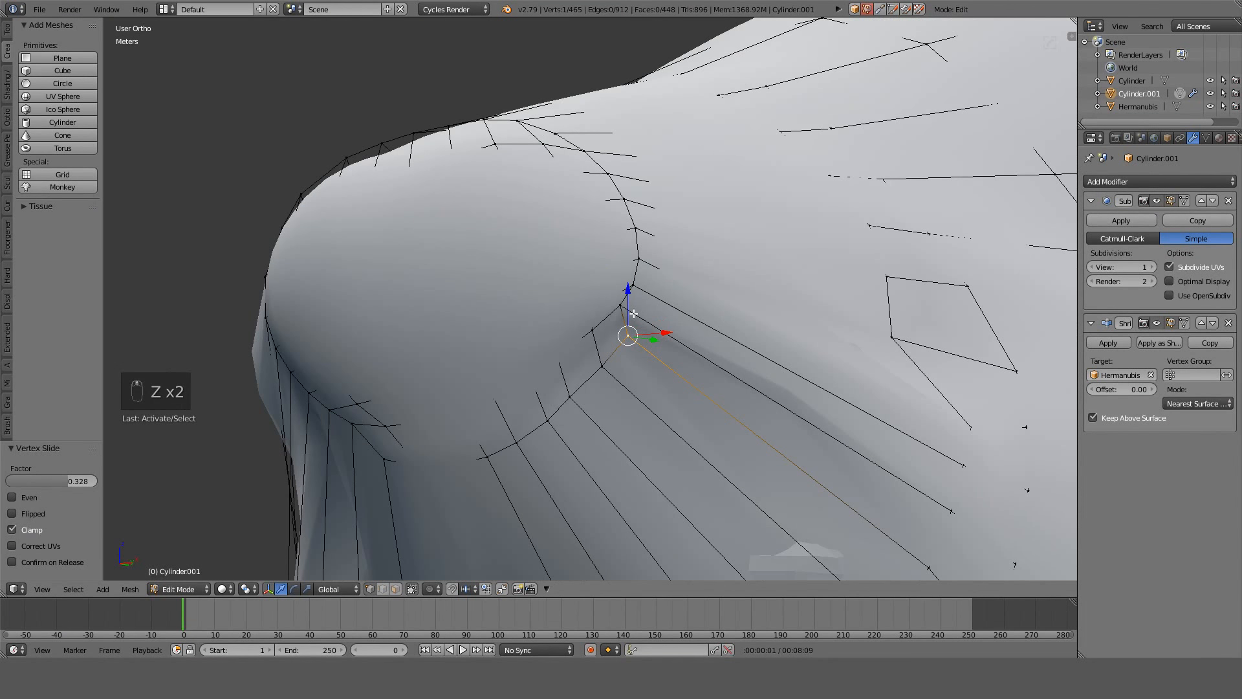
{"action": "key", "text": "ctrl+x"}
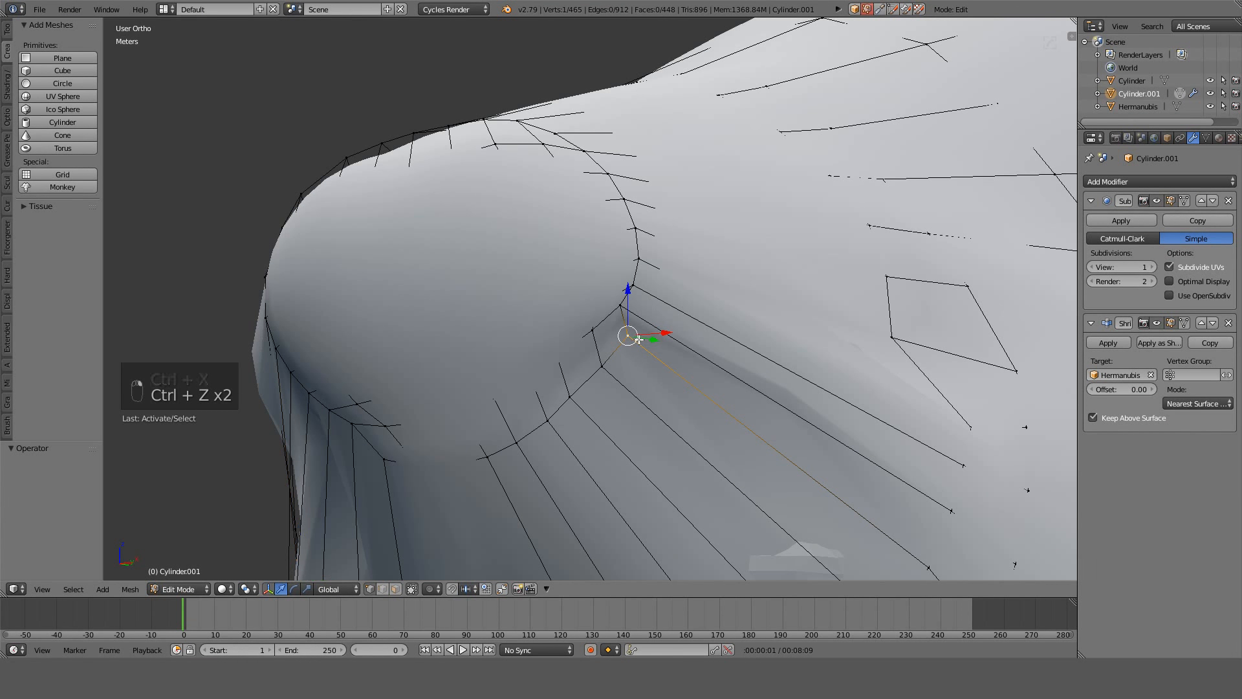
{"action": "middle_click_drag", "start_coordinate": [623, 304], "coordinate": [640, 355]}
{"action": "key", "text": "j"}
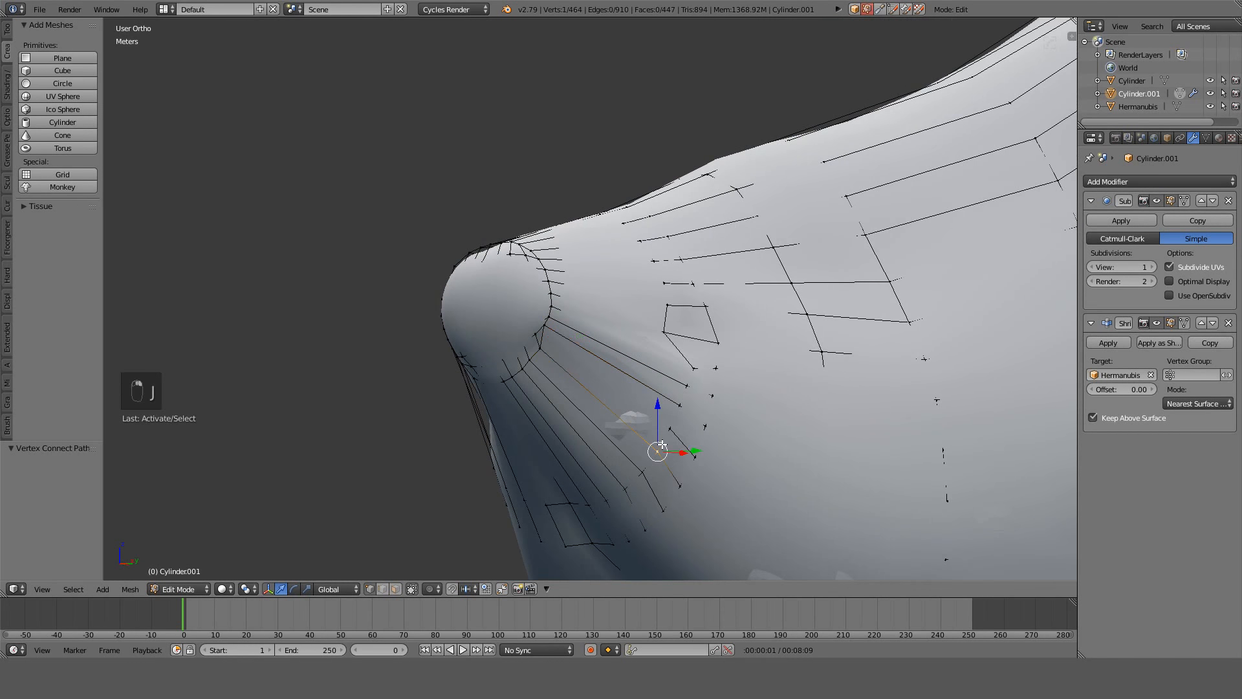
{"action": "key", "text": "z"}
{"action": "middle_click_drag", "start_coordinate": [665, 449], "coordinate": [712, 422]}
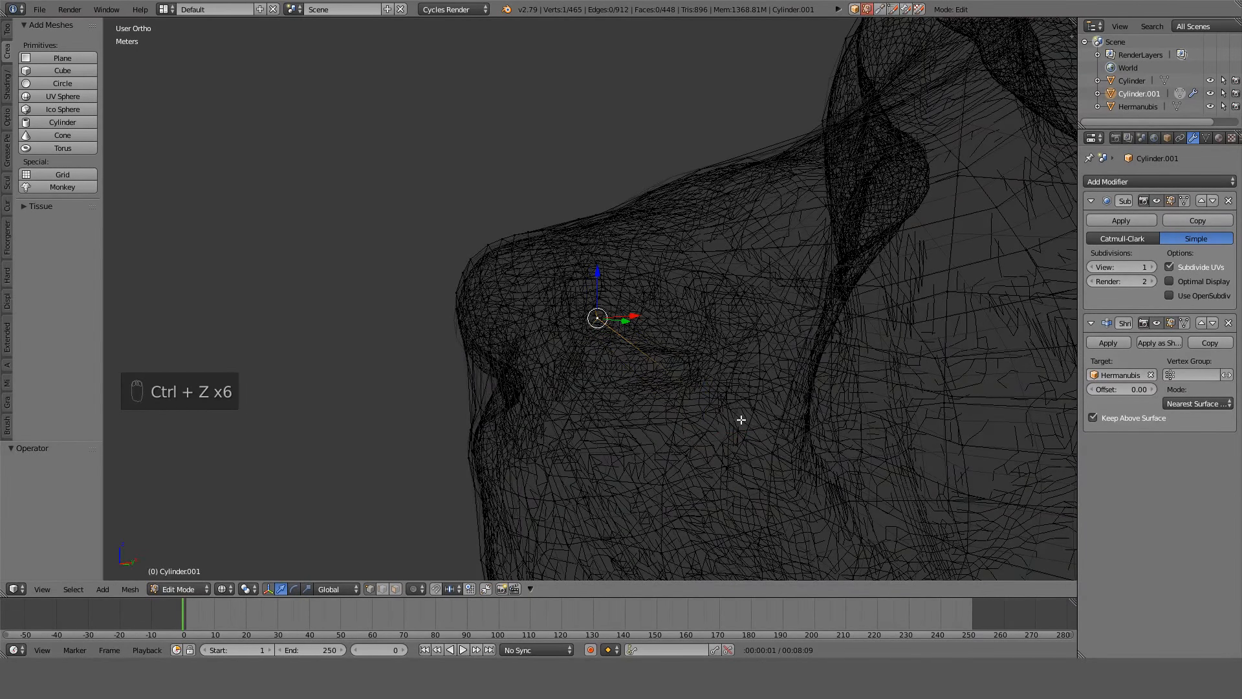
Vertex-slide the selected nose rim vertex twice along its edges, finishing with a factor of 0.460.
{"action": "middle_click_drag", "start_coordinate": [741, 420], "coordinate": [727, 368]}
{"action": "key", "text": "z"}
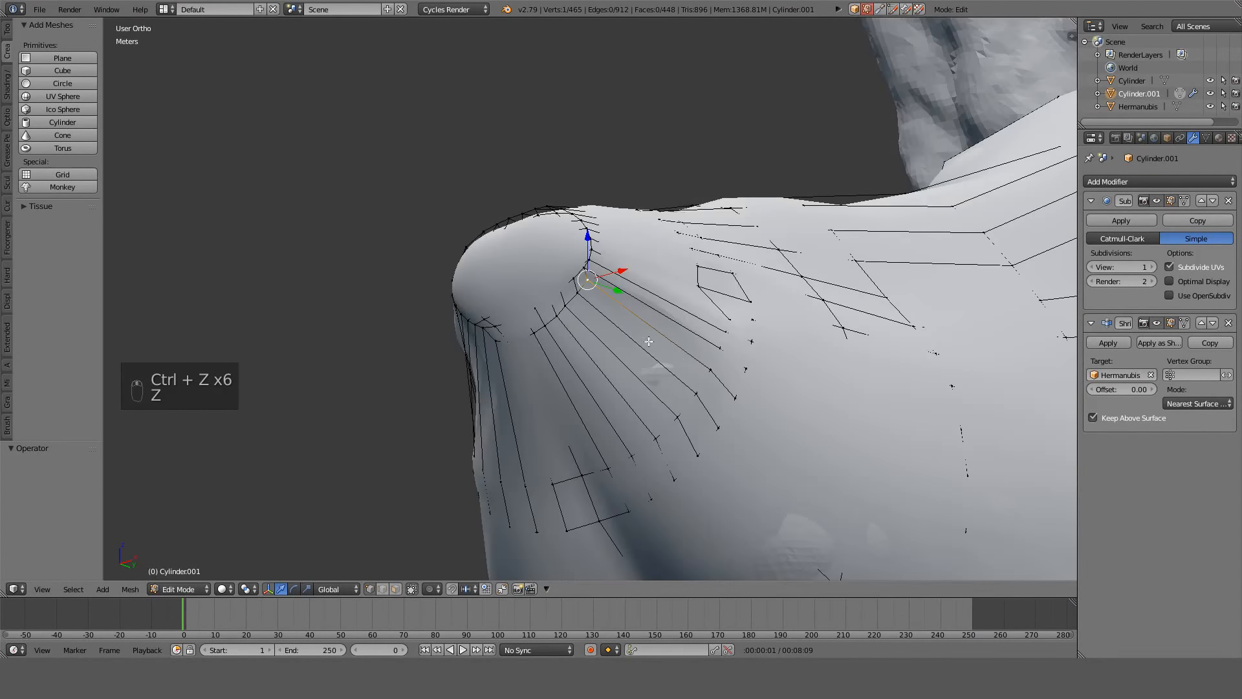
{"action": "scroll", "coordinate": [649, 341], "scroll_direction": "up", "scroll_amount": 7}
{"action": "middle_click_drag", "start_coordinate": [623, 216], "coordinate": [733, 309], "text": "shift"}
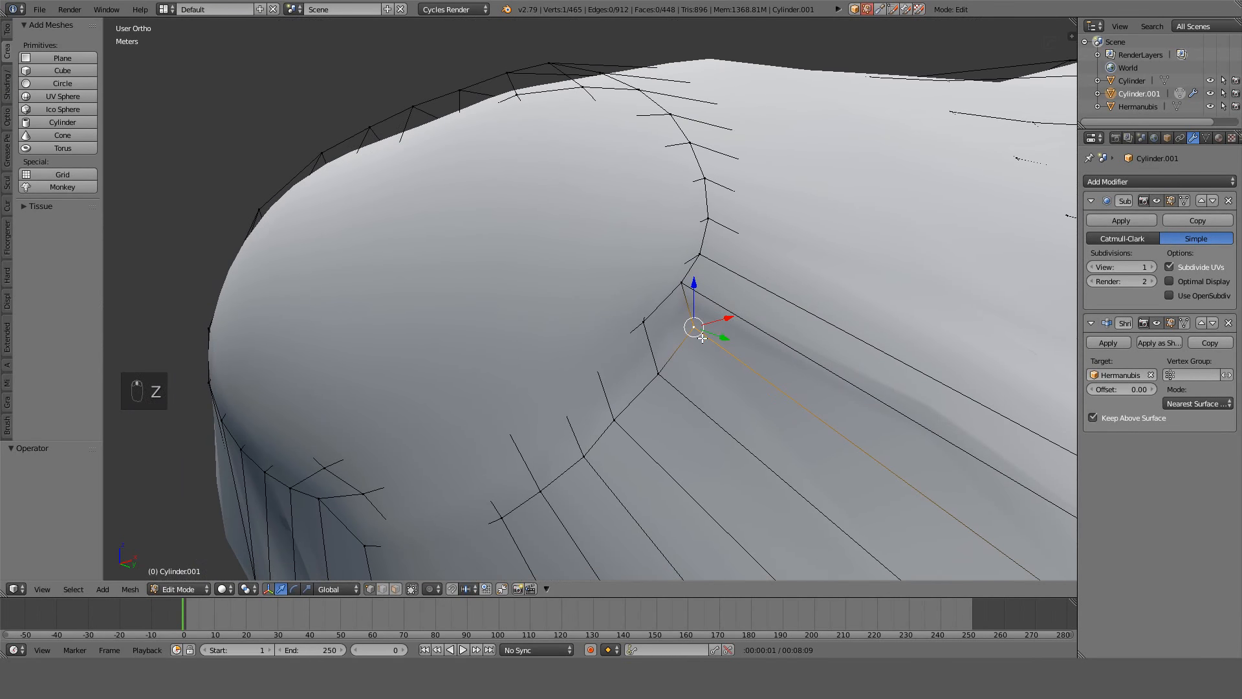
{"action": "key", "text": "g"}
{"action": "key", "text": "g"}
{"action": "left_click", "coordinate": [689, 309]}
{"action": "key", "text": "g"}
{"action": "key", "text": "g"}
{"action": "left_click", "coordinate": [698, 336]}
{"action": "middle_click_drag", "start_coordinate": [697, 336], "coordinate": [751, 398]}
{"action": "key", "text": "z"}
{"action": "middle_click_drag", "start_coordinate": [814, 427], "coordinate": [833, 211]}
{"action": "mouse_move", "coordinate": [741, 222]}
{"action": "middle_mouse_down"}
{"action": "mouse_move", "coordinate": [816, 273]}
{"action": "mouse_move", "coordinate": [689, 252]}
{"action": "middle_mouse_up"}
{"action": "key", "text": "z"}
{"action": "key", "text": "g"}
{"action": "key", "text": "g"}
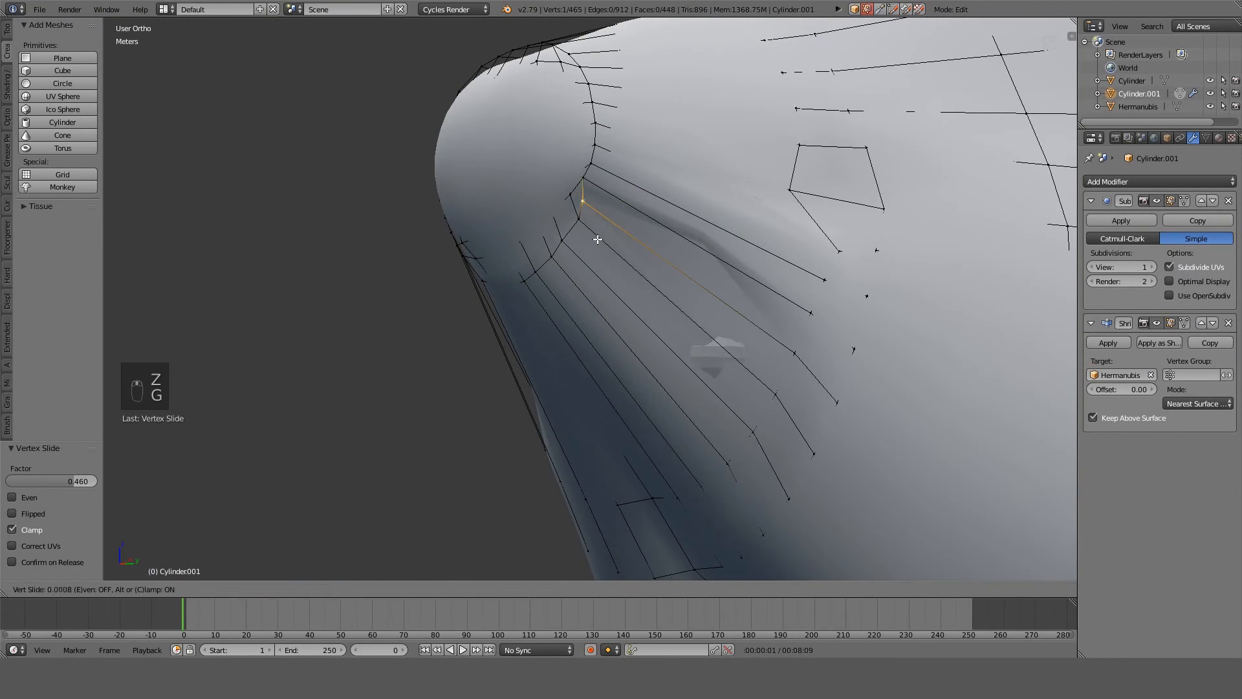
{"action": "right_click", "coordinate": [647, 255]}
{"action": "mouse_move", "coordinate": [540, 233]}
{"action": "middle_mouse_down"}
{"action": "mouse_move", "coordinate": [577, 233]}
{"action": "mouse_move", "coordinate": [642, 266]}
{"action": "mouse_move", "coordinate": [777, 273]}
{"action": "mouse_move", "coordinate": [818, 256]}
{"action": "mouse_move", "coordinate": [723, 242]}
{"action": "mouse_move", "coordinate": [555, 248]}
{"action": "middle_mouse_up"}
{"action": "key", "text": "g"}
{"action": "key", "text": "g"}
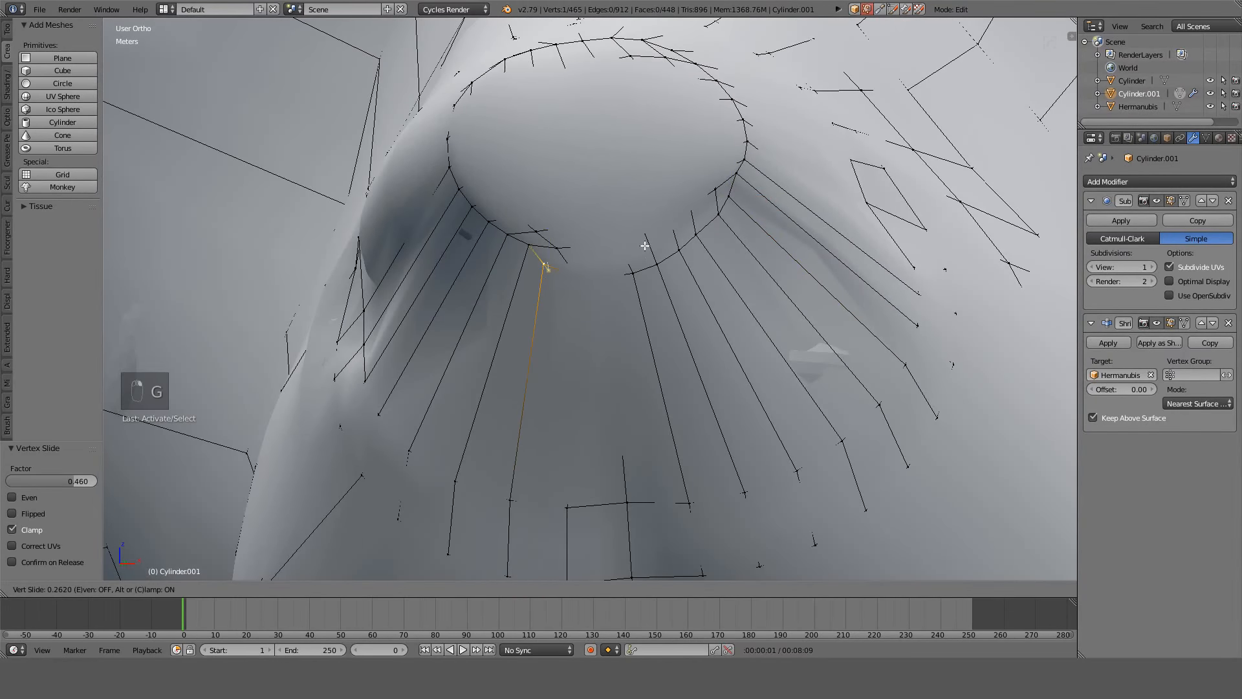
{"action": "right_click", "coordinate": [645, 245]}
Add one centred edge loop across the long faces between the nose tip rim and the muzzle.
{"action": "key", "text": "z"}
{"action": "middle_click_drag", "start_coordinate": [725, 227], "coordinate": [679, 260]}
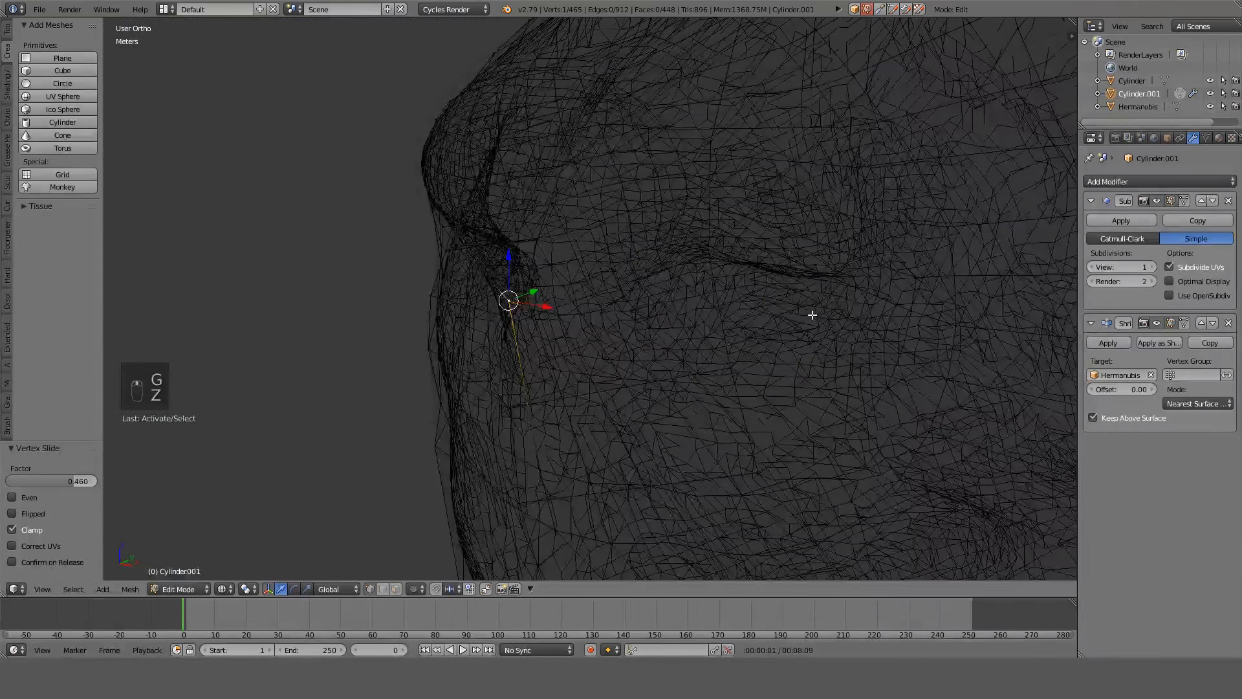
{"action": "mouse_move", "coordinate": [812, 314]}
{"action": "middle_mouse_down"}
{"action": "mouse_move", "coordinate": [726, 277]}
{"action": "mouse_move", "coordinate": [707, 330]}
{"action": "mouse_move", "coordinate": [743, 324]}
{"action": "mouse_move", "coordinate": [740, 341]}
{"action": "middle_mouse_up"}
{"action": "key", "text": "z"}
{"action": "key", "text": "z"}
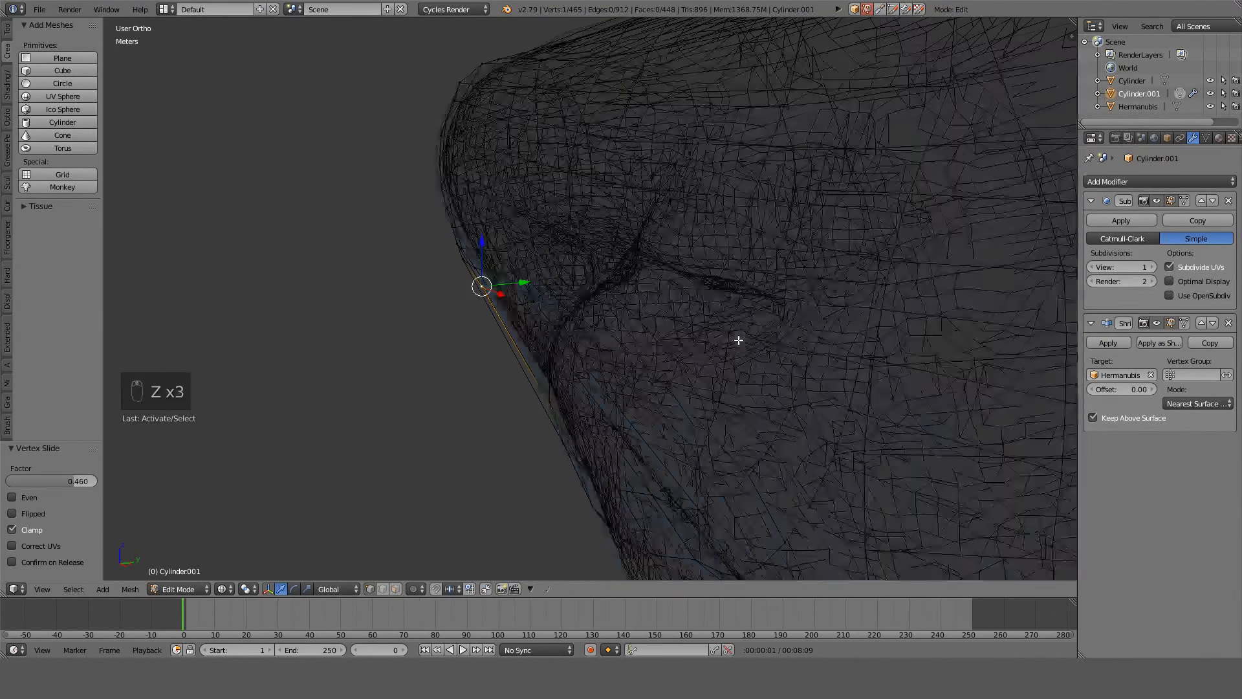
{"action": "key", "text": "ctrl+r"}
{"action": "left_click", "coordinate": [711, 220]}
{"action": "right_click", "coordinate": [711, 220]}
{"action": "key", "text": "z"}
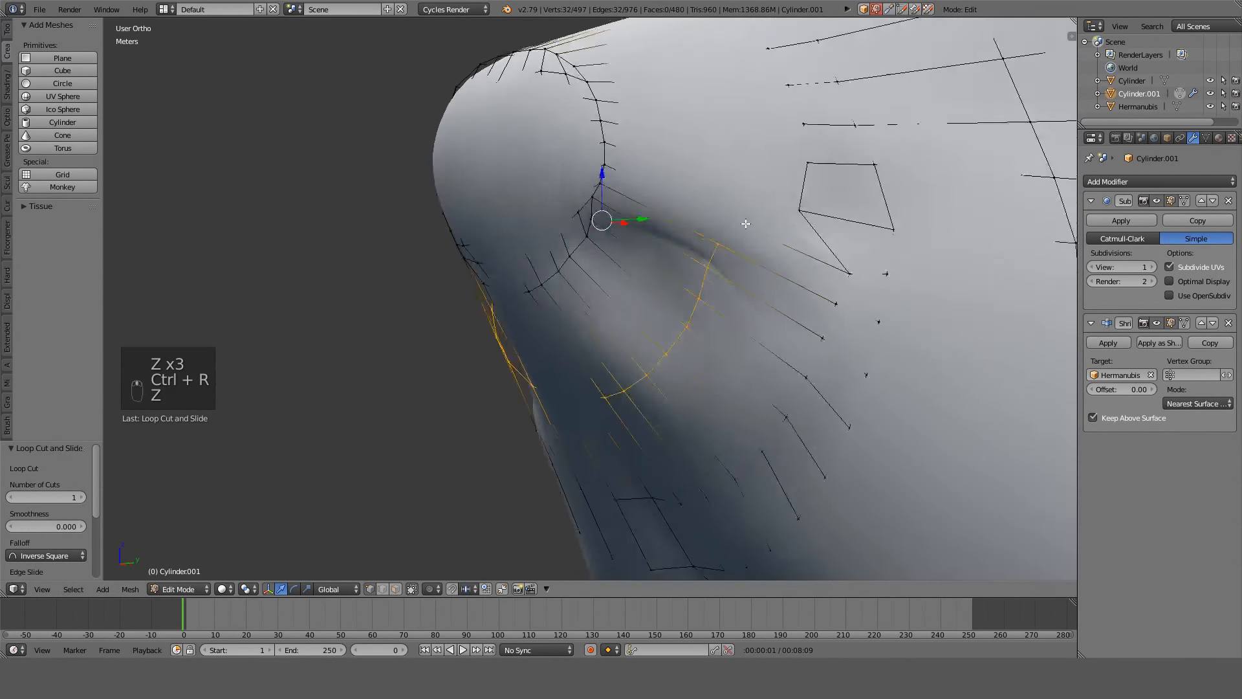
In the right view, move the new loop's two nostril-side vertices 8 mm along Y and -3 mm along Z with proportional editing enabled.
{"action": "right_click", "coordinate": [741, 211]}
{"action": "middle_click_drag", "start_coordinate": [741, 211], "coordinate": [864, 257]}
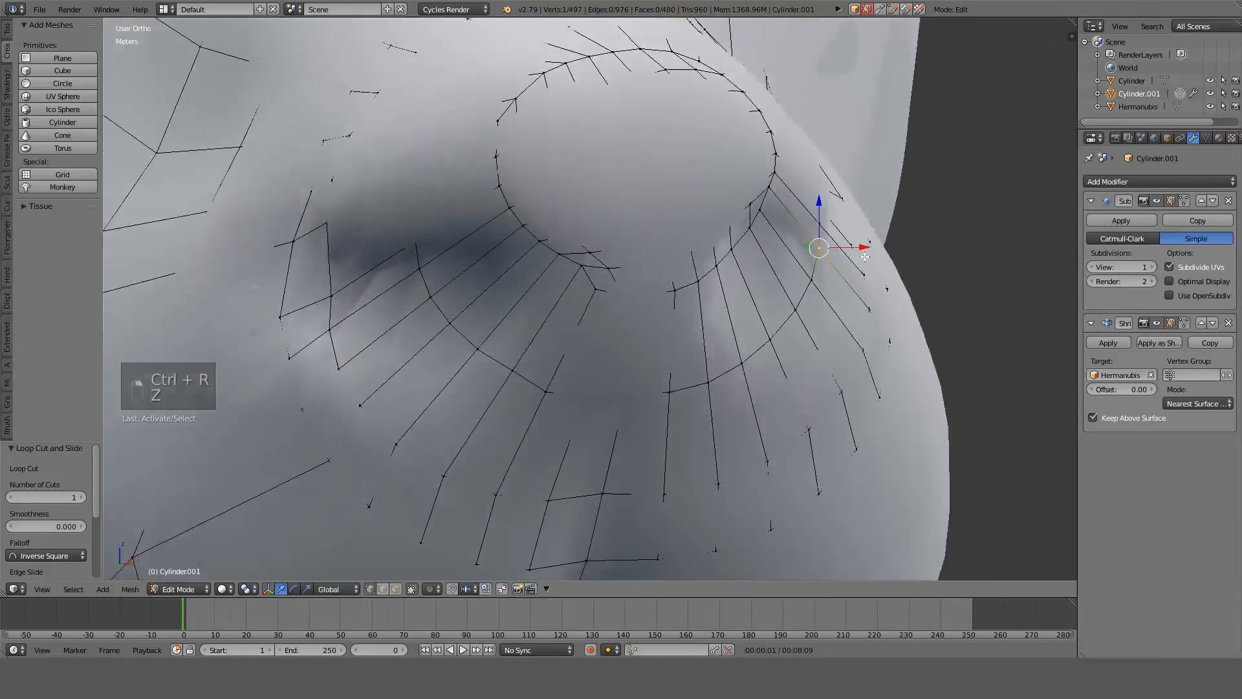
{"action": "key", "text": "KP_3"}
{"action": "key", "text": "z"}
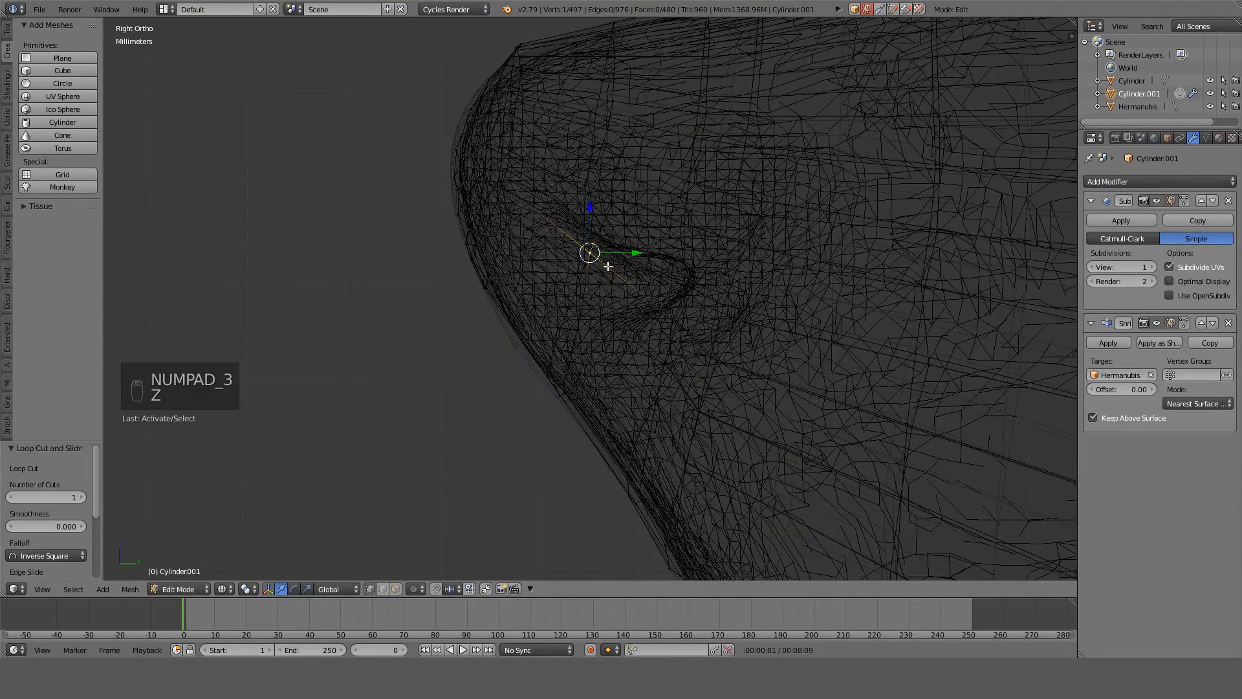
{"action": "key", "text": "c"}
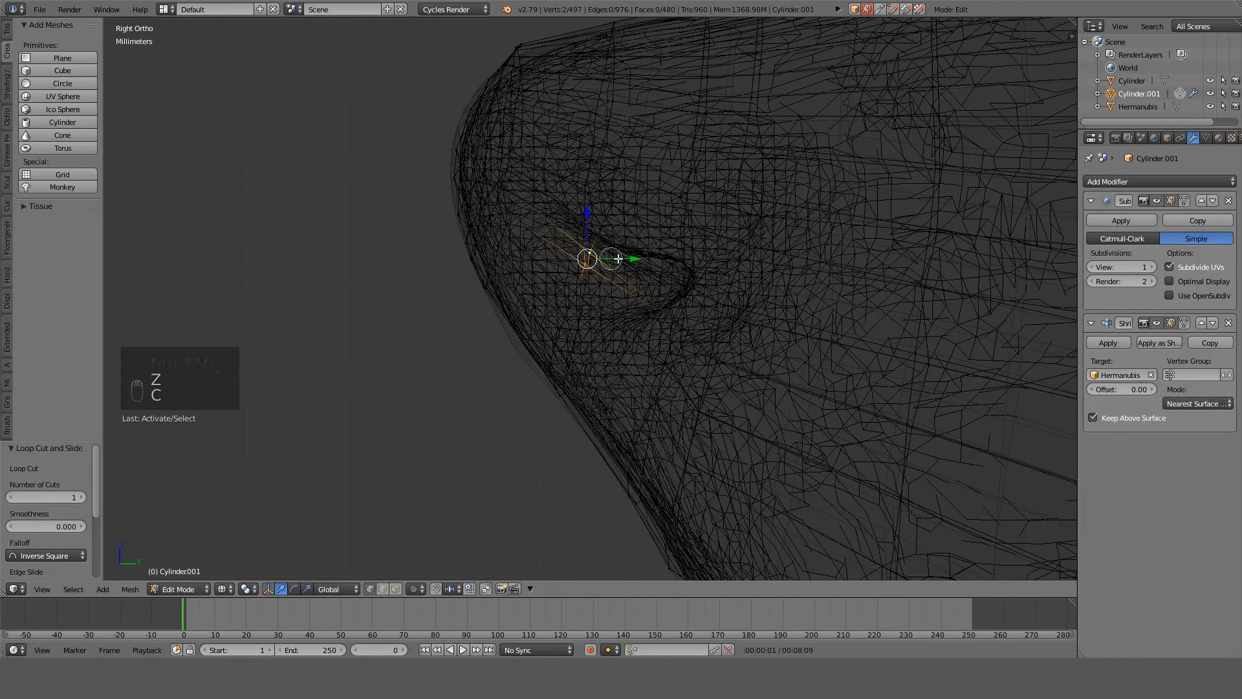
{"action": "left_click", "coordinate": [599, 258]}
{"action": "key", "text": "g"}
{"action": "right_click", "coordinate": [709, 298]}
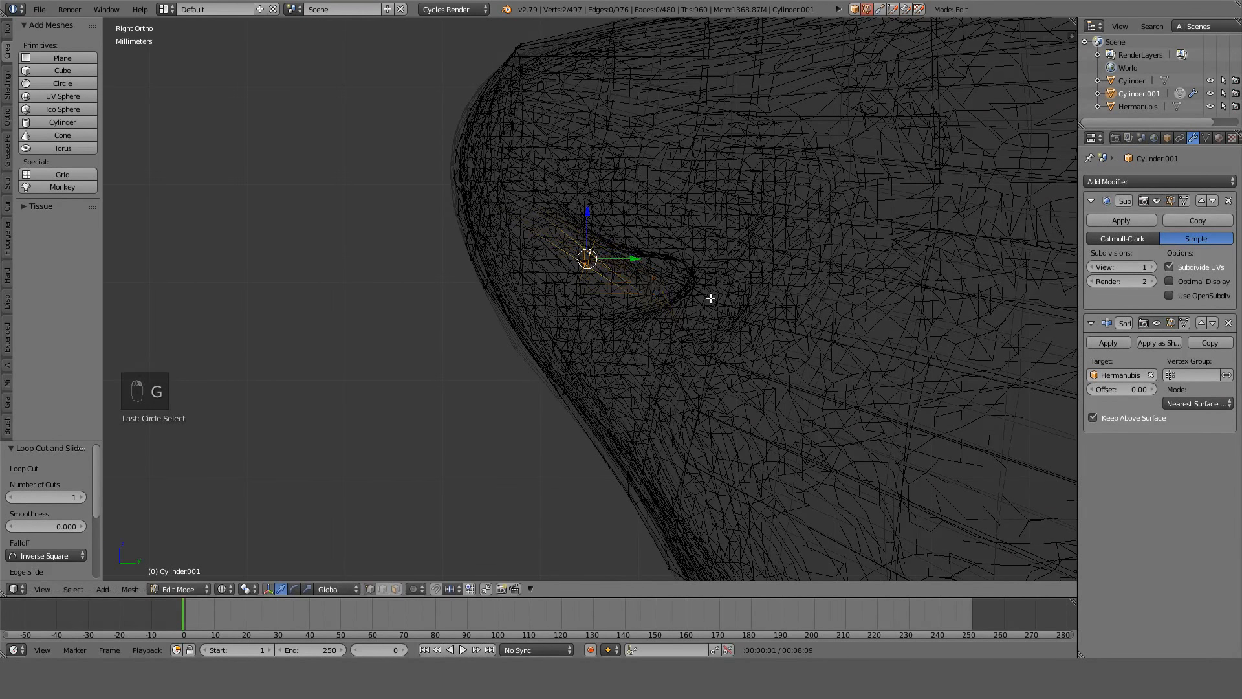
{"action": "key", "text": "alt+o"}
{"action": "key", "text": "g"}
{"action": "scroll", "coordinate": [712, 296], "scroll_direction": "up", "scroll_amount": 15}
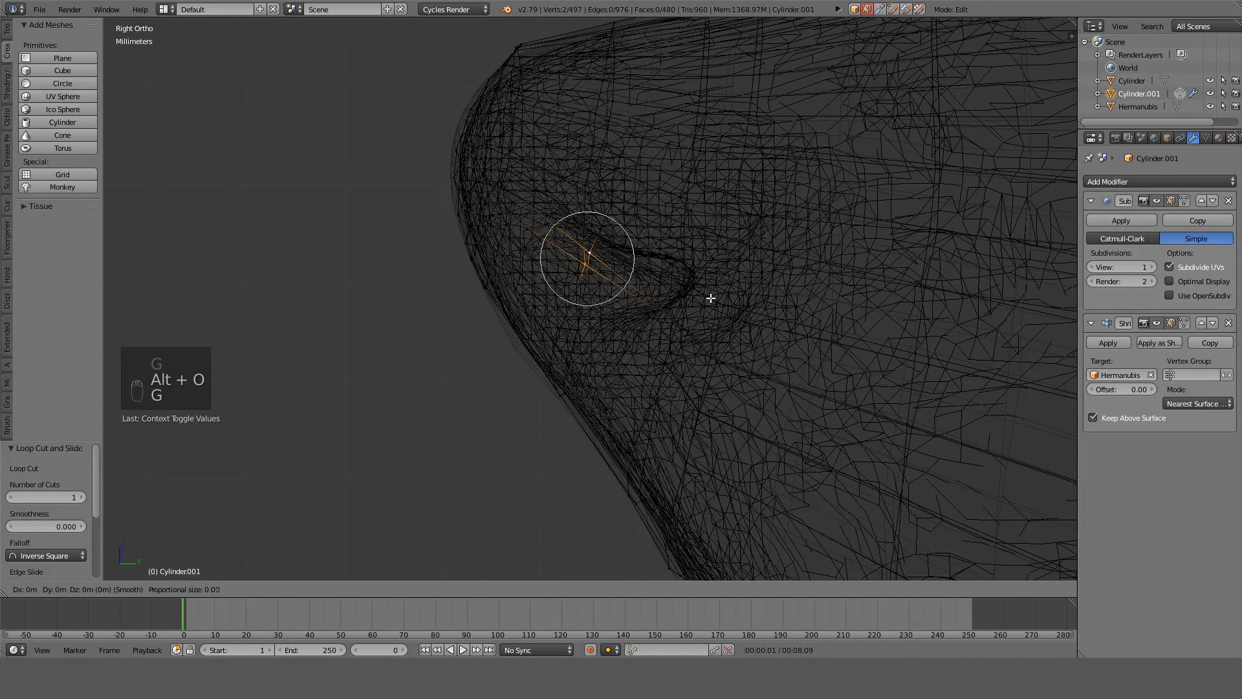
{"action": "scroll", "coordinate": [741, 312], "scroll_direction": "down", "scroll_amount": 10}
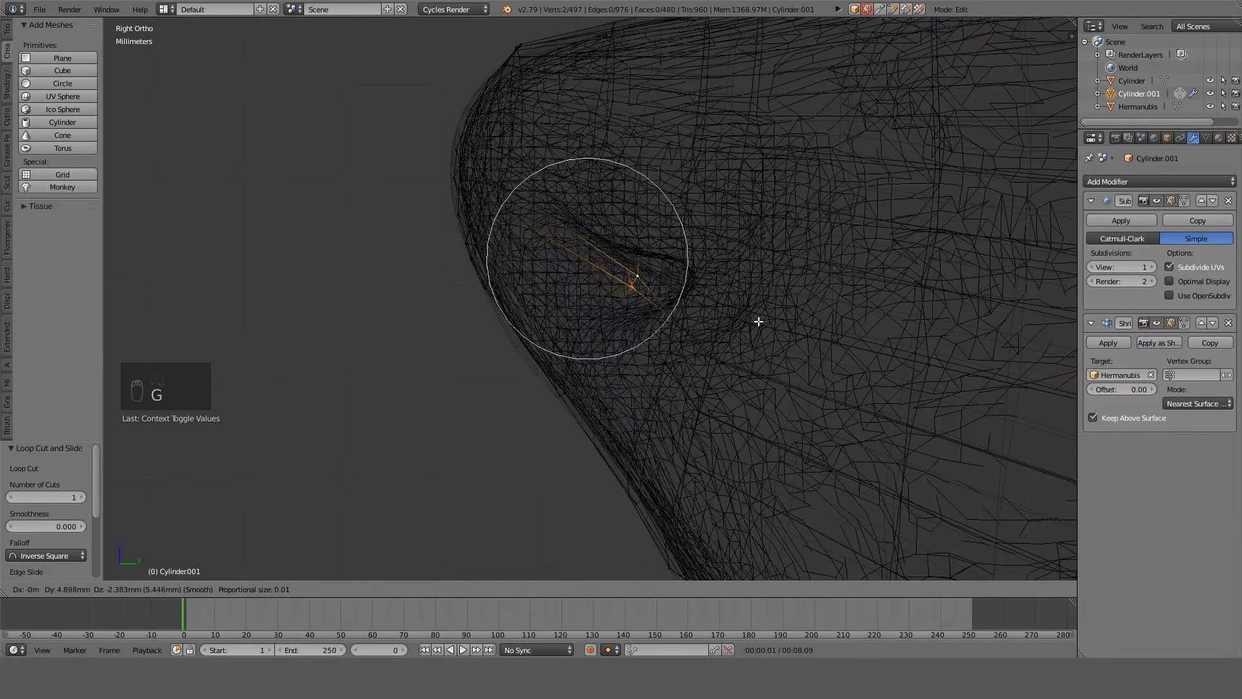
{"action": "left_click", "coordinate": [788, 323]}
{"action": "key", "text": "z"}
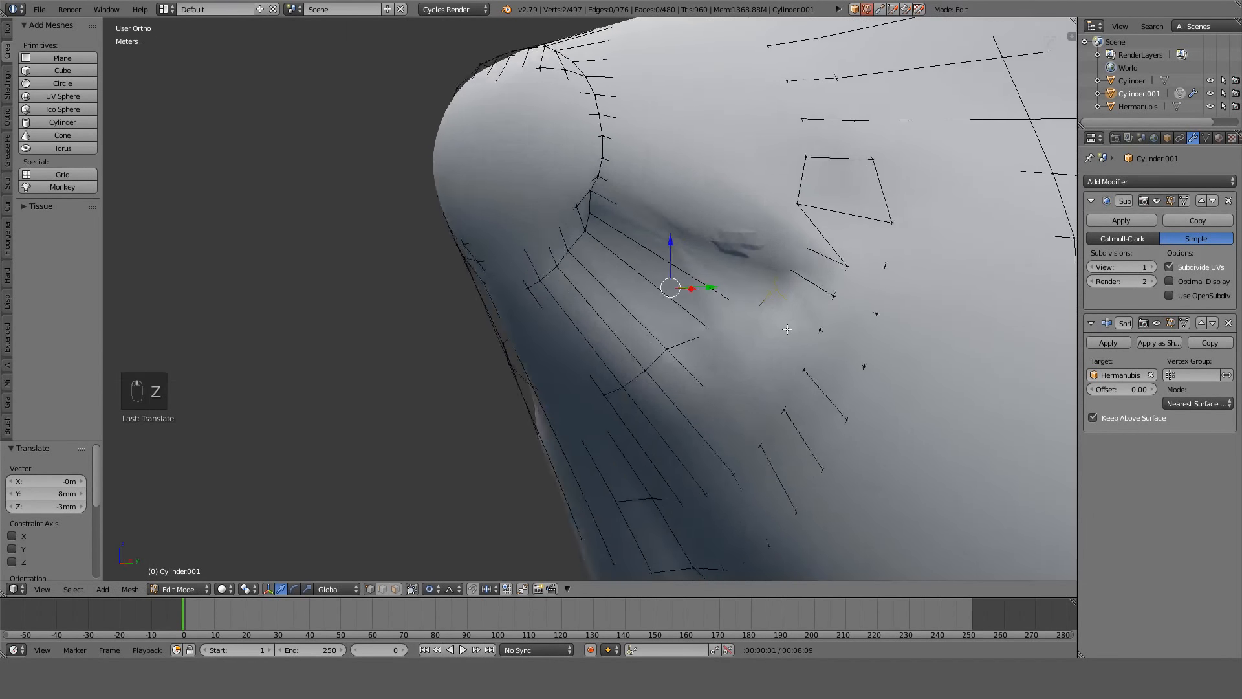
{"action": "middle_click_drag", "start_coordinate": [789, 324], "coordinate": [879, 316]}
{"action": "key", "text": "KP_1"}
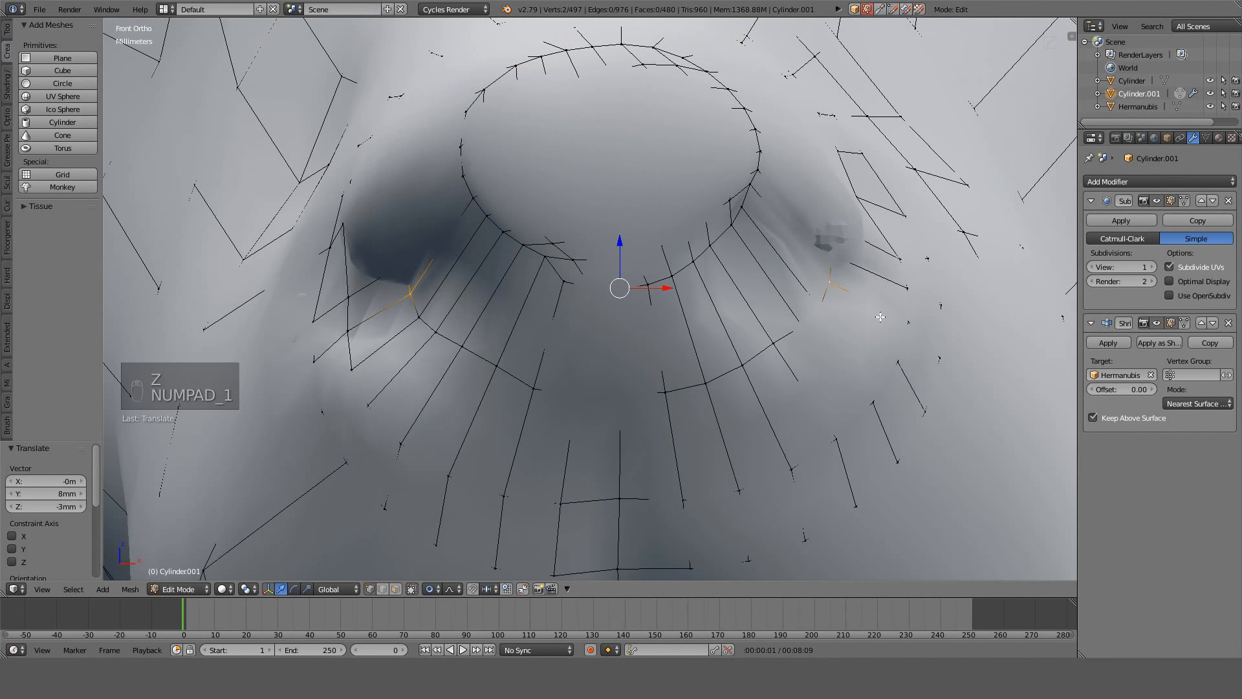
{"action": "key", "text": "s"}
{"action": "key", "text": "x"}
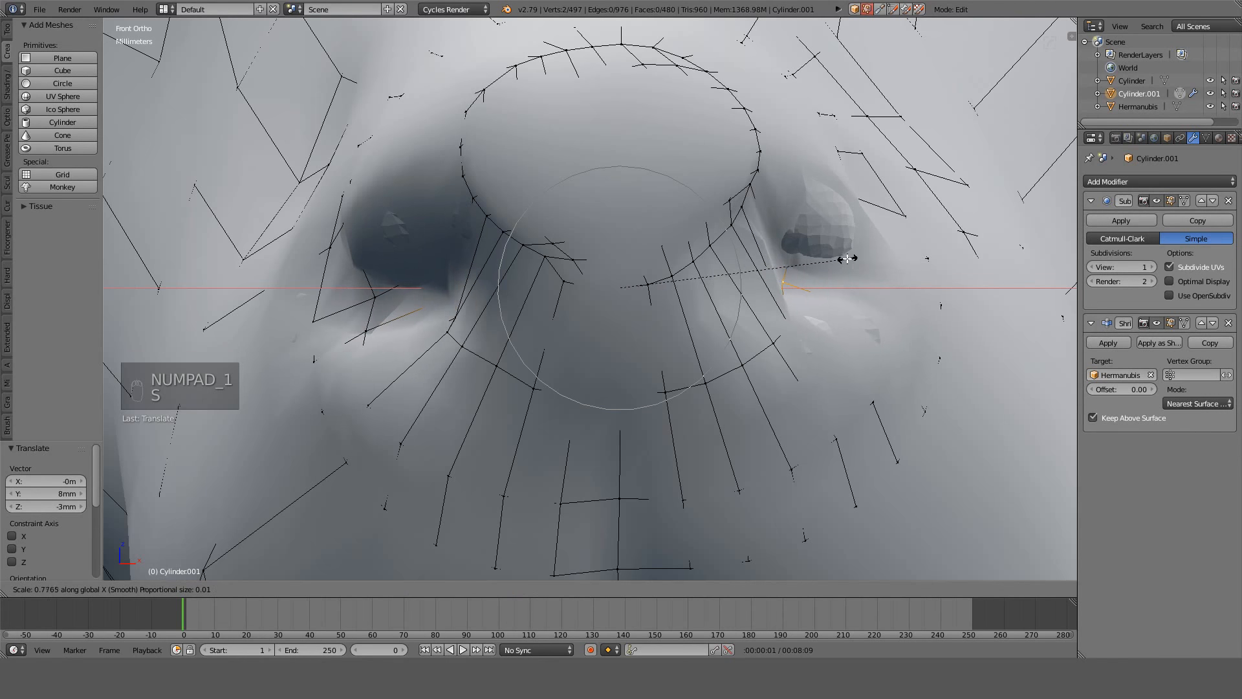
{"action": "scroll", "coordinate": [845, 258], "scroll_direction": "up", "scroll_amount": 4}
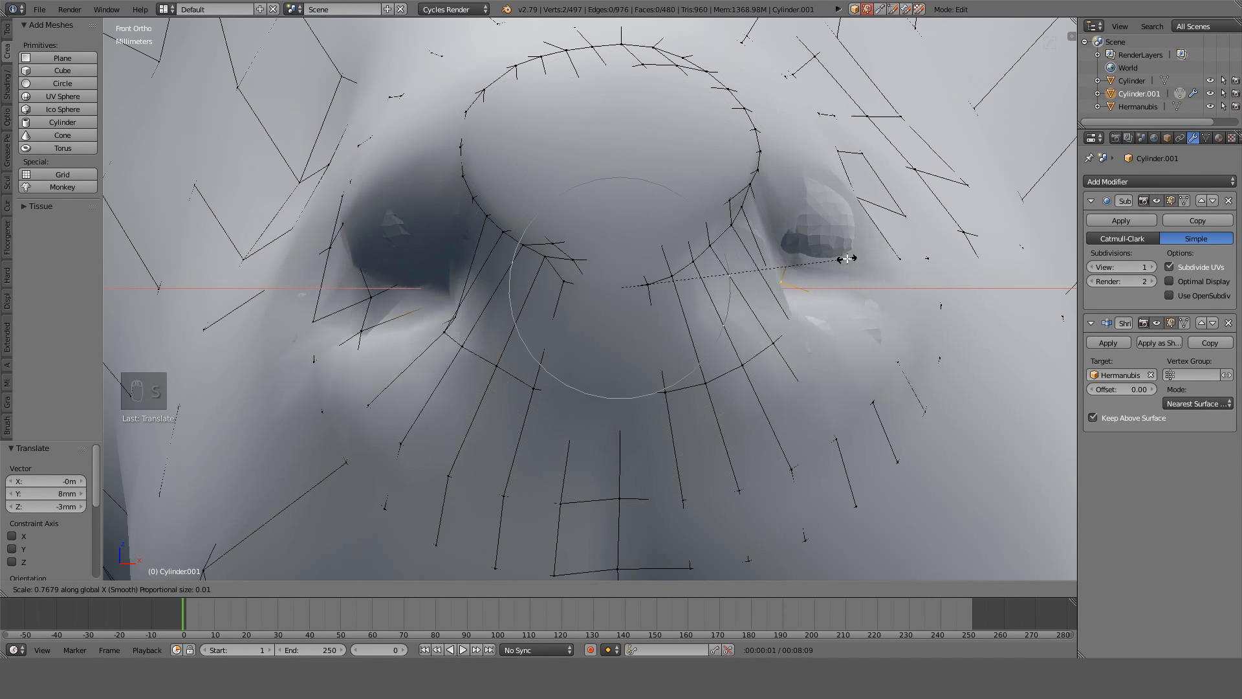
{"action": "left_click", "coordinate": [834, 276]}
{"action": "key", "text": "z"}
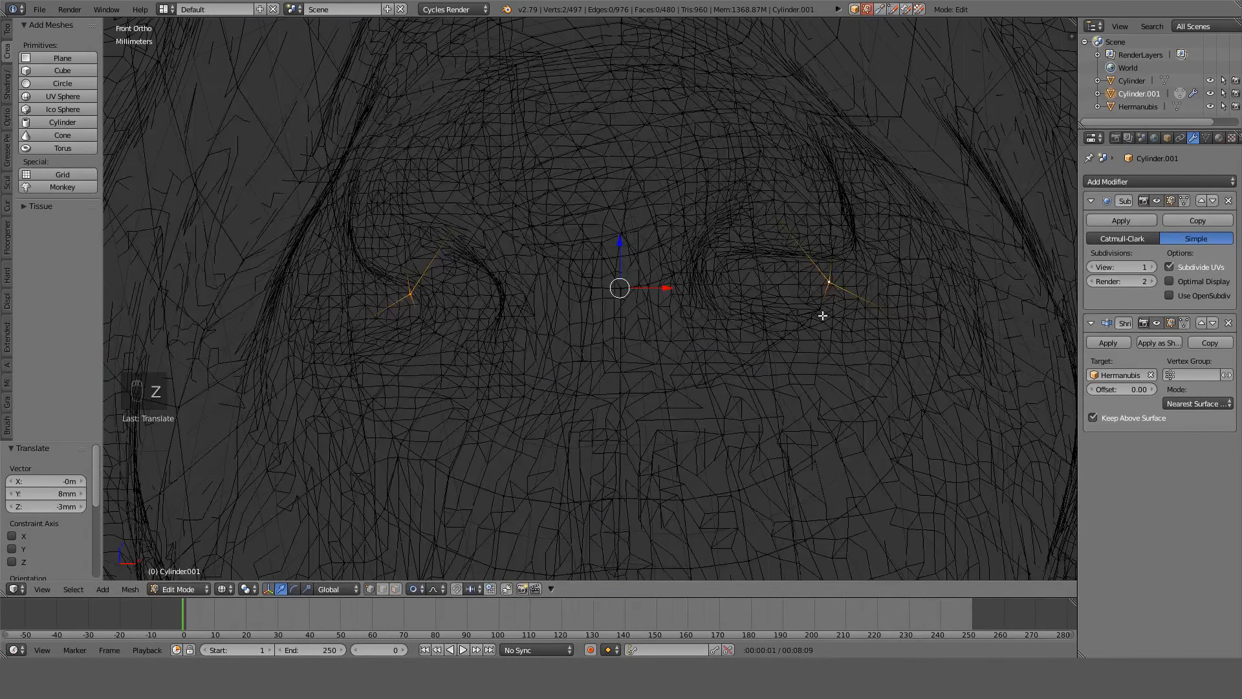
{"action": "key", "text": "z"}
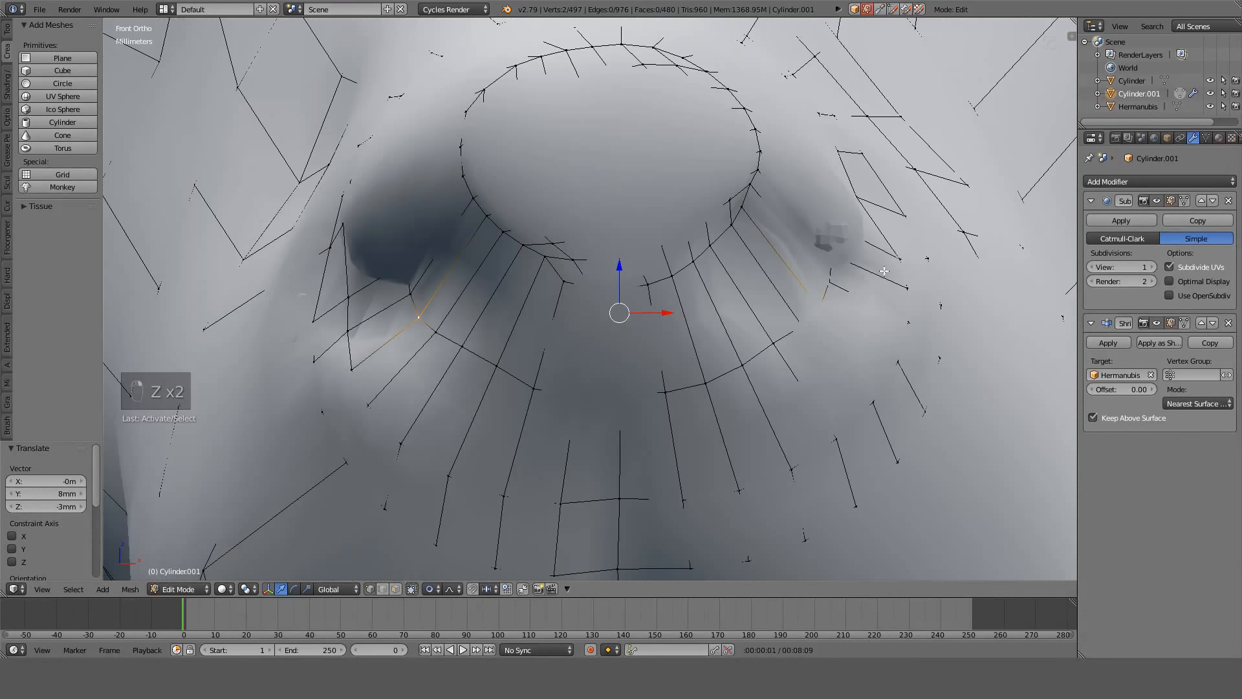
{"action": "key", "text": "s"}
{"action": "key", "text": "x"}
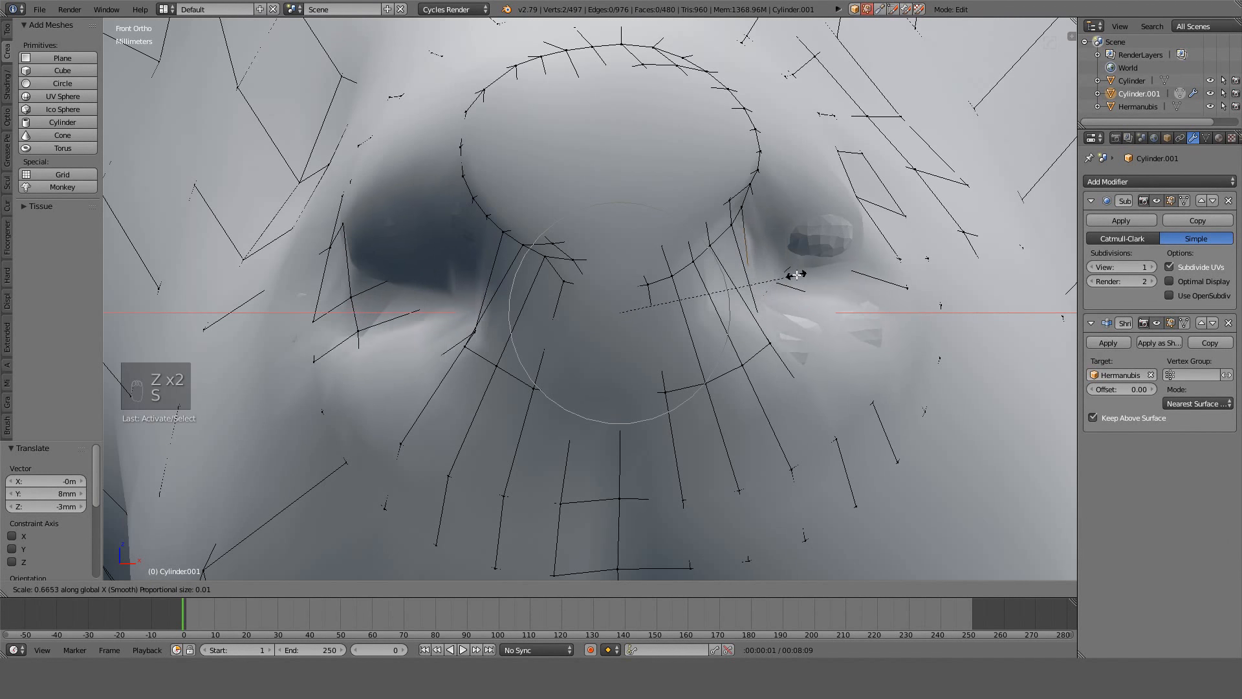
{"action": "left_click", "coordinate": [615, 276]}
Turn off proportional editing and try scaling the selected pair of loop vertices along X.
{"action": "key", "text": "alt+o"}
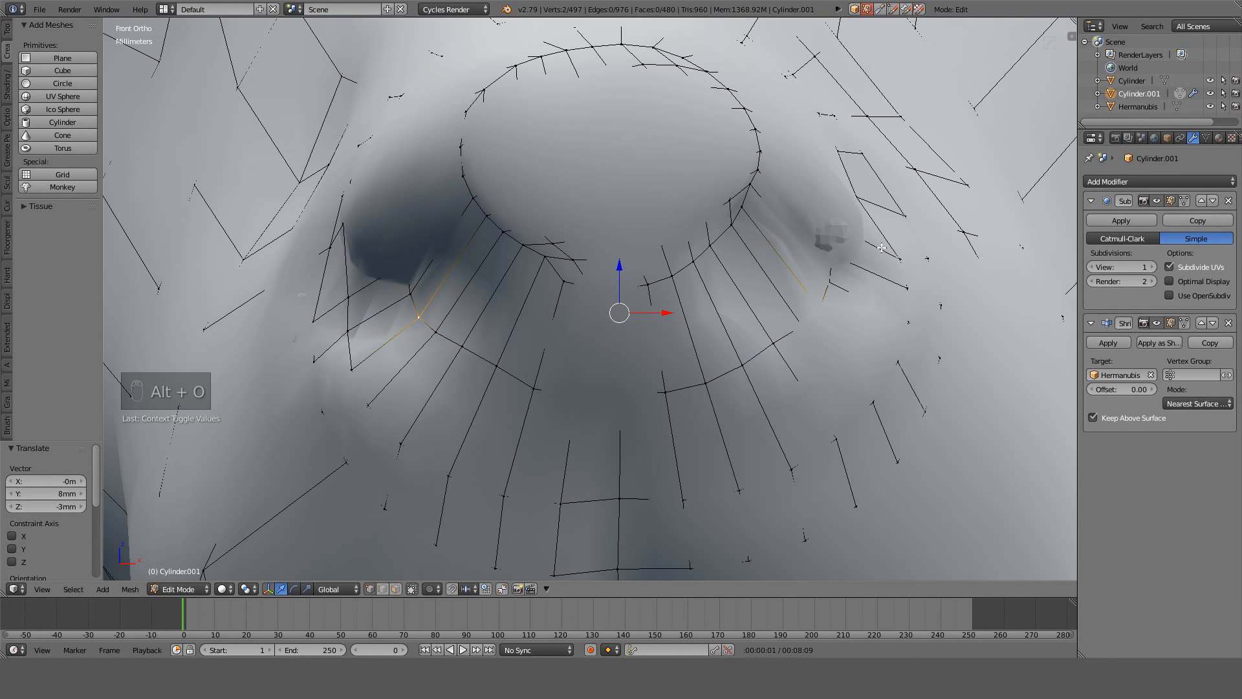
{"action": "key", "text": "s"}
{"action": "key", "text": "x"}
{"action": "left_click", "coordinate": [779, 337]}
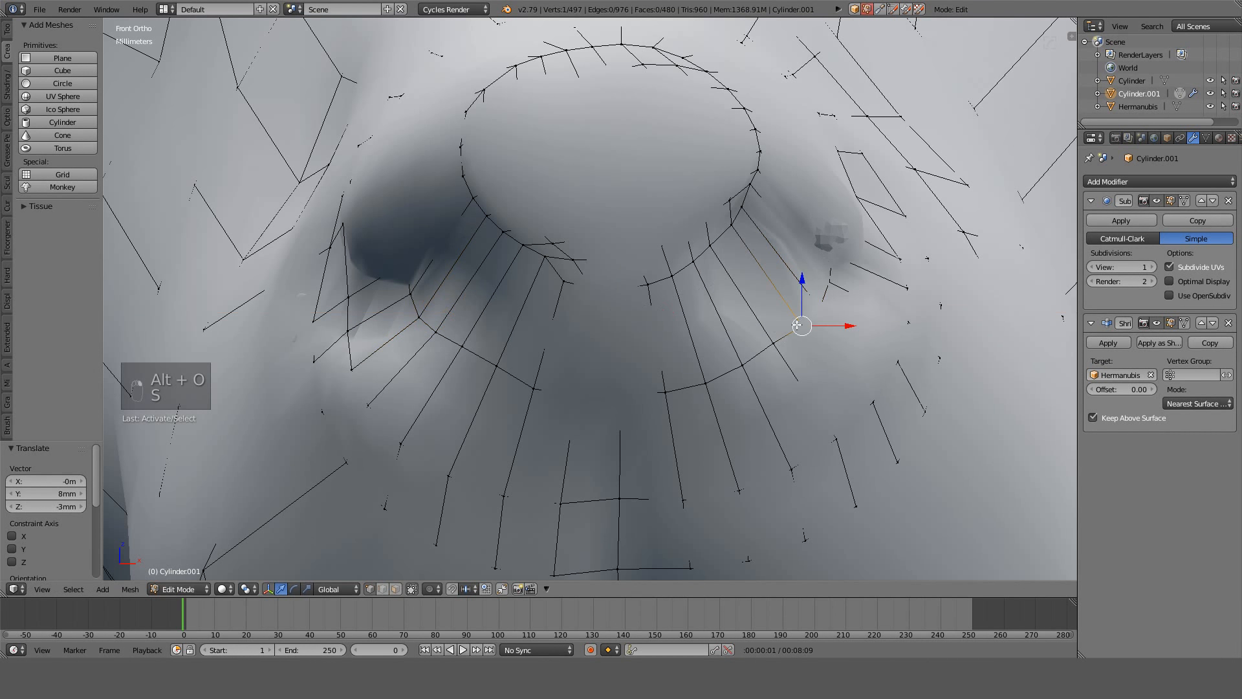
Add the matching loop vertex on the opposite side to the selection and scale the pair to 0.866 along X.
{"action": "right_click", "coordinate": [446, 331], "text": "shift"}
{"action": "key", "text": "s"}
{"action": "key", "text": "x"}
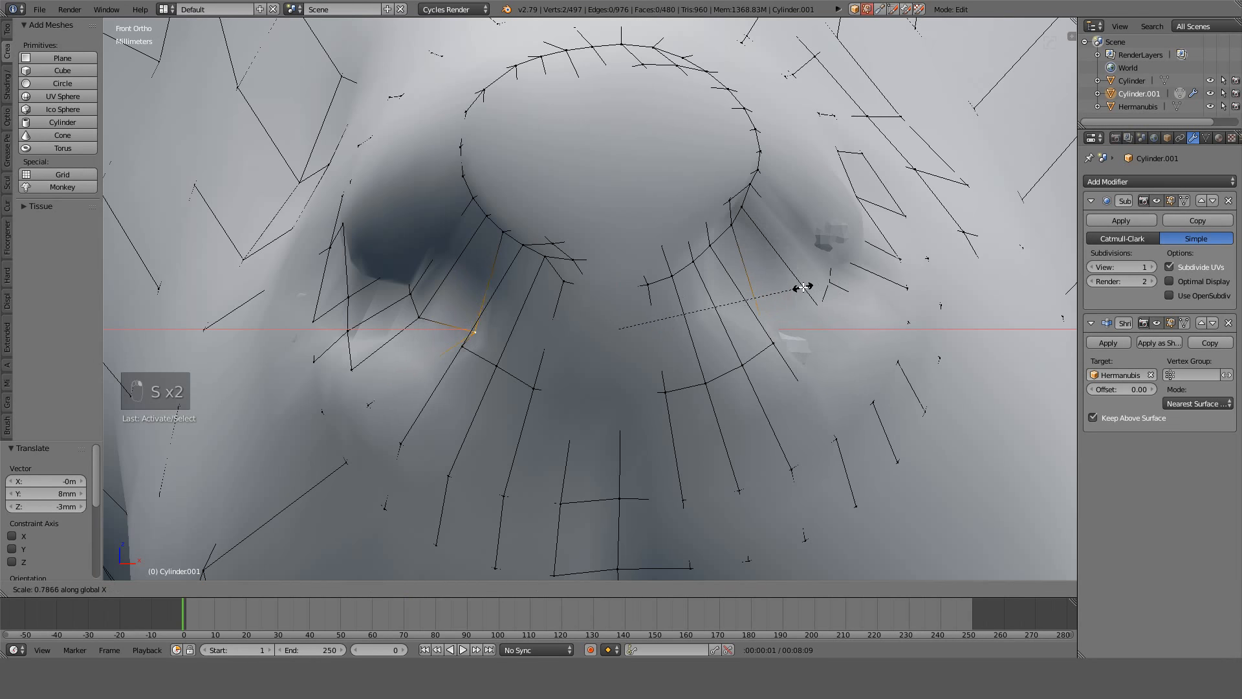
{"action": "left_click", "coordinate": [824, 289]}
Move two neighbouring vertices below the shaded nostril inward along X, by 3.71 mm and 5.56 mm.
{"action": "middle_click_drag", "start_coordinate": [821, 291], "coordinate": [407, 258]}
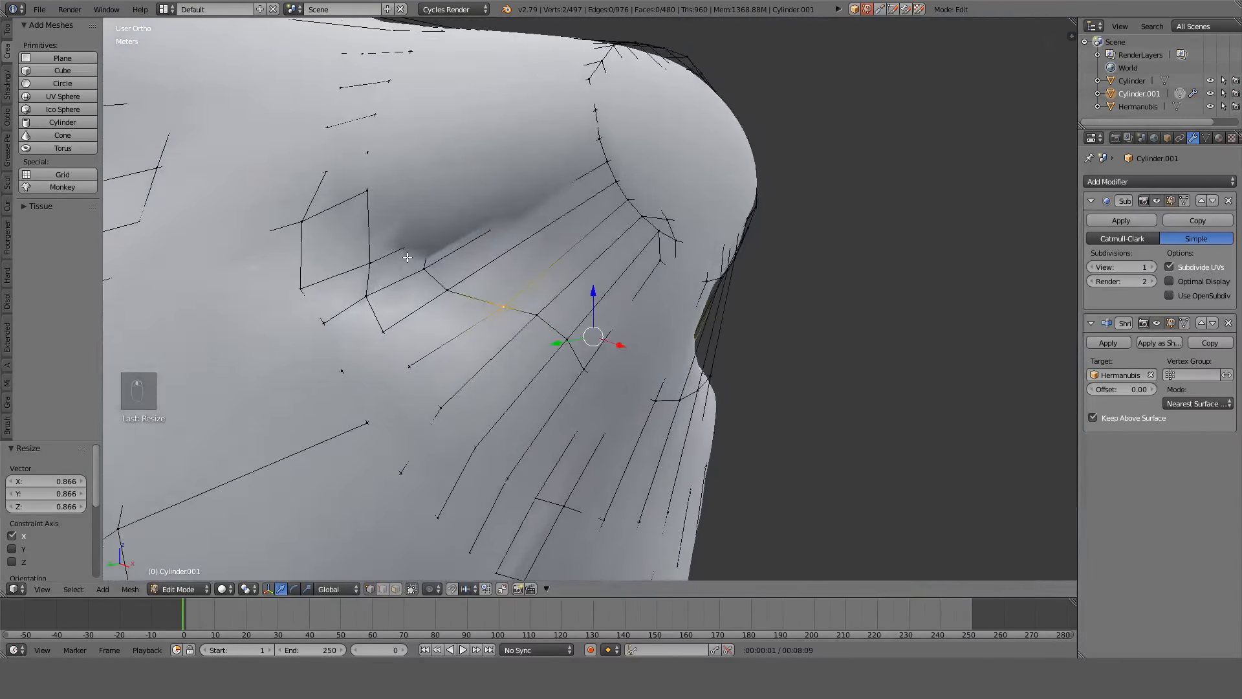
{"action": "middle_click_drag", "start_coordinate": [479, 277], "coordinate": [443, 313]}
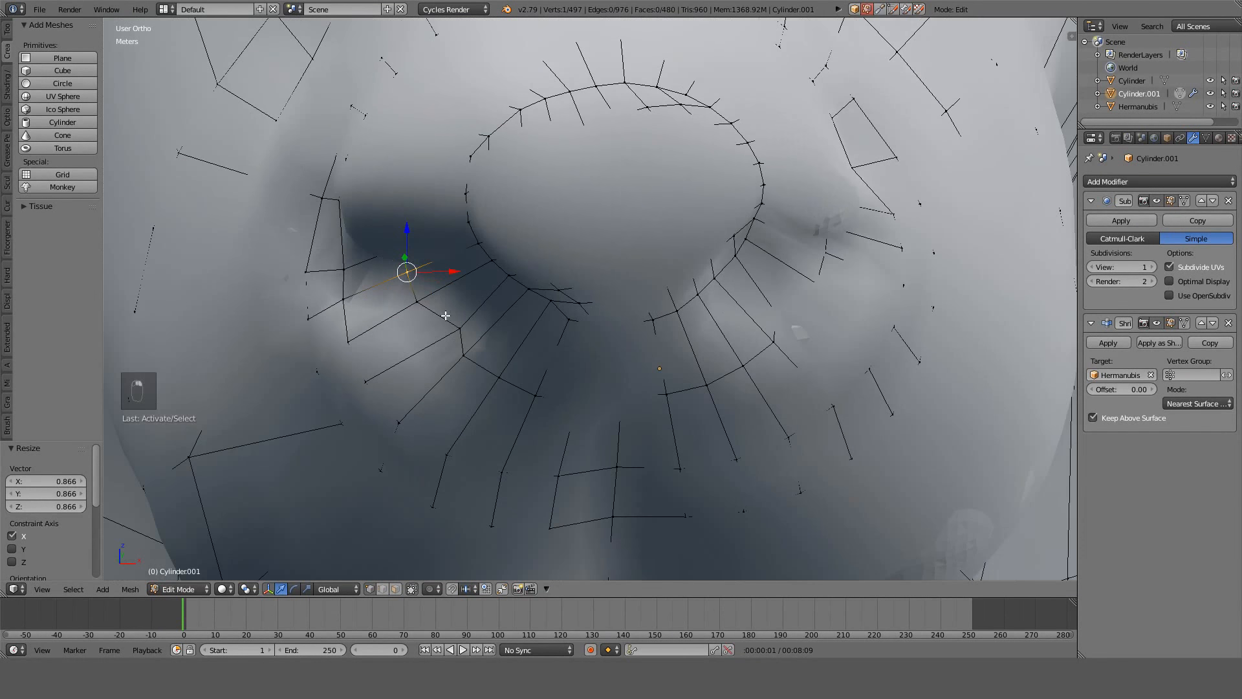
{"action": "key", "text": "g"}
{"action": "key", "text": "x"}
{"action": "left_click", "coordinate": [480, 313]}
{"action": "right_click", "coordinate": [418, 301]}
{"action": "key", "text": "g"}
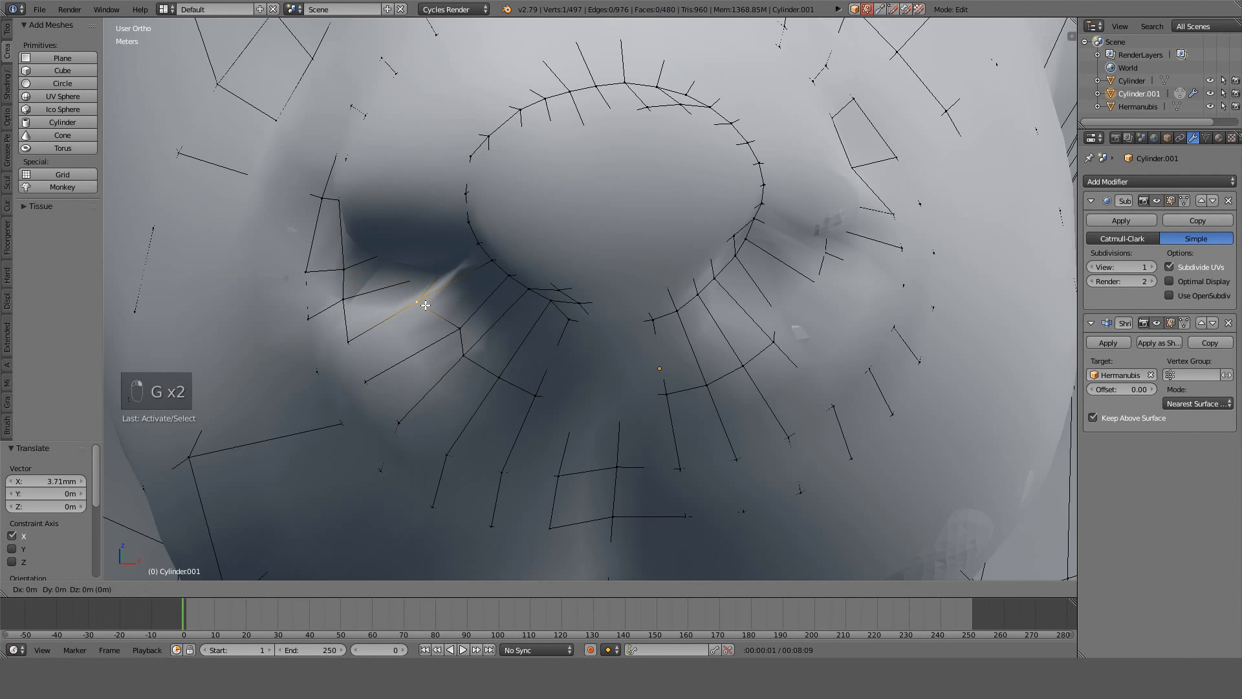
{"action": "key", "text": "x"}
{"action": "left_click", "coordinate": [478, 304]}
Vertex-slide the vertex inside the opposite nostril toward the nose tip along its long edge with a factor of 0.255.
{"action": "middle_click_drag", "start_coordinate": [477, 304], "coordinate": [658, 247]}
{"action": "key", "text": "g"}
{"action": "key", "text": "g"}
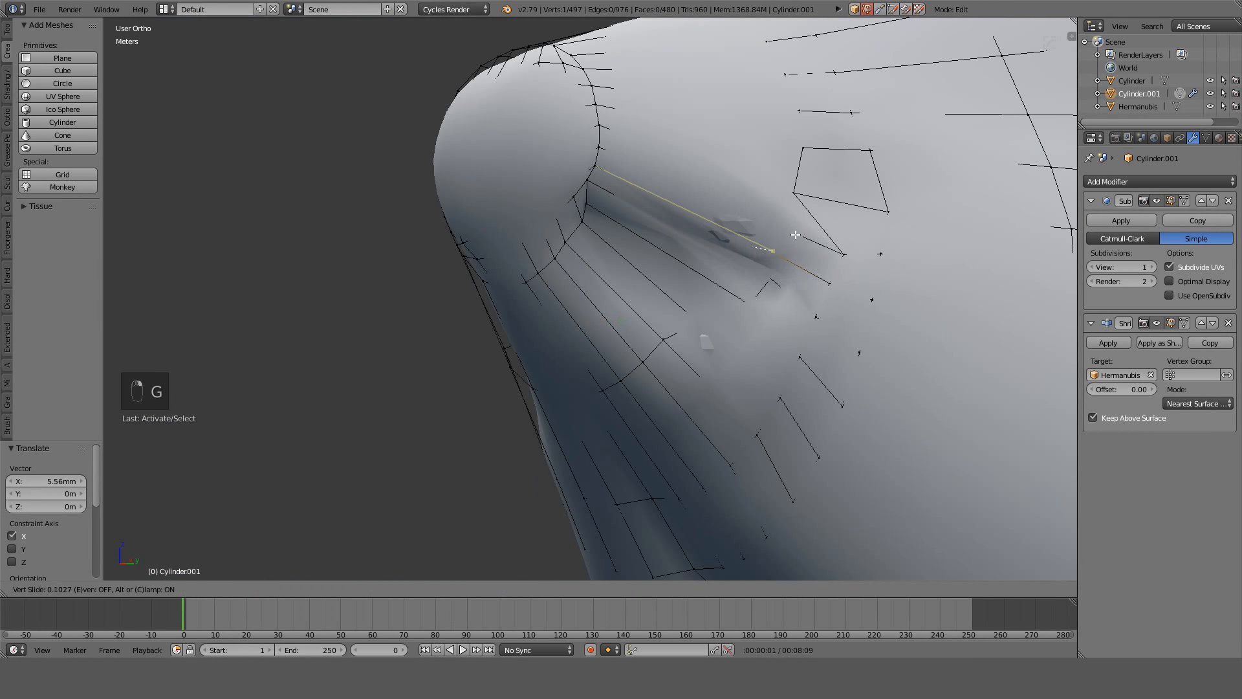
{"action": "left_click", "coordinate": [765, 222]}
{"action": "key", "text": "z"}
{"action": "key", "text": "z"}
{"action": "key", "text": "g"}
{"action": "key", "text": "g"}
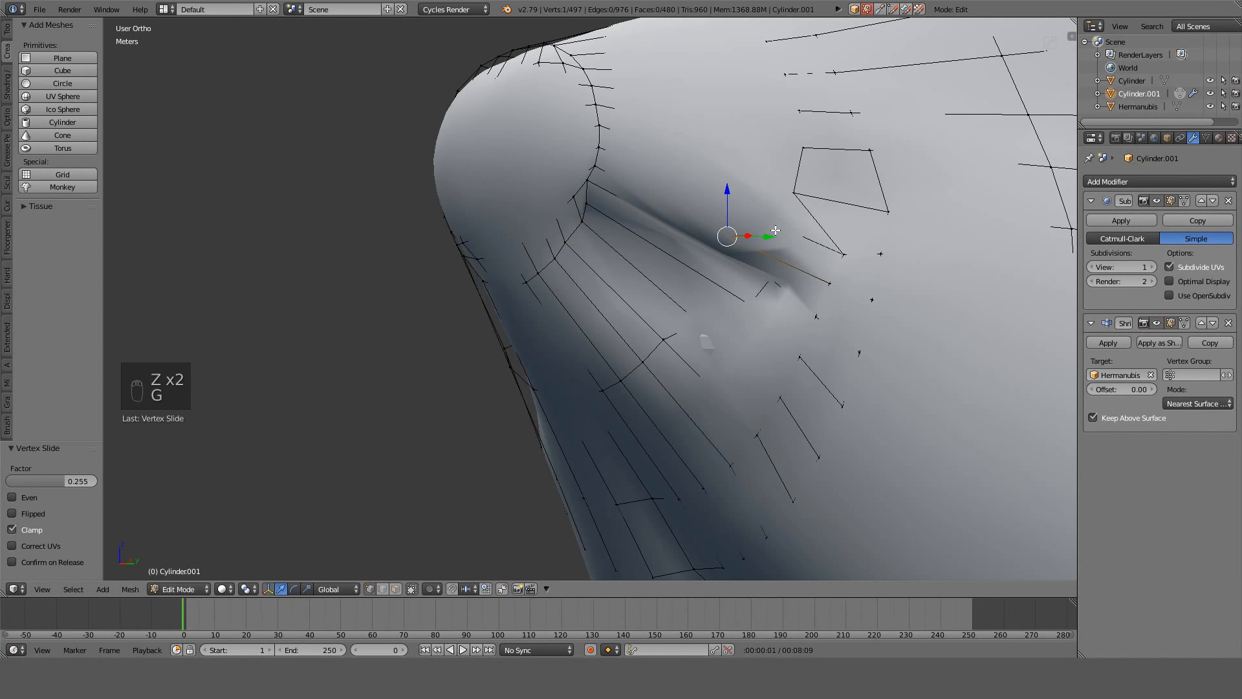
{"action": "left_click", "coordinate": [776, 258]}
Move two vertices on this nostril's lower fold toward the centre along X, the first by -7.32 mm.
{"action": "key", "text": "z"}
{"action": "key", "text": "z"}
{"action": "key", "text": "g"}
{"action": "key", "text": "x"}
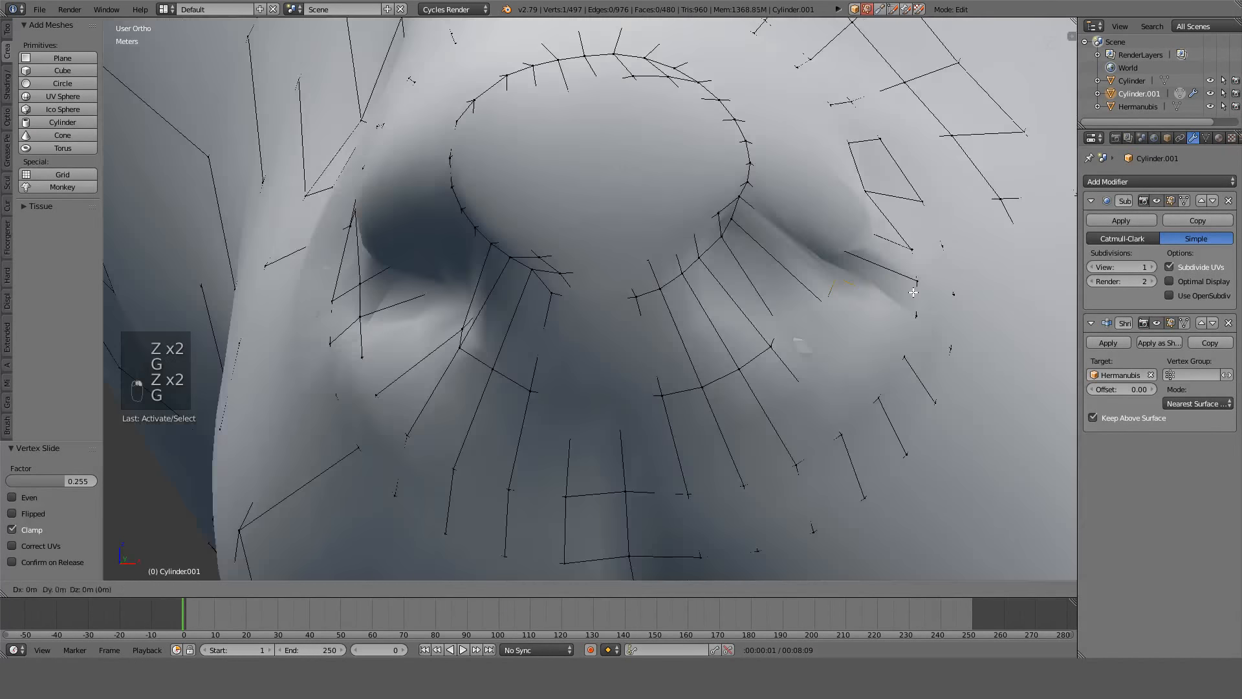
{"action": "left_click", "coordinate": [841, 292]}
{"action": "key", "text": "g"}
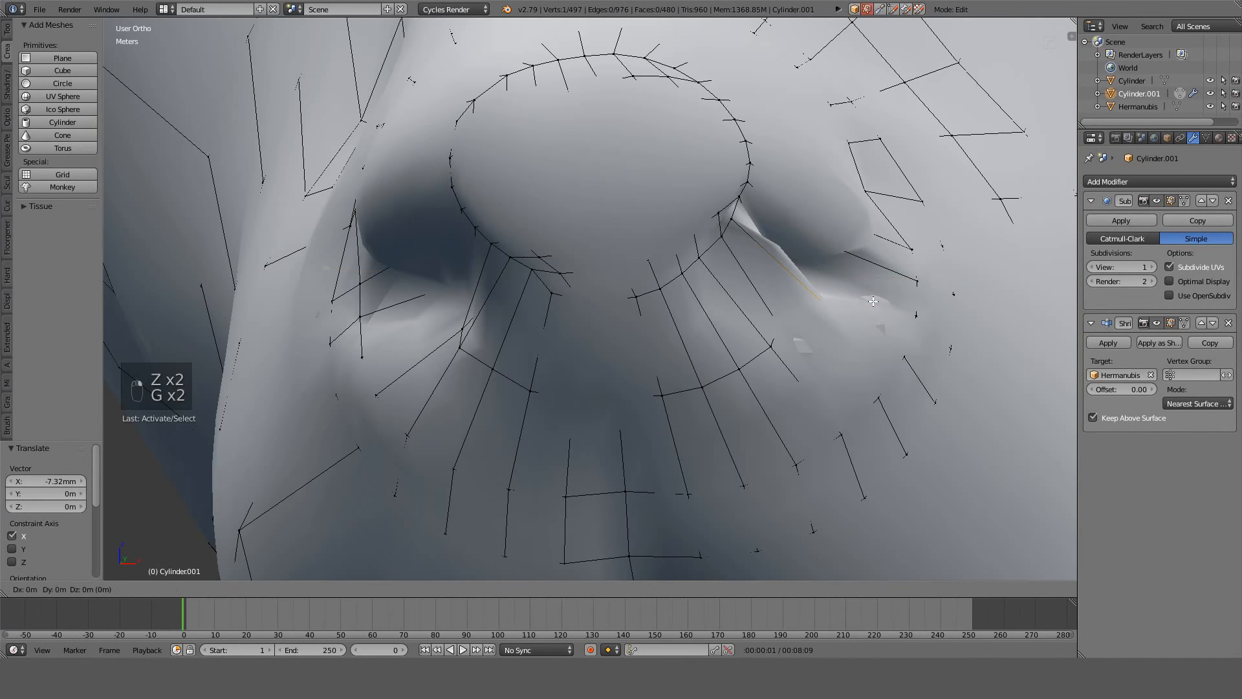
{"action": "left_click", "coordinate": [807, 300]}
Vertex-slide the nose rim vertex beside the nostril along its connected edge.
{"action": "mouse_move", "coordinate": [807, 300]}
{"action": "middle_mouse_down"}
{"action": "mouse_move", "coordinate": [596, 266]}
{"action": "mouse_move", "coordinate": [622, 214]}
{"action": "mouse_move", "coordinate": [682, 185]}
{"action": "mouse_move", "coordinate": [740, 322]}
{"action": "mouse_move", "coordinate": [768, 340]}
{"action": "mouse_move", "coordinate": [804, 319]}
{"action": "mouse_move", "coordinate": [793, 270]}
{"action": "mouse_move", "coordinate": [748, 263]}
{"action": "mouse_move", "coordinate": [723, 292]}
{"action": "mouse_move", "coordinate": [744, 286]}
{"action": "mouse_move", "coordinate": [649, 167]}
{"action": "mouse_move", "coordinate": [661, 234]}
{"action": "mouse_move", "coordinate": [716, 275]}
{"action": "middle_mouse_up"}
{"action": "key", "text": "z"}
{"action": "right_click", "coordinate": [622, 214]}
{"action": "key", "text": "z"}
{"action": "key", "text": "z"}
{"action": "key", "text": "g"}
{"action": "key", "text": "g"}
{"action": "left_click", "coordinate": [711, 264]}
Refine the position of the rim vertex with two more vertex slides, ending at a factor of 0.142.
{"action": "key", "text": "z"}
{"action": "key", "text": "g"}
{"action": "key", "text": "g"}
{"action": "left_click", "coordinate": [677, 295]}
{"action": "key", "text": "g"}
{"action": "key", "text": "g"}
{"action": "left_click", "coordinate": [666, 307]}
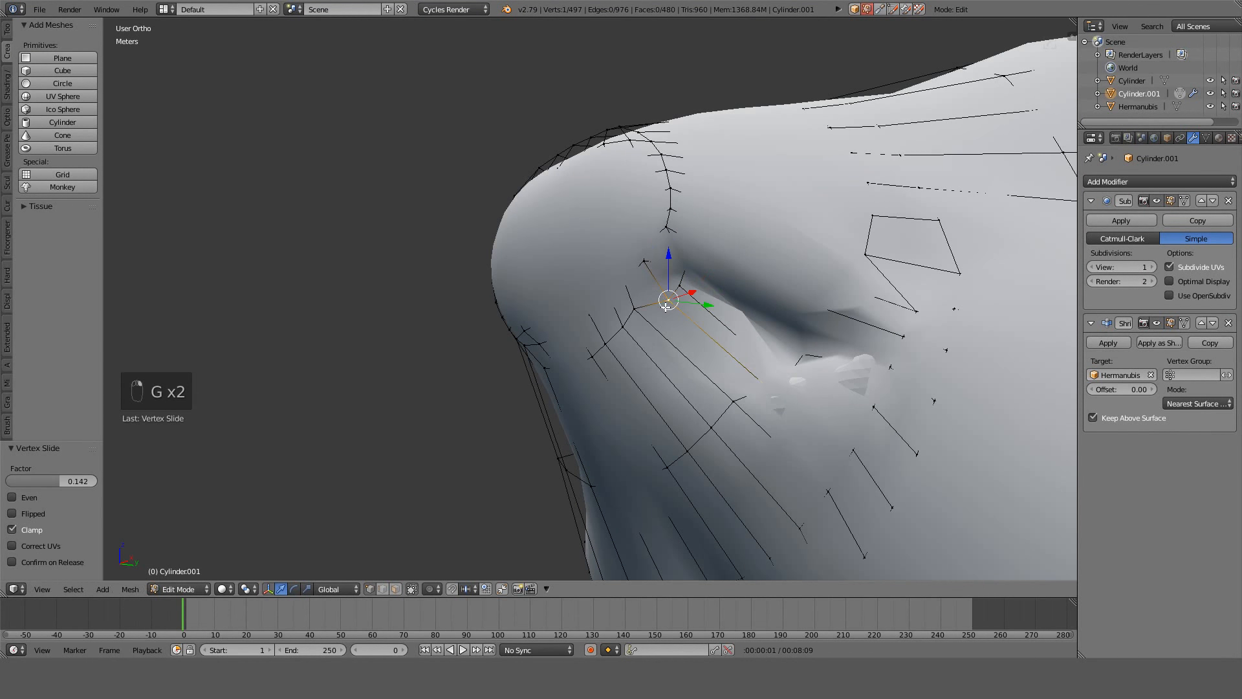
Move the nose rim vertex at the nostril corner -3.14 mm along X.
{"action": "mouse_move", "coordinate": [709, 286]}
{"action": "middle_mouse_down"}
{"action": "mouse_move", "coordinate": [838, 363]}
{"action": "mouse_move", "coordinate": [661, 243]}
{"action": "mouse_move", "coordinate": [705, 266]}
{"action": "mouse_move", "coordinate": [785, 268]}
{"action": "mouse_move", "coordinate": [852, 307]}
{"action": "middle_mouse_up"}
{"action": "key", "text": "g"}
{"action": "left_click", "coordinate": [811, 357]}
{"action": "key", "text": "z"}
{"action": "right_click", "coordinate": [680, 241]}
{"action": "scroll", "coordinate": [785, 269], "scroll_direction": "up", "scroll_amount": 3}
{"action": "key", "text": "z"}
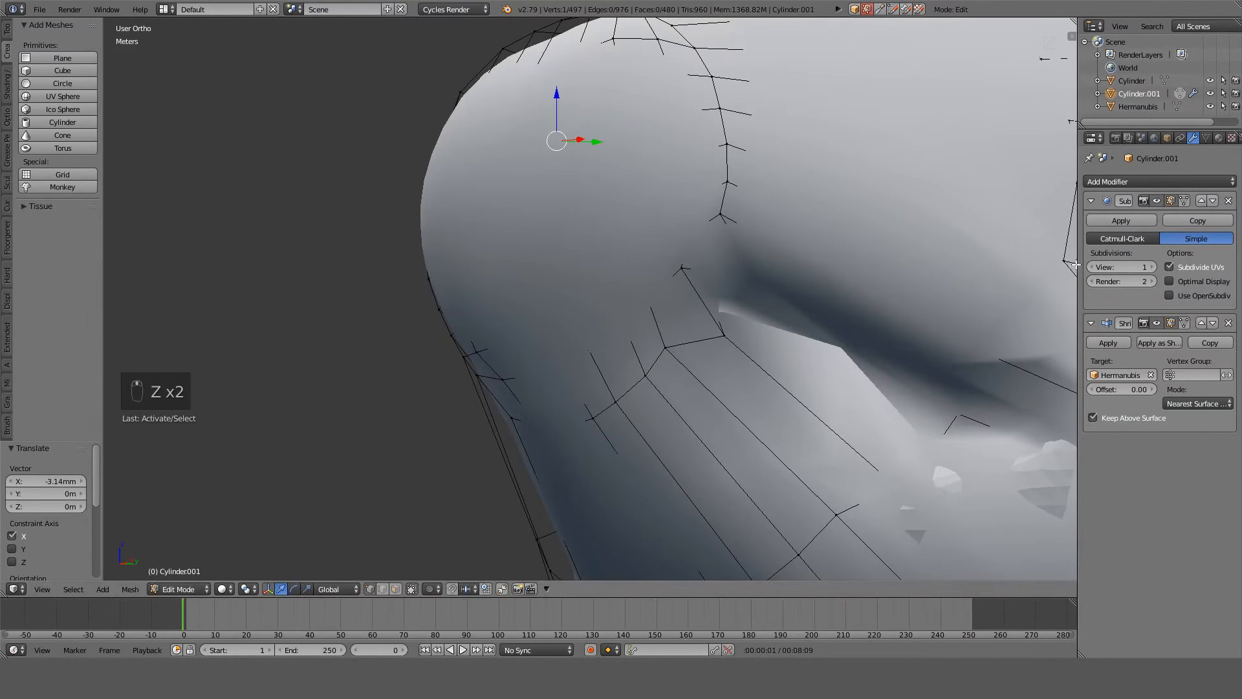
Reposition the nose rim vertex at the nostril's inner lower corner to smooth the surface around it.
{"action": "left_click", "coordinate": [1159, 205]}
{"action": "left_click", "coordinate": [1159, 204]}
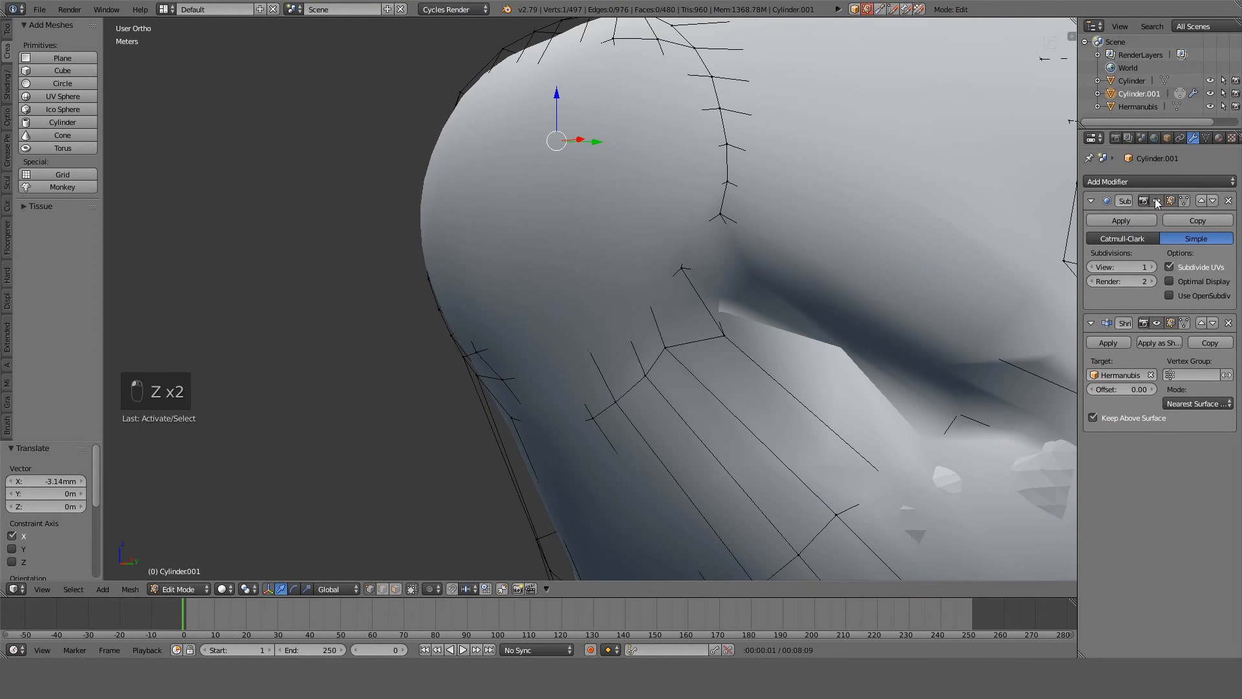
{"action": "mouse_move", "coordinate": [763, 352]}
{"action": "middle_mouse_down"}
{"action": "mouse_move", "coordinate": [713, 356]}
{"action": "mouse_move", "coordinate": [771, 236]}
{"action": "middle_mouse_up"}
{"action": "key", "text": "z"}
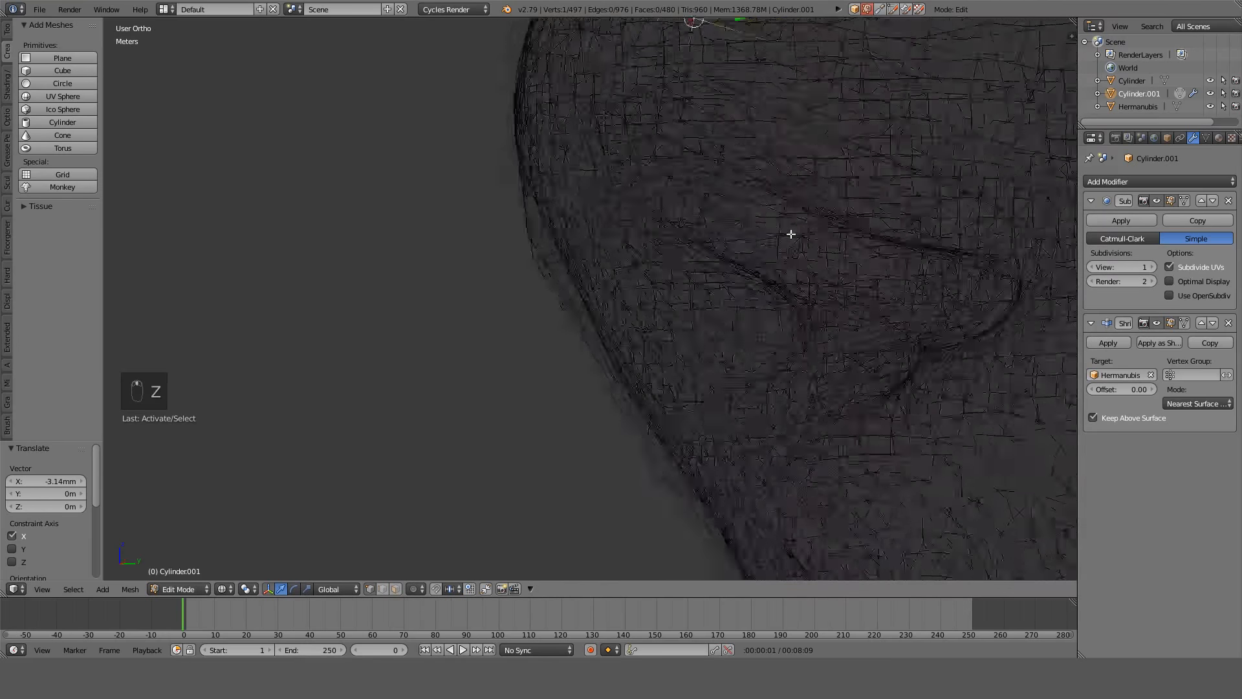
{"action": "key", "text": "z"}
{"action": "key", "text": "g"}
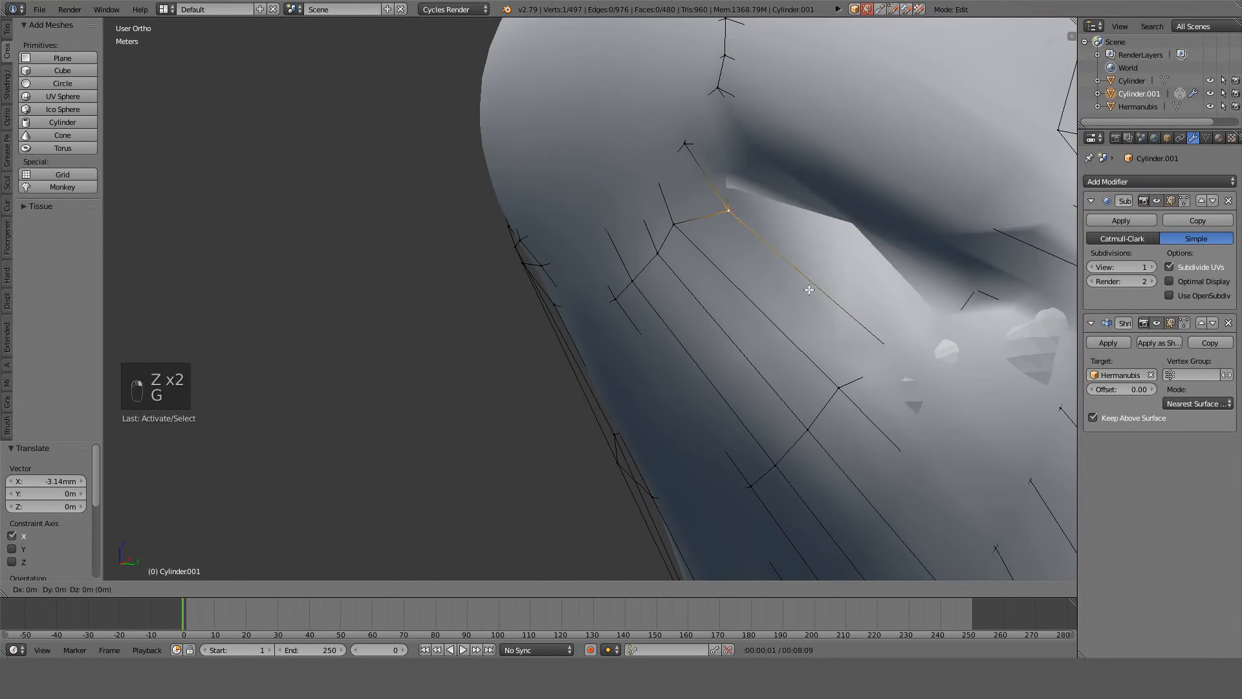
{"action": "left_click", "coordinate": [778, 300]}
Vertex-slide two vertices along the nostril's lower fold, using factors of 0.262 and 0.163.
{"action": "middle_click_drag", "start_coordinate": [778, 301], "coordinate": [737, 324]}
{"action": "right_click", "coordinate": [824, 380]}
{"action": "key", "text": "g"}
{"action": "key", "text": "g"}
{"action": "left_click", "coordinate": [811, 390]}
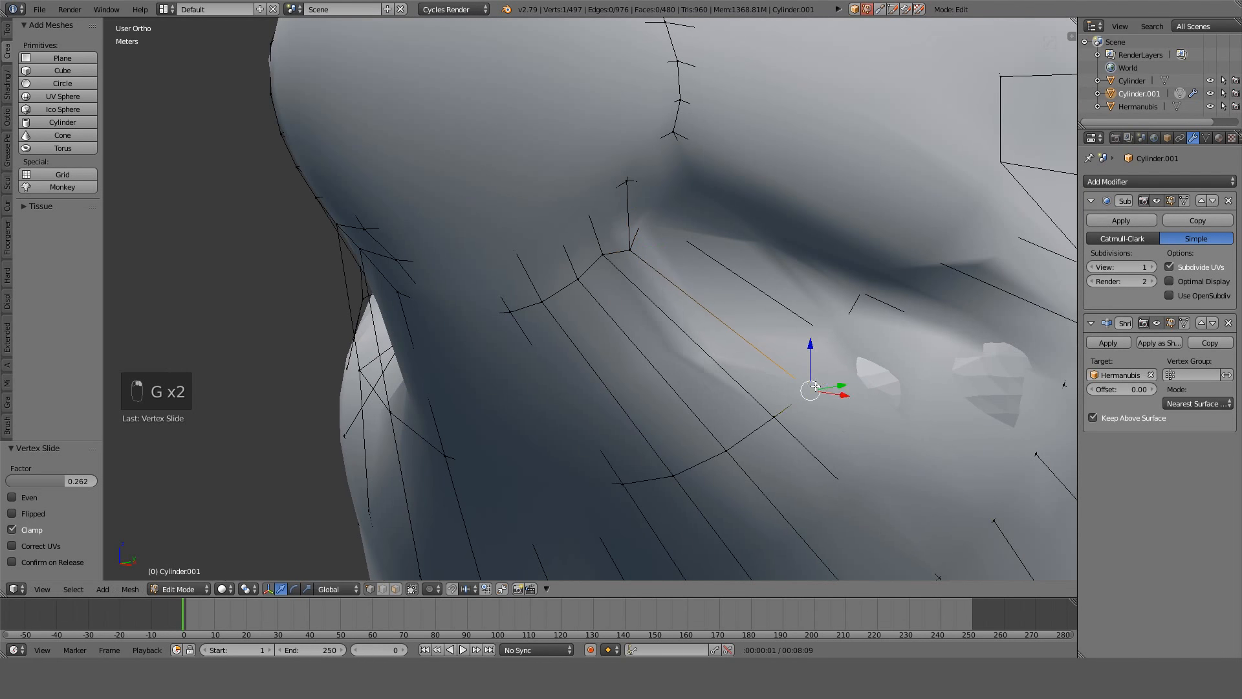
{"action": "middle_click_drag", "start_coordinate": [811, 389], "coordinate": [748, 351]}
{"action": "right_click", "coordinate": [846, 329]}
{"action": "key", "text": "g"}
{"action": "key", "text": "g"}
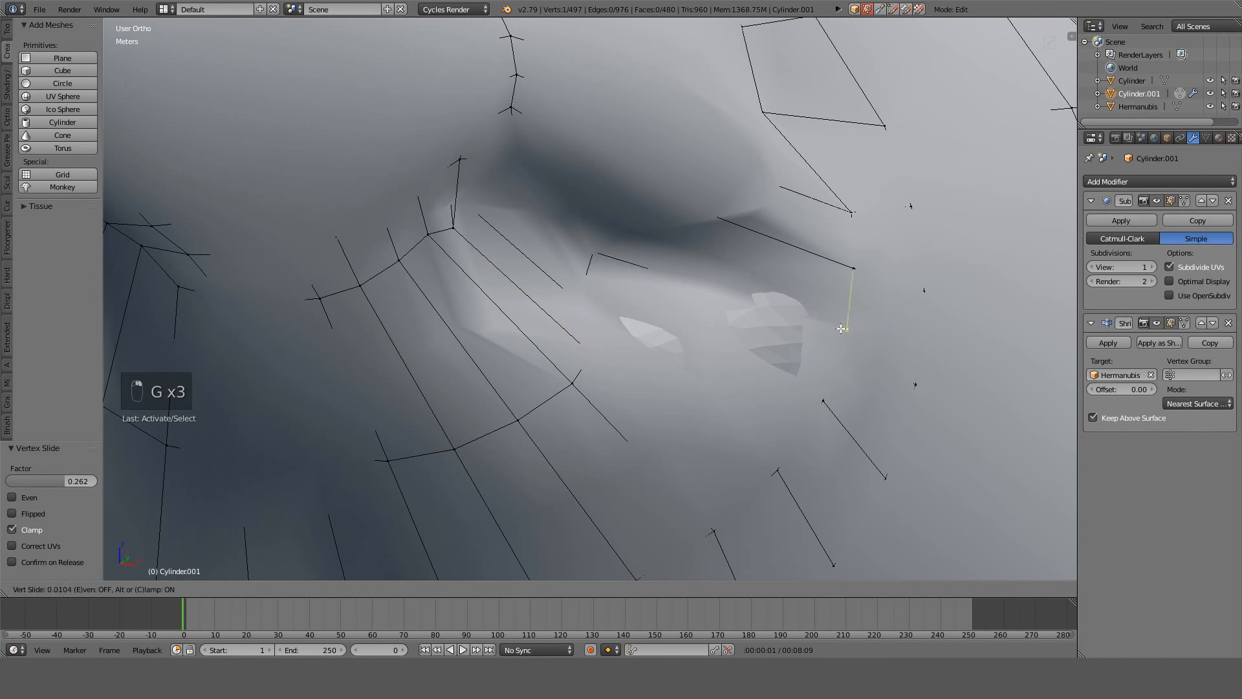
{"action": "left_click", "coordinate": [800, 324]}
Vertex-slide the next vertex below the nostril's outer corner inward and raise it 2.29 mm along Z.
{"action": "right_click", "coordinate": [822, 401]}
{"action": "key", "text": "g"}
{"action": "key", "text": "g"}
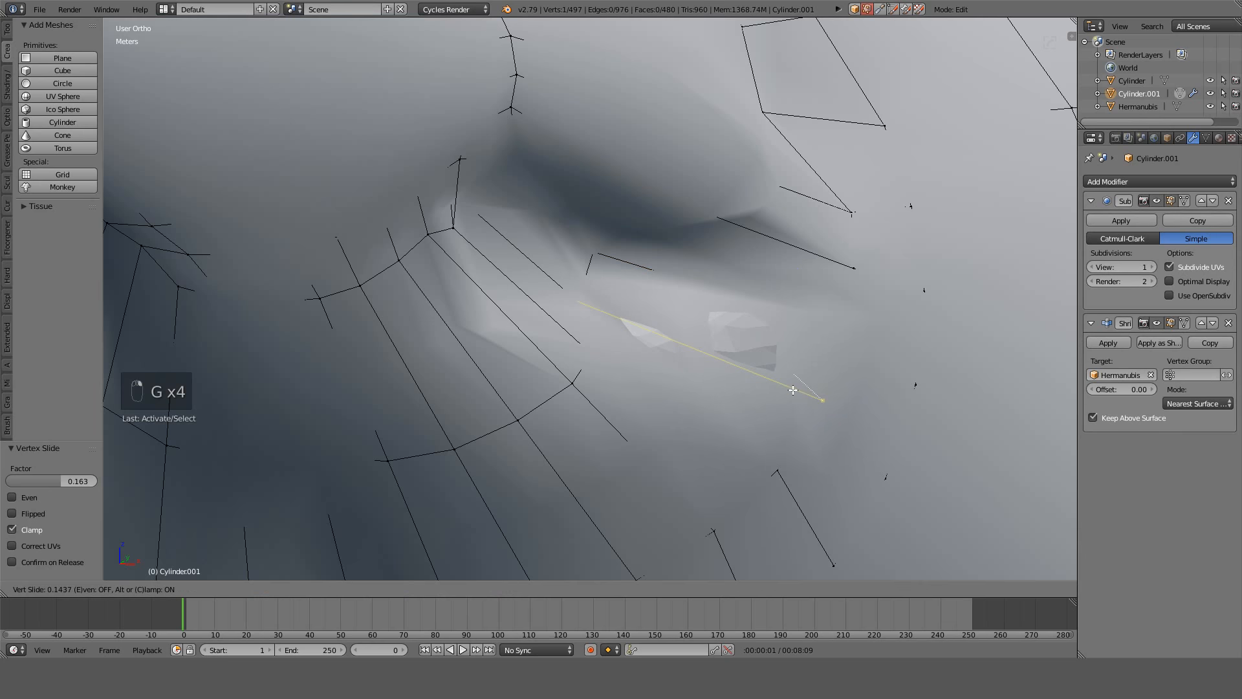
{"action": "left_click", "coordinate": [792, 389]}
{"action": "key", "text": "g"}
{"action": "left_click", "coordinate": [786, 352]}
{"action": "scroll", "coordinate": [744, 362], "scroll_direction": "down", "scroll_amount": 6}
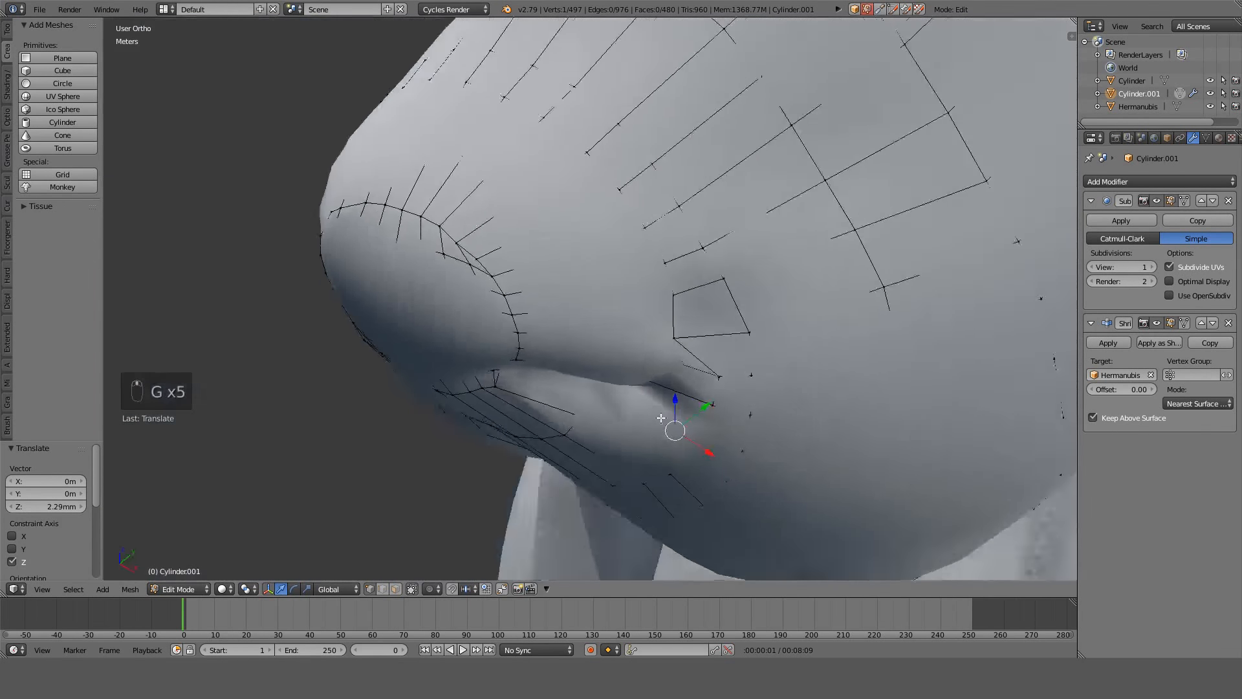
Raise the vertex at the nostril's outer edge 1.49 mm along Z.
{"action": "middle_click_drag", "start_coordinate": [660, 417], "coordinate": [547, 368]}
{"action": "key", "text": "Tab"}
{"action": "key", "text": "Tab"}
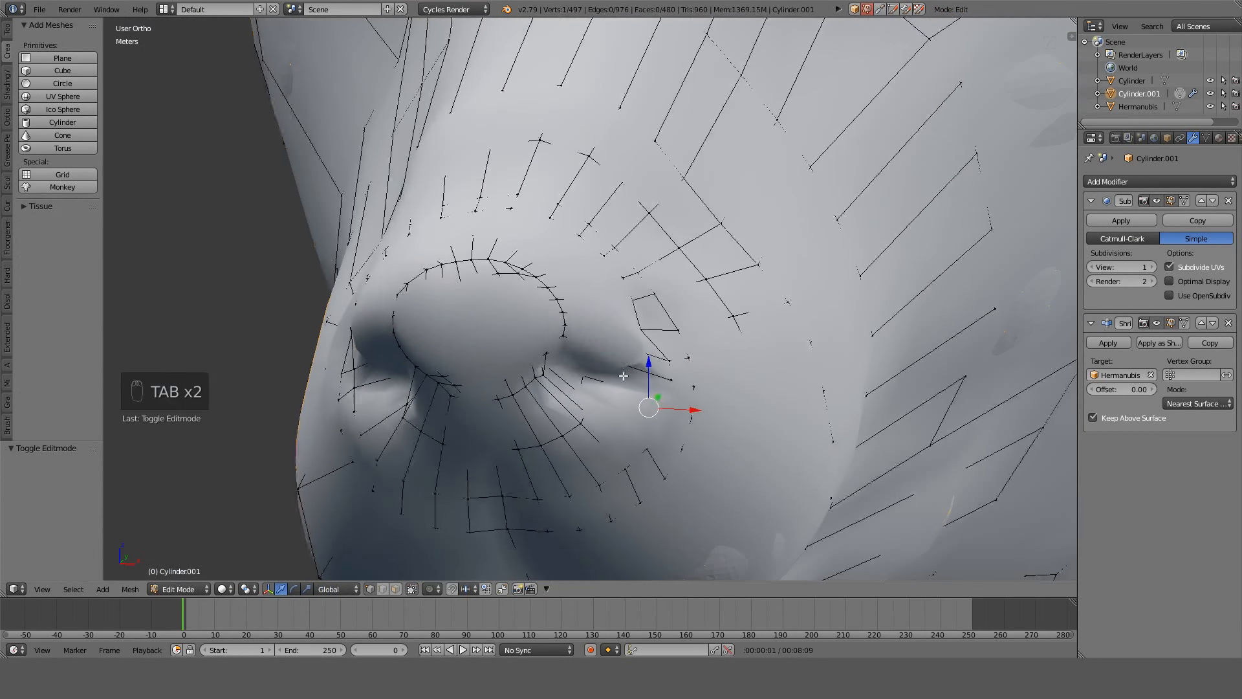
{"action": "key", "text": "z"}
{"action": "key", "text": "z"}
{"action": "key", "text": "g"}
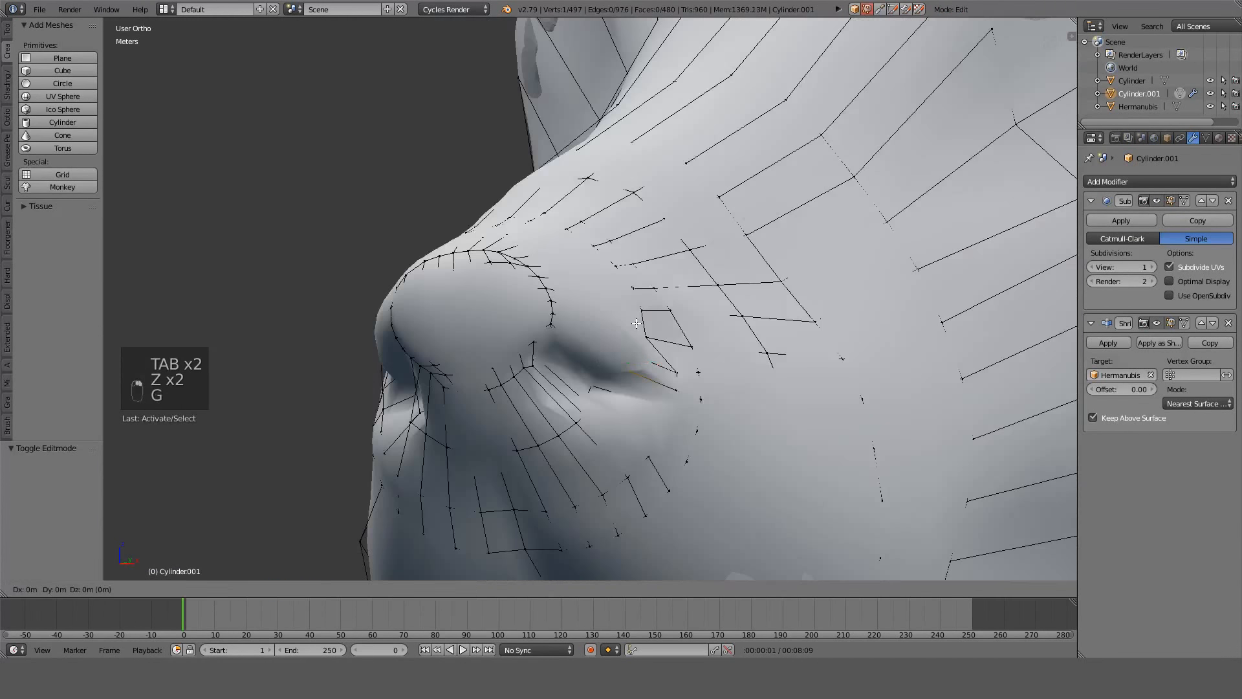
{"action": "left_click", "coordinate": [630, 316]}
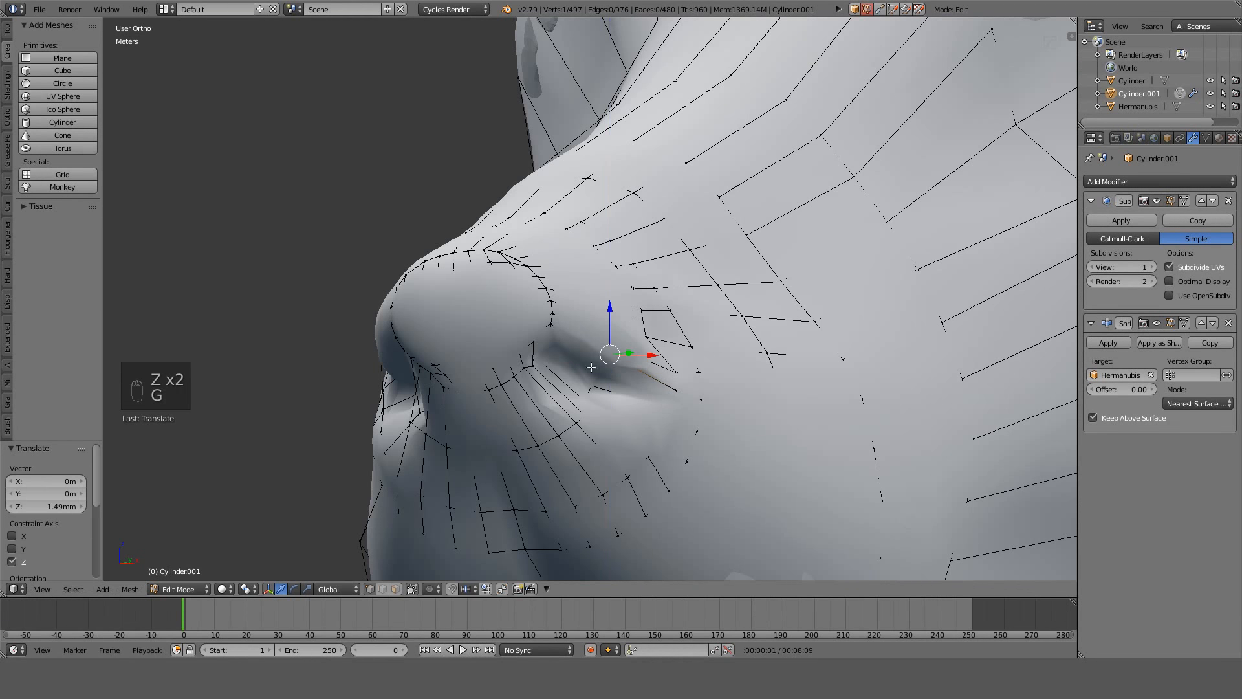
Select the vertex pairs beneath both nostrils and scale them to 0.848 along X.
{"action": "middle_click_drag", "start_coordinate": [592, 367], "coordinate": [688, 347]}
{"action": "scroll", "coordinate": [719, 248], "scroll_direction": "up", "scroll_amount": 3}
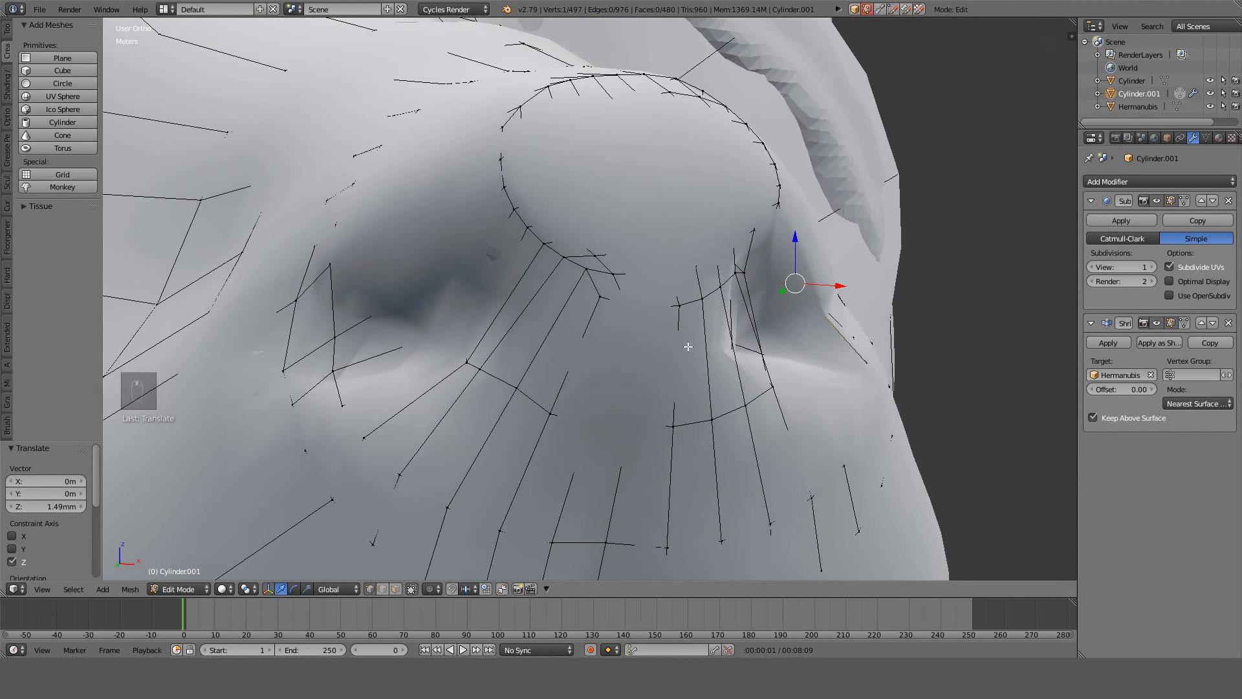
{"action": "middle_click_drag", "start_coordinate": [507, 362], "coordinate": [480, 375]}
{"action": "right_click", "coordinate": [480, 375]}
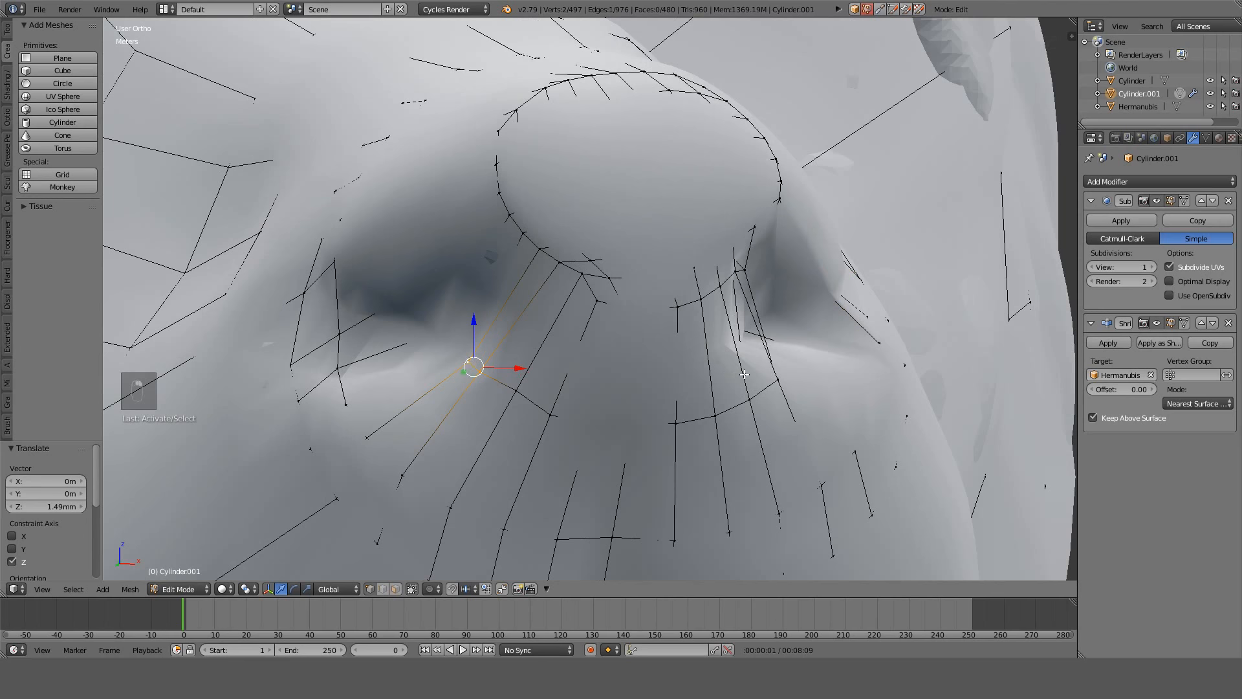
{"action": "middle_click_drag", "start_coordinate": [803, 380], "coordinate": [778, 400]}
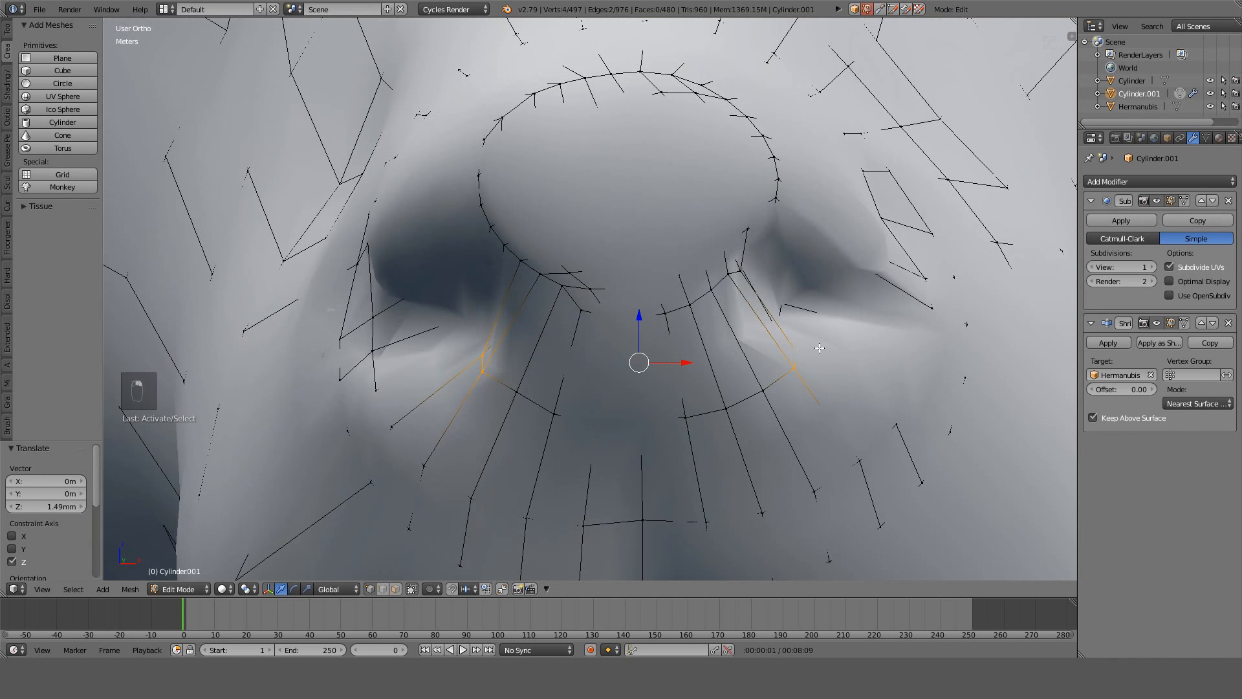
{"action": "key", "text": "s"}
{"action": "key", "text": "x"}
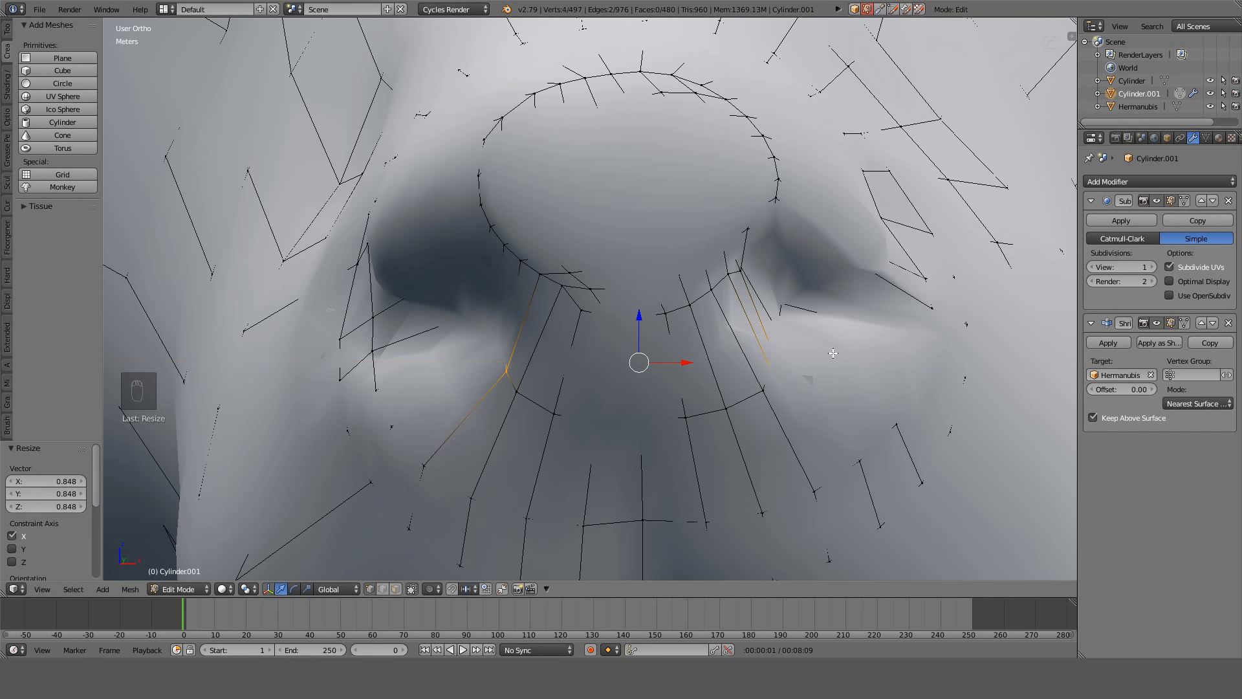
{"action": "left_click", "coordinate": [833, 353]}
Examine the whole head from the side outside Edit Mode, and return to editing the mesh around the eye.
{"action": "key", "text": "Tab"}
{"action": "scroll", "coordinate": [692, 328], "scroll_direction": "down", "scroll_amount": 4}
{"action": "middle_click_drag", "start_coordinate": [692, 328], "coordinate": [441, 395]}
{"action": "scroll", "coordinate": [716, 268], "scroll_direction": "down", "scroll_amount": 3}
{"action": "middle_click_drag", "start_coordinate": [630, 291], "coordinate": [484, 425], "text": "shift"}
{"action": "middle_click_drag", "start_coordinate": [795, 319], "coordinate": [591, 316], "text": "shift"}
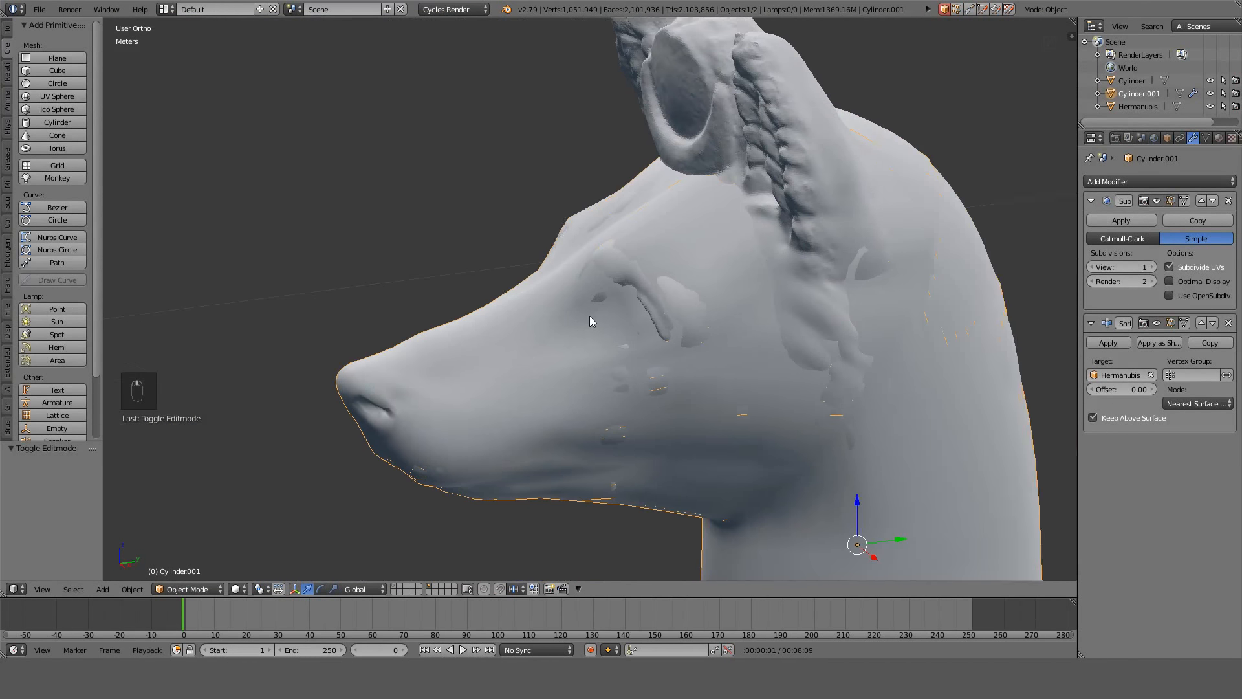
{"action": "scroll", "coordinate": [592, 316], "scroll_direction": "up", "scroll_amount": 5}
{"action": "key", "text": "Tab"}
{"action": "middle_click_drag", "start_coordinate": [899, 291], "coordinate": [686, 298], "text": "shift"}
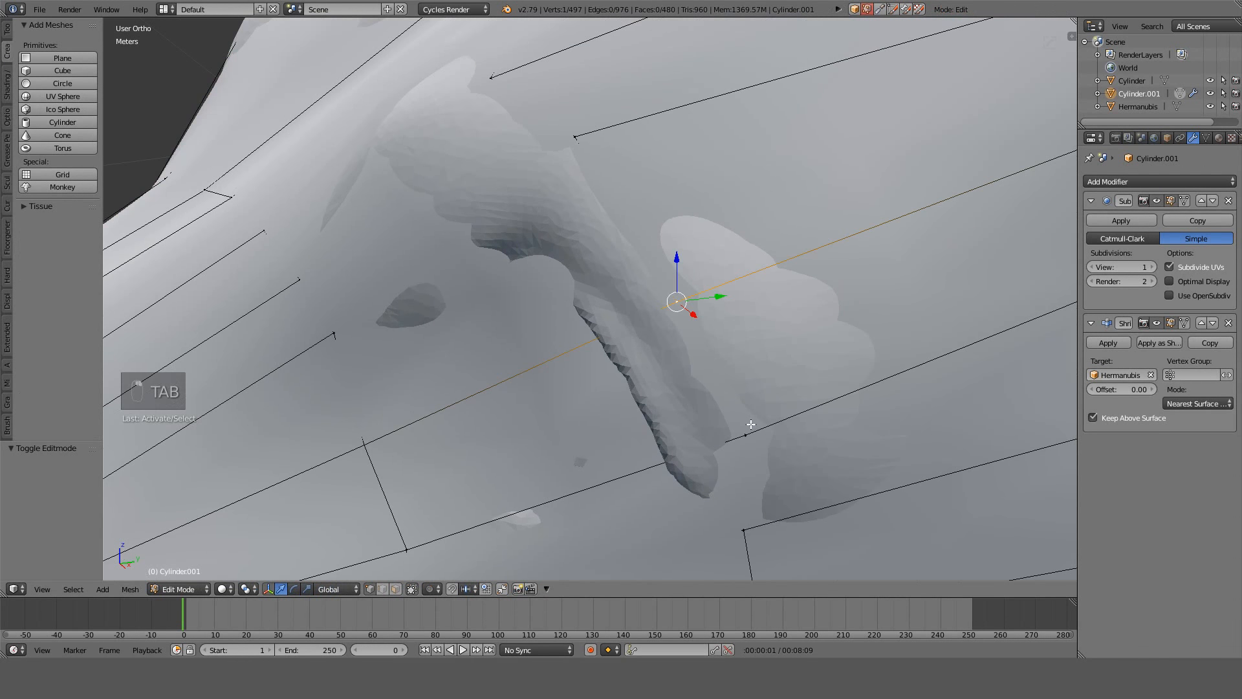
{"action": "key", "text": "g"}
{"action": "key", "text": "y"}
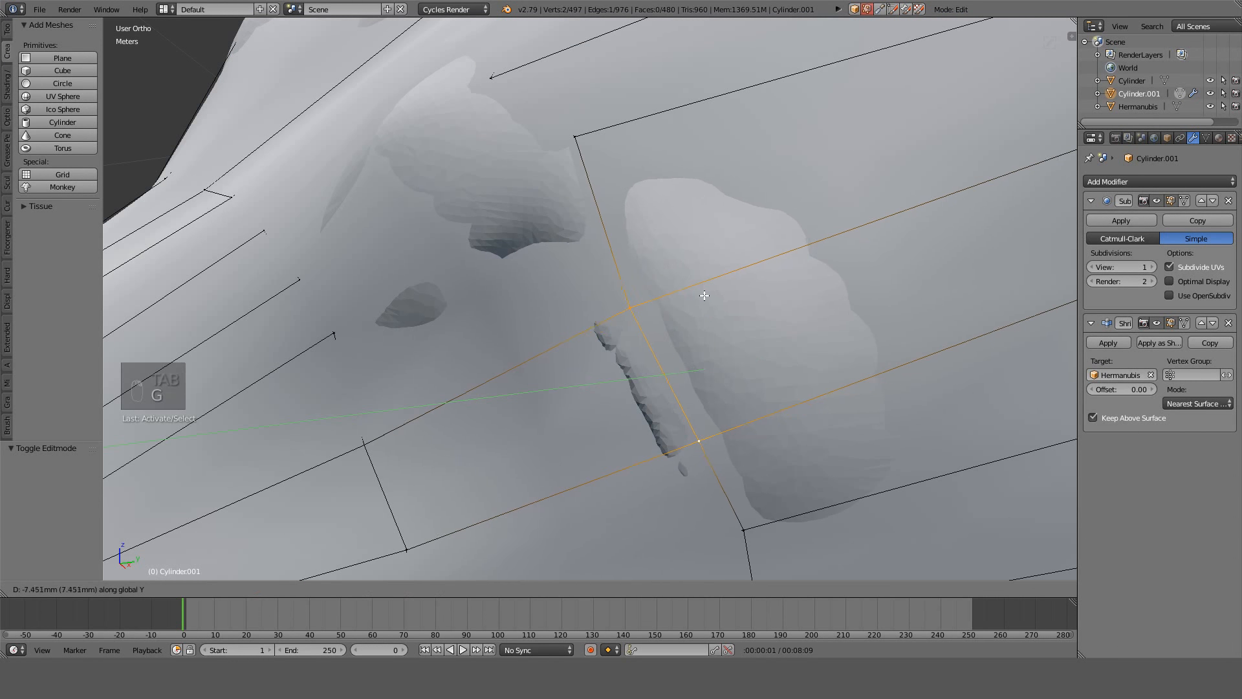
{"action": "right_click", "coordinate": [683, 302]}
{"action": "scroll", "coordinate": [695, 299], "scroll_direction": "down", "scroll_amount": 4}
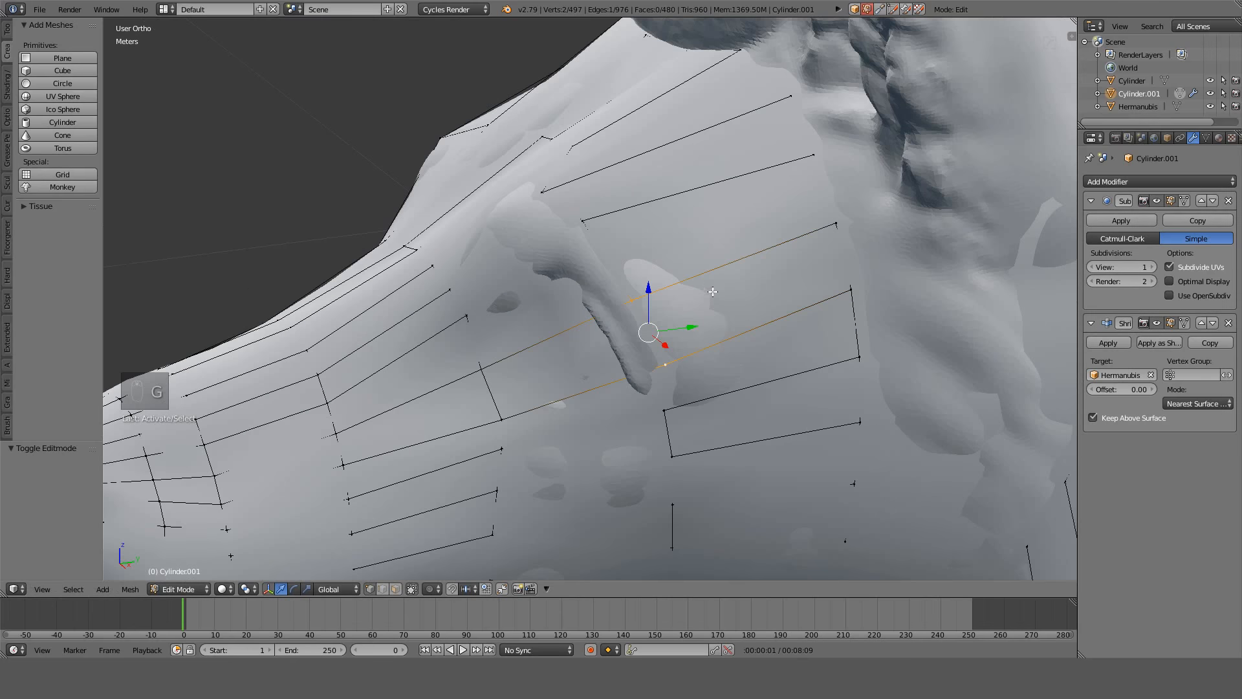
{"action": "middle_click_drag", "start_coordinate": [711, 288], "coordinate": [739, 306]}
{"action": "right_click", "coordinate": [510, 176]}
{"action": "key", "text": "g"}
{"action": "key", "text": "g"}
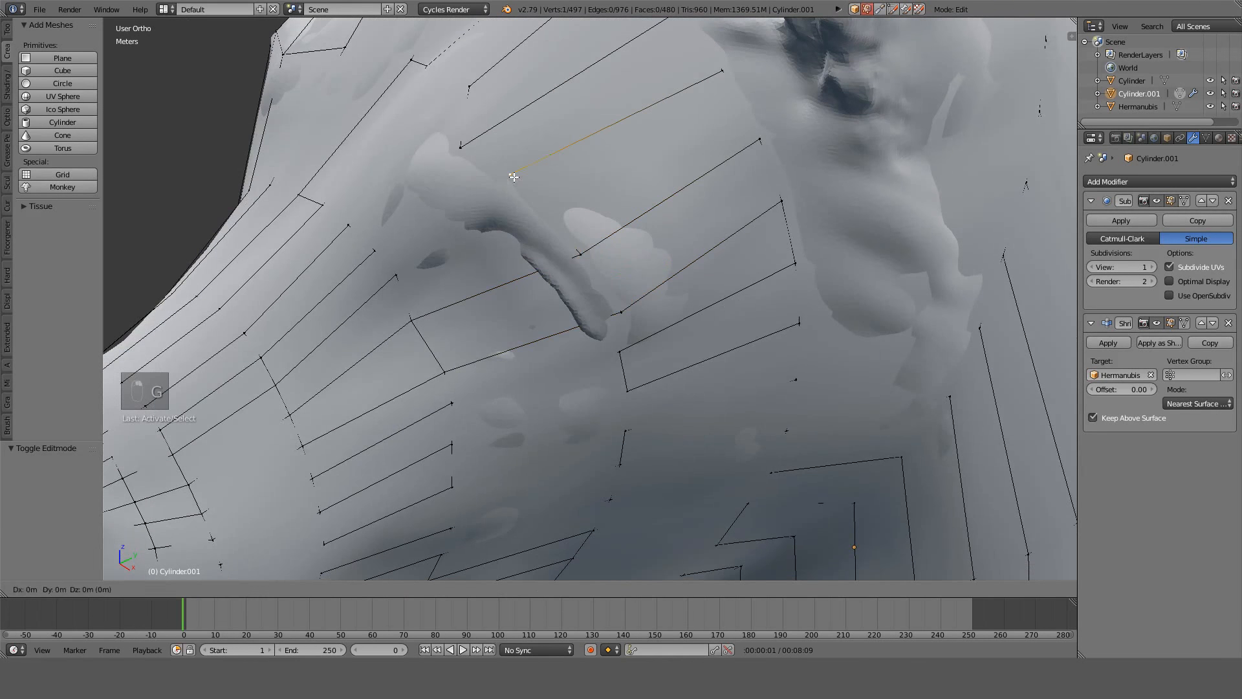
{"action": "right_click", "coordinate": [494, 203]}
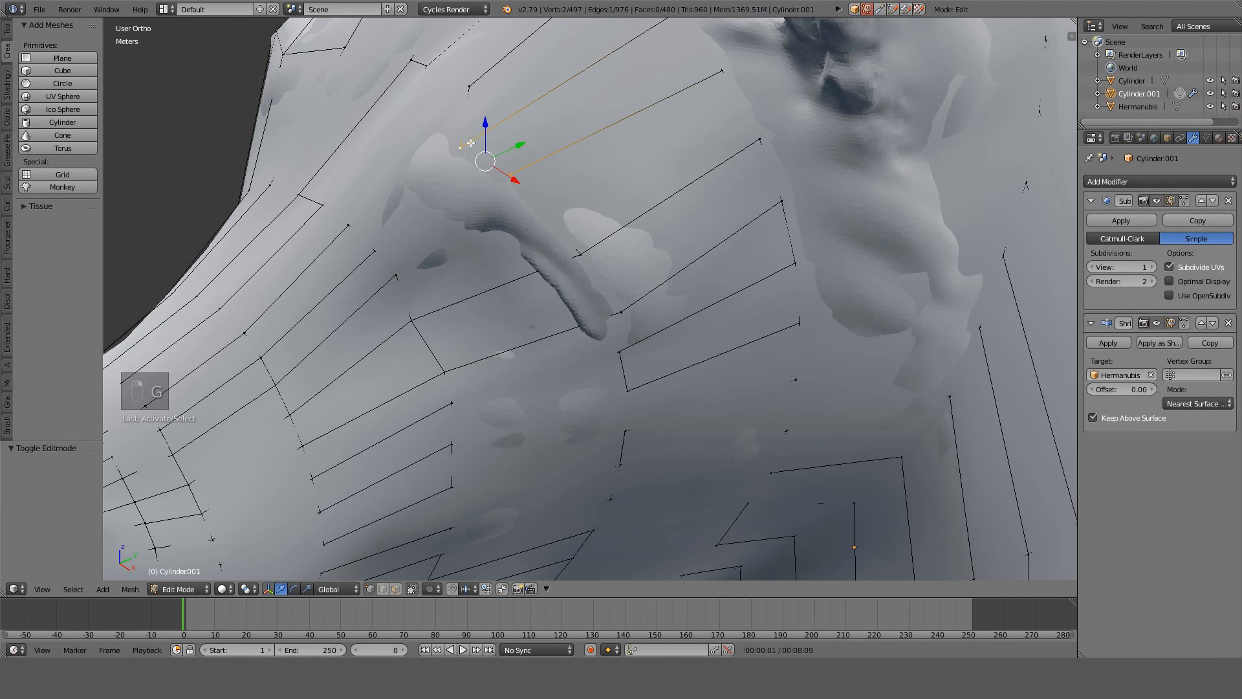
{"action": "middle_click_drag", "start_coordinate": [483, 122], "coordinate": [538, 134]}
{"action": "right_click", "coordinate": [363, 147]}
{"action": "middle_click_drag", "start_coordinate": [364, 144], "coordinate": [500, 214]}
{"action": "key", "text": "g"}
{"action": "key", "text": "g"}
{"action": "right_click", "coordinate": [496, 237]}
In the right wireframe view, select the edge loop just behind the eye and flatten it by scaling to 0 along Y.
{"action": "key", "text": "KP_7"}
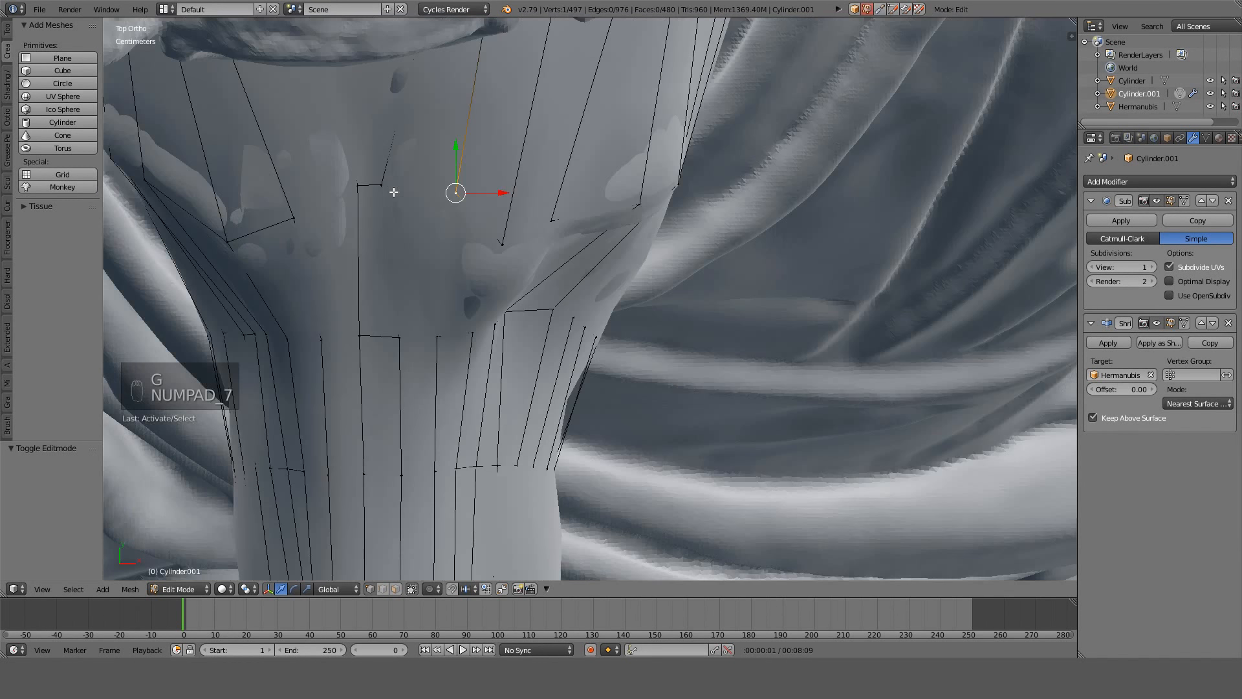
{"action": "key", "text": "KP_3"}
{"action": "key", "text": "z"}
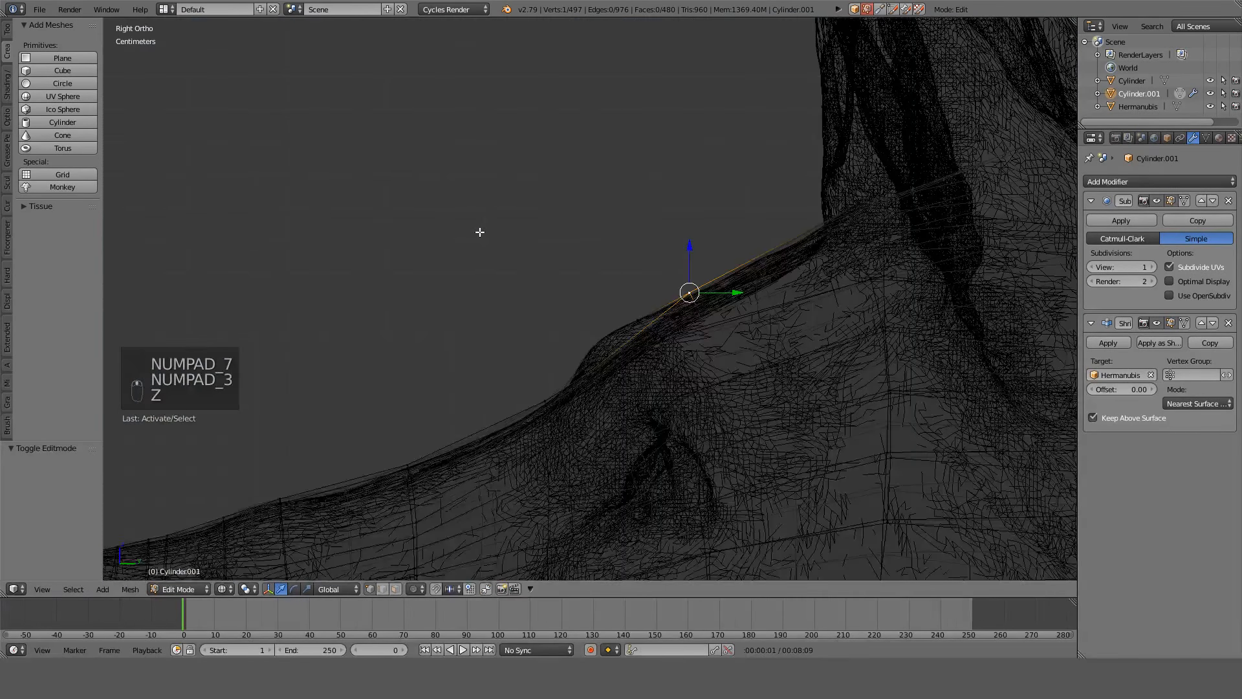
{"action": "key", "text": "a"}
{"action": "right_click", "coordinate": [512, 303], "text": "alt"}
{"action": "right_click", "coordinate": [533, 375], "text": "alt"}
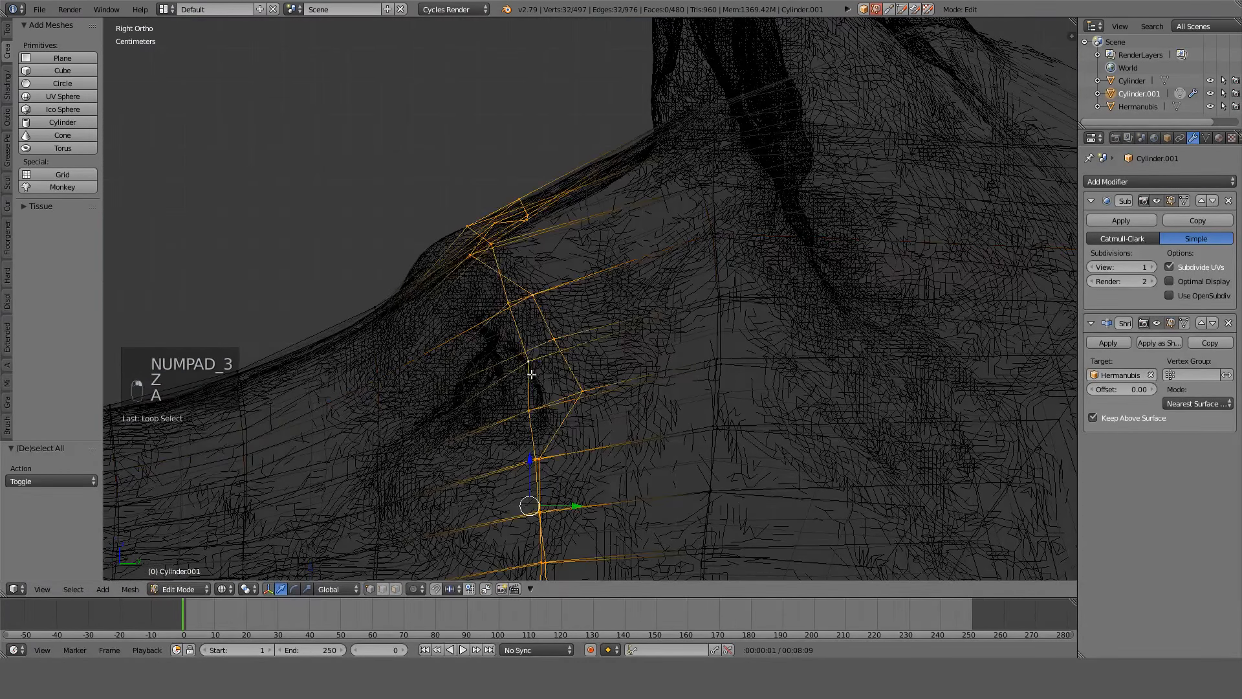
{"action": "scroll", "coordinate": [564, 365], "scroll_direction": "down", "scroll_amount": 3}
{"action": "scroll", "coordinate": [613, 285], "scroll_direction": "up", "scroll_amount": 5}
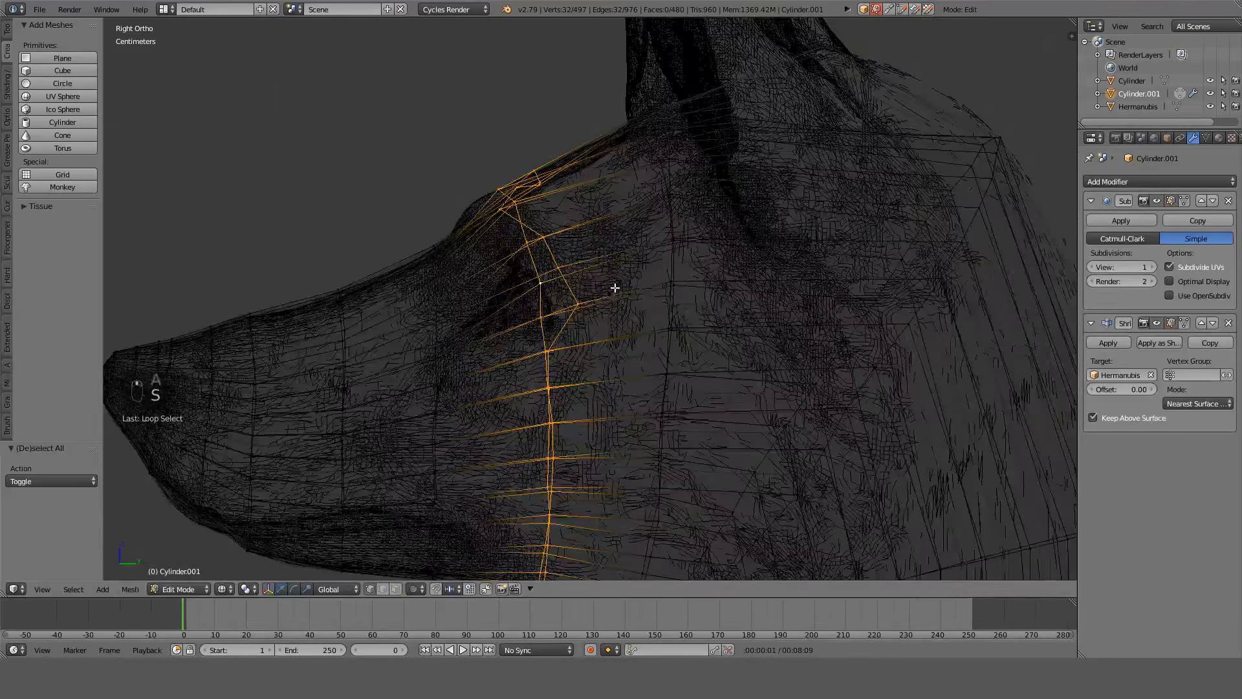
{"action": "key", "text": "s"}
{"action": "key", "text": "y"}
{"action": "key", "text": "0"}
{"action": "left_click", "coordinate": [616, 285]}
{"action": "scroll", "coordinate": [644, 165], "scroll_direction": "down", "scroll_amount": 2}
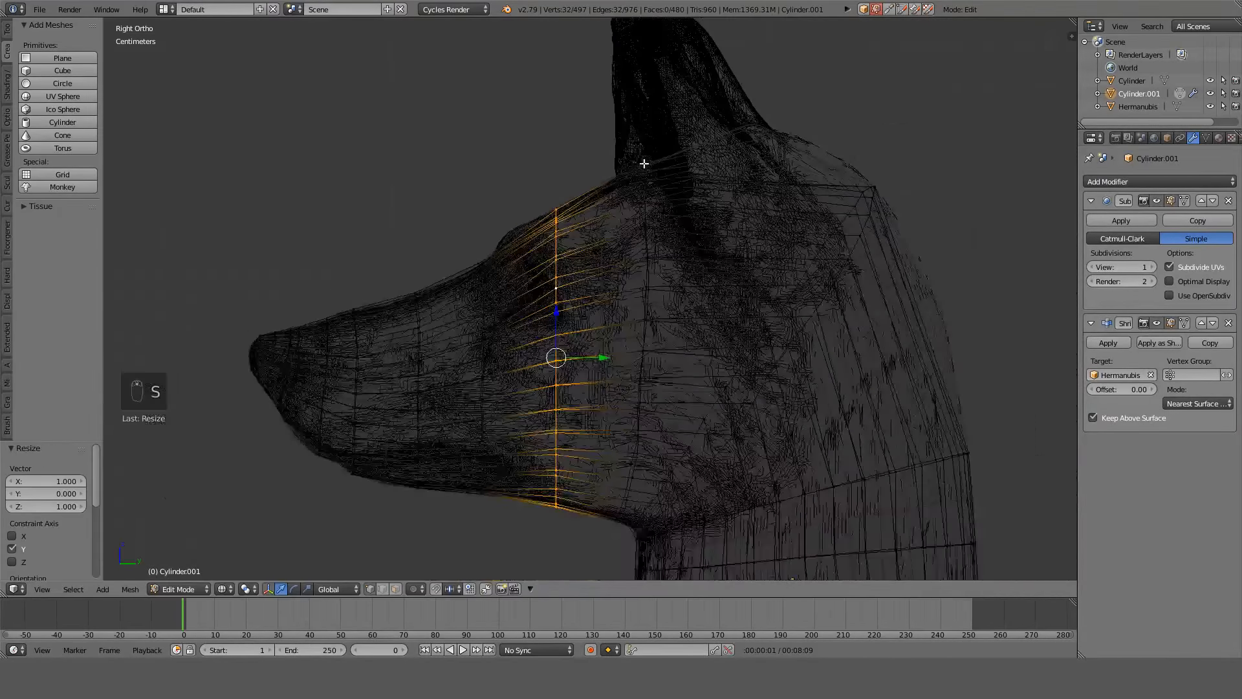
Rotate the selected edge loop behind the eye by -5° in the right view.
{"action": "key", "text": "r"}
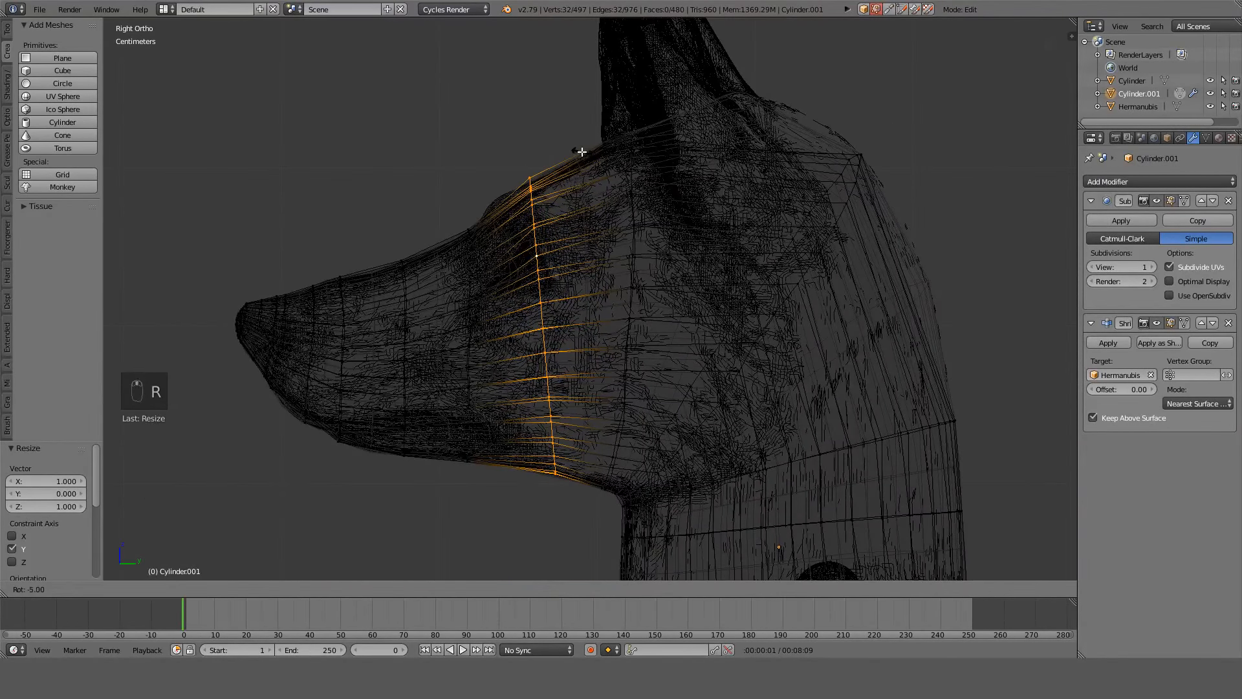
{"action": "left_click", "coordinate": [581, 151]}
Try to shift the loop behind the eye -4 mm along Y and -1 mm along Z, and undo the move.
{"action": "key", "text": "g"}
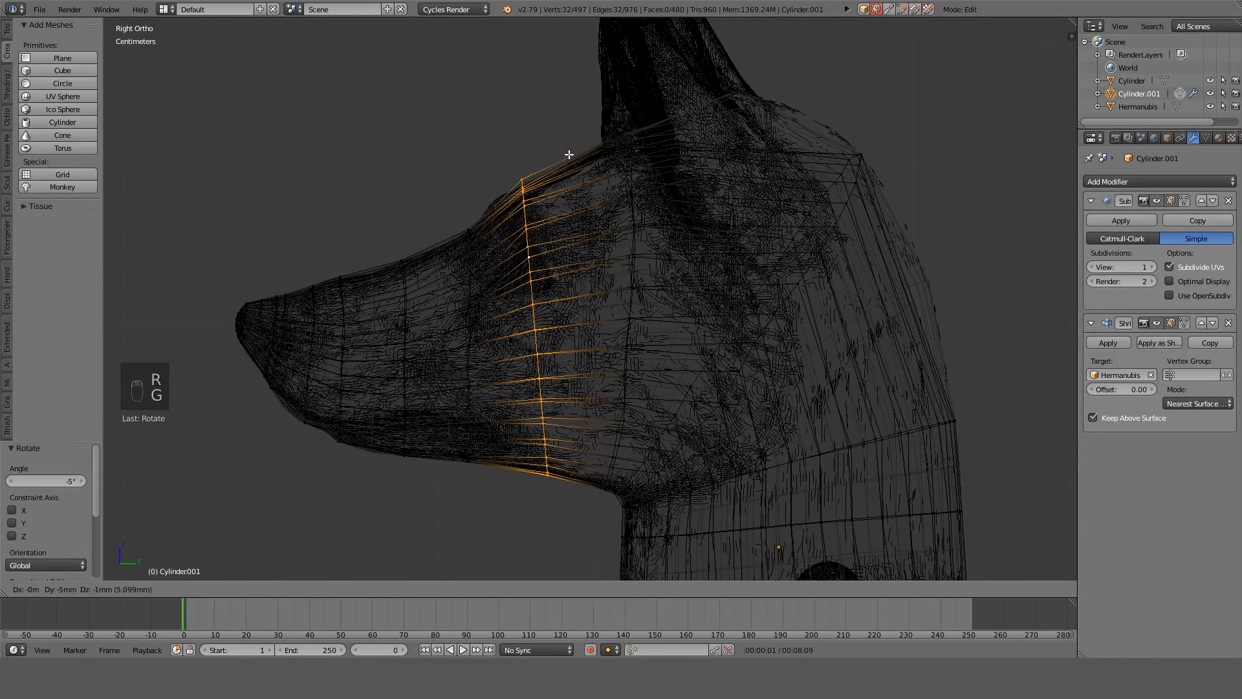
{"action": "left_click", "coordinate": [573, 155]}
{"action": "key", "text": "z"}
{"action": "mouse_move", "coordinate": [574, 155]}
{"action": "middle_mouse_down"}
{"action": "mouse_move", "coordinate": [703, 264]}
{"action": "mouse_move", "coordinate": [732, 308]}
{"action": "mouse_move", "coordinate": [360, 338]}
{"action": "middle_mouse_up"}
{"action": "scroll", "coordinate": [710, 259], "scroll_direction": "up", "scroll_amount": 3}
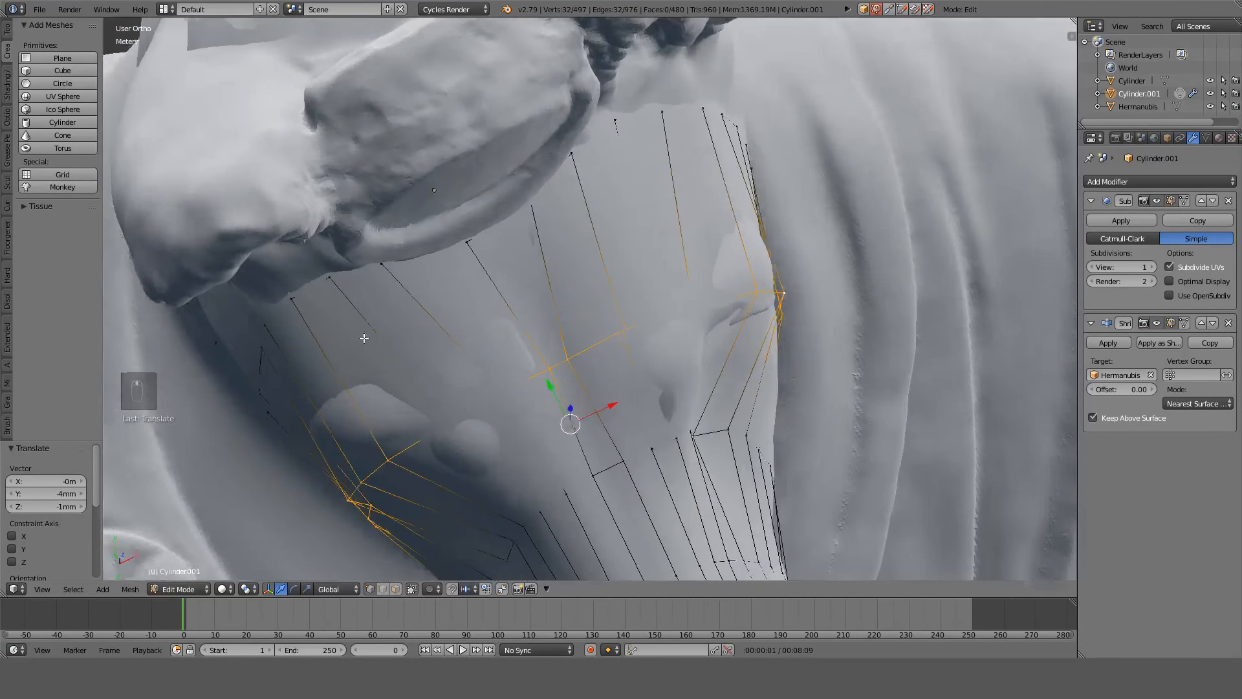
{"action": "key", "text": "KP_3"}
{"action": "key", "text": "z"}
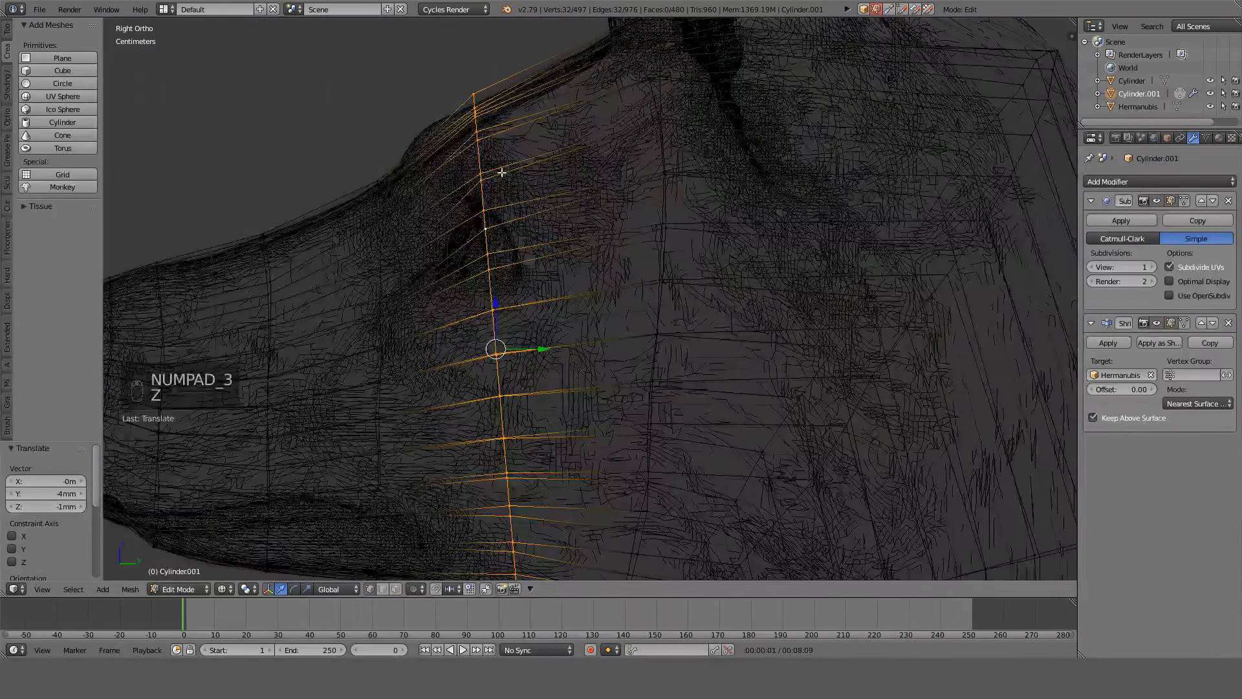
{"action": "mouse_move", "coordinate": [501, 173]}
{"action": "middle_mouse_down", "text": "shift"}
{"action": "mouse_move", "coordinate": [504, 256]}
{"action": "mouse_move", "coordinate": [727, 264]}
{"action": "mouse_move", "coordinate": [363, 147]}
{"action": "mouse_move", "coordinate": [533, 334]}
{"action": "mouse_move", "coordinate": [501, 453]}
{"action": "middle_mouse_up", "text": "shift"}
{"action": "key", "text": "ctrl+z"}
{"action": "key", "text": "z"}
Select the vertex above the eye's inner corner, reposition it freehand, and slide it along its edge onto the brow.
{"action": "right_click", "coordinate": [472, 454]}
{"action": "middle_click_drag", "start_coordinate": [714, 471], "coordinate": [476, 293], "text": "shift"}
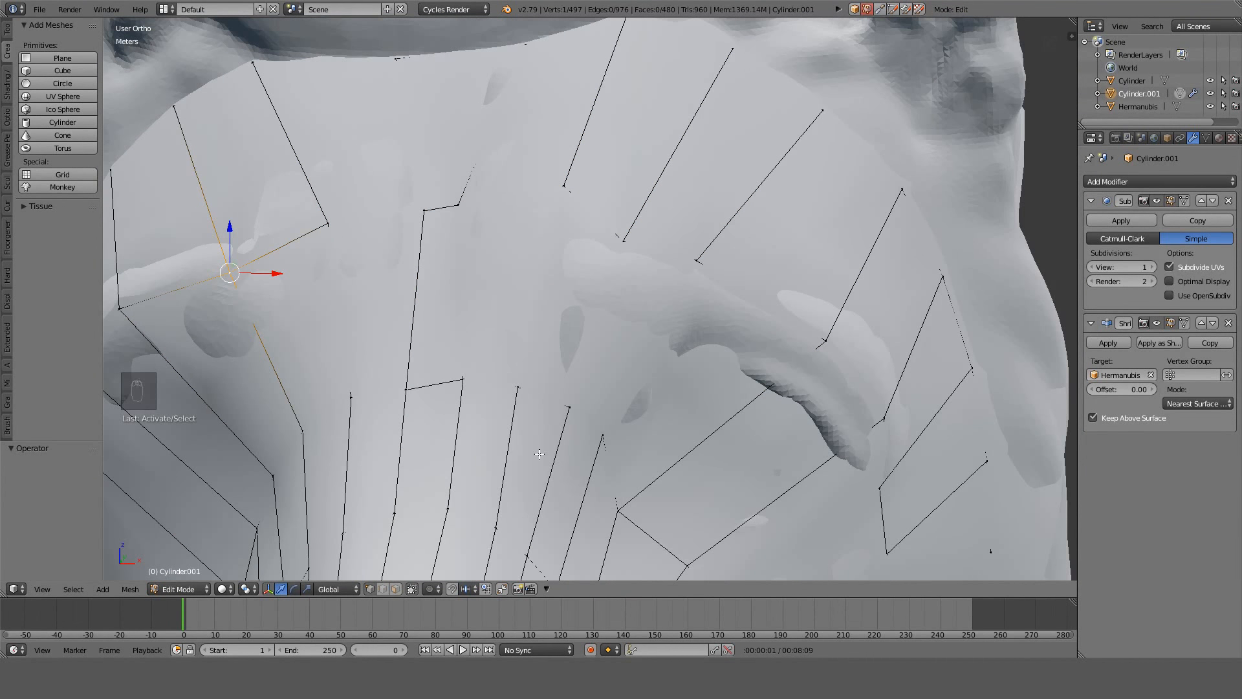
{"action": "mouse_move", "coordinate": [461, 352]}
{"action": "middle_mouse_down"}
{"action": "mouse_move", "coordinate": [652, 230]}
{"action": "mouse_move", "coordinate": [574, 381]}
{"action": "mouse_move", "coordinate": [428, 378]}
{"action": "middle_mouse_up"}
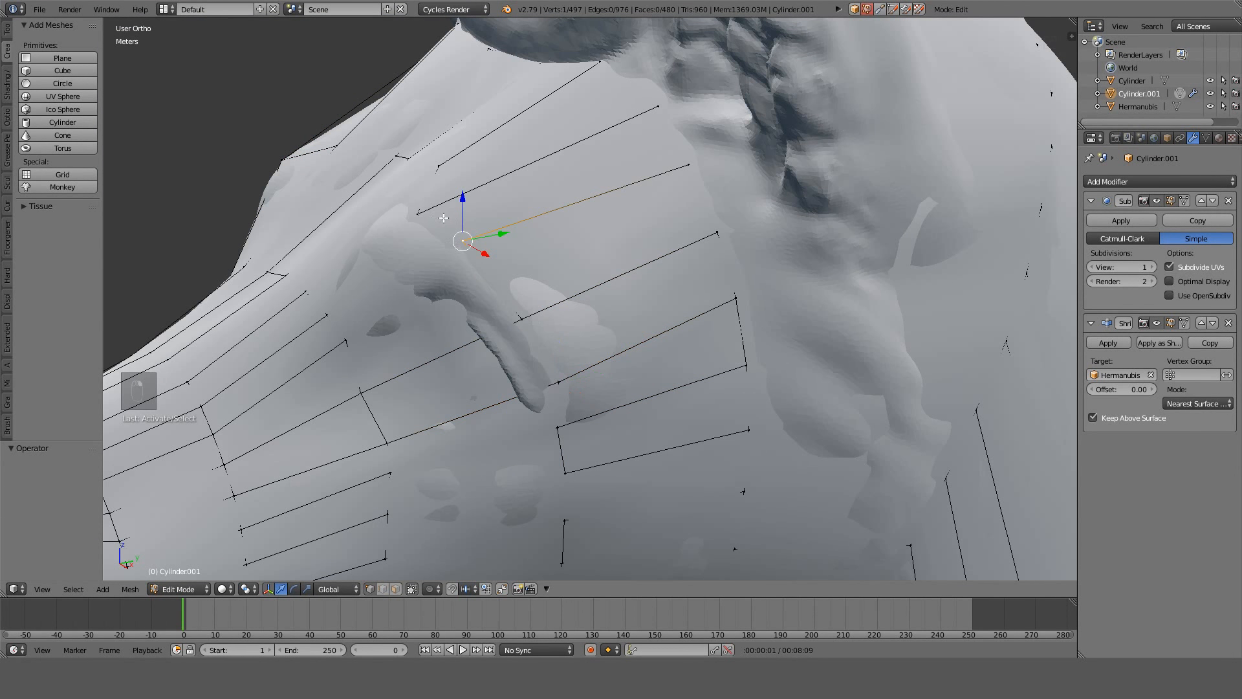
{"action": "key", "text": "KP_7"}
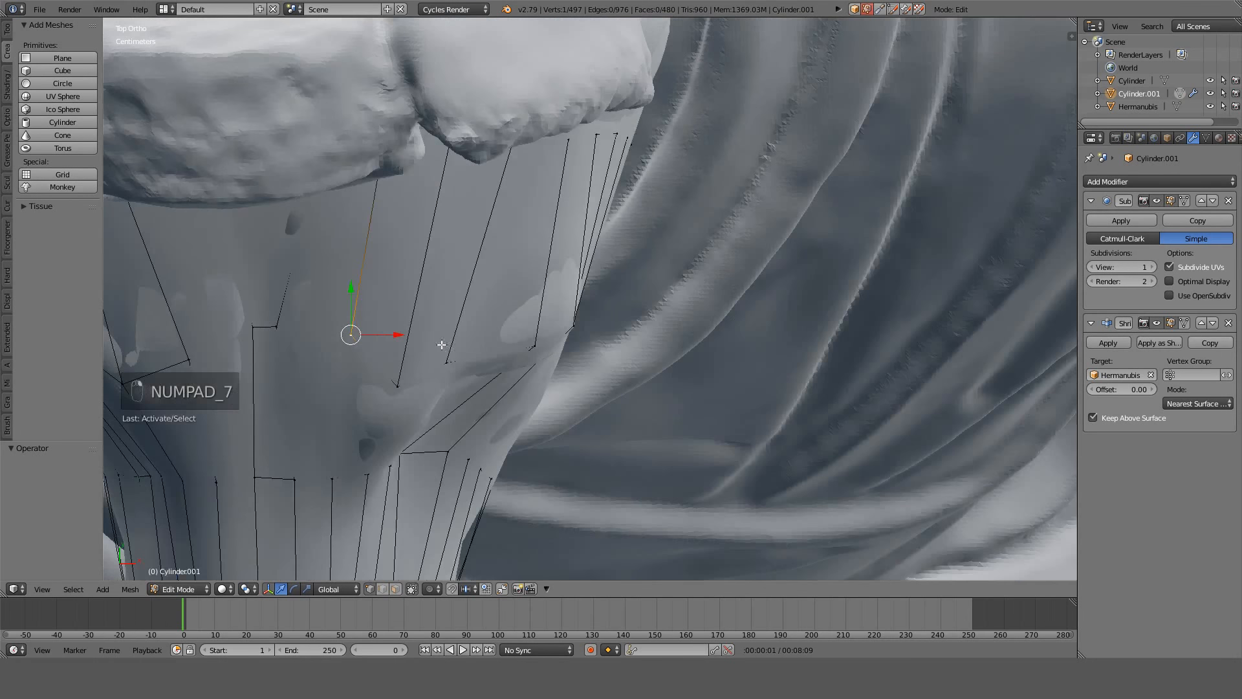
{"action": "key", "text": "g"}
{"action": "key", "text": "g"}
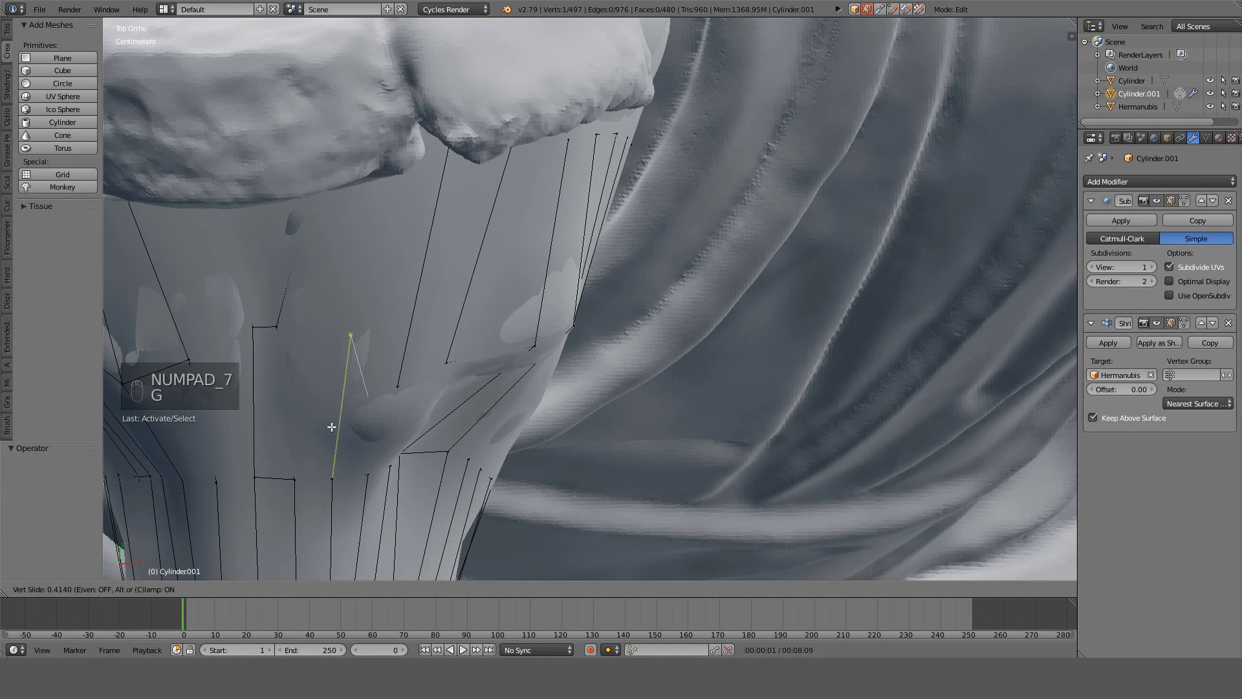
{"action": "right_click", "coordinate": [319, 358]}
{"action": "key", "text": "z"}
{"action": "key", "text": "g"}
{"action": "left_click", "coordinate": [384, 337]}
{"action": "key", "text": "z"}
{"action": "middle_click_drag", "start_coordinate": [385, 336], "coordinate": [488, 223]}
{"action": "key", "text": "g"}
{"action": "key", "text": "g"}
{"action": "left_click", "coordinate": [349, 277]}
Slide the brow vertex along its edge by a factor of 0.236 and raise it about 2.4 mm along Z.
{"action": "right_click", "coordinate": [367, 233]}
{"action": "key", "text": "g"}
{"action": "key", "text": "g"}
{"action": "left_click", "coordinate": [386, 259]}
{"action": "key", "text": "g"}
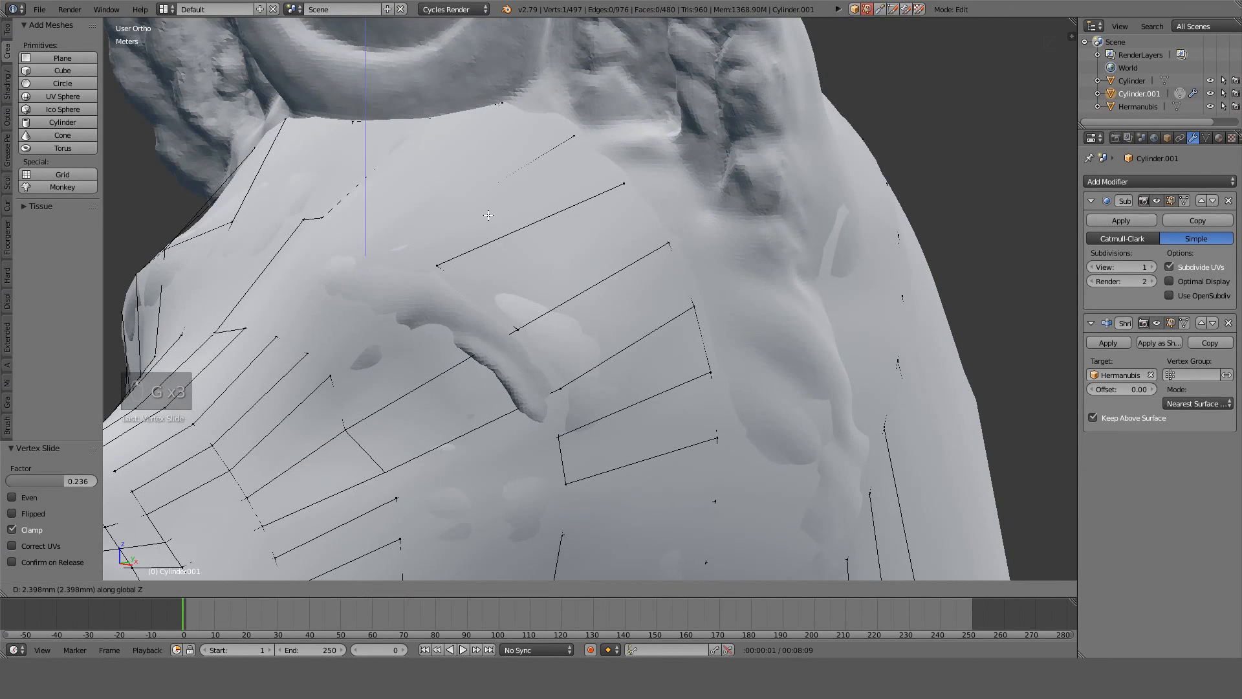
{"action": "left_click", "coordinate": [488, 215]}
Slide the next brow vertex outward by 0.204, raise it 5.8 mm along Z, and slide it again by 0.274.
{"action": "right_click", "coordinate": [439, 267]}
{"action": "key", "text": "g"}
{"action": "key", "text": "g"}
{"action": "left_click", "coordinate": [435, 301]}
{"action": "key", "text": "g"}
{"action": "key", "text": "z"}
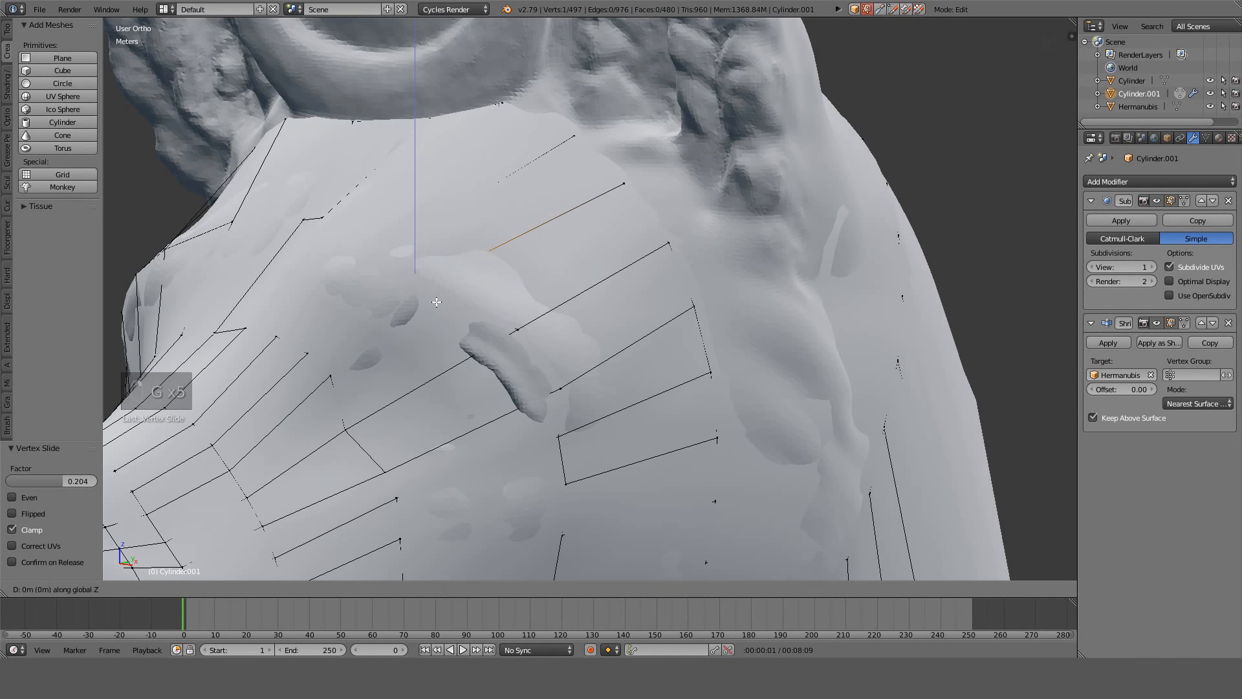
{"action": "left_click", "coordinate": [438, 283]}
{"action": "key", "text": "g"}
{"action": "key", "text": "g"}
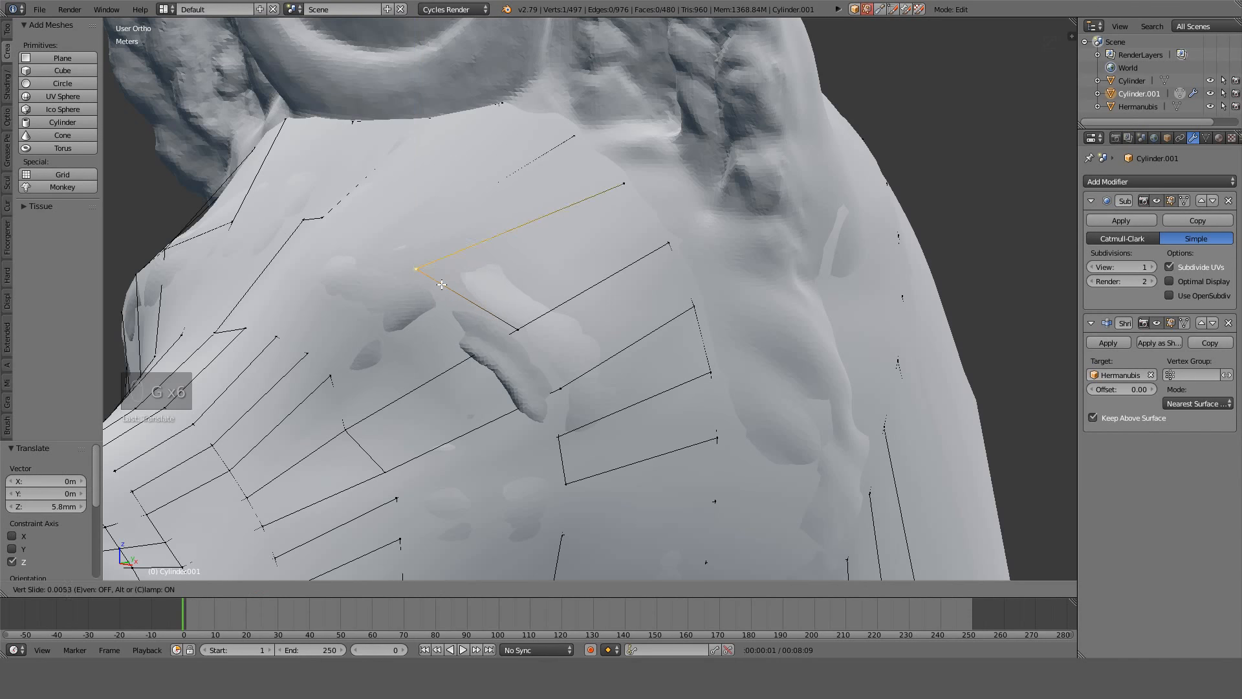
{"action": "left_click", "coordinate": [465, 298]}
Raise the two vertices behind the eye's outer corner along Z, the upper by 5.18 mm and the lower by 5.4 mm.
{"action": "middle_click_drag", "start_coordinate": [516, 348], "coordinate": [452, 369]}
{"action": "key", "text": "g"}
{"action": "key", "text": "z"}
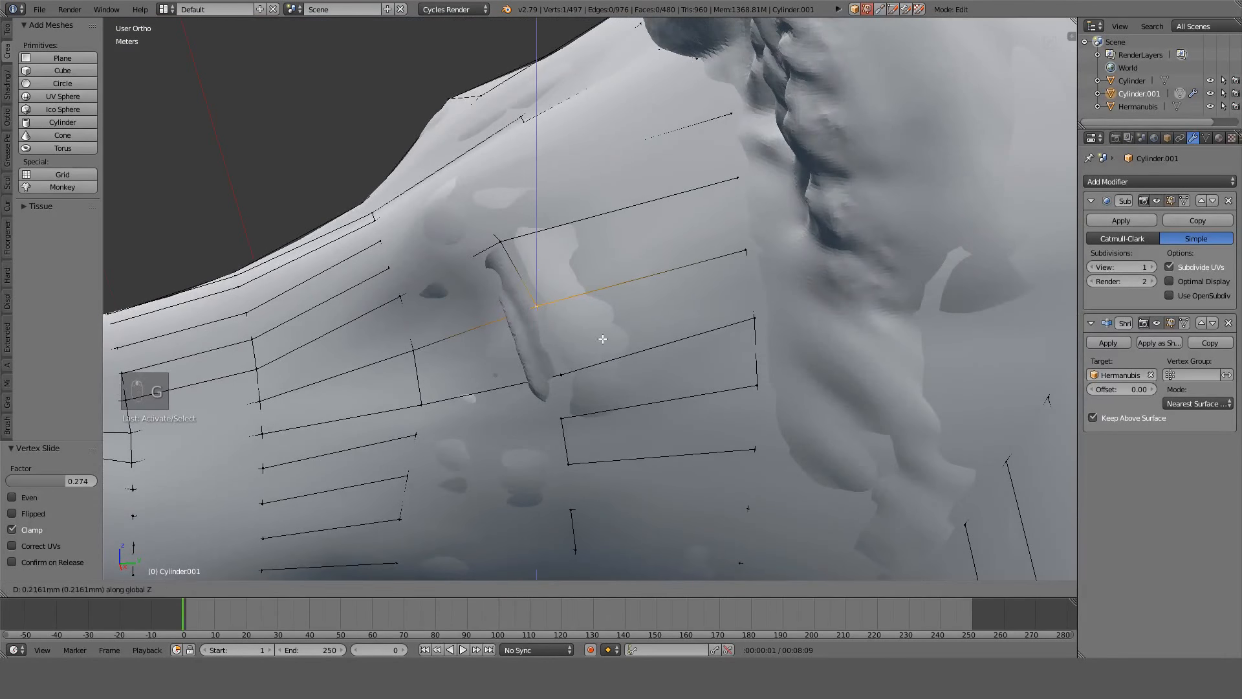
{"action": "left_click", "coordinate": [603, 323]}
{"action": "right_click", "coordinate": [564, 388]}
{"action": "key", "text": "g"}
{"action": "key", "text": "z"}
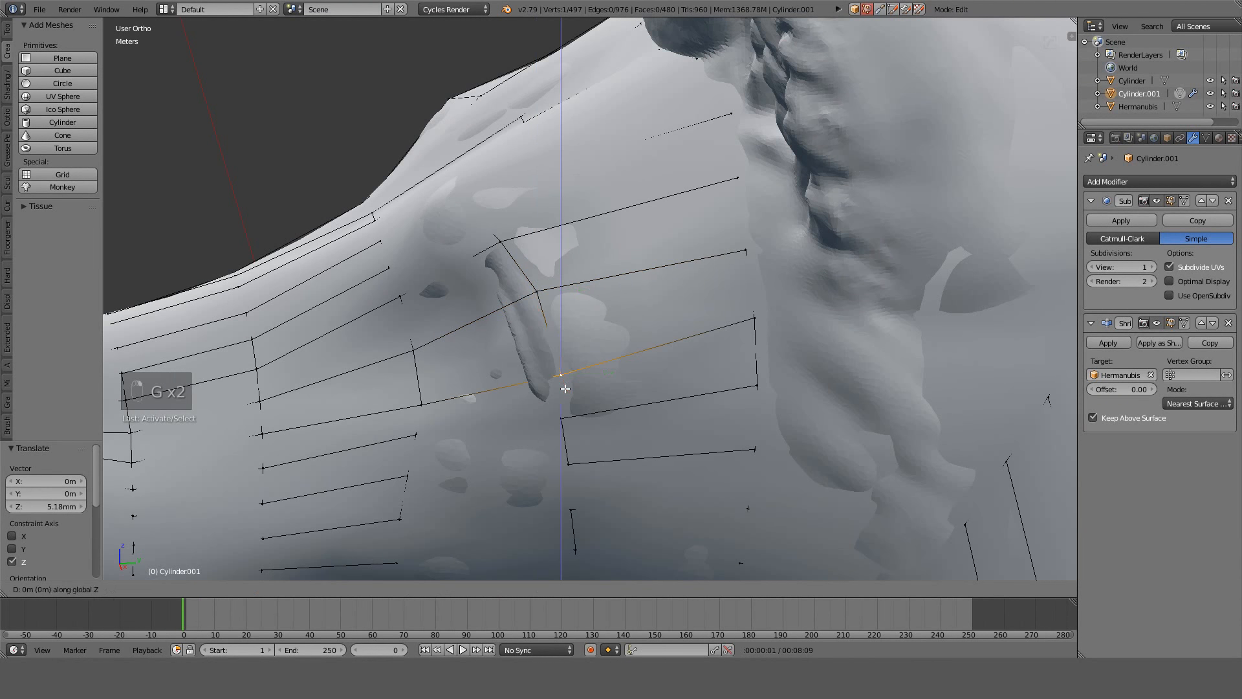
{"action": "left_click", "coordinate": [568, 374]}
{"action": "middle_click_drag", "start_coordinate": [568, 374], "coordinate": [631, 390]}
{"action": "key", "text": "g"}
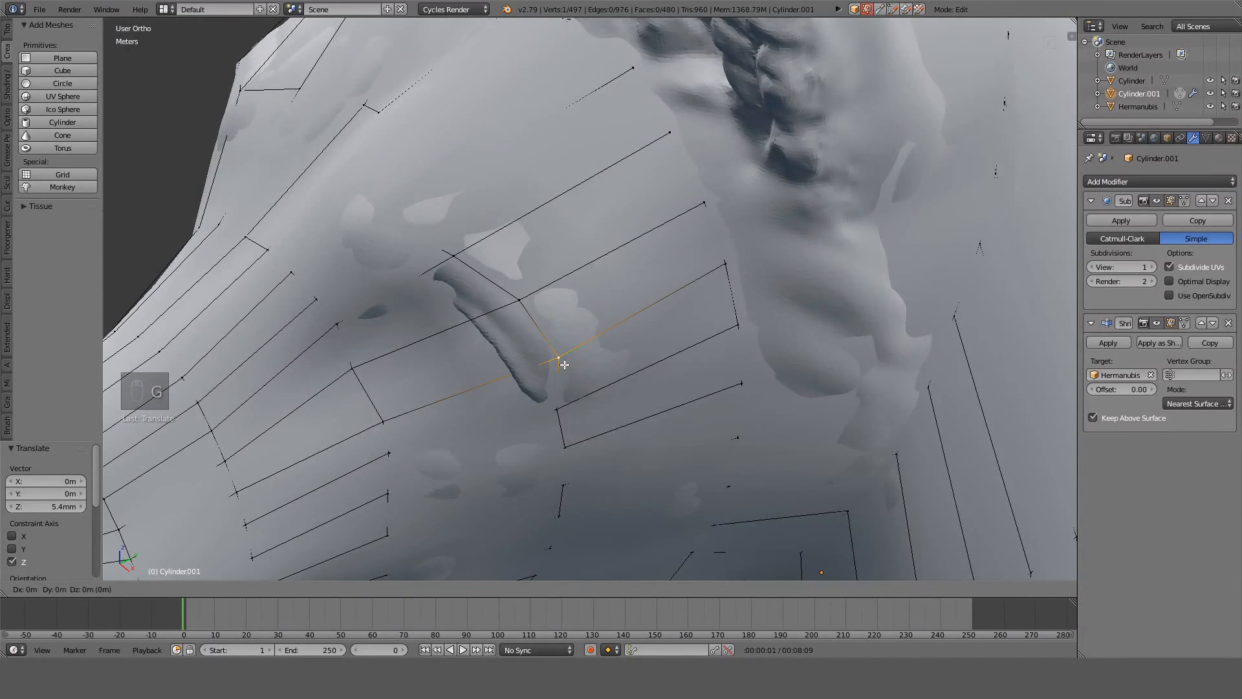
{"action": "key", "text": "y"}
{"action": "right_click", "coordinate": [552, 367]}
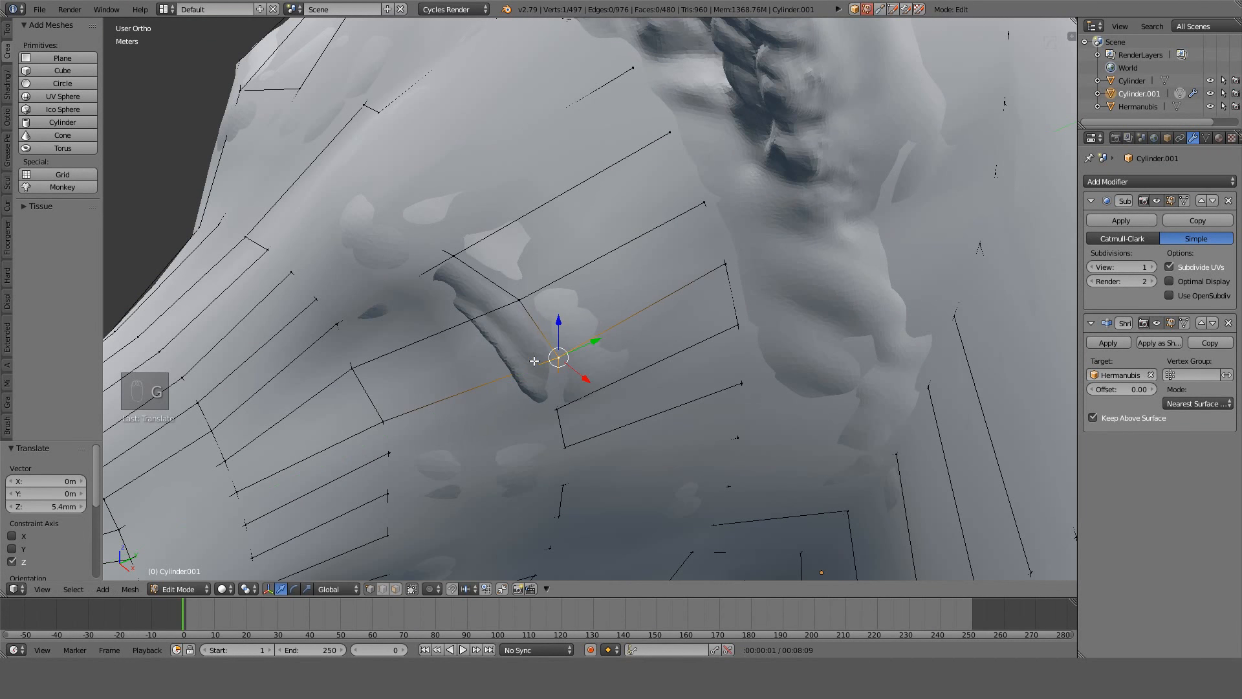
Examine the topology around the eye and across the head from several angles in solid and wireframe shading.
{"action": "middle_click_drag", "start_coordinate": [551, 367], "coordinate": [445, 501]}
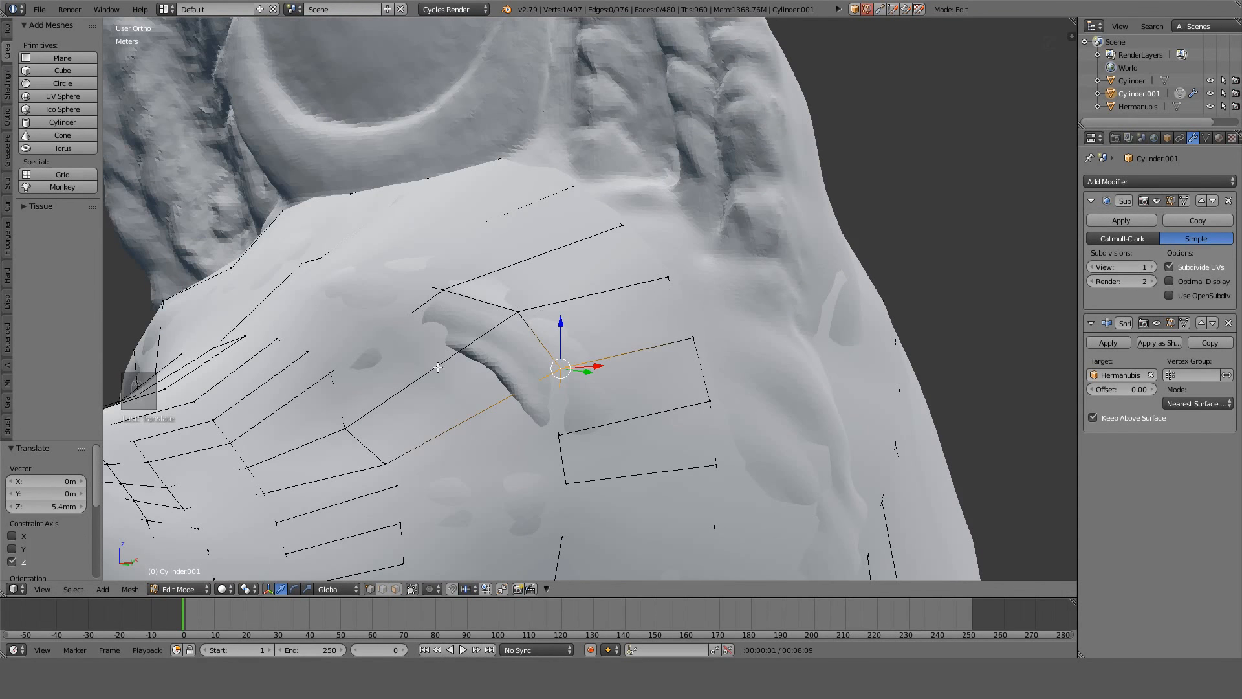
{"action": "middle_click_drag", "start_coordinate": [470, 420], "coordinate": [469, 308], "text": "shift"}
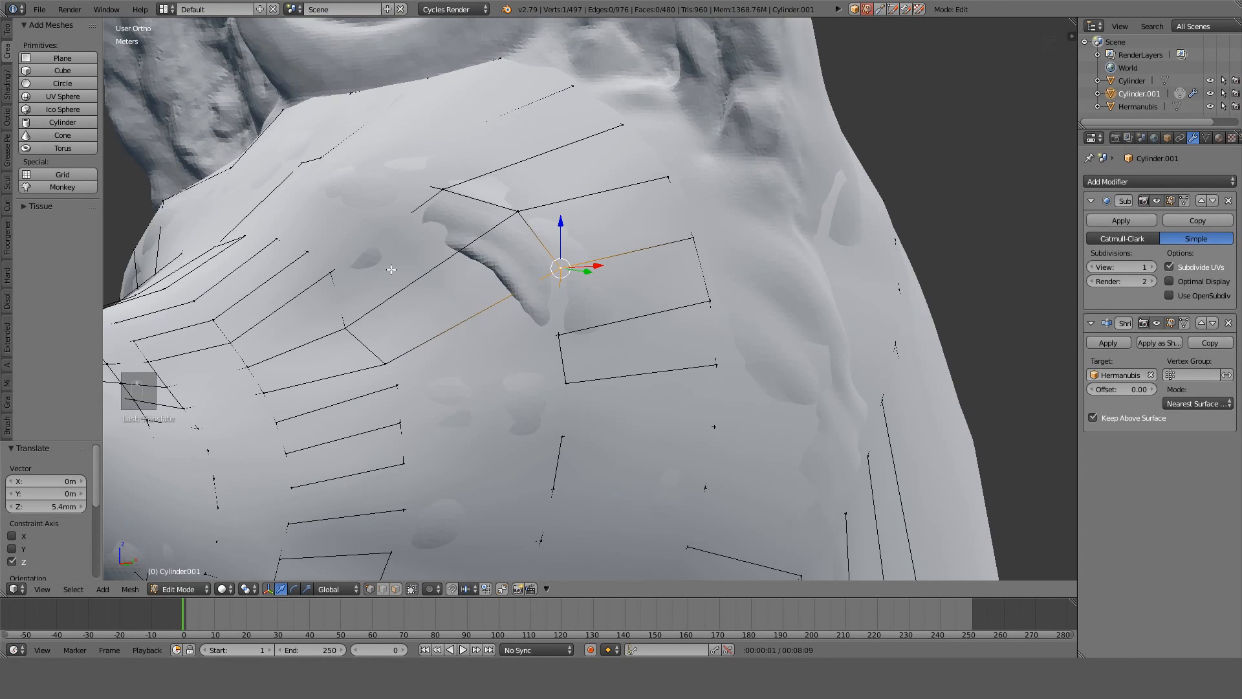
{"action": "key", "text": "z"}
{"action": "mouse_move", "coordinate": [485, 266]}
{"action": "middle_mouse_down"}
{"action": "mouse_move", "coordinate": [504, 314]}
{"action": "mouse_move", "coordinate": [493, 371]}
{"action": "mouse_move", "coordinate": [401, 336]}
{"action": "mouse_move", "coordinate": [480, 218]}
{"action": "mouse_move", "coordinate": [472, 192]}
{"action": "middle_mouse_up"}
{"action": "key", "text": "z"}
{"action": "scroll", "coordinate": [472, 192], "scroll_direction": "down", "scroll_amount": 4}
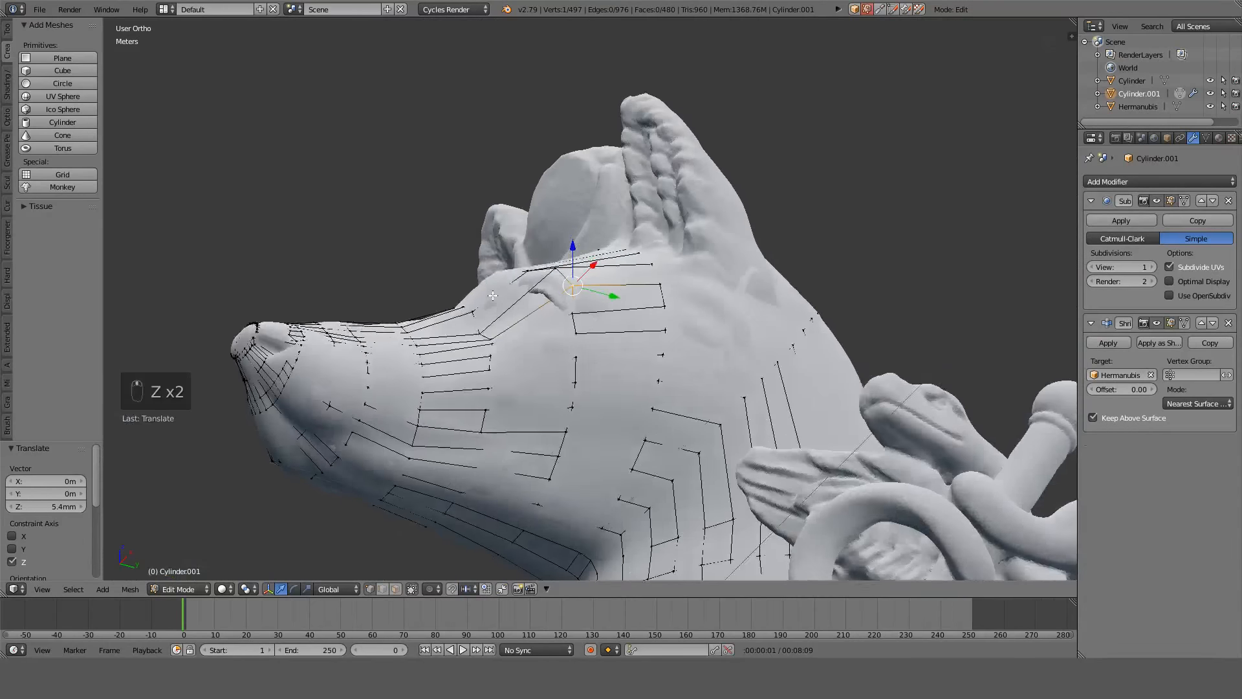
{"action": "mouse_move", "coordinate": [490, 240]}
{"action": "middle_mouse_down"}
{"action": "mouse_move", "coordinate": [427, 371]}
{"action": "mouse_move", "coordinate": [446, 430]}
{"action": "mouse_move", "coordinate": [518, 407]}
{"action": "mouse_move", "coordinate": [504, 435]}
{"action": "mouse_move", "coordinate": [569, 310]}
{"action": "mouse_move", "coordinate": [596, 302]}
{"action": "mouse_move", "coordinate": [516, 302]}
{"action": "mouse_move", "coordinate": [488, 363]}
{"action": "middle_mouse_up"}
{"action": "key", "text": "z"}
{"action": "key", "text": "z"}
Add a single loop cut around the head between the ears and the back of the skull.
{"action": "key", "text": "z"}
{"action": "key", "text": "ctrl+r"}
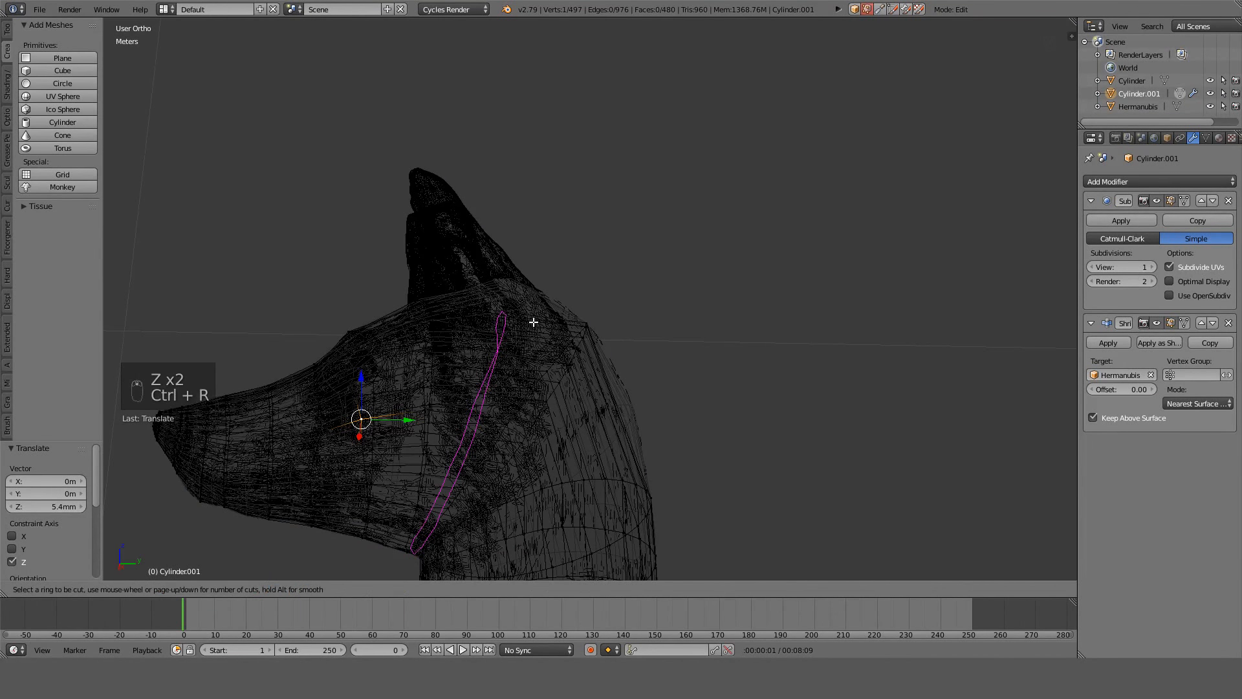
{"action": "left_click", "coordinate": [524, 321]}
{"action": "left_click", "coordinate": [523, 321]}
{"action": "key", "text": "KP_1"}
{"action": "key", "text": "KP_3"}
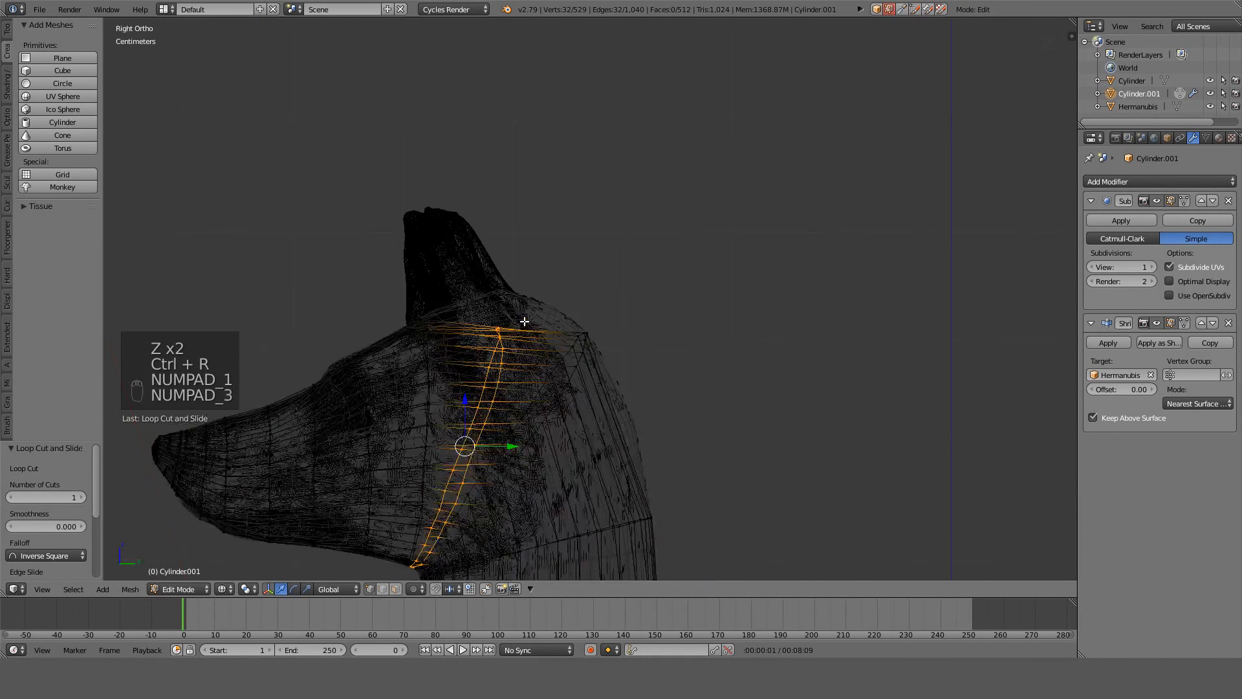
{"action": "scroll", "coordinate": [524, 321], "scroll_direction": "up", "scroll_amount": 3}
Select the new loop's top vertices, move them 1 cm along Y and 4 cm along Z, and lower them 1 cm.
{"action": "key", "text": "a"}
{"action": "key", "text": "a"}
{"action": "key", "text": "c"}
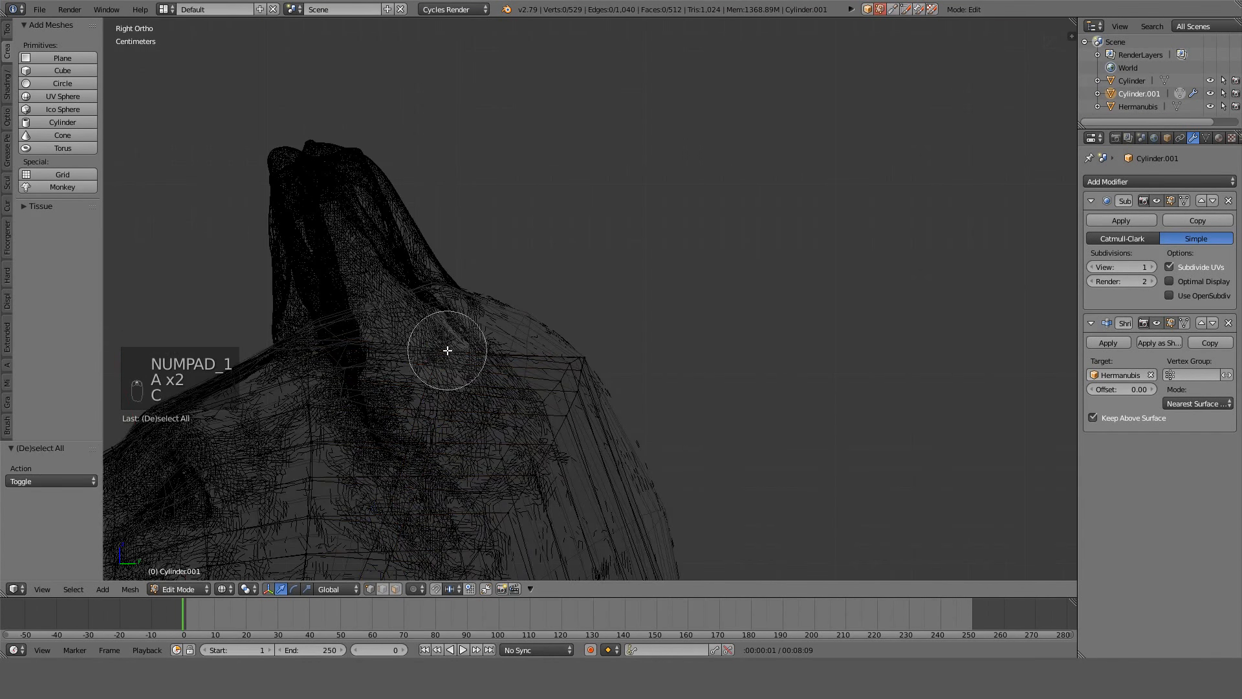
{"action": "left_click_drag", "start_coordinate": [442, 379], "coordinate": [441, 390]}
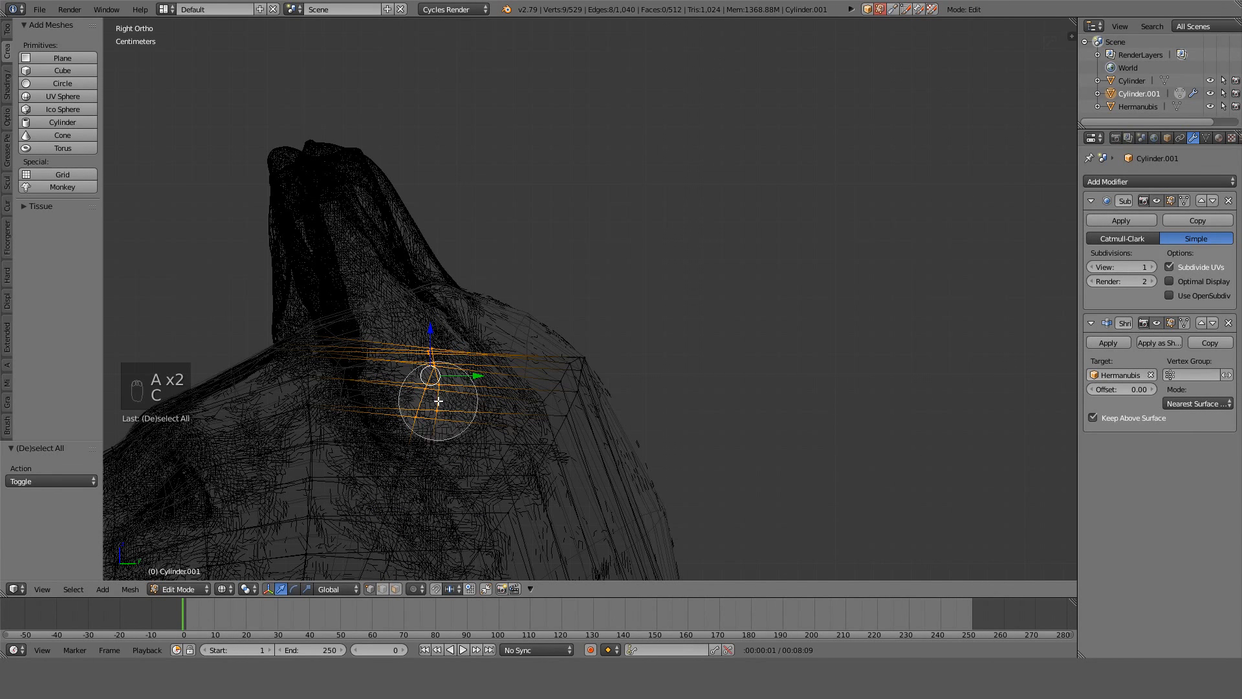
{"action": "right_click", "coordinate": [439, 401]}
{"action": "key", "text": "g"}
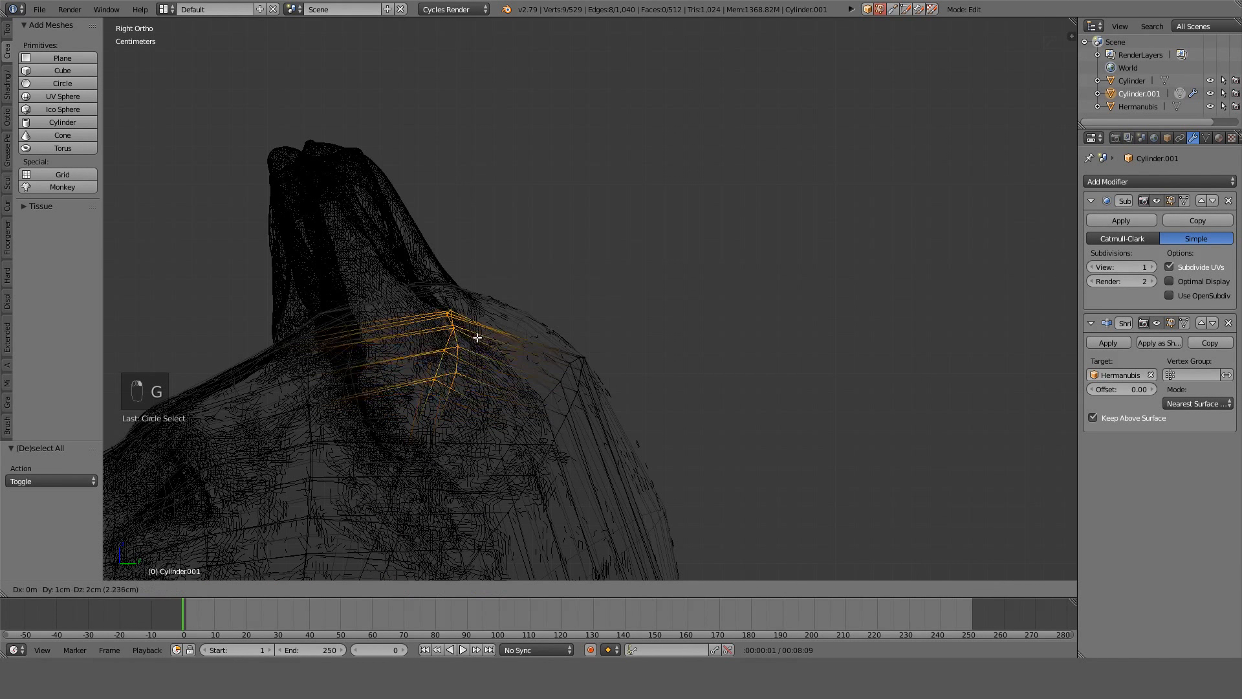
{"action": "left_click", "coordinate": [486, 314]}
{"action": "key", "text": "g"}
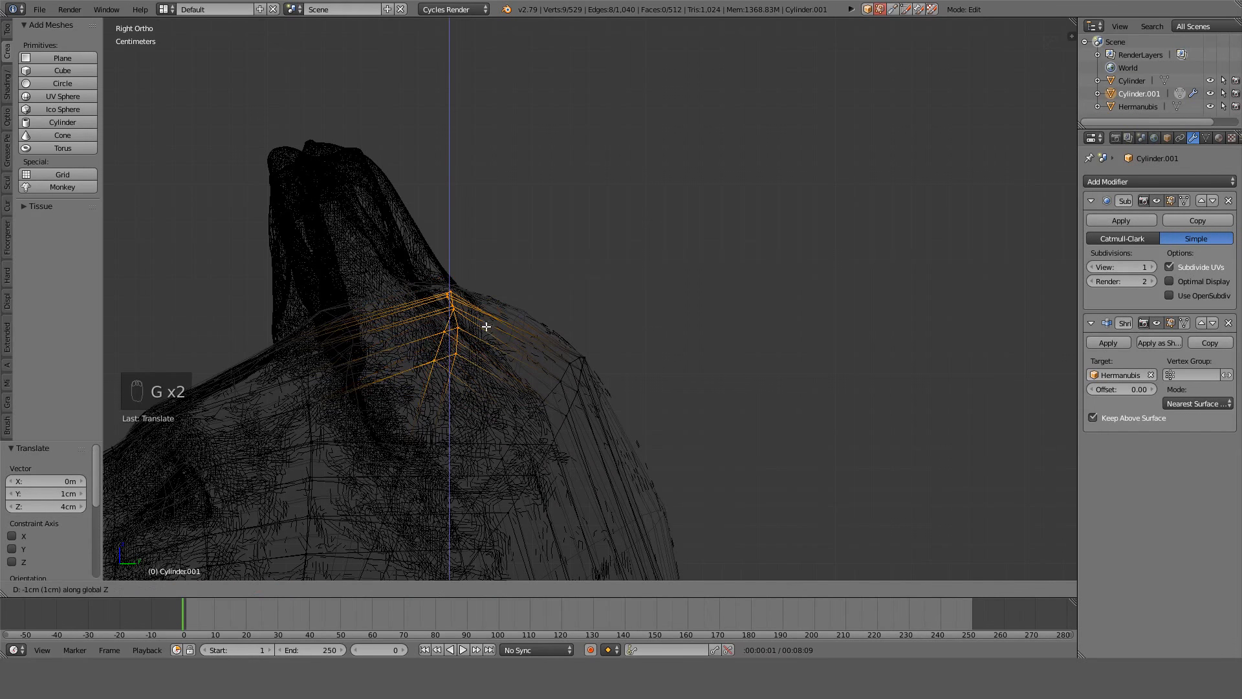
{"action": "left_click", "coordinate": [486, 331]}
{"action": "middle_click_drag", "start_coordinate": [476, 387], "coordinate": [501, 337], "text": "shift"}
{"action": "key", "text": "z"}
{"action": "key", "text": "z"}
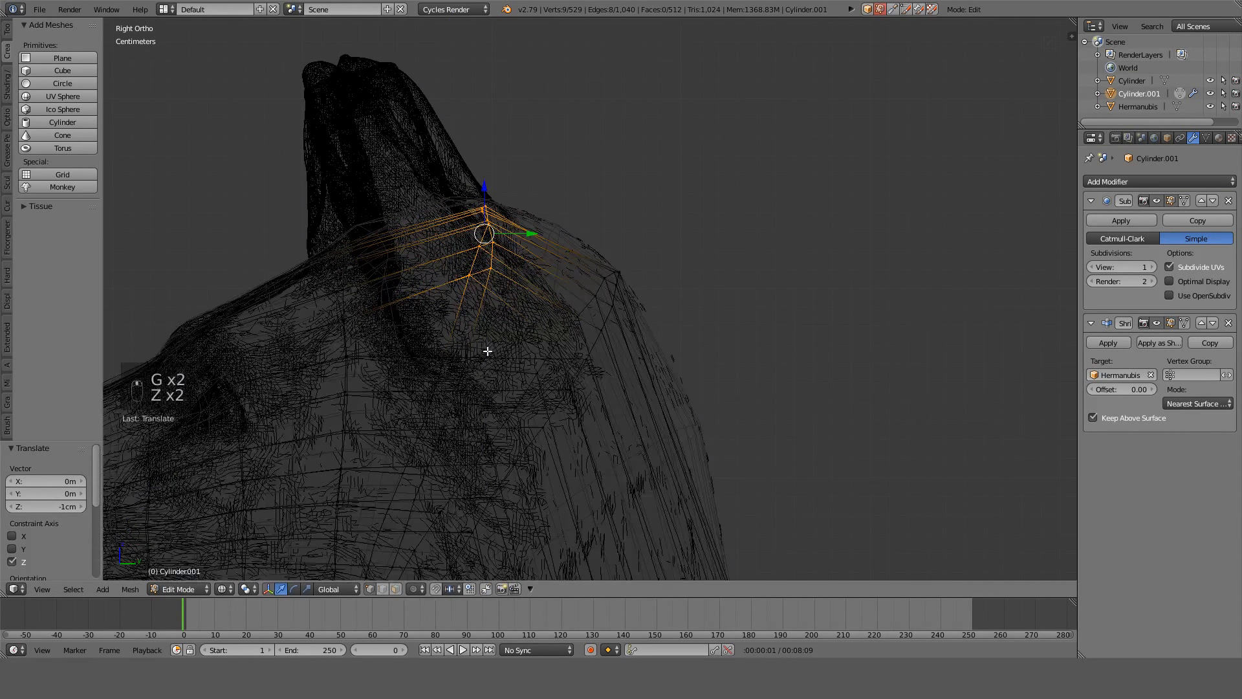
Select the new loop's vertex pair just below the raised ones, slide it by 0.349 and scale it to 1.106 along X.
{"action": "key", "text": "a"}
{"action": "key", "text": "c"}
{"action": "left_click", "coordinate": [461, 353]}
{"action": "right_click", "coordinate": [456, 356]}
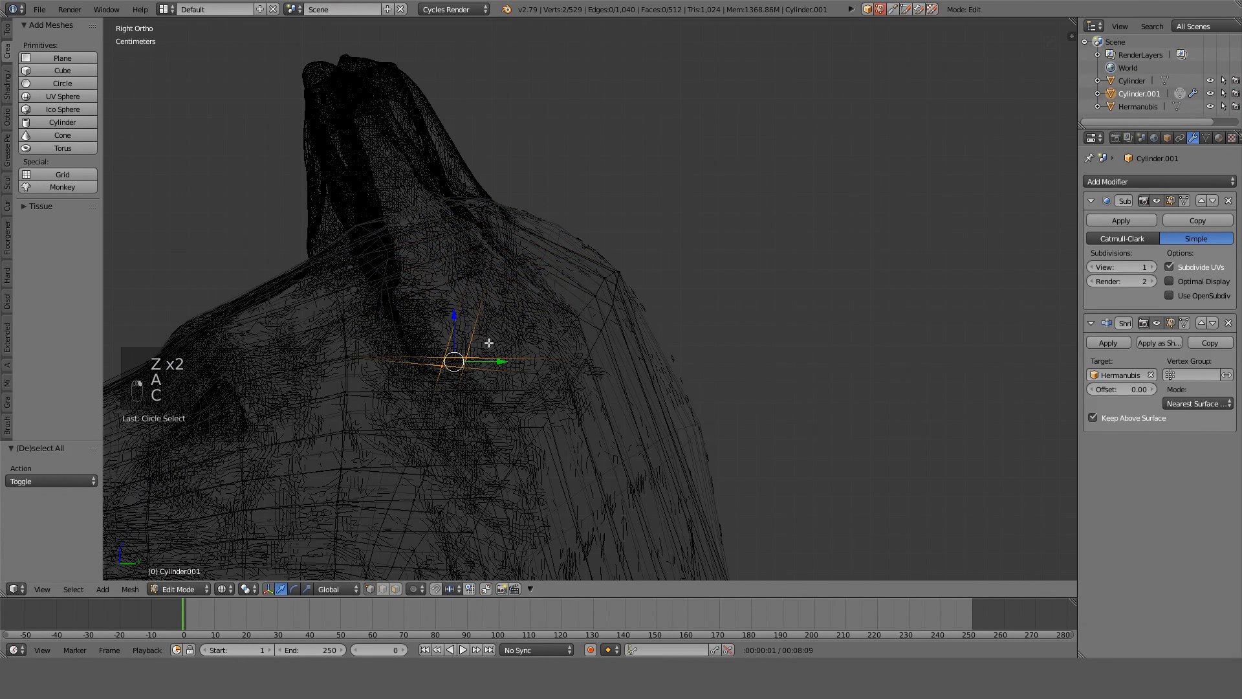
{"action": "key", "text": "g"}
{"action": "key", "text": "g"}
{"action": "left_click", "coordinate": [502, 313]}
{"action": "middle_click_drag", "start_coordinate": [502, 313], "coordinate": [768, 349]}
{"action": "key", "text": "s"}
{"action": "key", "text": "x"}
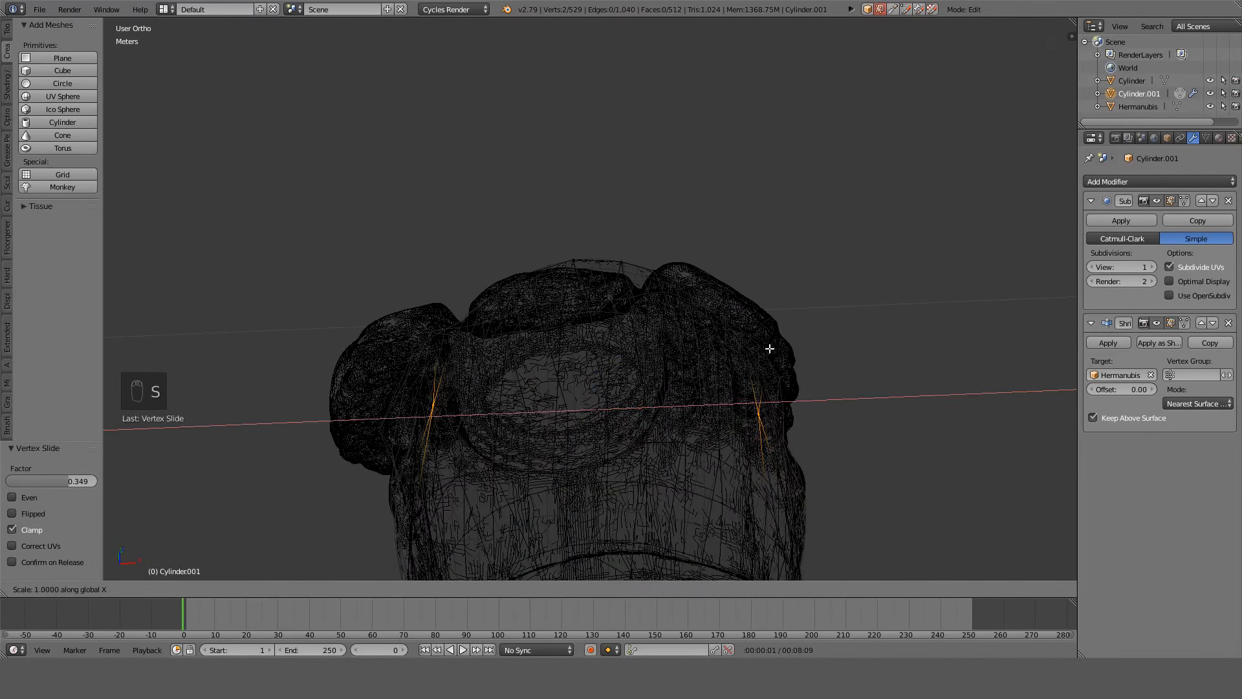
{"action": "left_click", "coordinate": [787, 348]}
Select a single vertex on the side of the head behind the ear and move it -3 cm along X.
{"action": "middle_click_drag", "start_coordinate": [562, 354], "coordinate": [825, 393]}
{"action": "key", "text": "z"}
{"action": "key", "text": "z"}
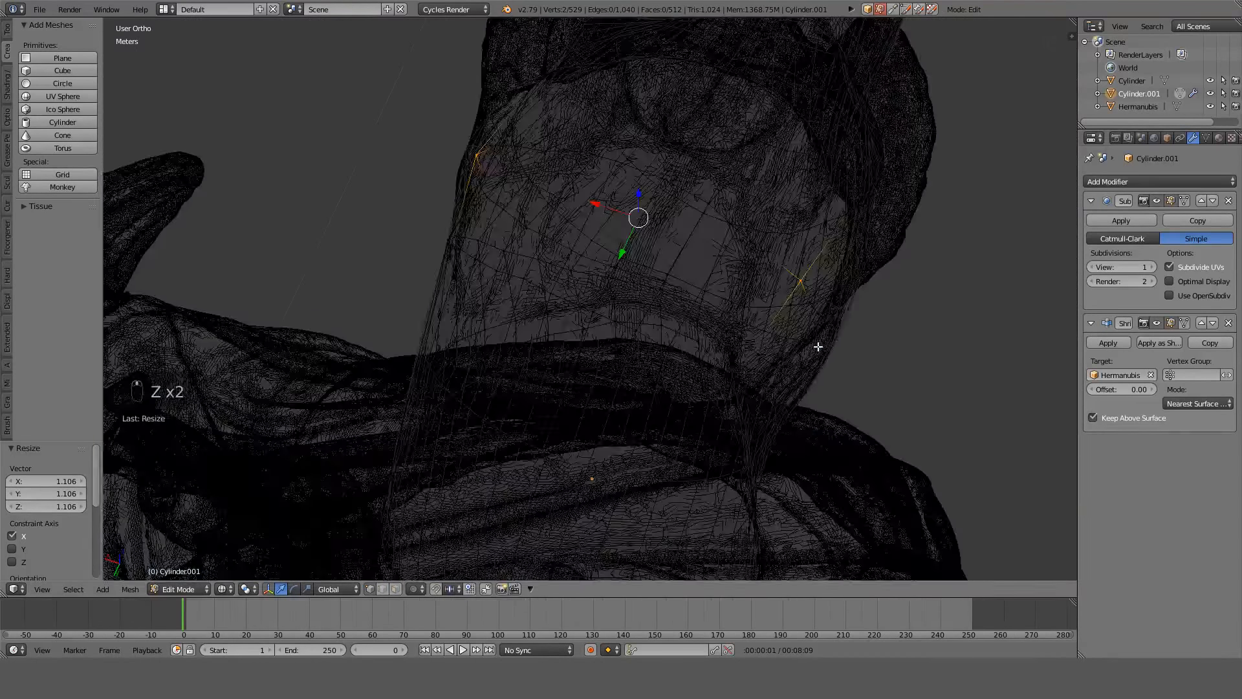
{"action": "right_click", "coordinate": [801, 300]}
{"action": "middle_click_drag", "start_coordinate": [833, 325], "coordinate": [759, 295]}
{"action": "right_click", "coordinate": [764, 421]}
{"action": "mouse_move", "coordinate": [784, 426]}
{"action": "middle_mouse_down"}
{"action": "mouse_move", "coordinate": [682, 438]}
{"action": "mouse_move", "coordinate": [667, 397]}
{"action": "mouse_move", "coordinate": [677, 360]}
{"action": "mouse_move", "coordinate": [715, 344]}
{"action": "mouse_move", "coordinate": [690, 346]}
{"action": "mouse_move", "coordinate": [658, 403]}
{"action": "mouse_move", "coordinate": [885, 438]}
{"action": "mouse_move", "coordinate": [809, 409]}
{"action": "mouse_move", "coordinate": [744, 419]}
{"action": "mouse_move", "coordinate": [796, 350]}
{"action": "mouse_move", "coordinate": [709, 324]}
{"action": "mouse_move", "coordinate": [658, 350]}
{"action": "mouse_move", "coordinate": [654, 333]}
{"action": "mouse_move", "coordinate": [648, 369]}
{"action": "mouse_move", "coordinate": [665, 366]}
{"action": "middle_mouse_up"}
{"action": "key", "text": "z"}
{"action": "key", "text": "g"}
{"action": "key", "text": "x"}
{"action": "left_click", "coordinate": [941, 457]}
{"action": "key", "text": "z"}
Select the two adjoining vertices on the side of the head behind the ear and move them 1.54 cm along Y.
{"action": "right_click", "coordinate": [726, 421]}
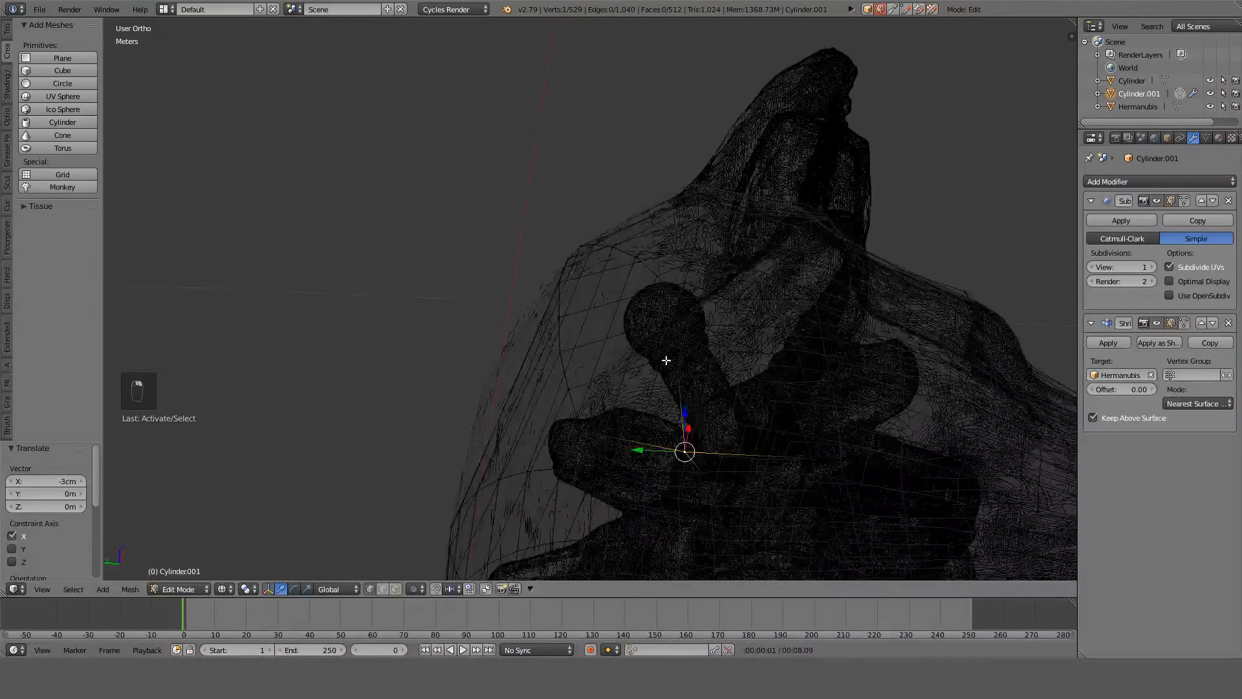
{"action": "mouse_move", "coordinate": [687, 435]}
{"action": "middle_mouse_down"}
{"action": "mouse_move", "coordinate": [754, 435]}
{"action": "mouse_move", "coordinate": [743, 427]}
{"action": "mouse_move", "coordinate": [771, 405]}
{"action": "mouse_move", "coordinate": [720, 421]}
{"action": "mouse_move", "coordinate": [755, 336]}
{"action": "mouse_move", "coordinate": [769, 303]}
{"action": "mouse_move", "coordinate": [824, 264]}
{"action": "middle_mouse_up"}
{"action": "key", "text": "g"}
{"action": "key", "text": "y"}
{"action": "left_click", "coordinate": [727, 438]}
{"action": "key", "text": "z"}
{"action": "key", "text": "z"}
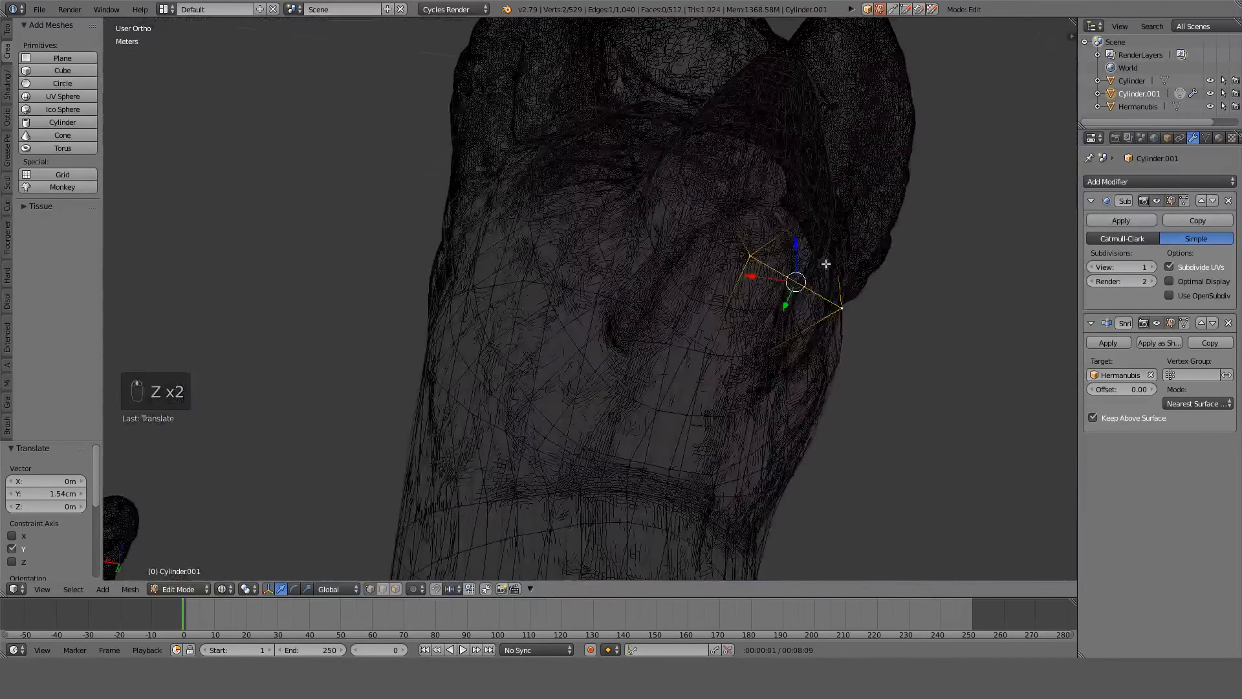
{"action": "right_click", "coordinate": [751, 217]}
{"action": "right_click", "coordinate": [736, 217]}
{"action": "key", "text": "z"}
{"action": "mouse_move", "coordinate": [772, 214]}
{"action": "middle_mouse_down"}
{"action": "mouse_move", "coordinate": [737, 322]}
{"action": "mouse_move", "coordinate": [742, 256]}
{"action": "middle_mouse_up"}
{"action": "key", "text": "g"}
{"action": "key", "text": "z"}
{"action": "right_click", "coordinate": [766, 242]}
Select the vertex near the base of the headdress disc and raise it 5.81 mm along Z.
{"action": "right_click", "coordinate": [728, 346]}
{"action": "key", "text": "g"}
{"action": "key", "text": "z"}
{"action": "left_click", "coordinate": [742, 335]}
{"action": "middle_click_drag", "start_coordinate": [742, 335], "coordinate": [465, 356]}
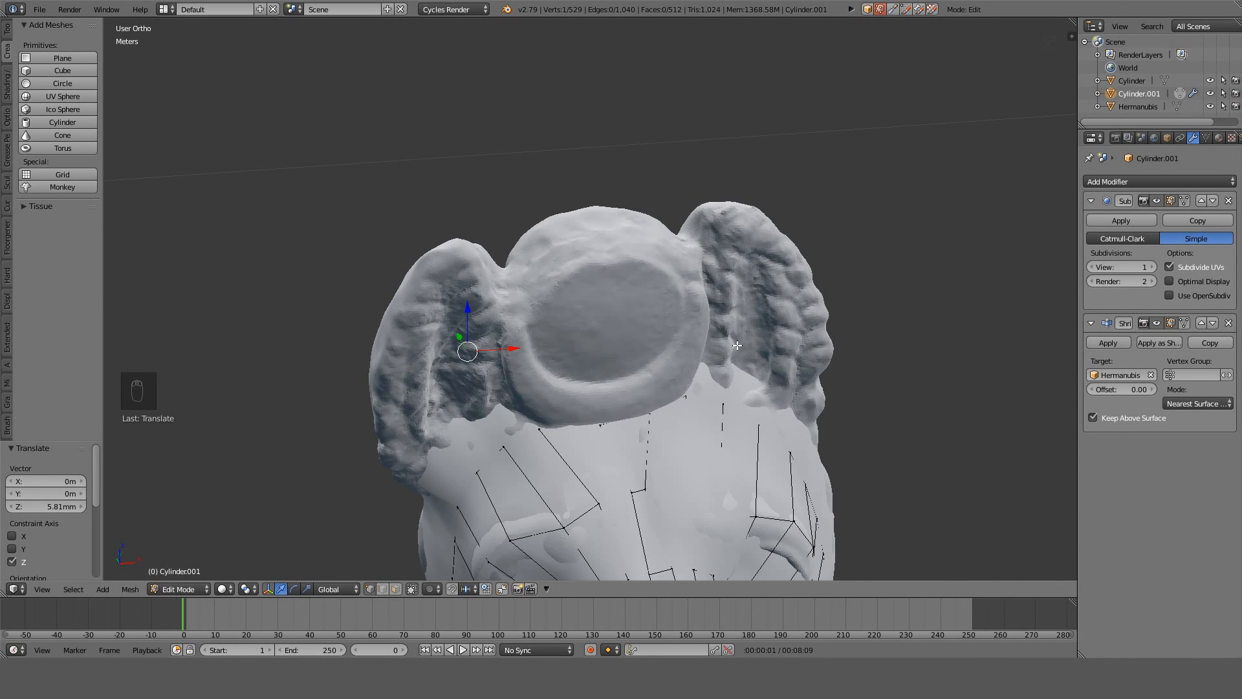
Leave Edit Mode with the whole statue in front view, and save over CatacombsAssets.blend.
{"action": "middle_click_drag", "start_coordinate": [711, 347], "coordinate": [611, 275]}
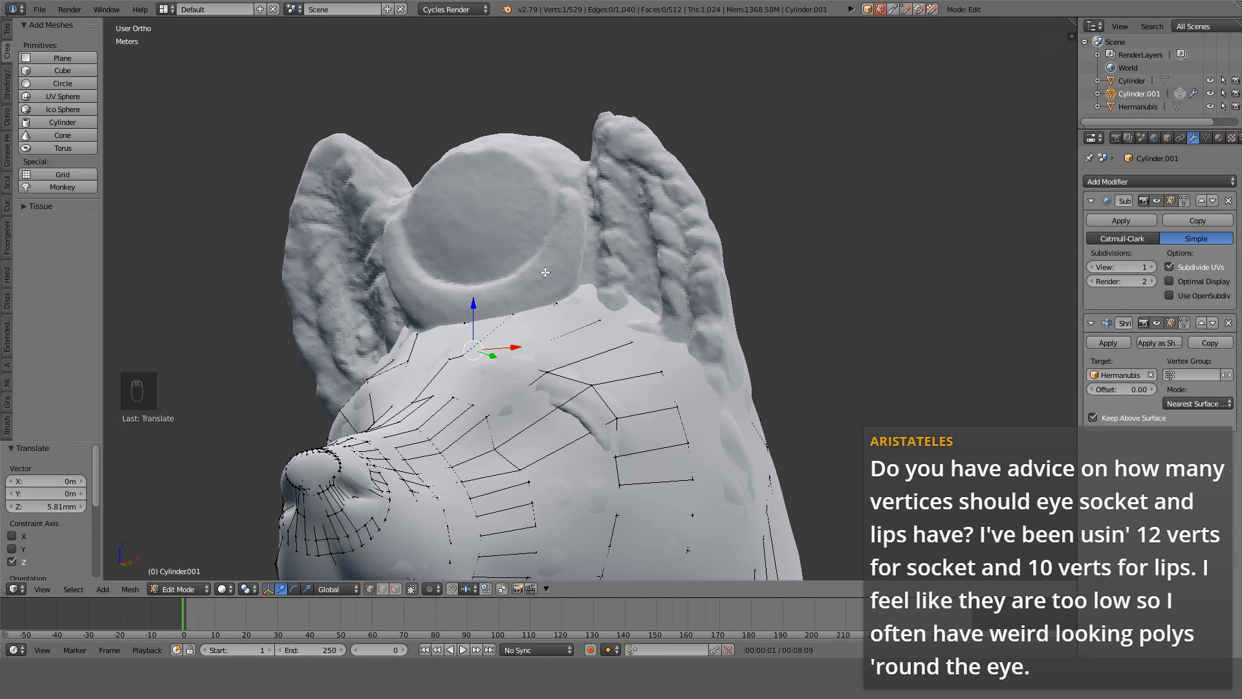
{"action": "key", "text": "KP_3"}
{"action": "key", "text": "KP_1"}
{"action": "scroll", "coordinate": [535, 464], "scroll_direction": "down", "scroll_amount": 3}
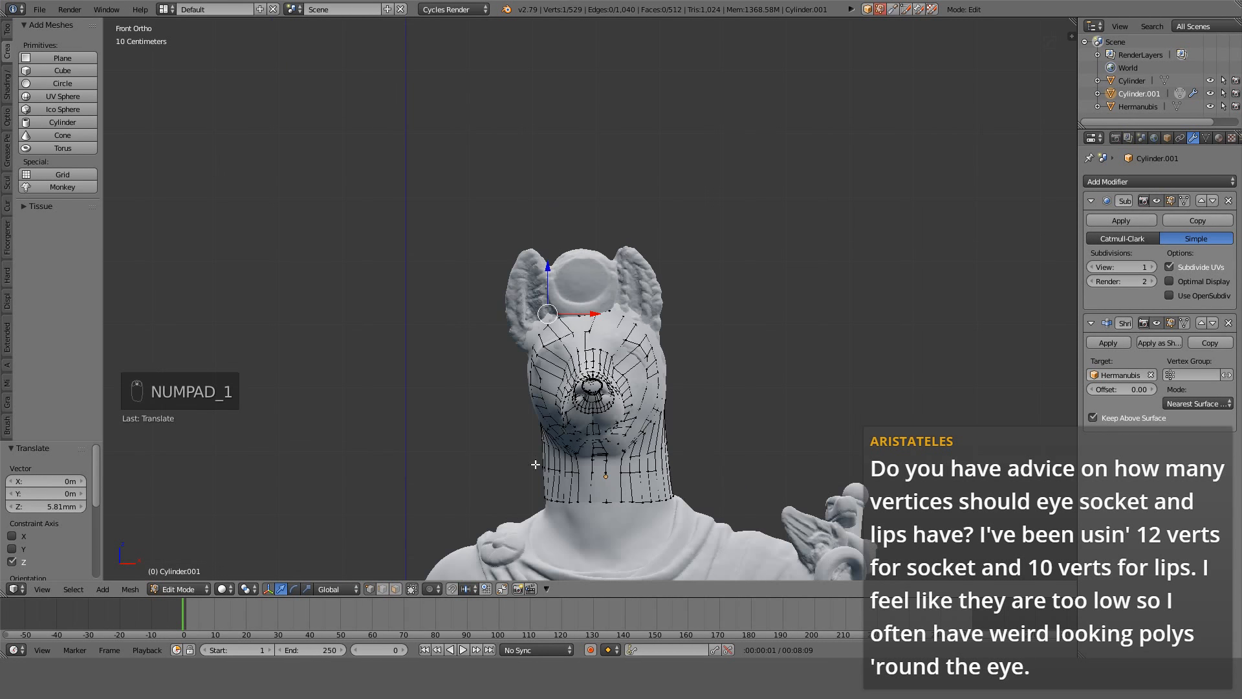
{"action": "scroll", "coordinate": [496, 554], "scroll_direction": "down", "scroll_amount": 4}
{"action": "key", "text": "Tab"}
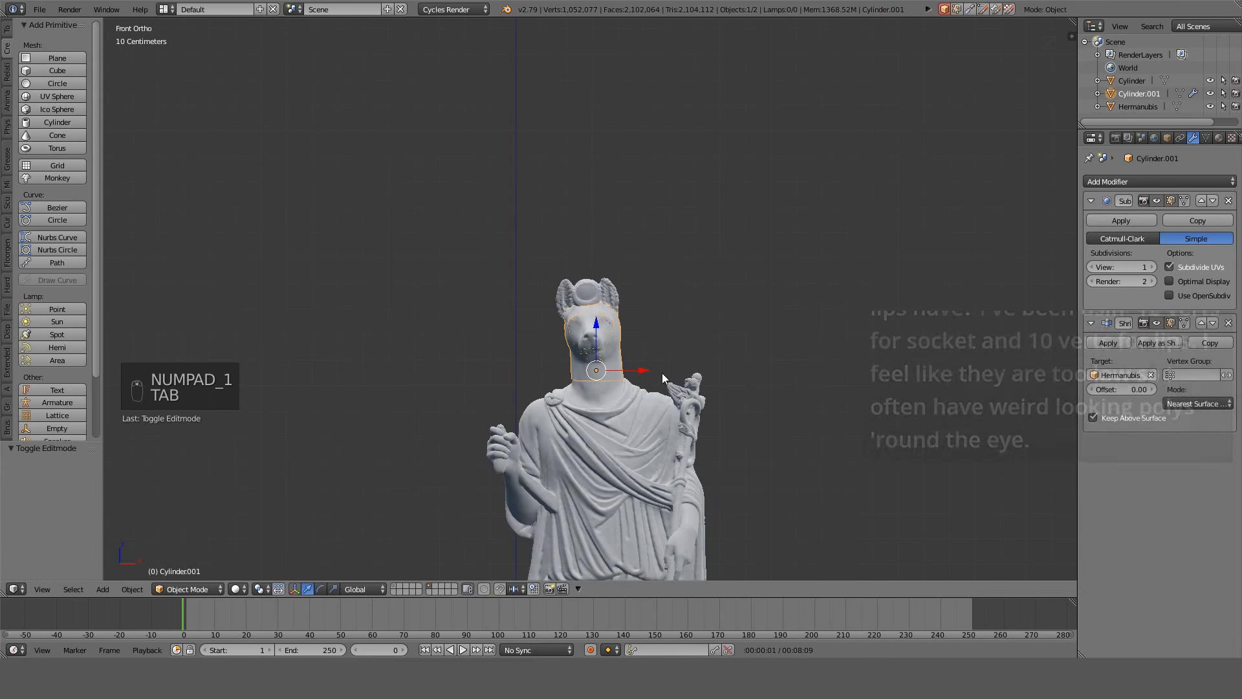
{"action": "key", "text": "ctrl+s"}
{"action": "left_click", "coordinate": [662, 374]}
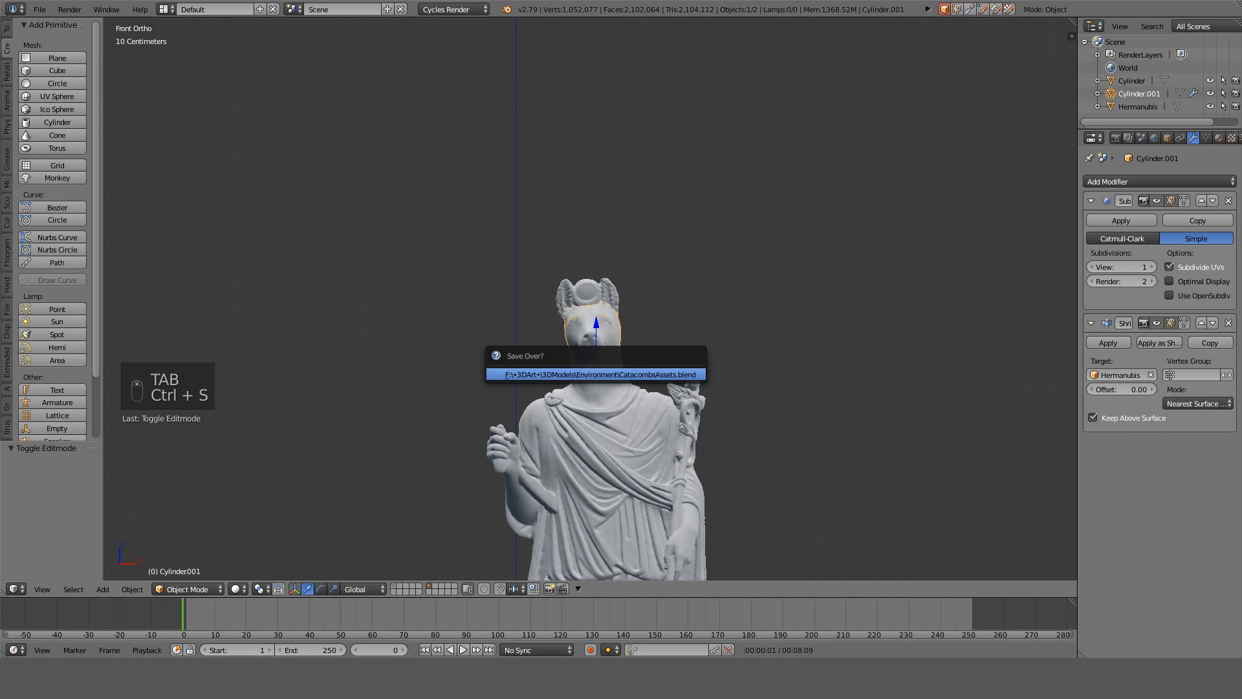
Switch the 3D view to an empty layer.
{"action": "left_click", "coordinate": [443, 589]}
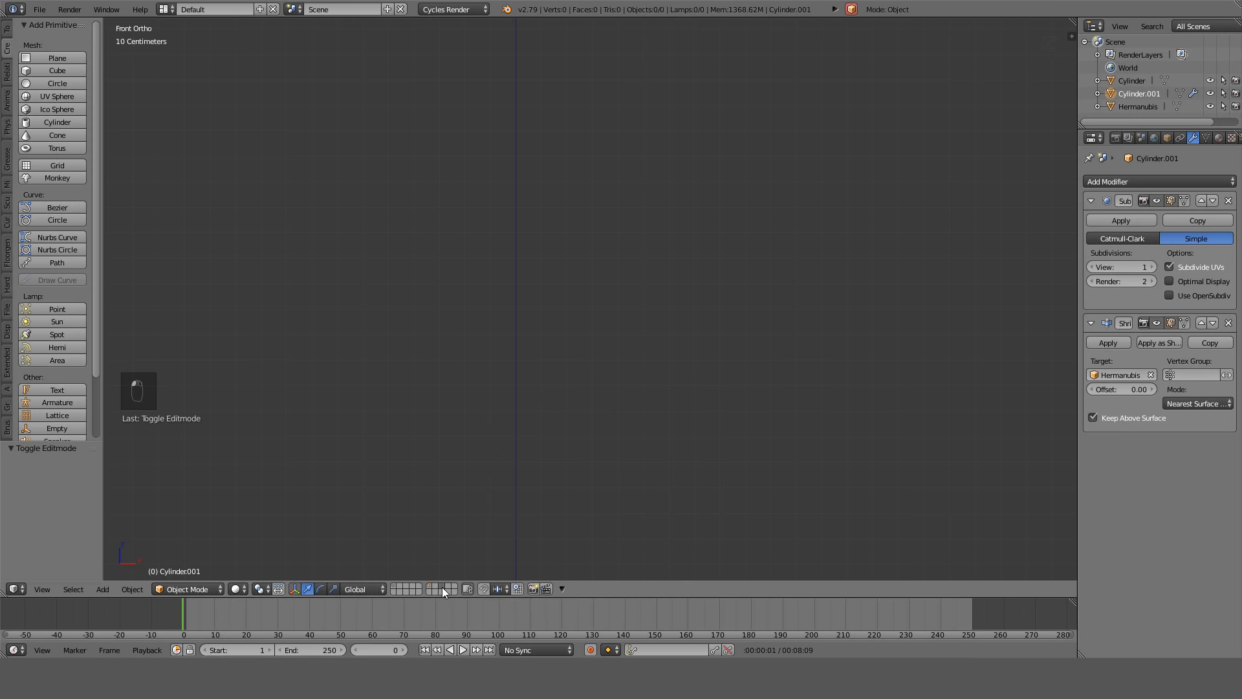
{"action": "left_click", "coordinate": [53, 80]}
{"action": "scroll", "coordinate": [545, 357], "scroll_direction": "down", "scroll_amount": 7}
{"action": "scroll", "coordinate": [575, 359], "scroll_direction": "up", "scroll_amount": 2}
{"action": "type", "text": "rx90"}
{"action": "key", "text": "Return"}
{"action": "scroll", "coordinate": [599, 497], "scroll_direction": "down", "scroll_amount": 3}
{"action": "key", "text": "g"}
{"action": "left_click", "coordinate": [600, 269]}
{"action": "key", "text": "Delete"}
{"action": "left_click", "coordinate": [600, 269]}
Add a circle with 32 vertices and a 1 m radius.
{"action": "left_click", "coordinate": [55, 84]}
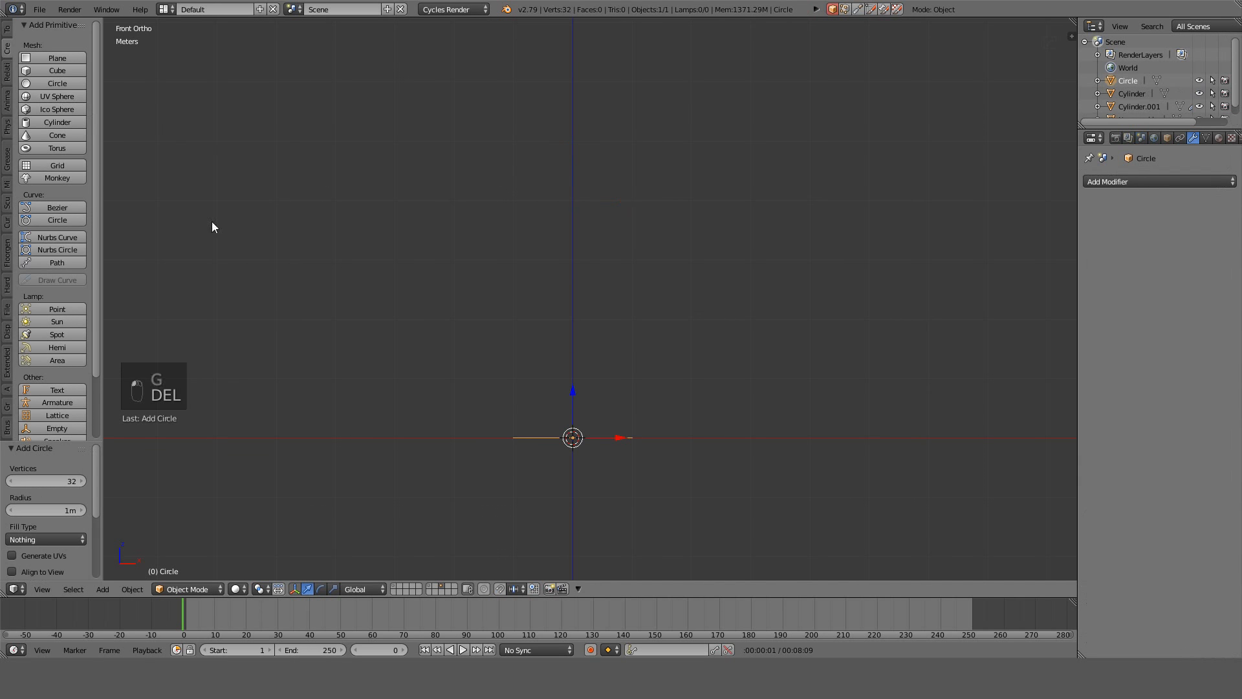
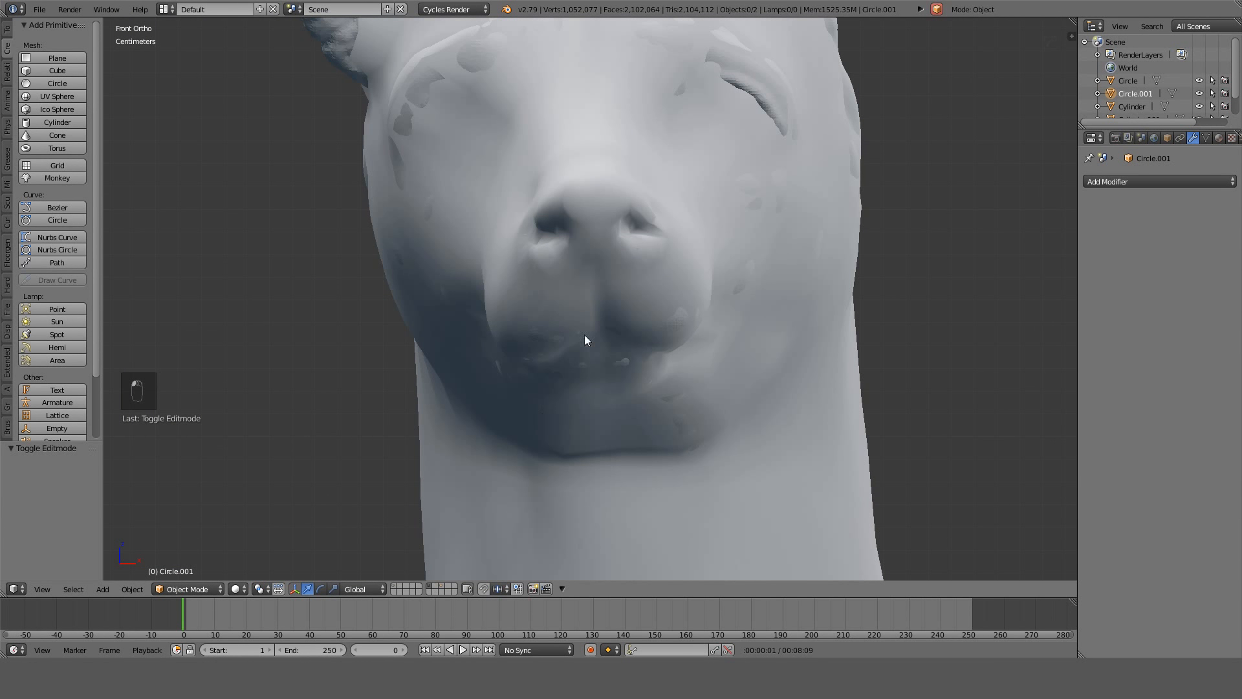
Select the low-poly head mesh on the statue and enter Edit Mode on it in solid shading.
{"action": "middle_click_drag", "start_coordinate": [584, 335], "coordinate": [738, 370]}
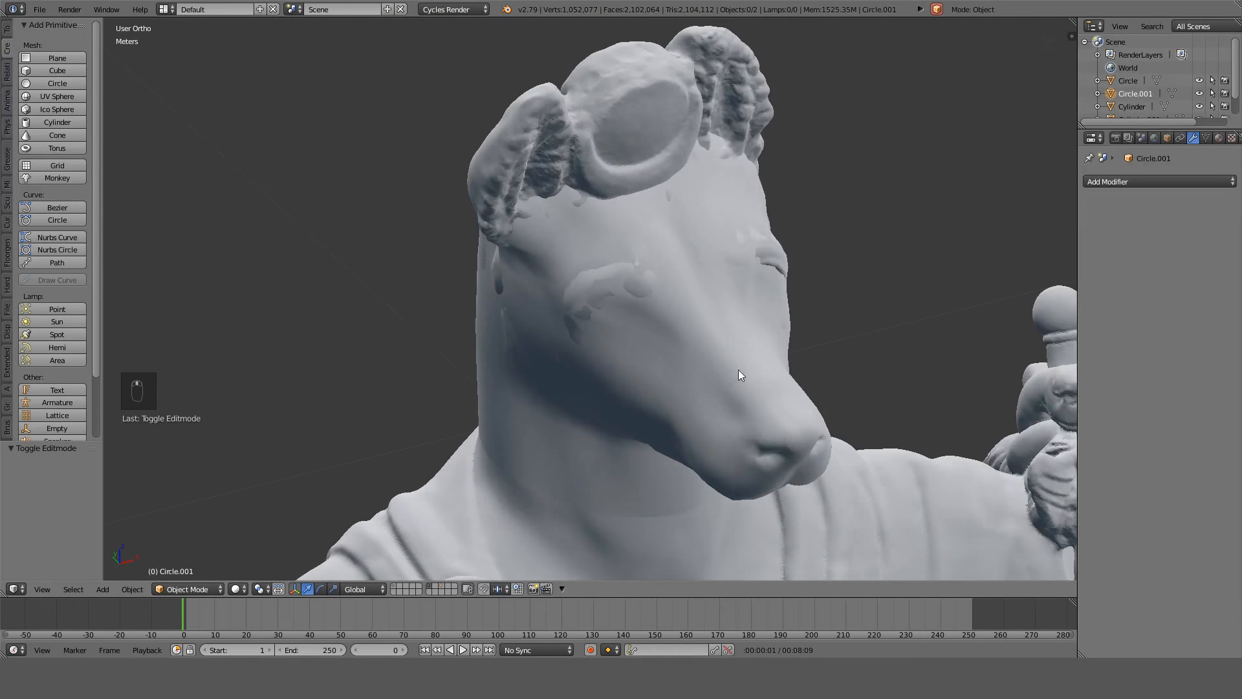
{"action": "right_click", "coordinate": [630, 275]}
{"action": "mouse_move", "coordinate": [682, 216]}
{"action": "middle_mouse_down"}
{"action": "mouse_move", "coordinate": [740, 208]}
{"action": "mouse_move", "coordinate": [762, 254]}
{"action": "mouse_move", "coordinate": [565, 238]}
{"action": "mouse_move", "coordinate": [660, 258]}
{"action": "mouse_move", "coordinate": [692, 300]}
{"action": "mouse_move", "coordinate": [524, 205]}
{"action": "mouse_move", "coordinate": [599, 233]}
{"action": "mouse_move", "coordinate": [632, 161]}
{"action": "mouse_move", "coordinate": [588, 166]}
{"action": "mouse_move", "coordinate": [607, 152]}
{"action": "mouse_move", "coordinate": [659, 160]}
{"action": "mouse_move", "coordinate": [499, 230]}
{"action": "mouse_move", "coordinate": [463, 318]}
{"action": "middle_mouse_up"}
{"action": "key", "text": "z"}
{"action": "key", "text": "z"}
{"action": "key", "text": "Tab"}
{"action": "scroll", "coordinate": [526, 195], "scroll_direction": "up", "scroll_amount": 3}
{"action": "key", "text": "z"}
{"action": "key", "text": "z"}
{"action": "key", "text": "z"}
{"action": "key", "text": "KP_3"}
{"action": "key", "text": "KP_1"}
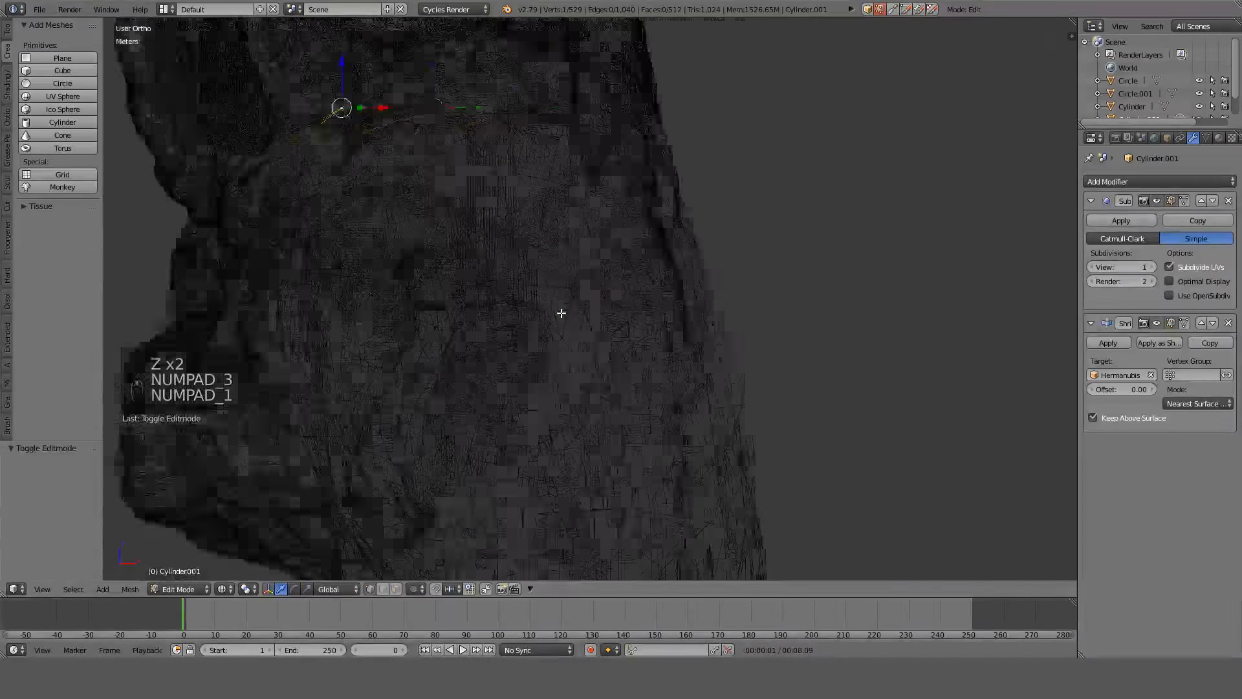
{"action": "key", "text": "KP_3"}
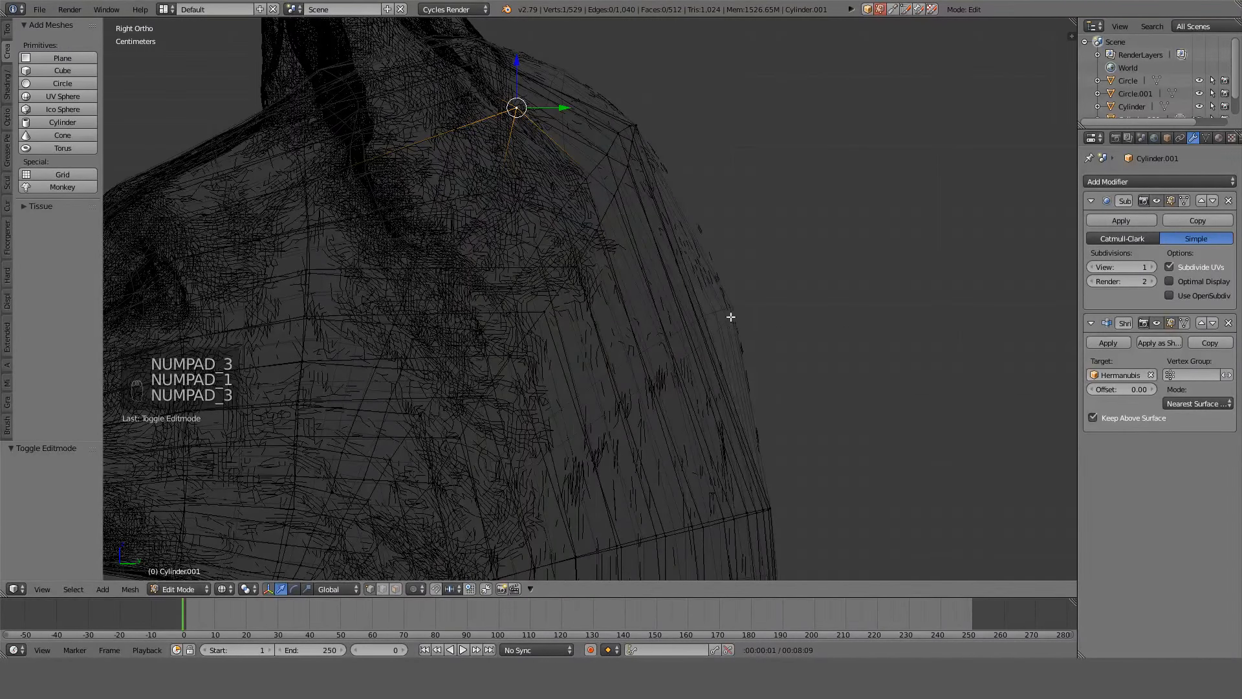
{"action": "key", "text": "Tab"}
{"action": "key", "text": "Tab"}
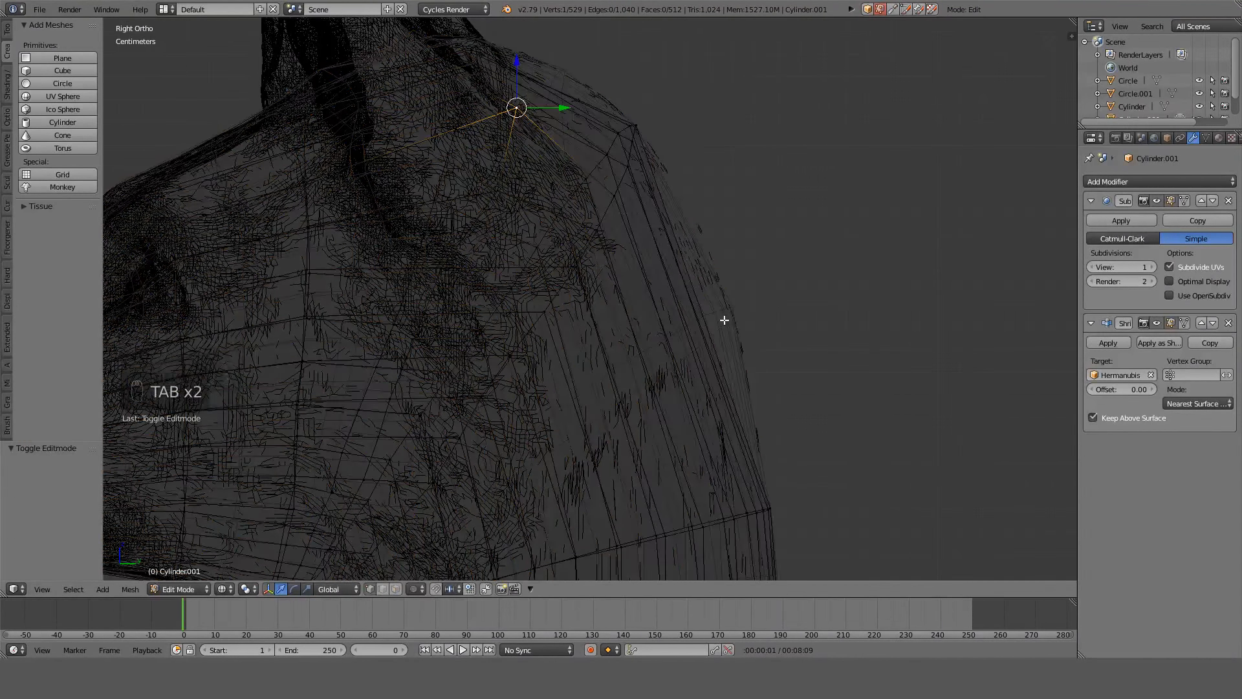
{"action": "key", "text": "z"}
{"action": "mouse_move", "coordinate": [727, 327]}
{"action": "middle_mouse_down"}
{"action": "mouse_move", "coordinate": [593, 391]}
{"action": "mouse_move", "coordinate": [525, 390]}
{"action": "mouse_move", "coordinate": [637, 178]}
{"action": "middle_mouse_up"}
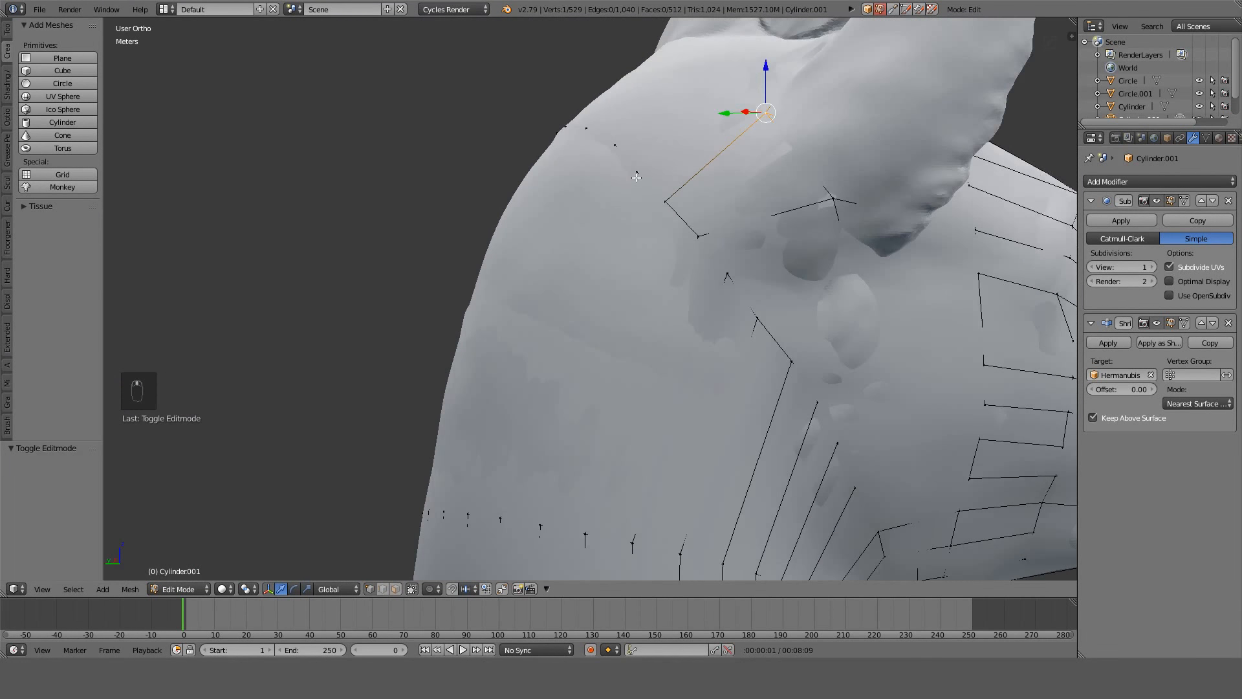
Select the edge loop running from the back of the head to under the jaw and edge slide it by a factor of 0.227.
{"action": "right_click", "coordinate": [644, 174], "text": "alt"}
{"action": "scroll", "coordinate": [644, 174], "scroll_direction": "down", "scroll_amount": 6}
{"action": "key", "text": "z"}
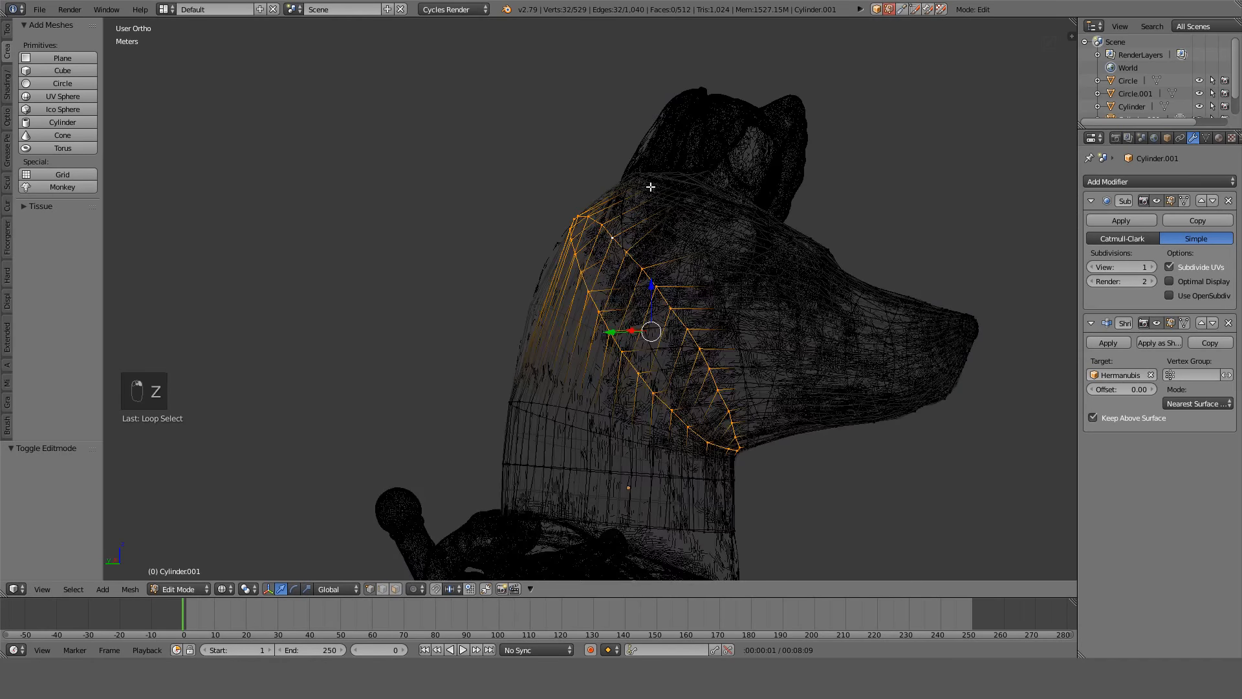
{"action": "key", "text": "z"}
{"action": "key", "text": "KP_3"}
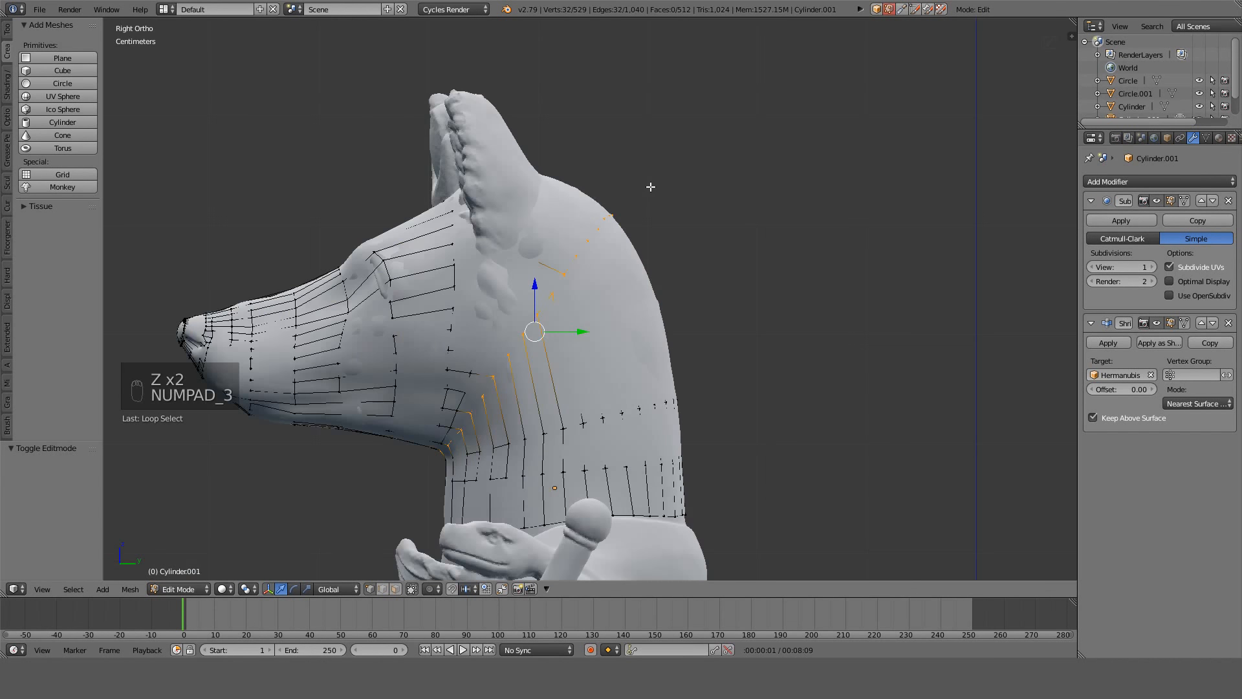
{"action": "key", "text": "KP_1"}
{"action": "key", "text": "KP_3"}
{"action": "key", "text": "z"}
{"action": "key", "text": "g"}
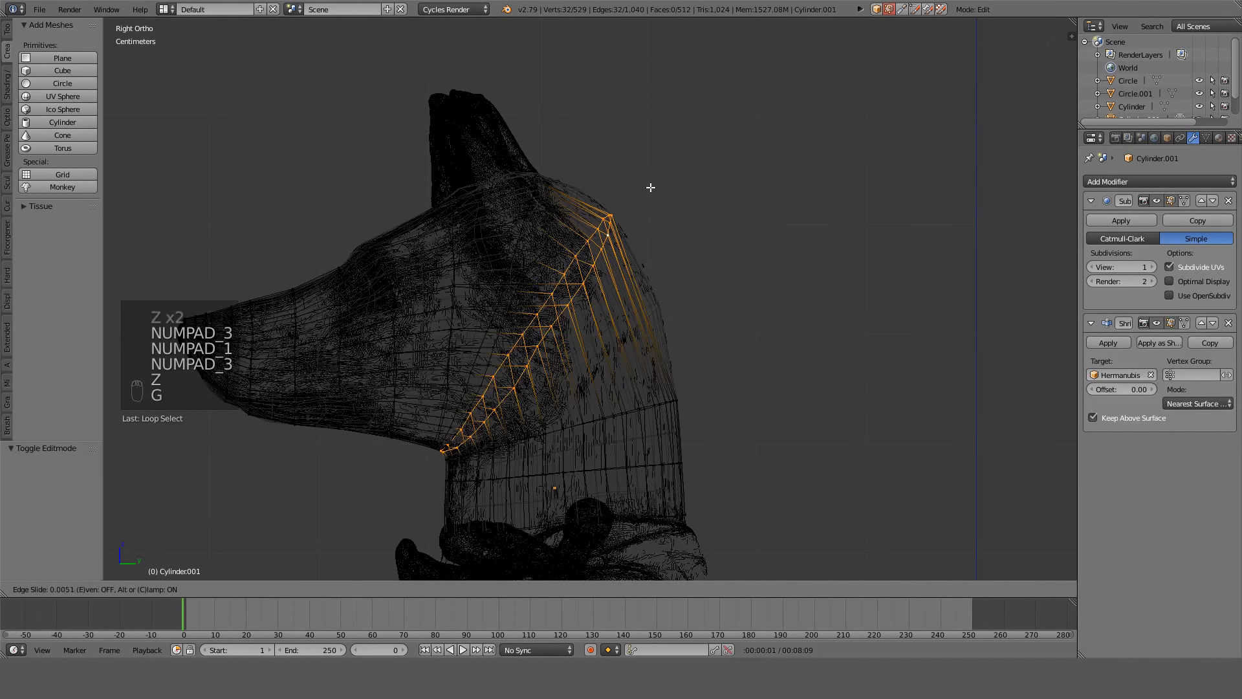
{"action": "key", "text": "g"}
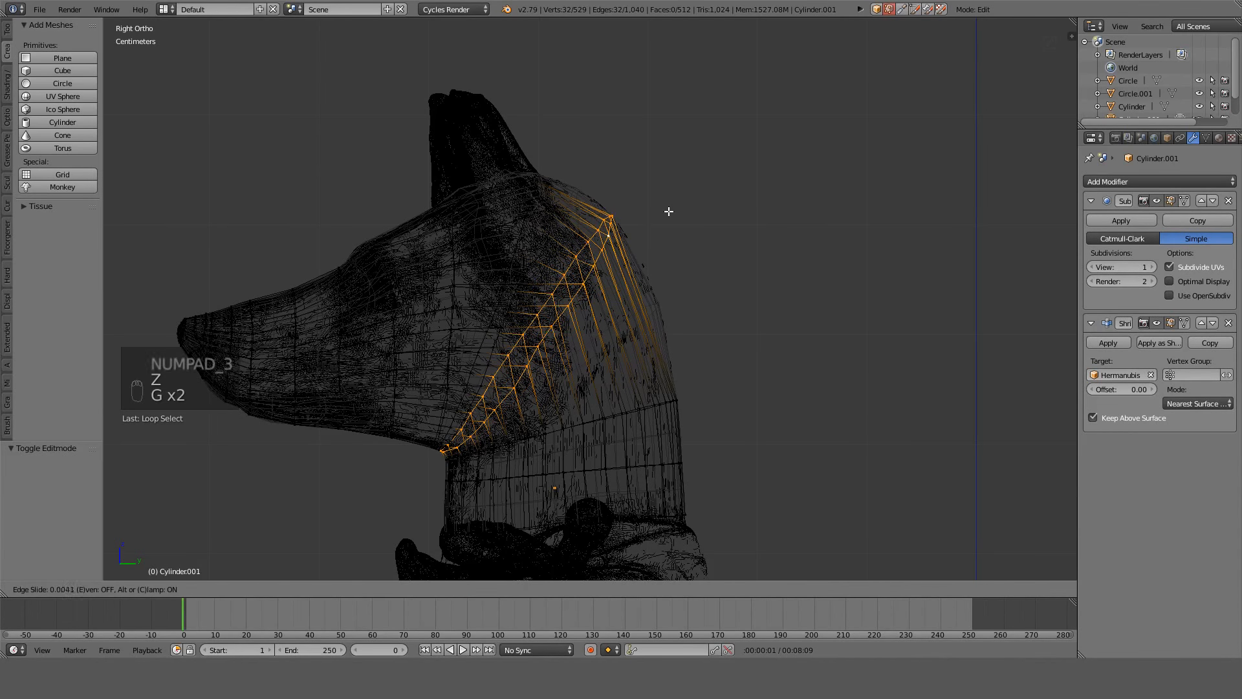
{"action": "left_click", "coordinate": [685, 234]}
{"action": "key", "text": "z"}
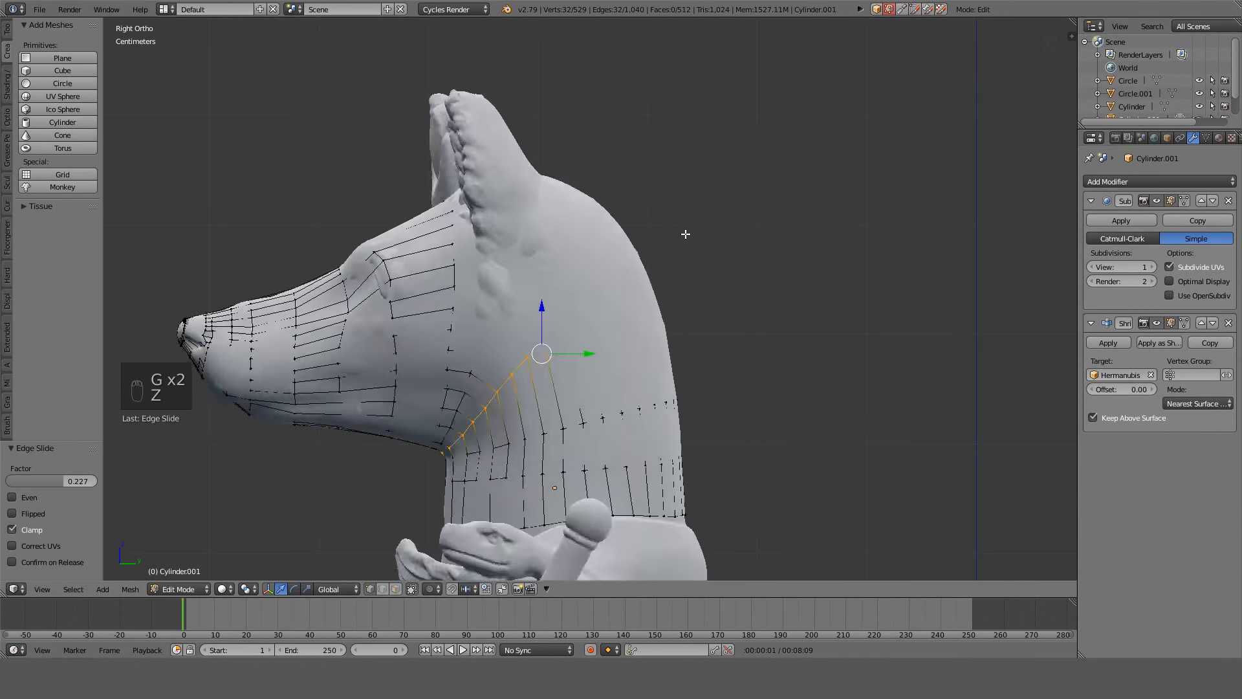
Select the next edge loop down, around the upper neck, and edge slide it towards the head by a factor of 0.377.
{"action": "middle_click_drag", "start_coordinate": [685, 230], "coordinate": [418, 231]}
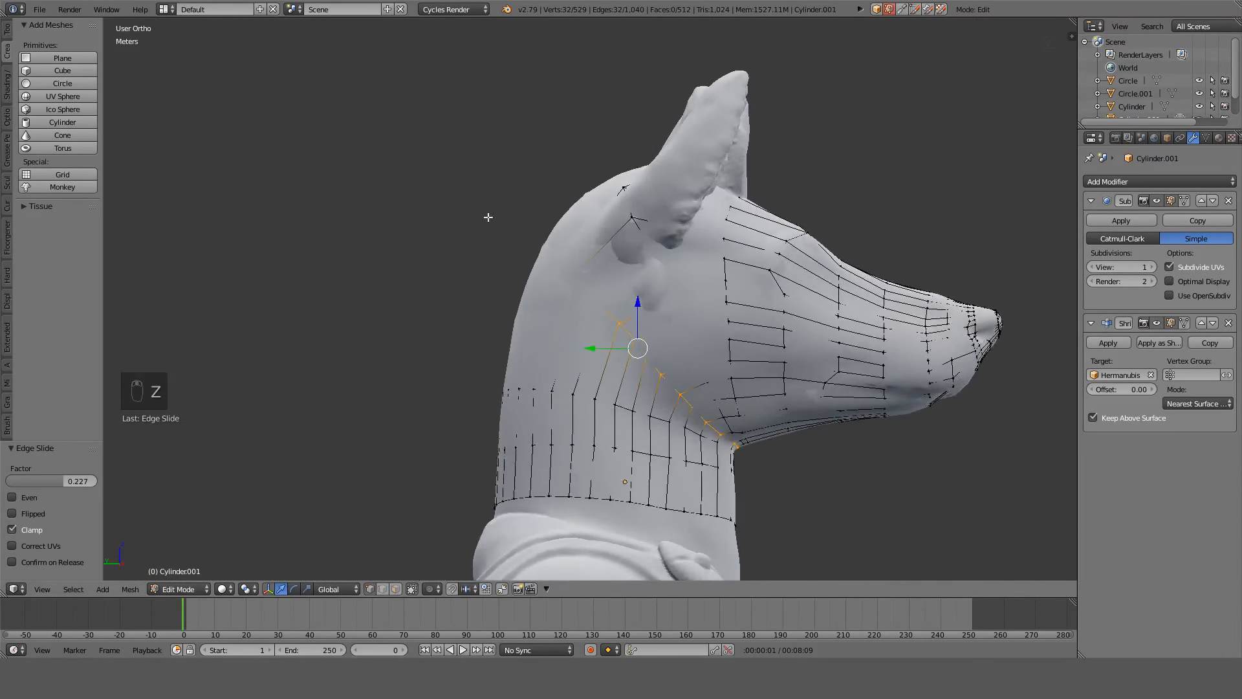
{"action": "scroll", "coordinate": [549, 235], "scroll_direction": "up", "scroll_amount": 5}
{"action": "right_click", "coordinate": [587, 476], "text": "alt"}
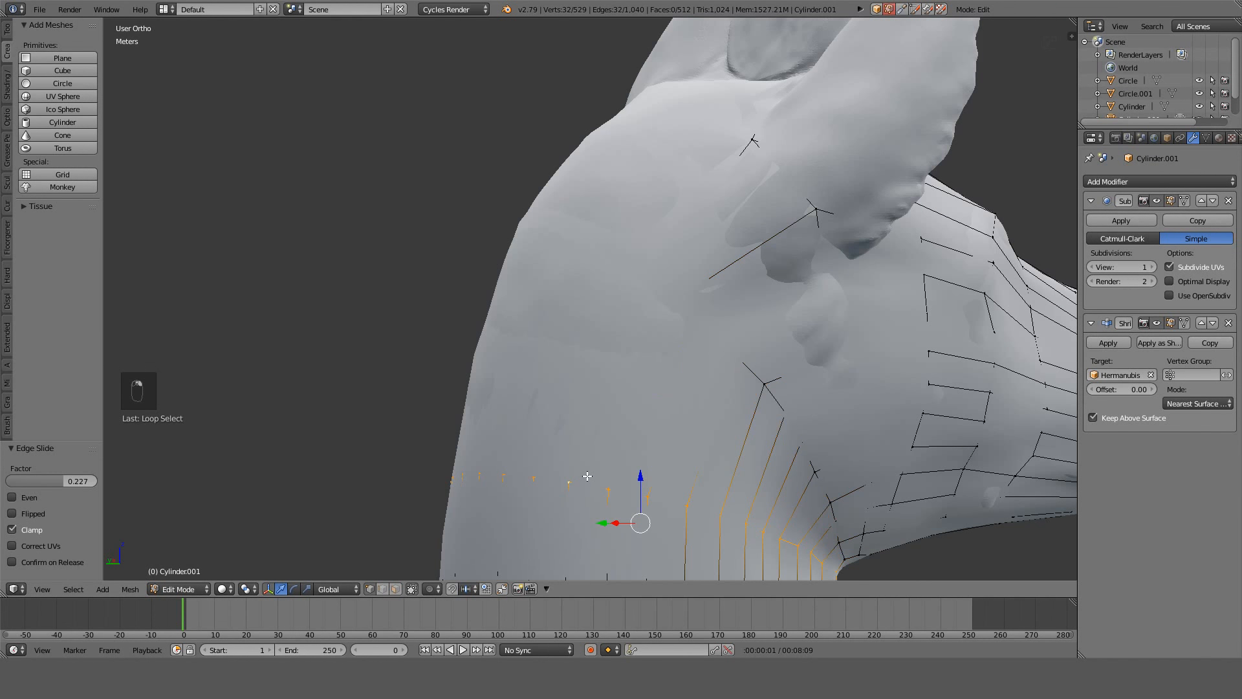
{"action": "key", "text": "g"}
{"action": "key", "text": "g"}
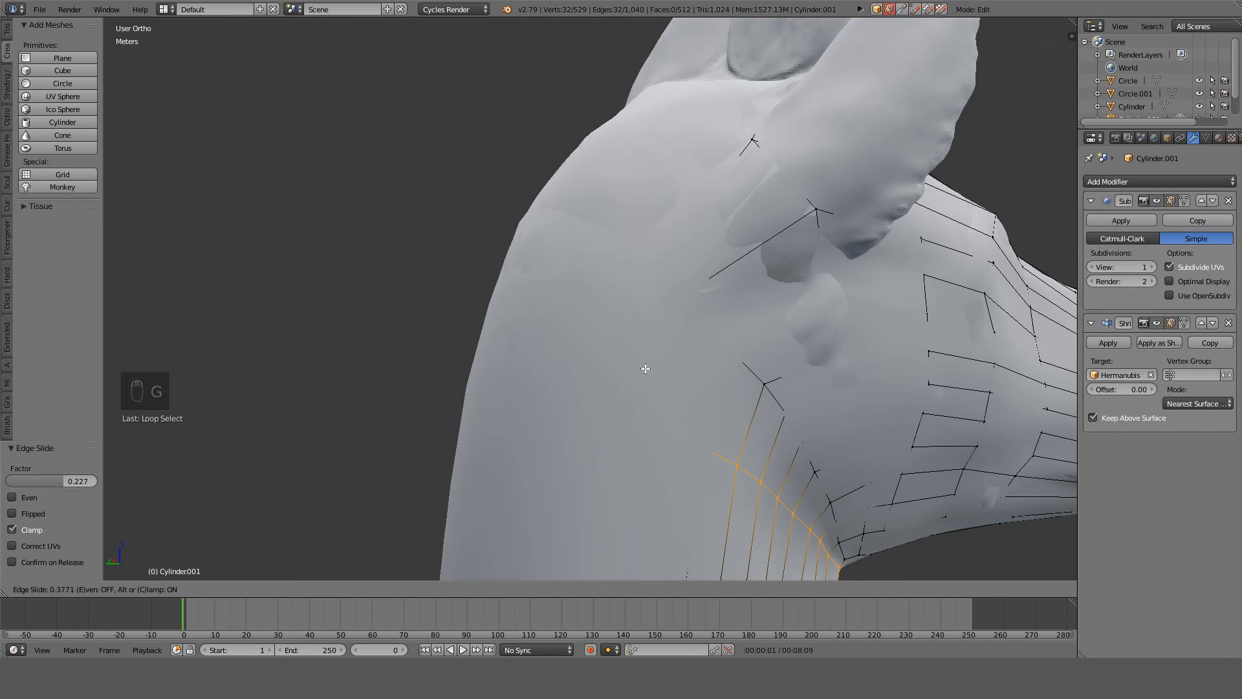
{"action": "left_click", "coordinate": [645, 369]}
Select four vertices at the top rear of the head behind the headdress and move them 1.43 cm along Y.
{"action": "mouse_move", "coordinate": [646, 369]}
{"action": "middle_mouse_down"}
{"action": "mouse_move", "coordinate": [760, 405]}
{"action": "mouse_move", "coordinate": [851, 390]}
{"action": "mouse_move", "coordinate": [890, 321]}
{"action": "mouse_move", "coordinate": [754, 377]}
{"action": "mouse_move", "coordinate": [673, 444]}
{"action": "mouse_move", "coordinate": [660, 513]}
{"action": "mouse_move", "coordinate": [641, 492]}
{"action": "mouse_move", "coordinate": [717, 254]}
{"action": "mouse_move", "coordinate": [670, 278]}
{"action": "mouse_move", "coordinate": [583, 282]}
{"action": "mouse_move", "coordinate": [489, 192]}
{"action": "middle_mouse_up"}
{"action": "key", "text": "z"}
{"action": "right_click", "coordinate": [530, 262]}
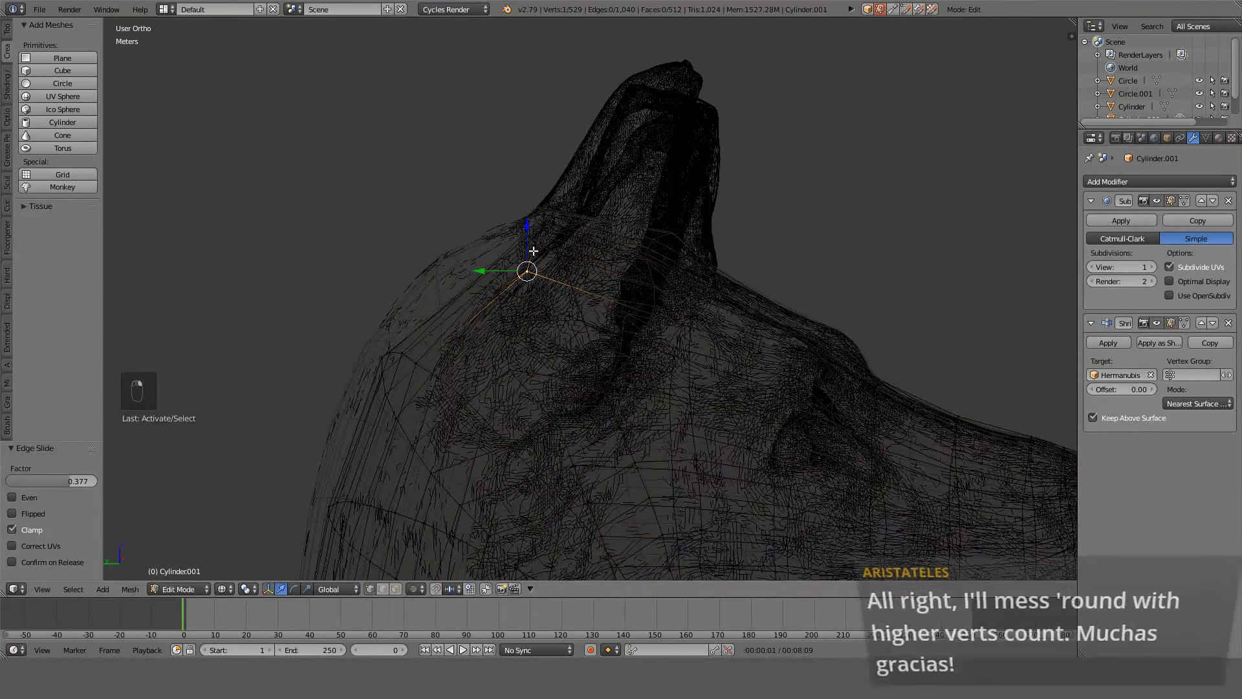
{"action": "right_click", "coordinate": [533, 250], "text": "shift"}
{"action": "middle_click_drag", "start_coordinate": [533, 251], "coordinate": [538, 328]}
{"action": "right_click", "coordinate": [547, 252], "text": "shift"}
{"action": "mouse_move", "coordinate": [548, 215]}
{"action": "middle_mouse_down"}
{"action": "mouse_move", "coordinate": [571, 264]}
{"action": "mouse_move", "coordinate": [572, 207]}
{"action": "mouse_move", "coordinate": [596, 147]}
{"action": "mouse_move", "coordinate": [660, 161]}
{"action": "mouse_move", "coordinate": [776, 138]}
{"action": "mouse_move", "coordinate": [788, 215]}
{"action": "mouse_move", "coordinate": [621, 235]}
{"action": "middle_mouse_up"}
{"action": "key", "text": "g"}
{"action": "key", "text": "y"}
{"action": "left_click", "coordinate": [550, 266]}
{"action": "key", "text": "z"}
{"action": "key", "text": "s"}
{"action": "key", "text": "z"}
{"action": "right_click", "coordinate": [678, 246]}
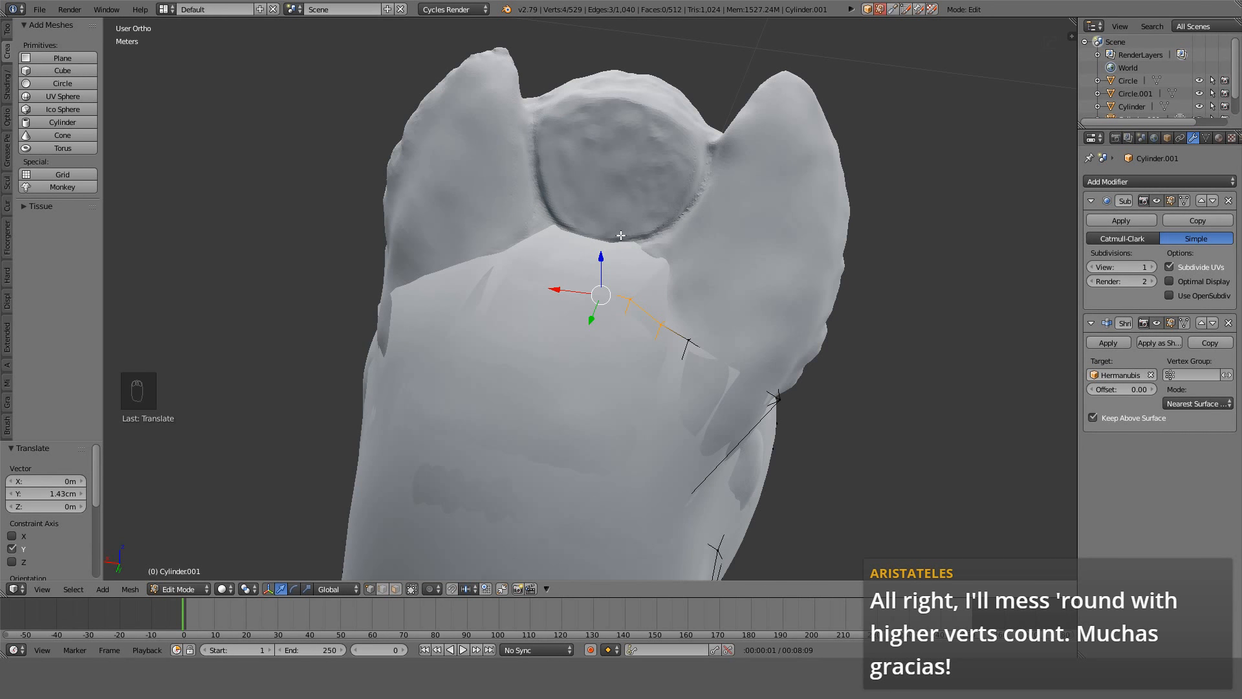
Inspect the moved vertices from the side against the sculpted head, and leave Edit Mode.
{"action": "key", "text": "KP_3"}
{"action": "key", "text": "z"}
{"action": "scroll", "coordinate": [621, 235], "scroll_direction": "up", "scroll_amount": 4}
{"action": "middle_click_drag", "start_coordinate": [623, 238], "coordinate": [266, 348], "text": "shift"}
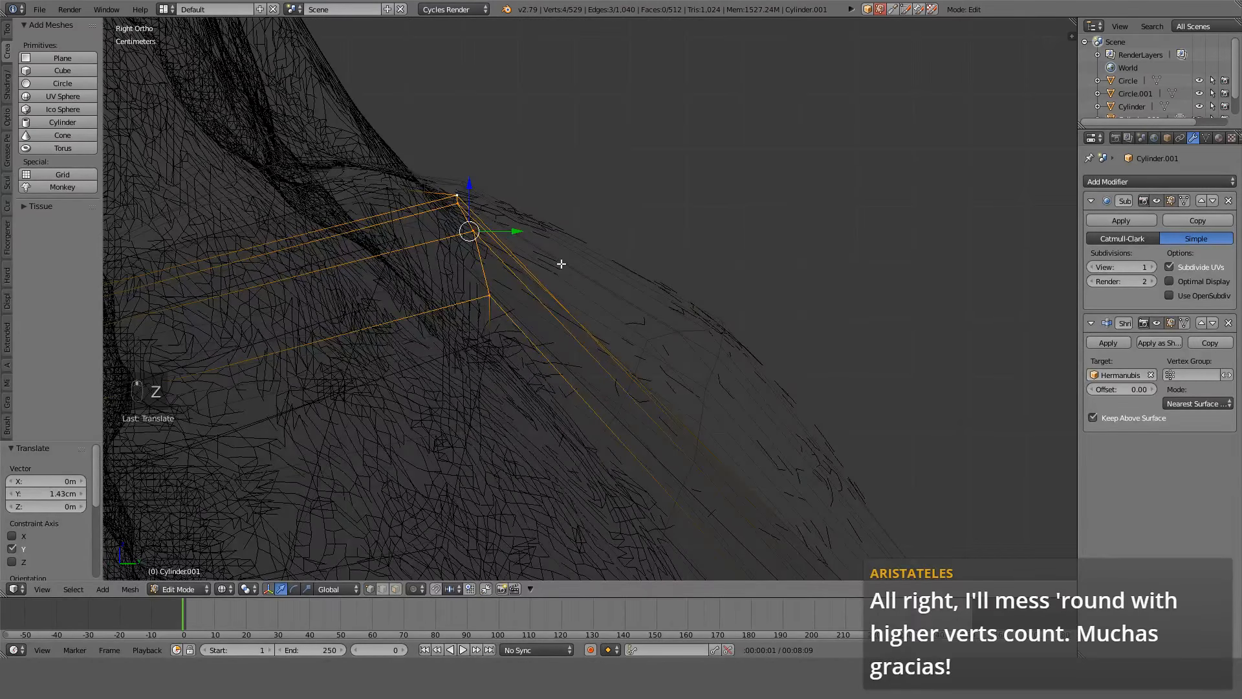
{"action": "key", "text": "z"}
{"action": "middle_click_drag", "start_coordinate": [560, 264], "coordinate": [464, 339]}
{"action": "scroll", "coordinate": [478, 285], "scroll_direction": "down", "scroll_amount": 5}
{"action": "middle_click_drag", "start_coordinate": [485, 247], "coordinate": [684, 228]}
{"action": "key", "text": "Tab"}
Add a cylinder with 32 vertices, a 1 m radius and a 2 m depth.
{"action": "scroll", "coordinate": [656, 304], "scroll_direction": "down", "scroll_amount": 3}
{"action": "middle_click_drag", "start_coordinate": [626, 268], "coordinate": [697, 273]}
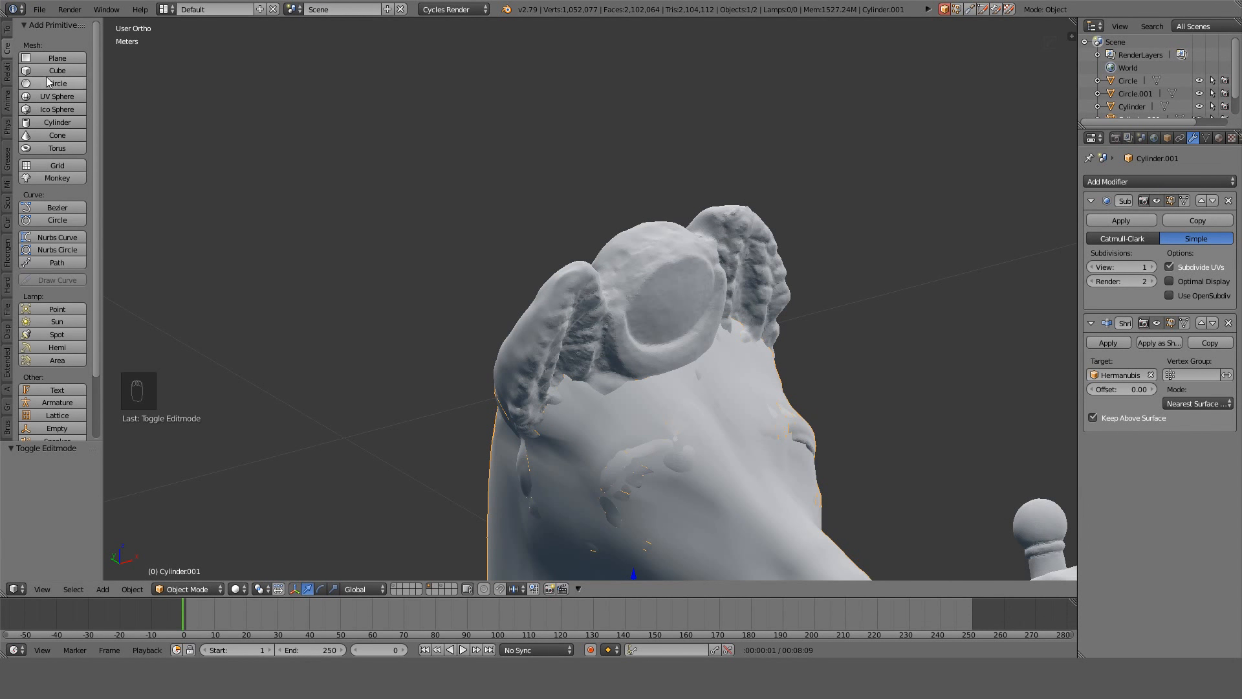
{"action": "left_click", "coordinate": [52, 122]}
{"action": "scroll", "coordinate": [614, 259], "scroll_direction": "down", "scroll_amount": 10}
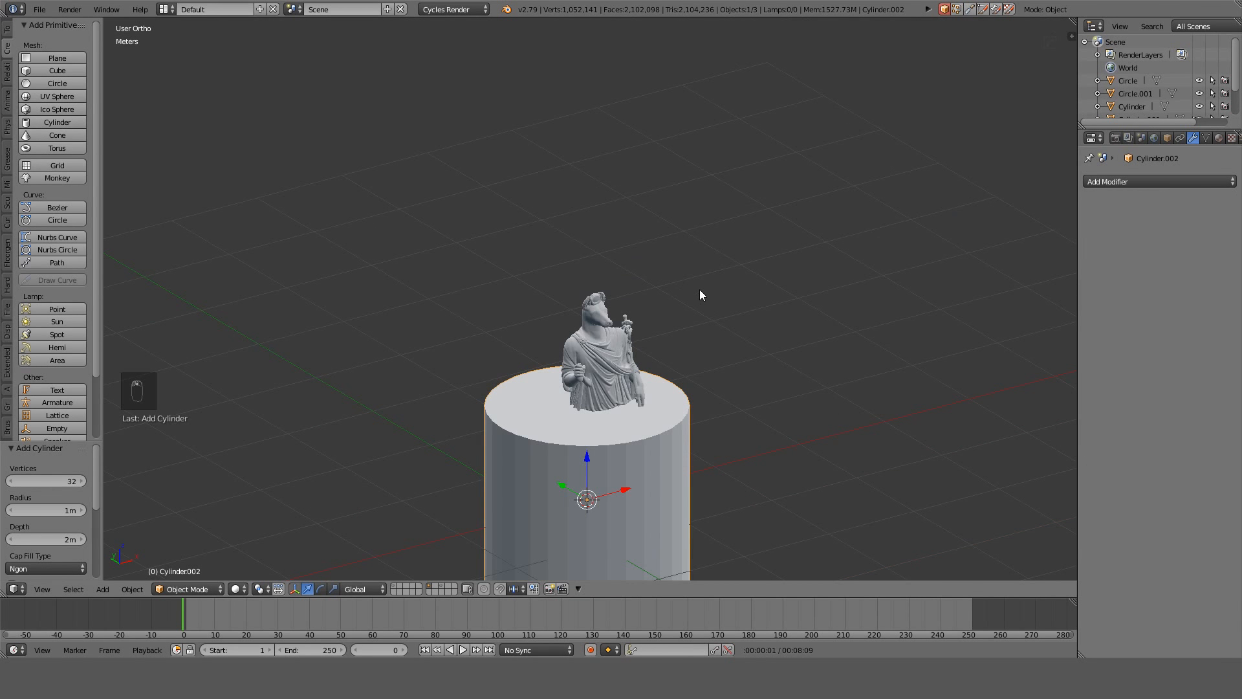
Shade all faces of the new cylinder smooth in Edit Mode and return to Object Mode.
{"action": "key", "text": "Tab"}
{"action": "key", "text": "ctrl+f"}
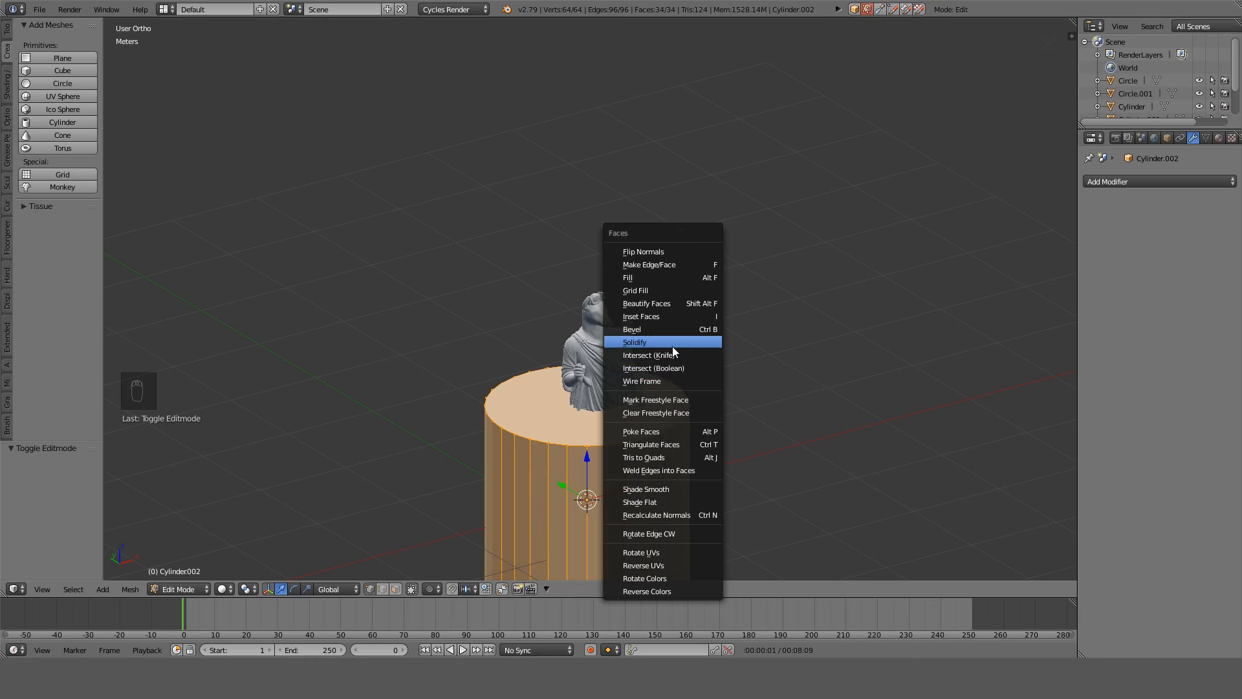
{"action": "key", "text": "ctrl+f"}
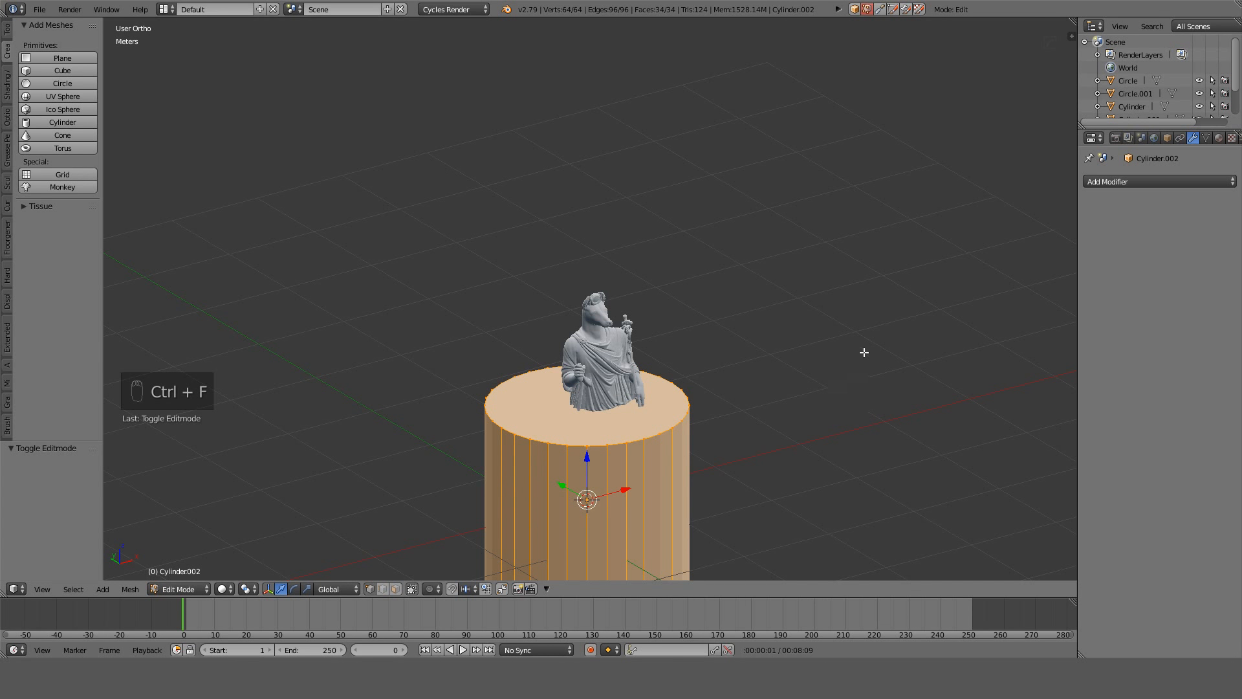
{"action": "middle_click_drag", "start_coordinate": [770, 423], "coordinate": [767, 290], "text": "shift"}
{"action": "key", "text": "ctrl+f"}
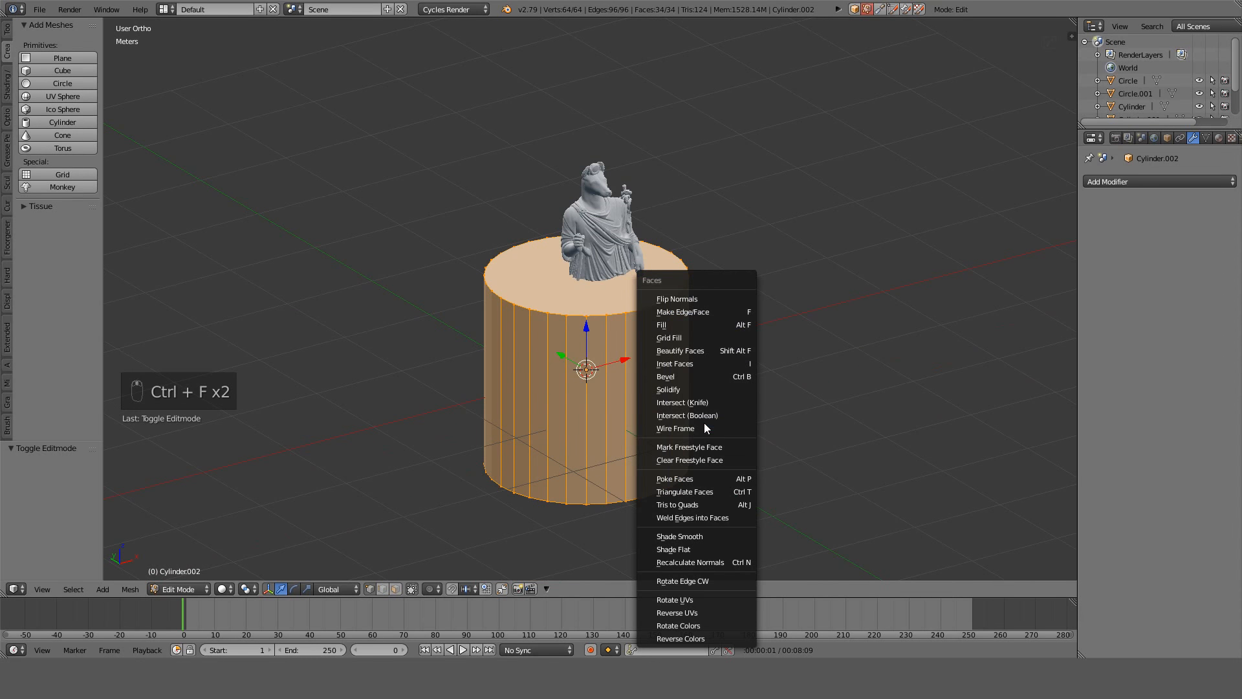
{"action": "left_click", "coordinate": [706, 536]}
{"action": "scroll", "coordinate": [743, 392], "scroll_direction": "up", "scroll_amount": 3}
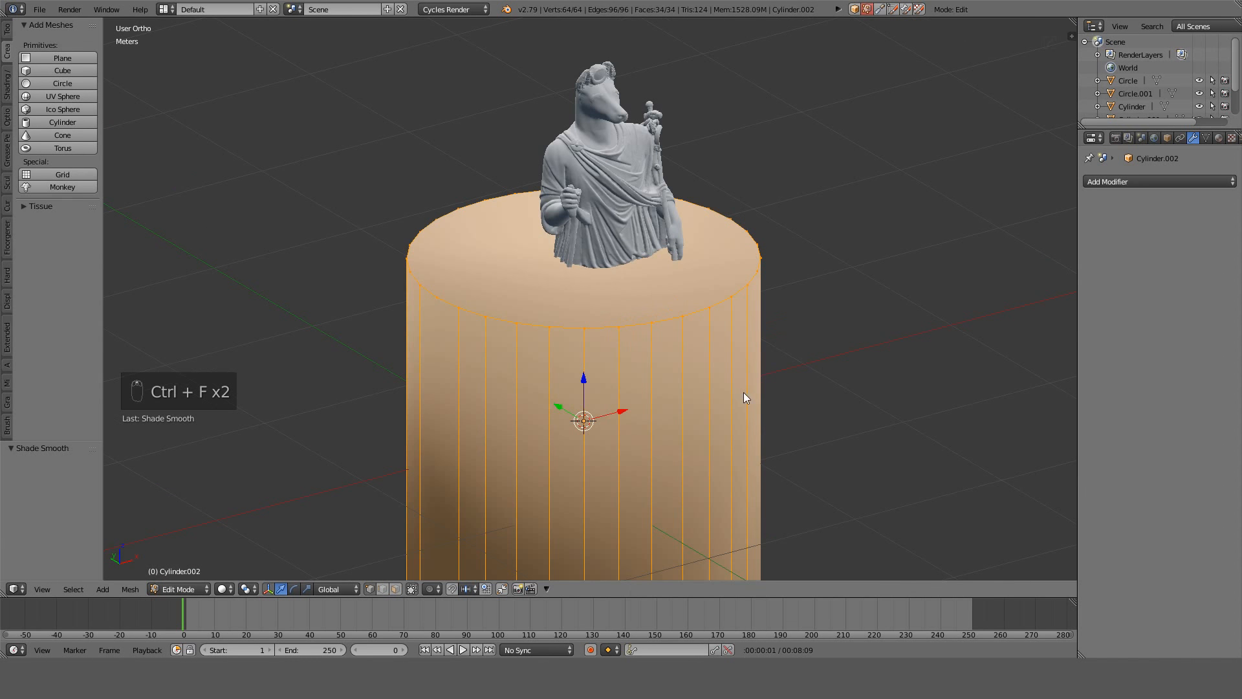
{"action": "key", "text": "Tab"}
Rotate the cylinder 90° about X and scale it uniformly to 0.2.
{"action": "key", "text": "r"}
{"action": "key", "text": "x"}
{"action": "key", "text": "9"}
{"action": "key", "text": "0"}
{"action": "key", "text": "Return"}
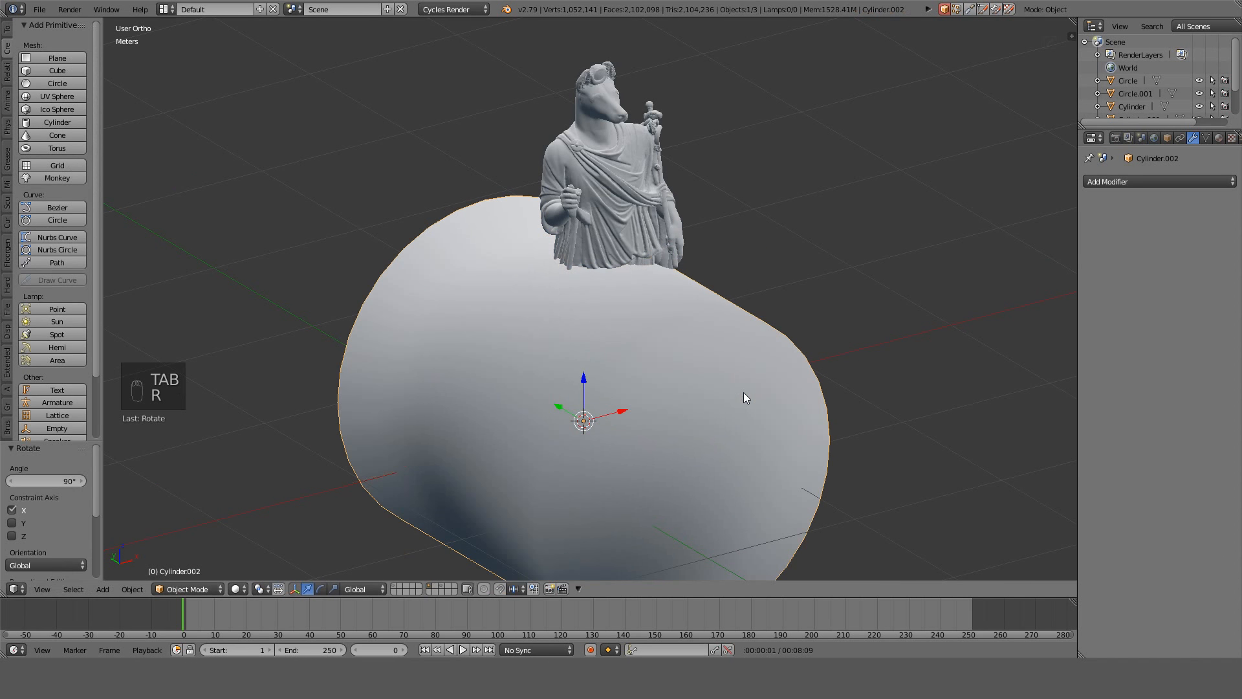
{"action": "key", "text": "KP_1"}
{"action": "type", "text": "s.2"}
{"action": "key", "text": "Return"}
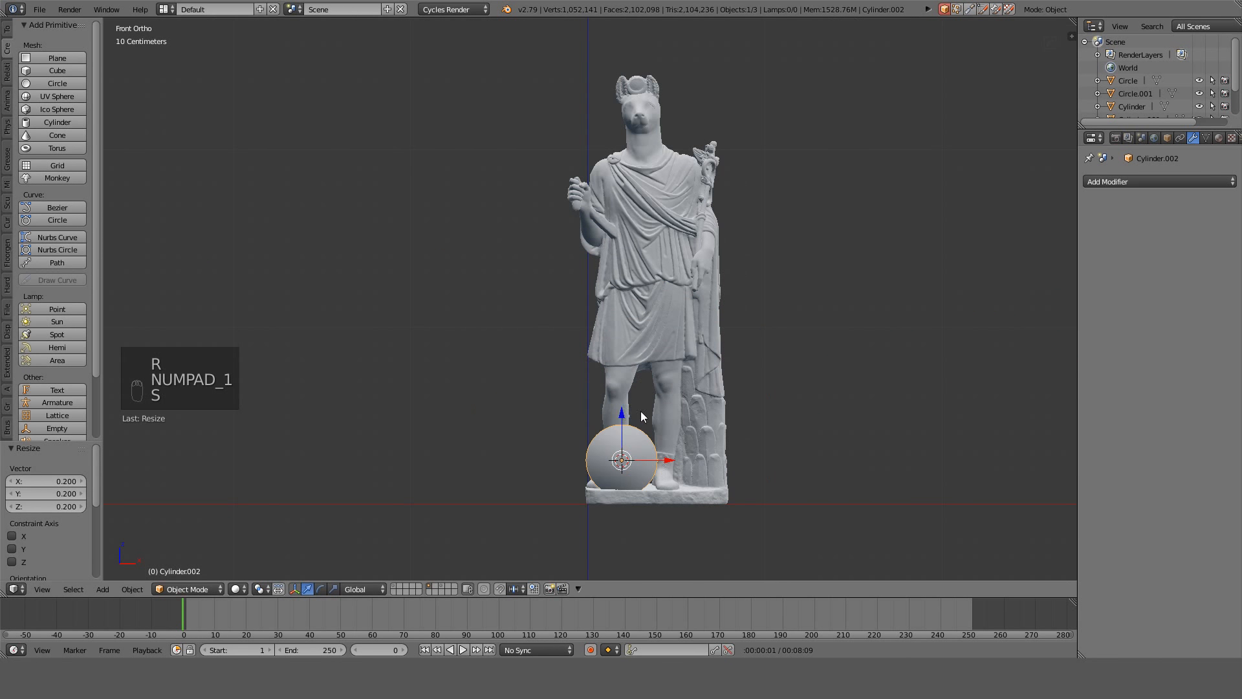
Move the cylinder 10 cm along X and 2.1 m along Z onto the statue's head, and show the scene in wireframe.
{"action": "key", "text": "g"}
{"action": "left_click", "coordinate": [688, 115]}
{"action": "key", "text": "z"}
Scale the cylinder to 0.3 and move it -2 cm along X and 3 cm along Z over the headdress disc.
{"action": "middle_click_drag", "start_coordinate": [714, 104], "coordinate": [650, 432], "text": "shift"}
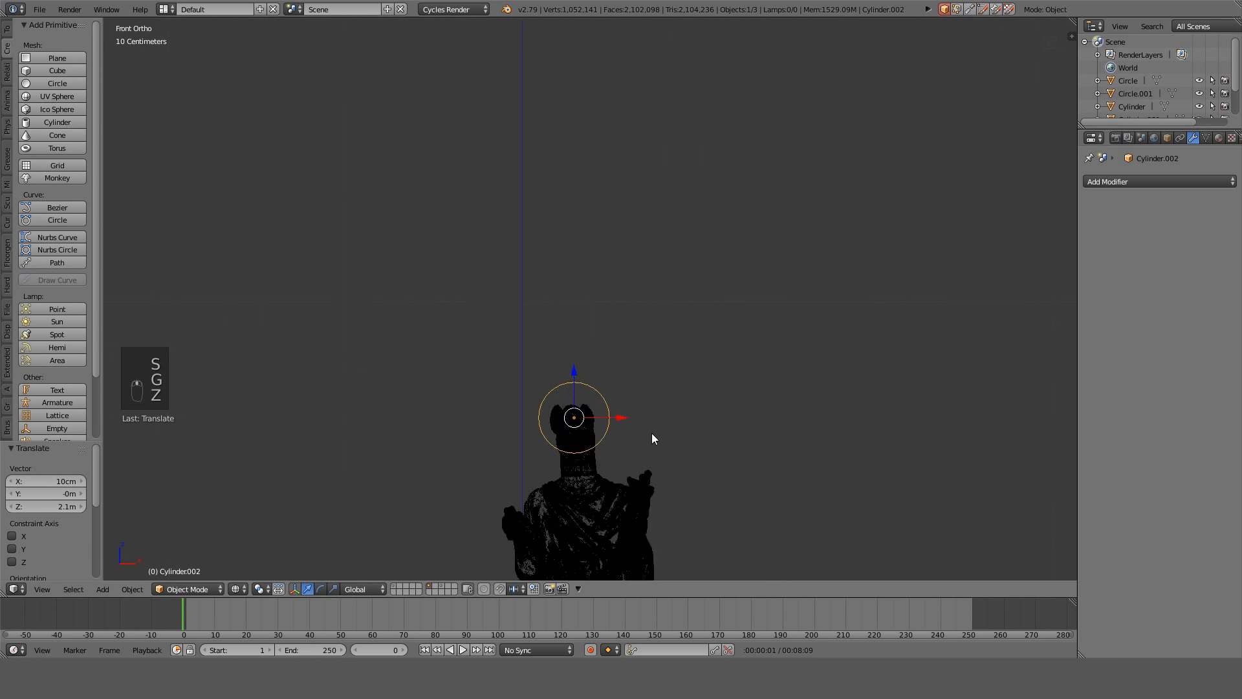
{"action": "scroll", "coordinate": [650, 430], "scroll_direction": "up", "scroll_amount": 5}
{"action": "middle_click_drag", "start_coordinate": [643, 390], "coordinate": [654, 134], "text": "shift"}
{"action": "scroll", "coordinate": [666, 175], "scroll_direction": "up", "scroll_amount": 4}
{"action": "scroll", "coordinate": [673, 193], "scroll_direction": "up", "scroll_amount": 4}
{"action": "type", "text": "s"}
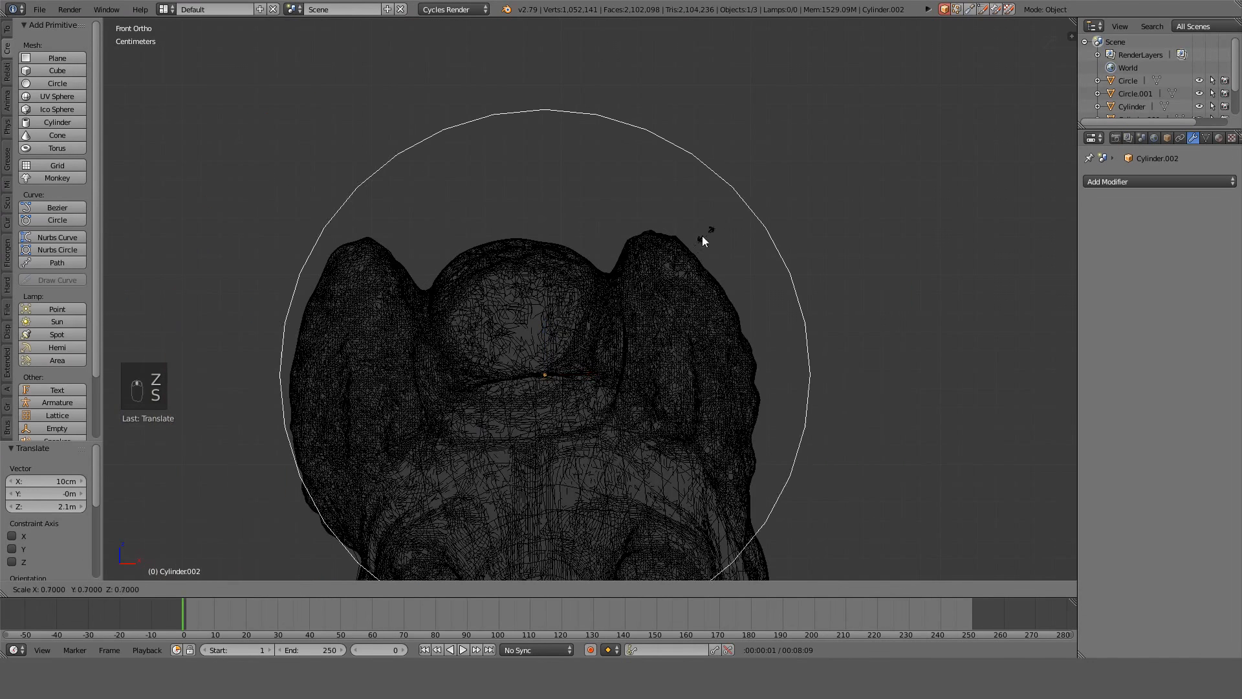
{"action": "type", "text": ".3"}
{"action": "key", "text": "Return"}
{"action": "key", "text": "g"}
{"action": "left_click", "coordinate": [561, 231]}
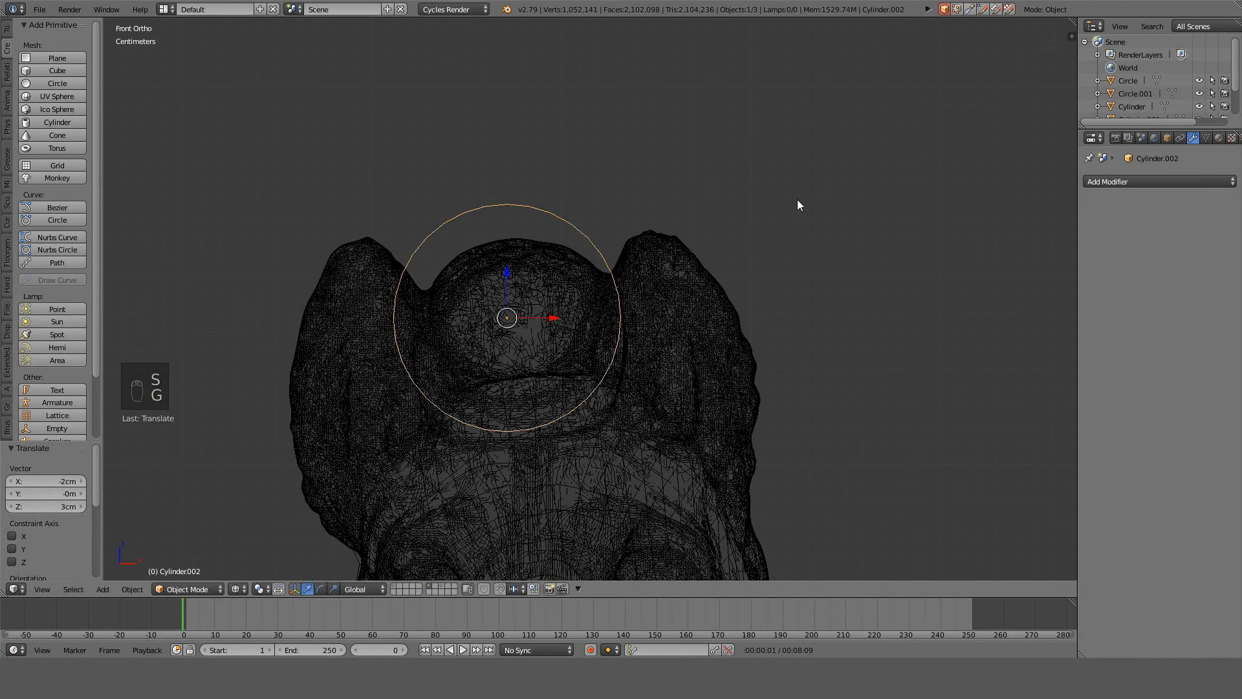
Scale the cylinder to 0.7 and move it 4 mm along X and 2 mm along Z to centre it on the disc.
{"action": "type", "text": "s.7"}
{"action": "key", "text": "Return"}
{"action": "key", "text": "g"}
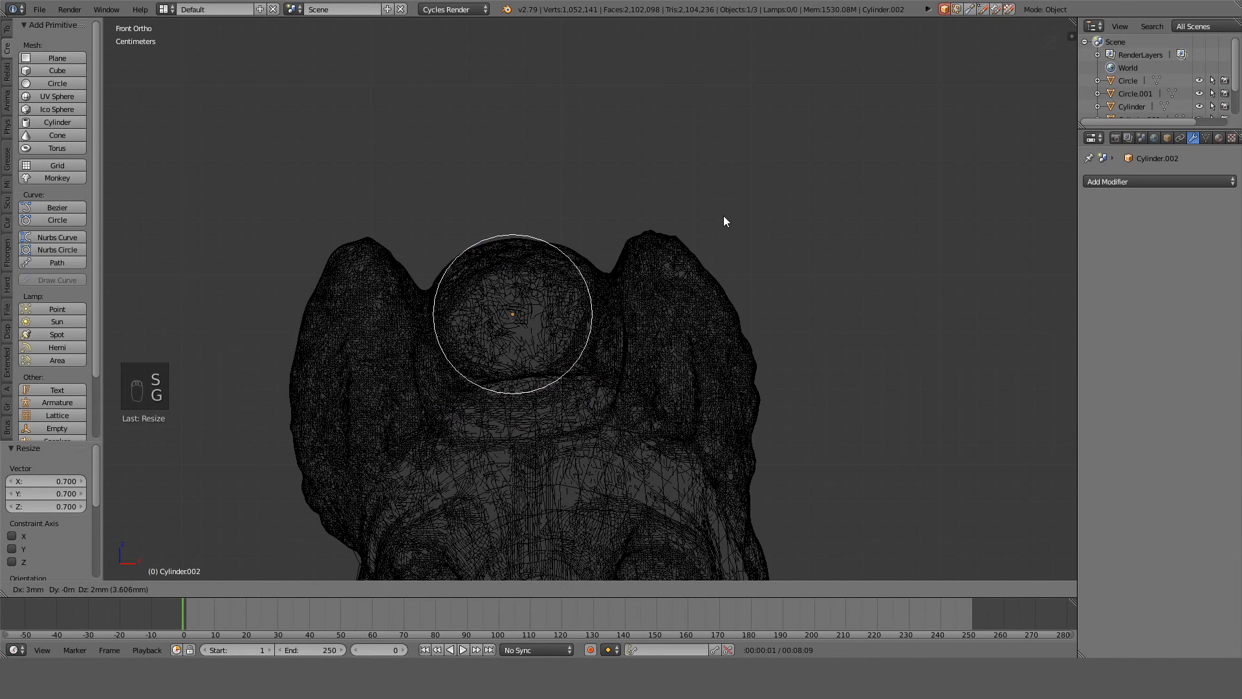
{"action": "left_click", "coordinate": [744, 217]}
Scale the cylinder to 0.8 along Y in top view to match the headdress disc's depth.
{"action": "key", "text": "z"}
{"action": "middle_click_drag", "start_coordinate": [647, 277], "coordinate": [667, 200]}
{"action": "key", "text": "KP_1"}
{"action": "scroll", "coordinate": [724, 380], "scroll_direction": "up", "scroll_amount": 3}
{"action": "middle_click_drag", "start_coordinate": [667, 206], "coordinate": [735, 257]}
{"action": "scroll", "coordinate": [414, 255], "scroll_direction": "down", "scroll_amount": 1}
{"action": "middle_click_drag", "start_coordinate": [415, 260], "coordinate": [452, 391]}
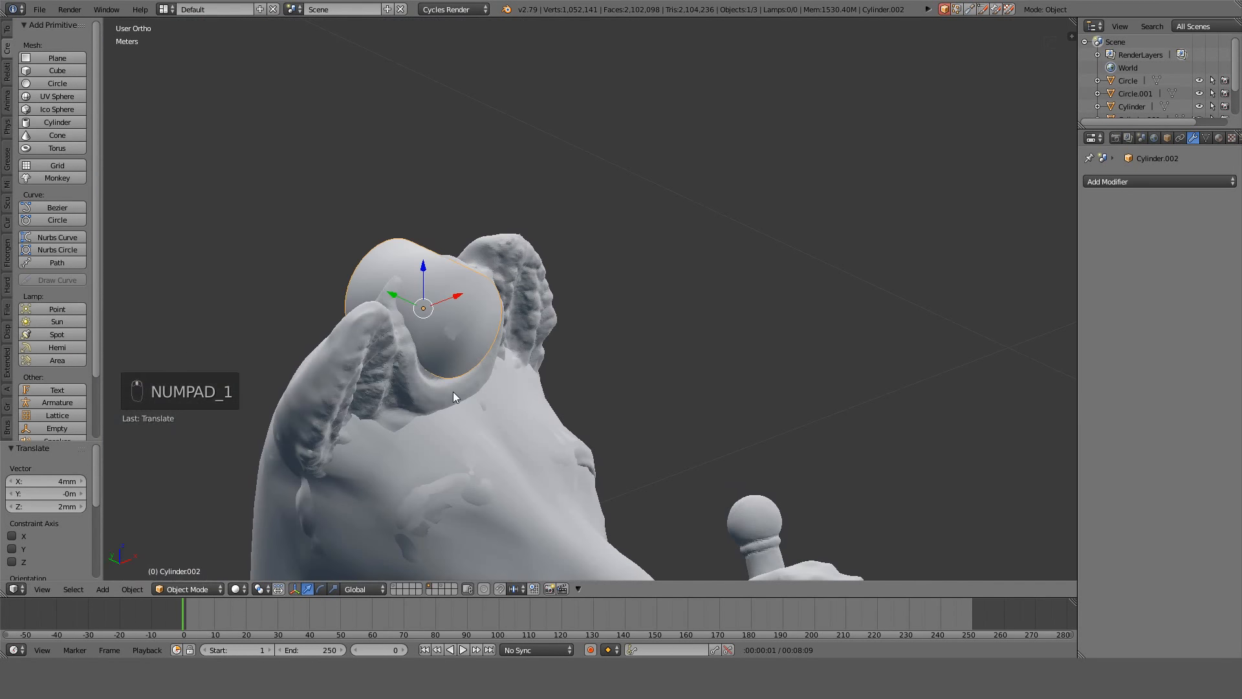
{"action": "key", "text": "KP_7"}
{"action": "scroll", "coordinate": [764, 162], "scroll_direction": "up", "scroll_amount": 2}
{"action": "middle_click_drag", "start_coordinate": [828, 52], "coordinate": [751, 381], "text": "shift"}
{"action": "scroll", "coordinate": [790, 216], "scroll_direction": "up", "scroll_amount": 1}
{"action": "key", "text": "z"}
{"action": "key", "text": "z"}
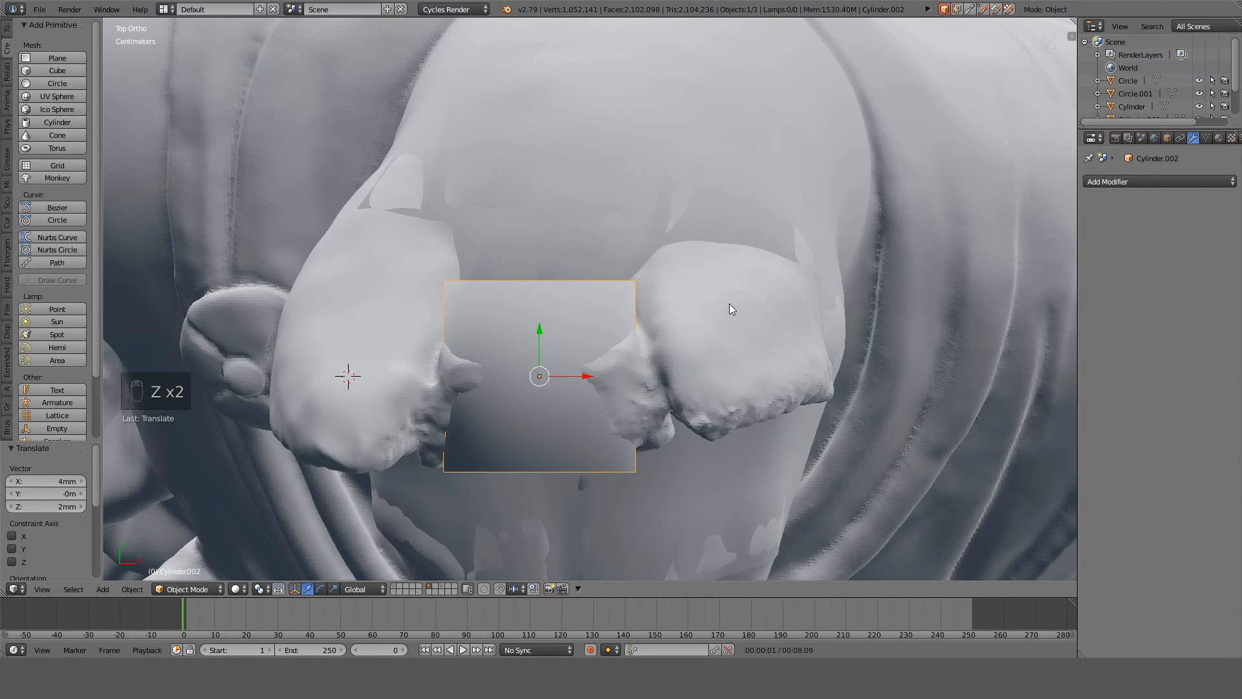
{"action": "key", "text": "s"}
{"action": "key", "text": "y"}
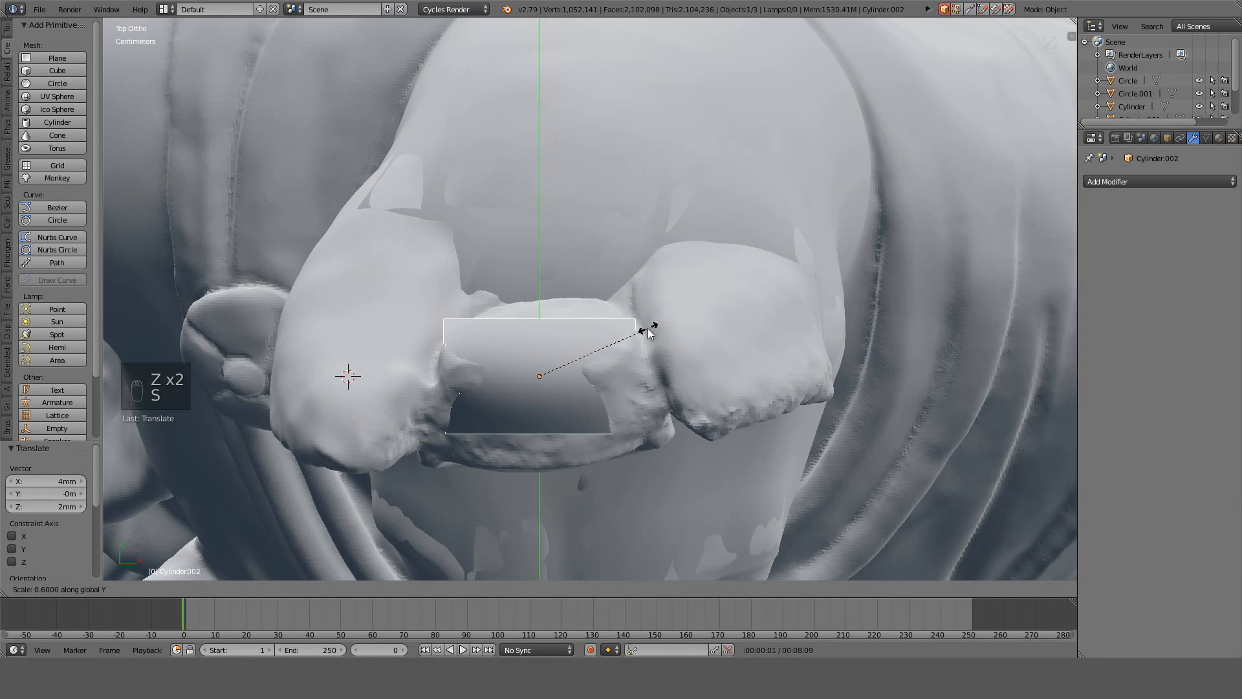
{"action": "left_click", "coordinate": [697, 315]}
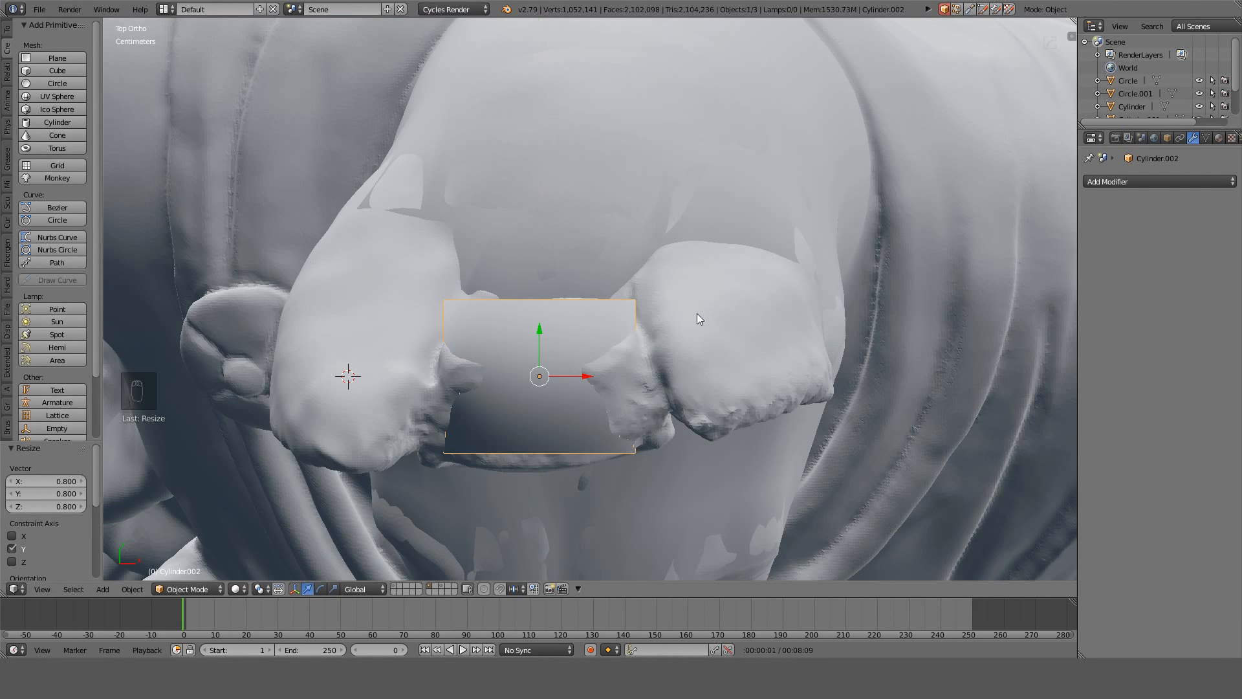
{"action": "key", "text": "r"}
{"action": "right_click", "coordinate": [722, 296]}
{"action": "mouse_move", "coordinate": [671, 378]}
{"action": "middle_mouse_down"}
{"action": "mouse_move", "coordinate": [634, 290]}
{"action": "mouse_move", "coordinate": [542, 402]}
{"action": "mouse_move", "coordinate": [599, 295]}
{"action": "middle_mouse_up"}
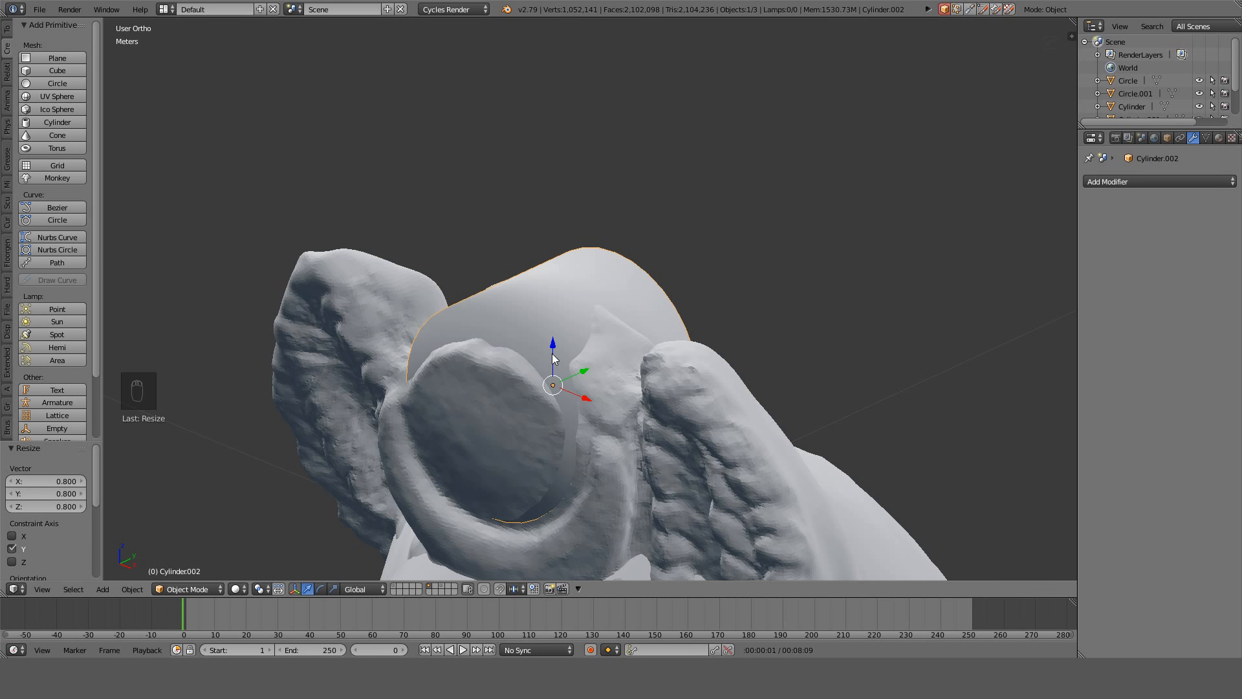
{"action": "middle_click_drag", "start_coordinate": [582, 386], "coordinate": [824, 385]}
{"action": "key", "text": "KP_7"}
{"action": "key", "text": "g"}
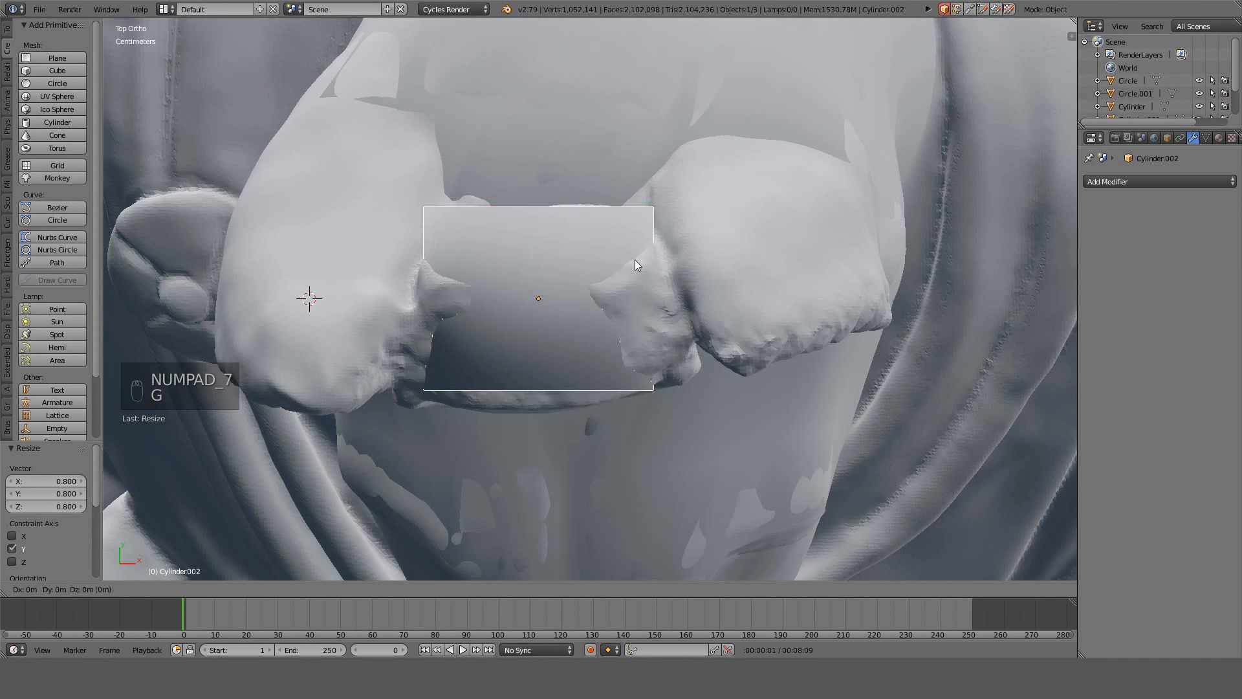
{"action": "right_click", "coordinate": [643, 452]}
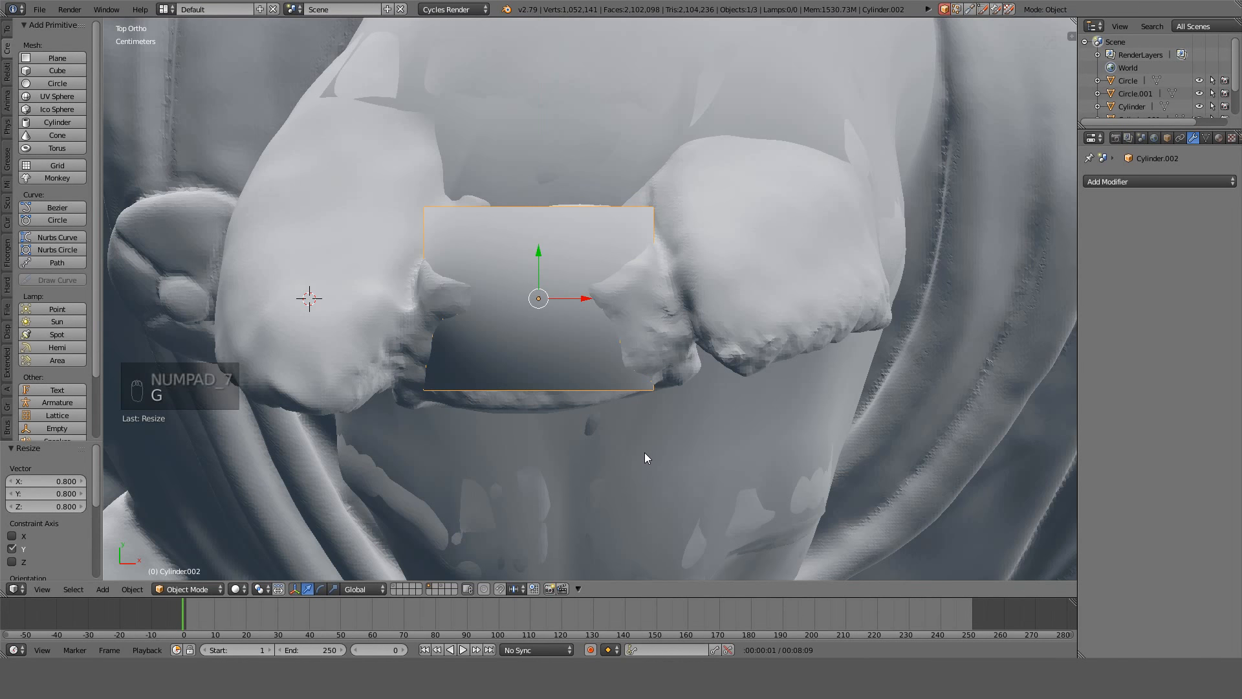
Rotate the cylinder -20° in the wireframe right view and move it -8 mm along Y and -5 mm along Z.
{"action": "key", "text": "KP_1"}
{"action": "key", "text": "KP_3"}
{"action": "key", "text": "z"}
{"action": "middle_click_drag", "start_coordinate": [644, 452], "coordinate": [658, 411], "text": "shift"}
{"action": "key", "text": "r"}
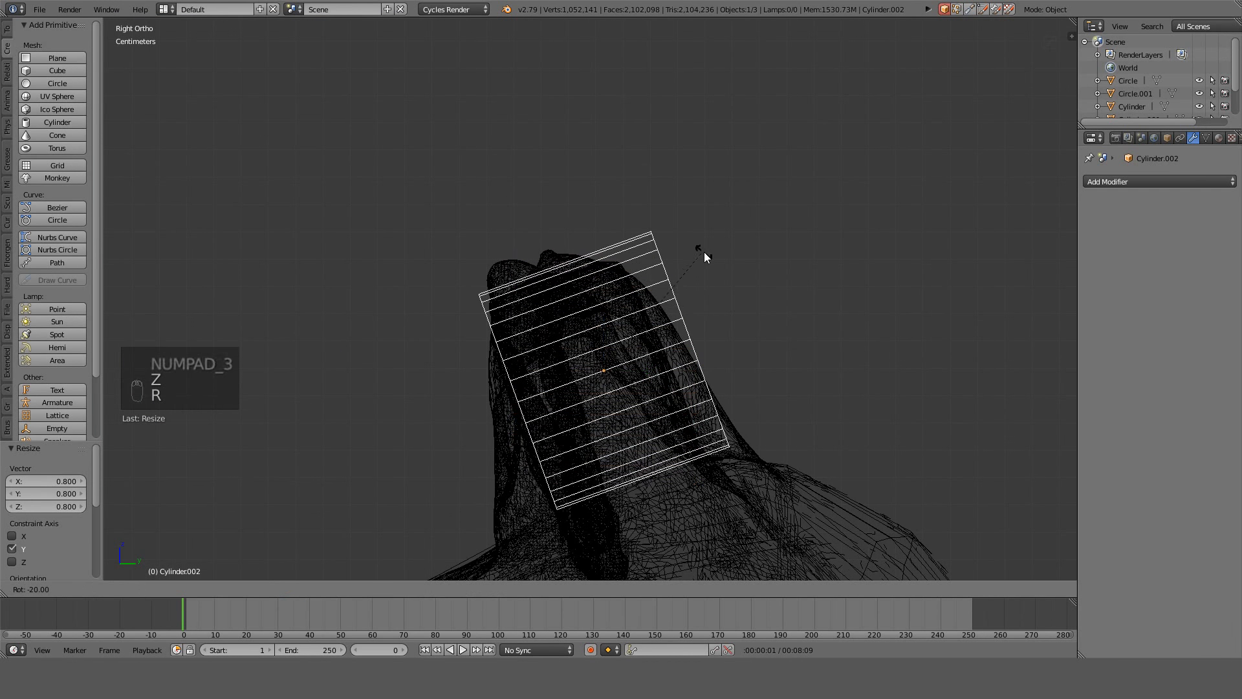
{"action": "left_click", "coordinate": [704, 256]}
{"action": "key", "text": "g"}
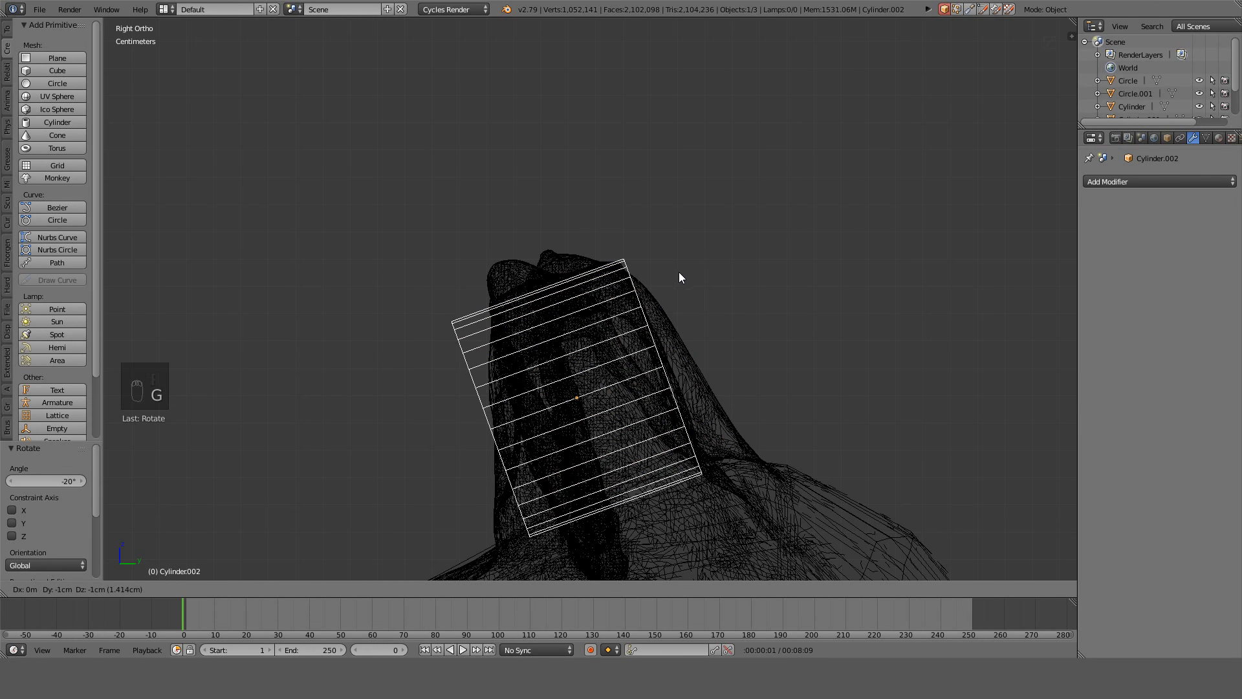
{"action": "left_click", "coordinate": [694, 236]}
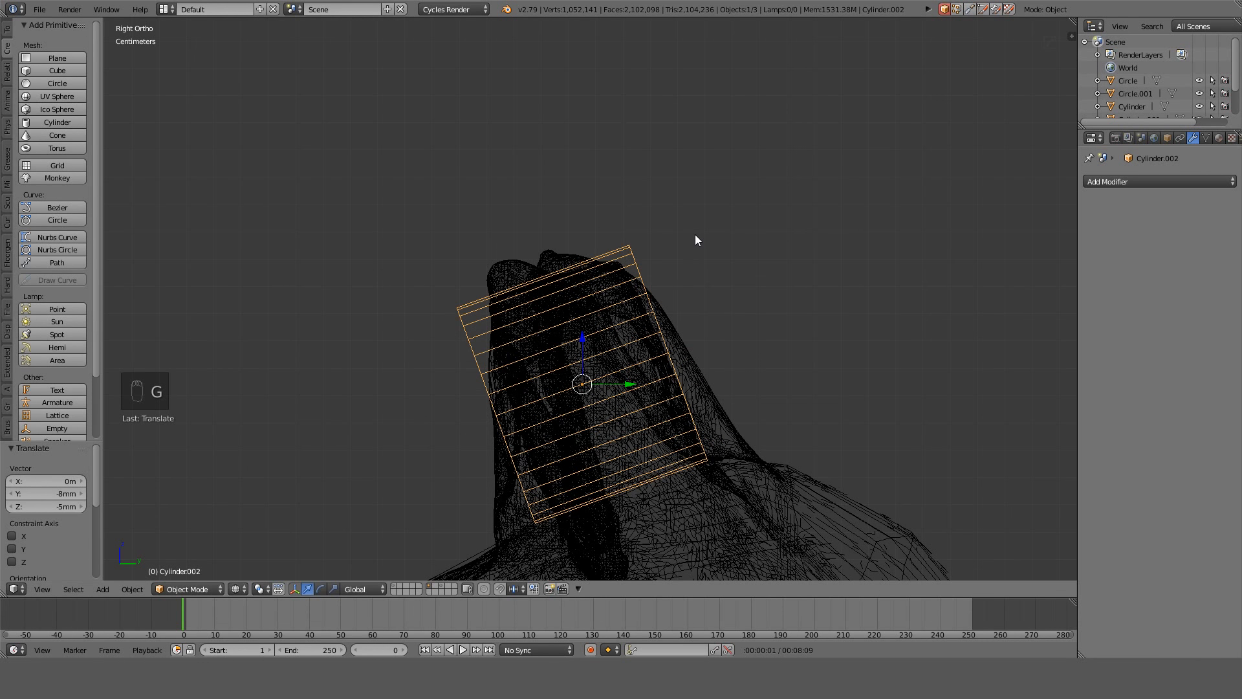
Scale the cylinder to 0.8 along its local Z axis and compare it with the headdress disc in solid shading.
{"action": "key", "text": "s"}
{"action": "right_click", "coordinate": [769, 234]}
{"action": "key", "text": "s"}
{"action": "key", "text": "z"}
{"action": "key", "text": "z"}
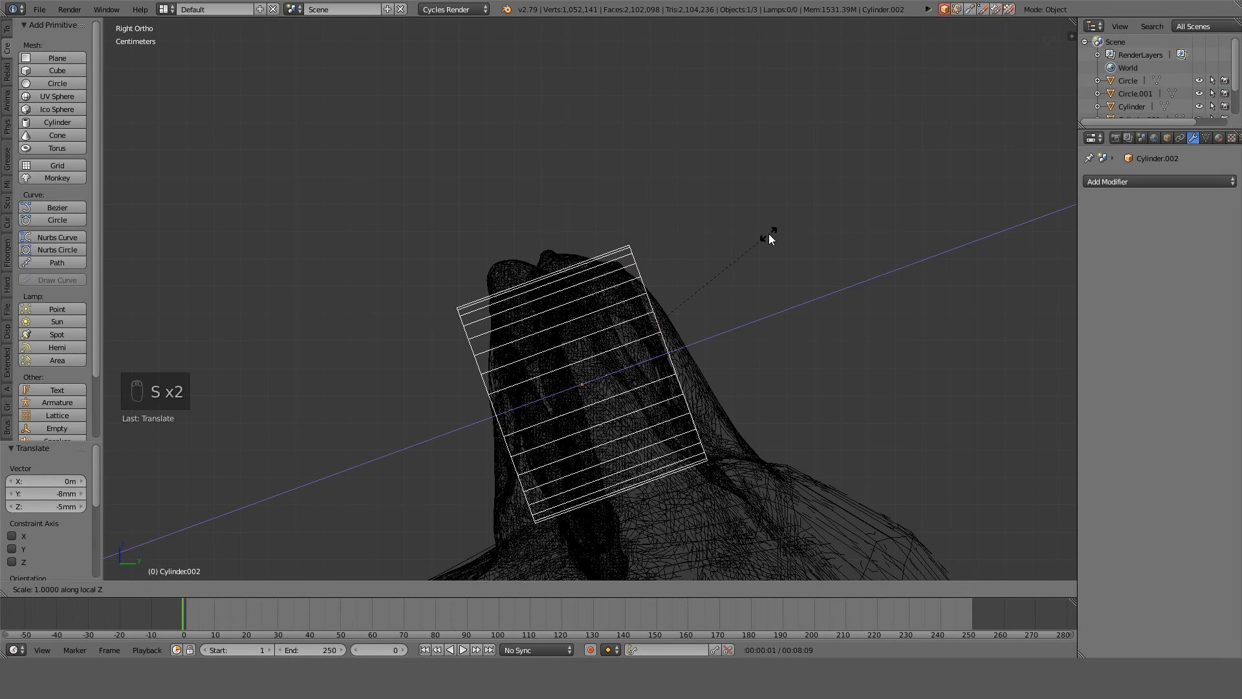
{"action": "left_click", "coordinate": [721, 260]}
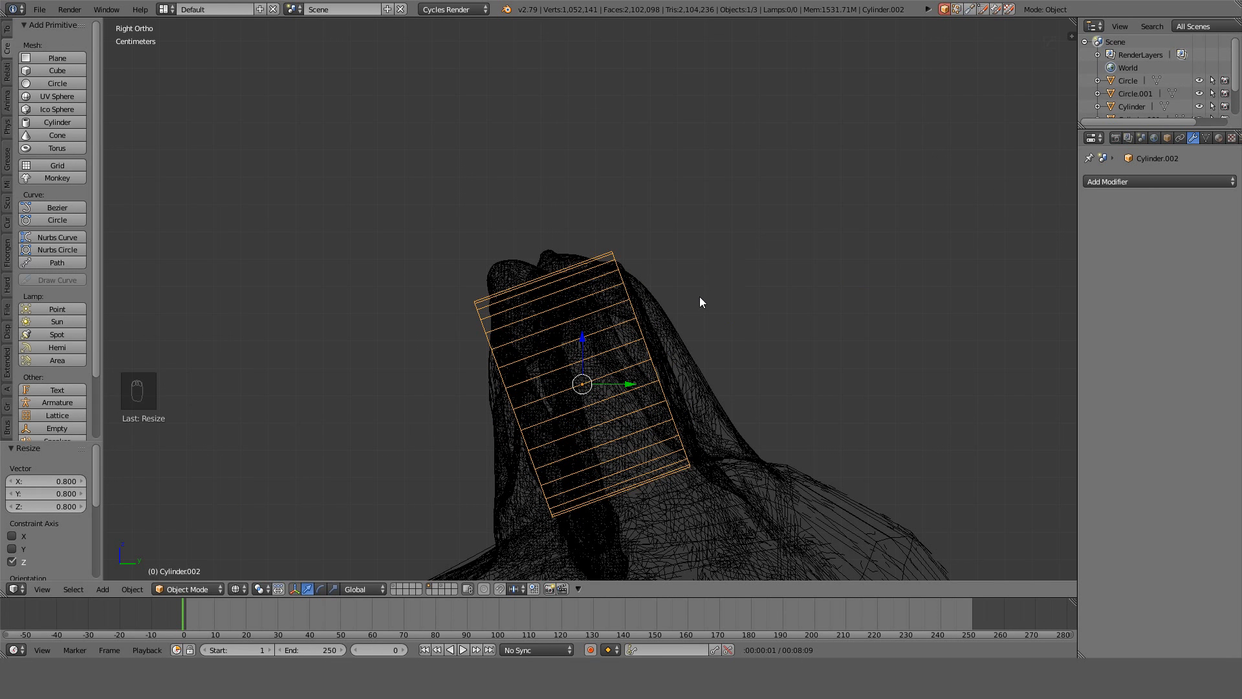
{"action": "key", "text": "z"}
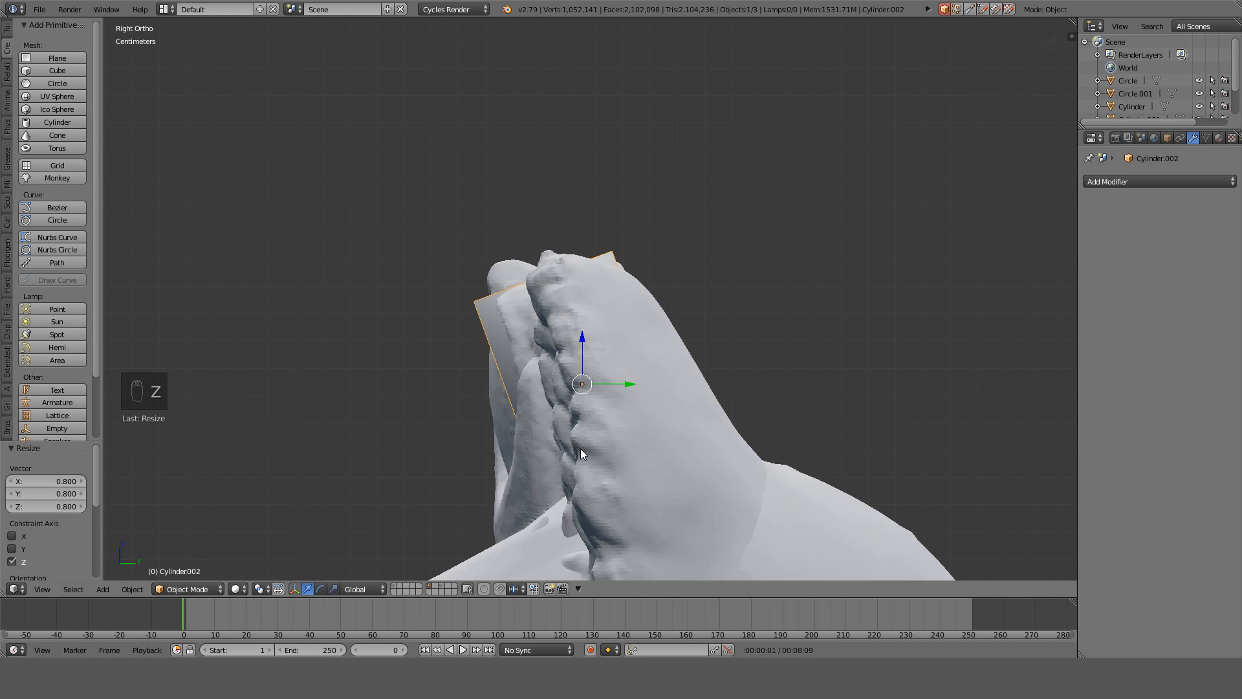
{"action": "mouse_move", "coordinate": [581, 448]}
{"action": "middle_mouse_down"}
{"action": "mouse_move", "coordinate": [406, 529]}
{"action": "mouse_move", "coordinate": [403, 33]}
{"action": "mouse_move", "coordinate": [421, 53]}
{"action": "mouse_move", "coordinate": [584, 60]}
{"action": "mouse_move", "coordinate": [623, 534]}
{"action": "mouse_move", "coordinate": [535, 458]}
{"action": "mouse_move", "coordinate": [500, 456]}
{"action": "mouse_move", "coordinate": [653, 437]}
{"action": "mouse_move", "coordinate": [638, 471]}
{"action": "middle_mouse_up"}
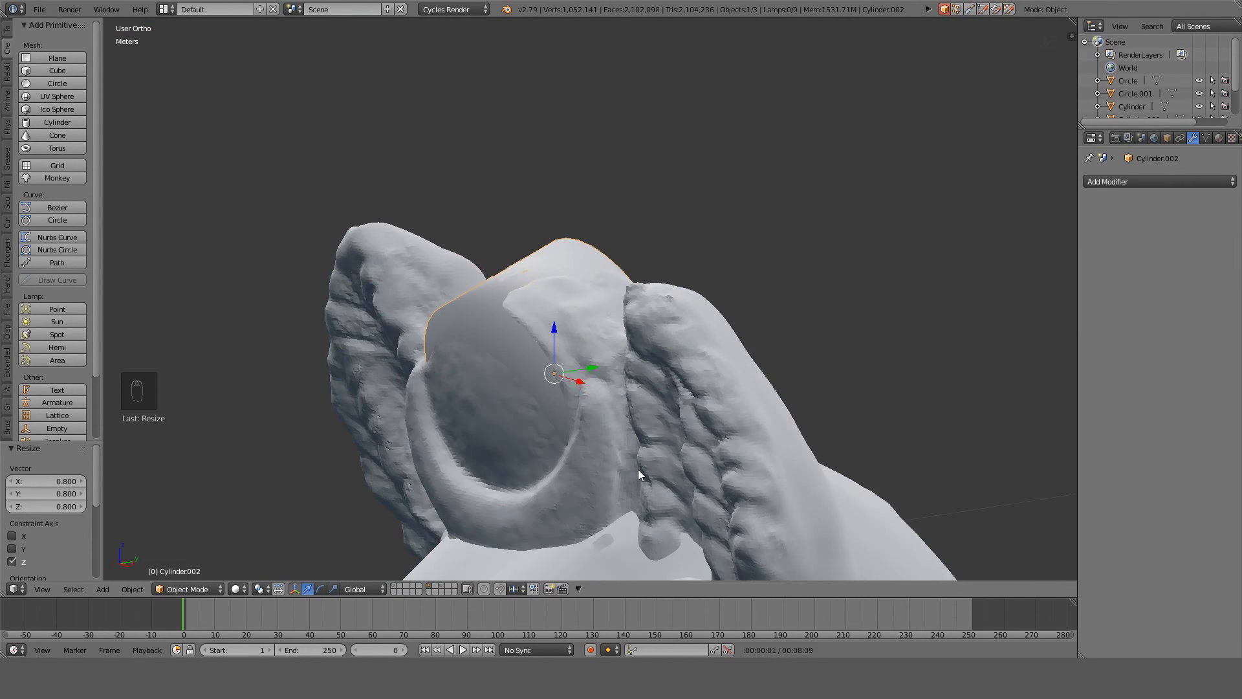
Rotate the cylinder 5° in the right view and scale it to 1.2 along its local Z axis.
{"action": "key", "text": "KP_3"}
{"action": "key", "text": "z"}
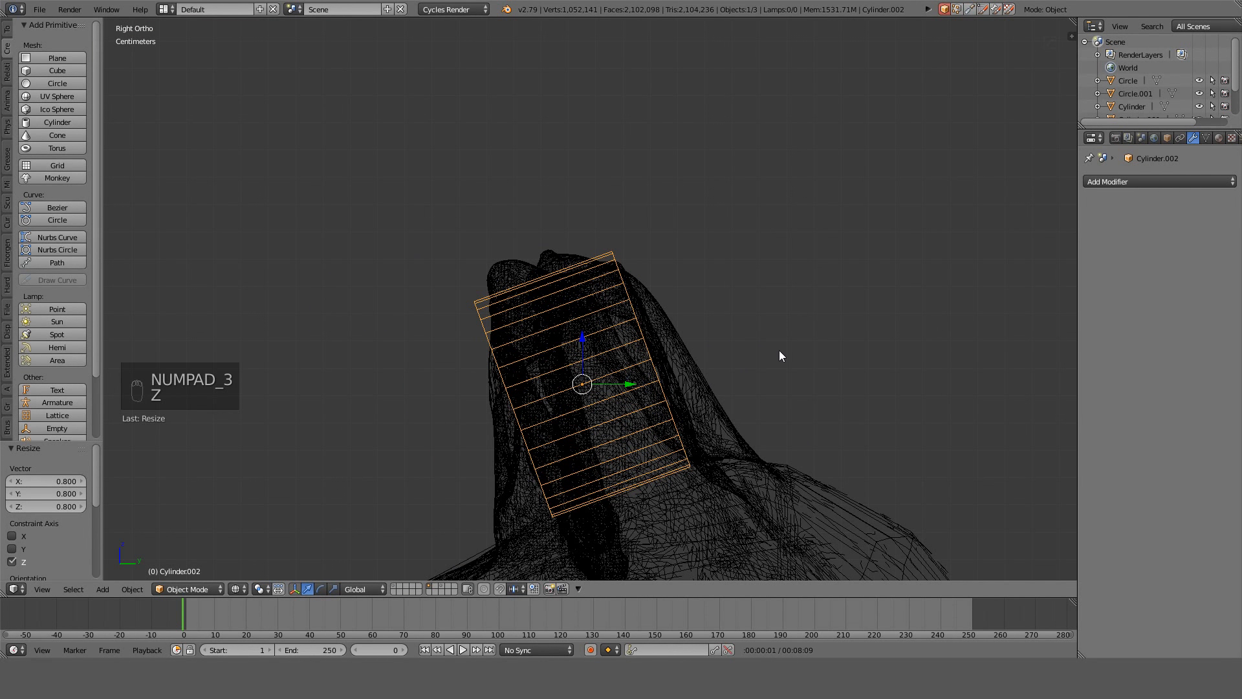
{"action": "key", "text": "r"}
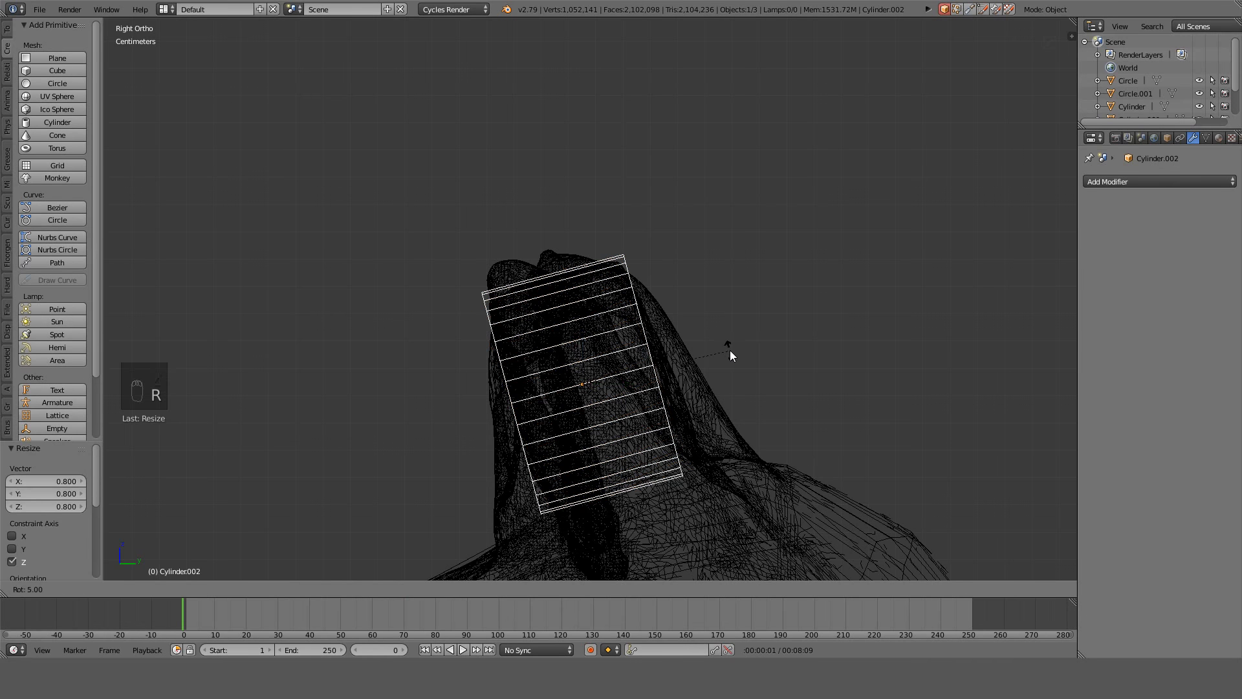
{"action": "left_click", "coordinate": [730, 351]}
{"action": "key", "text": "s"}
{"action": "key", "text": "z"}
{"action": "key", "text": "z"}
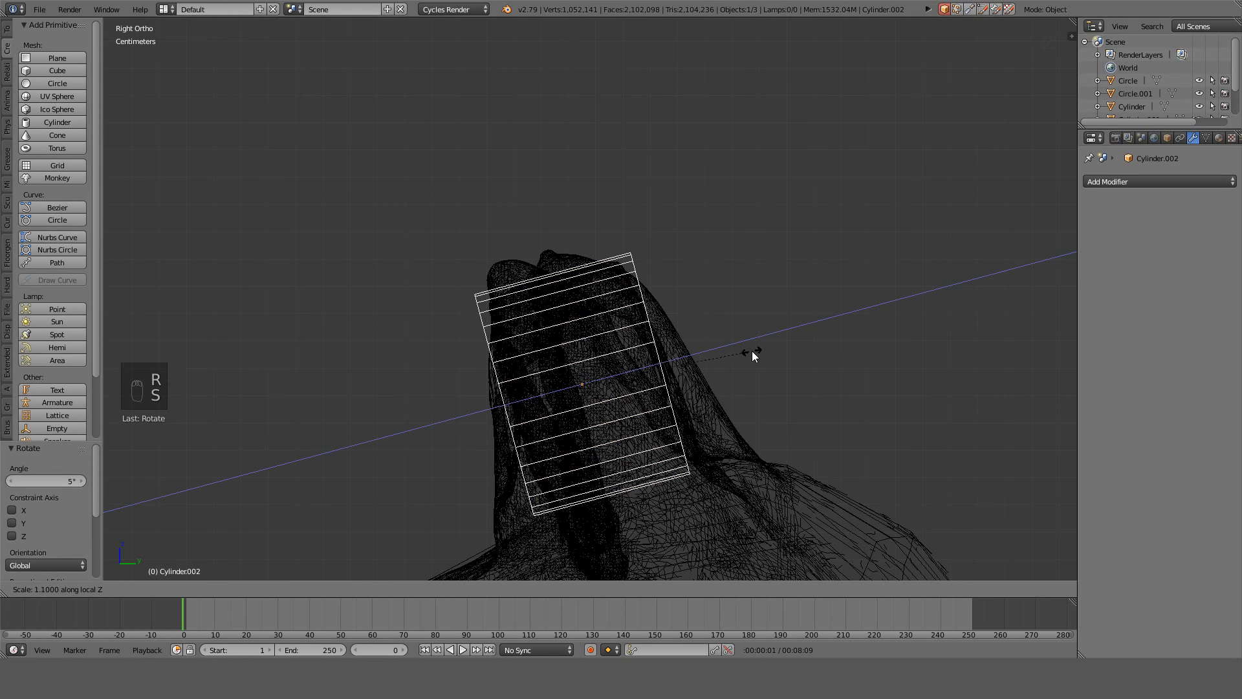
{"action": "left_click", "coordinate": [763, 351]}
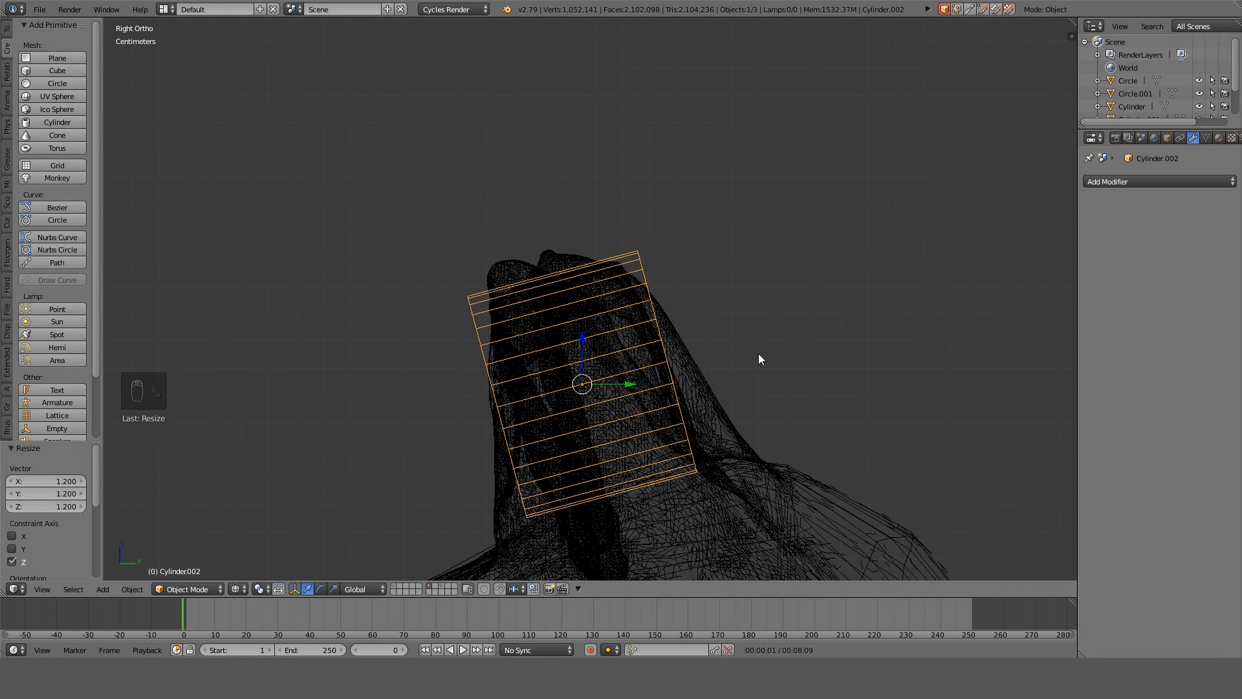
Put the cylinder in Edit Mode and show it from the front in wireframe over the headdress disc.
{"action": "mouse_move", "coordinate": [758, 353]}
{"action": "middle_mouse_down"}
{"action": "mouse_move", "coordinate": [812, 393]}
{"action": "mouse_move", "coordinate": [760, 359]}
{"action": "mouse_move", "coordinate": [770, 362]}
{"action": "mouse_move", "coordinate": [749, 391]}
{"action": "mouse_move", "coordinate": [717, 413]}
{"action": "mouse_move", "coordinate": [707, 369]}
{"action": "mouse_move", "coordinate": [758, 357]}
{"action": "middle_mouse_up"}
{"action": "key", "text": "Tab"}
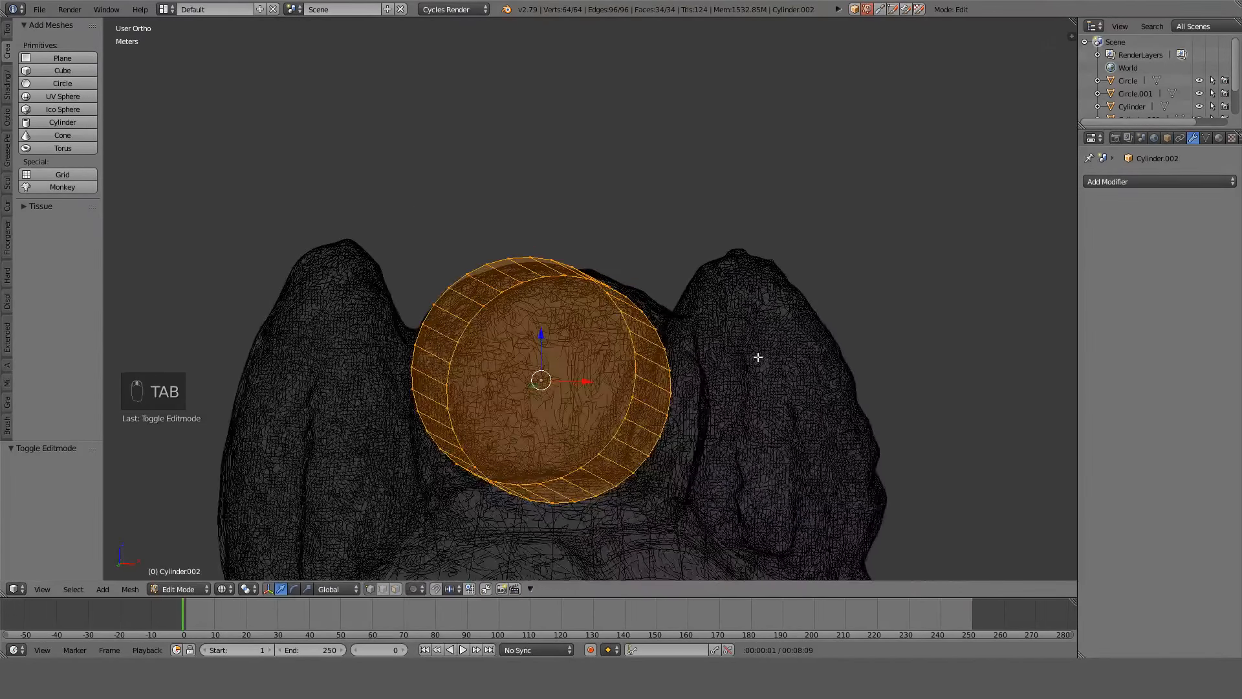
{"action": "key", "text": "KP_1"}
{"action": "key", "text": "z"}
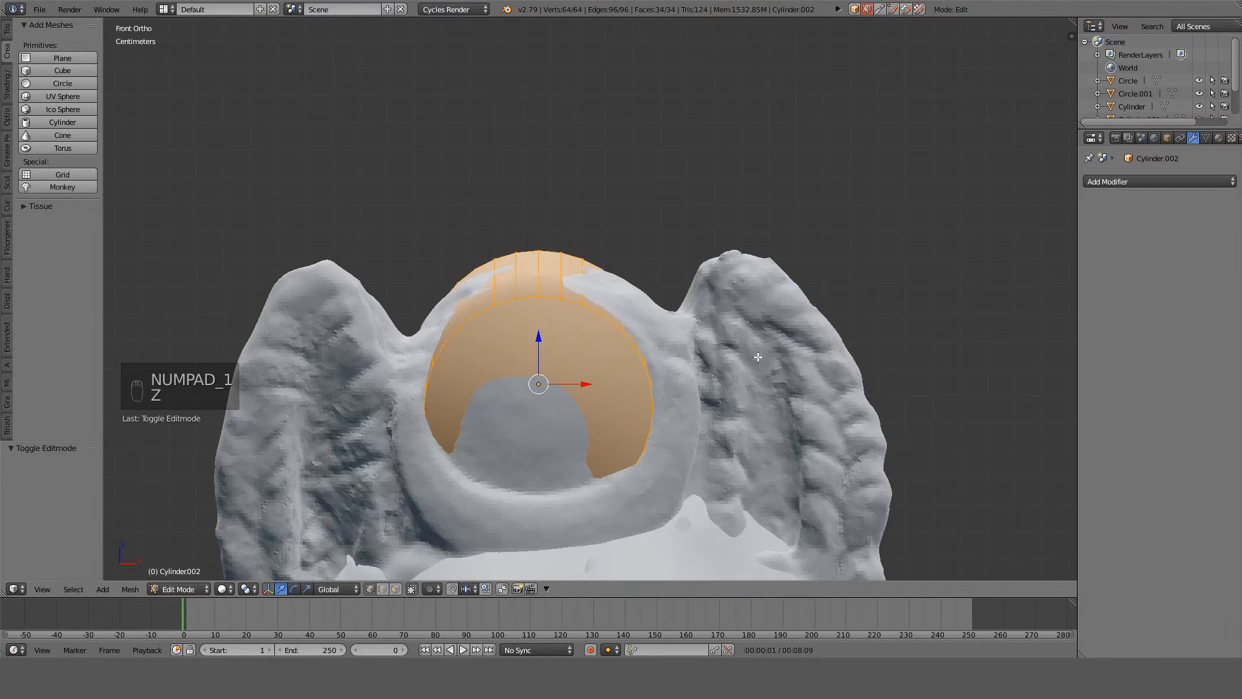
{"action": "middle_click_drag", "start_coordinate": [750, 362], "coordinate": [603, 418]}
{"action": "key", "text": "z"}
{"action": "key", "text": "KP_1"}
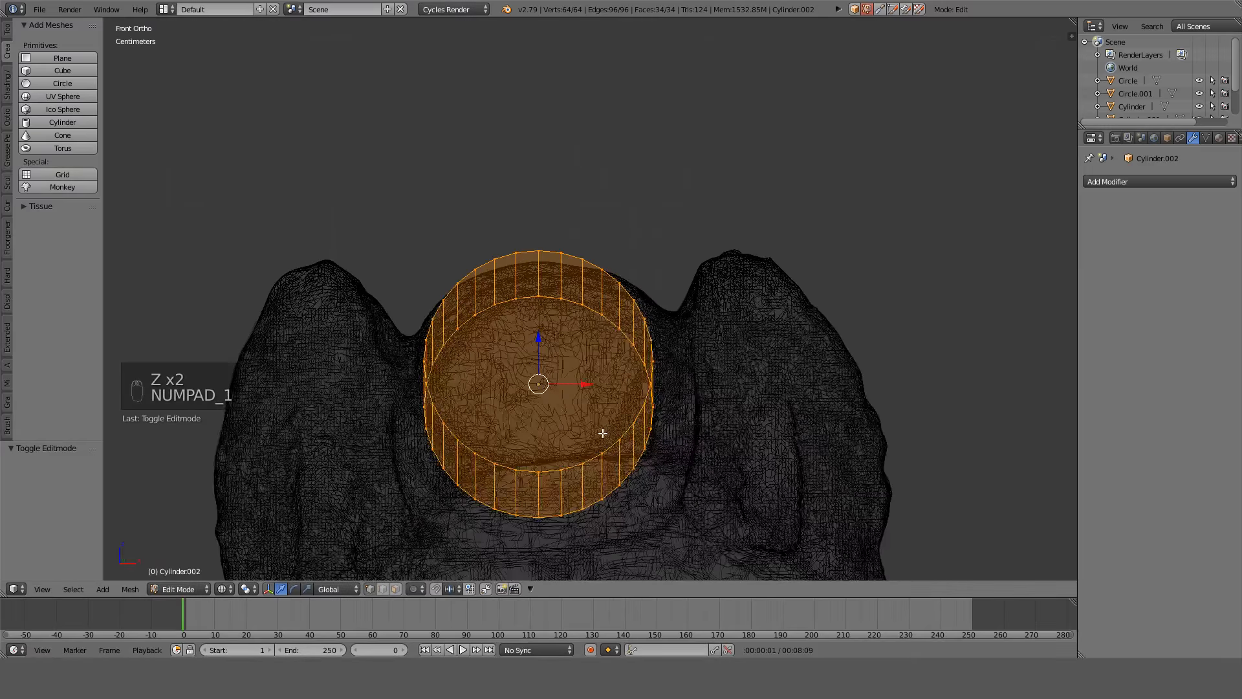
Select the lower half of the cylinder's vertices, extrude them in place and scale the extrusion to 2.1.
{"action": "key", "text": "KP_2"}
{"action": "key", "text": "a"}
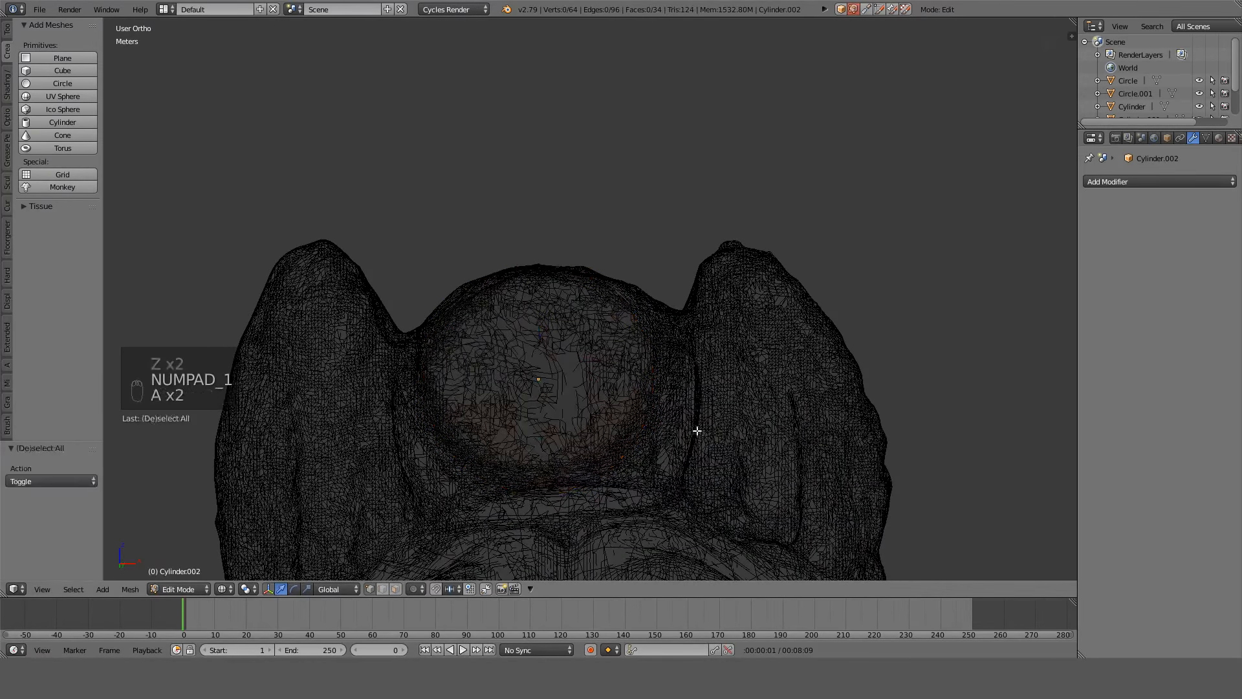
{"action": "key", "text": "a"}
{"action": "key", "text": "a"}
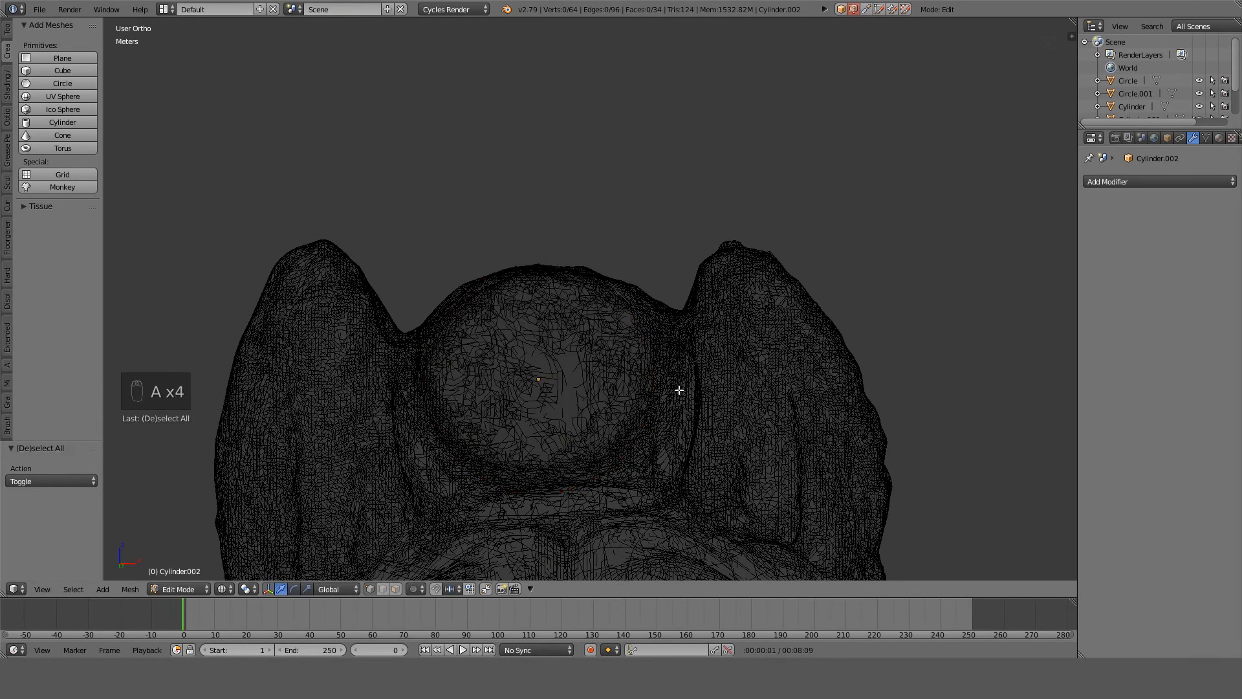
{"action": "key", "text": "n"}
{"action": "key", "text": "n"}
{"action": "key", "text": "b"}
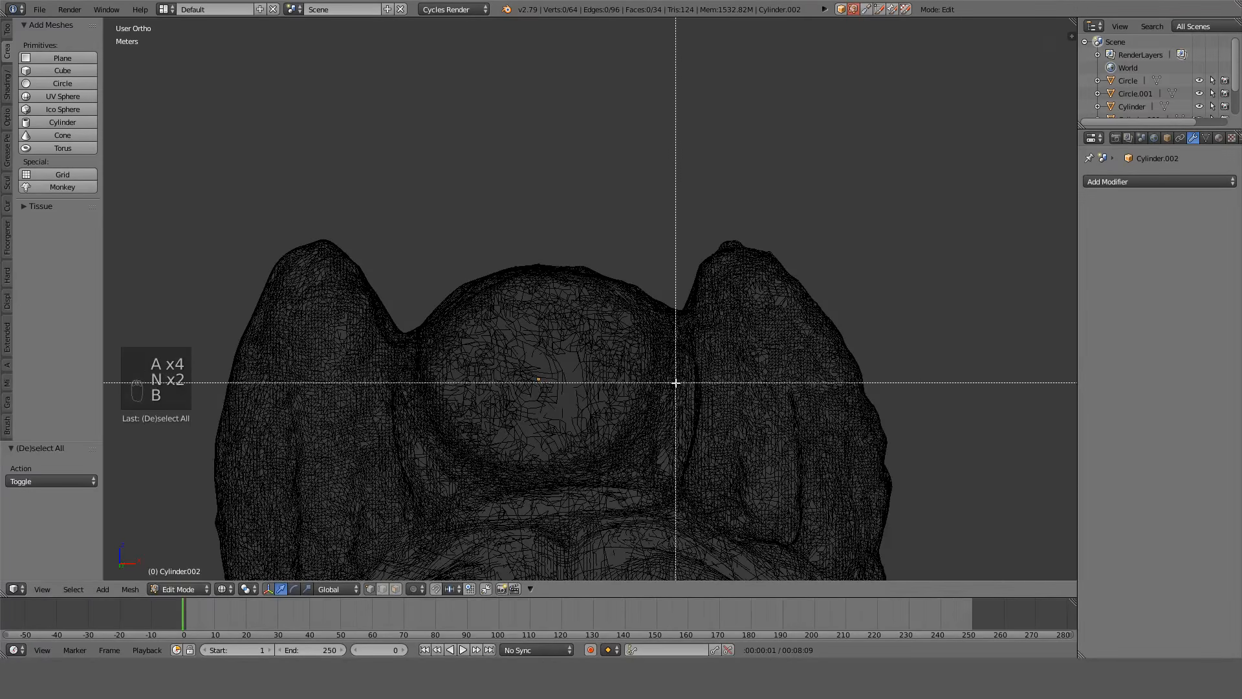
{"action": "left_click_drag", "start_coordinate": [675, 370], "coordinate": [347, 531]}
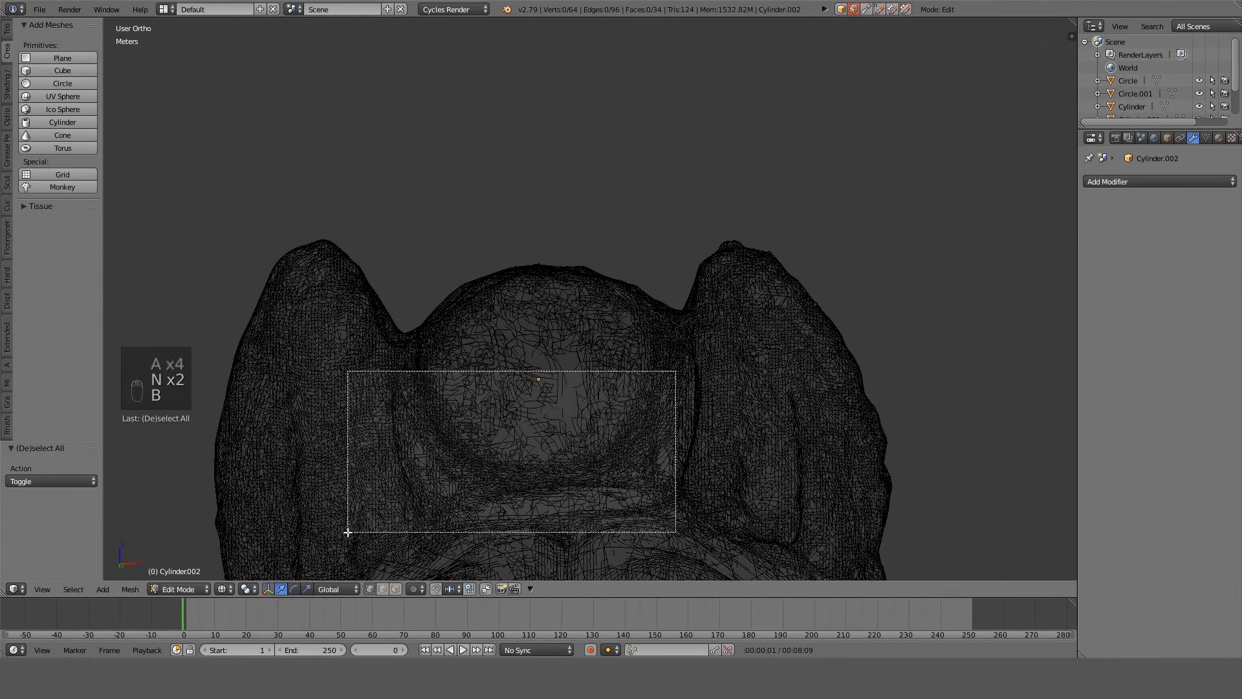
{"action": "key", "text": "e"}
{"action": "right_click", "coordinate": [688, 429]}
{"action": "key", "text": "s"}
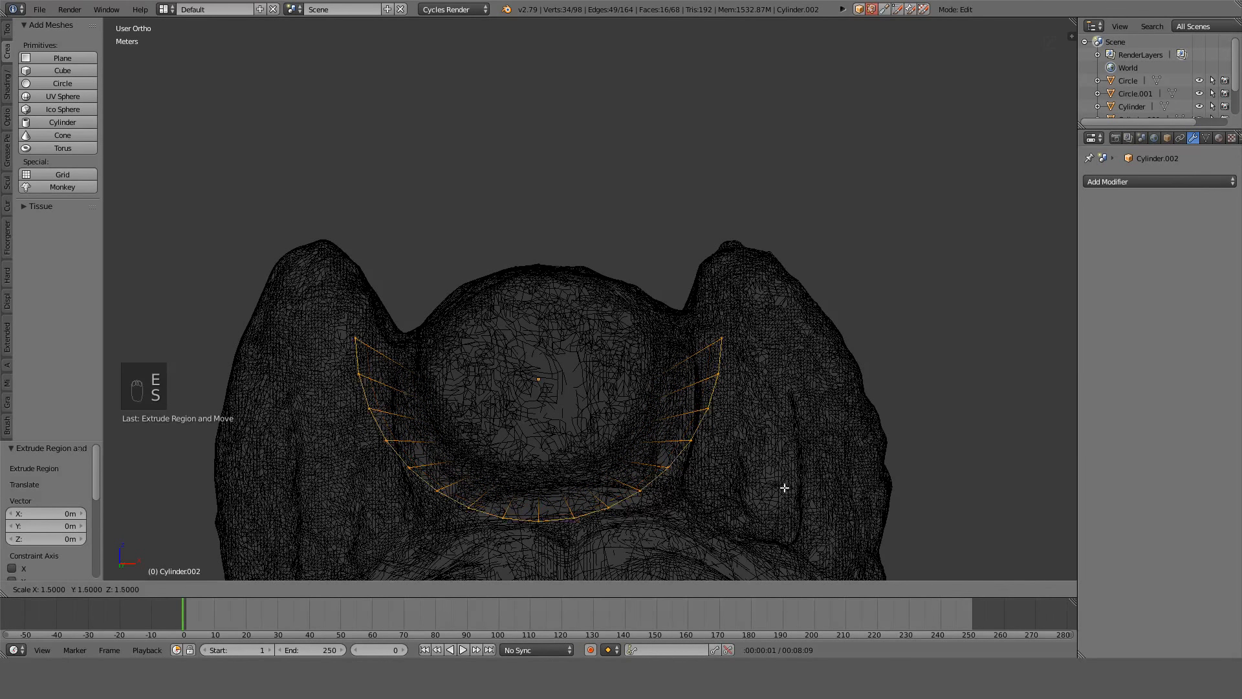
{"action": "left_click", "coordinate": [848, 522]}
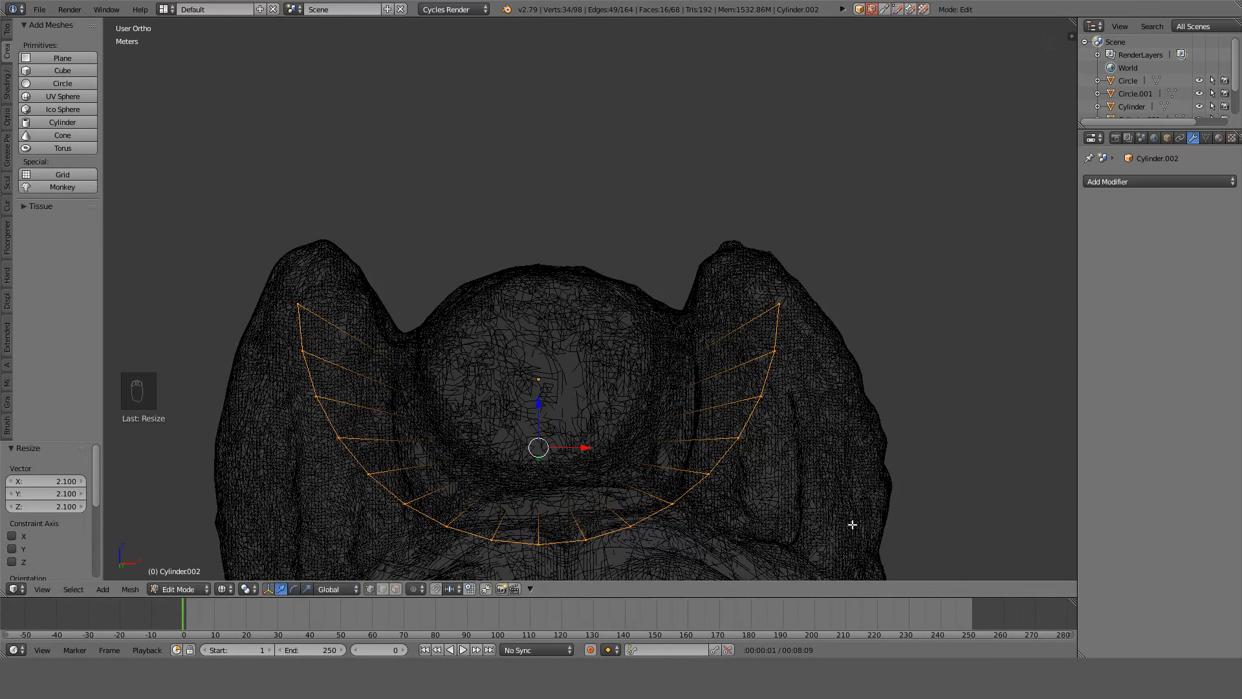
Scale the extruded lower rim to 0.7 along the X axis to narrow it between the headdress's side pieces.
{"action": "key", "text": "s"}
{"action": "key", "text": "x"}
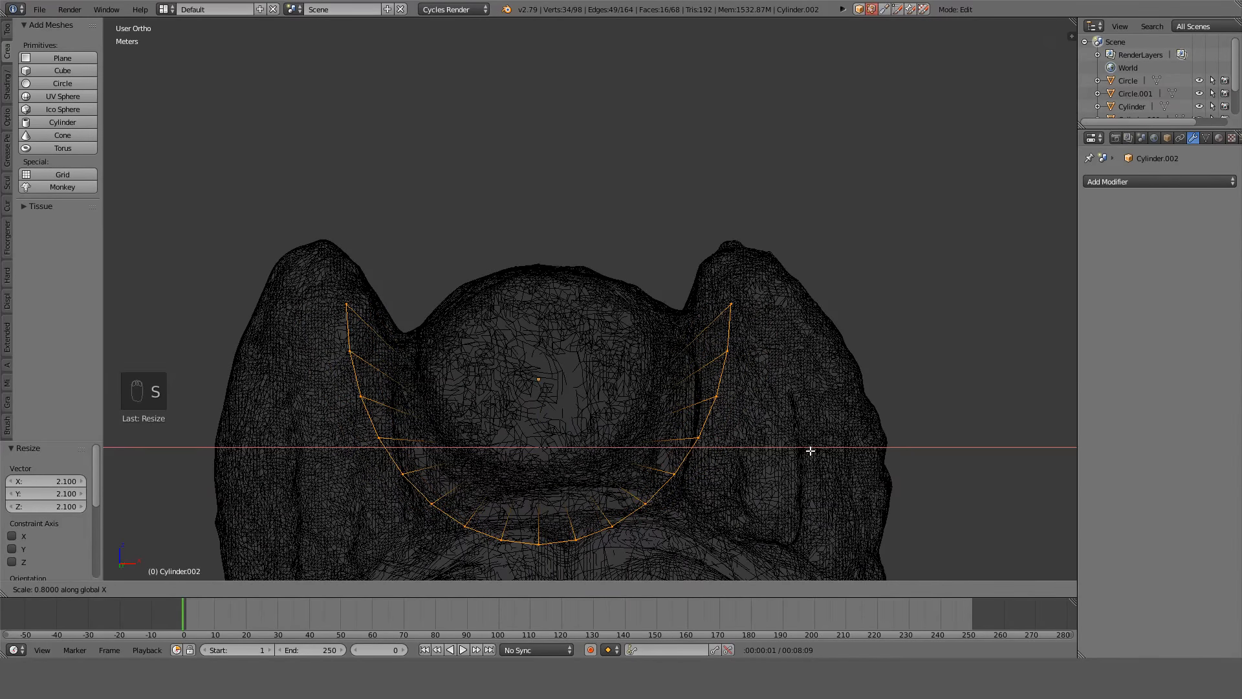
{"action": "left_click", "coordinate": [800, 452]}
{"action": "key", "text": "s"}
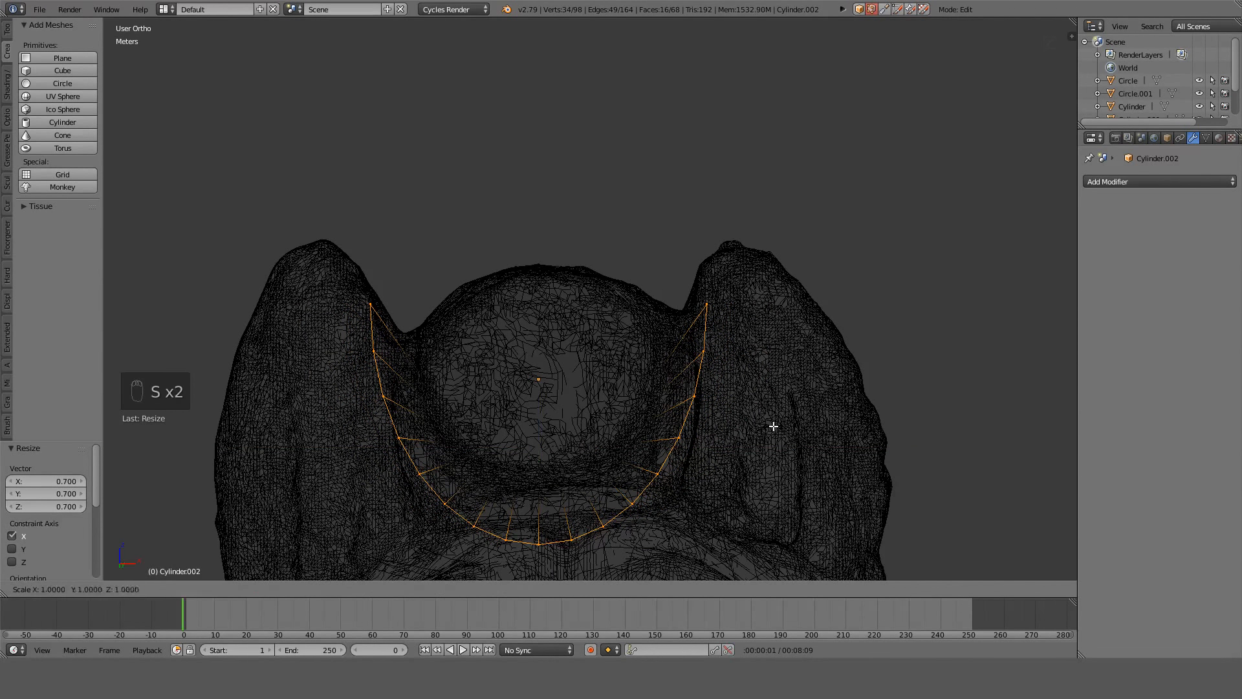
{"action": "key", "text": "z"}
{"action": "right_click", "coordinate": [777, 443]}
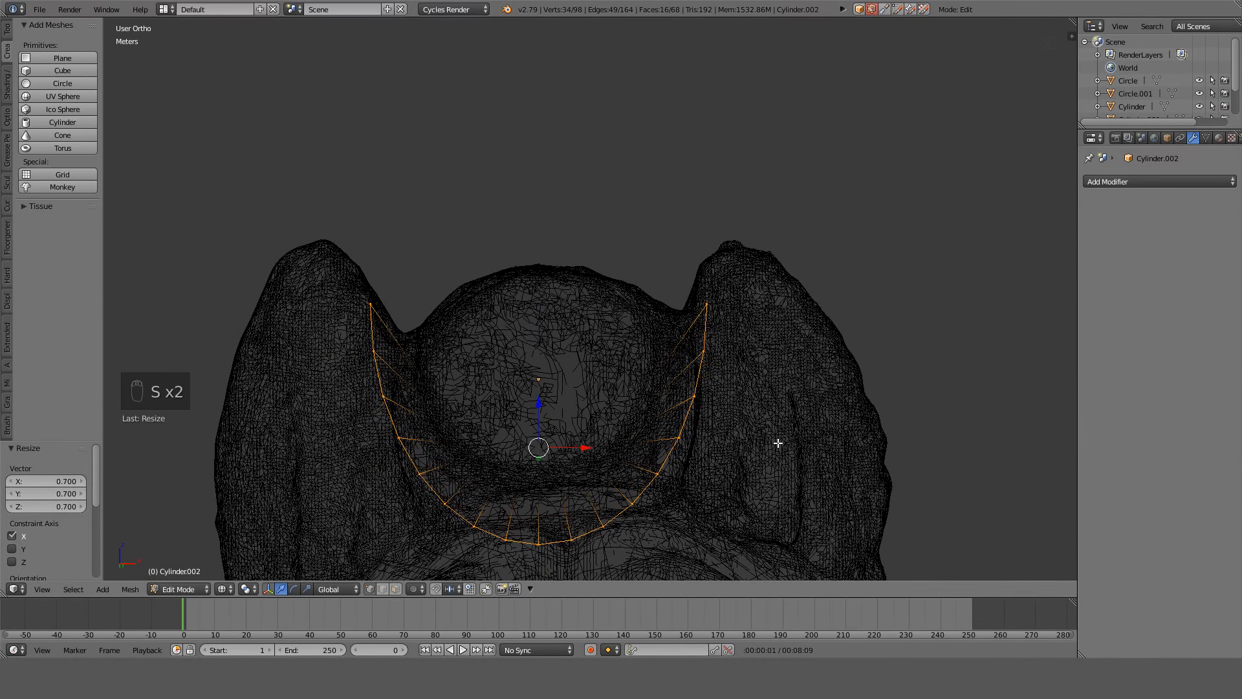
{"action": "key", "text": "KP_8"}
{"action": "key", "text": "KP_8"}
{"action": "key", "text": "z"}
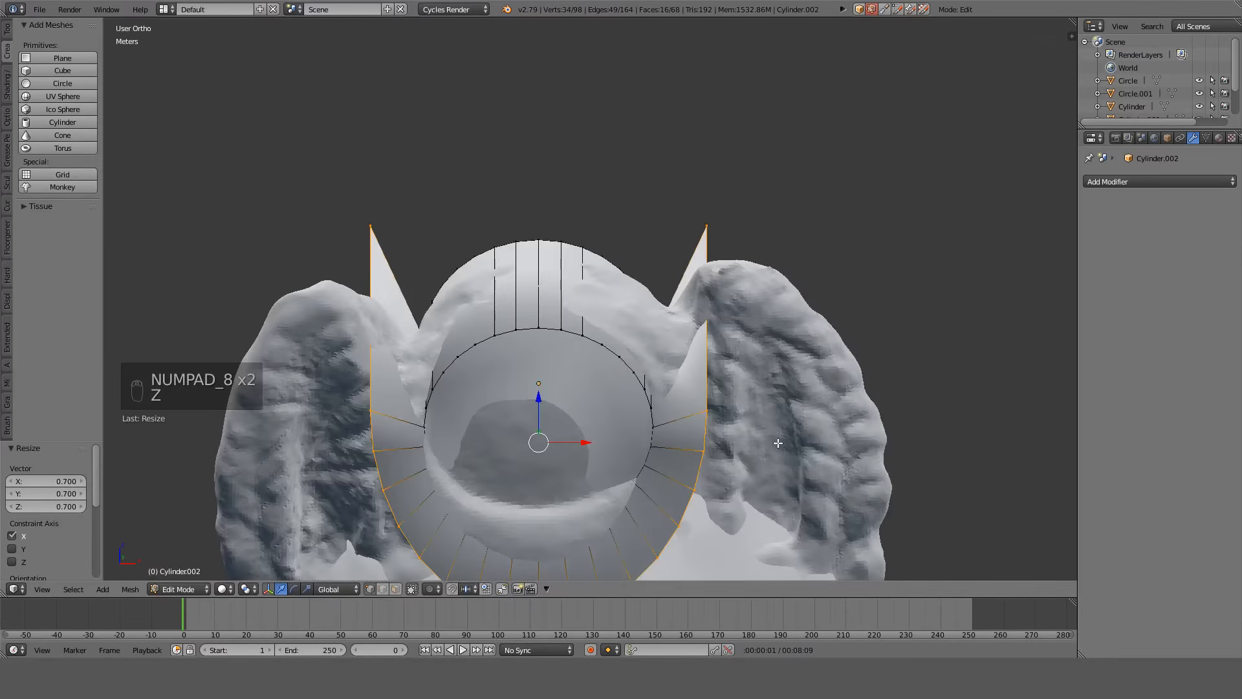
{"action": "key", "text": "KP_1"}
{"action": "mouse_move", "coordinate": [777, 443]}
{"action": "middle_mouse_down", "text": "shift"}
{"action": "mouse_move", "coordinate": [769, 344]}
{"action": "mouse_move", "coordinate": [686, 343]}
{"action": "mouse_move", "coordinate": [603, 385]}
{"action": "mouse_move", "coordinate": [694, 443]}
{"action": "middle_mouse_up", "text": "shift"}
{"action": "key", "text": "z"}
{"action": "key", "text": "z"}
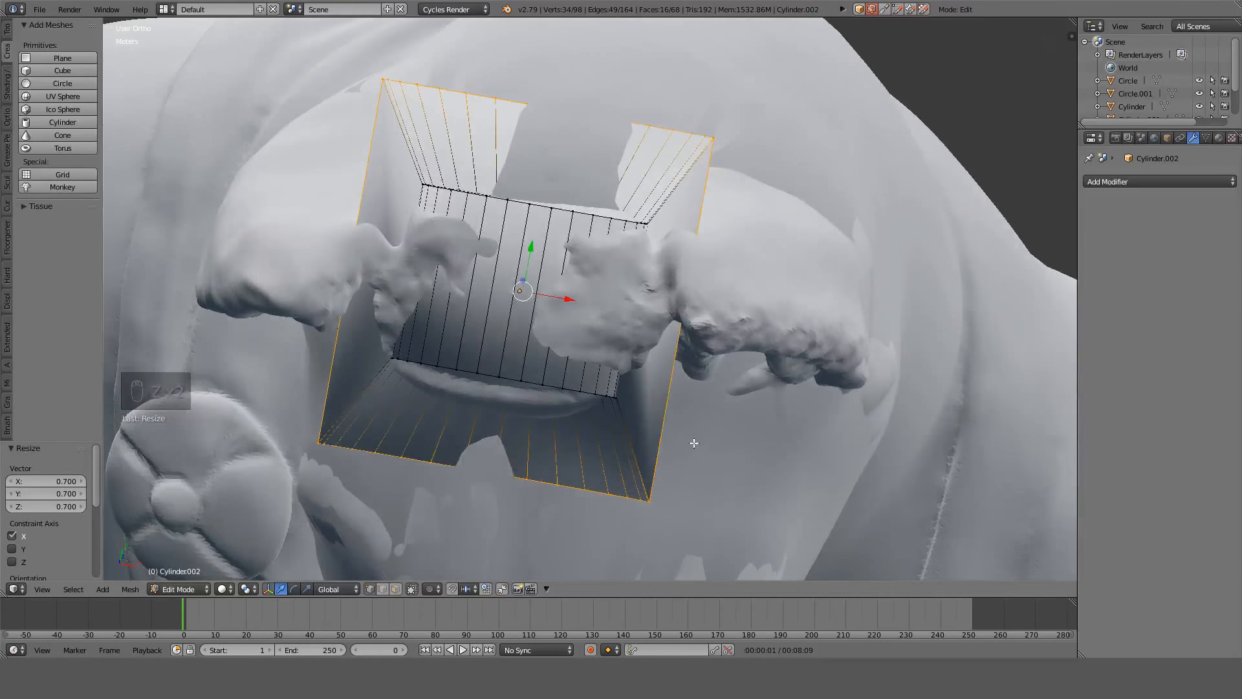
{"action": "key", "text": "s"}
{"action": "key", "text": "x"}
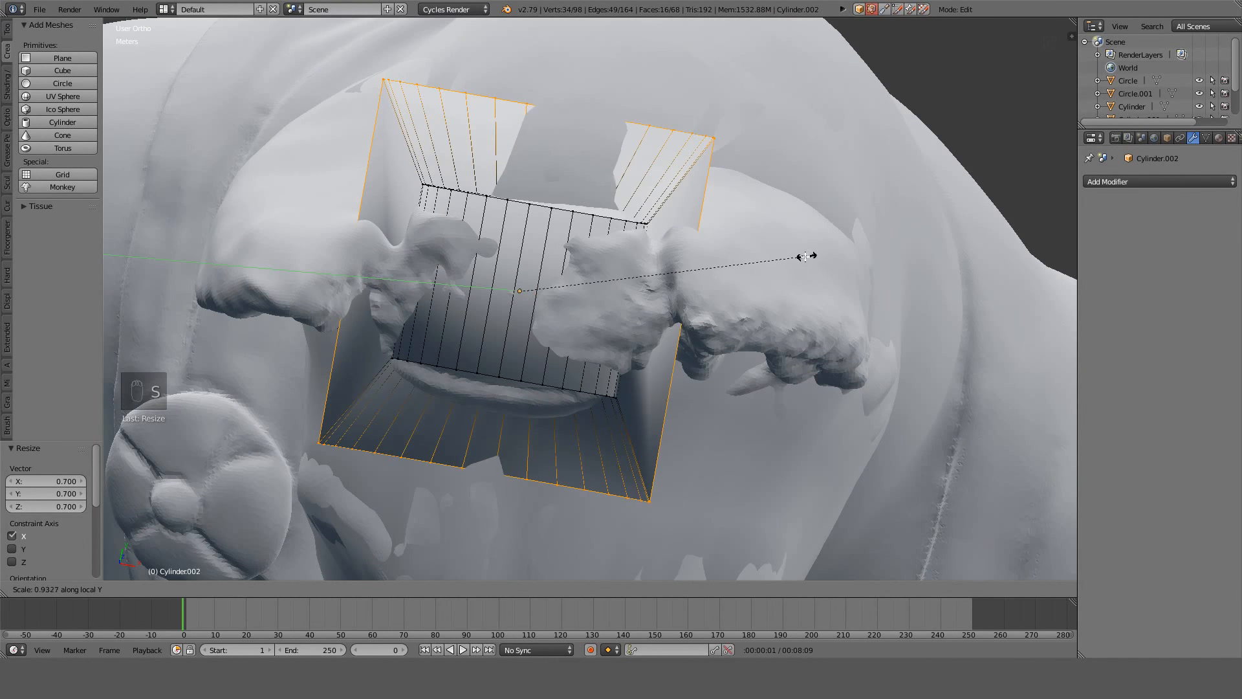
{"action": "right_click", "coordinate": [735, 304]}
{"action": "middle_click_drag", "start_coordinate": [758, 316], "coordinate": [733, 202]}
{"action": "key", "text": "s"}
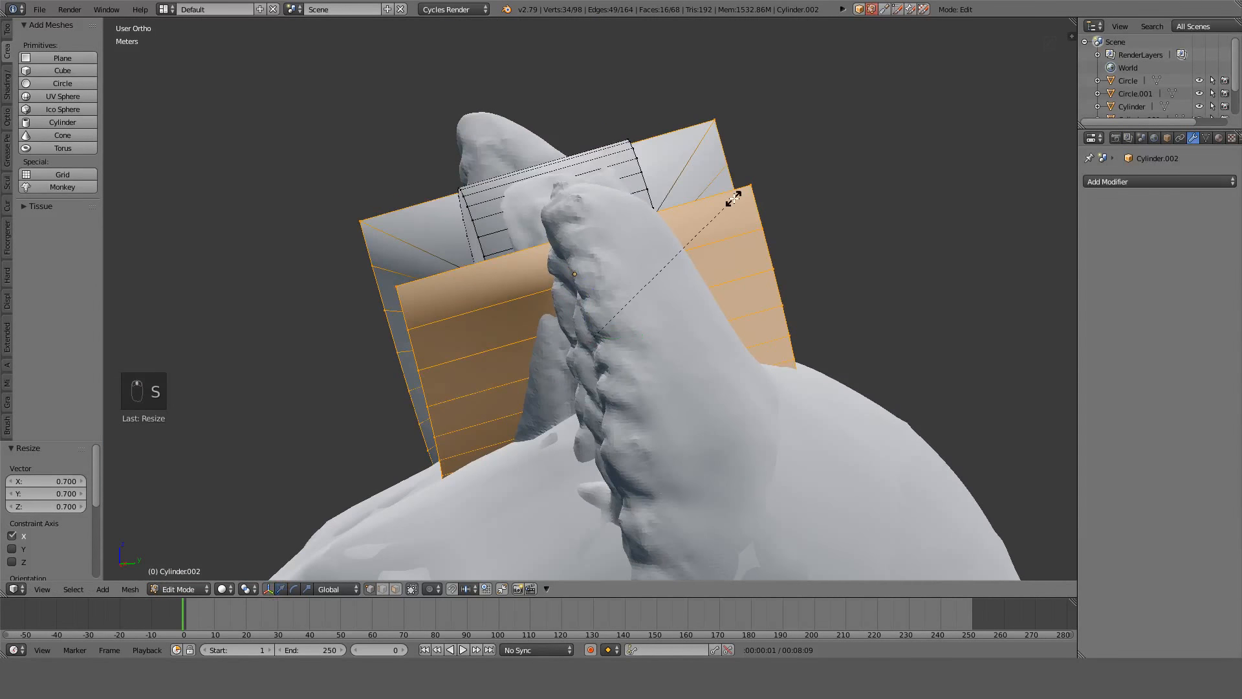
{"action": "key", "text": "x"}
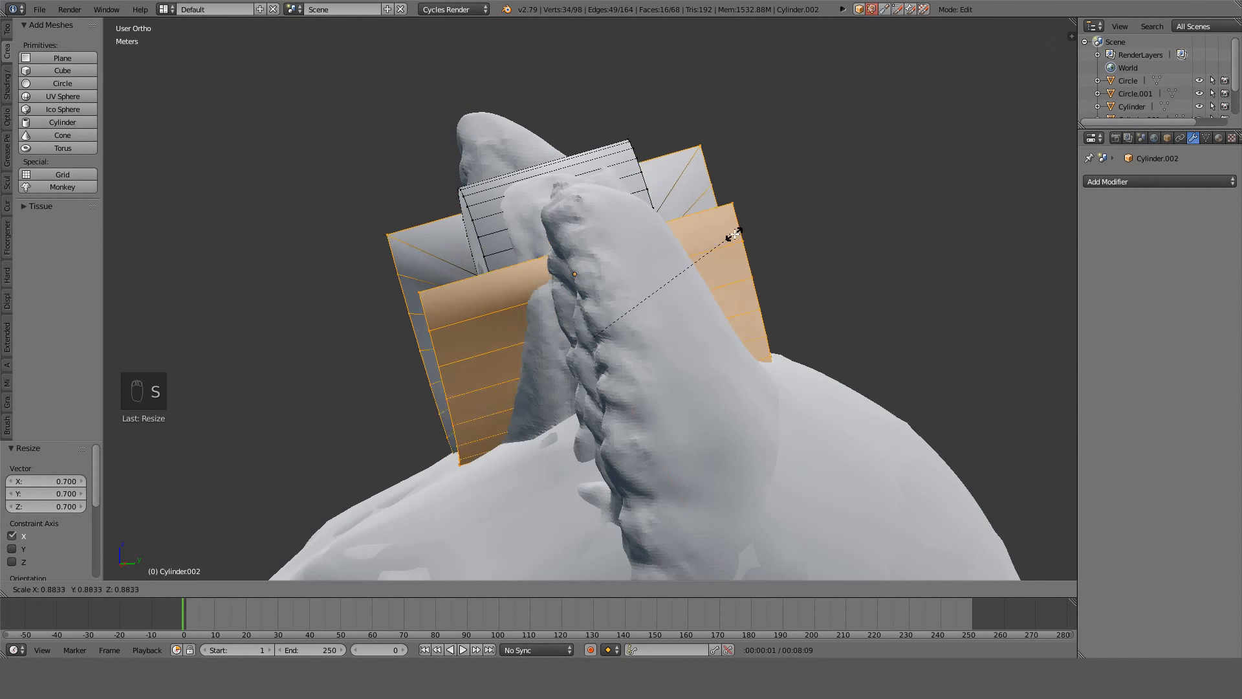
{"action": "right_click", "coordinate": [788, 239]}
Switch the transform orientation to Normal and scale the extruded rim to 0.5 along its normal Y axis.
{"action": "left_click", "coordinate": [331, 588]}
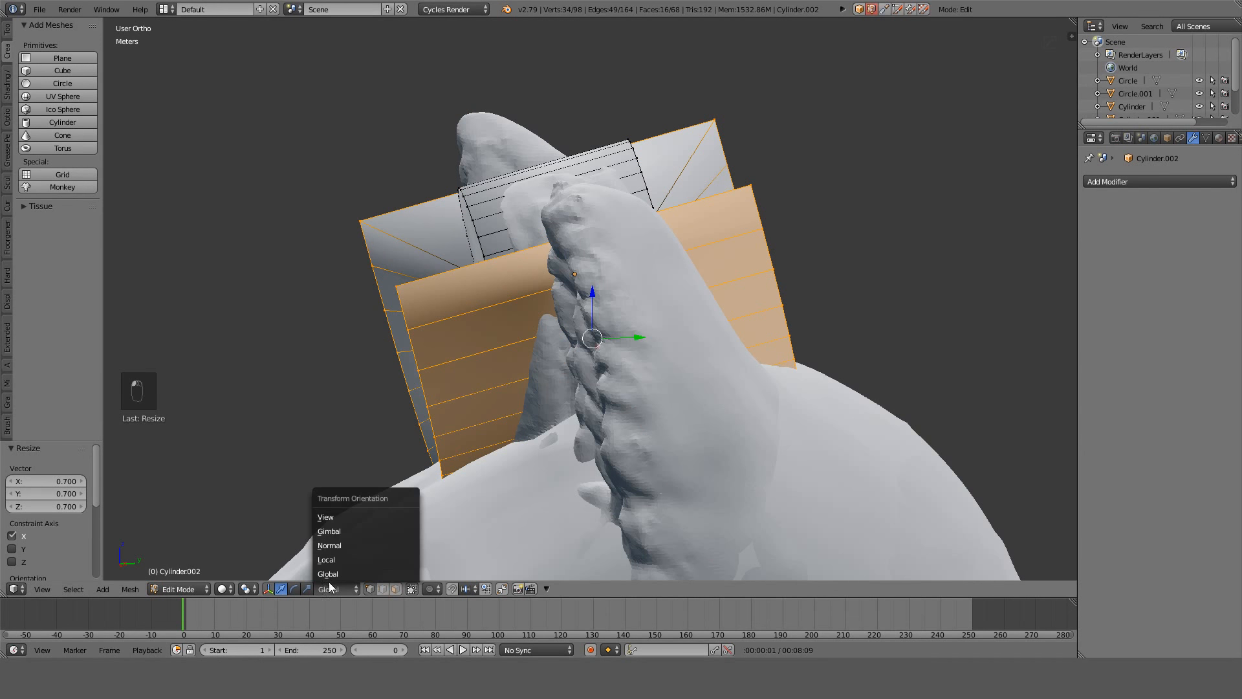
{"action": "left_click", "coordinate": [329, 545]}
{"action": "key", "text": "s"}
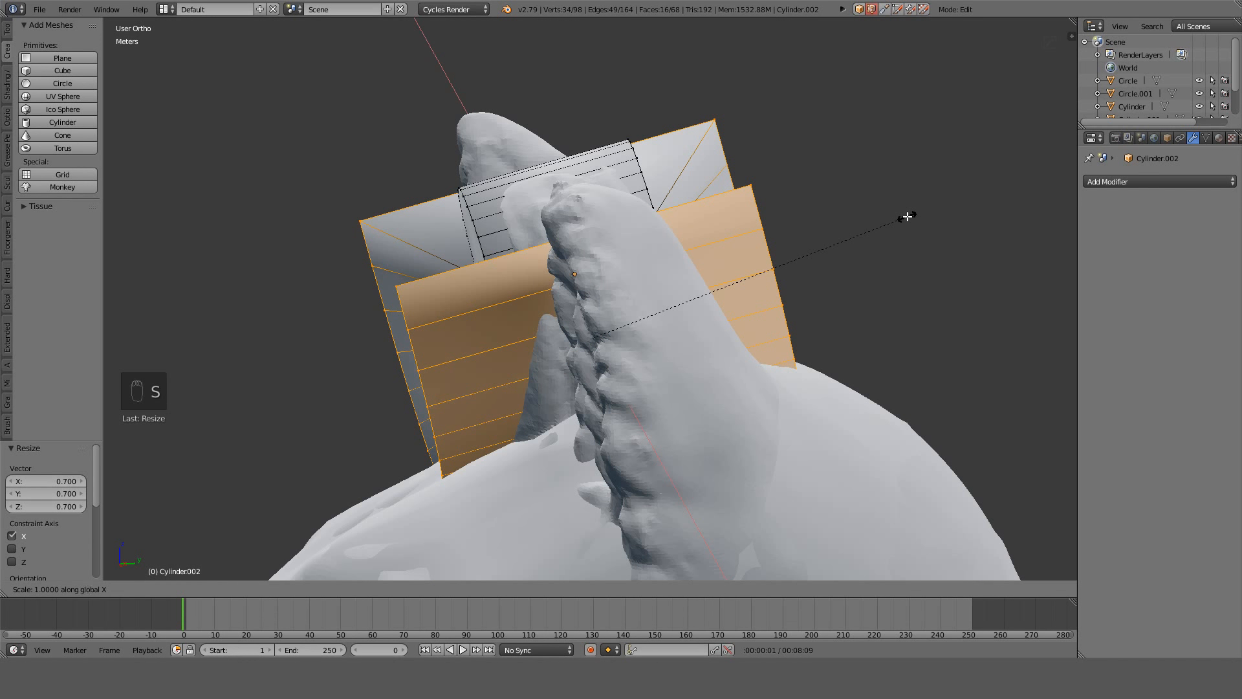
{"action": "key", "text": "y"}
{"action": "key", "text": "y"}
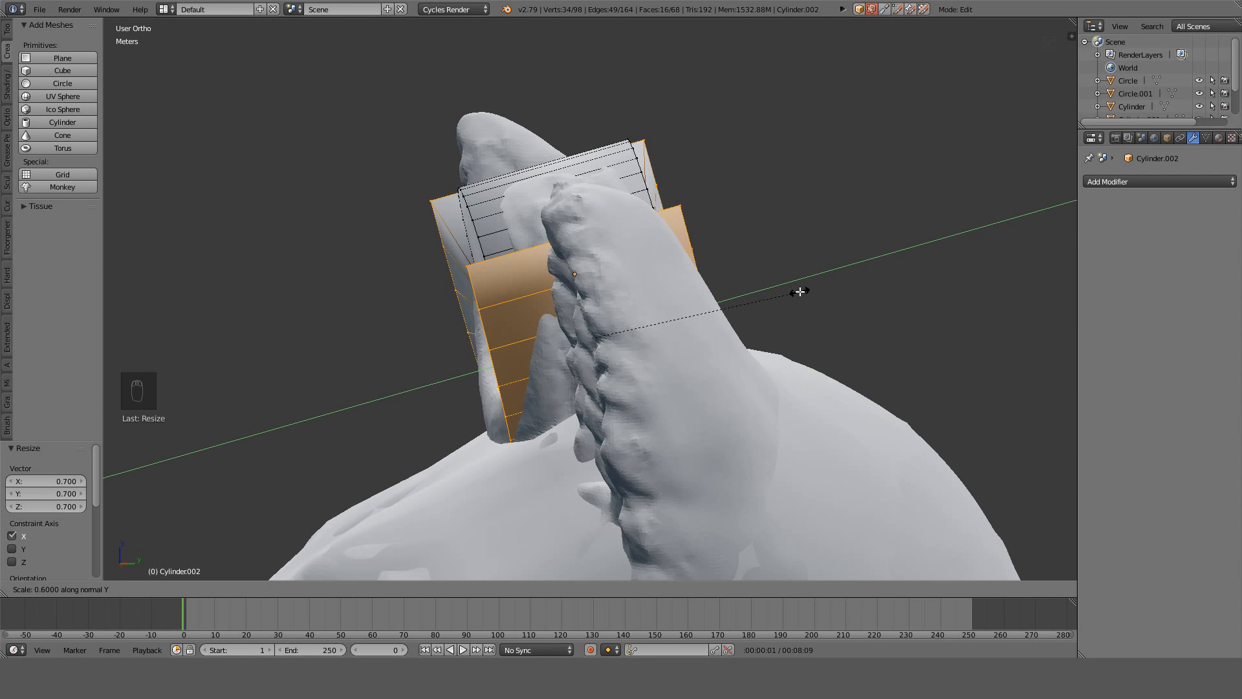
{"action": "left_click", "coordinate": [756, 300]}
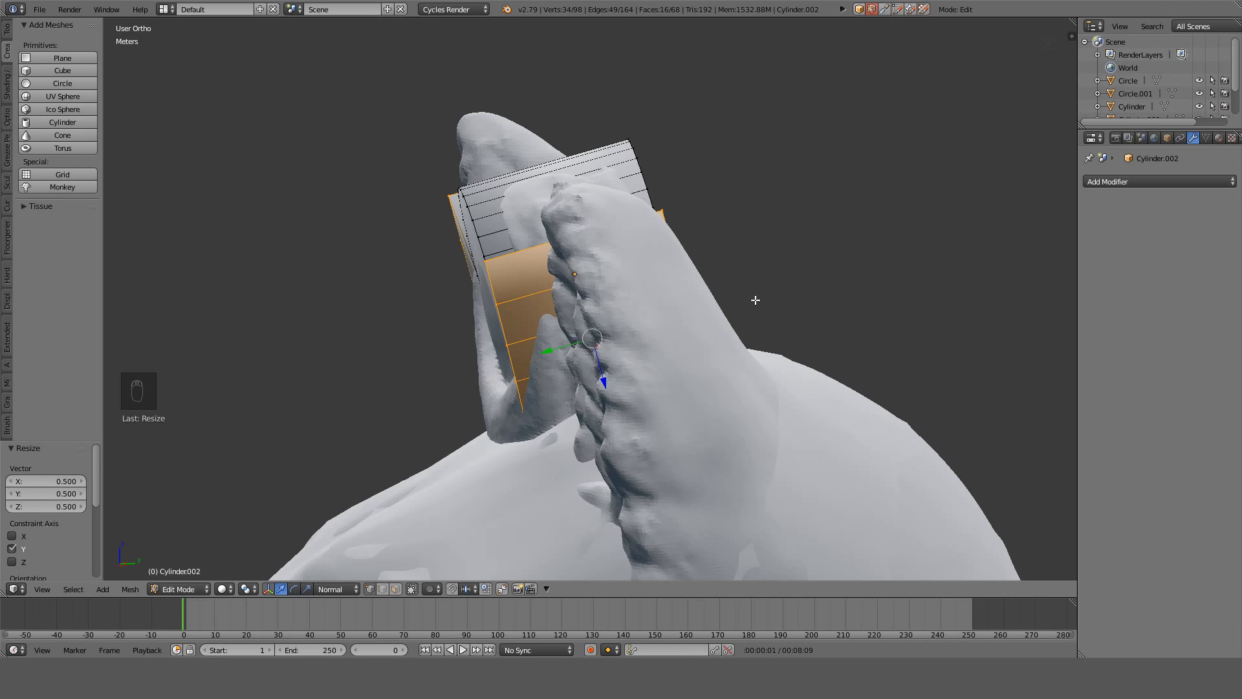
Scale the extruded rim to 0.7 along its normal Z axis and check its fit from the front in wireframe and solid view.
{"action": "key", "text": "KP_1"}
{"action": "key", "text": "KP_3"}
{"action": "key", "text": "z"}
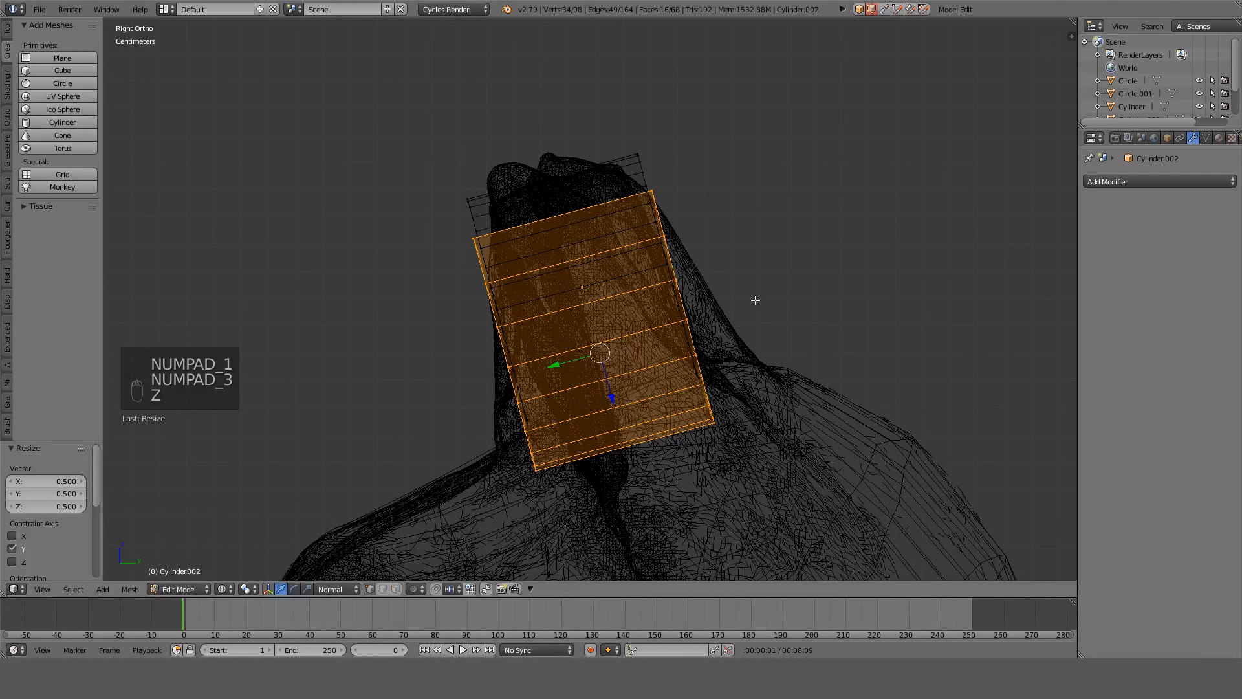
{"action": "key", "text": "z"}
{"action": "mouse_move", "coordinate": [755, 301]}
{"action": "middle_mouse_down"}
{"action": "mouse_move", "coordinate": [837, 263]}
{"action": "mouse_move", "coordinate": [915, 258]}
{"action": "mouse_move", "coordinate": [929, 269]}
{"action": "mouse_move", "coordinate": [922, 288]}
{"action": "middle_mouse_up"}
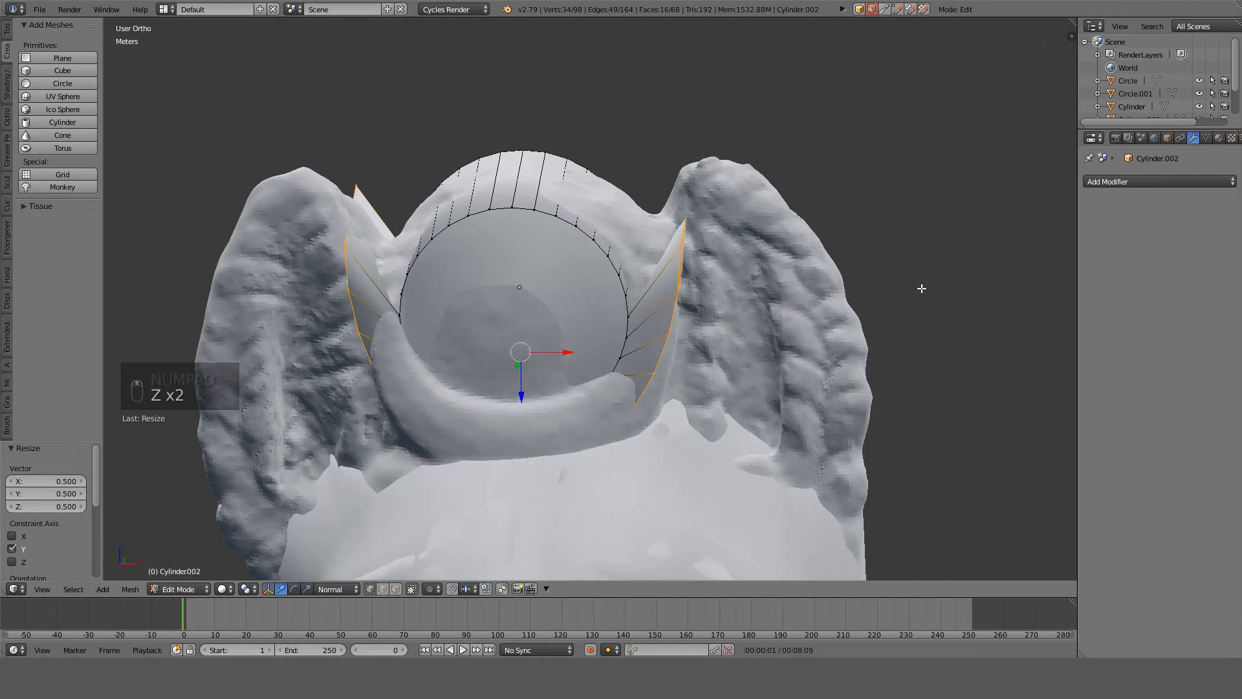
{"action": "key", "text": "s"}
{"action": "key", "text": "z"}
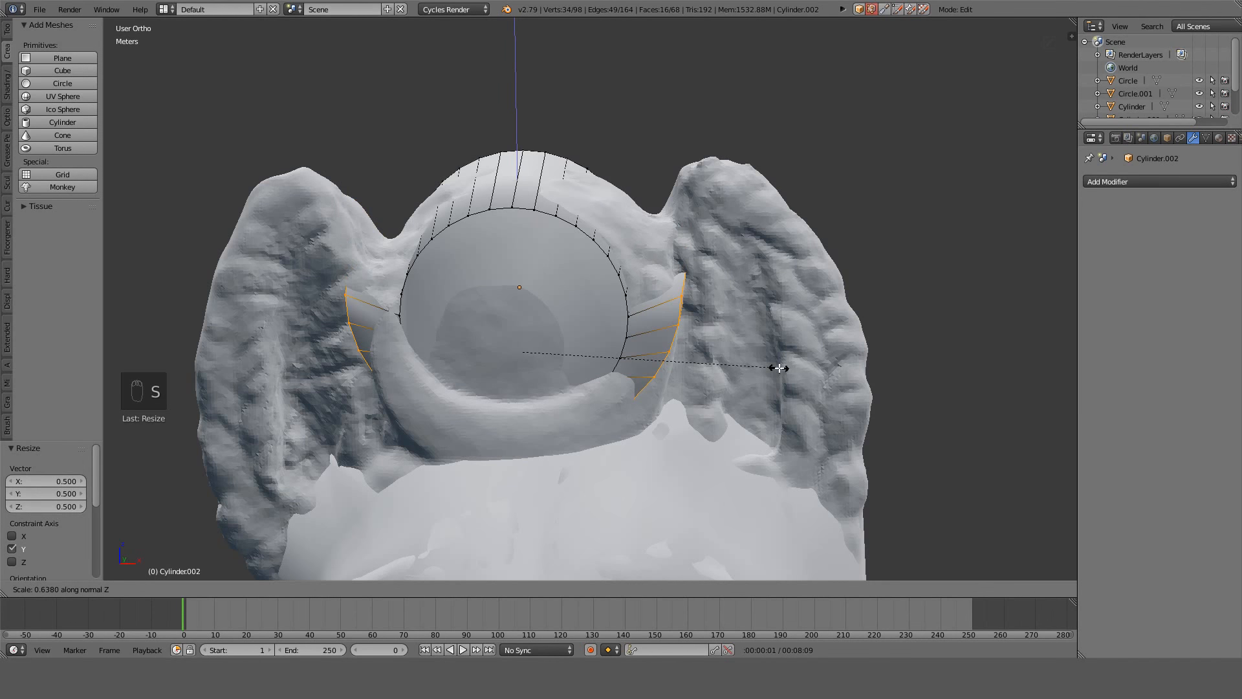
{"action": "left_click", "coordinate": [814, 333]}
{"action": "key", "text": "z"}
{"action": "key", "text": "KP_1"}
{"action": "key", "text": "z"}
{"action": "key", "text": "z"}
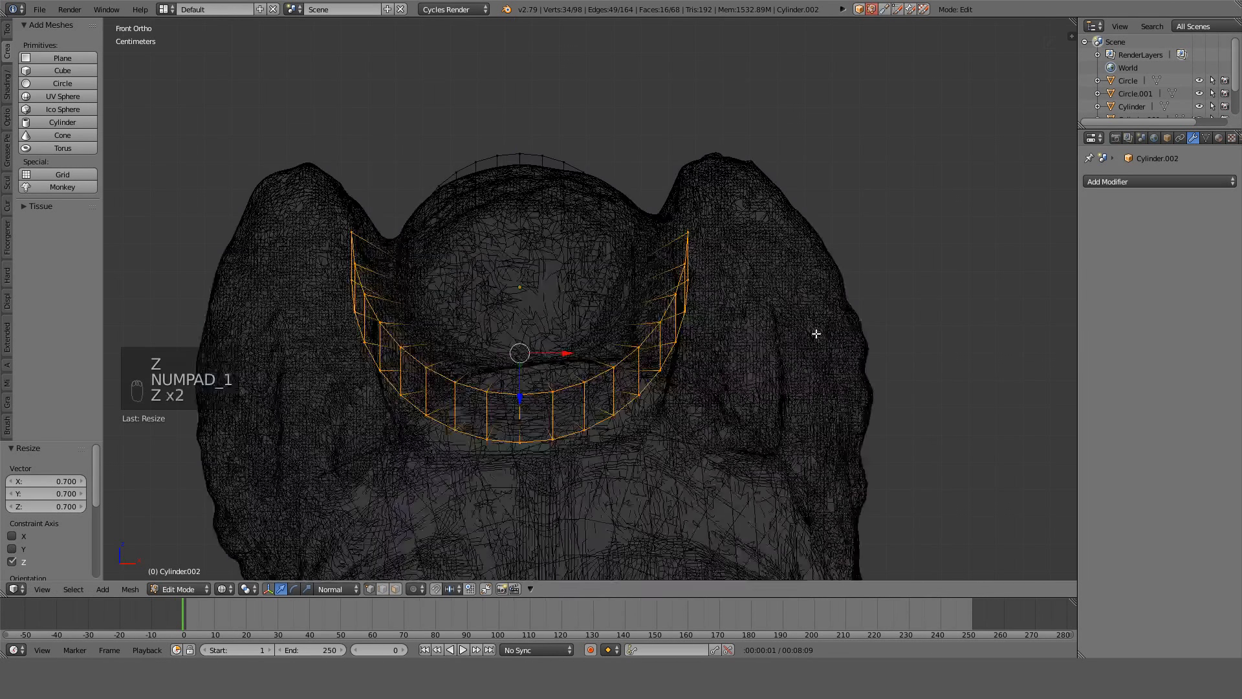
{"action": "key", "text": "z"}
{"action": "mouse_move", "coordinate": [770, 352]}
{"action": "middle_mouse_down"}
{"action": "mouse_move", "coordinate": [609, 415]}
{"action": "mouse_move", "coordinate": [750, 404]}
{"action": "mouse_move", "coordinate": [828, 434]}
{"action": "mouse_move", "coordinate": [750, 378]}
{"action": "mouse_move", "coordinate": [638, 378]}
{"action": "mouse_move", "coordinate": [673, 356]}
{"action": "middle_mouse_up"}
Return the cylinder to Object Mode and add a Subdivision Surface modifier set to Simple.
{"action": "key", "text": "Tab"}
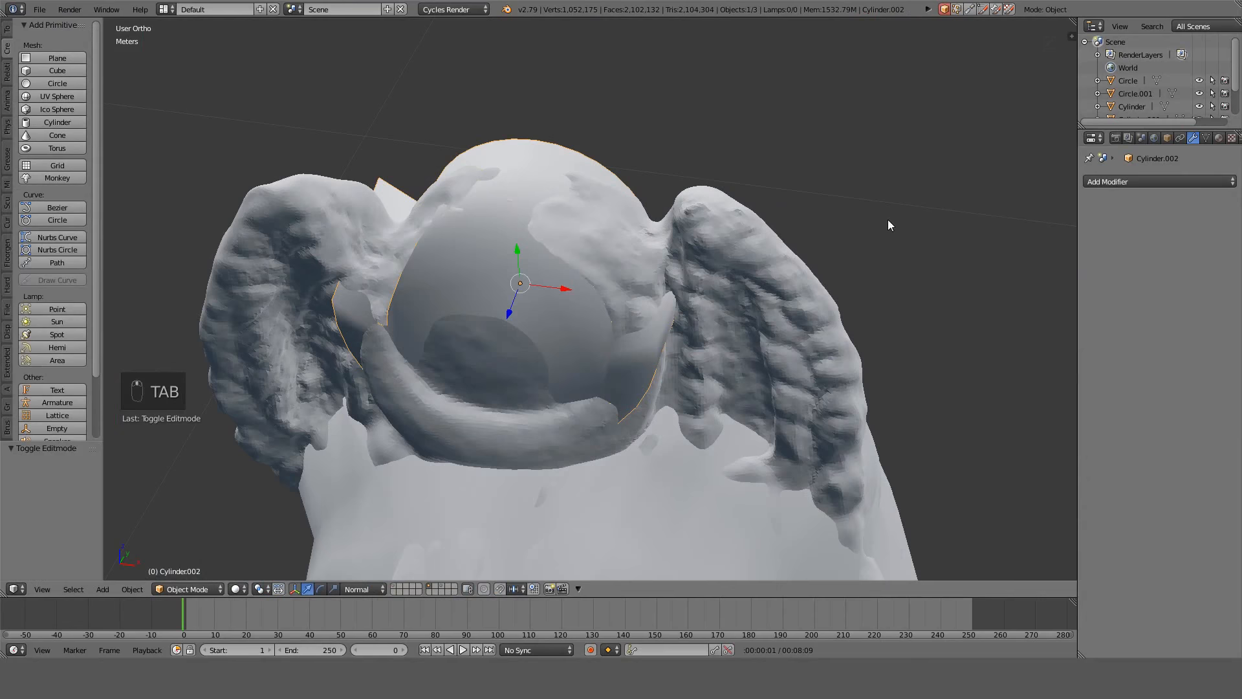
{"action": "left_click", "coordinate": [1171, 182]}
{"action": "left_click", "coordinate": [995, 396]}
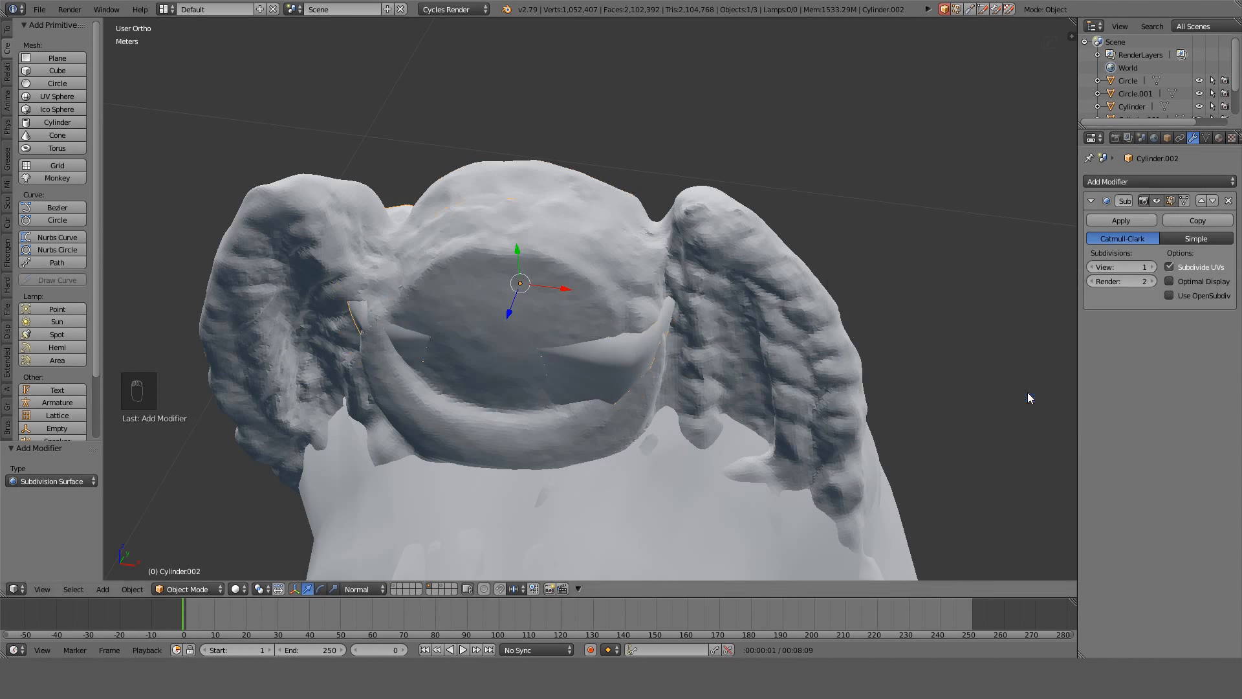
{"action": "left_click", "coordinate": [1198, 238]}
Add a Shrinkwrap modifier to the cylinder with the Hermanubis sculpt as its target.
{"action": "left_click", "coordinate": [1147, 178]}
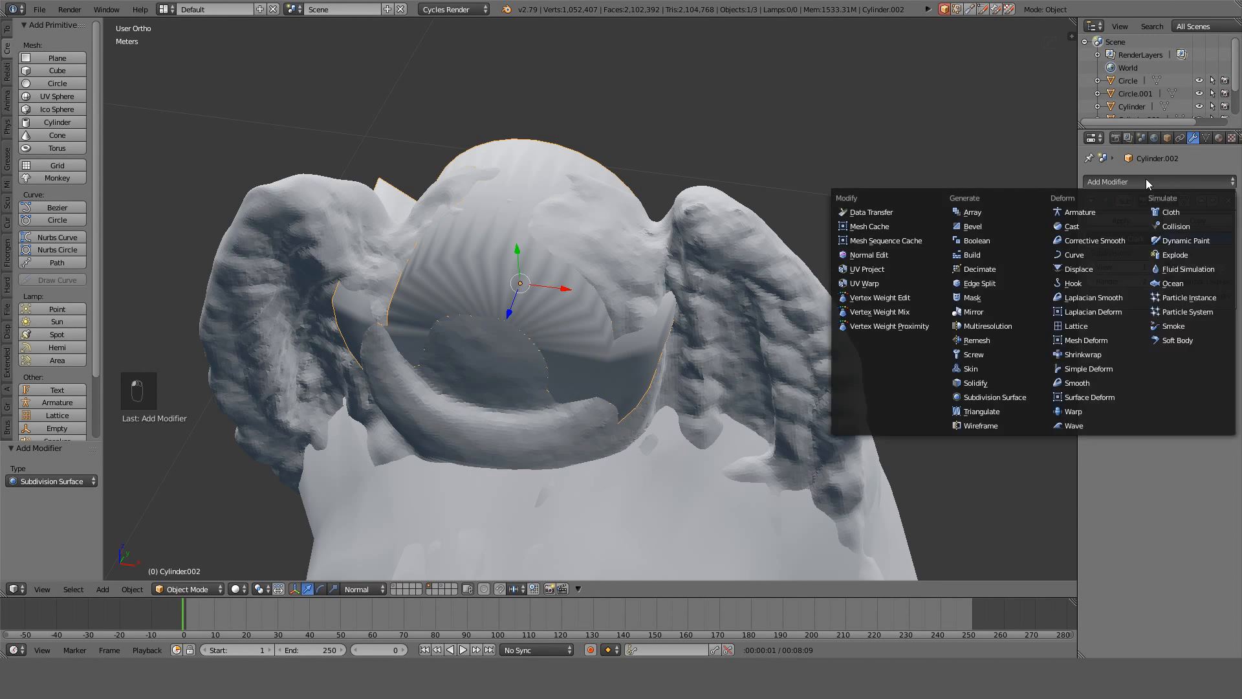
{"action": "left_click", "coordinate": [1145, 181]}
{"action": "left_click", "coordinate": [1082, 355]}
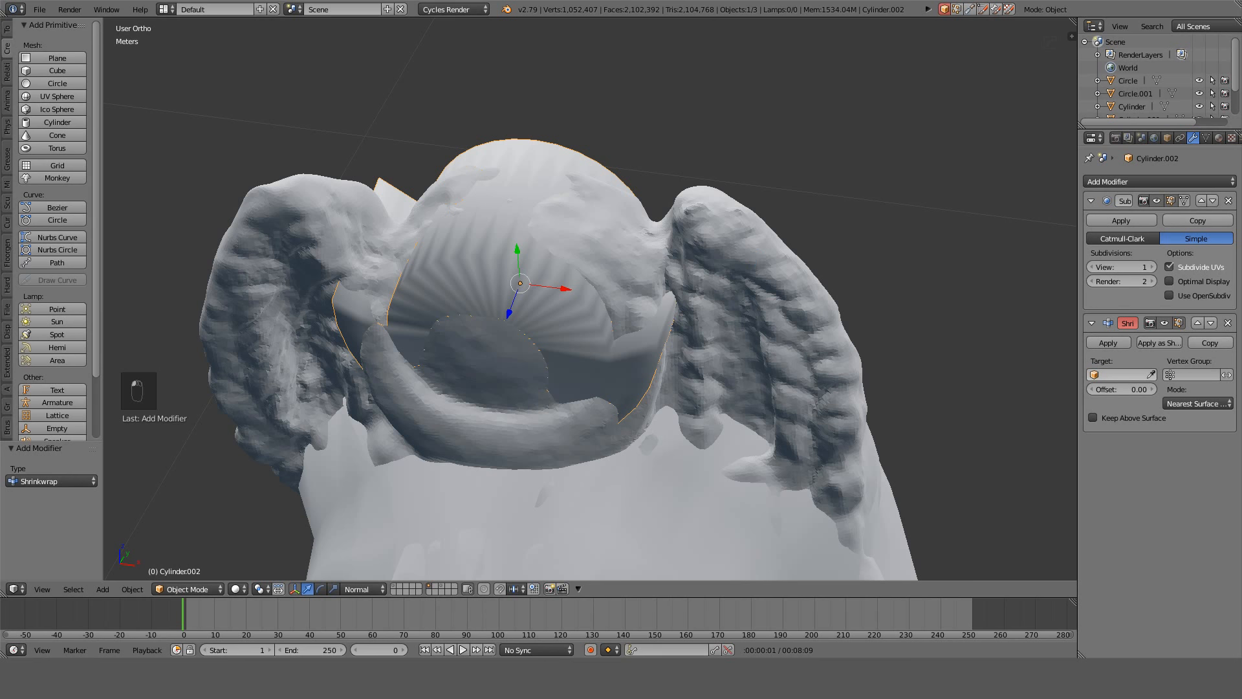
{"action": "left_click", "coordinate": [678, 261]}
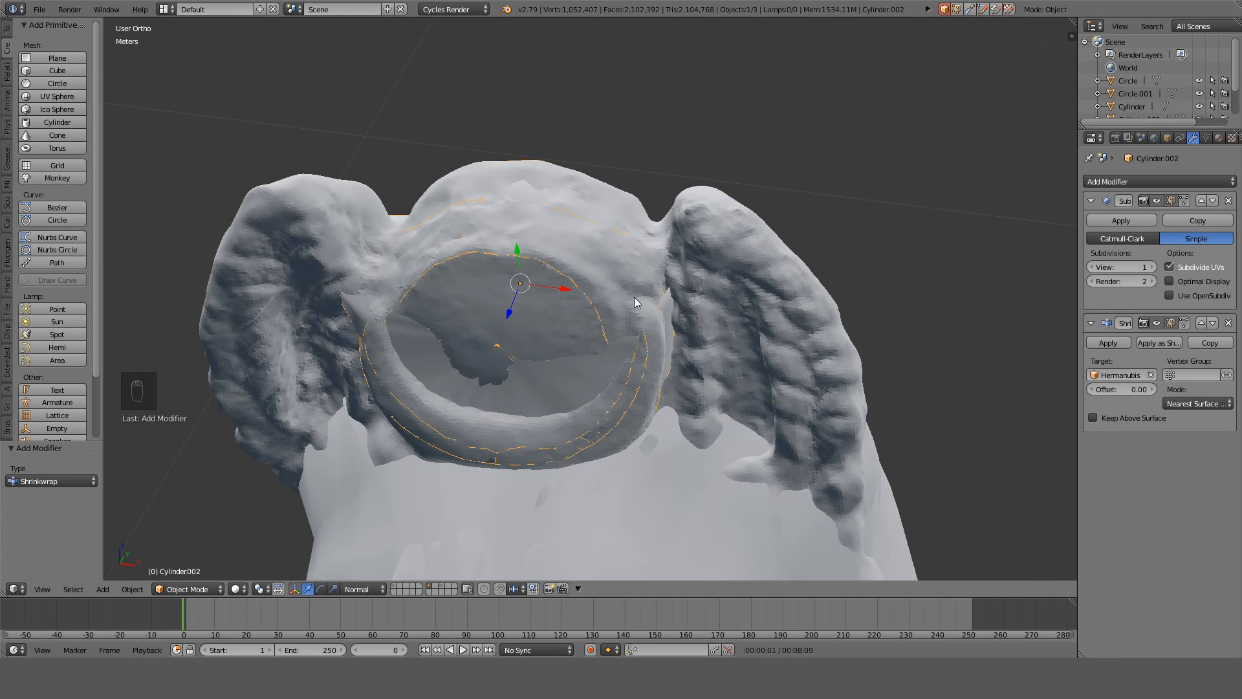
Compare the shrinkwrapped cylinder with the sculpt in wireframe and scale it freely to adjust the fit.
{"action": "middle_click_drag", "start_coordinate": [634, 297], "coordinate": [701, 300]}
{"action": "key", "text": "KP_1"}
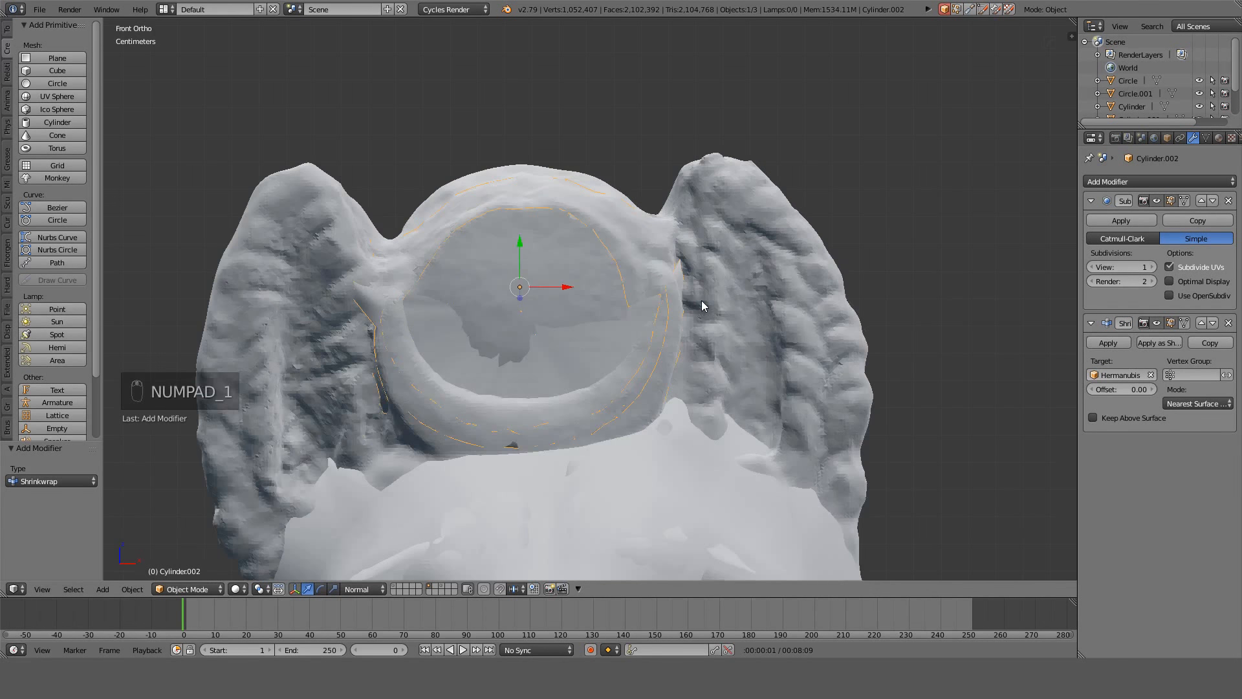
{"action": "key", "text": "z"}
{"action": "middle_click_drag", "start_coordinate": [627, 313], "coordinate": [790, 371]}
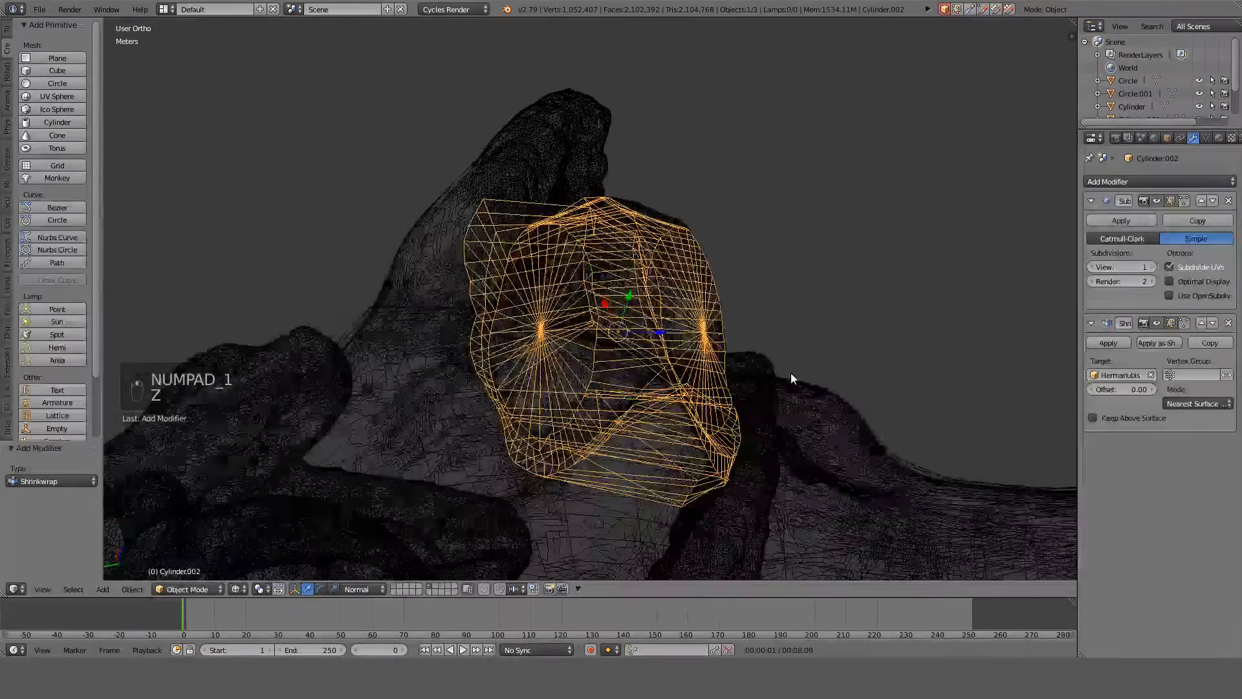
{"action": "key", "text": "z"}
{"action": "key", "text": "z"}
{"action": "middle_click_drag", "start_coordinate": [746, 250], "coordinate": [805, 211]}
{"action": "key", "text": "s"}
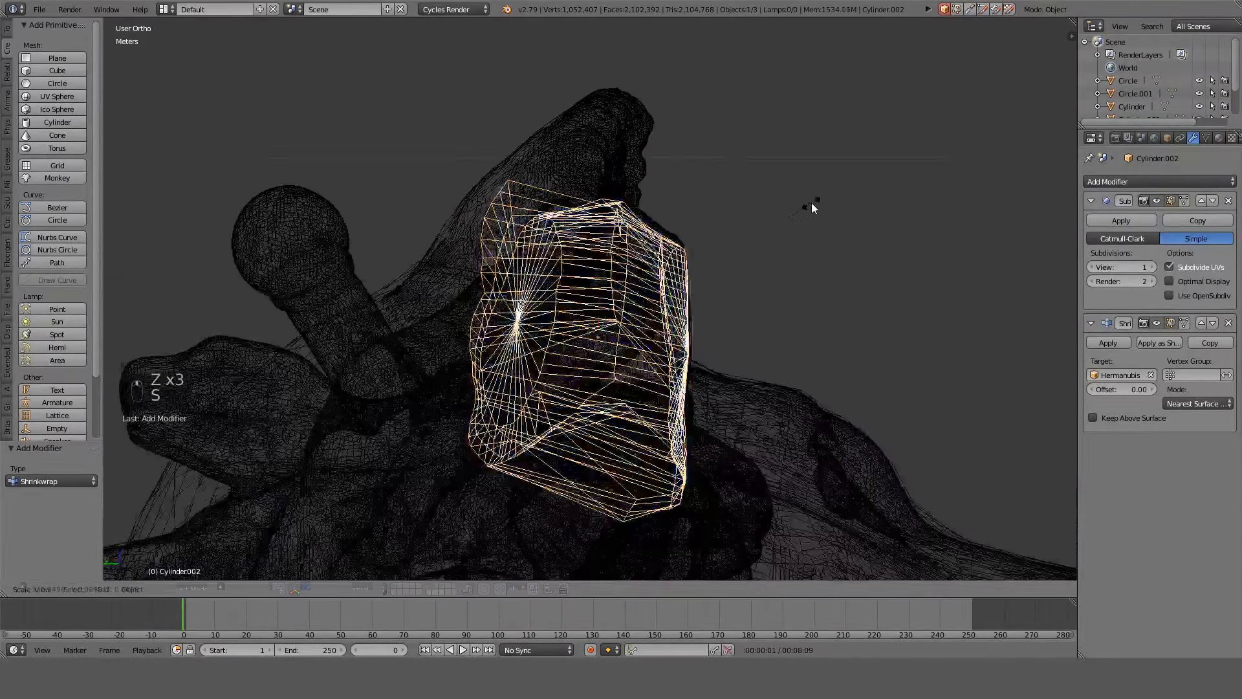
{"action": "left_click", "coordinate": [754, 242]}
In Edit Mode, select the edge loop along one side of the cylinder's extruded rim and edge-slide it across the rim.
{"action": "middle_click_drag", "start_coordinate": [754, 243], "coordinate": [573, 222]}
{"action": "key", "text": "Tab"}
{"action": "key", "text": "a"}
{"action": "key", "text": "a"}
{"action": "key", "text": "a"}
{"action": "key", "text": "a"}
{"action": "left_click", "coordinate": [530, 226], "text": "alt"}
{"action": "key", "text": "g"}
{"action": "key", "text": "g"}
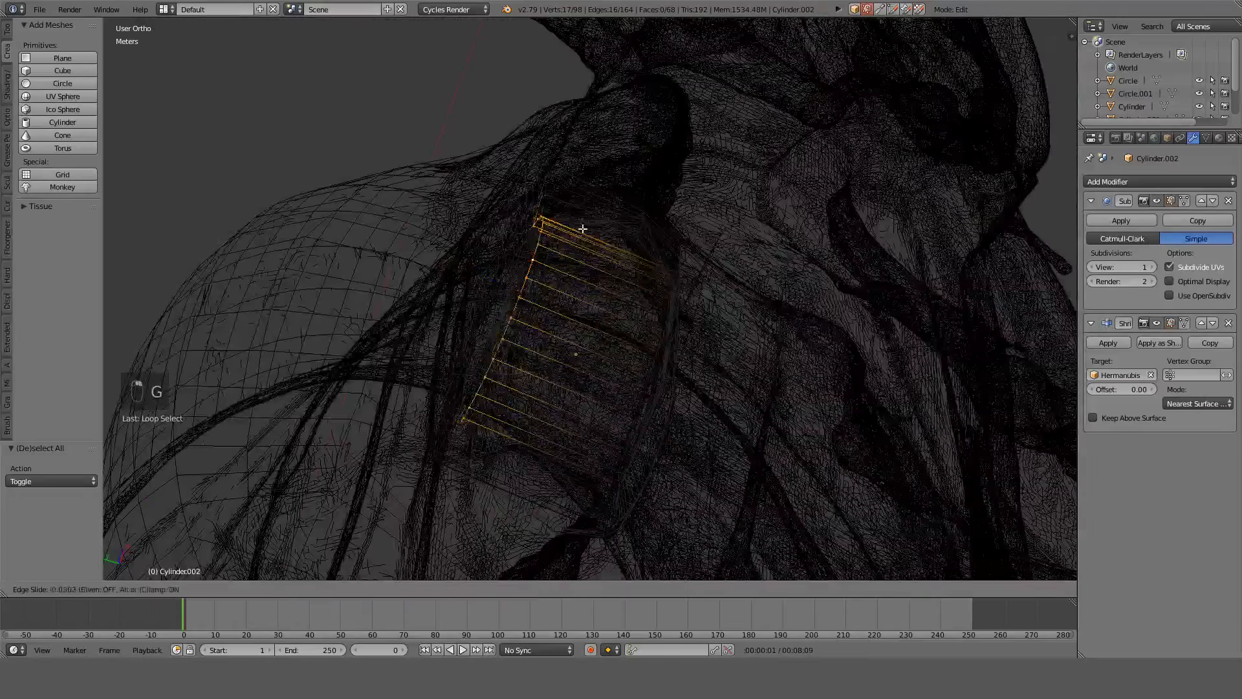
Finish the edge slide on the cylinder band's upper rear edge loop and rotate the loop by -10° in the right view.
{"action": "left_click", "coordinate": [585, 230]}
{"action": "key", "text": "KP_1"}
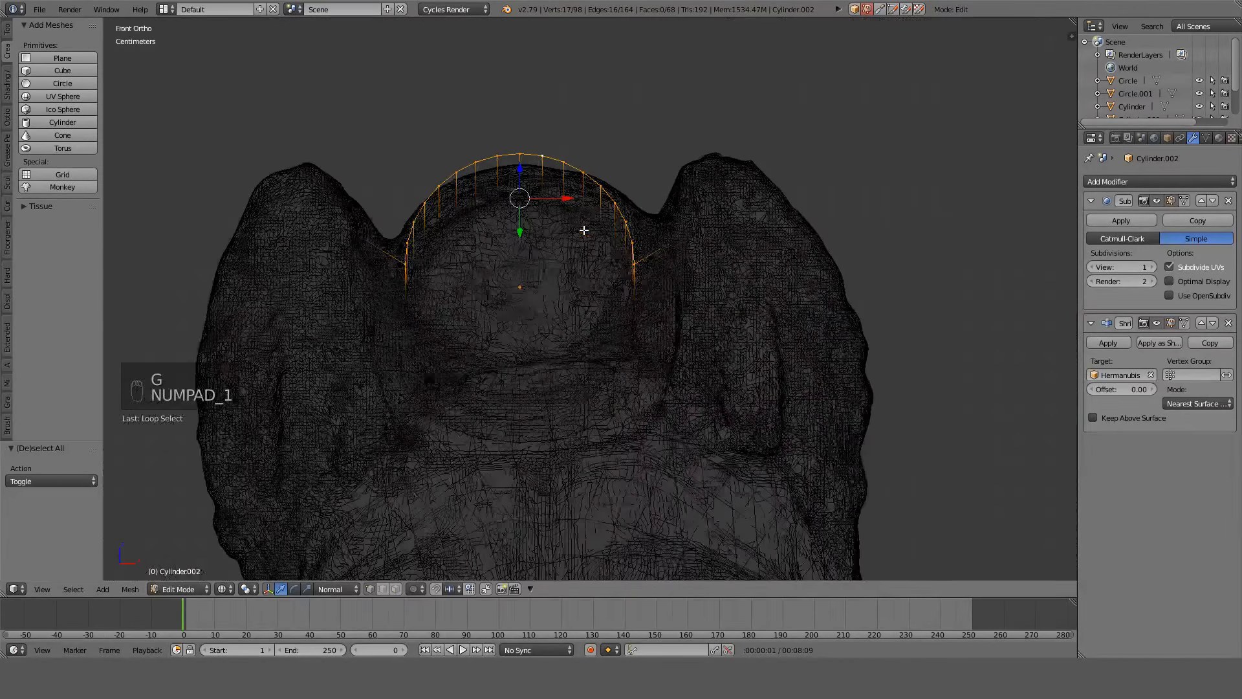
{"action": "key", "text": "KP_3"}
{"action": "key", "text": "z"}
{"action": "key", "text": "z"}
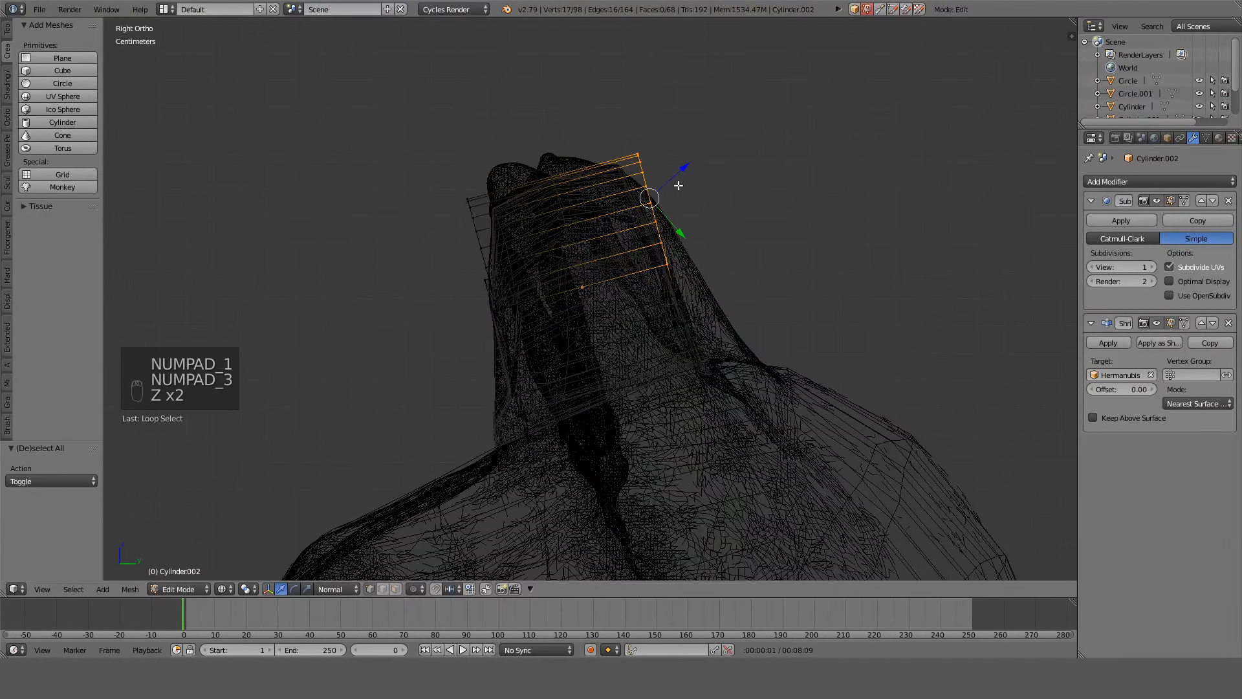
{"action": "scroll", "coordinate": [678, 186], "scroll_direction": "up", "scroll_amount": 3}
{"action": "key", "text": "z"}
{"action": "key", "text": "z"}
{"action": "key", "text": "z"}
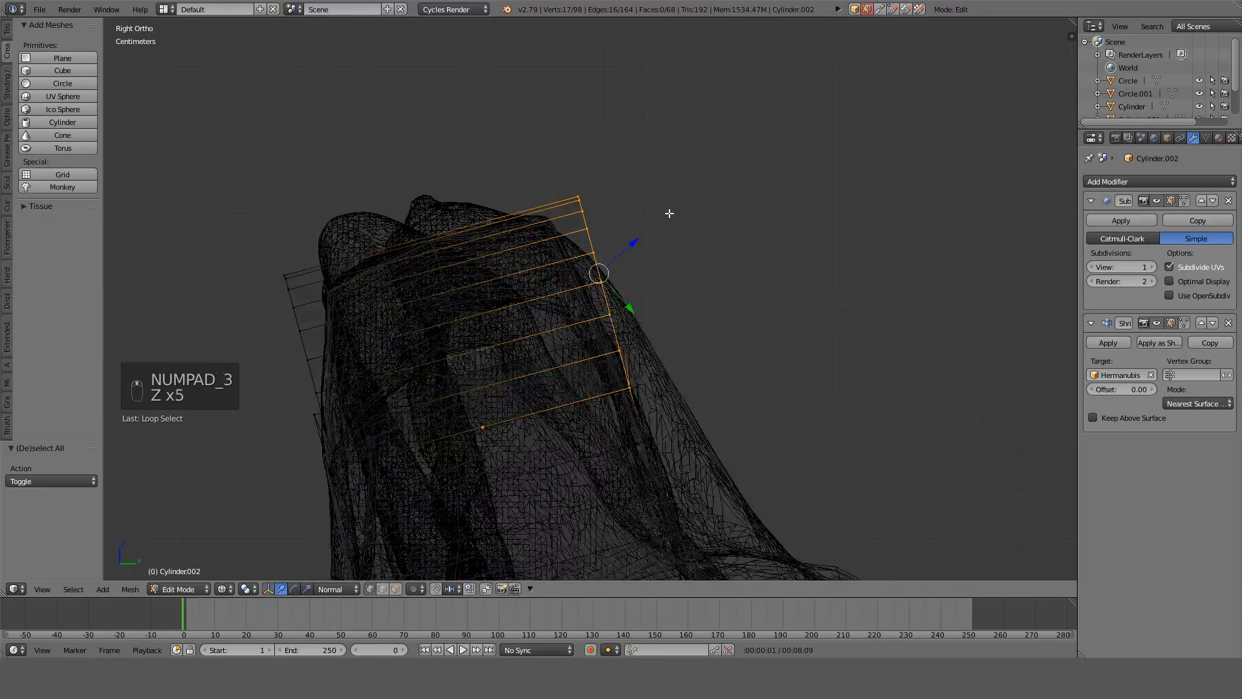
{"action": "key", "text": "r"}
{"action": "left_click", "coordinate": [652, 177]}
Slide the upper rear edge loop along its edges by a factor of -0.090 and rotate it 1°.
{"action": "key", "text": "g"}
{"action": "key", "text": "g"}
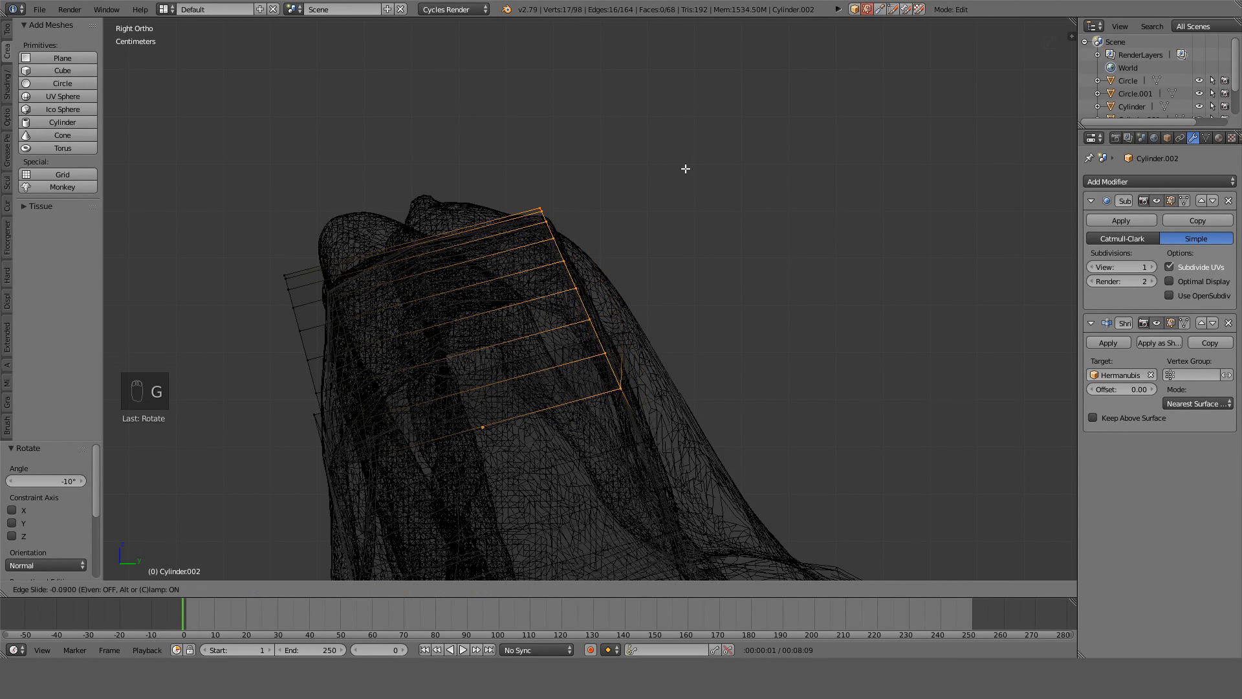
{"action": "left_click", "coordinate": [679, 168]}
{"action": "key", "text": "r"}
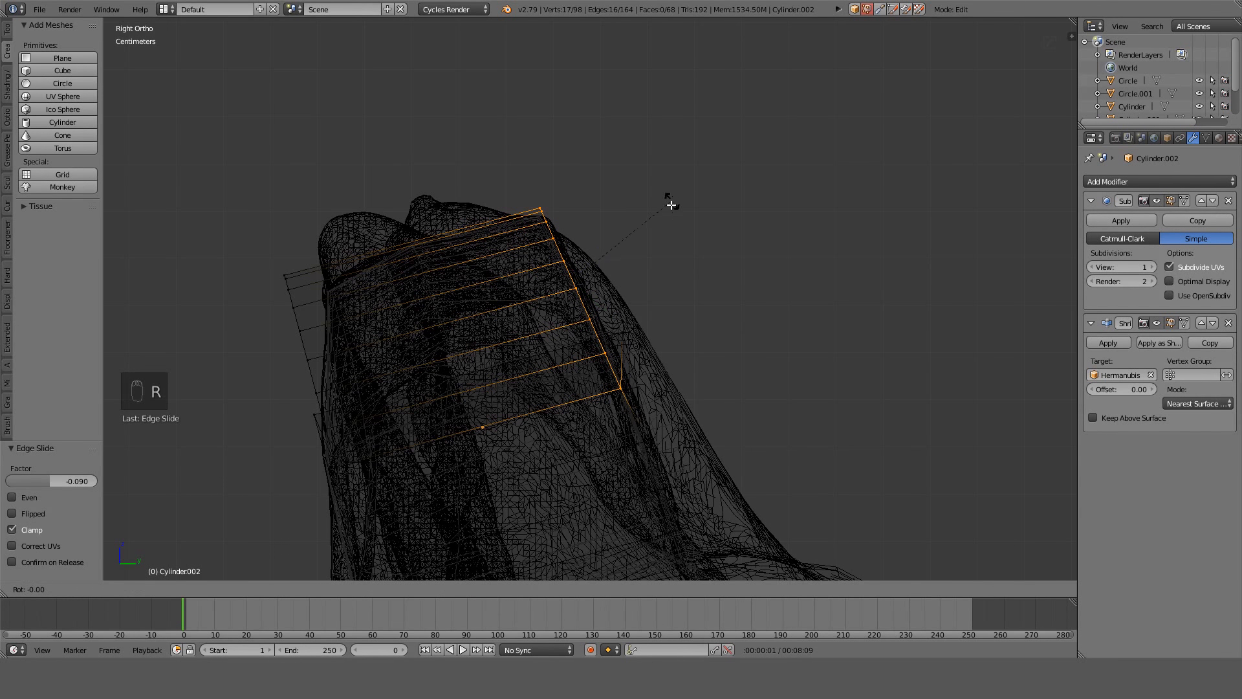
{"action": "left_click", "coordinate": [665, 286]}
Select the band's upper front edge loop and slide it inward along its edges by a factor of -0.100.
{"action": "right_click", "coordinate": [295, 350], "text": "alt"}
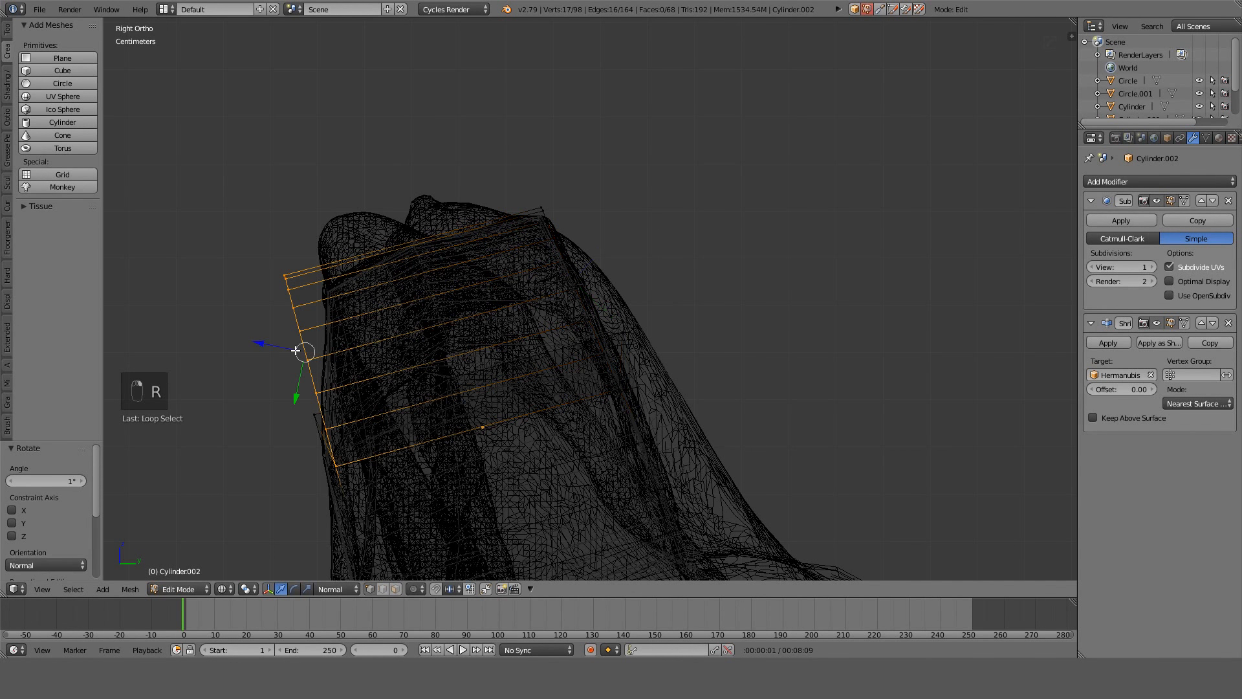
{"action": "key", "text": "g"}
{"action": "key", "text": "g"}
{"action": "left_click", "coordinate": [503, 257]}
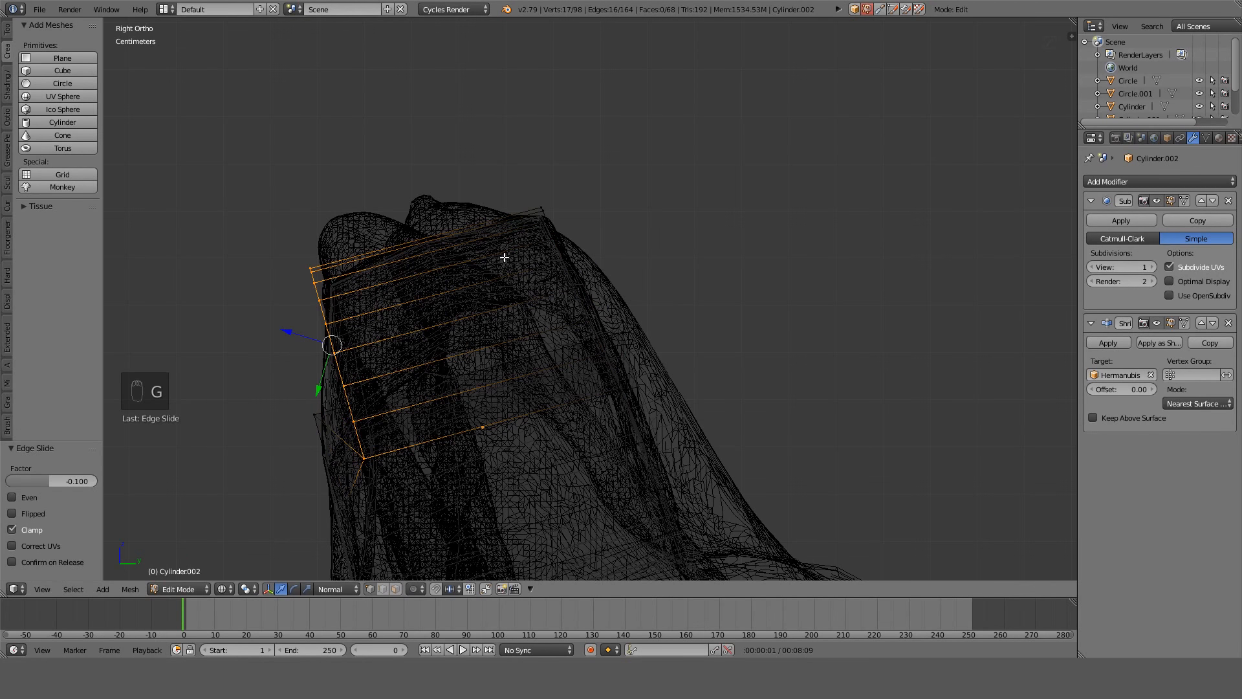
{"action": "key", "text": "ctrl+z"}
{"action": "key", "text": "r"}
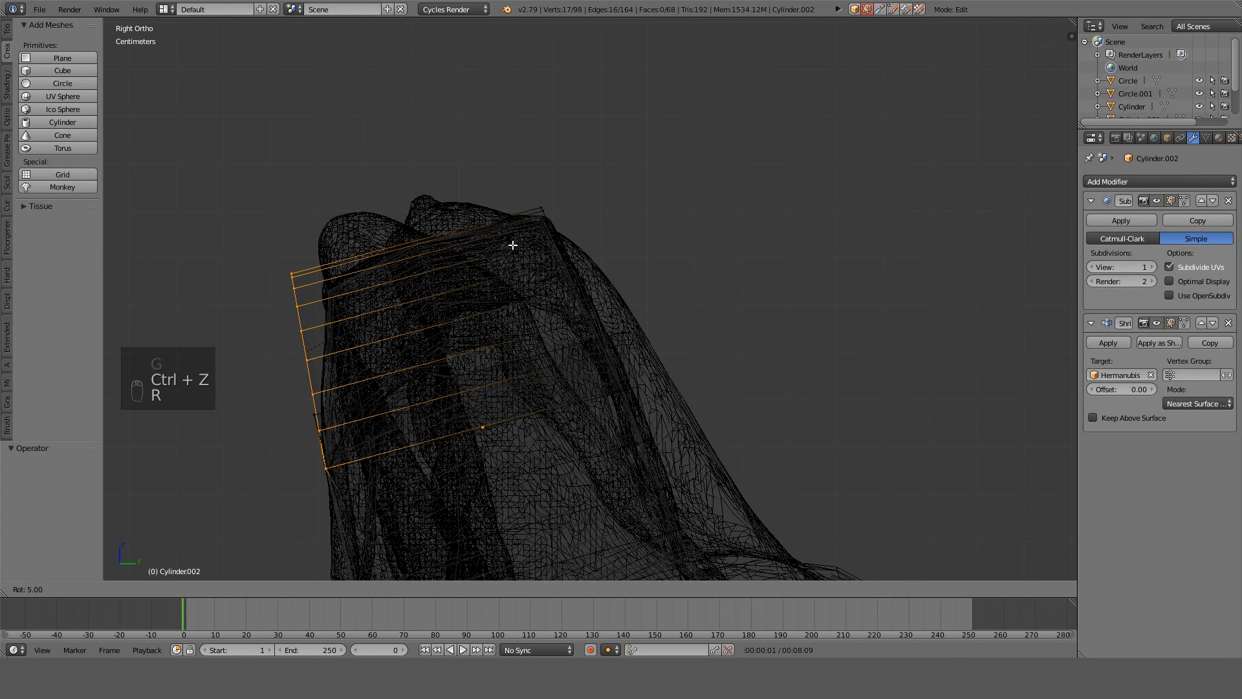
{"action": "left_click", "coordinate": [512, 245]}
{"action": "key", "text": "g"}
{"action": "key", "text": "g"}
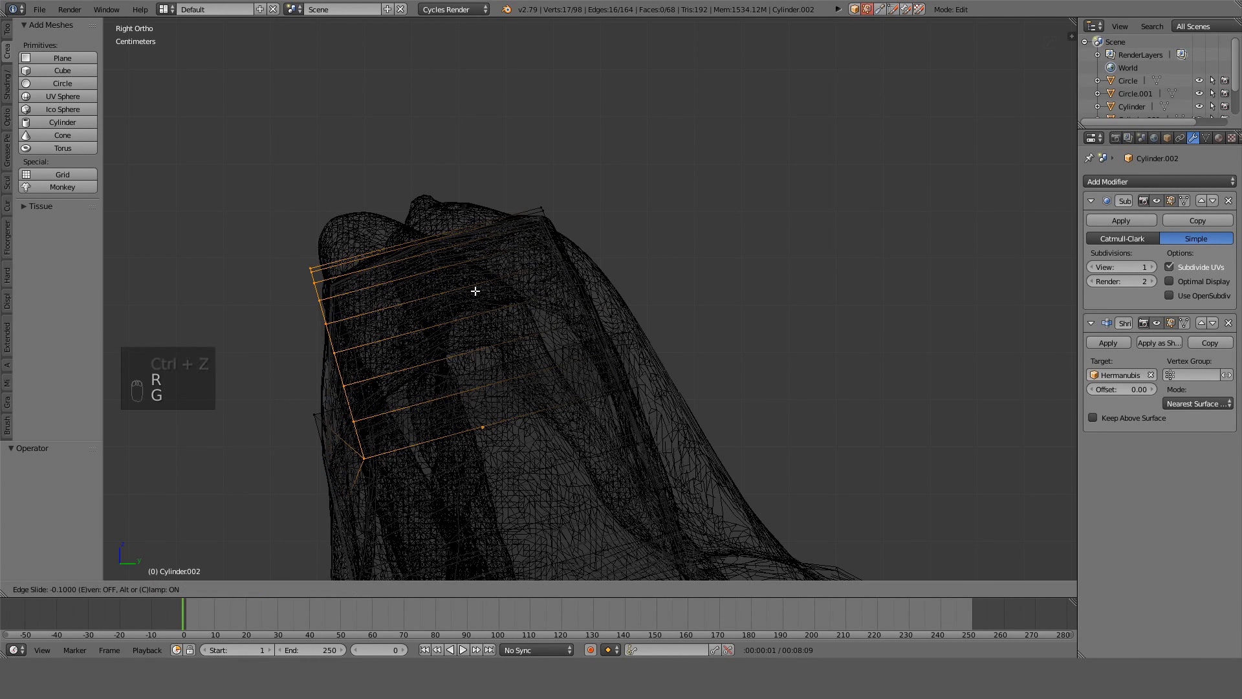
{"action": "left_click", "coordinate": [475, 291]}
Examine the band's fit around the round opening in solid shading from several angles.
{"action": "mouse_move", "coordinate": [475, 291]}
{"action": "middle_mouse_down"}
{"action": "mouse_move", "coordinate": [416, 327]}
{"action": "mouse_move", "coordinate": [457, 343]}
{"action": "mouse_move", "coordinate": [590, 335]}
{"action": "mouse_move", "coordinate": [660, 24]}
{"action": "middle_mouse_up"}
{"action": "key", "text": "z"}
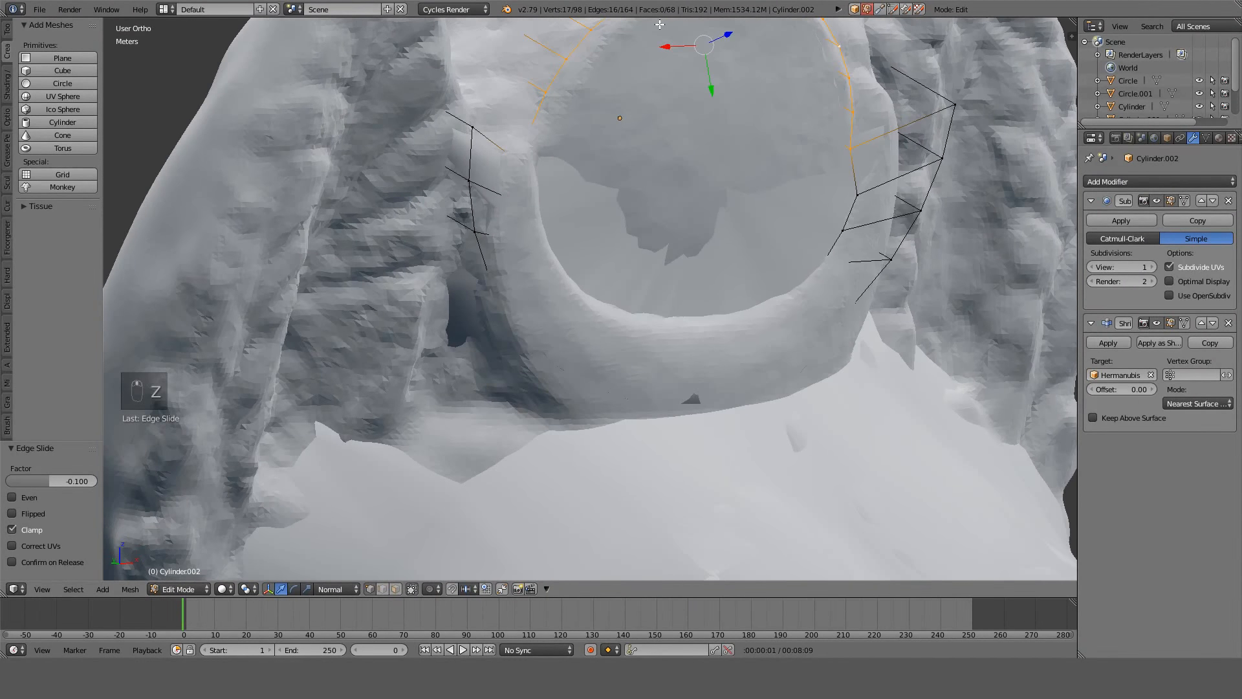
{"action": "key", "text": "KP_1"}
{"action": "key", "text": "KP_4"}
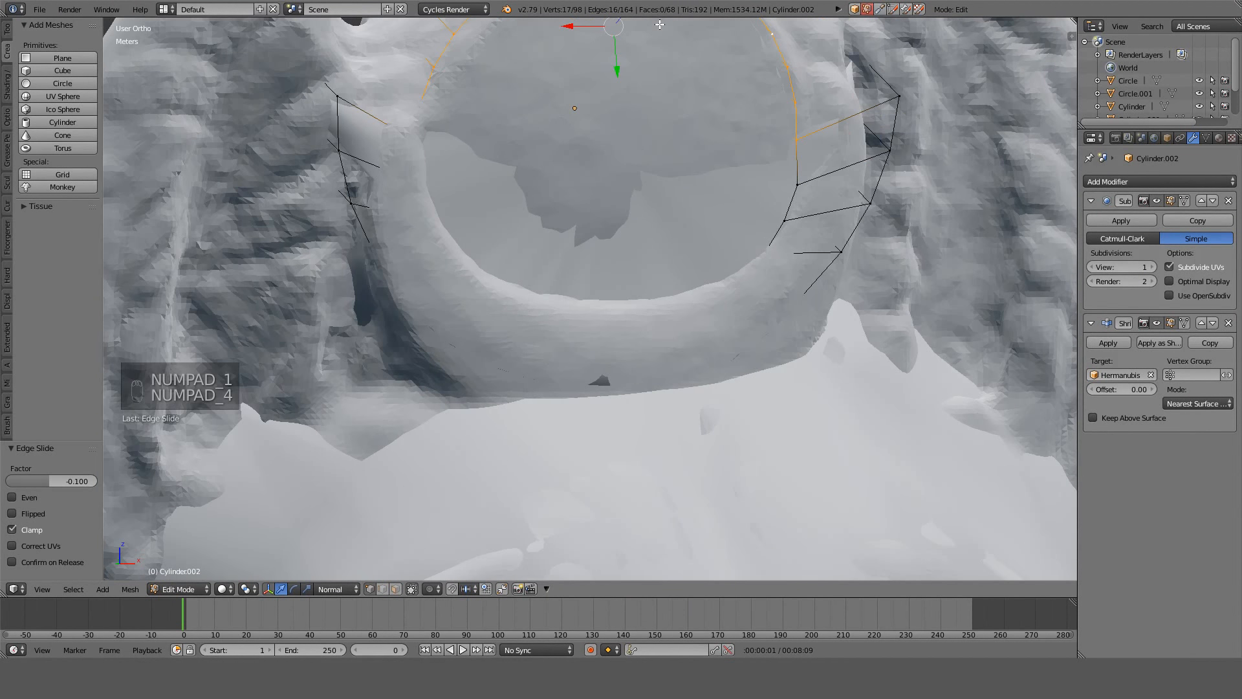
{"action": "key", "text": "KP_7"}
{"action": "middle_click_drag", "start_coordinate": [388, 187], "coordinate": [428, 146], "text": "shift"}
{"action": "middle_click_drag", "start_coordinate": [913, 531], "coordinate": [703, 233], "text": "shift"}
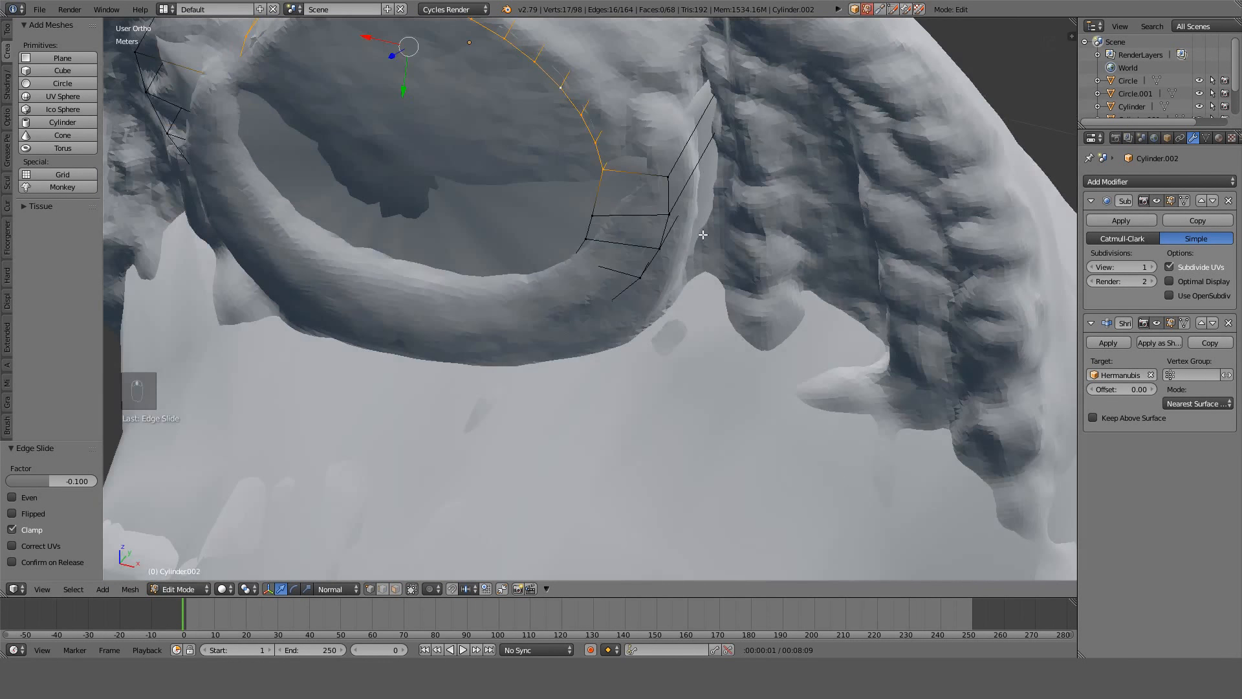
Select the four outer corner vertices of the band, two on each side.
{"action": "right_click", "coordinate": [683, 180]}
{"action": "middle_click_drag", "start_coordinate": [683, 180], "coordinate": [892, 354]}
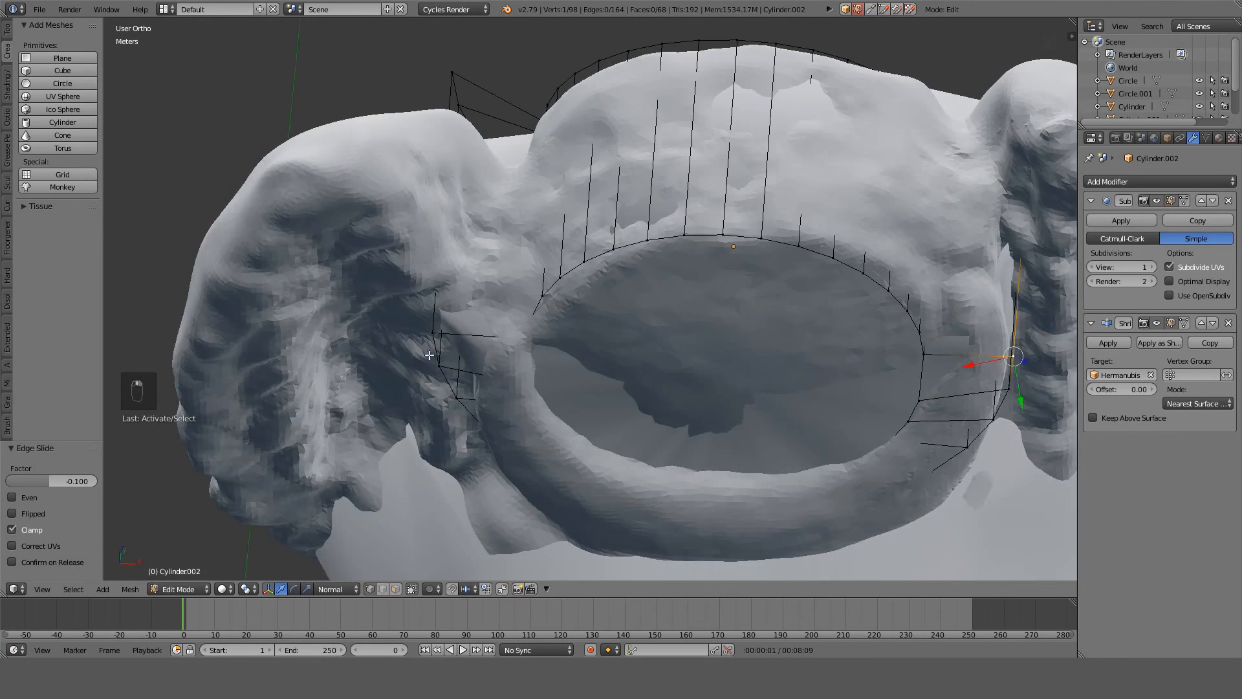
{"action": "middle_click_drag", "start_coordinate": [487, 294], "coordinate": [512, 367]}
{"action": "middle_click_drag", "start_coordinate": [424, 150], "coordinate": [408, 204]}
{"action": "key", "text": "KP_7"}
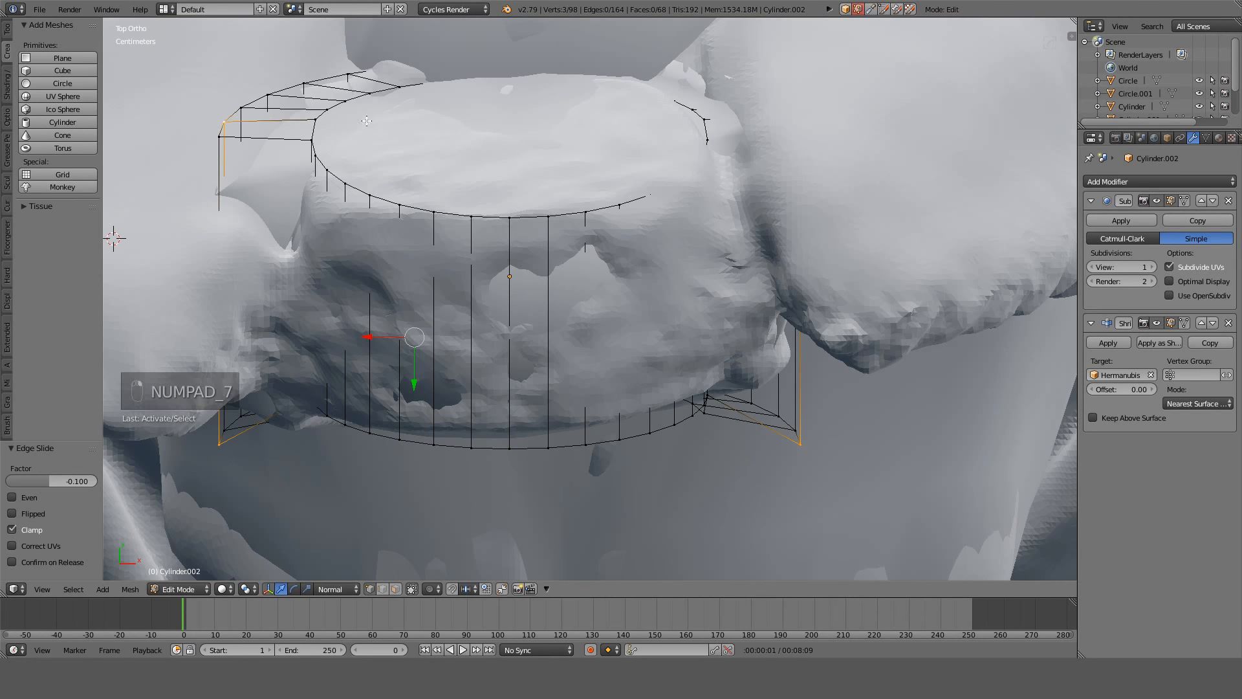
{"action": "key", "text": "ctrl+z"}
{"action": "key", "text": "ctrl+z"}
{"action": "key", "text": "z"}
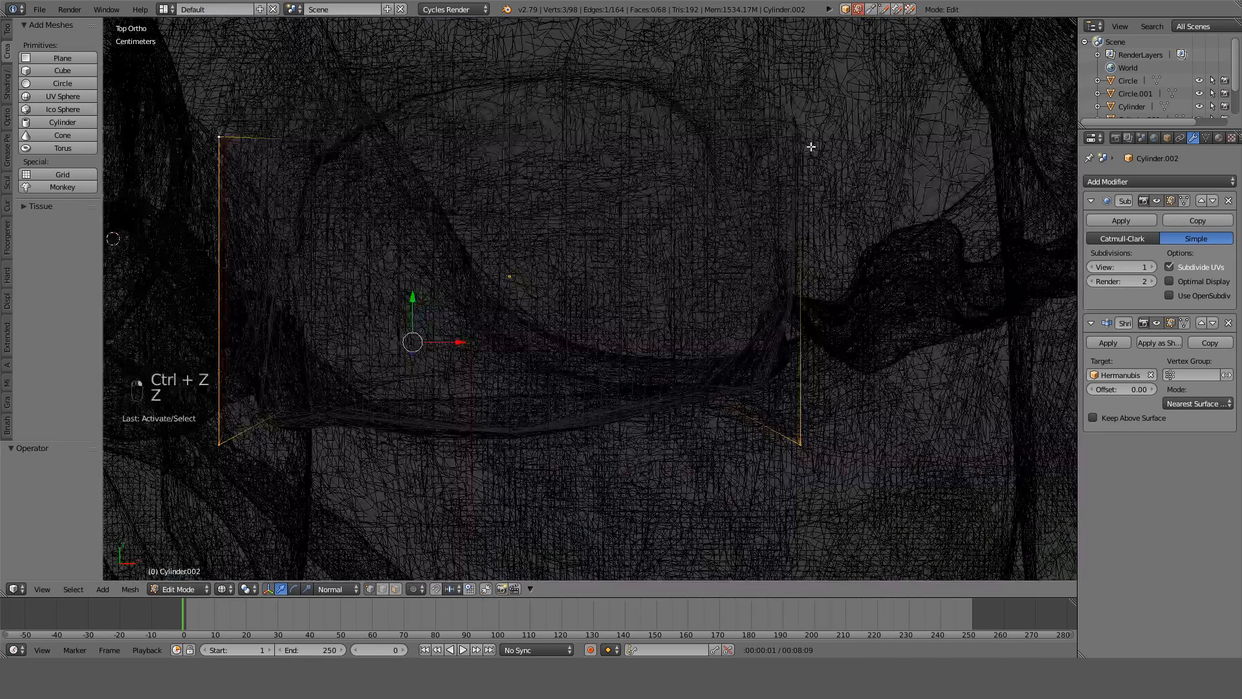
{"action": "key", "text": "z"}
Scale the four corner vertices to 0.5 along Y with proportional editing at a size of about 0.05.
{"action": "key", "text": "s"}
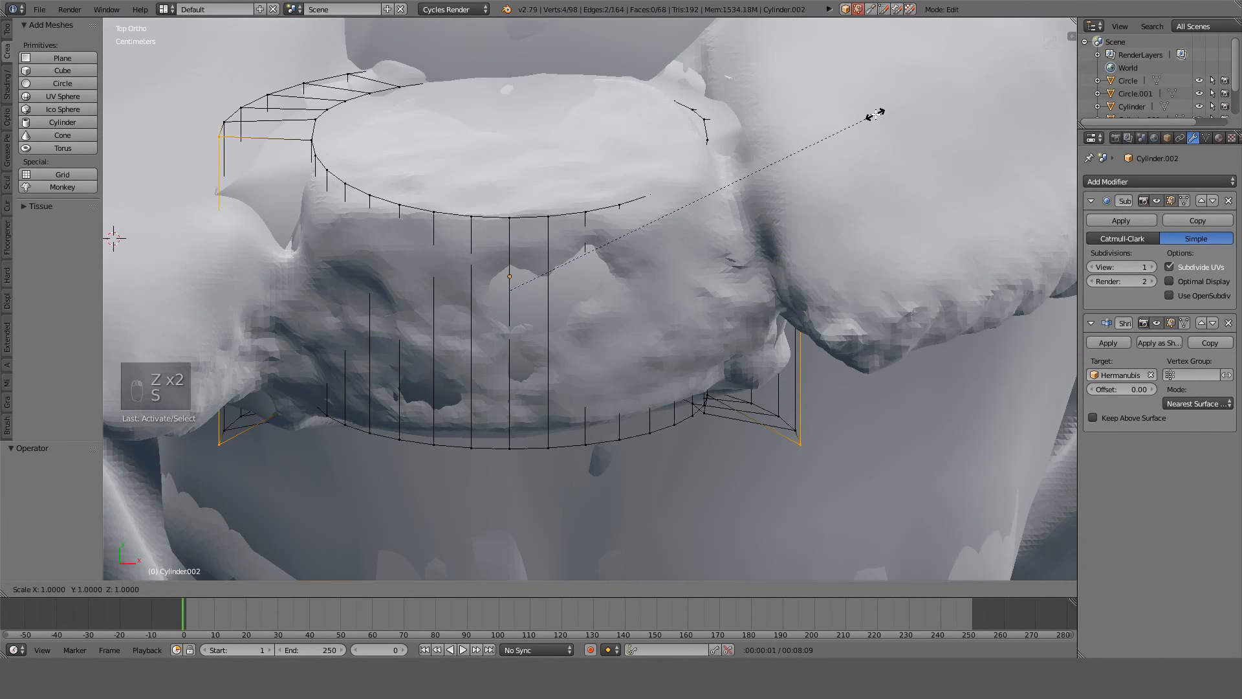
{"action": "right_click", "coordinate": [830, 143]}
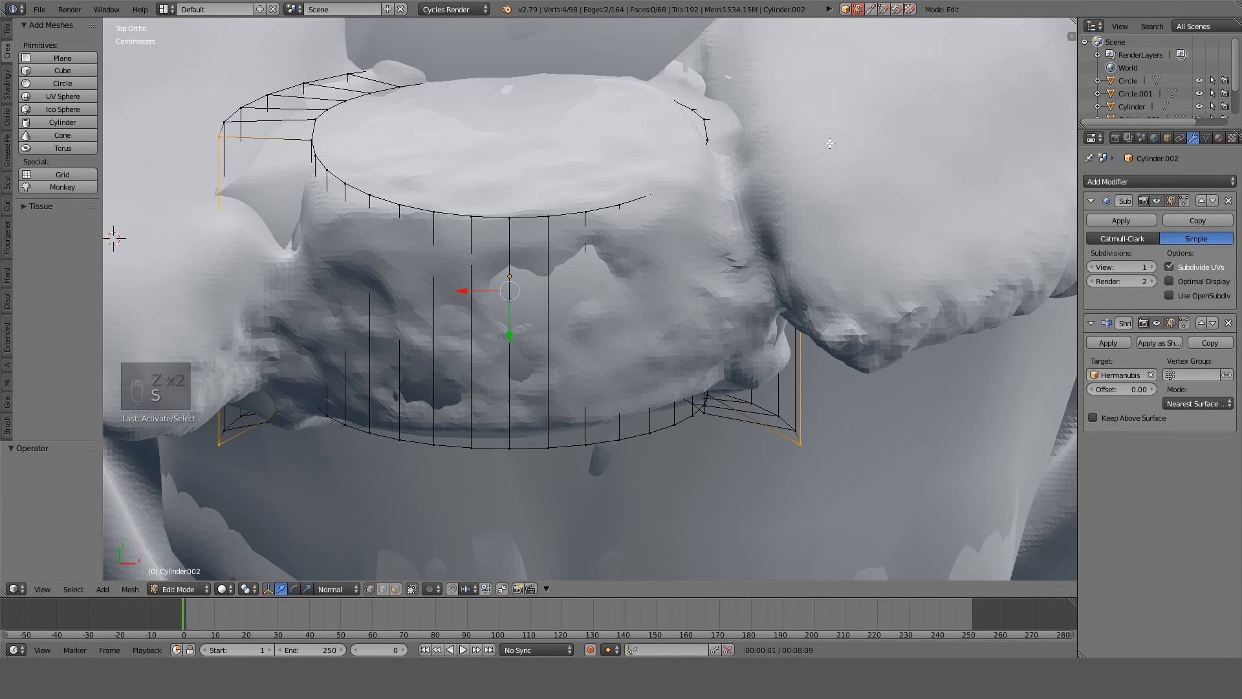
{"action": "key", "text": "alt+o"}
{"action": "key", "text": "s"}
{"action": "key", "text": "y"}
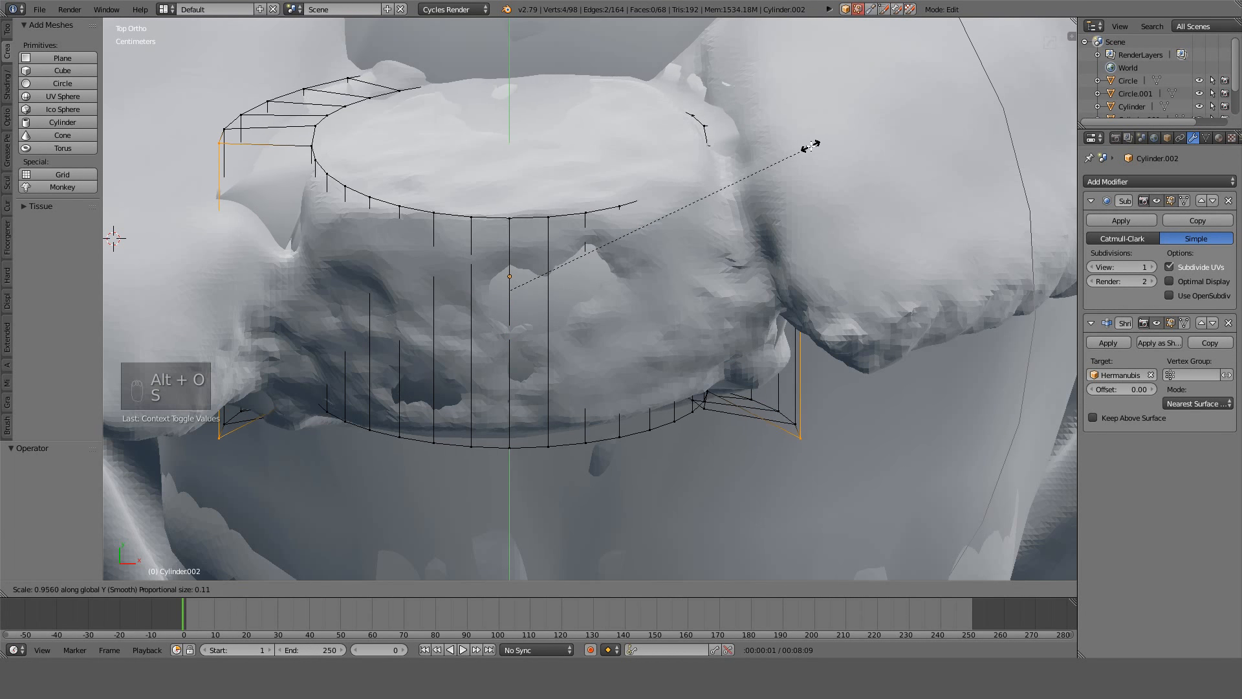
{"action": "scroll", "coordinate": [786, 156], "scroll_direction": "up", "scroll_amount": 8}
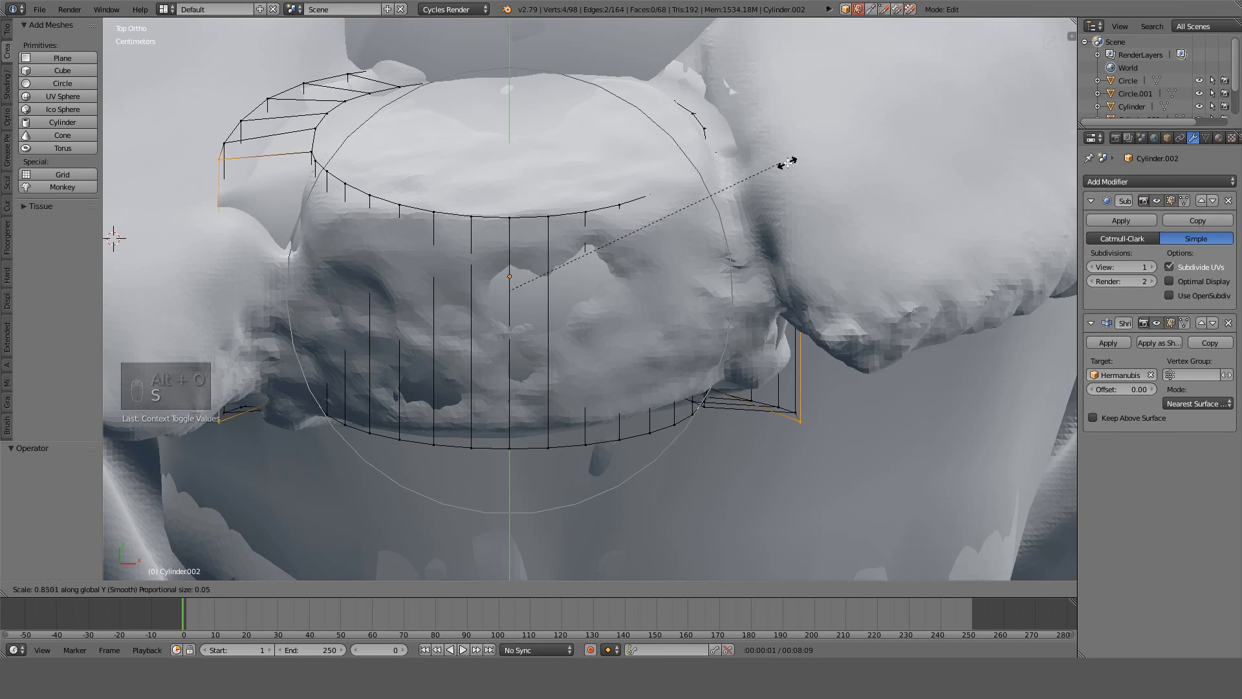
{"action": "left_click", "coordinate": [619, 163]}
Examine how the band's lower front edge loop sits against the sculpt from the front and the right side.
{"action": "key", "text": "z"}
{"action": "middle_click_drag", "start_coordinate": [882, 242], "coordinate": [821, 148]}
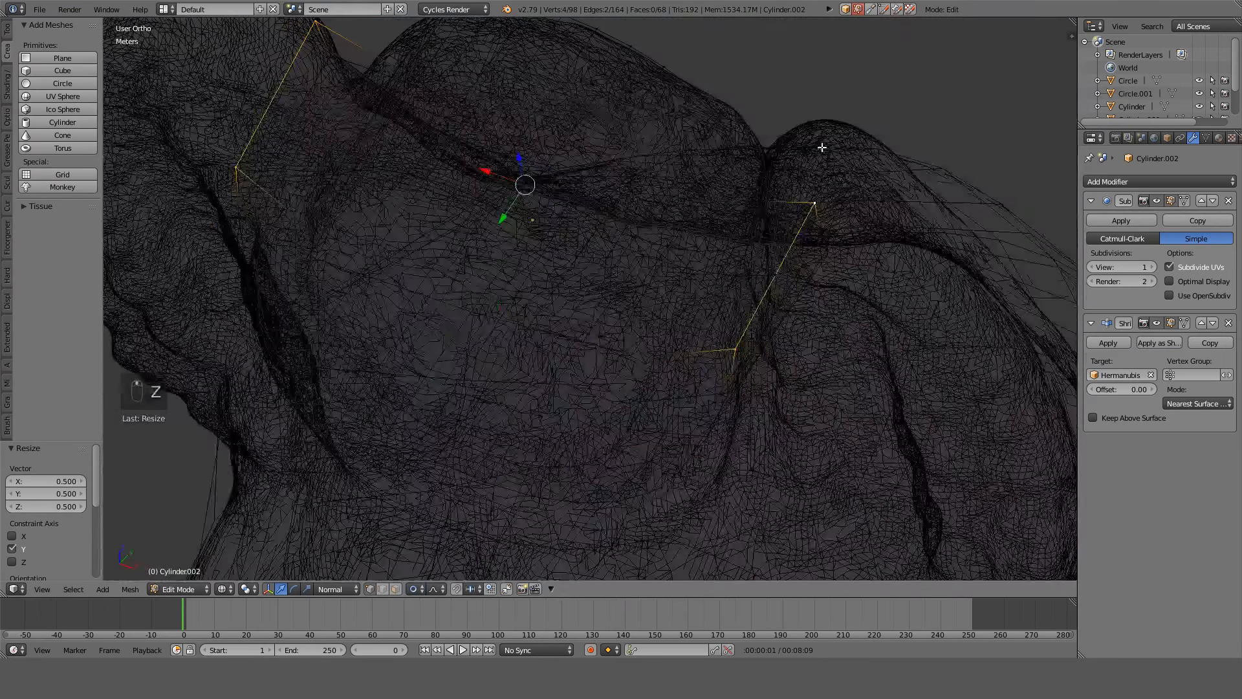
{"action": "key", "text": "KP_3"}
{"action": "key", "text": "z"}
{"action": "middle_click_drag", "start_coordinate": [761, 202], "coordinate": [906, 227]}
{"action": "middle_click_drag", "start_coordinate": [758, 378], "coordinate": [758, 248], "text": "shift"}
{"action": "right_click", "coordinate": [744, 263], "text": "alt"}
{"action": "key", "text": "z"}
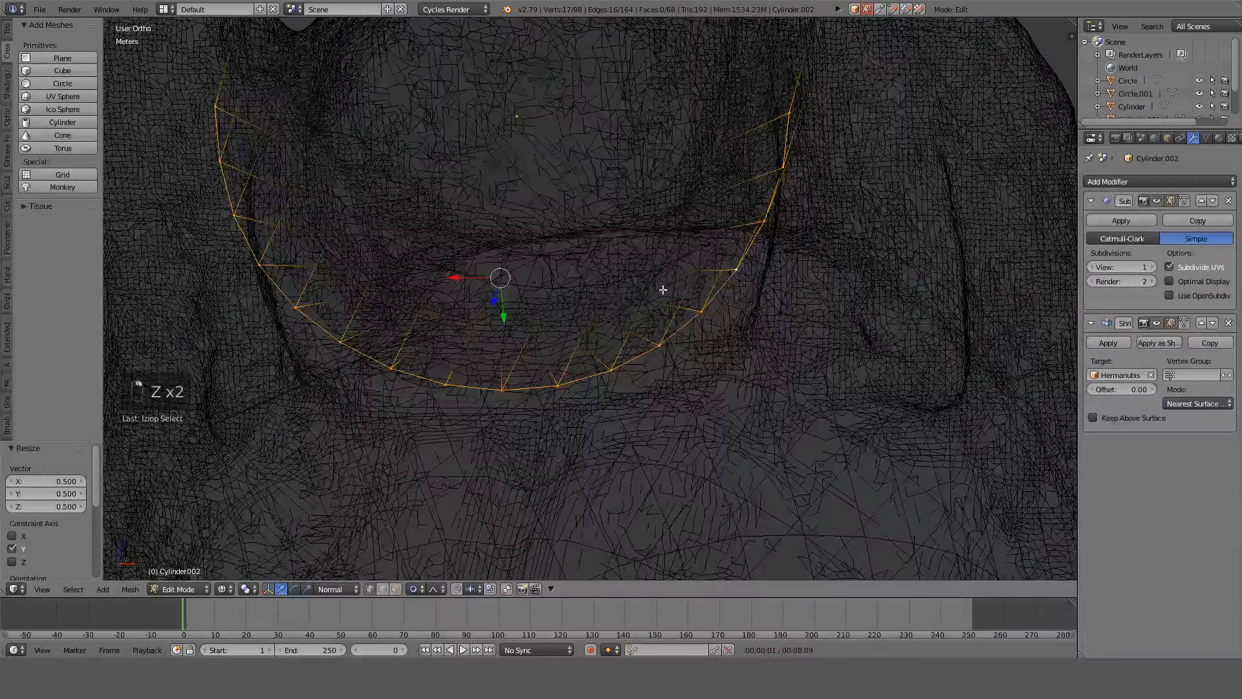
{"action": "mouse_move", "coordinate": [663, 288]}
{"action": "middle_mouse_down"}
{"action": "mouse_move", "coordinate": [765, 313]}
{"action": "mouse_move", "coordinate": [768, 332]}
{"action": "mouse_move", "coordinate": [657, 330]}
{"action": "middle_mouse_up"}
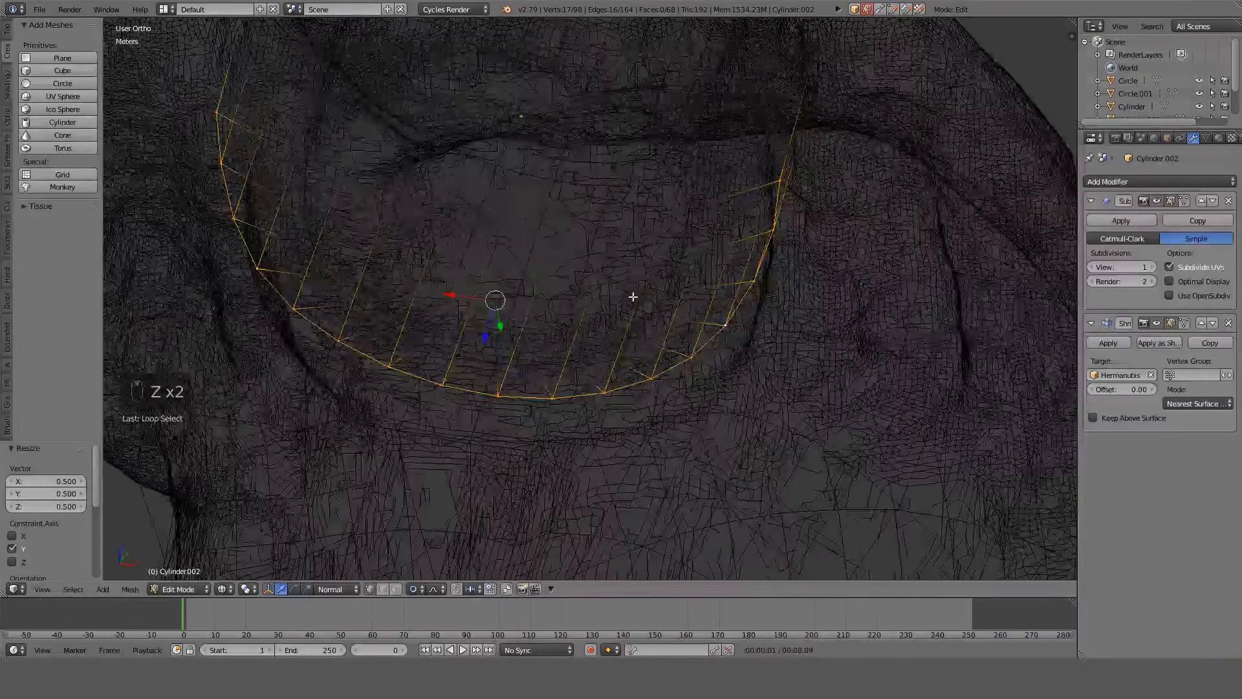
{"action": "key", "text": "KP_3"}
{"action": "key", "text": "z"}
{"action": "key", "text": "z"}
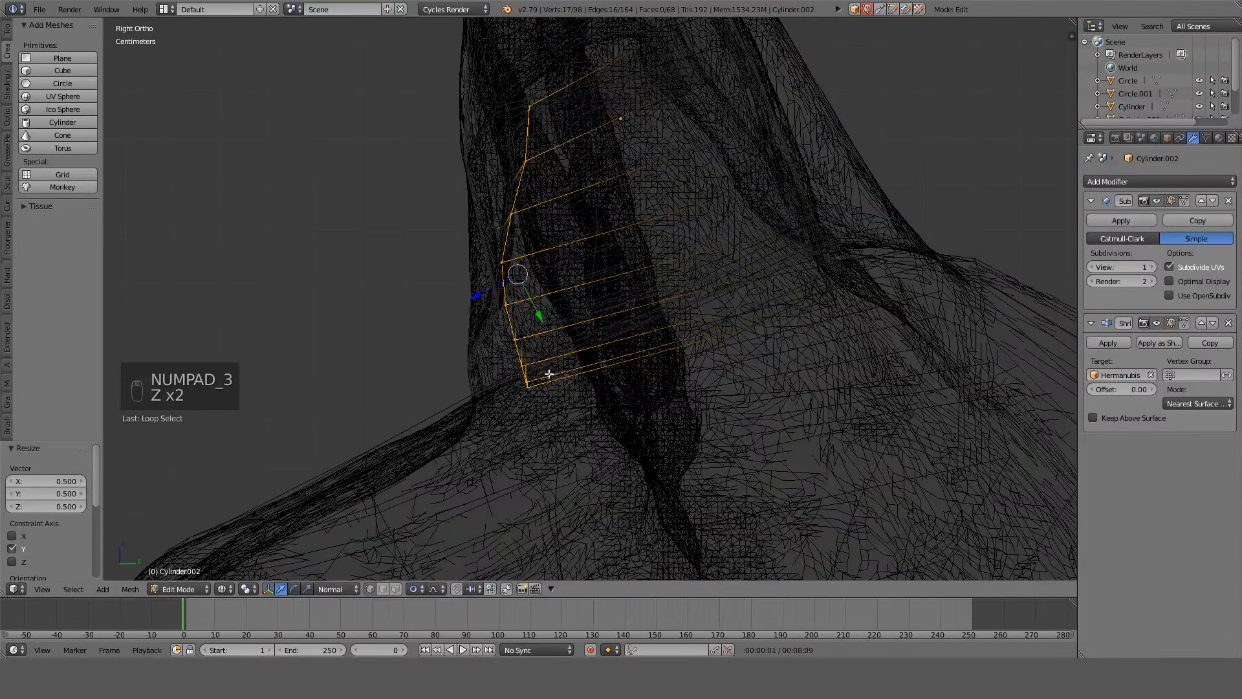
{"action": "key", "text": "z"}
{"action": "key", "text": "z"}
{"action": "key", "text": "a"}
{"action": "key", "text": "a"}
{"action": "key", "text": "a"}
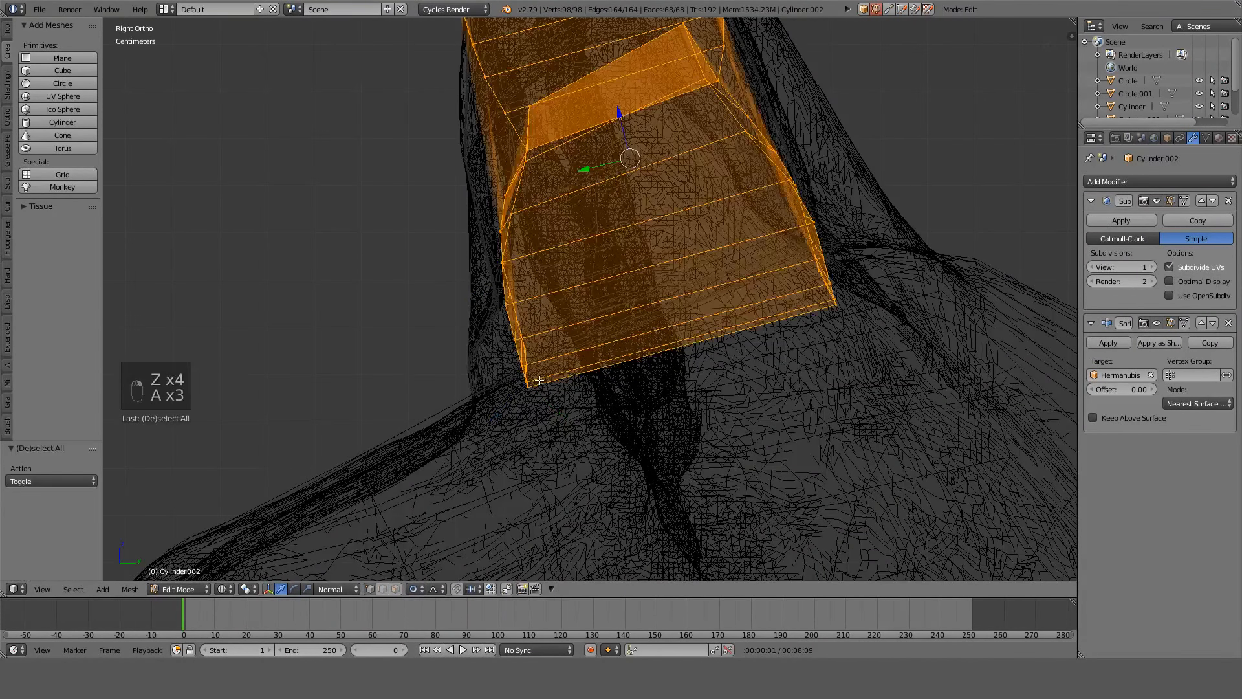
{"action": "key", "text": "a"}
{"action": "key", "text": "KP_3"}
{"action": "key", "text": "c"}
{"action": "mouse_move", "coordinate": [499, 355]}
{"action": "left_mouse_down"}
{"action": "mouse_move", "coordinate": [507, 347]}
{"action": "mouse_move", "coordinate": [531, 394]}
{"action": "left_mouse_up"}
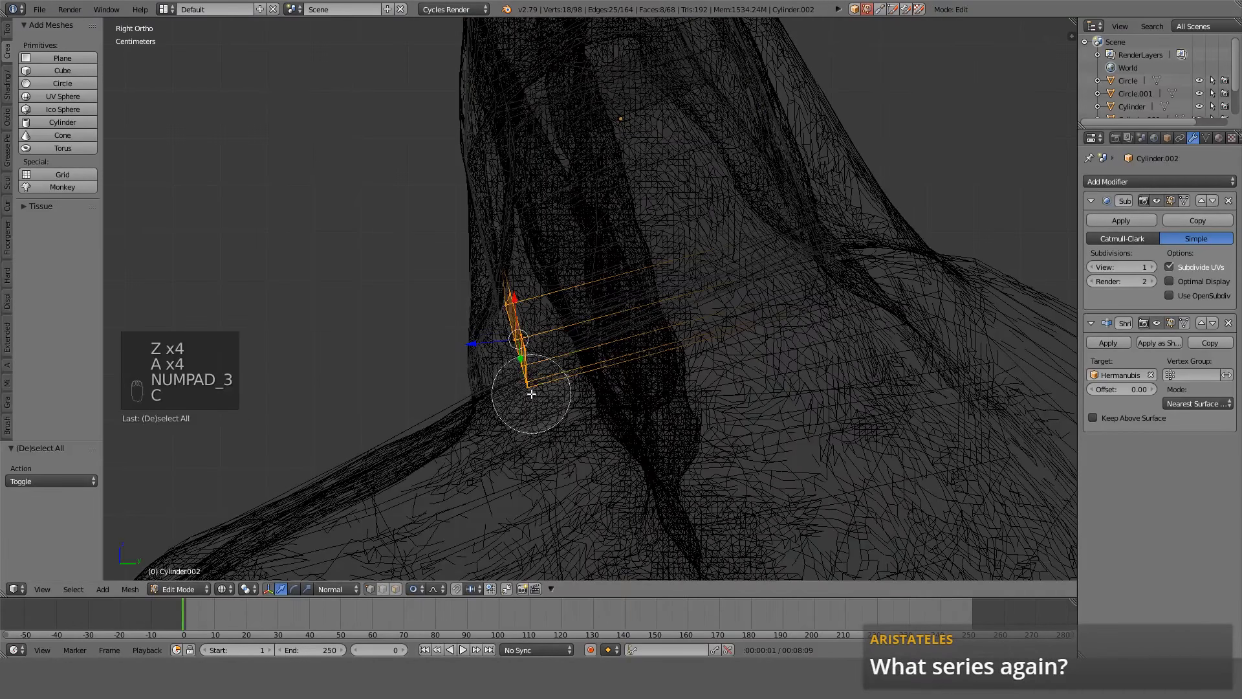
{"action": "right_click", "coordinate": [532, 393]}
{"action": "key", "text": "a"}
{"action": "key", "text": "c"}
{"action": "right_click", "coordinate": [515, 341]}
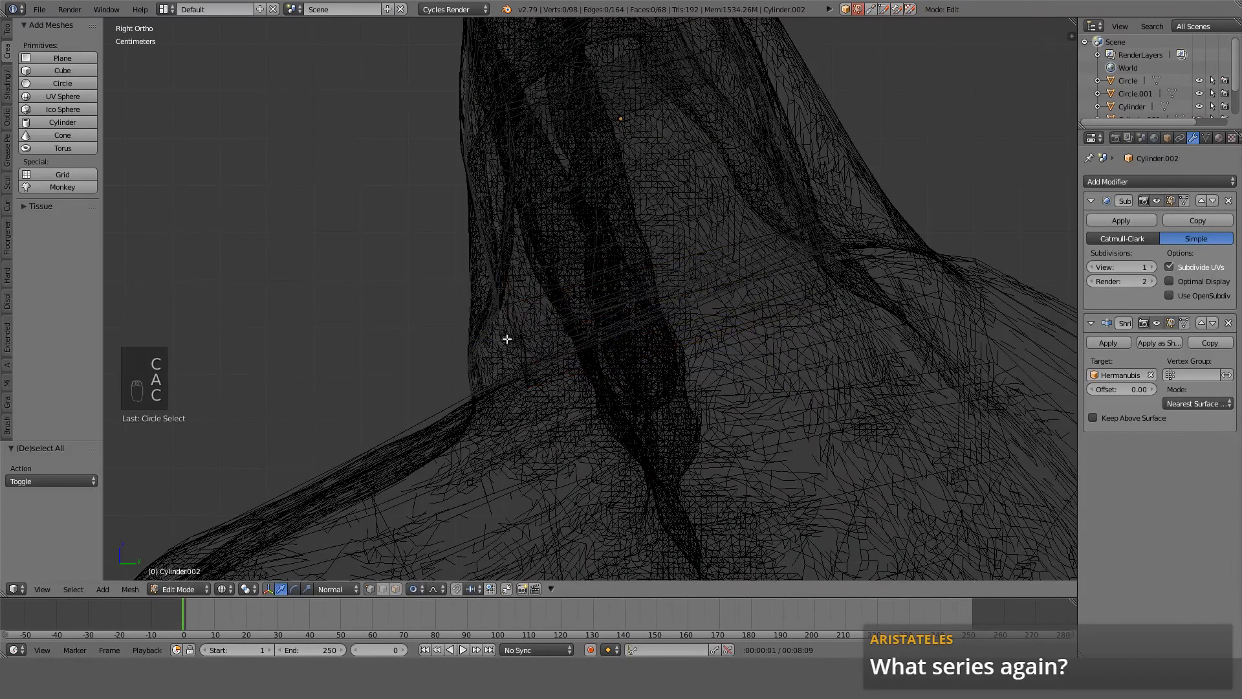
Select the lower front edge loop and deselect its upper ends, keeping only the nine lowest vertices.
{"action": "right_click", "coordinate": [506, 334], "text": "alt"}
{"action": "middle_click_drag", "start_coordinate": [507, 332], "coordinate": [564, 352]}
{"action": "key", "text": "KP_1"}
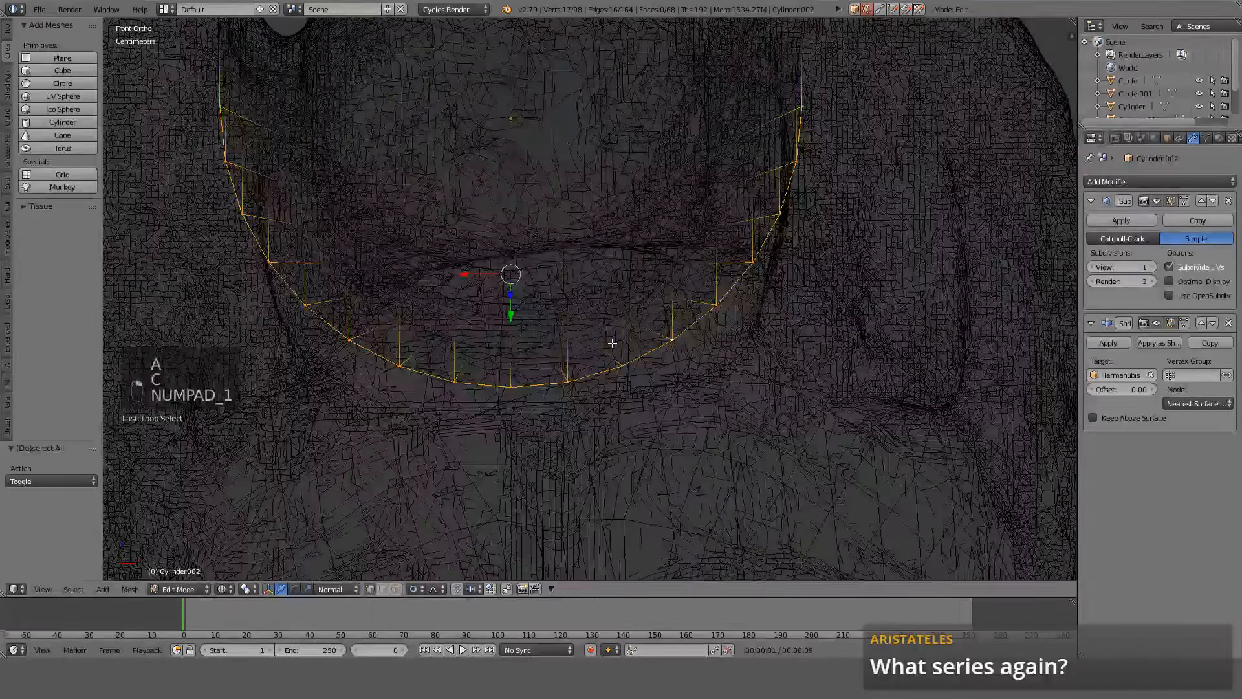
{"action": "scroll", "coordinate": [660, 284], "scroll_direction": "down", "scroll_amount": 3}
{"action": "key", "text": "c"}
{"action": "middle_click_drag", "start_coordinate": [741, 170], "coordinate": [704, 253]}
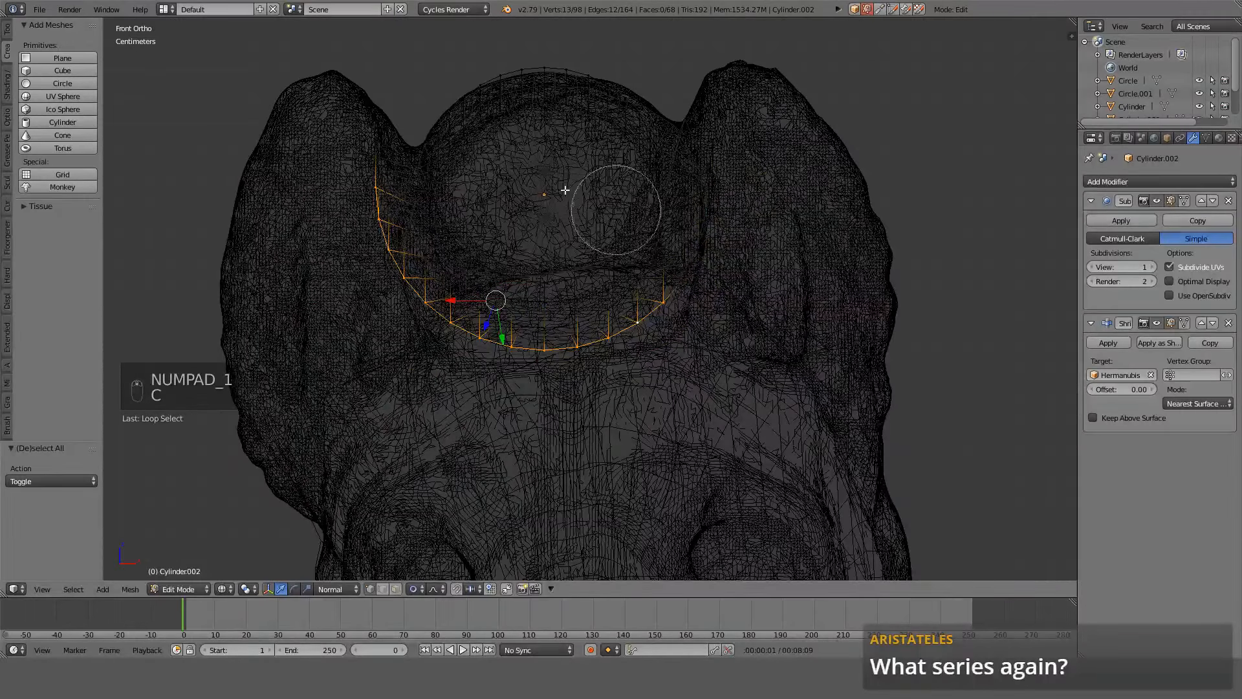
{"action": "middle_click_drag", "start_coordinate": [409, 161], "coordinate": [394, 238]}
{"action": "right_click", "coordinate": [554, 199]}
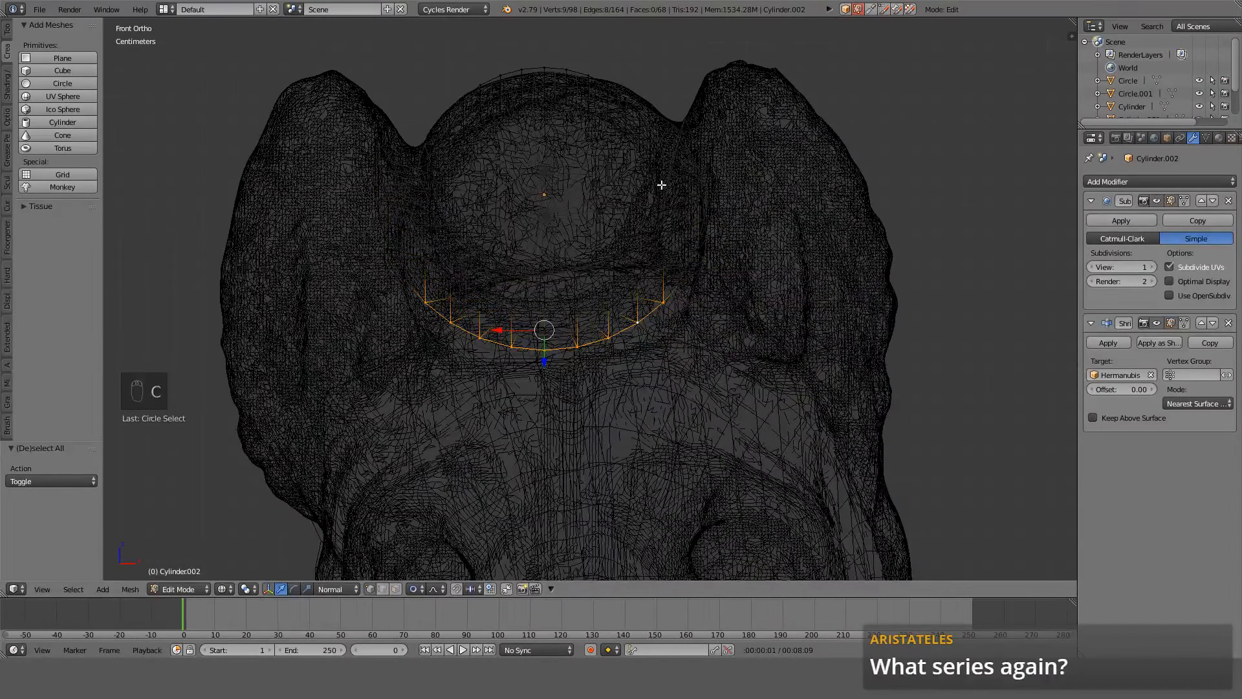
Turn off proportional editing and move the selected lower front vertices about -1 cm in Y and -5 mm in Z.
{"action": "key", "text": "KP_3"}
{"action": "scroll", "coordinate": [661, 185], "scroll_direction": "up", "scroll_amount": 3}
{"action": "key", "text": "r"}
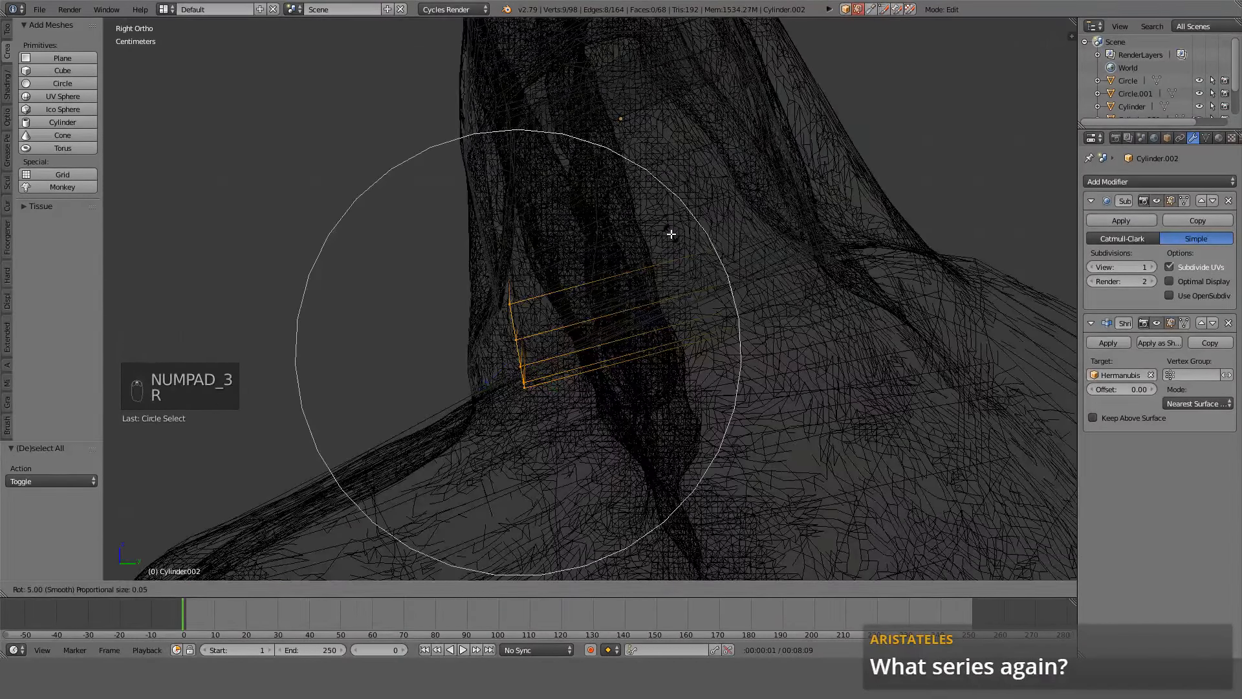
{"action": "left_click", "coordinate": [671, 233]}
{"action": "key", "text": "alt+o"}
{"action": "key", "text": "g"}
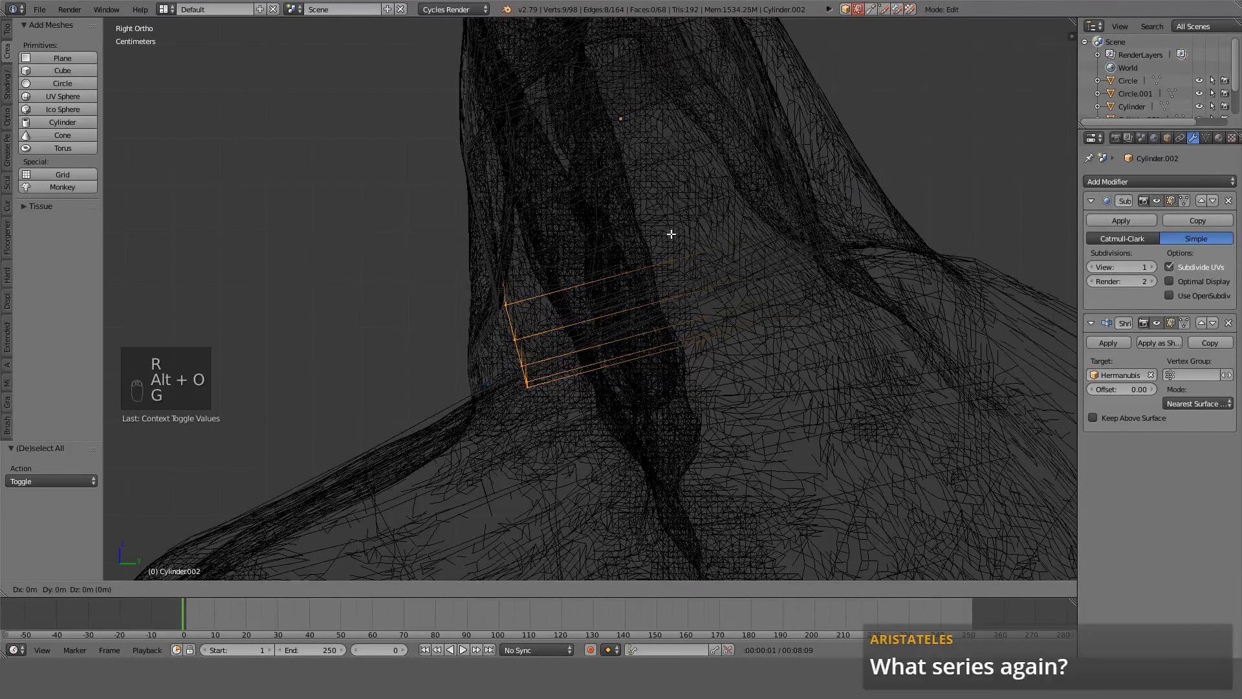
{"action": "left_click", "coordinate": [633, 271]}
Rotate the lower front vertices 25°, shift them about 4 mm in Y and 2 mm in Z, and return to solid shading.
{"action": "key", "text": "r"}
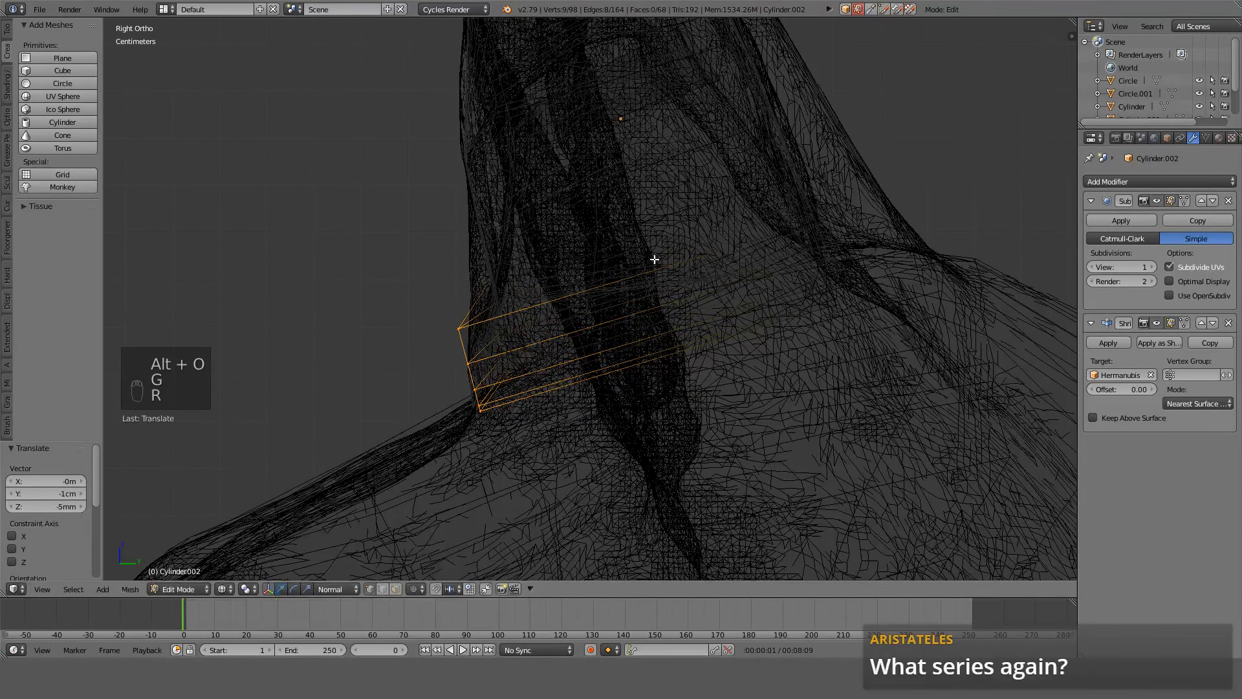
{"action": "left_click", "coordinate": [670, 335]}
{"action": "key", "text": "g"}
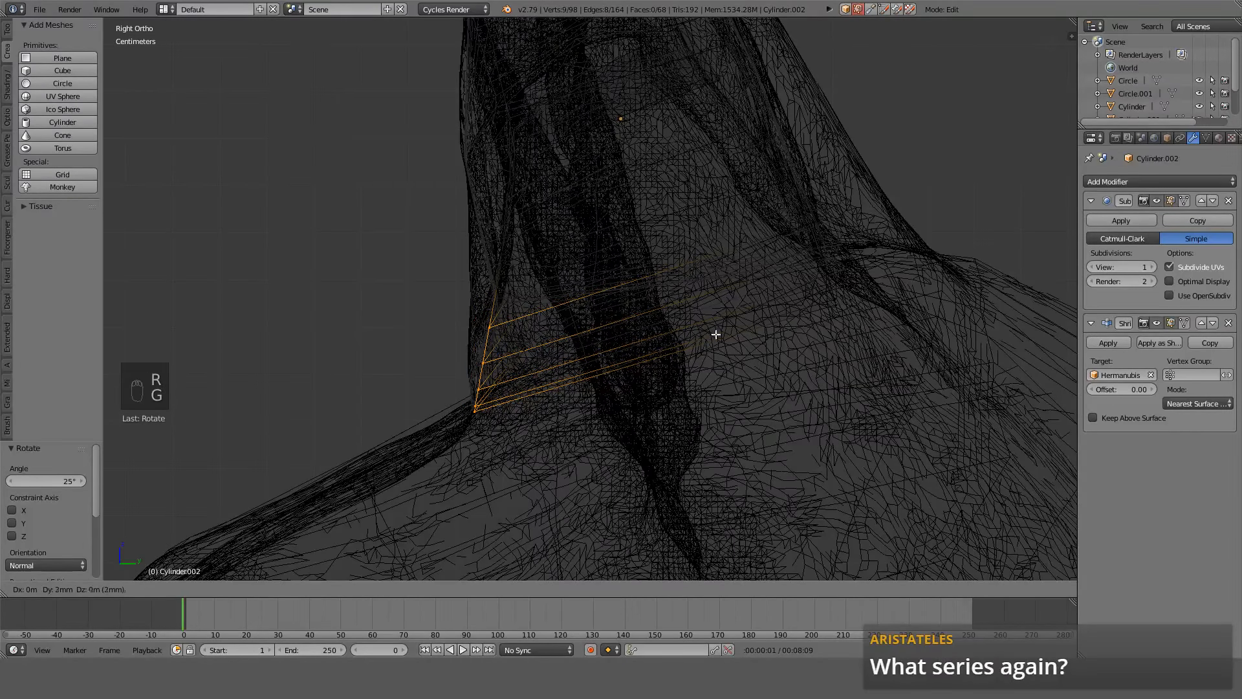
{"action": "left_click", "coordinate": [766, 239]}
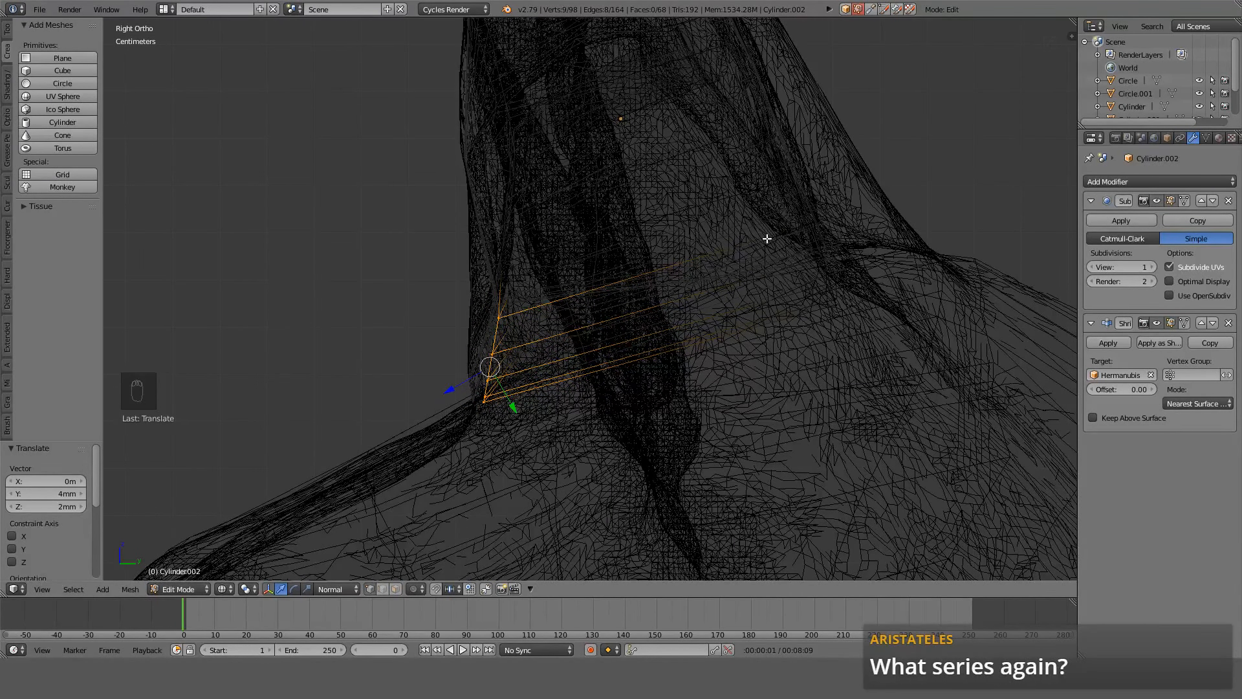
{"action": "key", "text": "z"}
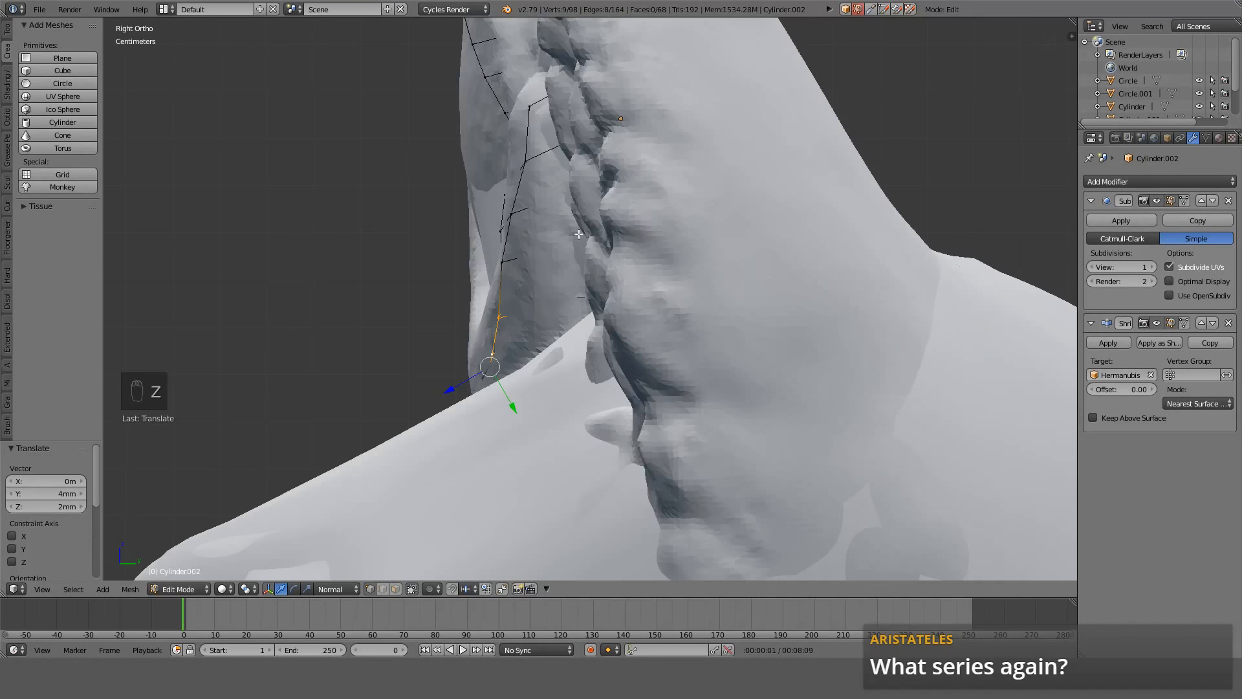
{"action": "middle_click_drag", "start_coordinate": [518, 223], "coordinate": [664, 261]}
{"action": "key", "text": "KP_1"}
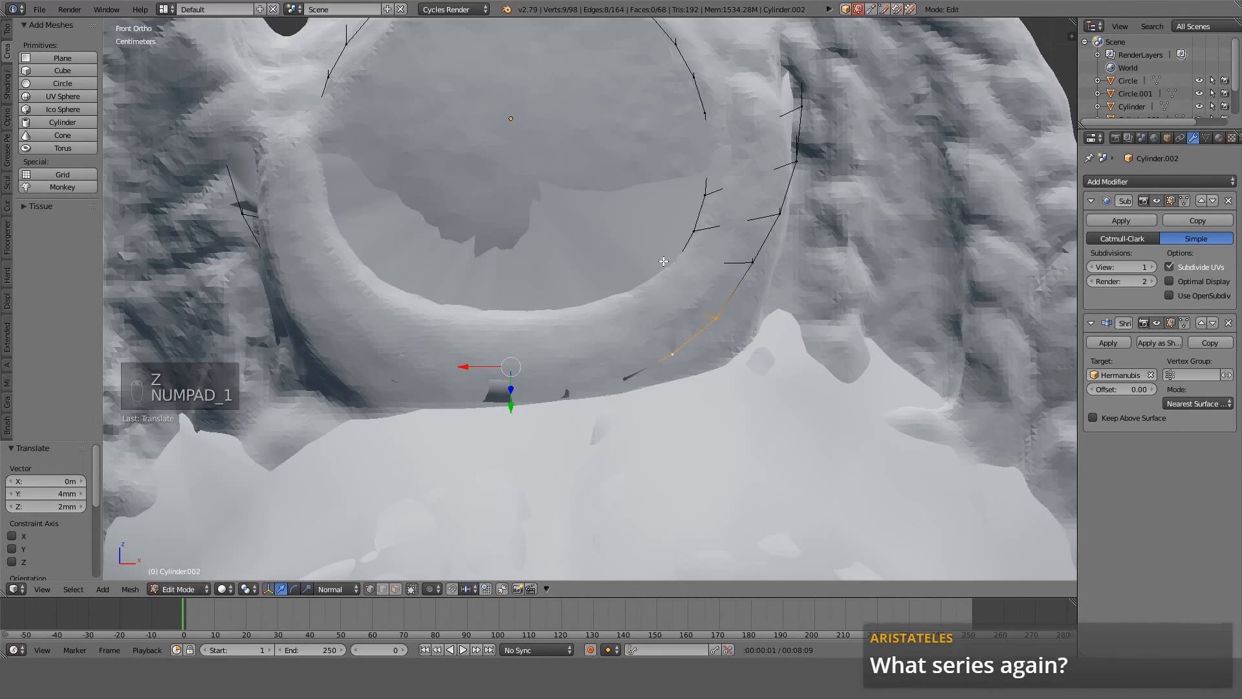
{"action": "key", "text": "s"}
{"action": "key", "text": "x"}
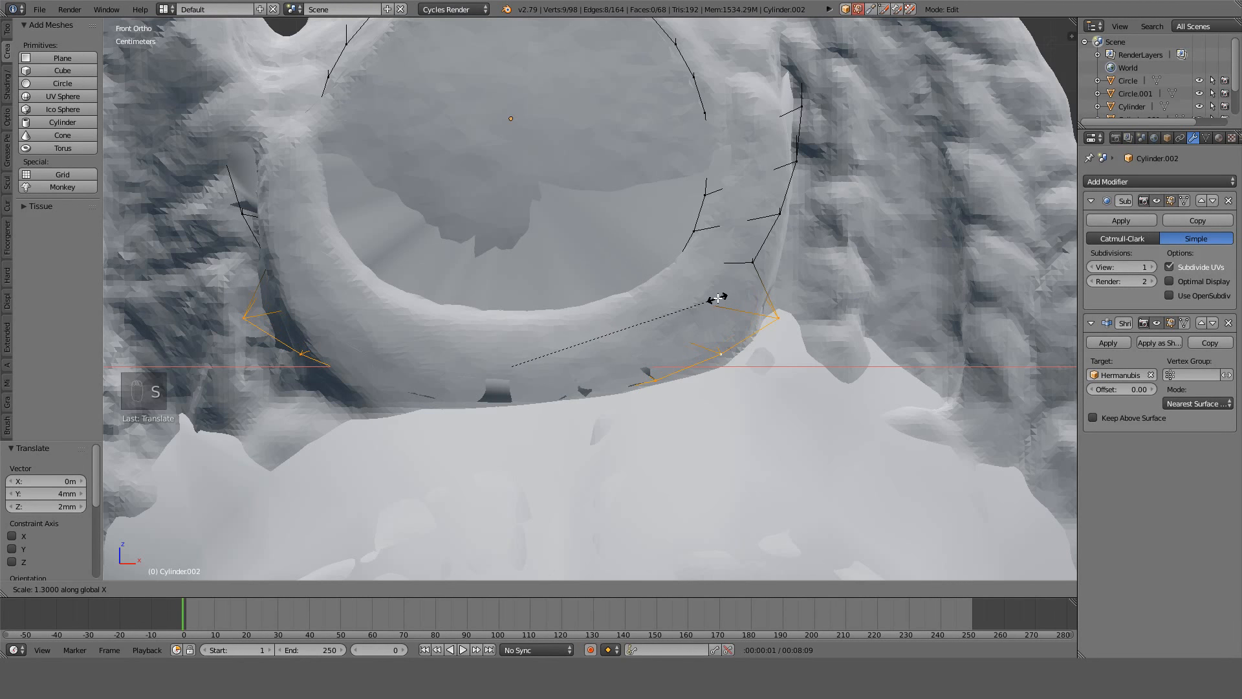
{"action": "right_click", "coordinate": [718, 299]}
Examine the band's fit against the sculpt from the front and right side in wireframe, outside mesh editing.
{"action": "key", "text": "z"}
{"action": "mouse_move", "coordinate": [791, 258]}
{"action": "middle_mouse_down"}
{"action": "mouse_move", "coordinate": [717, 236]}
{"action": "mouse_move", "coordinate": [682, 270]}
{"action": "mouse_move", "coordinate": [662, 262]}
{"action": "mouse_move", "coordinate": [615, 388]}
{"action": "mouse_move", "coordinate": [566, 457]}
{"action": "middle_mouse_up"}
{"action": "key", "text": "z"}
{"action": "key", "text": "Tab"}
{"action": "key", "text": "KP_1"}
{"action": "key", "text": "KP_3"}
{"action": "key", "text": "z"}
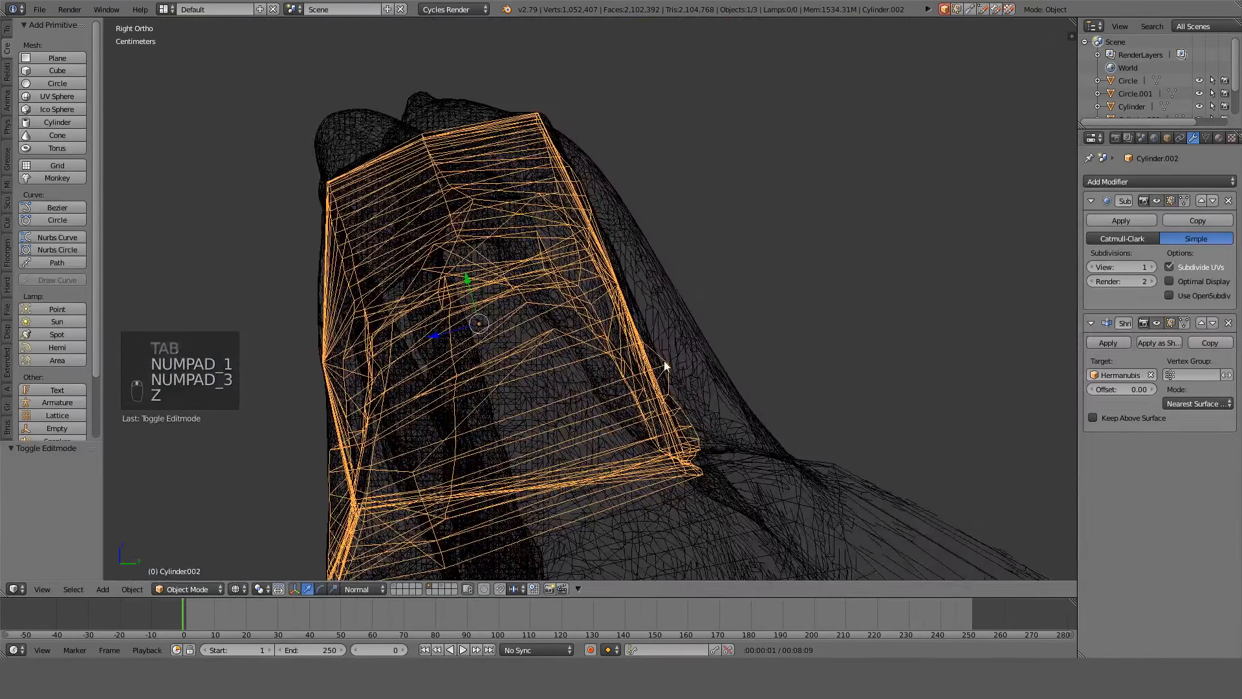
{"action": "middle_click_drag", "start_coordinate": [665, 364], "coordinate": [832, 357]}
{"action": "key", "text": "KP_1"}
{"action": "key", "text": "KP_3"}
In mesh editing, select the two end vertices of the band's lower rear edge loop and move them 2 mm in Y and -8 mm in Z.
{"action": "key", "text": "Tab"}
{"action": "right_click", "coordinate": [774, 246]}
{"action": "middle_click_drag", "start_coordinate": [781, 258], "coordinate": [382, 357]}
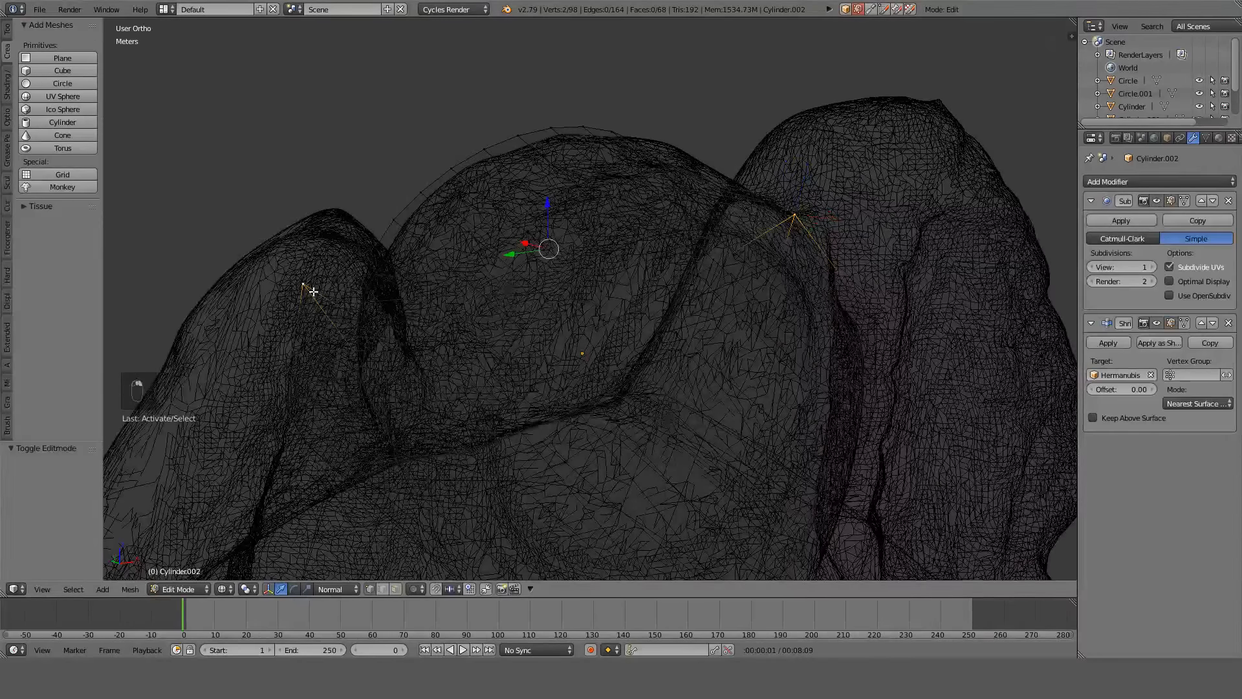
{"action": "key", "text": "KP_3"}
{"action": "key", "text": "z"}
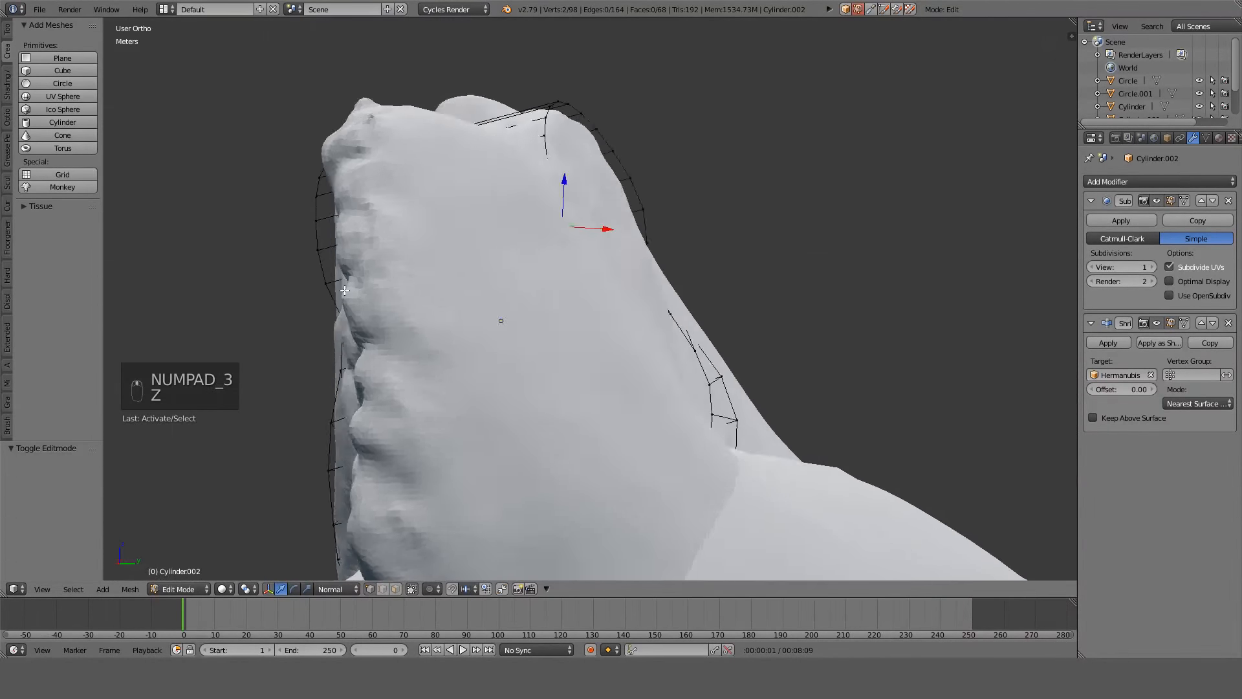
{"action": "middle_click_drag", "start_coordinate": [344, 290], "coordinate": [224, 311]}
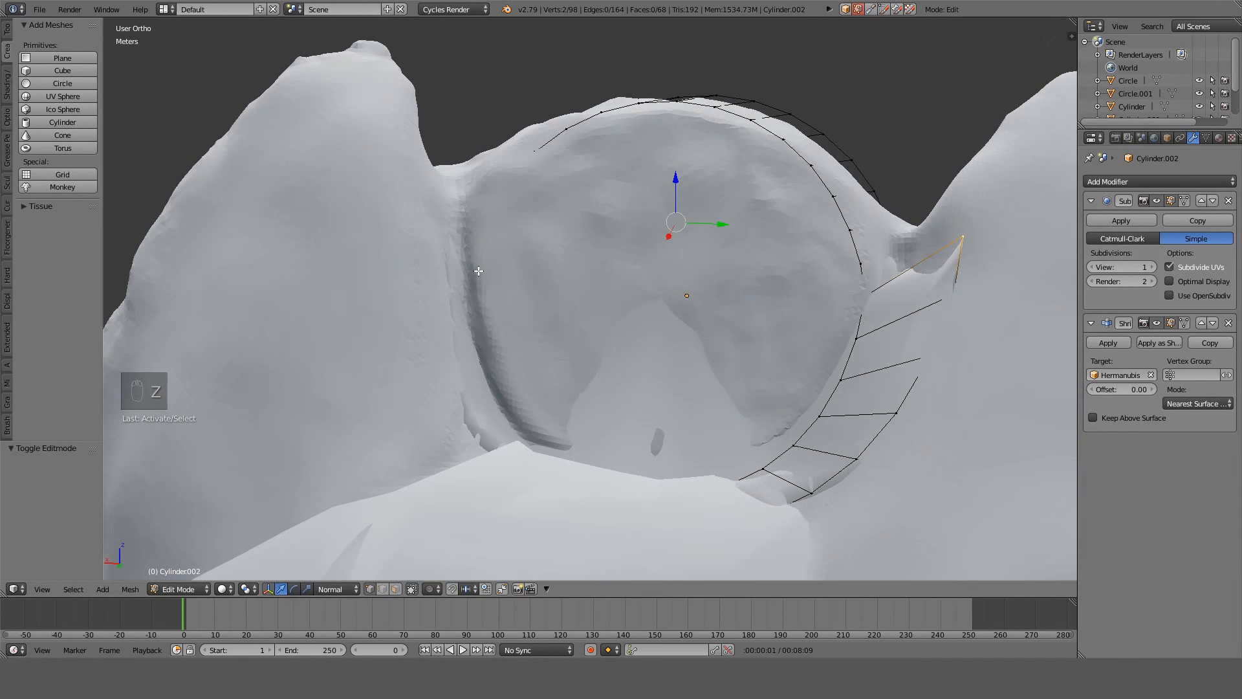
{"action": "key", "text": "KP_3"}
{"action": "key", "text": "z"}
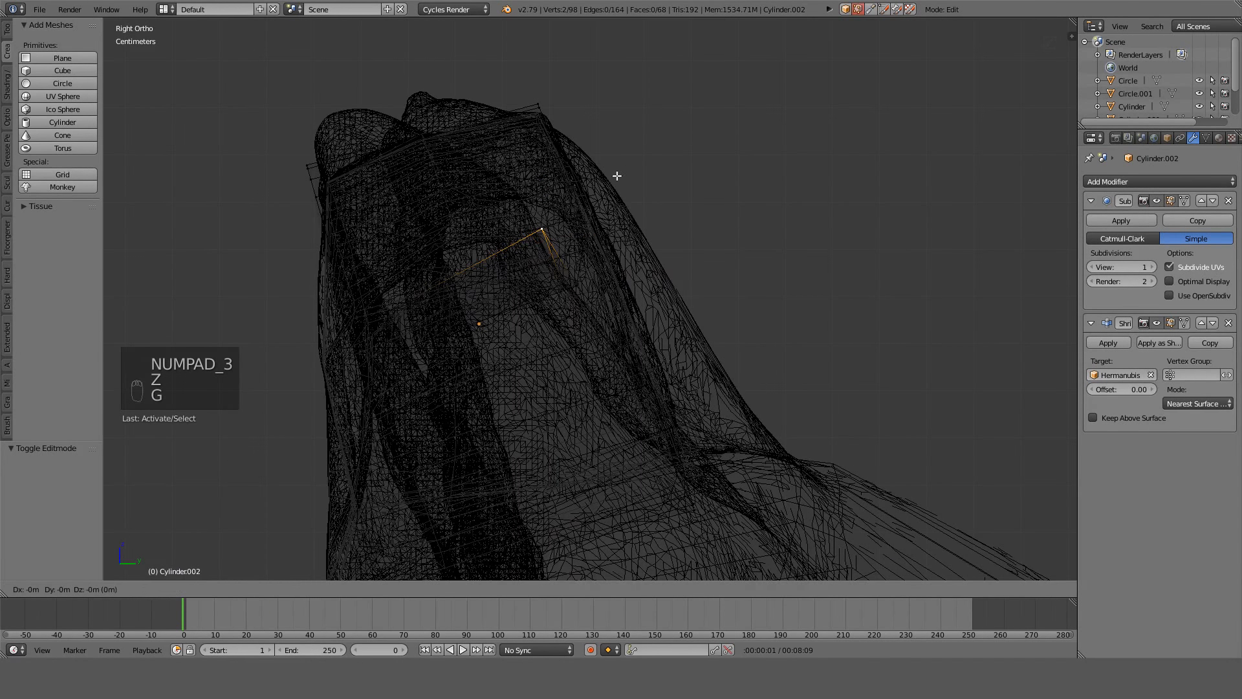
{"action": "left_click", "coordinate": [895, 255]}
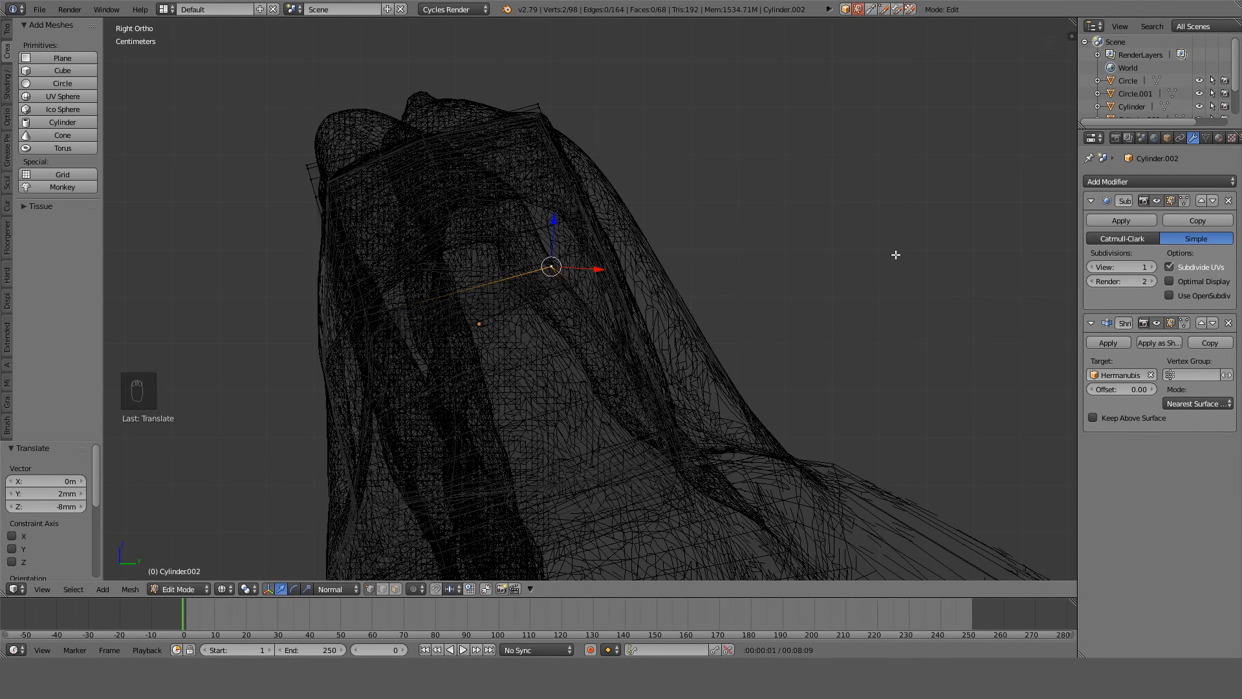
Examine the two moved end vertices against the sculpt from the left side and an angled view.
{"action": "key", "text": "ctrl+KP_3"}
{"action": "key", "text": "z"}
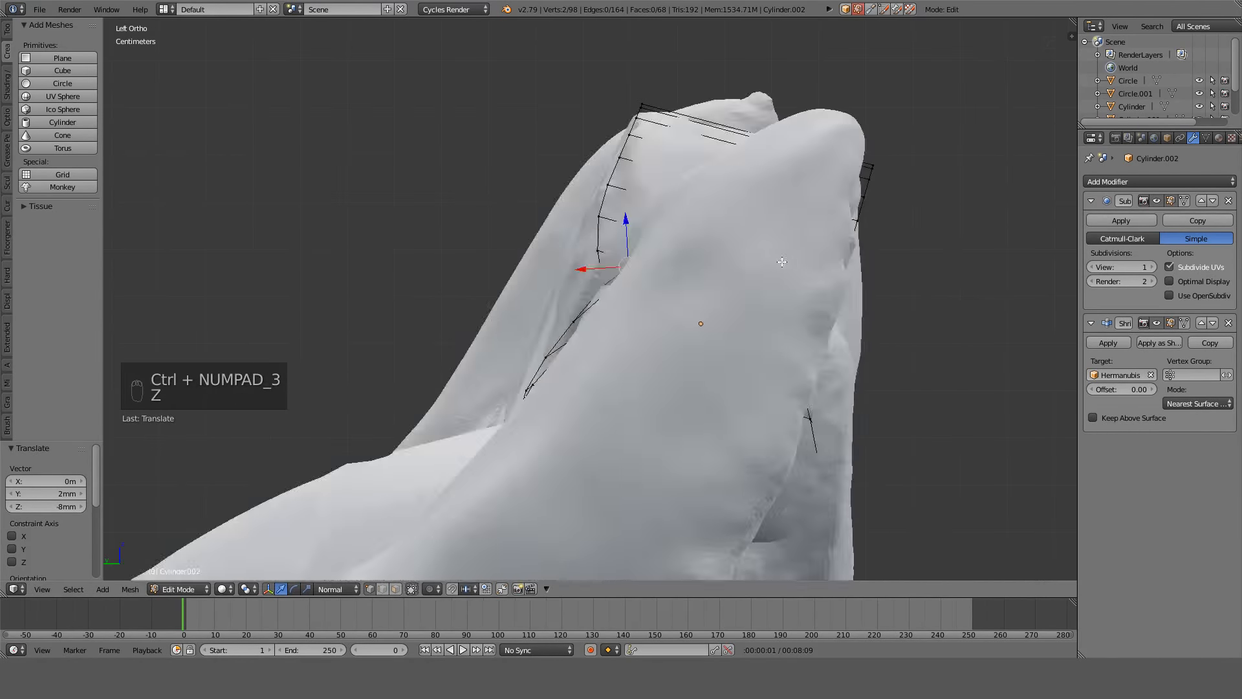
{"action": "key", "text": "z"}
{"action": "key", "text": "z"}
{"action": "mouse_move", "coordinate": [756, 266]}
{"action": "middle_mouse_down"}
{"action": "mouse_move", "coordinate": [763, 314]}
{"action": "mouse_move", "coordinate": [875, 395]}
{"action": "mouse_move", "coordinate": [890, 332]}
{"action": "mouse_move", "coordinate": [863, 300]}
{"action": "mouse_move", "coordinate": [881, 244]}
{"action": "mouse_move", "coordinate": [868, 332]}
{"action": "mouse_move", "coordinate": [804, 272]}
{"action": "mouse_move", "coordinate": [851, 266]}
{"action": "mouse_move", "coordinate": [975, 289]}
{"action": "mouse_move", "coordinate": [940, 323]}
{"action": "middle_mouse_up"}
{"action": "key", "text": "z"}
{"action": "key", "text": "z"}
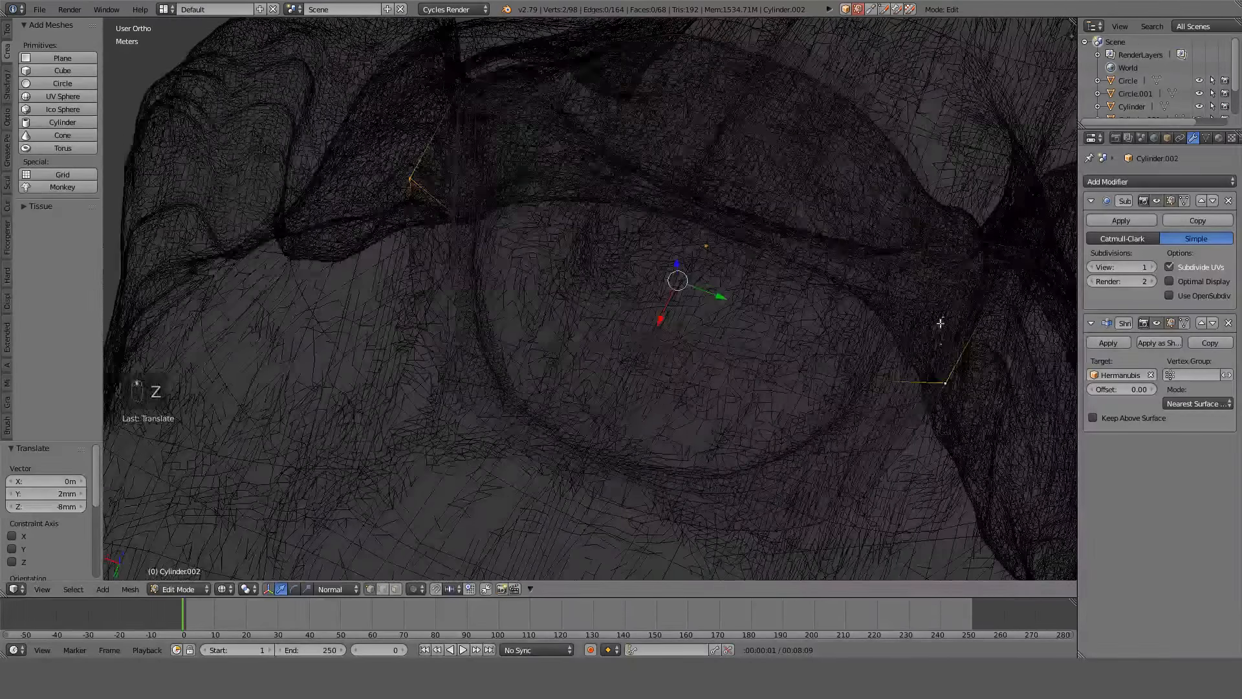
Select the whole lower rear edge loop and scale it to 0.8 along its normal X axis, working in top view.
{"action": "right_click", "coordinate": [909, 430], "text": "alt+shift"}
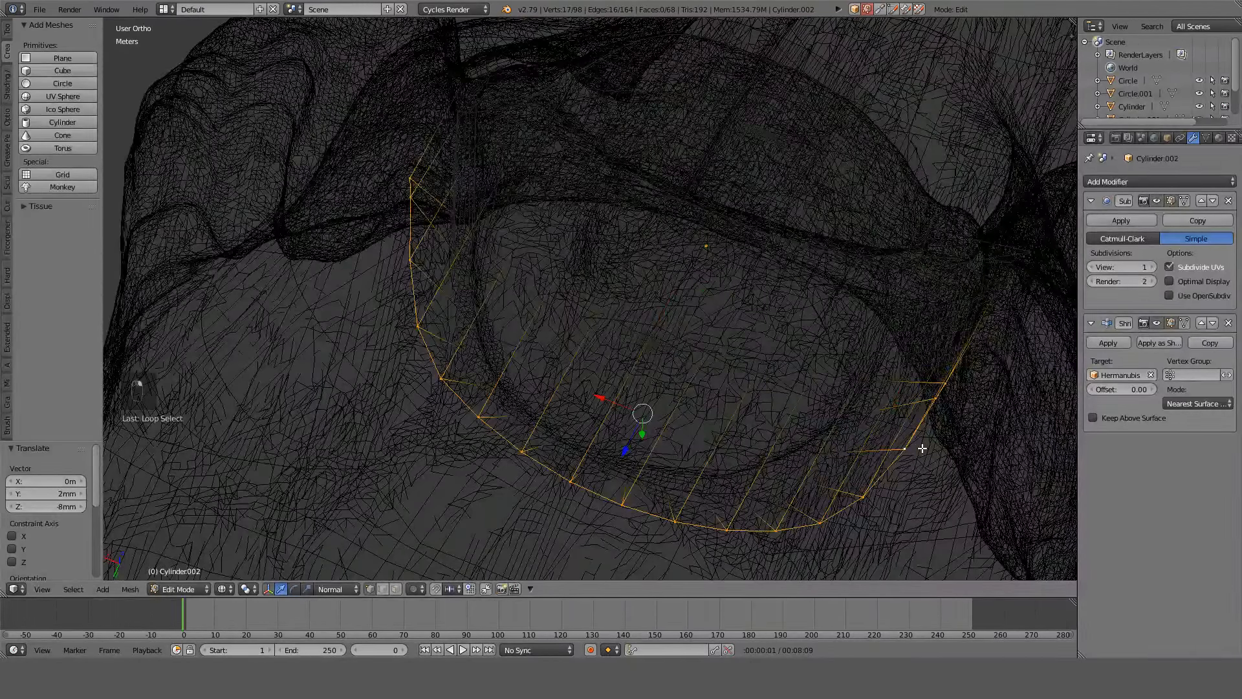
{"action": "key", "text": "KP_7"}
{"action": "key", "text": "z"}
{"action": "key", "text": "z"}
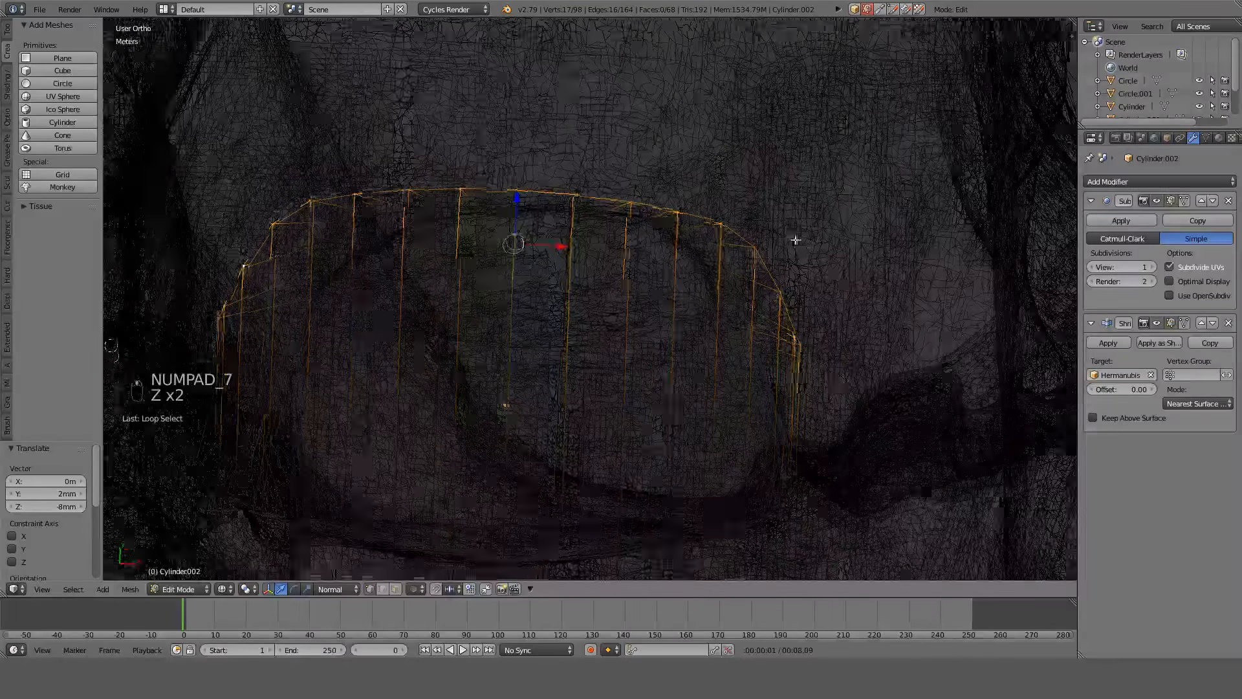
{"action": "middle_click_drag", "start_coordinate": [796, 239], "coordinate": [873, 244]}
{"action": "key", "text": "KP_7"}
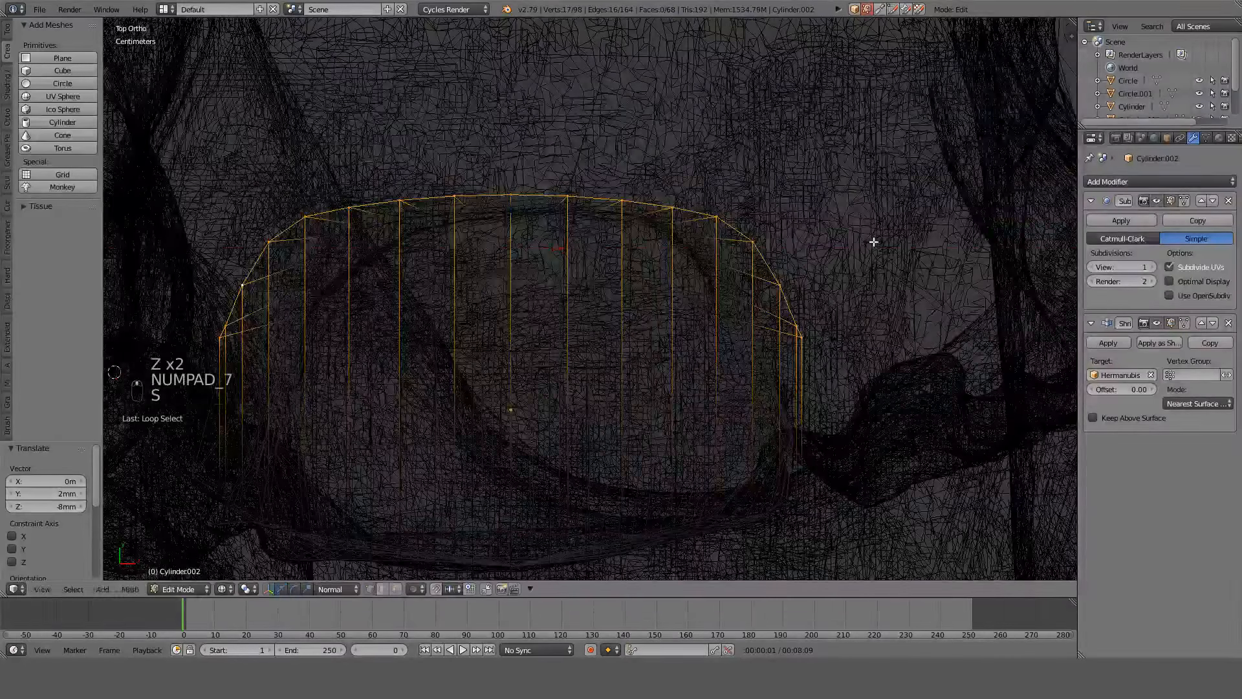
{"action": "key", "text": "s"}
{"action": "key", "text": "x"}
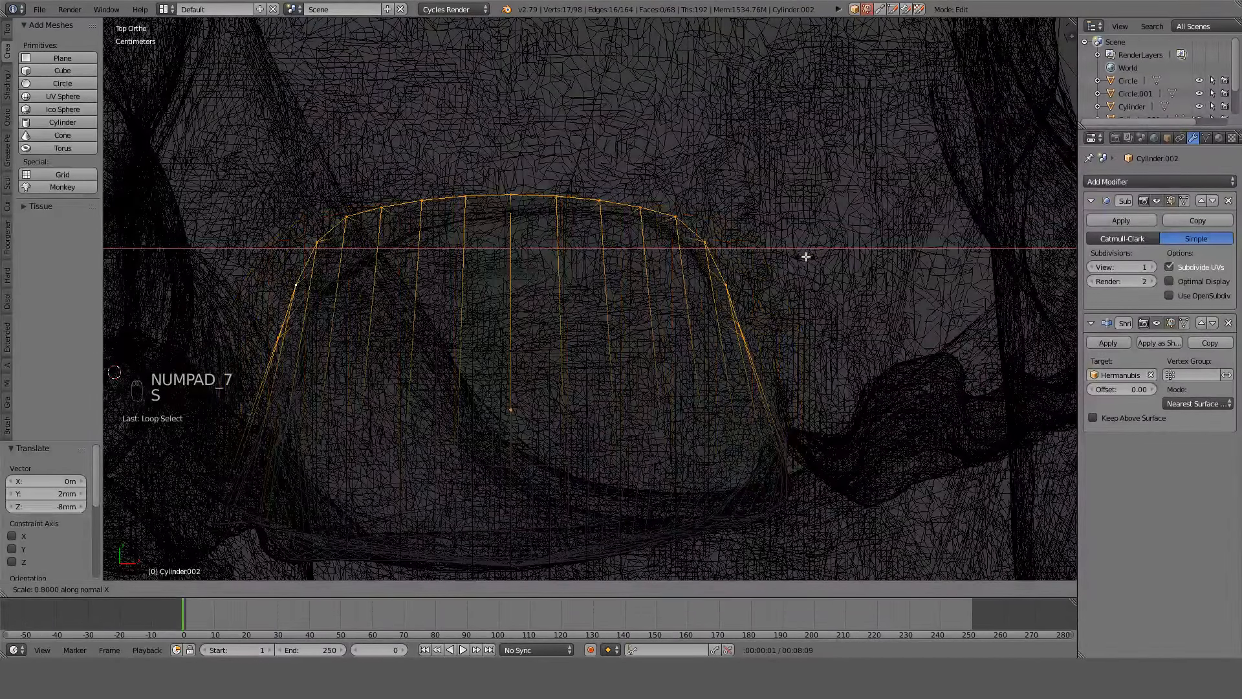
{"action": "left_click", "coordinate": [817, 258]}
Inspect the narrowed rear part of the band from behind and reselect its lower rear edge loop.
{"action": "key", "text": "z"}
{"action": "mouse_move", "coordinate": [814, 258]}
{"action": "middle_mouse_down"}
{"action": "mouse_move", "coordinate": [776, 196]}
{"action": "mouse_move", "coordinate": [856, 199]}
{"action": "mouse_move", "coordinate": [947, 229]}
{"action": "mouse_move", "coordinate": [965, 251]}
{"action": "middle_mouse_up"}
{"action": "key", "text": "z"}
{"action": "key", "text": "z"}
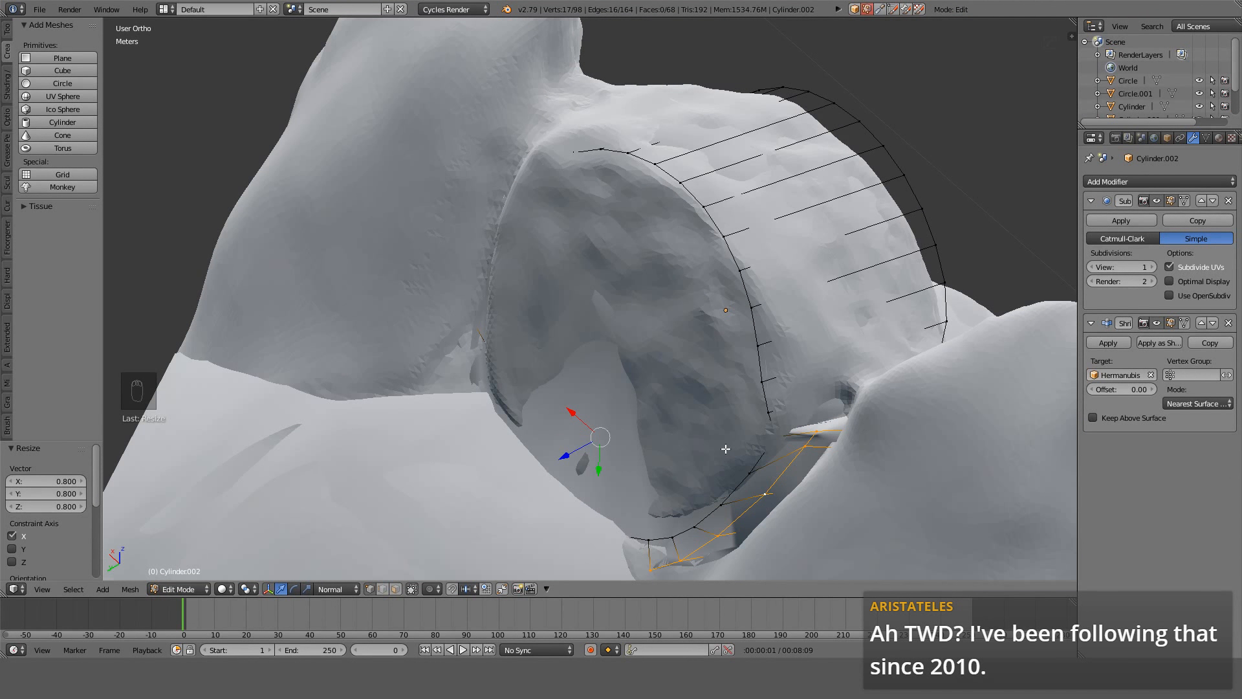
{"action": "right_click", "coordinate": [715, 501]}
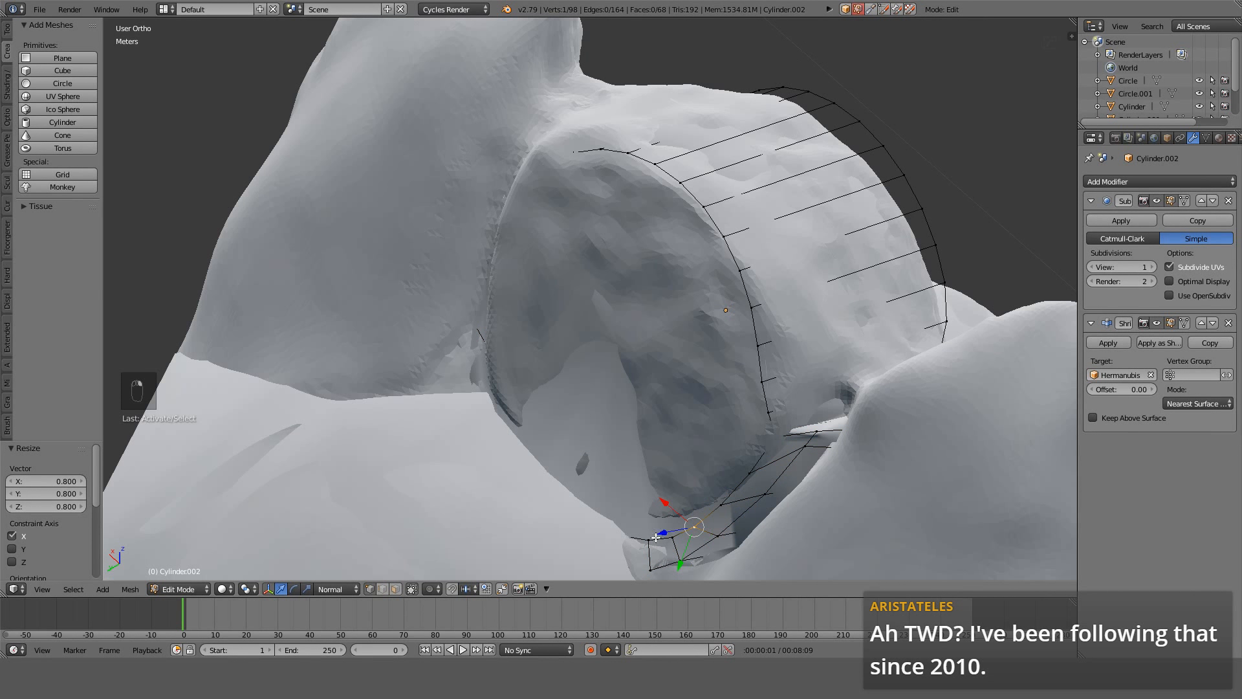
{"action": "middle_click_drag", "start_coordinate": [717, 528], "coordinate": [901, 386]}
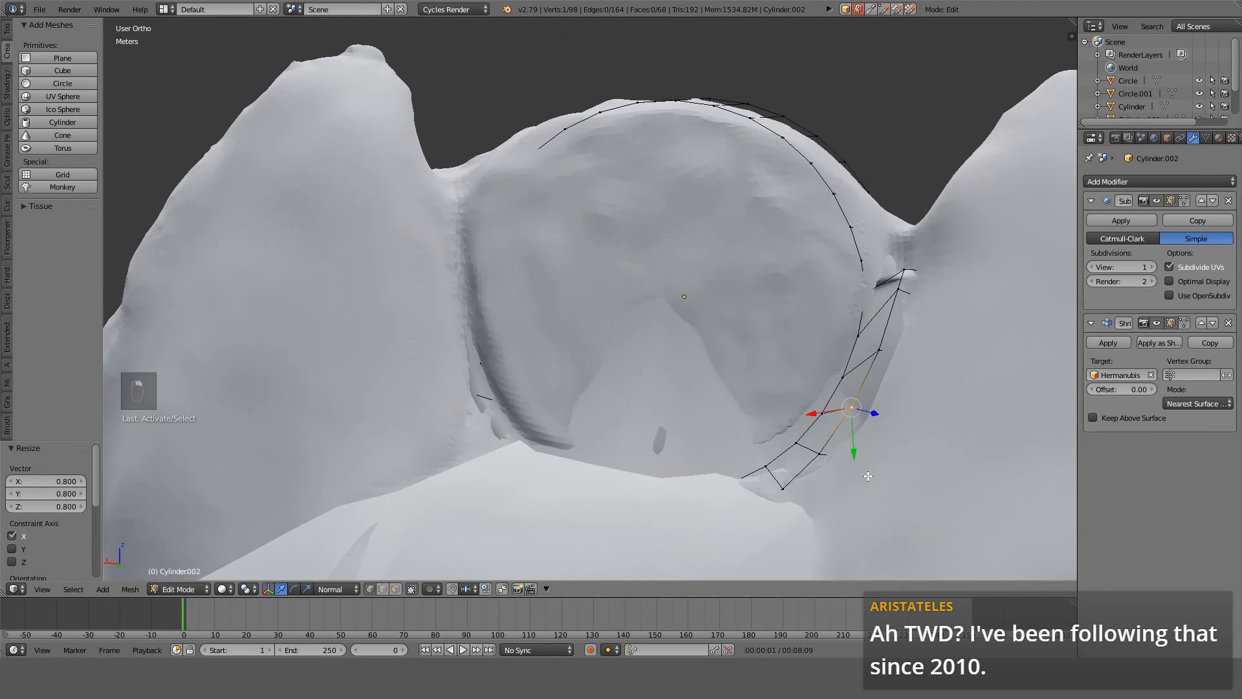
{"action": "right_click", "coordinate": [890, 321], "text": "alt"}
{"action": "key", "text": "KP_7"}
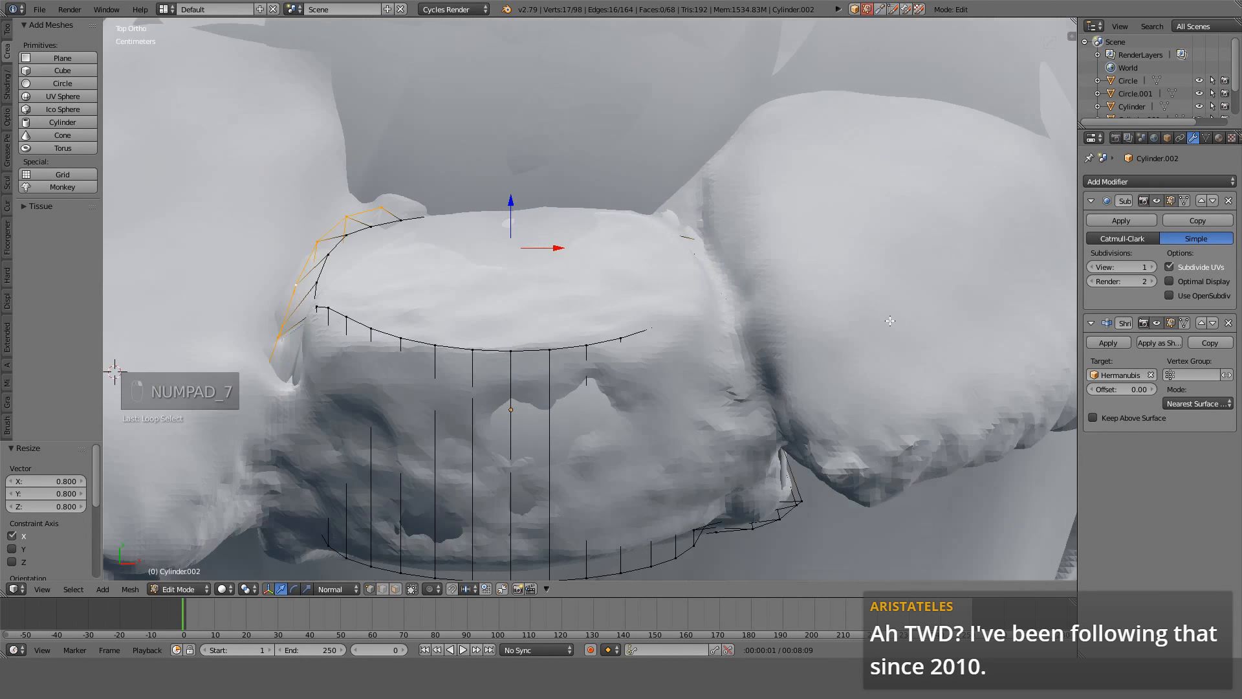
{"action": "key", "text": "z"}
{"action": "key", "text": "g"}
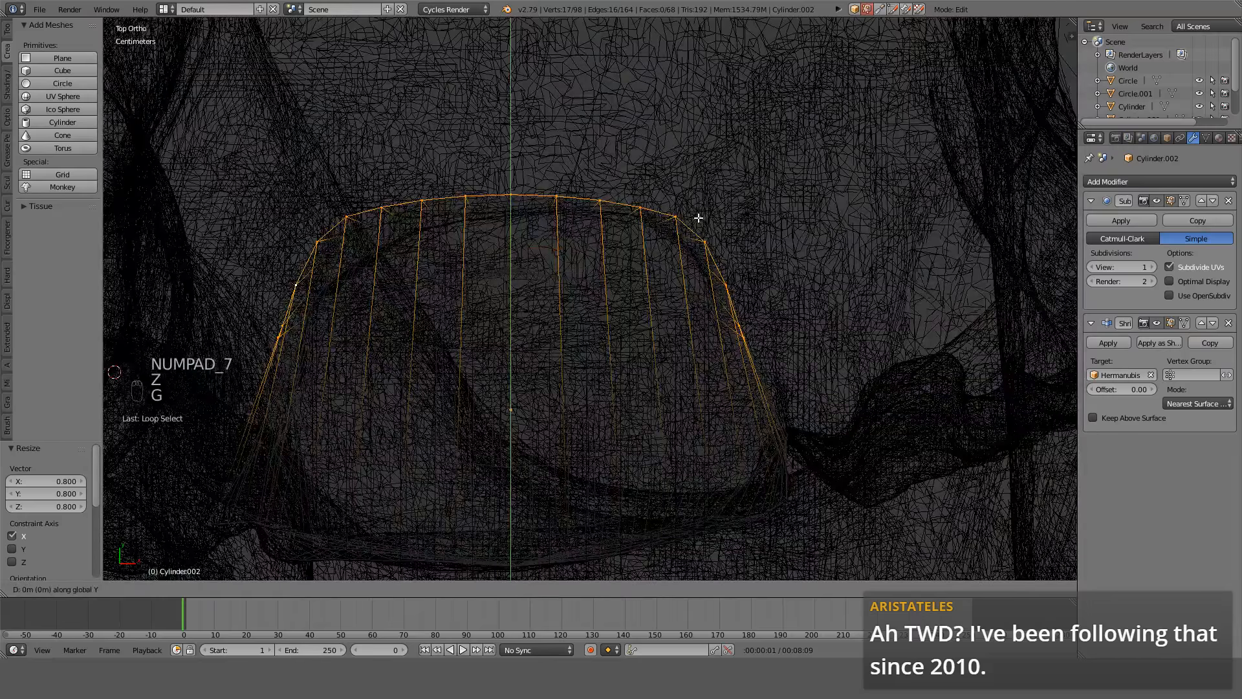
{"action": "right_click", "coordinate": [700, 279]}
{"action": "key", "text": "z"}
{"action": "mouse_move", "coordinate": [700, 279]}
{"action": "middle_mouse_down"}
{"action": "mouse_move", "coordinate": [698, 188]}
{"action": "mouse_move", "coordinate": [637, 201]}
{"action": "mouse_move", "coordinate": [646, 253]}
{"action": "middle_mouse_up"}
{"action": "key", "text": "g"}
{"action": "key", "text": "y"}
{"action": "key", "text": "y"}
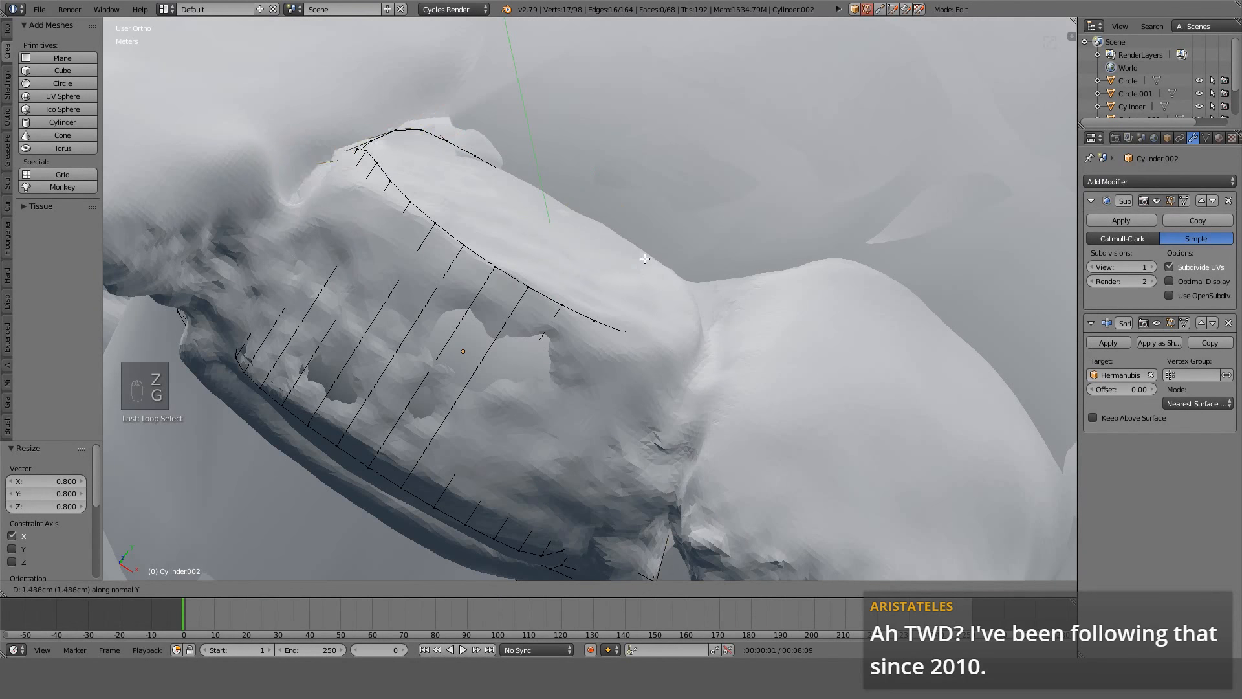
{"action": "right_click", "coordinate": [673, 194]}
Move the lower rear edge loop -9.65 mm along its normal Z axis.
{"action": "middle_click_drag", "start_coordinate": [673, 194], "coordinate": [674, 208]}
{"action": "key", "text": "g"}
{"action": "key", "text": "z"}
{"action": "key", "text": "z"}
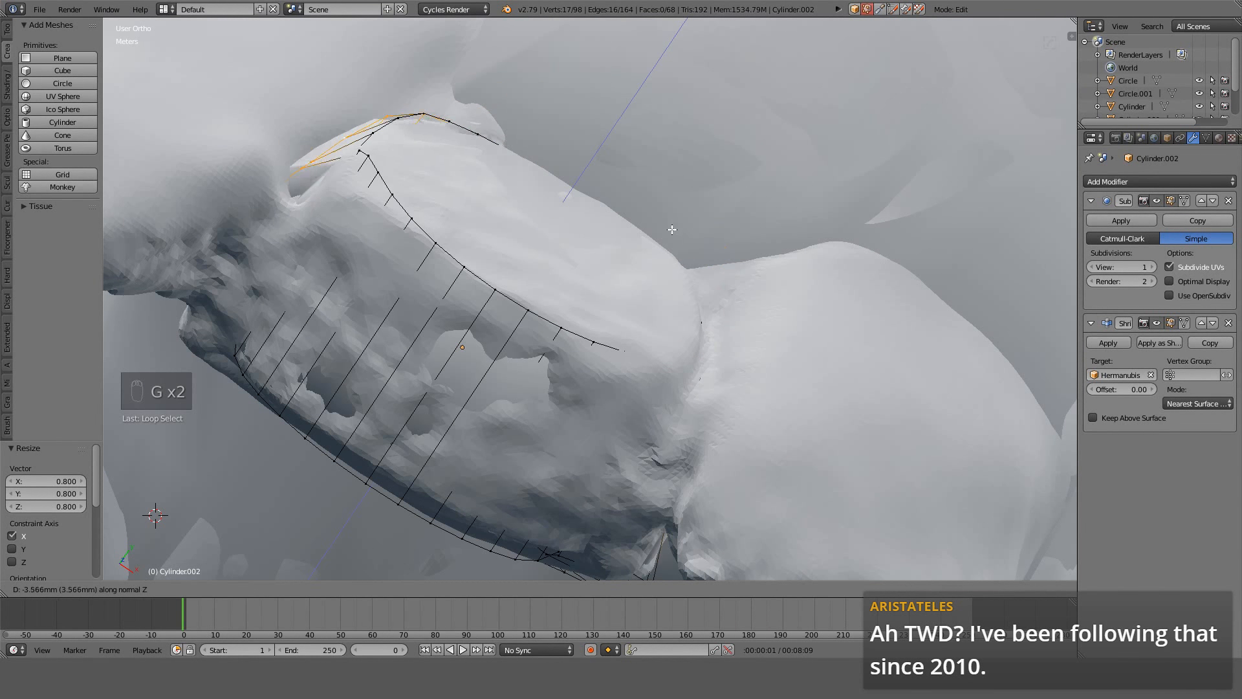
{"action": "left_click", "coordinate": [657, 253]}
{"action": "middle_click_drag", "start_coordinate": [657, 253], "coordinate": [694, 183]}
{"action": "key", "text": "z"}
{"action": "key", "text": "z"}
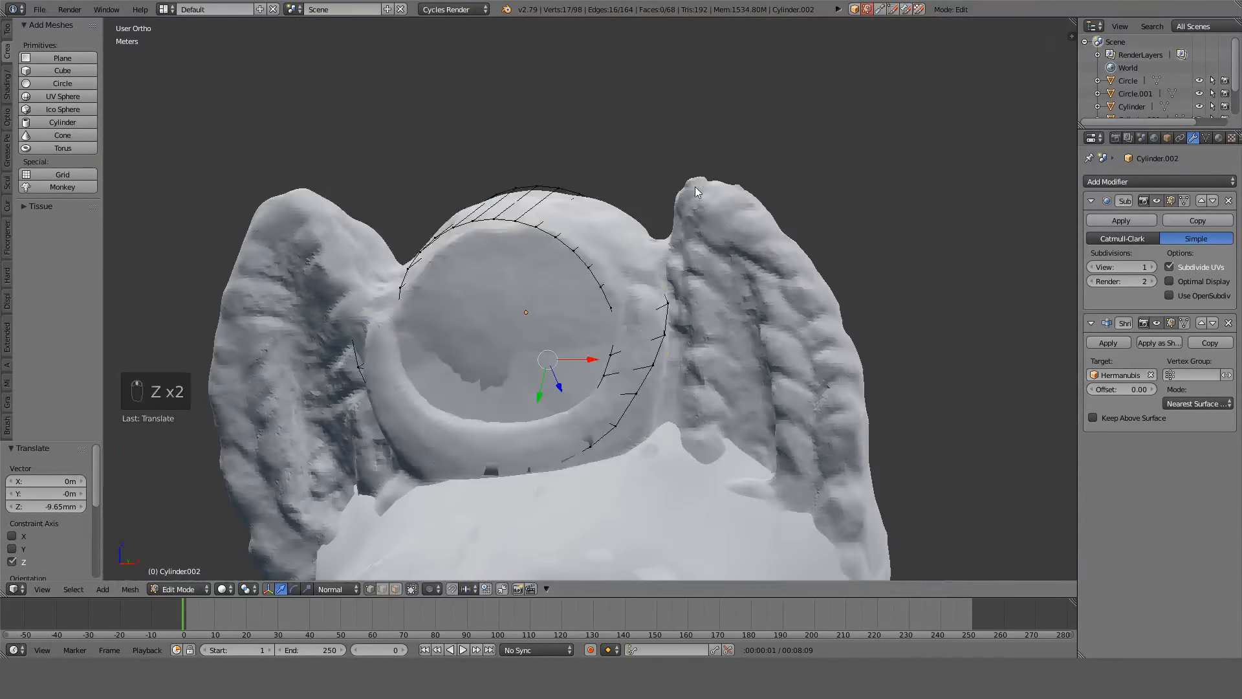
Leave mesh editing and apply the band's subdivision and Shrinkwrap modifiers.
{"action": "key", "text": "Tab"}
{"action": "left_click", "coordinate": [1114, 221]}
{"action": "left_click", "coordinate": [1112, 221]}
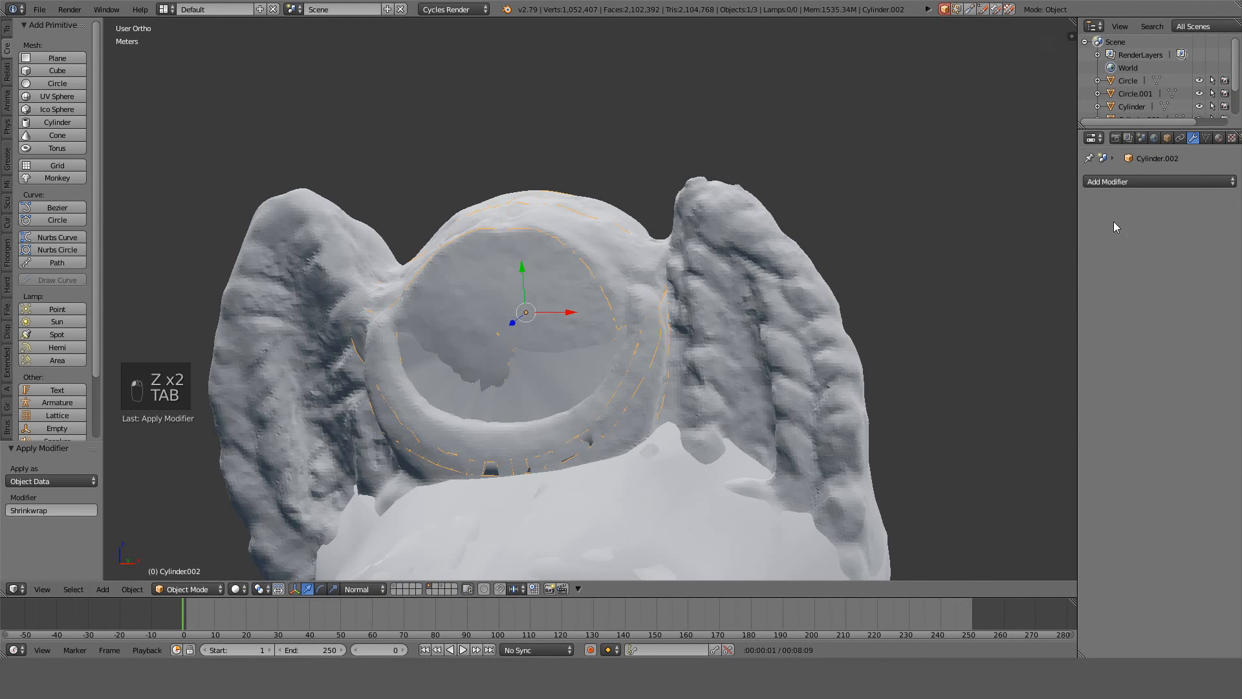
Reopen the mesh for editing and delete the centre vertices of the cylinder's front and rear caps.
{"action": "key", "text": "Tab"}
{"action": "key", "text": "z"}
{"action": "middle_click_drag", "start_coordinate": [685, 266], "coordinate": [602, 391]}
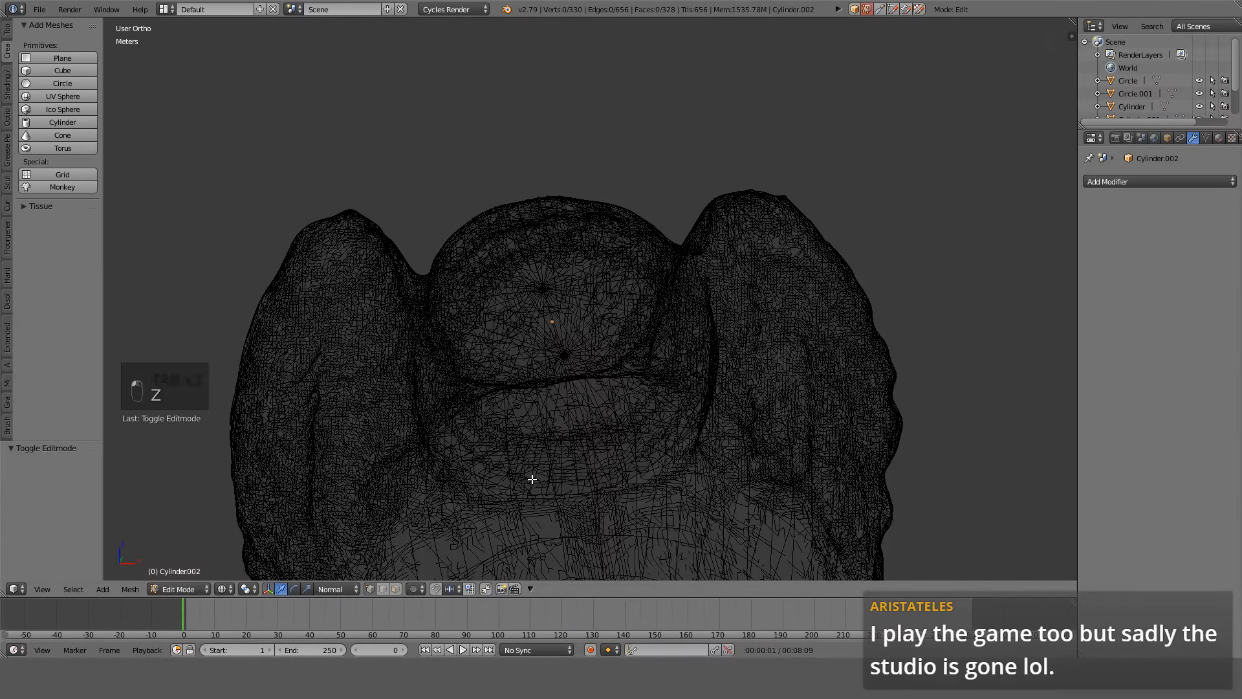
{"action": "key", "text": "KP_1"}
{"action": "right_click", "coordinate": [545, 334]}
{"action": "right_click", "coordinate": [543, 292], "text": "shift"}
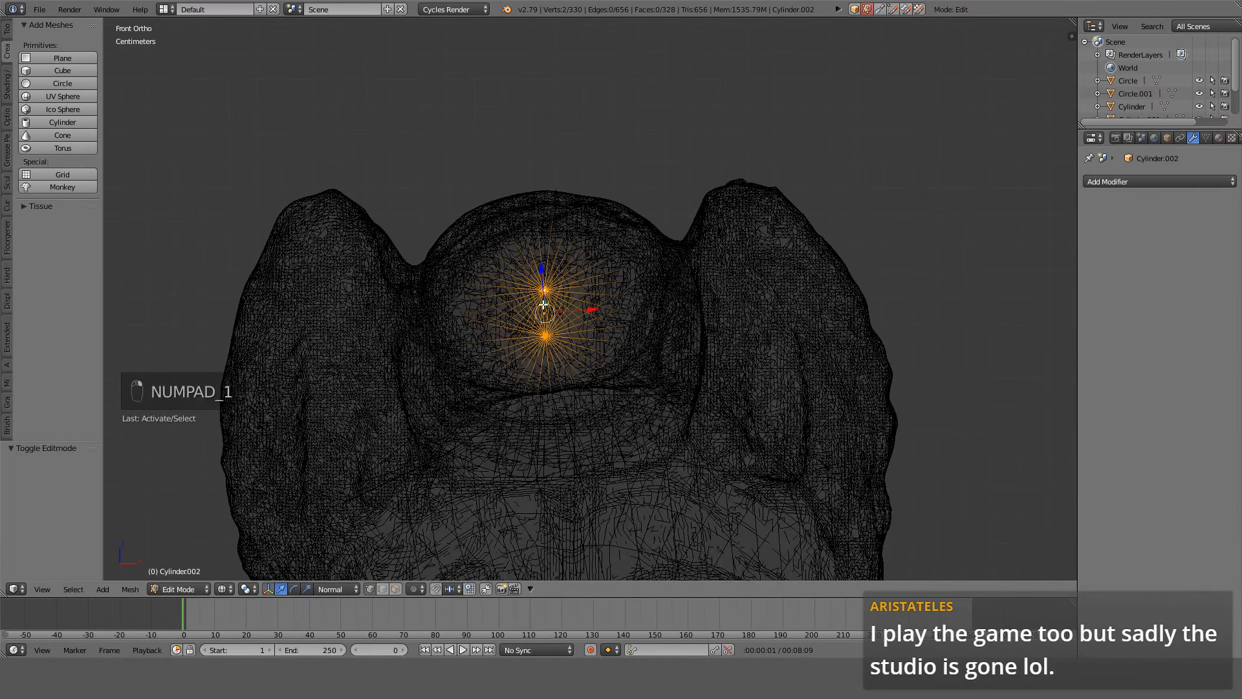
{"action": "key", "text": "Delete"}
{"action": "left_click", "coordinate": [546, 277]}
{"action": "key", "text": "z"}
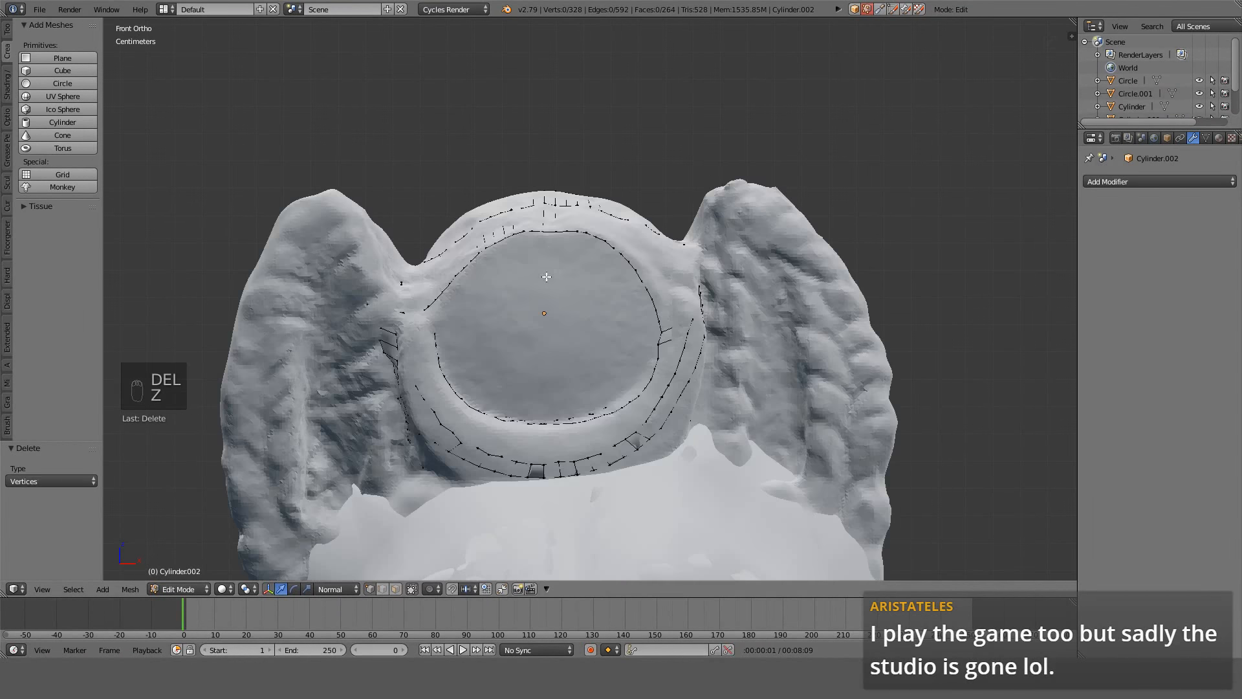
Fill the open front and rear boundary loops of the cylinder with a single face each.
{"action": "right_click", "coordinate": [554, 238], "text": "alt"}
{"action": "middle_click_drag", "start_coordinate": [556, 240], "coordinate": [459, 321]}
{"action": "key", "text": "f"}
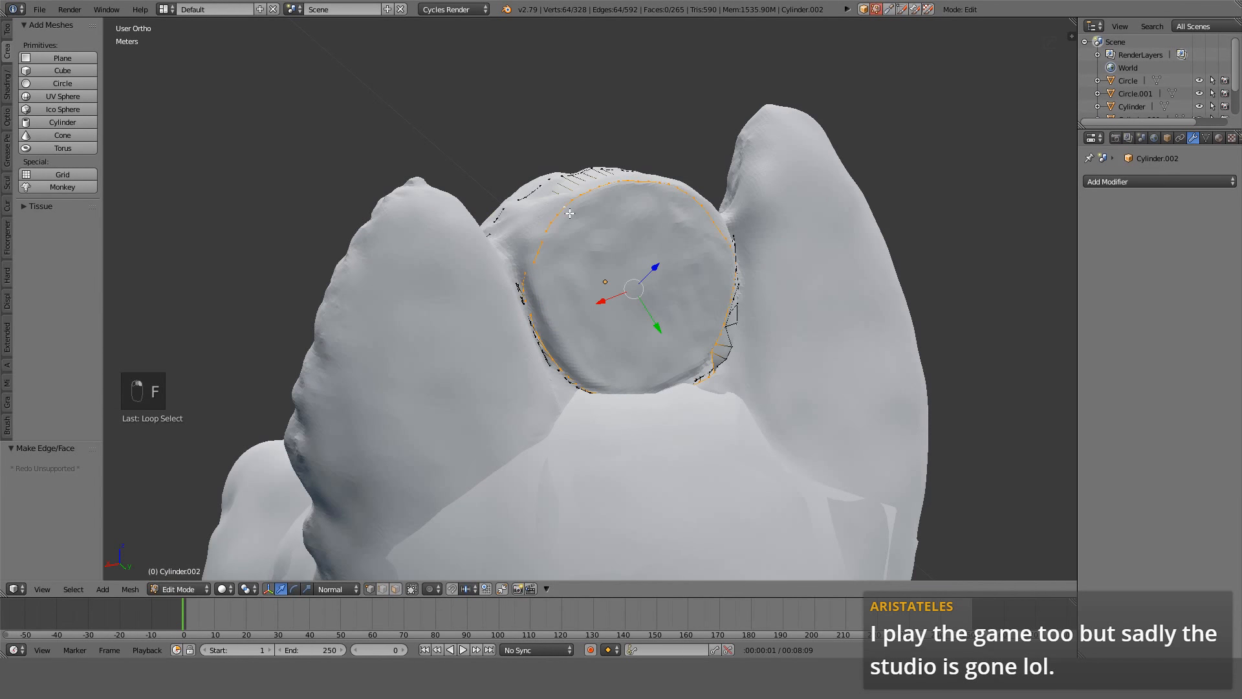
{"action": "key", "text": "f"}
{"action": "middle_click_drag", "start_coordinate": [573, 218], "coordinate": [527, 449]}
Select the ring of lengthwise edges around the cylinder wall and deselect every second edge with Checker Deselect.
{"action": "middle_click_drag", "start_coordinate": [538, 407], "coordinate": [373, 474]}
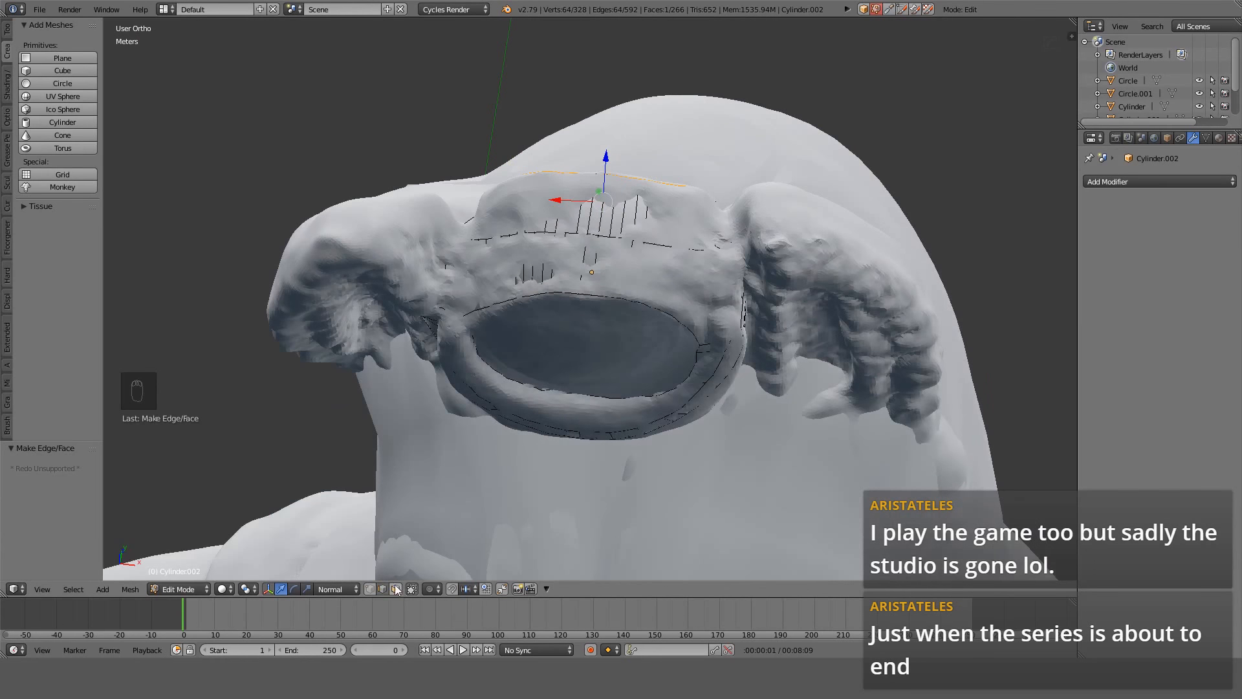
{"action": "right_click", "coordinate": [609, 212], "text": "ctrl+alt"}
{"action": "key", "text": "z"}
{"action": "middle_click_drag", "start_coordinate": [650, 222], "coordinate": [652, 253]}
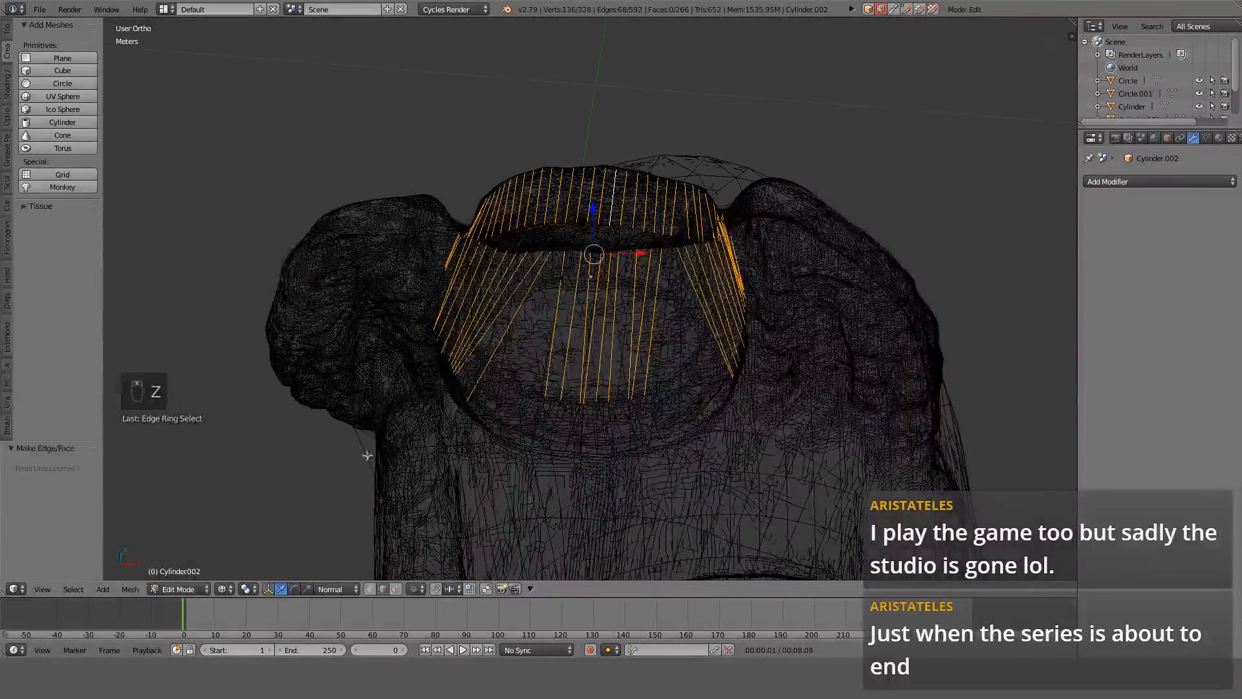
{"action": "left_click", "coordinate": [71, 588]}
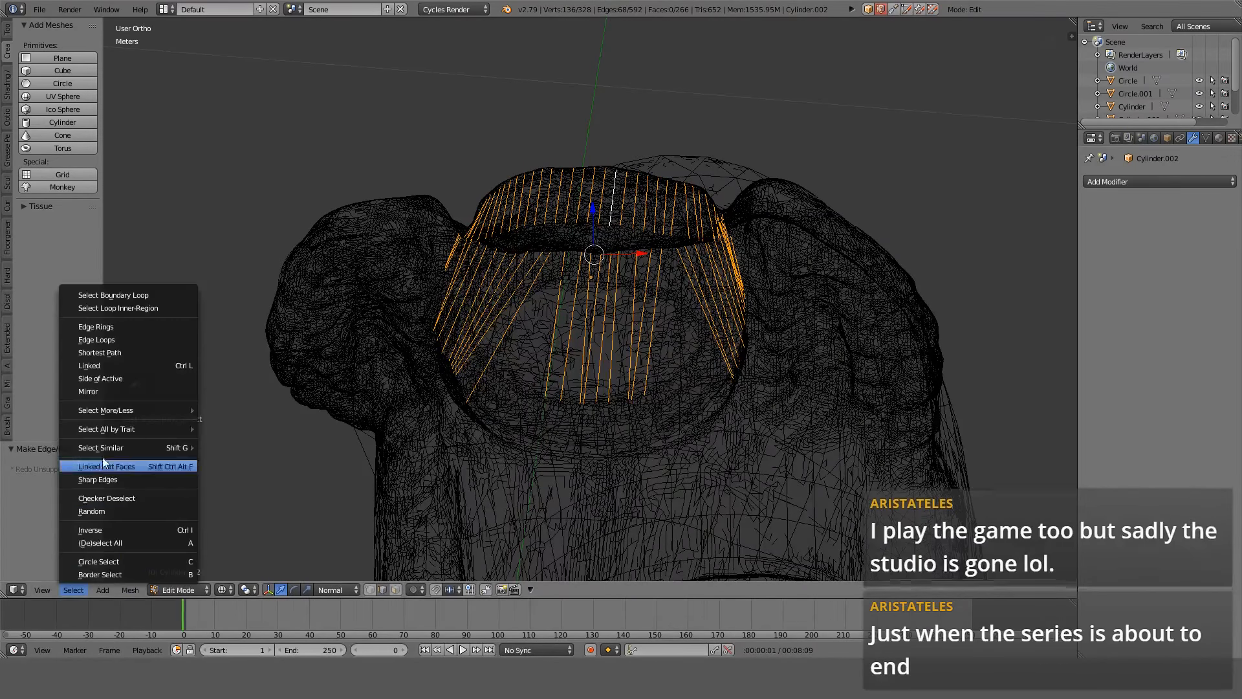
{"action": "left_click", "coordinate": [107, 500]}
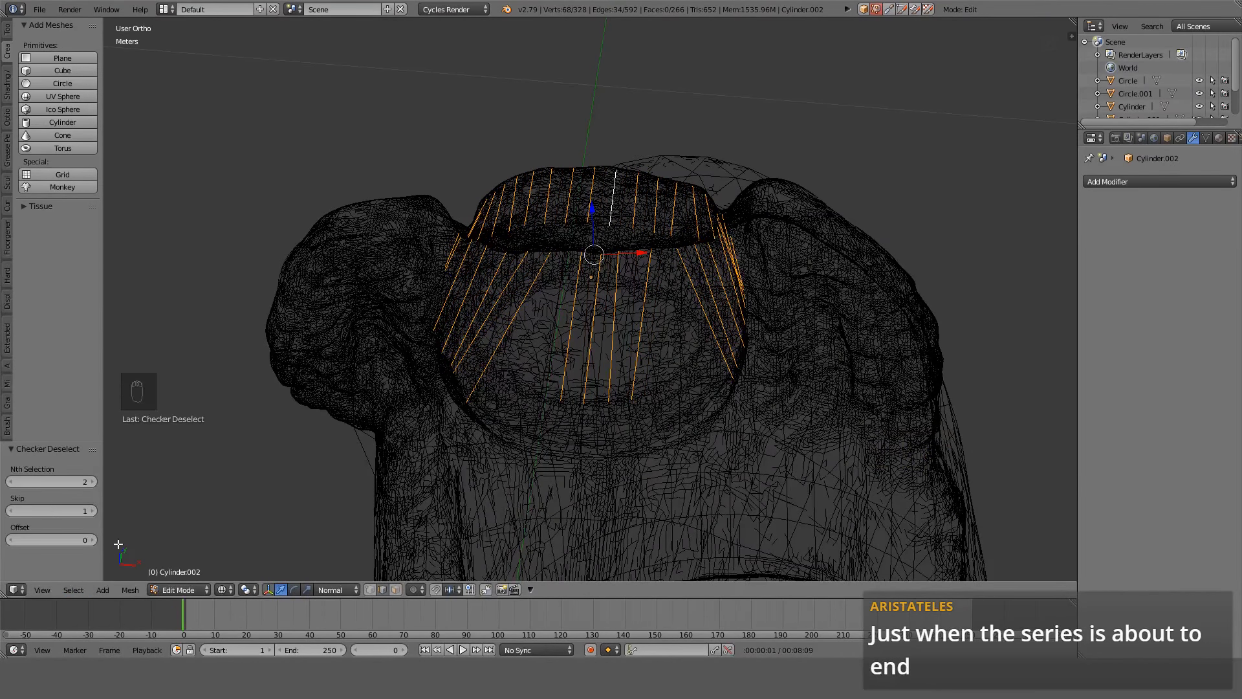
Extend the remaining lengthwise edges to full edge loops and dissolve them with their vertices.
{"action": "left_click", "coordinate": [73, 589]}
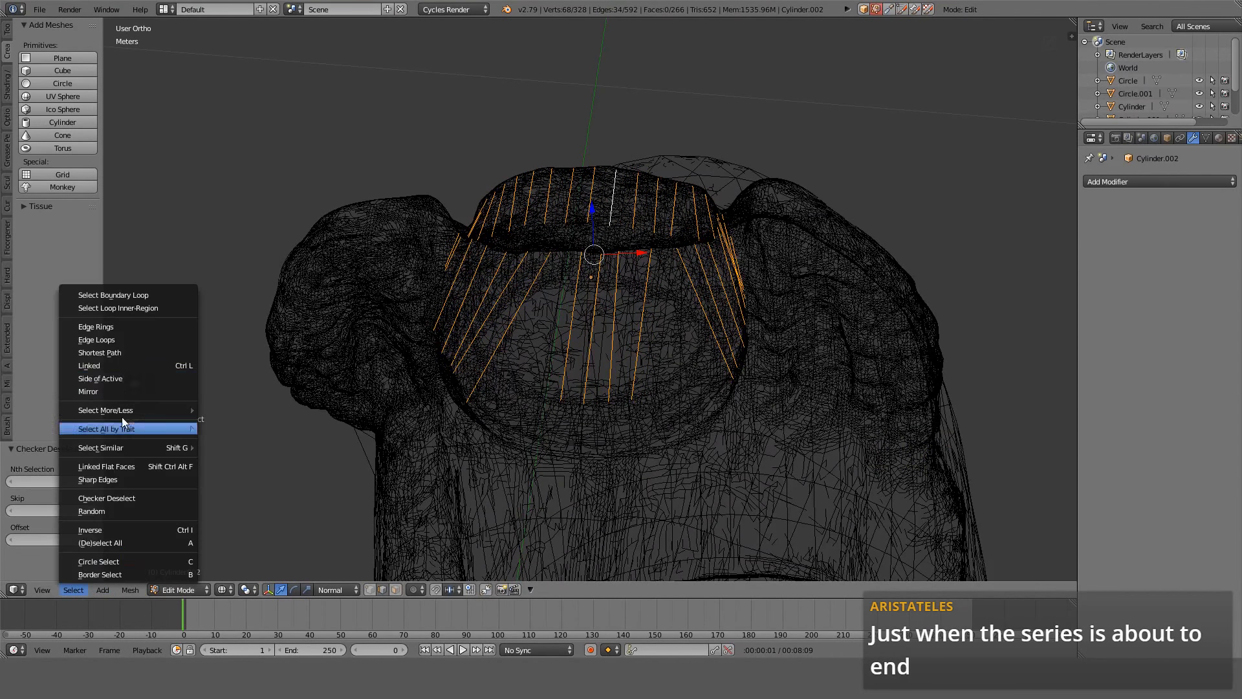
{"action": "left_click", "coordinate": [124, 344]}
{"action": "mouse_move", "coordinate": [371, 331]}
{"action": "middle_mouse_down"}
{"action": "mouse_move", "coordinate": [726, 278]}
{"action": "mouse_move", "coordinate": [712, 375]}
{"action": "middle_mouse_up"}
{"action": "key", "text": "ctrl+x"}
{"action": "key", "text": "z"}
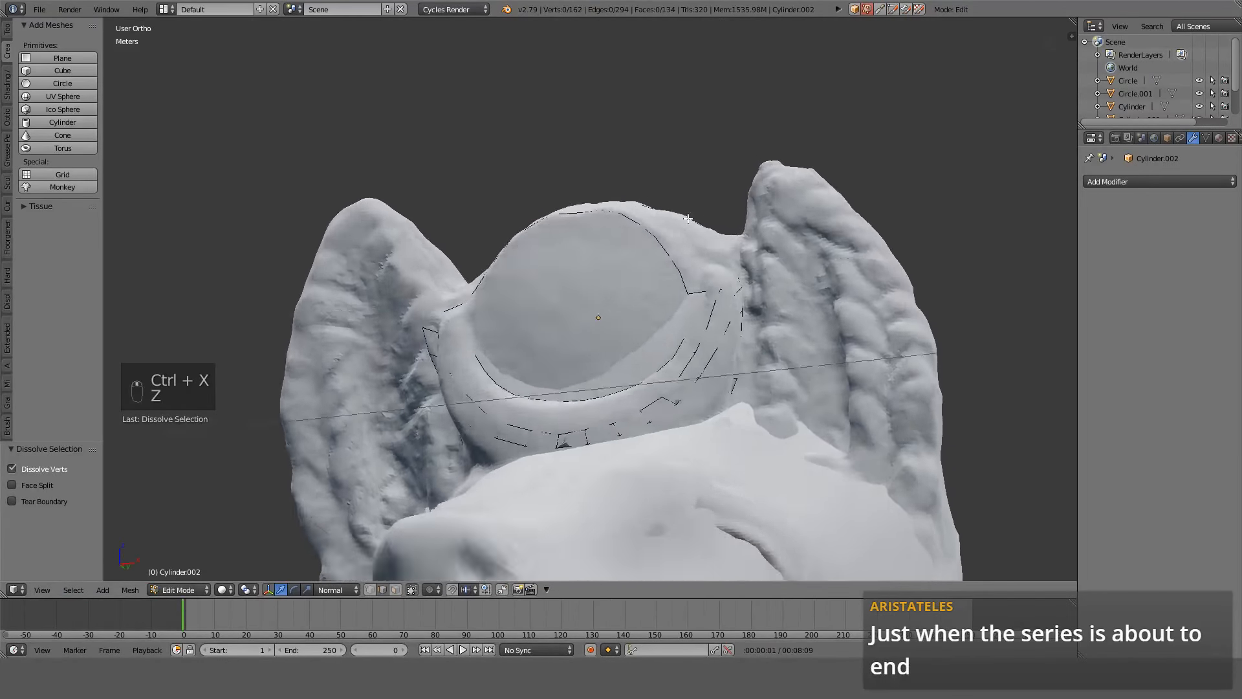
Select the short lengthwise edge ring on the cylinder band's lower wall and thin it to every second edge with Checker Deselect.
{"action": "key", "text": "z"}
{"action": "key", "text": "z"}
{"action": "right_click", "coordinate": [688, 394], "text": "ctrl+alt"}
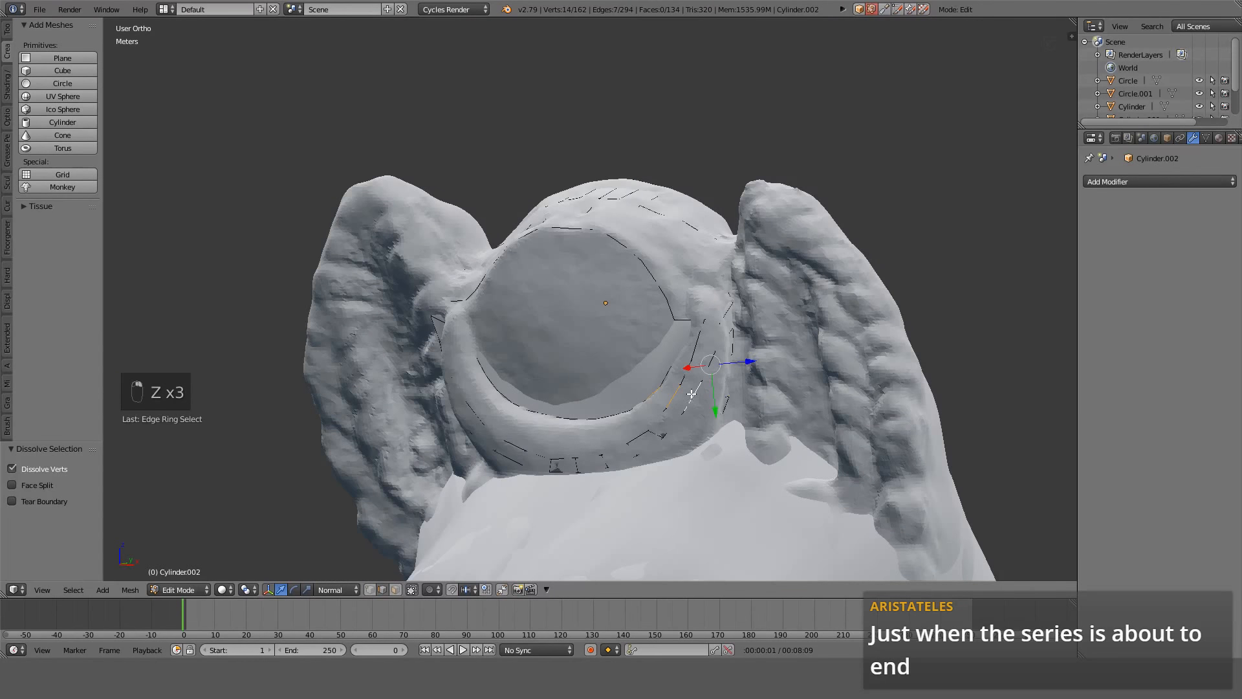
{"action": "key", "text": "z"}
{"action": "right_click", "coordinate": [688, 386], "text": "ctrl+alt"}
{"action": "middle_click_drag", "start_coordinate": [695, 386], "coordinate": [568, 449]}
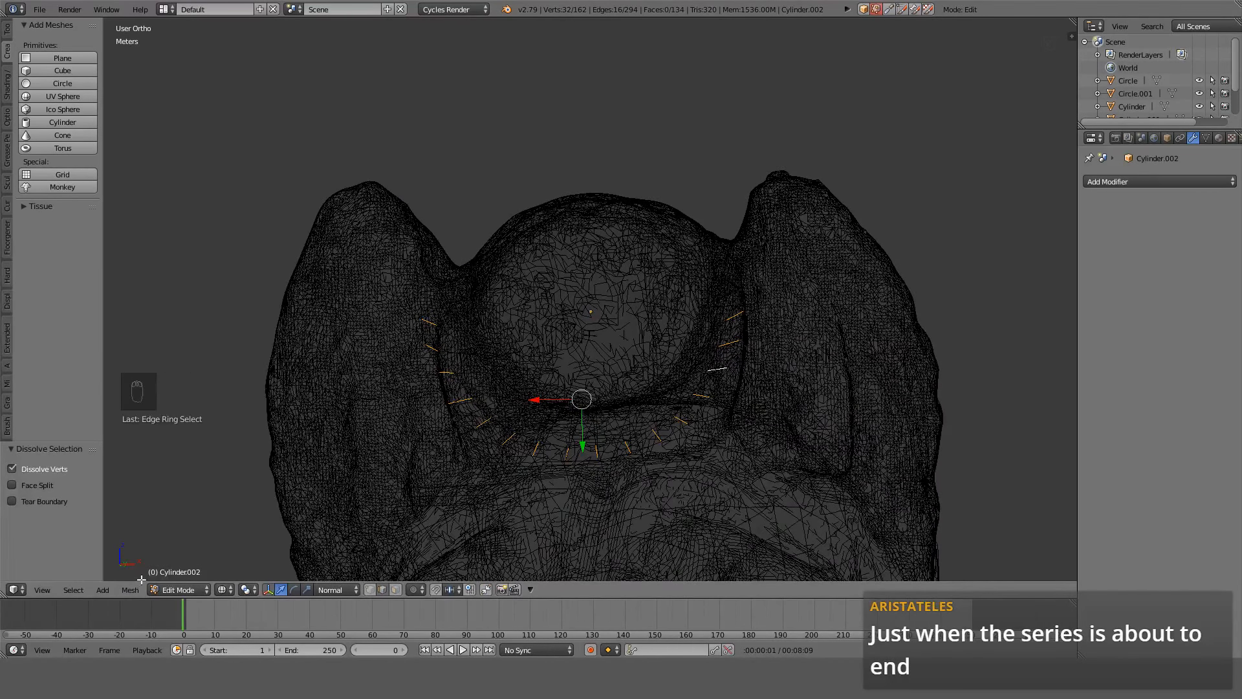
{"action": "left_click", "coordinate": [84, 590]}
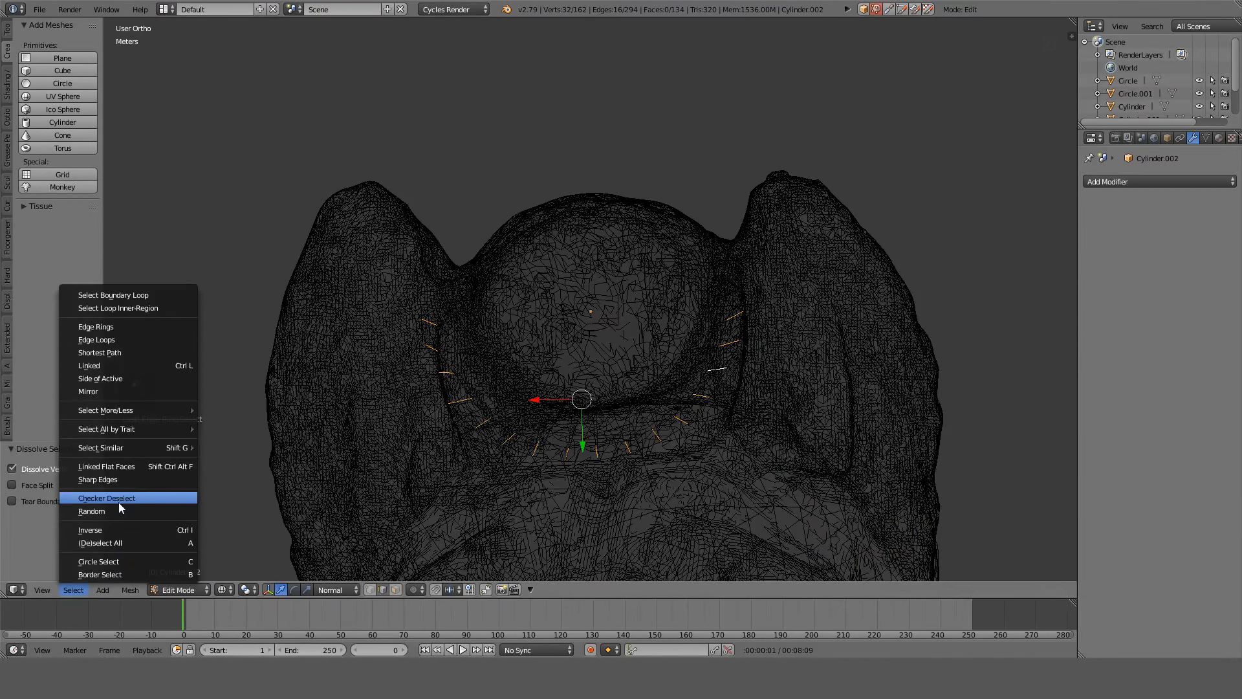
{"action": "left_click", "coordinate": [118, 502]}
Extend the selected lower-wall edges to full edge loops and try dissolving them together with their vertices.
{"action": "left_click", "coordinate": [71, 590]}
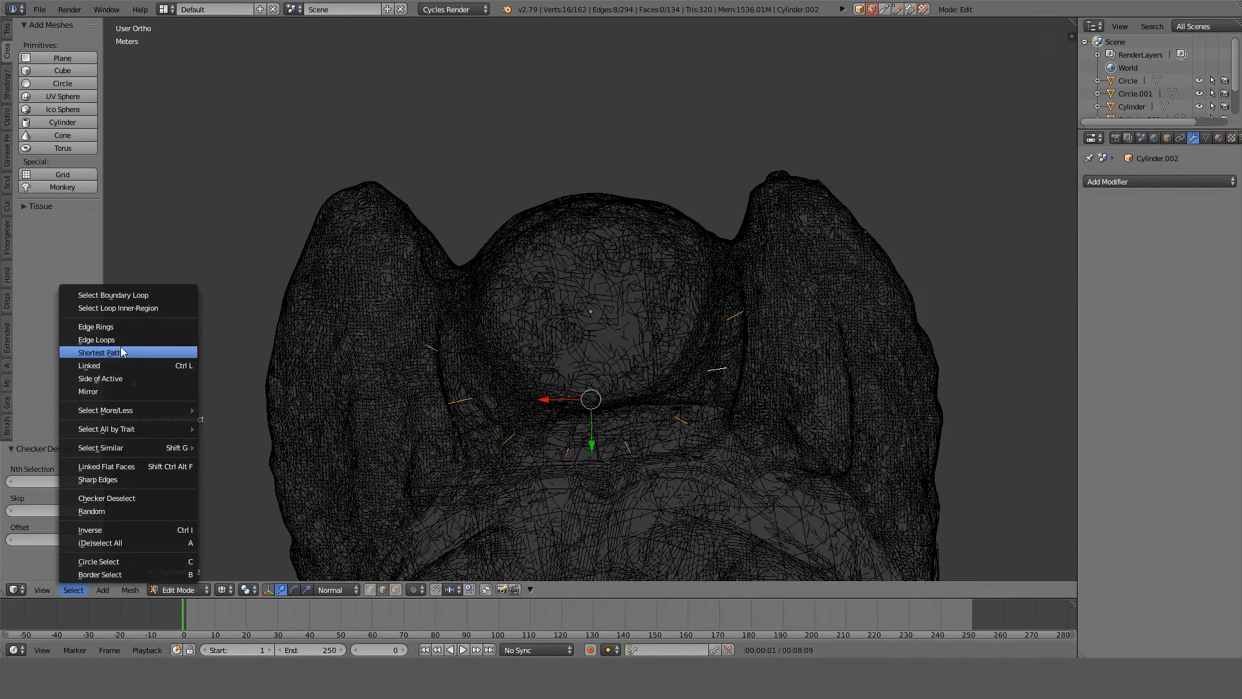
{"action": "left_click", "coordinate": [156, 341]}
{"action": "middle_click_drag", "start_coordinate": [184, 340], "coordinate": [586, 370]}
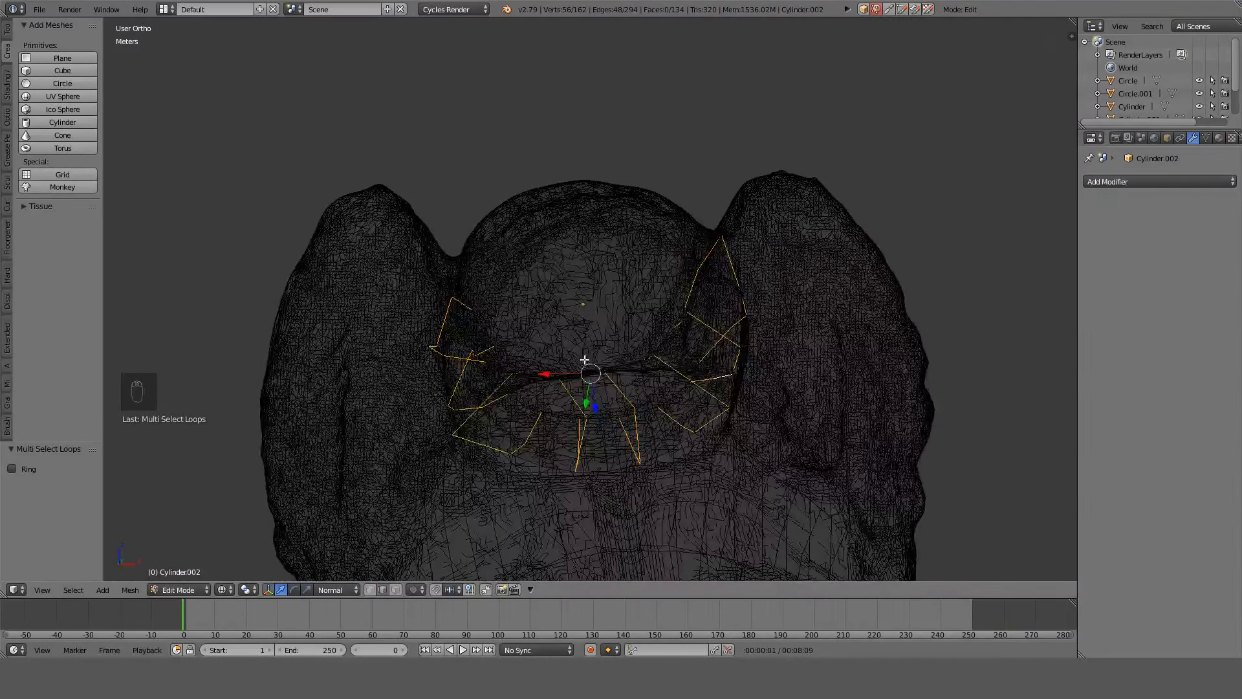
{"action": "key", "text": "KP_1"}
{"action": "key", "text": "KP_3"}
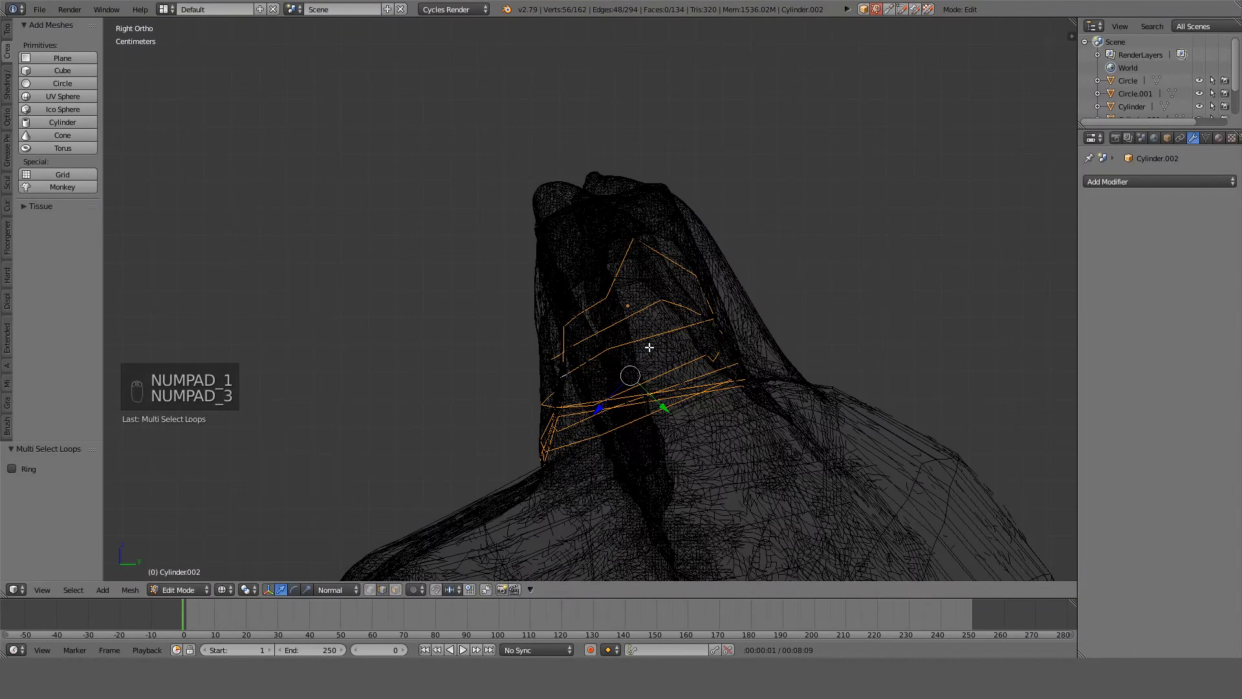
{"action": "key", "text": "ctrl+x"}
{"action": "mouse_move", "coordinate": [665, 330]}
{"action": "middle_mouse_down"}
{"action": "mouse_move", "coordinate": [721, 311]}
{"action": "mouse_move", "coordinate": [793, 343]}
{"action": "mouse_move", "coordinate": [715, 324]}
{"action": "mouse_move", "coordinate": [660, 368]}
{"action": "middle_mouse_up"}
{"action": "key", "text": "z"}
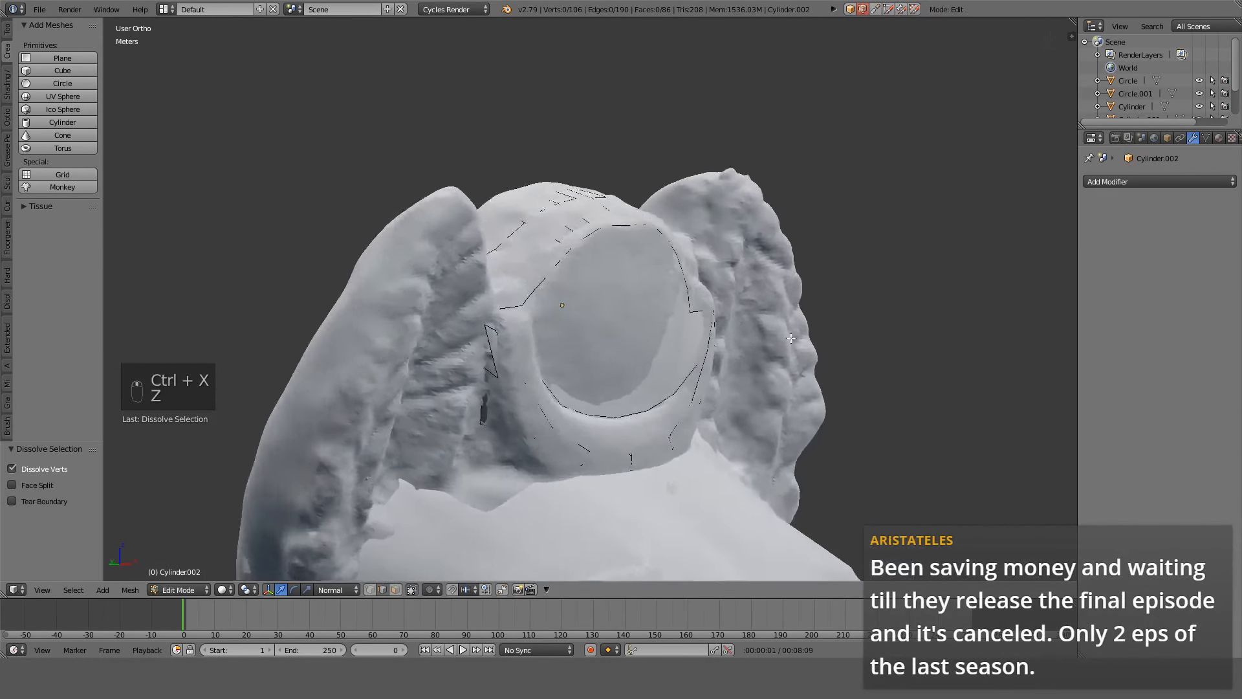
Check the band's shape from the front and side, and undo the last edge-loop dissolve.
{"action": "key", "text": "z"}
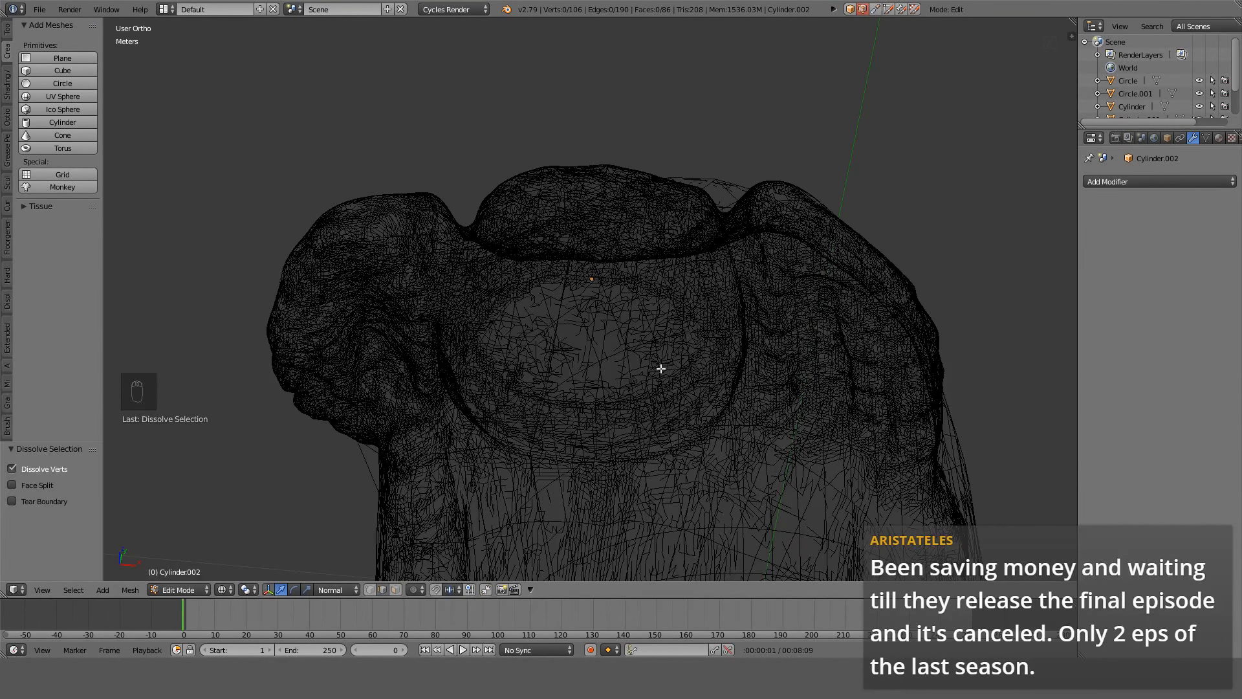
{"action": "key", "text": "KP_1"}
{"action": "key", "text": "KP_3"}
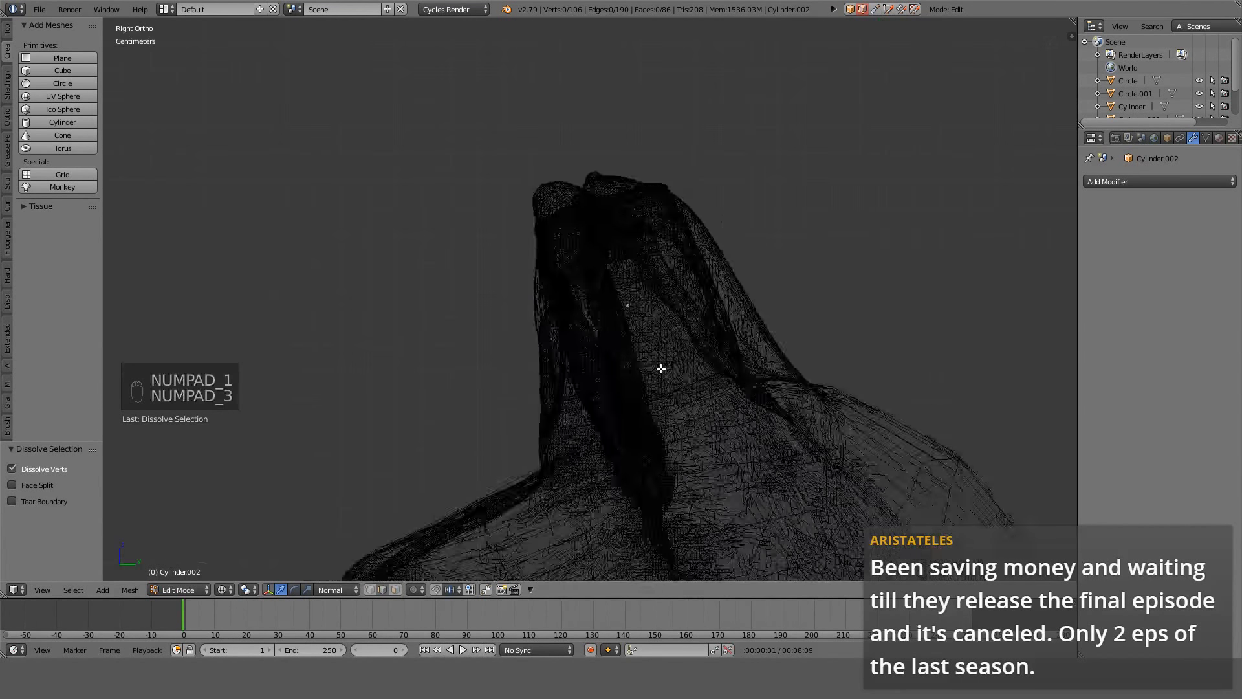
{"action": "key", "text": "z"}
{"action": "key", "text": "KP_1"}
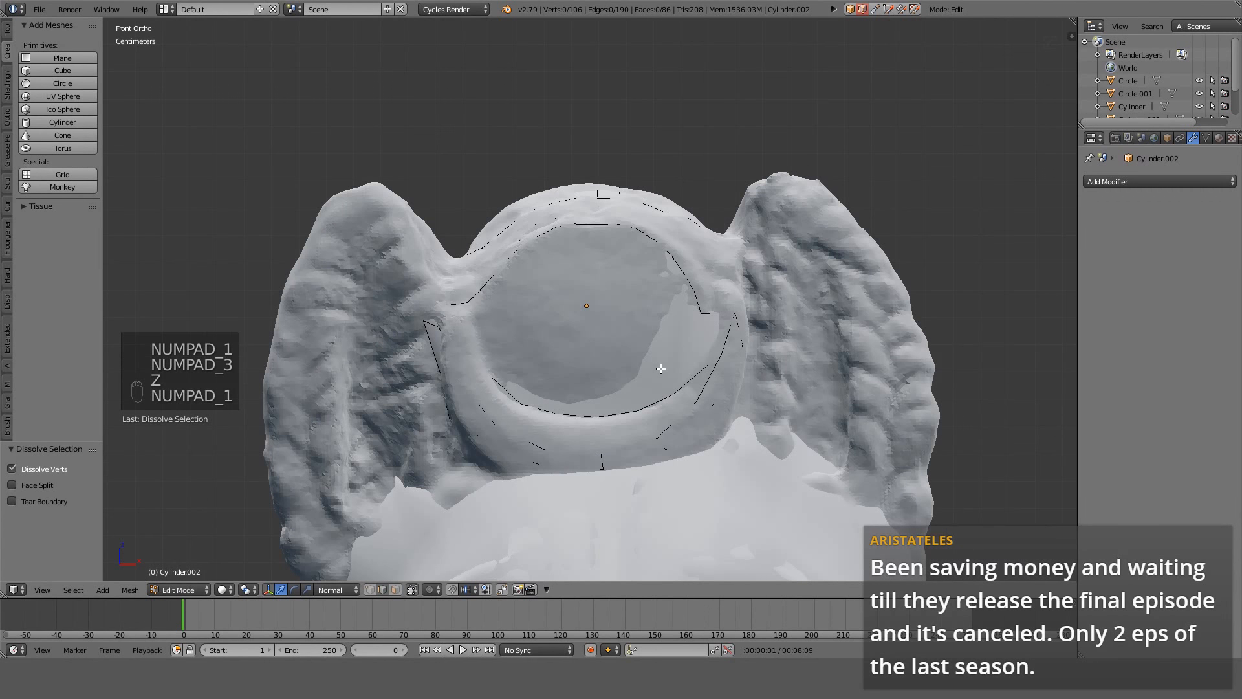
{"action": "key", "text": "ctrl+z"}
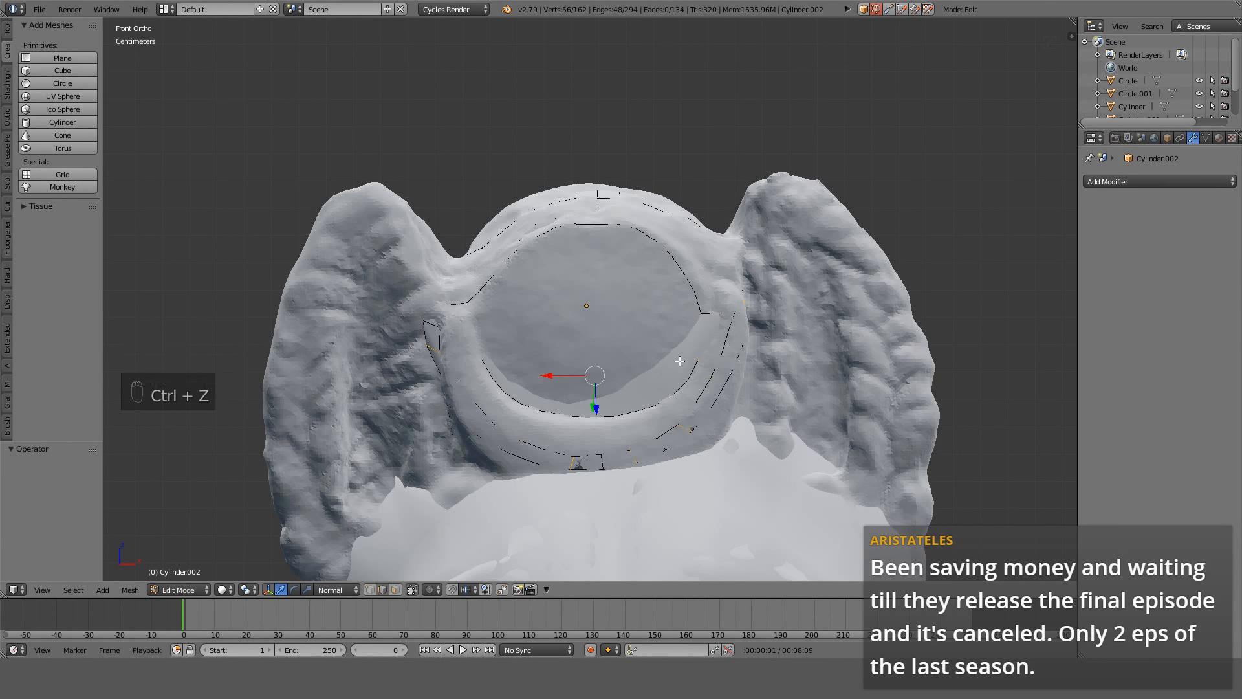
Select two neighbouring vertices on the lower side of the cylinder band and move them 4 mm along X and -5 mm along Z.
{"action": "key", "text": "z"}
{"action": "key", "text": "z"}
{"action": "mouse_move", "coordinate": [680, 360]}
{"action": "middle_mouse_down"}
{"action": "mouse_move", "coordinate": [647, 408]}
{"action": "mouse_move", "coordinate": [795, 408]}
{"action": "mouse_move", "coordinate": [846, 445]}
{"action": "middle_mouse_up"}
{"action": "key", "text": "z"}
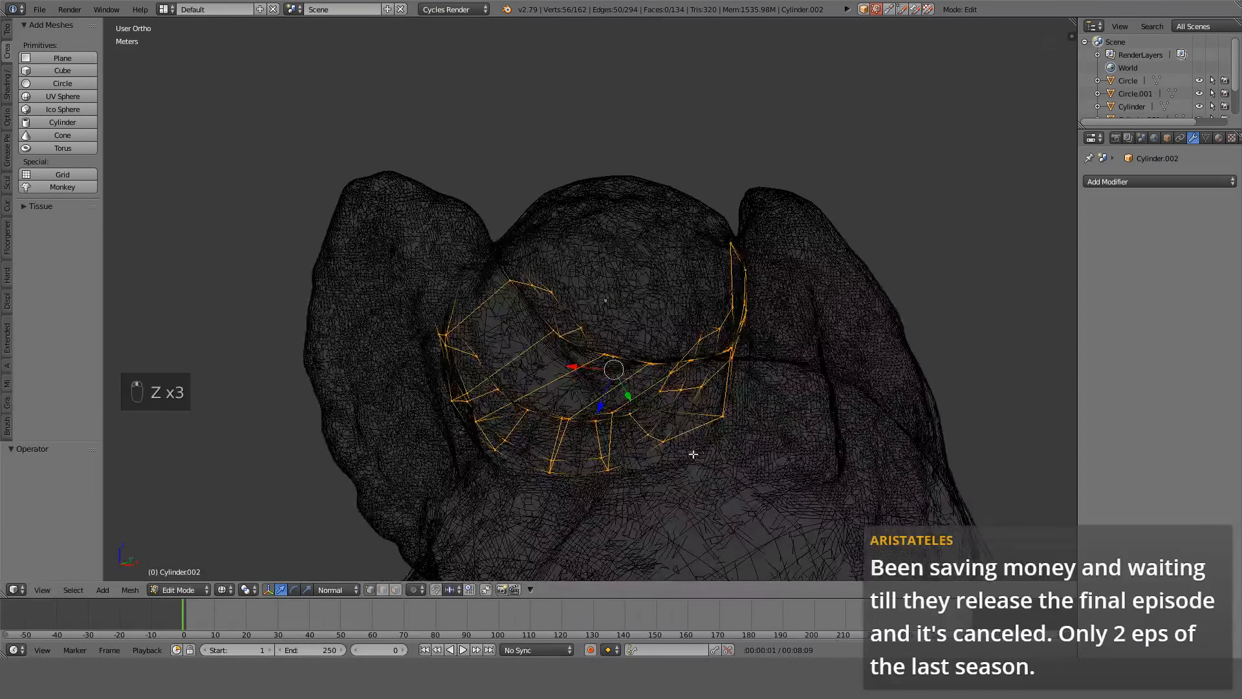
{"action": "right_click", "coordinate": [673, 455]}
{"action": "key", "text": "z"}
{"action": "mouse_move", "coordinate": [620, 471]}
{"action": "middle_mouse_down"}
{"action": "mouse_move", "coordinate": [639, 442]}
{"action": "mouse_move", "coordinate": [698, 421]}
{"action": "middle_mouse_up"}
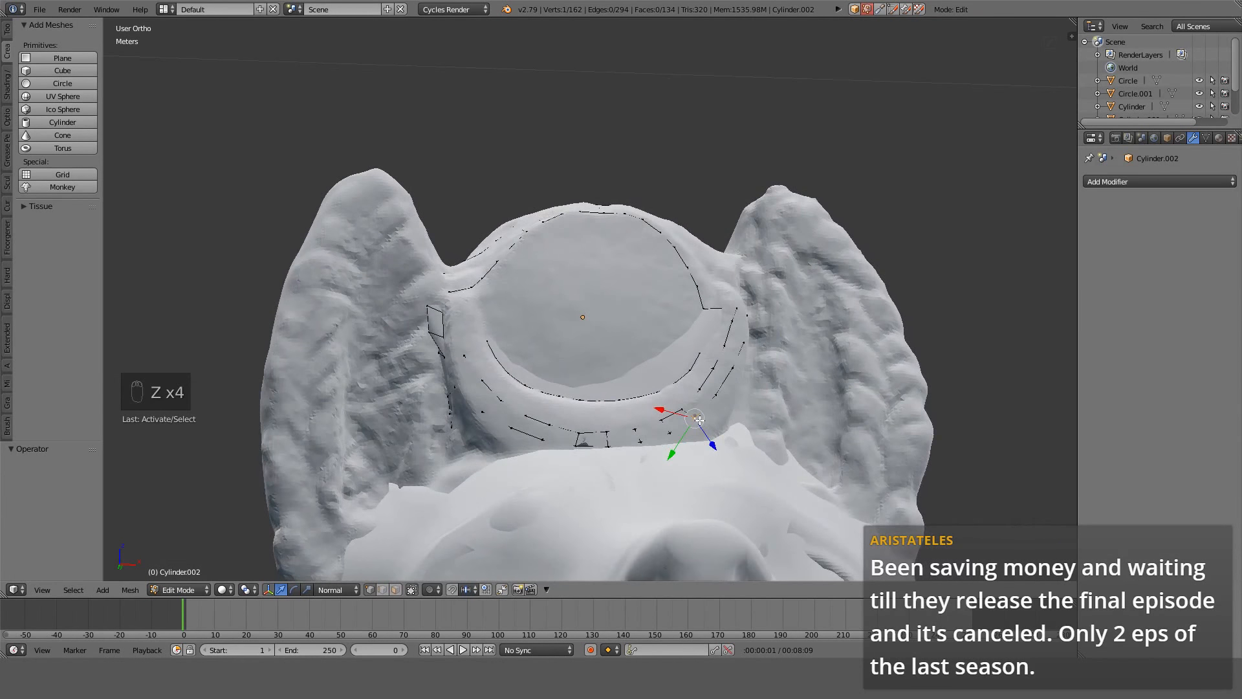
{"action": "key", "text": "KP_1"}
{"action": "key", "text": "z"}
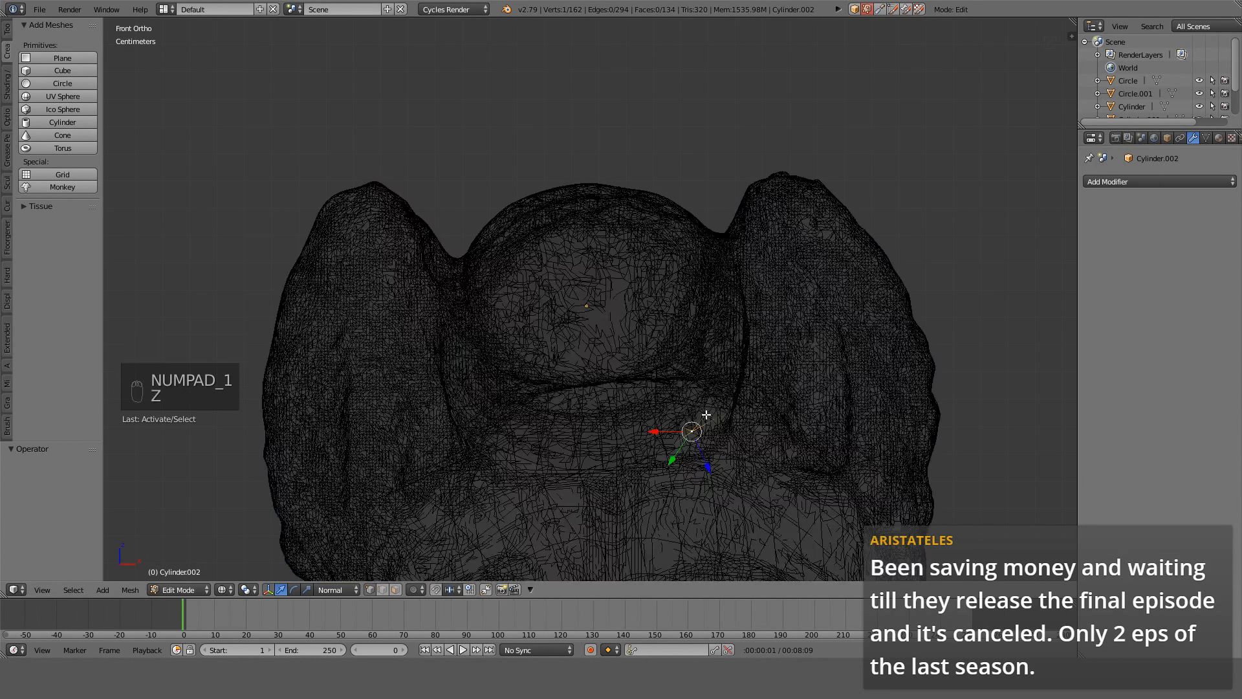
{"action": "key", "text": "z"}
{"action": "right_click", "coordinate": [713, 410], "text": "shift"}
{"action": "key", "text": "z"}
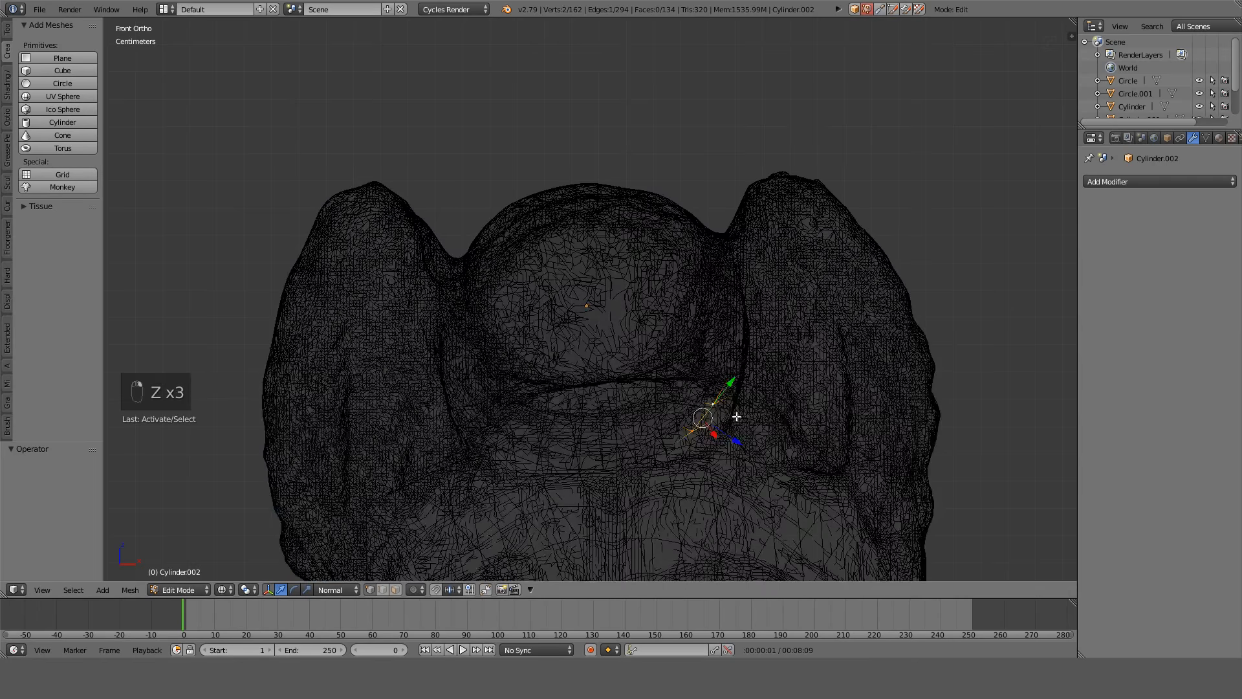
{"action": "key", "text": "g"}
{"action": "left_click", "coordinate": [765, 410]}
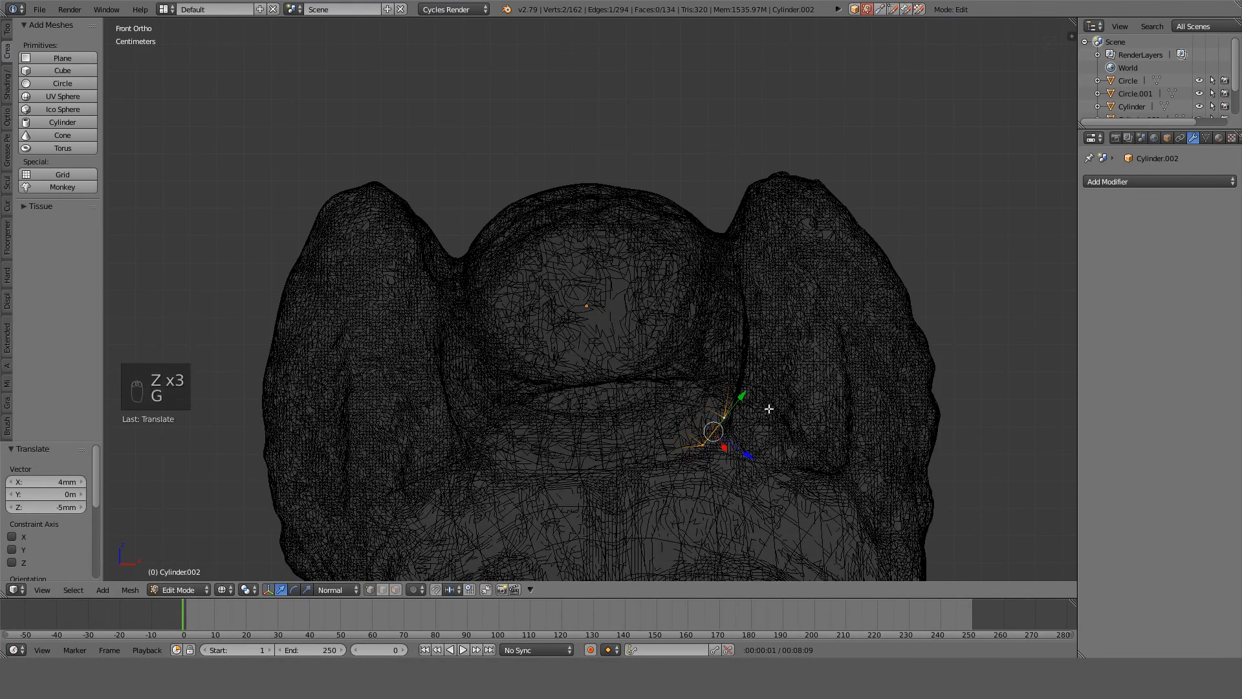
Pull the adjacent lower vertex of the band outward in the front view and shift it 3.14 mm along Y.
{"action": "key", "text": "z"}
{"action": "key", "text": "g"}
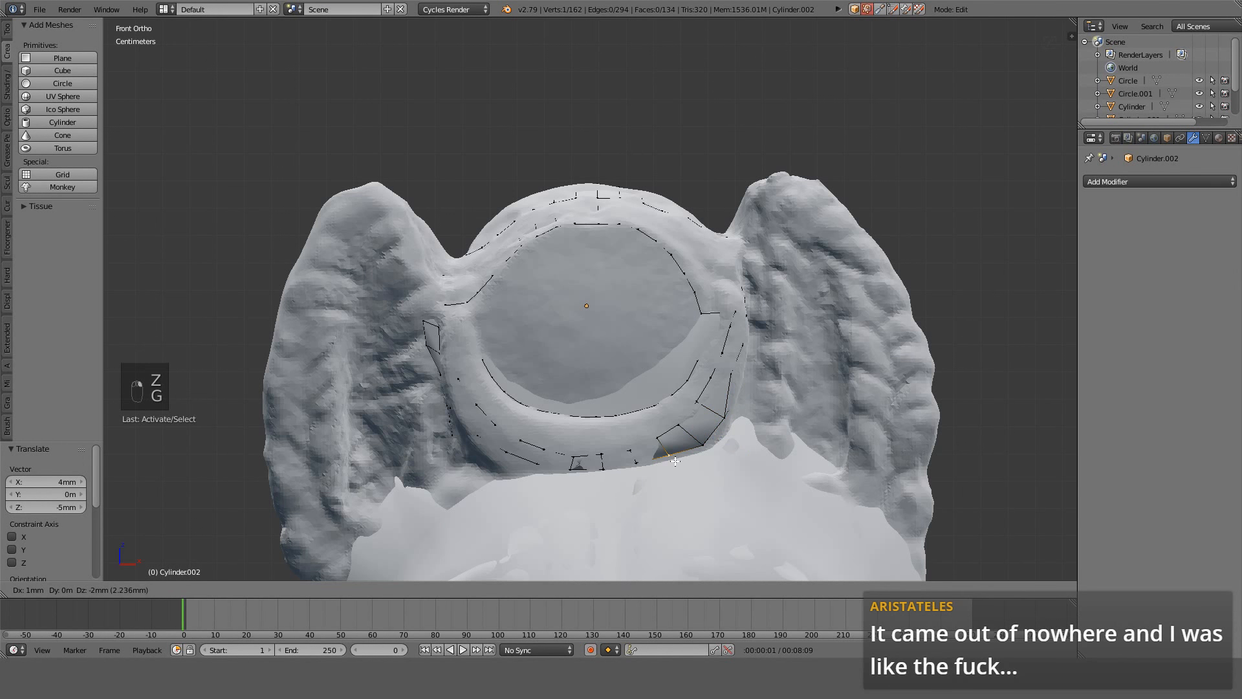
{"action": "left_click", "coordinate": [684, 472]}
{"action": "mouse_move", "coordinate": [684, 473]}
{"action": "middle_mouse_down"}
{"action": "mouse_move", "coordinate": [636, 470]}
{"action": "mouse_move", "coordinate": [683, 423]}
{"action": "mouse_move", "coordinate": [716, 439]}
{"action": "mouse_move", "coordinate": [716, 488]}
{"action": "mouse_move", "coordinate": [595, 495]}
{"action": "mouse_move", "coordinate": [670, 416]}
{"action": "mouse_move", "coordinate": [640, 395]}
{"action": "middle_mouse_up"}
{"action": "key", "text": "g"}
{"action": "key", "text": "y"}
{"action": "left_click", "coordinate": [659, 464]}
Select a surplus edge on the wall near the lower side of the cylinder's rear opening and dissolve it.
{"action": "key", "text": "z"}
{"action": "right_click", "coordinate": [679, 417]}
{"action": "key", "text": "z"}
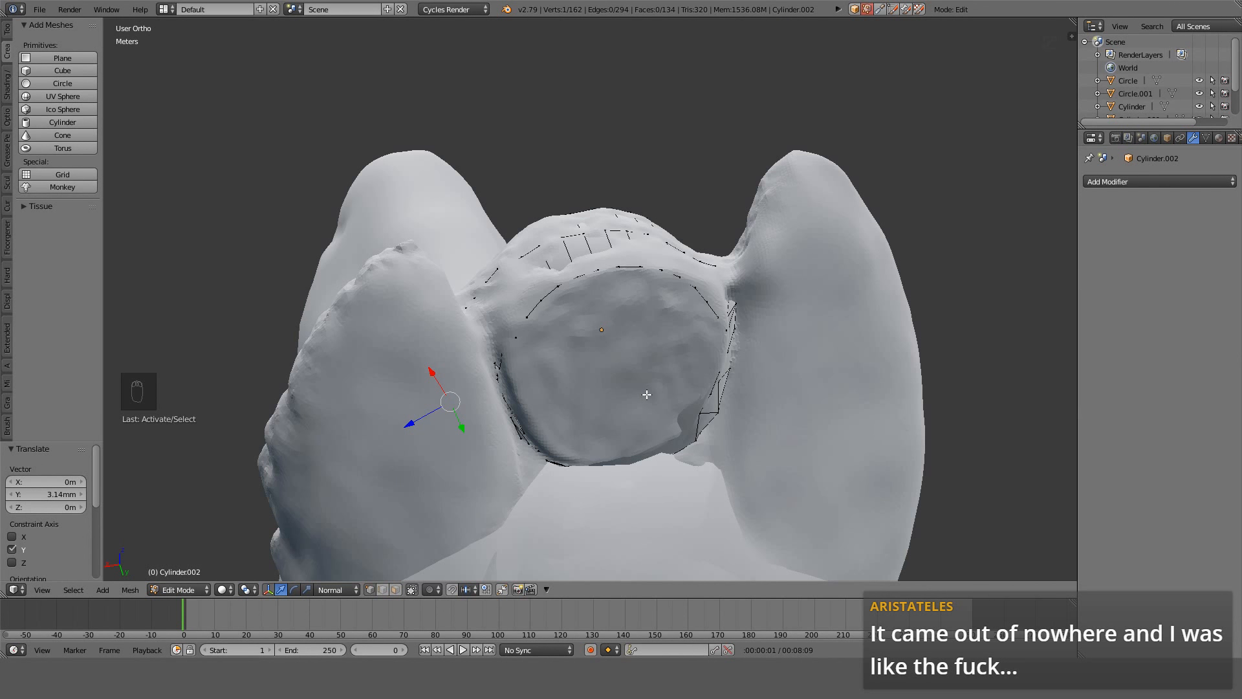
{"action": "middle_click_drag", "start_coordinate": [647, 394], "coordinate": [857, 357]}
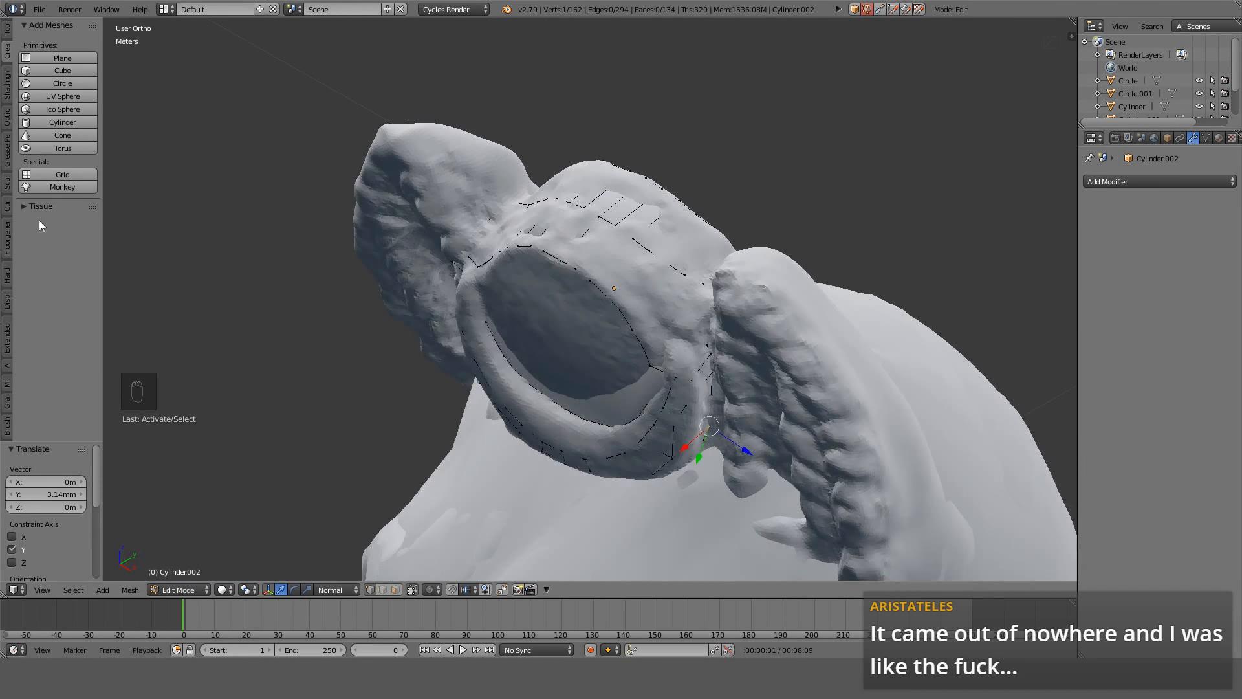
{"action": "middle_click_drag", "start_coordinate": [487, 221], "coordinate": [666, 226]}
{"action": "scroll", "coordinate": [734, 397], "scroll_direction": "up", "scroll_amount": 4}
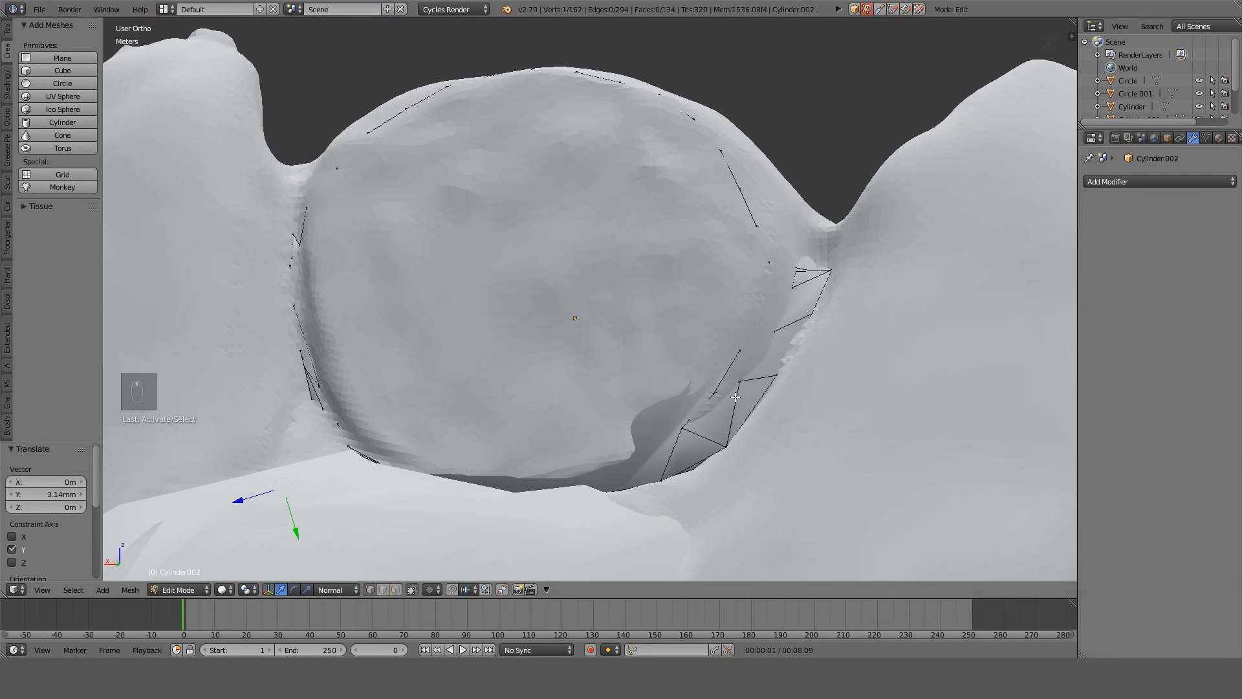
{"action": "middle_click_drag", "start_coordinate": [776, 417], "coordinate": [589, 472]}
{"action": "key", "text": "z"}
{"action": "key", "text": "z"}
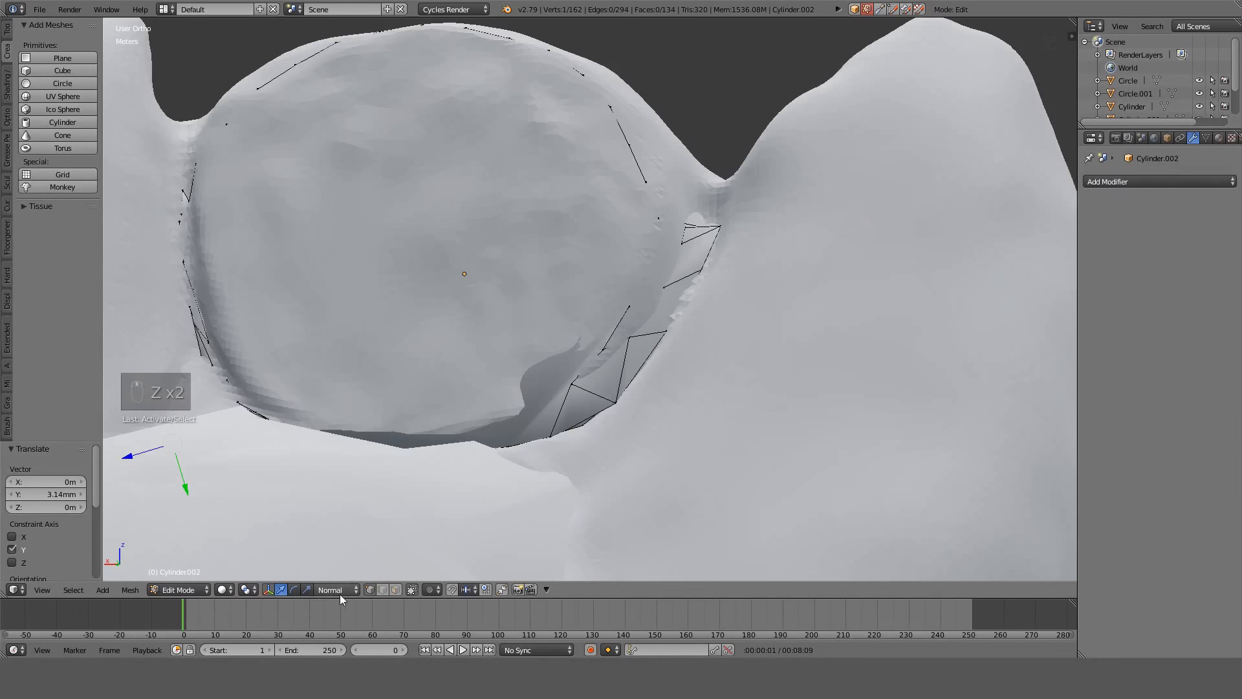
{"action": "key", "text": "z"}
{"action": "key", "text": "z"}
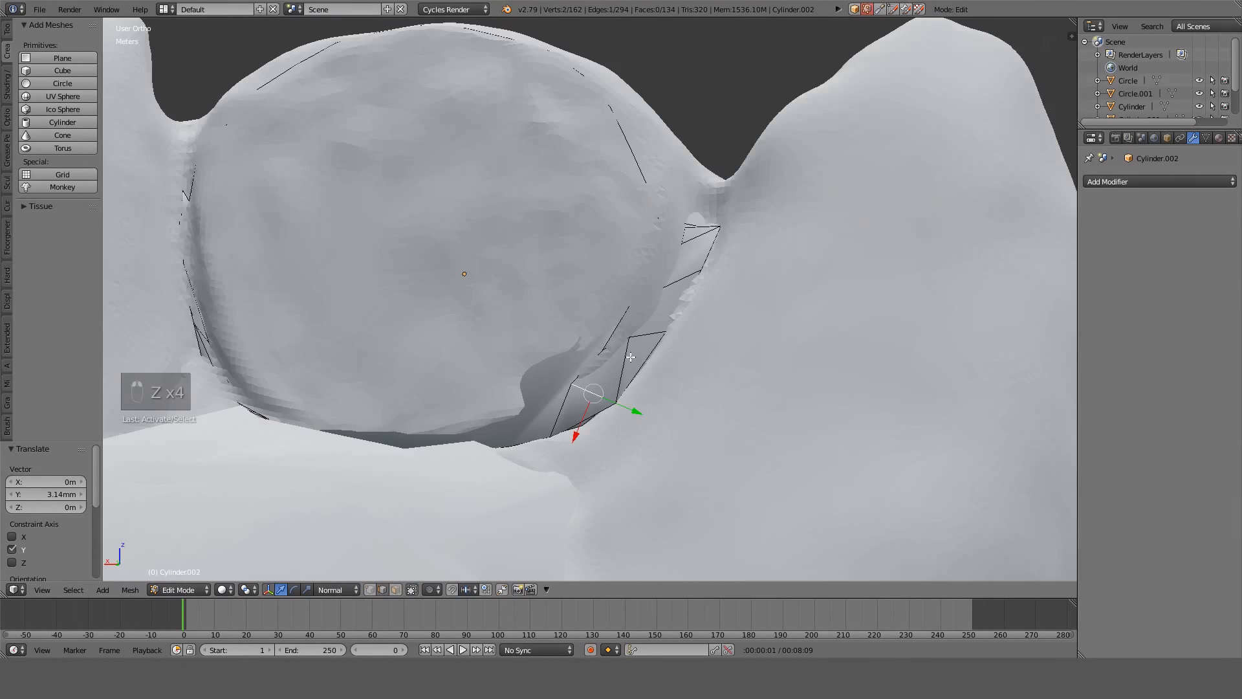
{"action": "key", "text": "ctrl+z"}
{"action": "key", "text": "z"}
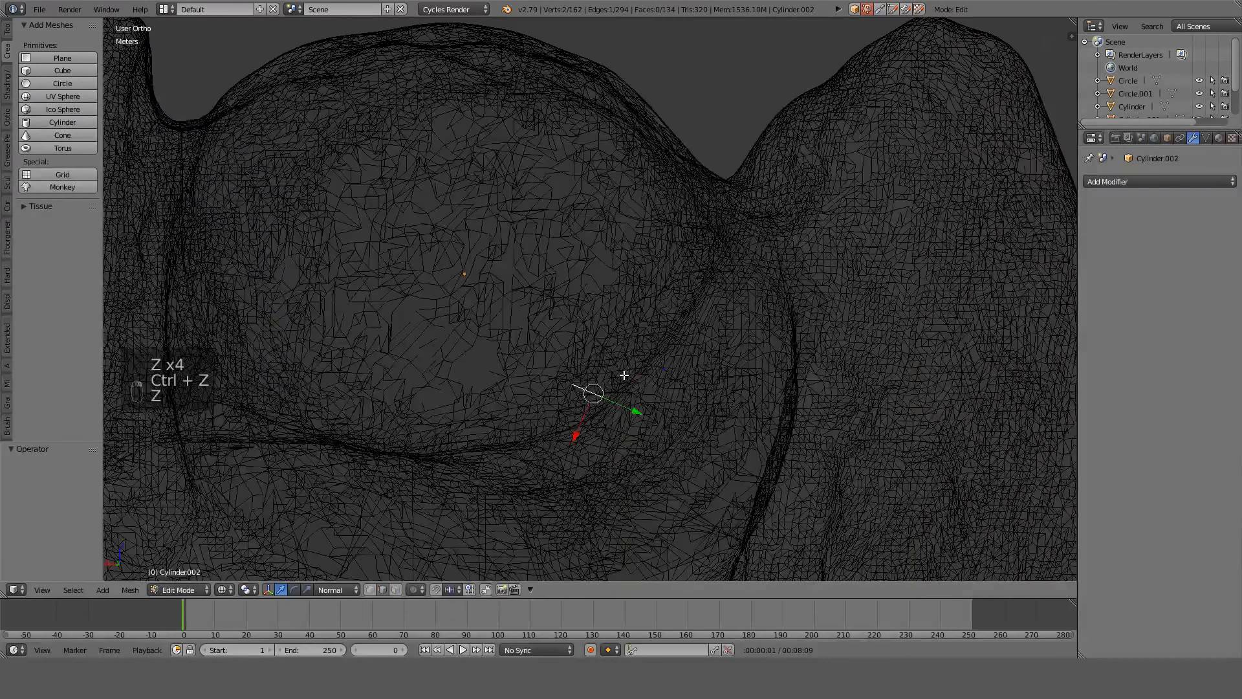
{"action": "middle_click_drag", "start_coordinate": [623, 374], "coordinate": [734, 351]}
{"action": "key", "text": "z"}
{"action": "key", "text": "ctrl+x"}
Select an edge on the opposite lower side of the cylinder's rear opening and inspect the wall around it.
{"action": "right_click", "coordinate": [696, 237]}
{"action": "key", "text": "z"}
{"action": "key", "text": "z"}
{"action": "key", "text": "z"}
{"action": "middle_click_drag", "start_coordinate": [683, 253], "coordinate": [586, 388]}
{"action": "key", "text": "z"}
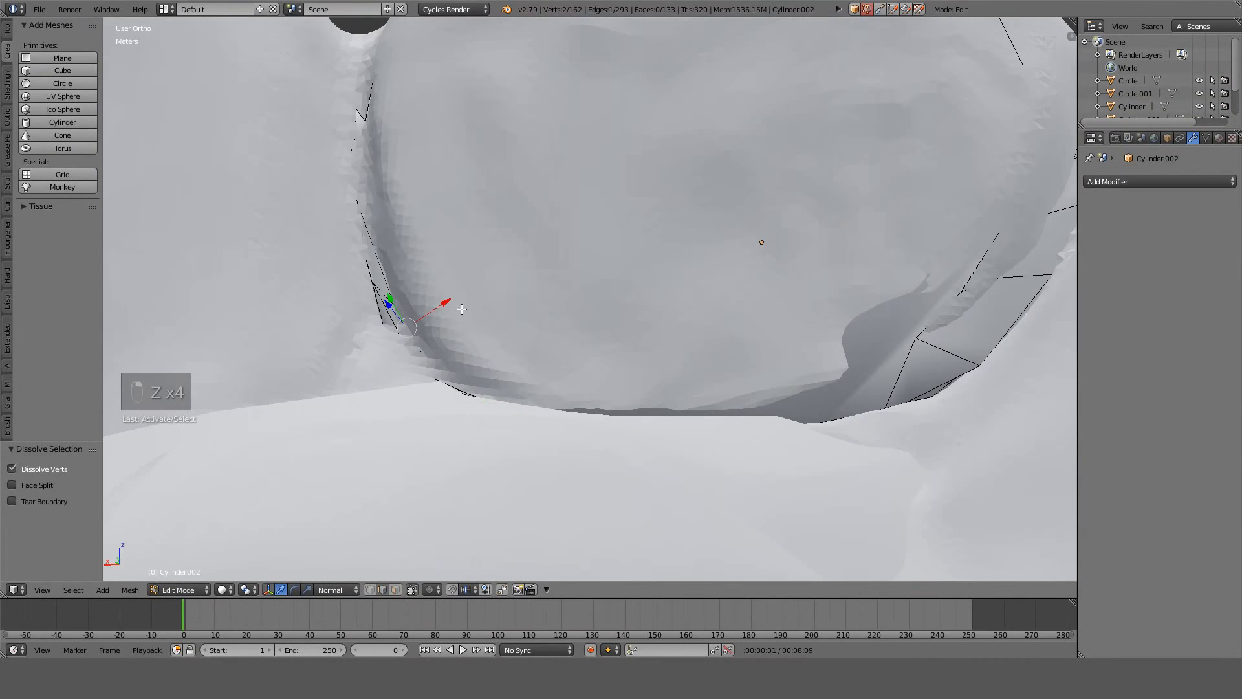
{"action": "scroll", "coordinate": [766, 312], "scroll_direction": "down", "scroll_amount": 4}
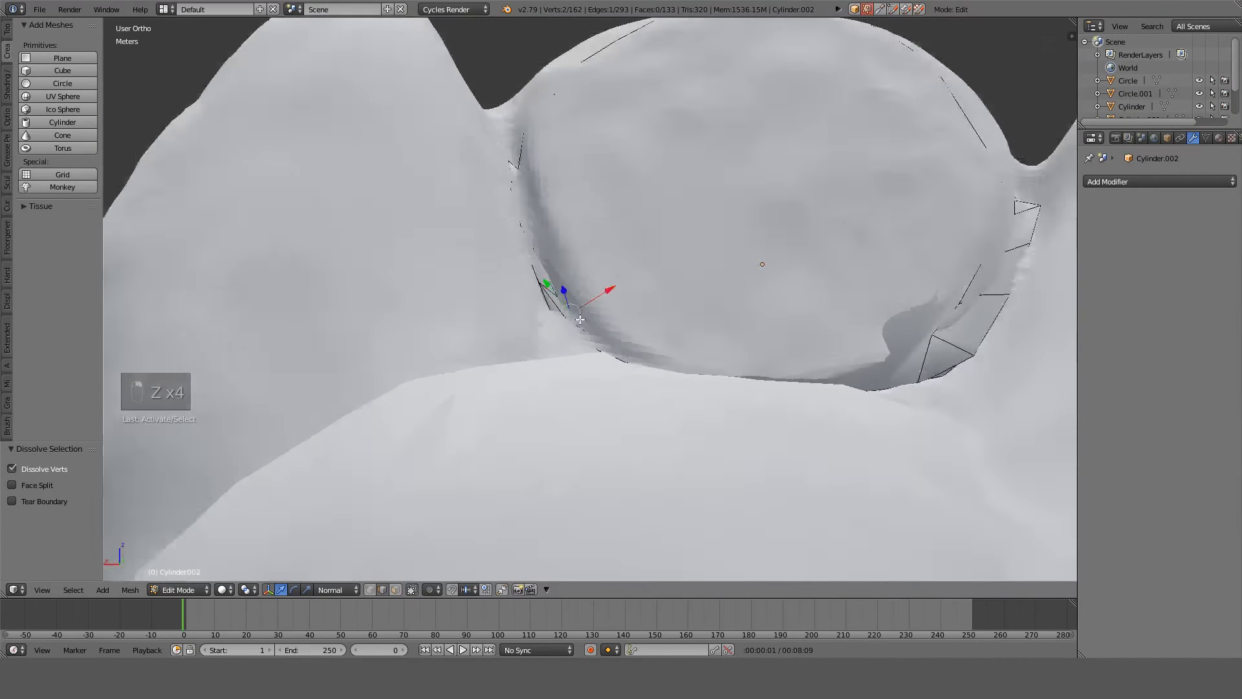
{"action": "middle_click_drag", "start_coordinate": [766, 312], "coordinate": [465, 392], "text": "shift"}
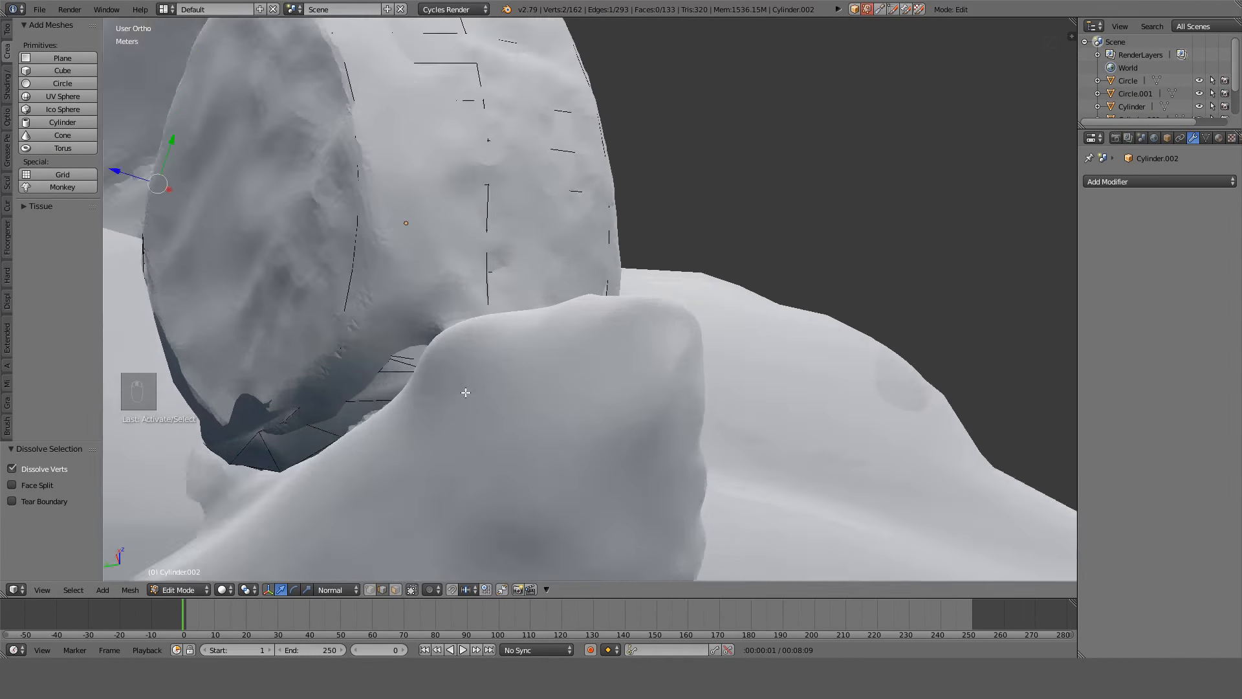
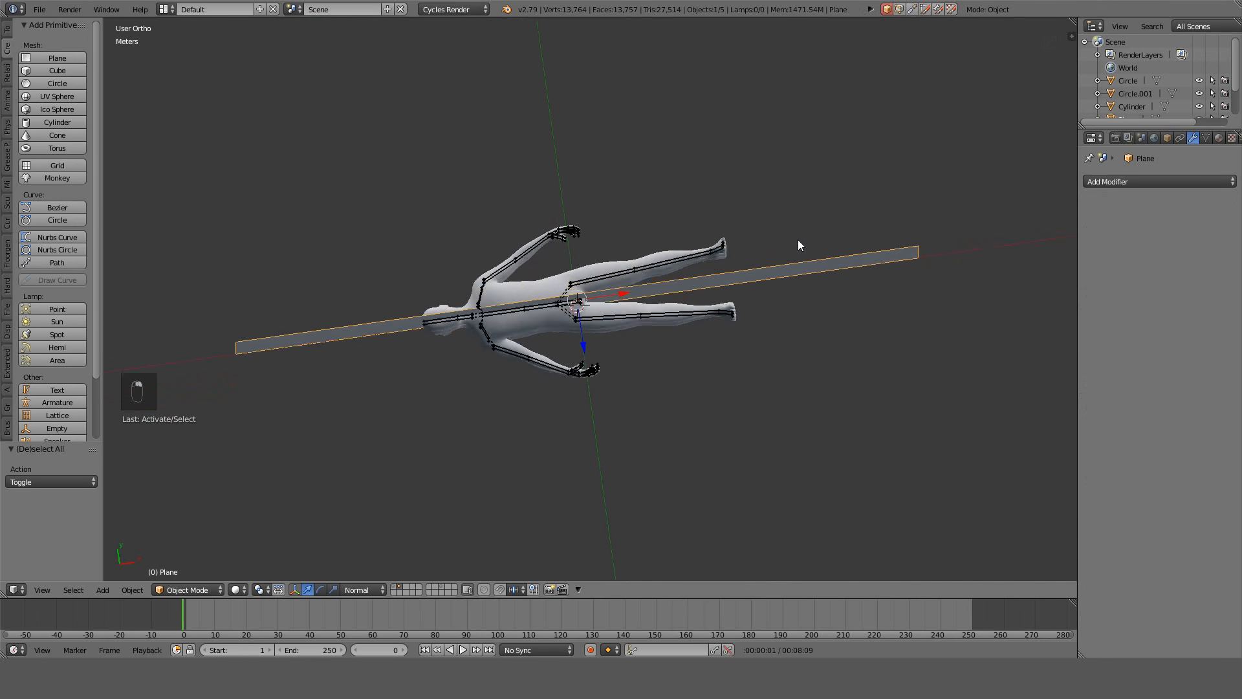
Move the long, narrow plane -3 cm along the Y axis, away from the human figure's centreline.
{"action": "key", "text": "g"}
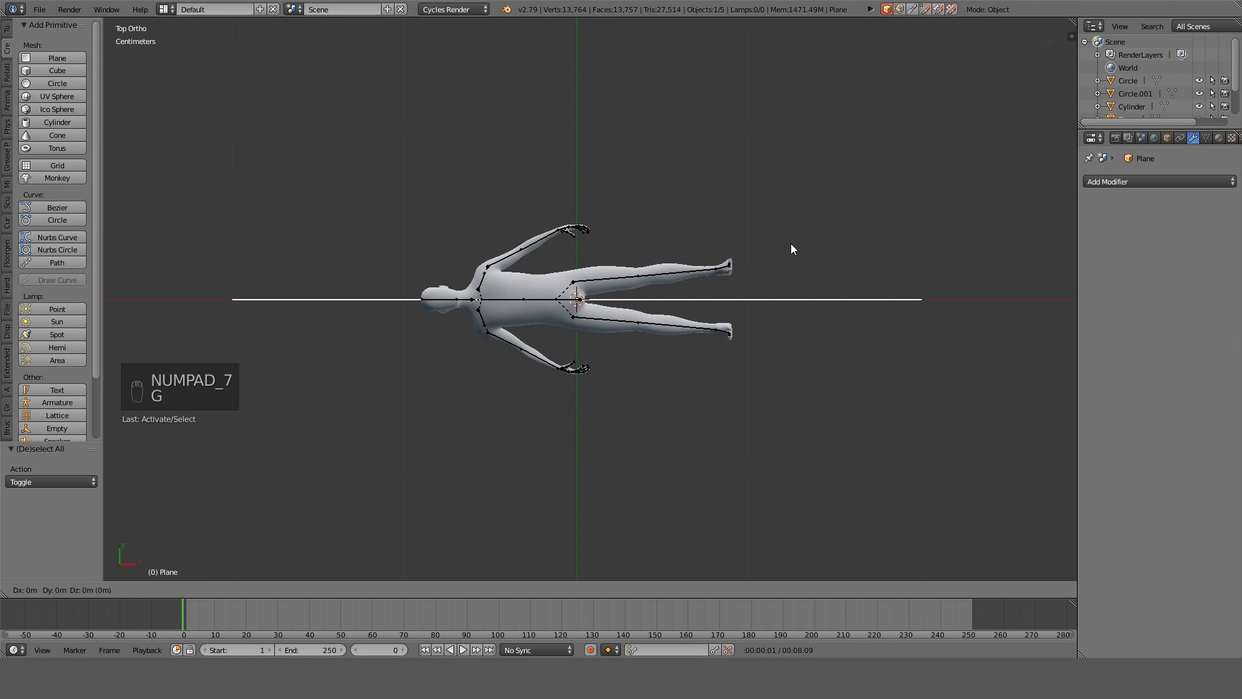
{"action": "key", "text": "y"}
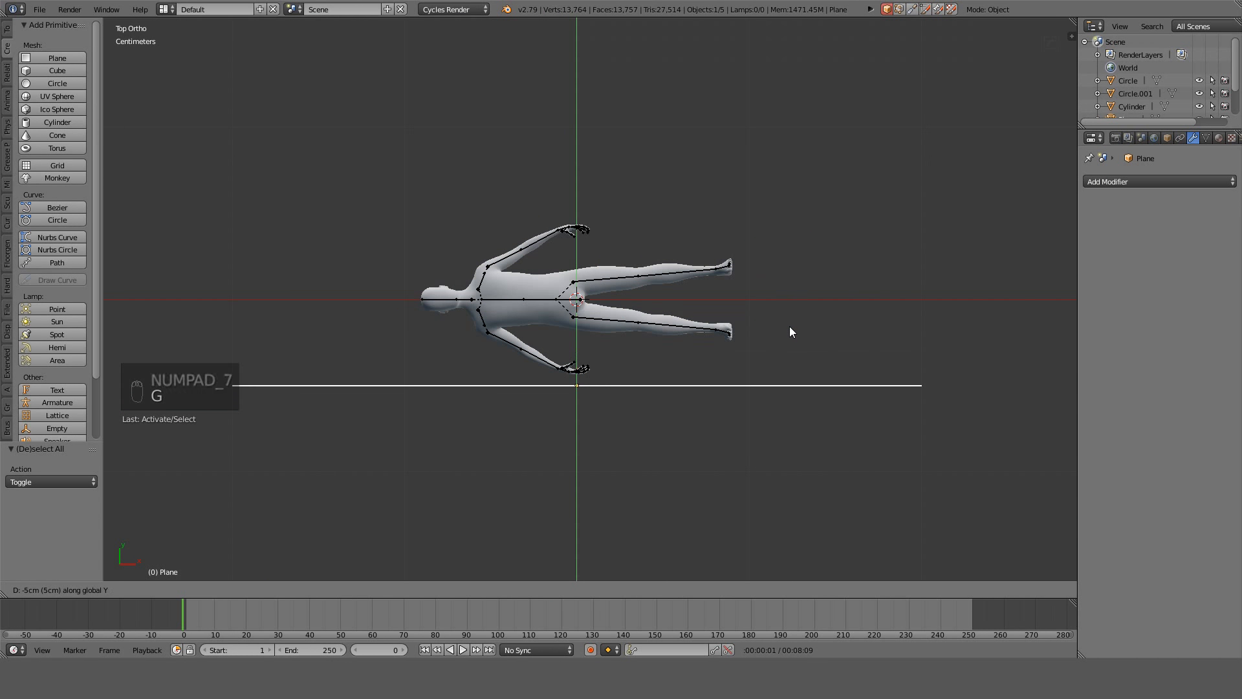
{"action": "left_click", "coordinate": [786, 288]}
{"action": "middle_click_drag", "start_coordinate": [787, 291], "coordinate": [707, 307]}
{"action": "key", "text": "KP_7"}
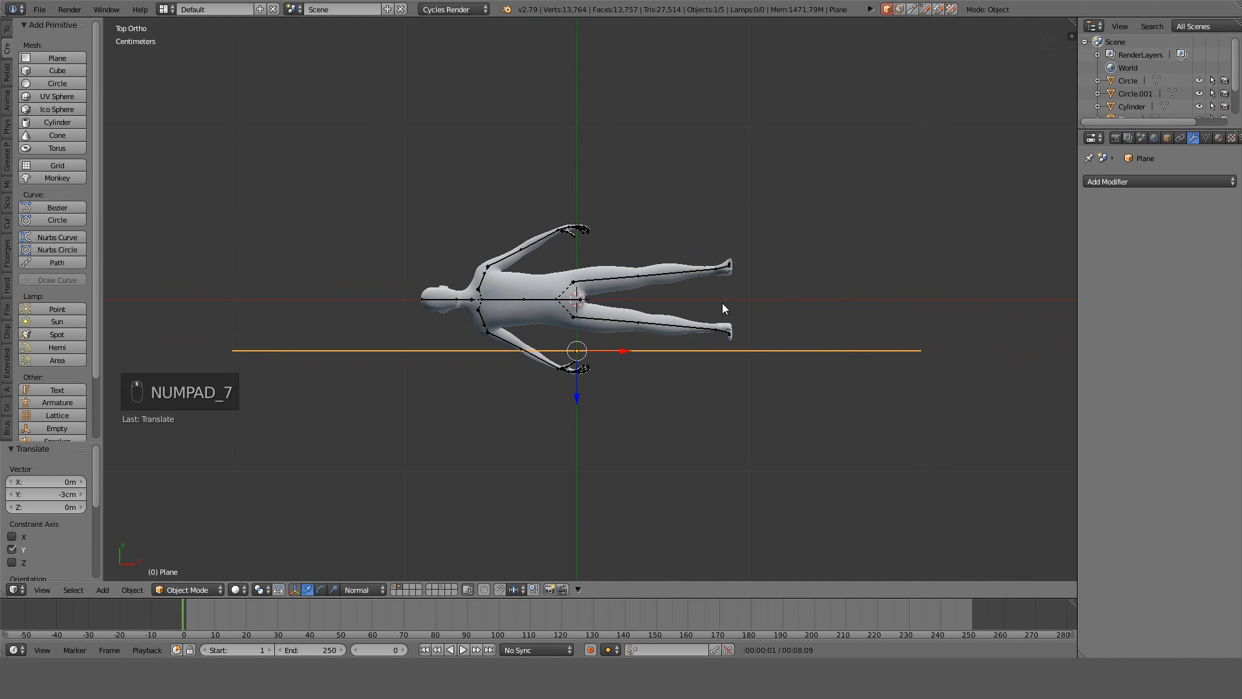
Add a cube at the origin and scale it uniformly to 0.1 around the human figure.
{"action": "left_click", "coordinate": [42, 71]}
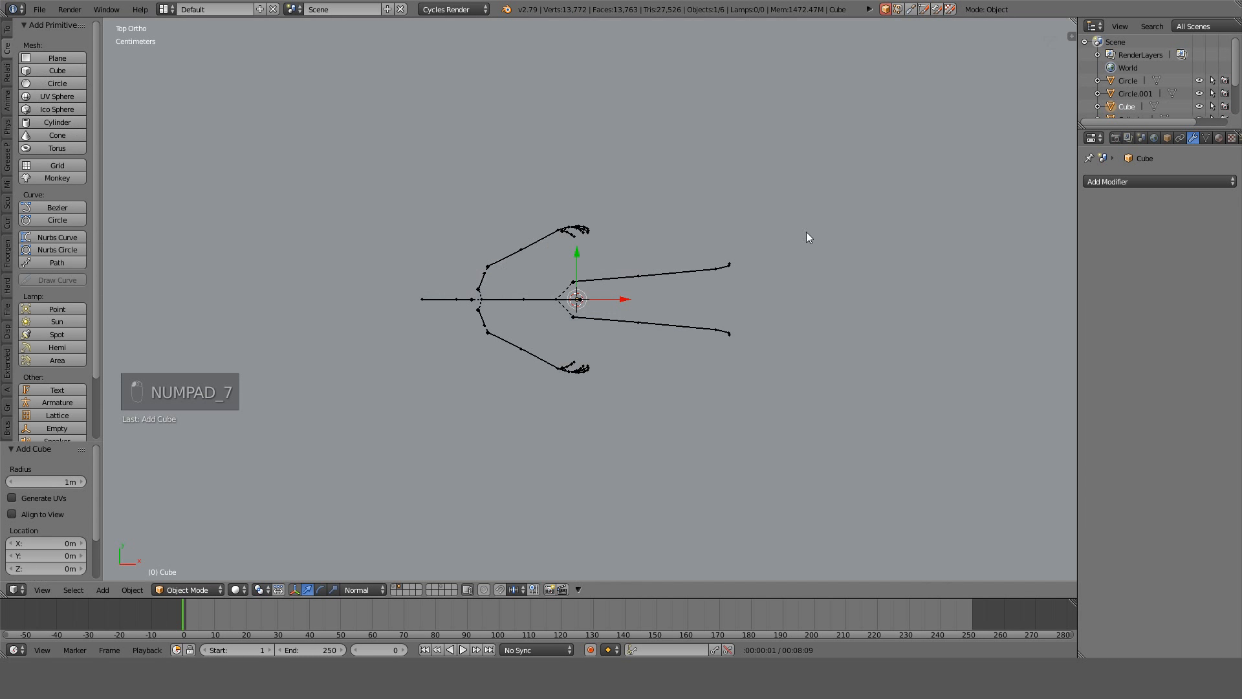
{"action": "key", "text": "s"}
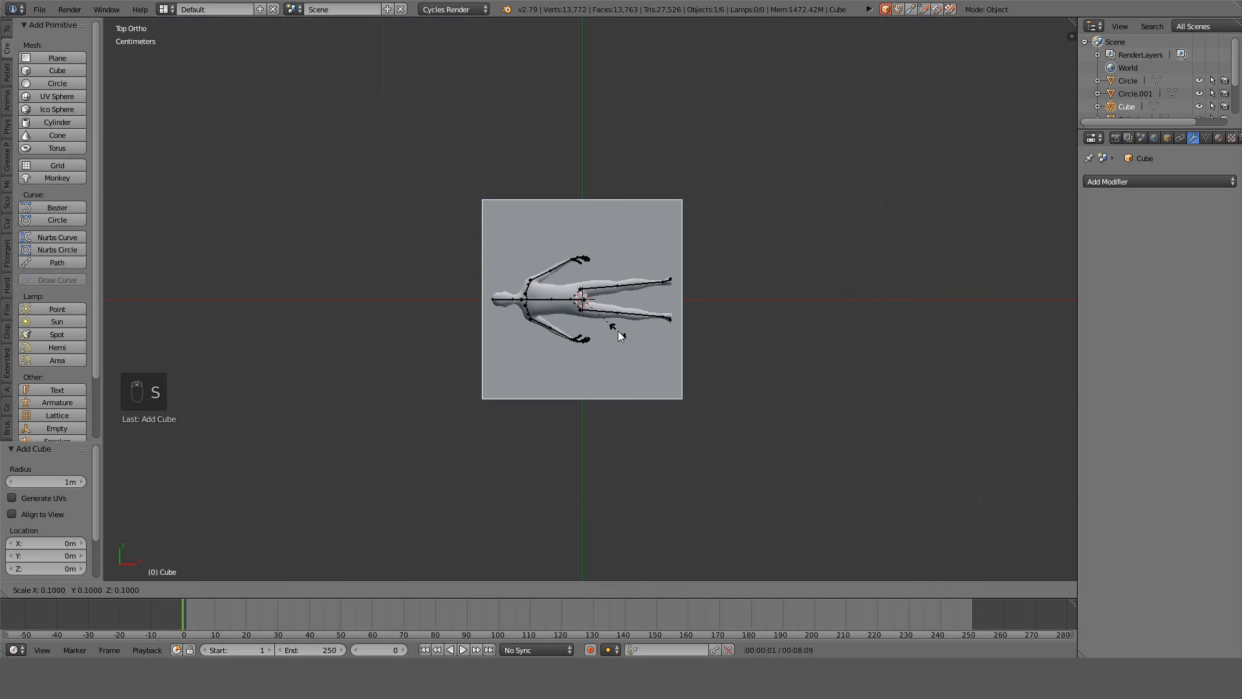
{"action": "left_click", "coordinate": [619, 331]}
Scale the cube by 0.4 along Y to narrow it around the figure and switch the view to wireframe.
{"action": "key", "text": "s"}
{"action": "key", "text": "y"}
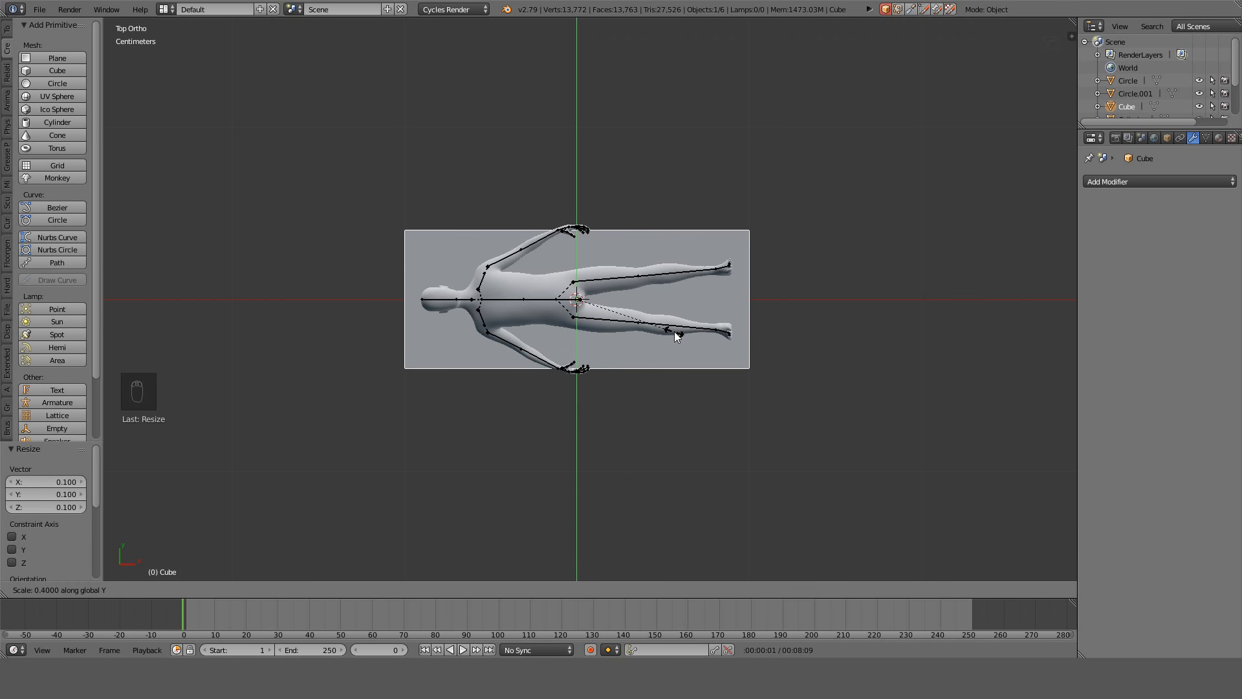
{"action": "left_click", "coordinate": [675, 332]}
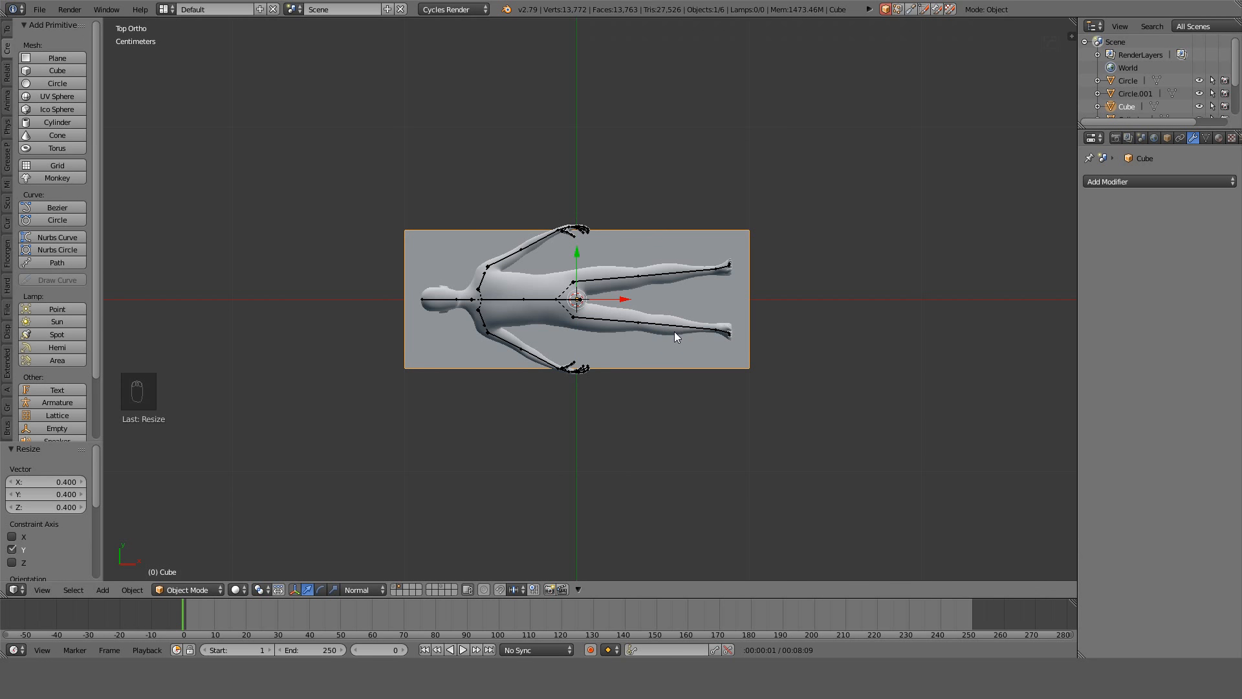
{"action": "key", "text": "z"}
{"action": "scroll", "coordinate": [674, 331], "scroll_direction": "up", "scroll_amount": 3}
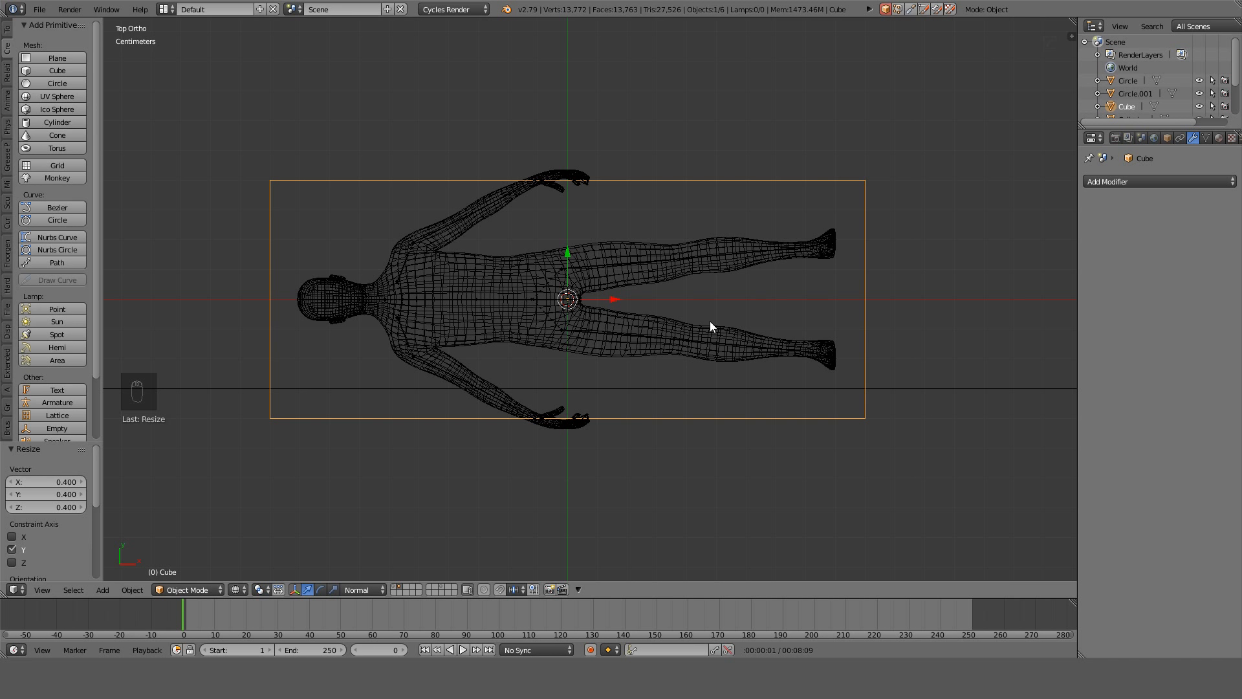
Move the cube 1 cm along Y and scale it by 0.5 along Z.
{"action": "key", "text": "g"}
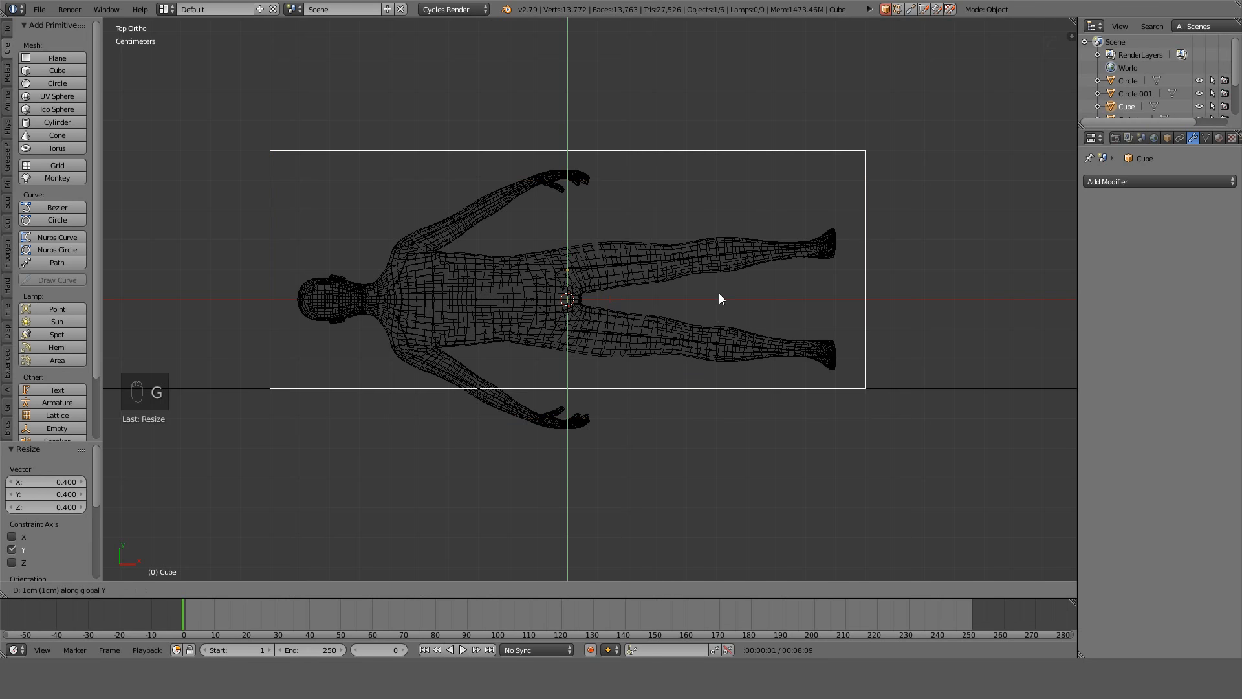
{"action": "left_click", "coordinate": [719, 294]}
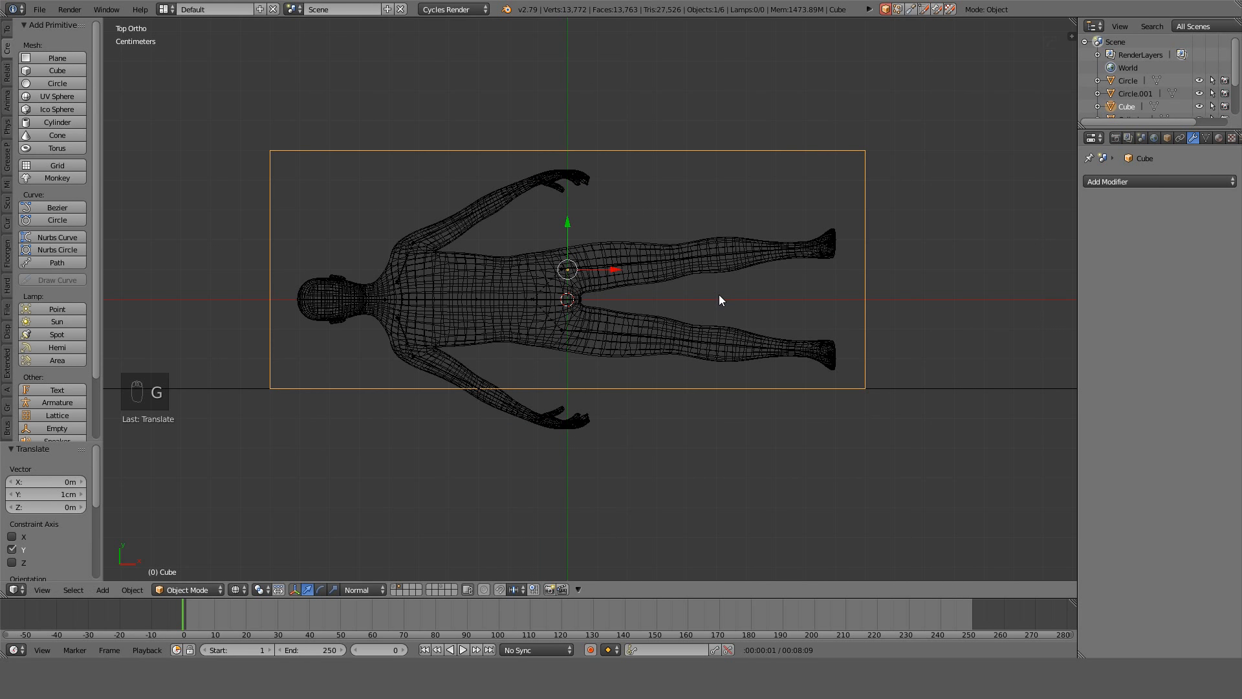
{"action": "key", "text": "KP_1"}
{"action": "key", "text": "z"}
{"action": "key", "text": "z"}
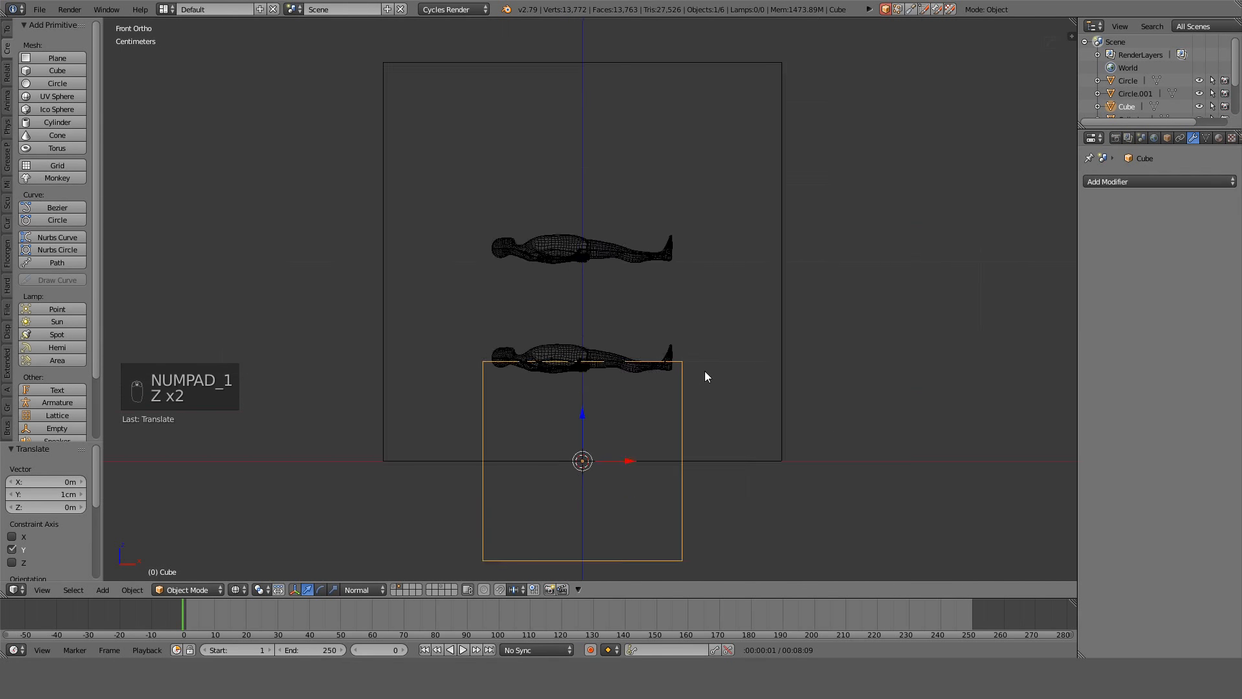
{"action": "scroll", "coordinate": [705, 375], "scroll_direction": "down", "scroll_amount": 2}
{"action": "key", "text": "s"}
{"action": "right_click", "coordinate": [666, 421]}
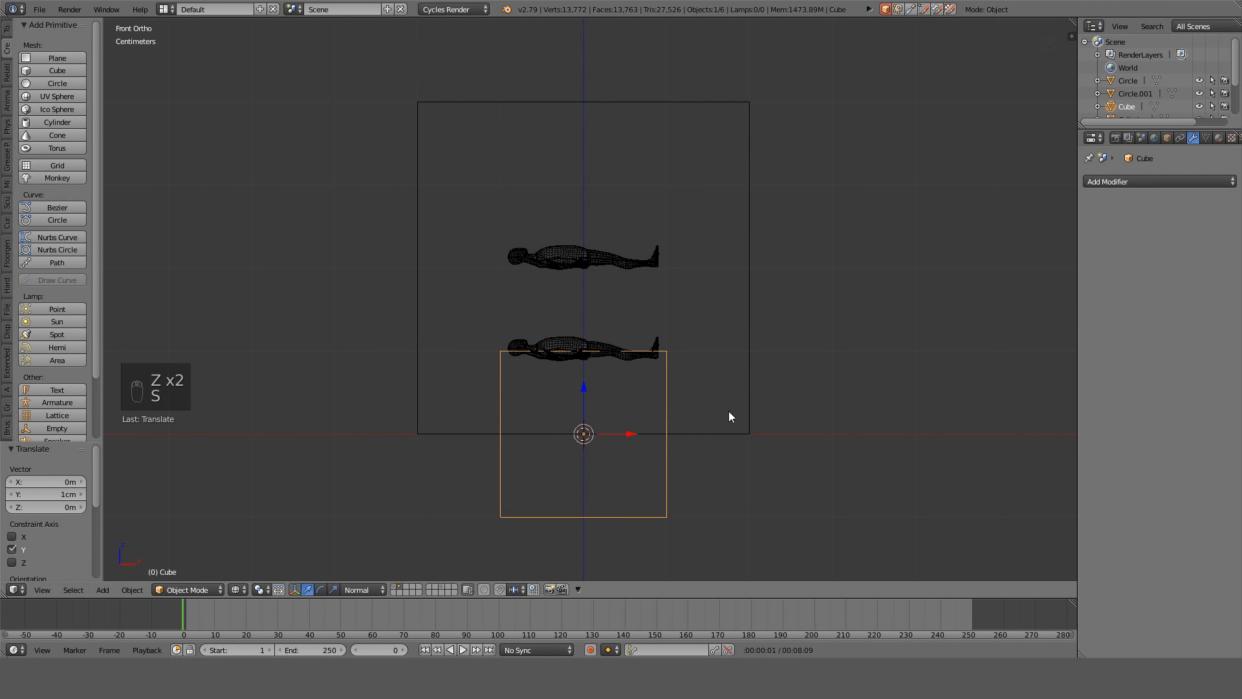
{"action": "key", "text": "s"}
{"action": "key", "text": "z"}
{"action": "left_click", "coordinate": [708, 410]}
Move the flattened cube 14 cm up along Z toward the lower human figure.
{"action": "key", "text": "g"}
{"action": "key", "text": "z"}
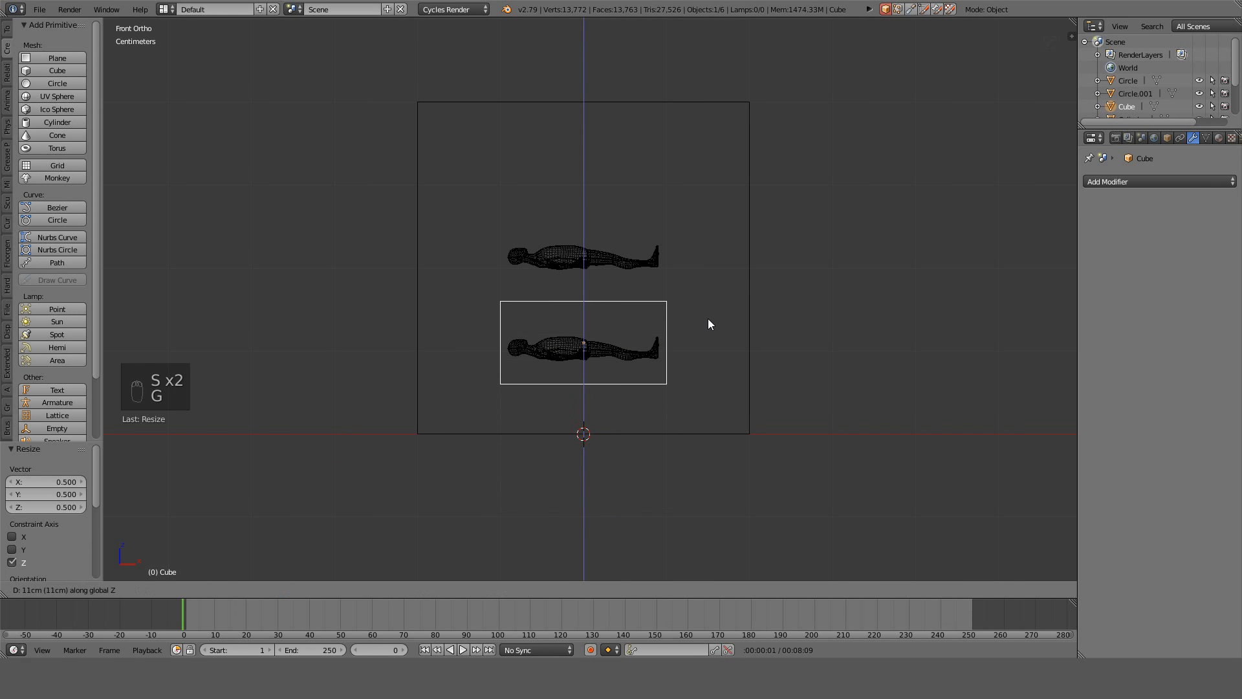
{"action": "left_click", "coordinate": [709, 292]}
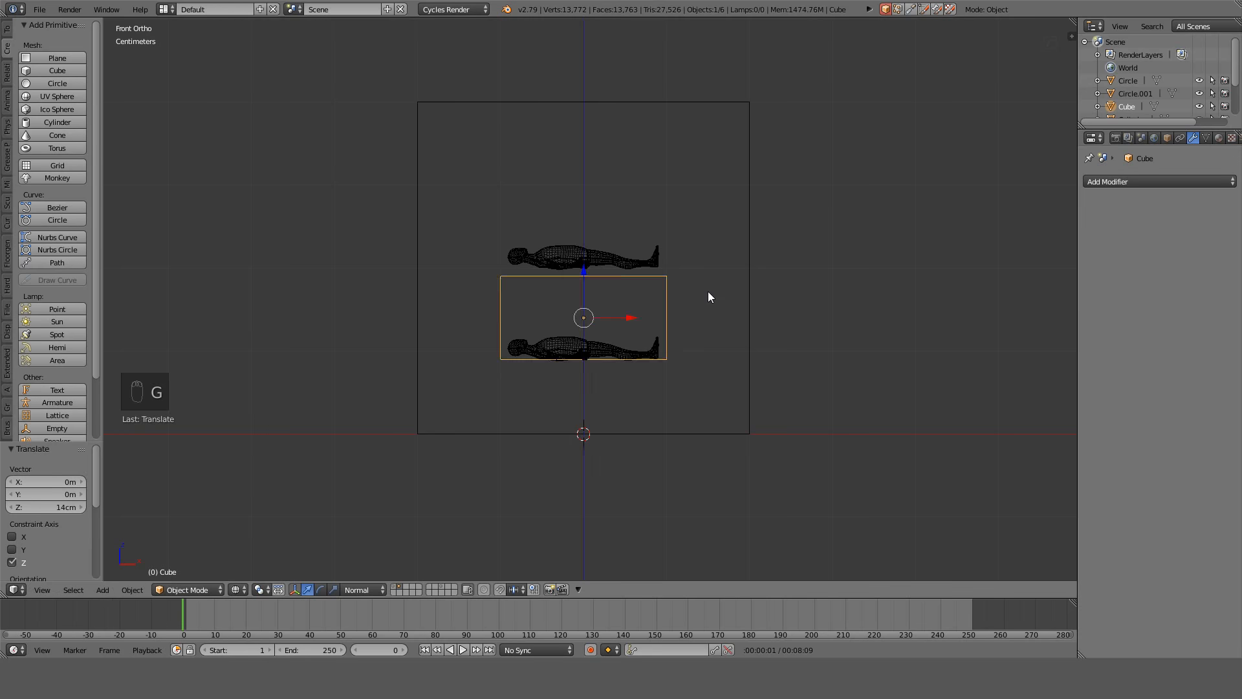
Scale the cube by 0.7 along Z and move it -2 cm along Z so it encloses the lower figure.
{"action": "scroll", "coordinate": [711, 310], "scroll_direction": "up", "scroll_amount": 6}
{"action": "key", "text": "s"}
{"action": "key", "text": "z"}
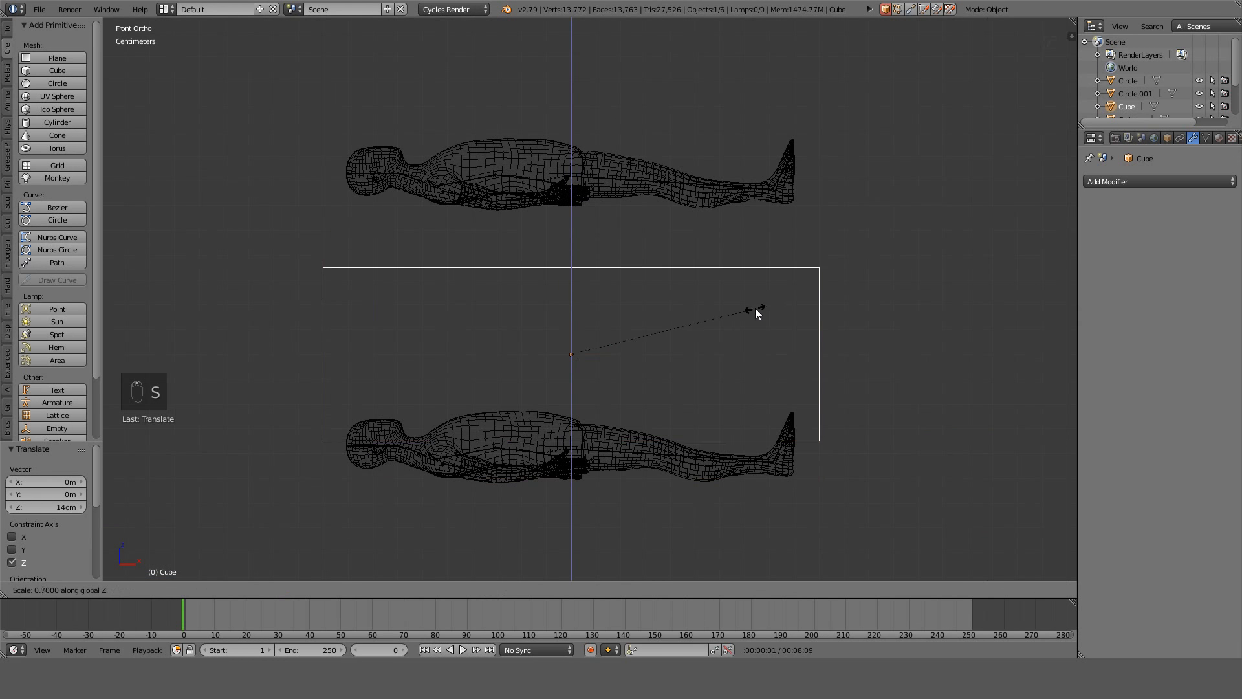
{"action": "left_click", "coordinate": [754, 312]}
{"action": "key", "text": "g"}
{"action": "key", "text": "z"}
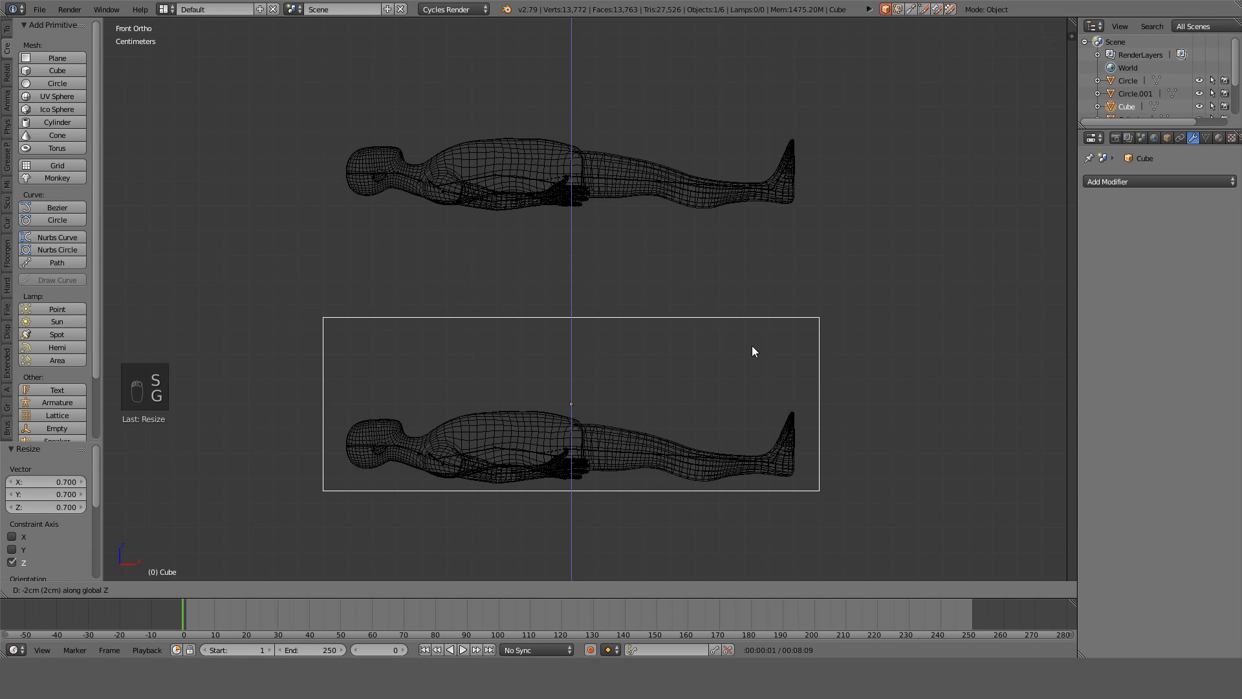
{"action": "left_click", "coordinate": [754, 354]}
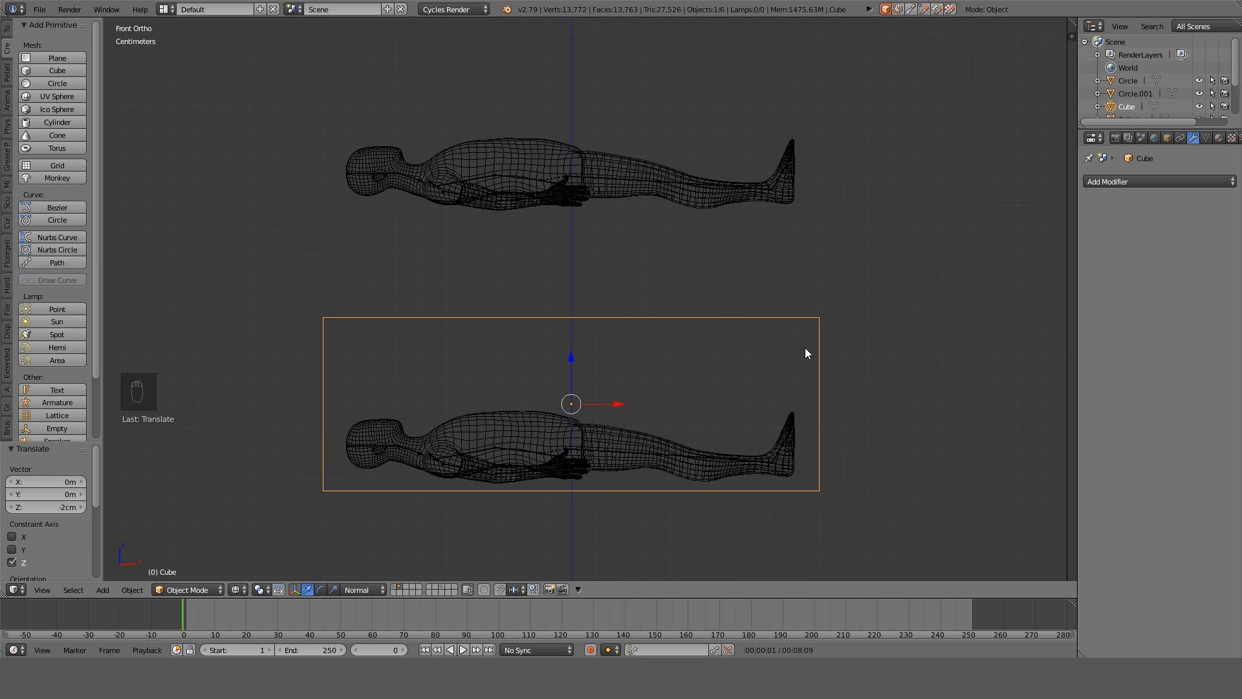
Duplicate the box 11 cm up along Z so the copy encloses the upper human figure.
{"action": "middle_click_drag", "start_coordinate": [810, 301], "coordinate": [723, 382], "text": "shift"}
{"action": "scroll", "coordinate": [723, 383], "scroll_direction": "down", "scroll_amount": 2}
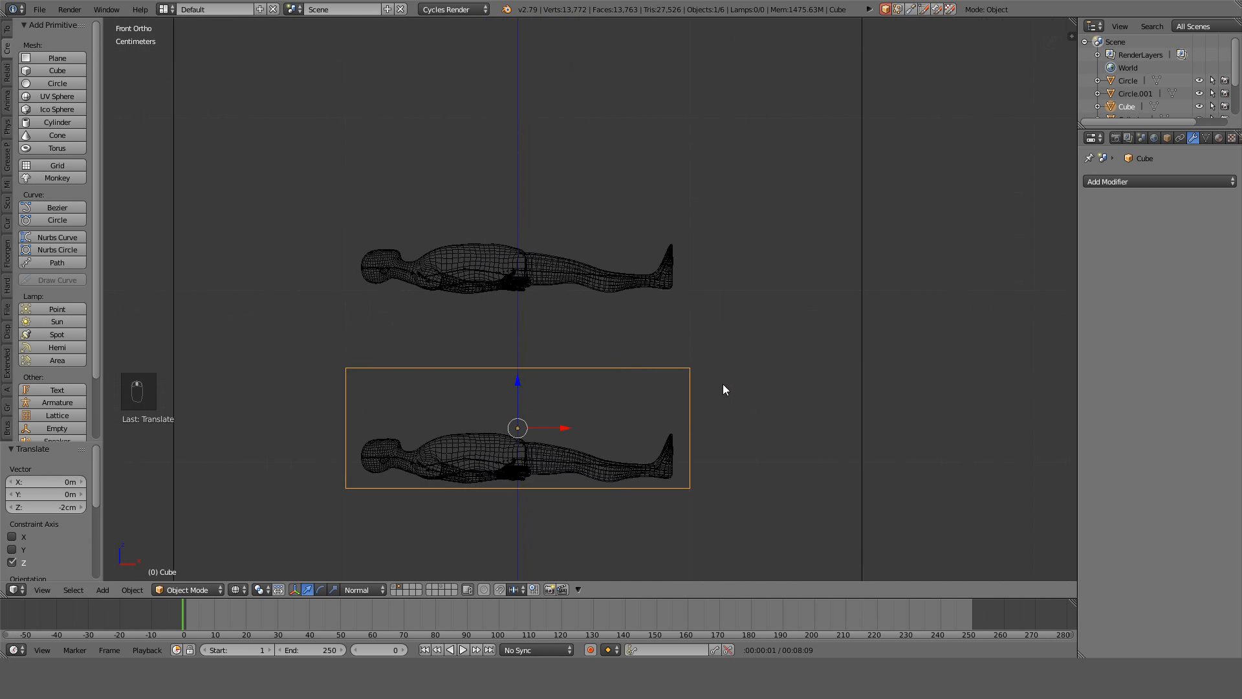
{"action": "key", "text": "shift+d"}
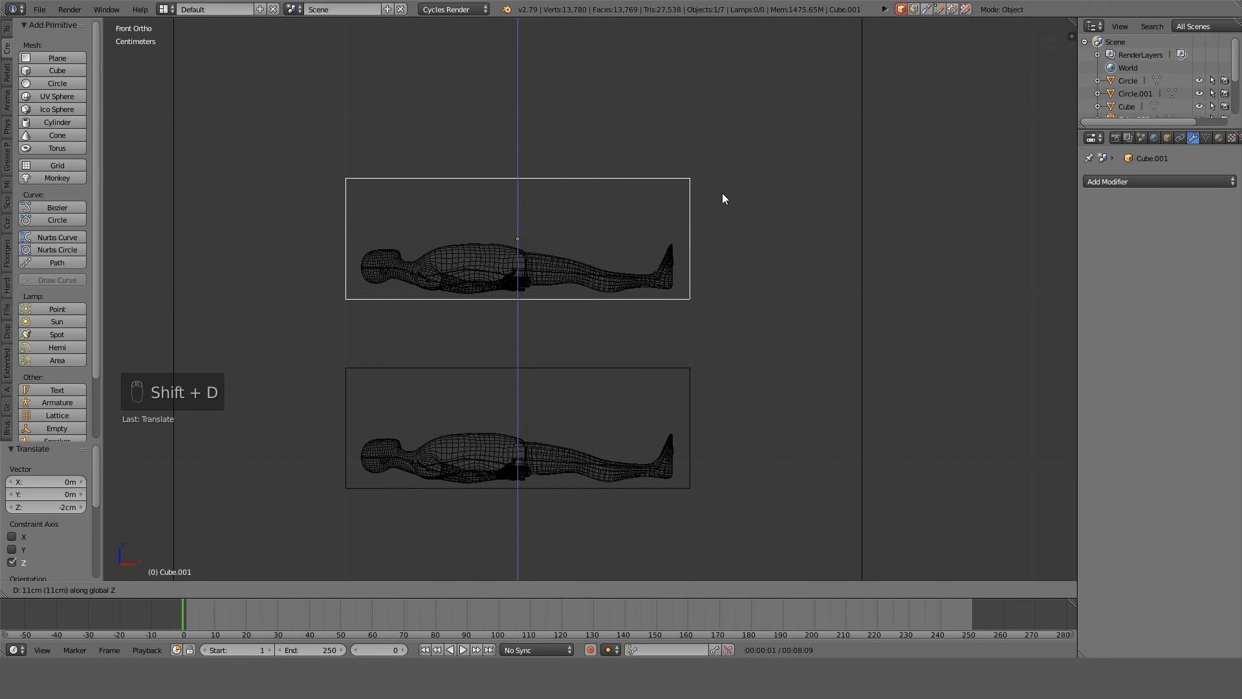
{"action": "left_click", "coordinate": [722, 199]}
{"action": "middle_click_drag", "start_coordinate": [722, 199], "coordinate": [607, 332]}
{"action": "key", "text": "KP_3"}
{"action": "key", "text": "KP_1"}
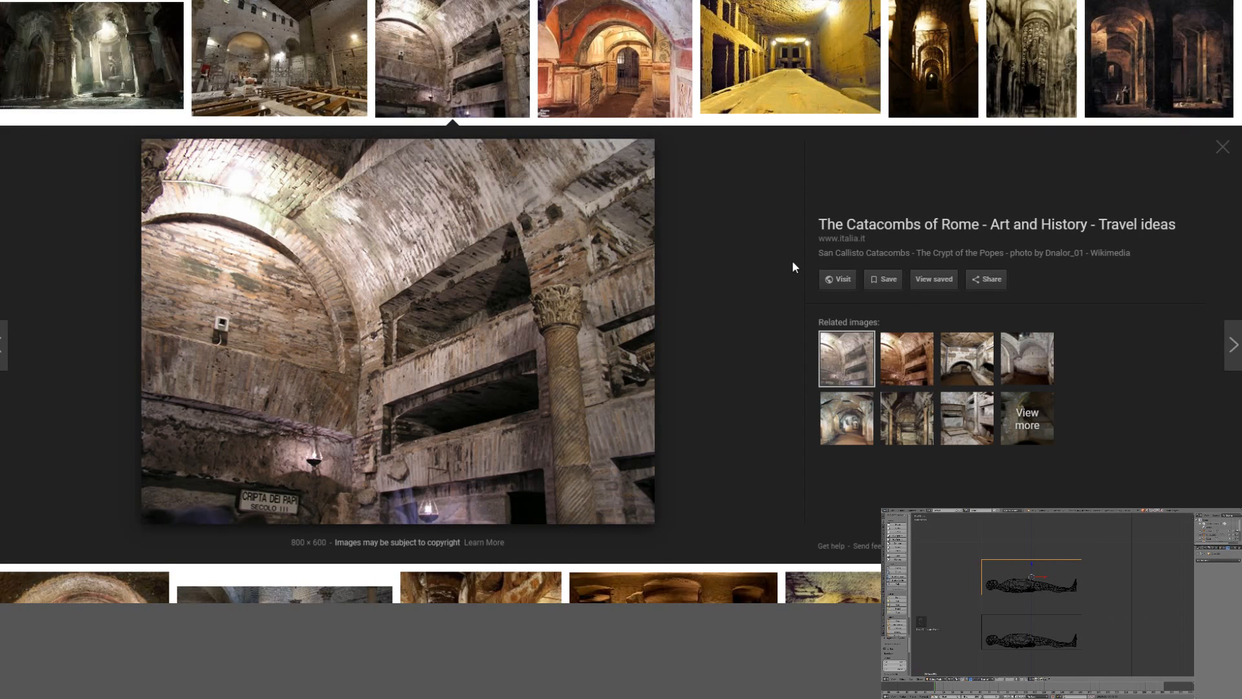
Switch to the browser and examine catacomb reference photos, including the medieval Jewish cemetery in Rome, for the shape of burial niches.
{"action": "scroll", "coordinate": [791, 261], "scroll_direction": "down", "scroll_amount": 5}
{"action": "scroll", "coordinate": [786, 263], "scroll_direction": "up", "scroll_amount": 9}
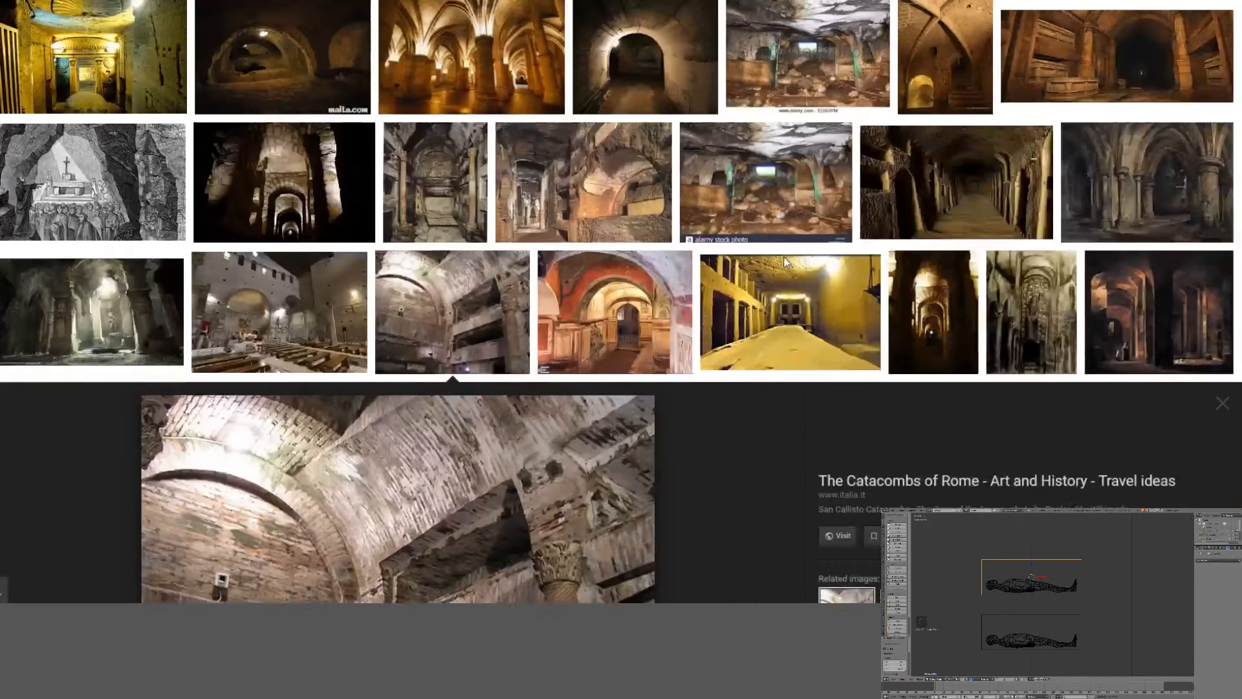
{"action": "scroll", "coordinate": [787, 263], "scroll_direction": "up", "scroll_amount": 4}
{"action": "scroll", "coordinate": [231, 153], "scroll_direction": "down", "scroll_amount": 5}
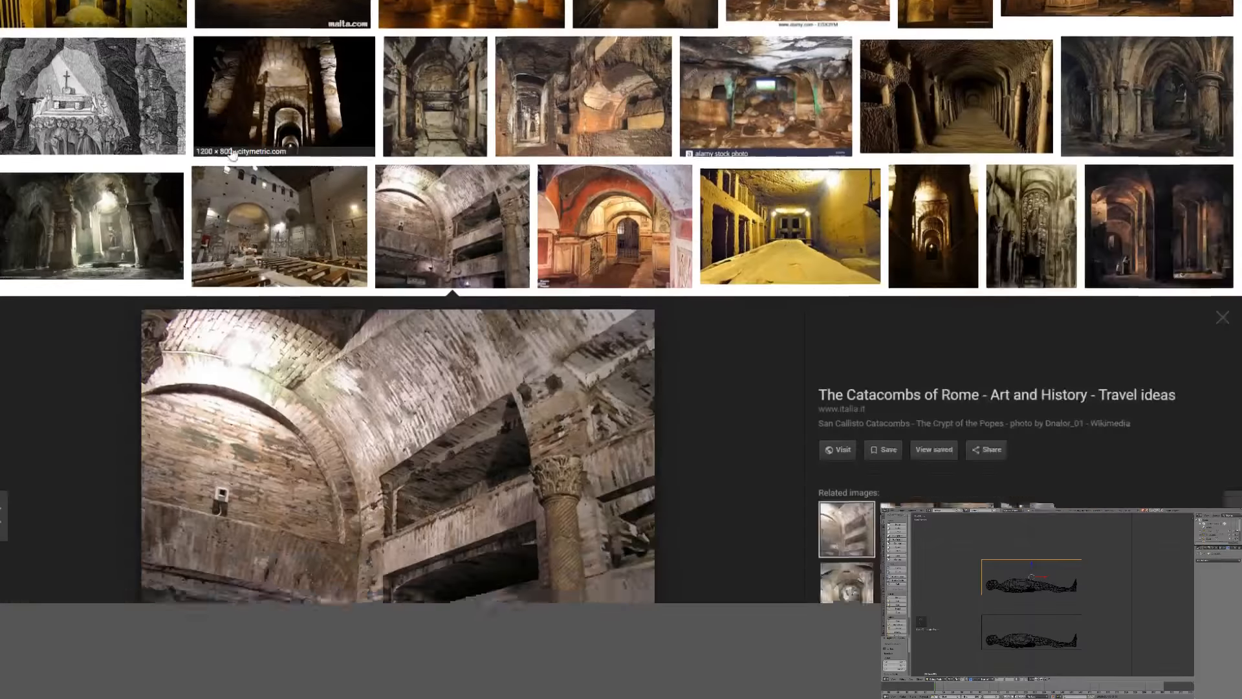
{"action": "scroll", "coordinate": [231, 154], "scroll_direction": "down", "scroll_amount": 8}
{"action": "scroll", "coordinate": [610, 259], "scroll_direction": "down", "scroll_amount": 2}
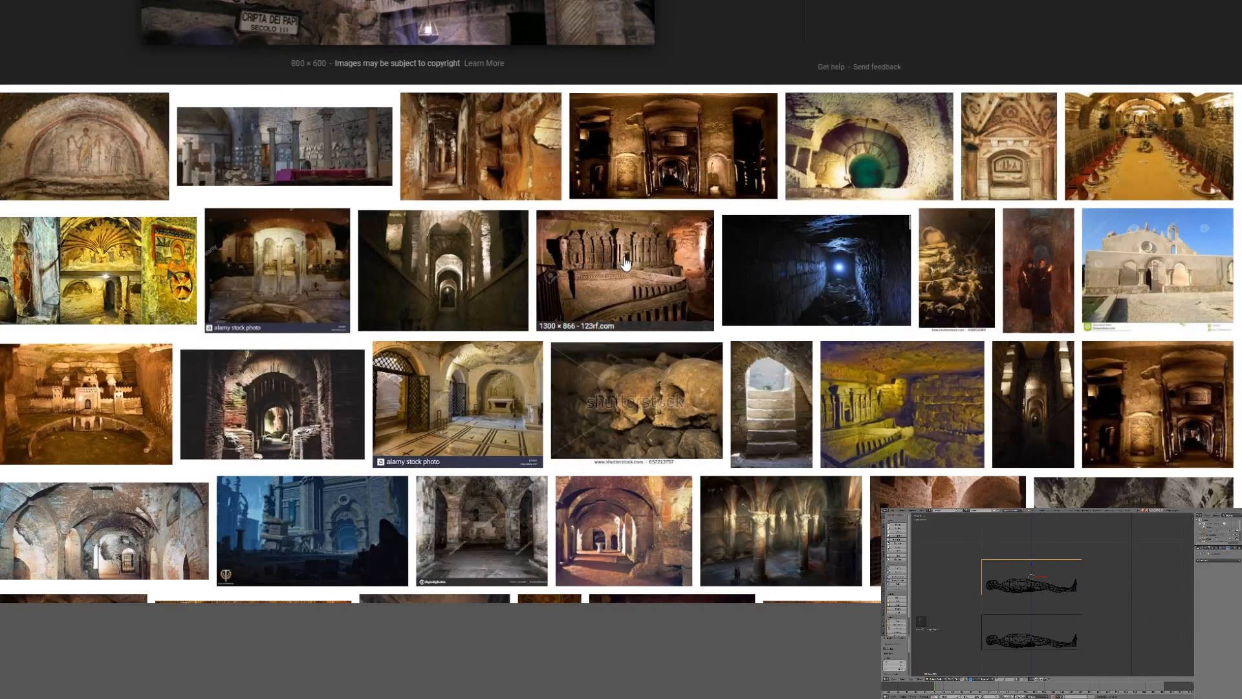
{"action": "scroll", "coordinate": [624, 262], "scroll_direction": "down", "scroll_amount": 2}
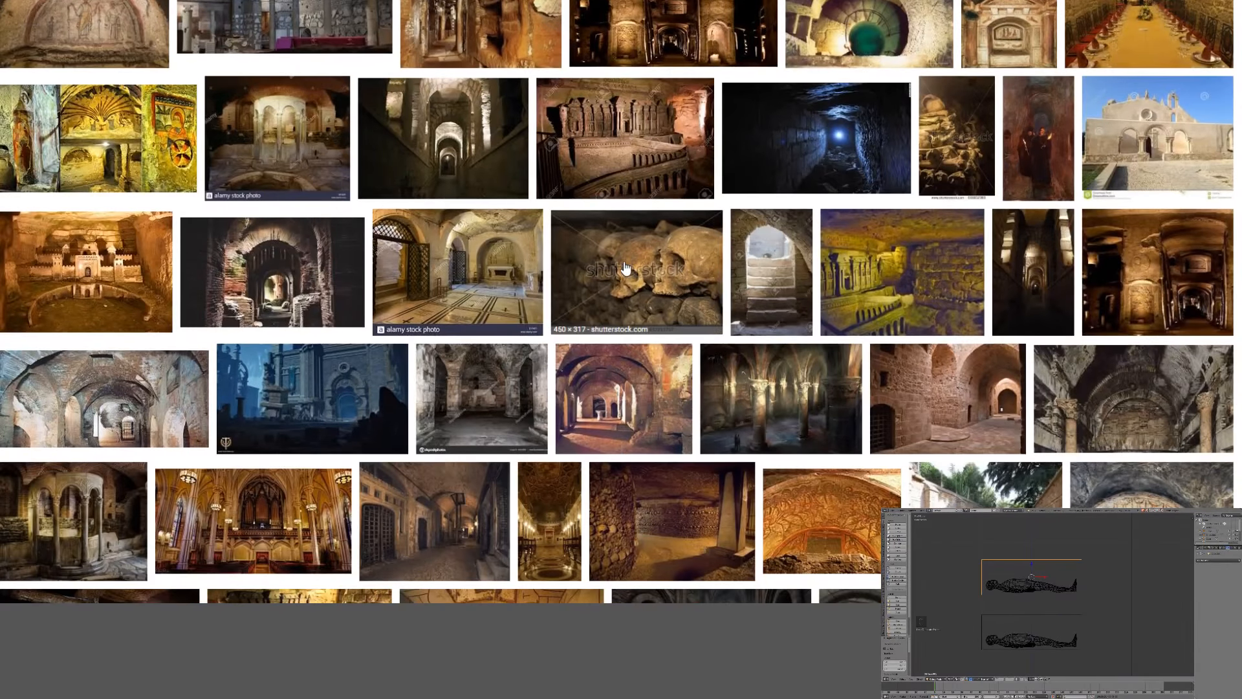
{"action": "scroll", "coordinate": [623, 272], "scroll_direction": "down", "scroll_amount": 2}
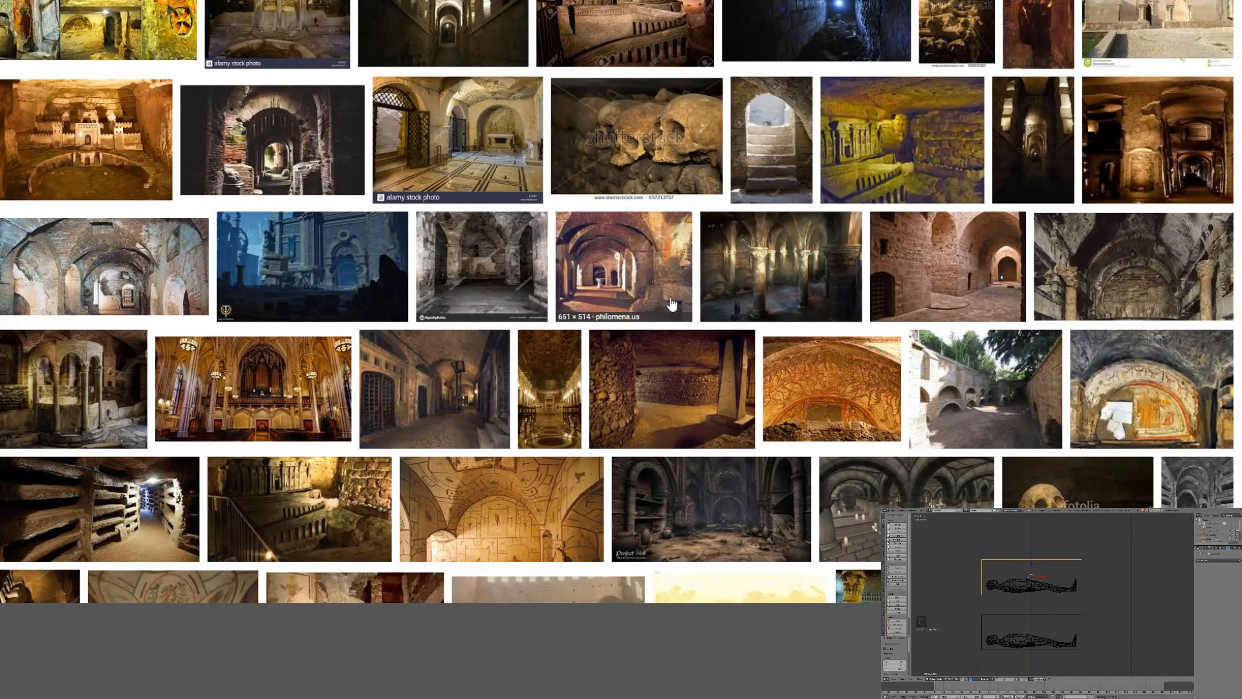
{"action": "left_click", "coordinate": [969, 363]}
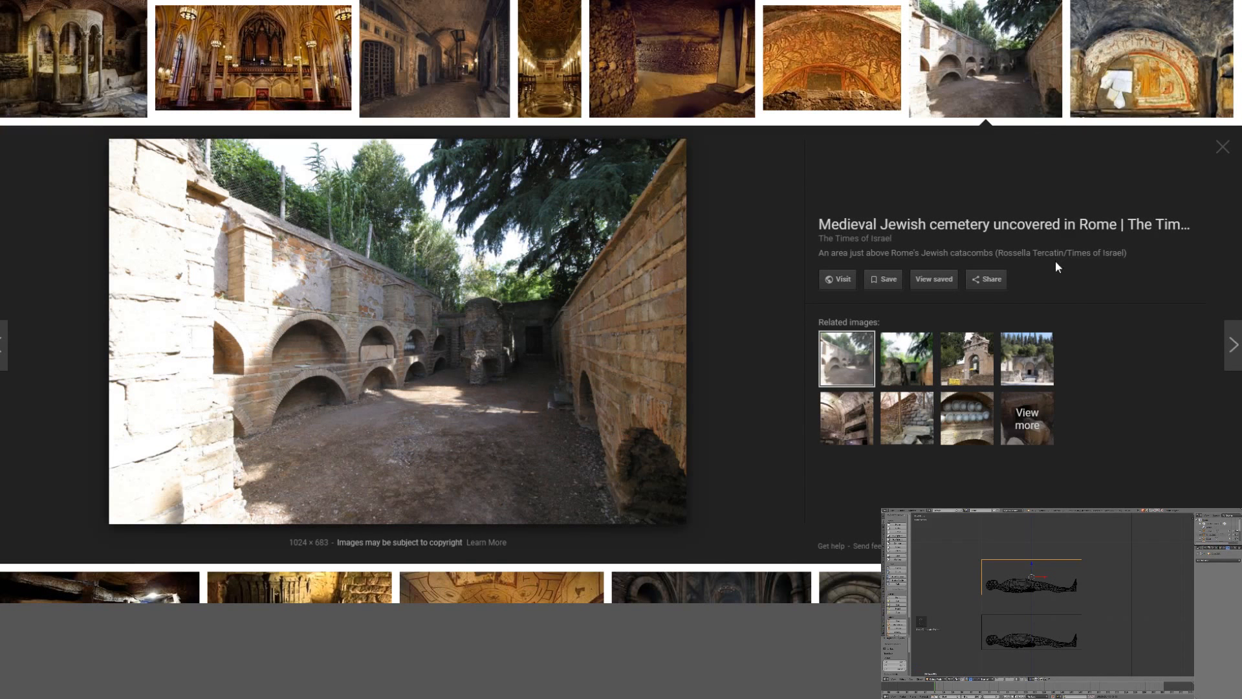
{"action": "scroll", "coordinate": [731, 336], "scroll_direction": "down", "scroll_amount": 1}
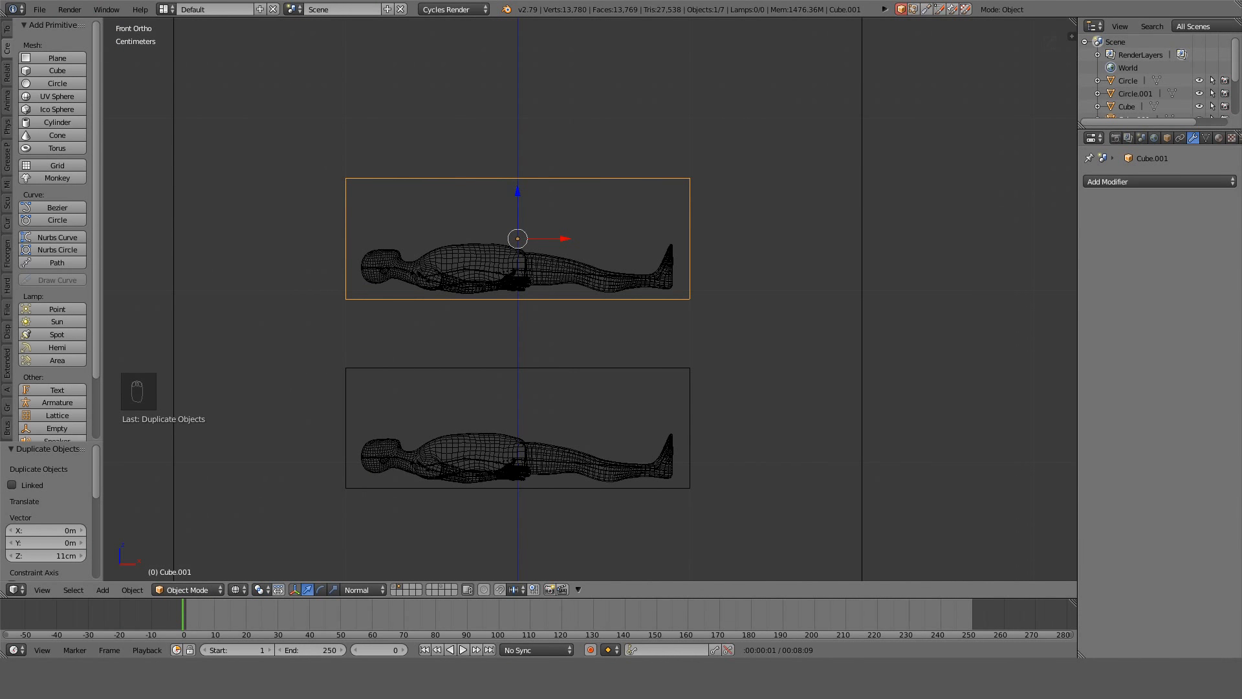
Apply rotation and scale to the duplicated box around the upper figure in Blender.
{"action": "key", "text": "Tab"}
{"action": "middle_click_drag", "start_coordinate": [704, 175], "coordinate": [687, 230], "text": "shift"}
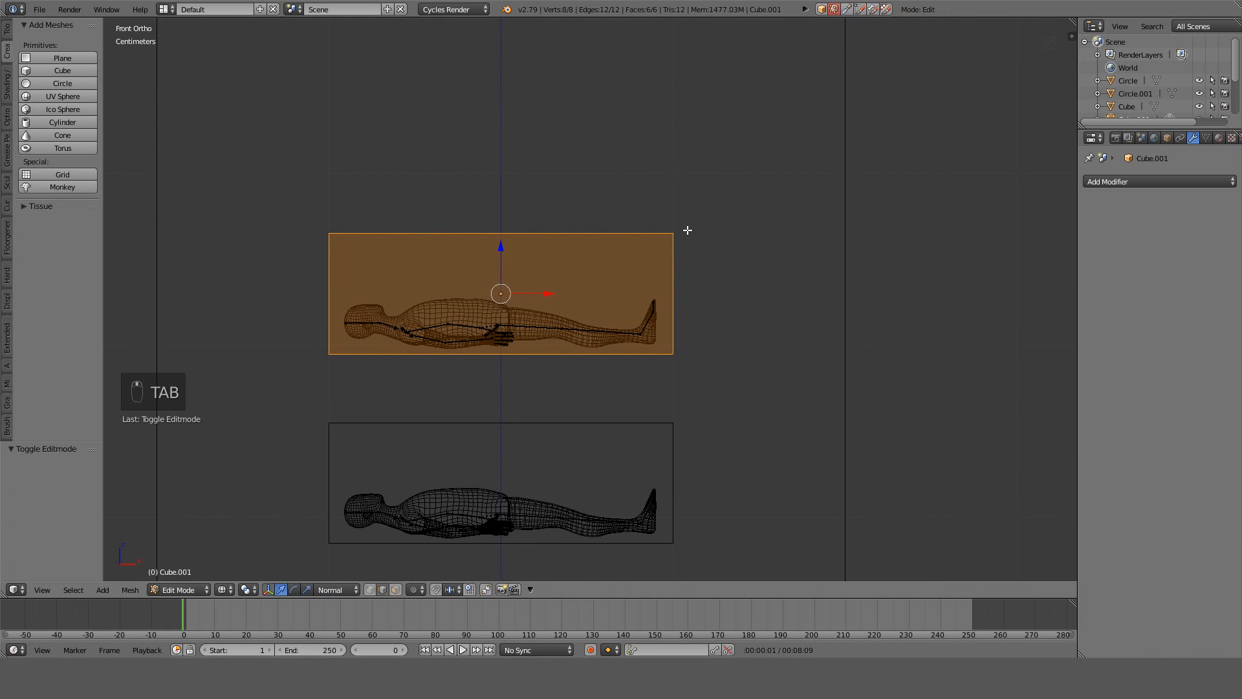
{"action": "key", "text": "Tab"}
{"action": "key", "text": "ctrl+a"}
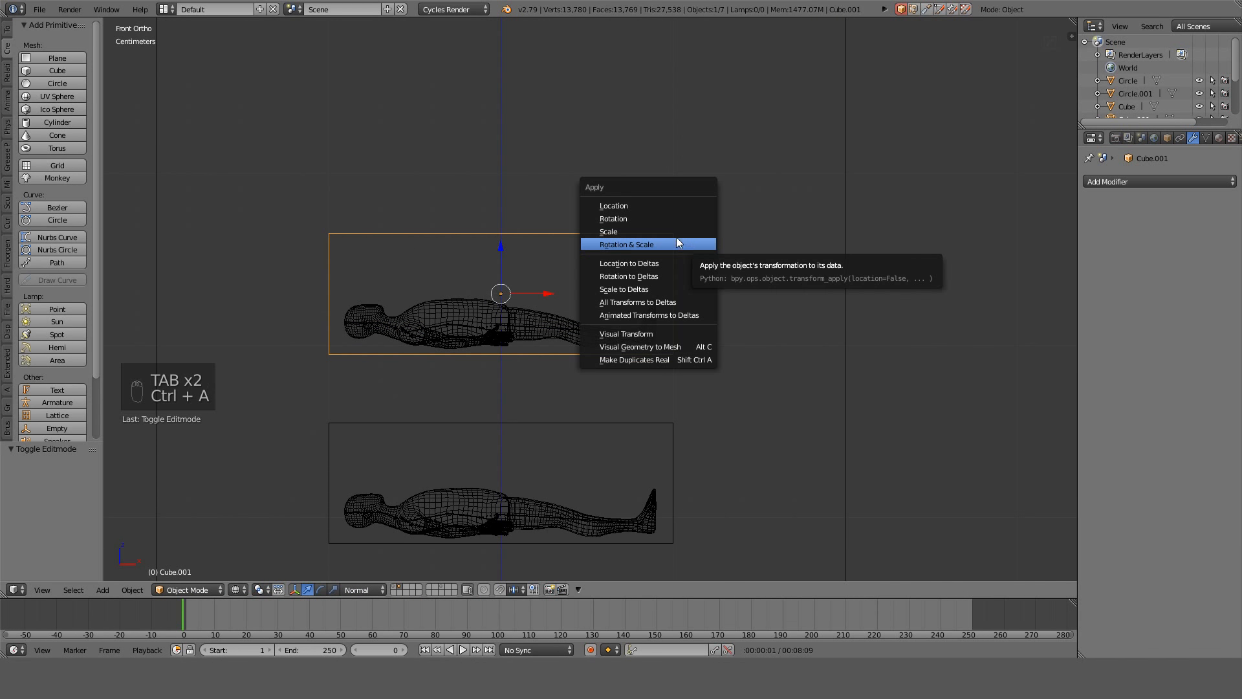
{"action": "left_click", "coordinate": [676, 241]}
Add a horizontal loop cut around the upper box and slide it down by a factor of 0.4.
{"action": "key", "text": "Tab"}
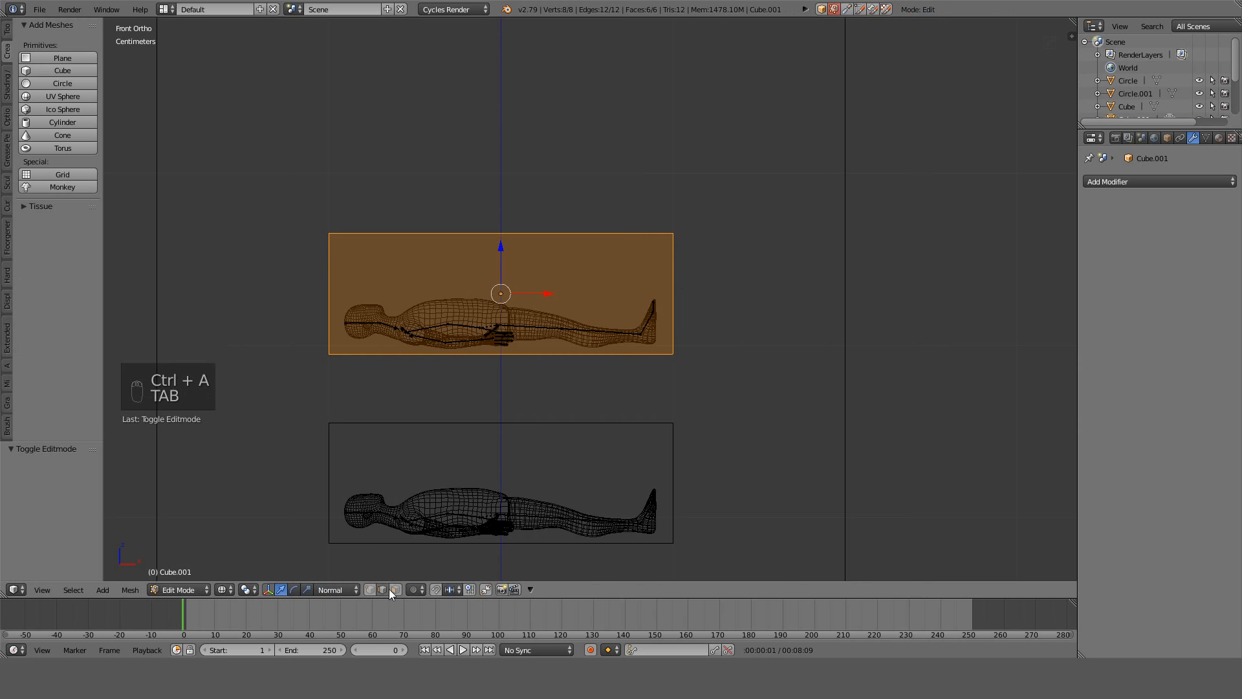
{"action": "key", "text": "ctrl+r"}
{"action": "left_click", "coordinate": [679, 309]}
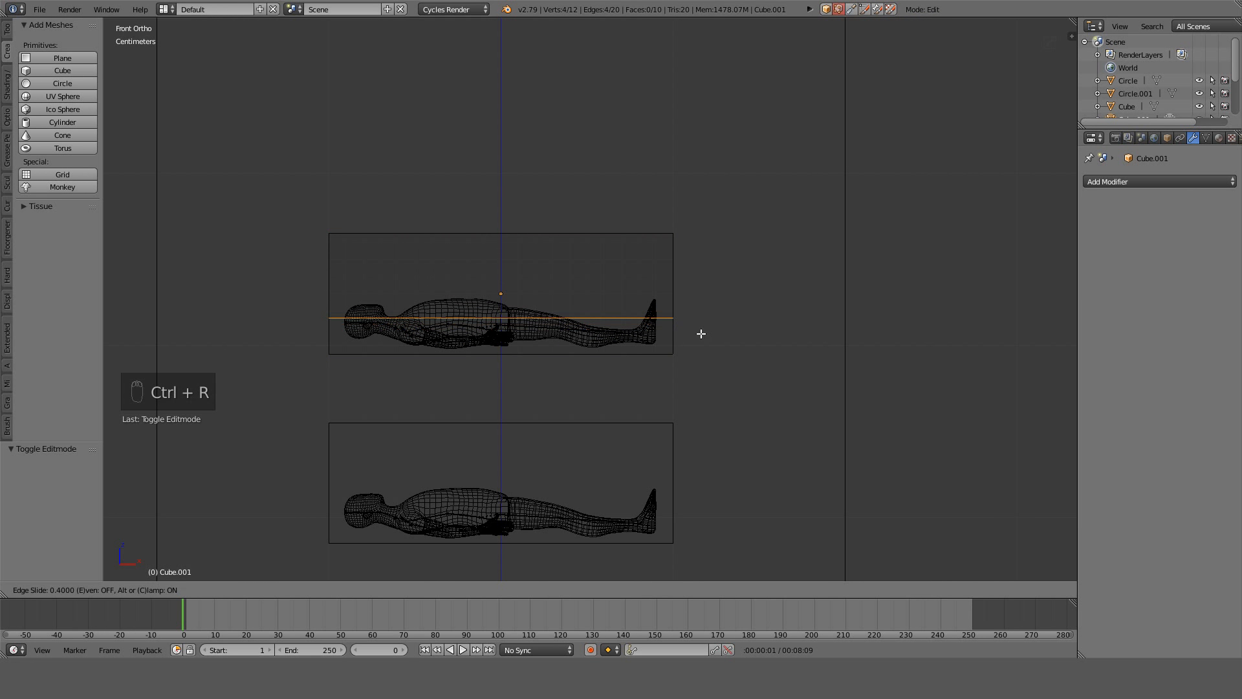
{"action": "left_click", "coordinate": [699, 333]}
{"action": "middle_click_drag", "start_coordinate": [621, 324], "coordinate": [630, 324]}
{"action": "left_click", "coordinate": [648, 295]}
{"action": "left_click", "coordinate": [378, 224], "text": "shift"}
{"action": "key", "text": "KP_1"}
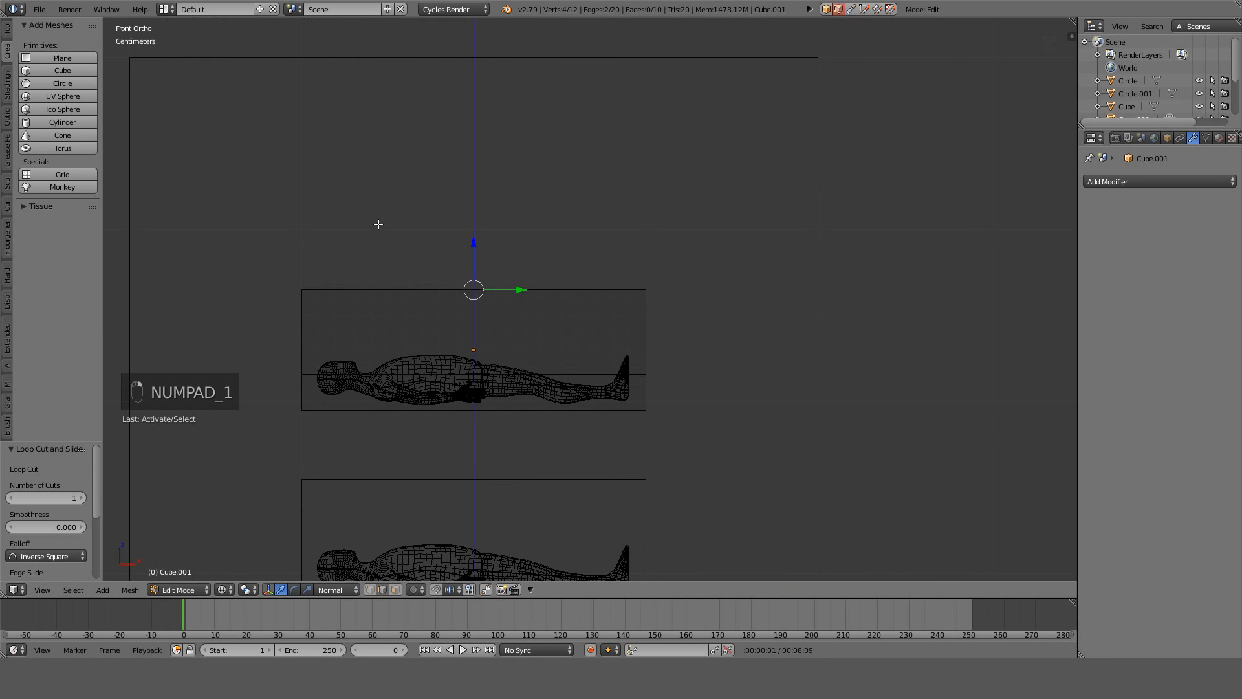
{"action": "key", "text": "ctrl+b"}
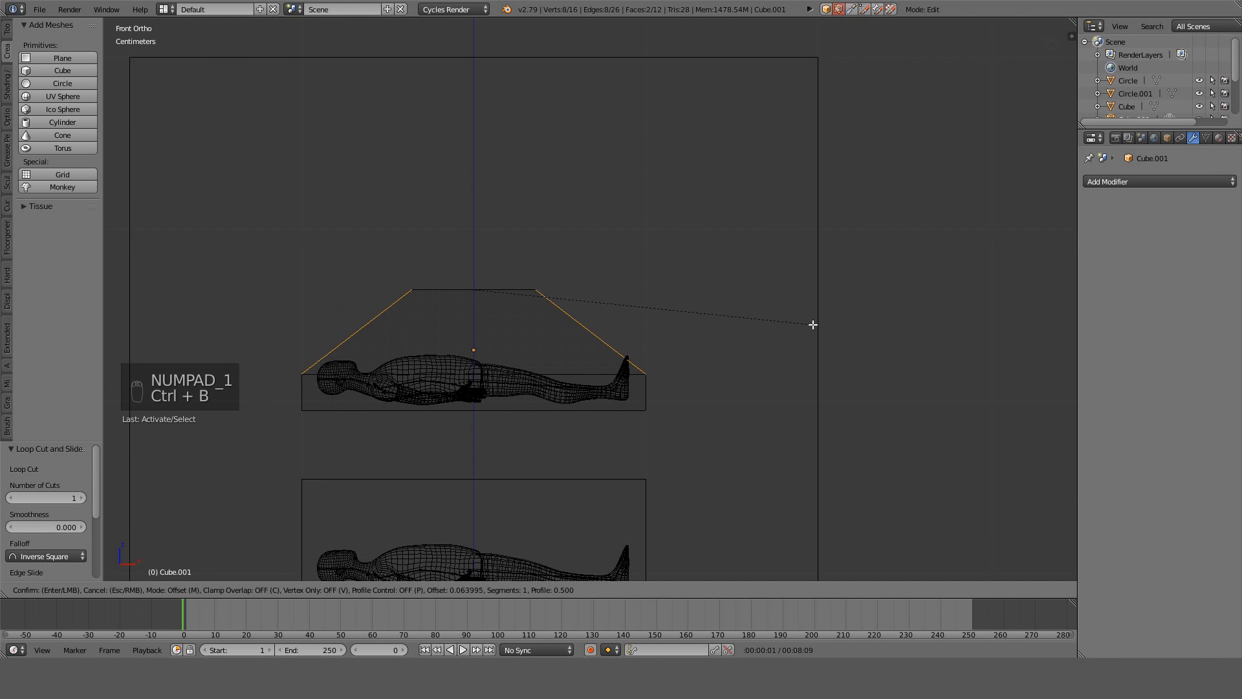
{"action": "scroll", "coordinate": [853, 347], "scroll_direction": "up", "scroll_amount": 3}
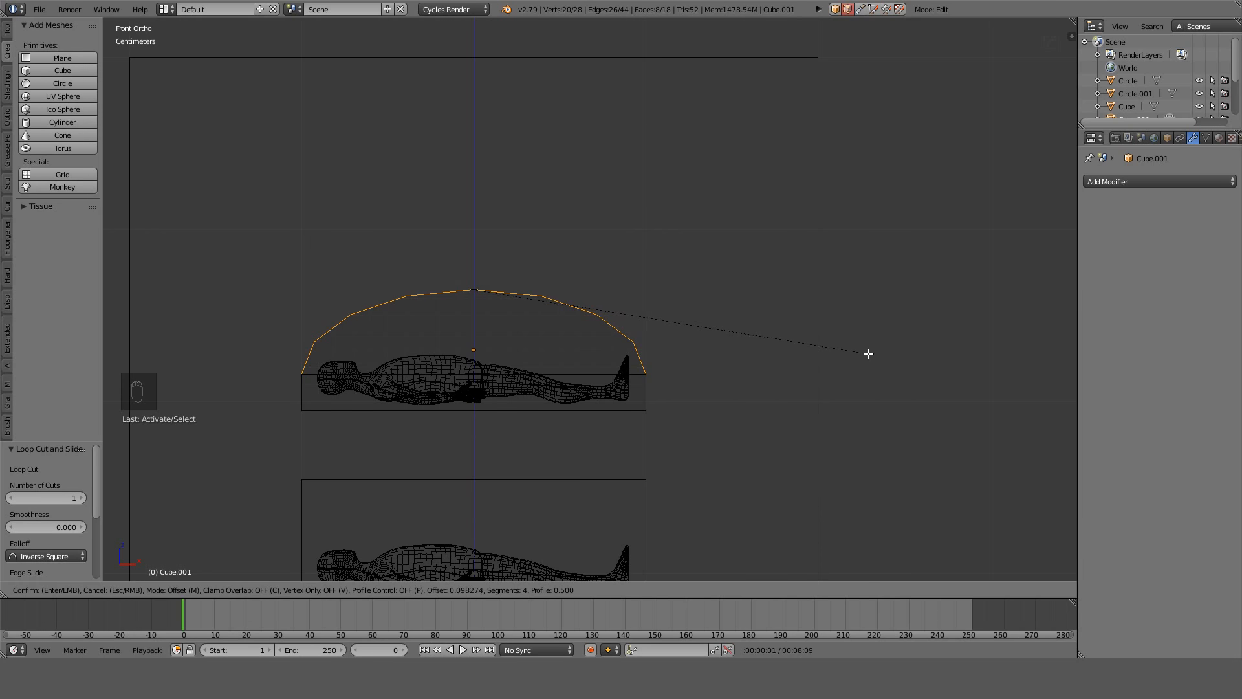
{"action": "key", "text": "Escape"}
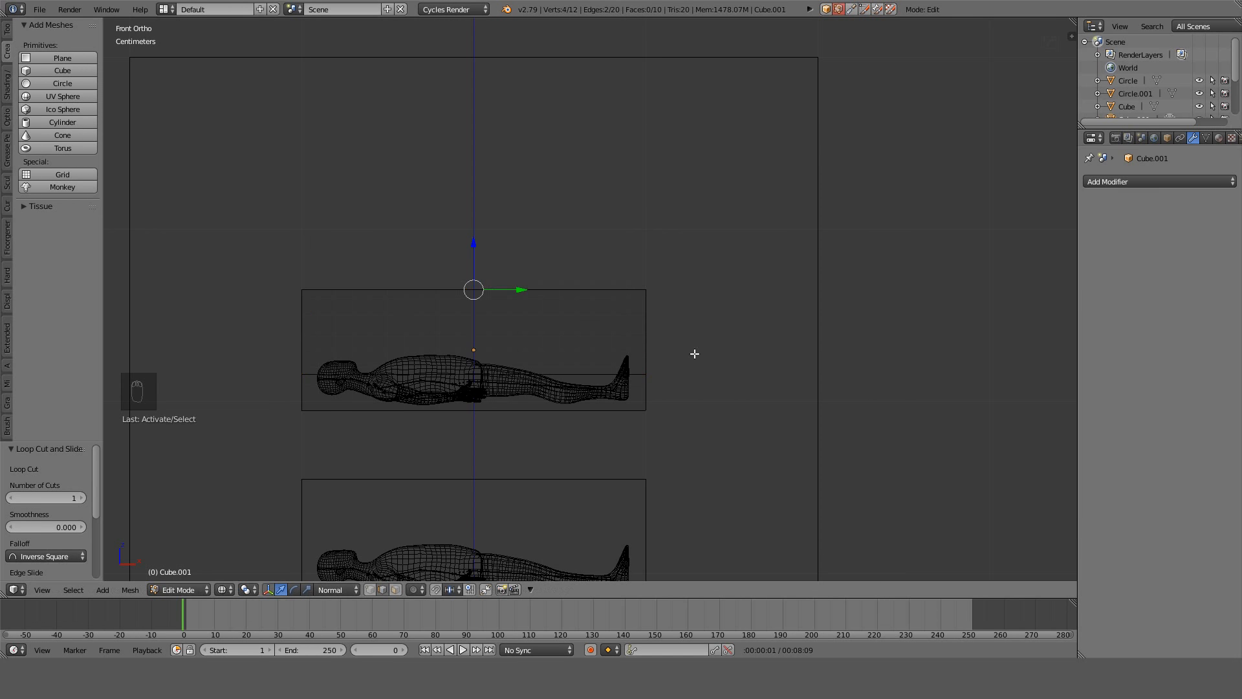
Add a centred vertical loop cut that divides the upper box across its length.
{"action": "key", "text": "a"}
{"action": "key", "text": "ctrl+r"}
{"action": "left_click", "coordinate": [479, 286]}
{"action": "right_click", "coordinate": [479, 286]}
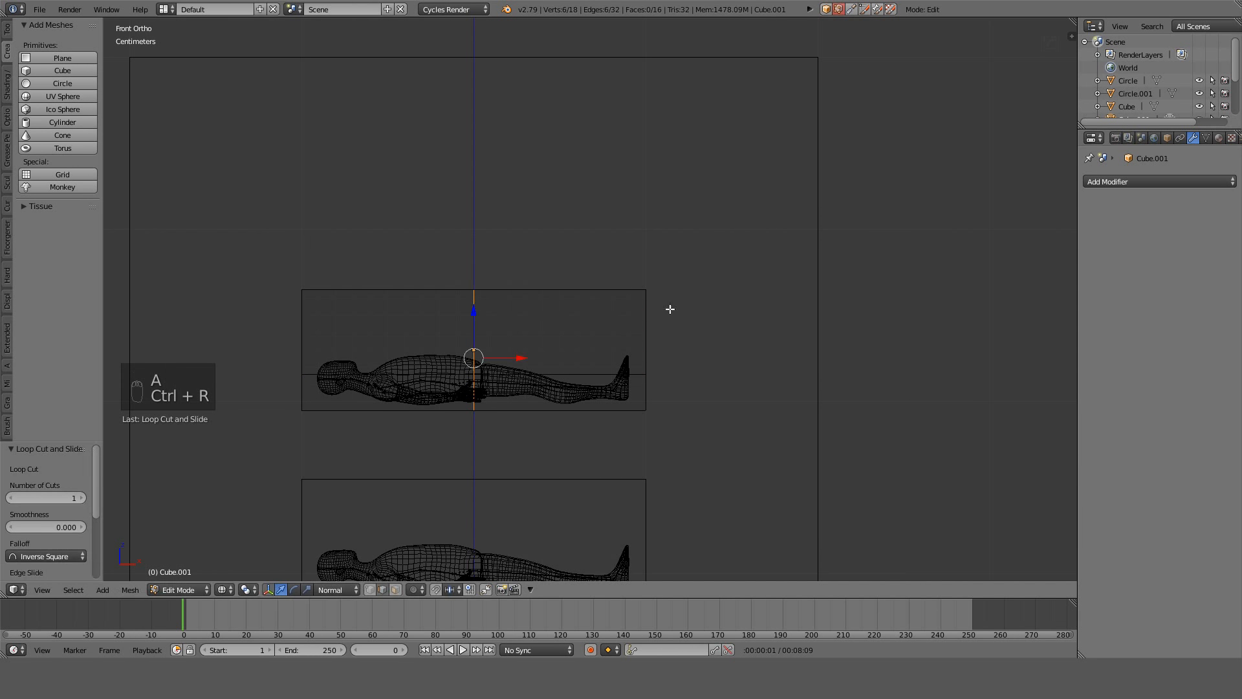
Bevel the two upper end edges of the box with 4 segments up to the centre cut and inspect the arch in solid shading.
{"action": "middle_click_drag", "start_coordinate": [634, 300], "coordinate": [654, 324]}
{"action": "right_click", "coordinate": [650, 298]}
{"action": "right_click", "coordinate": [315, 259], "text": "shift"}
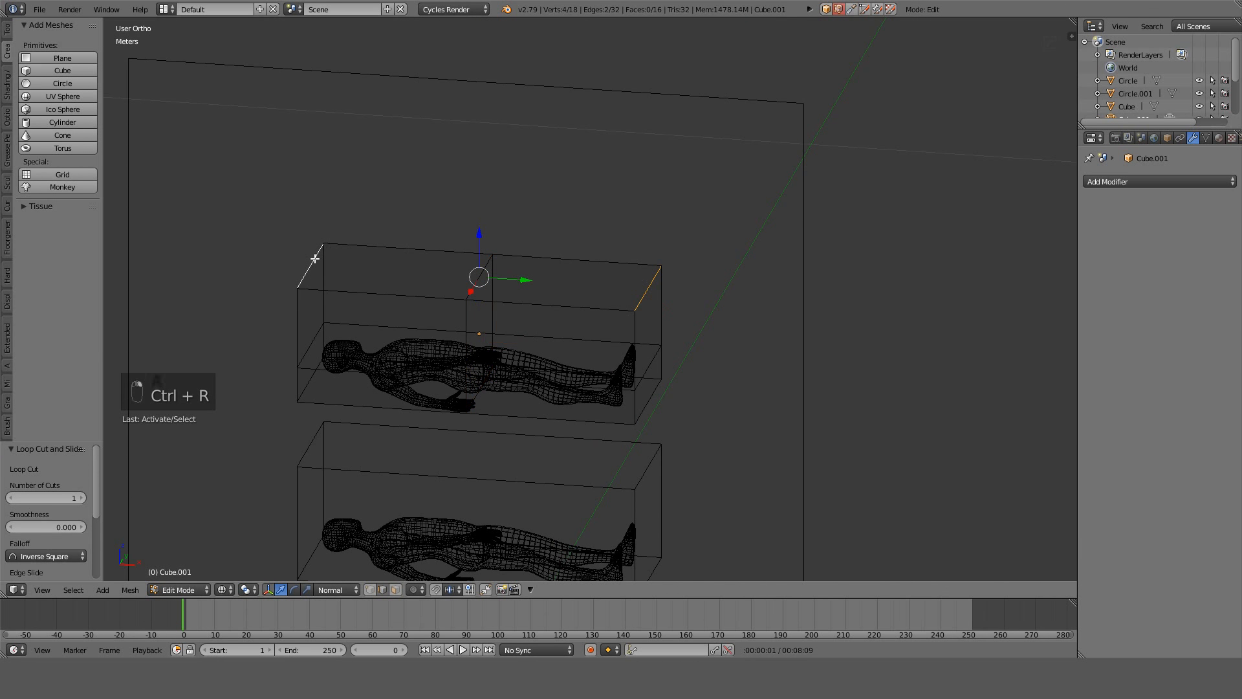
{"action": "key", "text": "KP_1"}
{"action": "key", "text": "ctrl+b"}
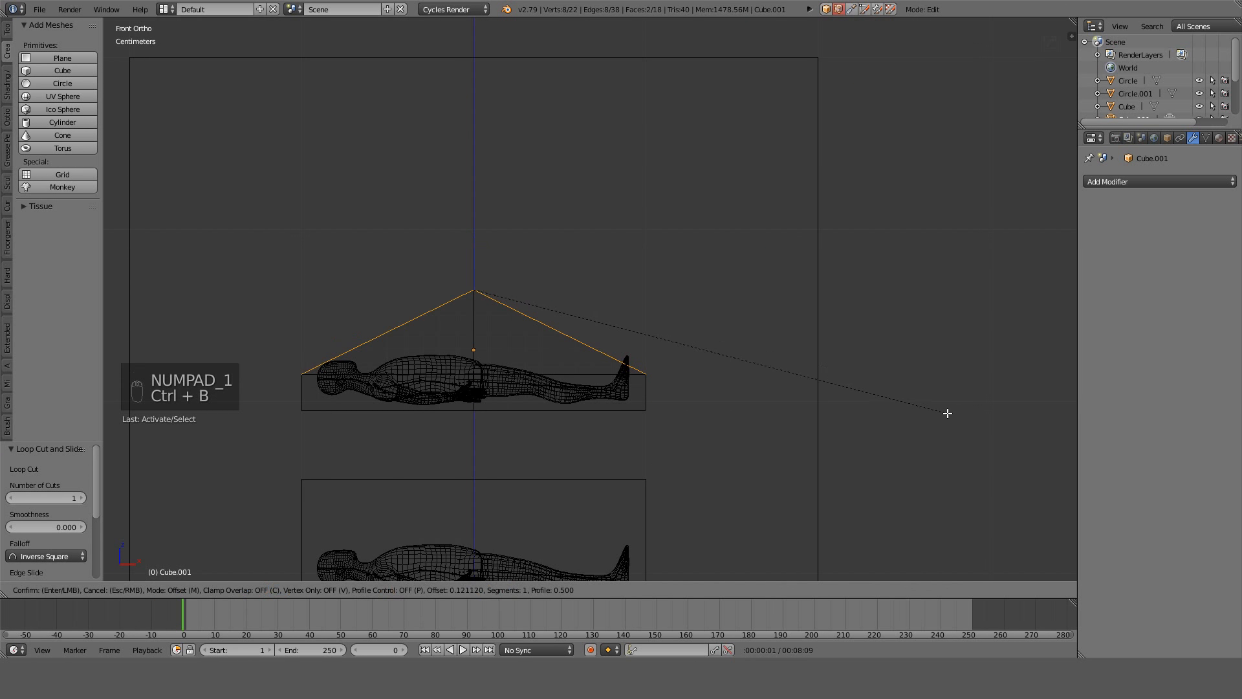
{"action": "scroll", "coordinate": [948, 413], "scroll_direction": "up", "scroll_amount": 2}
{"action": "scroll", "coordinate": [948, 413], "scroll_direction": "up", "scroll_amount": 1}
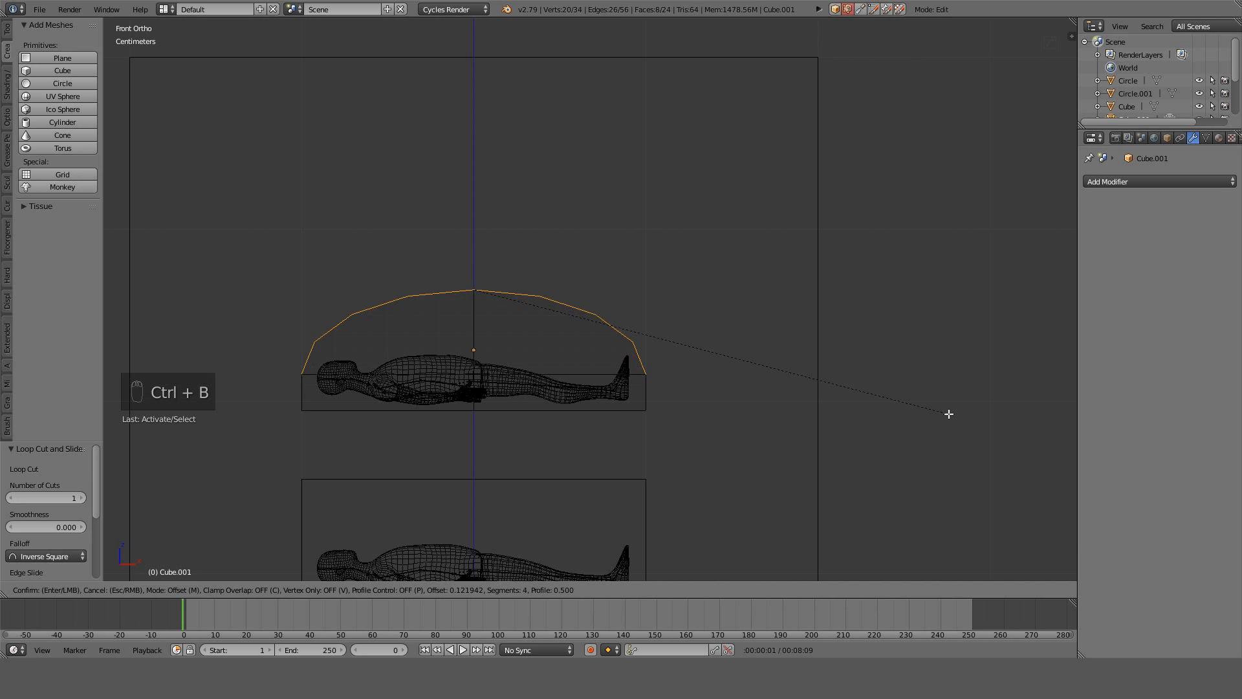
{"action": "left_click", "coordinate": [949, 413]}
{"action": "mouse_move", "coordinate": [948, 413]}
{"action": "middle_mouse_down"}
{"action": "mouse_move", "coordinate": [619, 299]}
{"action": "mouse_move", "coordinate": [716, 326]}
{"action": "mouse_move", "coordinate": [657, 351]}
{"action": "mouse_move", "coordinate": [638, 316]}
{"action": "mouse_move", "coordinate": [789, 338]}
{"action": "mouse_move", "coordinate": [685, 318]}
{"action": "mouse_move", "coordinate": [627, 336]}
{"action": "mouse_move", "coordinate": [623, 280]}
{"action": "middle_mouse_up"}
{"action": "key", "text": "z"}
{"action": "key", "text": "z"}
{"action": "key", "text": "z"}
{"action": "key", "text": "Tab"}
{"action": "middle_click_drag", "start_coordinate": [723, 257], "coordinate": [662, 317]}
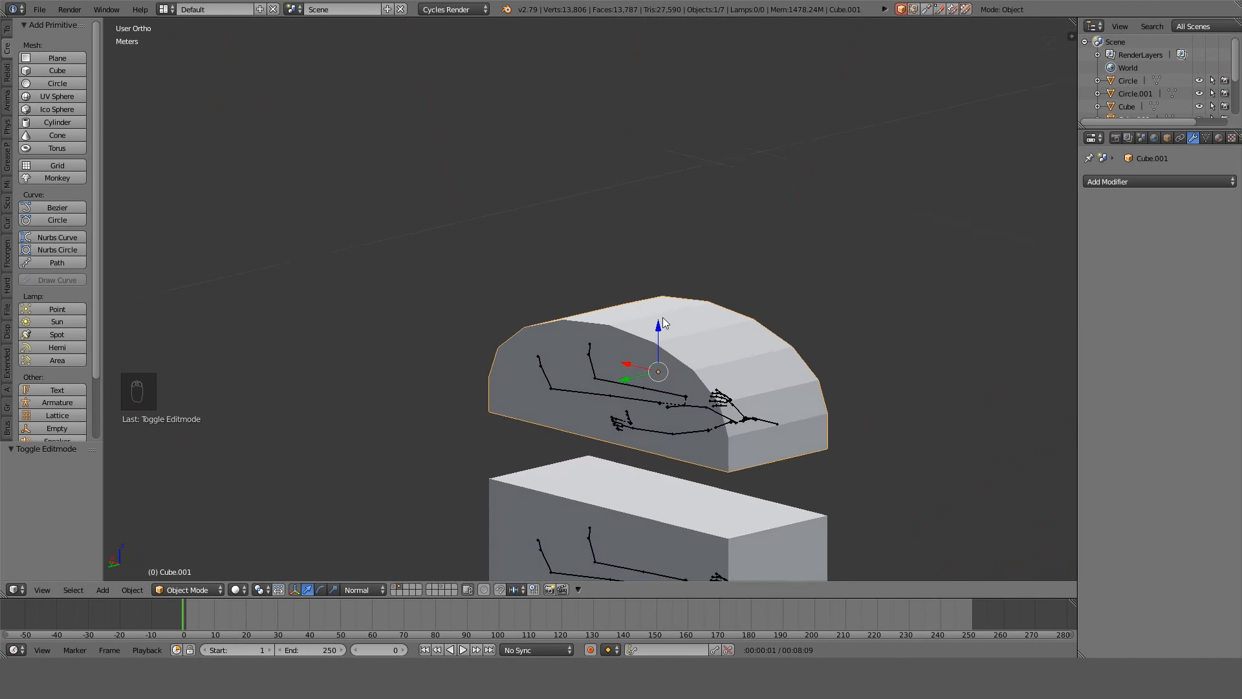
Move the arch's selected faces 1 cm up along Z and stretch them along Z in wireframe.
{"action": "key", "text": "Tab"}
{"action": "key", "text": "KP_1"}
{"action": "key", "text": "z"}
{"action": "key", "text": "g"}
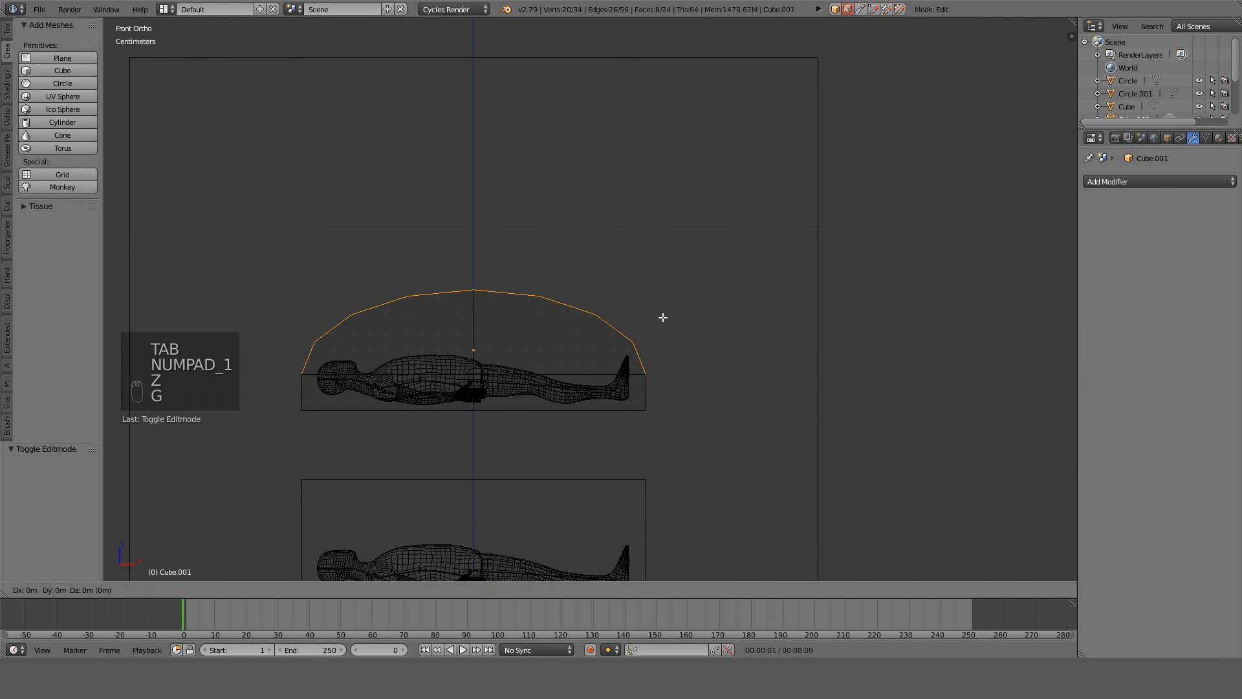
{"action": "left_click", "coordinate": [665, 294]}
{"action": "key", "text": "s"}
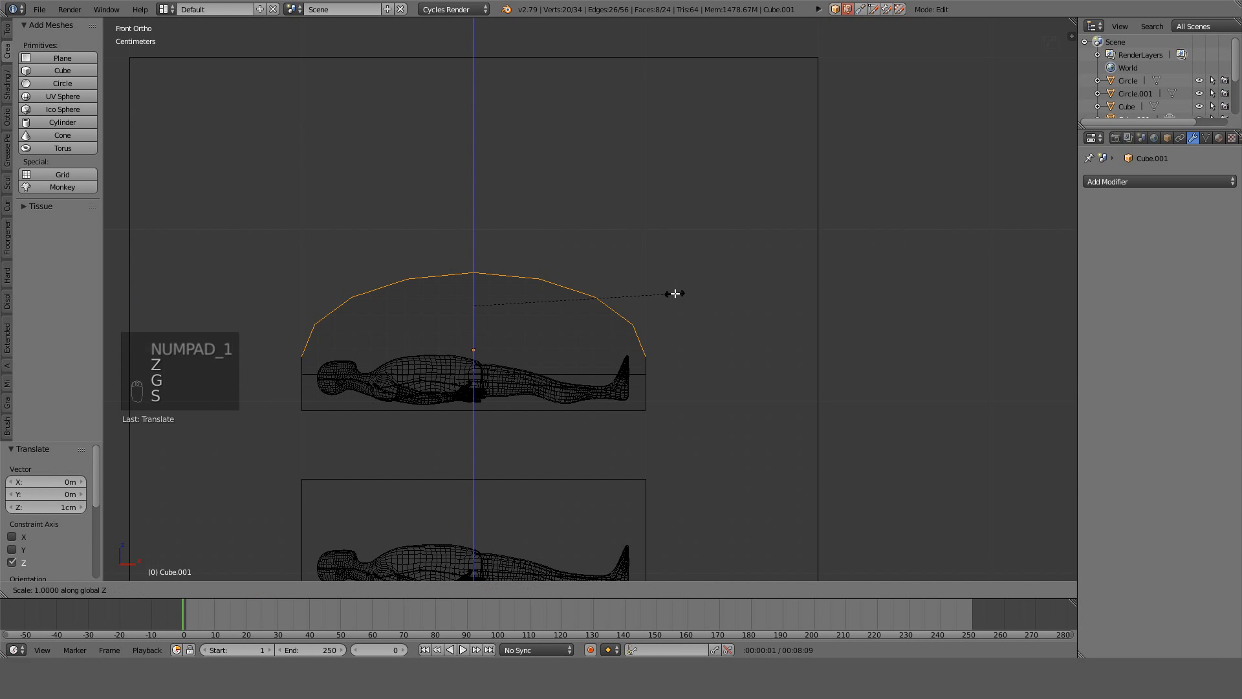
{"action": "left_click", "coordinate": [721, 299]}
{"action": "middle_click_drag", "start_coordinate": [721, 300], "coordinate": [641, 324]}
Select the whole arch mesh and remove its doubled vertices.
{"action": "key", "text": "a"}
{"action": "key", "text": "a"}
{"action": "key", "text": "a"}
{"action": "key", "text": "w"}
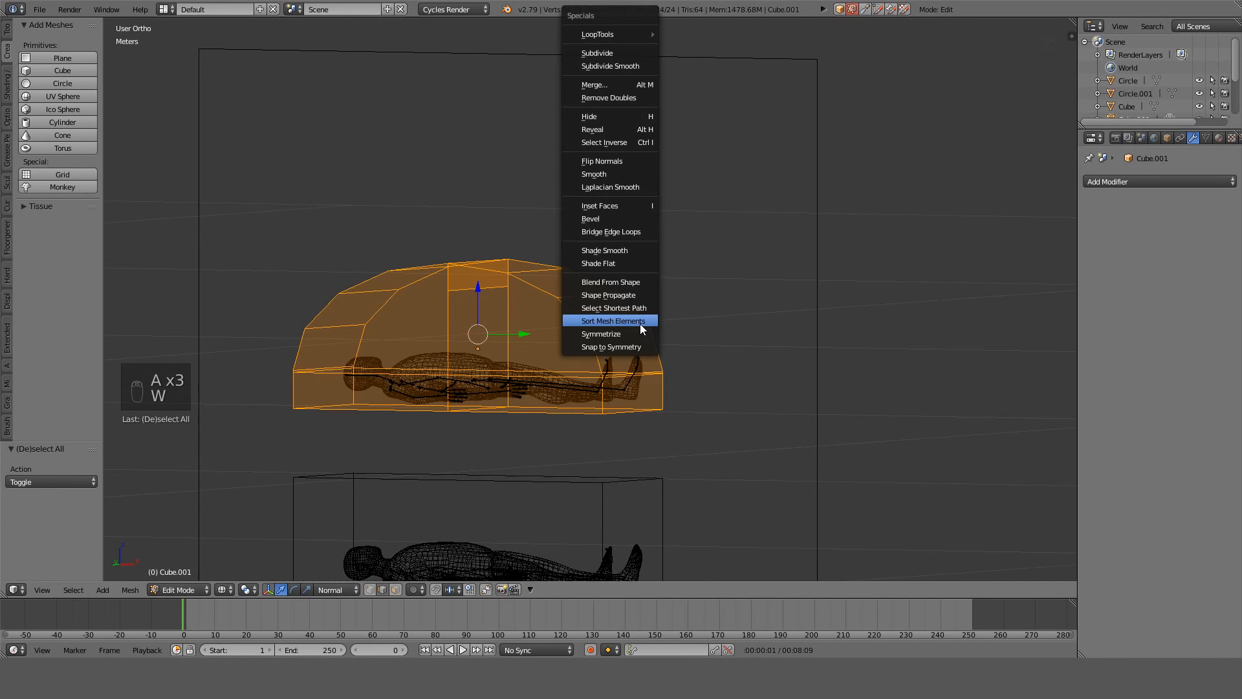
{"action": "left_click", "coordinate": [625, 99]}
{"action": "middle_click_drag", "start_coordinate": [613, 164], "coordinate": [537, 310]}
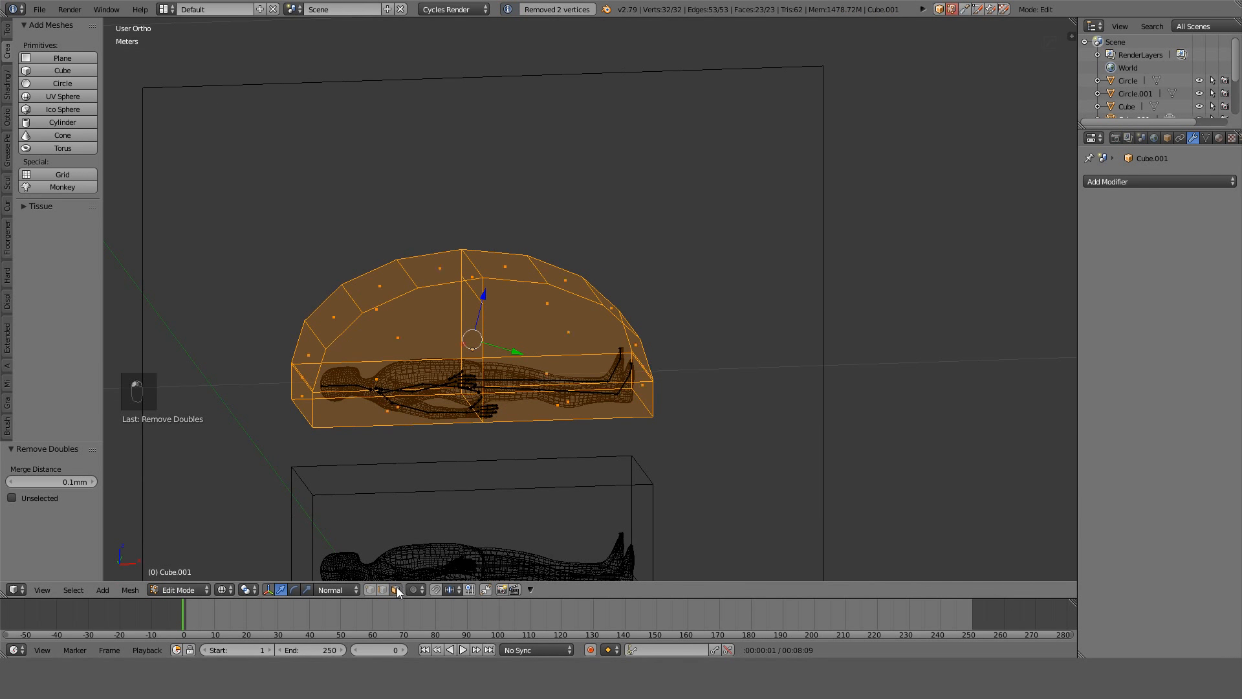
Delete the narrow interior face beneath the crown of the arch.
{"action": "key", "text": "KP_1"}
{"action": "middle_click_drag", "start_coordinate": [468, 347], "coordinate": [547, 326]}
{"action": "right_click", "coordinate": [467, 276]}
{"action": "key", "text": "Delete"}
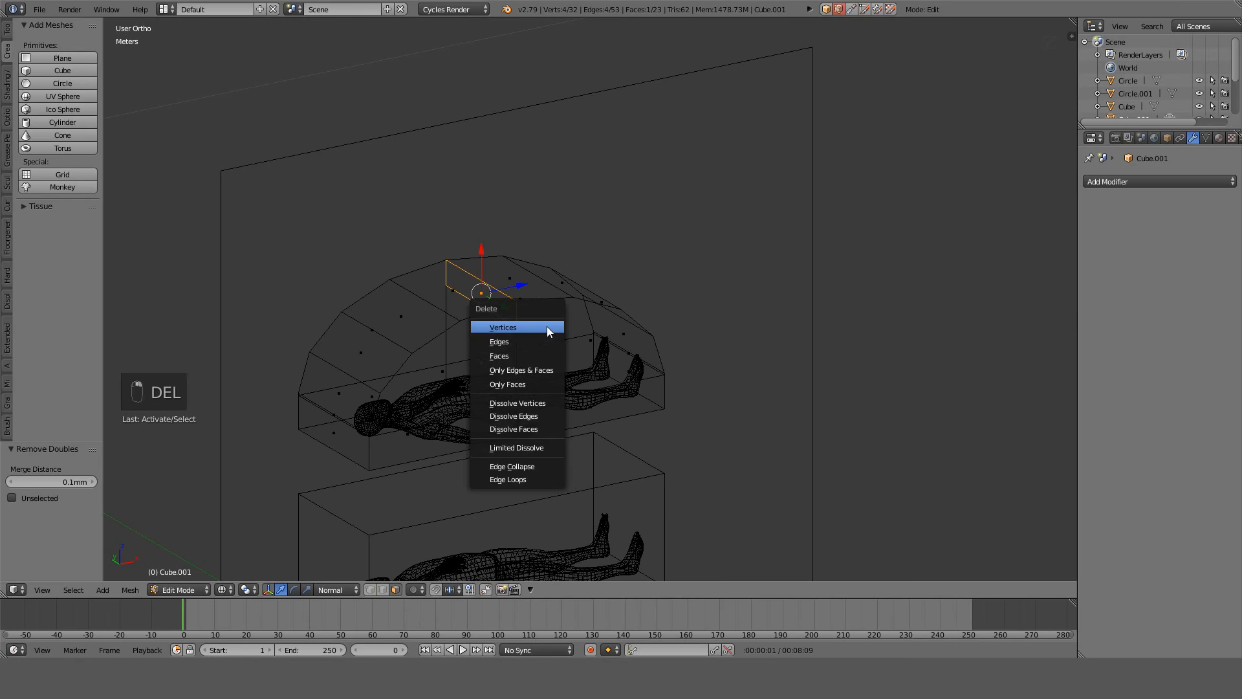
{"action": "left_click", "coordinate": [514, 352]}
{"action": "middle_click_drag", "start_coordinate": [502, 361], "coordinate": [348, 537]}
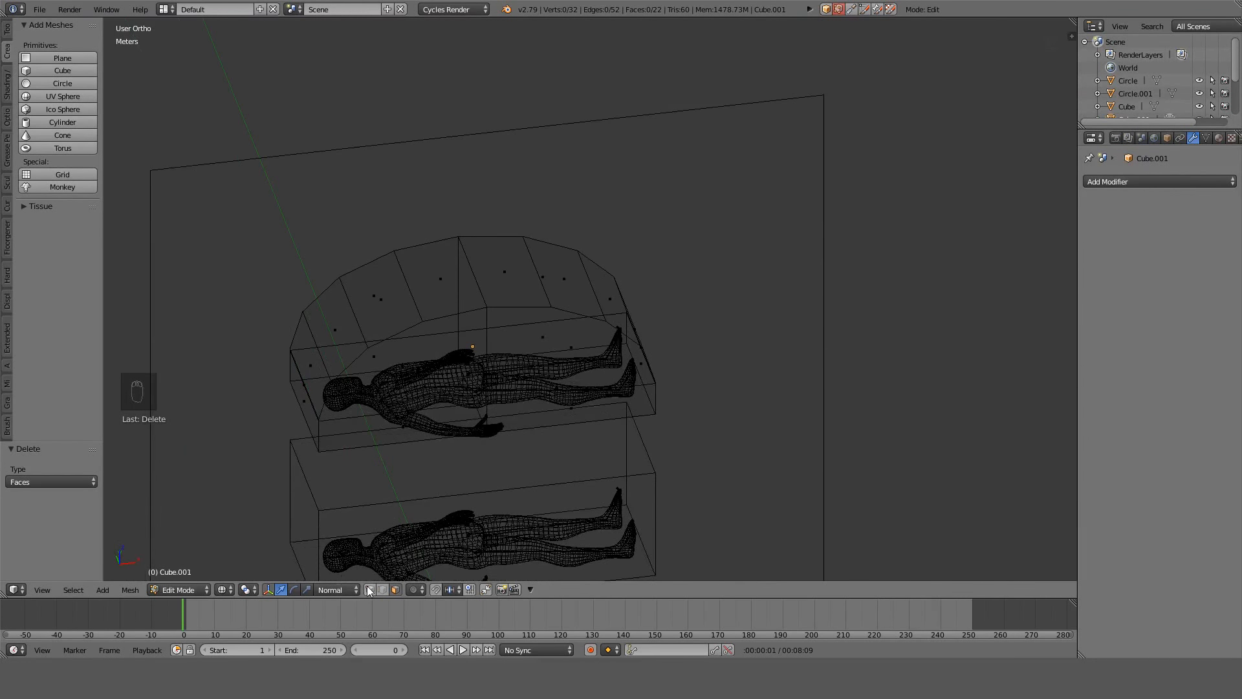
Dissolve the leftover vertices at the arch's crown and test-move a crown vertex.
{"action": "scroll", "coordinate": [452, 397], "scroll_direction": "up", "scroll_amount": 4}
{"action": "scroll", "coordinate": [408, 319], "scroll_direction": "down", "scroll_amount": 3}
{"action": "middle_click_drag", "start_coordinate": [408, 319], "coordinate": [419, 340]}
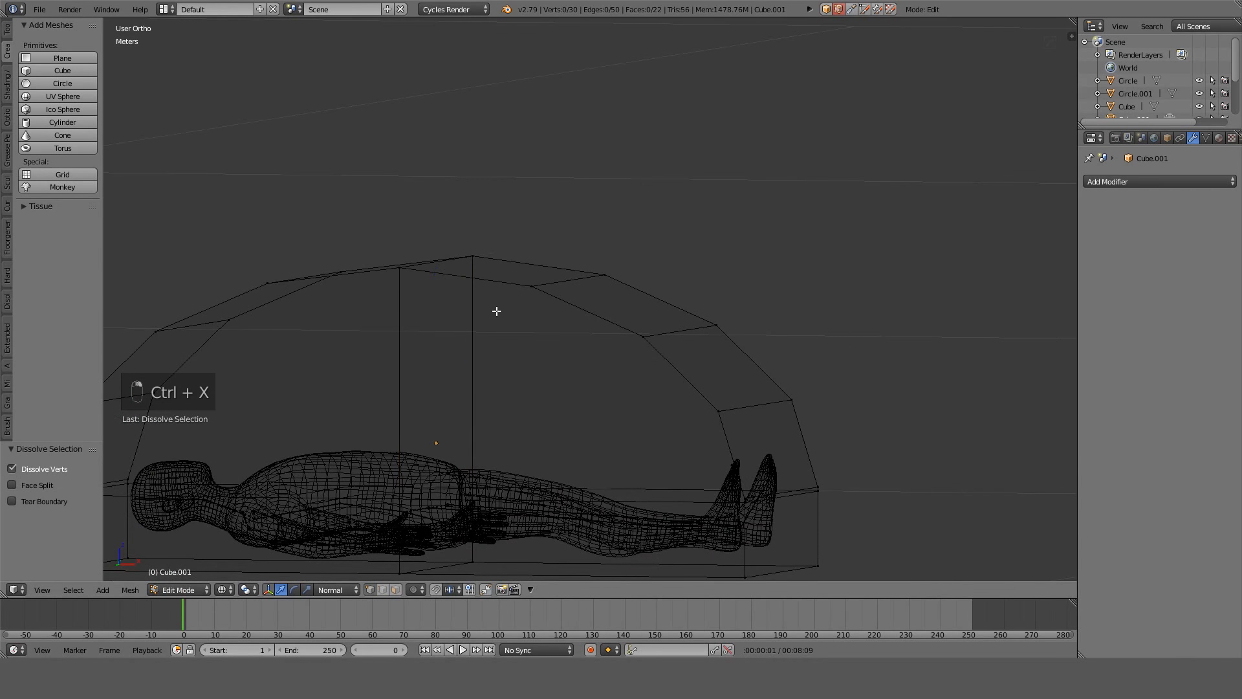
{"action": "middle_click_drag", "start_coordinate": [491, 313], "coordinate": [456, 305]}
{"action": "key", "text": "g"}
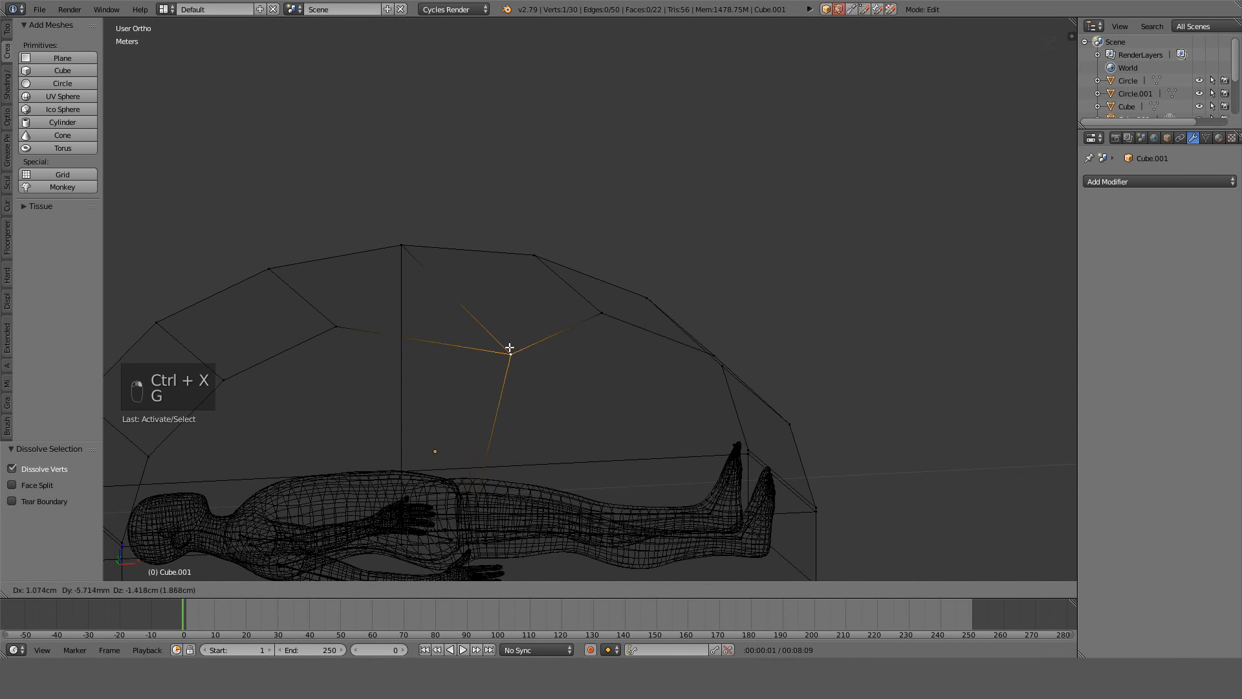
{"action": "middle_click_drag", "start_coordinate": [537, 391], "coordinate": [466, 349]}
Dissolve the surplus vertices at the corners where the arch meets its upright sides.
{"action": "scroll", "coordinate": [453, 361], "scroll_direction": "up", "scroll_amount": 3}
{"action": "middle_click_drag", "start_coordinate": [369, 429], "coordinate": [515, 315], "text": "shift"}
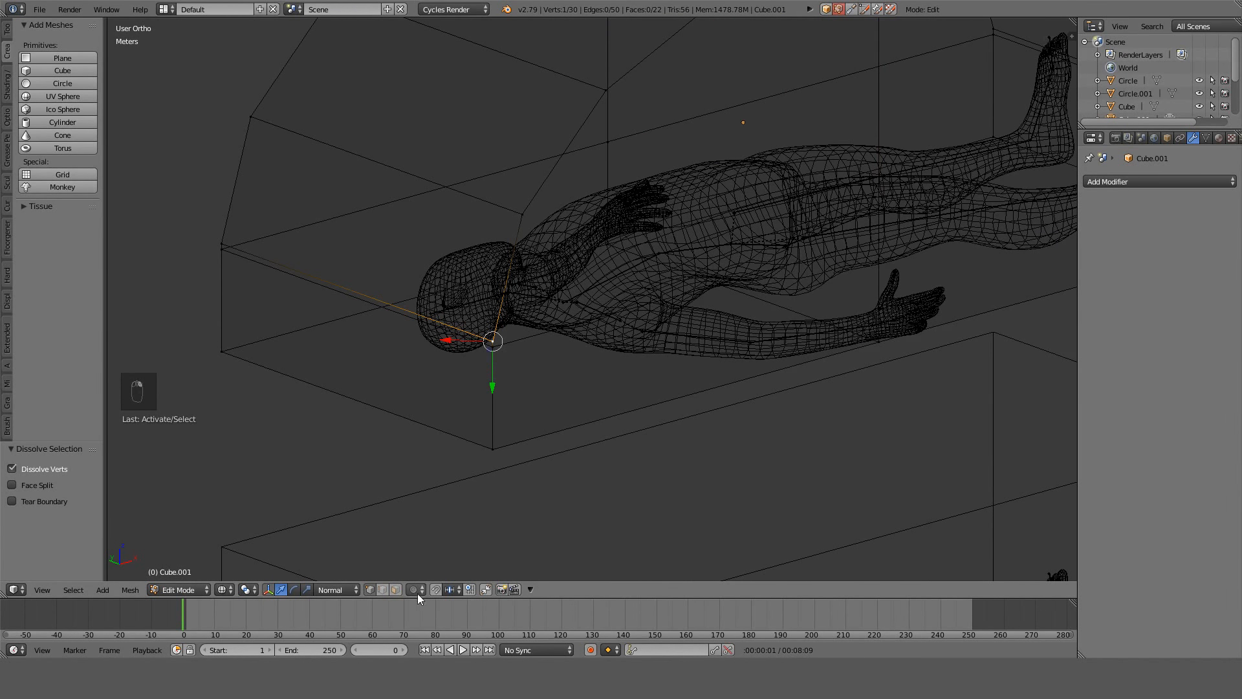
{"action": "scroll", "coordinate": [554, 208], "scroll_direction": "down", "scroll_amount": 3}
{"action": "middle_click_drag", "start_coordinate": [554, 207], "coordinate": [430, 219], "text": "shift"}
{"action": "key", "text": "z"}
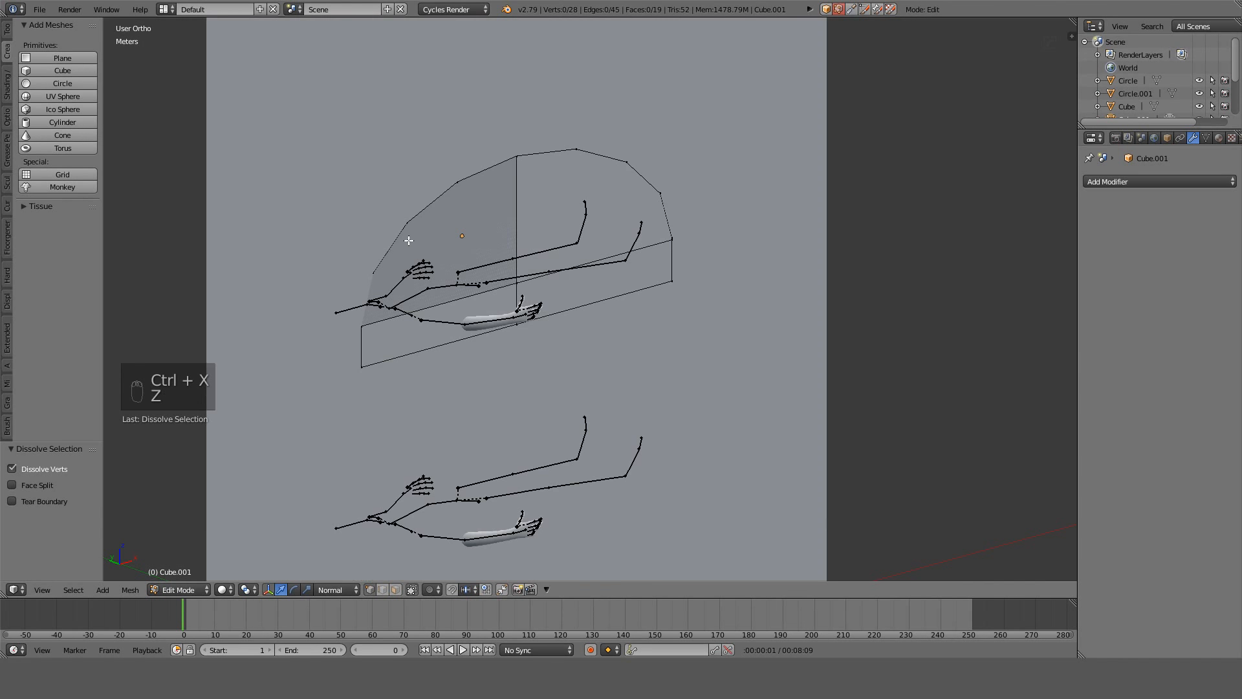
{"action": "key", "text": "z"}
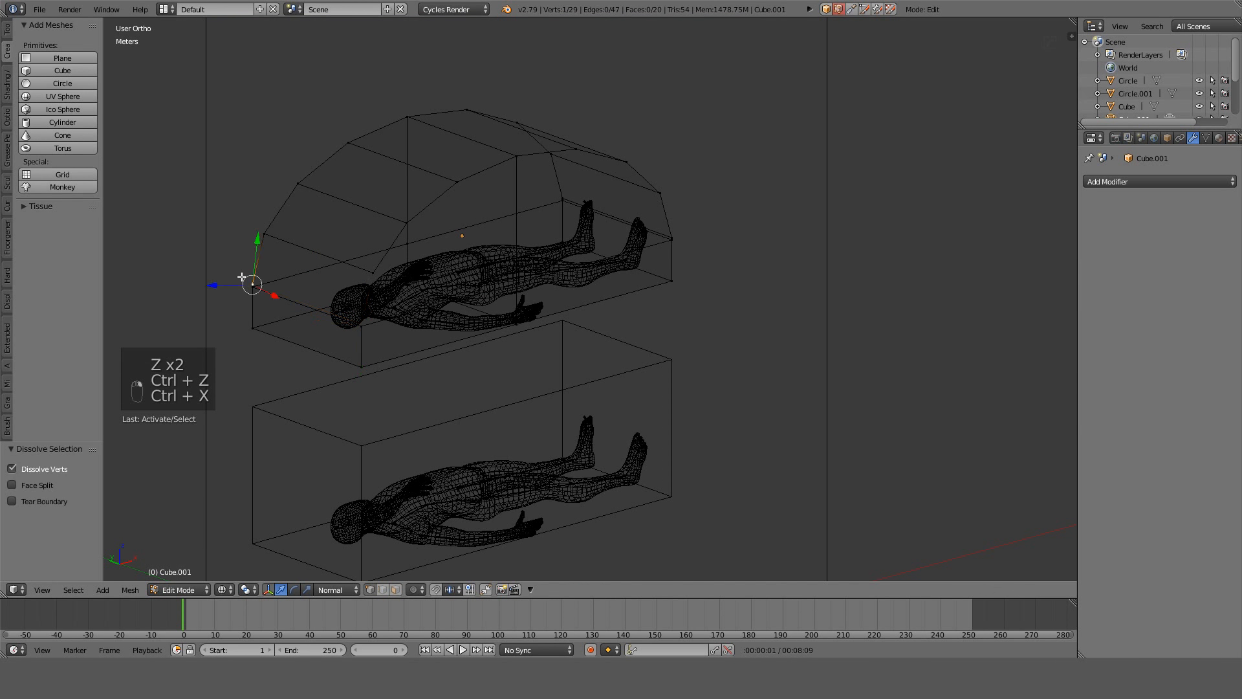
{"action": "scroll", "coordinate": [526, 222], "scroll_direction": "up", "scroll_amount": 5}
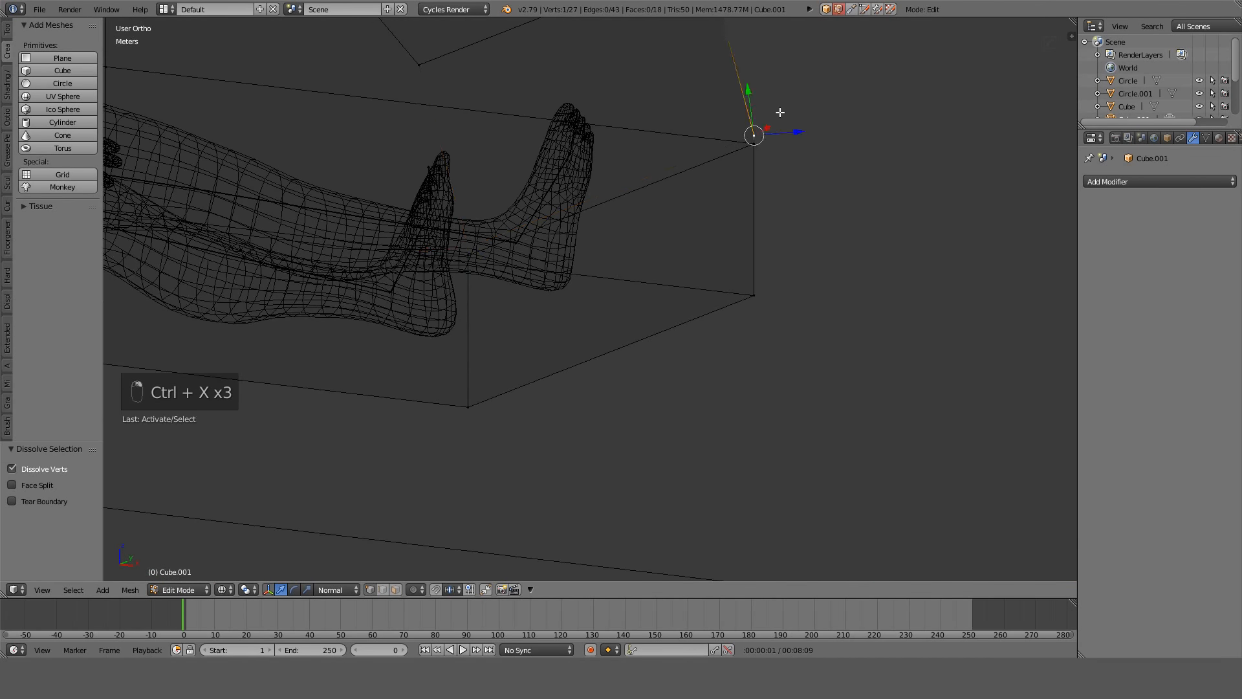
{"action": "scroll", "coordinate": [780, 113], "scroll_direction": "down", "scroll_amount": 5}
Reconnect the missing horizontal edges between the side corner vertices and the arch's centre line.
{"action": "middle_click_drag", "start_coordinate": [768, 130], "coordinate": [776, 332]}
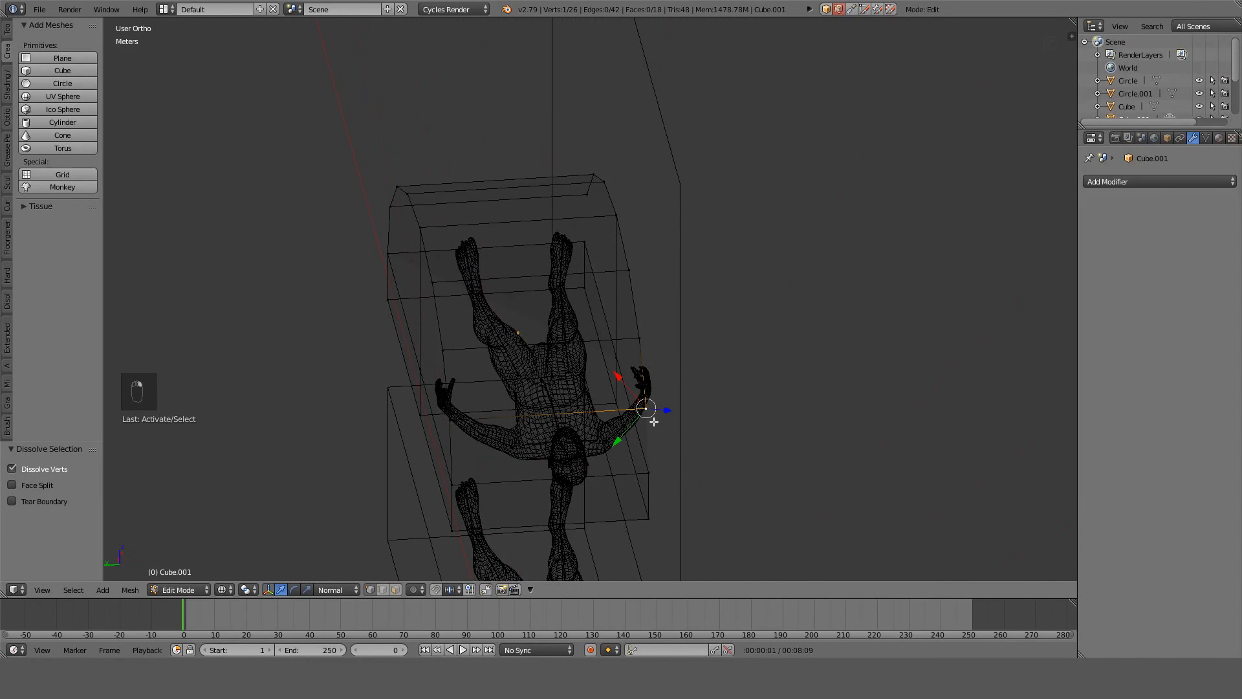
{"action": "key", "text": "j"}
{"action": "middle_click_drag", "start_coordinate": [714, 424], "coordinate": [692, 243]}
{"action": "key", "text": "j"}
{"action": "mouse_move", "coordinate": [721, 296]}
{"action": "middle_mouse_down"}
{"action": "mouse_move", "coordinate": [712, 263]}
{"action": "mouse_move", "coordinate": [632, 244]}
{"action": "mouse_move", "coordinate": [504, 249]}
{"action": "mouse_move", "coordinate": [688, 228]}
{"action": "mouse_move", "coordinate": [581, 270]}
{"action": "mouse_move", "coordinate": [492, 273]}
{"action": "mouse_move", "coordinate": [562, 243]}
{"action": "mouse_move", "coordinate": [735, 239]}
{"action": "mouse_move", "coordinate": [630, 274]}
{"action": "middle_mouse_up"}
Inspect the cleaned-up arch in object mode from the front and side, in solid and wireframe shading.
{"action": "key", "text": "z"}
{"action": "key", "text": "Tab"}
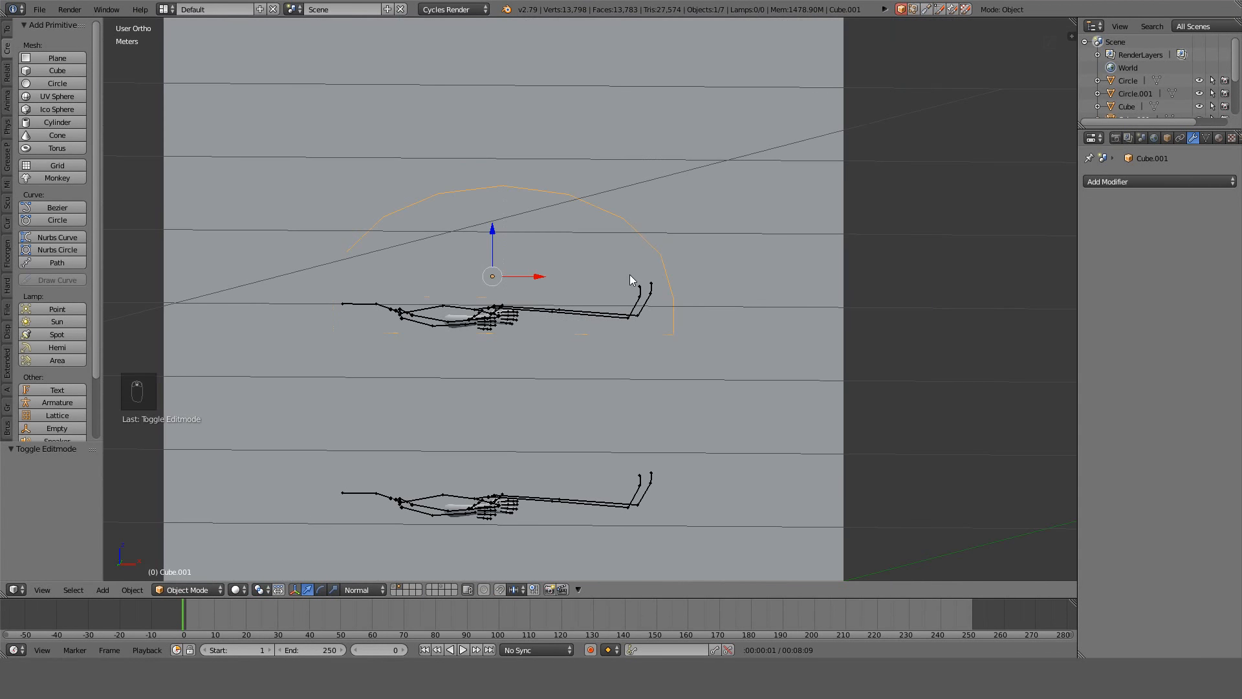
{"action": "key", "text": "KP_1"}
{"action": "key", "text": "KP_3"}
{"action": "key", "text": "KP_1"}
{"action": "key", "text": "z"}
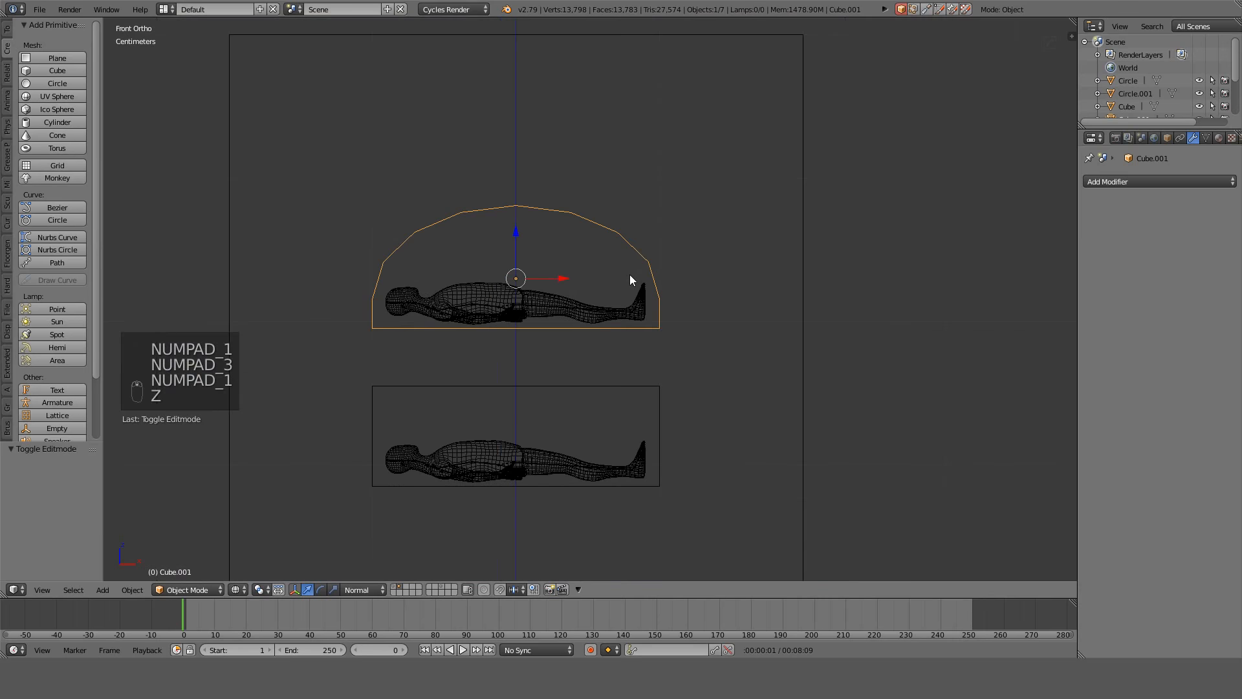
{"action": "scroll", "coordinate": [630, 274], "scroll_direction": "up", "scroll_amount": 2}
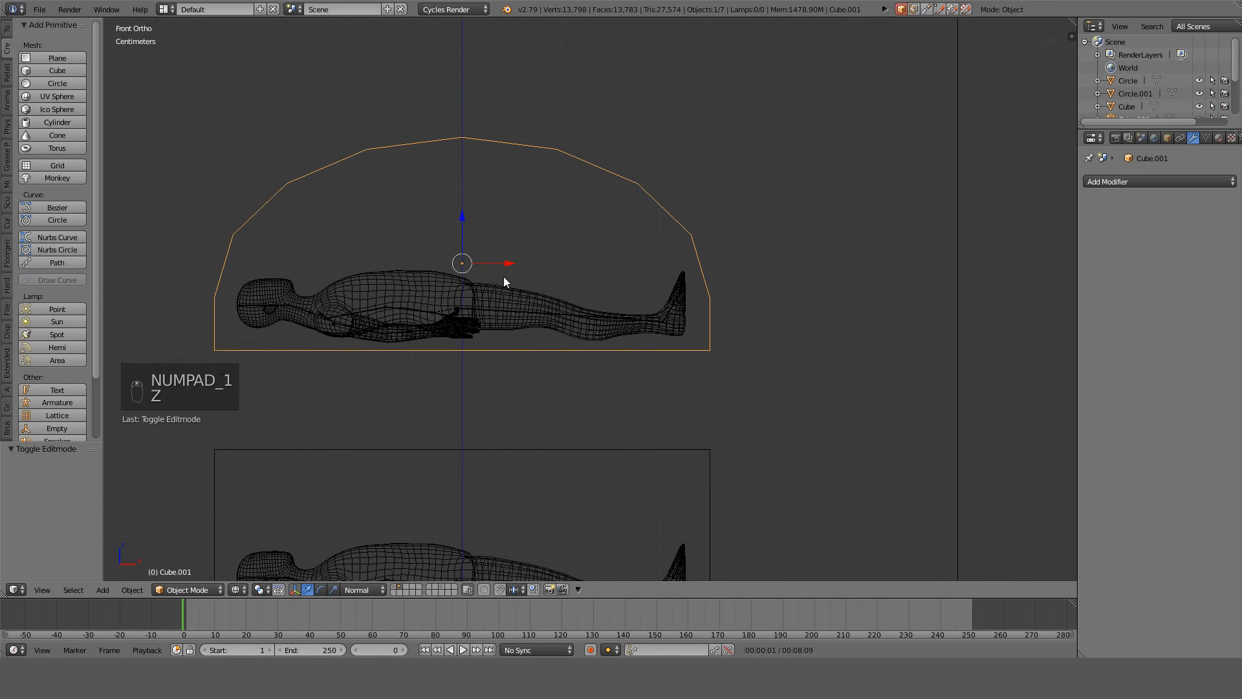
{"action": "scroll", "coordinate": [501, 278], "scroll_direction": "down", "scroll_amount": 2}
Select all faces of the arch and shade them smooth.
{"action": "middle_click_drag", "start_coordinate": [499, 278], "coordinate": [637, 316]}
{"action": "key", "text": "Tab"}
{"action": "key", "text": "a"}
{"action": "key", "text": "a"}
{"action": "key", "text": "a"}
{"action": "key", "text": "a"}
{"action": "key", "text": "ctrl+f"}
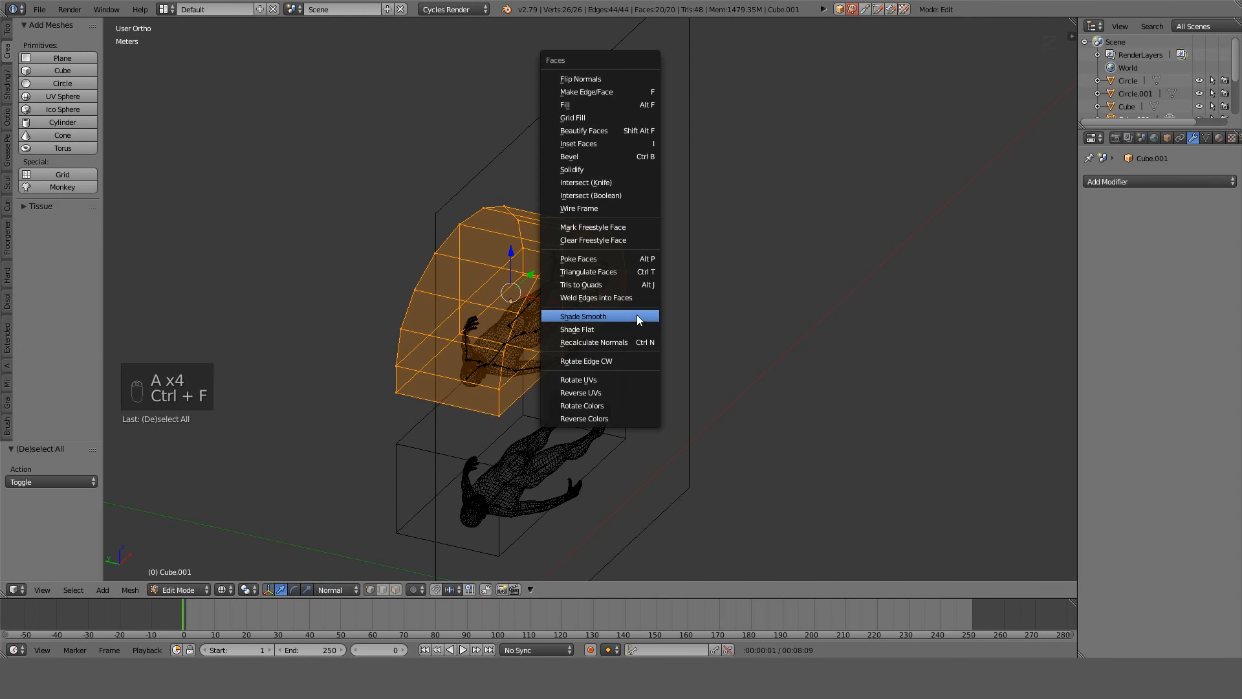
{"action": "left_click", "coordinate": [568, 316]}
Apply the HOps Ssharpen operation to the arch with 30° sharpness and 60° auto smooth angle.
{"action": "key", "text": "Tab"}
{"action": "mouse_move", "coordinate": [568, 316]}
{"action": "middle_mouse_down"}
{"action": "mouse_move", "coordinate": [607, 285]}
{"action": "mouse_move", "coordinate": [585, 289]}
{"action": "mouse_move", "coordinate": [623, 289]}
{"action": "mouse_move", "coordinate": [634, 344]}
{"action": "mouse_move", "coordinate": [525, 227]}
{"action": "mouse_move", "coordinate": [736, 253]}
{"action": "mouse_move", "coordinate": [591, 314]}
{"action": "mouse_move", "coordinate": [467, 273]}
{"action": "middle_mouse_up"}
{"action": "key", "text": "z"}
{"action": "key", "text": "q"}
{"action": "left_click", "coordinate": [623, 289]}
{"action": "key", "text": "KP_1"}
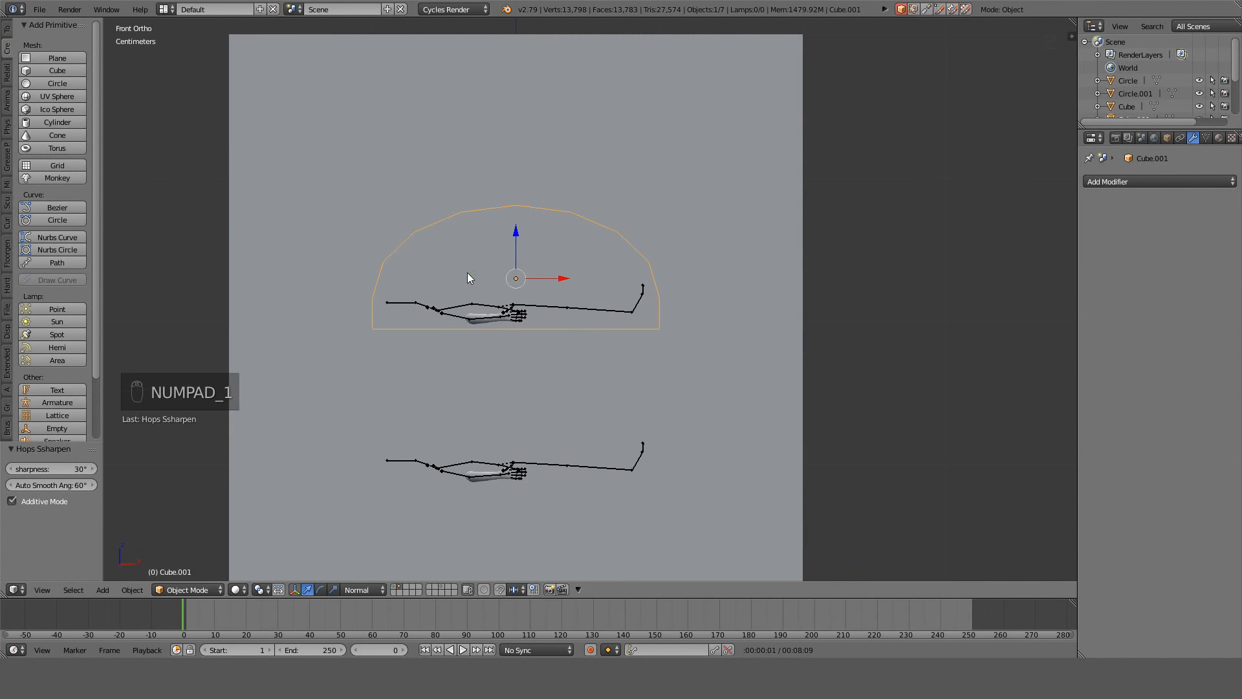
{"action": "key", "text": "z"}
{"action": "middle_click_drag", "start_coordinate": [561, 212], "coordinate": [559, 306], "text": "shift"}
Duplicate the arch's curved and upright side faces without the floor, extrude the copy in place and scale it by 1.1 about the 3D cursor.
{"action": "key", "text": "Tab"}
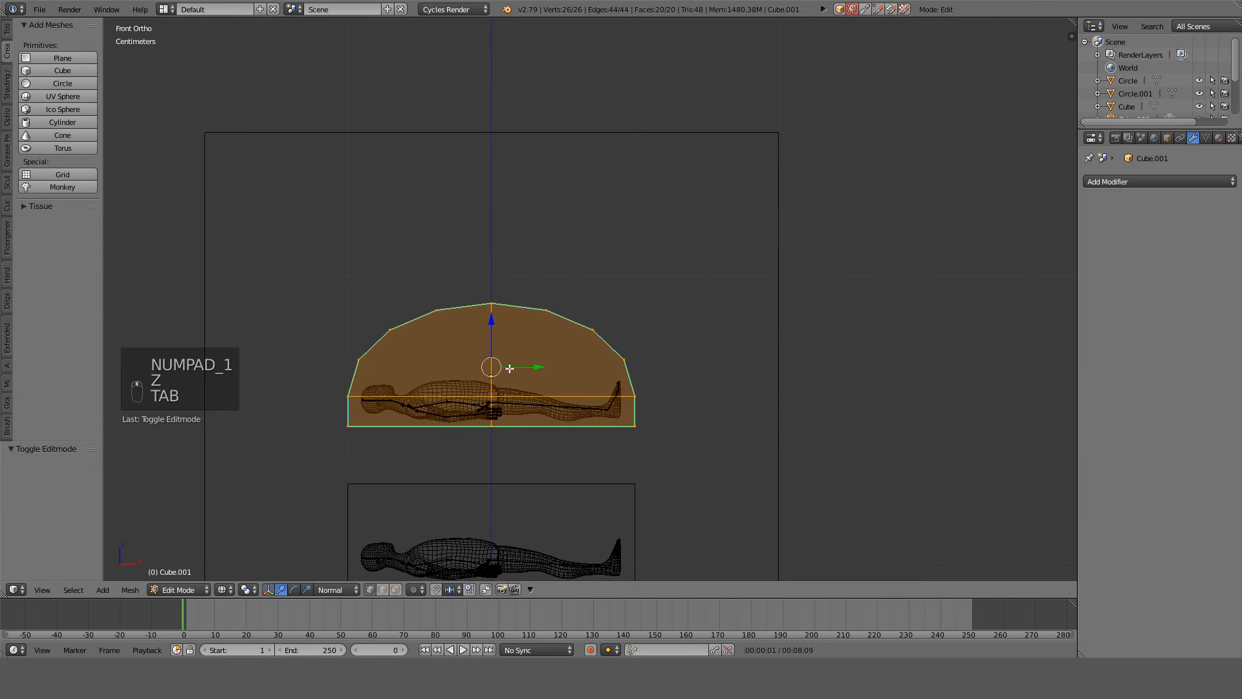
{"action": "key", "text": "a"}
{"action": "key", "text": "a"}
{"action": "scroll", "coordinate": [449, 453], "scroll_direction": "up", "scroll_amount": 3}
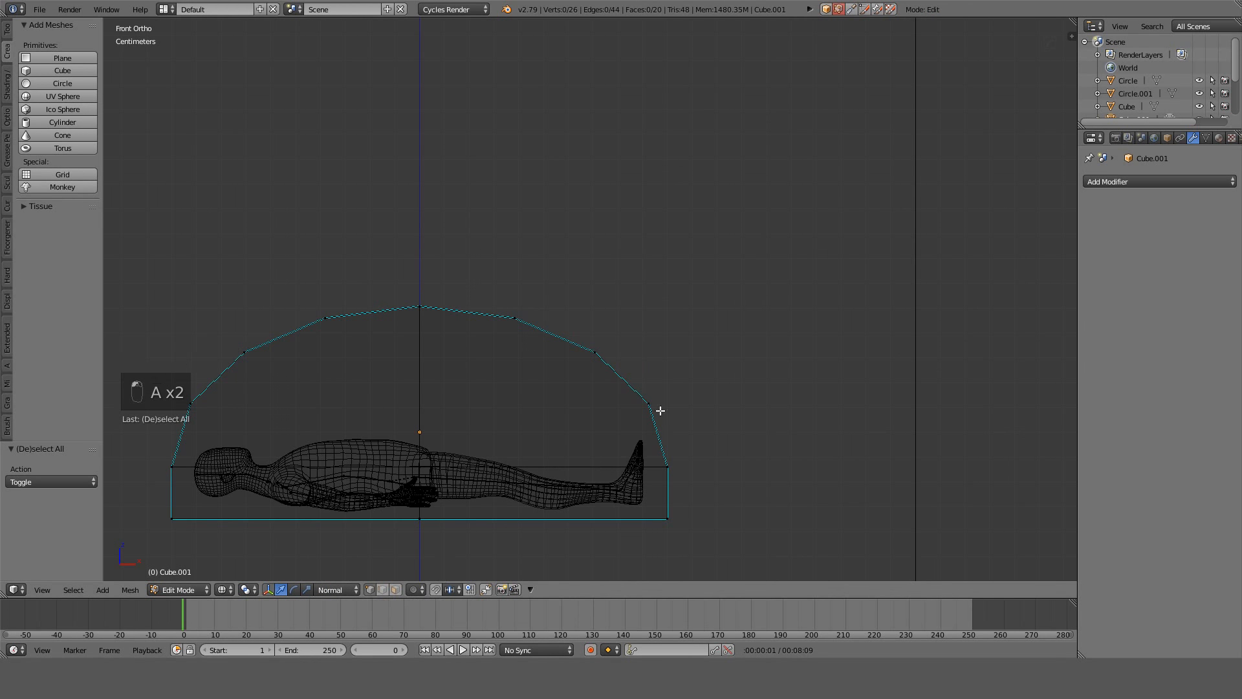
{"action": "middle_click_drag", "start_coordinate": [638, 492], "coordinate": [740, 450], "text": "shift"}
{"action": "scroll", "coordinate": [779, 476], "scroll_direction": "down", "scroll_amount": 2}
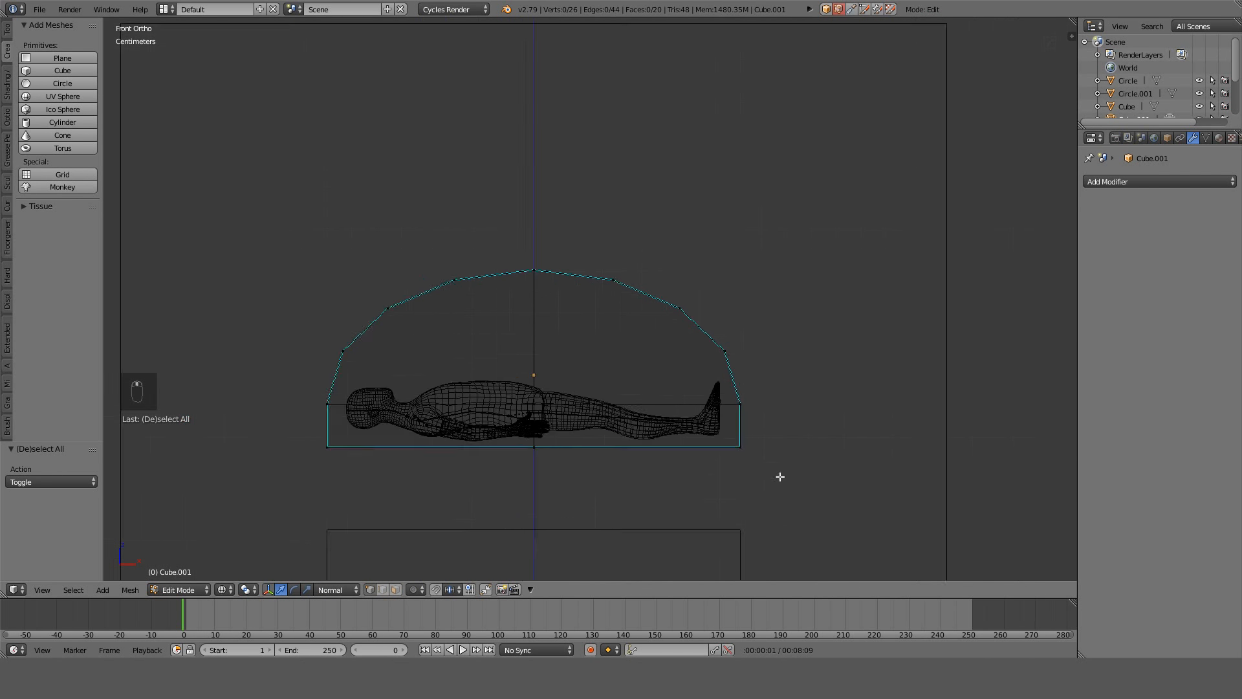
{"action": "scroll", "coordinate": [724, 404], "scroll_direction": "up", "scroll_amount": 1}
{"action": "mouse_move", "coordinate": [769, 404]}
{"action": "left_mouse_down"}
{"action": "mouse_move", "coordinate": [698, 294]}
{"action": "mouse_move", "coordinate": [344, 297]}
{"action": "mouse_move", "coordinate": [304, 408]}
{"action": "mouse_move", "coordinate": [330, 446]}
{"action": "left_mouse_up"}
{"action": "right_click", "coordinate": [330, 446]}
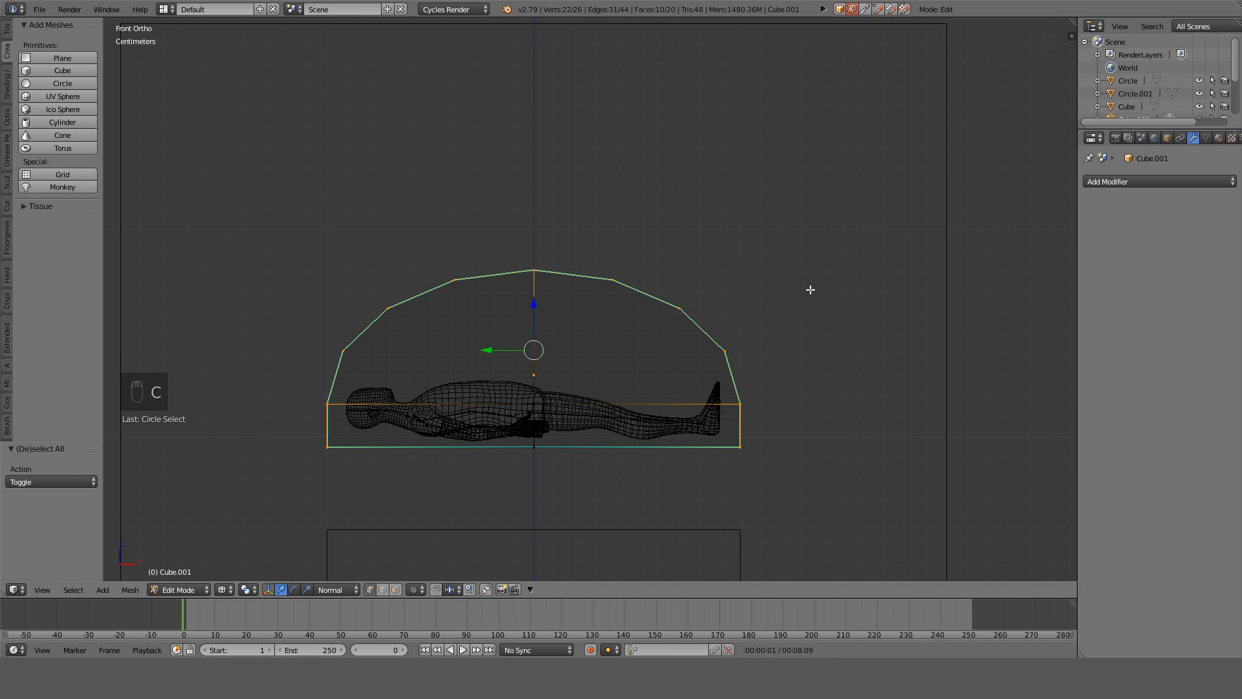
{"action": "key", "text": "shift+d"}
{"action": "key", "text": "s"}
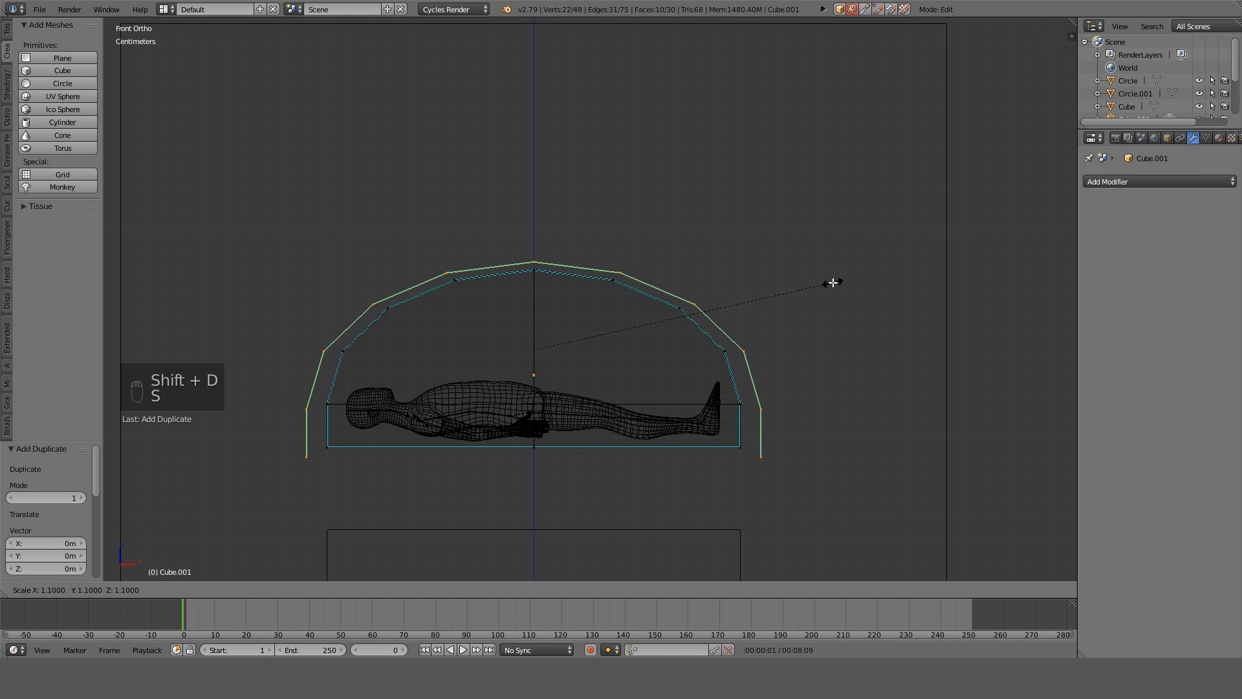
{"action": "right_click", "coordinate": [832, 283]}
{"action": "key", "text": "e"}
{"action": "right_click", "coordinate": [831, 283]}
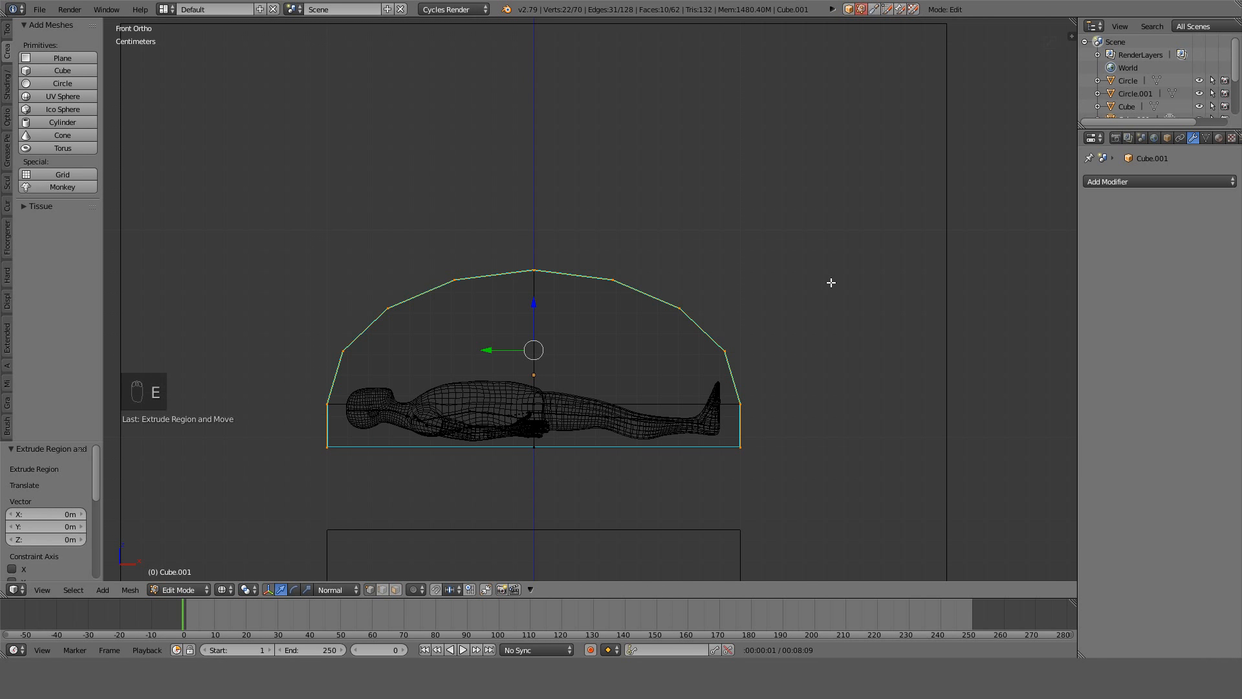
{"action": "left_click", "coordinate": [899, 264]}
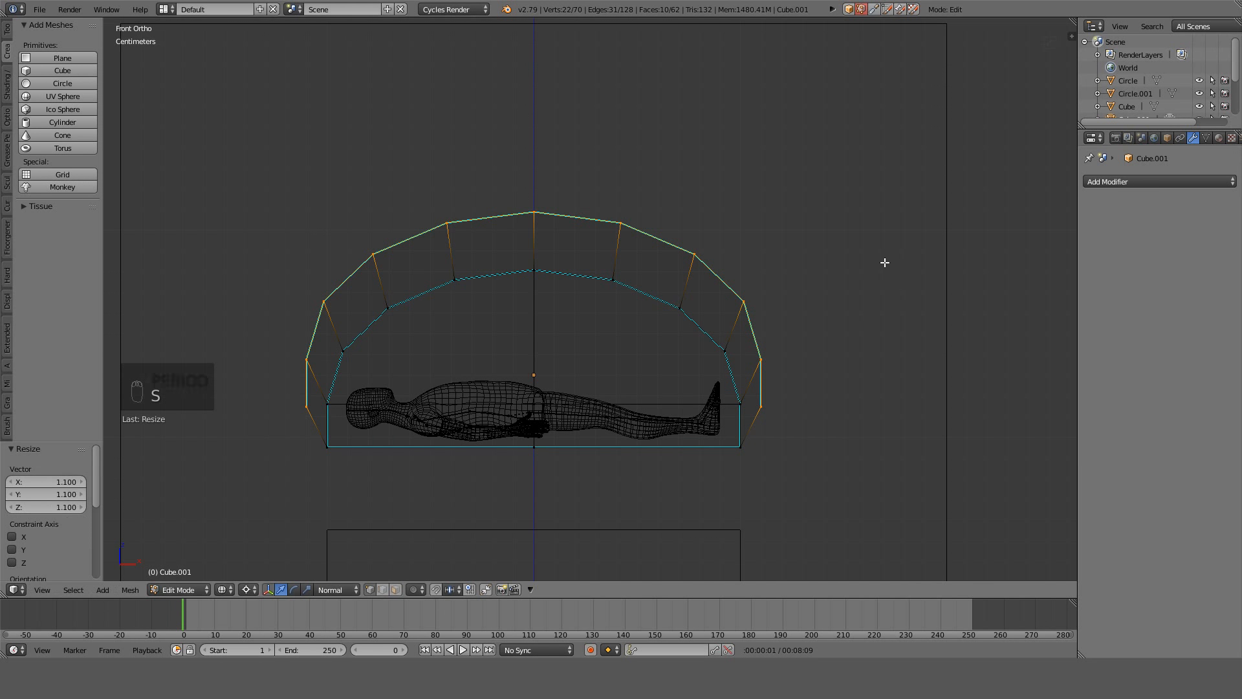
Move the scaled outer faces 2 cm down along Z and restore the previous pivot point.
{"action": "key", "text": "g"}
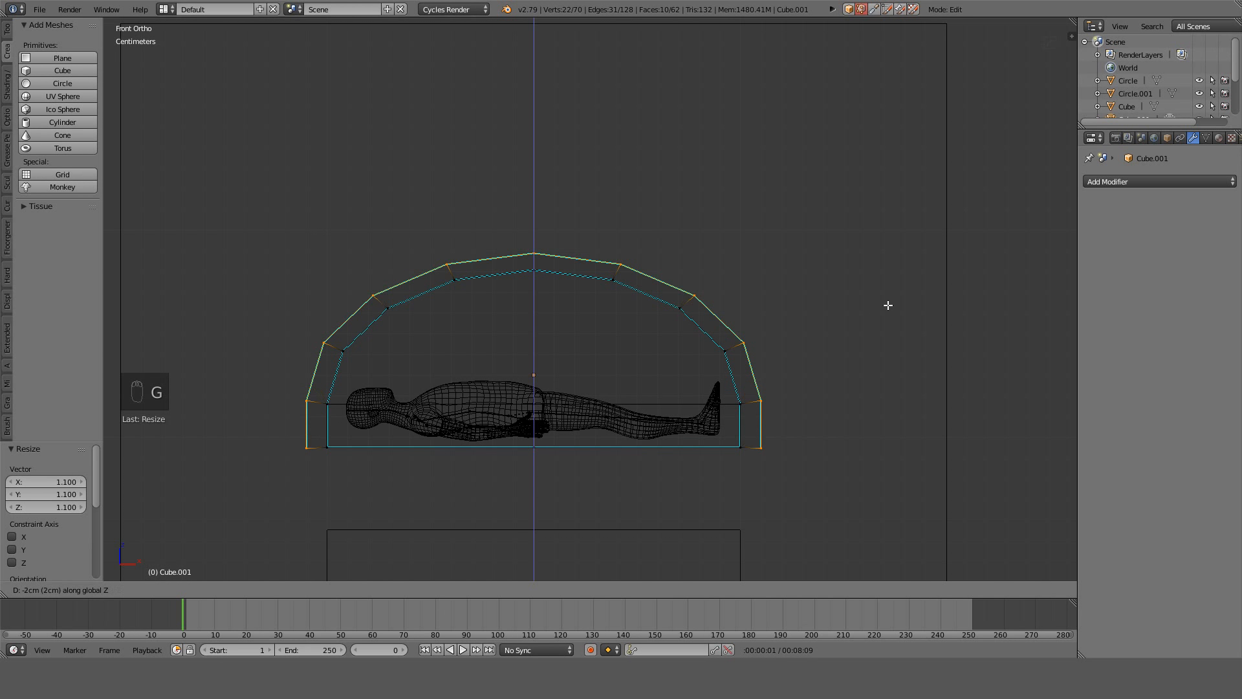
{"action": "left_click", "coordinate": [888, 304]}
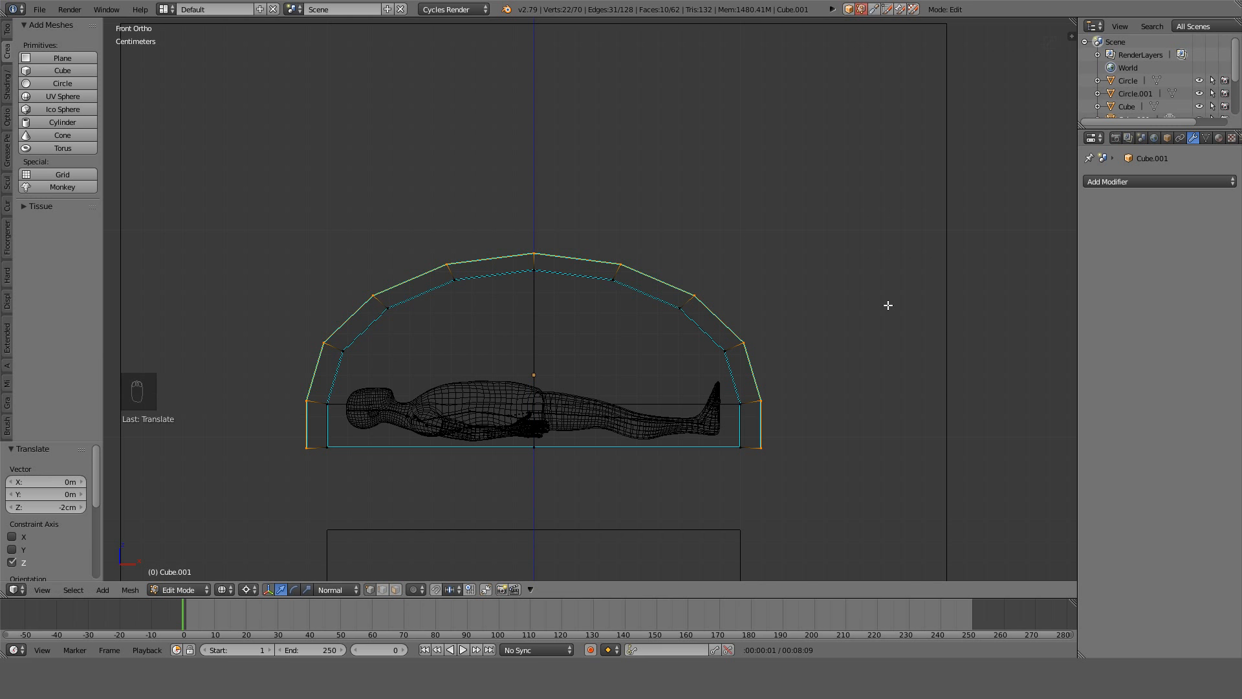
{"action": "left_click", "coordinate": [249, 589]}
{"action": "left_click", "coordinate": [278, 529]}
Scale the outer arch faces to 0.99 along X and 0.94 along Y.
{"action": "scroll", "coordinate": [733, 411], "scroll_direction": "up", "scroll_amount": 4}
{"action": "scroll", "coordinate": [697, 341], "scroll_direction": "up", "scroll_amount": 1}
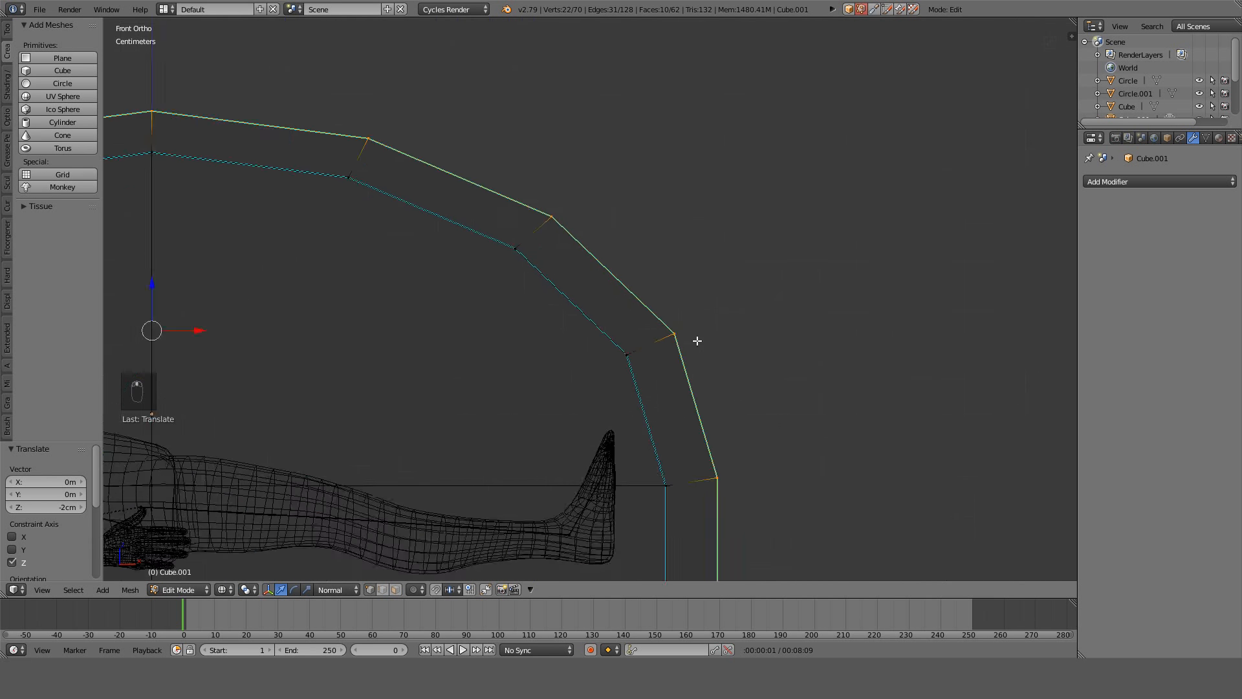
{"action": "middle_click_drag", "start_coordinate": [704, 336], "coordinate": [716, 201], "text": "shift"}
{"action": "scroll", "coordinate": [782, 224], "scroll_direction": "down", "scroll_amount": 2}
{"action": "key", "text": "z"}
{"action": "key", "text": "KP_1"}
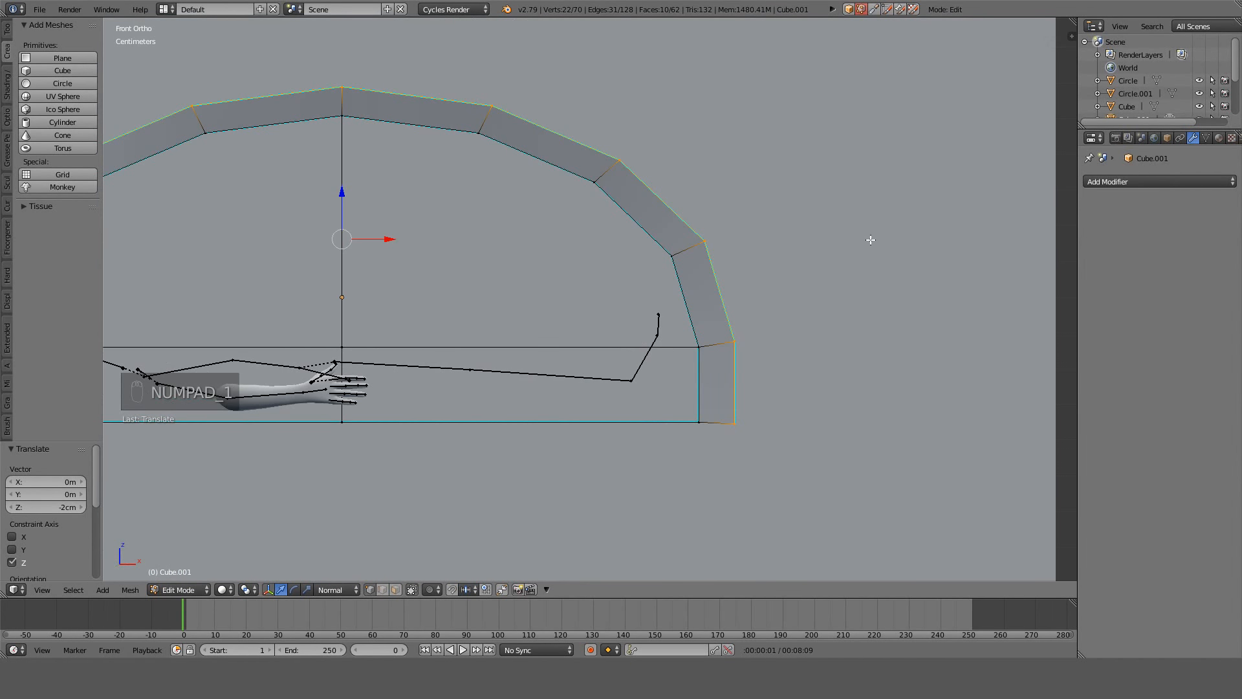
{"action": "key", "text": "s"}
{"action": "key", "text": "x"}
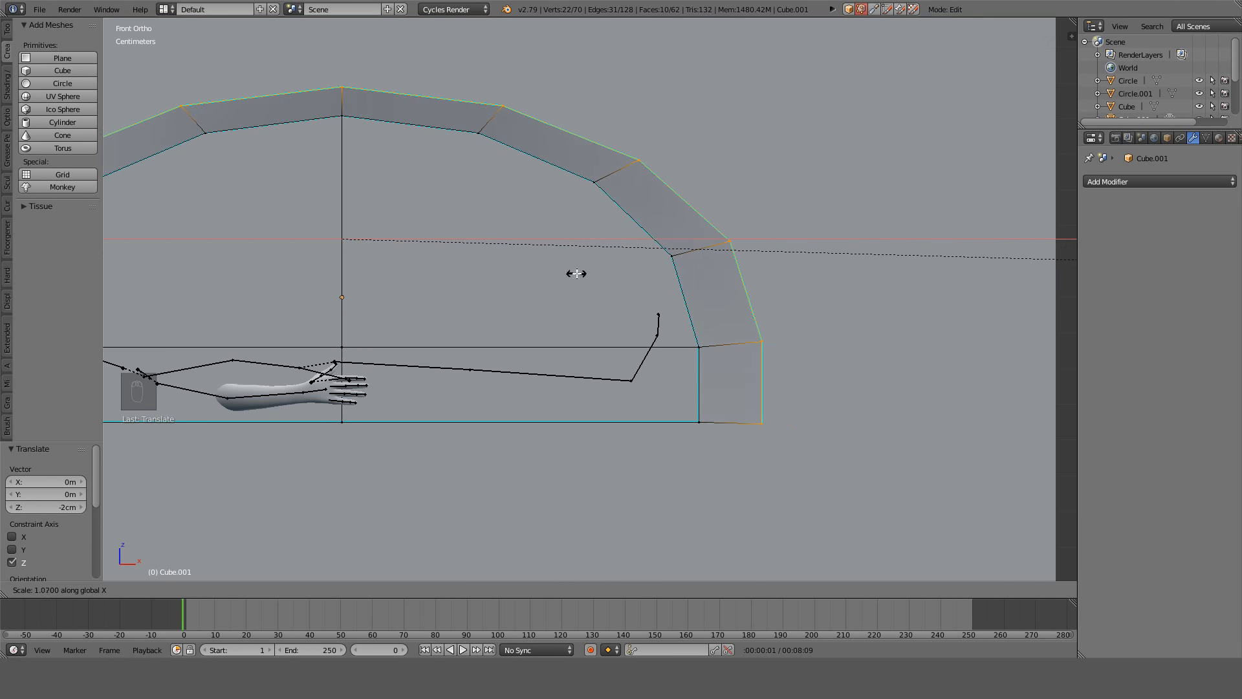
{"action": "left_click", "coordinate": [149, 274]}
{"action": "scroll", "coordinate": [452, 253], "scroll_direction": "down", "scroll_amount": 3}
{"action": "middle_click_drag", "start_coordinate": [481, 254], "coordinate": [729, 240]}
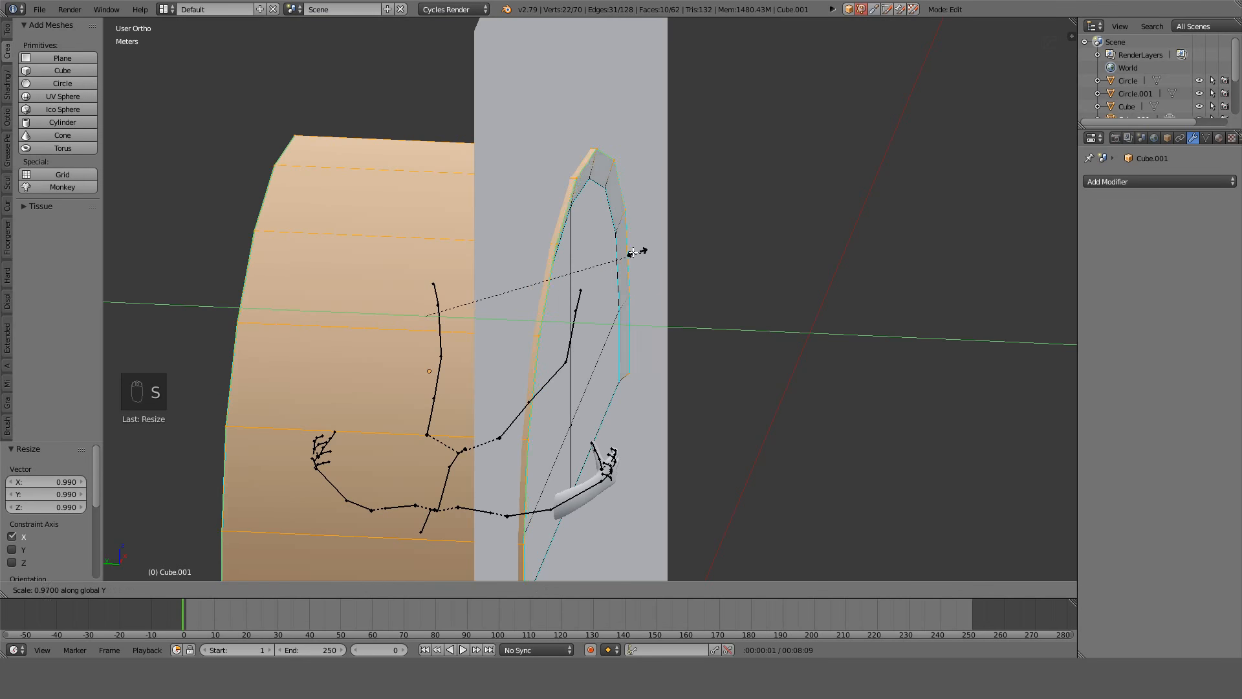
{"action": "left_click", "coordinate": [527, 251]}
Try to flatten the arch's rim face loop with LoopTools and undo it.
{"action": "middle_click_drag", "start_coordinate": [681, 230], "coordinate": [460, 551]}
{"action": "right_click", "coordinate": [641, 223], "text": "alt"}
{"action": "key", "text": "w"}
{"action": "mouse_move", "coordinate": [627, 160]}
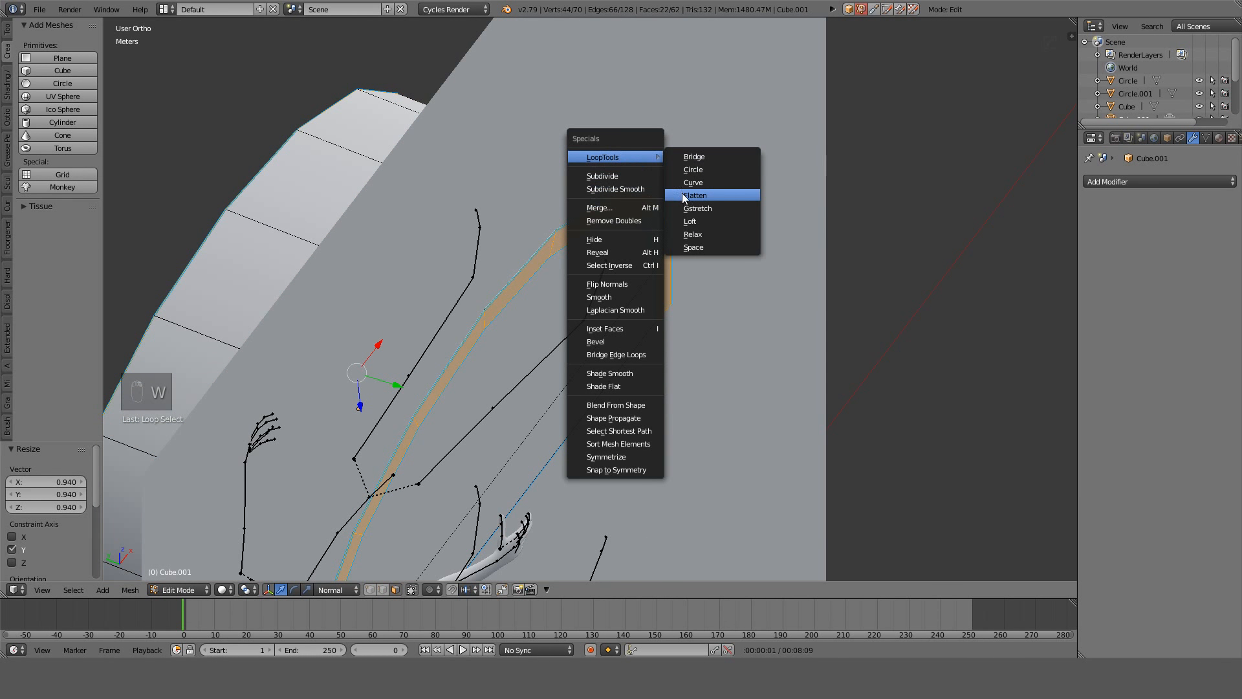
{"action": "left_click", "coordinate": [681, 195]}
{"action": "key", "text": "ctrl+z"}
Flatten only the arch's front rim faces with LoopTools, leaving the rear rim out of the selection.
{"action": "key", "text": "z"}
{"action": "middle_click_drag", "start_coordinate": [636, 218], "coordinate": [640, 250]}
{"action": "key", "text": "a"}
{"action": "right_click", "coordinate": [665, 225], "text": "alt"}
{"action": "middle_click_drag", "start_coordinate": [755, 298], "coordinate": [681, 273]}
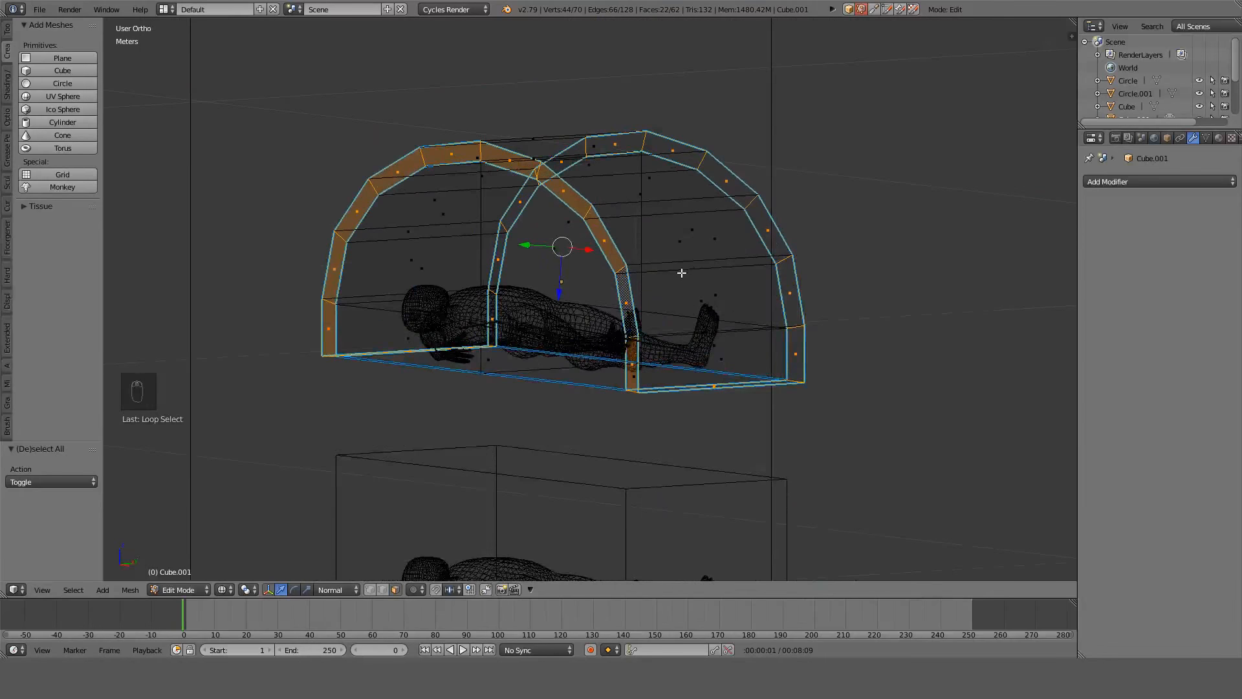
{"action": "key", "text": "KP_1"}
{"action": "key", "text": "KP_3"}
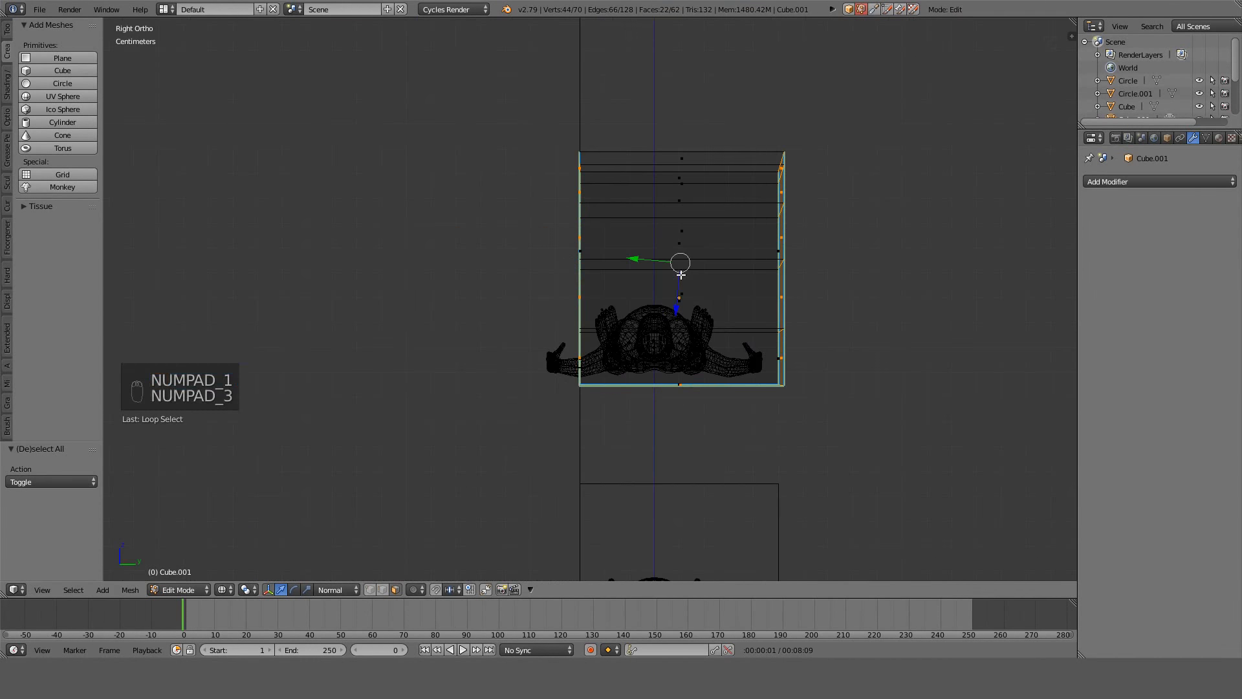
{"action": "key", "text": "c"}
{"action": "scroll", "coordinate": [762, 188], "scroll_direction": "down", "scroll_amount": 5}
{"action": "middle_click_drag", "start_coordinate": [762, 188], "coordinate": [768, 290]}
{"action": "right_click", "coordinate": [768, 290]}
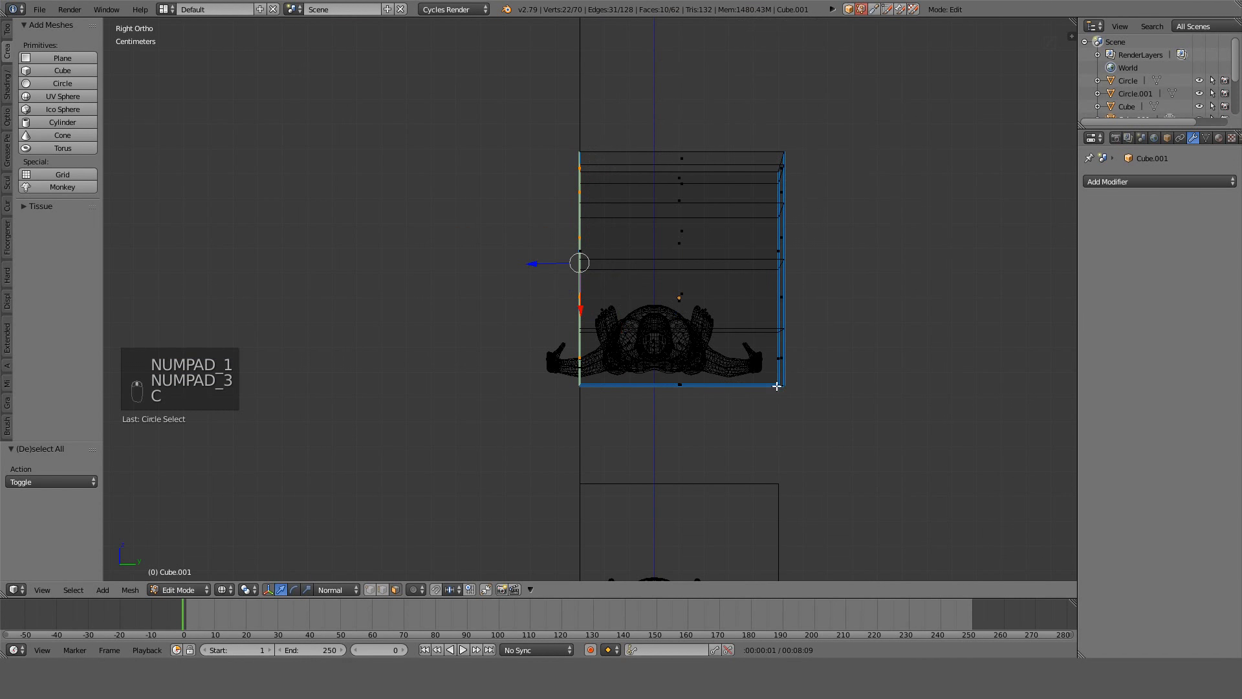
{"action": "key", "text": "w"}
{"action": "mouse_move", "coordinate": [846, 314]}
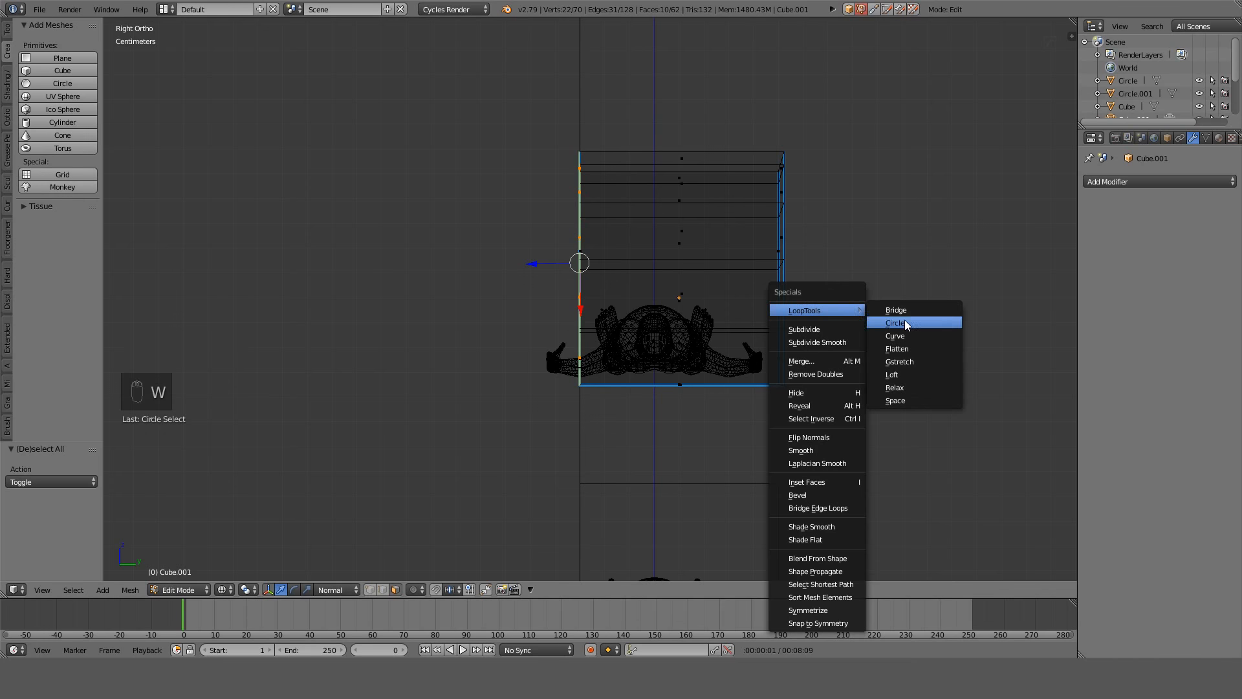
{"action": "left_click", "coordinate": [896, 349]}
Inspect the flattened front rim against the wall in solid and wireframe shading.
{"action": "key", "text": "z"}
{"action": "mouse_move", "coordinate": [704, 321]}
{"action": "middle_mouse_down"}
{"action": "mouse_move", "coordinate": [721, 291]}
{"action": "mouse_move", "coordinate": [784, 316]}
{"action": "mouse_move", "coordinate": [670, 332]}
{"action": "mouse_move", "coordinate": [721, 313]}
{"action": "mouse_move", "coordinate": [813, 343]}
{"action": "mouse_move", "coordinate": [522, 314]}
{"action": "mouse_move", "coordinate": [674, 360]}
{"action": "mouse_move", "coordinate": [610, 368]}
{"action": "mouse_move", "coordinate": [501, 335]}
{"action": "mouse_move", "coordinate": [576, 319]}
{"action": "middle_mouse_up"}
{"action": "key", "text": "Tab"}
{"action": "key", "text": "Tab"}
{"action": "key", "text": "z"}
{"action": "key", "text": "z"}
{"action": "key", "text": "z"}
{"action": "scroll", "coordinate": [578, 320], "scroll_direction": "down", "scroll_amount": 4}
{"action": "key", "text": "z"}
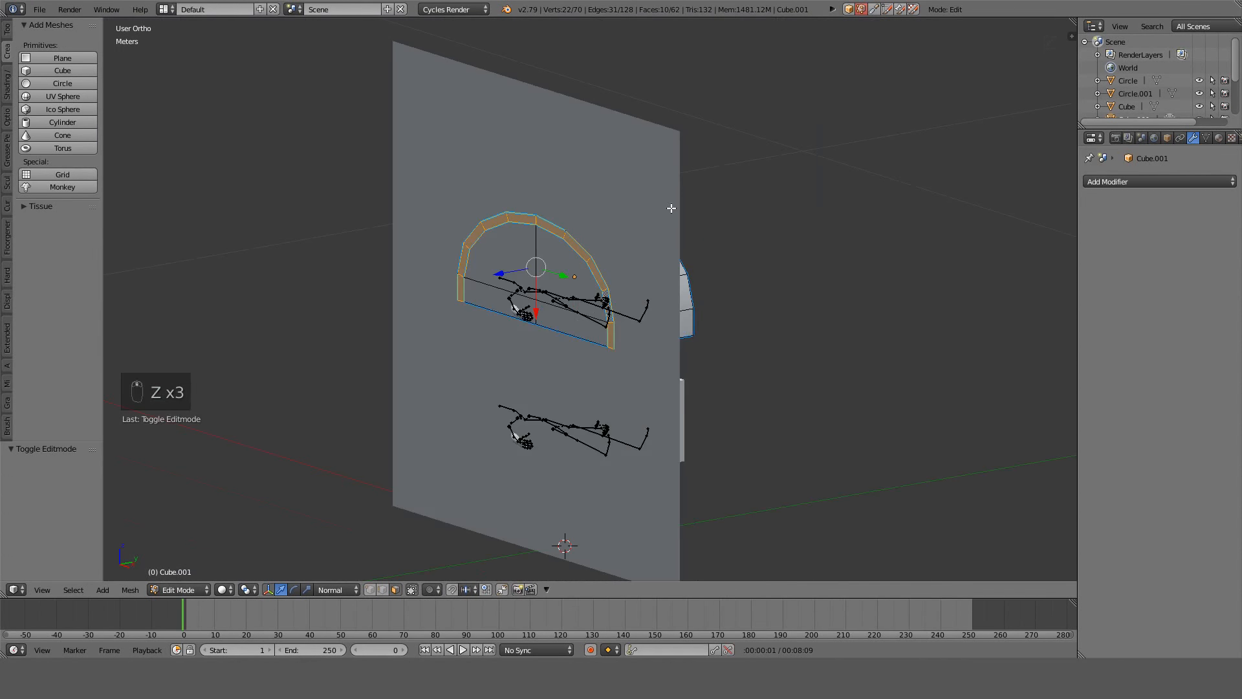
Leave mesh editing and hide the wall plane in front of the niches.
{"action": "scroll", "coordinate": [601, 246], "scroll_direction": "up", "scroll_amount": 3}
{"action": "key", "text": "Tab"}
{"action": "right_click", "coordinate": [700, 180]}
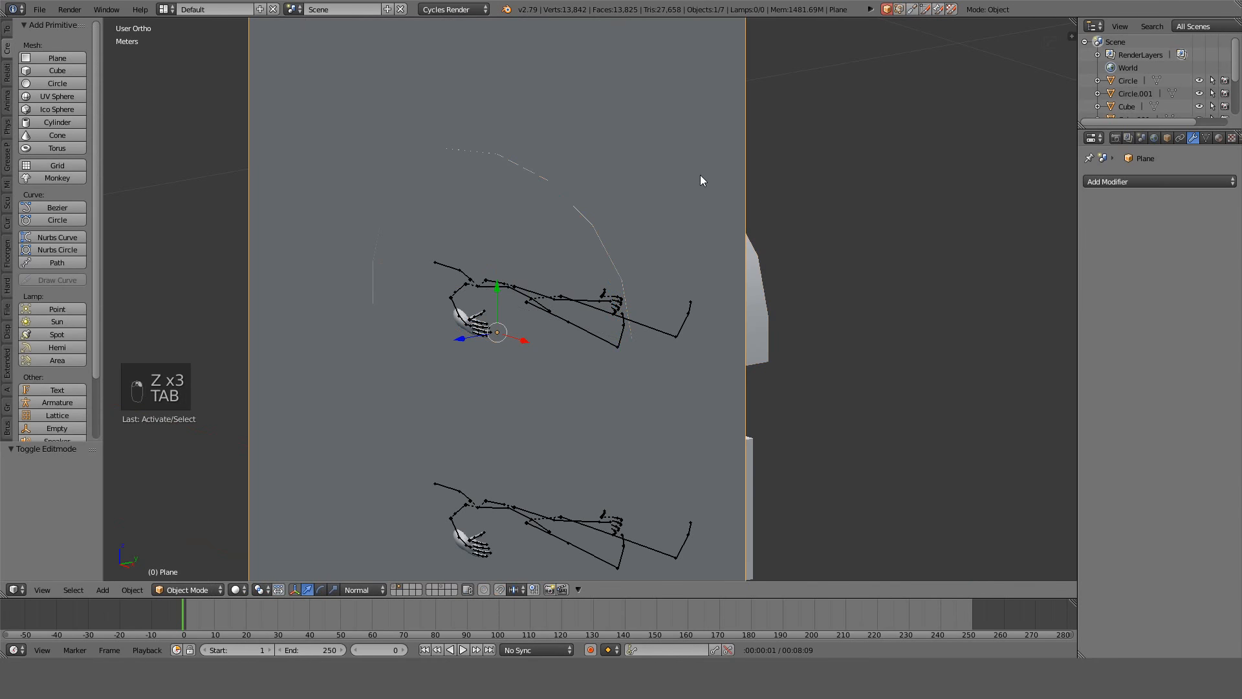
{"action": "key", "text": "h"}
Delete the panel faces closing the upper arch's front opening, exposing the lying figure.
{"action": "right_click", "coordinate": [584, 219]}
{"action": "key", "text": "Tab"}
{"action": "scroll", "coordinate": [585, 219], "scroll_direction": "up", "scroll_amount": 4}
{"action": "middle_click_drag", "start_coordinate": [584, 219], "coordinate": [564, 212]}
{"action": "right_click", "coordinate": [564, 212]}
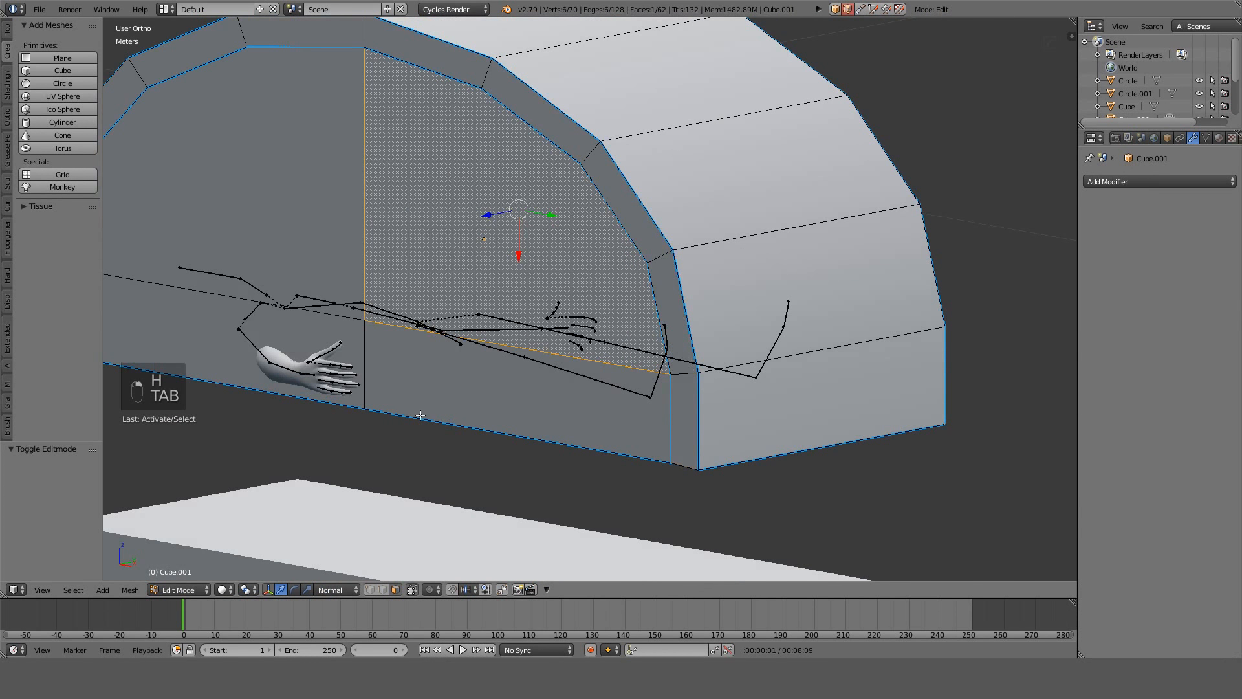
{"action": "key", "text": "Delete"}
{"action": "left_click", "coordinate": [300, 368]}
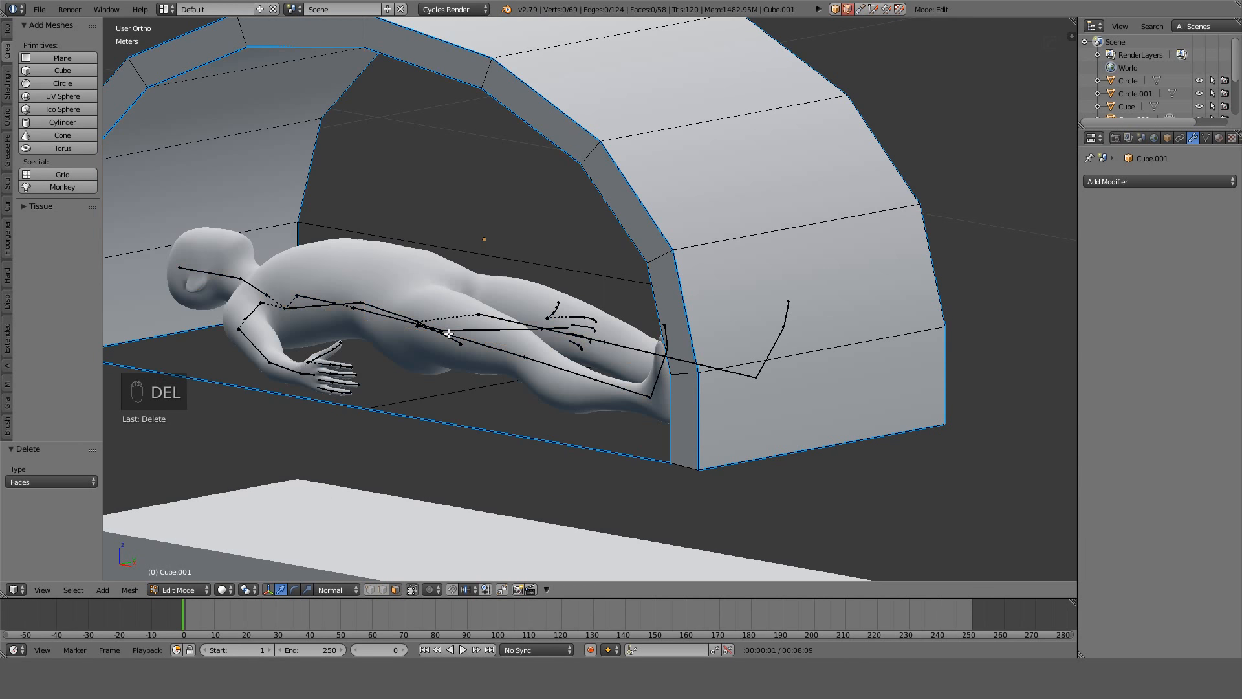
Delete the arch's redundant outer shell faces and the leftover rear rim.
{"action": "scroll", "coordinate": [459, 336], "scroll_direction": "down", "scroll_amount": 2}
{"action": "middle_click_drag", "start_coordinate": [467, 333], "coordinate": [760, 217]}
{"action": "right_click", "coordinate": [675, 360], "text": "alt"}
{"action": "key", "text": "Delete"}
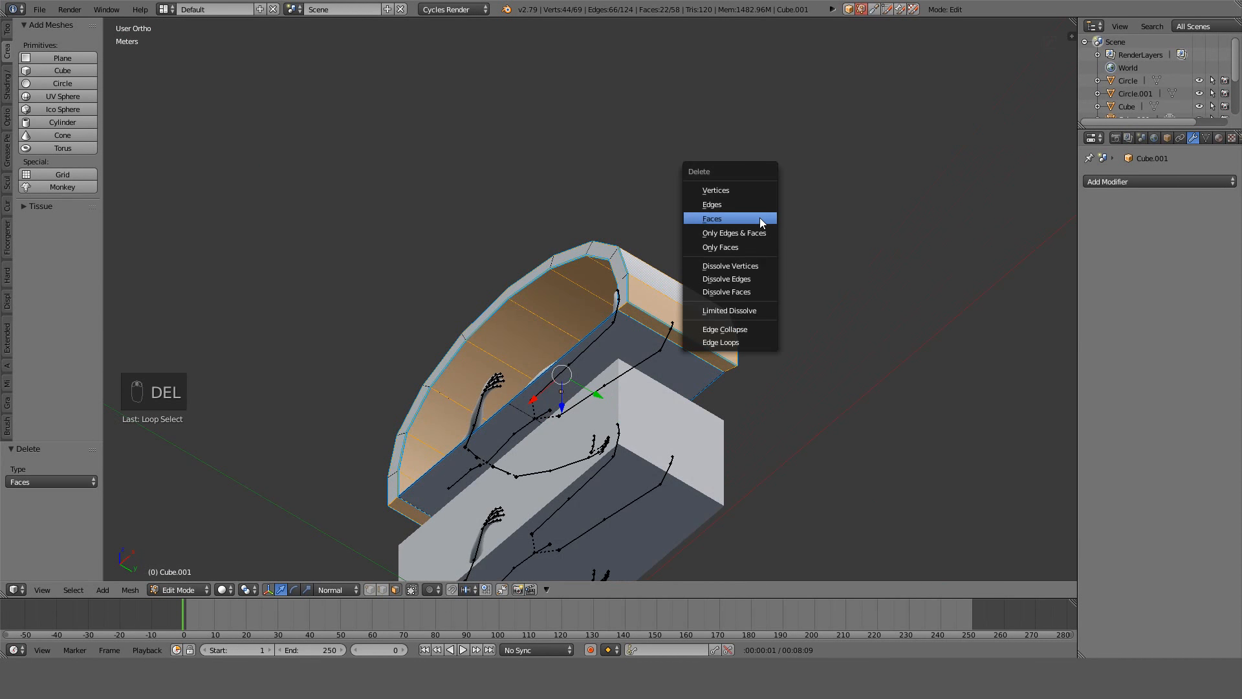
{"action": "left_click", "coordinate": [759, 216]}
{"action": "middle_click_drag", "start_coordinate": [765, 269], "coordinate": [626, 227]}
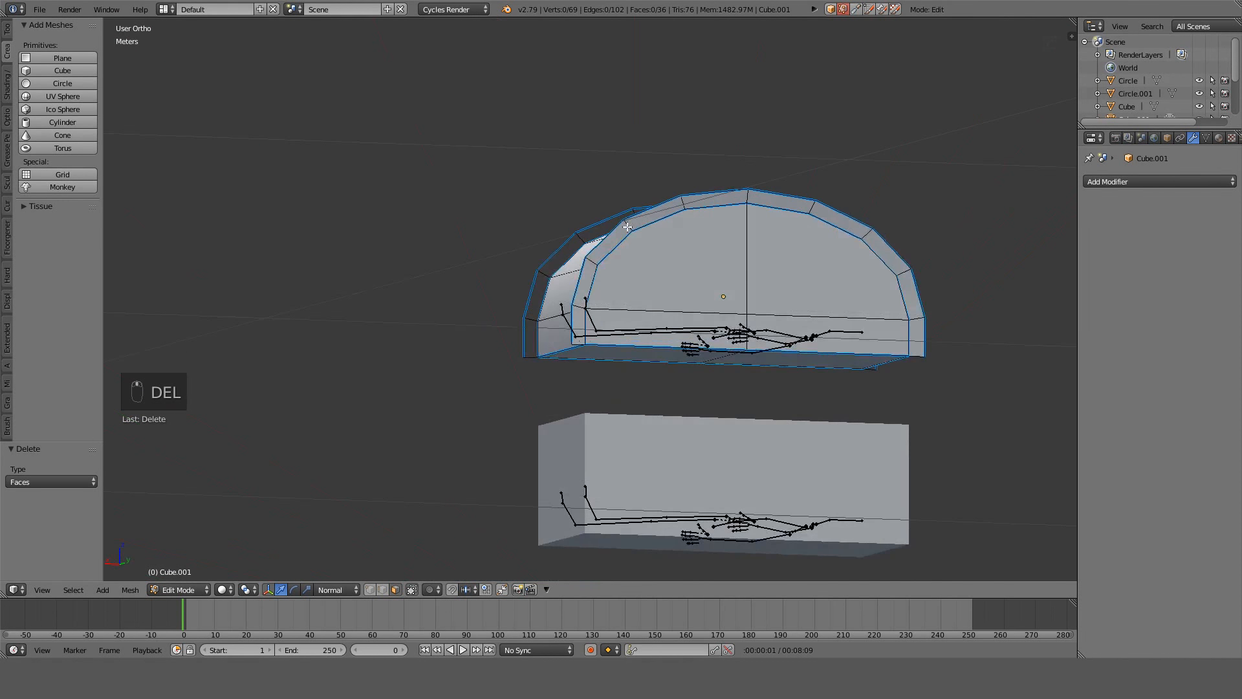
{"action": "key", "text": "Delete"}
{"action": "left_click", "coordinate": [685, 204]}
{"action": "middle_click_drag", "start_coordinate": [684, 204], "coordinate": [1034, 258]}
{"action": "middle_click_drag", "start_coordinate": [701, 286], "coordinate": [578, 291]}
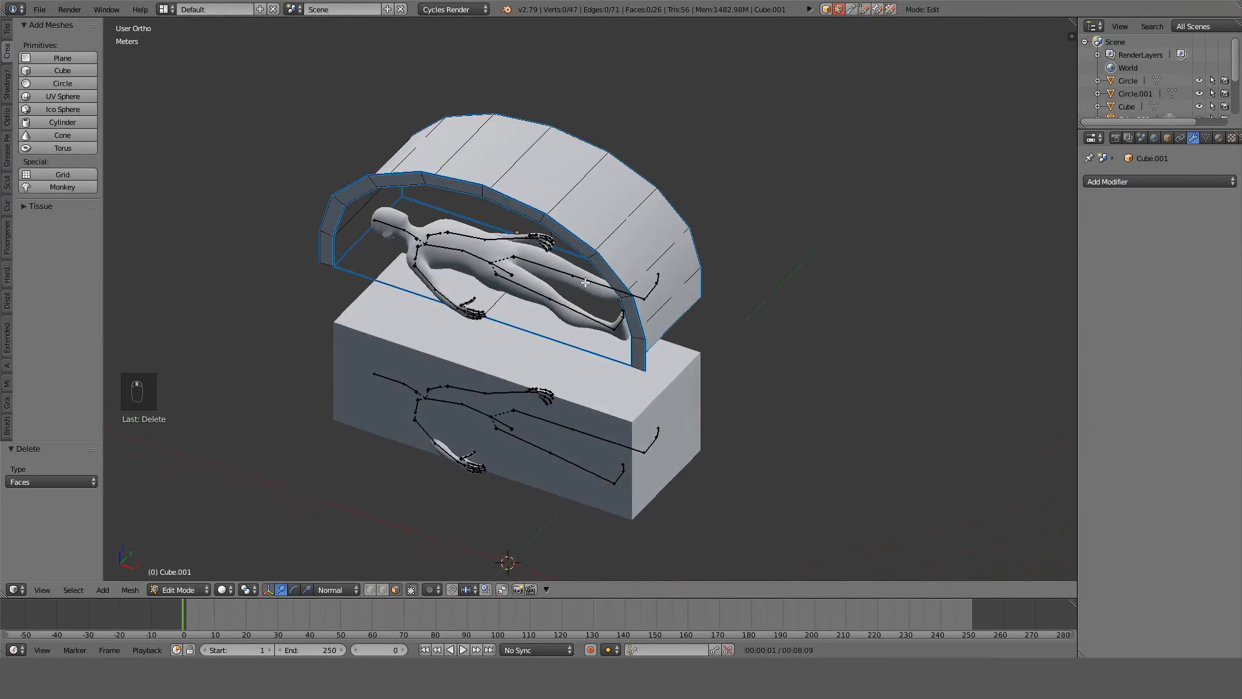
Recalculate the normals of the remaining niche shell with the Inside option enabled.
{"action": "right_click", "coordinate": [597, 183], "text": "alt"}
{"action": "middle_click_drag", "start_coordinate": [709, 213], "coordinate": [513, 190]}
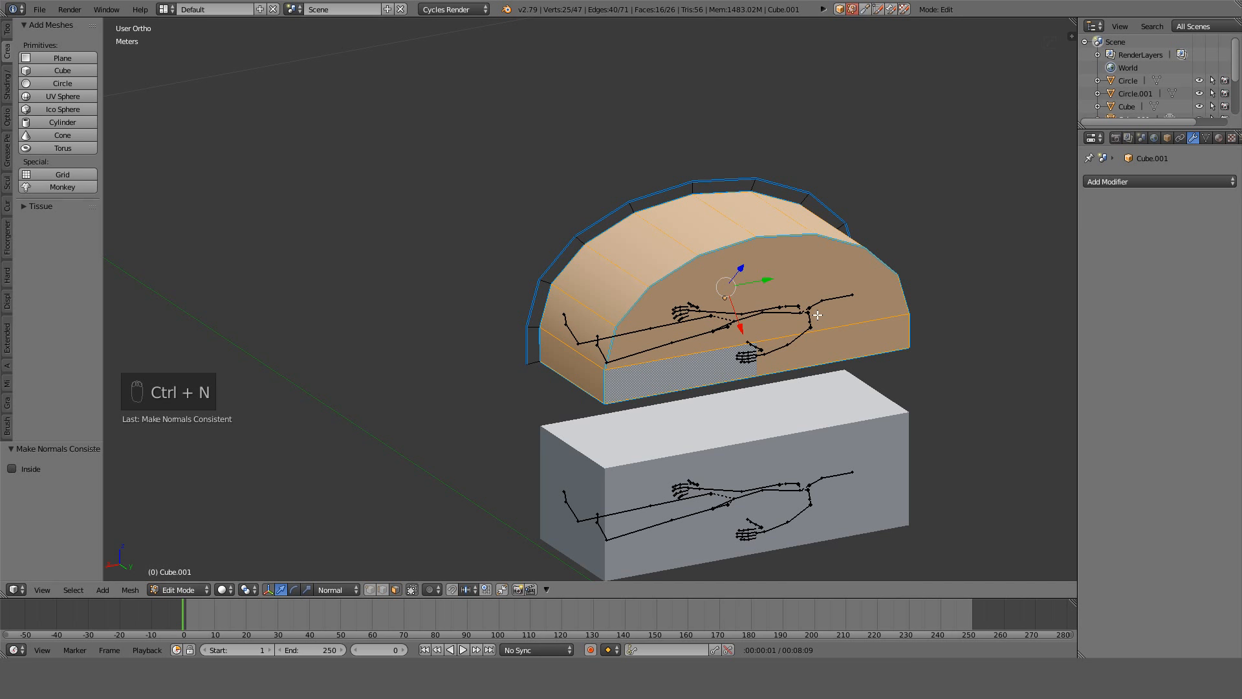
{"action": "left_click", "coordinate": [33, 471]}
{"action": "middle_click_drag", "start_coordinate": [500, 326], "coordinate": [857, 266]}
{"action": "key", "text": "a"}
Examine the arched niche and its front frame in object mode, from the front and at an angle.
{"action": "middle_click_drag", "start_coordinate": [458, 264], "coordinate": [578, 249]}
{"action": "key", "text": "Tab"}
{"action": "key", "text": "KP_1"}
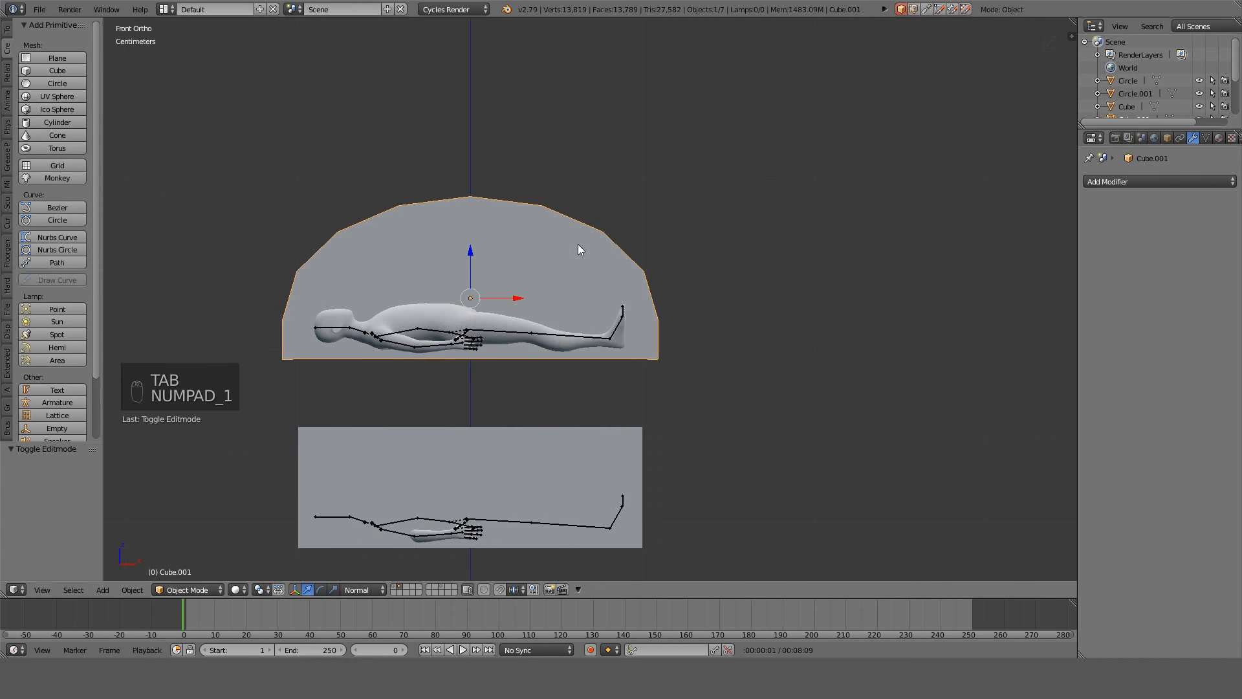
{"action": "middle_click_drag", "start_coordinate": [579, 248], "coordinate": [644, 259]}
{"action": "key", "text": "KP_1"}
{"action": "scroll", "coordinate": [560, 255], "scroll_direction": "up", "scroll_amount": 4}
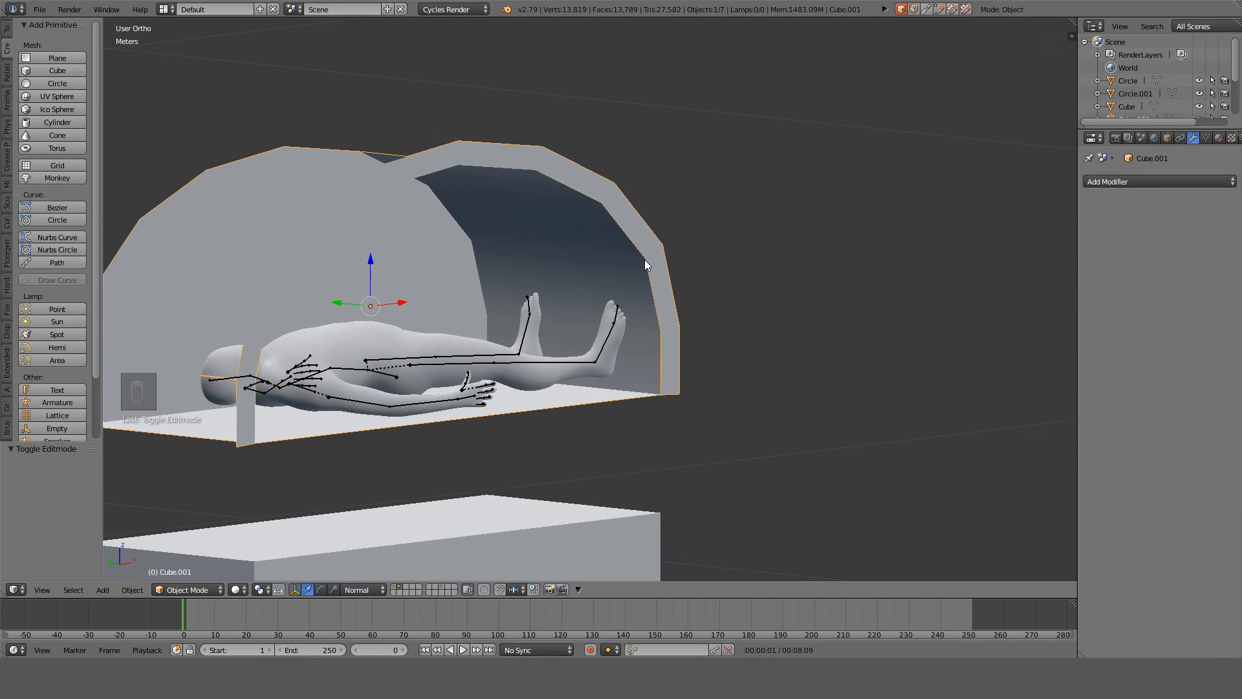
{"action": "key", "text": "KP_1"}
{"action": "key", "text": "Tab"}
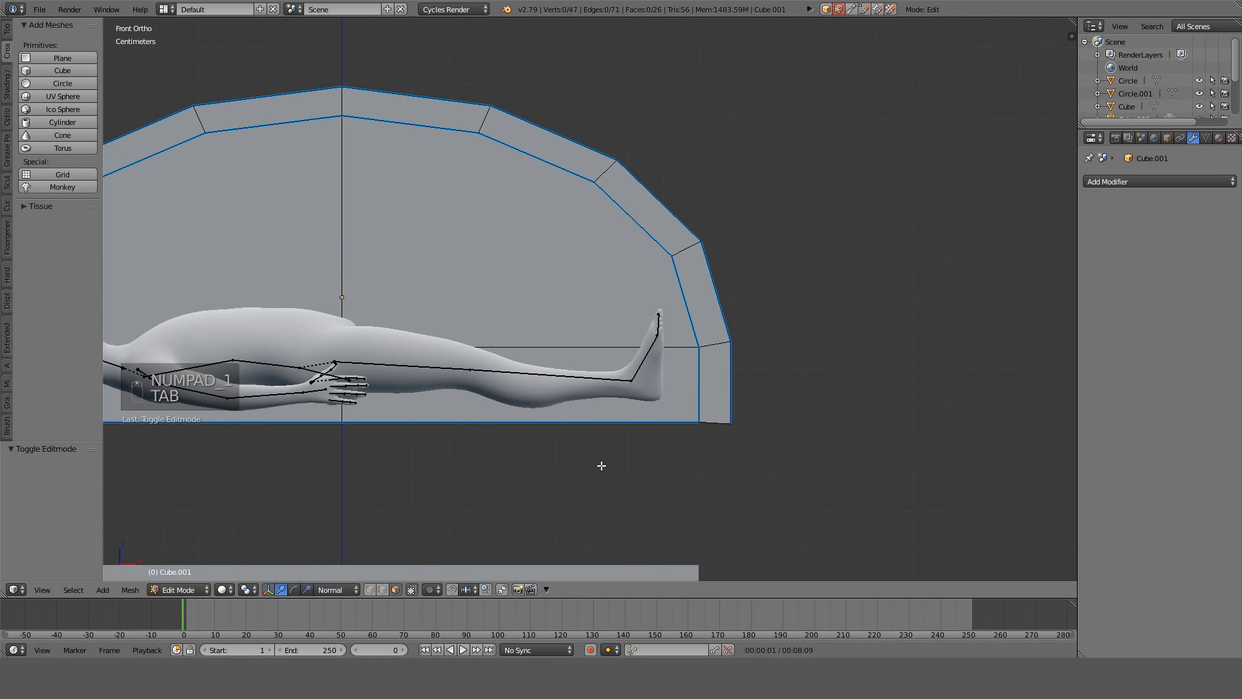
Level the bottom vertices of the niche and frame by scaling them to 0 along Z.
{"action": "middle_click_drag", "start_coordinate": [602, 466], "coordinate": [766, 440], "text": "shift"}
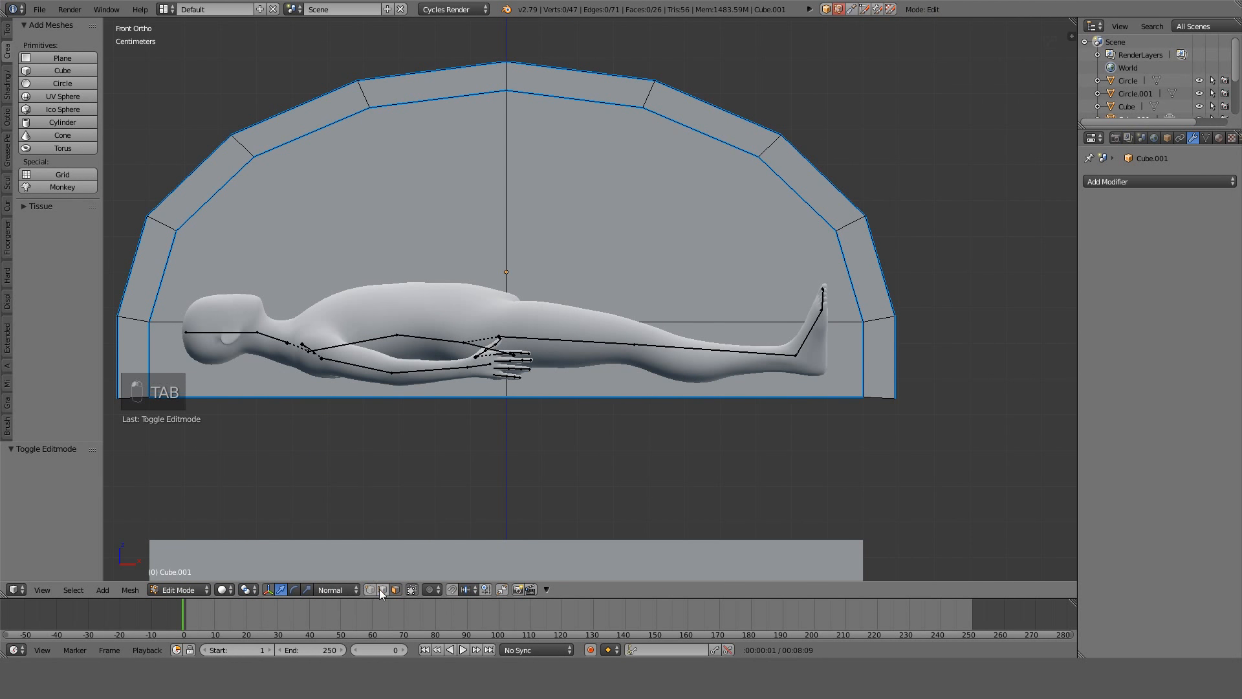
{"action": "scroll", "coordinate": [888, 435], "scroll_direction": "down", "scroll_amount": 3}
{"action": "key", "text": "z"}
{"action": "key", "text": "a"}
{"action": "key", "text": "a"}
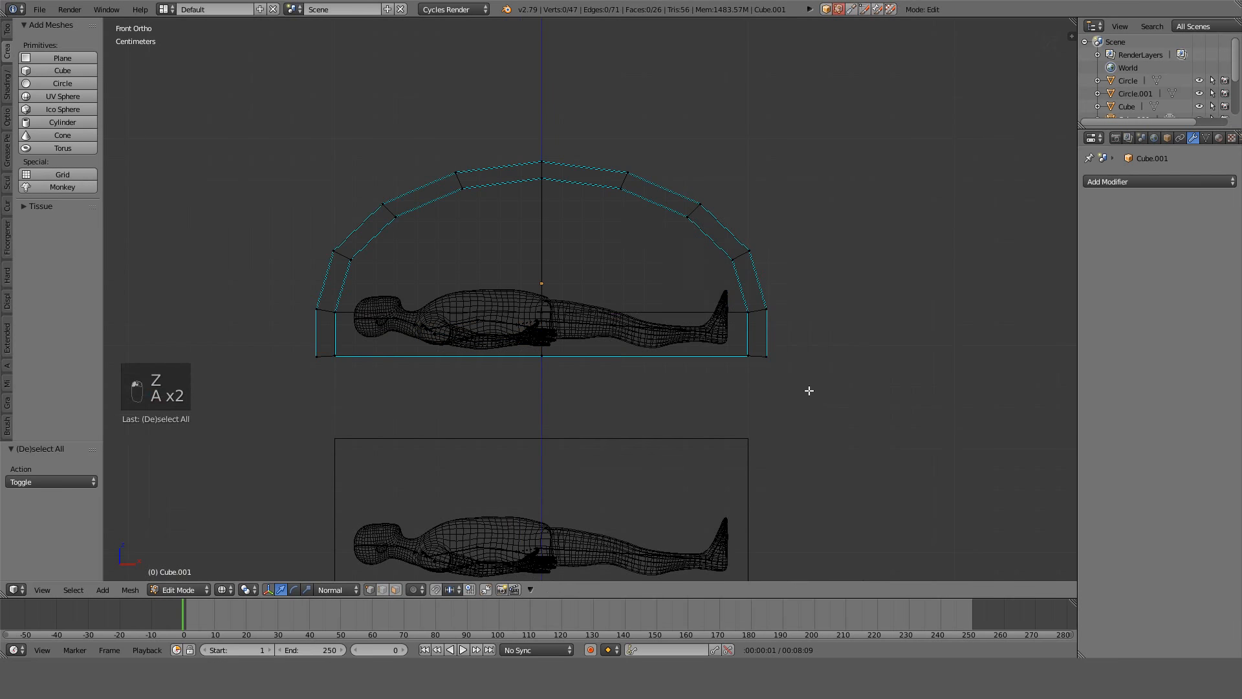
{"action": "key", "text": "c"}
{"action": "scroll", "coordinate": [782, 370], "scroll_direction": "up", "scroll_amount": 5}
{"action": "key", "text": "Escape"}
{"action": "key", "text": "b"}
{"action": "left_click_drag", "start_coordinate": [801, 337], "coordinate": [263, 377]}
{"action": "key", "text": "s"}
{"action": "key", "text": "z"}
{"action": "key", "text": "0"}
{"action": "key", "text": "Return"}
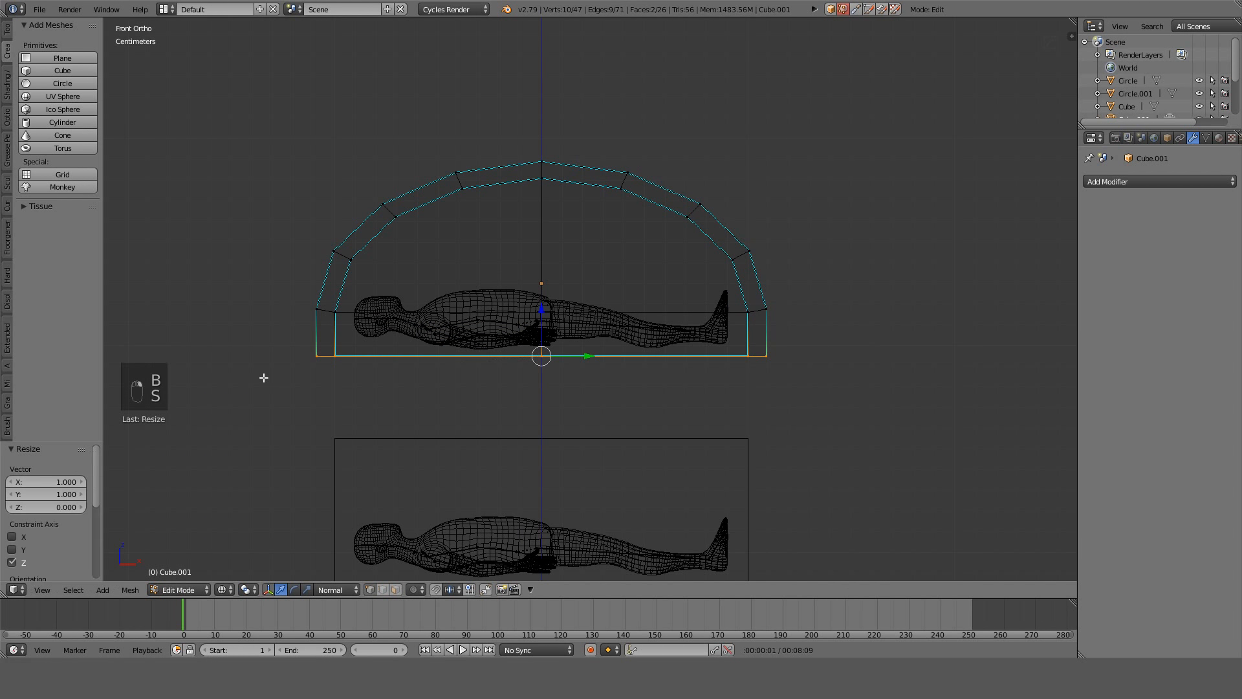
{"action": "scroll", "coordinate": [426, 278], "scroll_direction": "up", "scroll_amount": 3}
{"action": "key", "text": "Tab"}
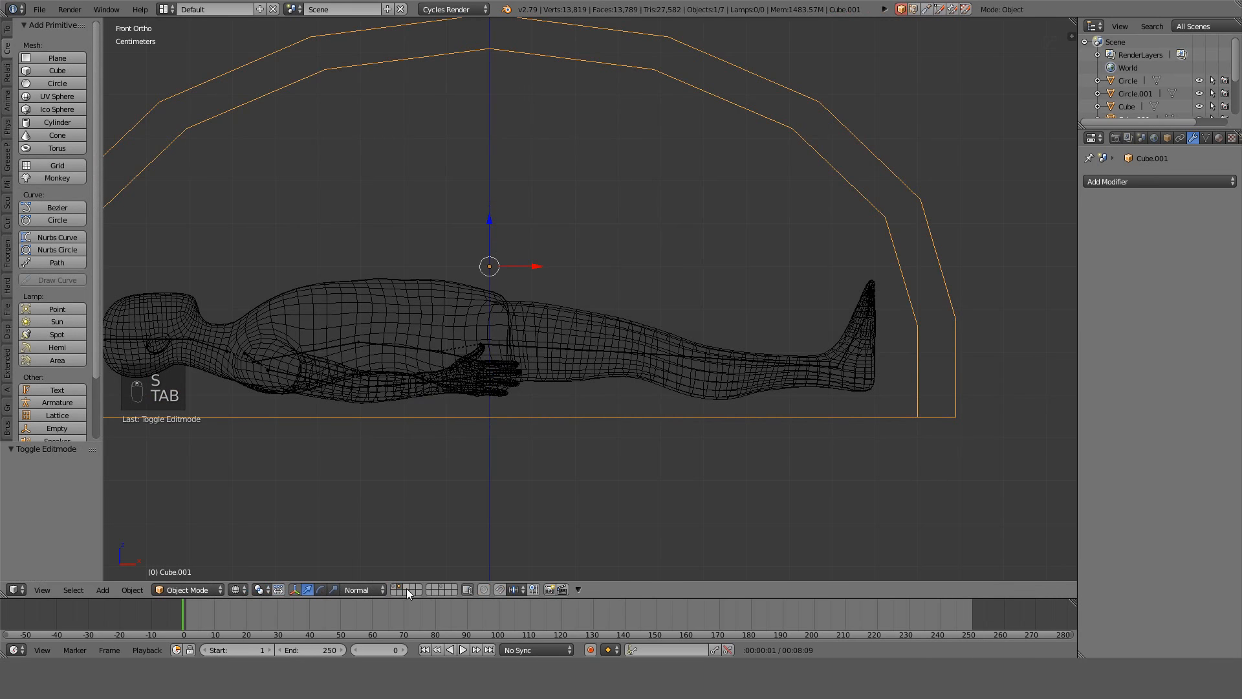
Connect the opposite side vertices across the niche's back wall at two heights with horizontal edges.
{"action": "key", "text": "Tab"}
{"action": "mouse_move", "coordinate": [479, 410]}
{"action": "middle_mouse_down"}
{"action": "mouse_move", "coordinate": [712, 426]}
{"action": "mouse_move", "coordinate": [740, 411]}
{"action": "mouse_move", "coordinate": [704, 450]}
{"action": "mouse_move", "coordinate": [666, 418]}
{"action": "mouse_move", "coordinate": [608, 409]}
{"action": "mouse_move", "coordinate": [466, 445]}
{"action": "middle_mouse_up"}
{"action": "key", "text": "z"}
{"action": "key", "text": "z"}
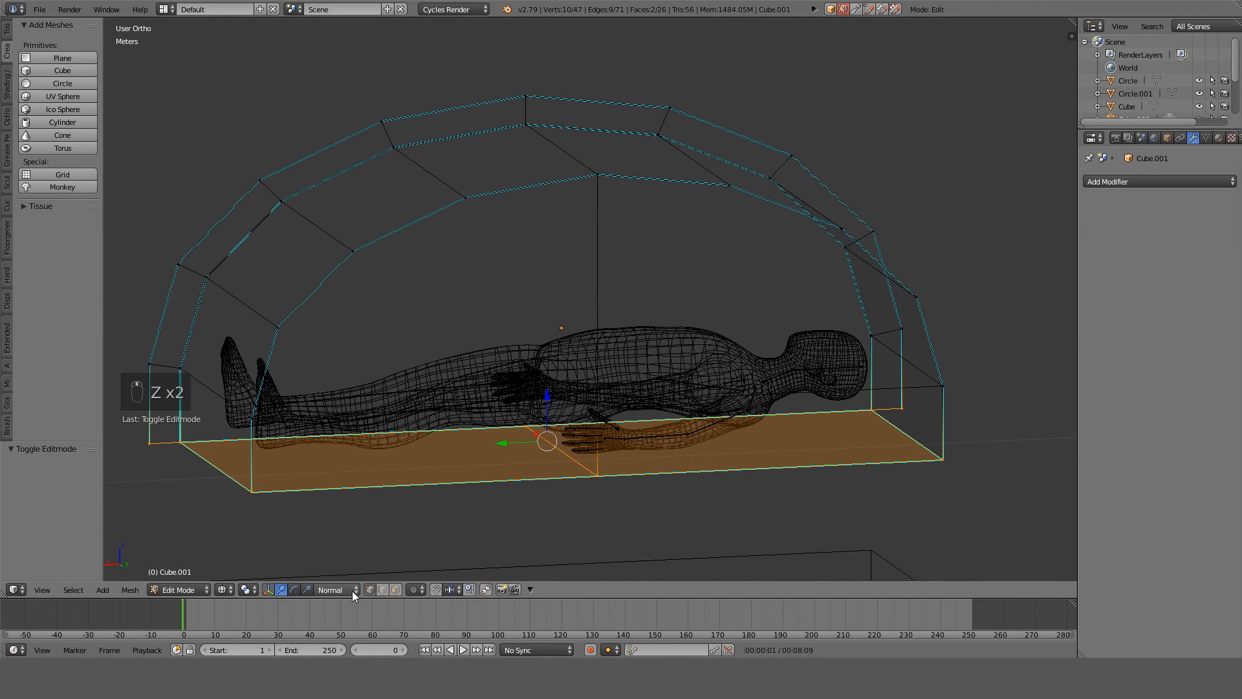
{"action": "right_click", "coordinate": [282, 338]}
{"action": "middle_click_drag", "start_coordinate": [282, 338], "coordinate": [859, 285]}
{"action": "right_click", "coordinate": [849, 261], "text": "shift"}
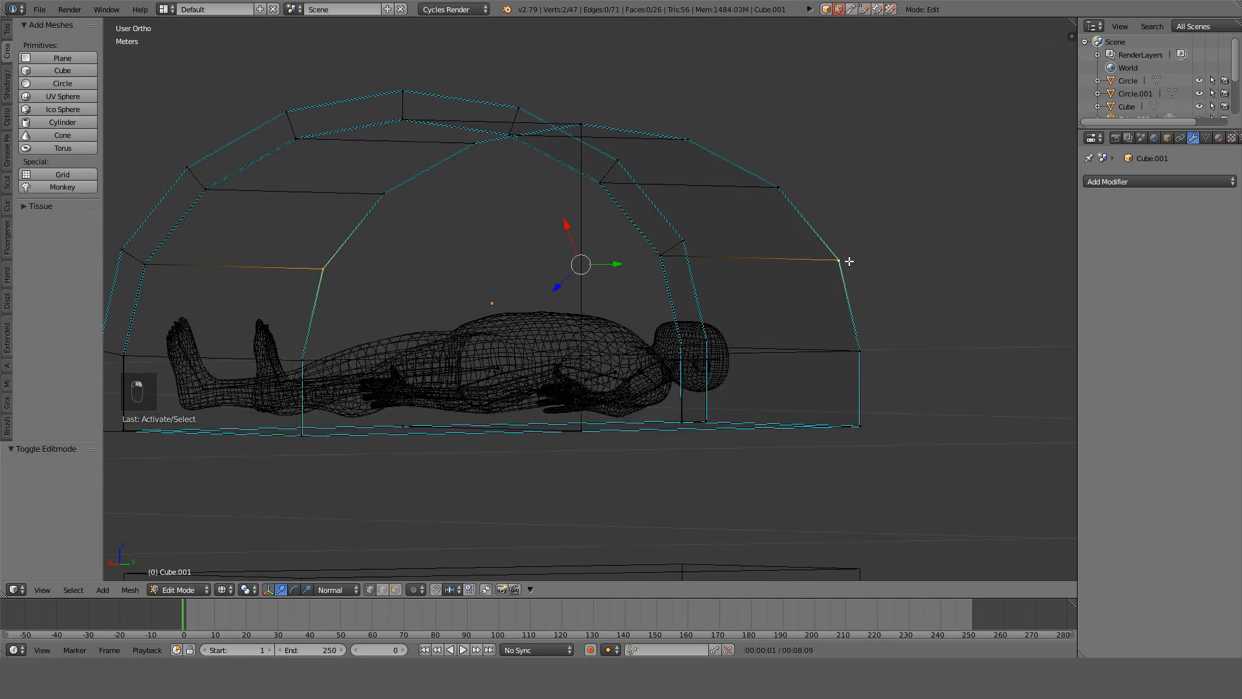
{"action": "key", "text": "j"}
{"action": "middle_click_drag", "start_coordinate": [819, 219], "coordinate": [772, 202]}
{"action": "right_click", "coordinate": [765, 194]}
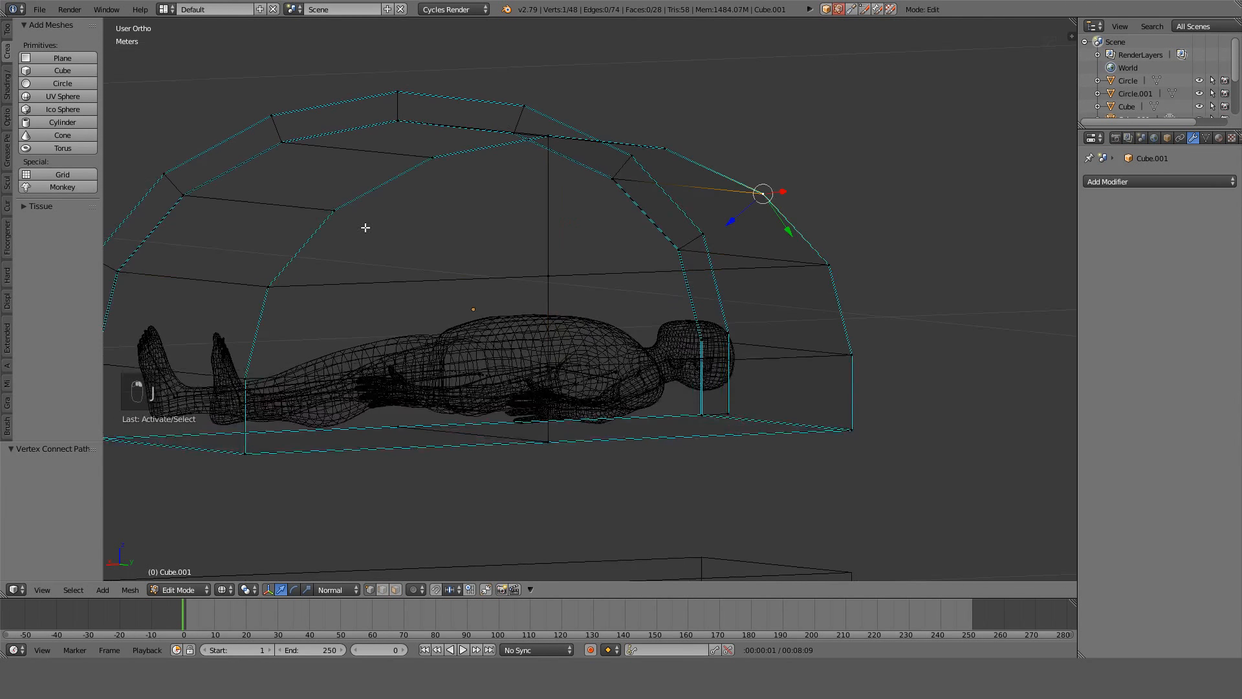
{"action": "right_click", "coordinate": [337, 211], "text": "shift"}
{"action": "key", "text": "j"}
Examine the crown vertices of the back arch and of the front frame's inner edge up close.
{"action": "middle_click_drag", "start_coordinate": [421, 194], "coordinate": [376, 256]}
{"action": "middle_click_drag", "start_coordinate": [569, 277], "coordinate": [331, 259]}
{"action": "right_click", "coordinate": [331, 259]}
{"action": "middle_click_drag", "start_coordinate": [523, 260], "coordinate": [696, 278]}
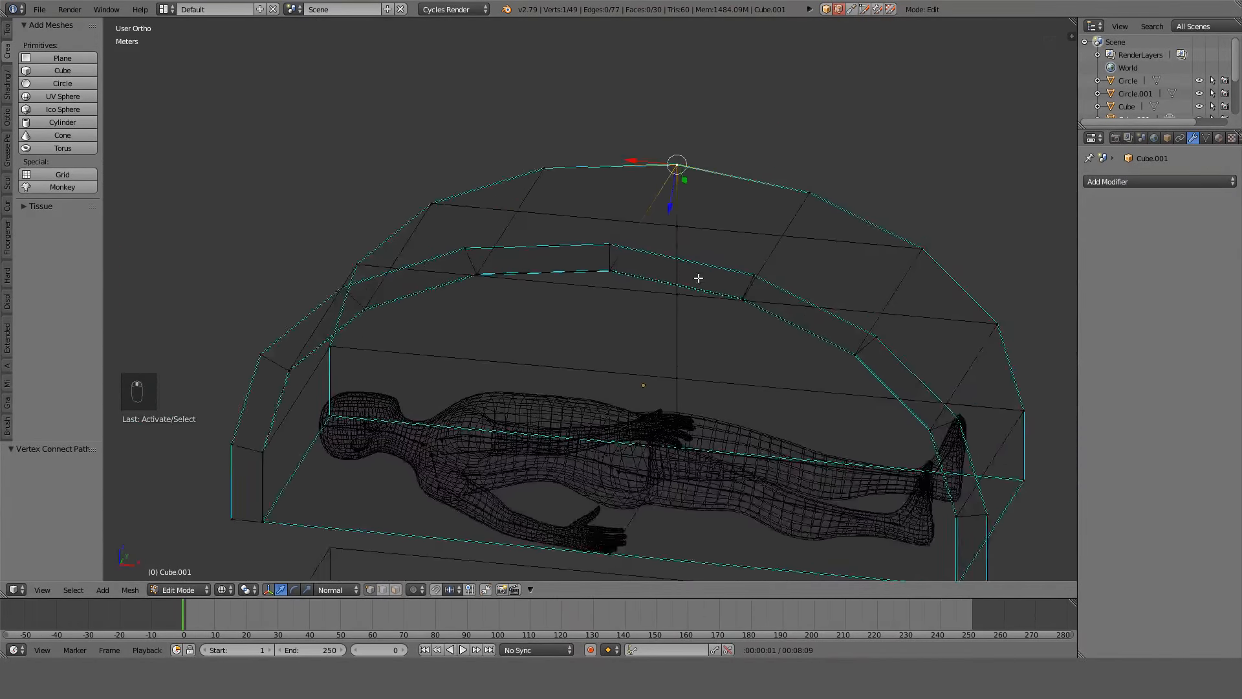
{"action": "scroll", "coordinate": [676, 263], "scroll_direction": "up", "scroll_amount": 5}
{"action": "scroll", "coordinate": [670, 233], "scroll_direction": "up", "scroll_amount": 5}
{"action": "right_click", "coordinate": [647, 134]}
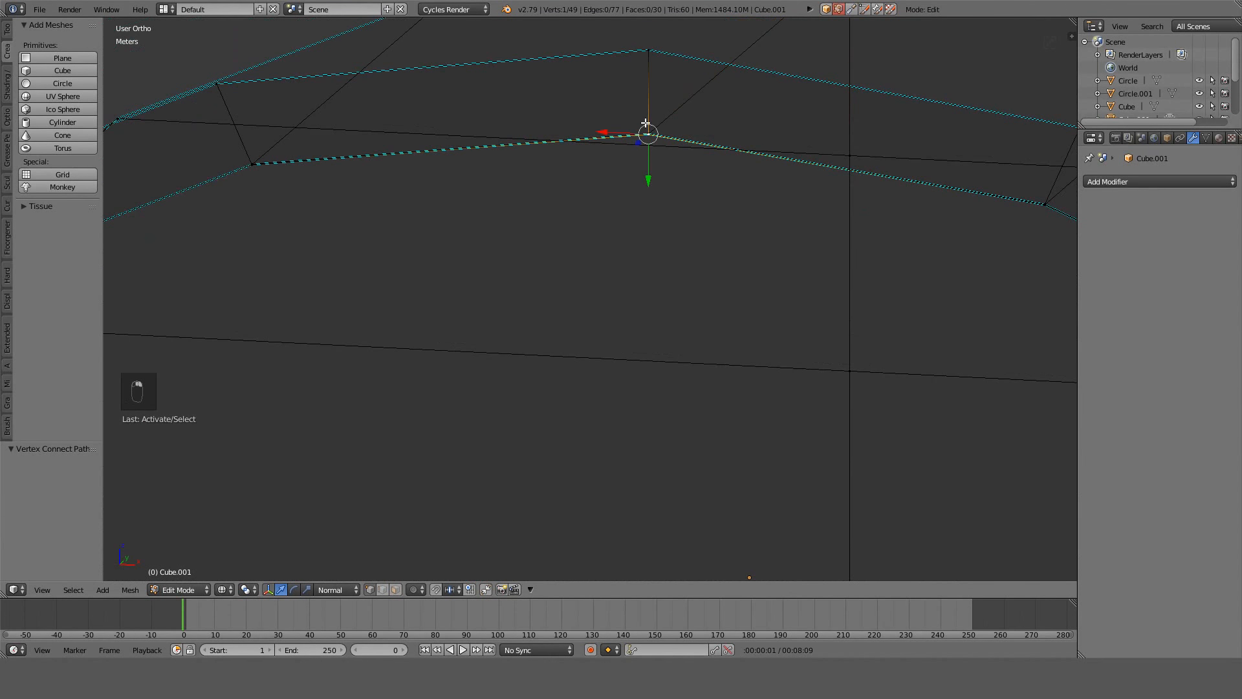
{"action": "scroll", "coordinate": [508, 210], "scroll_direction": "down", "scroll_amount": 3}
{"action": "middle_click_drag", "start_coordinate": [507, 210], "coordinate": [507, 137]}
Try to dissolve the edge loop along the front frame's inner edge.
{"action": "left_click", "coordinate": [394, 590]}
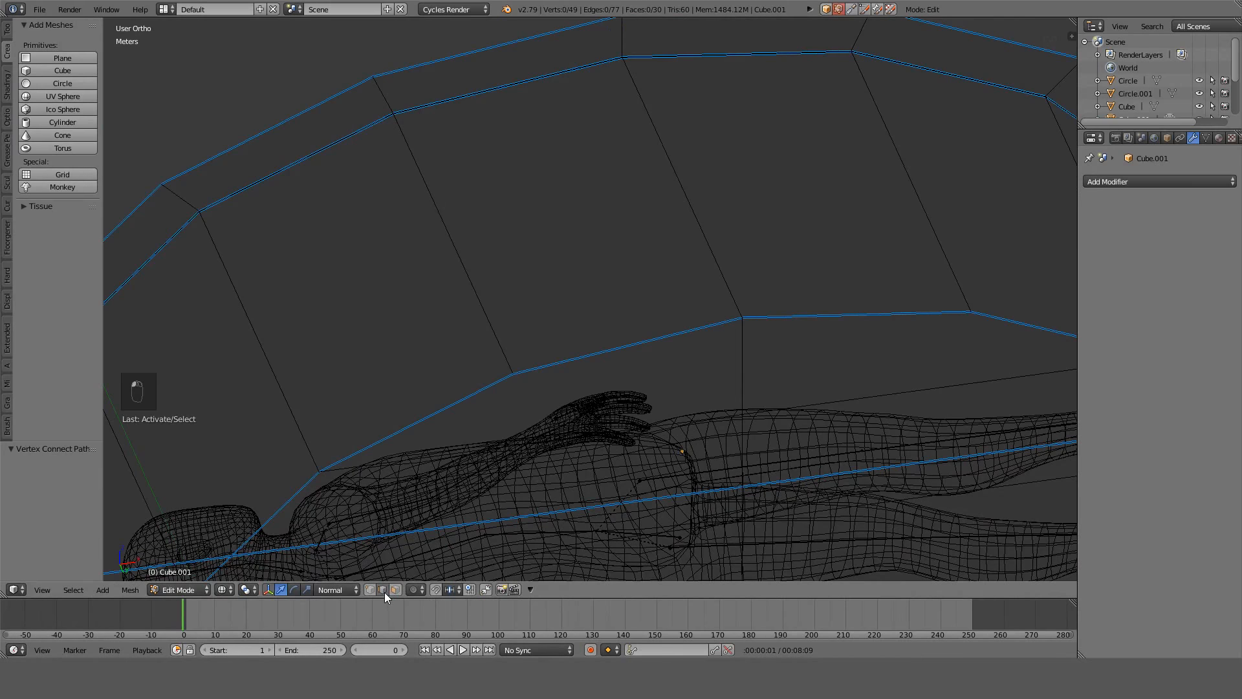
{"action": "middle_click_drag", "start_coordinate": [350, 352], "coordinate": [393, 240]}
{"action": "right_click", "coordinate": [385, 208], "text": "alt"}
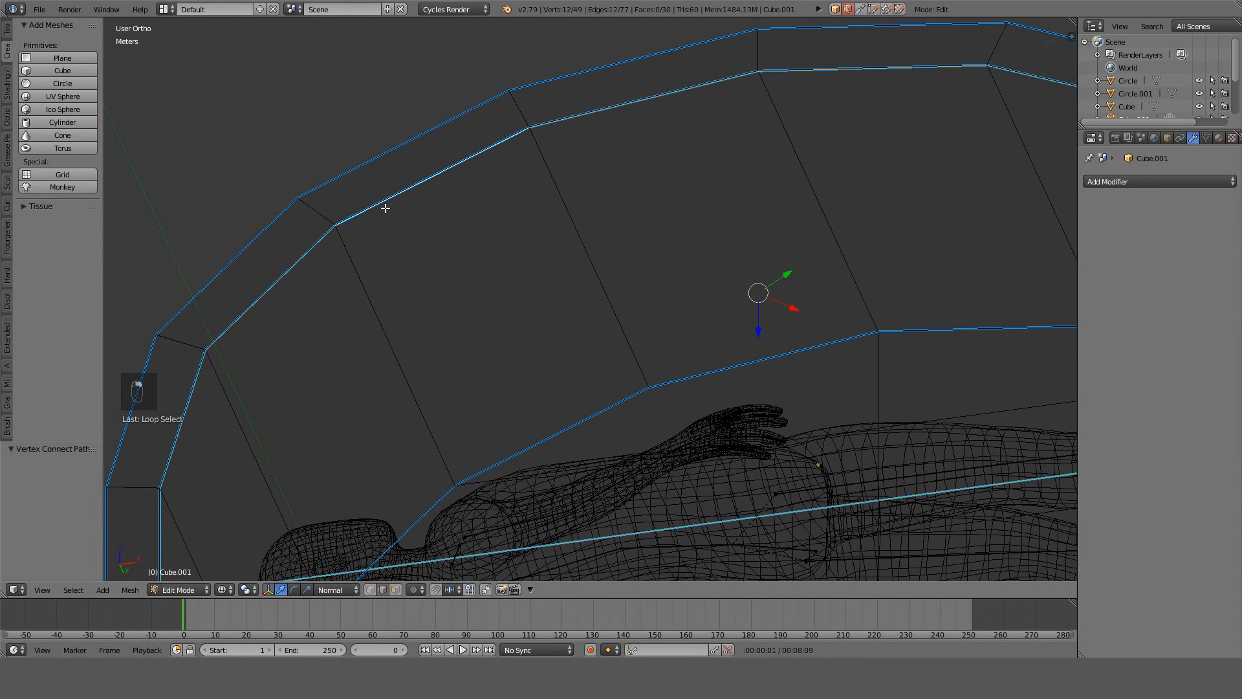
{"action": "key", "text": "z"}
{"action": "middle_click_drag", "start_coordinate": [410, 315], "coordinate": [470, 352]}
{"action": "key", "text": "ctrl+x"}
{"action": "key", "text": "z"}
{"action": "key", "text": "ctrl+x"}
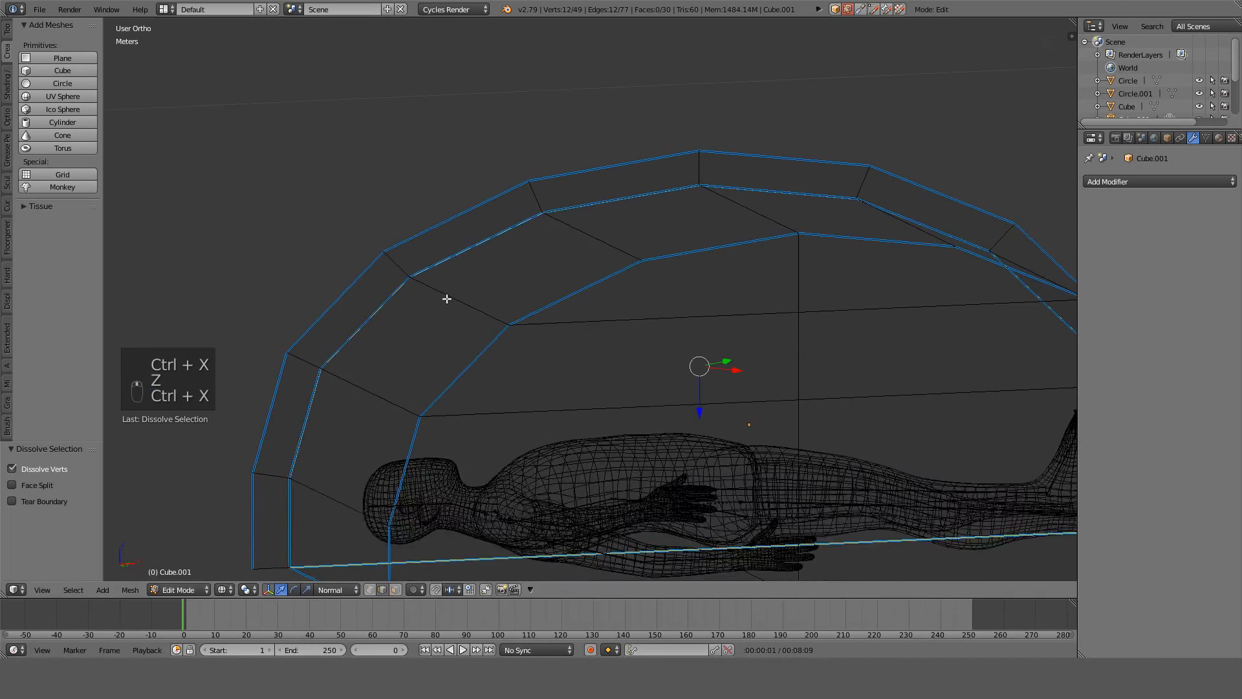
{"action": "middle_click_drag", "start_coordinate": [450, 303], "coordinate": [416, 227]}
{"action": "key", "text": "a"}
{"action": "right_click", "coordinate": [414, 223], "text": "alt"}
{"action": "key", "text": "ctrl+x"}
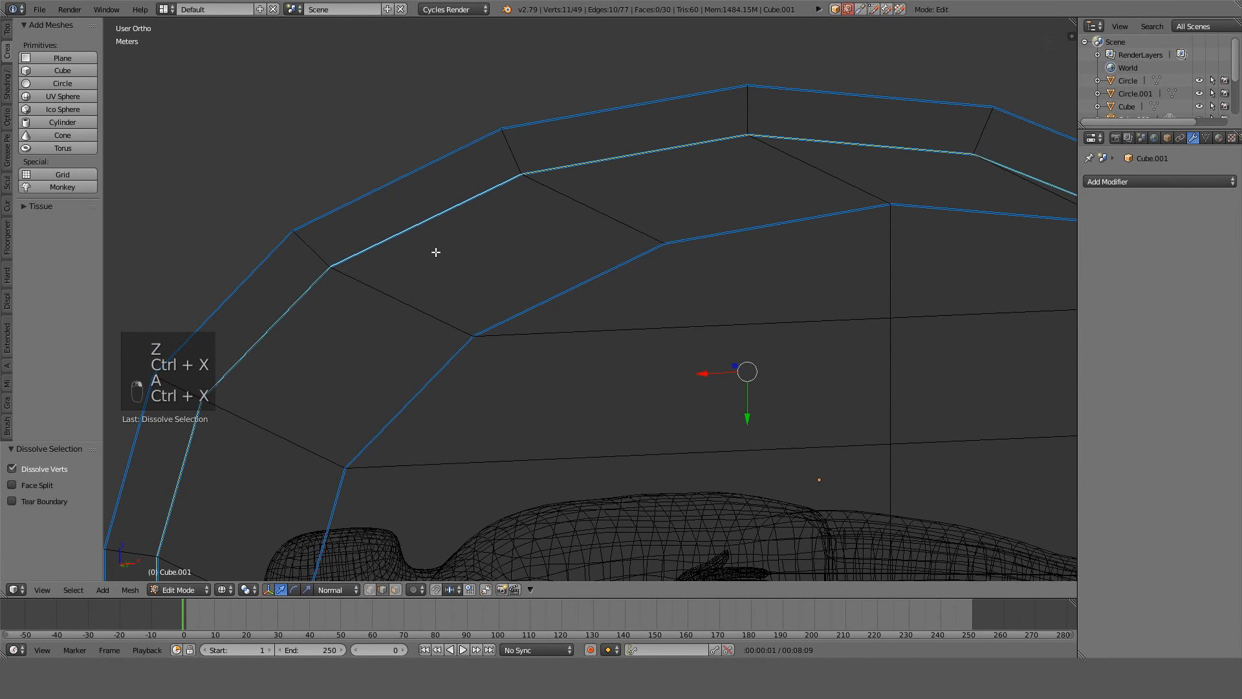
Try bridging the two nearly coincident edge loops along the frame's inner edge and undo it.
{"action": "scroll", "coordinate": [236, 278], "scroll_direction": "up", "scroll_amount": 8}
{"action": "key", "text": "a"}
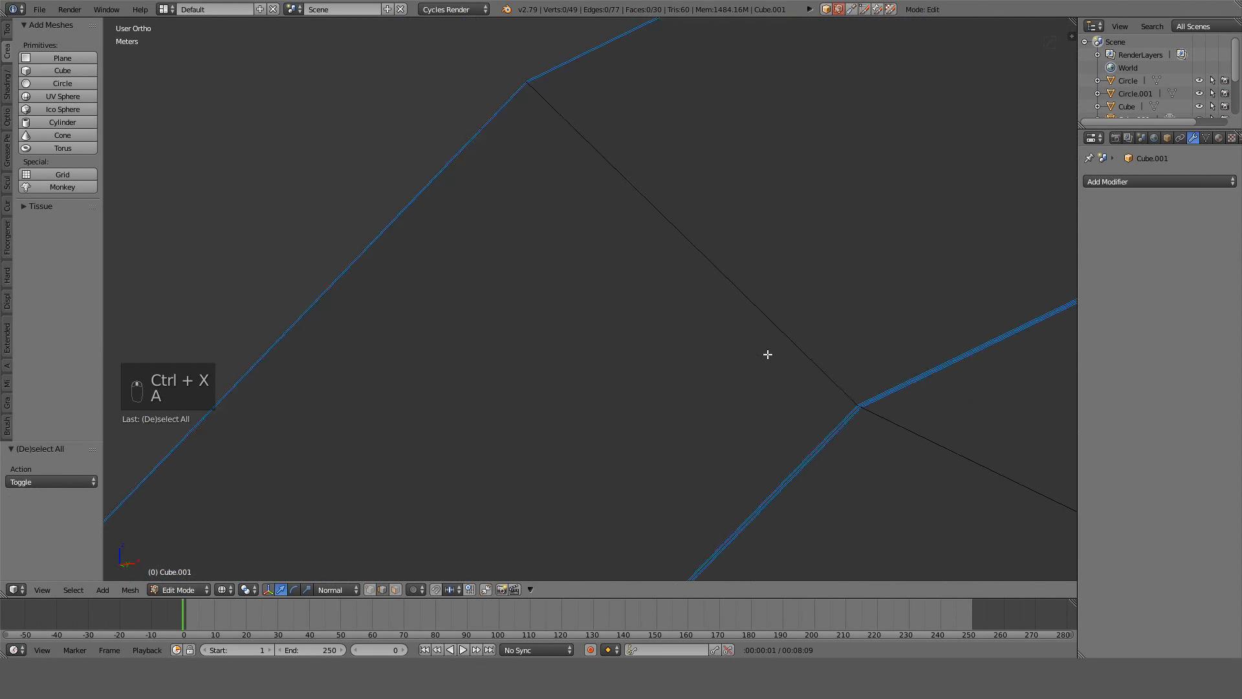
{"action": "right_click", "coordinate": [860, 407], "text": "ctrl+alt"}
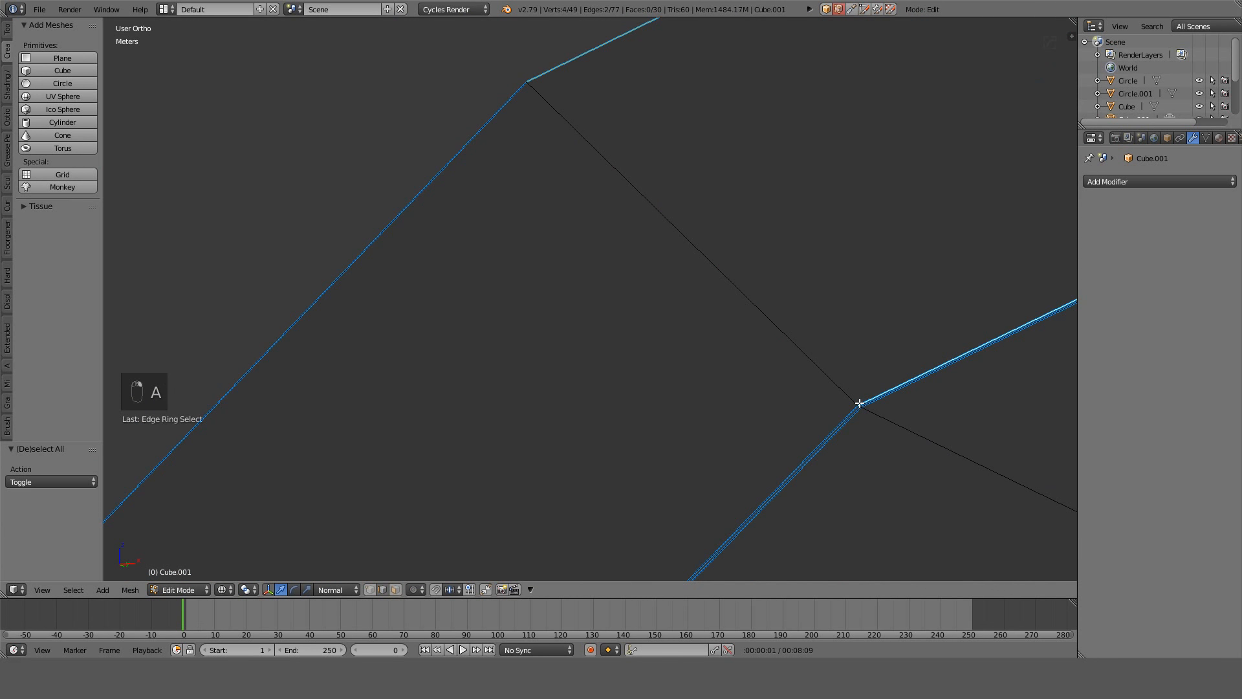
{"action": "right_click", "coordinate": [857, 410], "text": "ctrl+alt"}
{"action": "middle_click_drag", "start_coordinate": [869, 435], "coordinate": [443, 322], "text": "shift"}
{"action": "scroll", "coordinate": [444, 322], "scroll_direction": "down", "scroll_amount": 4}
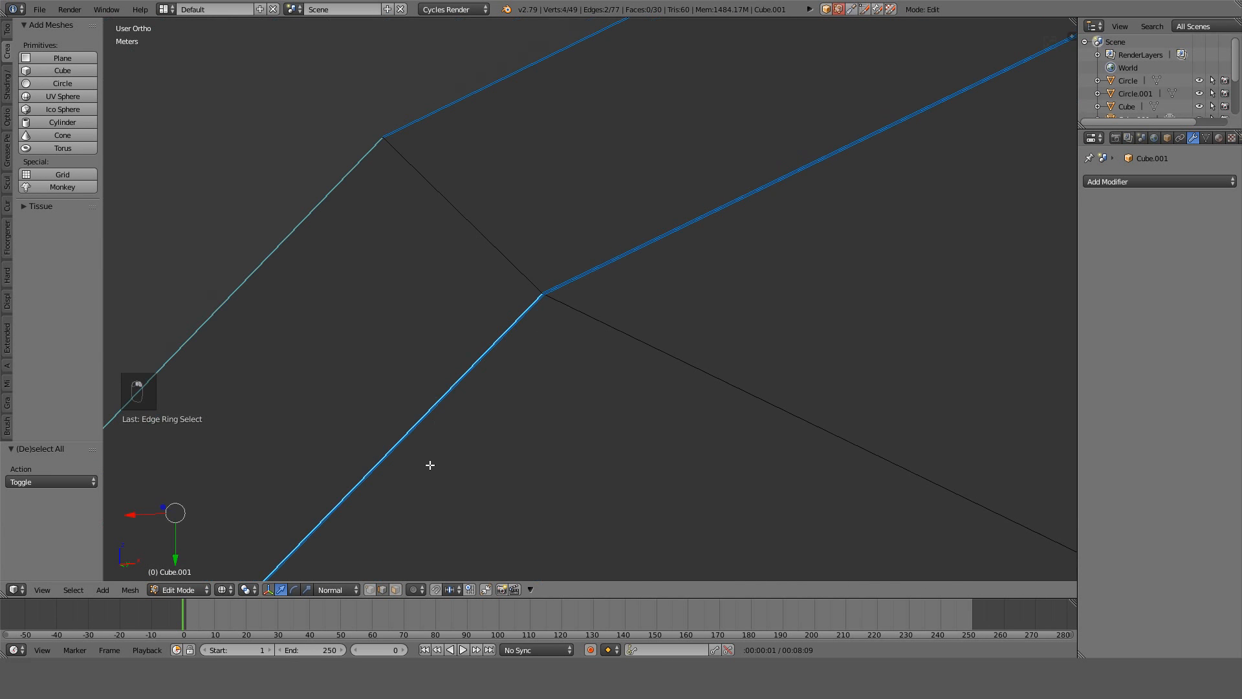
{"action": "middle_click_drag", "start_coordinate": [430, 466], "coordinate": [578, 183], "text": "shift"}
{"action": "right_click", "coordinate": [650, 97], "text": "alt"}
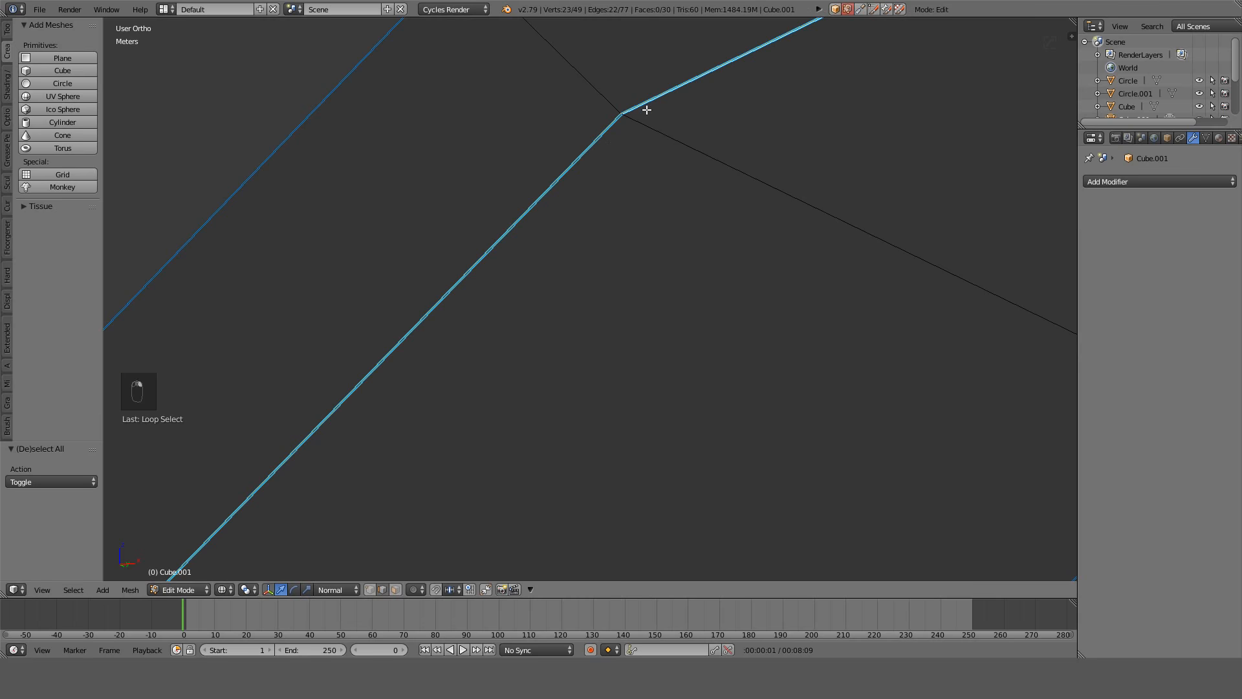
{"action": "key", "text": "ctrl+e"}
{"action": "left_click", "coordinate": [626, 339]}
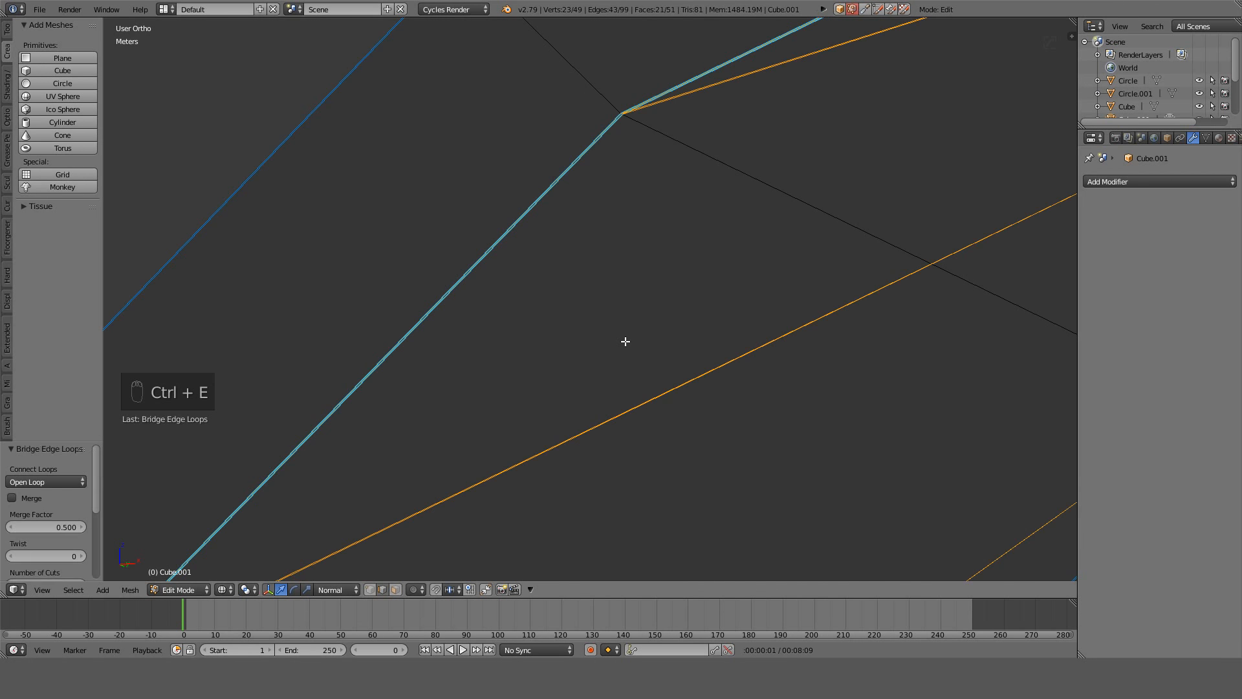
{"action": "scroll", "coordinate": [614, 228], "scroll_direction": "down", "scroll_amount": 6}
{"action": "key", "text": "ctrl+z"}
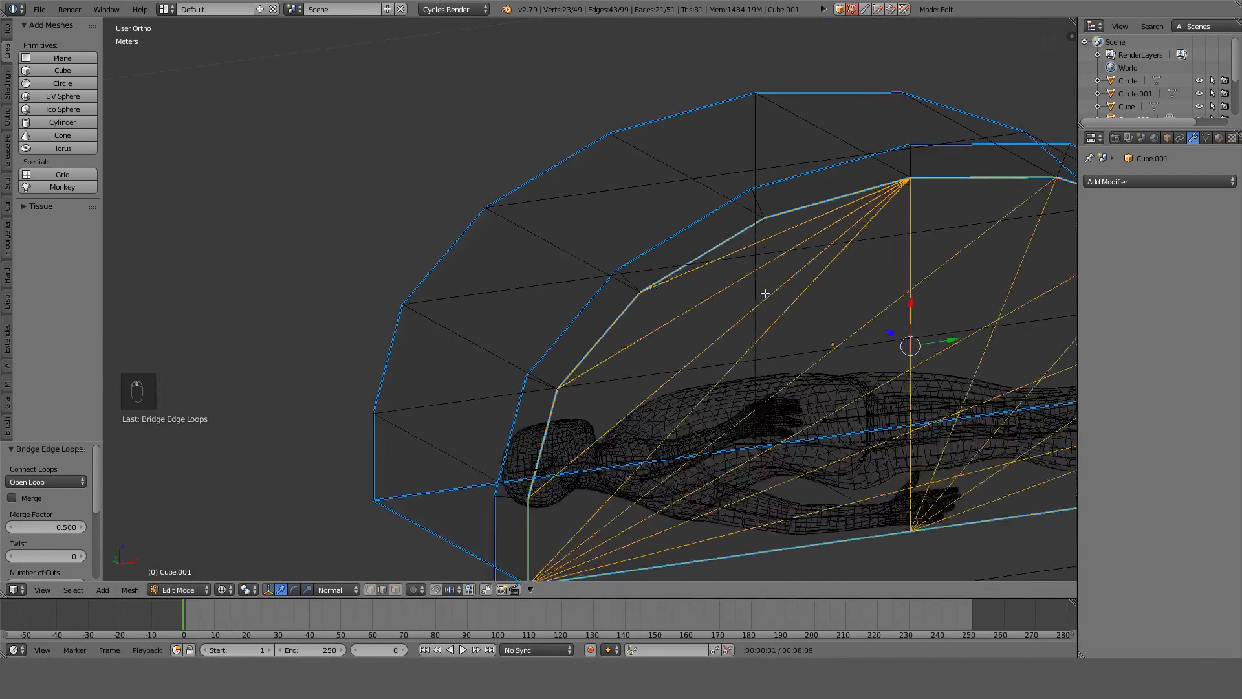
Join the frame's lower corner vertices near the figure's head with an edge and undo the extra face fill.
{"action": "key", "text": "z"}
{"action": "middle_click_drag", "start_coordinate": [909, 281], "coordinate": [515, 555]}
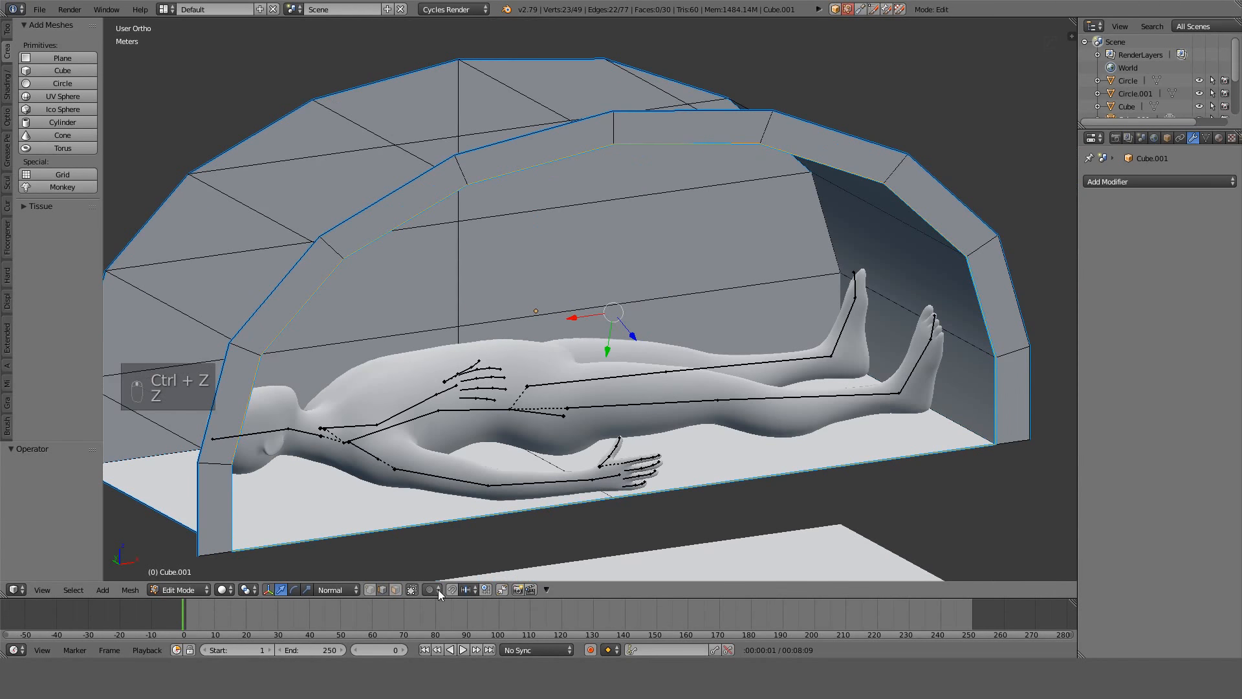
{"action": "key", "text": "z"}
{"action": "left_click", "coordinate": [371, 592]}
{"action": "middle_click_drag", "start_coordinate": [285, 514], "coordinate": [529, 269], "text": "shift"}
{"action": "key", "text": "z"}
{"action": "scroll", "coordinate": [532, 261], "scroll_direction": "up", "scroll_amount": 8}
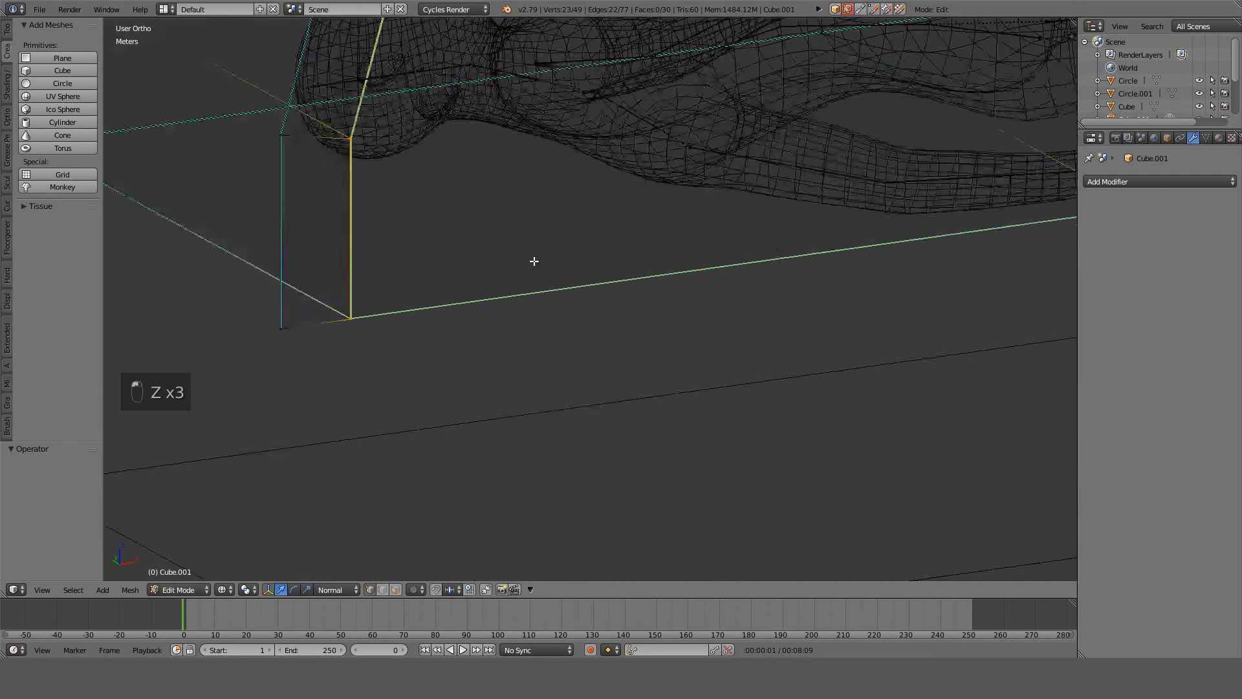
{"action": "middle_click_drag", "start_coordinate": [123, 287], "coordinate": [651, 388], "text": "shift"}
{"action": "right_click", "coordinate": [610, 423]}
{"action": "key", "text": "f"}
{"action": "key", "text": "f"}
{"action": "scroll", "coordinate": [742, 378], "scroll_direction": "down", "scroll_amount": 5}
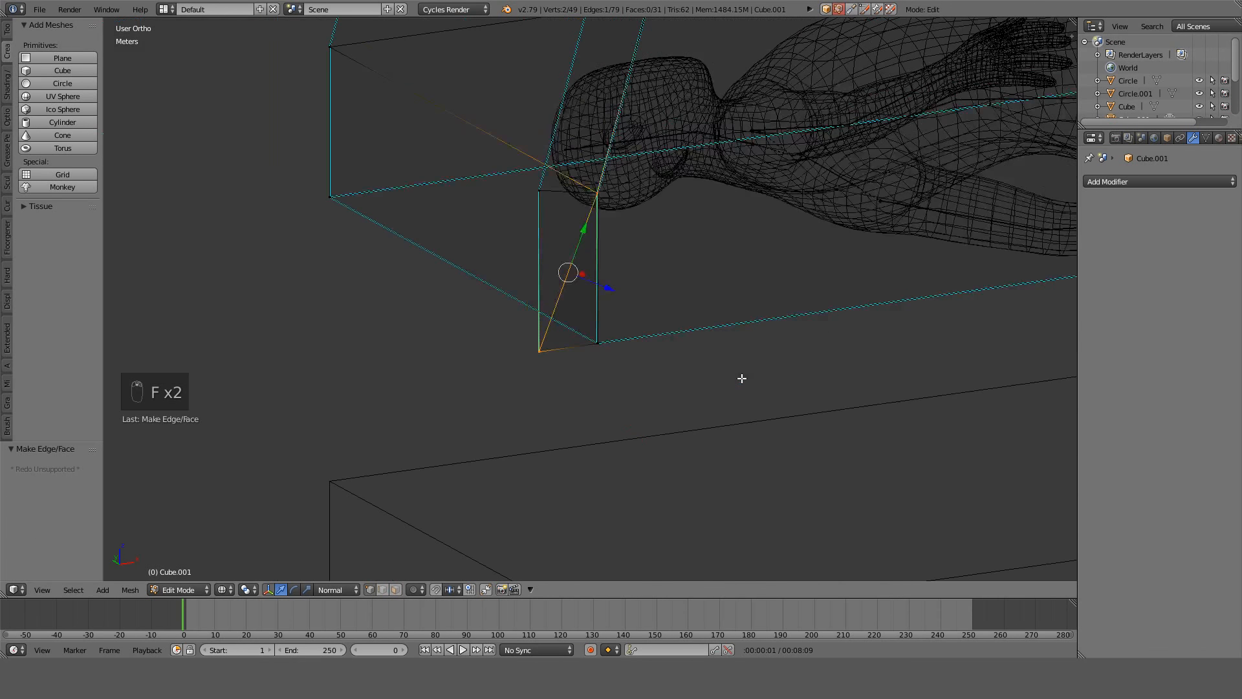
{"action": "key", "text": "ctrl+z"}
Join the nearly coincident vertices at the frame's corner near the figure's head and fill the first faces between the two loops.
{"action": "middle_click_drag", "start_coordinate": [668, 316], "coordinate": [591, 463], "text": "shift"}
{"action": "scroll", "coordinate": [541, 375], "scroll_direction": "up", "scroll_amount": 6}
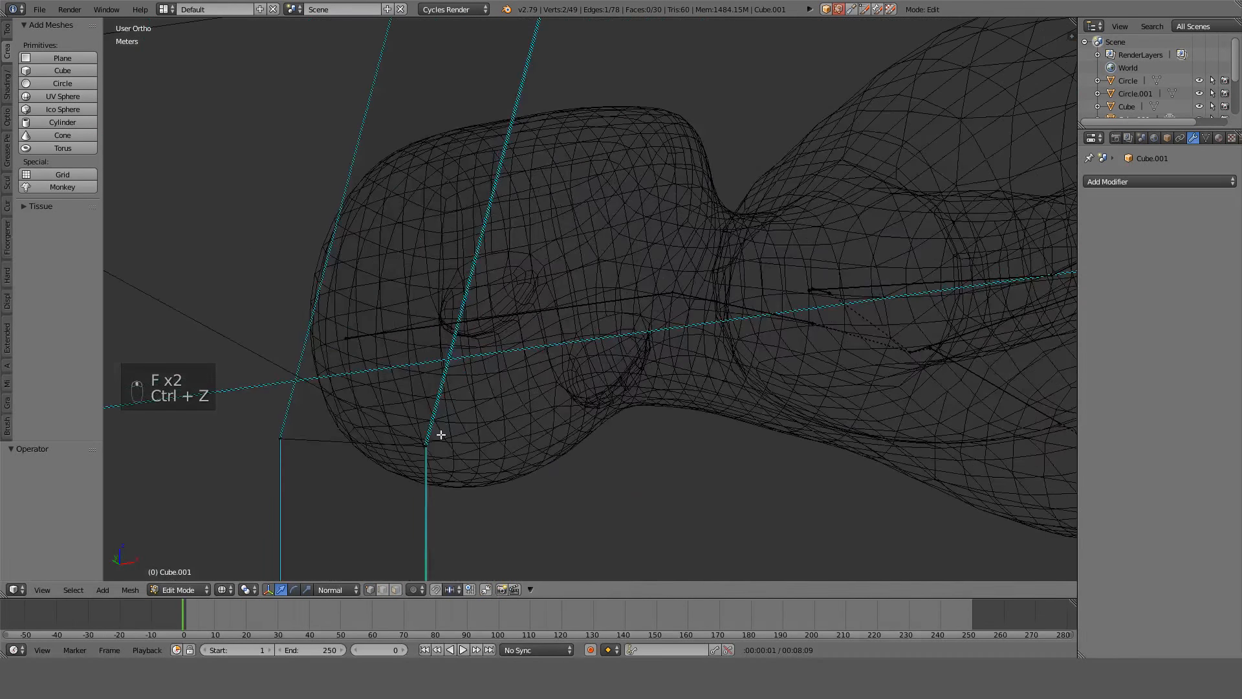
{"action": "right_click", "coordinate": [419, 441]}
{"action": "right_click", "coordinate": [419, 441], "text": "shift"}
{"action": "key", "text": "f"}
{"action": "right_click", "coordinate": [432, 441]}
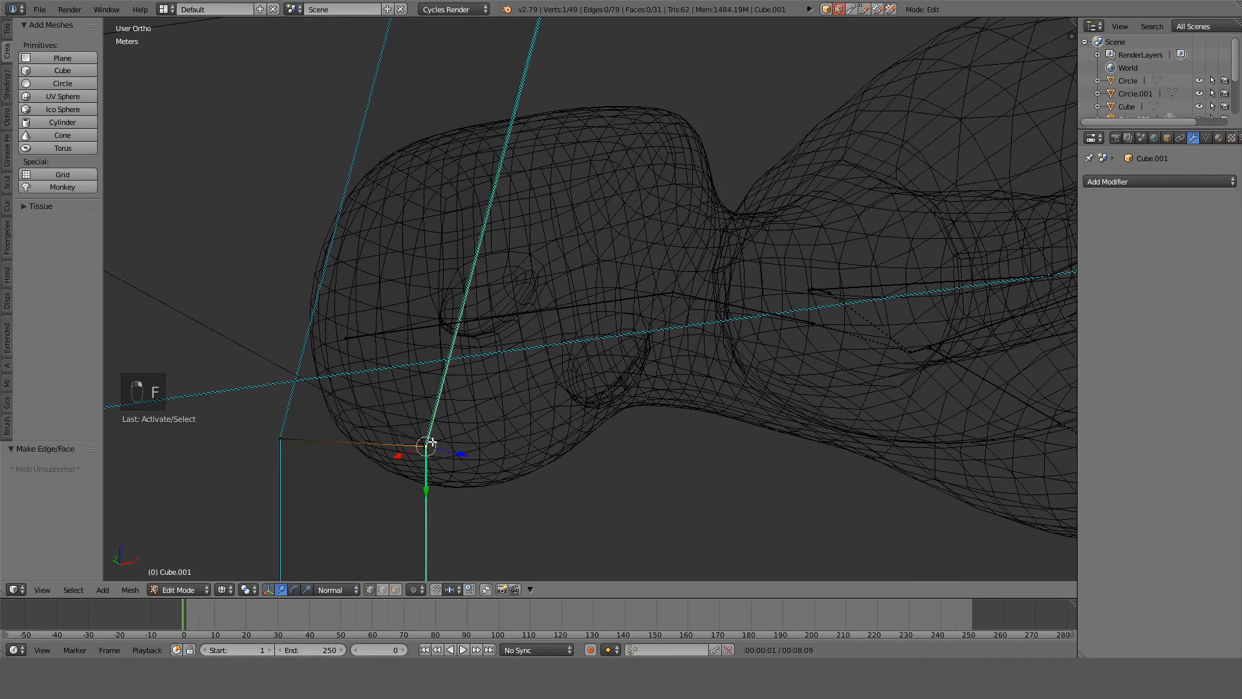
{"action": "key", "text": "f"}
{"action": "scroll", "coordinate": [493, 418], "scroll_direction": "down", "scroll_amount": 3}
{"action": "key", "text": "f"}
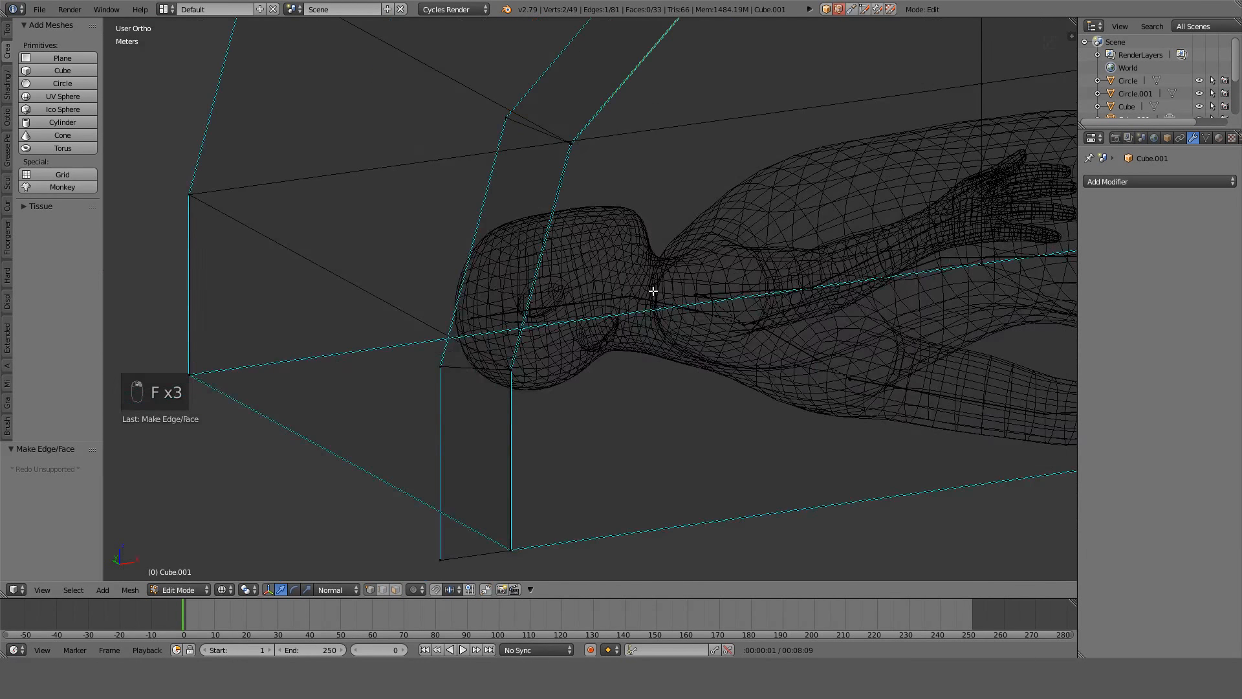
Fill the remaining sliver faces between the coincident loops around the arch, down to the frame's corner near the feet.
{"action": "scroll", "coordinate": [653, 291], "scroll_direction": "down", "scroll_amount": 4}
{"action": "middle_click_drag", "start_coordinate": [652, 291], "coordinate": [439, 349], "text": "shift"}
{"action": "key", "text": "f"}
{"action": "key", "text": "f"}
{"action": "key", "text": "f"}
{"action": "key", "text": "f"}
{"action": "key", "text": "f"}
{"action": "key", "text": "f"}
{"action": "key", "text": "f"}
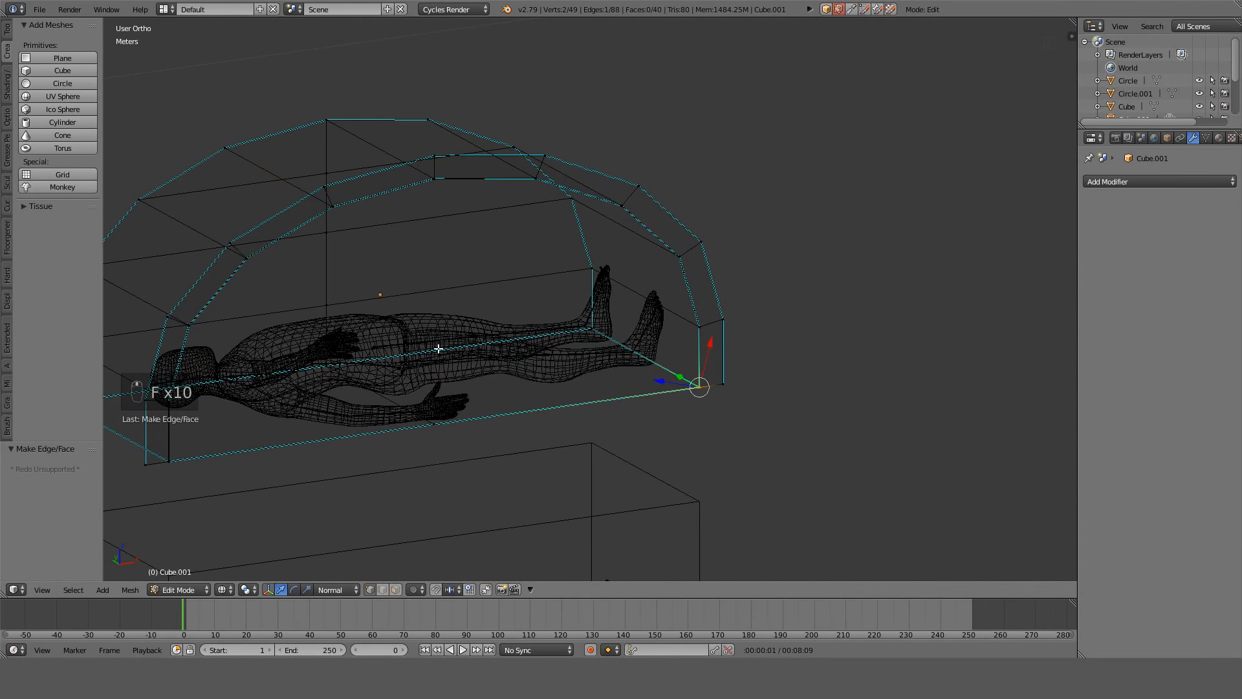
Dissolve the redundant edge loop along the front frame's inner edge, removing its vertices as well.
{"action": "middle_click_drag", "start_coordinate": [604, 339], "coordinate": [571, 341]}
{"action": "middle_click_drag", "start_coordinate": [789, 300], "coordinate": [685, 299], "text": "shift"}
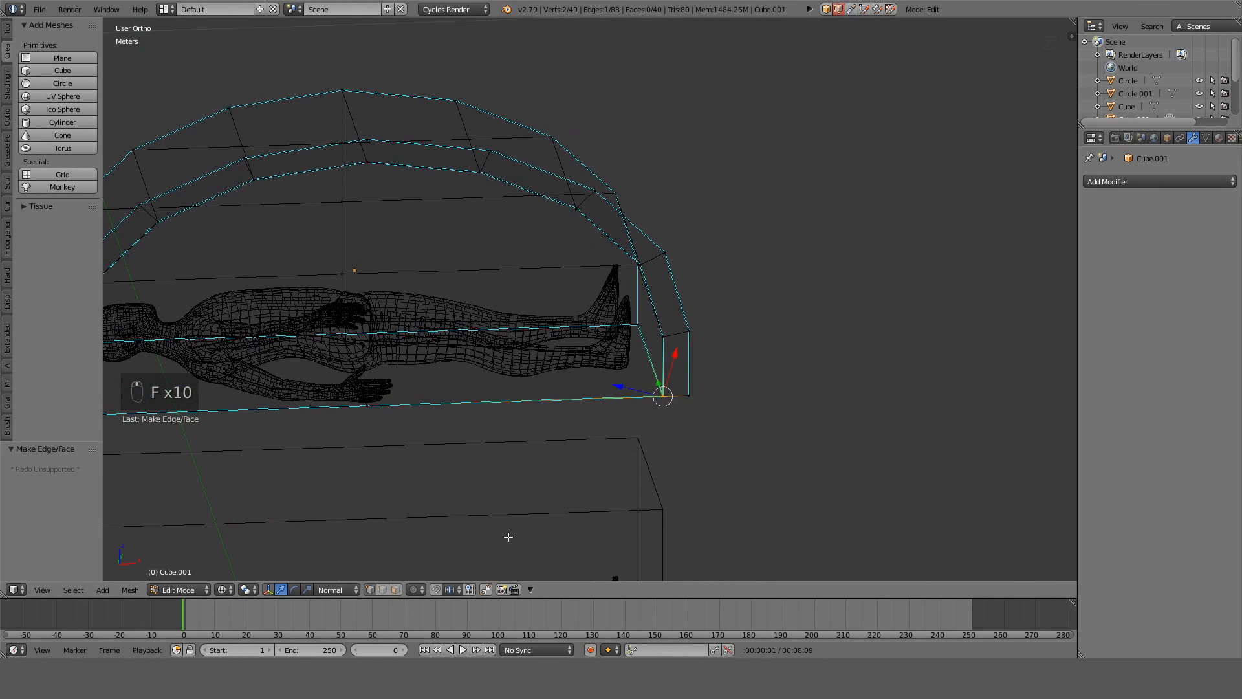
{"action": "scroll", "coordinate": [507, 299], "scroll_direction": "up", "scroll_amount": 6}
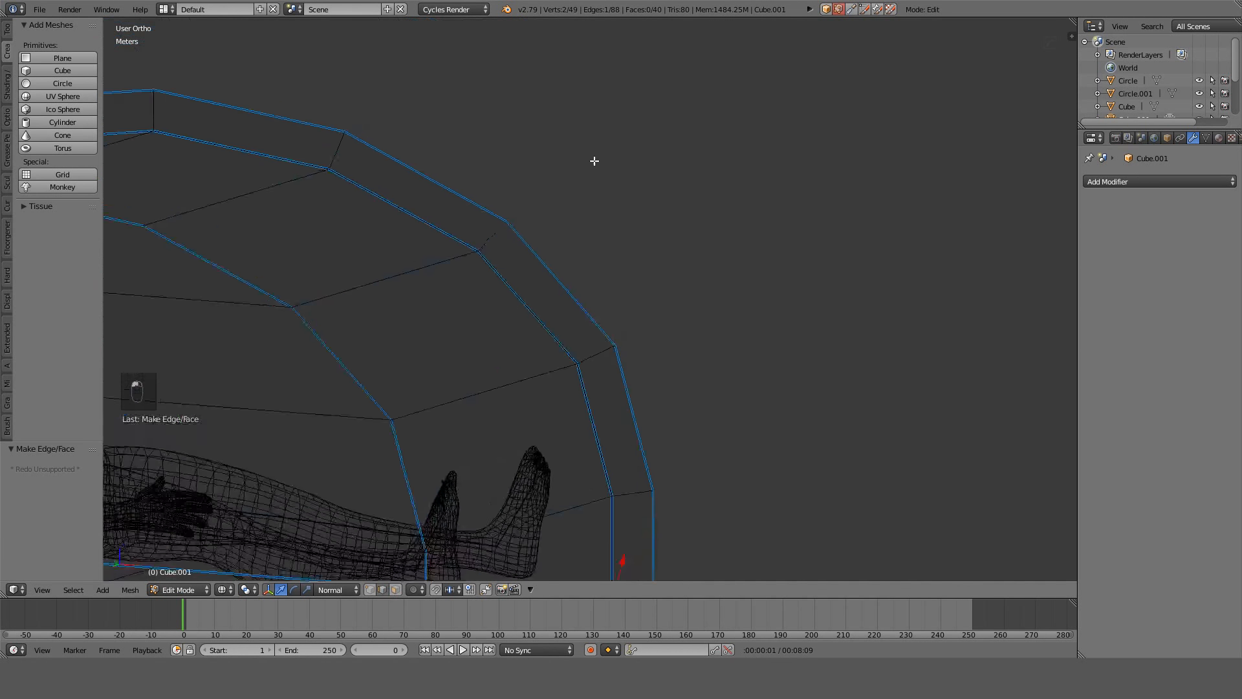
{"action": "key", "text": "z"}
{"action": "scroll", "coordinate": [537, 265], "scroll_direction": "up", "scroll_amount": 4}
{"action": "right_click", "coordinate": [381, 263], "text": "alt"}
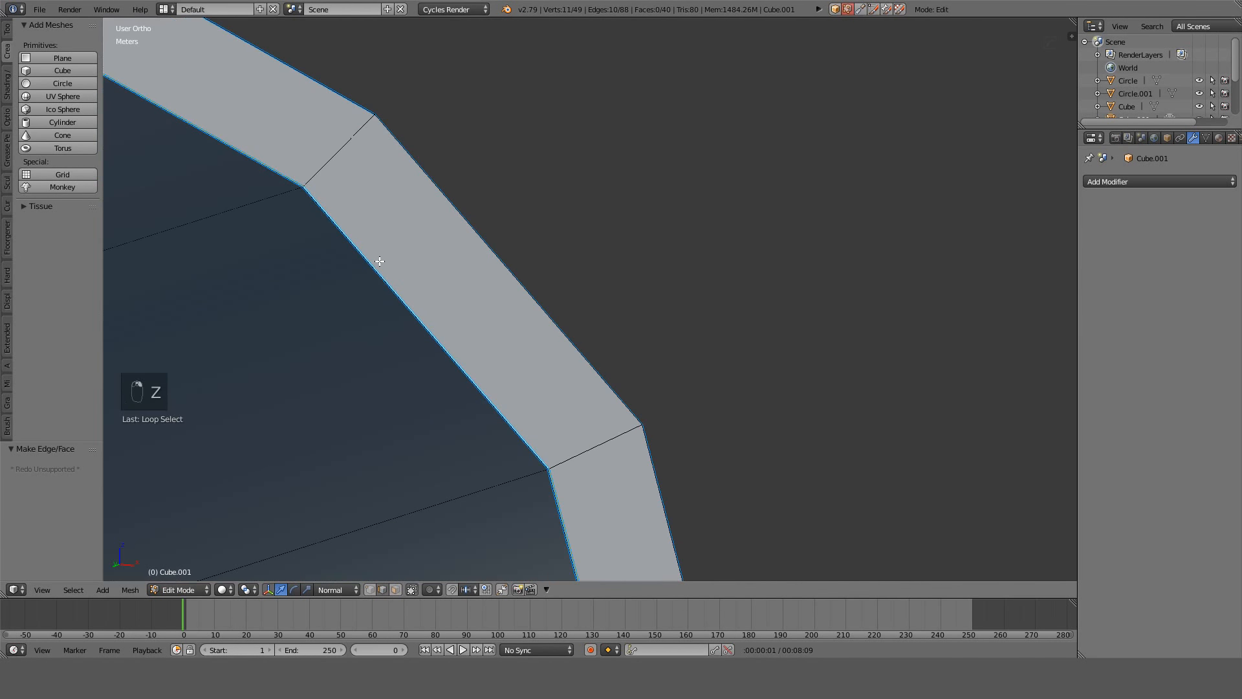
{"action": "key", "text": "z"}
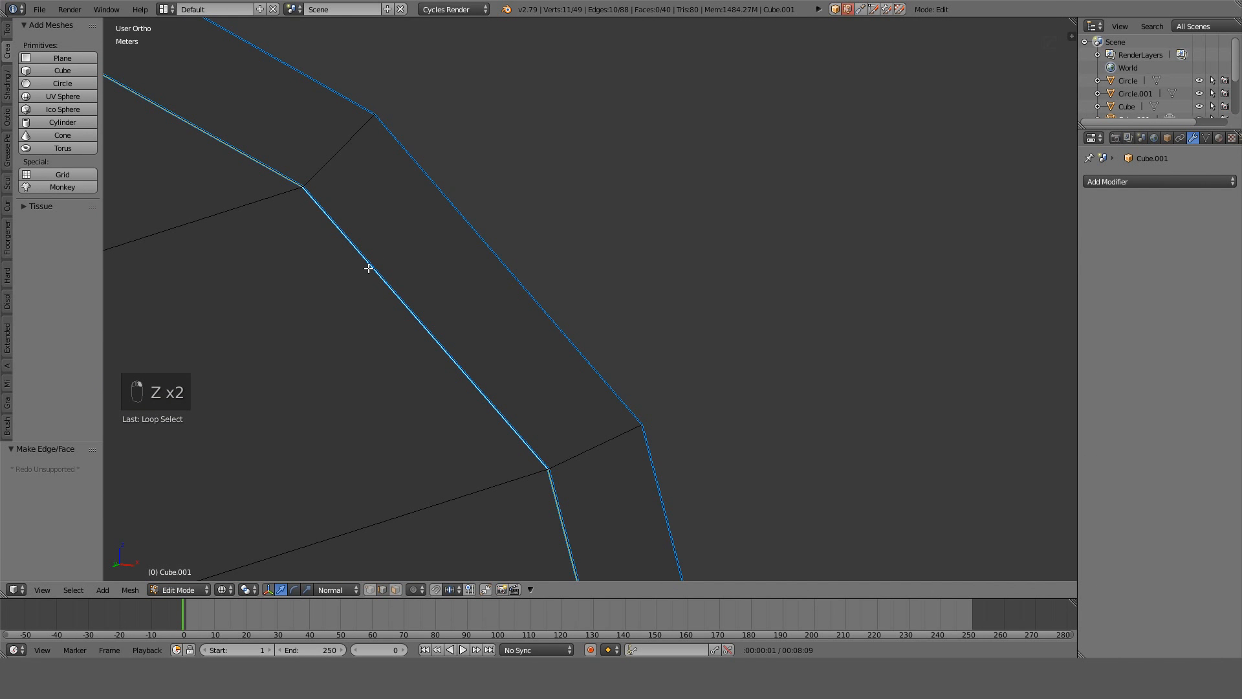
{"action": "key", "text": "ctrl+x"}
{"action": "scroll", "coordinate": [474, 313], "scroll_direction": "up", "scroll_amount": 3}
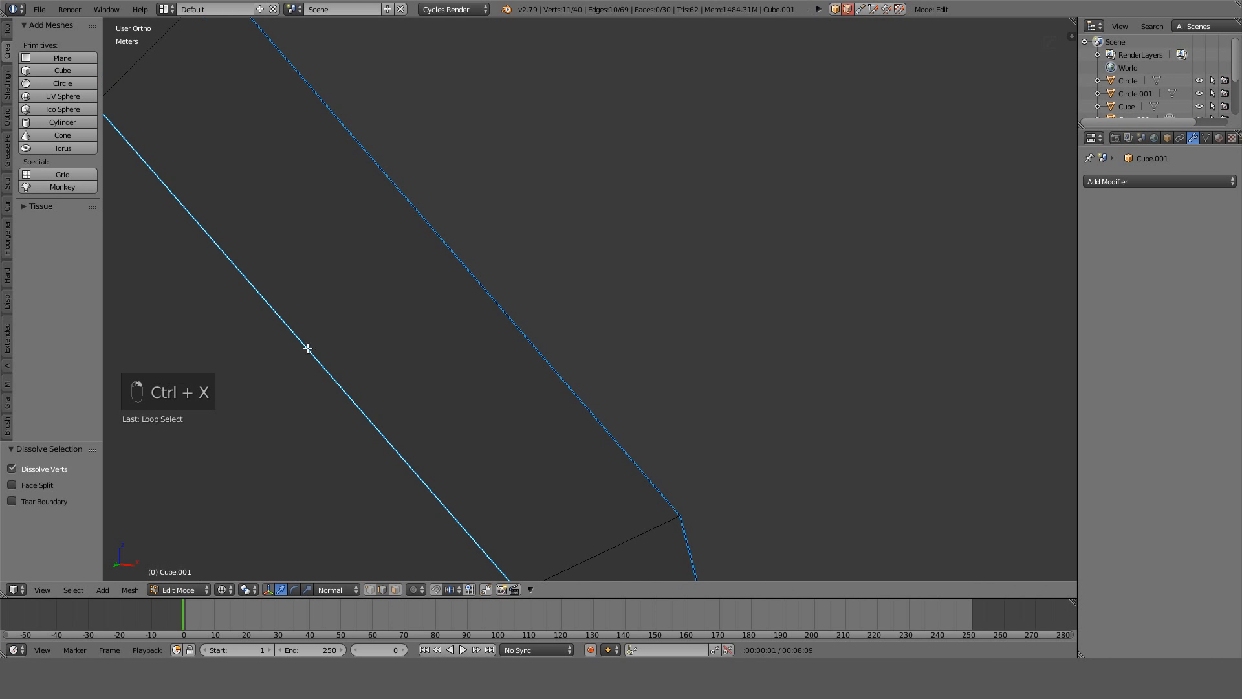
{"action": "scroll", "coordinate": [307, 348], "scroll_direction": "down", "scroll_amount": 6}
{"action": "key", "text": "g"}
{"action": "right_click", "coordinate": [370, 346]}
{"action": "key", "text": "z"}
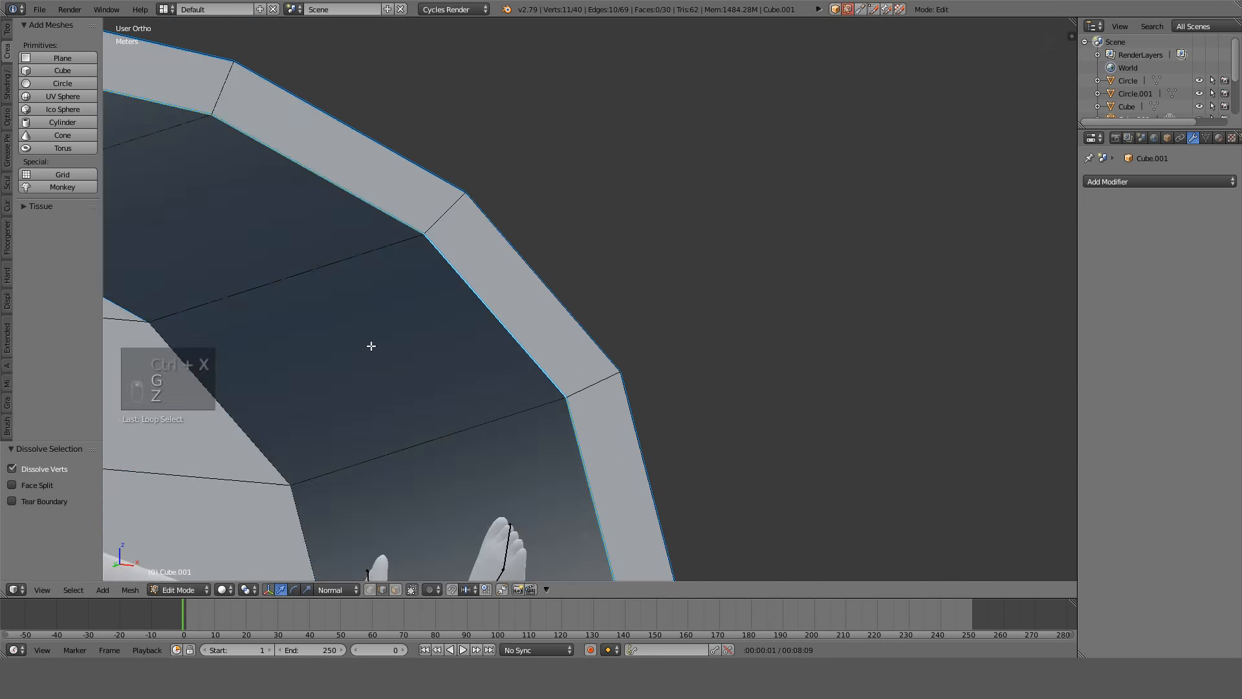
Leave mesh editing and save over the existing blend file.
{"action": "scroll", "coordinate": [401, 344], "scroll_direction": "down", "scroll_amount": 4}
{"action": "key", "text": "Tab"}
{"action": "middle_click_drag", "start_coordinate": [468, 336], "coordinate": [439, 363]}
{"action": "key", "text": "ctrl+s"}
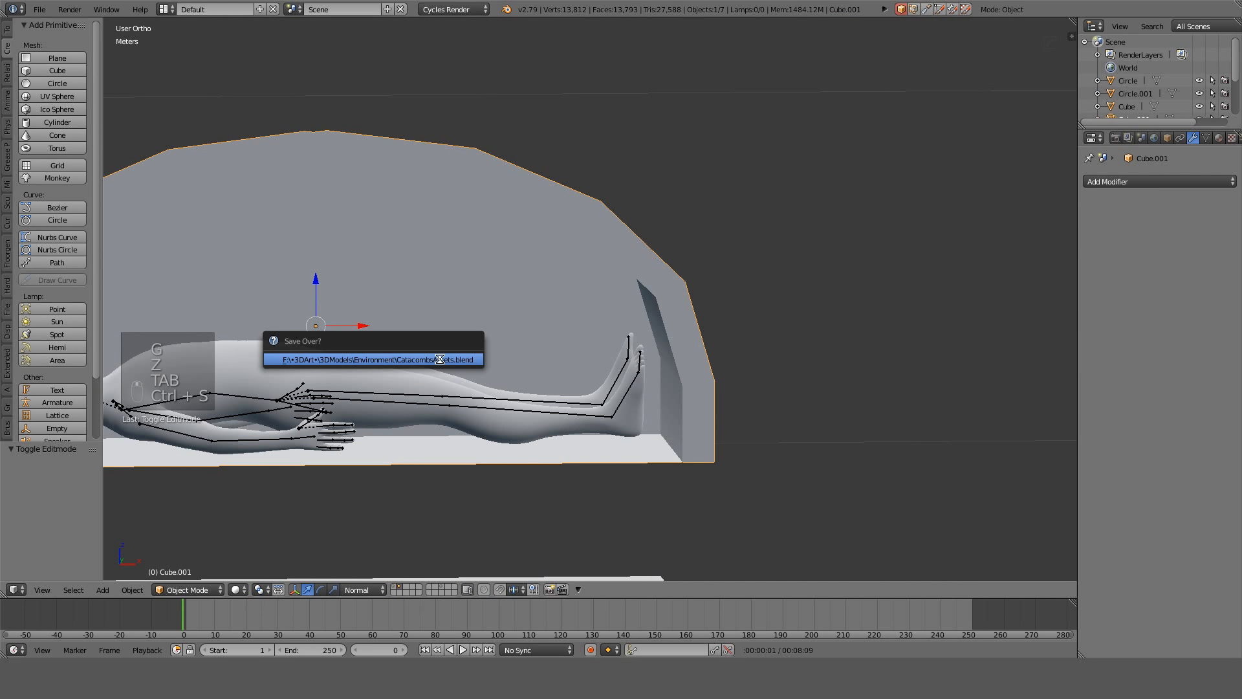
{"action": "left_click", "coordinate": [439, 359]}
Delete the rectangular box around the lower lying figure.
{"action": "scroll", "coordinate": [440, 359], "scroll_direction": "down", "scroll_amount": 2}
{"action": "middle_click_drag", "start_coordinate": [440, 358], "coordinate": [557, 357]}
{"action": "key", "text": "KP_1"}
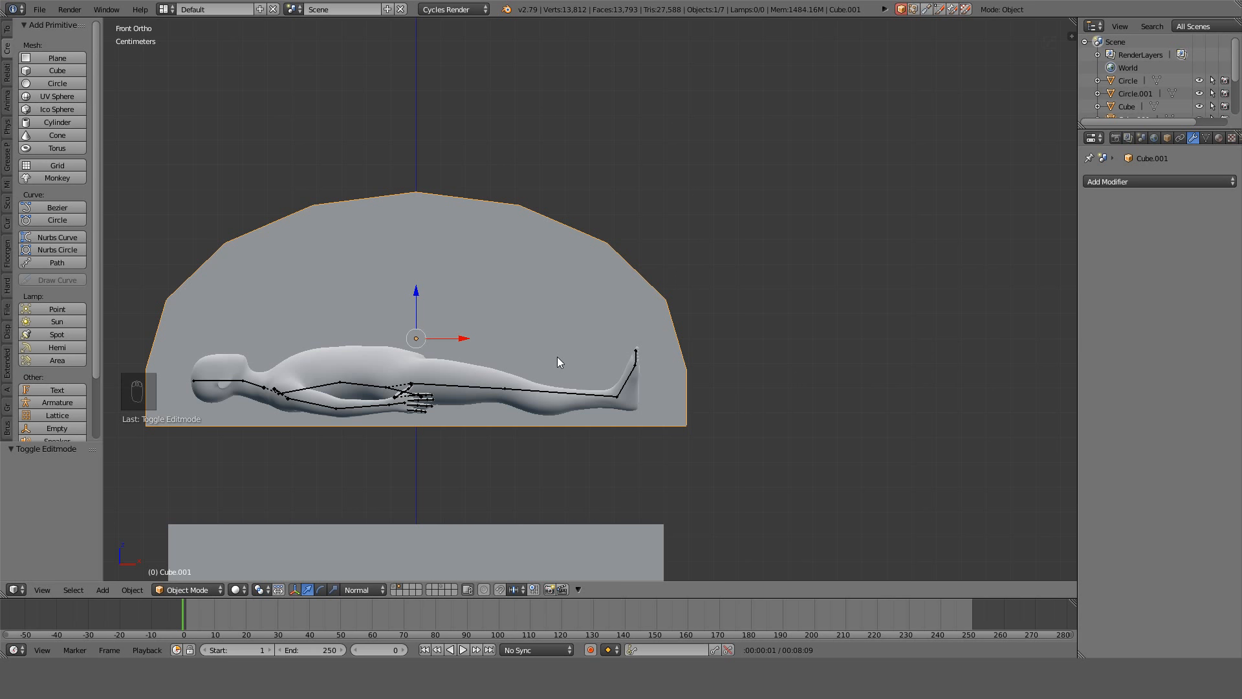
{"action": "middle_click_drag", "start_coordinate": [558, 358], "coordinate": [679, 352]}
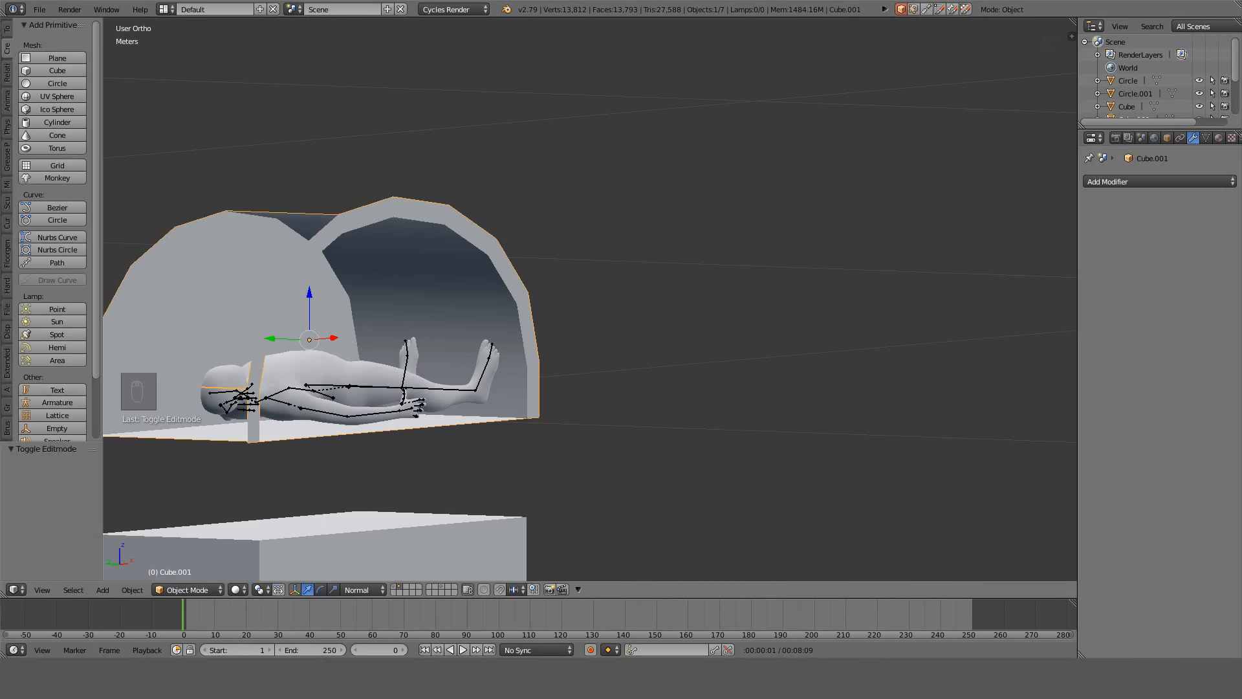
{"action": "mouse_move", "coordinate": [495, 229]}
{"action": "middle_mouse_down"}
{"action": "mouse_move", "coordinate": [617, 240]}
{"action": "mouse_move", "coordinate": [404, 297]}
{"action": "mouse_move", "coordinate": [355, 280]}
{"action": "mouse_move", "coordinate": [300, 231]}
{"action": "mouse_move", "coordinate": [500, 226]}
{"action": "middle_mouse_up"}
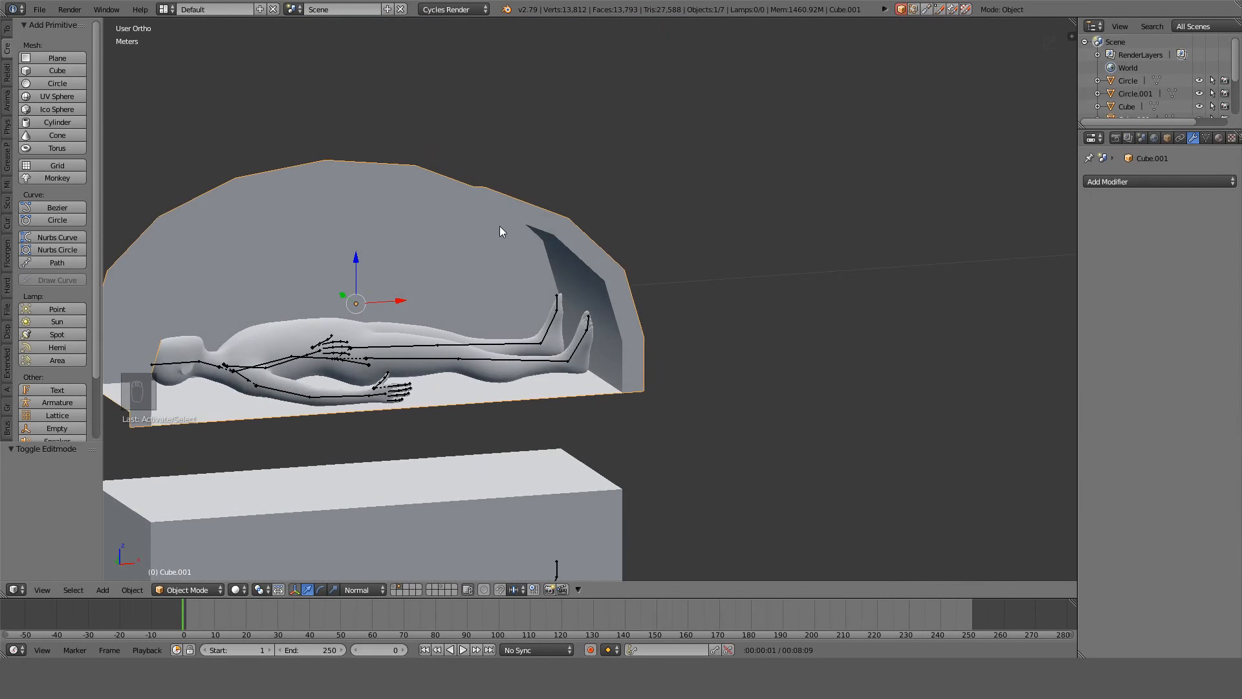
{"action": "key", "text": "KP_1"}
{"action": "scroll", "coordinate": [499, 226], "scroll_direction": "down", "scroll_amount": 5}
{"action": "middle_click_drag", "start_coordinate": [588, 331], "coordinate": [498, 204], "text": "shift"}
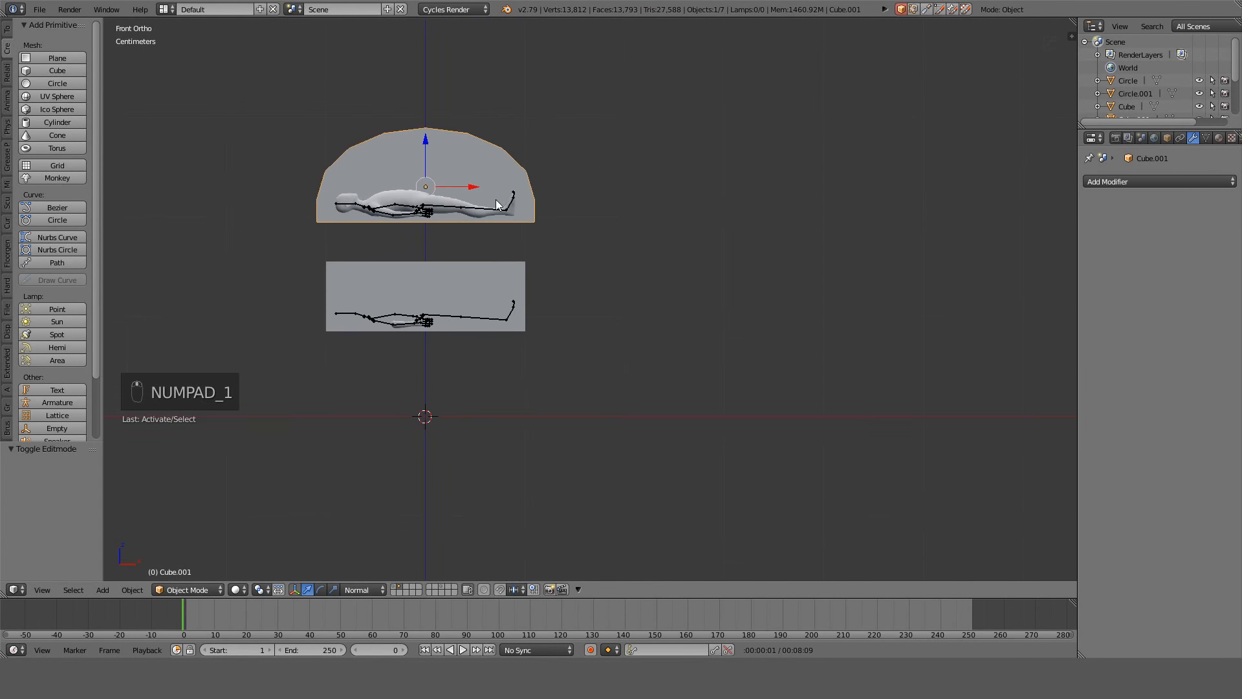
{"action": "scroll", "coordinate": [498, 210], "scroll_direction": "up", "scroll_amount": 4}
{"action": "middle_click_drag", "start_coordinate": [429, 229], "coordinate": [596, 273], "text": "shift"}
{"action": "right_click", "coordinate": [595, 278]}
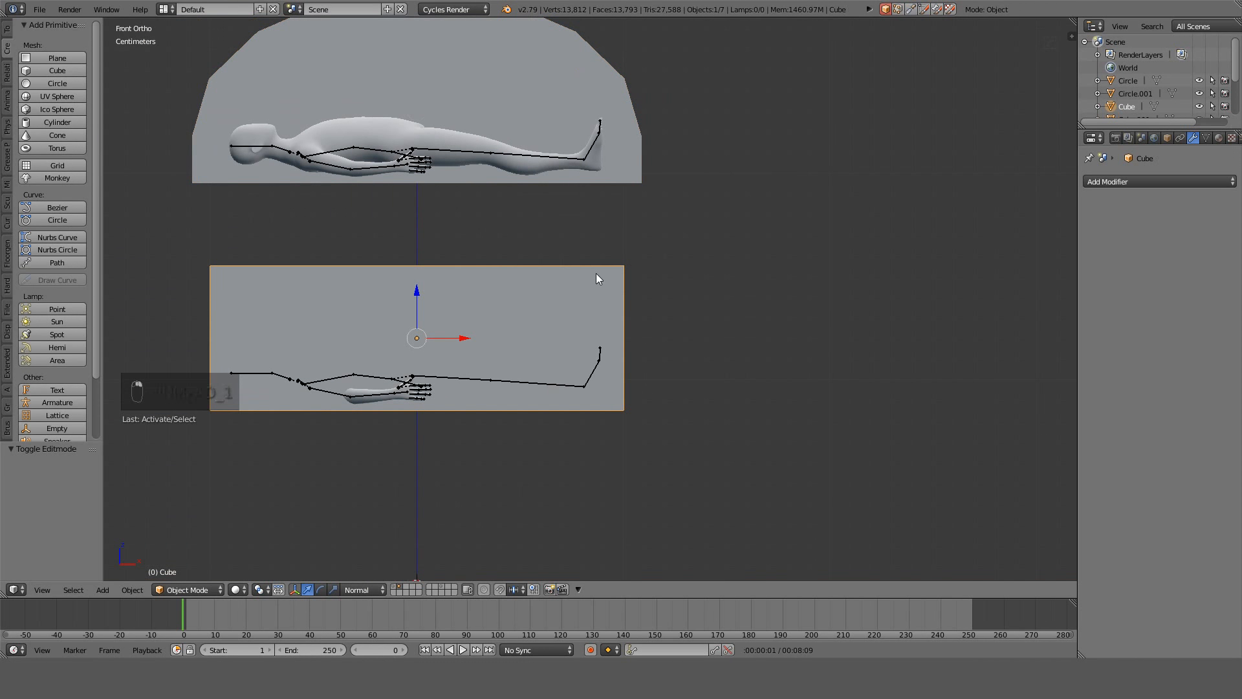
{"action": "key", "text": "Delete"}
{"action": "left_click", "coordinate": [595, 275]}
Duplicate the entire arched niche mesh and move the copy 11 cm down along Z, around the lower figure.
{"action": "right_click", "coordinate": [638, 158]}
{"action": "scroll", "coordinate": [639, 156], "scroll_direction": "down", "scroll_amount": 3}
{"action": "scroll", "coordinate": [638, 157], "scroll_direction": "up", "scroll_amount": 2}
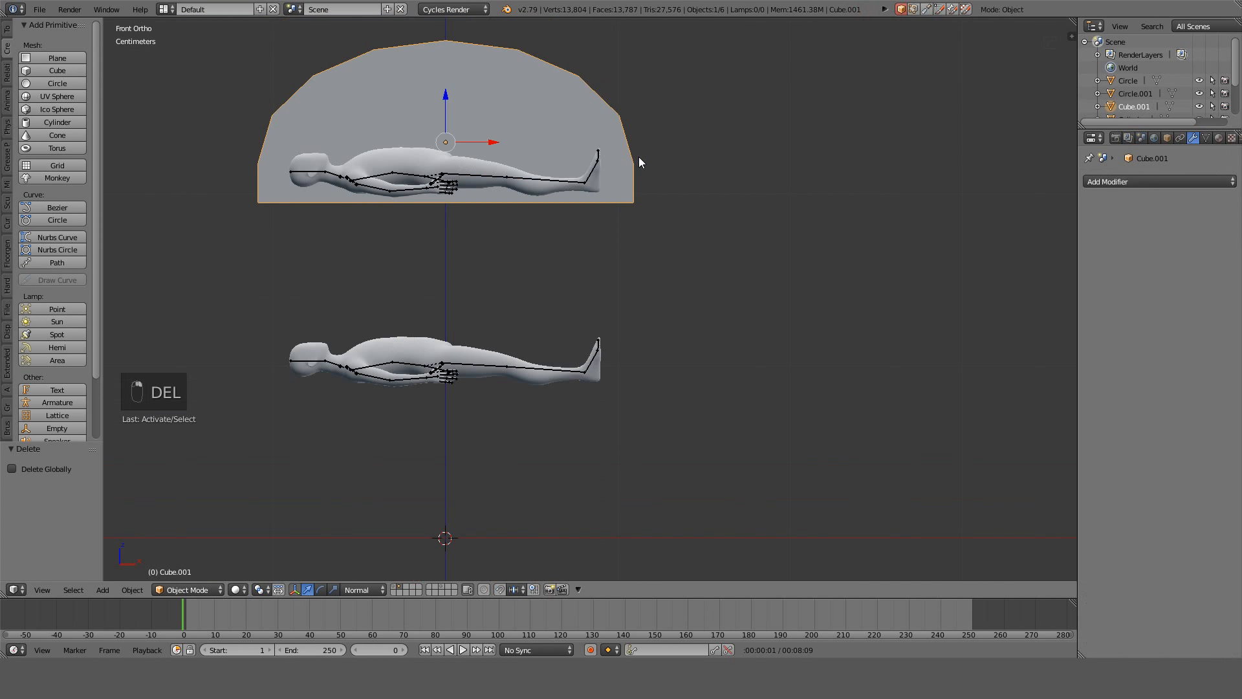
{"action": "key", "text": "Tab"}
{"action": "key", "text": "a"}
{"action": "key", "text": "a"}
{"action": "key", "text": "a"}
{"action": "key", "text": "a"}
{"action": "key", "text": "shift+d"}
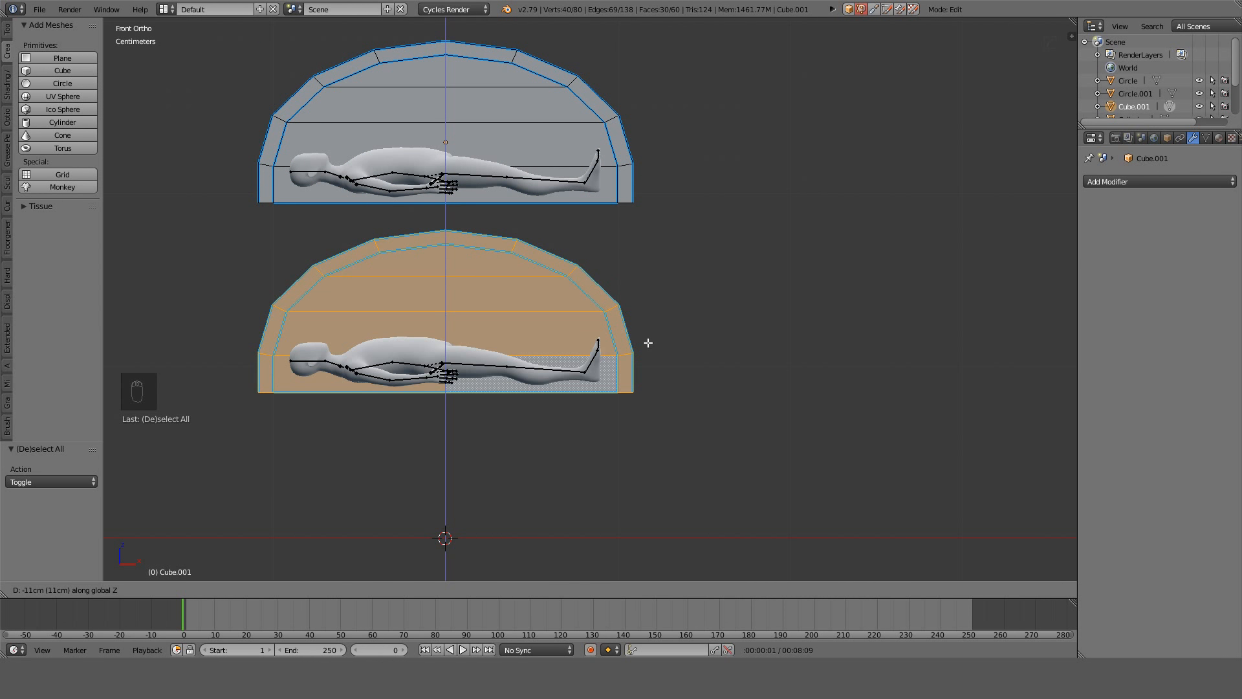
{"action": "left_click", "coordinate": [648, 343]}
Add a plane to the niche mesh, rotate it 90° about X, and show it in a front wireframe view.
{"action": "key", "text": "z"}
{"action": "key", "text": "z"}
{"action": "key", "text": "Tab"}
{"action": "mouse_move", "coordinate": [468, 285]}
{"action": "middle_mouse_down"}
{"action": "mouse_move", "coordinate": [554, 272]}
{"action": "mouse_move", "coordinate": [608, 293]}
{"action": "mouse_move", "coordinate": [596, 309]}
{"action": "middle_mouse_up"}
{"action": "key", "text": "Tab"}
{"action": "key", "text": "a"}
{"action": "key", "text": "a"}
{"action": "key", "text": "a"}
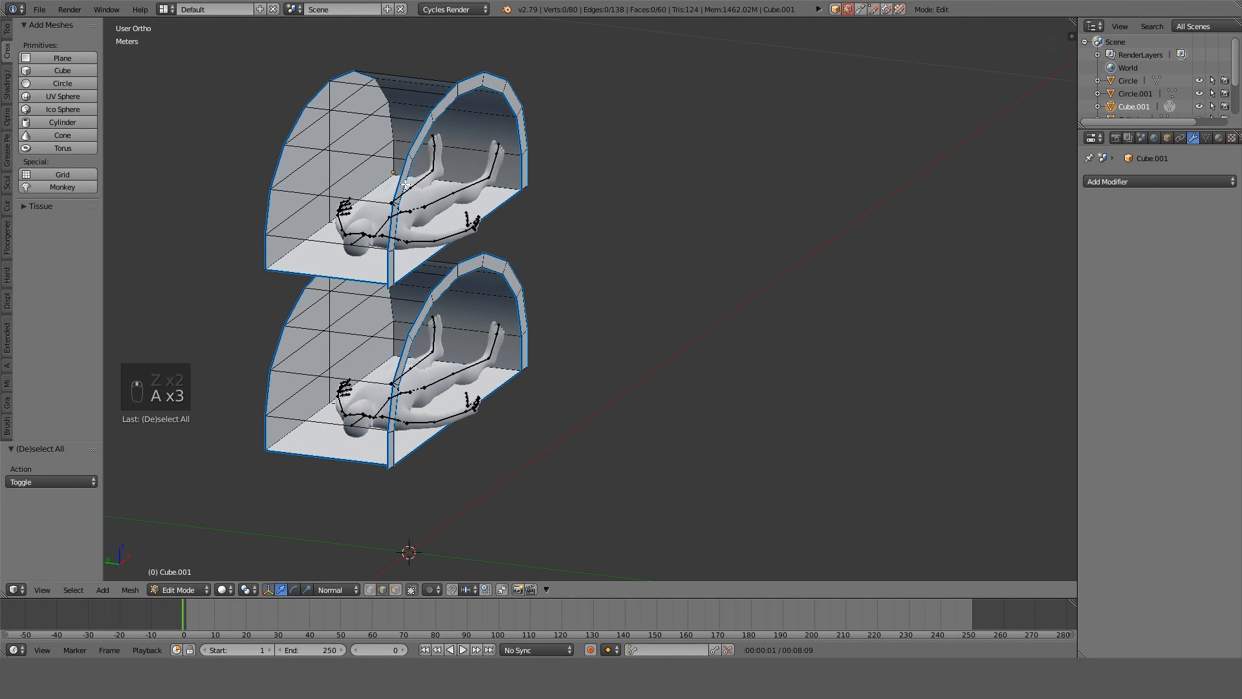
{"action": "left_click", "coordinate": [62, 58]}
{"action": "scroll", "coordinate": [620, 200], "scroll_direction": "down", "scroll_amount": 4}
{"action": "type", "text": "r"}
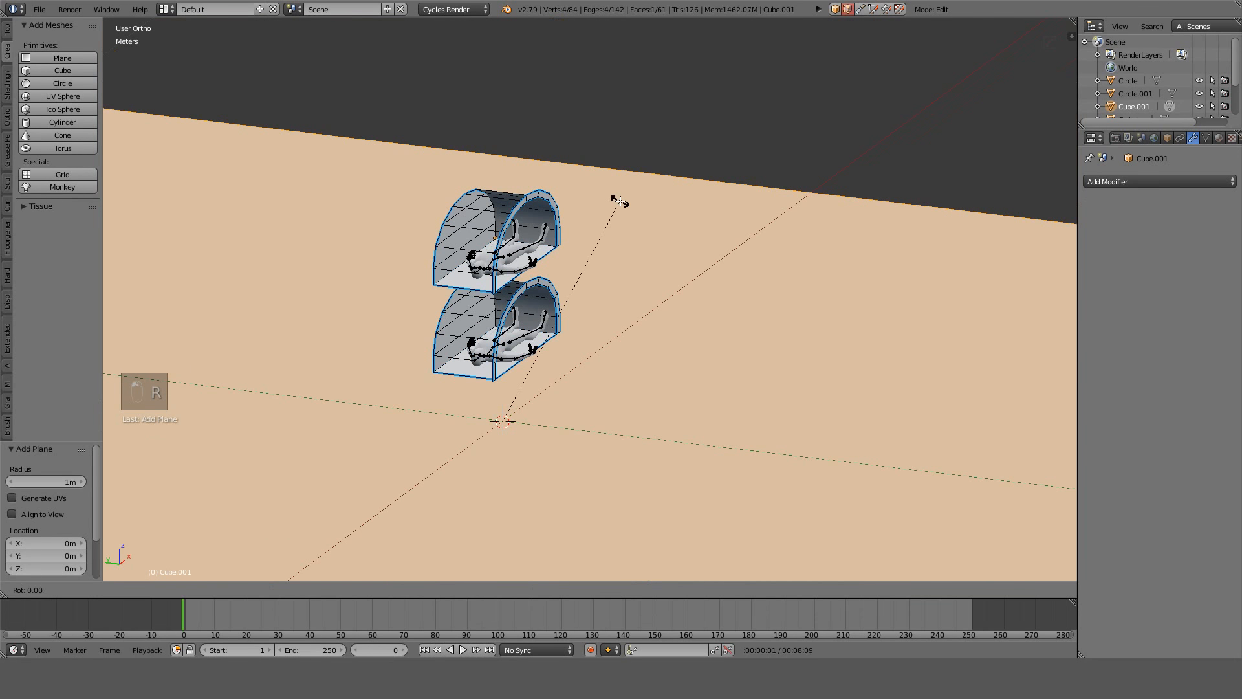
{"action": "type", "text": "x90"}
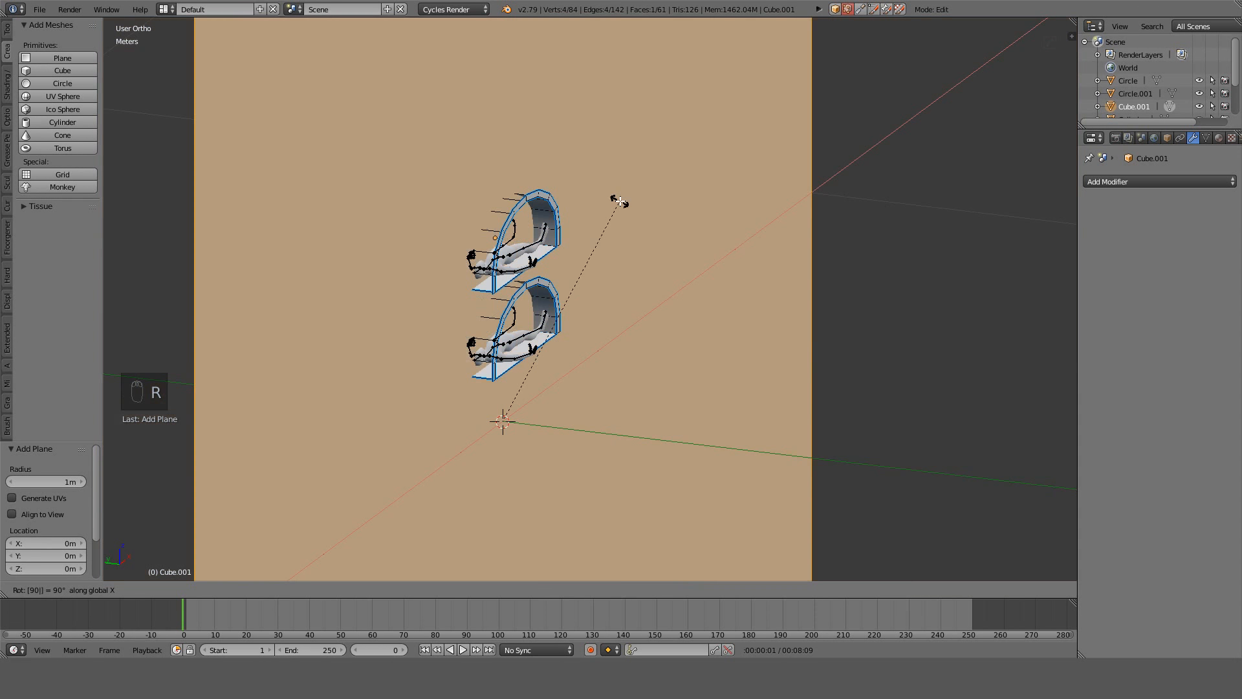
{"action": "key", "text": "Return"}
{"action": "key", "text": "KP_1"}
{"action": "key", "text": "z"}
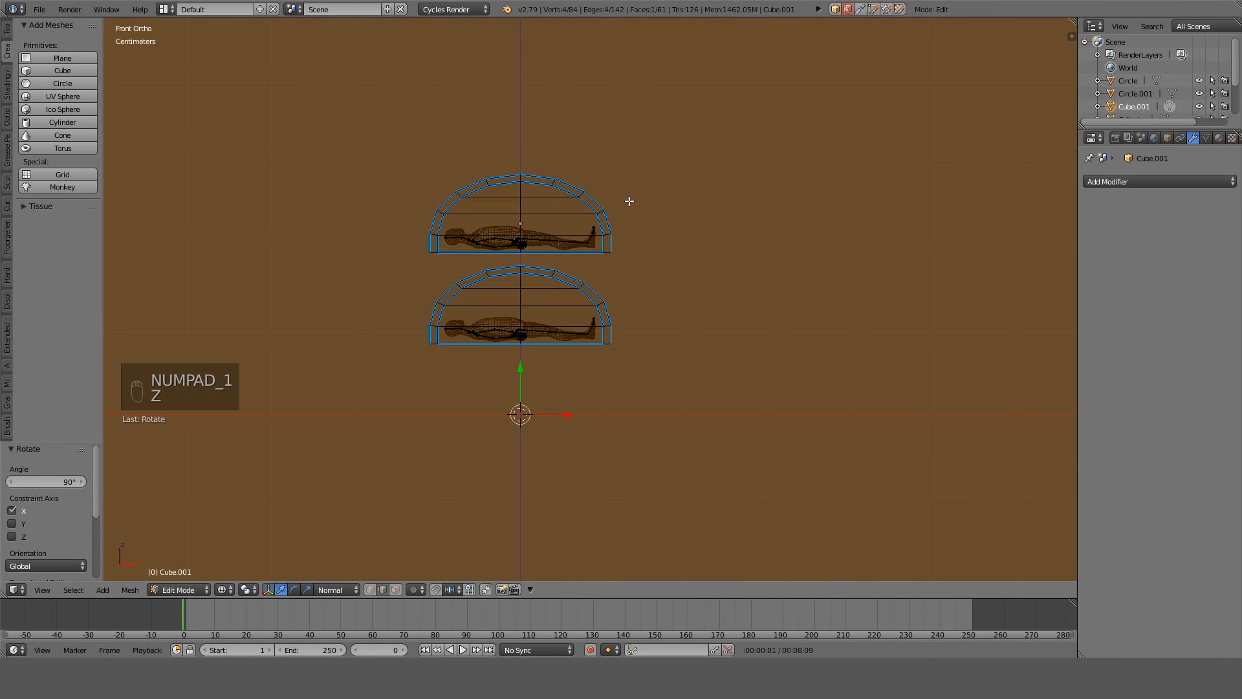
{"action": "key", "text": "s"}
{"action": "key", "text": "Return"}
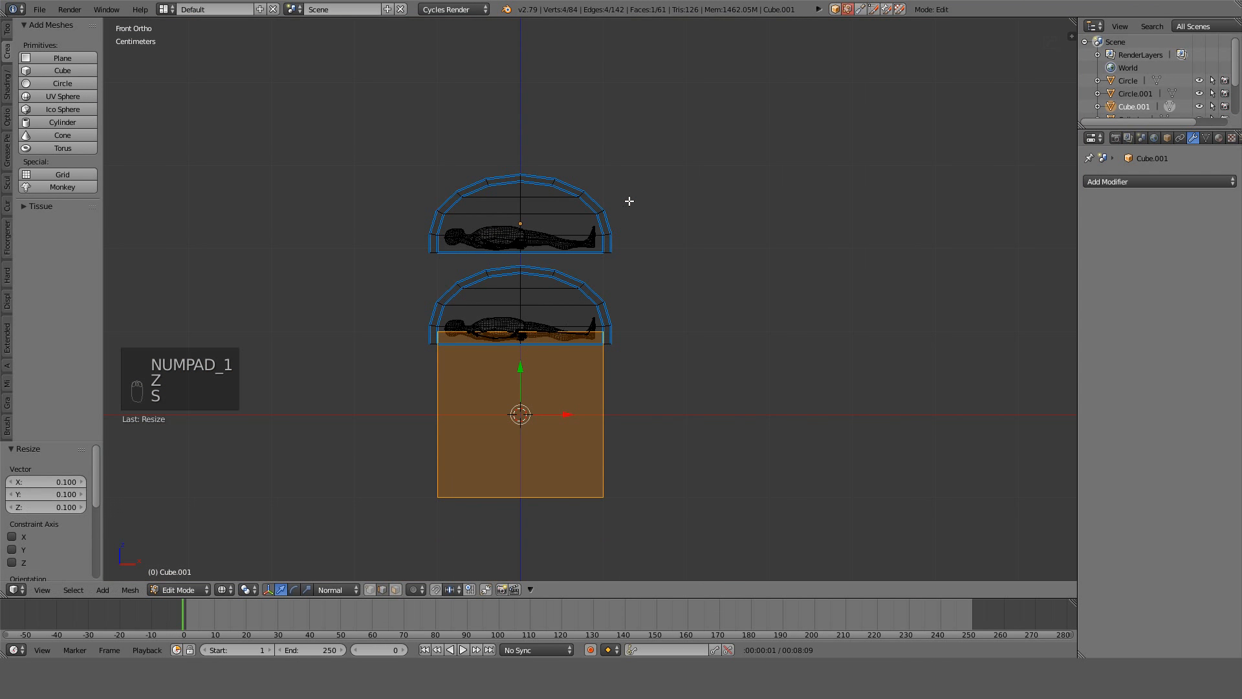
{"action": "key", "text": "ctrl+z"}
Scale the upright plane to 0.2 and raise it 20 cm along Z behind the two niches.
{"action": "type", "text": "s0.0"}
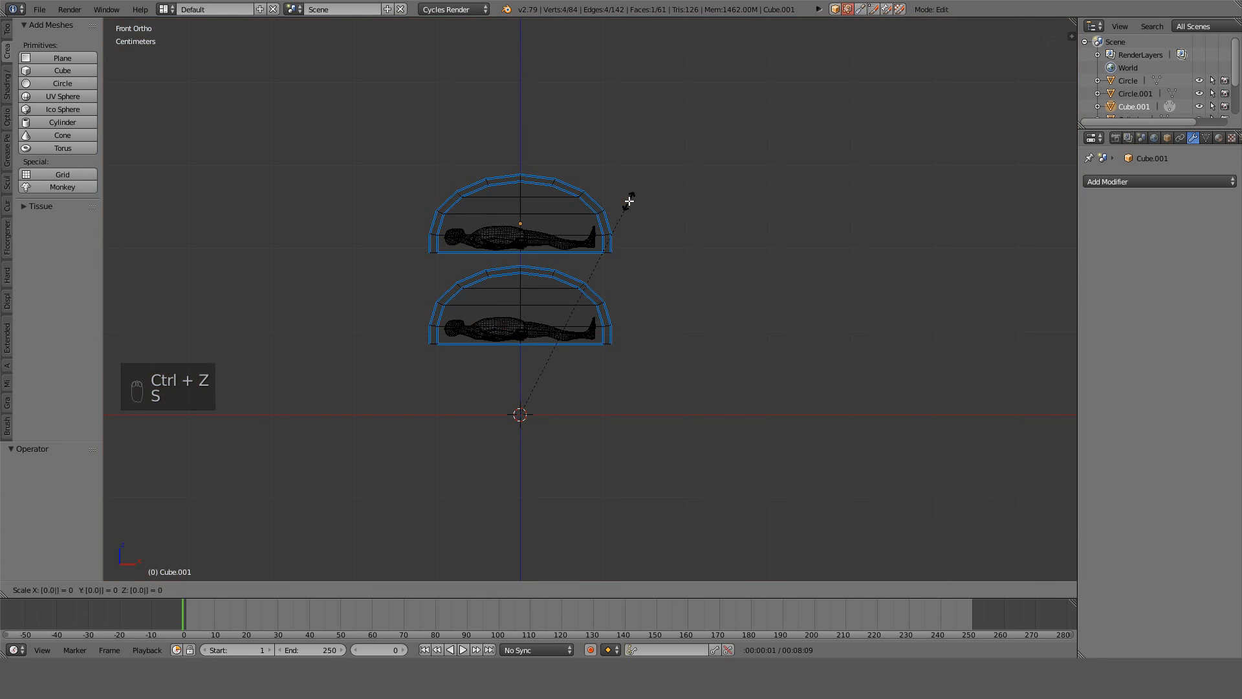
{"action": "type", "text": "5"}
{"action": "key", "text": "BackSpace"}
{"action": "key", "text": "BackSpace"}
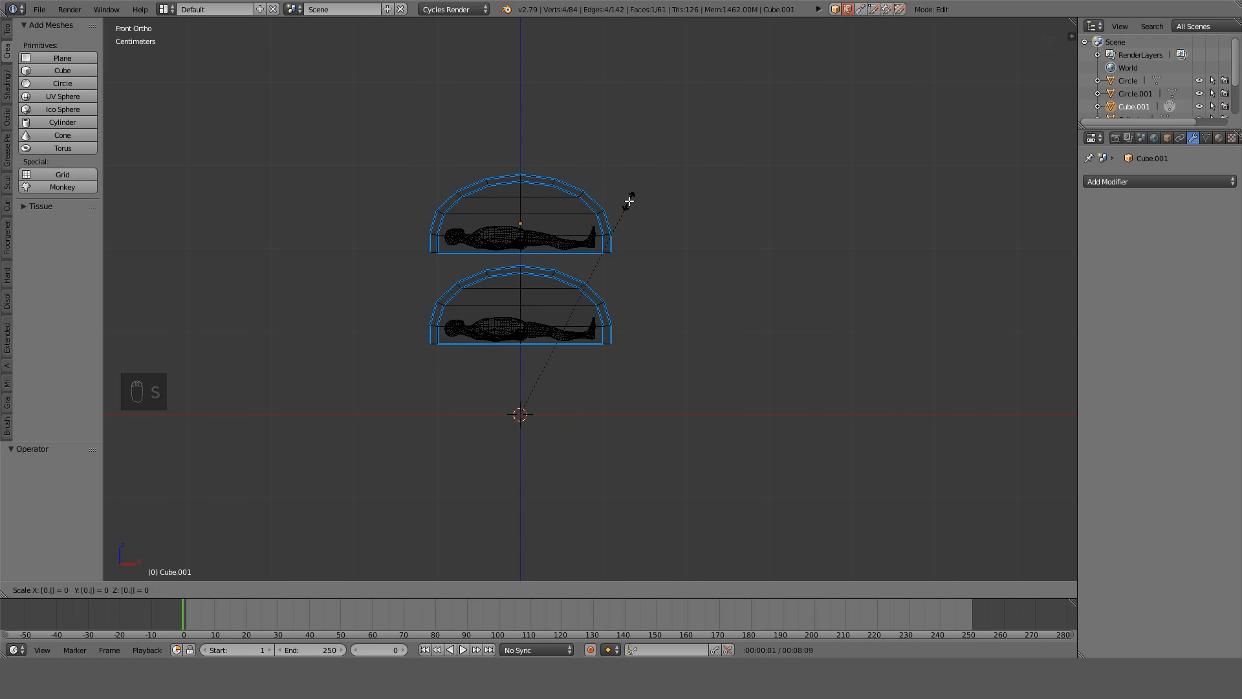
{"action": "type", "text": "2"}
{"action": "key", "text": "Return"}
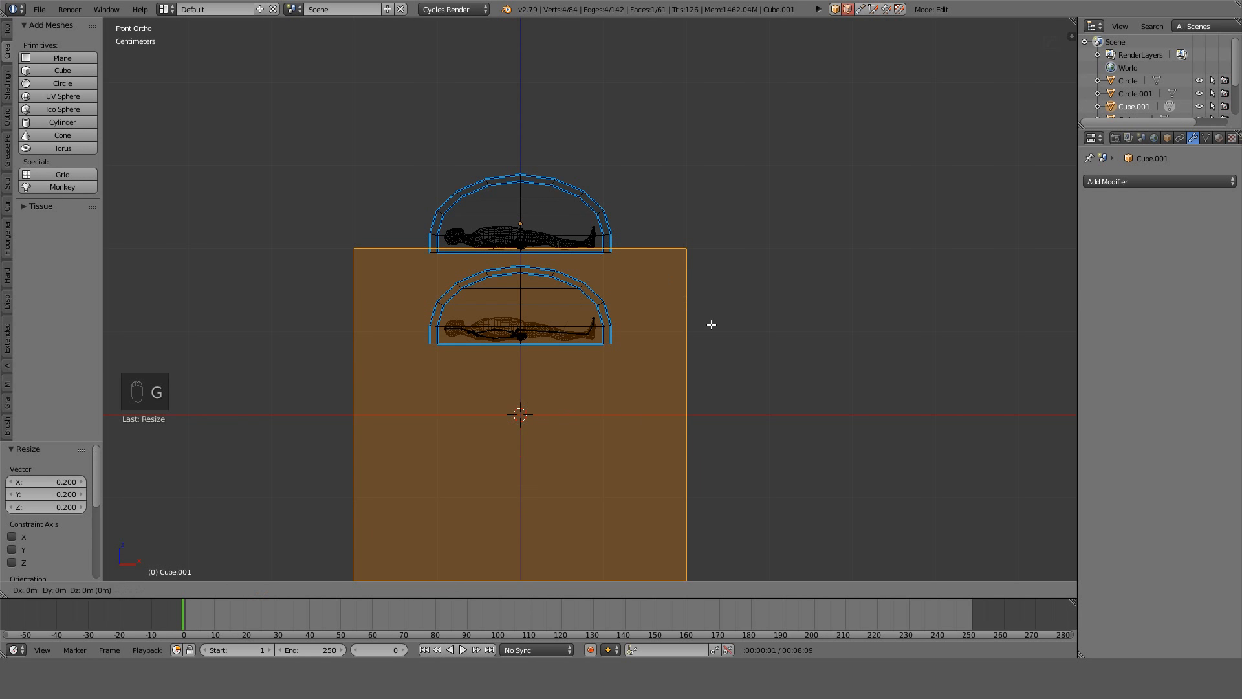
{"action": "key", "text": "g"}
{"action": "key", "text": "z"}
{"action": "left_click", "coordinate": [691, 155]}
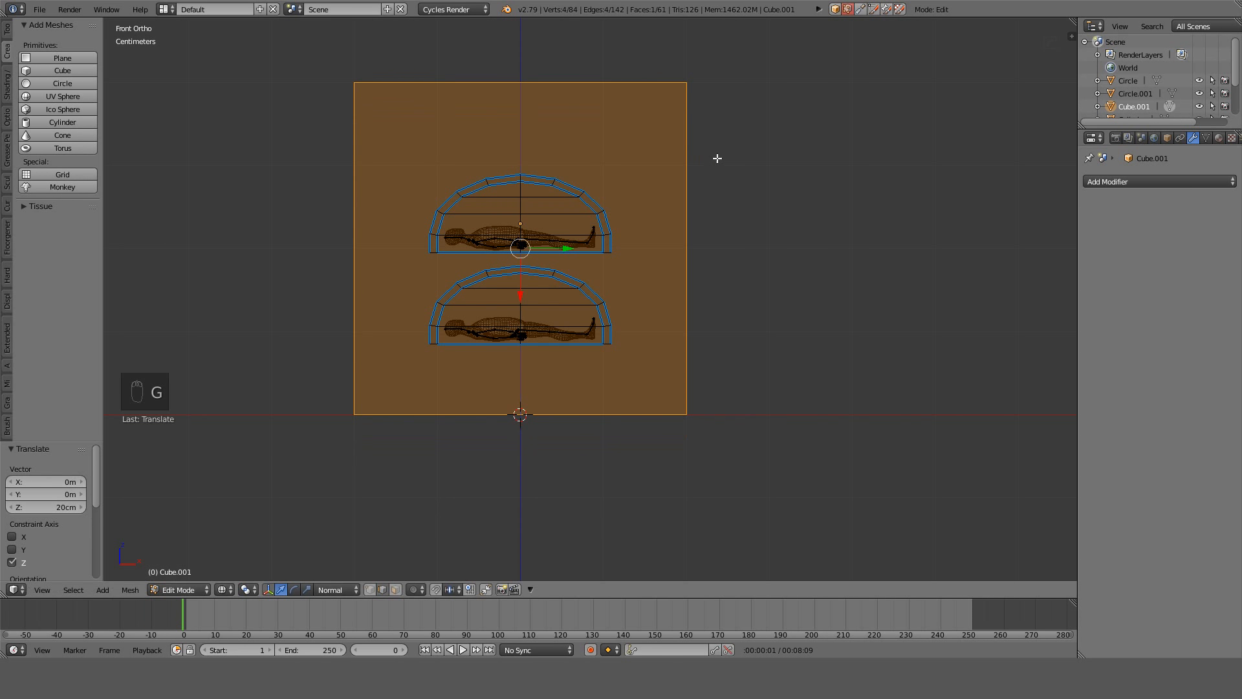
Scale the wall plane by 0.9 twice, lowering it 2 cm along Z after each scaling to rest on the ground line.
{"action": "scroll", "coordinate": [712, 194], "scroll_direction": "up", "scroll_amount": 3}
{"action": "key", "text": "s"}
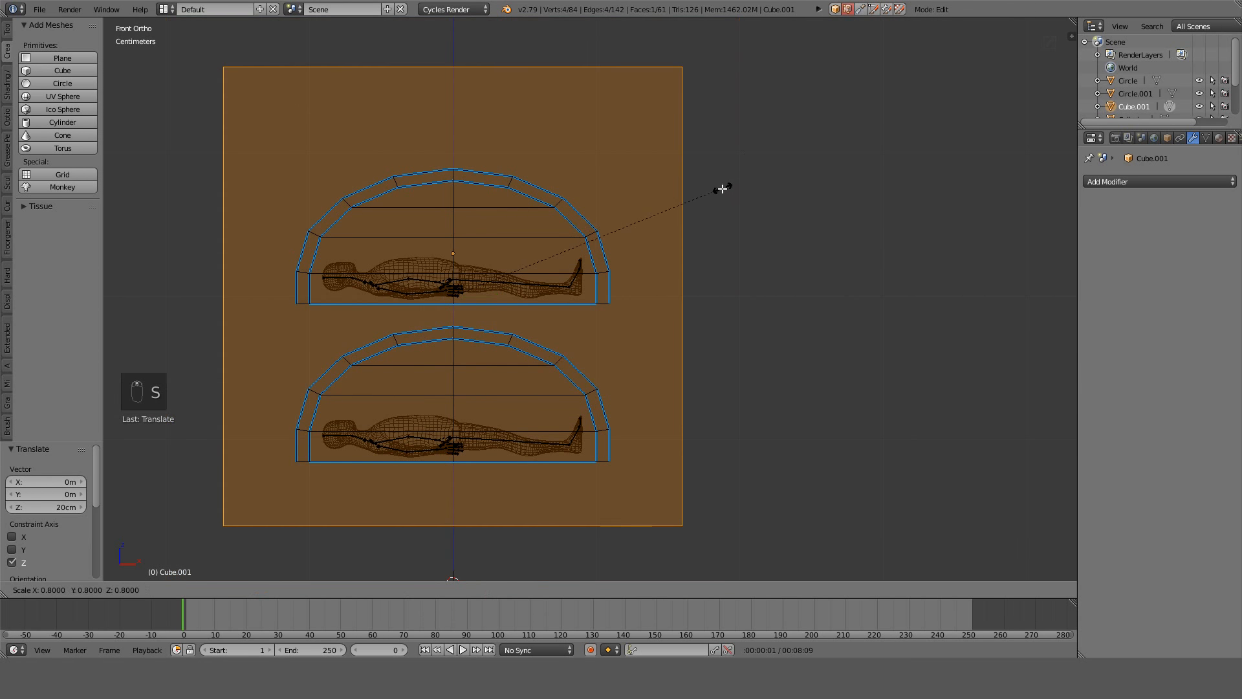
{"action": "scroll", "coordinate": [748, 186], "scroll_direction": "down", "scroll_amount": 3}
{"action": "left_click", "coordinate": [756, 186]}
{"action": "key", "text": "g"}
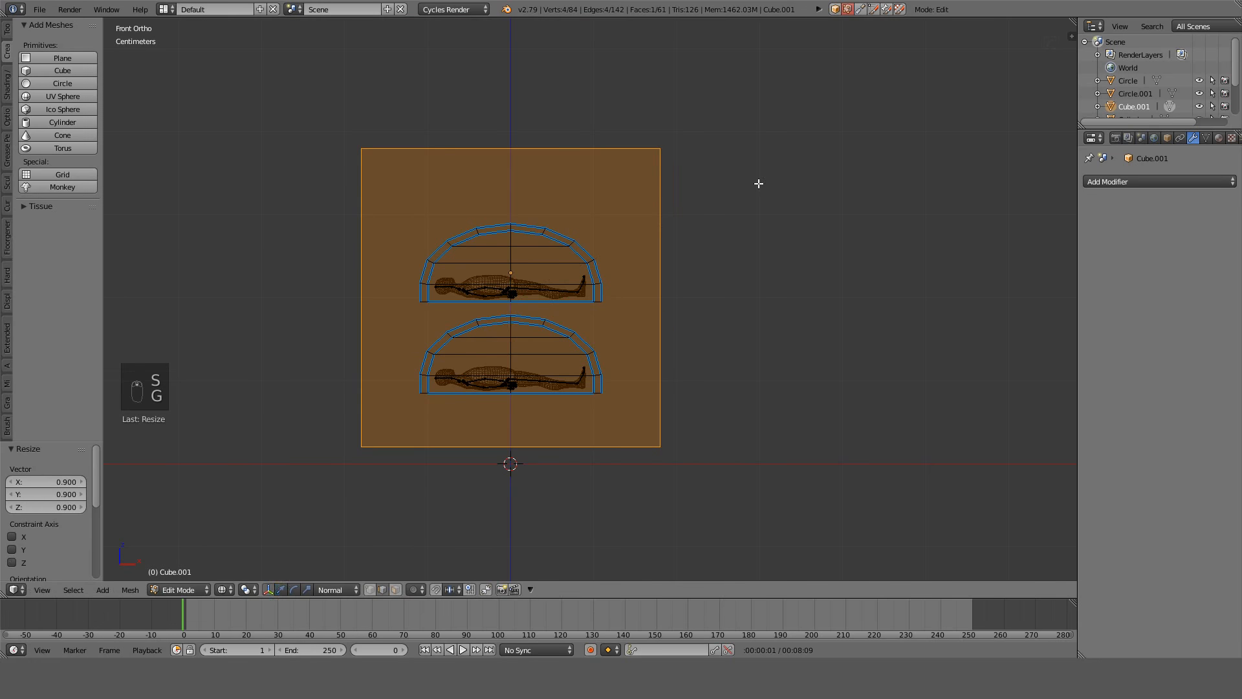
{"action": "key", "text": "z"}
{"action": "key", "text": "s"}
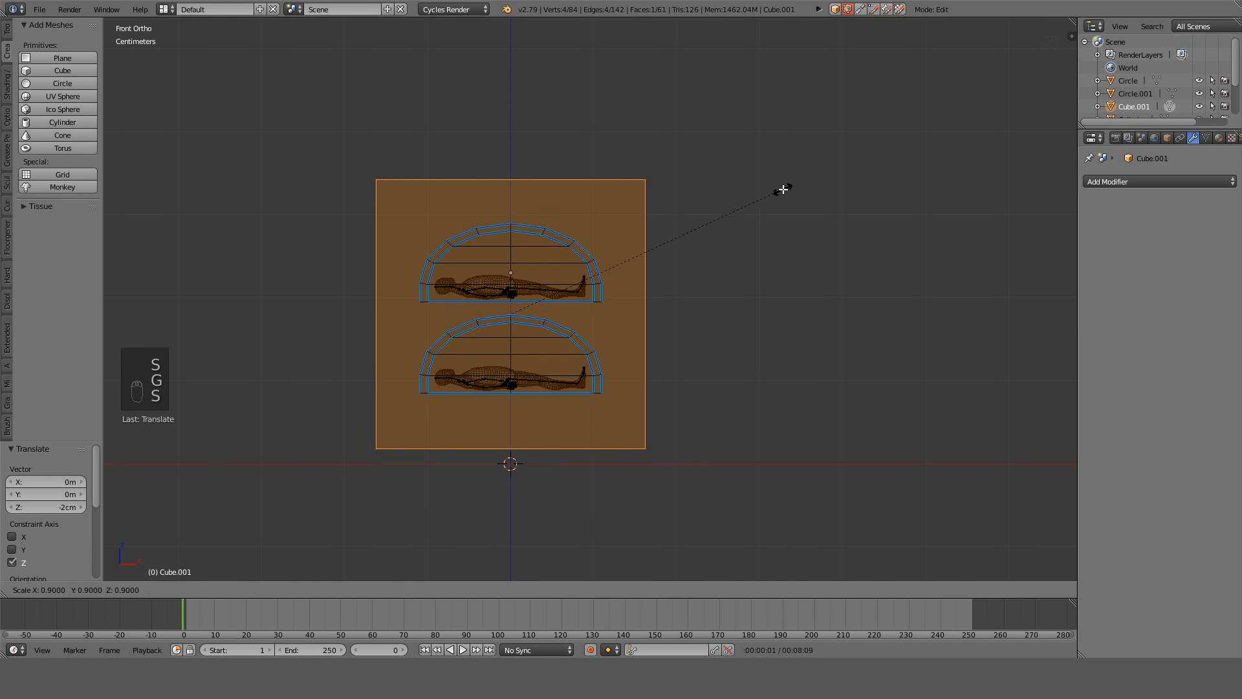
{"action": "key", "text": "g"}
{"action": "left_click", "coordinate": [780, 201]}
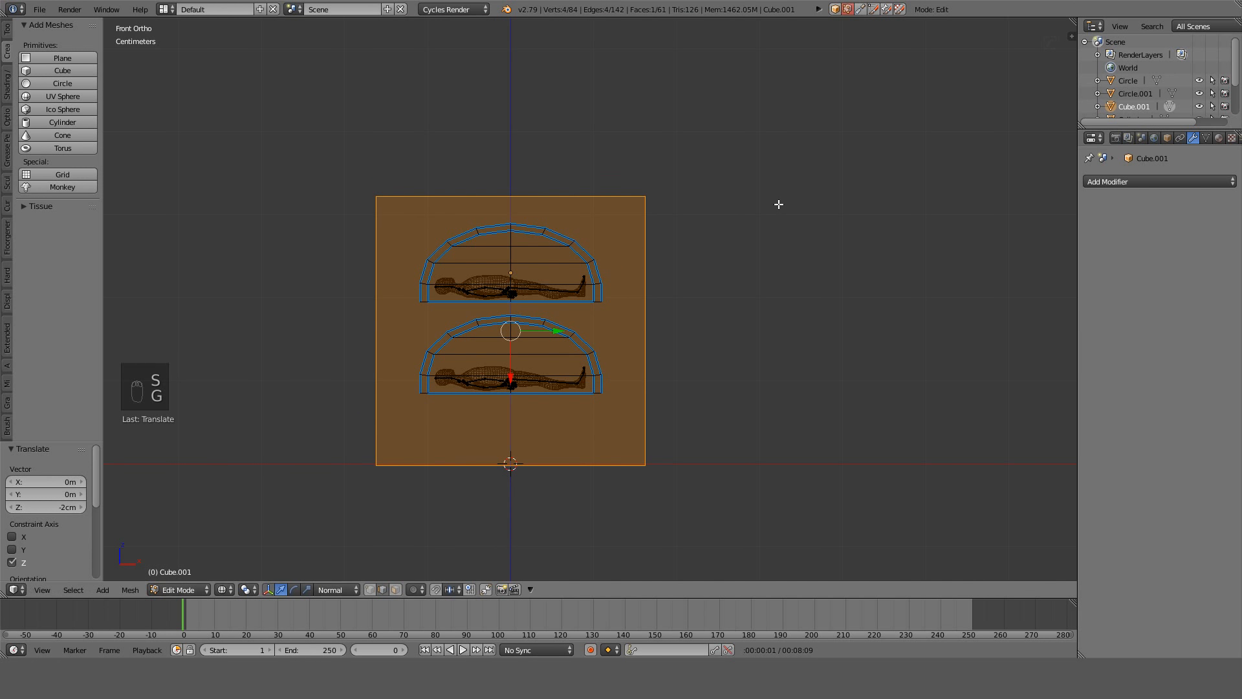
Select everything in the mesh except the wall plane and move both arched niches 2 cm down along Z.
{"action": "scroll", "coordinate": [731, 208], "scroll_direction": "up", "scroll_amount": 3}
{"action": "key", "text": "z"}
{"action": "mouse_move", "coordinate": [701, 158]}
{"action": "middle_mouse_down"}
{"action": "mouse_move", "coordinate": [738, 155]}
{"action": "mouse_move", "coordinate": [815, 199]}
{"action": "middle_mouse_up"}
{"action": "key", "text": "KP_1"}
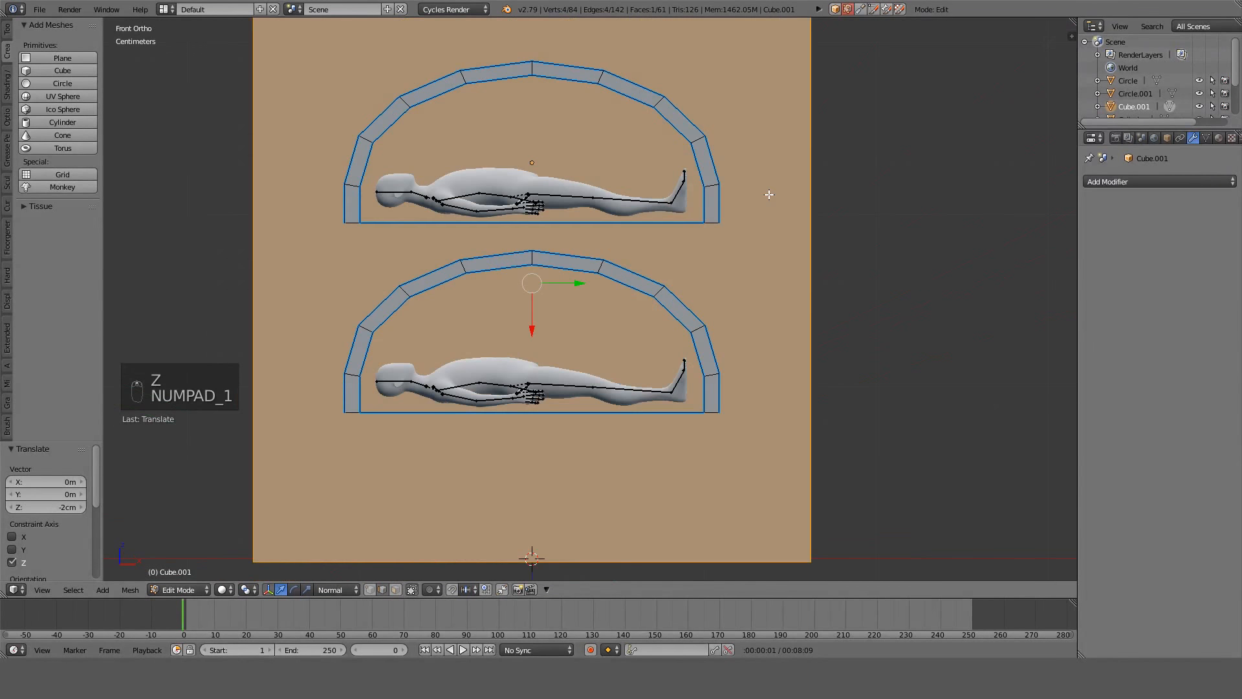
{"action": "key", "text": "z"}
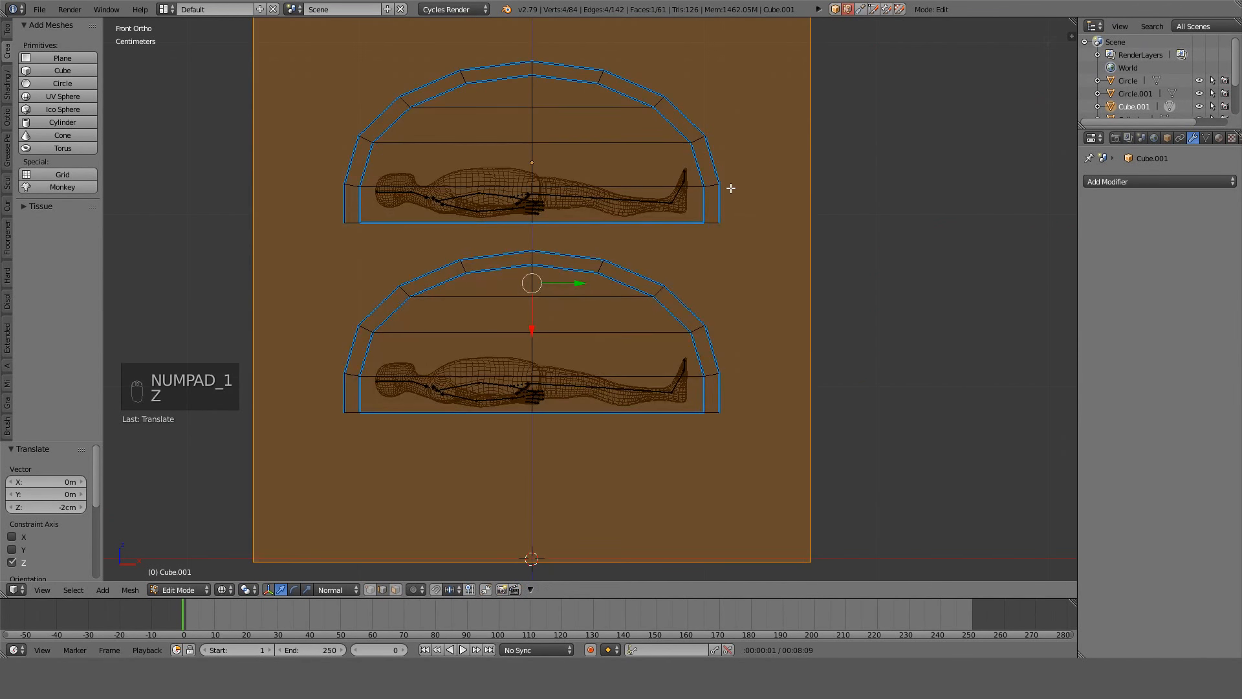
{"action": "key", "text": "a"}
{"action": "right_click", "coordinate": [808, 202]}
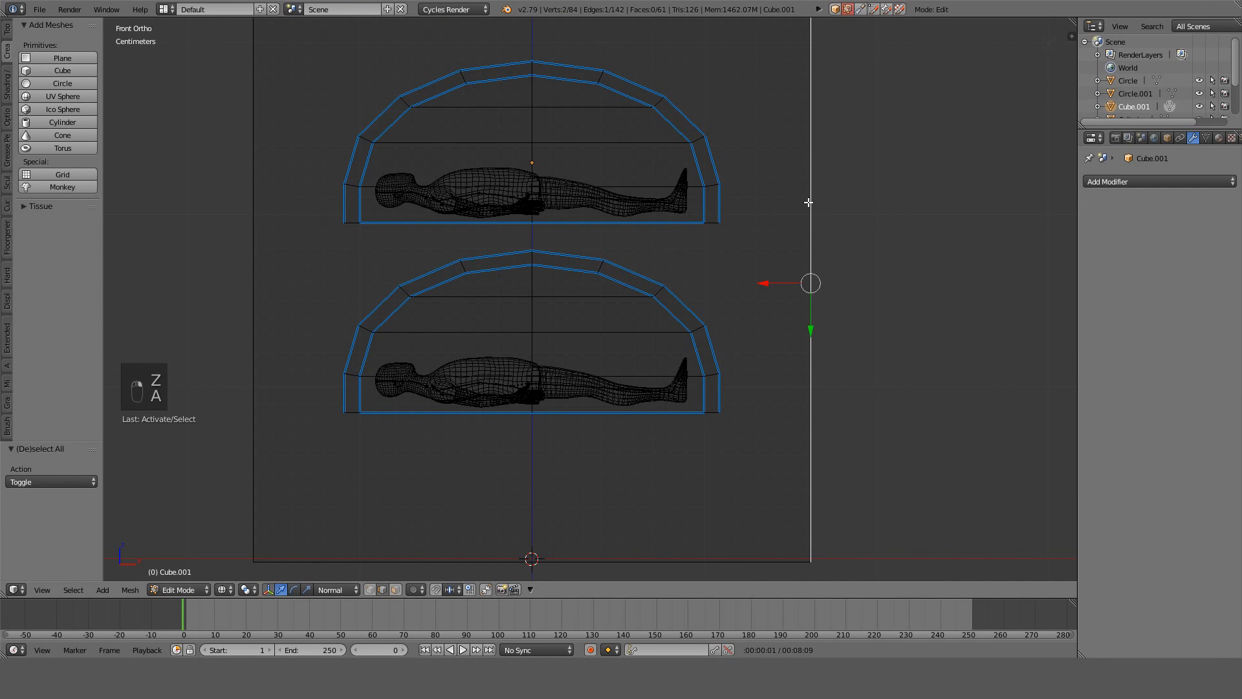
{"action": "key", "text": "l"}
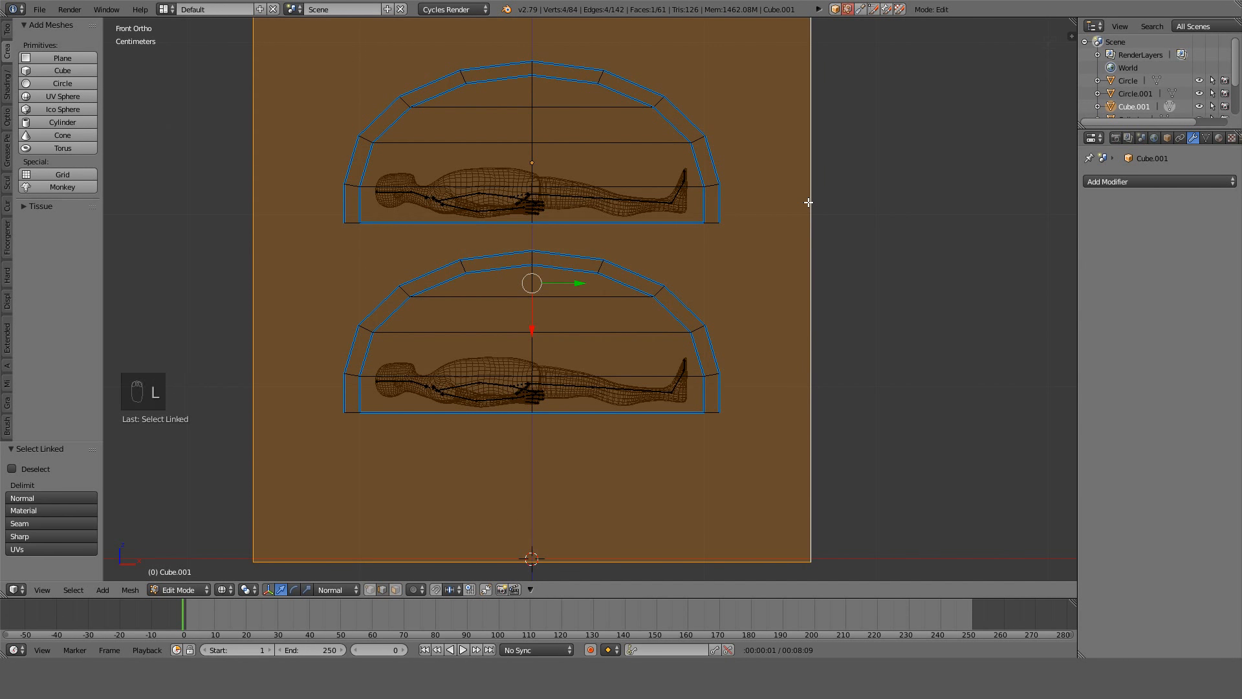
{"action": "key", "text": "ctrl+i"}
{"action": "key", "text": "g"}
{"action": "key", "text": "z"}
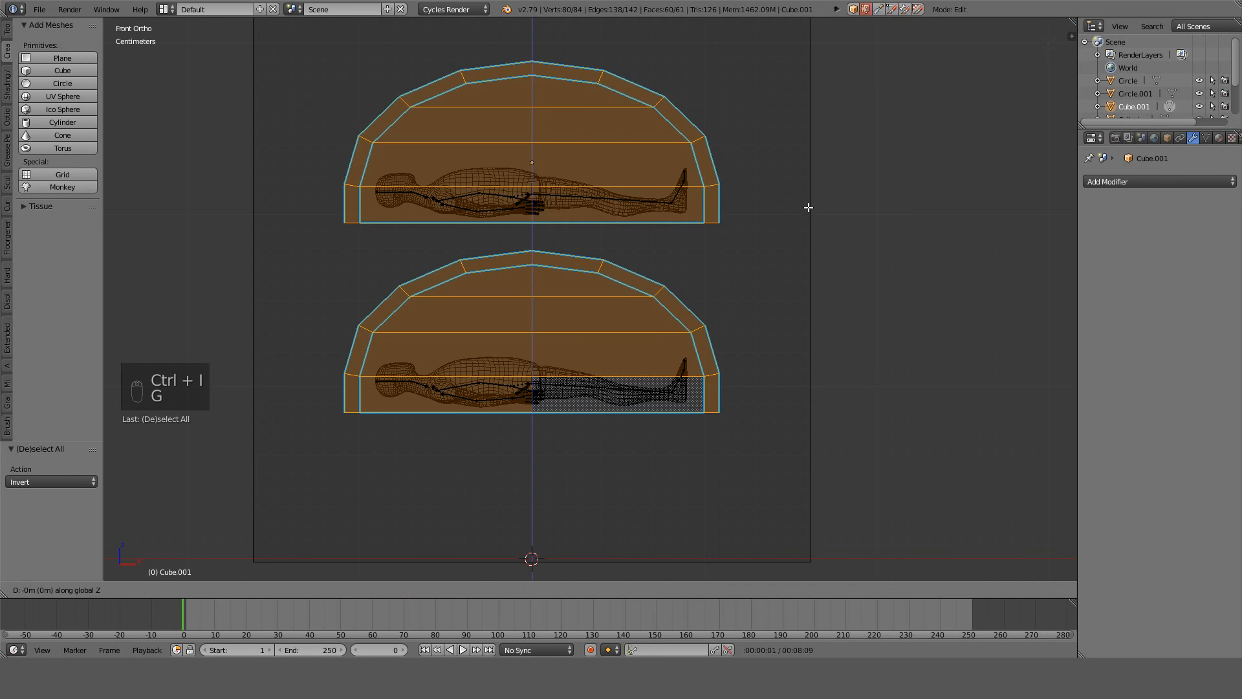
{"action": "left_click", "coordinate": [805, 238]}
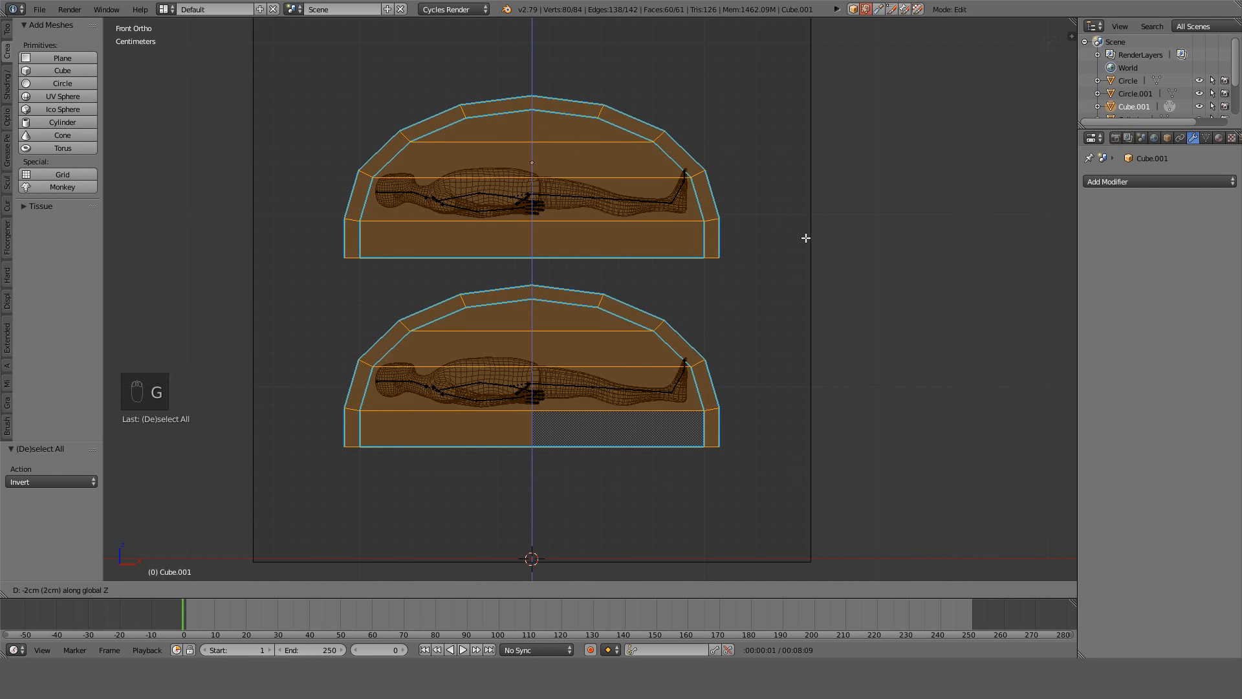
Select the armatures of both lying figures and move them 2 cm down along Z onto the niche floors.
{"action": "key", "text": "Tab"}
{"action": "right_click", "coordinate": [487, 388]}
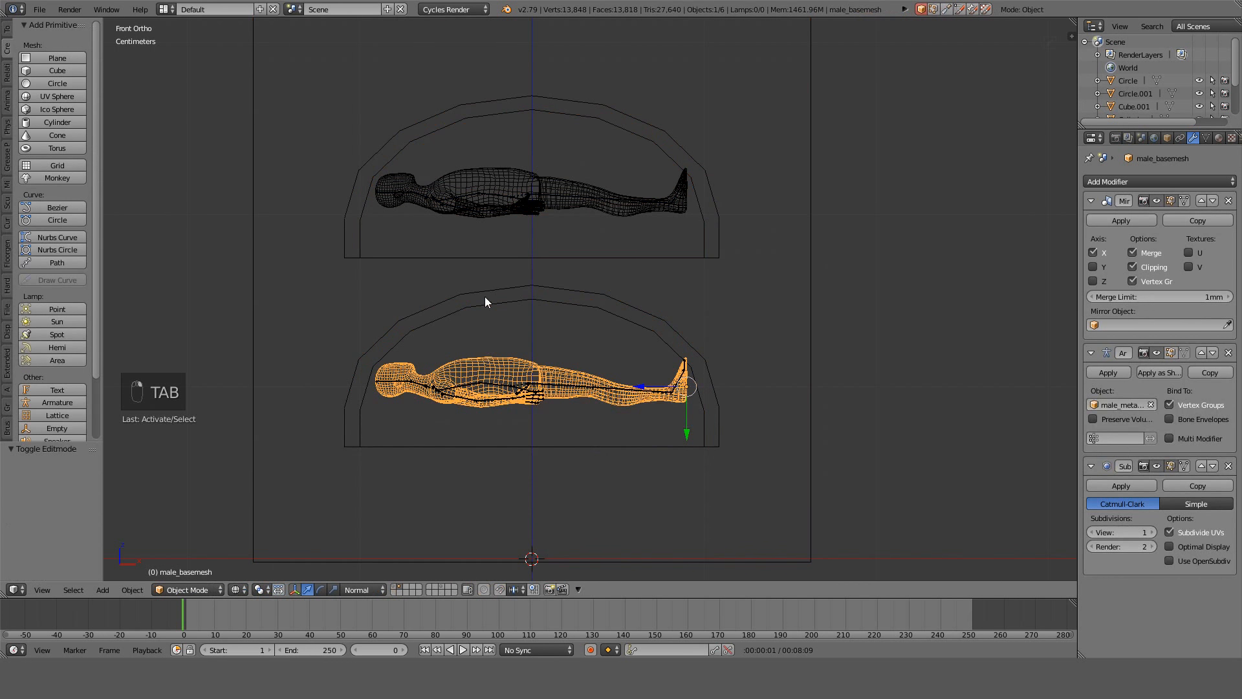
{"action": "right_click", "coordinate": [478, 386]}
{"action": "right_click", "coordinate": [497, 195], "text": "shift"}
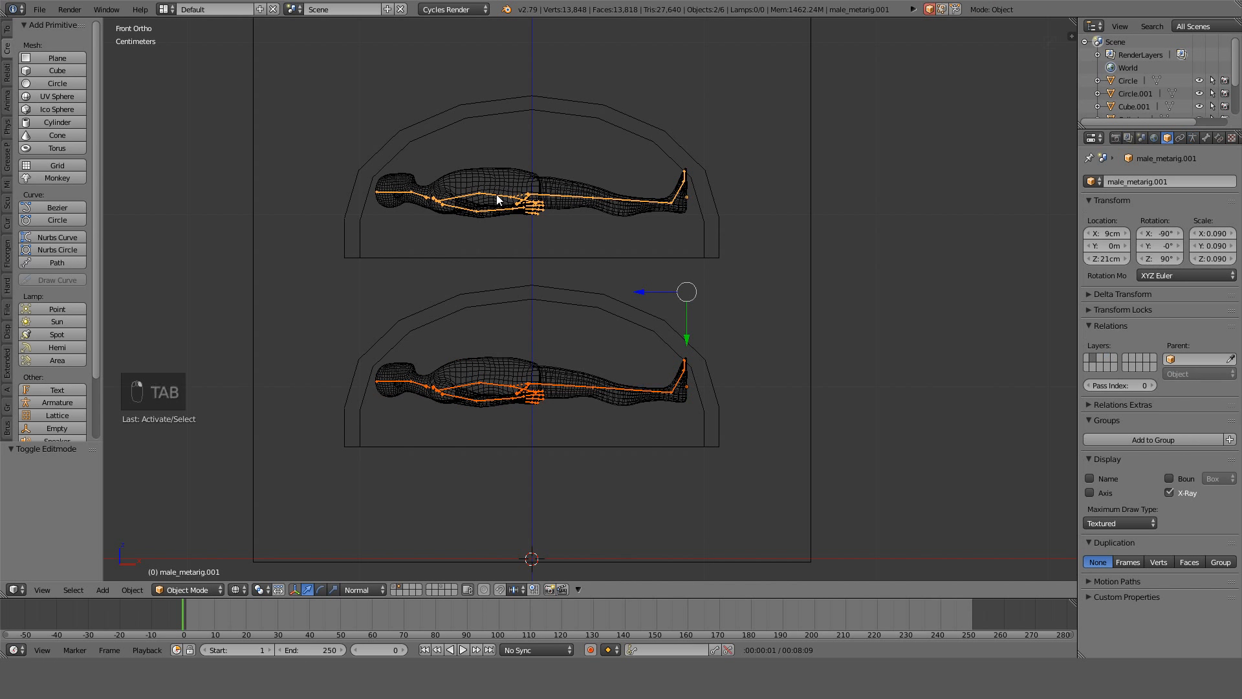
{"action": "key", "text": "g"}
{"action": "key", "text": "z"}
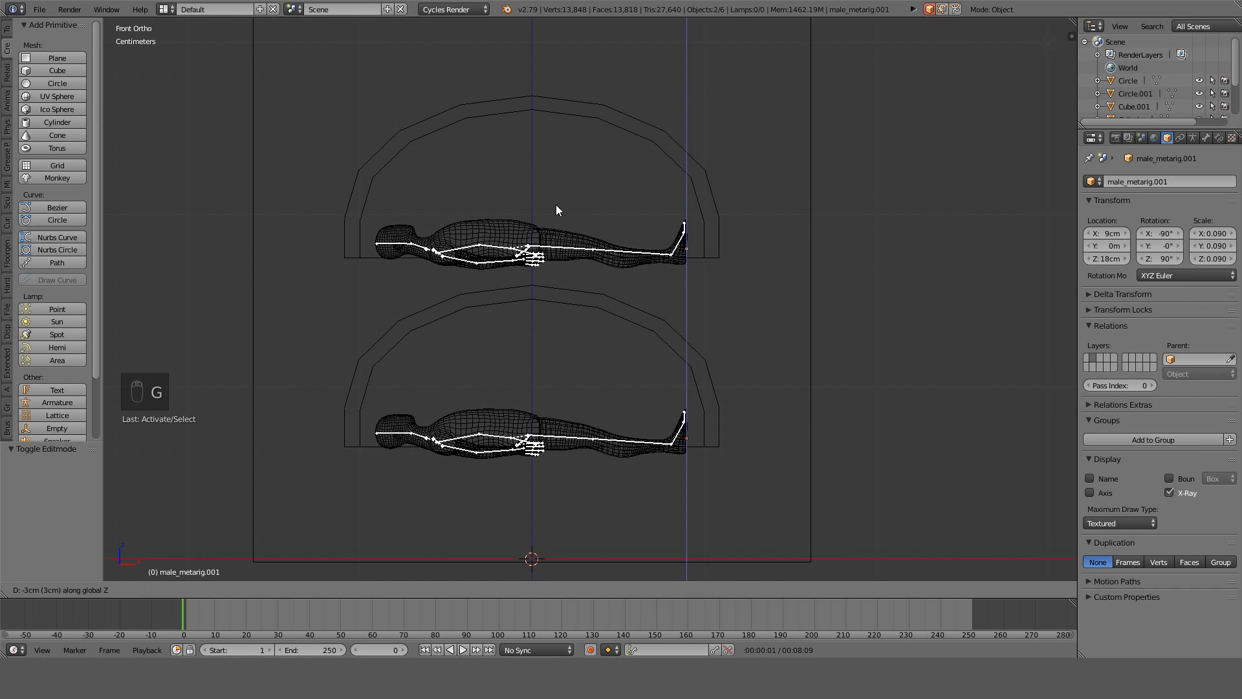
{"action": "left_click", "coordinate": [561, 194]}
Select the niche mesh and examine from several angles where the wall plane cuts through both niches.
{"action": "key", "text": "z"}
{"action": "mouse_move", "coordinate": [643, 216]}
{"action": "middle_mouse_down"}
{"action": "mouse_move", "coordinate": [731, 258]}
{"action": "mouse_move", "coordinate": [770, 252]}
{"action": "mouse_move", "coordinate": [676, 209]}
{"action": "mouse_move", "coordinate": [588, 237]}
{"action": "mouse_move", "coordinate": [504, 309]}
{"action": "mouse_move", "coordinate": [645, 263]}
{"action": "middle_mouse_up"}
{"action": "right_click", "coordinate": [722, 235]}
{"action": "key", "text": "KP_1"}
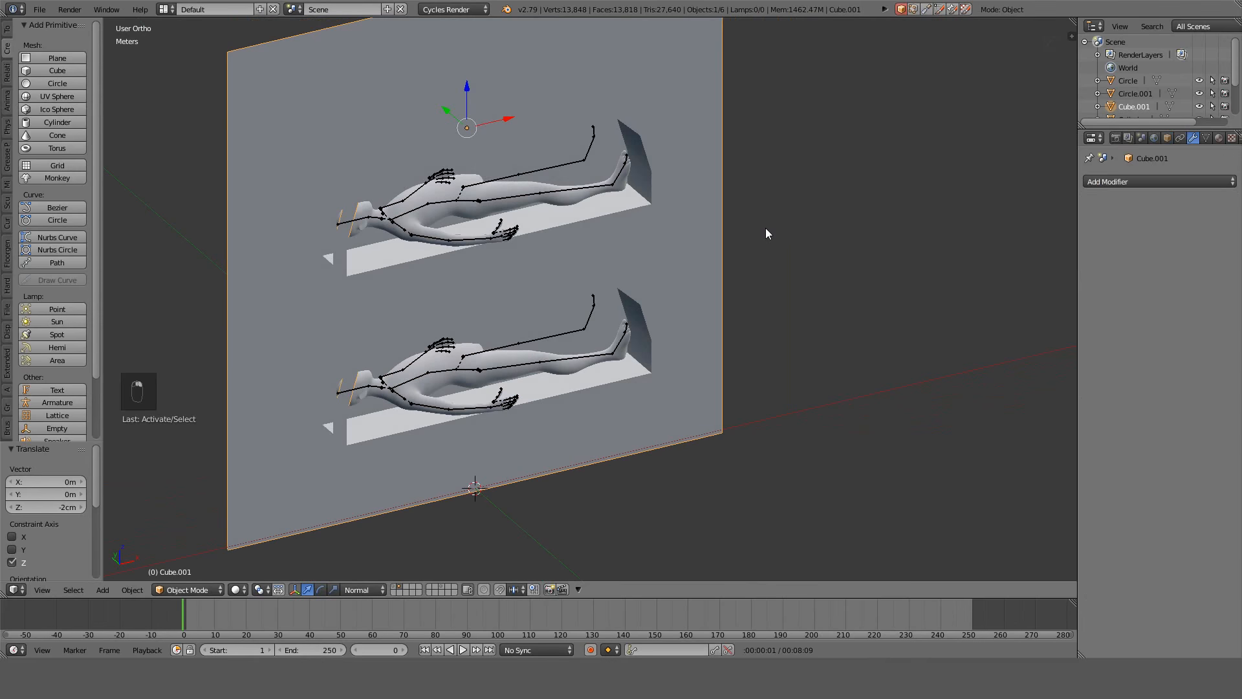
{"action": "middle_click_drag", "start_coordinate": [768, 231], "coordinate": [787, 276]}
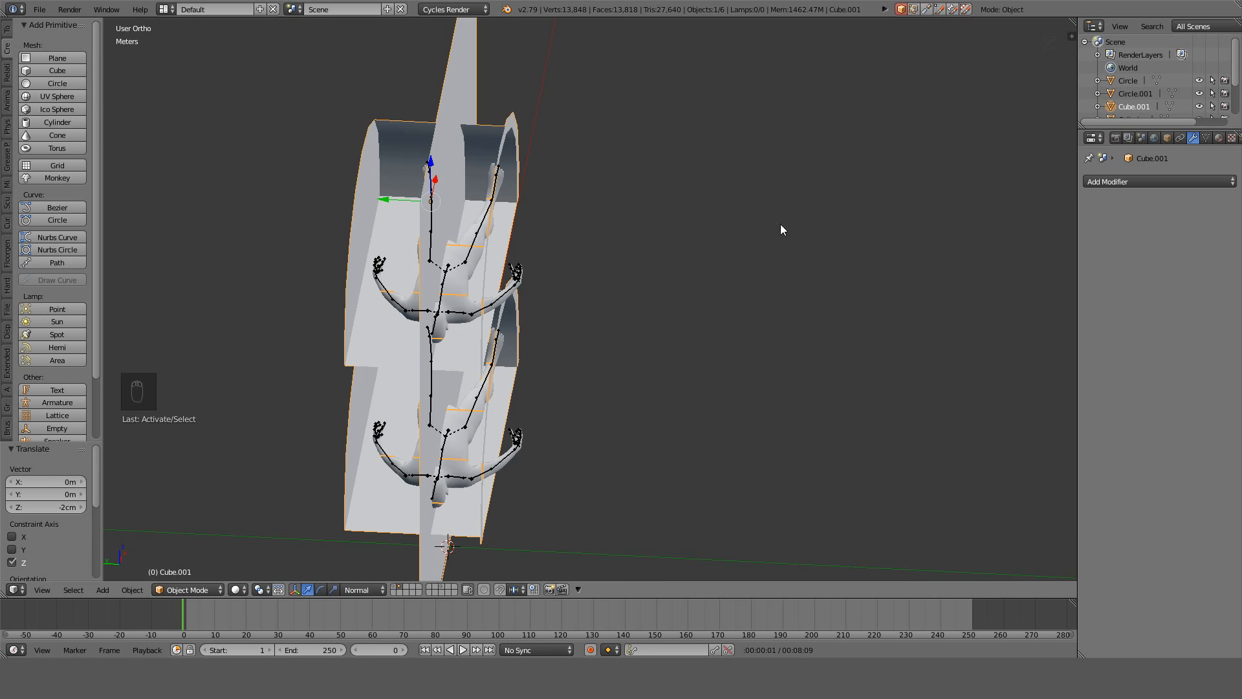
{"action": "key", "text": "KP_1"}
{"action": "key", "text": "Tab"}
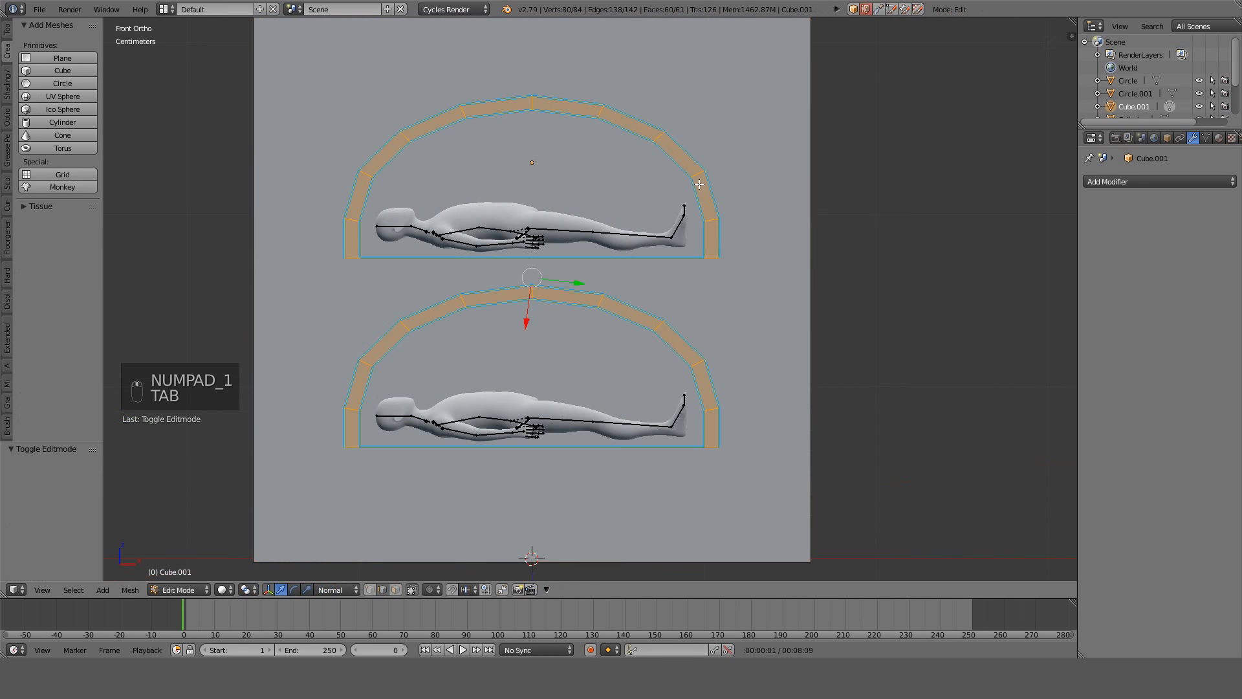
{"action": "key", "text": "z"}
{"action": "middle_click_drag", "start_coordinate": [712, 189], "coordinate": [729, 181]}
Separate the wall plane into its own object, and put the remaining niche mesh in front-view vertex editing.
{"action": "key", "text": "Tab"}
{"action": "key", "text": "Tab"}
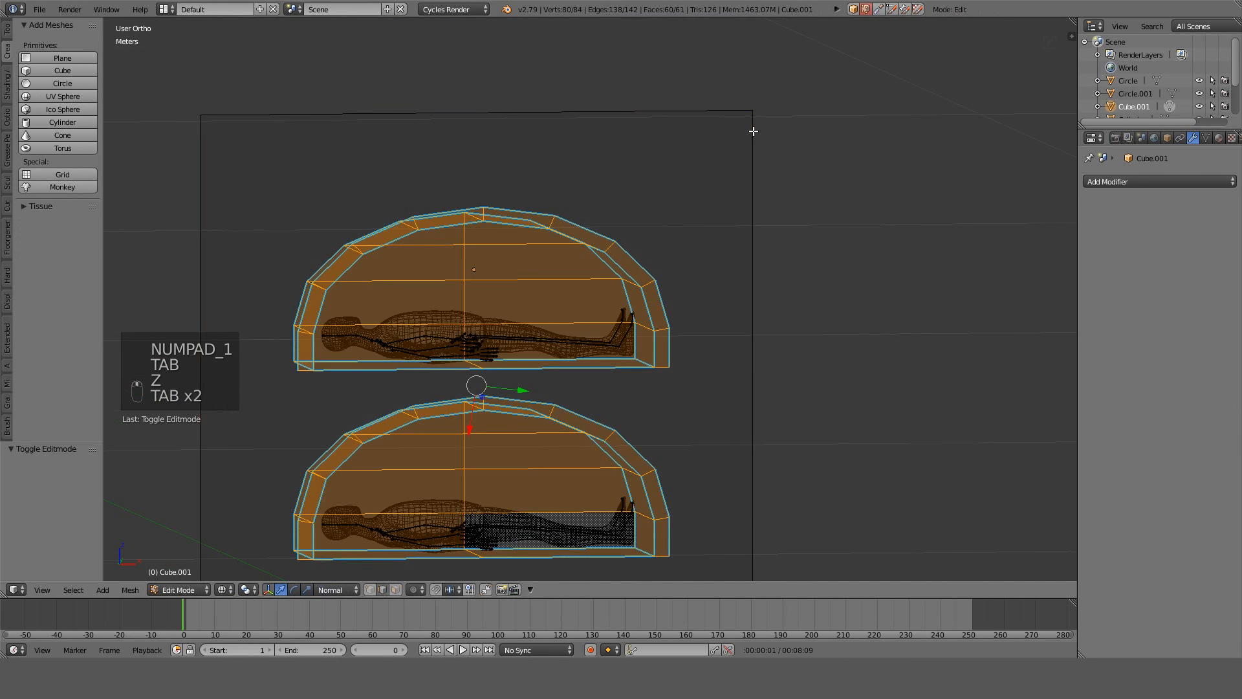
{"action": "key", "text": "a"}
{"action": "key", "text": "a"}
{"action": "key", "text": "a"}
{"action": "key", "text": "l"}
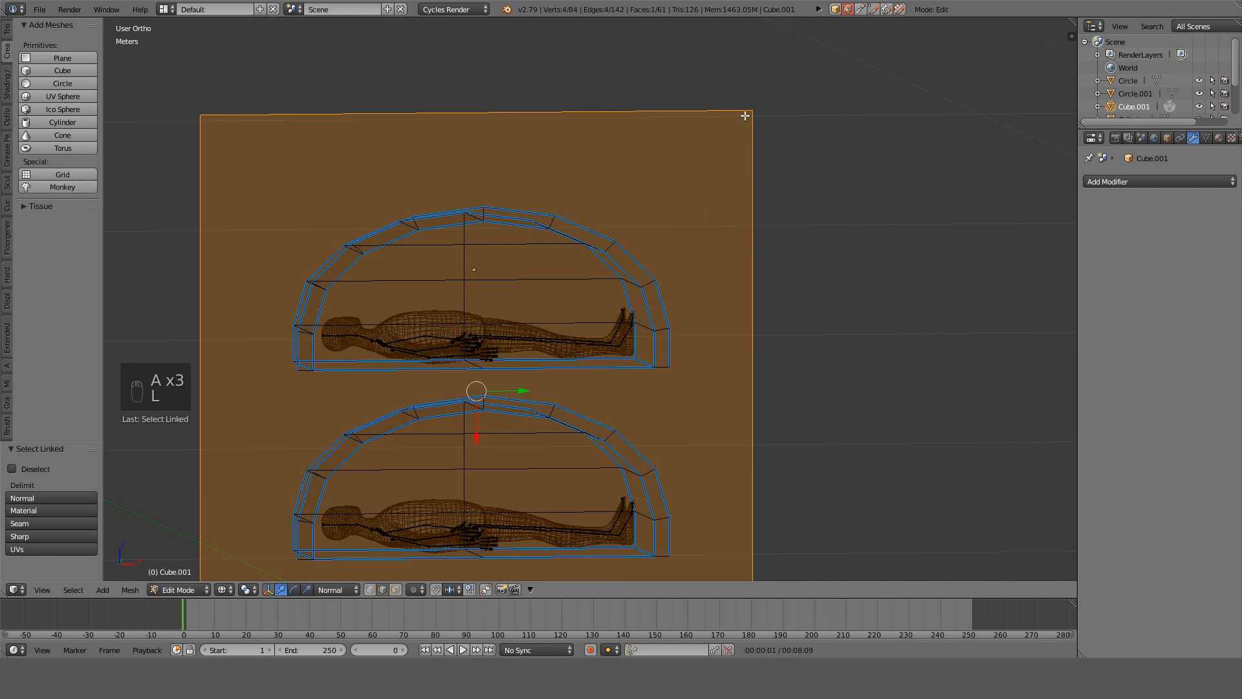
{"action": "key", "text": "p"}
{"action": "key", "text": "Tab"}
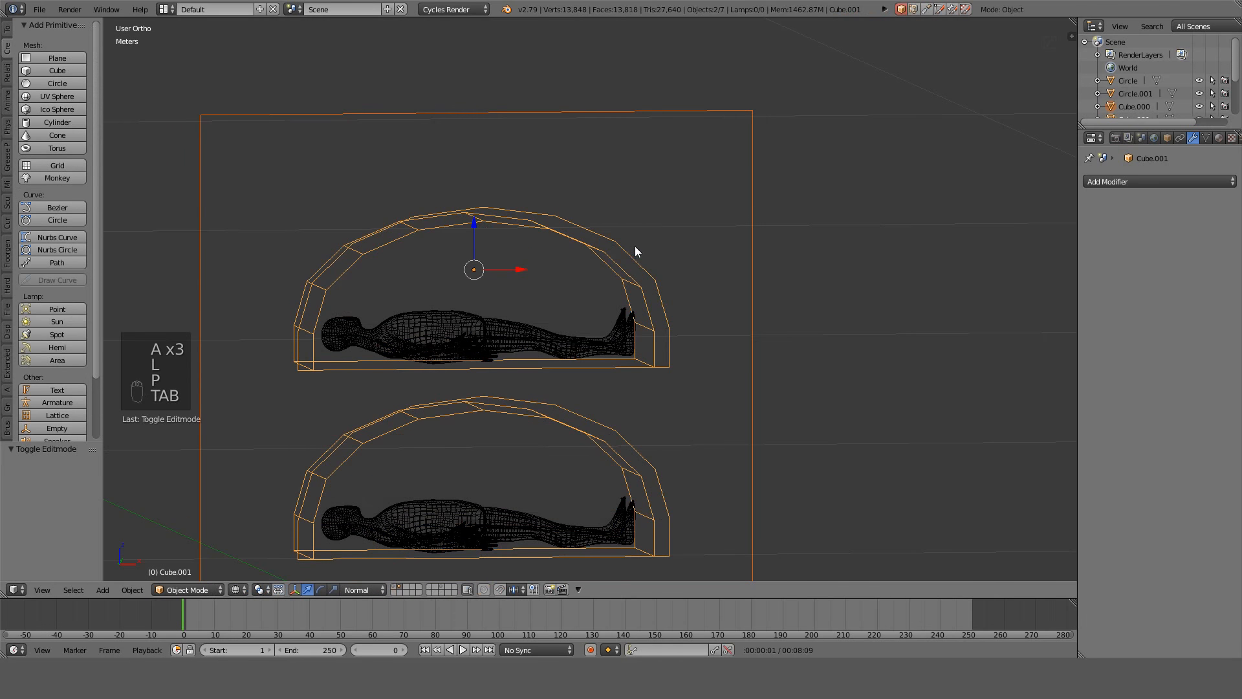
{"action": "key", "text": "Tab"}
{"action": "key", "text": "KP_1"}
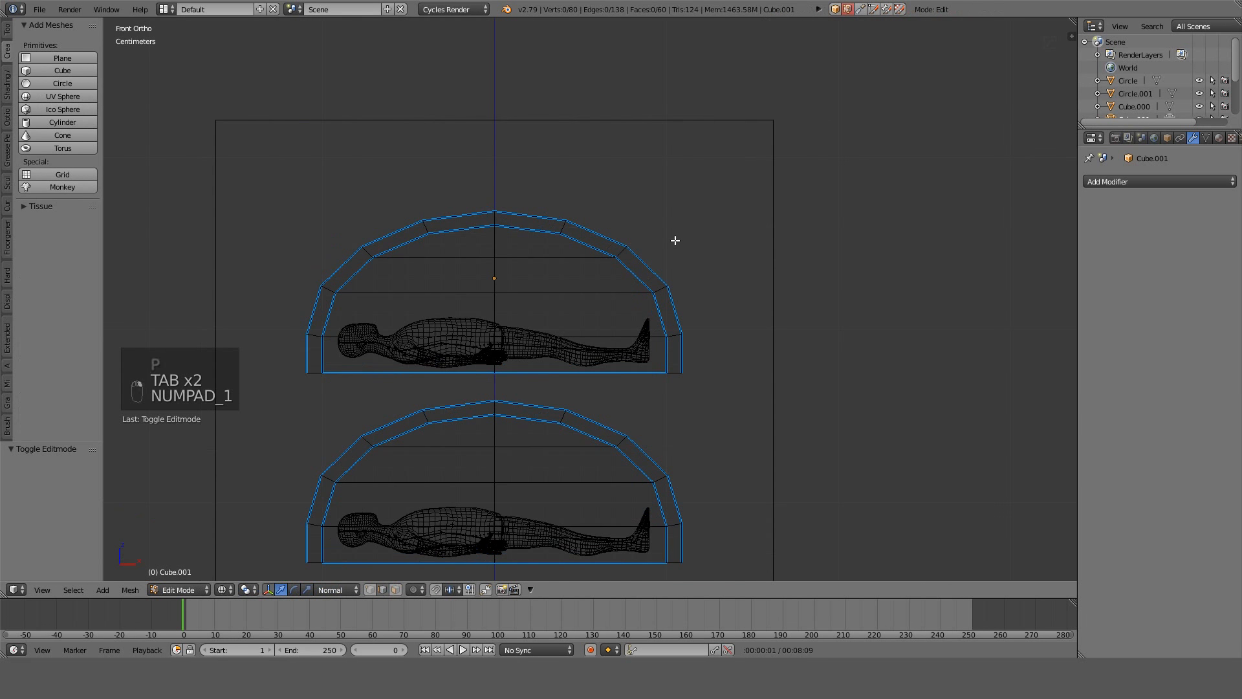
{"action": "middle_click_drag", "start_coordinate": [675, 240], "coordinate": [663, 166], "text": "shift"}
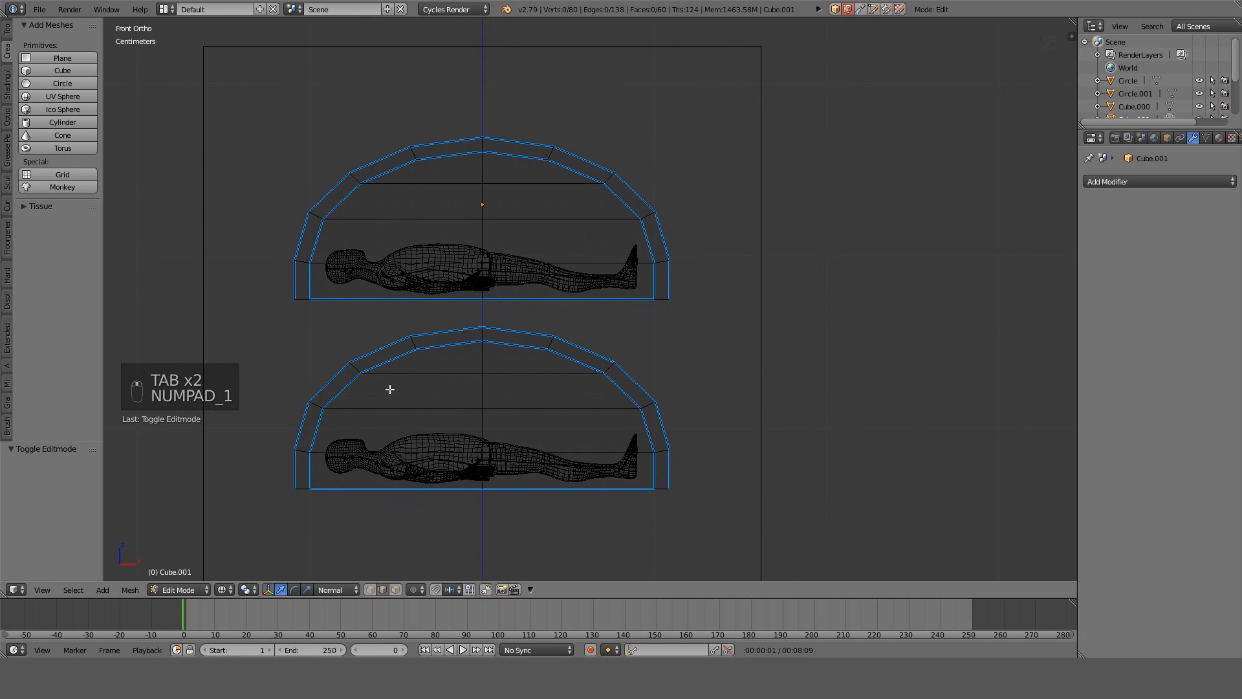
{"action": "left_click", "coordinate": [371, 589]}
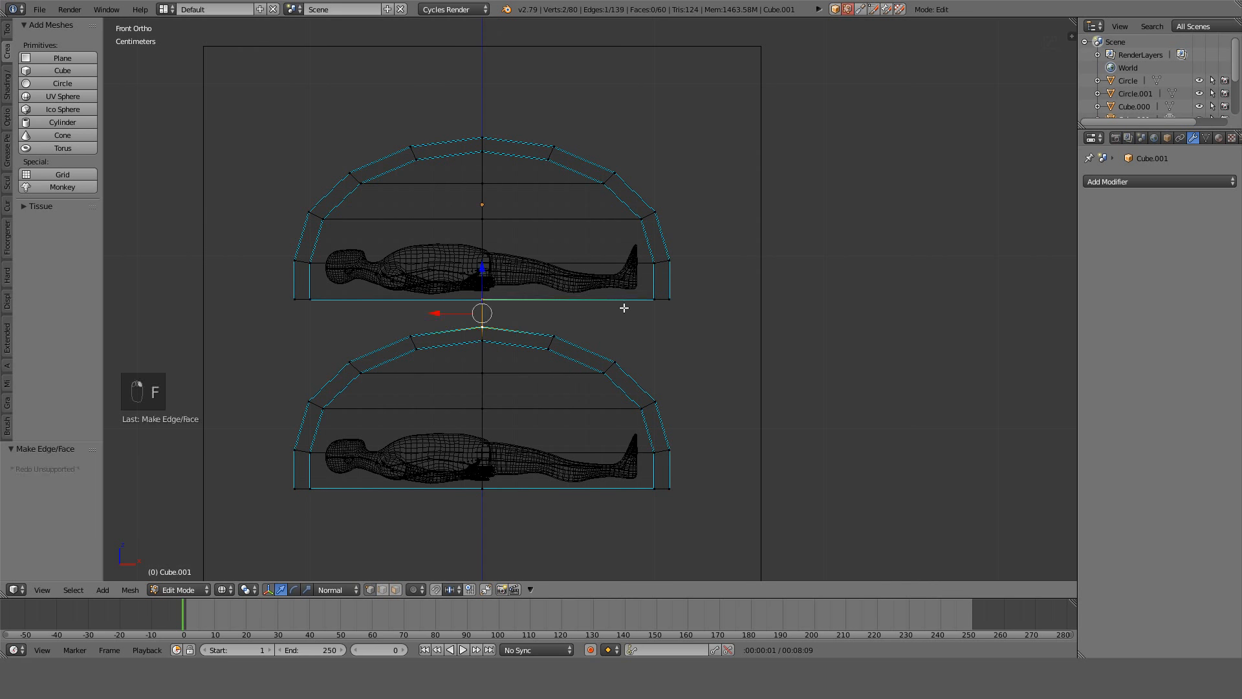
Try to connect the upper niche's front bottom edge to the peak of the lower arch with new edges and a face.
{"action": "key", "text": "f"}
{"action": "middle_click_drag", "start_coordinate": [586, 324], "coordinate": [466, 297]}
{"action": "key", "text": "ctrl+z"}
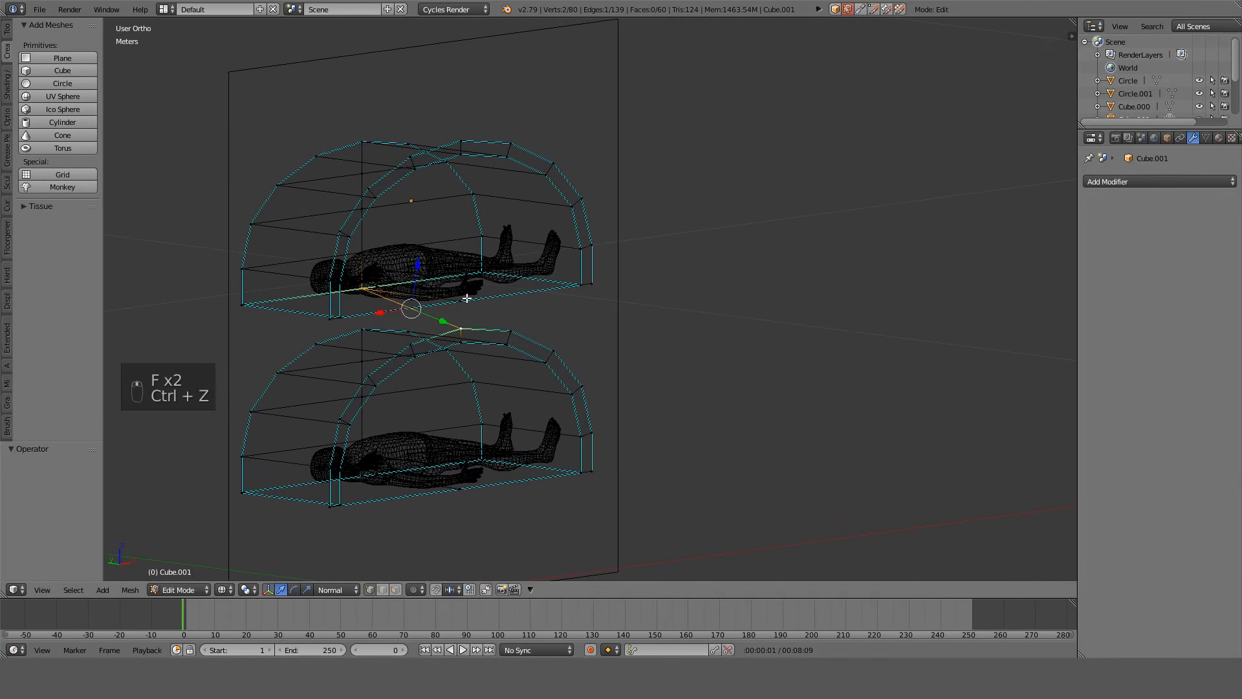
{"action": "right_click", "coordinate": [459, 313]}
{"action": "key", "text": "f"}
{"action": "key", "text": "f"}
{"action": "key", "text": "f"}
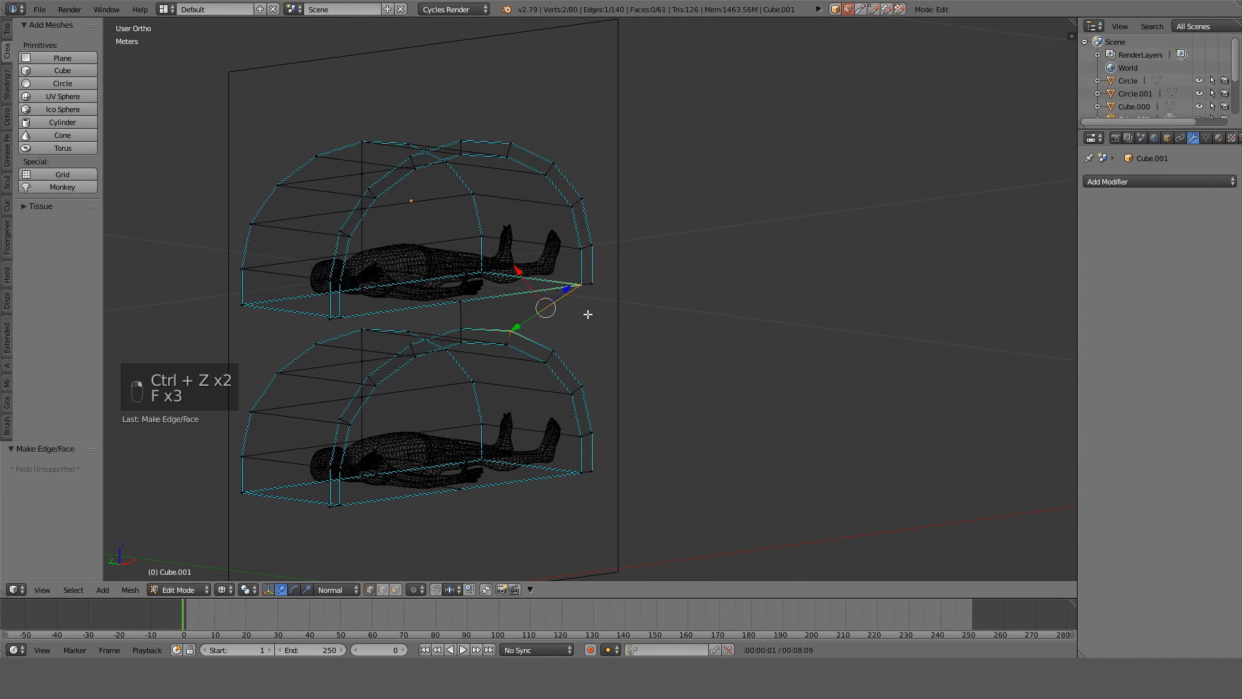
Try to fill further faces from the upper niche's head-end bottom corner to the lower arch.
{"action": "middle_click_drag", "start_coordinate": [546, 305], "coordinate": [585, 308]}
{"action": "key", "text": "f"}
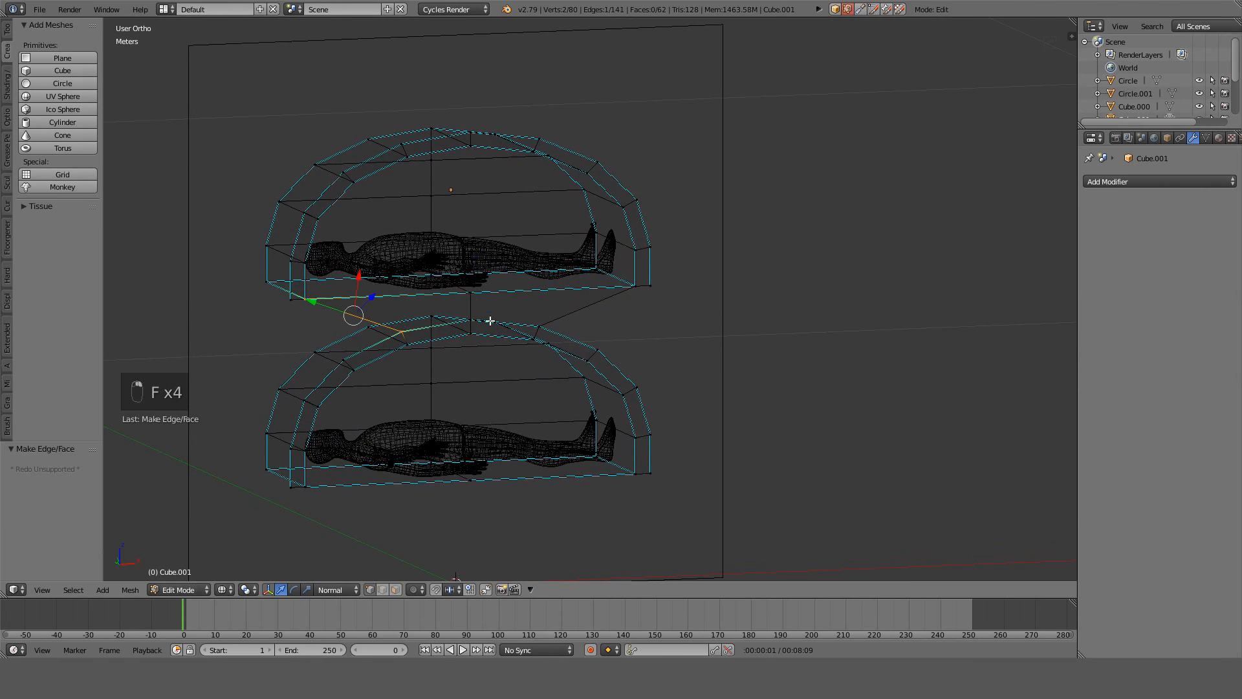
{"action": "mouse_move", "coordinate": [432, 308]}
{"action": "middle_mouse_down"}
{"action": "mouse_move", "coordinate": [404, 297]}
{"action": "mouse_move", "coordinate": [447, 302]}
{"action": "middle_mouse_up"}
{"action": "key", "text": "f"}
{"action": "scroll", "coordinate": [396, 305], "scroll_direction": "up", "scroll_amount": 2}
{"action": "scroll", "coordinate": [679, 294], "scroll_direction": "up", "scroll_amount": 6}
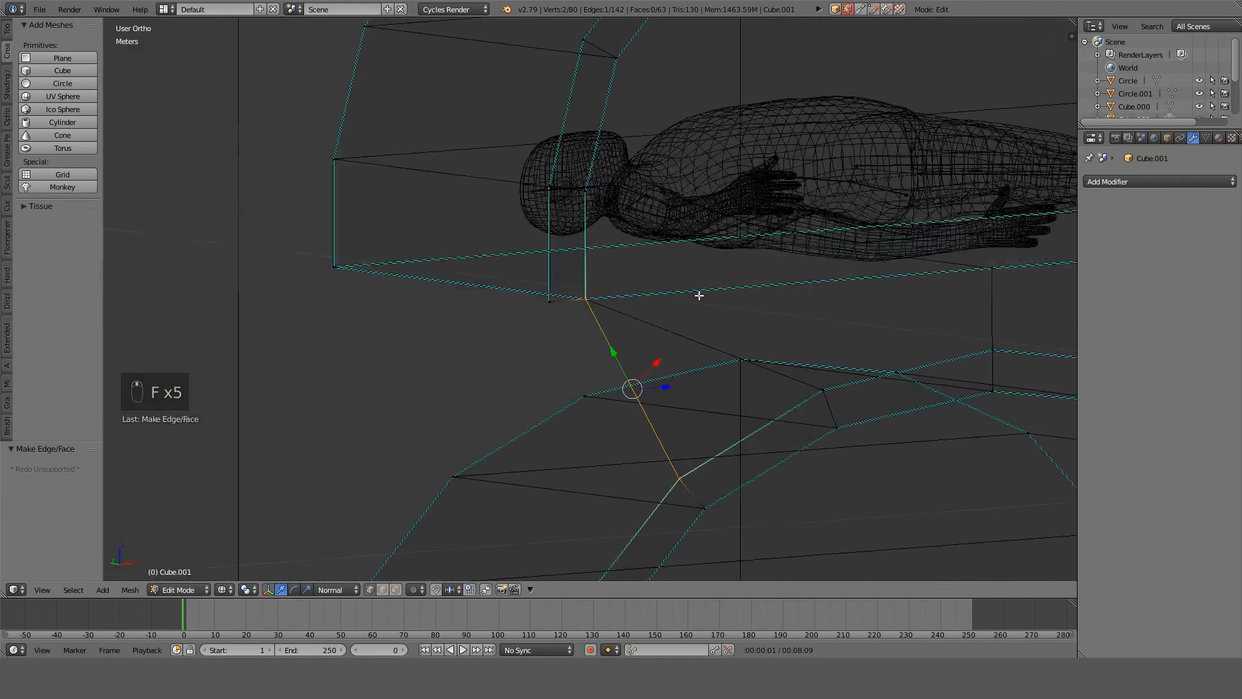
Undo all the edges and faces filled between the upper and lower niches.
{"action": "key", "text": "ctrl+z"}
{"action": "middle_click_drag", "start_coordinate": [698, 294], "coordinate": [574, 346]}
{"action": "key", "text": "ctrl+z"}
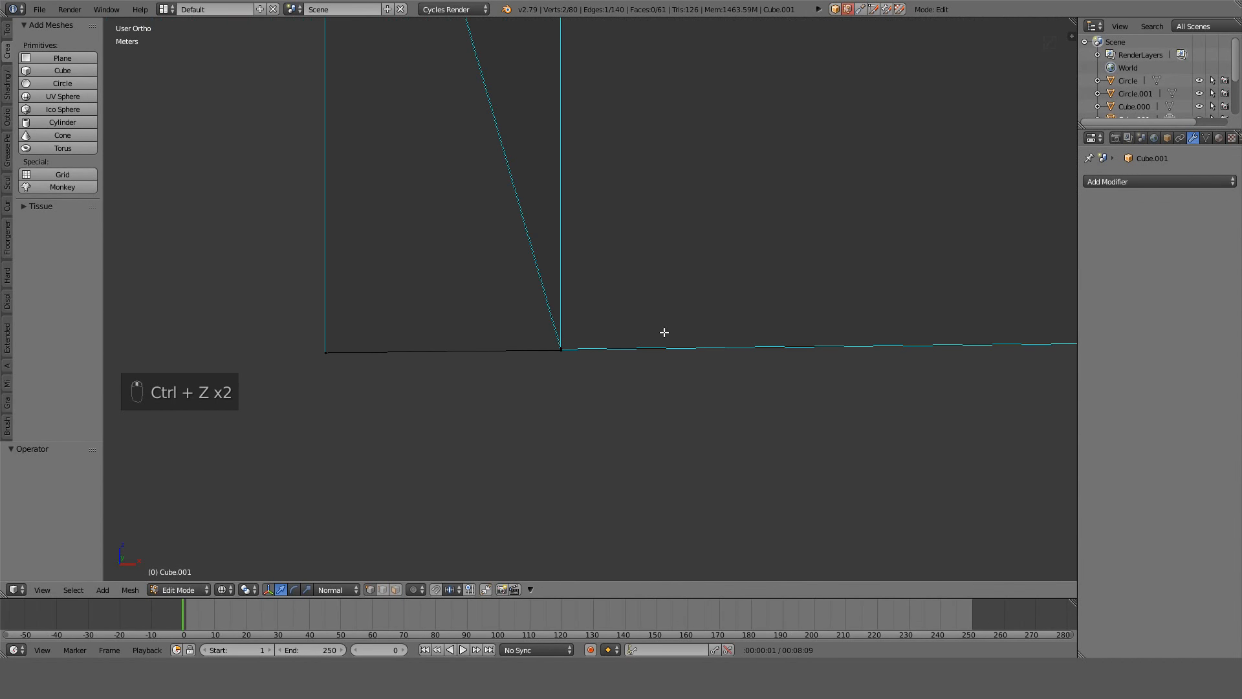
{"action": "left_click", "coordinate": [561, 349]}
{"action": "scroll", "coordinate": [563, 350], "scroll_direction": "down", "scroll_amount": 5}
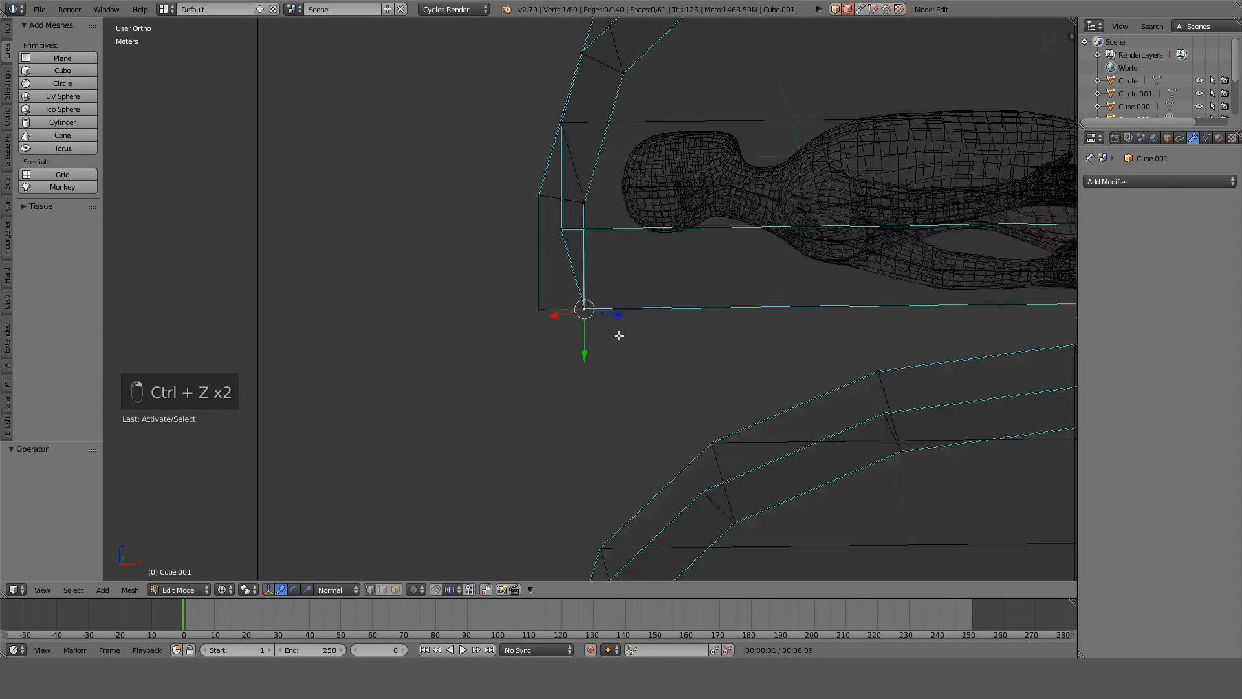
{"action": "key", "text": "ctrl+z"}
{"action": "key", "text": "ctrl+z"}
{"action": "key", "text": "ctrl+z"}
{"action": "key", "text": "ctrl+z"}
{"action": "key", "text": "ctrl+z"}
{"action": "key", "text": "ctrl+z"}
{"action": "key", "text": "ctrl+z"}
{"action": "key", "text": "ctrl+z"}
{"action": "key", "text": "ctrl+z"}
{"action": "key", "text": "ctrl+z"}
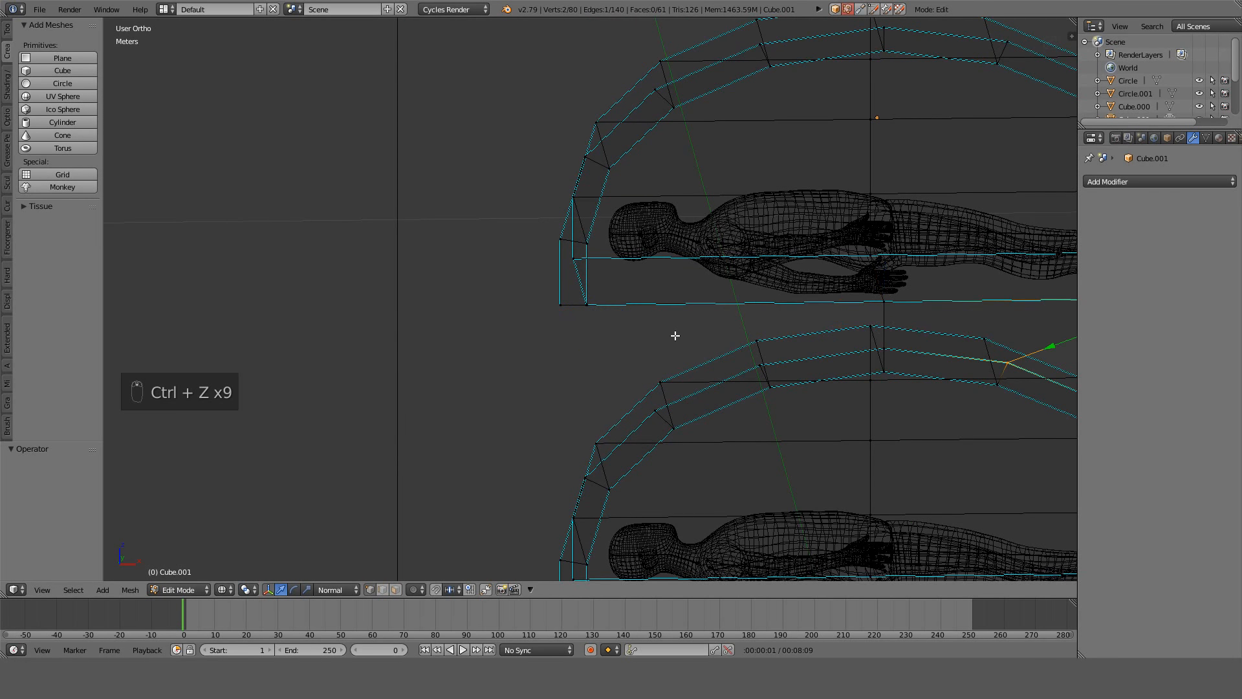
Merge the two overlapping vertices at the upper niche's inner bottom corner on the head end, using At Last.
{"action": "scroll", "coordinate": [601, 314], "scroll_direction": "up", "scroll_amount": 10}
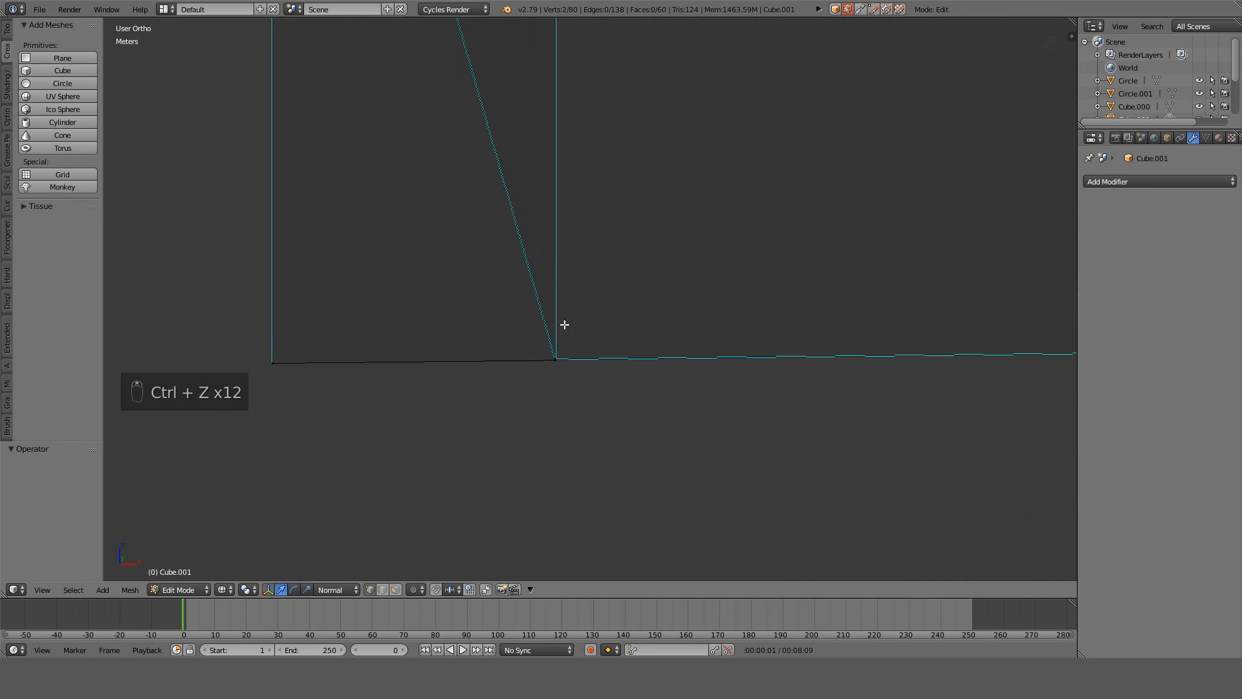
{"action": "left_click", "coordinate": [512, 432]}
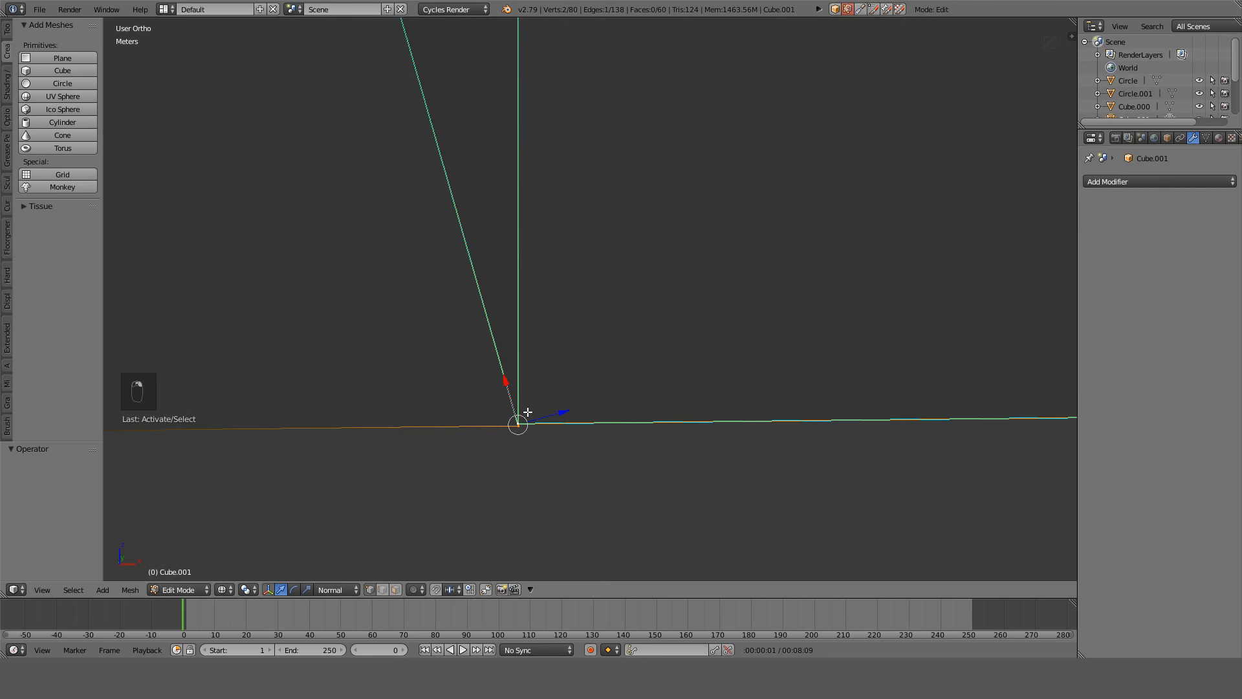
{"action": "key", "text": "alt+m"}
{"action": "right_click", "coordinate": [527, 412]}
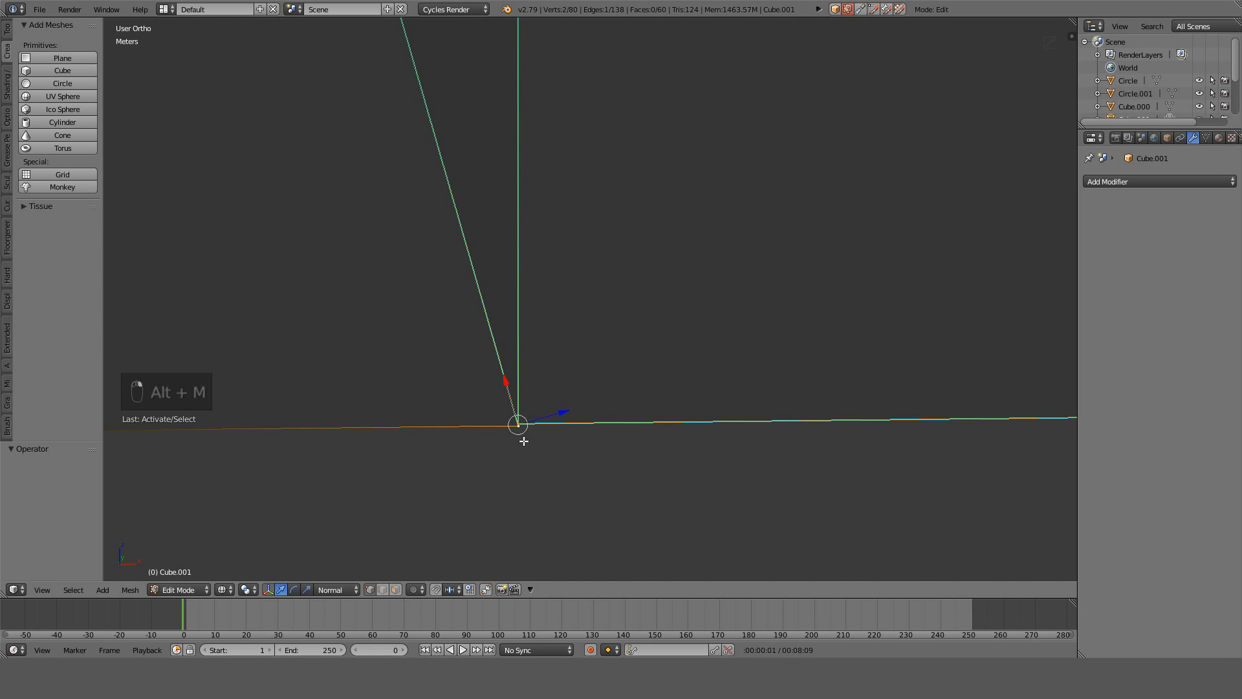
{"action": "left_click", "coordinate": [525, 441]}
{"action": "scroll", "coordinate": [671, 383], "scroll_direction": "down", "scroll_amount": 10}
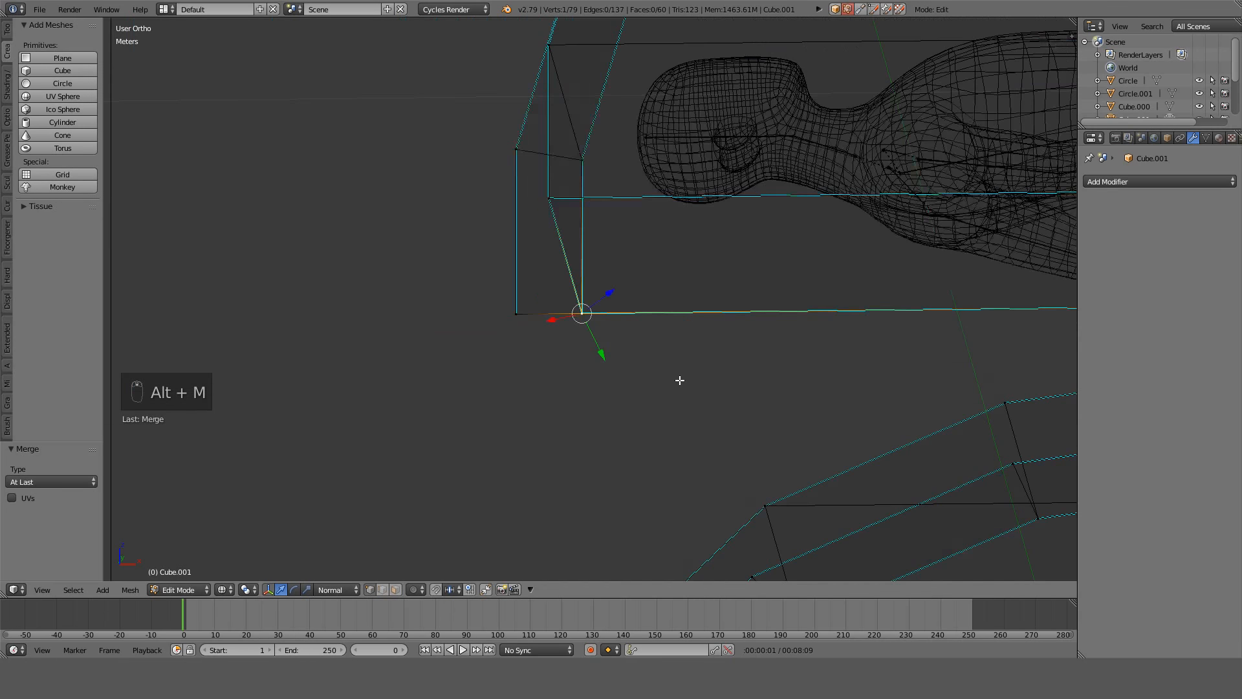
Merge the two overlapping vertices at the upper niche's inner bottom corner on the foot end, using At Last.
{"action": "scroll", "coordinate": [607, 357], "scroll_direction": "down", "scroll_amount": 5}
{"action": "scroll", "coordinate": [520, 313], "scroll_direction": "up", "scroll_amount": 10}
{"action": "middle_click_drag", "start_coordinate": [552, 225], "coordinate": [554, 411], "text": "shift"}
{"action": "scroll", "coordinate": [635, 224], "scroll_direction": "up", "scroll_amount": 6}
{"action": "right_click", "coordinate": [615, 216]}
{"action": "right_click", "coordinate": [622, 205]}
{"action": "right_click", "coordinate": [649, 212], "text": "shift"}
{"action": "key", "text": "alt+m"}
{"action": "left_click", "coordinate": [650, 212]}
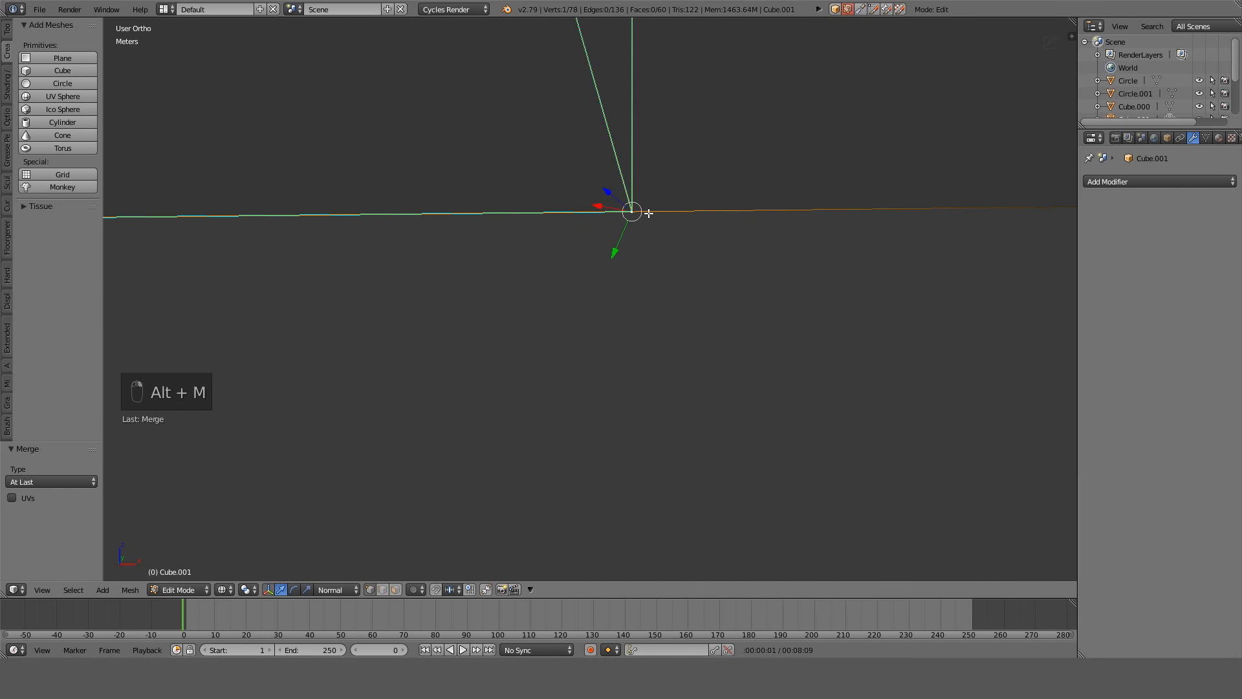
Select the entire niche mesh and remove its doubled vertices.
{"action": "scroll", "coordinate": [659, 214], "scroll_direction": "down", "scroll_amount": 2}
{"action": "middle_click_drag", "start_coordinate": [660, 213], "coordinate": [650, 286], "text": "shift"}
{"action": "scroll", "coordinate": [650, 287], "scroll_direction": "up", "scroll_amount": 3}
{"action": "right_click", "coordinate": [619, 127]}
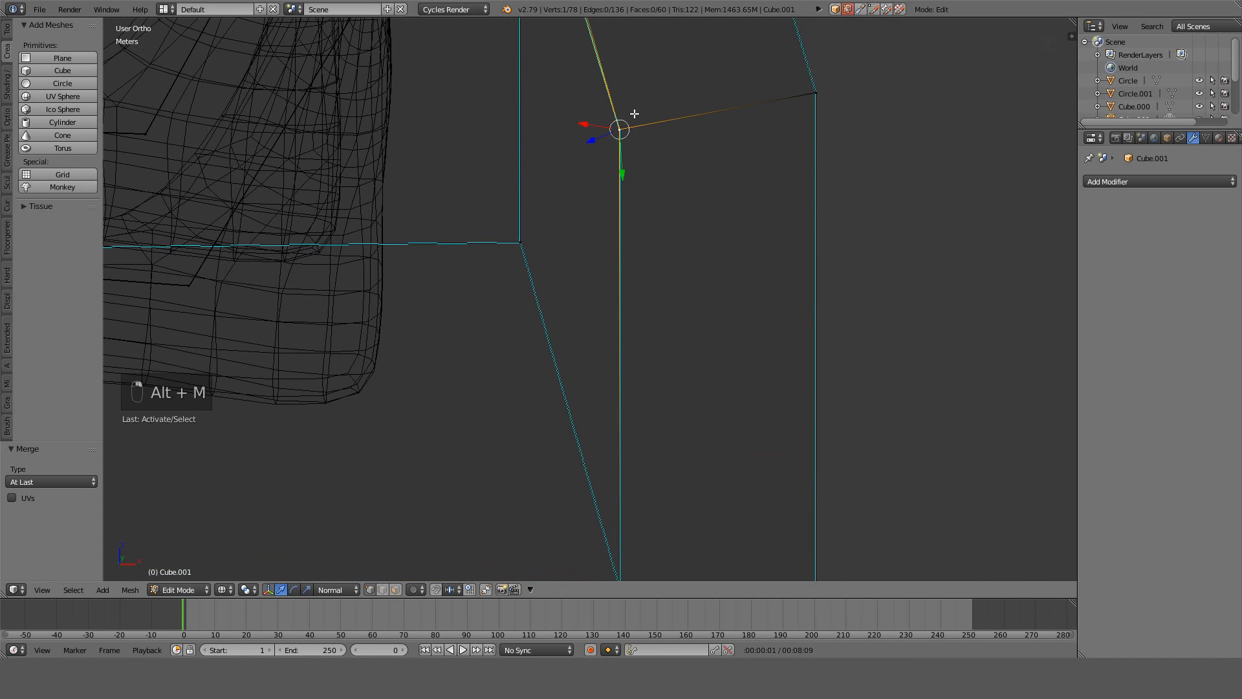
{"action": "key", "text": "a"}
{"action": "key", "text": "a"}
{"action": "key", "text": "a"}
{"action": "key", "text": "w"}
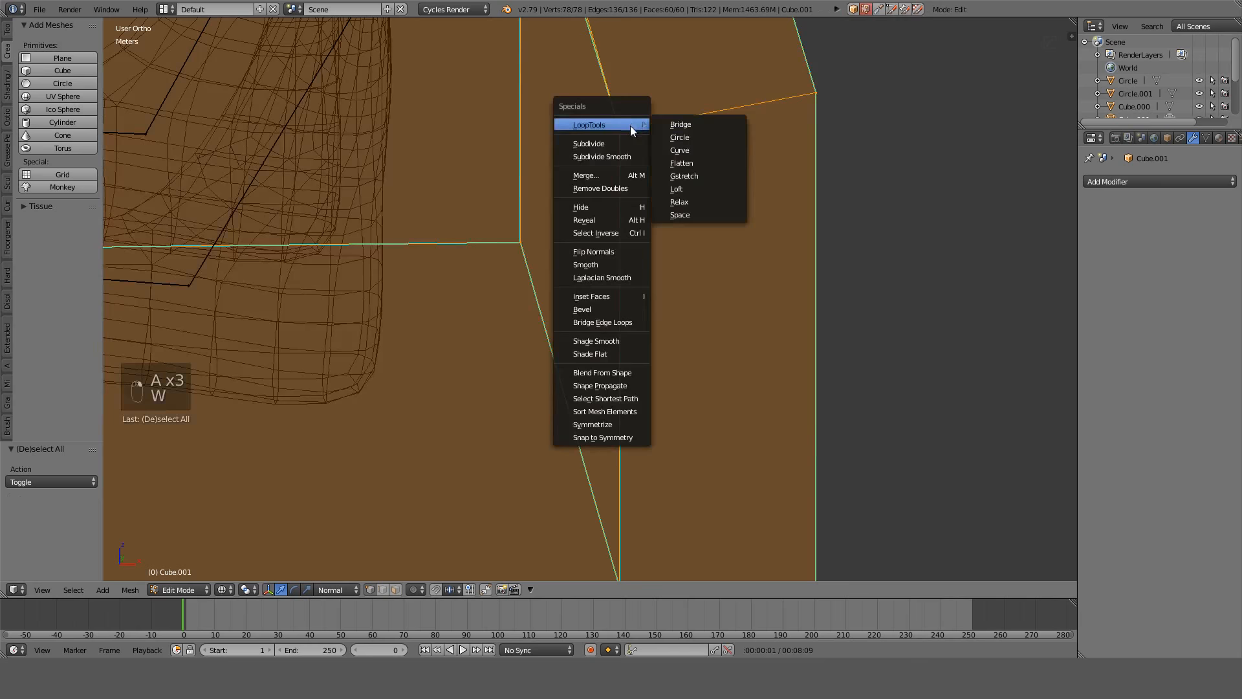
{"action": "left_click", "coordinate": [604, 176]}
{"action": "scroll", "coordinate": [605, 185], "scroll_direction": "down", "scroll_amount": 8}
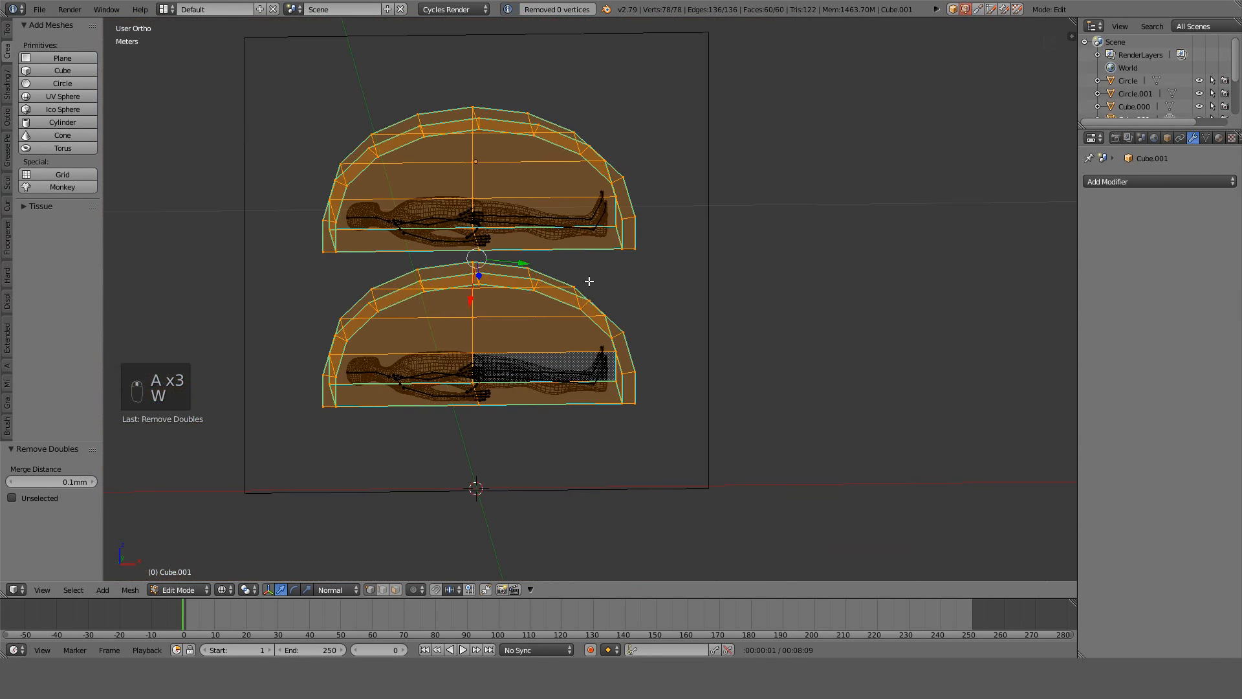
Delete the entire linked geometry of the lower niche, leaving the upper niche and both figures.
{"action": "key", "text": "Tab"}
{"action": "key", "text": "KP_1"}
{"action": "key", "text": "Tab"}
{"action": "key", "text": "a"}
{"action": "key", "text": "a"}
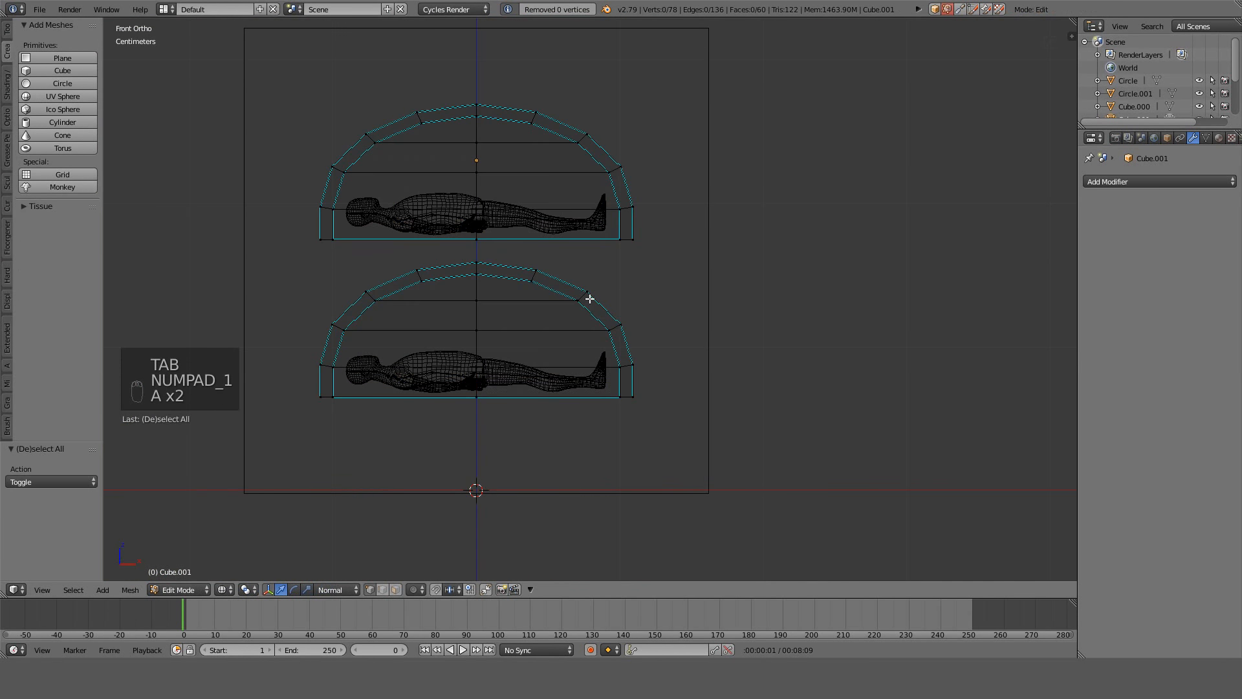
{"action": "key", "text": "l"}
{"action": "key", "text": "Delete"}
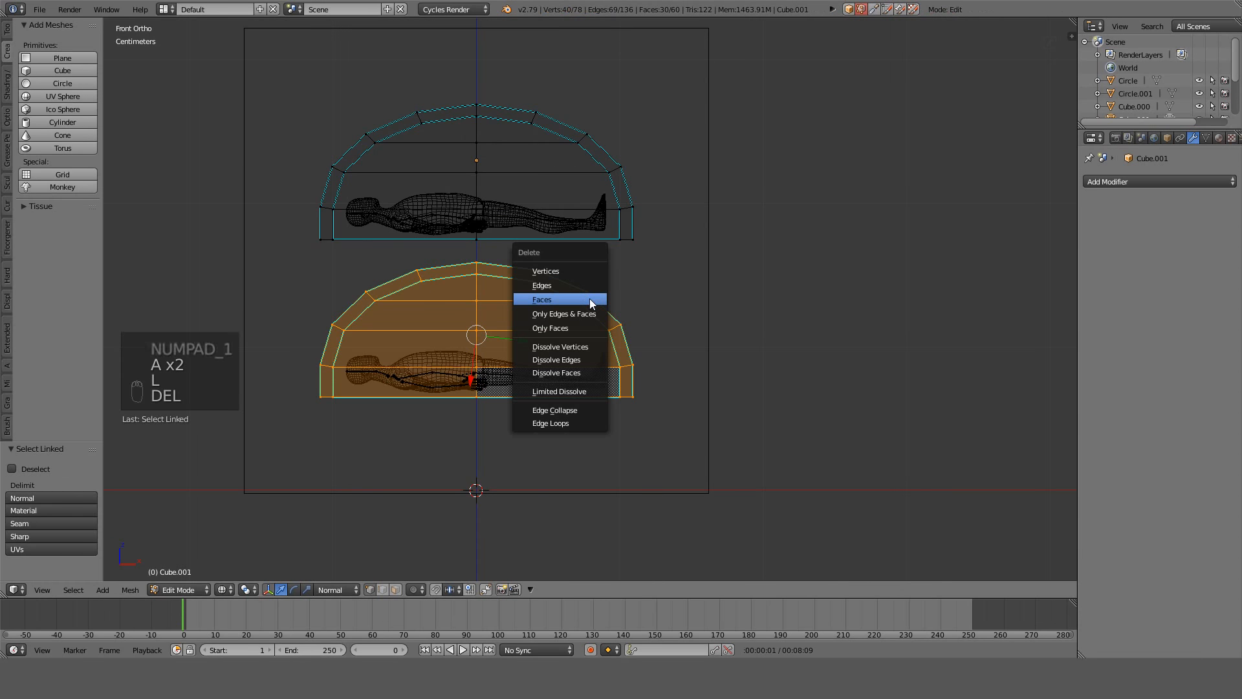
{"action": "left_click", "coordinate": [577, 285]}
Duplicate the upper niche and place the copy straight down along Z around the lower figure.
{"action": "key", "text": "l"}
{"action": "key", "text": "l"}
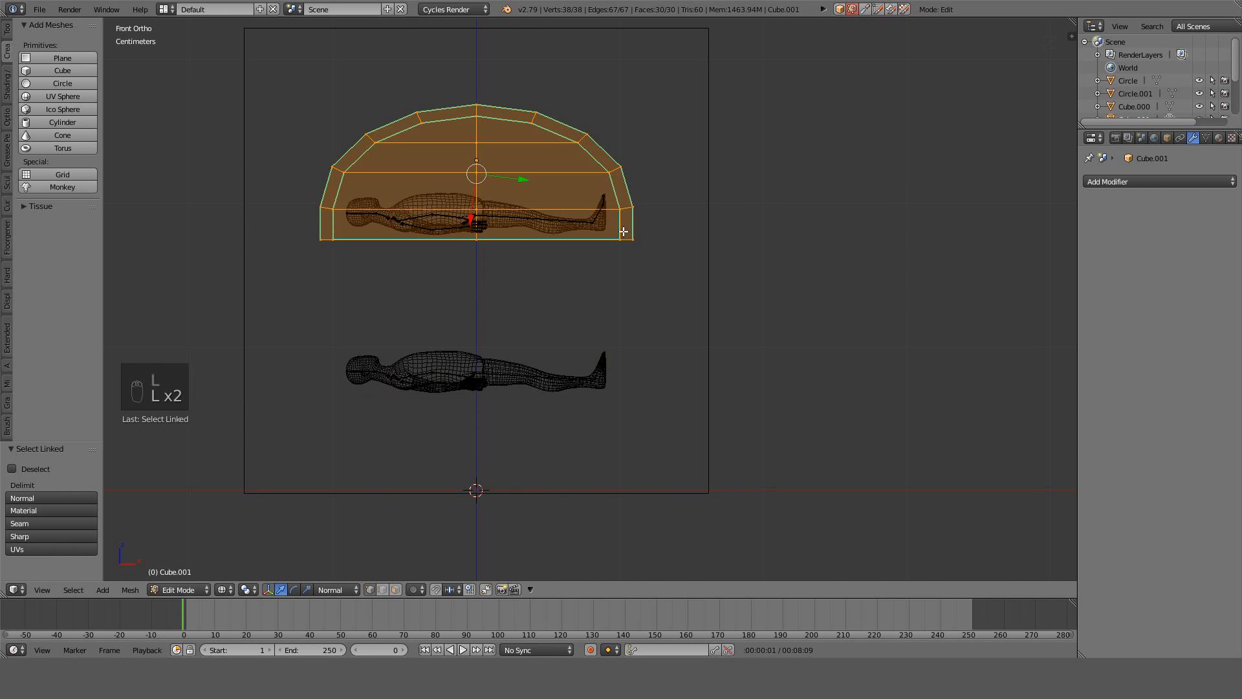
{"action": "key", "text": "shift+d"}
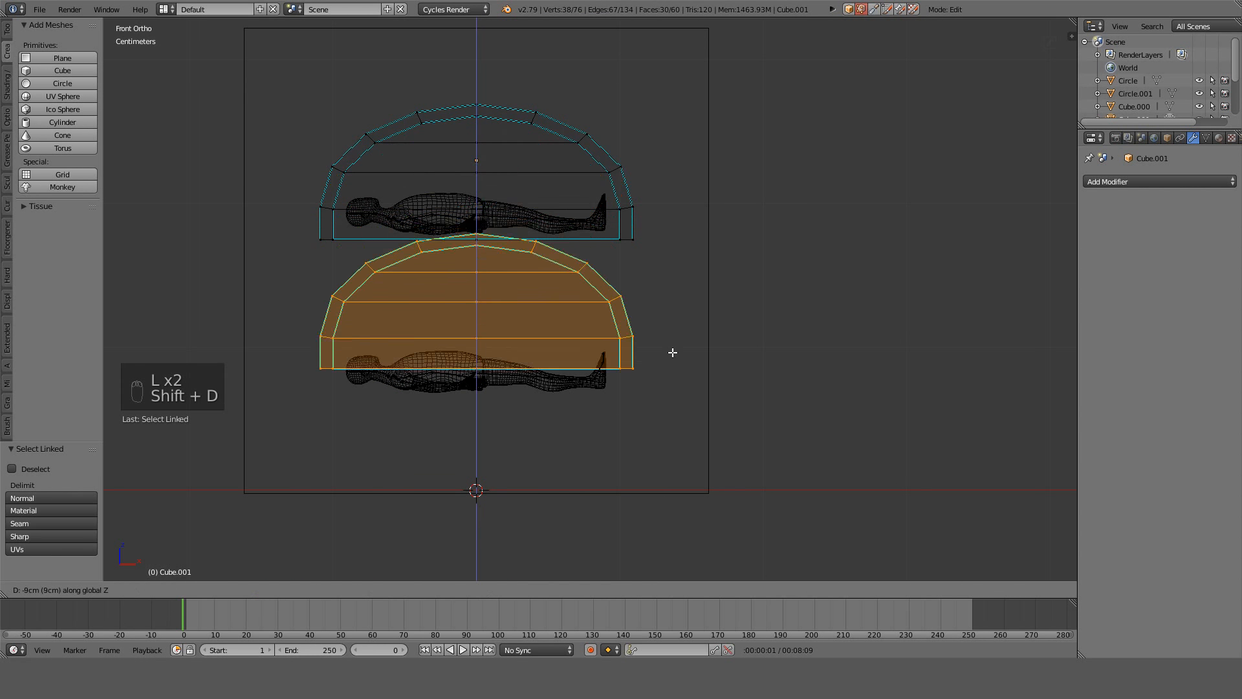
{"action": "left_click", "coordinate": [672, 379]}
{"action": "key", "text": "a"}
{"action": "scroll", "coordinate": [507, 249], "scroll_direction": "up", "scroll_amount": 8}
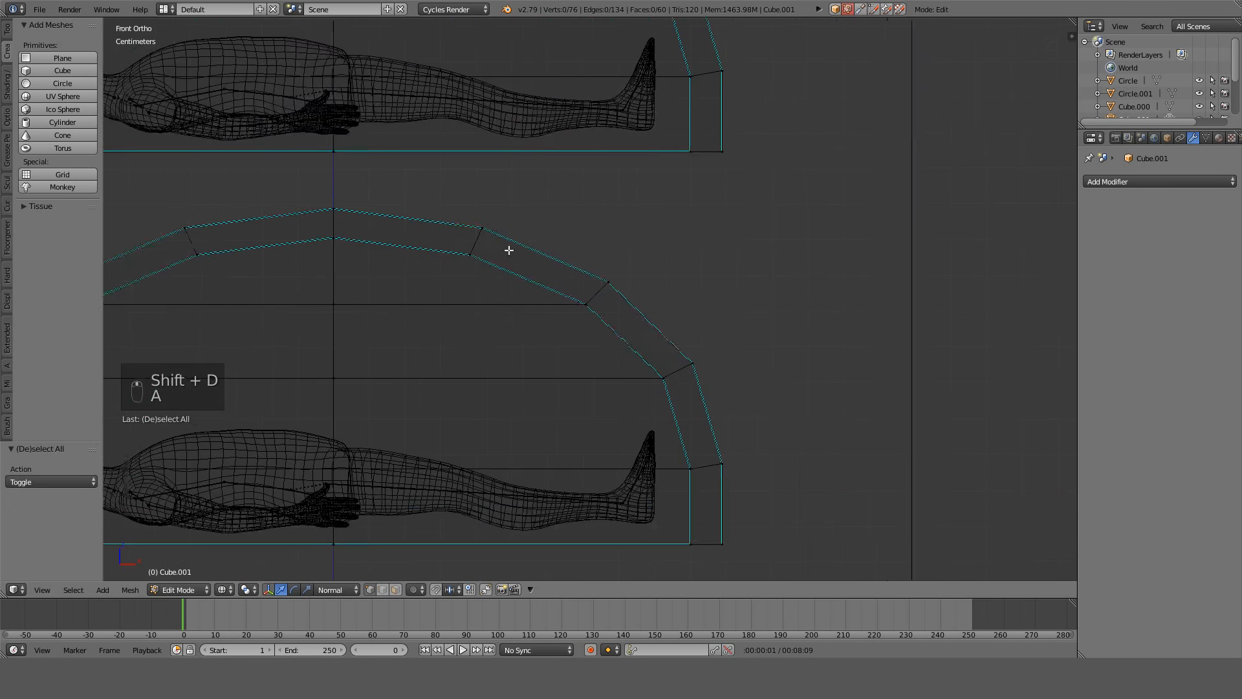
{"action": "right_click", "coordinate": [634, 348]}
{"action": "key", "text": "f"}
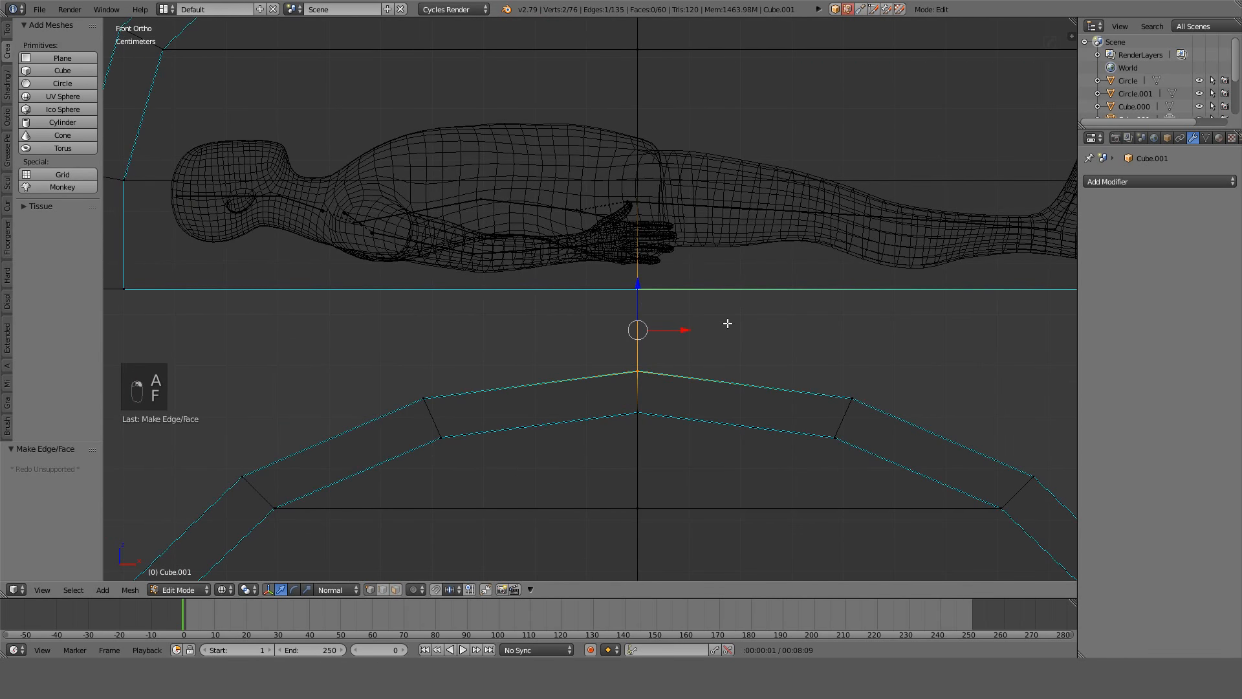
{"action": "mouse_move", "coordinate": [729, 321]}
{"action": "middle_mouse_down"}
{"action": "mouse_move", "coordinate": [782, 344]}
{"action": "mouse_move", "coordinate": [751, 317]}
{"action": "middle_mouse_up"}
{"action": "key", "text": "ctrl+z"}
{"action": "key", "text": "a"}
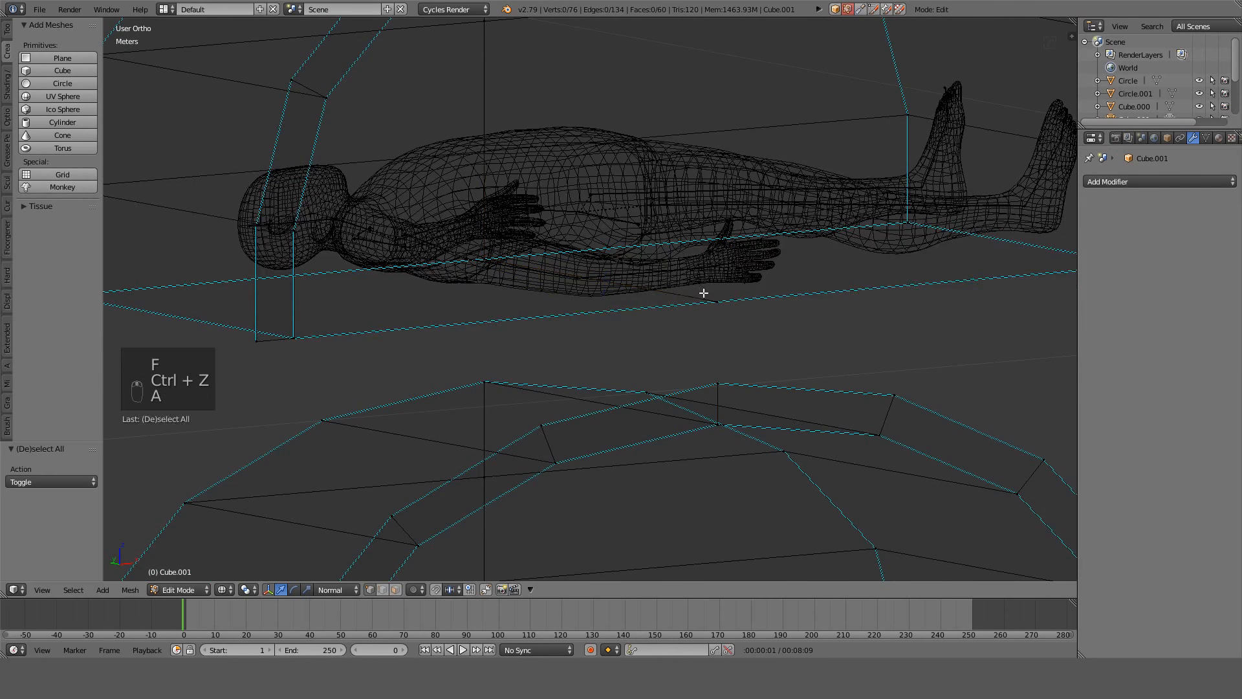
Connect the front middle vertex of the upper niche's base to the lower arch's front outer peak with an edge.
{"action": "right_click_drag", "start_coordinate": [713, 322], "coordinate": [721, 361]}
{"action": "right_click", "coordinate": [720, 361]}
{"action": "right_click", "coordinate": [720, 362], "text": "shift"}
{"action": "key", "text": "f"}
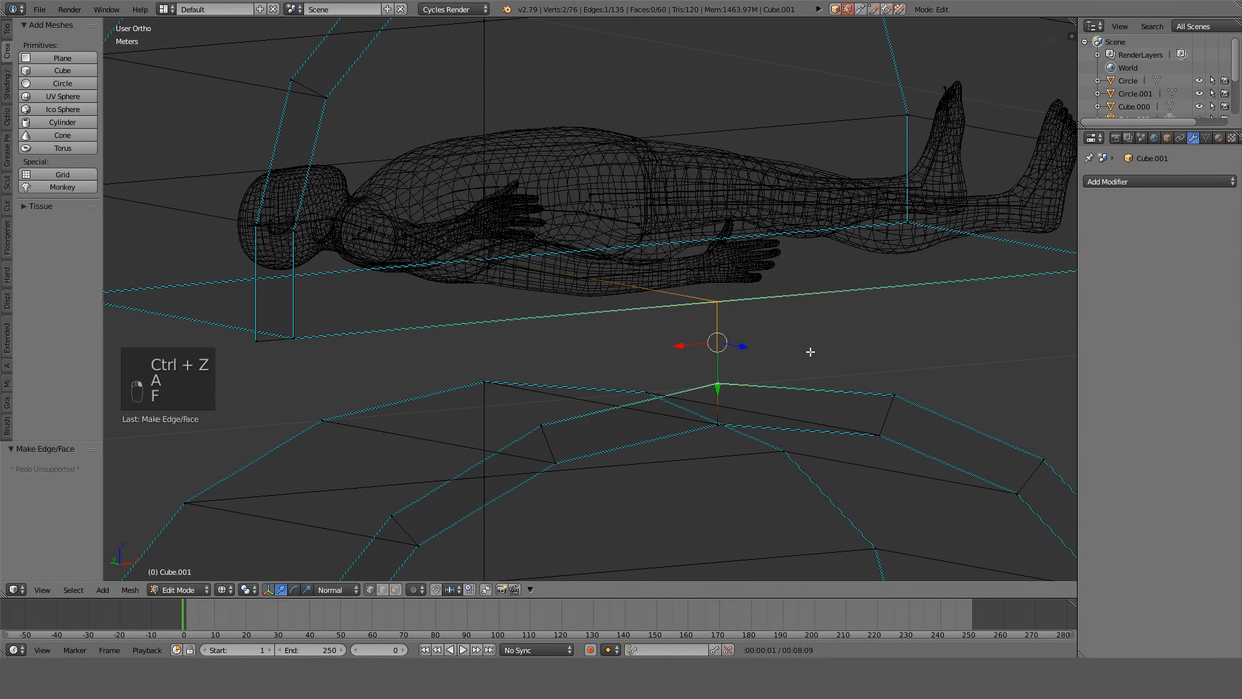
Fill faces between the upper niche's base and the lower arch, one on the foot side and two on the head side.
{"action": "middle_click_drag", "start_coordinate": [809, 352], "coordinate": [544, 297]}
{"action": "key", "text": "f"}
{"action": "right_click", "coordinate": [551, 286]}
{"action": "right_click", "coordinate": [553, 366], "text": "shift"}
{"action": "key", "text": "f"}
{"action": "scroll", "coordinate": [567, 359], "scroll_direction": "down", "scroll_amount": 5}
{"action": "key", "text": "f"}
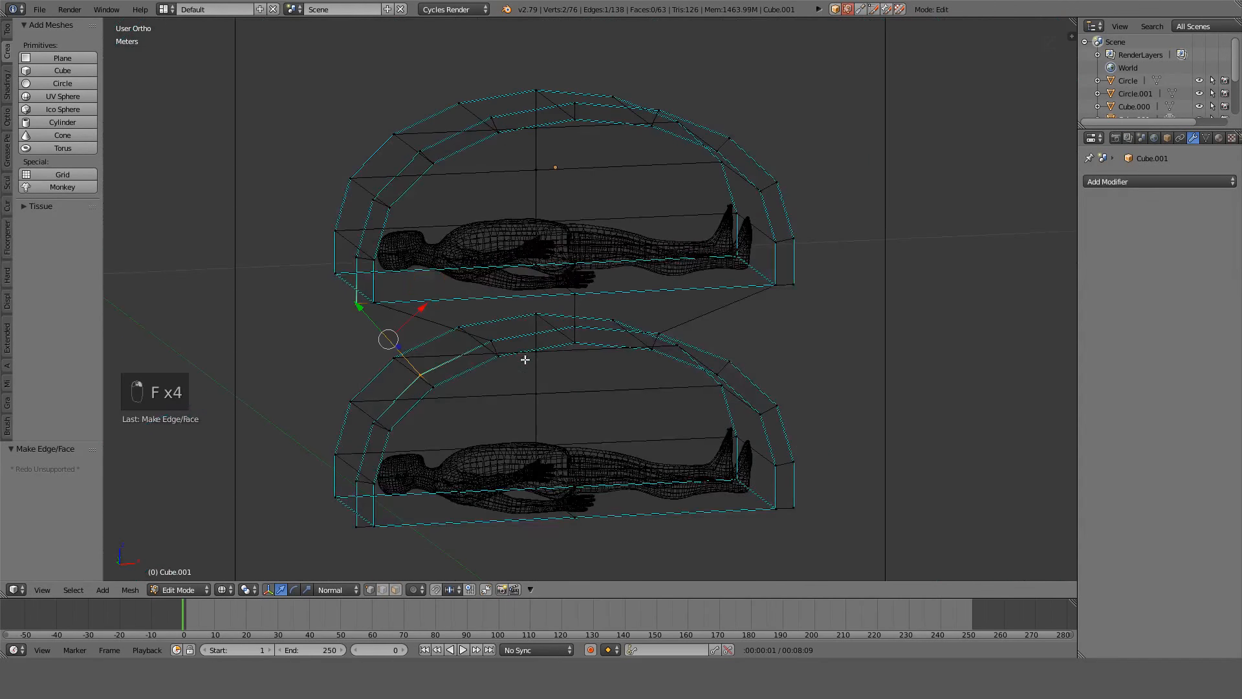
Fill the remaining foot-end face between the upper niche's corner and the lower arch, and check the front in solid shading.
{"action": "middle_click_drag", "start_coordinate": [477, 358], "coordinate": [391, 351]}
{"action": "key", "text": "f"}
{"action": "key", "text": "ctrl+z"}
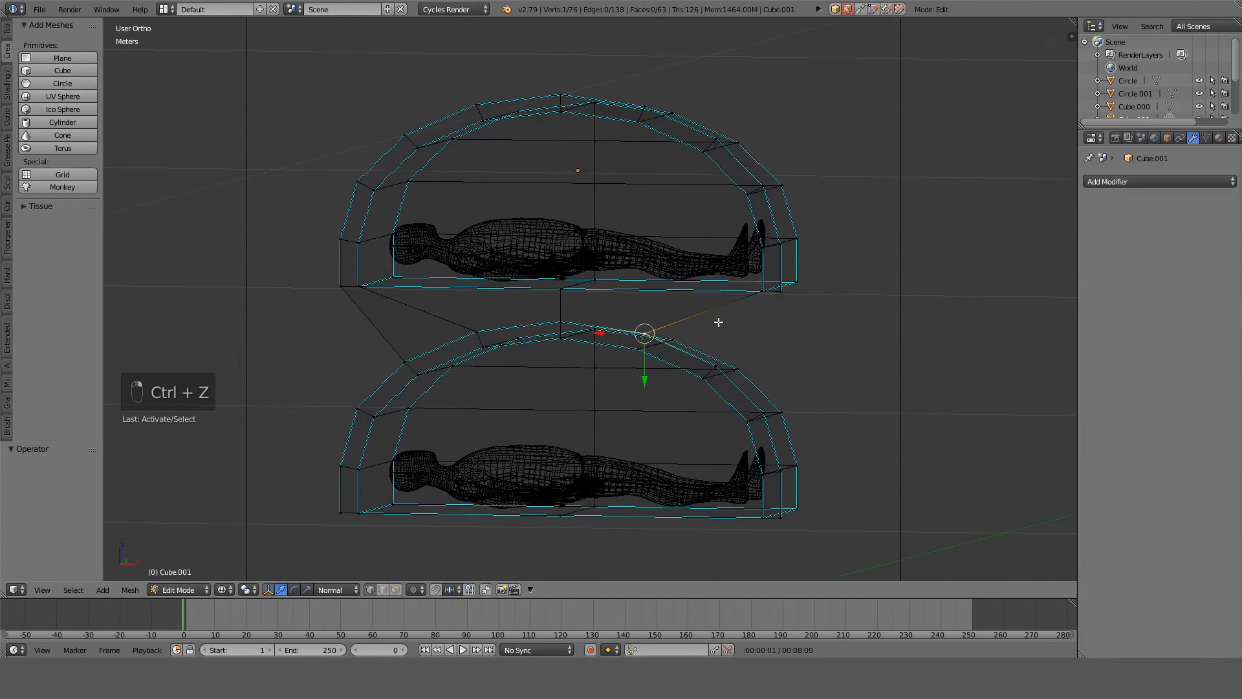
{"action": "middle_click_drag", "start_coordinate": [718, 321], "coordinate": [796, 339]}
{"action": "key", "text": "f"}
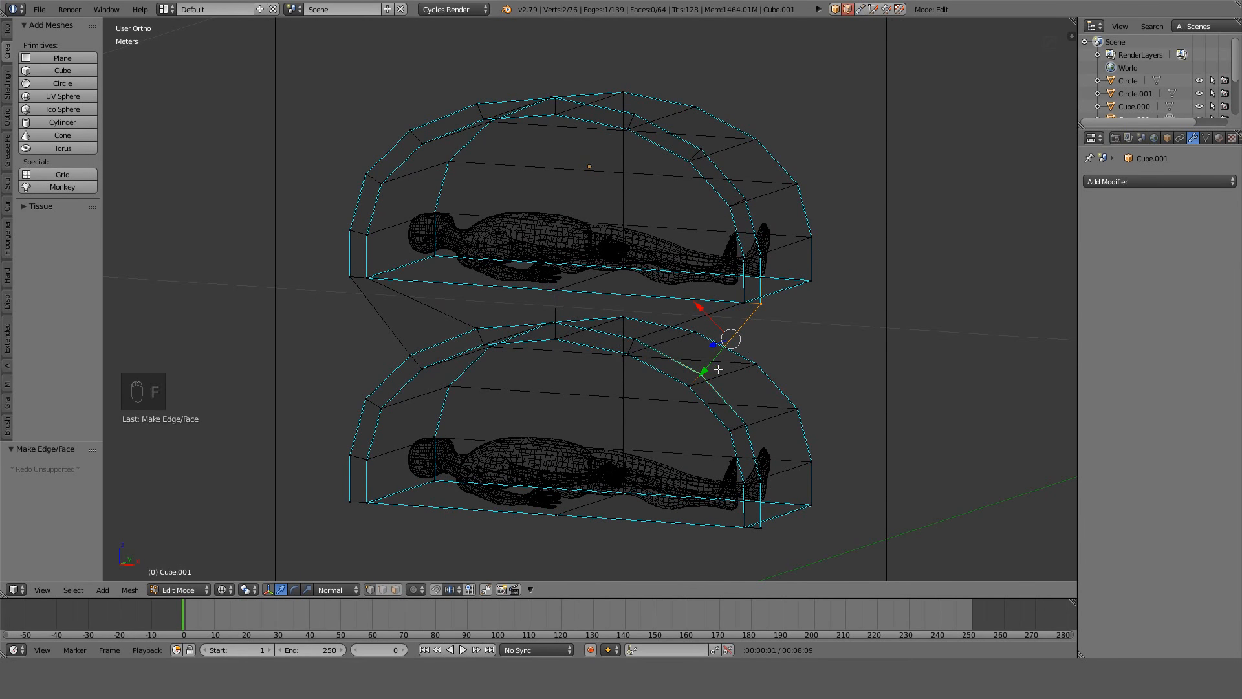
{"action": "mouse_move", "coordinate": [783, 375]}
{"action": "middle_mouse_down"}
{"action": "mouse_move", "coordinate": [854, 371]}
{"action": "mouse_move", "coordinate": [829, 358]}
{"action": "mouse_move", "coordinate": [812, 358]}
{"action": "mouse_move", "coordinate": [958, 382]}
{"action": "mouse_move", "coordinate": [914, 338]}
{"action": "mouse_move", "coordinate": [887, 335]}
{"action": "mouse_move", "coordinate": [819, 367]}
{"action": "mouse_move", "coordinate": [876, 385]}
{"action": "mouse_move", "coordinate": [777, 389]}
{"action": "middle_mouse_up"}
{"action": "key", "text": "z"}
{"action": "key", "text": "Tab"}
{"action": "key", "text": "Tab"}
{"action": "scroll", "coordinate": [840, 289], "scroll_direction": "down", "scroll_amount": 2}
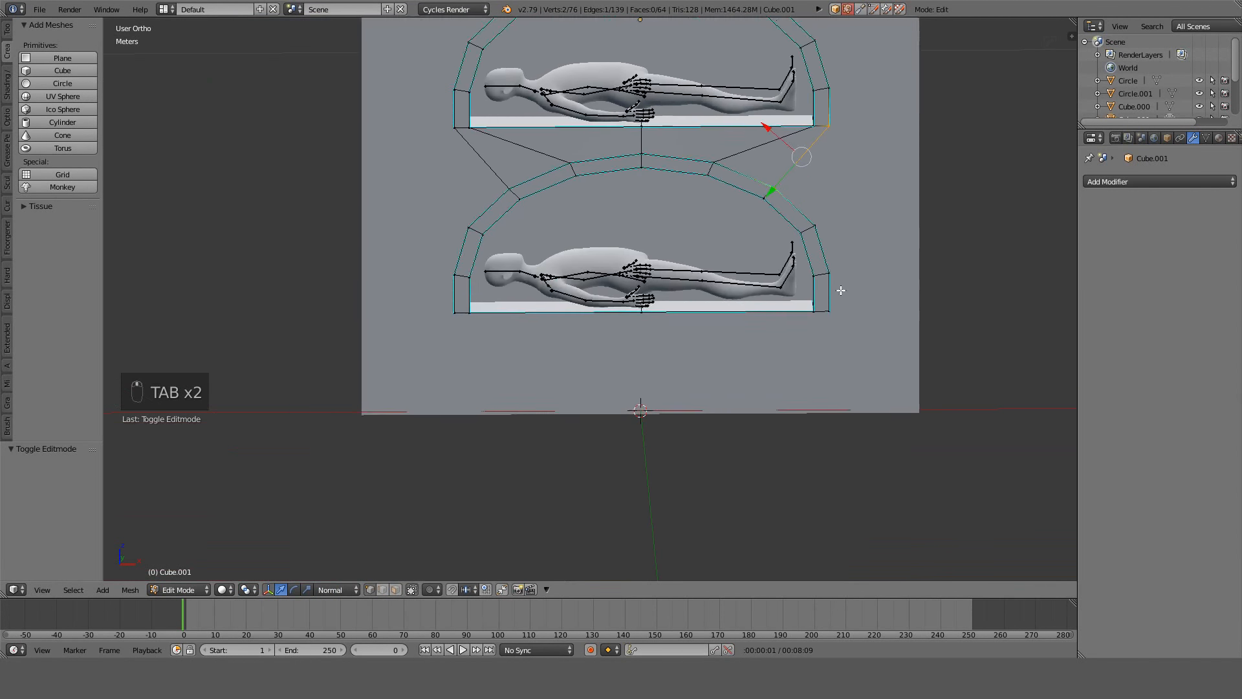
Extrude the front bottom edges of the lower niche 6.6 cm down along Z to the wall's base.
{"action": "key", "text": "z"}
{"action": "middle_click_drag", "start_coordinate": [840, 289], "coordinate": [840, 319]}
{"action": "left_click", "coordinate": [839, 301], "text": "alt"}
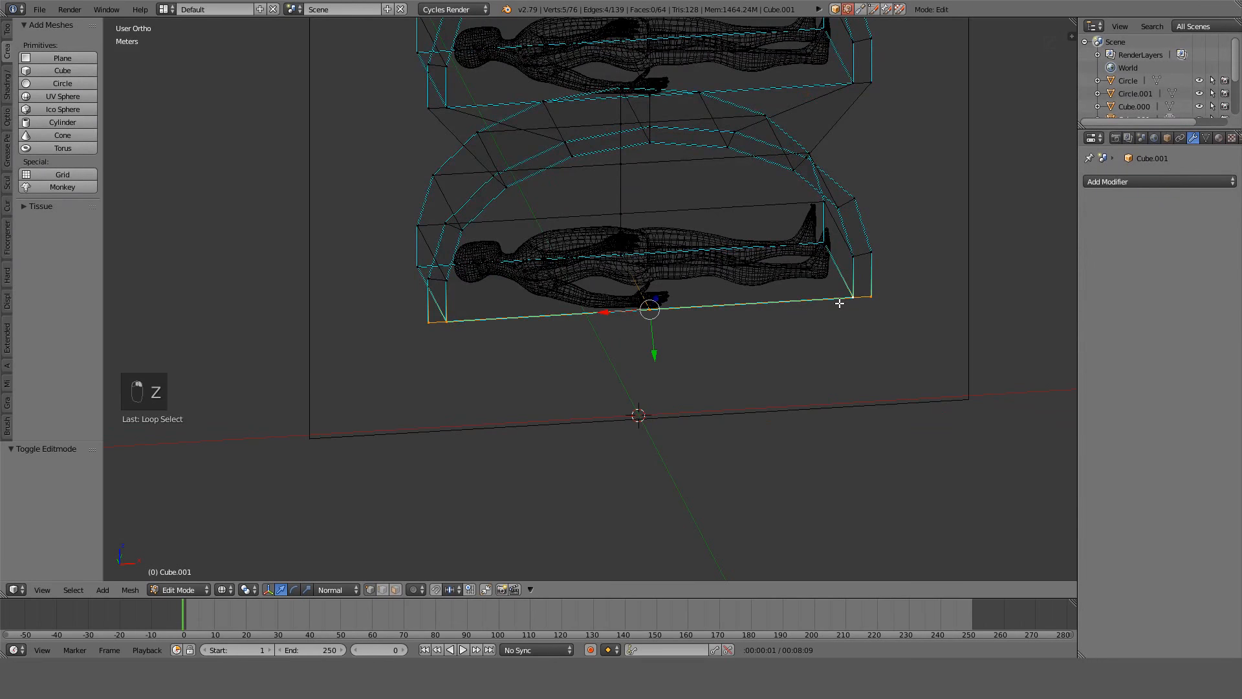
{"action": "key", "text": "KP_1"}
{"action": "key", "text": "e"}
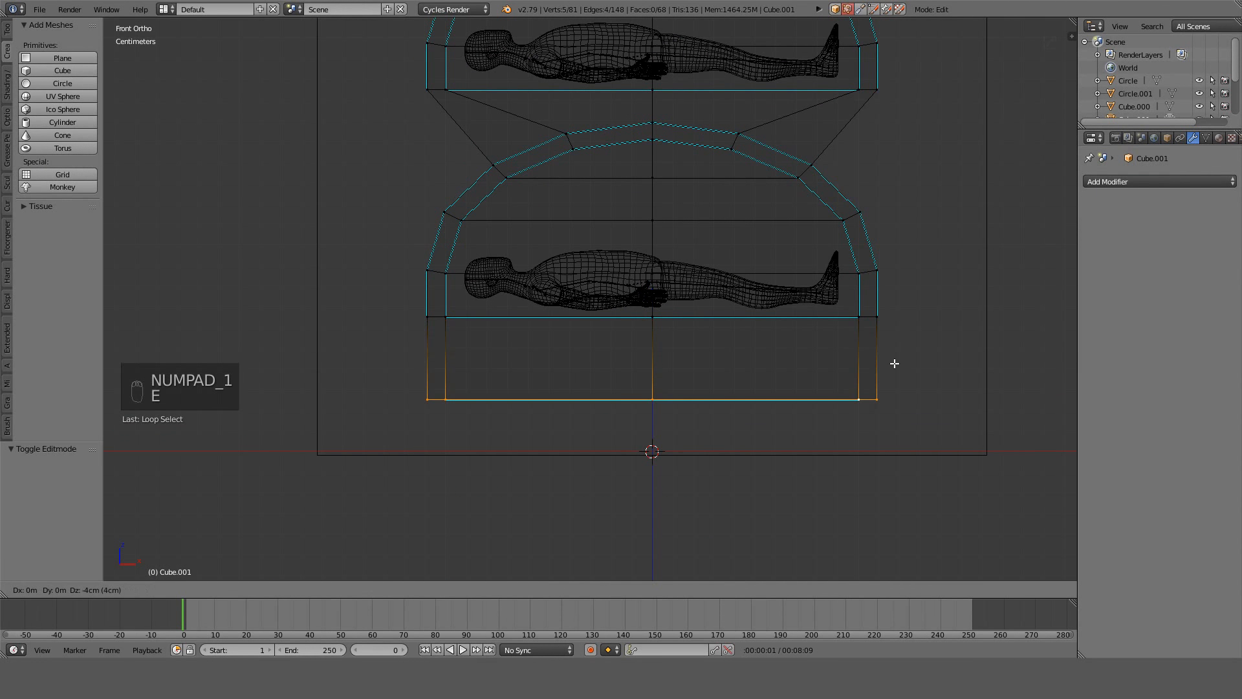
{"action": "key", "text": "z"}
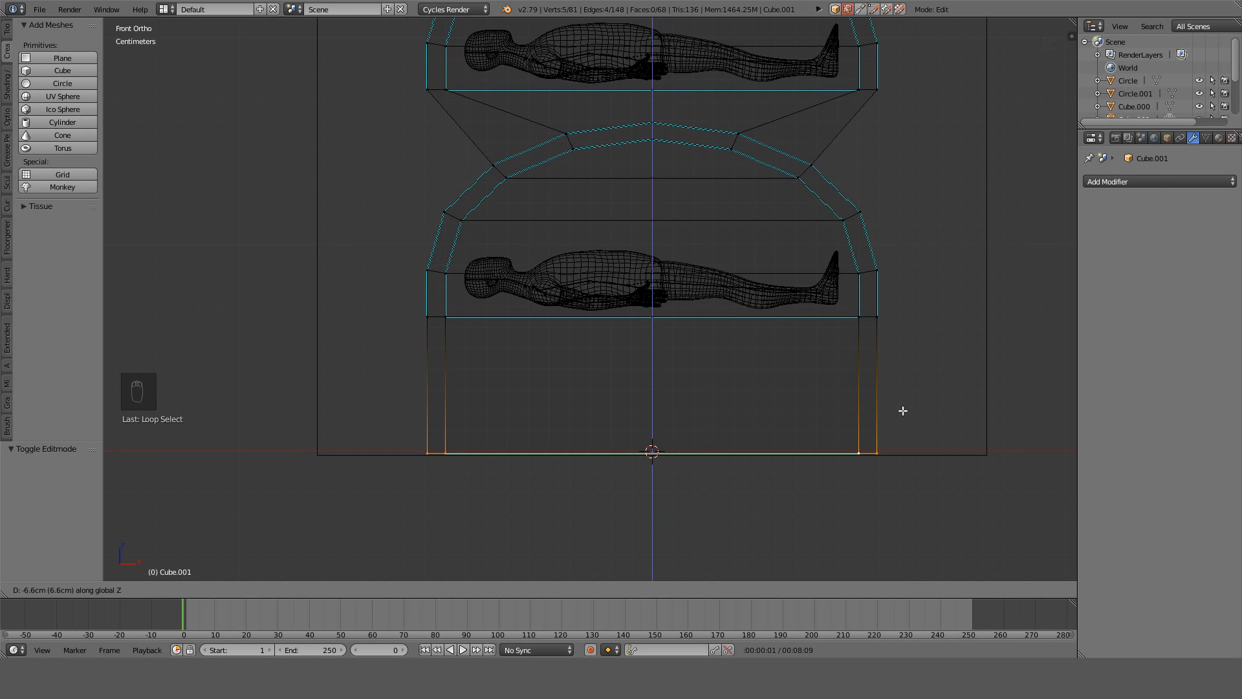
{"action": "left_click", "coordinate": [903, 411]}
Extrude the outer vertical edges below the lower niche and scale them by 1.5 along X towards the wall's sides.
{"action": "middle_click_drag", "start_coordinate": [892, 319], "coordinate": [834, 338], "text": "shift"}
{"action": "right_click", "coordinate": [826, 335]}
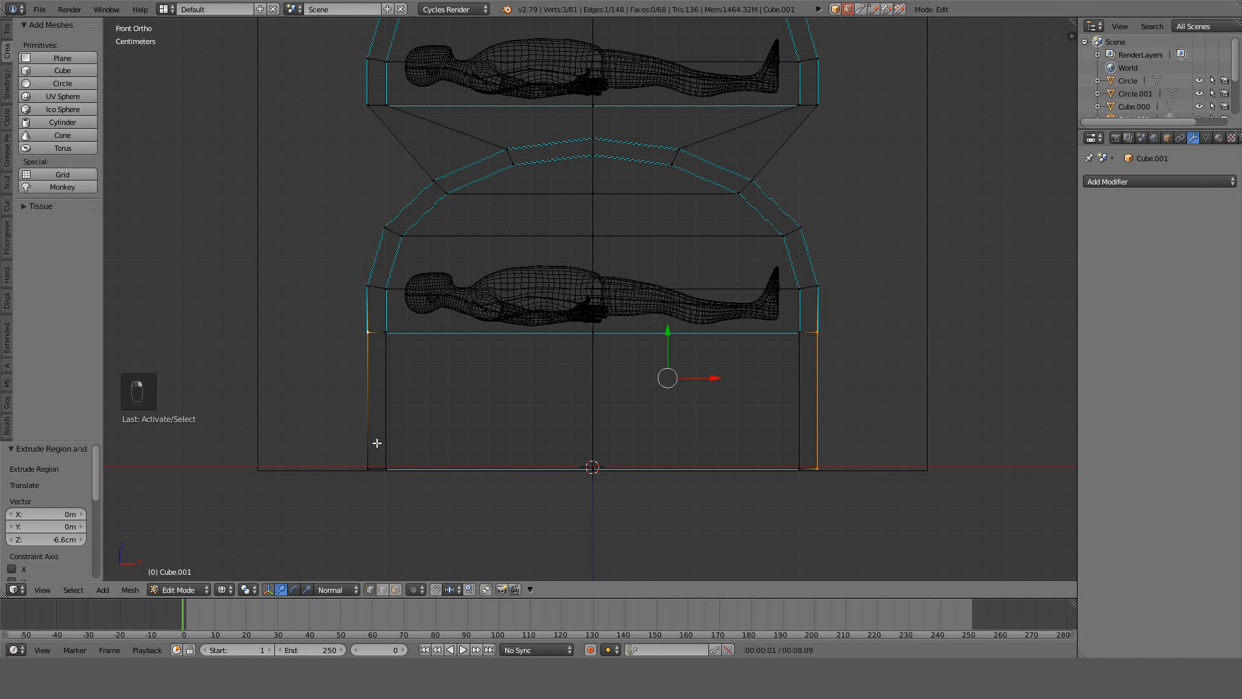
{"action": "key", "text": "e"}
{"action": "right_click", "coordinate": [882, 265]}
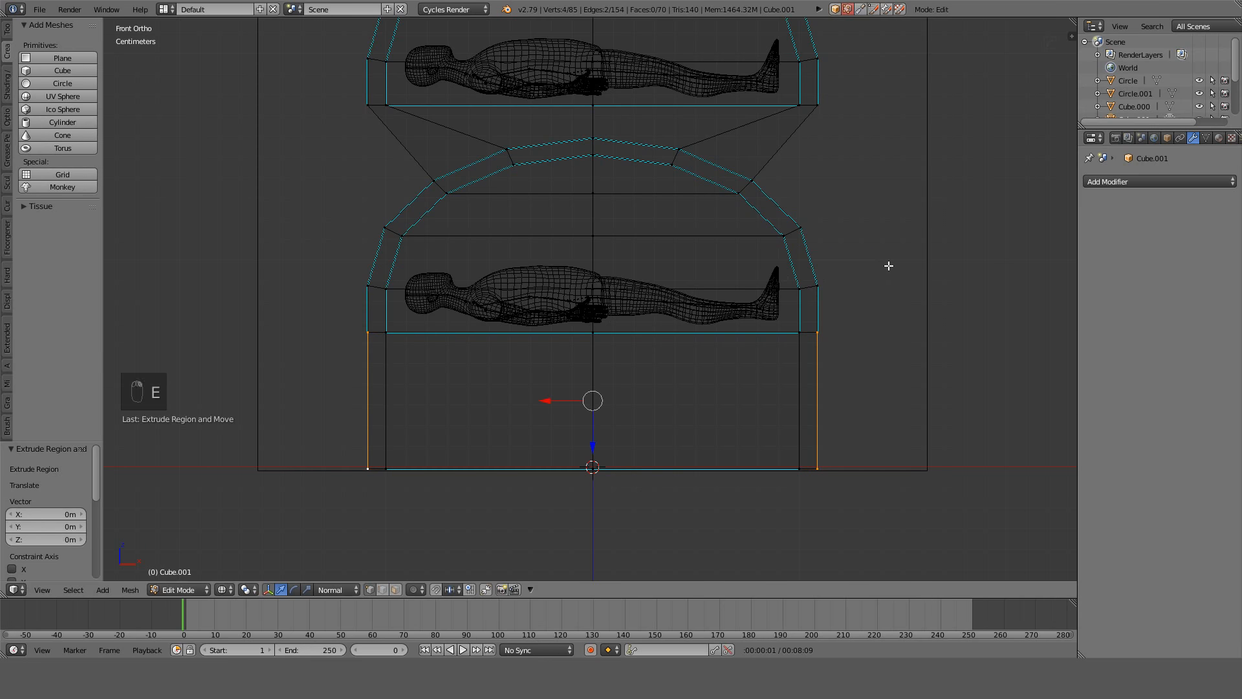
{"action": "key", "text": "s"}
{"action": "key", "text": "x"}
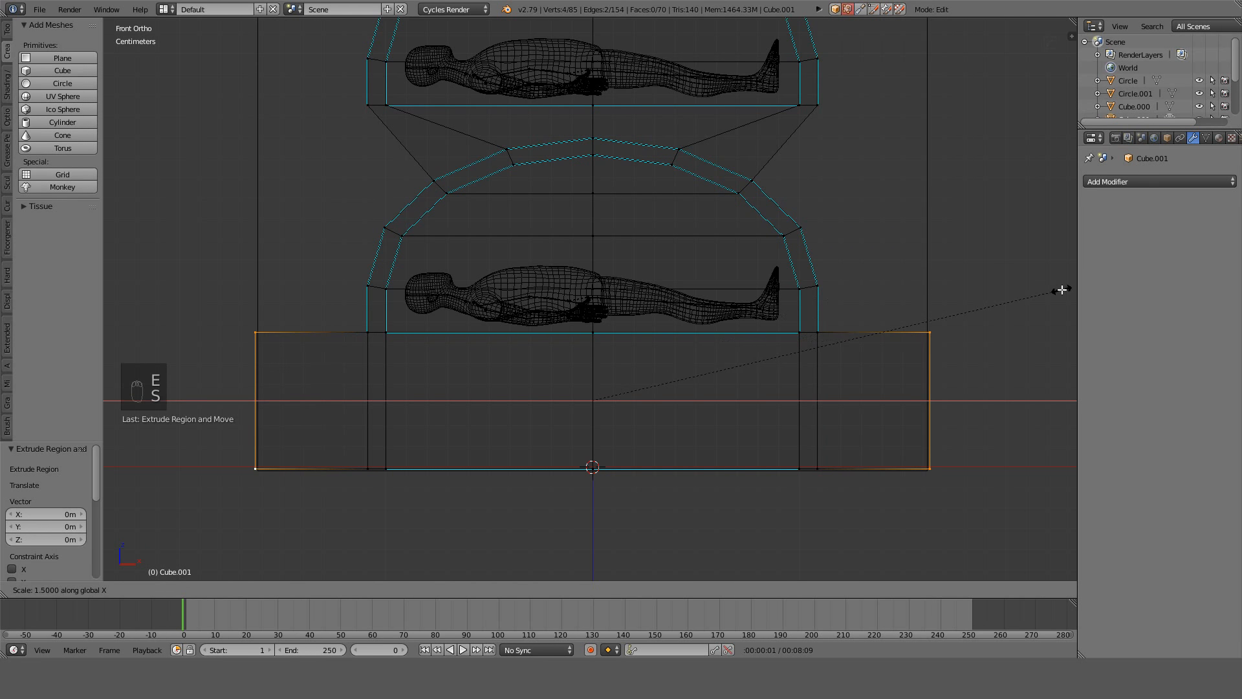
{"action": "left_click", "coordinate": [1062, 289]}
Fill two faces upward on each side of the lower niche, from the base blocks to the arch's lower shoulder.
{"action": "middle_click_drag", "start_coordinate": [920, 308], "coordinate": [909, 349], "text": "shift"}
{"action": "right_click", "coordinate": [815, 371]}
{"action": "key", "text": "f"}
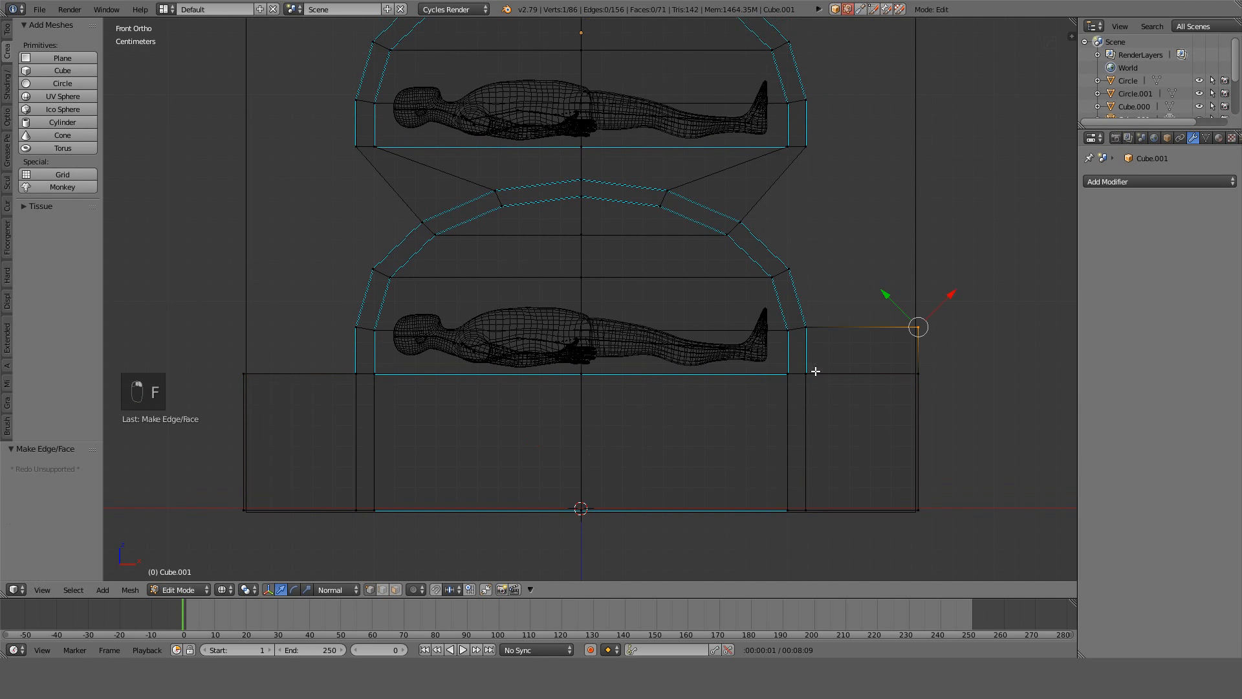
{"action": "right_click", "coordinate": [357, 373]}
{"action": "key", "text": "f"}
{"action": "right_click", "coordinate": [805, 327]}
{"action": "key", "text": "f"}
{"action": "right_click", "coordinate": [355, 328]}
{"action": "key", "text": "f"}
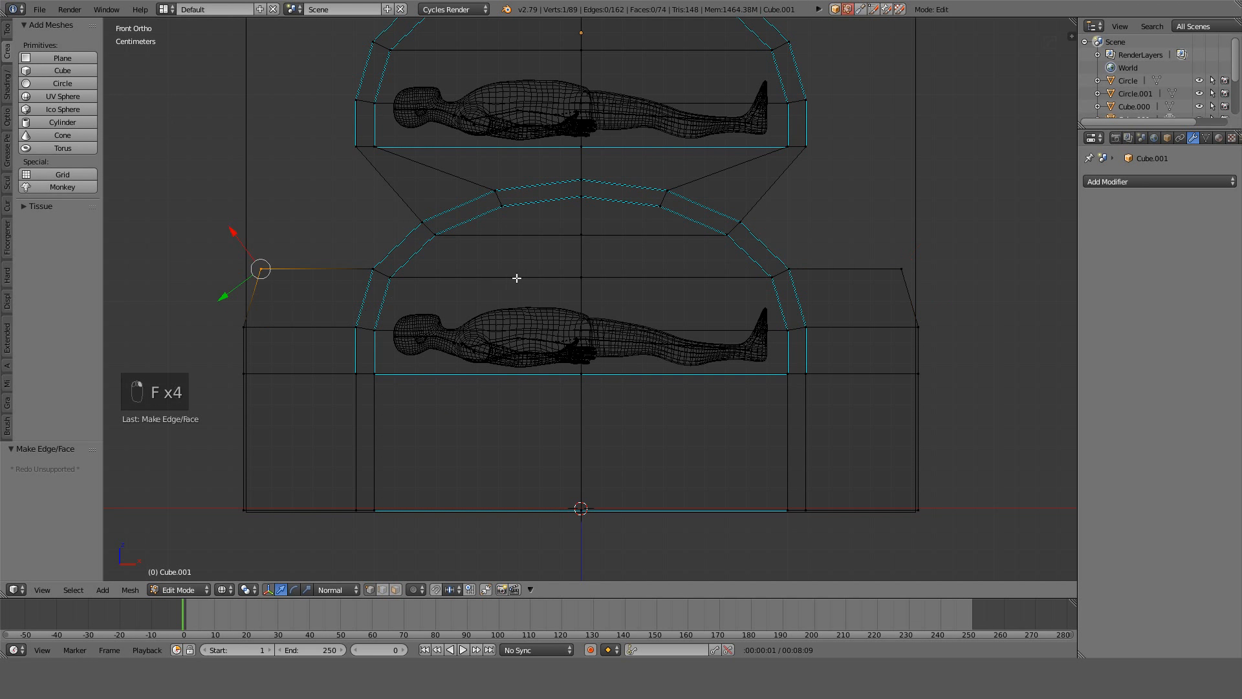
{"action": "middle_click_drag", "start_coordinate": [510, 277], "coordinate": [450, 369], "text": "shift"}
{"action": "right_click", "coordinate": [738, 356]}
{"action": "key", "text": "f"}
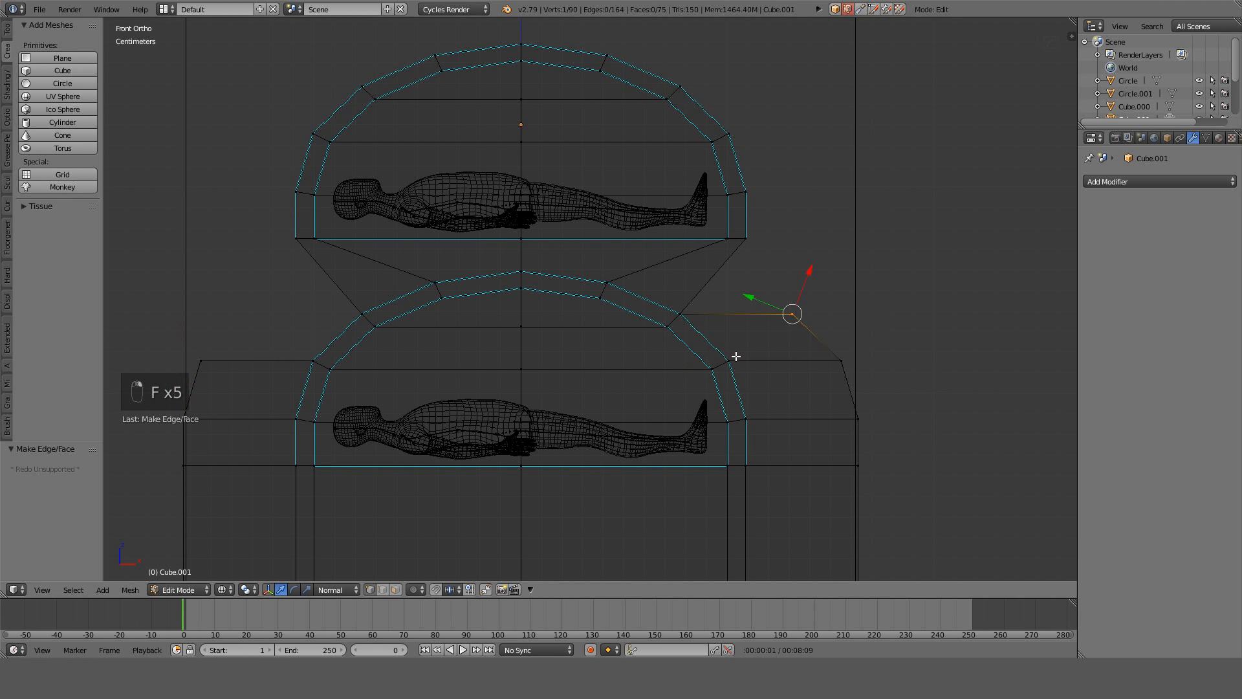
{"action": "right_click", "coordinate": [309, 359]}
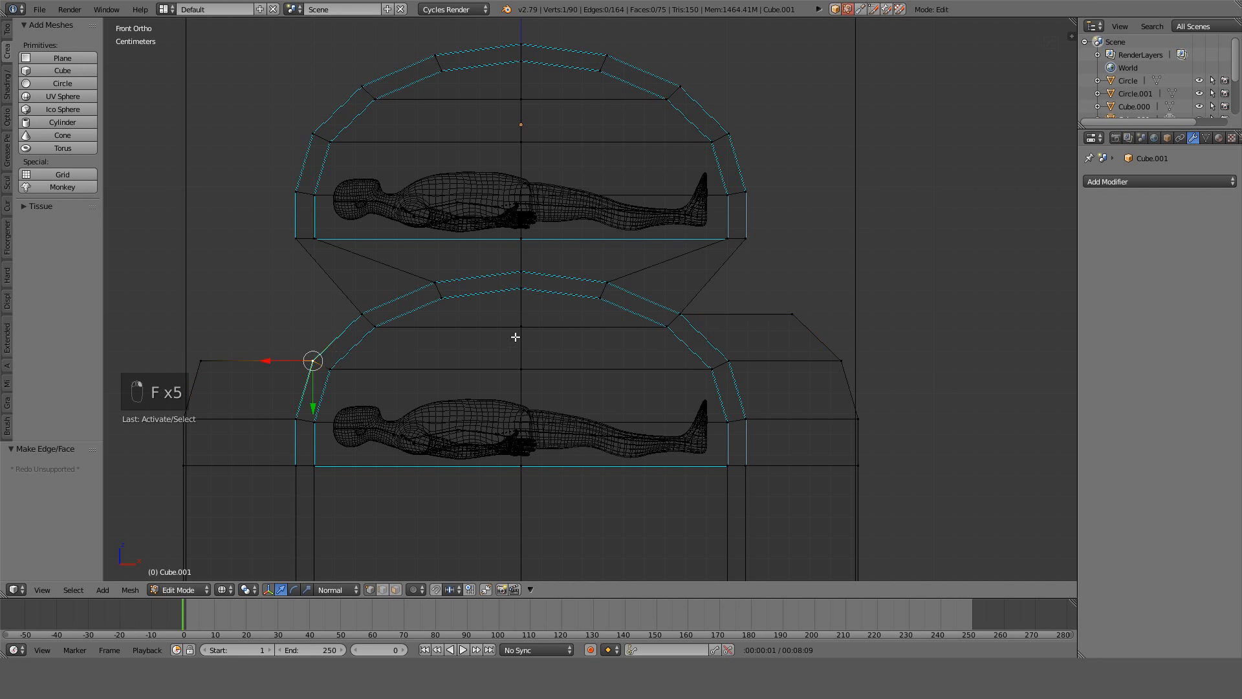
{"action": "key", "text": "ctrl+z"}
{"action": "key", "text": "ctrl+z"}
Fill two faces on each side joining the outer side vertices to the lower arch and the upper niche's outer bottom corners.
{"action": "key", "text": "f"}
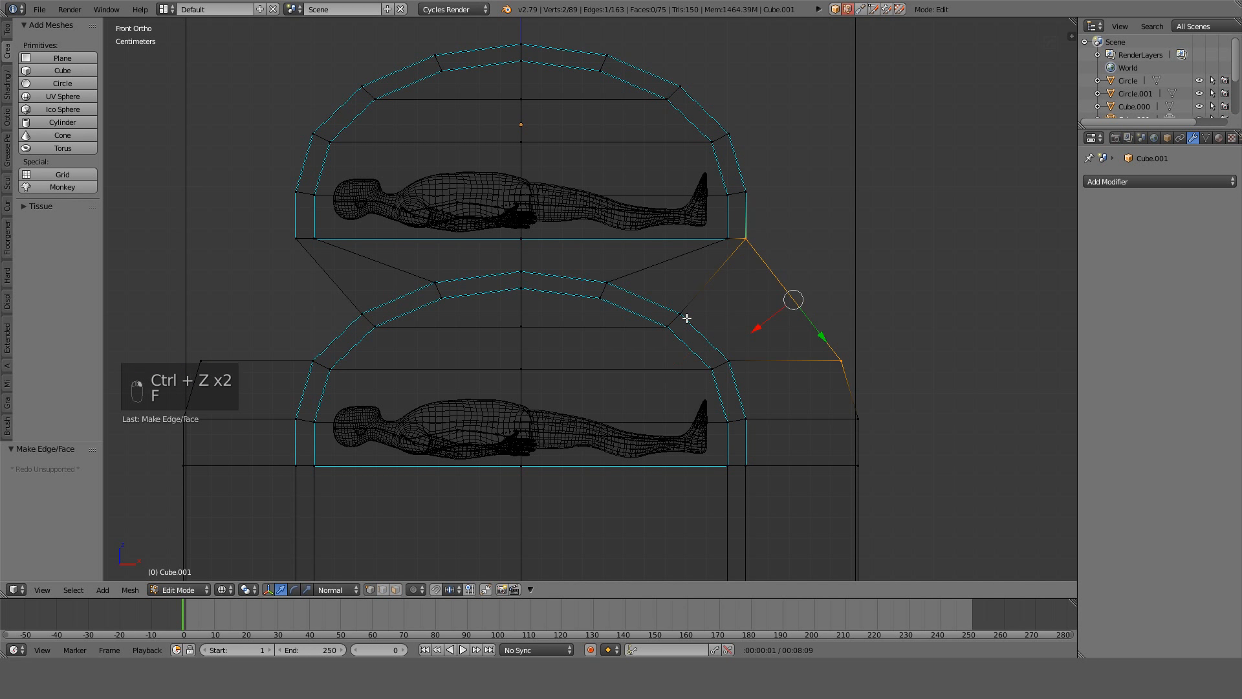
{"action": "right_click", "coordinate": [346, 325]}
{"action": "key", "text": "f"}
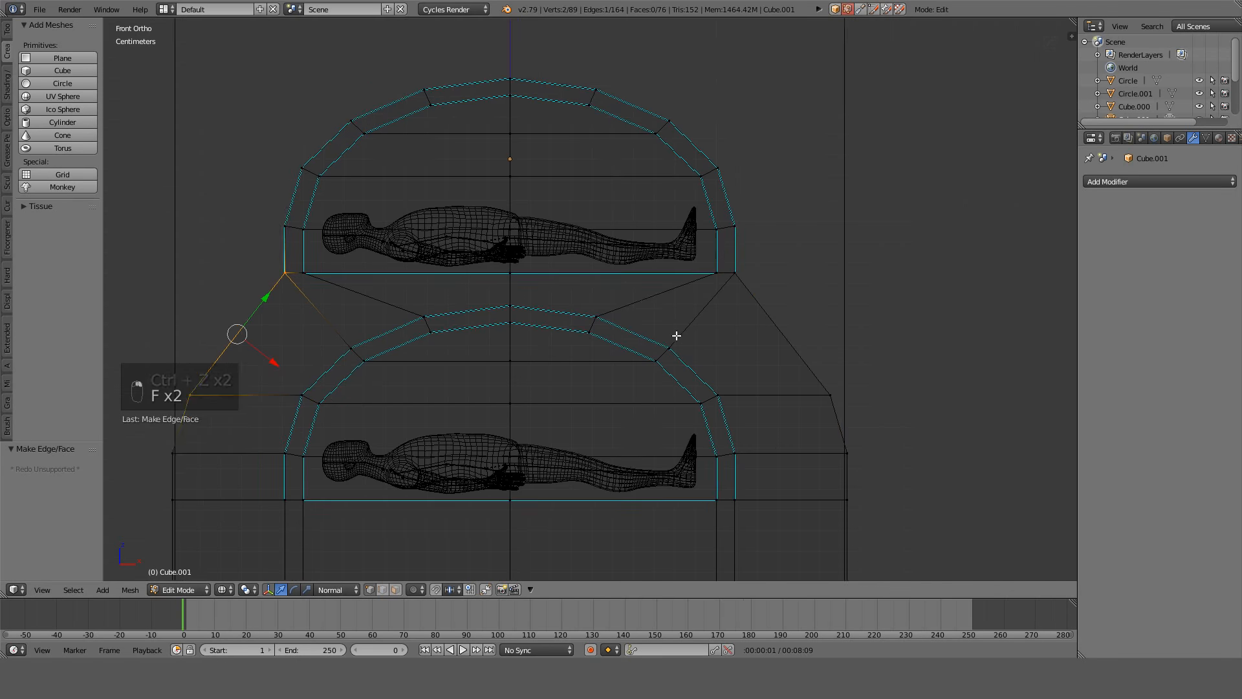
{"action": "right_click", "coordinate": [711, 339]}
{"action": "key", "text": "f"}
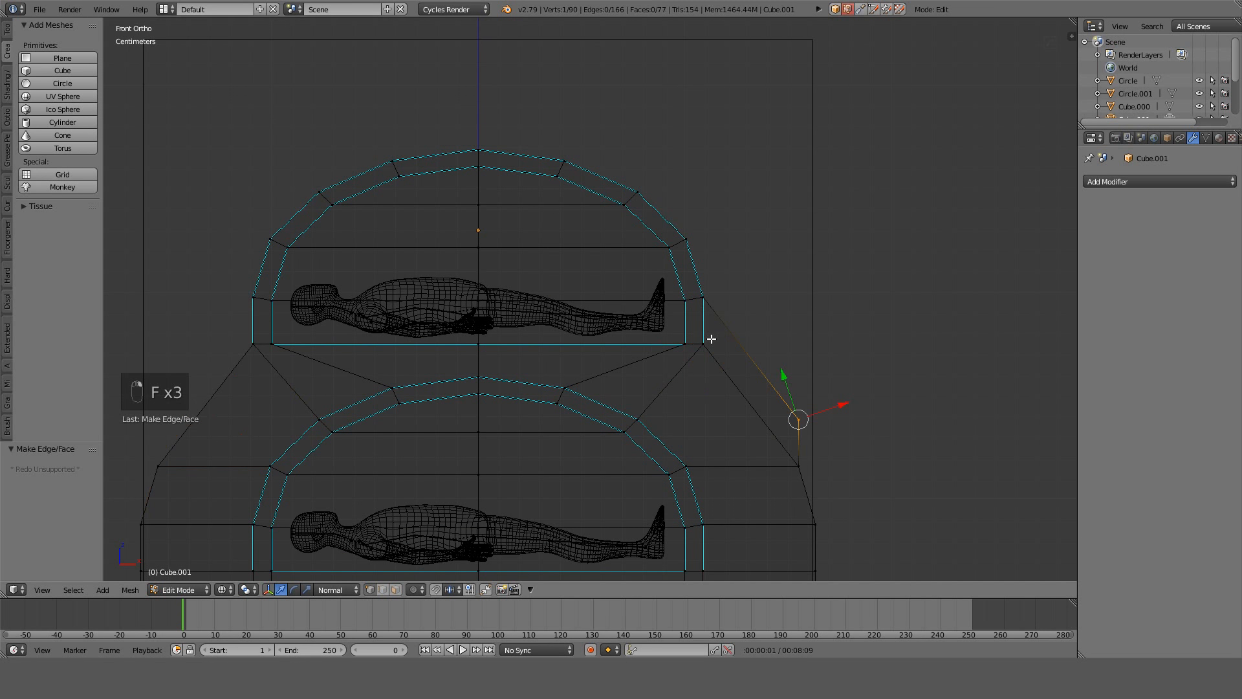
{"action": "right_click", "coordinate": [254, 345]}
{"action": "key", "text": "f"}
Fill one more face on each side, reaching the lower shoulder vertices of the upper arch.
{"action": "right_click", "coordinate": [710, 296]}
{"action": "key", "text": "f"}
{"action": "key", "text": "ctrl+z"}
{"action": "key", "text": "f"}
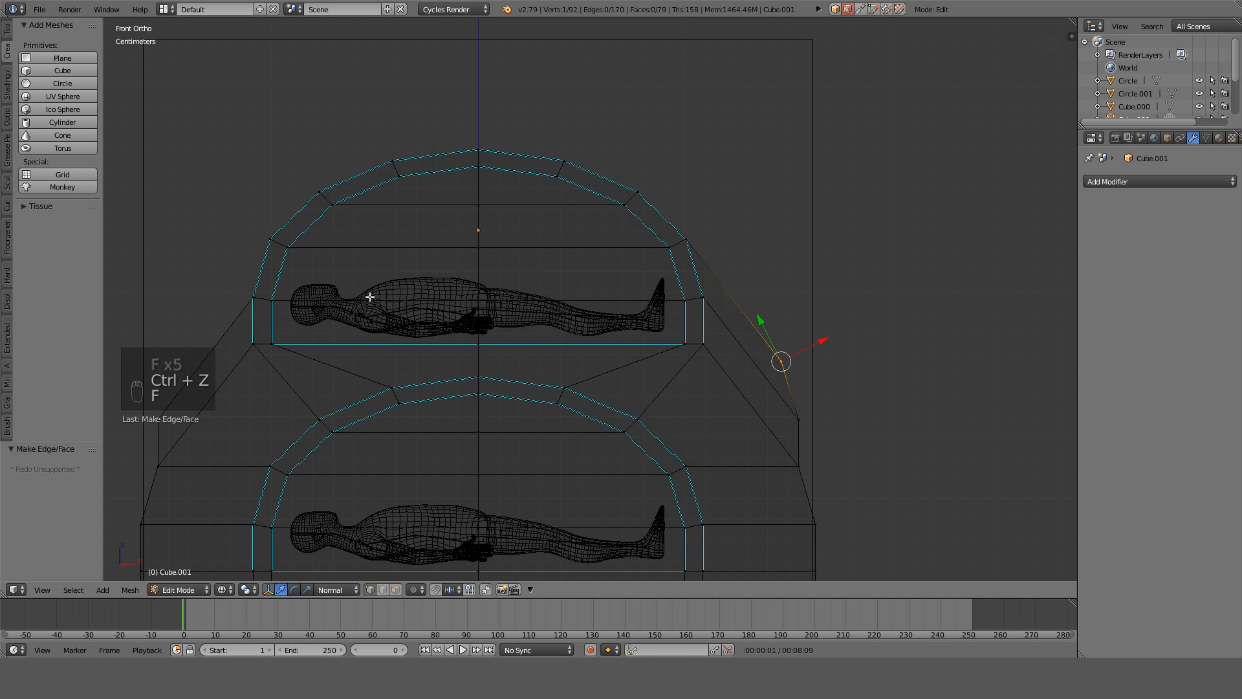
{"action": "right_click", "coordinate": [261, 304]}
{"action": "key", "text": "f"}
{"action": "right_click", "coordinate": [275, 237]}
{"action": "key", "text": "f"}
{"action": "key", "text": "ctrl+z"}
{"action": "right_click", "coordinate": [694, 236]}
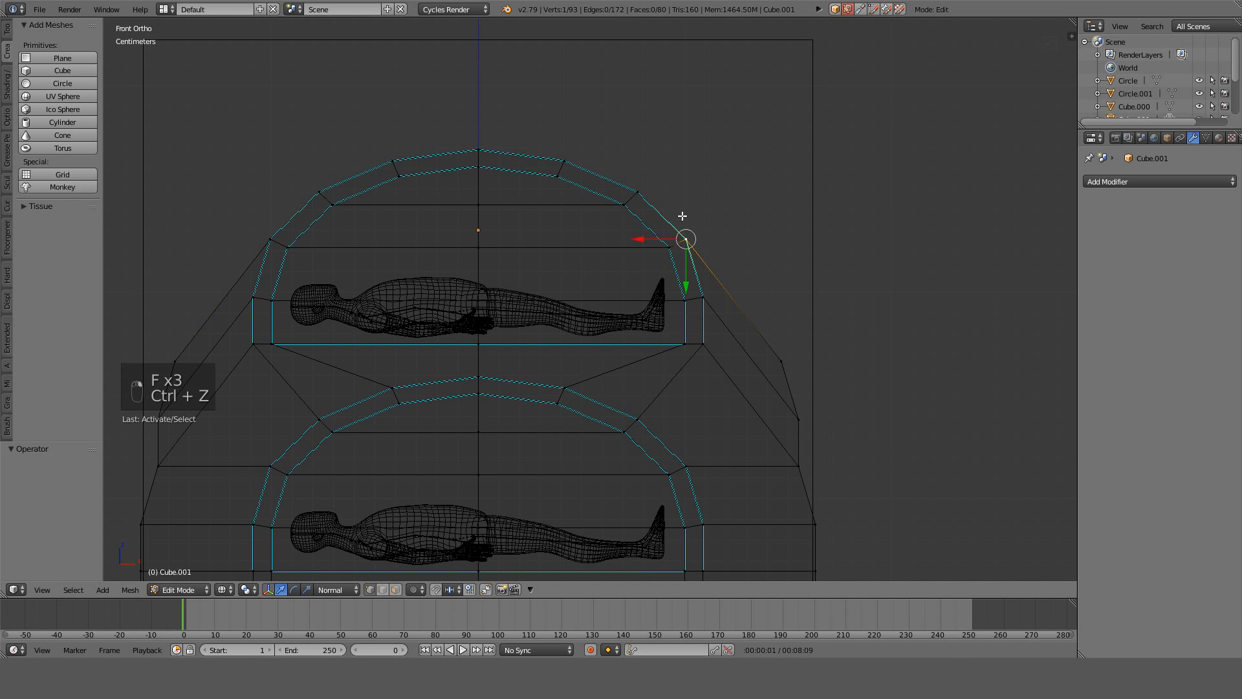
Straighten the outer boundary edges on the foot and head sides by scaling each to 0 along X.
{"action": "scroll", "coordinate": [802, 334], "scroll_direction": "down", "scroll_amount": 3}
{"action": "right_click", "coordinate": [719, 495], "text": "alt"}
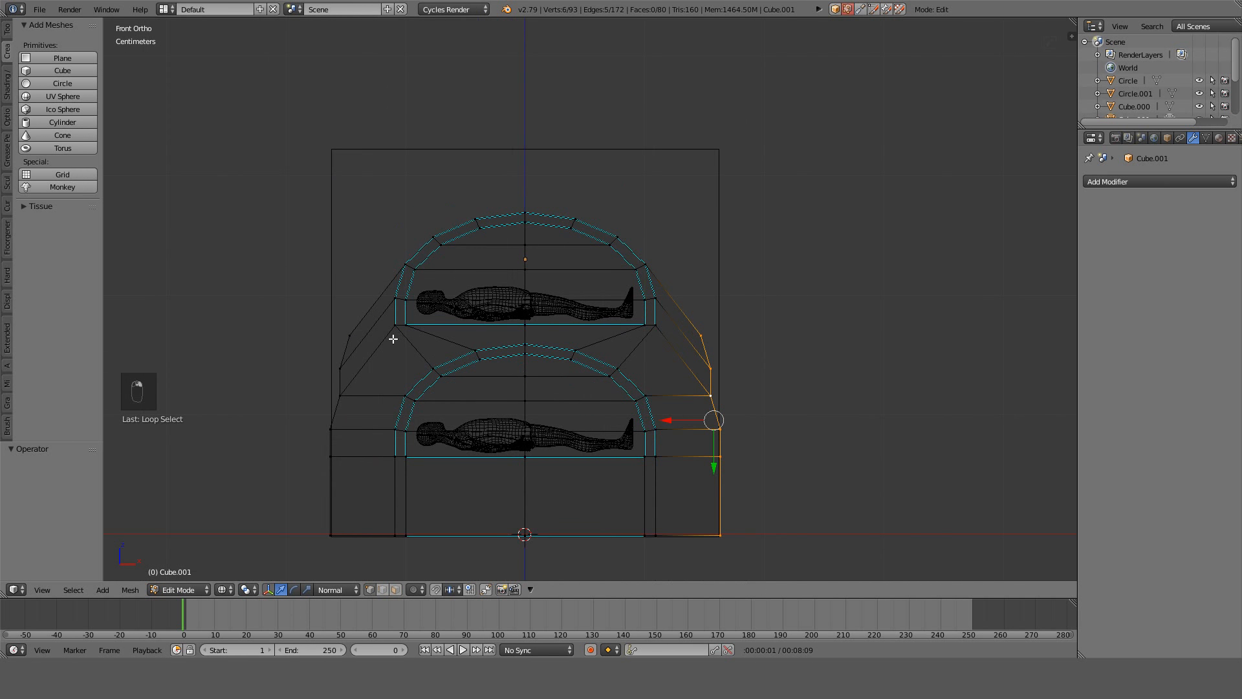
{"action": "key", "text": "x"}
{"action": "key", "text": "0"}
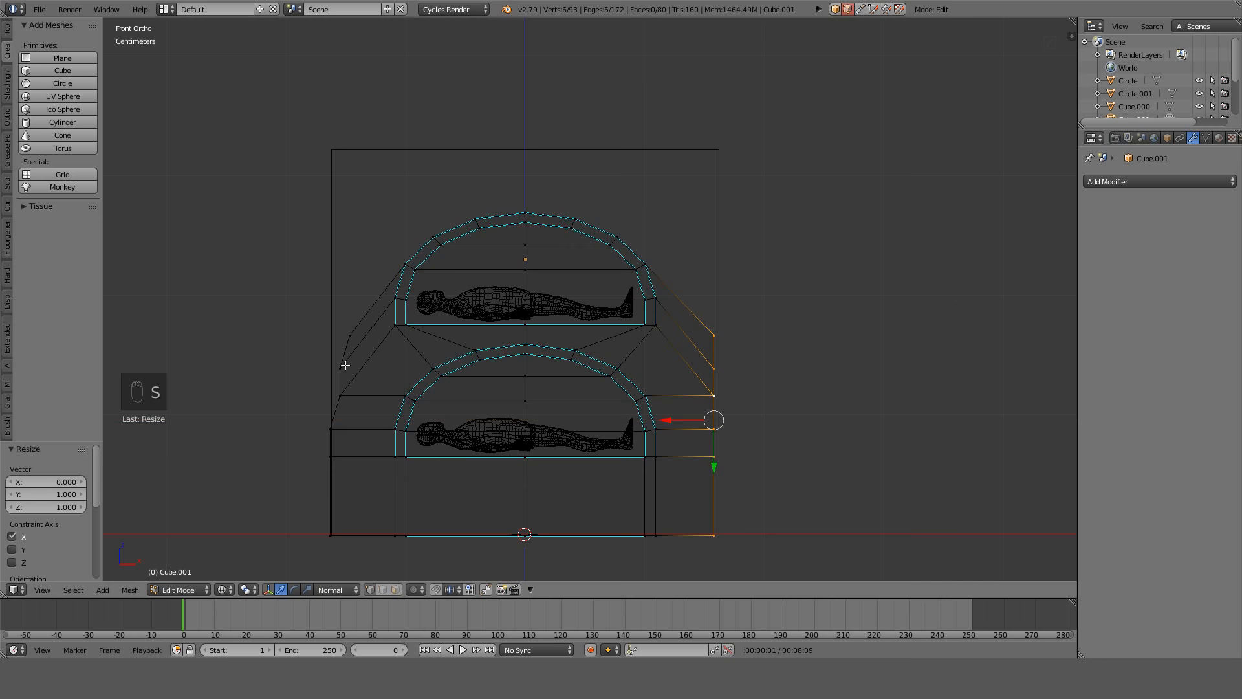
{"action": "right_click", "coordinate": [345, 365], "text": "alt"}
{"action": "key", "text": "s"}
{"action": "key", "text": "x"}
{"action": "key", "text": "0"}
{"action": "key", "text": "Return"}
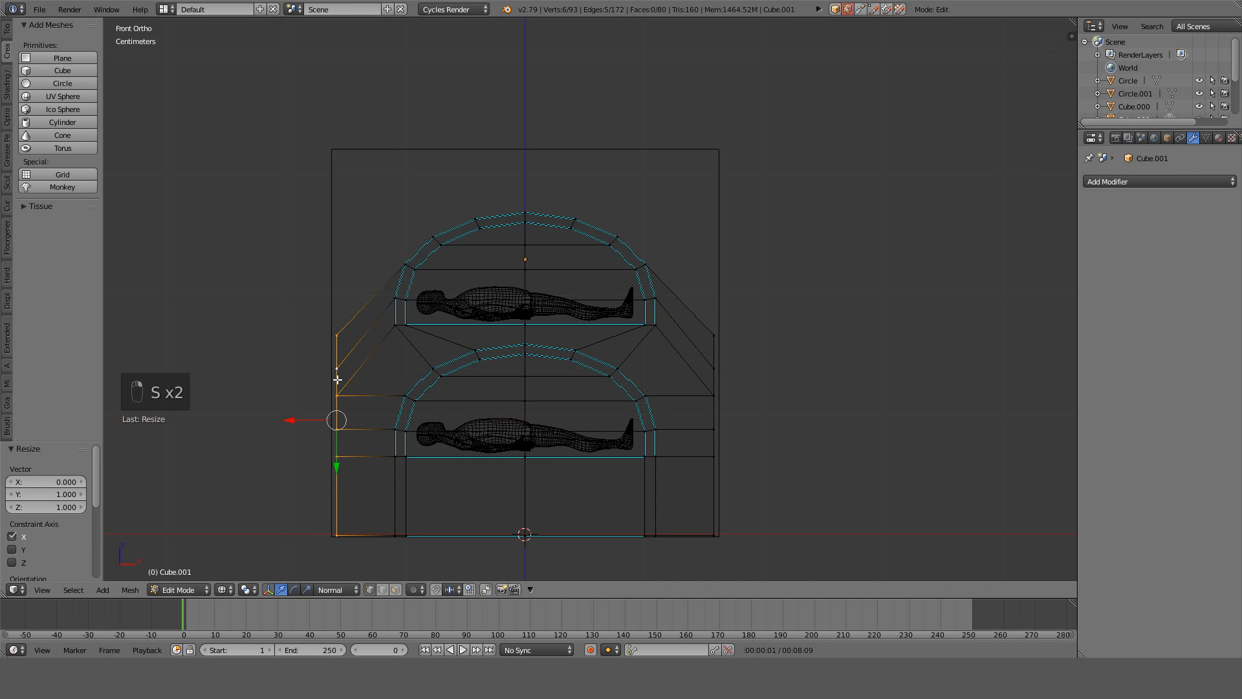
Move the uppermost boundary edges on both outer sides 6 cm up along Z, level with the upper niche.
{"action": "scroll", "coordinate": [654, 377], "scroll_direction": "up", "scroll_amount": 2}
{"action": "middle_click_drag", "start_coordinate": [797, 257], "coordinate": [795, 330], "text": "shift"}
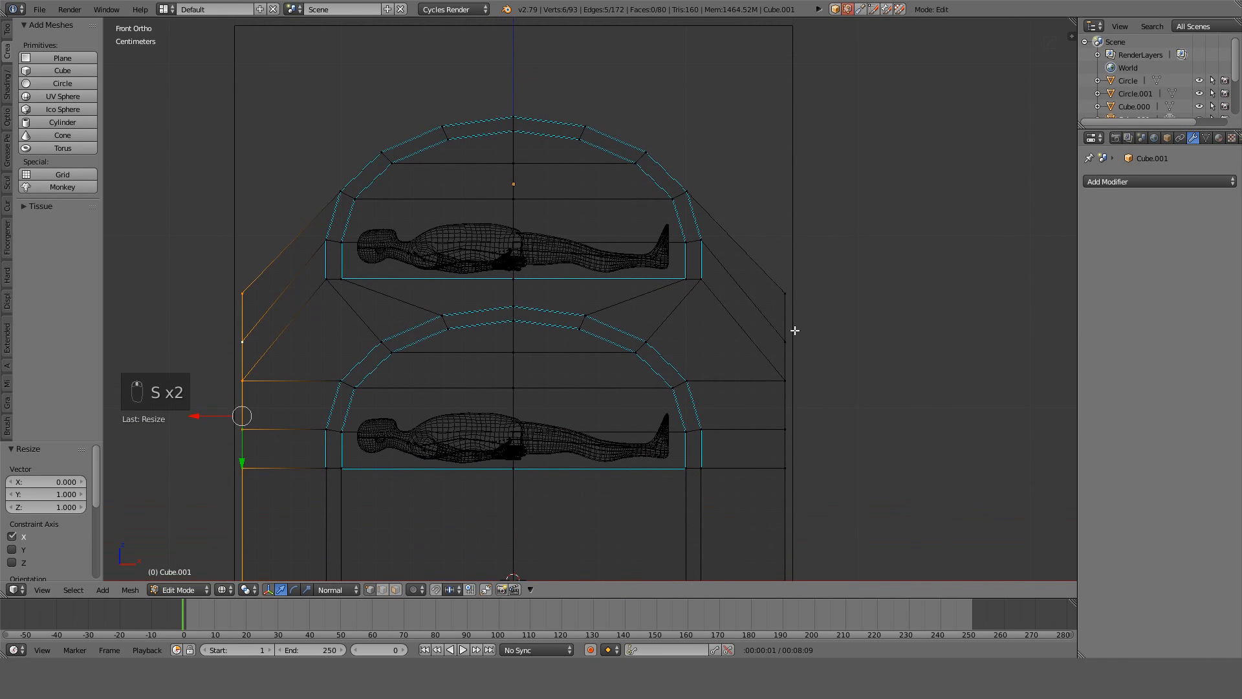
{"action": "right_click", "coordinate": [786, 320]}
{"action": "right_click", "coordinate": [243, 320], "text": "shift"}
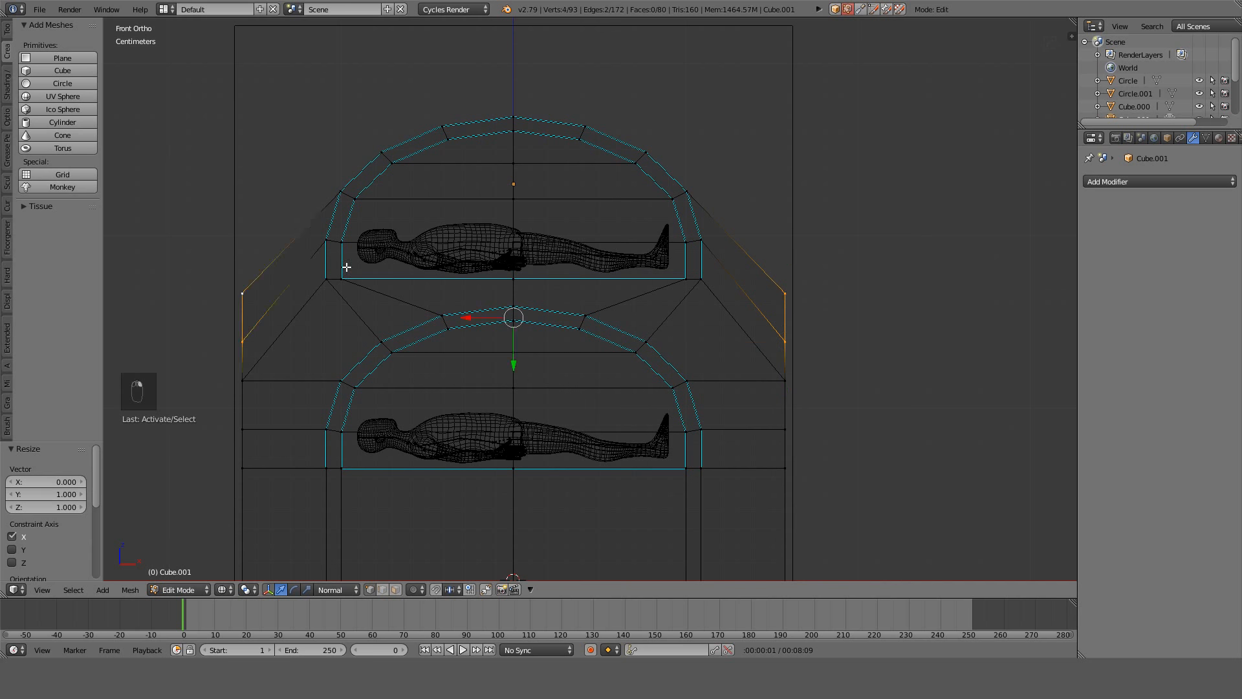
{"action": "key", "text": "g"}
{"action": "key", "text": "z"}
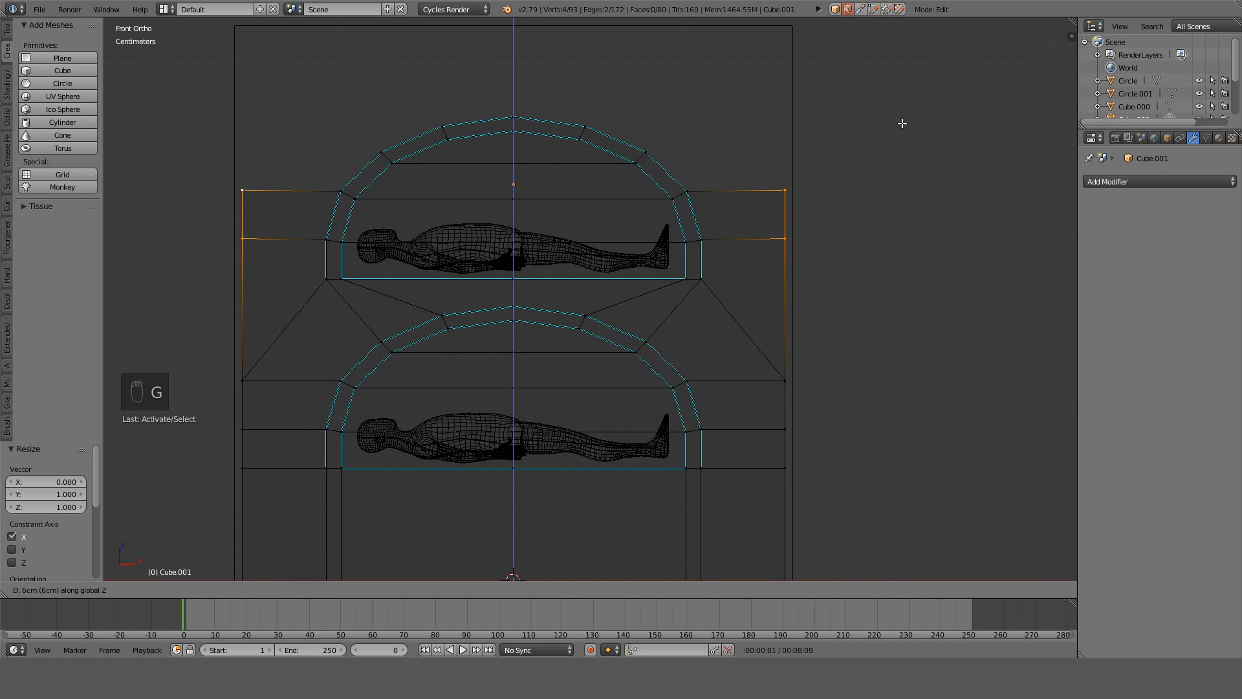
{"action": "left_click", "coordinate": [899, 121]}
Raise only the topmost outer vertex on each side another 6 cm along Z, above the upper arch's peak.
{"action": "middle_click_drag", "start_coordinate": [845, 130], "coordinate": [828, 310], "text": "shift"}
{"action": "right_click", "coordinate": [780, 343]}
{"action": "right_click", "coordinate": [241, 353], "text": "shift"}
{"action": "key", "text": "g"}
{"action": "key", "text": "z"}
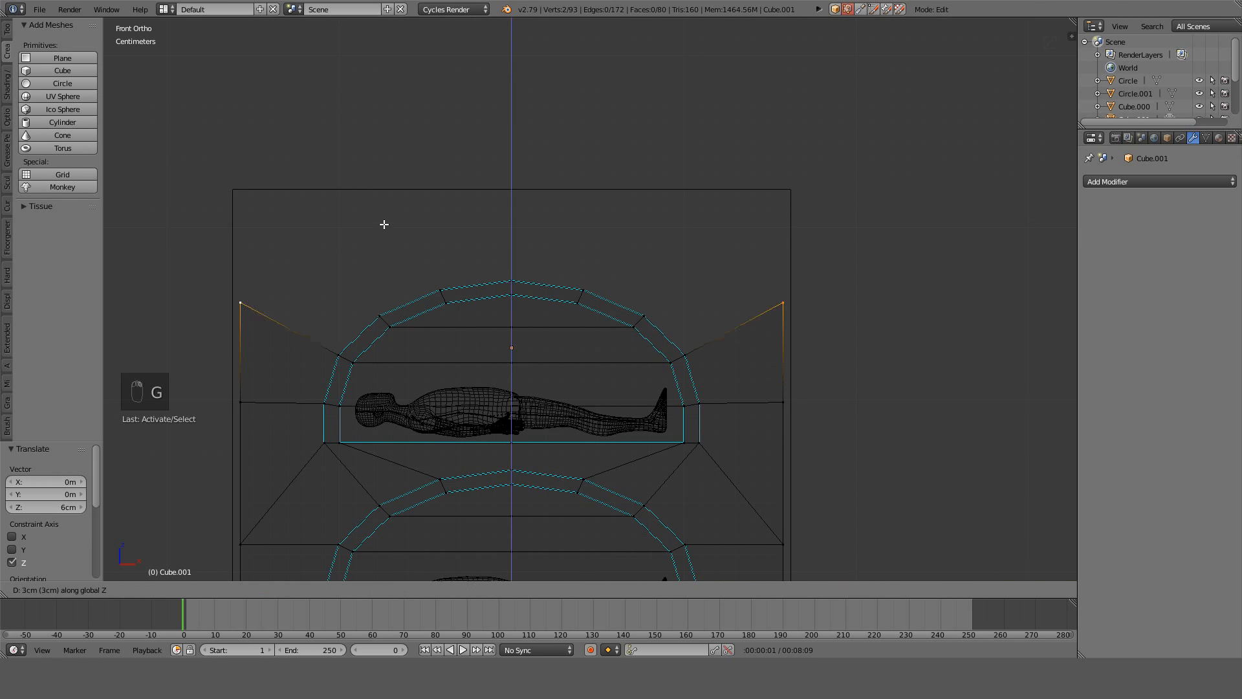
{"action": "left_click", "coordinate": [408, 194]}
Fill a fan of faces above both shoulders of the upper arch, starting from the raised outer corner vertices.
{"action": "right_click", "coordinate": [683, 354]}
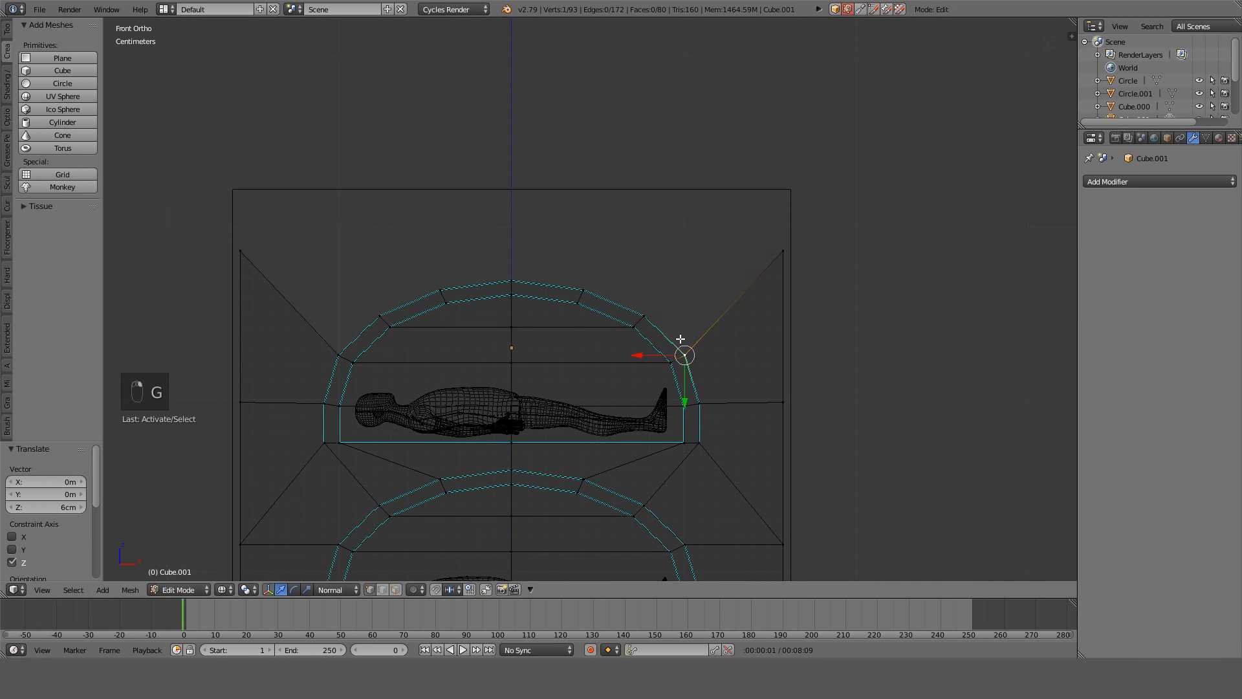
{"action": "key", "text": "f"}
{"action": "right_click", "coordinate": [338, 355]}
{"action": "key", "text": "f"}
{"action": "key", "text": "f"}
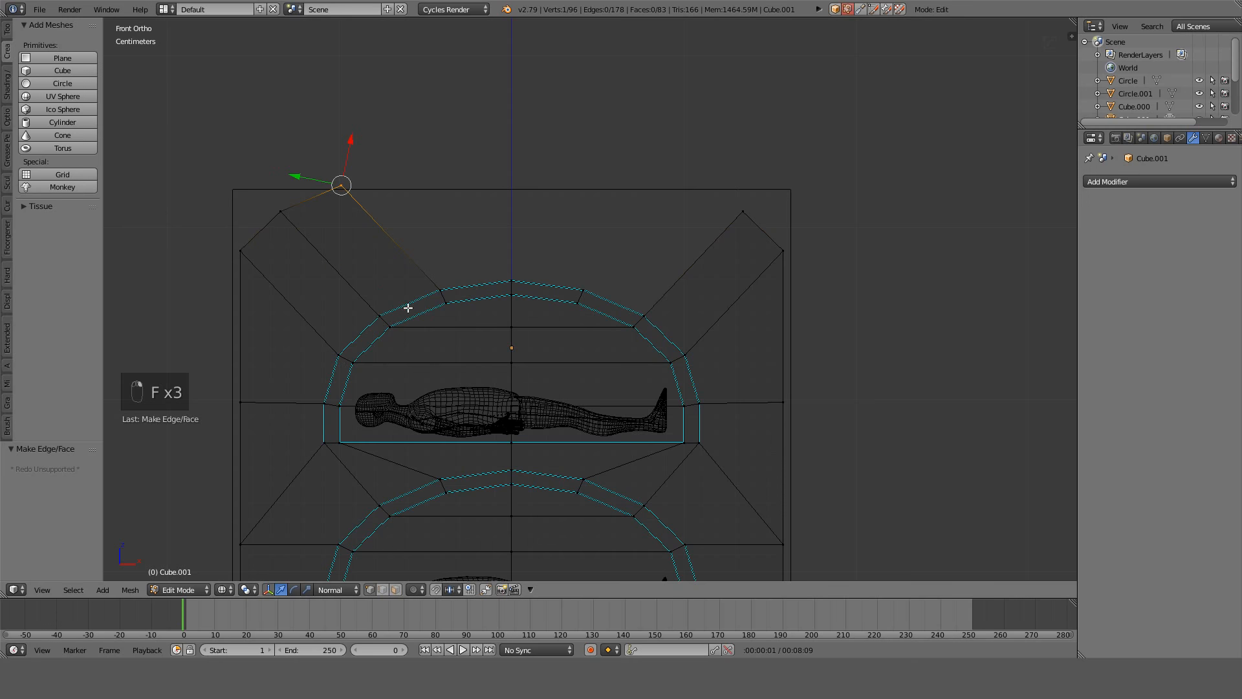
{"action": "right_click", "coordinate": [644, 287]}
{"action": "key", "text": "f"}
{"action": "right_click", "coordinate": [584, 291]}
{"action": "key", "text": "f"}
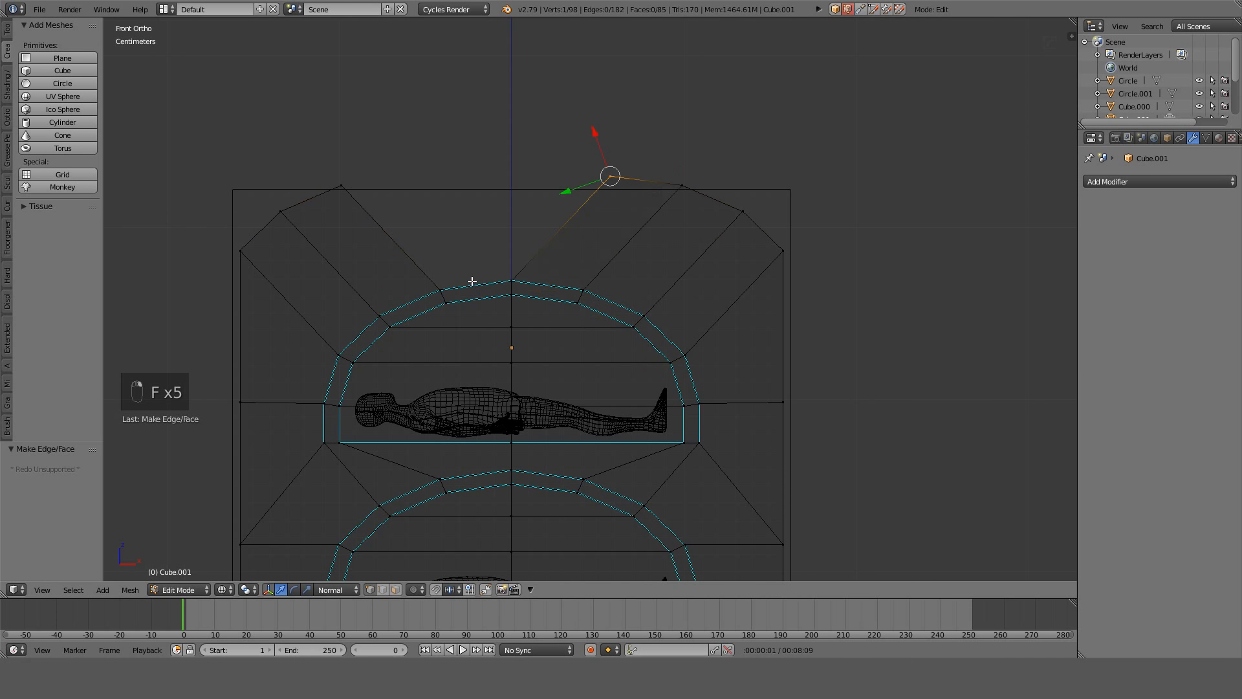
Fill the remaining faces above the upper arch's peak, joining the head-side and foot-side fans.
{"action": "right_click", "coordinate": [445, 288]}
{"action": "key", "text": "f"}
{"action": "right_click", "coordinate": [619, 179], "text": "shift"}
{"action": "right_click", "coordinate": [511, 278], "text": "shift"}
{"action": "key", "text": "f"}
Select all vertices along the wall's upper boundary and flatten them by scaling to 0 along Z.
{"action": "scroll", "coordinate": [555, 256], "scroll_direction": "down", "scroll_amount": 4}
{"action": "middle_click_drag", "start_coordinate": [557, 252], "coordinate": [520, 234], "text": "shift"}
{"action": "key", "text": "a"}
{"action": "right_click", "coordinate": [544, 218], "text": "alt"}
{"action": "key", "text": "a"}
{"action": "key", "text": "c"}
{"action": "left_click", "coordinate": [657, 235]}
{"action": "right_click", "coordinate": [659, 219]}
{"action": "key", "text": "a"}
{"action": "key", "text": "c"}
{"action": "scroll", "coordinate": [679, 208], "scroll_direction": "up", "scroll_amount": 9}
{"action": "left_click_drag", "start_coordinate": [679, 205], "coordinate": [421, 197]}
{"action": "right_click", "coordinate": [507, 147]}
{"action": "key", "text": "s"}
{"action": "key", "text": "z"}
{"action": "key", "text": "0"}
{"action": "left_click", "coordinate": [511, 150]}
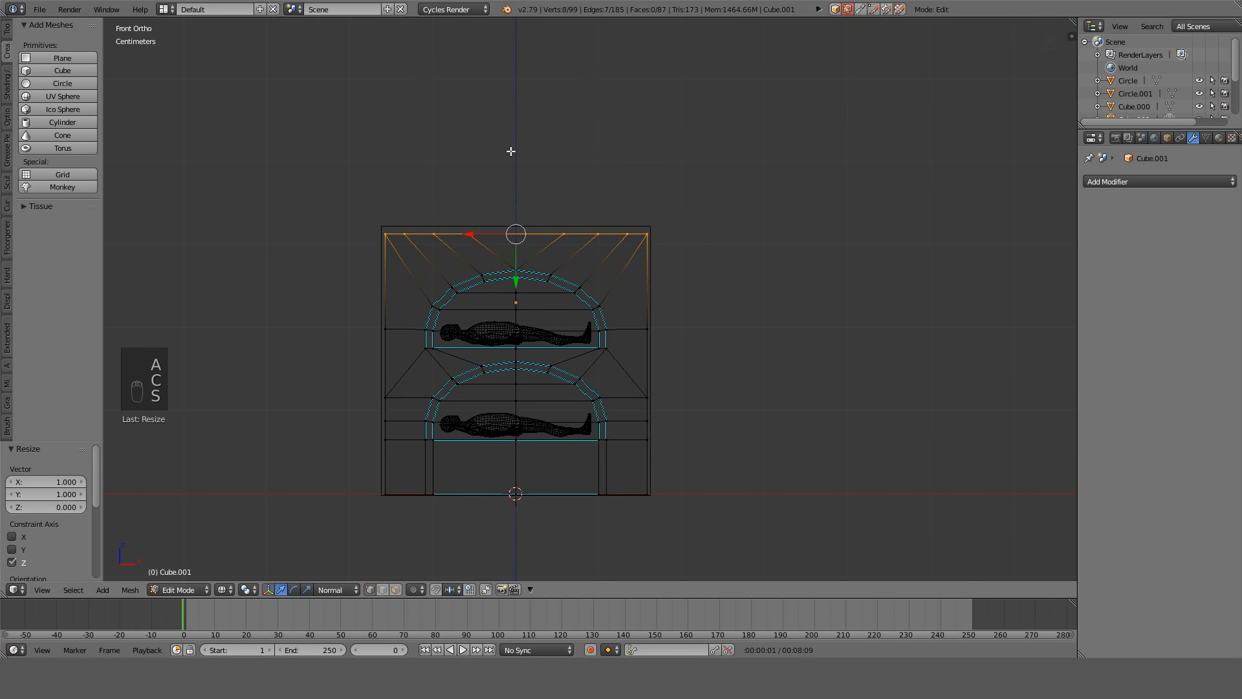
Move the wall's flattened upper boundary 1 cm up along Z.
{"action": "scroll", "coordinate": [654, 127], "scroll_direction": "up", "scroll_amount": 6}
{"action": "key", "text": "g"}
{"action": "key", "text": "z"}
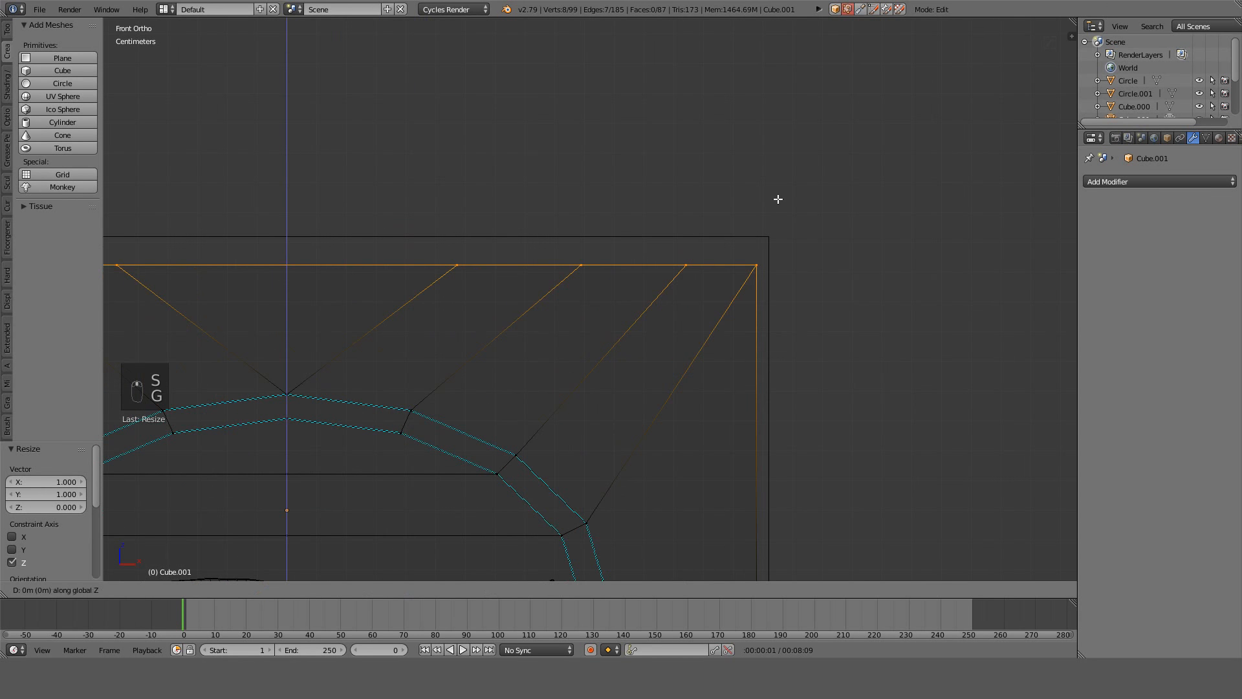
{"action": "left_click", "coordinate": [784, 172], "text": "ctrl"}
{"action": "scroll", "coordinate": [773, 271], "scroll_direction": "down", "scroll_amount": 8}
{"action": "middle_click_drag", "start_coordinate": [763, 342], "coordinate": [777, 295], "text": "shift"}
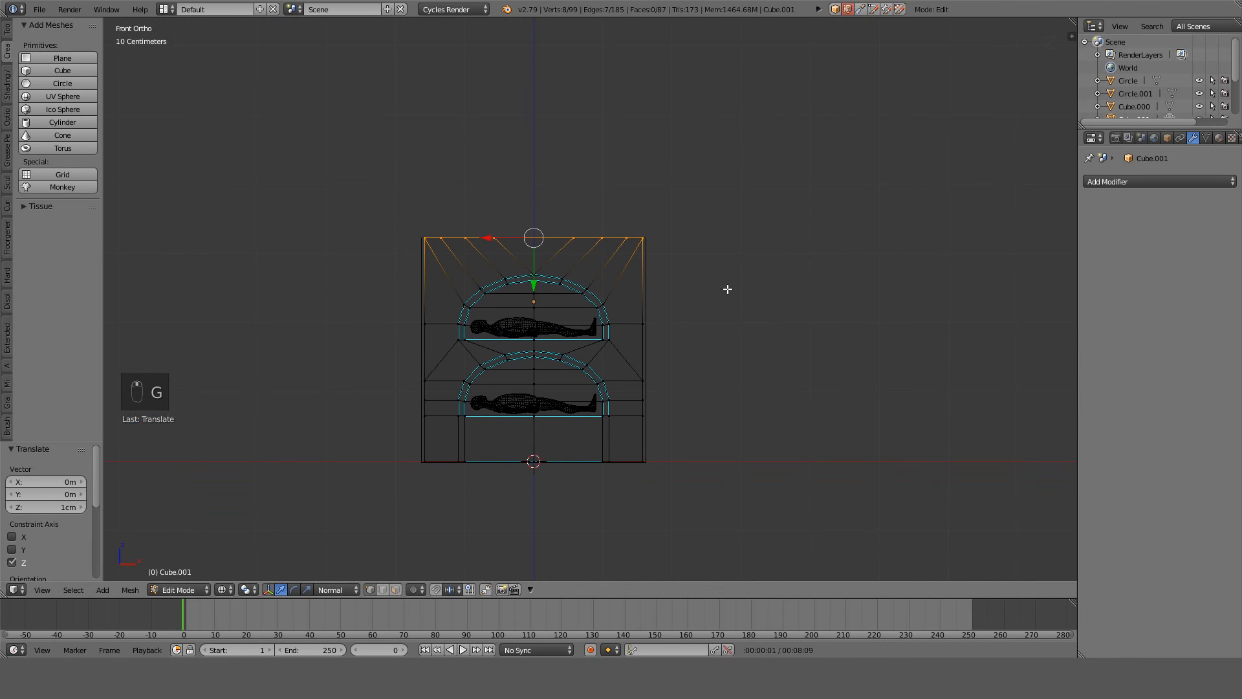
Select the wall's outer vertices on both the foot and head sides and scale them by 1.03 along X.
{"action": "key", "text": "a"}
{"action": "key", "text": "c"}
{"action": "left_click_drag", "start_coordinate": [686, 246], "coordinate": [701, 350]}
{"action": "left_click_drag", "start_coordinate": [696, 440], "coordinate": [679, 472]}
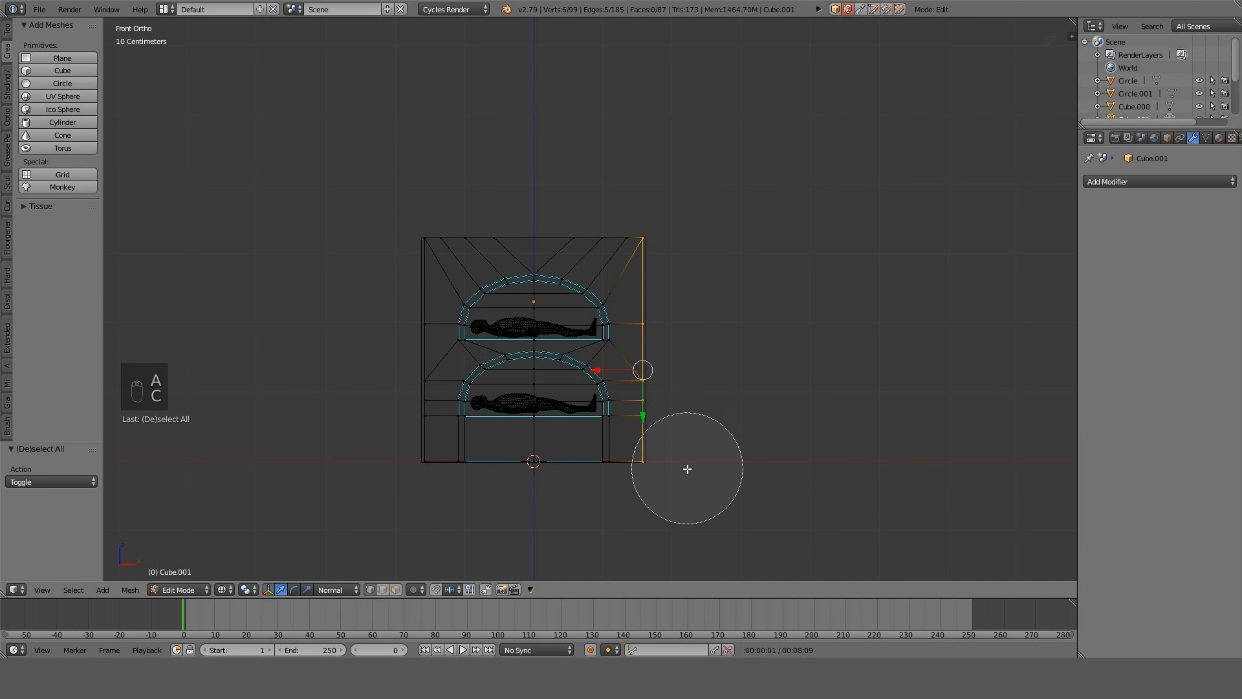
{"action": "mouse_move", "coordinate": [424, 291]}
{"action": "left_mouse_down"}
{"action": "mouse_move", "coordinate": [369, 322]}
{"action": "mouse_move", "coordinate": [385, 454]}
{"action": "mouse_move", "coordinate": [388, 321]}
{"action": "left_mouse_up"}
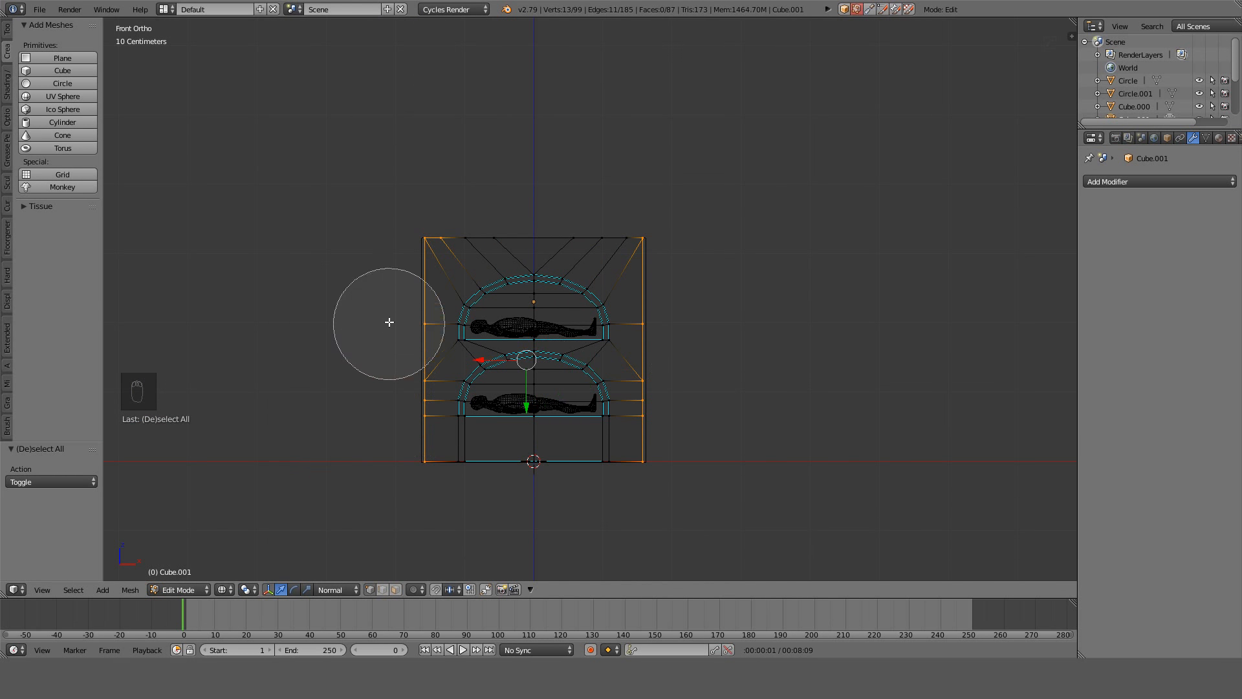
{"action": "right_click", "coordinate": [388, 321]}
{"action": "scroll", "coordinate": [796, 388], "scroll_direction": "up", "scroll_amount": 3}
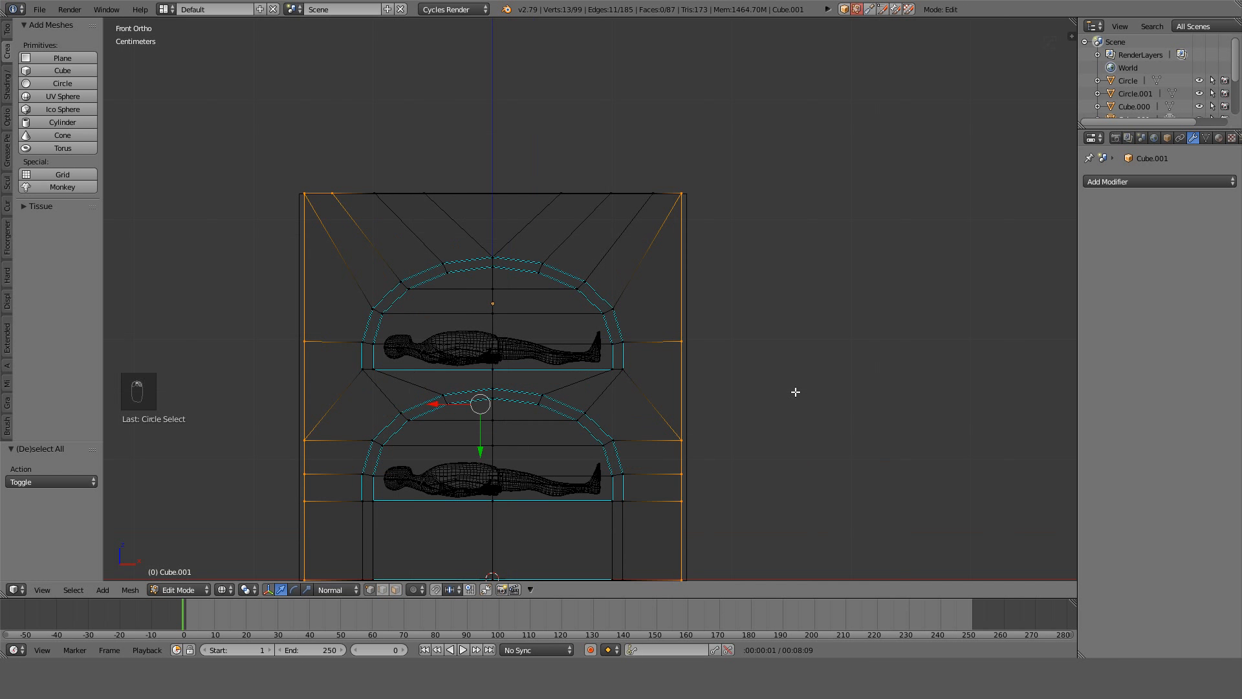
{"action": "key", "text": "s"}
{"action": "key", "text": "x"}
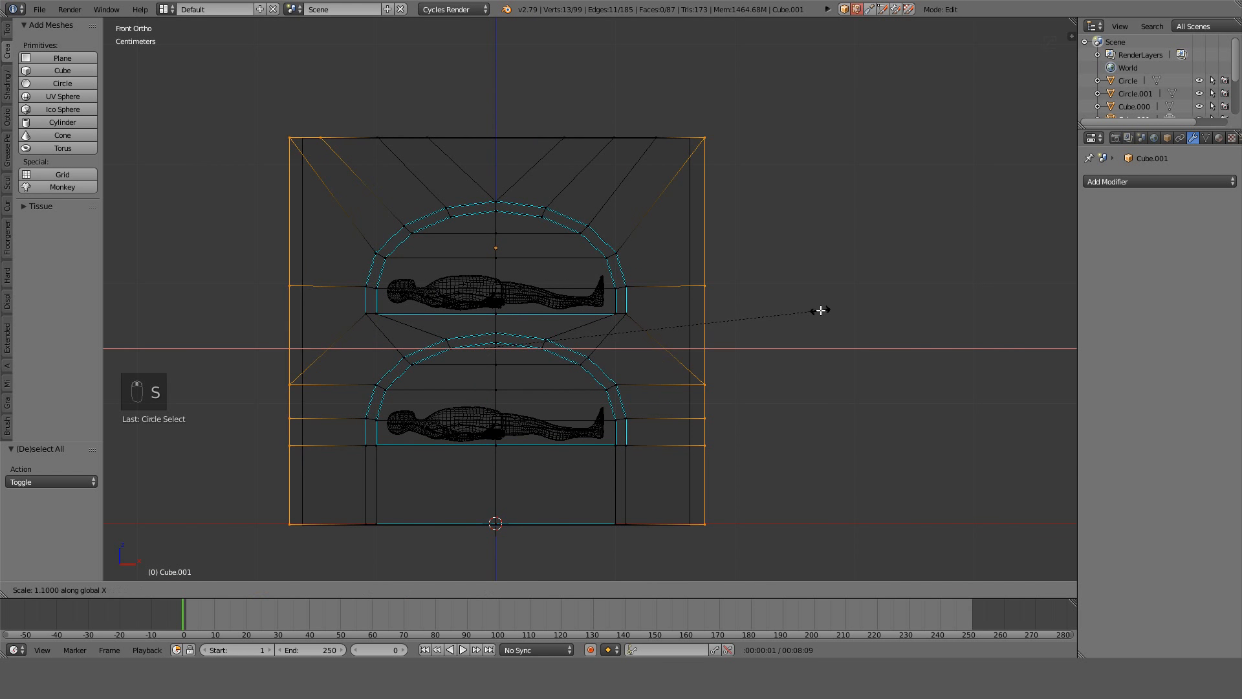
{"action": "left_click", "coordinate": [726, 315]}
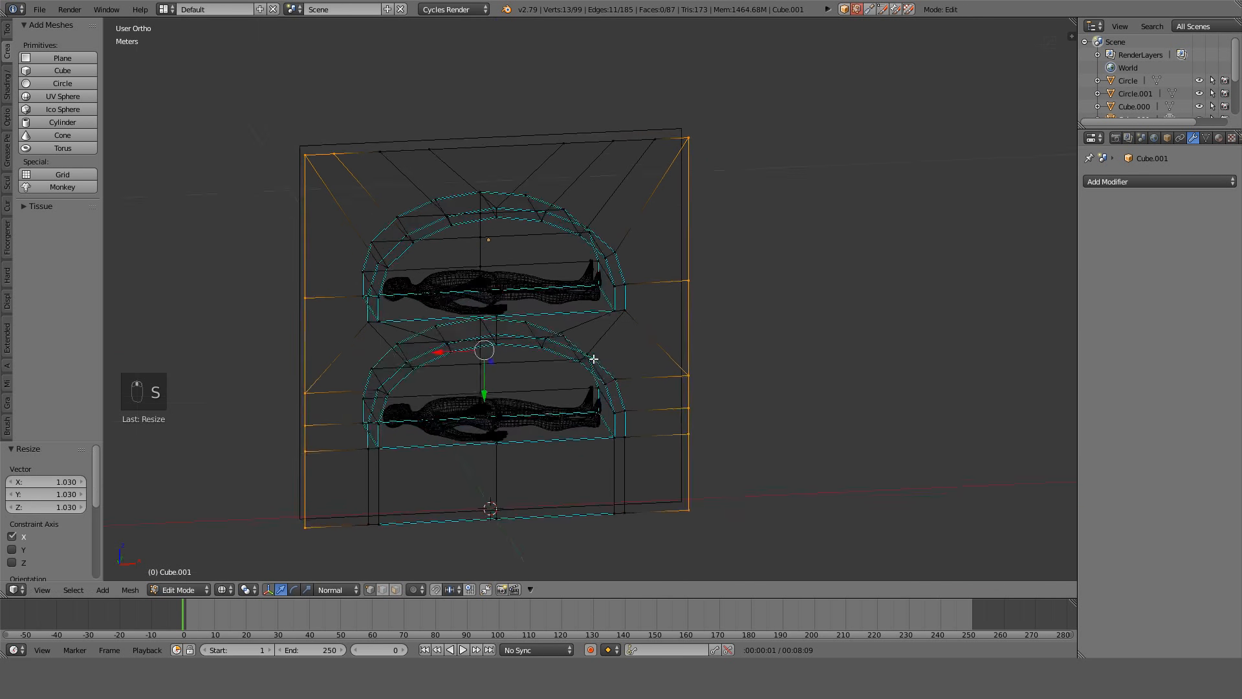
{"action": "middle_click_drag", "start_coordinate": [590, 352], "coordinate": [638, 371]}
Leave mesh editing, show solid shading and delete the reference cube surrounding the niches.
{"action": "key", "text": "Tab"}
{"action": "key", "text": "z"}
{"action": "mouse_move", "coordinate": [719, 297]}
{"action": "middle_mouse_down"}
{"action": "mouse_move", "coordinate": [771, 286]}
{"action": "mouse_move", "coordinate": [507, 317]}
{"action": "mouse_move", "coordinate": [599, 279]}
{"action": "mouse_move", "coordinate": [715, 319]}
{"action": "mouse_move", "coordinate": [714, 360]}
{"action": "mouse_move", "coordinate": [527, 306]}
{"action": "mouse_move", "coordinate": [592, 155]}
{"action": "mouse_move", "coordinate": [641, 110]}
{"action": "mouse_move", "coordinate": [717, 98]}
{"action": "middle_mouse_up"}
{"action": "key", "text": "KP_1"}
{"action": "key", "text": "z"}
{"action": "key", "text": "z"}
{"action": "key", "text": "Tab"}
{"action": "key", "text": "Tab"}
{"action": "right_click", "coordinate": [595, 145]}
{"action": "key", "text": "Delete"}
{"action": "left_click", "coordinate": [590, 137]}
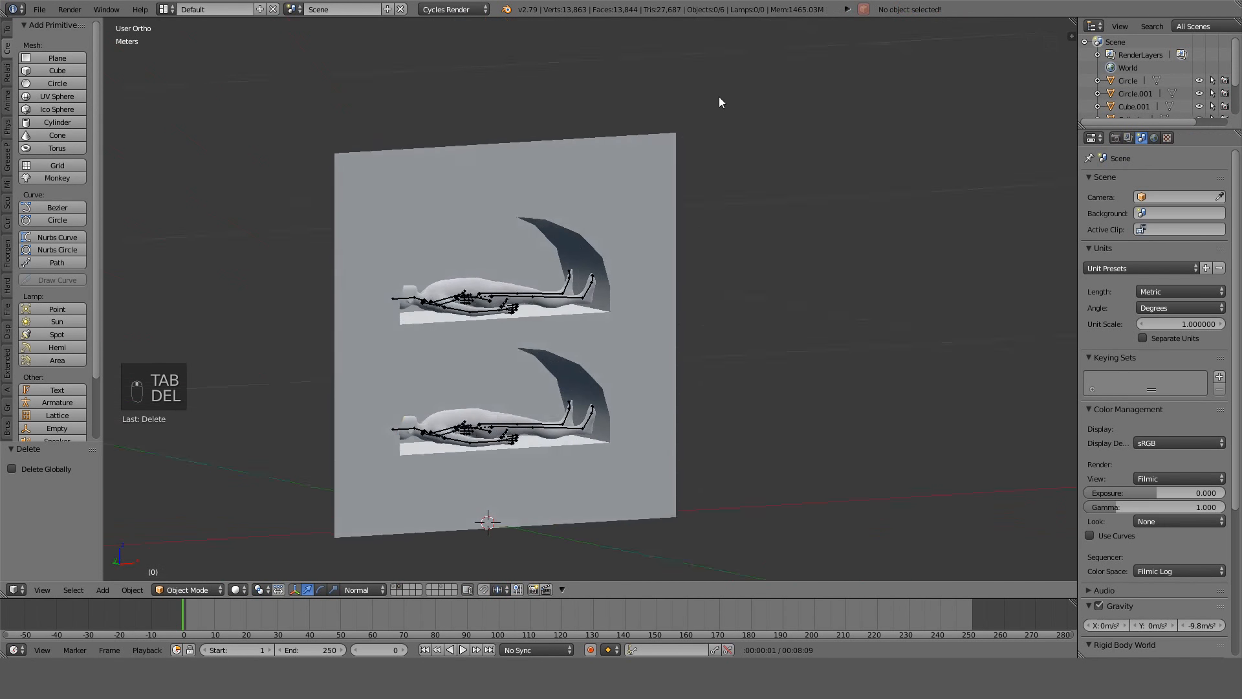
Reopen the niche wall for editing and clear the sharp marking from its two lowest edges at floor level.
{"action": "right_click", "coordinate": [662, 145]}
{"action": "key", "text": "Tab"}
{"action": "key", "text": "KP_1"}
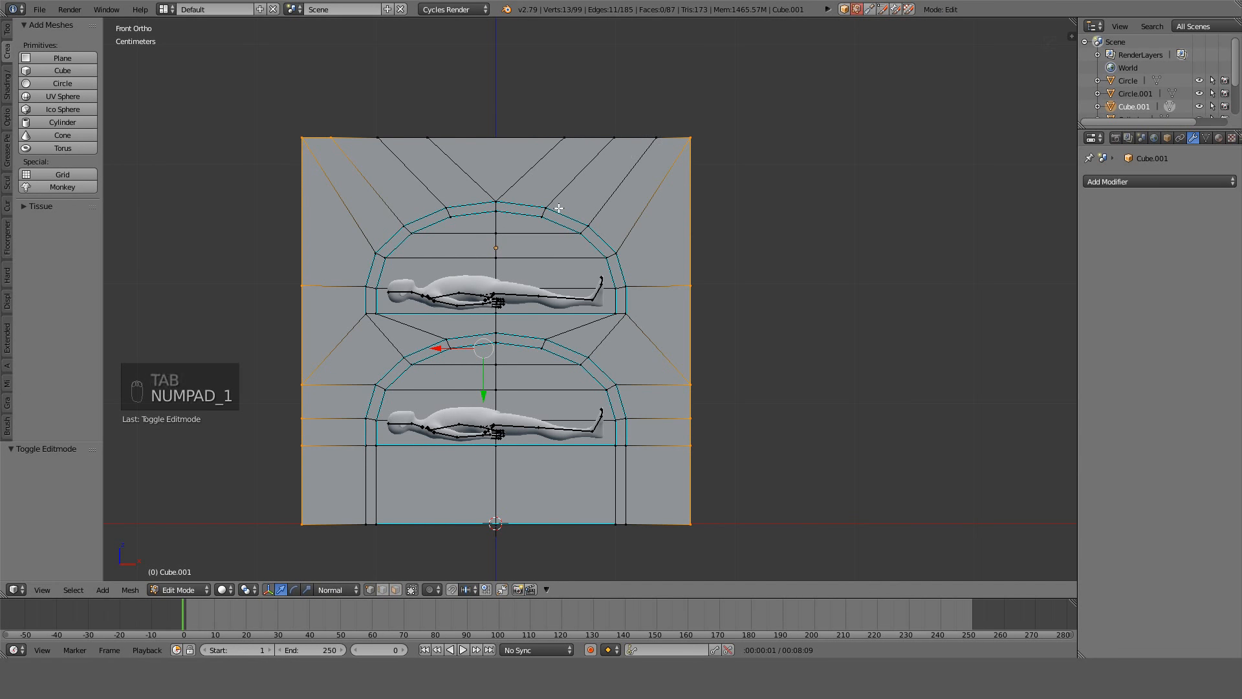
{"action": "left_click", "coordinate": [383, 590]}
{"action": "middle_click_drag", "start_coordinate": [582, 371], "coordinate": [651, 157], "text": "shift"}
{"action": "scroll", "coordinate": [596, 336], "scroll_direction": "up", "scroll_amount": 4}
{"action": "right_click", "coordinate": [645, 499]}
{"action": "right_click", "coordinate": [423, 520], "text": "shift"}
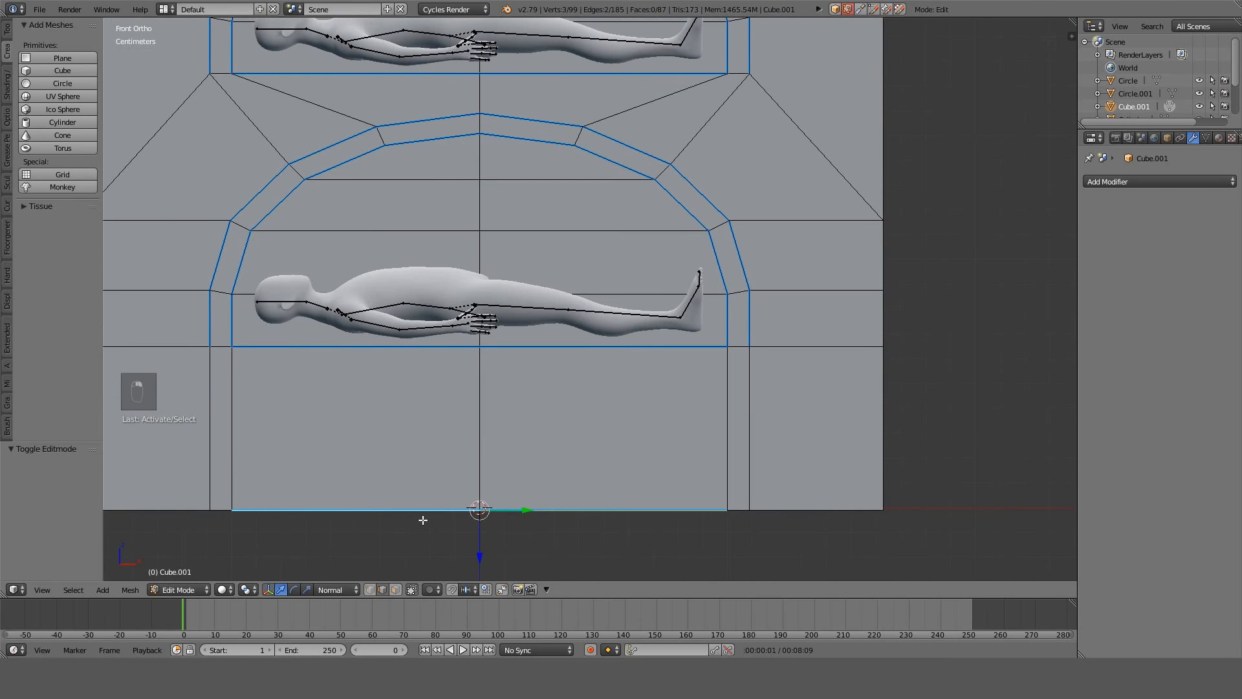
{"action": "key", "text": "q"}
{"action": "left_click", "coordinate": [422, 519]}
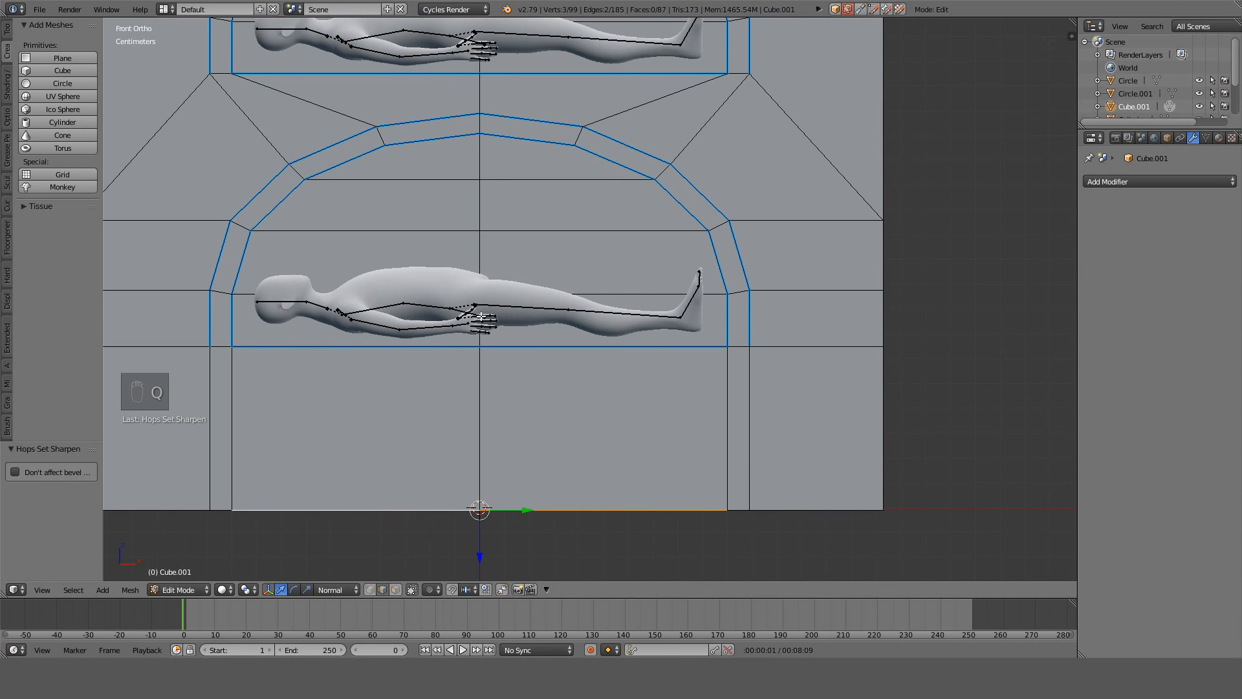
Mark the short horizontal edges at the base of both niches' arch frames as sharp.
{"action": "middle_click_drag", "start_coordinate": [481, 318], "coordinate": [507, 64], "text": "shift"}
{"action": "scroll", "coordinate": [503, 259], "scroll_direction": "down", "scroll_amount": 3}
{"action": "middle_click_drag", "start_coordinate": [523, 347], "coordinate": [464, 315], "text": "shift"}
{"action": "scroll", "coordinate": [468, 313], "scroll_direction": "up", "scroll_amount": 1}
{"action": "middle_click_drag", "start_coordinate": [625, 499], "coordinate": [653, 412], "text": "shift"}
{"action": "right_click", "coordinate": [675, 431]}
{"action": "right_click", "coordinate": [666, 417]}
{"action": "right_click", "coordinate": [669, 420]}
{"action": "right_click", "coordinate": [304, 421], "text": "shift"}
{"action": "key", "text": "q"}
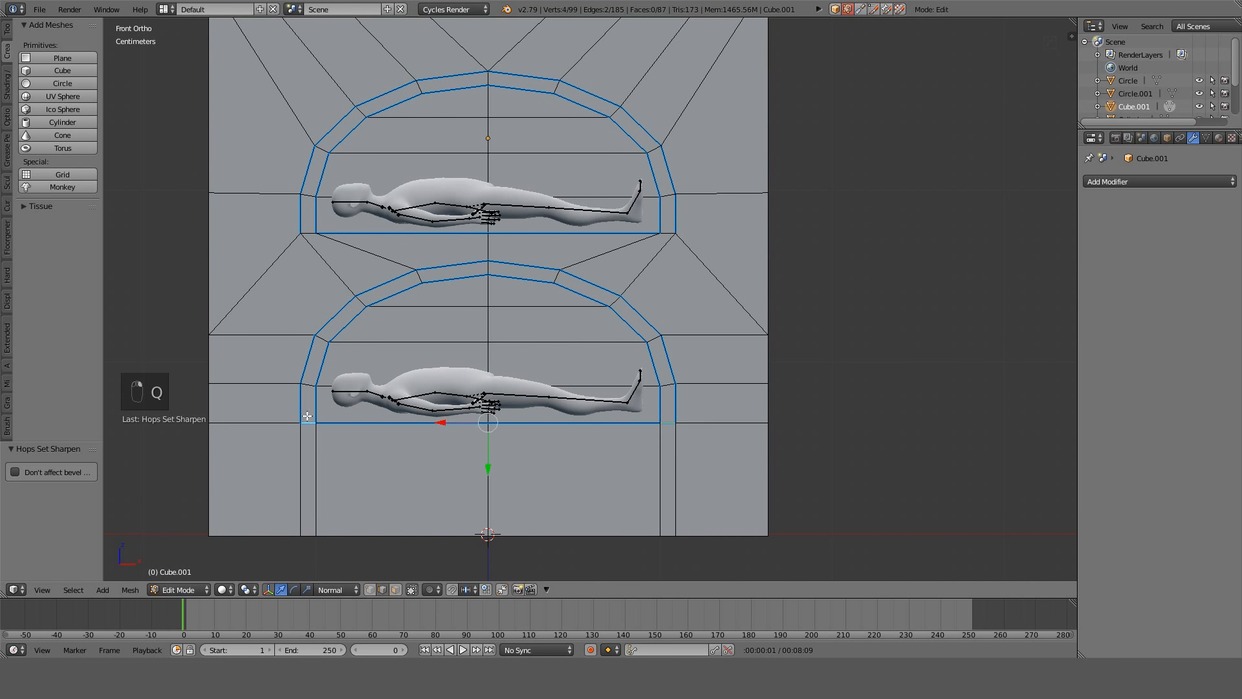
{"action": "right_click", "coordinate": [310, 227]}
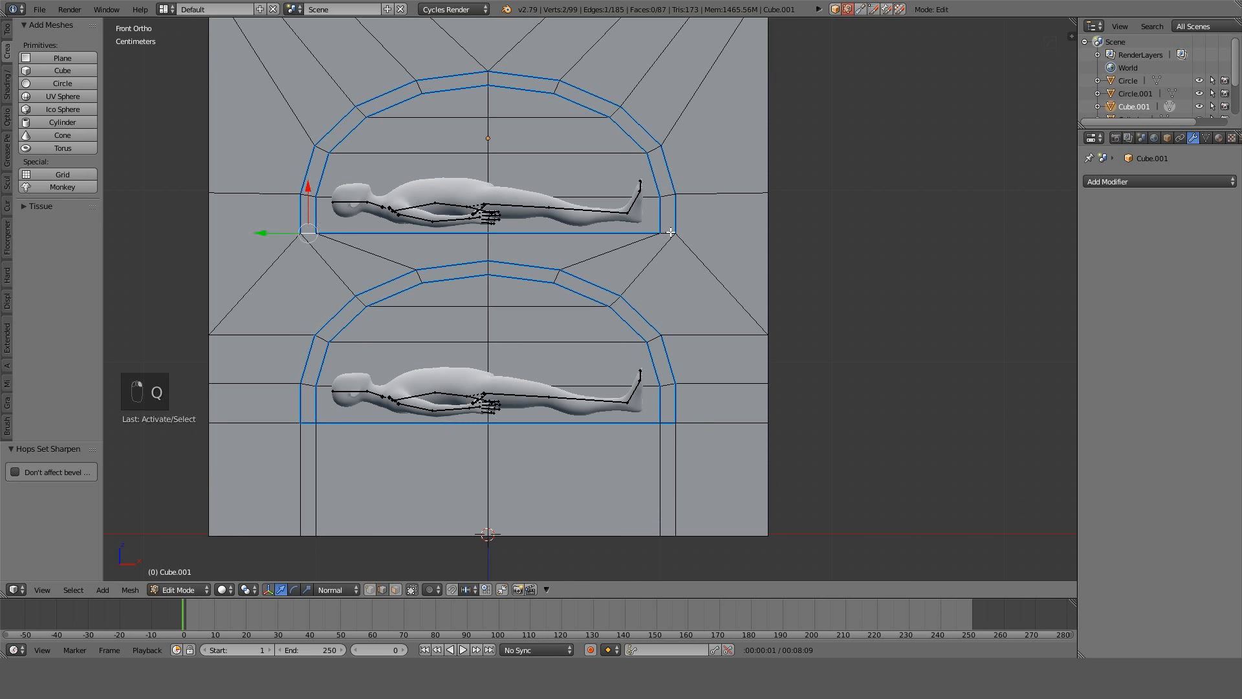
{"action": "key", "text": "q"}
Select the outer front arch edges of both niches, removing the stray post and horizontal edges from the selection.
{"action": "right_click", "coordinate": [609, 281], "text": "alt"}
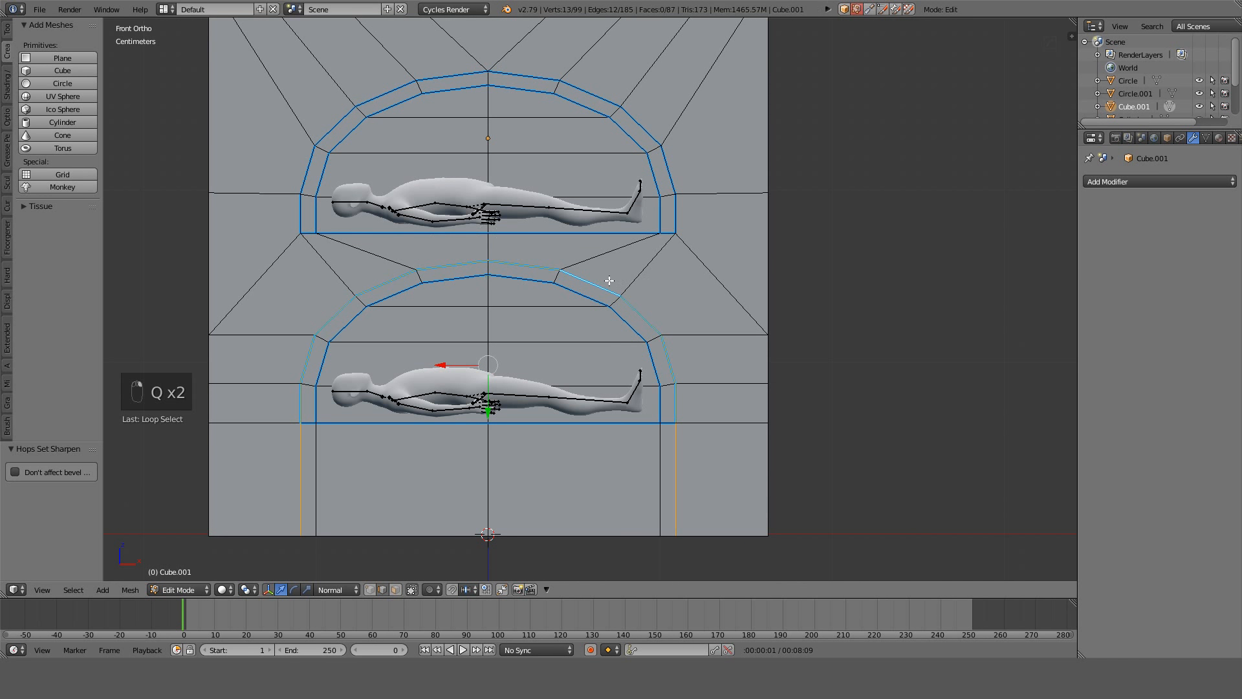
{"action": "right_click", "coordinate": [595, 94], "text": "alt+shift"}
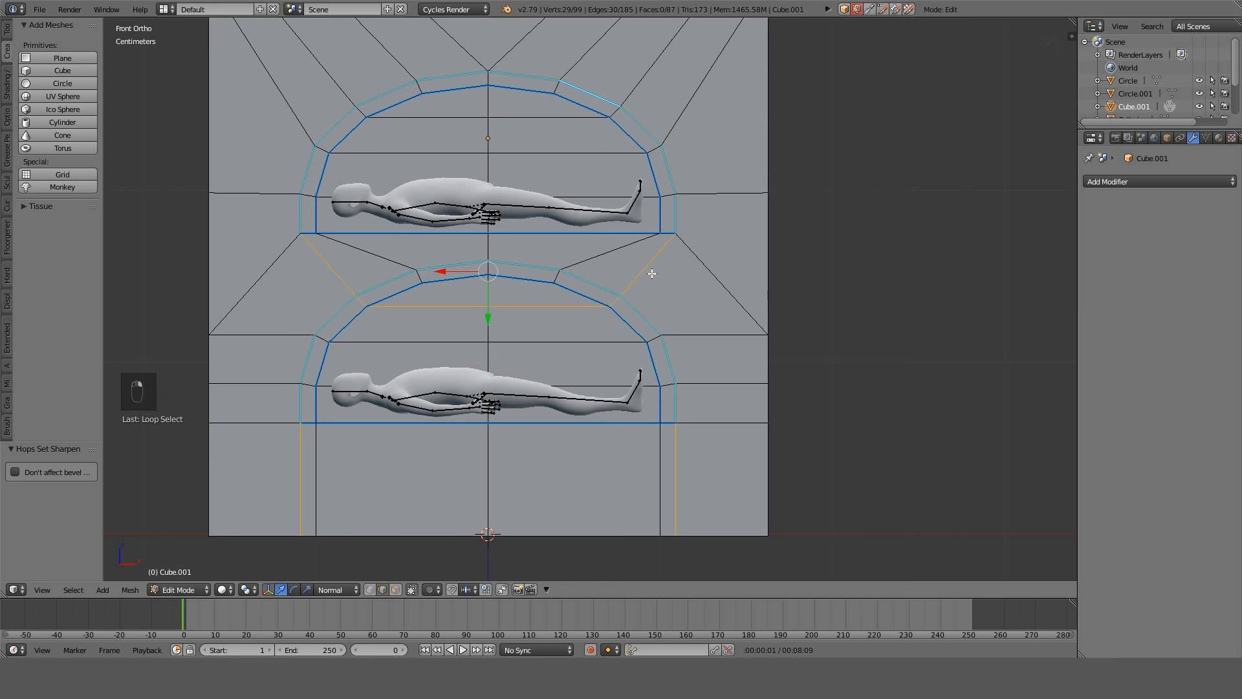
{"action": "right_click", "coordinate": [629, 285], "text": "shift"}
{"action": "key", "text": "ctrl+z"}
{"action": "key", "text": "z"}
{"action": "key", "text": "c"}
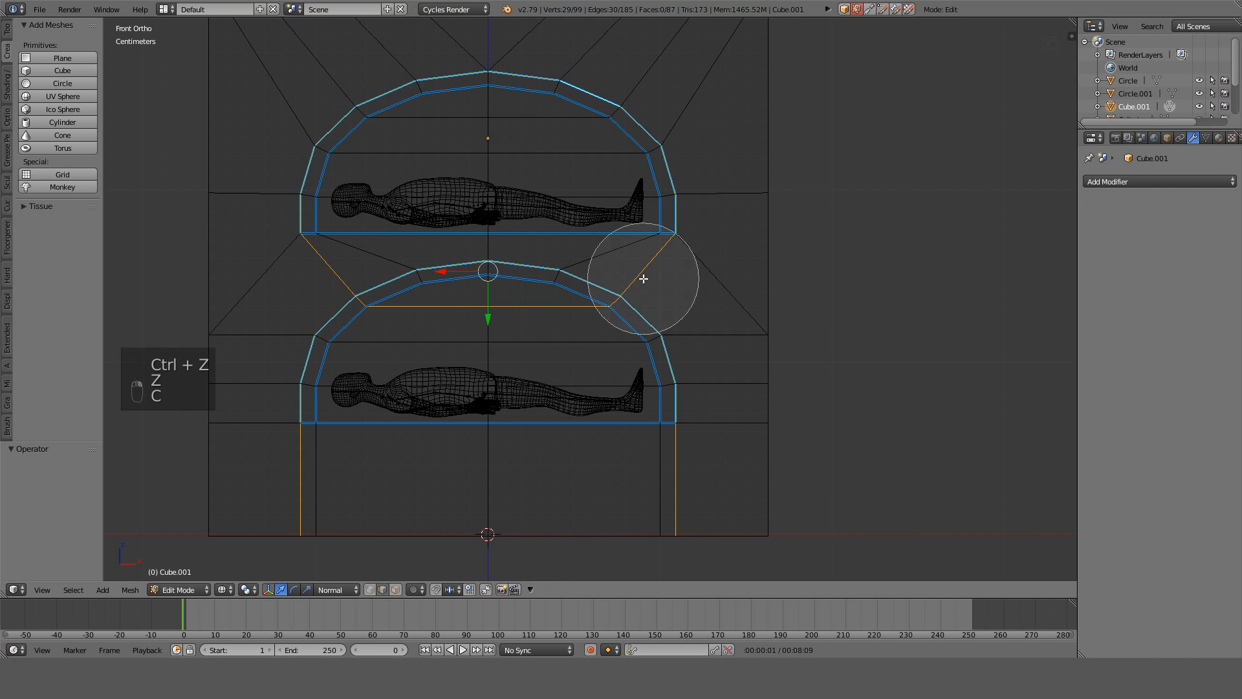
{"action": "scroll", "coordinate": [643, 274], "scroll_direction": "up", "scroll_amount": 4}
{"action": "mouse_move", "coordinate": [650, 261]}
{"action": "middle_mouse_down"}
{"action": "mouse_move", "coordinate": [585, 321]}
{"action": "mouse_move", "coordinate": [357, 311]}
{"action": "mouse_move", "coordinate": [321, 278]}
{"action": "mouse_move", "coordinate": [283, 480]}
{"action": "mouse_move", "coordinate": [642, 516]}
{"action": "mouse_move", "coordinate": [710, 509]}
{"action": "middle_mouse_up"}
{"action": "right_click", "coordinate": [710, 509]}
{"action": "key", "text": "z"}
{"action": "key", "text": "z"}
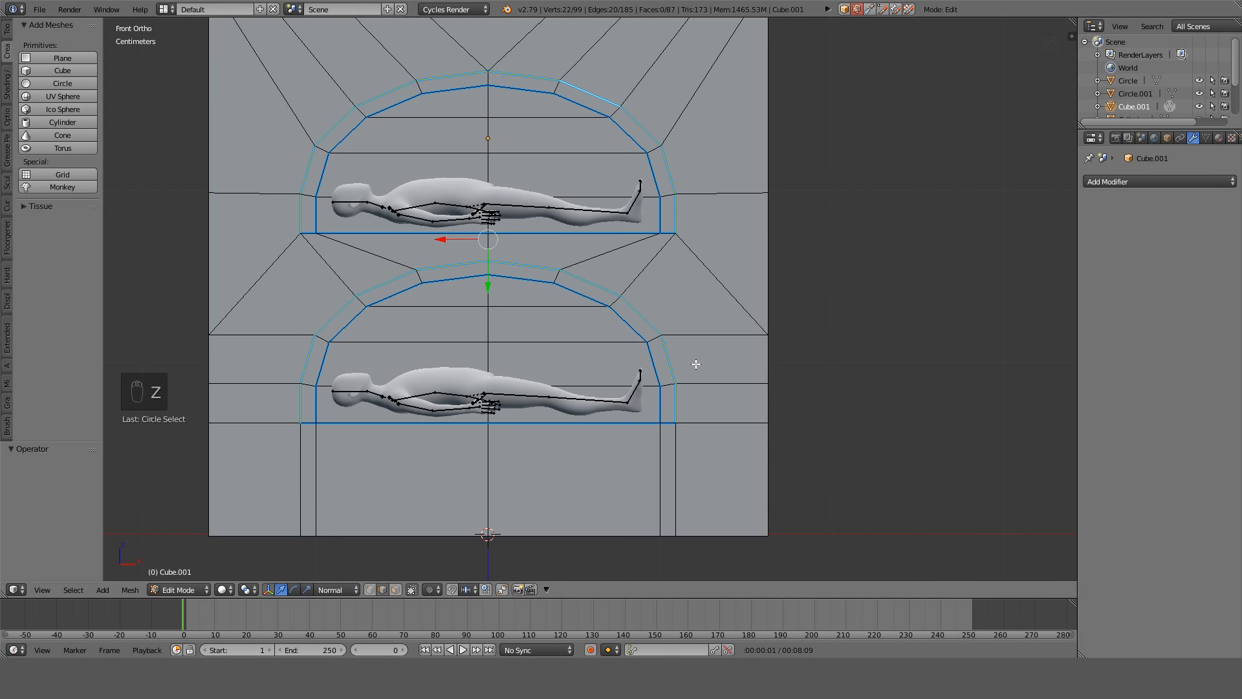
Deselect the diagonal edges between the niches, add both niches' front floor edges and frame-base edges, and mark the selection as seams.
{"action": "scroll", "coordinate": [698, 370], "scroll_direction": "up", "scroll_amount": 1}
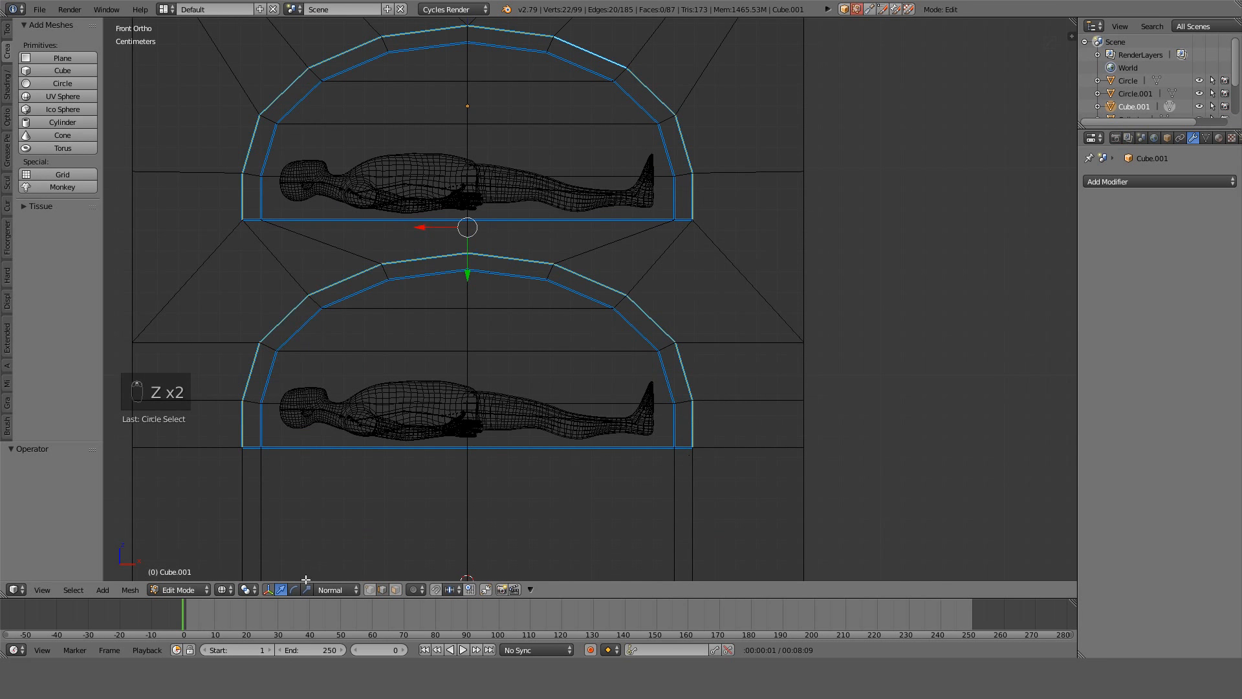
{"action": "middle_click_drag", "start_coordinate": [679, 453], "coordinate": [715, 502]}
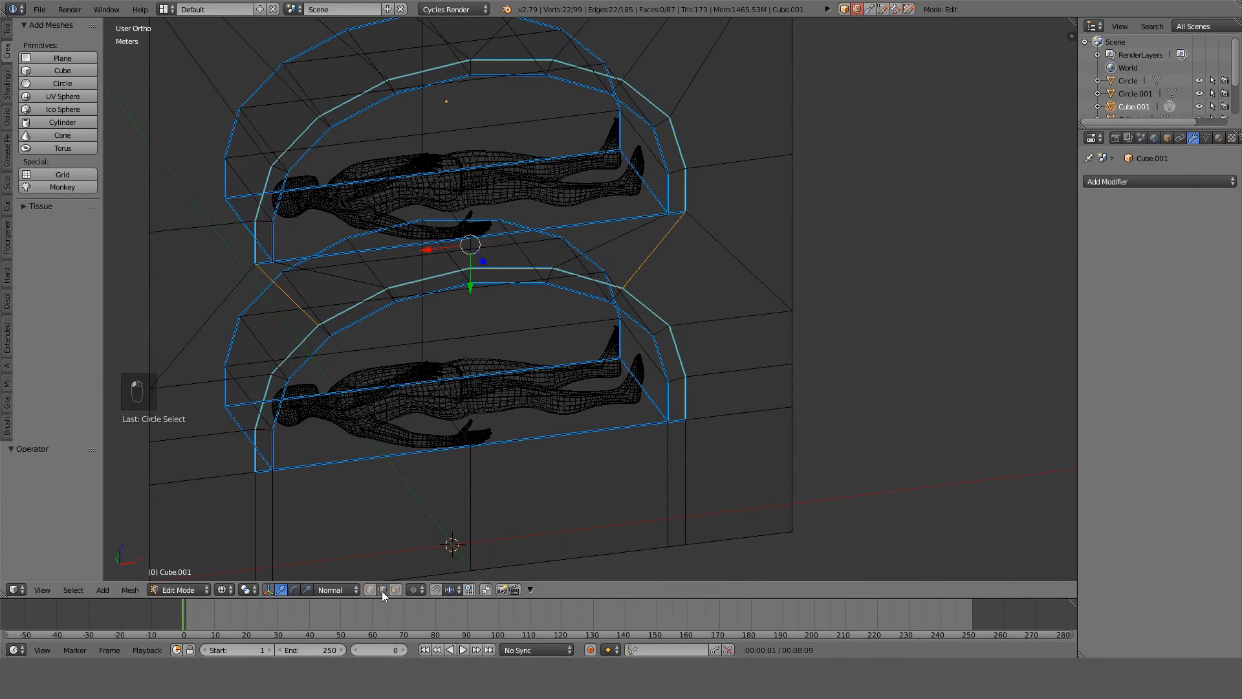
{"action": "middle_click_drag", "start_coordinate": [548, 475], "coordinate": [566, 444]}
{"action": "key", "text": "z"}
{"action": "right_click", "coordinate": [678, 438], "text": "shift"}
{"action": "right_click", "coordinate": [626, 440], "text": "shift"}
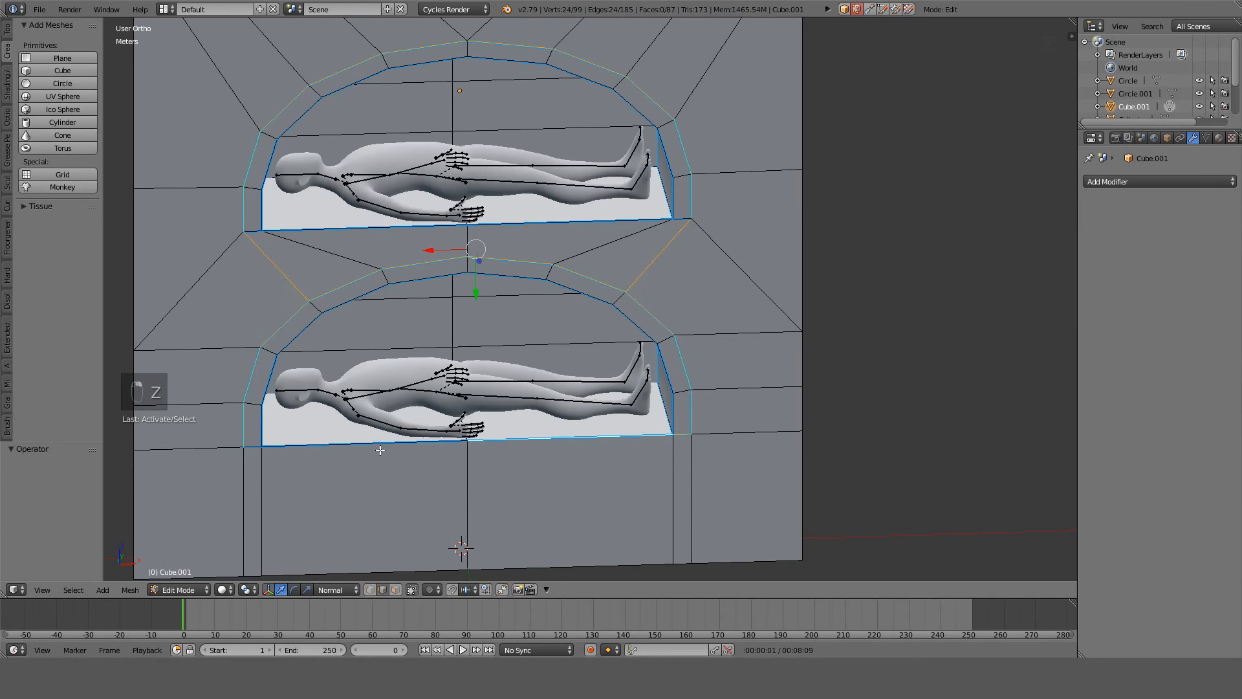
{"action": "right_click", "coordinate": [380, 447], "text": "shift"}
{"action": "right_click", "coordinate": [268, 380], "text": "shift"}
{"action": "right_click", "coordinate": [264, 269], "text": "shift"}
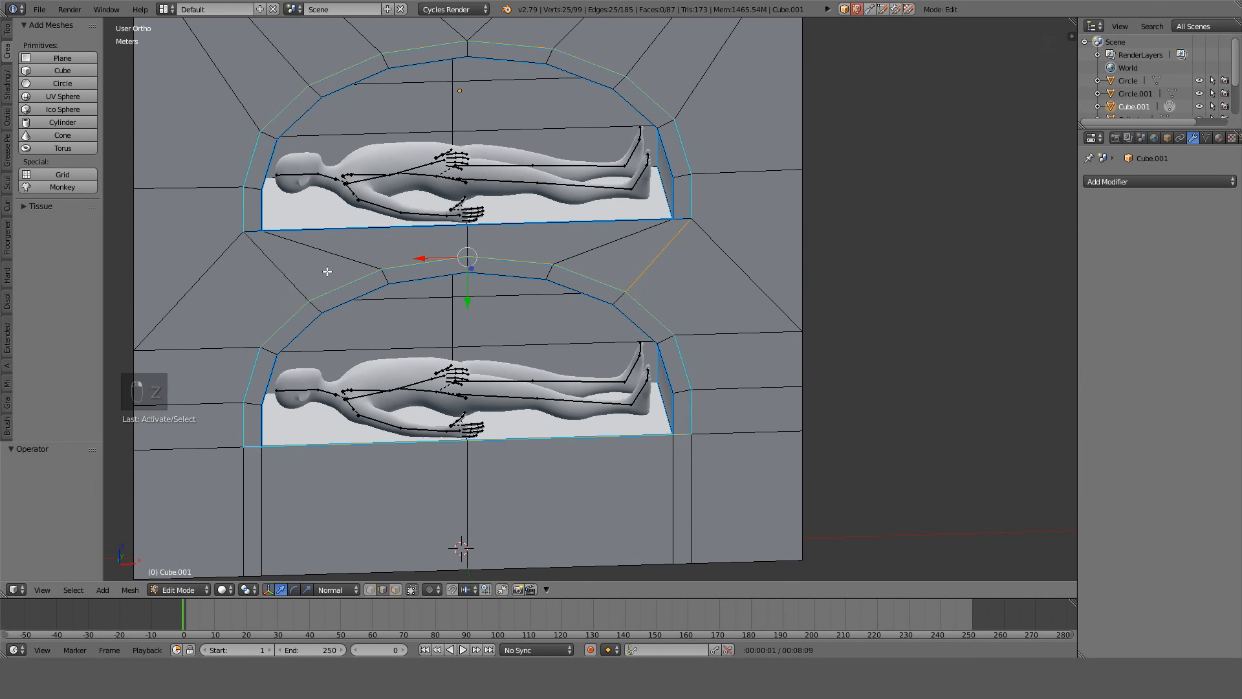
{"action": "right_click", "coordinate": [637, 269], "text": "shift"}
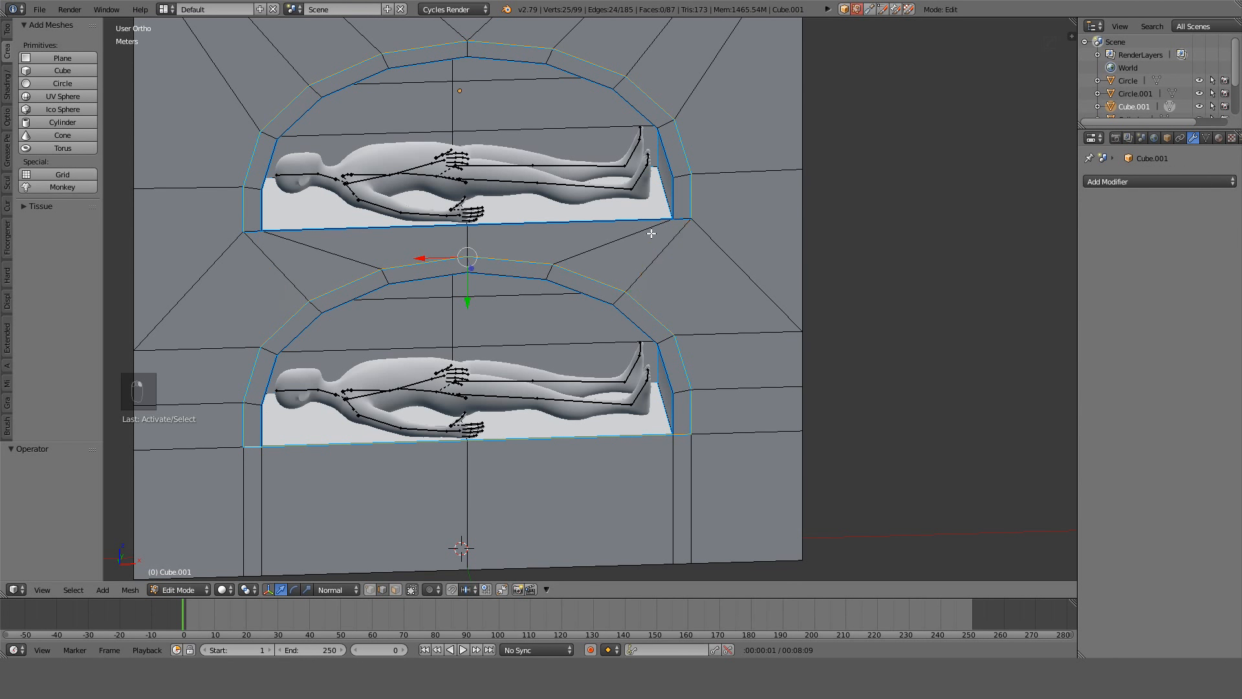
{"action": "right_click", "coordinate": [609, 219], "text": "shift"}
{"action": "right_click", "coordinate": [332, 230], "text": "shift"}
{"action": "right_click", "coordinate": [255, 234], "text": "shift"}
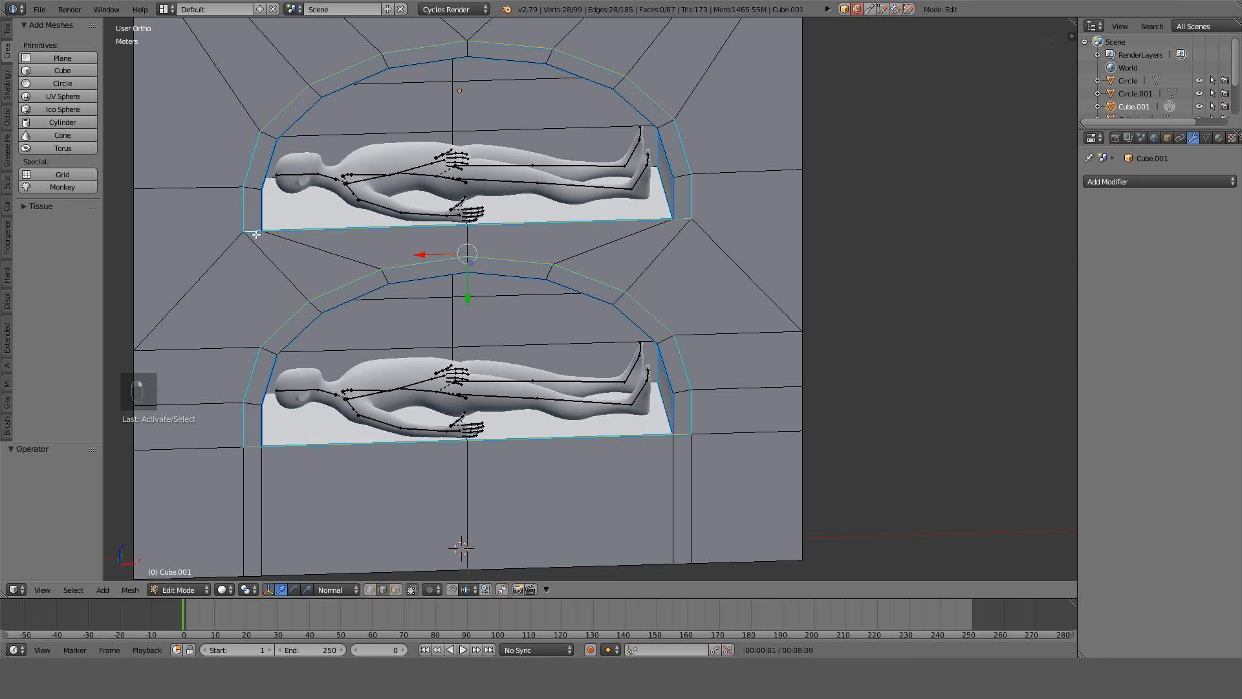
{"action": "key", "text": "ctrl+e"}
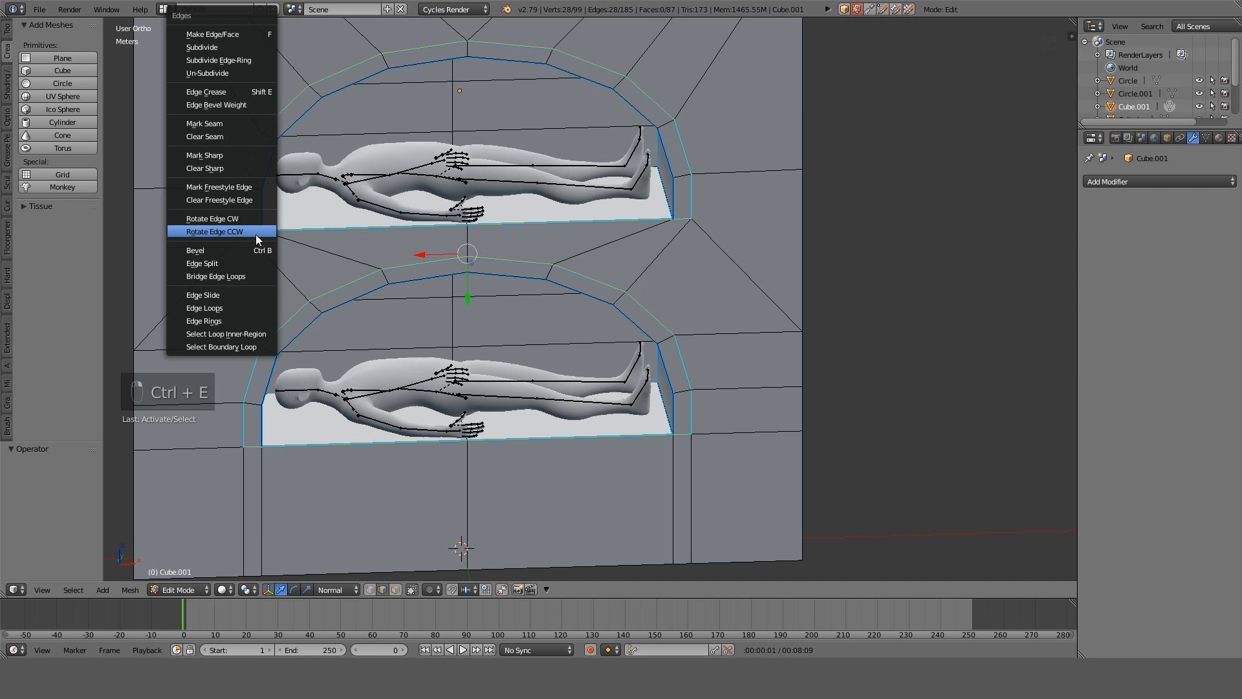
{"action": "left_click", "coordinate": [235, 126]}
Select the inner front arch edge loops of both niches and mark them as seams.
{"action": "mouse_move", "coordinate": [401, 282]}
{"action": "middle_mouse_down"}
{"action": "mouse_move", "coordinate": [416, 272]}
{"action": "mouse_move", "coordinate": [391, 251]}
{"action": "mouse_move", "coordinate": [404, 341]}
{"action": "mouse_move", "coordinate": [398, 259]}
{"action": "middle_mouse_up"}
{"action": "key", "text": "z"}
{"action": "key", "text": "z"}
{"action": "right_click", "coordinate": [435, 330], "text": "alt"}
{"action": "key", "text": "z"}
{"action": "right_click", "coordinate": [377, 111], "text": "alt+shift"}
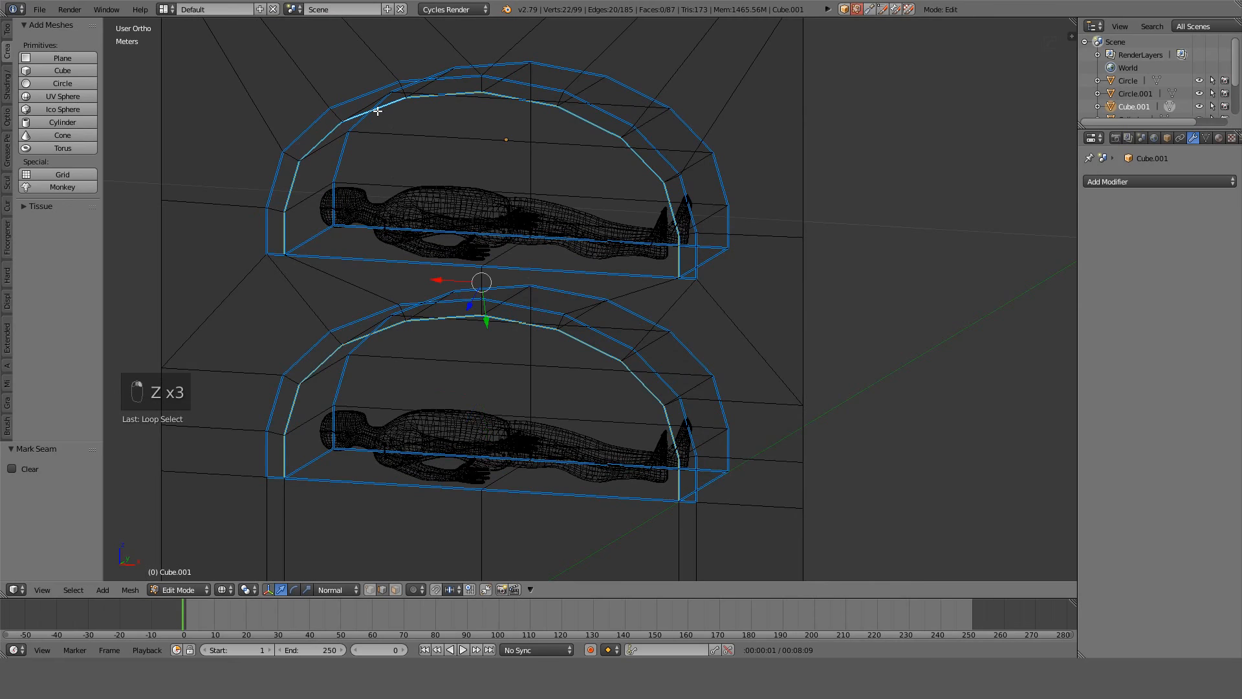
{"action": "key", "text": "ctrl+e"}
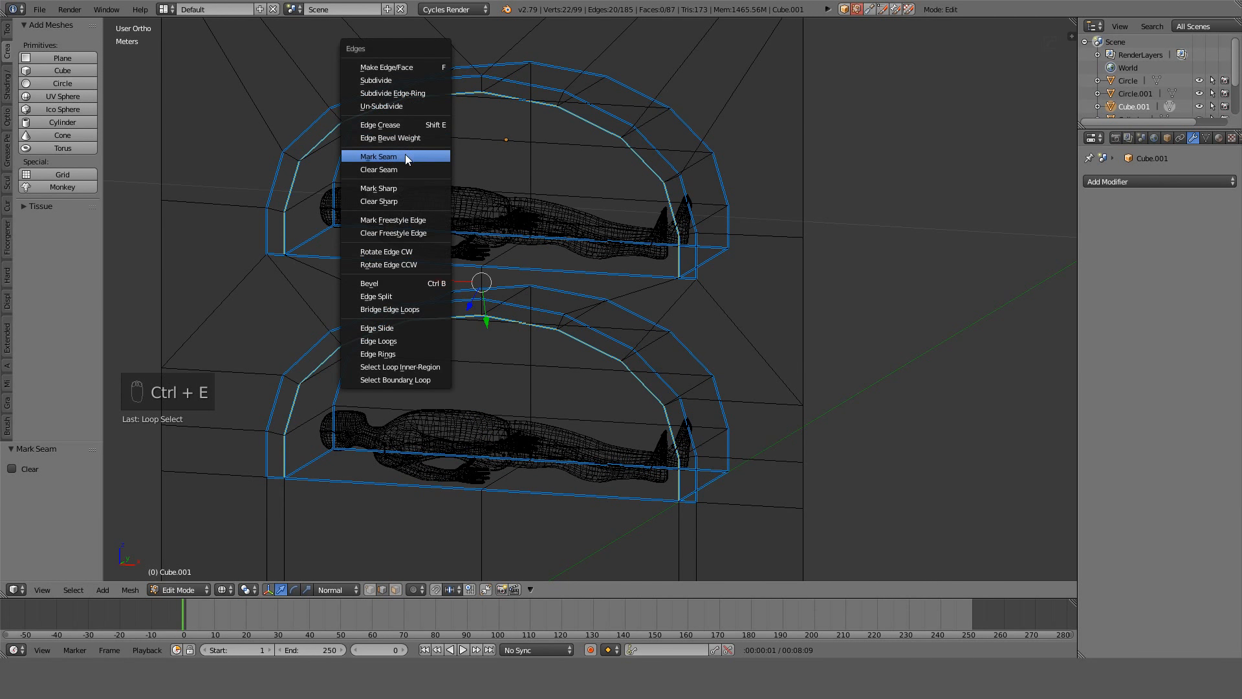
{"action": "left_click", "coordinate": [405, 154]}
{"action": "scroll", "coordinate": [534, 237], "scroll_direction": "down", "scroll_amount": 4}
{"action": "key", "text": "z"}
{"action": "middle_click_drag", "start_coordinate": [566, 246], "coordinate": [590, 210]}
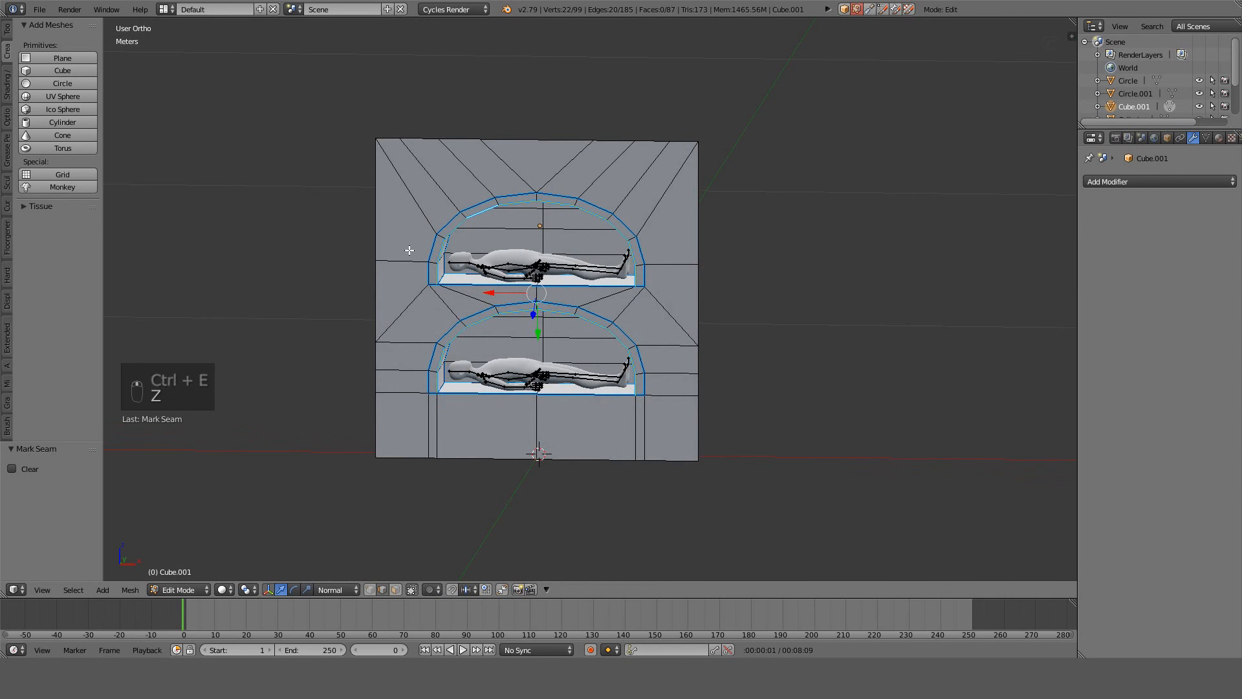
Test the new seams by selecting the linked front wall region, and return to the front view with nothing selected.
{"action": "scroll", "coordinate": [678, 293], "scroll_direction": "up", "scroll_amount": 4}
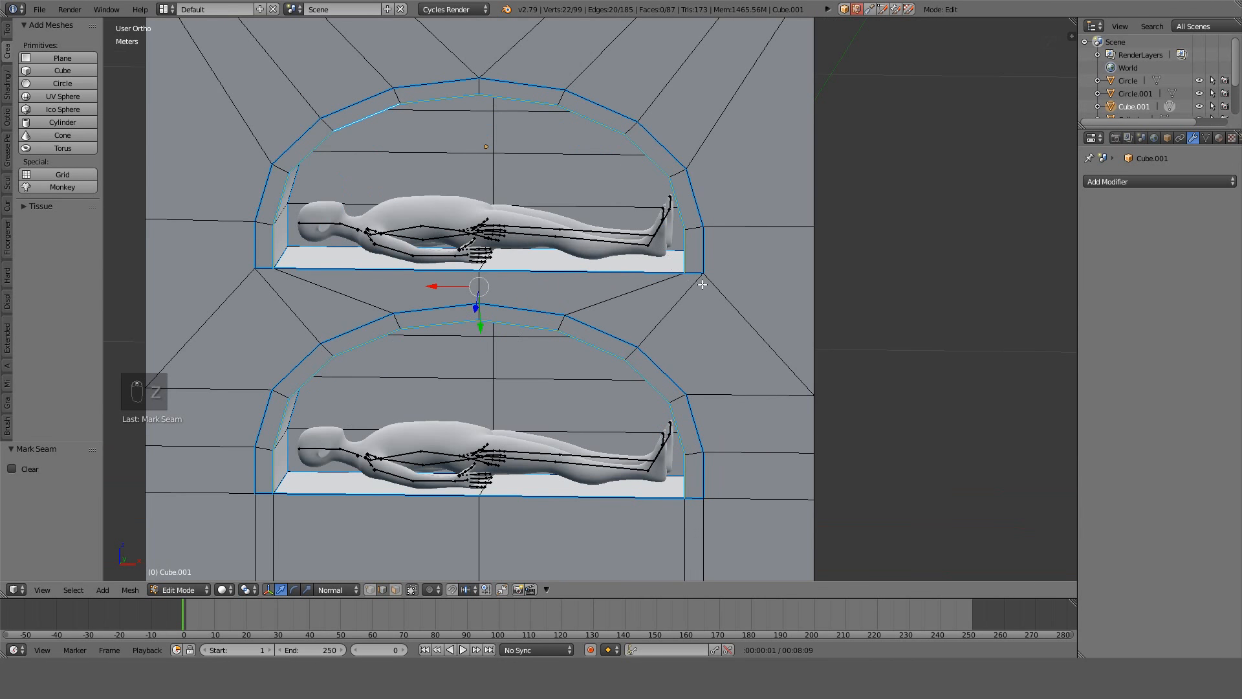
{"action": "scroll", "coordinate": [710, 291], "scroll_direction": "down", "scroll_amount": 2}
{"action": "key", "text": "a"}
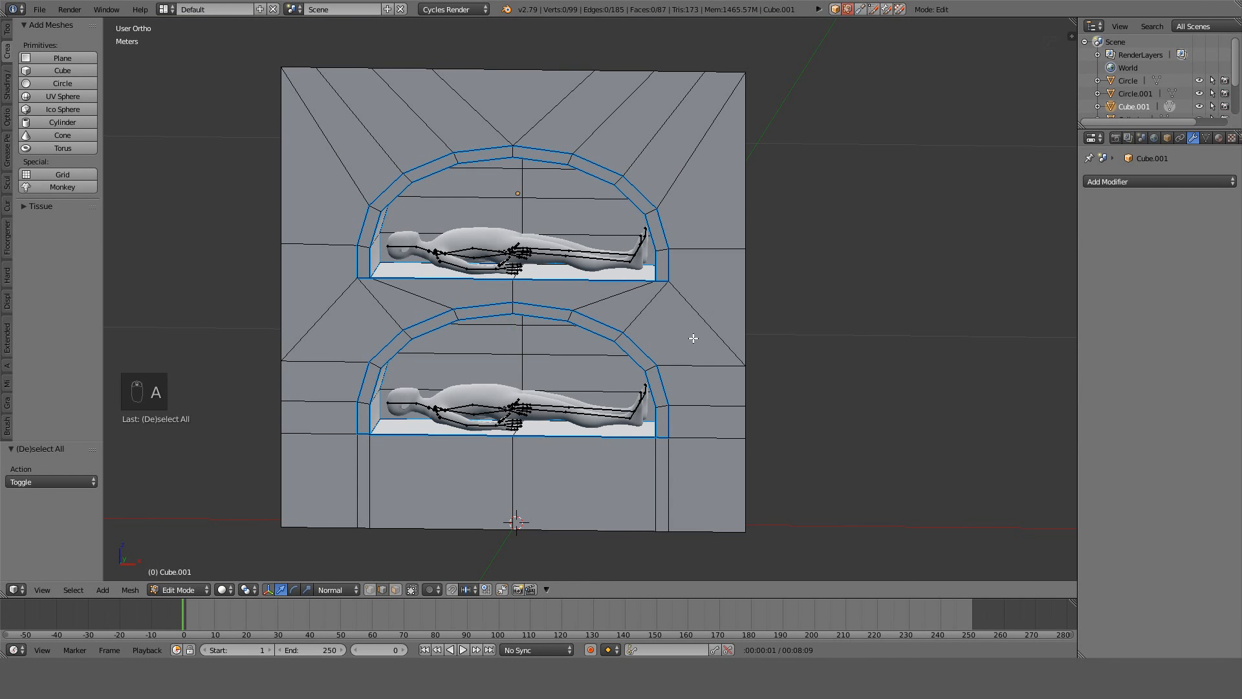
{"action": "key", "text": "l"}
{"action": "key", "text": "a"}
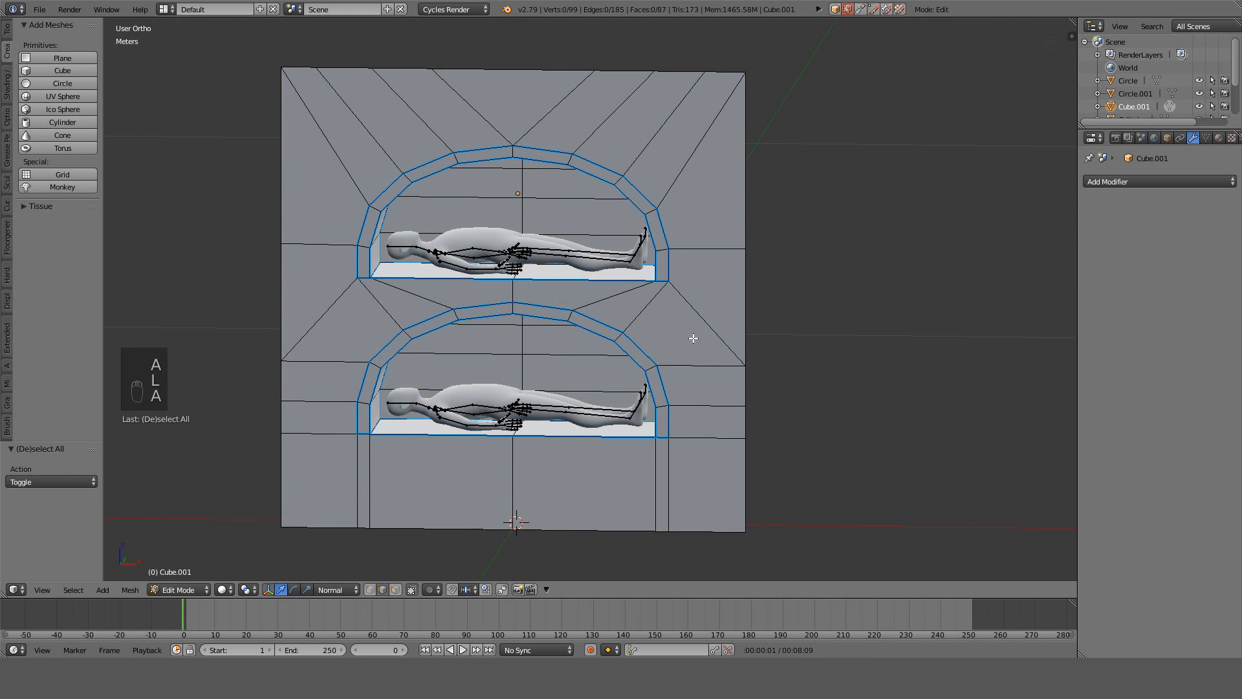
{"action": "key", "text": "KP_1"}
{"action": "scroll", "coordinate": [635, 339], "scroll_direction": "up", "scroll_amount": 2}
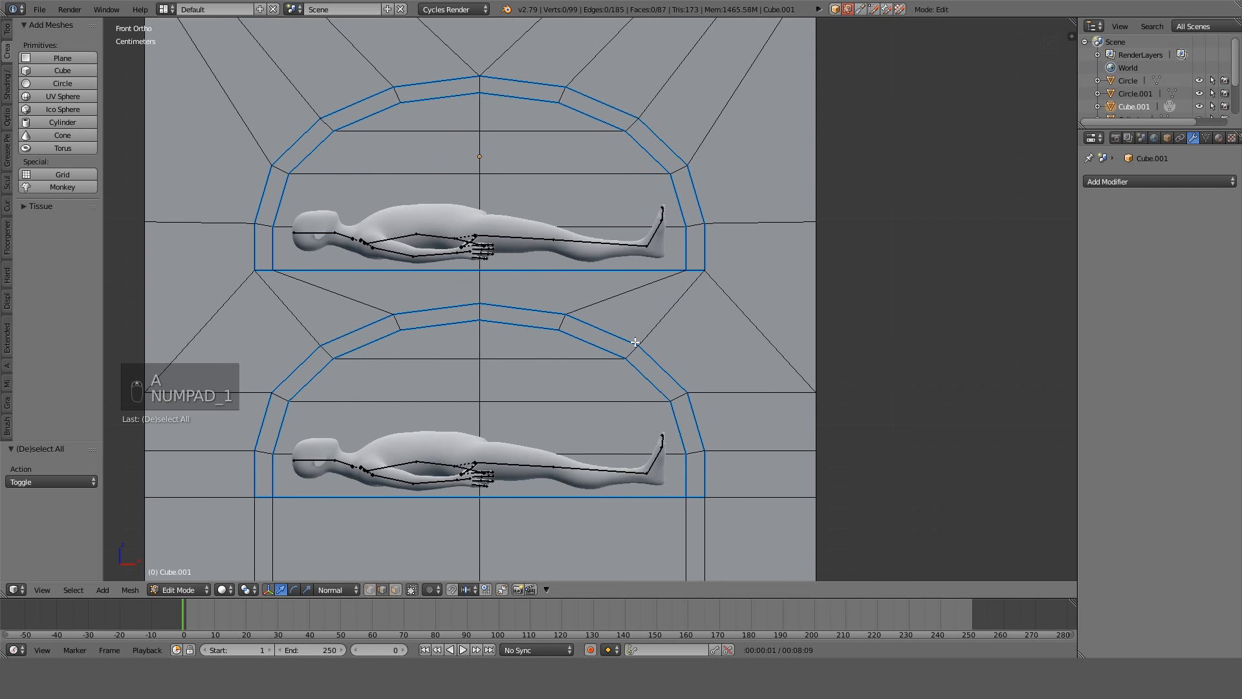
Switch to wireframe display and select the rear arch edge loops of both niches.
{"action": "scroll", "coordinate": [635, 341], "scroll_direction": "down", "scroll_amount": 2}
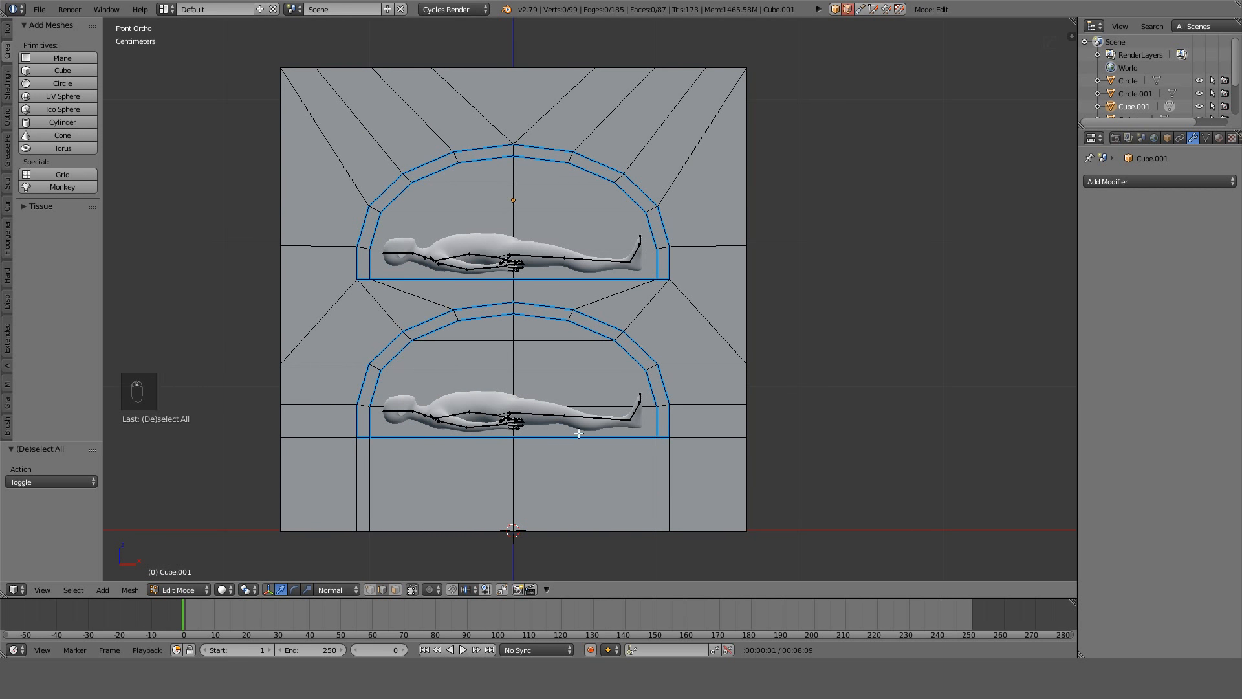
{"action": "middle_click_drag", "start_coordinate": [579, 432], "coordinate": [495, 356]}
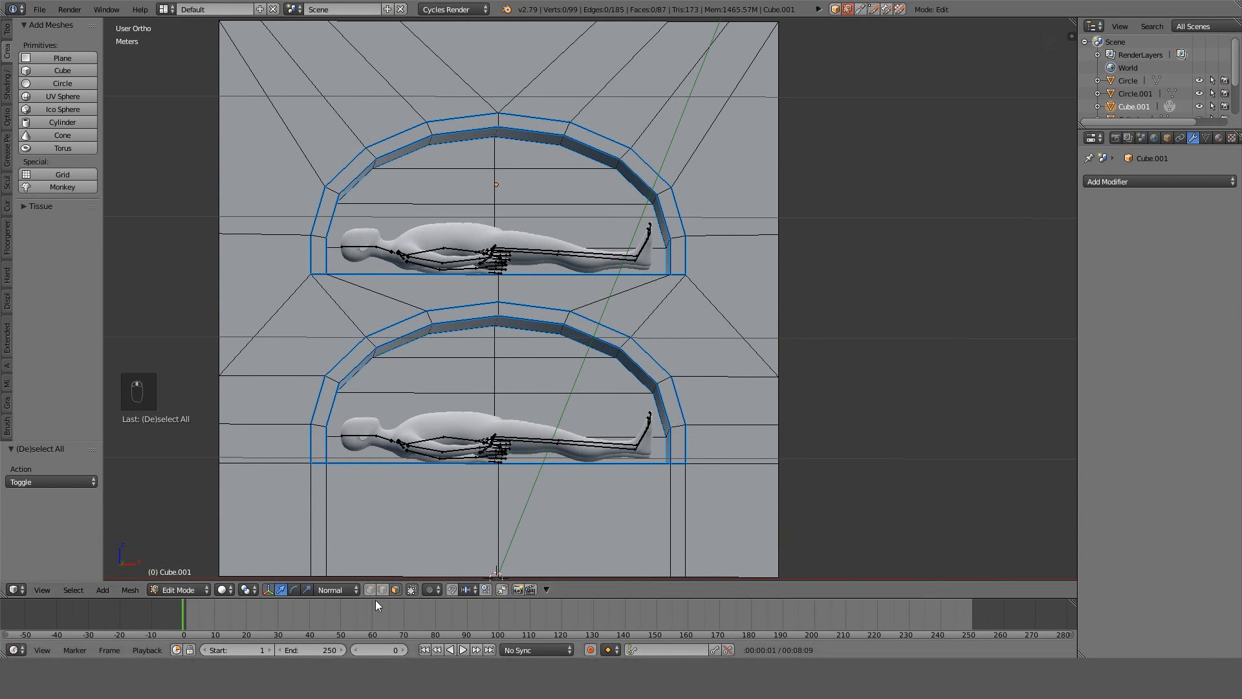
{"action": "key", "text": "z"}
{"action": "right_click", "coordinate": [465, 336], "text": "alt"}
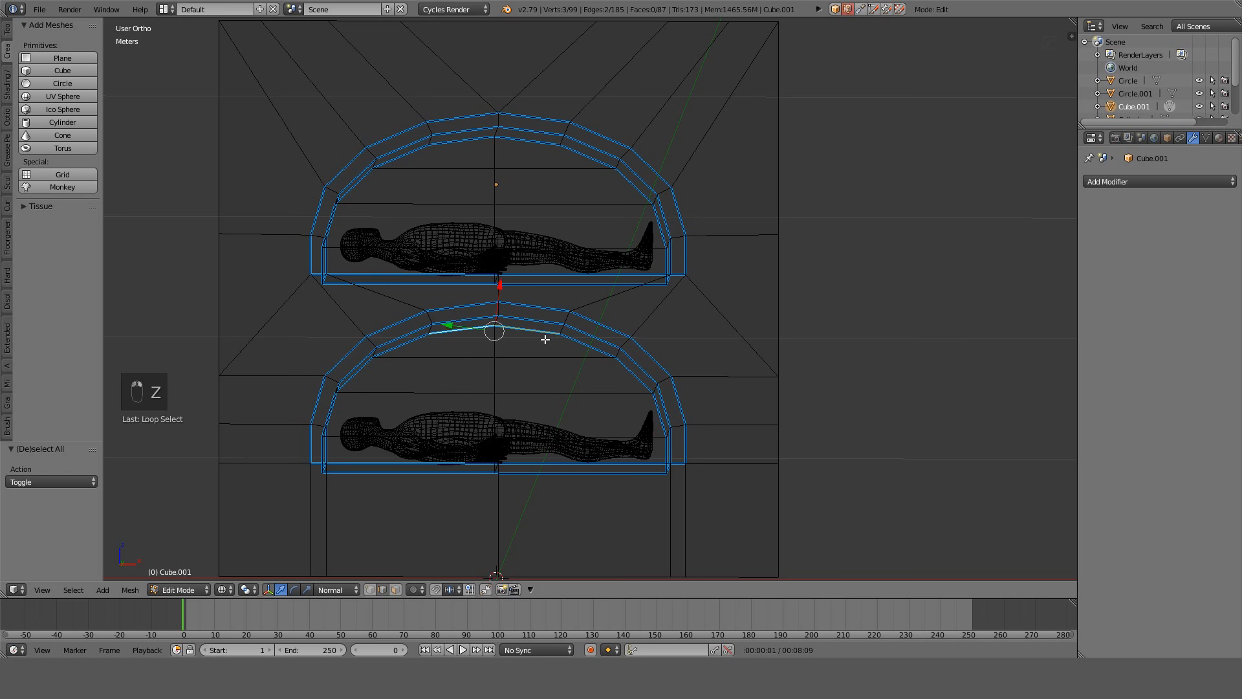
{"action": "right_click", "coordinate": [577, 347], "text": "alt"}
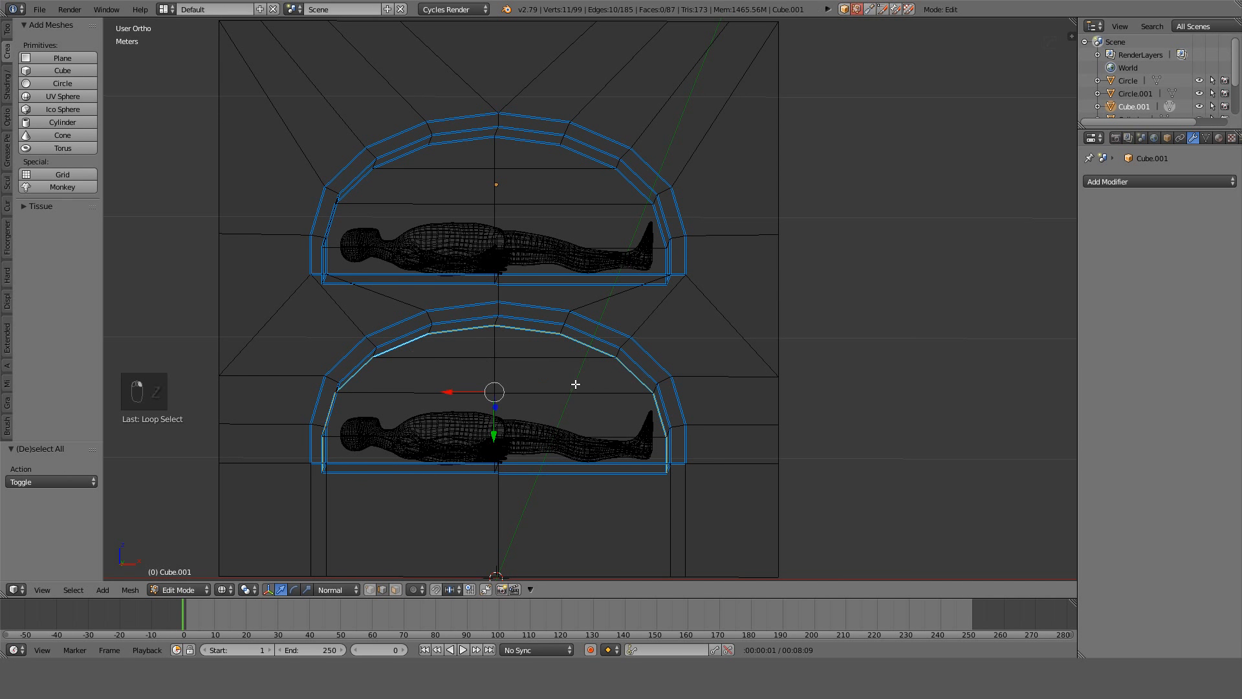
{"action": "middle_click_drag", "start_coordinate": [576, 384], "coordinate": [544, 407]}
{"action": "middle_click_drag", "start_coordinate": [497, 180], "coordinate": [513, 210]}
{"action": "right_click", "coordinate": [456, 157], "text": "alt+shift"}
{"action": "right_click", "coordinate": [551, 160], "text": "alt+shift"}
Add the rear floor edges of both niches to the selection and mark the selected edges as seams.
{"action": "right_click", "coordinate": [602, 245], "text": "shift"}
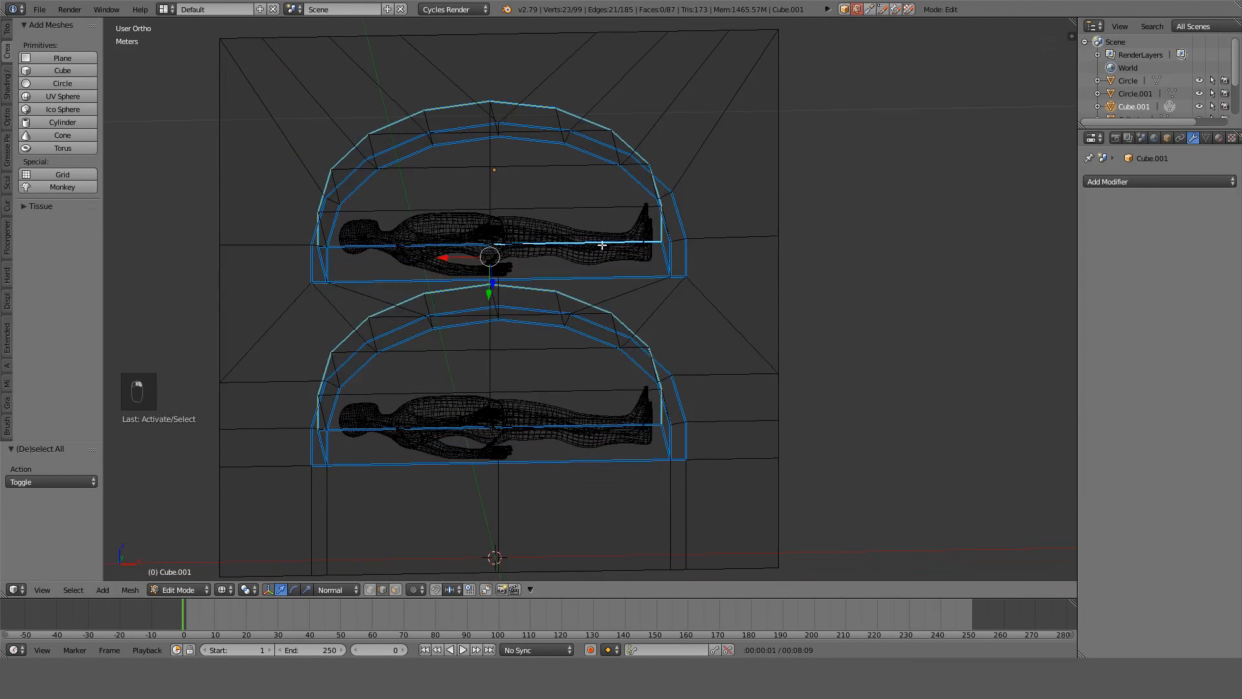
{"action": "right_click", "coordinate": [445, 245], "text": "shift"}
{"action": "right_click", "coordinate": [592, 427], "text": "shift"}
{"action": "right_click", "coordinate": [420, 428], "text": "shift"}
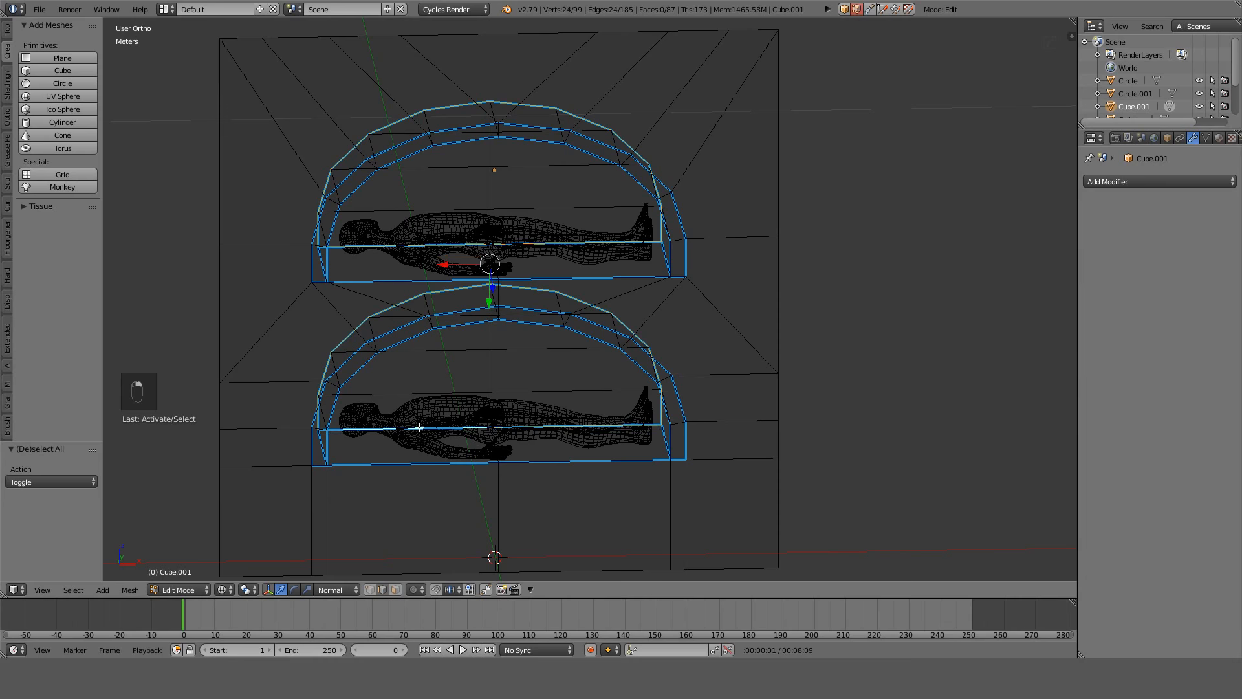
{"action": "key", "text": "ctrl+e"}
{"action": "left_click", "coordinate": [403, 418]}
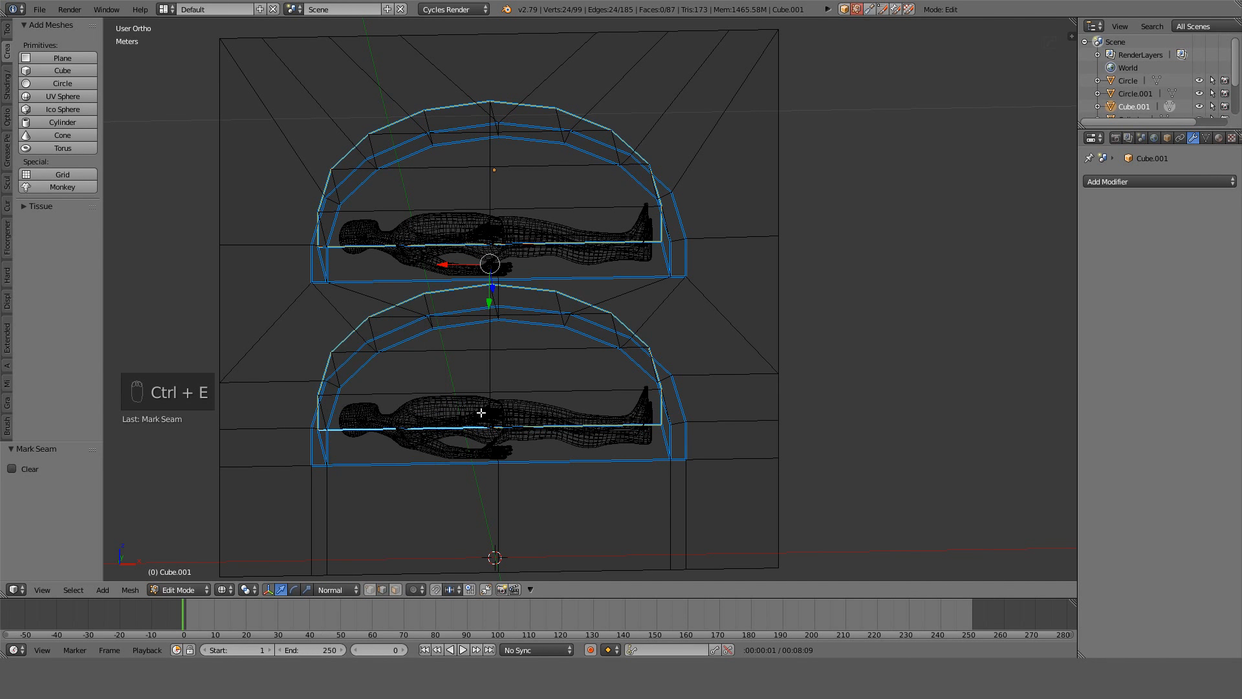
Select the two side floor edges running front to back in each niche, mark them as seams, and deselect everything.
{"action": "middle_click_drag", "start_coordinate": [480, 416], "coordinate": [504, 364]}
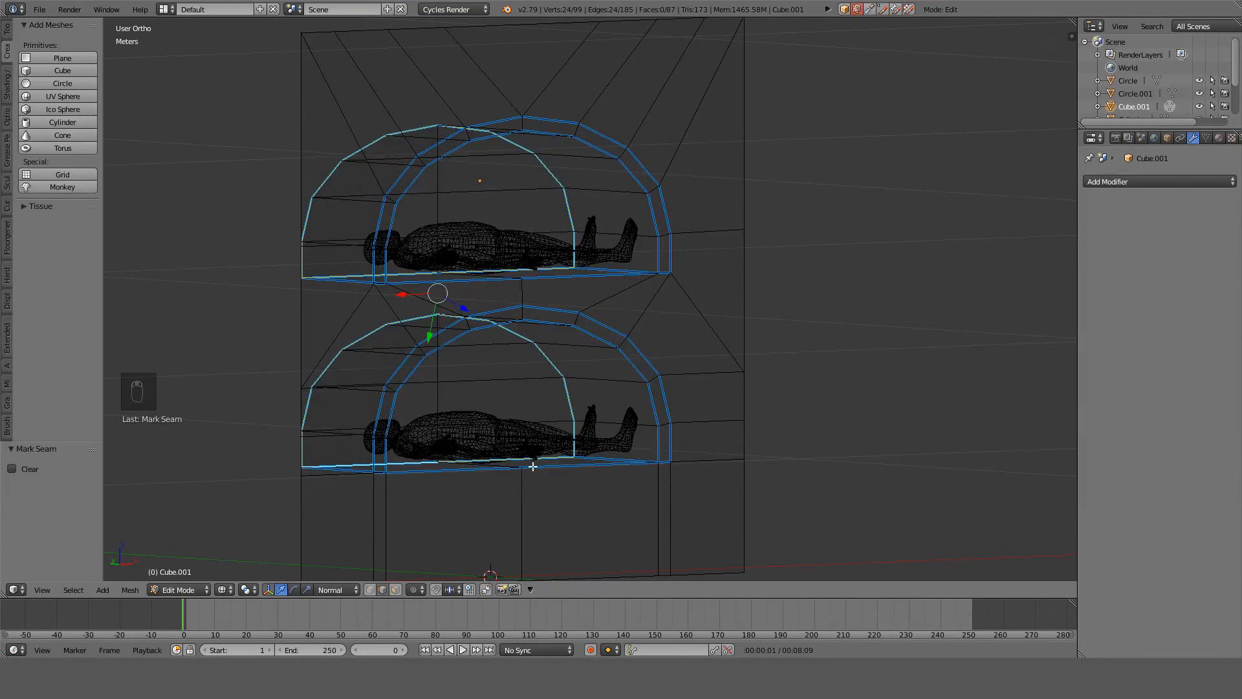
{"action": "middle_click_drag", "start_coordinate": [573, 316], "coordinate": [549, 412]}
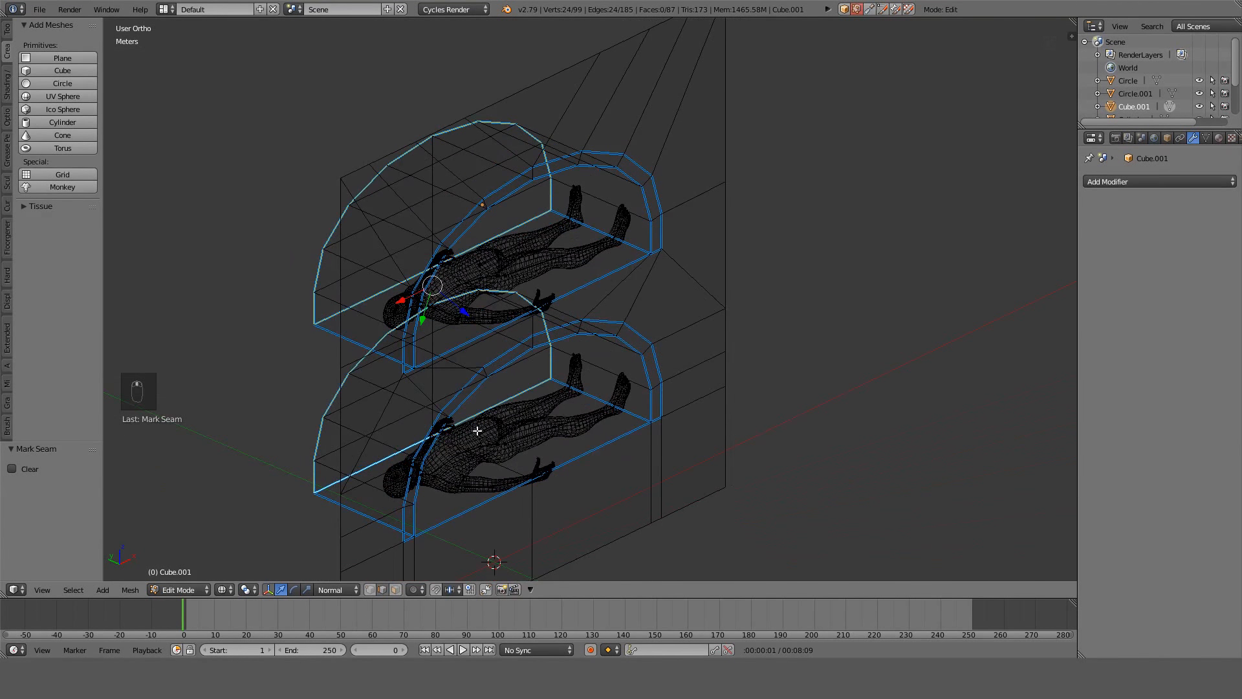
{"action": "right_click", "coordinate": [601, 240]}
{"action": "middle_click_drag", "start_coordinate": [615, 253], "coordinate": [482, 264]}
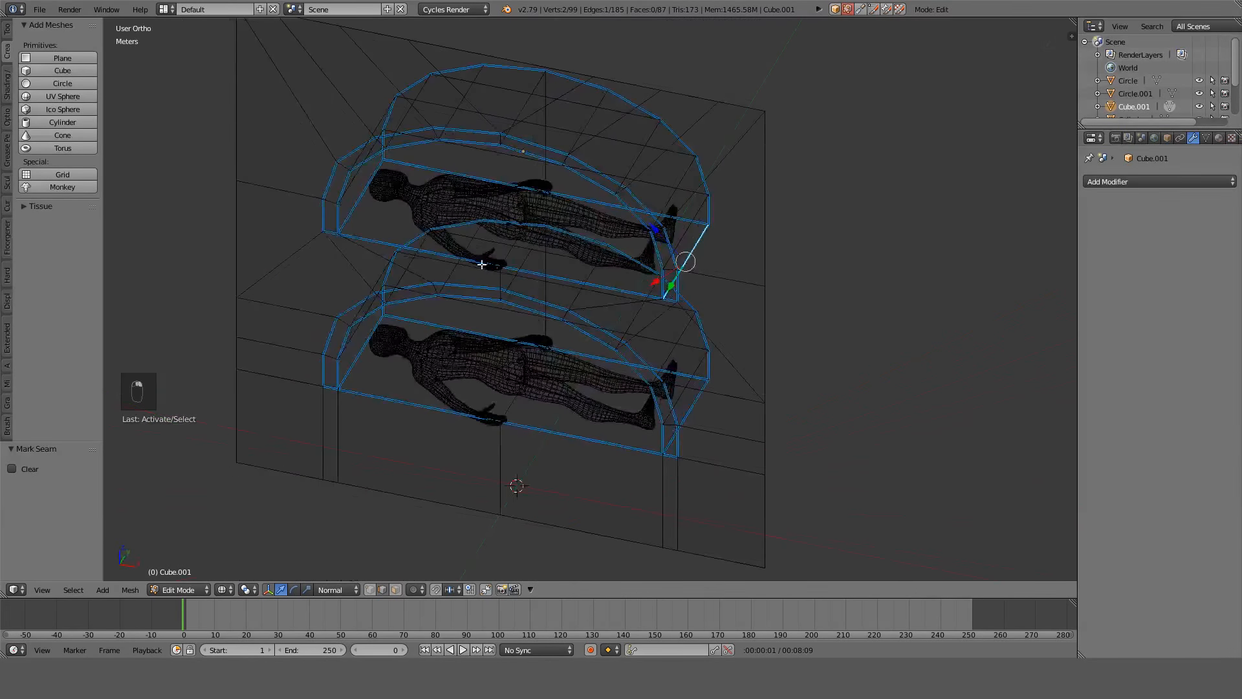
{"action": "right_click", "coordinate": [364, 209], "text": "shift"}
{"action": "right_click", "coordinate": [361, 355], "text": "shift"}
{"action": "middle_click_drag", "start_coordinate": [652, 445], "coordinate": [735, 429]}
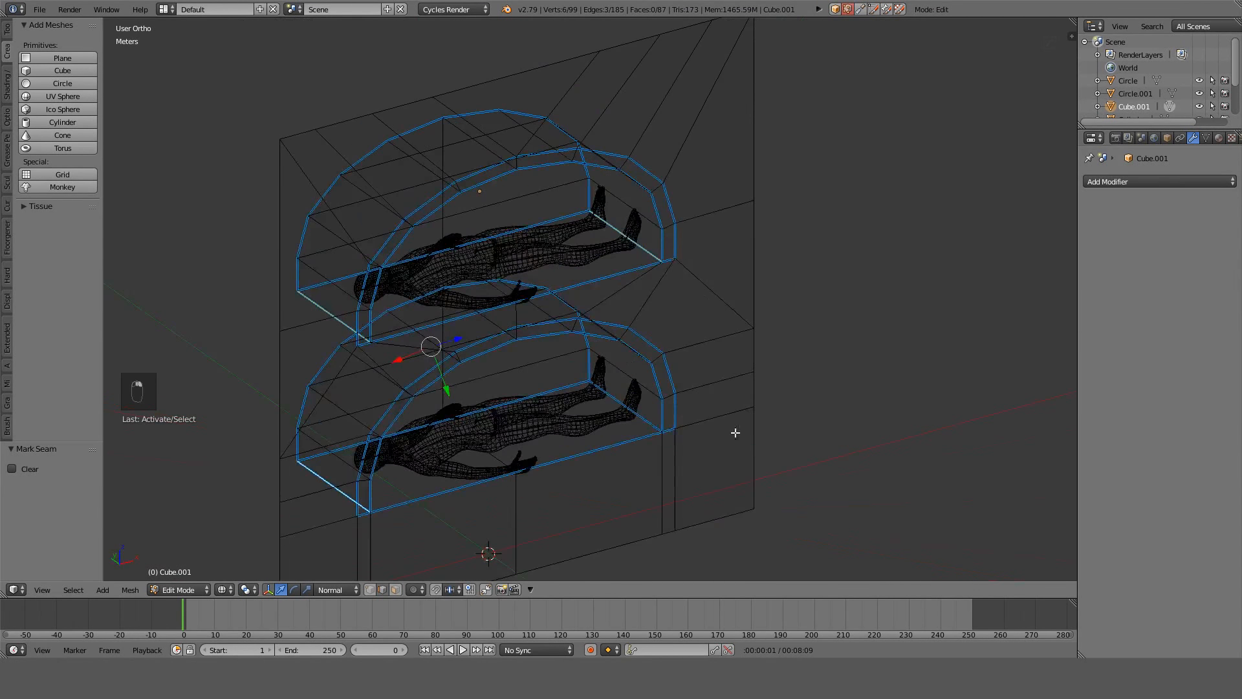
{"action": "right_click", "coordinate": [640, 418], "text": "shift"}
{"action": "key", "text": "ctrl+e"}
{"action": "left_click", "coordinate": [635, 418]}
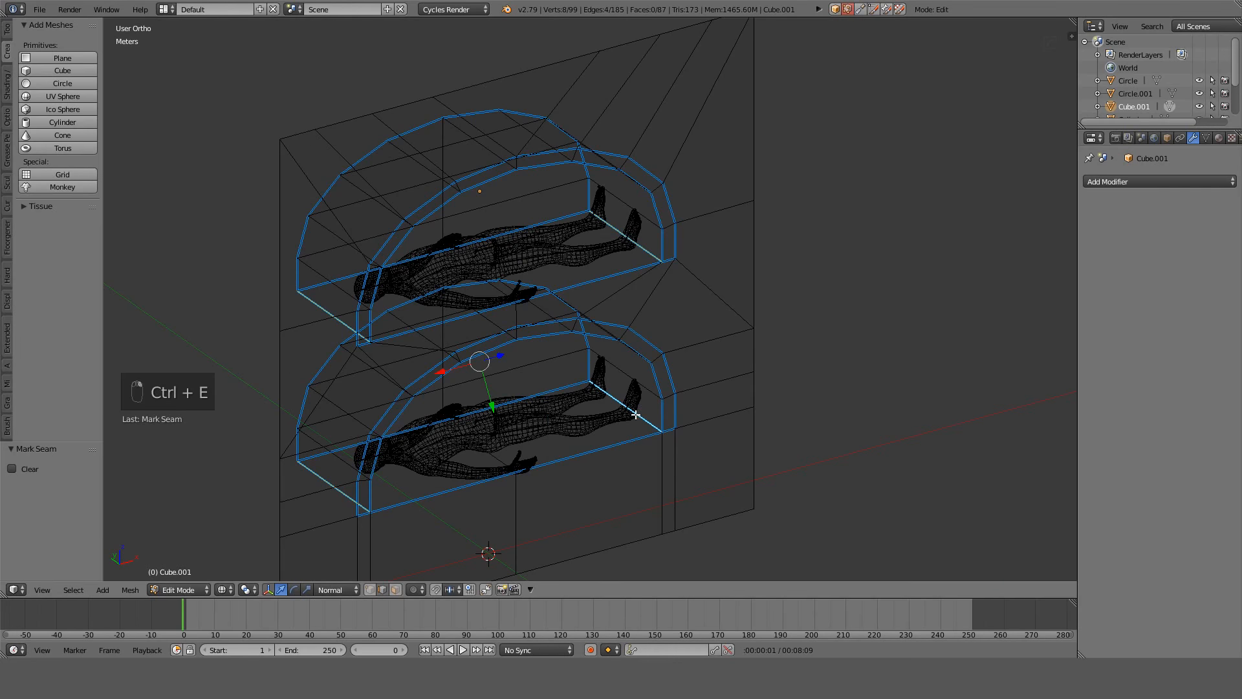
{"action": "middle_click_drag", "start_coordinate": [635, 417], "coordinate": [568, 178]}
{"action": "key", "text": "a"}
{"action": "scroll", "coordinate": [568, 178], "scroll_direction": "down", "scroll_amount": 3}
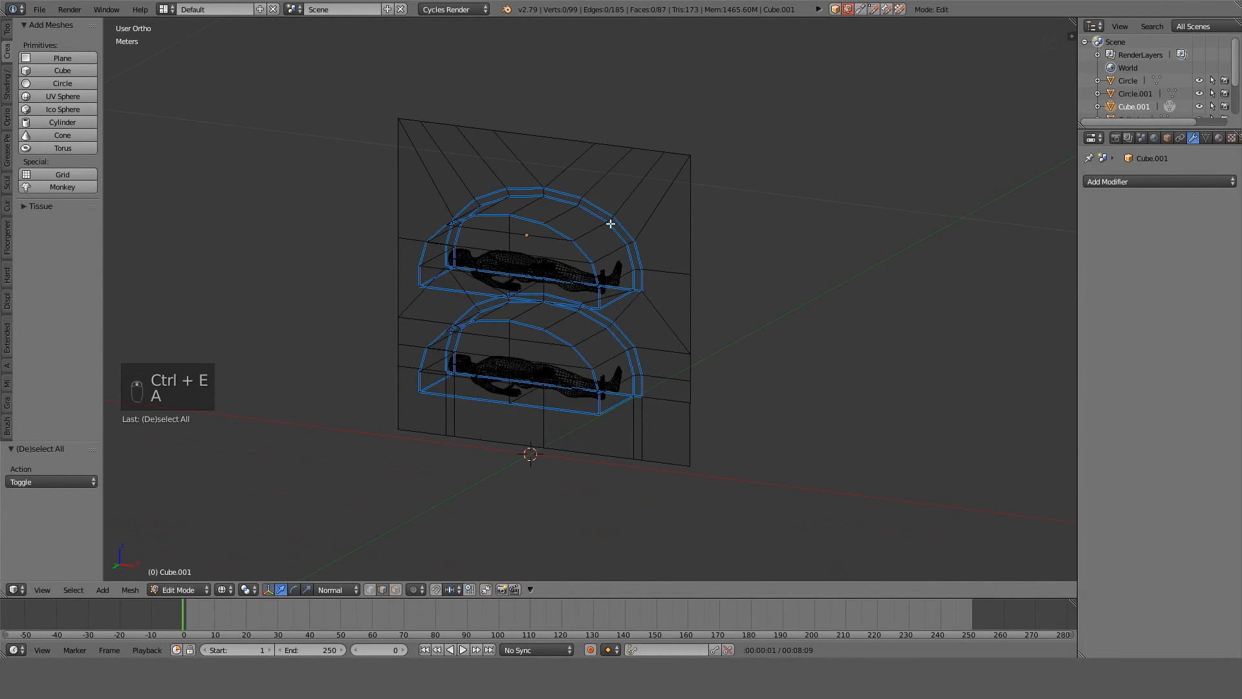
Split the 3D view in two, hide both tool shelves, and turn the new area into a UV/Image Editor.
{"action": "left_click_drag", "start_coordinate": [1072, 24], "coordinate": [576, 162]}
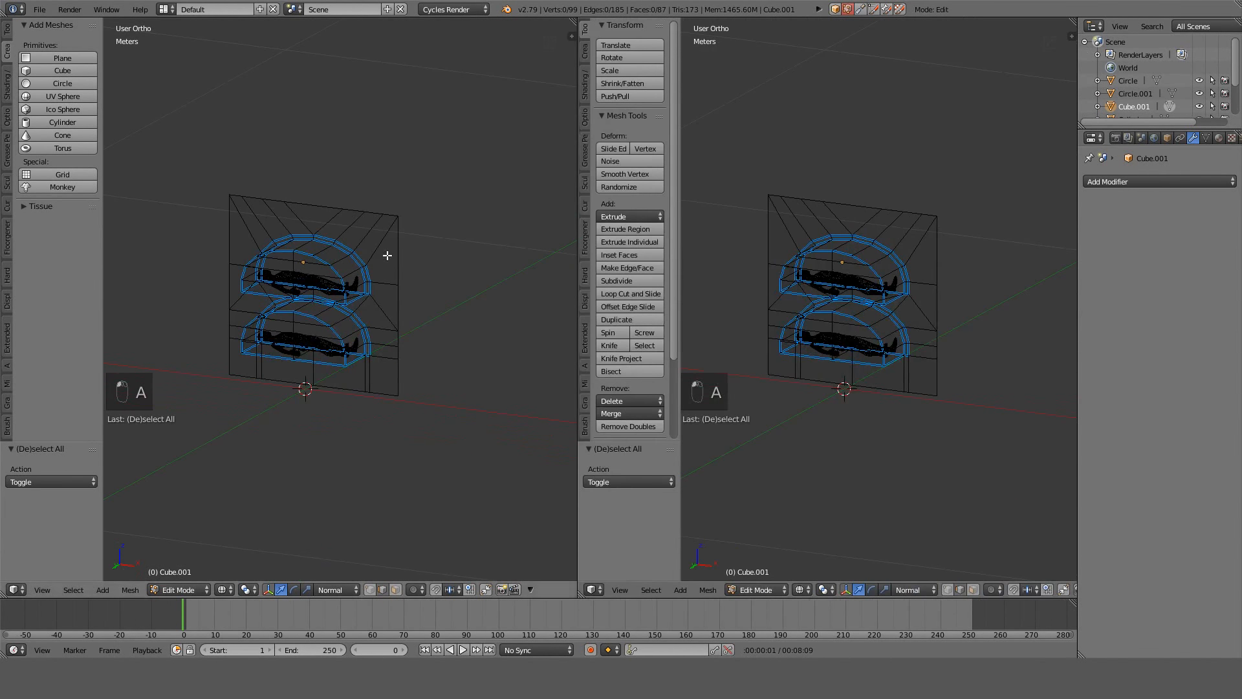
{"action": "key", "text": "t"}
{"action": "key", "text": "t"}
{"action": "left_click", "coordinate": [596, 589]}
{"action": "left_click", "coordinate": [632, 487]}
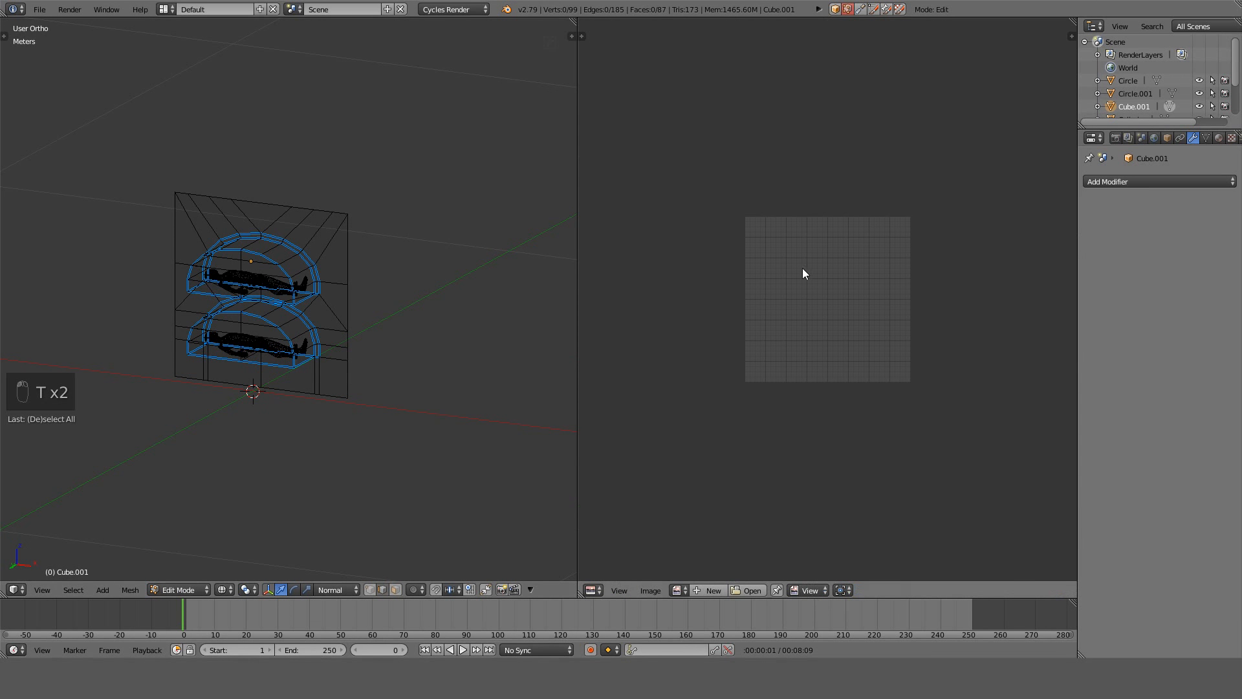
{"action": "scroll", "coordinate": [802, 268], "scroll_direction": "up", "scroll_amount": 5}
{"action": "scroll", "coordinate": [711, 278], "scroll_direction": "down", "scroll_amount": 2}
Select the whole niche wall mesh and unwrap it along the marked seams.
{"action": "key", "text": "Tab"}
{"action": "key", "text": "Tab"}
{"action": "key", "text": "a"}
{"action": "key", "text": "a"}
{"action": "key", "text": "a"}
{"action": "key", "text": "u"}
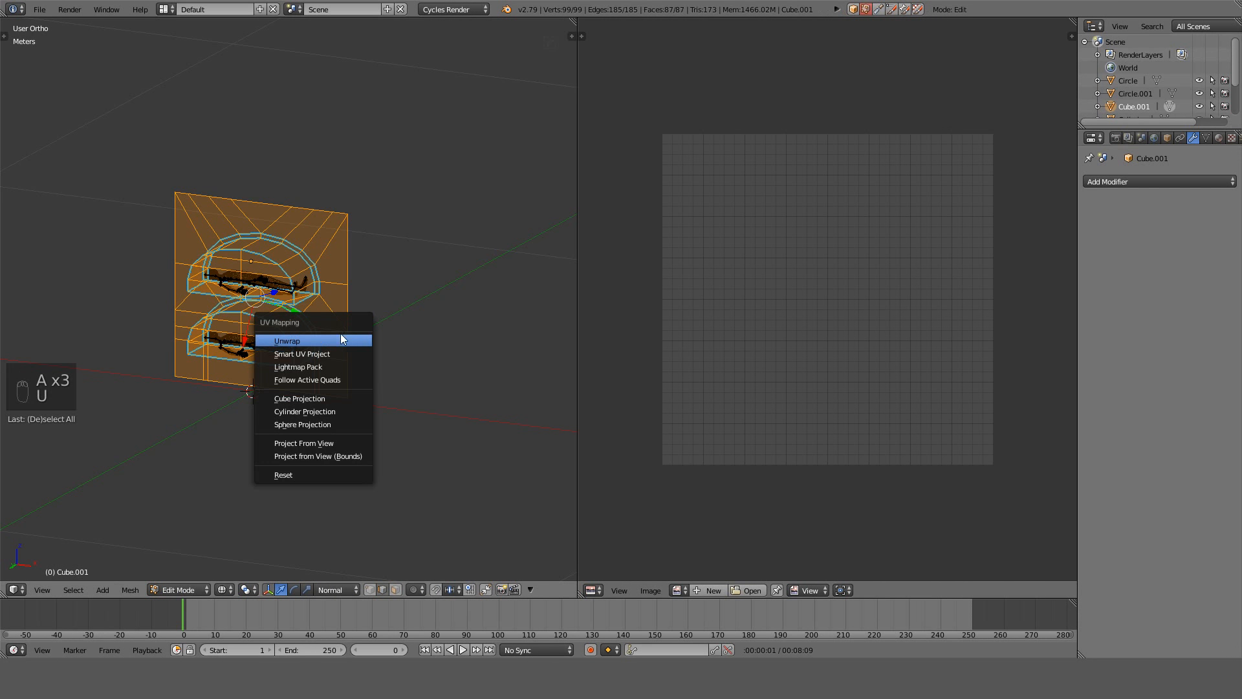
{"action": "left_click", "coordinate": [342, 336]}
Try picking single UV islands, sync the UV selection with the mesh, and switch to face selection.
{"action": "scroll", "coordinate": [758, 279], "scroll_direction": "up", "scroll_amount": 1}
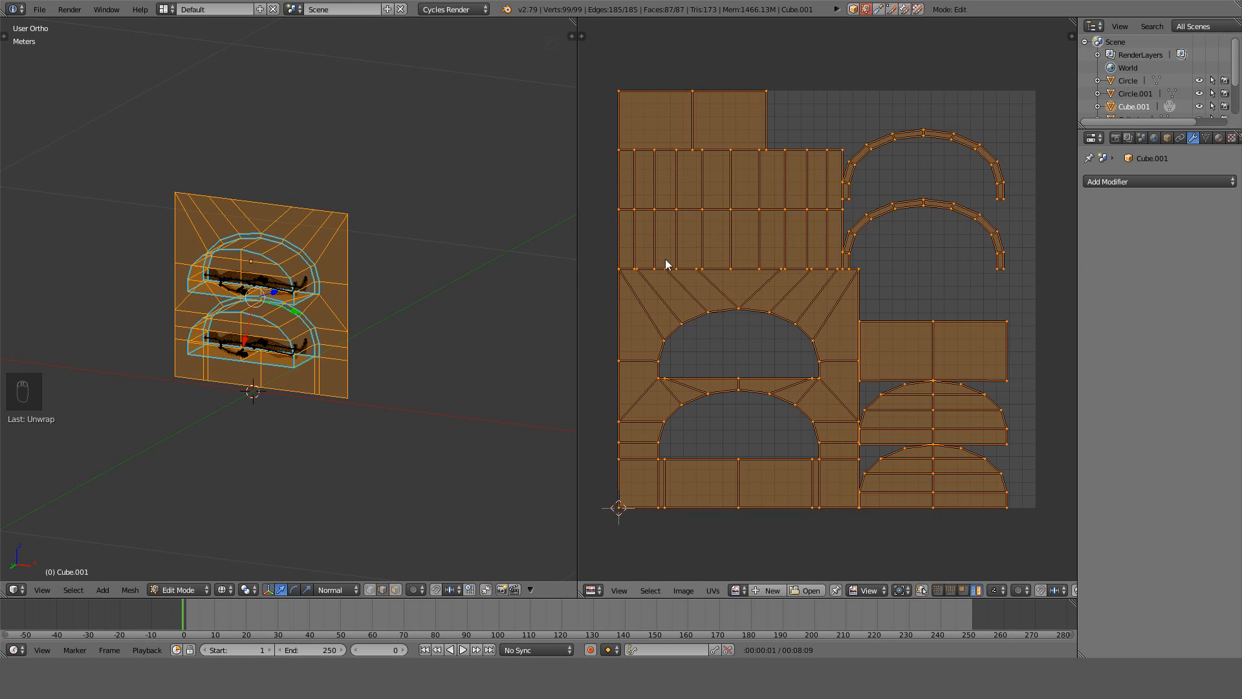
{"action": "right_click", "coordinate": [686, 135]}
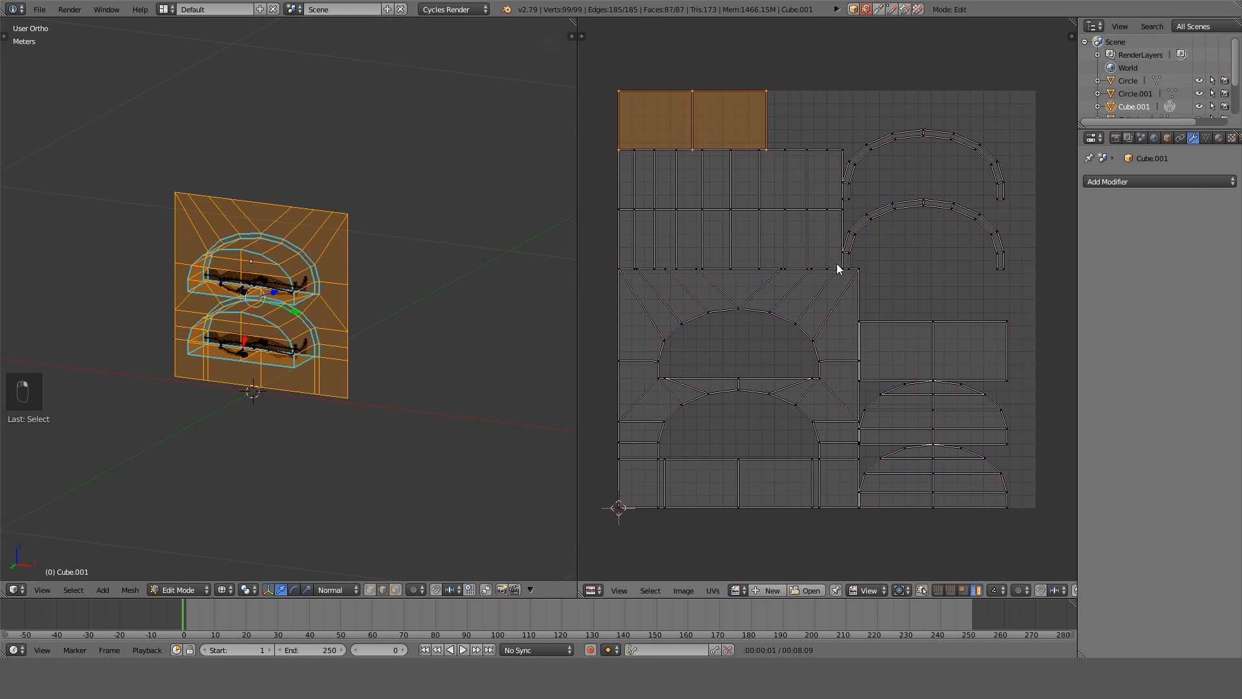
{"action": "right_click", "coordinate": [924, 337]}
{"action": "right_click", "coordinate": [735, 153]}
{"action": "left_click", "coordinate": [923, 590]}
{"action": "left_click", "coordinate": [963, 590]}
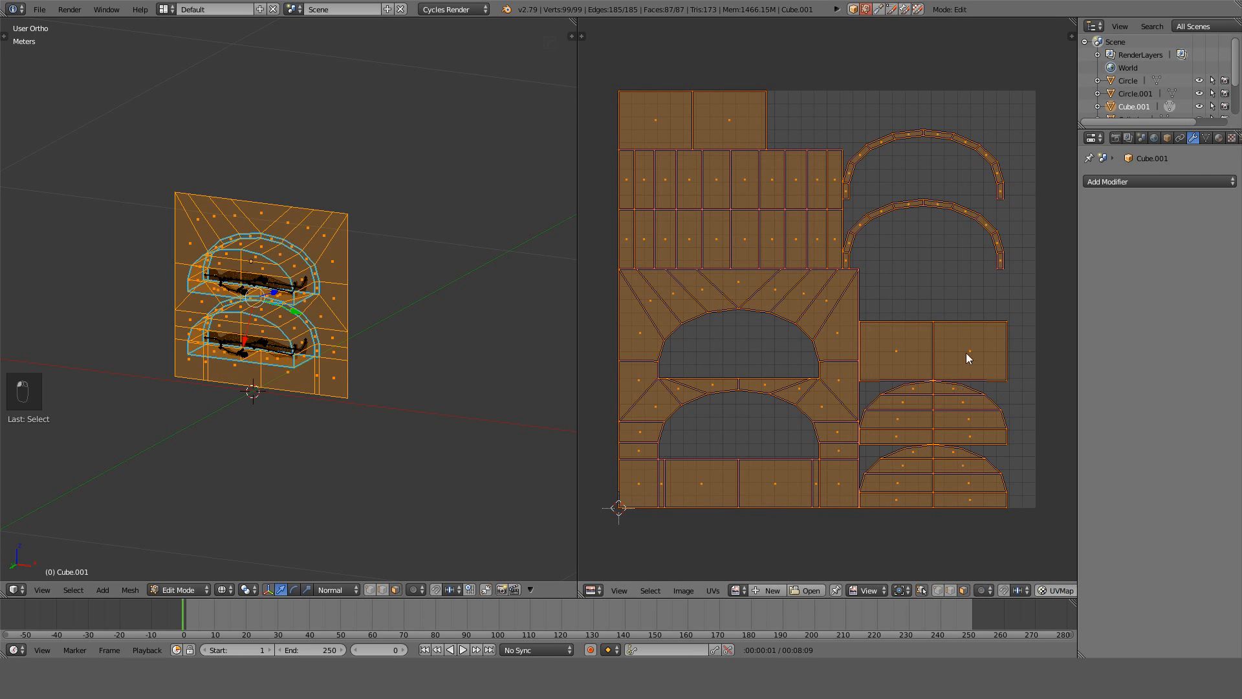
Select the faces of the rectangular UV islands one at a time to identify the matching niche floors on the model.
{"action": "right_click", "coordinate": [964, 356]}
{"action": "scroll", "coordinate": [456, 354], "scroll_direction": "up", "scroll_amount": 3}
{"action": "right_click", "coordinate": [886, 355]}
{"action": "right_click", "coordinate": [725, 123]}
{"action": "right_click", "coordinate": [673, 115]}
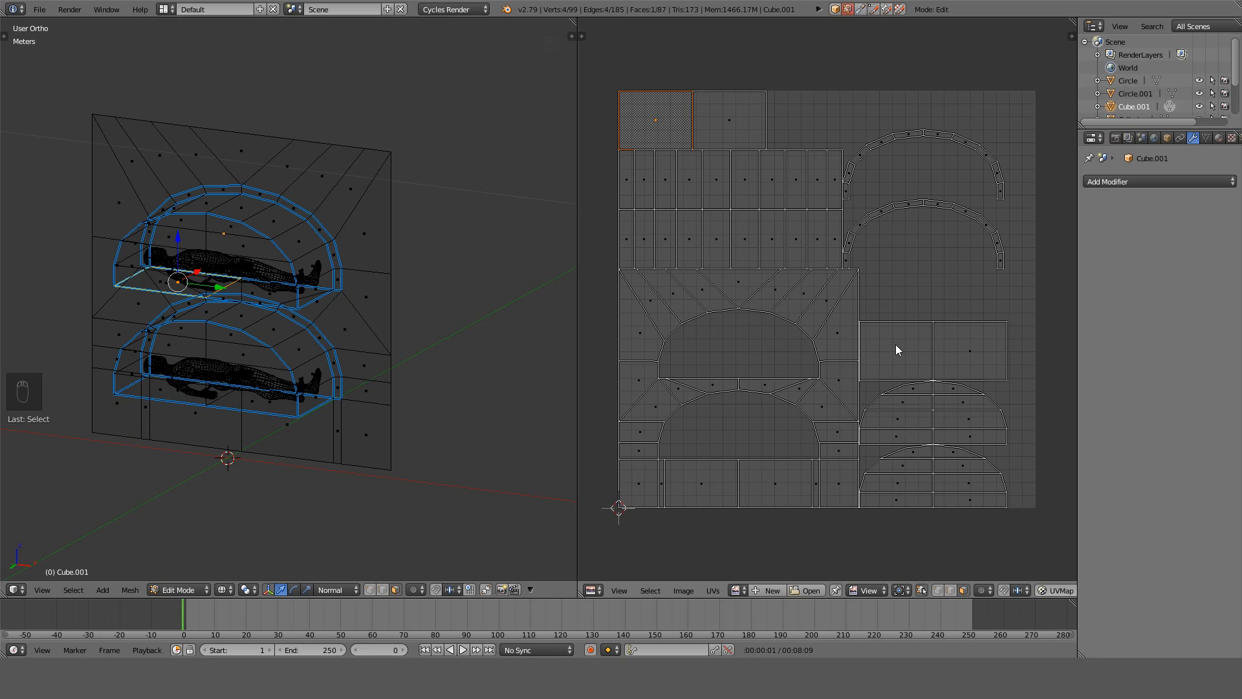
Turn off selection sync between mesh and UVs, and select the entire wall mesh in front view so all its UV islands show.
{"action": "right_click", "coordinate": [927, 206]}
{"action": "right_click", "coordinate": [882, 145]}
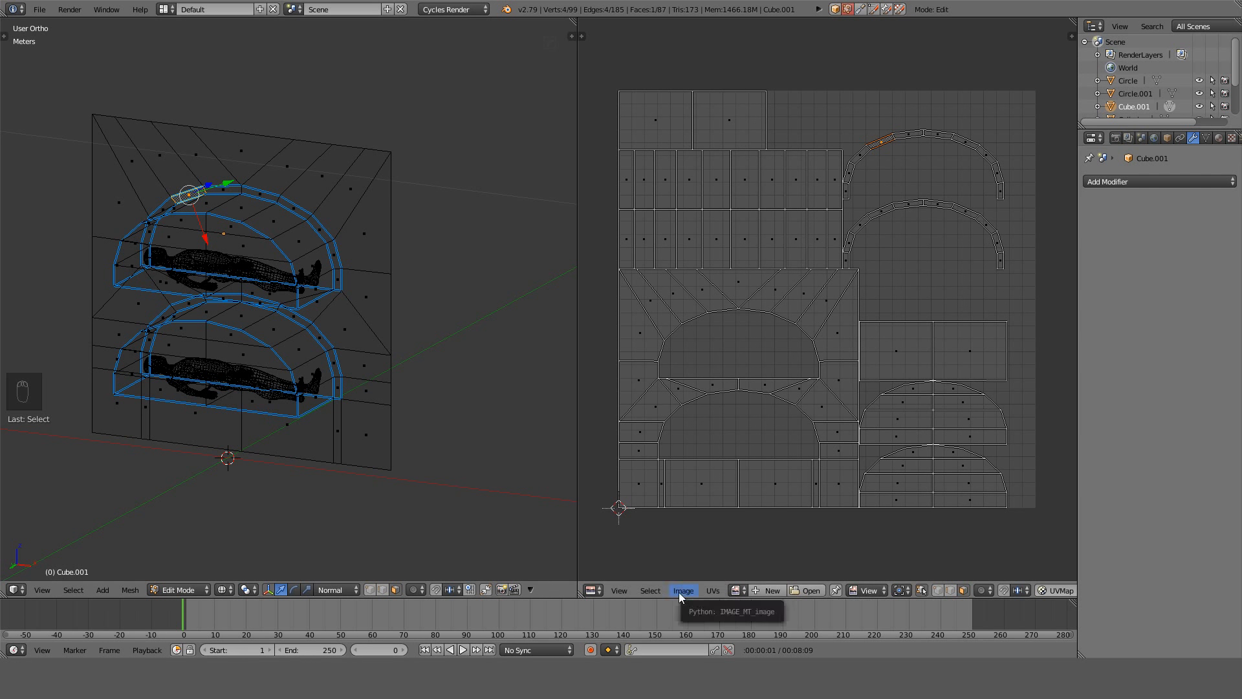
{"action": "key", "text": "KP_1"}
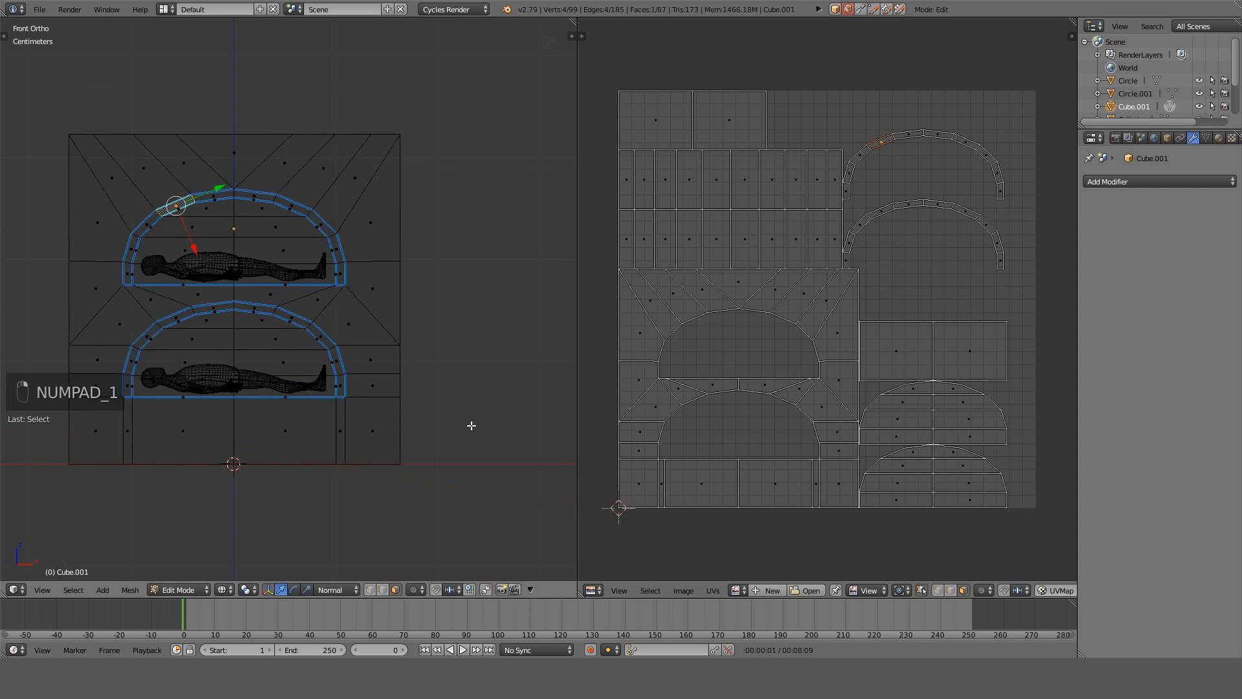
{"action": "left_click", "coordinate": [921, 590]}
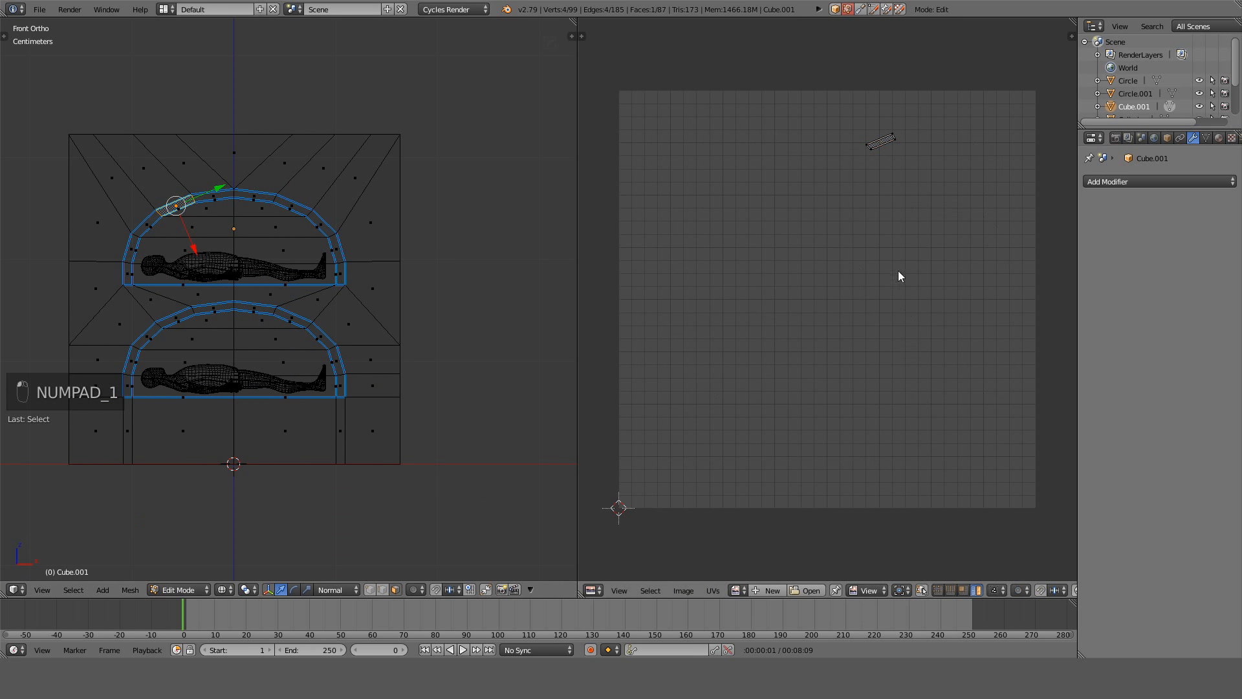
{"action": "key", "text": "Tab"}
{"action": "key", "text": "Tab"}
{"action": "key", "text": "a"}
{"action": "key", "text": "a"}
{"action": "key", "text": "a"}
{"action": "key", "text": "a"}
{"action": "key", "text": "a"}
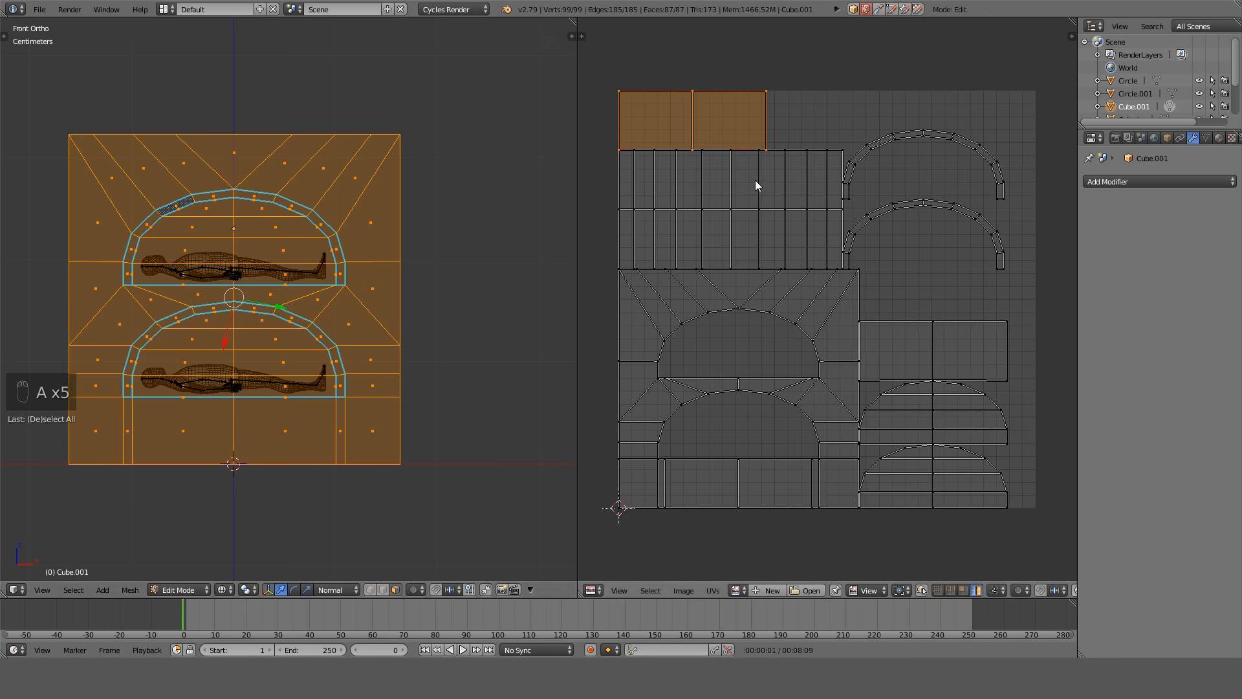
Display UV stretch by area in the UV editor and enlarge that editor against the 3D view.
{"action": "key", "text": "n"}
{"action": "left_click", "coordinate": [1014, 179]}
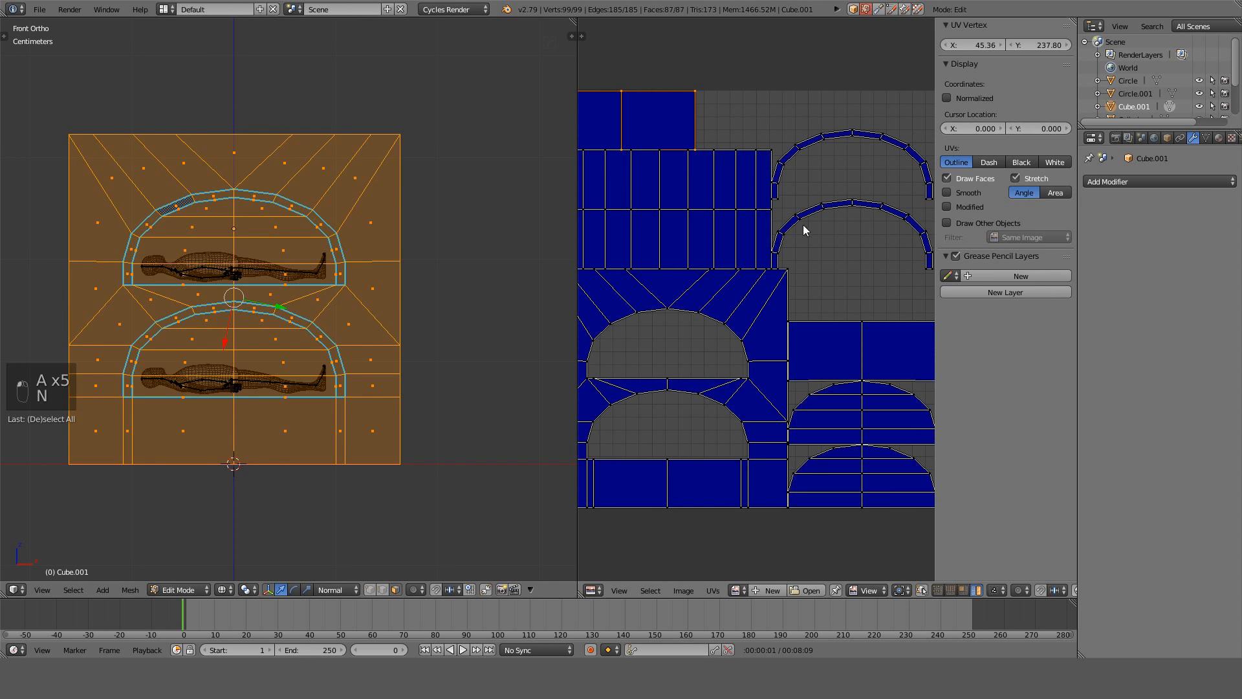
{"action": "scroll", "coordinate": [797, 227], "scroll_direction": "down", "scroll_amount": 1}
{"action": "left_click", "coordinate": [1055, 192]}
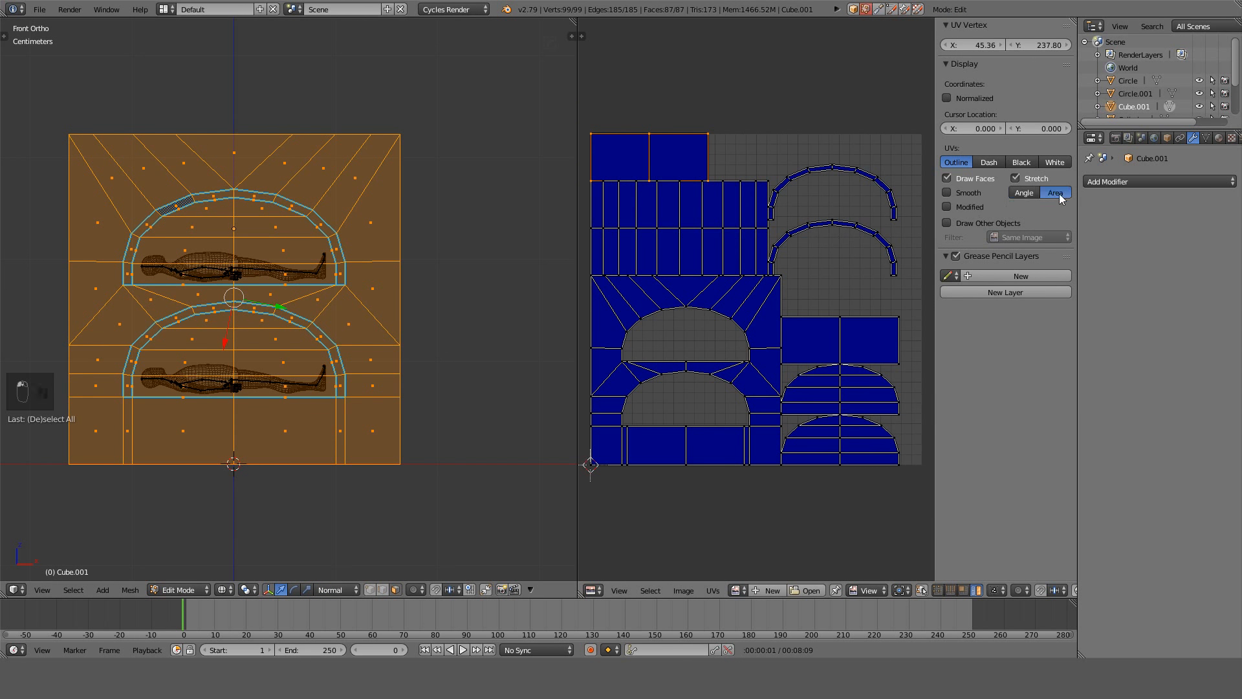
{"action": "left_click_drag", "start_coordinate": [575, 255], "coordinate": [431, 266]}
{"action": "scroll", "coordinate": [688, 277], "scroll_direction": "up", "scroll_amount": 2}
Try straightening the two thin arch UV islands into grid strips and rotating one of them 90 degrees.
{"action": "left_click", "coordinate": [814, 75]}
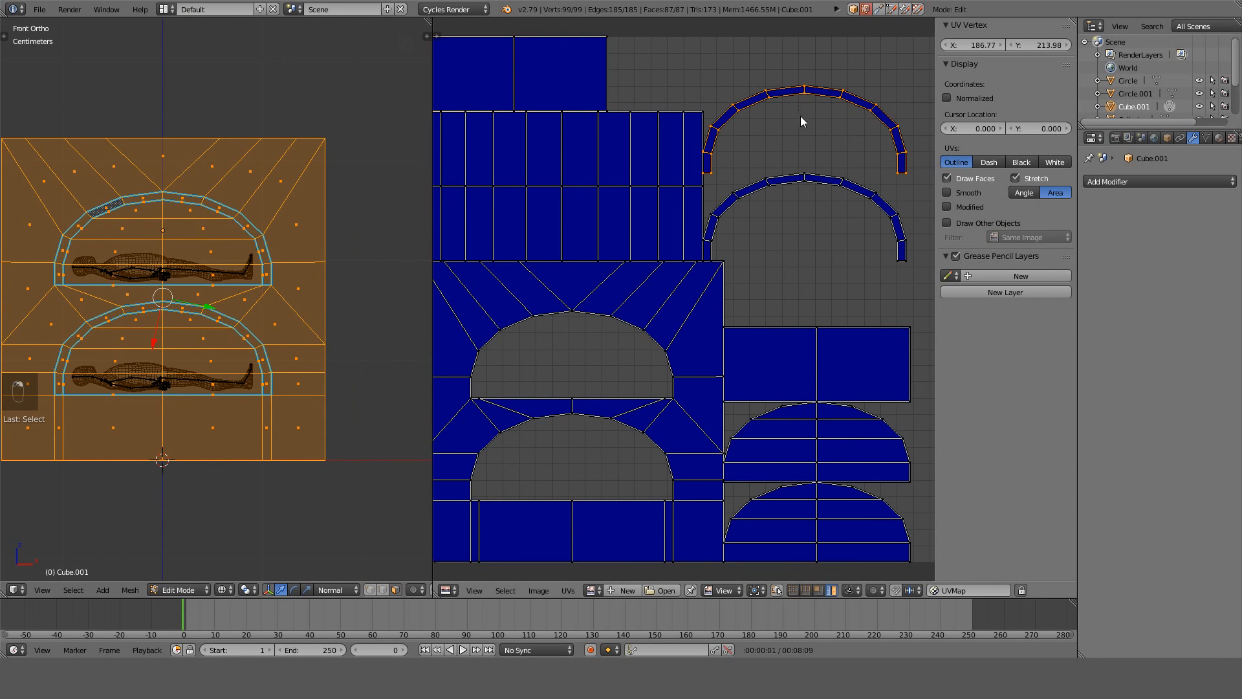
{"action": "key", "text": "alt+e"}
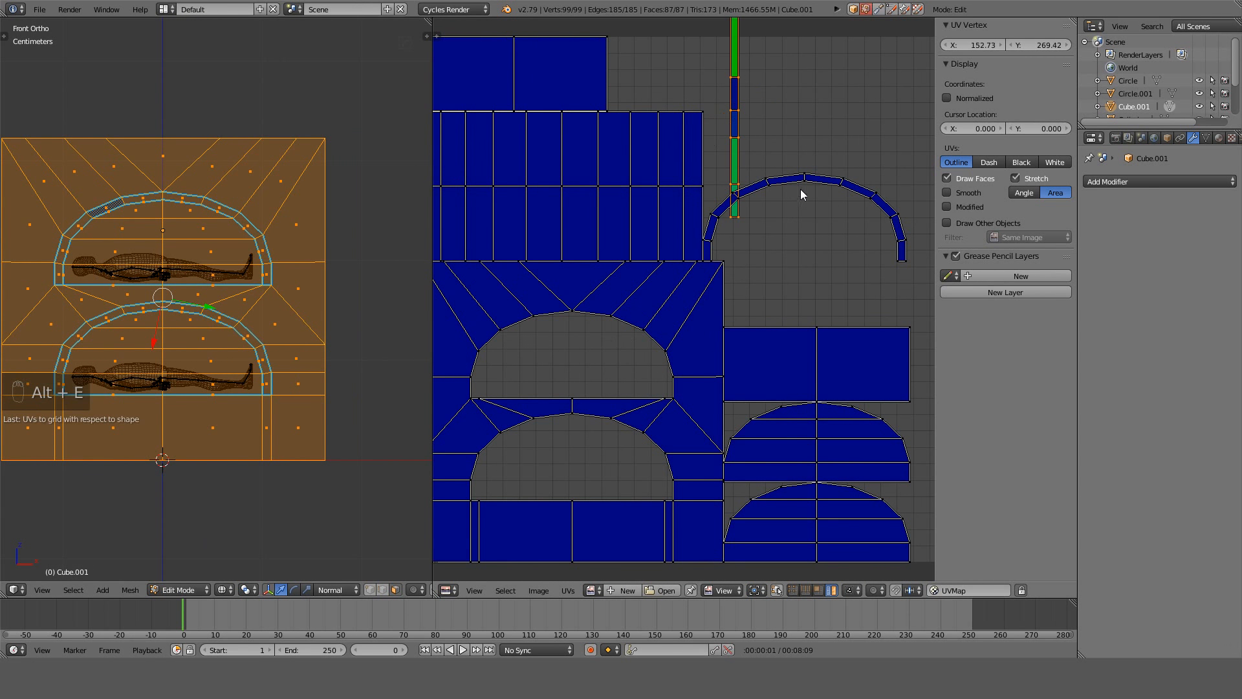
{"action": "left_click", "coordinate": [799, 192]}
{"action": "scroll", "coordinate": [798, 191], "scroll_direction": "down", "scroll_amount": 2}
{"action": "key", "text": "alt+e"}
{"action": "scroll", "coordinate": [767, 225], "scroll_direction": "down", "scroll_amount": 2}
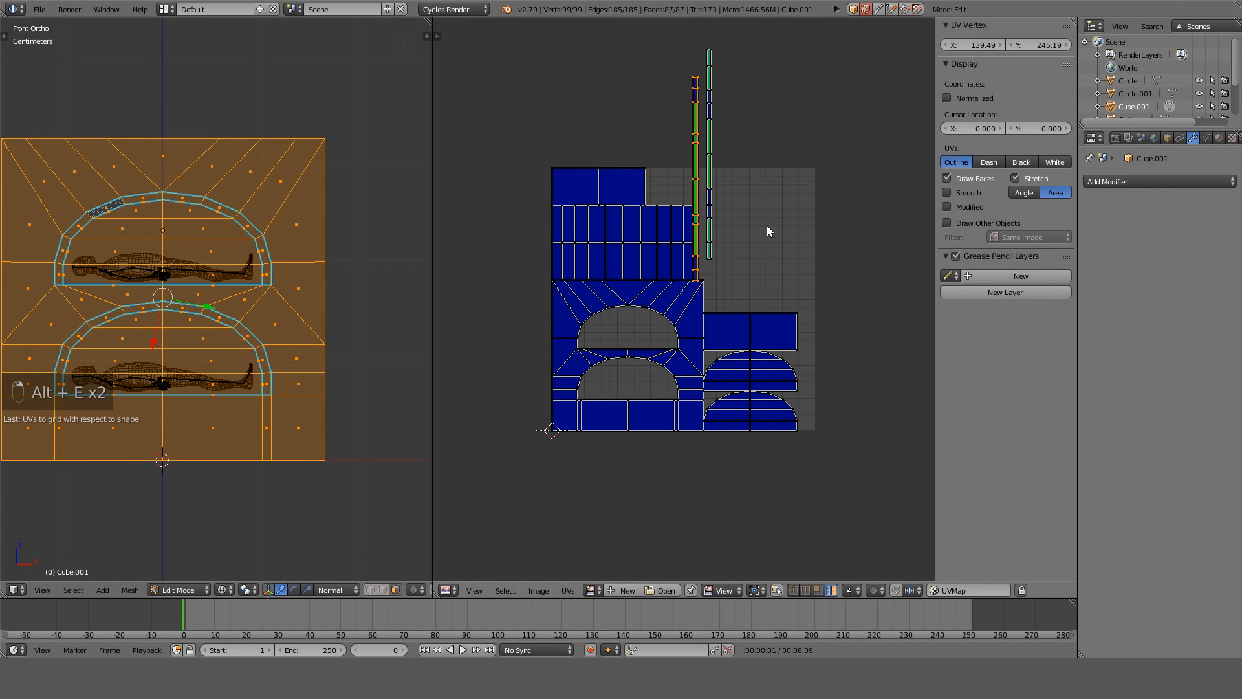
{"action": "type", "text": "r90"}
{"action": "key", "text": "Return"}
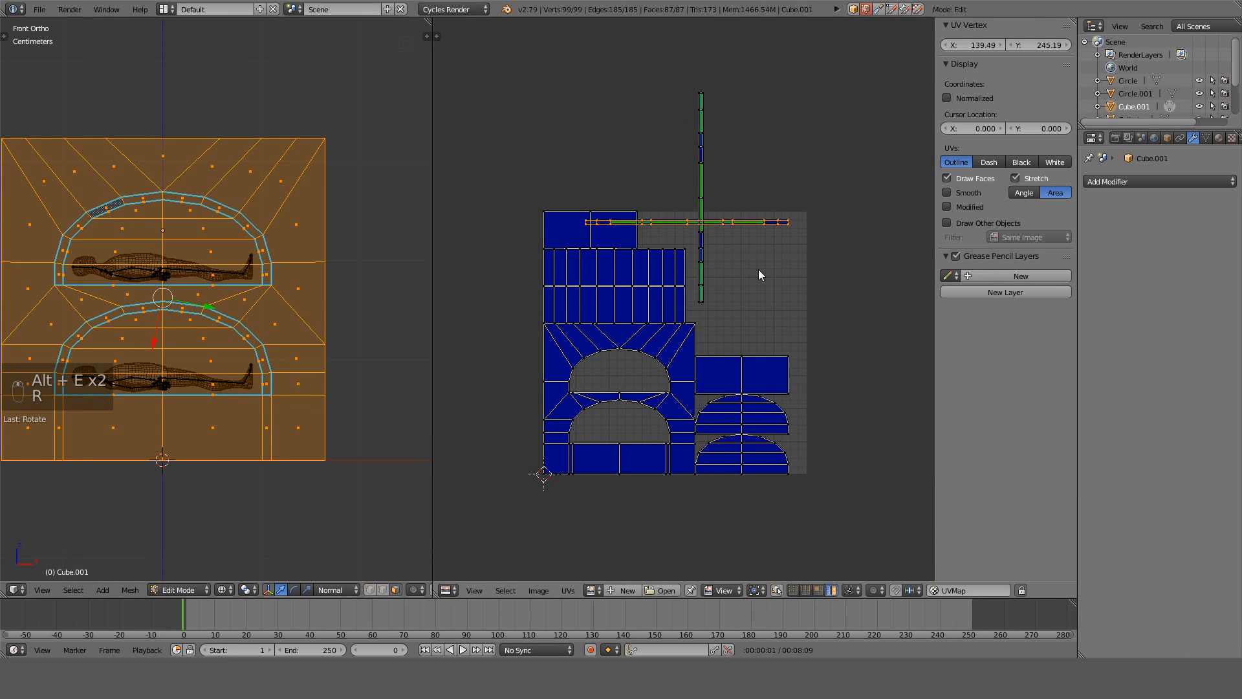
Switch the UV stretch display to angle.
{"action": "scroll", "coordinate": [758, 269], "scroll_direction": "up", "scroll_amount": 5}
{"action": "left_click", "coordinate": [1014, 192]}
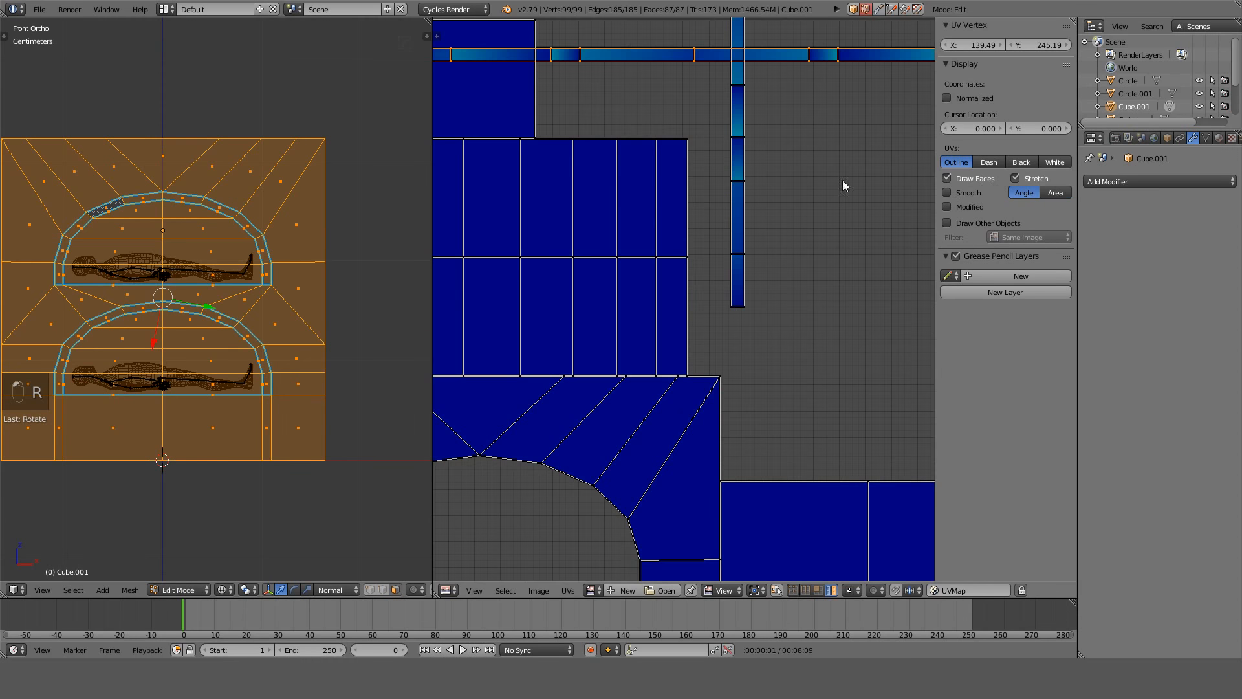
{"action": "scroll", "coordinate": [785, 180], "scroll_direction": "down", "scroll_amount": 2}
Undo the rotation and the straightening of the two thin arch UV islands.
{"action": "key", "text": "ctrl+z"}
{"action": "key", "text": "ctrl+z"}
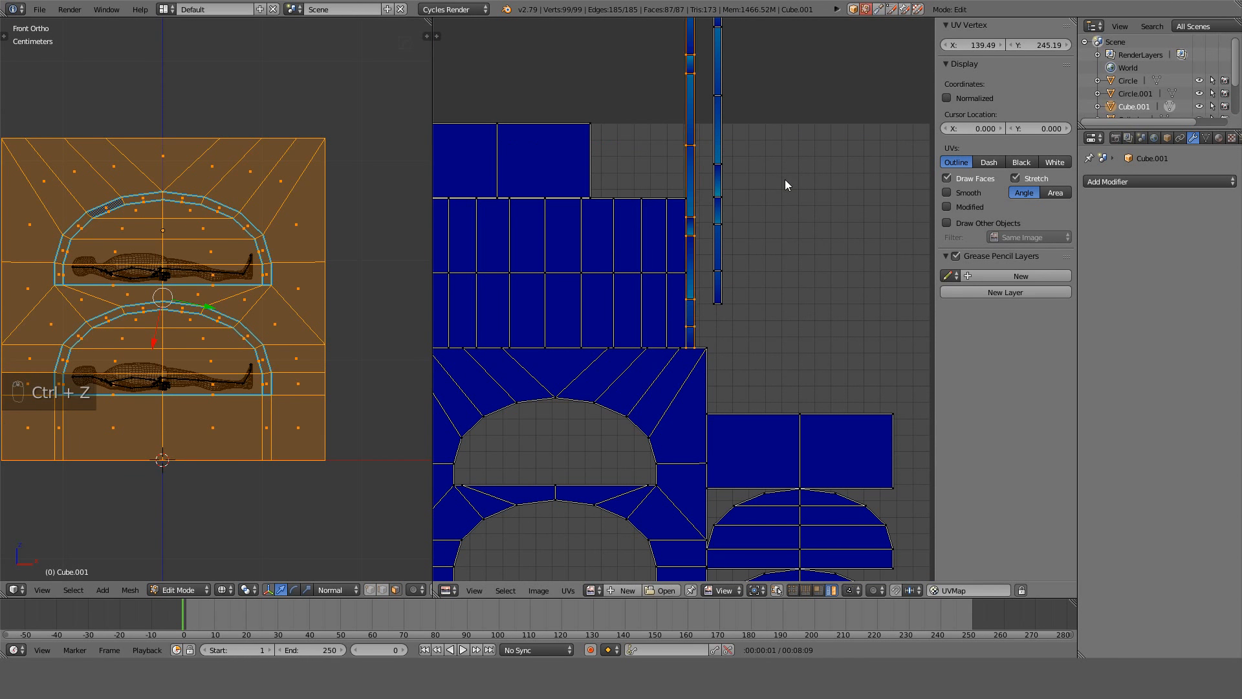
{"action": "key", "text": "ctrl+z"}
{"action": "key", "text": "ctrl+z"}
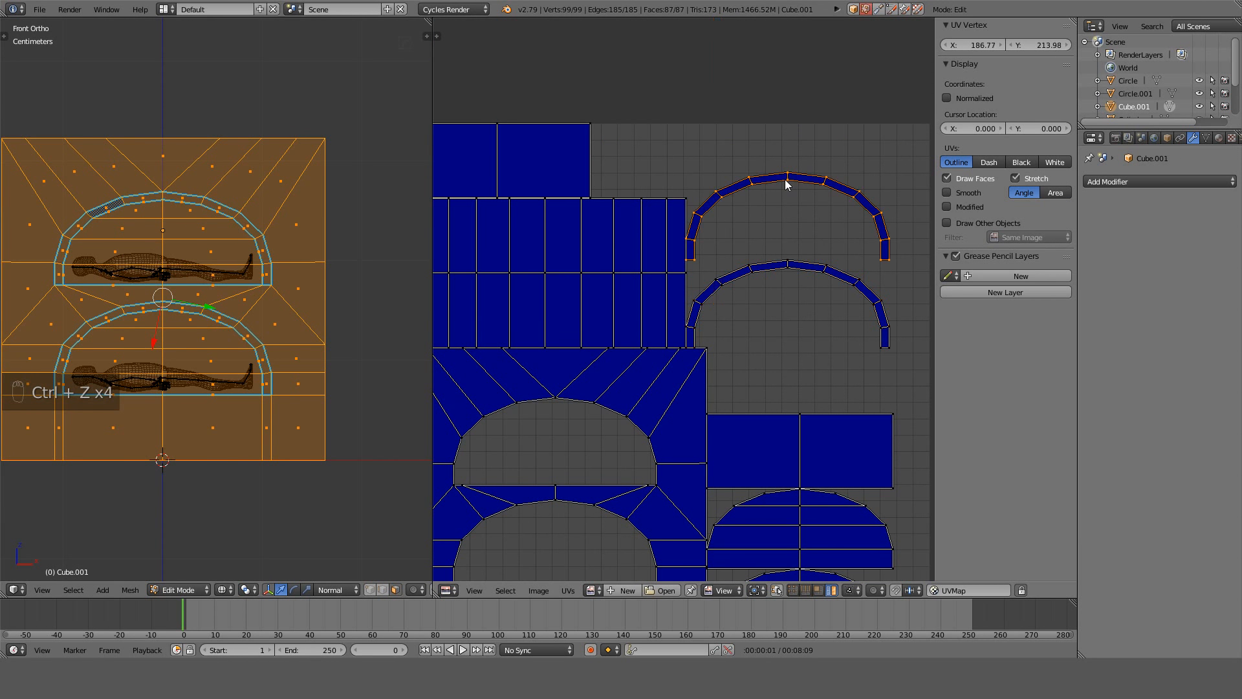
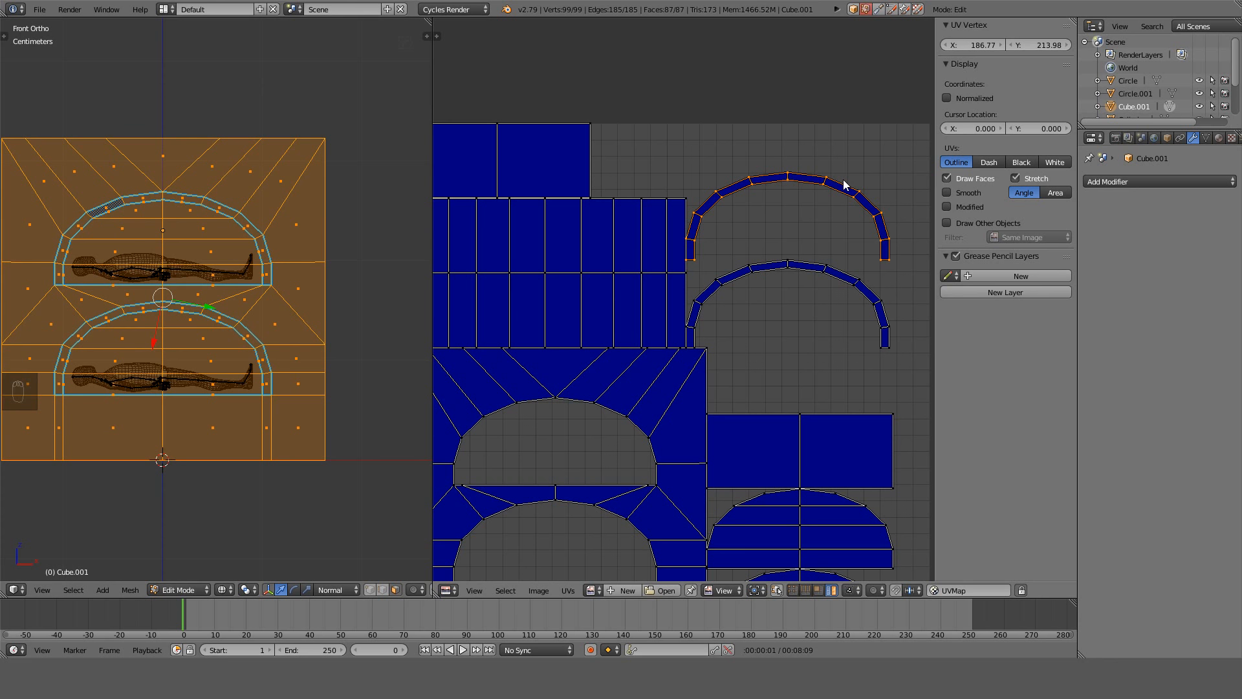
Try pinning and packing all the UV islands, and undo these changes.
{"action": "scroll", "coordinate": [843, 181], "scroll_direction": "down", "scroll_amount": 5}
{"action": "scroll", "coordinate": [829, 207], "scroll_direction": "up", "scroll_amount": 3}
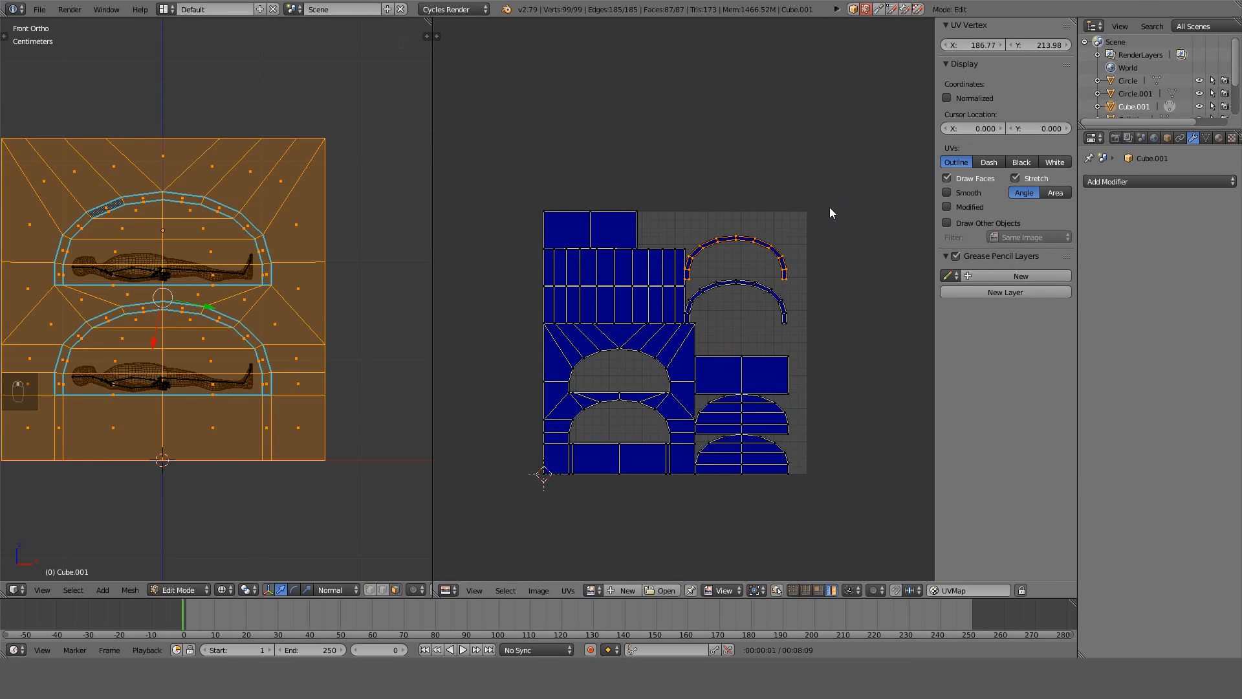
{"action": "key", "text": "a"}
{"action": "key", "text": "a"}
{"action": "scroll", "coordinate": [826, 224], "scroll_direction": "down", "scroll_amount": 2}
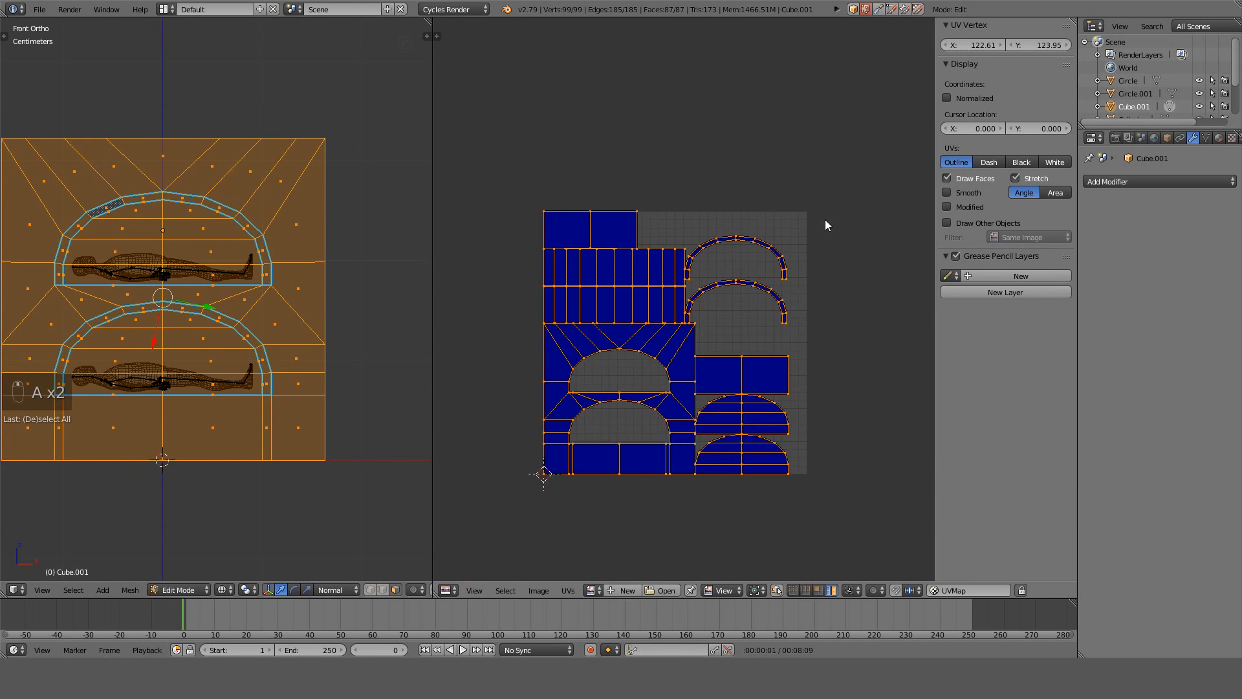
{"action": "key", "text": "ctrl+e"}
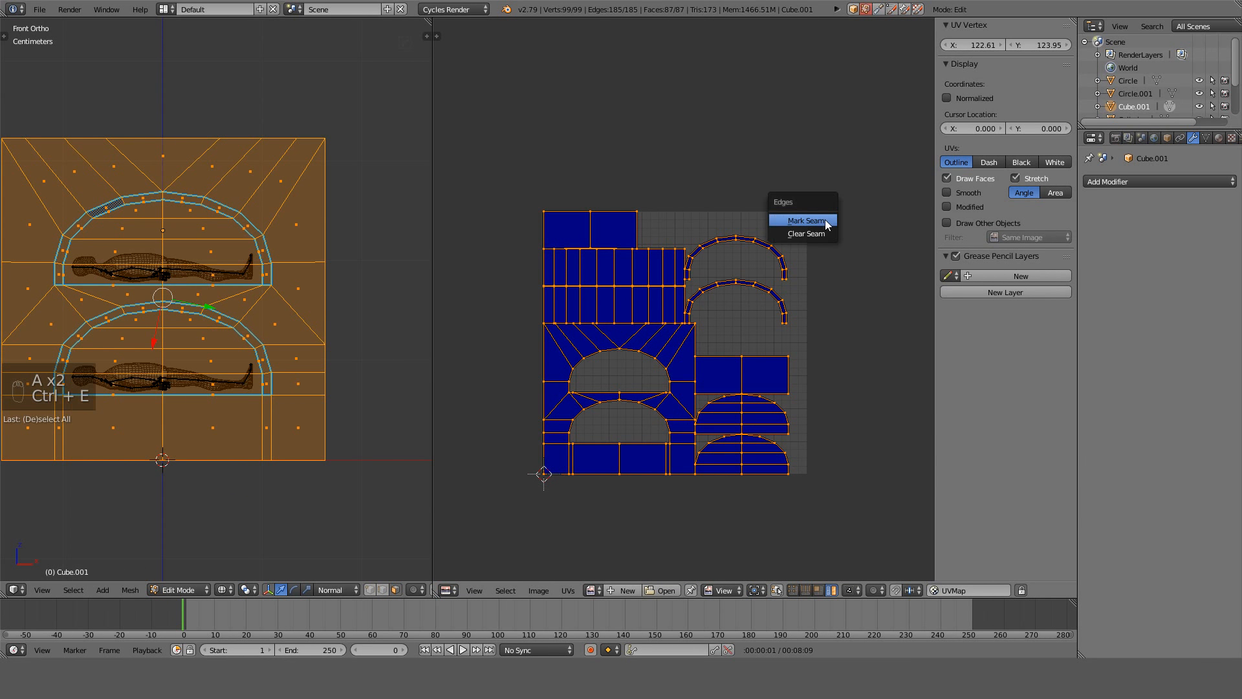
{"action": "key", "text": "p"}
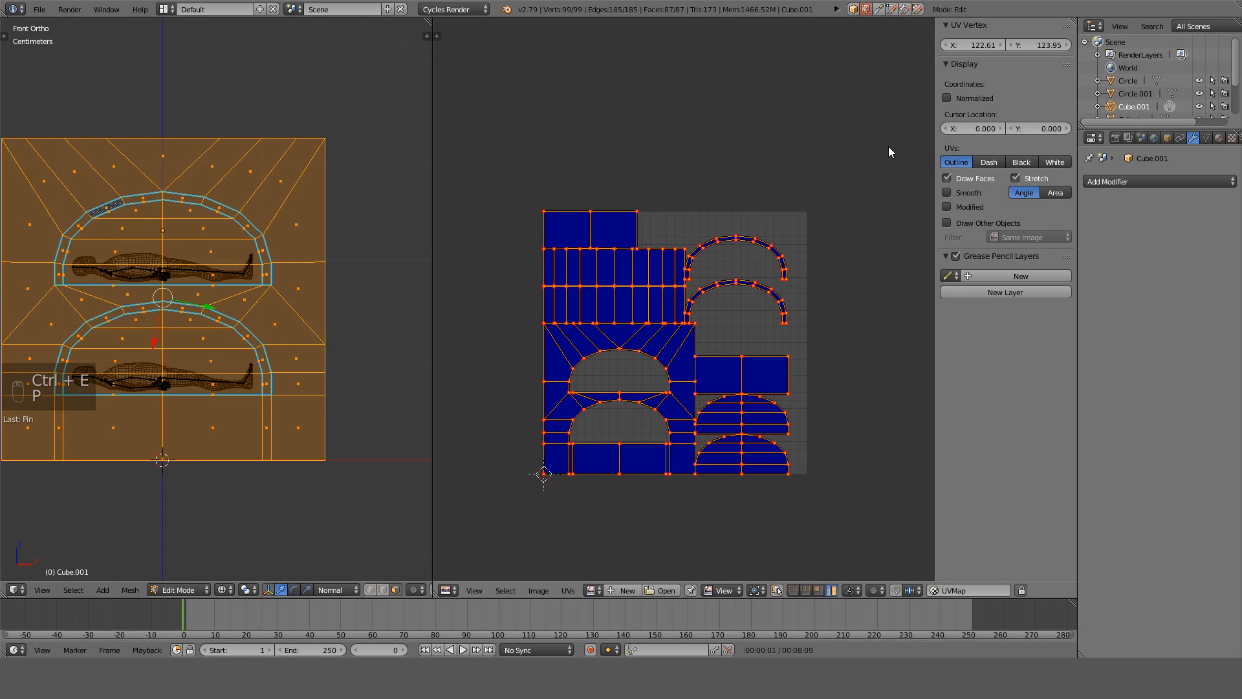
{"action": "key", "text": "ctrl+p"}
{"action": "key", "text": "alt+p"}
{"action": "key", "text": "ctrl+z"}
{"action": "key", "text": "ctrl+z"}
{"action": "key", "text": "ctrl+z"}
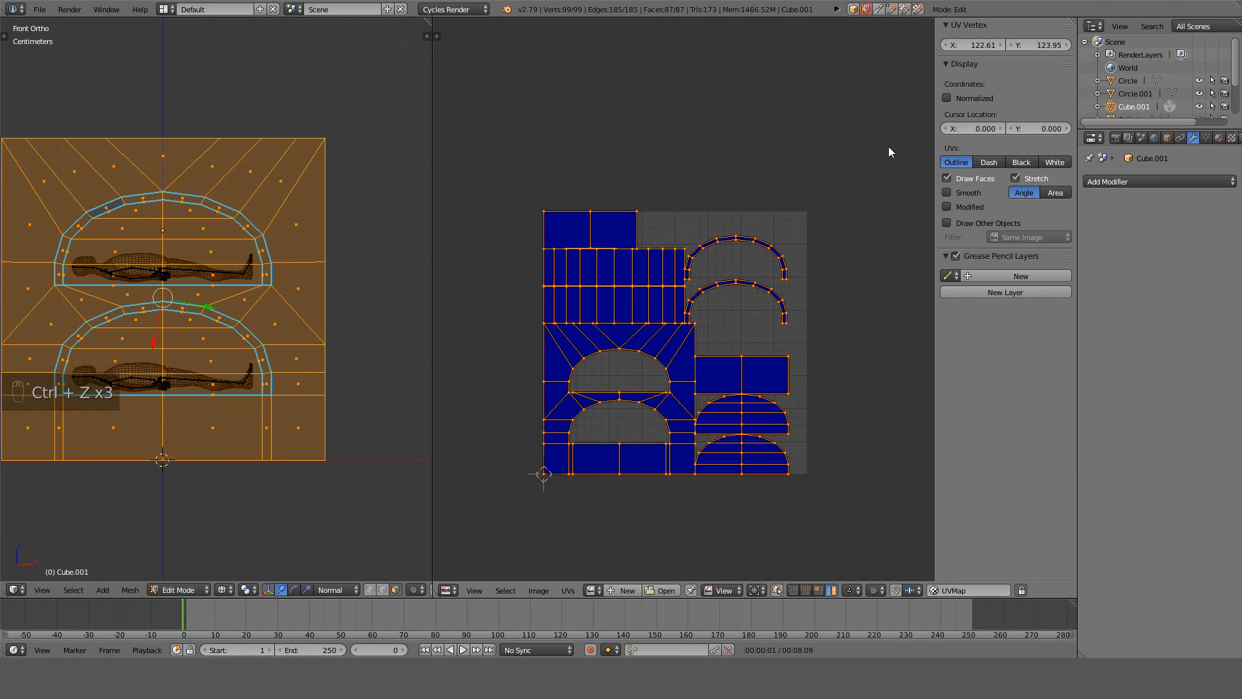
Show the 3D view's tool shelf with the settings of the last operation.
{"action": "key", "text": "t"}
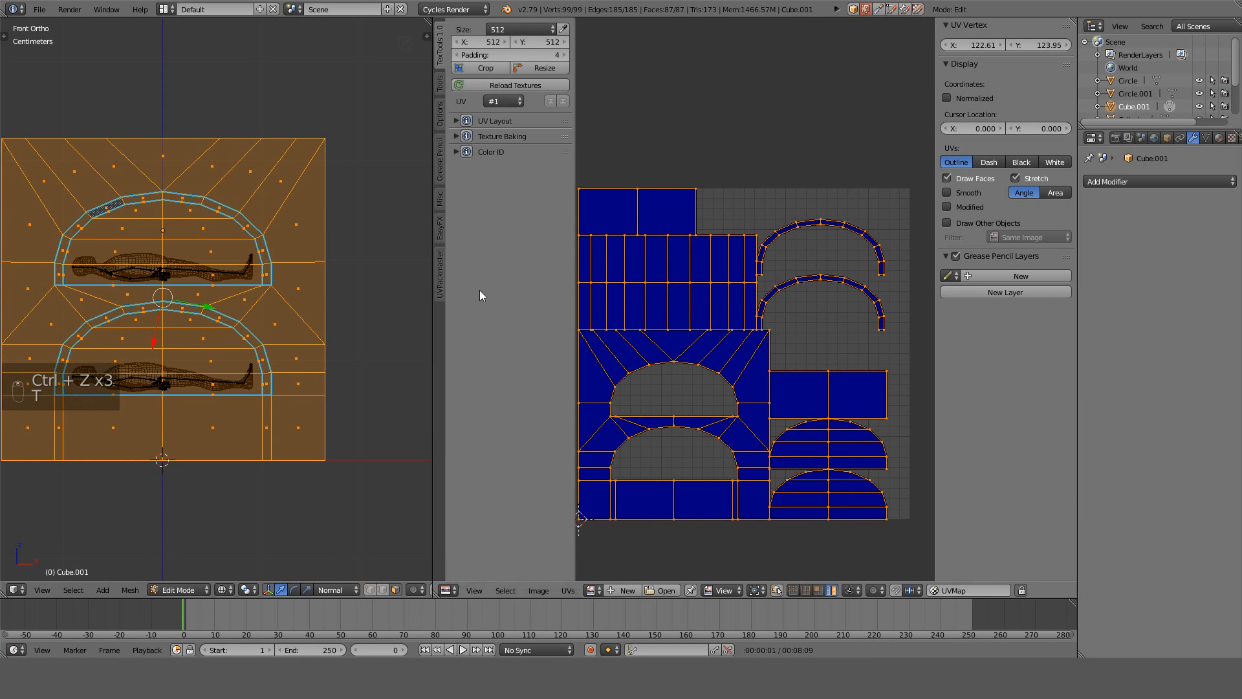
{"action": "key", "text": "t"}
{"action": "key", "text": "t"}
{"action": "key", "text": "t"}
Try repacking all the UV islands repeatedly with Pack Islands to find a tighter layout.
{"action": "key", "text": "ctrl+p"}
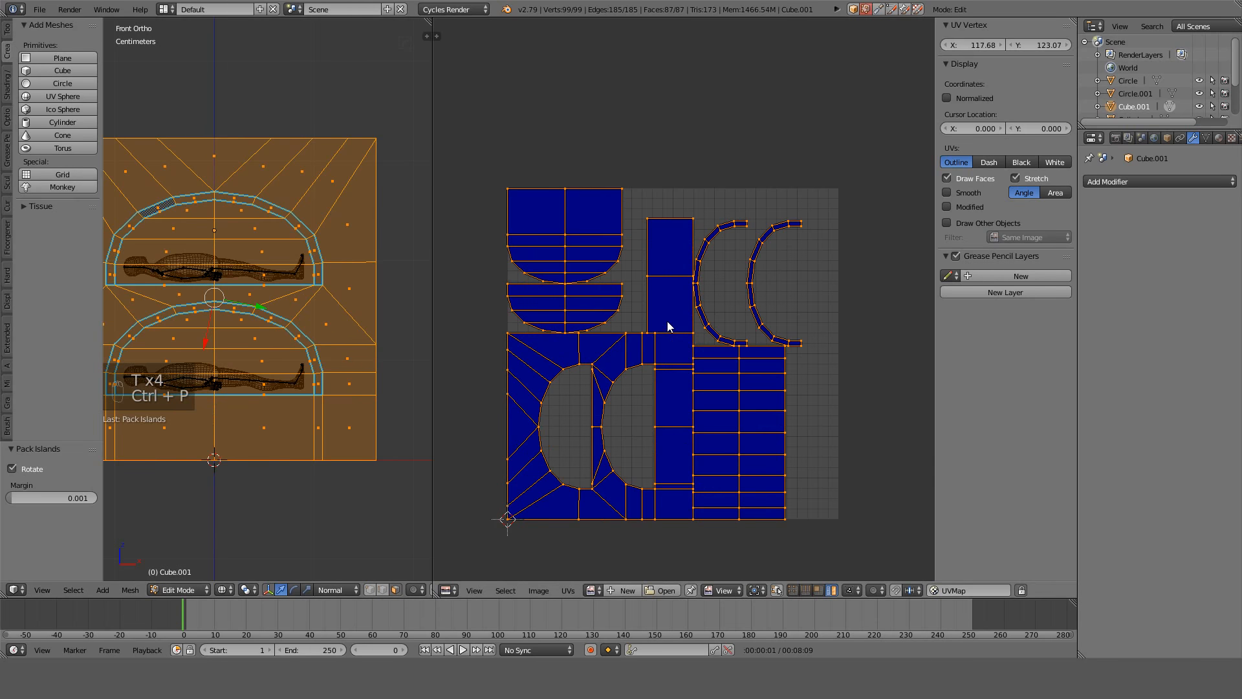
{"action": "key", "text": "ctrl+p"}
{"action": "key", "text": "ctrl+p"}
{"action": "key", "text": "ctrl+p"}
{"action": "key", "text": "ctrl+p"}
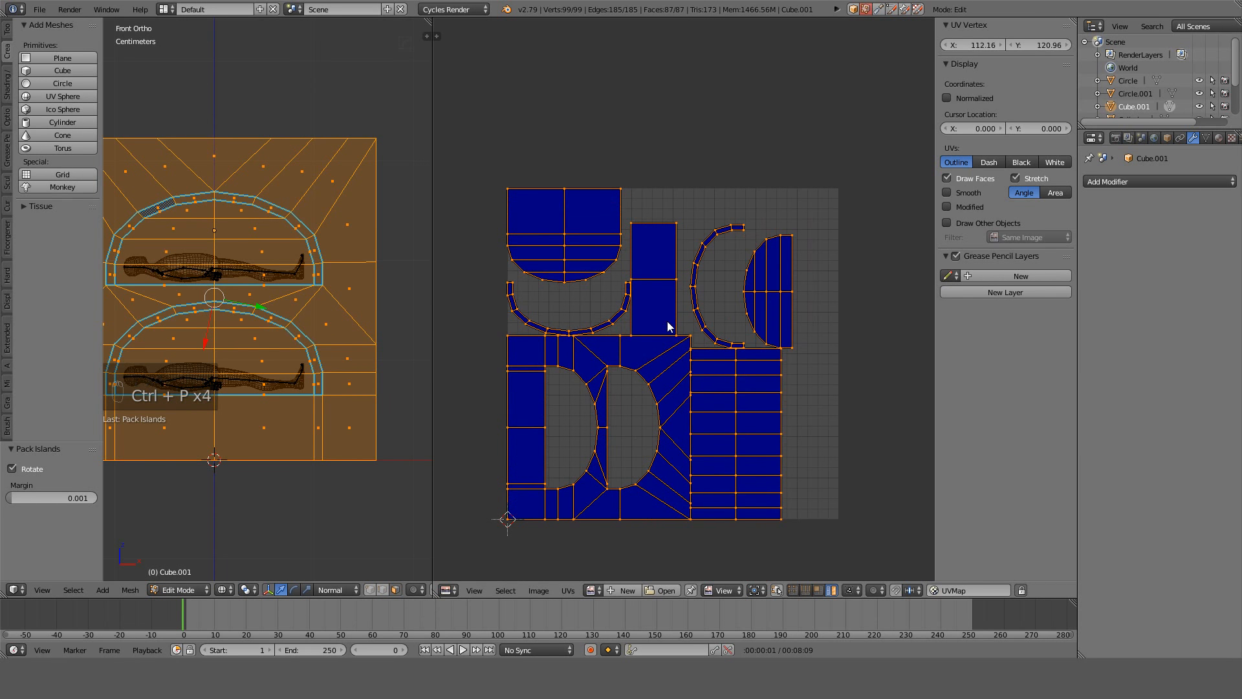
{"action": "key", "text": "ctrl+p"}
{"action": "key", "text": "ctrl+p"}
{"action": "key", "text": "ctrl+p"}
{"action": "key", "text": "ctrl+p"}
{"action": "key", "text": "ctrl+p"}
{"action": "key", "text": "ctrl+p"}
{"action": "key", "text": "ctrl+p"}
{"action": "key", "text": "ctrl+p"}
{"action": "key", "text": "ctrl+p"}
{"action": "key", "text": "ctrl+p"}
{"action": "key", "text": "ctrl+p"}
{"action": "key", "text": "ctrl+p"}
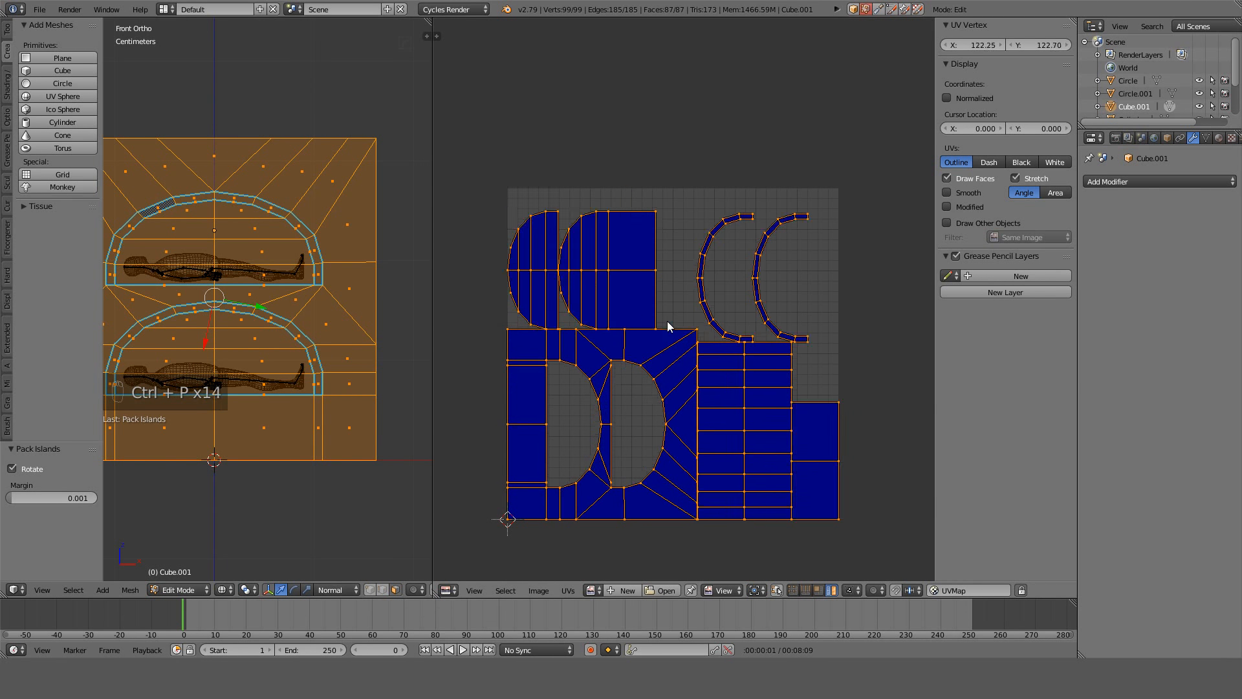
Undo all the repeated island packings back to the original UV layout.
{"action": "key", "text": "ctrl+z"}
{"action": "key", "text": "ctrl+z"}
{"action": "key", "text": "ctrl+z"}
{"action": "key", "text": "ctrl+z"}
{"action": "key", "text": "ctrl+z"}
{"action": "key", "text": "ctrl+z"}
{"action": "key", "text": "ctrl+z"}
{"action": "key", "text": "ctrl+z"}
{"action": "key", "text": "ctrl+z"}
{"action": "key", "text": "ctrl+z"}
{"action": "key", "text": "ctrl+z"}
{"action": "key", "text": "ctrl+z"}
{"action": "key", "text": "ctrl+z"}
{"action": "key", "text": "ctrl+z"}
{"action": "key", "text": "ctrl+z"}
{"action": "key", "text": "ctrl+z"}
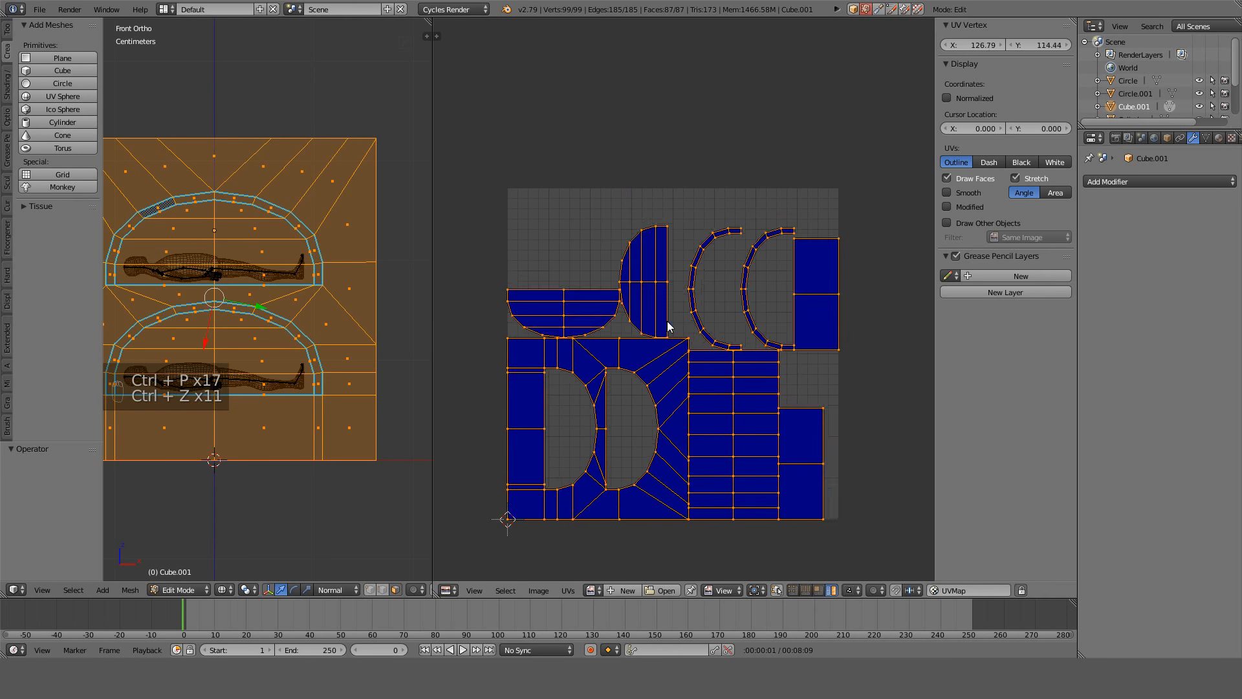
{"action": "key", "text": "ctrl+z"}
{"action": "key", "text": "ctrl+z"}
{"action": "key", "text": "ctrl+z"}
{"action": "key", "text": "ctrl+z"}
{"action": "key", "text": "ctrl+z"}
{"action": "key", "text": "ctrl+z"}
{"action": "key", "text": "ctrl+z"}
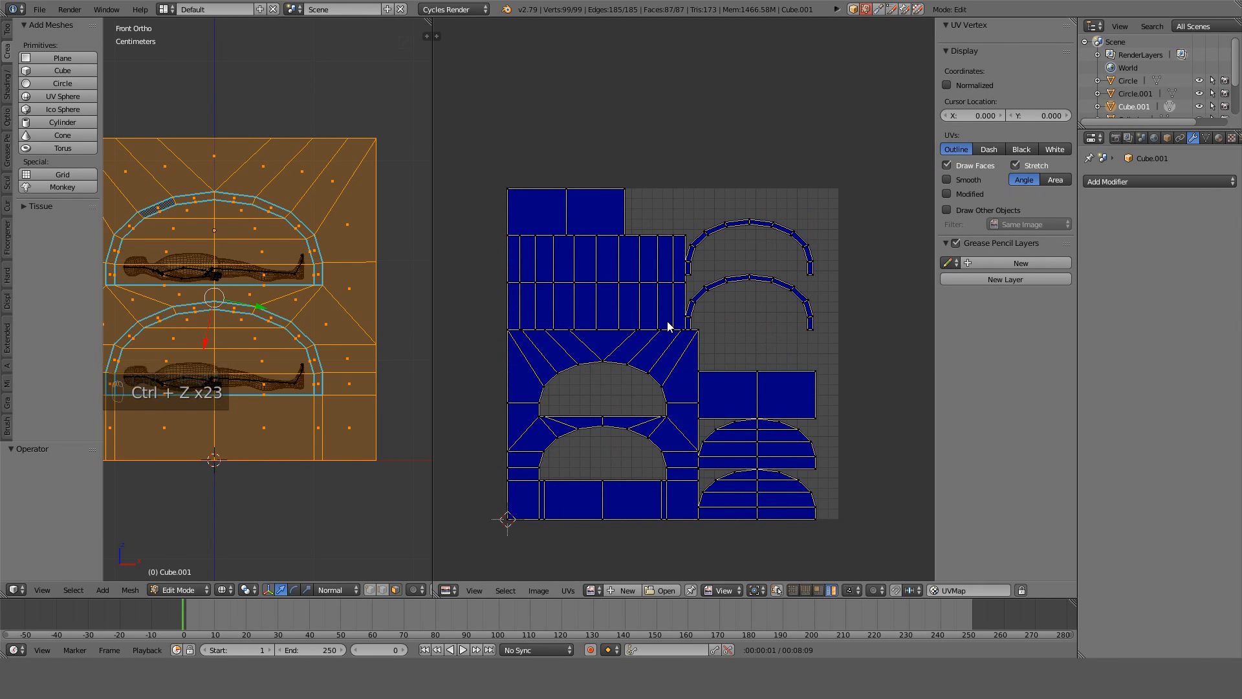
Select all the UV islands and pack them with a margin of 0.01.
{"action": "key", "text": "a"}
{"action": "key", "text": "ctrl+p"}
{"action": "left_click", "coordinate": [64, 495]}
{"action": "type", "text": "0."}
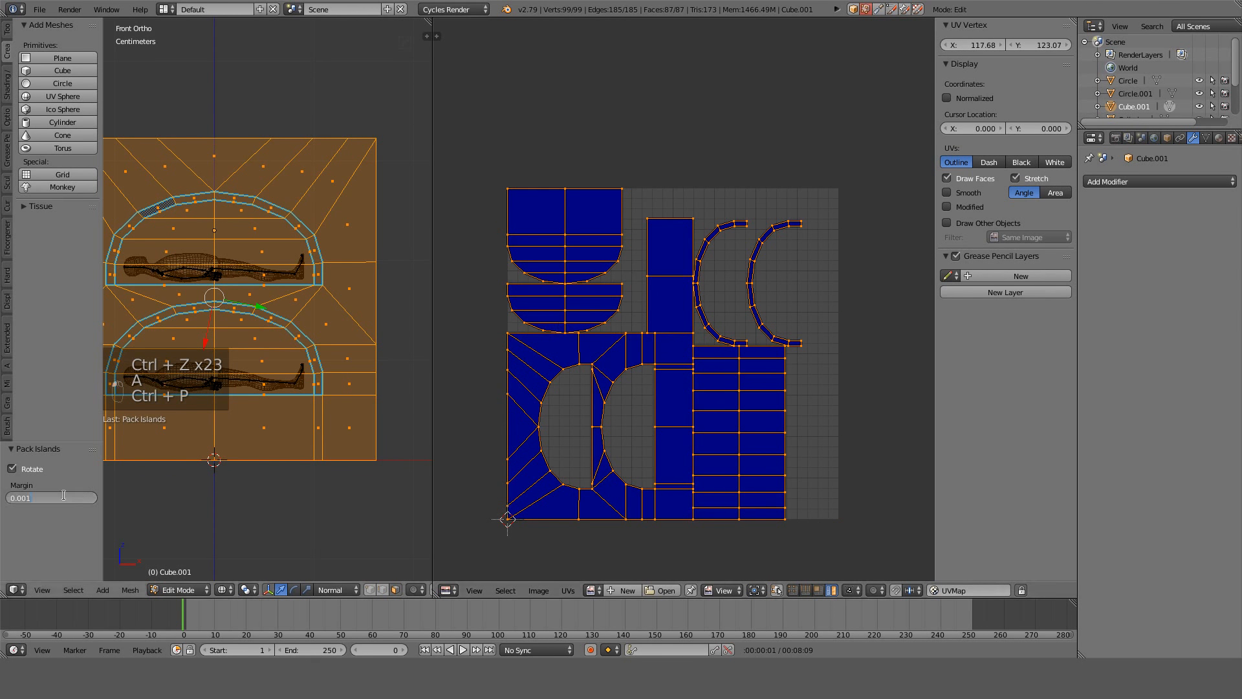
{"action": "type", "text": "001"}
{"action": "key", "text": "Return"}
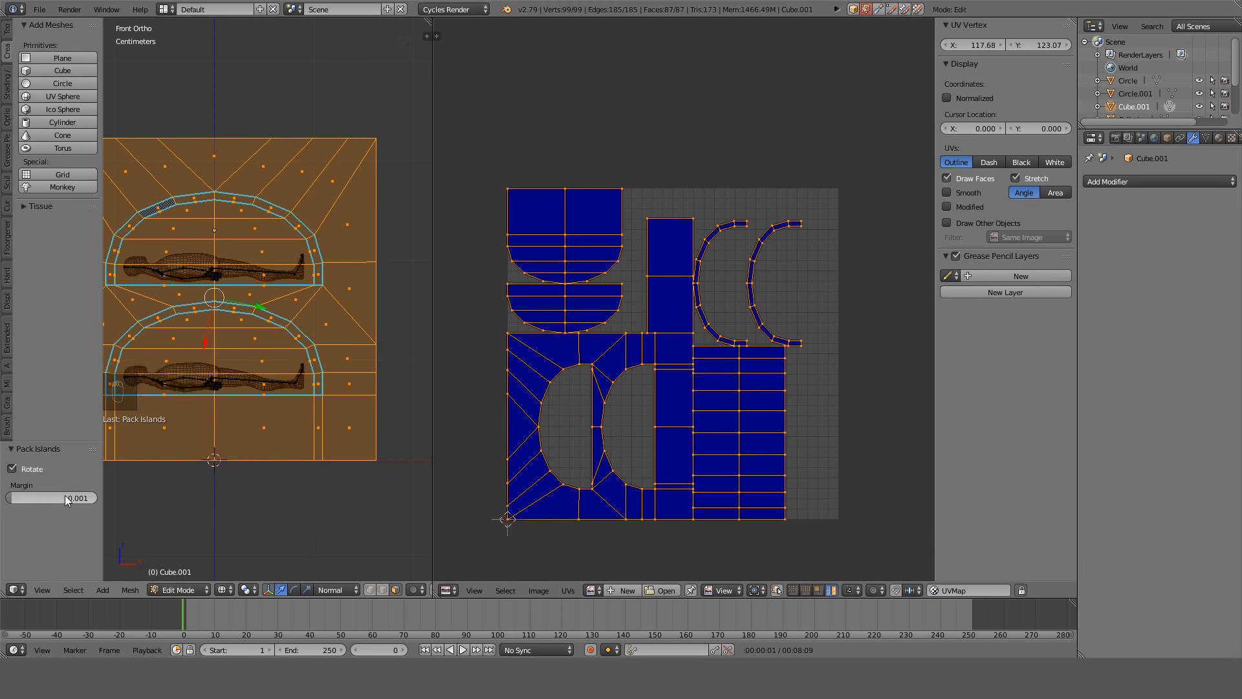
{"action": "left_click", "coordinate": [66, 497]}
{"action": "type", "text": "0.01"}
{"action": "key", "text": "Return"}
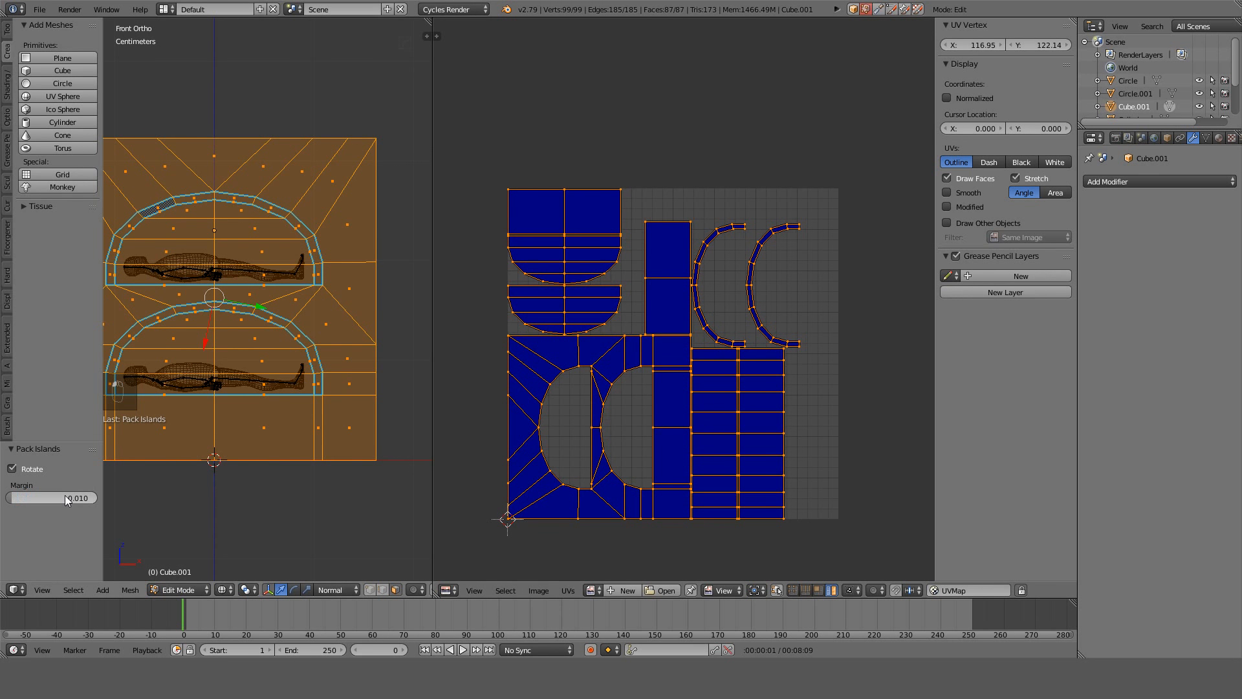
Rotate the large wall island with the two arched openings by 90 degrees.
{"action": "scroll", "coordinate": [784, 298], "scroll_direction": "up", "scroll_amount": 3}
{"action": "middle_click_drag", "start_coordinate": [763, 298], "coordinate": [771, 200]}
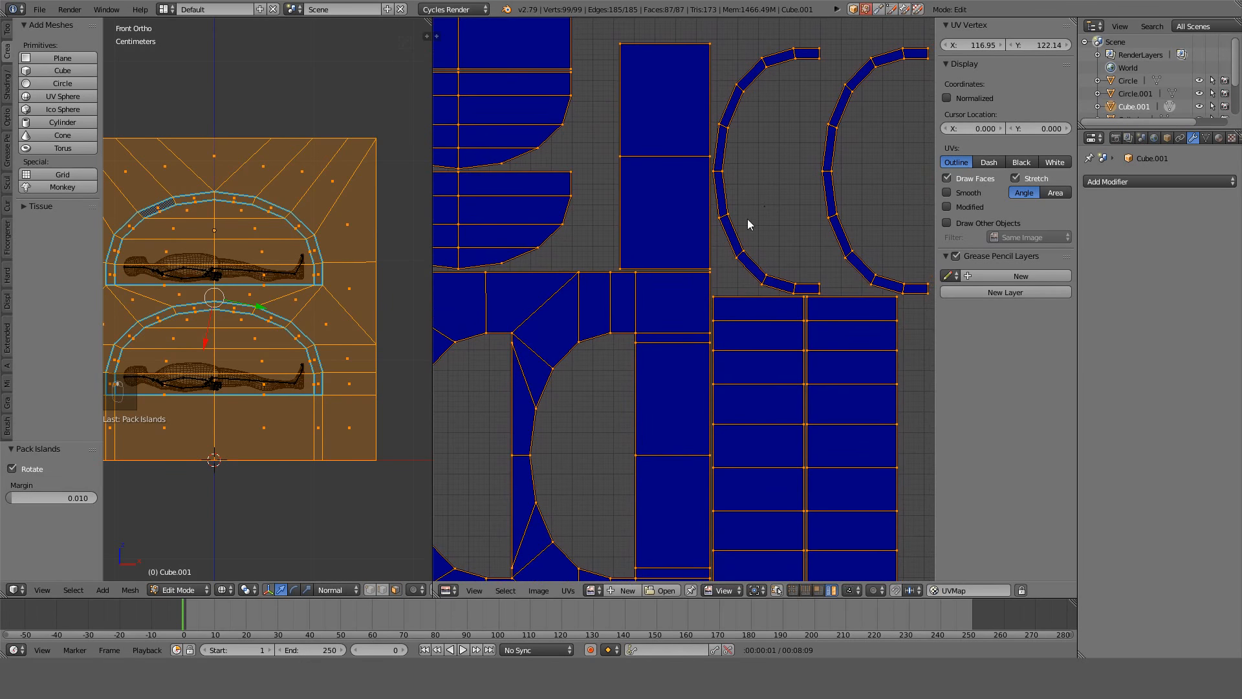
{"action": "scroll", "coordinate": [746, 220], "scroll_direction": "down", "scroll_amount": 2}
{"action": "right_click", "coordinate": [677, 311]}
{"action": "type", "text": "r"}
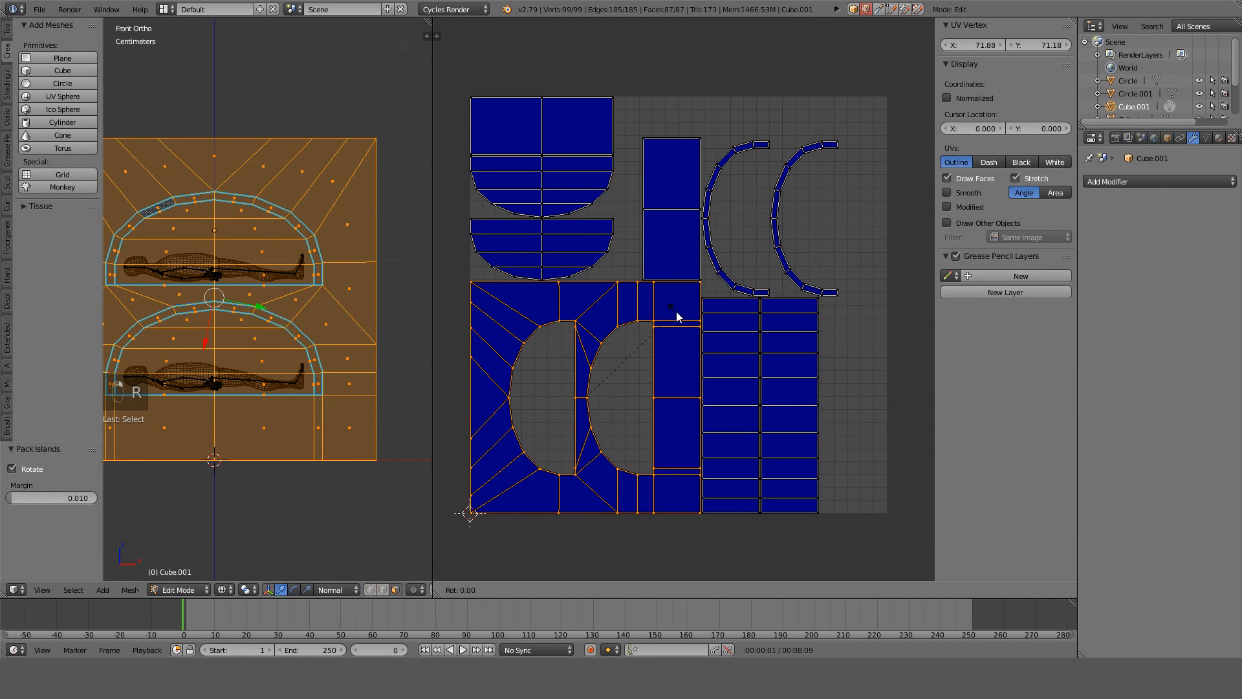
{"action": "type", "text": "90"}
{"action": "key", "text": "Return"}
Rotate both half-round back panel islands together by 180 degrees.
{"action": "right_click", "coordinate": [574, 266]}
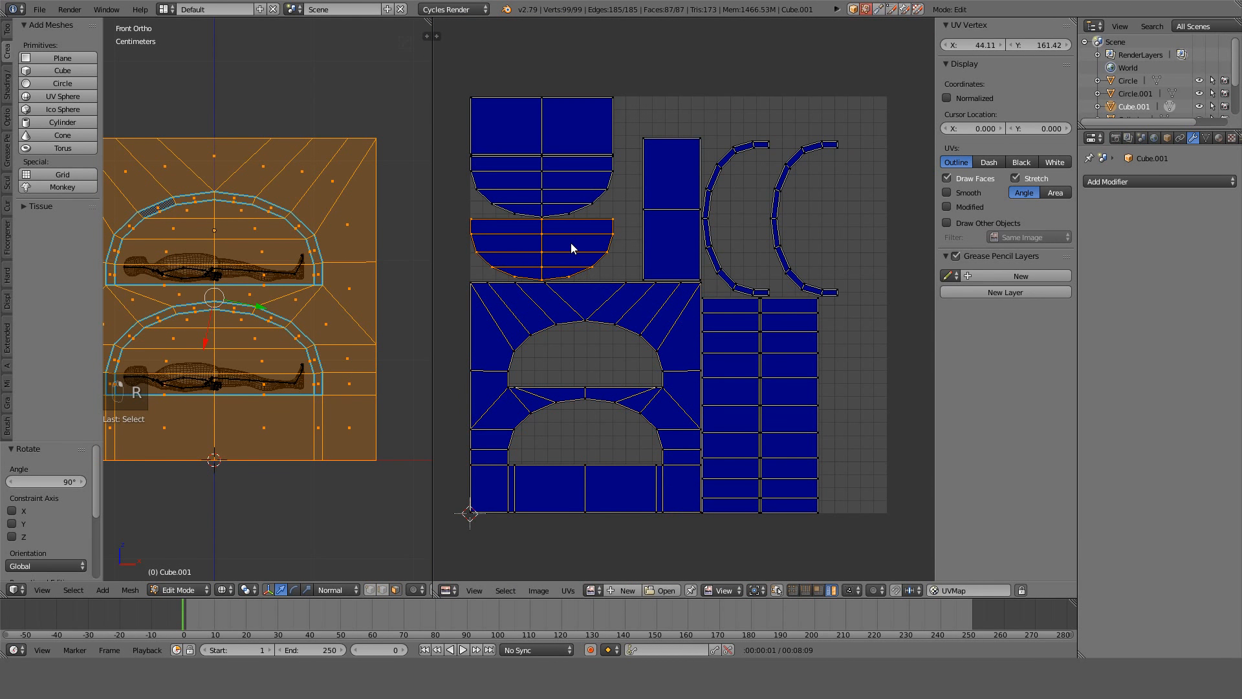
{"action": "right_click", "coordinate": [571, 201], "text": "shift"}
{"action": "type", "text": "r180"}
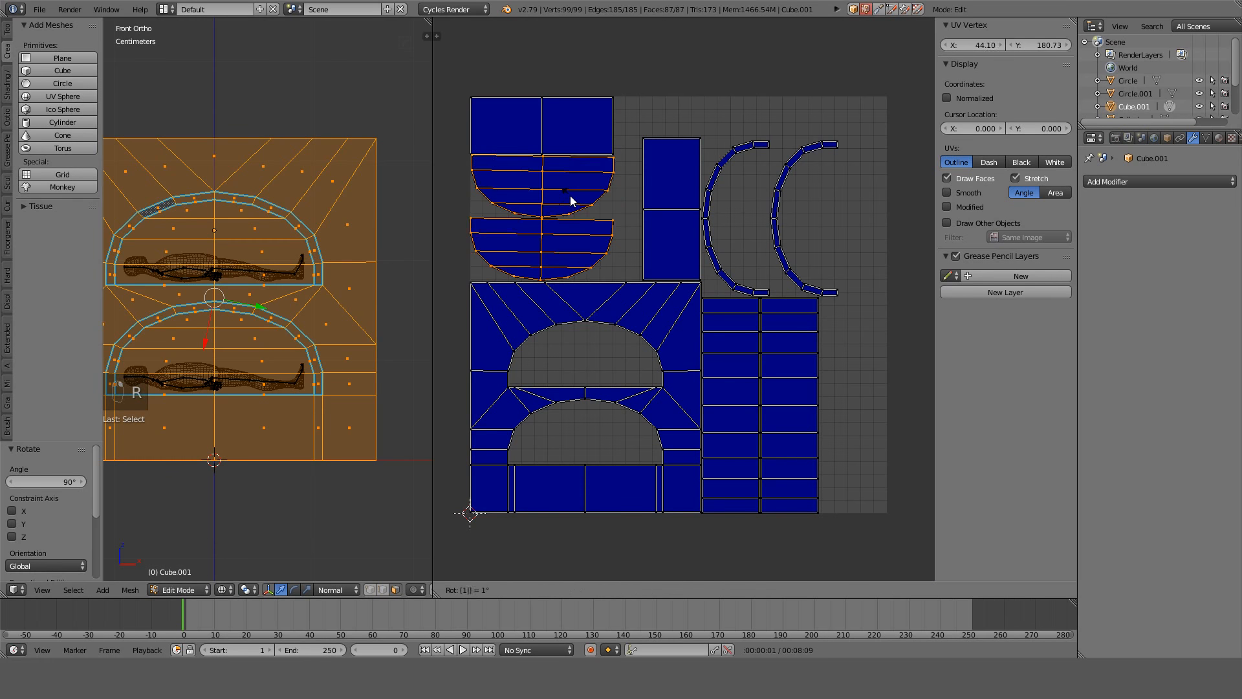
{"action": "key", "text": "Return"}
Try to rotate the narrow upright rectangular island by 90 degrees and place it beside the matching rectangle along the layout's upper edge.
{"action": "right_click", "coordinate": [567, 131]}
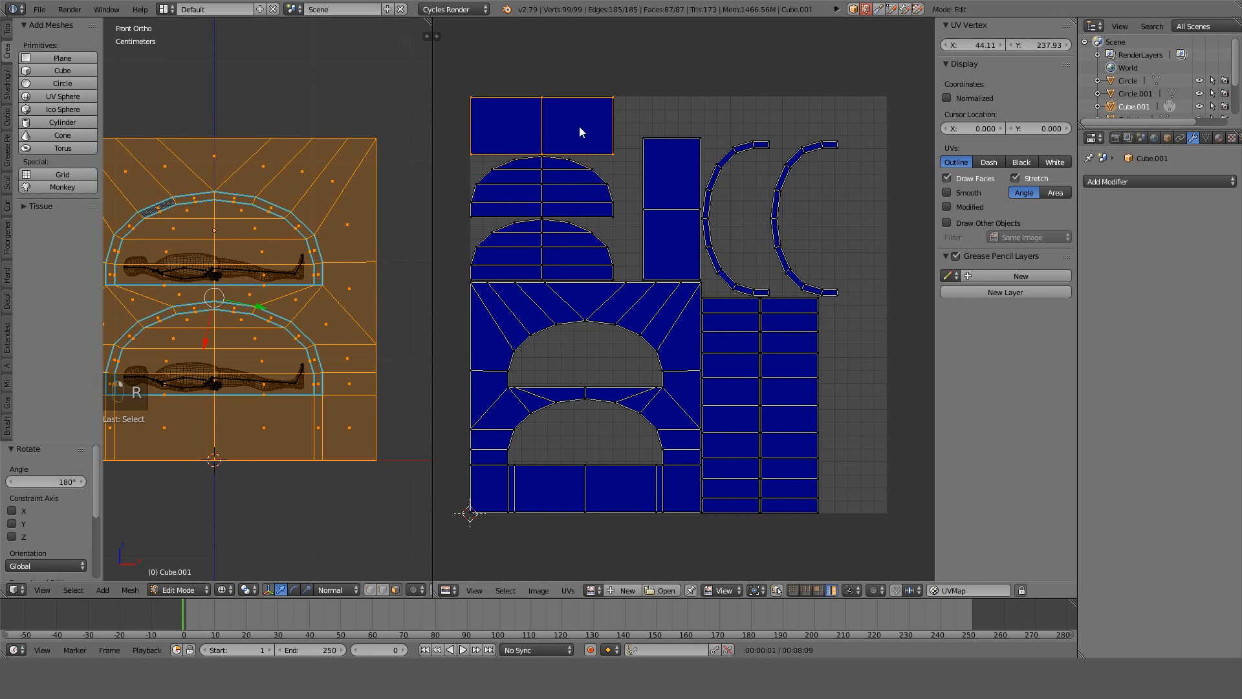
{"action": "right_click", "coordinate": [662, 207]}
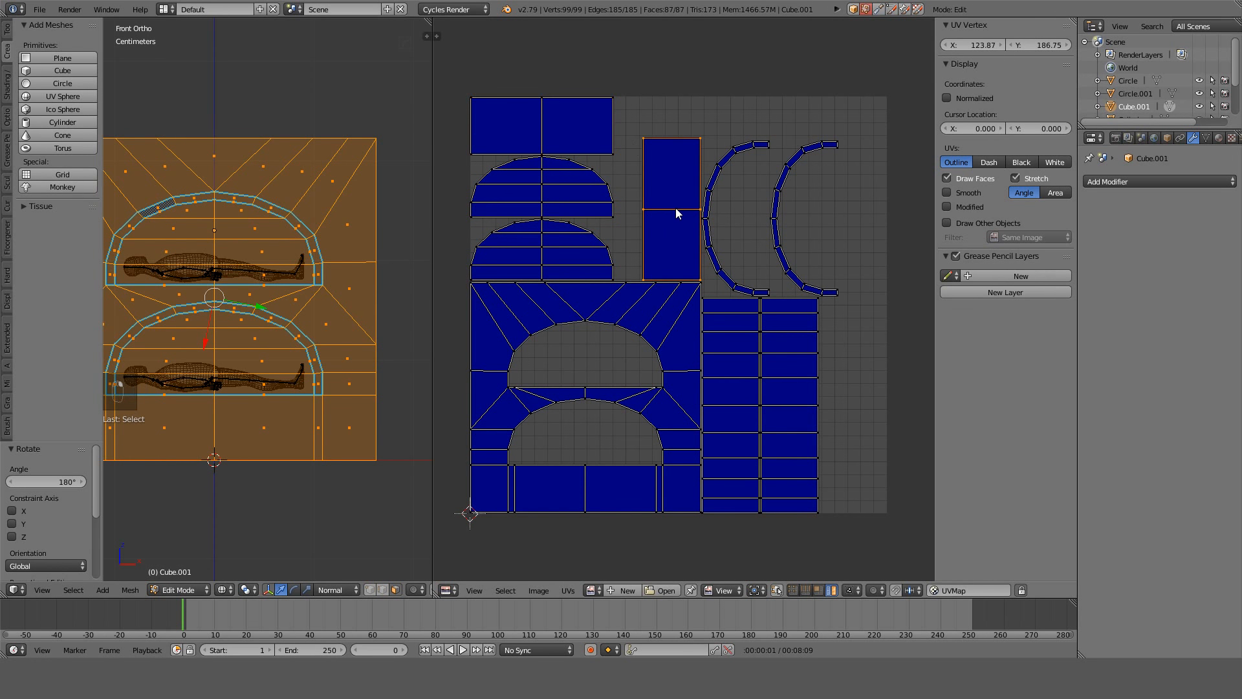
{"action": "key", "text": "r"}
{"action": "left_click", "coordinate": [677, 213]}
{"action": "key", "text": "g"}
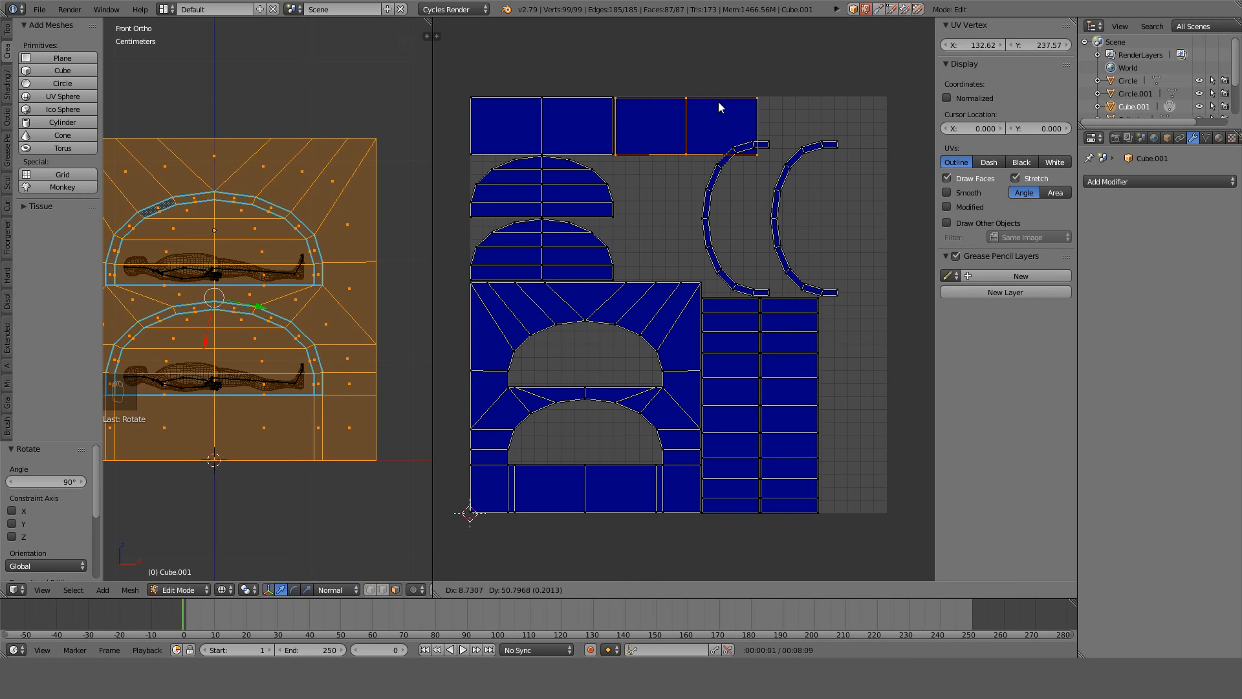
{"action": "right_click", "coordinate": [719, 107]}
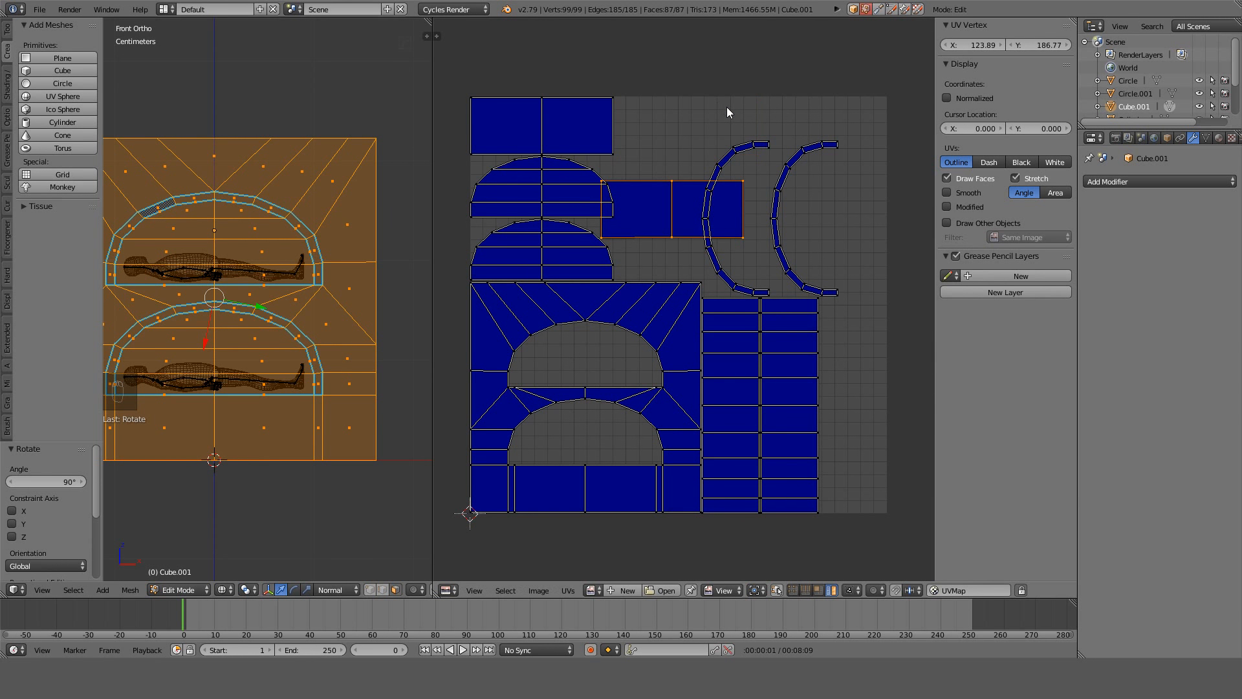
{"action": "key", "text": "ctrl+z"}
Rotate the rectangular island at the layout's upper-left corner by 90 degrees and move it into the free strip beside the long striped islands.
{"action": "right_click", "coordinate": [605, 116]}
{"action": "key", "text": "r"}
{"action": "key", "text": "9"}
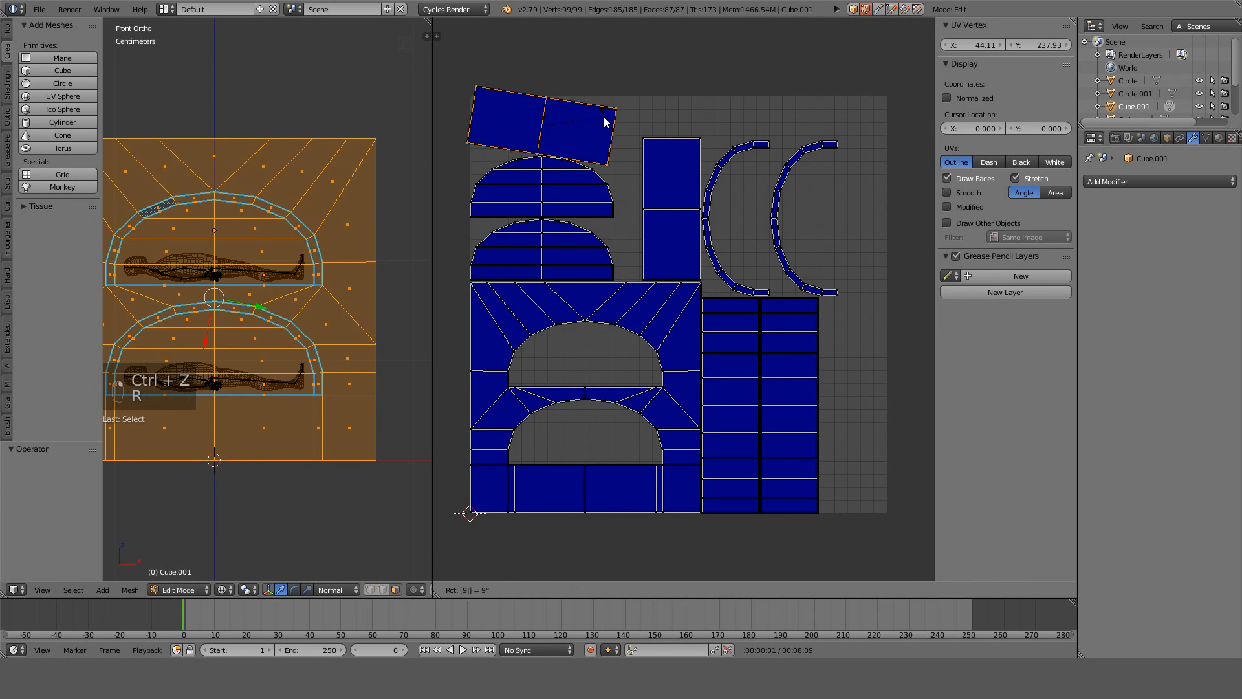
{"action": "key", "text": "0"}
{"action": "key", "text": "Return"}
{"action": "key", "text": "g"}
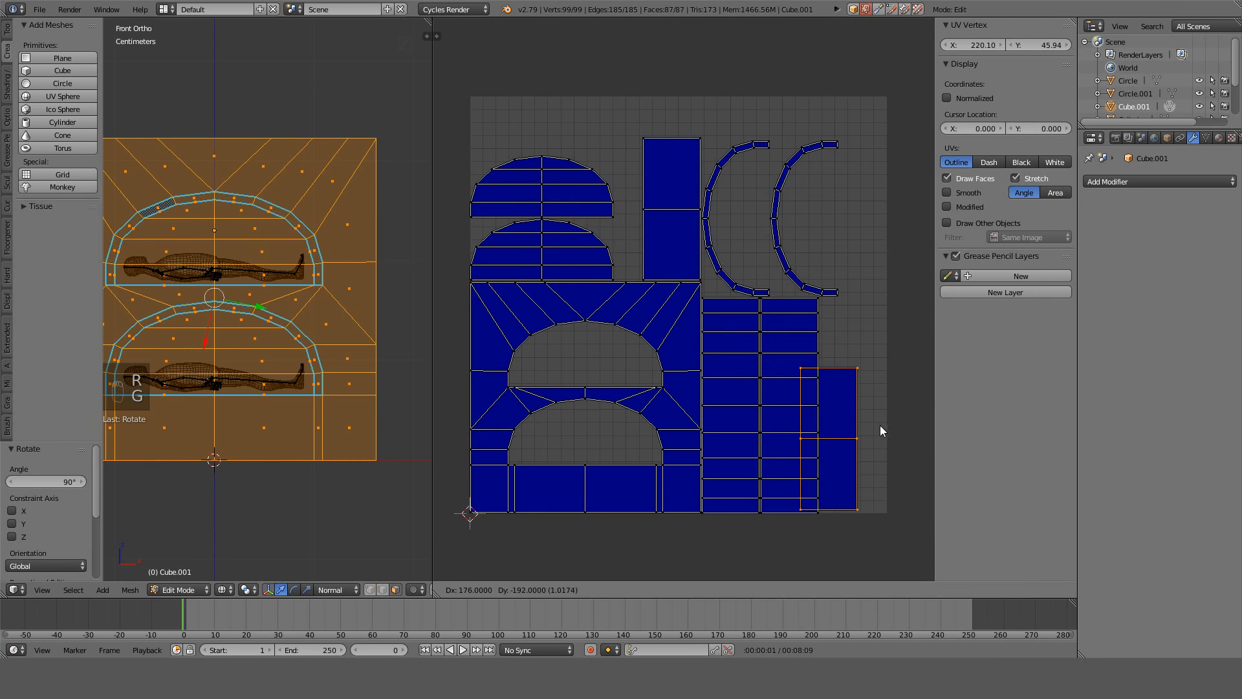
{"action": "left_click", "coordinate": [899, 429]}
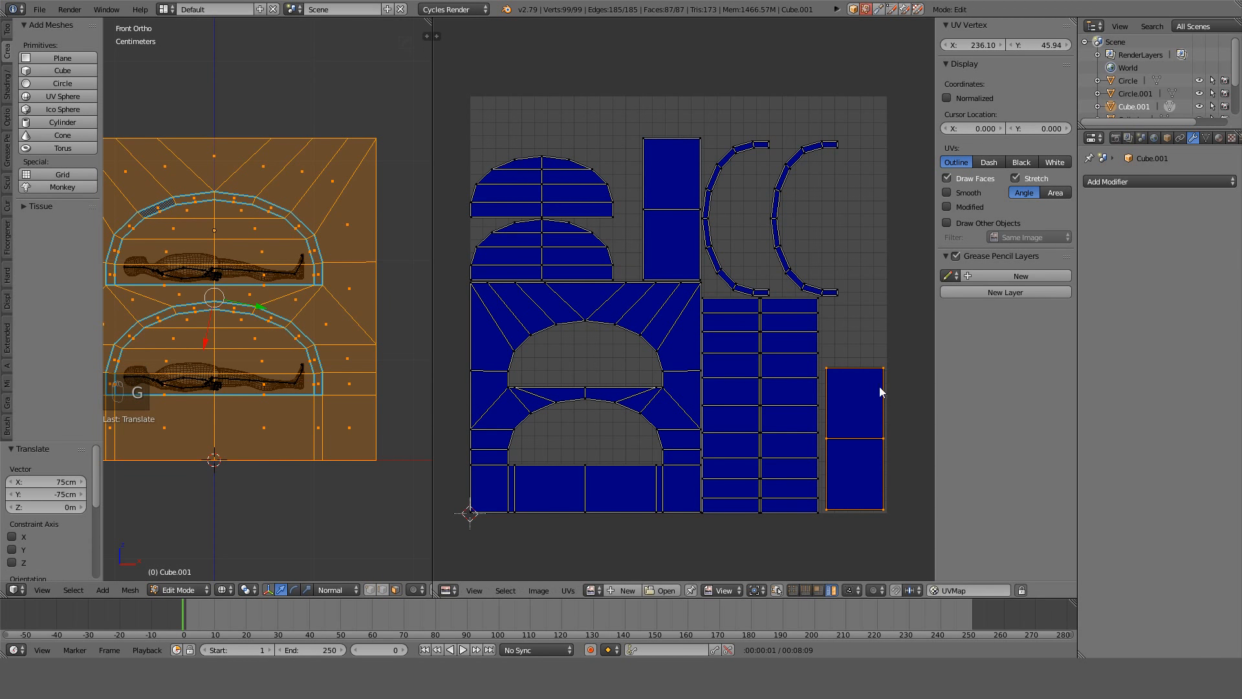
Select all the UV islands again and repack them with a margin of 0.01.
{"action": "key", "text": "a"}
{"action": "key", "text": "a"}
{"action": "key", "text": "a"}
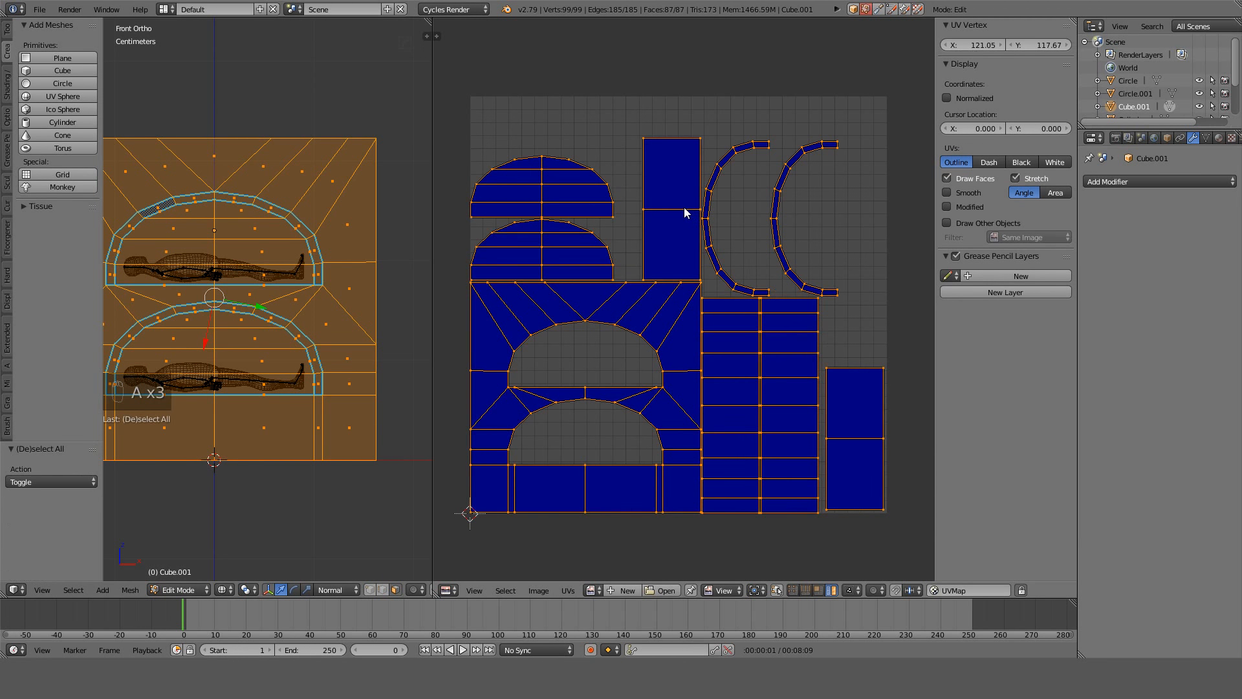
{"action": "key", "text": "ctrl+p"}
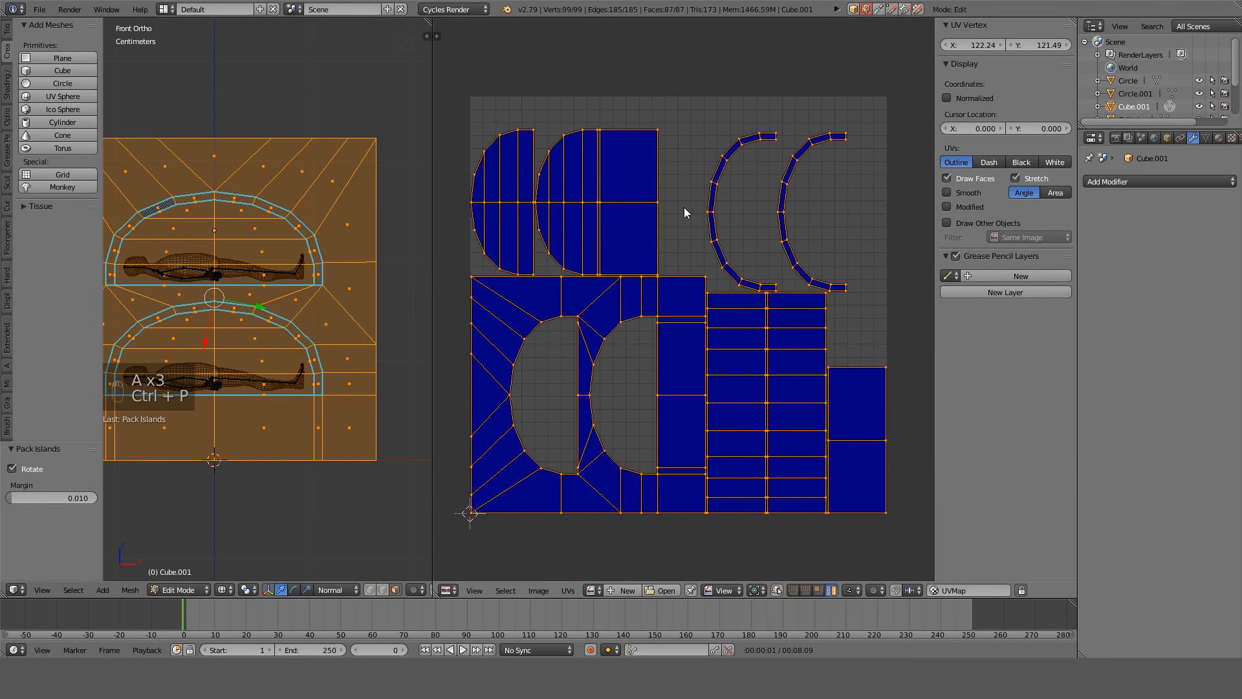
Rotate the large wall island with the two arched openings by 90 degrees so the arches stand upright.
{"action": "right_click", "coordinate": [637, 296]}
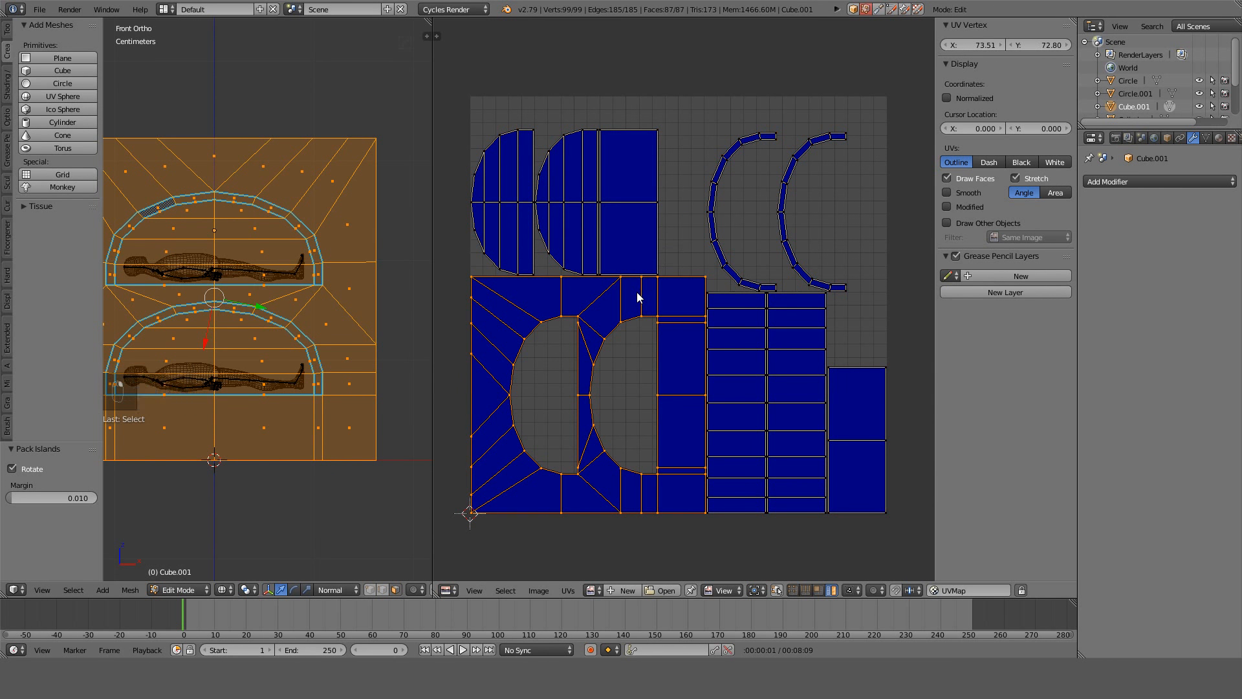
{"action": "key", "text": "r"}
{"action": "left_click", "coordinate": [637, 296]}
Try to rotate both half-round back panel islands together by 90 degrees.
{"action": "right_click", "coordinate": [592, 249]}
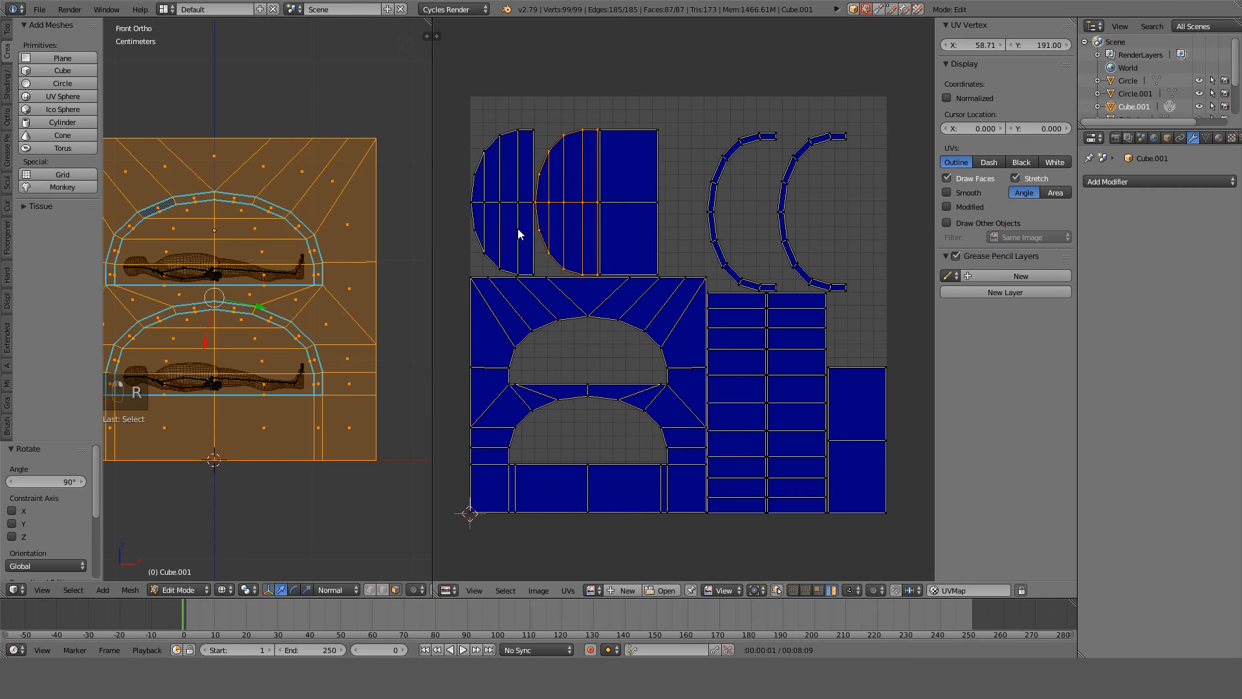
{"action": "right_click", "coordinate": [516, 228], "text": "shift"}
{"action": "type", "text": "r90"}
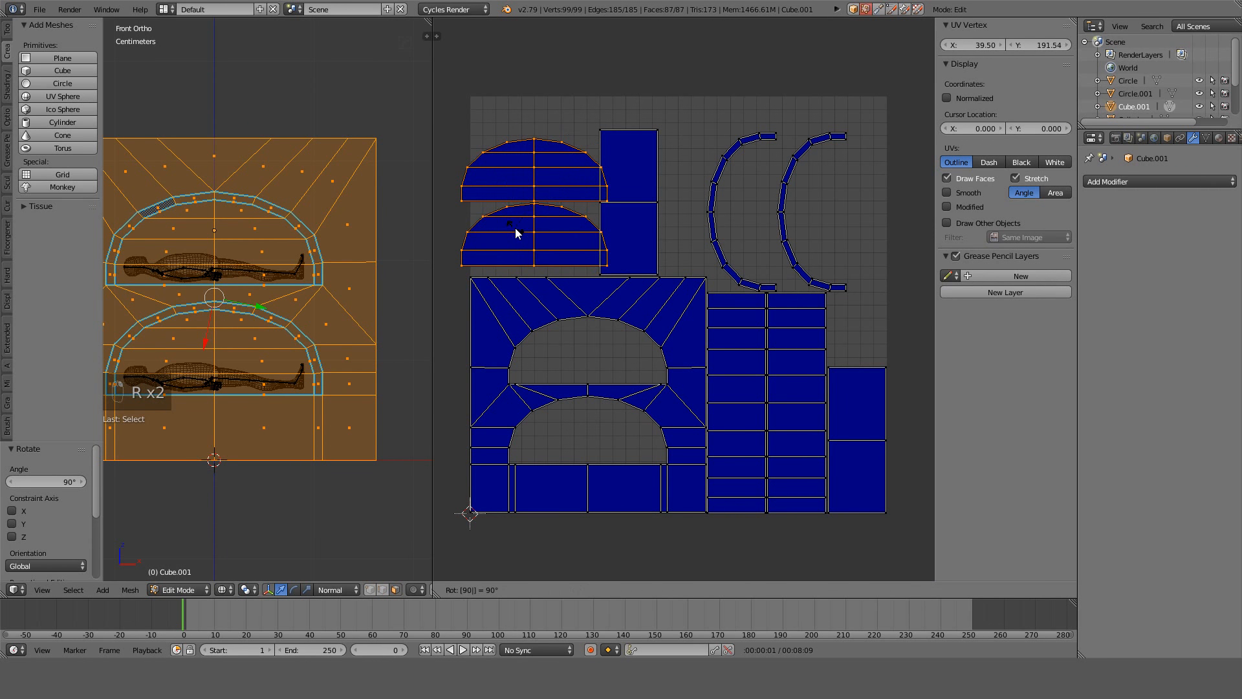
{"action": "key", "text": "Return"}
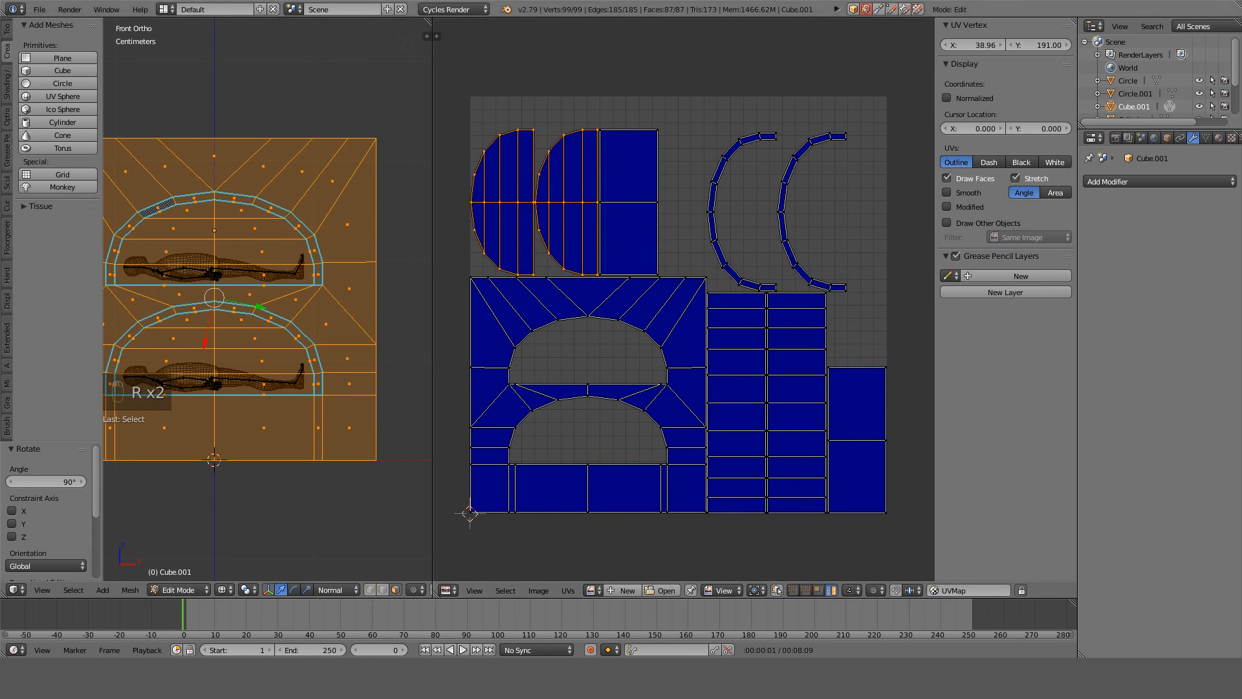
Close the UV editor by merging its area into the 3D view, and return the wall to Object Mode.
{"action": "right_click", "coordinate": [731, 337]}
{"action": "right_click", "coordinate": [768, 337]}
{"action": "right_click", "coordinate": [758, 353]}
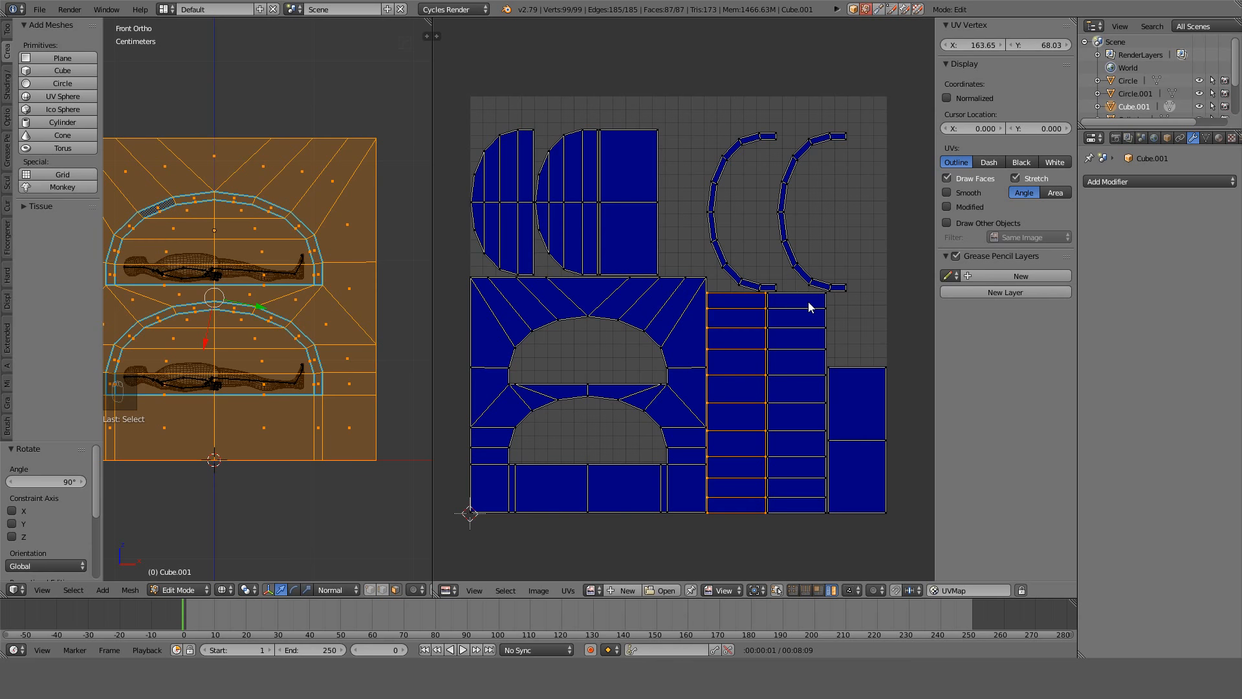
{"action": "key", "text": "n"}
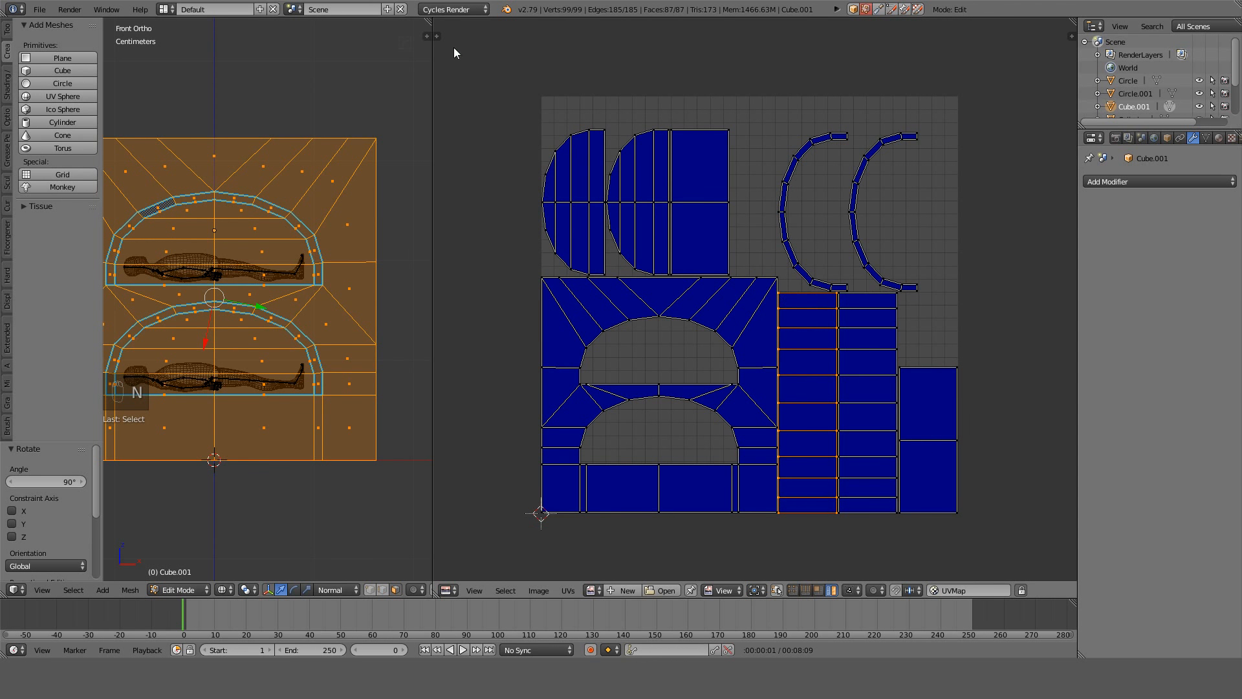
{"action": "left_click_drag", "start_coordinate": [429, 25], "coordinate": [578, 114]}
{"action": "key", "text": "Tab"}
{"action": "scroll", "coordinate": [604, 157], "scroll_direction": "down", "scroll_amount": 4}
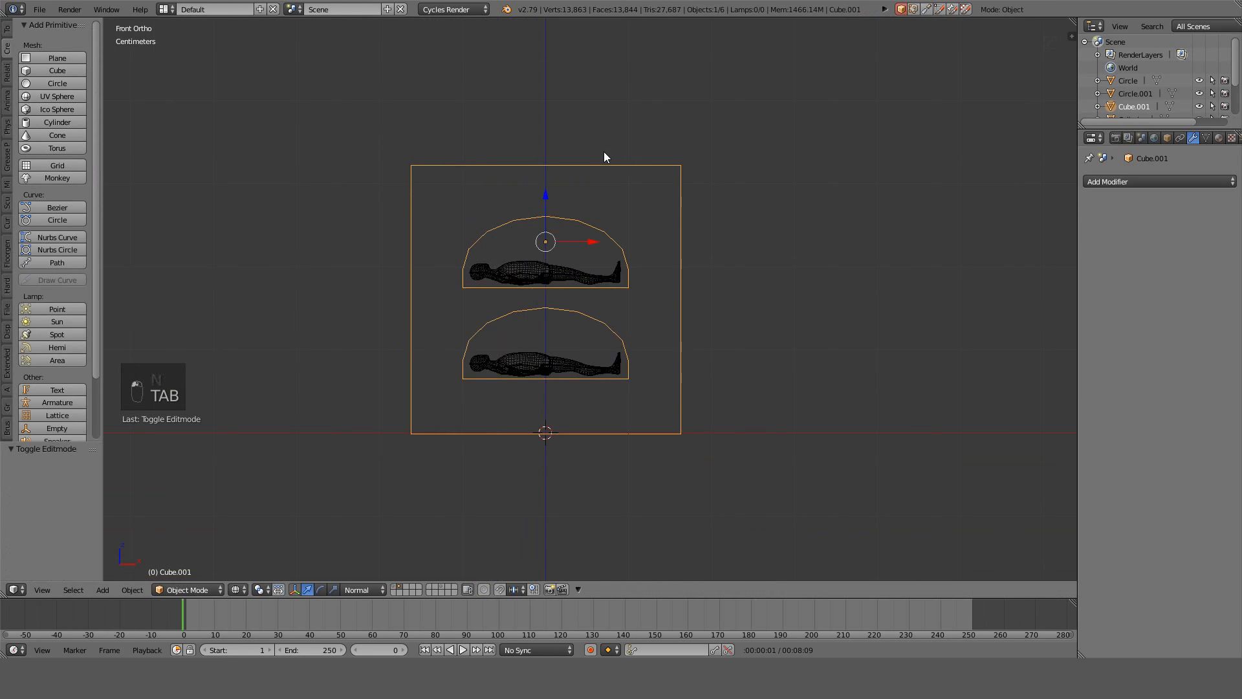
Switch the viewport to solid shading and examine the niche wall from an angle, comparing it with the first layer's content.
{"action": "key", "text": "z"}
{"action": "middle_click_drag", "start_coordinate": [604, 158], "coordinate": [738, 214]}
{"action": "scroll", "coordinate": [741, 217], "scroll_direction": "up", "scroll_amount": 3}
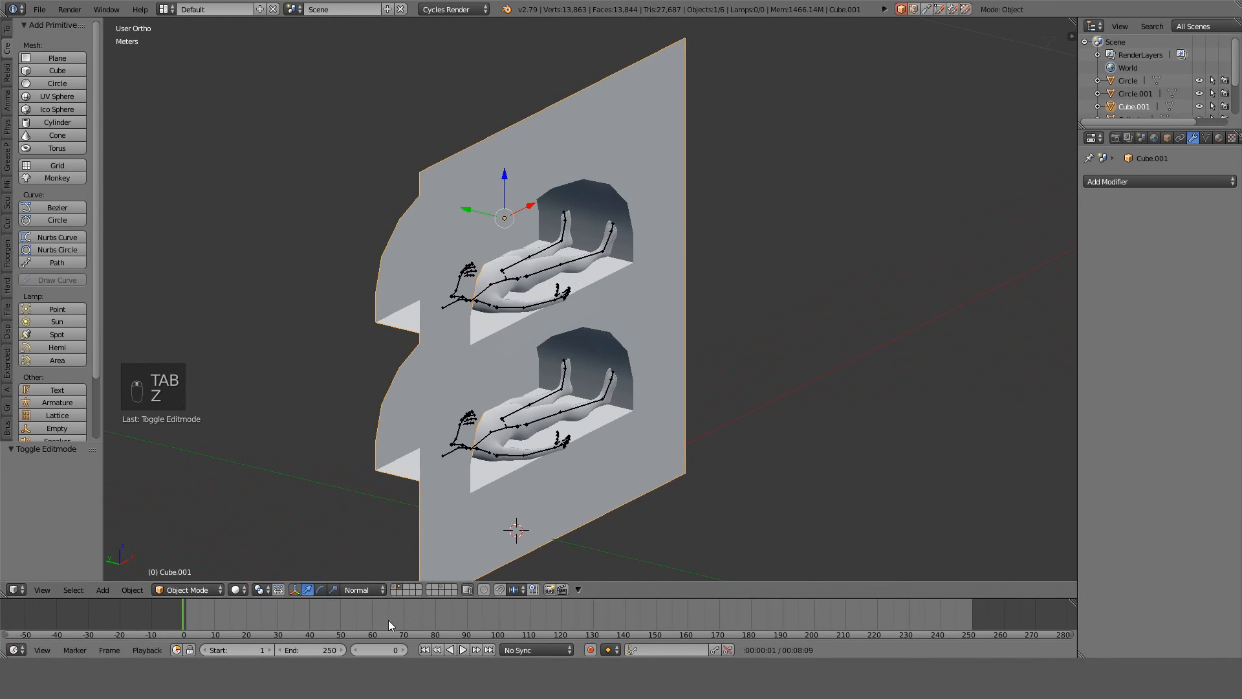
{"action": "left_click", "coordinate": [393, 586]}
{"action": "scroll", "coordinate": [584, 291], "scroll_direction": "down", "scroll_amount": 2}
{"action": "middle_click_drag", "start_coordinate": [698, 179], "coordinate": [680, 285], "text": "shift"}
{"action": "left_click", "coordinate": [398, 587]}
{"action": "scroll", "coordinate": [508, 458], "scroll_direction": "down", "scroll_amount": 2}
{"action": "scroll", "coordinate": [555, 413], "scroll_direction": "up", "scroll_amount": 2}
{"action": "scroll", "coordinate": [561, 363], "scroll_direction": "down", "scroll_amount": 4}
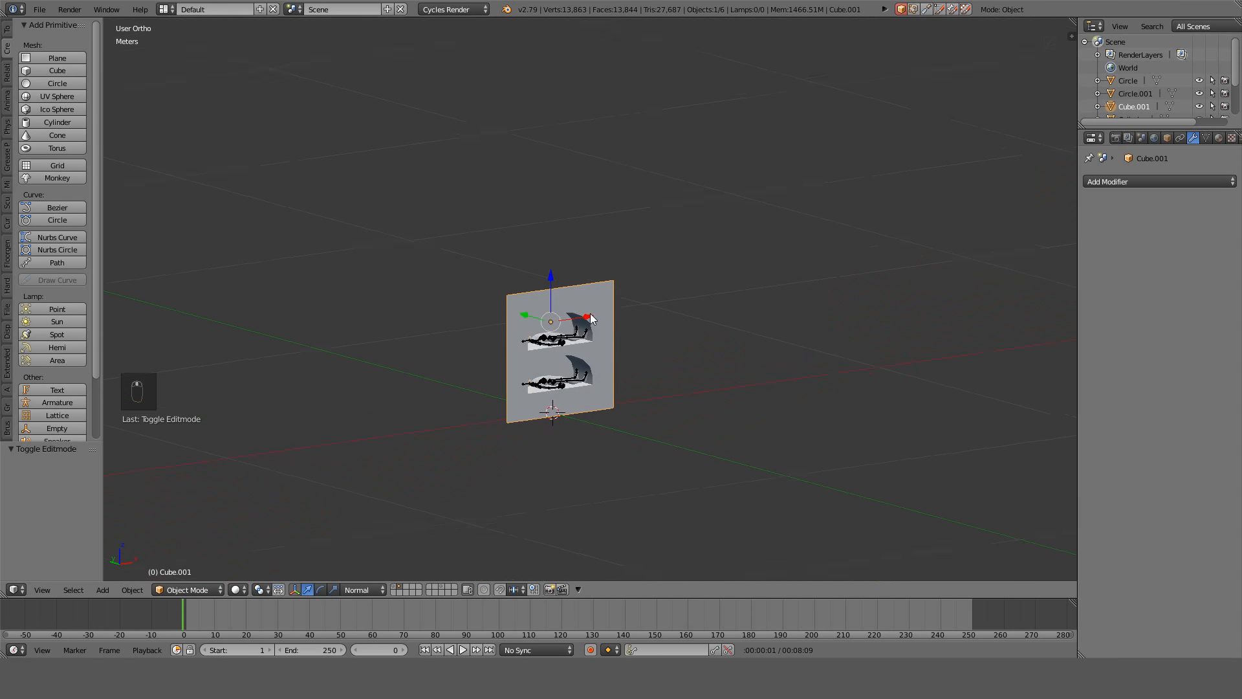
Show the vase's layer, select the vase and view the transform properties to check sizes.
{"action": "left_click", "coordinate": [396, 588]}
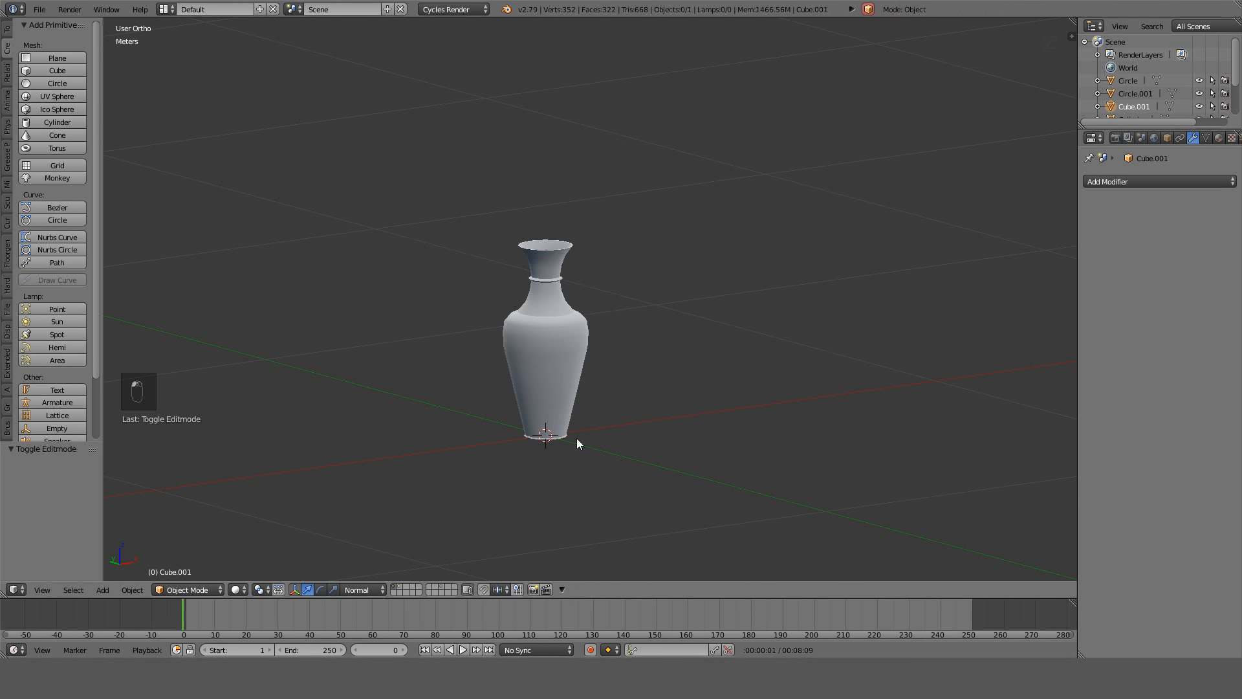
{"action": "key", "text": "a"}
{"action": "key", "text": "n"}
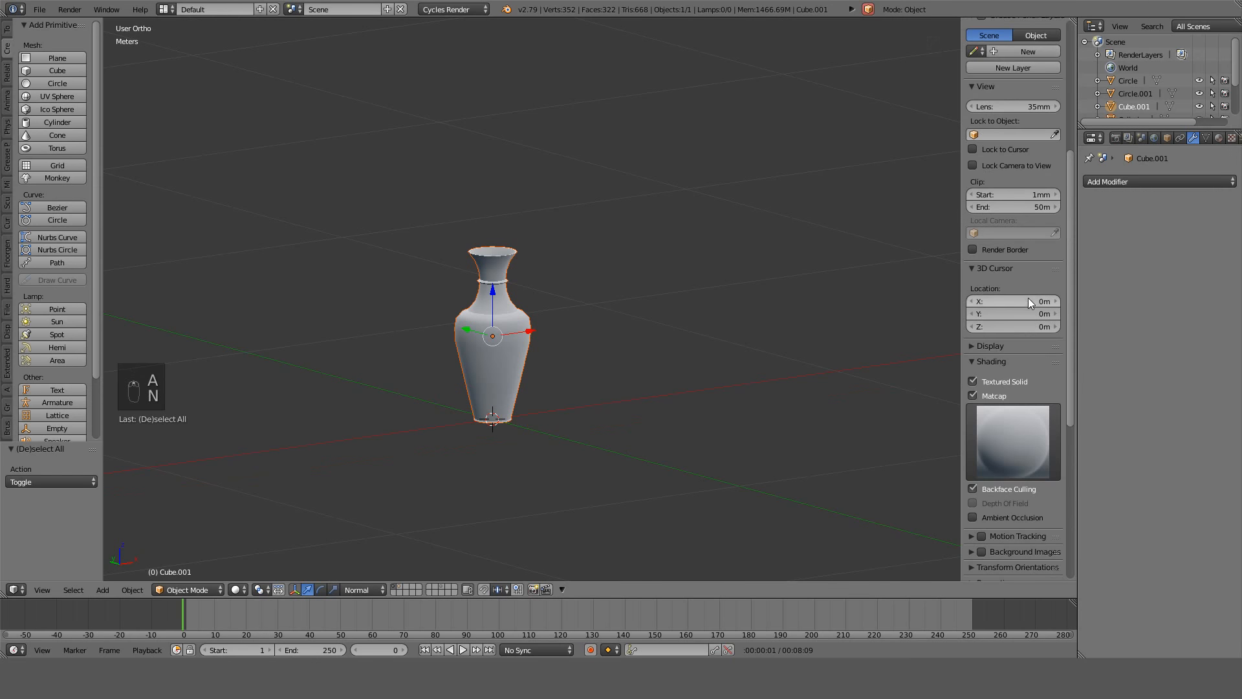
{"action": "scroll", "coordinate": [1028, 301], "scroll_direction": "up", "scroll_amount": 8}
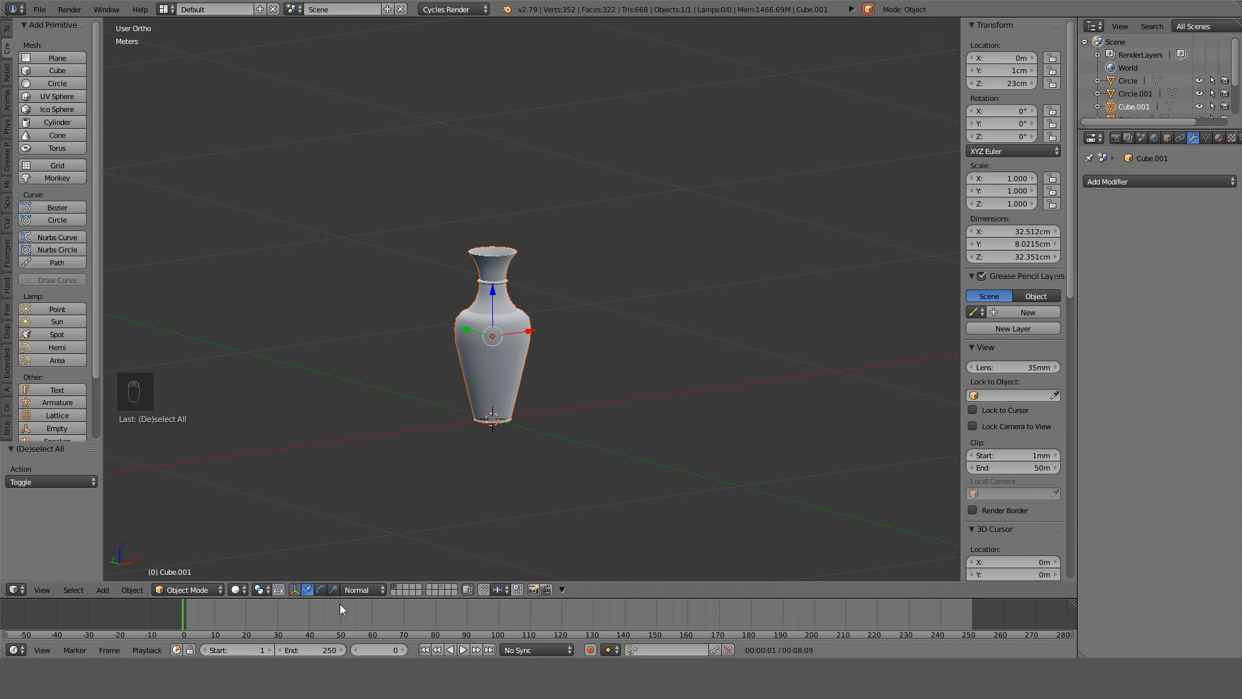
Return to the wall's layer, select all its objects and scale them by 10.
{"action": "left_click", "coordinate": [398, 587]}
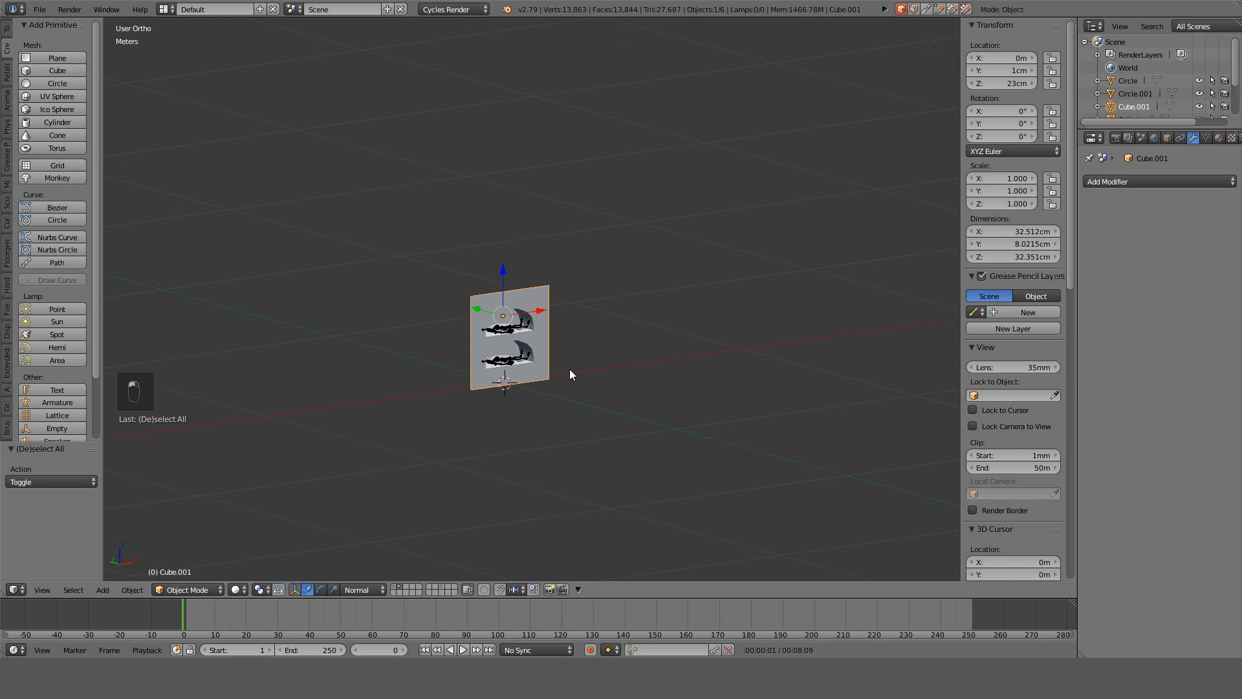
{"action": "key", "text": "a"}
{"action": "key", "text": "a"}
{"action": "key", "text": "a"}
{"action": "type", "text": "s10"}
{"action": "key", "text": "Return"}
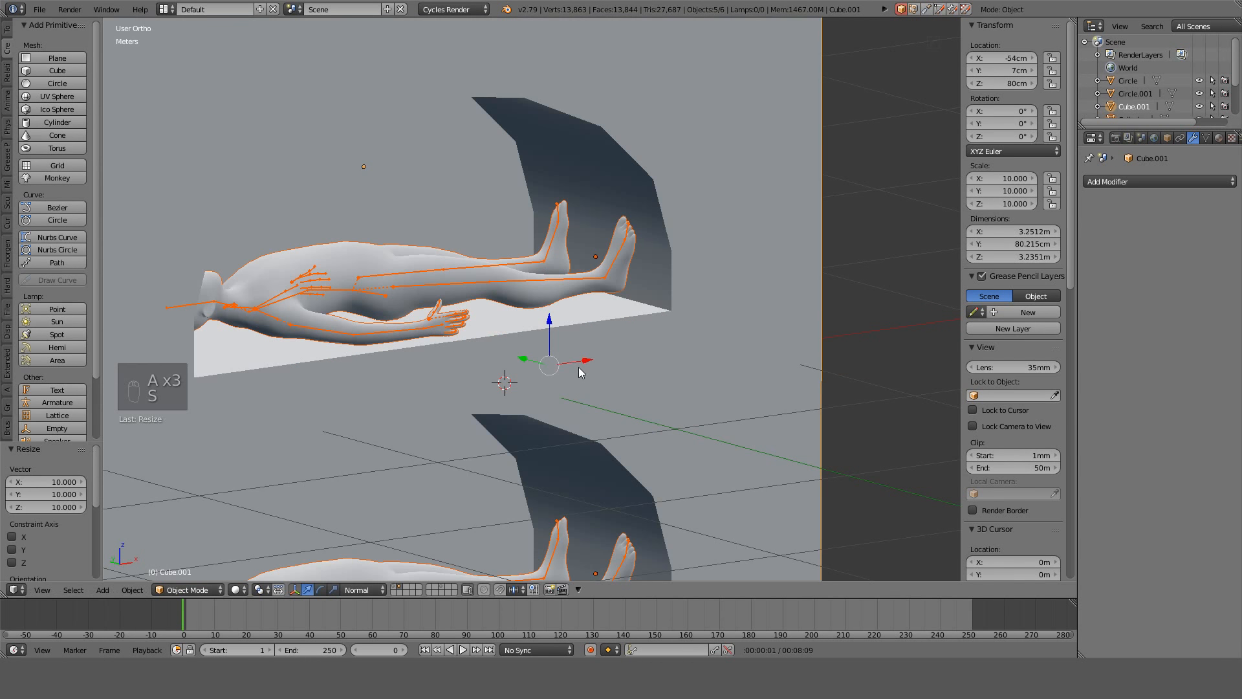
In front wireframe view, move the selected wall and figures up 1.5 m along Z so the wall's base meets the ground line.
{"action": "key", "text": "KP_1"}
{"action": "key", "text": "z"}
{"action": "key", "text": "g"}
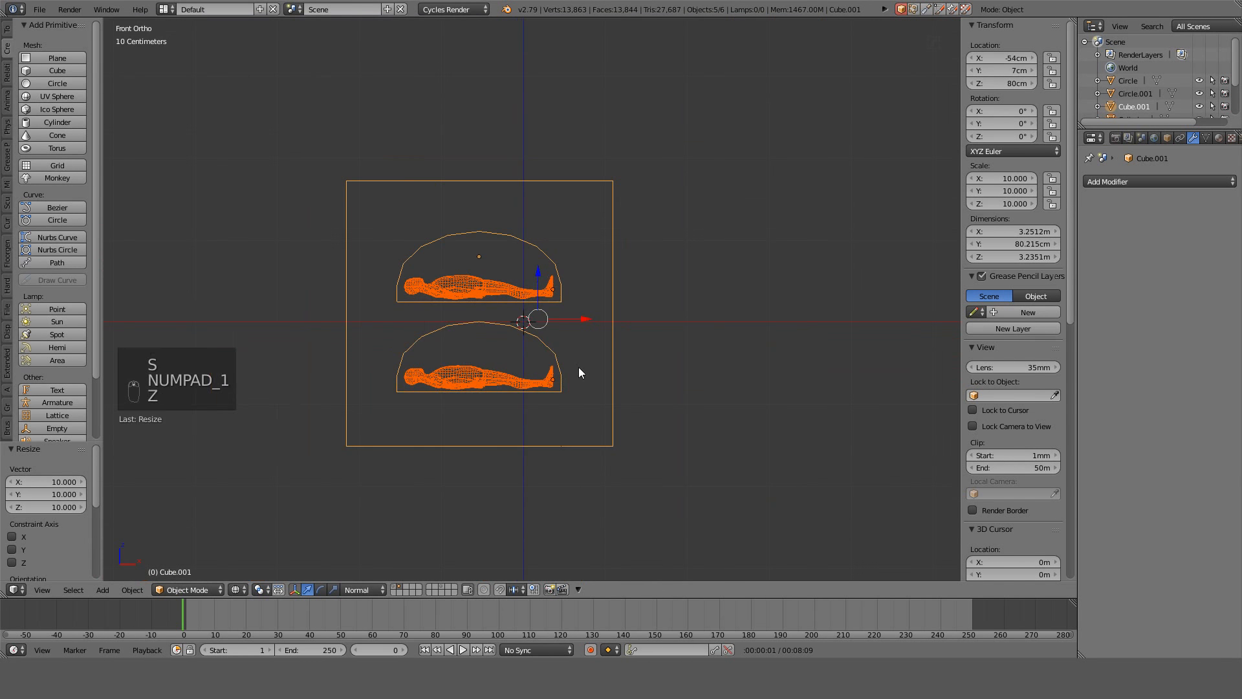
{"action": "key", "text": "z"}
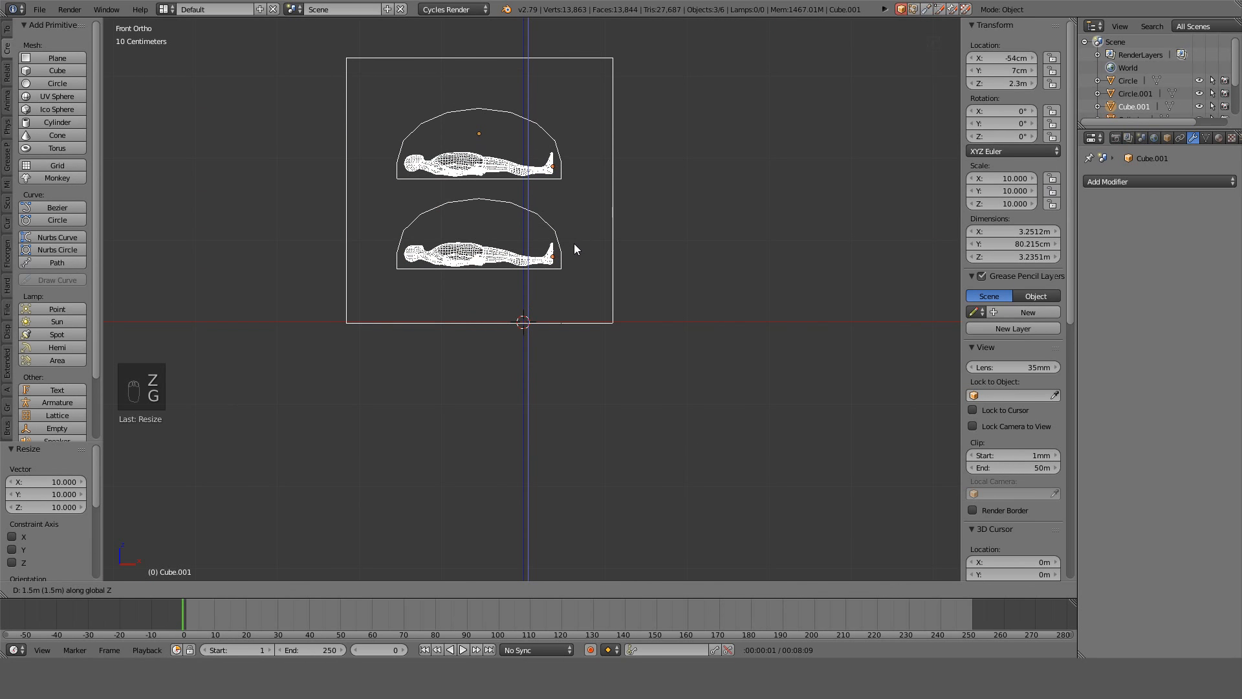
{"action": "left_click", "coordinate": [573, 248]}
{"action": "key", "text": "g"}
{"action": "key", "text": "x"}
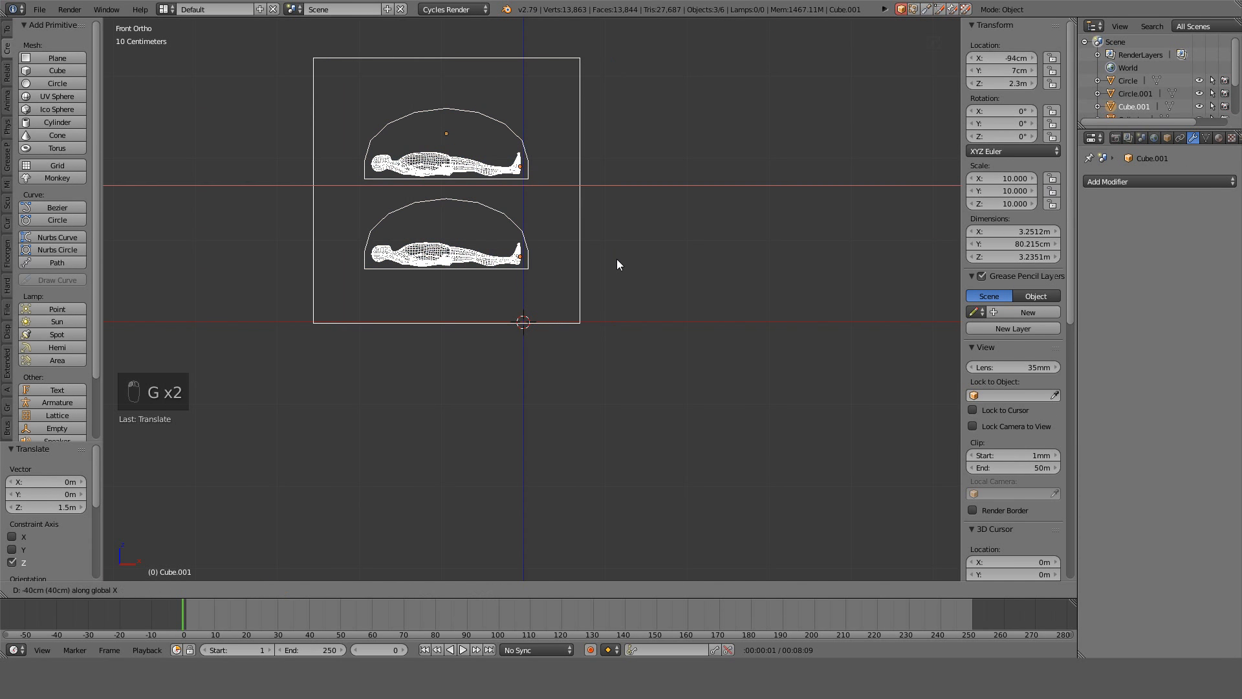
{"action": "right_click", "coordinate": [564, 258]}
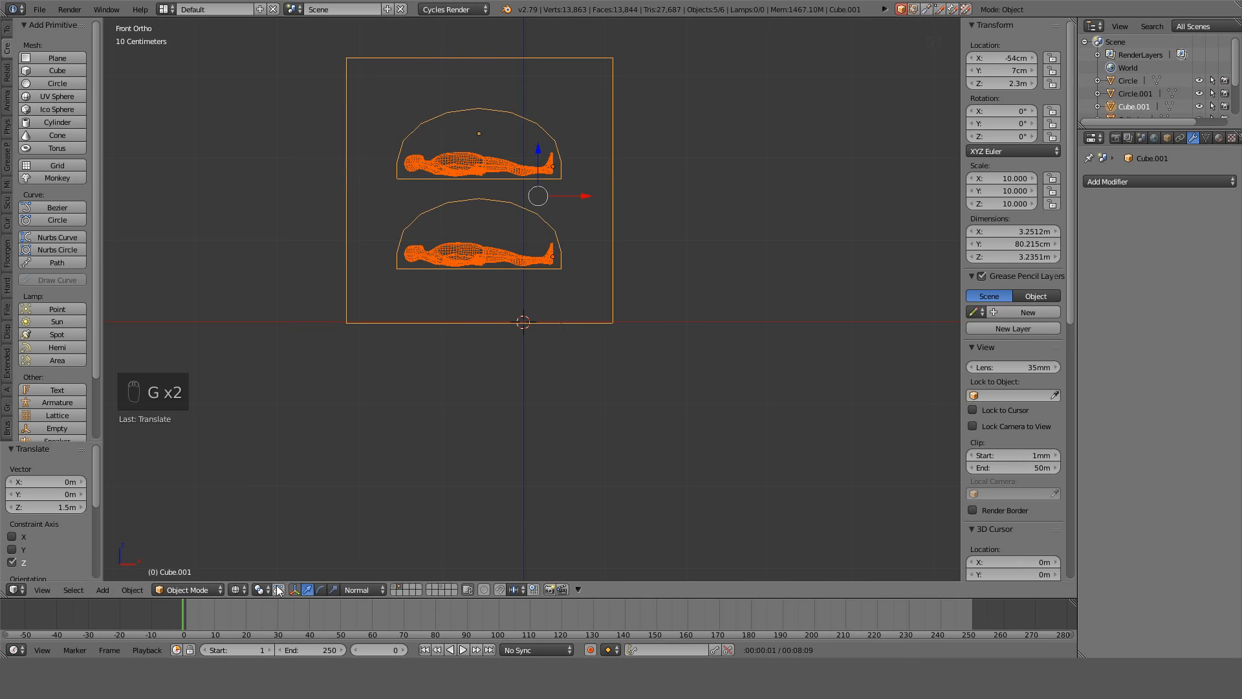
Select the wall's bottom-right corner vertex in Edit Mode, snap the 3D cursor to it and return to Object Mode.
{"action": "key", "text": "Tab"}
{"action": "scroll", "coordinate": [573, 402], "scroll_direction": "up", "scroll_amount": 3}
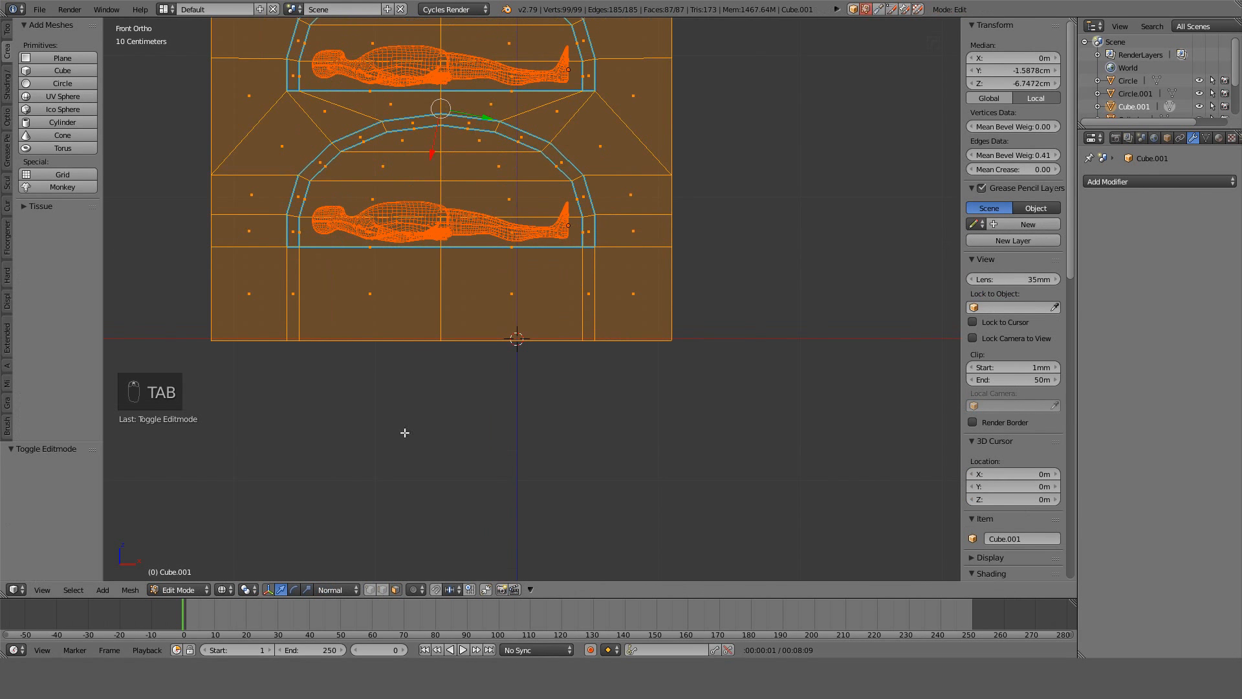
{"action": "key", "text": "Tab"}
{"action": "key", "text": "Tab"}
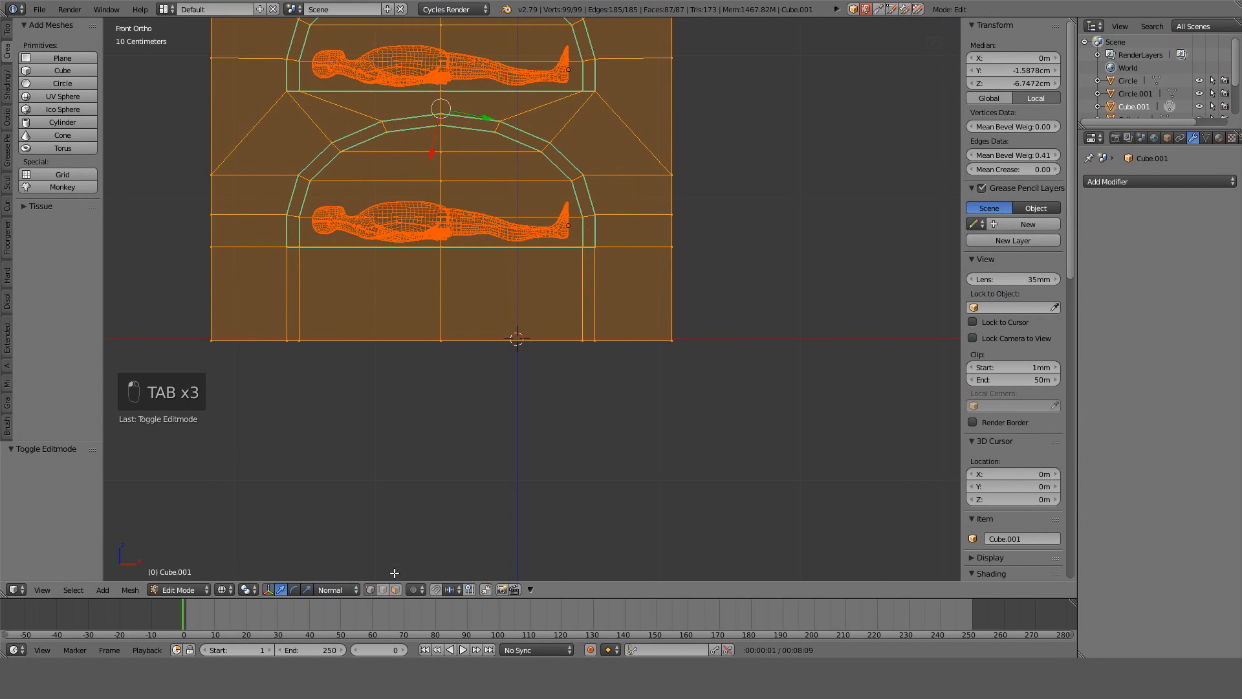
{"action": "right_click", "coordinate": [671, 340]}
{"action": "key", "text": "shift+s"}
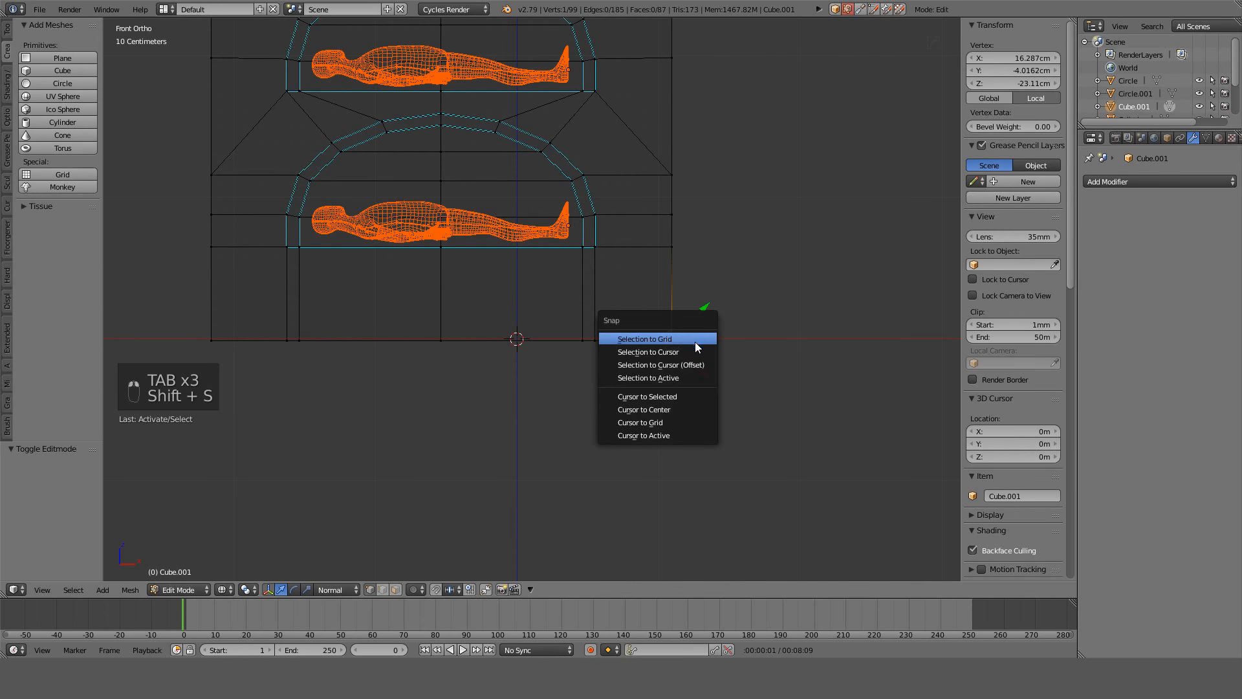
{"action": "left_click", "coordinate": [695, 396]}
{"action": "key", "text": "Tab"}
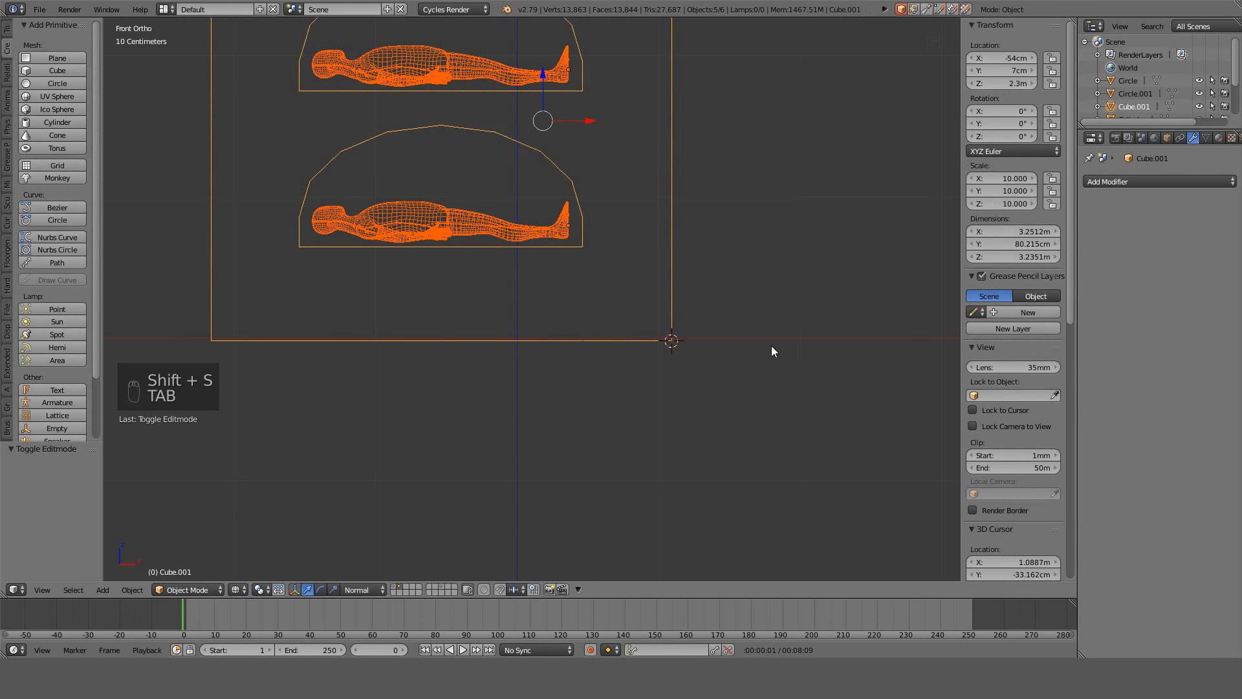
Set the origin of the selected objects to the 3D cursor and reset the cursor to the world center.
{"action": "key", "text": "ctrl+alt+shift+c"}
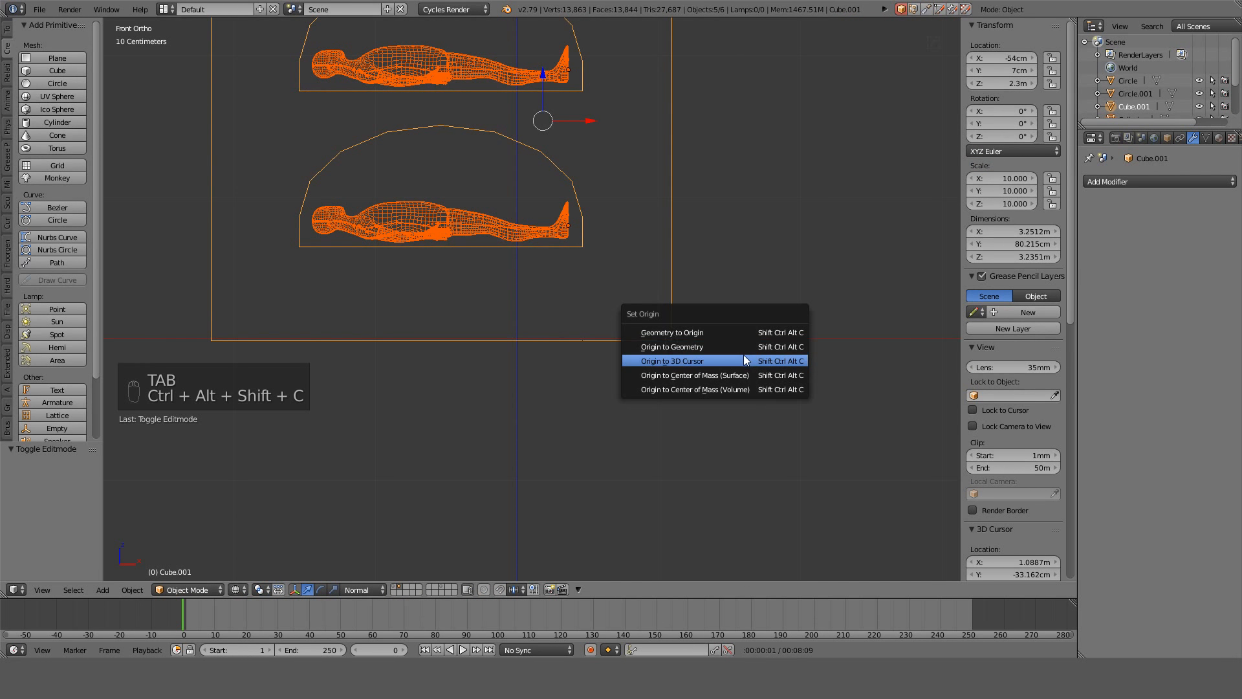
{"action": "left_click", "coordinate": [744, 359]}
{"action": "key", "text": "shift+c"}
Snap the selected wall and figures to the 3D cursor with the offset option.
{"action": "key", "text": "shift+s"}
{"action": "key", "text": "shift+s"}
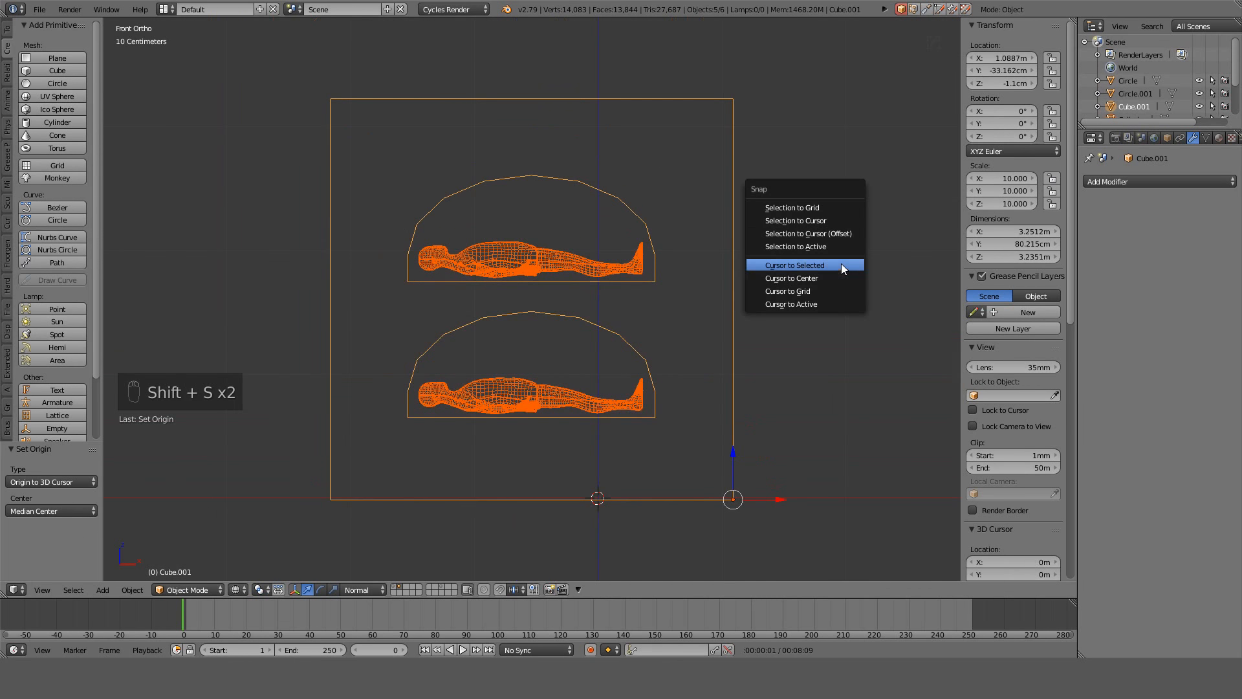
{"action": "left_click", "coordinate": [836, 230]}
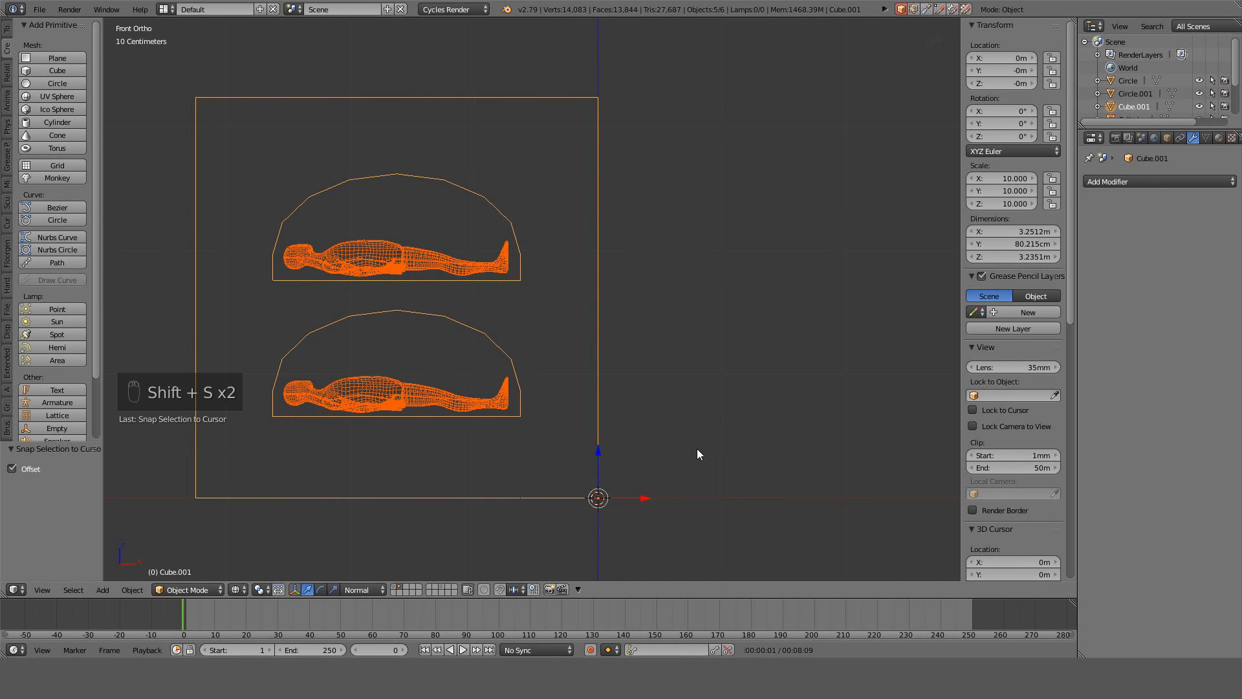
{"action": "key", "text": "z"}
{"action": "key", "text": "z"}
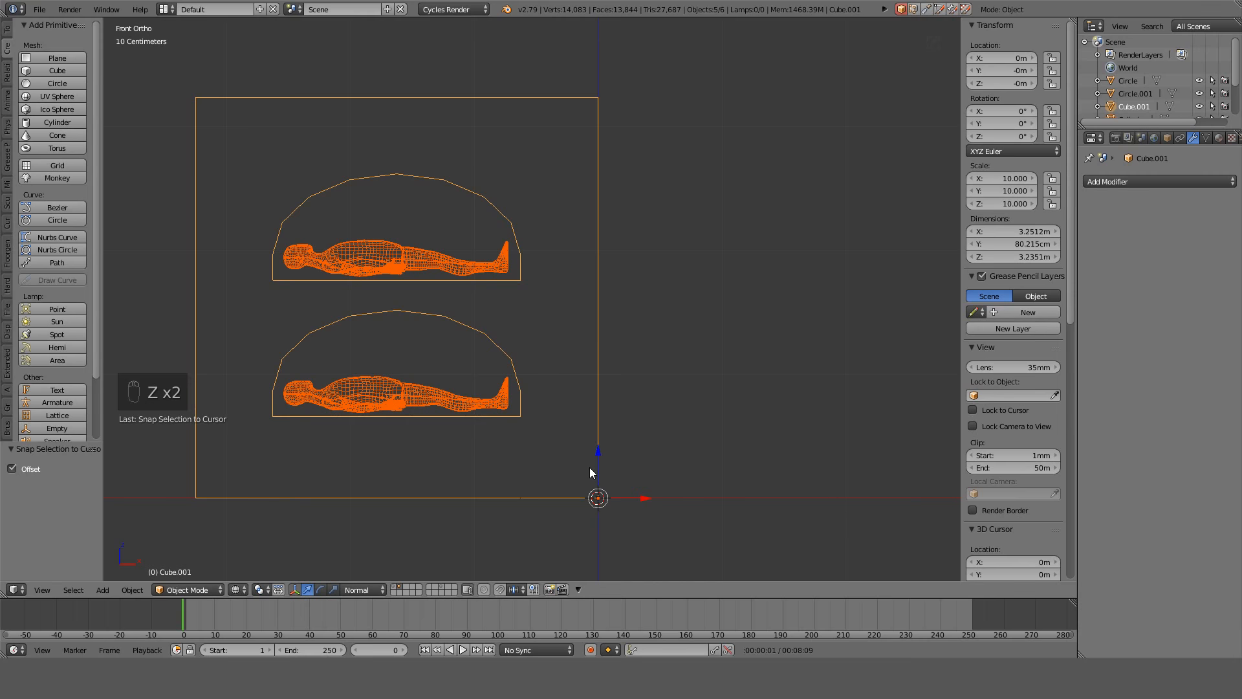
Duplicate the wall and its figures and place the copies 4 m along the positive X axis.
{"action": "middle_click_drag", "start_coordinate": [589, 467], "coordinate": [479, 469], "text": "shift"}
{"action": "scroll", "coordinate": [480, 468], "scroll_direction": "down", "scroll_amount": 4}
{"action": "middle_click_drag", "start_coordinate": [550, 392], "coordinate": [475, 403], "text": "shift"}
{"action": "key", "text": "shift+d"}
{"action": "key", "text": "x"}
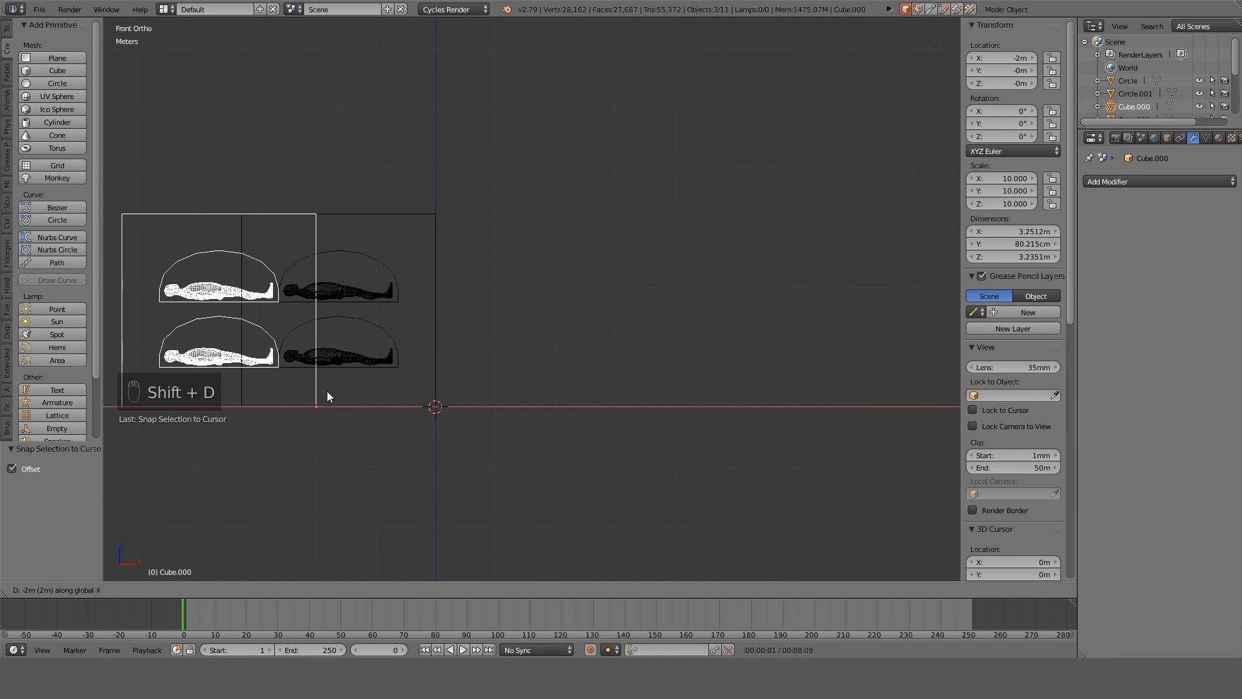
{"action": "right_click", "coordinate": [263, 391]}
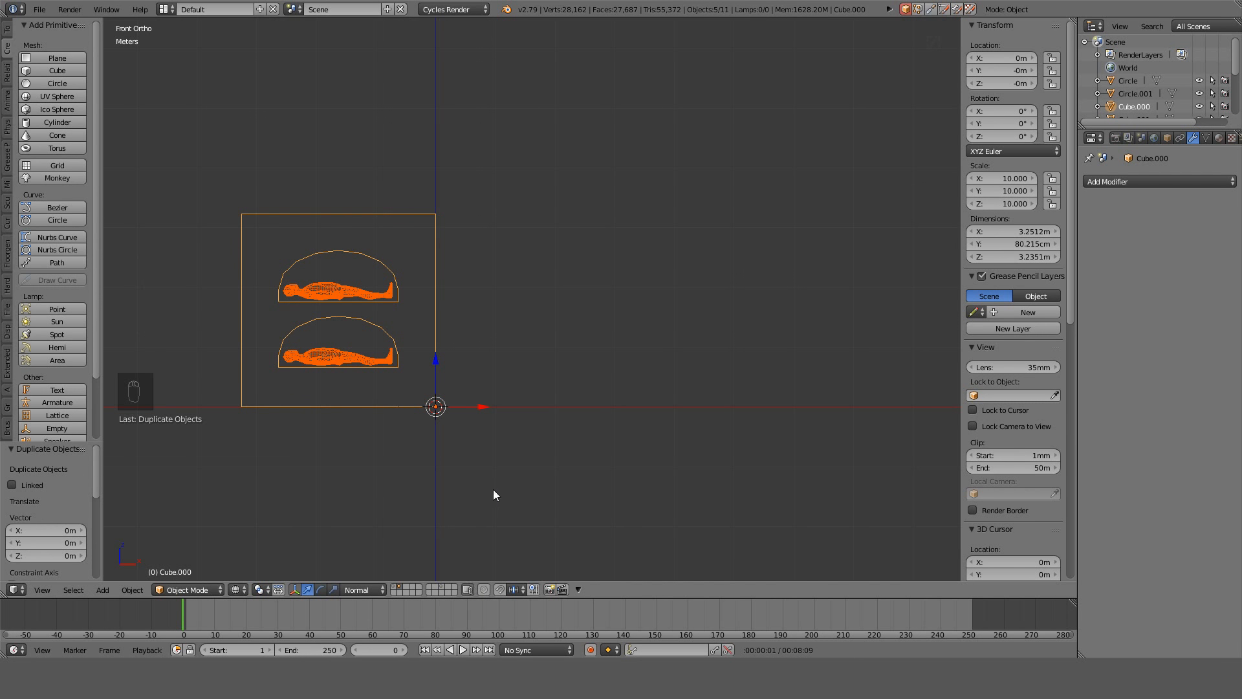
{"action": "key", "text": "g"}
{"action": "right_click", "coordinate": [562, 531]}
{"action": "key", "text": "g"}
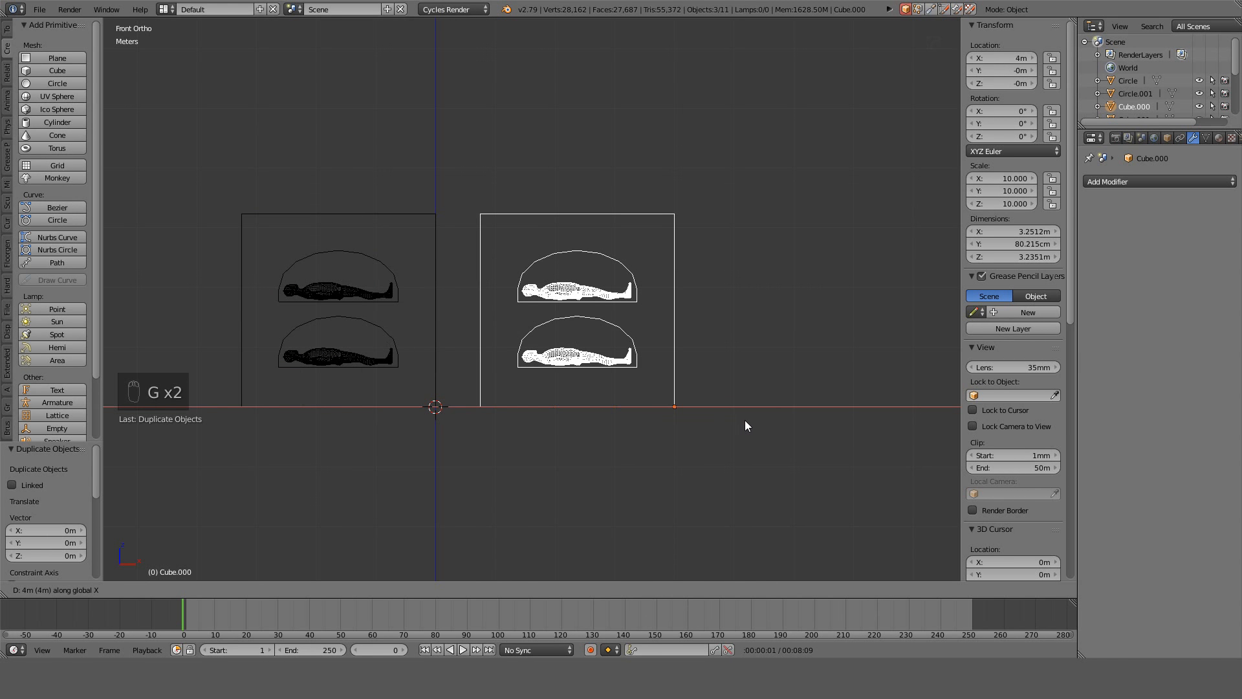
{"action": "left_click", "coordinate": [758, 420]}
Undo the duplication of the wall and figures, restoring their snap to the 3D cursor at the world center.
{"action": "right_click", "coordinate": [444, 339]}
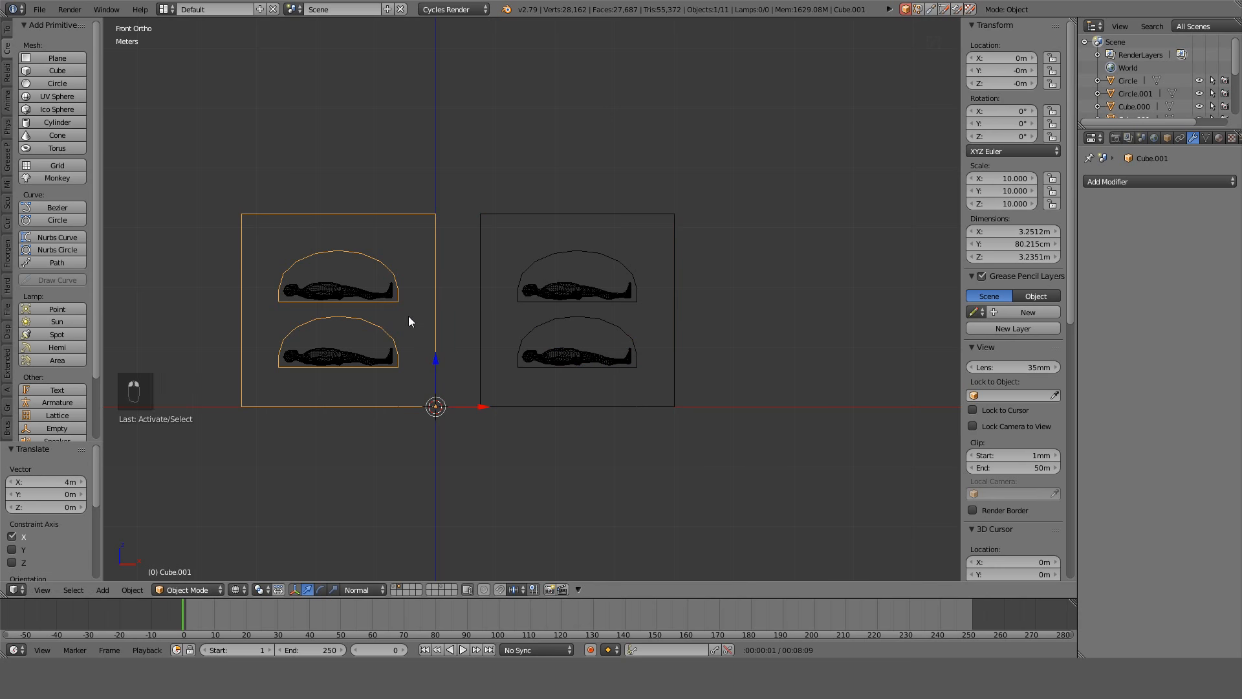
{"action": "key", "text": "c"}
{"action": "right_click", "coordinate": [340, 355]}
{"action": "right_click", "coordinate": [674, 285]}
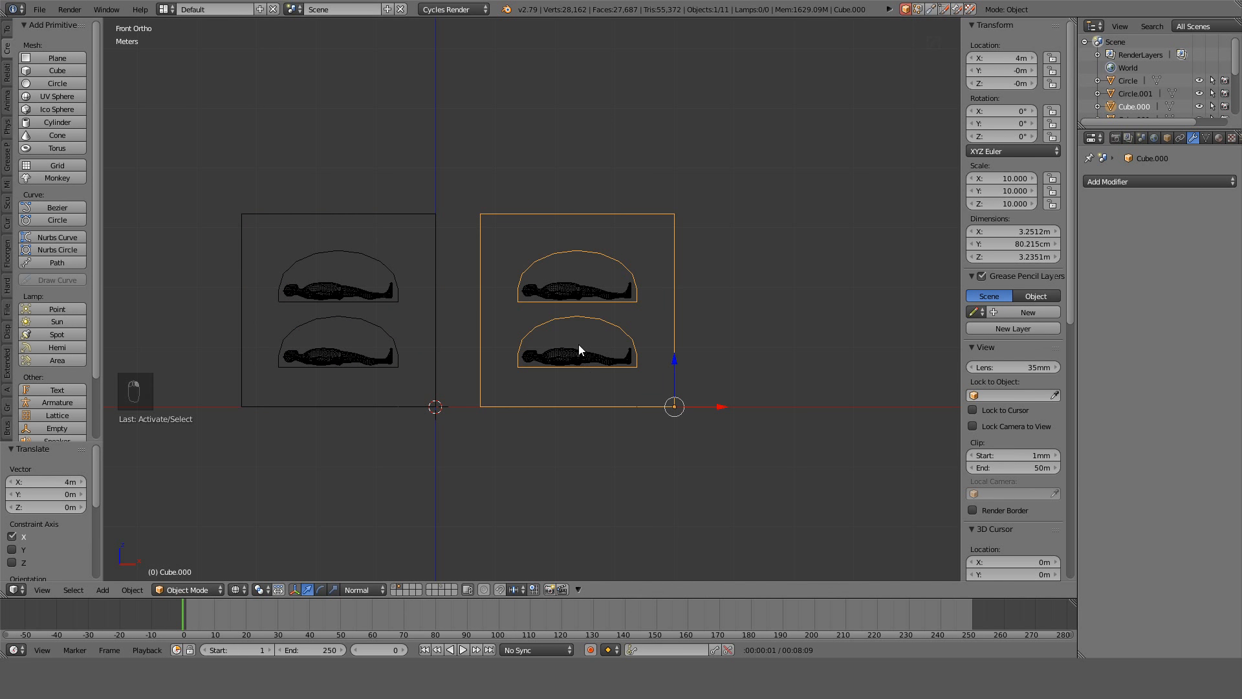
{"action": "key", "text": "ctrl+z"}
{"action": "key", "text": "ctrl+z"}
{"action": "key", "text": "ctrl+z"}
{"action": "key", "text": "ctrl+z"}
{"action": "key", "text": "ctrl+z"}
{"action": "key", "text": "ctrl+z"}
{"action": "key", "text": "ctrl+z"}
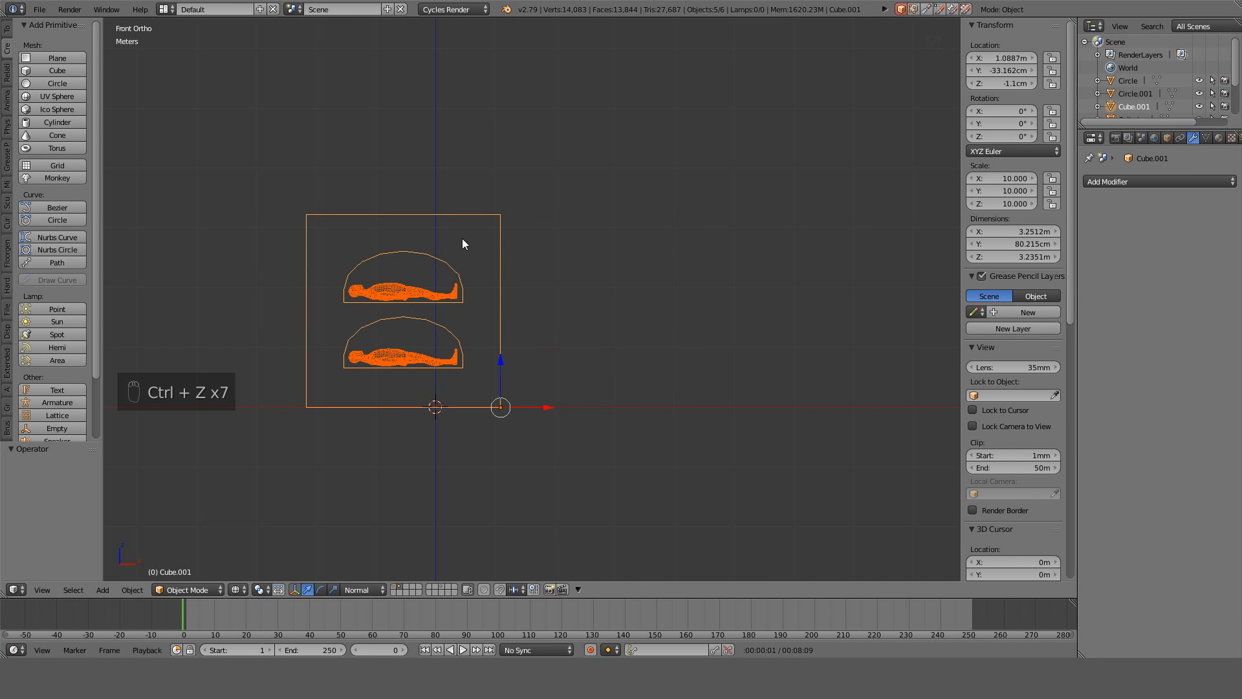
{"action": "key", "text": "ctrl+shift+z"}
Duplicate only the niche wall, without the figures, and move the copy 4 m along X.
{"action": "right_click", "coordinate": [438, 227]}
{"action": "key", "text": "shift+d"}
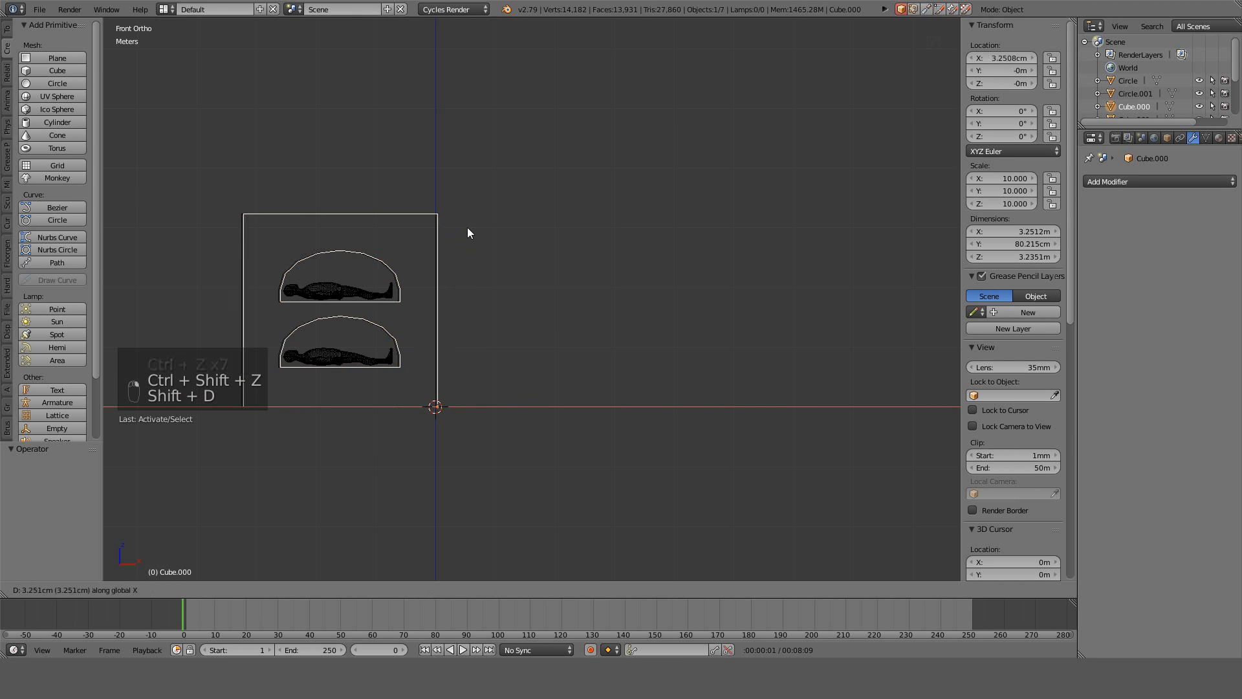
{"action": "right_click", "coordinate": [637, 238]}
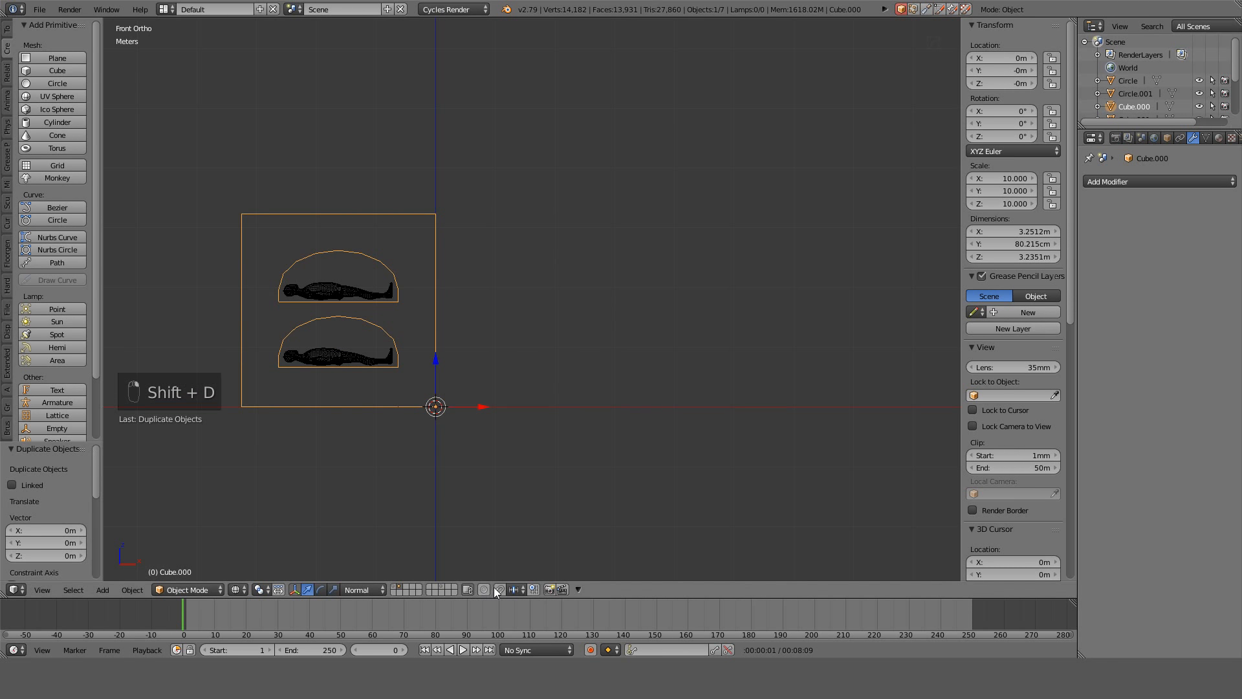
{"action": "left_click", "coordinate": [720, 368]}
{"action": "scroll", "coordinate": [682, 376], "scroll_direction": "up", "scroll_amount": 2}
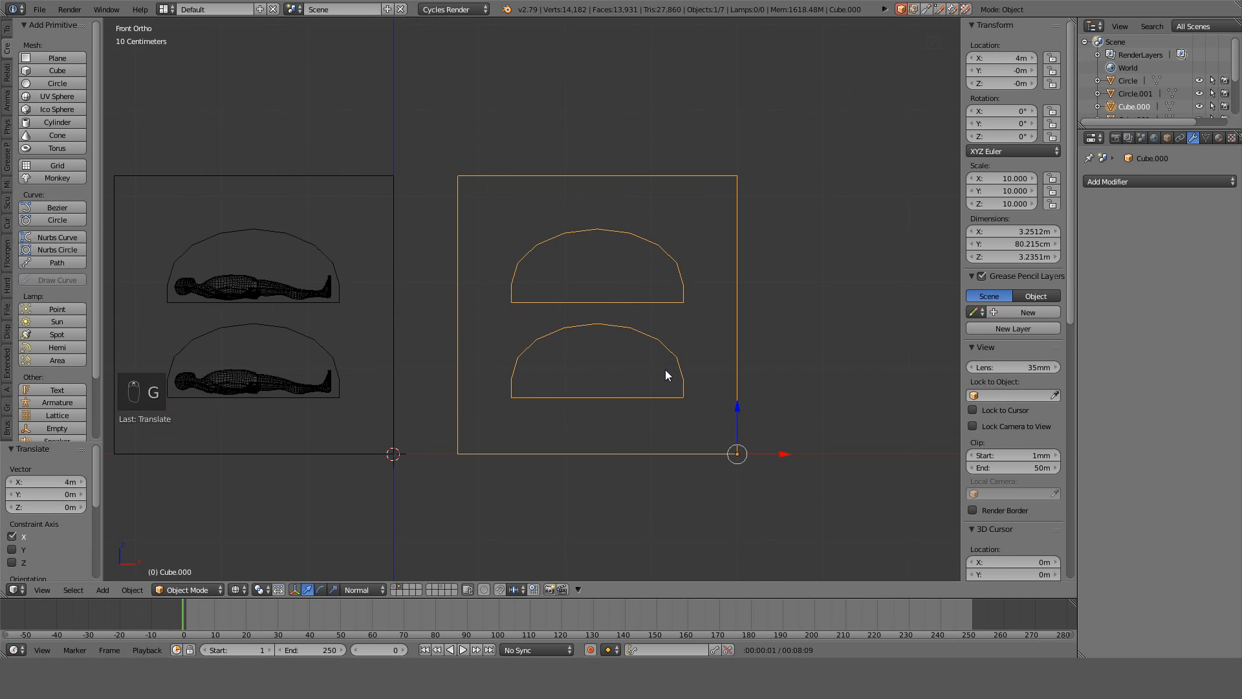
Undo the wall copy's move and shift it -3.3 m along X instead, beside the original wall.
{"action": "scroll", "coordinate": [579, 260], "scroll_direction": "down", "scroll_amount": 2}
{"action": "middle_click_drag", "start_coordinate": [435, 274], "coordinate": [570, 276], "text": "shift"}
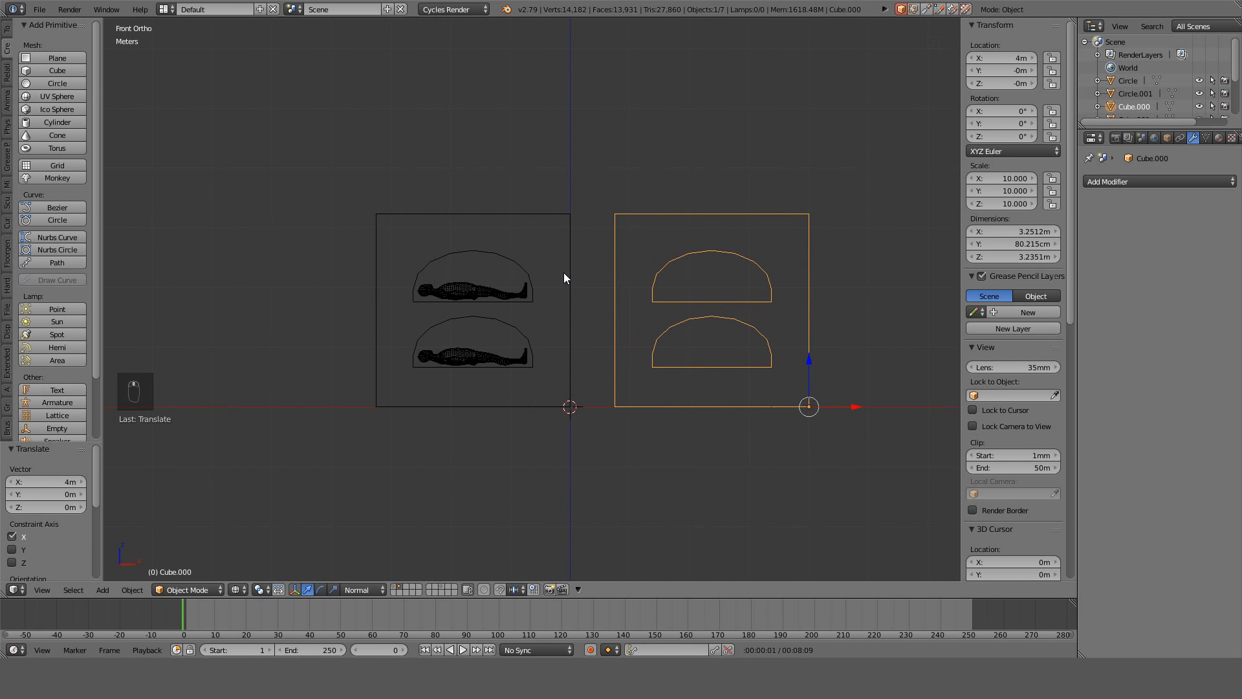
{"action": "key", "text": "ctrl+z"}
{"action": "key", "text": "g"}
{"action": "key", "text": "x"}
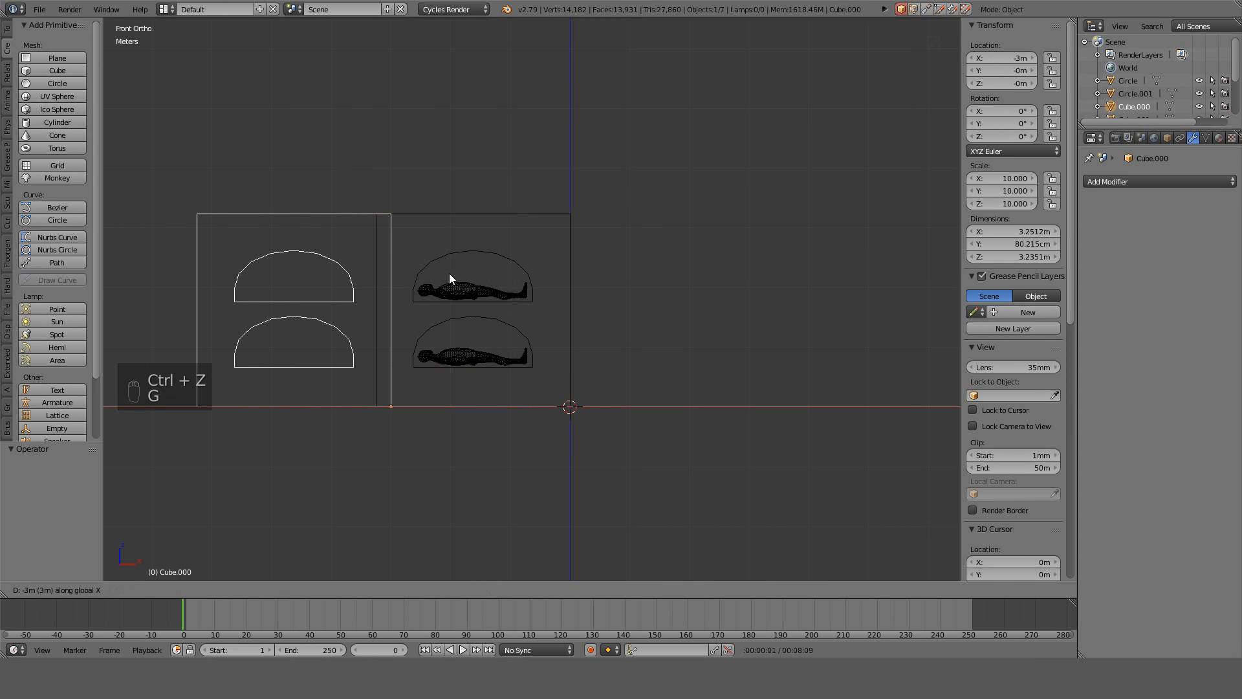
{"action": "left_click", "coordinate": [488, 285]}
{"action": "scroll", "coordinate": [396, 331], "scroll_direction": "up", "scroll_amount": 2}
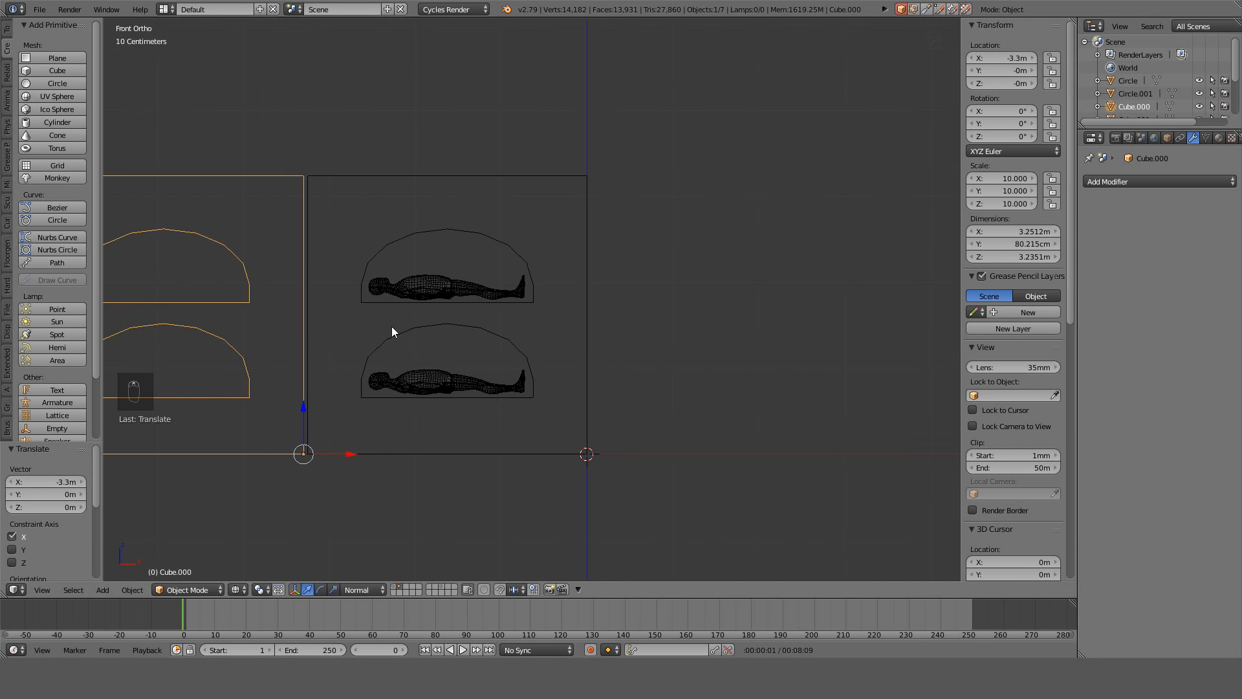
Undo the wall copy's last move and inspect its exact X dimension.
{"action": "key", "text": "z"}
{"action": "key", "text": "g"}
{"action": "middle_click", "coordinate": [375, 343]}
{"action": "right_click", "coordinate": [390, 342]}
{"action": "key", "text": "z"}
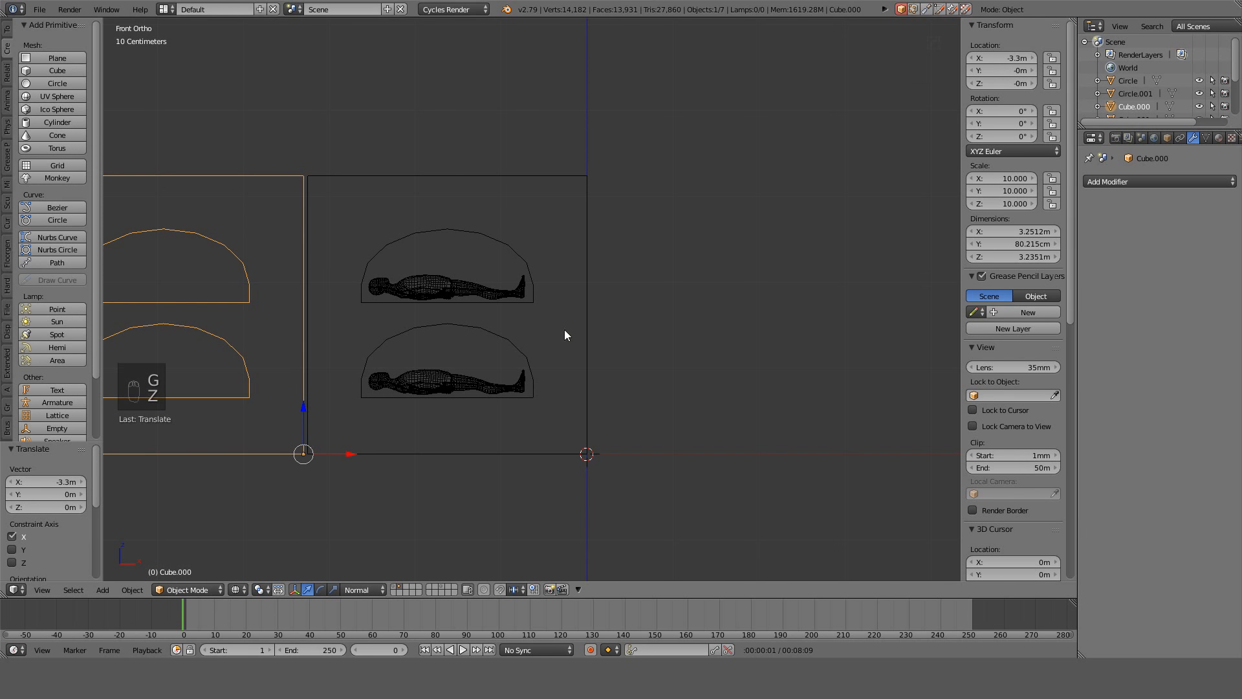
{"action": "key", "text": "ctrl+z"}
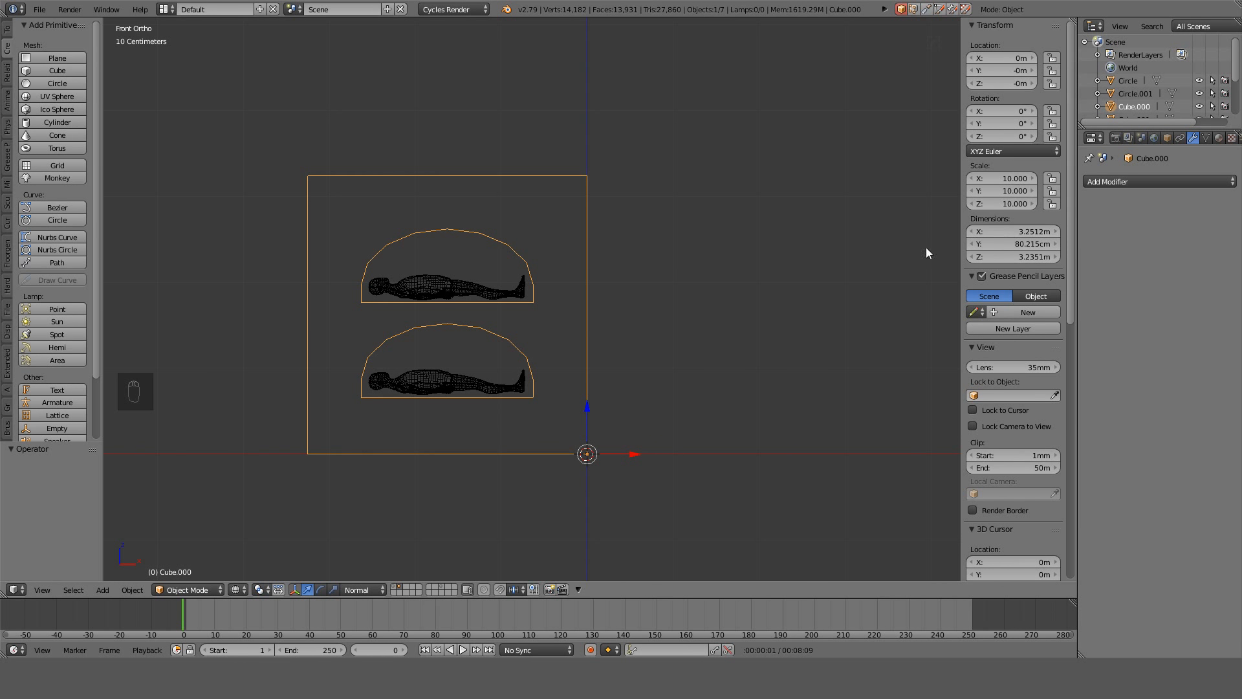
{"action": "left_click", "coordinate": [1009, 231]}
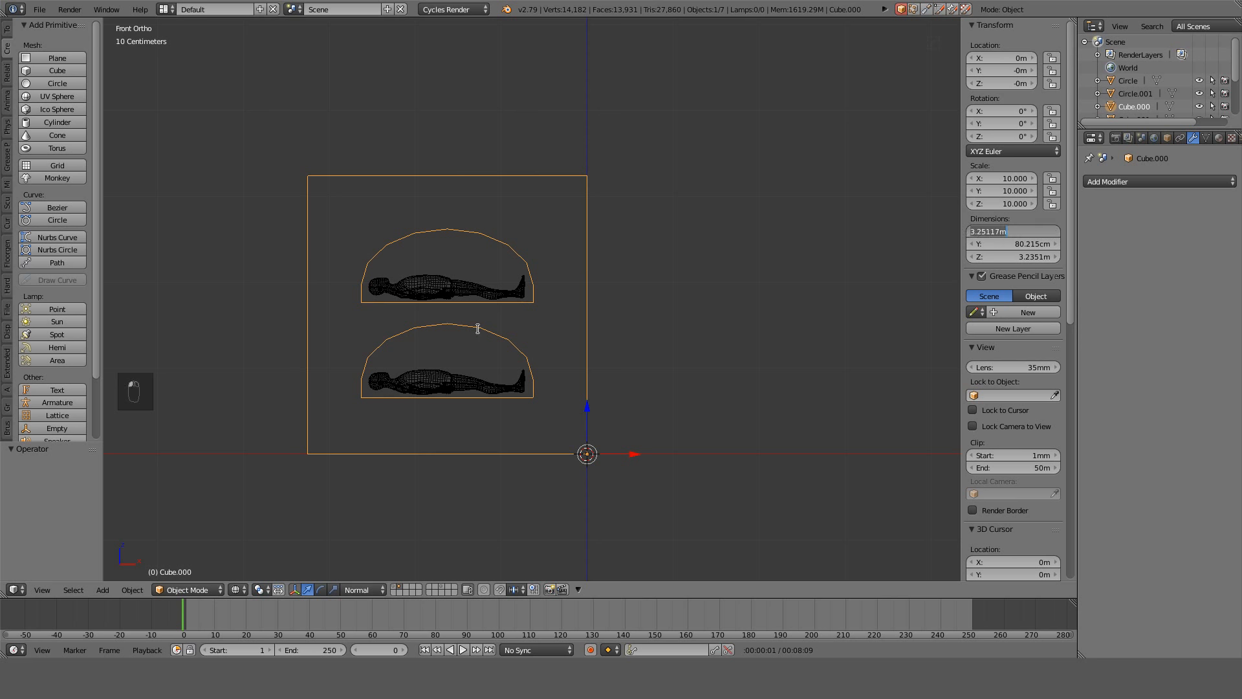
{"action": "key", "text": "Escape"}
In Edit Mode, select the vertices along both vertical borders of the wall copy and try scaling them along X.
{"action": "key", "text": "Tab"}
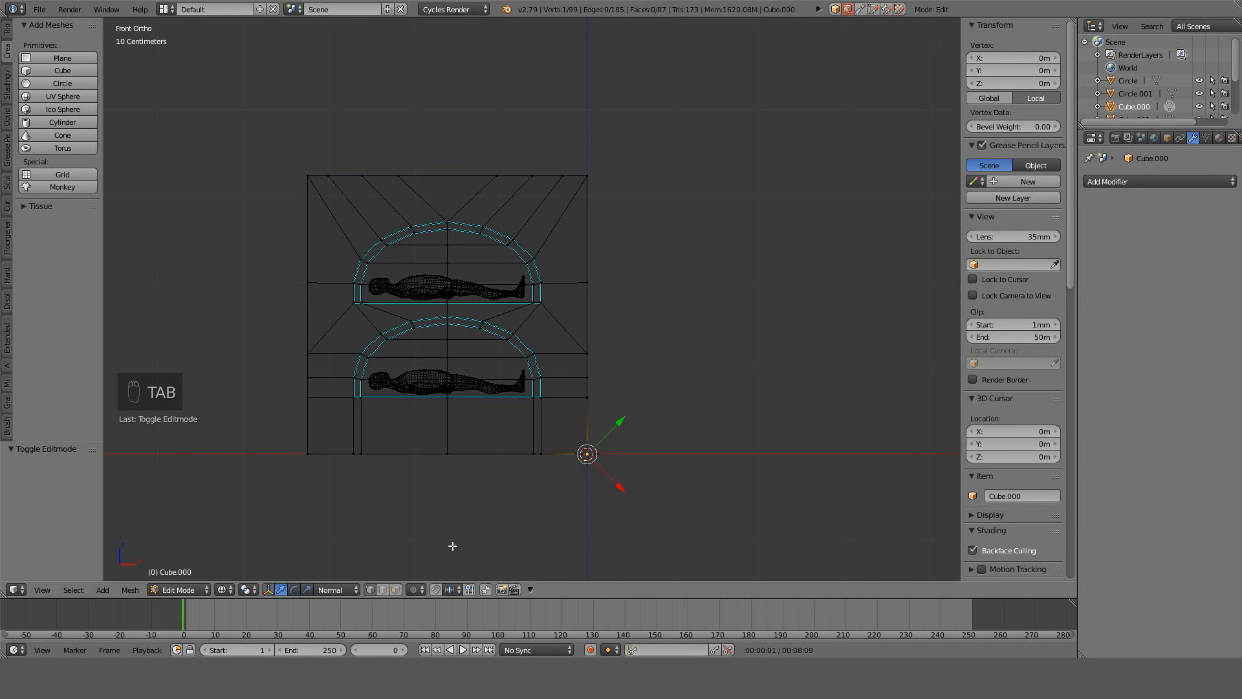
{"action": "key", "text": "a"}
{"action": "key", "text": "a"}
{"action": "key", "text": "c"}
{"action": "scroll", "coordinate": [632, 174], "scroll_direction": "up", "scroll_amount": 5}
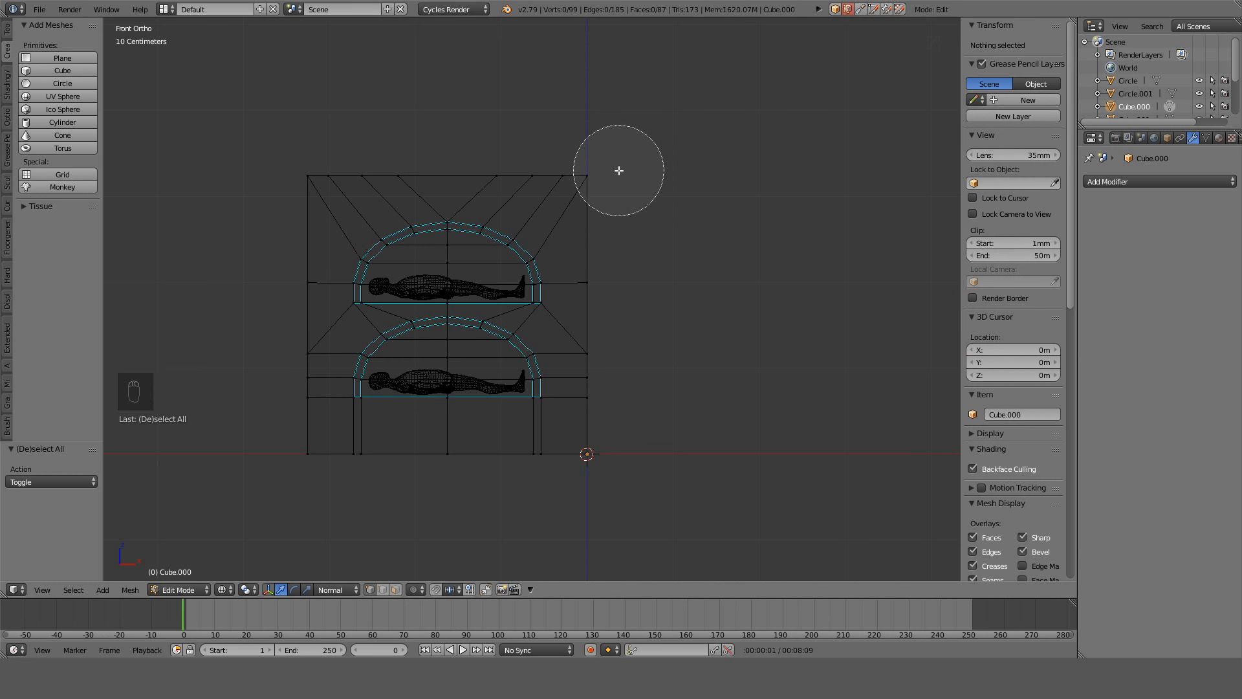
{"action": "left_click_drag", "start_coordinate": [618, 172], "coordinate": [616, 493]}
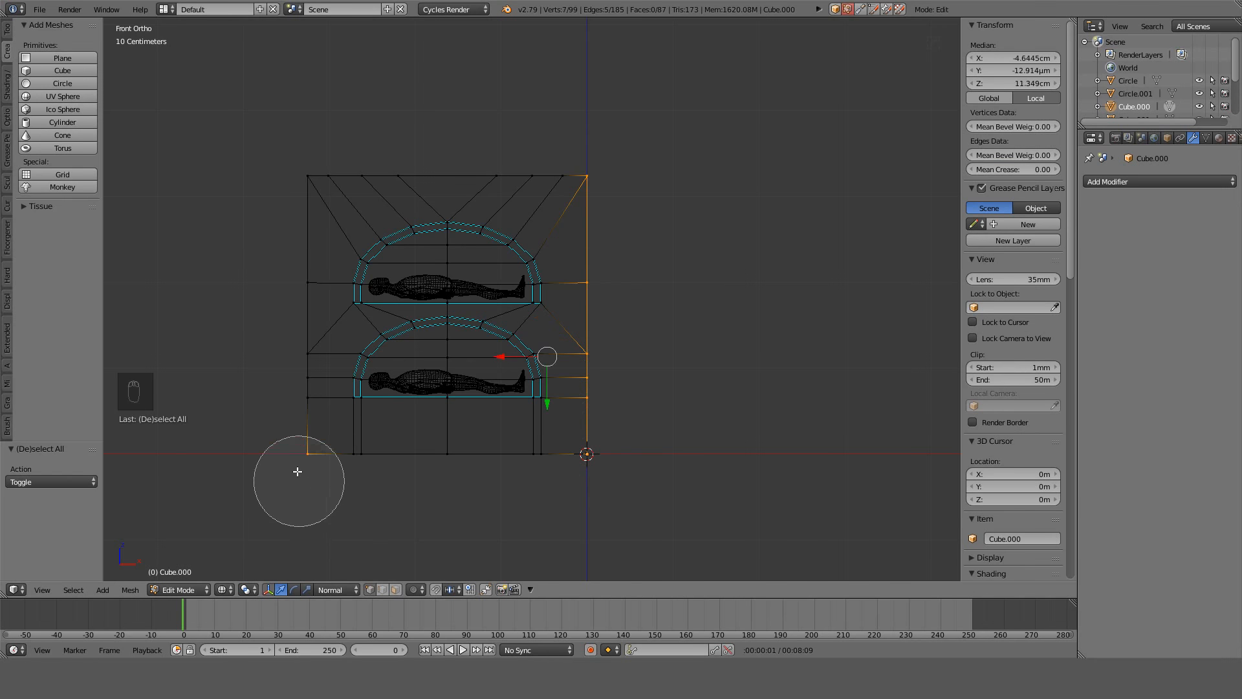
{"action": "left_click_drag", "start_coordinate": [291, 472], "coordinate": [291, 130]}
{"action": "right_click", "coordinate": [291, 130]}
{"action": "scroll", "coordinate": [782, 263], "scroll_direction": "up", "scroll_amount": 1}
{"action": "key", "text": "s"}
{"action": "key", "text": "x"}
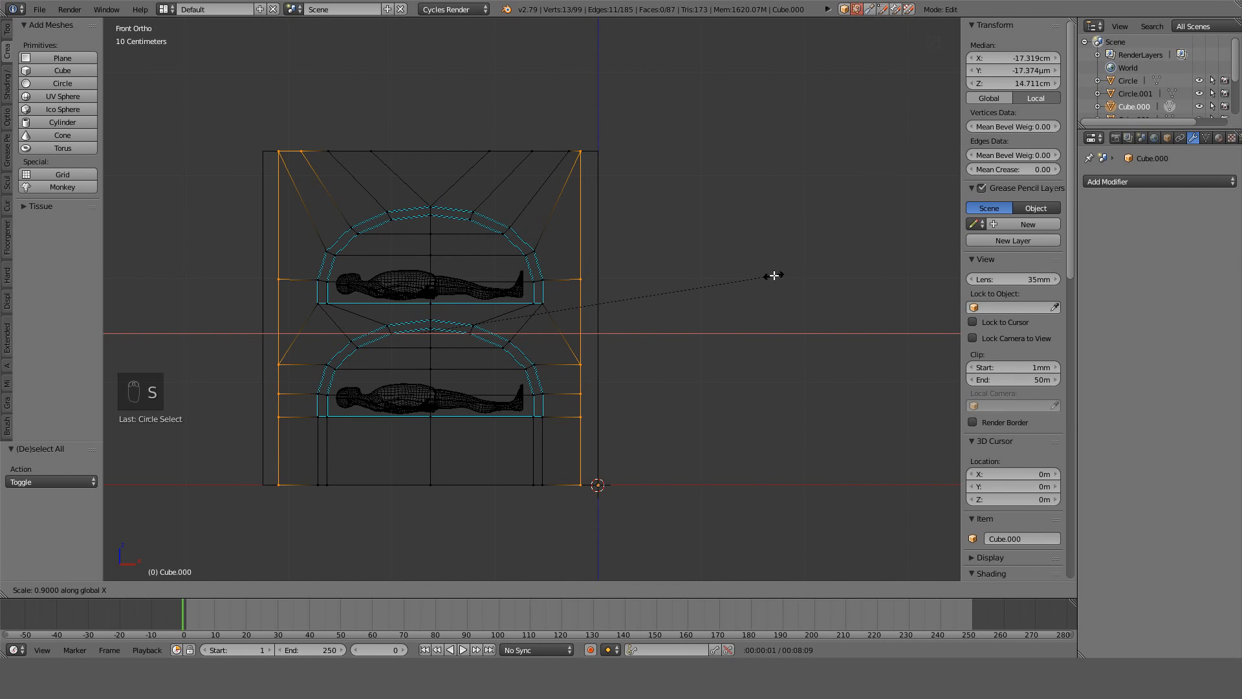
{"action": "right_click", "coordinate": [679, 295]}
Back in Object Mode, reveal the hidden objects and delete the small plane near the world center.
{"action": "key", "text": "z"}
{"action": "mouse_move", "coordinate": [619, 326]}
{"action": "middle_mouse_down"}
{"action": "mouse_move", "coordinate": [701, 379]}
{"action": "mouse_move", "coordinate": [748, 346]}
{"action": "mouse_move", "coordinate": [660, 371]}
{"action": "mouse_move", "coordinate": [718, 397]}
{"action": "mouse_move", "coordinate": [756, 385]}
{"action": "mouse_move", "coordinate": [768, 363]}
{"action": "mouse_move", "coordinate": [707, 352]}
{"action": "mouse_move", "coordinate": [515, 393]}
{"action": "mouse_move", "coordinate": [463, 355]}
{"action": "mouse_move", "coordinate": [623, 317]}
{"action": "mouse_move", "coordinate": [627, 436]}
{"action": "middle_mouse_up"}
{"action": "key", "text": "Tab"}
{"action": "key", "text": "alt+h"}
{"action": "right_click", "coordinate": [615, 446]}
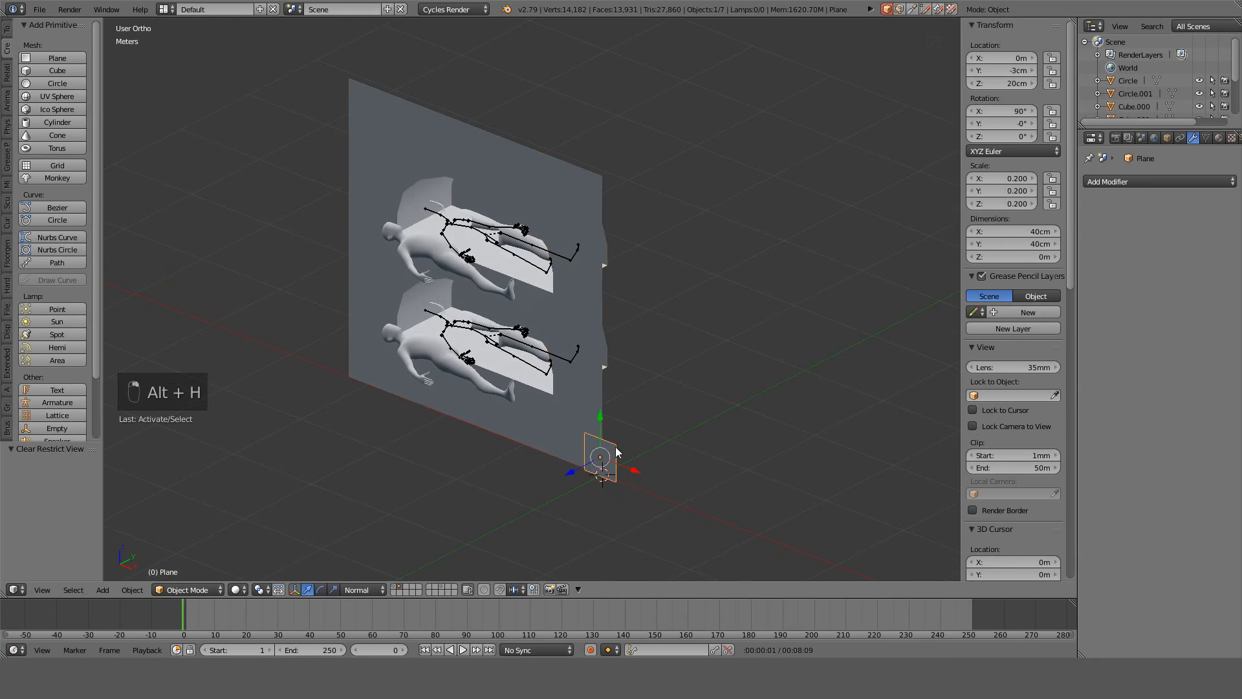
{"action": "key", "text": "Delete"}
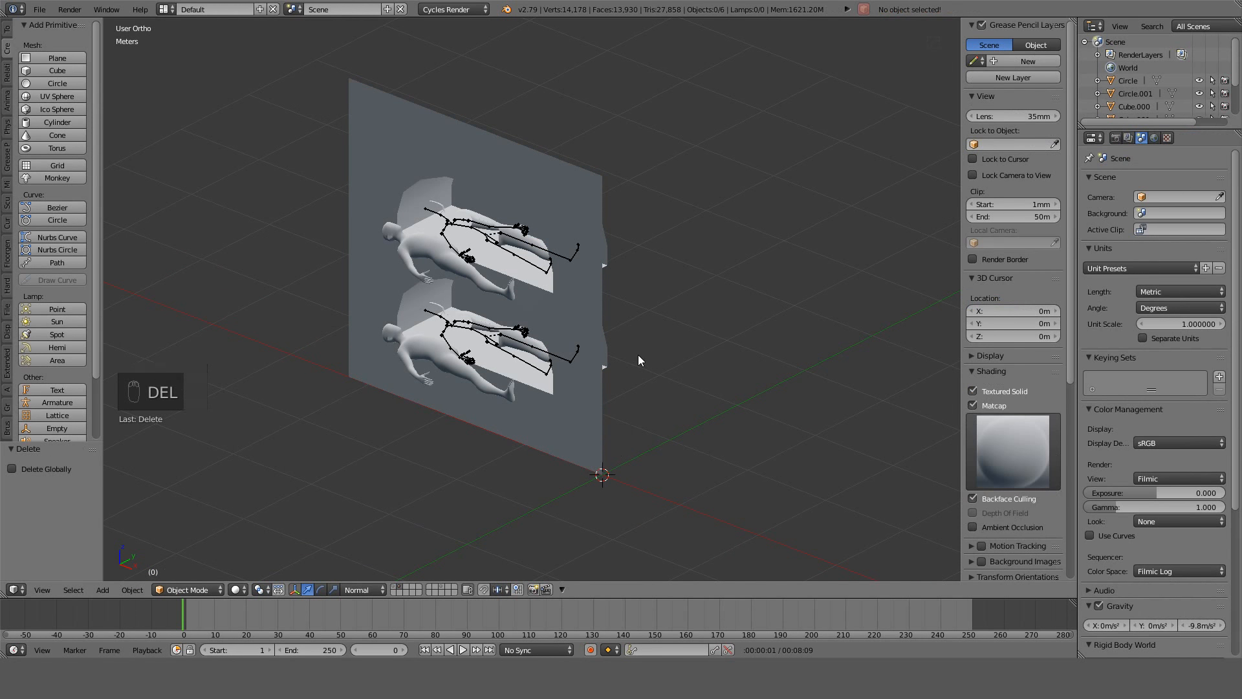
Undo the changes back to the state before the wall and figures were scaled up.
{"action": "key", "text": "ctrl+z"}
{"action": "key", "text": "ctrl+z"}
{"action": "key", "text": "ctrl+z"}
{"action": "key", "text": "ctrl+z"}
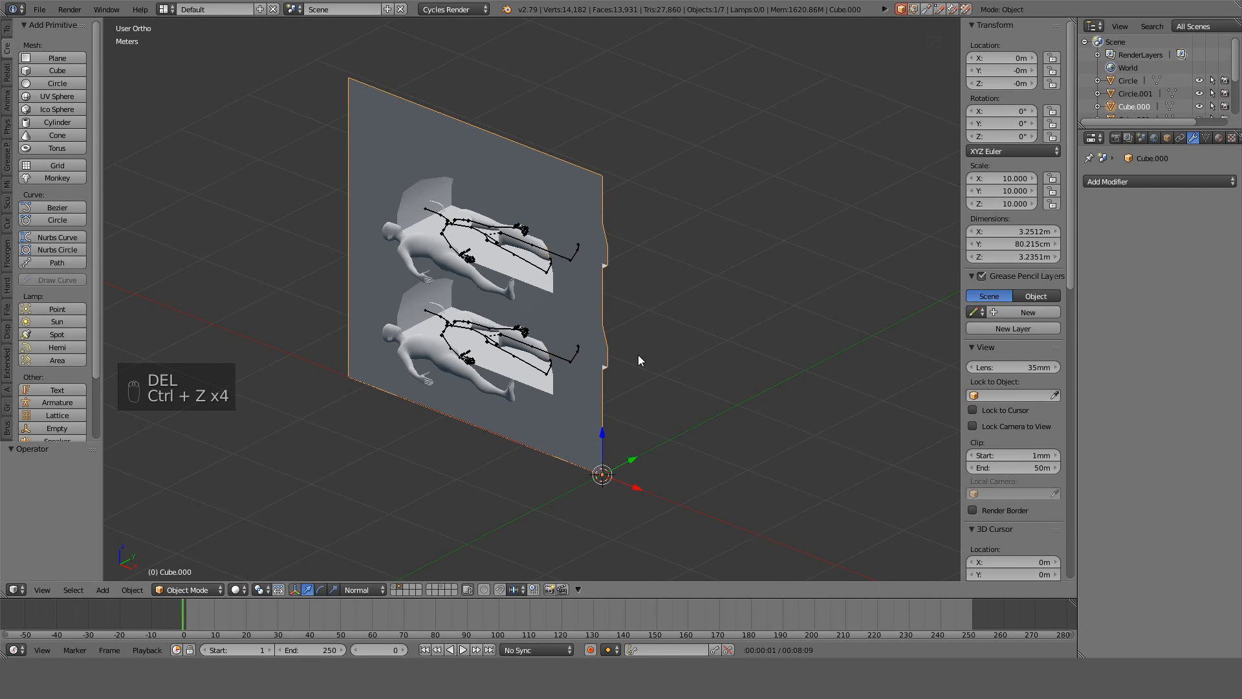
{"action": "key", "text": "ctrl+z"}
{"action": "key", "text": "ctrl+z"}
{"action": "key", "text": "ctrl+z"}
{"action": "key", "text": "ctrl+z"}
{"action": "key", "text": "ctrl+z"}
{"action": "key", "text": "ctrl+z"}
{"action": "key", "text": "ctrl+z"}
{"action": "key", "text": "ctrl+z"}
{"action": "key", "text": "ctrl+z"}
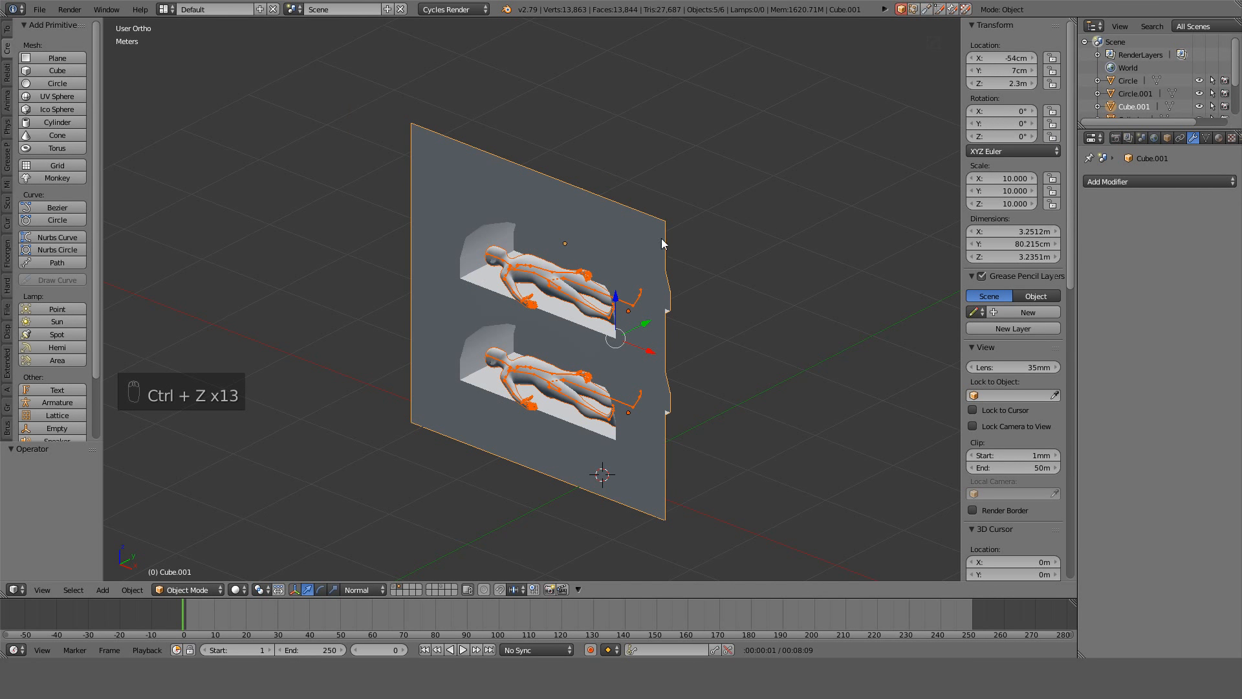
{"action": "key", "text": "ctrl+z"}
{"action": "key", "text": "ctrl+z"}
{"action": "key", "text": "ctrl+z"}
{"action": "key", "text": "ctrl+z"}
{"action": "key", "text": "ctrl+z"}
{"action": "key", "text": "ctrl+z"}
{"action": "key", "text": "ctrl+z"}
{"action": "key", "text": "ctrl+z"}
{"action": "key", "text": "ctrl+z"}
{"action": "key", "text": "ctrl+z"}
{"action": "key", "text": "ctrl+z"}
{"action": "key", "text": "ctrl+z"}
{"action": "key", "text": "ctrl+z"}
{"action": "key", "text": "ctrl+z"}
{"action": "key", "text": "ctrl+z"}
{"action": "key", "text": "ctrl+z"}
{"action": "key", "text": "ctrl+z"}
{"action": "key", "text": "ctrl+z"}
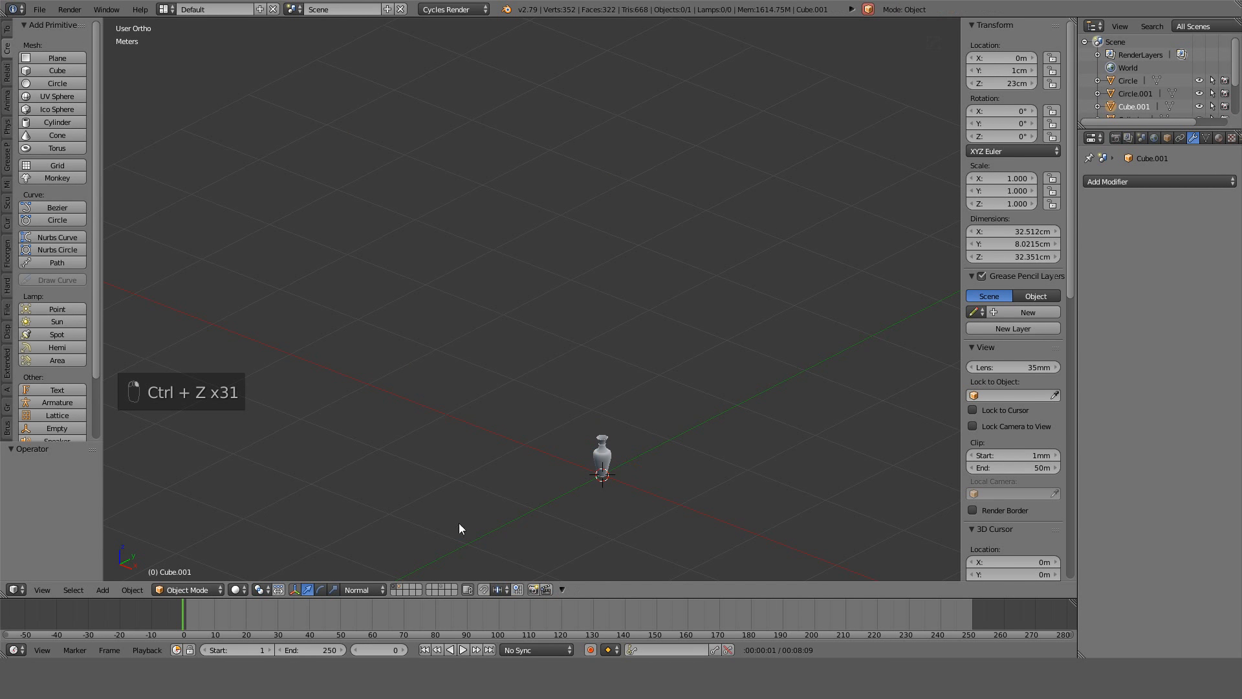
Show the layer holding the wall, select the wall and all its figures, and scale them by 10.
{"action": "left_click", "coordinate": [399, 587]}
{"action": "middle_click_drag", "start_coordinate": [506, 534], "coordinate": [644, 442]}
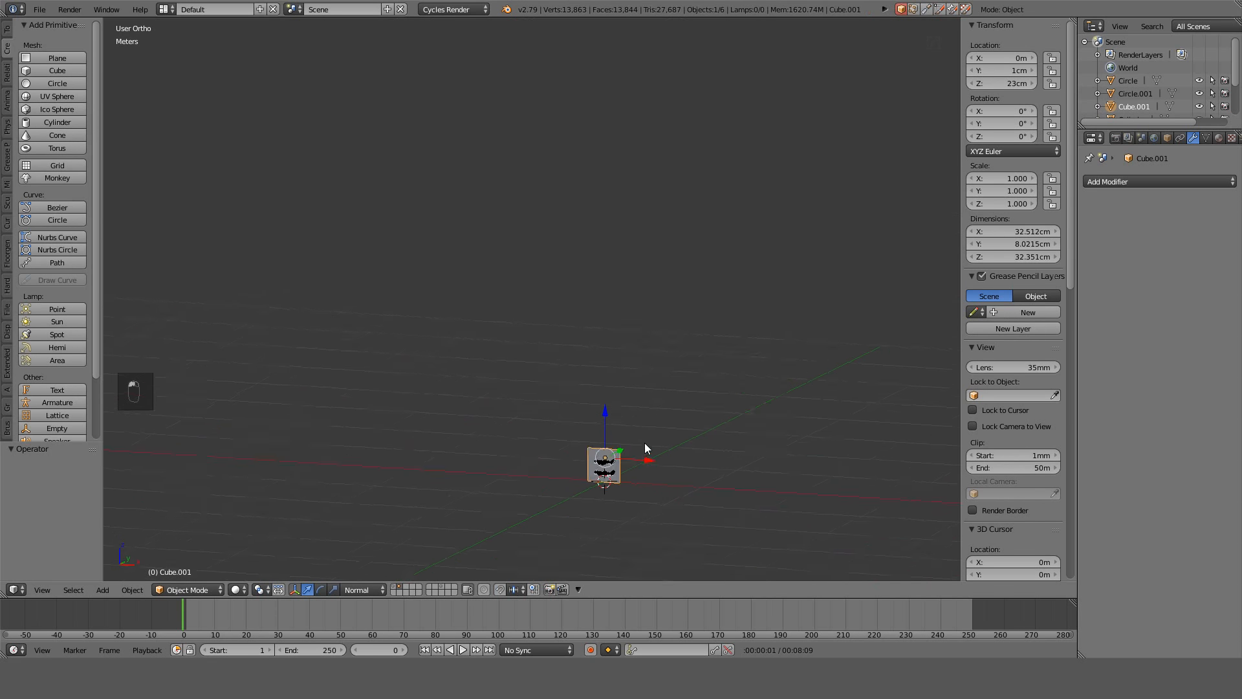
{"action": "key", "text": "z"}
{"action": "key", "text": "a"}
{"action": "key", "text": "a"}
{"action": "key", "text": "a"}
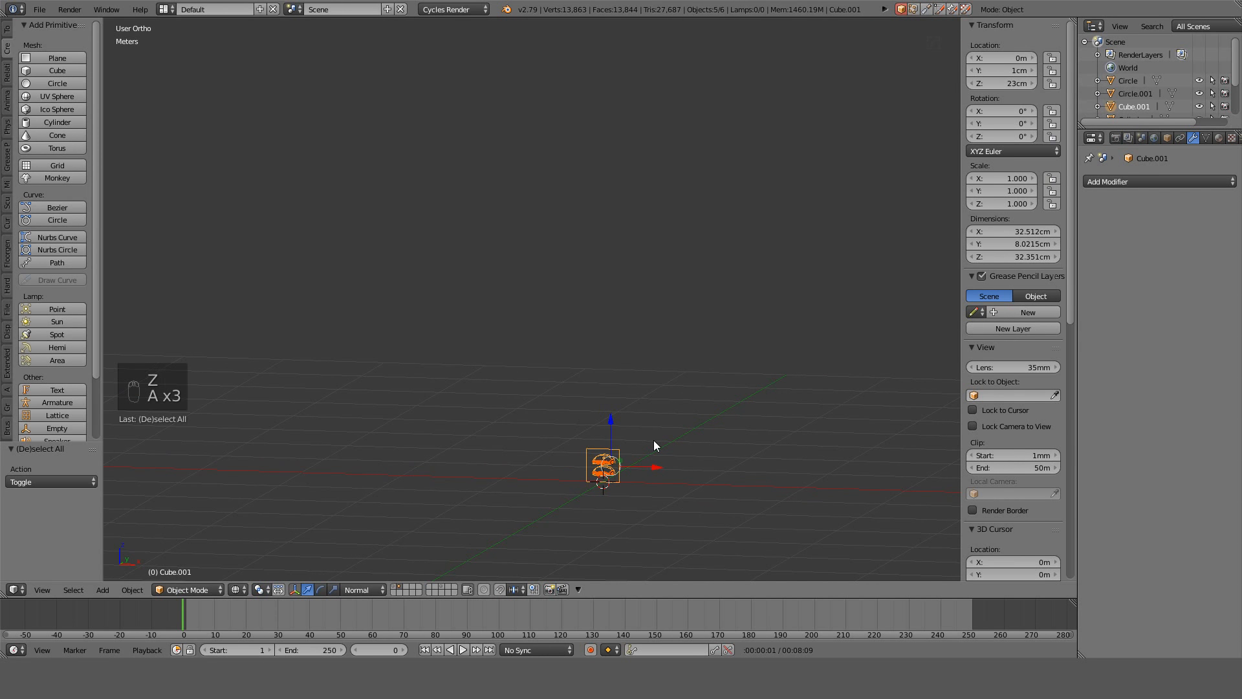
{"action": "type", "text": "s10"}
{"action": "key", "text": "Return"}
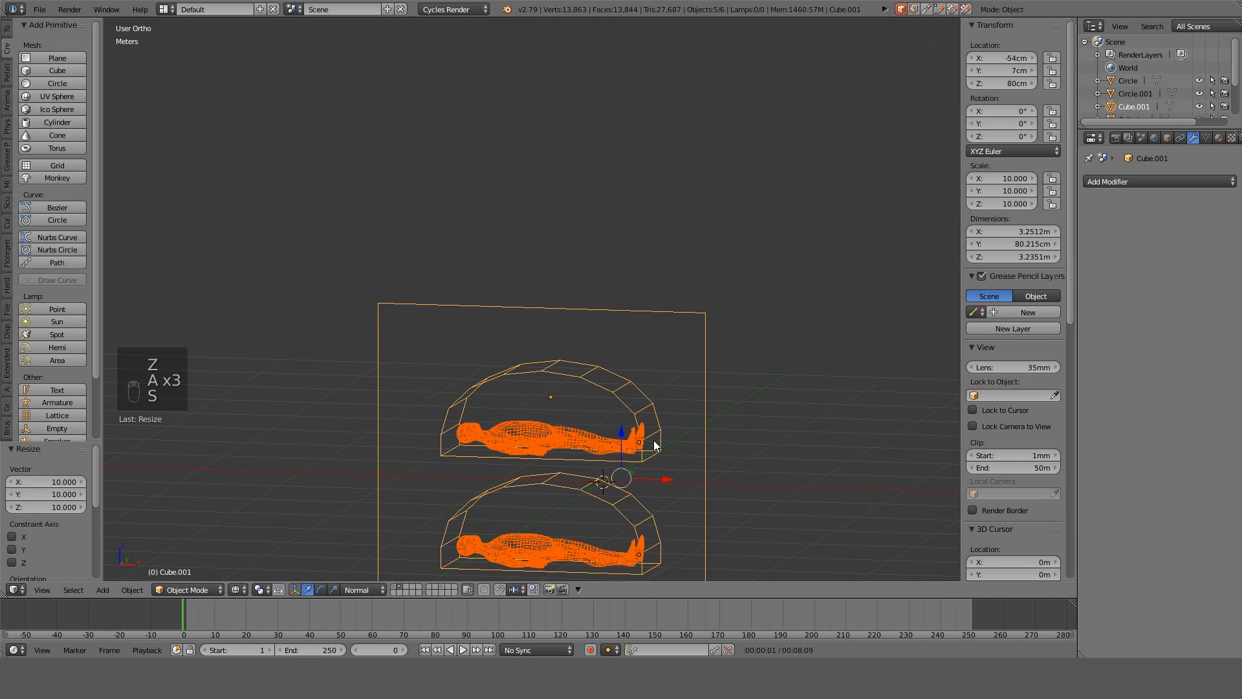
In front view, snap the 3D cursor to the bottom-right corner vertex of the wall alone and return to Object Mode.
{"action": "right_click", "coordinate": [698, 364]}
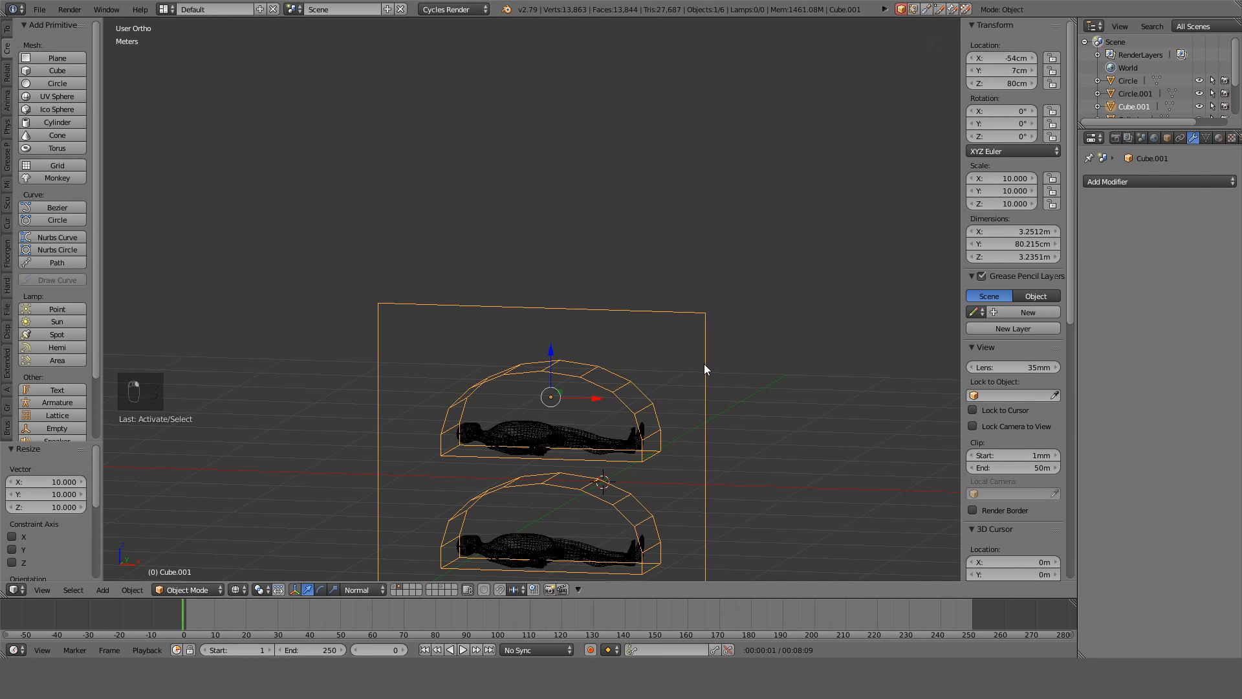
{"action": "key", "text": "KP_1"}
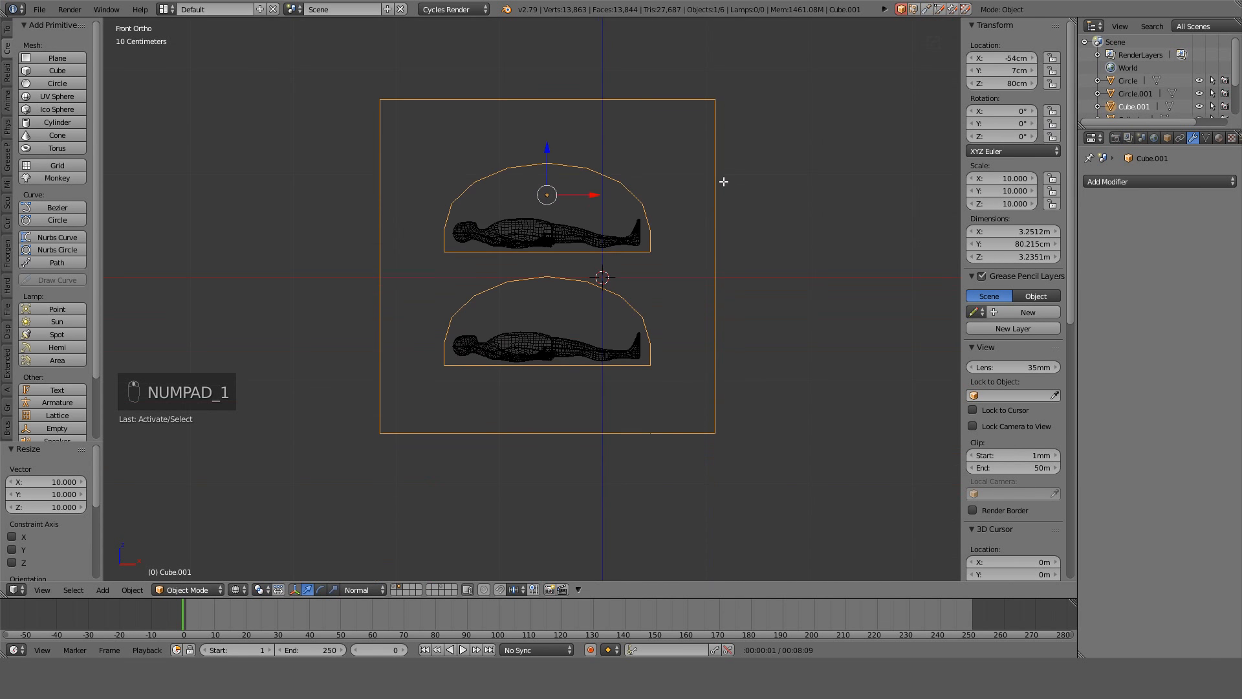
{"action": "key", "text": "Tab"}
{"action": "right_click", "coordinate": [714, 466]}
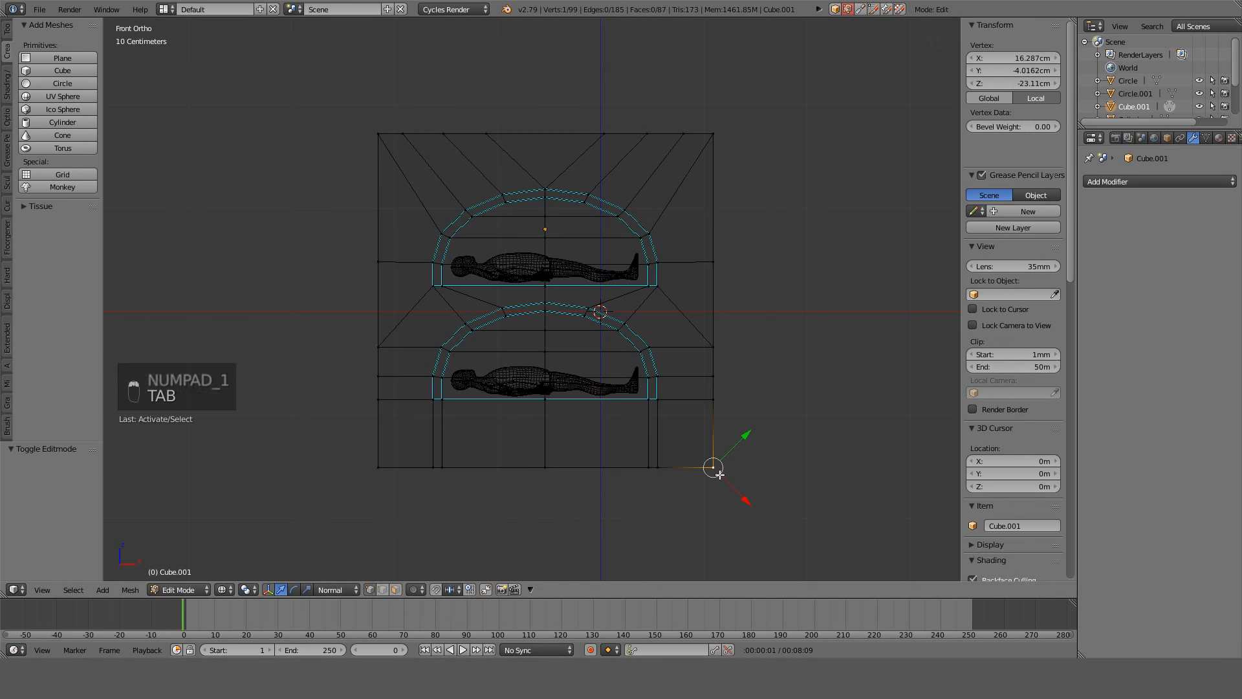
{"action": "key", "text": "shift+s"}
{"action": "left_click", "coordinate": [750, 485]}
{"action": "key", "text": "Tab"}
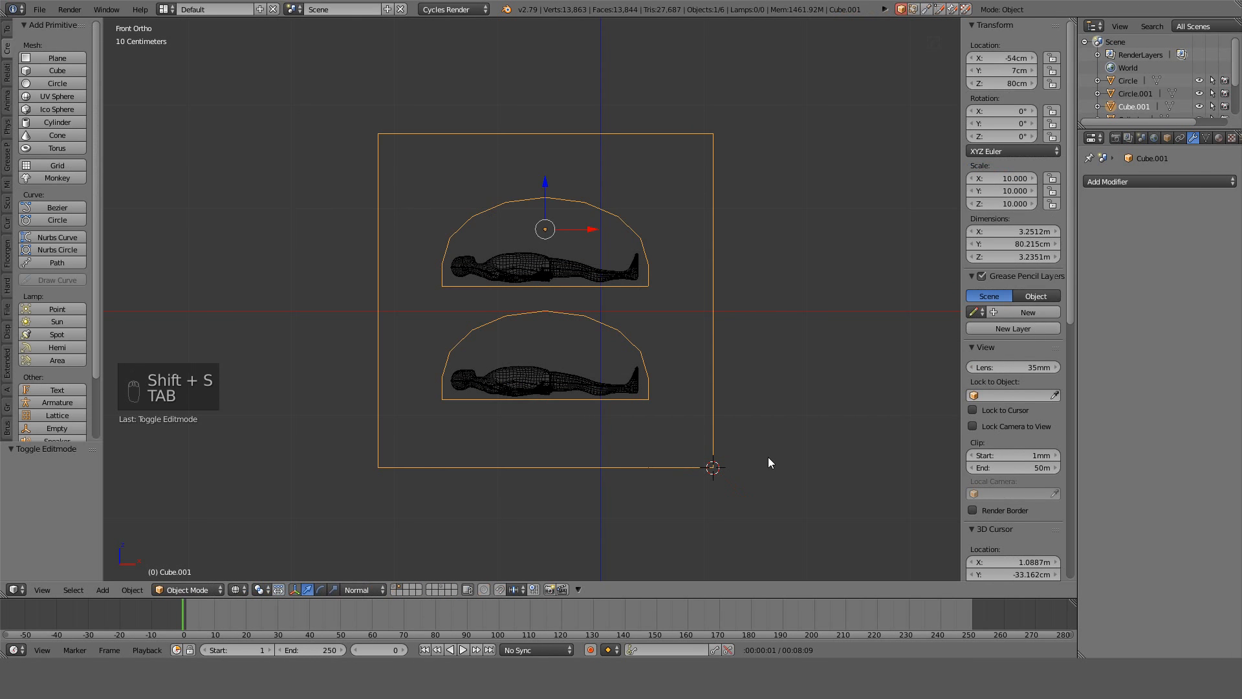
Set the wall's origin to the 3D cursor at its corner and snap that origin to the world center.
{"action": "key", "text": "ctrl+alt+shift+c"}
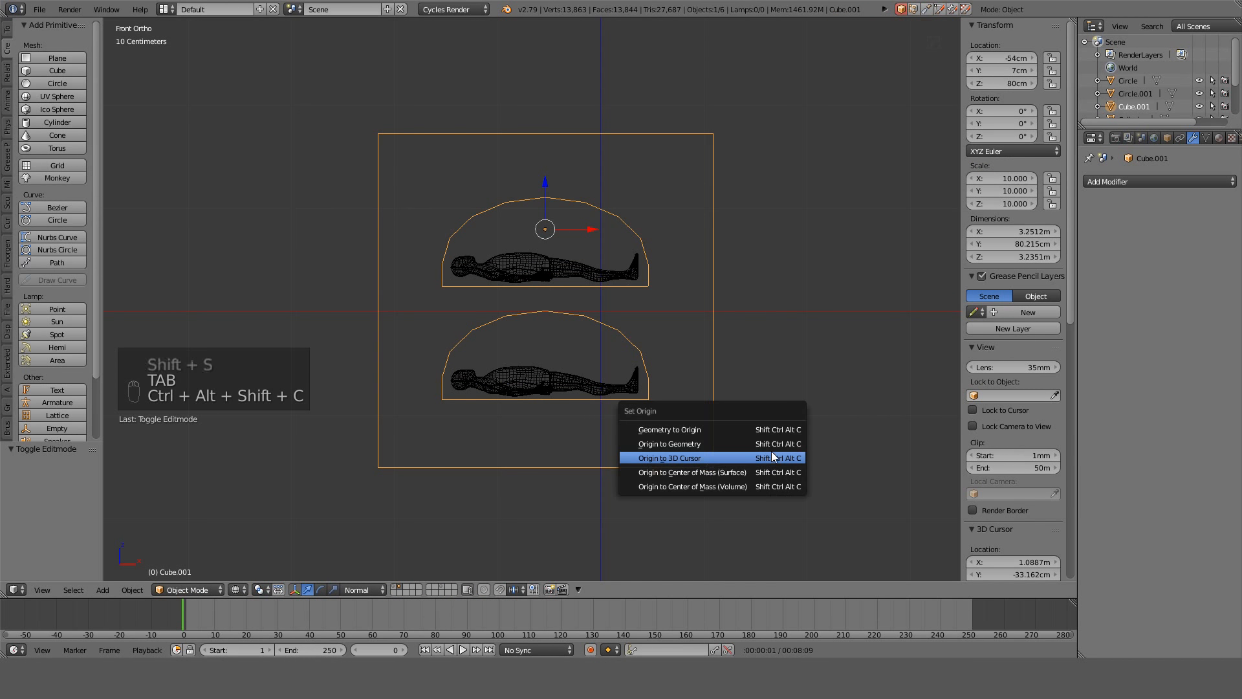
{"action": "left_click", "coordinate": [776, 457]}
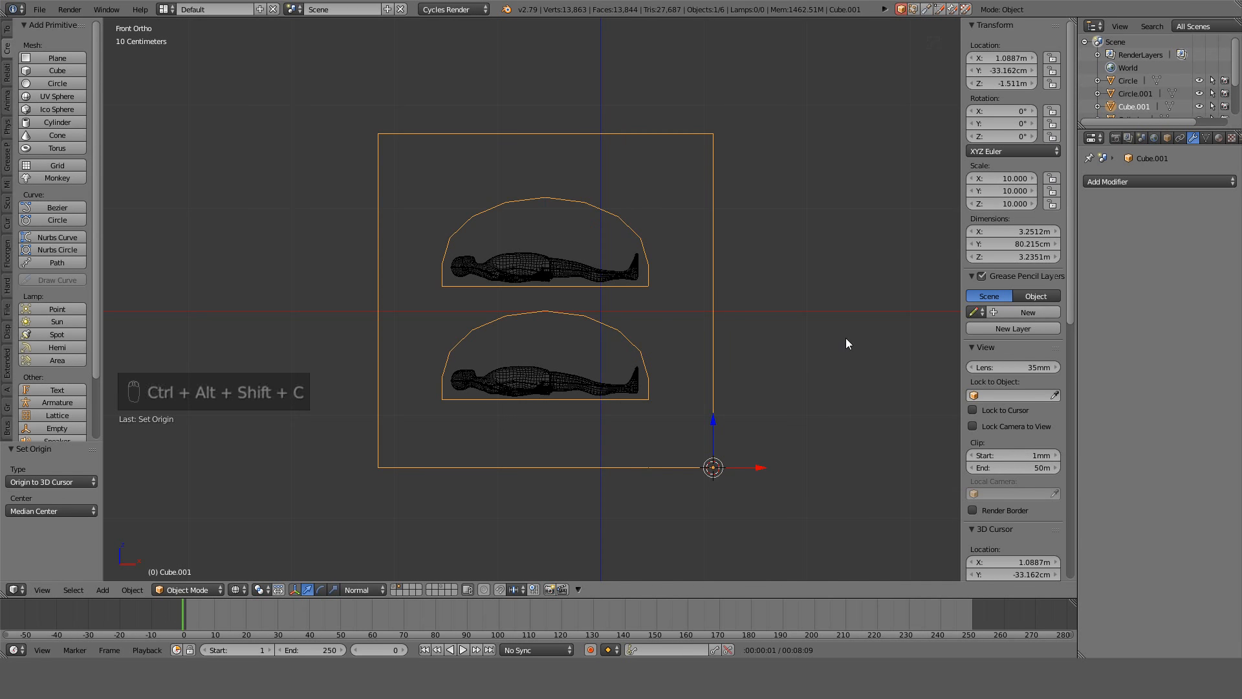
{"action": "key", "text": "shift+c"}
{"action": "key", "text": "shift+s"}
{"action": "left_click", "coordinate": [850, 307]}
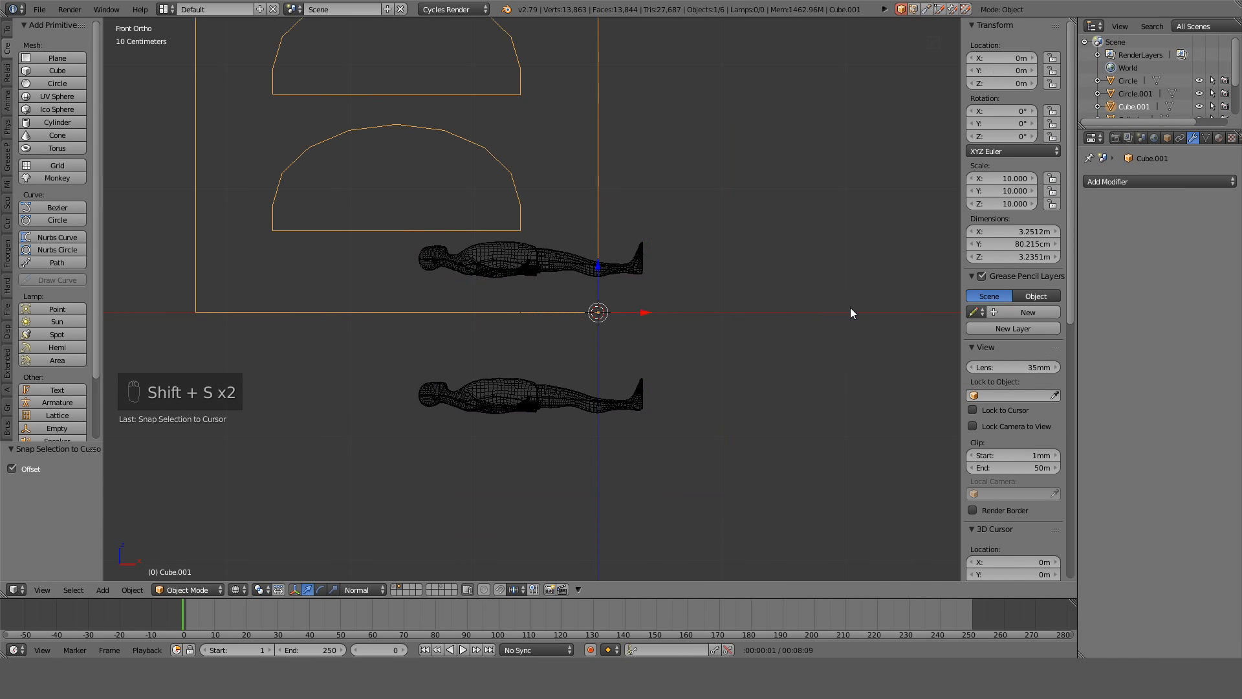
Duplicate the niche wall and move the copy 3.2 m along X so it sits edge to edge with the original.
{"action": "middle_click_drag", "start_coordinate": [738, 294], "coordinate": [668, 410], "text": "shift"}
{"action": "scroll", "coordinate": [668, 414], "scroll_direction": "down", "scroll_amount": 4}
{"action": "key", "text": "shift+d"}
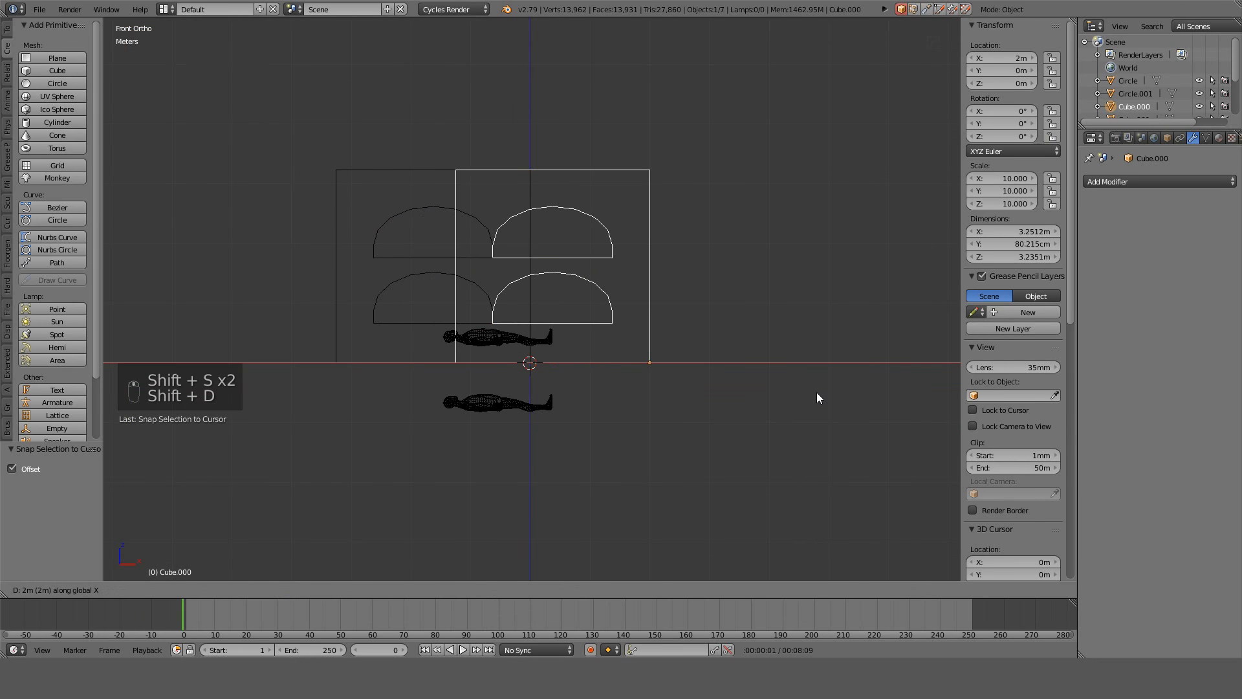
{"action": "right_click", "coordinate": [817, 410]}
{"action": "key", "text": "g"}
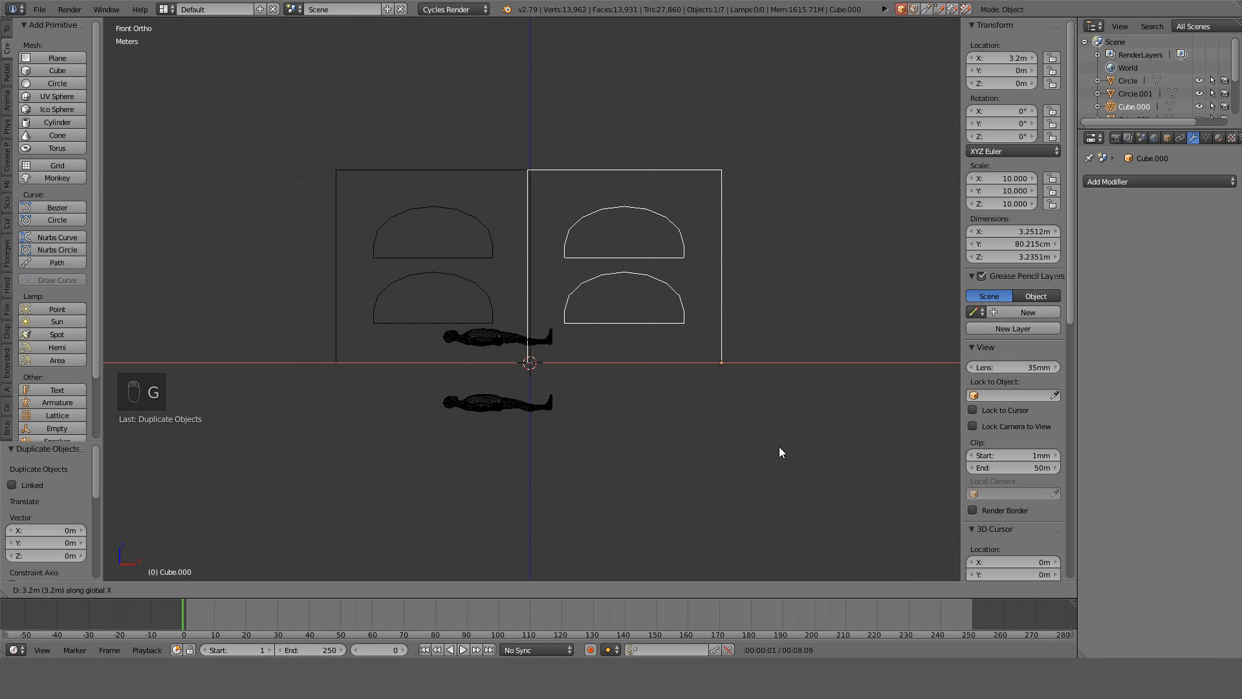
{"action": "left_click", "coordinate": [757, 451]}
{"action": "key", "text": "z"}
{"action": "mouse_move", "coordinate": [651, 449]}
{"action": "middle_mouse_down"}
{"action": "mouse_move", "coordinate": [737, 479]}
{"action": "mouse_move", "coordinate": [735, 518]}
{"action": "mouse_move", "coordinate": [651, 410]}
{"action": "mouse_move", "coordinate": [580, 394]}
{"action": "mouse_move", "coordinate": [488, 414]}
{"action": "mouse_move", "coordinate": [634, 371]}
{"action": "mouse_move", "coordinate": [686, 412]}
{"action": "mouse_move", "coordinate": [716, 389]}
{"action": "middle_mouse_up"}
Deselect everything, select both lying figures together with their rigs, and delete them from the scene.
{"action": "key", "text": "Tab"}
{"action": "key", "text": "Tab"}
{"action": "key", "text": "a"}
{"action": "key", "text": "a"}
{"action": "key", "text": "a"}
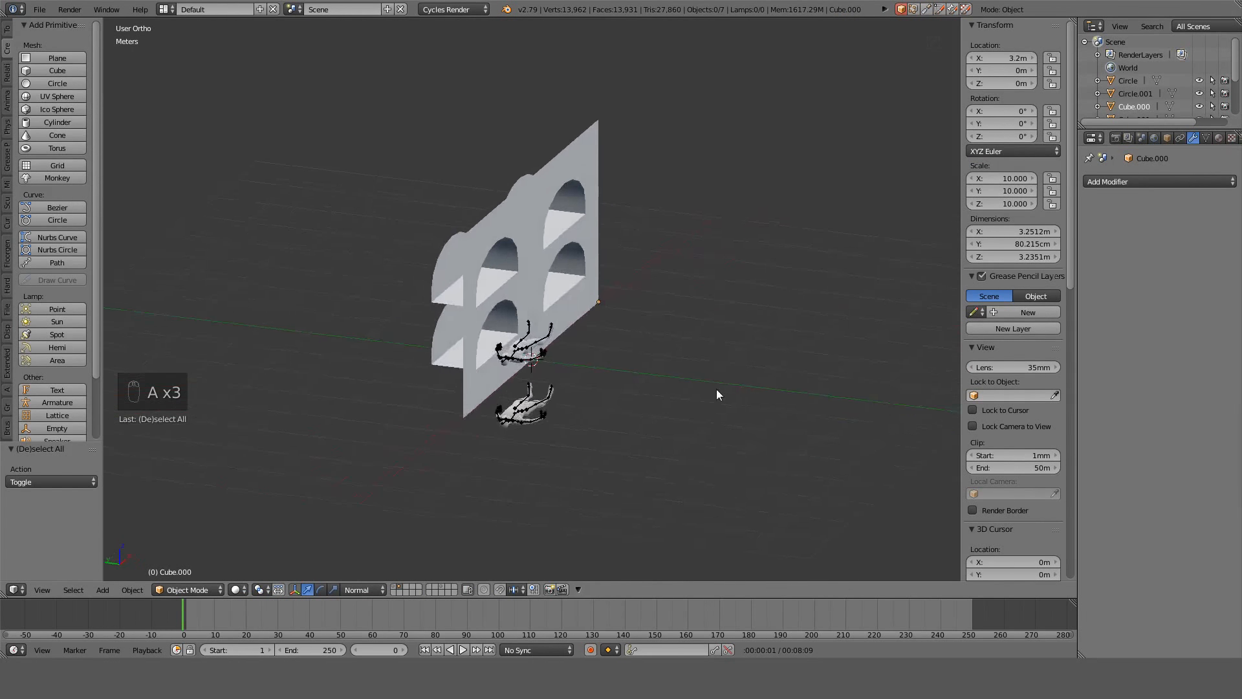
{"action": "right_click", "coordinate": [521, 350]}
{"action": "key", "text": "z"}
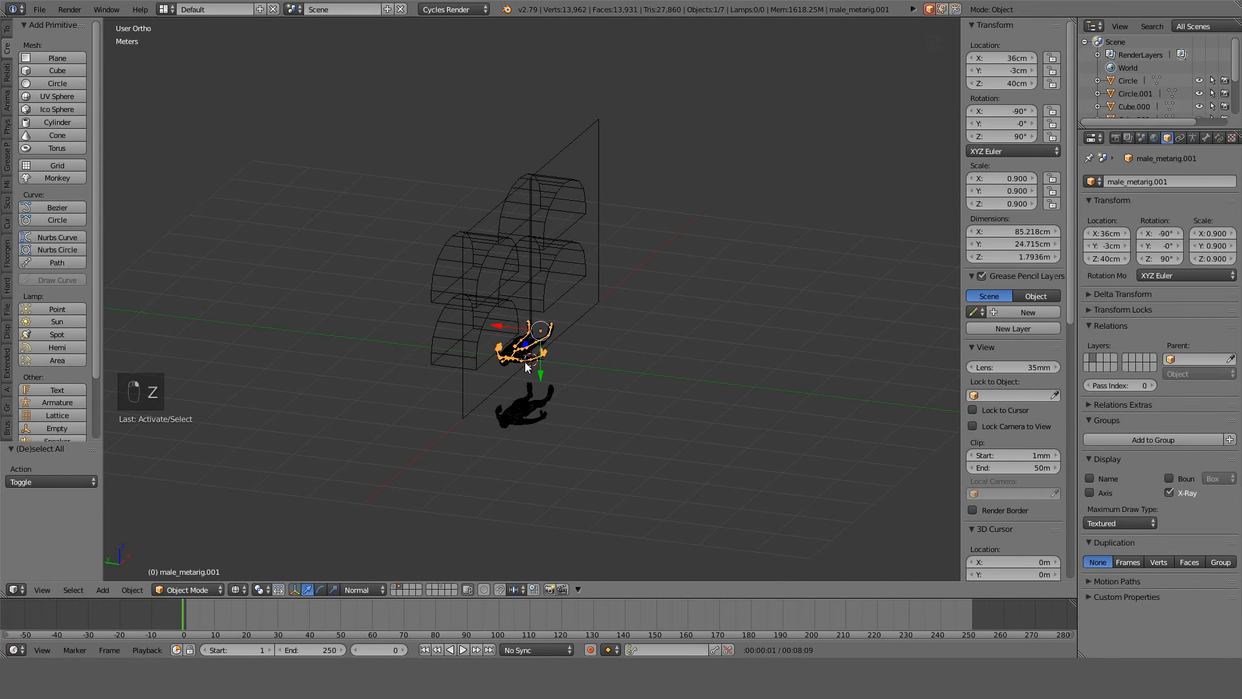
{"action": "right_click", "coordinate": [525, 412], "text": "shift"}
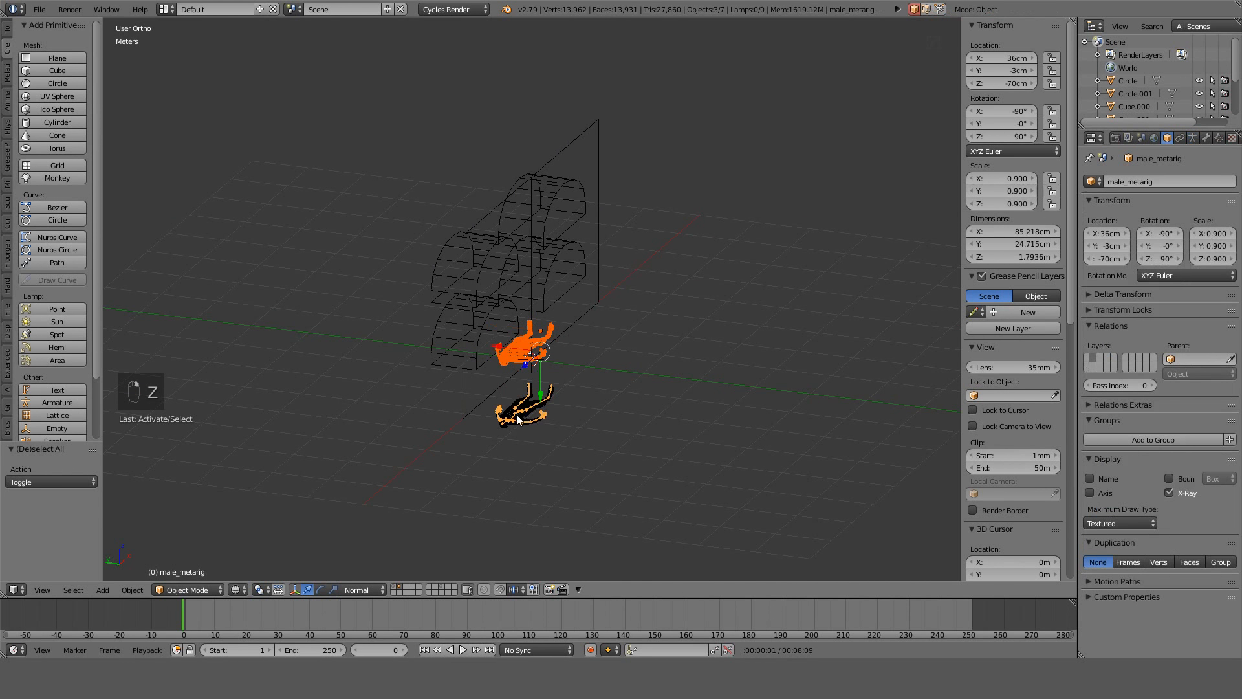
{"action": "key", "text": "Delete"}
{"action": "left_click", "coordinate": [516, 416]}
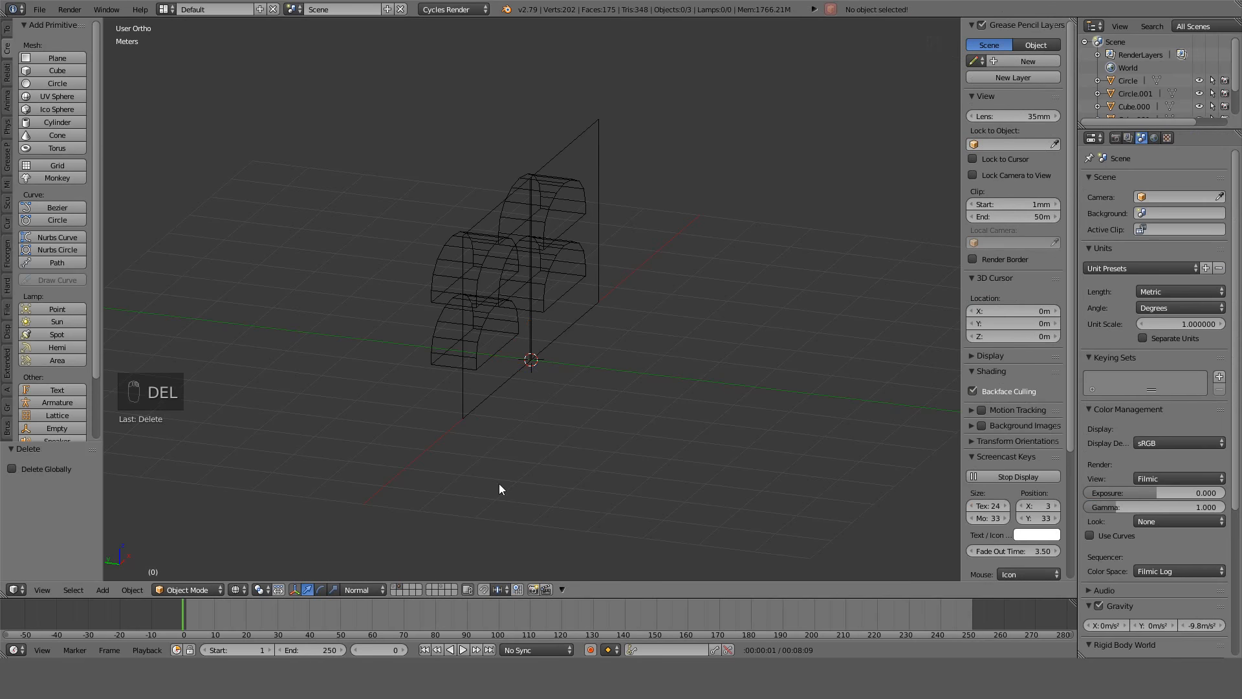
Show the vase's layer together with the wall's layer and select the vase.
{"action": "left_click", "coordinate": [394, 586]}
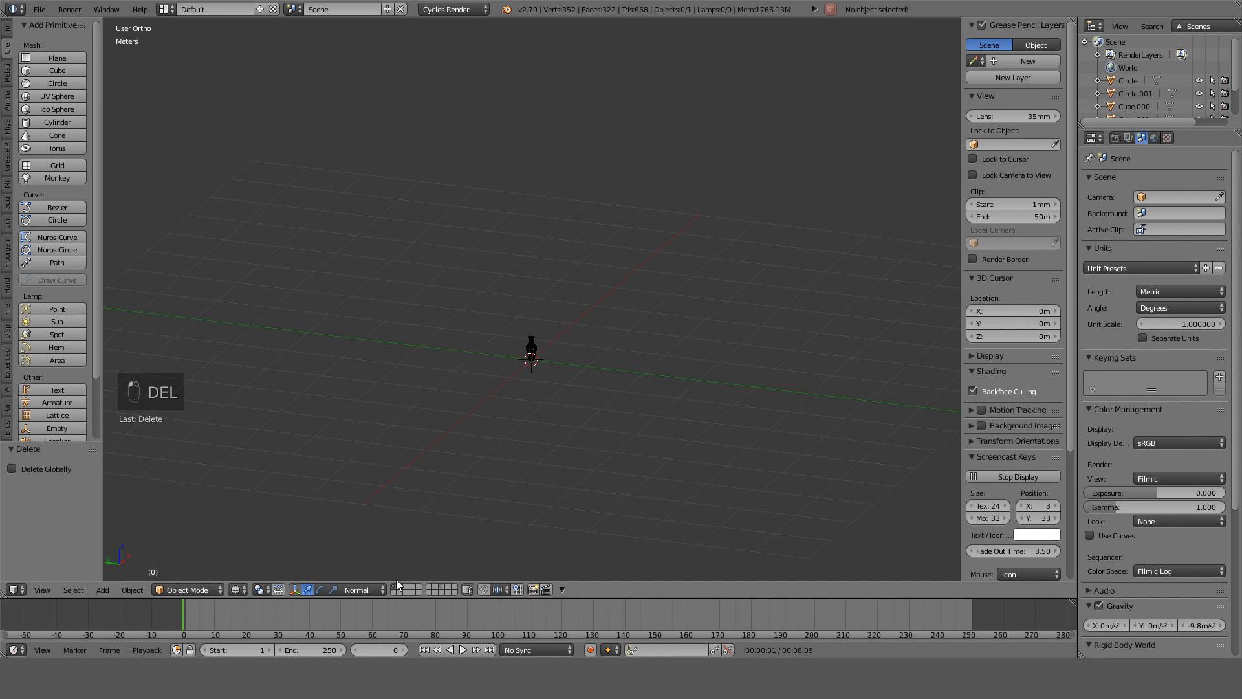
{"action": "left_click", "coordinate": [398, 585], "text": "shift"}
{"action": "scroll", "coordinate": [575, 373], "scroll_direction": "up", "scroll_amount": 2}
{"action": "right_click", "coordinate": [530, 366]}
{"action": "scroll", "coordinate": [580, 370], "scroll_direction": "up", "scroll_amount": 4}
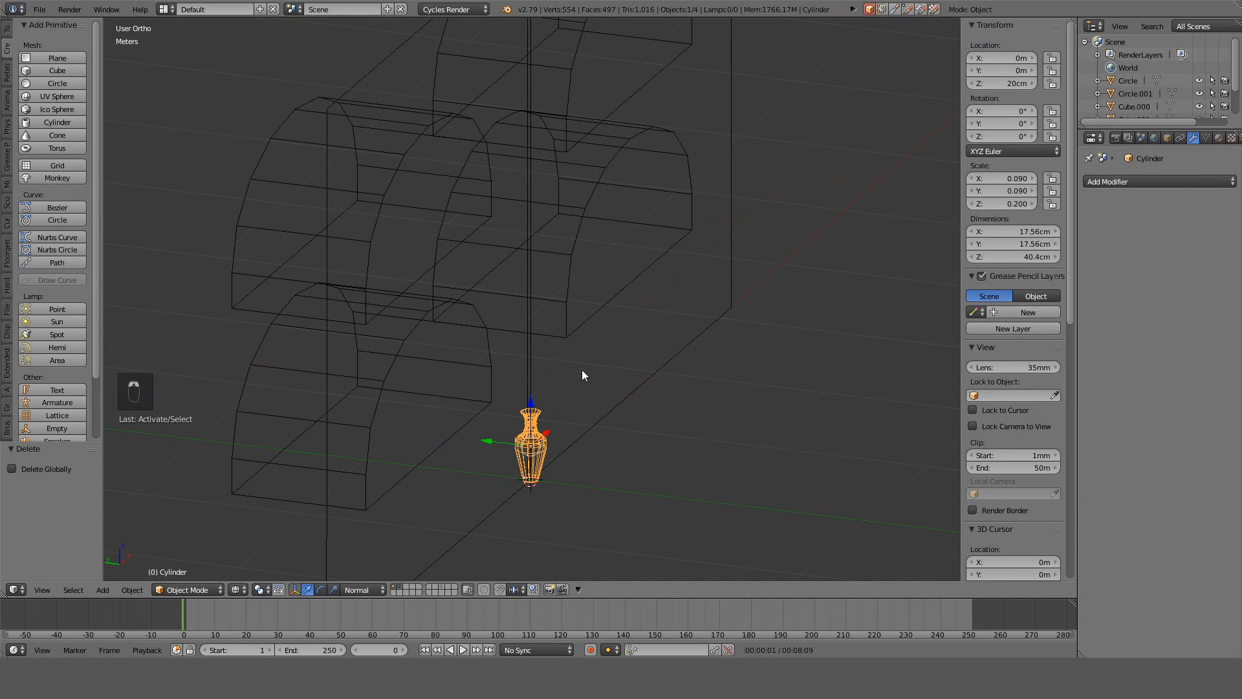
In top view, move the vase -30 cm along Y, out in front of the wall, and return to solid shading.
{"action": "middle_click_drag", "start_coordinate": [581, 370], "coordinate": [580, 340]}
{"action": "key", "text": "KP_7"}
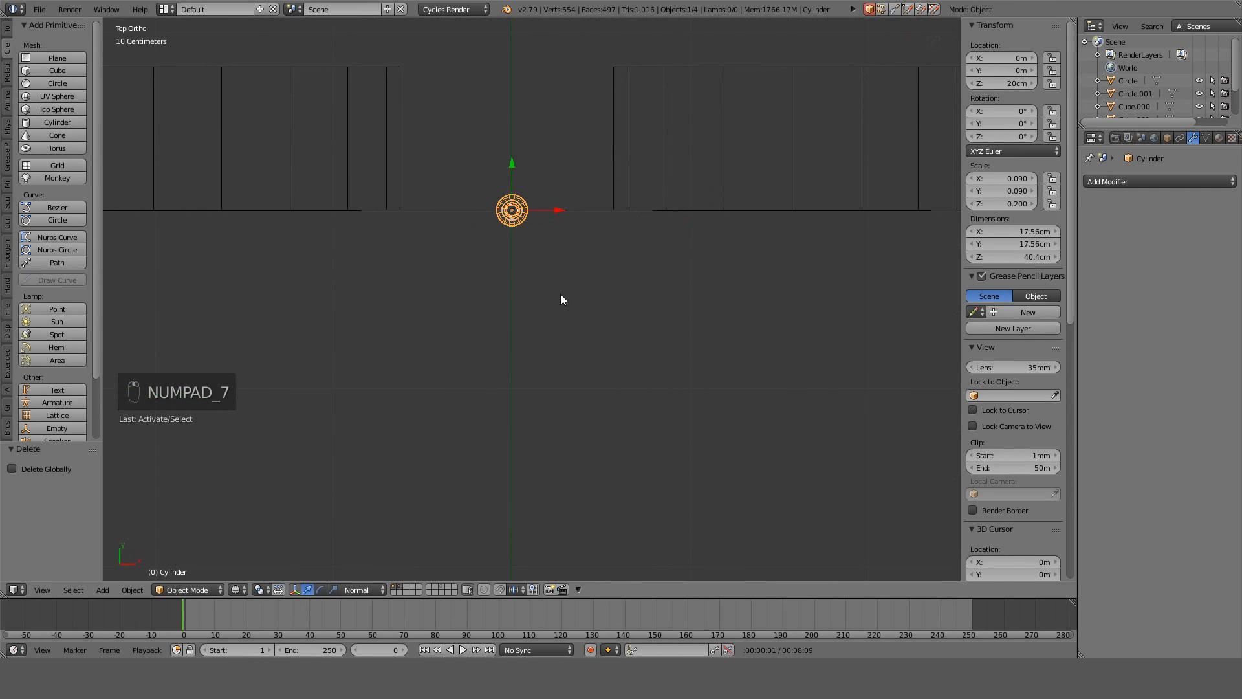
{"action": "key", "text": "g"}
{"action": "middle_click", "coordinate": [561, 310]}
{"action": "left_click", "coordinate": [561, 339]}
{"action": "key", "text": "z"}
{"action": "middle_click_drag", "start_coordinate": [607, 333], "coordinate": [643, 249]}
Hide the 3D view's properties region, split the view vertically, and turn the new area into a UV/Image Editor.
{"action": "key", "text": "n"}
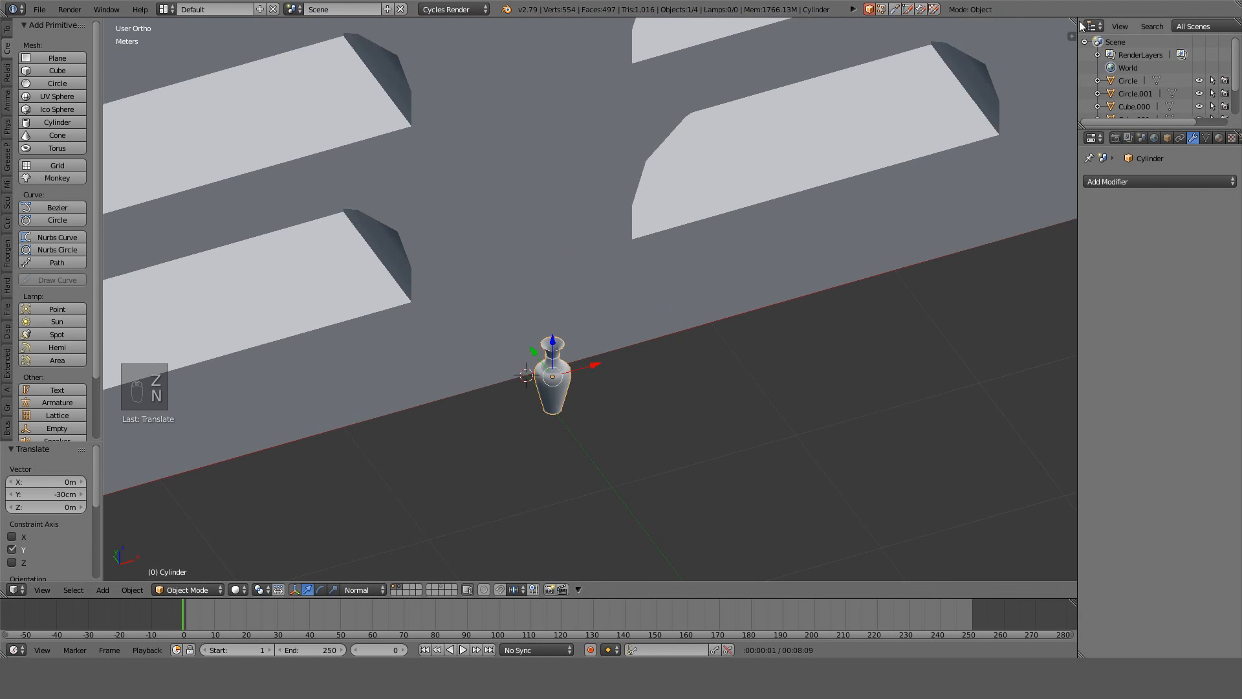
{"action": "left_click_drag", "start_coordinate": [1071, 21], "coordinate": [612, 420]}
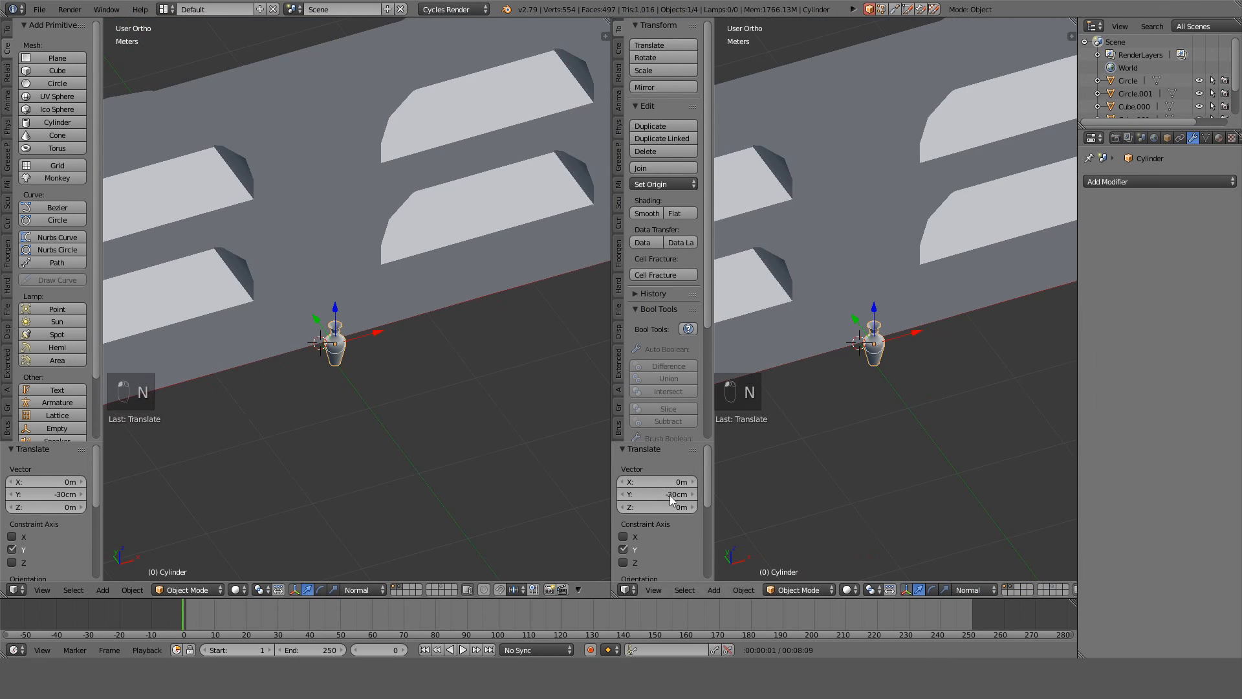
{"action": "left_click", "coordinate": [626, 589]}
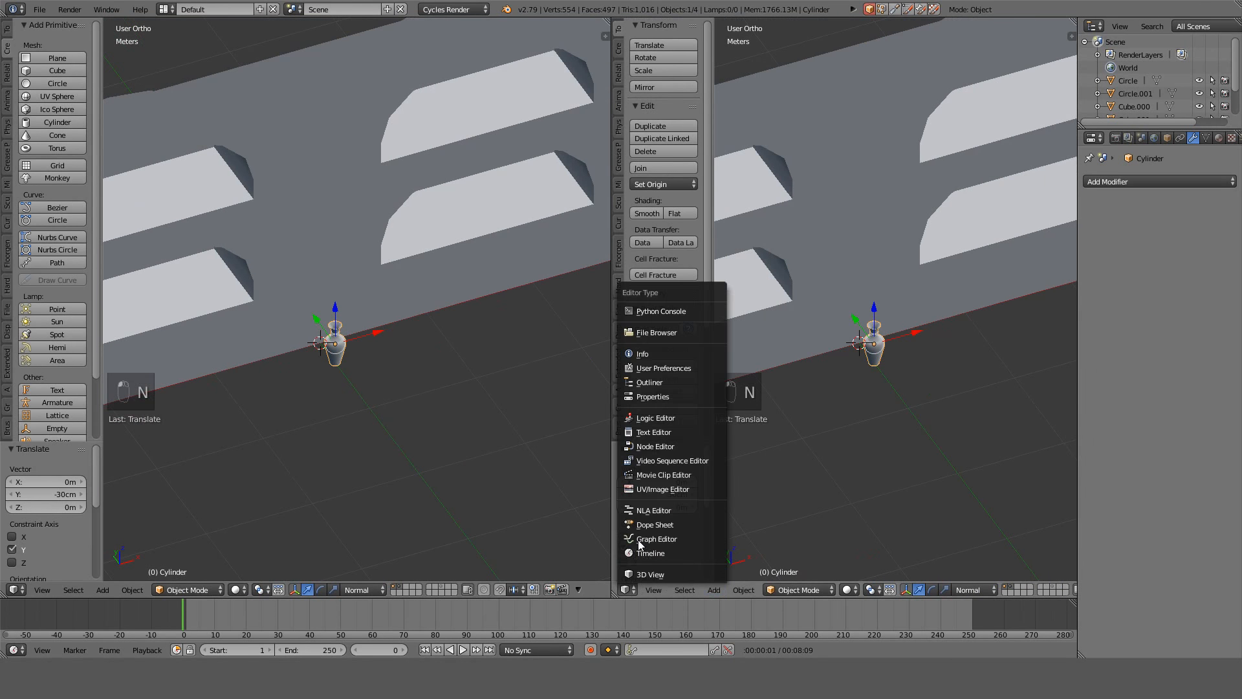
{"action": "left_click", "coordinate": [644, 490]}
{"action": "scroll", "coordinate": [714, 374], "scroll_direction": "up", "scroll_amount": 4}
{"action": "scroll", "coordinate": [431, 370], "scroll_direction": "up", "scroll_amount": 3}
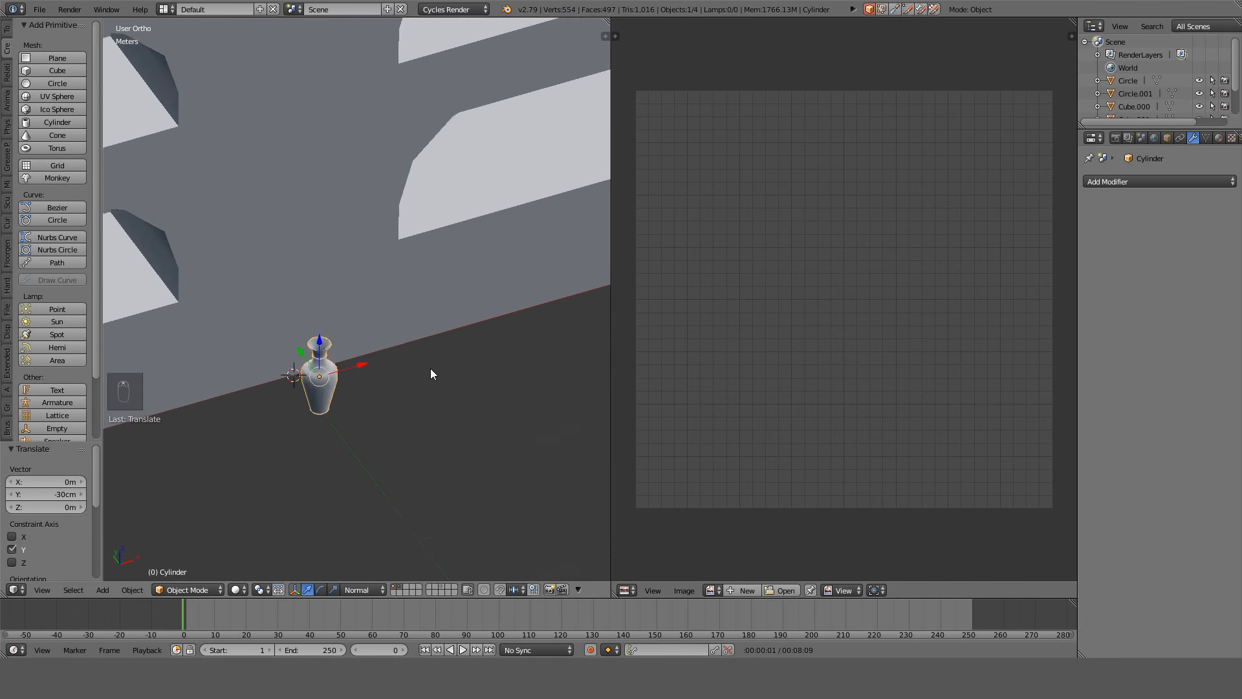
Enter Edit Mode on the vase and mark the edge loop around its base as a seam.
{"action": "scroll", "coordinate": [433, 369], "scroll_direction": "up", "scroll_amount": 2}
{"action": "mouse_move", "coordinate": [433, 369]}
{"action": "middle_mouse_down", "text": "shift"}
{"action": "mouse_move", "coordinate": [512, 219]}
{"action": "mouse_move", "coordinate": [428, 370]}
{"action": "middle_mouse_up", "text": "shift"}
{"action": "scroll", "coordinate": [511, 217], "scroll_direction": "up", "scroll_amount": 5}
{"action": "key", "text": "Tab"}
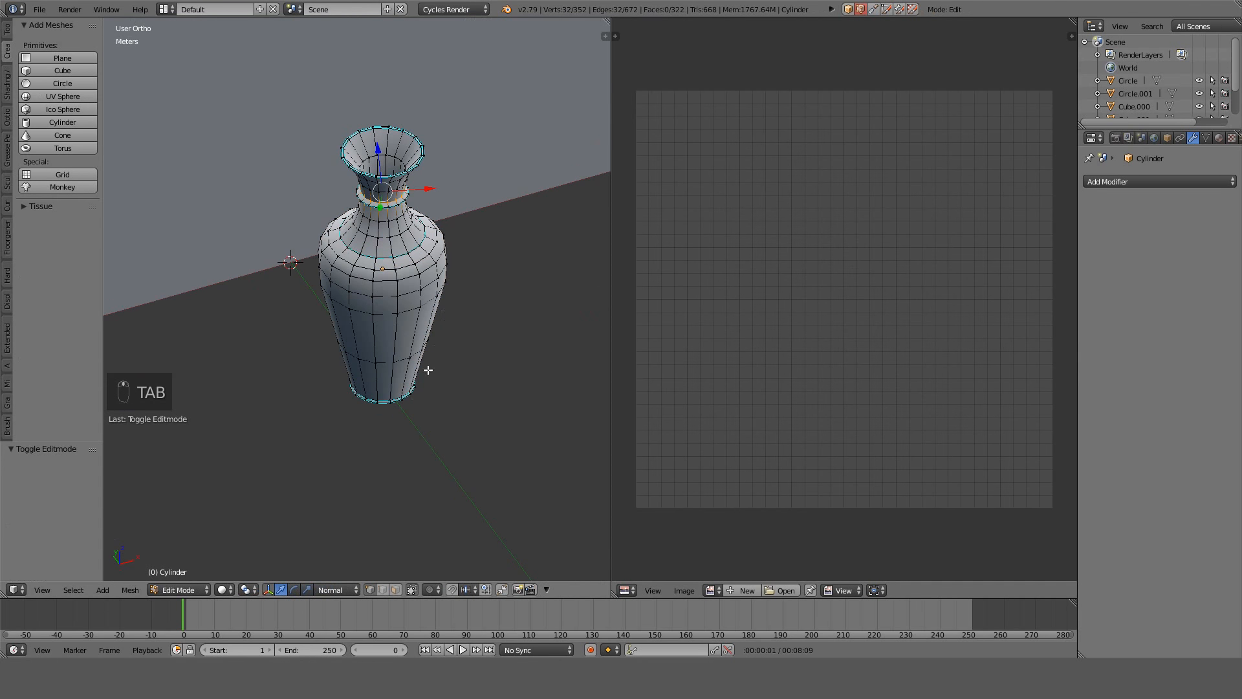
{"action": "middle_click_drag", "start_coordinate": [385, 560], "coordinate": [402, 374]}
{"action": "mouse_move", "coordinate": [414, 550]}
{"action": "middle_mouse_down", "text": "shift"}
{"action": "mouse_move", "coordinate": [399, 527]}
{"action": "mouse_move", "coordinate": [397, 324]}
{"action": "middle_mouse_up", "text": "shift"}
{"action": "scroll", "coordinate": [397, 324], "scroll_direction": "up", "scroll_amount": 3}
{"action": "key", "text": "z"}
{"action": "middle_click_drag", "start_coordinate": [384, 431], "coordinate": [386, 430]}
{"action": "right_click", "coordinate": [382, 449], "text": "alt"}
{"action": "key", "text": "z"}
{"action": "key", "text": "ctrl+e"}
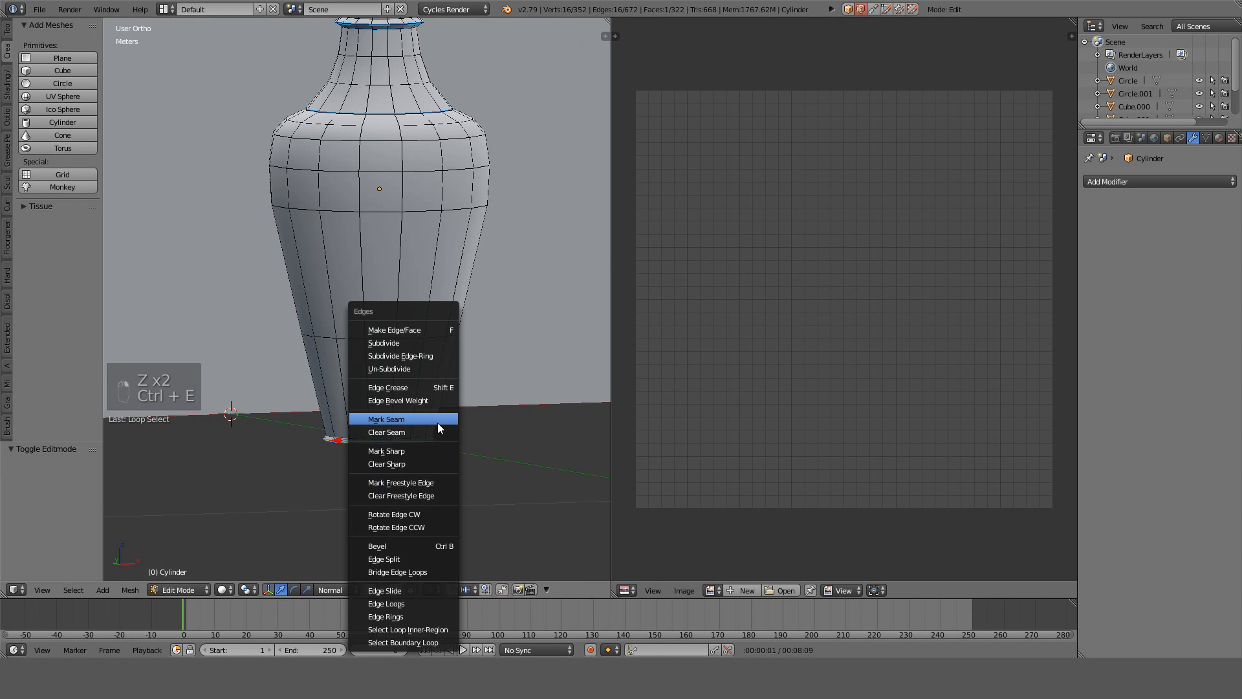
{"action": "left_click", "coordinate": [437, 422]}
Select one continuous vertical line of edges from the vase's base to its rim and mark it as a seam.
{"action": "key", "text": "a"}
{"action": "right_click", "coordinate": [401, 393], "text": "alt"}
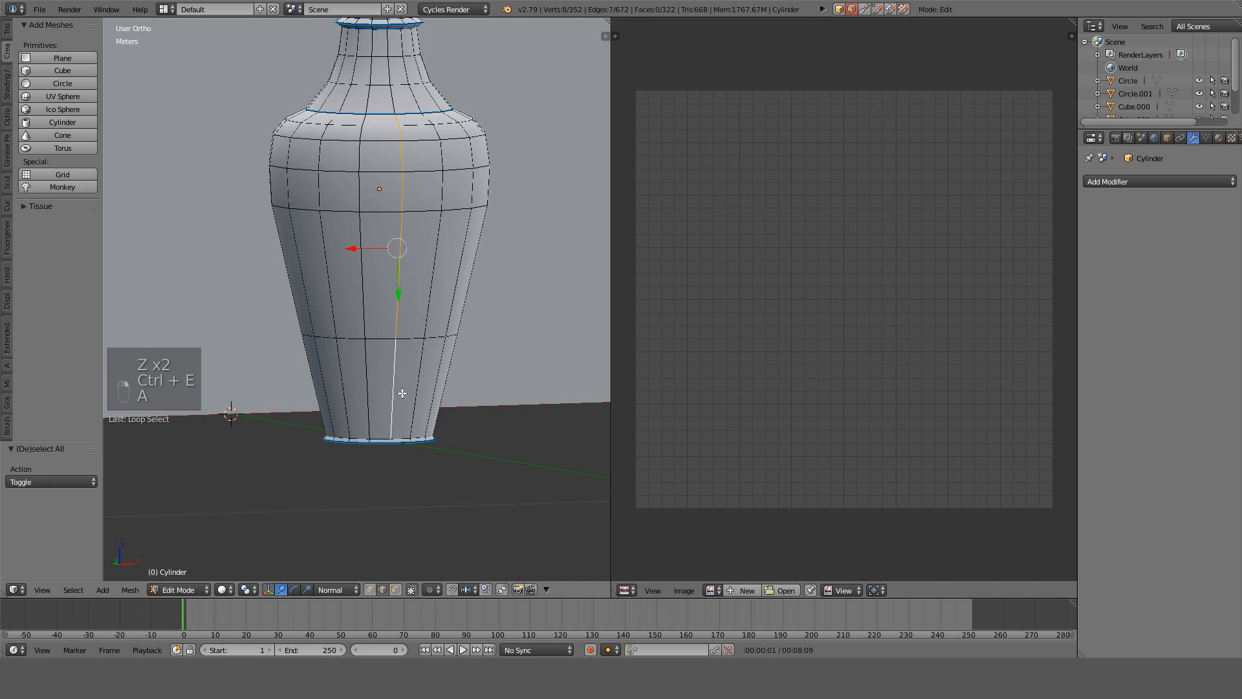
{"action": "middle_click_drag", "start_coordinate": [456, 315], "coordinate": [448, 561], "text": "shift"}
{"action": "scroll", "coordinate": [443, 426], "scroll_direction": "up", "scroll_amount": 1}
{"action": "key", "text": "z"}
{"action": "scroll", "coordinate": [443, 425], "scroll_direction": "up", "scroll_amount": 1}
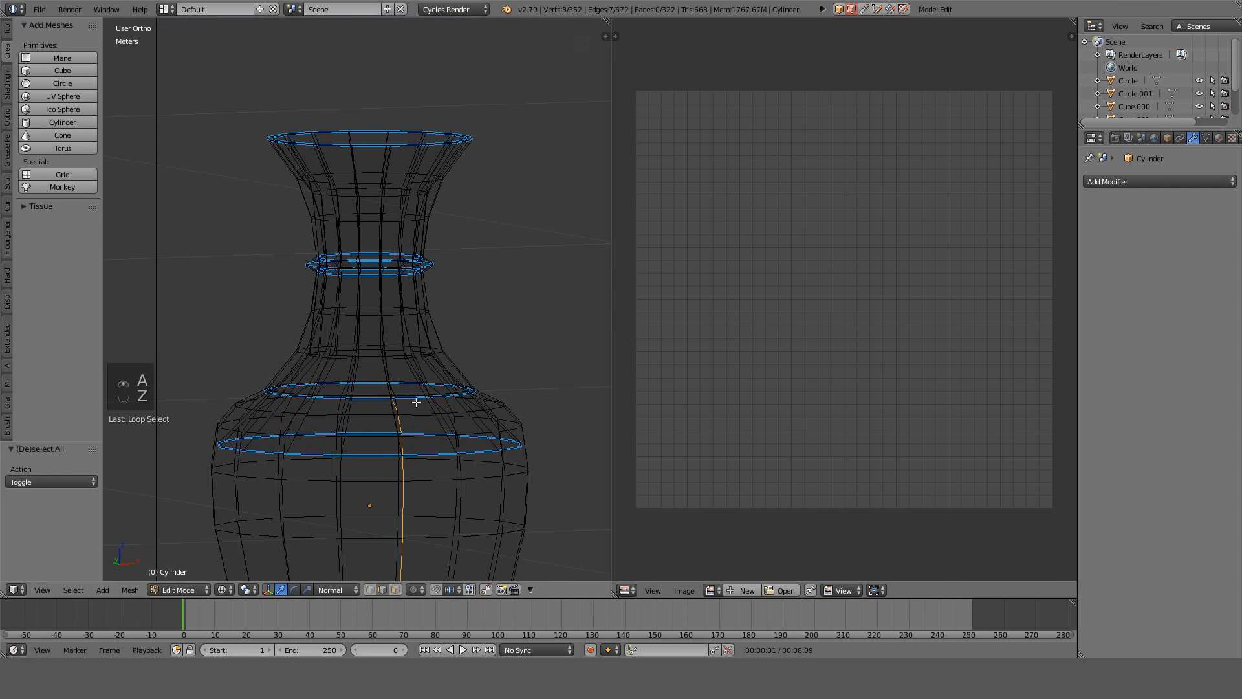
{"action": "key", "text": "z"}
{"action": "right_click", "coordinate": [393, 366], "text": "alt+shift"}
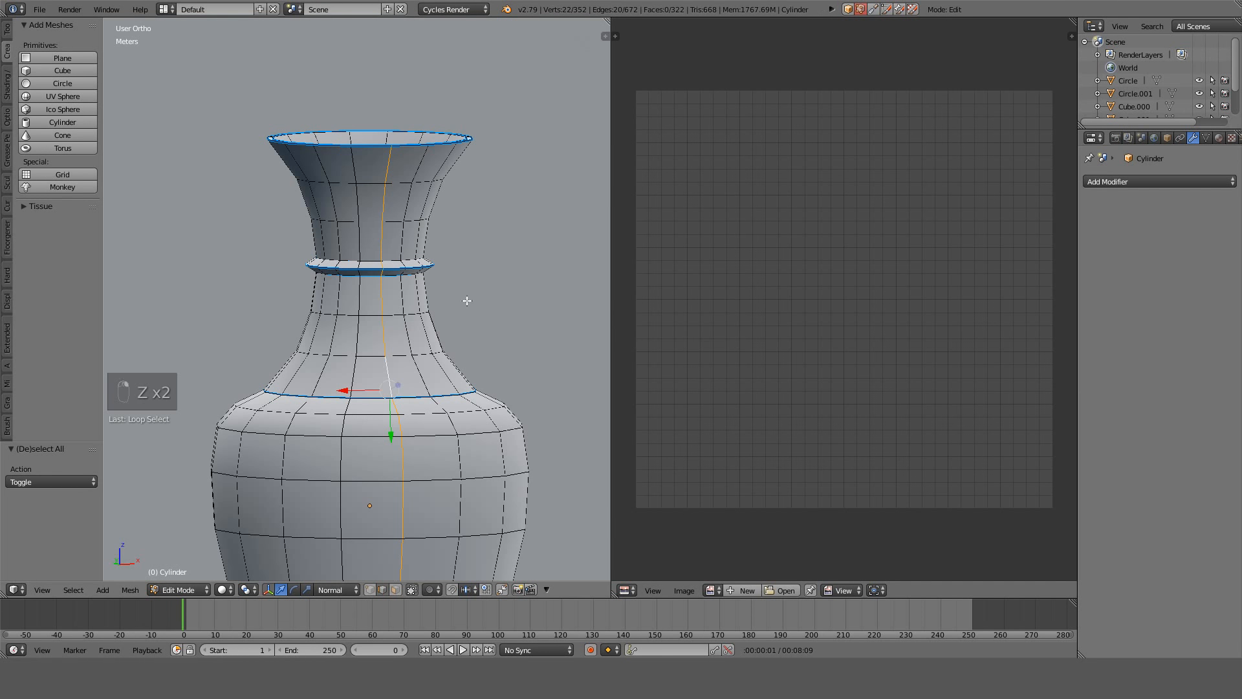
{"action": "middle_click_drag", "start_coordinate": [467, 302], "coordinate": [452, 473], "text": "shift"}
{"action": "scroll", "coordinate": [493, 273], "scroll_direction": "down", "scroll_amount": 3}
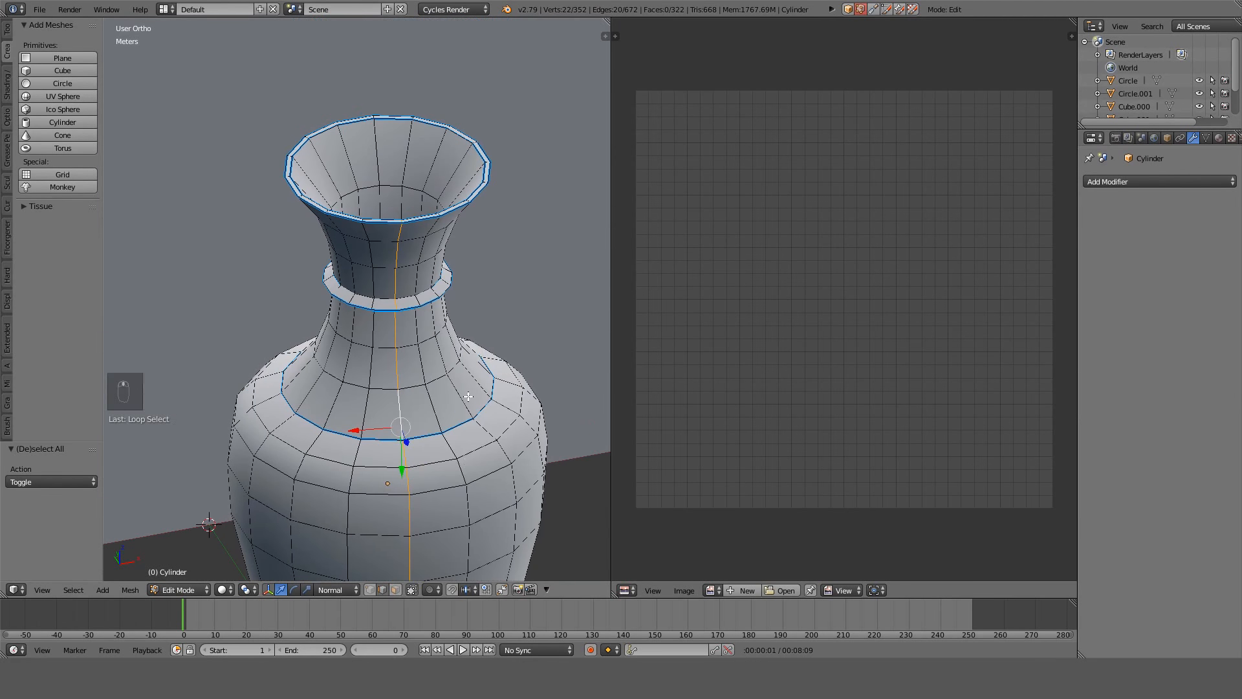
{"action": "key", "text": "ctrl+e"}
{"action": "left_click", "coordinate": [462, 397]}
In wireframe, mark the edge loop around the vase's interior floor as a seam.
{"action": "key", "text": "z"}
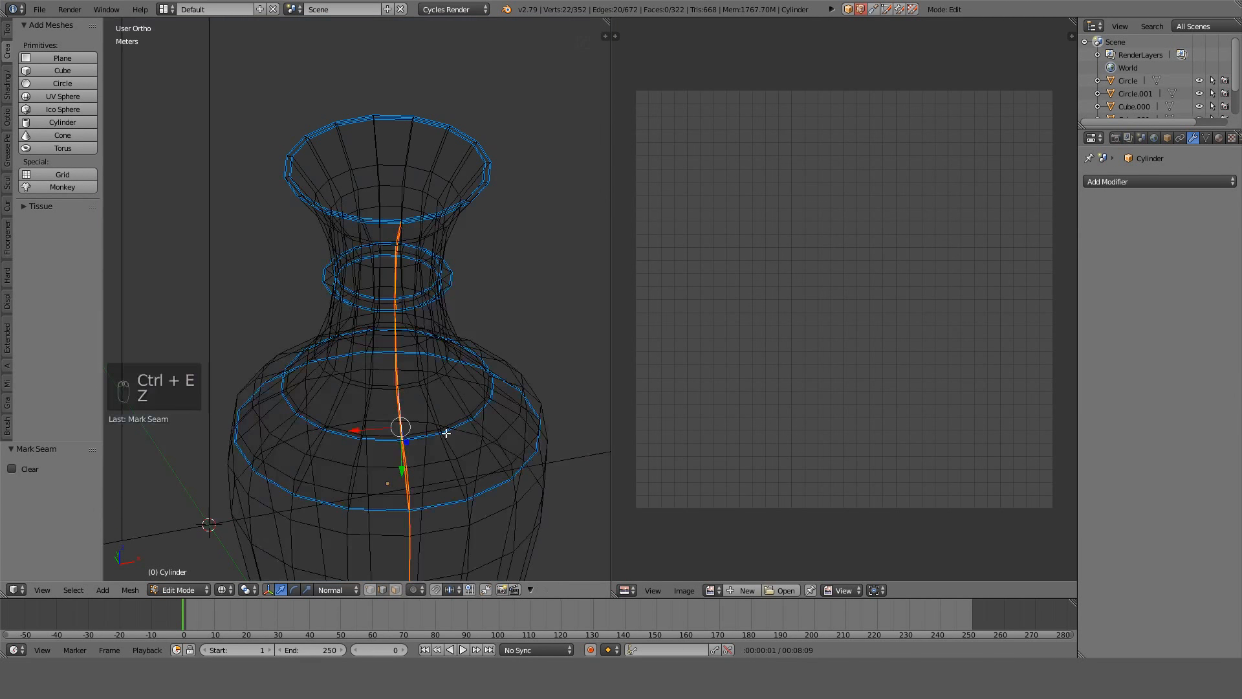
{"action": "right_click", "coordinate": [434, 502], "text": "alt"}
{"action": "key", "text": "ctrl+e"}
{"action": "left_click", "coordinate": [419, 414]}
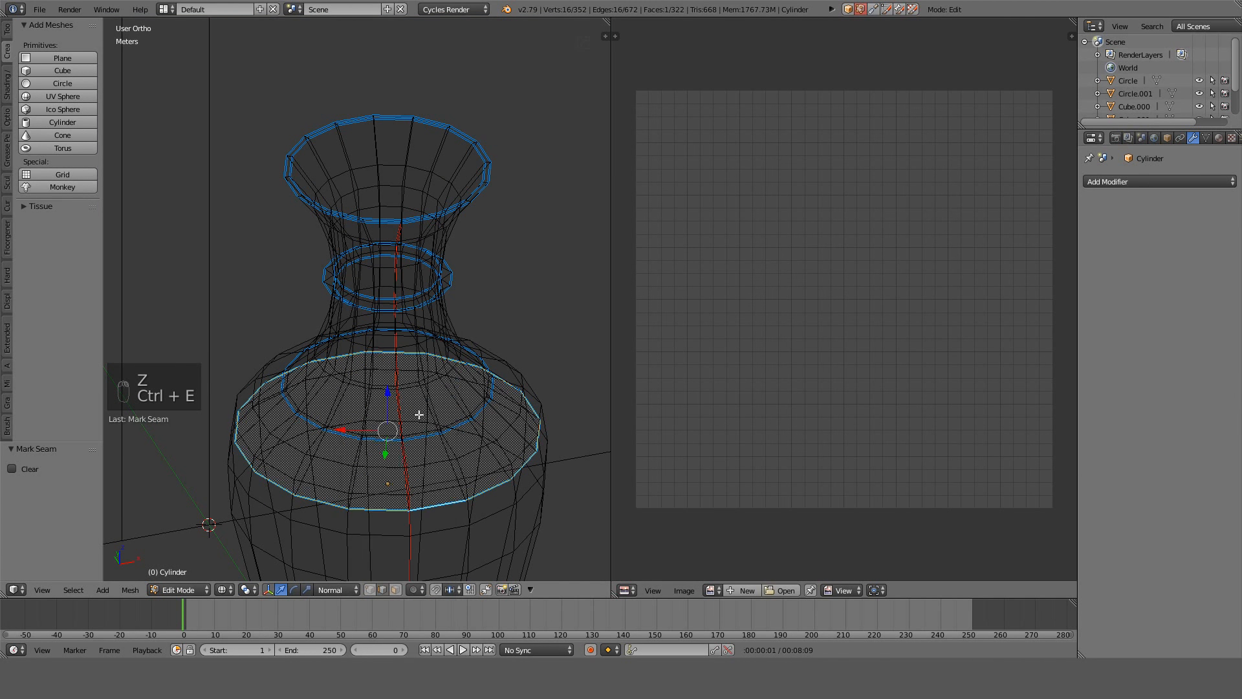
Select the entire vase mesh and unwrap it along the marked seams.
{"action": "key", "text": "a"}
{"action": "key", "text": "a"}
{"action": "key", "text": "a"}
{"action": "key", "text": "u"}
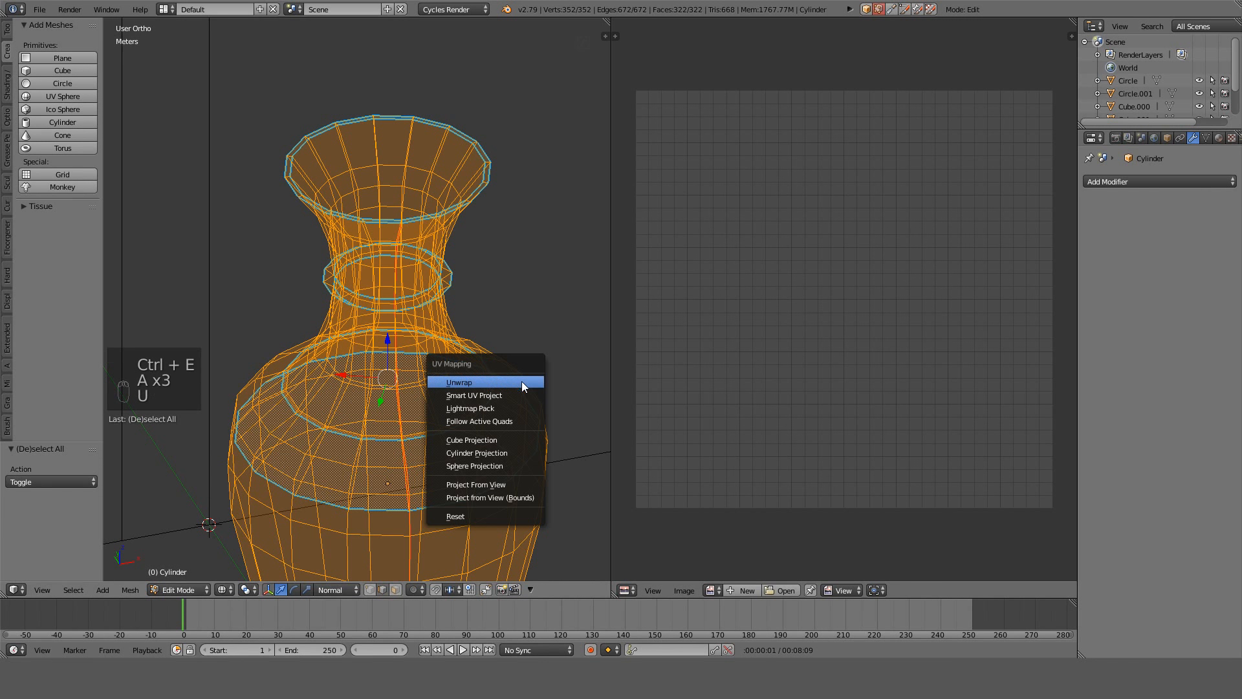
{"action": "left_click", "coordinate": [521, 381]}
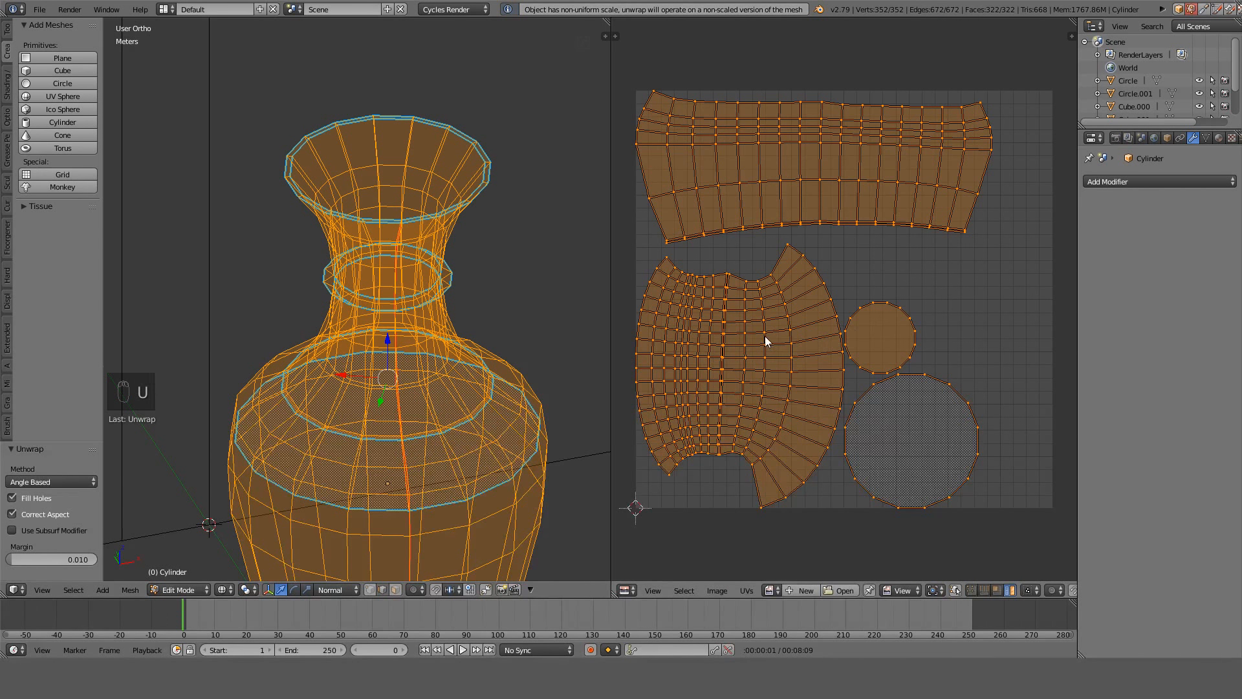
Apply the vase's scale in Object Mode and unwrap the whole mesh again.
{"action": "key", "text": "Tab"}
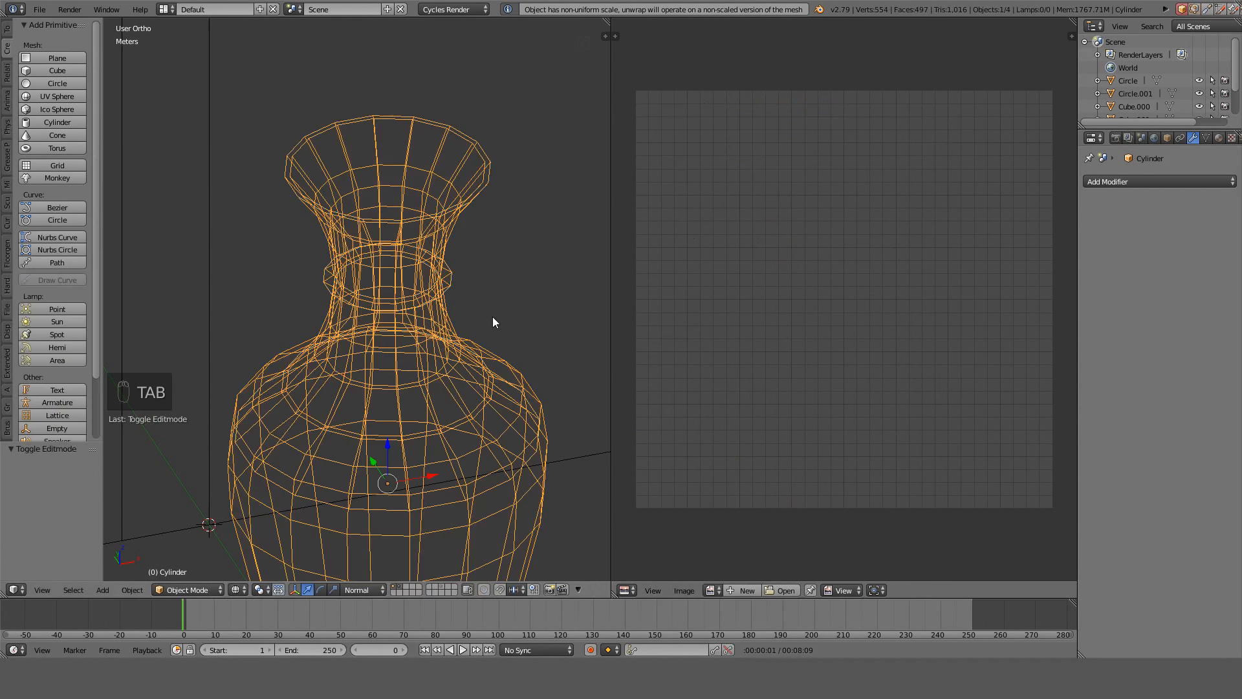
{"action": "key", "text": "ctrl+a"}
{"action": "left_click", "coordinate": [493, 316]}
{"action": "key", "text": "Tab"}
{"action": "key", "text": "u"}
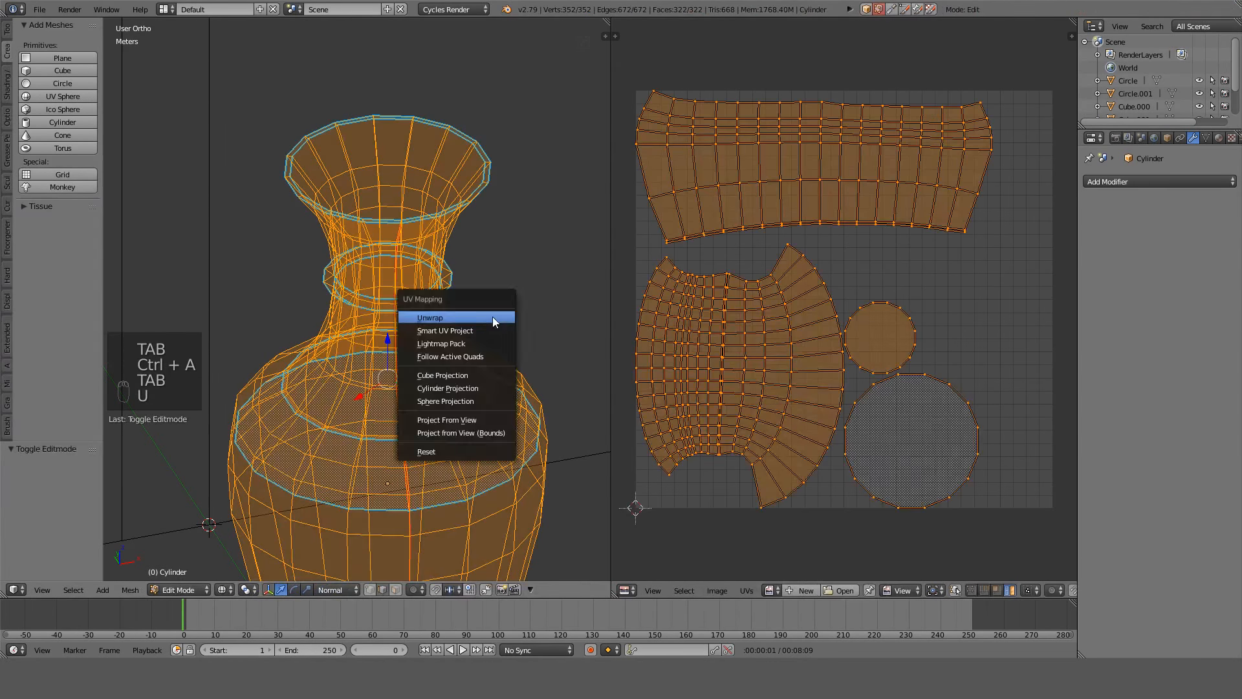
{"action": "left_click", "coordinate": [492, 316]}
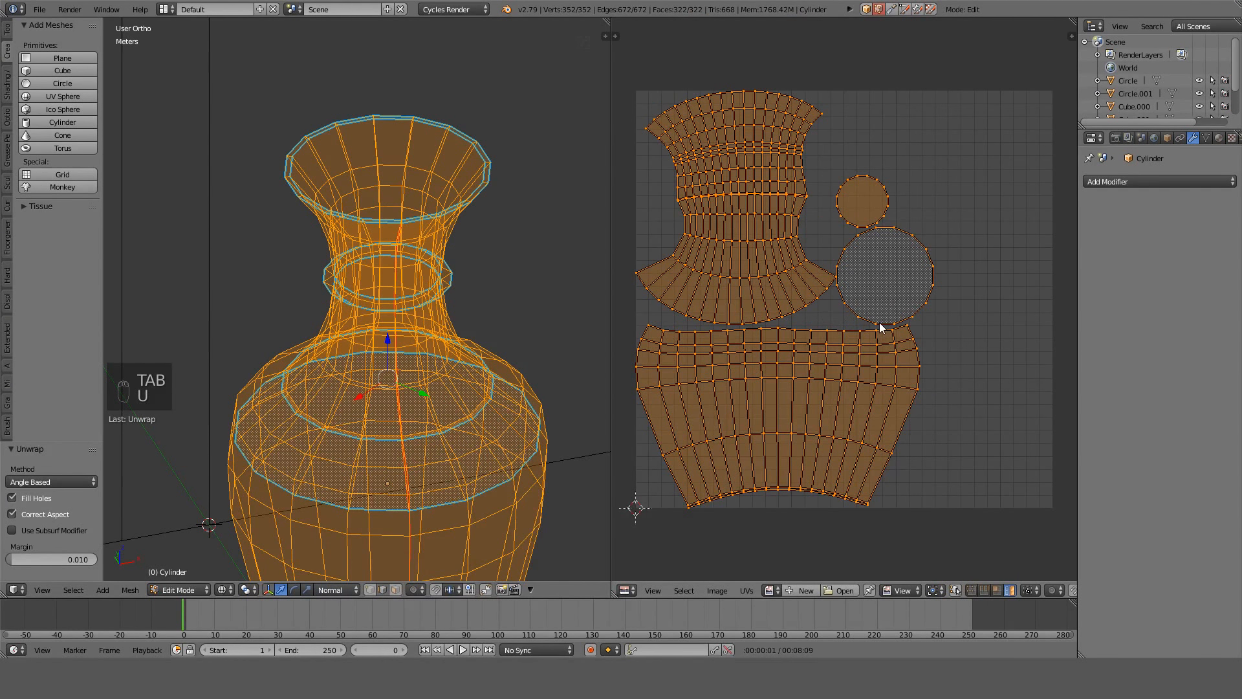
Turn on the UV stretch display, compare angle and area distortion across the islands, and leave it set to Area.
{"action": "key", "text": "n"}
{"action": "left_click", "coordinate": [1018, 180]}
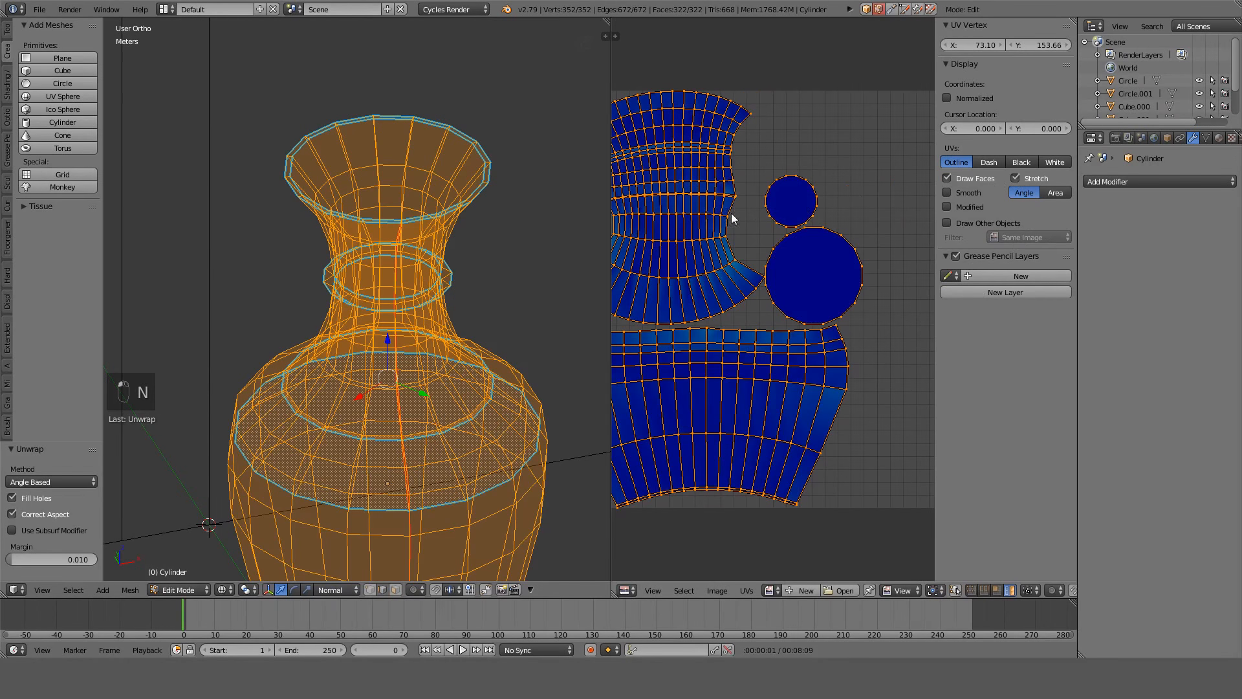
{"action": "scroll", "coordinate": [684, 220], "scroll_direction": "down", "scroll_amount": 2}
{"action": "scroll", "coordinate": [685, 220], "scroll_direction": "up", "scroll_amount": 2}
{"action": "middle_click_drag", "start_coordinate": [684, 220], "coordinate": [774, 242]}
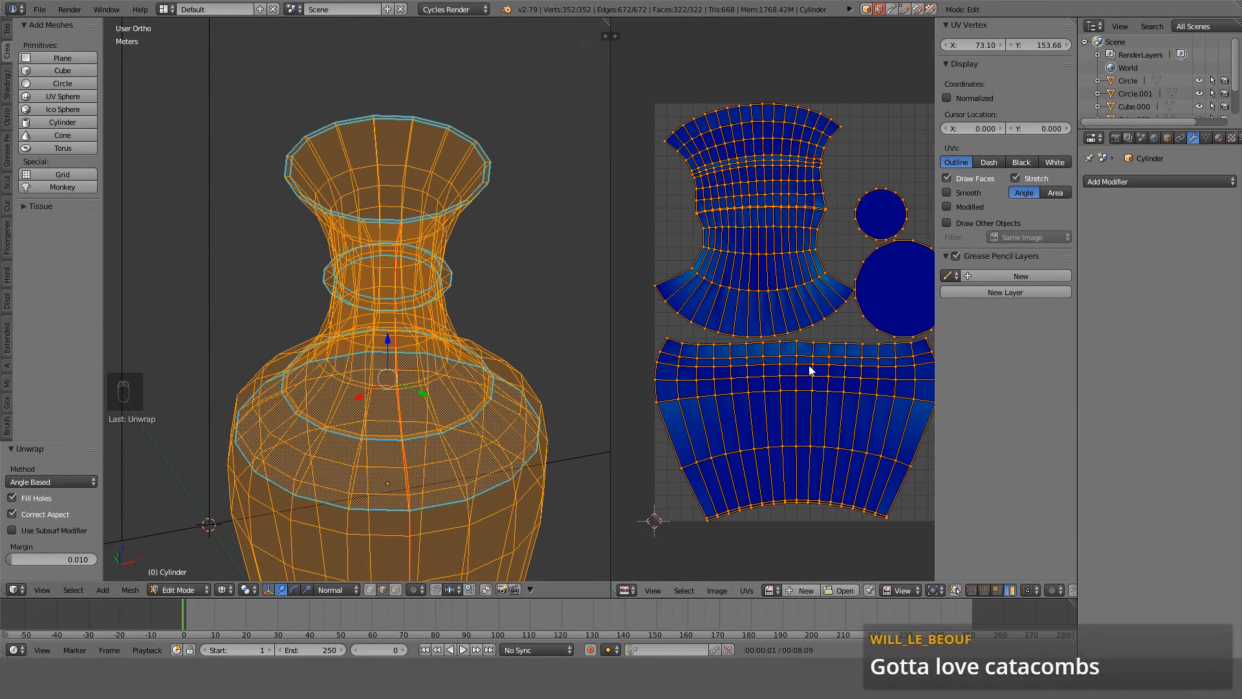
{"action": "left_click", "coordinate": [1056, 192]}
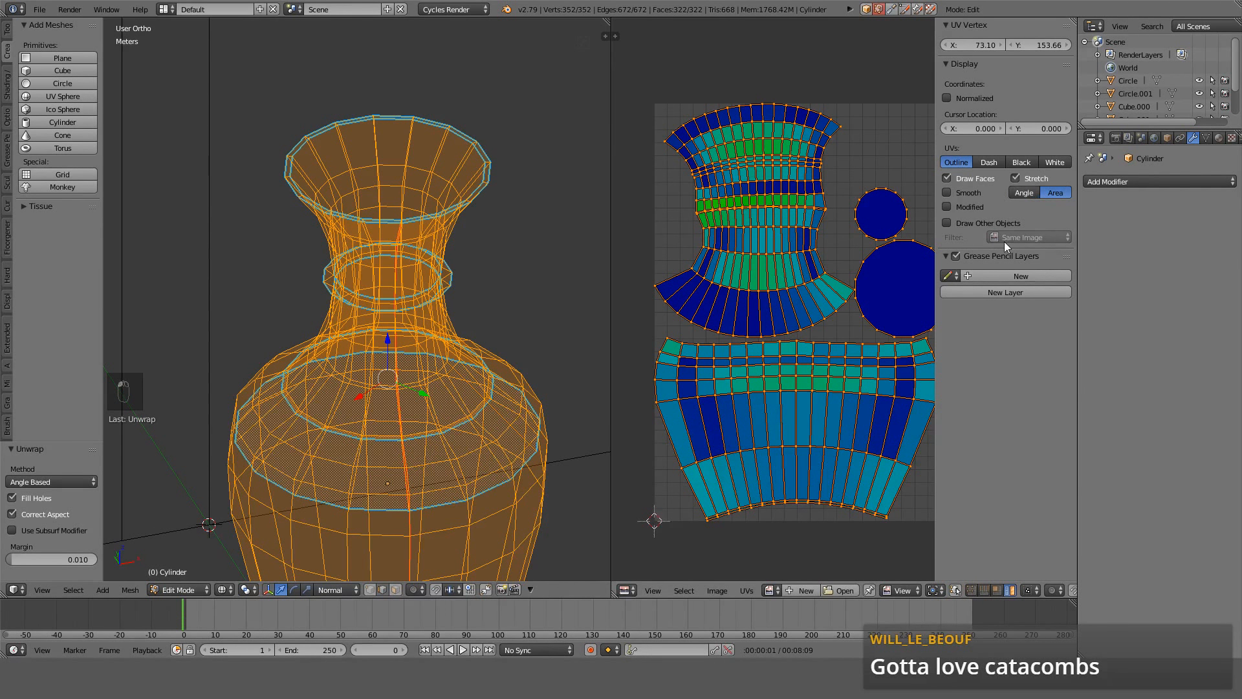
{"action": "left_click", "coordinate": [1024, 193]}
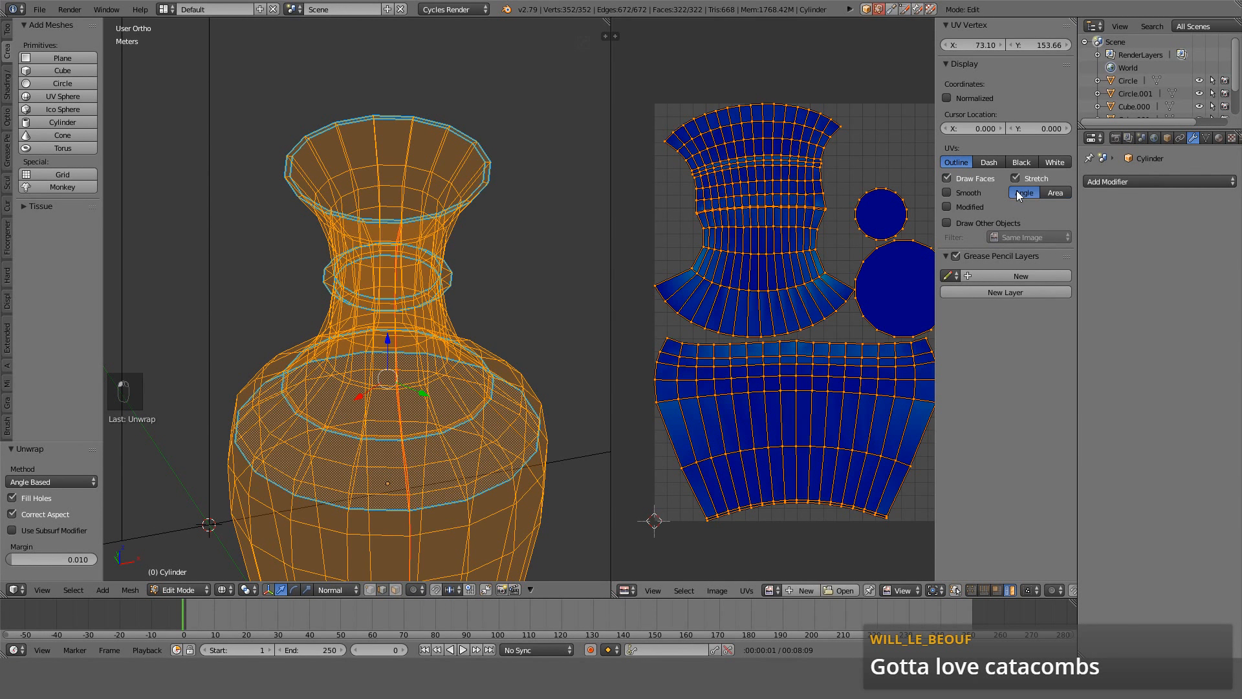
{"action": "left_click", "coordinate": [1064, 196]}
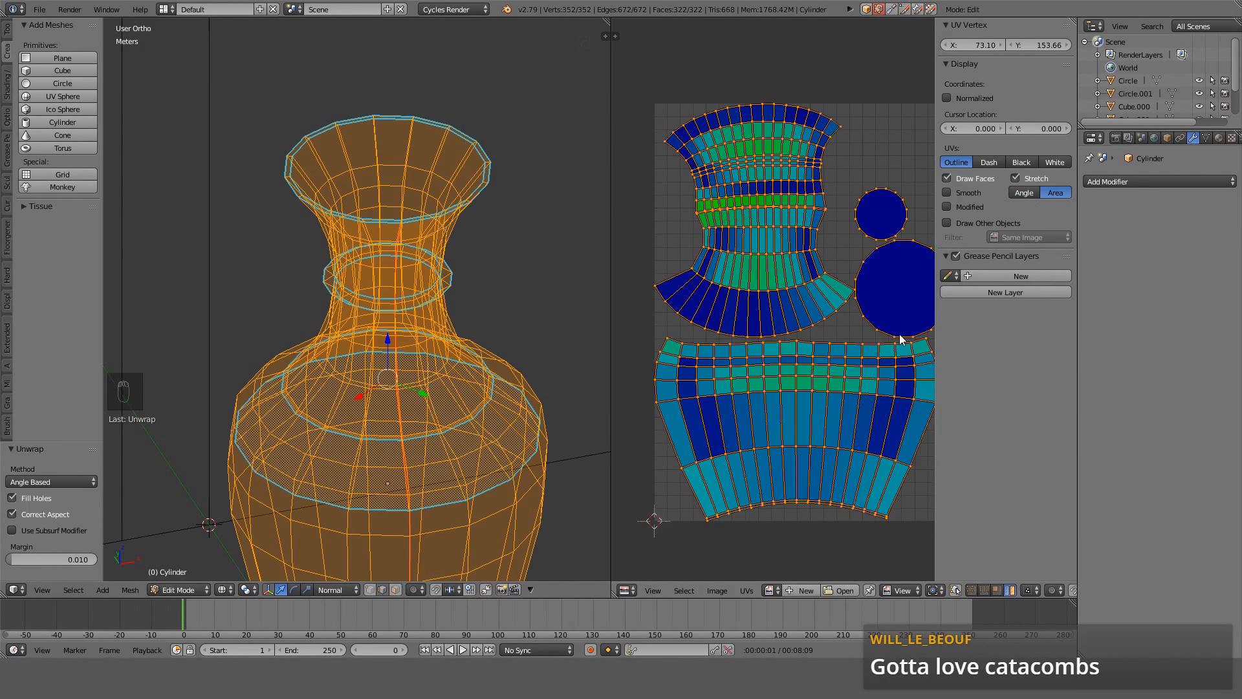
{"action": "key", "text": "n"}
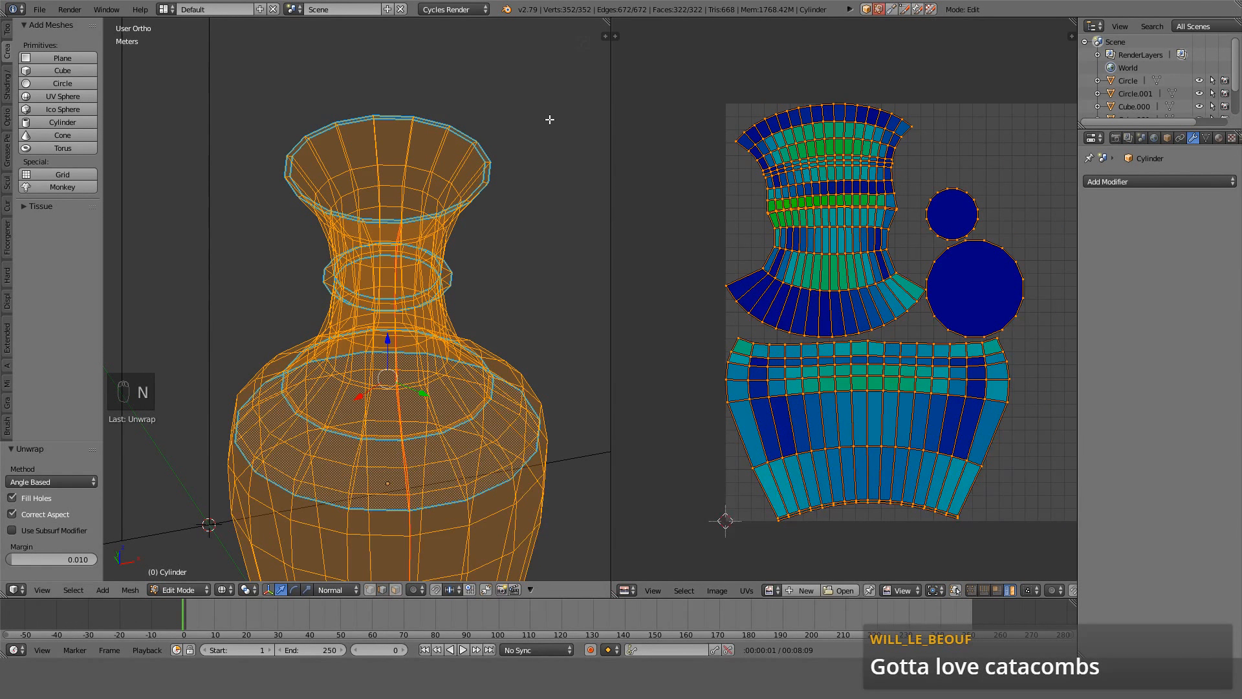
Hide the tool shelf and show the vase from the front in solid shading, in Edit Mode with nothing selected.
{"action": "key", "text": "t"}
{"action": "key", "text": "KP_1"}
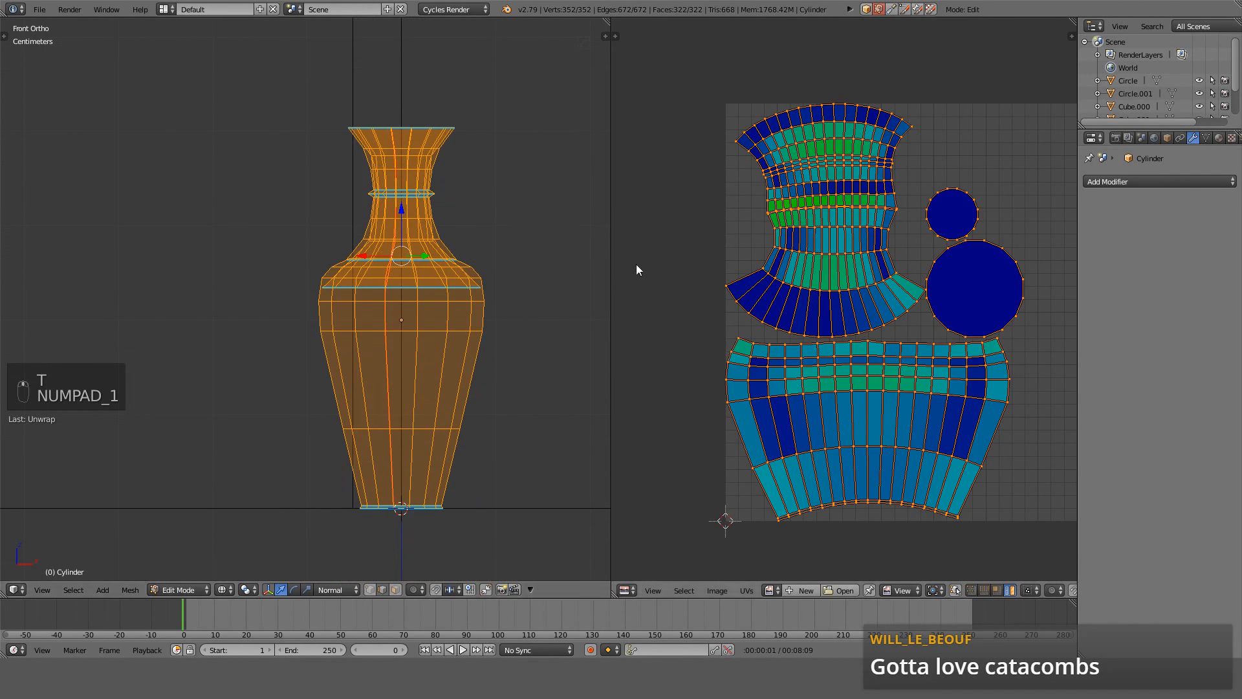
{"action": "key", "text": "z"}
{"action": "key", "text": "a"}
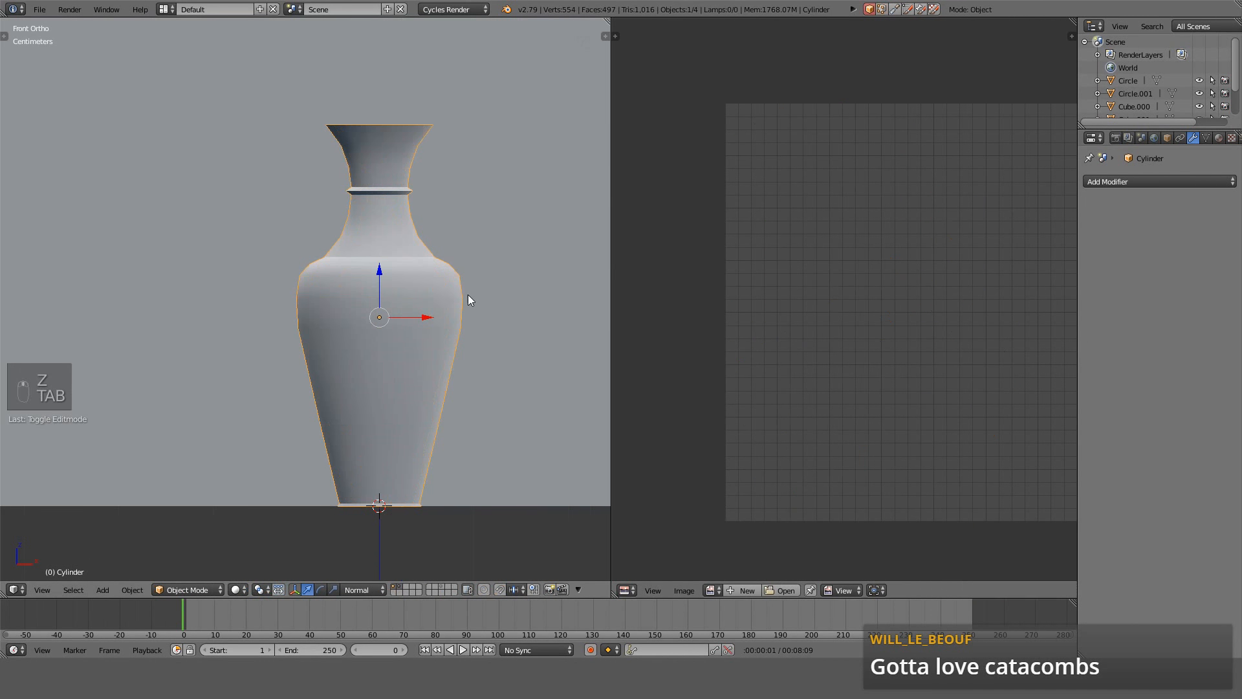
{"action": "scroll", "coordinate": [453, 295], "scroll_direction": "up", "scroll_amount": 3}
{"action": "key", "text": "a"}
{"action": "key", "text": "a"}
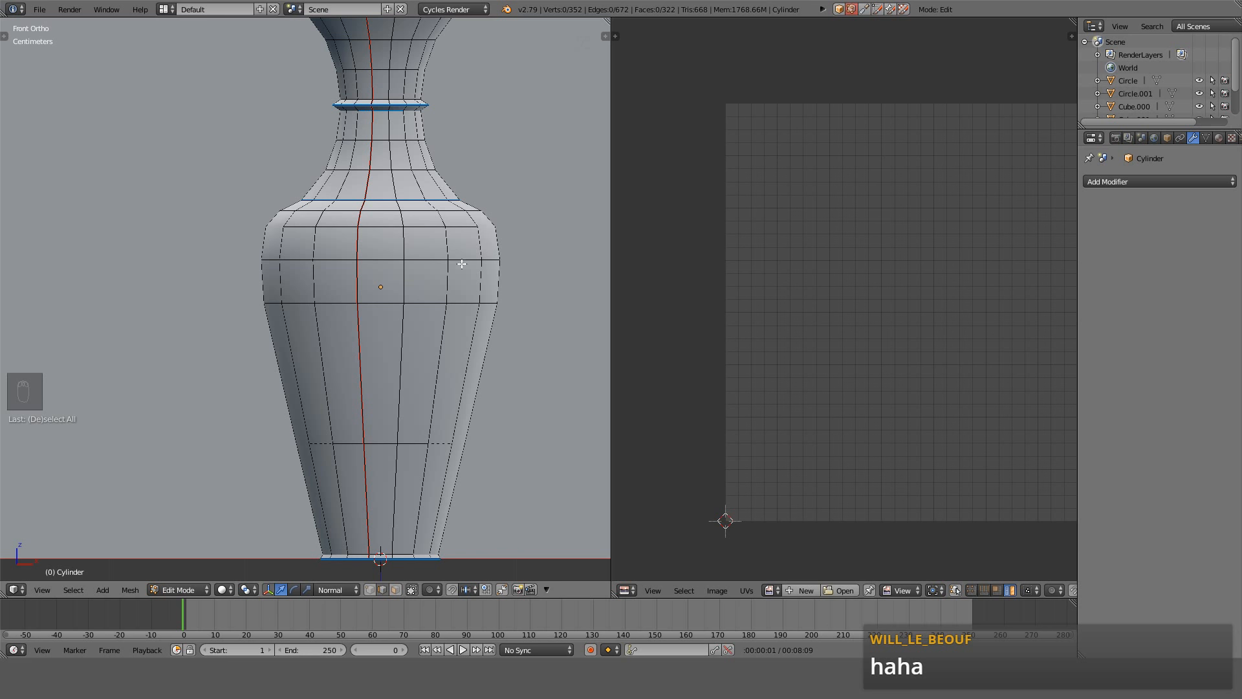
Return the vase to the front view and select its entire mesh to display the UV islands.
{"action": "middle_click_drag", "start_coordinate": [462, 264], "coordinate": [387, 296]}
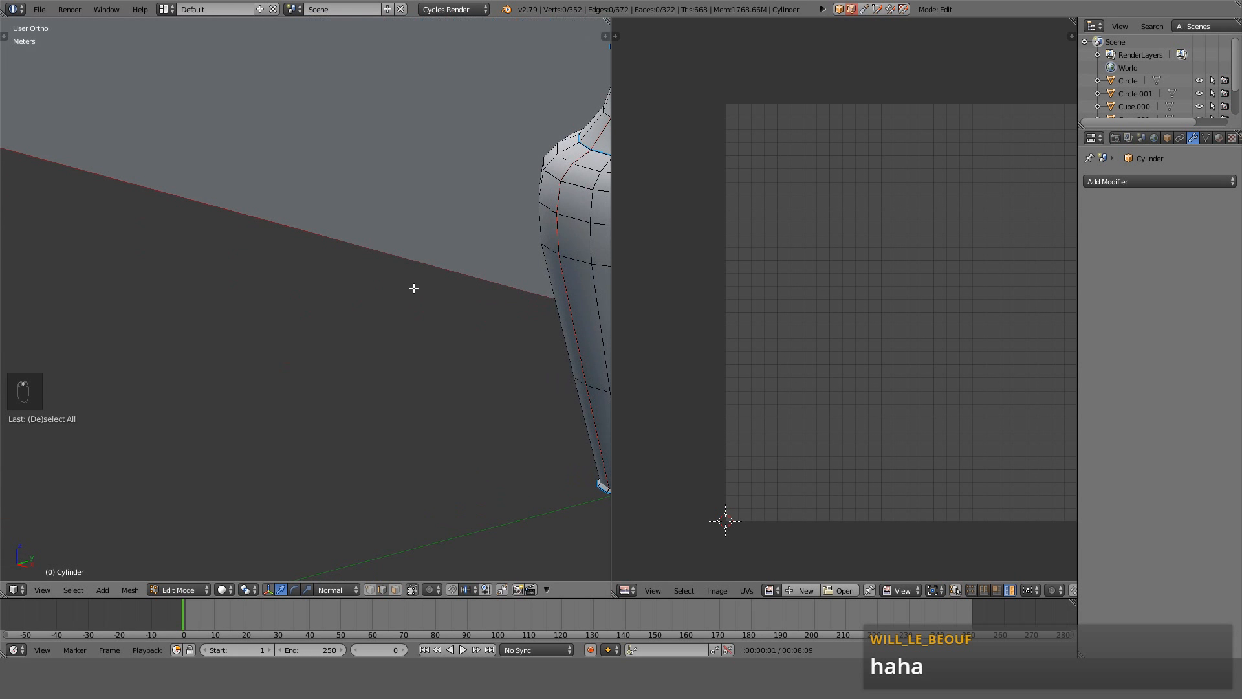
{"action": "key", "text": "KP_1"}
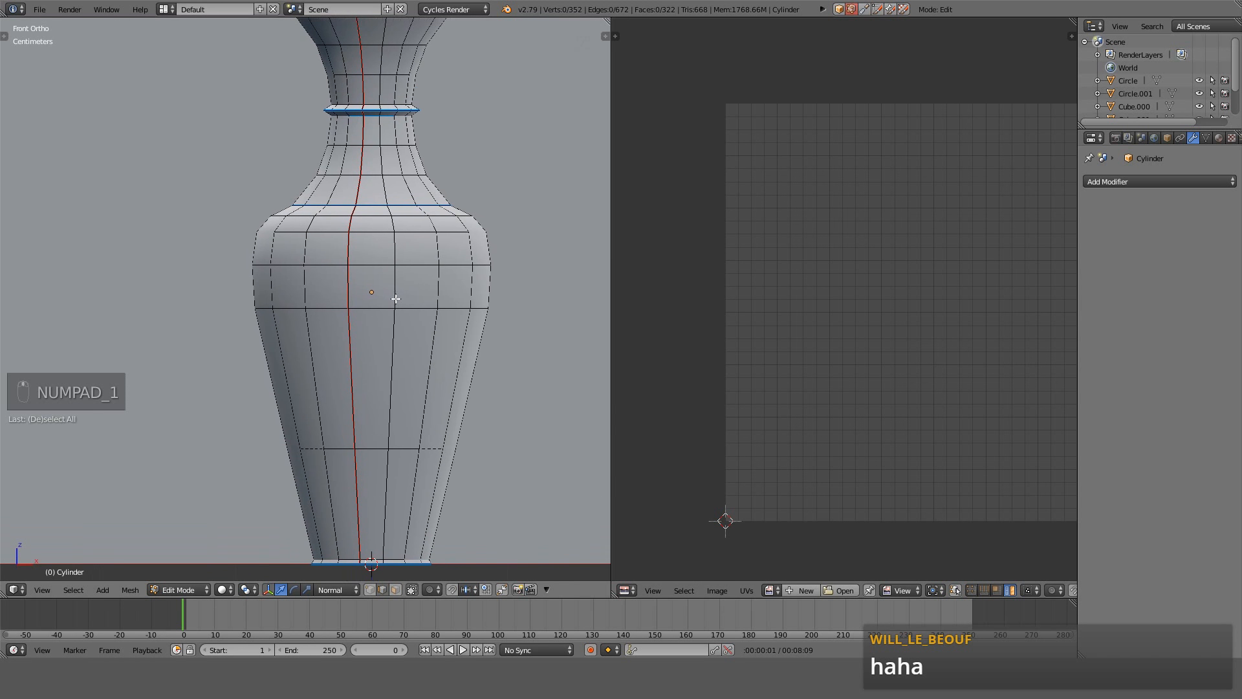
{"action": "scroll", "coordinate": [396, 299], "scroll_direction": "up", "scroll_amount": 2}
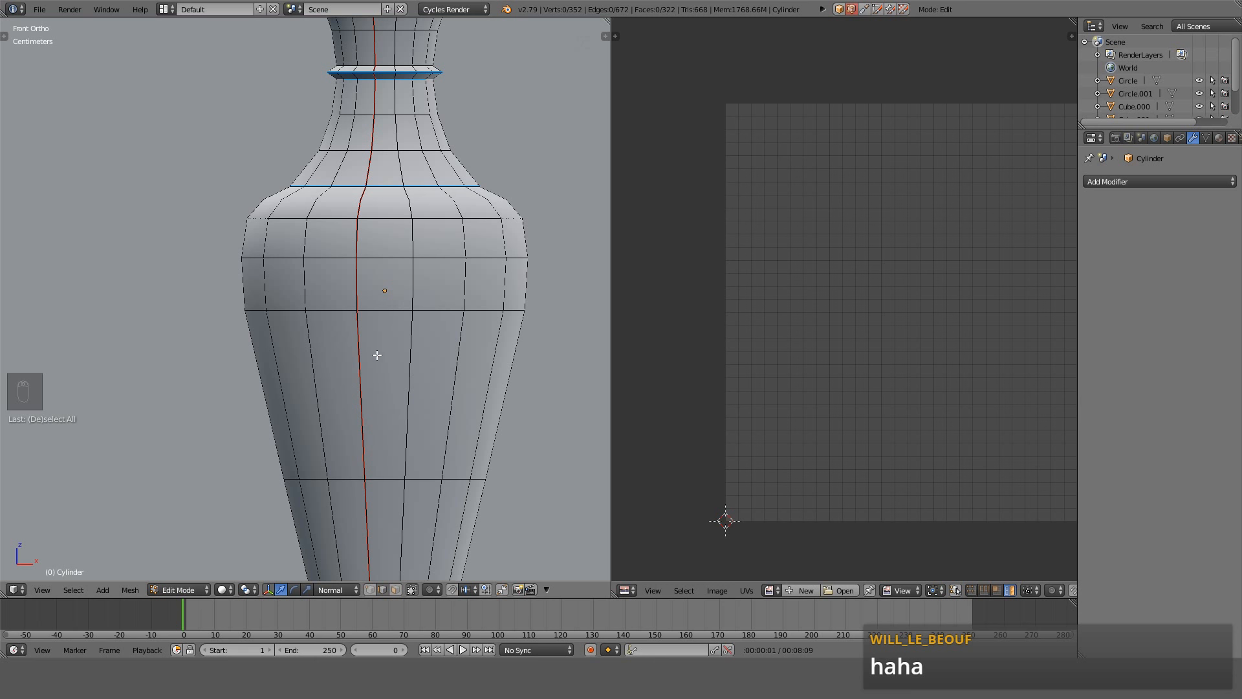
{"action": "scroll", "coordinate": [403, 332], "scroll_direction": "down", "scroll_amount": 2}
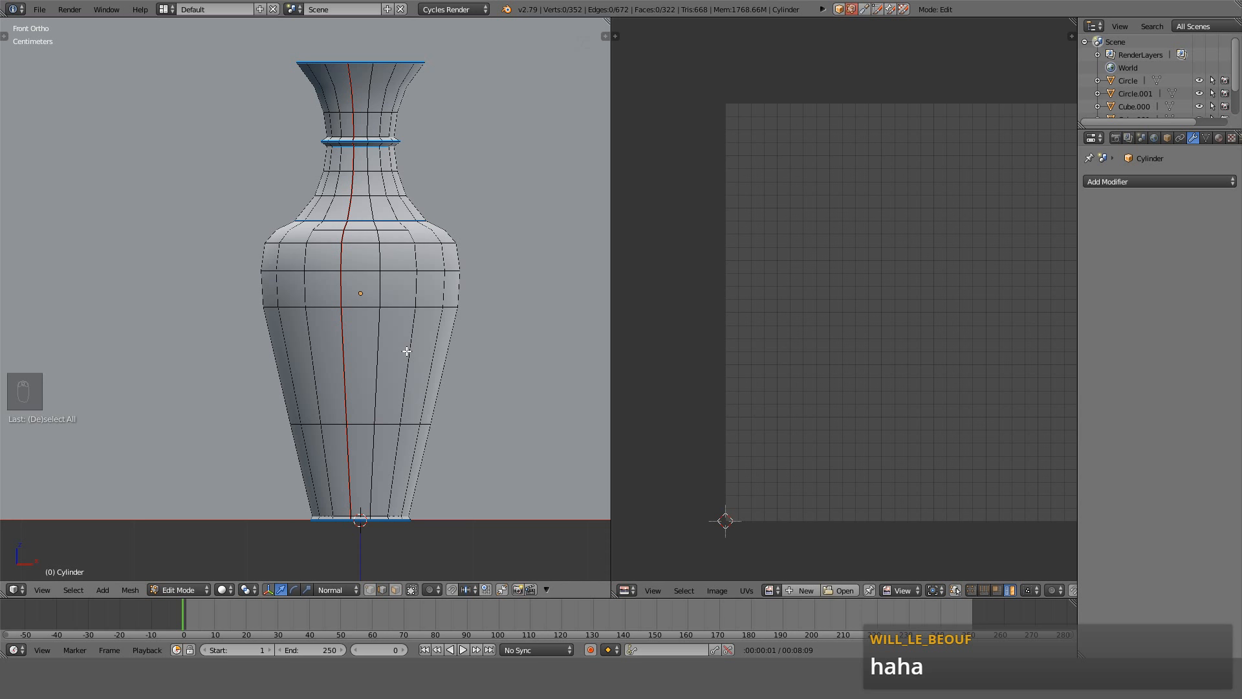
{"action": "key", "text": "a"}
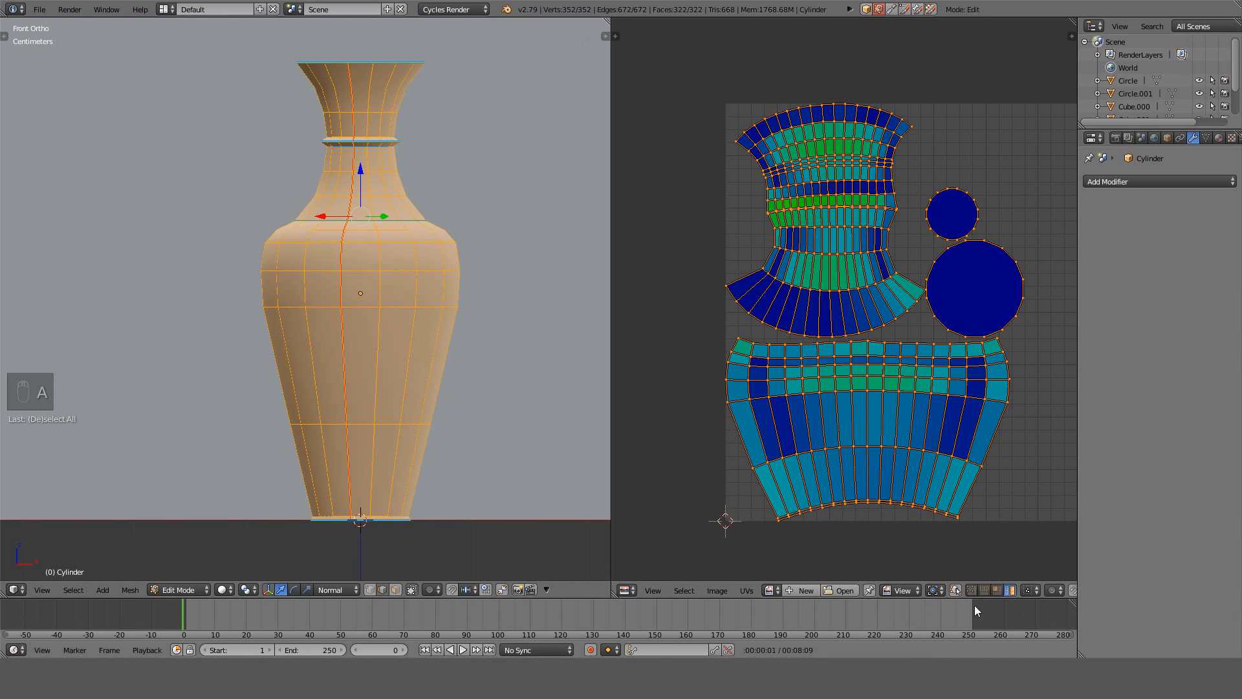
In UV face selection mode, straighten the body island's uppermost face row into a grid and scale it uniformly to about 0.86.
{"action": "left_click", "coordinate": [996, 589]}
{"action": "right_click", "coordinate": [995, 353], "text": "alt"}
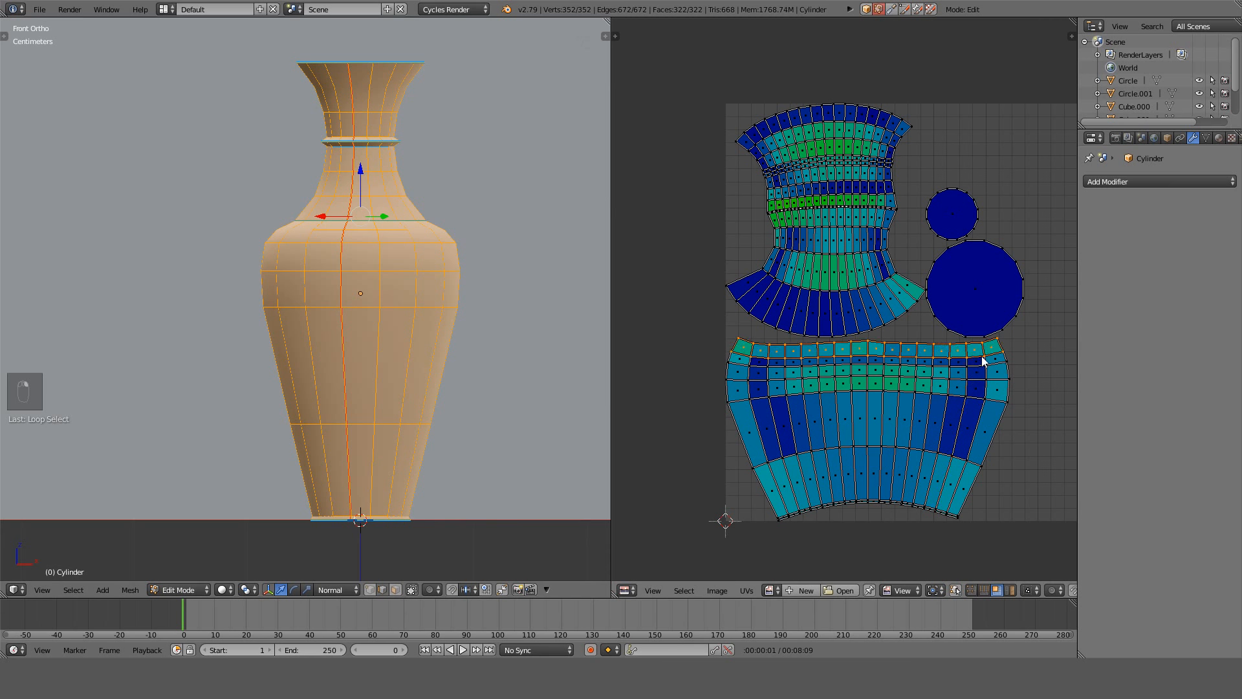
{"action": "key", "text": "alt+e"}
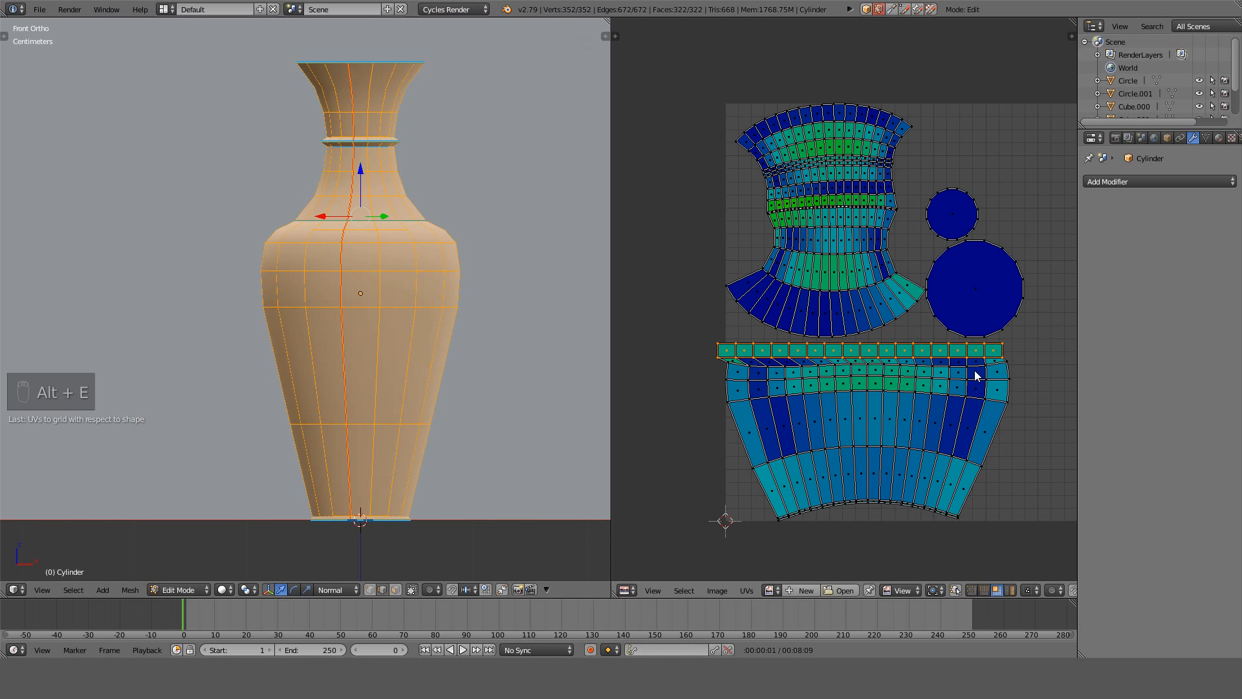
{"action": "scroll", "coordinate": [974, 370], "scroll_direction": "up", "scroll_amount": 4}
{"action": "key", "text": "s"}
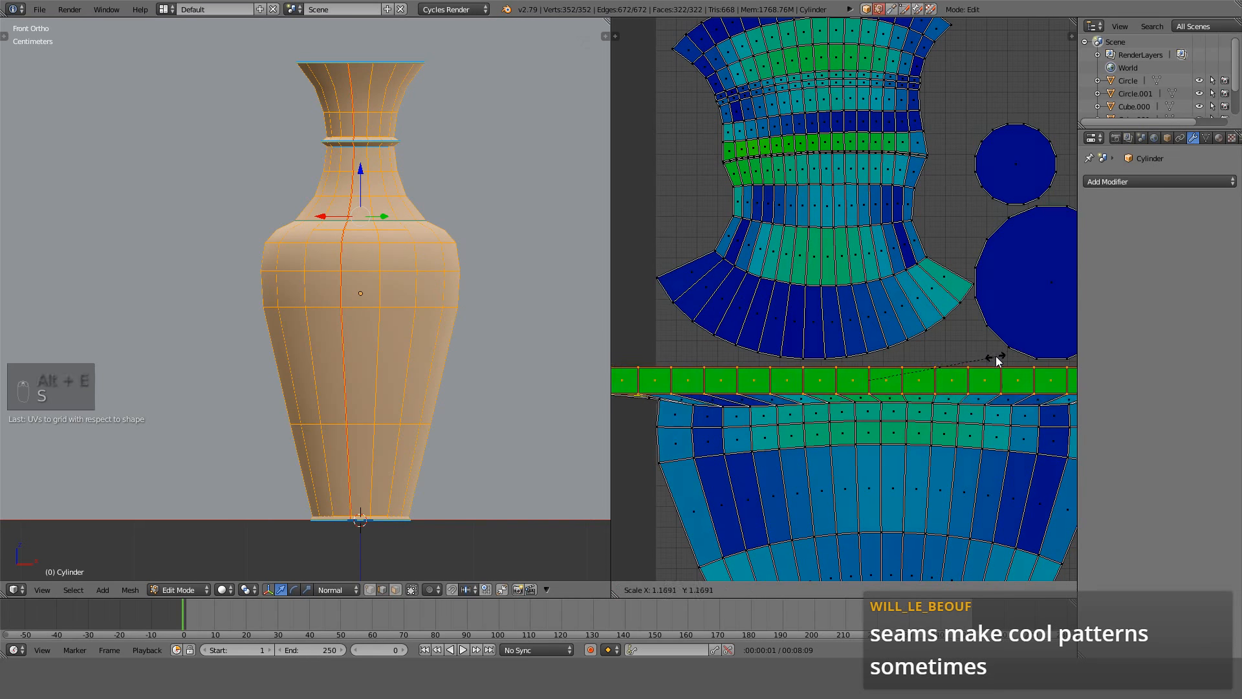
{"action": "right_click", "coordinate": [958, 373]}
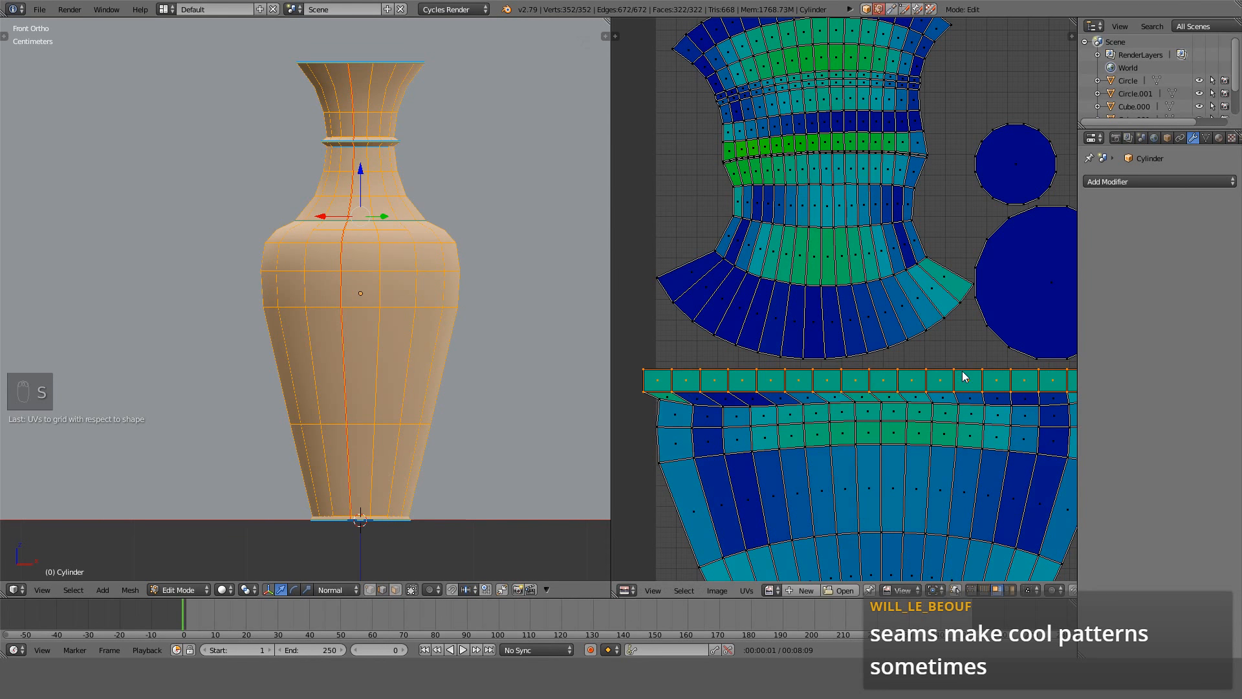
{"action": "middle_click_drag", "start_coordinate": [964, 374], "coordinate": [866, 354]}
{"action": "scroll", "coordinate": [847, 344], "scroll_direction": "down", "scroll_amount": 2}
{"action": "key", "text": "s"}
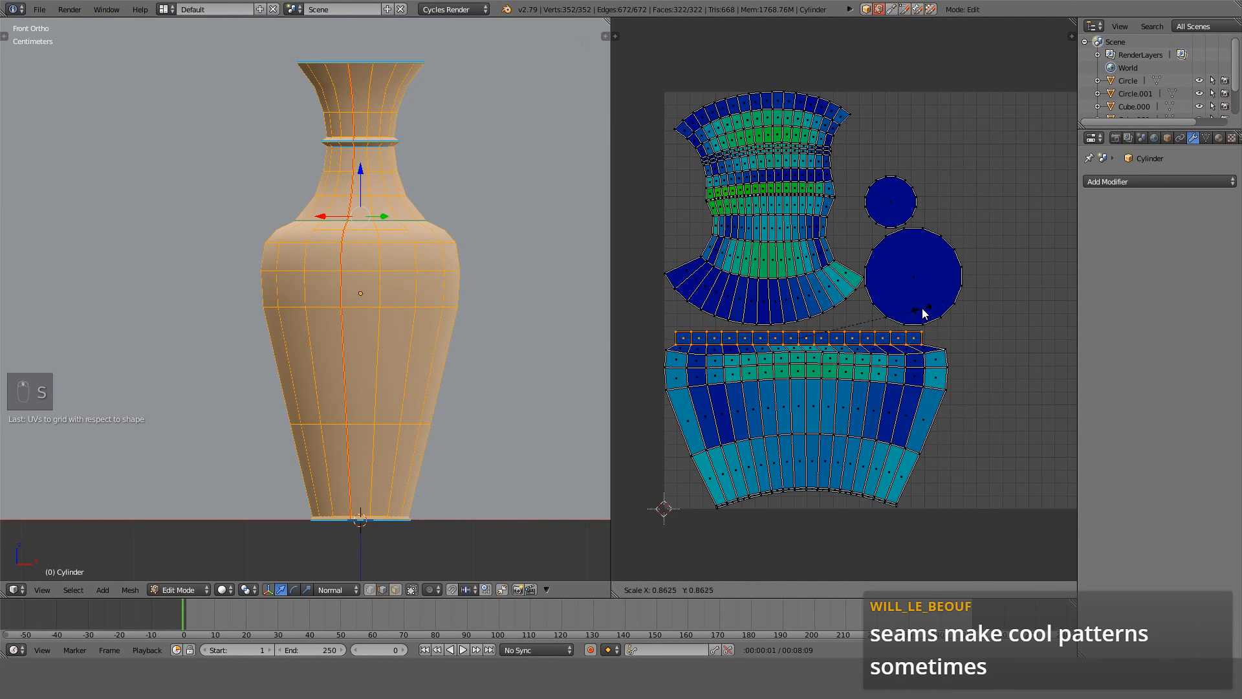
{"action": "left_click", "coordinate": [921, 317]}
Select the second face row of the body island and straighten its UVs into a grid.
{"action": "scroll", "coordinate": [921, 317], "scroll_direction": "up", "scroll_amount": 2}
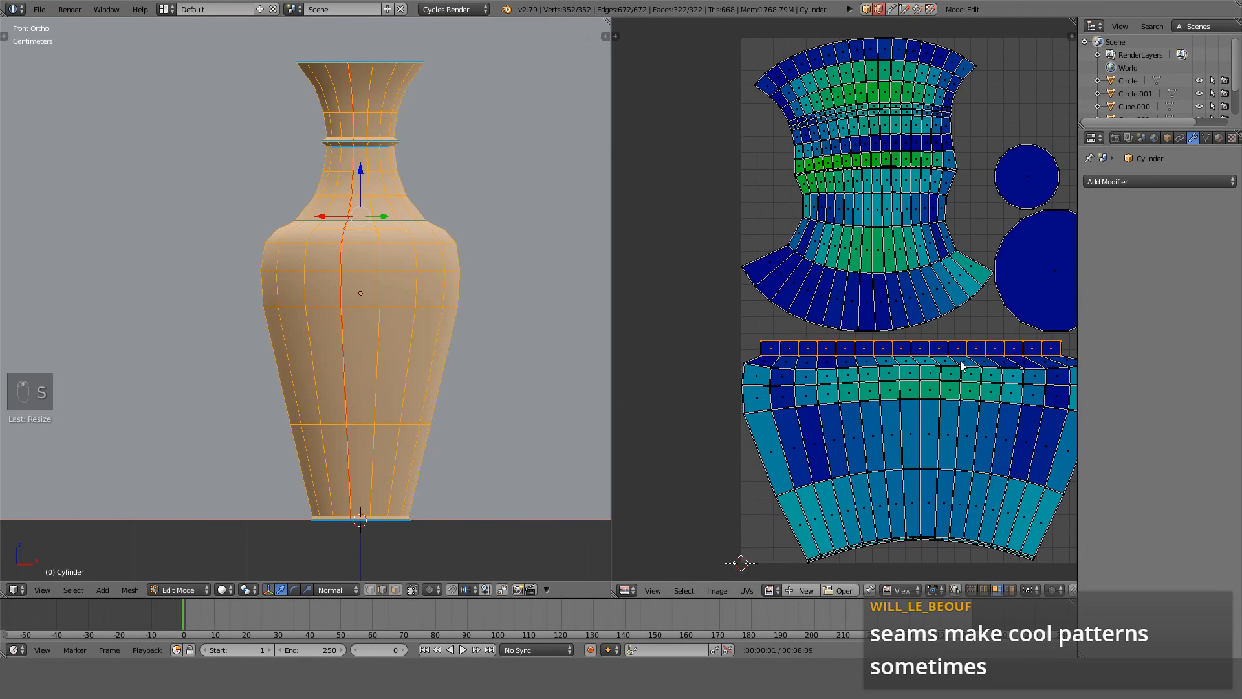
{"action": "right_click", "coordinate": [962, 367], "text": "alt"}
{"action": "middle_click_drag", "start_coordinate": [973, 317], "coordinate": [924, 316]}
{"action": "key", "text": "alt+e"}
{"action": "scroll", "coordinate": [970, 337], "scroll_direction": "up", "scroll_amount": 2}
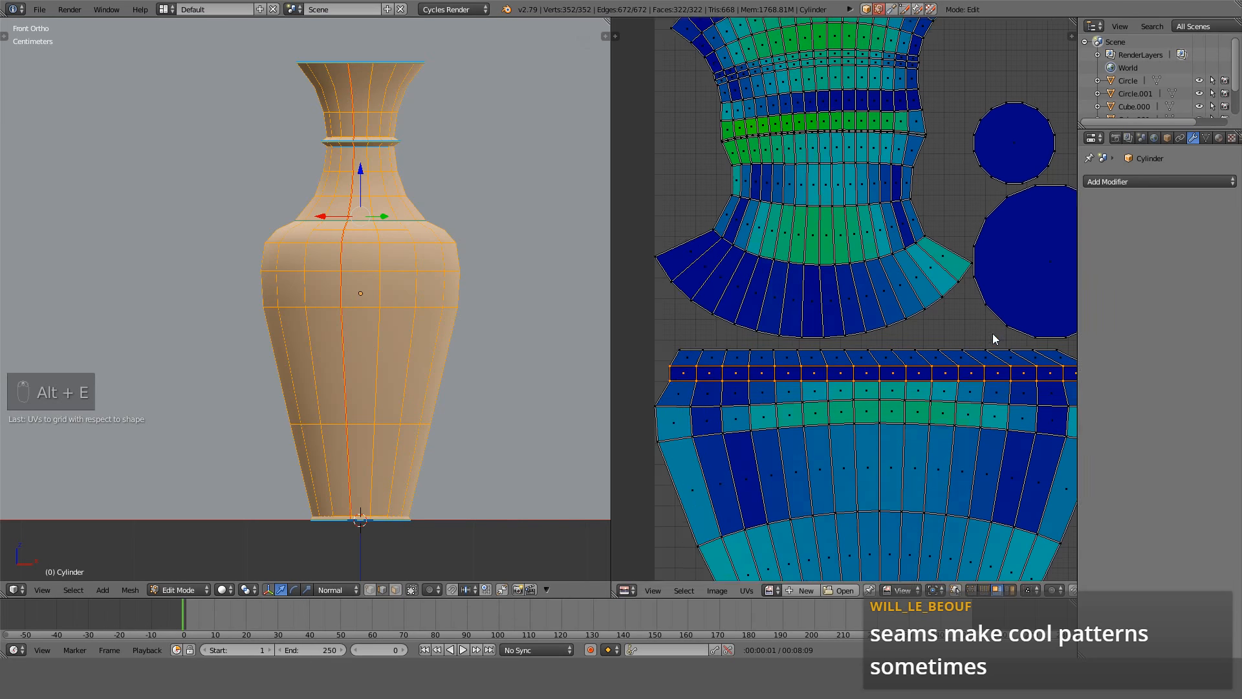
Scale the straightened second row along X so its ends line up with the widest part of the body island.
{"action": "key", "text": "s"}
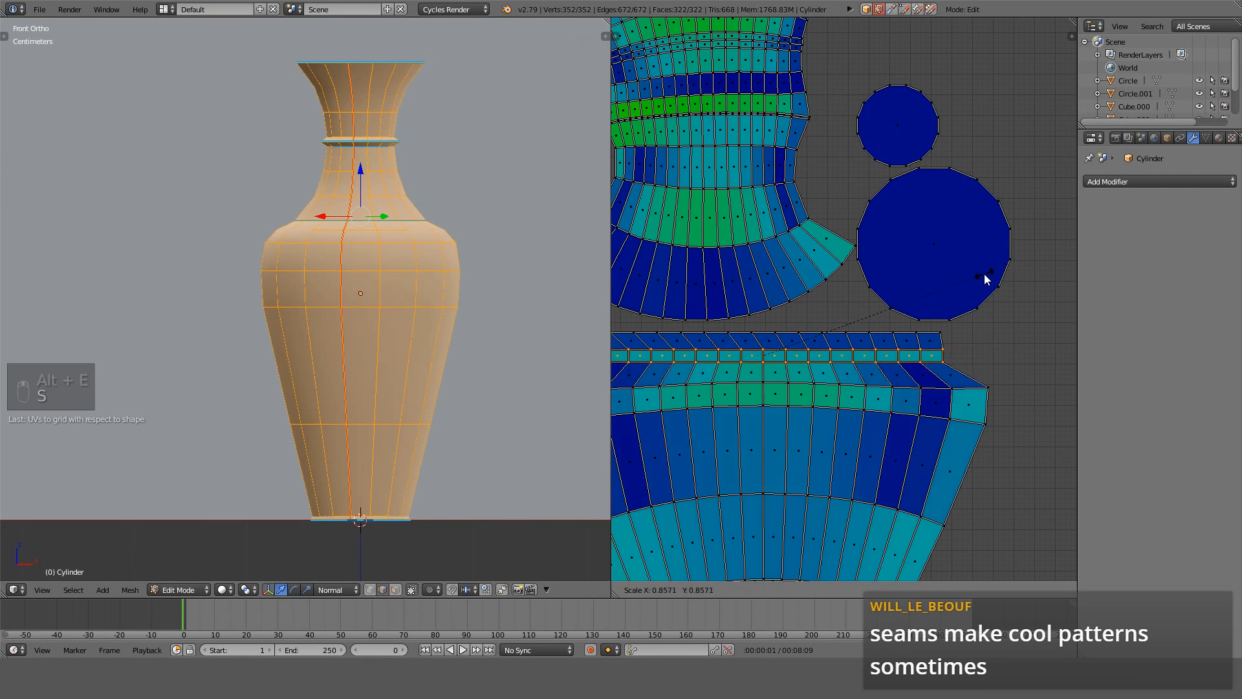
{"action": "right_click", "coordinate": [1043, 260]}
{"action": "scroll", "coordinate": [1032, 282], "scroll_direction": "up", "scroll_amount": 3}
{"action": "middle_click_drag", "start_coordinate": [1016, 282], "coordinate": [870, 273]}
{"action": "key", "text": "s"}
{"action": "key", "text": "x"}
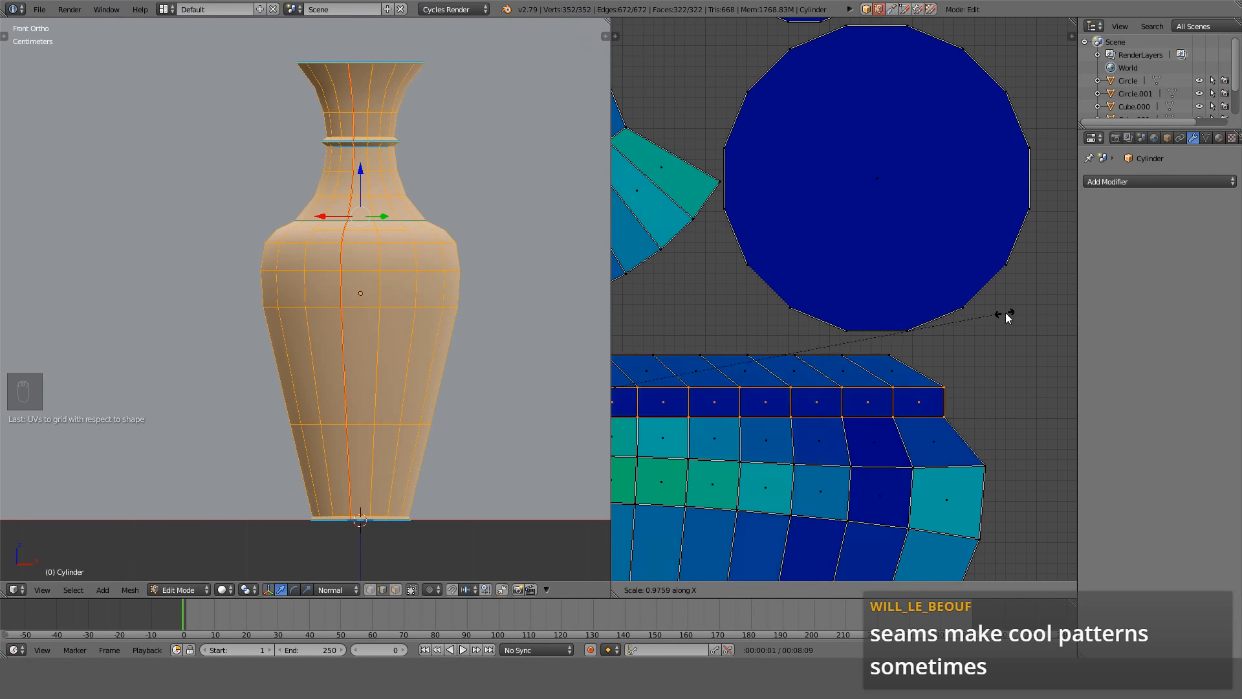
{"action": "left_click", "coordinate": [1041, 310]}
{"action": "scroll", "coordinate": [1034, 320], "scroll_direction": "down", "scroll_amount": 3}
{"action": "middle_click_drag", "start_coordinate": [1010, 371], "coordinate": [1074, 361]}
{"action": "scroll", "coordinate": [920, 359], "scroll_direction": "down", "scroll_amount": 2}
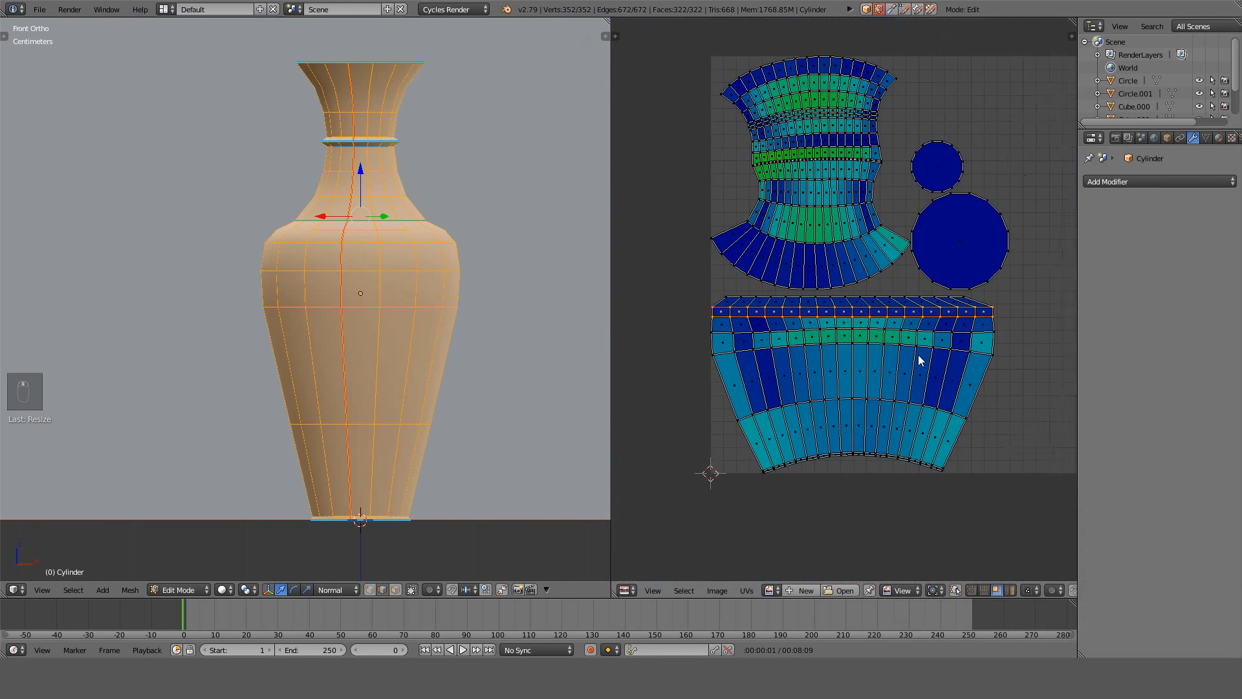
Select the third face row of the body island and straighten its UVs into a grid.
{"action": "scroll", "coordinate": [895, 359], "scroll_direction": "up", "scroll_amount": 2}
{"action": "middle_click_drag", "start_coordinate": [914, 357], "coordinate": [895, 362]}
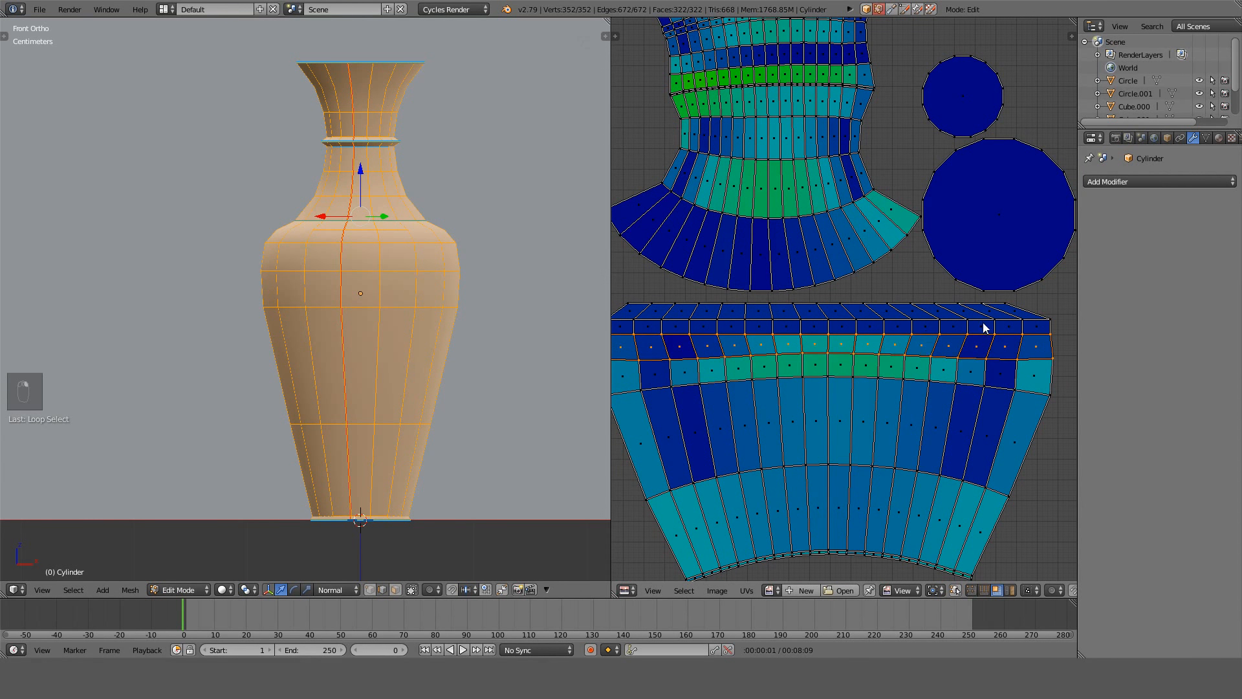
{"action": "key", "text": "alt+e"}
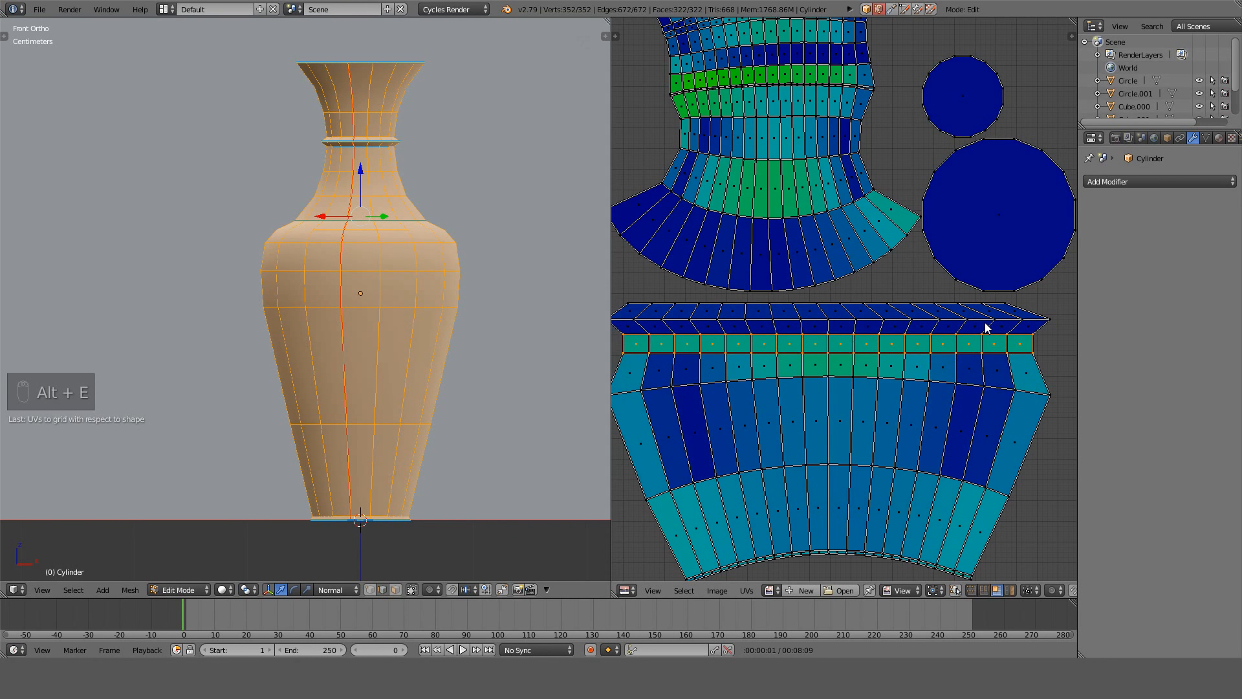
{"action": "scroll", "coordinate": [938, 320], "scroll_direction": "up", "scroll_amount": 4}
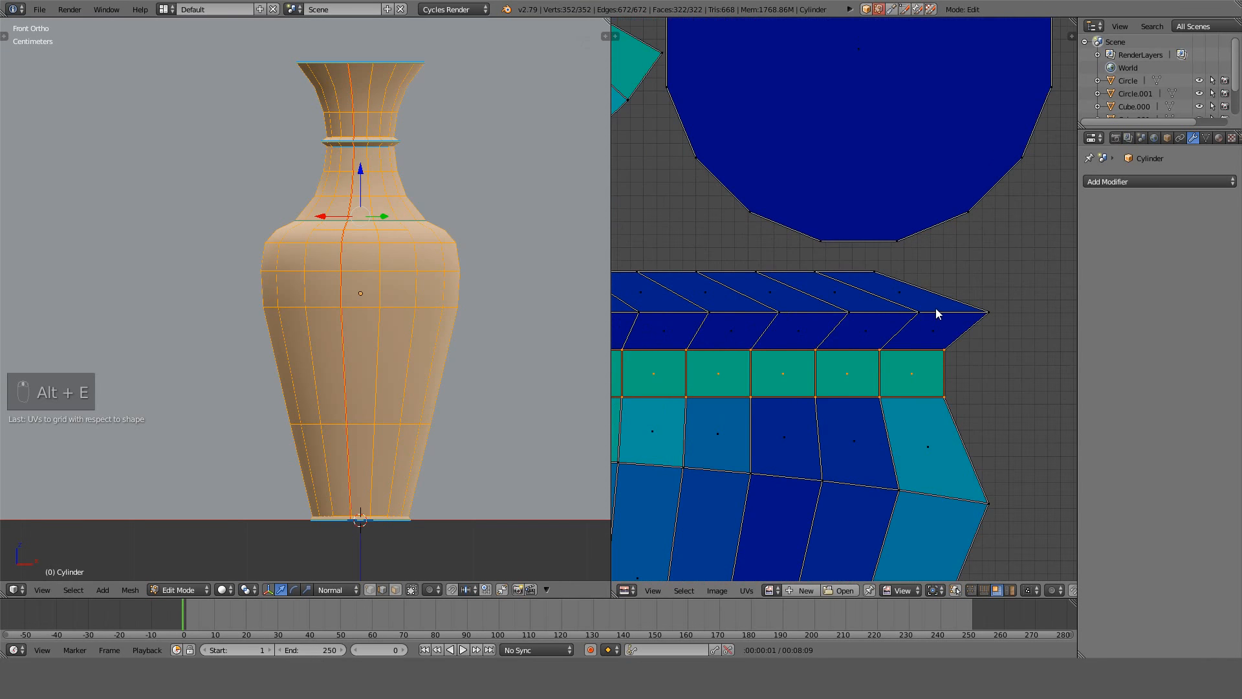
Enlarge the straightened third row uniformly until its stretch colour turns dark blue like the row above it.
{"action": "key", "text": "g"}
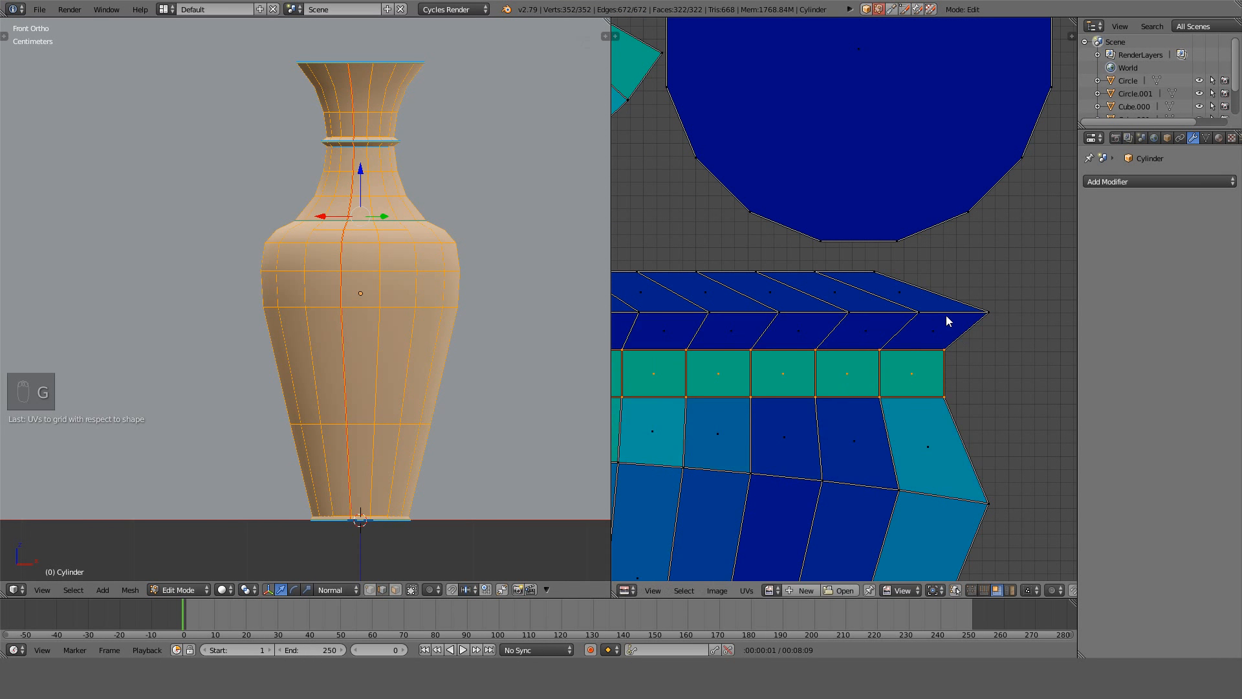
{"action": "key", "text": "s"}
{"action": "key", "text": "x"}
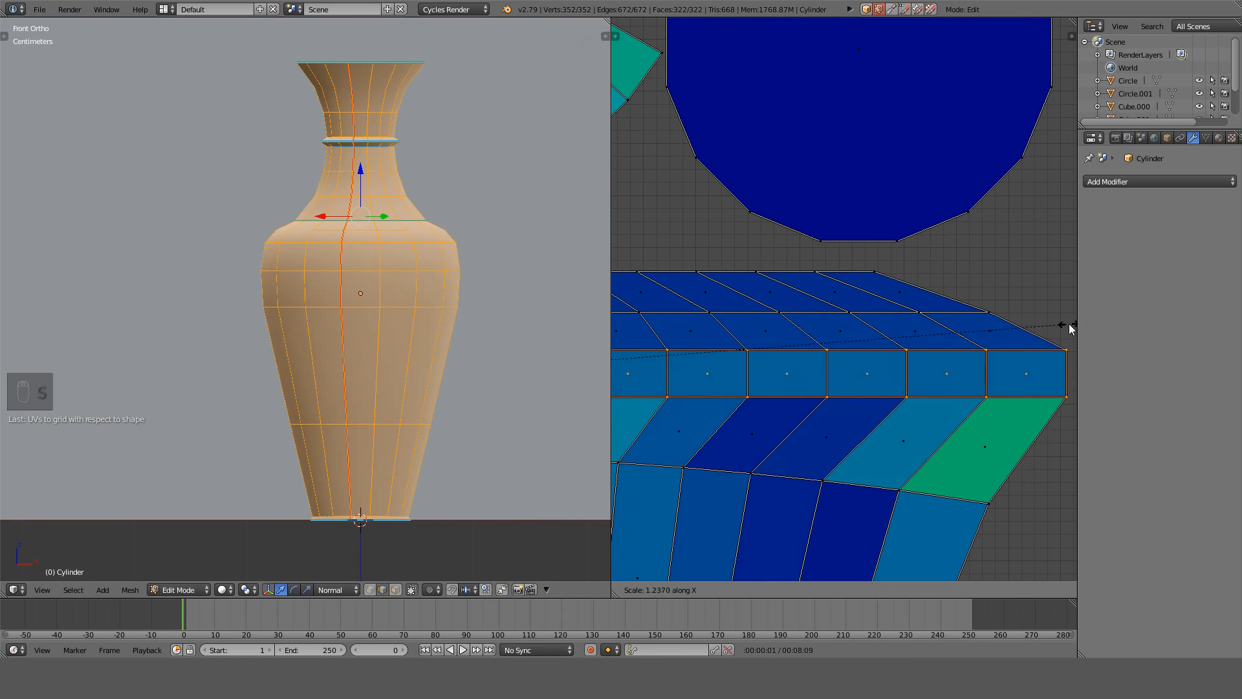
{"action": "right_click", "coordinate": [629, 330]}
{"action": "key", "text": "s"}
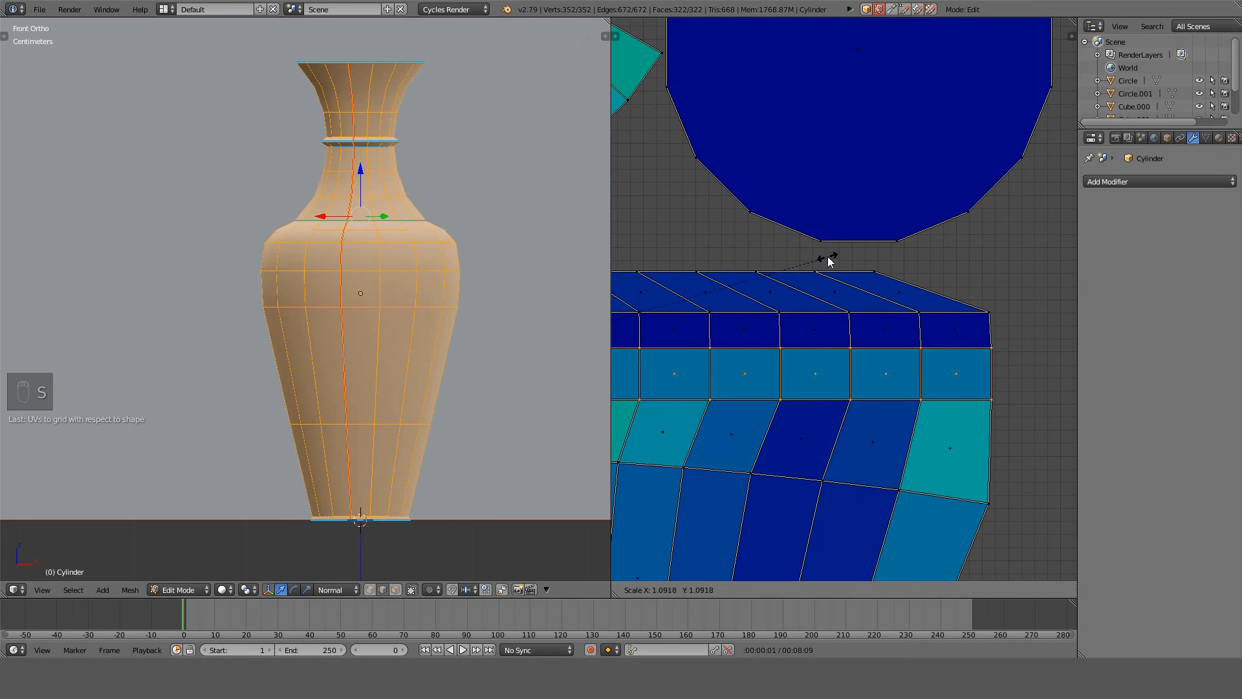
{"action": "left_click", "coordinate": [860, 244]}
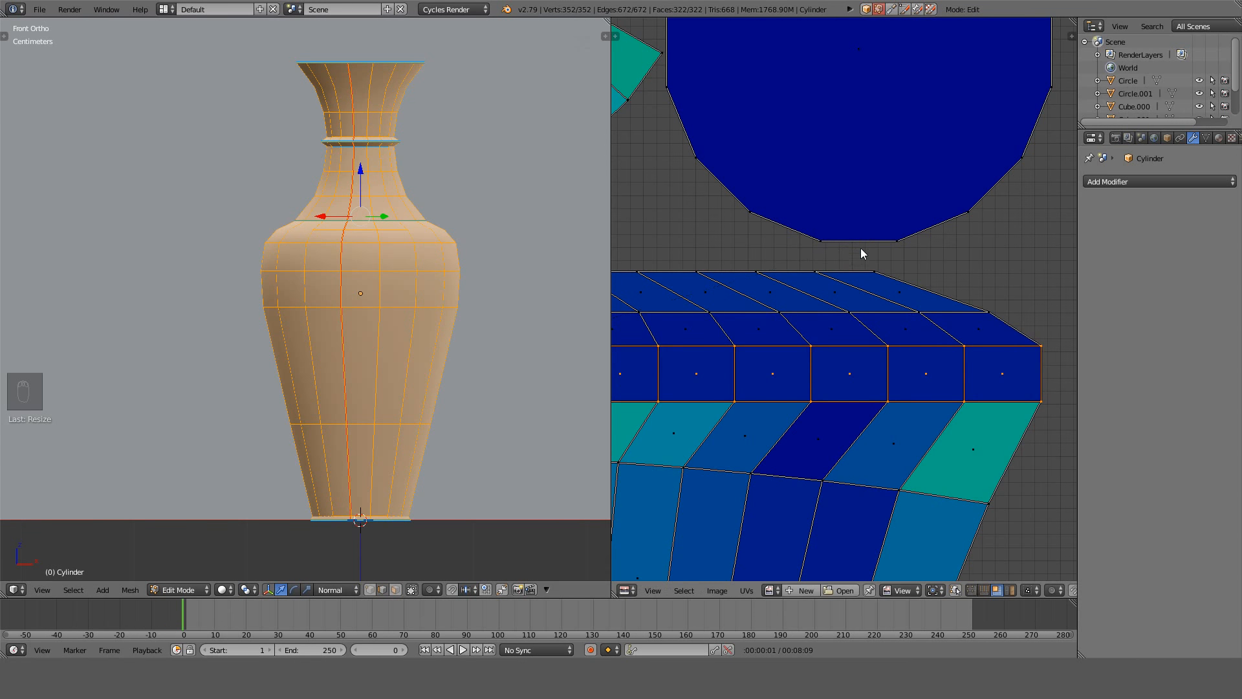
Select the uppermost edge loop of the body island and widen it along X by a factor of about 1.12.
{"action": "scroll", "coordinate": [815, 291], "scroll_direction": "down", "scroll_amount": 3}
{"action": "scroll", "coordinate": [837, 304], "scroll_direction": "up", "scroll_amount": 4}
{"action": "right_click", "coordinate": [849, 289], "text": "alt"}
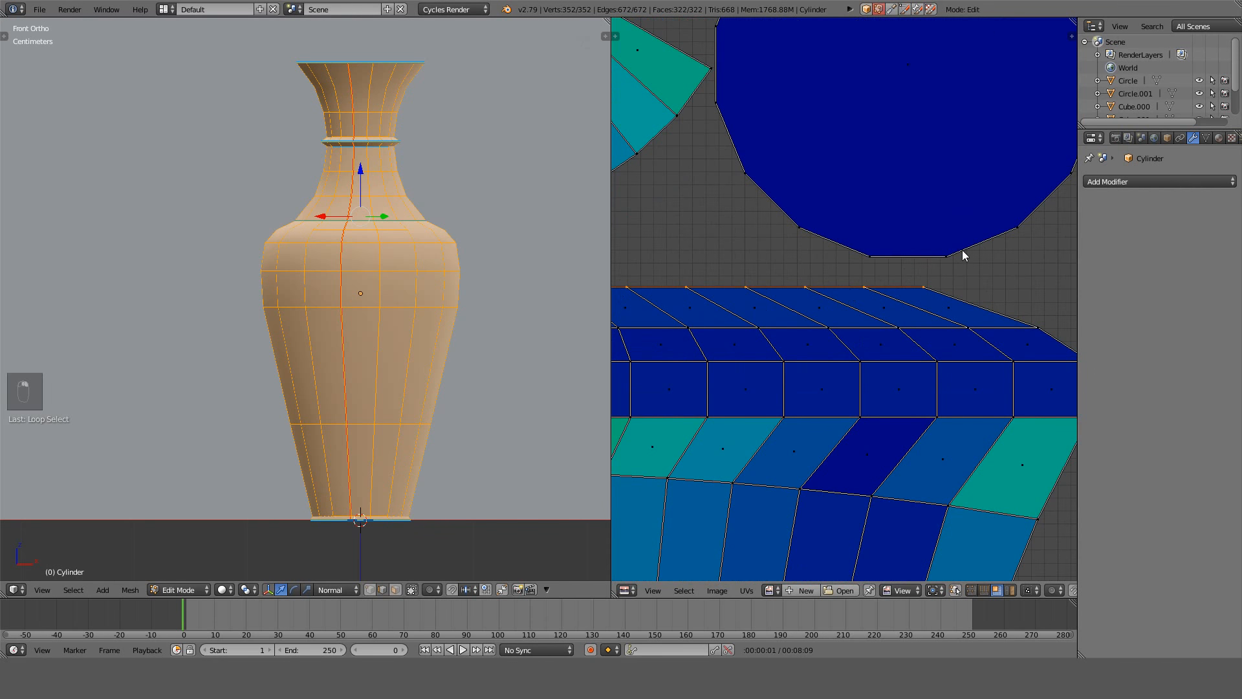
{"action": "key", "text": "s"}
{"action": "key", "text": "x"}
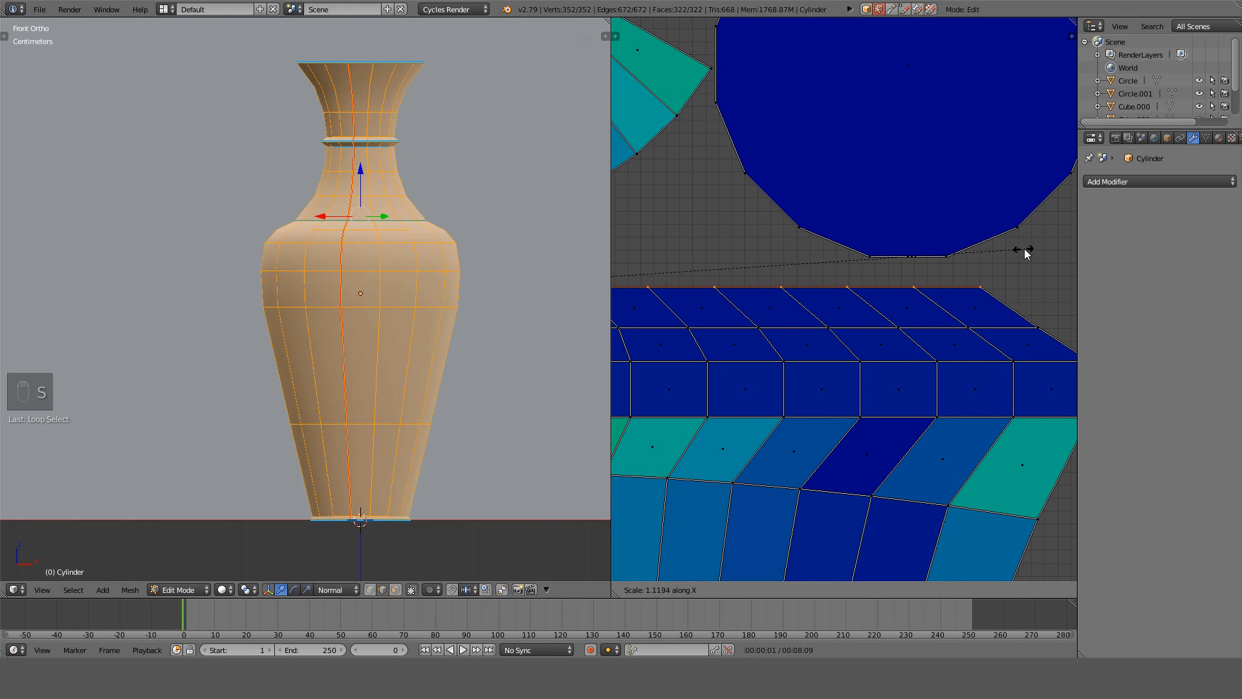
{"action": "left_click", "coordinate": [1019, 254]}
{"action": "scroll", "coordinate": [1003, 283], "scroll_direction": "down", "scroll_amount": 3}
{"action": "scroll", "coordinate": [942, 313], "scroll_direction": "up", "scroll_amount": 1}
{"action": "scroll", "coordinate": [941, 313], "scroll_direction": "down", "scroll_amount": 3}
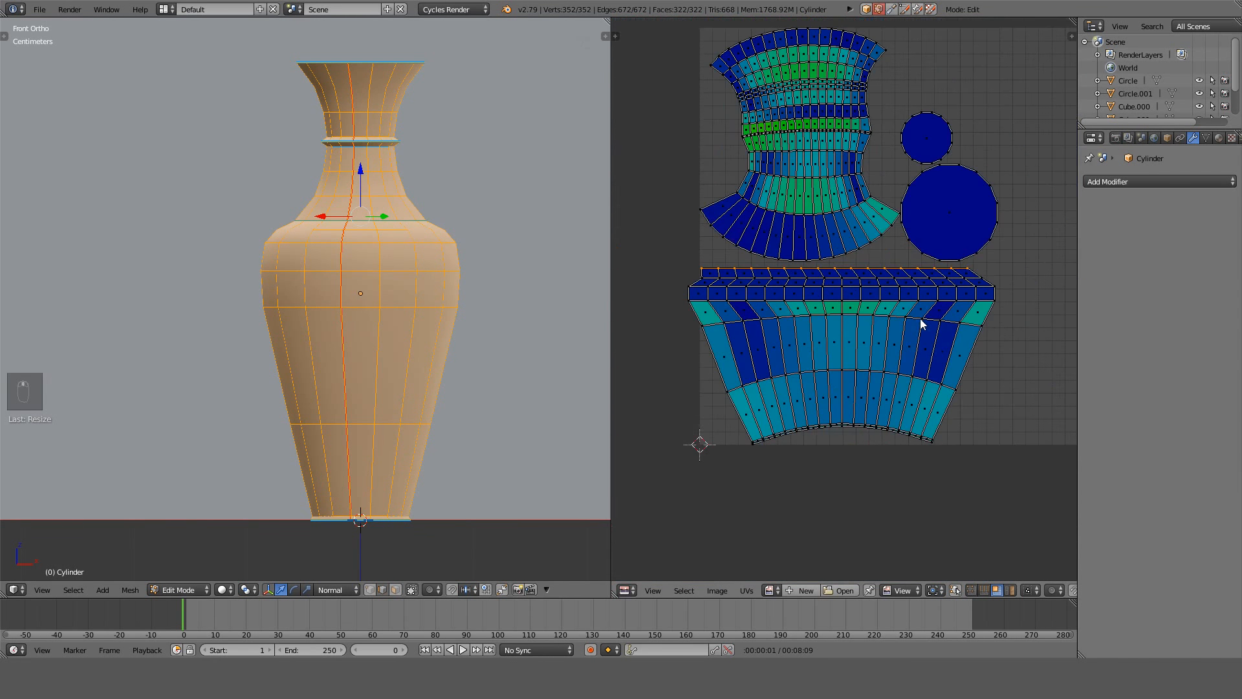
{"action": "scroll", "coordinate": [718, 306], "scroll_direction": "up", "scroll_amount": 3}
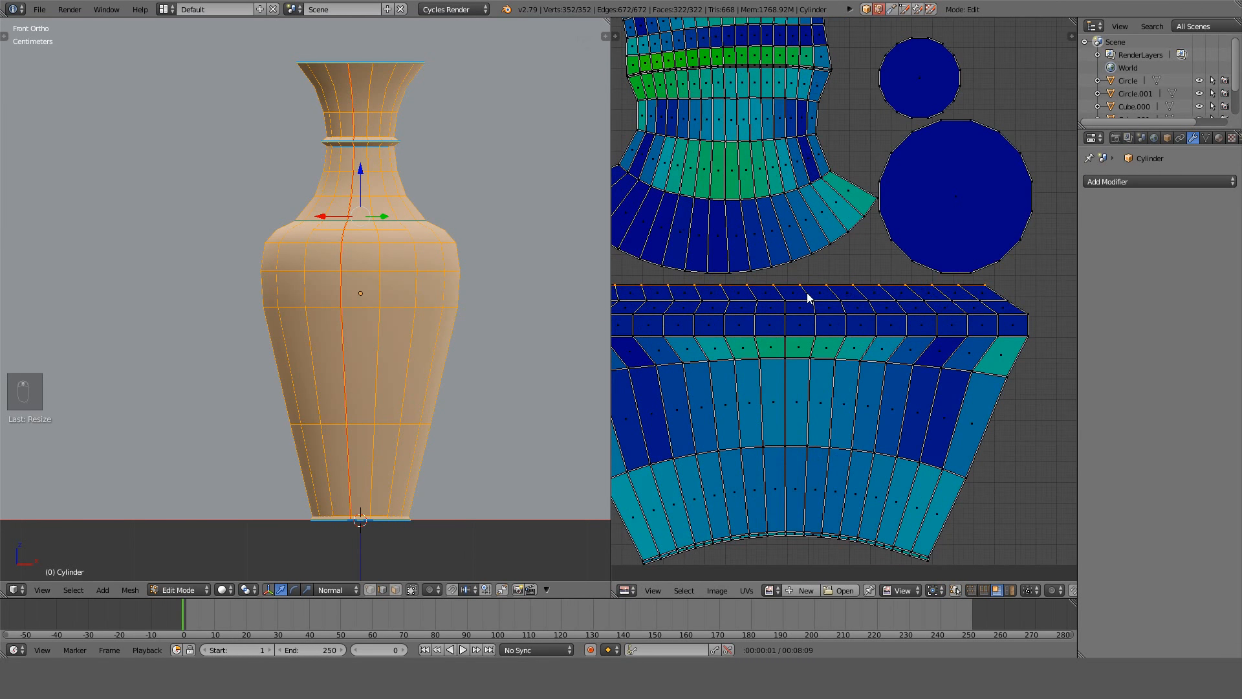
Undo the edge loop's widening and try rescaling and moving the loop along X again.
{"action": "key", "text": "ctrl+z"}
{"action": "middle_click_drag", "start_coordinate": [718, 302], "coordinate": [782, 311]}
{"action": "scroll", "coordinate": [783, 317], "scroll_direction": "down", "scroll_amount": 2}
{"action": "scroll", "coordinate": [944, 317], "scroll_direction": "up", "scroll_amount": 2}
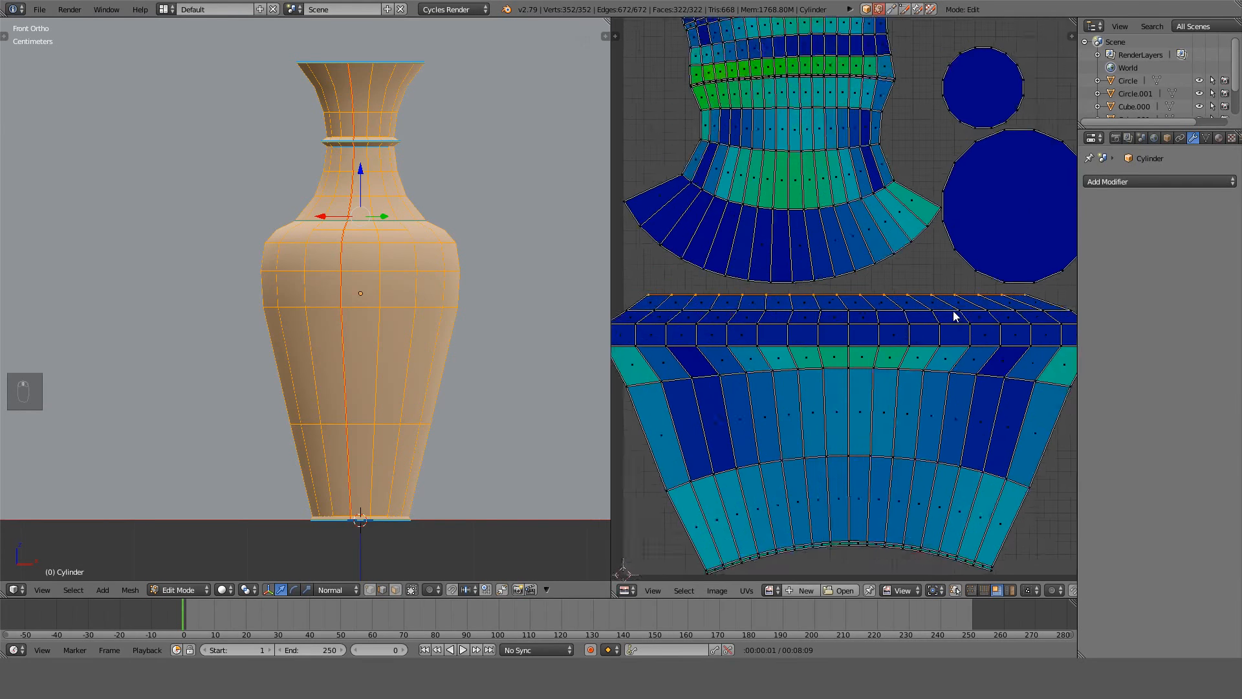
{"action": "scroll", "coordinate": [952, 316], "scroll_direction": "down", "scroll_amount": 1}
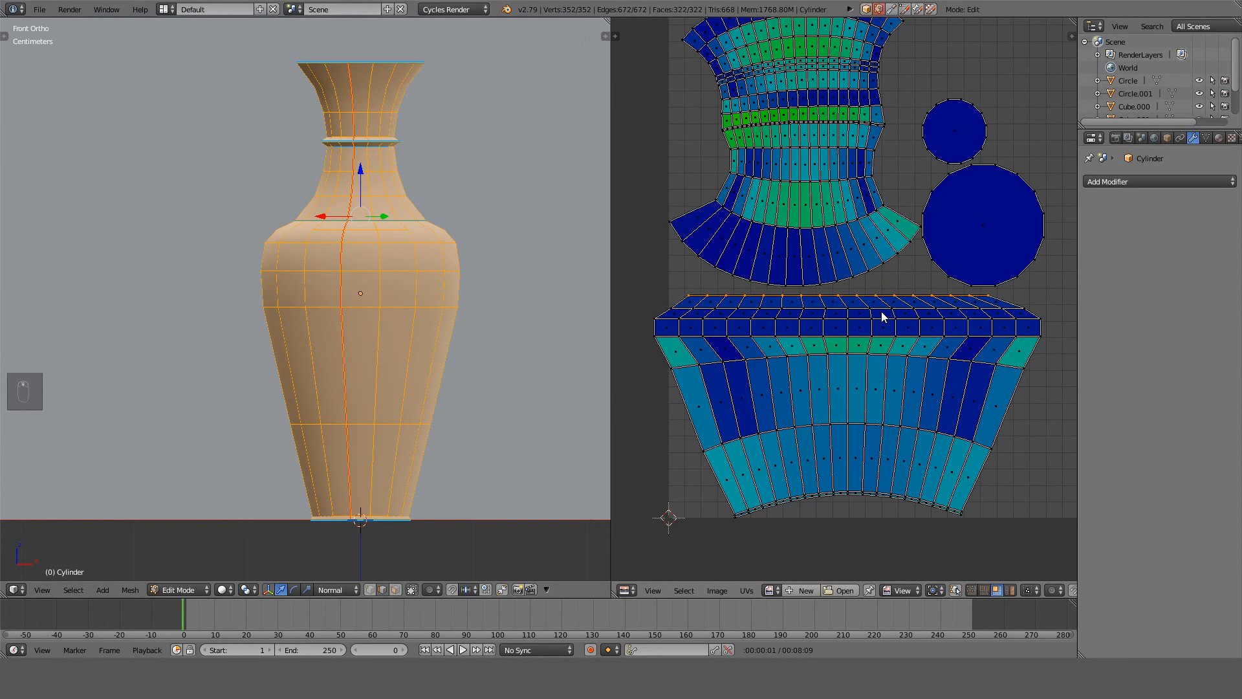
{"action": "key", "text": "s"}
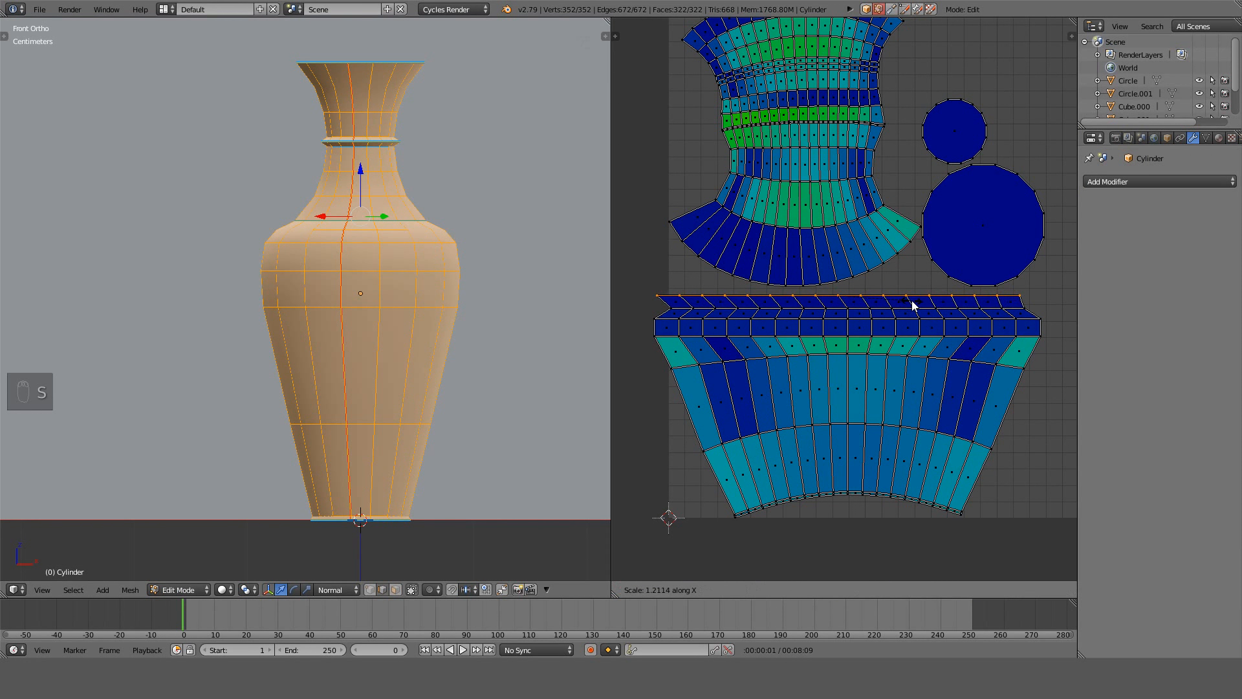
{"action": "right_click", "coordinate": [913, 305]}
{"action": "scroll", "coordinate": [953, 305], "scroll_direction": "up", "scroll_amount": 1}
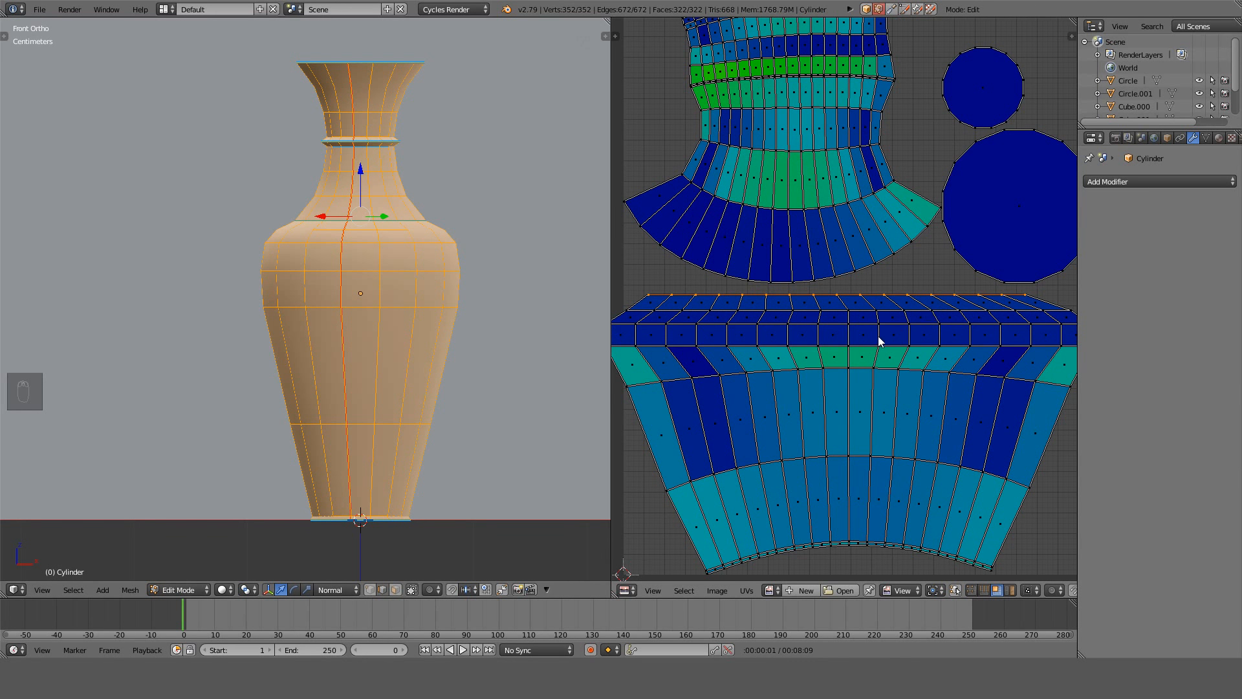
{"action": "key", "text": "g"}
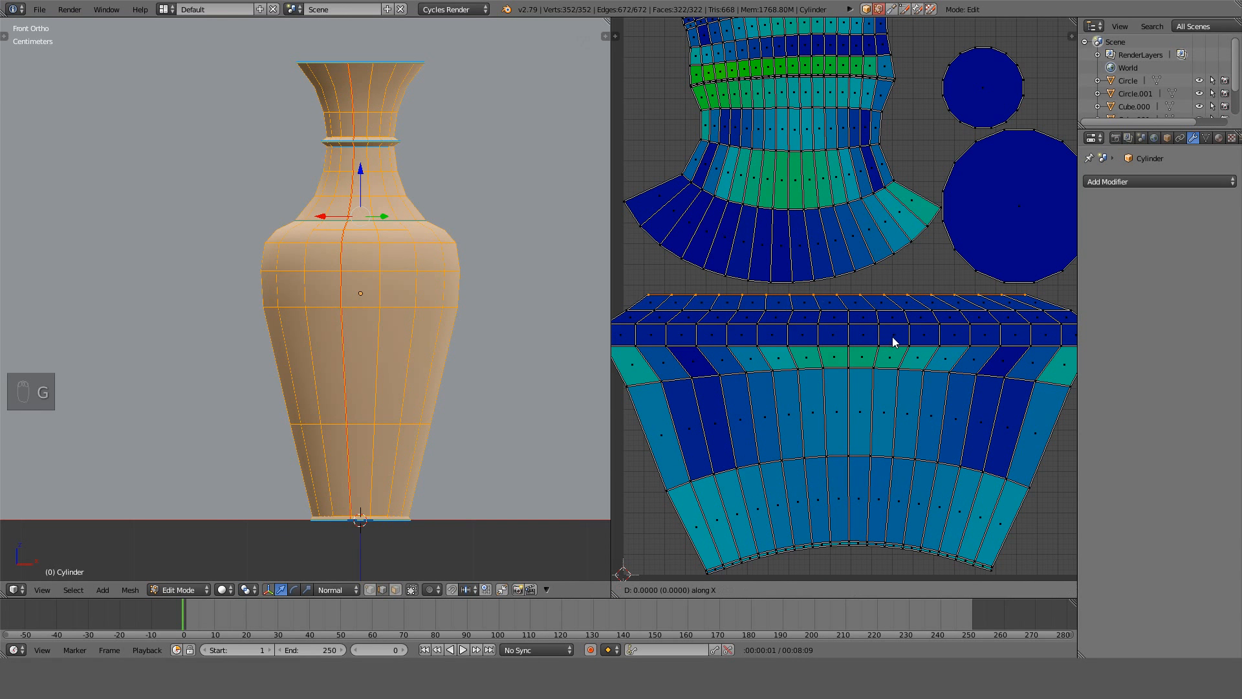
{"action": "right_click", "coordinate": [835, 353]}
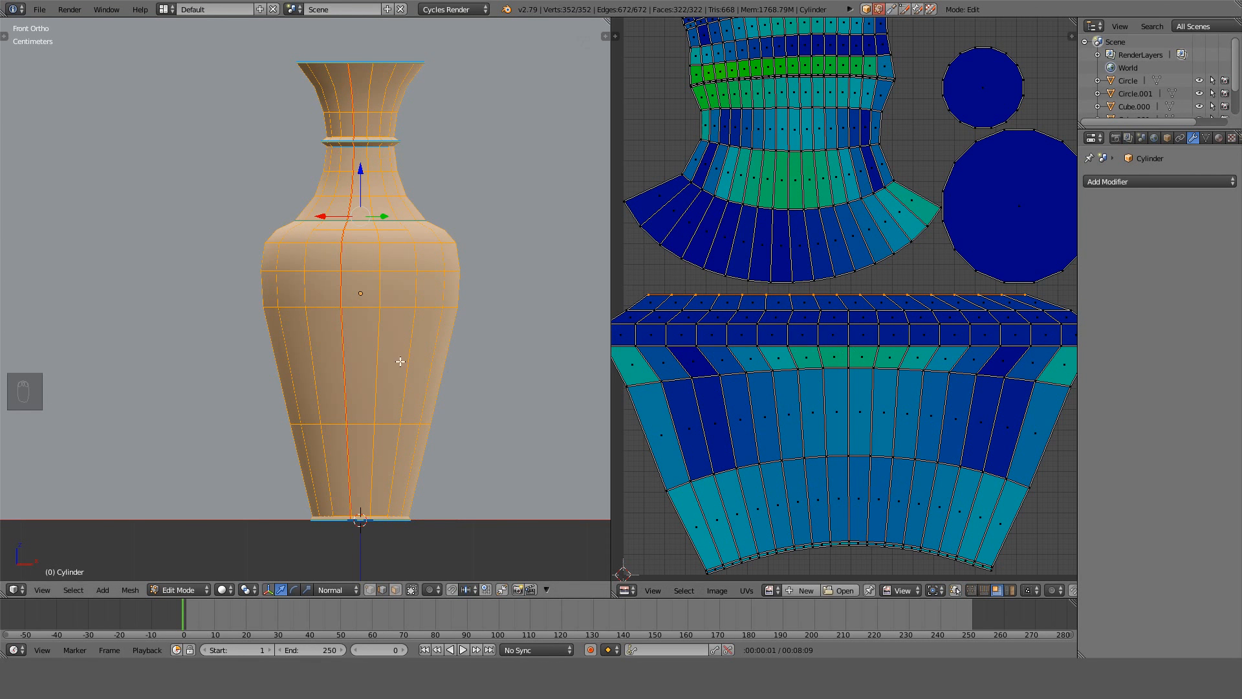
Reselect the whole vase mesh and unwrap it again along the marked seams.
{"action": "key", "text": "a"}
{"action": "key", "text": "a"}
{"action": "key", "text": "a"}
{"action": "key", "text": "u"}
{"action": "left_click", "coordinate": [359, 357]}
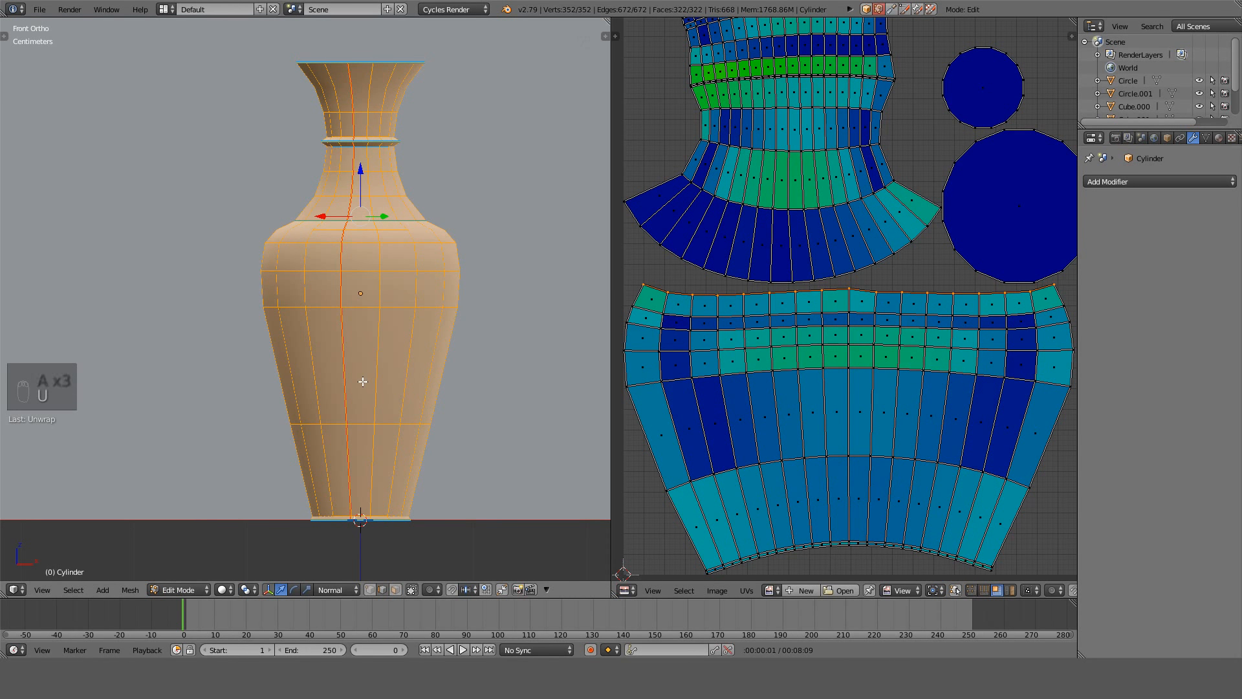
Map the vase's UVs with Cylinder Projection from the front view and inspect the resulting layout.
{"action": "key", "text": "u"}
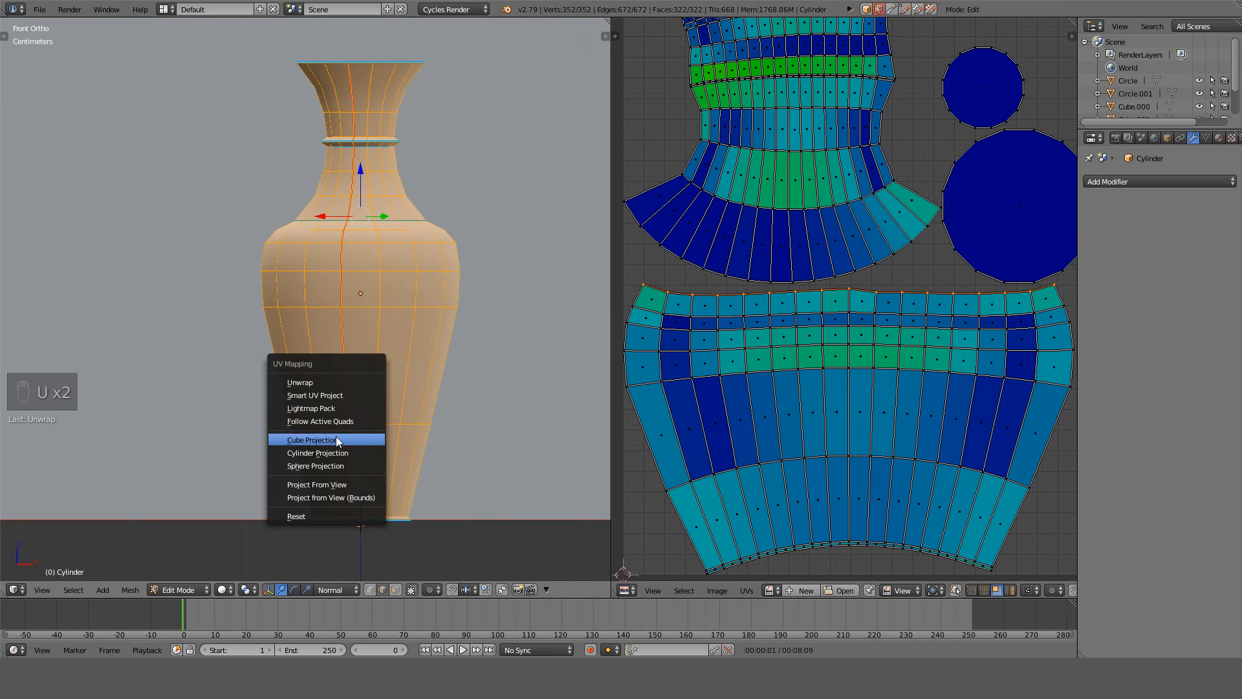
{"action": "left_click", "coordinate": [332, 453]}
{"action": "scroll", "coordinate": [826, 325], "scroll_direction": "down", "scroll_amount": 2}
{"action": "middle_click_drag", "start_coordinate": [826, 325], "coordinate": [801, 343]}
{"action": "scroll", "coordinate": [800, 344], "scroll_direction": "down", "scroll_amount": 5}
{"action": "scroll", "coordinate": [802, 343], "scroll_direction": "up", "scroll_amount": 3}
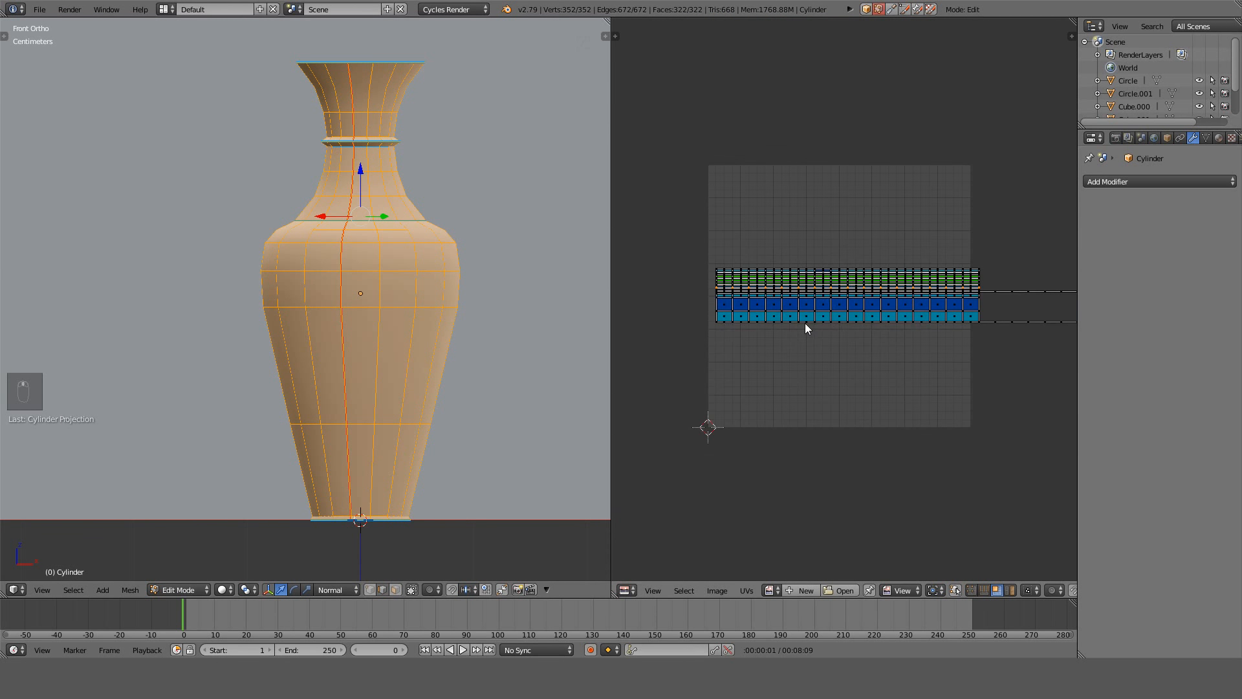
Select only the vase's linked body section below the neck and try to remap its UVs.
{"action": "scroll", "coordinate": [805, 323], "scroll_direction": "up", "scroll_amount": 4}
{"action": "key", "text": "u"}
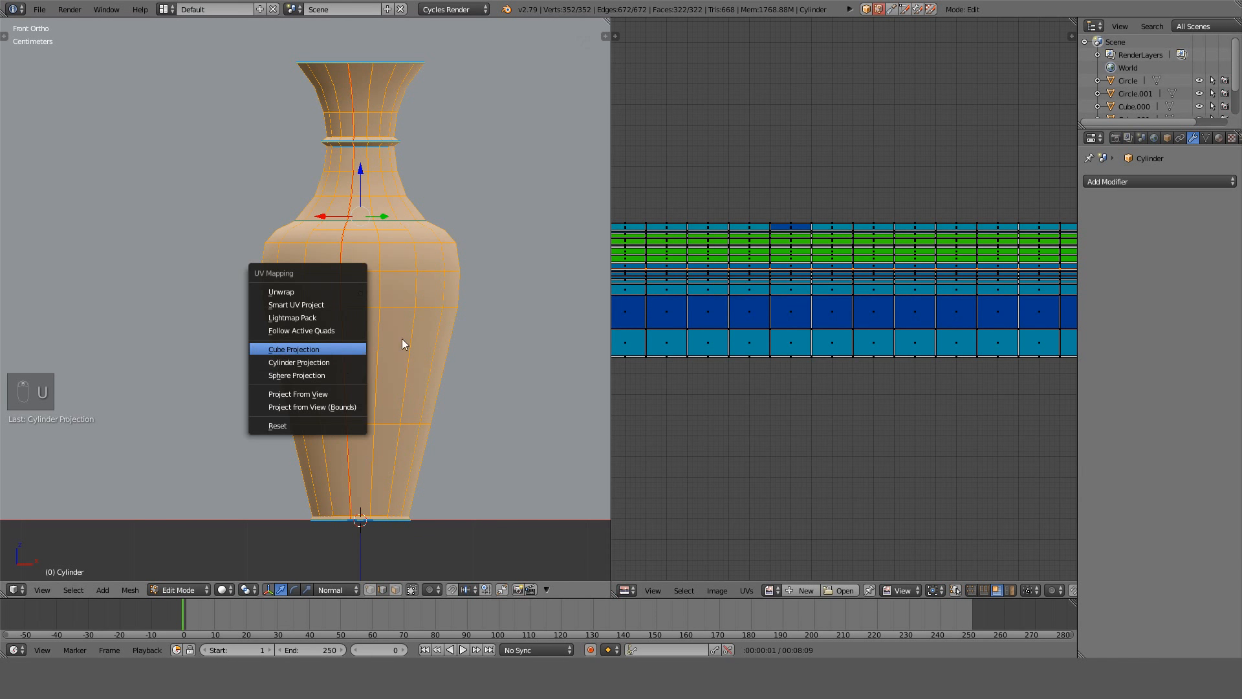
{"action": "key", "text": "a"}
{"action": "key", "text": "l"}
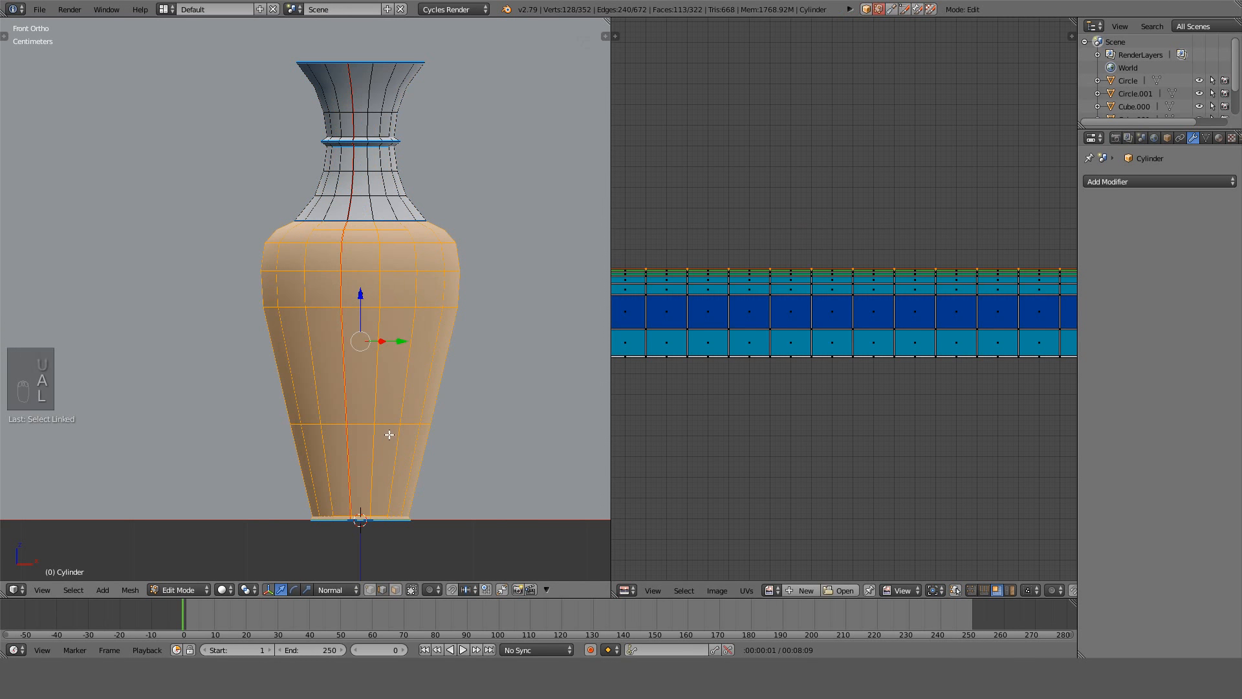
{"action": "key", "text": "u"}
{"action": "left_click", "coordinate": [390, 433]}
Reselect the whole vase mesh and unwrap it along the marked seams in place of the cylinder projection.
{"action": "key", "text": "a"}
{"action": "key", "text": "a"}
{"action": "key", "text": "a"}
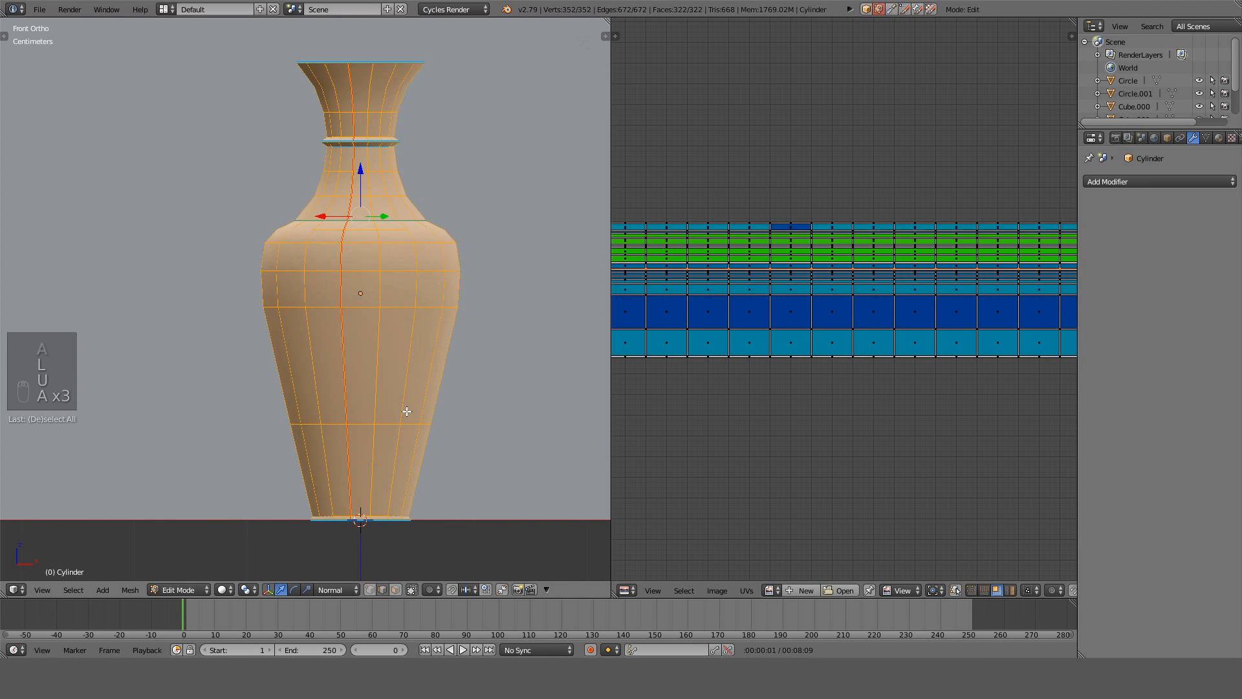
{"action": "key", "text": "u"}
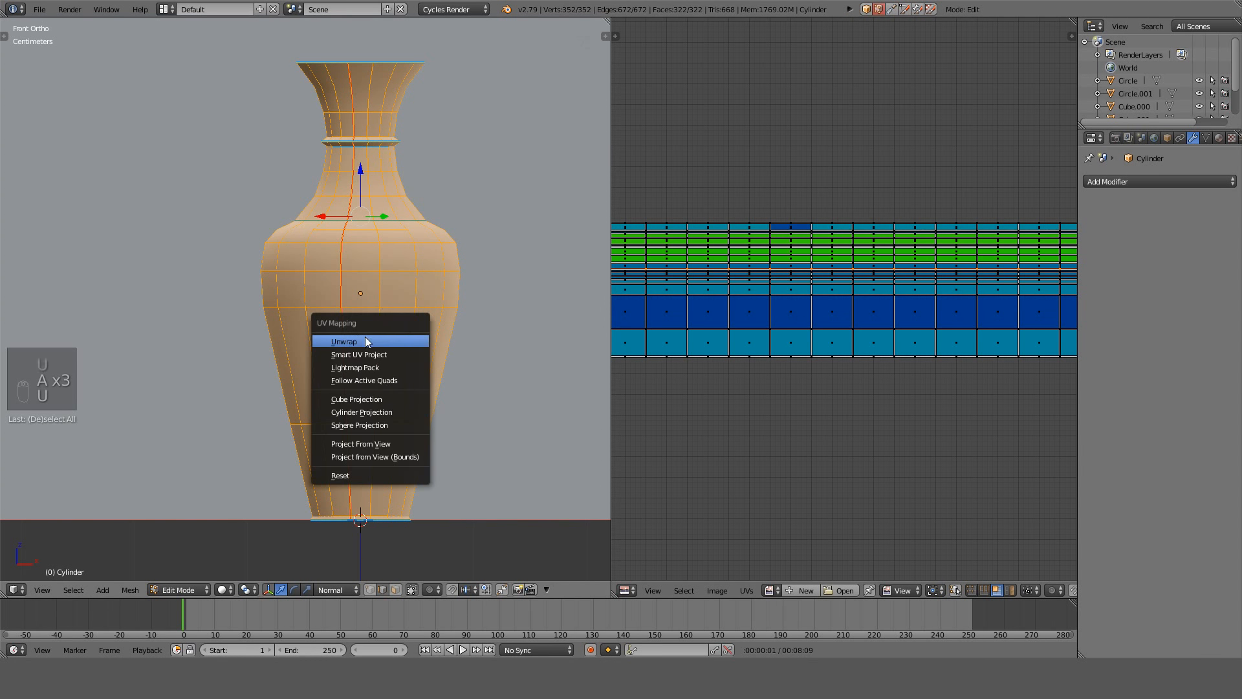
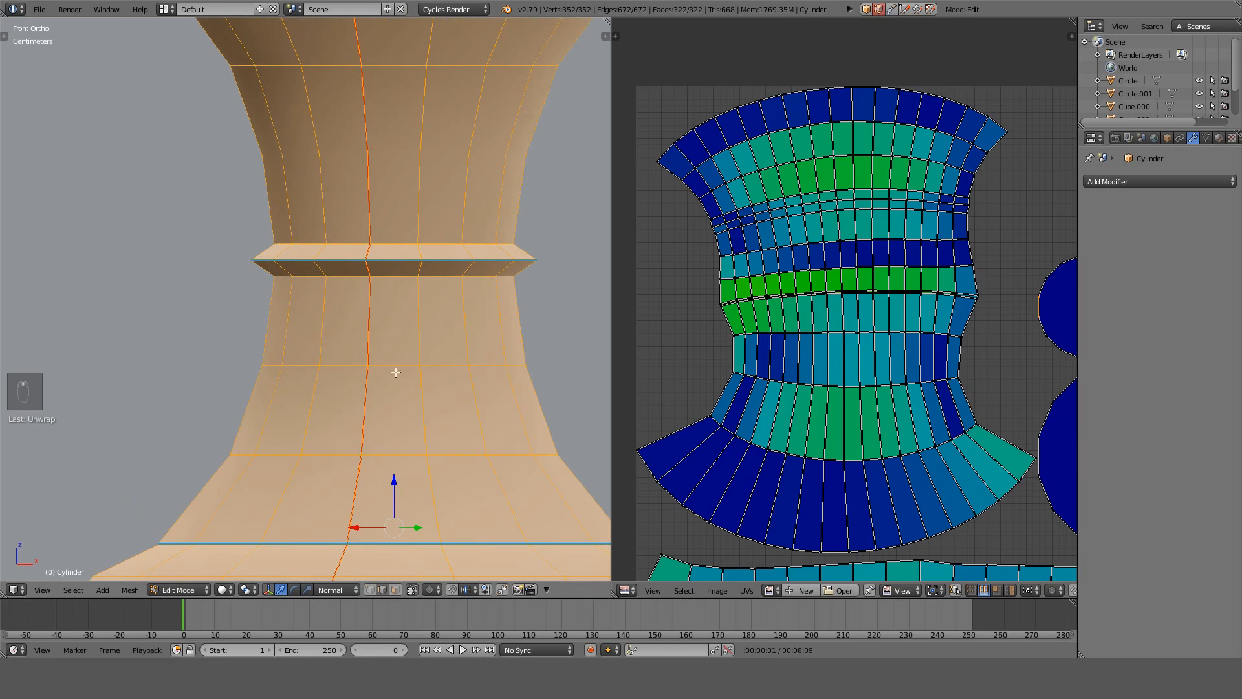
Mark the neck collar's outermost edge loop as a seam, unwrap the whole vase again and inspect the split islands.
{"action": "key", "text": "a"}
{"action": "right_click", "coordinate": [406, 259], "text": "alt"}
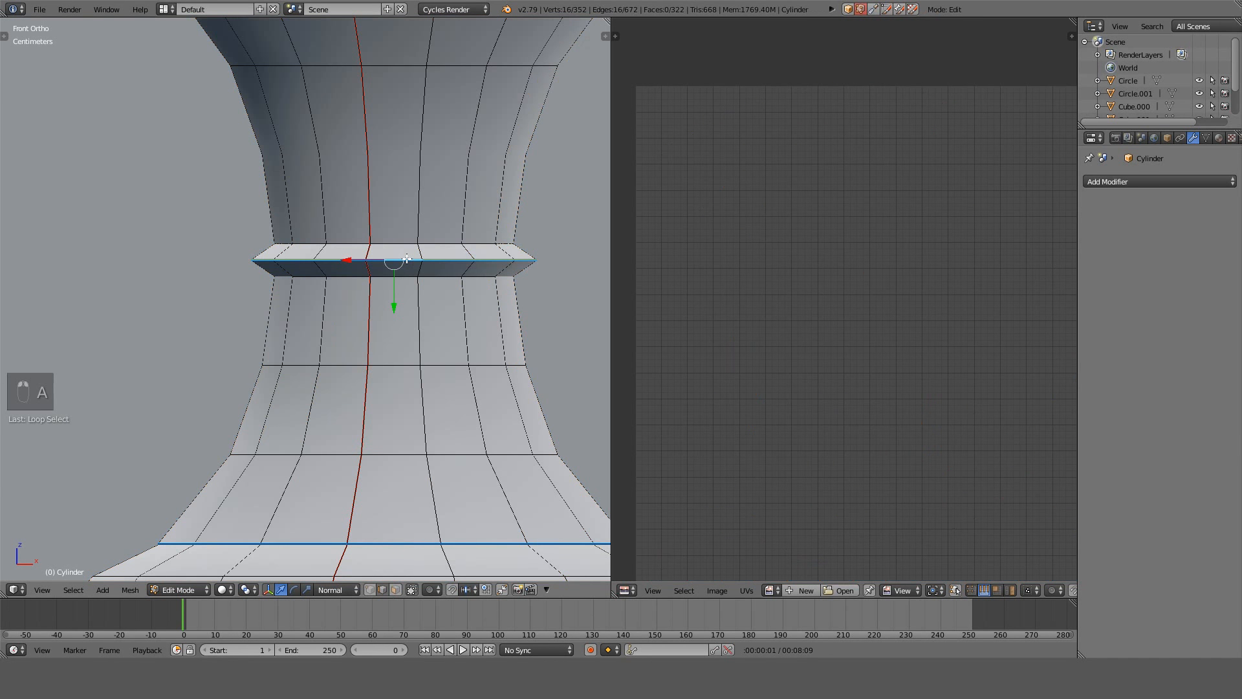
{"action": "key", "text": "ctrl+e"}
{"action": "left_click", "coordinate": [407, 259]}
{"action": "key", "text": "a"}
{"action": "key", "text": "a"}
{"action": "key", "text": "a"}
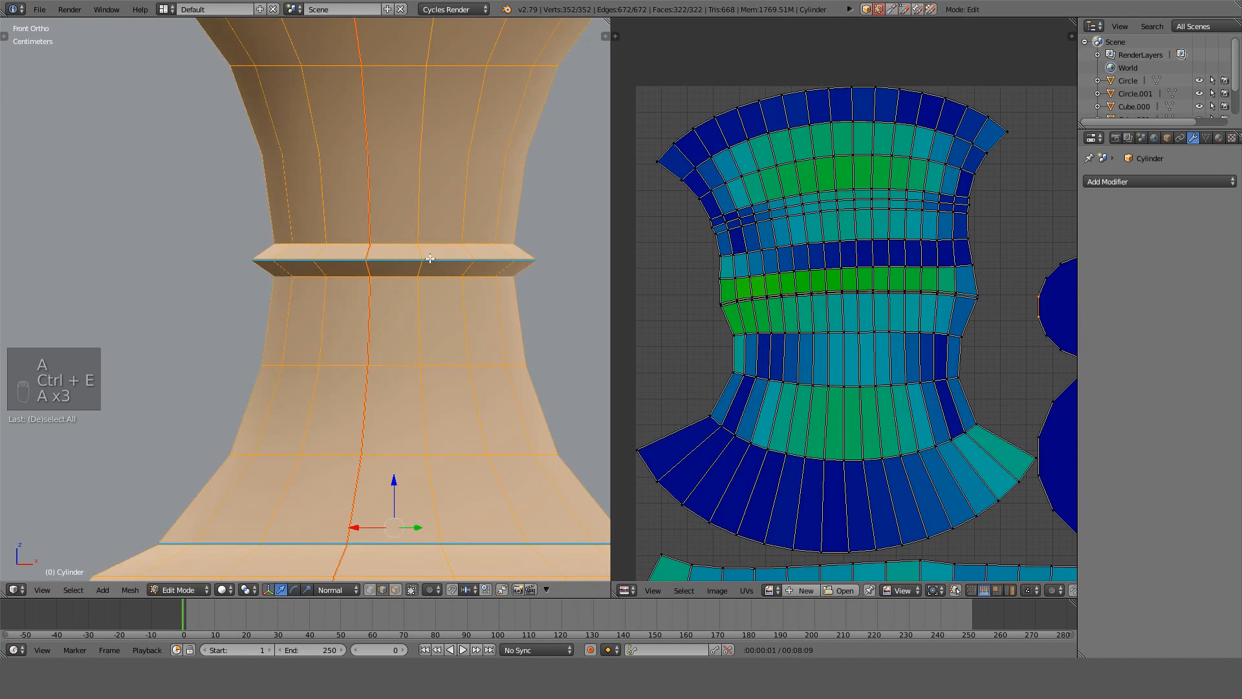
{"action": "key", "text": "u"}
{"action": "left_click", "coordinate": [429, 259]}
{"action": "scroll", "coordinate": [816, 278], "scroll_direction": "down", "scroll_amount": 3}
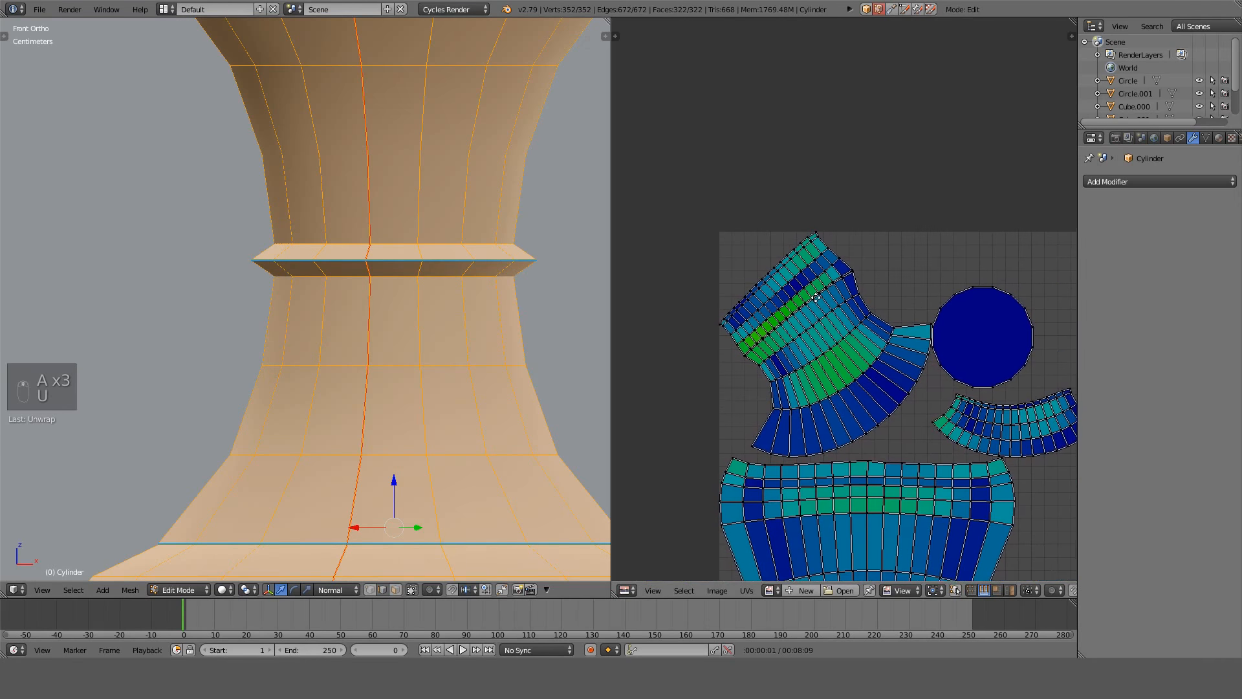
{"action": "scroll", "coordinate": [877, 290], "scroll_direction": "up", "scroll_amount": 6}
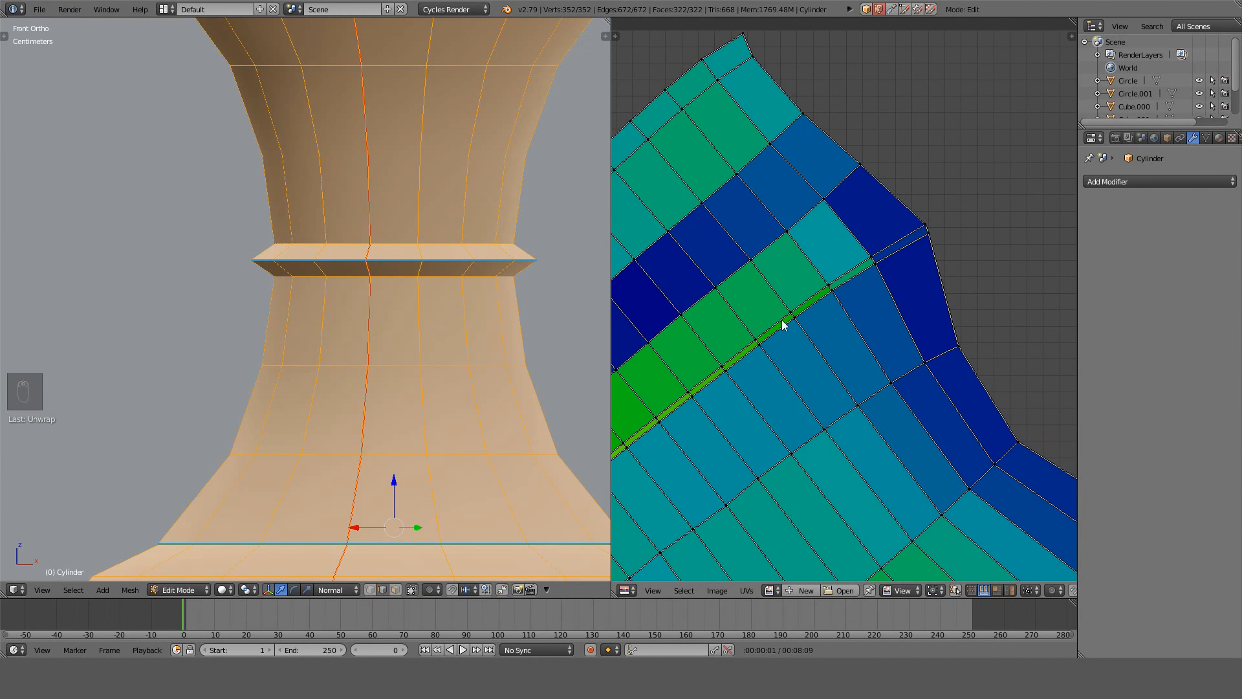
Undo the last unwrap and the seam on the neck collar.
{"action": "key", "text": "ctrl+z"}
{"action": "key", "text": "ctrl+z"}
{"action": "key", "text": "ctrl+z"}
{"action": "key", "text": "ctrl+z"}
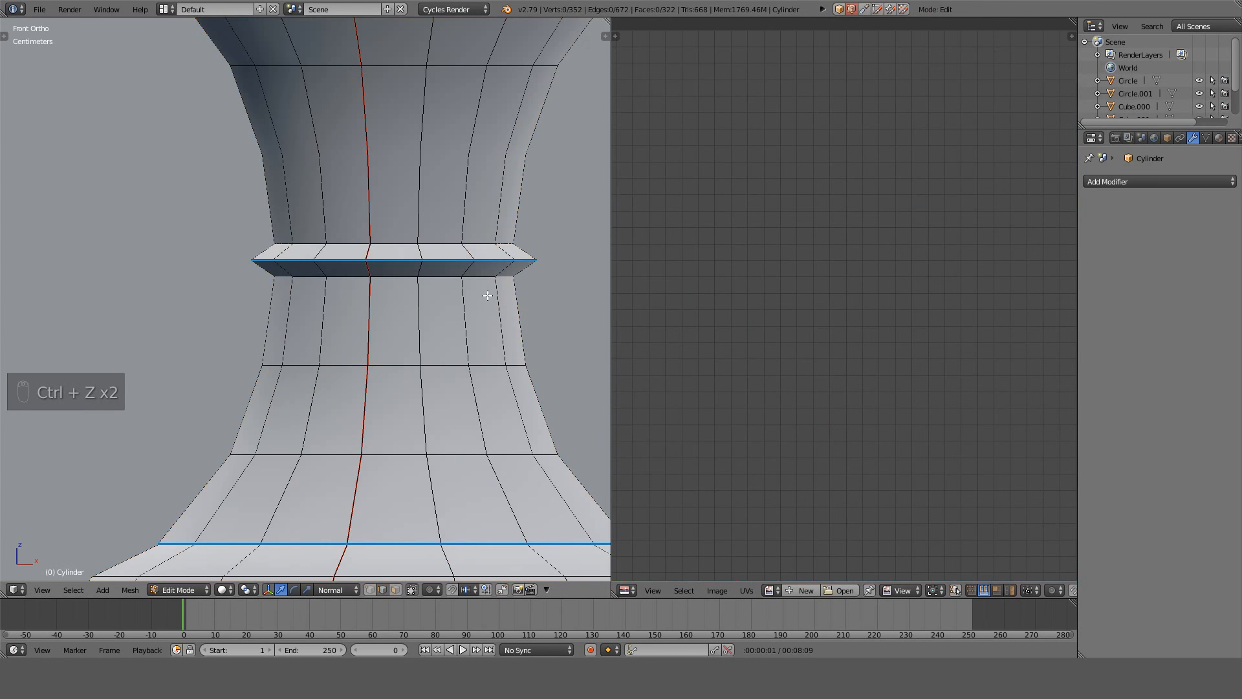
{"action": "key", "text": "ctrl+z"}
Mark the outer edge loop of the vase's lip as a seam and unwrap the whole mesh again.
{"action": "scroll", "coordinate": [480, 289], "scroll_direction": "down", "scroll_amount": 4}
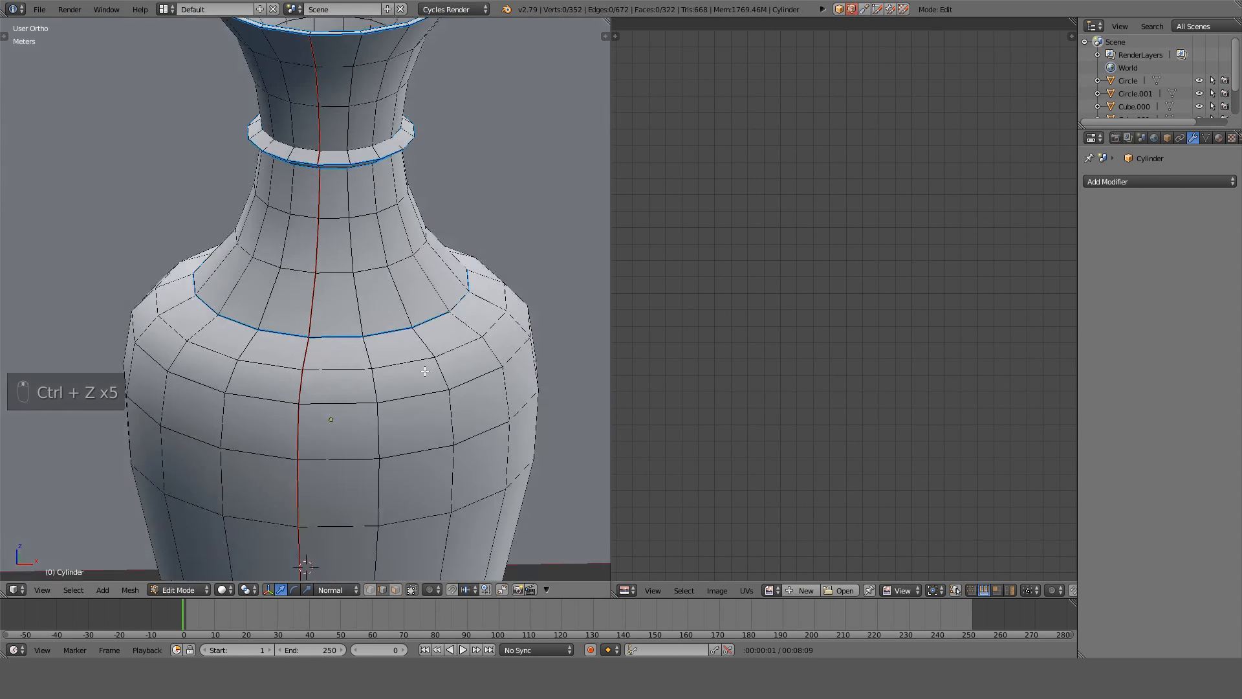
{"action": "middle_click_drag", "start_coordinate": [424, 371], "coordinate": [425, 367]}
{"action": "middle_click_drag", "start_coordinate": [355, 93], "coordinate": [360, 343], "text": "shift"}
{"action": "scroll", "coordinate": [374, 270], "scroll_direction": "up", "scroll_amount": 6}
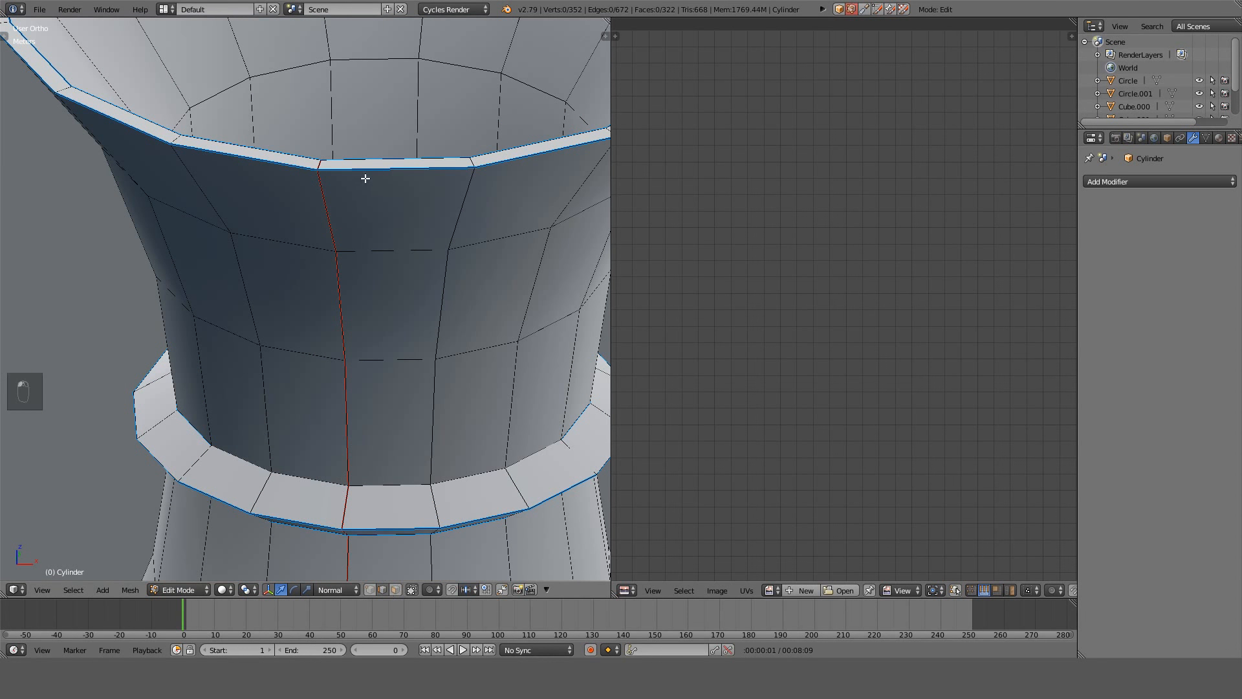
{"action": "right_click", "coordinate": [372, 172], "text": "alt"}
{"action": "key", "text": "ctrl+e"}
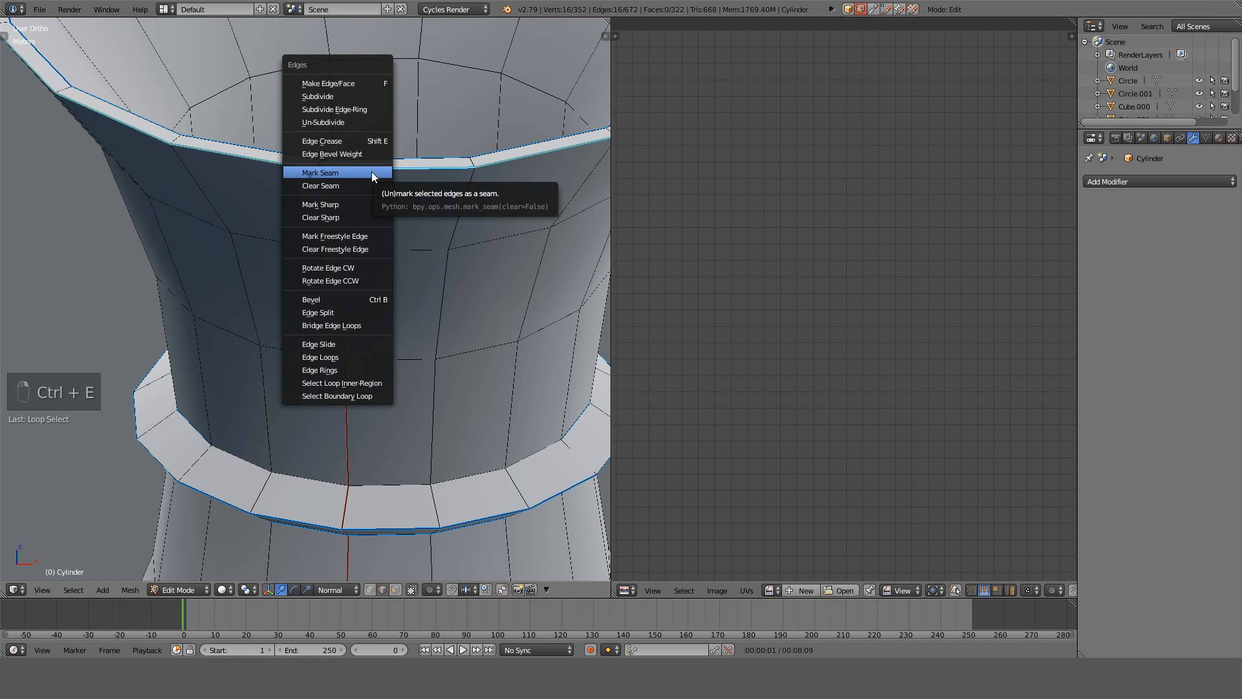
{"action": "left_click", "coordinate": [371, 172]}
{"action": "key", "text": "a"}
{"action": "key", "text": "a"}
{"action": "key", "text": "a"}
{"action": "key", "text": "u"}
{"action": "left_click", "coordinate": [386, 171]}
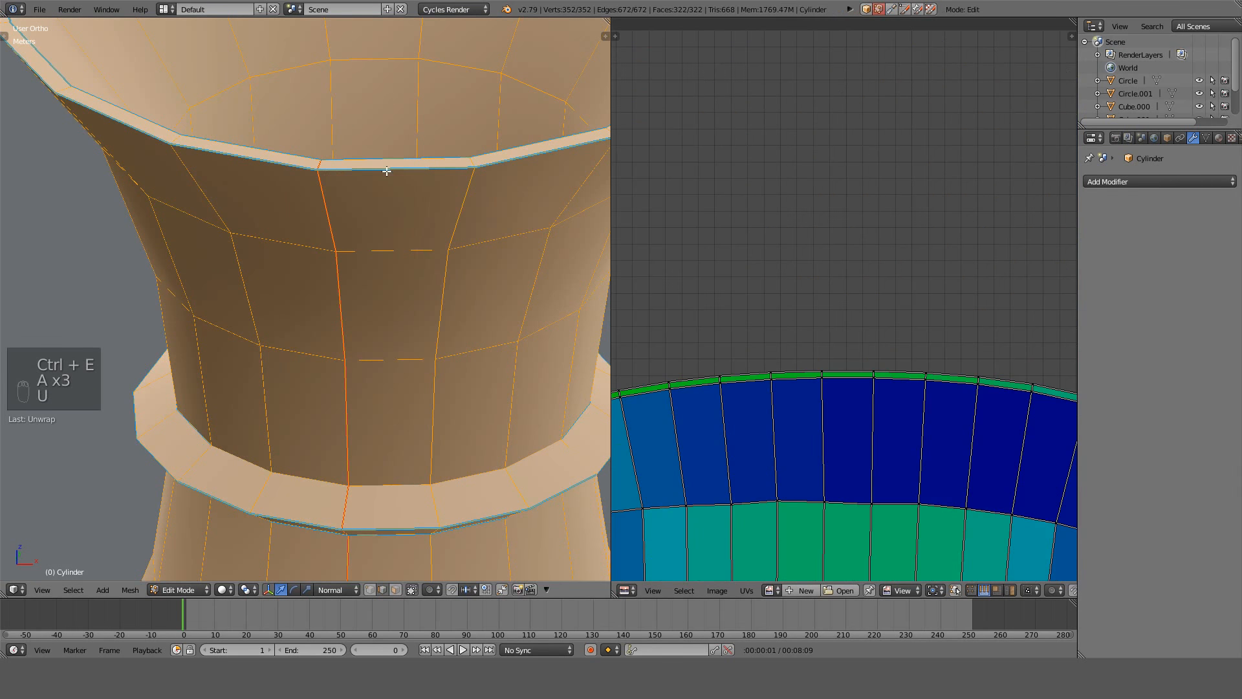
Examine the stretch colours and arrangement of the newly unwrapped neck and body islands.
{"action": "scroll", "coordinate": [813, 312], "scroll_direction": "down", "scroll_amount": 5}
{"action": "middle_click_drag", "start_coordinate": [802, 263], "coordinate": [669, 150]}
{"action": "middle_click_drag", "start_coordinate": [856, 207], "coordinate": [735, 218]}
{"action": "scroll", "coordinate": [887, 267], "scroll_direction": "down", "scroll_amount": 2}
{"action": "scroll", "coordinate": [886, 271], "scroll_direction": "up", "scroll_amount": 3}
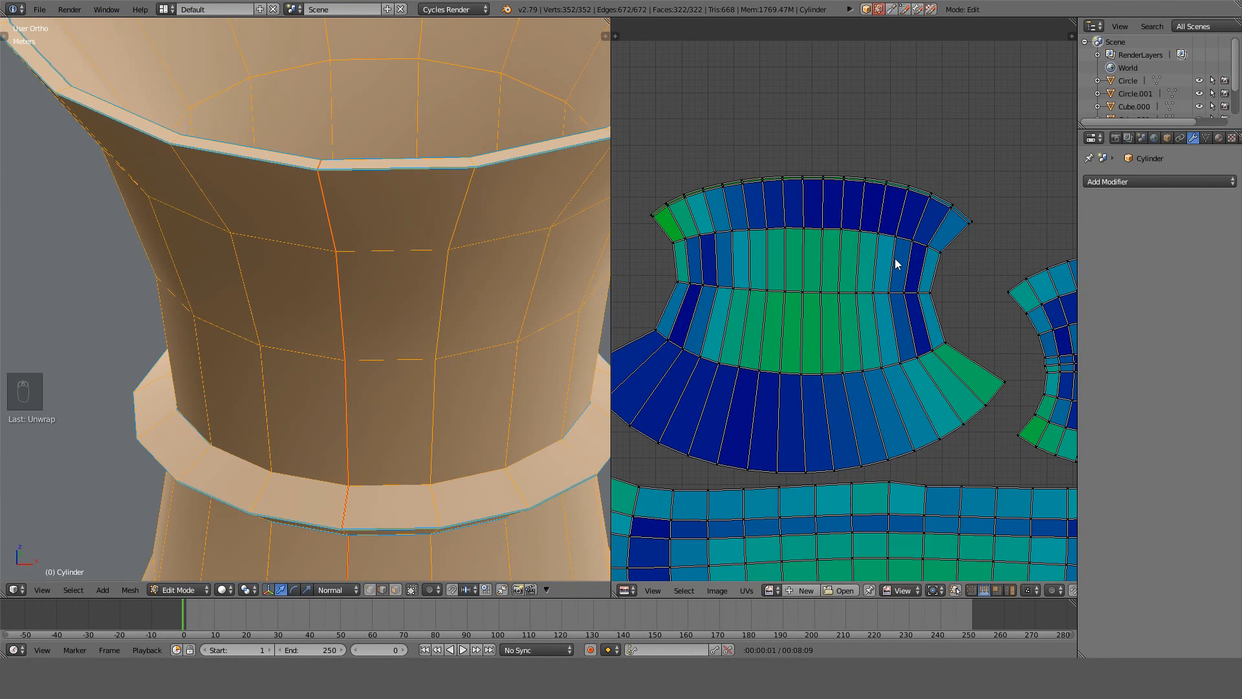
{"action": "scroll", "coordinate": [896, 266], "scroll_direction": "up", "scroll_amount": 3}
{"action": "scroll", "coordinate": [896, 266], "scroll_direction": "down", "scroll_amount": 3}
{"action": "scroll", "coordinate": [896, 266], "scroll_direction": "down", "scroll_amount": 2}
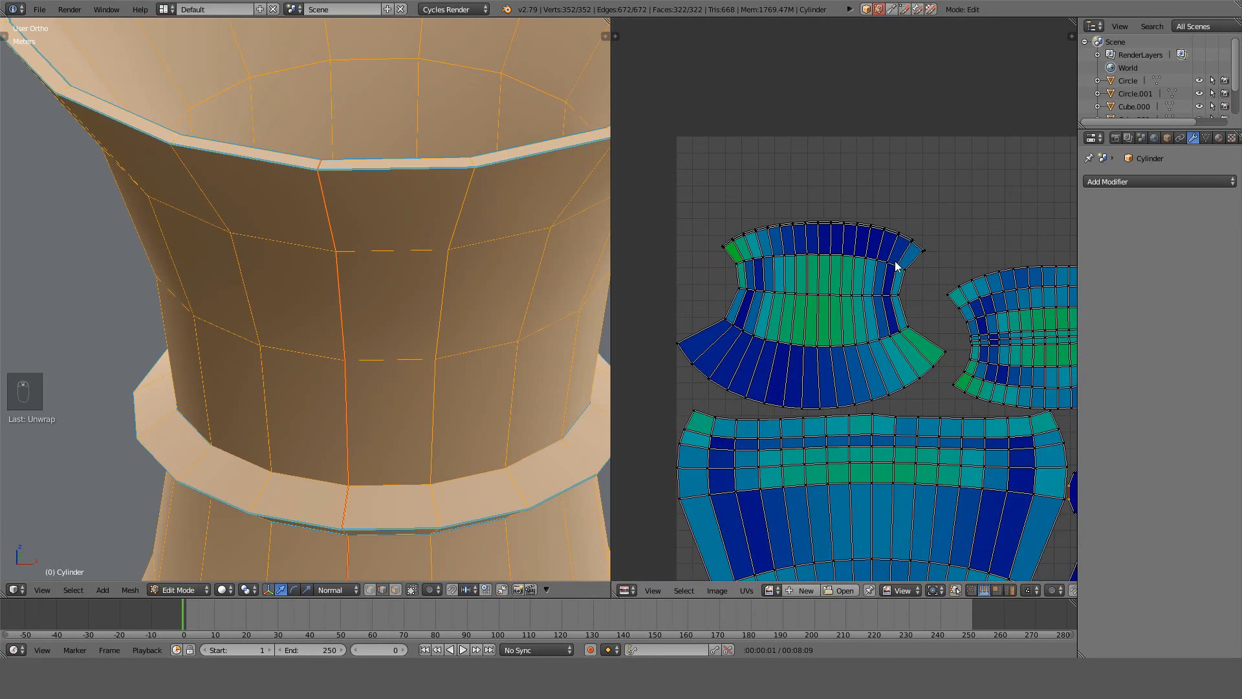
{"action": "scroll", "coordinate": [896, 265], "scroll_direction": "down", "scroll_amount": 3}
{"action": "scroll", "coordinate": [896, 266], "scroll_direction": "up", "scroll_amount": 2}
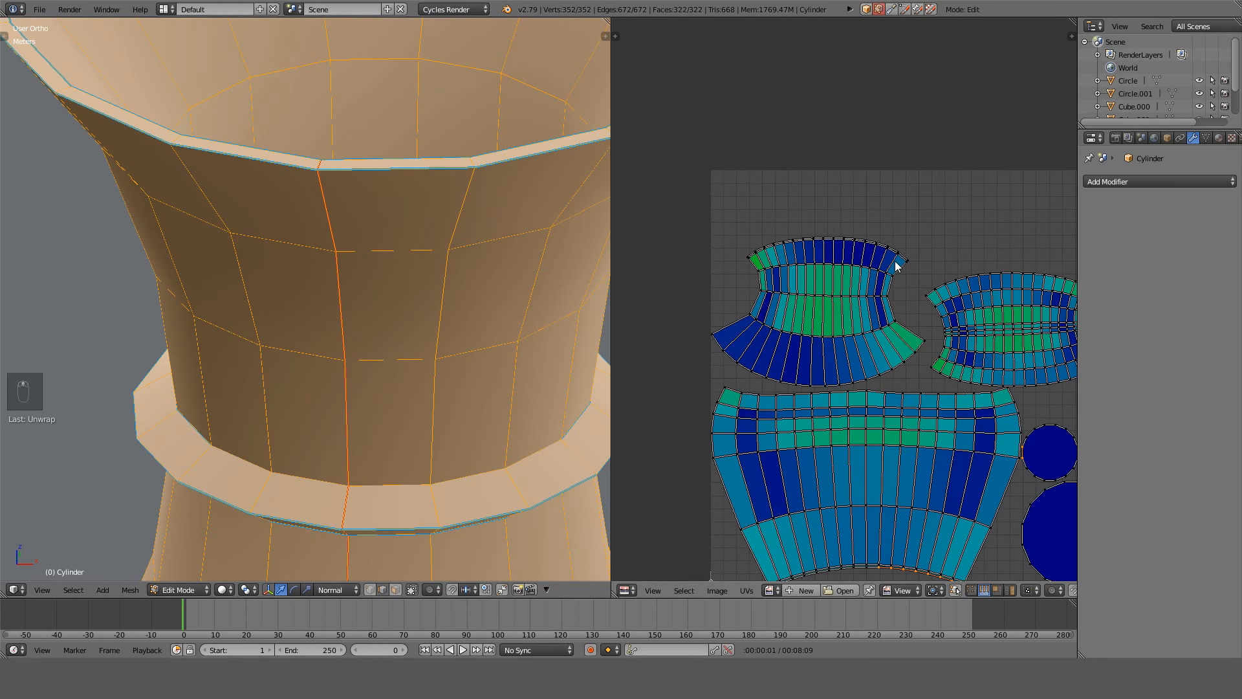
{"action": "scroll", "coordinate": [417, 285], "scroll_direction": "down", "scroll_amount": 4}
Examine the seams on the vase's neck and lip from above, and review the complete UV layout.
{"action": "middle_click_drag", "start_coordinate": [417, 285], "coordinate": [412, 324]}
{"action": "middle_click_drag", "start_coordinate": [419, 128], "coordinate": [411, 396], "text": "shift"}
{"action": "middle_click_drag", "start_coordinate": [419, 253], "coordinate": [417, 274]}
{"action": "middle_click_drag", "start_coordinate": [448, 126], "coordinate": [411, 208], "text": "shift"}
{"action": "key", "text": "a"}
{"action": "scroll", "coordinate": [407, 379], "scroll_direction": "down", "scroll_amount": 4}
{"action": "scroll", "coordinate": [389, 270], "scroll_direction": "down", "scroll_amount": 2}
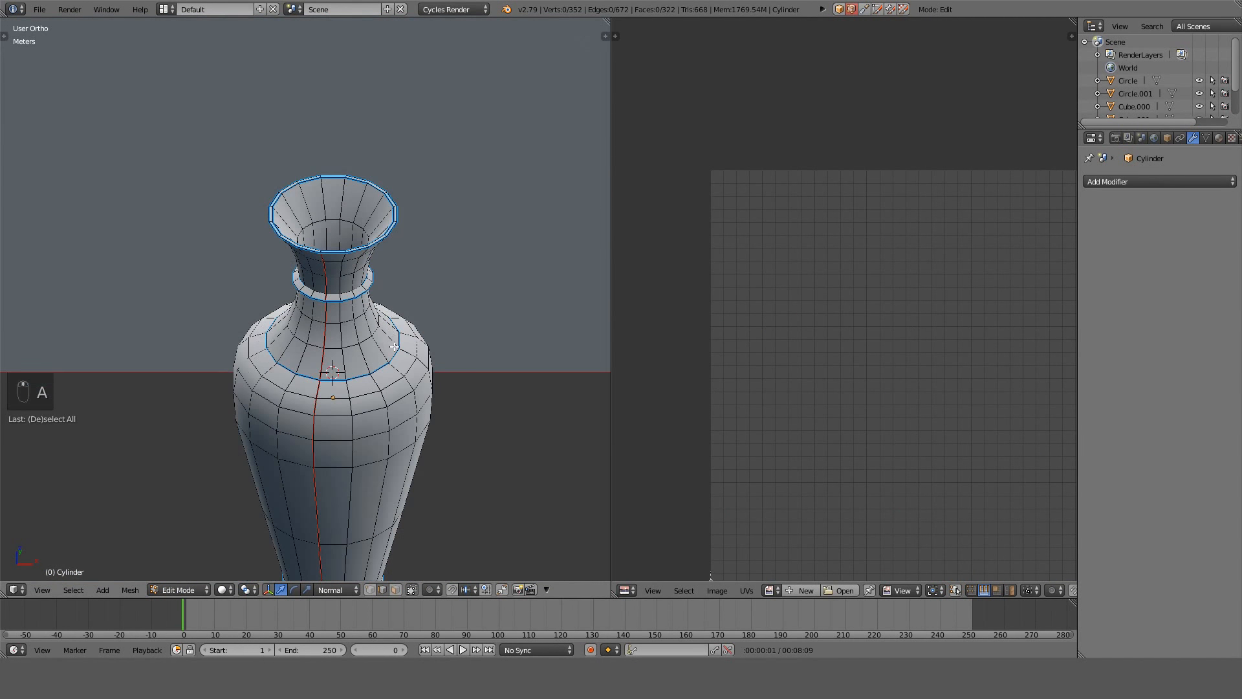
{"action": "key", "text": "a"}
{"action": "scroll", "coordinate": [901, 355], "scroll_direction": "down", "scroll_amount": 3}
{"action": "scroll", "coordinate": [882, 286], "scroll_direction": "up", "scroll_amount": 4}
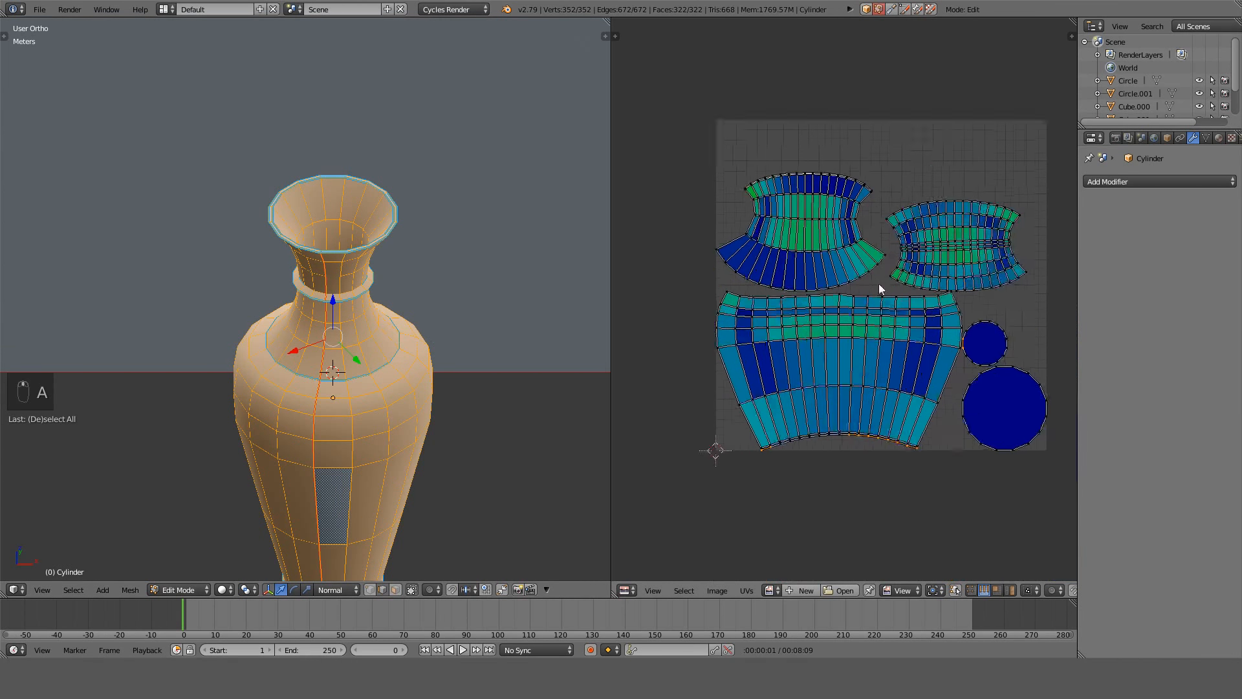
Examine the UV islands with the stretch display set to Angle, and return the display to Area.
{"action": "scroll", "coordinate": [879, 272], "scroll_direction": "down", "scroll_amount": 2}
{"action": "key", "text": "n"}
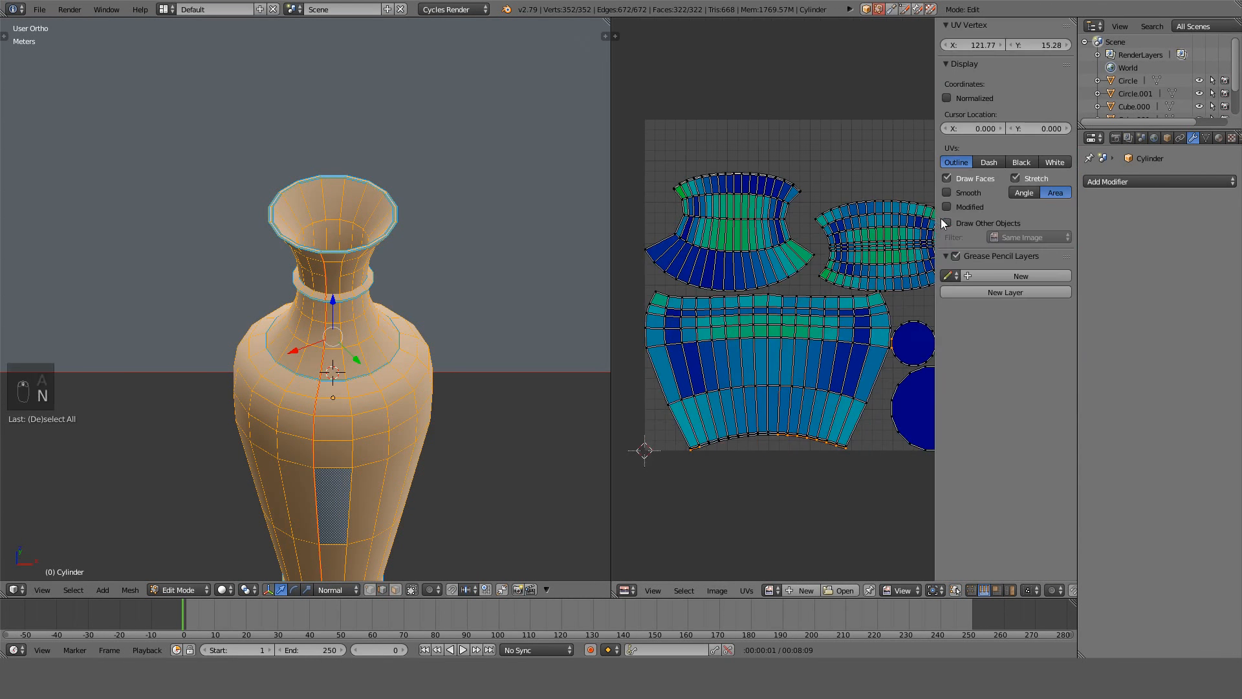
{"action": "left_click", "coordinate": [1022, 192]}
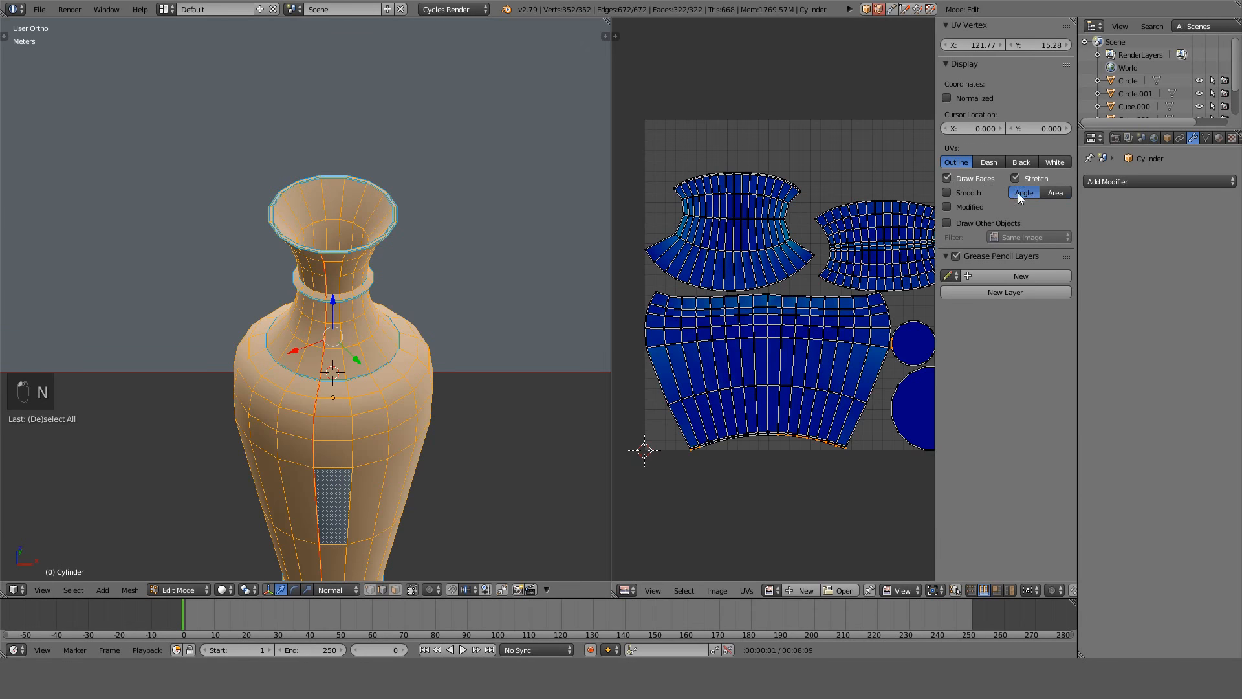
{"action": "scroll", "coordinate": [811, 259], "scroll_direction": "up", "scroll_amount": 5}
{"action": "middle_click_drag", "start_coordinate": [806, 237], "coordinate": [798, 338]}
{"action": "scroll", "coordinate": [802, 337], "scroll_direction": "down", "scroll_amount": 1}
{"action": "scroll", "coordinate": [806, 336], "scroll_direction": "up", "scroll_amount": 1}
{"action": "scroll", "coordinate": [796, 362], "scroll_direction": "down", "scroll_amount": 4}
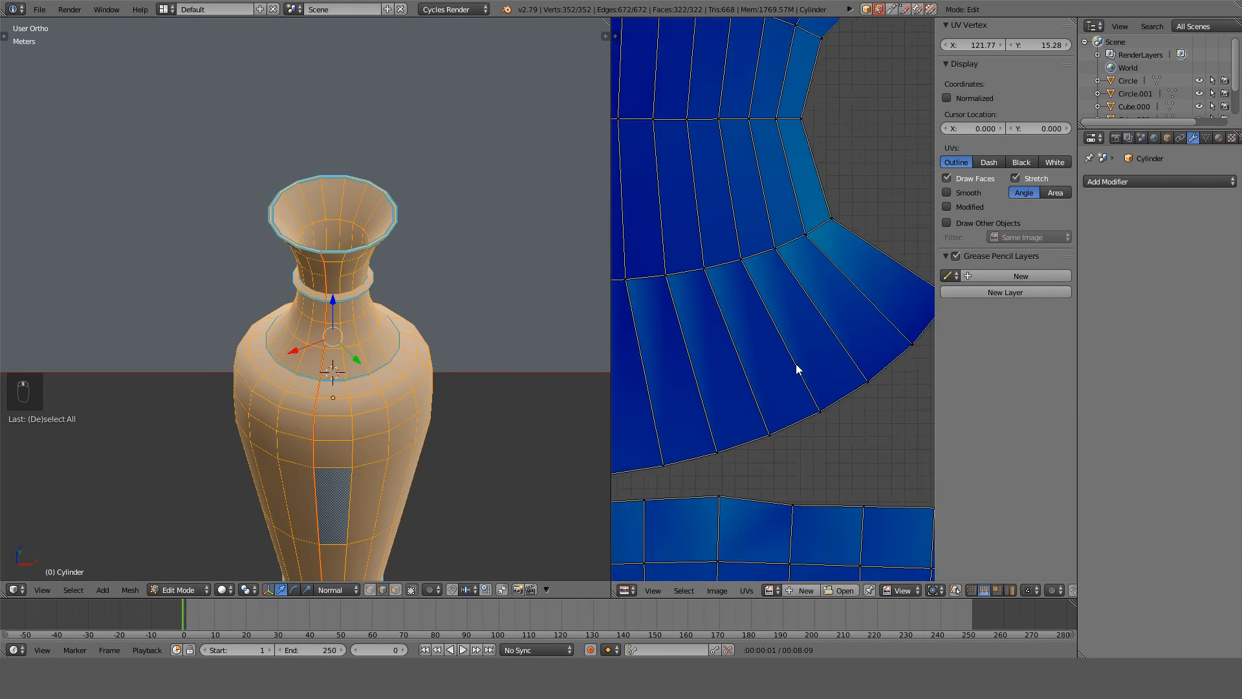
{"action": "left_click", "coordinate": [1052, 193]}
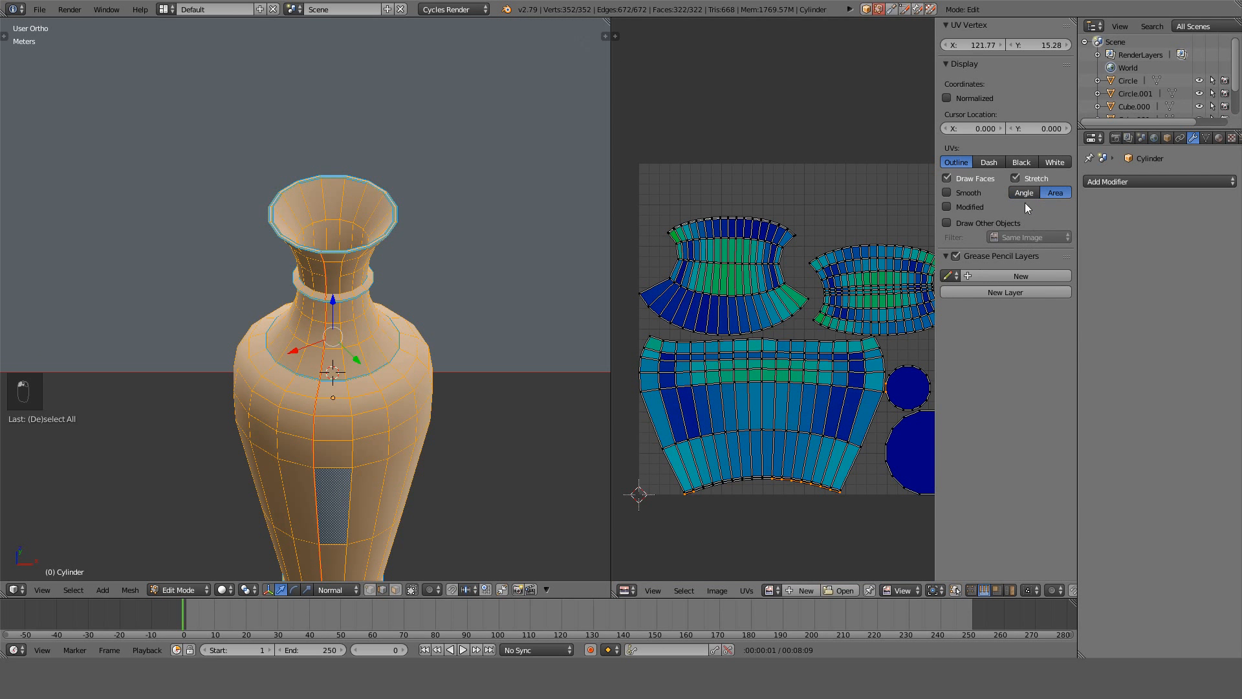
Close the UV display settings, open the TexTools UV Layout tools and set UV selection to island mode.
{"action": "key", "text": "n"}
{"action": "key", "text": "a"}
{"action": "key", "text": "a"}
{"action": "key", "text": "a"}
{"action": "key", "text": "t"}
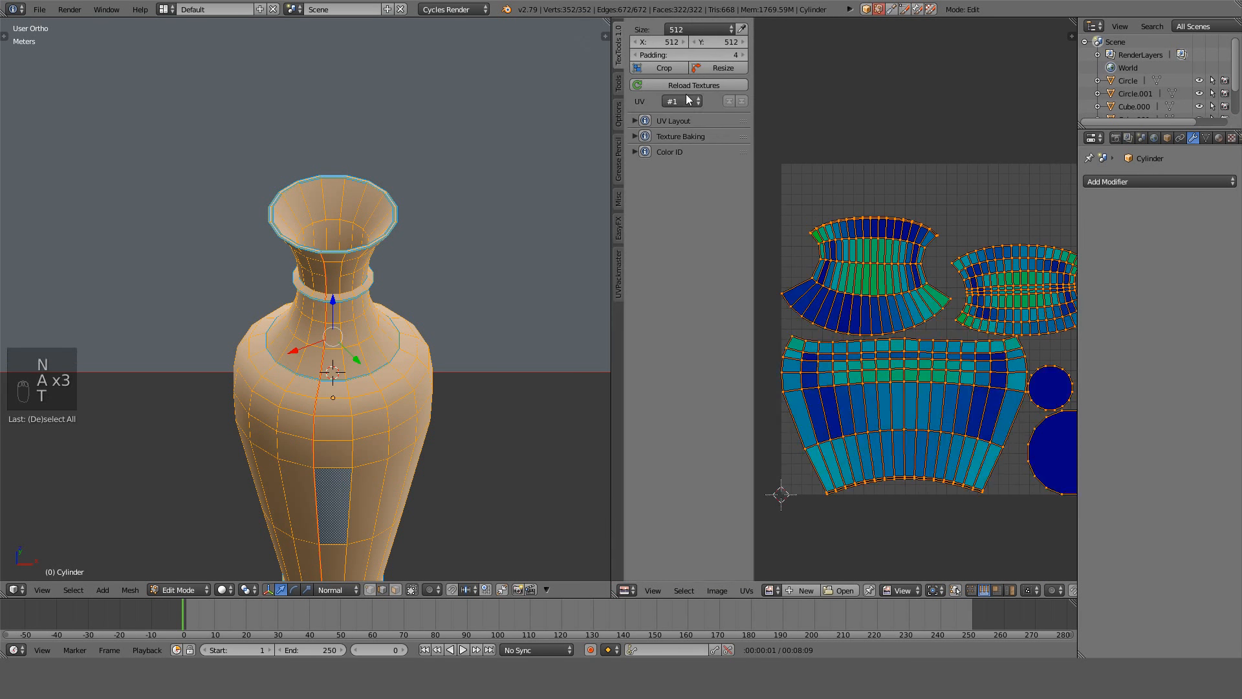
{"action": "left_click", "coordinate": [654, 120]}
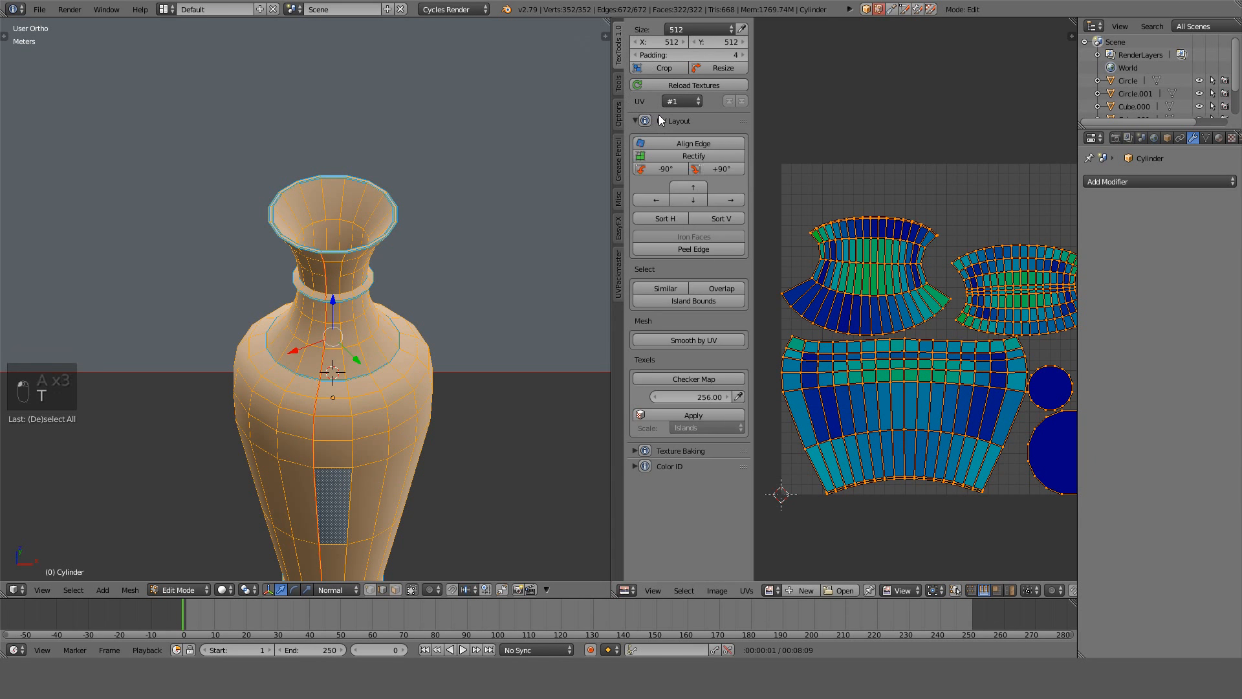
{"action": "left_click", "coordinate": [847, 247]}
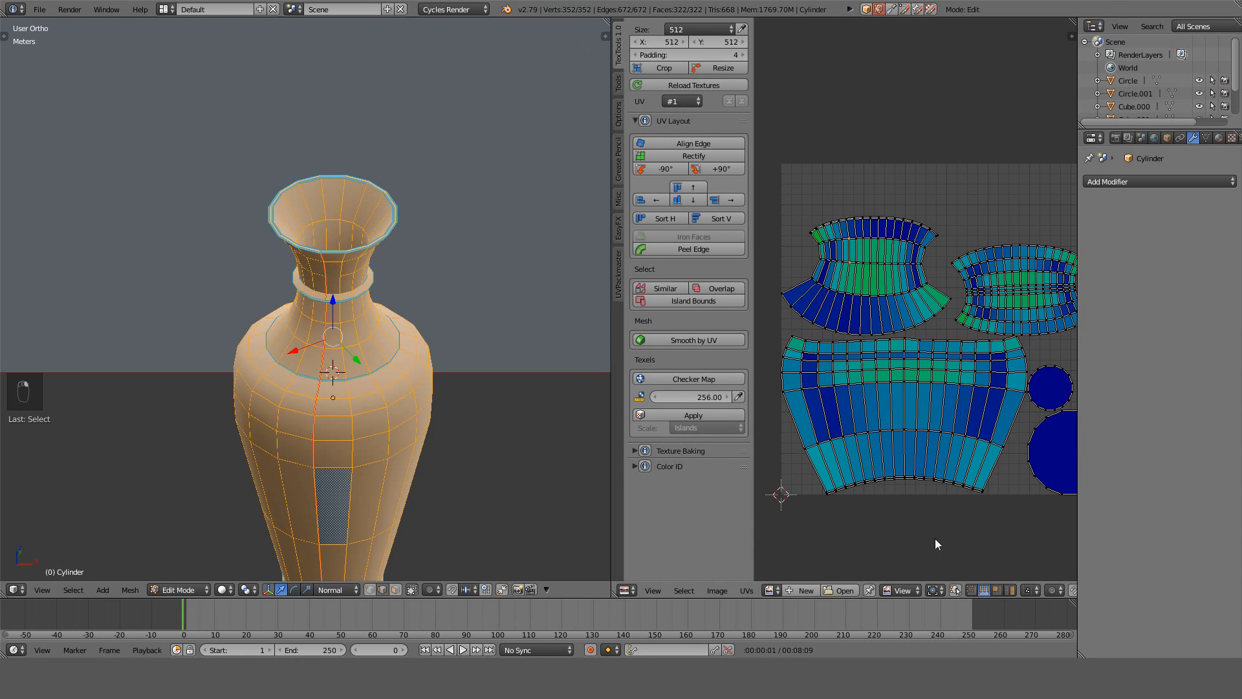
{"action": "left_click", "coordinate": [1009, 589]}
Try Rectify on the flared neck island above the body island, and undo it.
{"action": "left_click", "coordinate": [845, 235]}
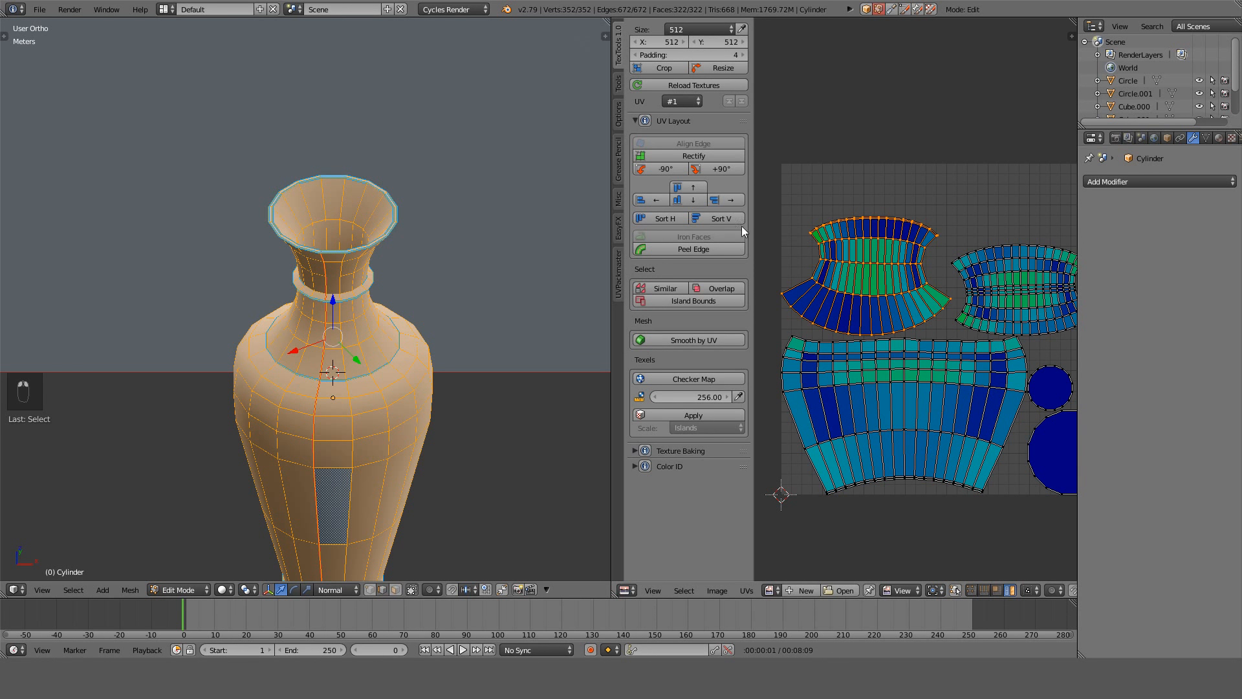
{"action": "left_click", "coordinate": [699, 160]}
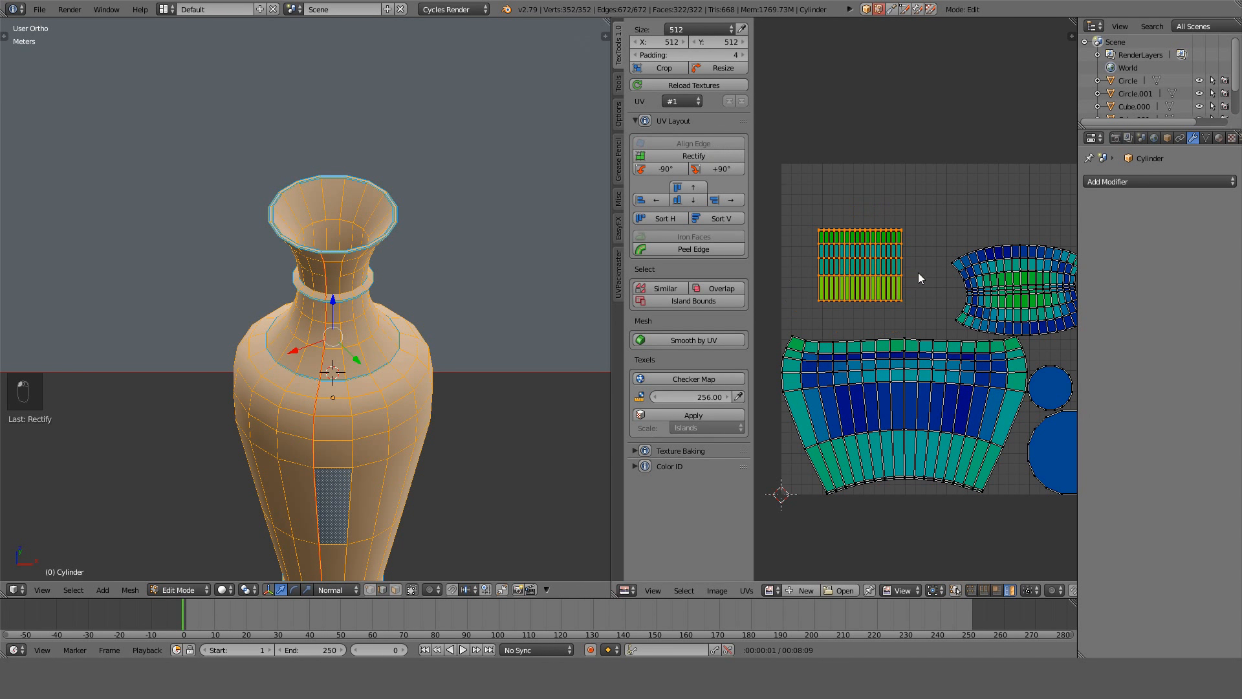
{"action": "key", "text": "ctrl+z"}
Select all UV islands, try to rectify them together, and undo the attempt.
{"action": "key", "text": "a"}
{"action": "key", "text": "a"}
{"action": "key", "text": "a"}
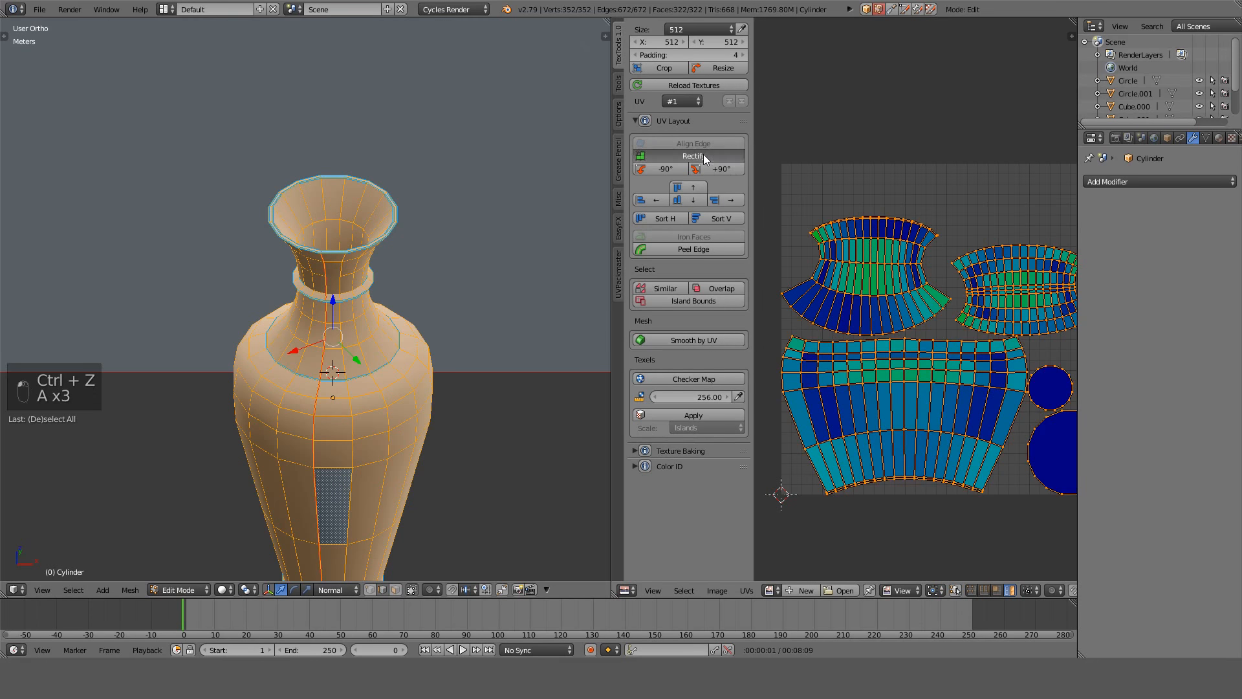
{"action": "left_click", "coordinate": [705, 159]}
{"action": "key", "text": "ctrl+z"}
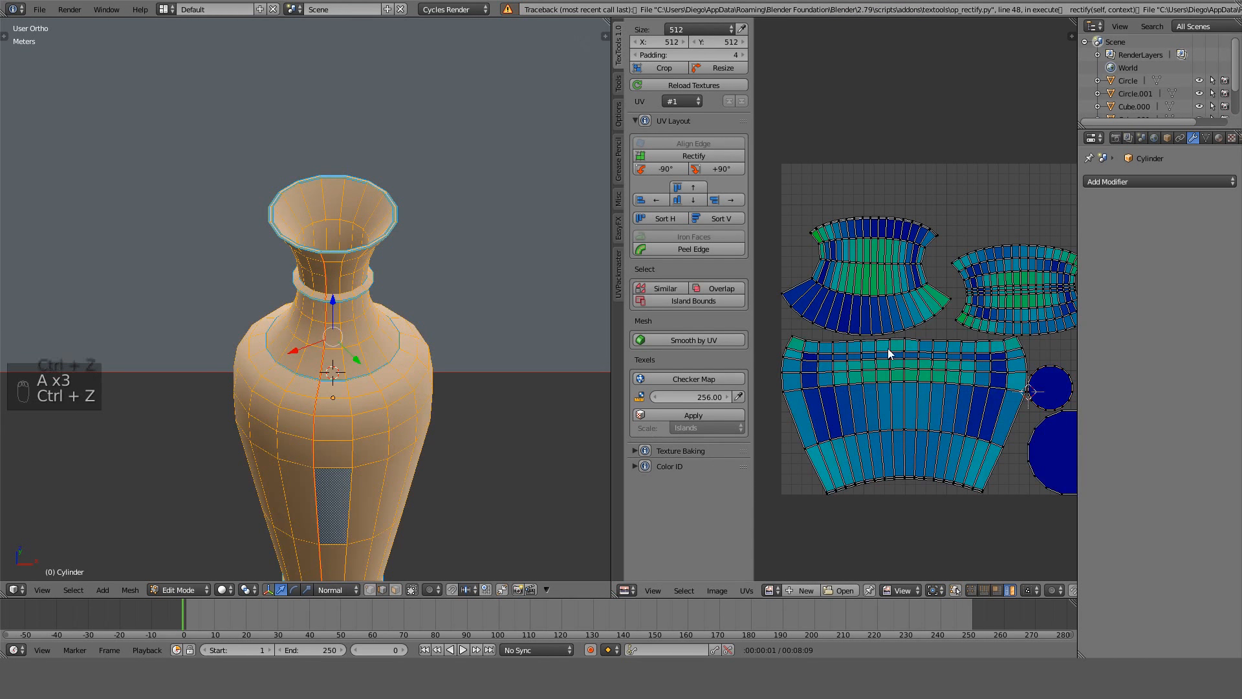
Rectify only the vase's large body island into a straight grid.
{"action": "left_click", "coordinate": [711, 158]}
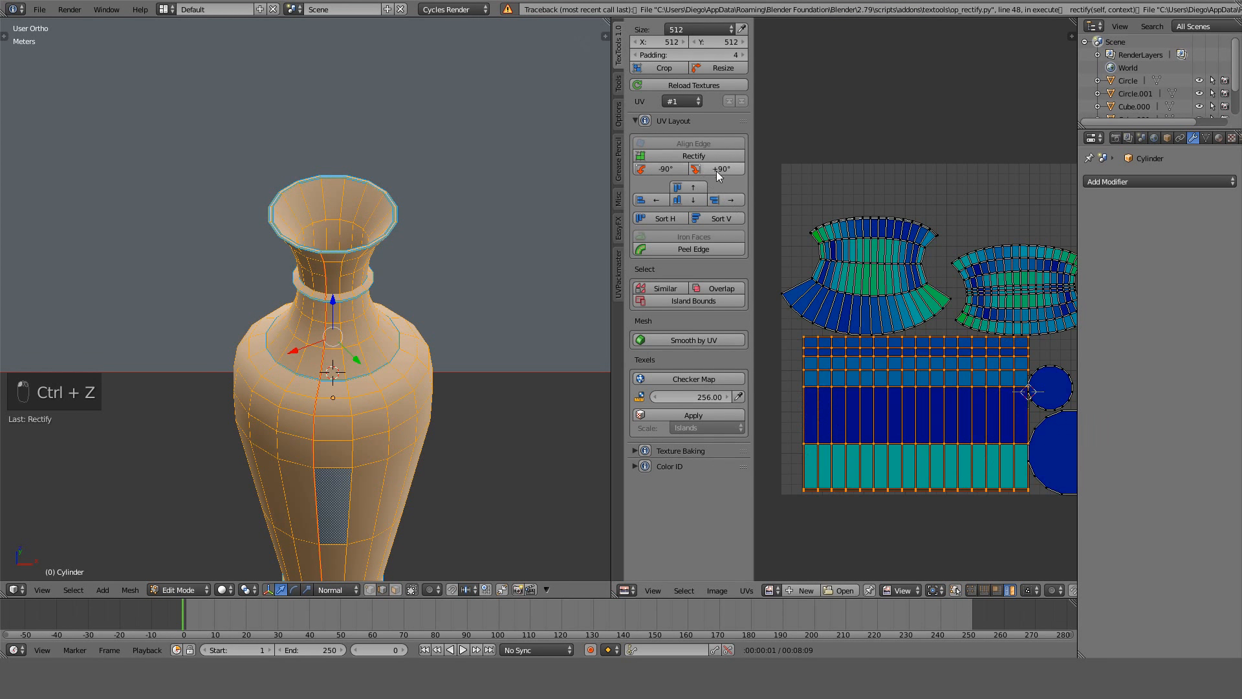
{"action": "scroll", "coordinate": [917, 525], "scroll_direction": "up", "scroll_amount": 2}
{"action": "scroll", "coordinate": [926, 516], "scroll_direction": "down", "scroll_amount": 2}
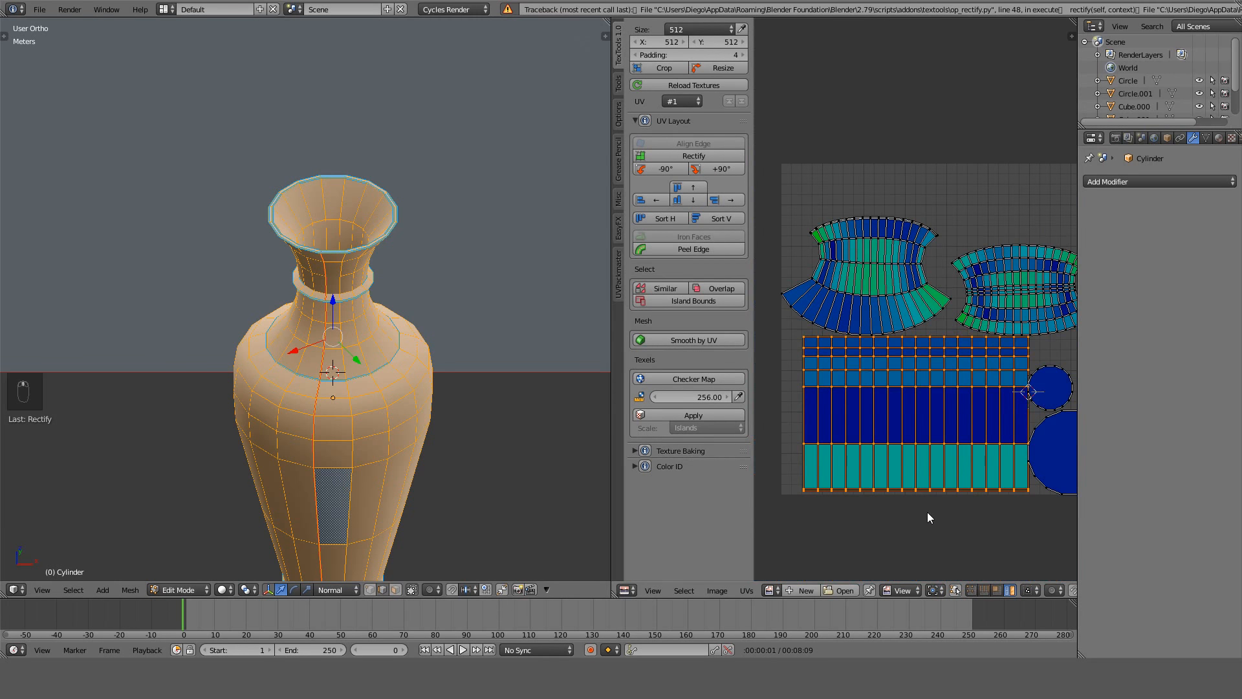
{"action": "middle_click_drag", "start_coordinate": [922, 472], "coordinate": [894, 389]}
Switch to UV edge selection and move the body island's lowermost edge loop slightly along Y.
{"action": "left_click", "coordinate": [983, 590]}
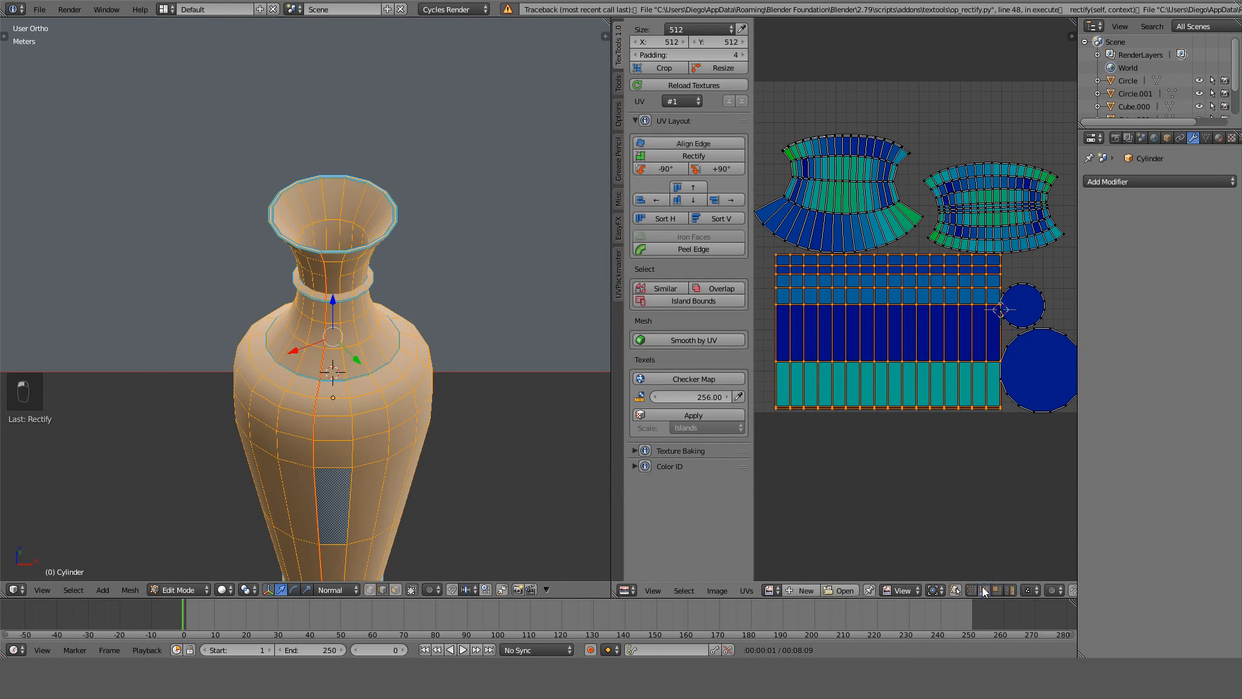
{"action": "right_click", "coordinate": [915, 408], "text": "alt"}
{"action": "scroll", "coordinate": [964, 370], "scroll_direction": "up", "scroll_amount": 1}
{"action": "key", "text": "g"}
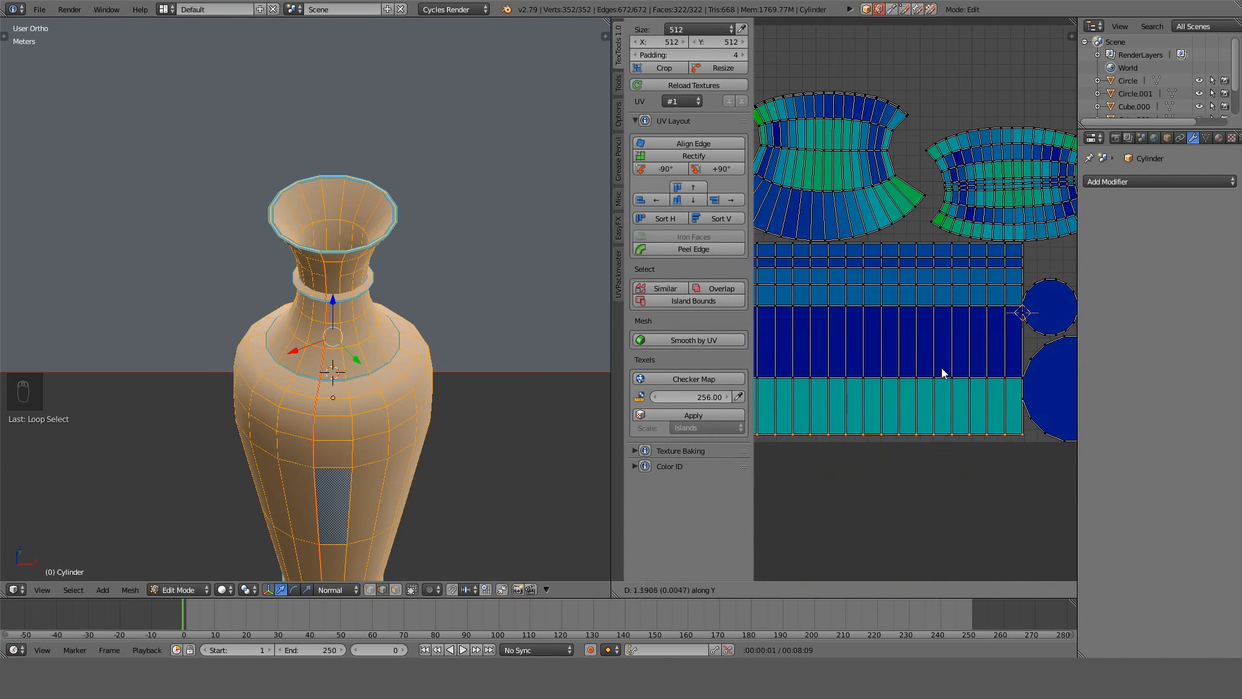
{"action": "left_click", "coordinate": [941, 370]}
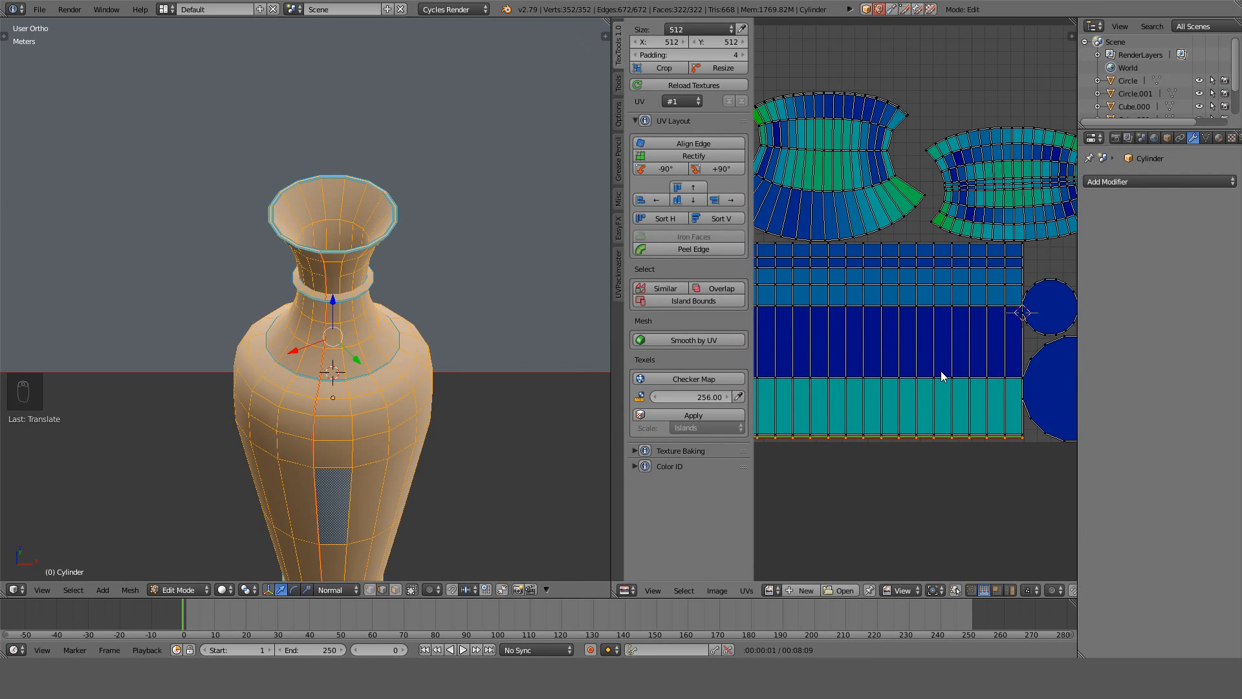
Move the body island's second-lowest edge loop up along Y, and its lowermost edge loop up about 11 along Y.
{"action": "scroll", "coordinate": [970, 421], "scroll_direction": "up", "scroll_amount": 4}
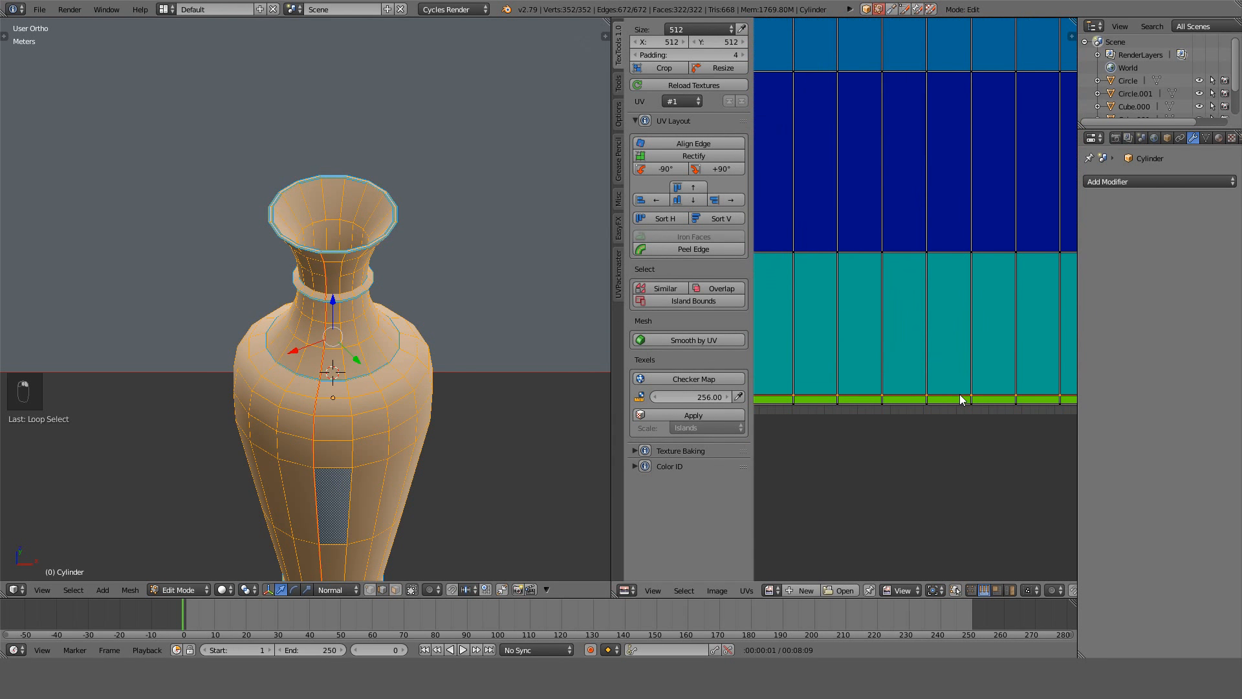
{"action": "key", "text": "g"}
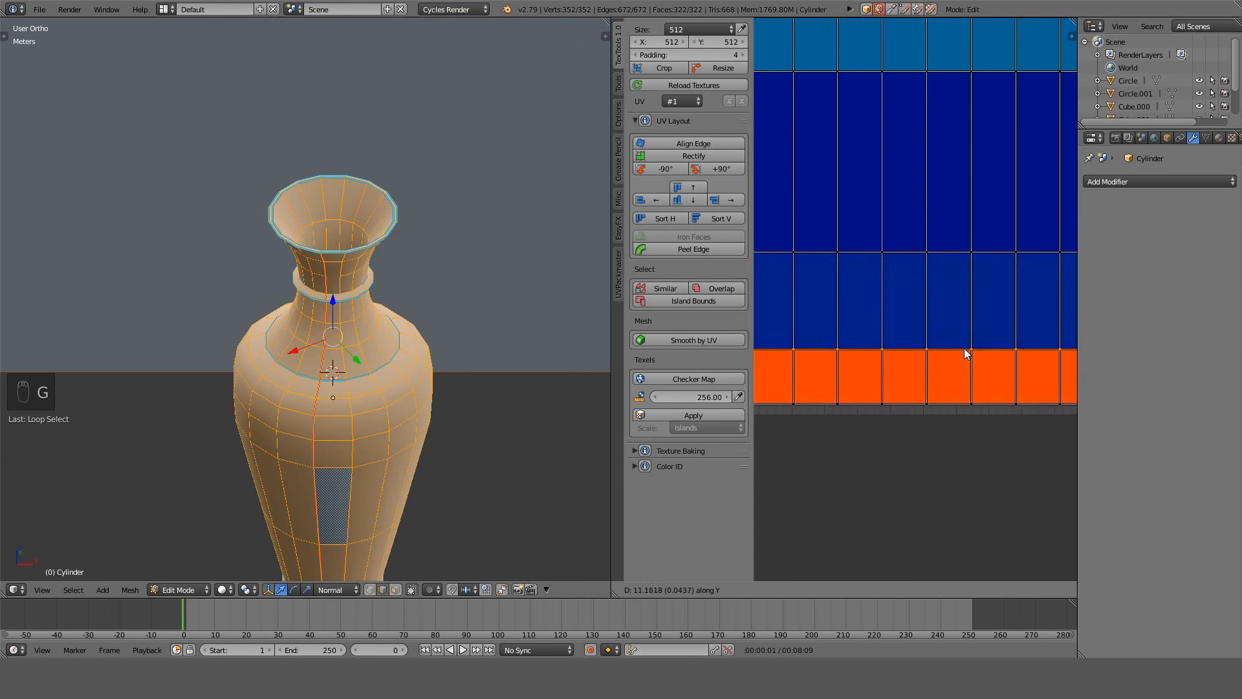
{"action": "left_click", "coordinate": [963, 354]}
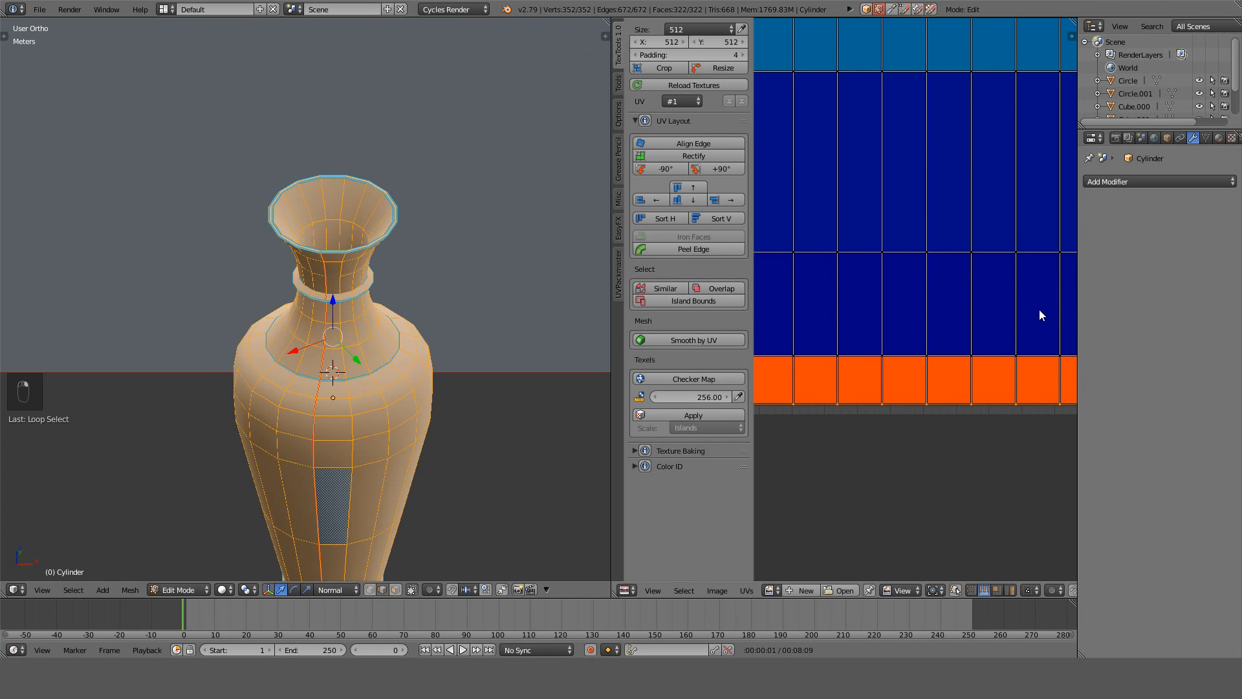
{"action": "key", "text": "s"}
{"action": "right_click", "coordinate": [972, 360]}
{"action": "key", "text": "g"}
{"action": "key", "text": "y"}
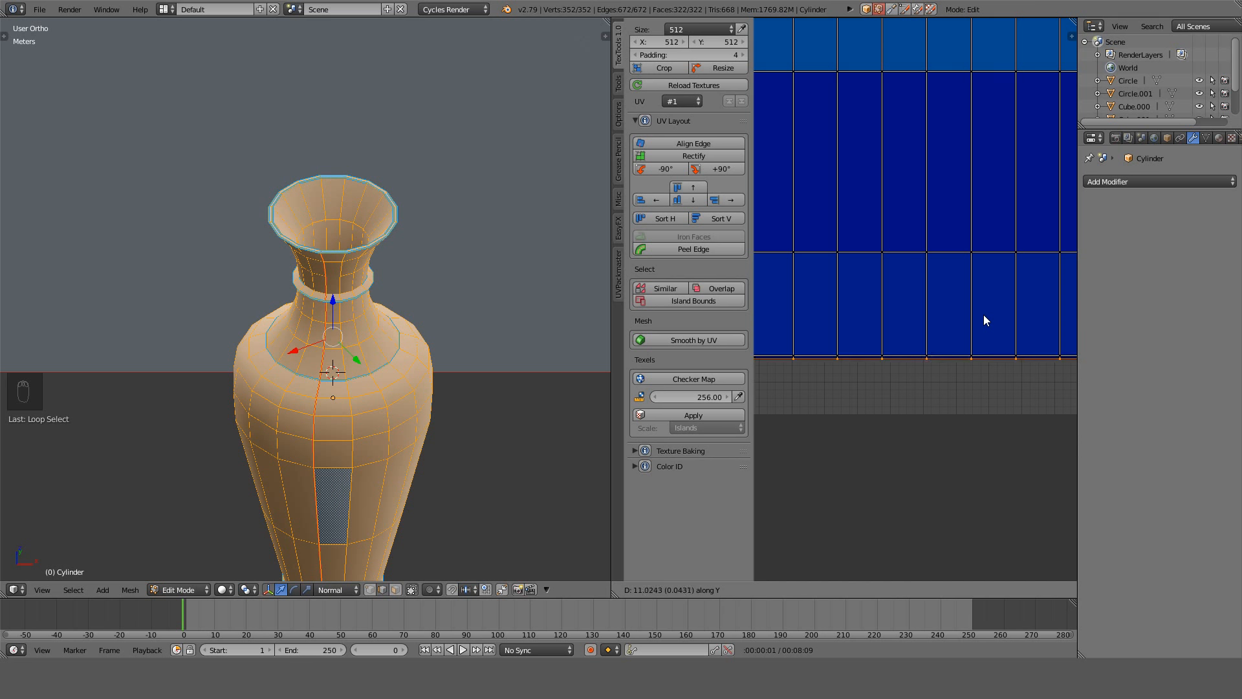
{"action": "left_click", "coordinate": [983, 316]}
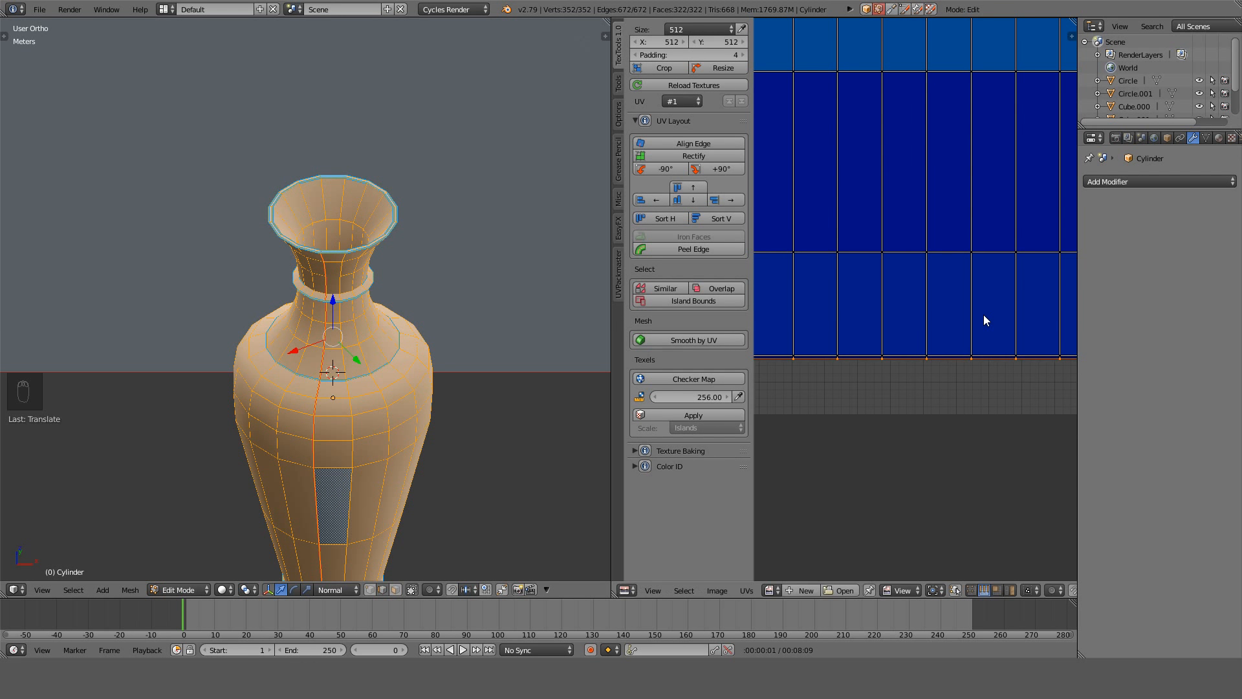
Inspect the base of the vase up close, and view the whole model from the front.
{"action": "scroll", "coordinate": [983, 315], "scroll_direction": "down", "scroll_amount": 4}
{"action": "scroll", "coordinate": [921, 318], "scroll_direction": "up", "scroll_amount": 1}
{"action": "scroll", "coordinate": [407, 393], "scroll_direction": "down", "scroll_amount": 5}
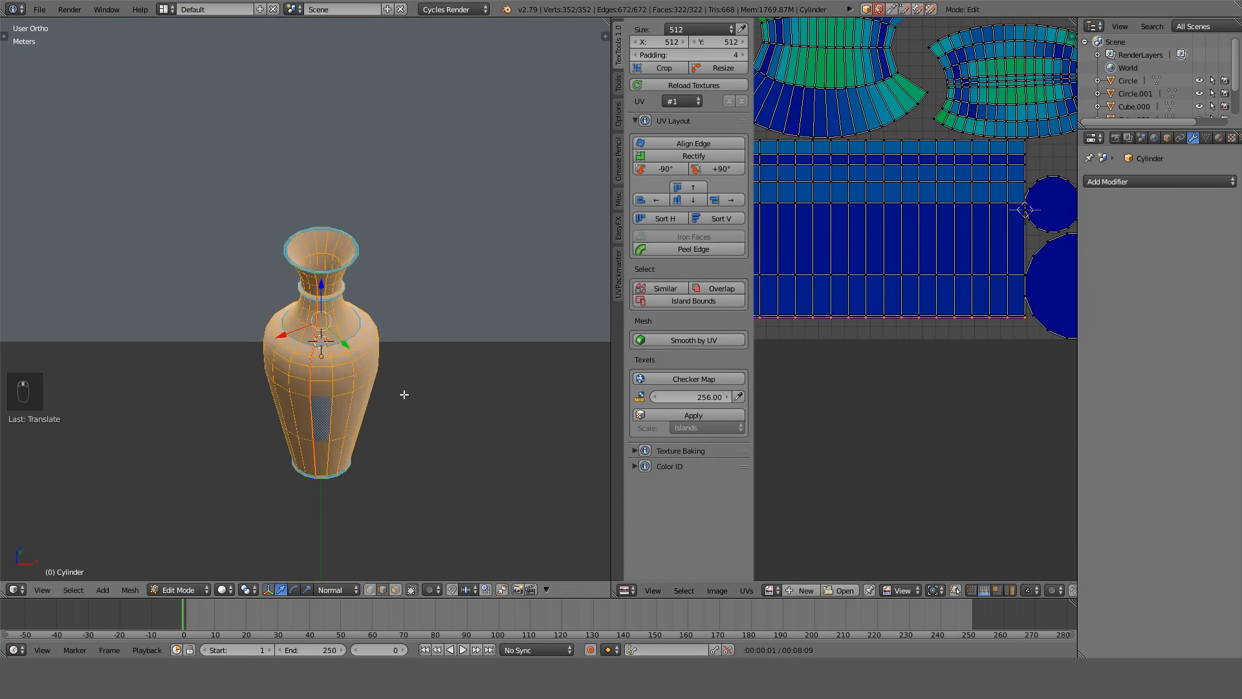
{"action": "scroll", "coordinate": [408, 302], "scroll_direction": "up", "scroll_amount": 10}
{"action": "scroll", "coordinate": [279, 341], "scroll_direction": "up", "scroll_amount": 3}
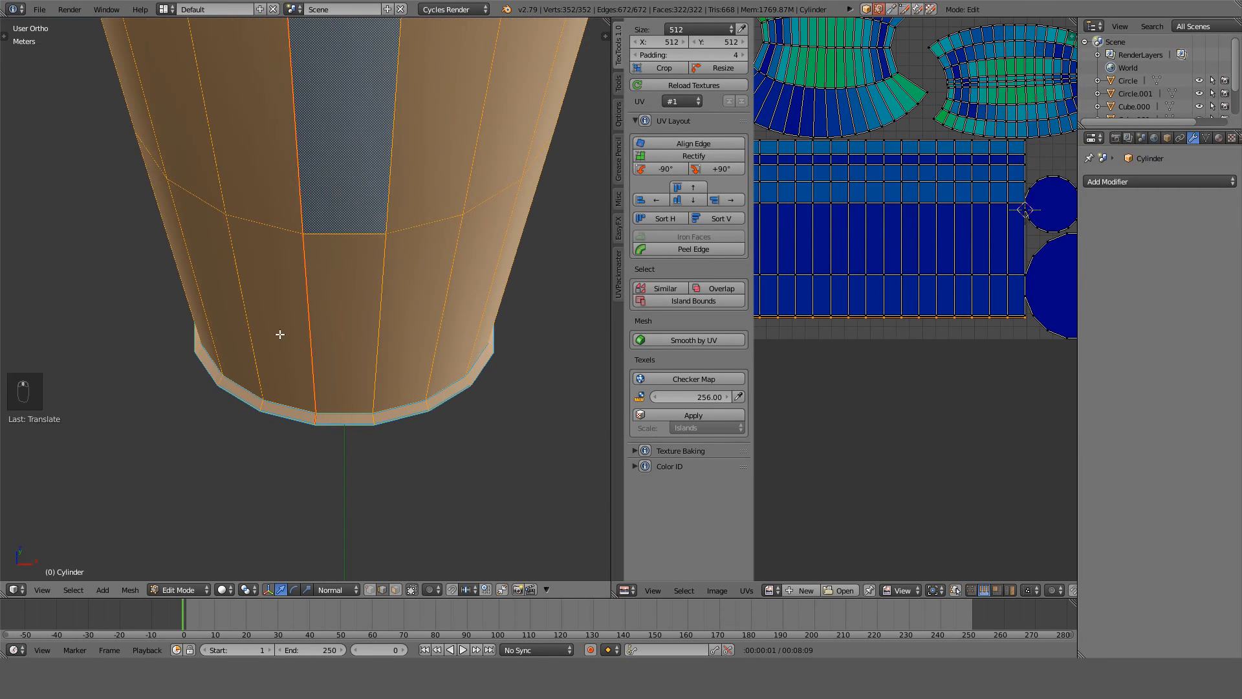
{"action": "key", "text": "KP_1"}
{"action": "scroll", "coordinate": [277, 332], "scroll_direction": "down", "scroll_amount": 3}
{"action": "scroll", "coordinate": [298, 297], "scroll_direction": "up", "scroll_amount": 1}
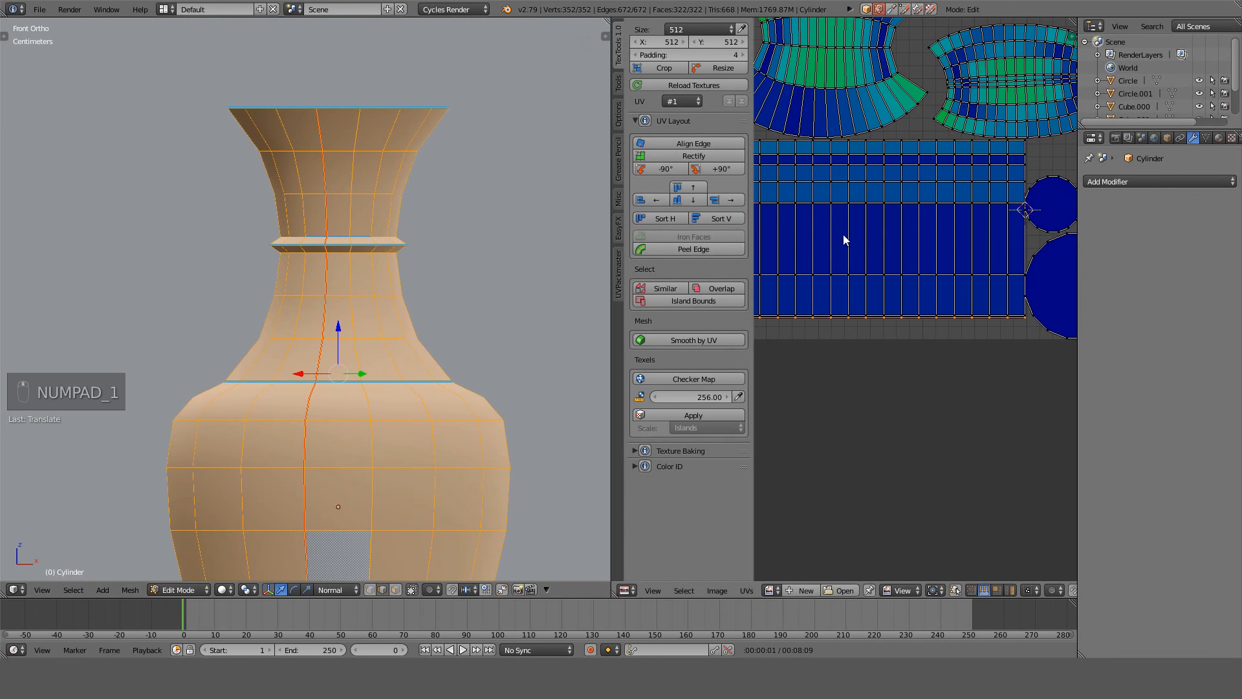
Reposition the body island's upper edge loops along Y to even out area stretching, raising the three loops below its upper border about 1.6.
{"action": "scroll", "coordinate": [933, 194], "scroll_direction": "up", "scroll_amount": 4}
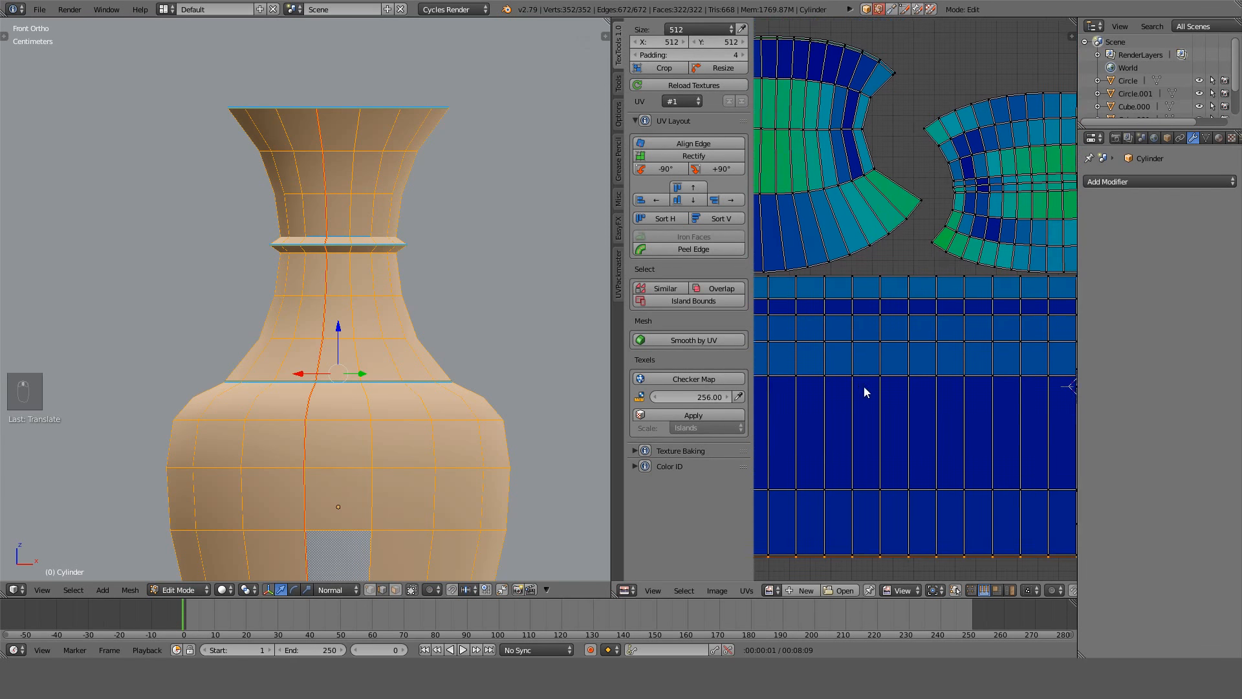
{"action": "left_click", "coordinate": [926, 365], "text": "alt"}
{"action": "key", "text": "g"}
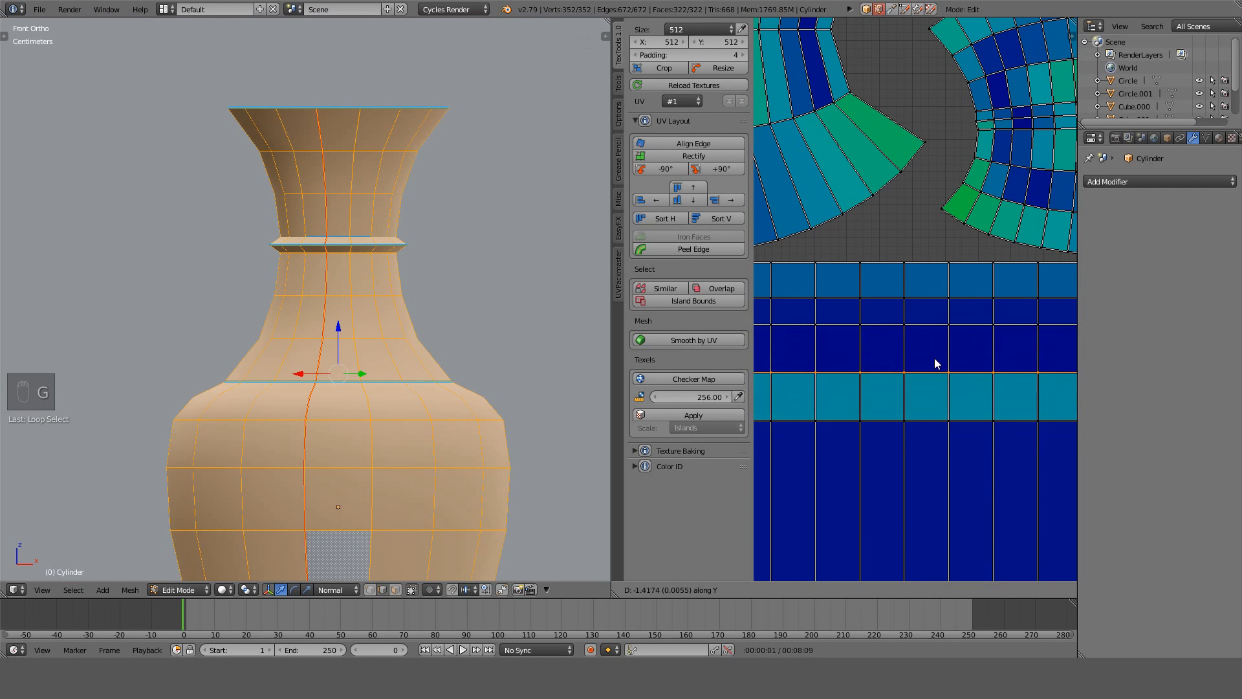
{"action": "left_click", "coordinate": [934, 361]}
{"action": "left_click", "coordinate": [925, 310], "text": "alt+shift"}
{"action": "key", "text": "g"}
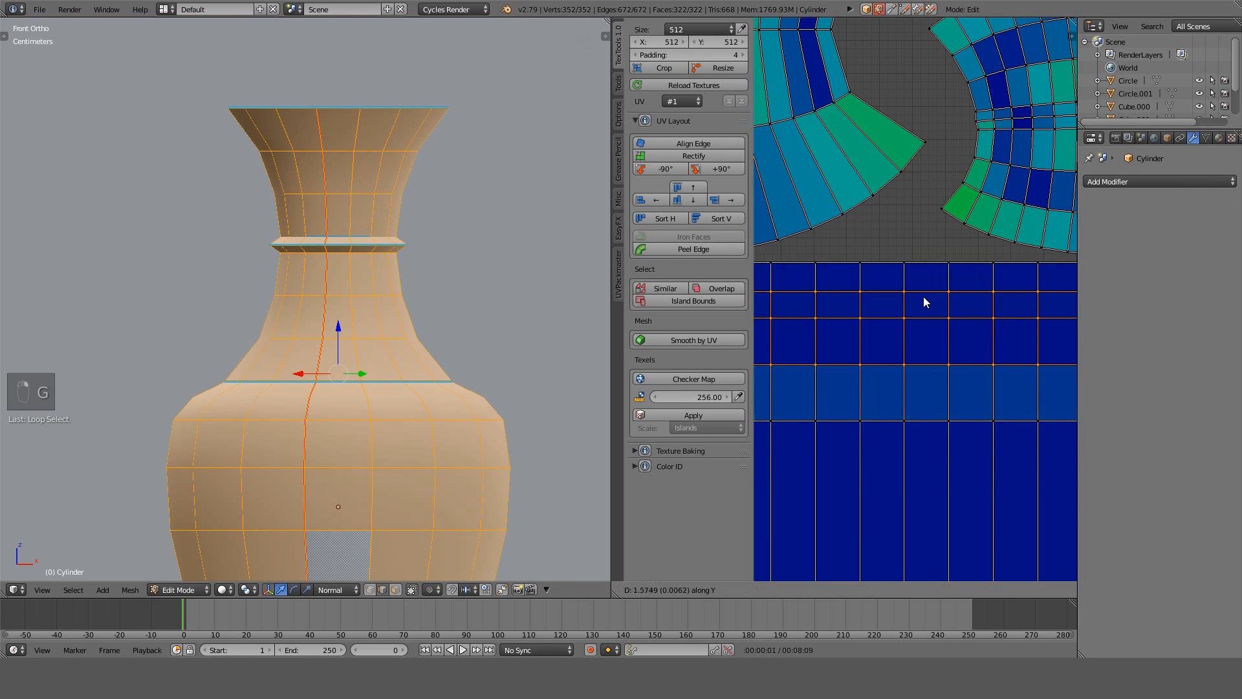
{"action": "left_click", "coordinate": [931, 263]}
{"action": "key", "text": "Home"}
{"action": "scroll", "coordinate": [886, 276], "scroll_direction": "up", "scroll_amount": 5}
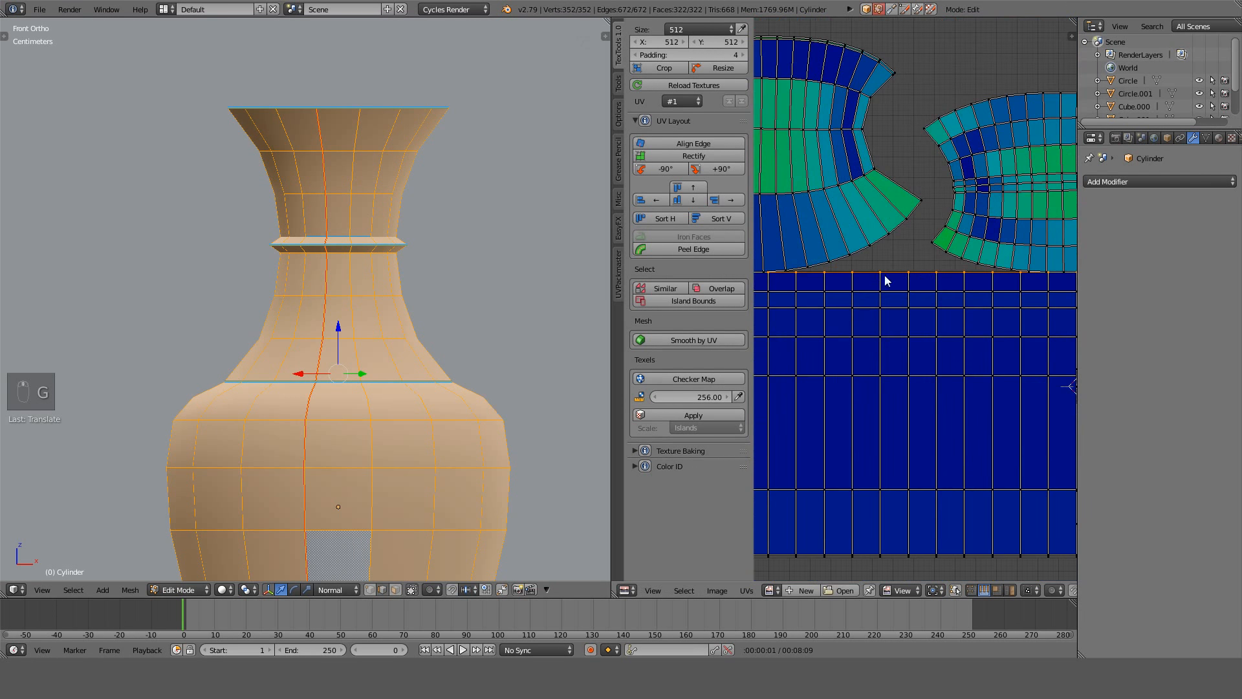
Straighten the flared neck island into a grid with respect to shape, and try scaling it uniformly.
{"action": "middle_click_drag", "start_coordinate": [887, 277], "coordinate": [1003, 433]}
{"action": "key", "text": "a"}
{"action": "key", "text": "l"}
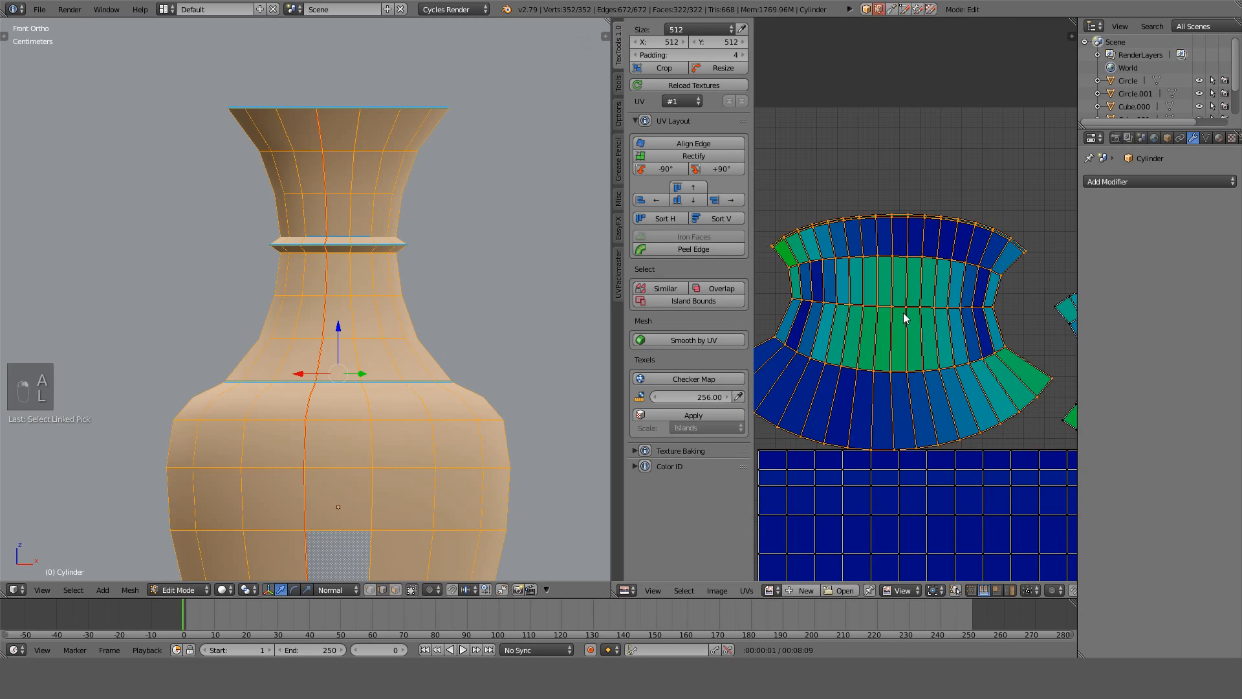
{"action": "key", "text": "alt+e"}
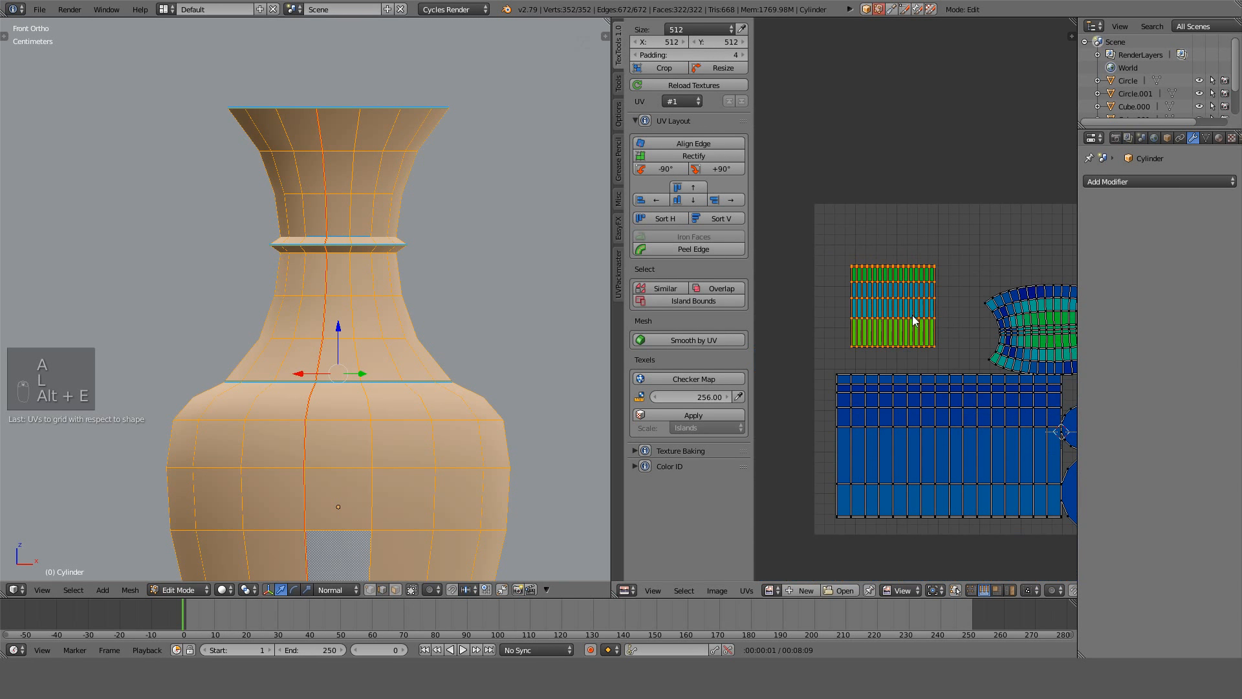
{"action": "key", "text": "s"}
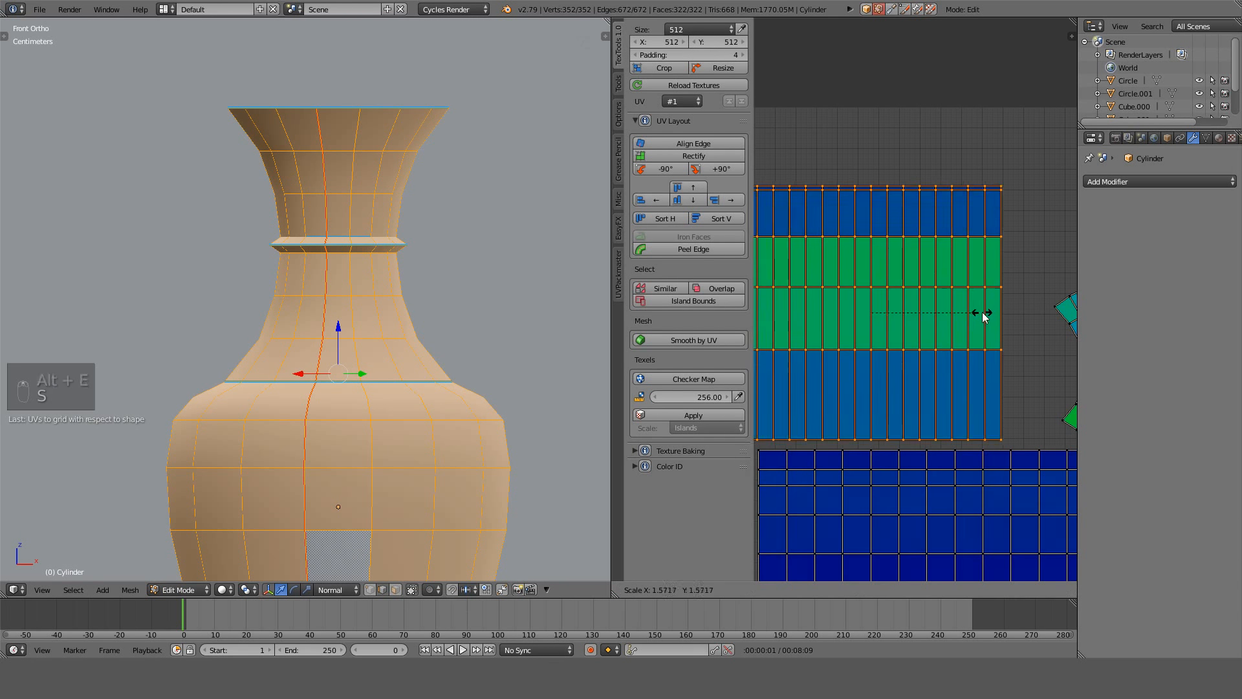
{"action": "right_click", "coordinate": [983, 317]}
Set the UV stretch display to Angle and give the UV layout the editor's full width.
{"action": "key", "text": "n"}
{"action": "left_click", "coordinate": [1034, 197]}
{"action": "scroll", "coordinate": [860, 286], "scroll_direction": "down", "scroll_amount": 2}
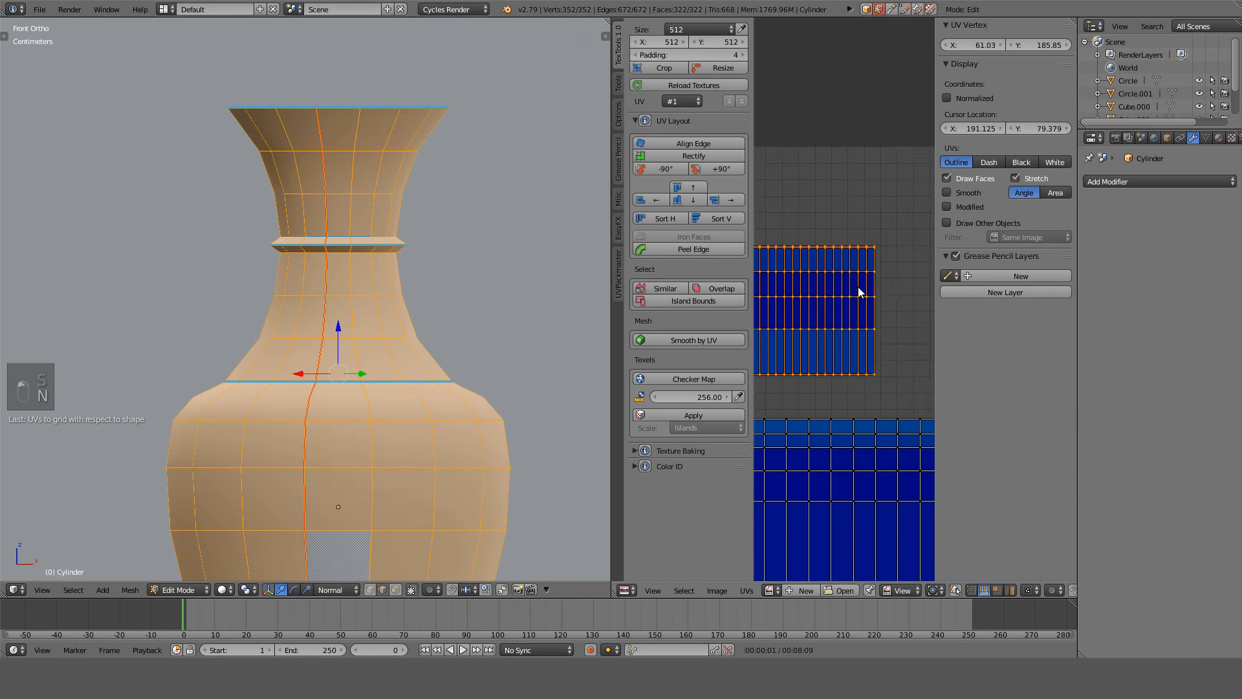
{"action": "key", "text": "n"}
{"action": "key", "text": "t"}
{"action": "scroll", "coordinate": [933, 340], "scroll_direction": "down", "scroll_amount": 1}
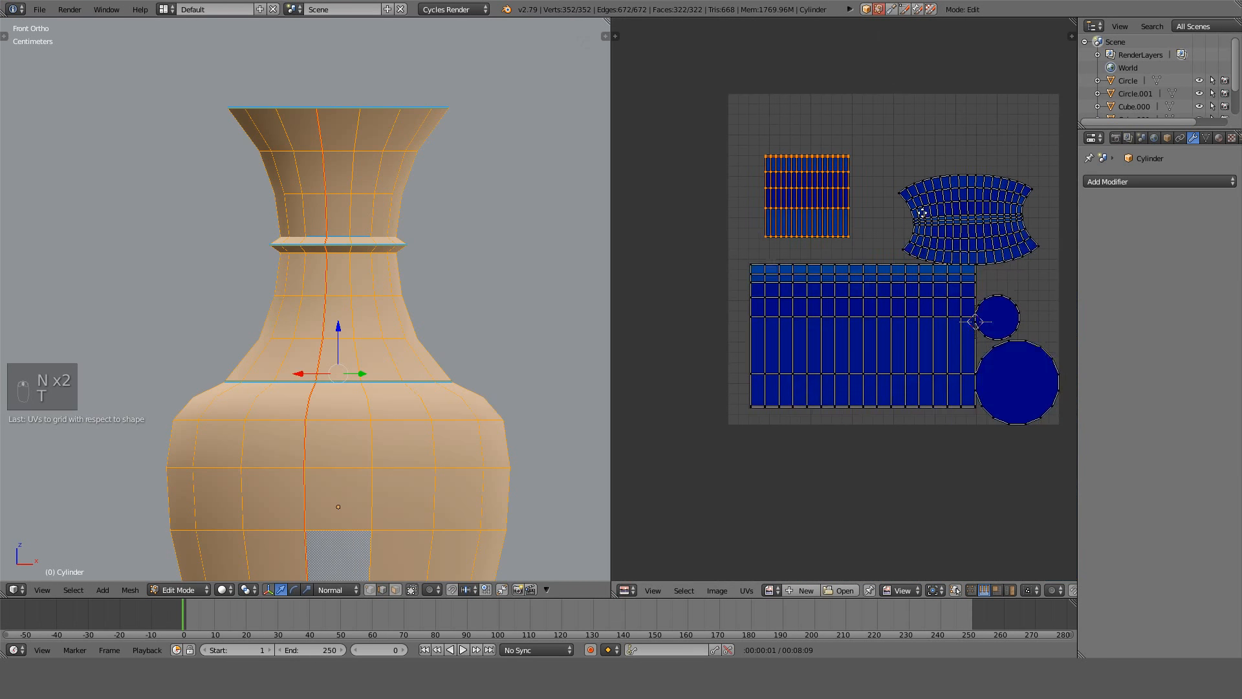
Try to scale the body island's upper border edge loop along X.
{"action": "scroll", "coordinate": [922, 207], "scroll_direction": "up", "scroll_amount": 3}
{"action": "scroll", "coordinate": [922, 207], "scroll_direction": "up", "scroll_amount": 1}
{"action": "middle_click_drag", "start_coordinate": [885, 216], "coordinate": [883, 359]}
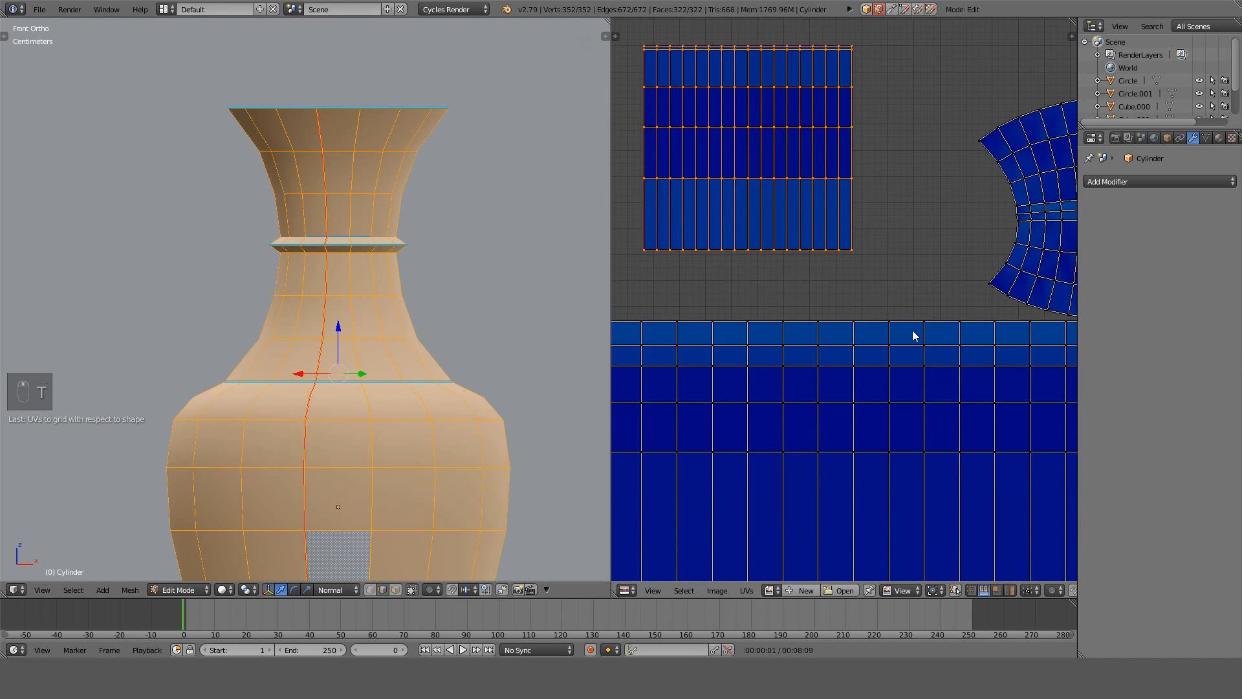
{"action": "scroll", "coordinate": [941, 341], "scroll_direction": "up", "scroll_amount": 2}
{"action": "right_click", "coordinate": [949, 350], "text": "alt"}
{"action": "key", "text": "s"}
{"action": "key", "text": "x"}
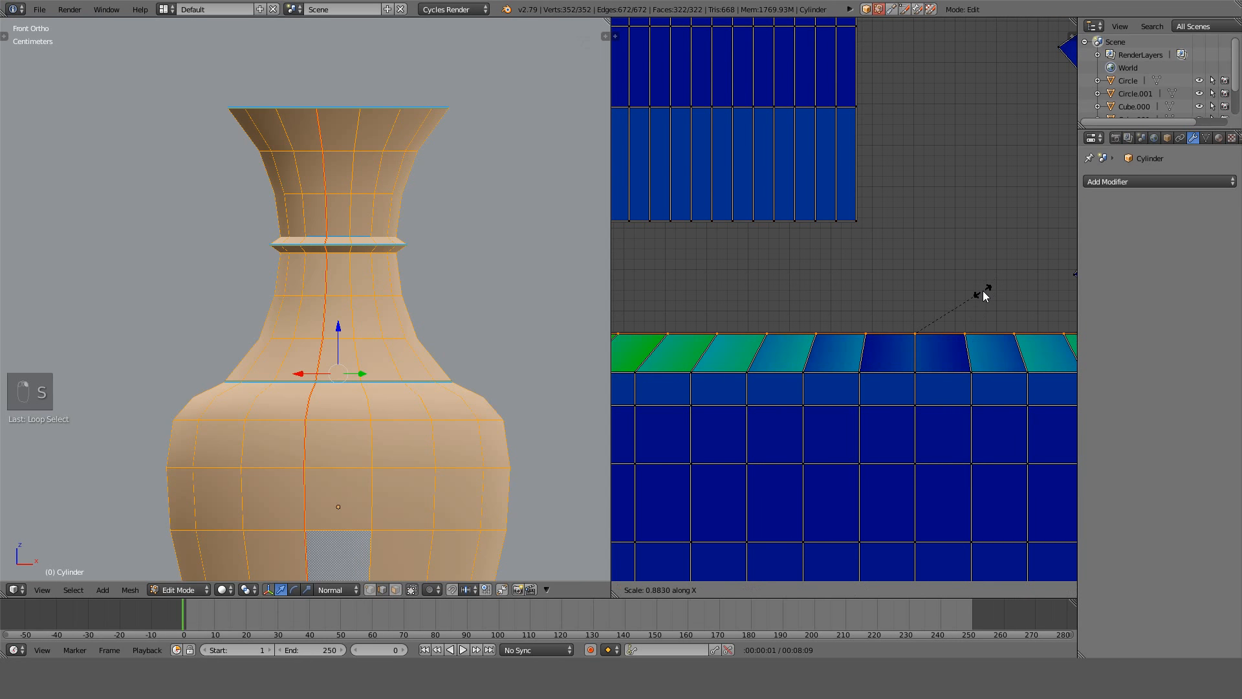
{"action": "scroll", "coordinate": [986, 290], "scroll_direction": "down", "scroll_amount": 3}
{"action": "key", "text": "s"}
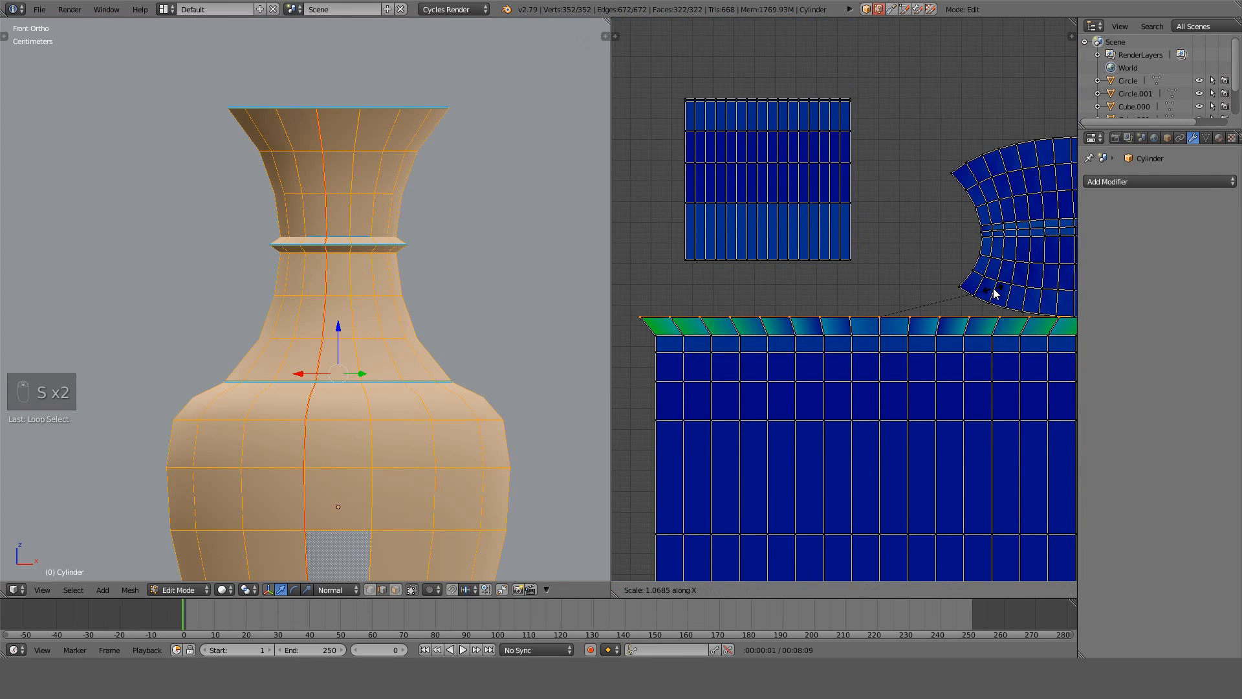
{"action": "left_click", "coordinate": [981, 288]}
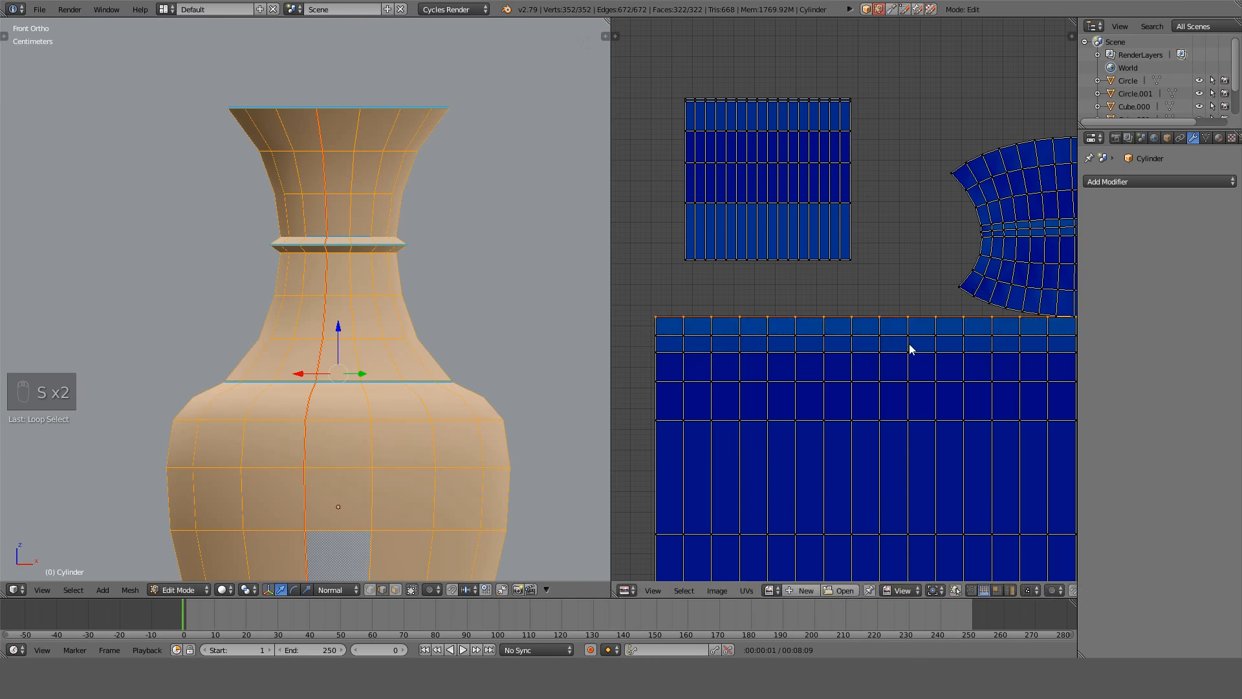
{"action": "key", "text": "s"}
{"action": "right_click", "coordinate": [971, 290]}
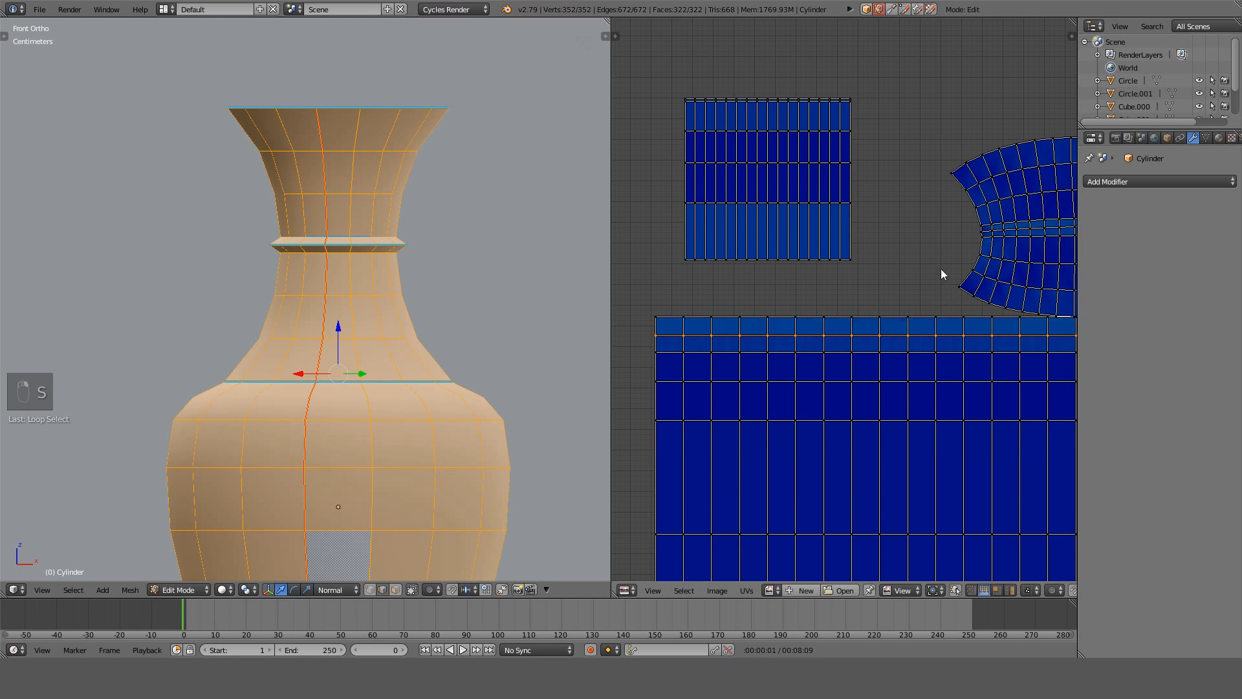
Set the UV stretch display to Area and move the neck island's uppermost edge loop up about 1.25 along Y.
{"action": "scroll", "coordinate": [896, 226], "scroll_direction": "up", "scroll_amount": 2}
{"action": "middle_click_drag", "start_coordinate": [878, 210], "coordinate": [953, 460]}
{"action": "scroll", "coordinate": [878, 228], "scroll_direction": "up", "scroll_amount": 1}
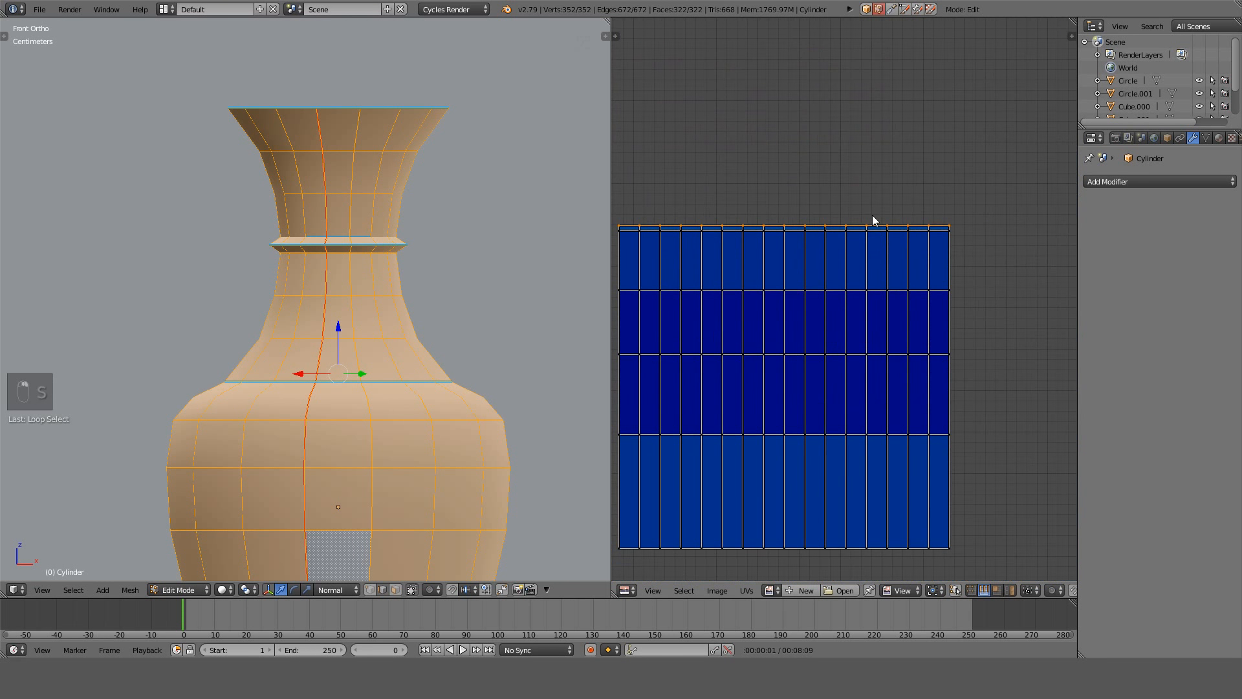
{"action": "key", "text": "g"}
{"action": "key", "text": "y"}
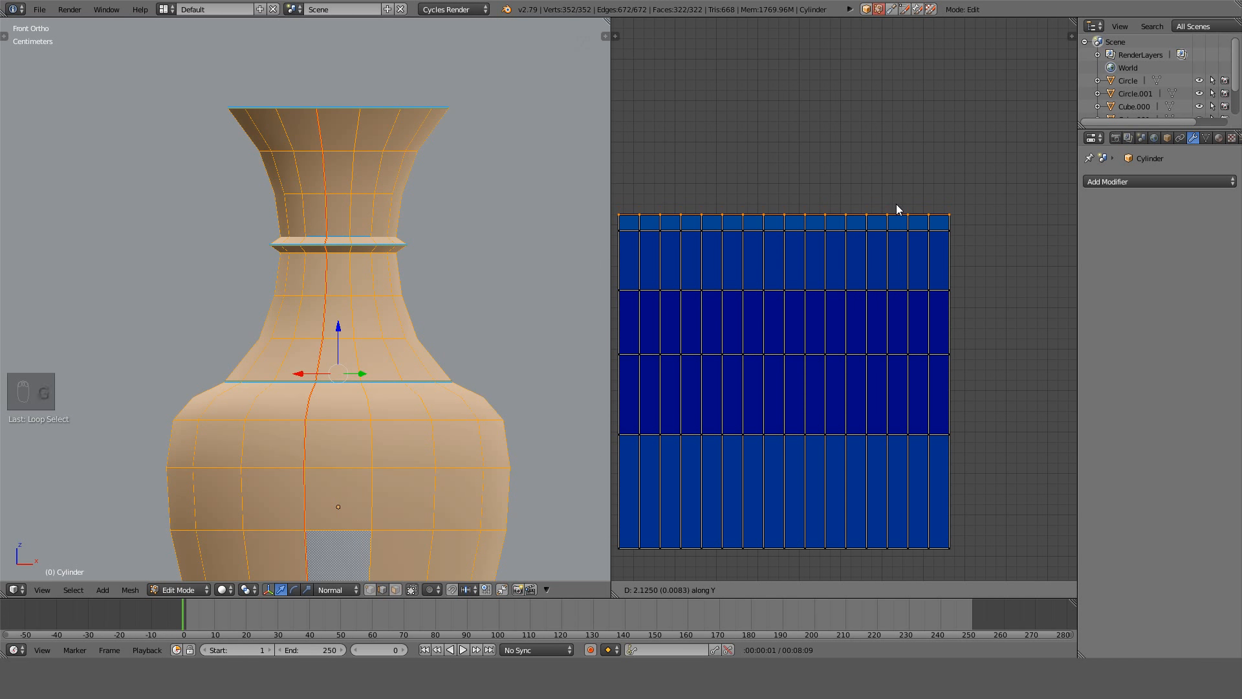
{"action": "right_click", "coordinate": [907, 175]}
{"action": "key", "text": "n"}
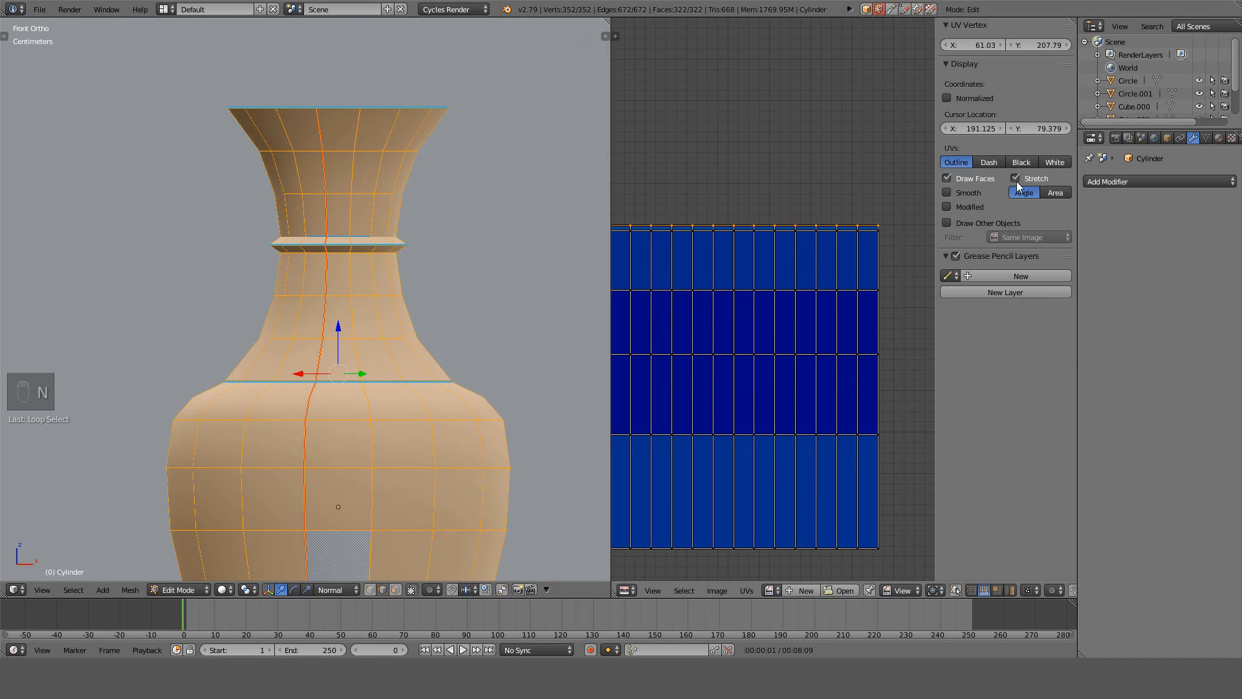
{"action": "left_click", "coordinate": [1045, 196]}
{"action": "key", "text": "n"}
{"action": "key", "text": "g"}
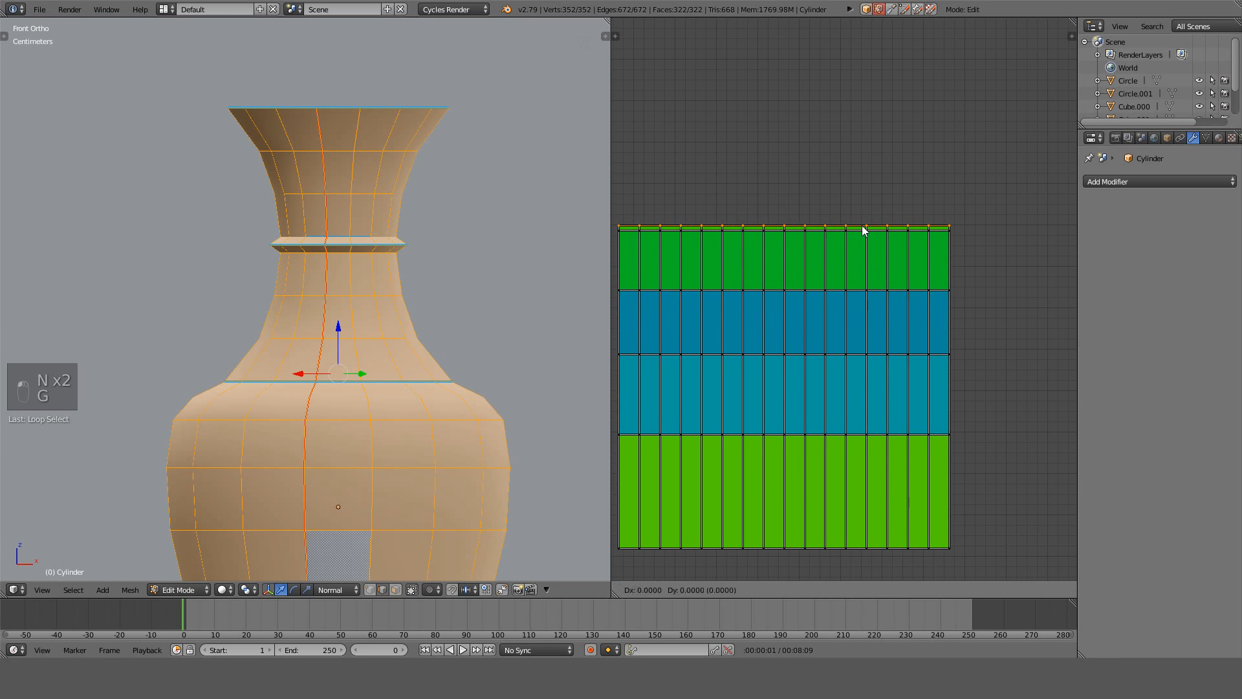
{"action": "key", "text": "y"}
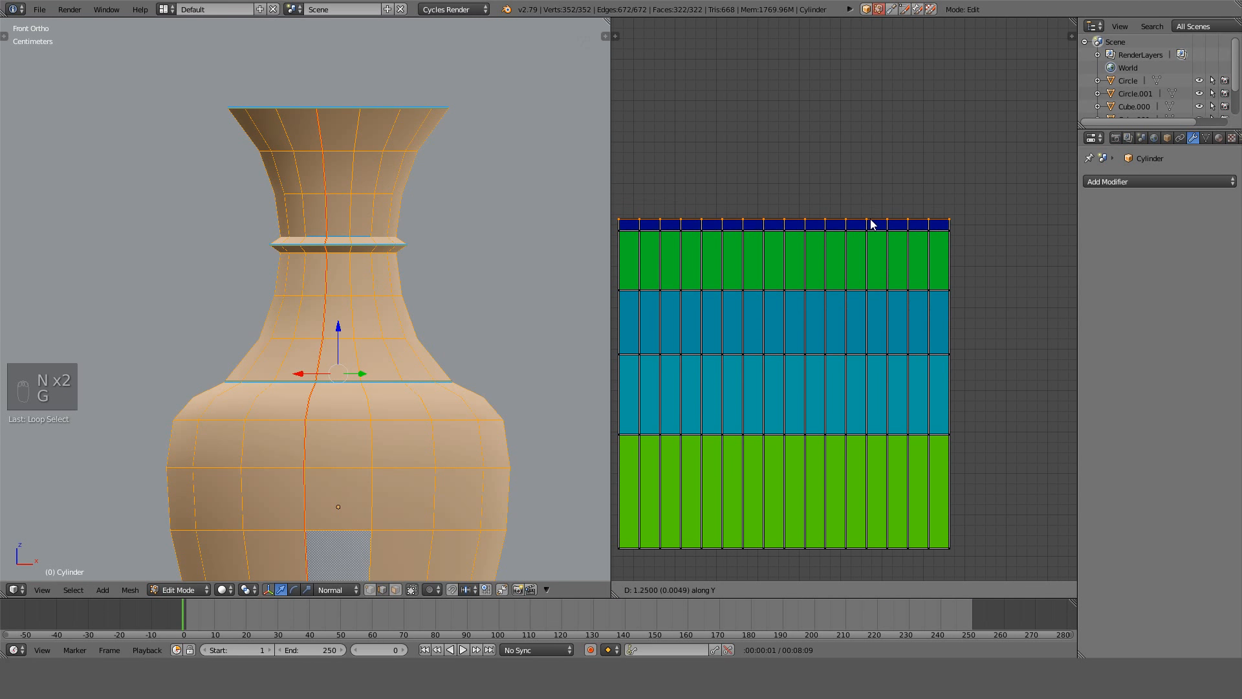
{"action": "left_click", "coordinate": [872, 225]}
Scale the two interior edge loops around the neck island's middle loop to about 0.35 along Y.
{"action": "right_click", "coordinate": [855, 294], "text": "alt"}
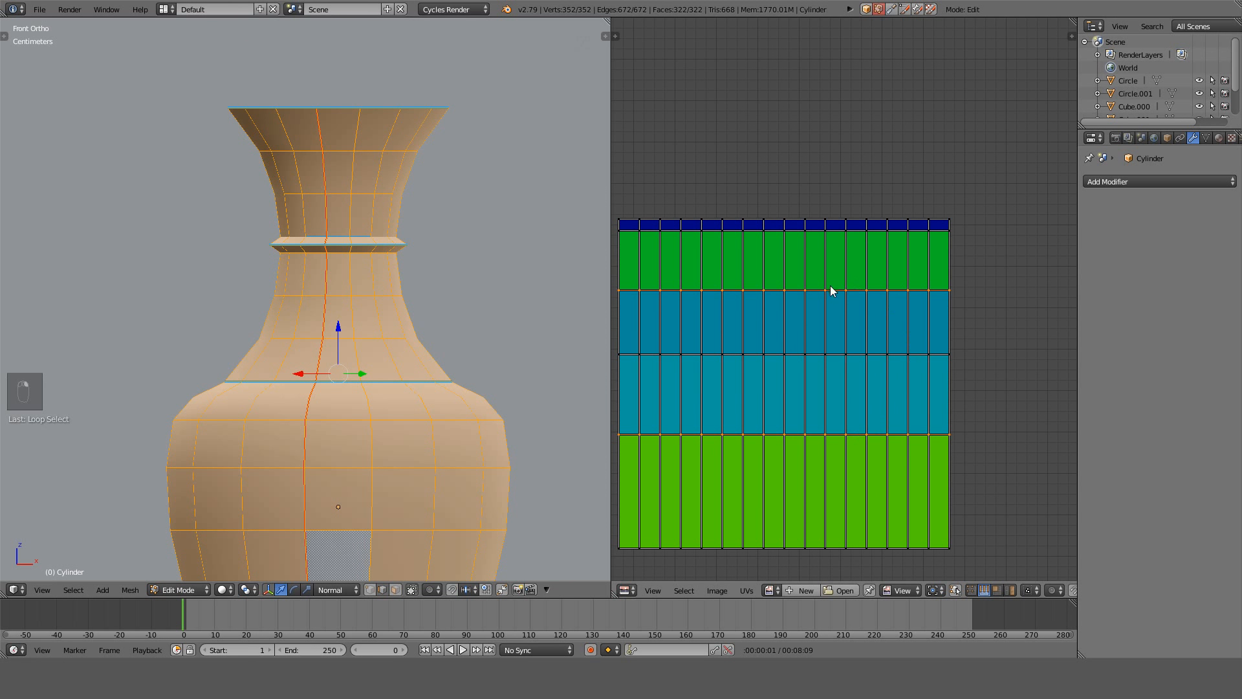
{"action": "key", "text": "s"}
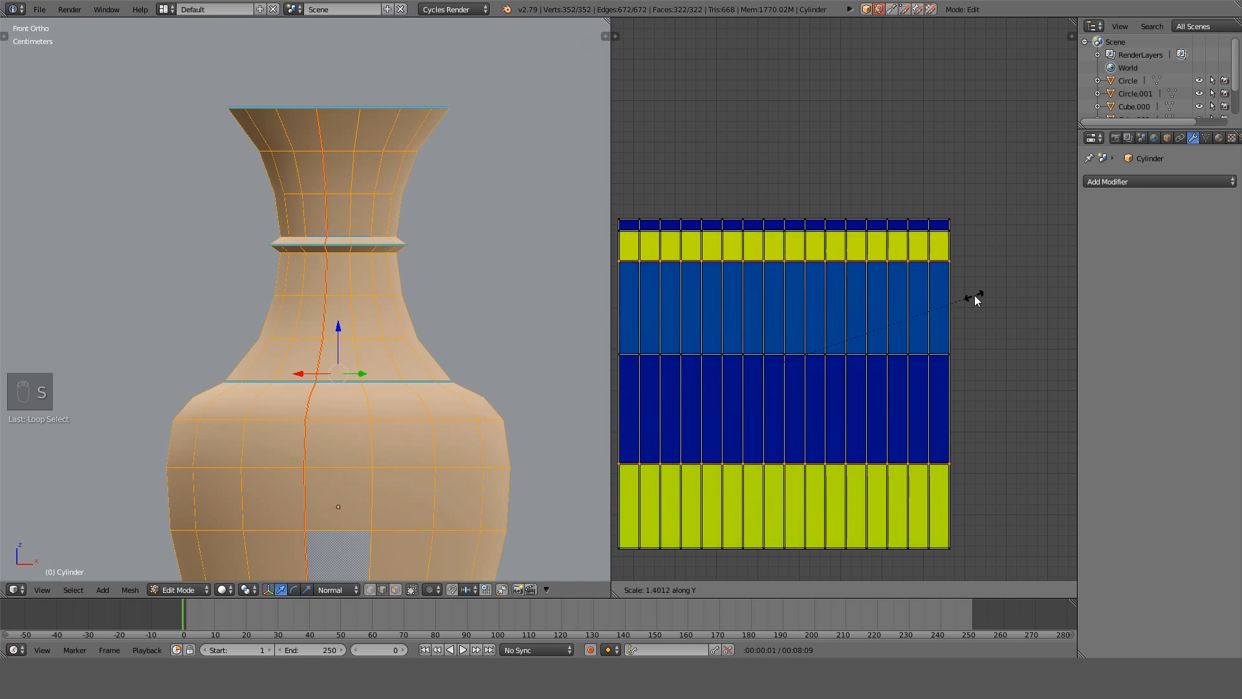
{"action": "key", "text": "y"}
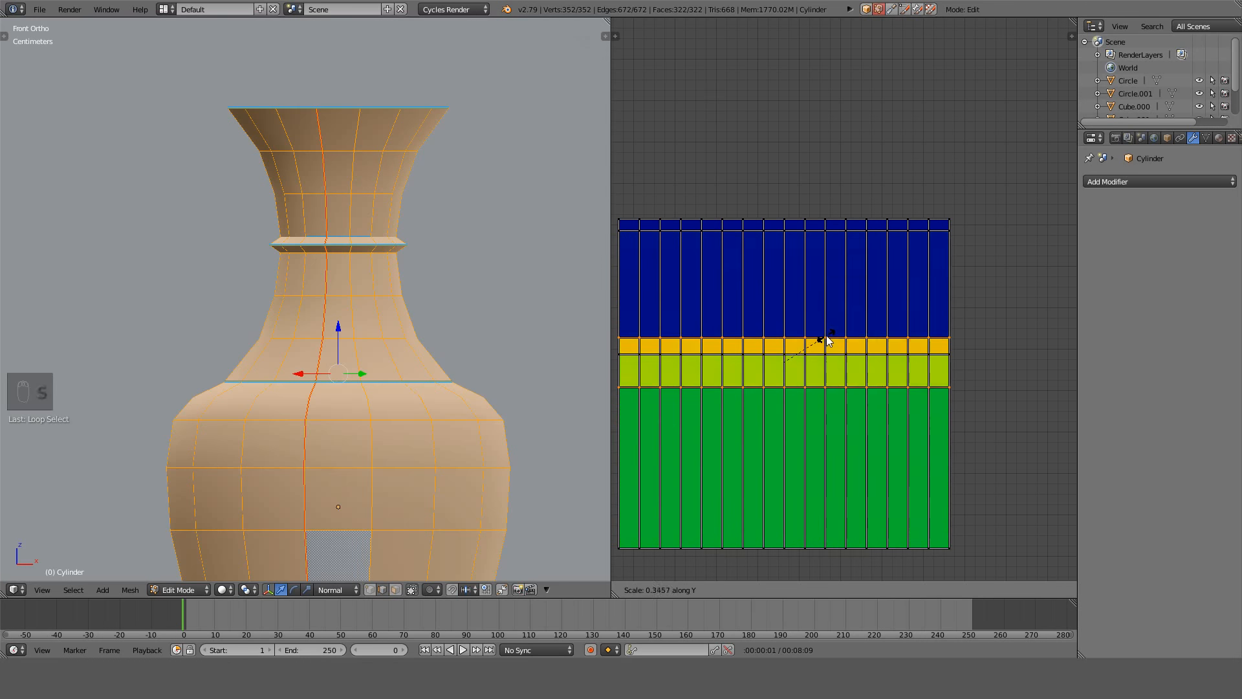
{"action": "left_click", "coordinate": [820, 346]}
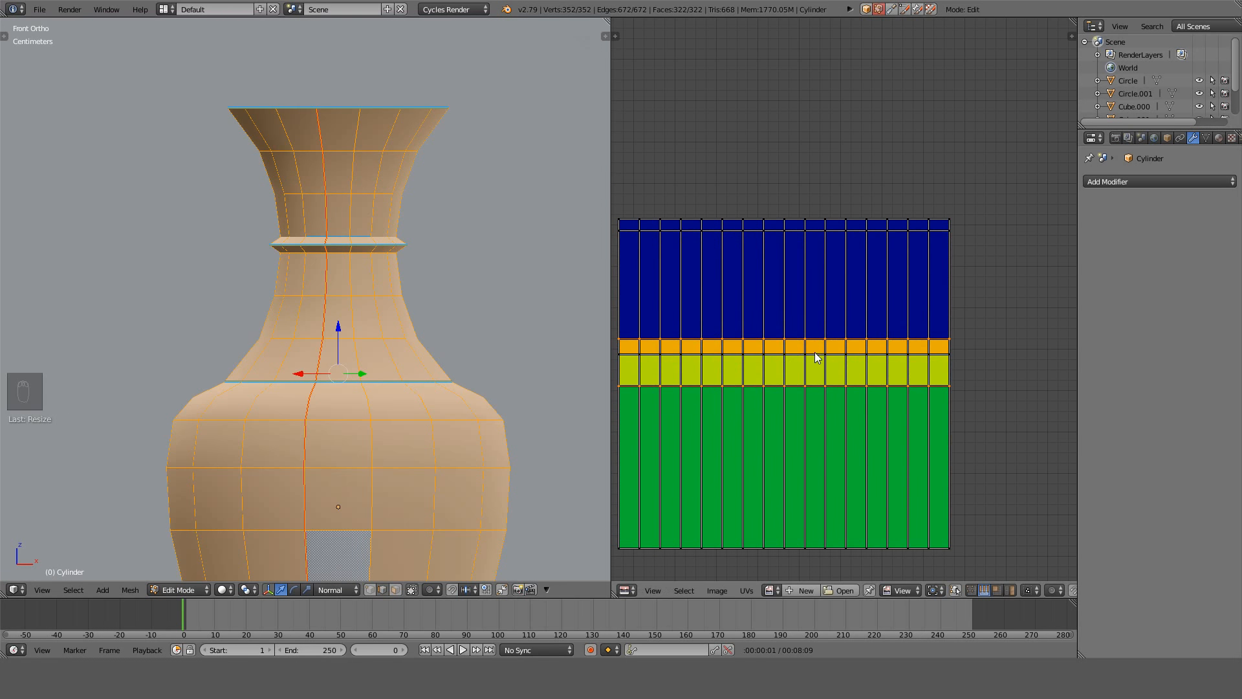
Move the neck island's middle and lower interior edge loops down about 13.5 along Y, and the lower one about 15 further.
{"action": "key", "text": "g"}
{"action": "key", "text": "y"}
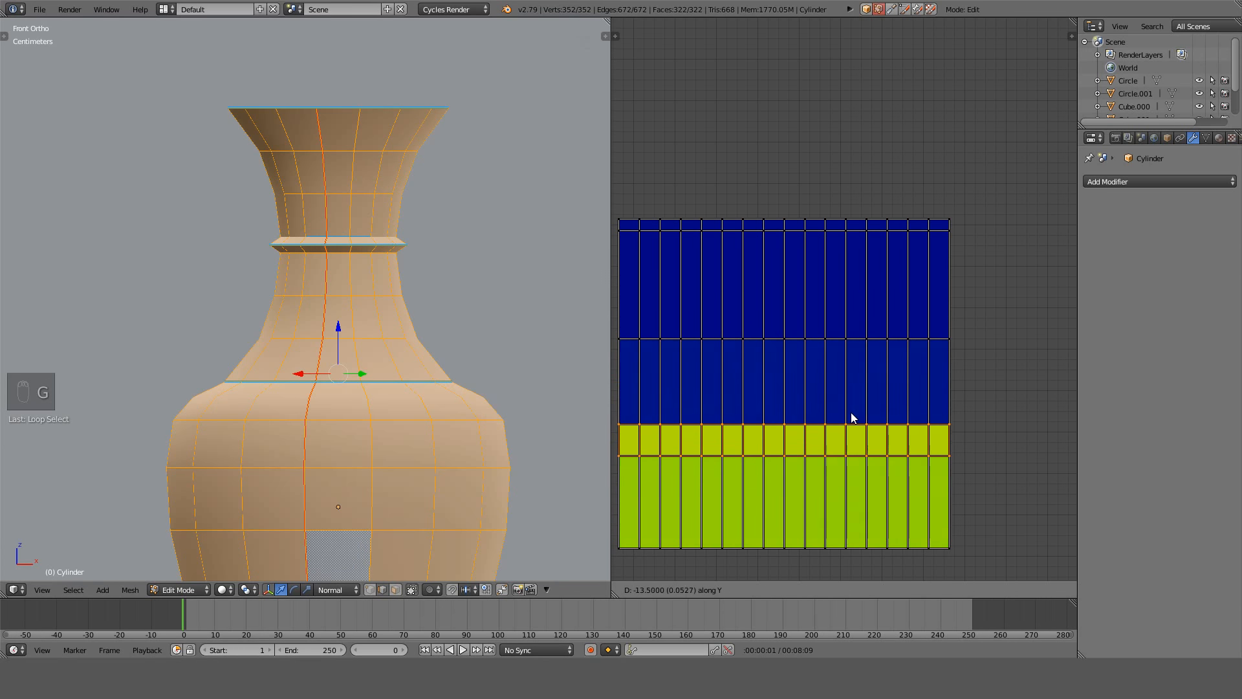
{"action": "left_click", "coordinate": [849, 413]}
{"action": "right_click", "coordinate": [816, 459], "text": "alt"}
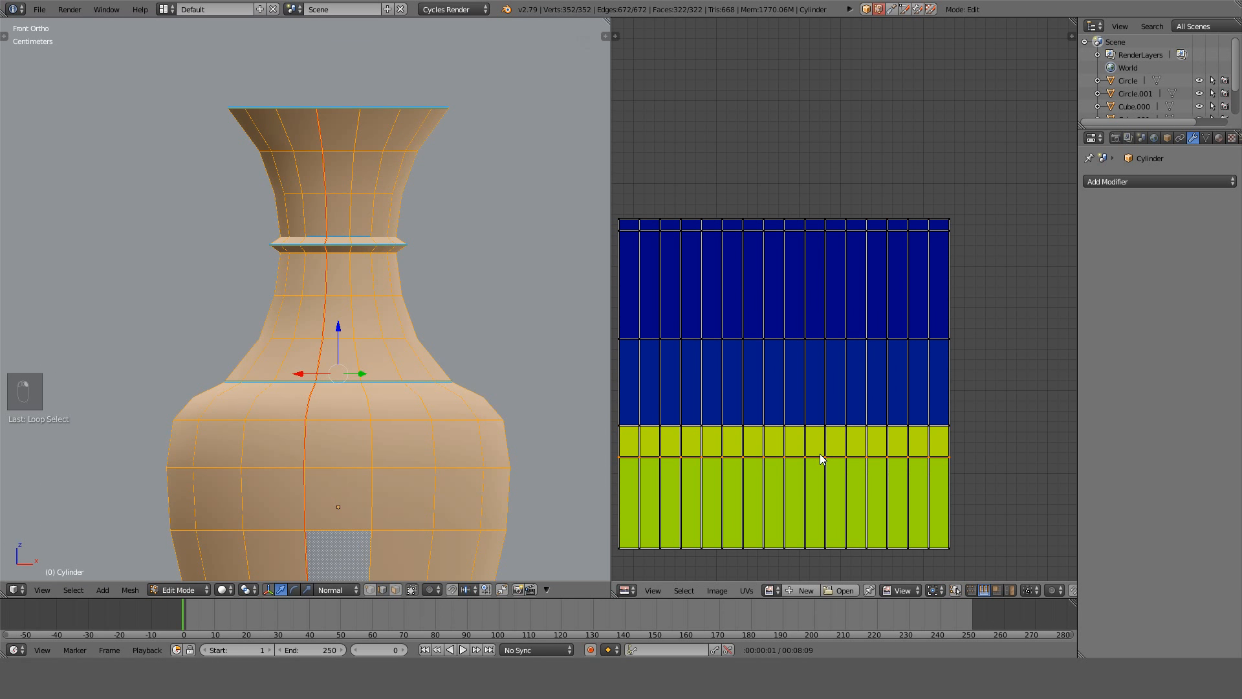
{"action": "key", "text": "g"}
{"action": "key", "text": "y"}
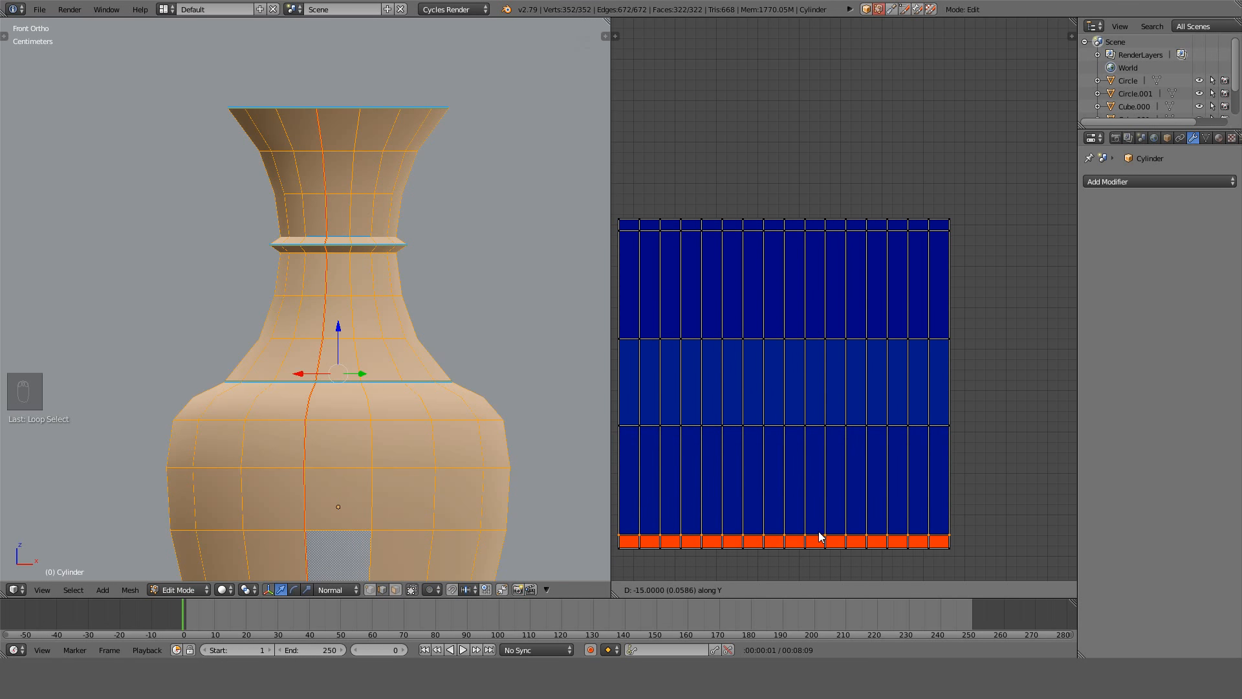
{"action": "left_click", "coordinate": [820, 536]}
Move the tall neck island's lower border edge loop down about 57.75 along Y.
{"action": "middle_click_drag", "start_coordinate": [820, 537], "coordinate": [845, 333]}
{"action": "left_click", "coordinate": [829, 341], "text": "alt"}
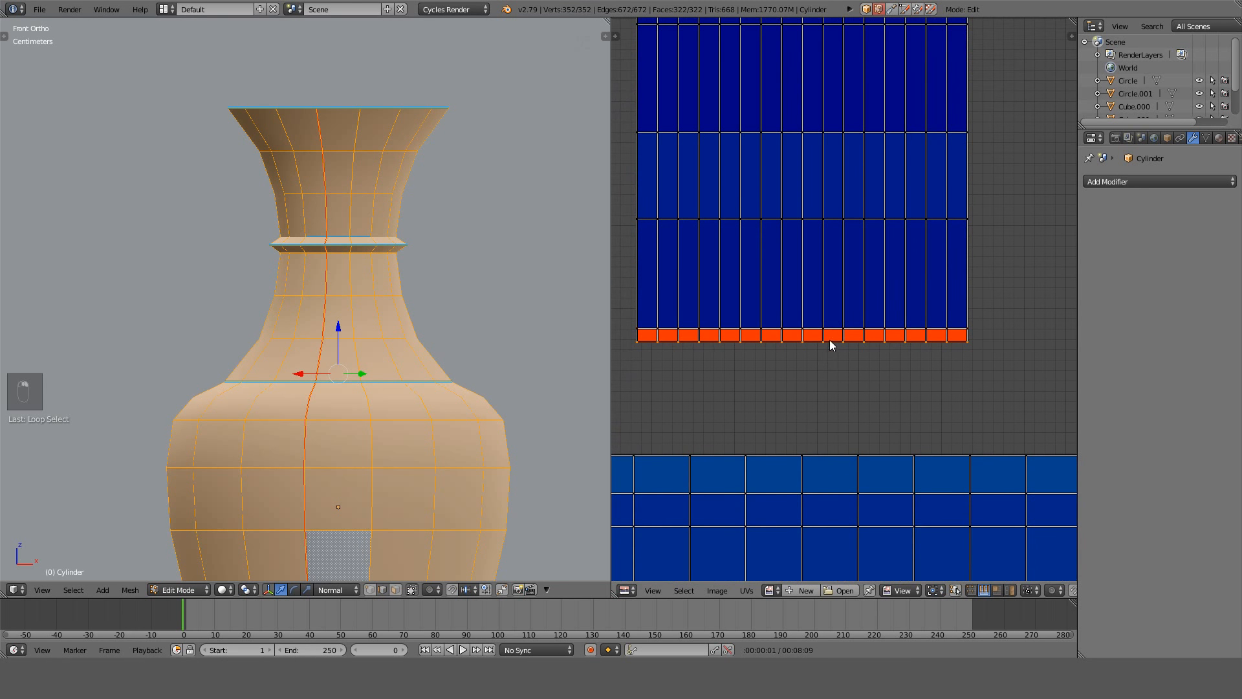
{"action": "key", "text": "g"}
{"action": "key", "text": "y"}
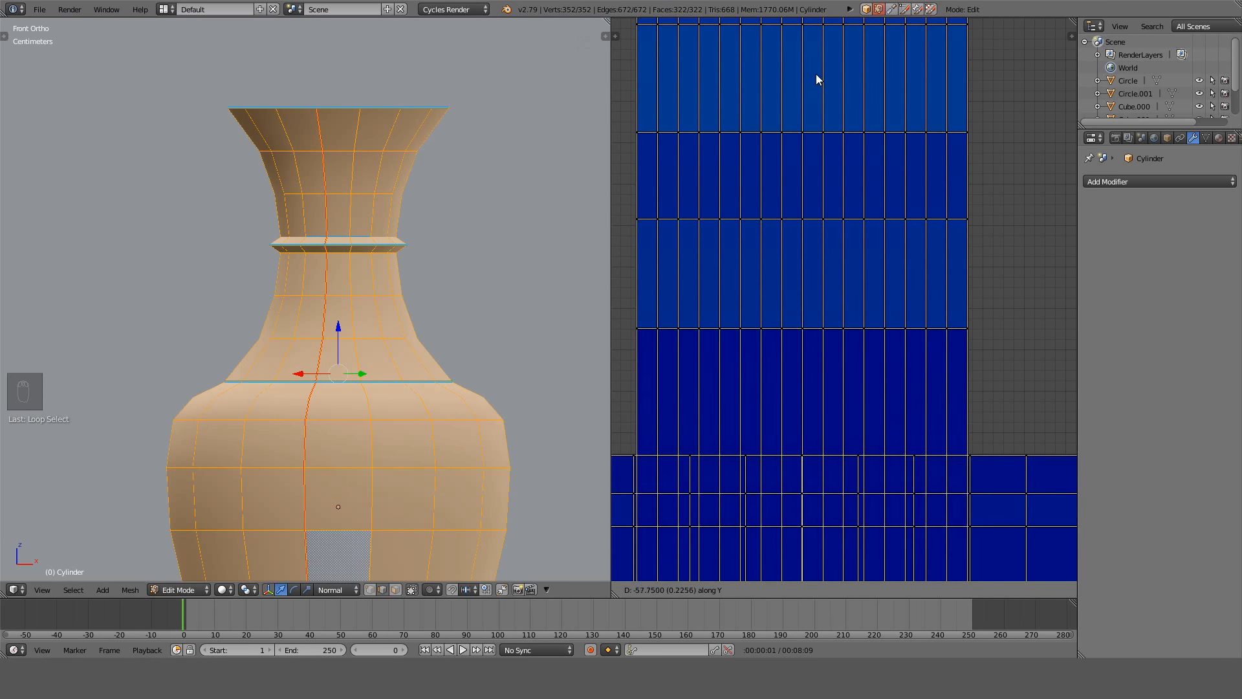
{"action": "left_click", "coordinate": [813, 92]}
{"action": "scroll", "coordinate": [813, 91], "scroll_direction": "down", "scroll_amount": 5}
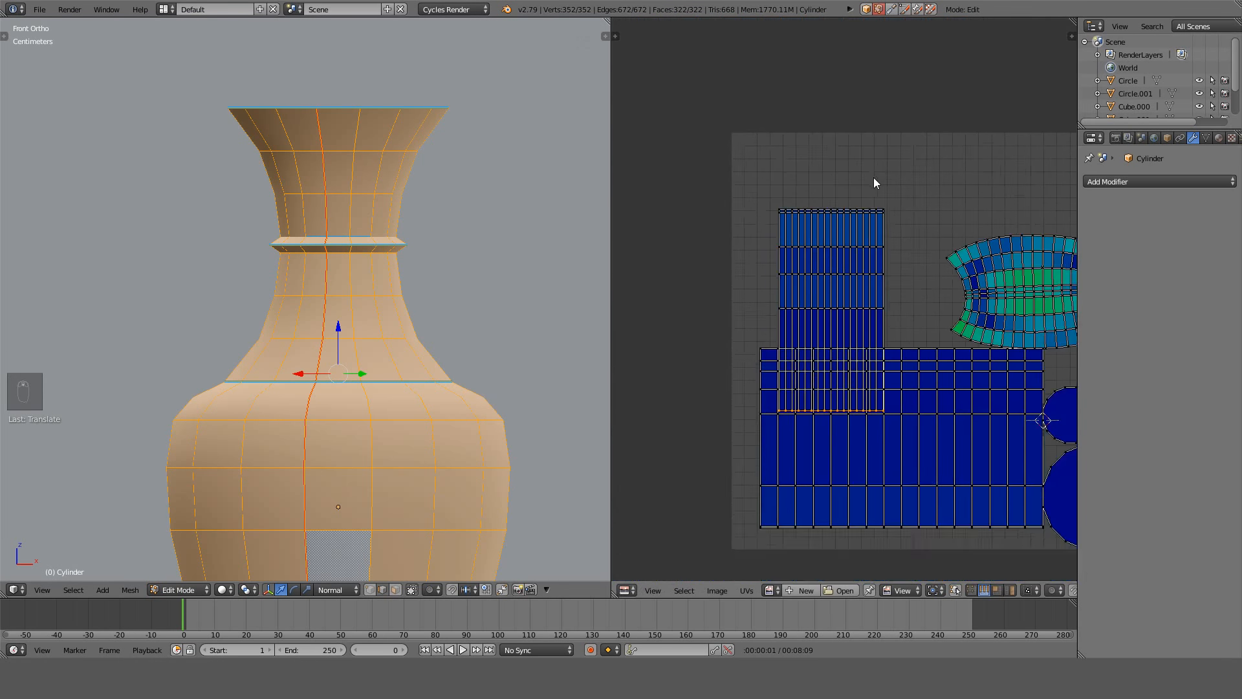
Move the tall neck island's two uppermost edge loops slightly up along Y, and the uppermost one back down about 0.25.
{"action": "scroll", "coordinate": [787, 211], "scroll_direction": "up", "scroll_amount": 4}
{"action": "scroll", "coordinate": [787, 211], "scroll_direction": "up", "scroll_amount": 3}
{"action": "key", "text": "a"}
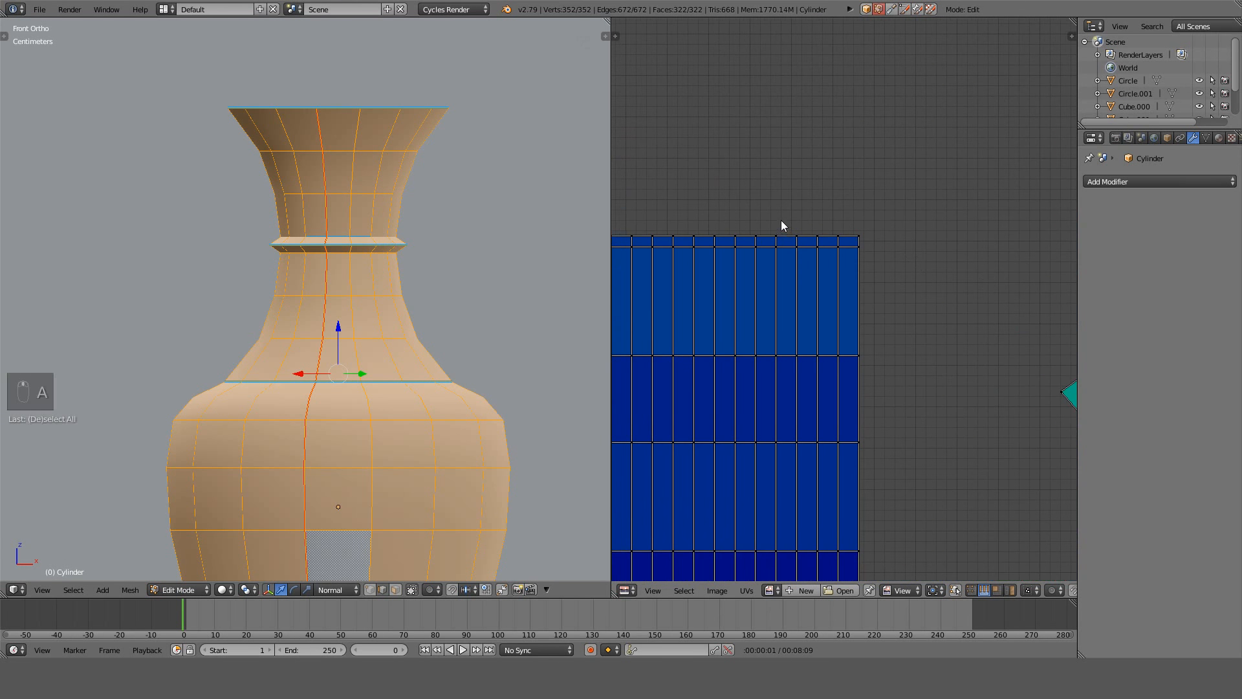
{"action": "key", "text": "ctrl+z"}
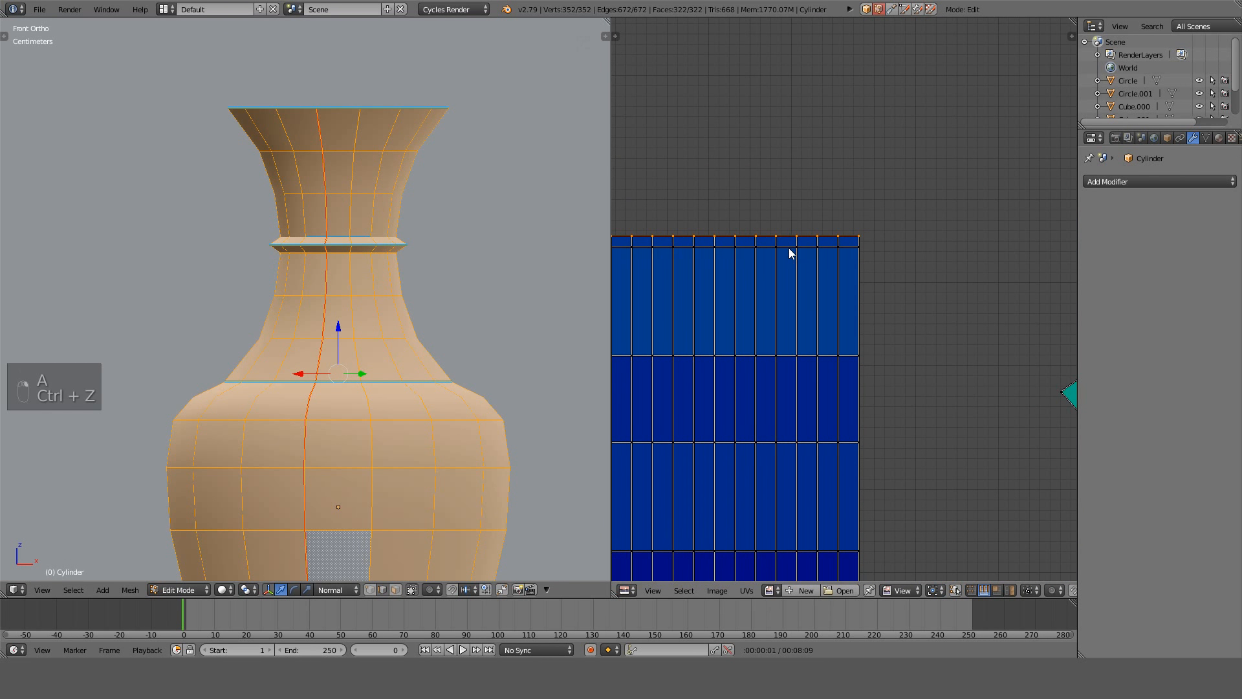
{"action": "key", "text": "g"}
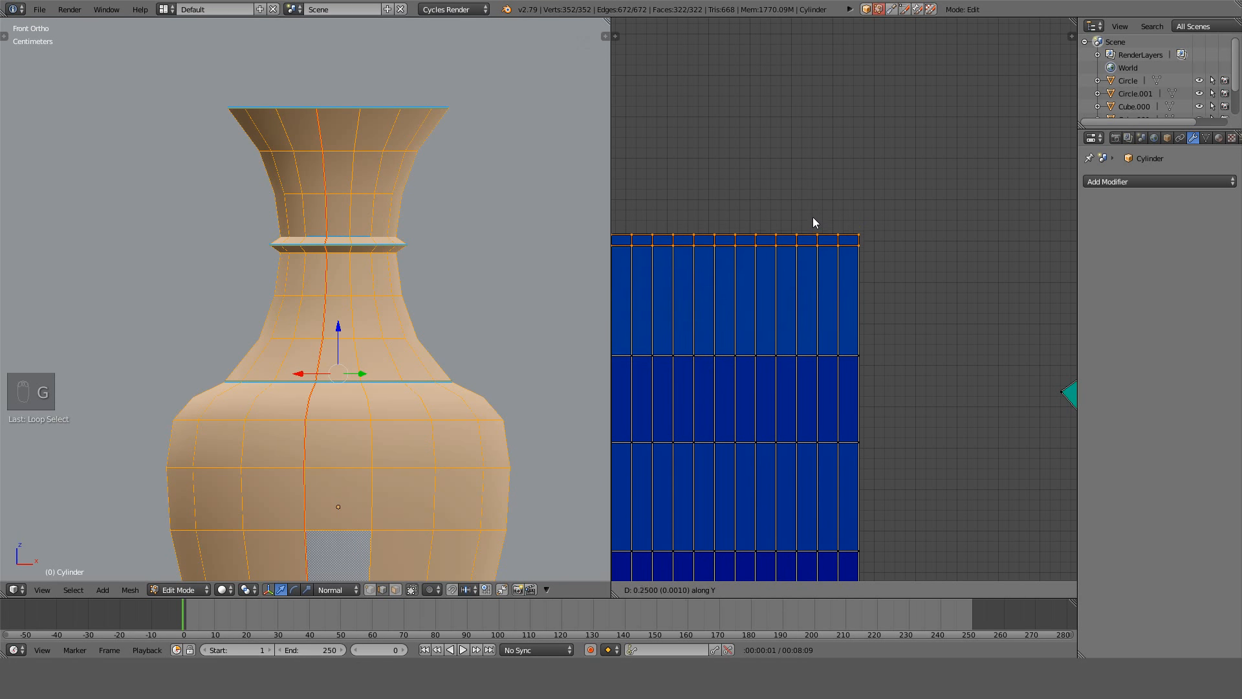
{"action": "left_click", "coordinate": [788, 227]}
{"action": "left_click", "coordinate": [769, 228], "text": "alt"}
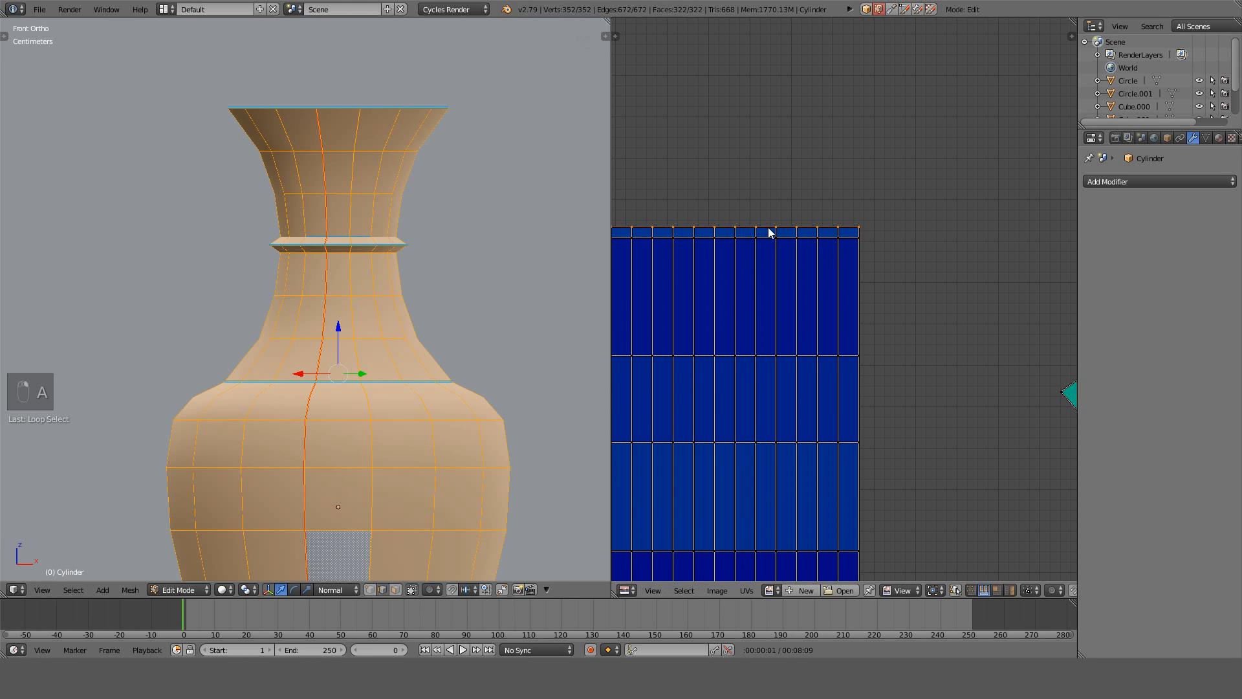
{"action": "key", "text": "g"}
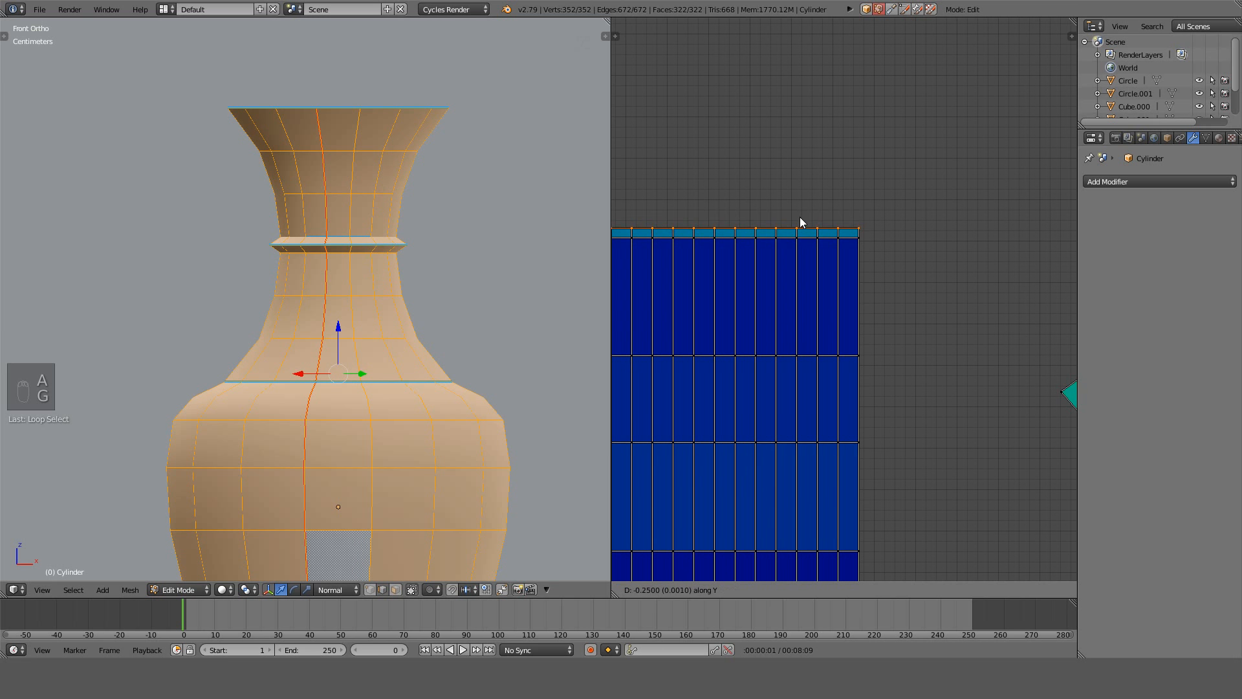
{"action": "left_click", "coordinate": [802, 219]}
Select the curved outer neck island and rectify it into a straight grid.
{"action": "middle_click_drag", "start_coordinate": [922, 355], "coordinate": [751, 343]}
{"action": "middle_click_drag", "start_coordinate": [908, 332], "coordinate": [845, 315]}
{"action": "key", "text": "a"}
{"action": "key", "text": "l"}
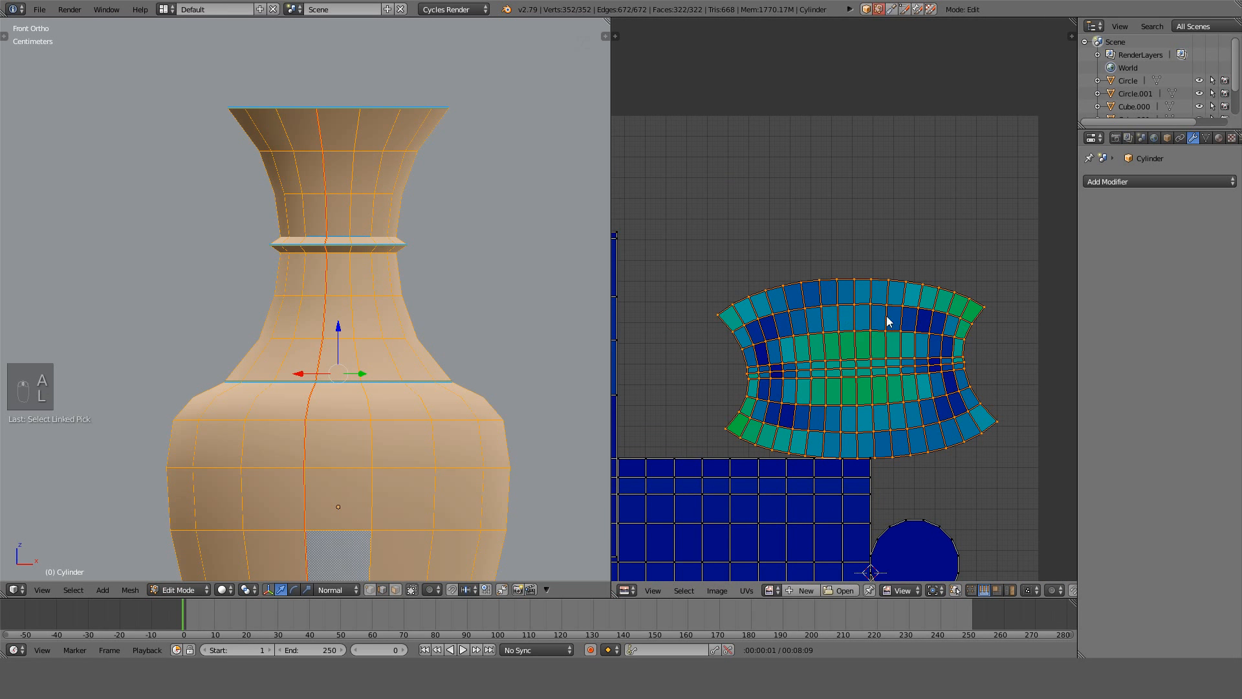
{"action": "key", "text": "alt+e"}
Move the outer neck island's upper border up about 2.125 along Y and scale the two loops around its middle loop closer together.
{"action": "scroll", "coordinate": [895, 294], "scroll_direction": "up", "scroll_amount": 4}
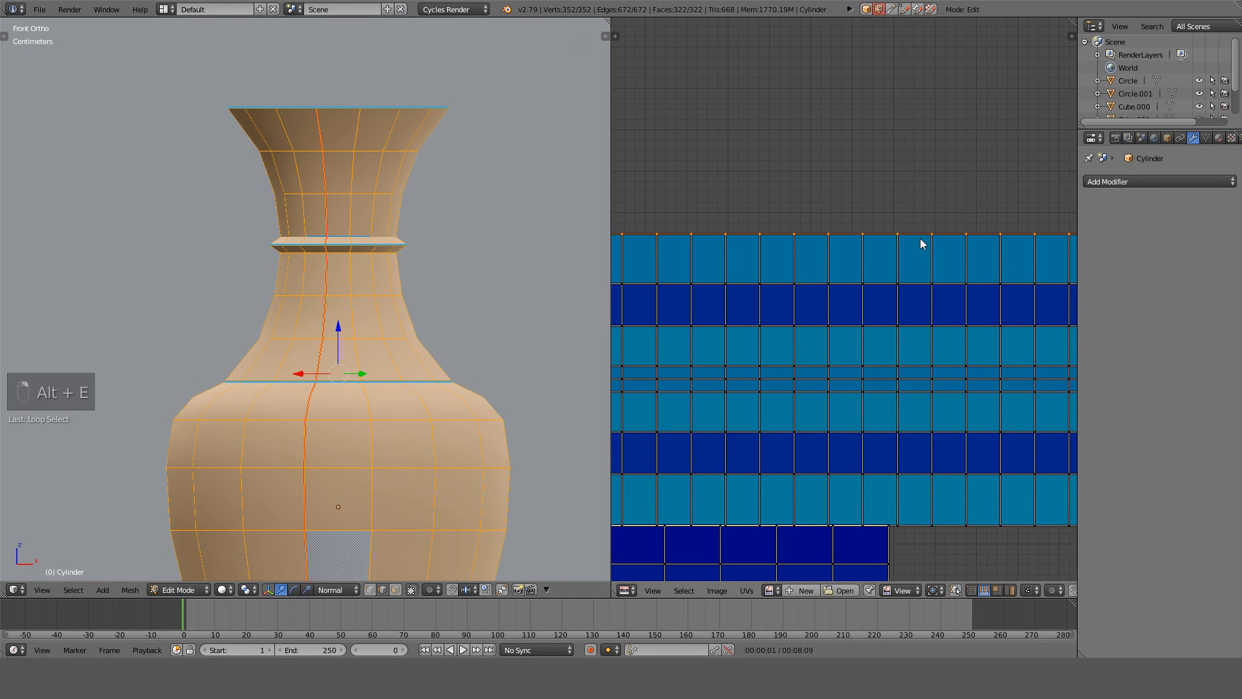
{"action": "key", "text": "g"}
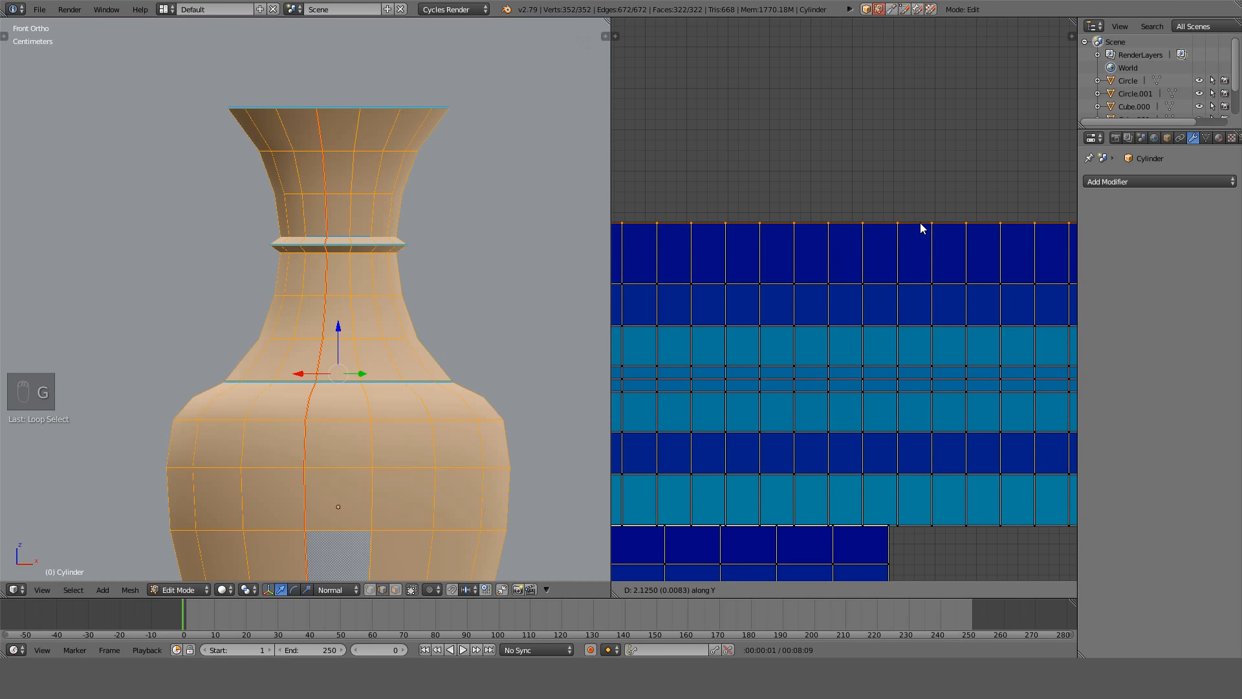
{"action": "left_click", "coordinate": [921, 230]}
{"action": "right_click", "coordinate": [912, 367], "text": "alt"}
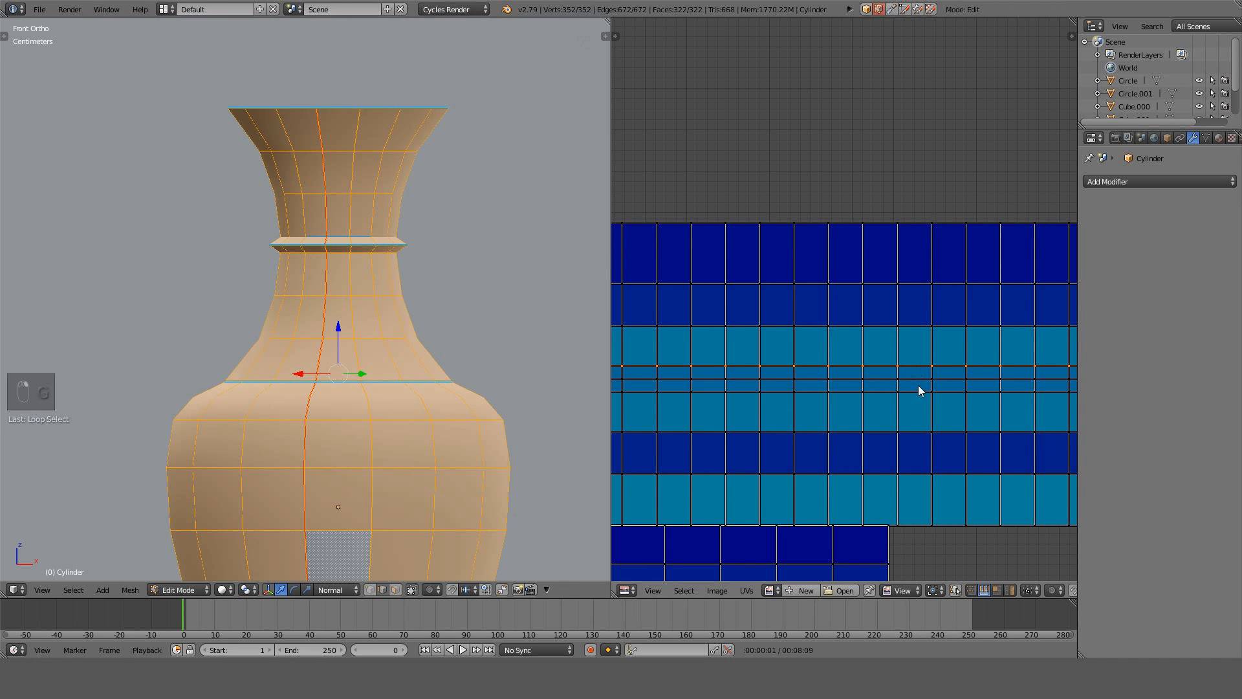
{"action": "right_click", "coordinate": [918, 390], "text": "alt+shift"}
{"action": "key", "text": "s"}
{"action": "key", "text": "y"}
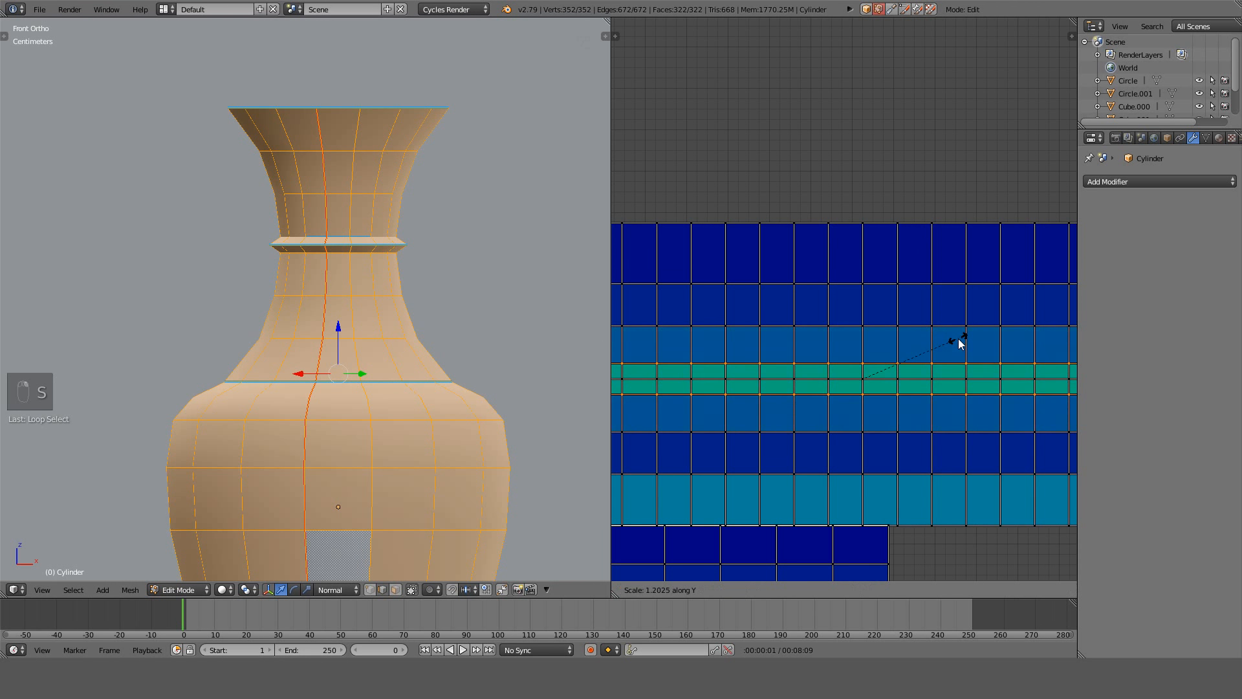
{"action": "left_click", "coordinate": [926, 352]}
Move the outer neck island's loop above the thin middle rows down 2 along Y, and its two uppermost loops down about 1.
{"action": "middle_click_drag", "start_coordinate": [918, 344], "coordinate": [905, 296]}
{"action": "key", "text": "g"}
{"action": "key", "text": "y"}
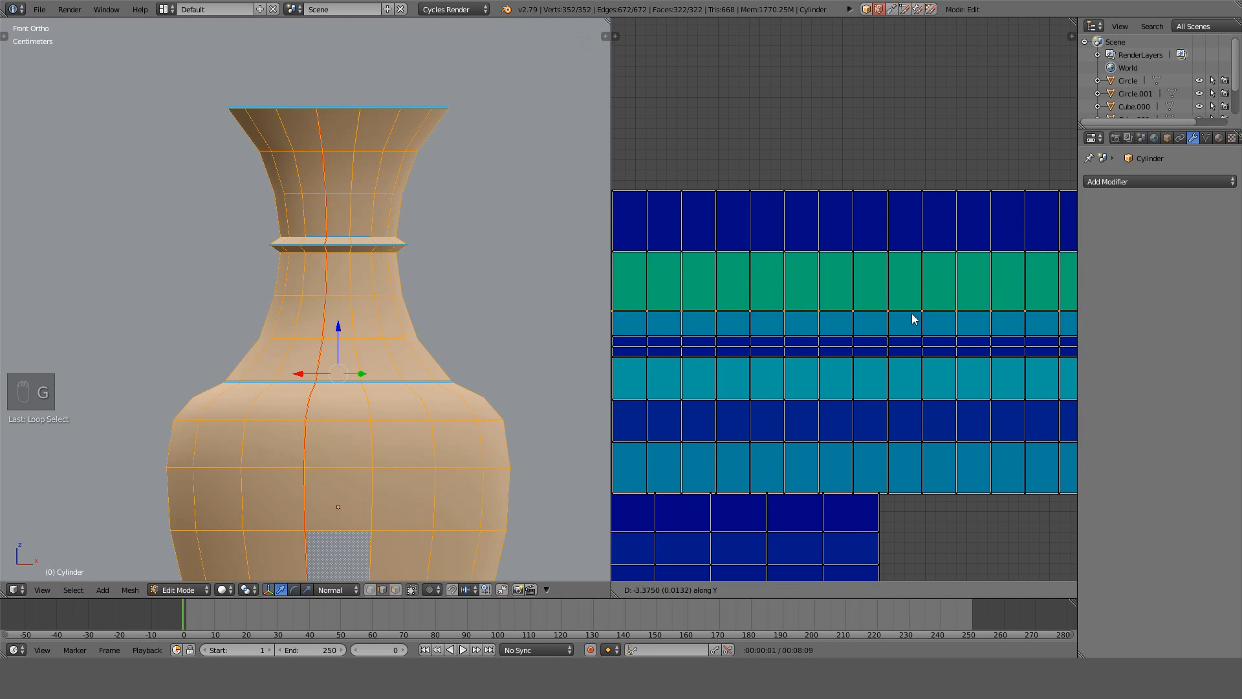
{"action": "left_click", "coordinate": [912, 311]}
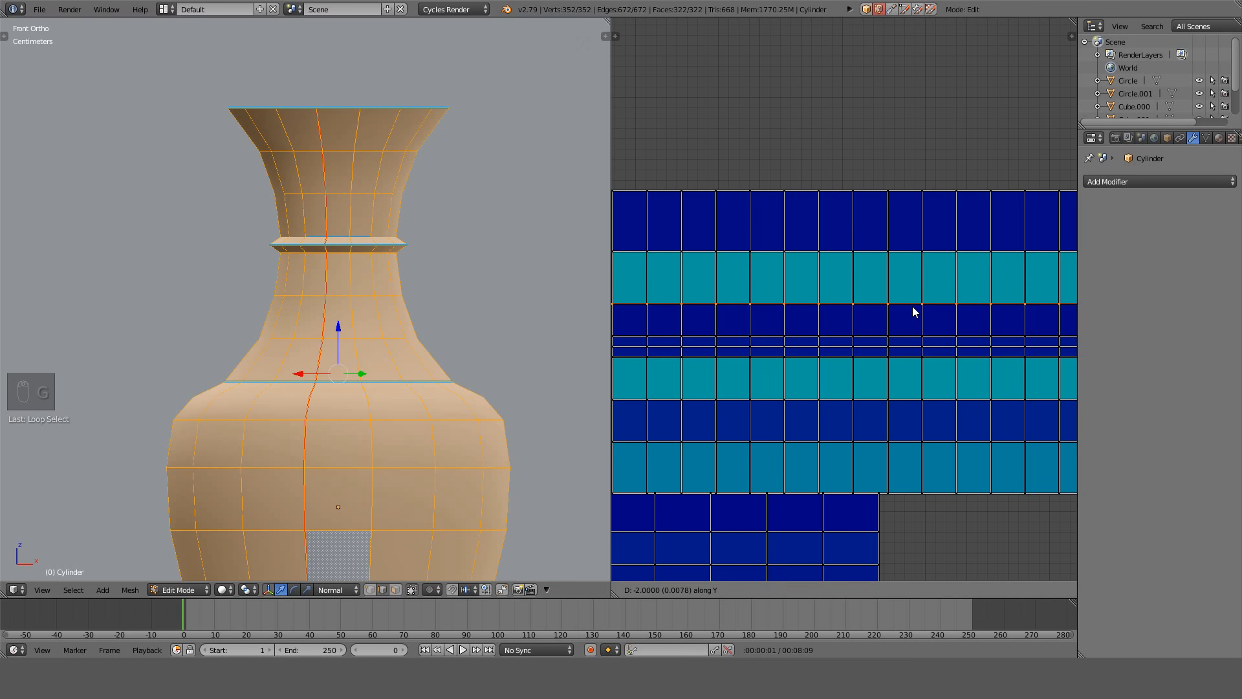
{"action": "right_click", "coordinate": [907, 196], "text": "alt"}
{"action": "right_click", "coordinate": [908, 252], "text": "alt+shift"}
{"action": "key", "text": "g"}
{"action": "key", "text": "y"}
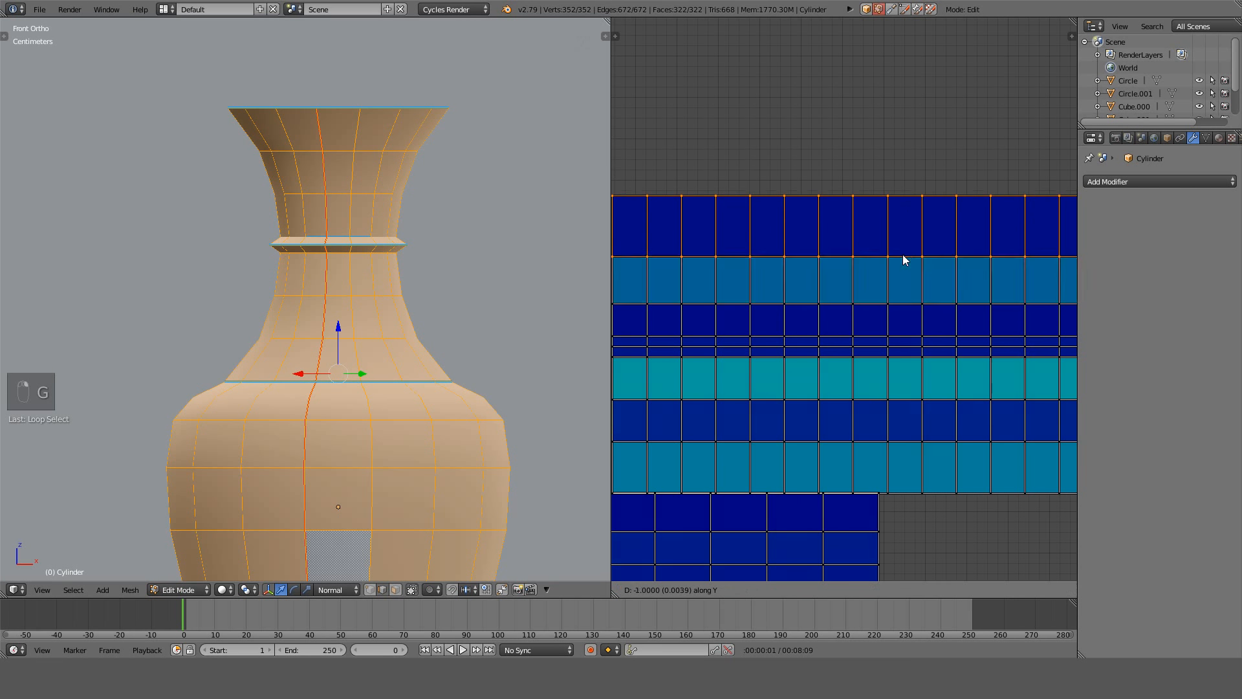
{"action": "left_click", "coordinate": [901, 259]}
Move the first edge loop below the outer neck island's thin rows up about 1.75 along Y, and the next one up about 2.
{"action": "middle_click_drag", "start_coordinate": [929, 329], "coordinate": [913, 246]}
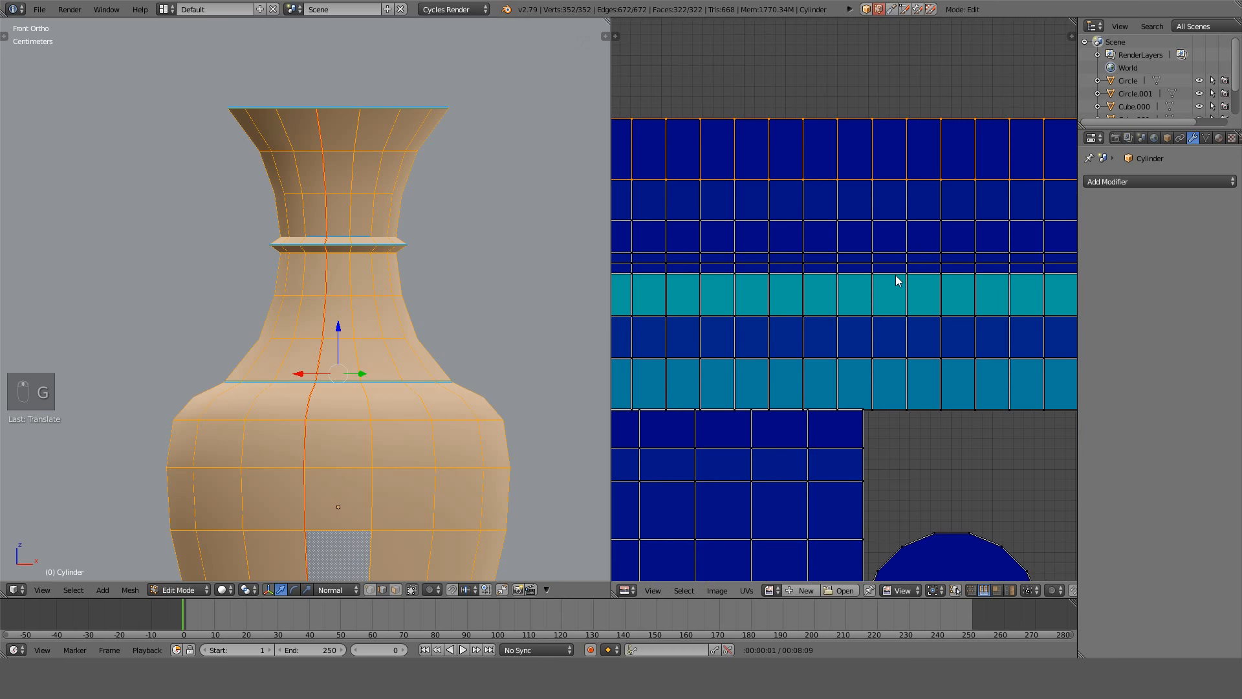
{"action": "right_click", "coordinate": [891, 319], "text": "alt"}
{"action": "key", "text": "g"}
{"action": "key", "text": "y"}
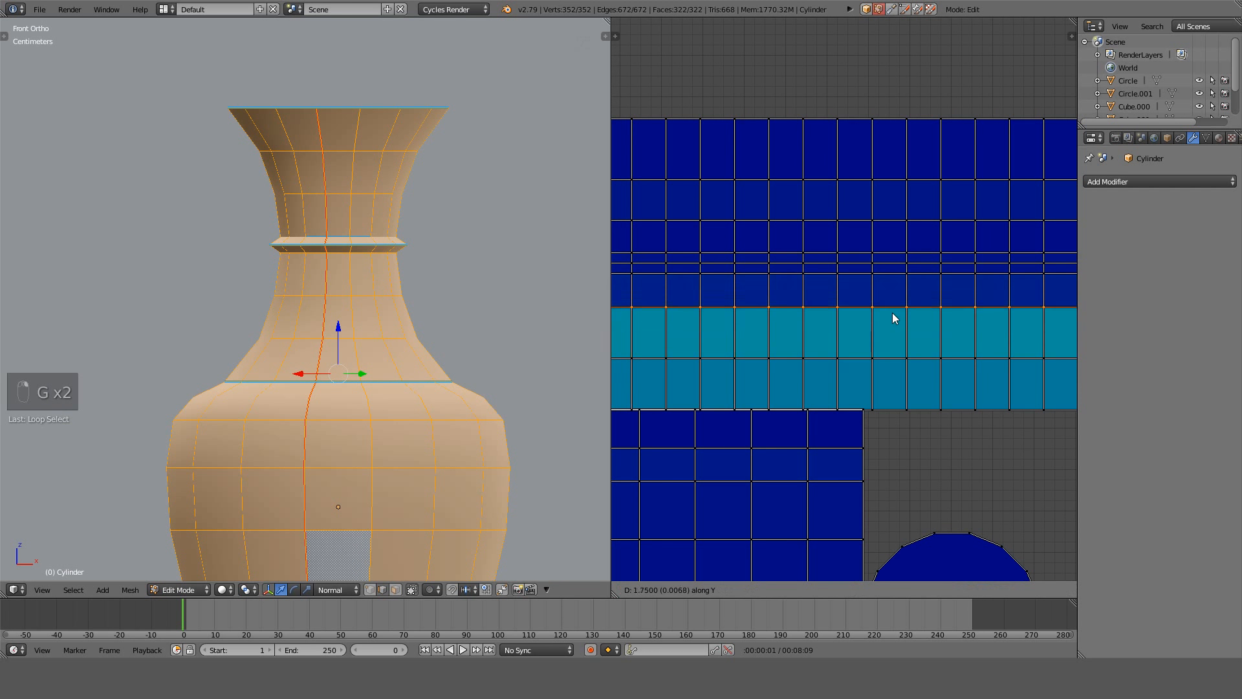
{"action": "left_click", "coordinate": [891, 312]}
{"action": "right_click", "coordinate": [892, 358], "text": "alt"}
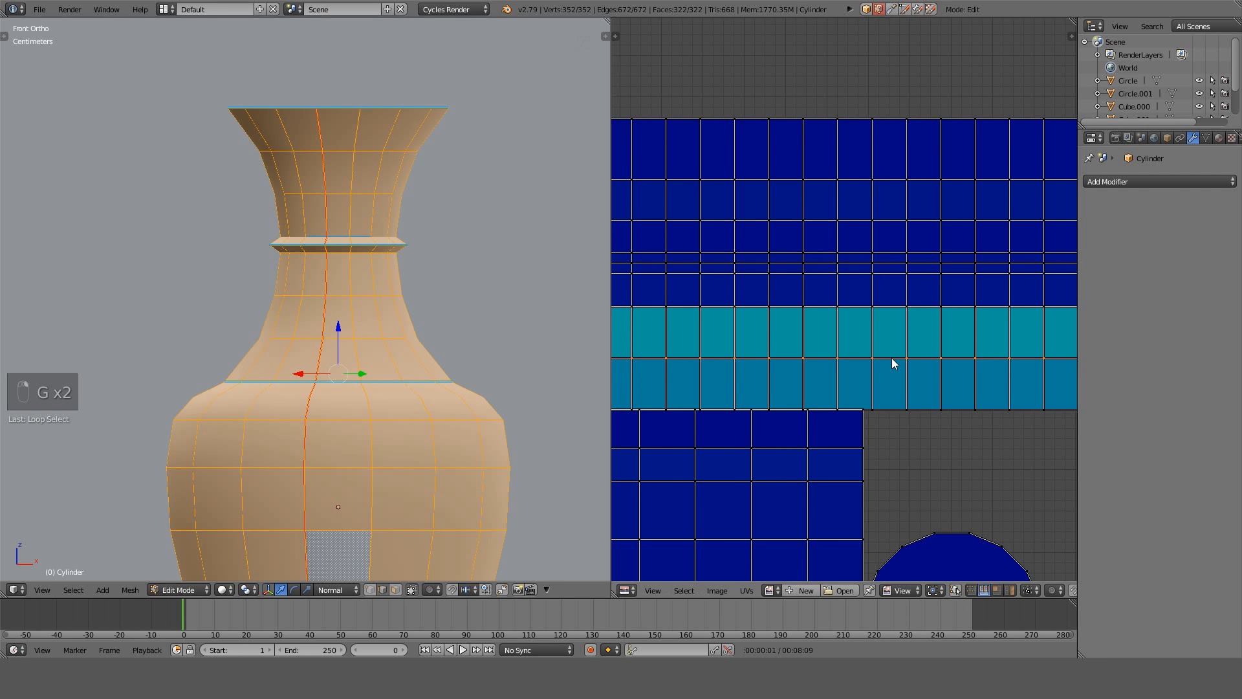
{"action": "key", "text": "g"}
{"action": "key", "text": "y"}
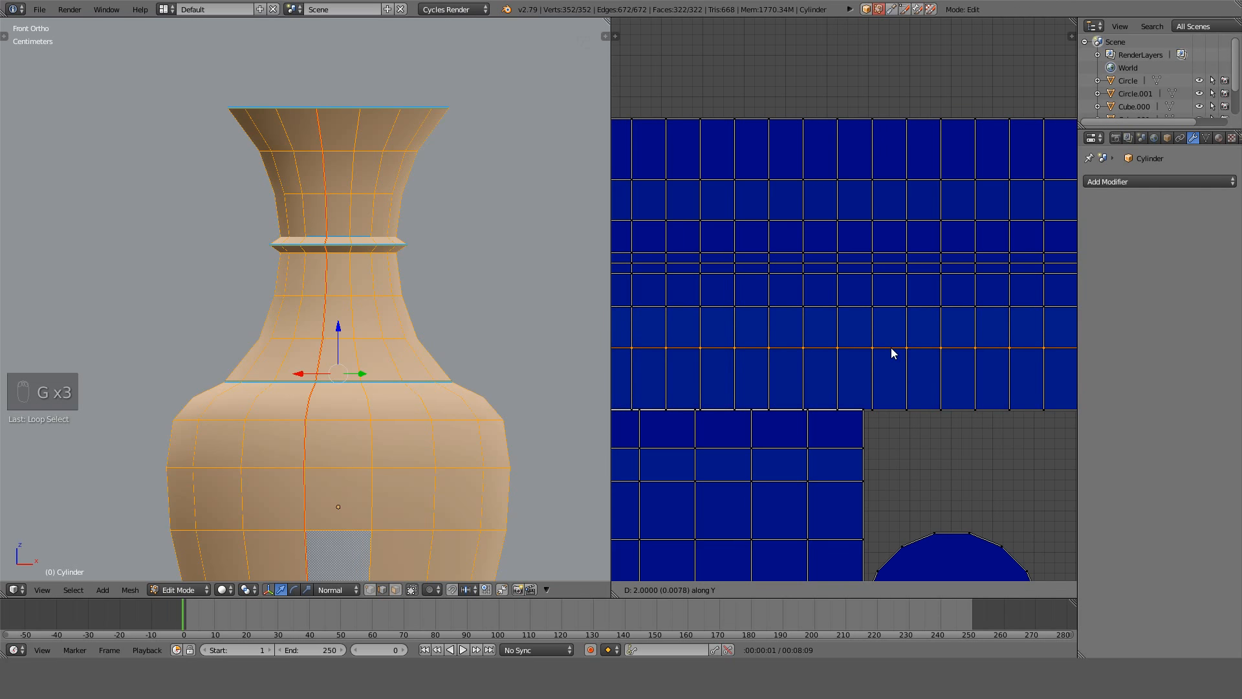
{"action": "left_click", "coordinate": [891, 347]}
Select all UV islands of the vase and pack them into the UV square.
{"action": "scroll", "coordinate": [891, 348], "scroll_direction": "down", "scroll_amount": 5}
{"action": "scroll", "coordinate": [876, 321], "scroll_direction": "up", "scroll_amount": 2}
{"action": "middle_click_drag", "start_coordinate": [798, 319], "coordinate": [953, 334]}
{"action": "key", "text": "a"}
{"action": "key", "text": "a"}
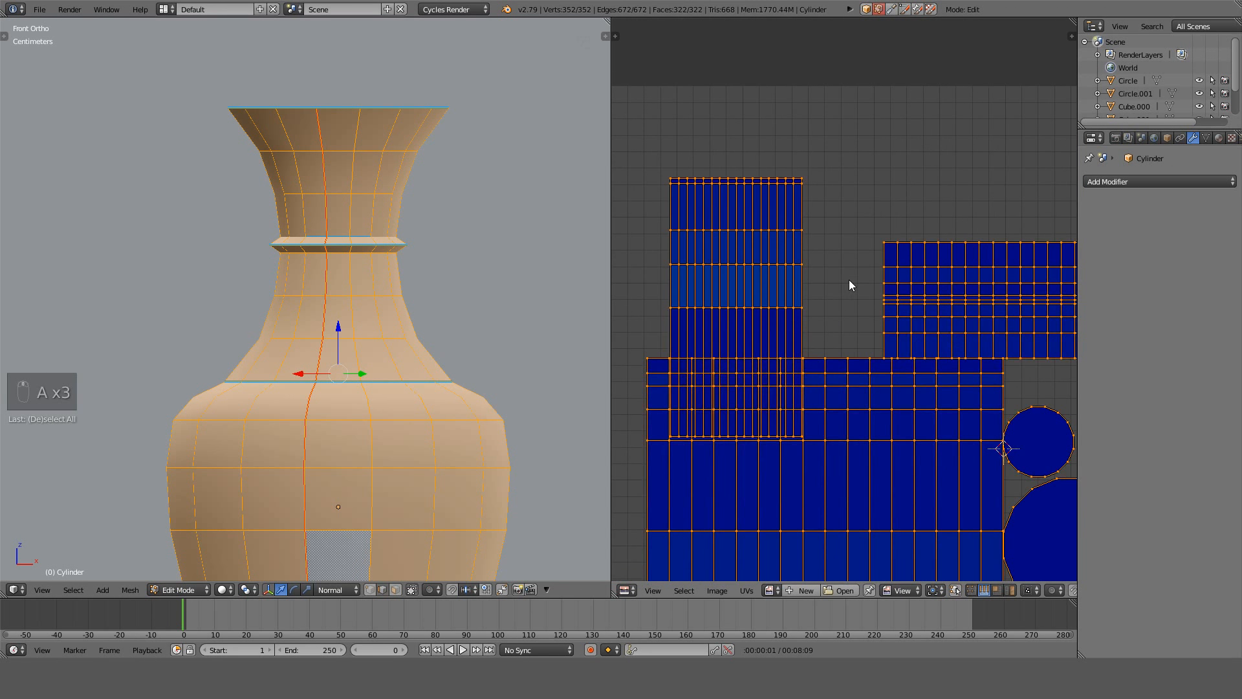
{"action": "key", "text": "ctrl+p"}
Set the Pack Islands margin to 0.020.
{"action": "key", "text": "t"}
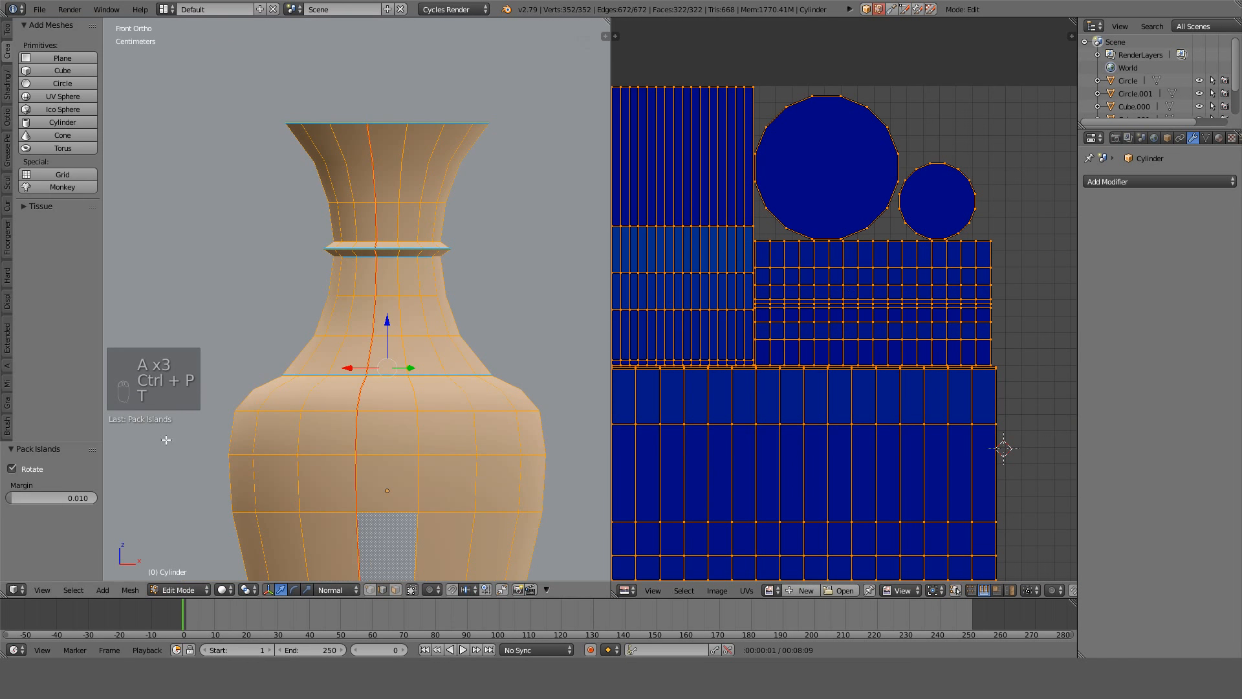
{"action": "left_click", "coordinate": [60, 497]}
{"action": "key", "text": "Return"}
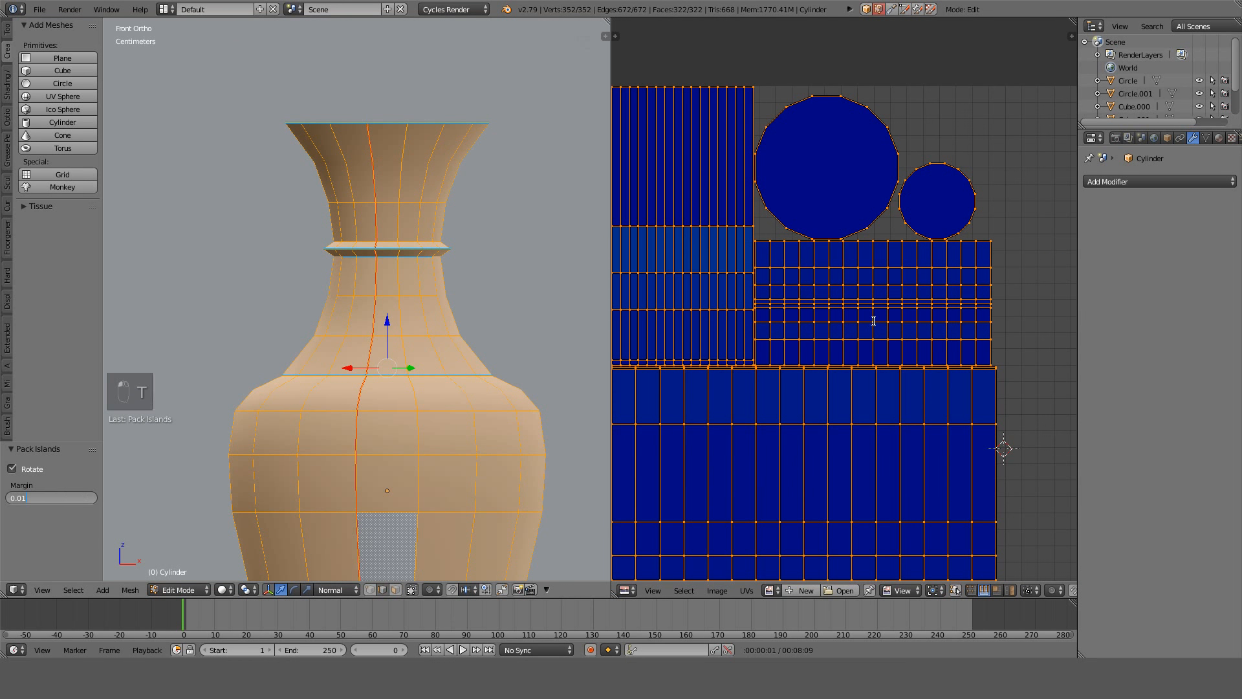
{"action": "scroll", "coordinate": [877, 317], "scroll_direction": "up", "scroll_amount": 3}
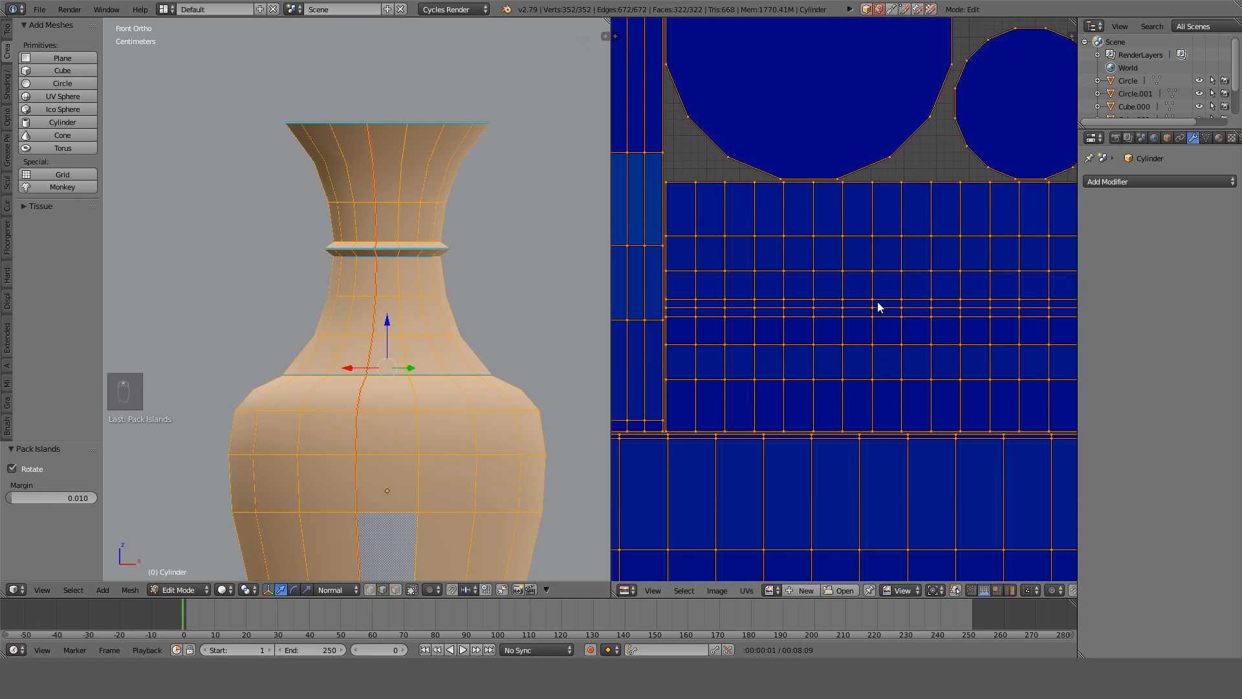
{"action": "left_click", "coordinate": [57, 494]}
{"action": "type", "text": "0."}
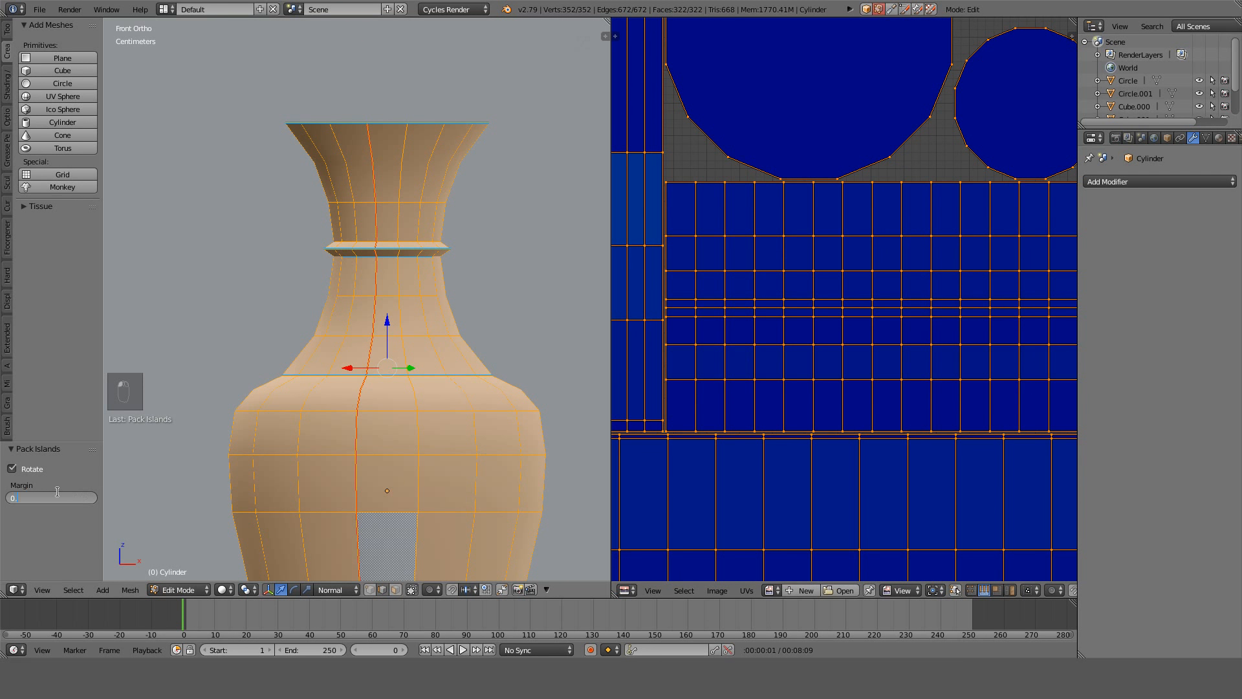
{"action": "type", "text": "020"}
{"action": "key", "text": "Return"}
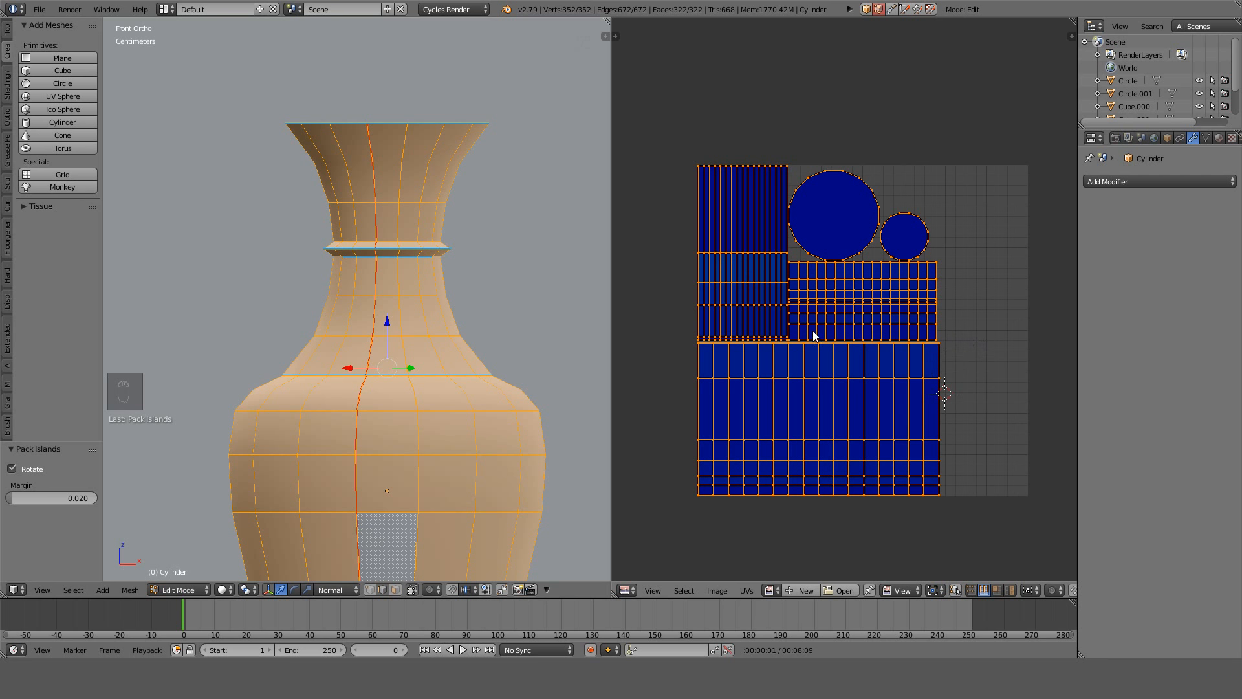
Select the whole body island and the outer neck island in the UV layout.
{"action": "right_click", "coordinate": [829, 324]}
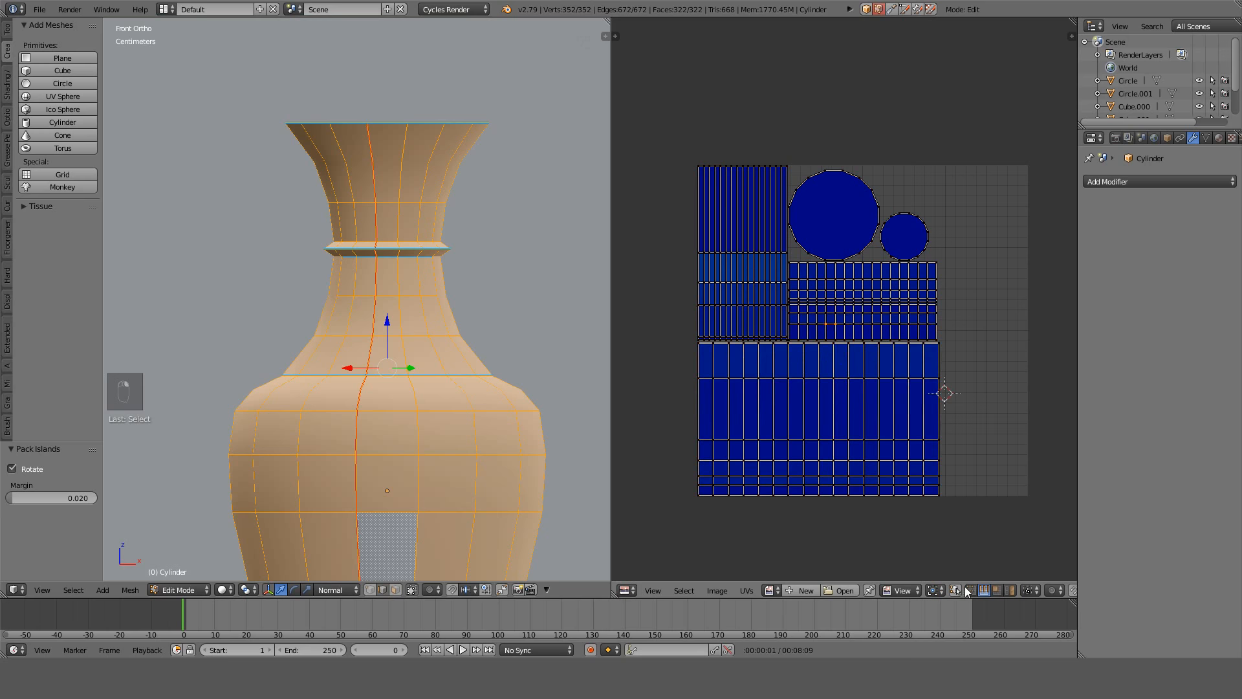
{"action": "key", "text": "l"}
{"action": "key", "text": "l"}
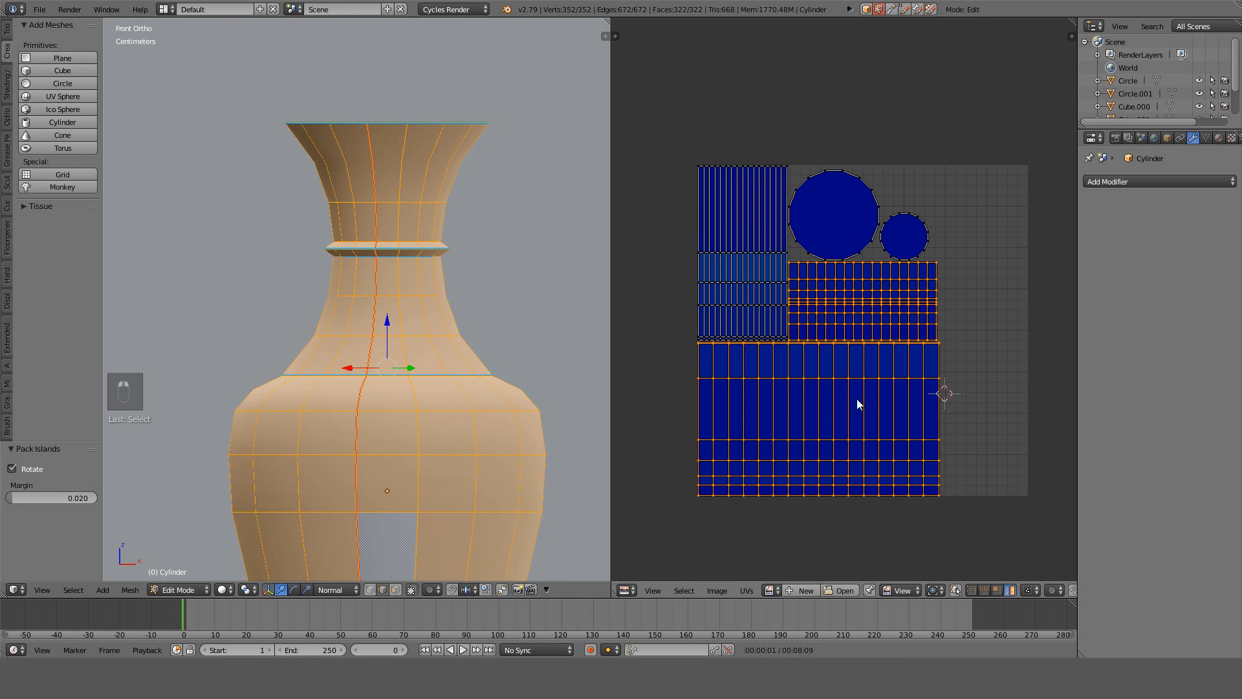
Try scaling the body and outer neck islands by 1.3 and repacking all islands.
{"action": "type", "text": "s"}
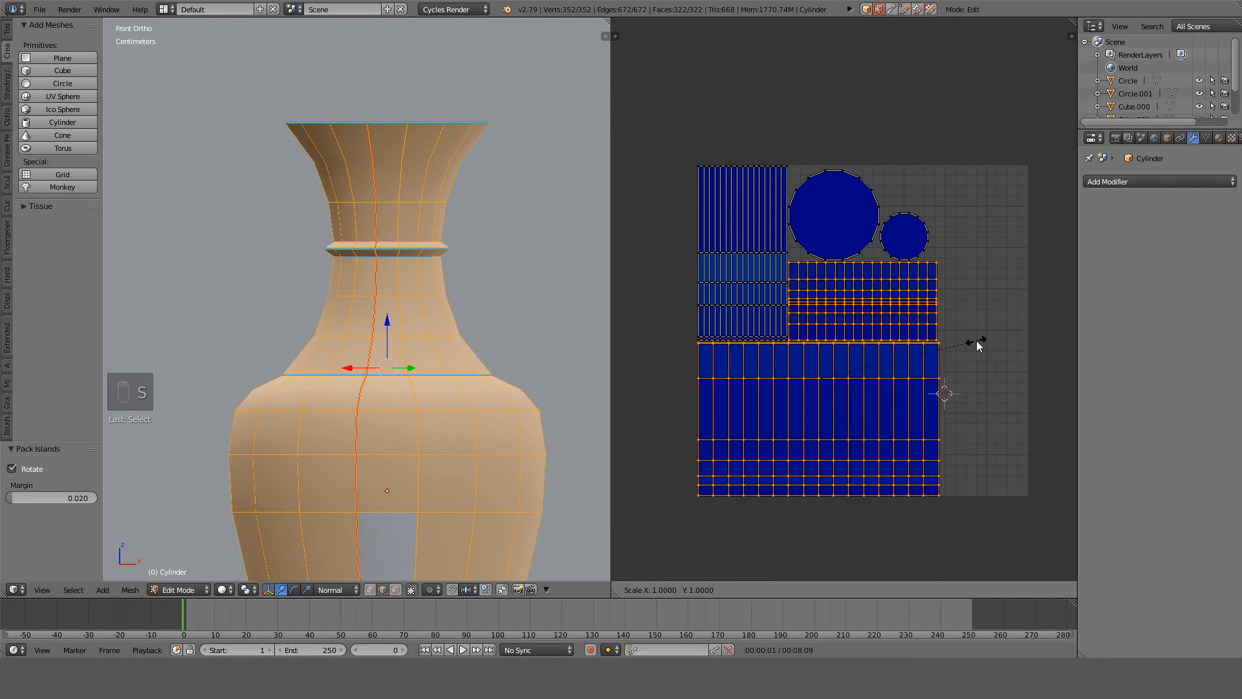
{"action": "type", "text": "1.3"}
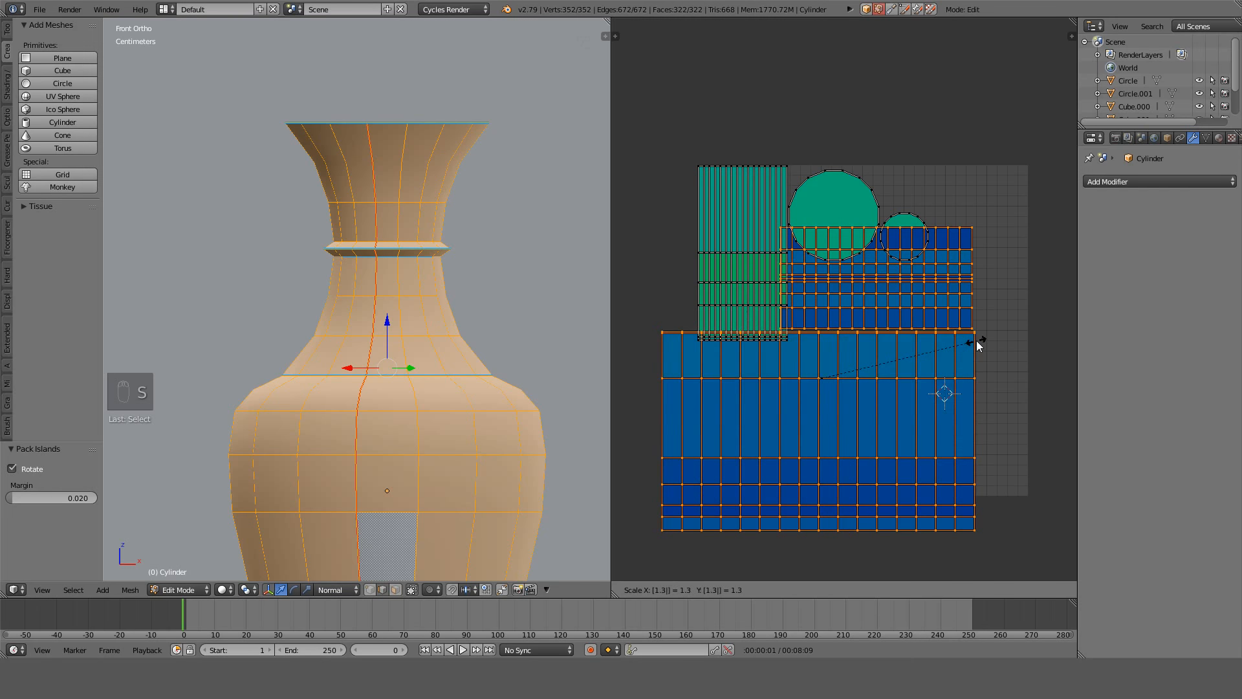
{"action": "key", "text": "Return"}
{"action": "key", "text": "a"}
{"action": "key", "text": "a"}
{"action": "key", "text": "a"}
{"action": "key", "text": "ctrl+p"}
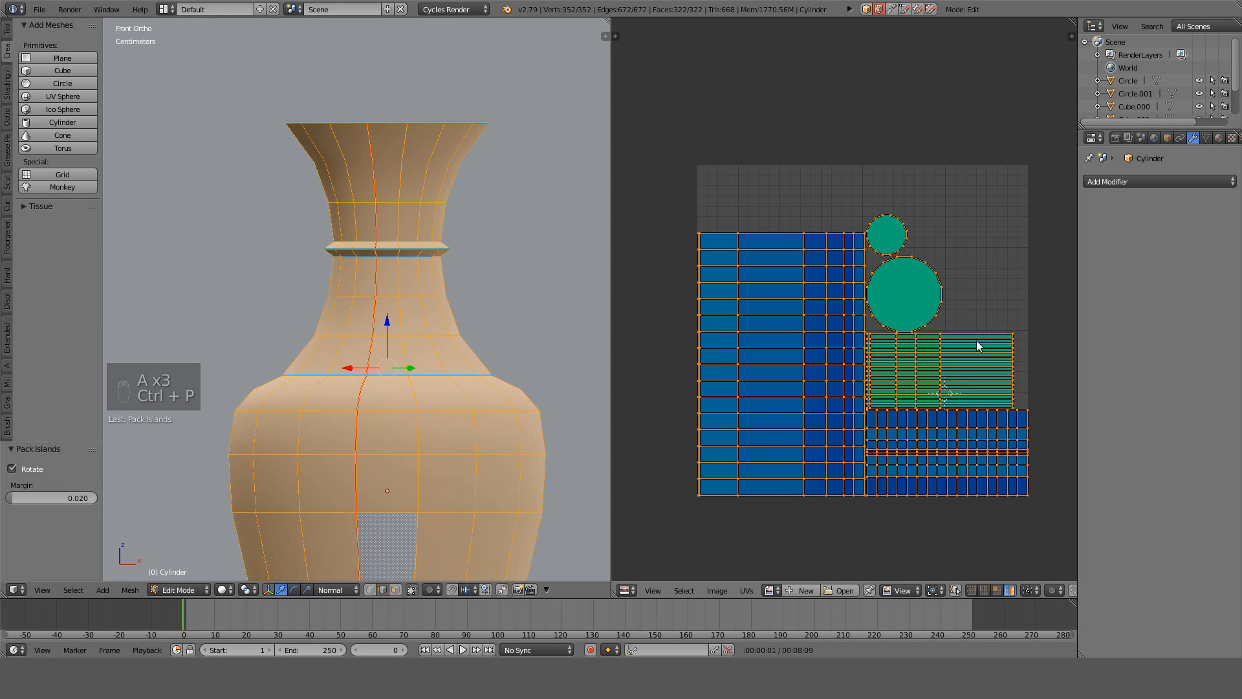
Undo the repacking and the 1.3 scaling, returning to the selected body and outer neck islands.
{"action": "key", "text": "ctrl+z"}
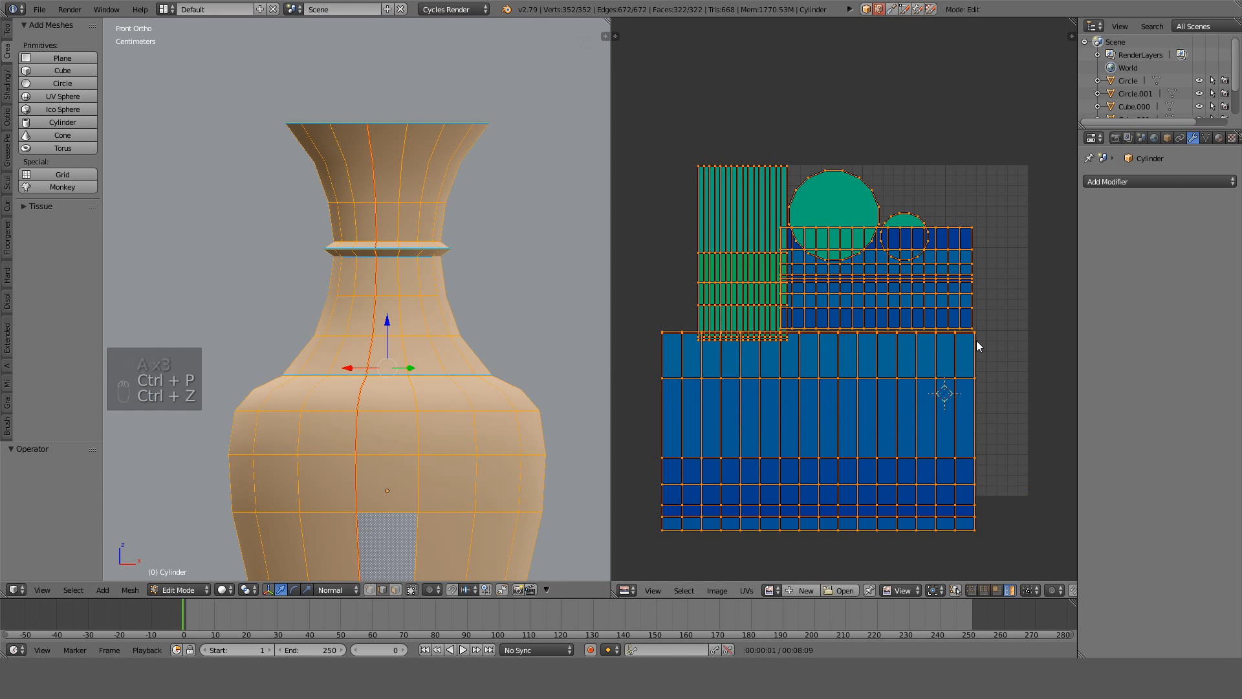
{"action": "key", "text": "ctrl+z"}
{"action": "key", "text": "ctrl+z"}
{"action": "key", "text": "ctrl+z"}
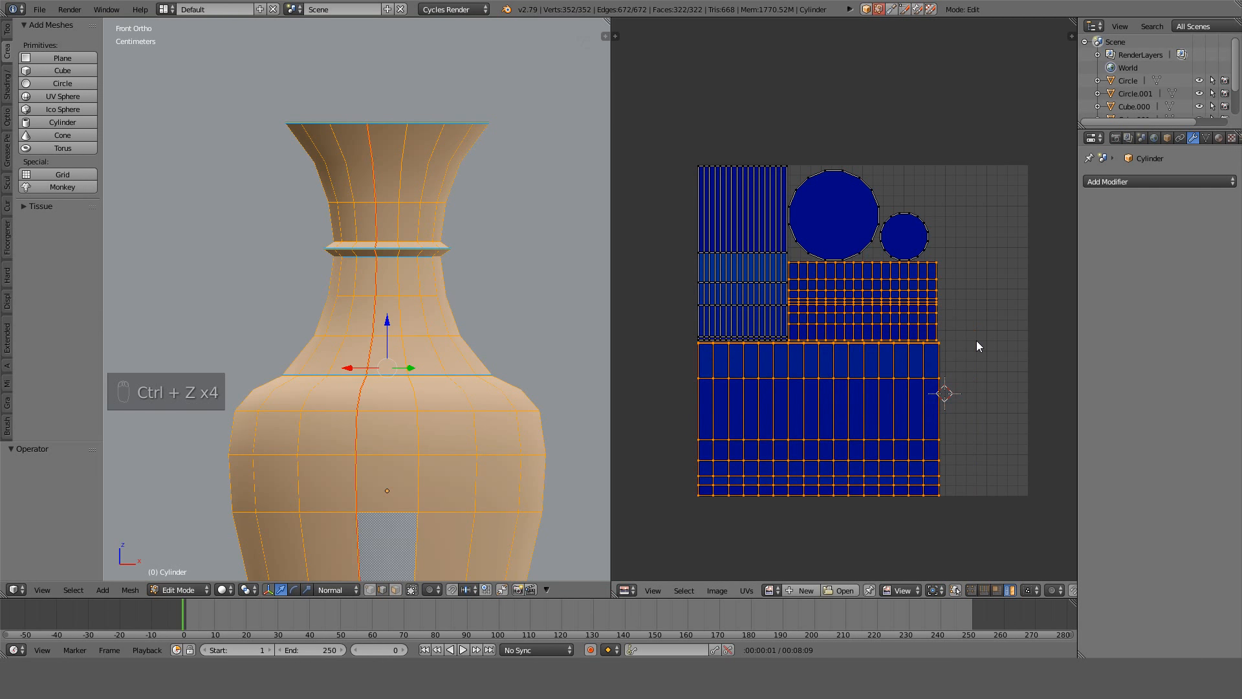
Scale the body and outer neck islands by 1.2 and select all islands.
{"action": "type", "text": "s1"}
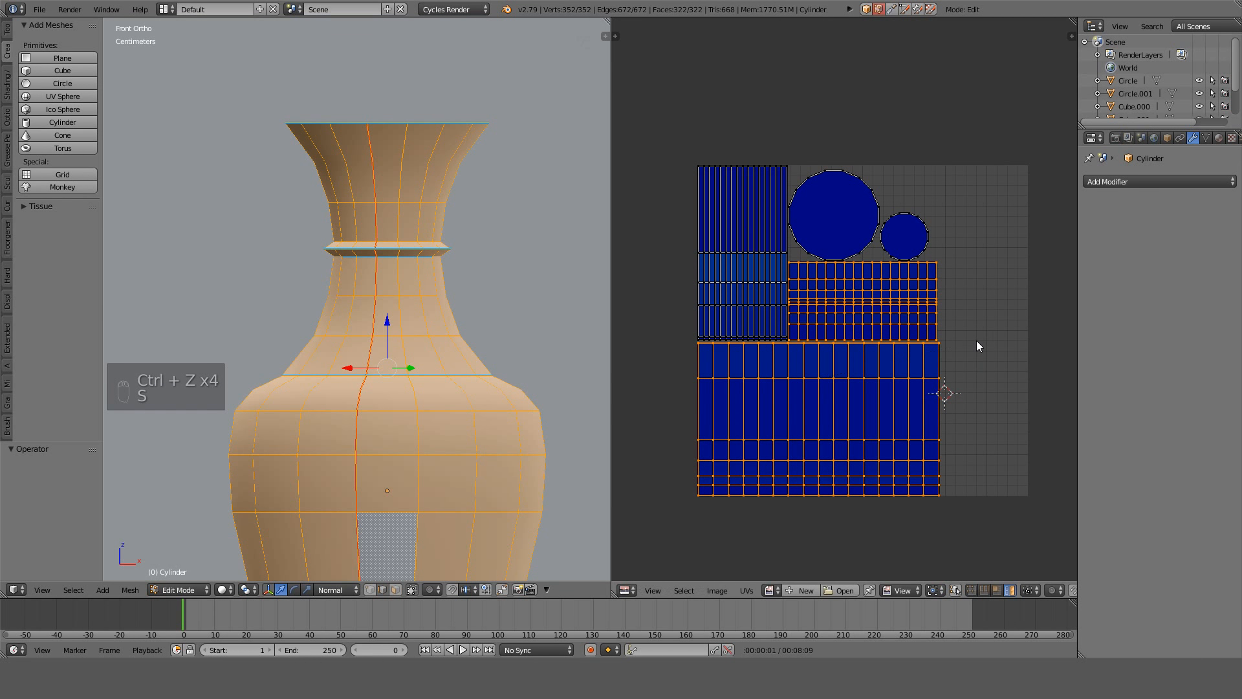
{"action": "type", "text": "s.2"}
{"action": "left_click", "coordinate": [976, 340]}
{"action": "key", "text": "a"}
{"action": "key", "text": "a"}
{"action": "key", "text": "a"}
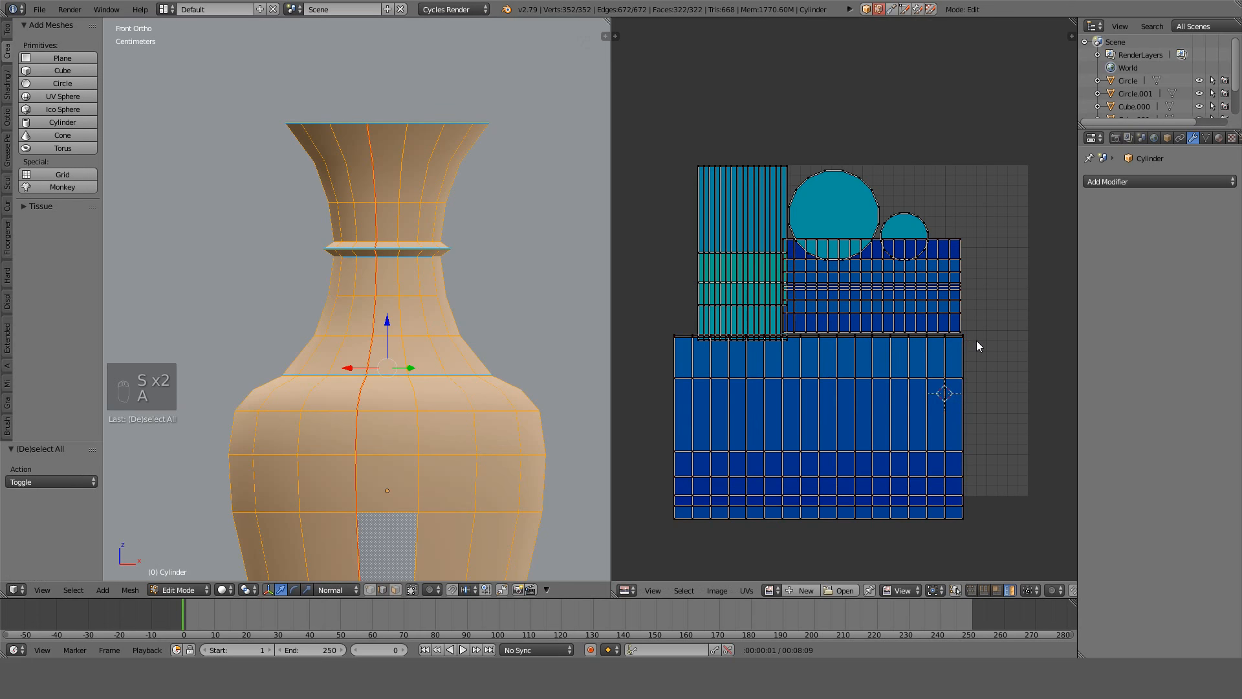
Try packing all islands, and undo both the packing and the 1.2 scaling of the body and outer neck islands.
{"action": "key", "text": "ctrl+p"}
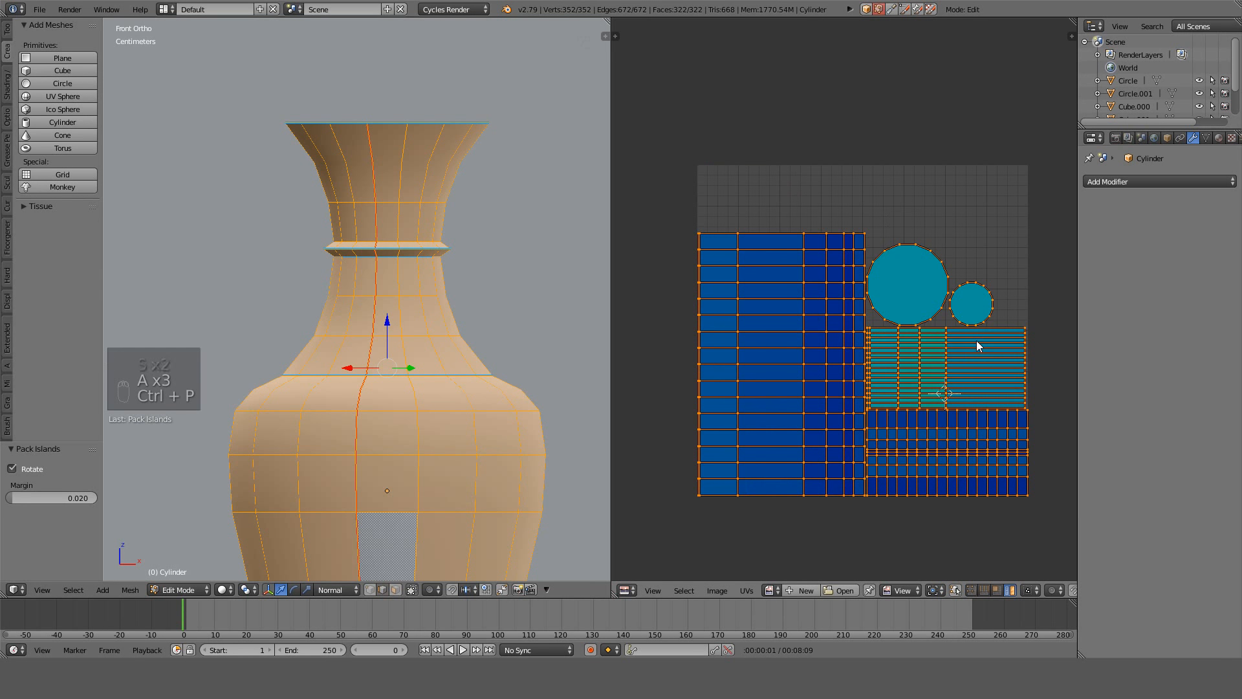
{"action": "key", "text": "ctrl+z"}
{"action": "key", "text": "ctrl+z"}
{"action": "key", "text": "ctrl+z"}
{"action": "key", "text": "ctrl+z"}
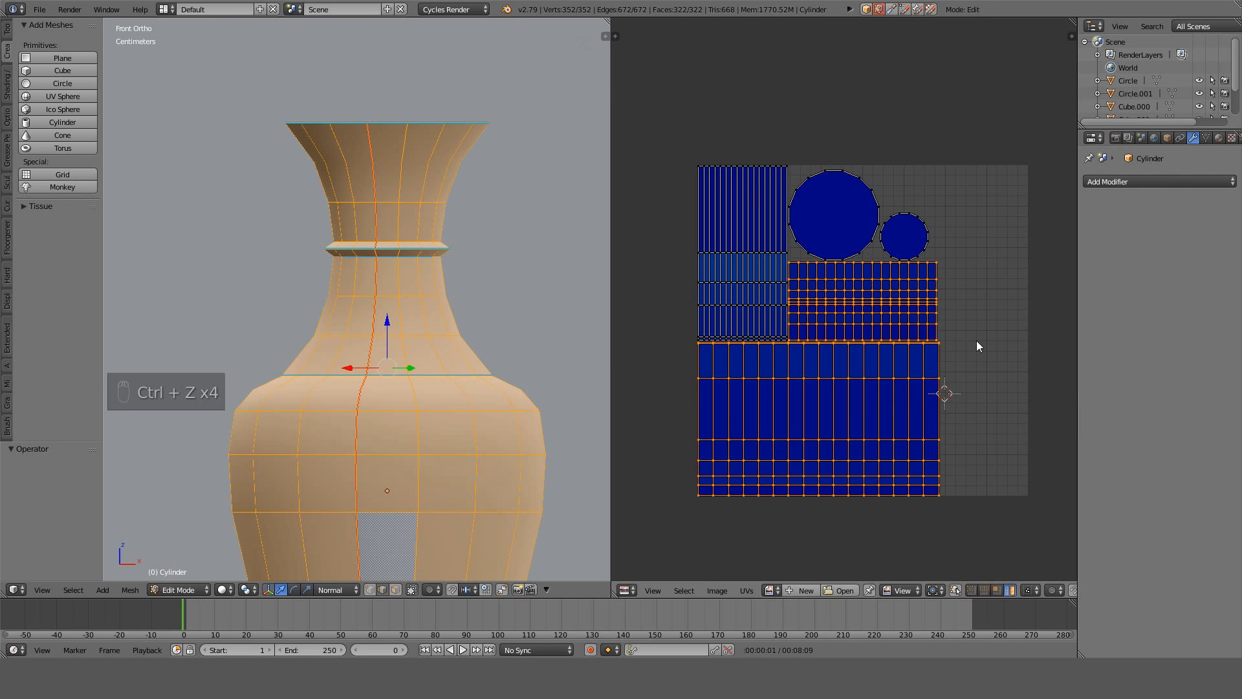
Select only the outer neck island in the UV layout and examine its face grid up close.
{"action": "right_click", "coordinate": [845, 318]}
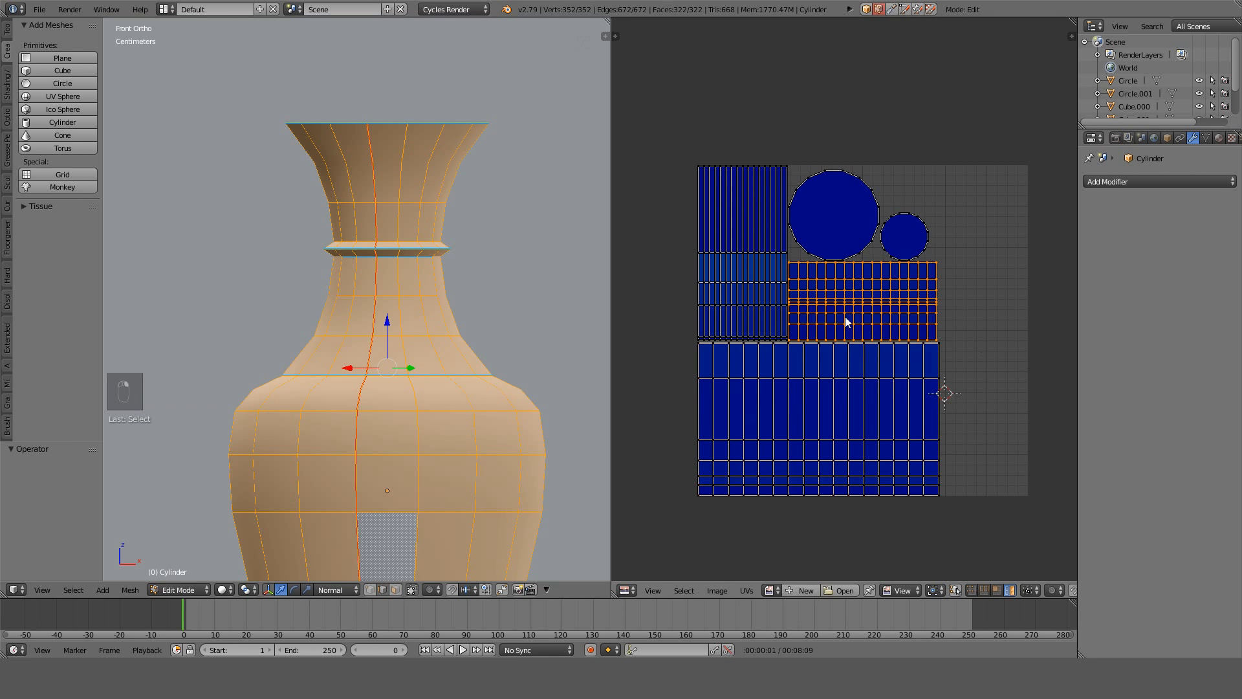
{"action": "scroll", "coordinate": [845, 322], "scroll_direction": "up", "scroll_amount": 3}
{"action": "scroll", "coordinate": [845, 321], "scroll_direction": "up", "scroll_amount": 1}
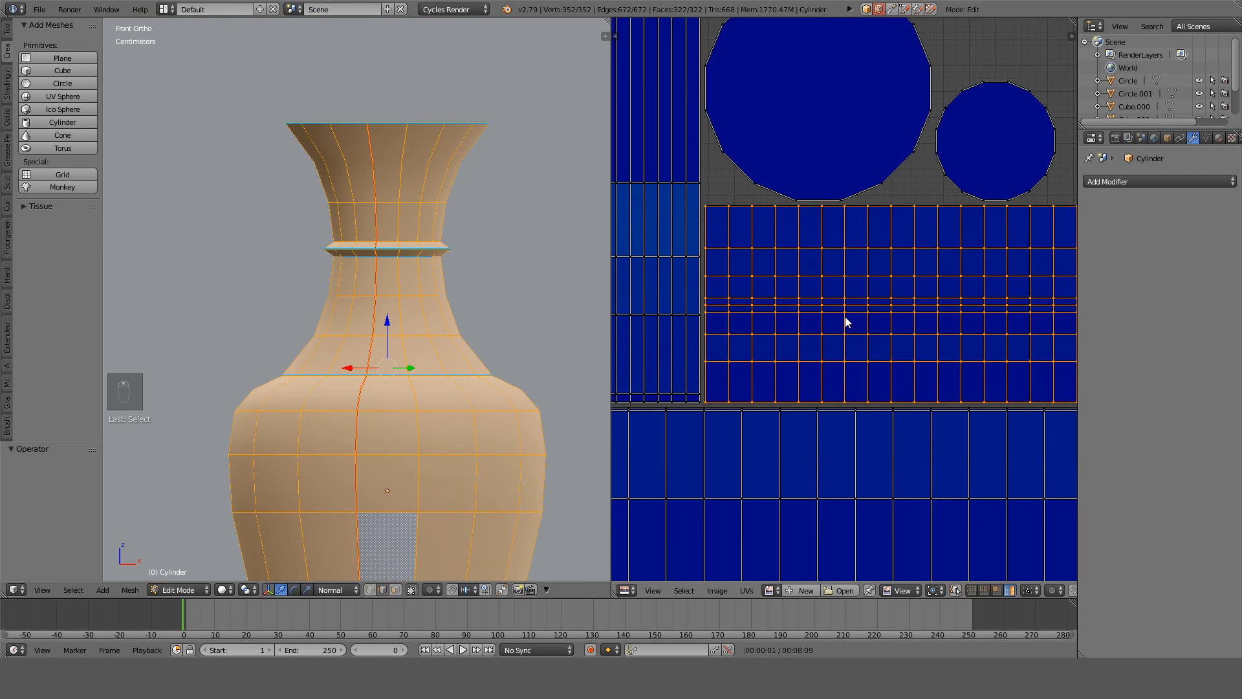
{"action": "scroll", "coordinate": [845, 321], "scroll_direction": "down", "scroll_amount": 3}
{"action": "scroll", "coordinate": [844, 322], "scroll_direction": "up", "scroll_amount": 3}
{"action": "scroll", "coordinate": [846, 350], "scroll_direction": "down", "scroll_amount": 6}
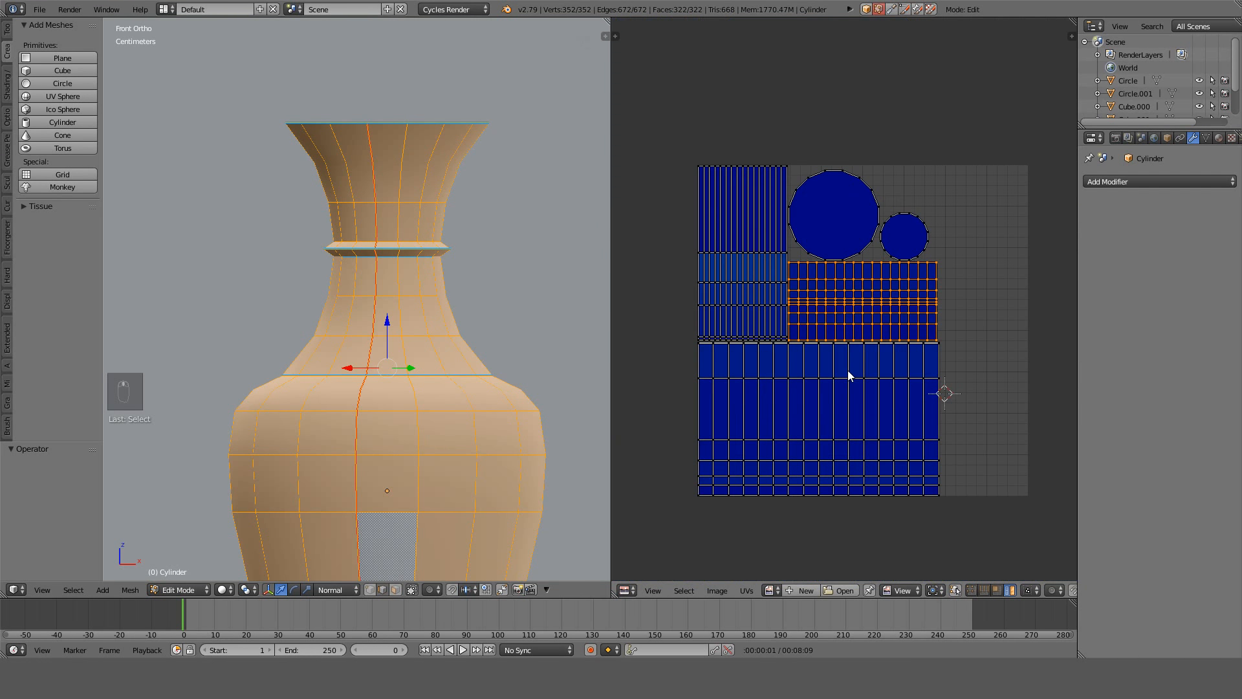
Create a new image with the UV Grid generated type behind the UV layout.
{"action": "left_click", "coordinate": [808, 590]}
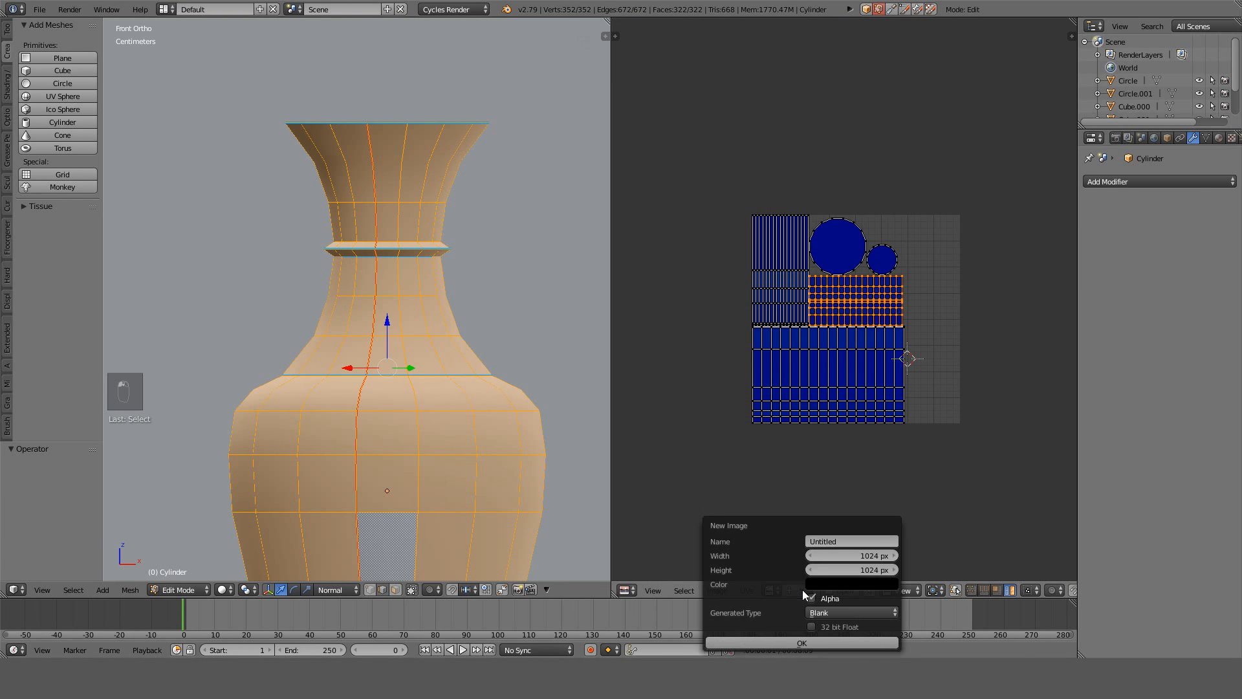
{"action": "left_click", "coordinate": [820, 611]}
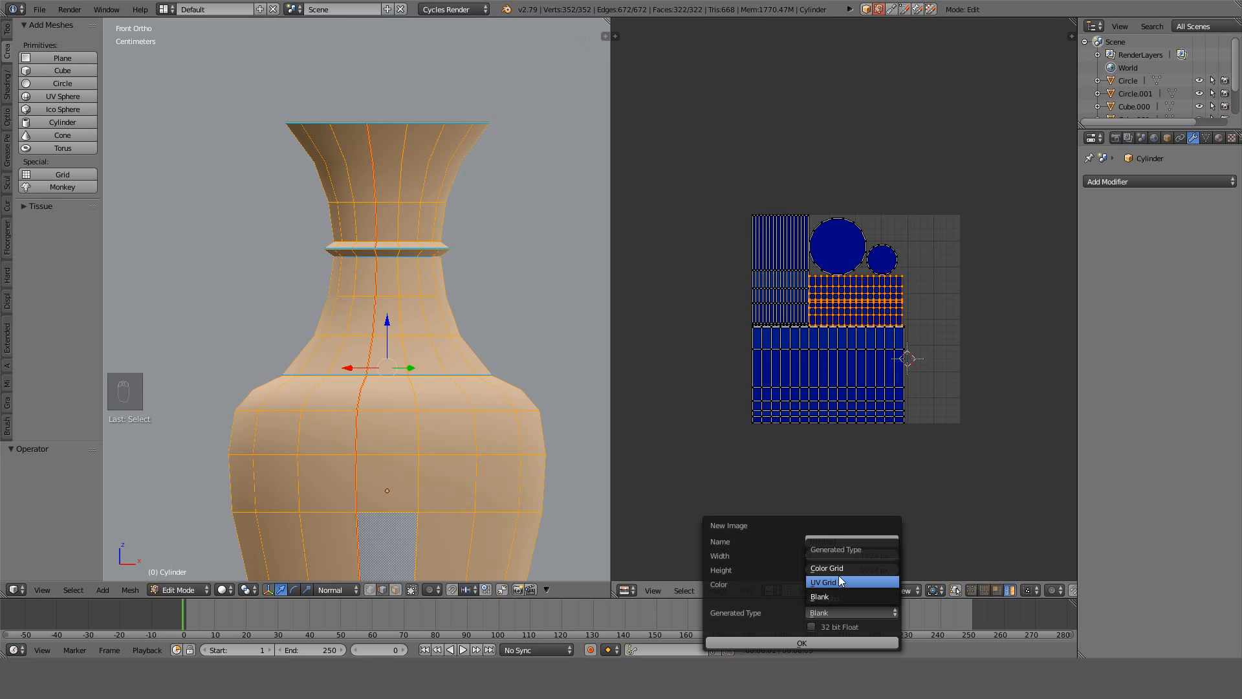
{"action": "left_click", "coordinate": [837, 581]}
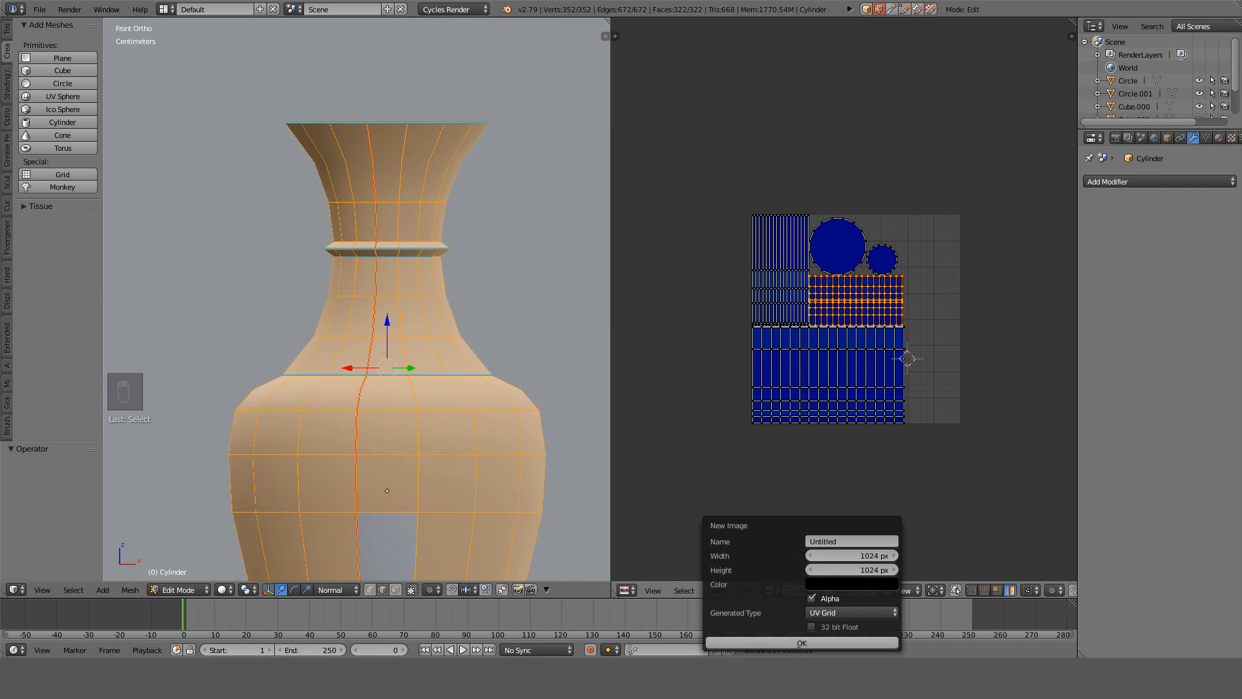
{"action": "left_click", "coordinate": [782, 645]}
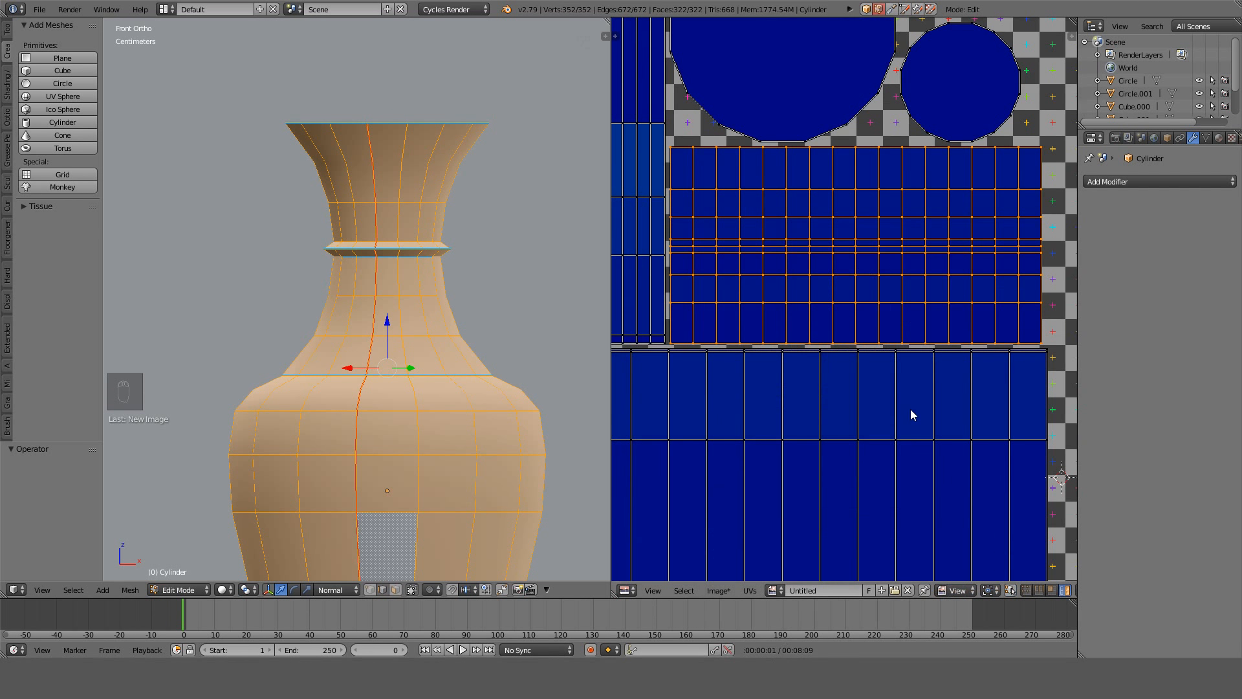
{"action": "scroll", "coordinate": [945, 388], "scroll_direction": "down", "scroll_amount": 3}
Add a new material to the vase with an Image Texture as its color, using the Untitled image.
{"action": "left_click", "coordinate": [1218, 138]}
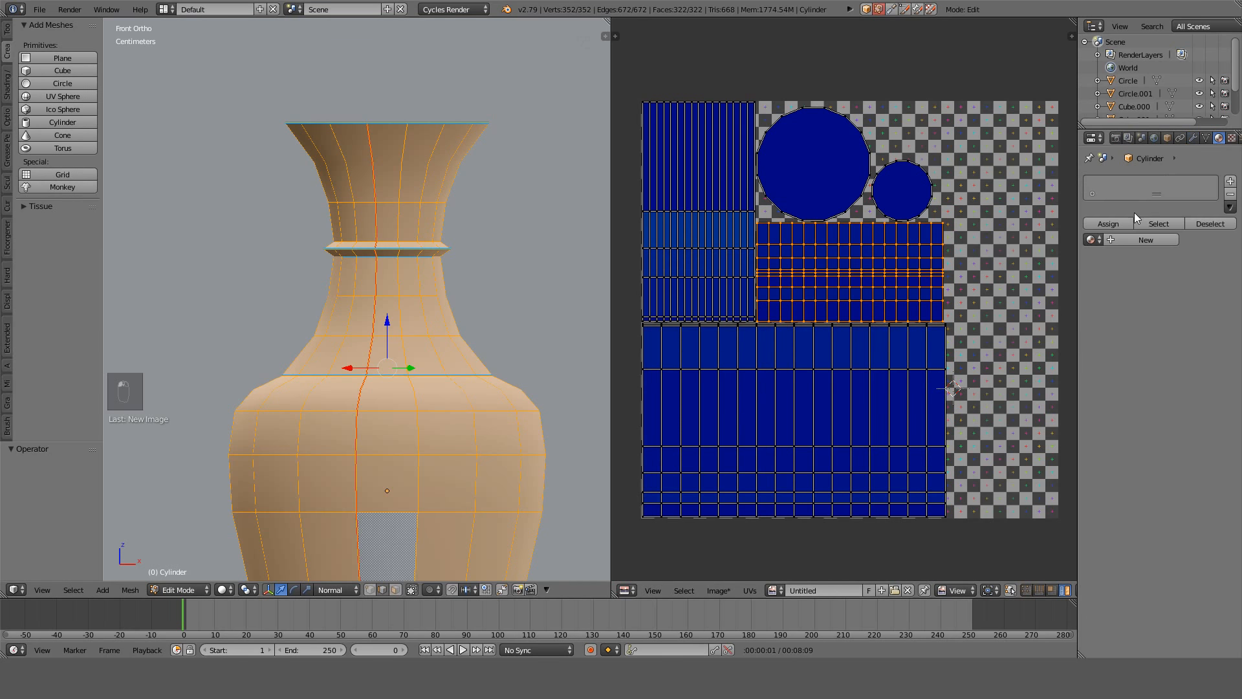
{"action": "left_click", "coordinate": [1116, 241]}
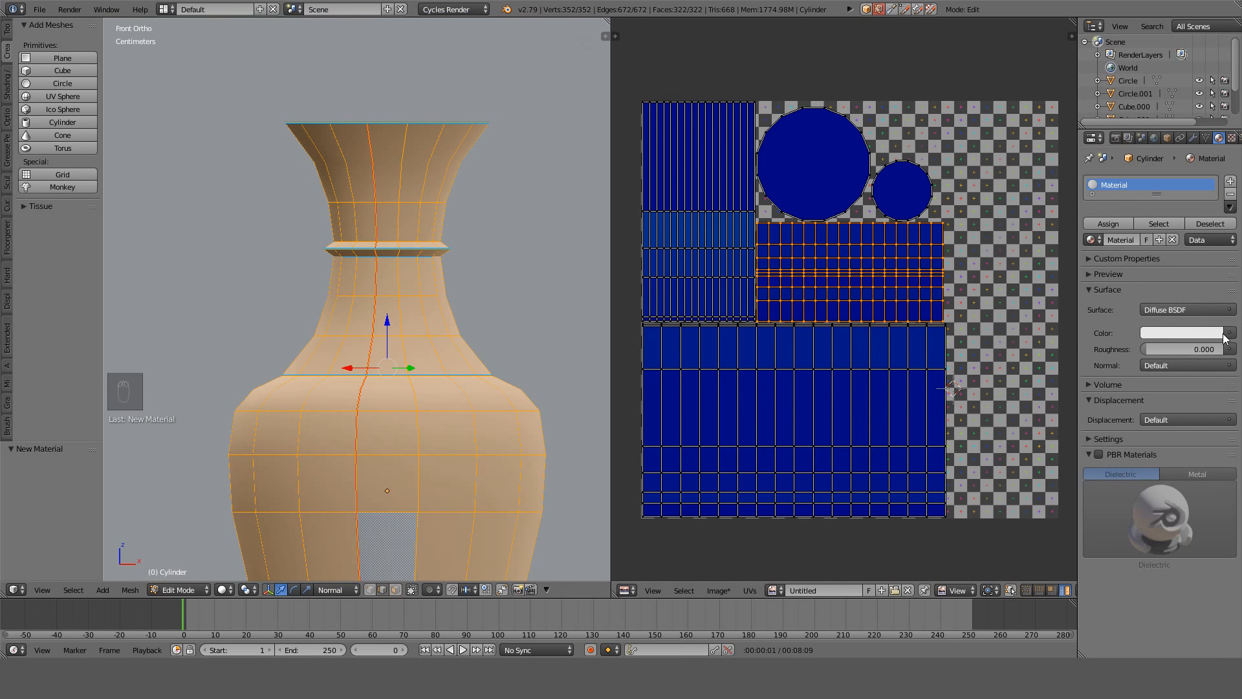
{"action": "left_click", "coordinate": [1229, 333]}
{"action": "left_click", "coordinate": [1228, 334]}
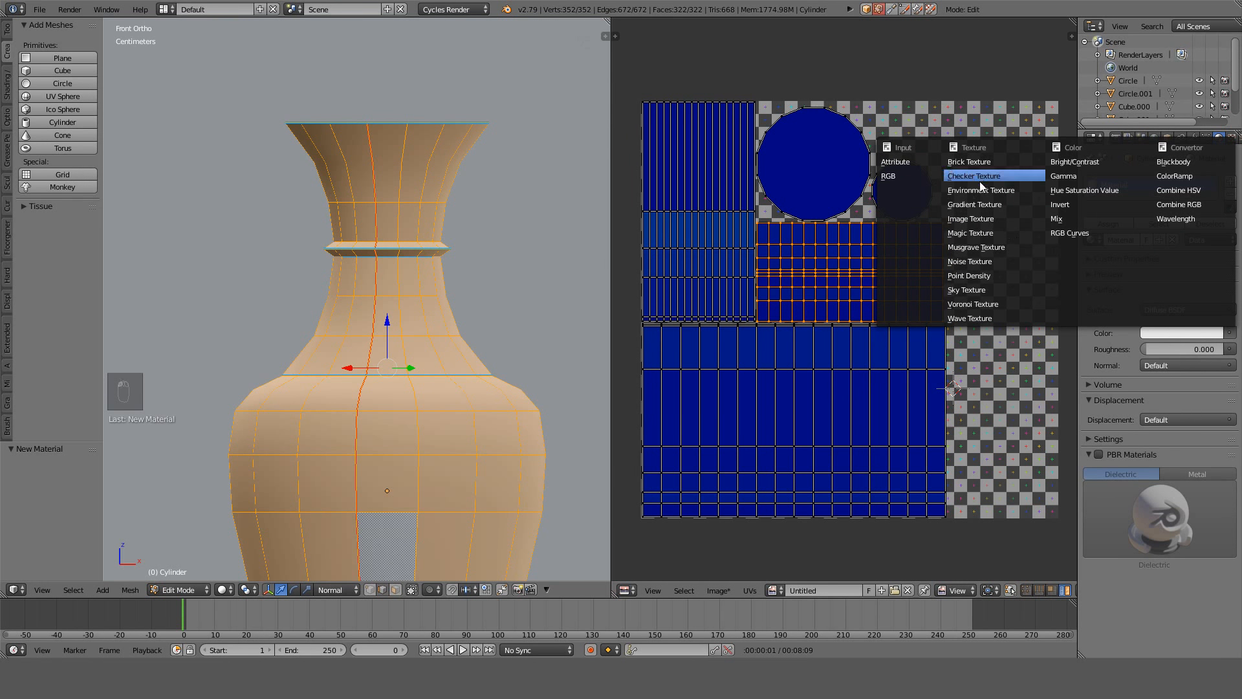
{"action": "left_click", "coordinate": [984, 219]}
{"action": "left_click", "coordinate": [1144, 348]}
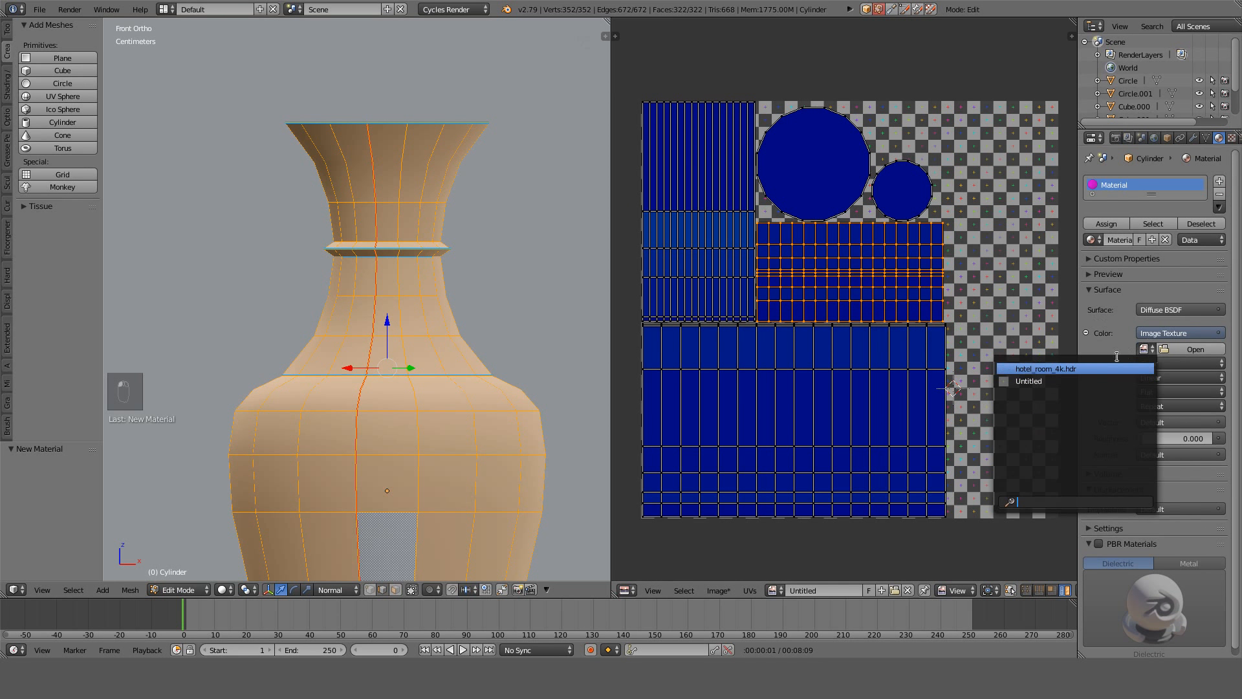
{"action": "left_click", "coordinate": [1085, 380]}
Set the viewport shading to Material, deselect the mesh and examine the grid texture on the vase's neck.
{"action": "left_click", "coordinate": [223, 589]}
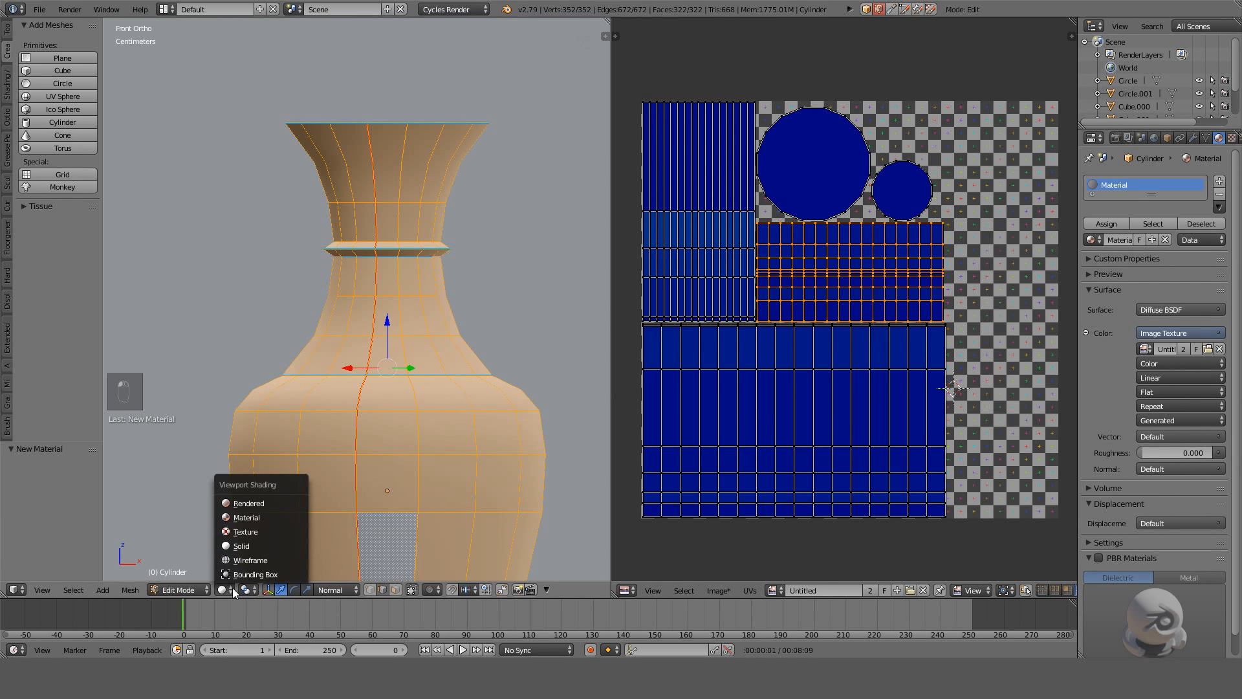
{"action": "left_click", "coordinate": [243, 519]}
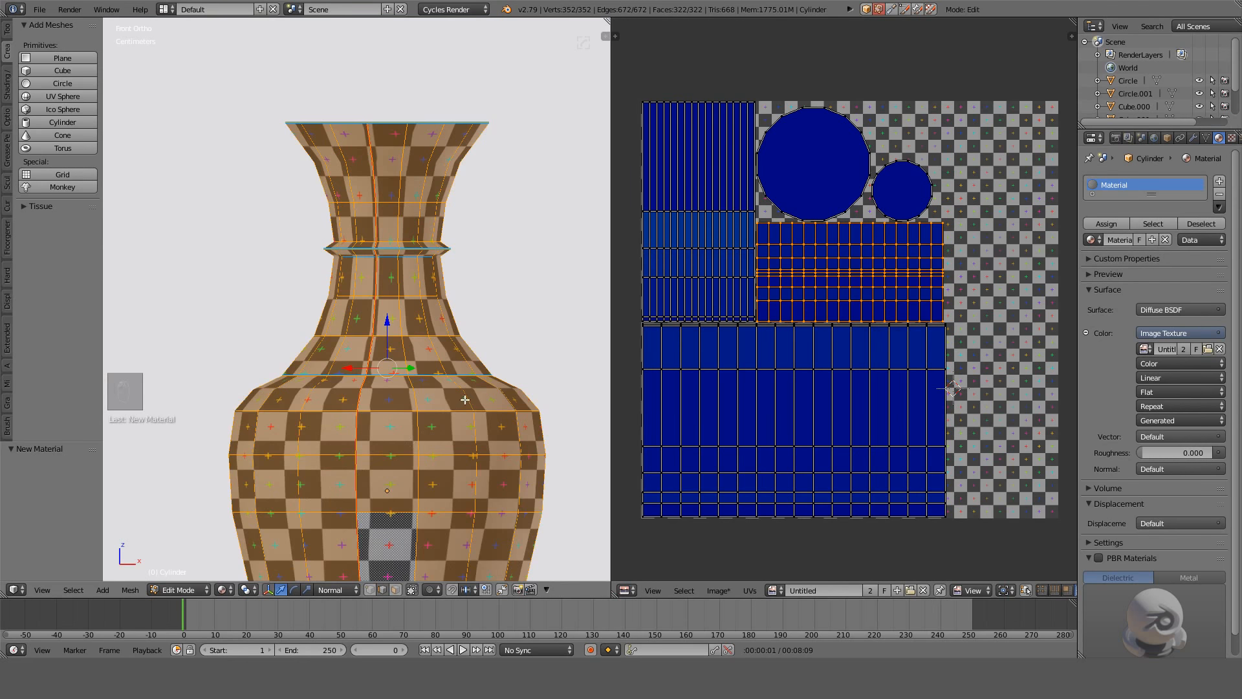
{"action": "key", "text": "a"}
{"action": "scroll", "coordinate": [464, 400], "scroll_direction": "down", "scroll_amount": 3}
{"action": "middle_click_drag", "start_coordinate": [466, 398], "coordinate": [309, 347], "text": "shift"}
{"action": "middle_click_drag", "start_coordinate": [426, 145], "coordinate": [400, 326], "text": "shift"}
{"action": "scroll", "coordinate": [400, 326], "scroll_direction": "up", "scroll_amount": 8}
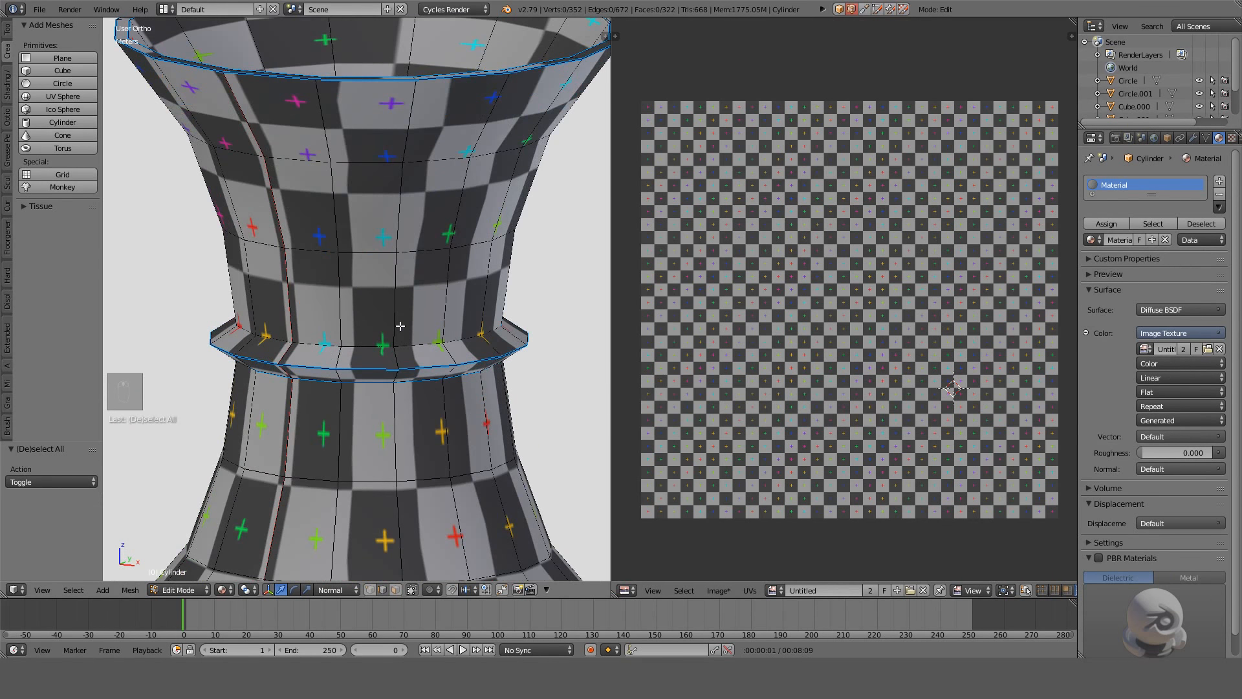
Select the whole vase mesh and try a plain Unwrap for comparison with the rectified islands.
{"action": "scroll", "coordinate": [400, 326], "scroll_direction": "down", "scroll_amount": 4}
{"action": "middle_click_drag", "start_coordinate": [453, 388], "coordinate": [414, 321], "text": "shift"}
{"action": "key", "text": "a"}
{"action": "key", "text": "u"}
{"action": "left_click", "coordinate": [404, 338]}
{"action": "scroll", "coordinate": [372, 417], "scroll_direction": "down", "scroll_amount": 3}
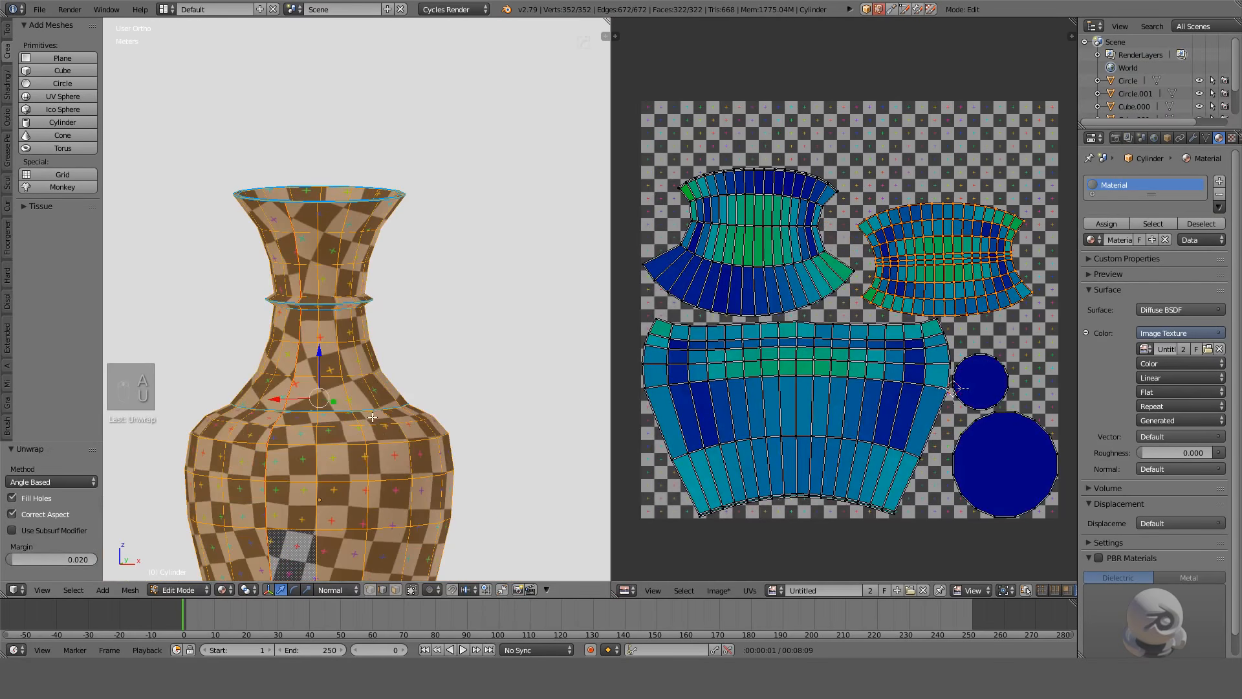
Examine the grid texture around the vase's neck, body, seam and base for distortion from the plain unwrap.
{"action": "middle_click_drag", "start_coordinate": [372, 417], "coordinate": [422, 154], "text": "shift"}
{"action": "scroll", "coordinate": [354, 247], "scroll_direction": "down", "scroll_amount": 4}
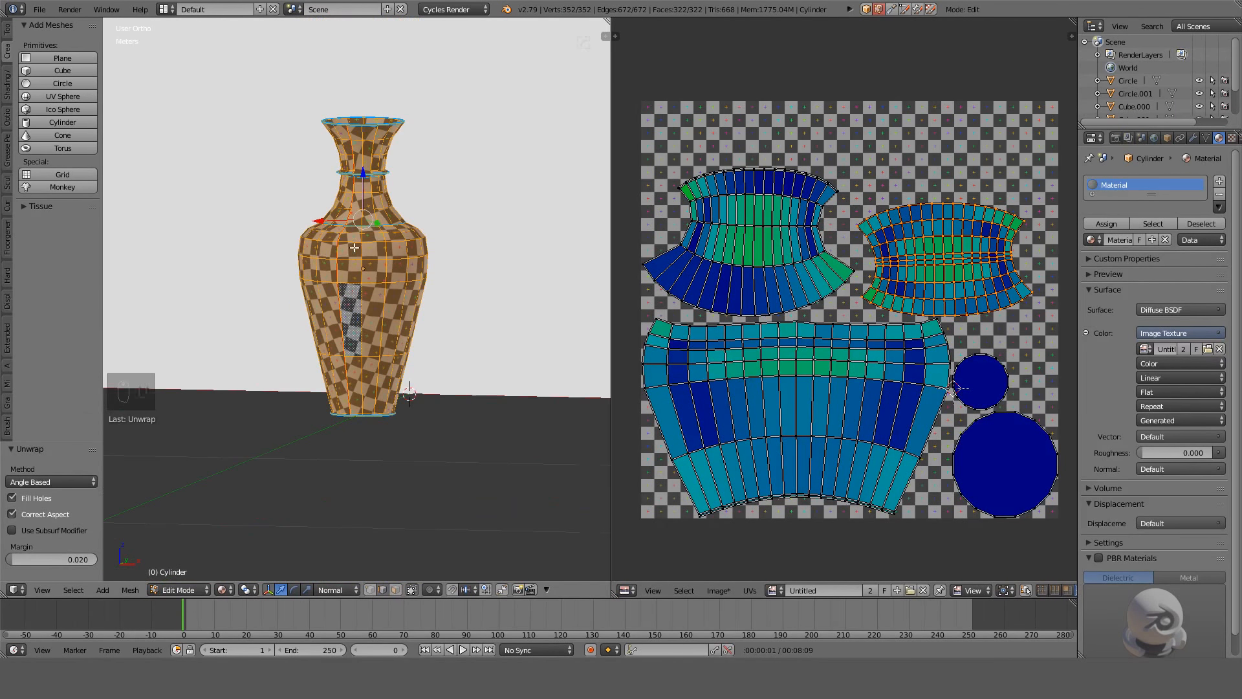
{"action": "middle_click_drag", "start_coordinate": [355, 248], "coordinate": [527, 339]}
{"action": "scroll", "coordinate": [436, 245], "scroll_direction": "up", "scroll_amount": 6}
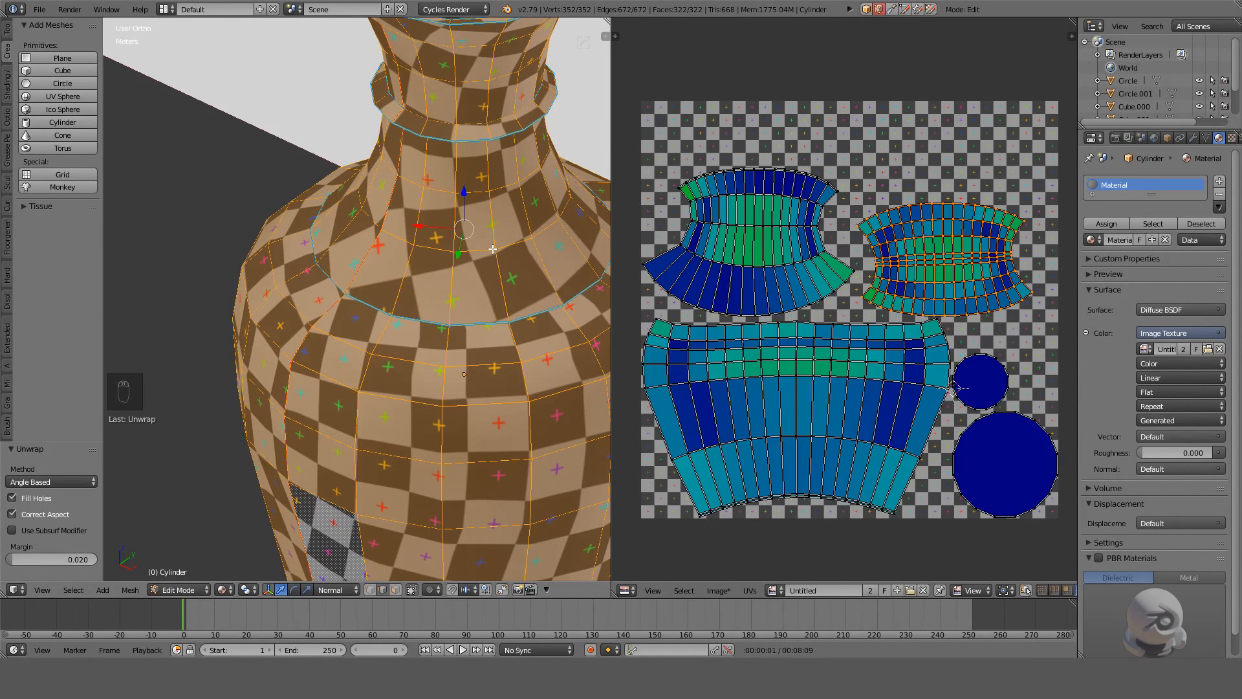
{"action": "scroll", "coordinate": [494, 248], "scroll_direction": "down", "scroll_amount": 3}
{"action": "middle_click_drag", "start_coordinate": [465, 175], "coordinate": [402, 247]}
{"action": "scroll", "coordinate": [401, 248], "scroll_direction": "up", "scroll_amount": 5}
{"action": "scroll", "coordinate": [424, 218], "scroll_direction": "up", "scroll_amount": 1}
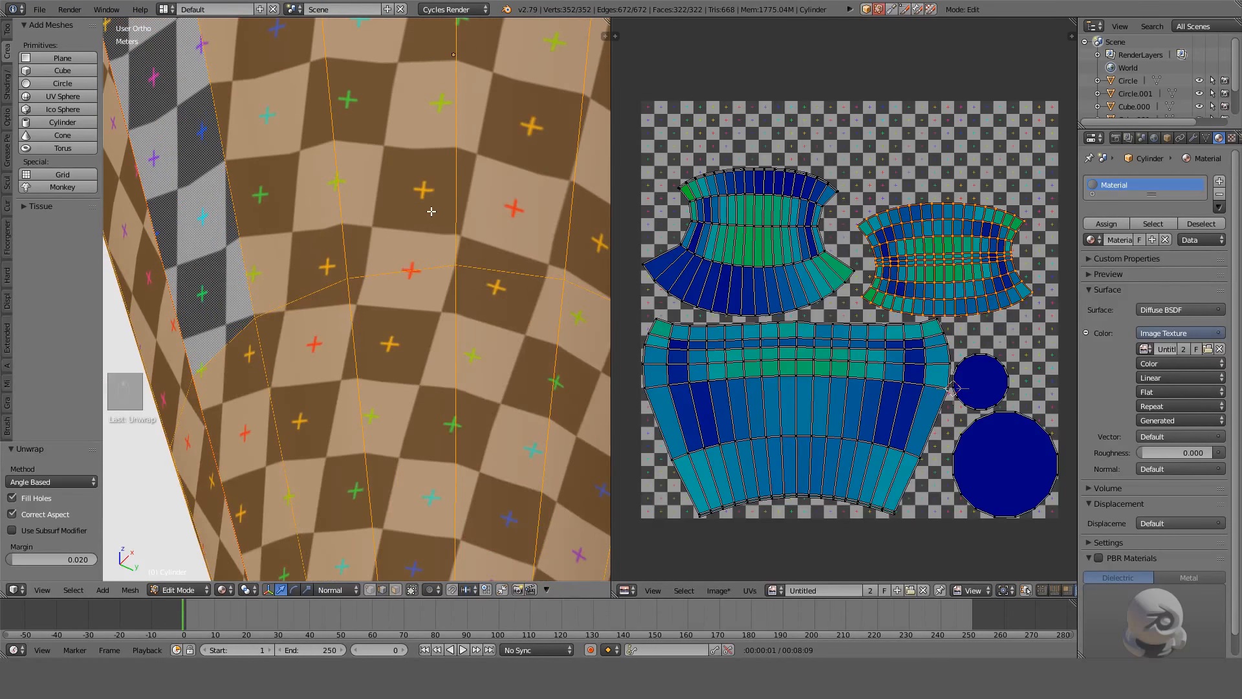
{"action": "scroll", "coordinate": [433, 209], "scroll_direction": "down", "scroll_amount": 6}
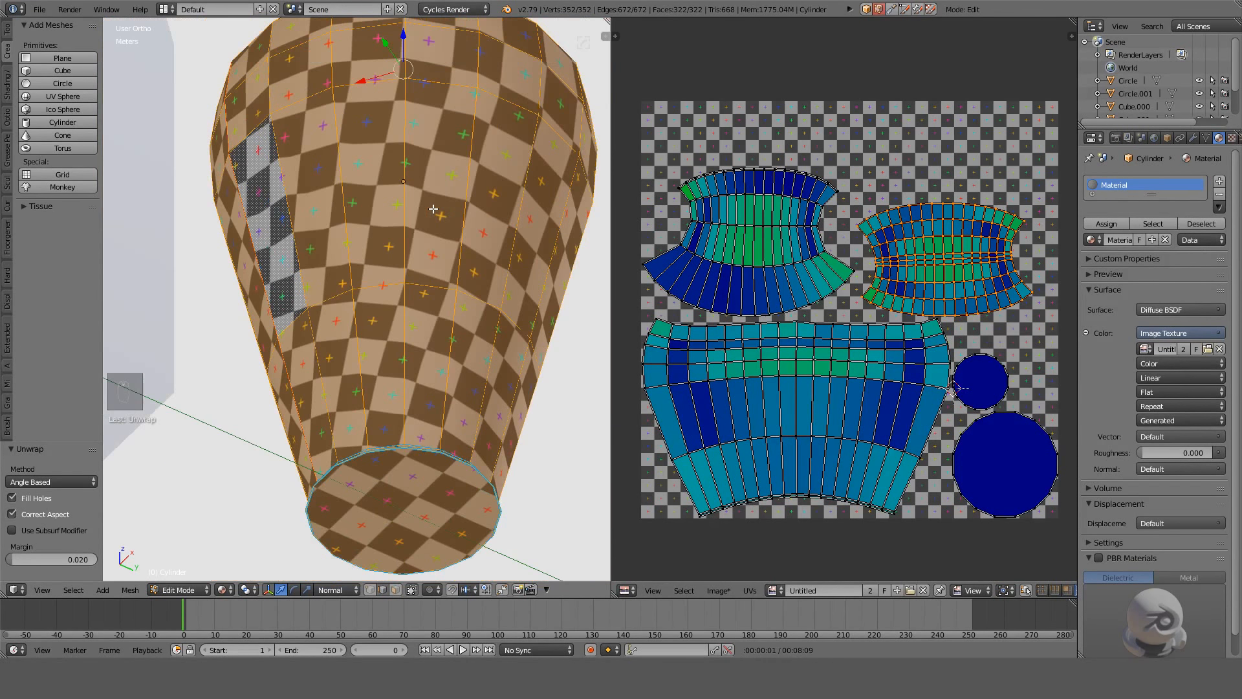
{"action": "middle_click_drag", "start_coordinate": [428, 223], "coordinate": [531, 240]}
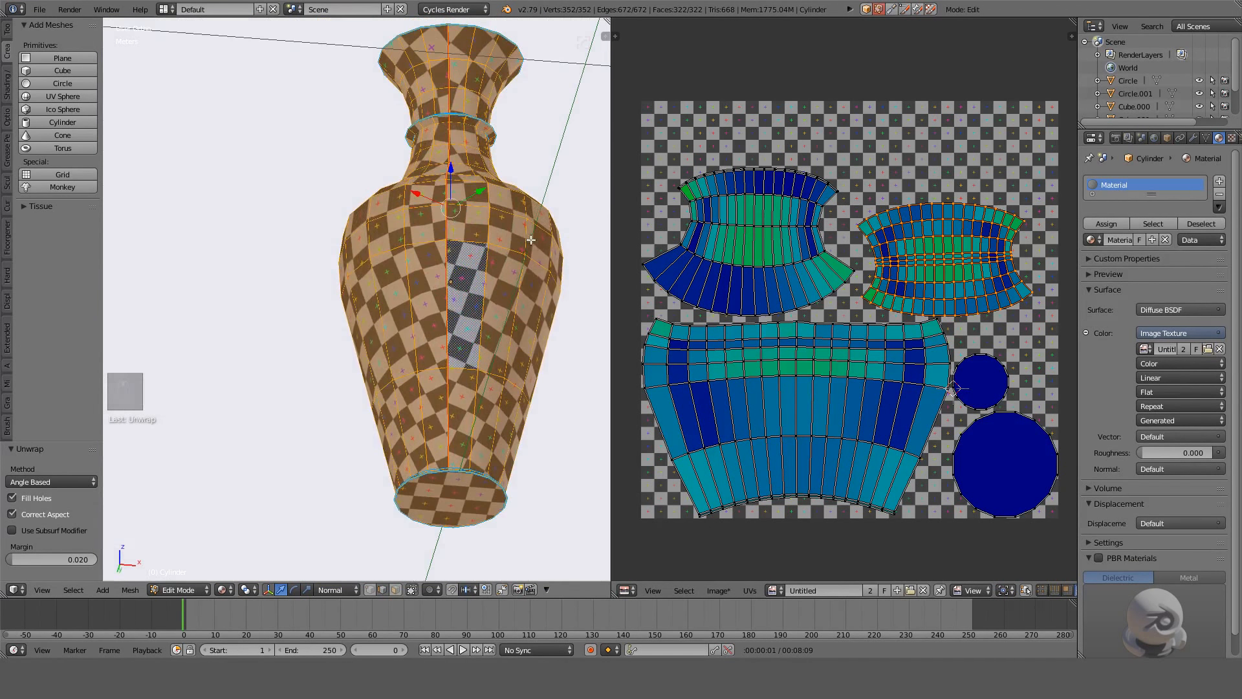
{"action": "scroll", "coordinate": [398, 363], "scroll_direction": "up", "scroll_amount": 4}
{"action": "middle_click_drag", "start_coordinate": [408, 420], "coordinate": [311, 395]}
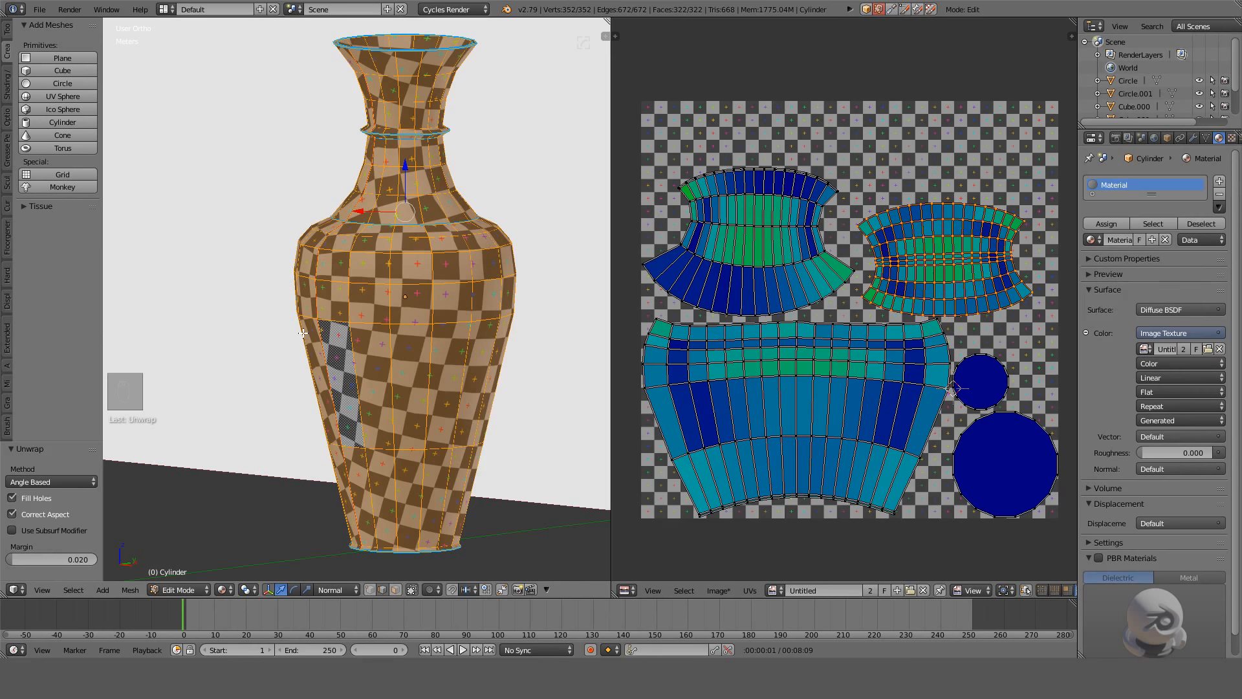
Undo the plain unwrap of the vase.
{"action": "key", "text": "ctrl+z"}
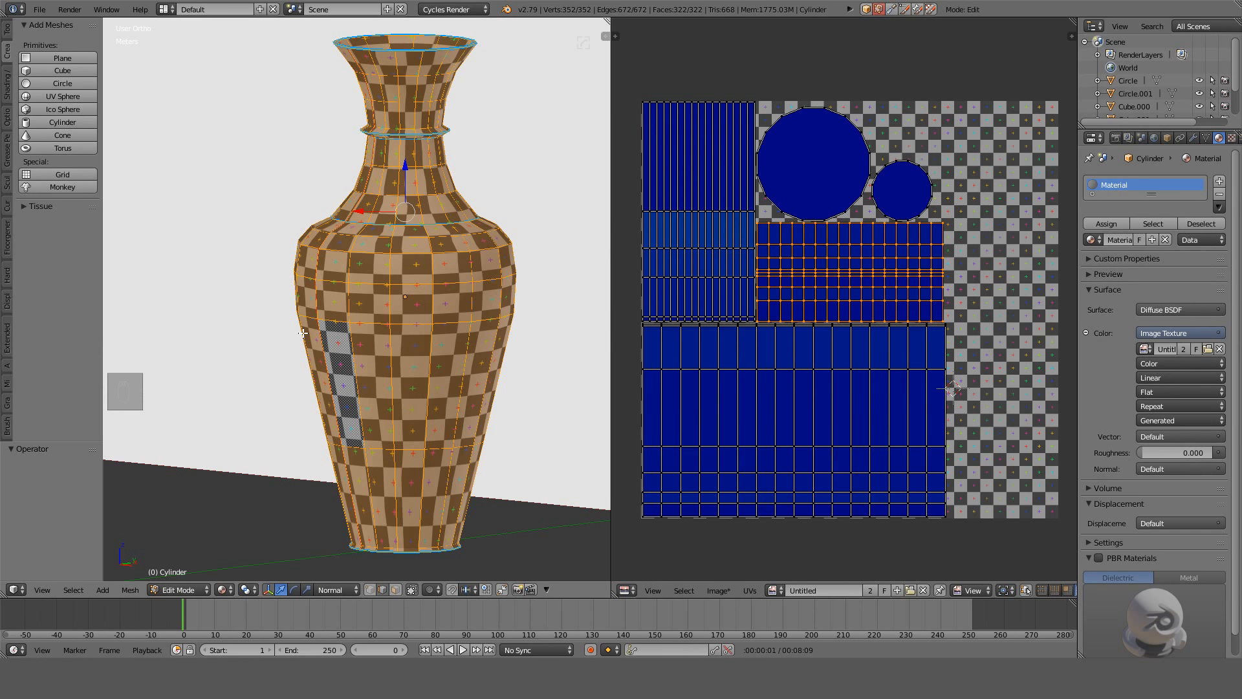
{"action": "scroll", "coordinate": [480, 463], "scroll_direction": "up", "scroll_amount": 2}
{"action": "scroll", "coordinate": [491, 453], "scroll_direction": "down", "scroll_amount": 3}
{"action": "key", "text": "n"}
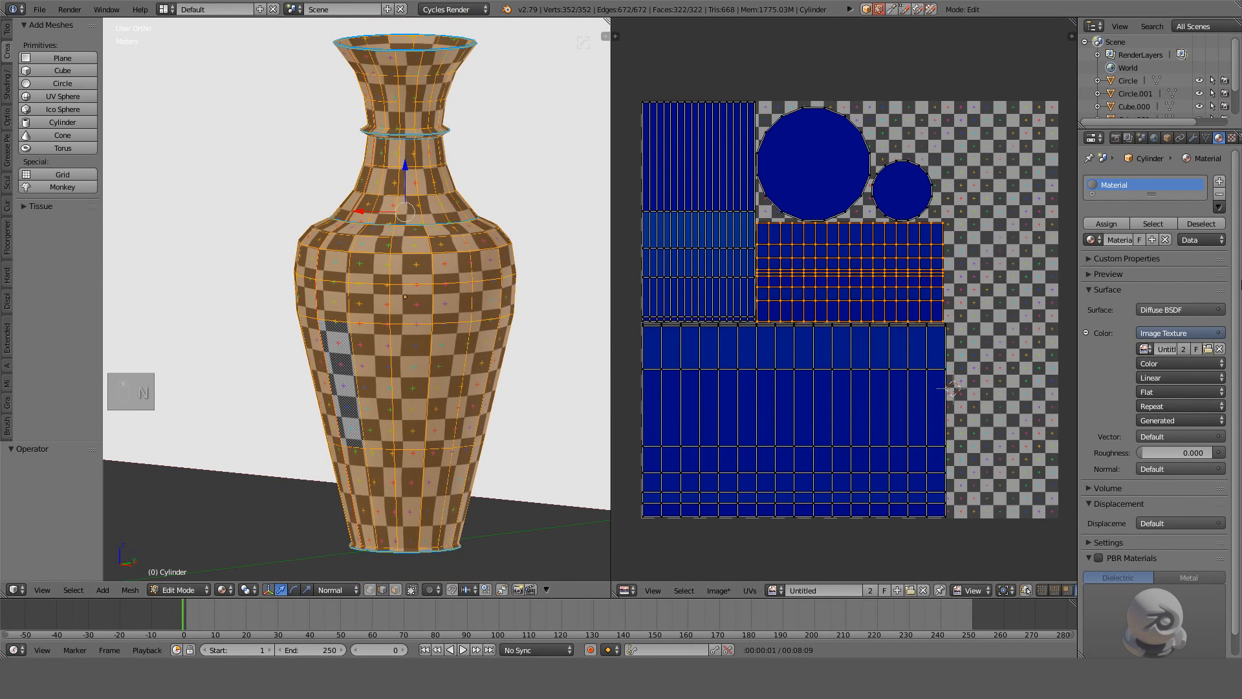
{"action": "key", "text": "n"}
{"action": "key", "text": "n"}
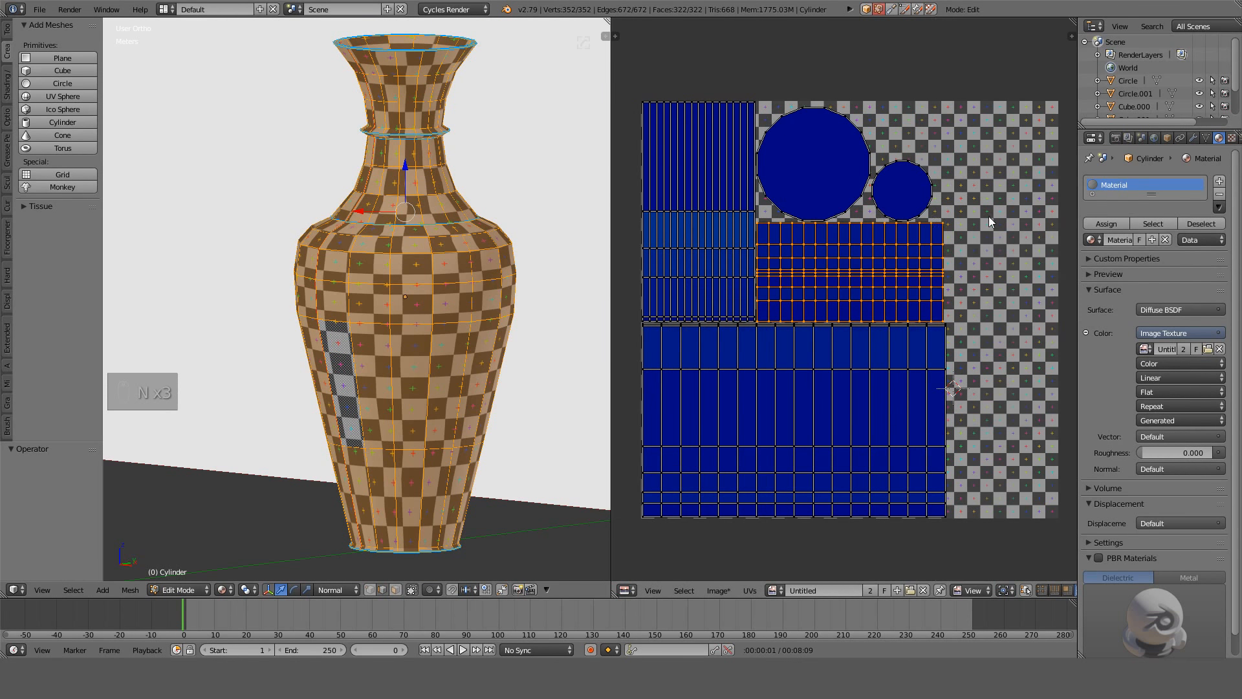
Select all UV islands and switch the stretch display from Area to Angle.
{"action": "key", "text": "a"}
{"action": "key", "text": "a"}
{"action": "key", "text": "a"}
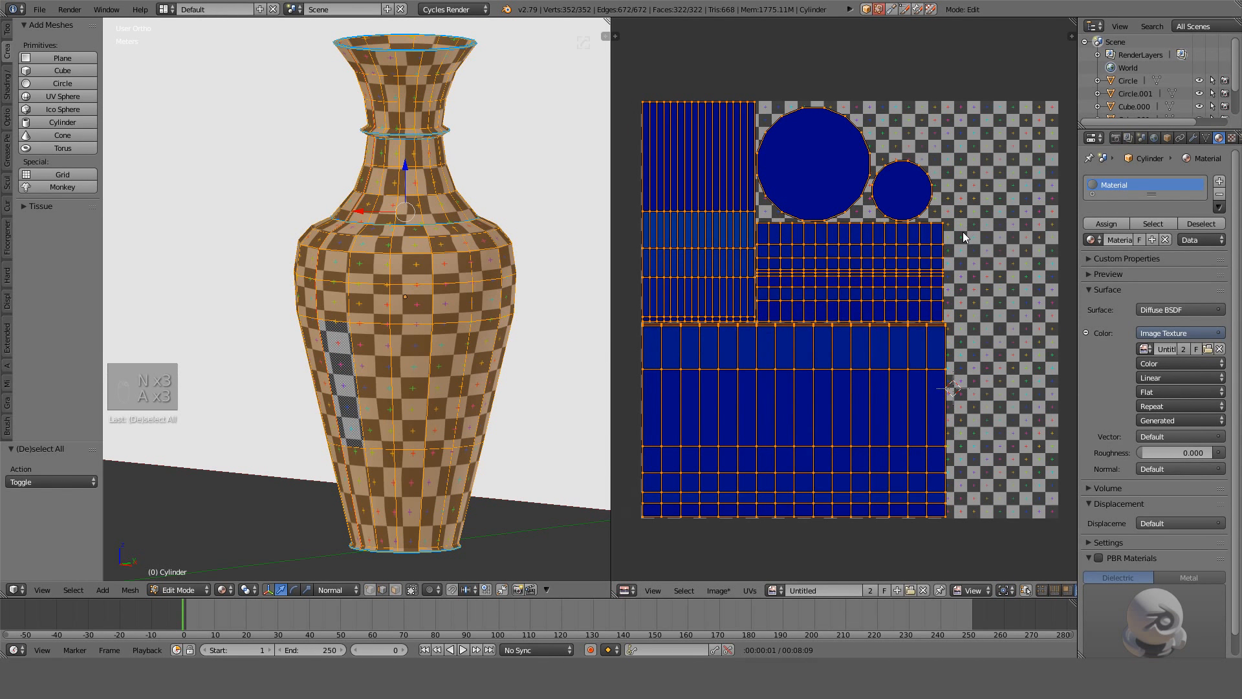
{"action": "key", "text": "n"}
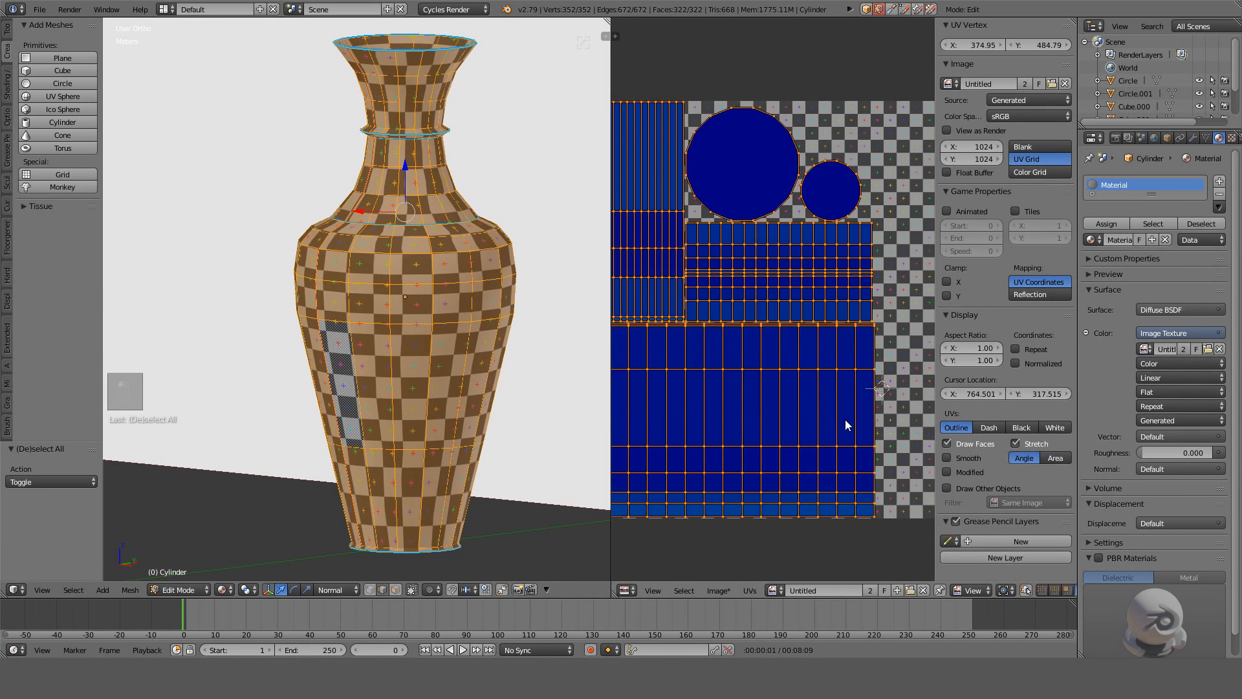
{"action": "key", "text": "n"}
Select the lowest edge loop of the body island in edge mode and try scaling it along X.
{"action": "scroll", "coordinate": [891, 433], "scroll_direction": "up", "scroll_amount": 3}
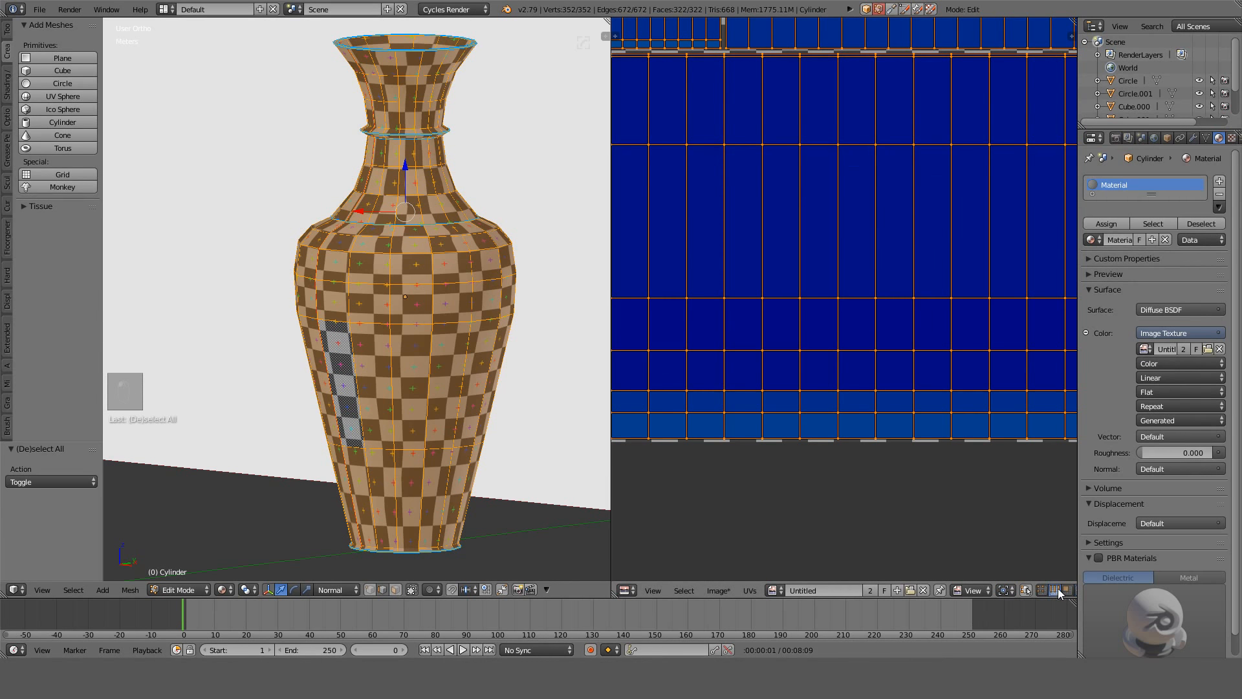
{"action": "scroll", "coordinate": [949, 507], "scroll_direction": "down", "scroll_amount": 1}
{"action": "right_click", "coordinate": [968, 412], "text": "alt"}
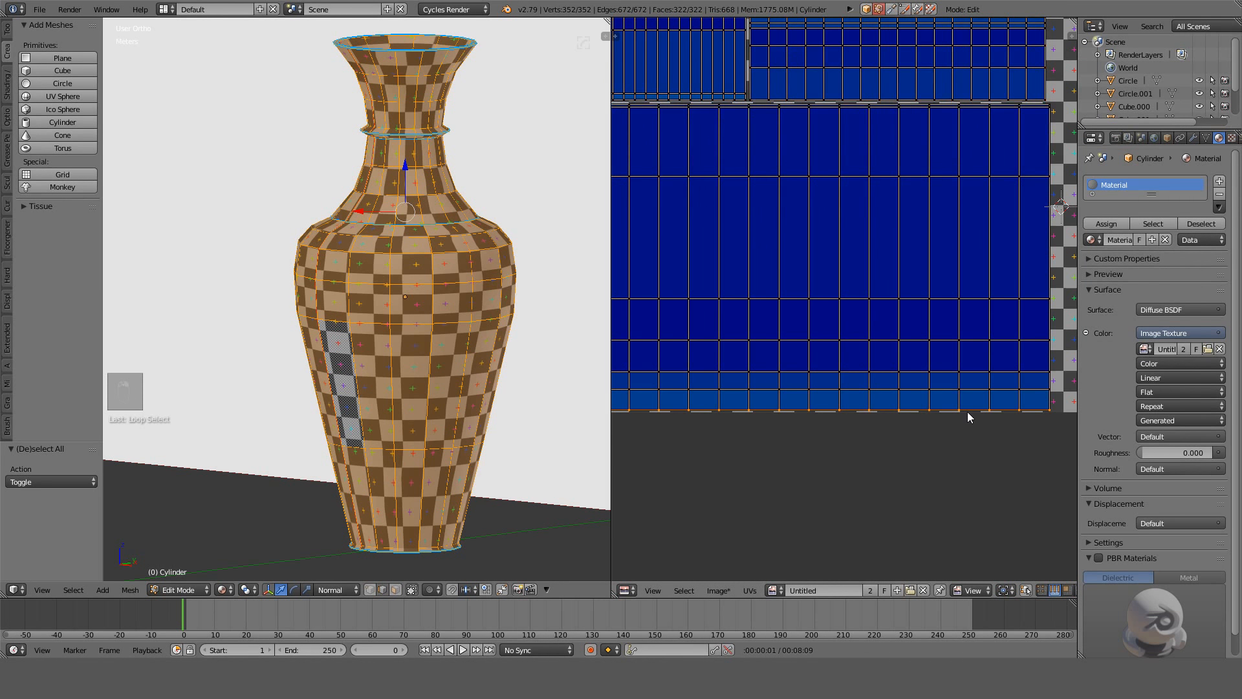
{"action": "key", "text": "s"}
{"action": "key", "text": "x"}
{"action": "left_click", "coordinate": [1025, 402]}
{"action": "key", "text": "s"}
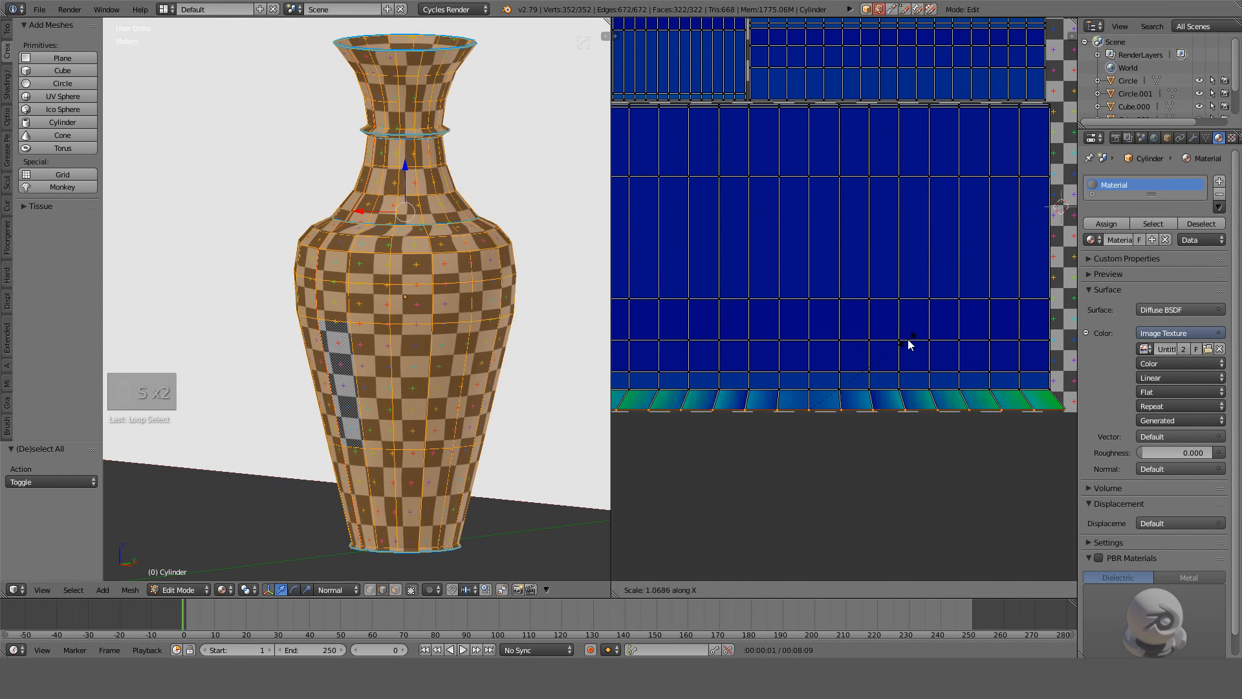
{"action": "right_click", "coordinate": [907, 339]}
Try scaling the body island's lowest edge loop along X again and moving it along Y.
{"action": "middle_click_drag", "start_coordinate": [413, 305], "coordinate": [414, 342]}
{"action": "key", "text": "s"}
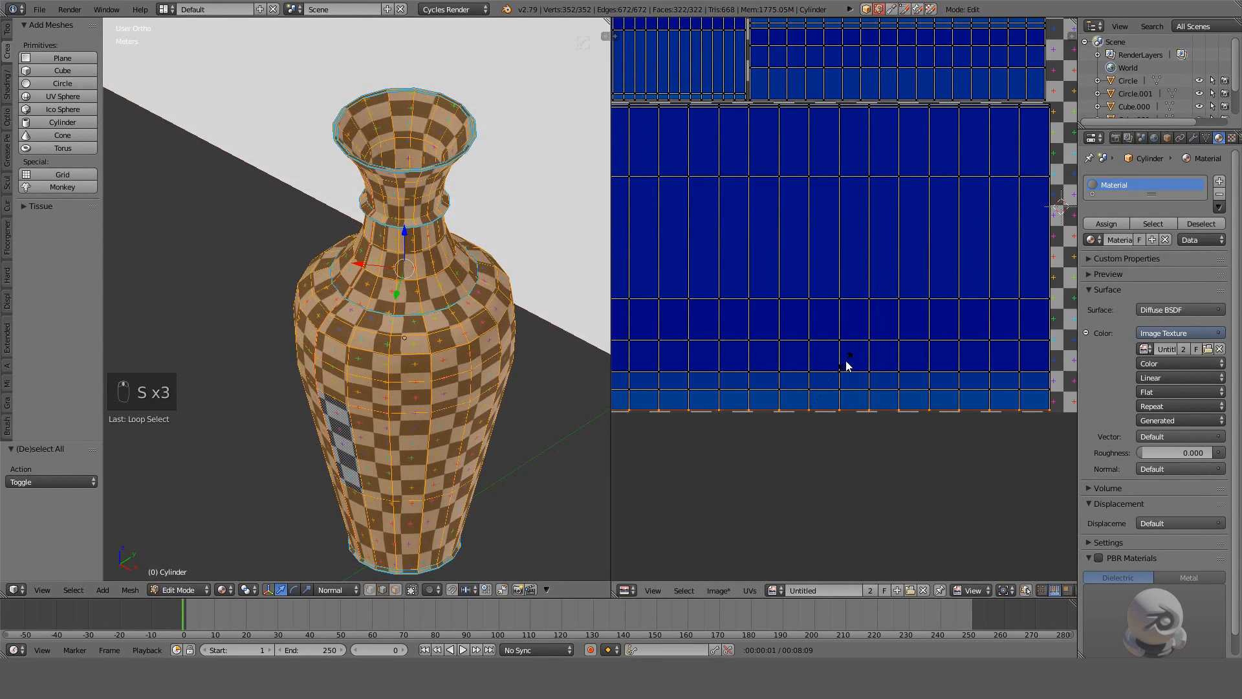
{"action": "key", "text": "x"}
{"action": "key", "text": "g"}
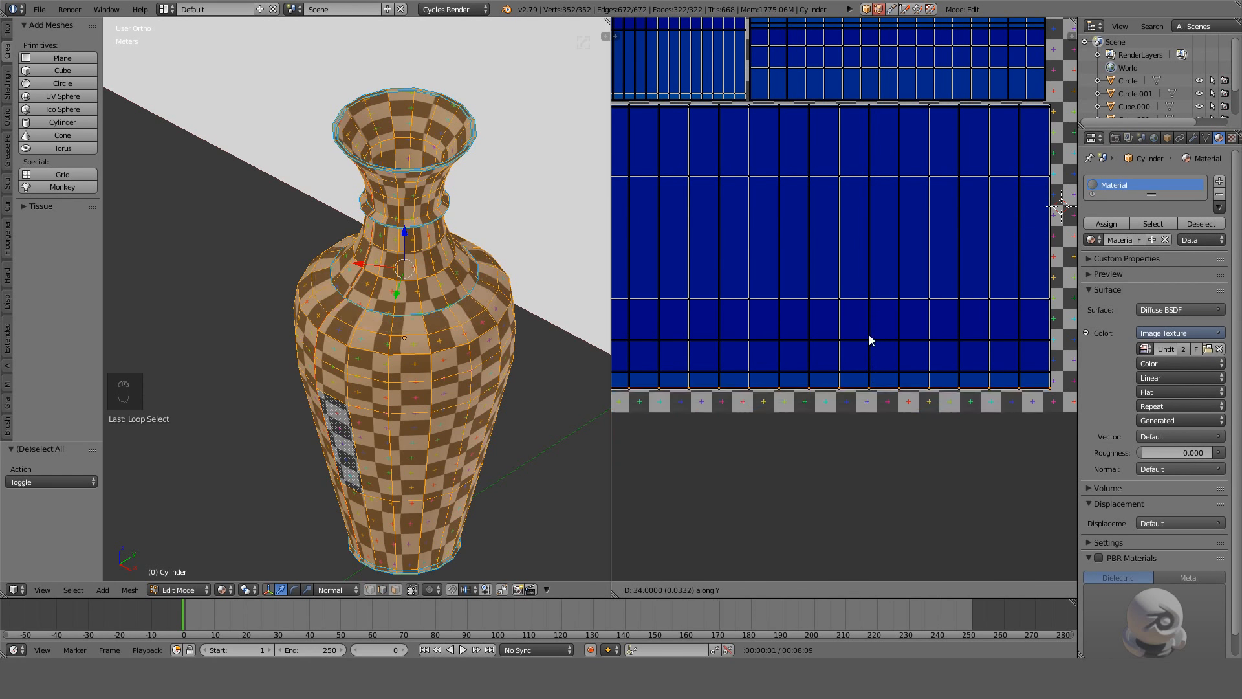
{"action": "left_click", "coordinate": [912, 344]}
Try scaling the body island's lowest edge loop along X and Y and rotating it.
{"action": "key", "text": "s"}
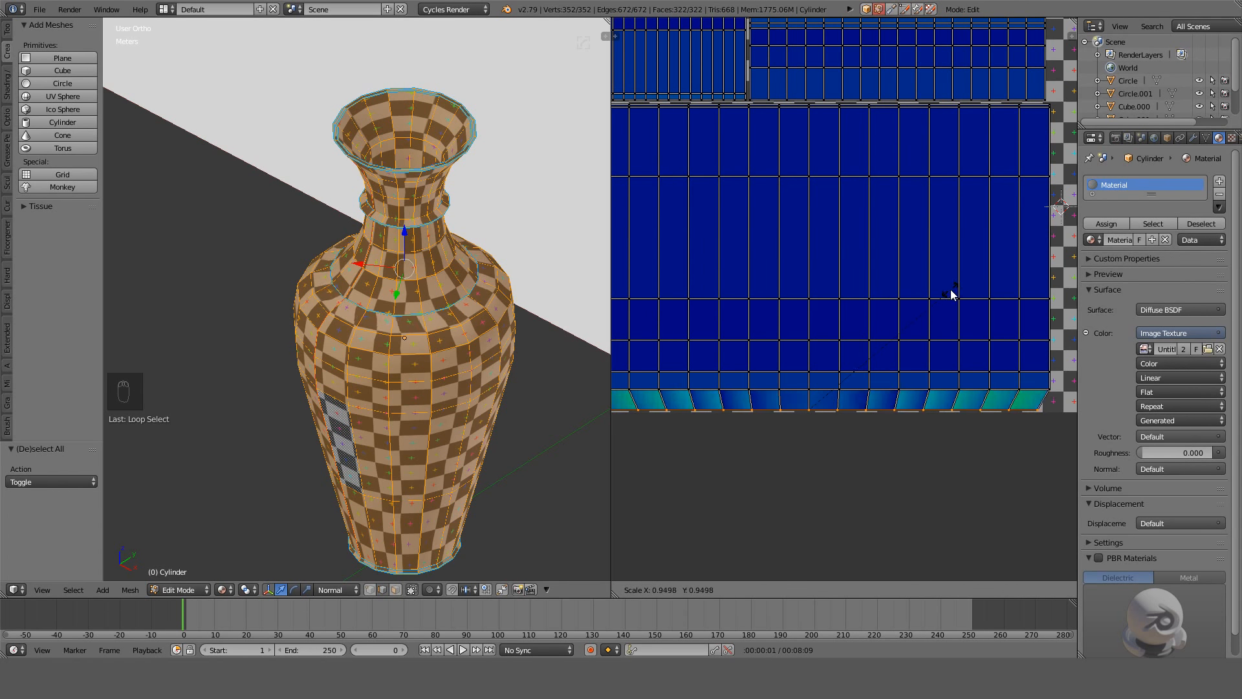
{"action": "key", "text": "x"}
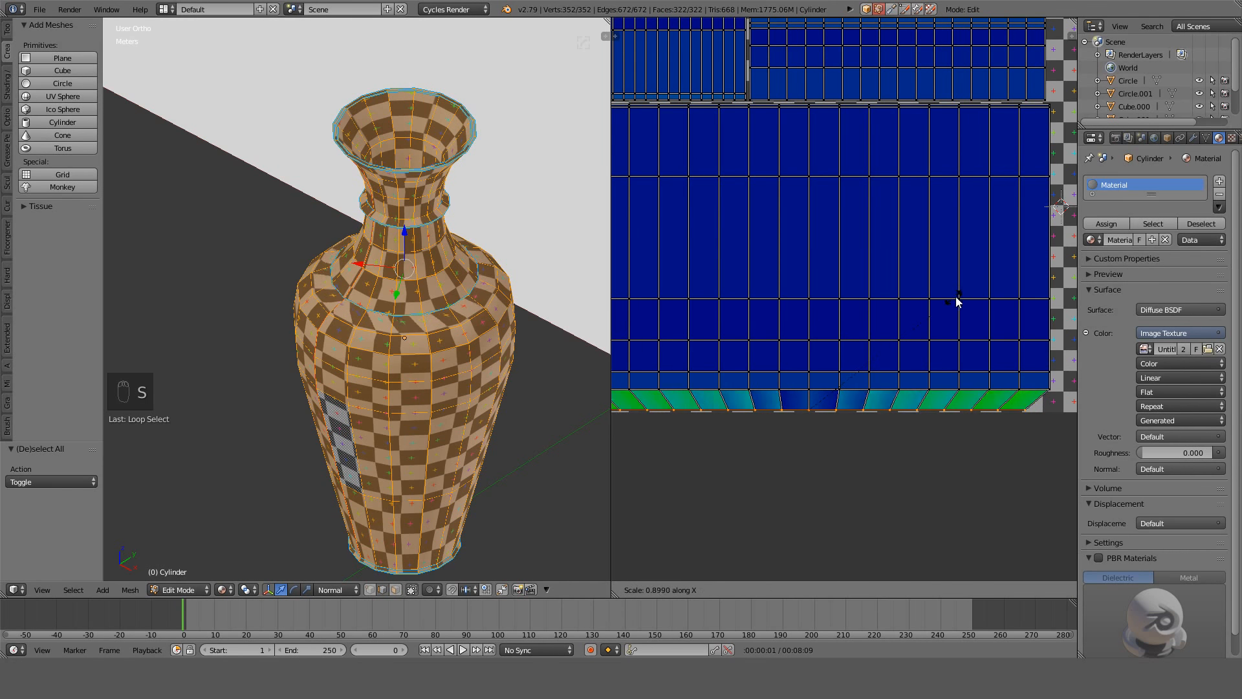
{"action": "right_click", "coordinate": [957, 298]}
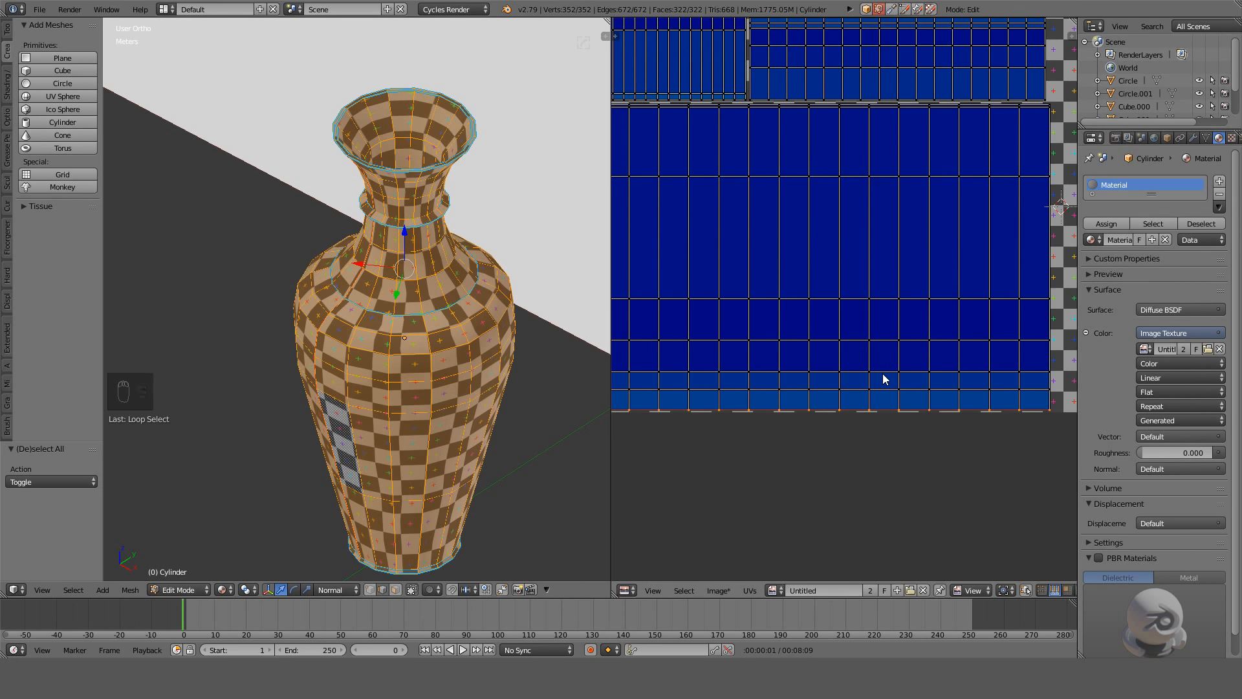
{"action": "key", "text": "r"}
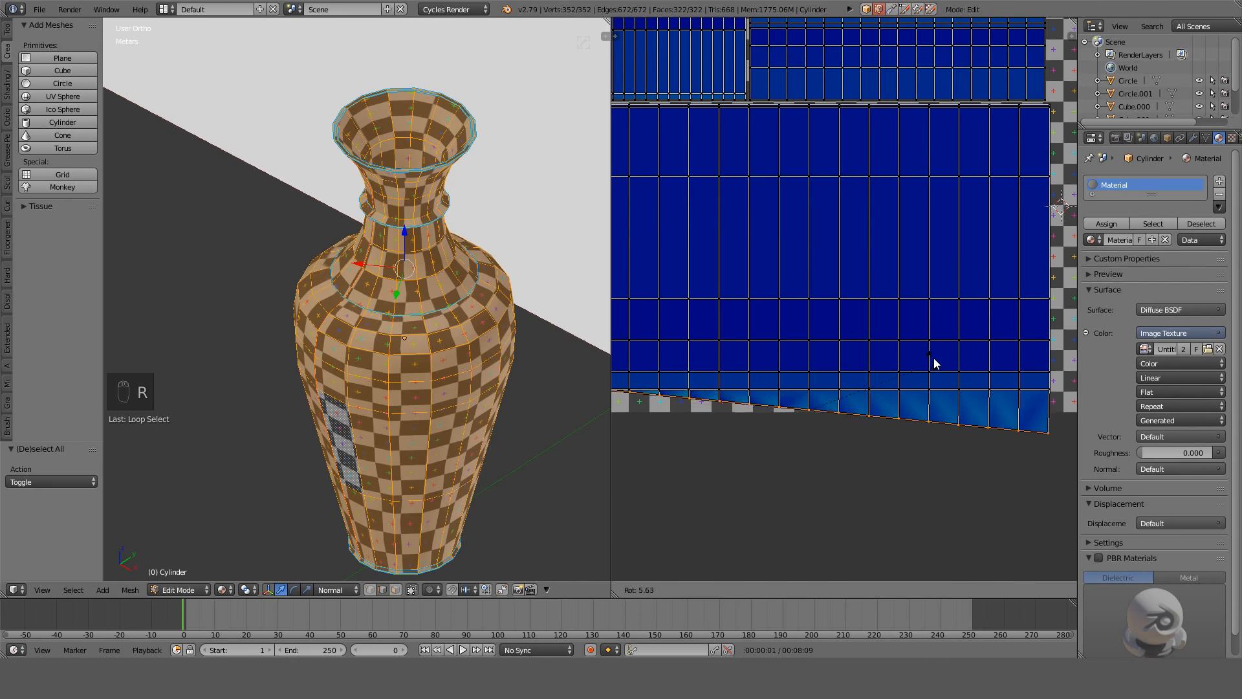
{"action": "right_click", "coordinate": [939, 335]}
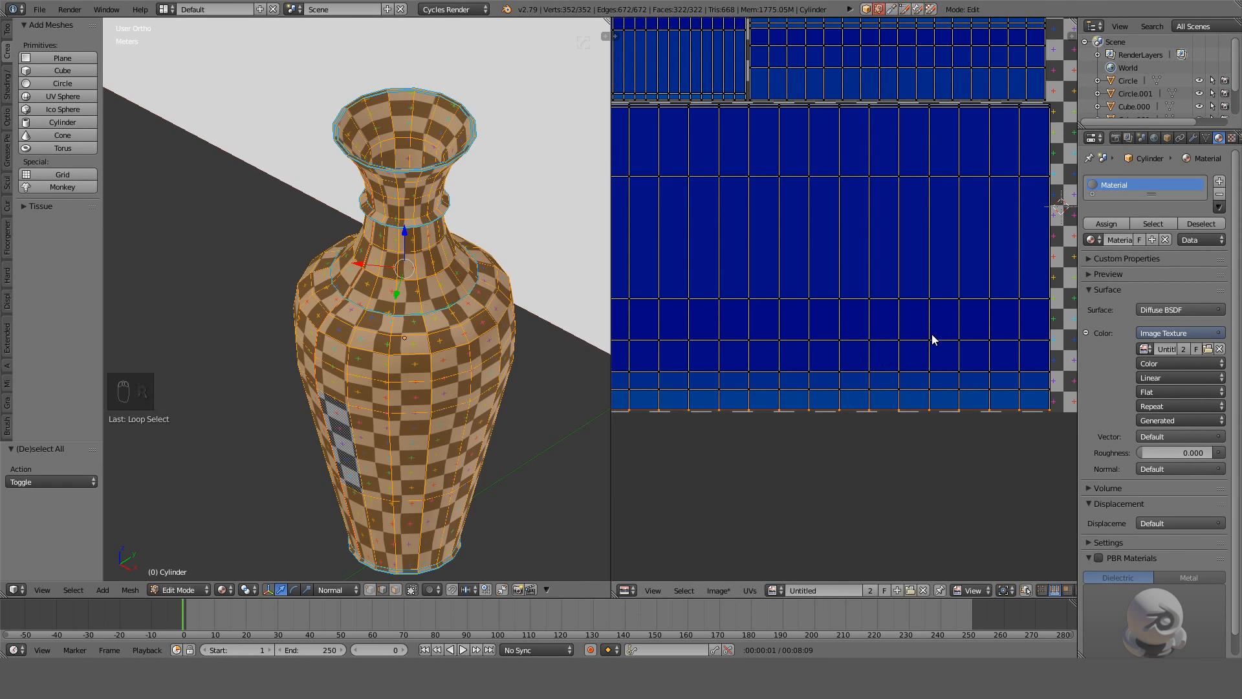
{"action": "key", "text": "s"}
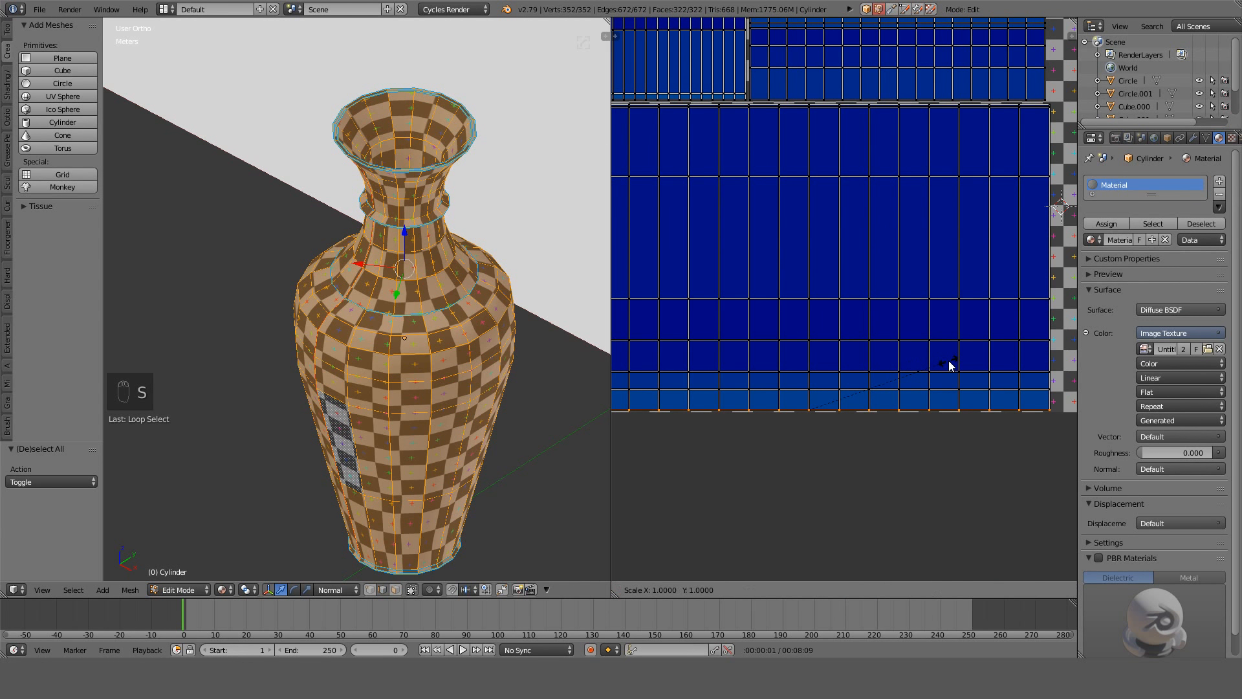
{"action": "key", "text": "y"}
{"action": "left_click", "coordinate": [634, 371]}
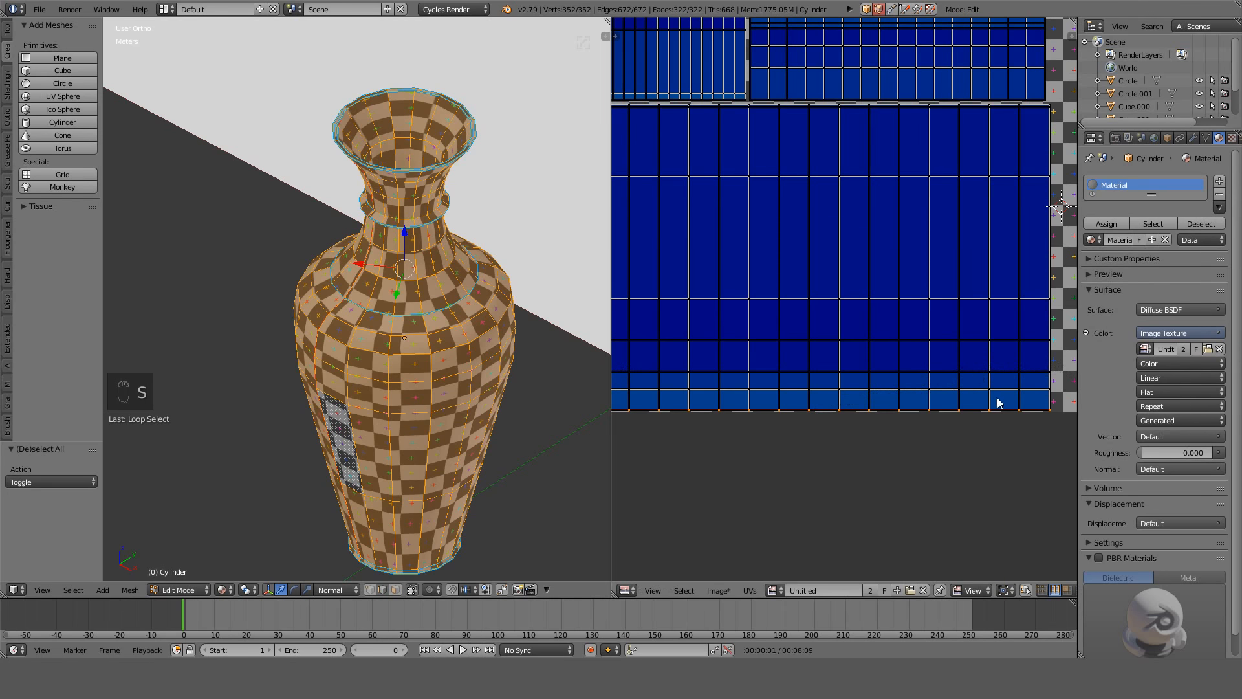
Select the end of the body island's second-lowest row at its outer edge and try moving it along Y.
{"action": "right_click", "coordinate": [1048, 392]}
{"action": "scroll", "coordinate": [860, 402], "scroll_direction": "down", "scroll_amount": 4}
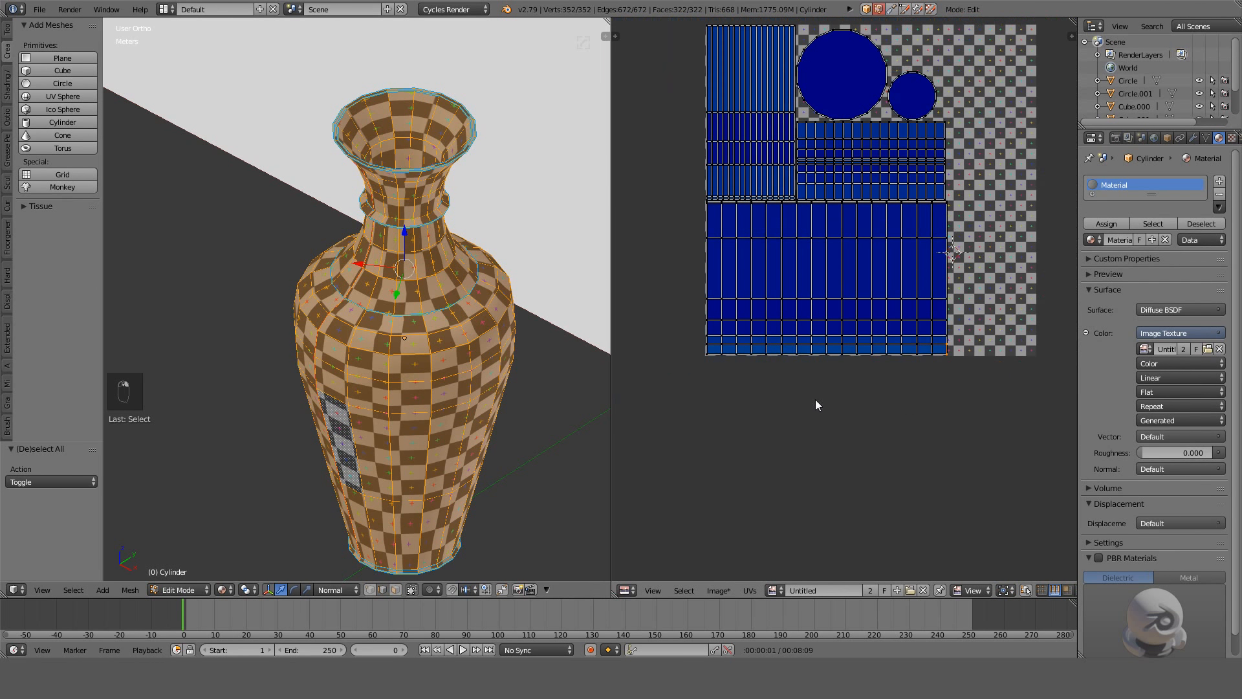
{"action": "scroll", "coordinate": [834, 349], "scroll_direction": "up", "scroll_amount": 4}
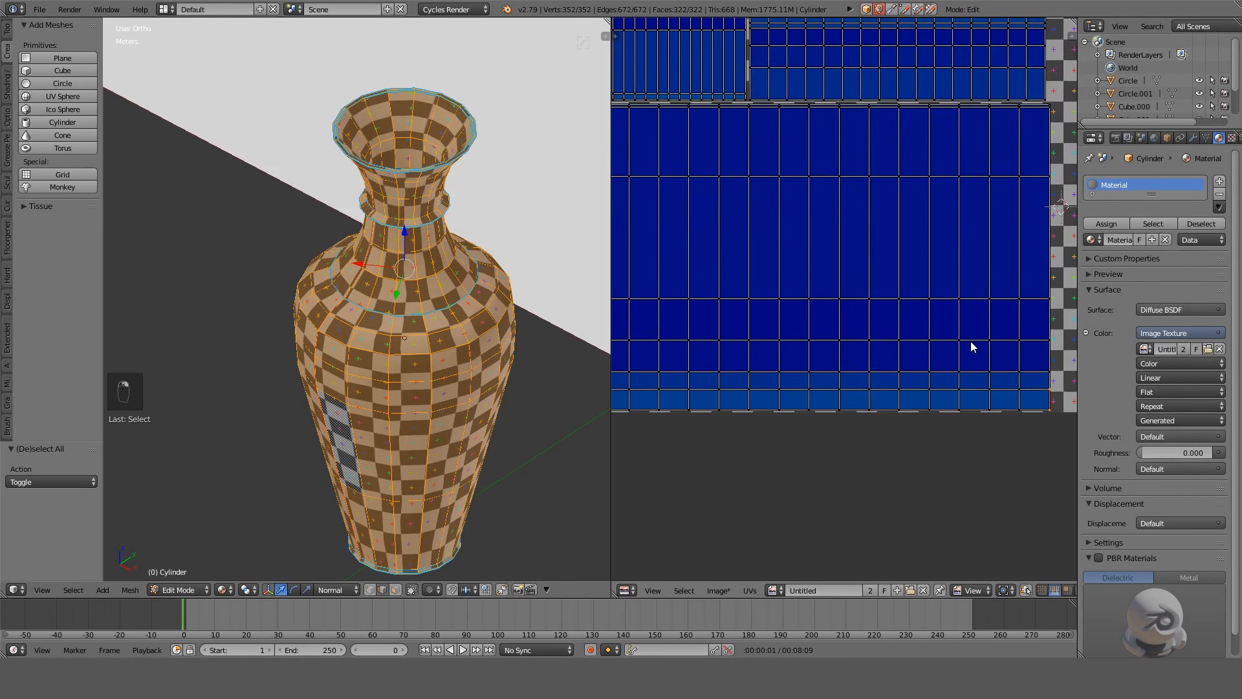
{"action": "key", "text": "g"}
{"action": "key", "text": "y"}
{"action": "right_click", "coordinate": [978, 343]}
{"action": "scroll", "coordinate": [945, 397], "scroll_direction": "down", "scroll_amount": 2}
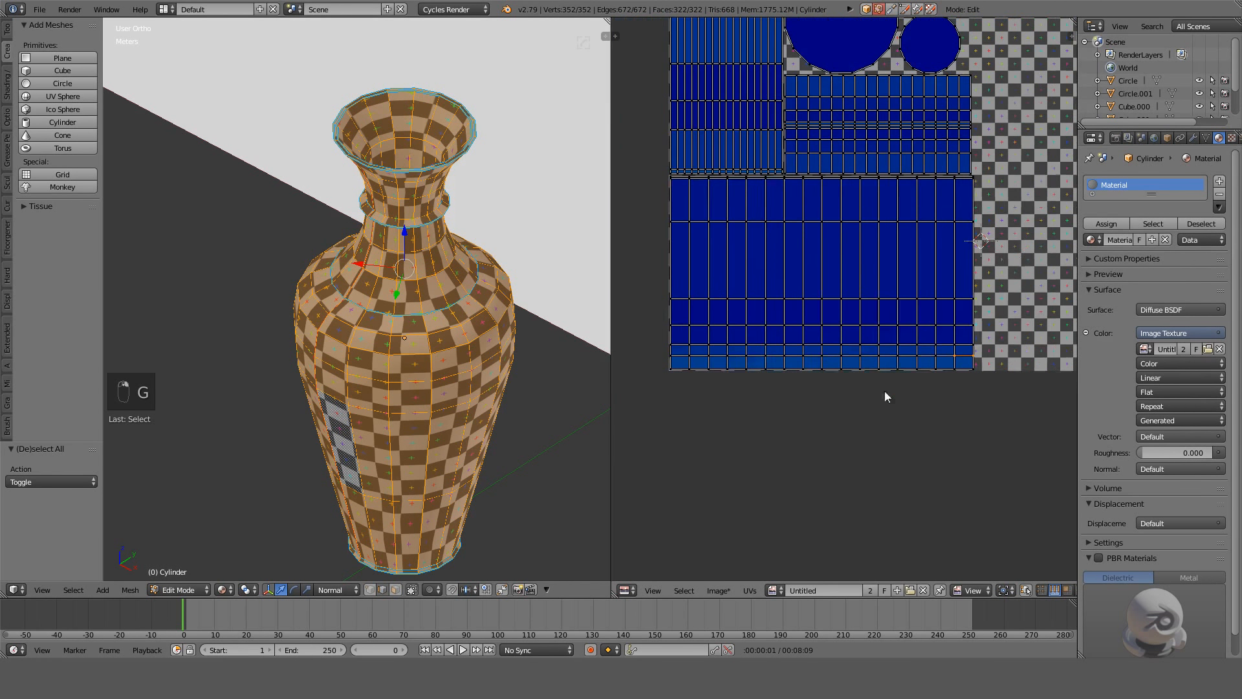
{"action": "scroll", "coordinate": [1009, 589], "scroll_direction": "down", "scroll_amount": 2}
Switch to vertex selection and try moving the end vertex of the body island's second-lowest row along Y.
{"action": "left_click", "coordinate": [990, 589]}
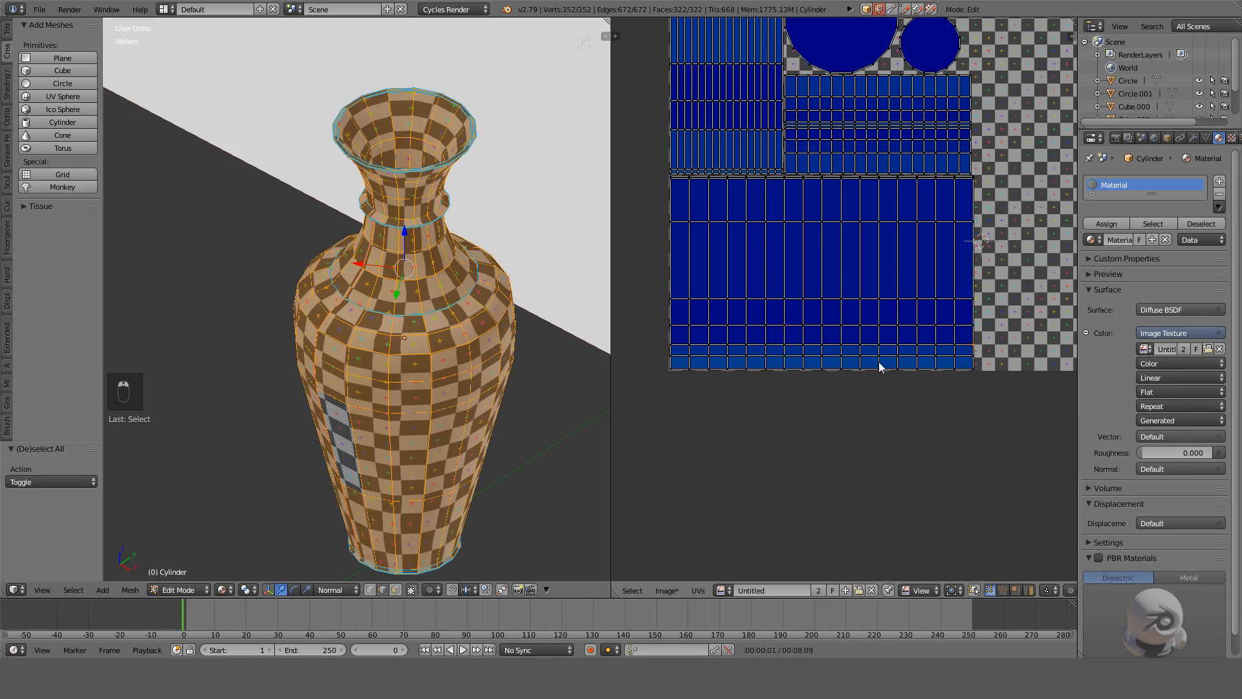
{"action": "scroll", "coordinate": [981, 378], "scroll_direction": "up", "scroll_amount": 4}
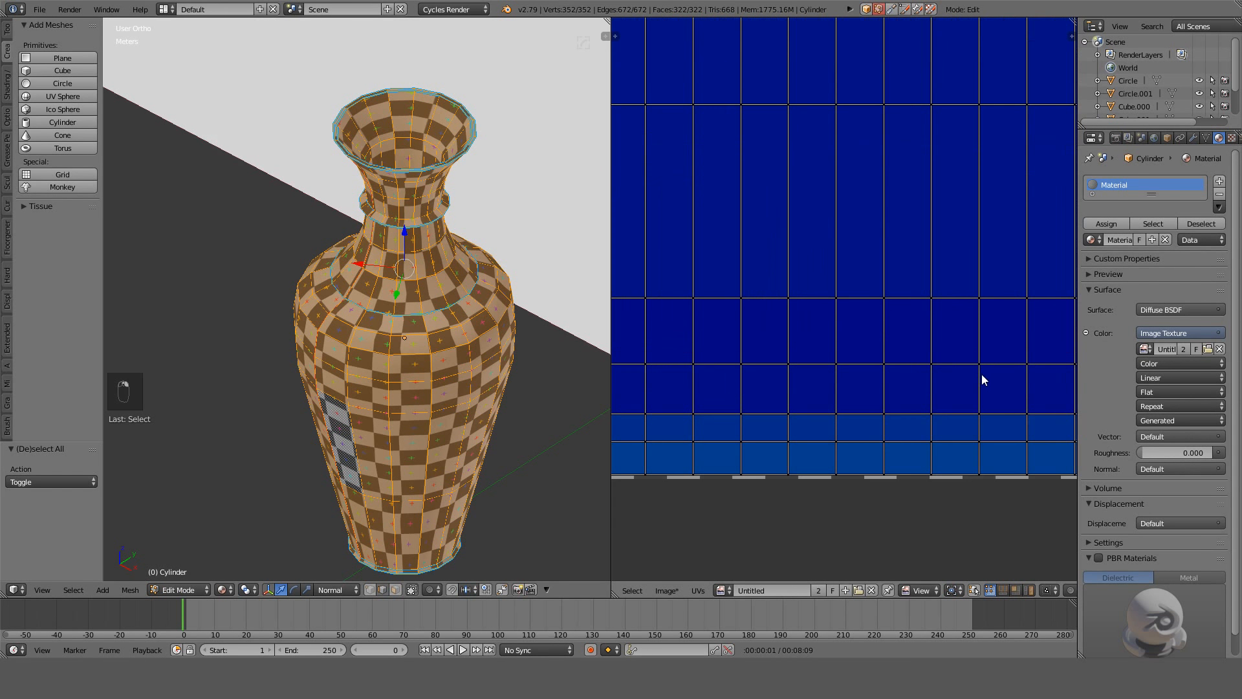
{"action": "key", "text": "g"}
{"action": "key", "text": "y"}
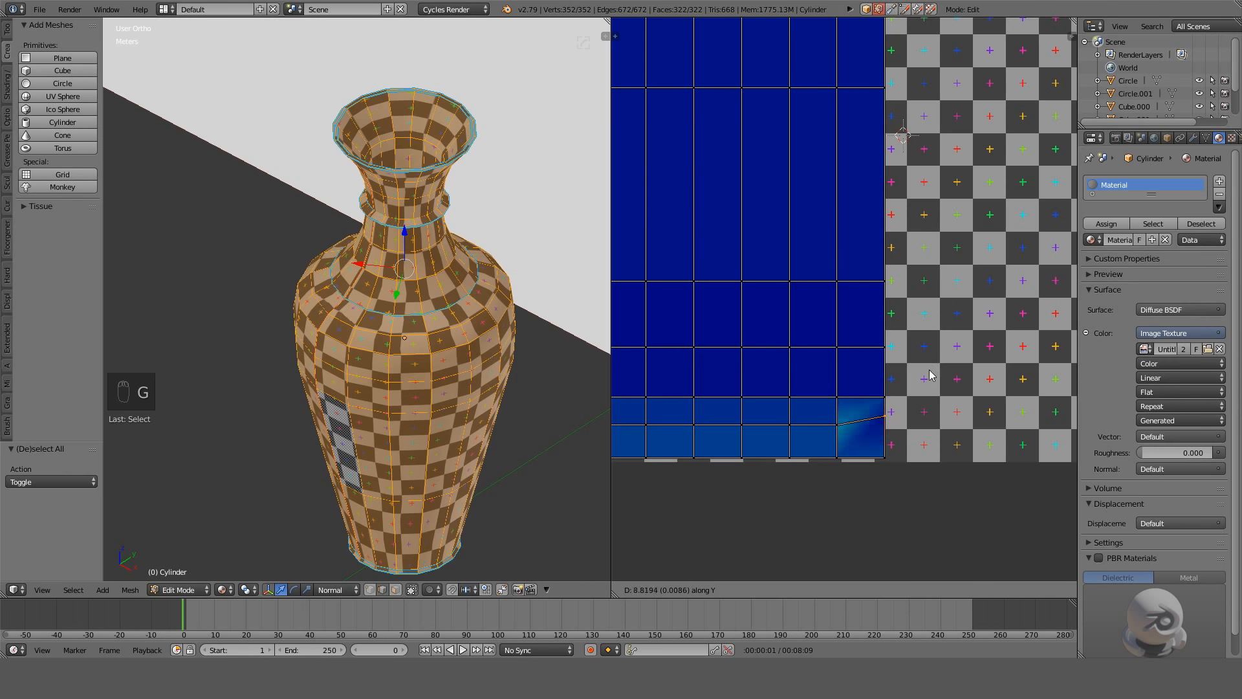
{"action": "left_click", "coordinate": [933, 364]}
Examine the checker texture on the vase's neck and body up close in Object Mode, and return to Edit Mode.
{"action": "scroll", "coordinate": [925, 372], "scroll_direction": "down", "scroll_amount": 5}
{"action": "key", "text": "Tab"}
{"action": "middle_click_drag", "start_coordinate": [355, 339], "coordinate": [469, 251]}
{"action": "scroll", "coordinate": [427, 331], "scroll_direction": "up", "scroll_amount": 5}
{"action": "key", "text": "Tab"}
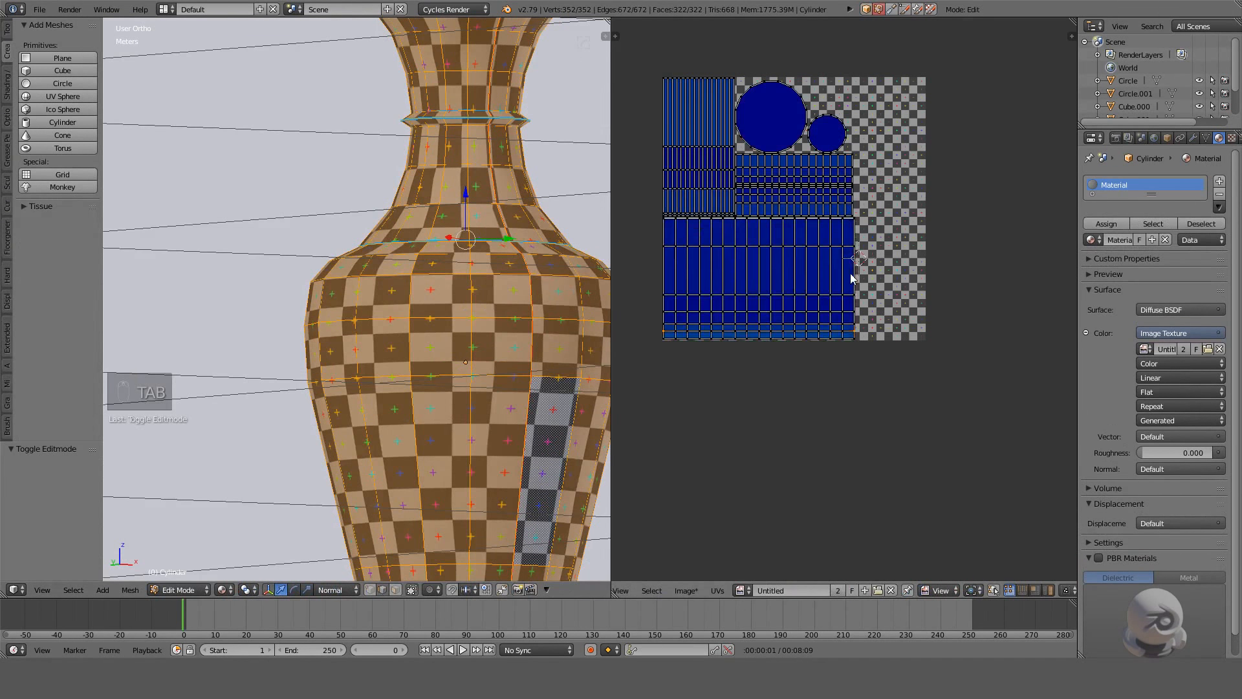
Switch to island selection mode and select the whole neck island above the body island.
{"action": "scroll", "coordinate": [850, 273], "scroll_direction": "up", "scroll_amount": 2}
{"action": "right_click", "coordinate": [769, 243]}
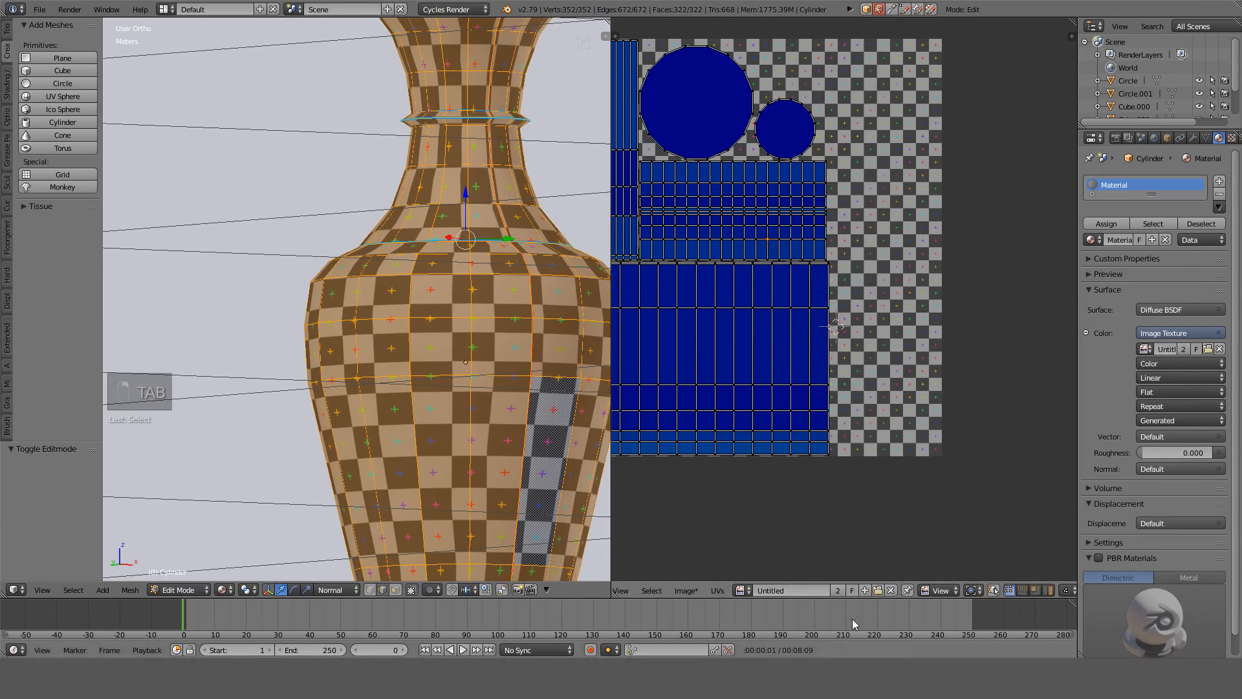
{"action": "left_click", "coordinate": [1048, 590]}
{"action": "right_click", "coordinate": [783, 191]}
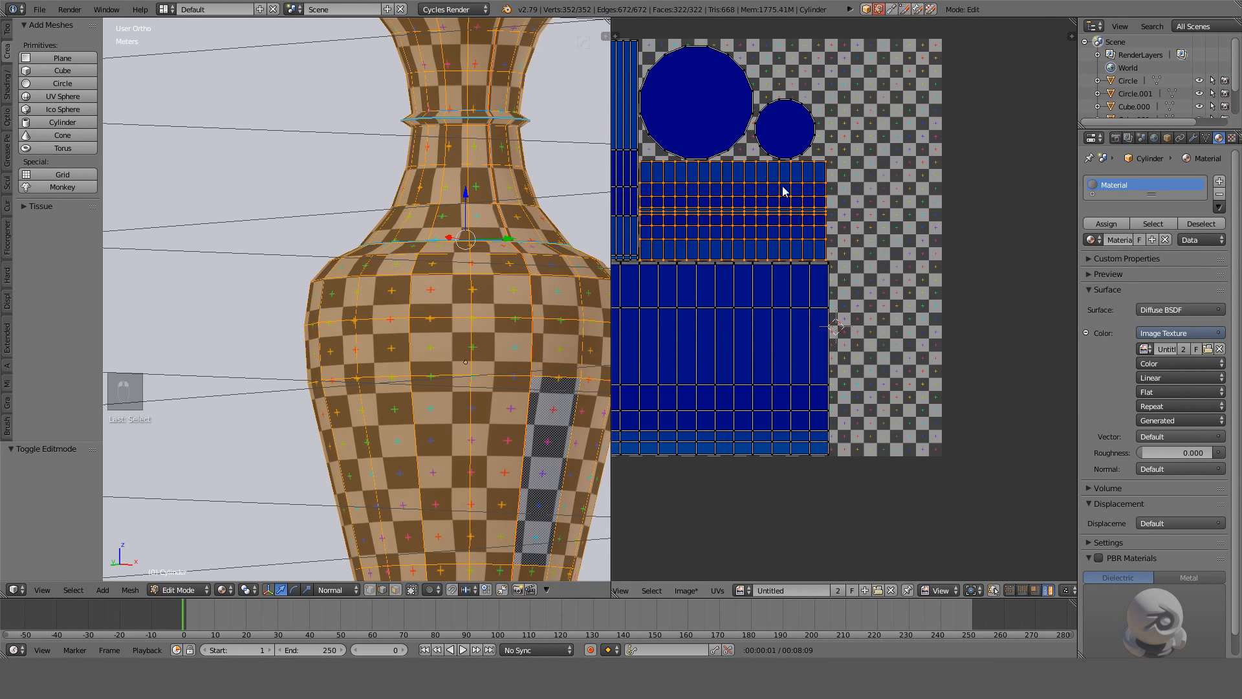
Try rotating the neck island by 90° and moving it beside the body island, and undo the rotation.
{"action": "key", "text": "t"}
{"action": "key", "text": "KP_9"}
{"action": "key", "text": "KP_0"}
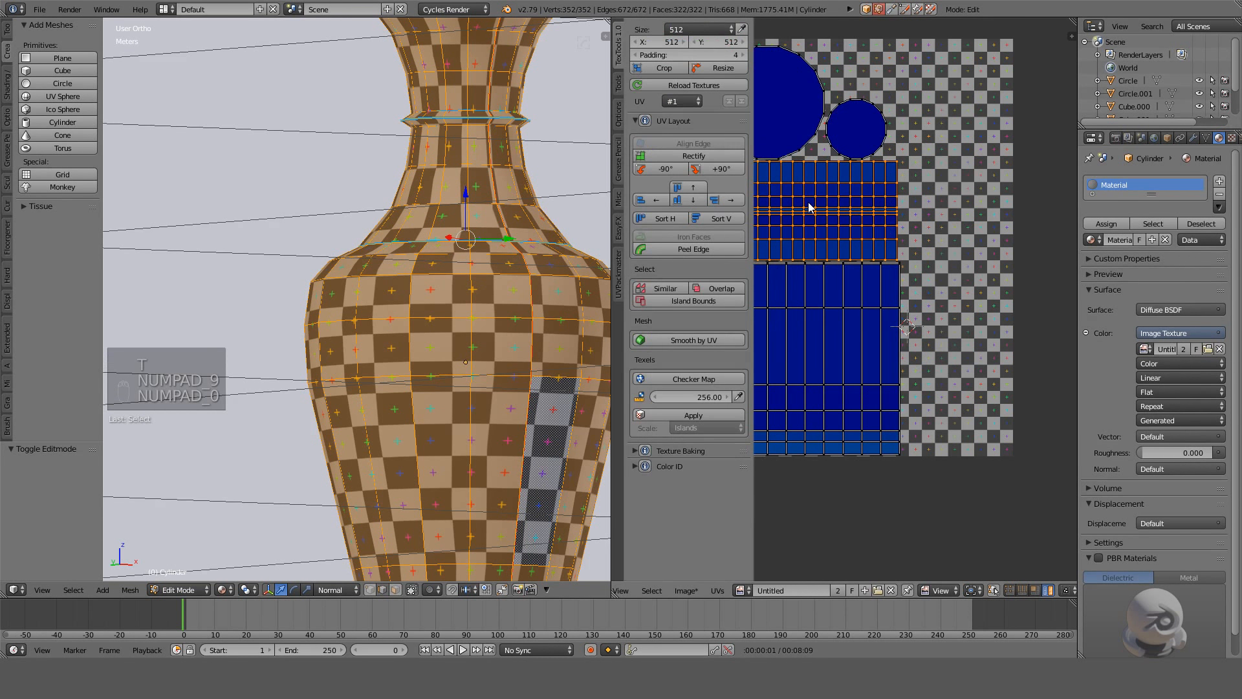
{"action": "key", "text": "t"}
{"action": "key", "text": "r"}
{"action": "left_click", "coordinate": [808, 201]}
{"action": "key", "text": "g"}
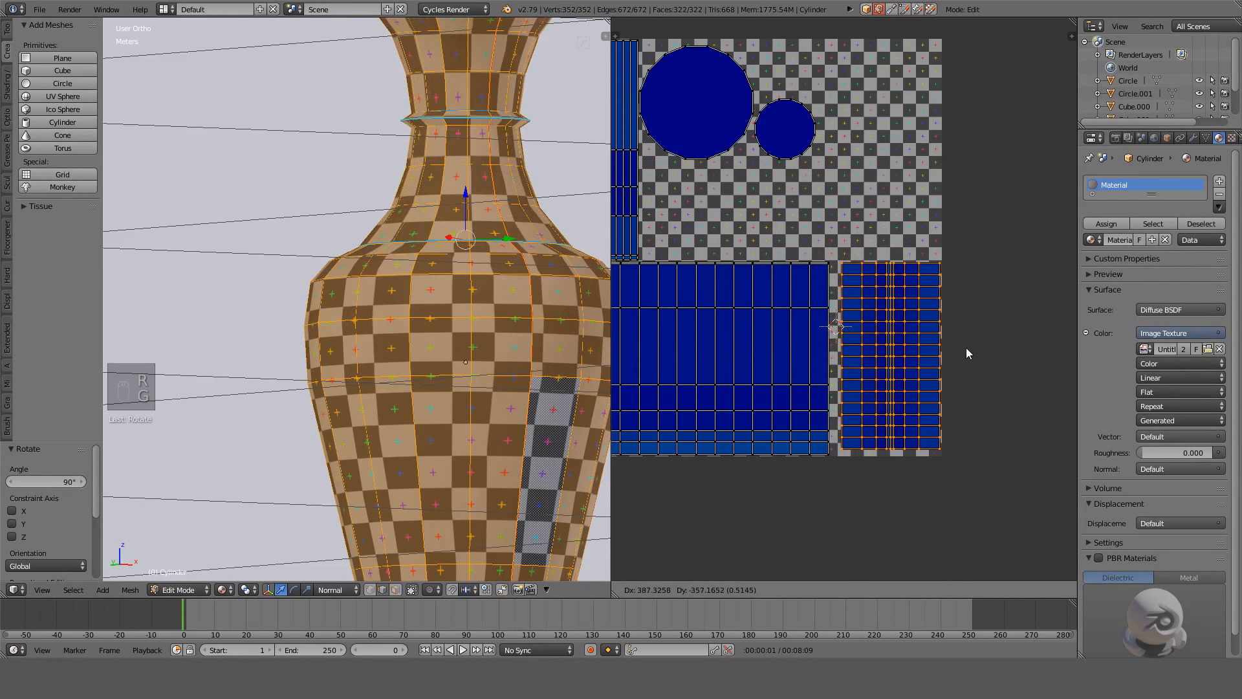
{"action": "right_click", "coordinate": [960, 349]}
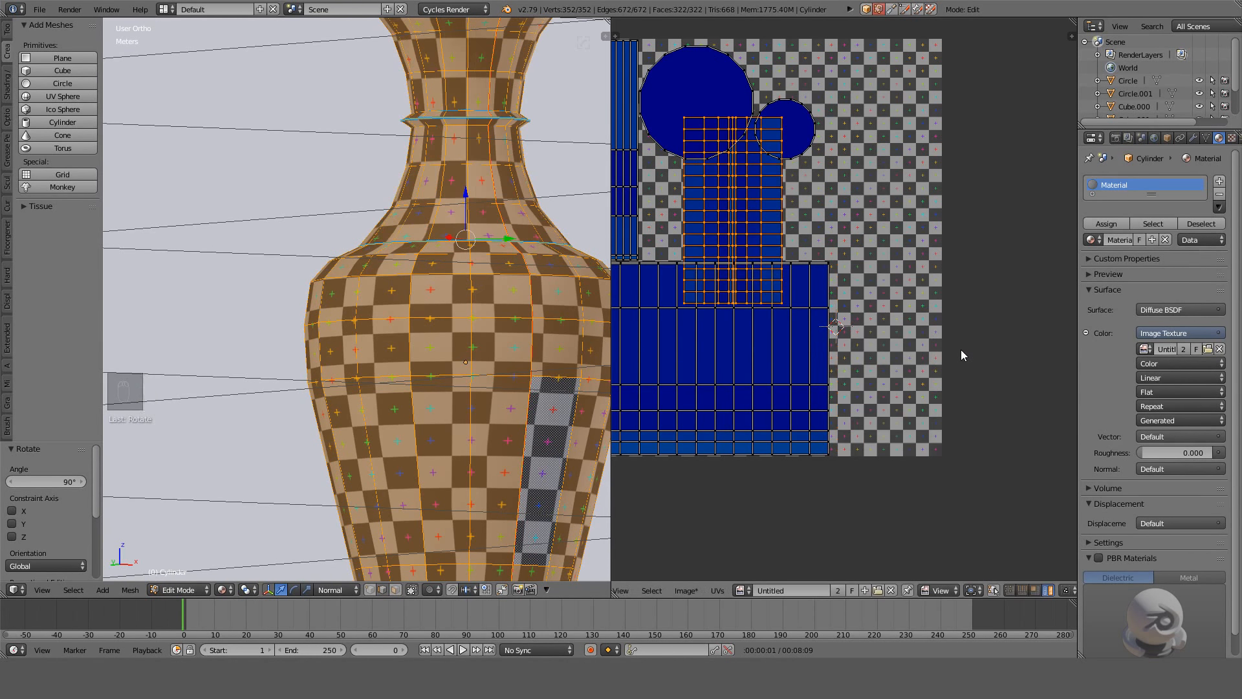
{"action": "scroll", "coordinate": [852, 335], "scroll_direction": "down", "scroll_amount": 2}
{"action": "scroll", "coordinate": [851, 335], "scroll_direction": "down", "scroll_amount": 1}
{"action": "key", "text": "ctrl+z"}
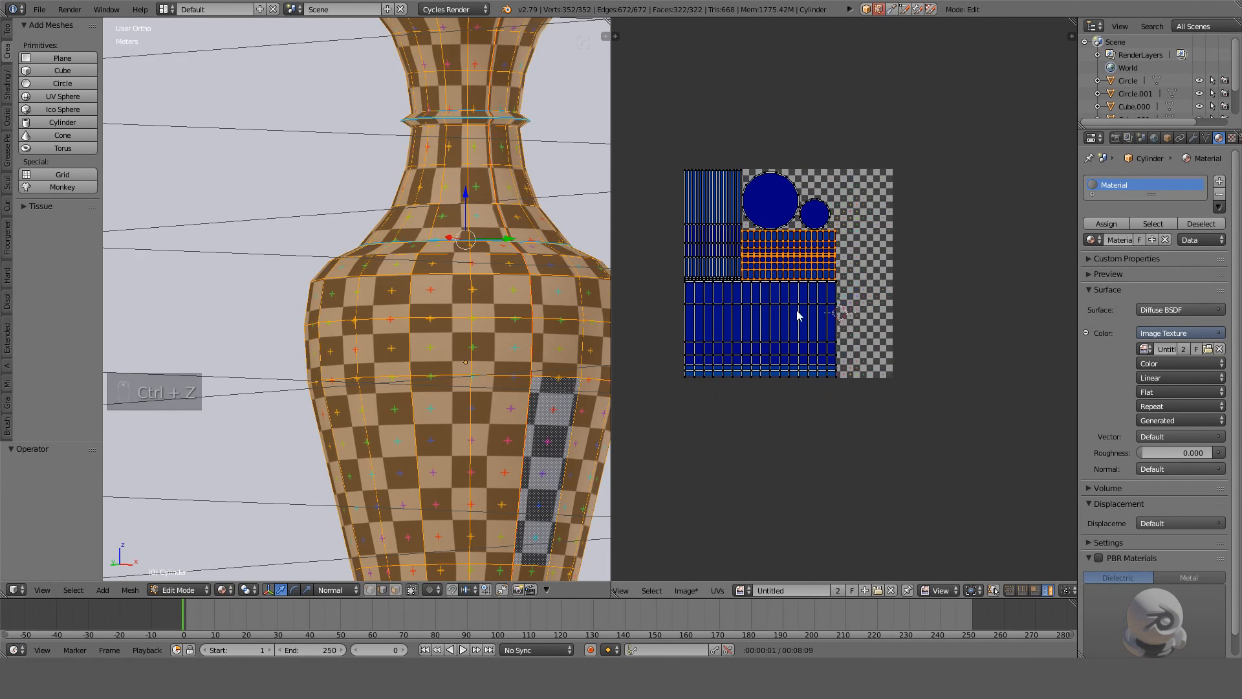
Select the two circular islands, undo a trial scale of 0.5 and scale them by 0.8.
{"action": "scroll", "coordinate": [872, 310], "scroll_direction": "up", "scroll_amount": 2}
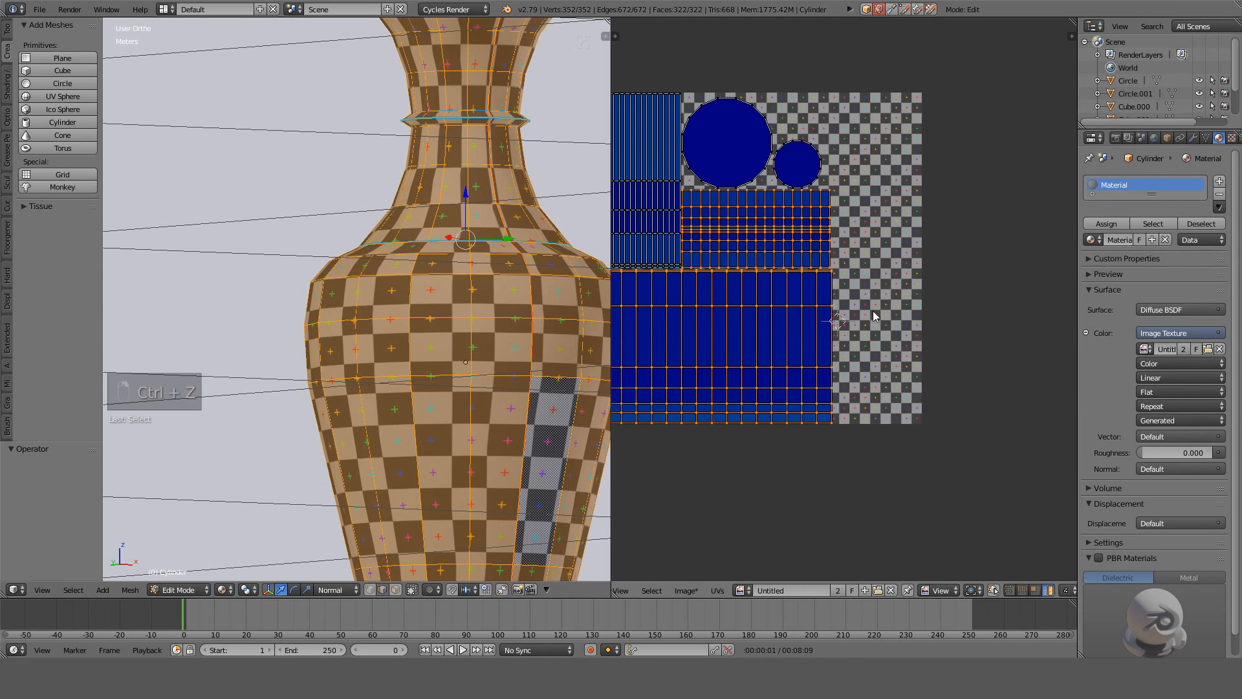
{"action": "scroll", "coordinate": [910, 304], "scroll_direction": "down", "scroll_amount": 1}
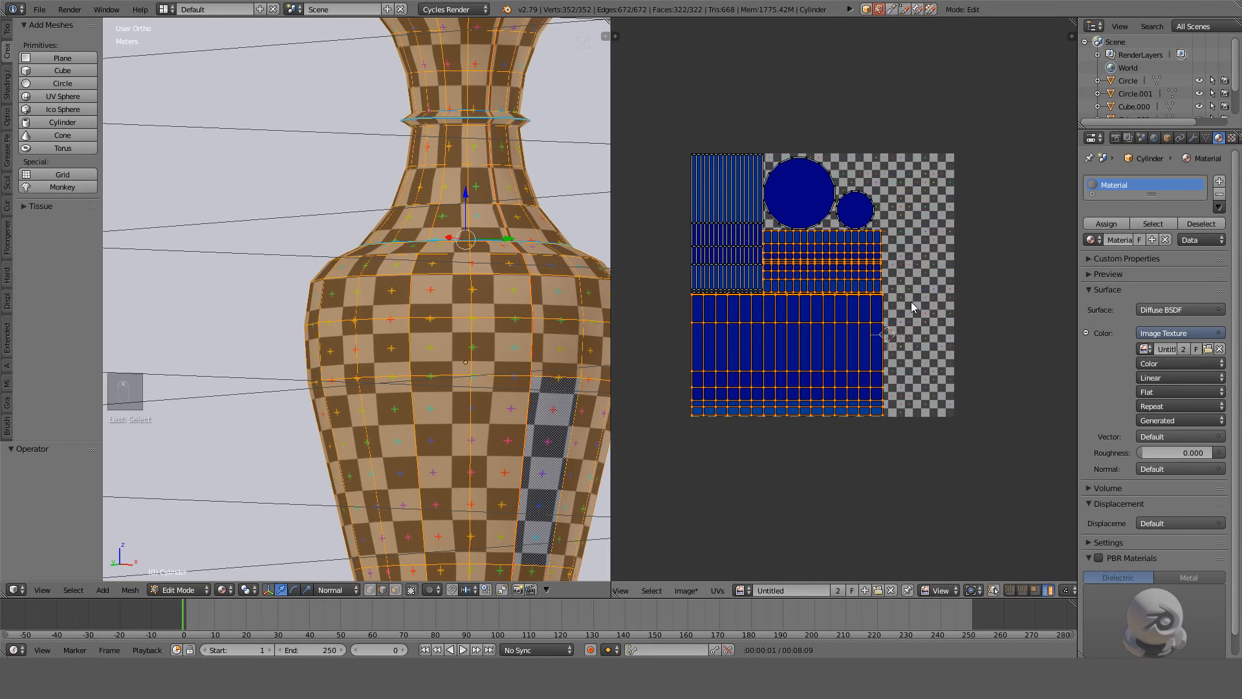
{"action": "right_click", "coordinate": [857, 238]}
{"action": "type", "text": "s"}
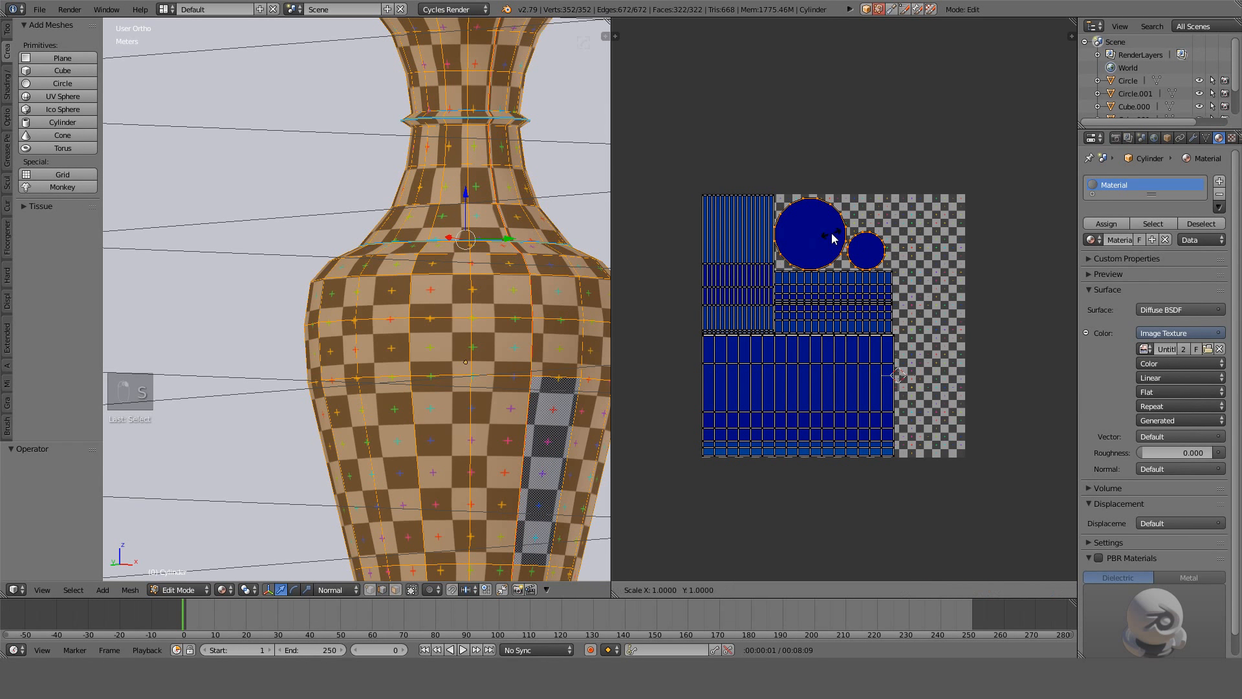
{"action": "type", "text": ".5"}
{"action": "key", "text": "Return"}
{"action": "key", "text": "ctrl+z"}
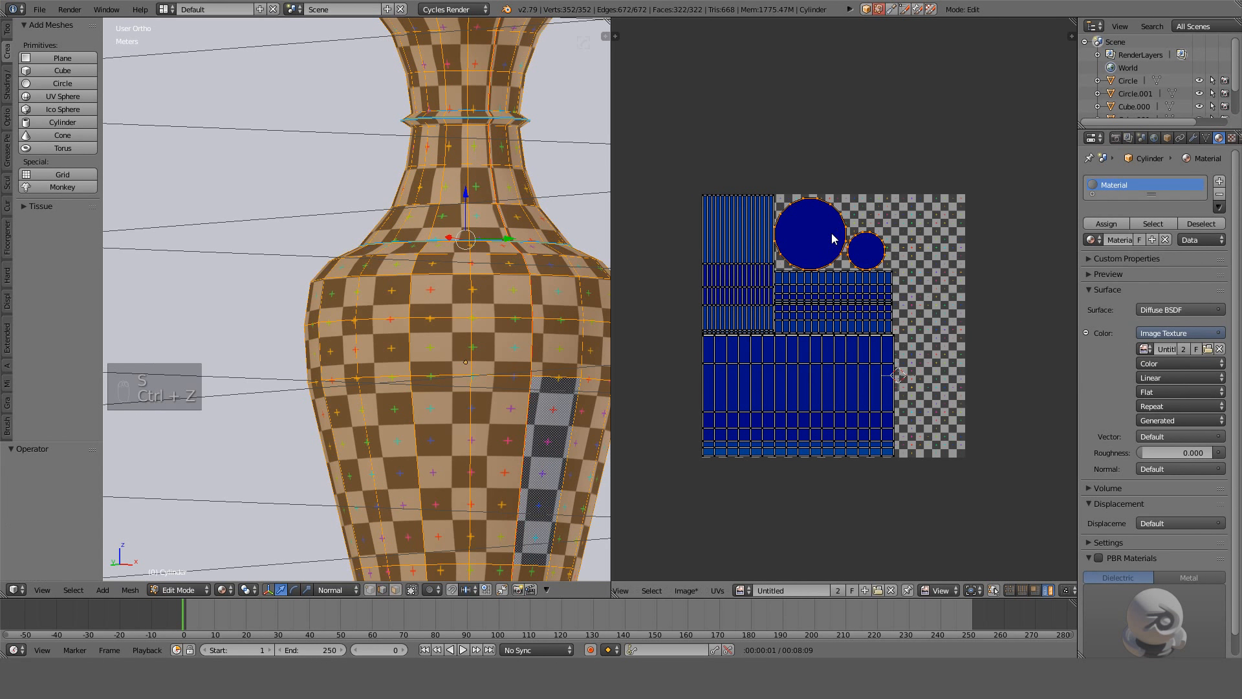
{"action": "type", "text": "s.8"}
{"action": "key", "text": "Return"}
Select the neck and body islands together and scale them by 1.2.
{"action": "right_click", "coordinate": [832, 291]}
{"action": "right_click", "coordinate": [831, 378], "text": "shift"}
{"action": "type", "text": "s1.2"}
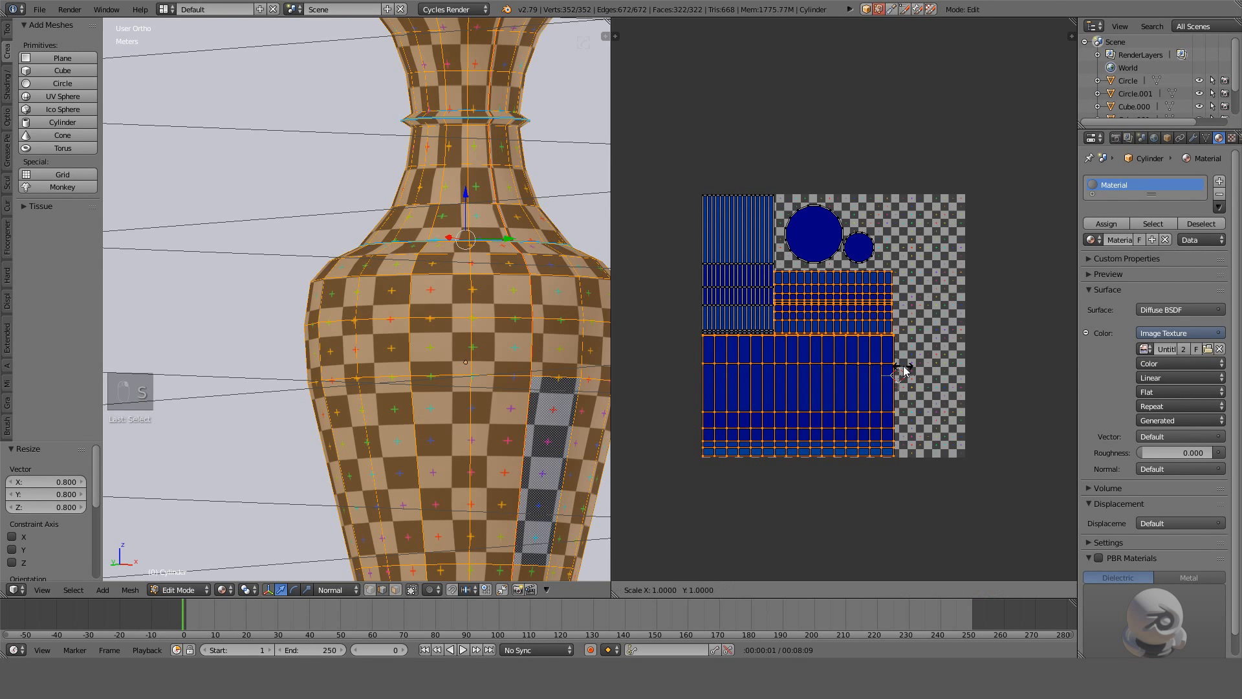
{"action": "key", "text": "Return"}
Select all UV islands, pack them with Pack Islands and inspect the new layout.
{"action": "key", "text": "a"}
{"action": "key", "text": "a"}
{"action": "key", "text": "a"}
{"action": "key", "text": "ctrl+p"}
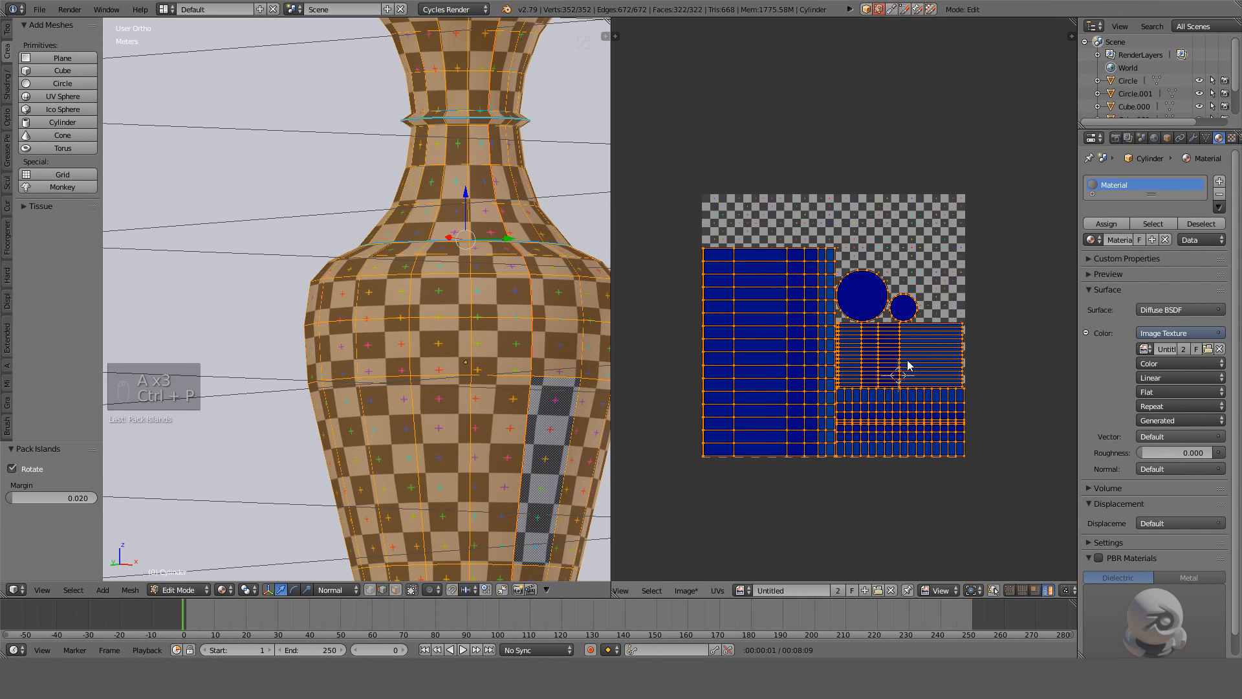
{"action": "scroll", "coordinate": [922, 360], "scroll_direction": "up", "scroll_amount": 1}
{"action": "scroll", "coordinate": [922, 359], "scroll_direction": "up", "scroll_amount": 1}
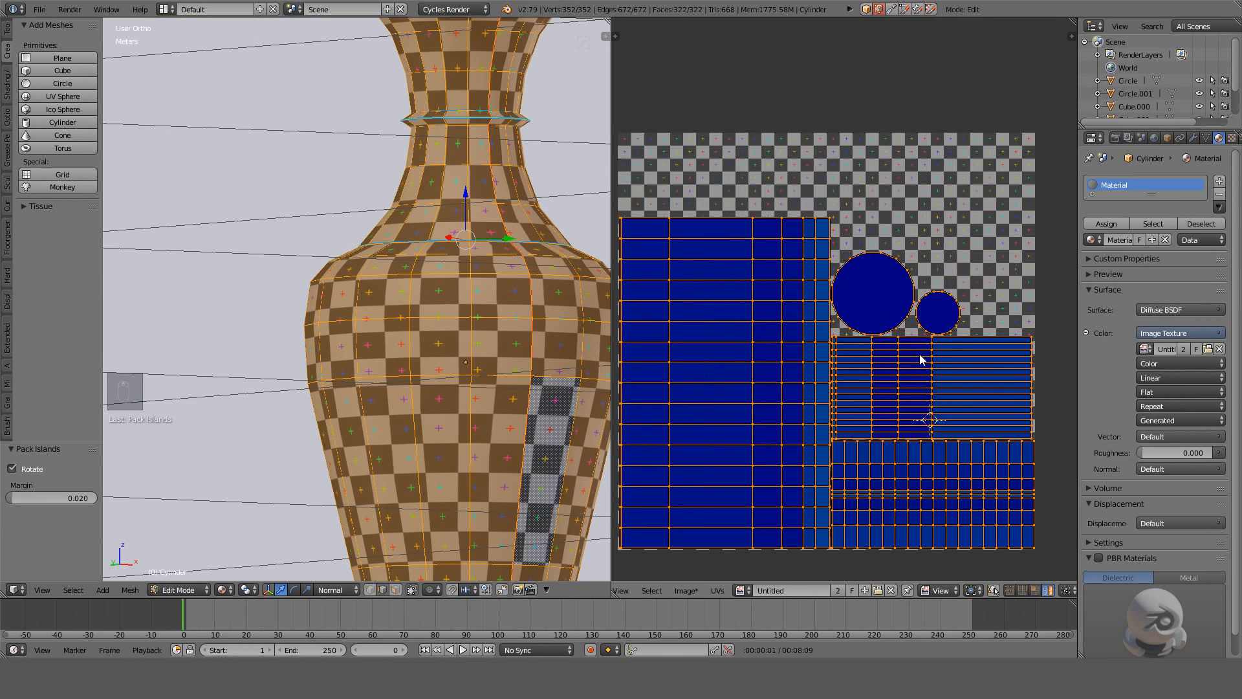
{"action": "scroll", "coordinate": [906, 411], "scroll_direction": "down", "scroll_amount": 2}
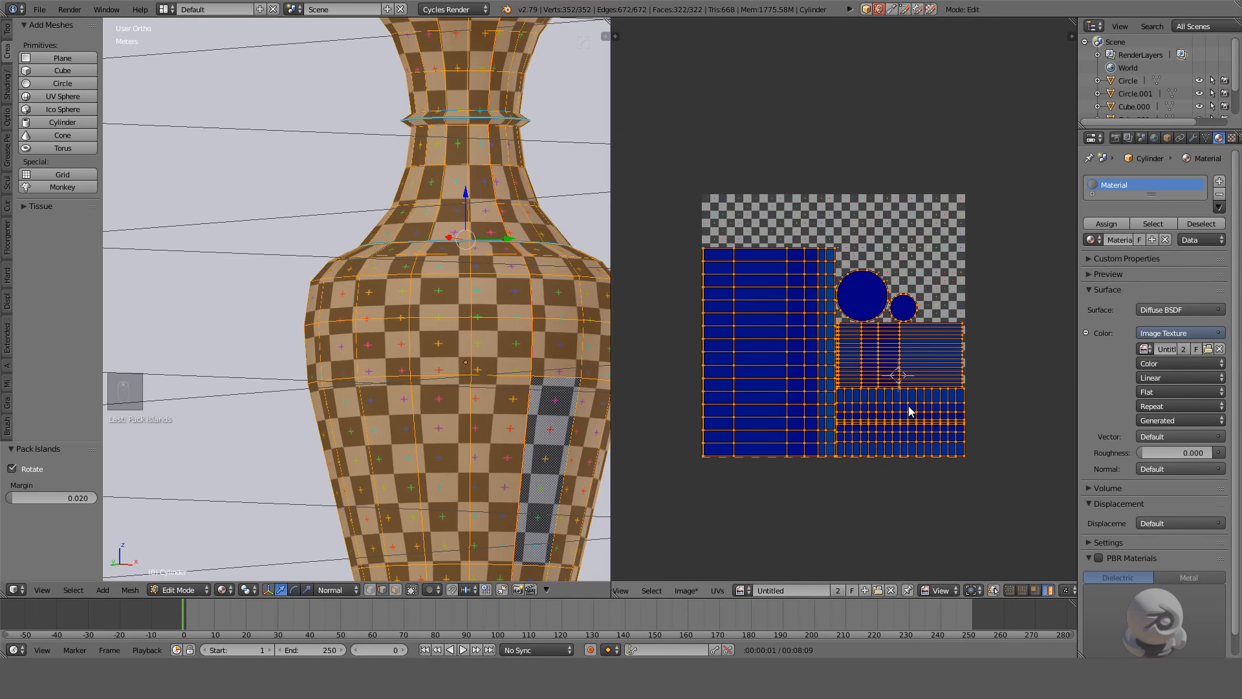
Scale all UV islands by 5, try repacking them with Pack Islands and undo the packing.
{"action": "key", "text": "a"}
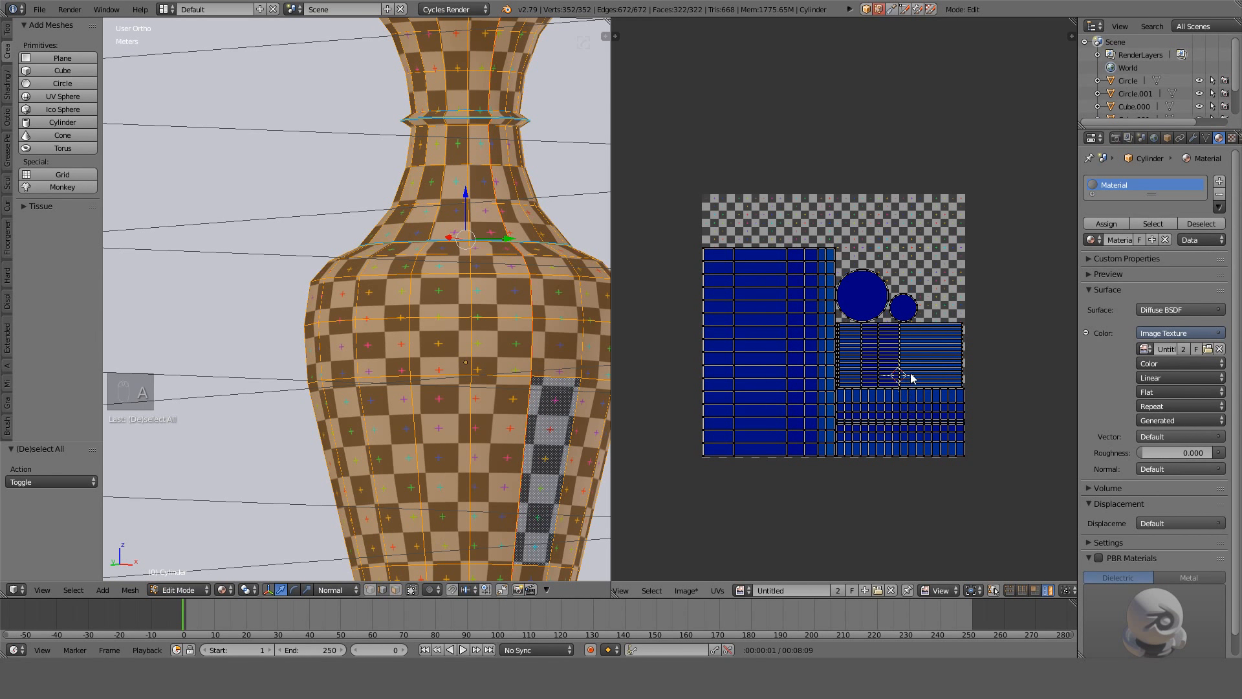
{"action": "key", "text": "a"}
{"action": "key", "text": "s"}
{"action": "key", "text": "5"}
{"action": "key", "text": "Return"}
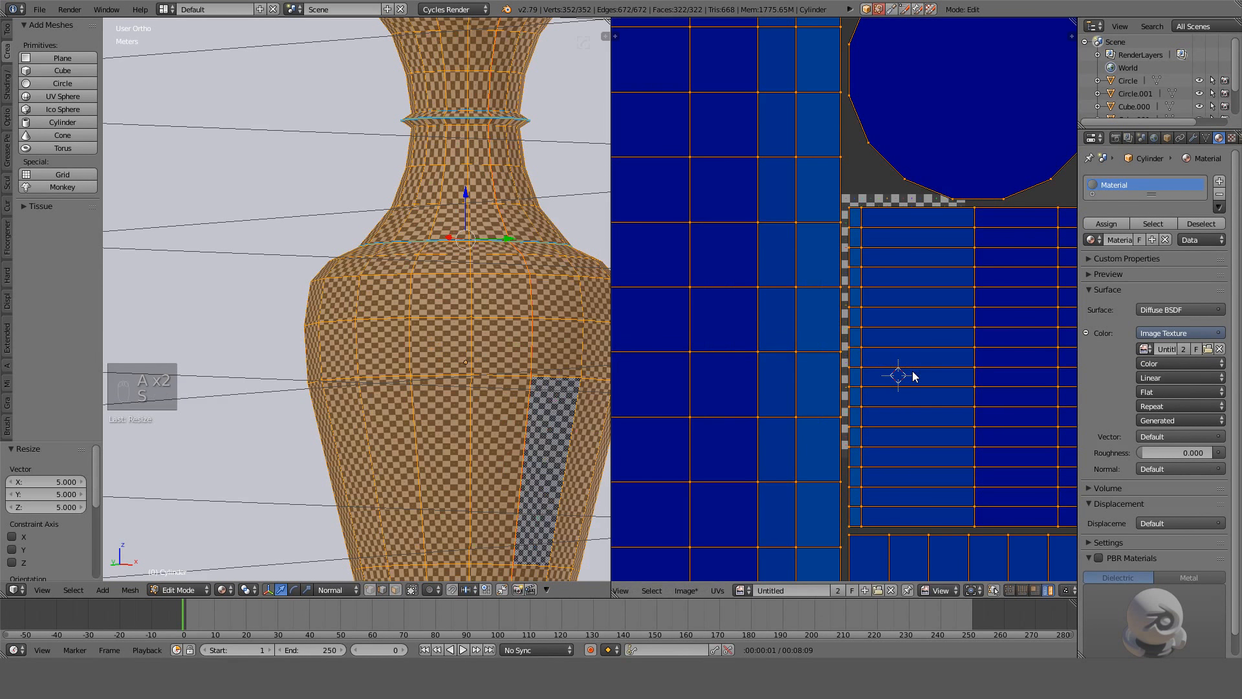
{"action": "key", "text": "ctrl+p"}
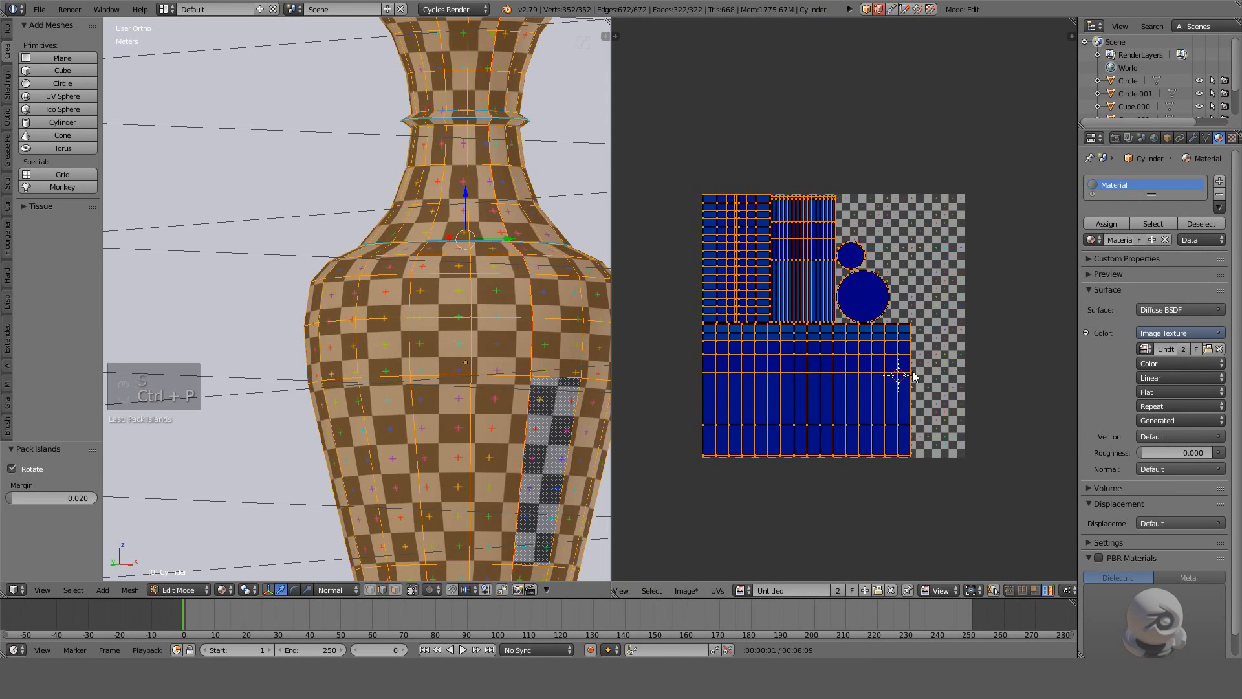
{"action": "key", "text": "ctrl+z"}
Pack all UV islands with the UVPackmaster add-on and inspect the spacing between them.
{"action": "key", "text": "t"}
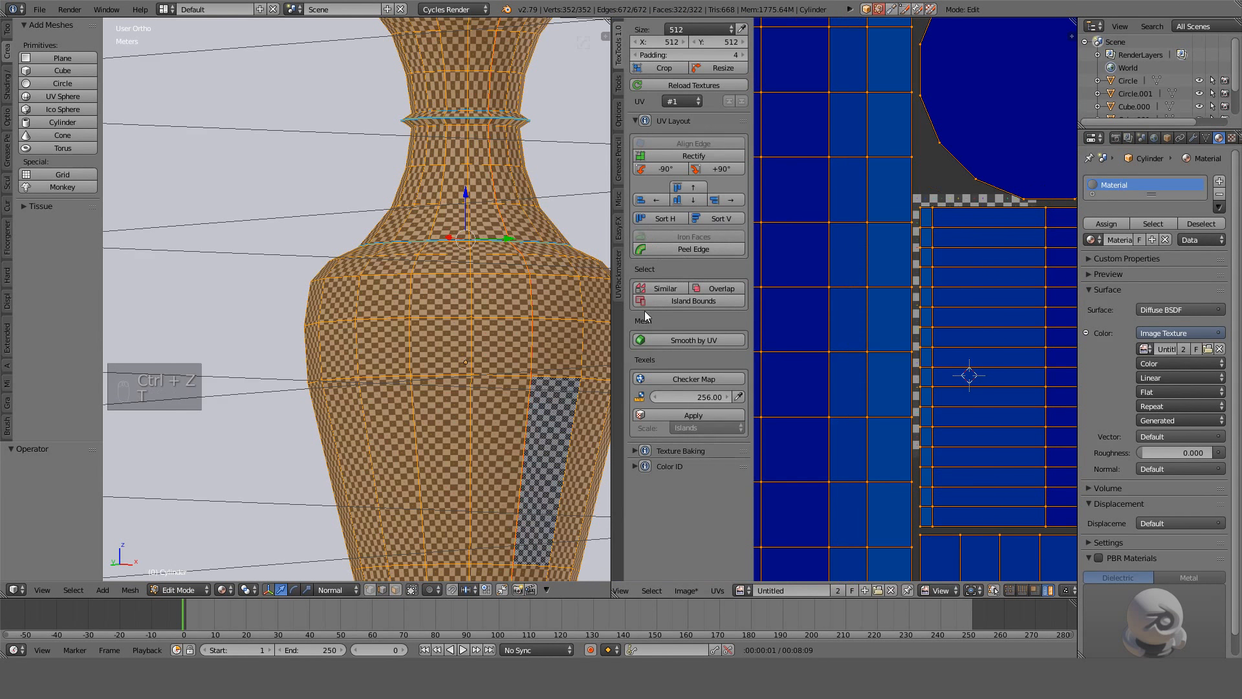
{"action": "left_click", "coordinate": [617, 289]}
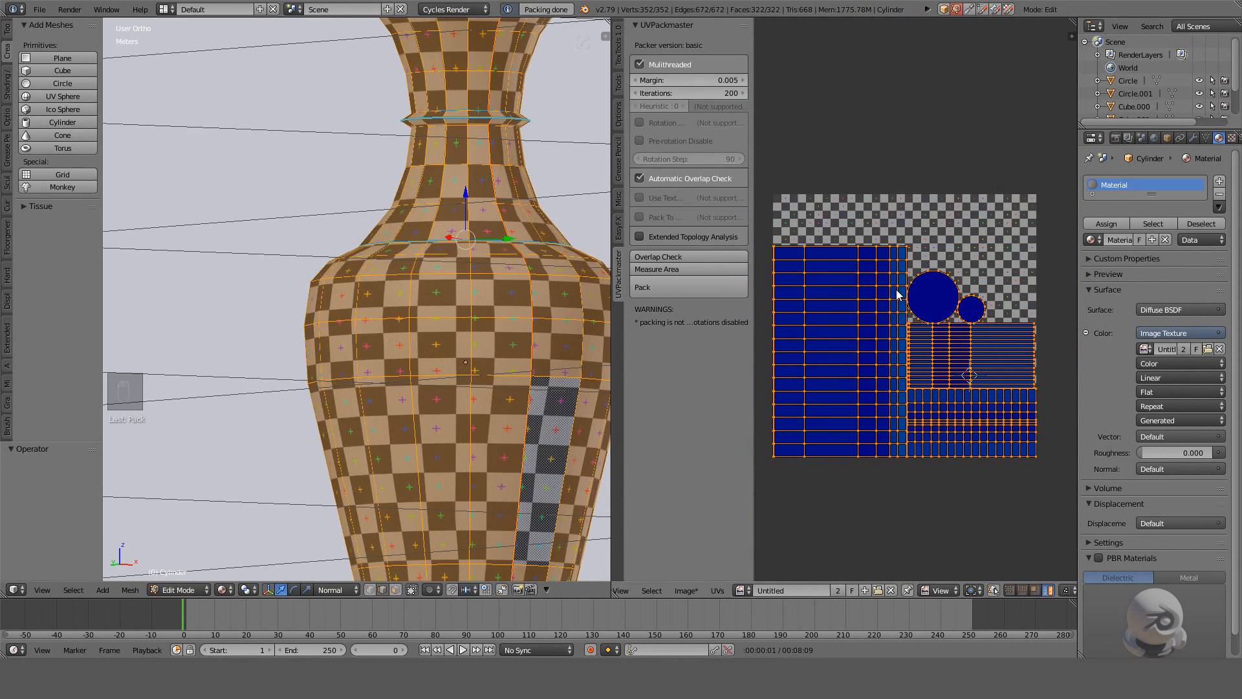
{"action": "key", "text": "t"}
{"action": "scroll", "coordinate": [905, 292], "scroll_direction": "up", "scroll_amount": 5}
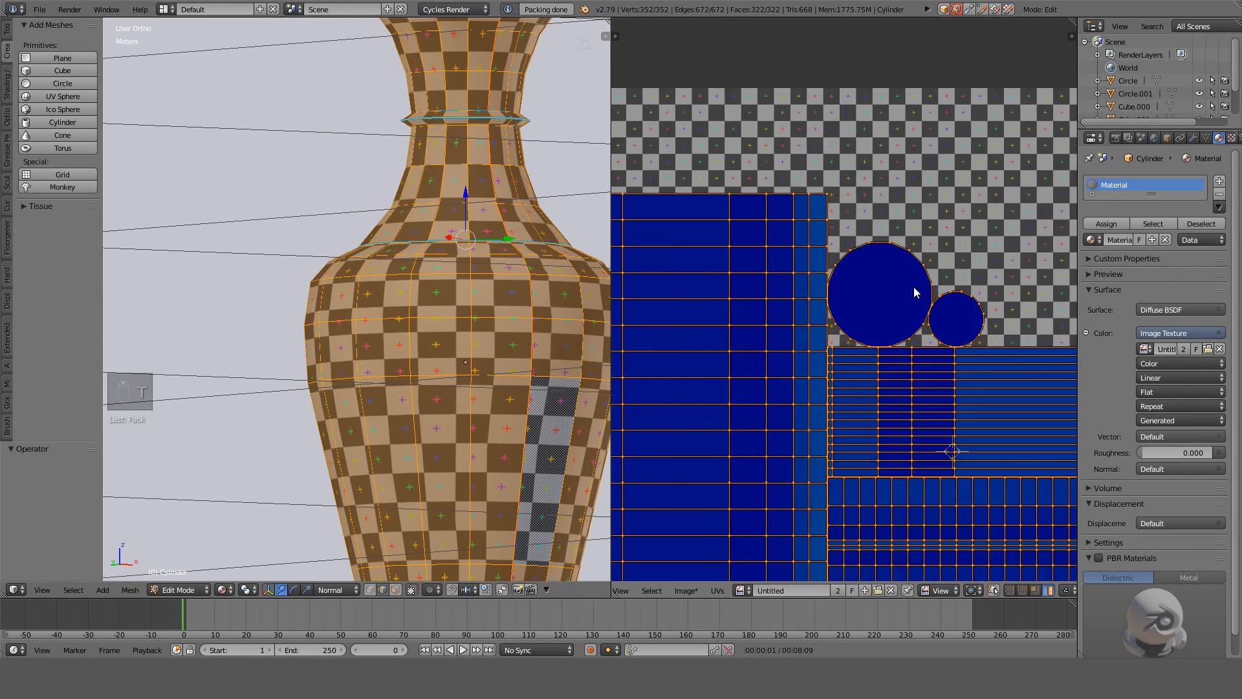
{"action": "scroll", "coordinate": [914, 291], "scroll_direction": "down", "scroll_amount": 6}
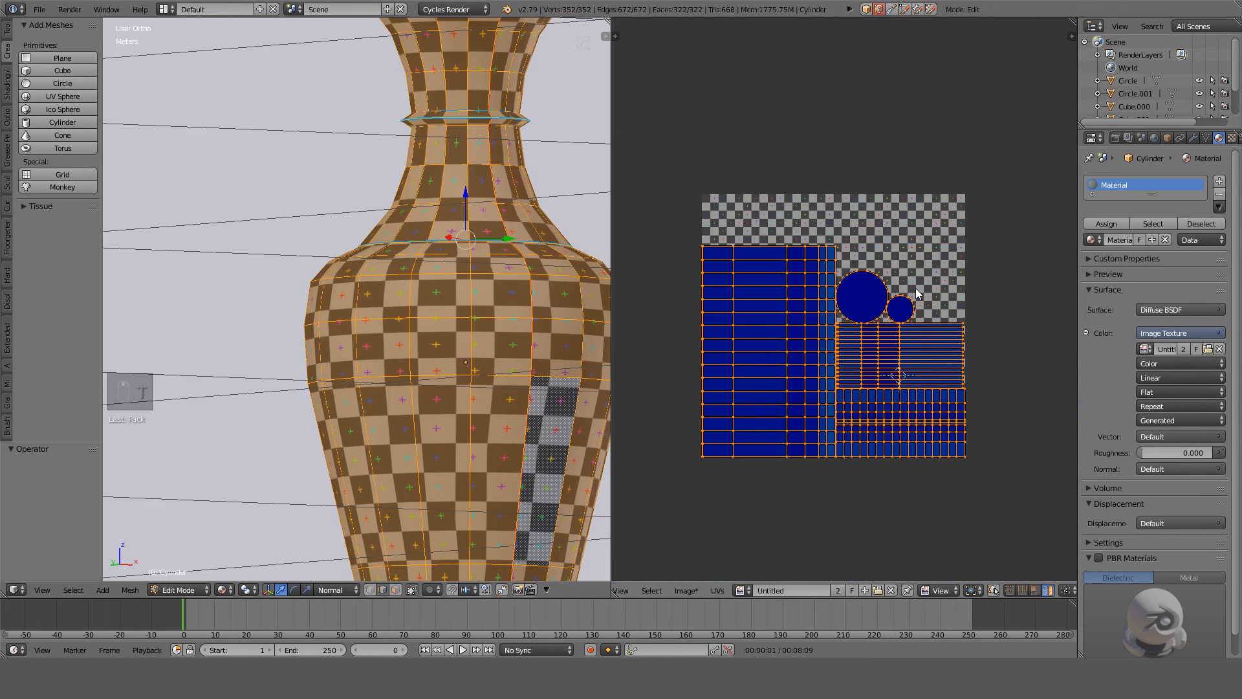
Undo the UVPackmaster packing and the preceding island scaling back to the earlier Pack Islands layout, and deselect all UVs.
{"action": "key", "text": "ctrl+z"}
{"action": "key", "text": "ctrl+z"}
{"action": "key", "text": "ctrl+z"}
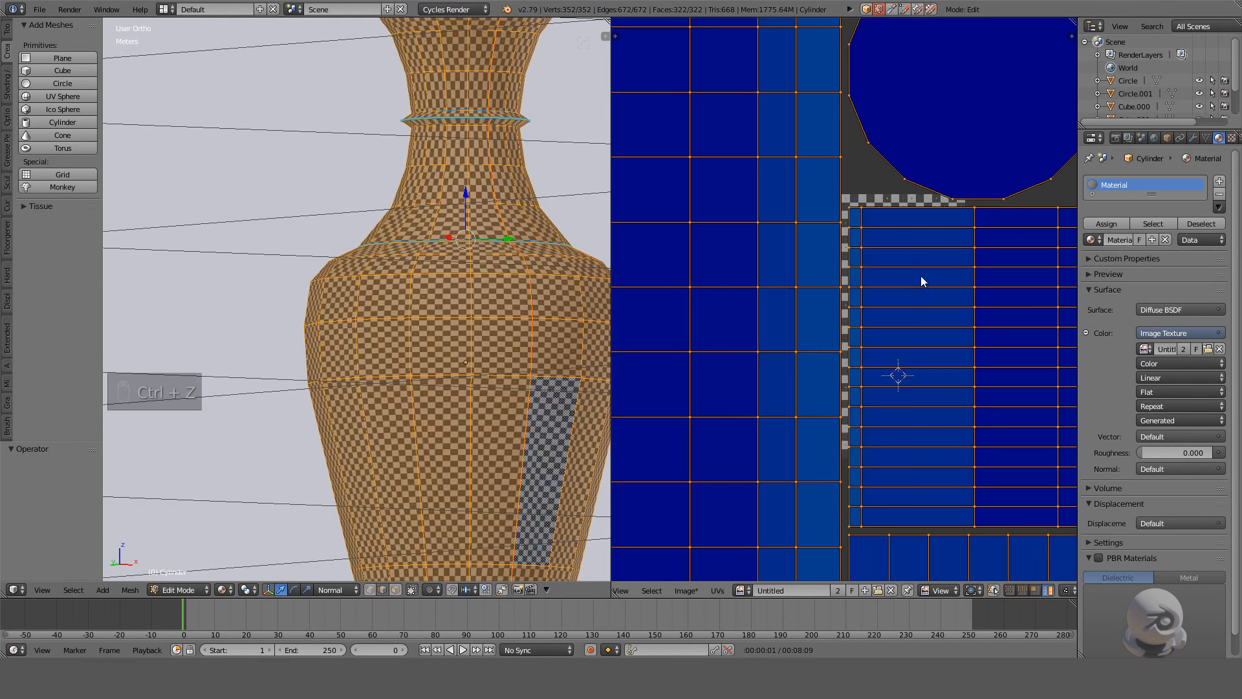
{"action": "key", "text": "ctrl+z"}
{"action": "key", "text": "ctrl+z"}
{"action": "key", "text": "ctrl+z"}
{"action": "key", "text": "ctrl+z"}
{"action": "key", "text": "ctrl+z"}
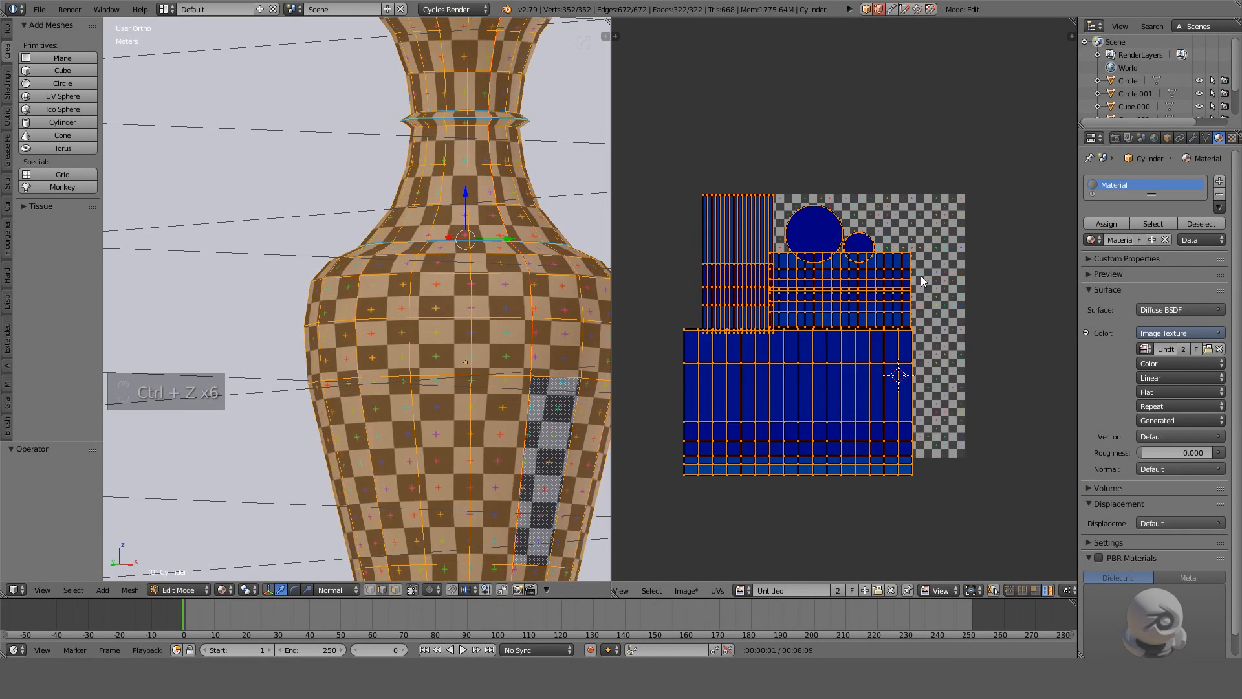
{"action": "key", "text": "ctrl+z"}
{"action": "key", "text": "ctrl+z"}
{"action": "key", "text": "ctrl+z"}
{"action": "key", "text": "ctrl+z"}
{"action": "key", "text": "ctrl+z"}
{"action": "key", "text": "ctrl+z"}
{"action": "key", "text": "ctrl+z"}
{"action": "key", "text": "ctrl+z"}
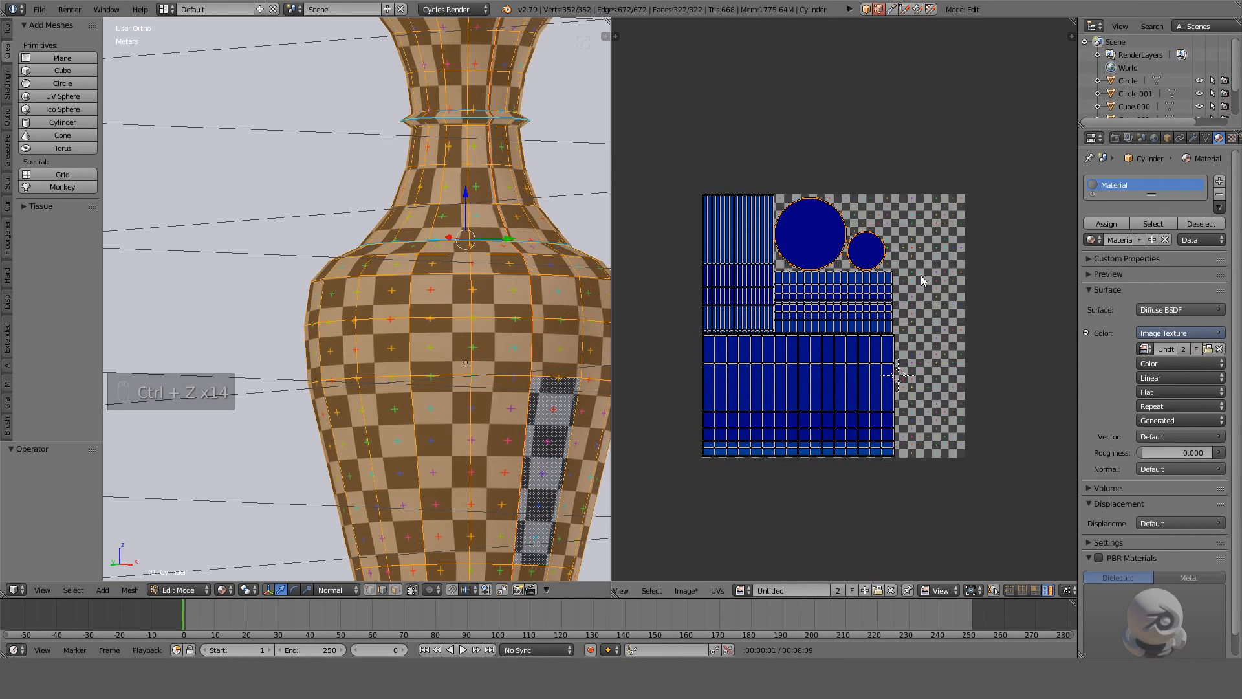
{"action": "key", "text": "ctrl+z"}
{"action": "key", "text": "a"}
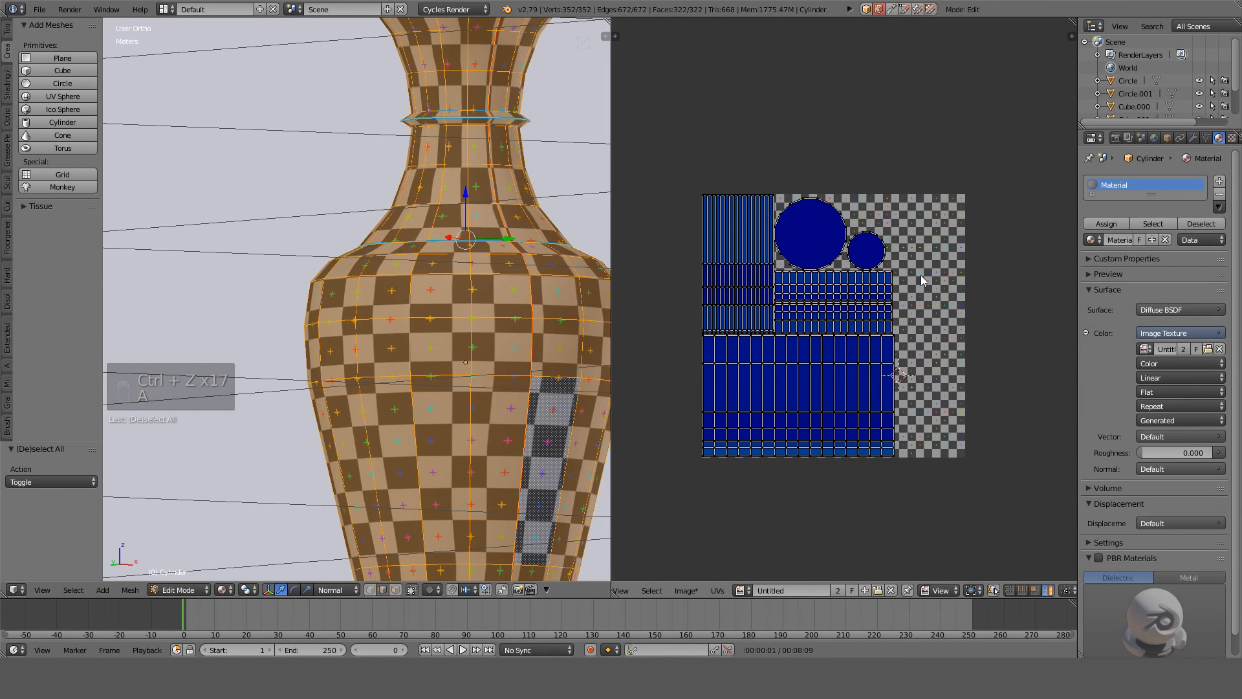
{"action": "scroll", "coordinate": [921, 274], "scroll_direction": "up", "scroll_amount": 4}
{"action": "scroll", "coordinate": [840, 269], "scroll_direction": "down", "scroll_amount": 2}
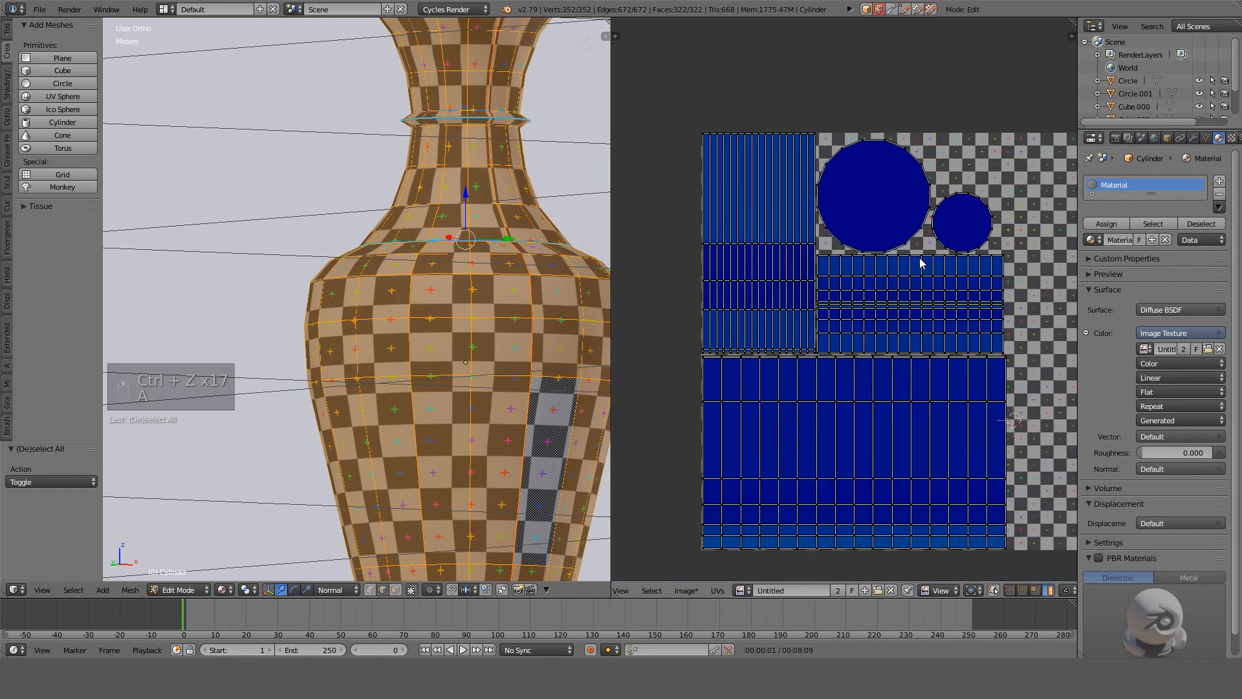
{"action": "scroll", "coordinate": [899, 258], "scroll_direction": "down", "scroll_amount": 1}
{"action": "scroll", "coordinate": [889, 252], "scroll_direction": "down", "scroll_amount": 1}
{"action": "scroll", "coordinate": [460, 252], "scroll_direction": "down", "scroll_amount": 4}
Return the vase to Object Mode and switch the viewport from wireframe to solid shading.
{"action": "key", "text": "Tab"}
{"action": "key", "text": "z"}
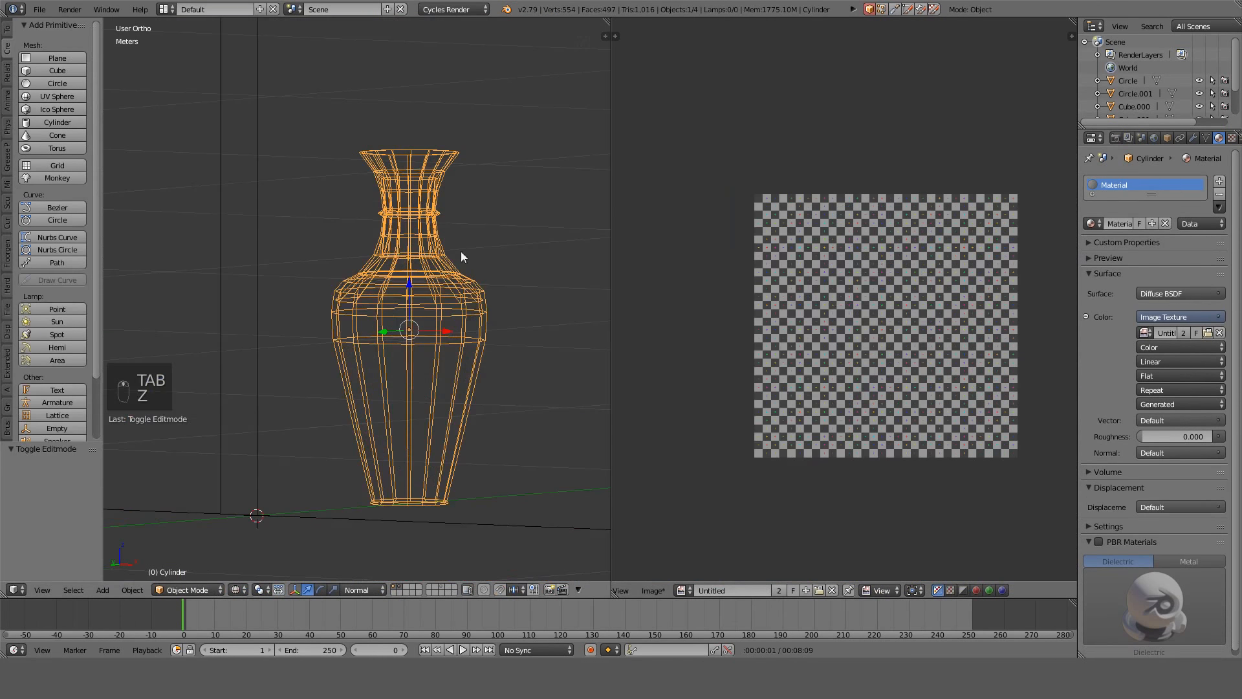
{"action": "mouse_move", "coordinate": [398, 251]}
{"action": "middle_mouse_down"}
{"action": "mouse_move", "coordinate": [475, 293]}
{"action": "mouse_move", "coordinate": [509, 292]}
{"action": "mouse_move", "coordinate": [350, 285]}
{"action": "middle_mouse_up"}
{"action": "key", "text": "z"}
{"action": "scroll", "coordinate": [508, 292], "scroll_direction": "down", "scroll_amount": 7}
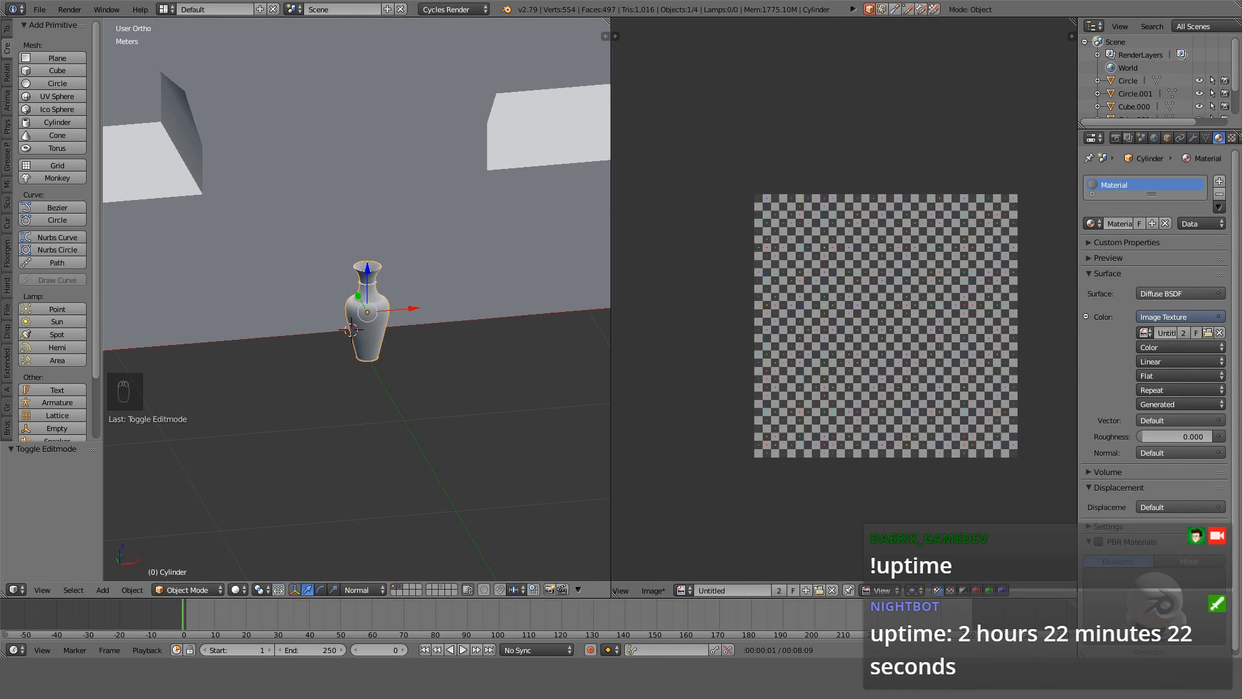
{"action": "scroll", "coordinate": [356, 299], "scroll_direction": "down", "scroll_amount": 6}
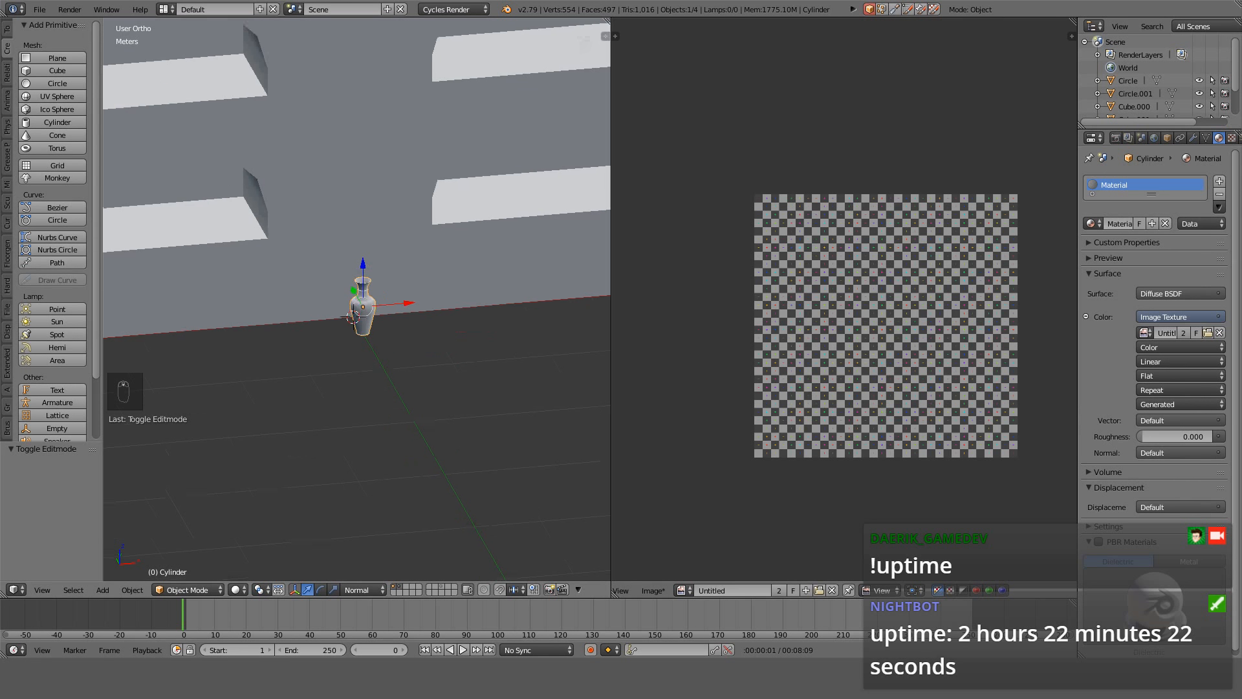
Merge the UV editor area into the 3D viewport and hide the tool shelf to show the whole wall with the vase.
{"action": "middle_click_drag", "start_coordinate": [416, 163], "coordinate": [527, 139]}
{"action": "left_click_drag", "start_coordinate": [597, 26], "coordinate": [696, 69]}
{"action": "scroll", "coordinate": [673, 97], "scroll_direction": "down", "scroll_amount": 2}
{"action": "key", "text": "t"}
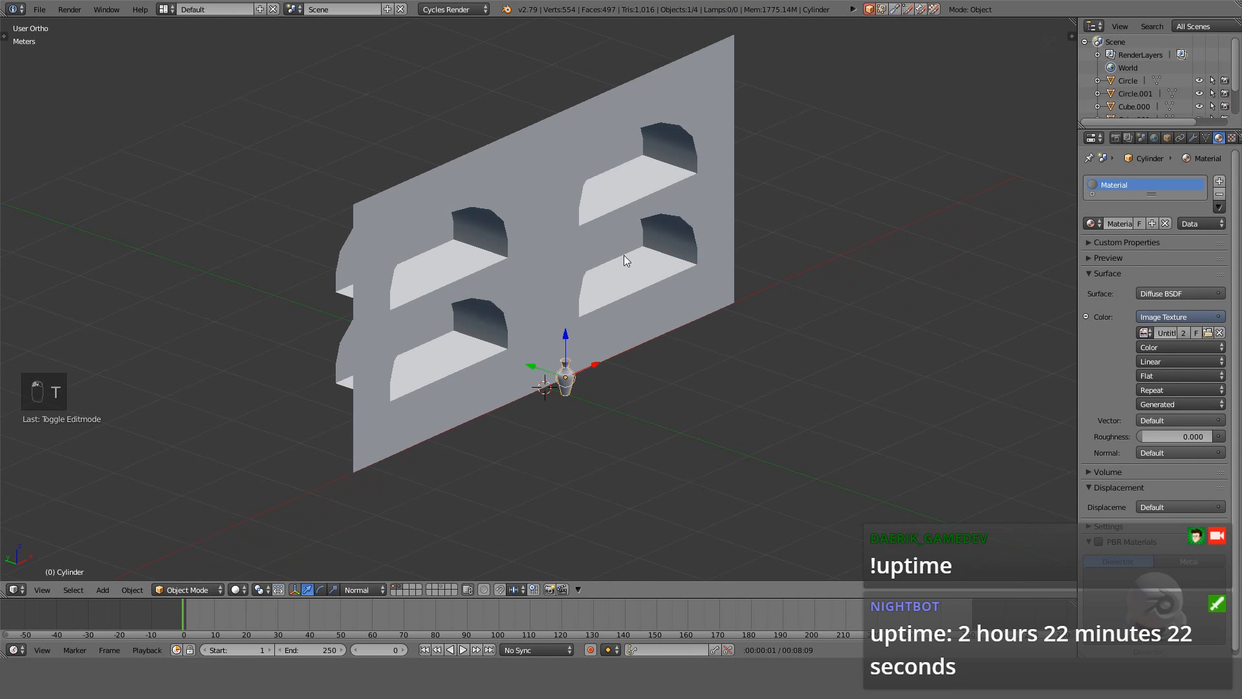
{"action": "middle_click_drag", "start_coordinate": [623, 255], "coordinate": [588, 215], "text": "shift"}
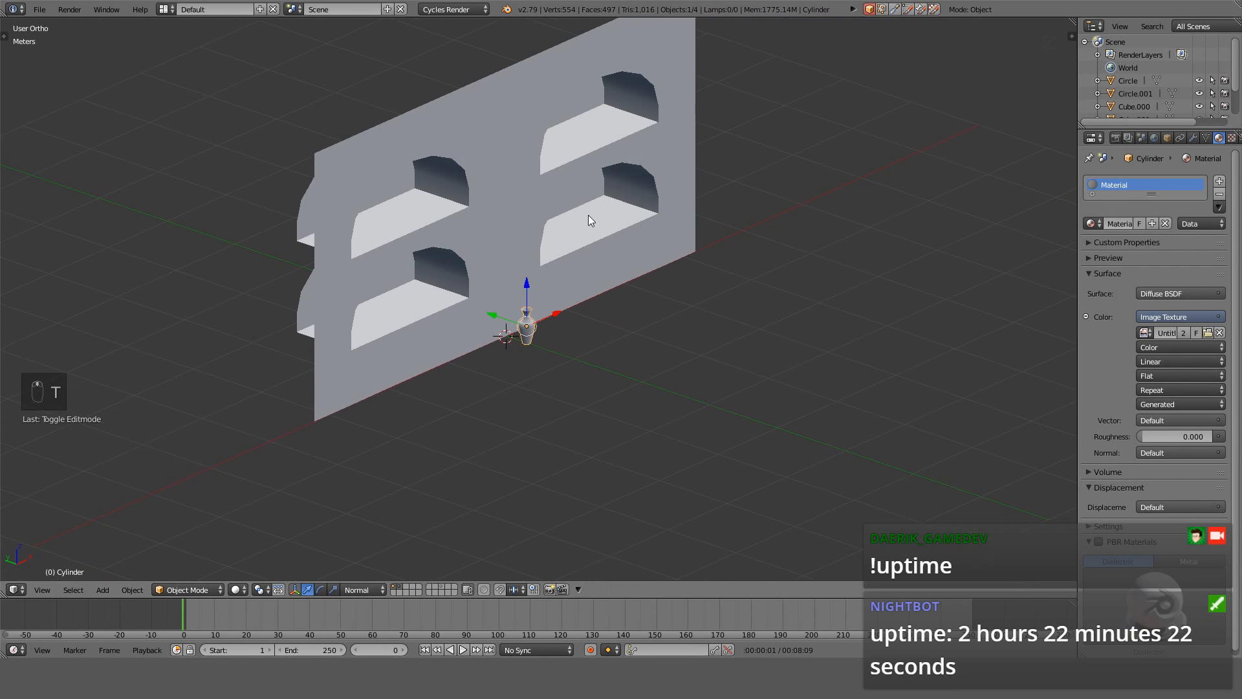
Show the layer holding the leftover construction circles and faceted shape, select all its objects and delete them.
{"action": "left_click", "coordinate": [439, 589]}
{"action": "key", "text": "a"}
{"action": "key", "text": "a"}
{"action": "key", "text": "a"}
{"action": "key", "text": "a"}
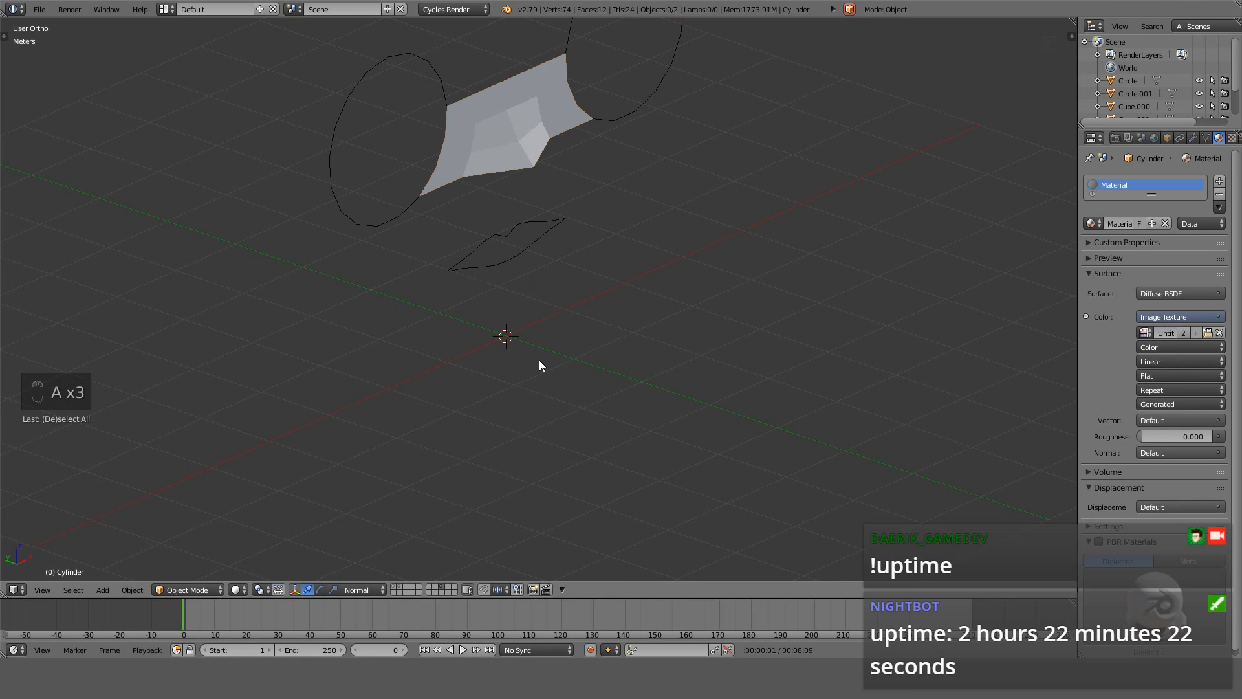
{"action": "key", "text": "Delete"}
{"action": "left_click", "coordinate": [538, 360]}
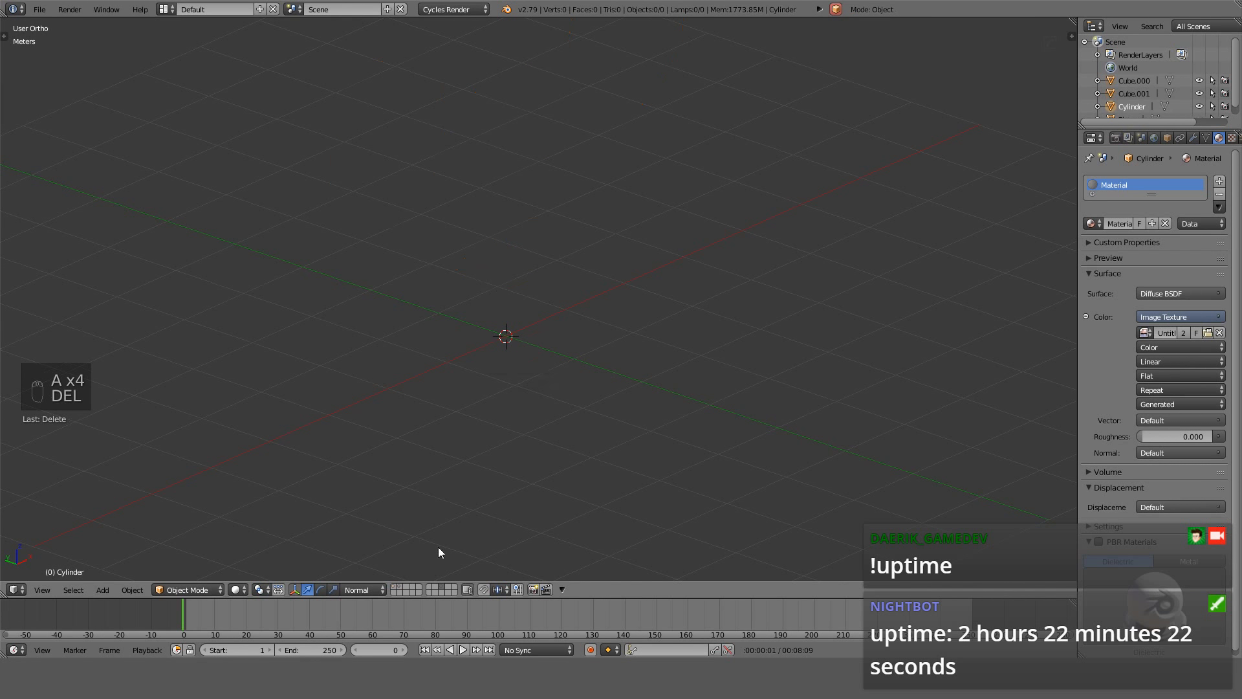
Save the scene over CatacombsAssets.blend and bring up the file commands.
{"action": "key", "text": "ctrl+s"}
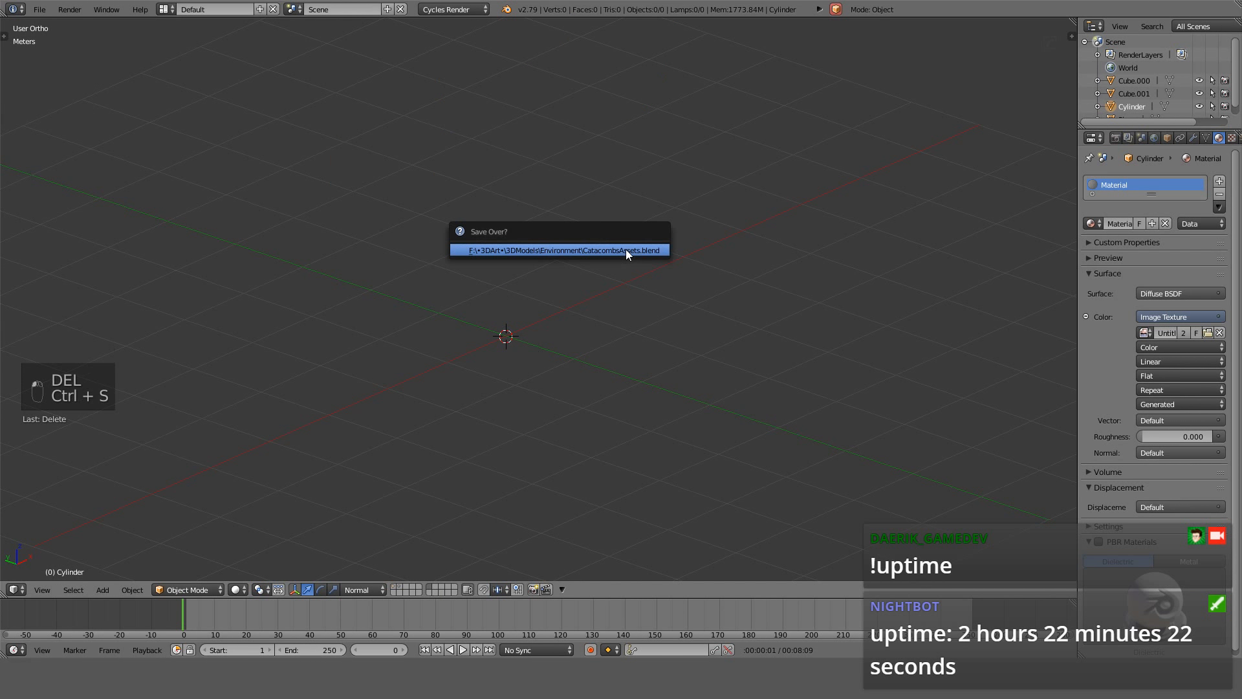
{"action": "left_click", "coordinate": [626, 249]}
{"action": "left_click", "coordinate": [39, 9]}
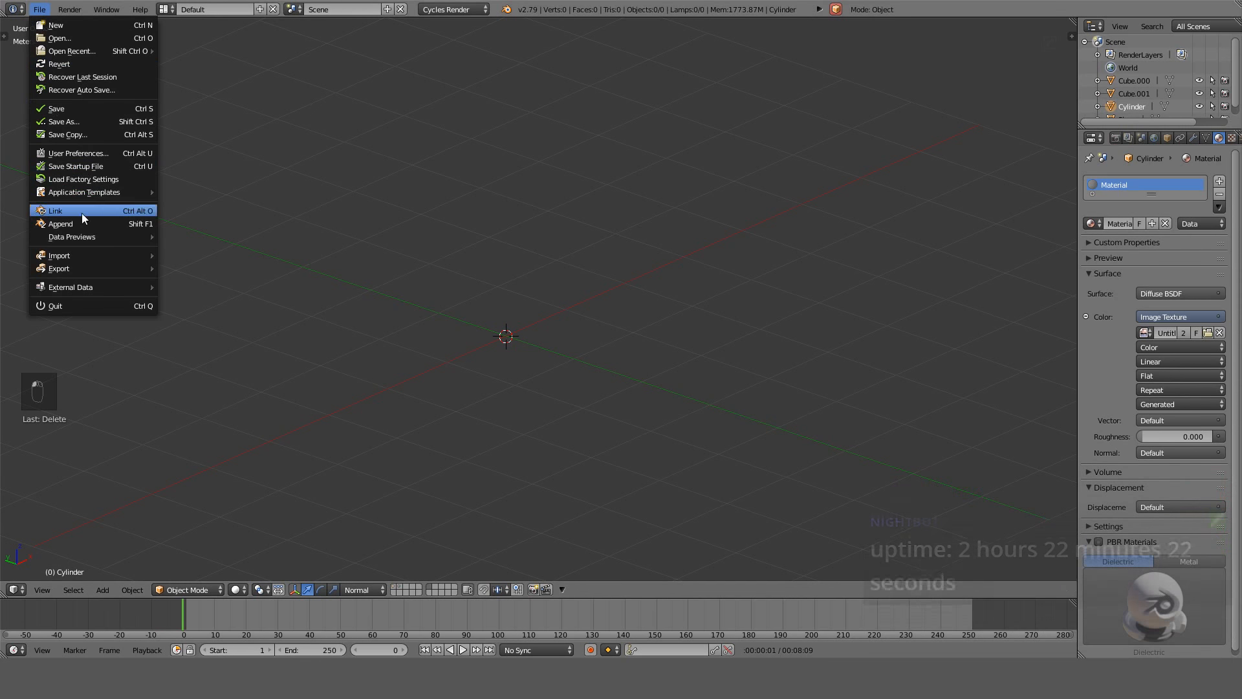